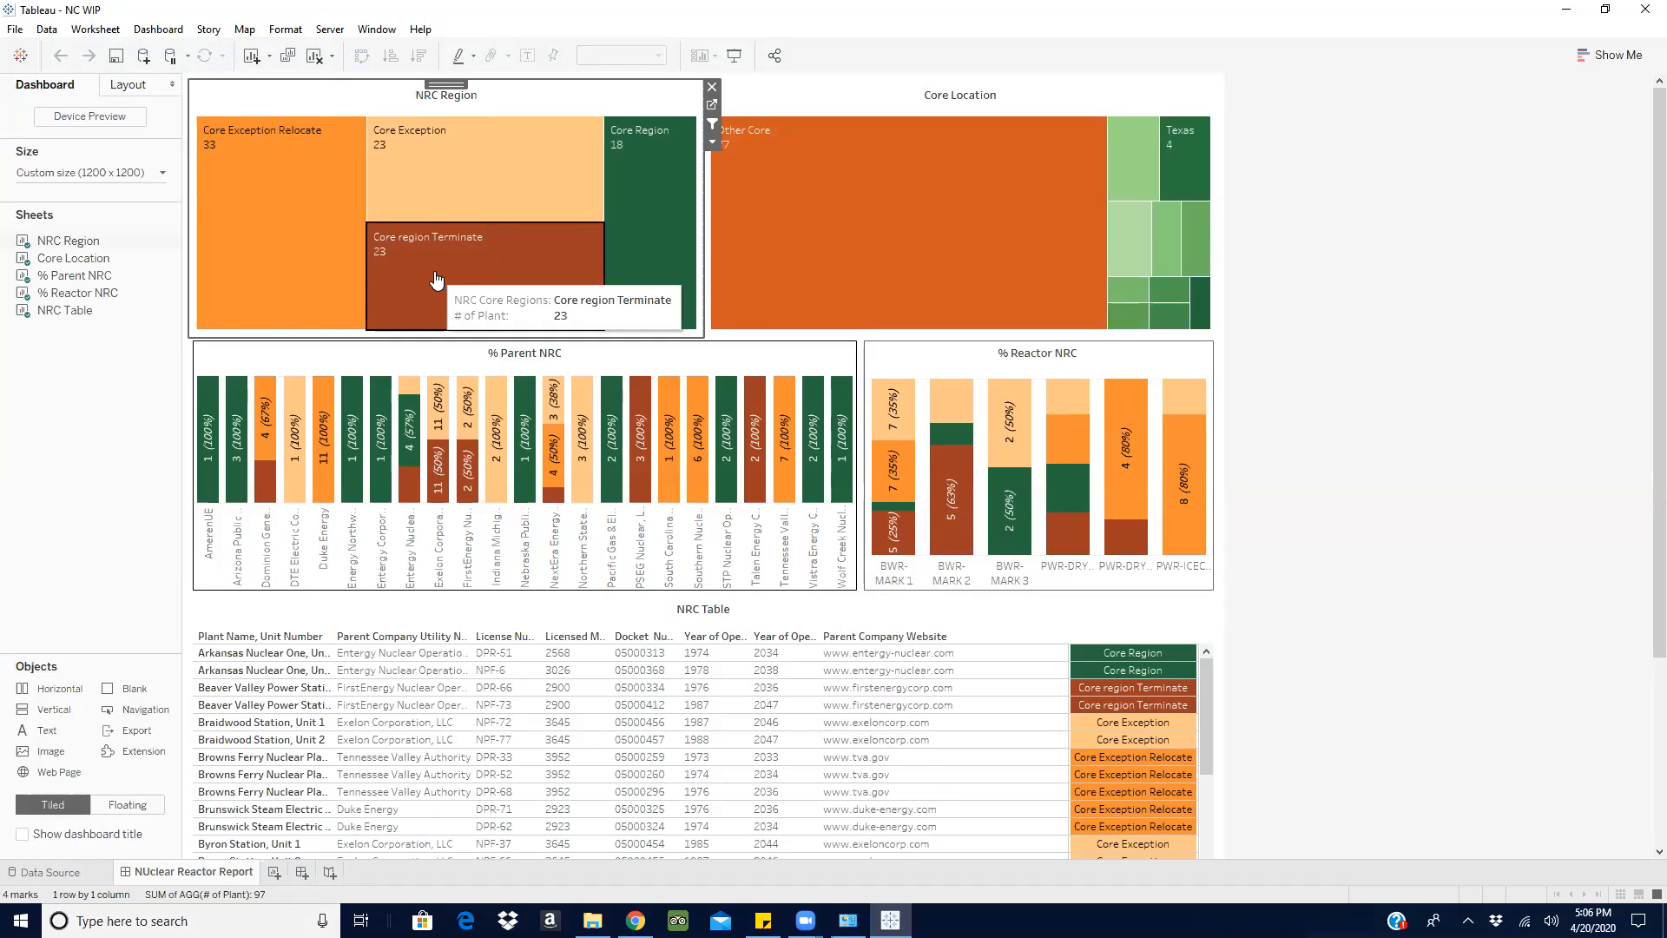
- Explore the dashboard's cross-filtering by selecting the Core region Terminate and Arkansas marks, then clearing the selections
left_click(436, 279)
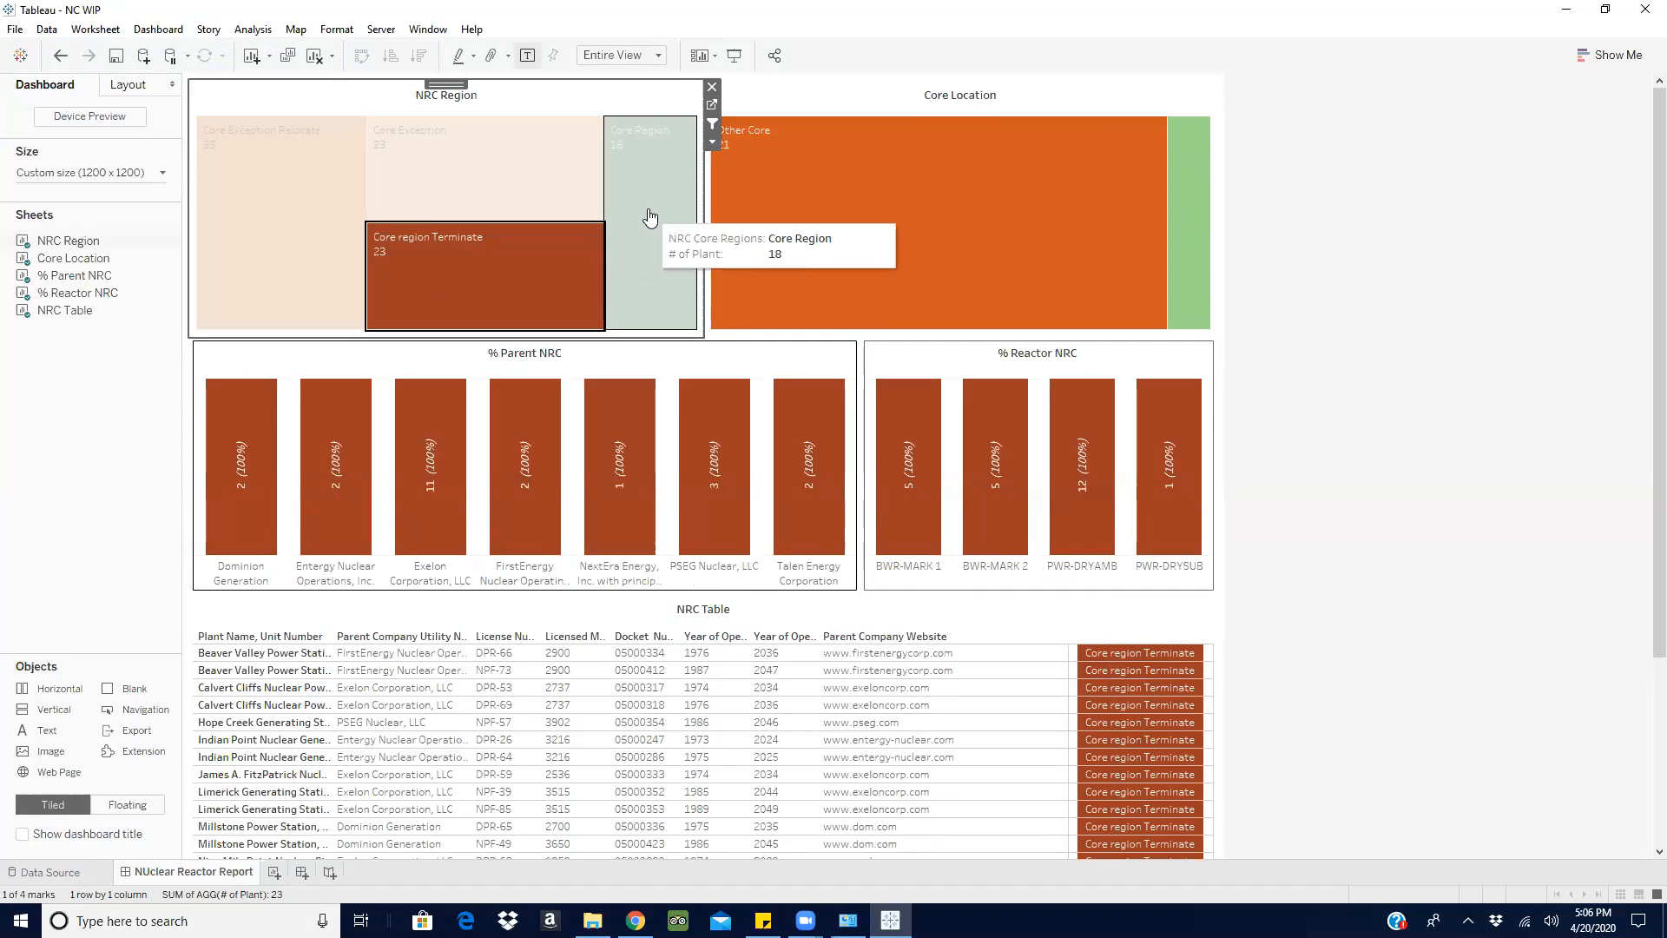
left_click(1193, 193)
left_click(1197, 206)
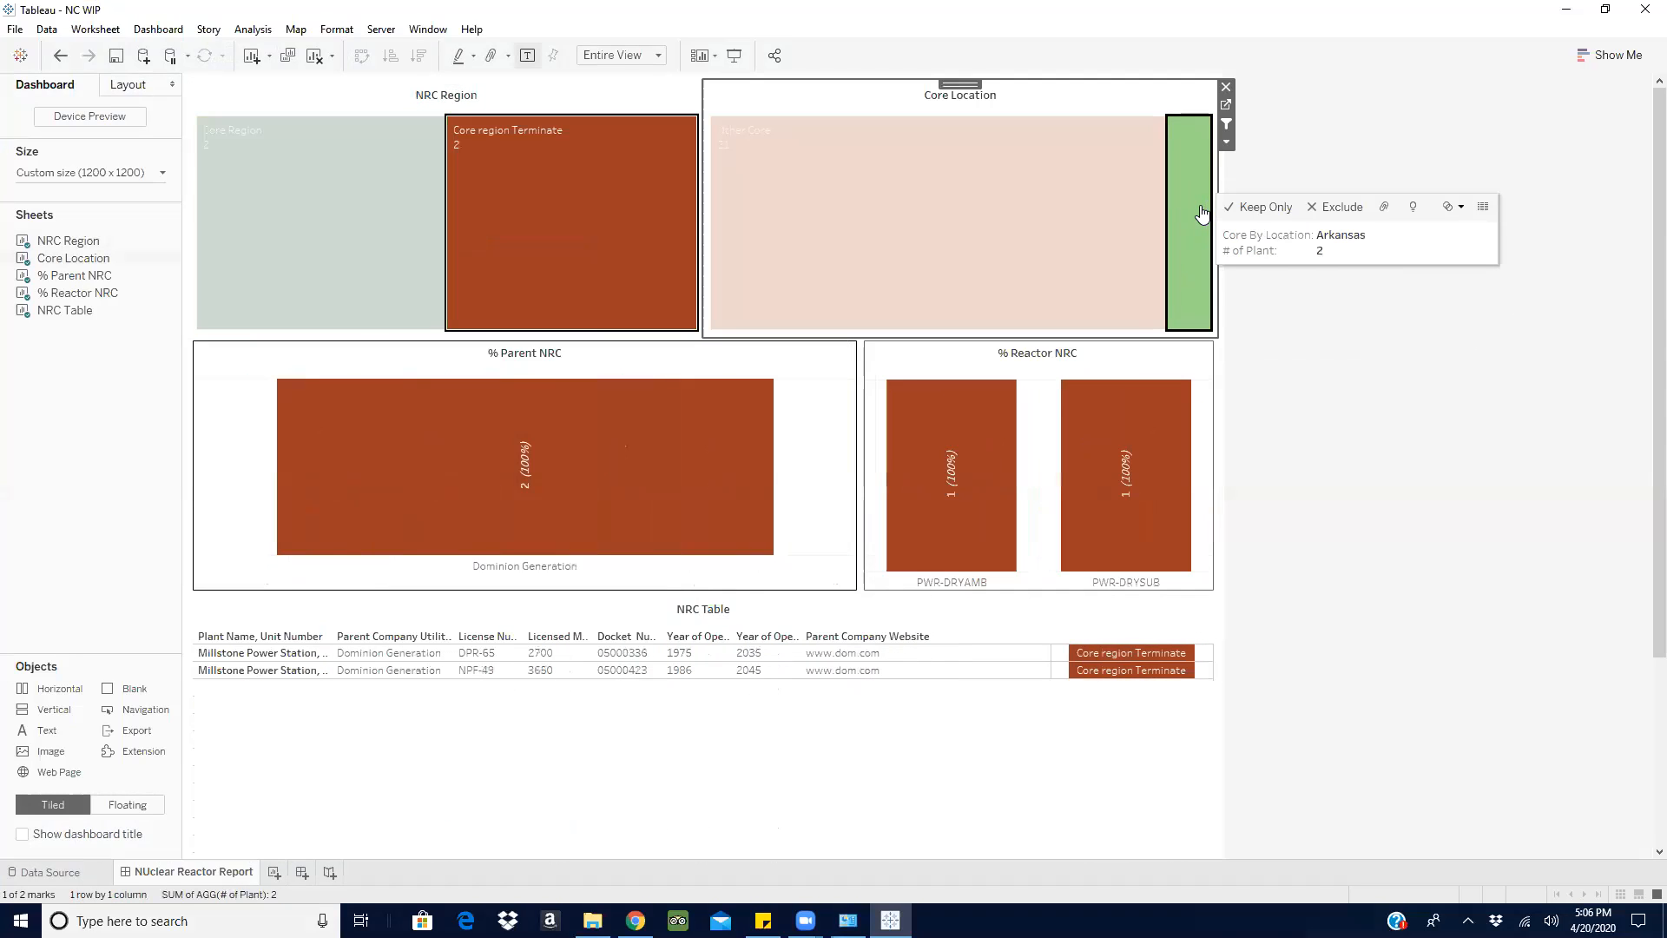
key("Escape")
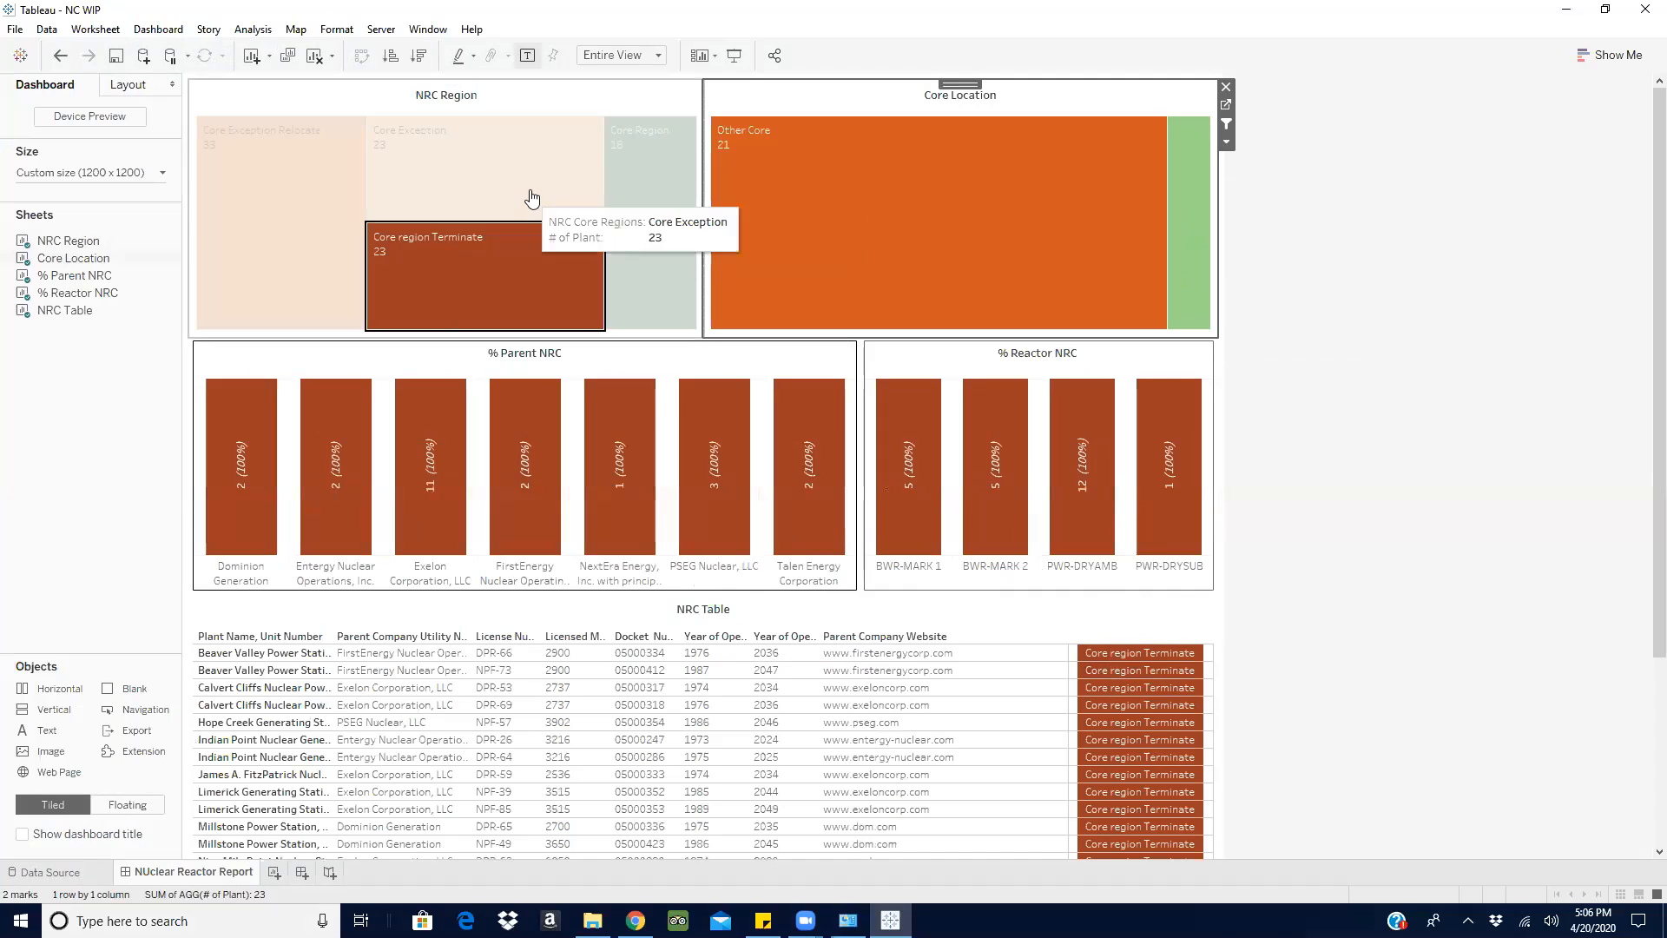
left_click(545, 305)
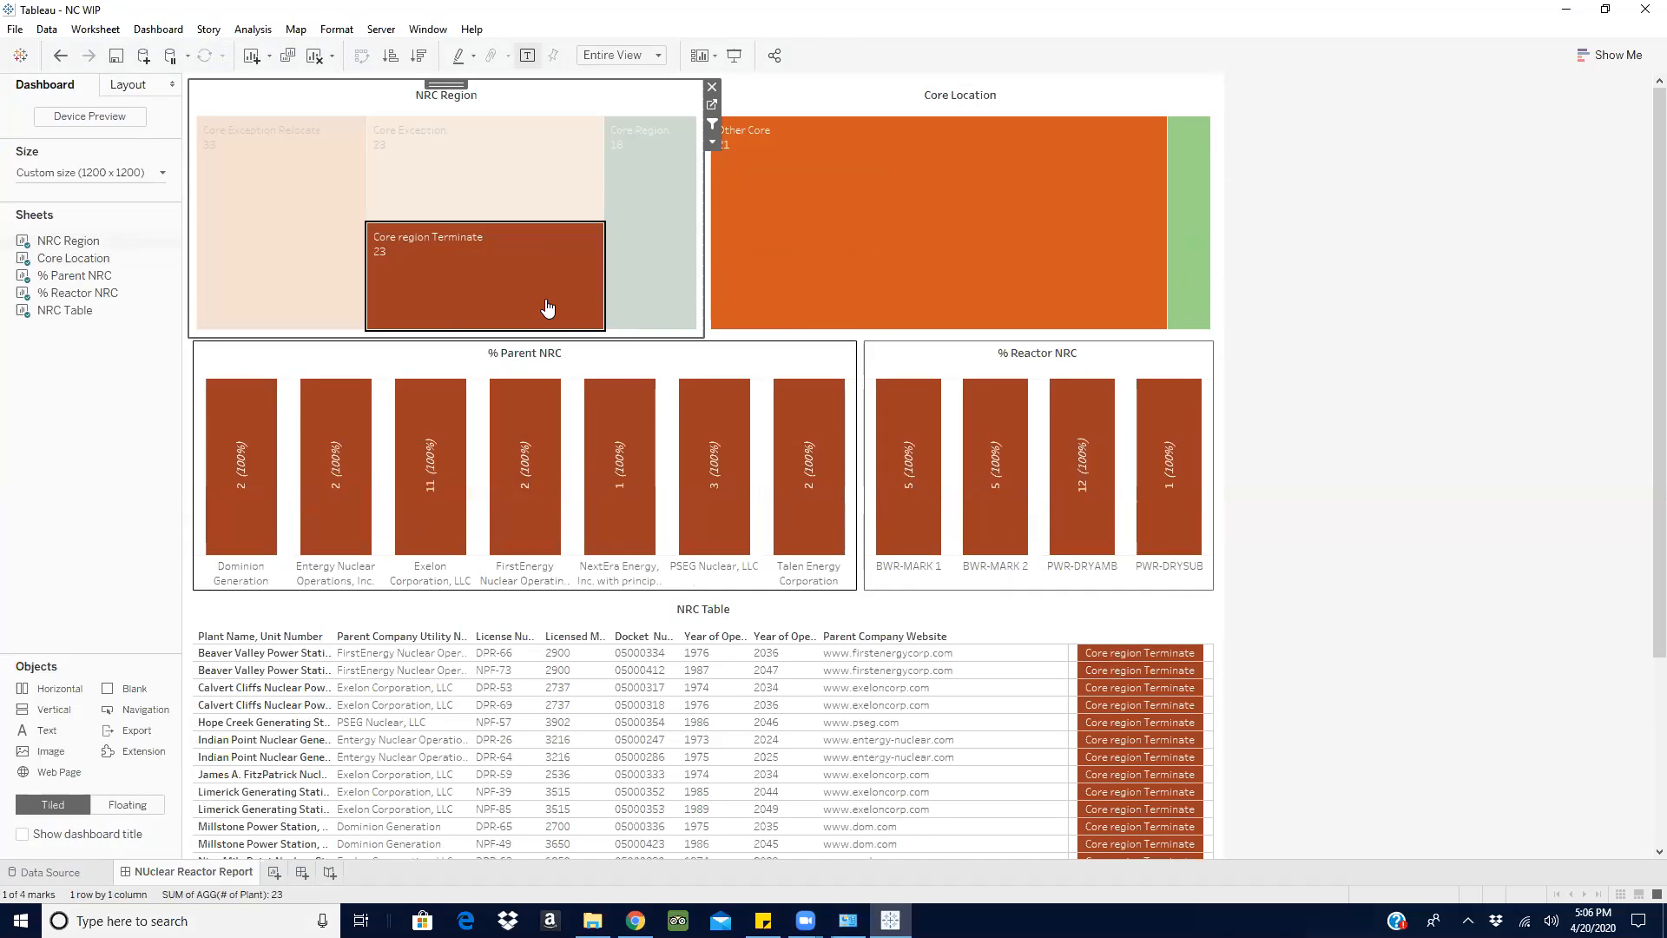
left_click(1510, 241)
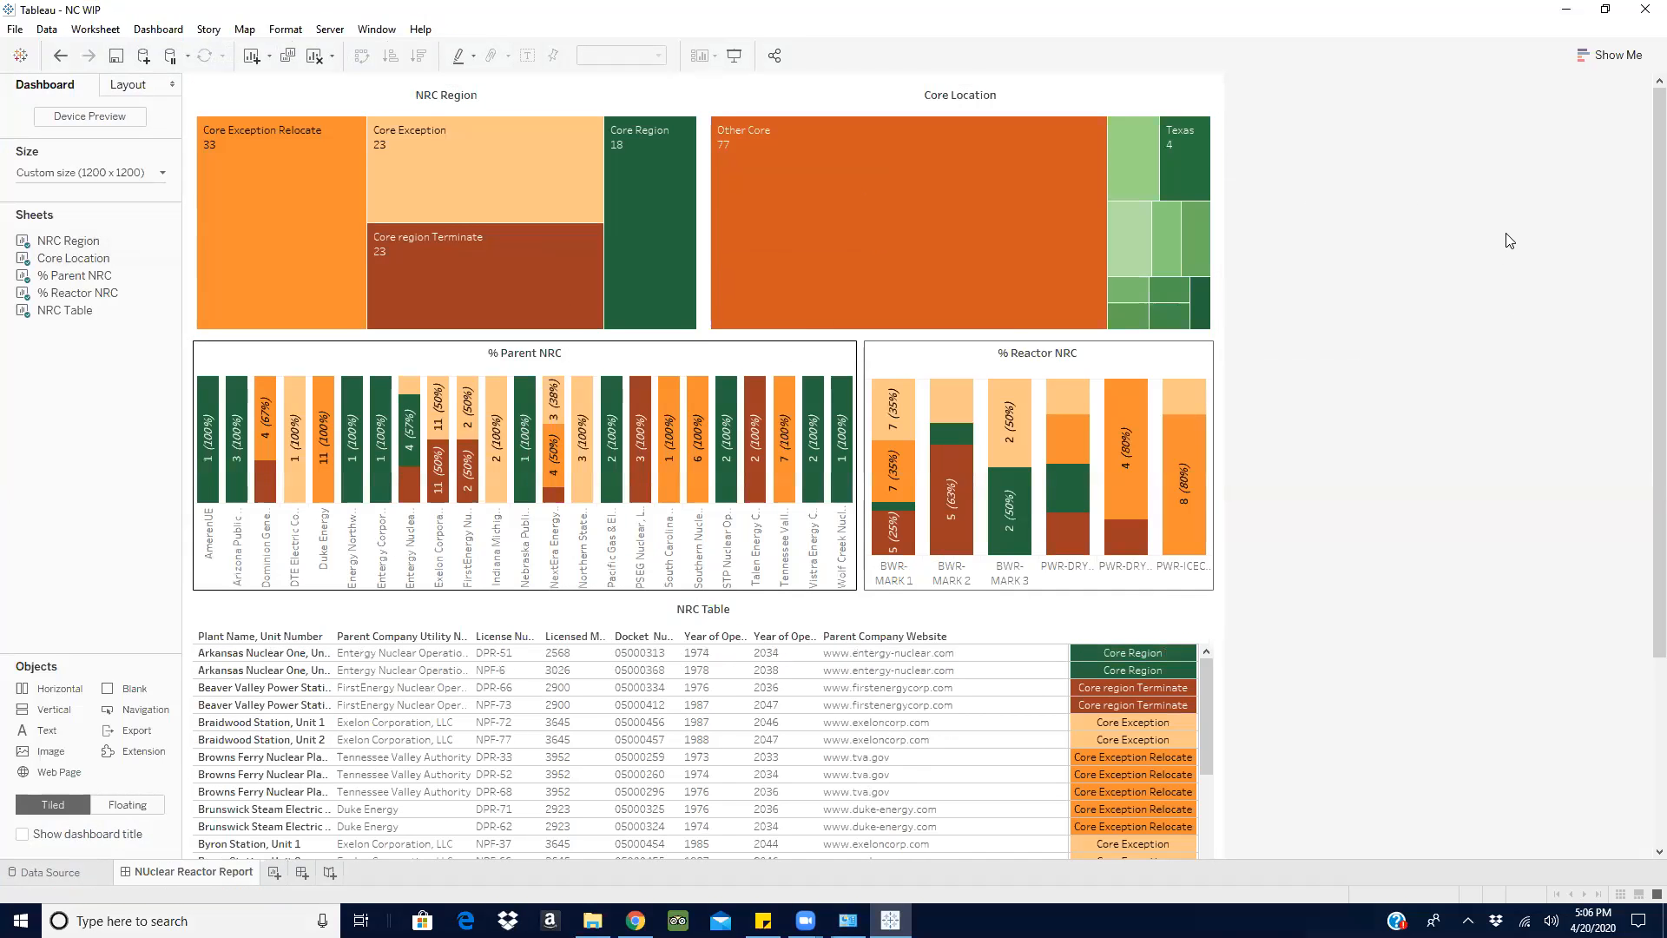
- Block the site's notification prompt and browse from the Tableau dashboard help pages to the Tableau home page
mouse_move(917, 217)
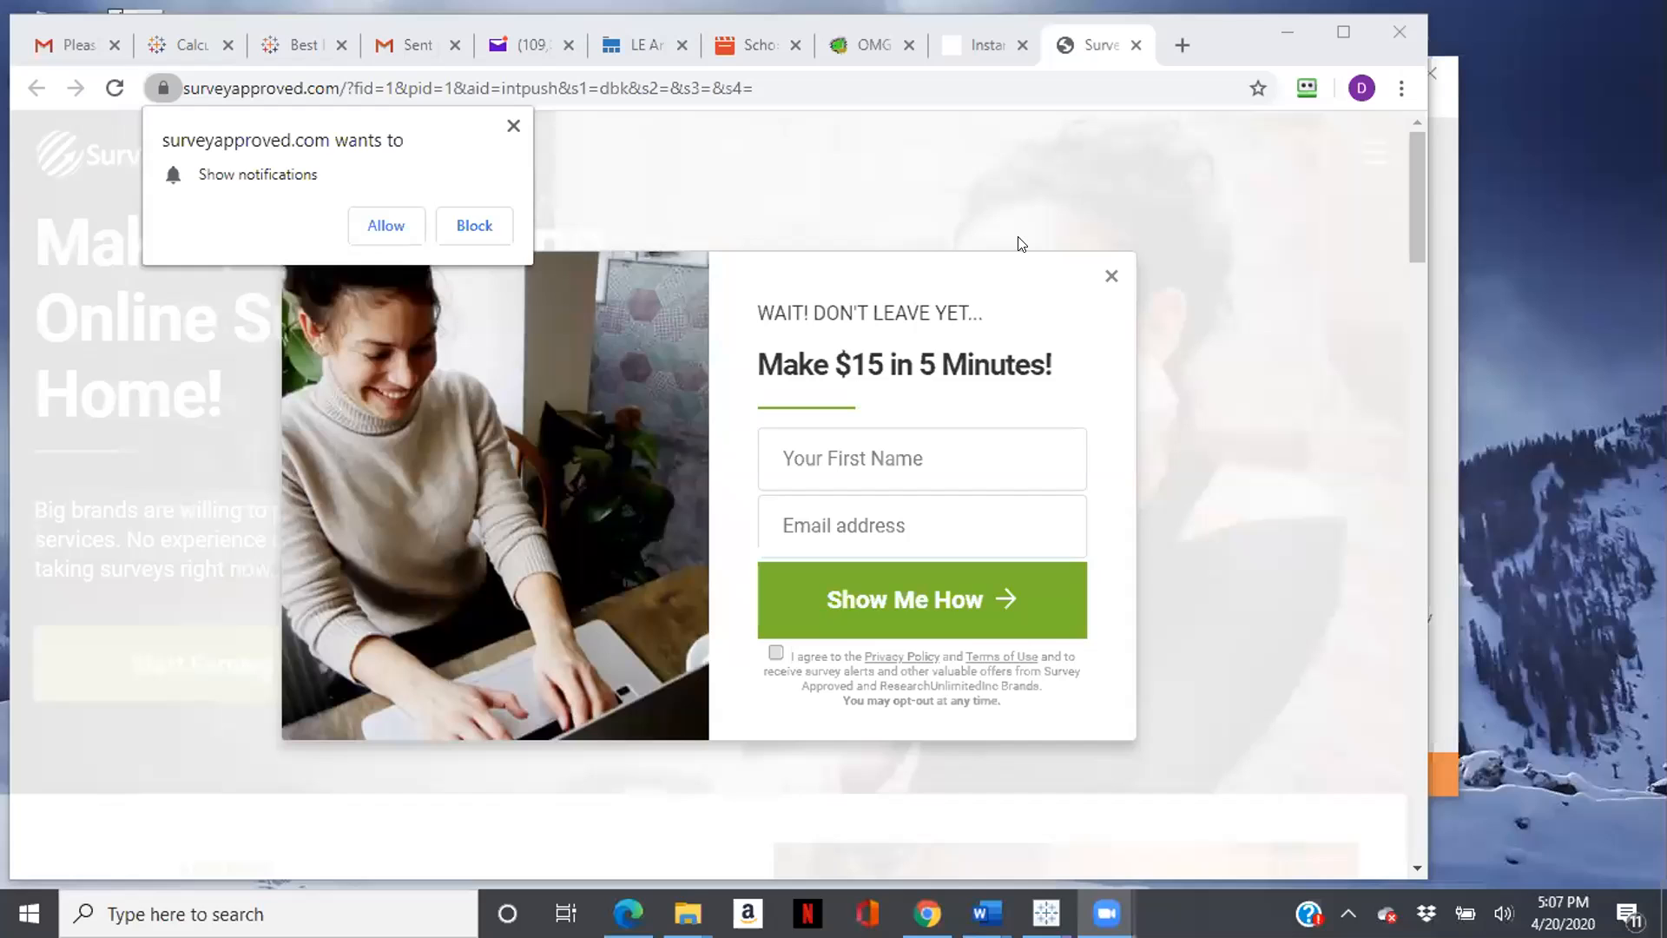
left_click(474, 225)
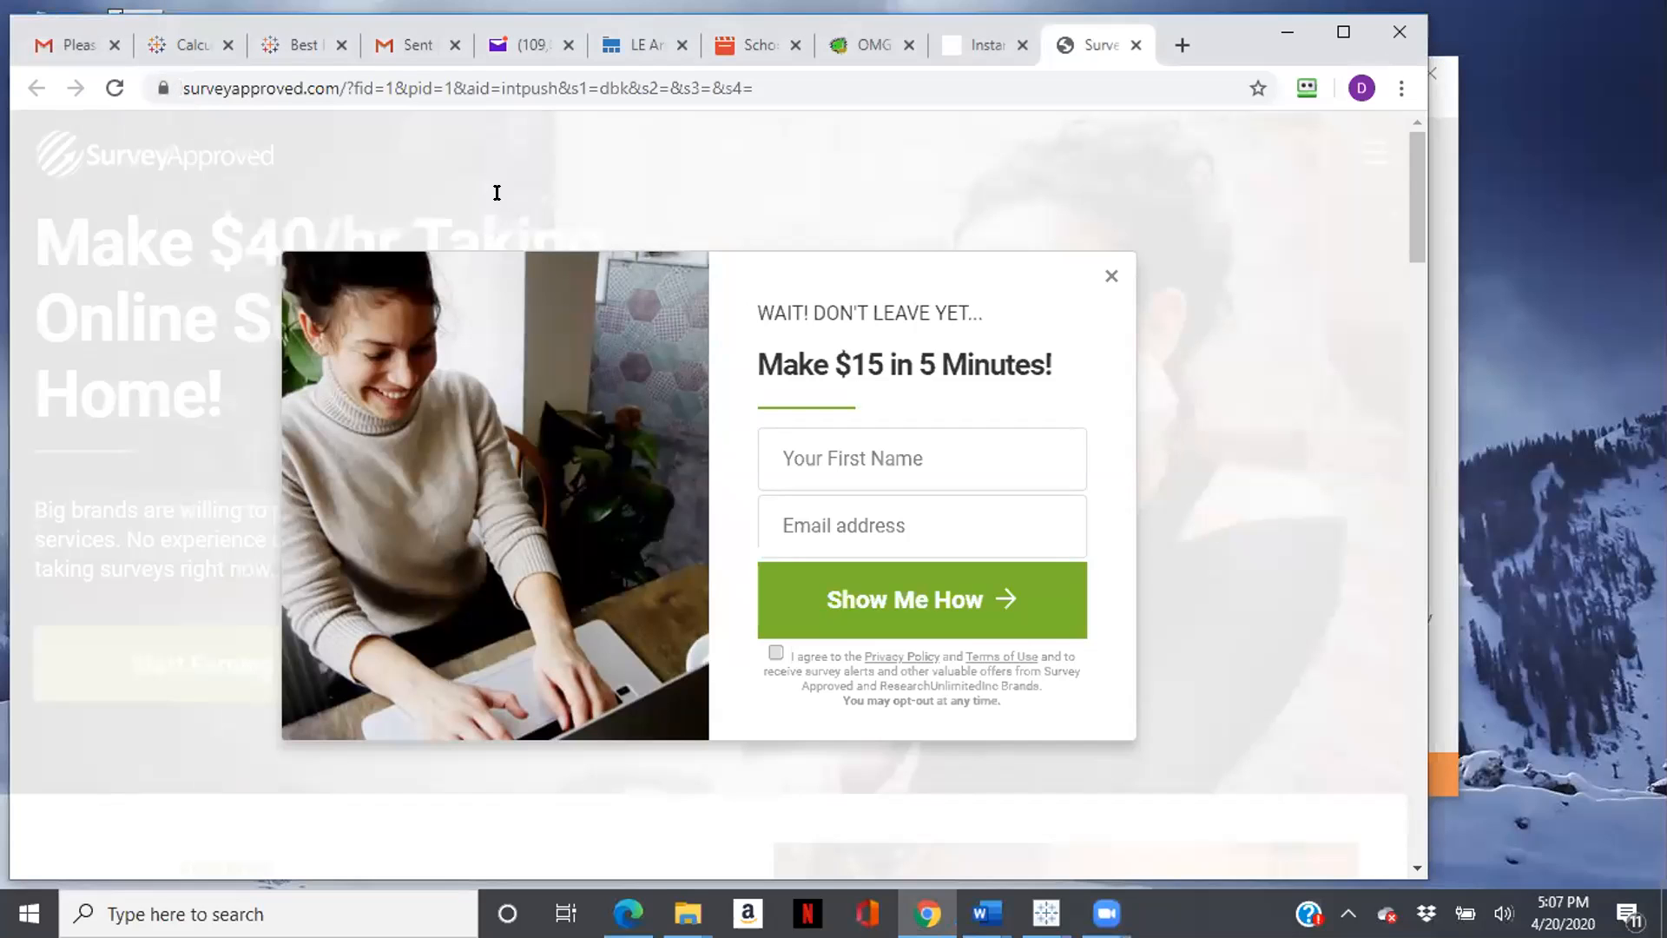
left_click(306, 48)
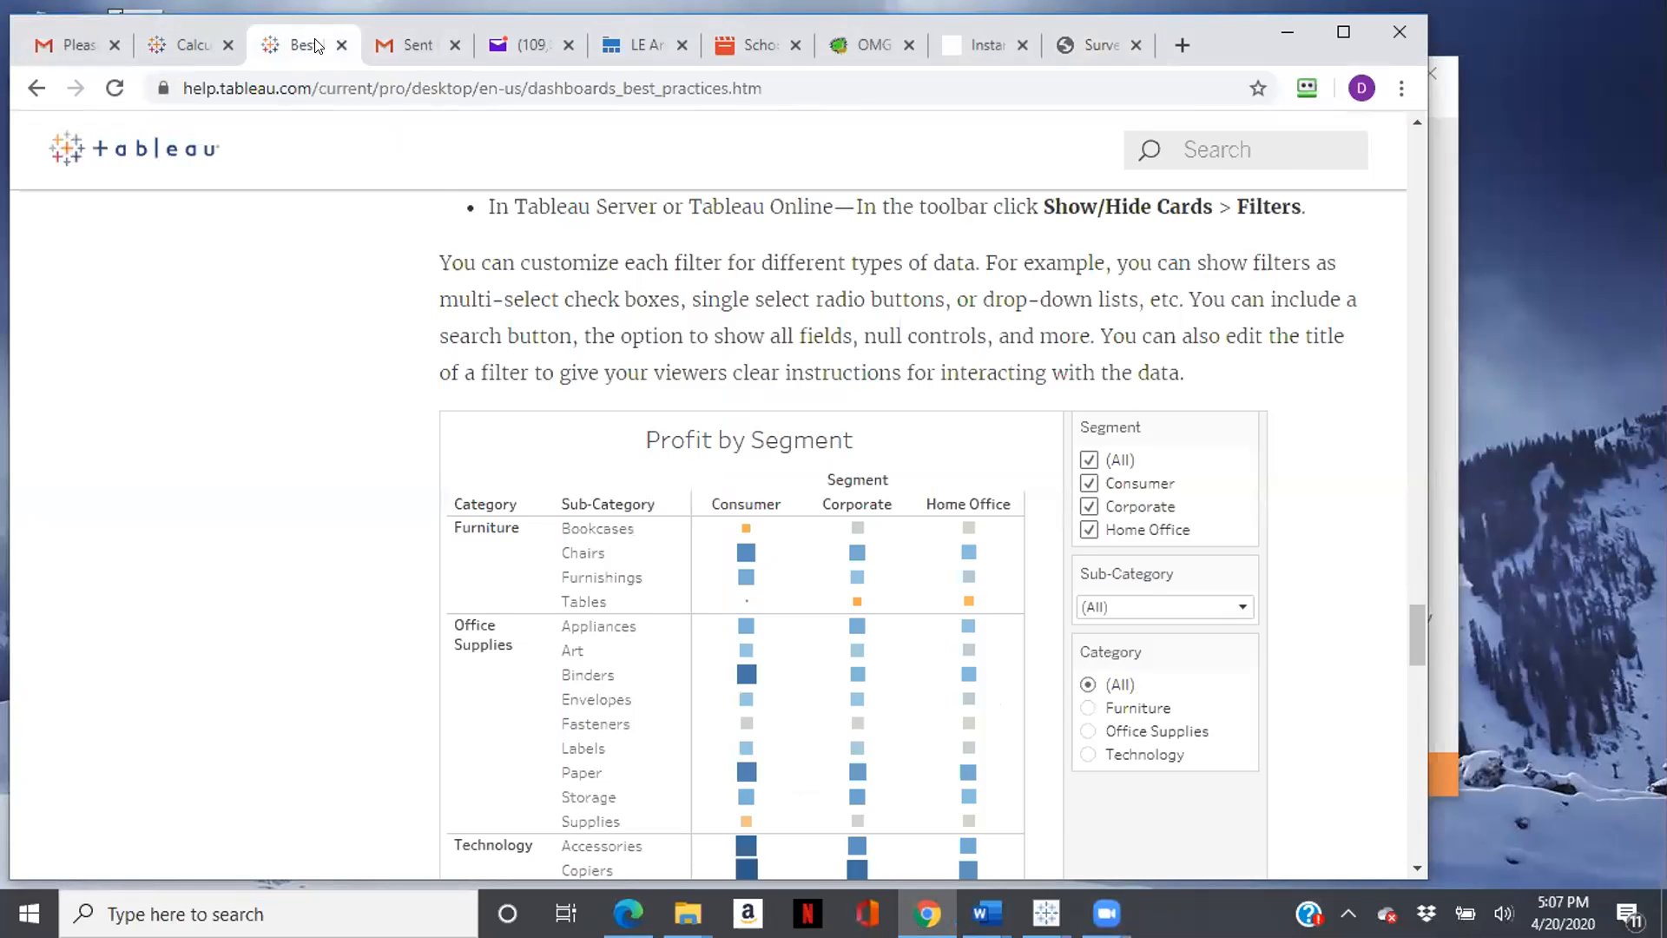
left_click(38, 73)
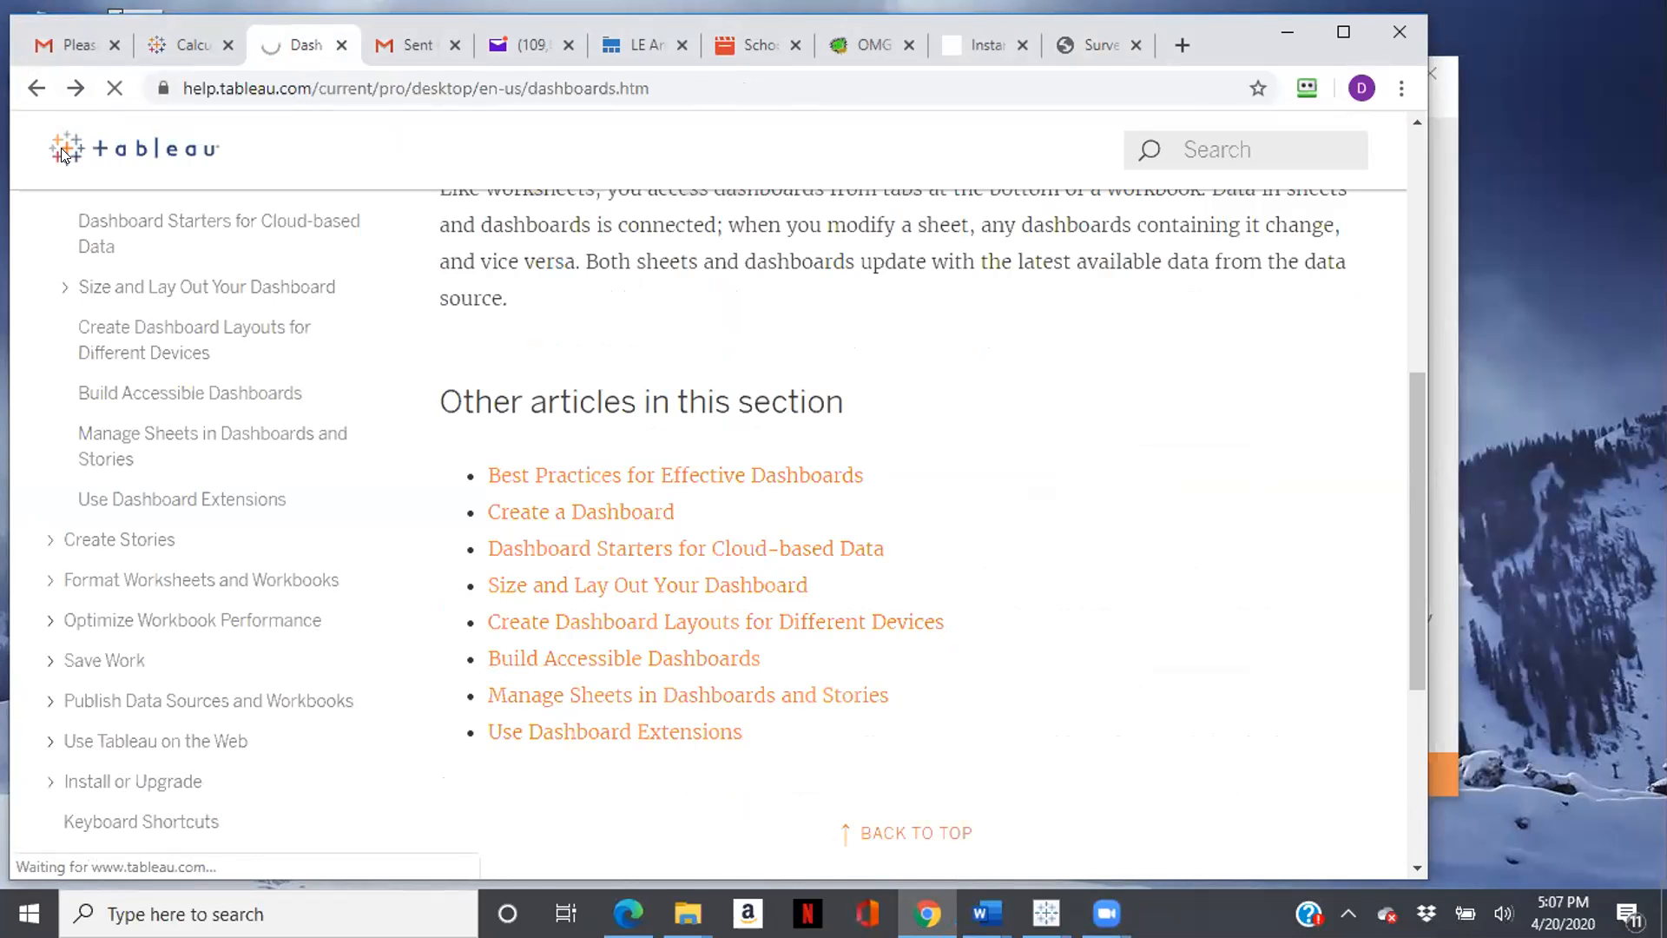
left_click(61, 148)
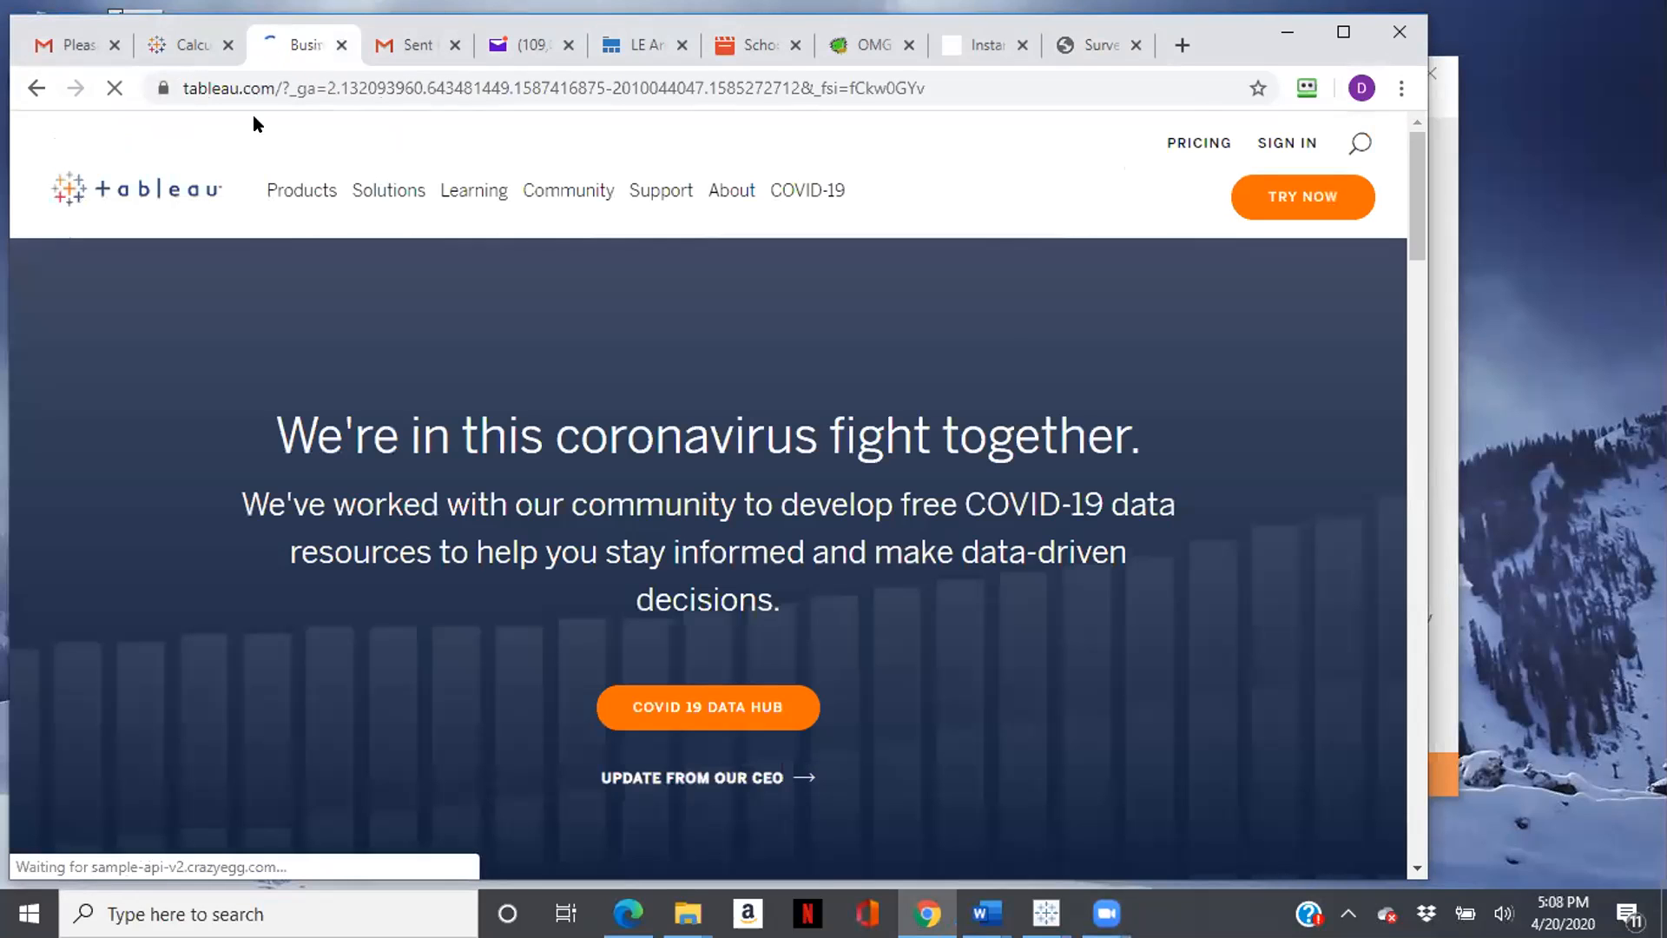
- Switch to Tableau Public, open the Nuclear Project workbook and maximize its window
mouse_move(815, 206)
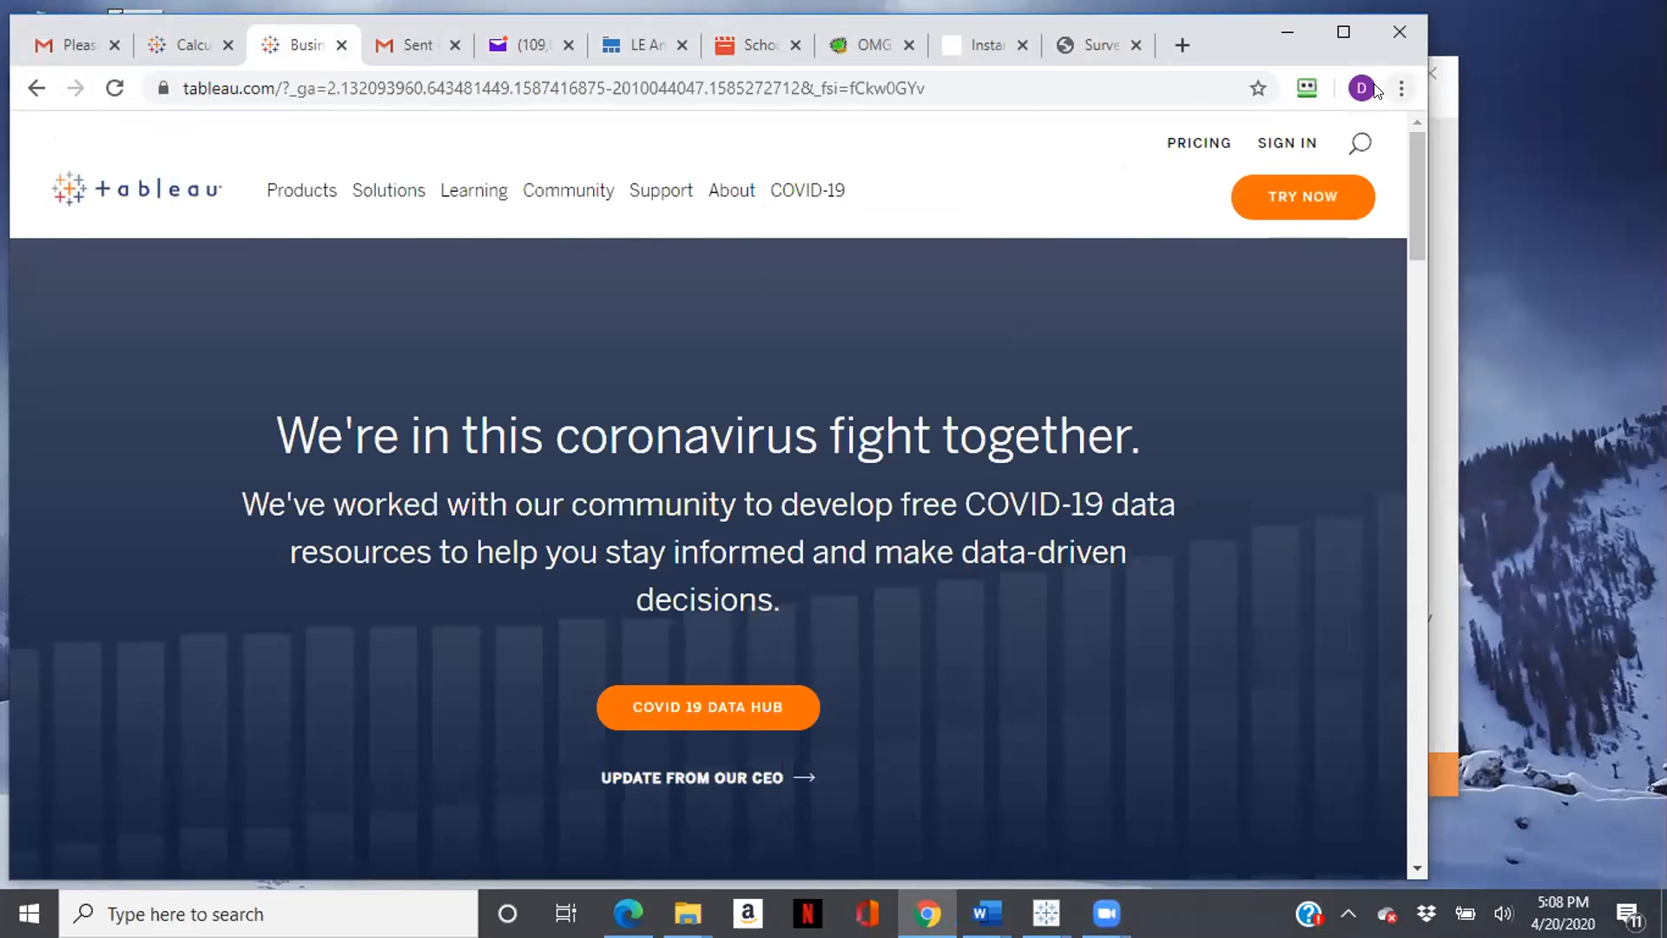
left_click(1489, 224)
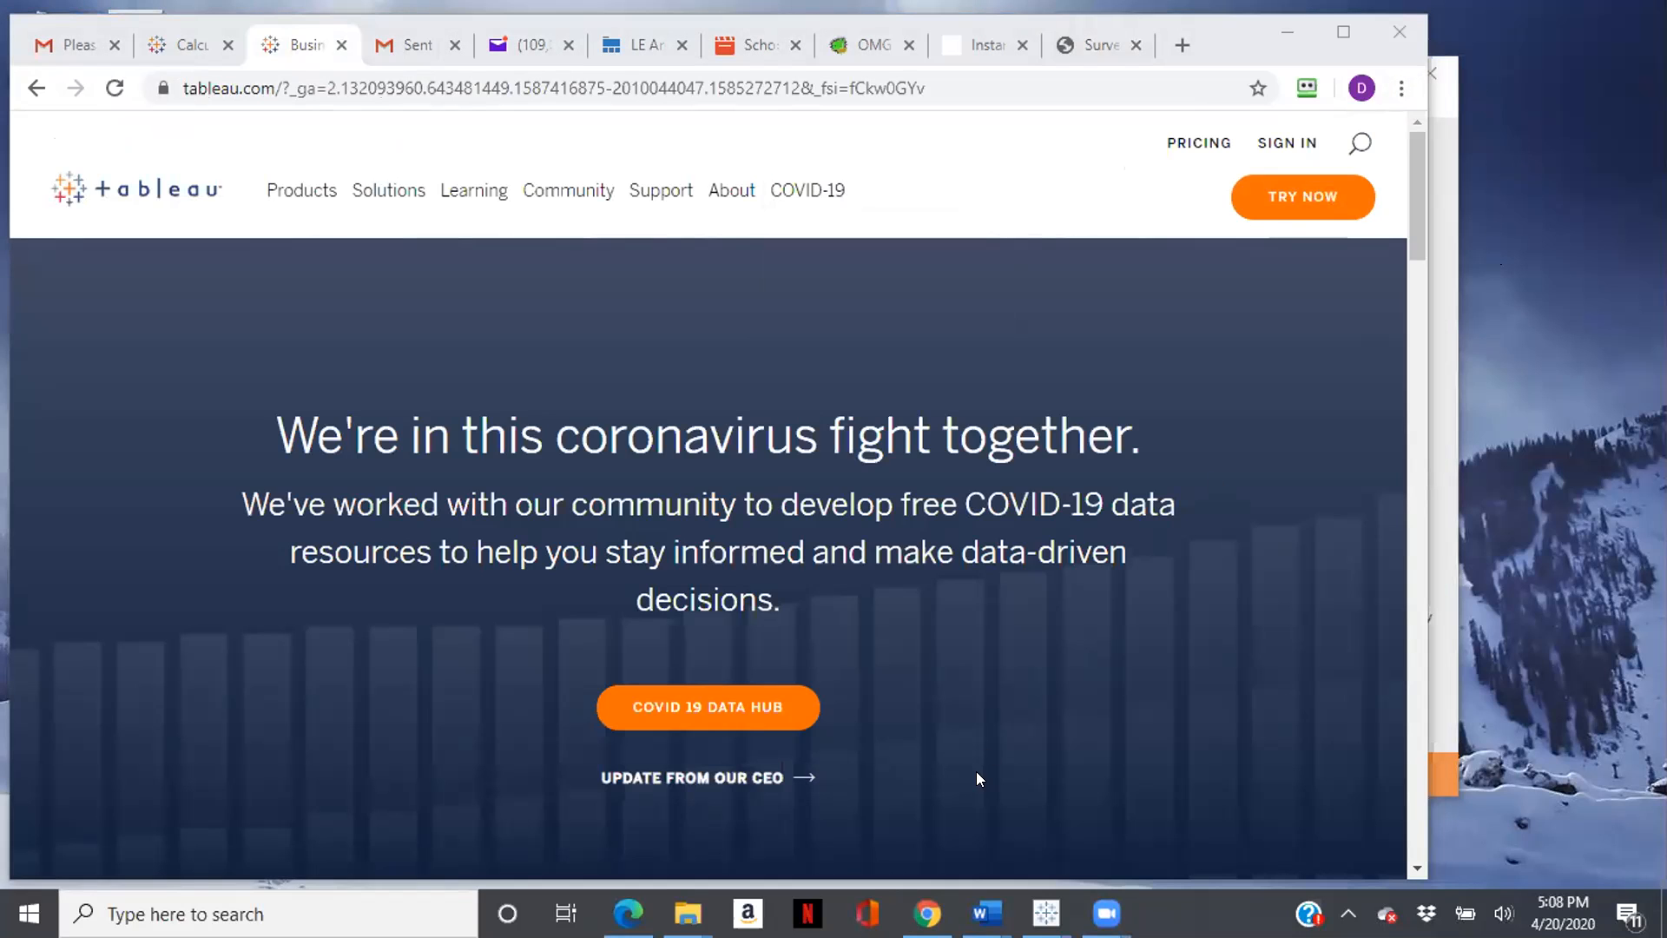
mouse_move(1046, 913)
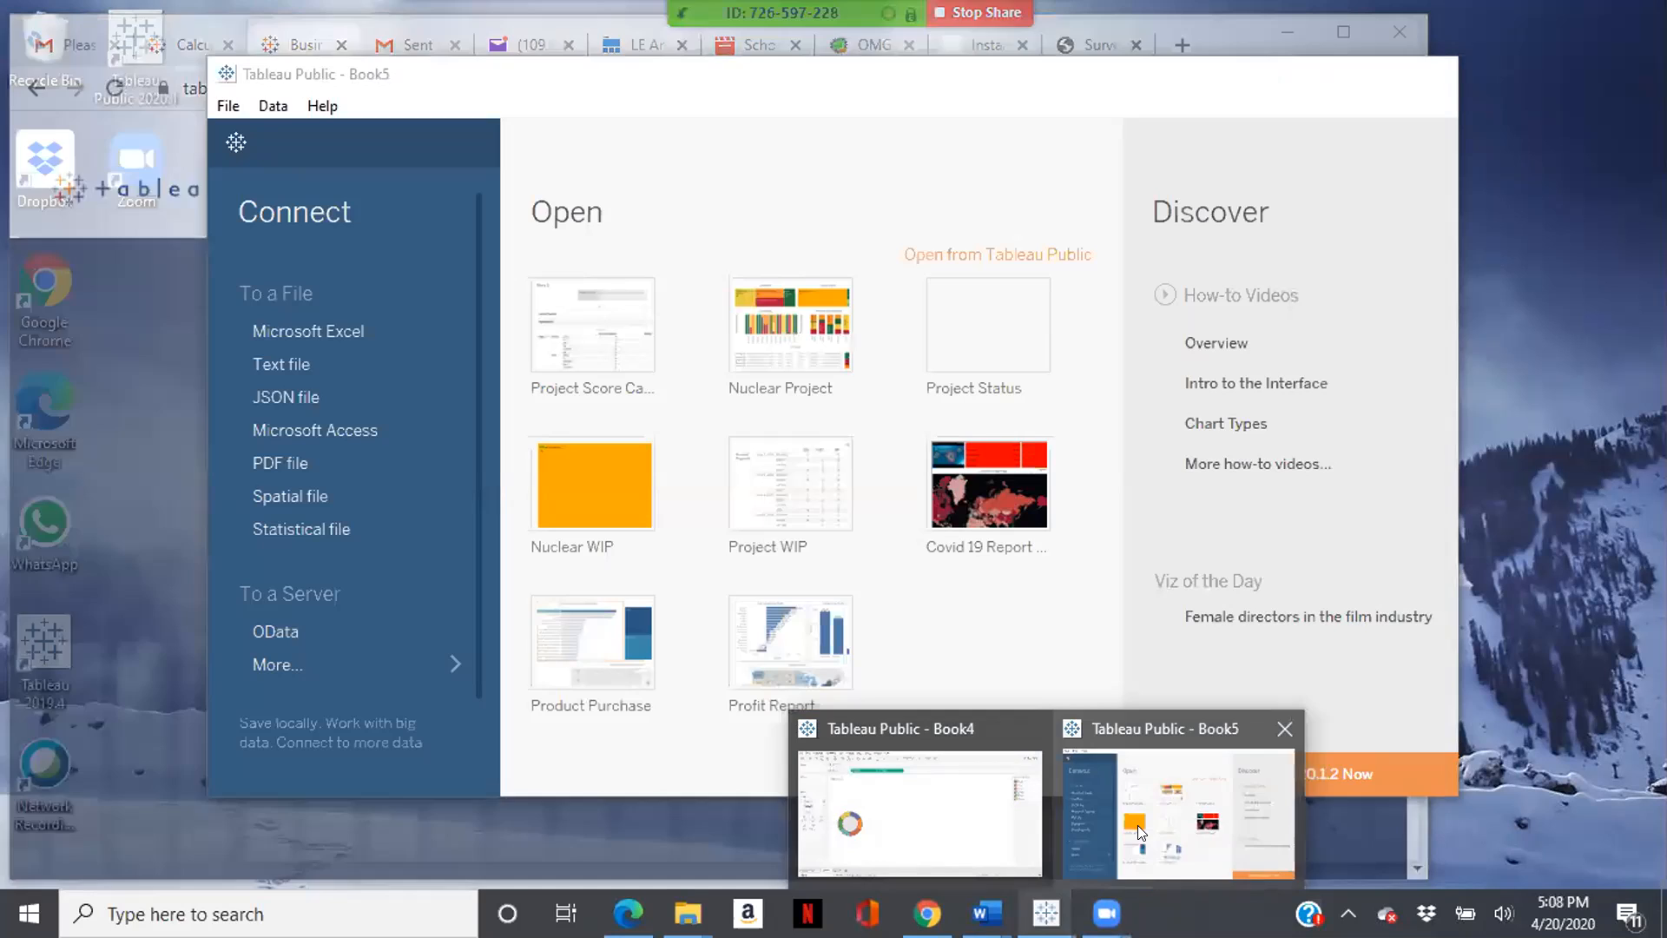
left_click(1138, 824)
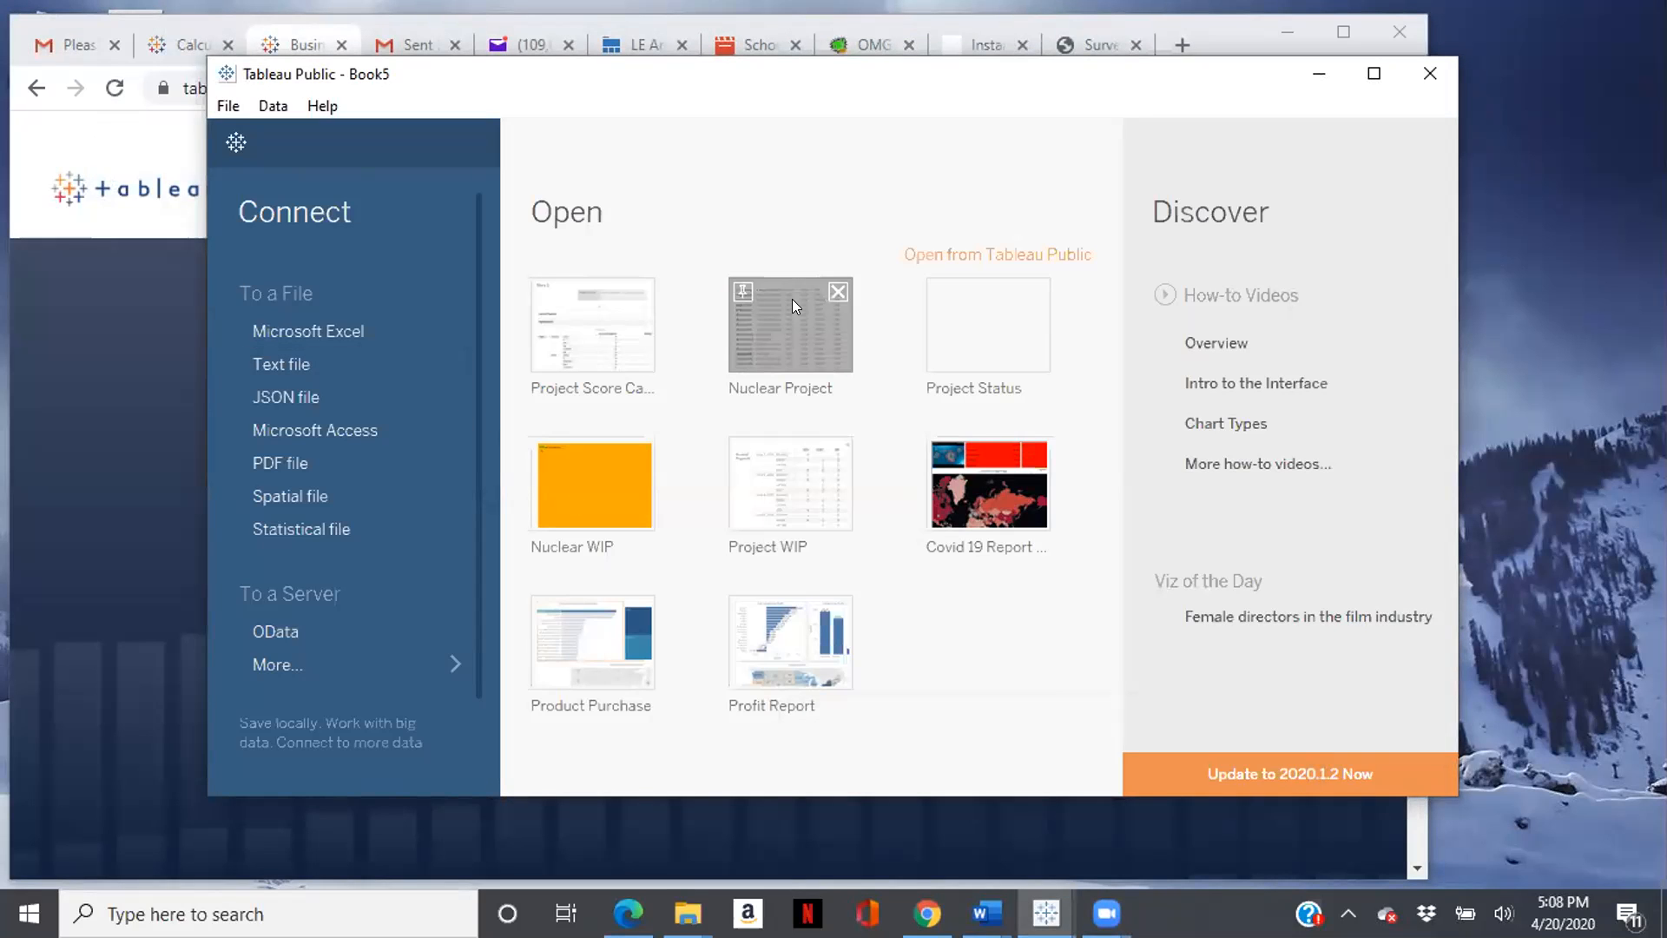
left_click(761, 349)
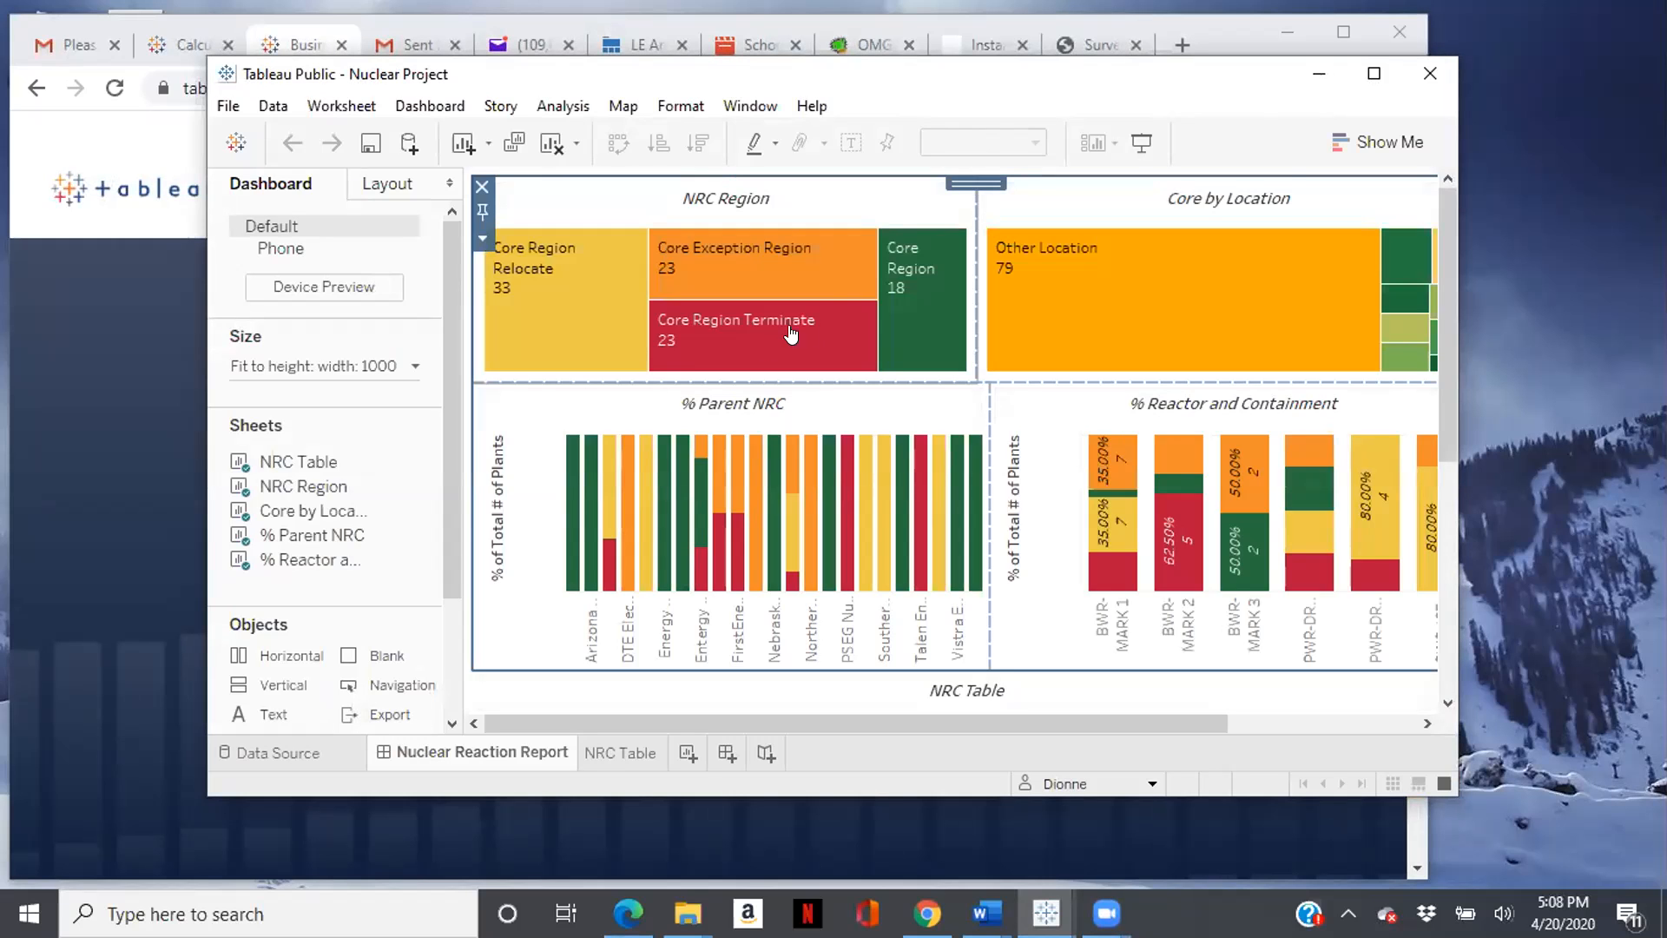
left_click(1370, 73)
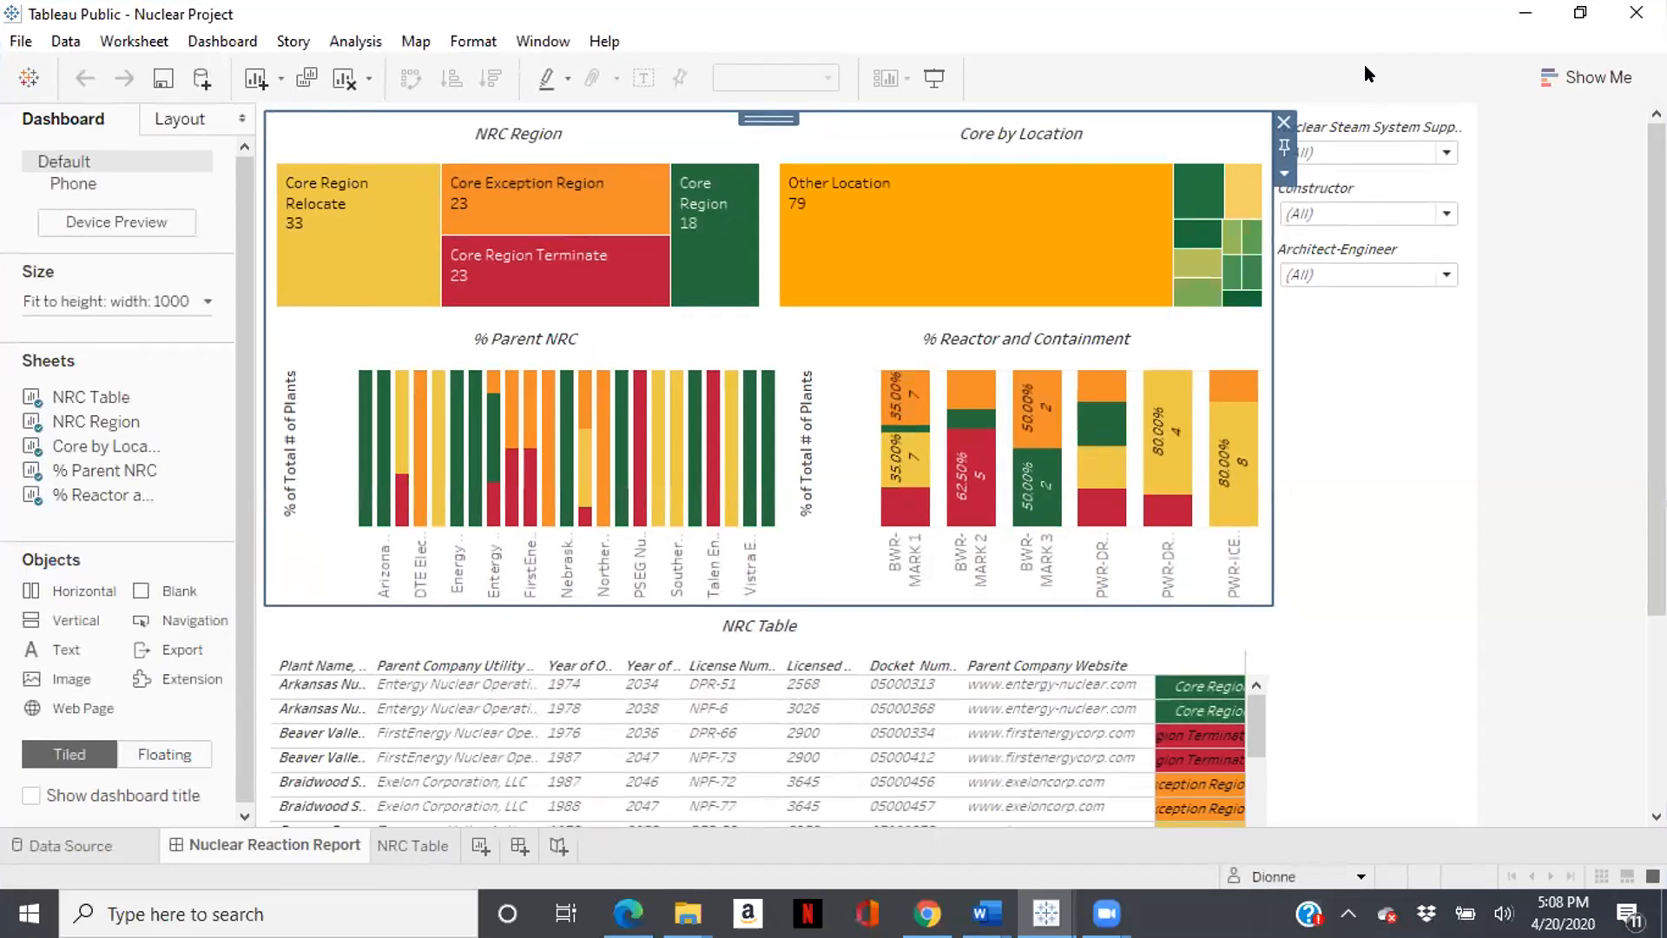
- Filter the Nuclear Reaction Report dashboard by the Core Region Terminate and Core Region marks in NRC Region
left_click(694, 253)
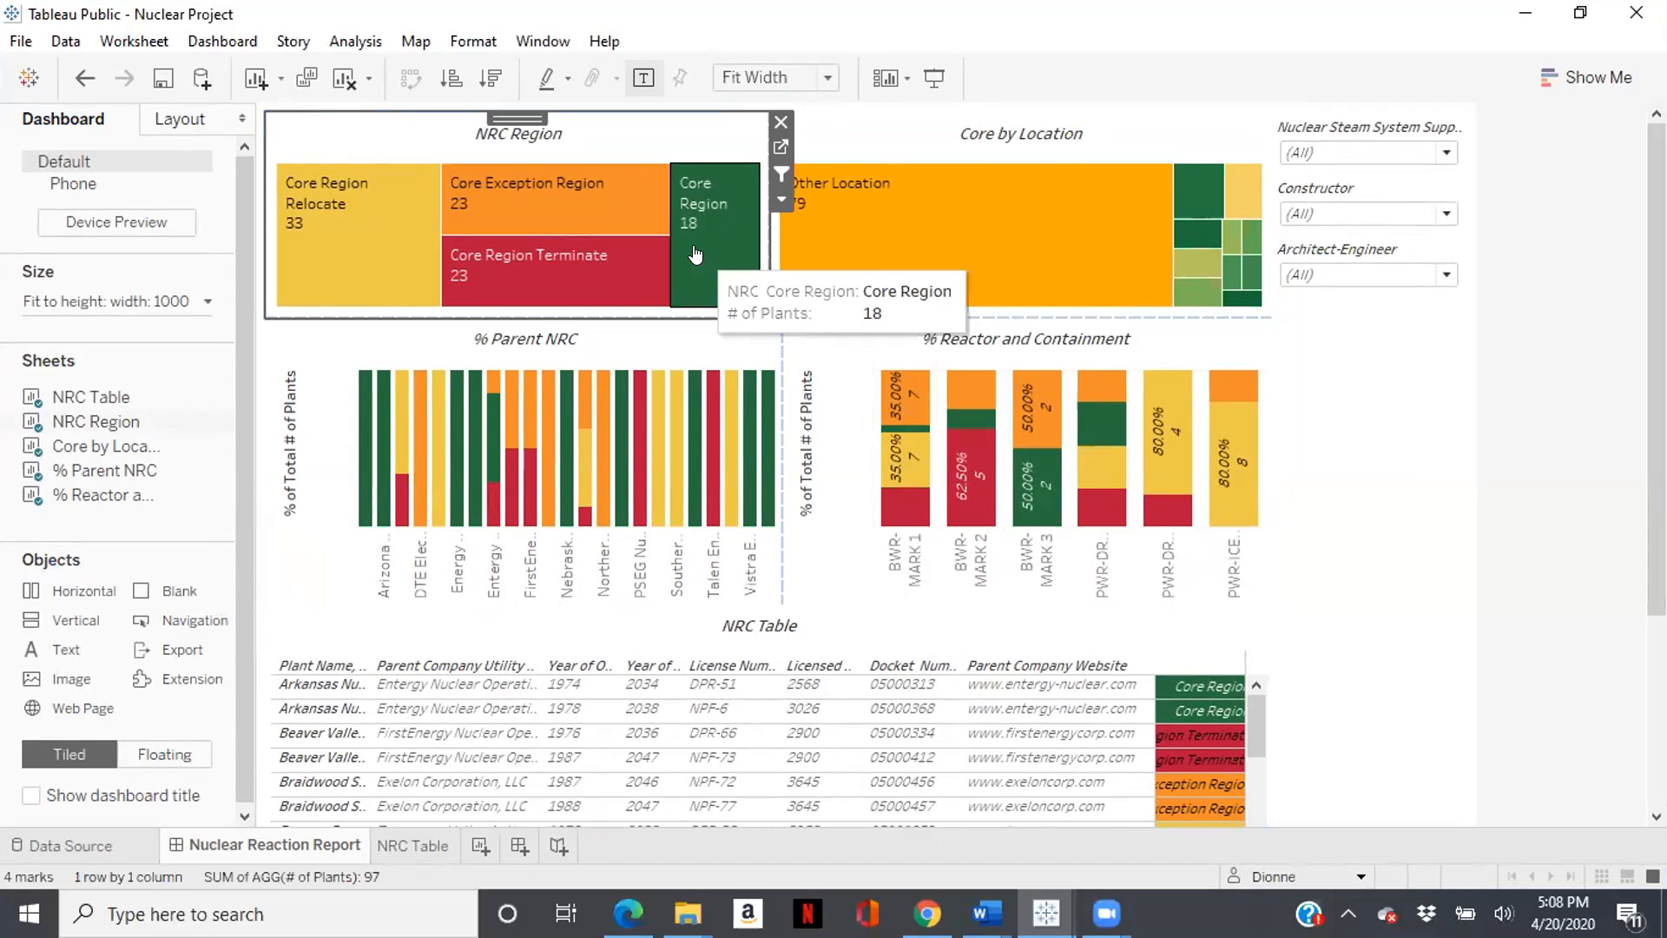
left_click(481, 262)
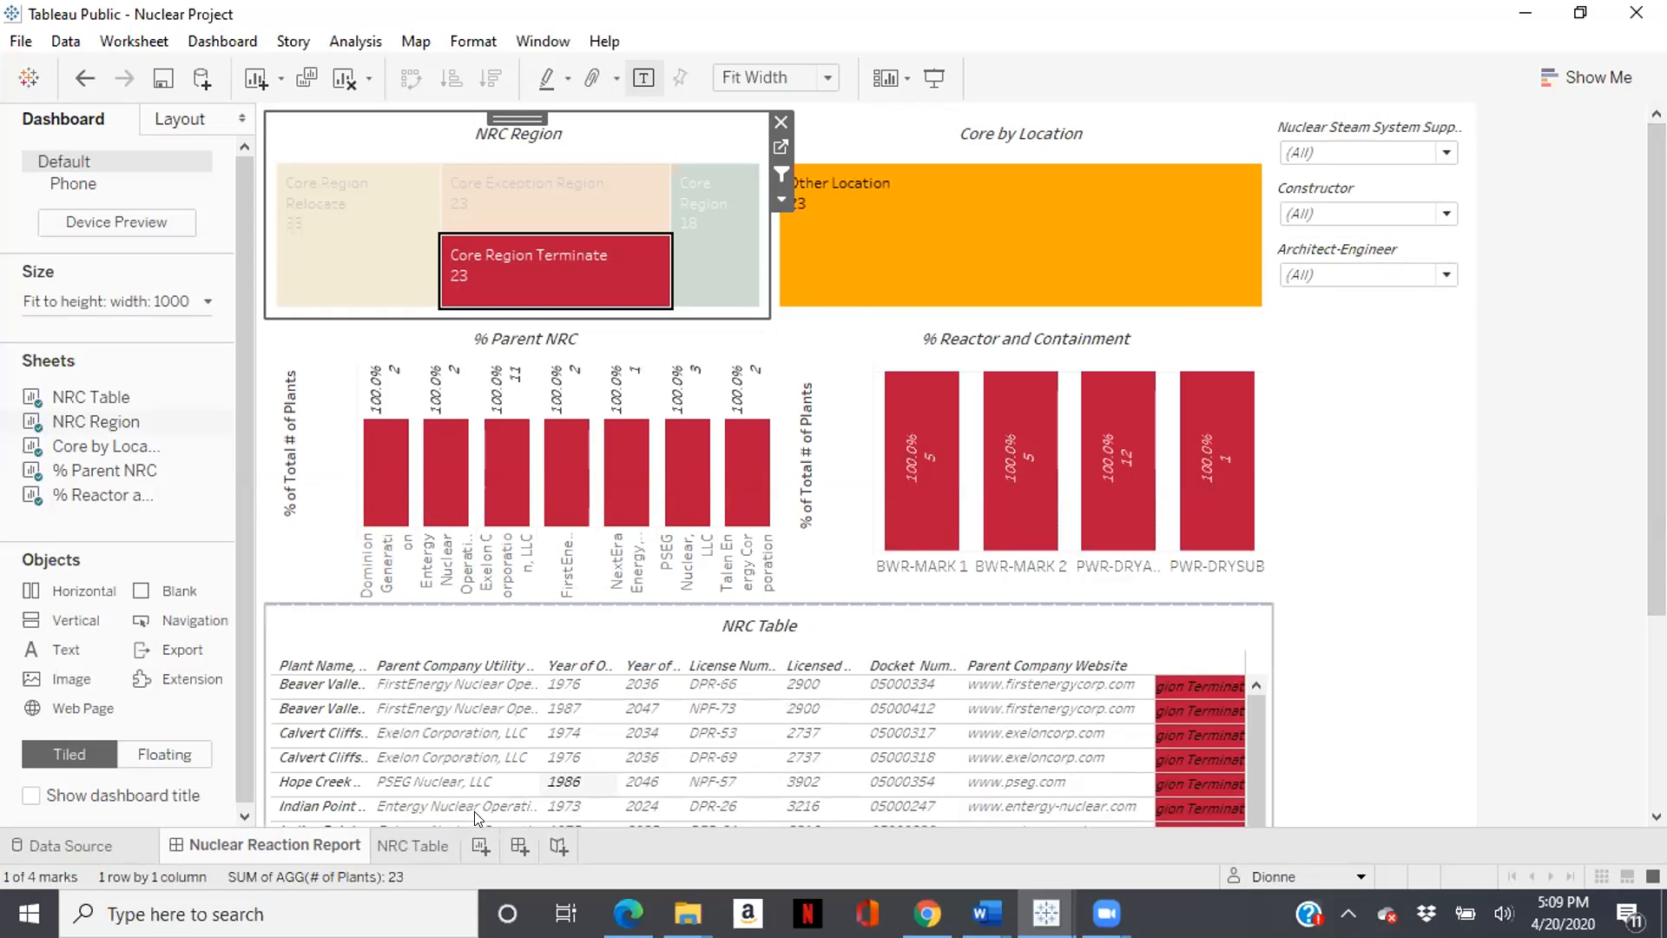
mouse_move(431, 848)
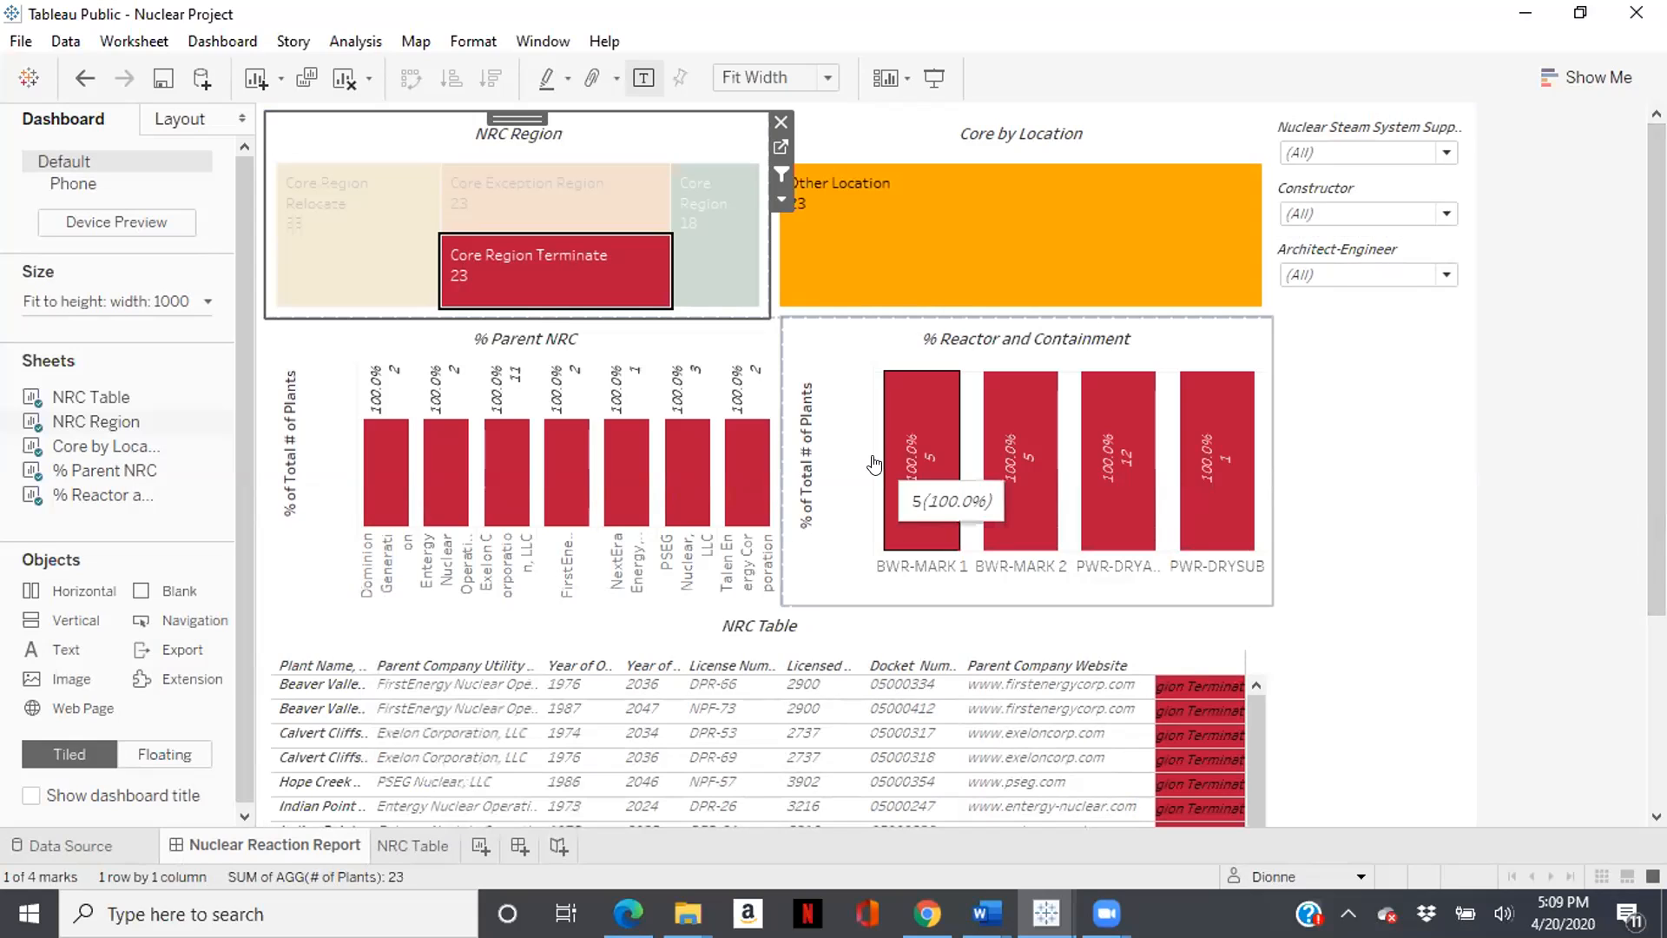
mouse_move(912, 252)
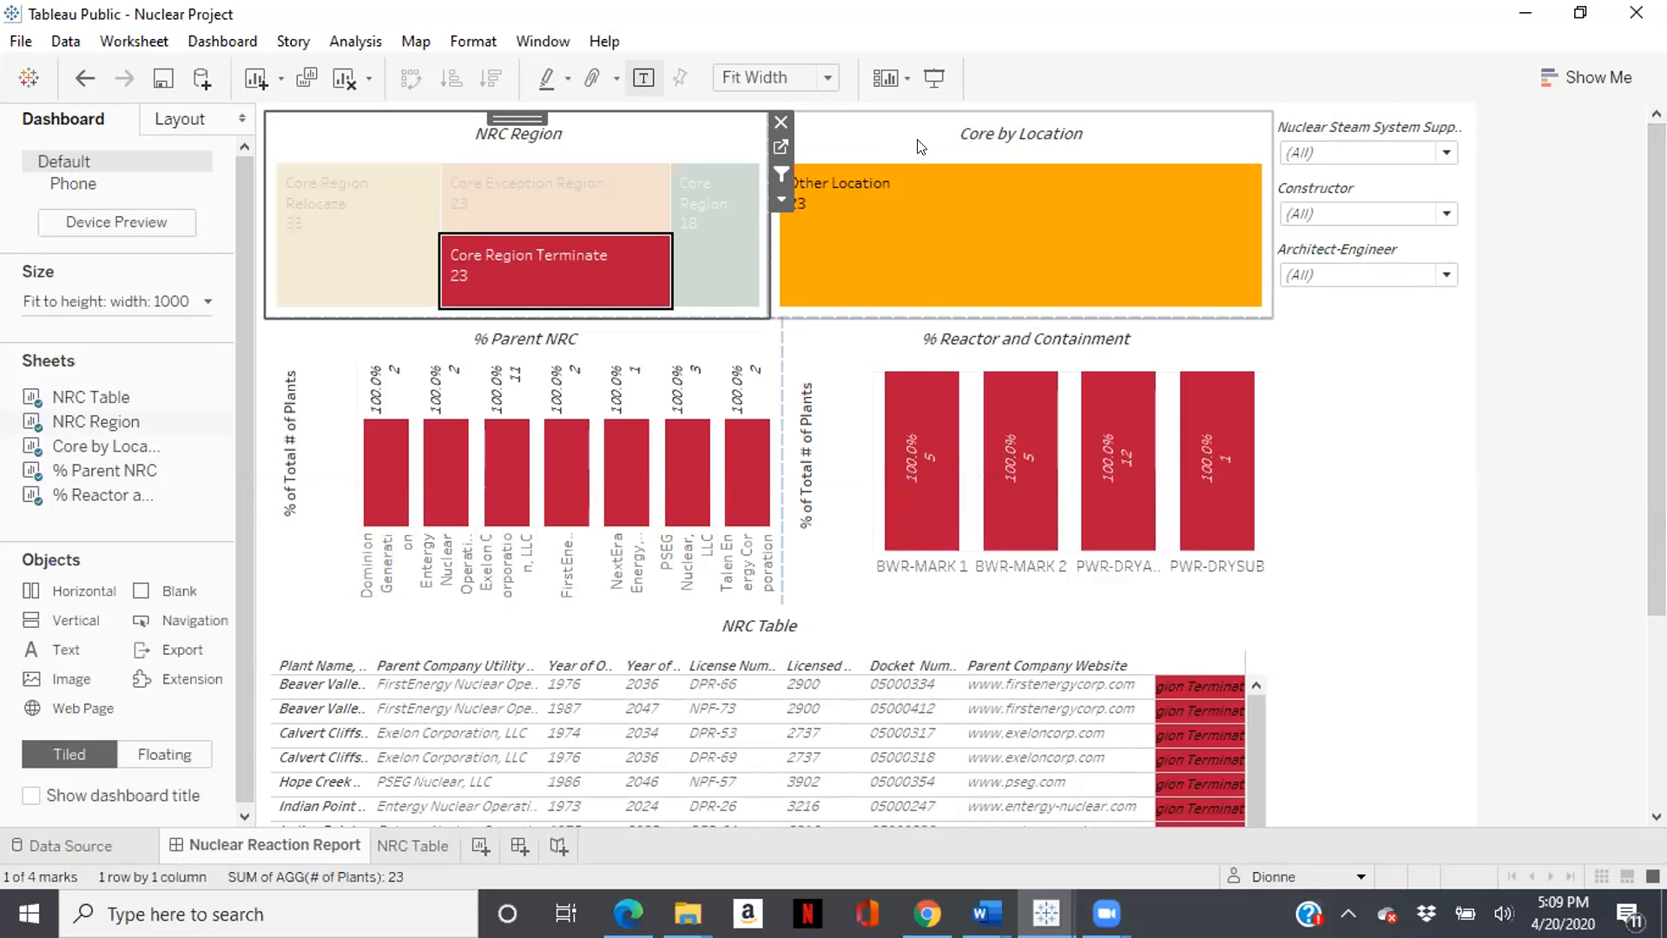
mouse_move(914, 251)
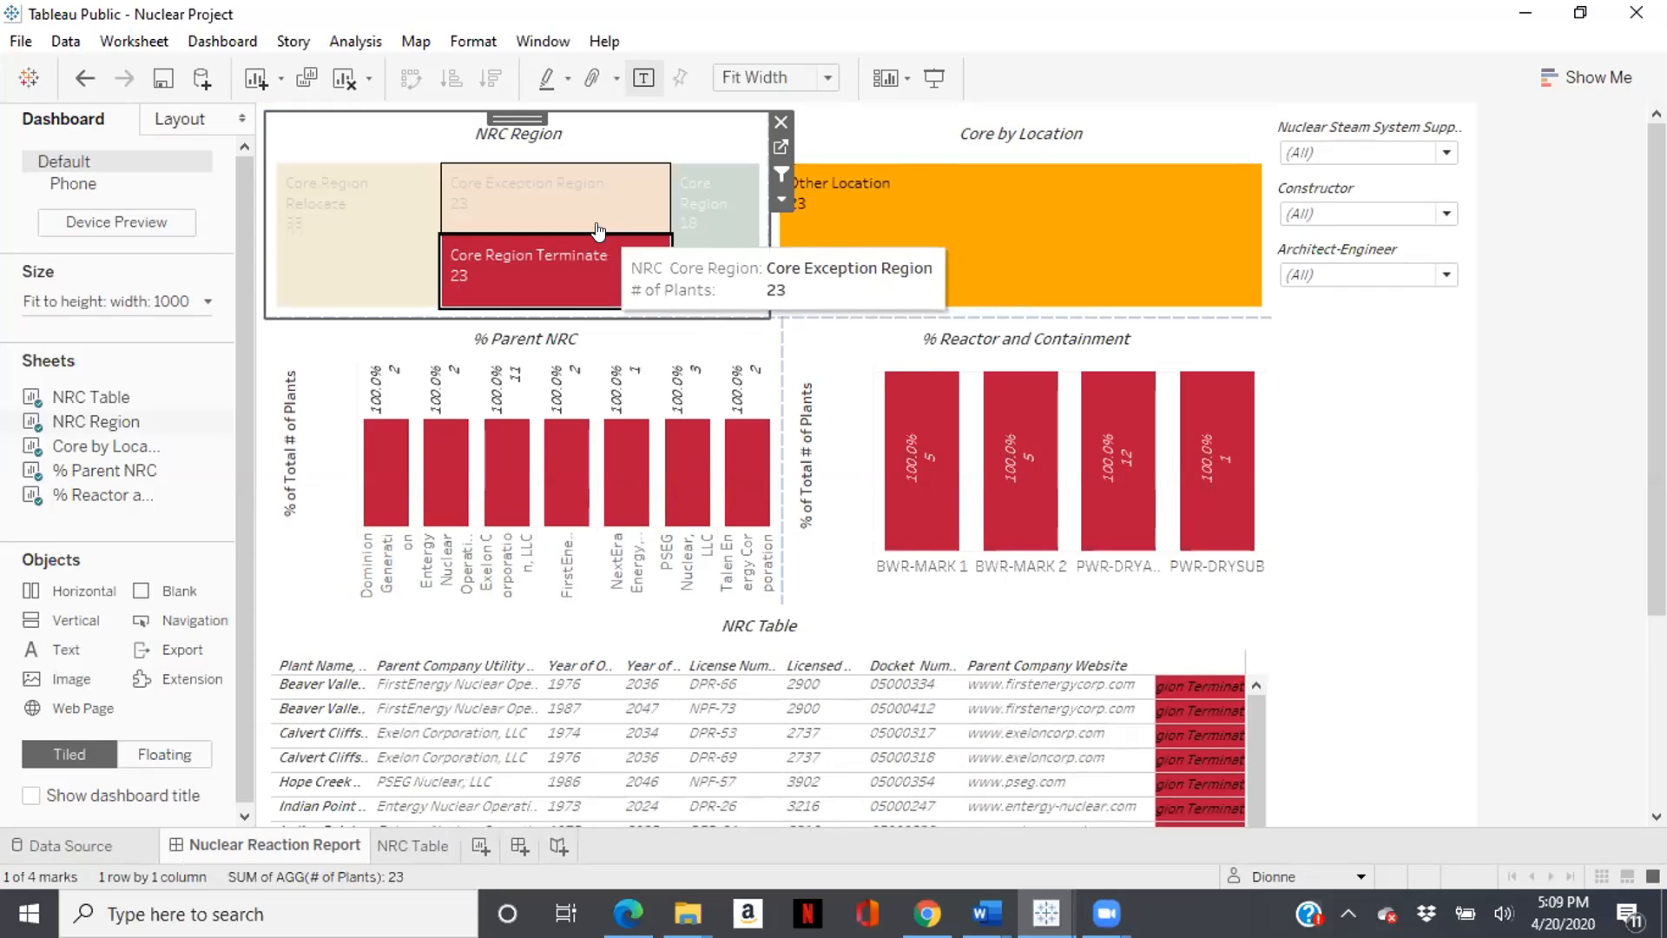
left_click(735, 286)
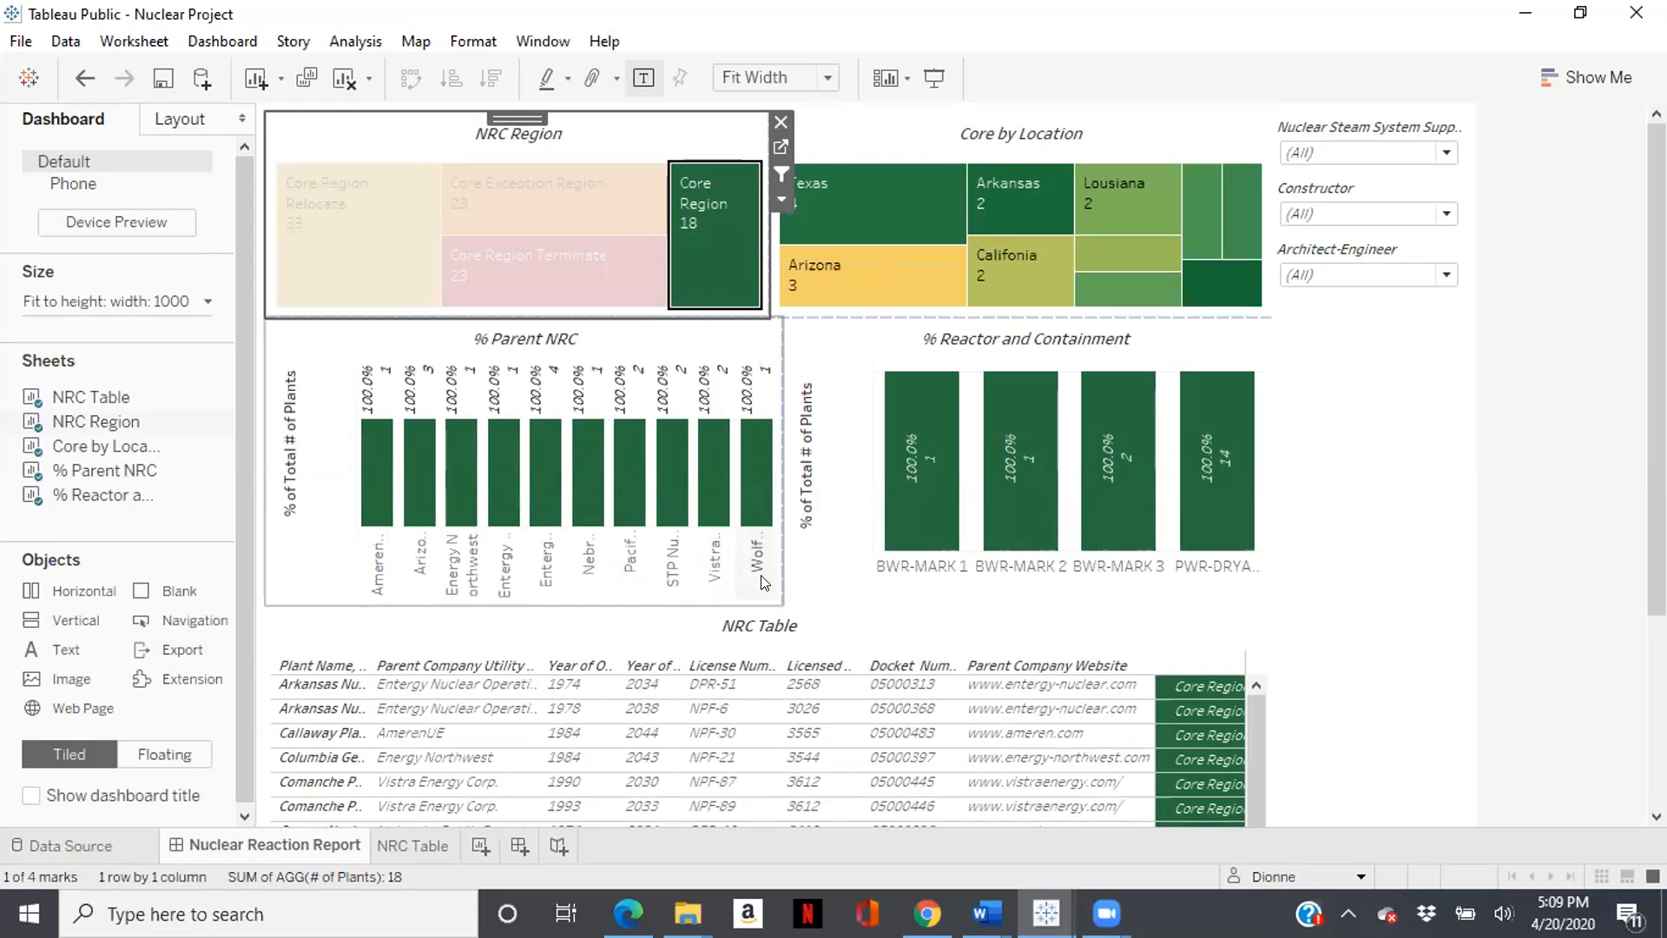
mouse_move(600, 231)
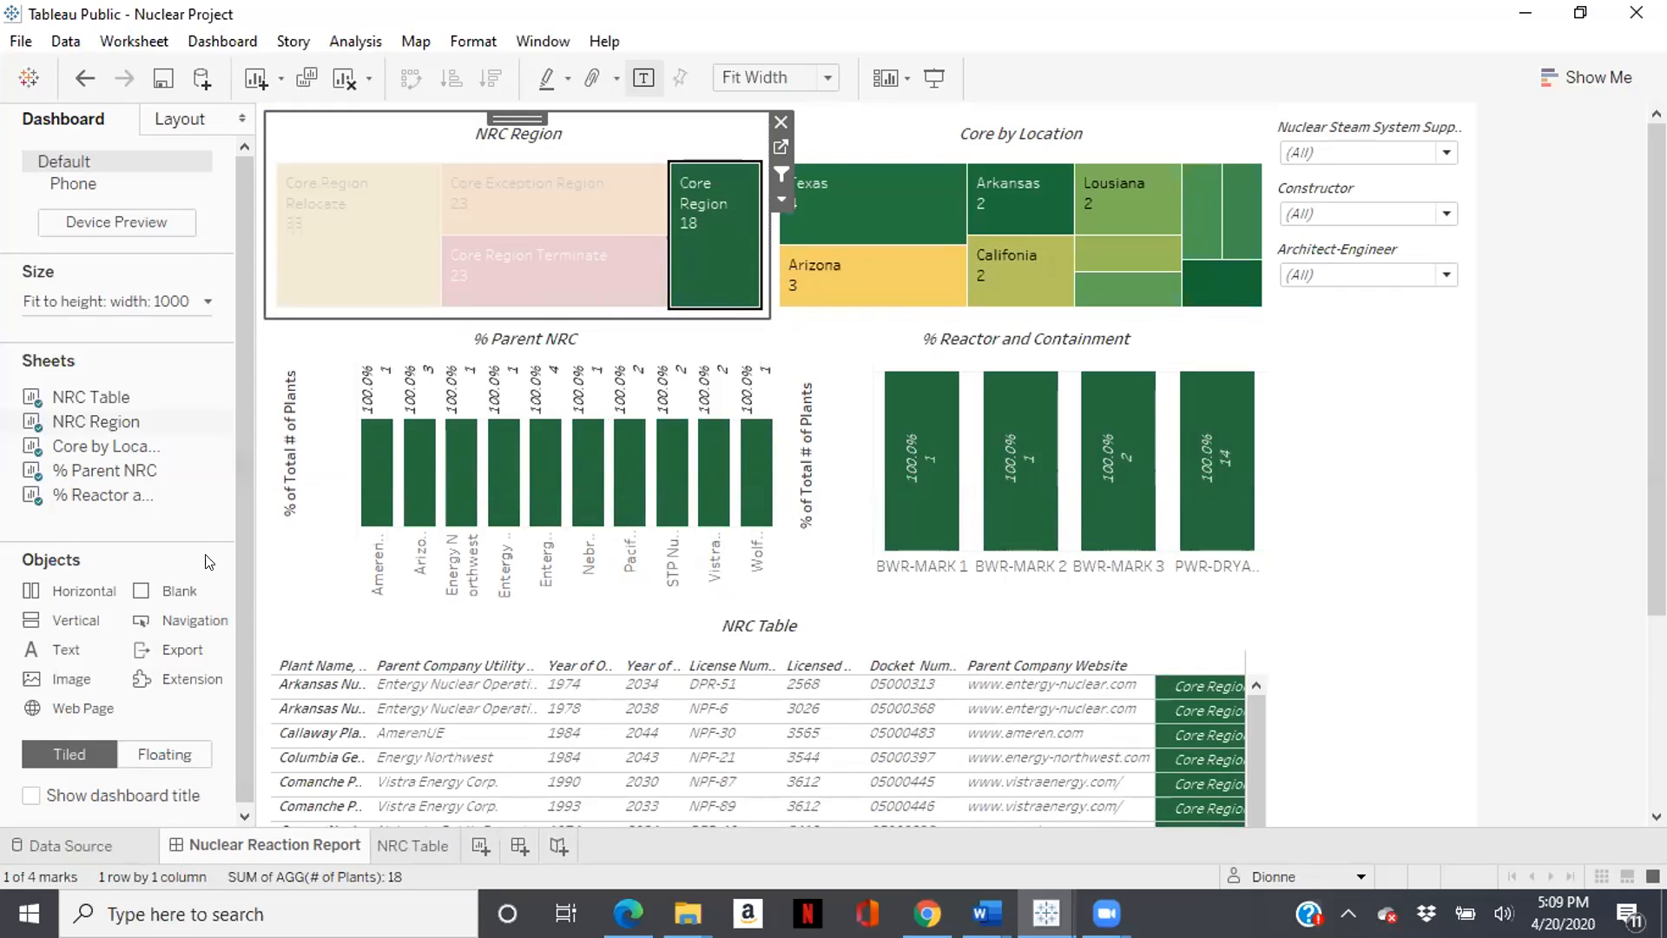
- Unhide all sheets of the dashboard and open the NRC Region worksheet
right_click(300, 847)
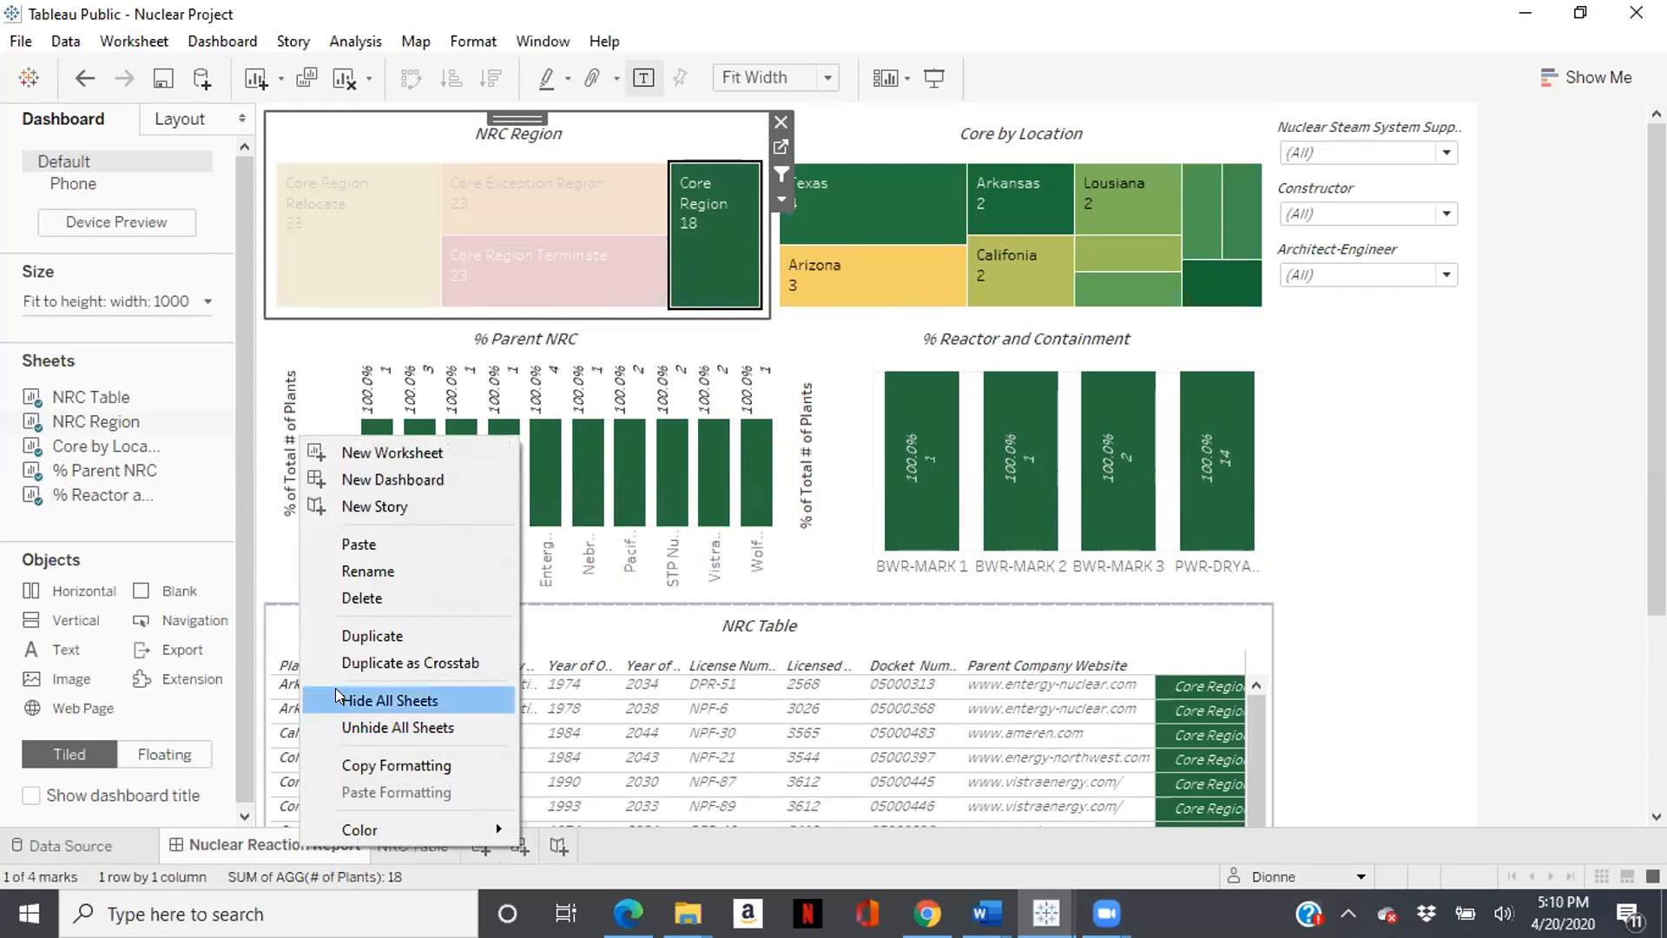
left_click(357, 728)
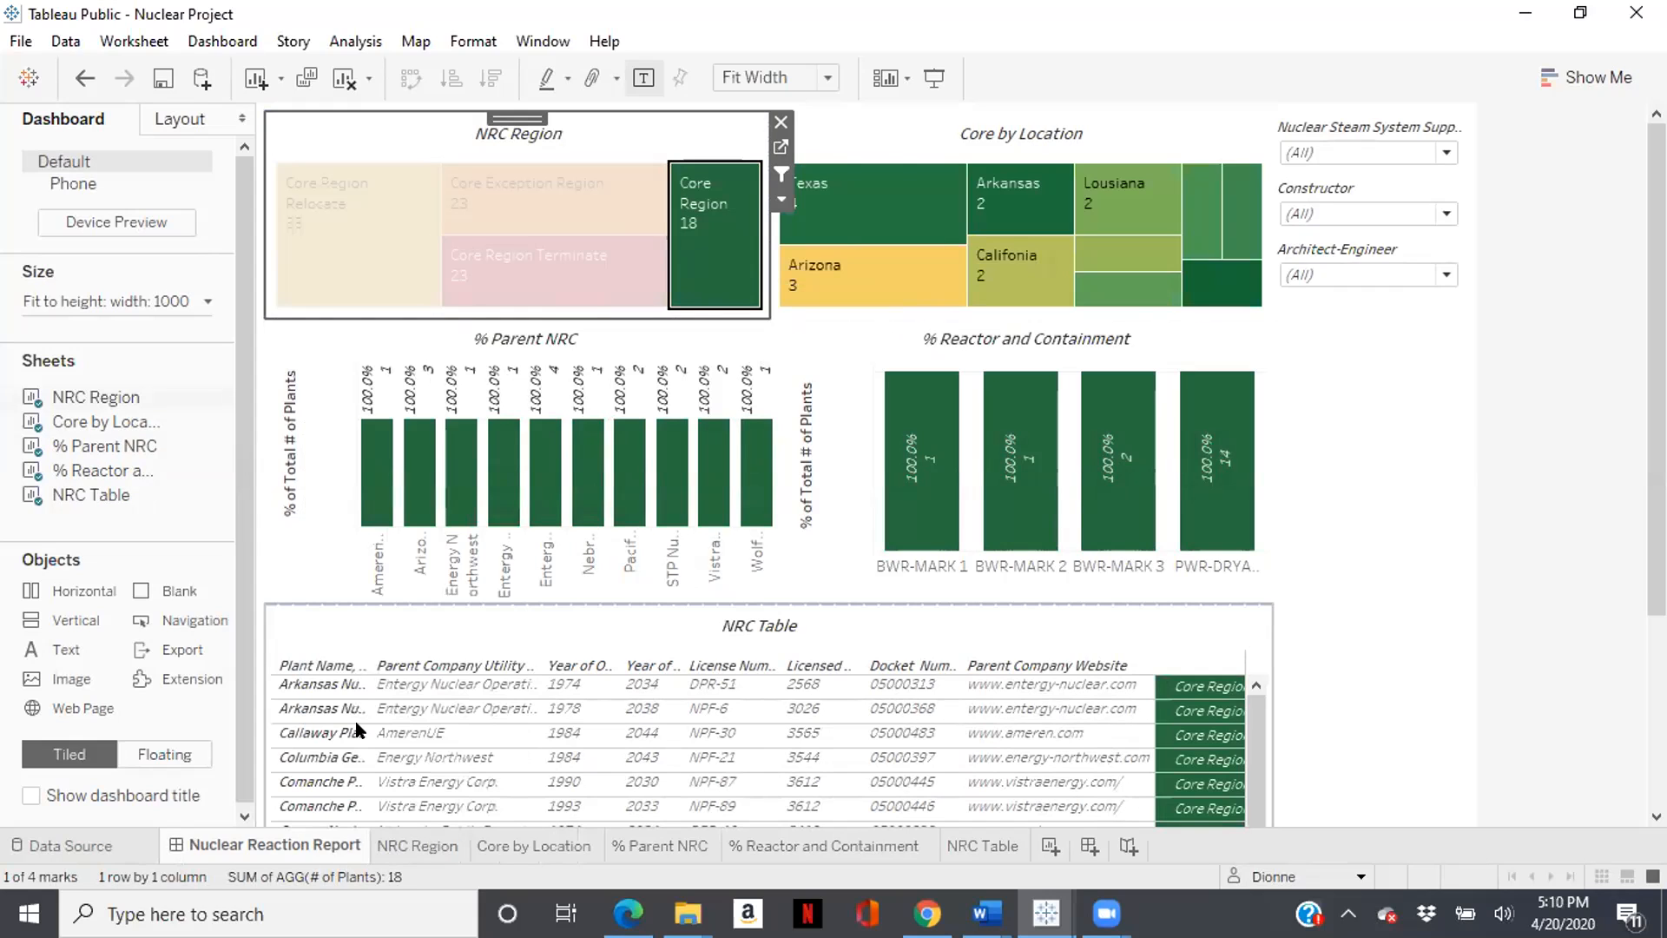
left_click(417, 848)
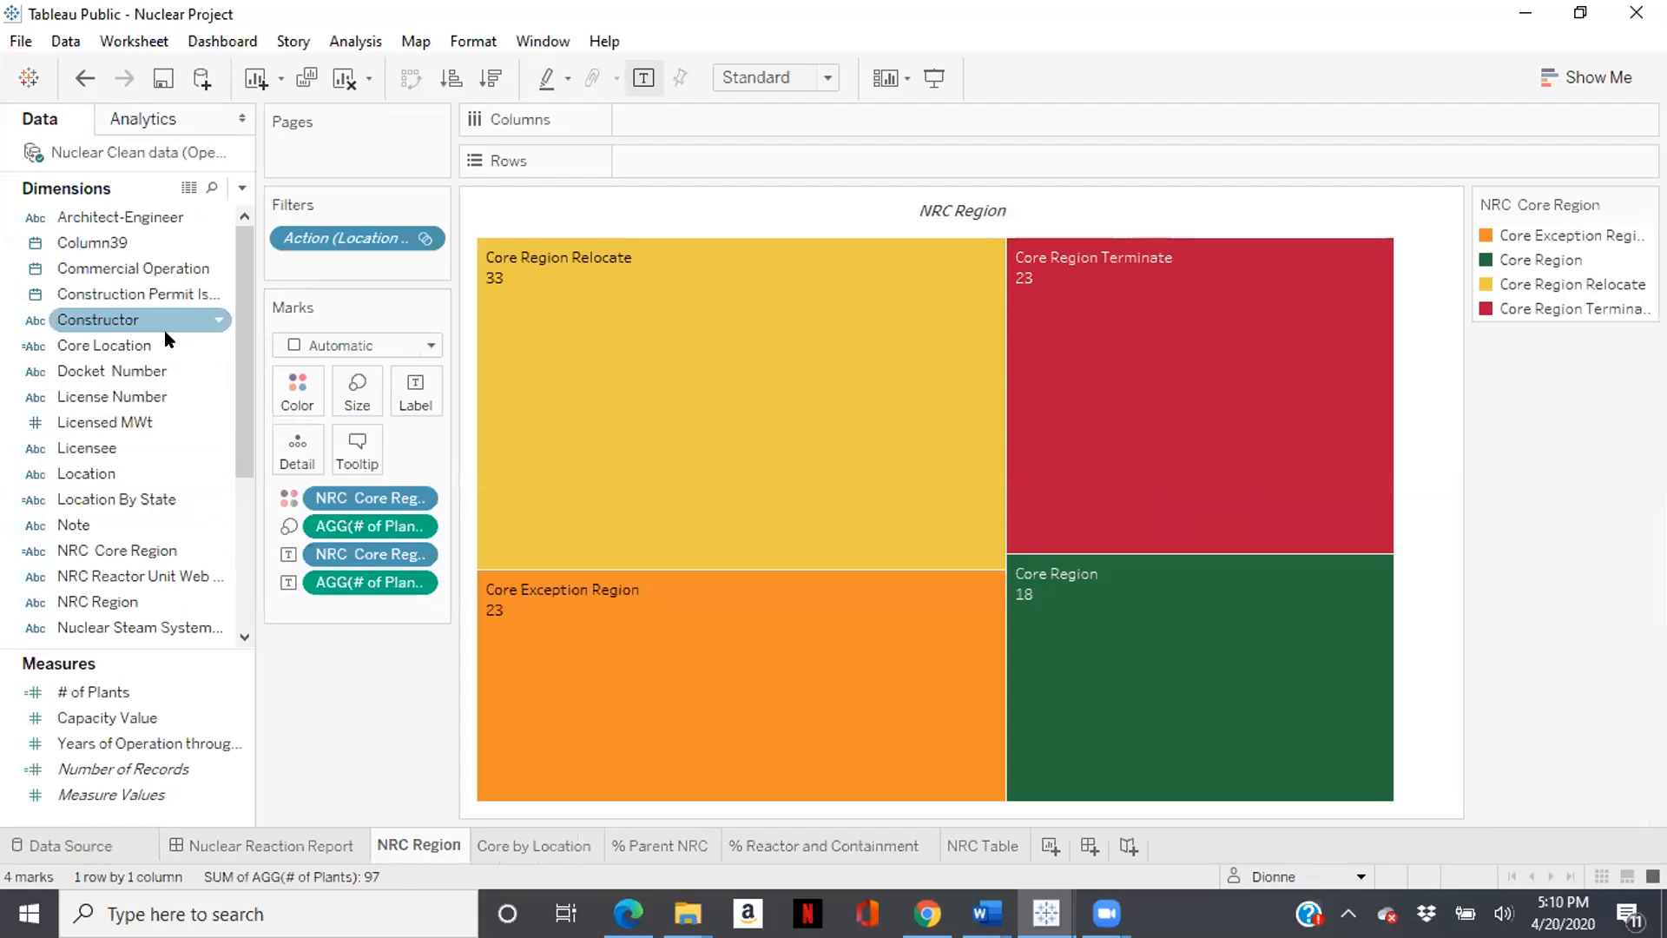
- Open the Location By State calculated field to review its IF/ELSEIF formula and close the editor
left_click(125, 498)
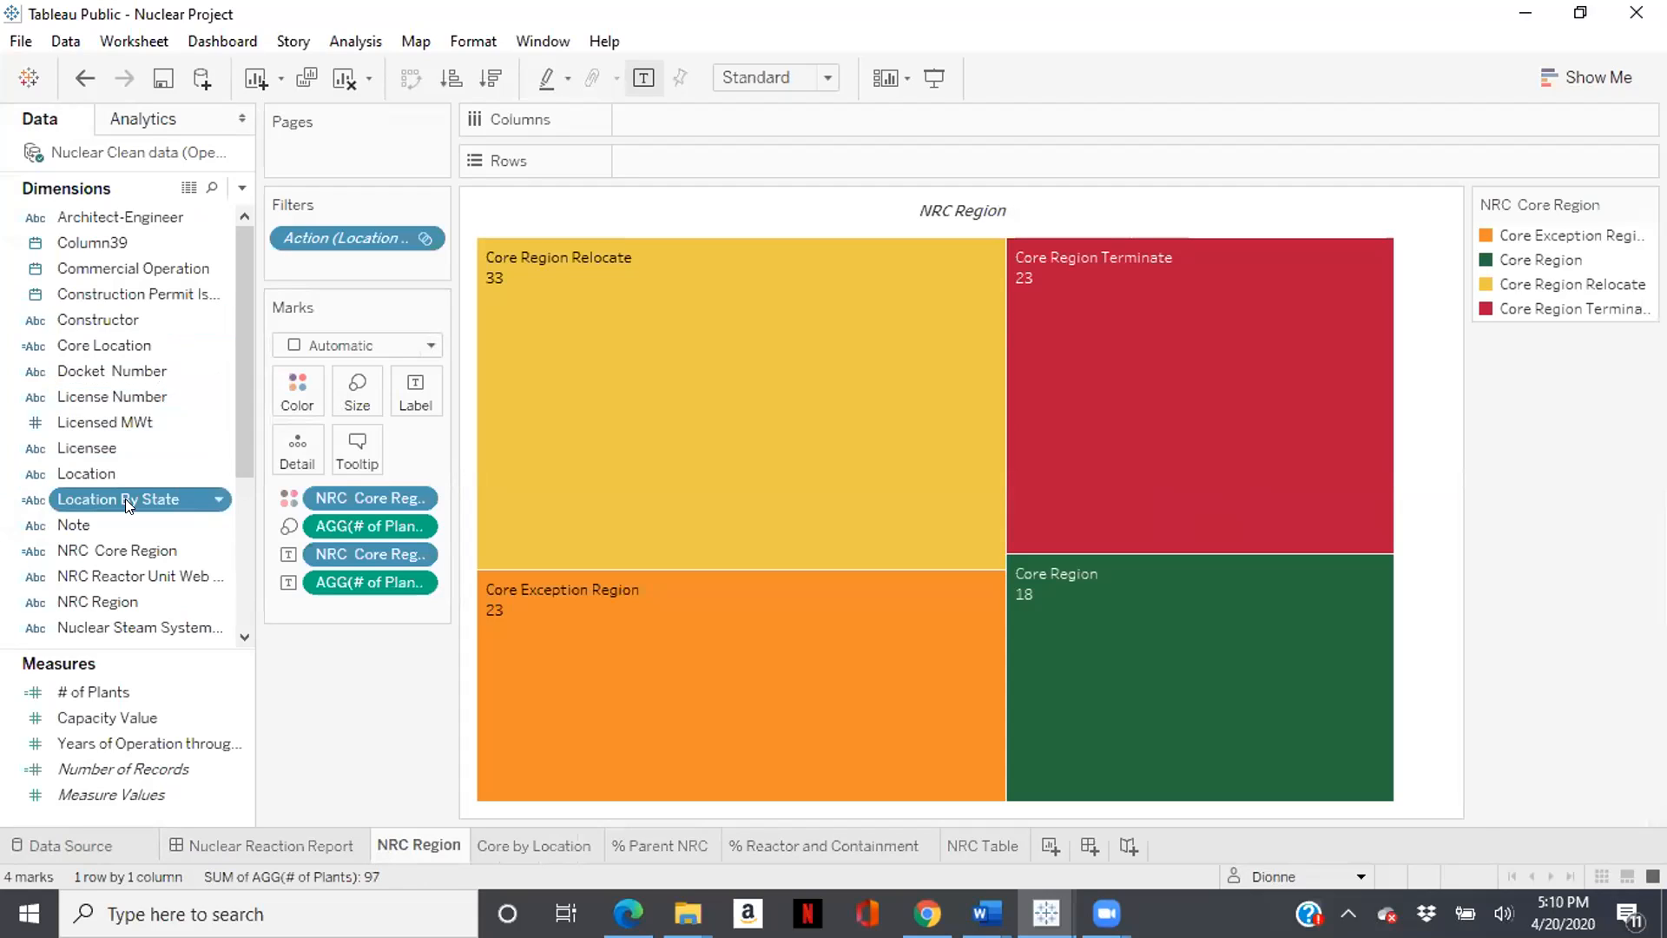
right_click(217, 500)
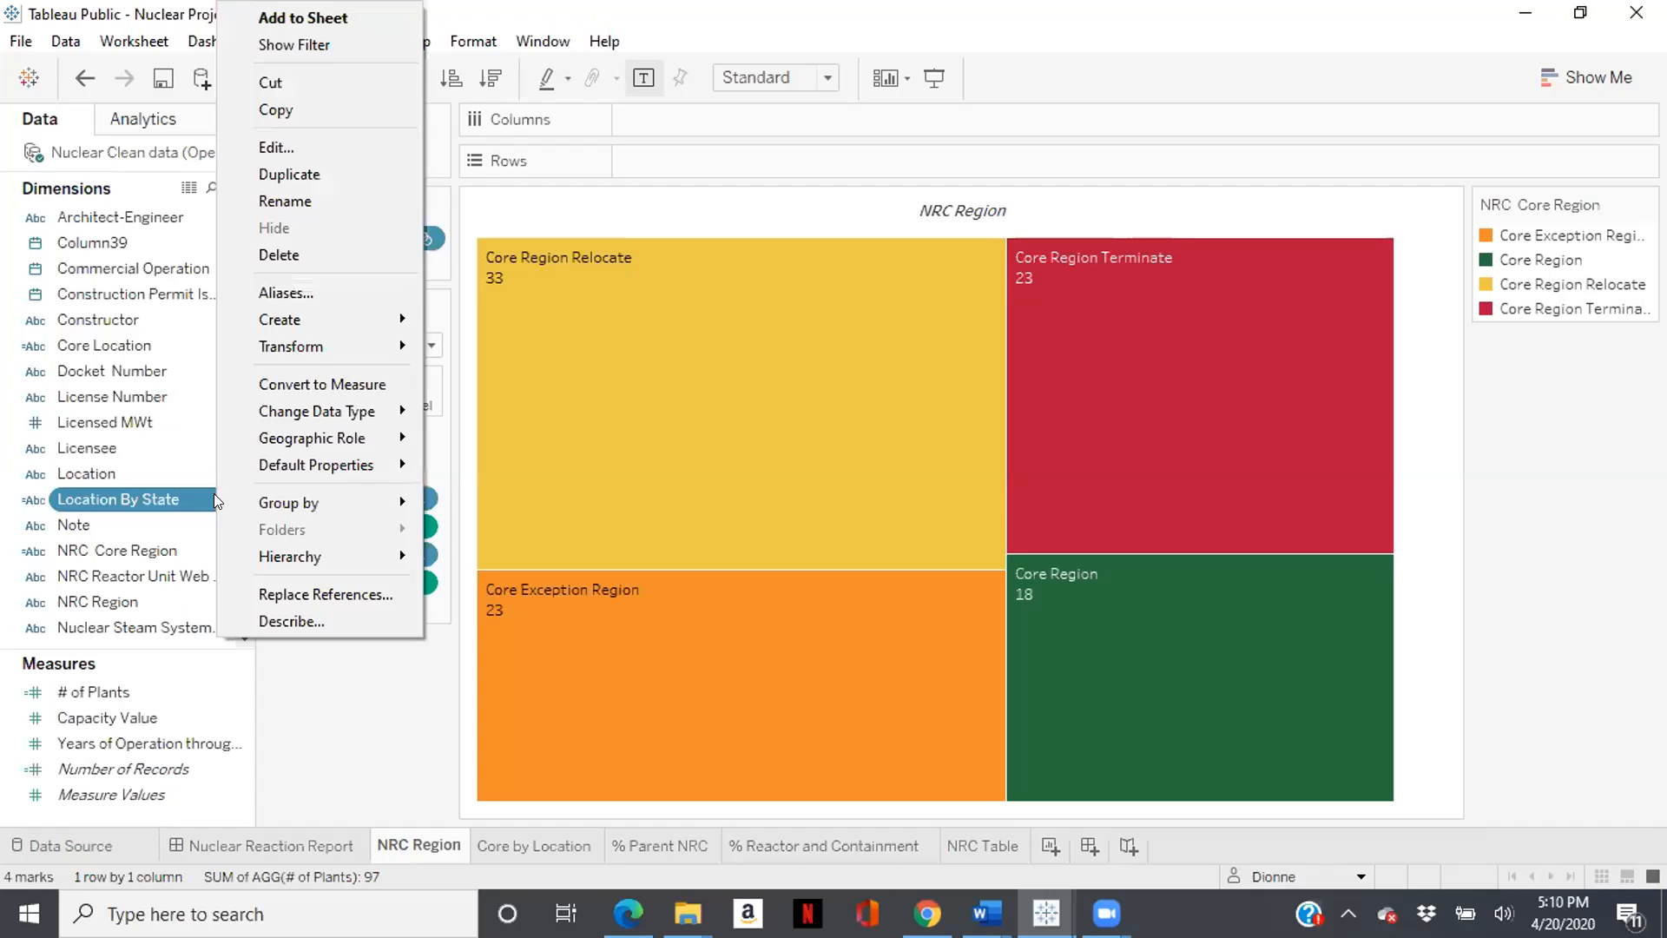
left_click(276, 147)
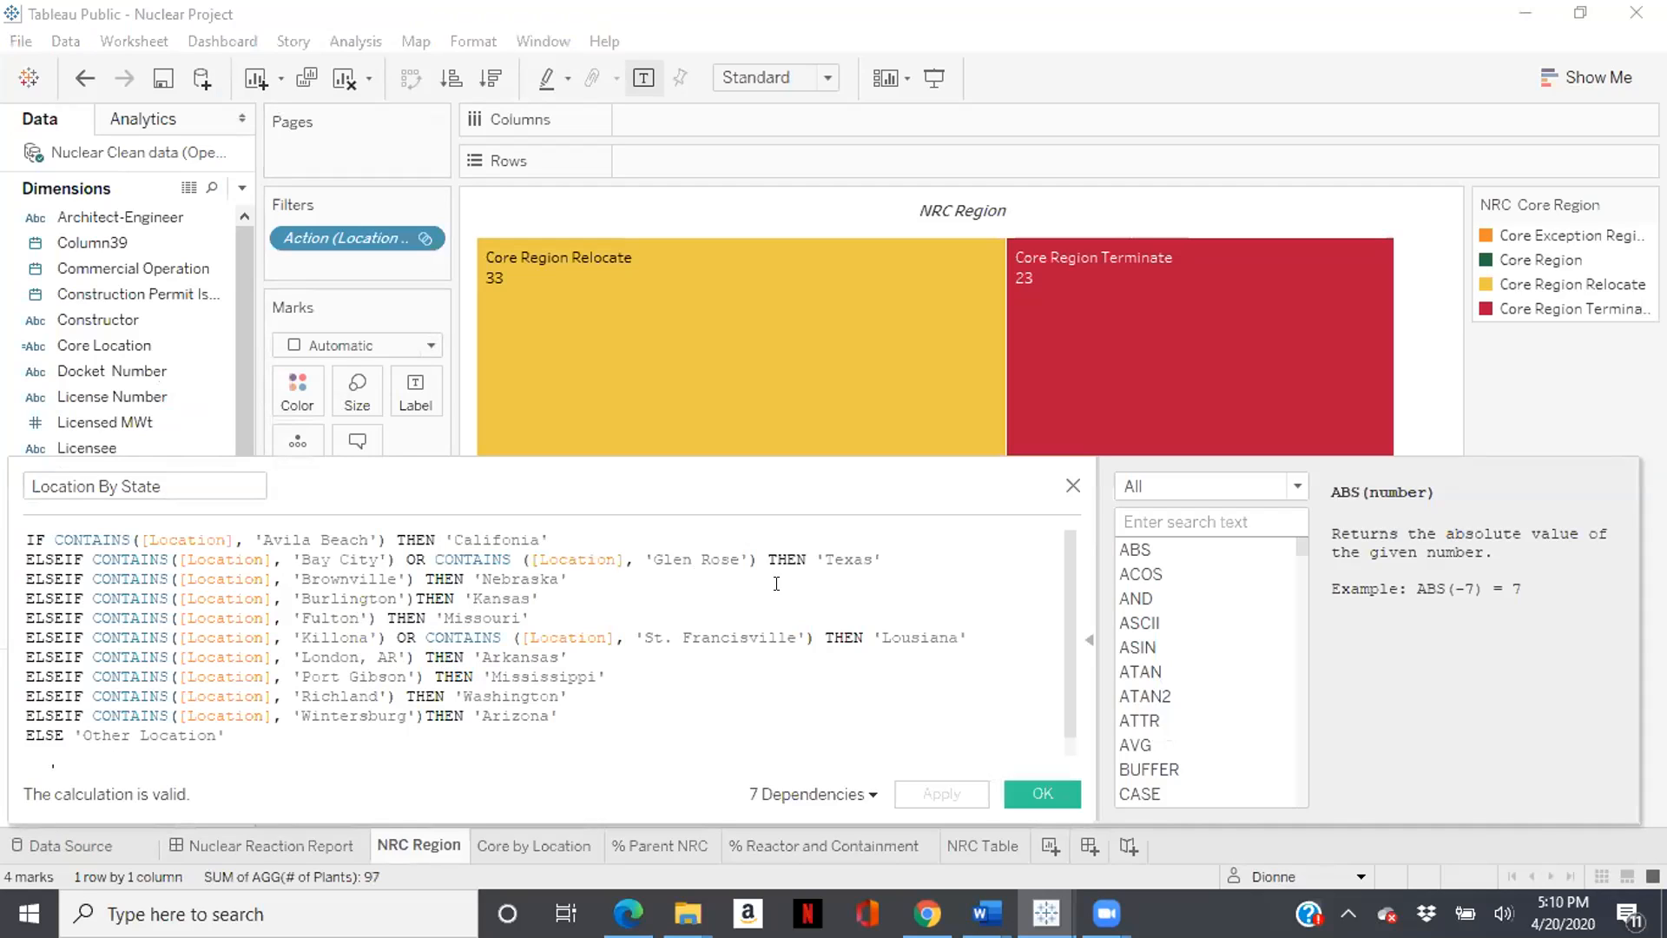
left_click(1043, 794)
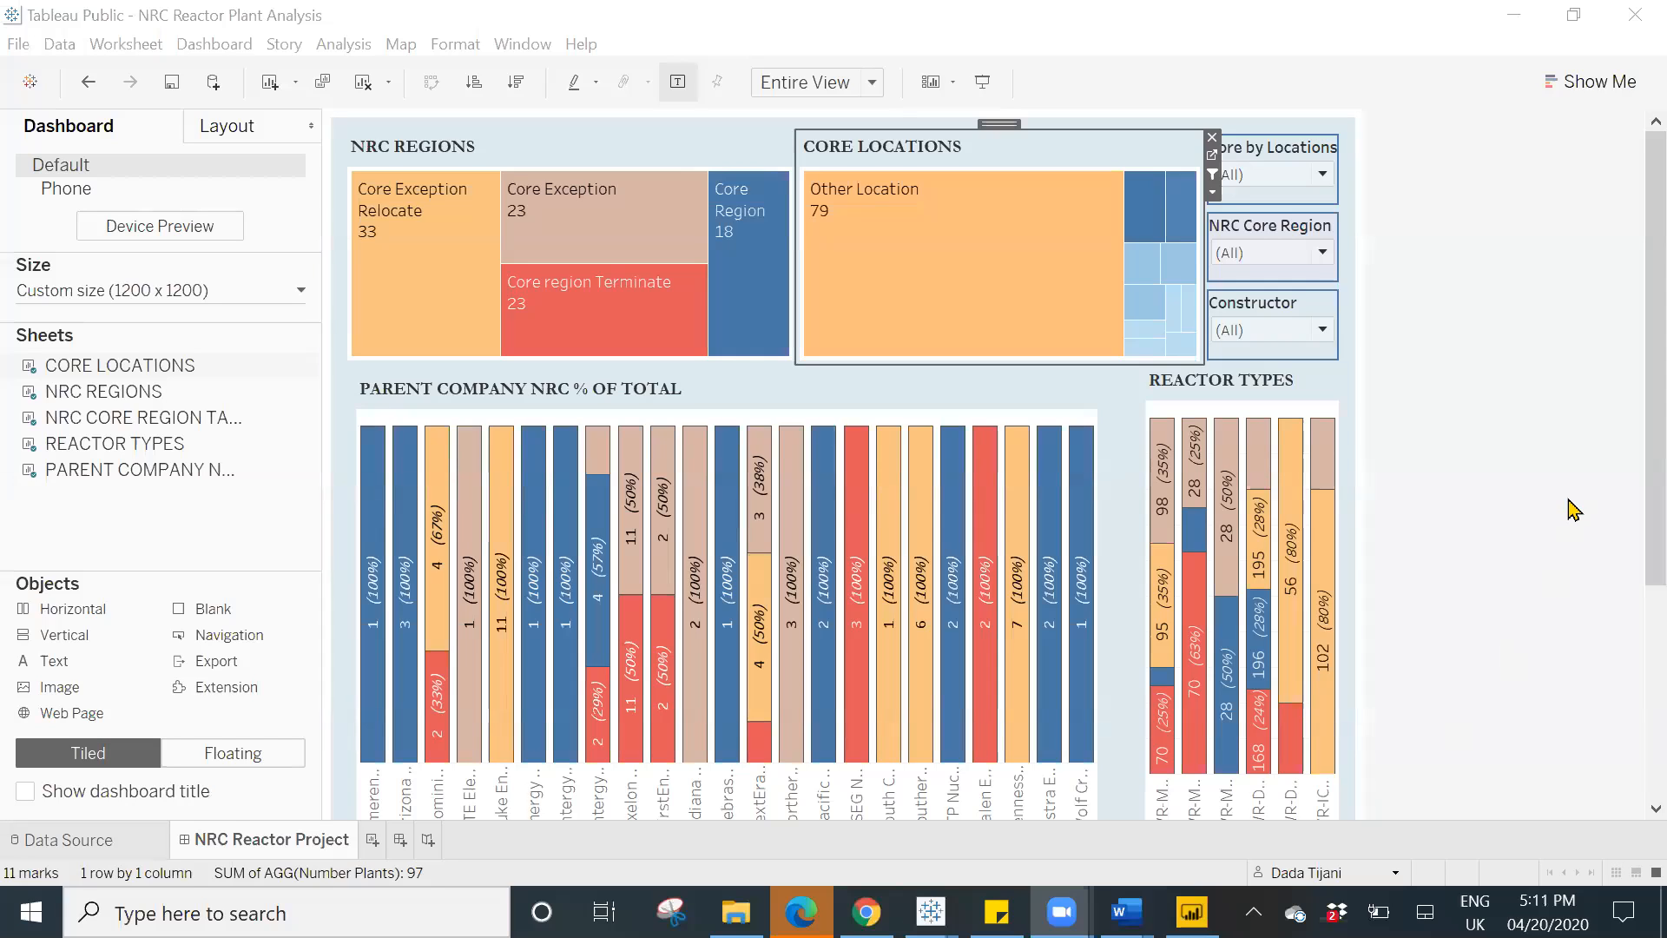
left_click(1570, 503)
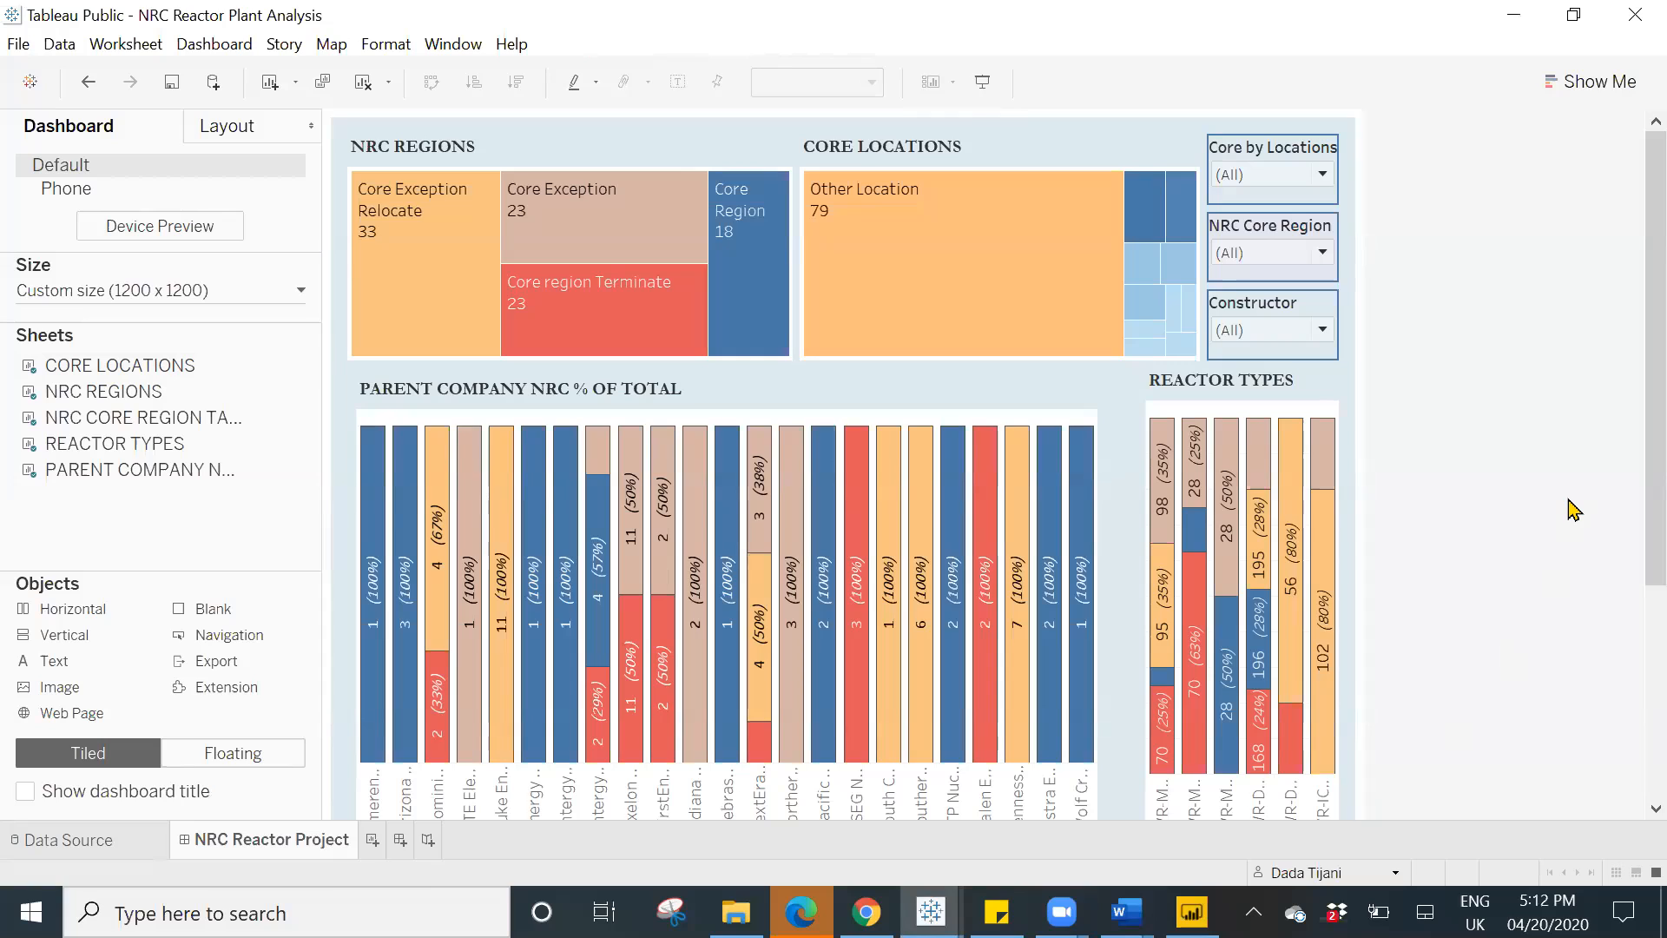
right_click(298, 855)
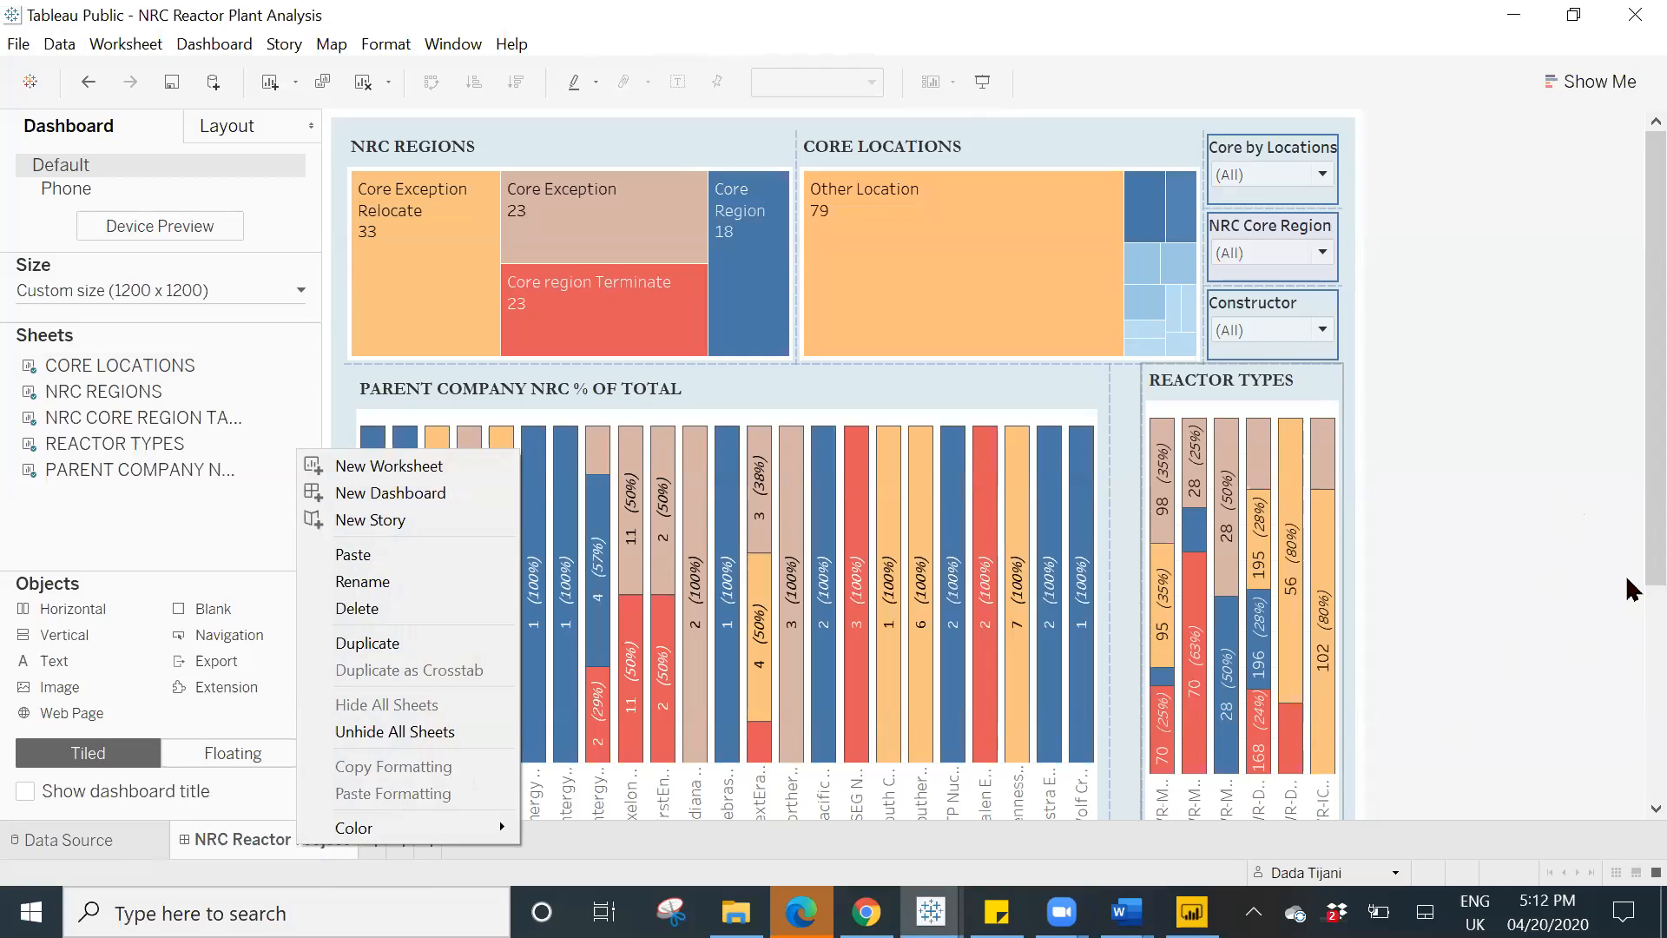
left_click(1608, 545)
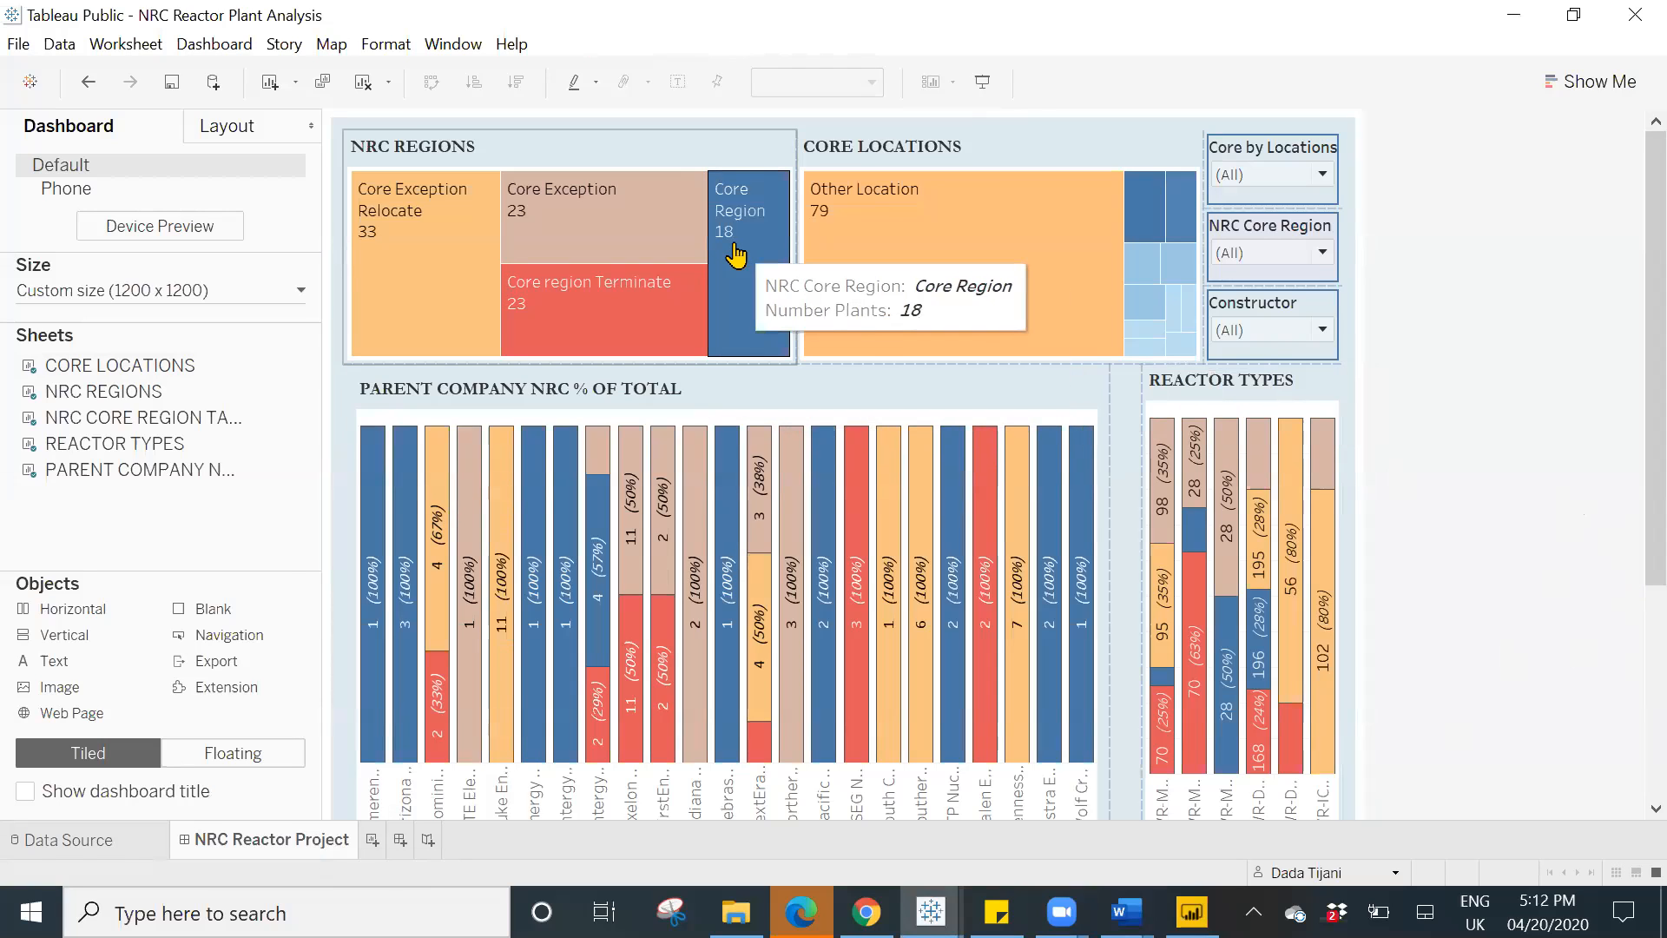
- Filter the NRC Reactor Project dashboard by selecting the Core region Terminate region
left_click(612, 302)
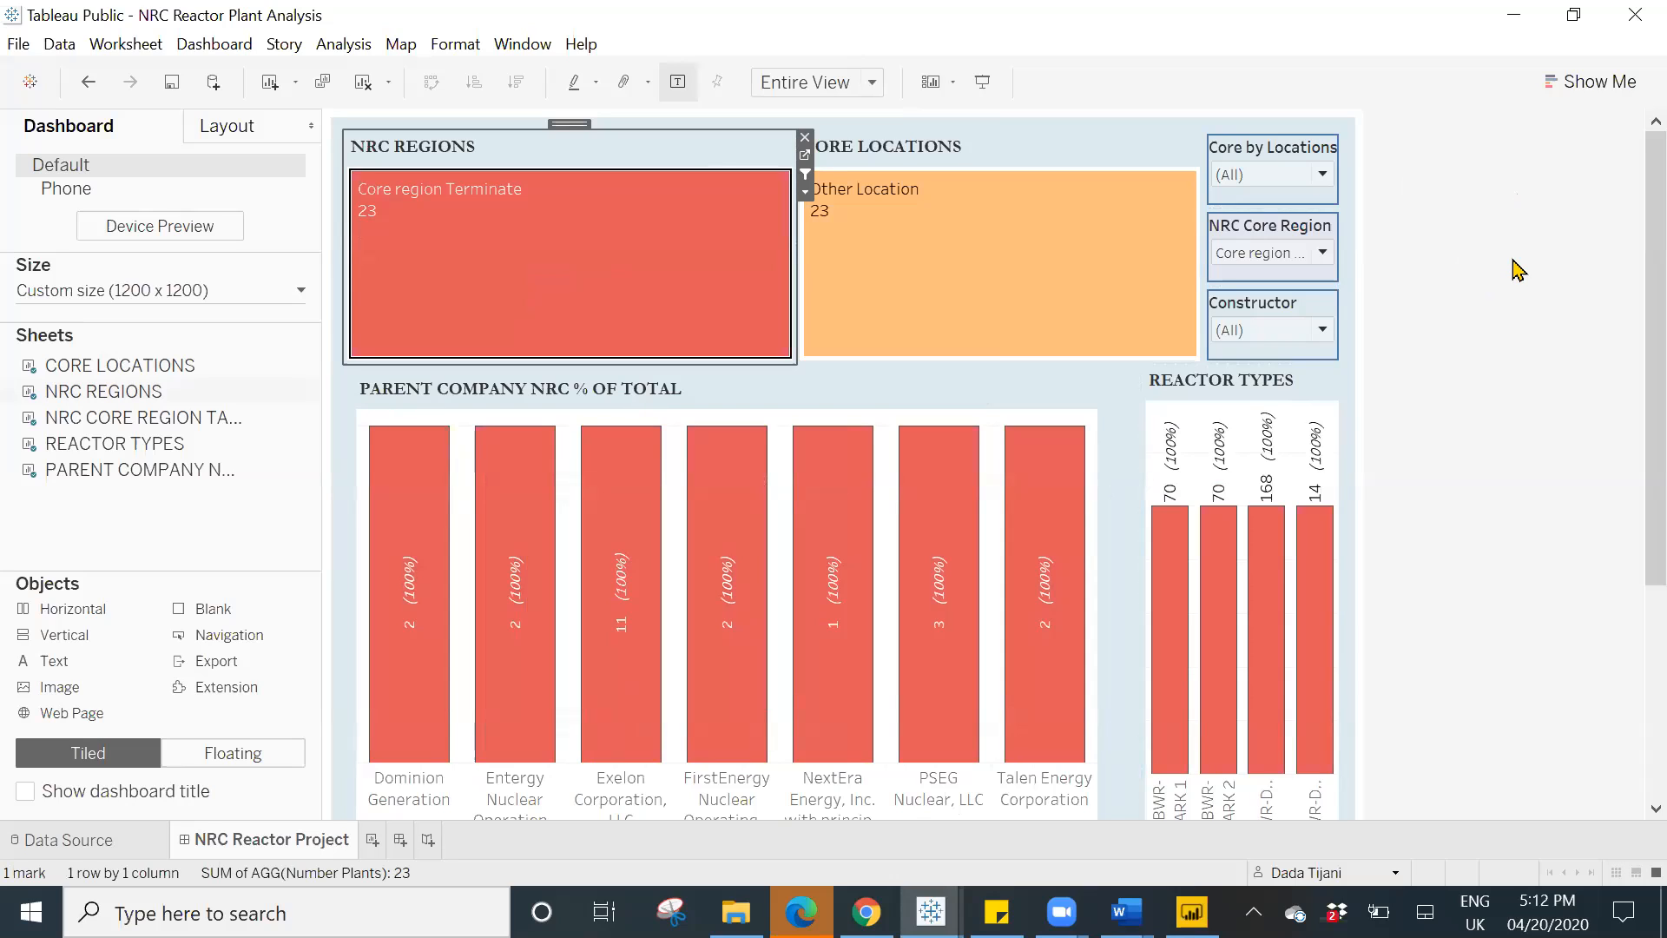
mouse_move(973, 289)
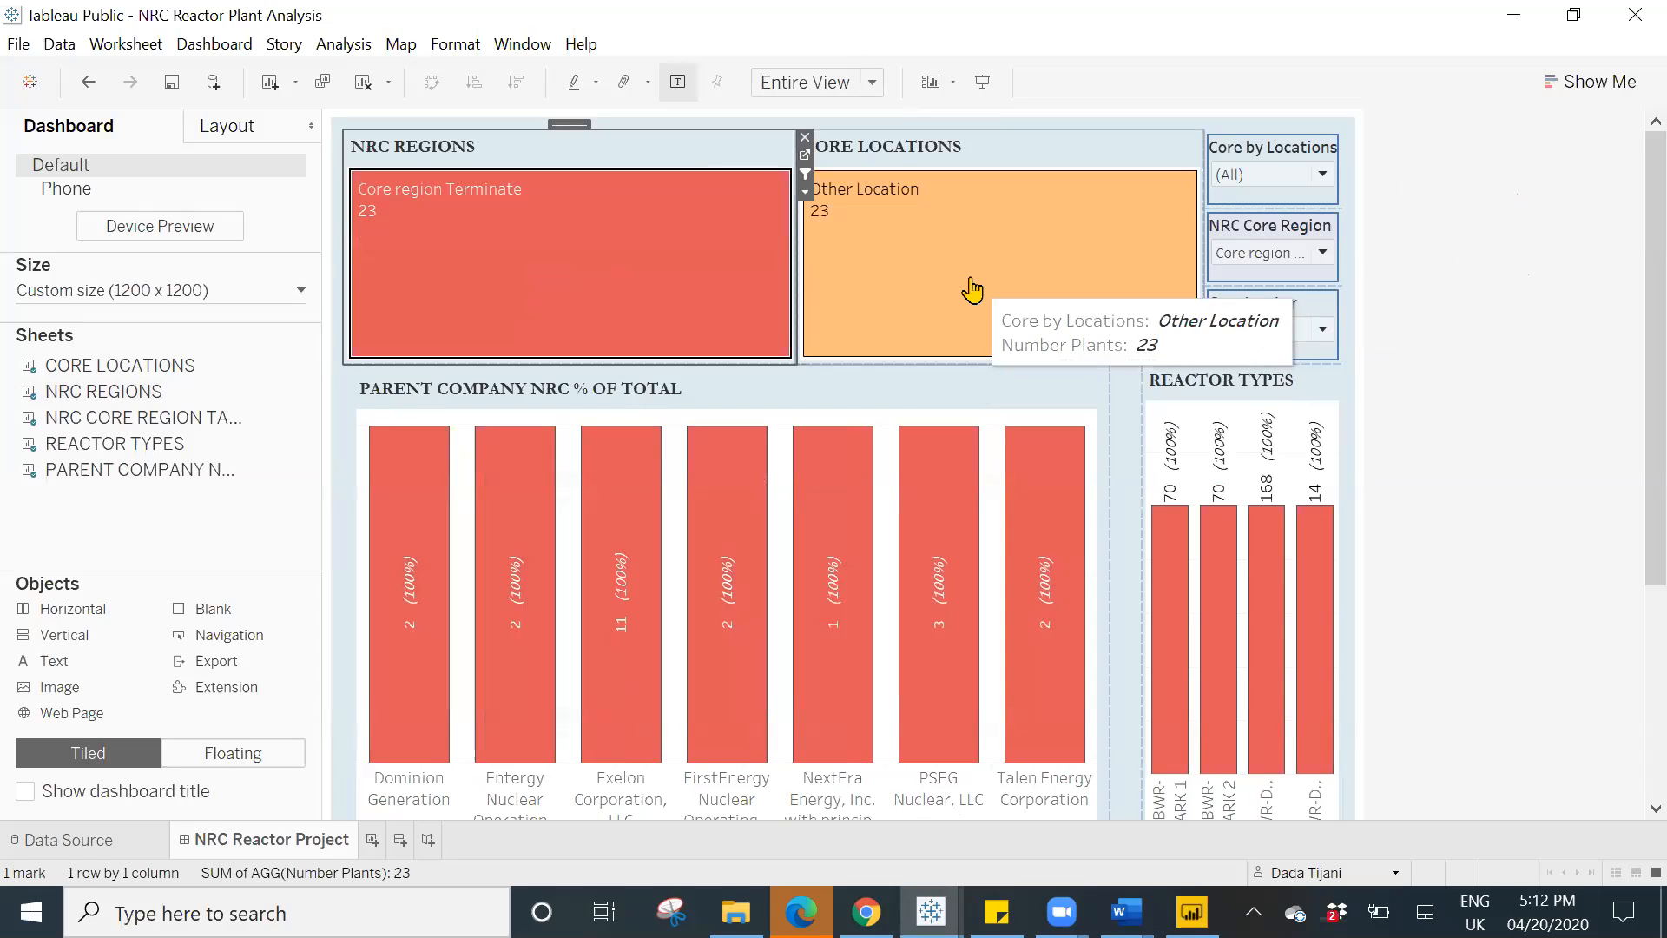
- Filter the NRC Reactor Project dashboard by the Core Region and Core Exception Relocate marks in turn, clearing each selection
left_click(665, 304)
mouse_move(756, 297)
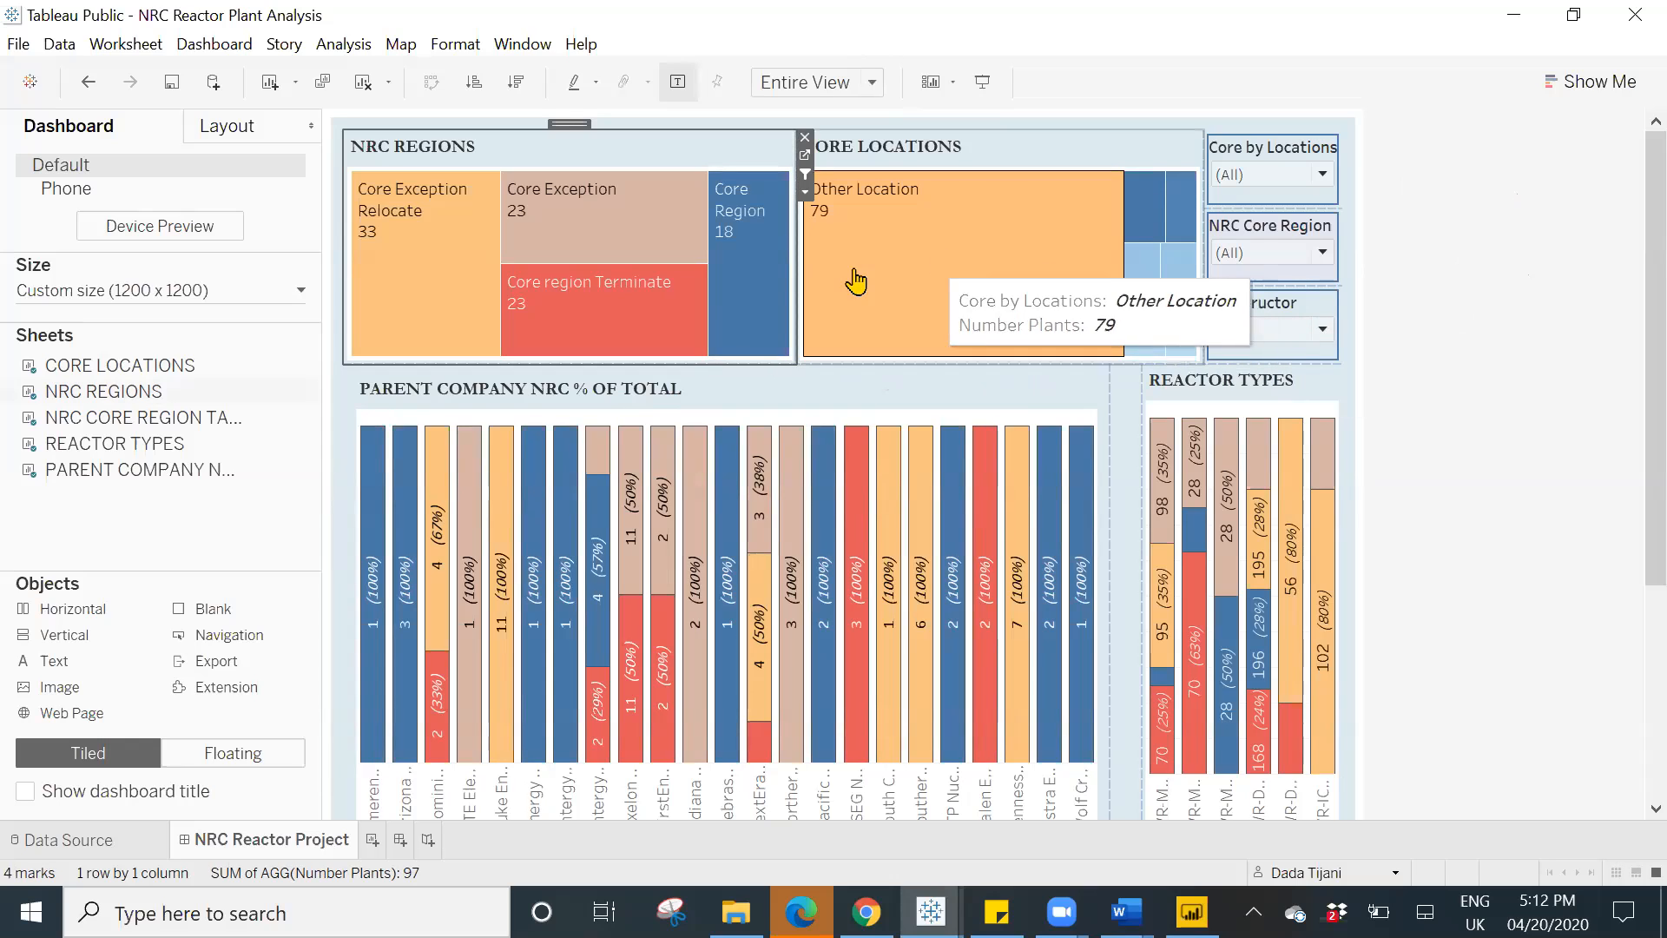
left_click(756, 266)
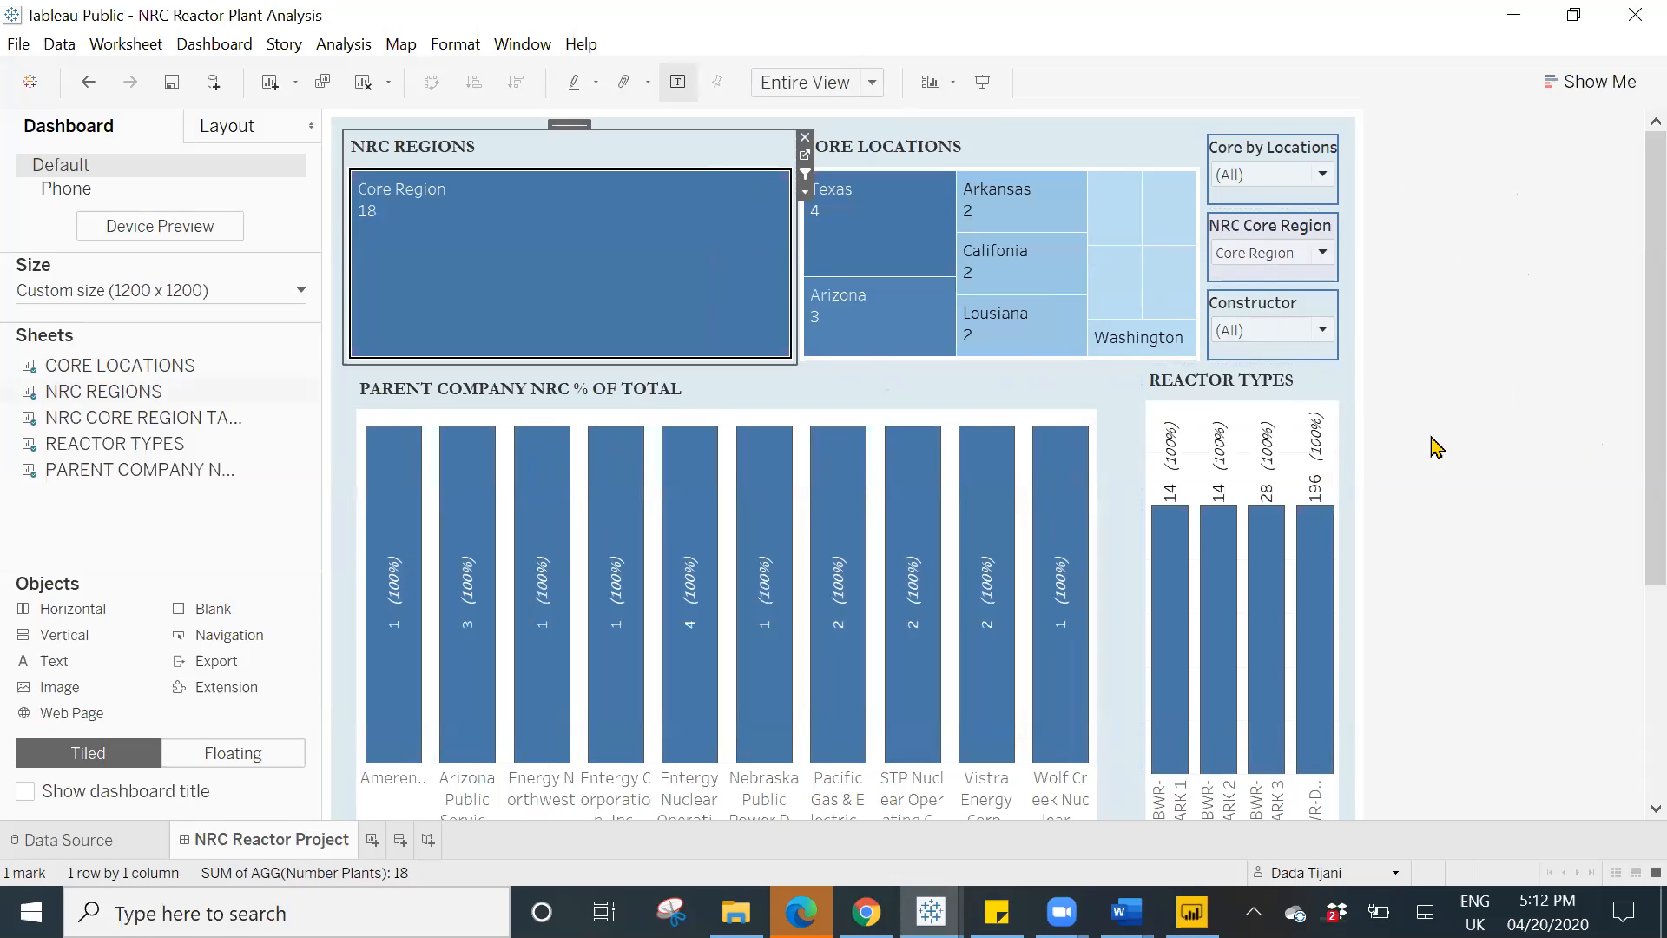
left_click(665, 272)
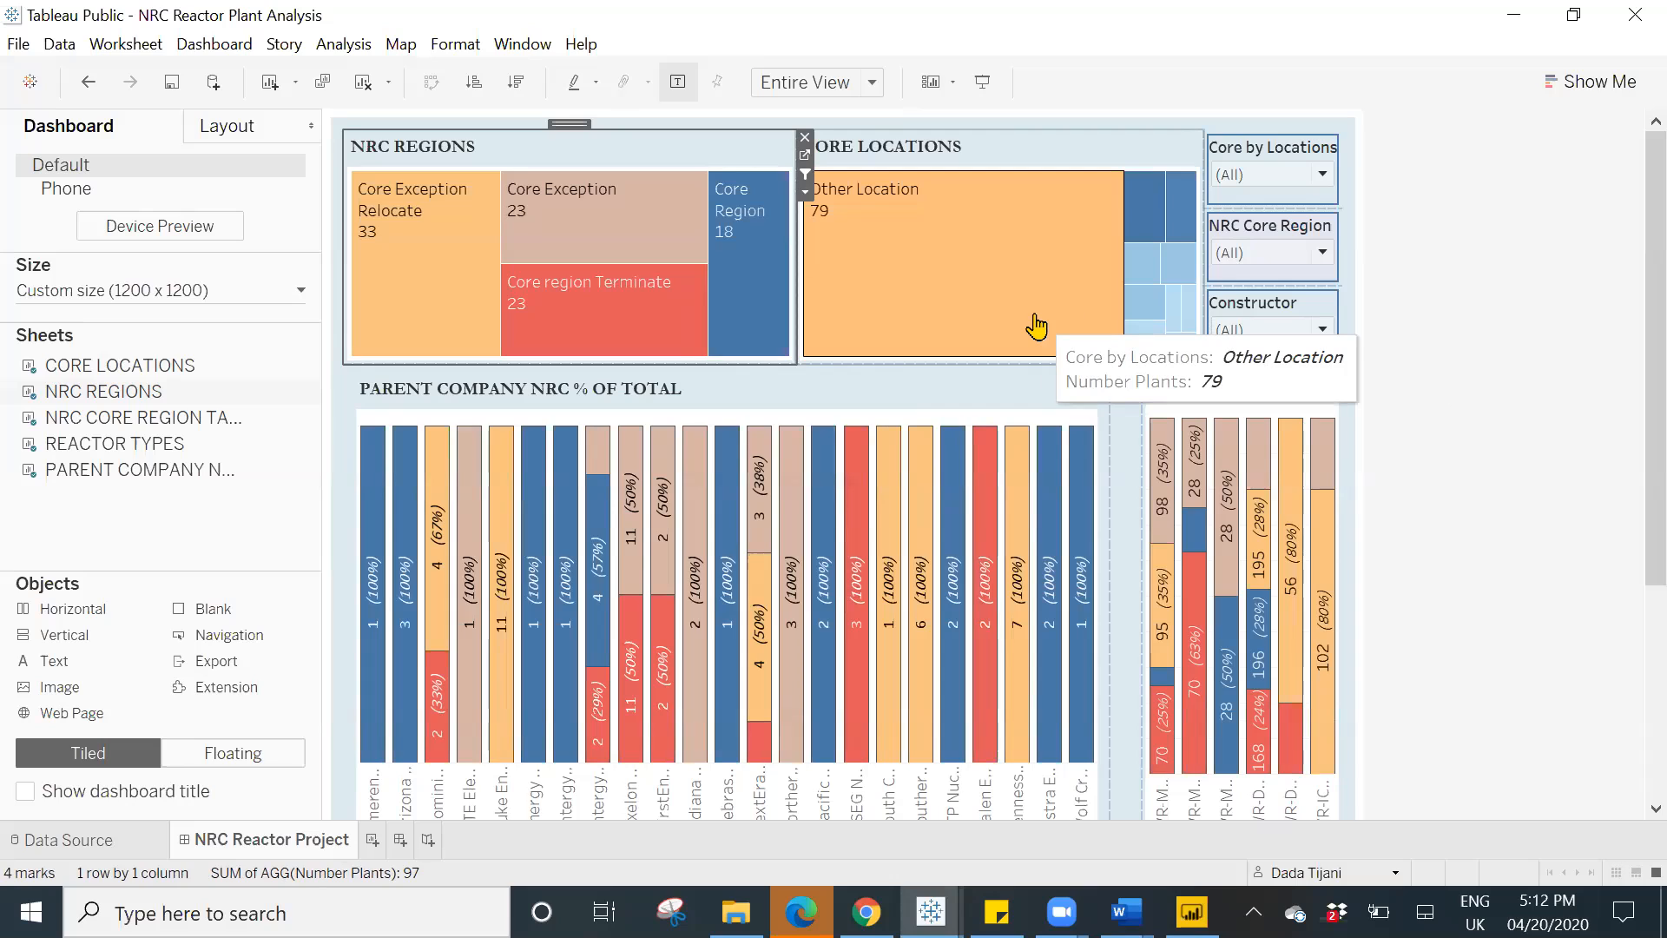
left_click(418, 254)
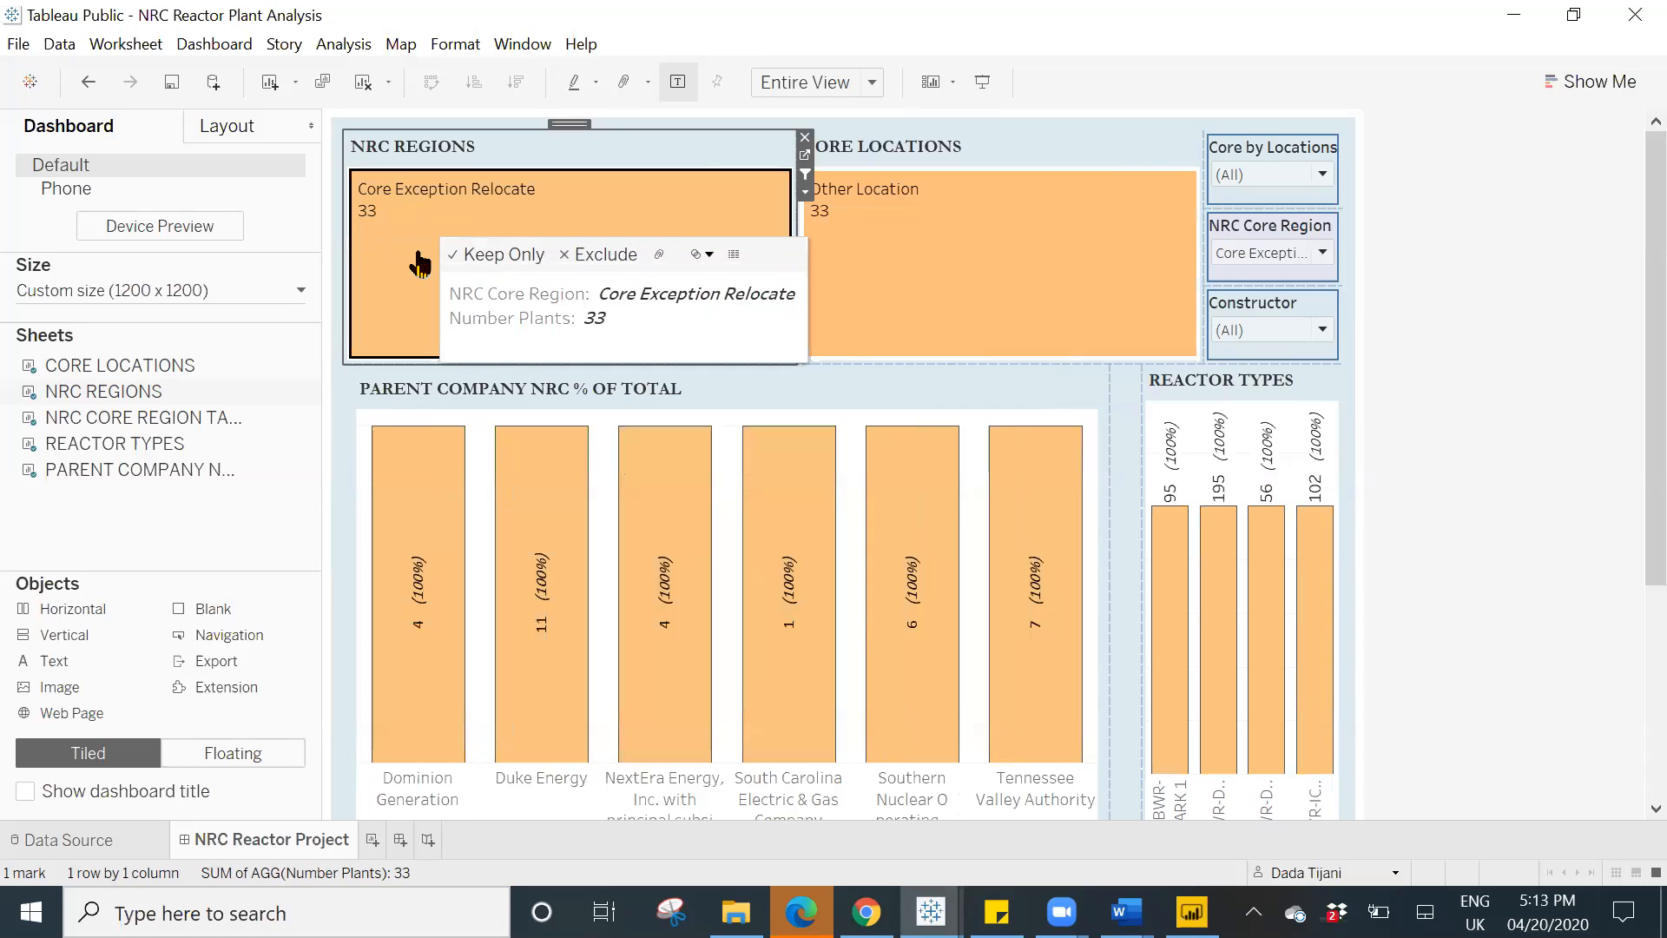
left_click(418, 260)
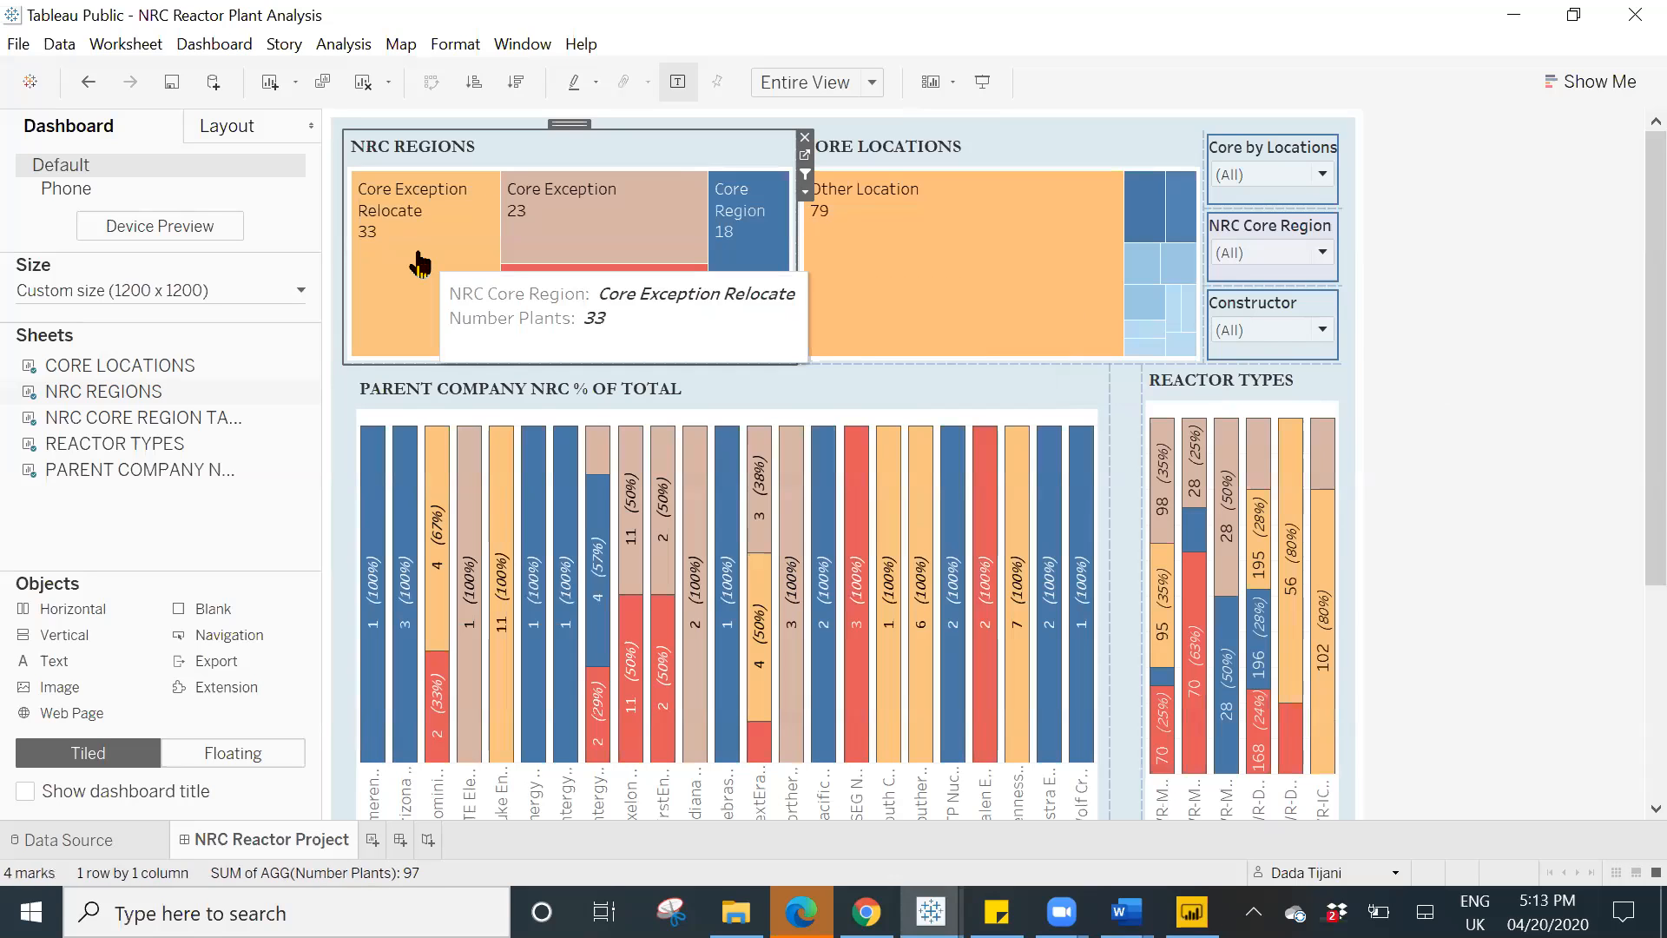
- Filter the dashboard by Core Exception, scroll to review the NRC Core Region Table, and clear the selection
left_click(552, 223)
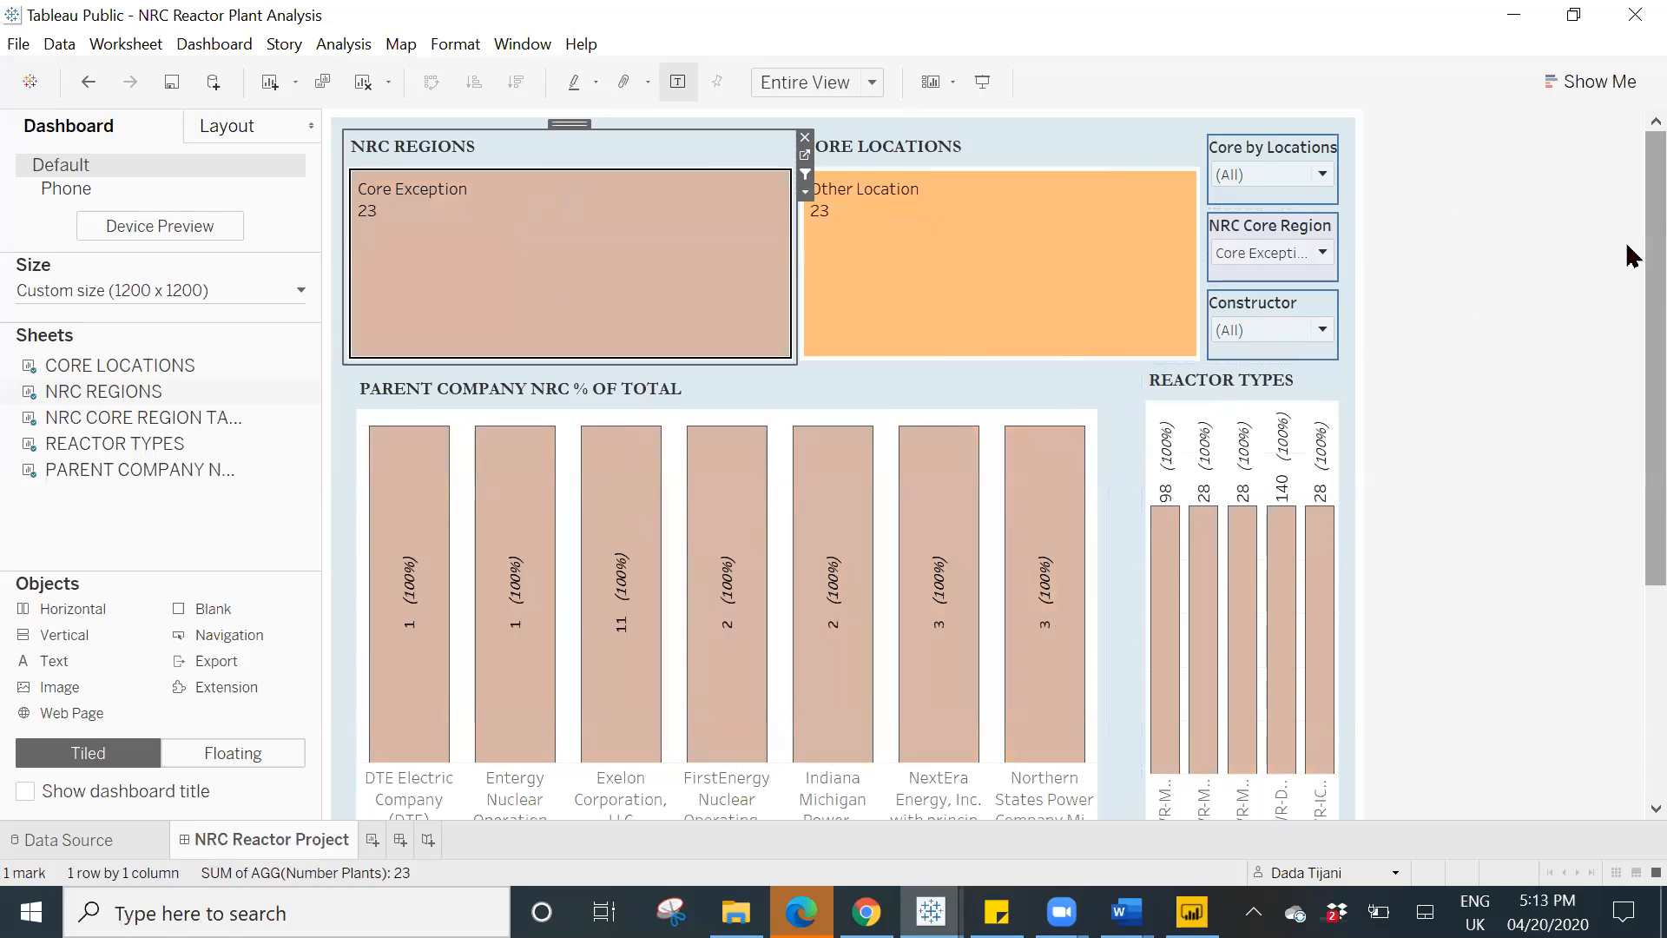
scroll(1627, 353, "down", 5)
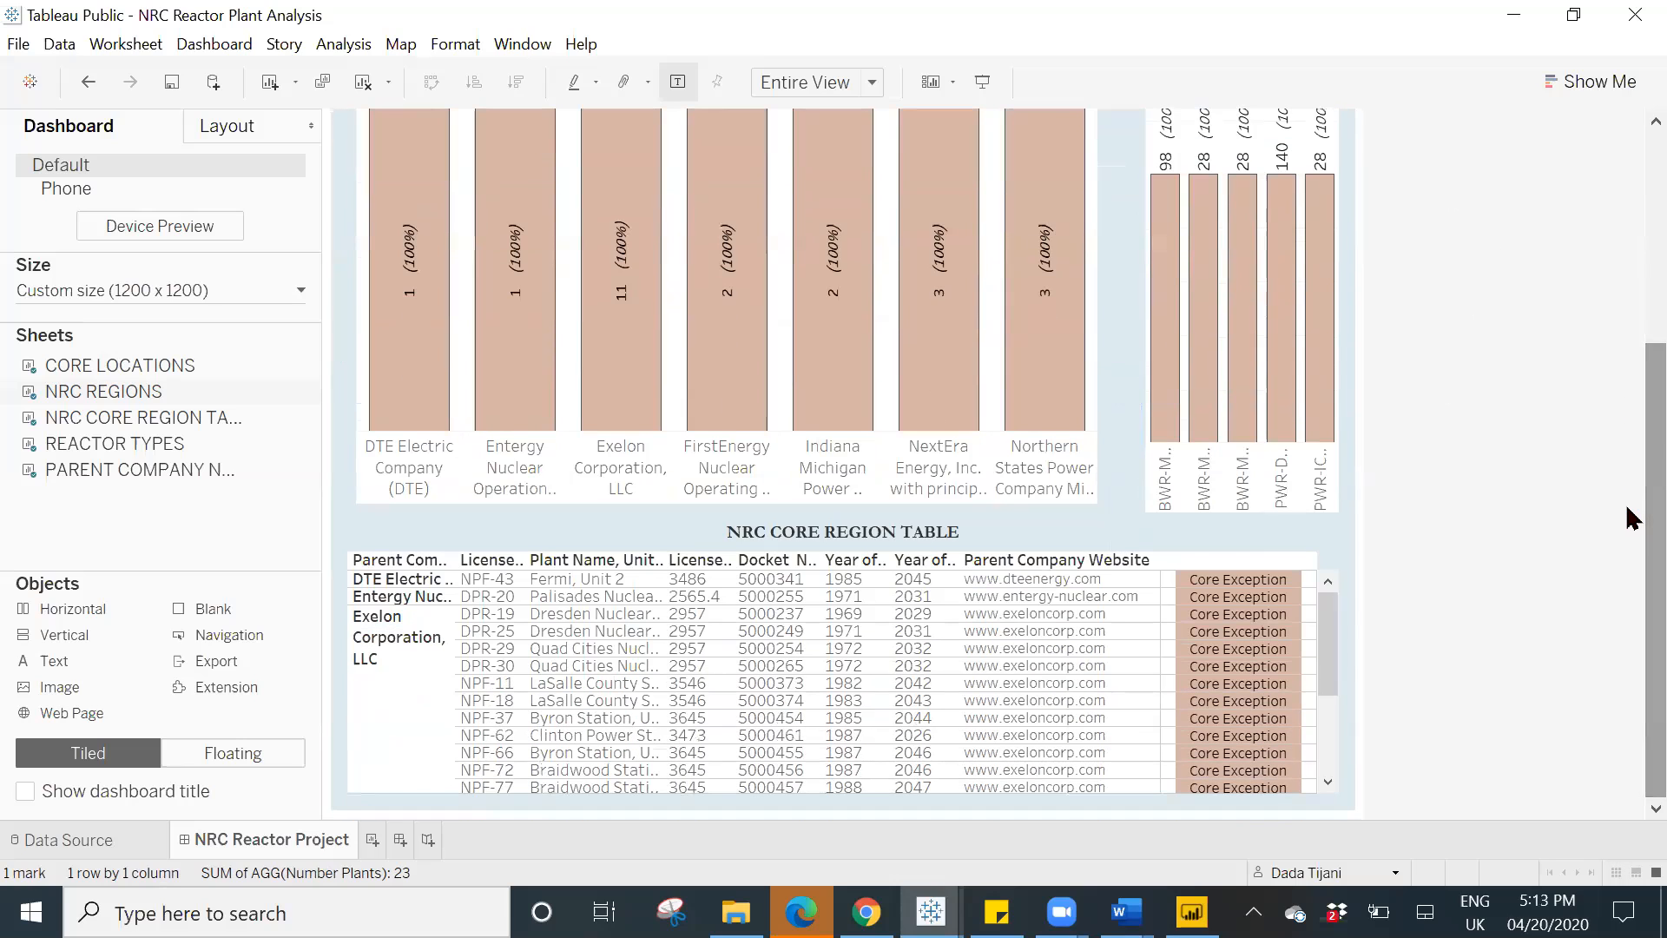
scroll(1628, 486, "up", 5)
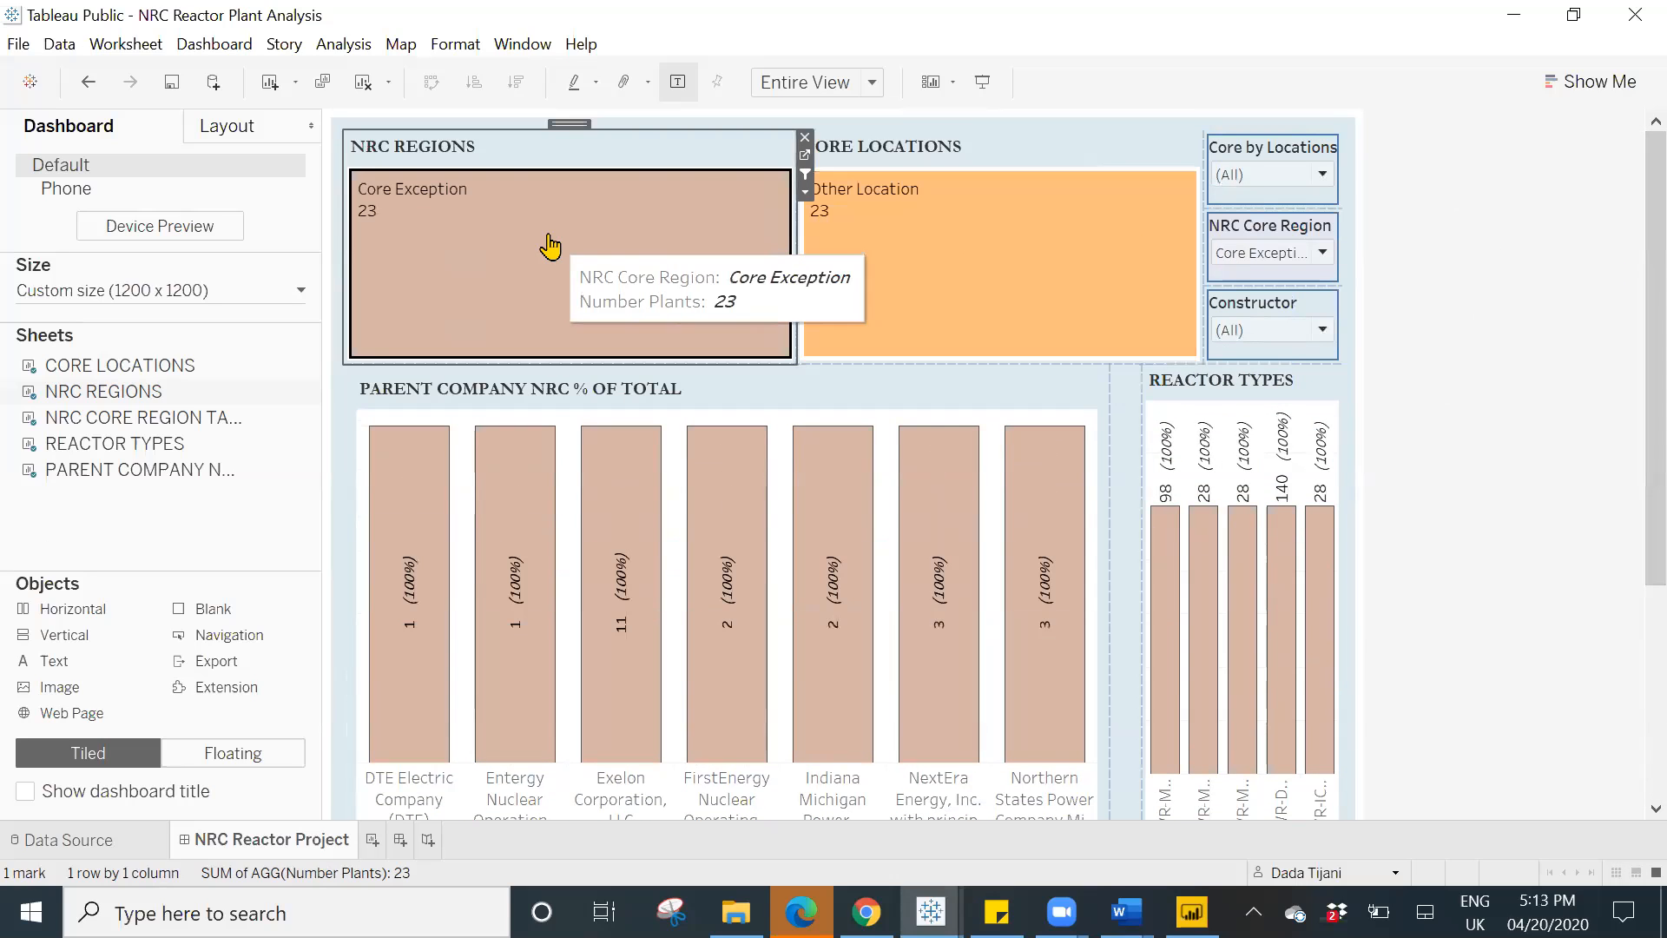
left_click(550, 247)
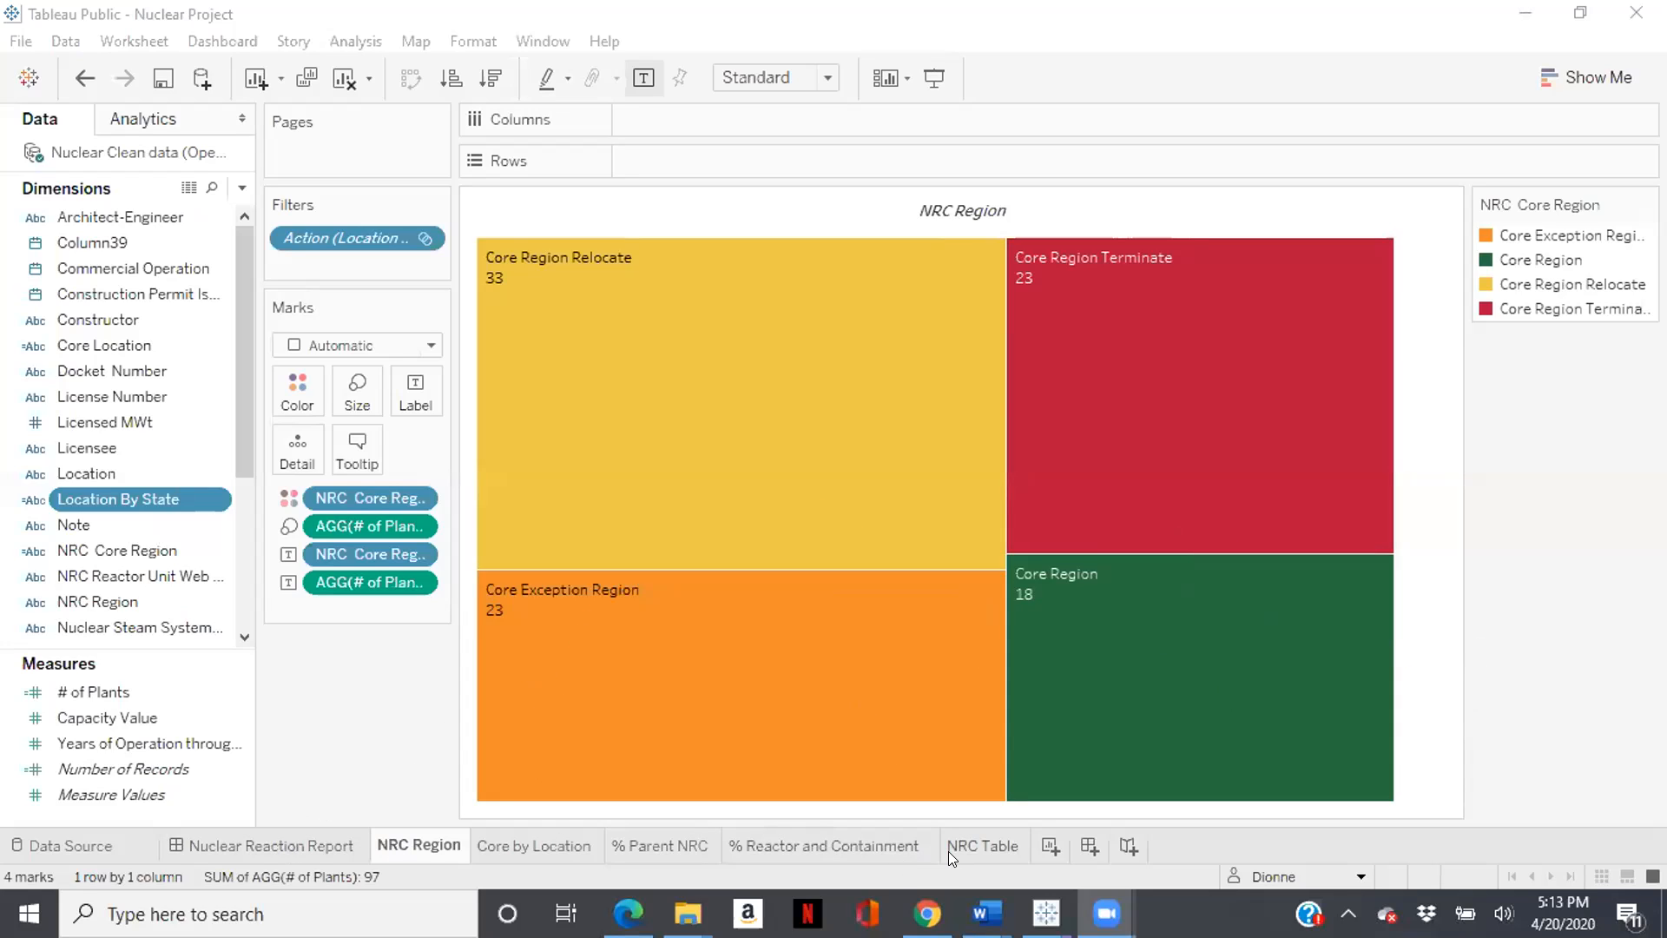
- Open the Nuclear Reaction Report dashboard and hover over the NRC Region and Core by Location marks
left_click(315, 835)
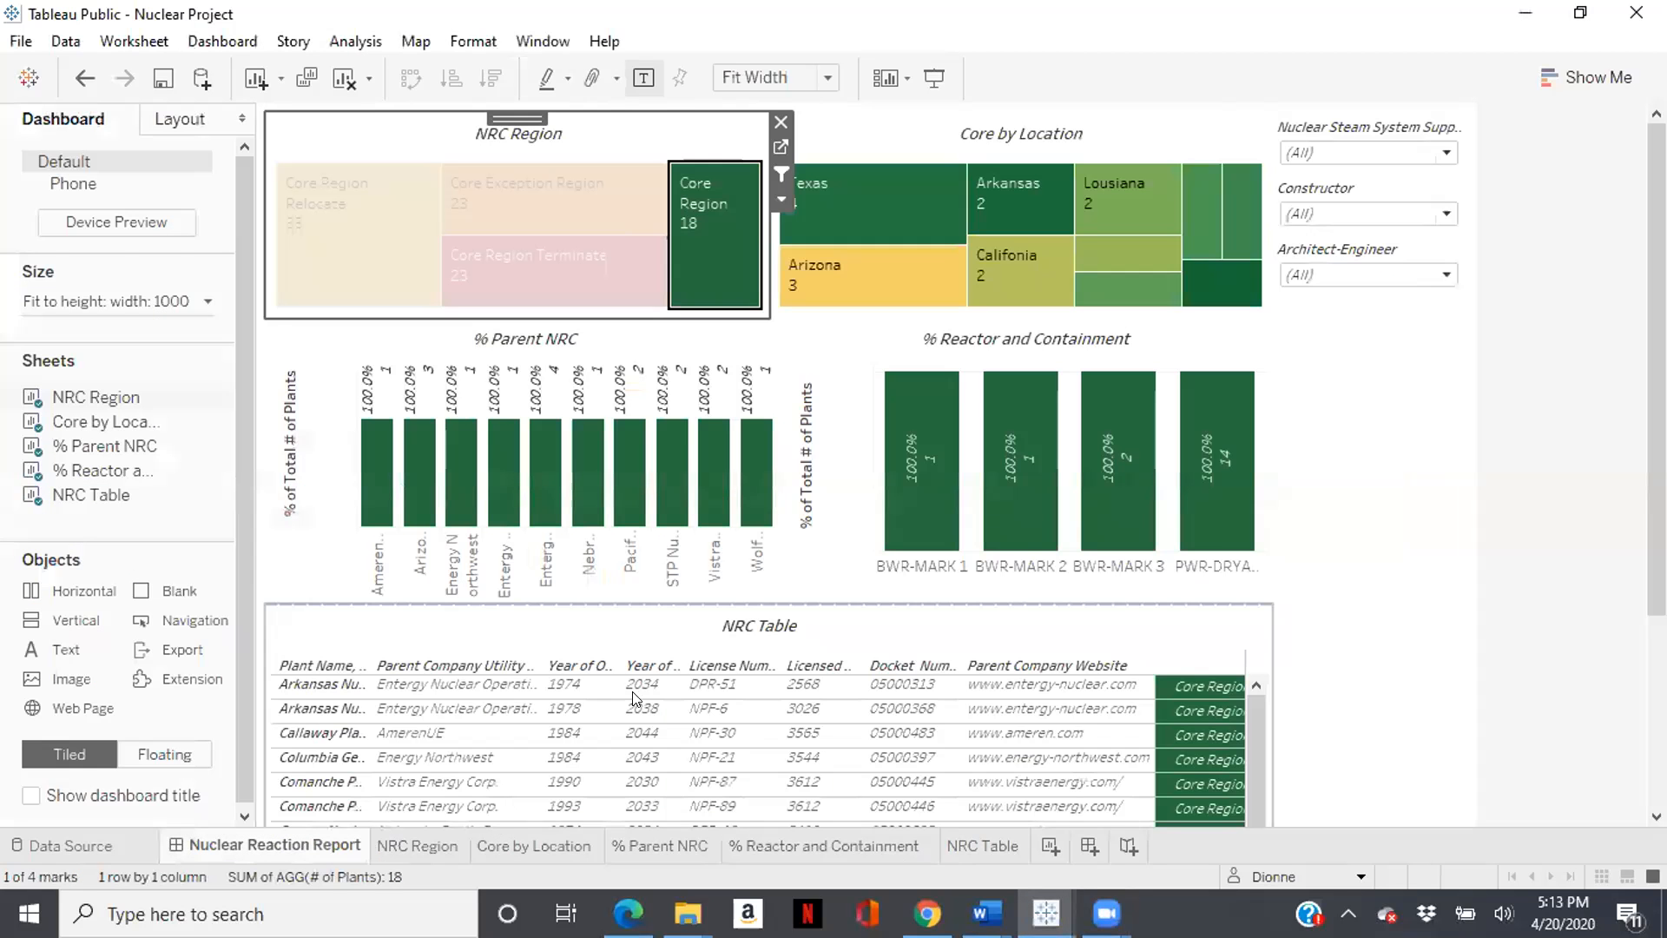
mouse_move(700, 213)
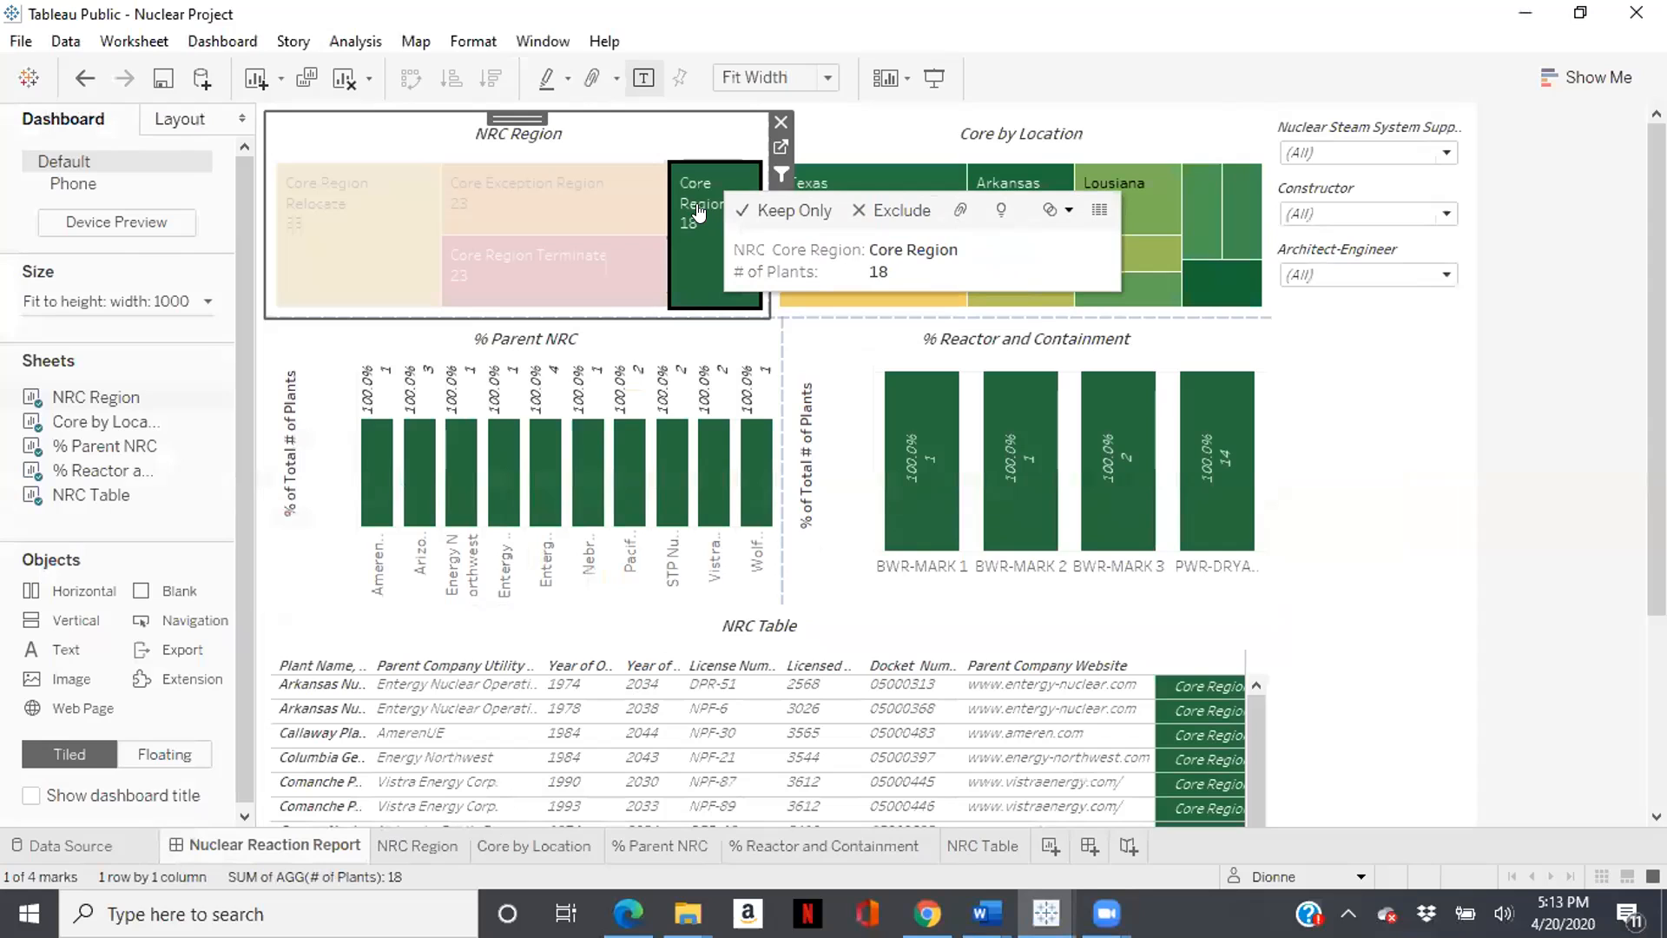
mouse_move(599, 223)
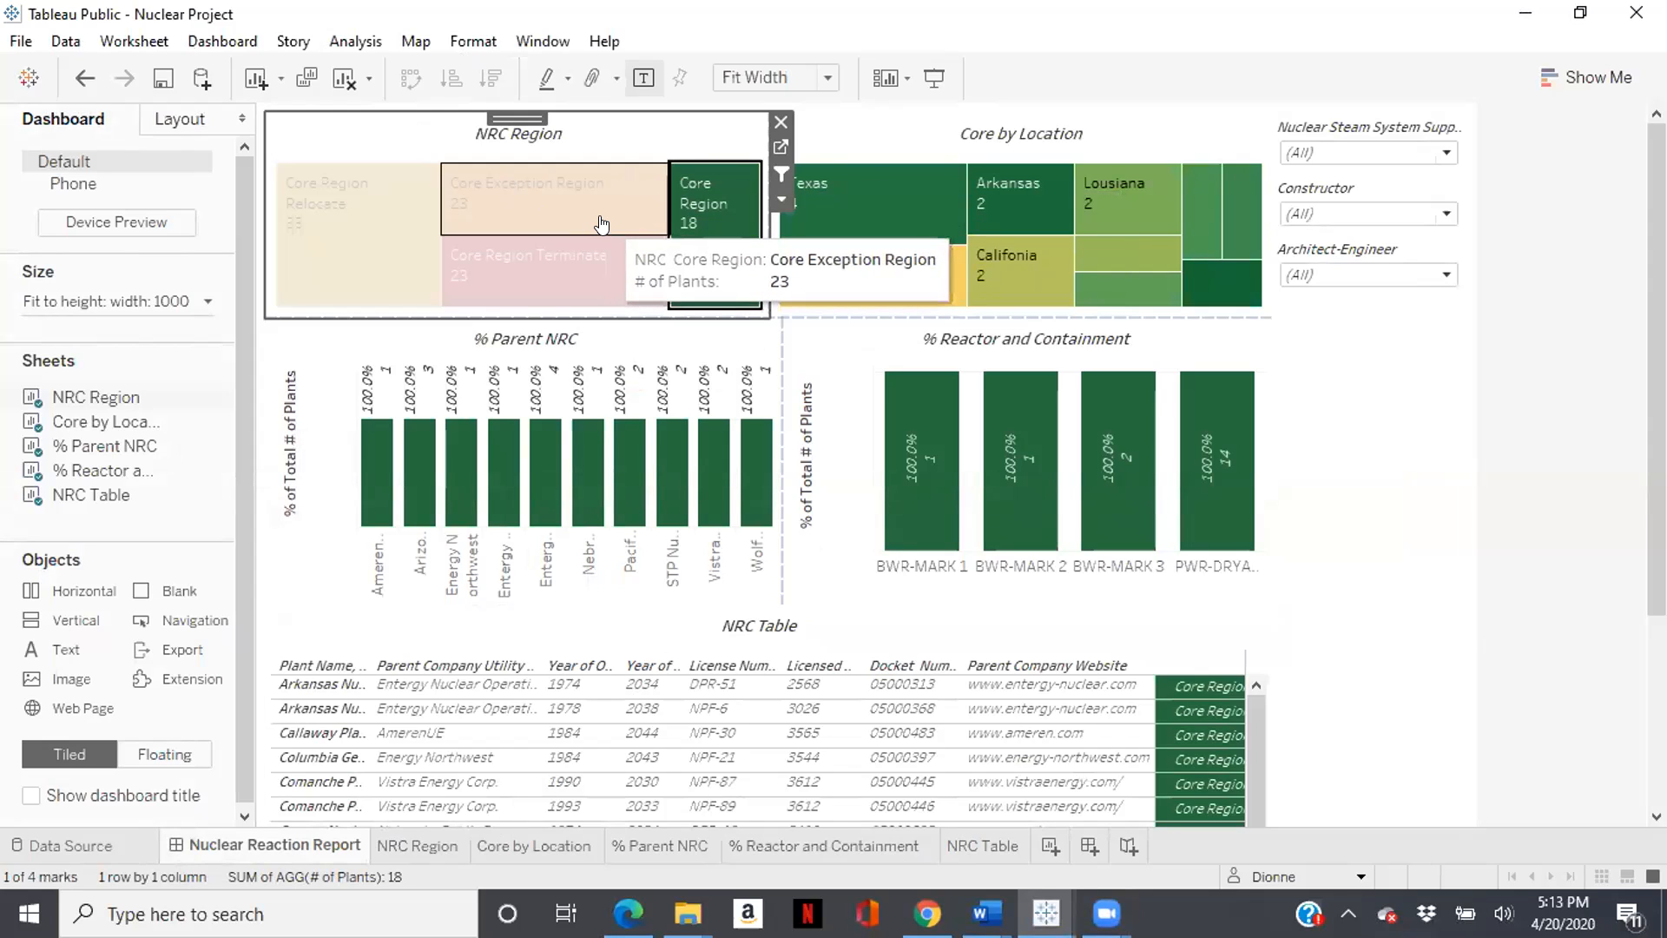
mouse_move(825, 228)
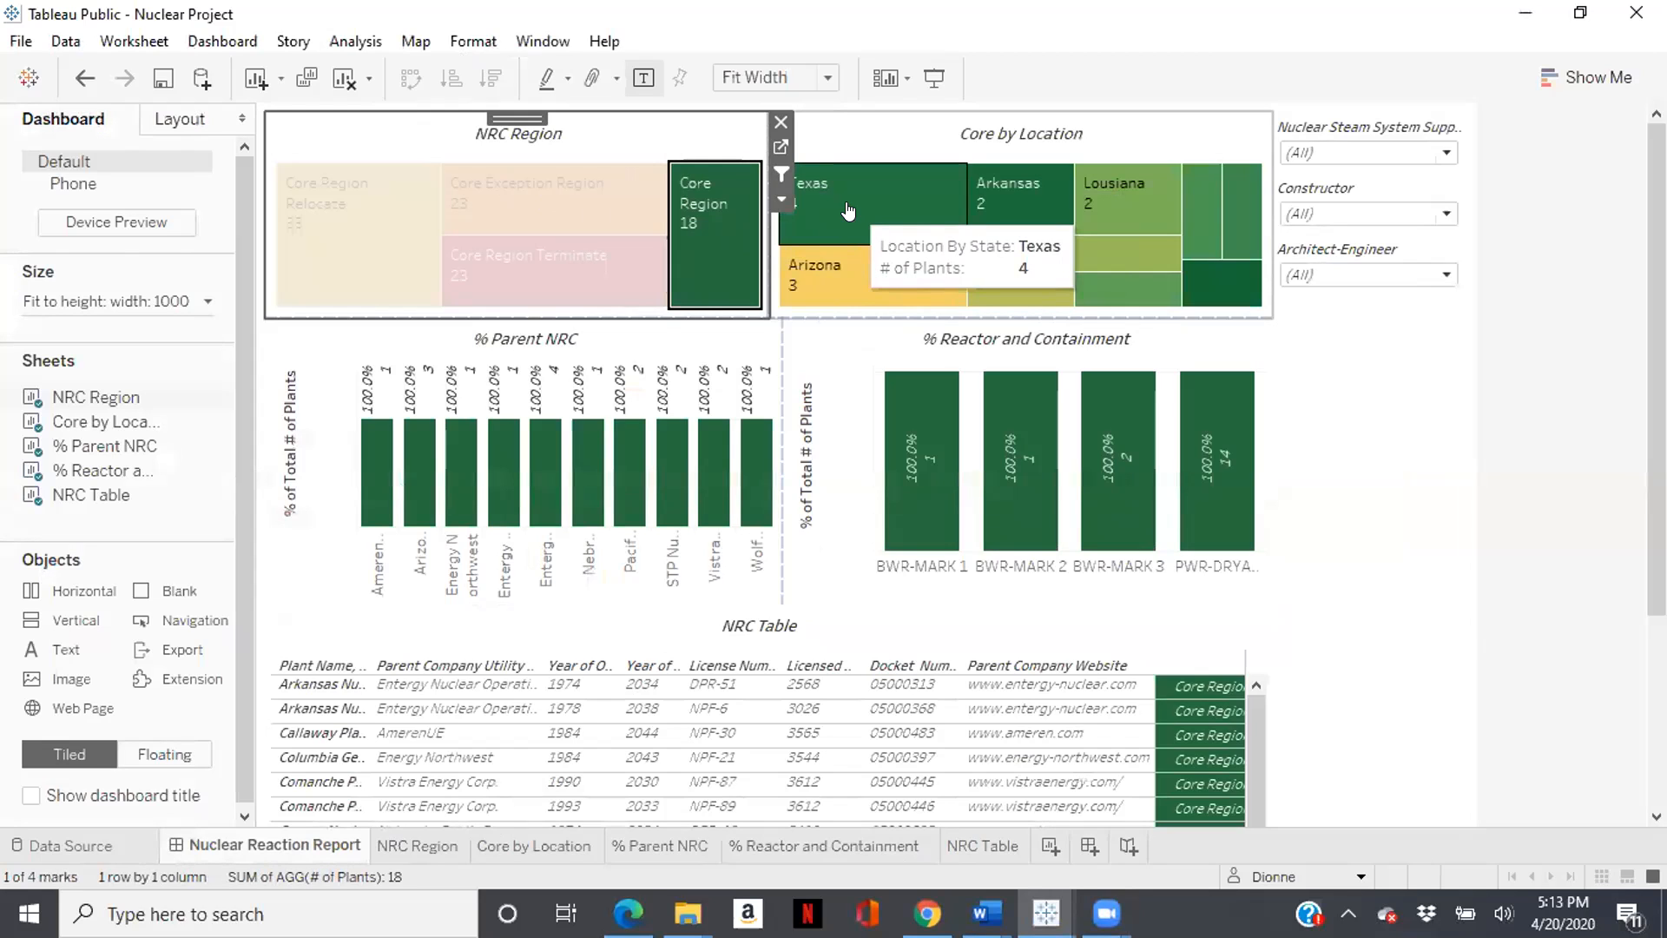
mouse_move(1108, 284)
mouse_move(1246, 209)
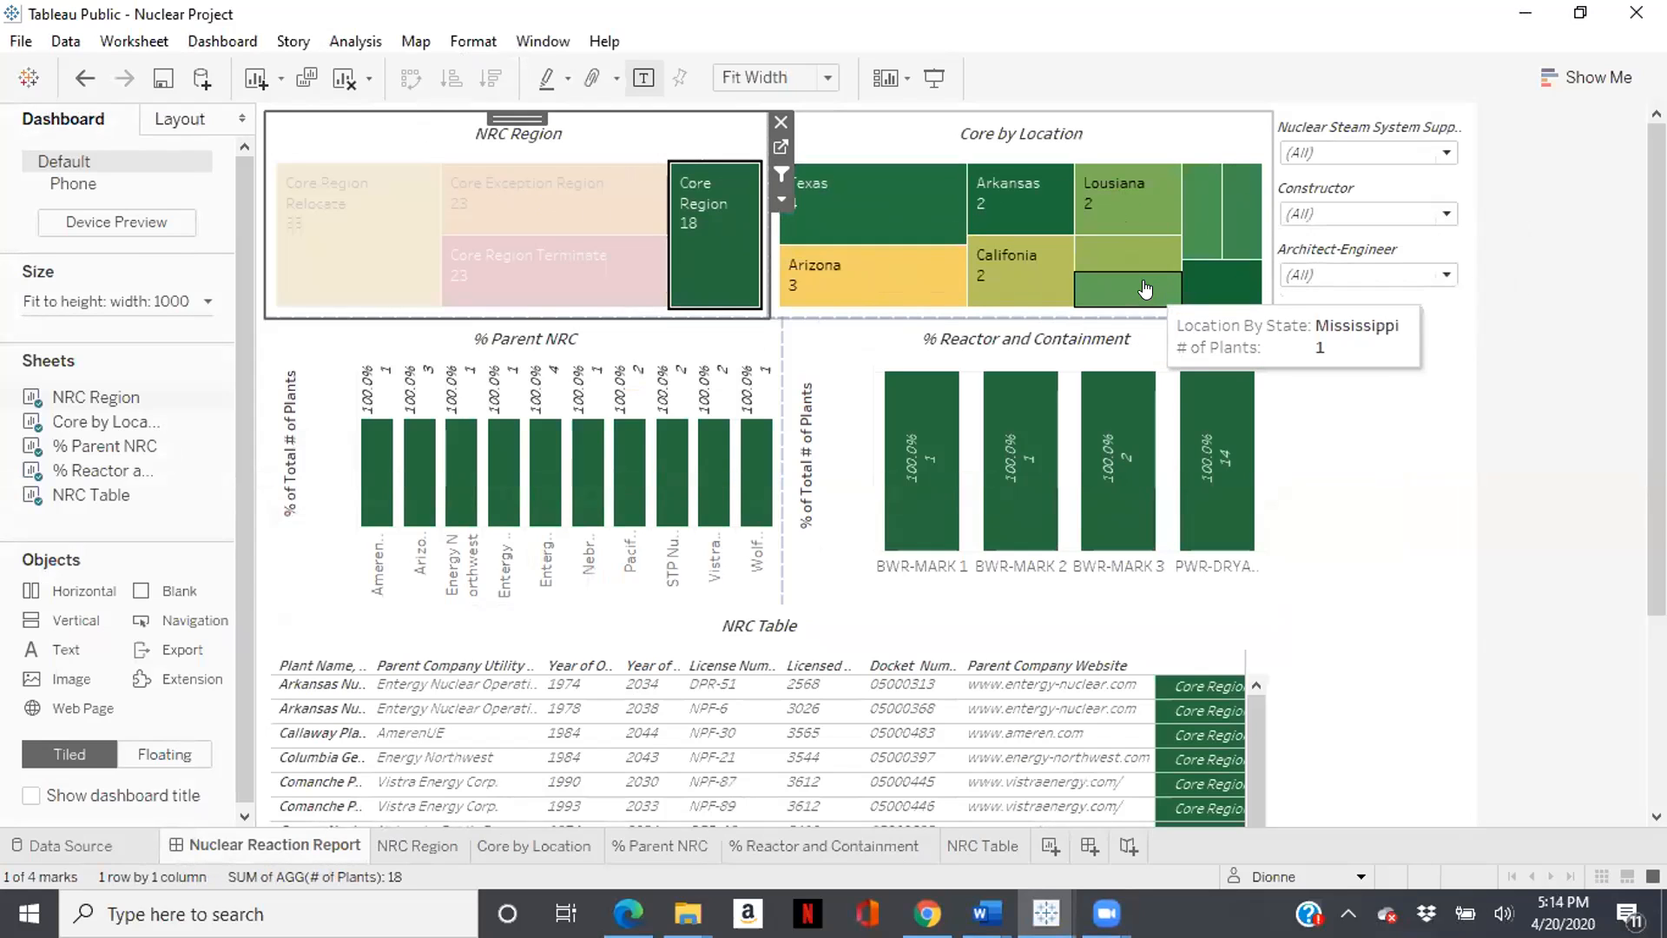
mouse_move(985, 288)
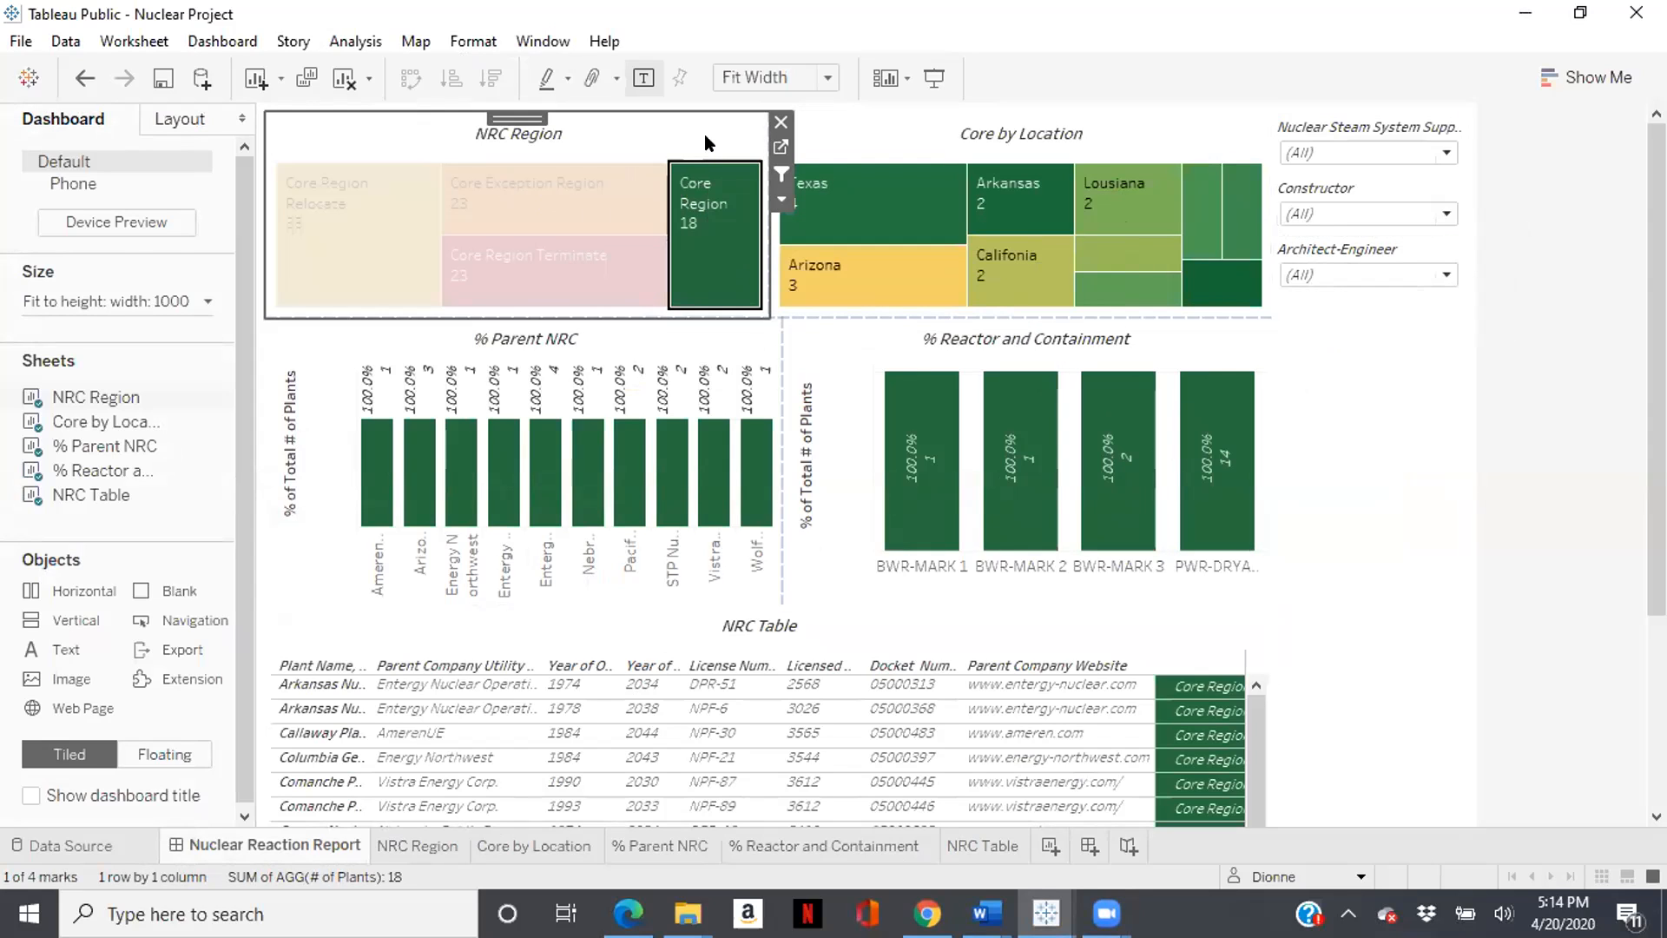
- Clear and reapply the Core Region filter, then scroll to examine the filtered charts and NRC Table
left_click(712, 170)
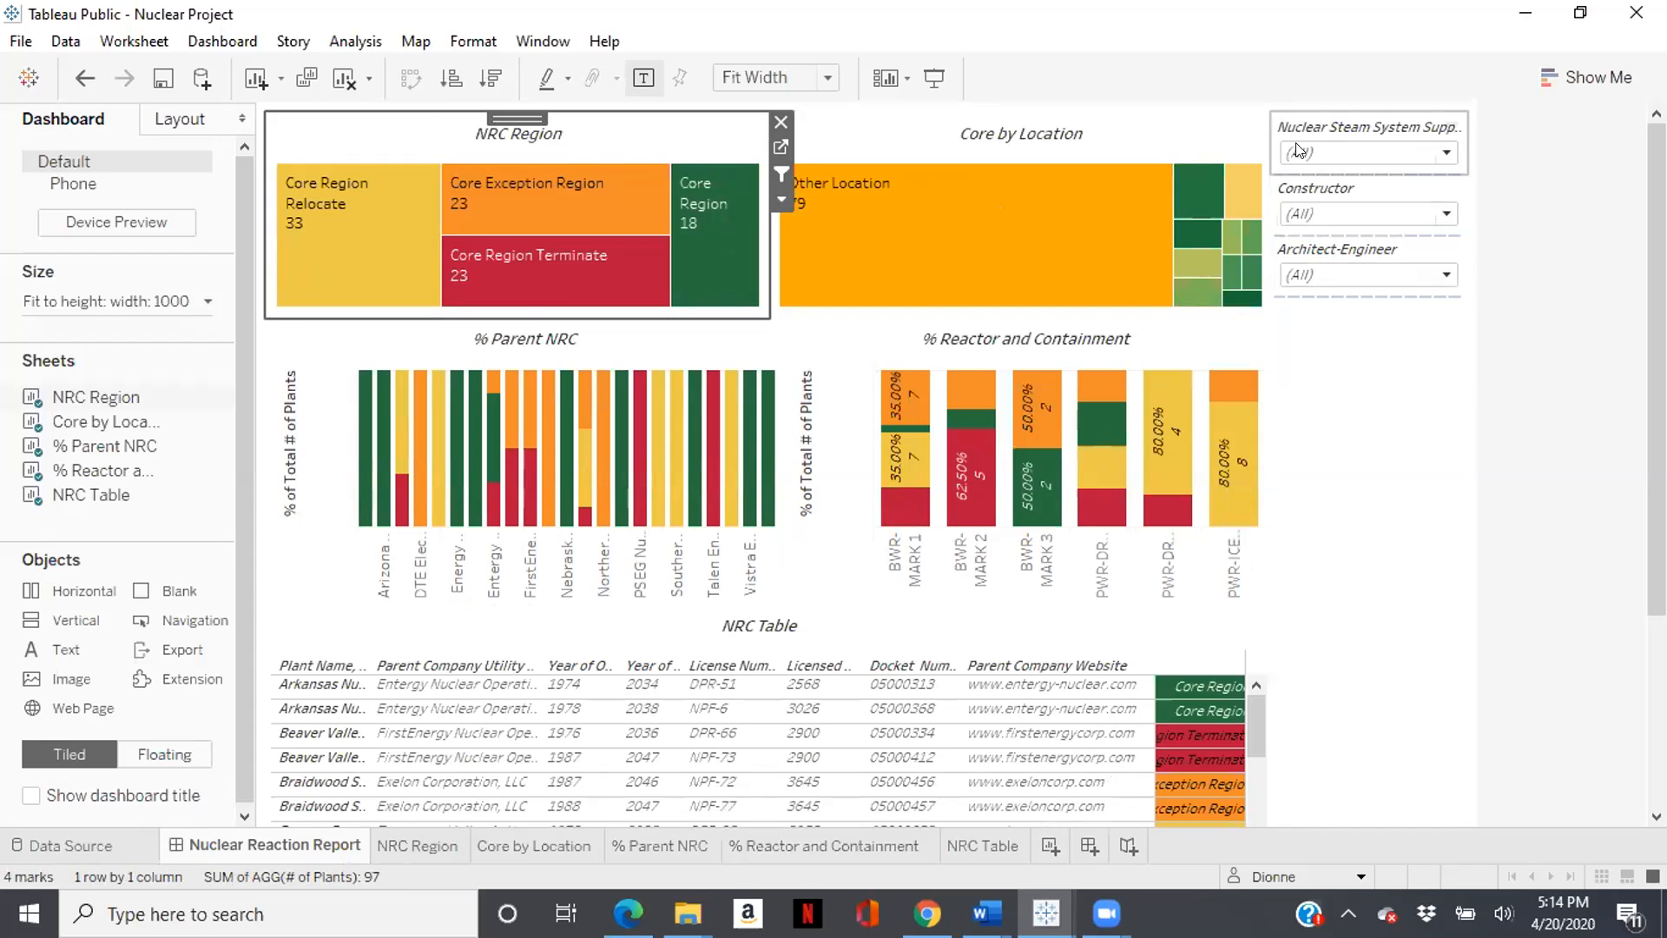
left_click(691, 224)
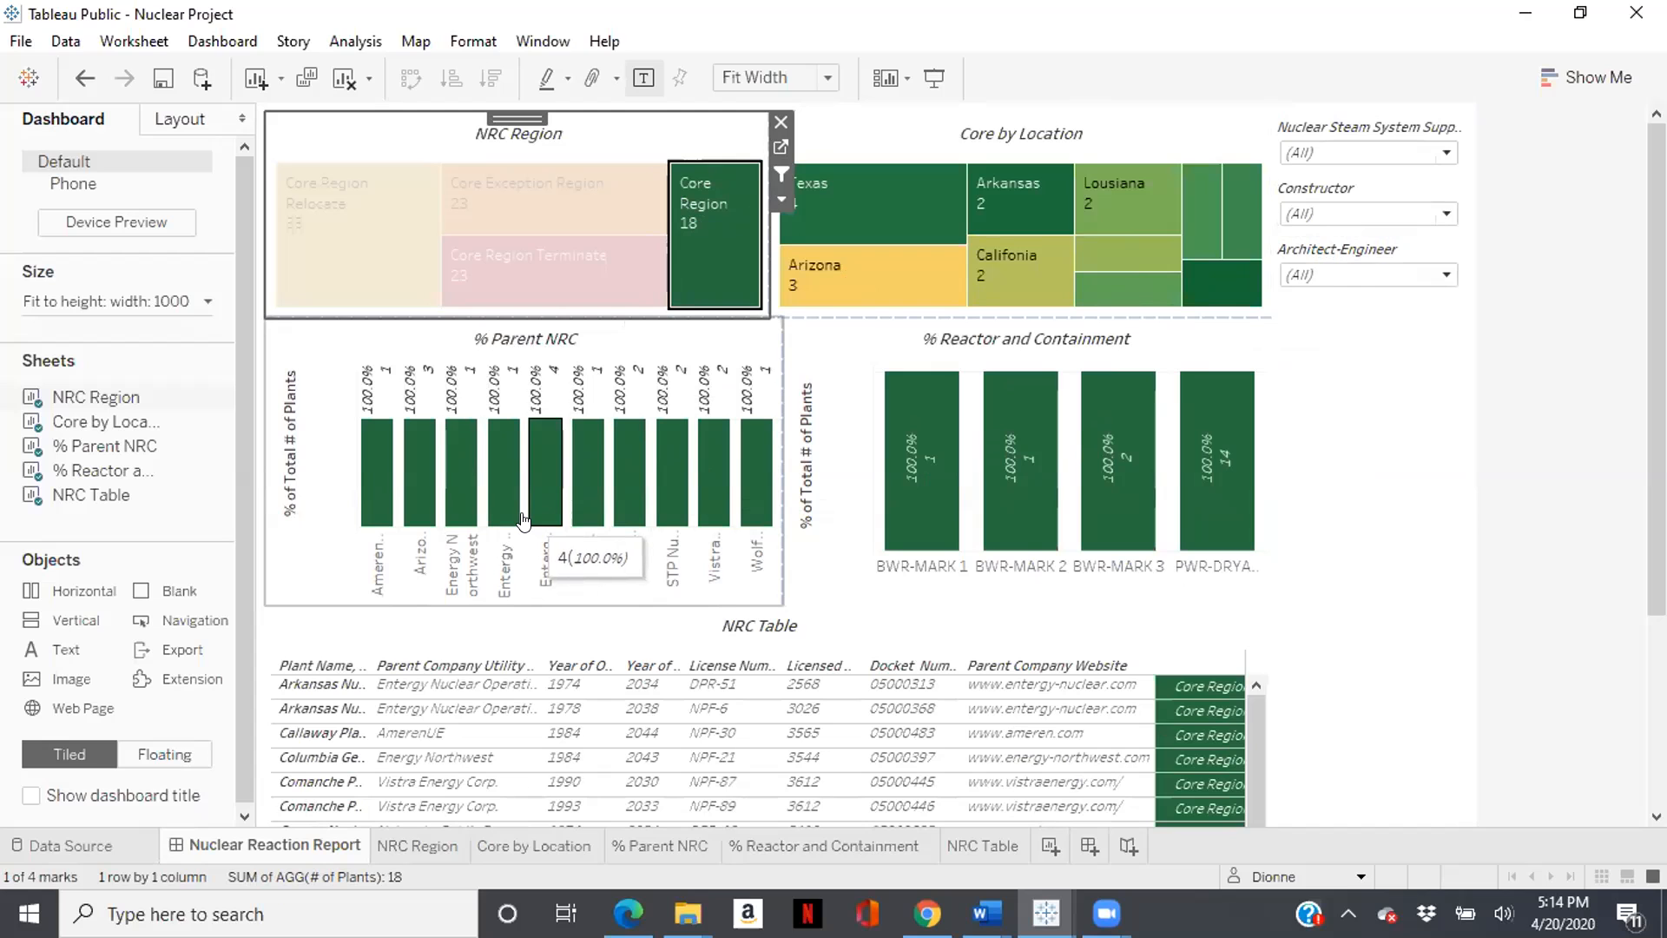
scroll(523, 519, "down", 1)
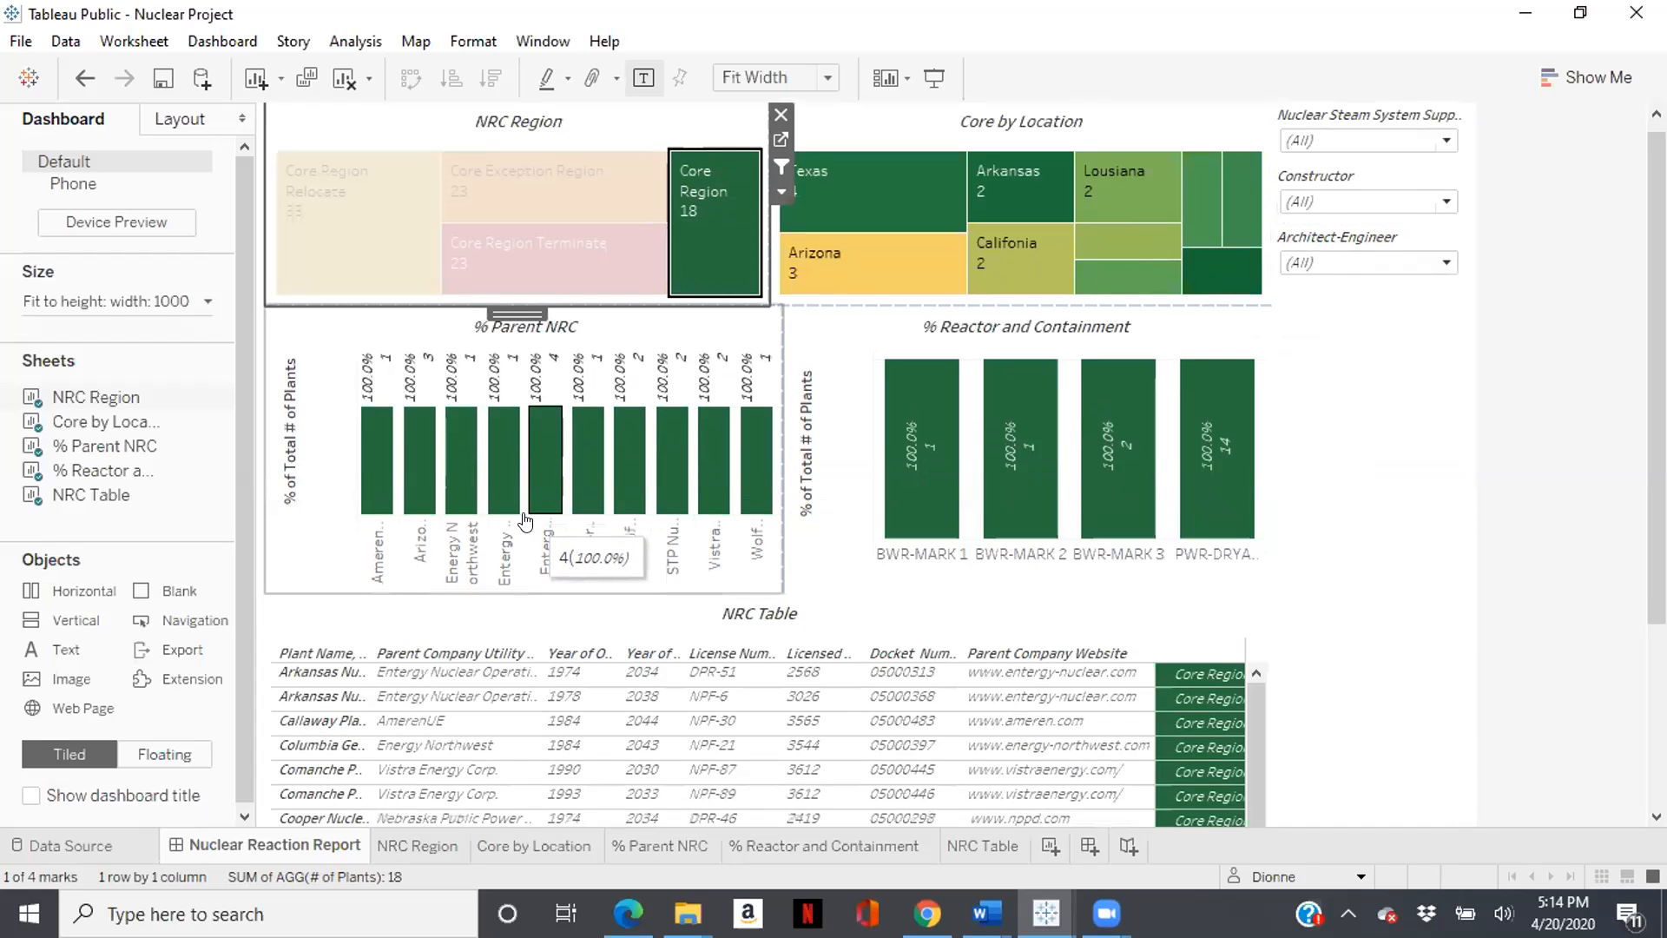
scroll(524, 520, "down", 1)
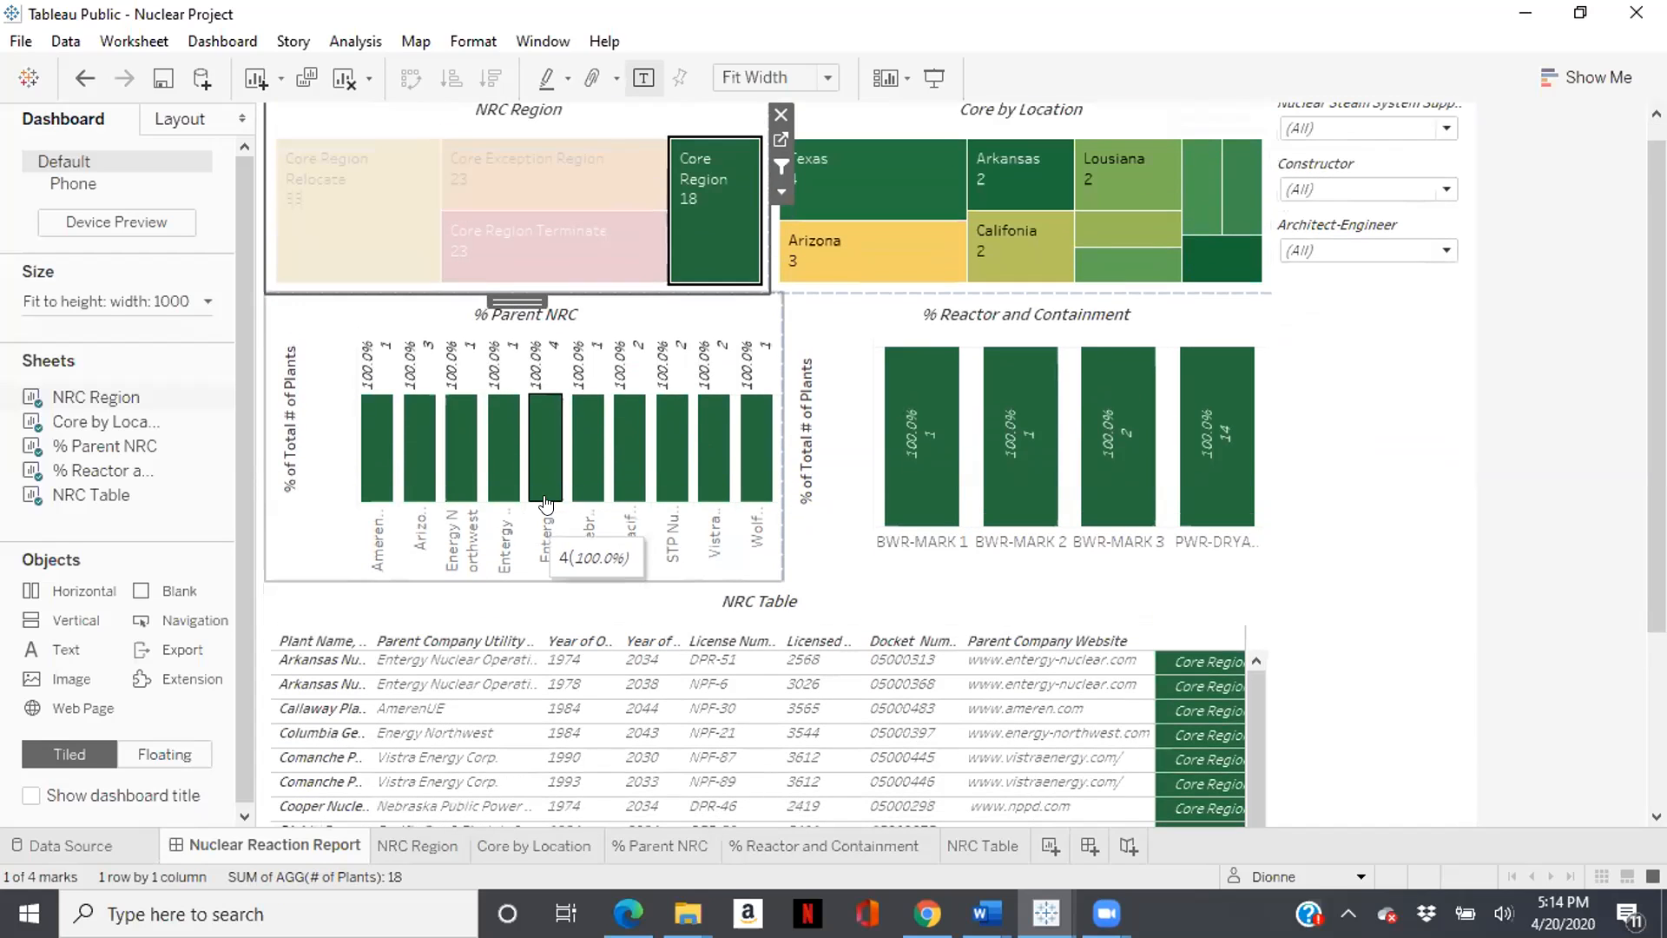
mouse_move(877, 265)
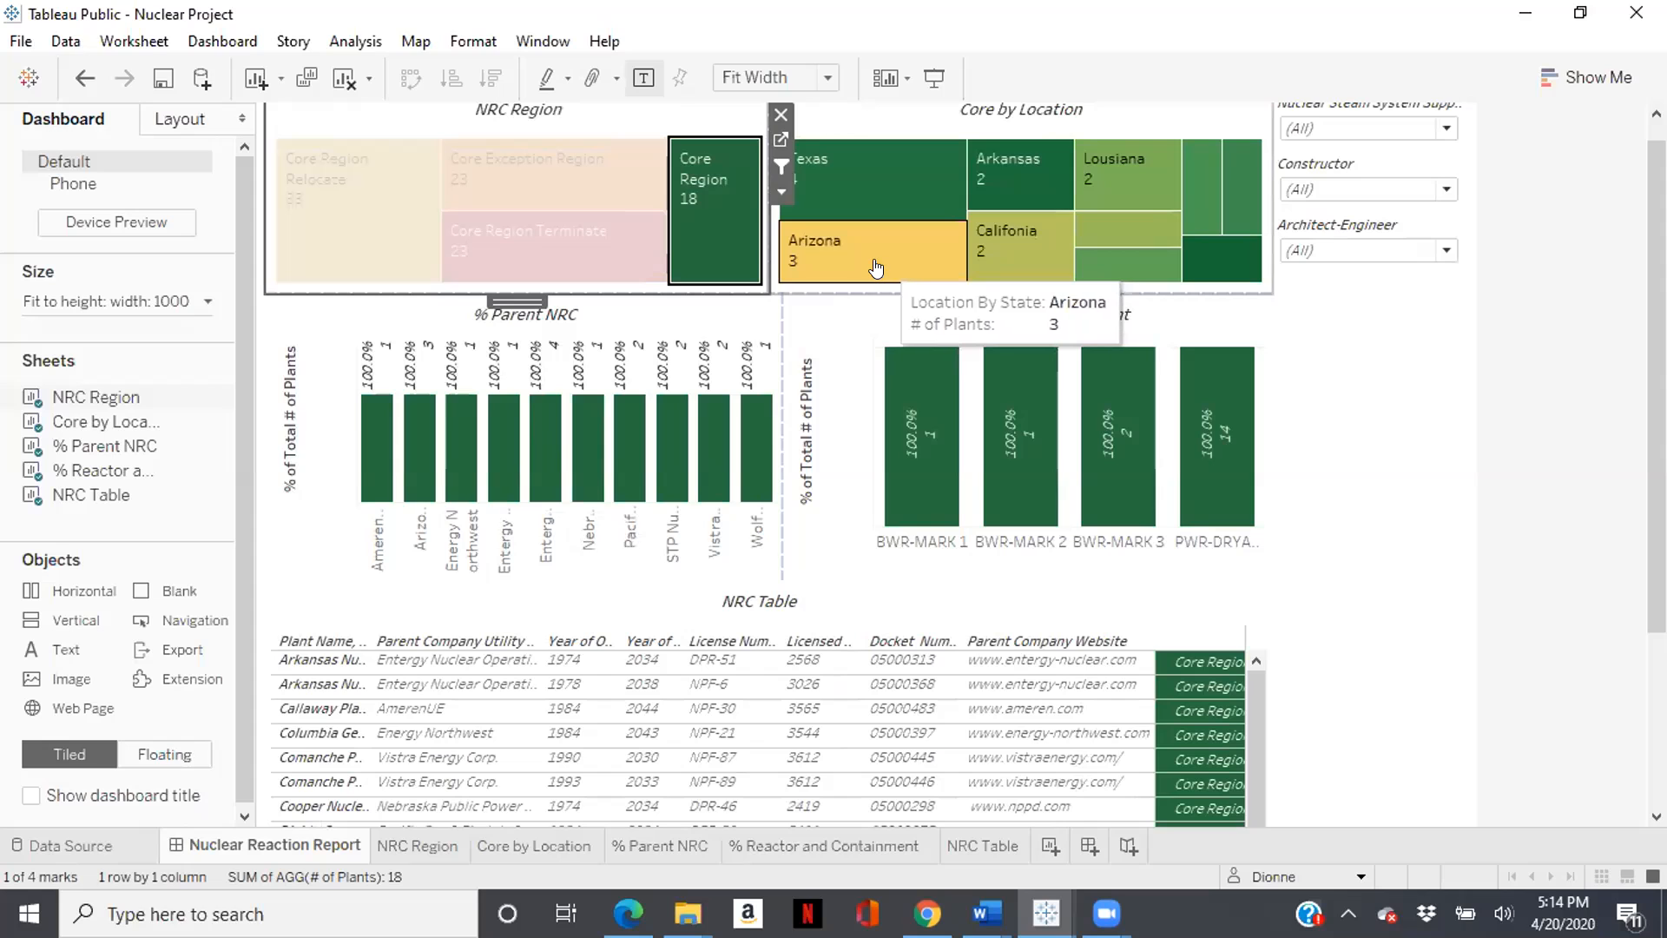
mouse_move(813, 193)
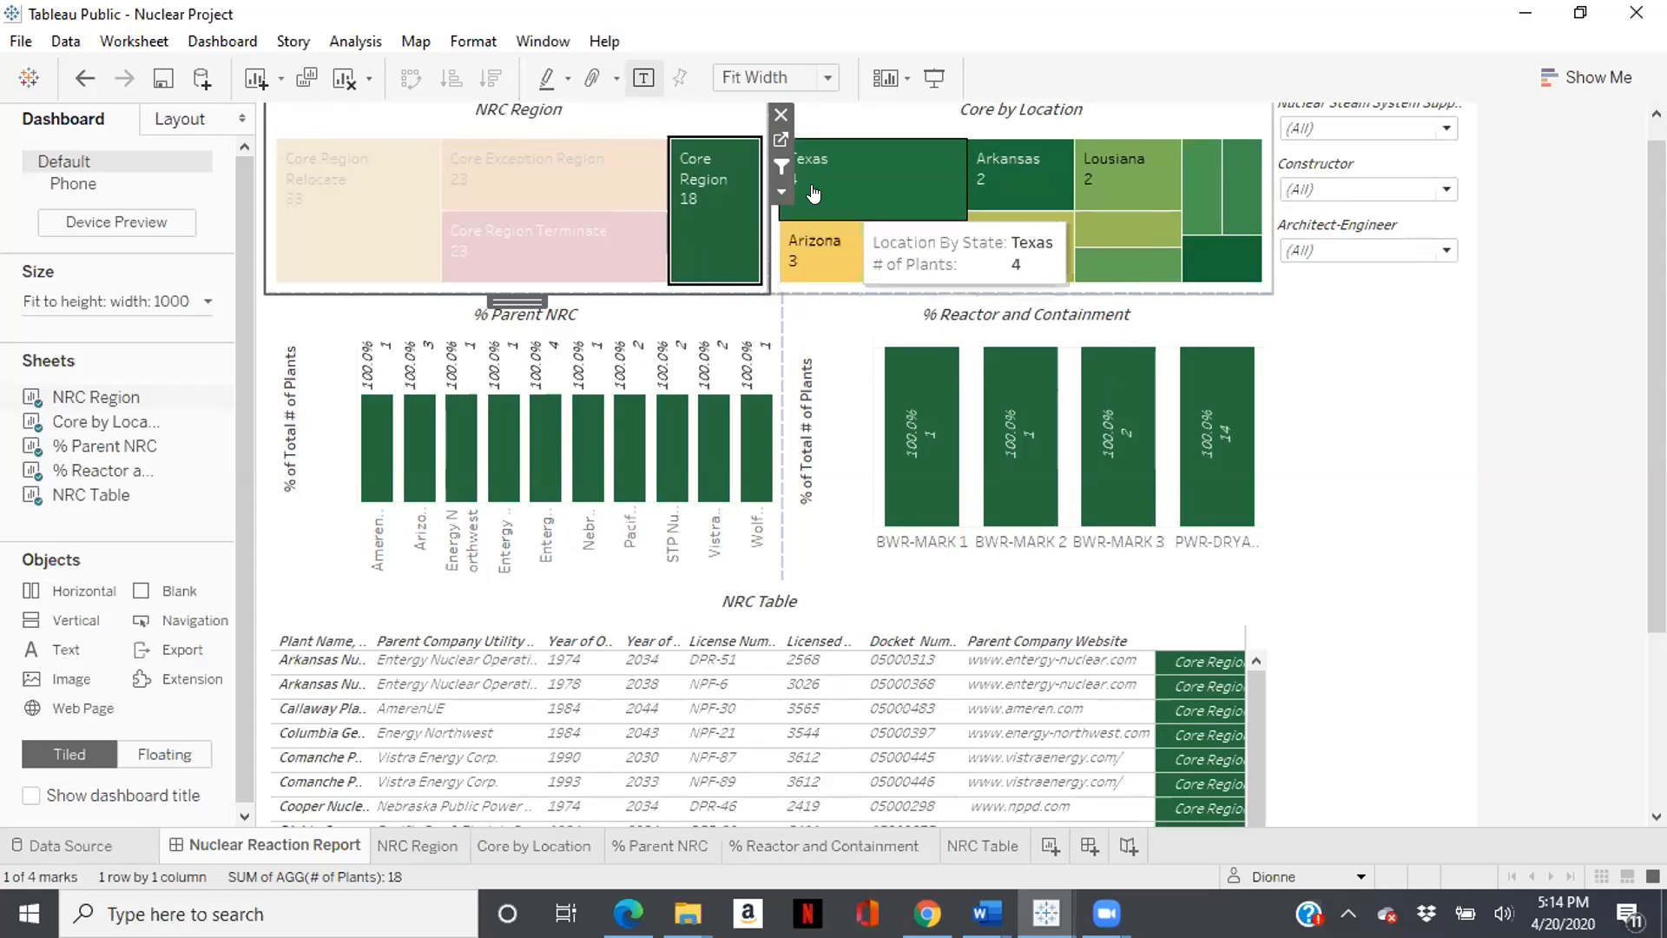
- Filter the Nuclear Reaction Report dashboard by Core Region Exception and then by Core Region Relocate
left_click(713, 193)
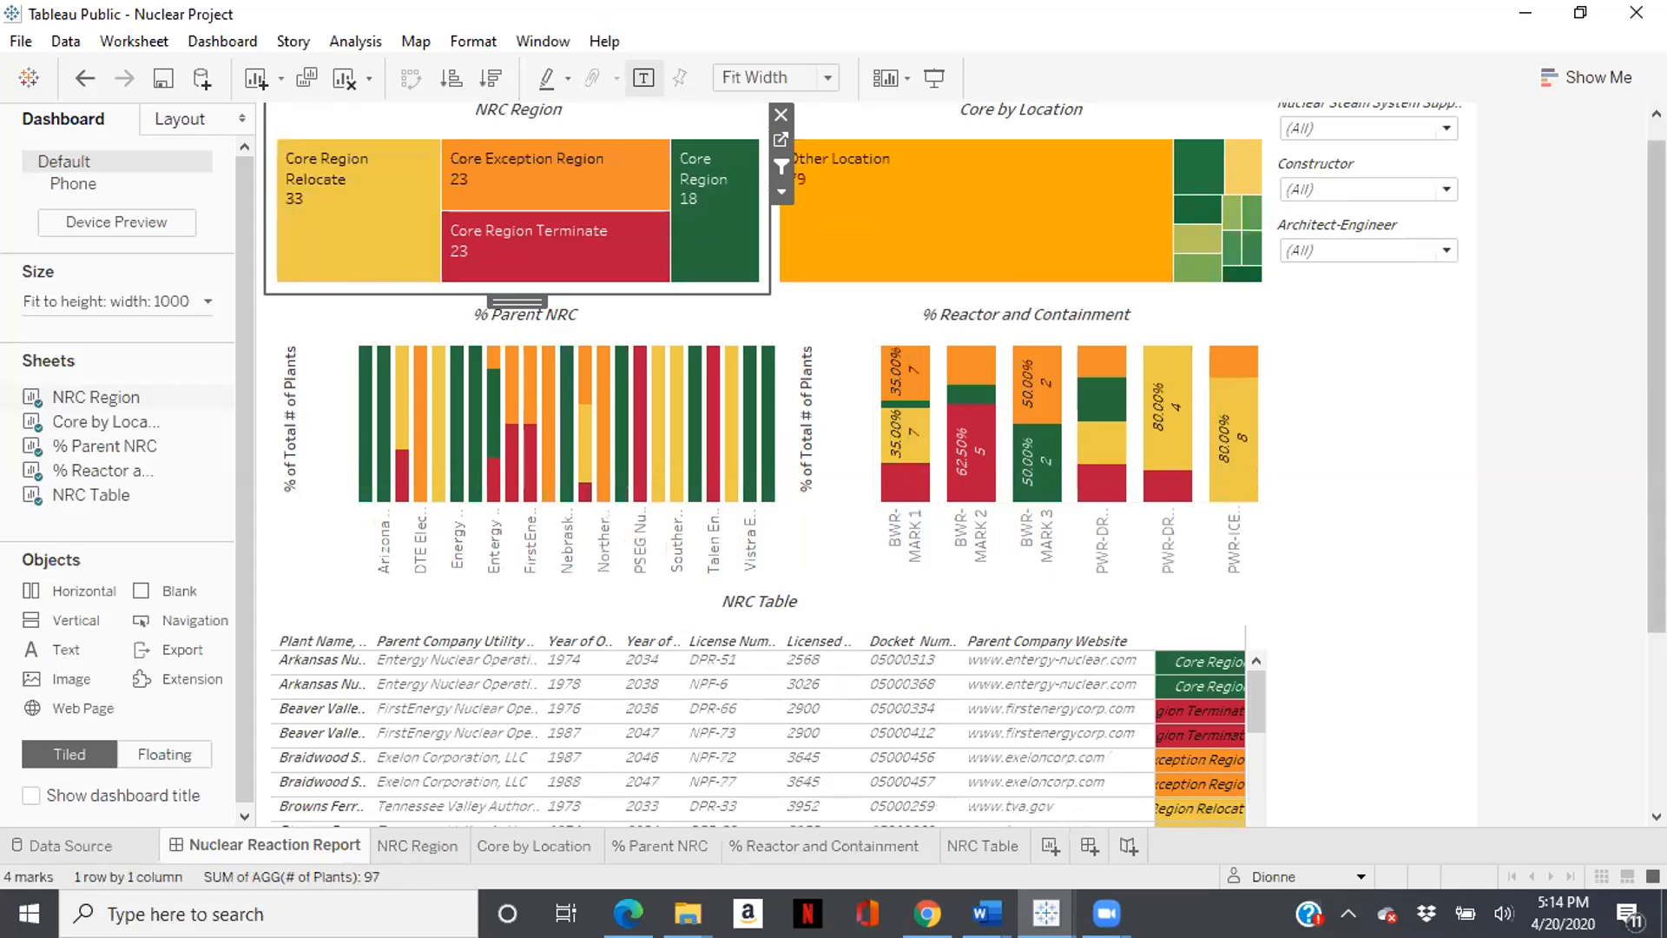
mouse_move(508, 244)
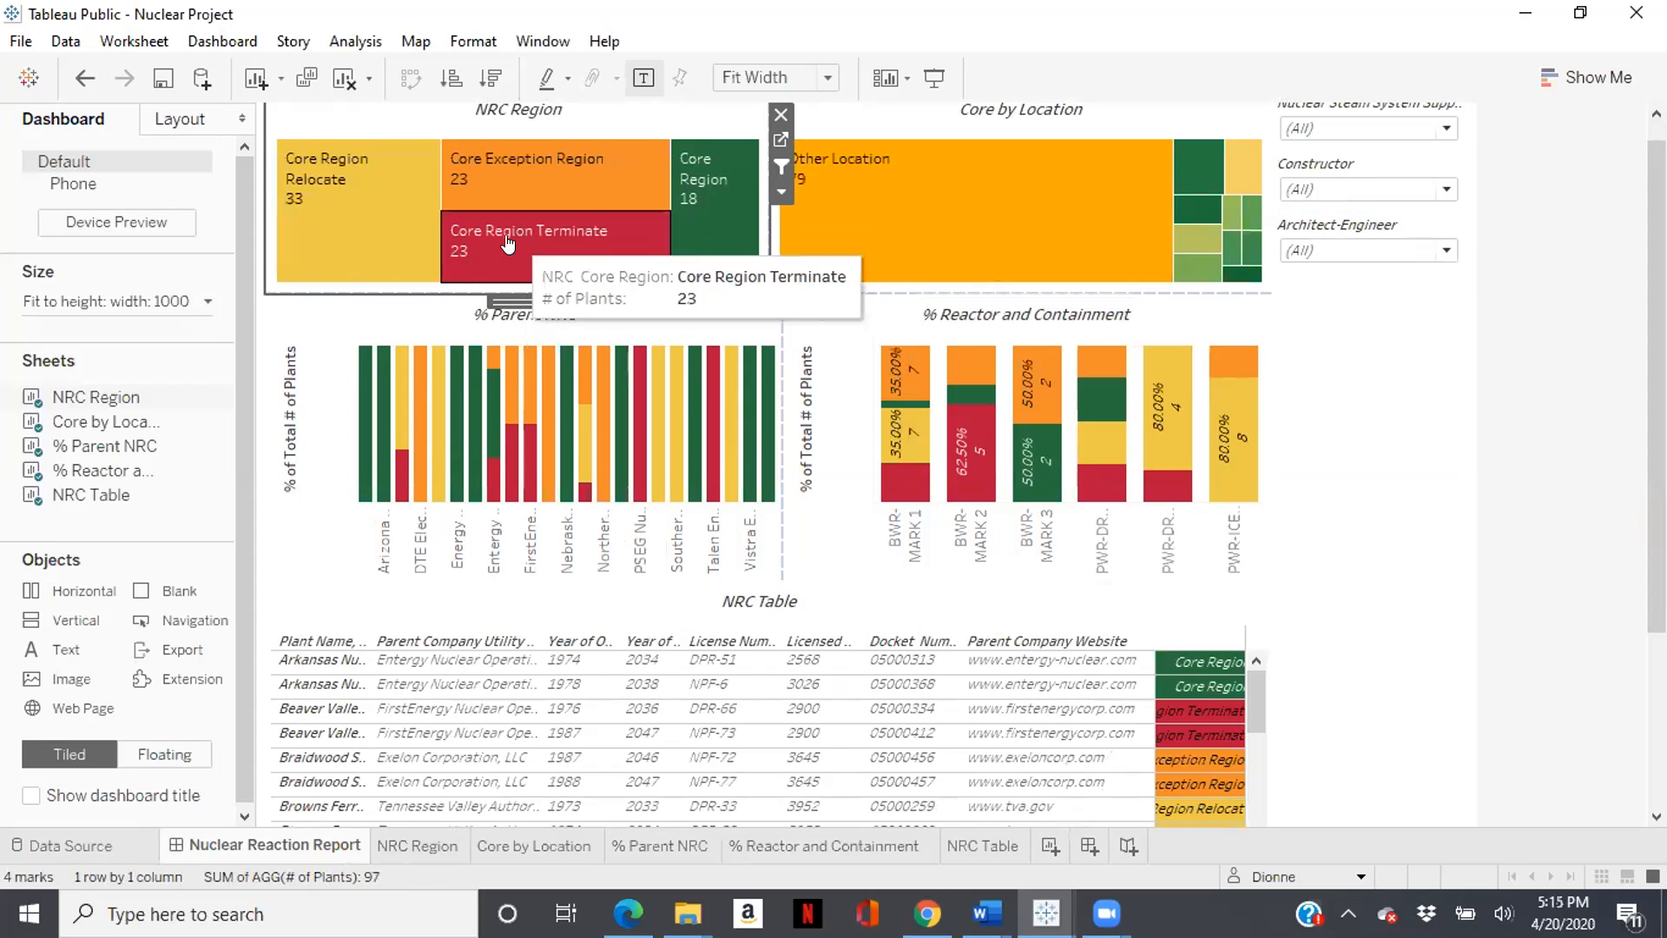
left_click(534, 192)
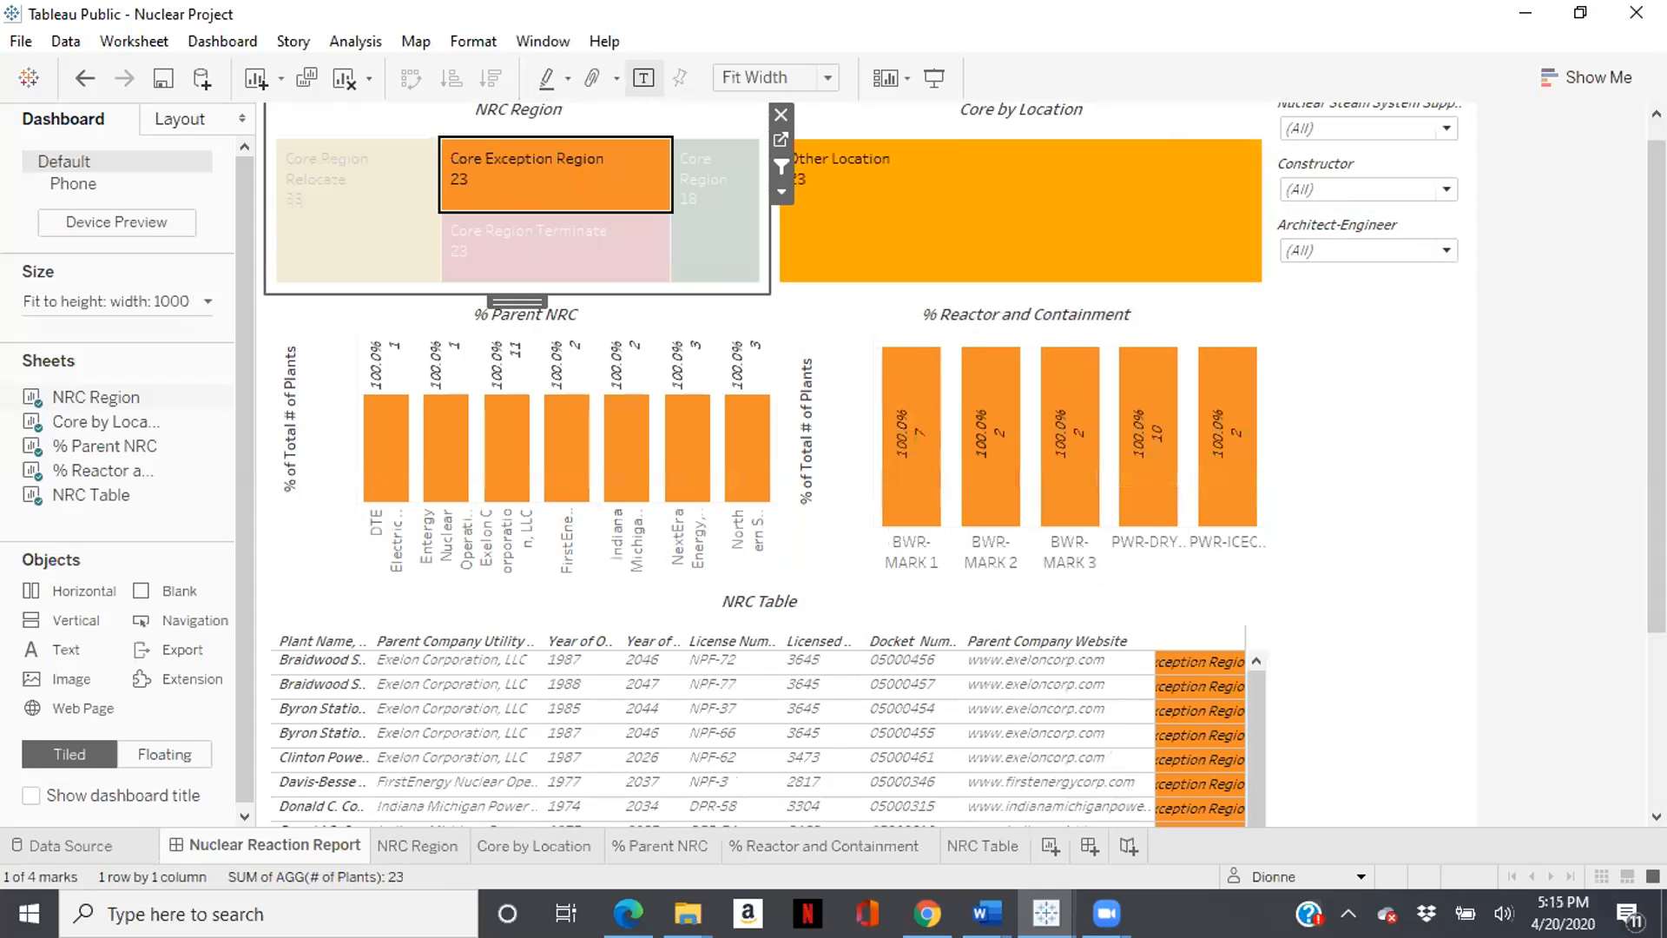
left_click(362, 225)
left_click(386, 230)
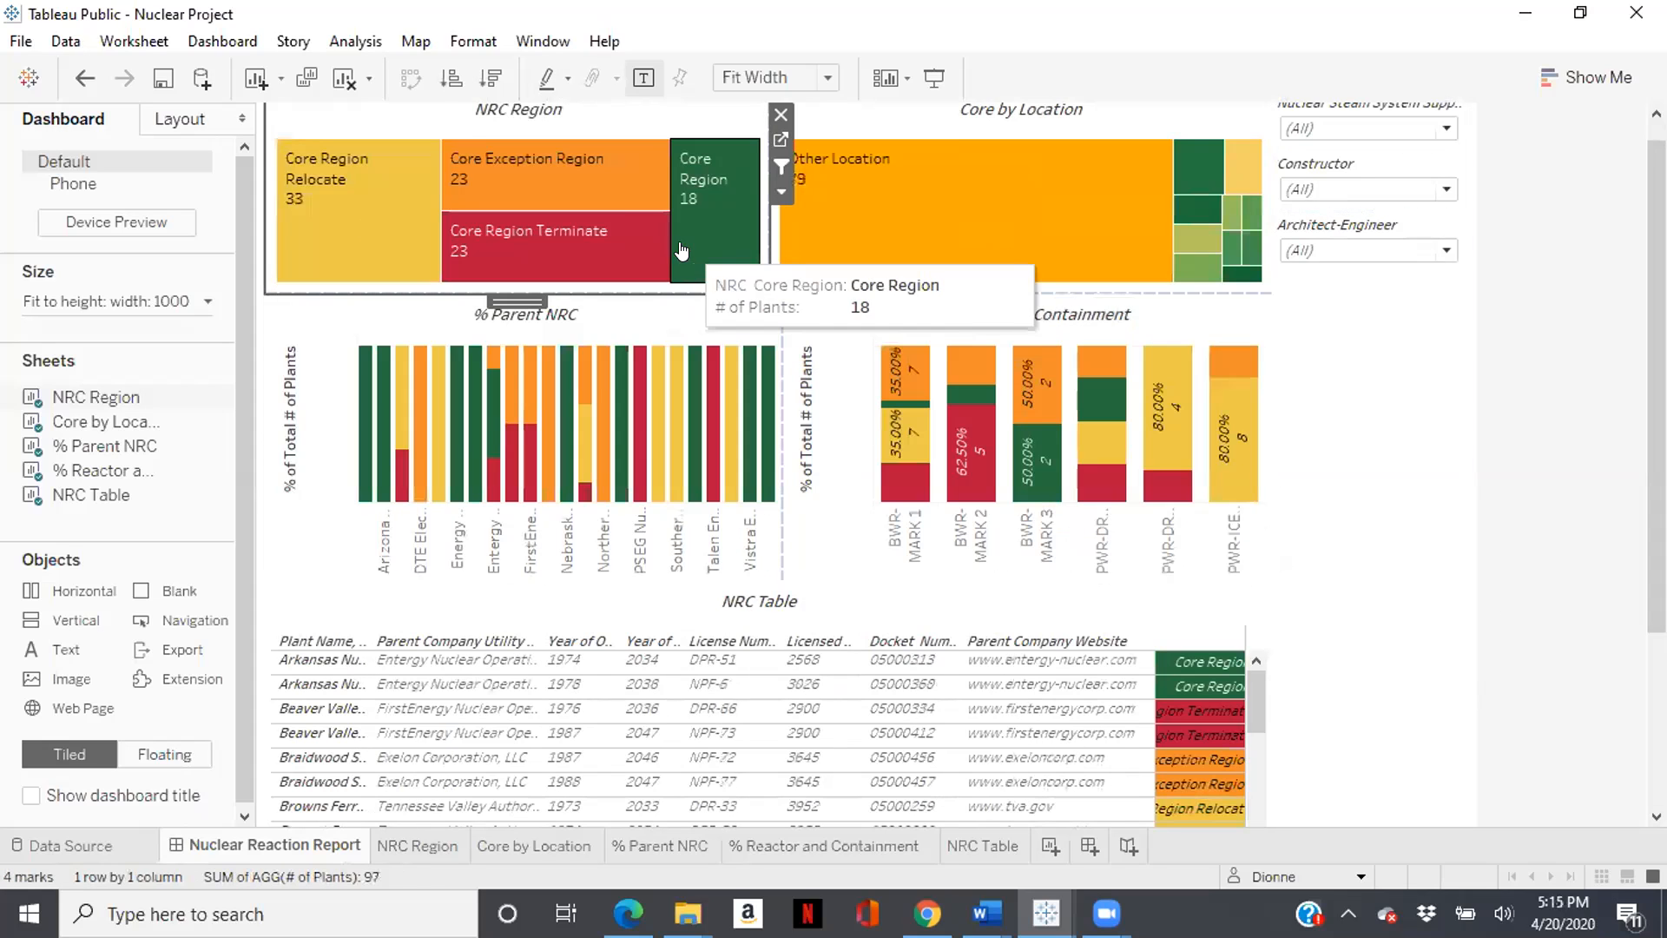
left_click(388, 254)
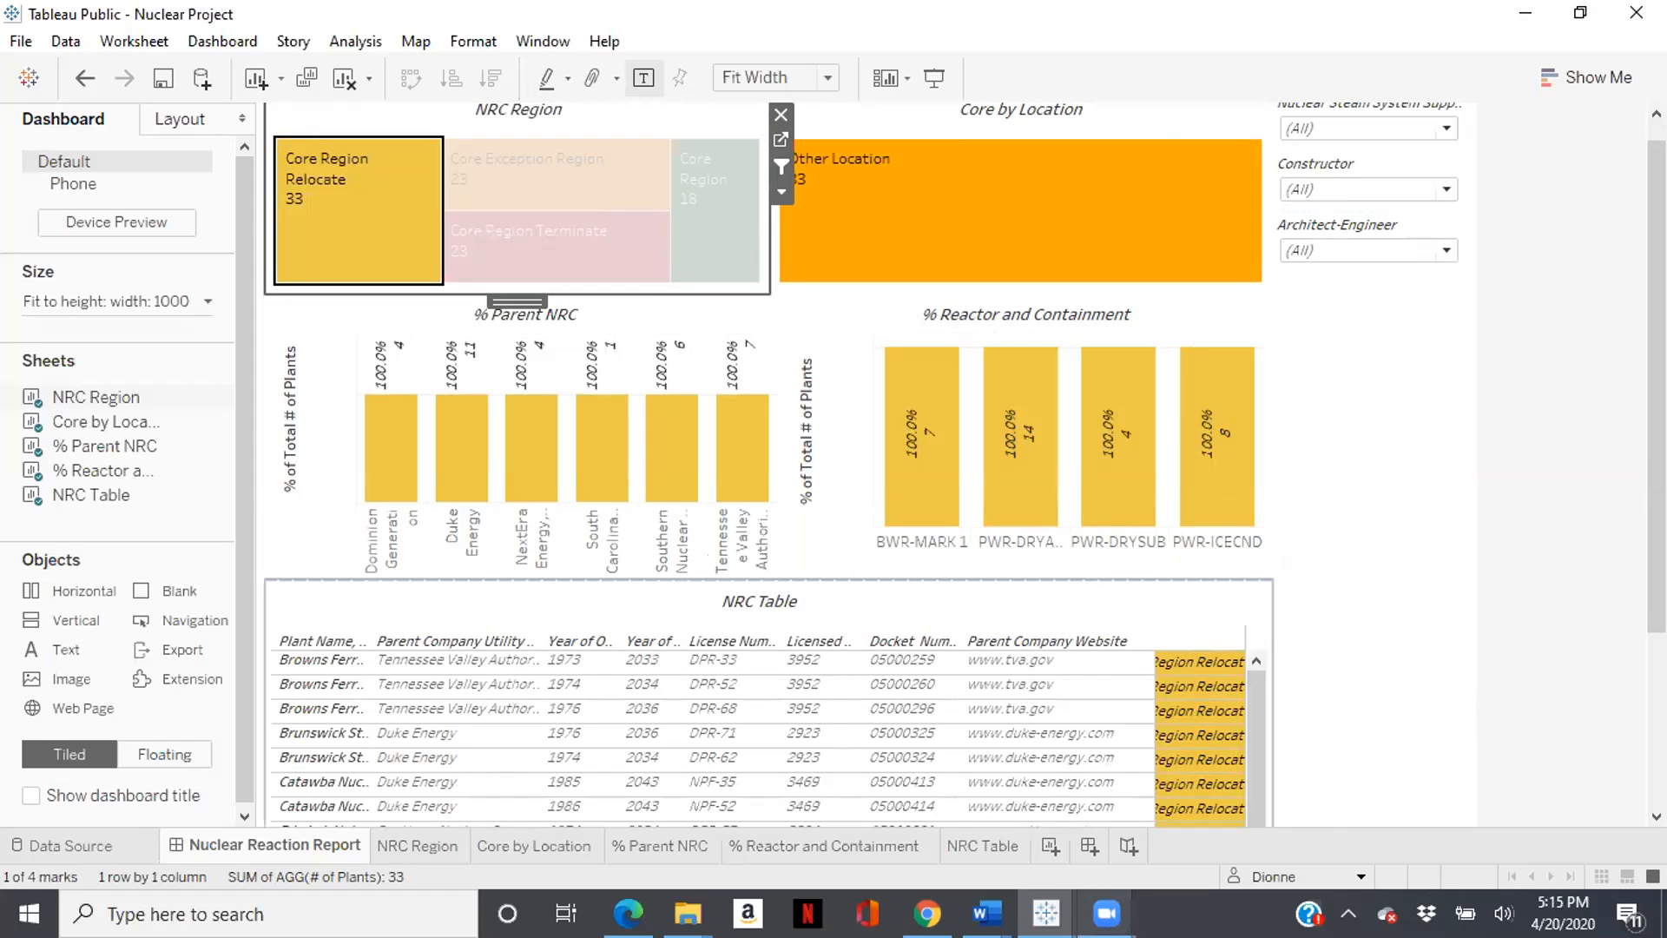
- Switch to the NC WIP Tableau workbook and hover over the % Reactor NRC bars
mouse_move(1106, 913)
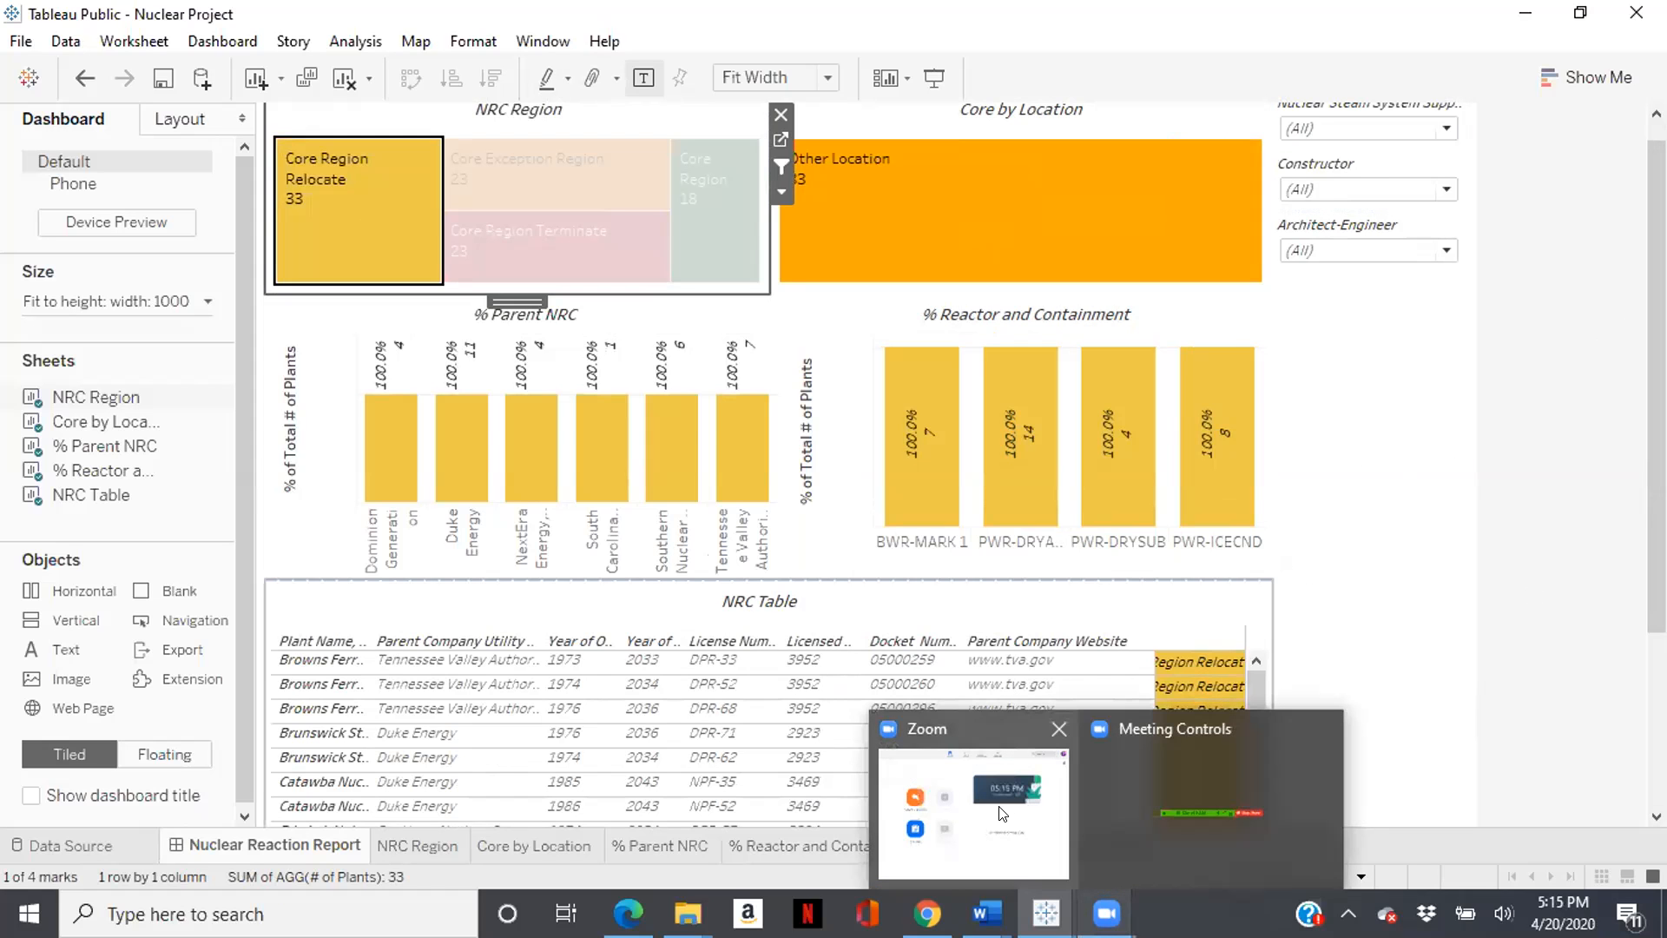
mouse_move(981, 770)
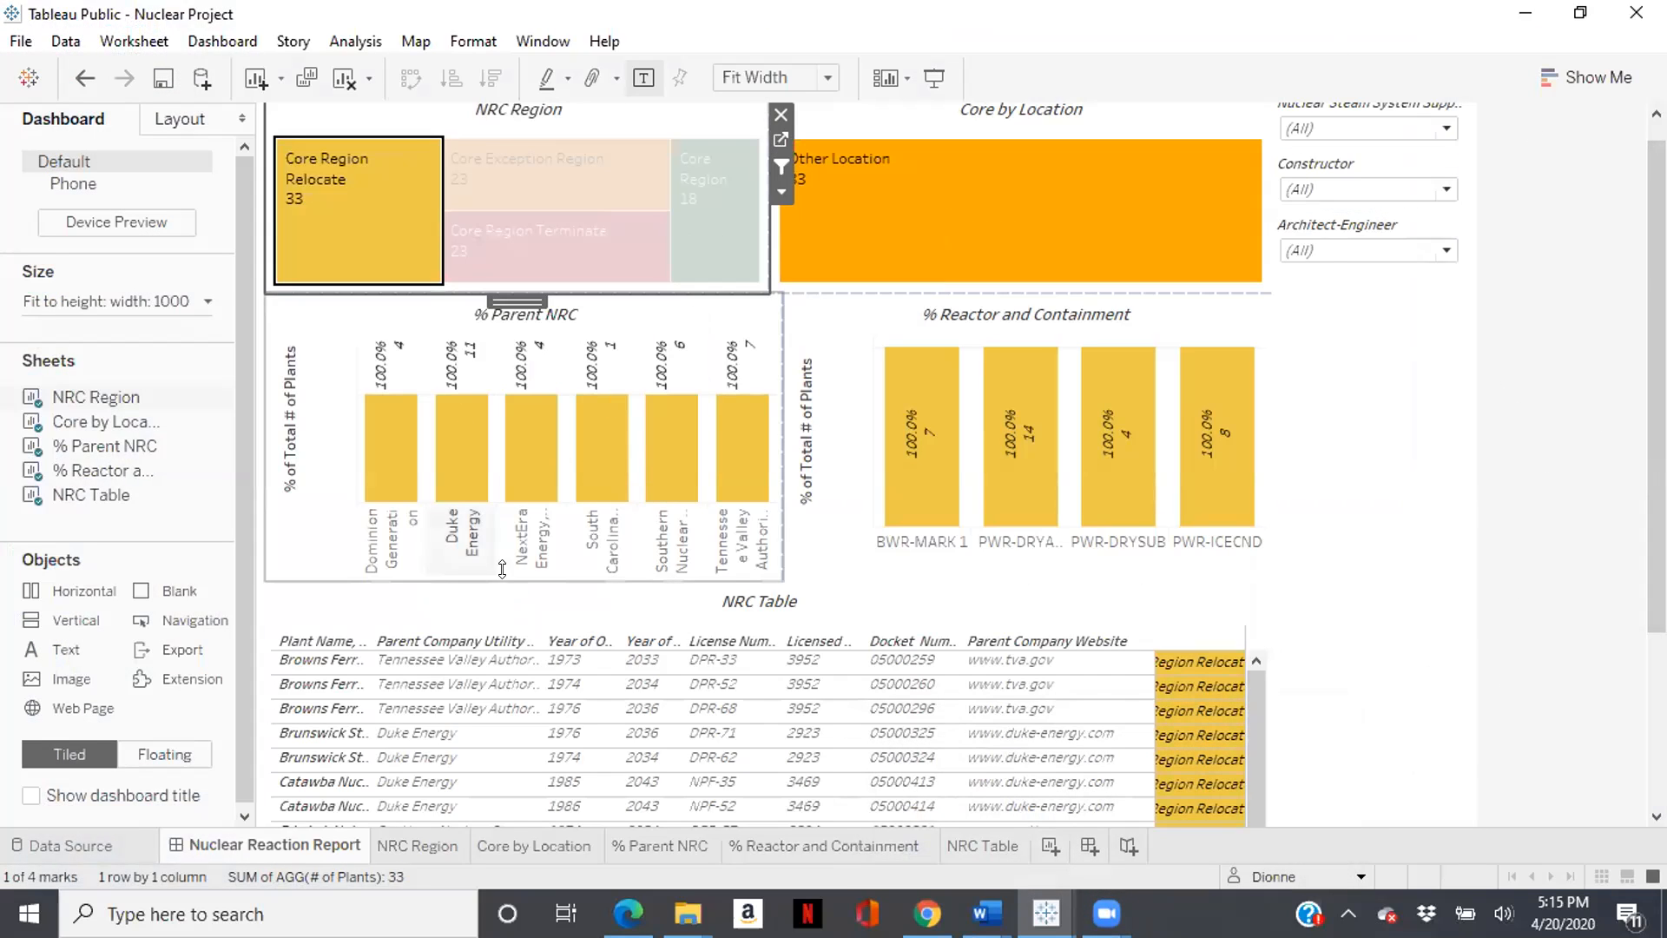
mouse_move(799, 171)
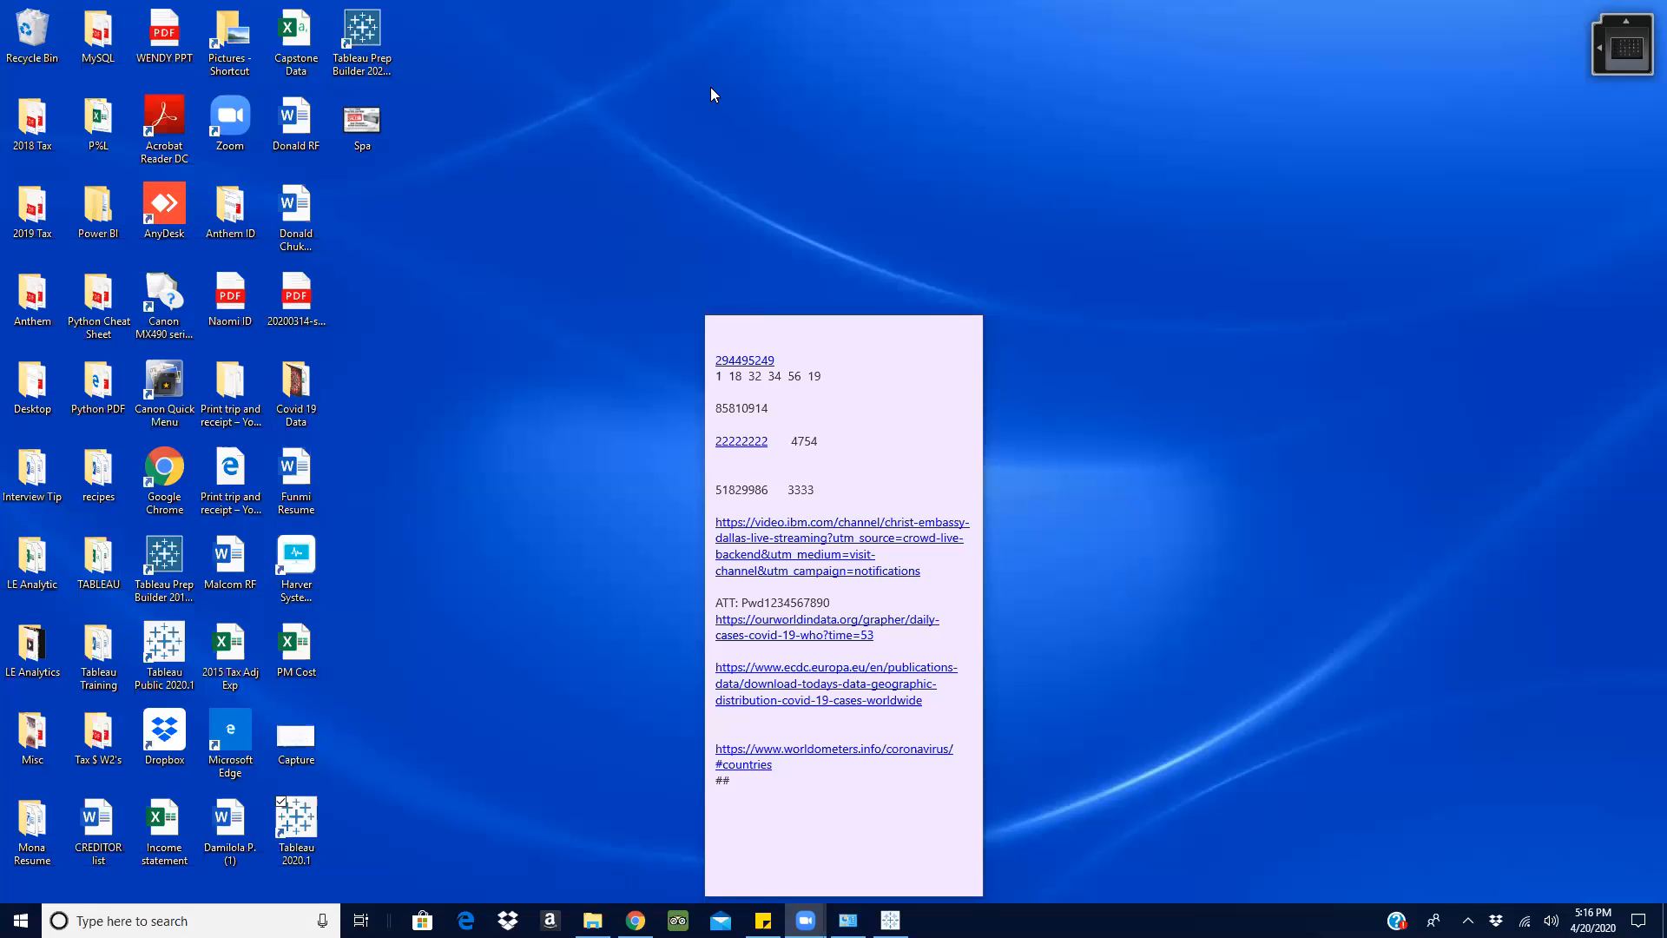
left_click(890, 920)
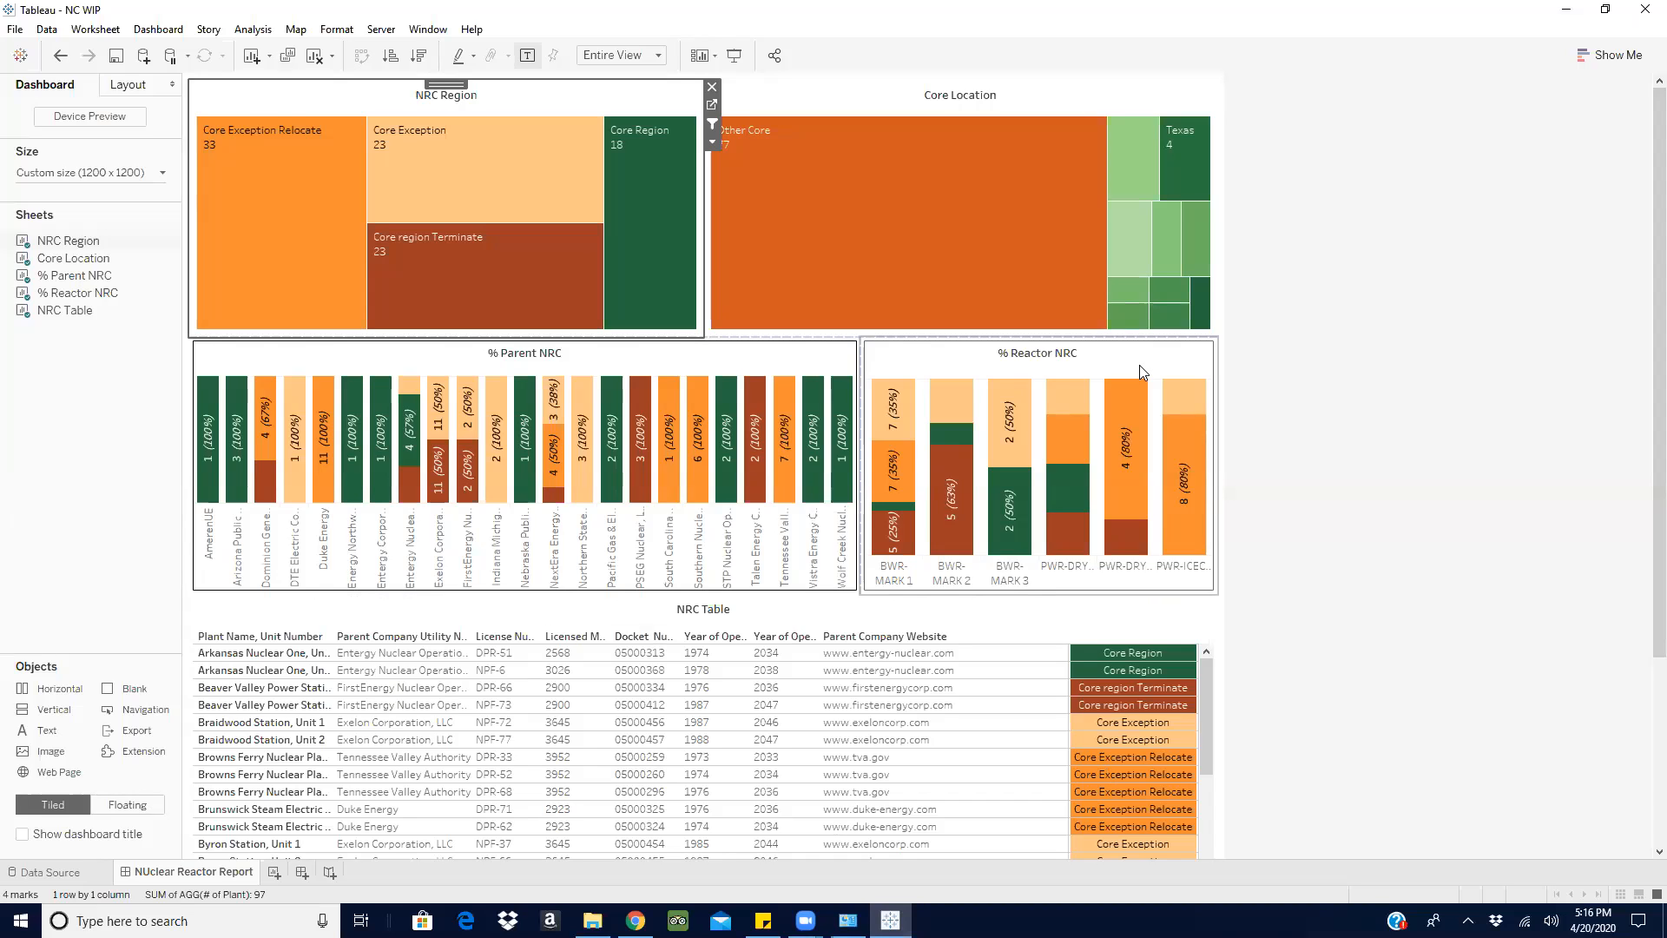
mouse_move(1186, 423)
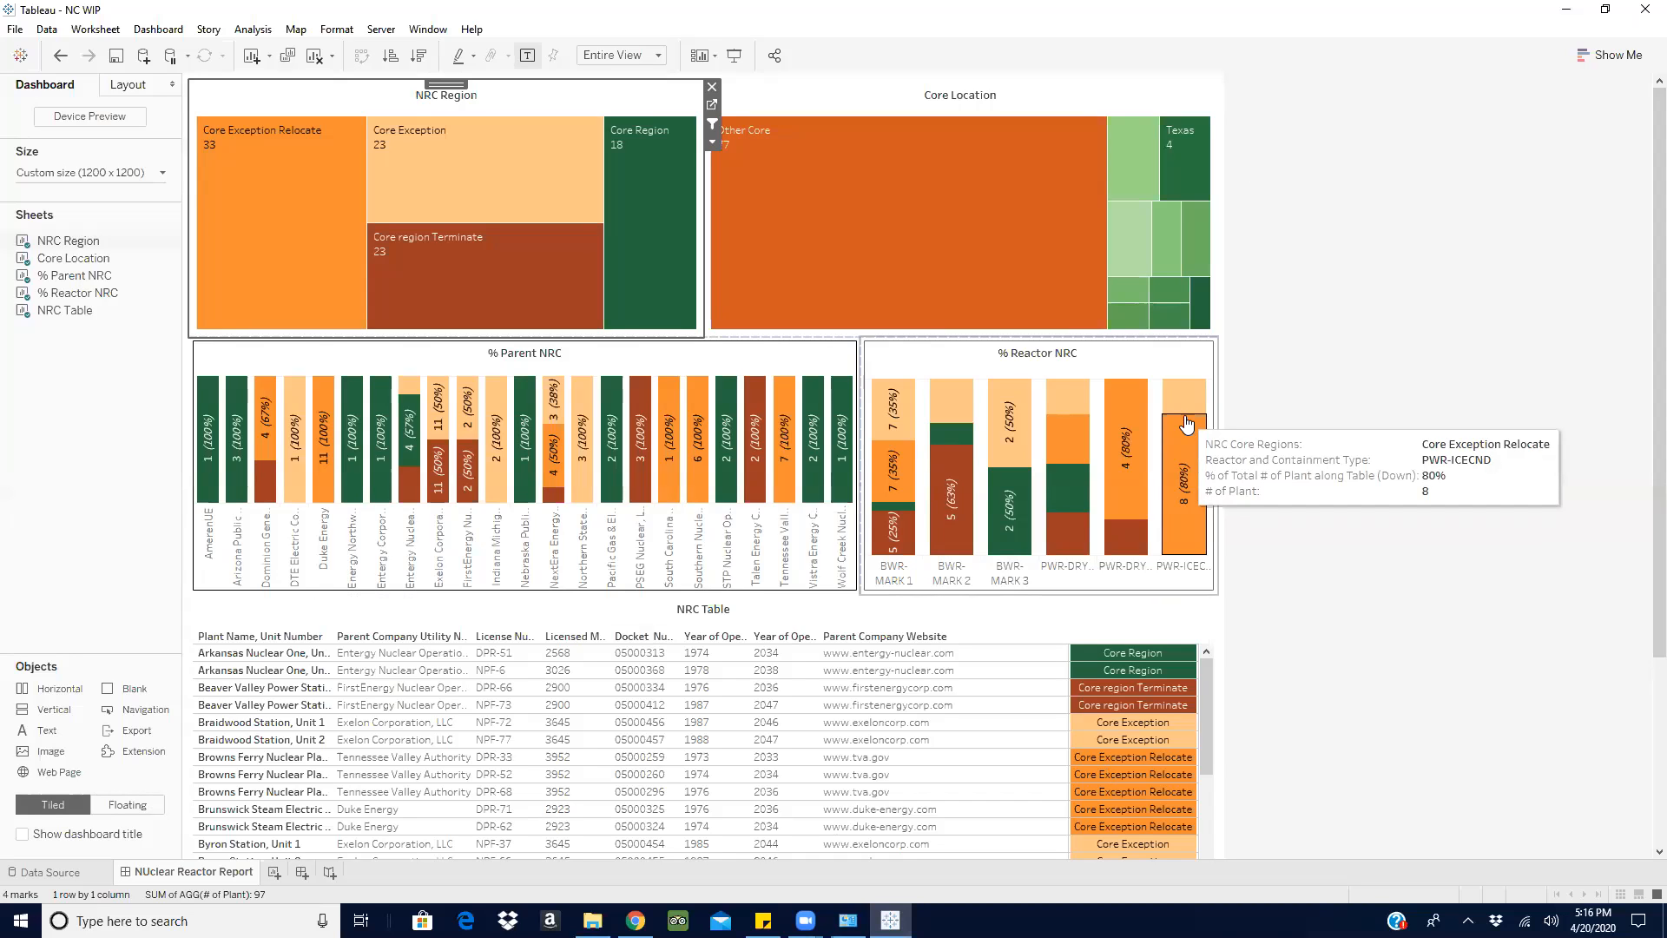
- Switch to the Nuclear Plant workbook, clear the Core Exception selection, and maximize the window
left_click(1363, 167)
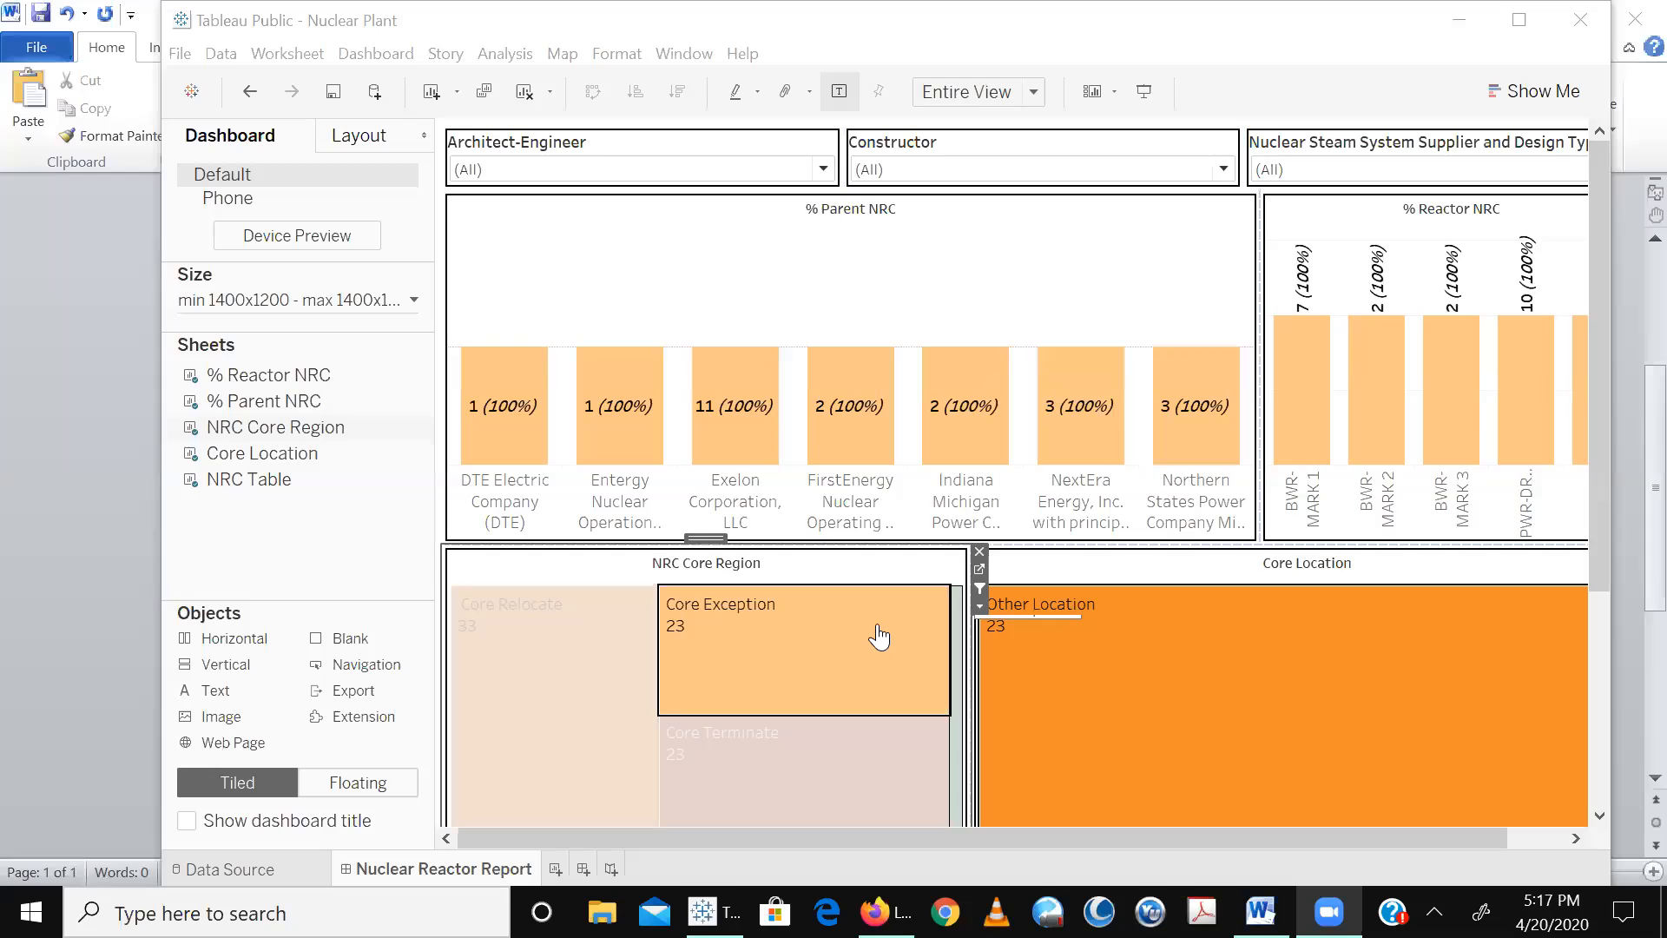
mouse_move(867, 648)
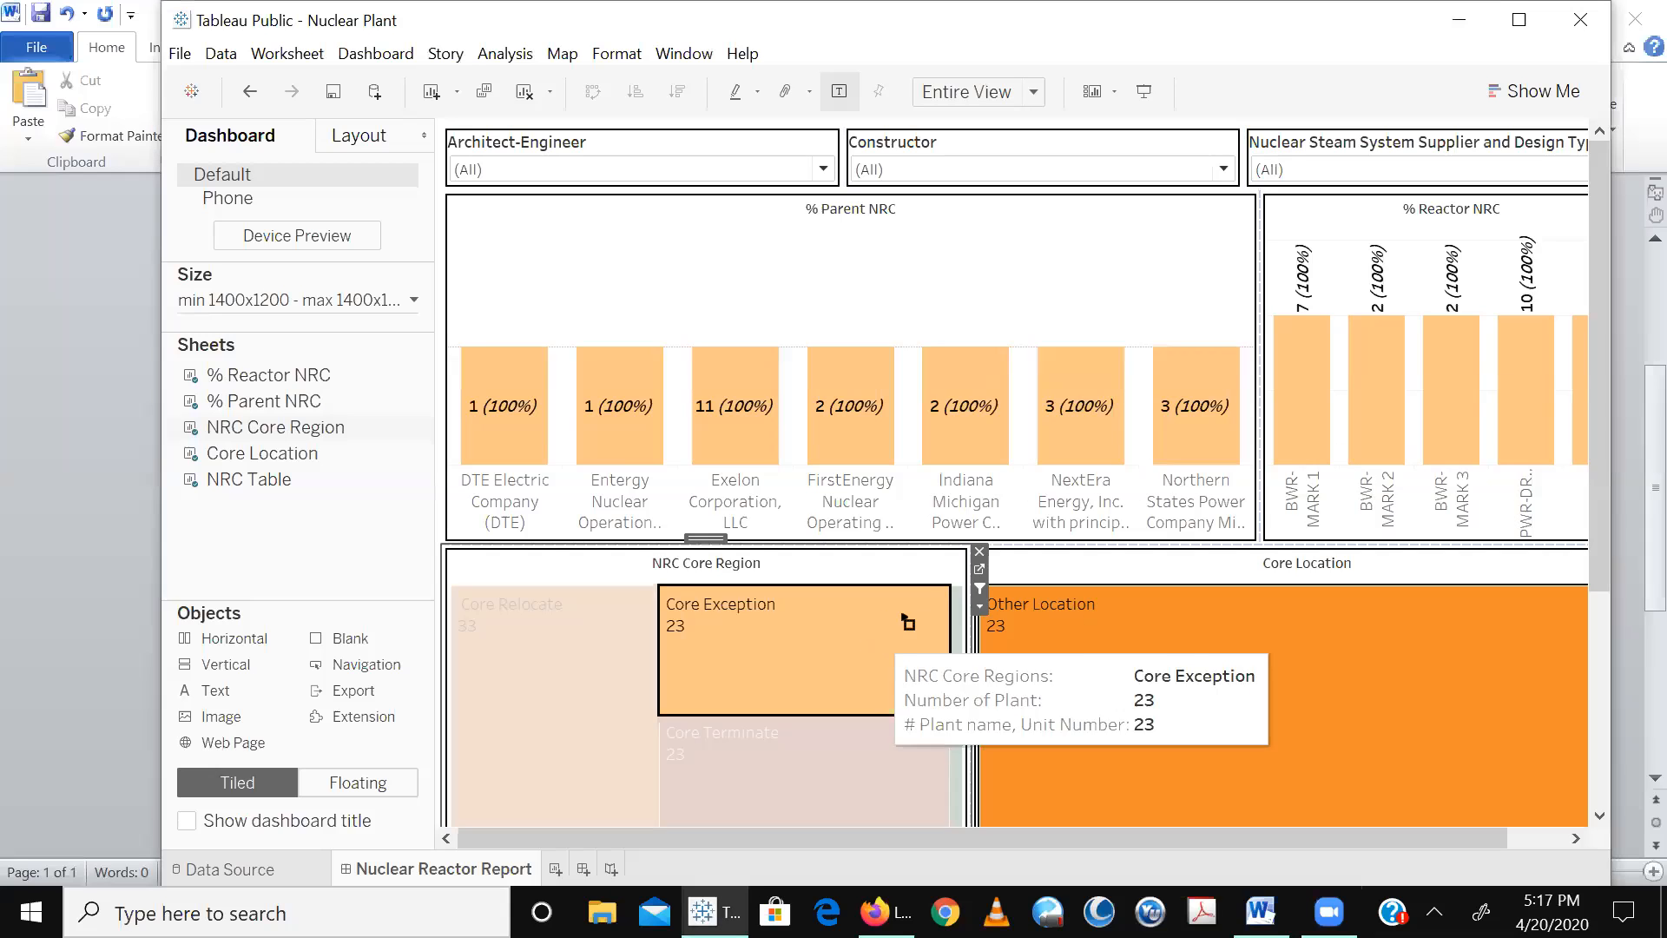
left_click(868, 651)
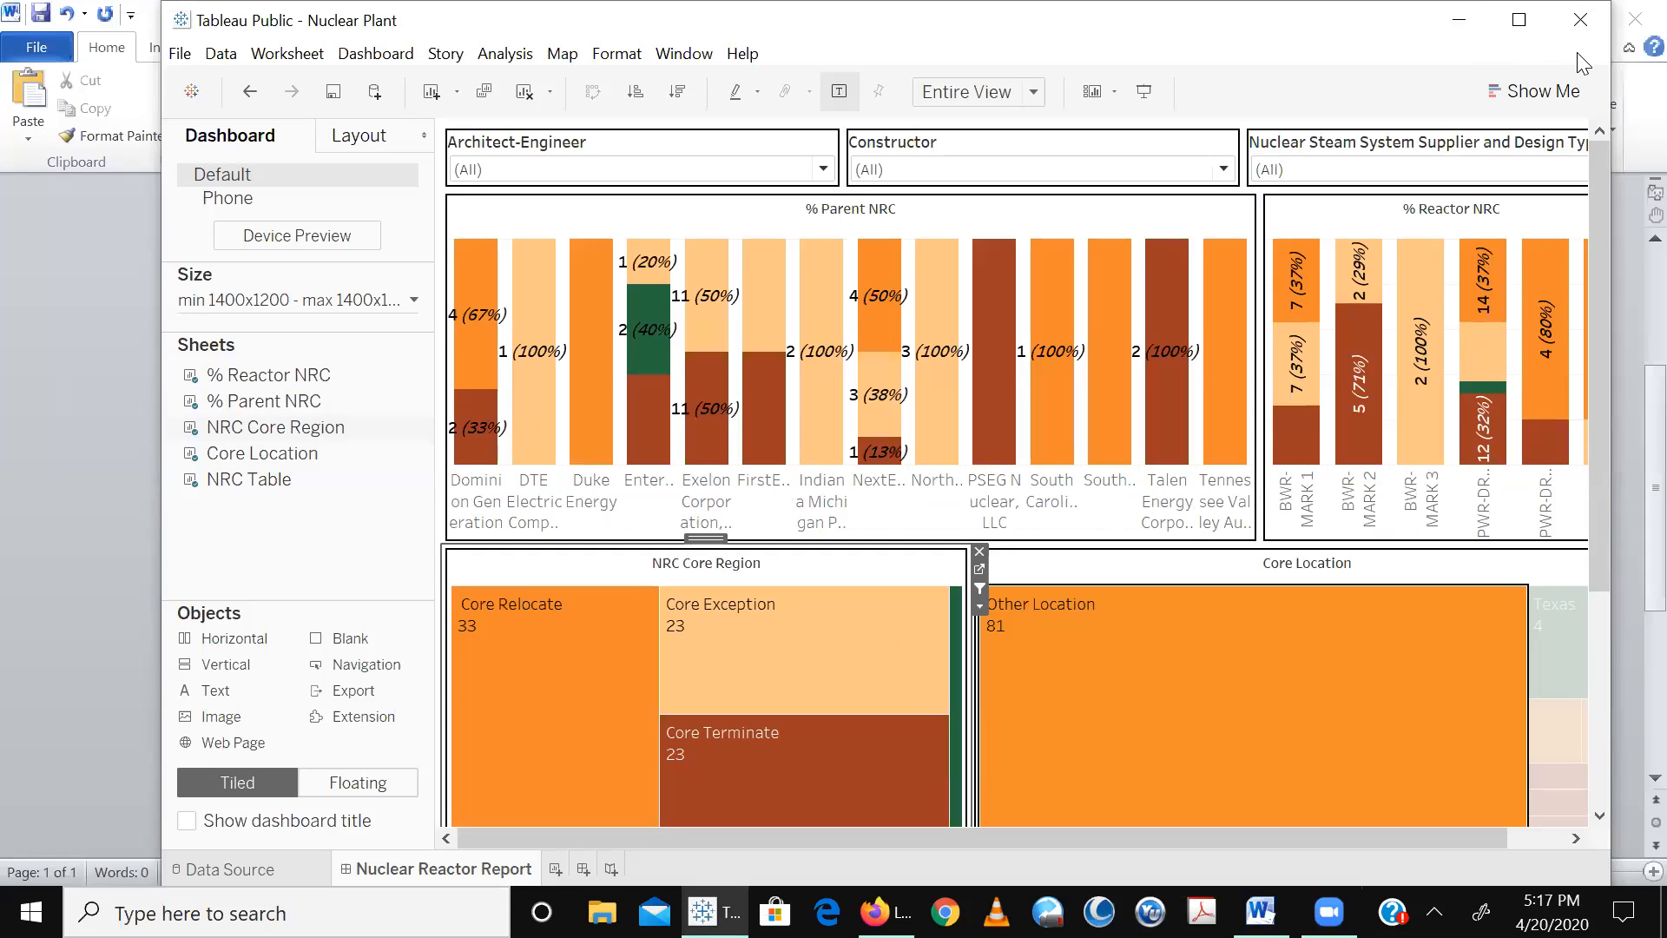
left_click(1523, 22)
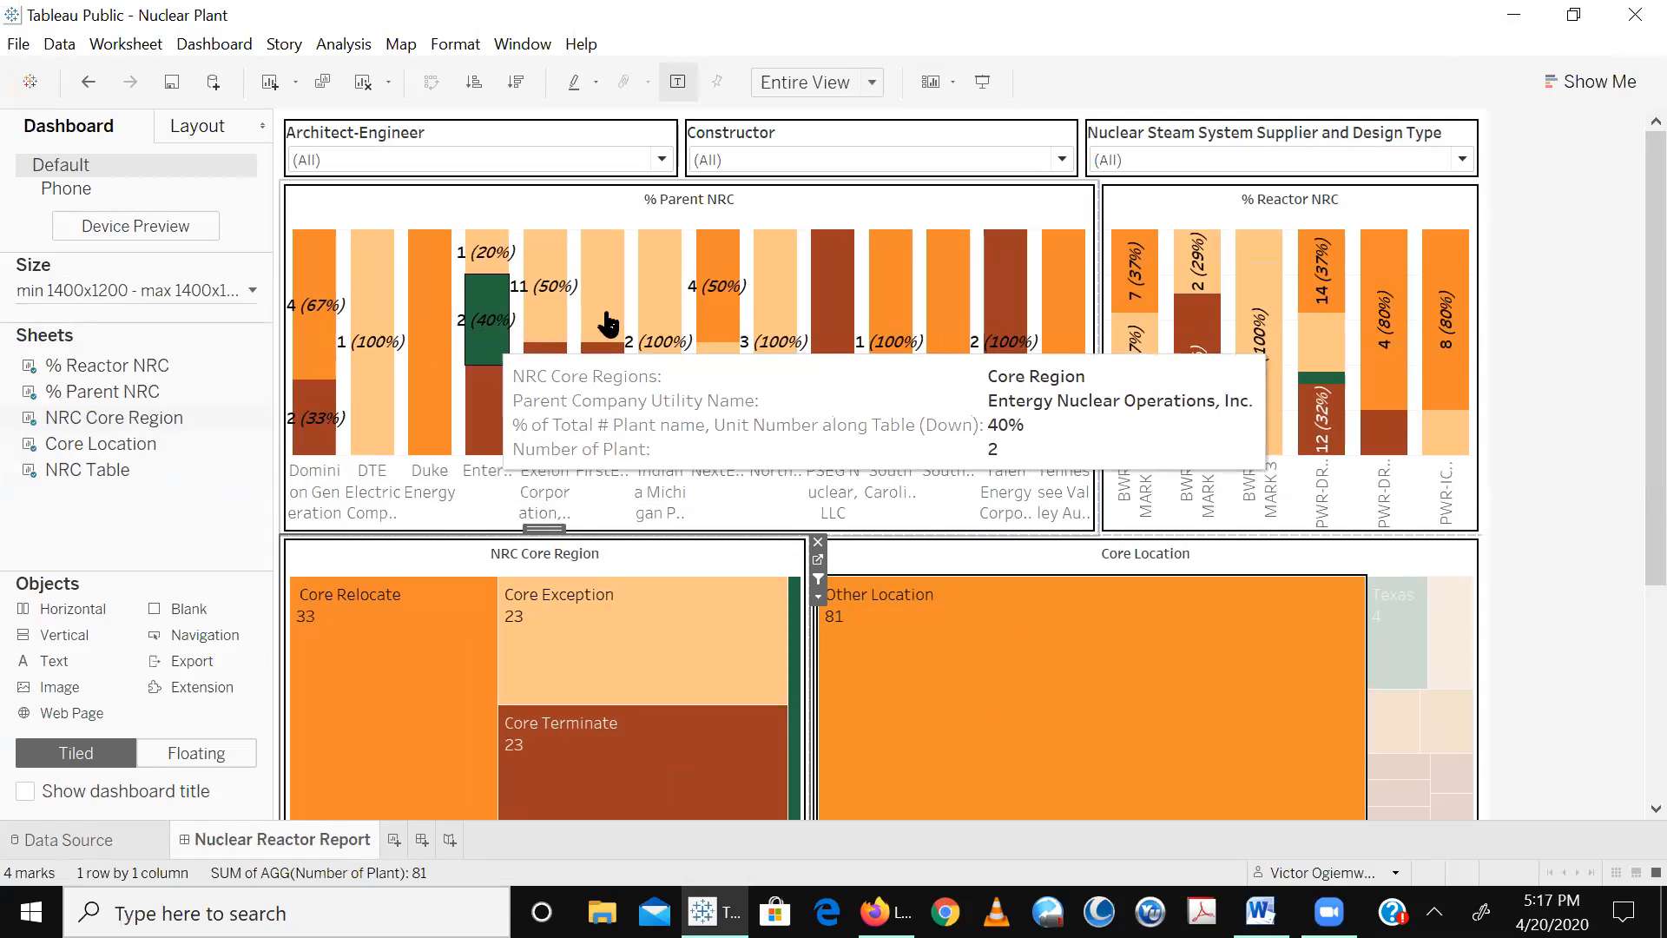
- Open the % Parent NRC worksheet from the Nuclear Reactor Report dashboard
left_click(1079, 216)
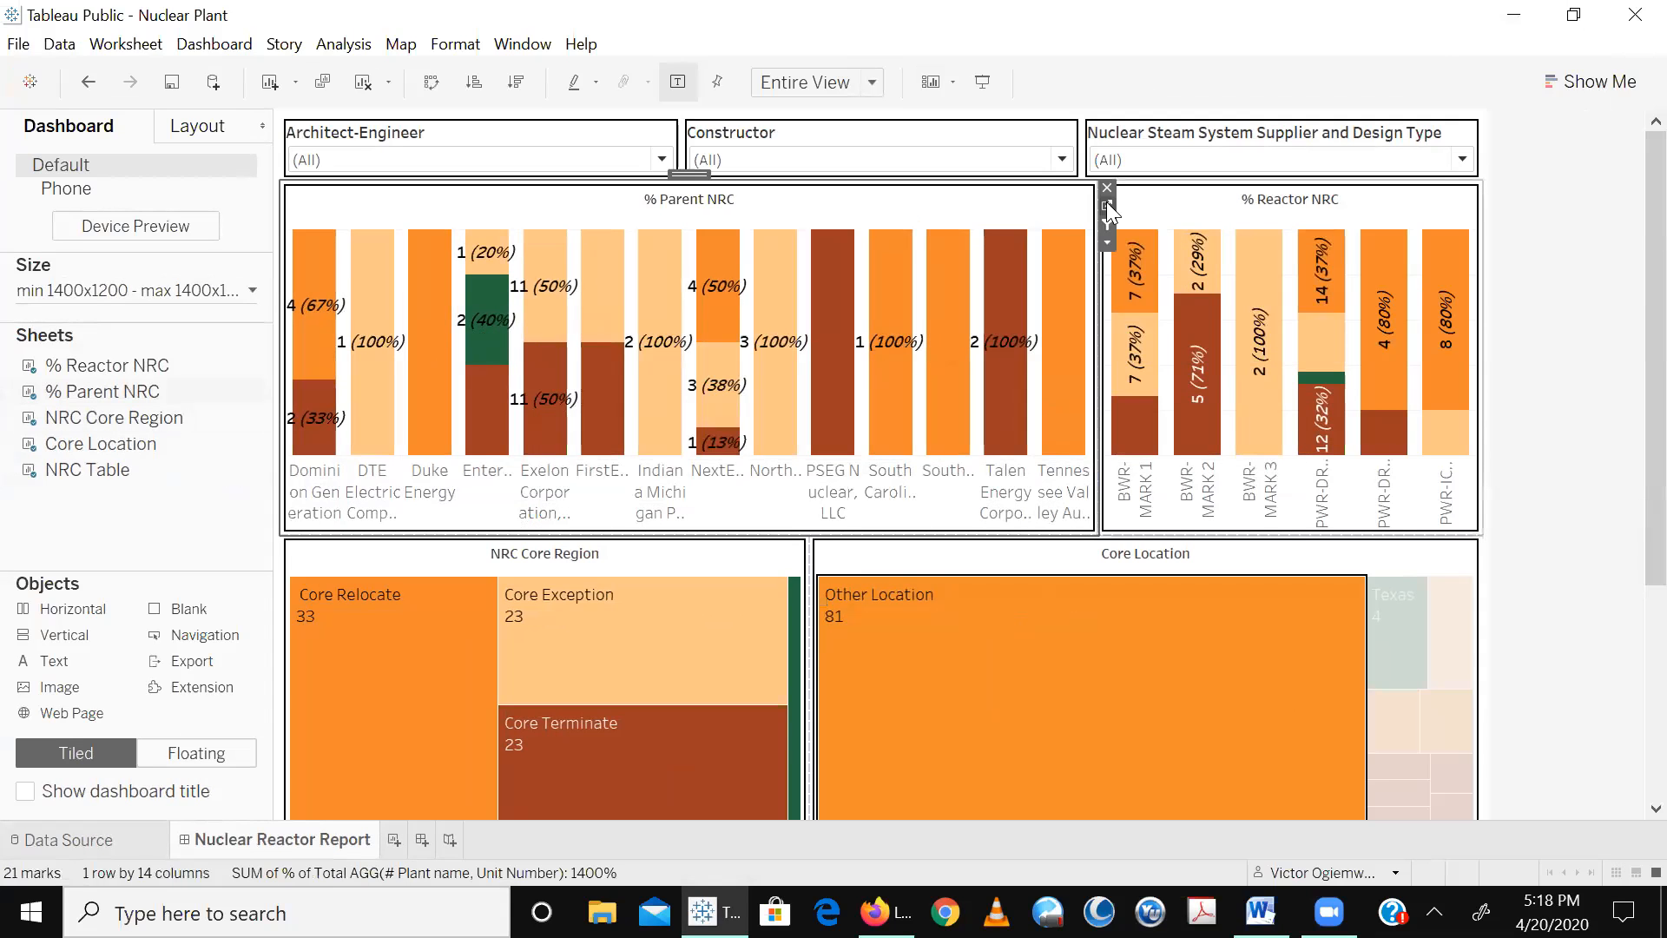
left_click(1110, 217)
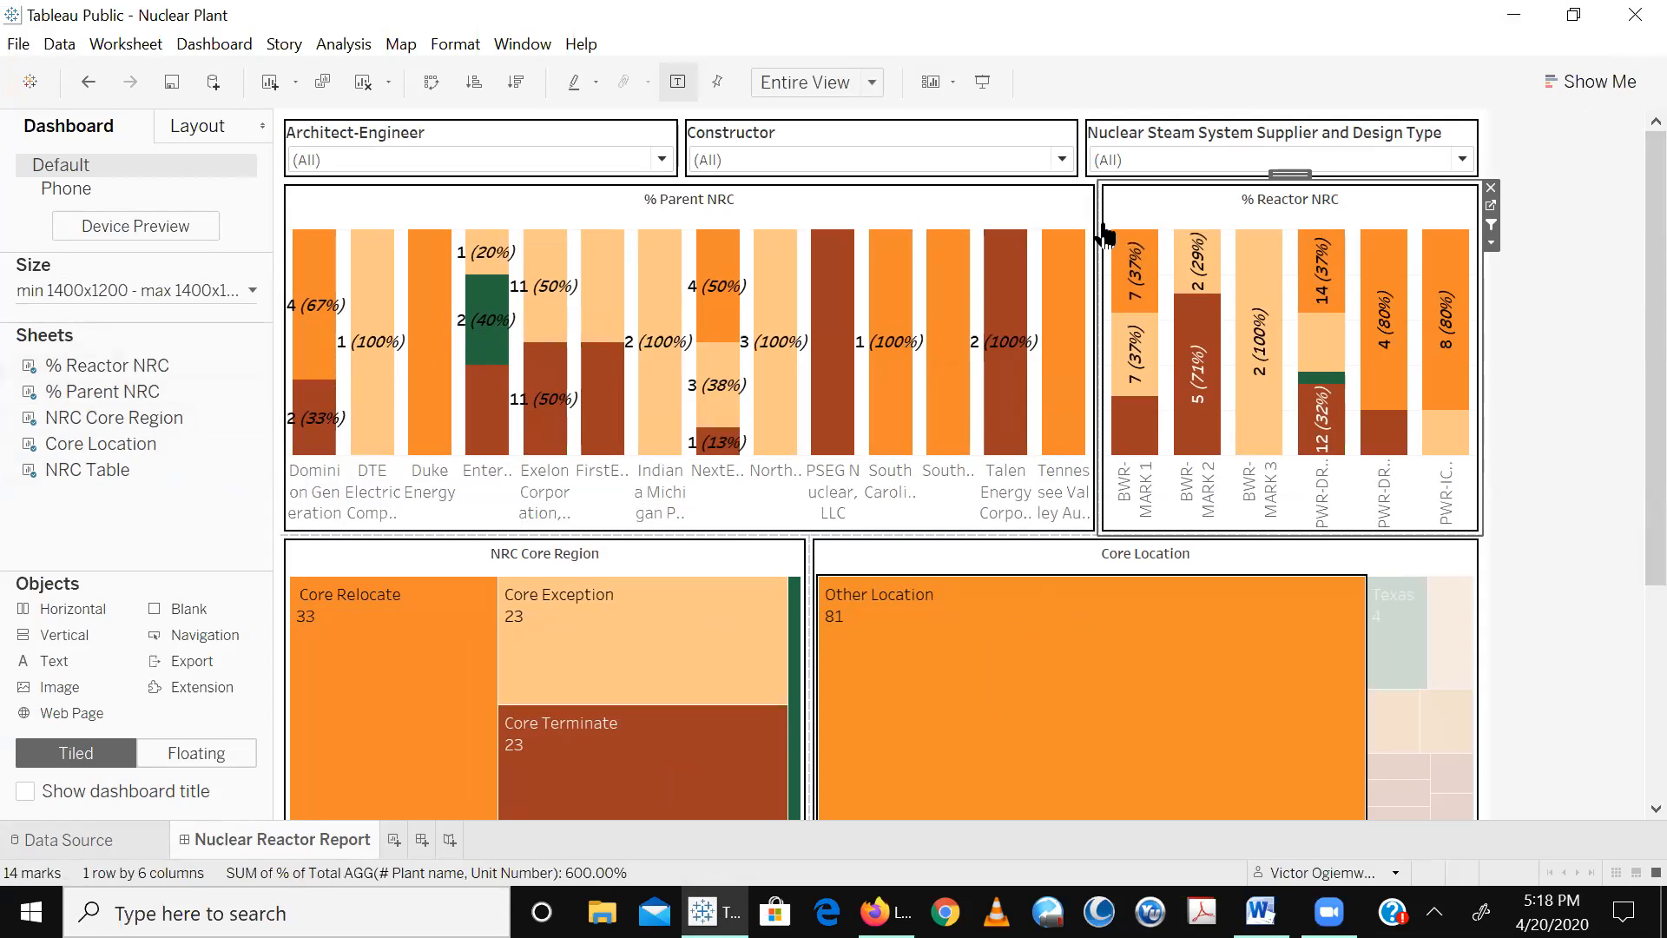
left_click(1083, 217)
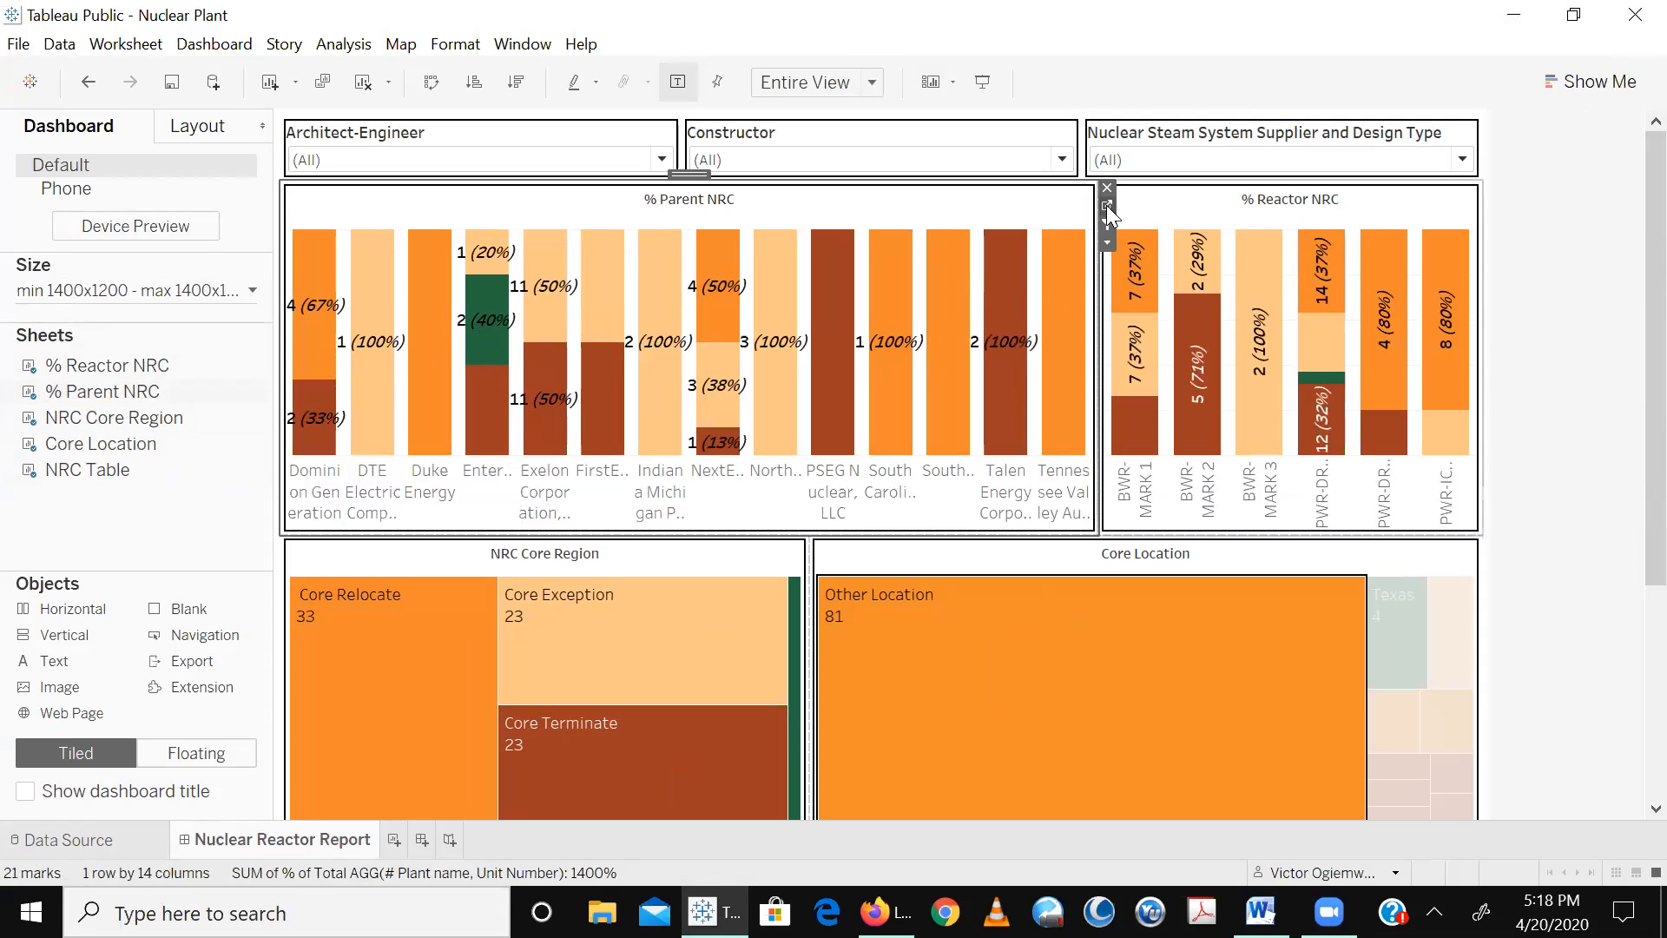
left_click(1108, 207)
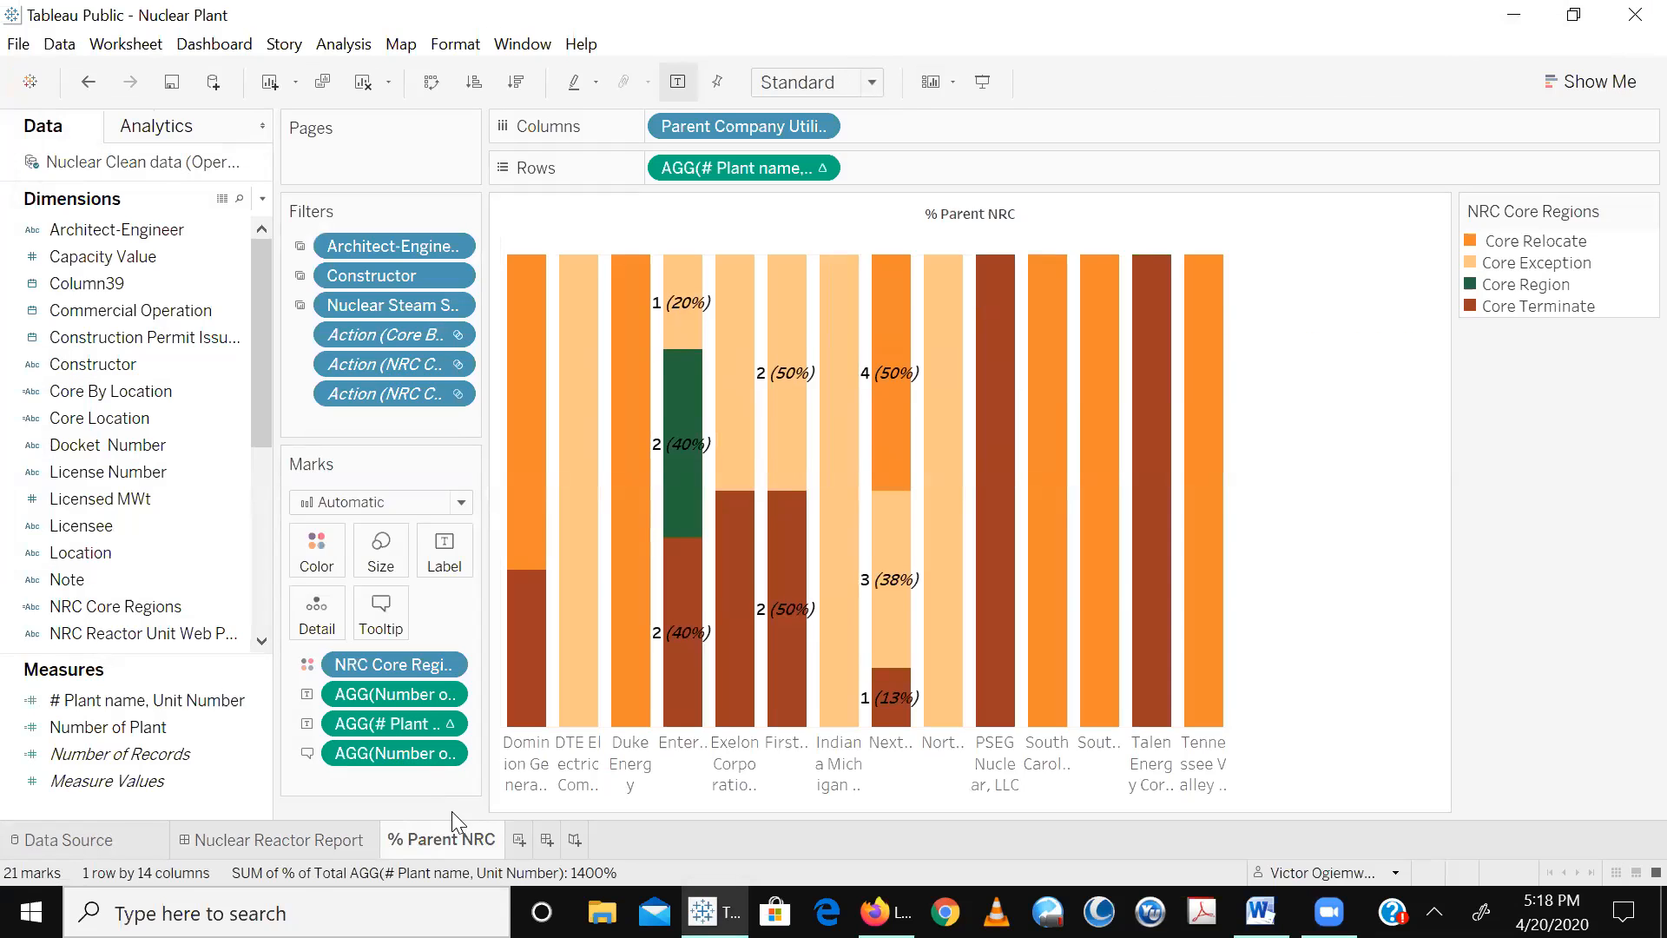
left_click(466, 564)
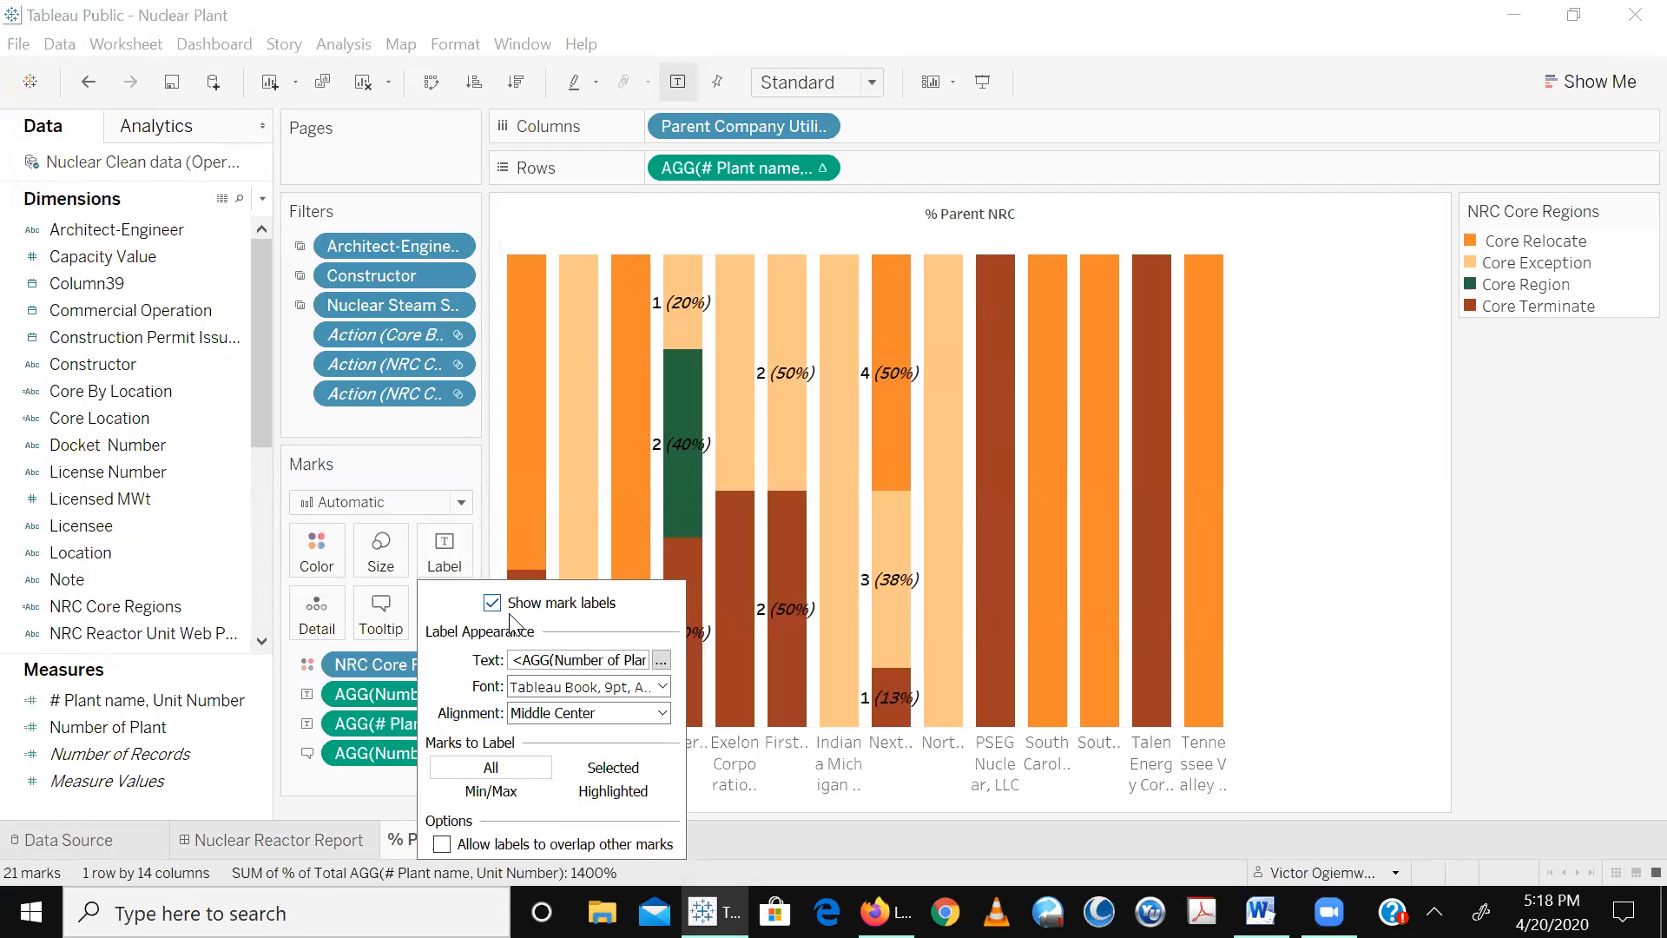
left_click(660, 660)
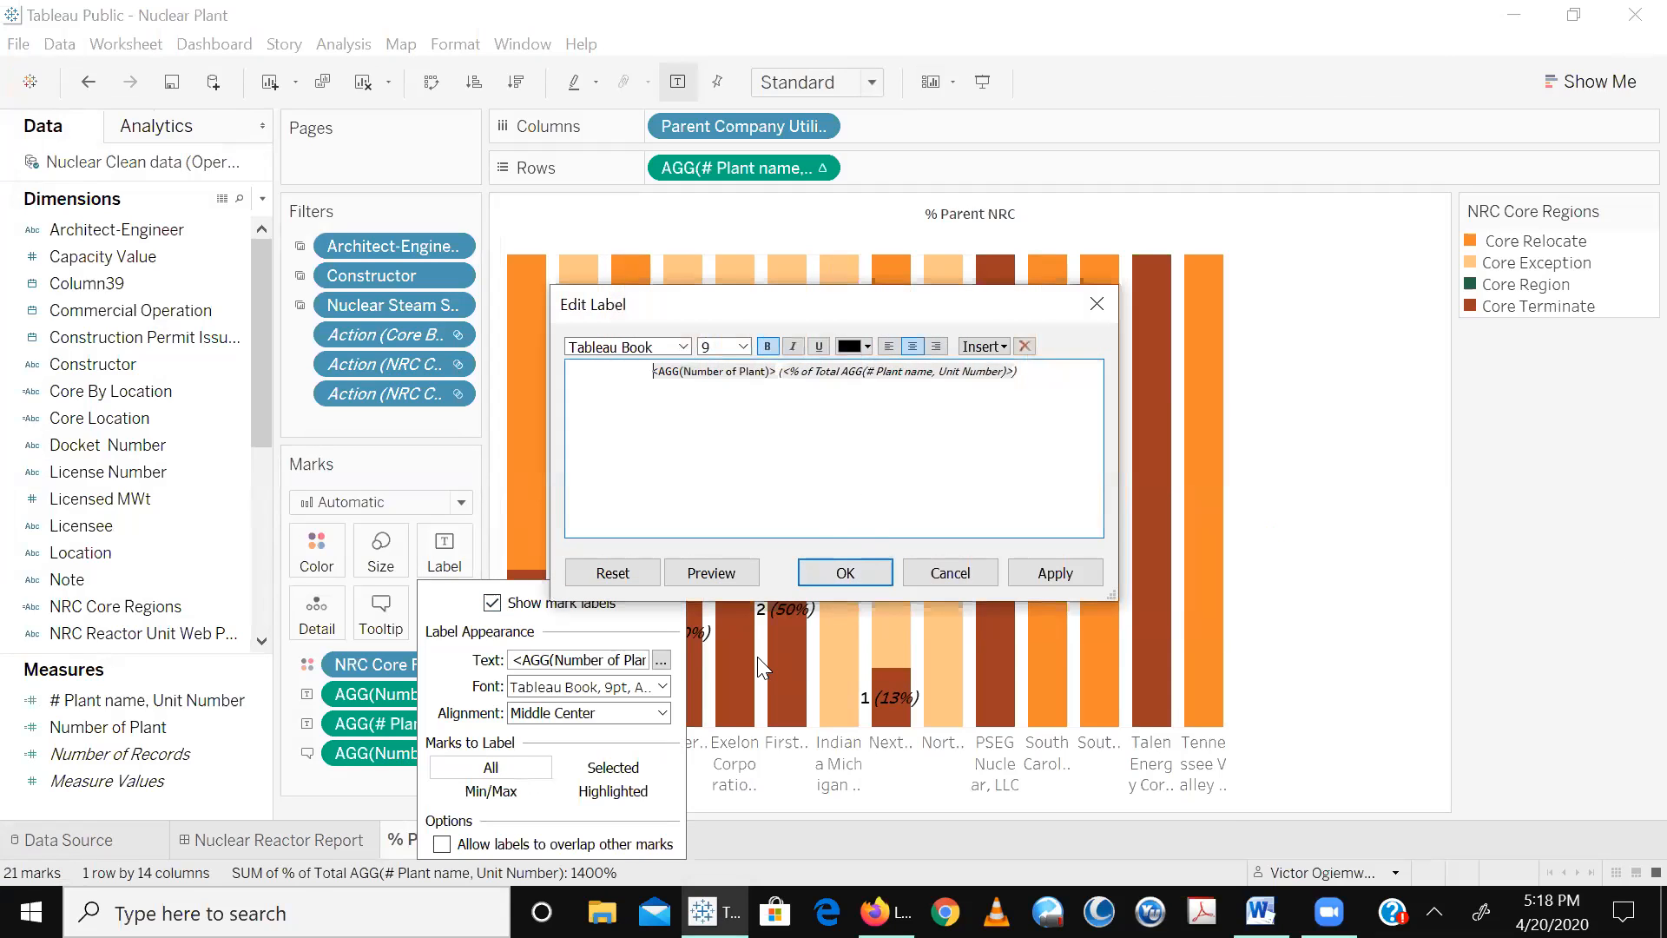
left_click(950, 573)
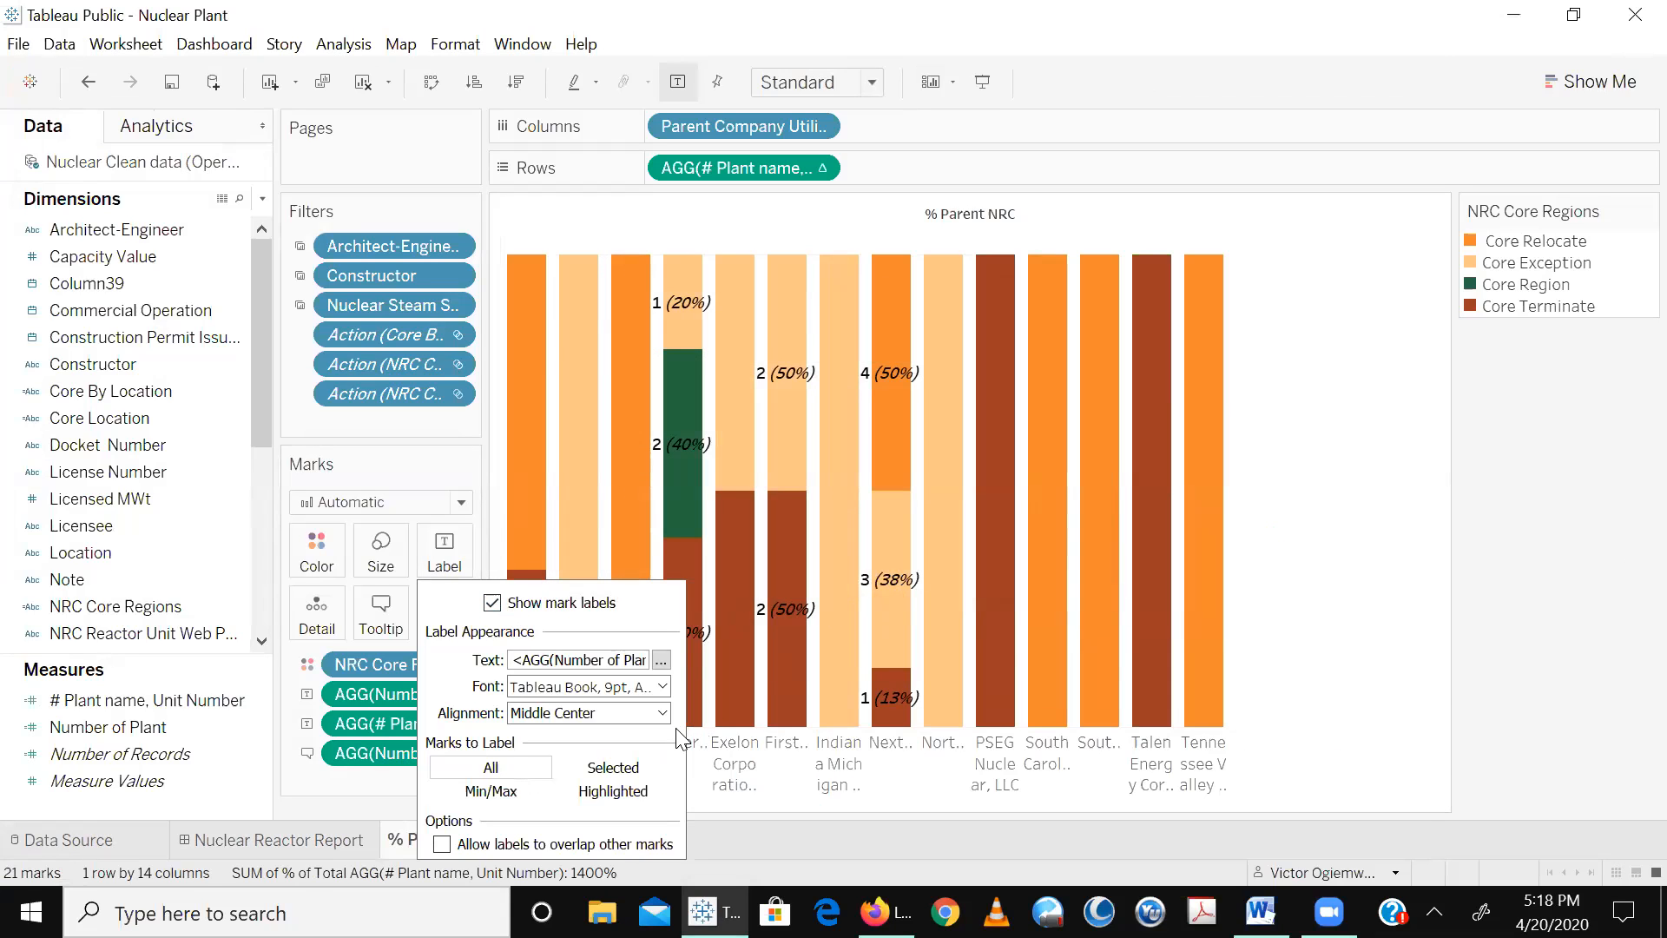
left_click(661, 661)
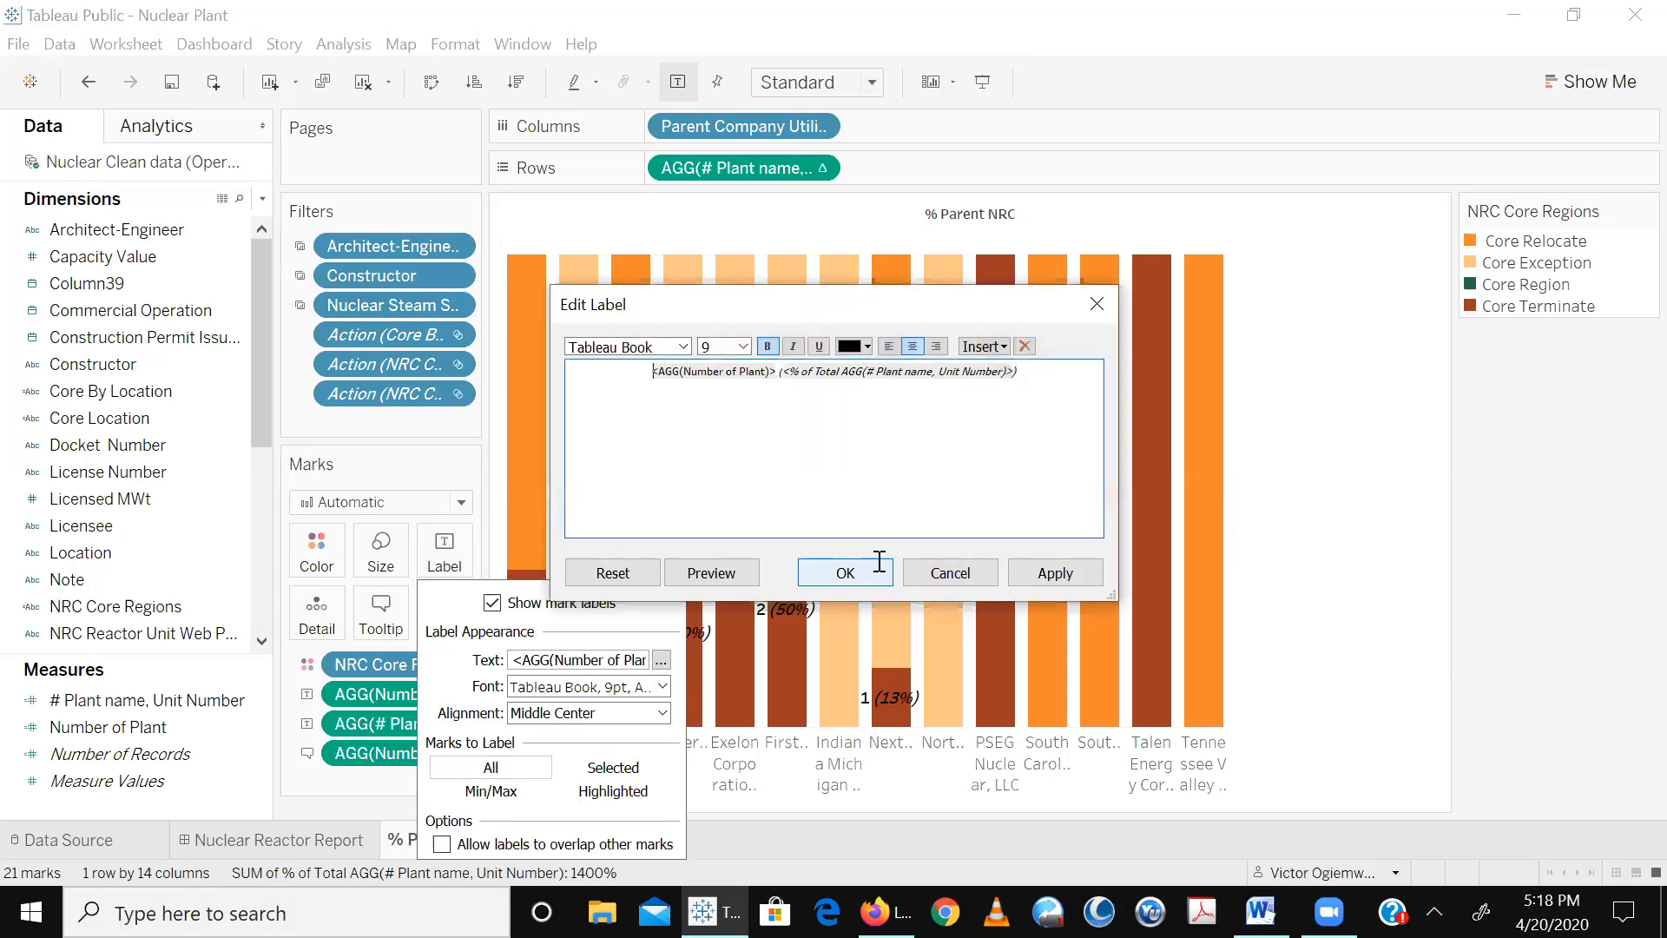
left_click(1095, 303)
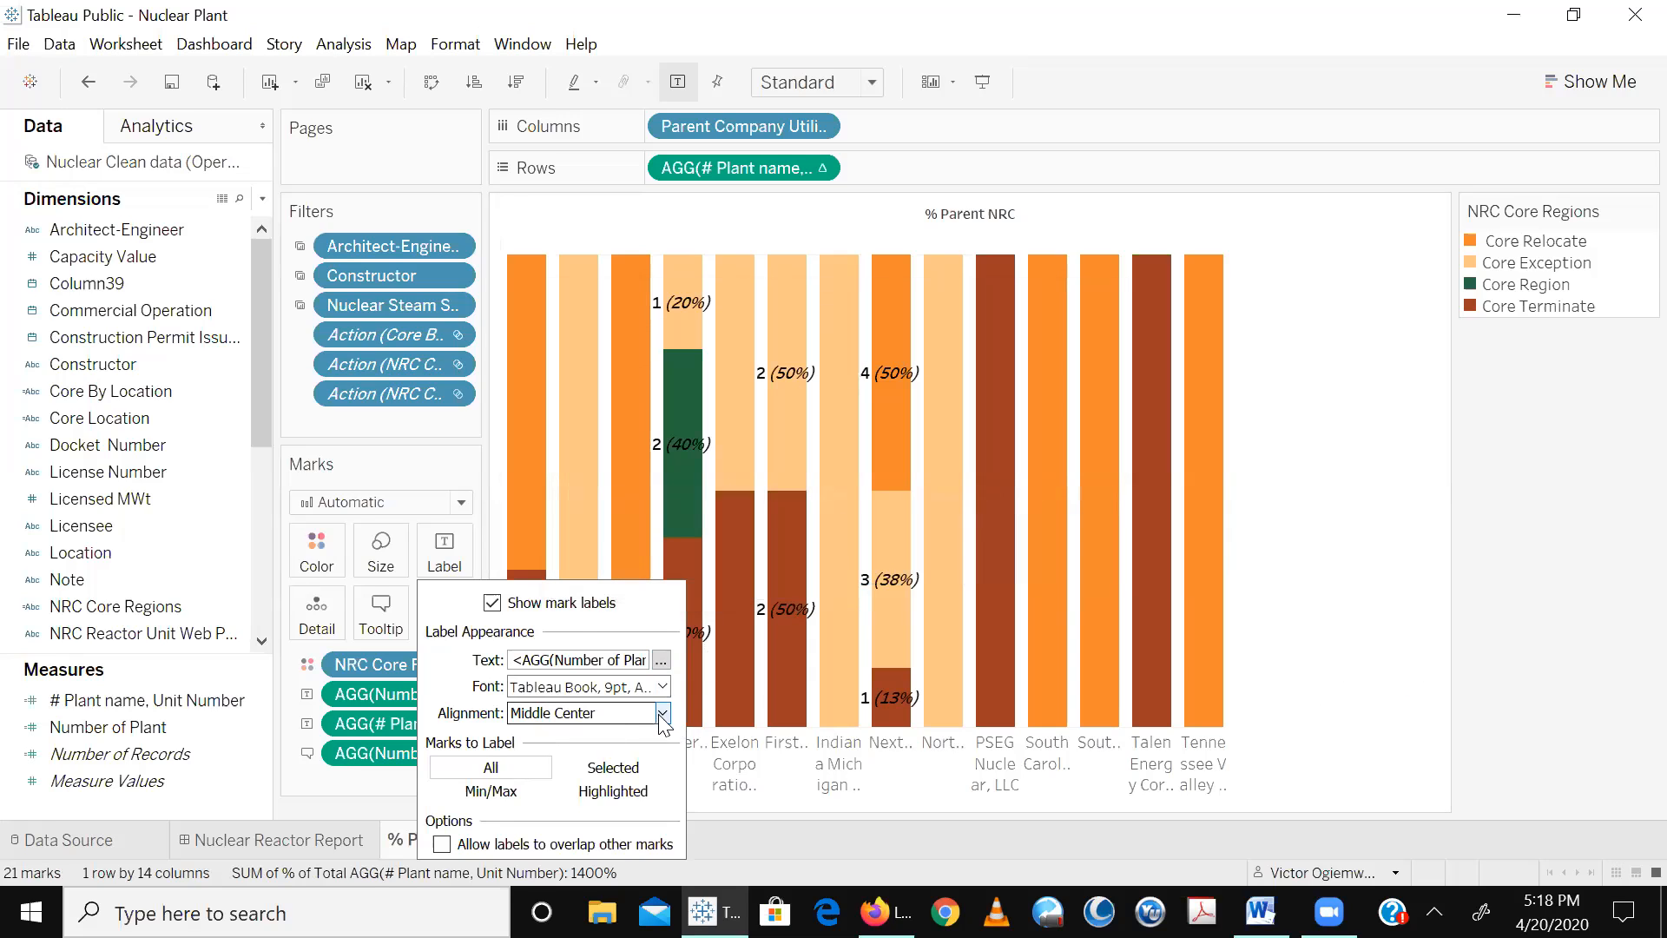
- Change the % Parent NRC mark labels' text direction to rotated upward
left_click(662, 713)
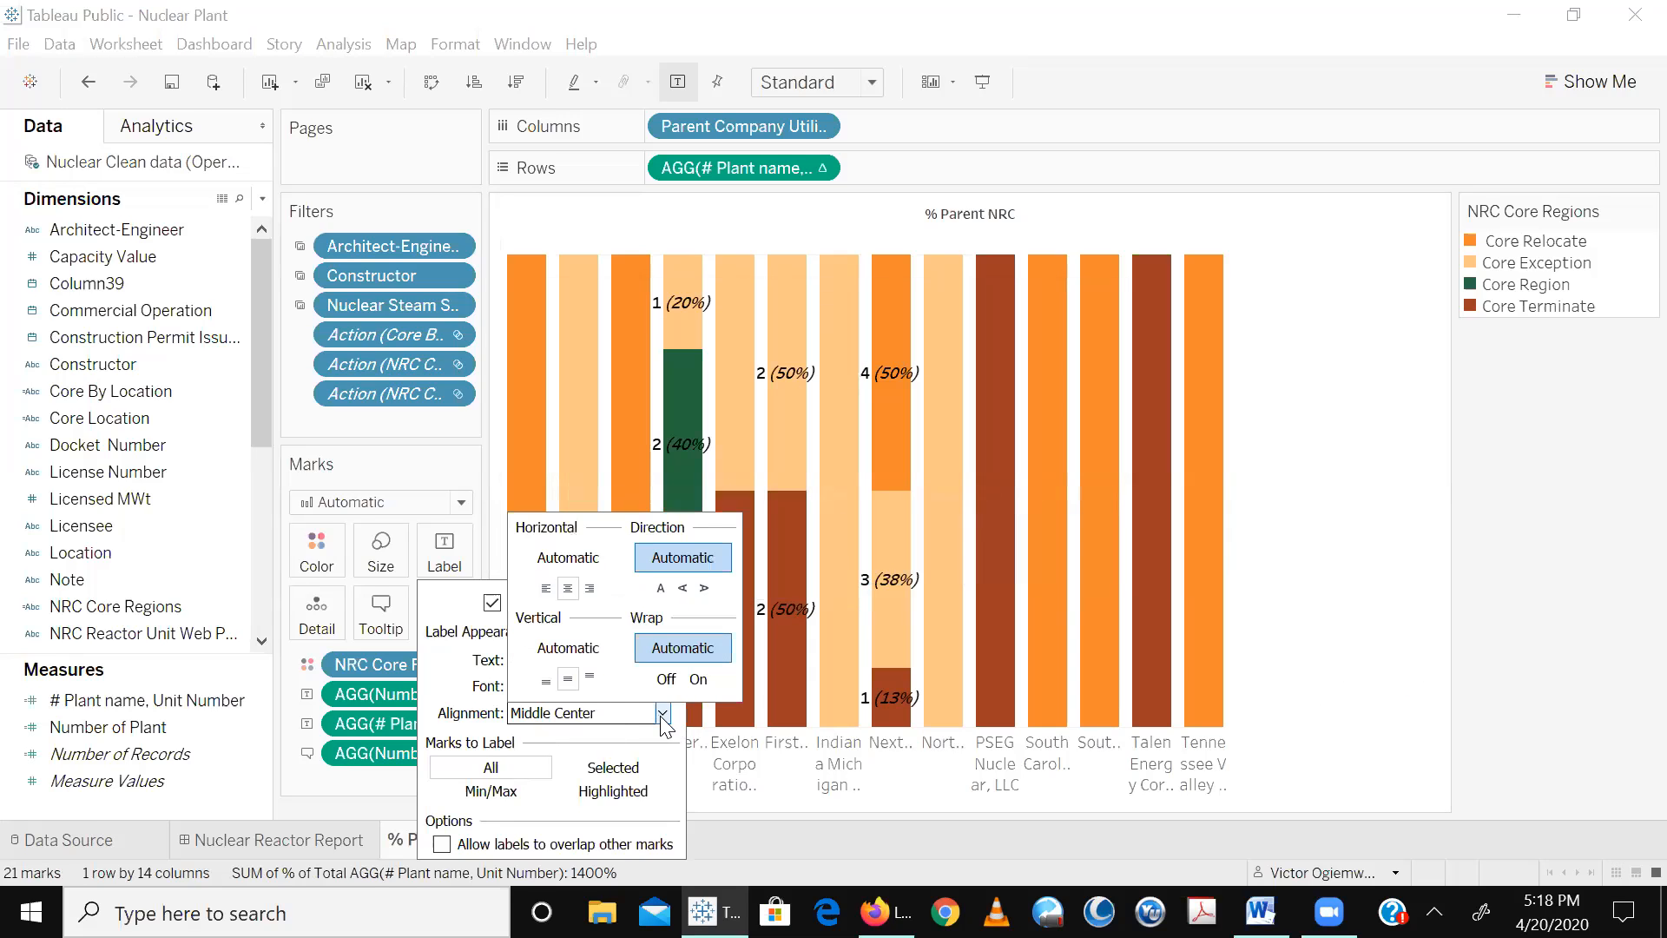
left_click(684, 588)
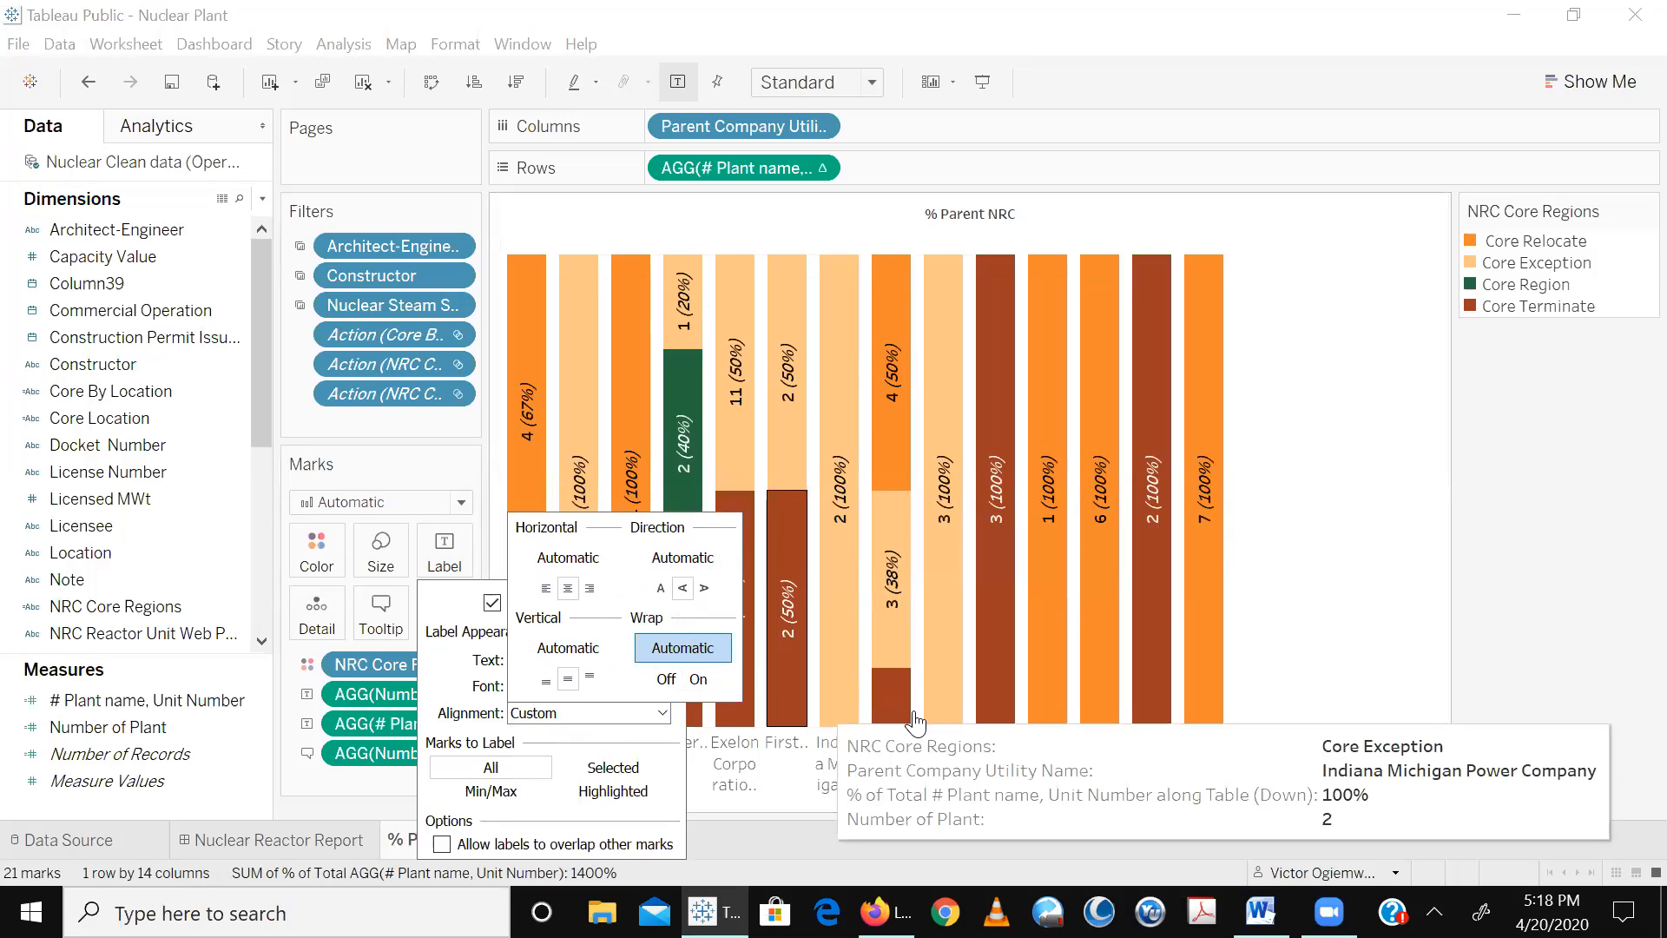
left_click(1296, 709)
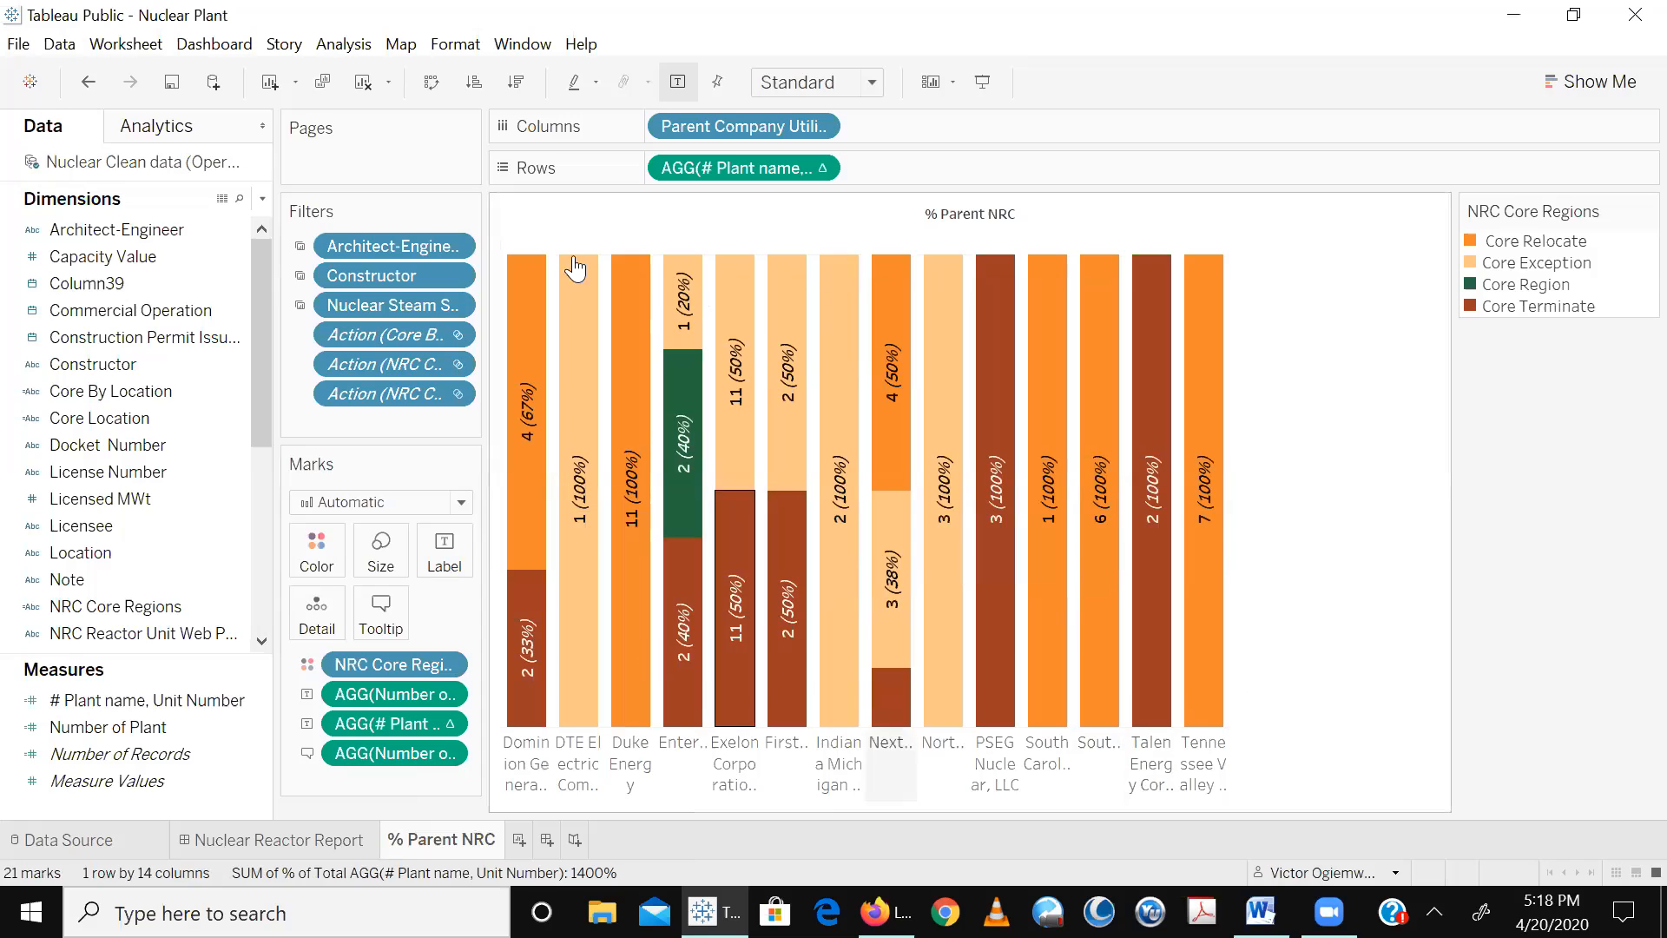
- Return to the Nuclear Reactor Report dashboard and filter it by Core Region in the NRC Core Region treemap
left_click(316, 846)
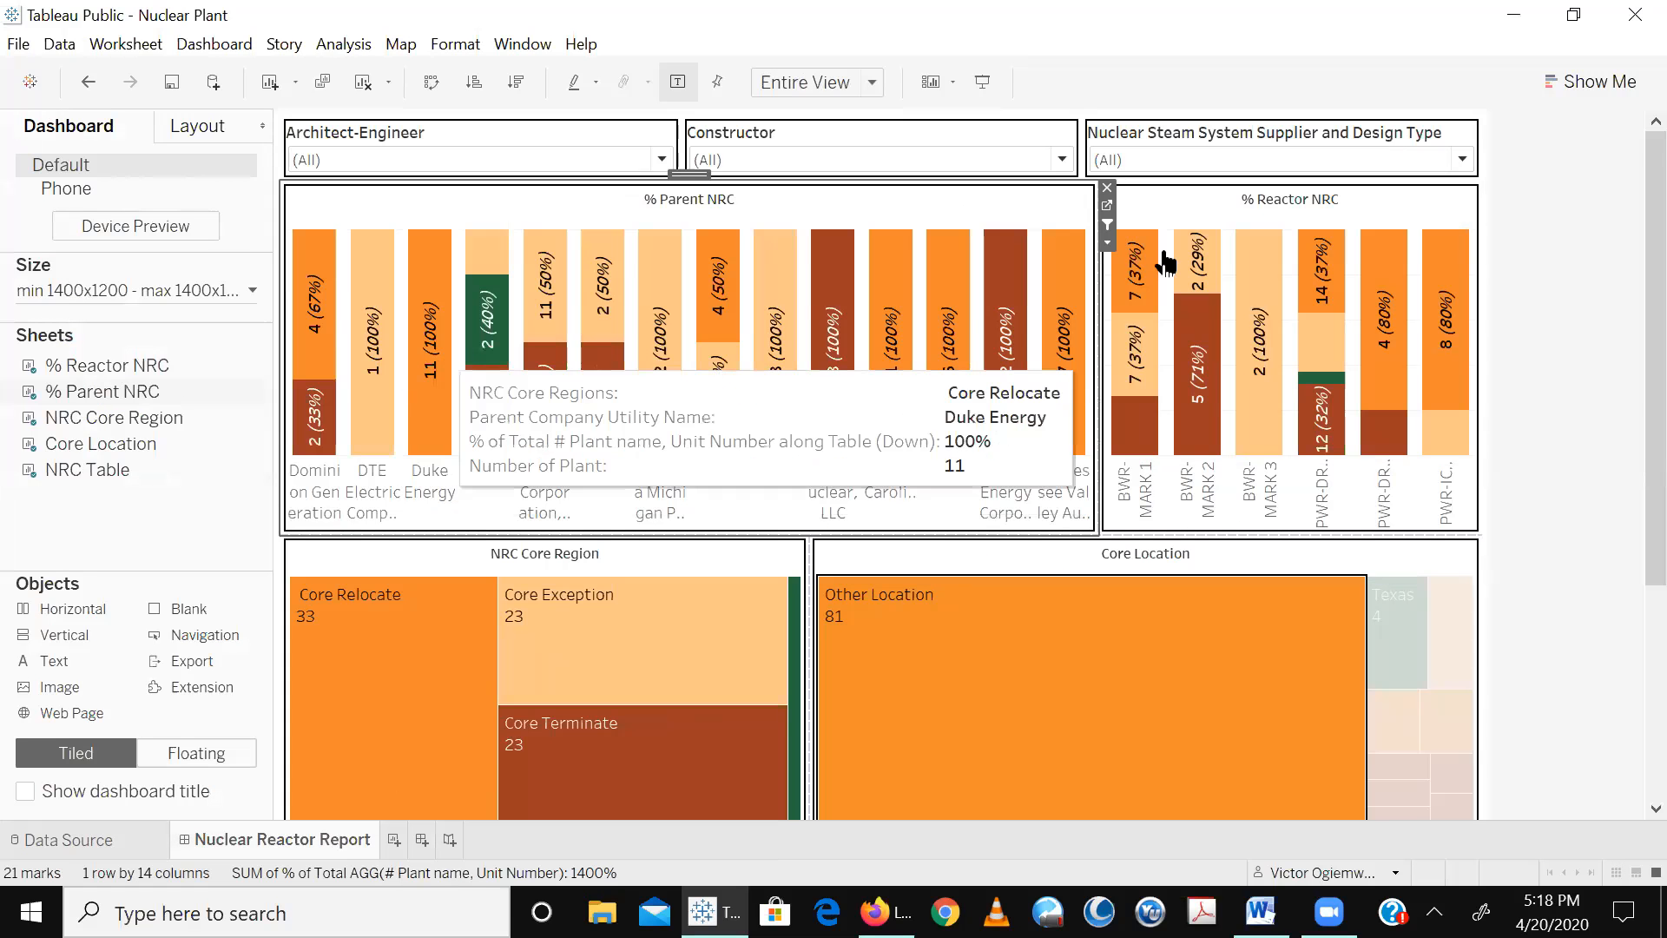
mouse_move(1359, 618)
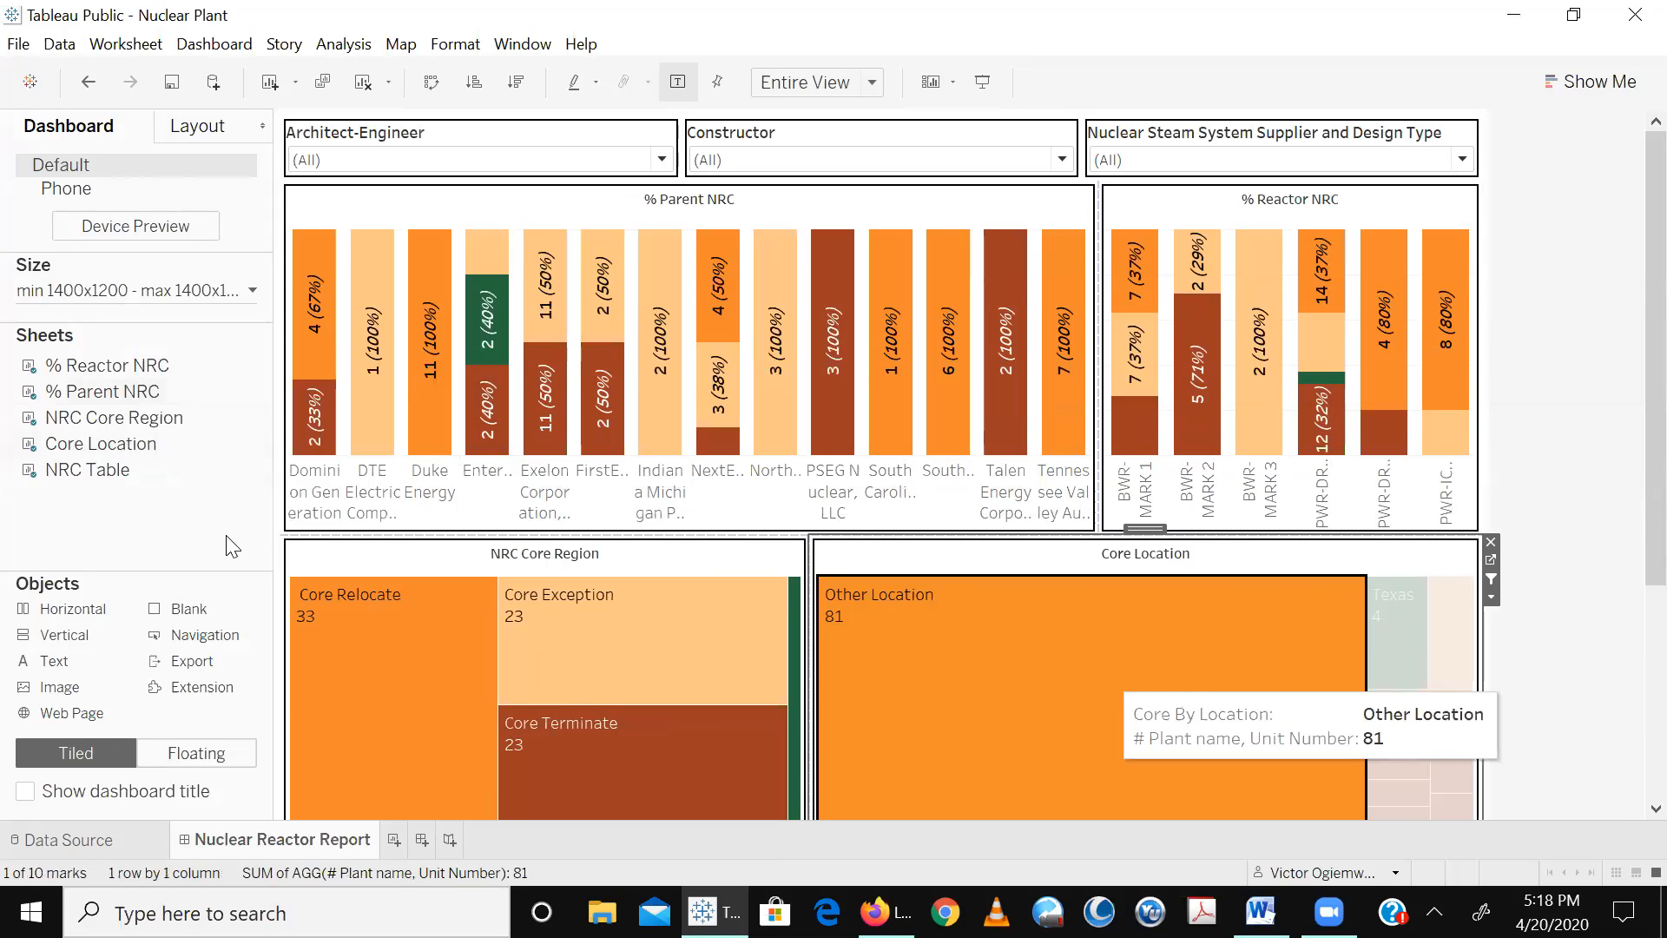
key("Escape")
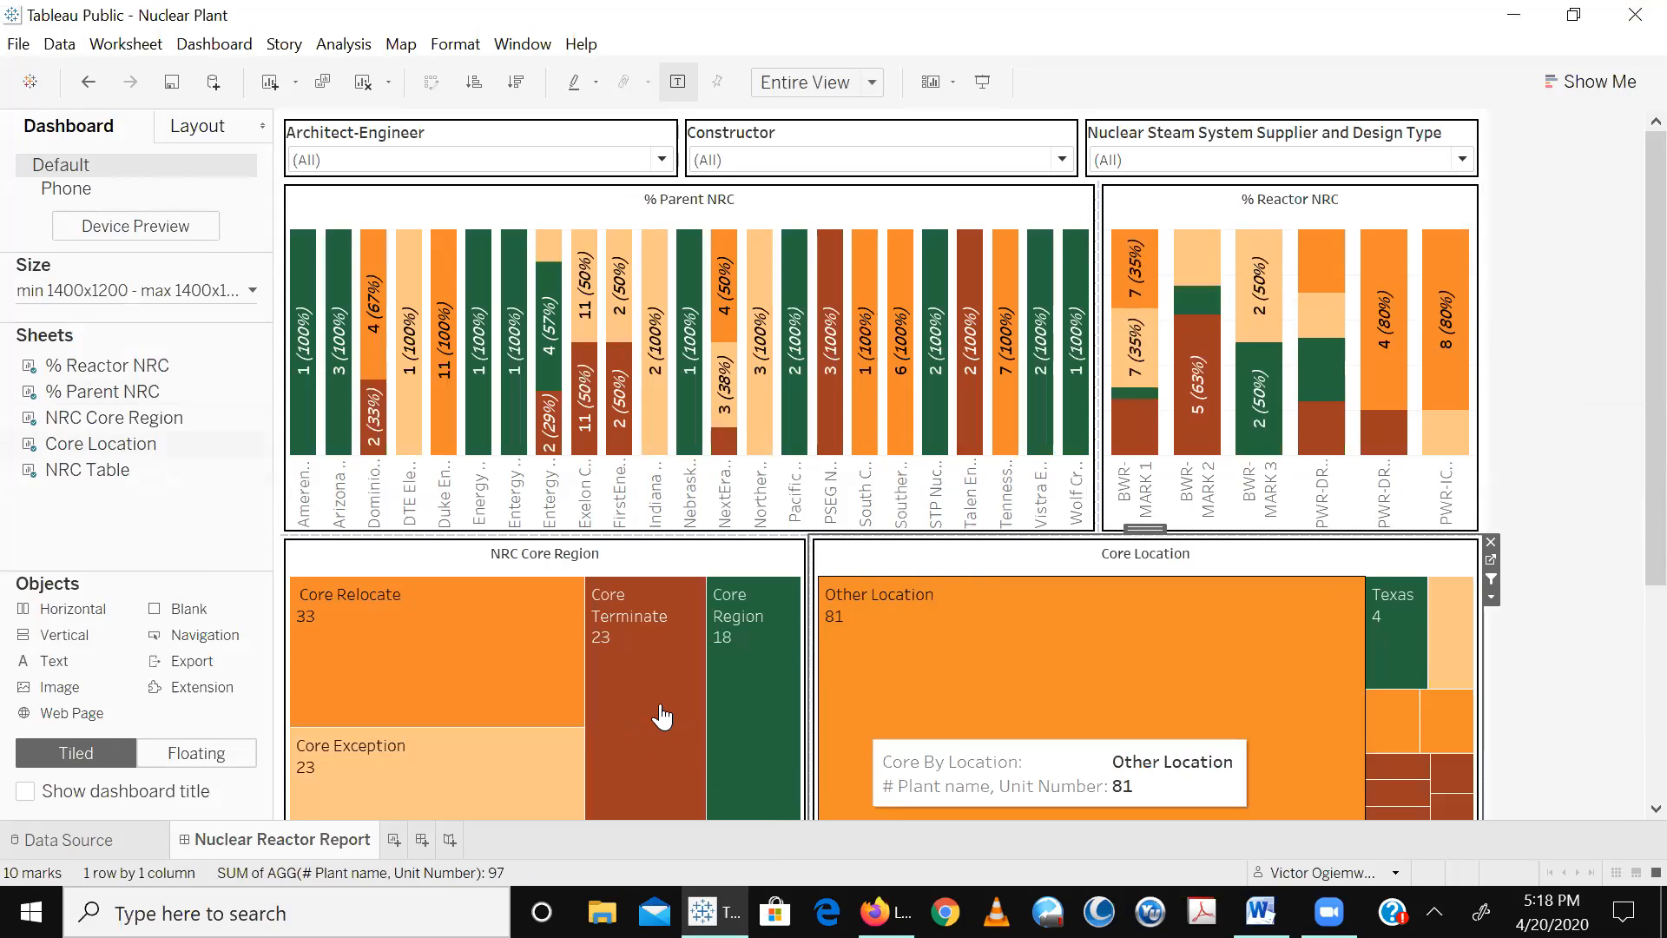
left_click(744, 705)
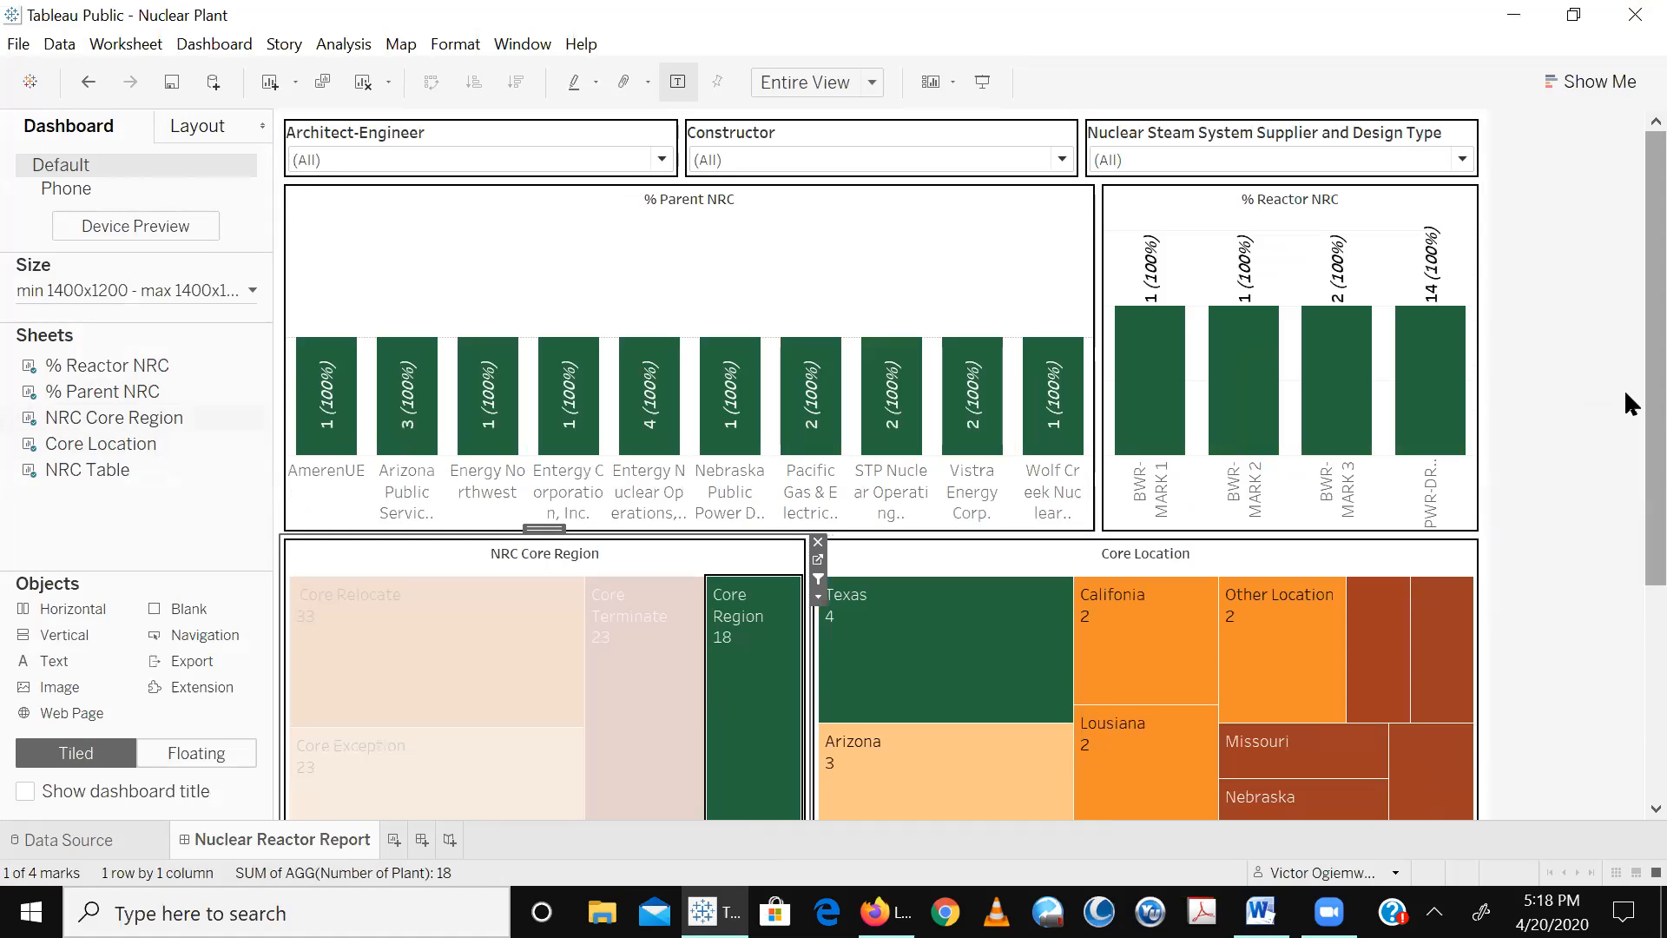
- Scroll through the dashboard to examine the filtered charts and NRC Table
scroll(1625, 601, "down", 5)
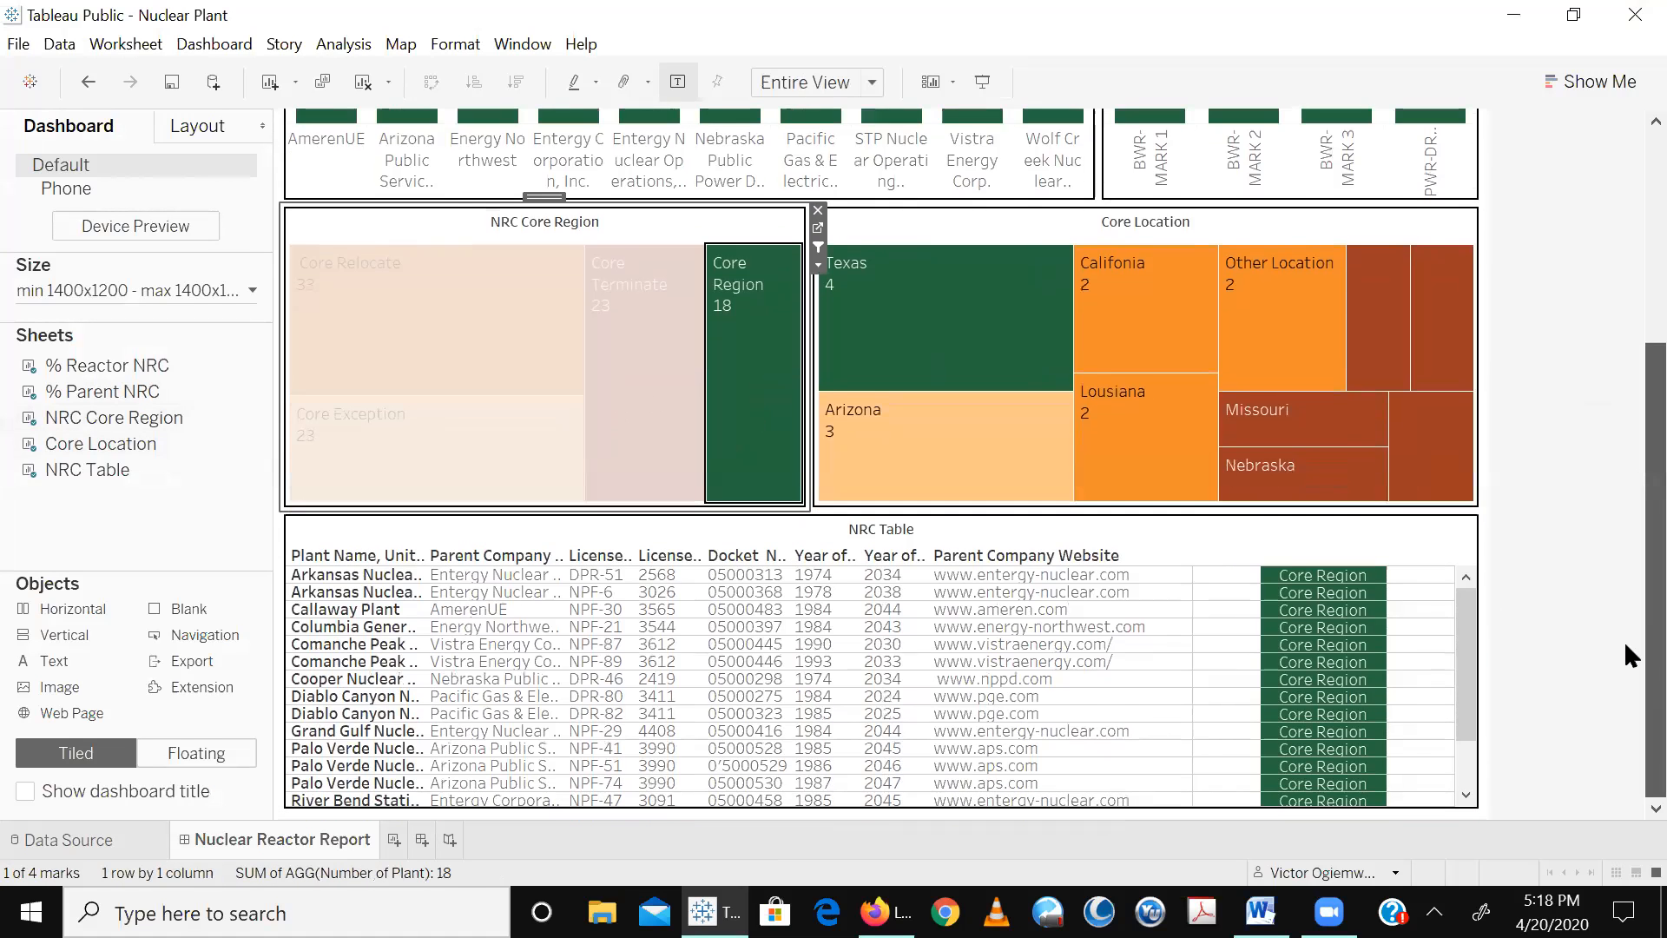
scroll(1486, 341, "up", 1)
left_click(1449, 282)
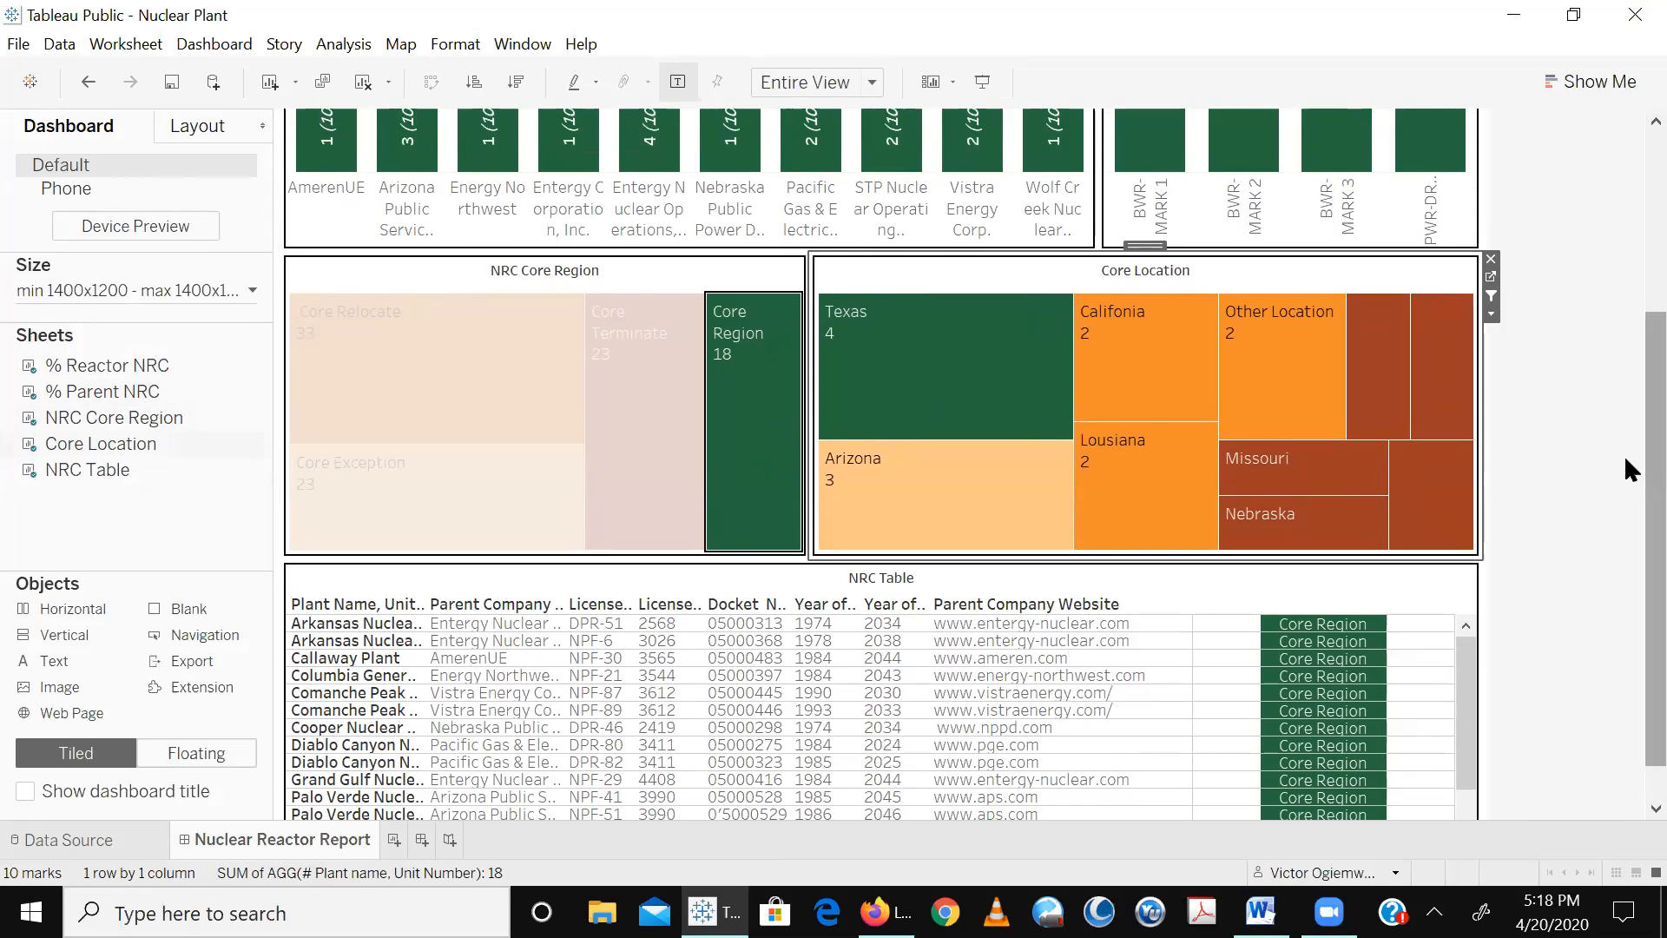
scroll(1623, 455, "up", 4)
scroll(1630, 344, "down", 5)
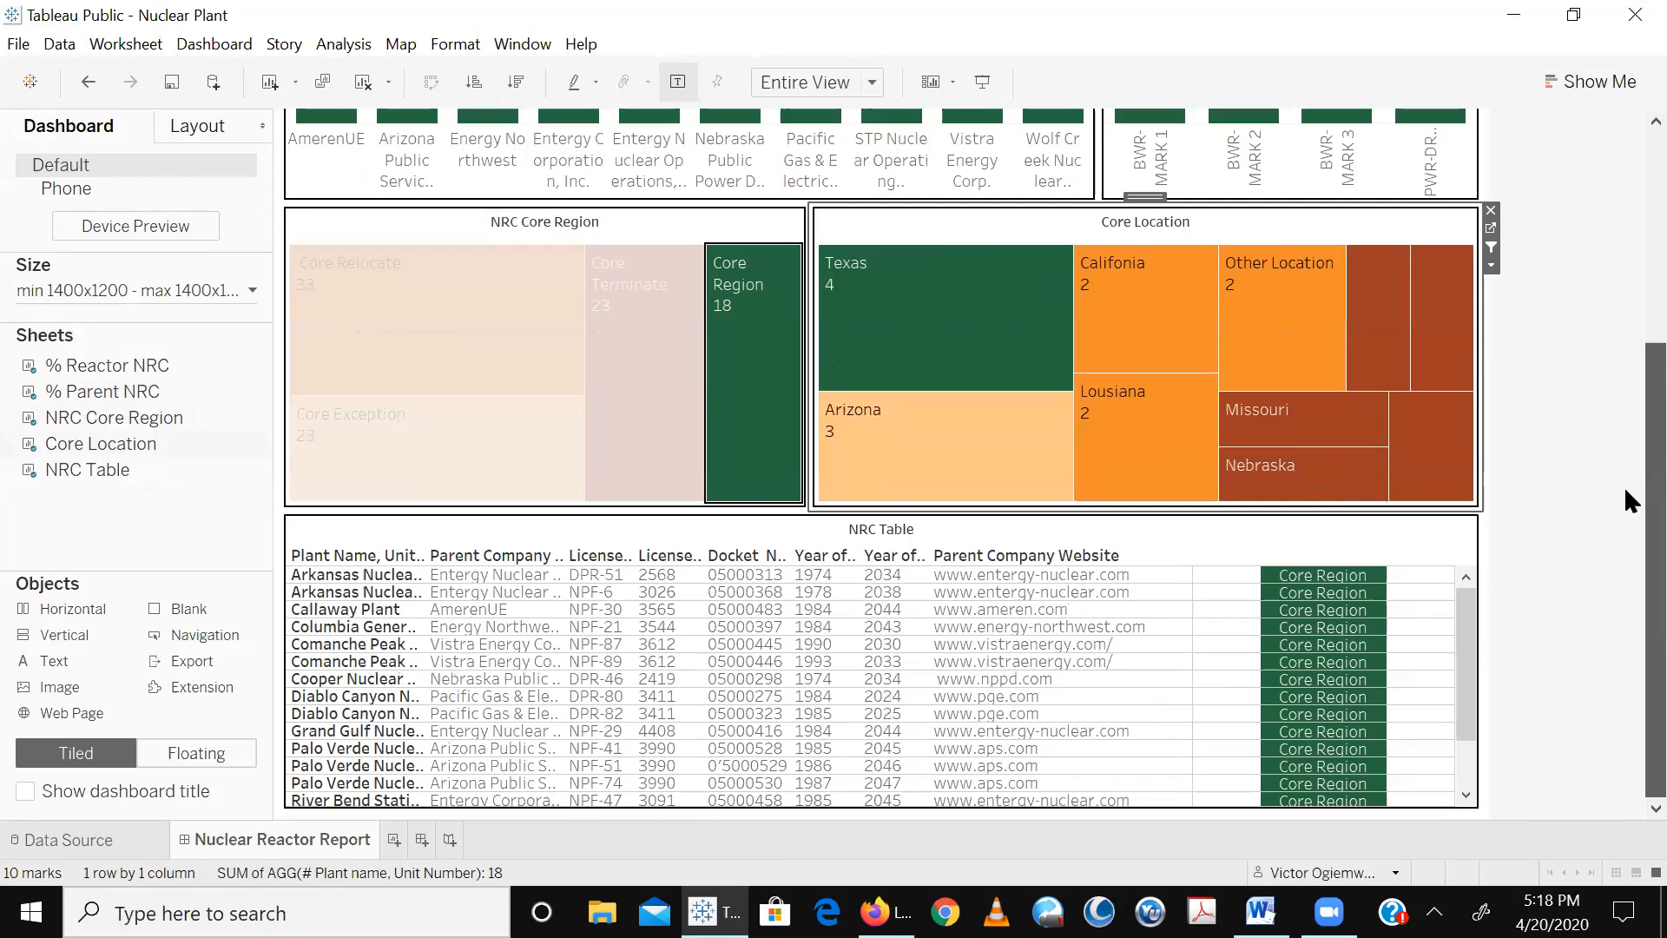
scroll(1624, 313, "up", 5)
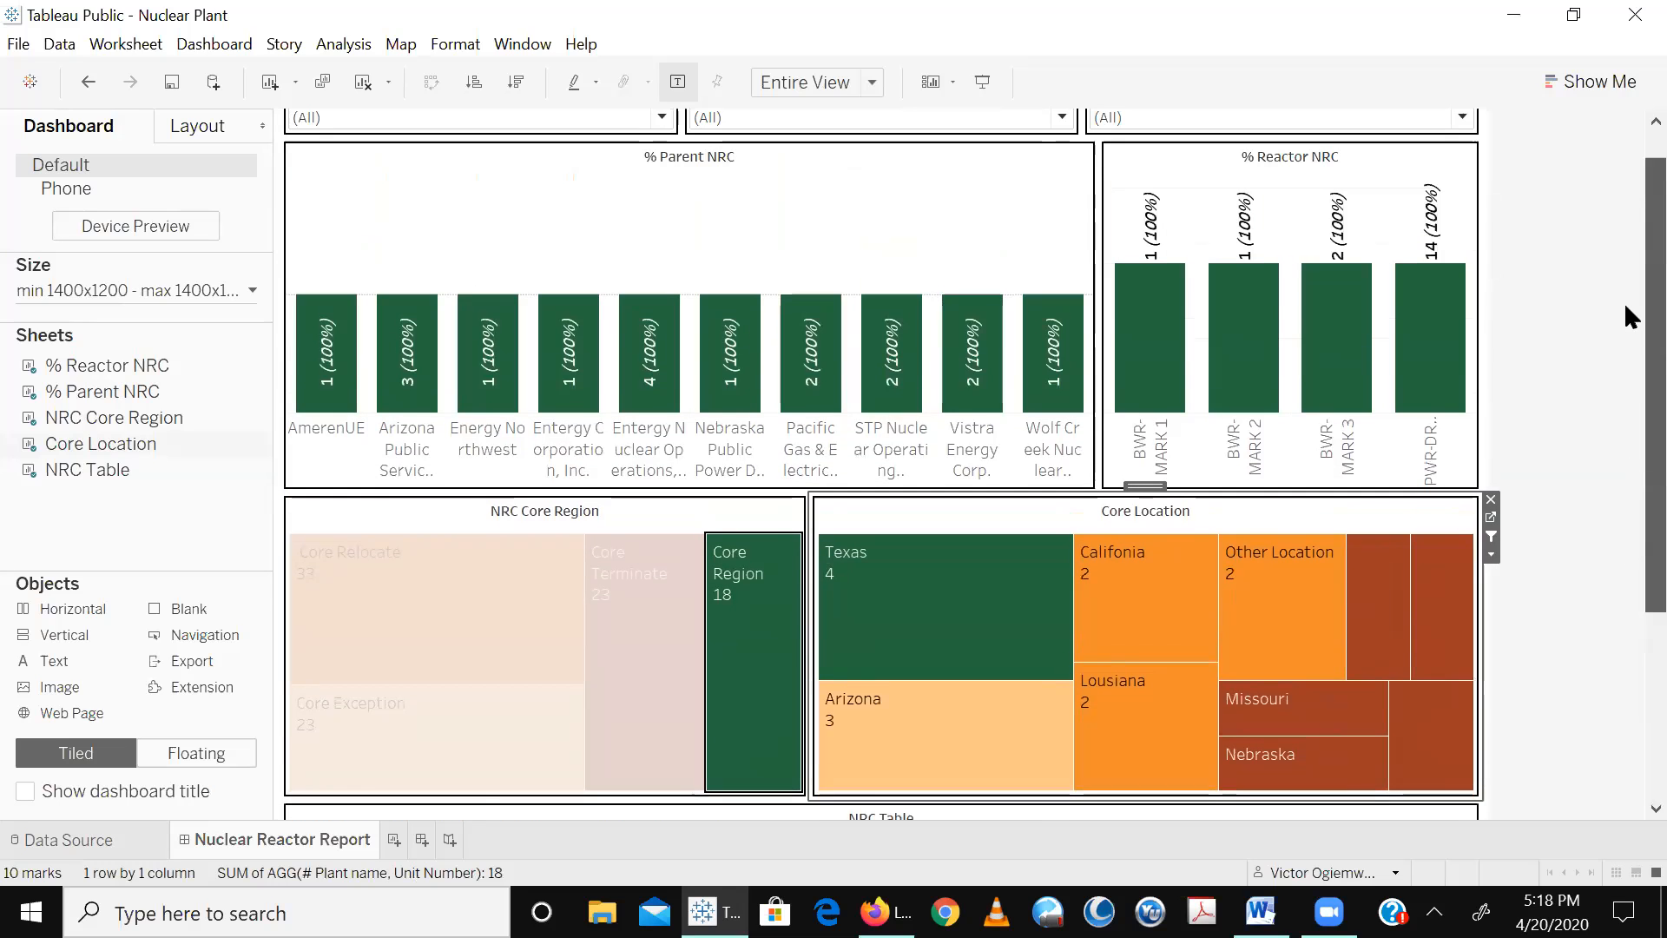
scroll(1625, 338, "down", 2)
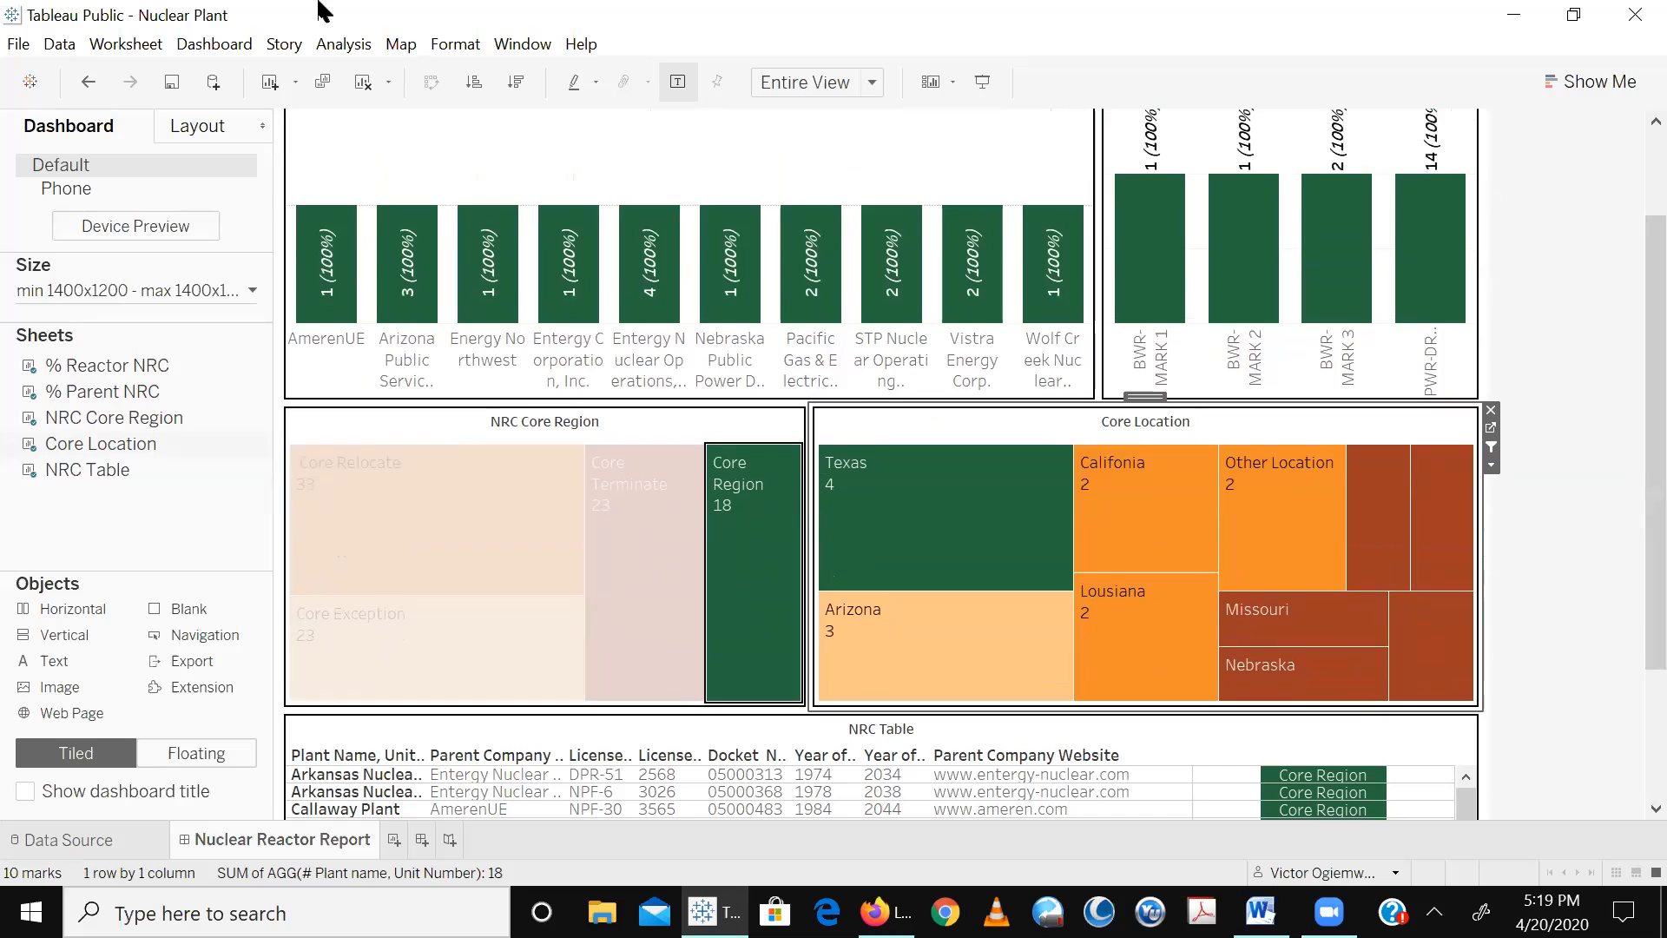
- Filter the dashboard by California and then by Louisiana in the Core Location treemap
mouse_move(1115, 552)
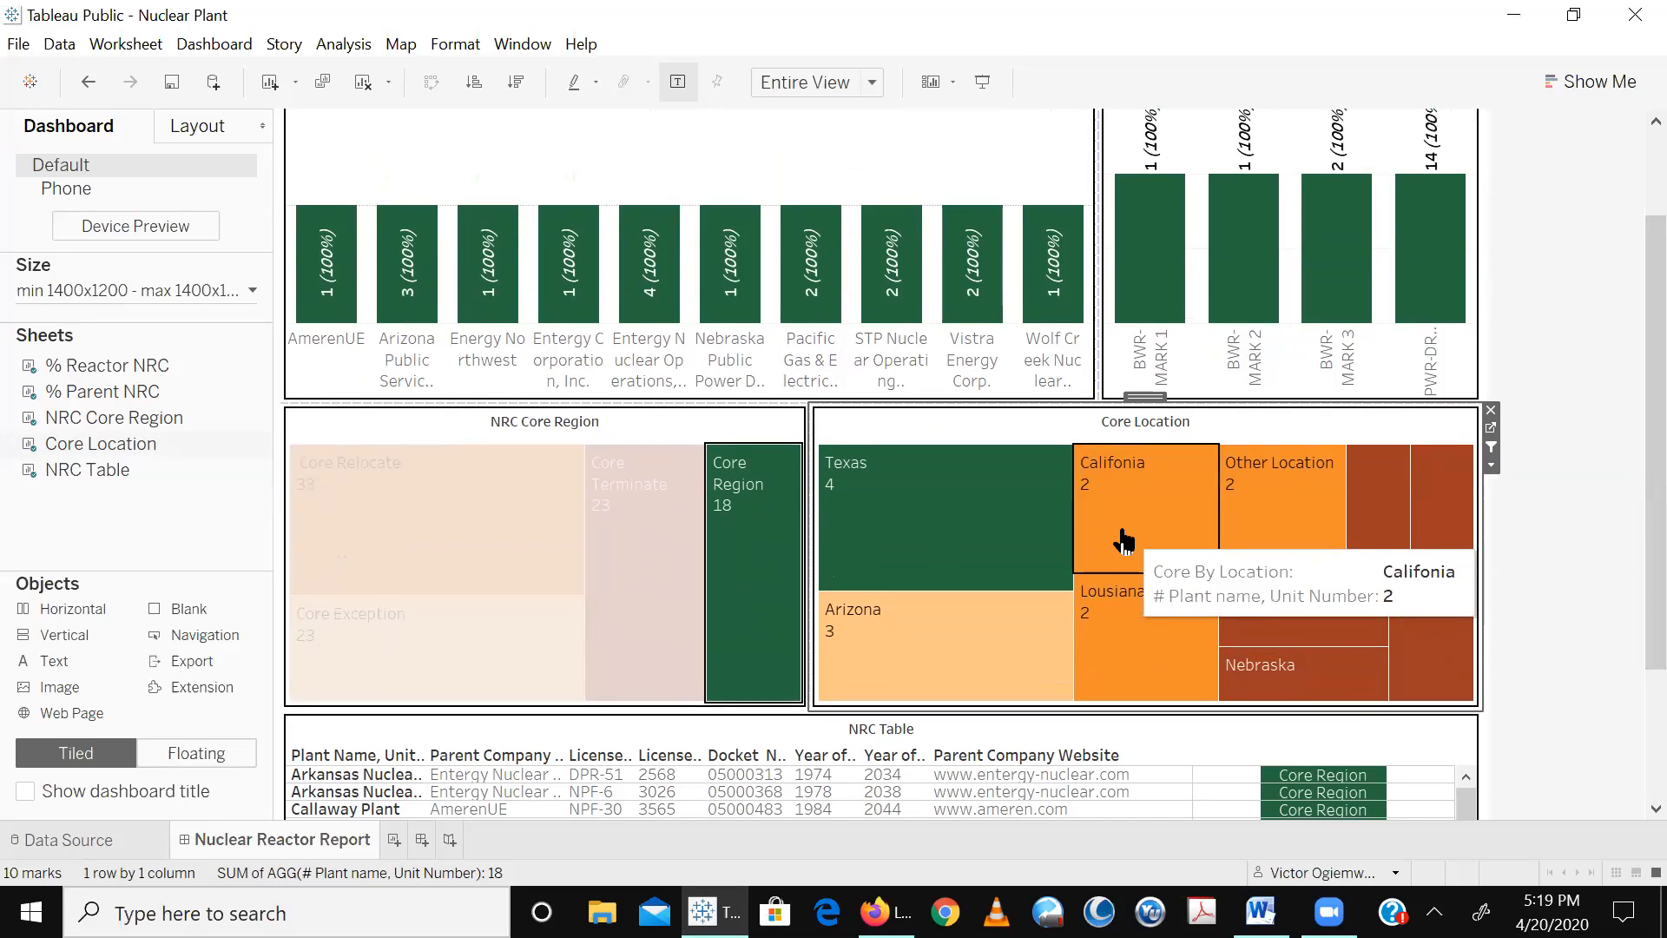
left_click(1122, 540)
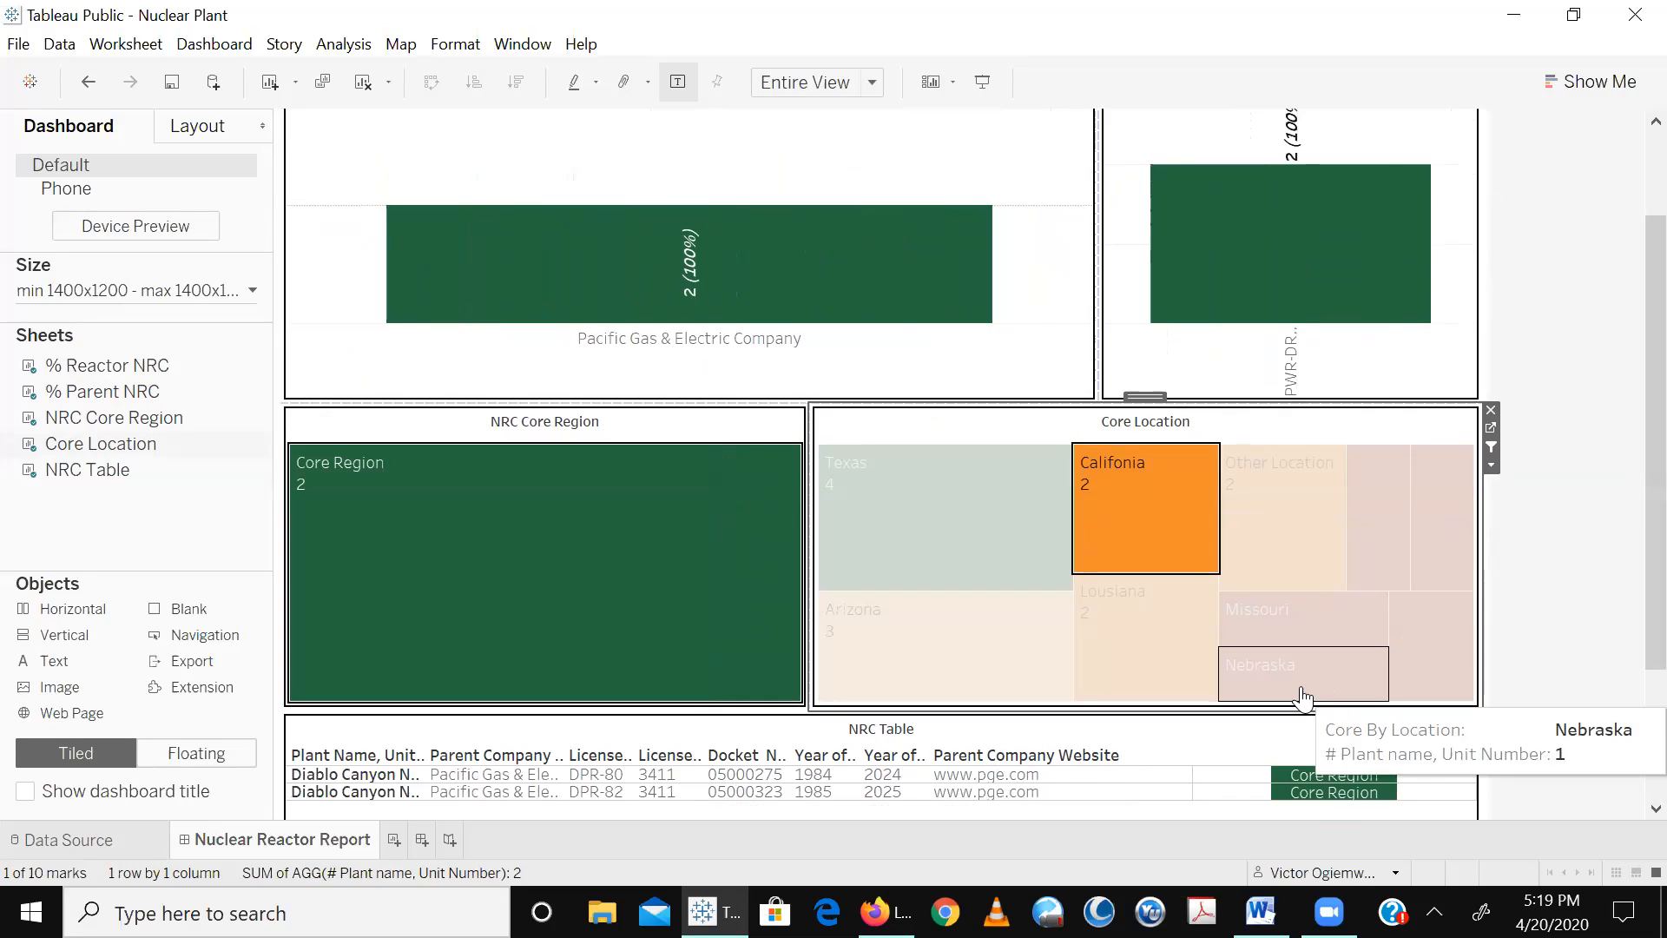
left_click(1161, 663)
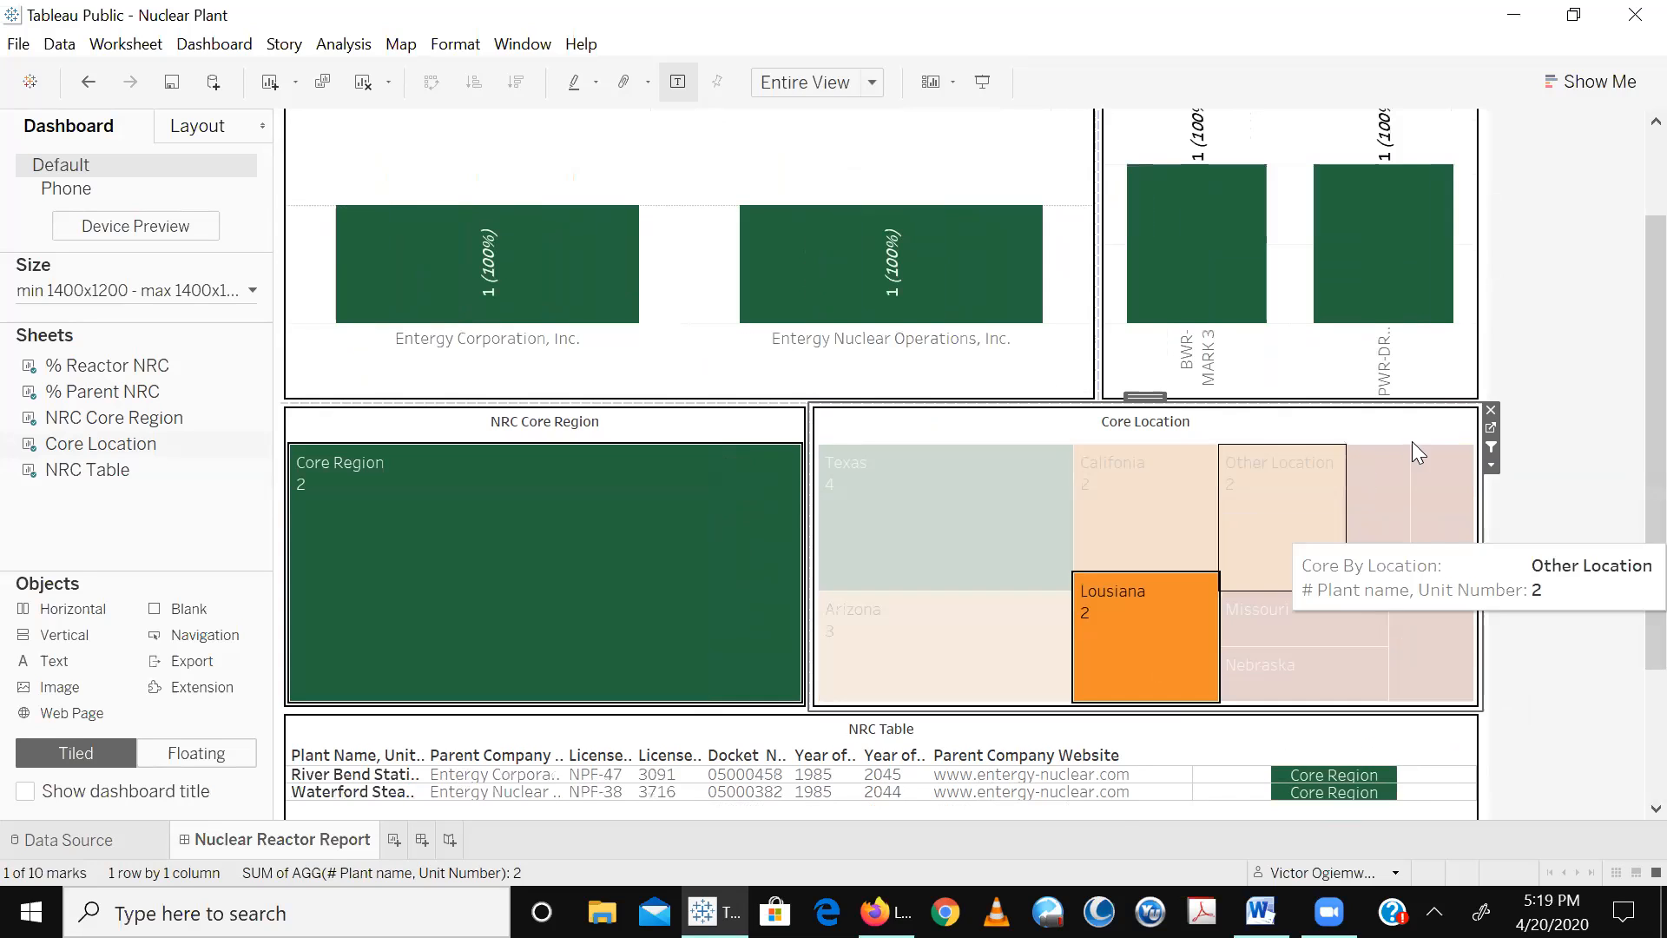
- Open the Core Location worksheet, clear its selection, and remove the action filters from the Filters shelf
left_click(1488, 429)
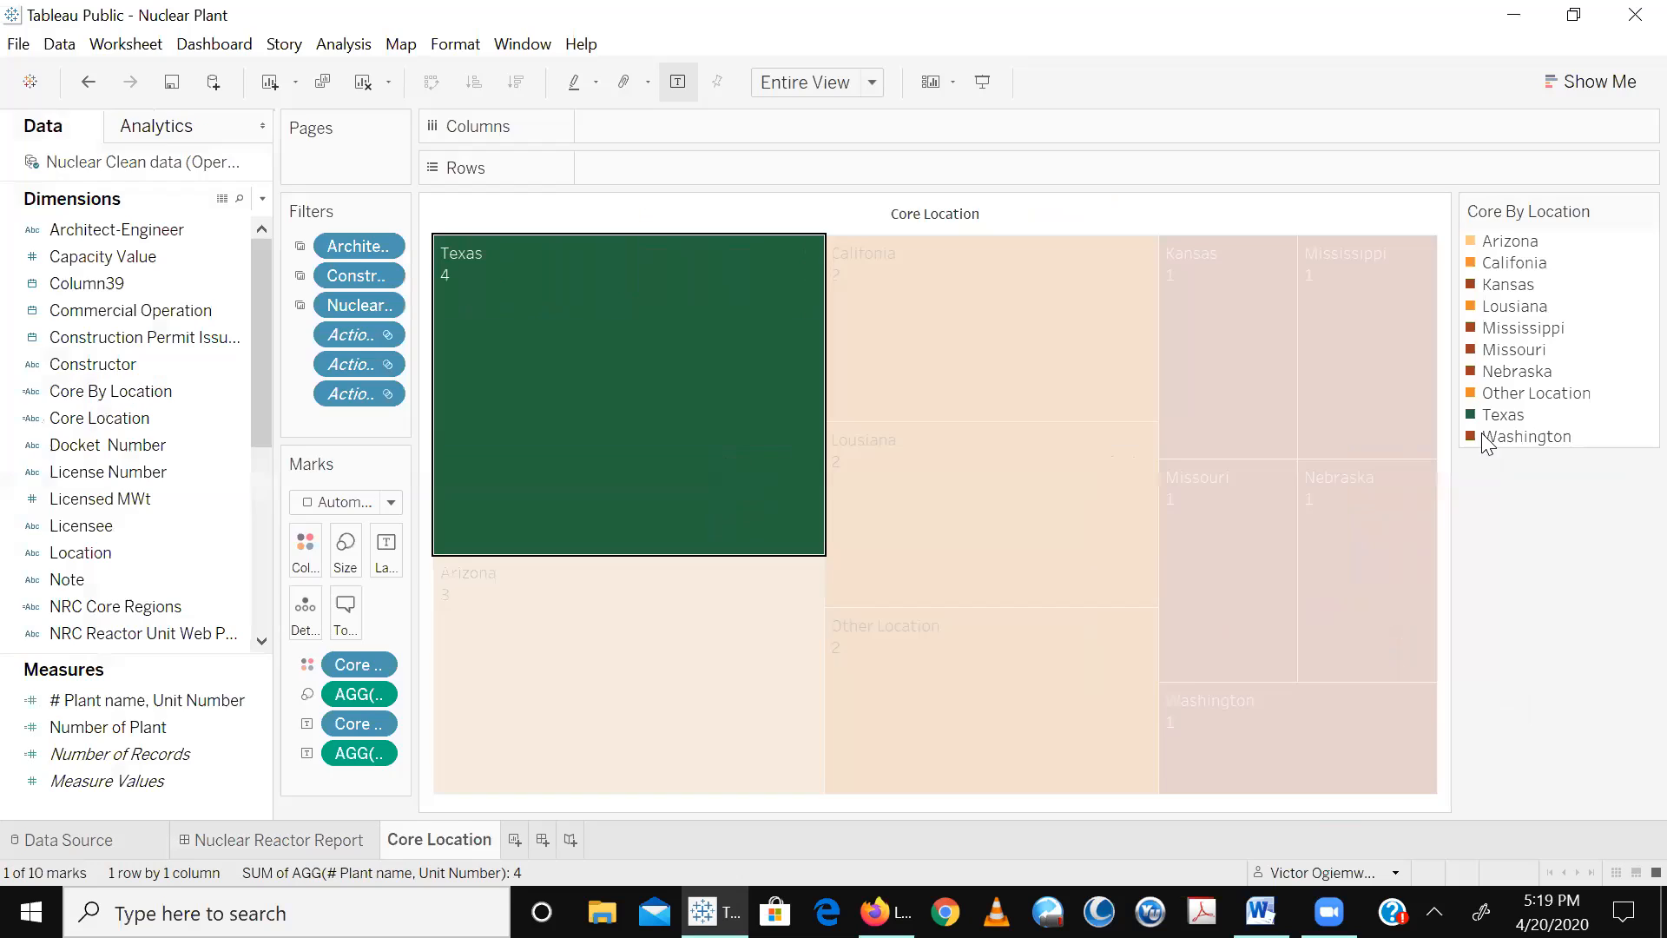
left_click(597, 429)
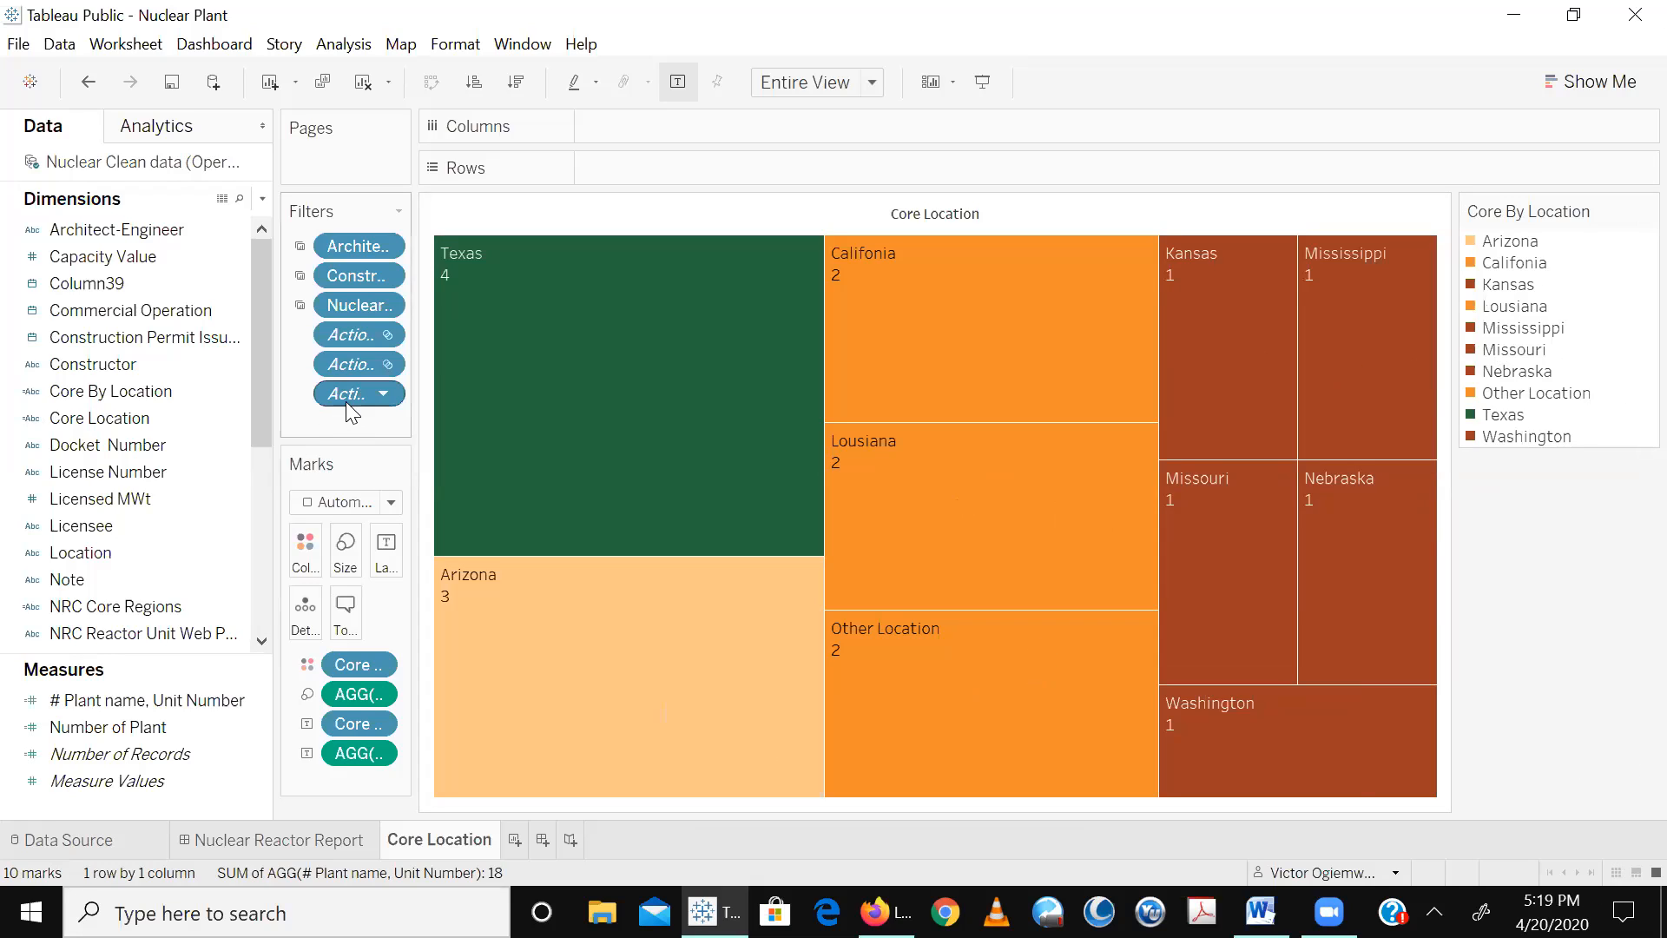
left_click_drag(351, 399, 228, 802)
left_click_drag(351, 334, 279, 747)
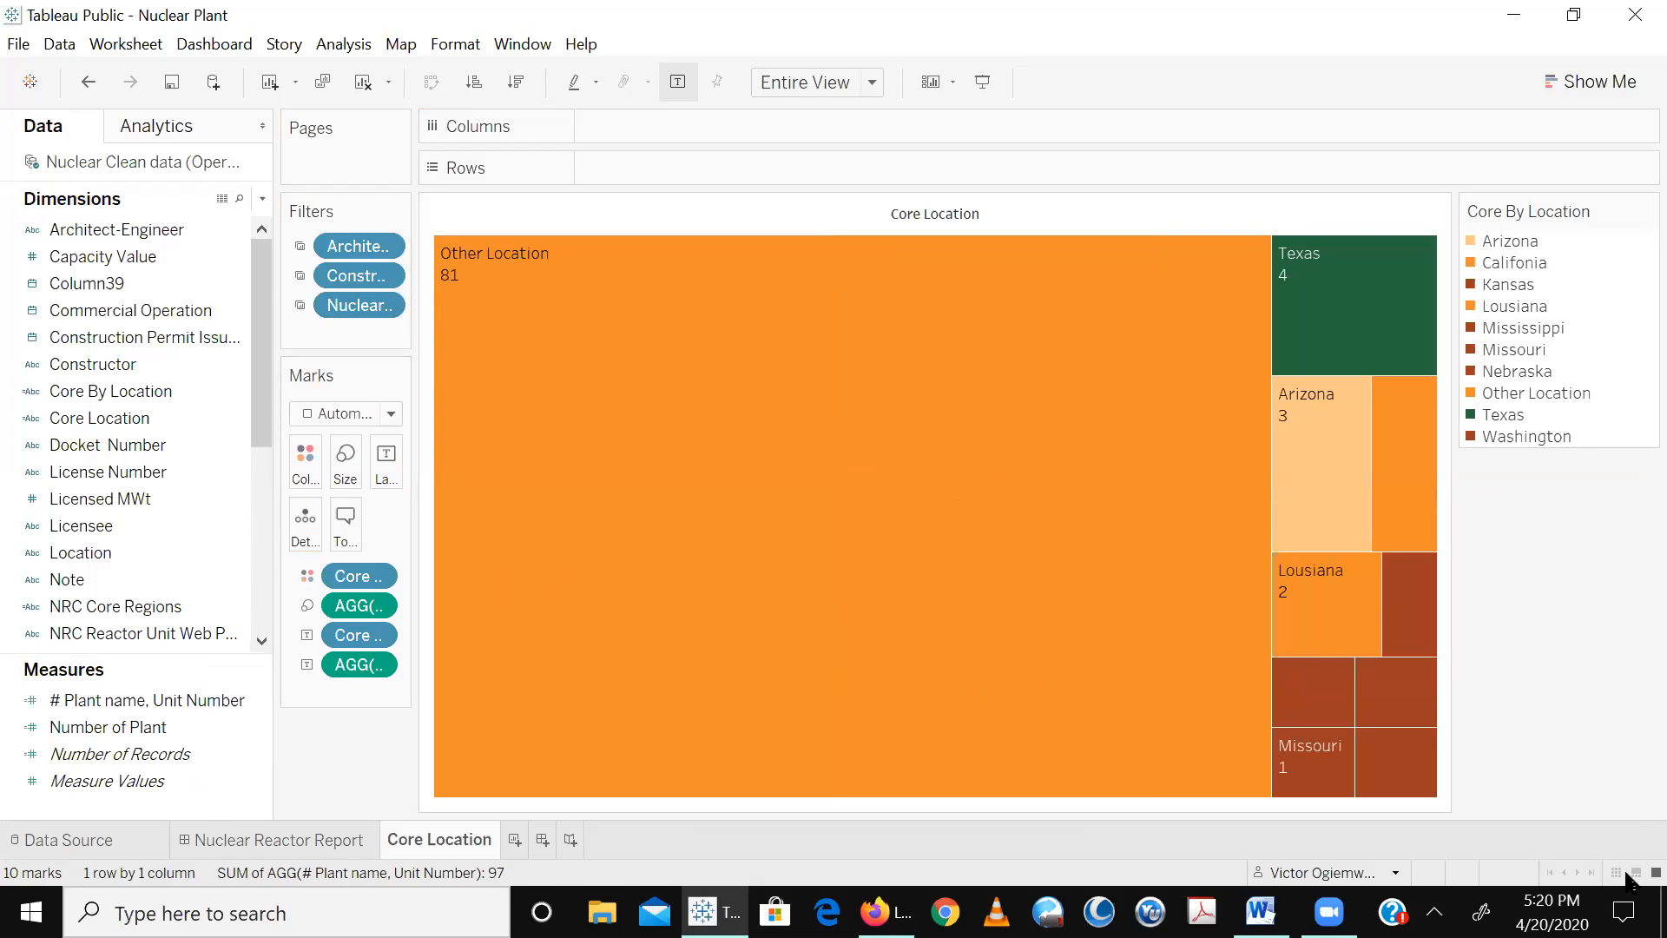
mouse_move(1333, 619)
mouse_move(1370, 357)
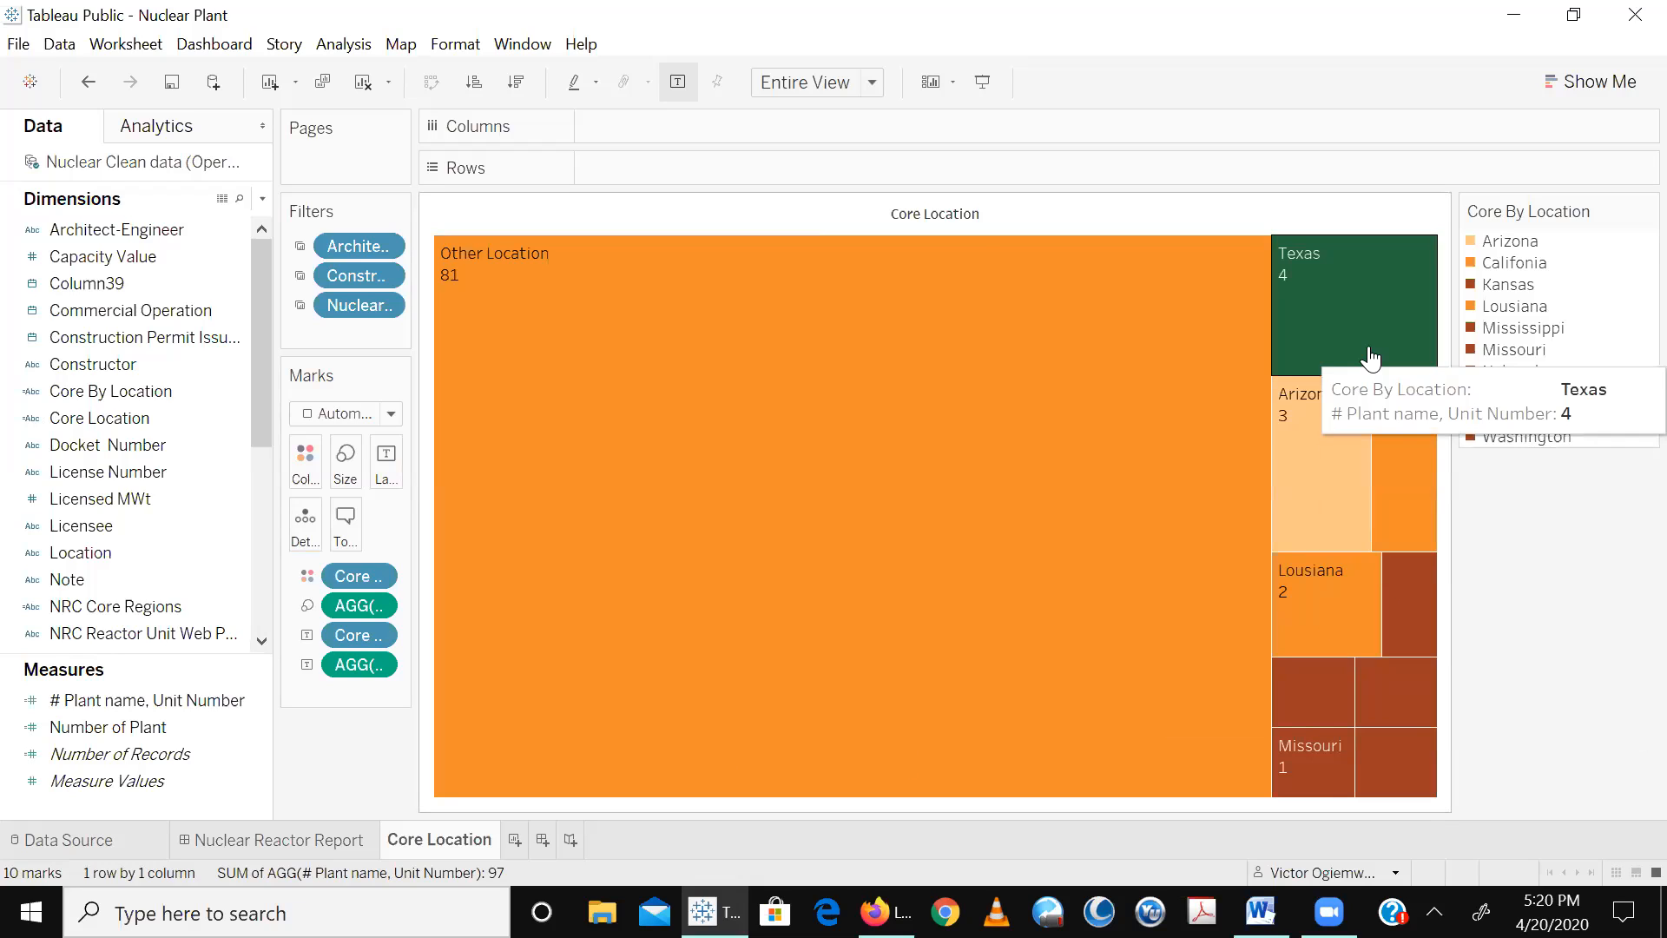
mouse_move(897, 576)
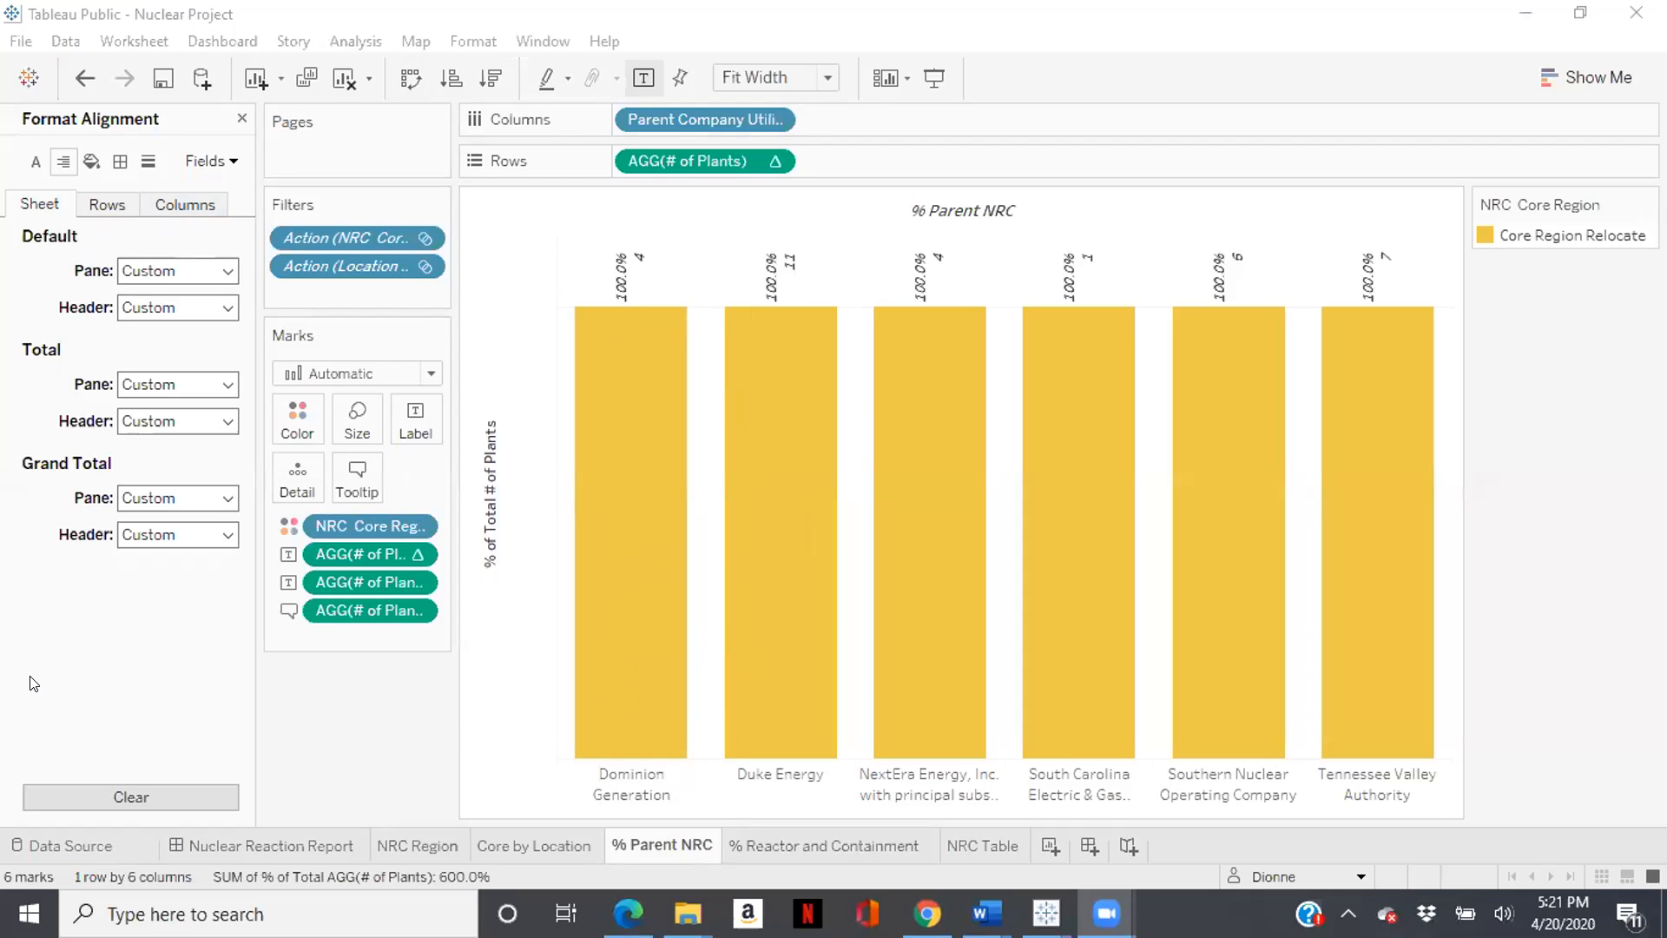
left_click(226, 499)
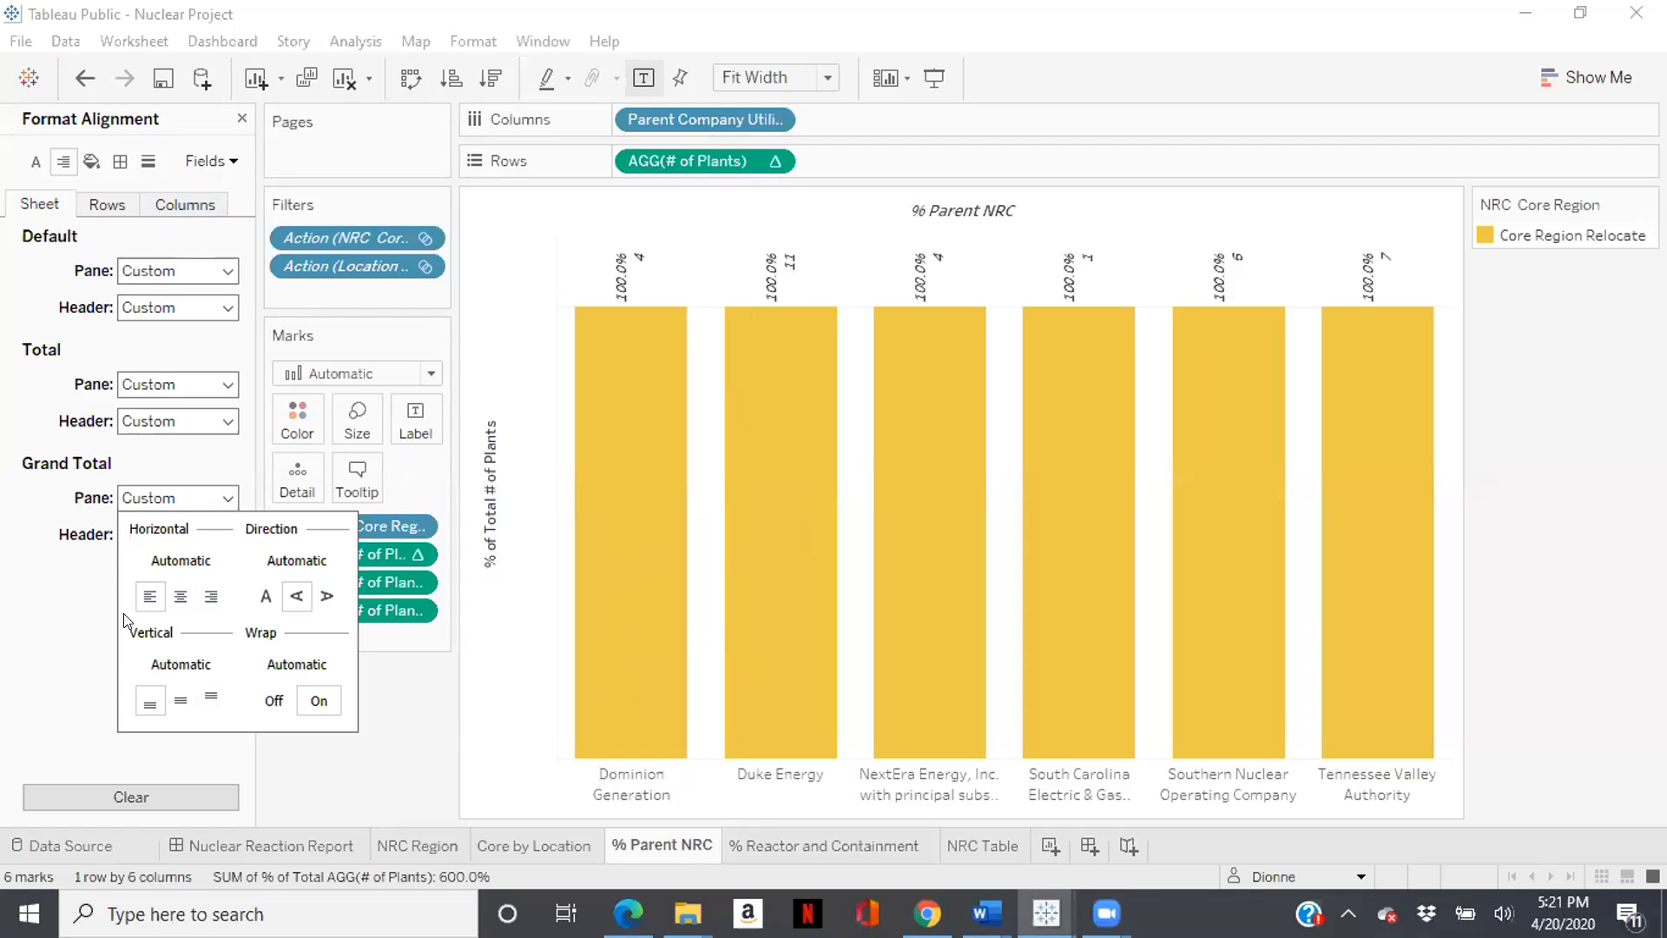
left_click(80, 623)
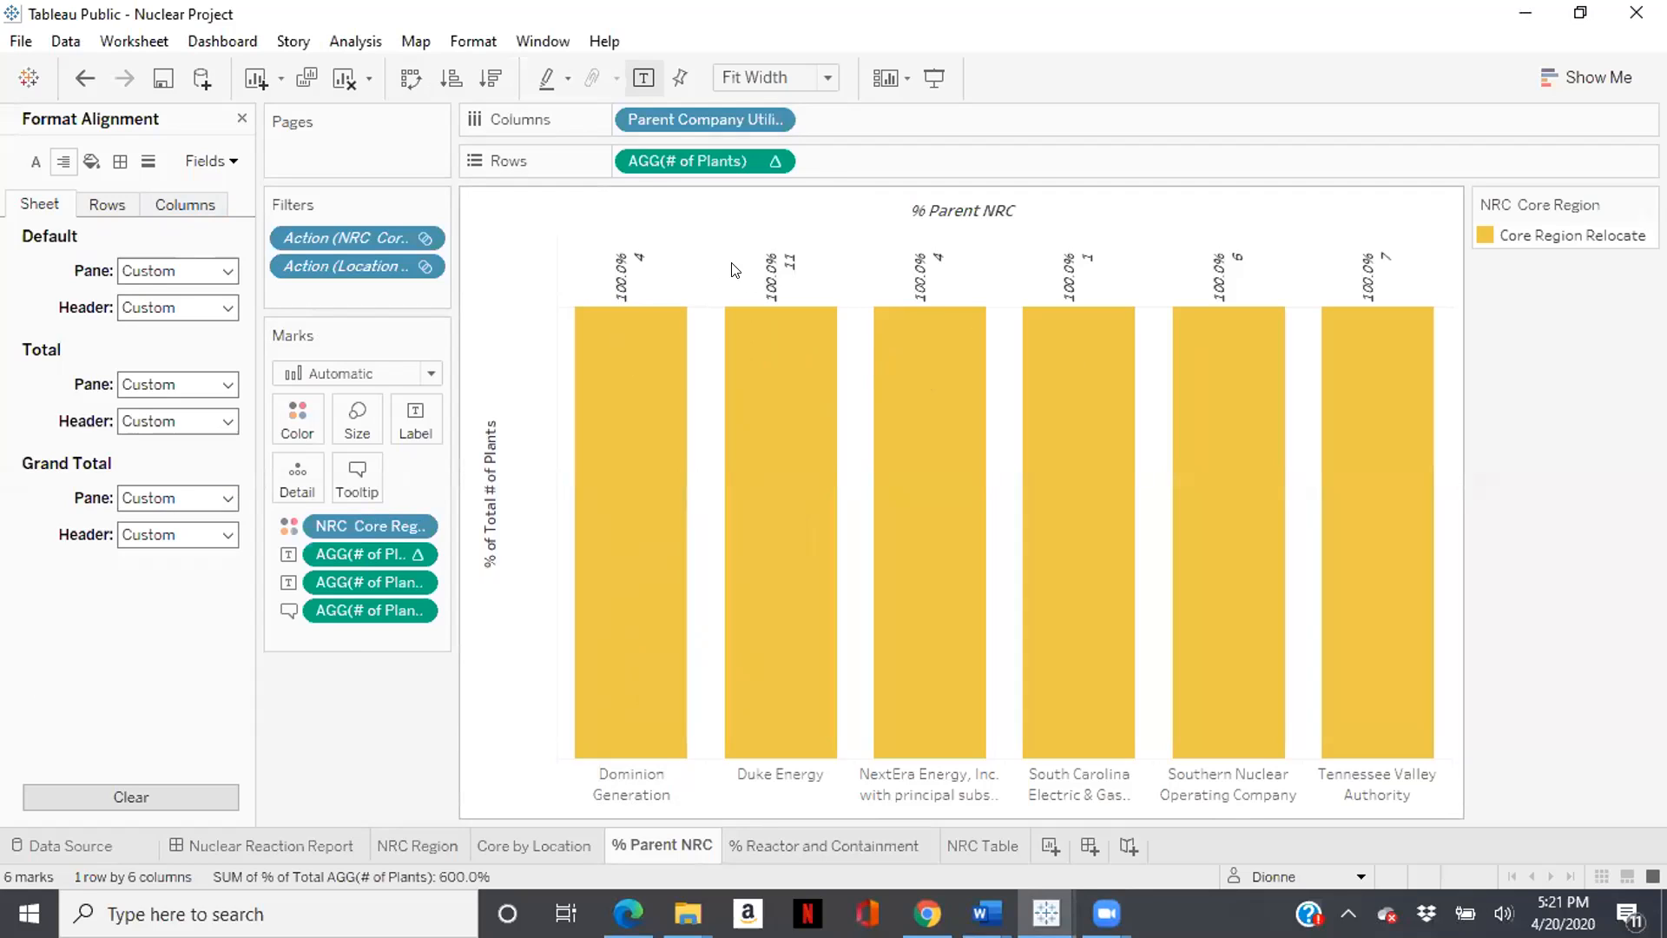
- In the Nuclear Project workbook, set the % Parent NRC mark labels' vertical alignment to middle
left_click(429, 414)
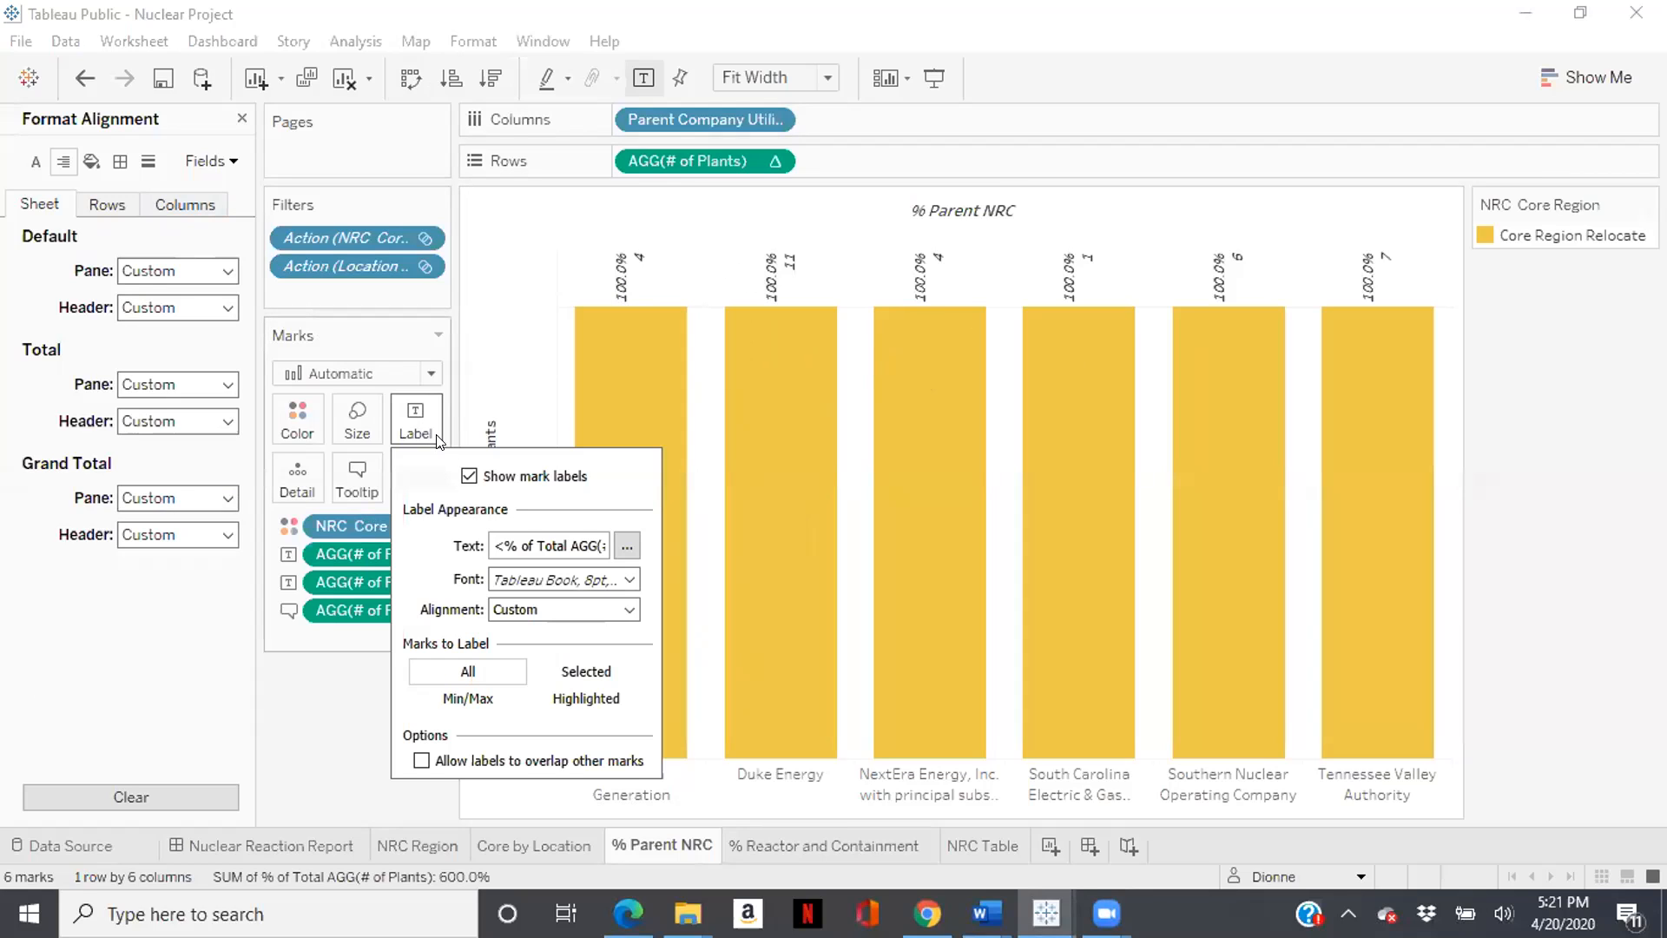
left_click(556, 610)
left_click(529, 814)
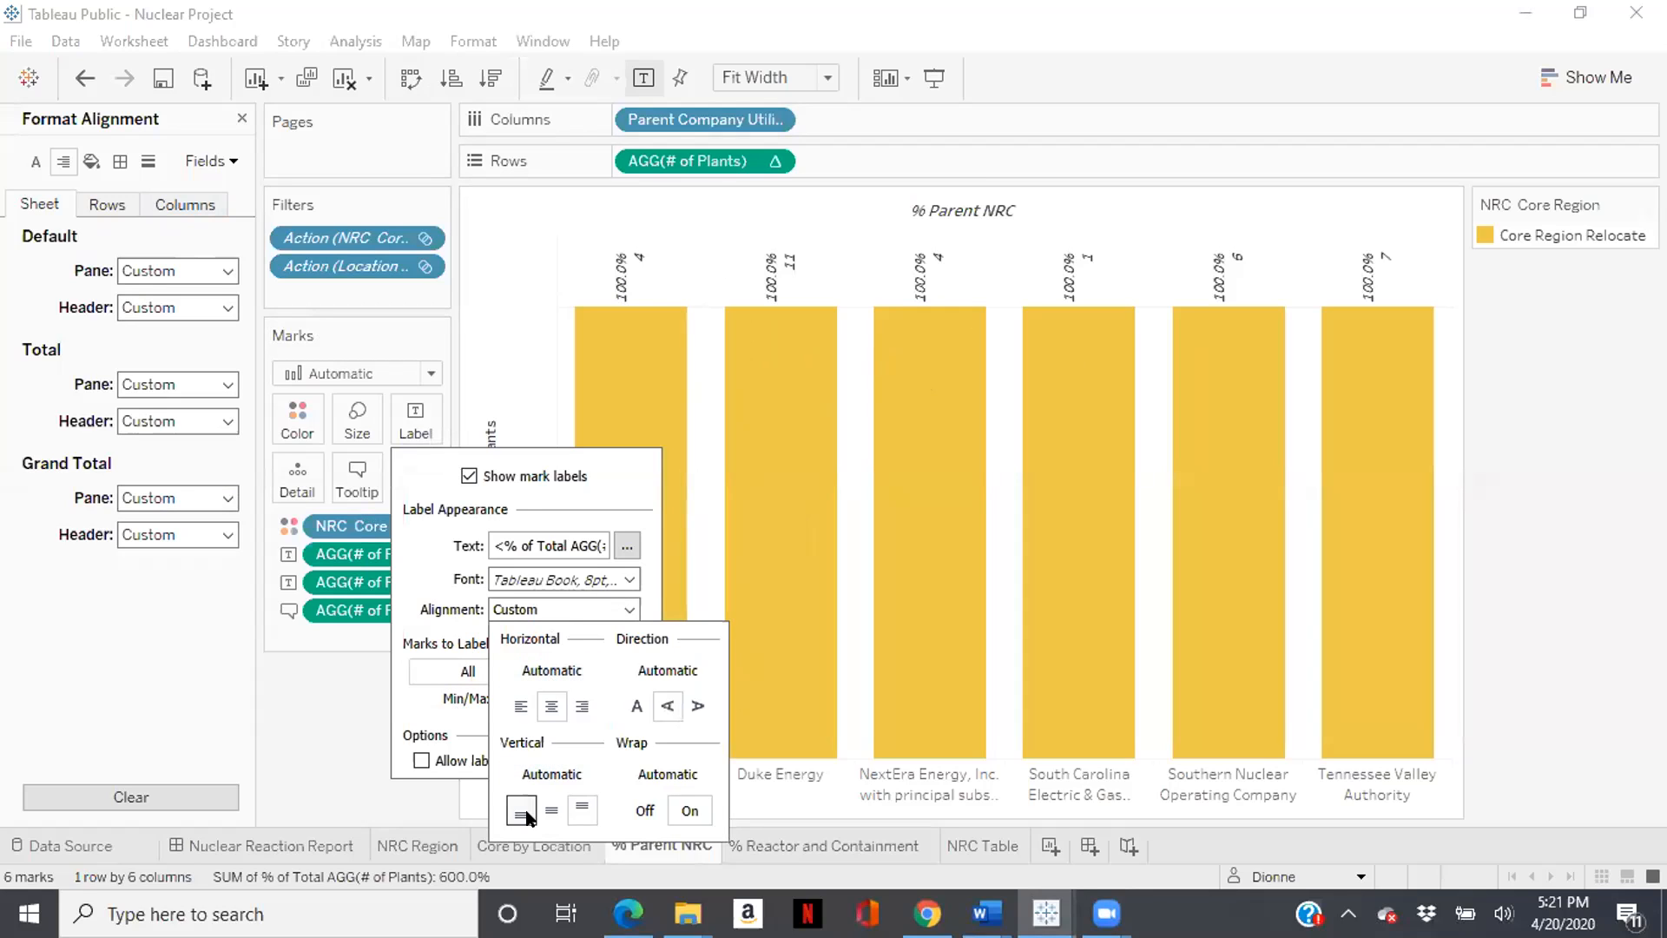
left_click(552, 813)
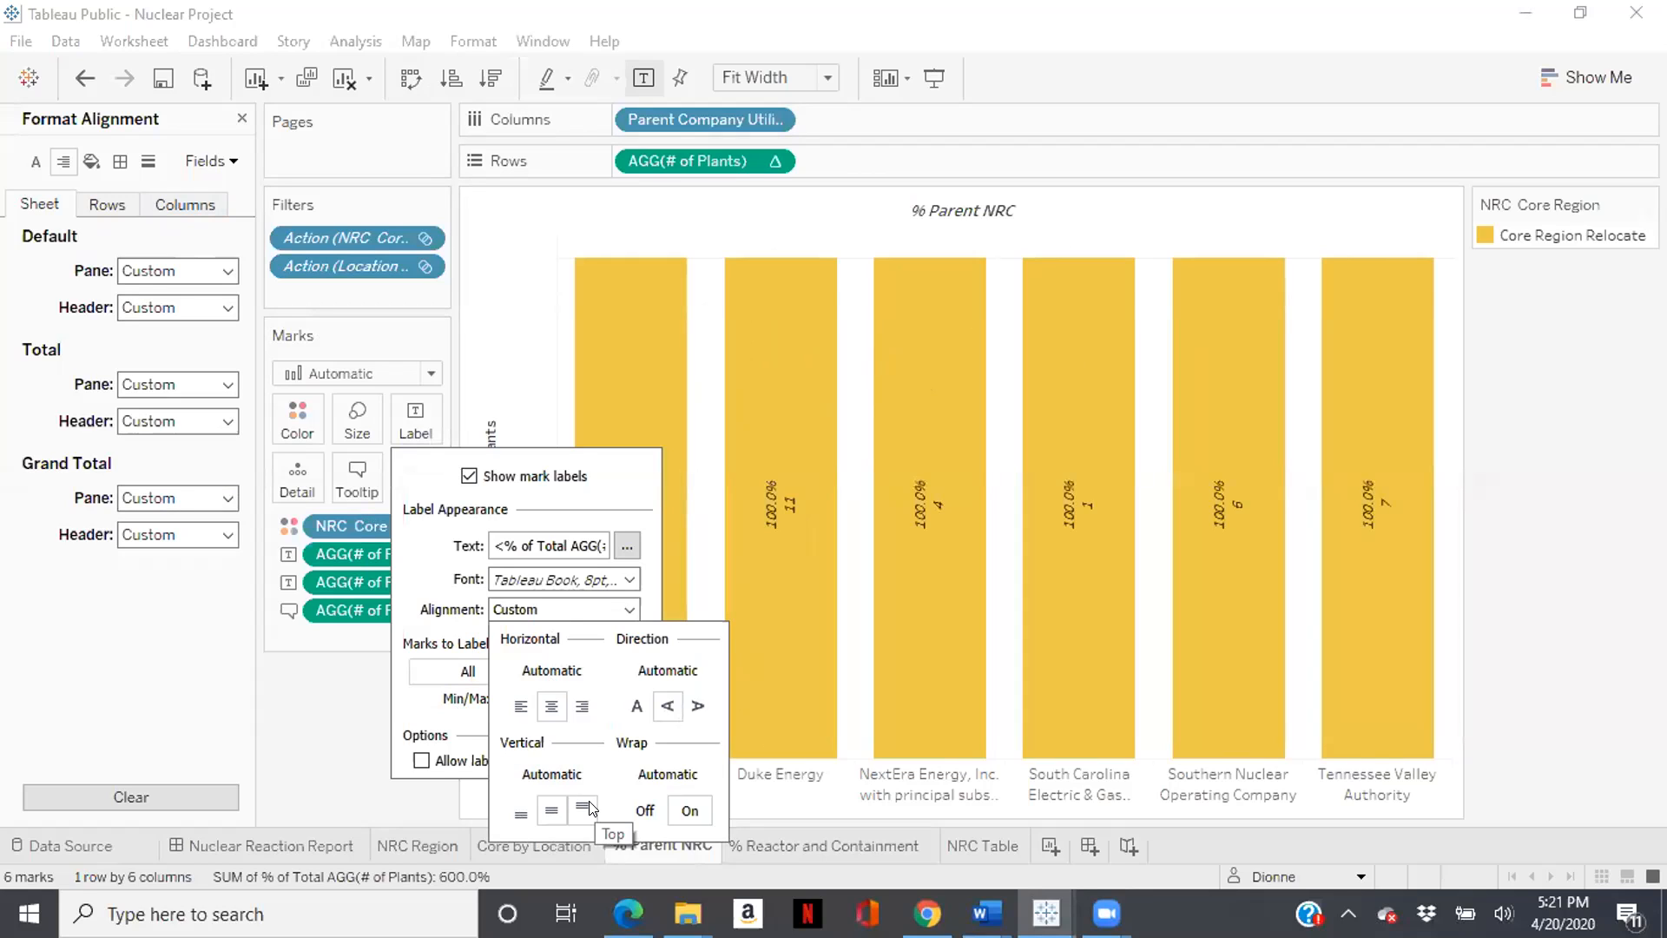
left_click(584, 809)
left_click(552, 810)
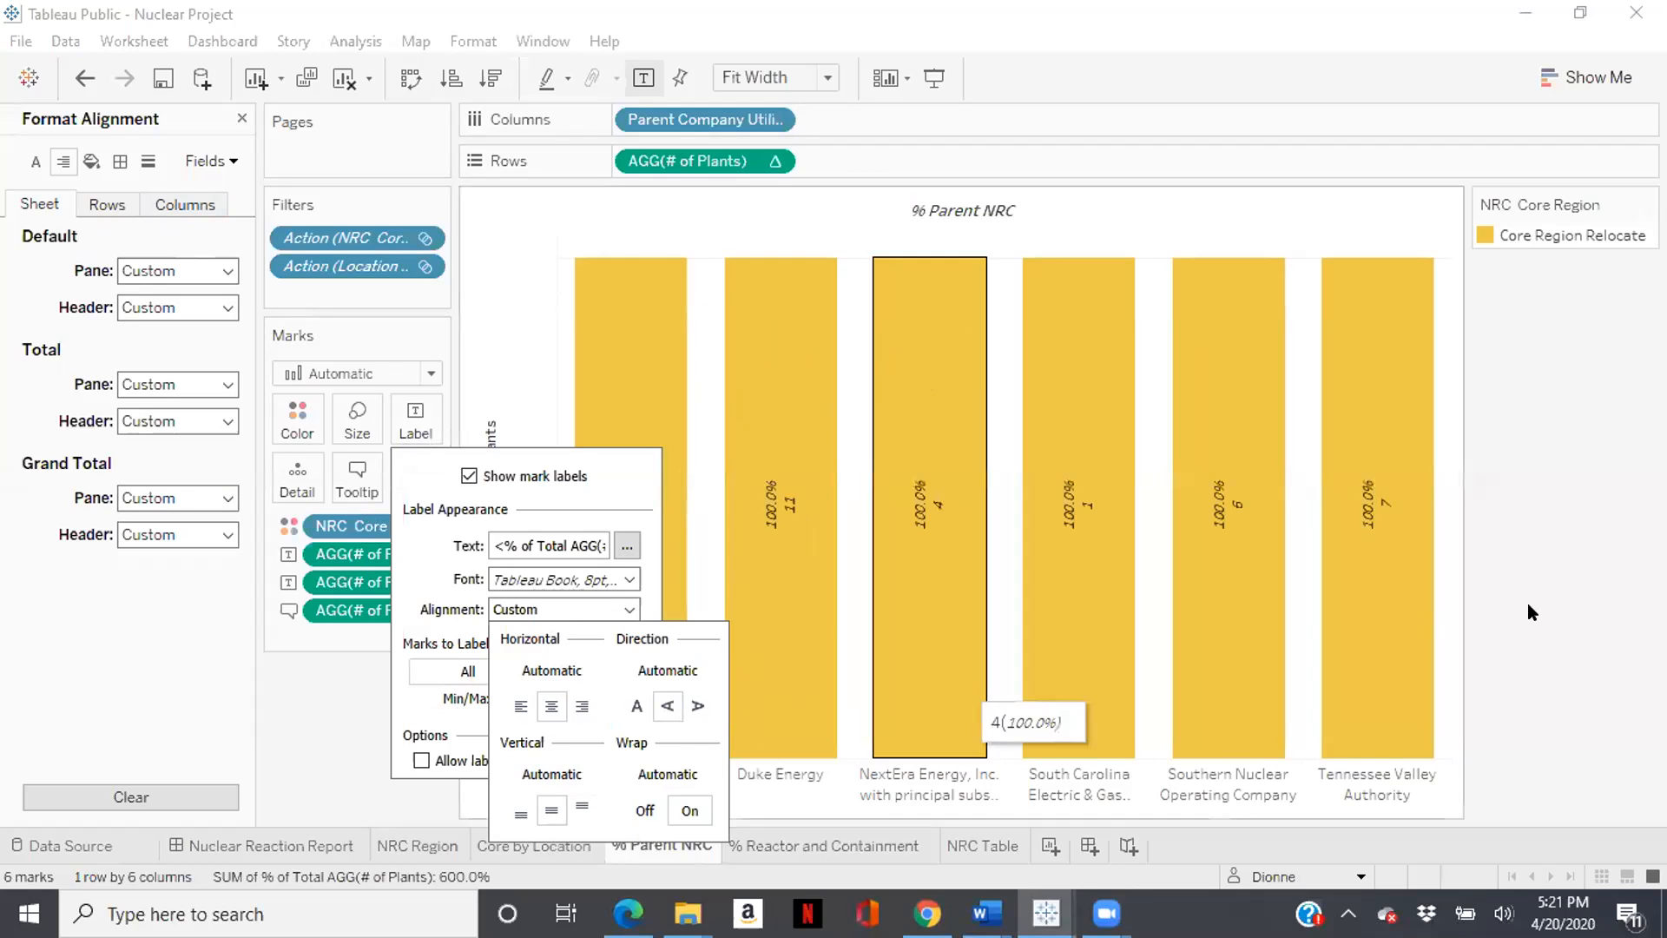
- Close the label settings and the Format Alignment pane
left_click(1466, 521)
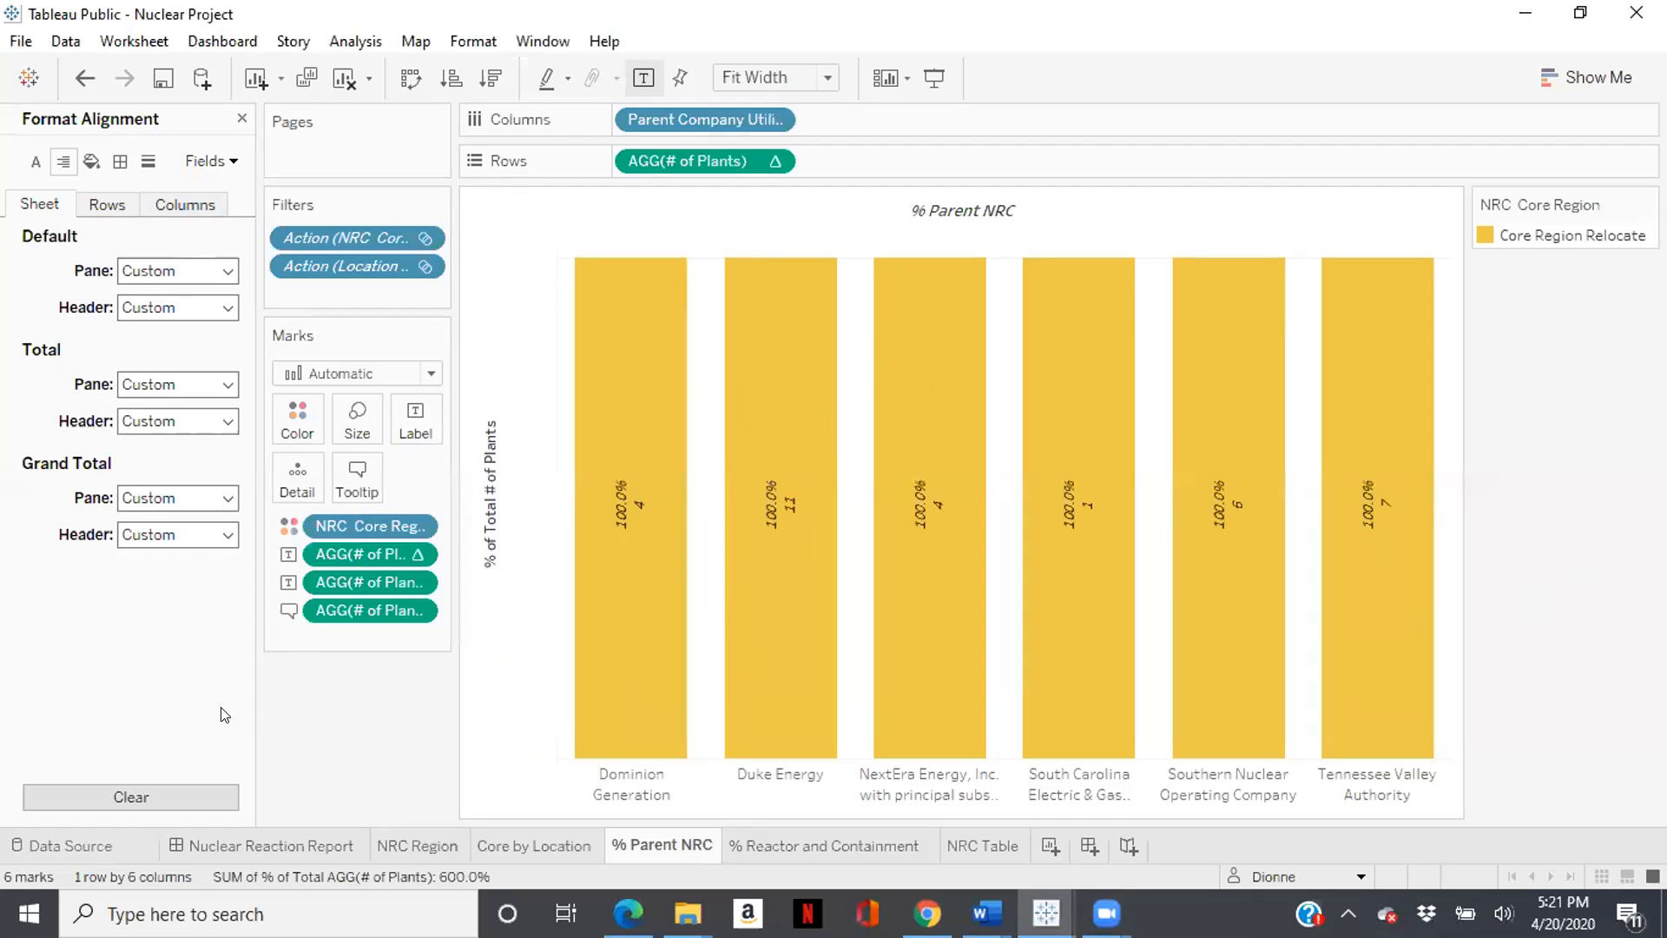
left_click(241, 118)
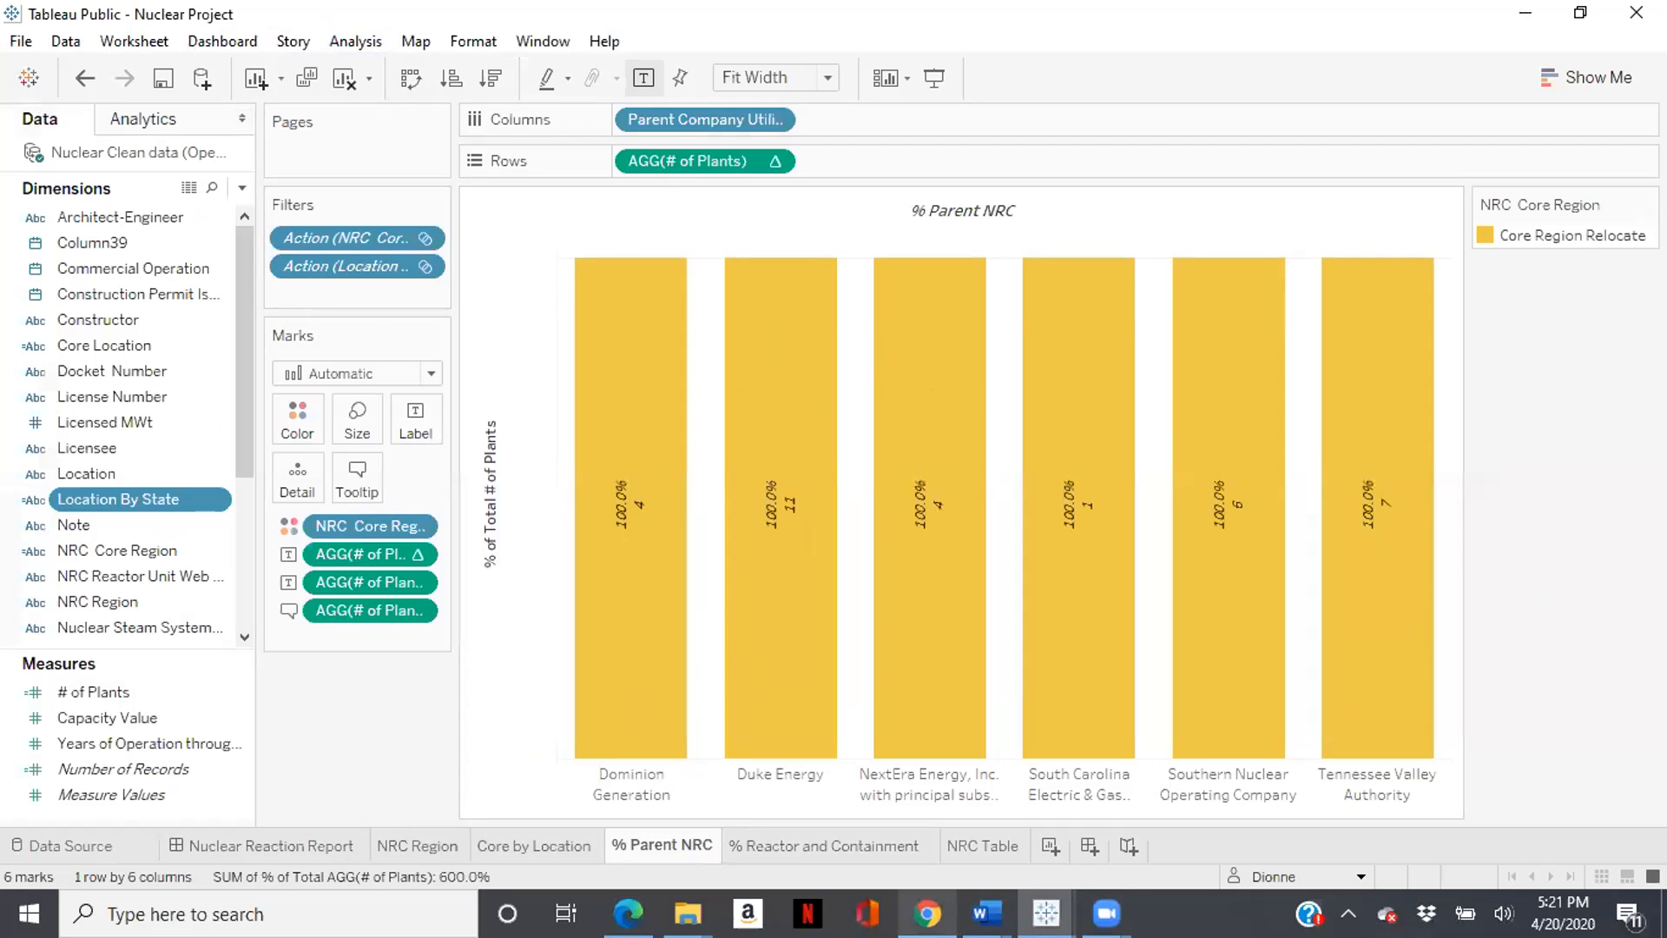
mouse_move(1106, 913)
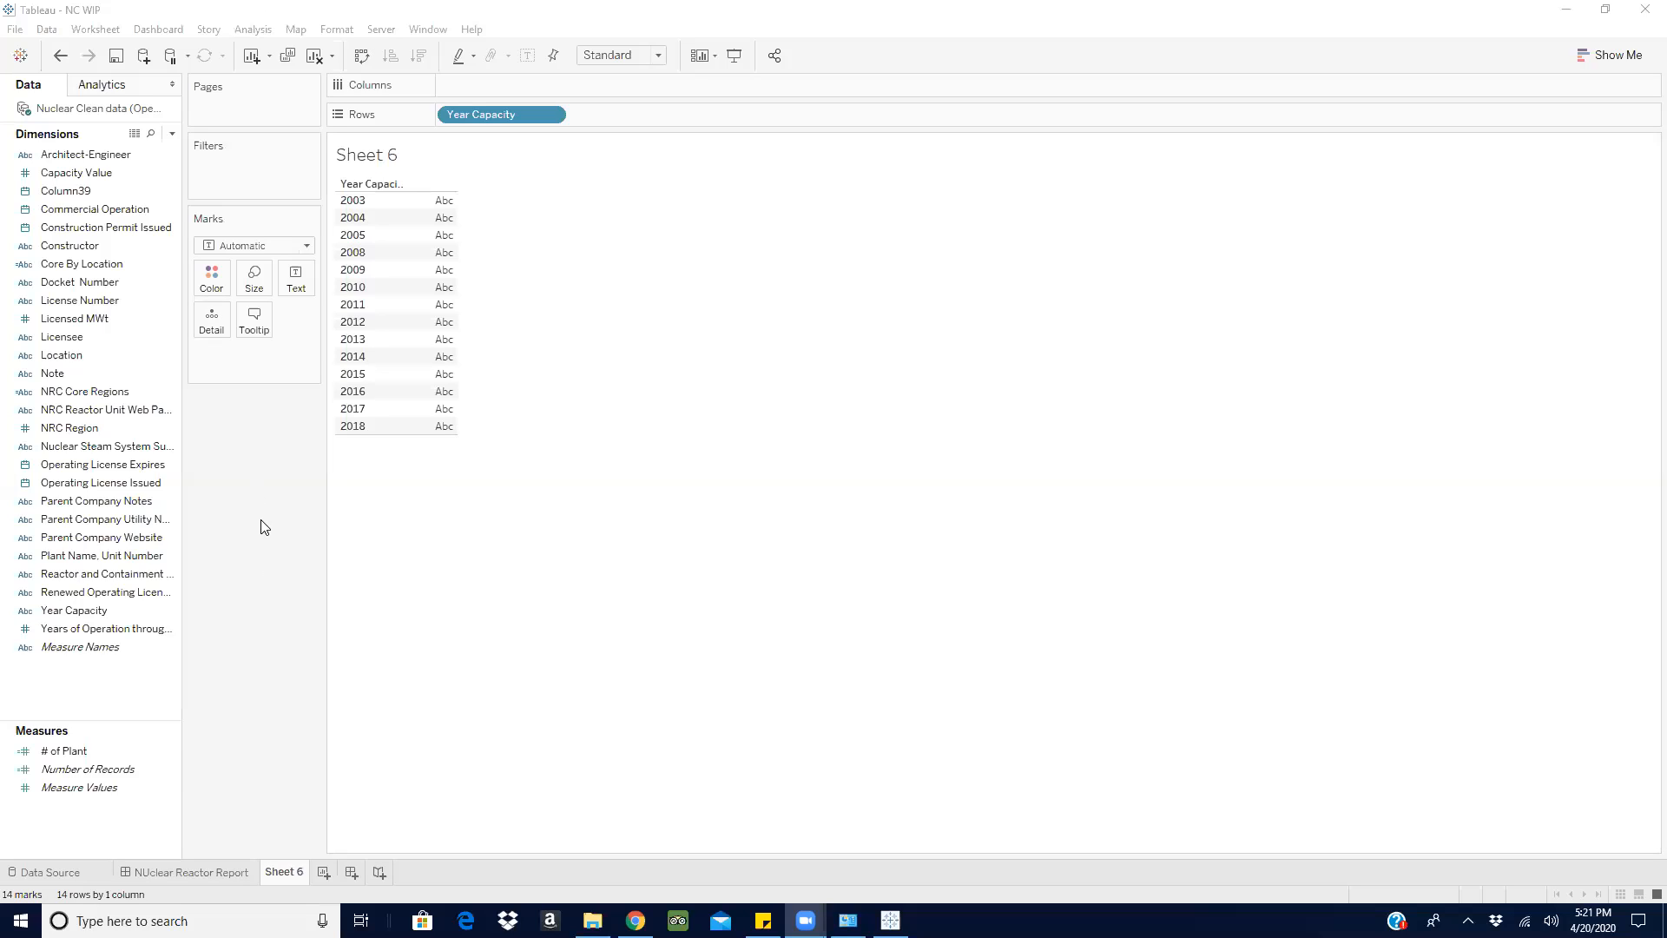
- Open Word with a blank document, dismiss the recovered files, and place its window beside the Tableau sheet
key("super")
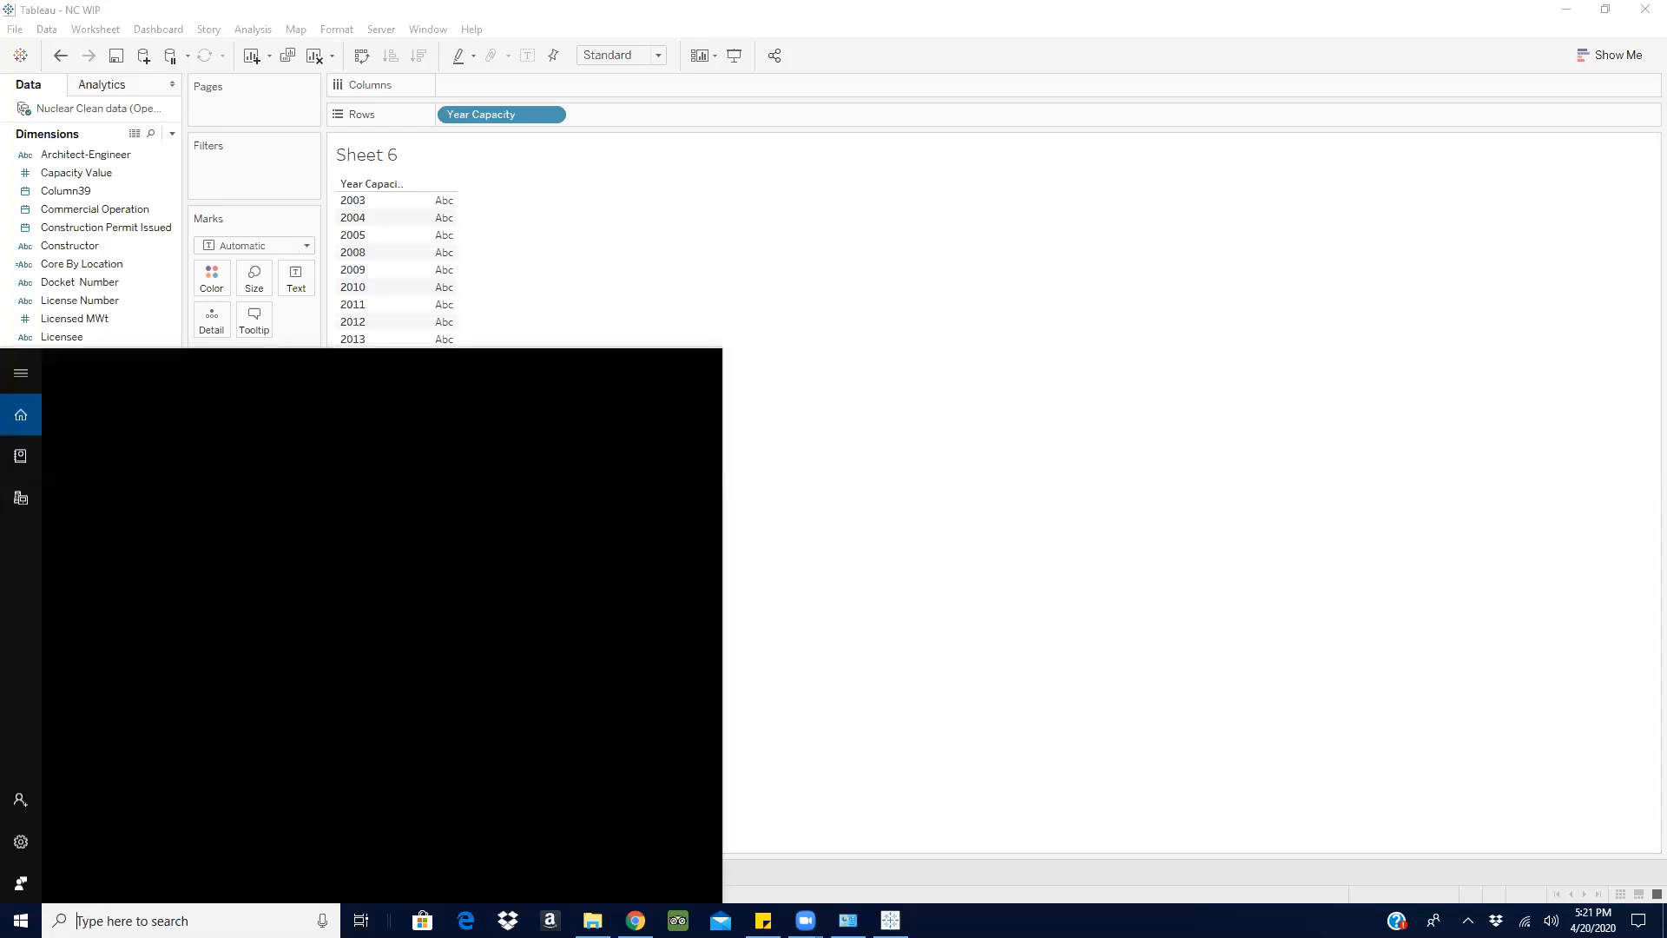
type("work")
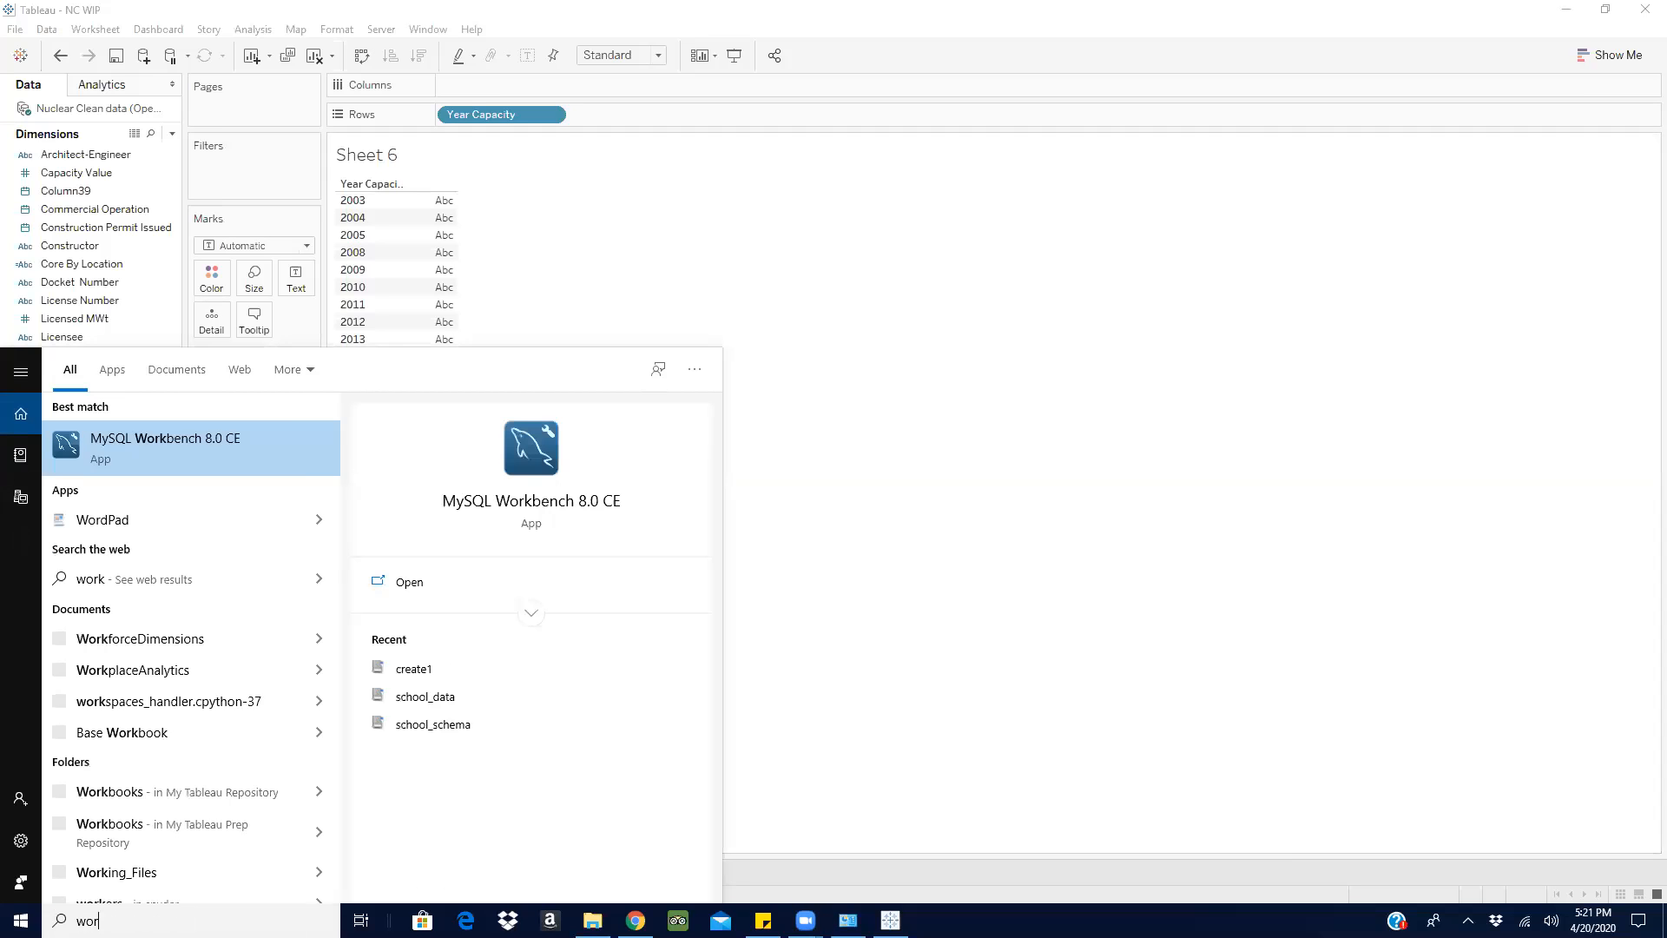
key("BackSpace")
left_click(149, 448)
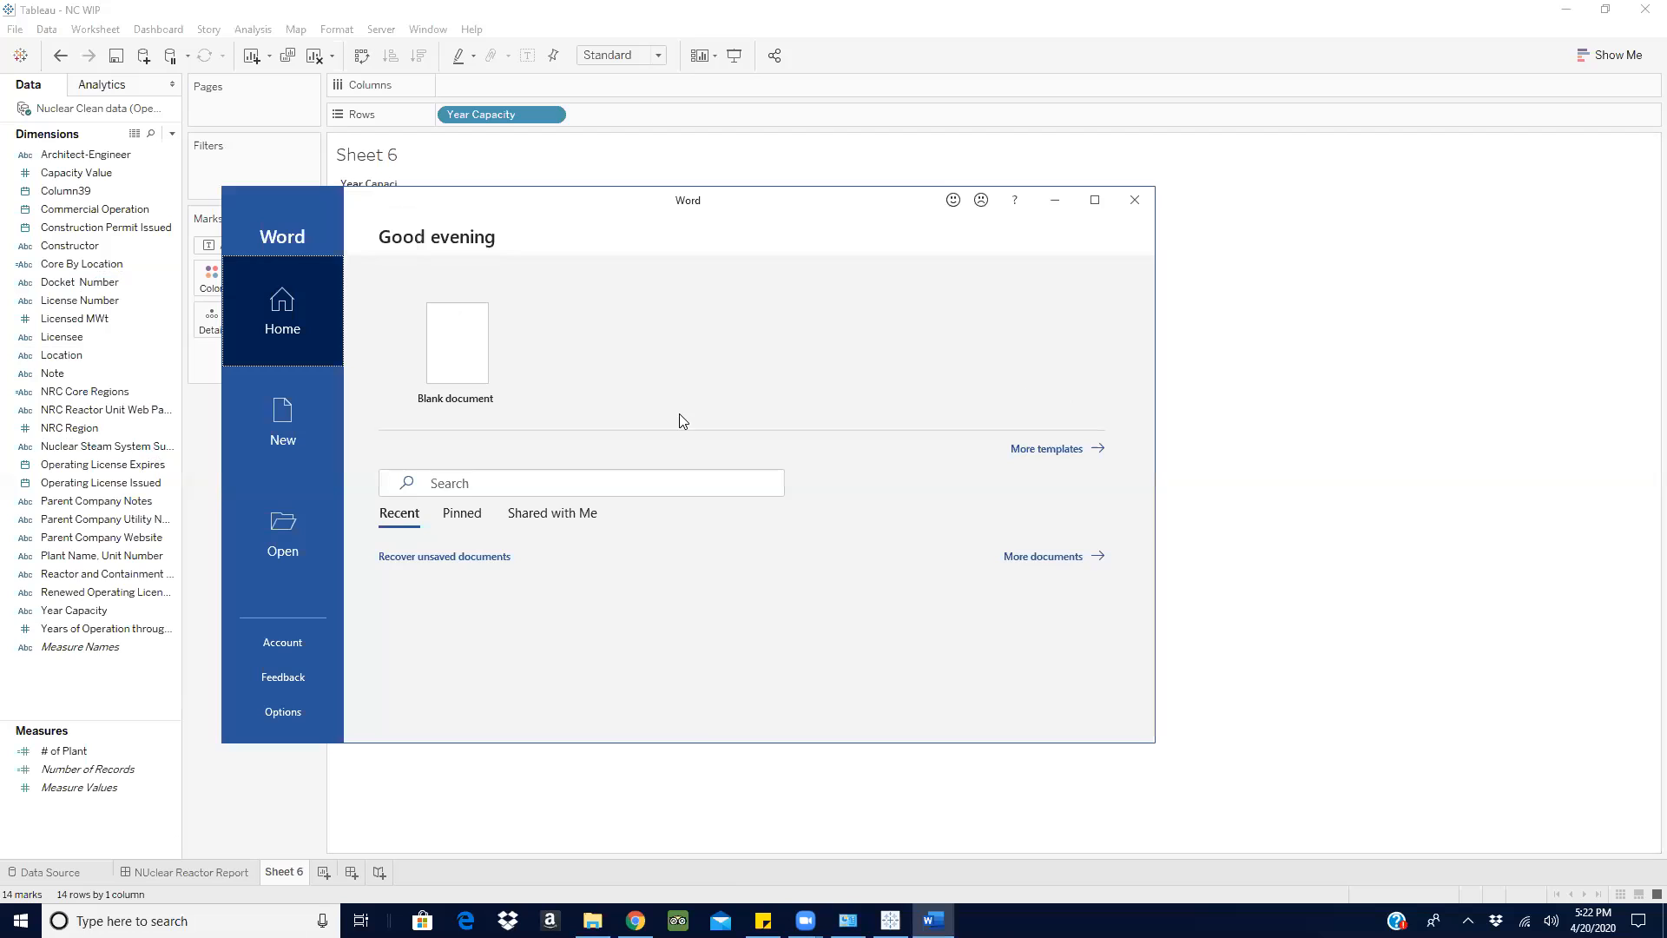
left_click(451, 346)
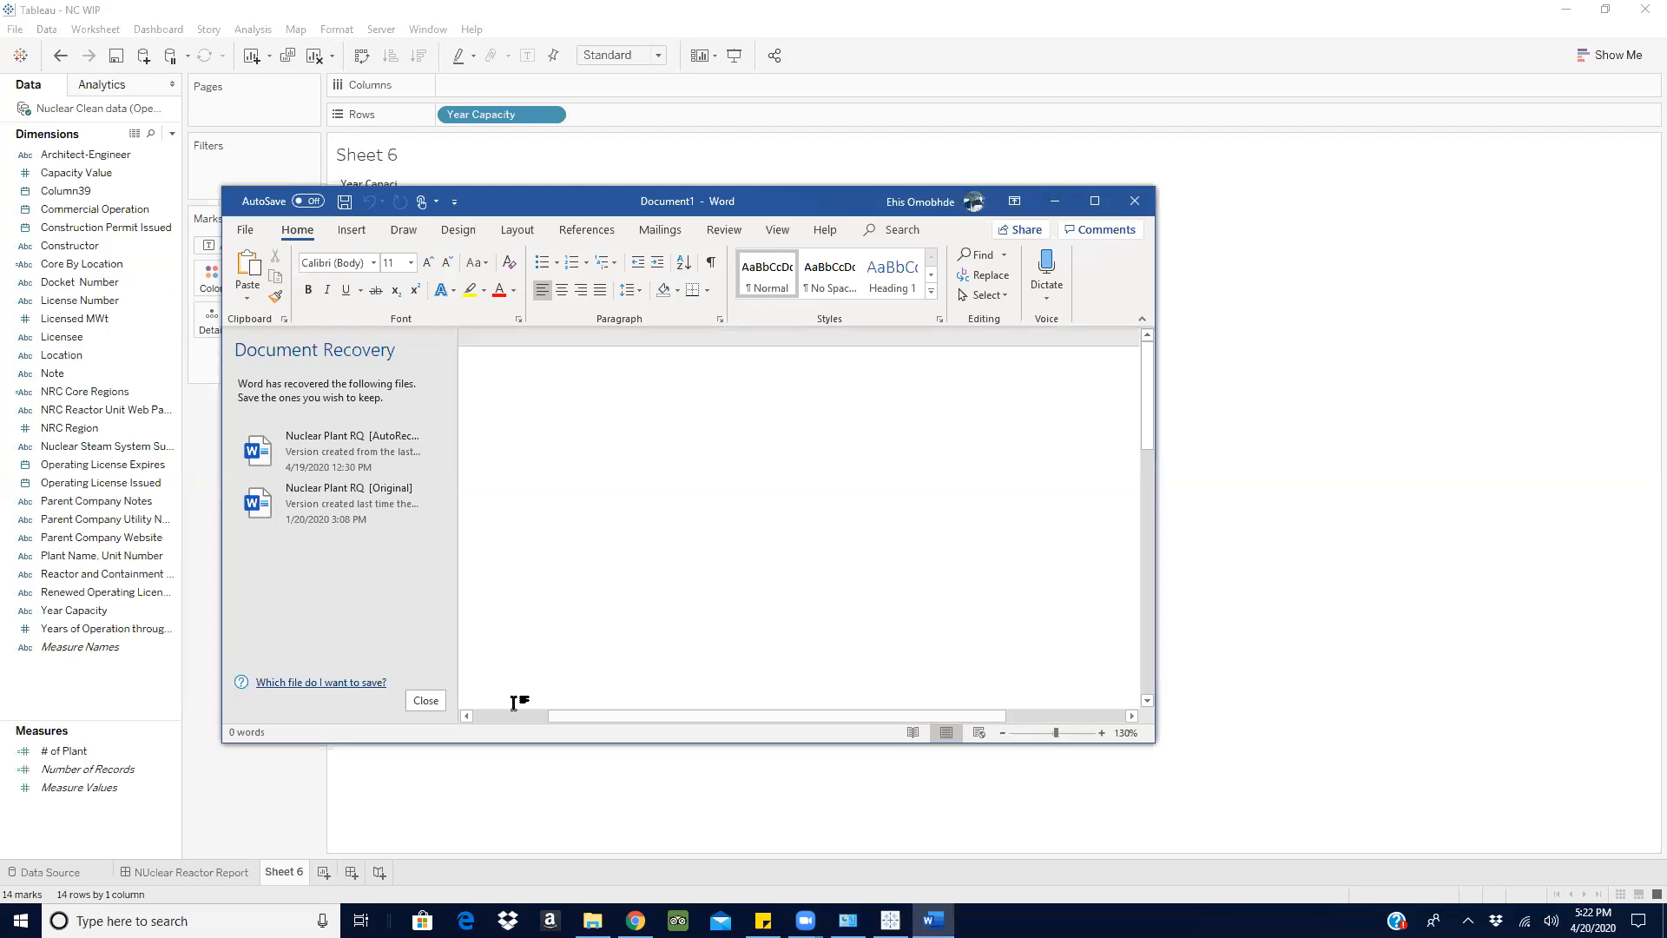
left_click(424, 700)
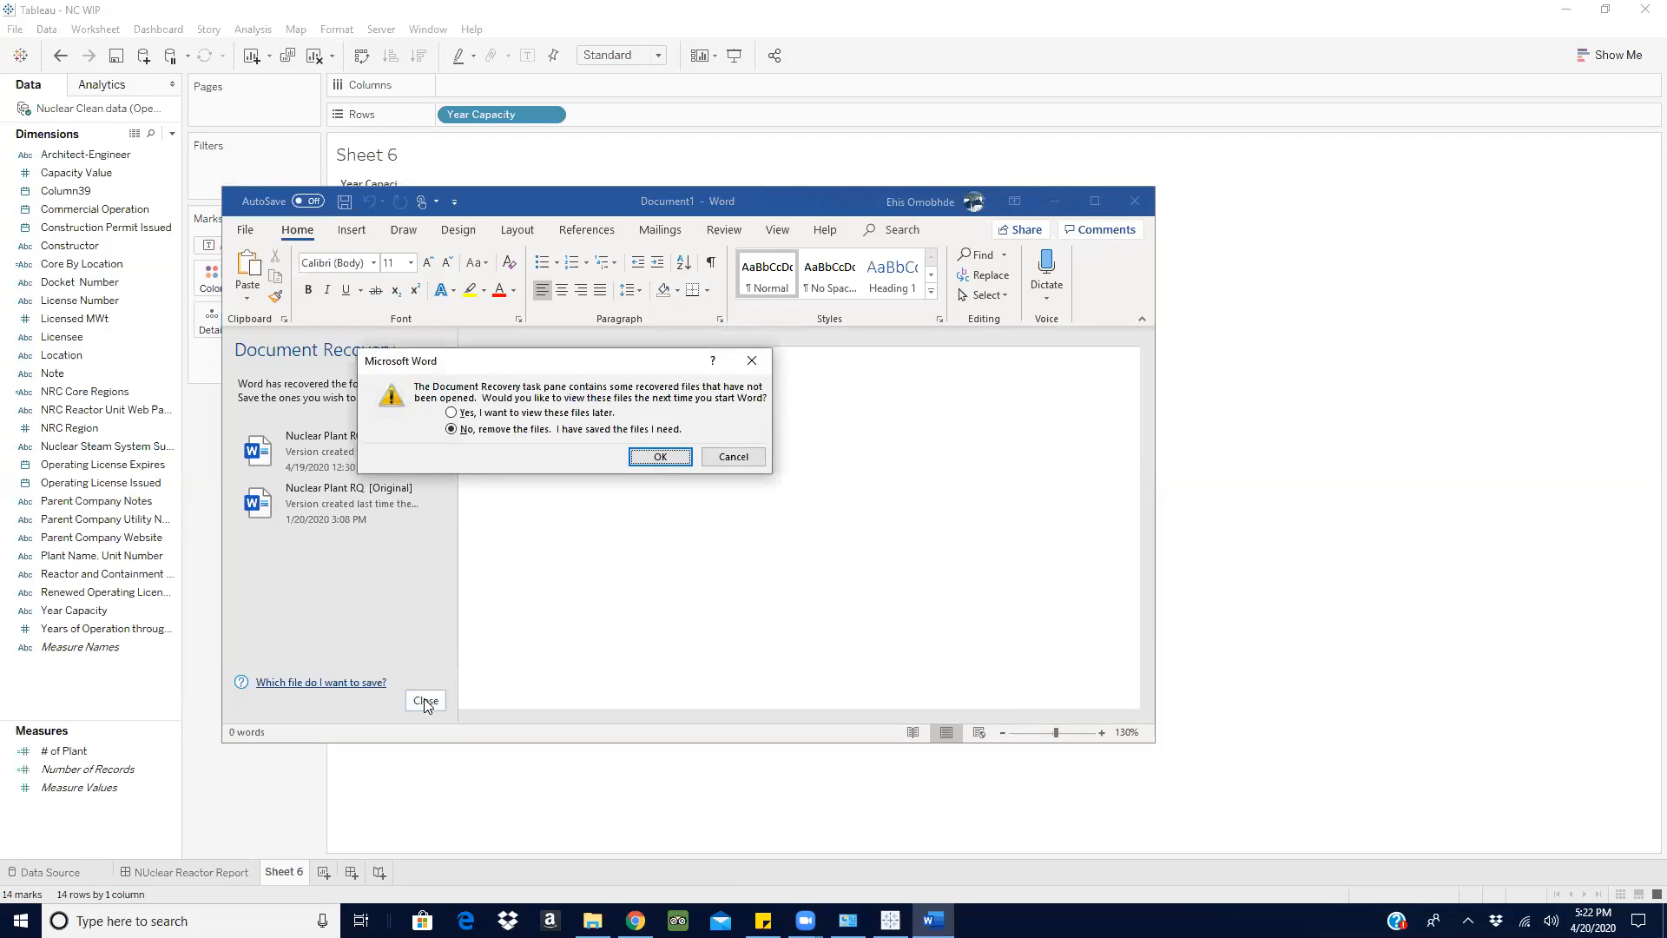
left_click(657, 458)
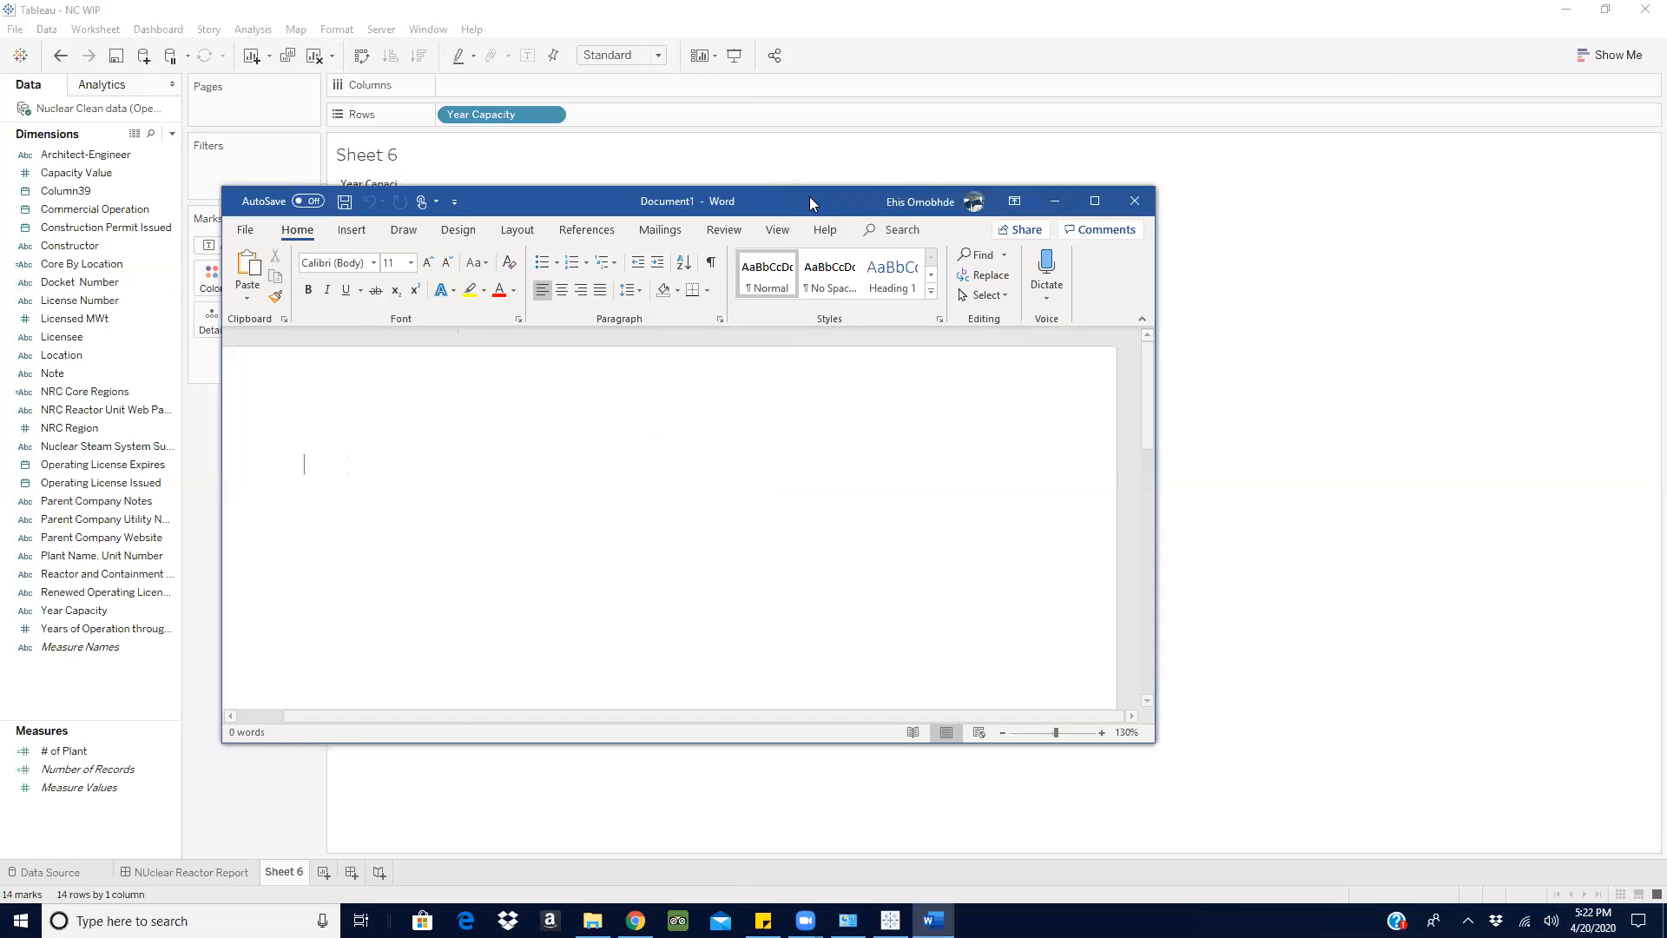
left_click_drag(811, 200, 1174, 165)
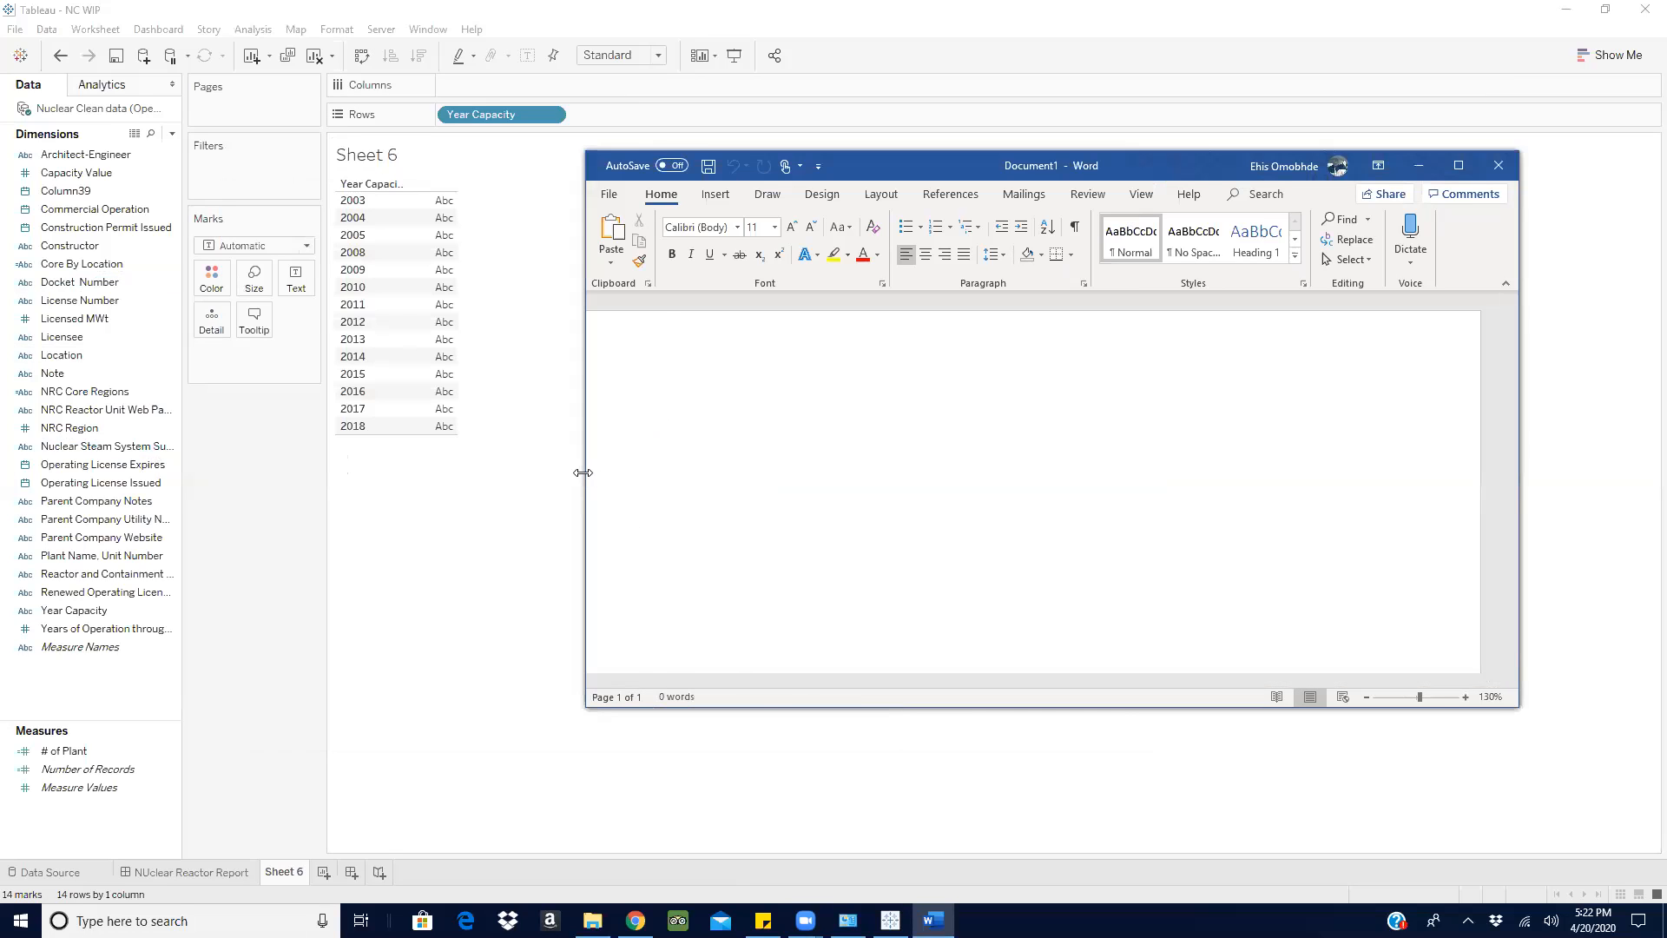
left_click_drag(583, 472, 657, 472)
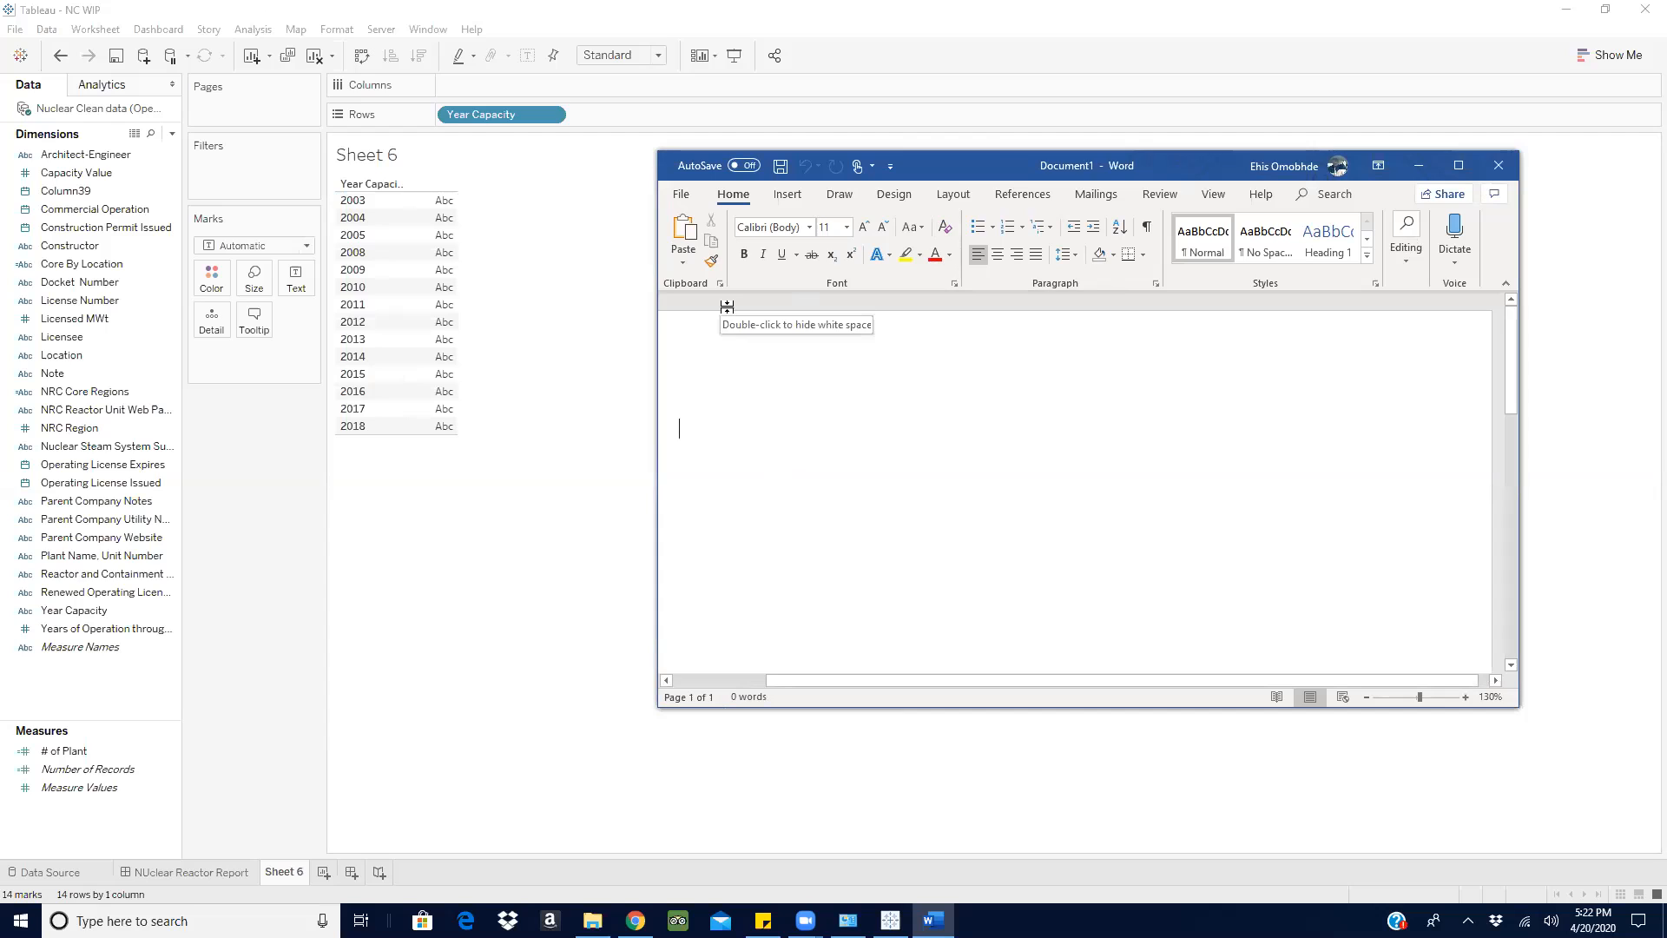
- In the NC WIP workbook, clear Sheet 6 and convert Capacity Value into a measure
left_click(314, 56)
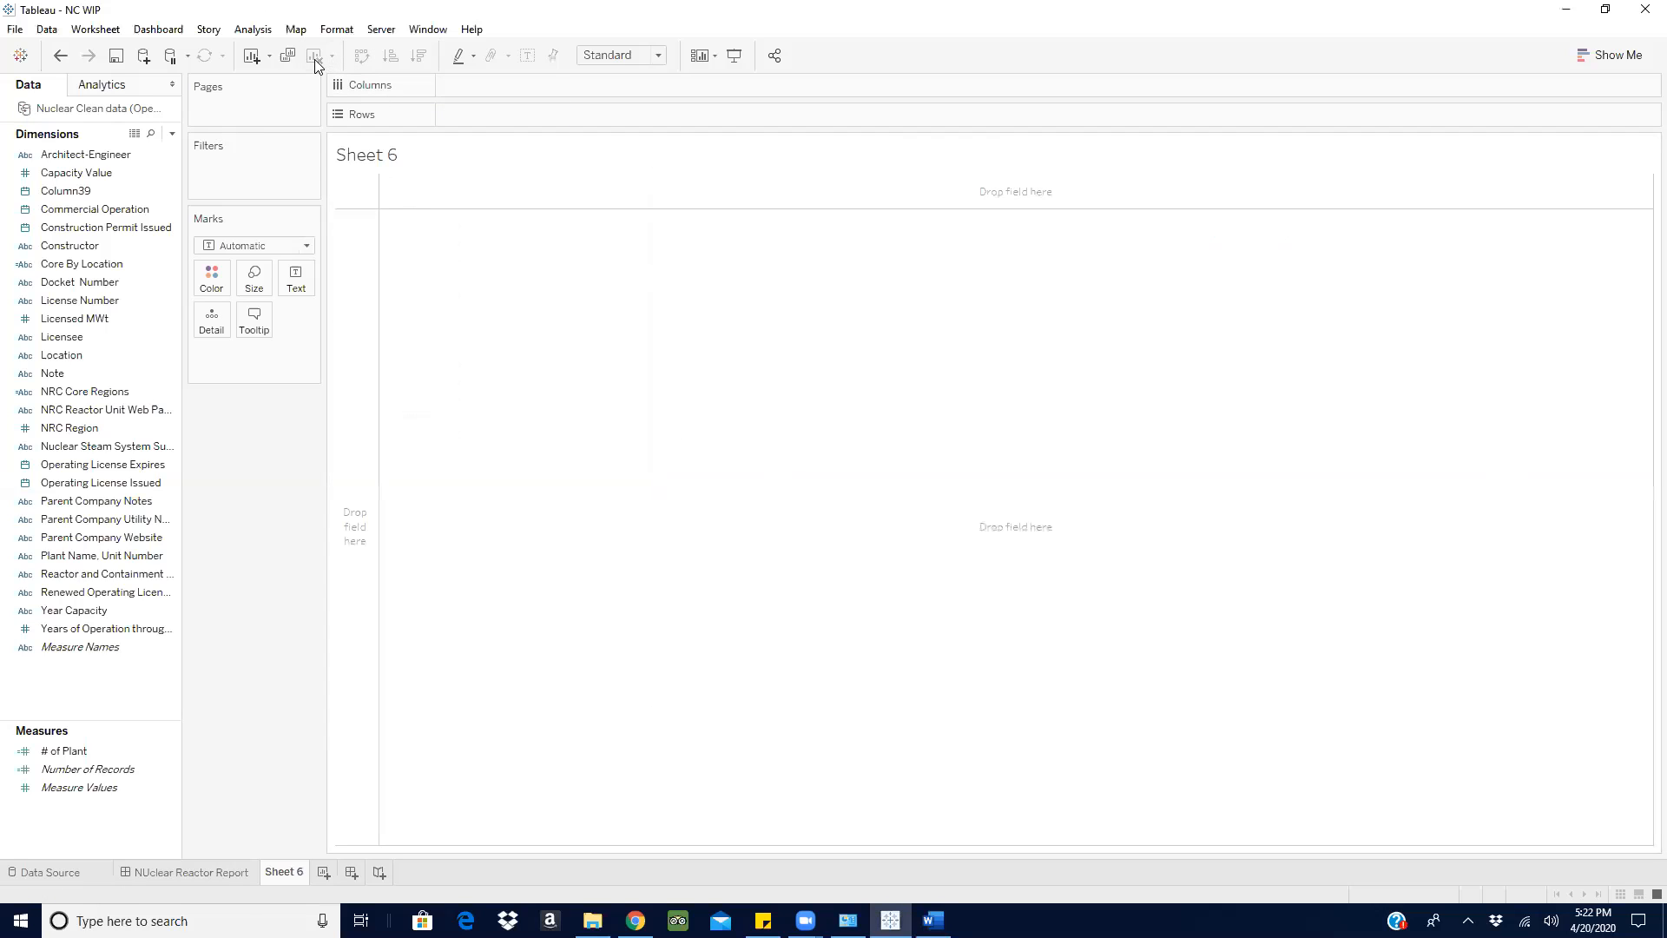
left_click(52, 373)
left_click(135, 335)
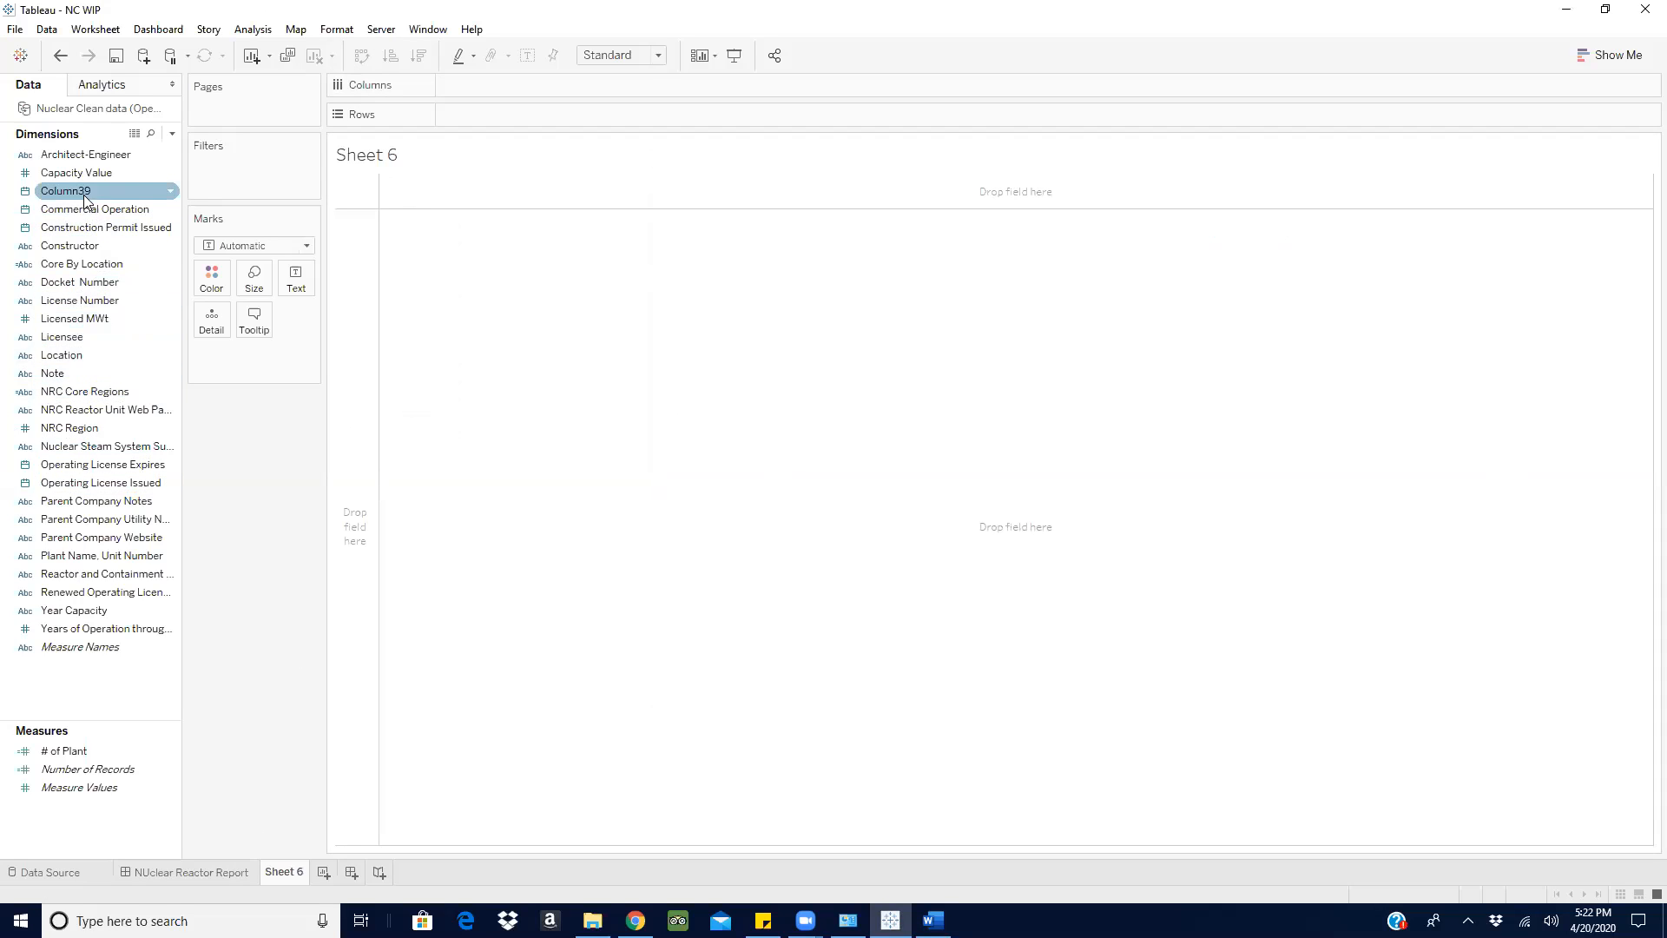
left_click_drag(78, 172, 67, 820)
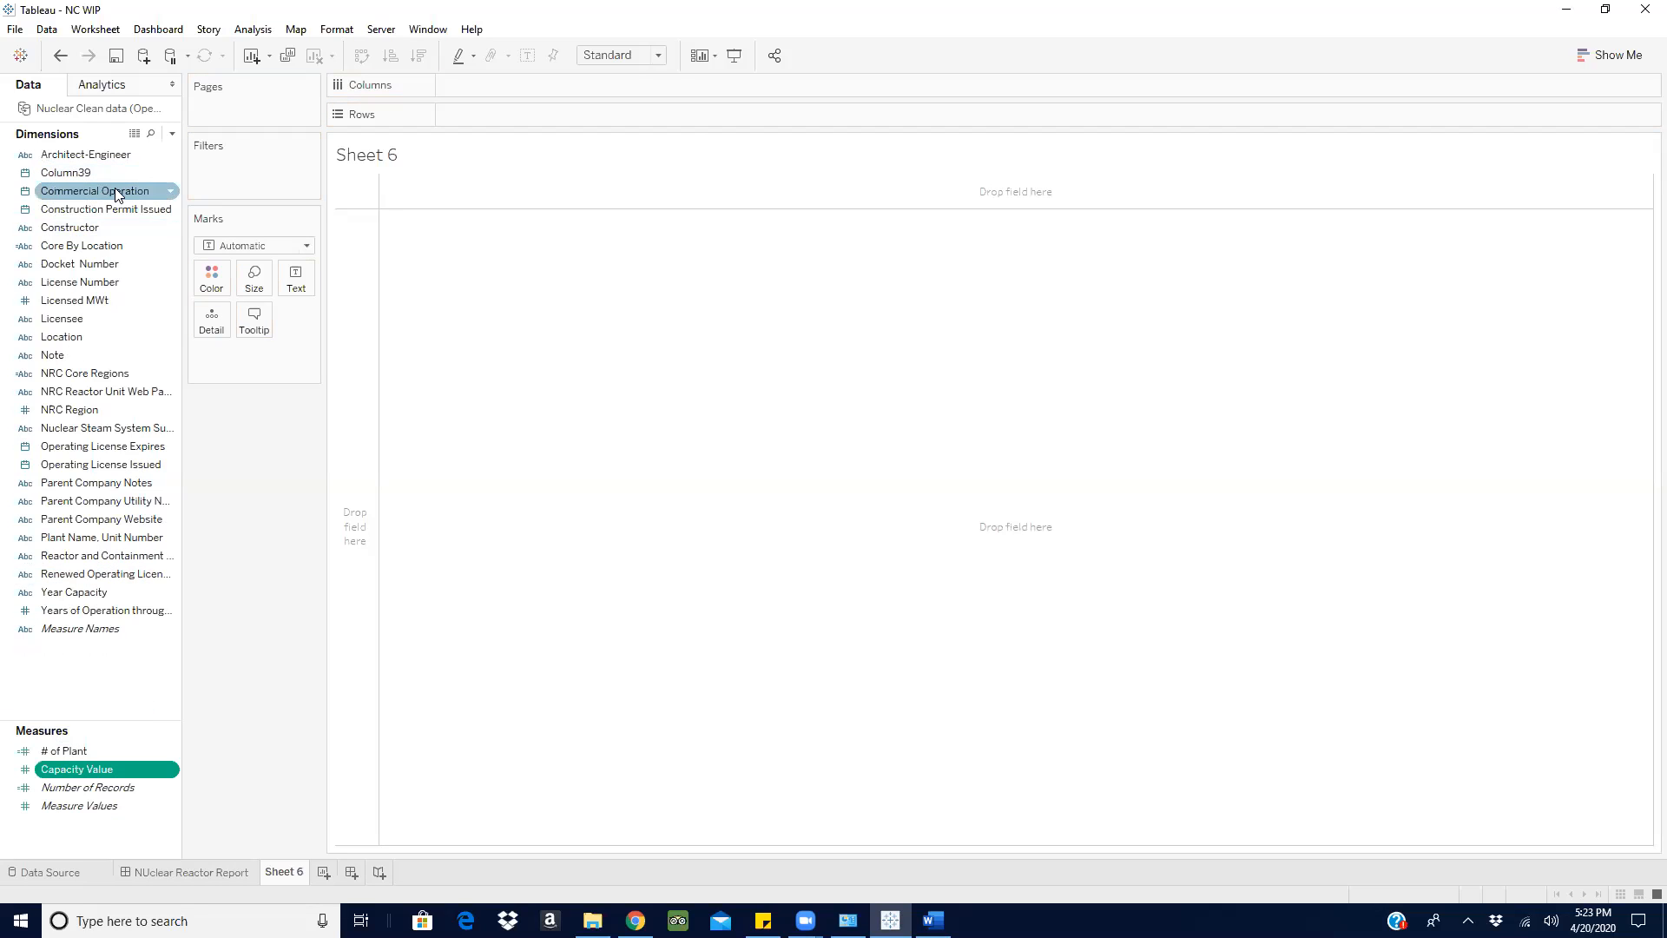
- Place Core By Location on Rows to list its locations
left_click_drag(57, 336, 279, 439)
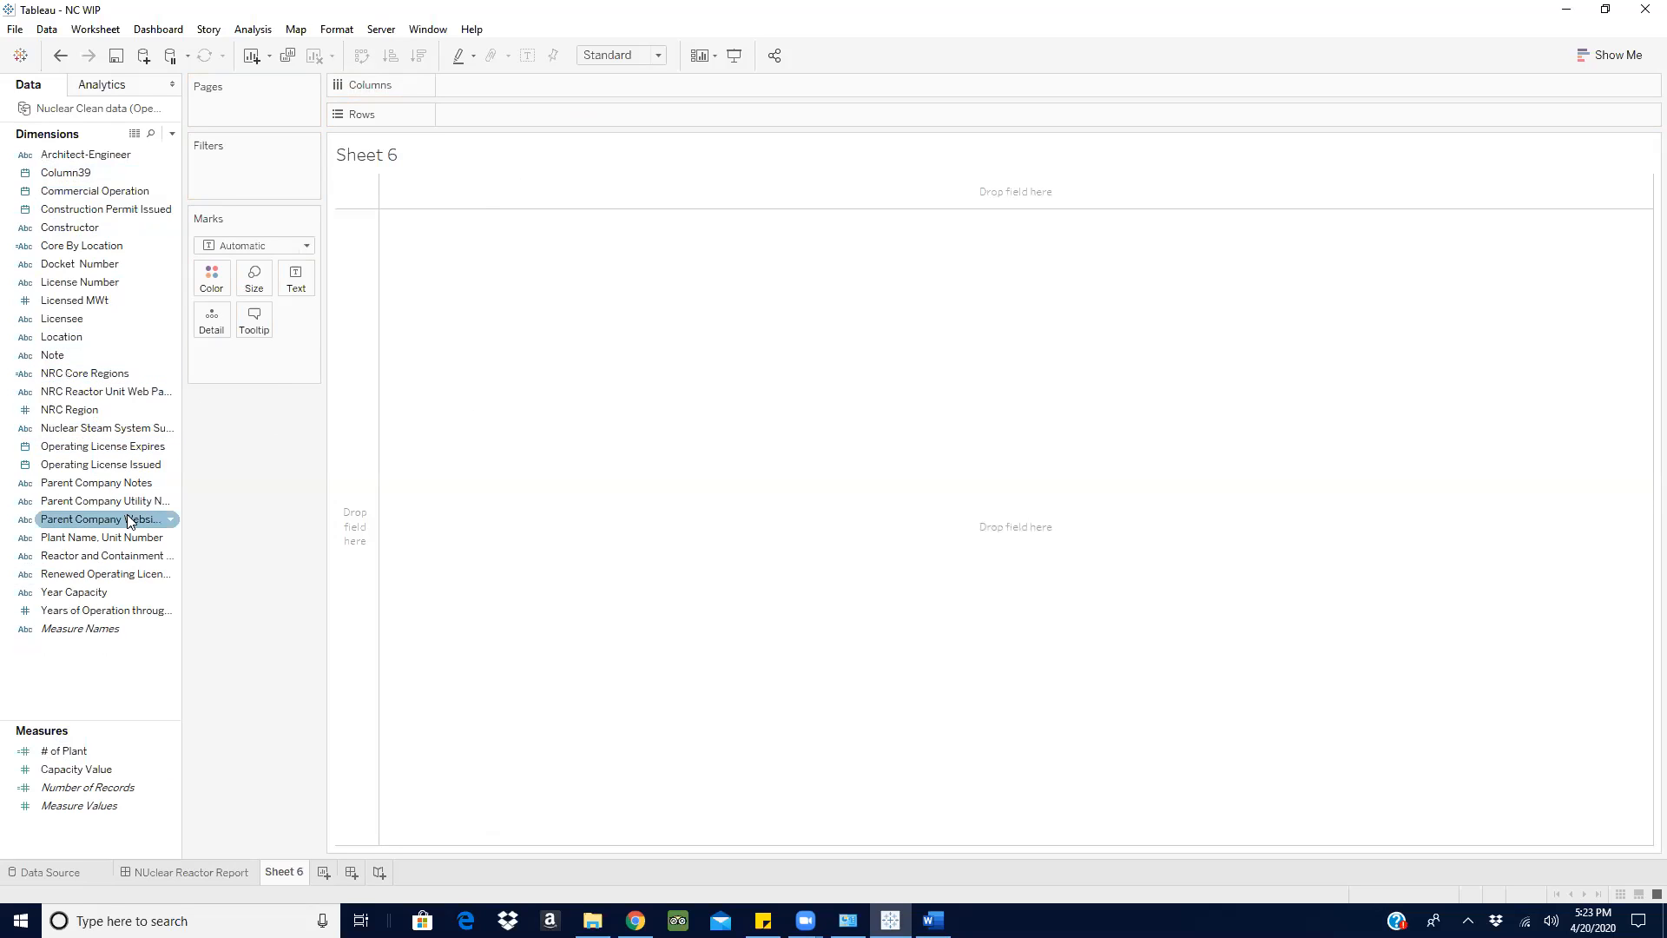
left_click_drag(152, 246, 498, 115)
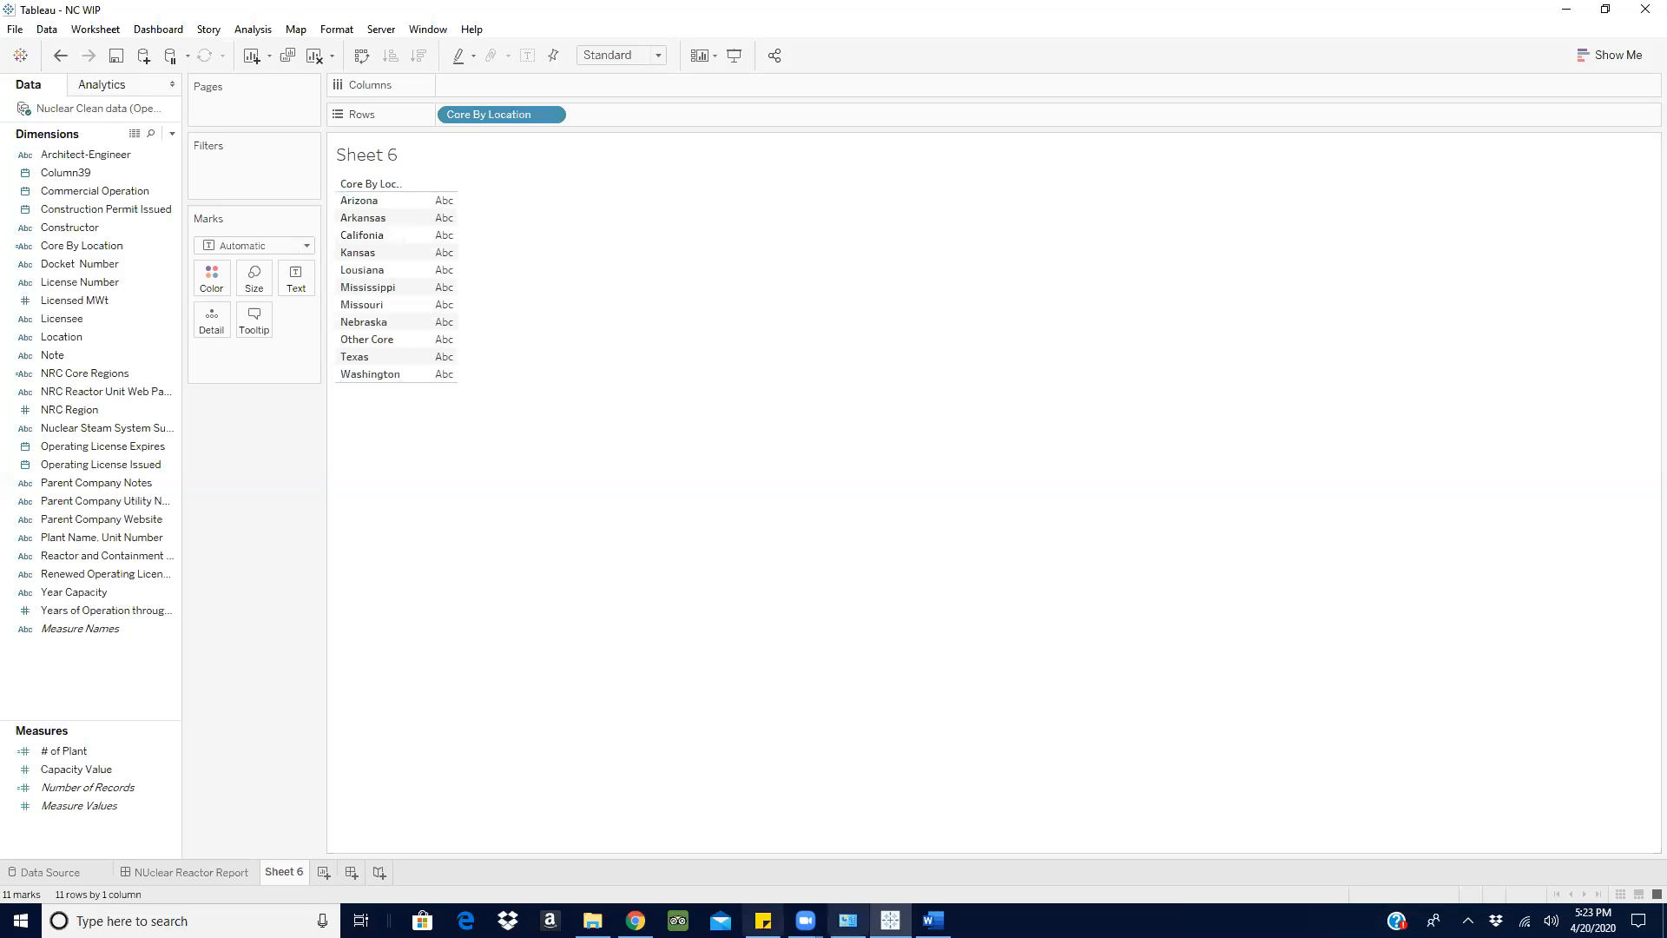
- In the Word document, write the note 'IT Hub: Core location : Arizona , Arkansas and califonia'
left_click(933, 918)
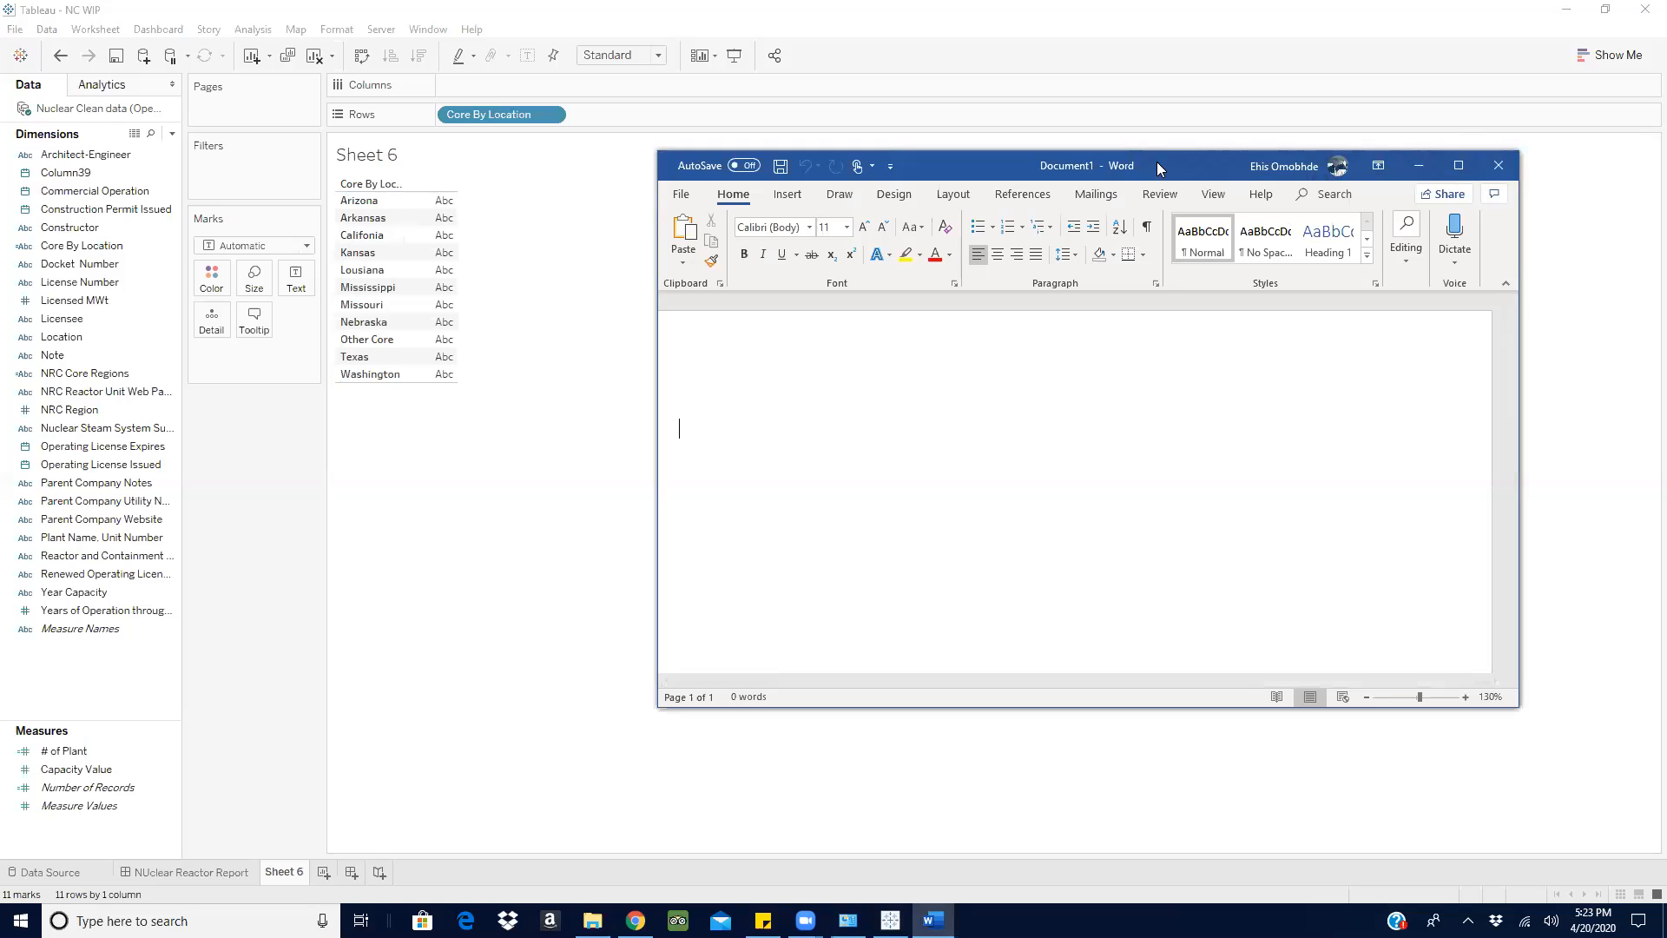
left_click_drag(1160, 156, 1180, 125)
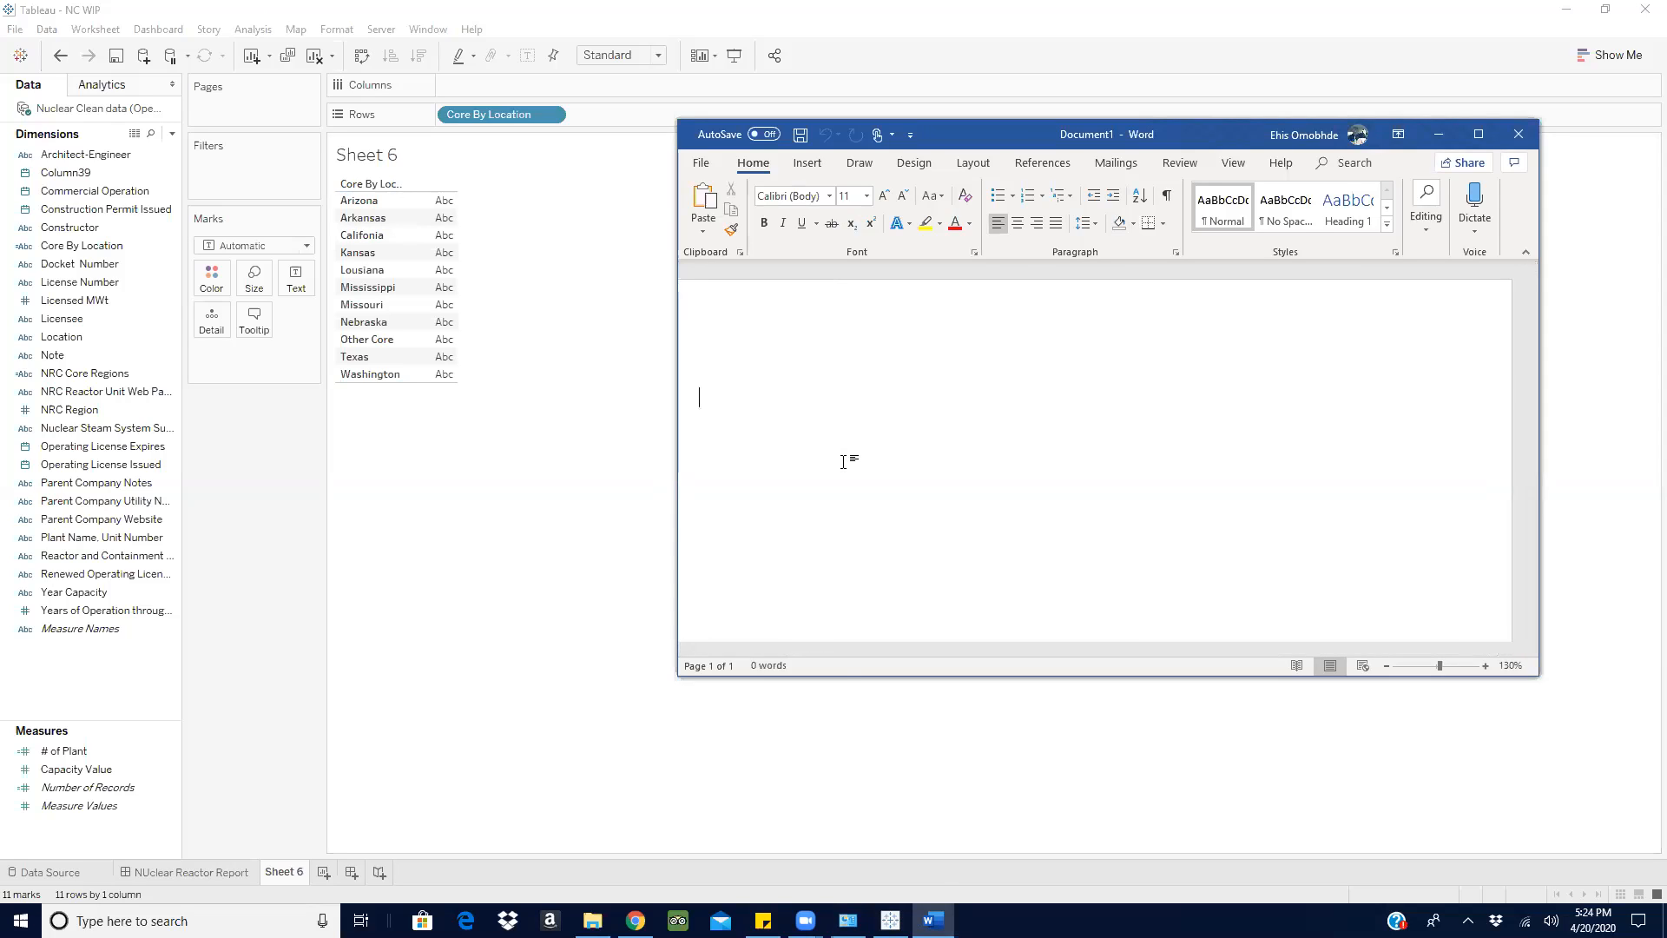
type("IT Hub")
type(": Core ,ocation")
key("BackSpace")
key("BackSpace")
key("BackSpace")
key("BackSpace")
key("BackSpace")
key("BackSpace")
key("BackSpace")
key("BackSpace")
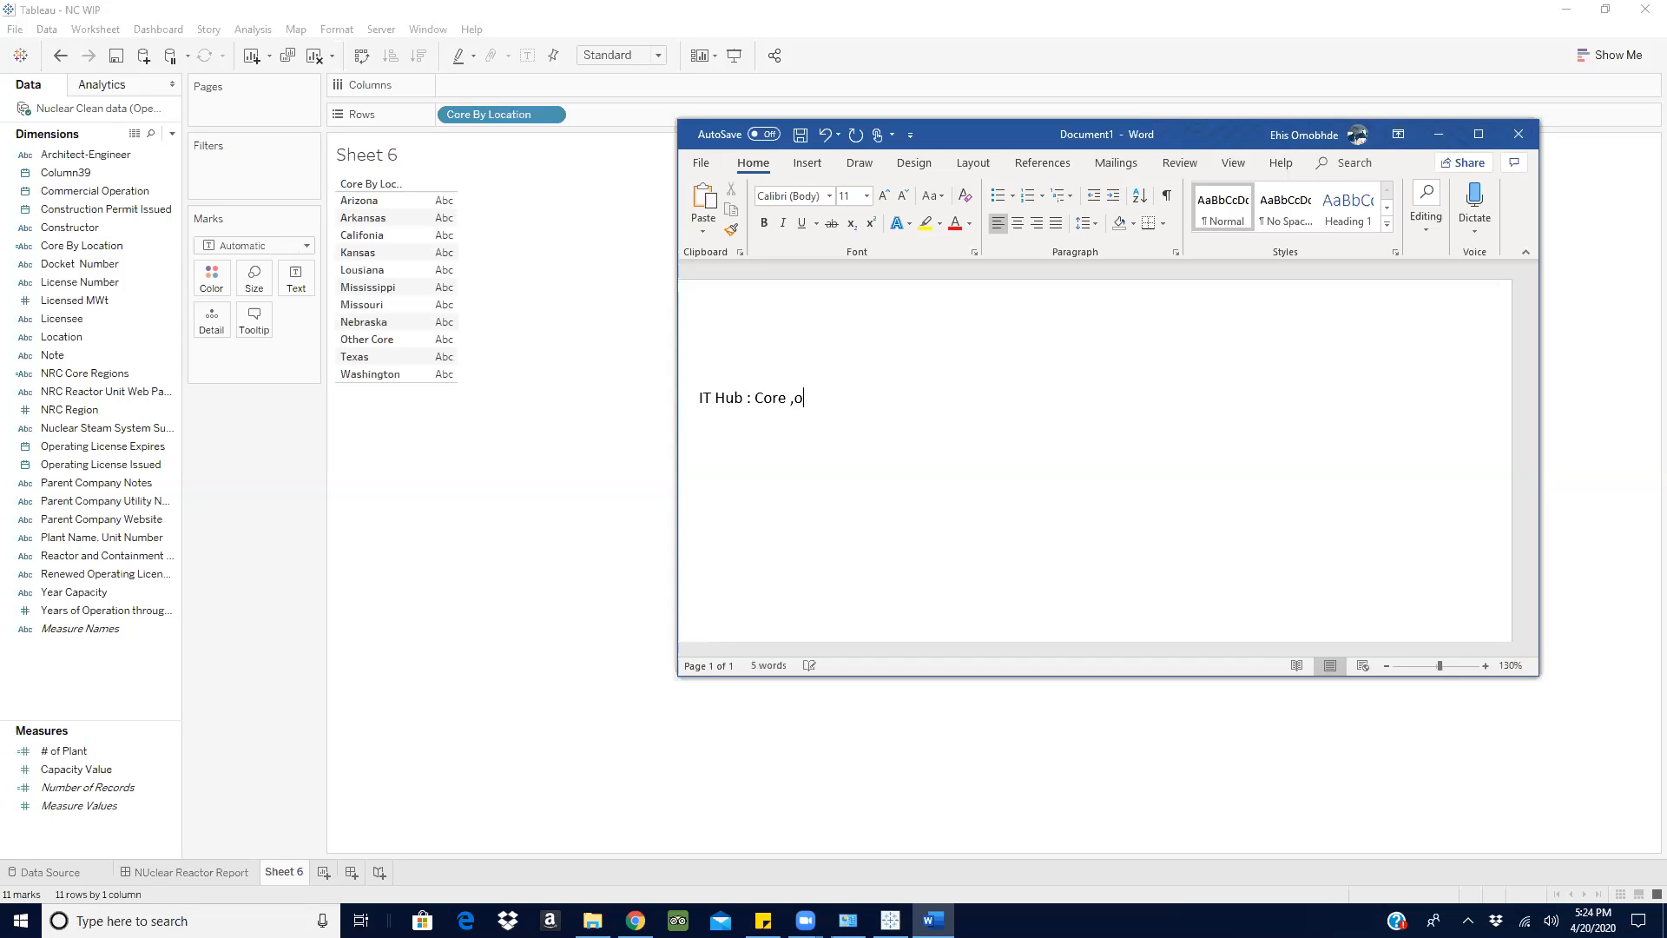
type("location is")
key("BackSpace")
key("BackSpace")
key("BackSpace")
type(": aroi")
key("BackSpace")
key("BackSpace")
type("izaor")
key("BackSpace")
key("BackSpace")
key("BackSpace")
type("ona ")
type(", ")
type("ark")
type("ansas")
type(", ")
type(" and c")
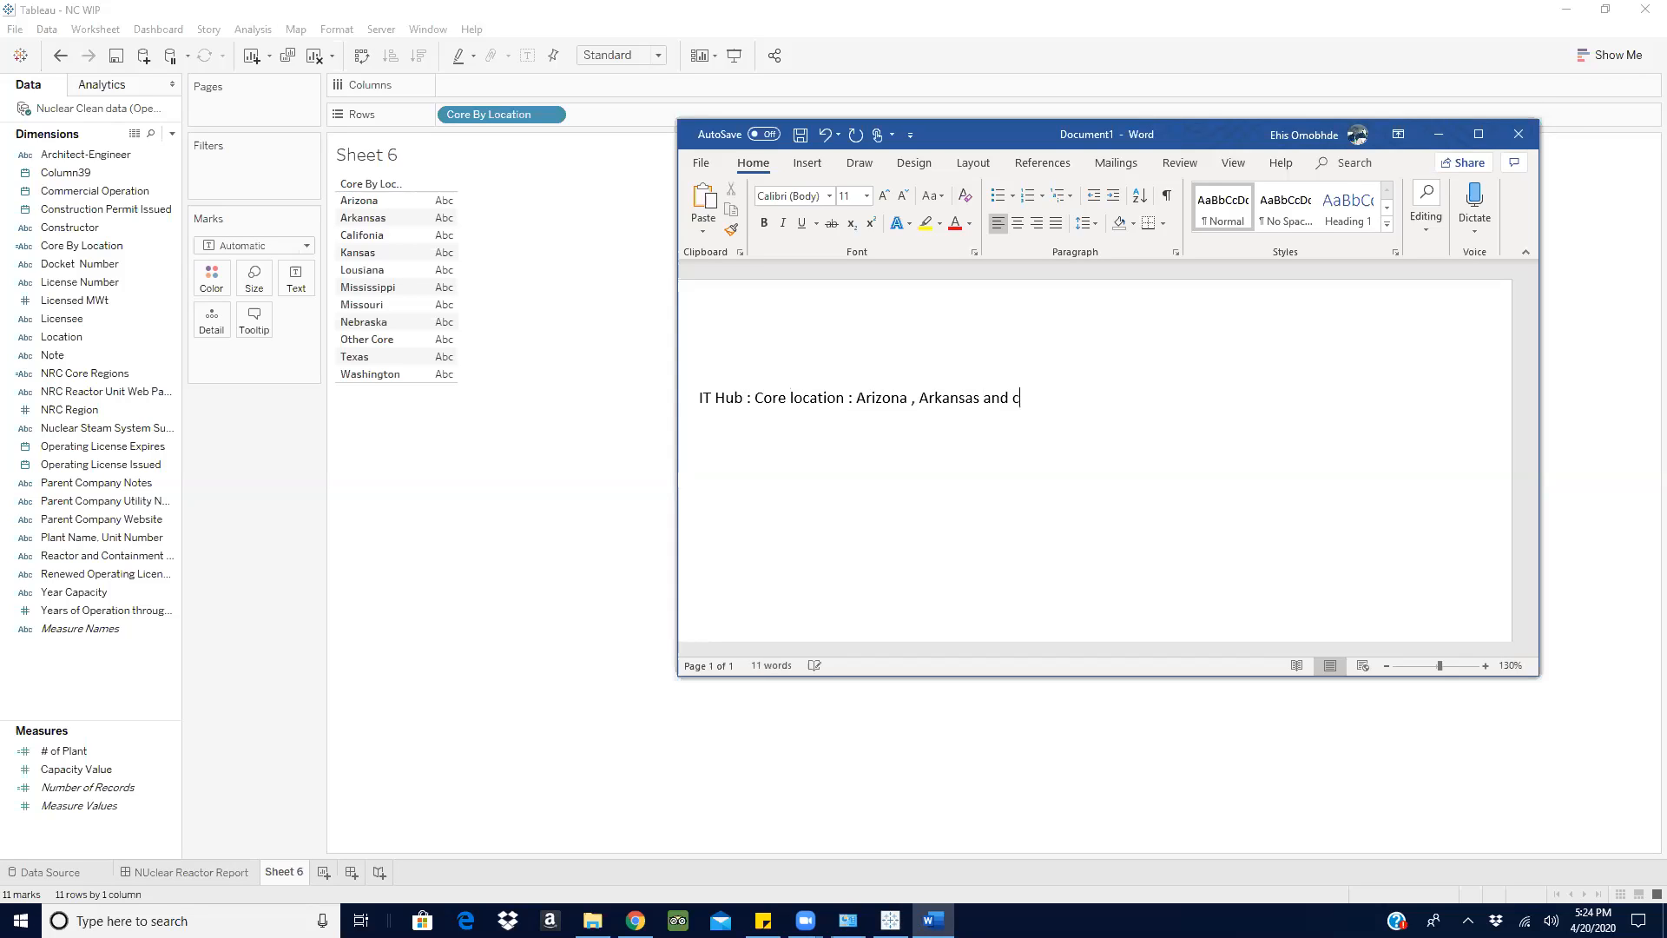
type("alifonia")
- Start a new line with 'Finance' and apply the spelling correction to 'Hub :' in the first line
key("Return")
type("Sub")
key("BackSpace")
key("BackSpace")
key("BackSpace")
type("Finance")
left_click(70, 787)
right_click(740, 400)
left_click(788, 438)
left_click(797, 427)
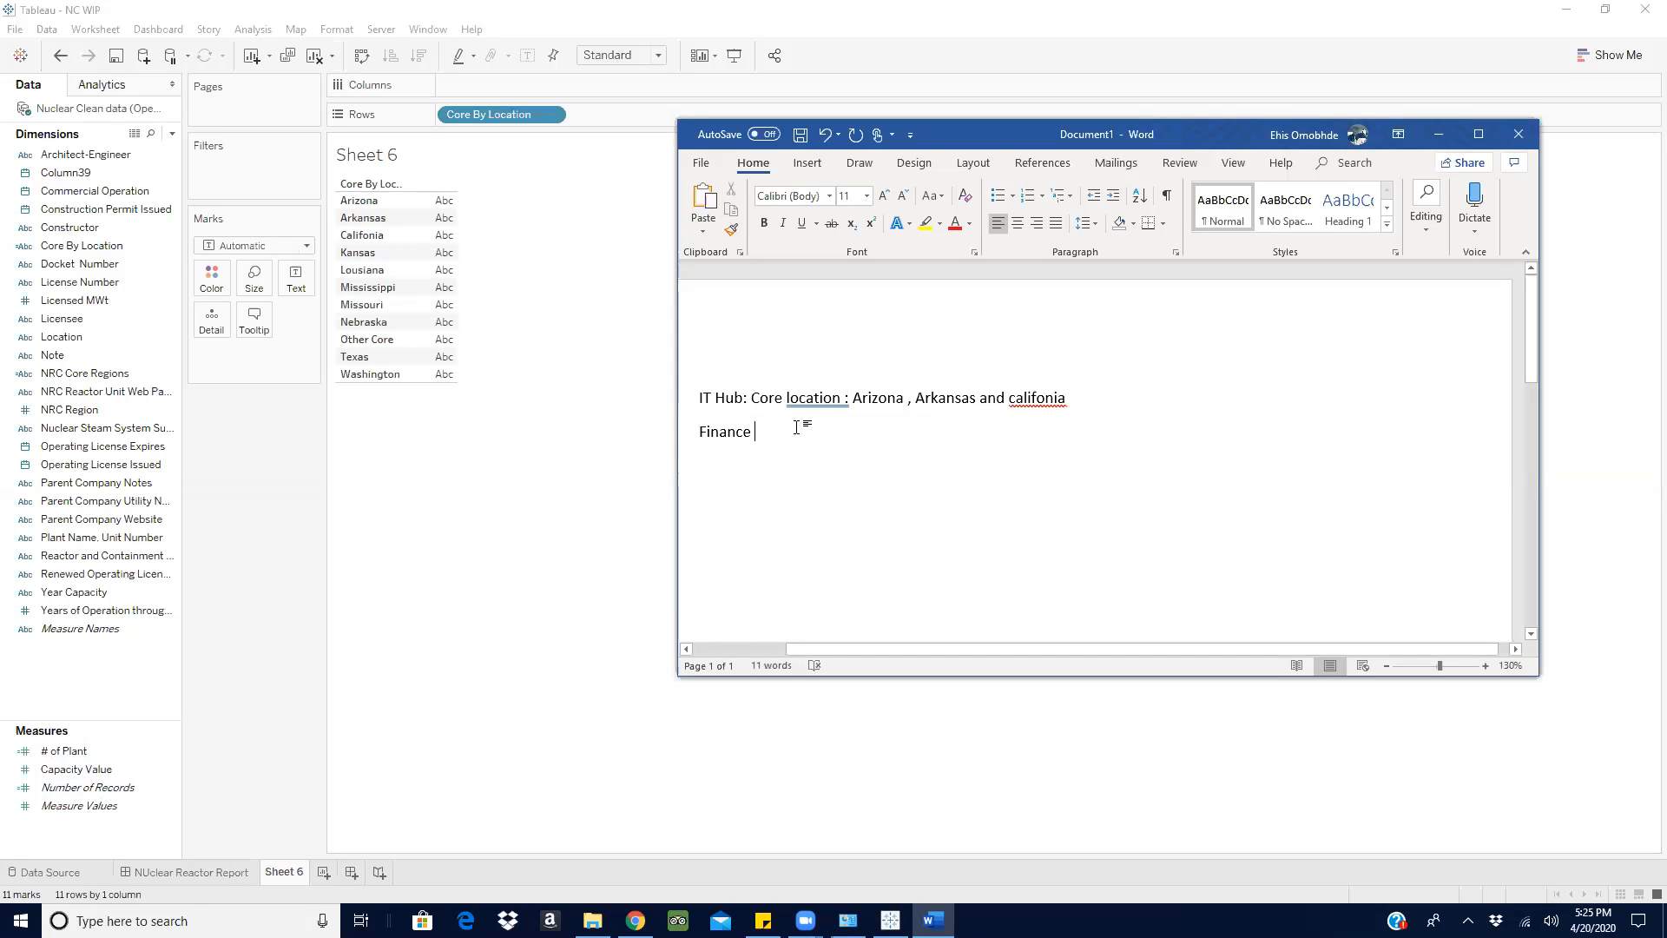
- Complete the second line as 'Finance Hub: Kansas and Texas'
type("Hub")
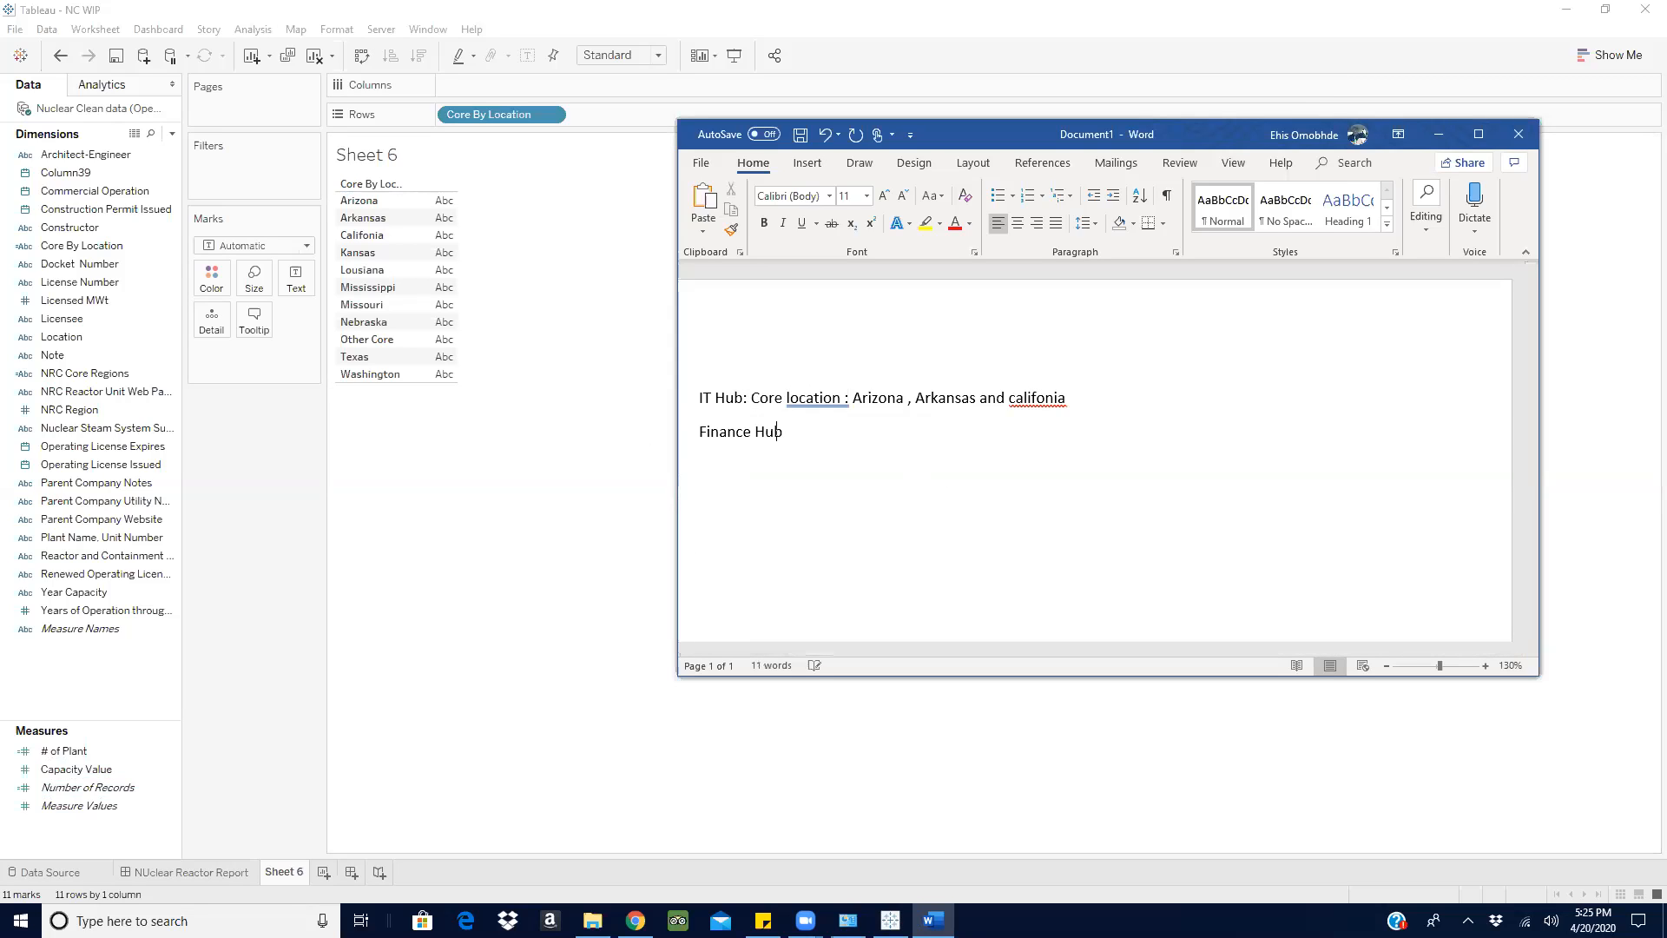
type("L")
key("BackSpace")
key("BackSpace")
type(": Kansas and T")
type("exas")
- Add a third line reading 'Business hub : other location'
type("Other Core")
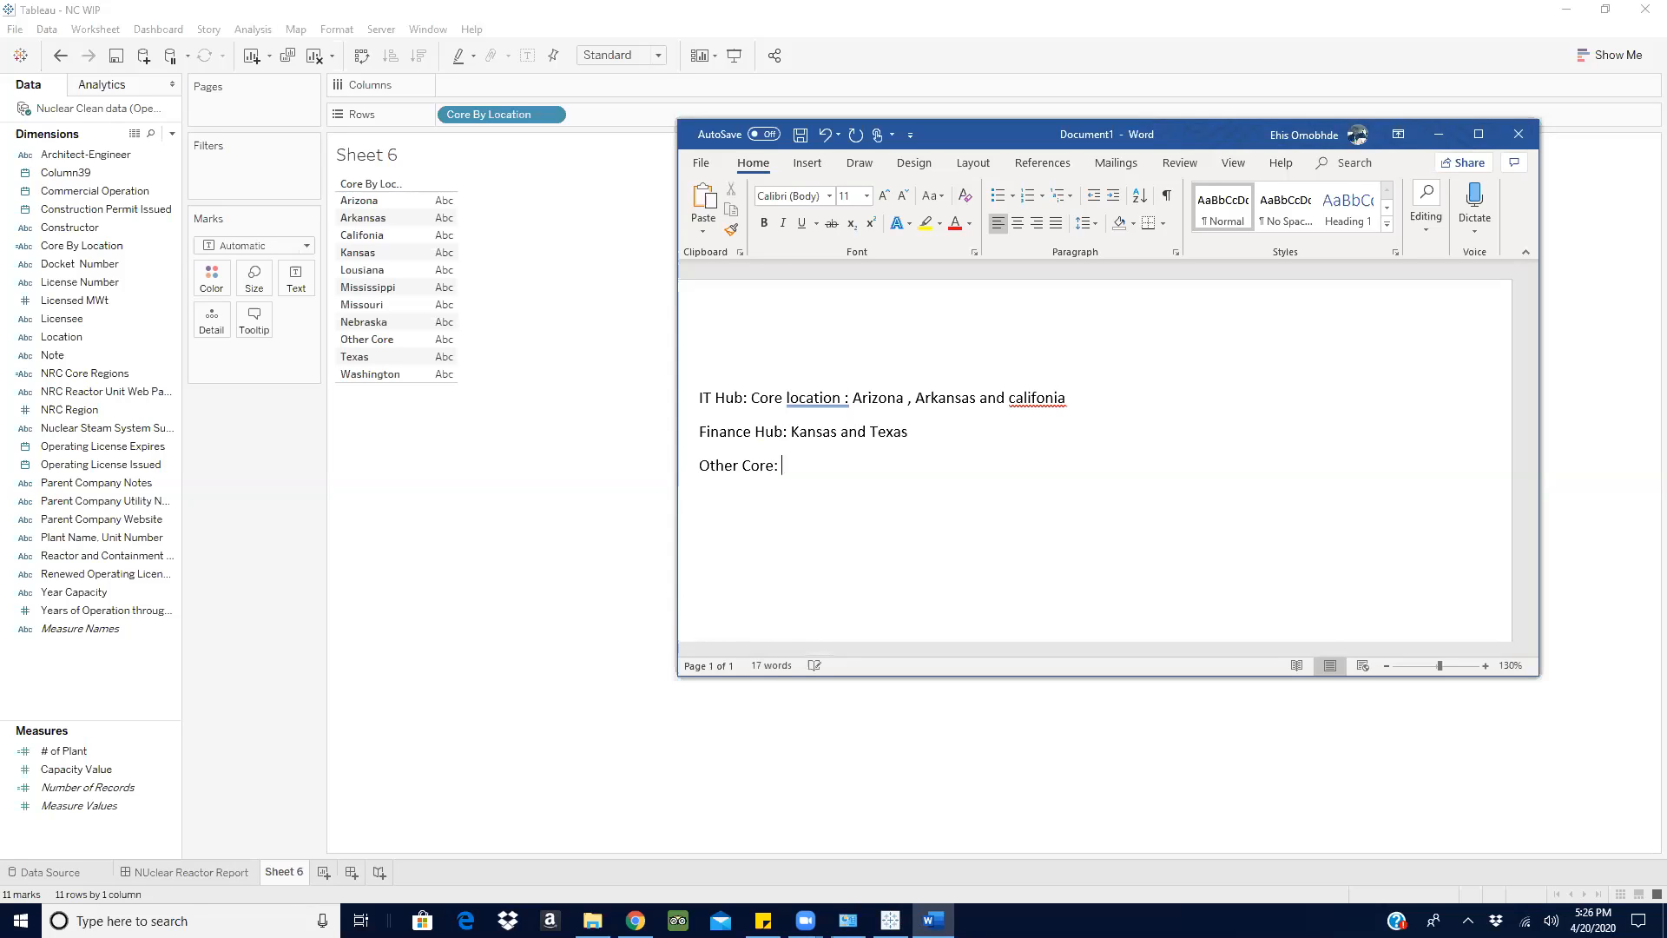
type(": Business")
key("BackSpace")
key("BackSpace")
key("BackSpace")
key("BackSpace")
key("BackSpace")
key("BackSpace")
key("BackSpace")
key("BackSpace")
key("BackSpace")
key("BackSpace")
key("BackSpace")
key("BackSpace")
key("BackSpace")
key("BackSpace")
key("BackSpace")
key("BackSpace")
key("BackSpace")
key("BackSpace")
key("BackSpace")
key("BackSpace")
type("Busine")
key("BackSpace")
key("BackSpace")
type("ness hub : other loca")
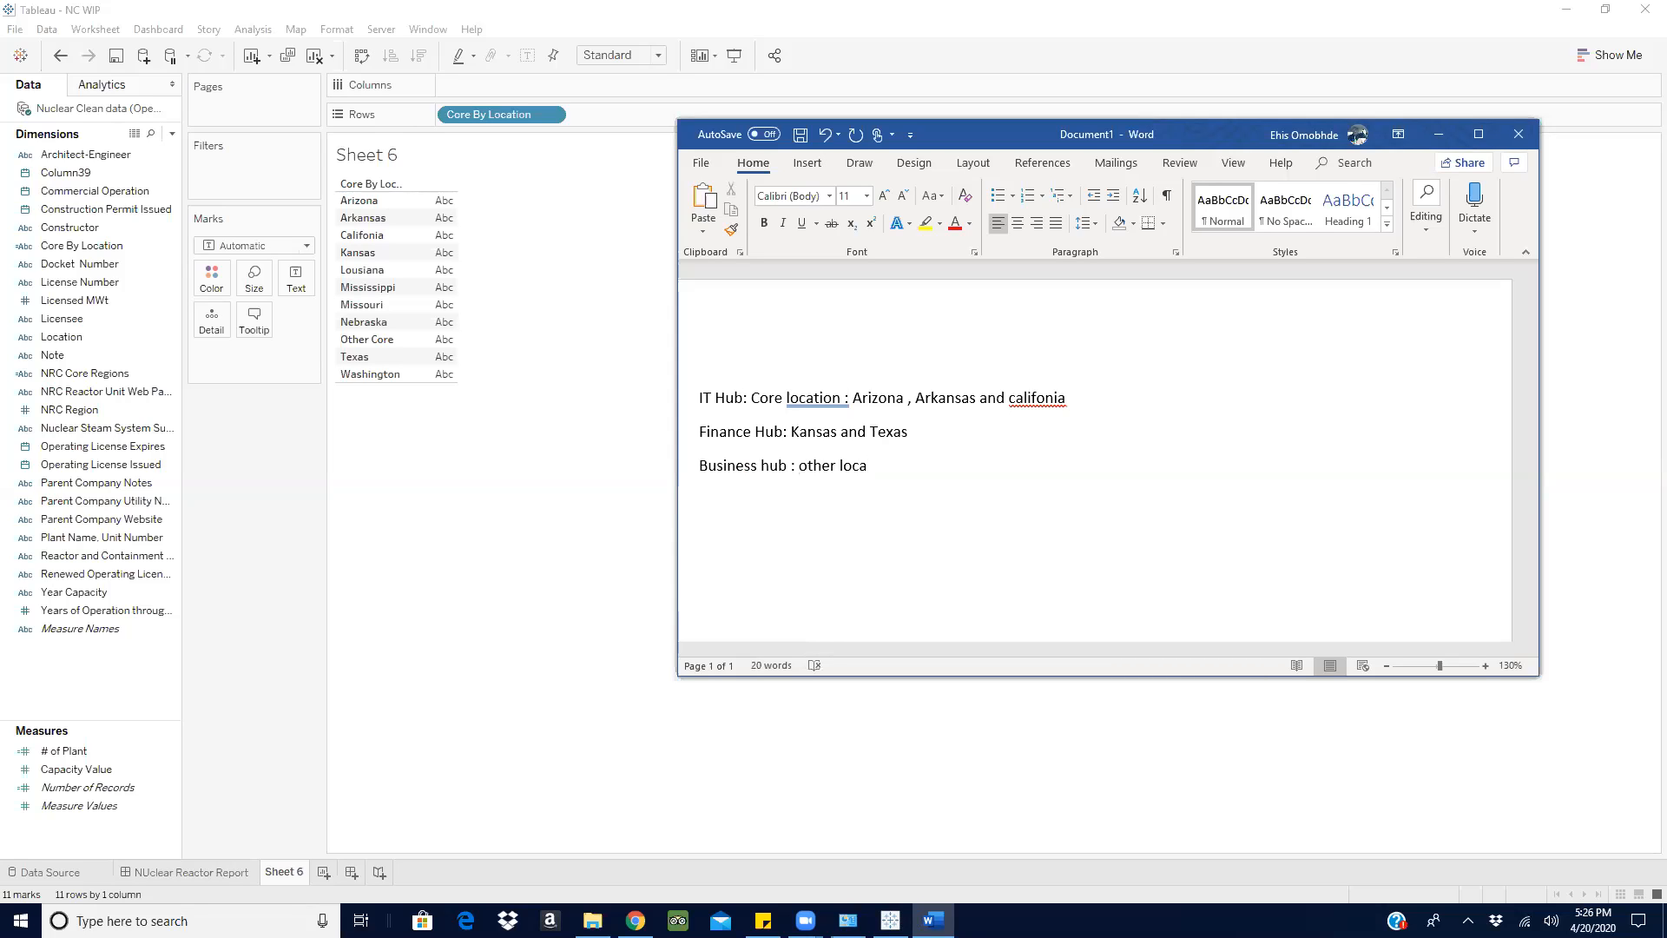
type("tion")
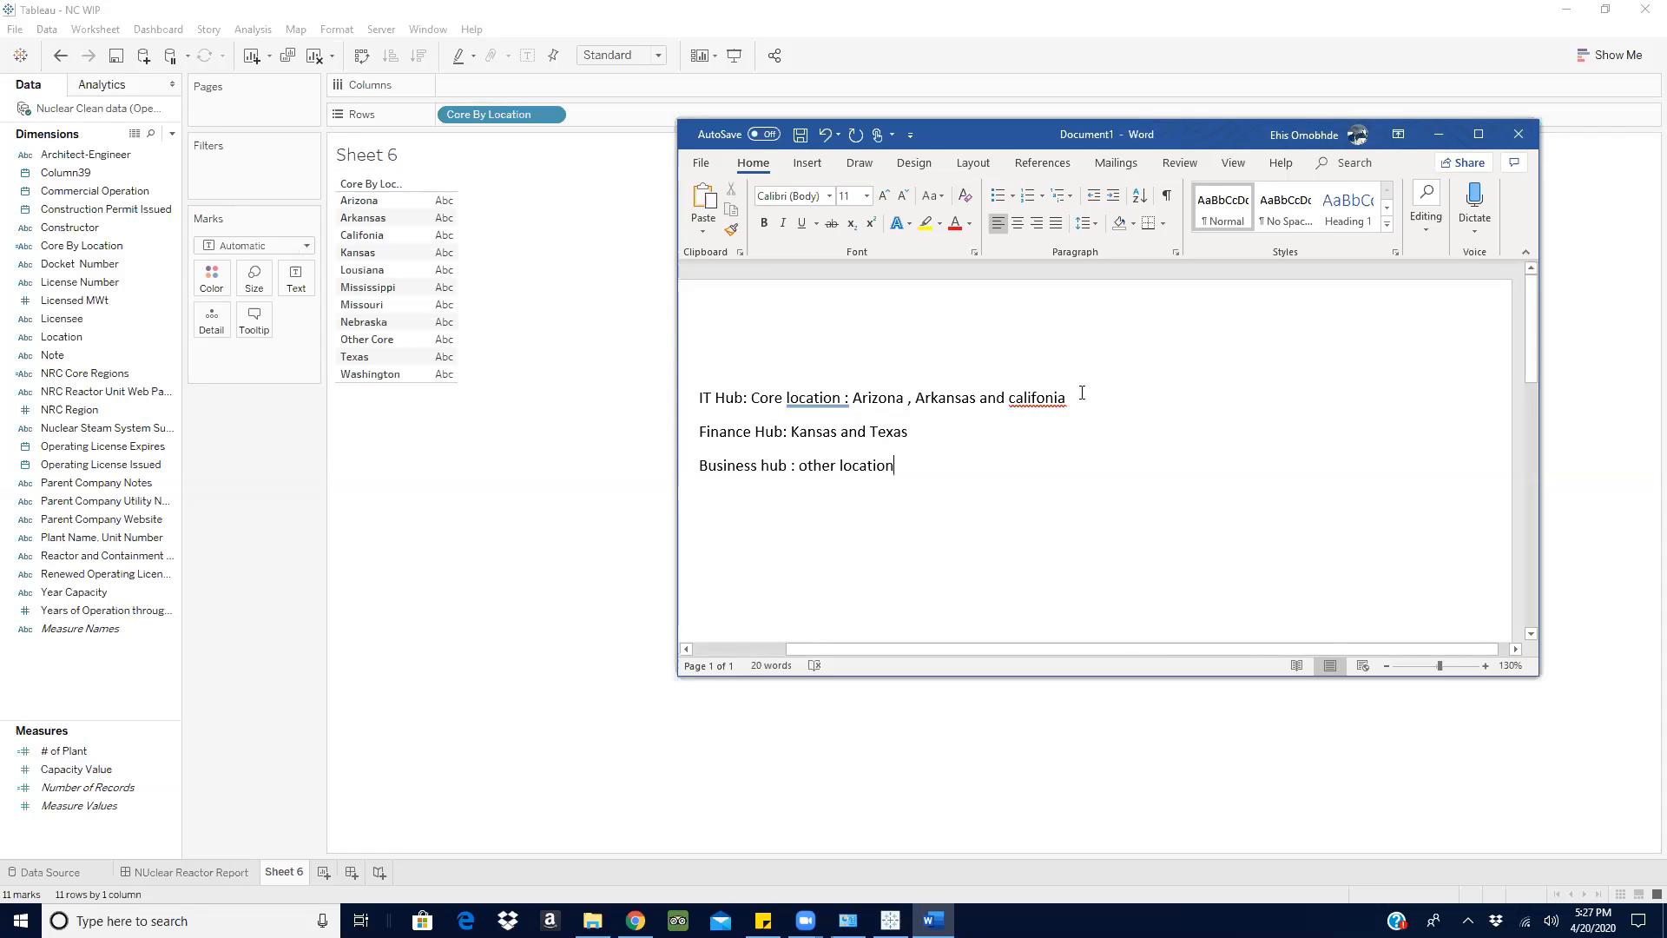
- Minimize Word and create a calculated field named '# IT Hub' in Tableau
left_click(76, 769)
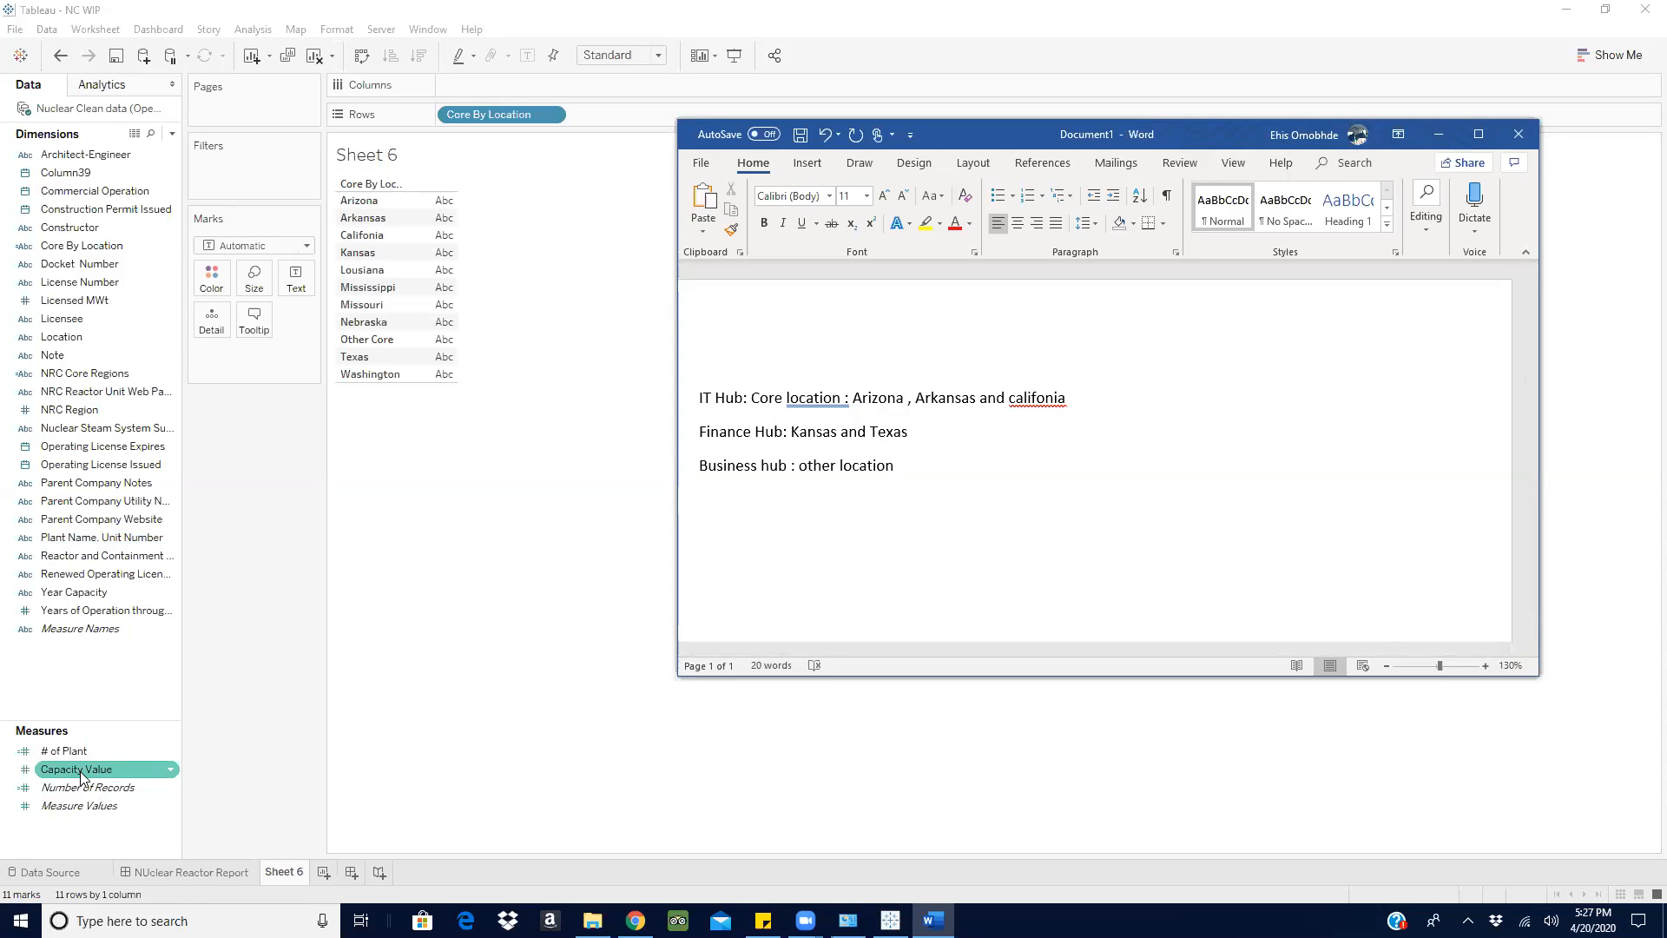
left_click(1439, 139)
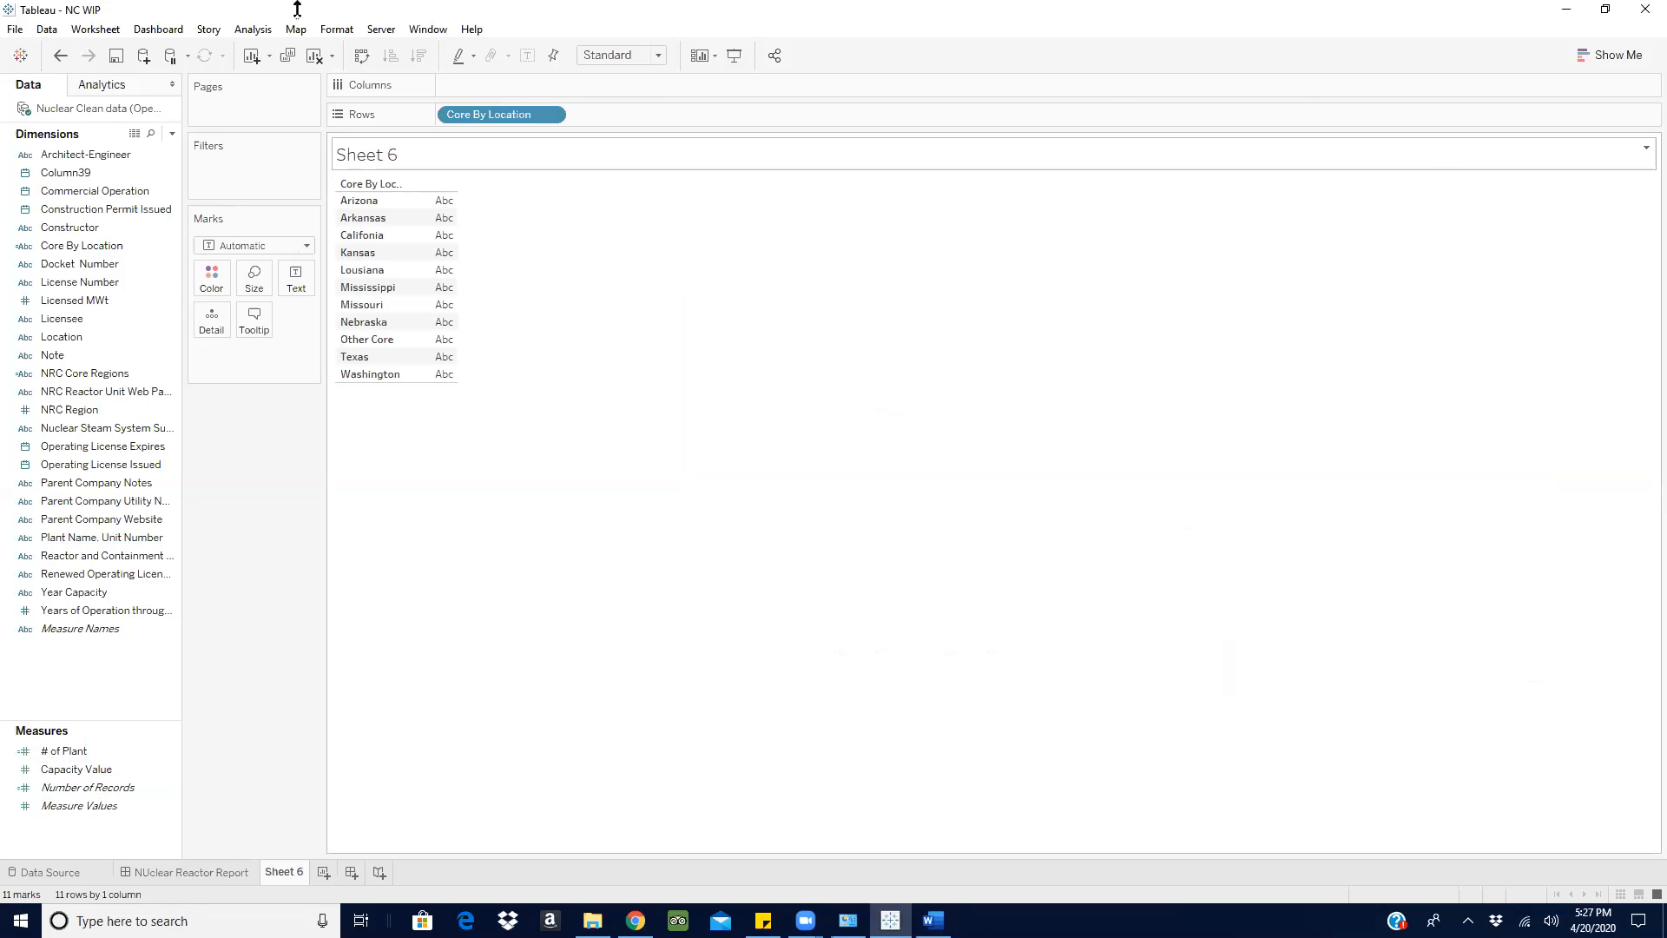
left_click(172, 133)
left_click(148, 156)
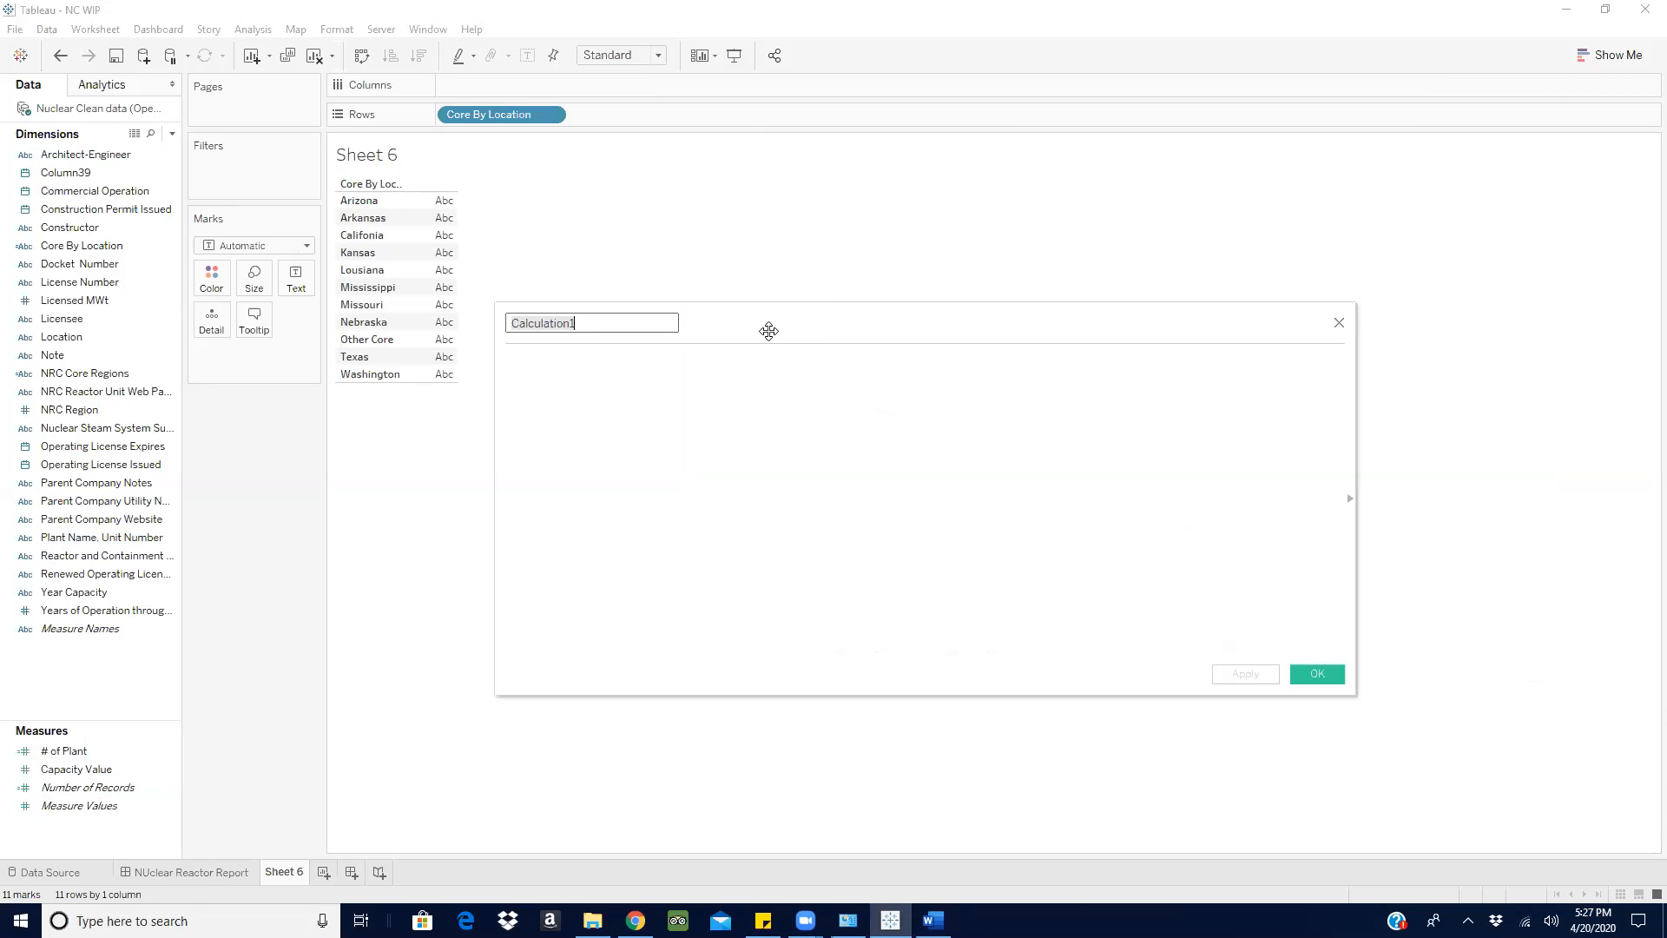
type("# IT Hub")
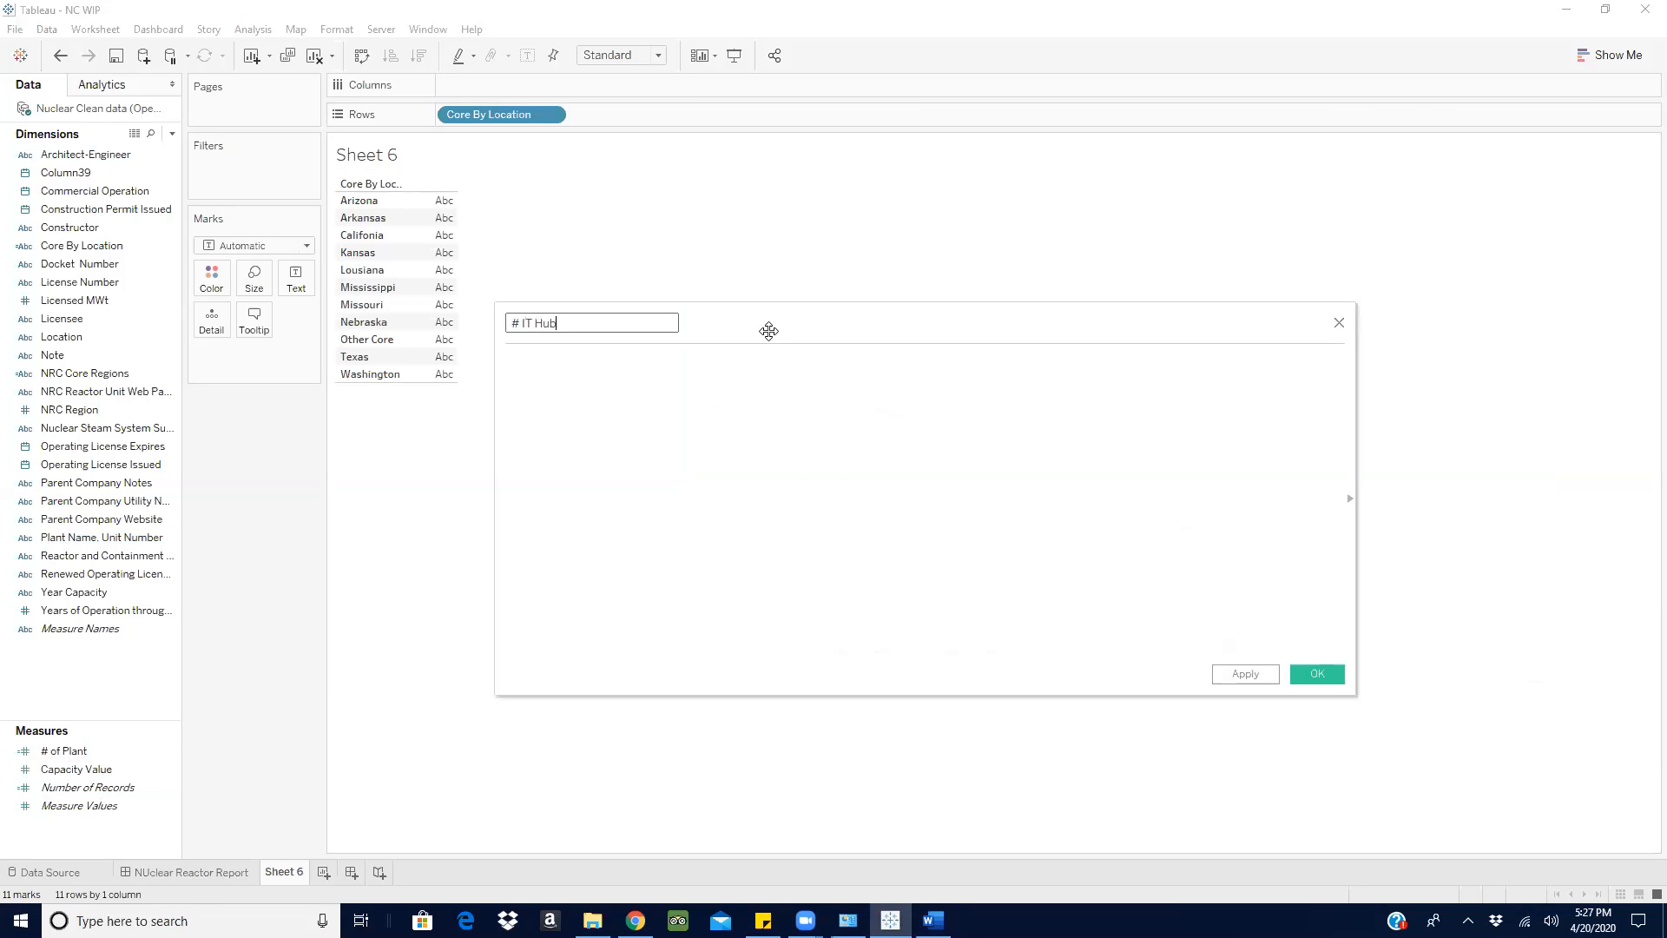
- Start the '# IT Hub' formula as IF [Core By Location] = 'Arizona' OR
left_click(703, 389)
type("i")
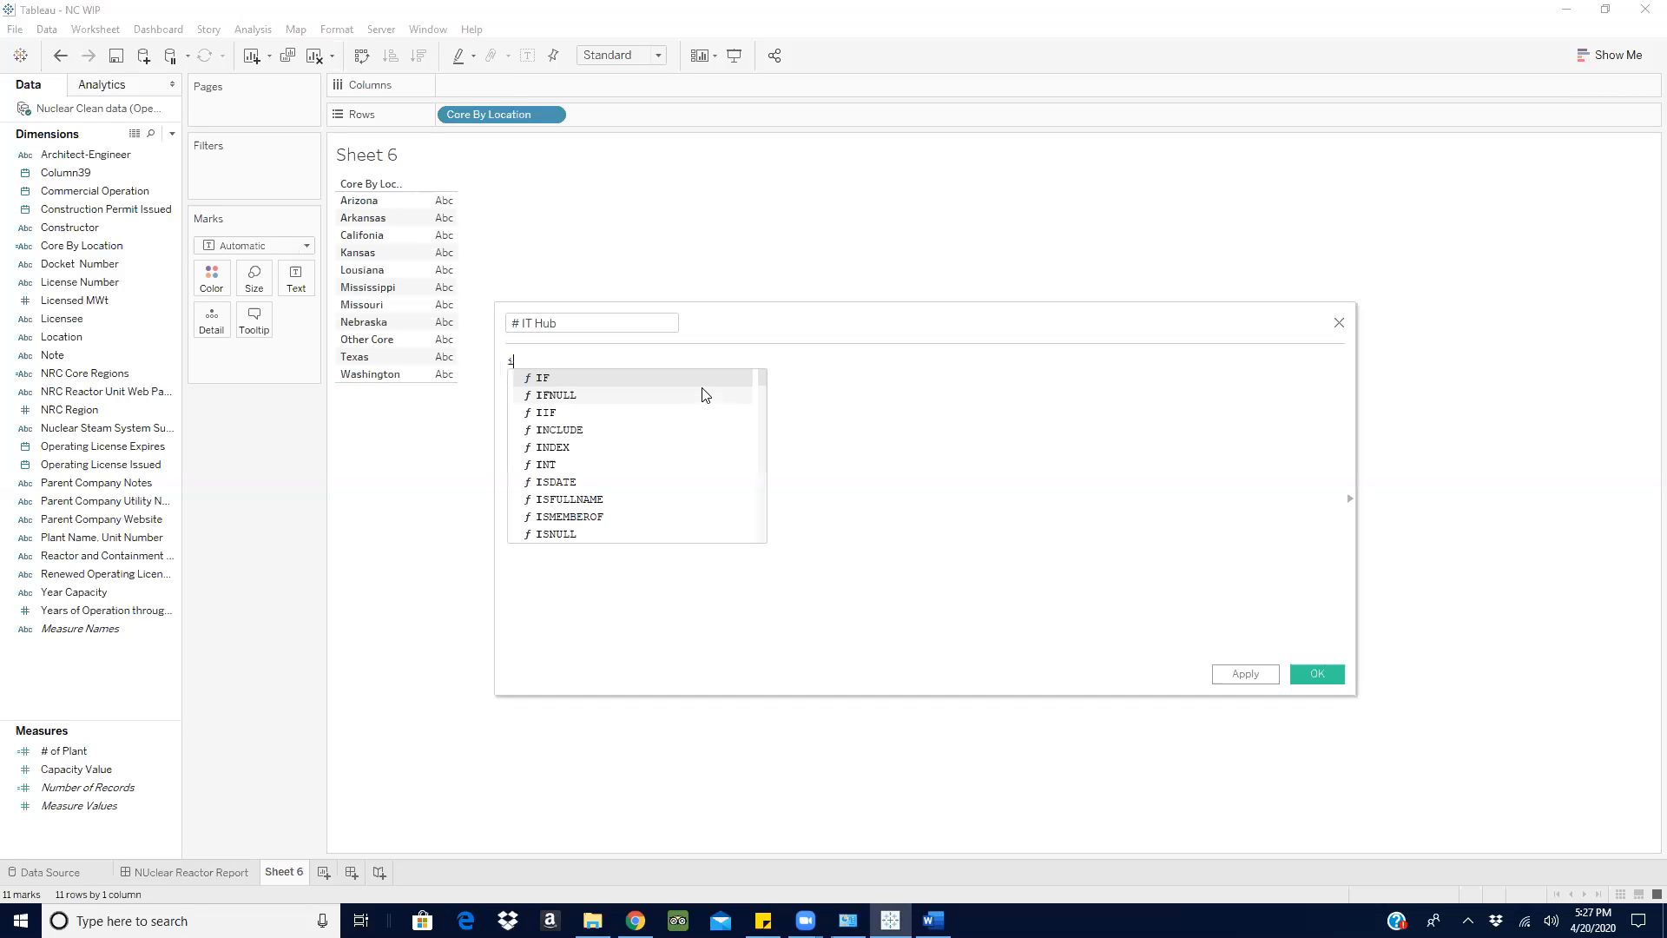
type("f")
key("Return")
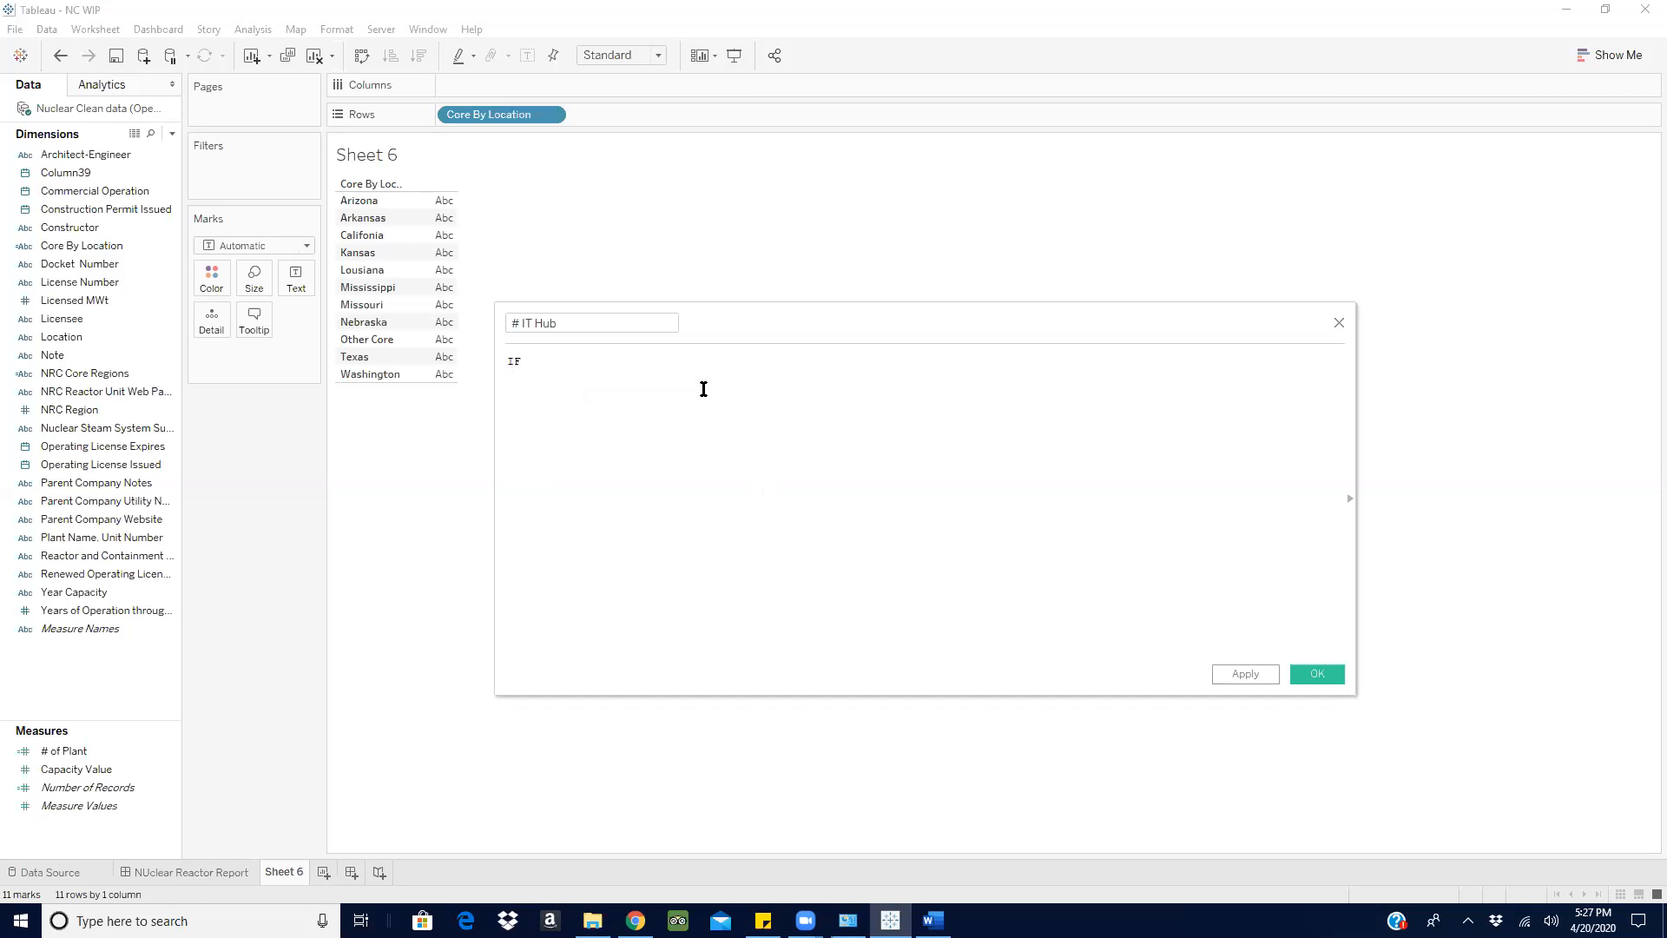
left_click_drag(502, 114, 608, 366)
type("= ")
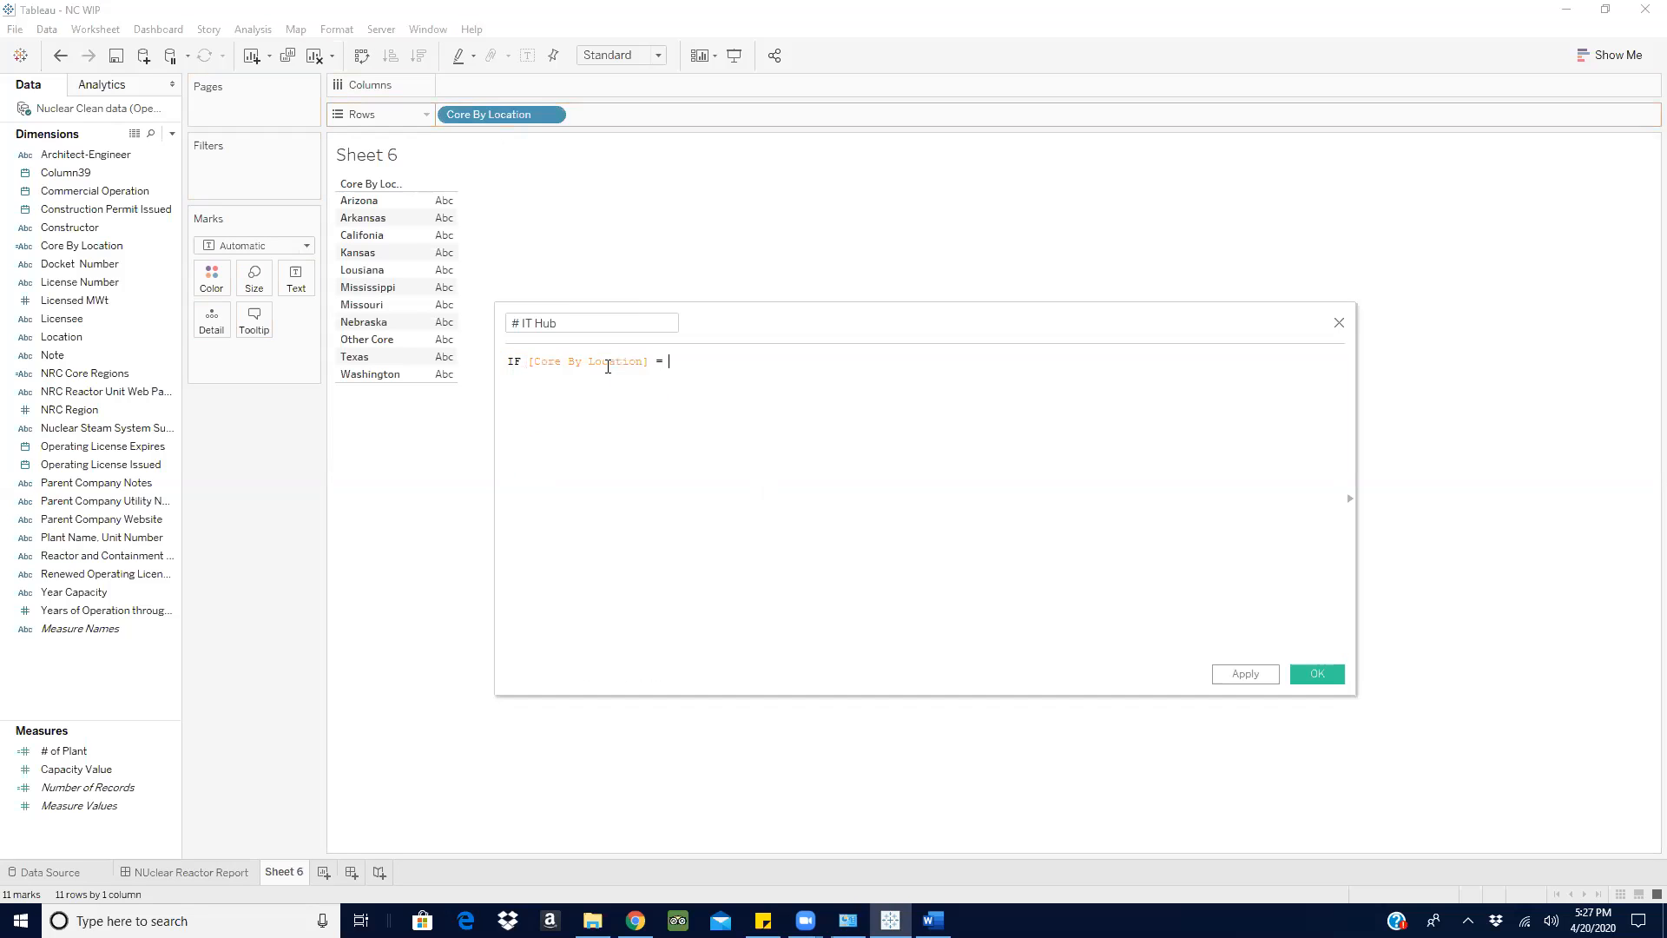
type("'")
key("BackSpace")
type("Ari")
type("zona")
type("'")
type(" or")
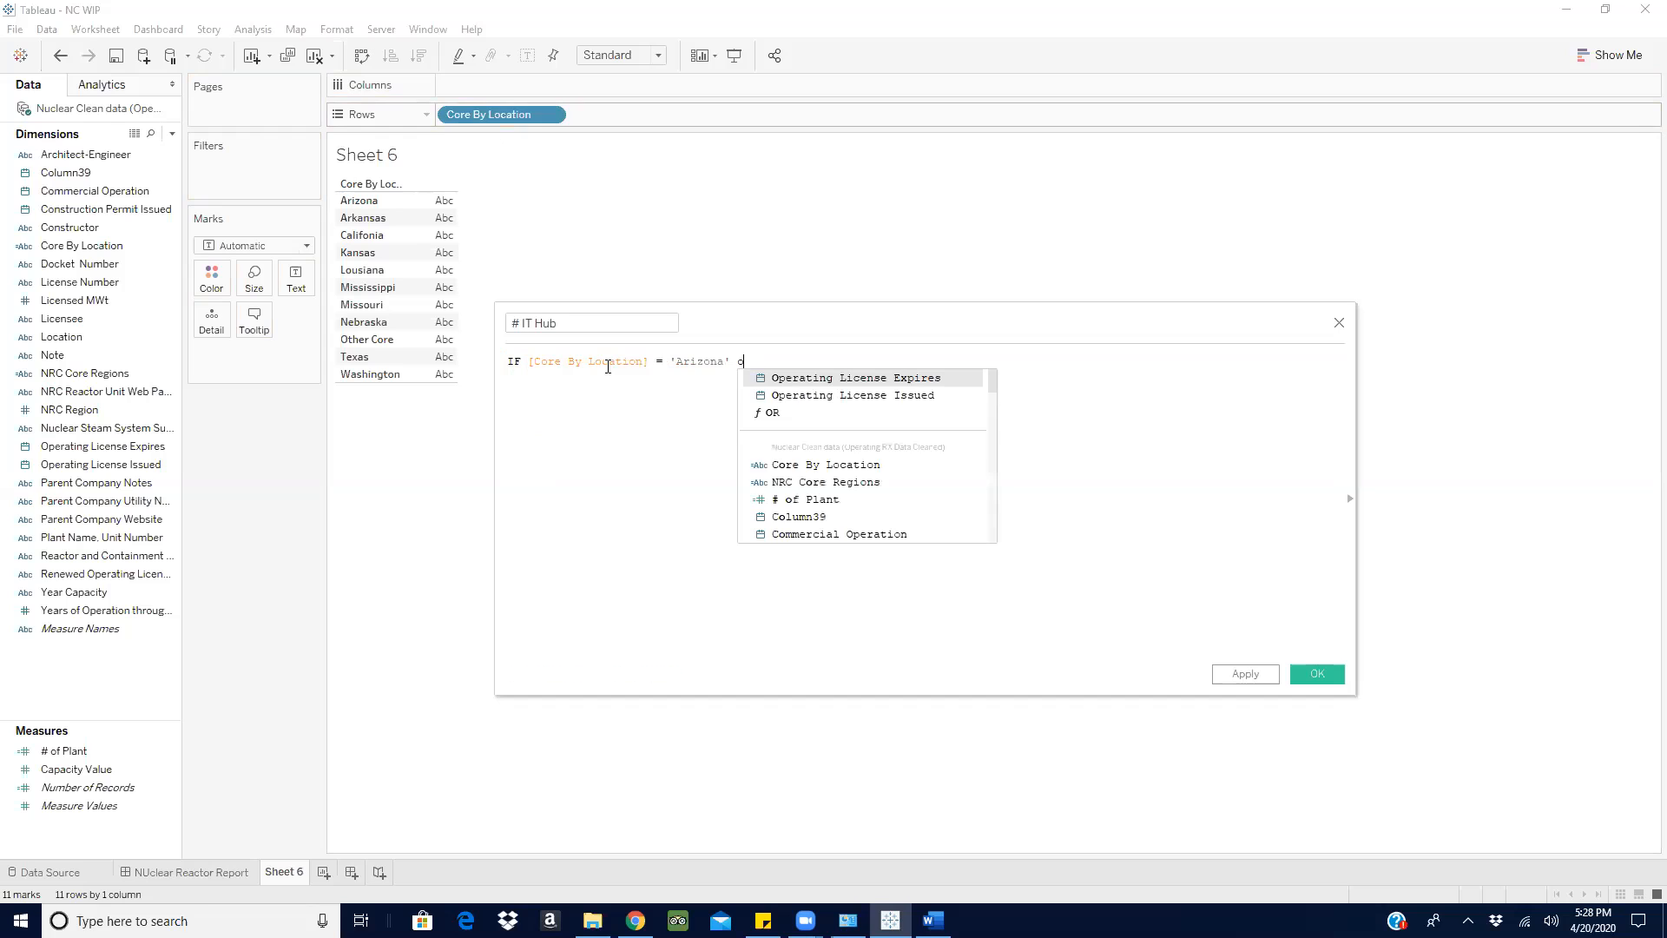
left_click(786, 415)
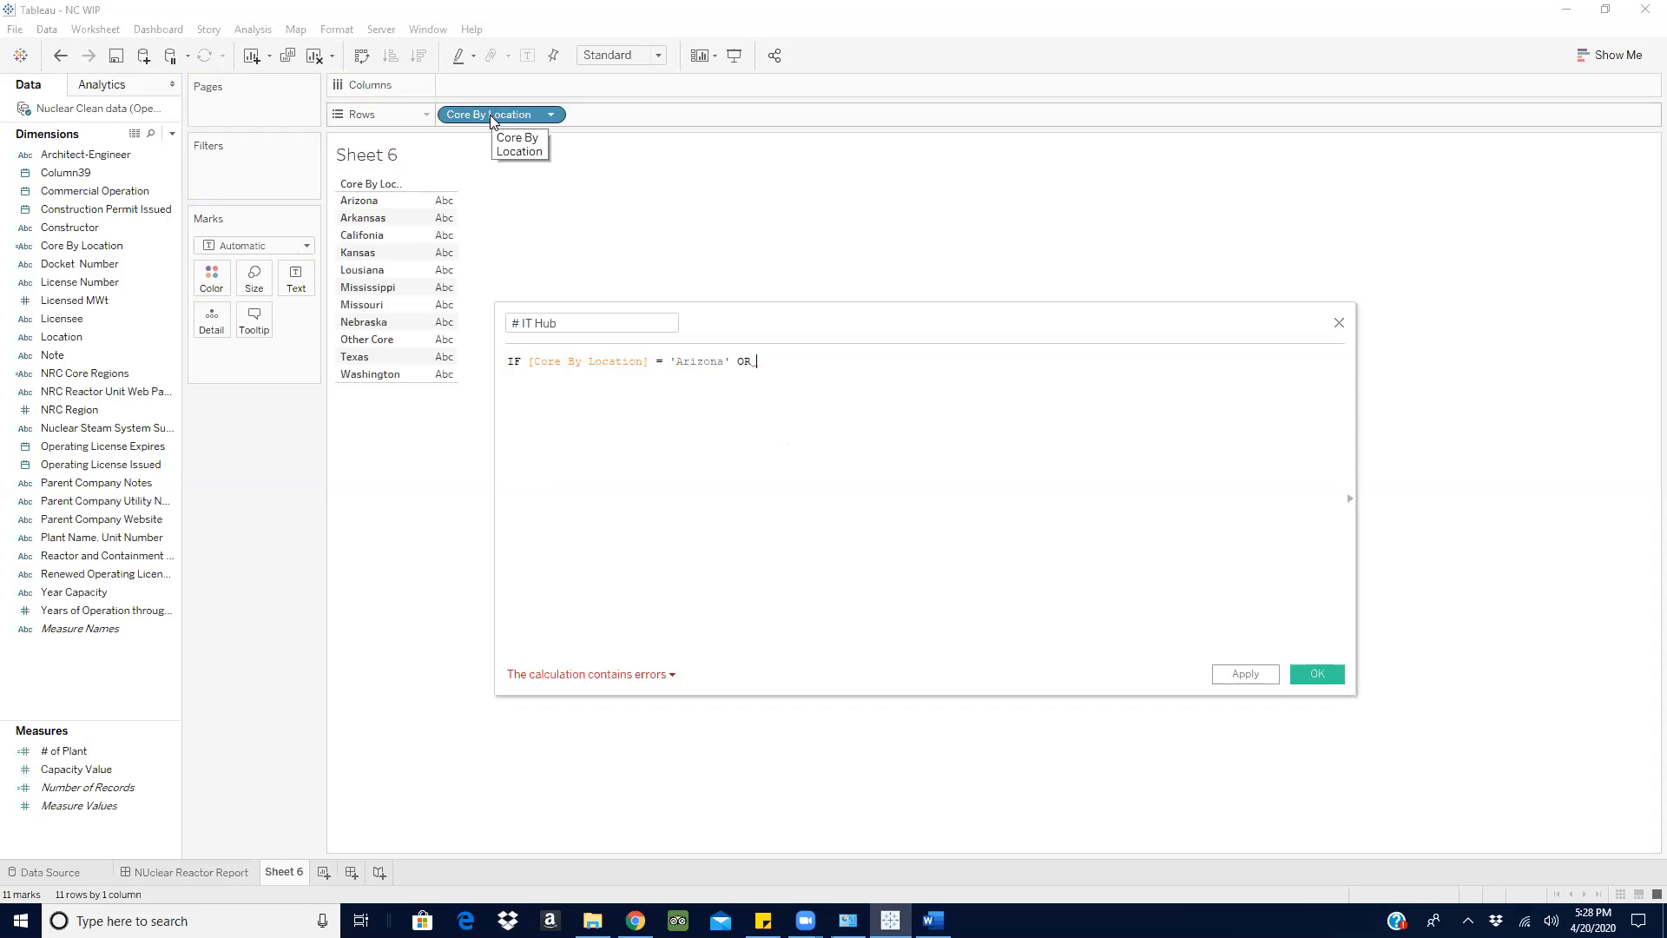
- Extend the condition with [Core By Location] = 'Arkansas' OR
left_click(143, 210)
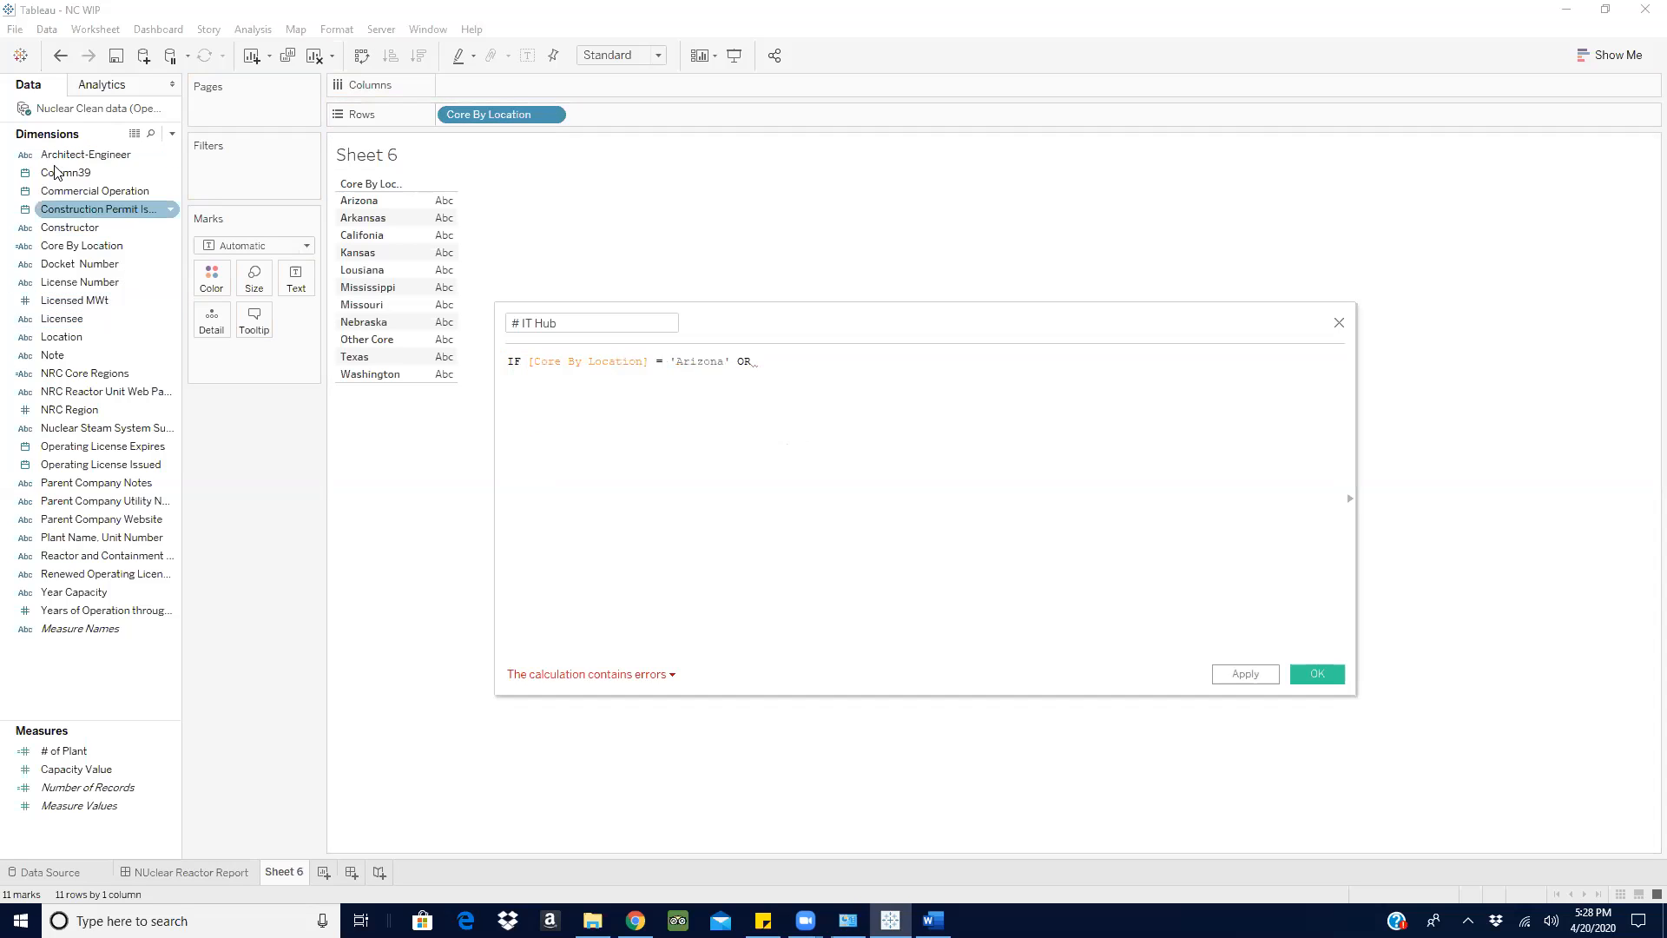
left_click(52, 246)
left_click(39, 285)
left_click(1288, 468)
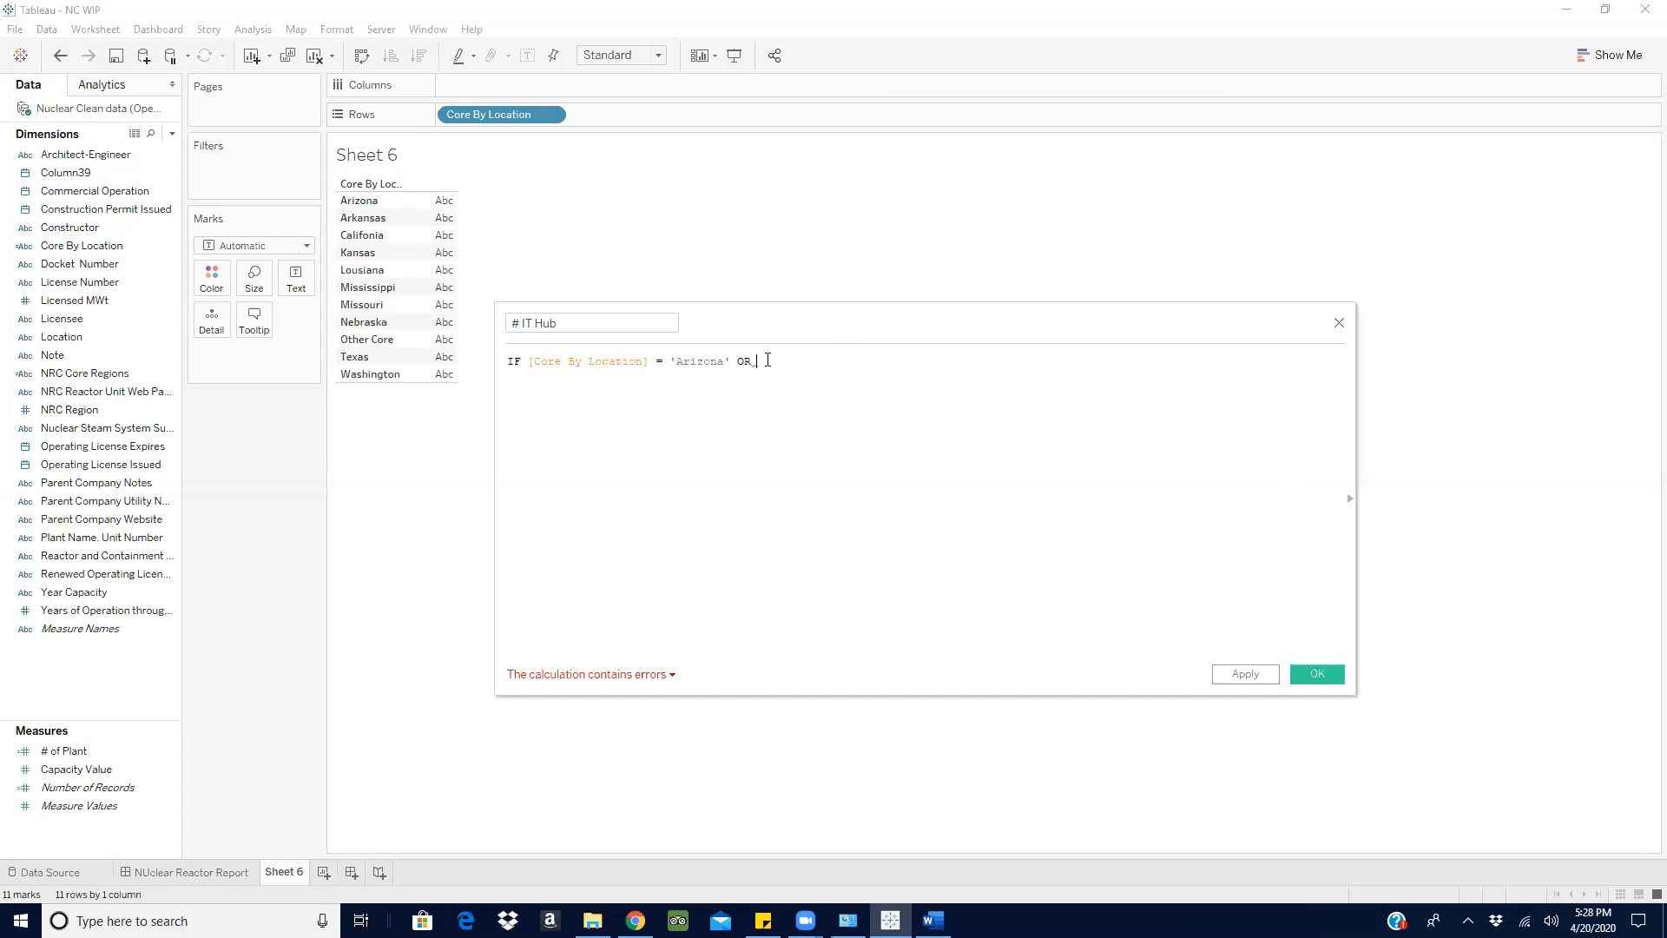
type("cor")
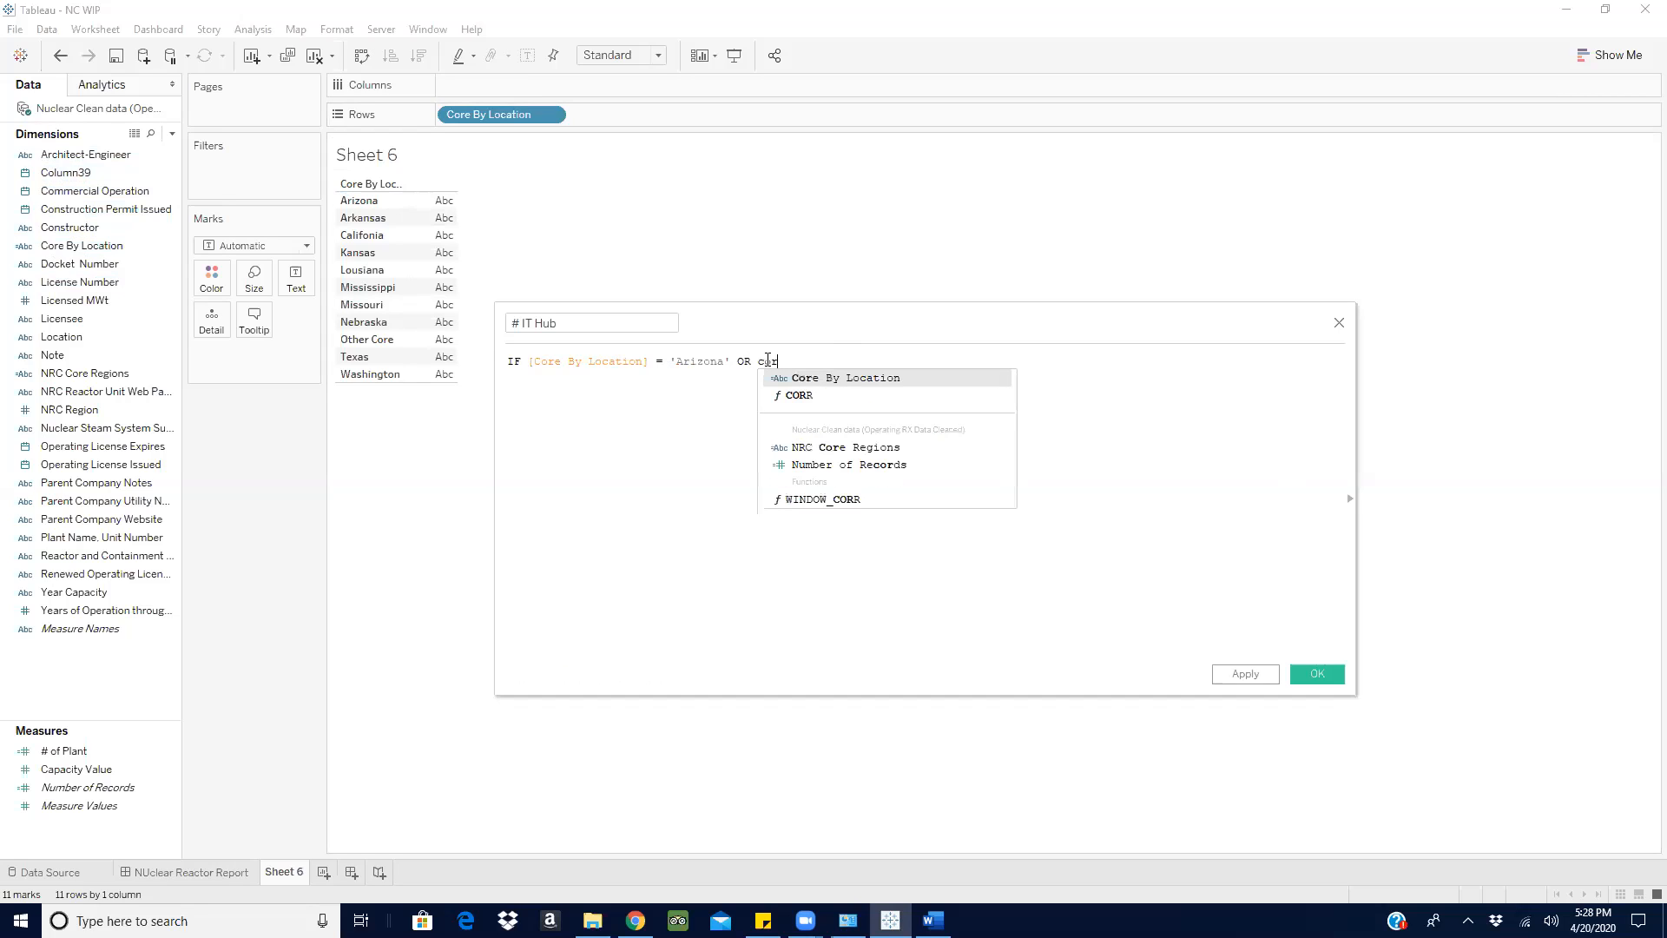
left_click(894, 379)
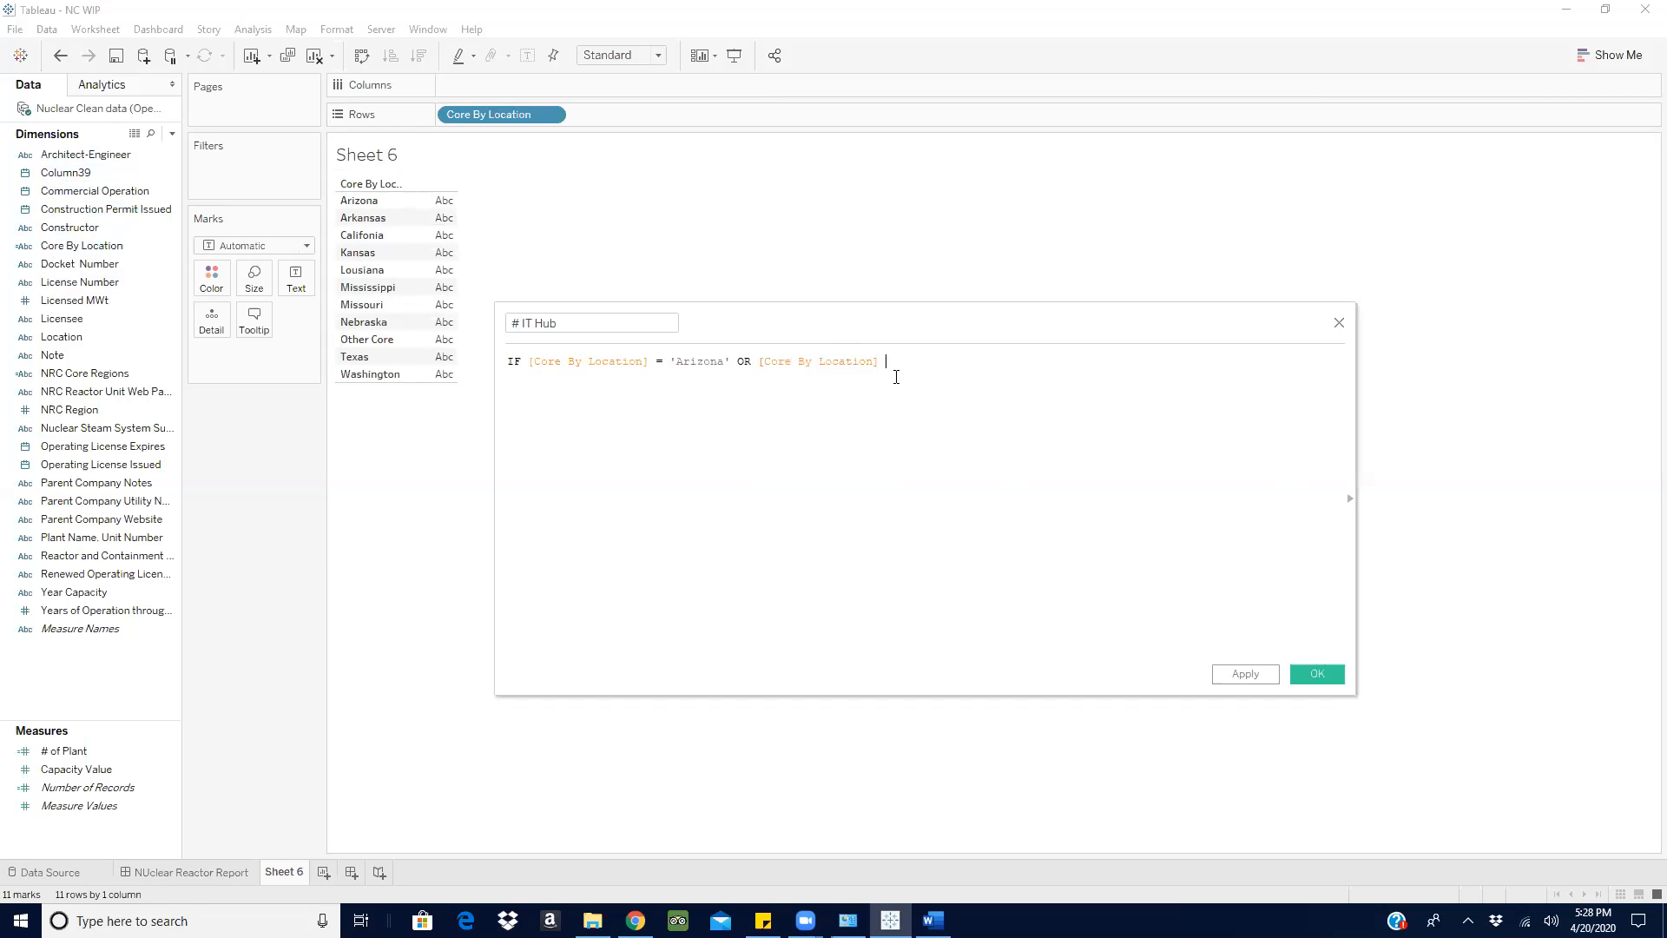
type("= '")
type("Ar")
type("k")
type("ansas")
type("'")
type(" or")
key("BackSpace")
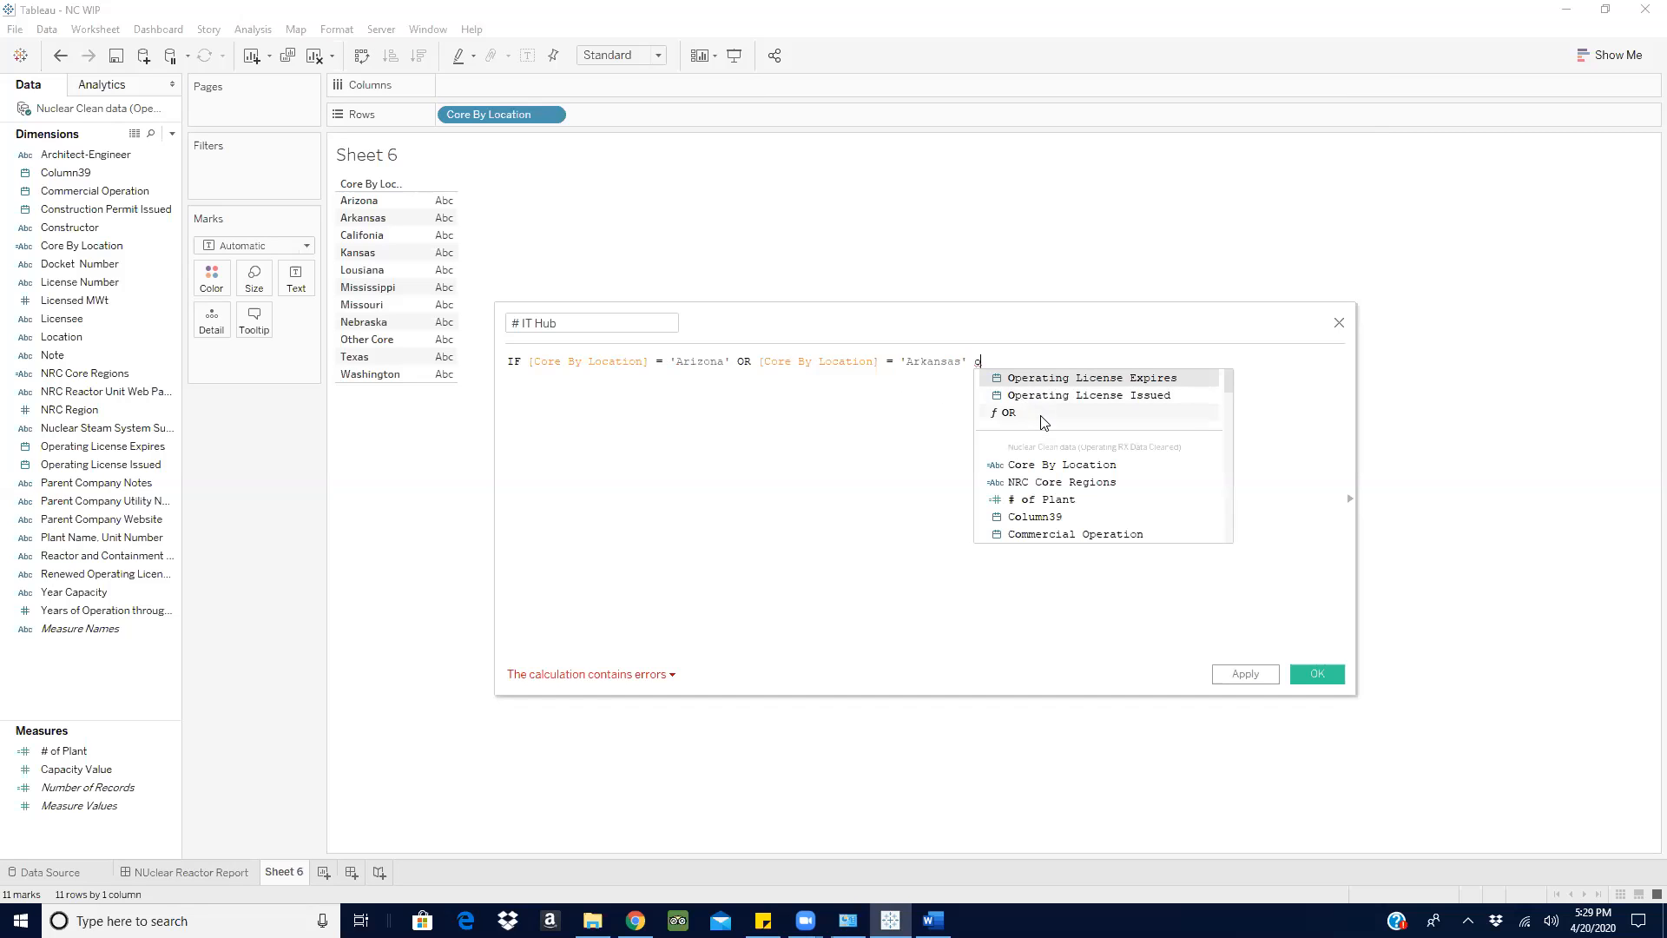
left_click(1042, 413)
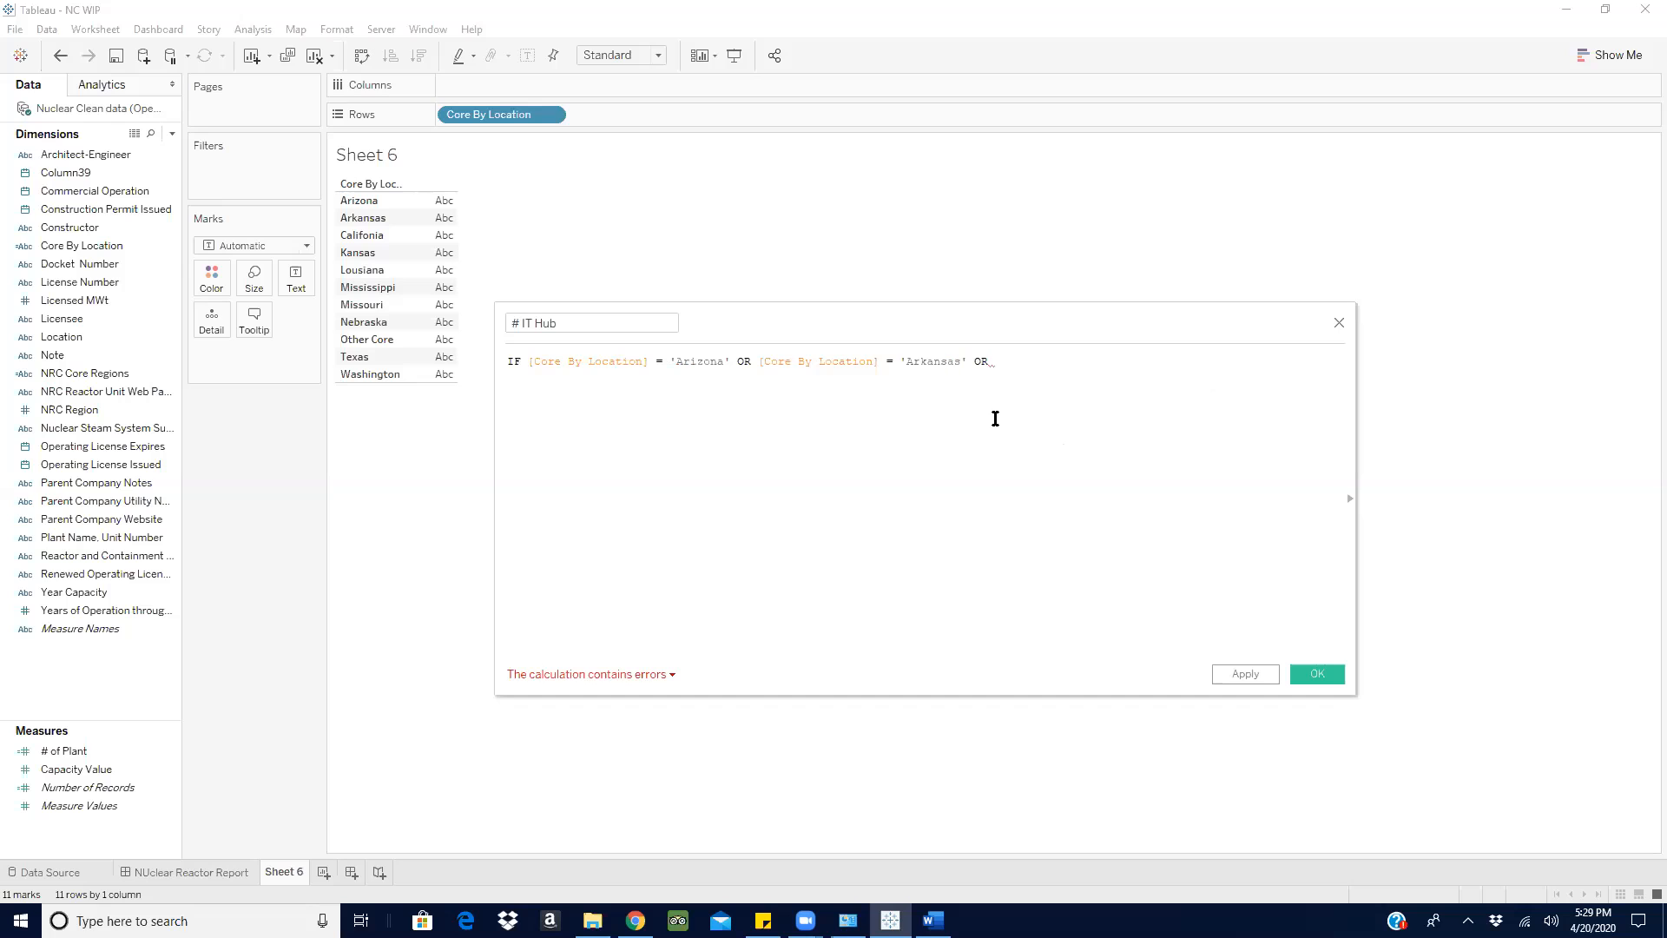
- Add [Core By Location] = 'Califonia' THEN to complete the condition
left_click_drag(502, 113, 1134, 377)
type("= ")
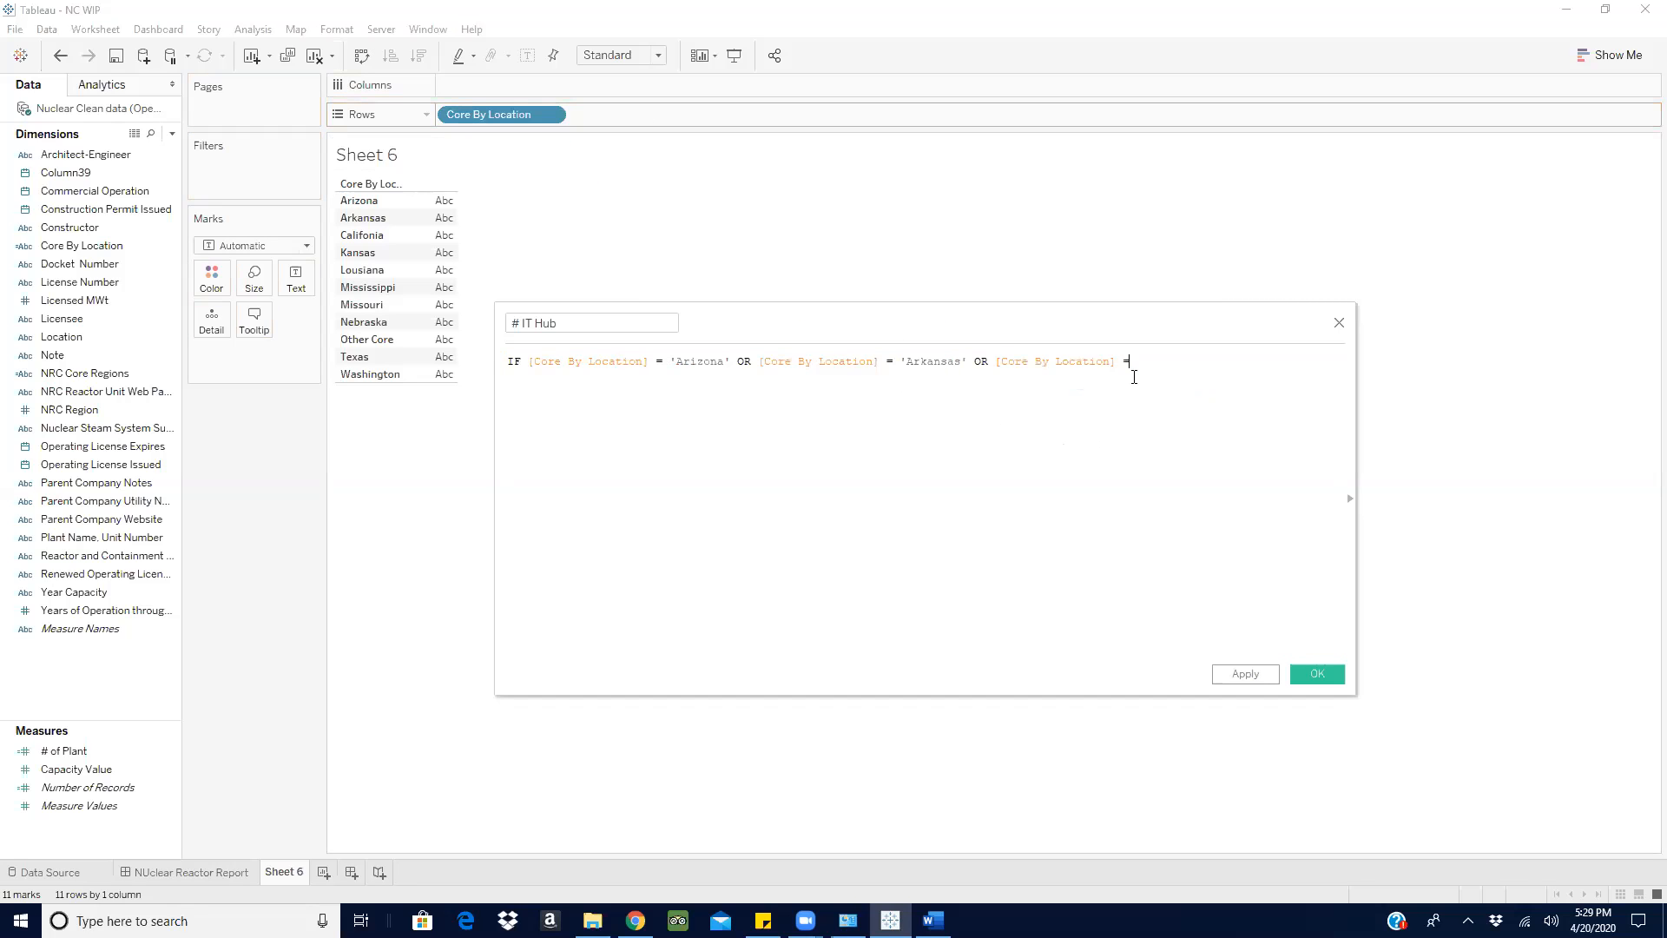
type("'Califonia' THEN sum")
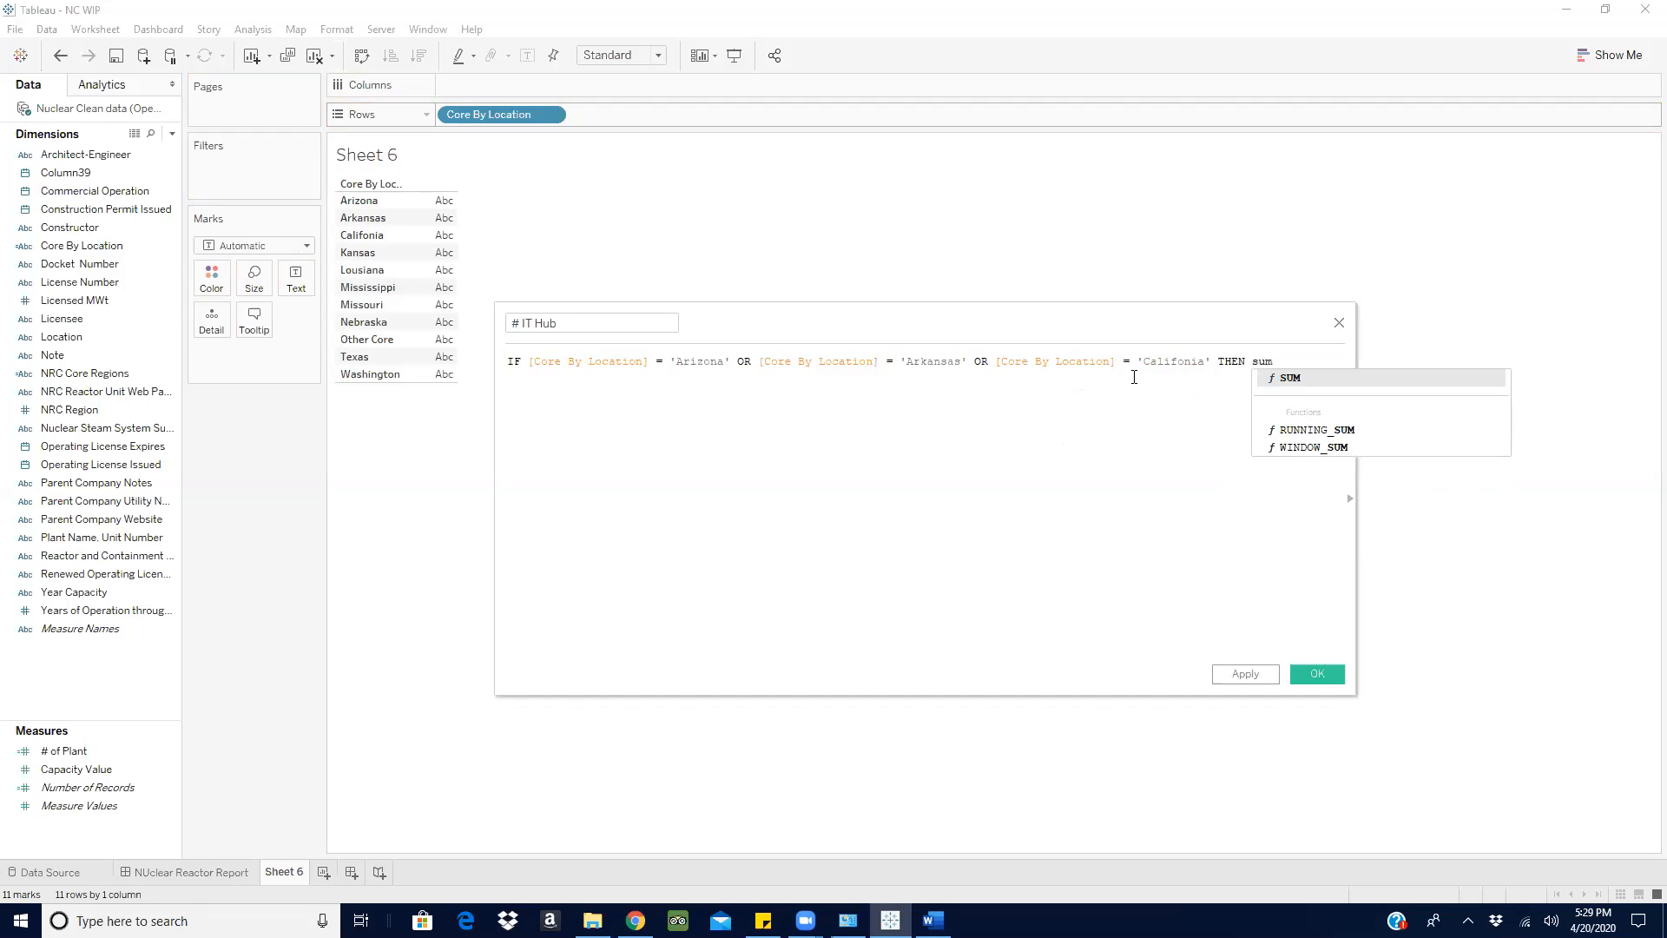
- Set the result to SUM([Capacity Value]) and close the formula with END, then check the error
key("Return")
type("cap")
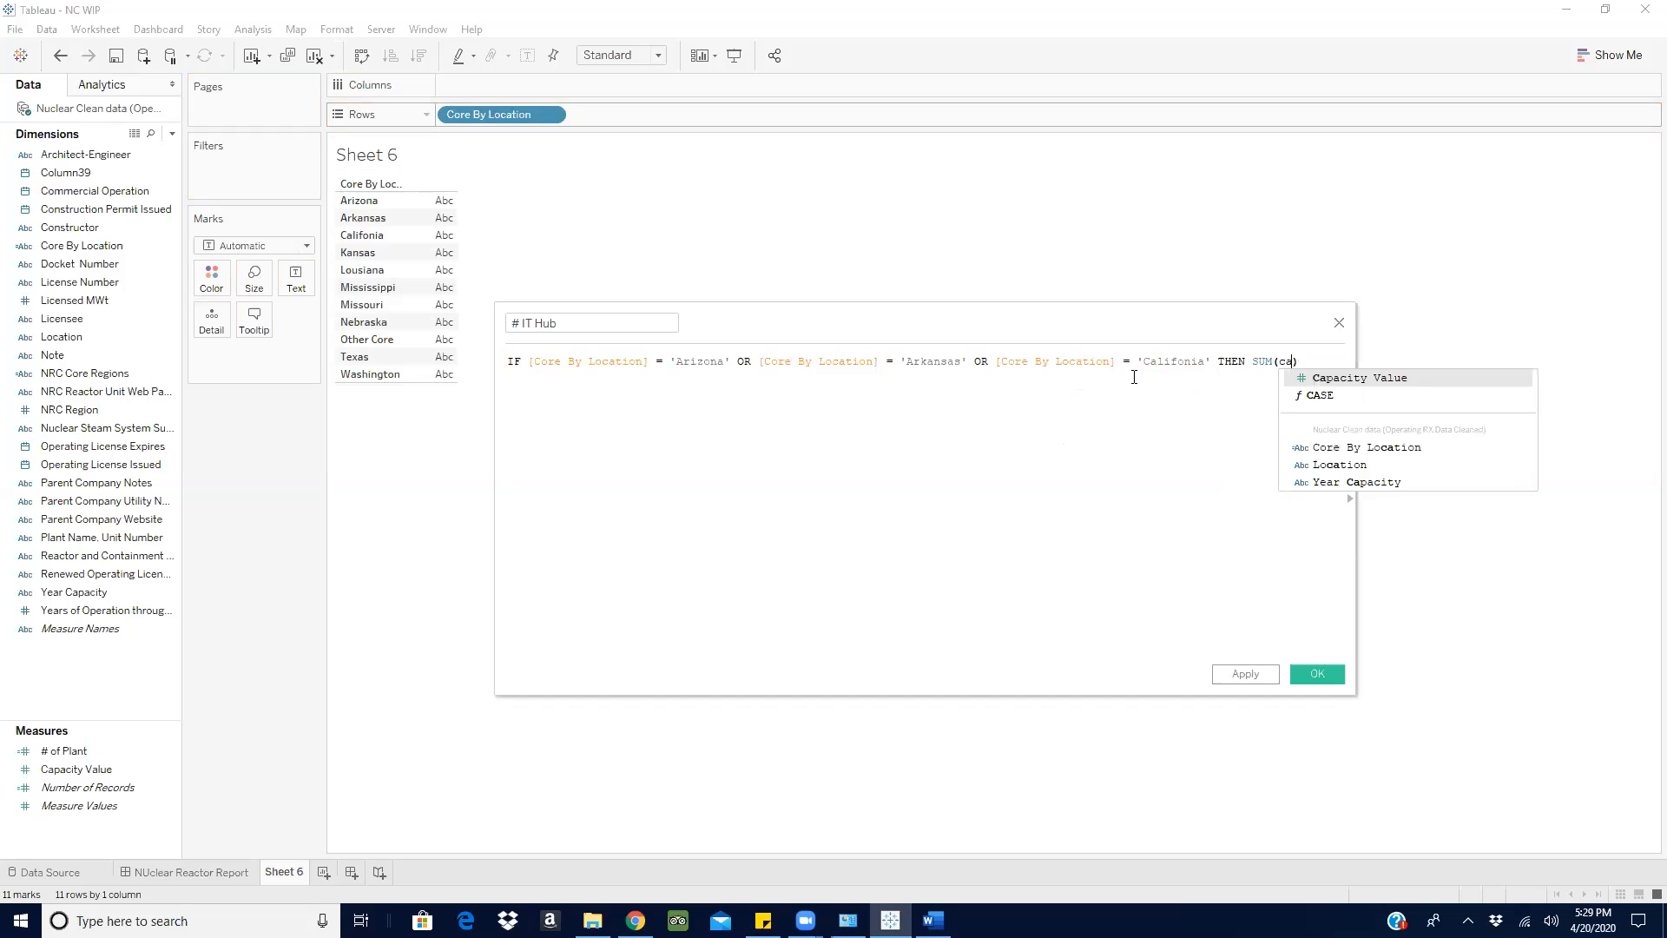
left_click(1411, 379)
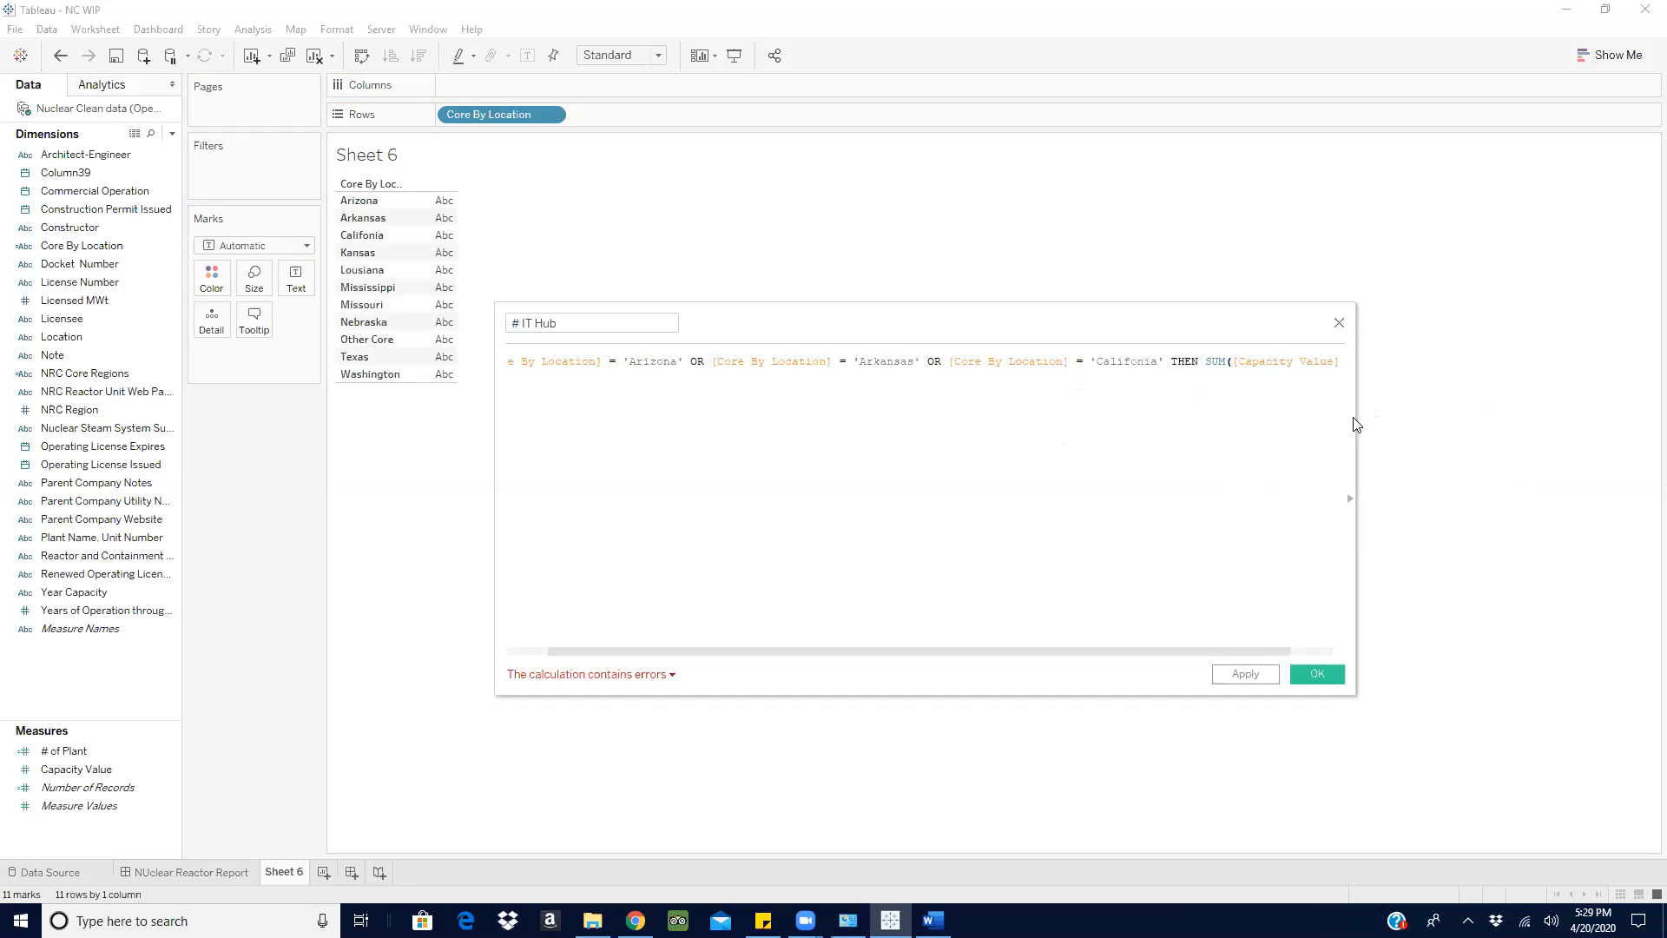
left_click_drag(1355, 421, 1450, 425)
key("Return")
type("en")
key("Return")
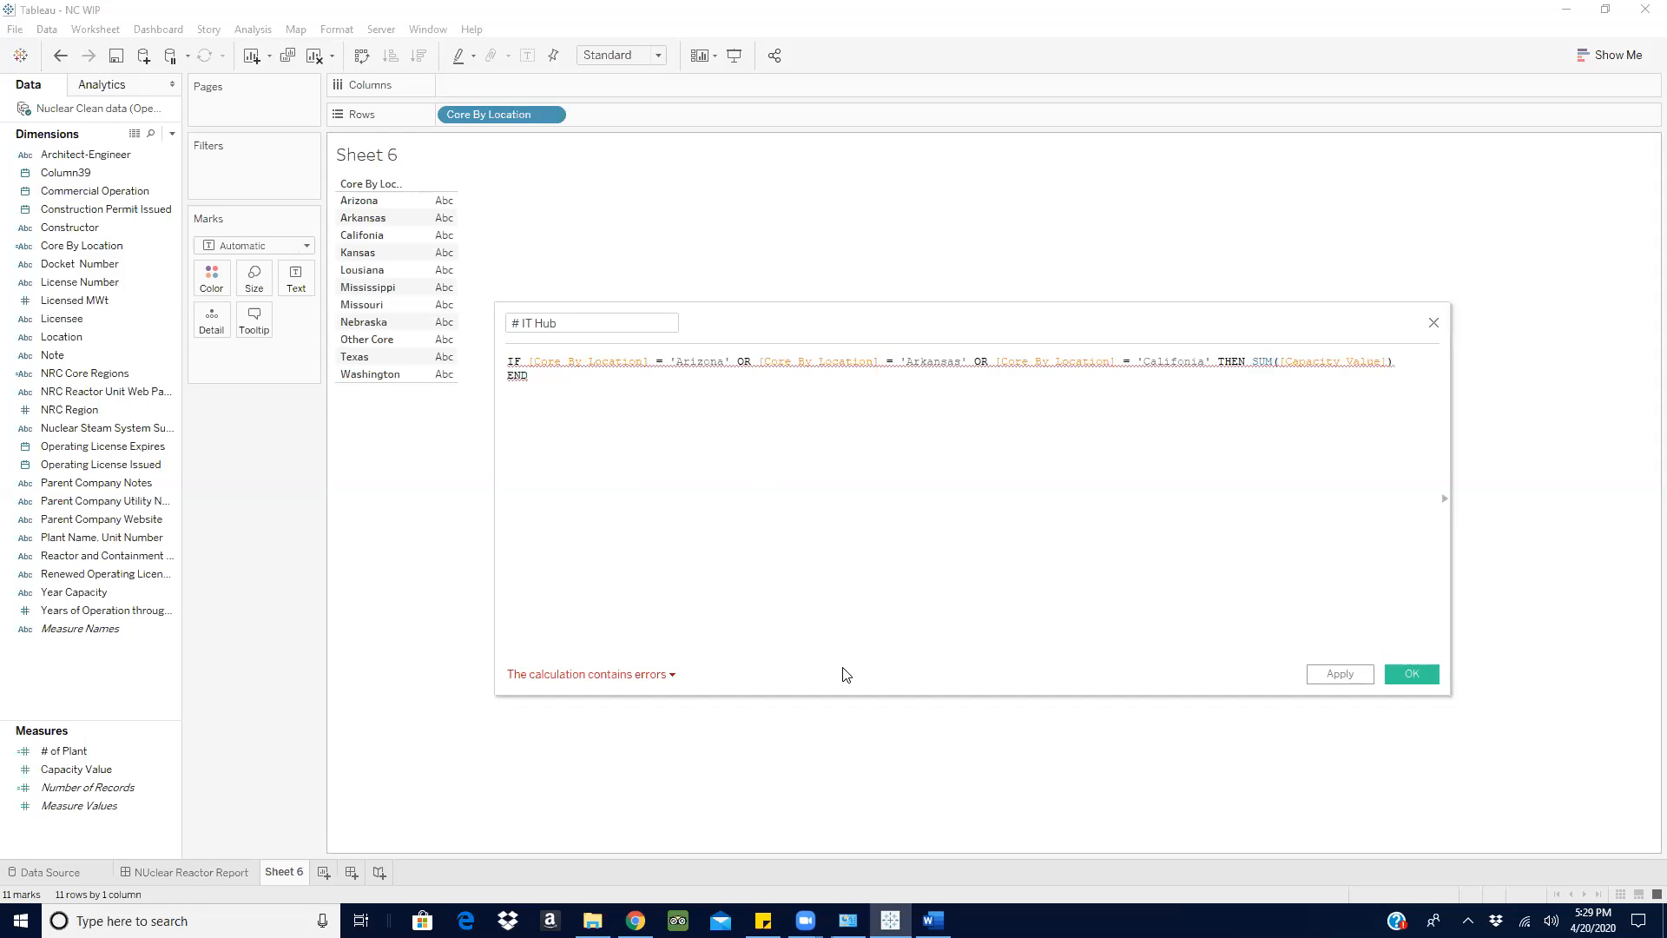
left_click(658, 682)
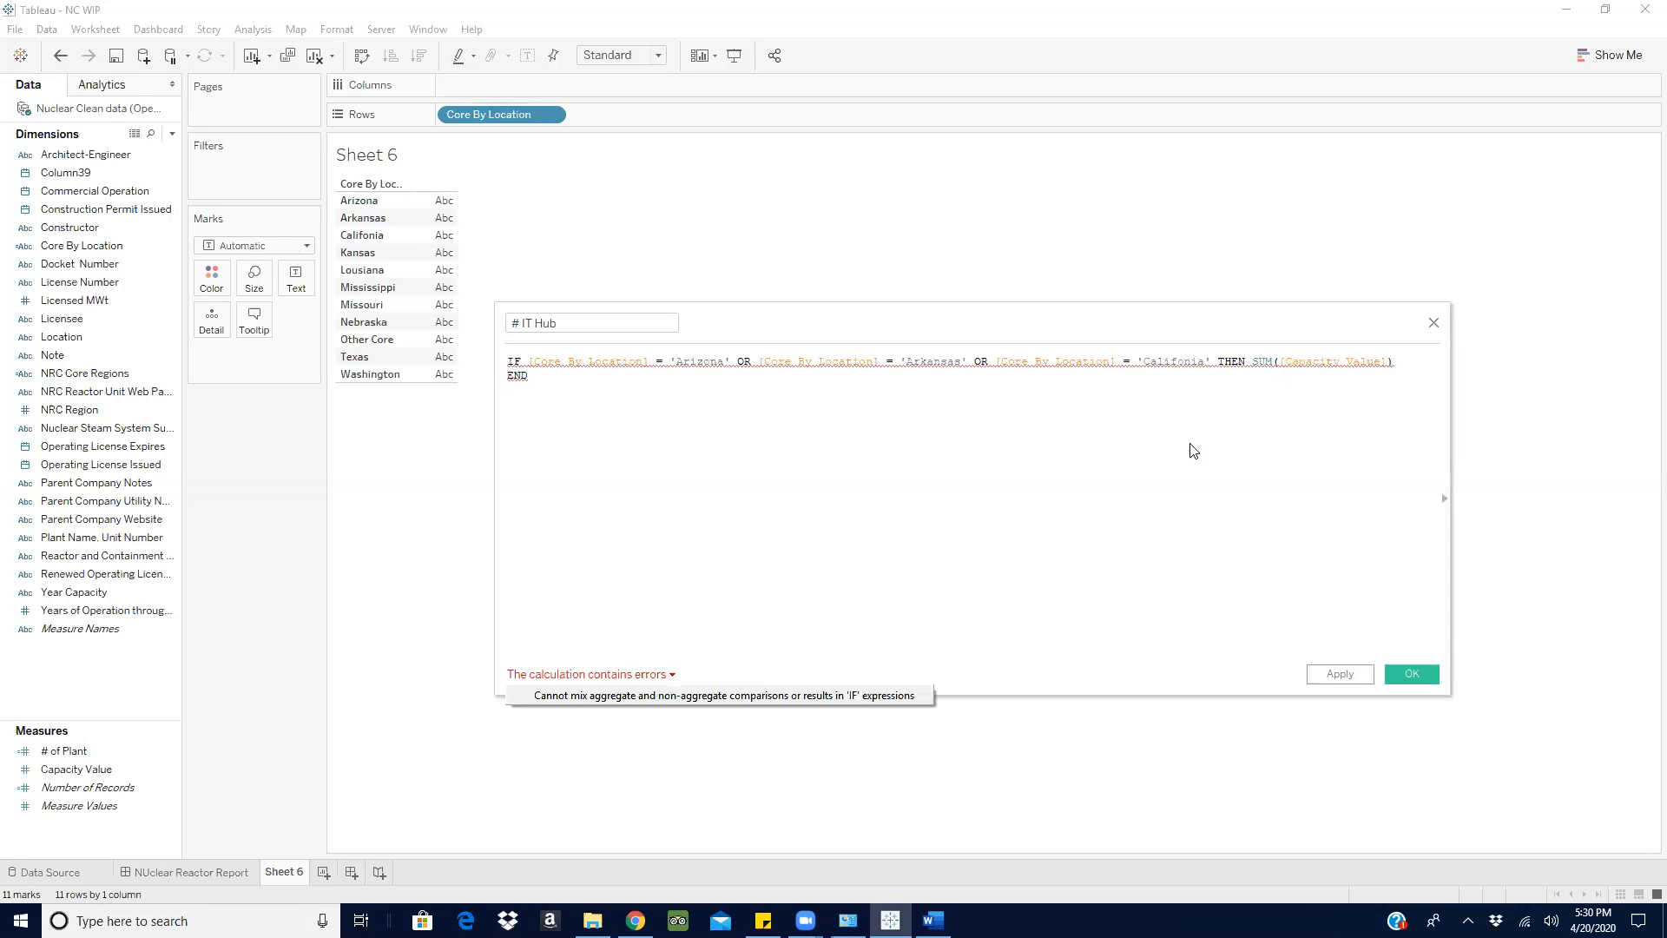
- Remove the SUM wrapper so the result is plain [Capacity Value], and save the calculated field
left_click(1242, 389)
left_click(1281, 362)
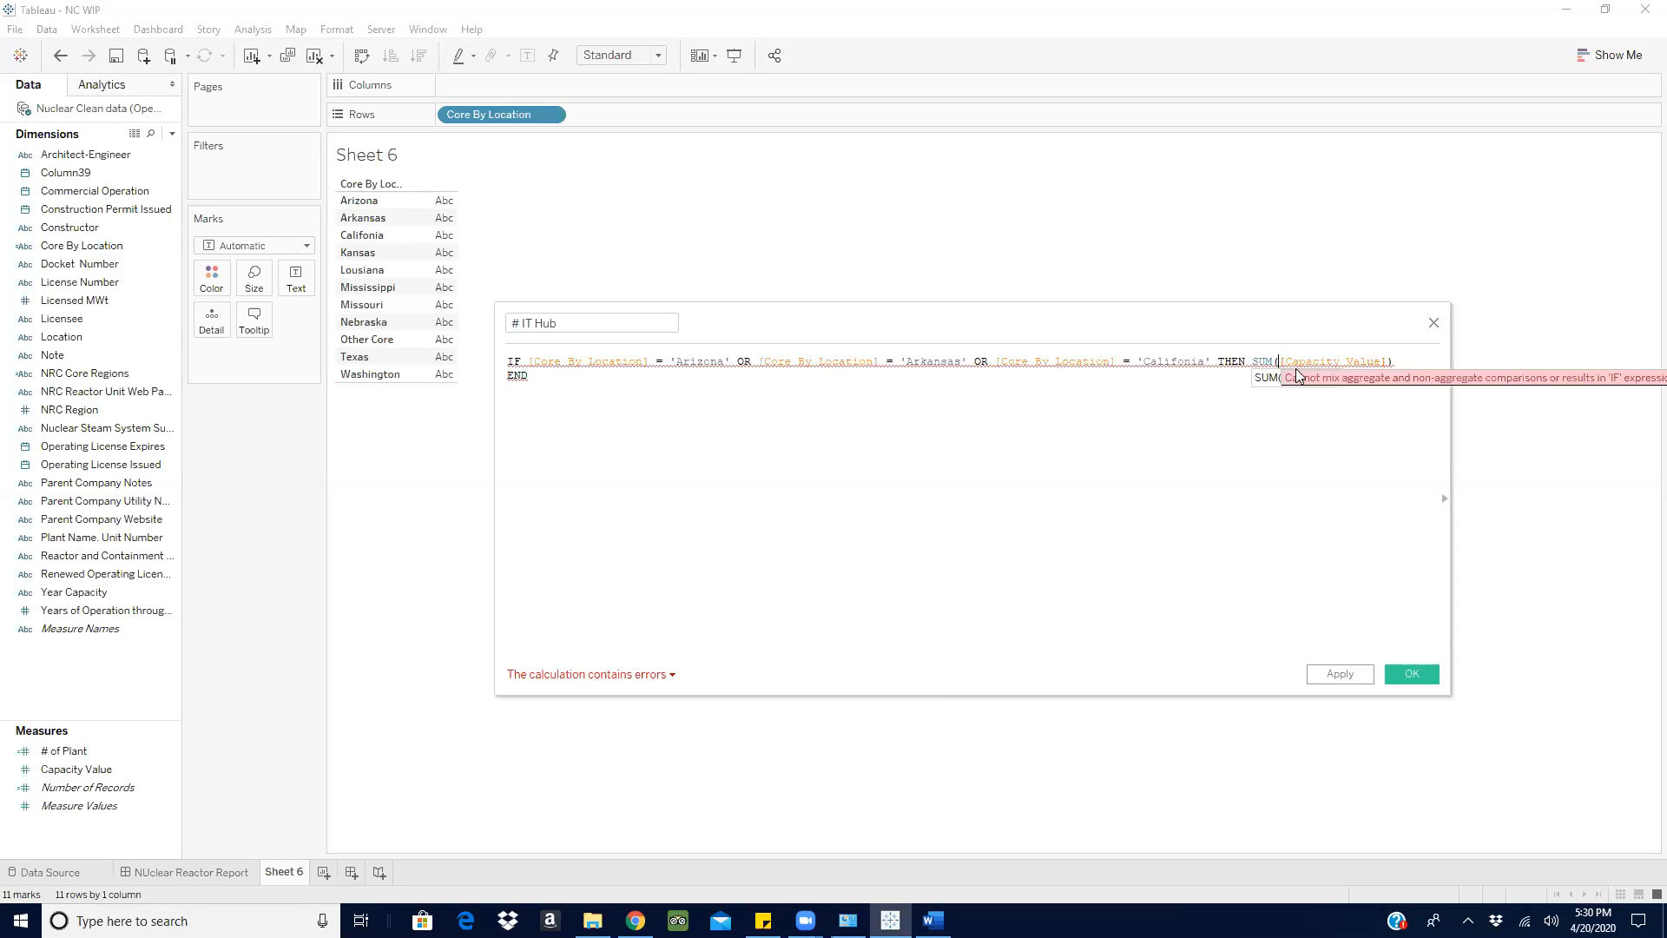
key("BackSpace")
key("BackSpace")
key("BackSpace")
key("BackSpace")
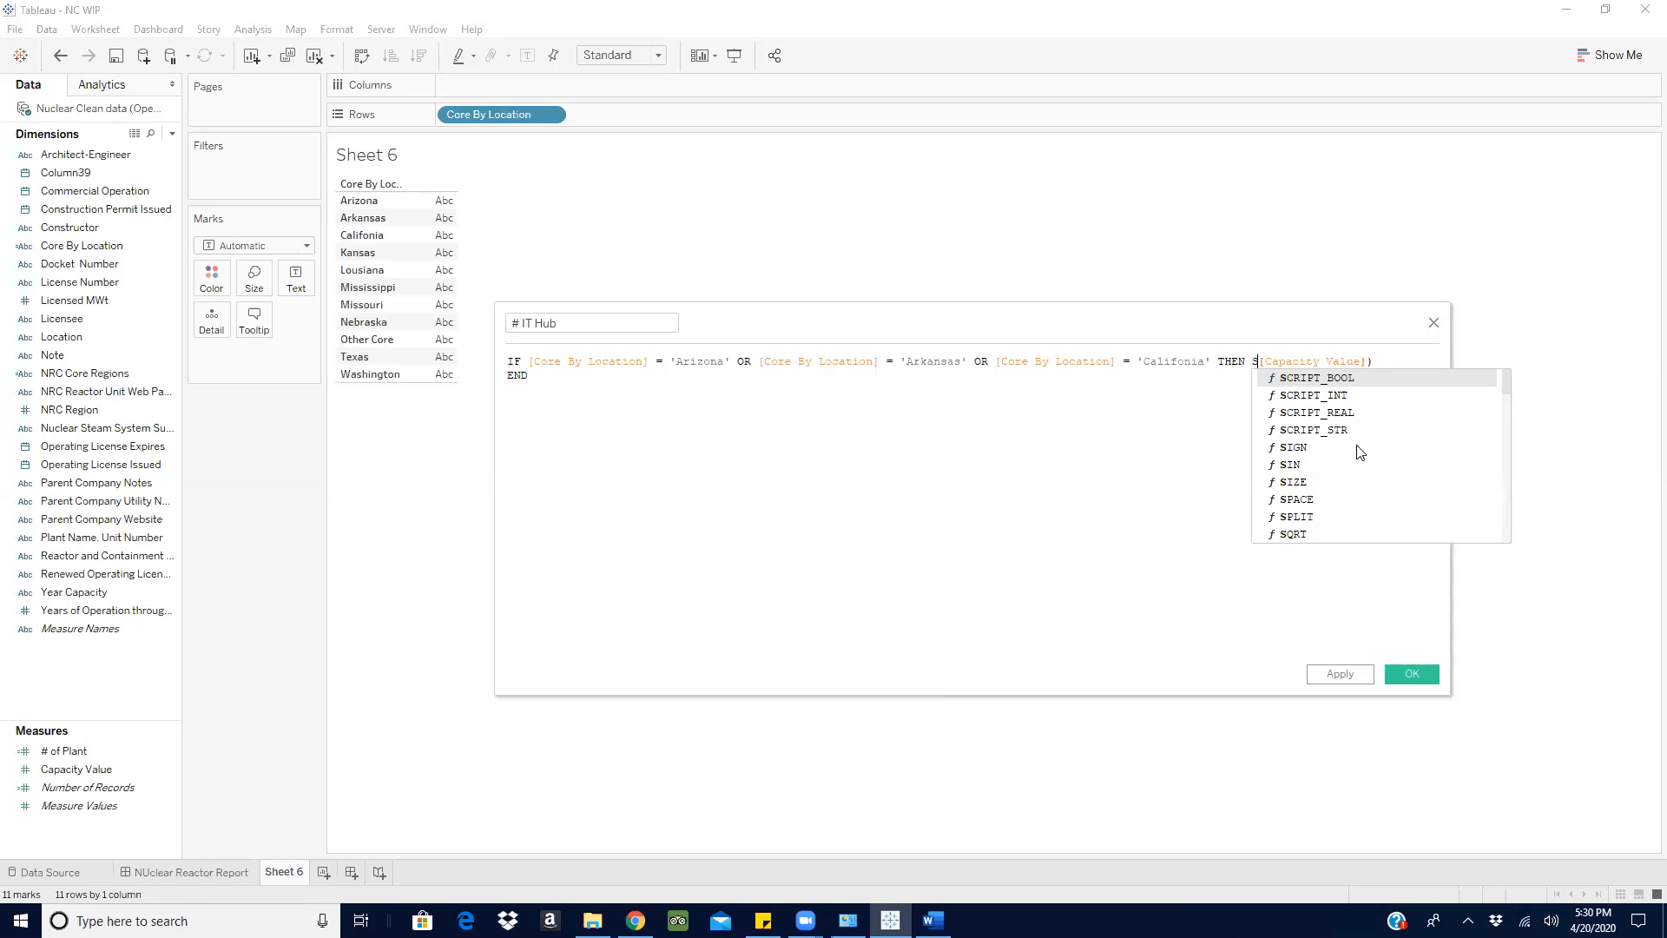
left_click(1385, 365)
key("BackSpace")
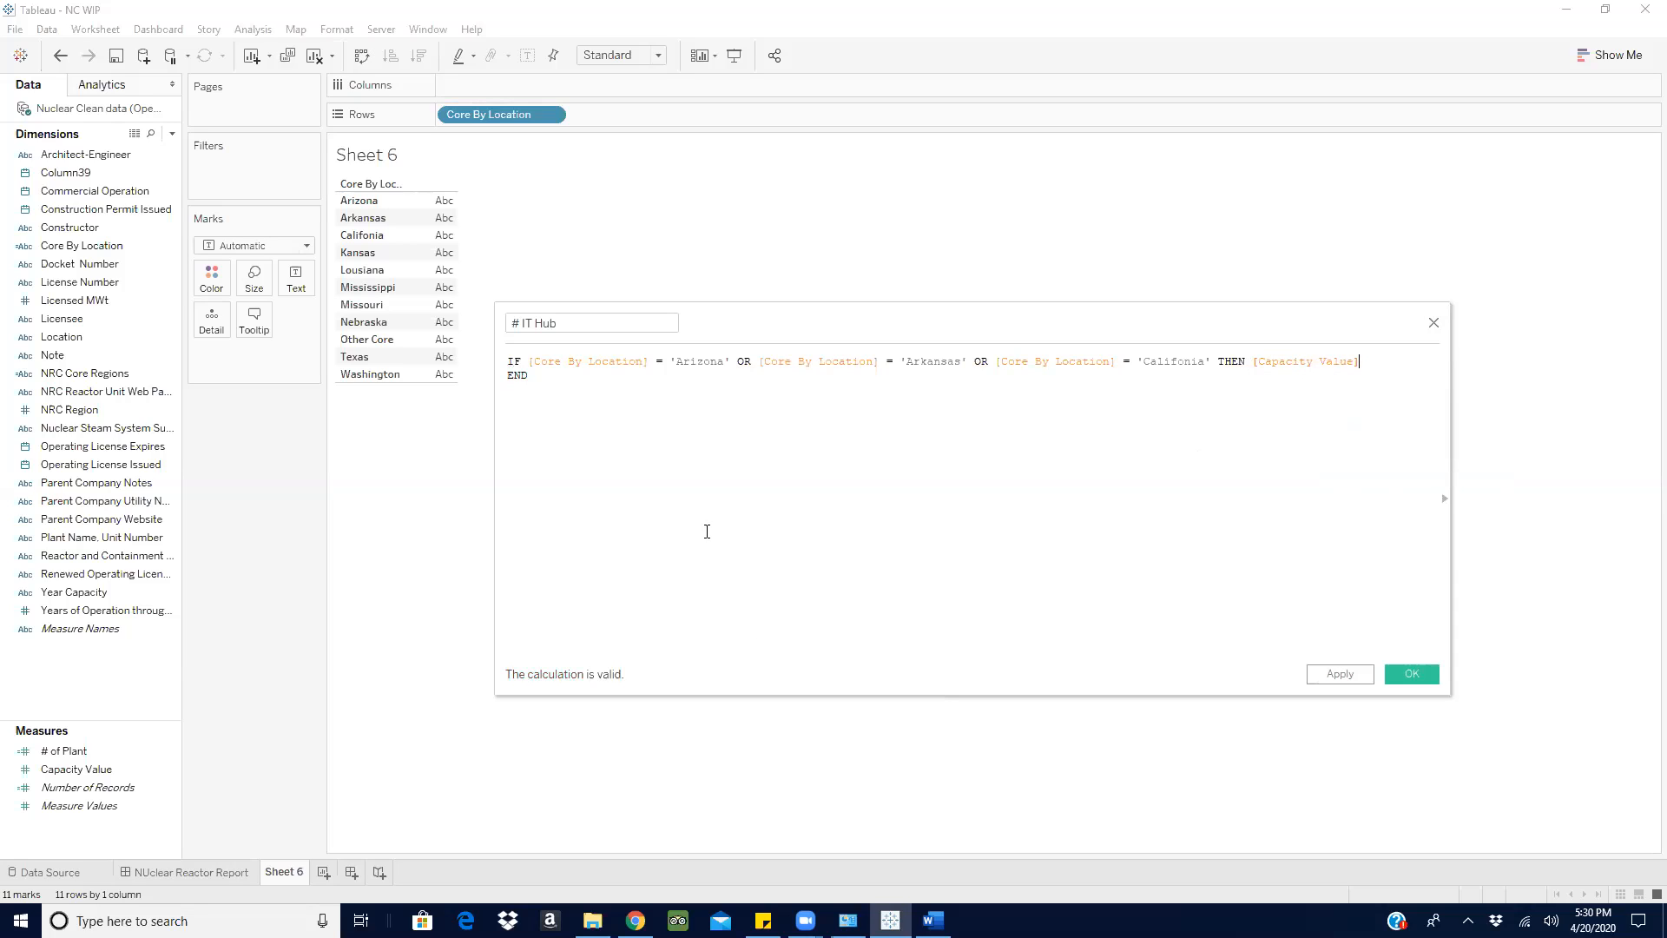
left_click(1424, 672)
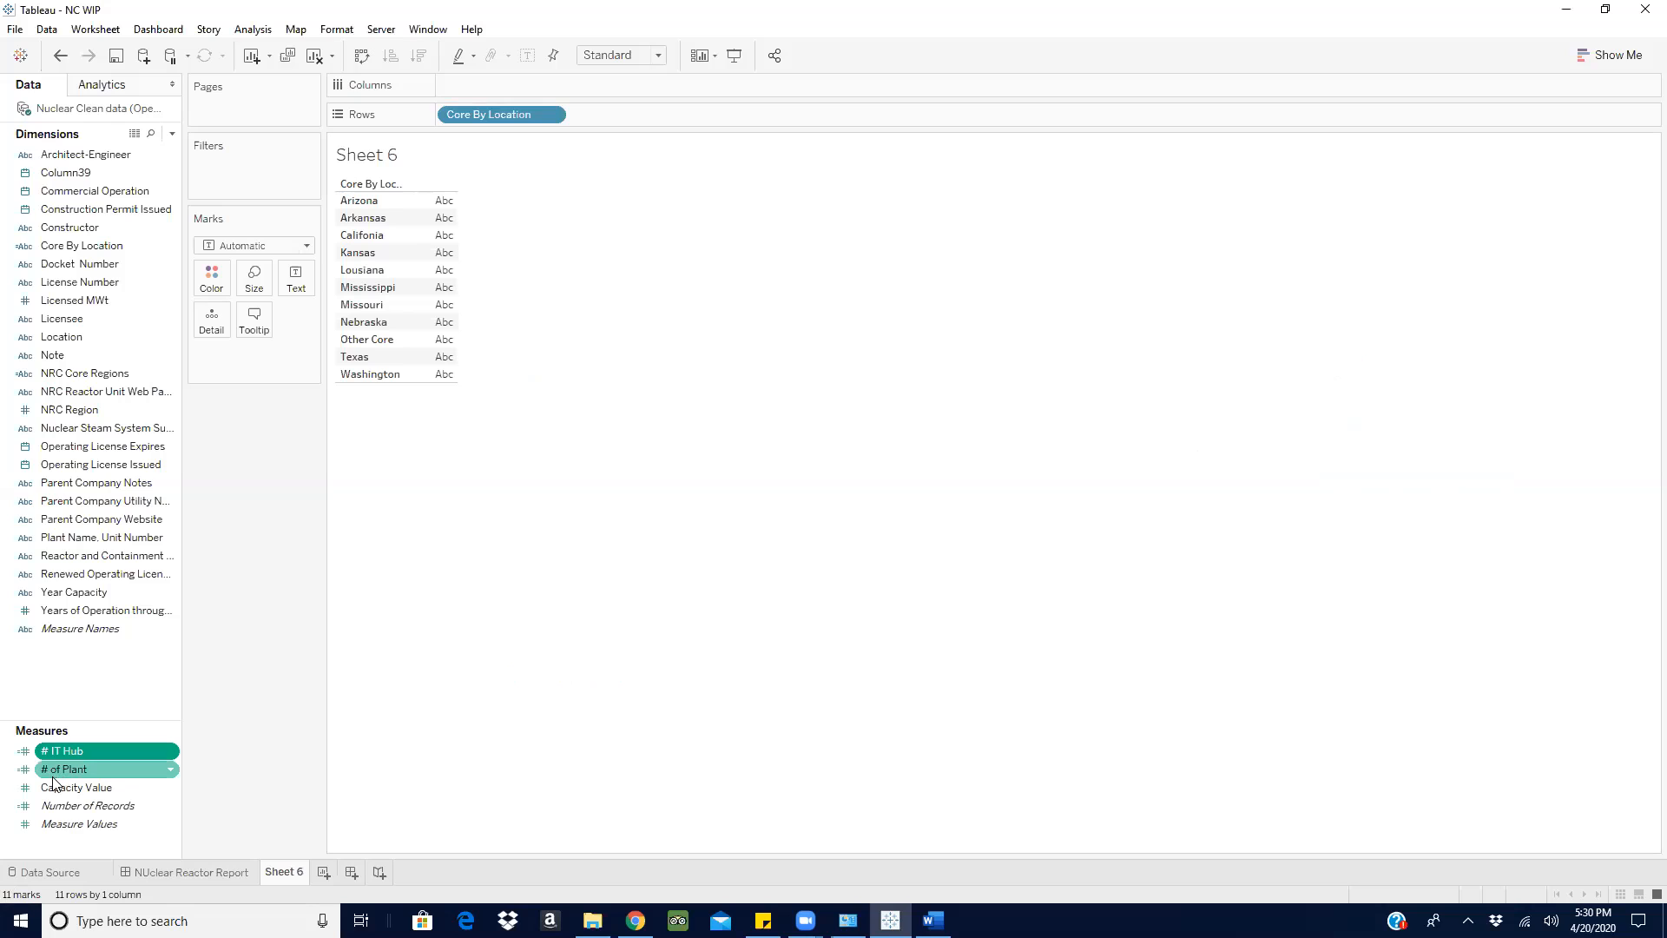
- Add Capacity Value and # IT Hub to the view and display them as a text table
left_click_drag(59, 788, 475, 222)
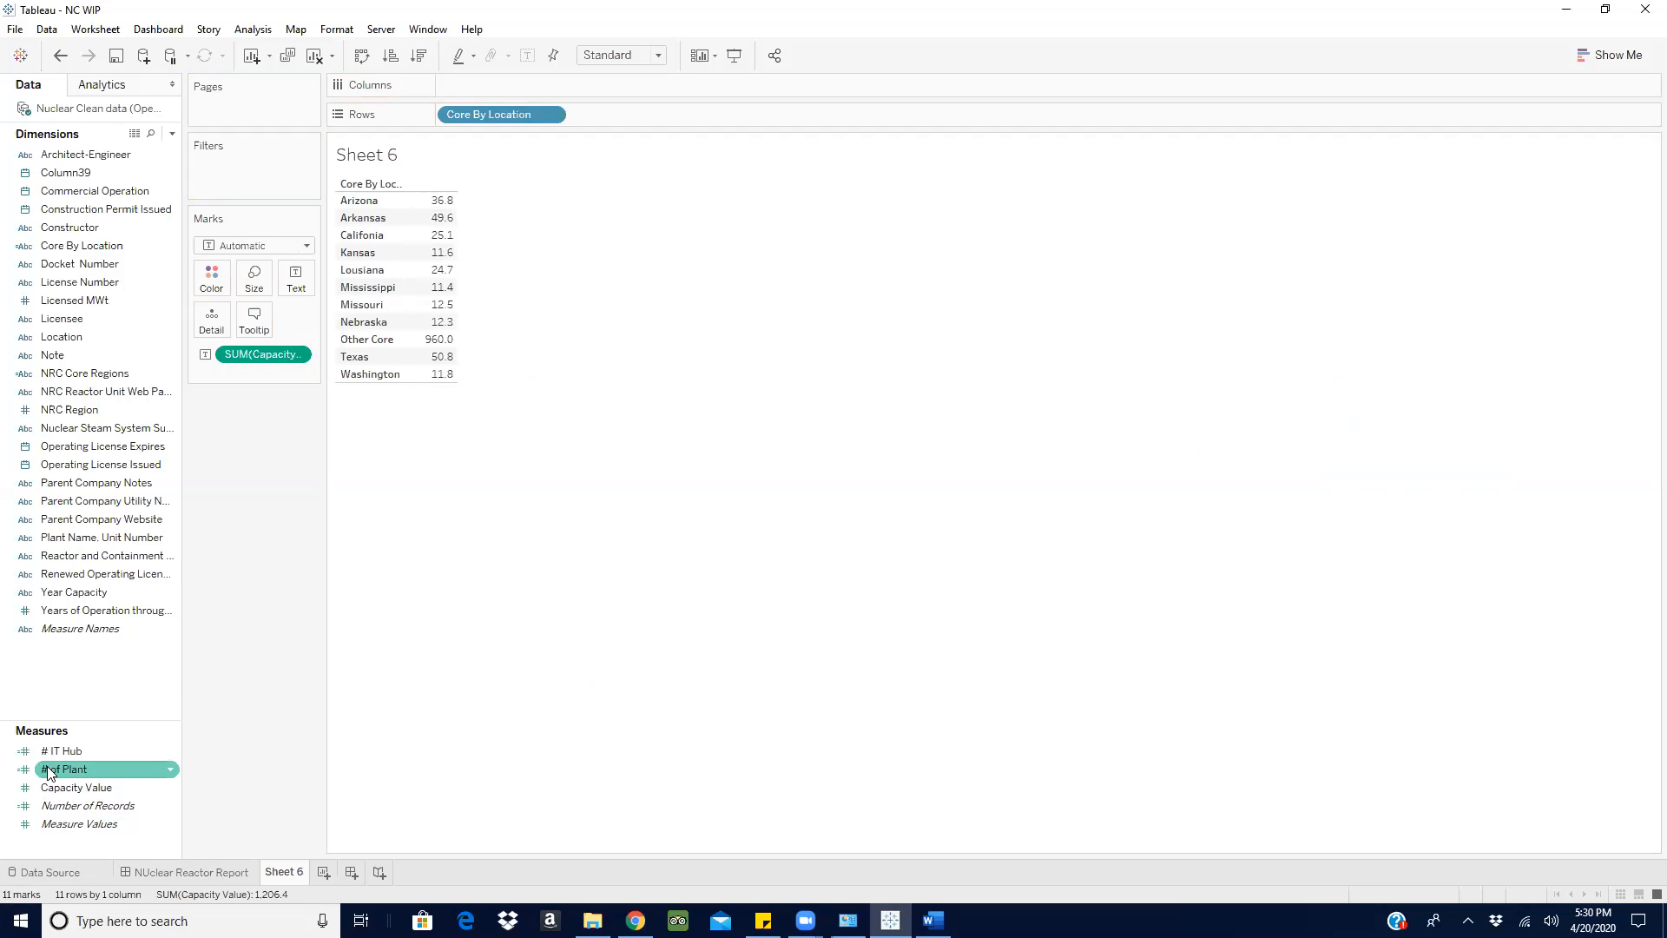
left_click_drag(61, 750, 291, 278)
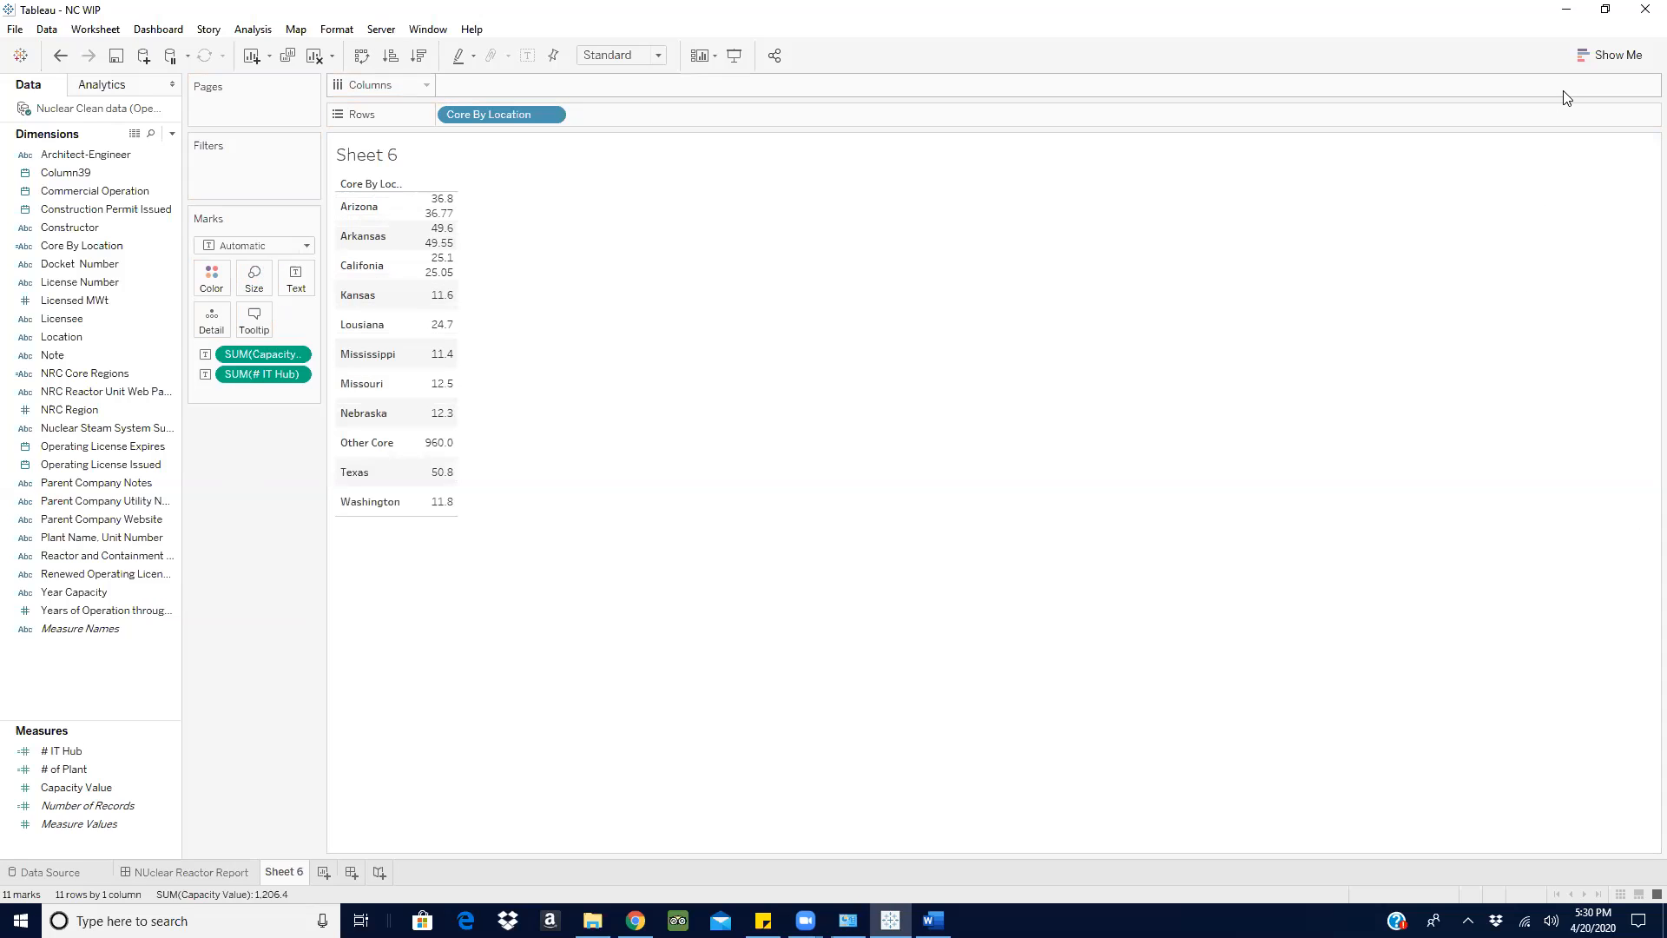
left_click(1610, 55)
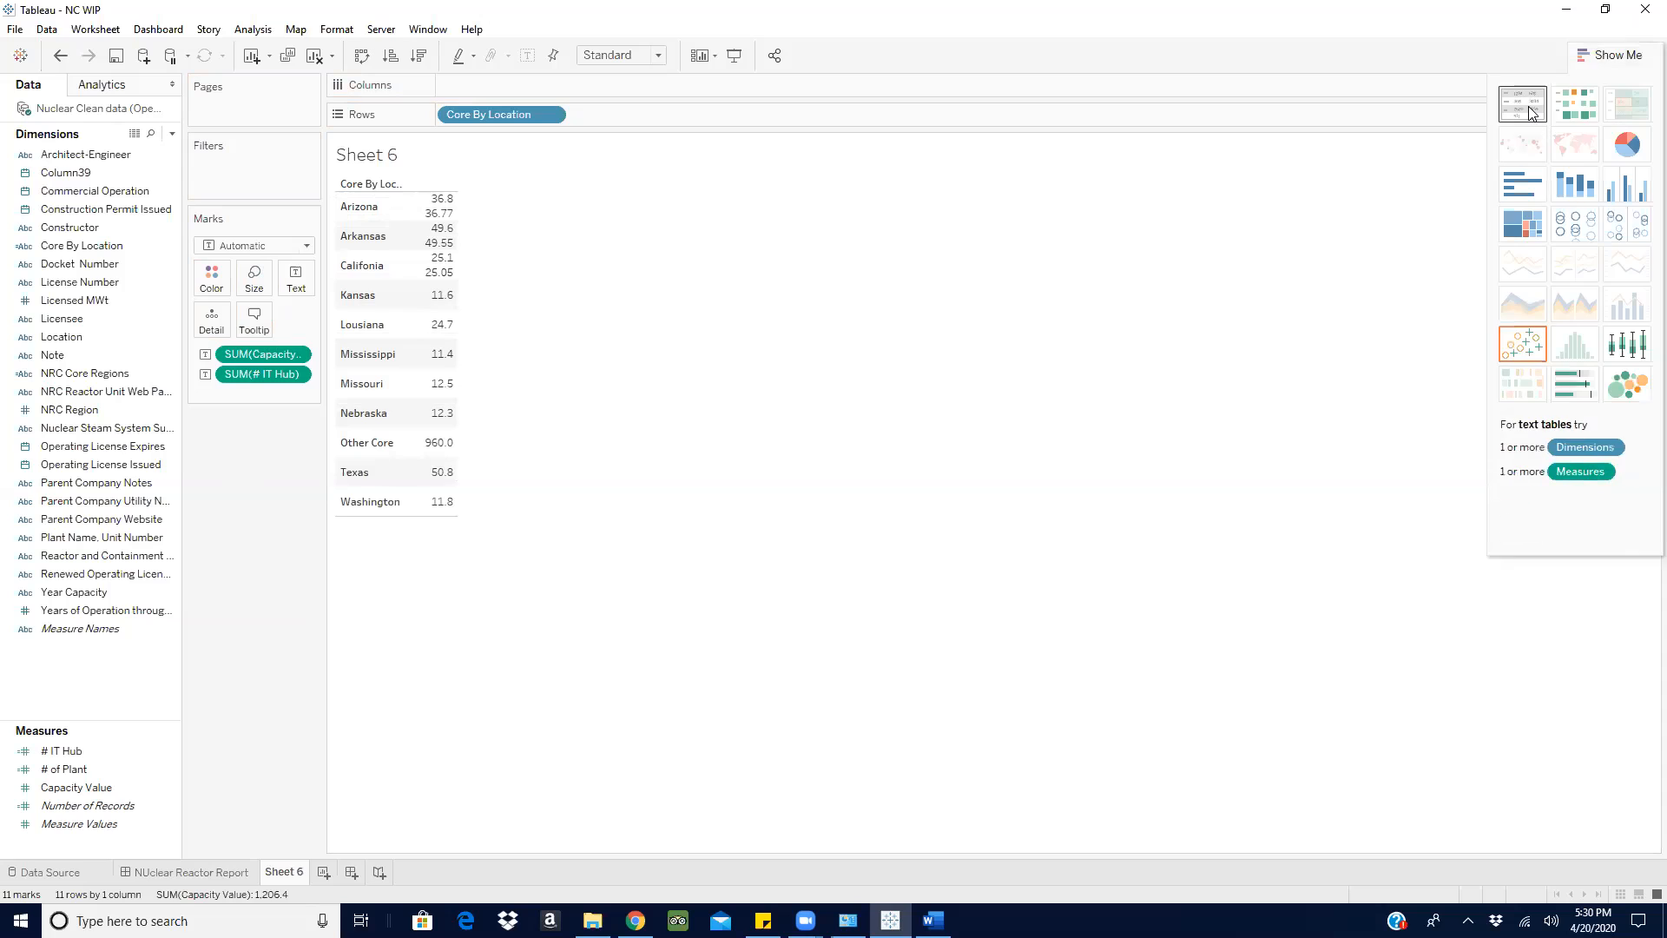
left_click(1531, 109)
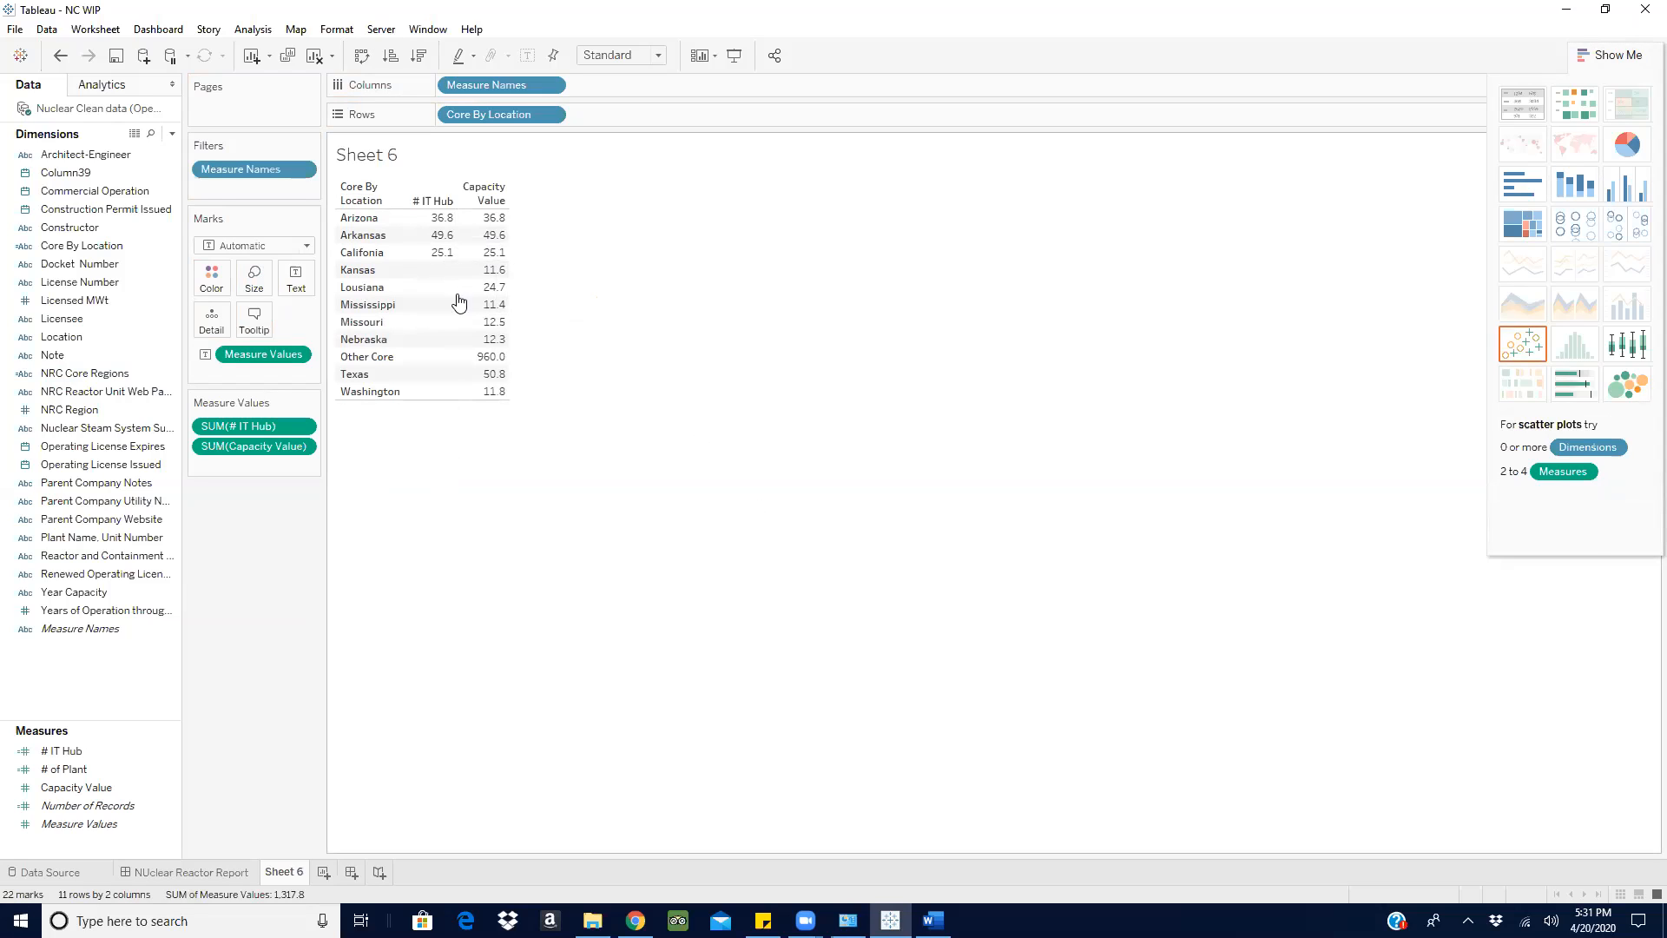
mouse_move(489, 293)
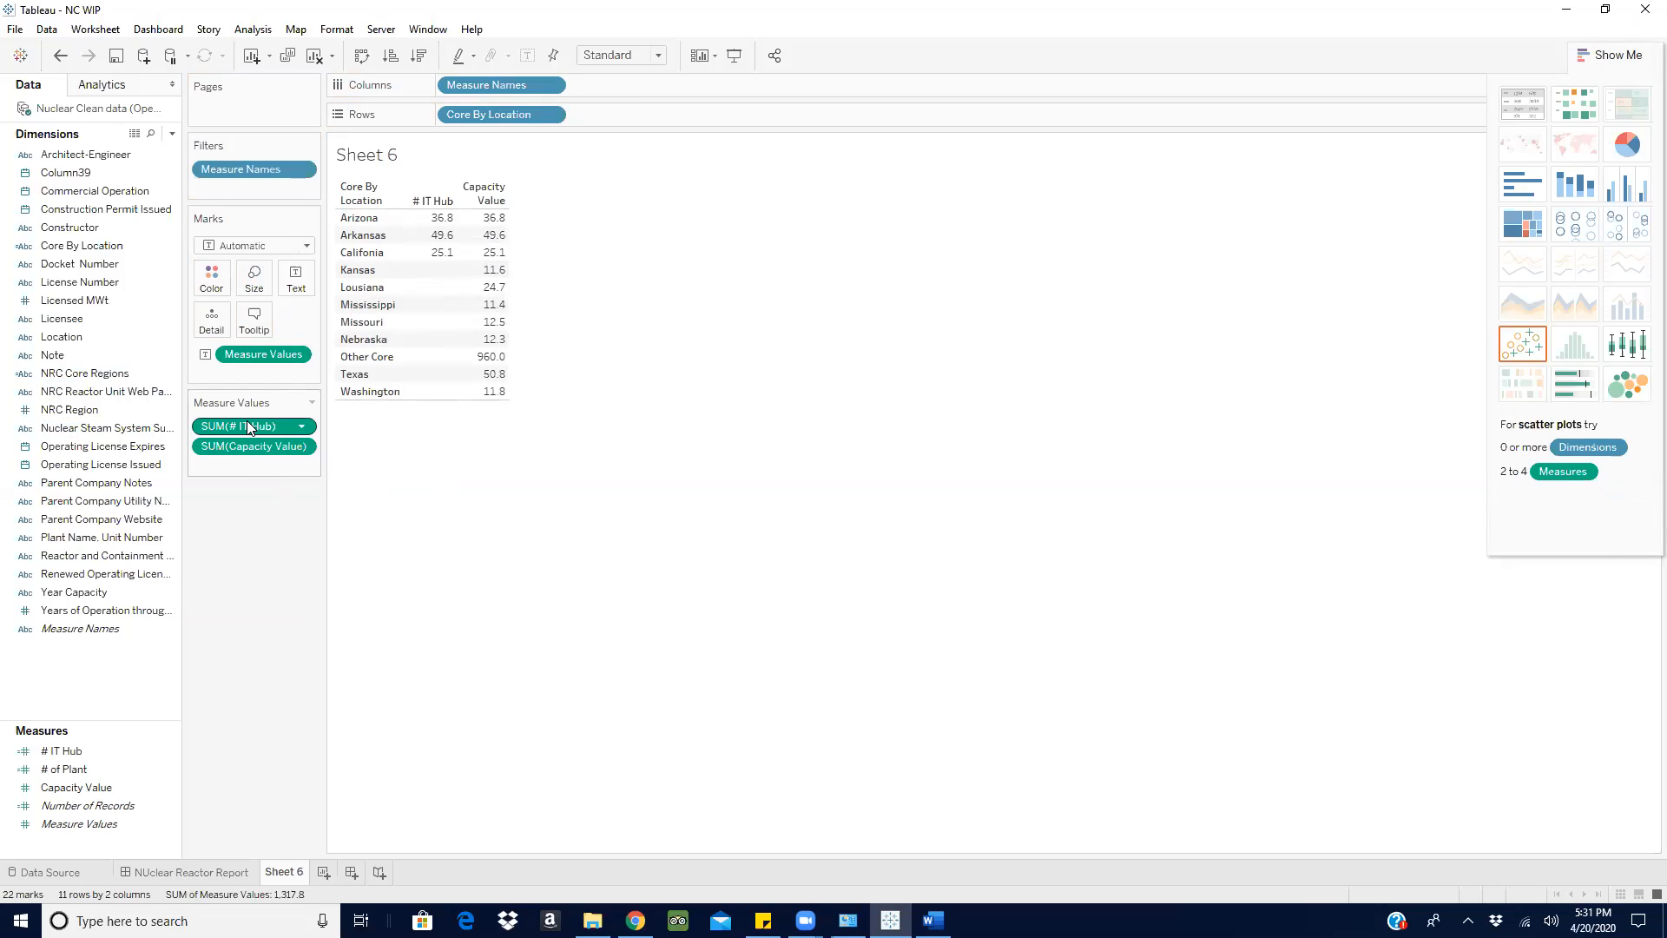
- Open the # IT Hub calculation for editing and try wrapping its result as sum([Capacity Value])
left_click(170, 753)
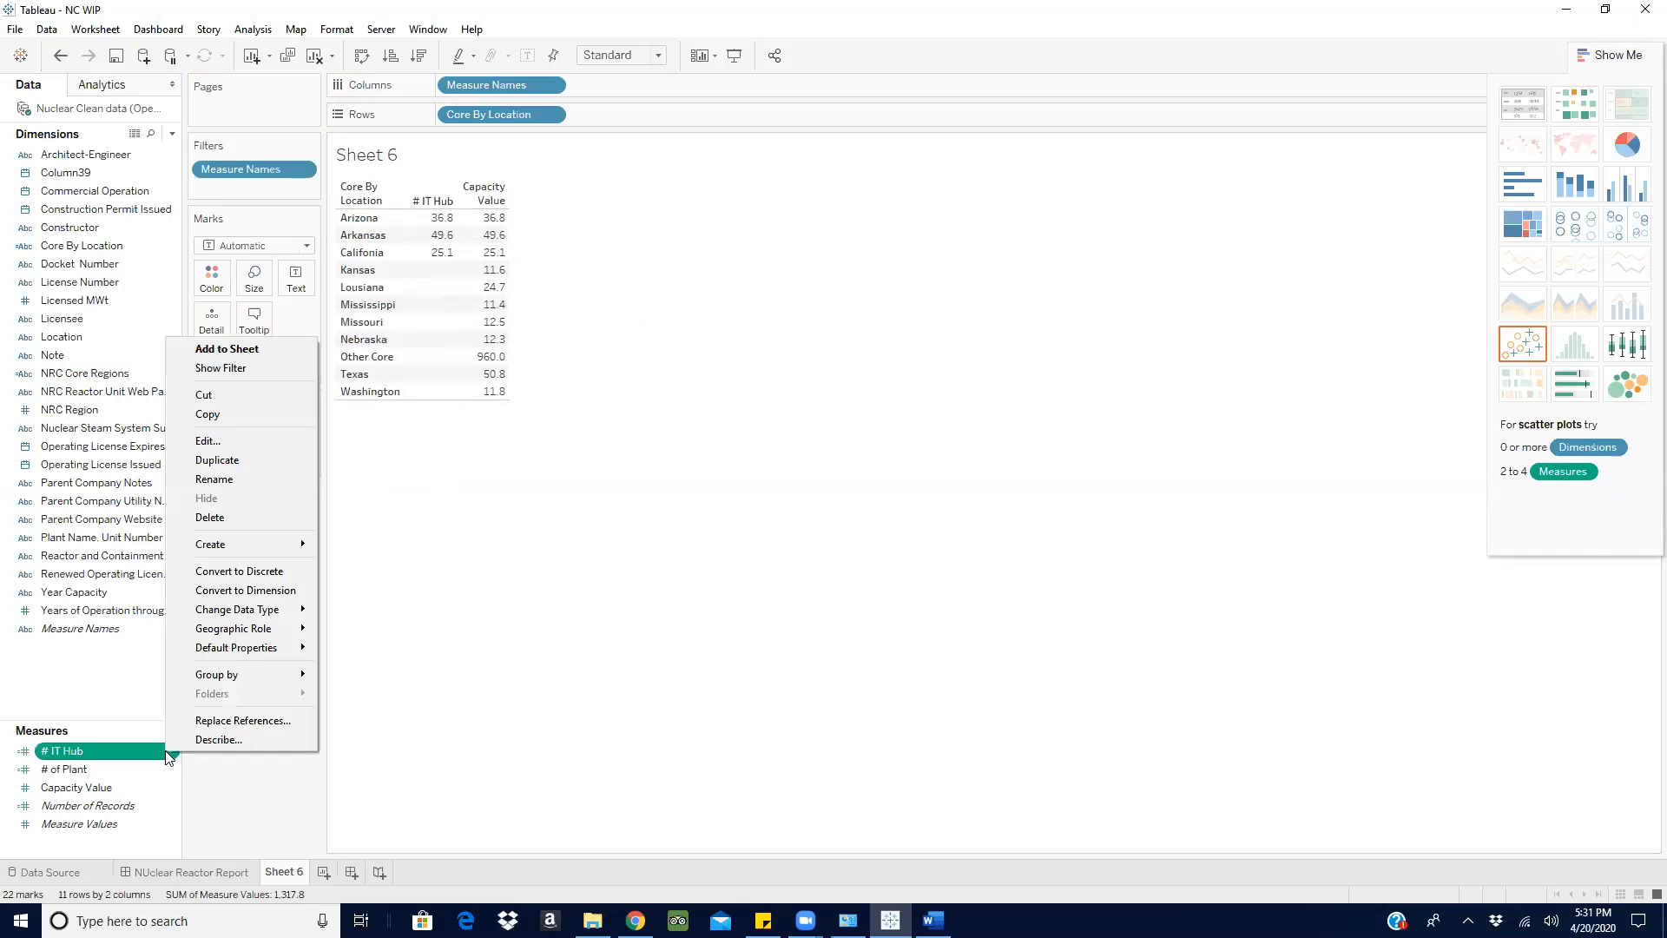
left_click(722, 565)
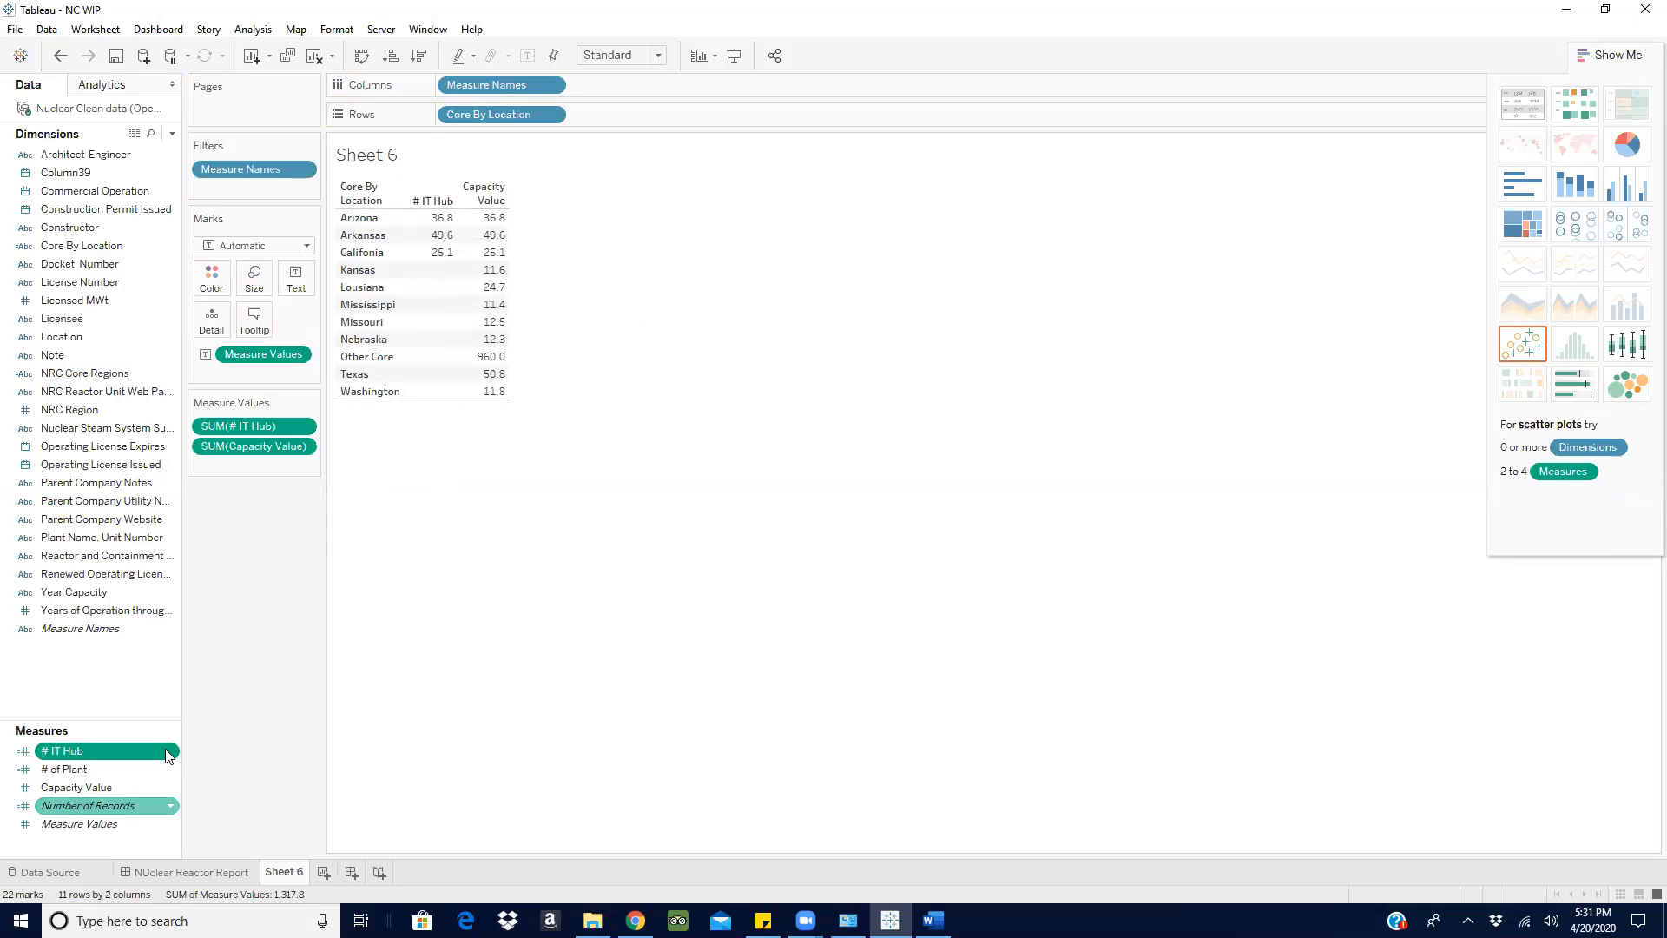
left_click(170, 752)
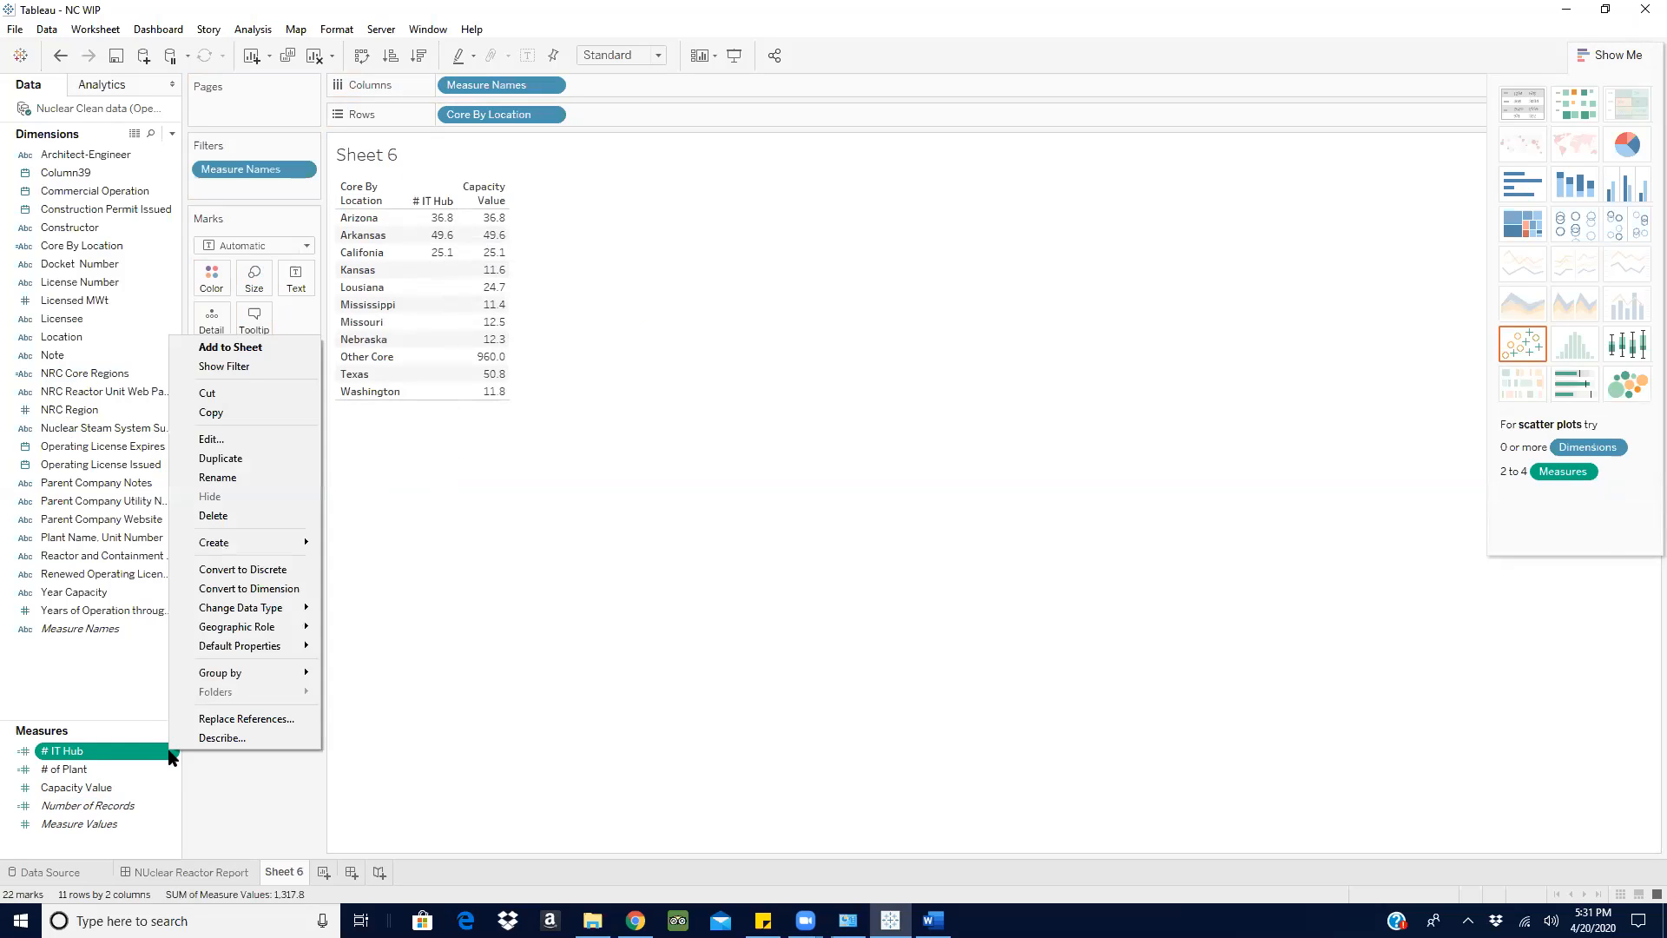
left_click(220, 441)
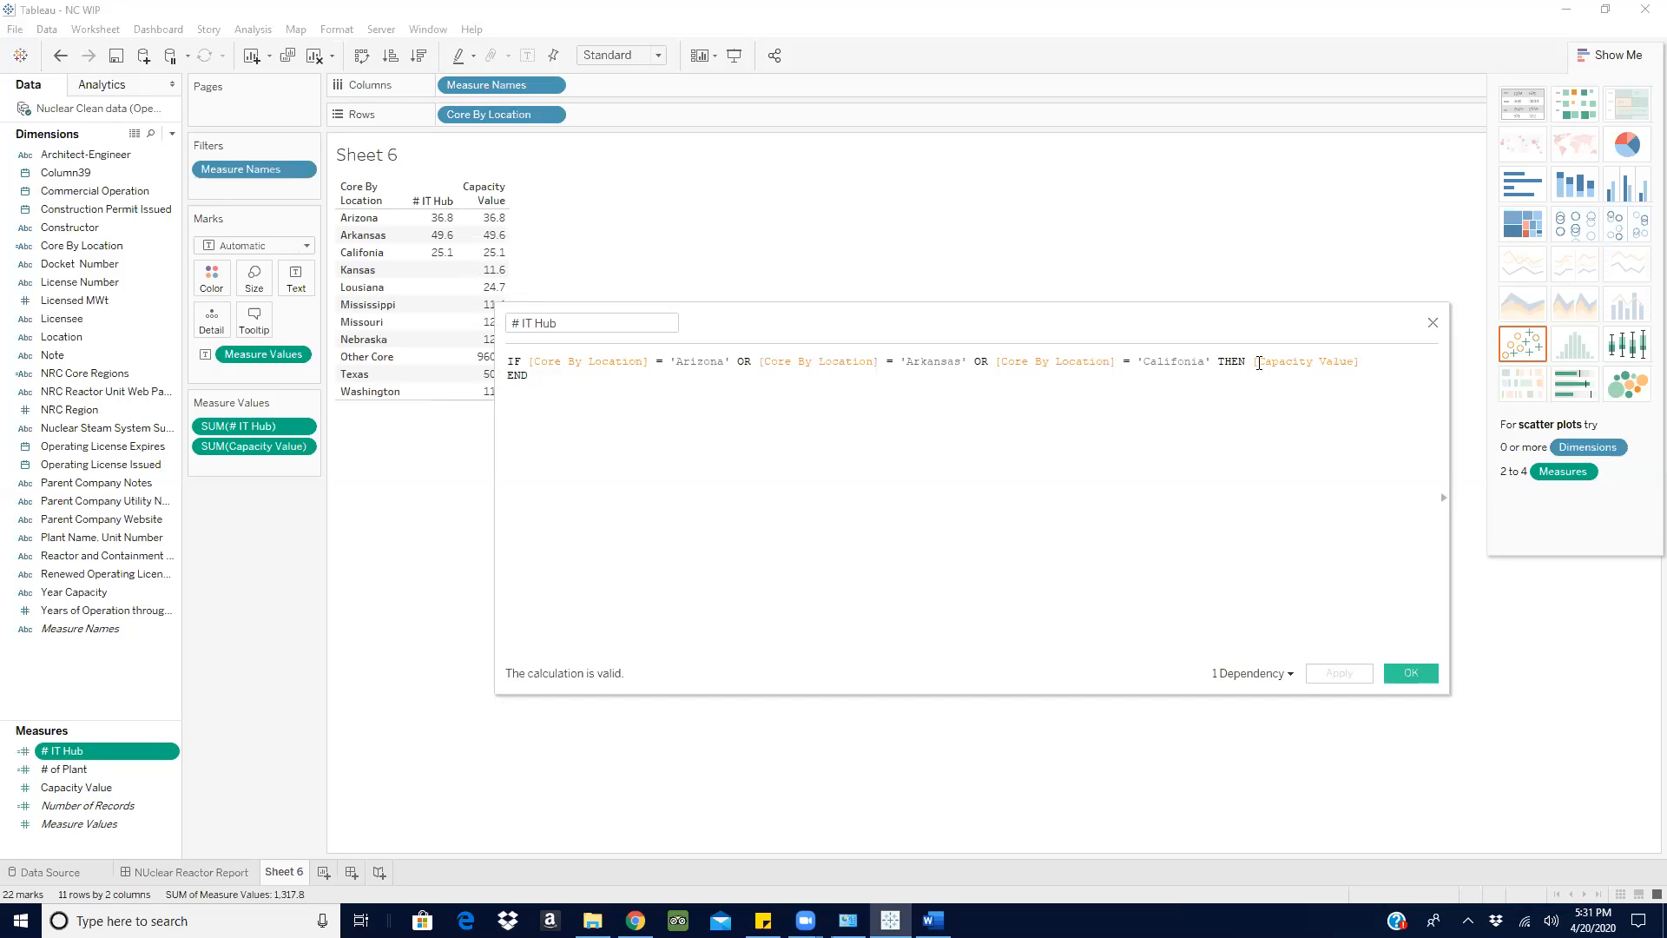
type("sum")
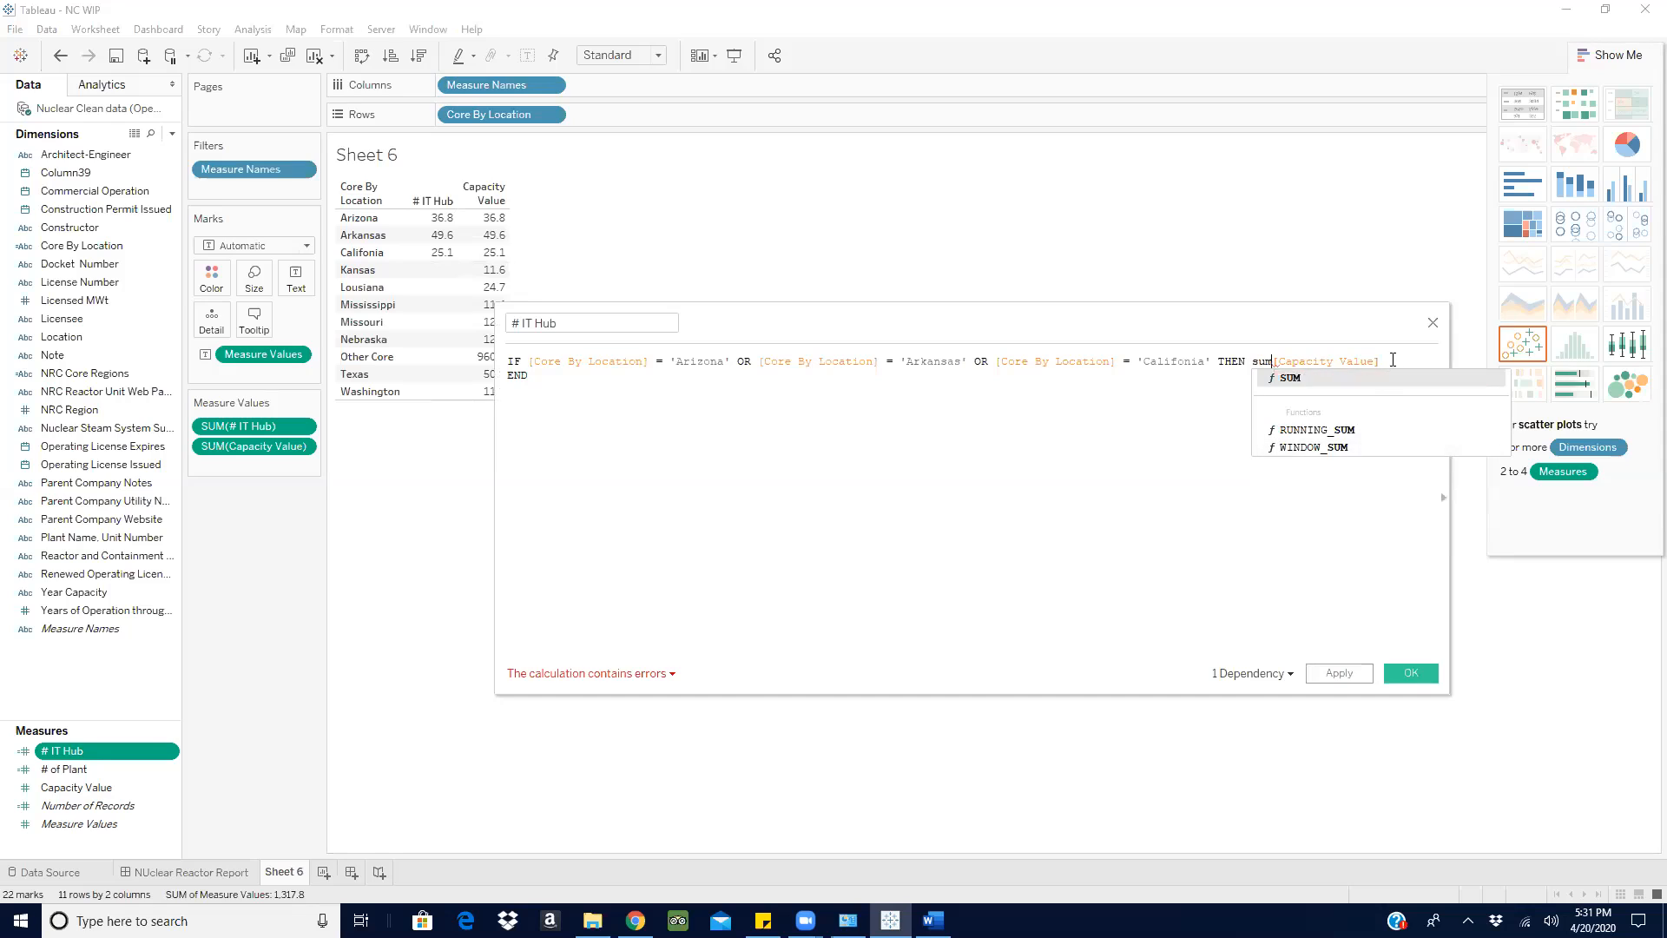
left_click(1392, 360)
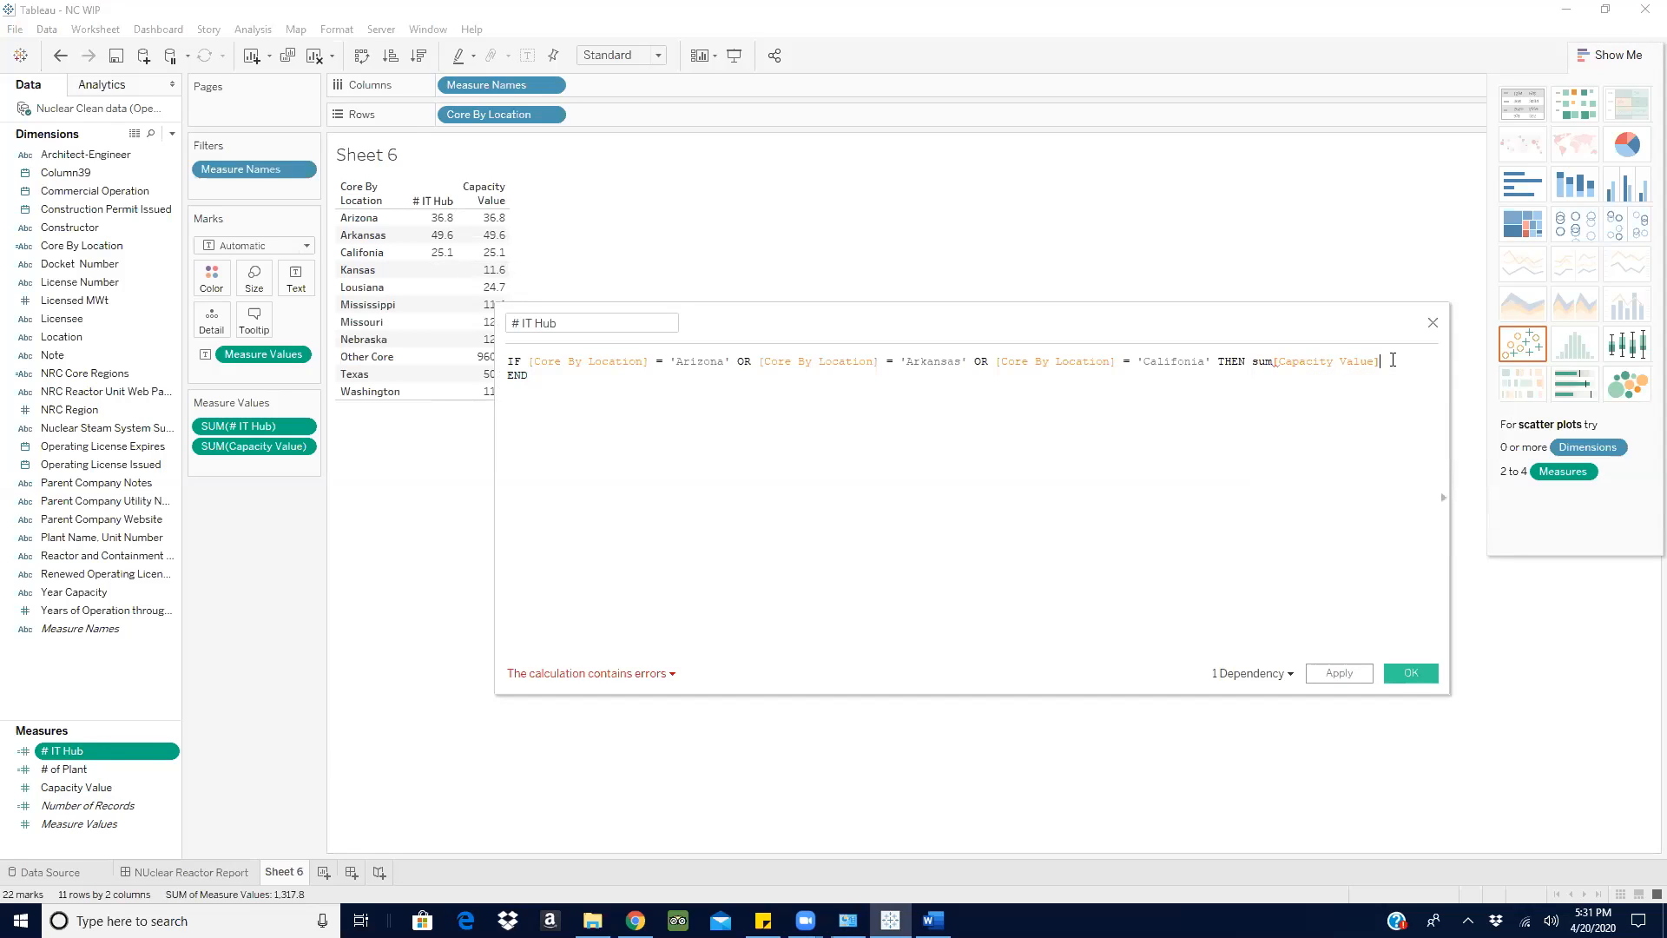
type(")")
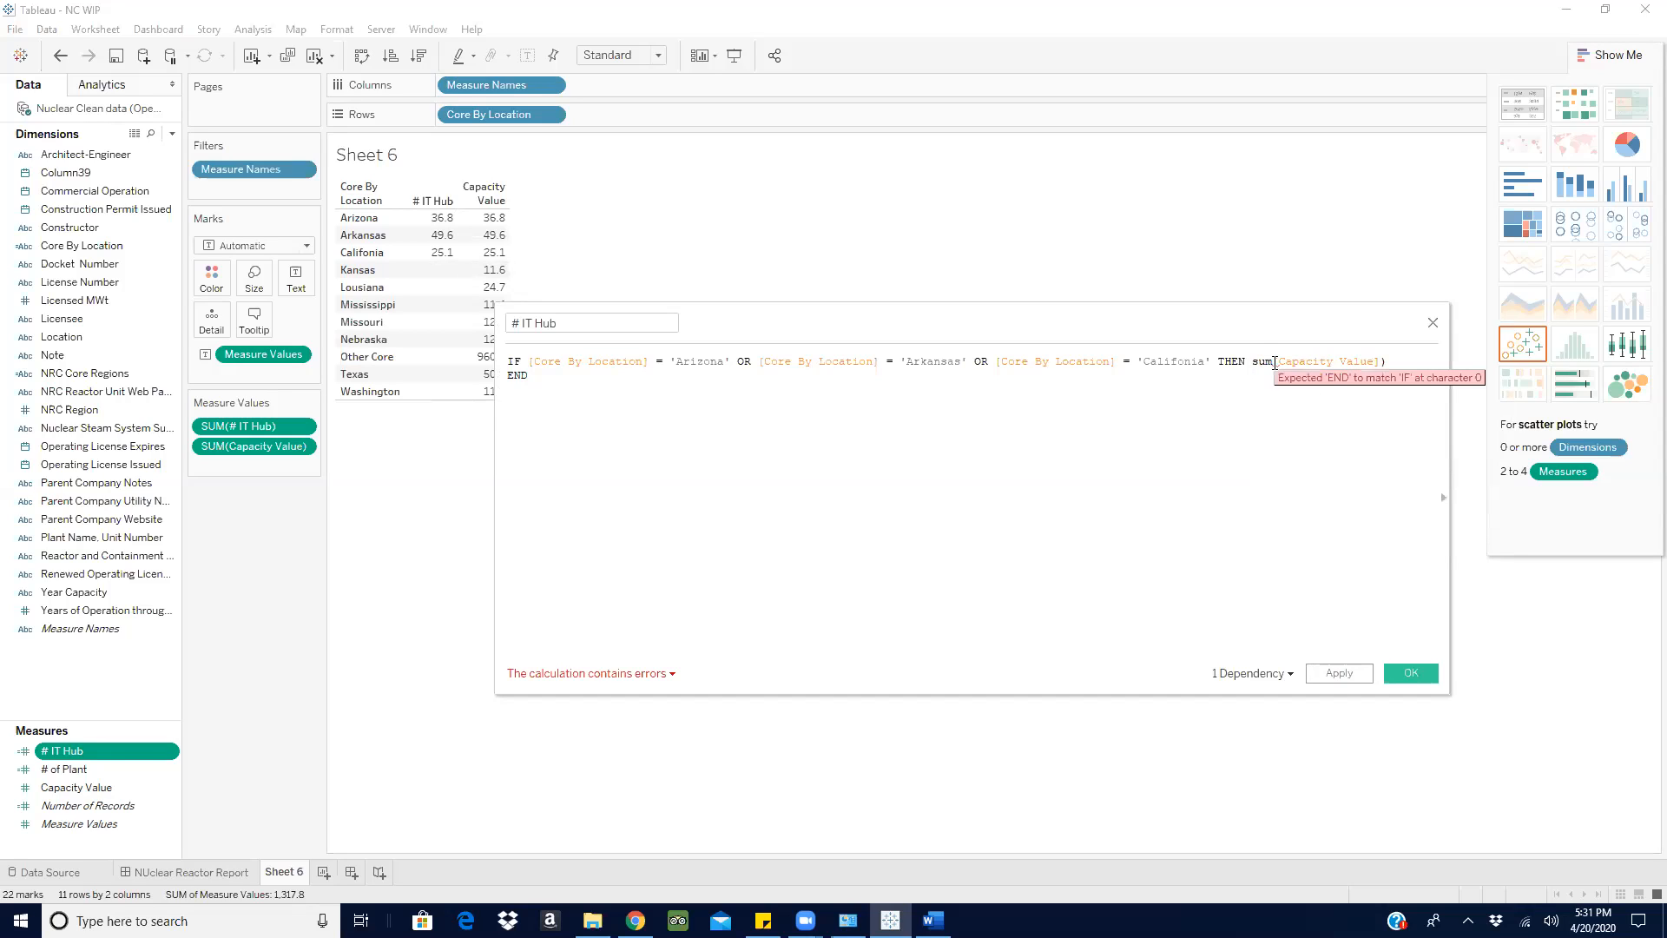
- Delete the SUM wrapper and reinsert the field so the result is plain [Capacity Value] again
key("BackSpace")
key("BackSpace")
key("BackSpace")
key("BackSpace")
key("BackSpace")
key("BackSpace")
key("BackSpace")
key("BackSpace")
key("BackSpace")
key("BackSpace")
key("BackSpace")
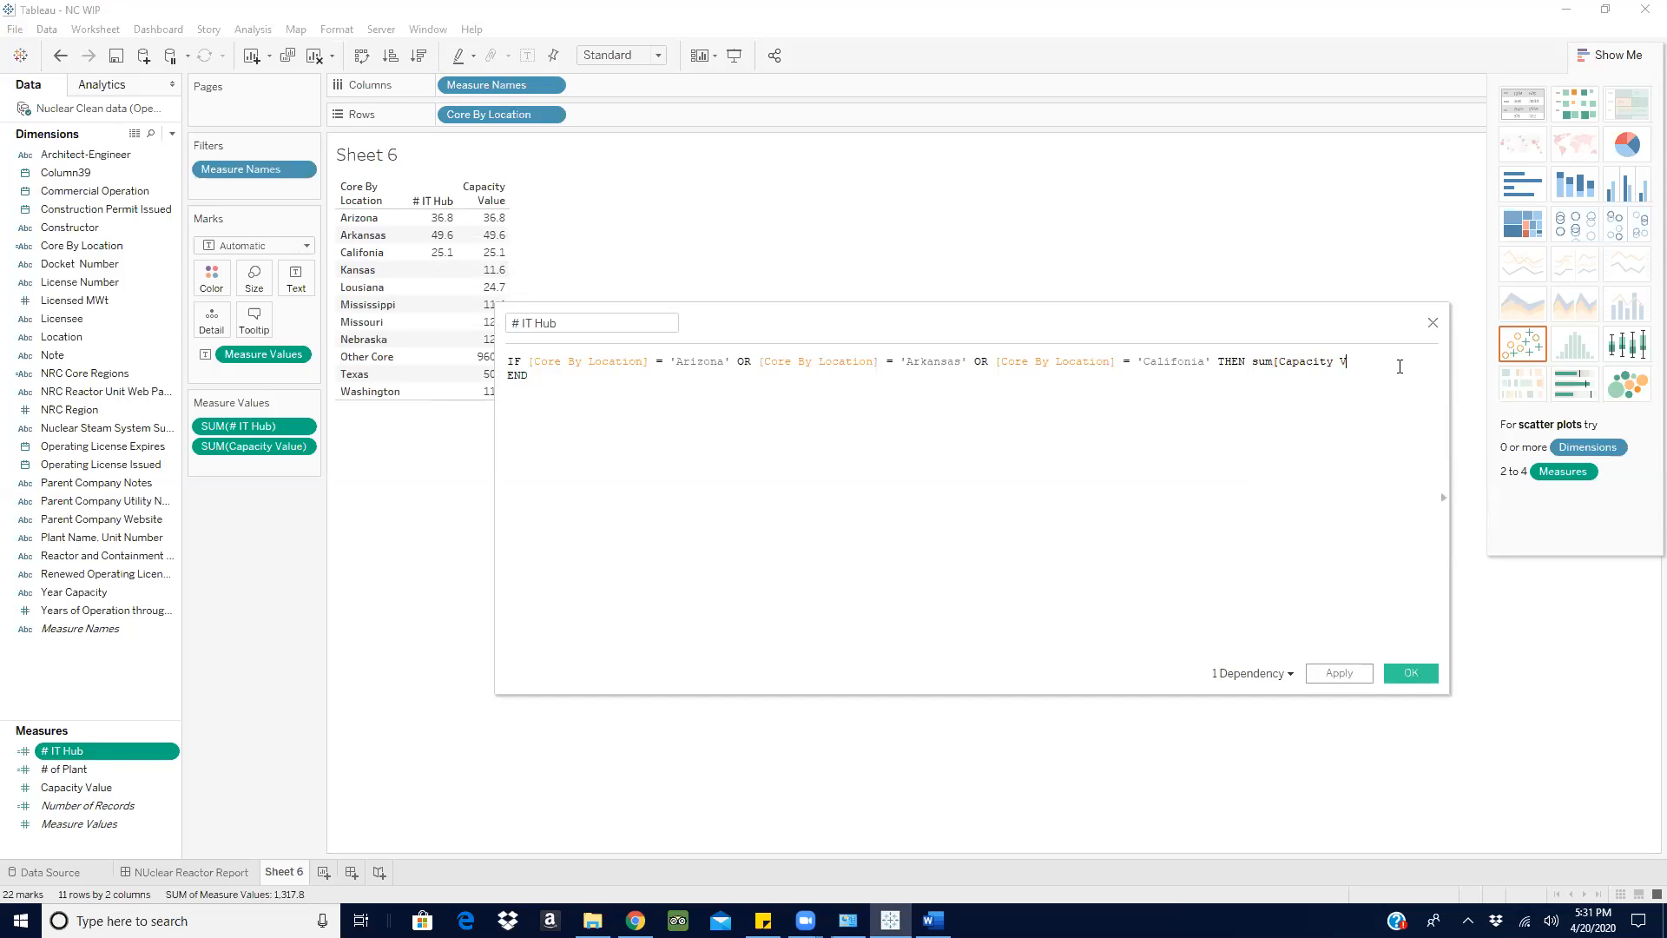
key("BackSpace")
key("BackSpace")
key("BackSpace")
key("BackSpace")
key("BackSpace")
key("BackSpace")
key("BackSpace")
key("BackSpace")
key("BackSpace")
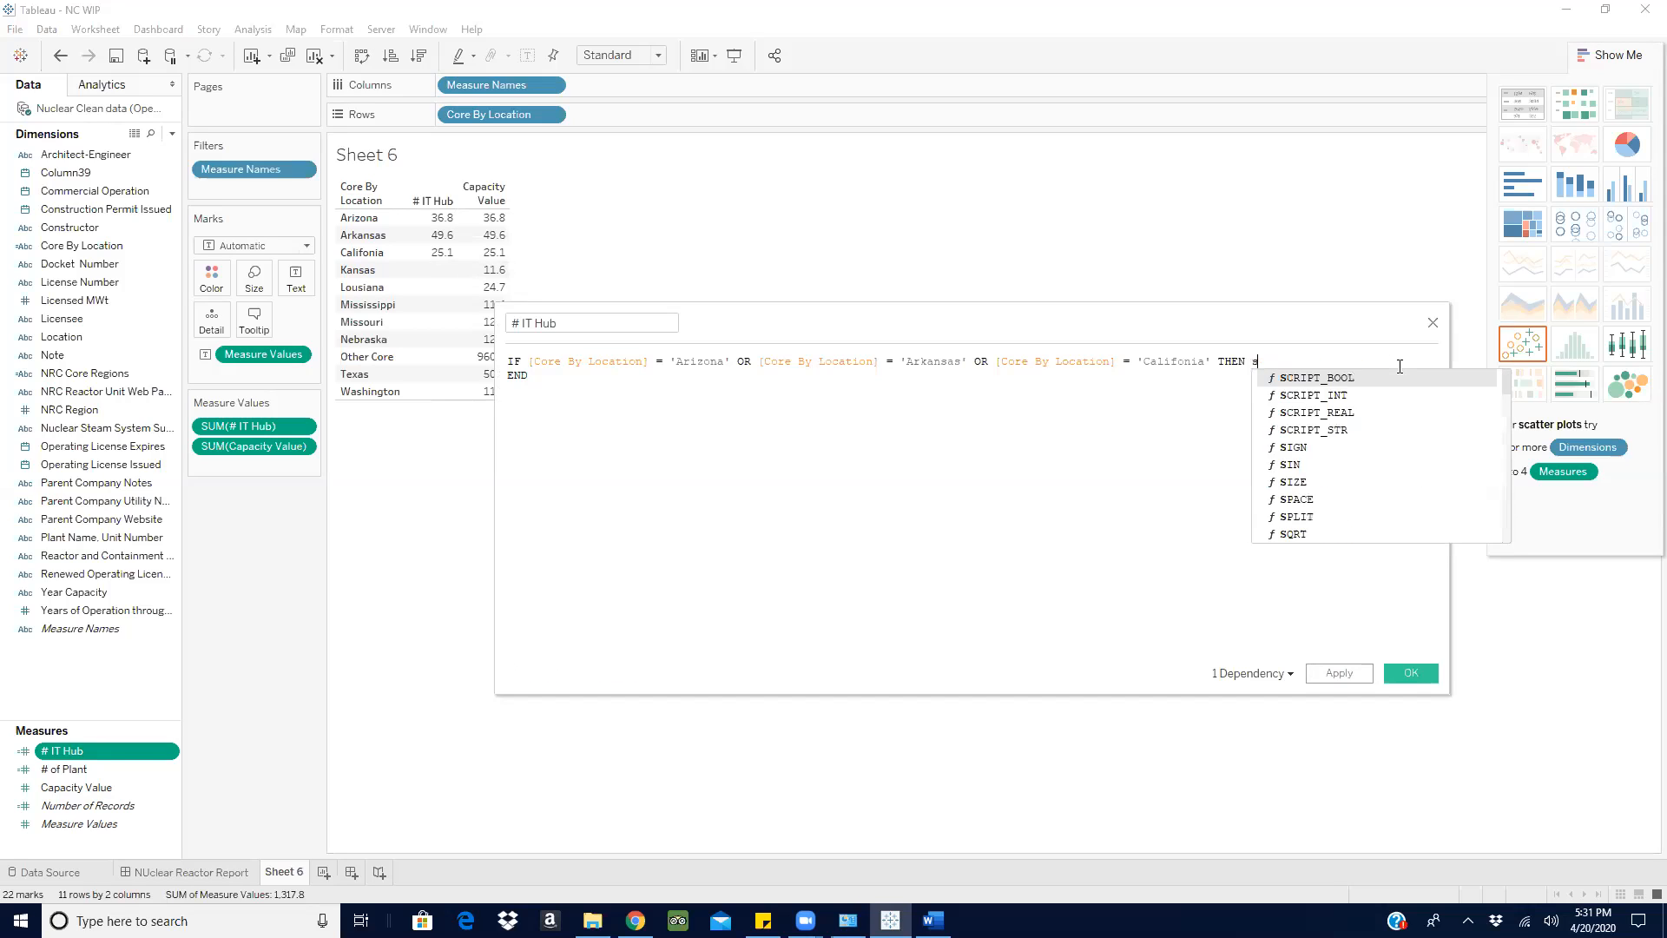
type("ca")
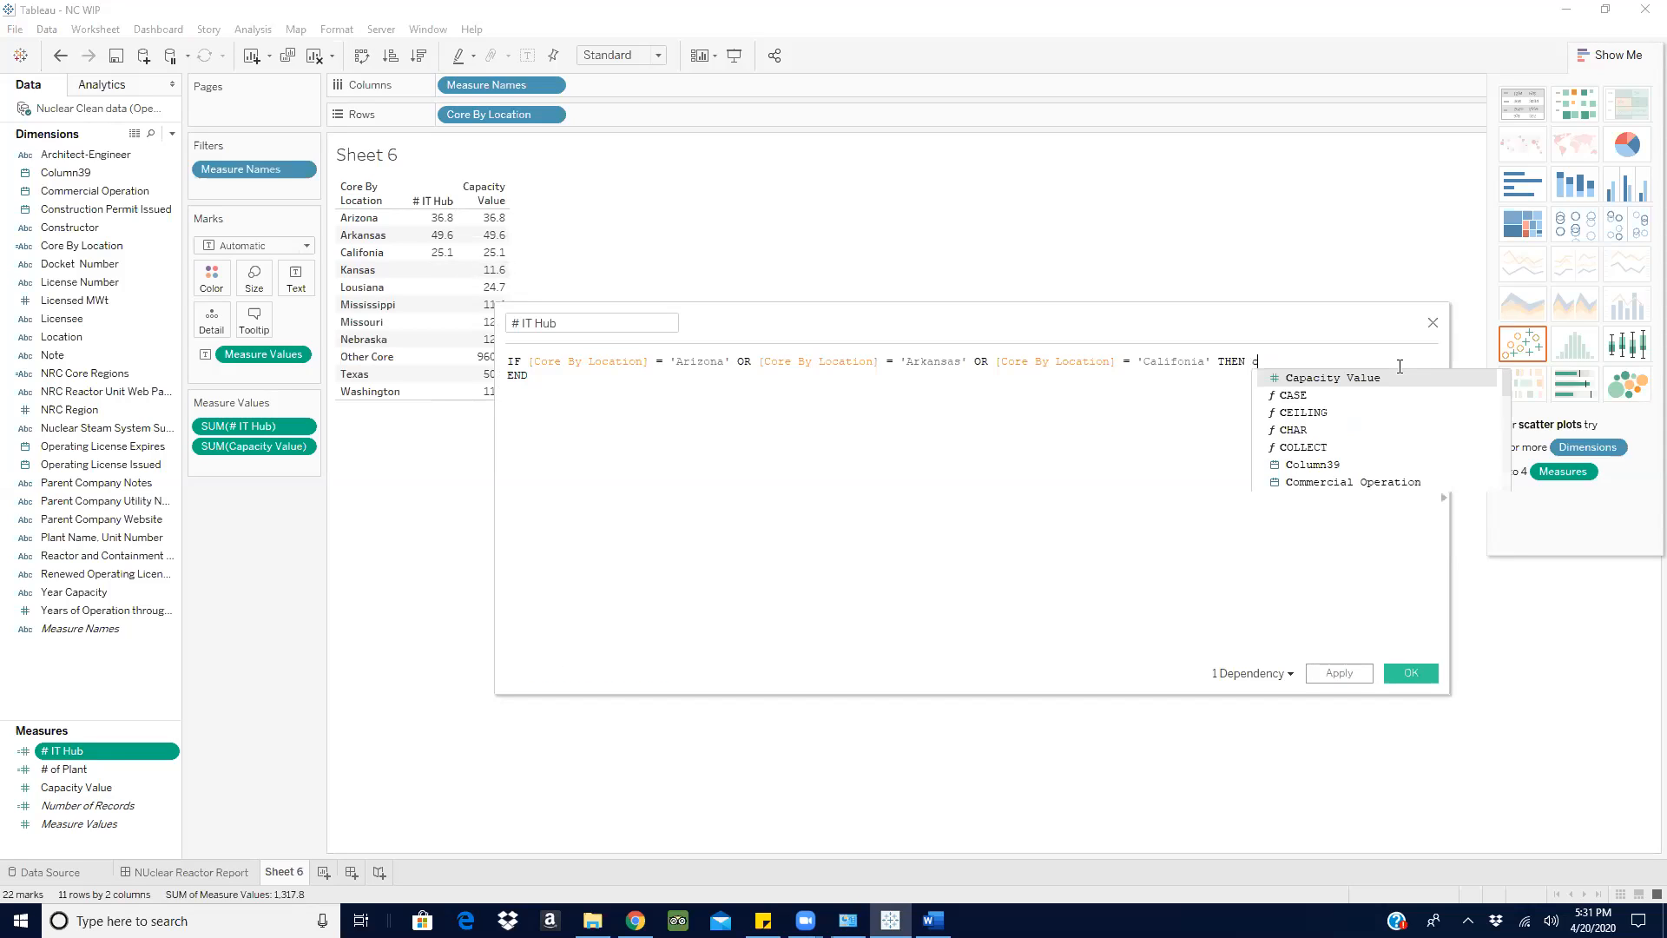
left_click(1346, 378)
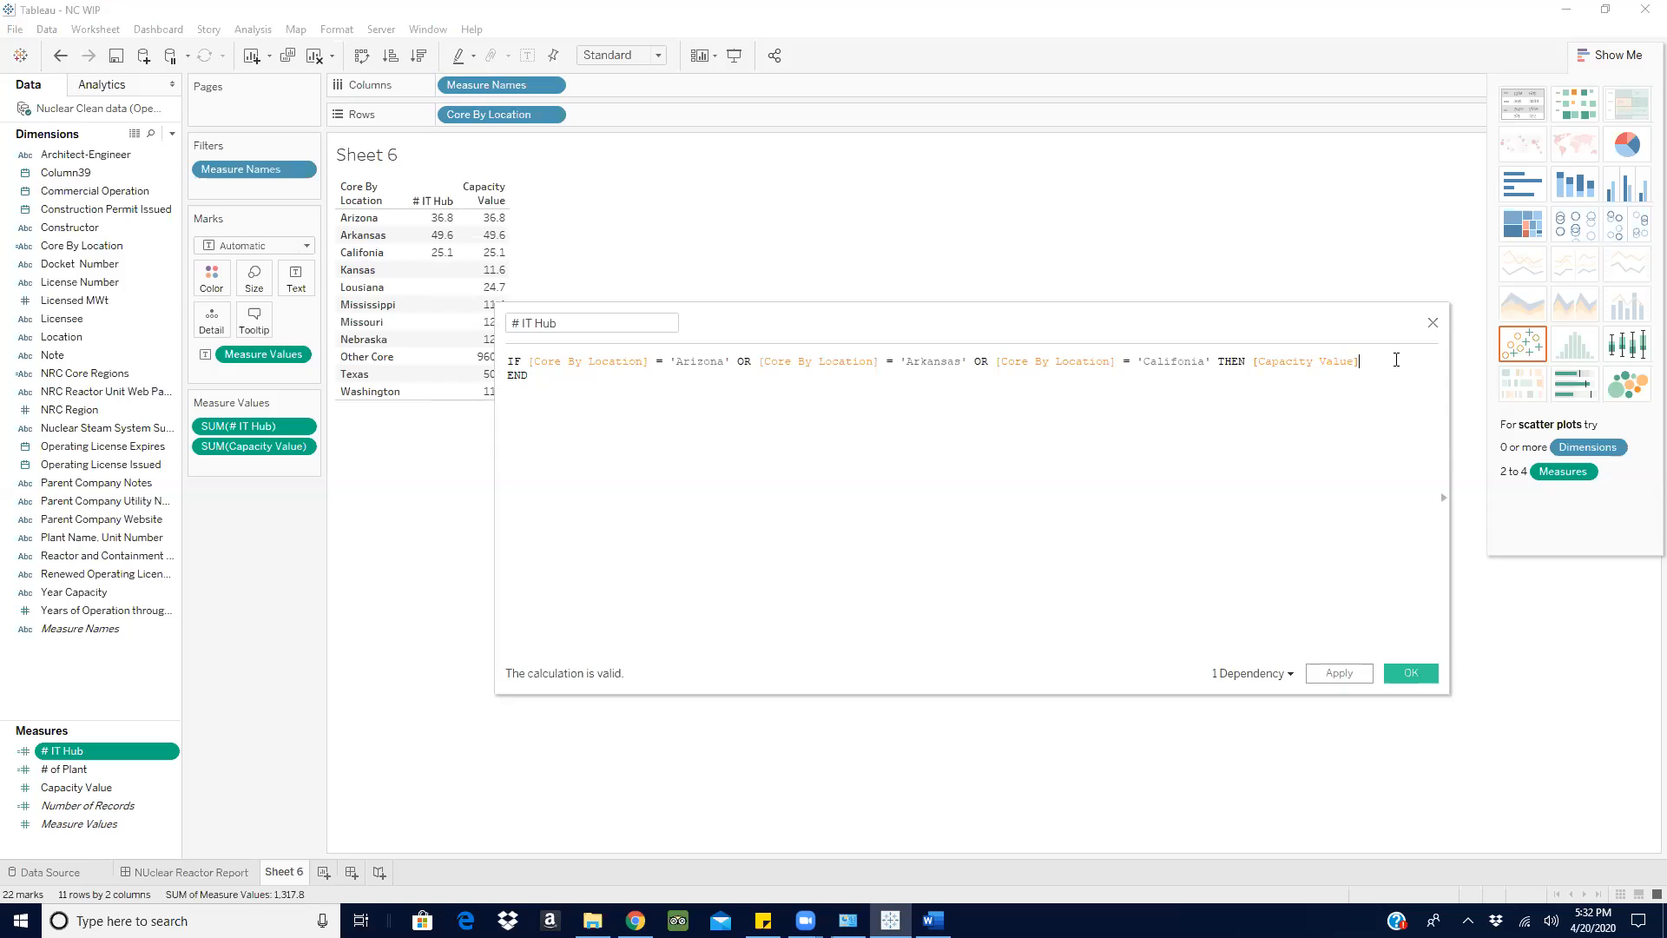
- Change the # IT Hub result to THEN 1 ELSE 0 and apply the calculation
key("BackSpace")
key("BackSpace")
key("BackSpace")
key("BackSpace")
key("BackSpace")
key("BackSpace")
key("BackSpace")
key("BackSpace")
key("BackSpace")
key("BackSpace")
key("BackSpace")
key("BackSpace")
key("BackSpace")
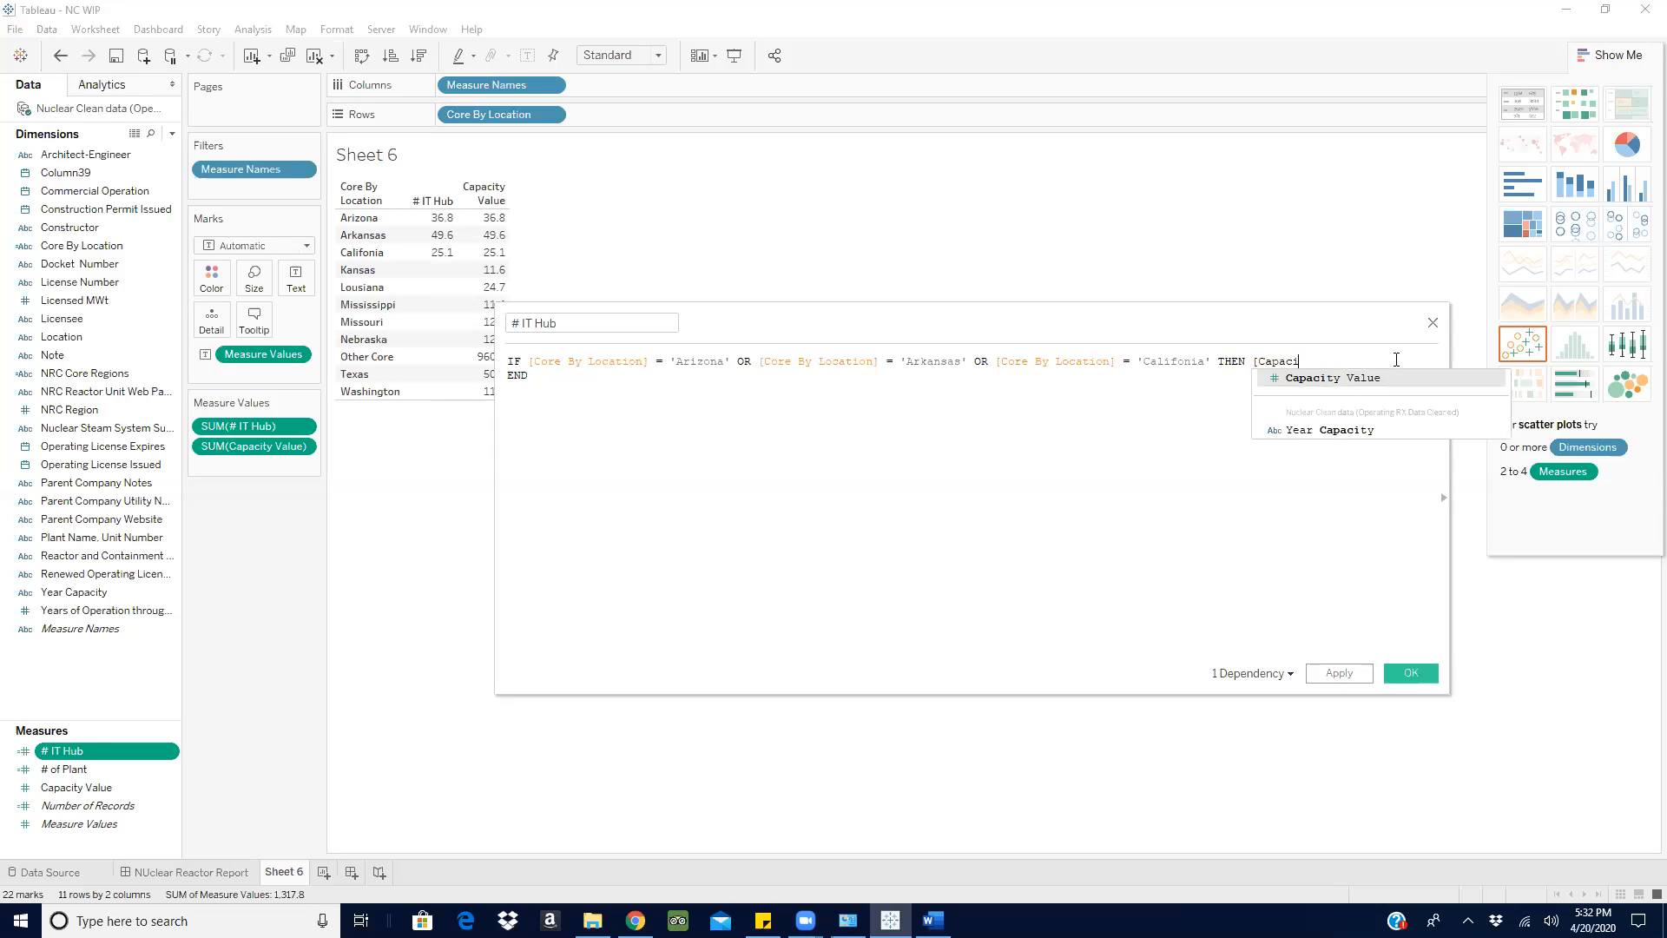
key("BackSpace")
key("BackSpace")
key("BackSpace")
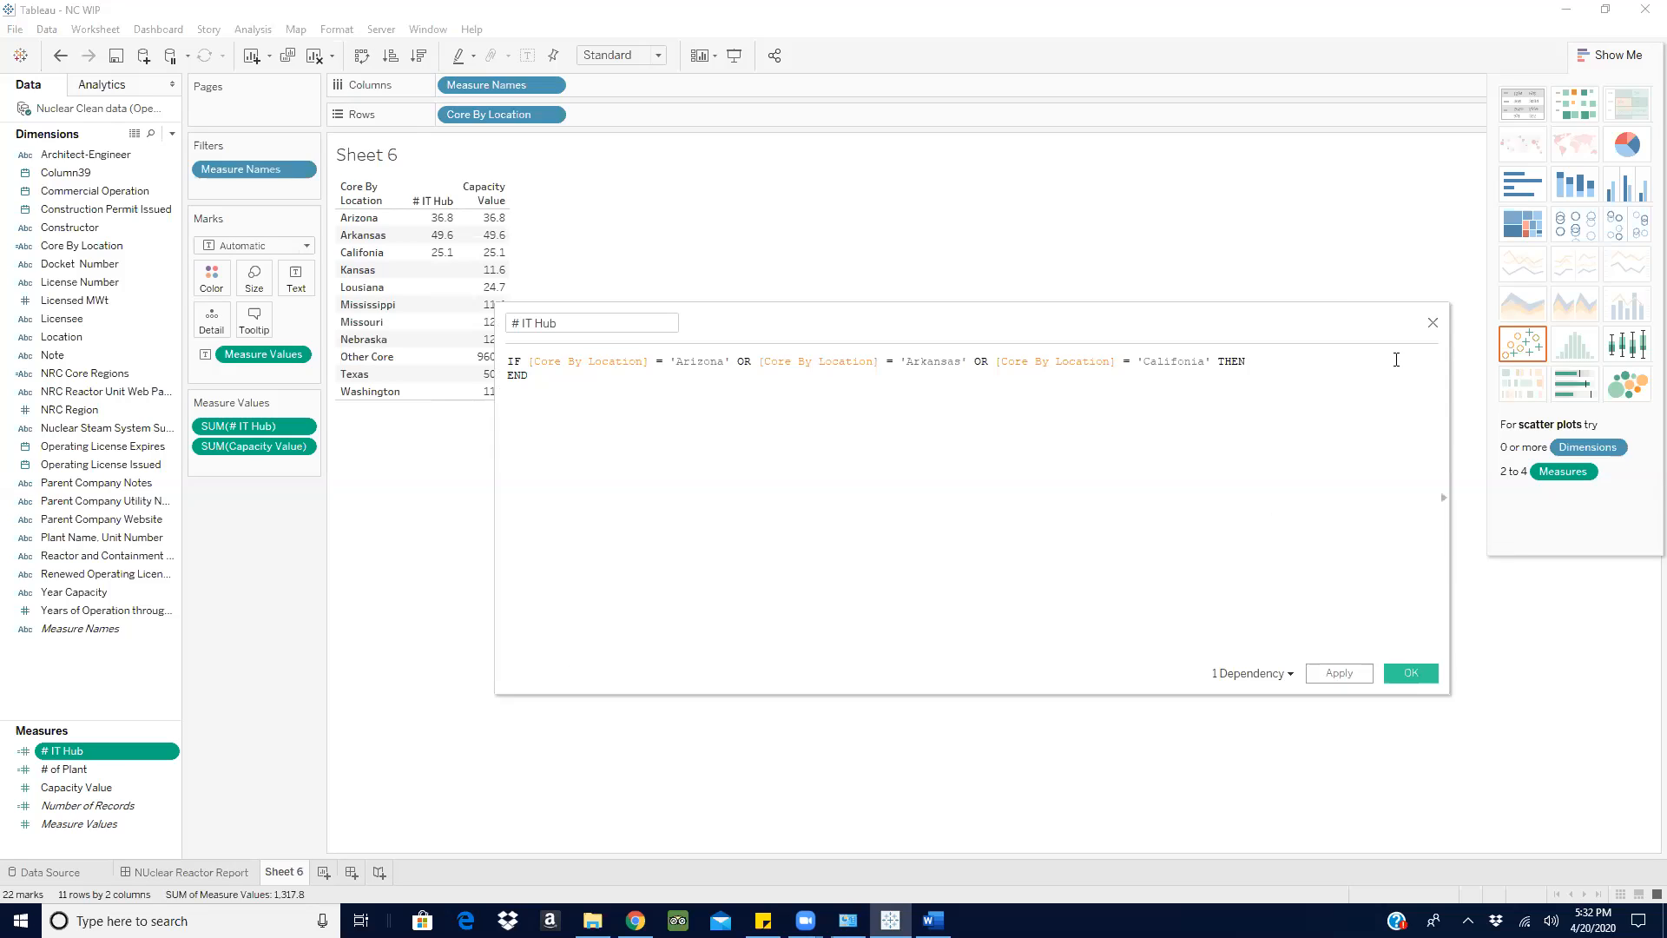
type("1 e")
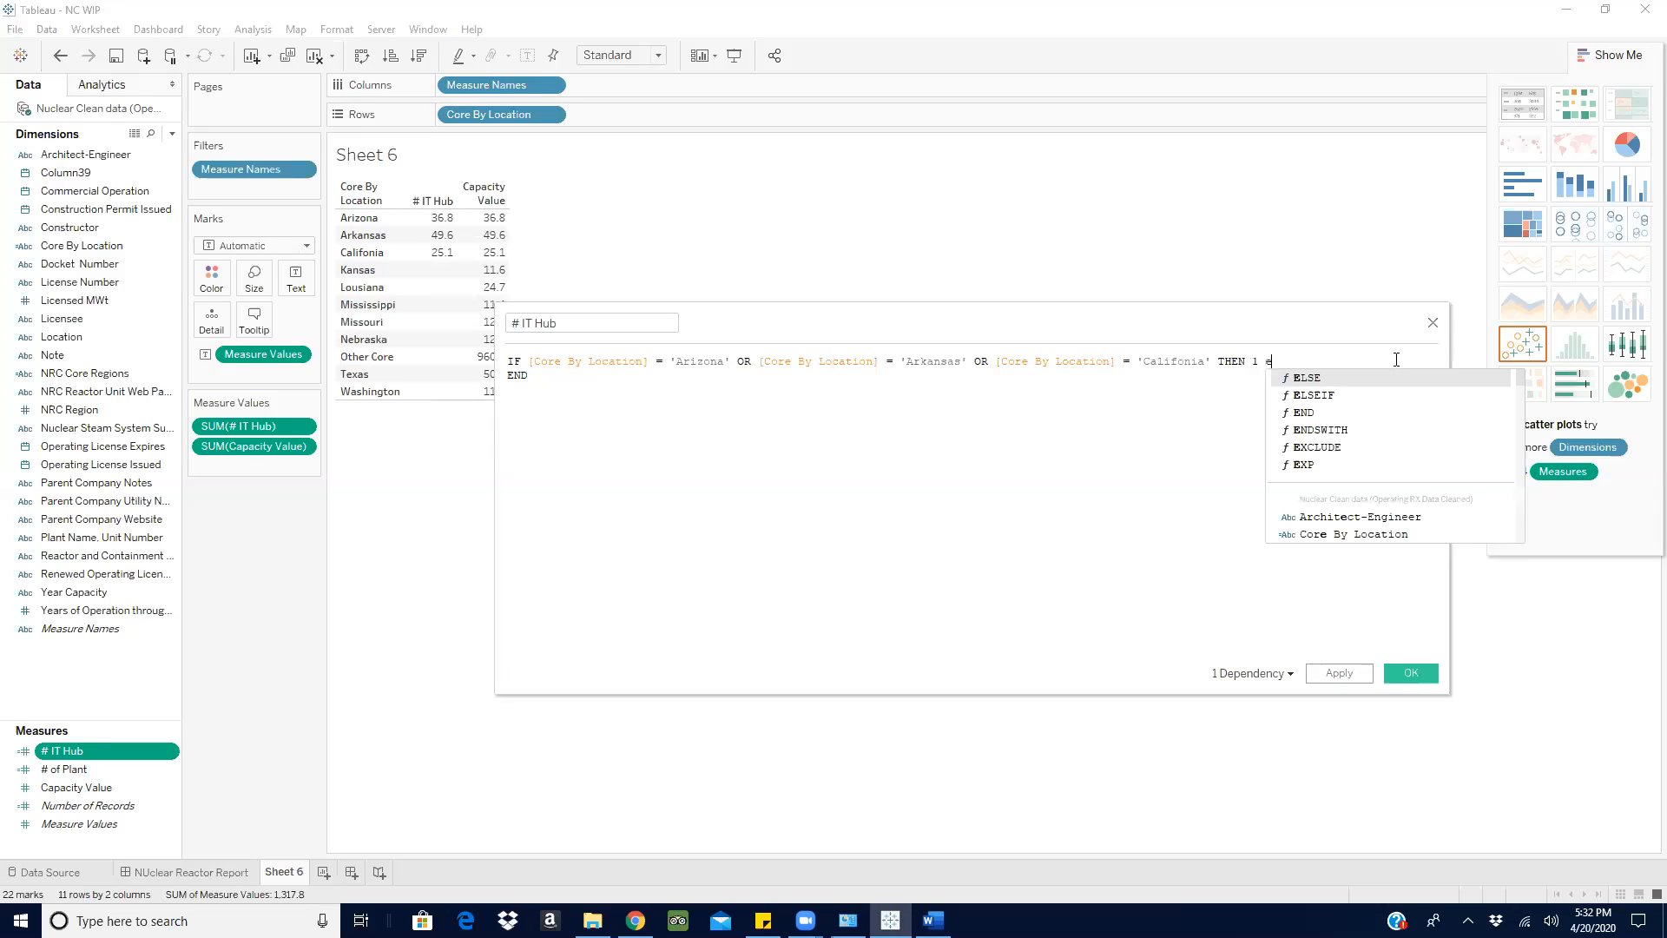
left_click(1361, 378)
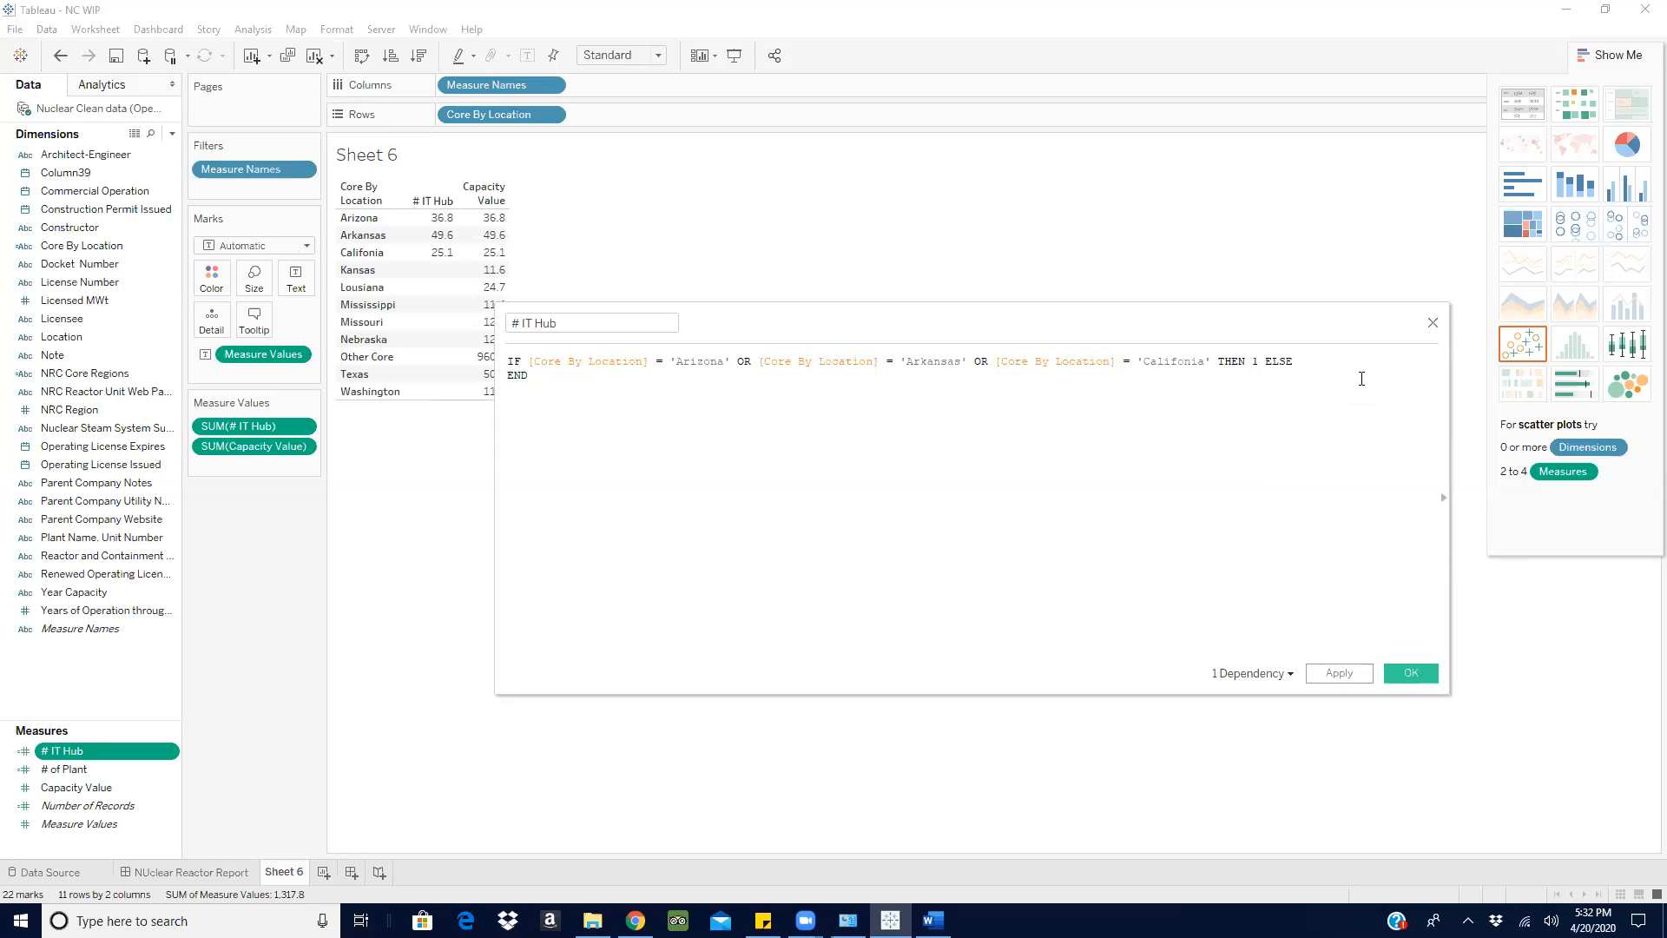
type("0")
left_click(1611, 55)
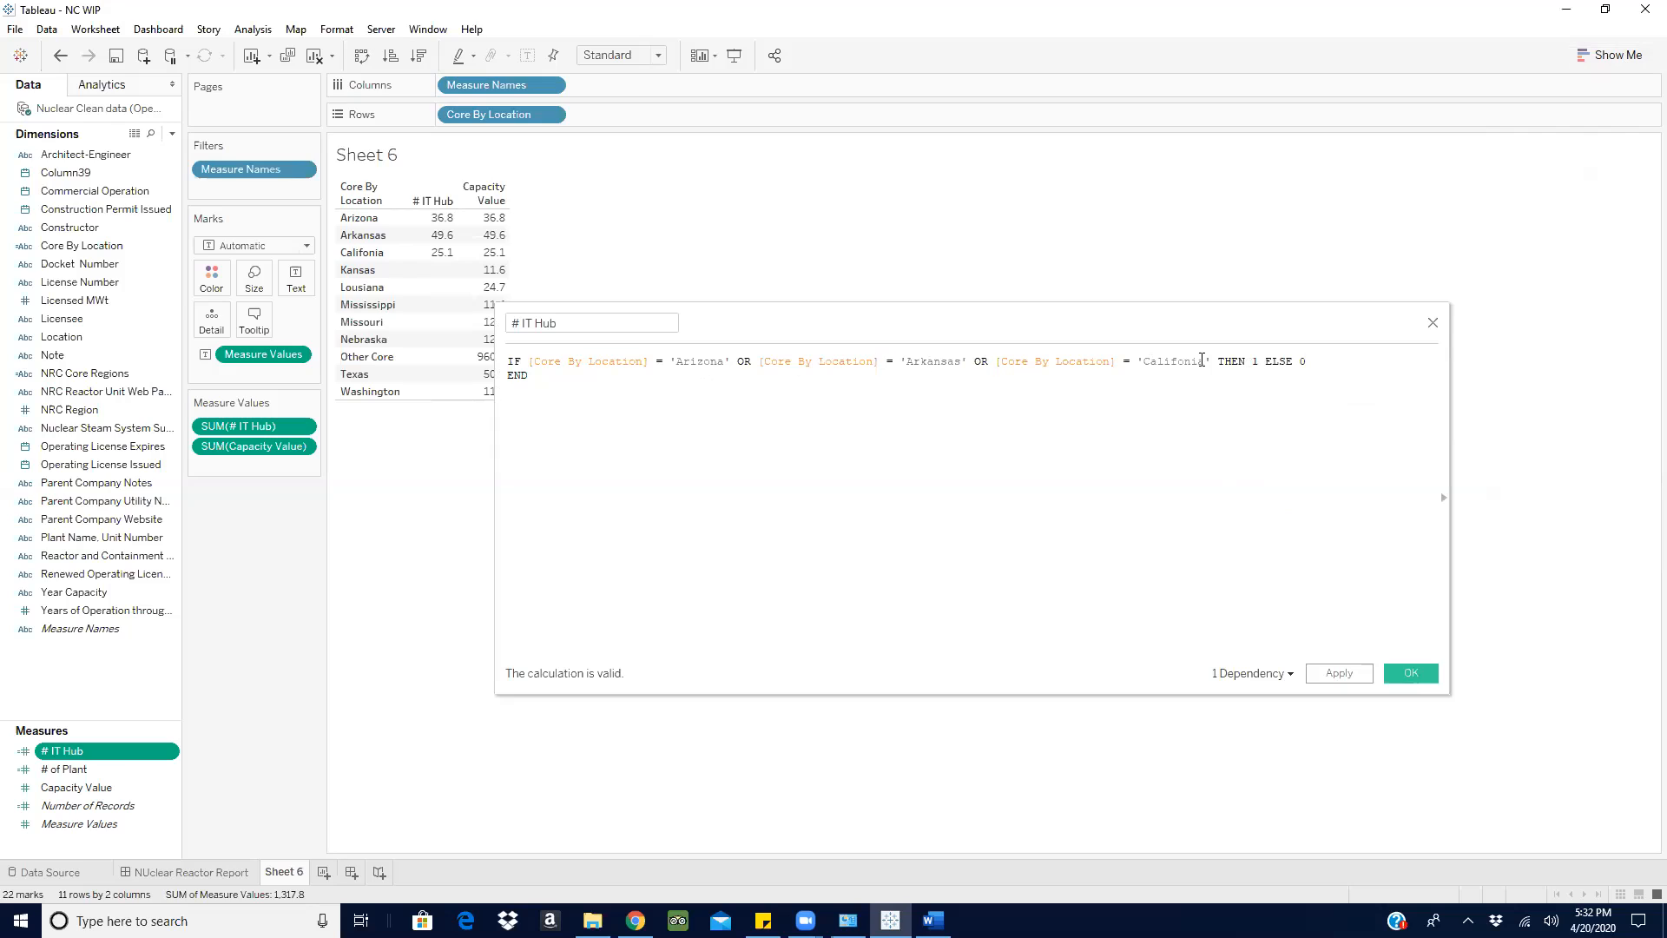
left_click(1259, 362)
double_click(1259, 363)
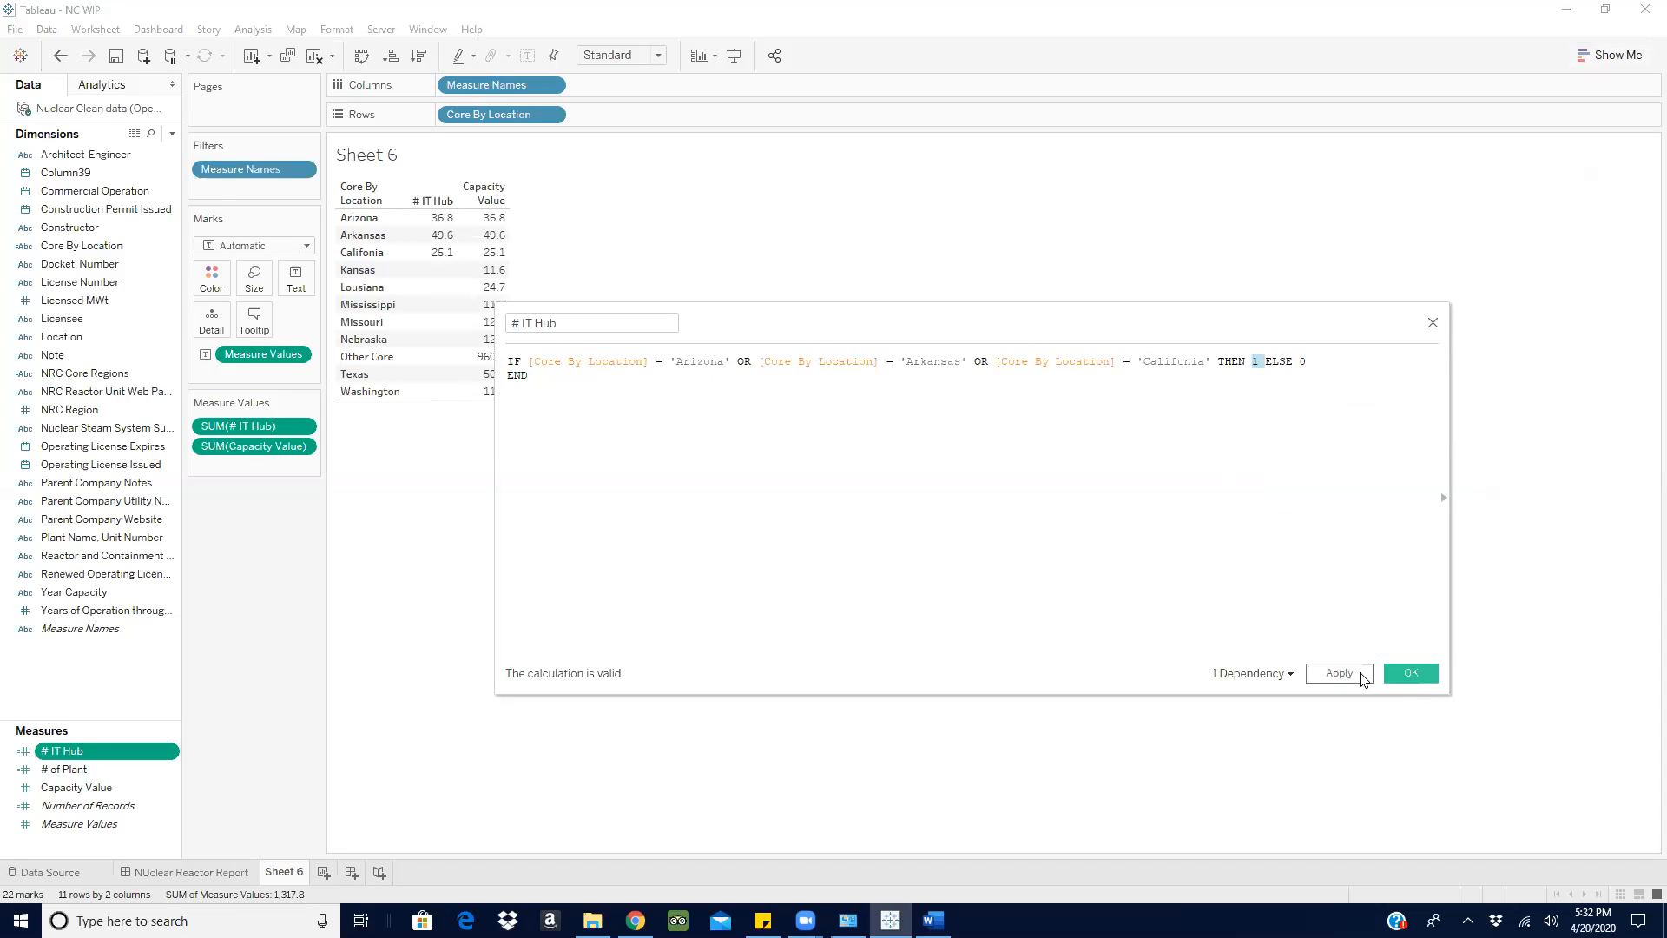
left_click(1391, 675)
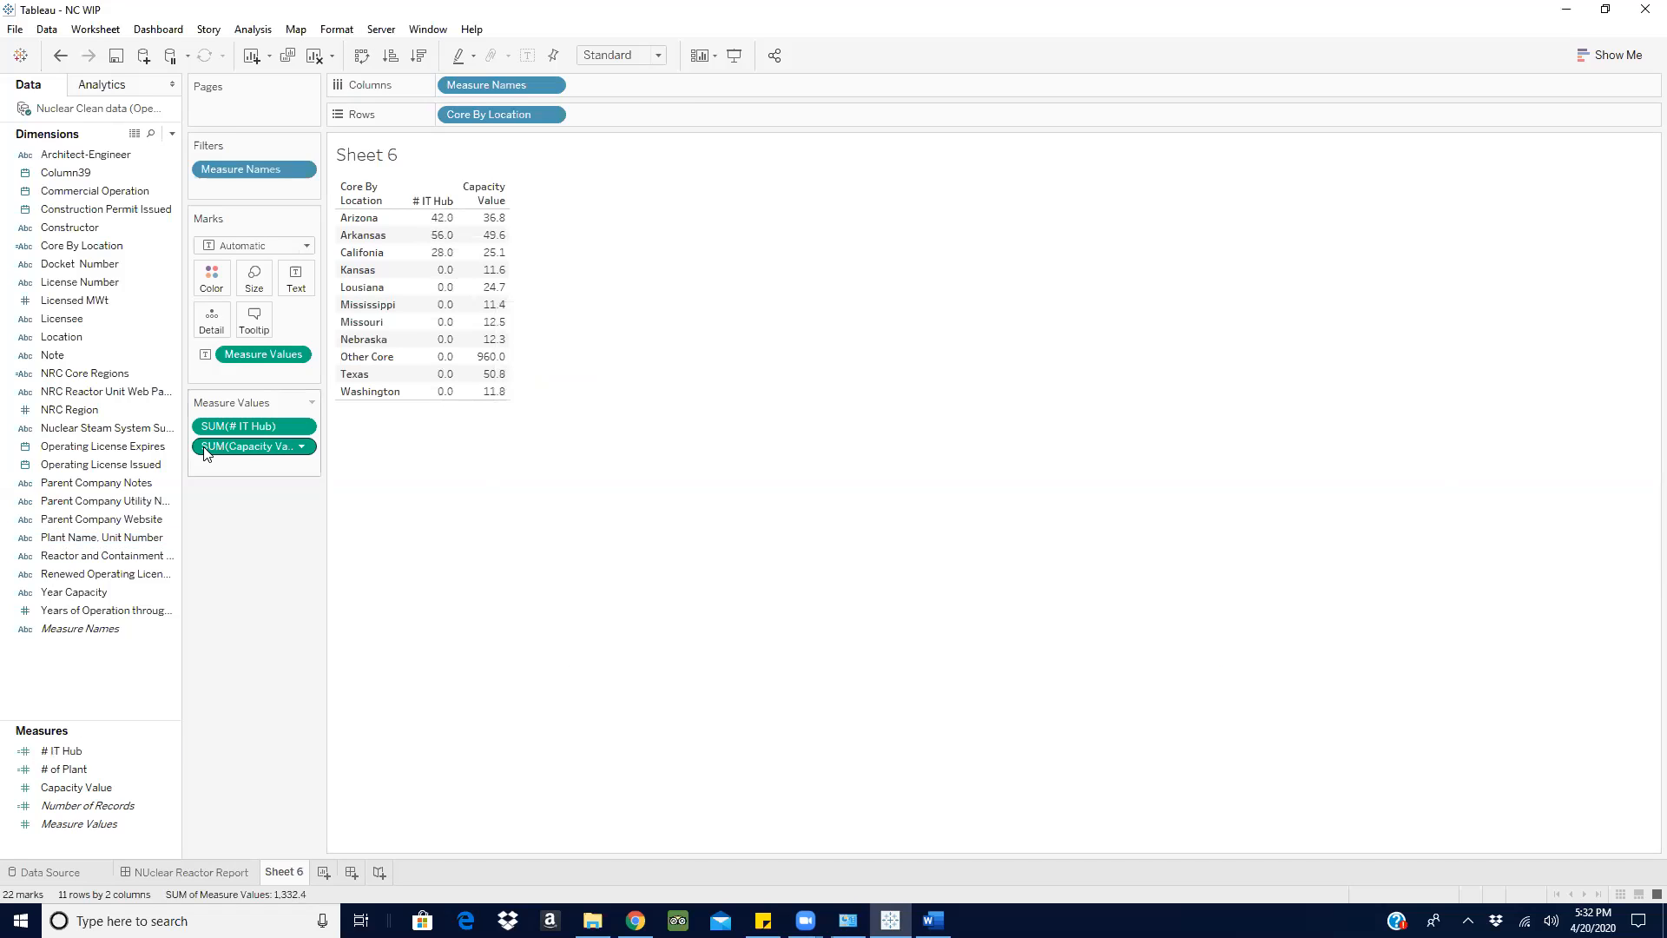
- Remove # IT Hub from the view and convert it into a dimension
left_click_drag(241, 429, 18, 757)
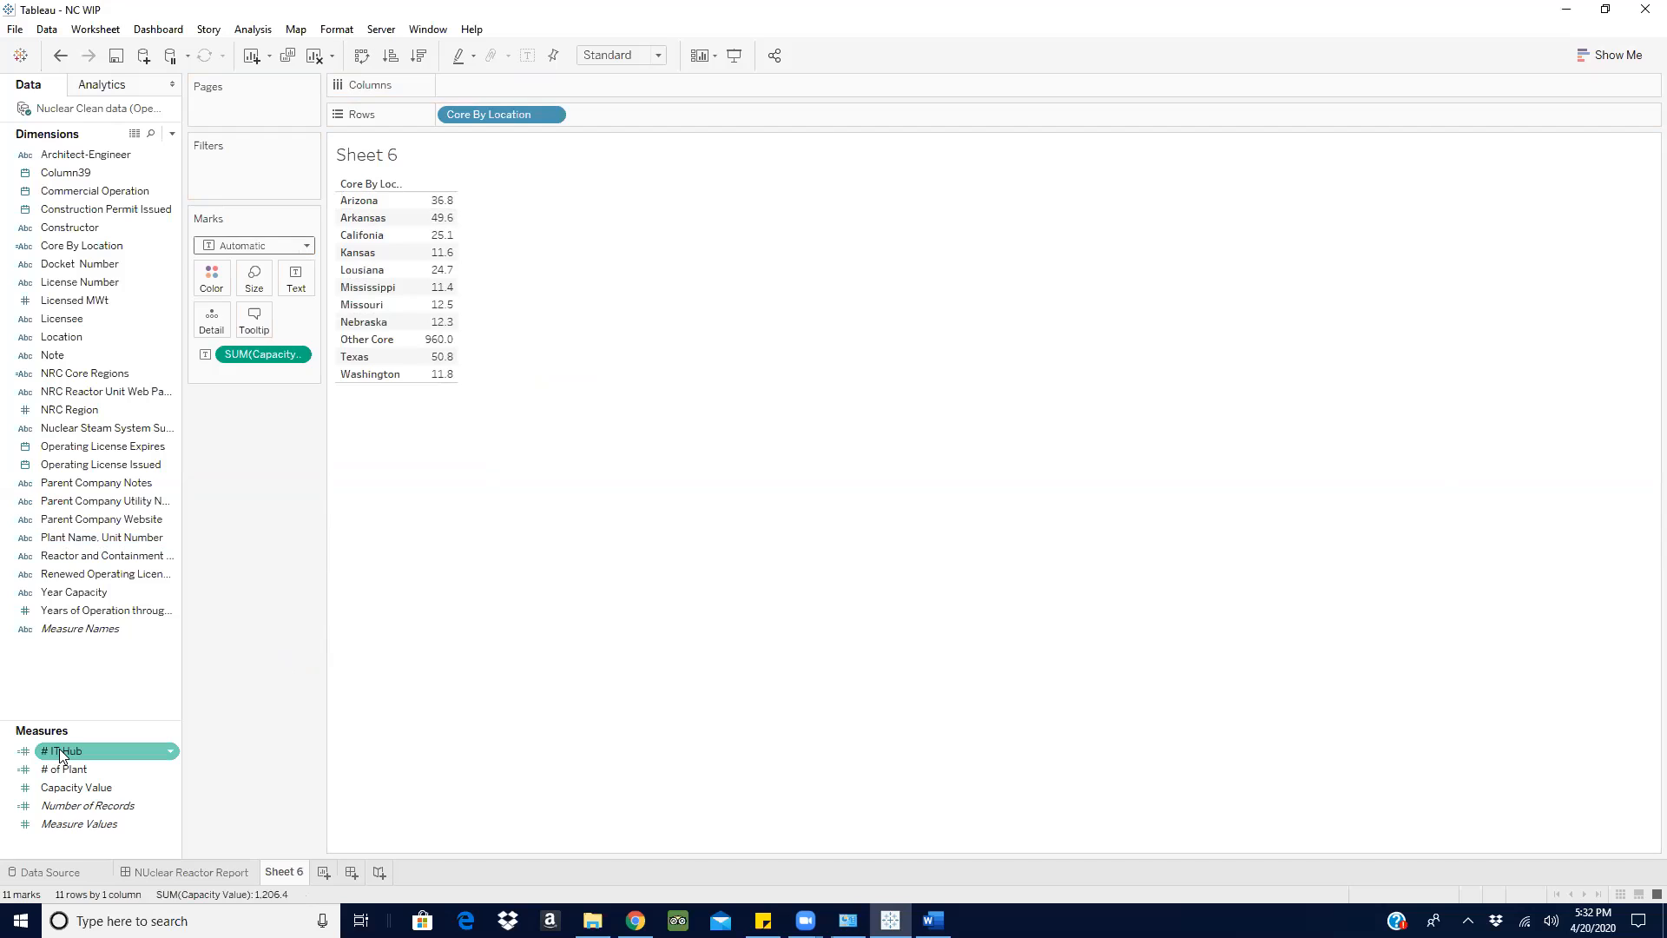
left_click_drag(61, 755, 54, 580)
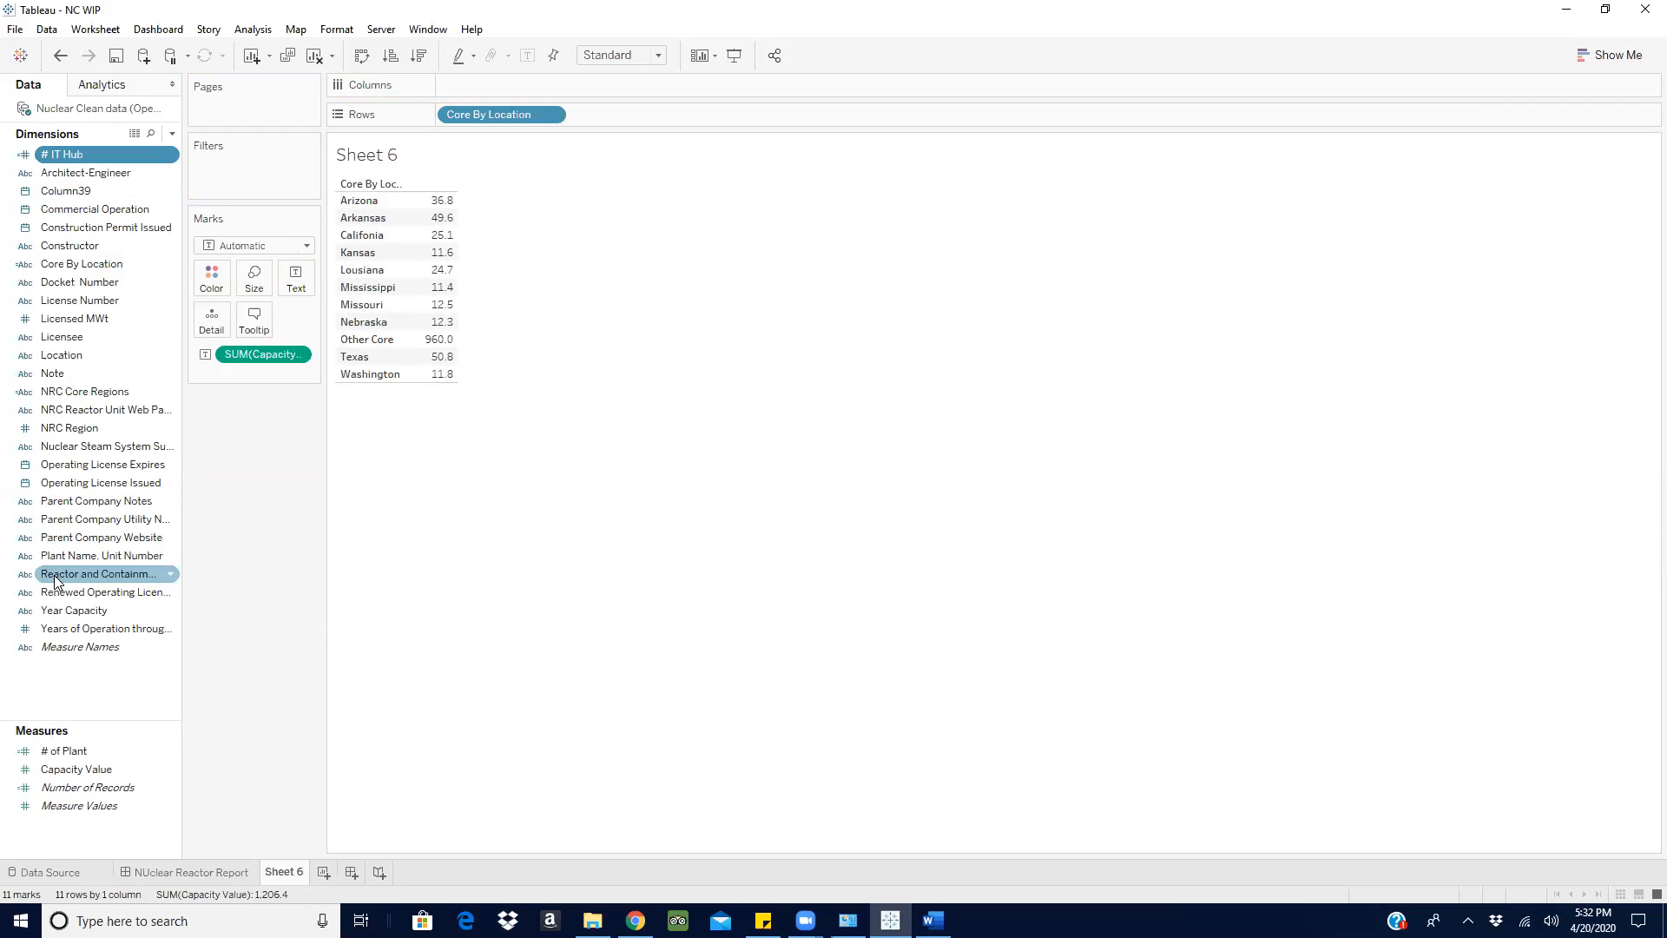
- Show a filter for # IT Hub and keep only the value 1
left_click(171, 154)
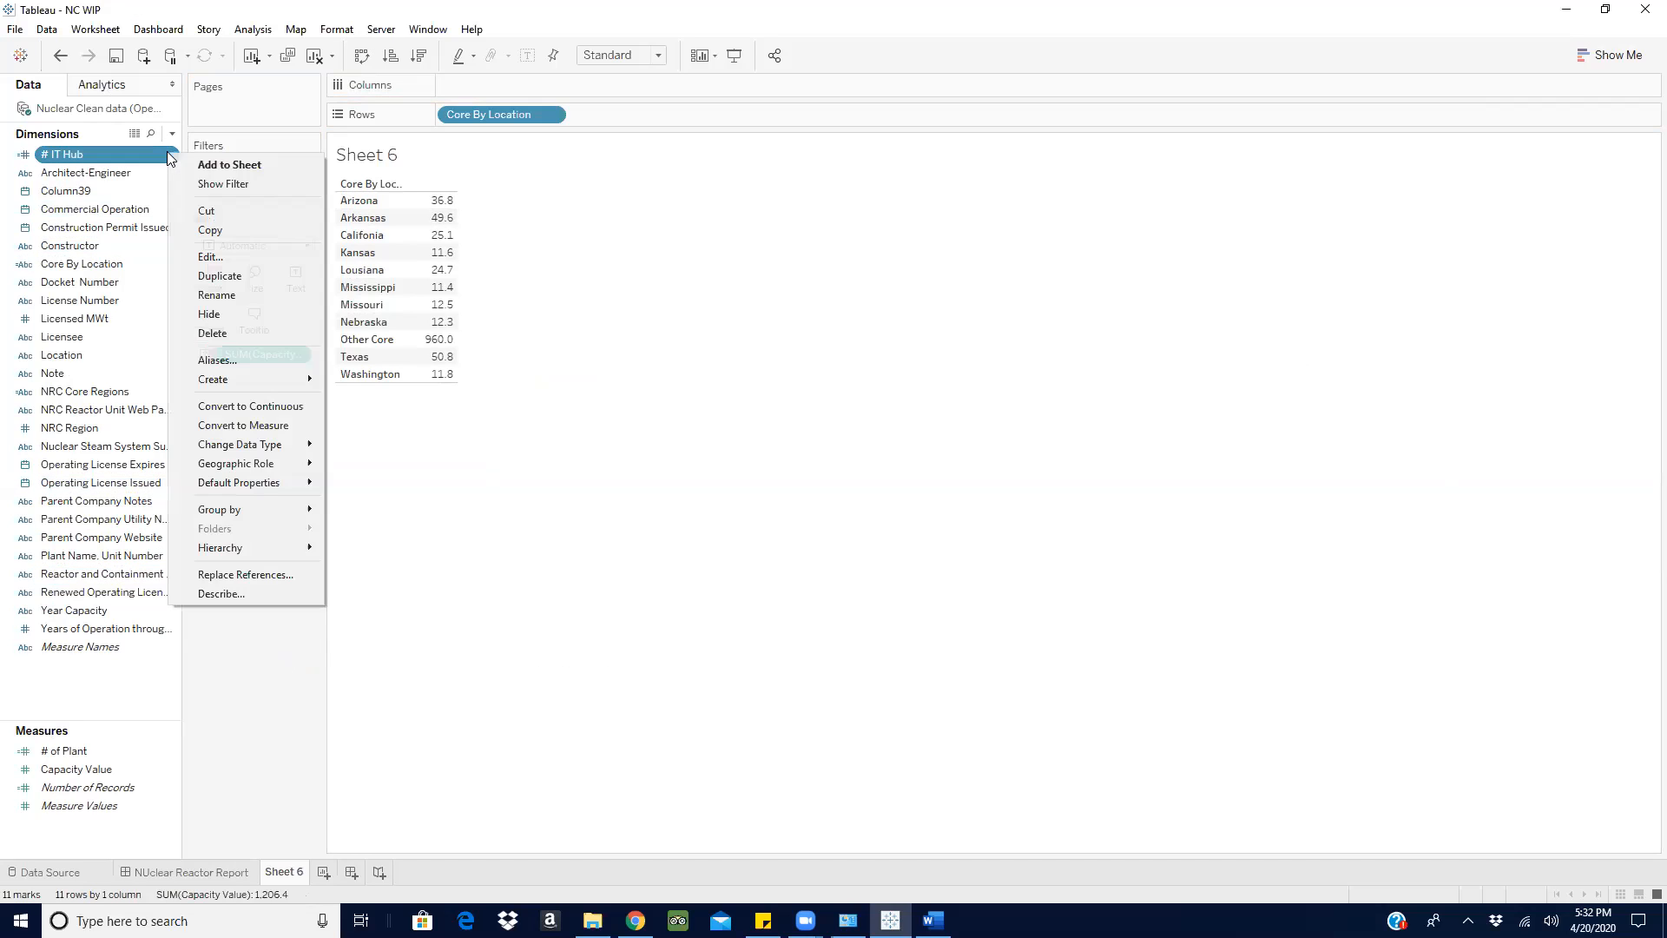
left_click_drag(217, 191, 217, 191)
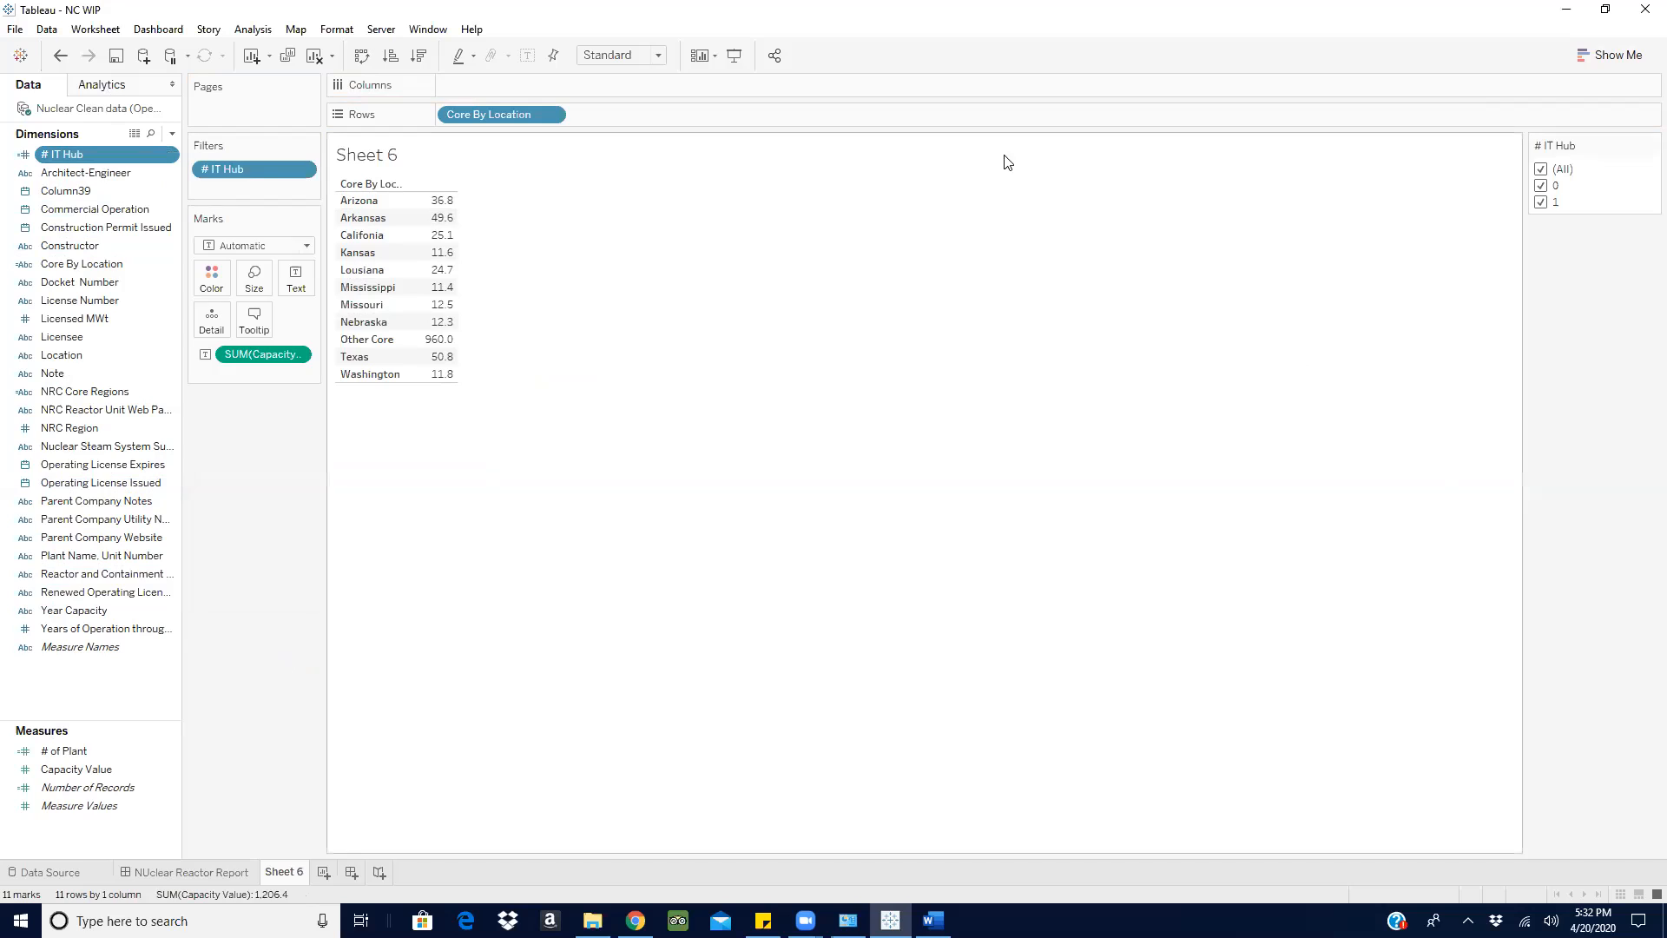
left_click(1548, 186)
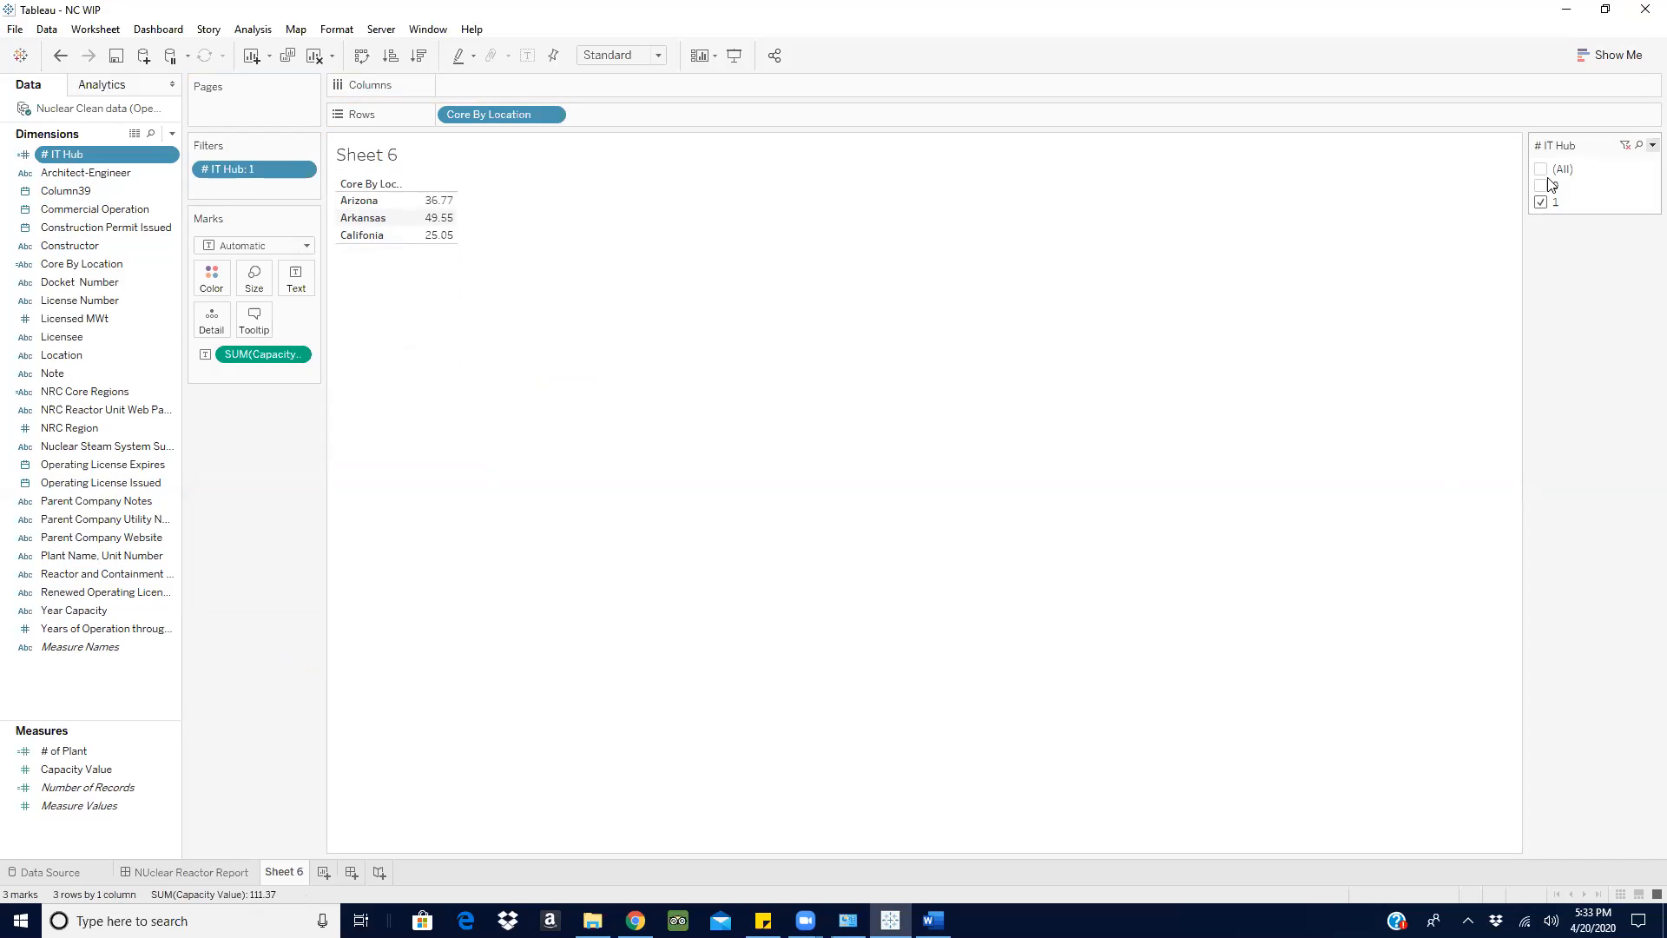
- Start a new calculated field and name it # IT Hub
left_click(1651, 145)
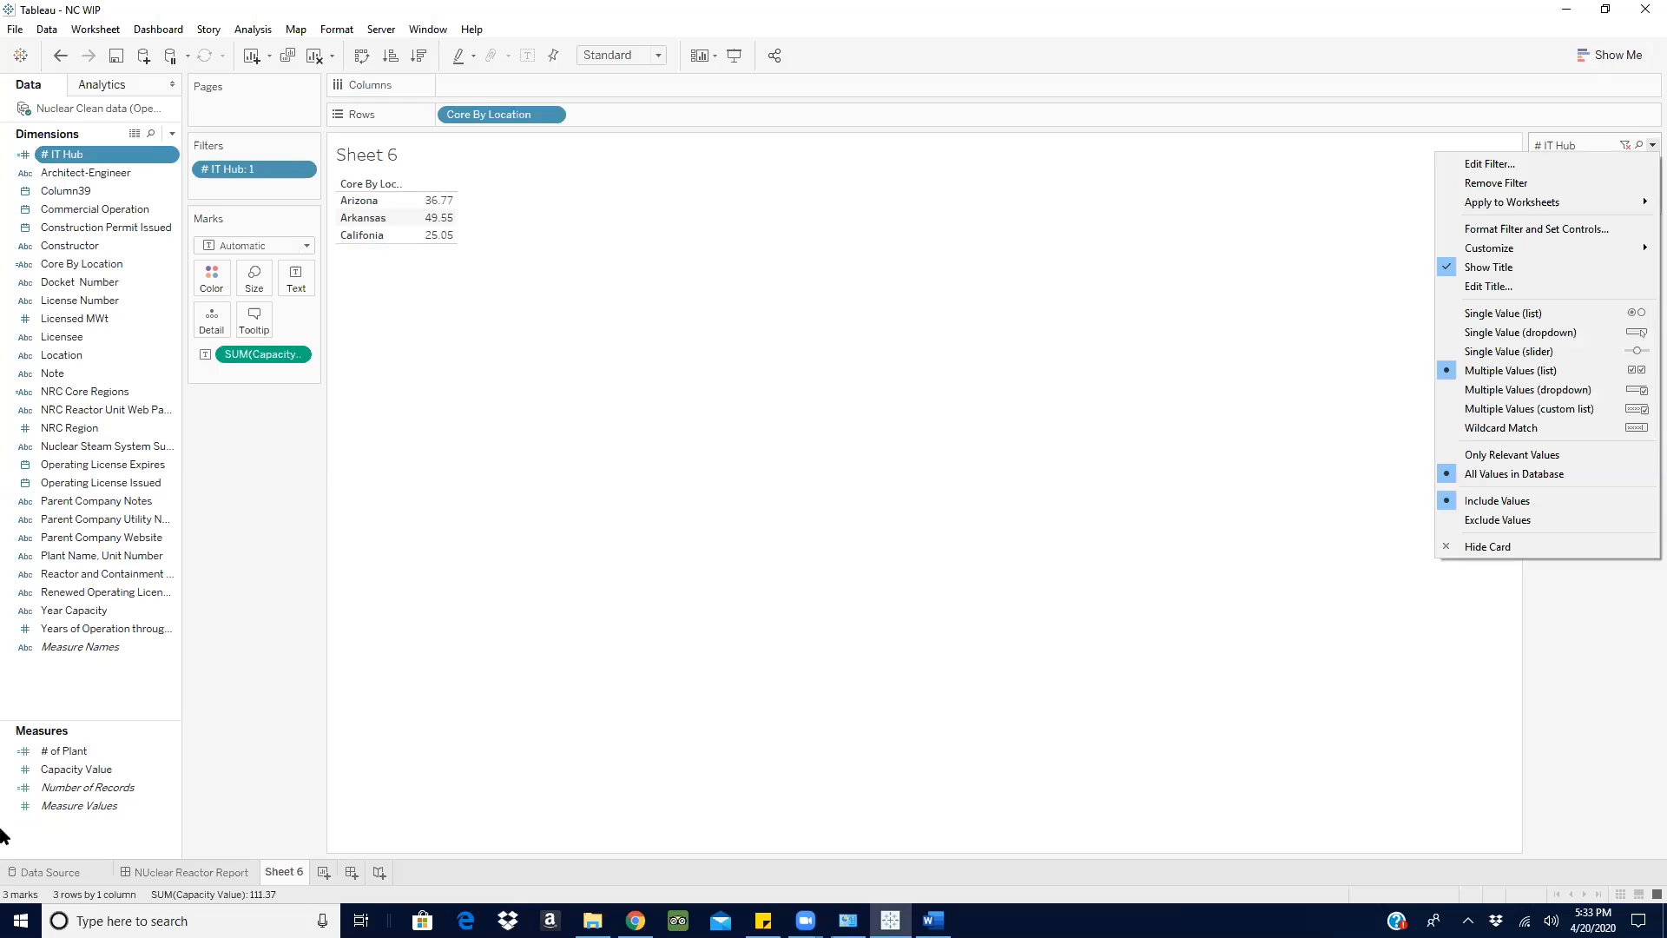
left_click(172, 134)
left_click(122, 146)
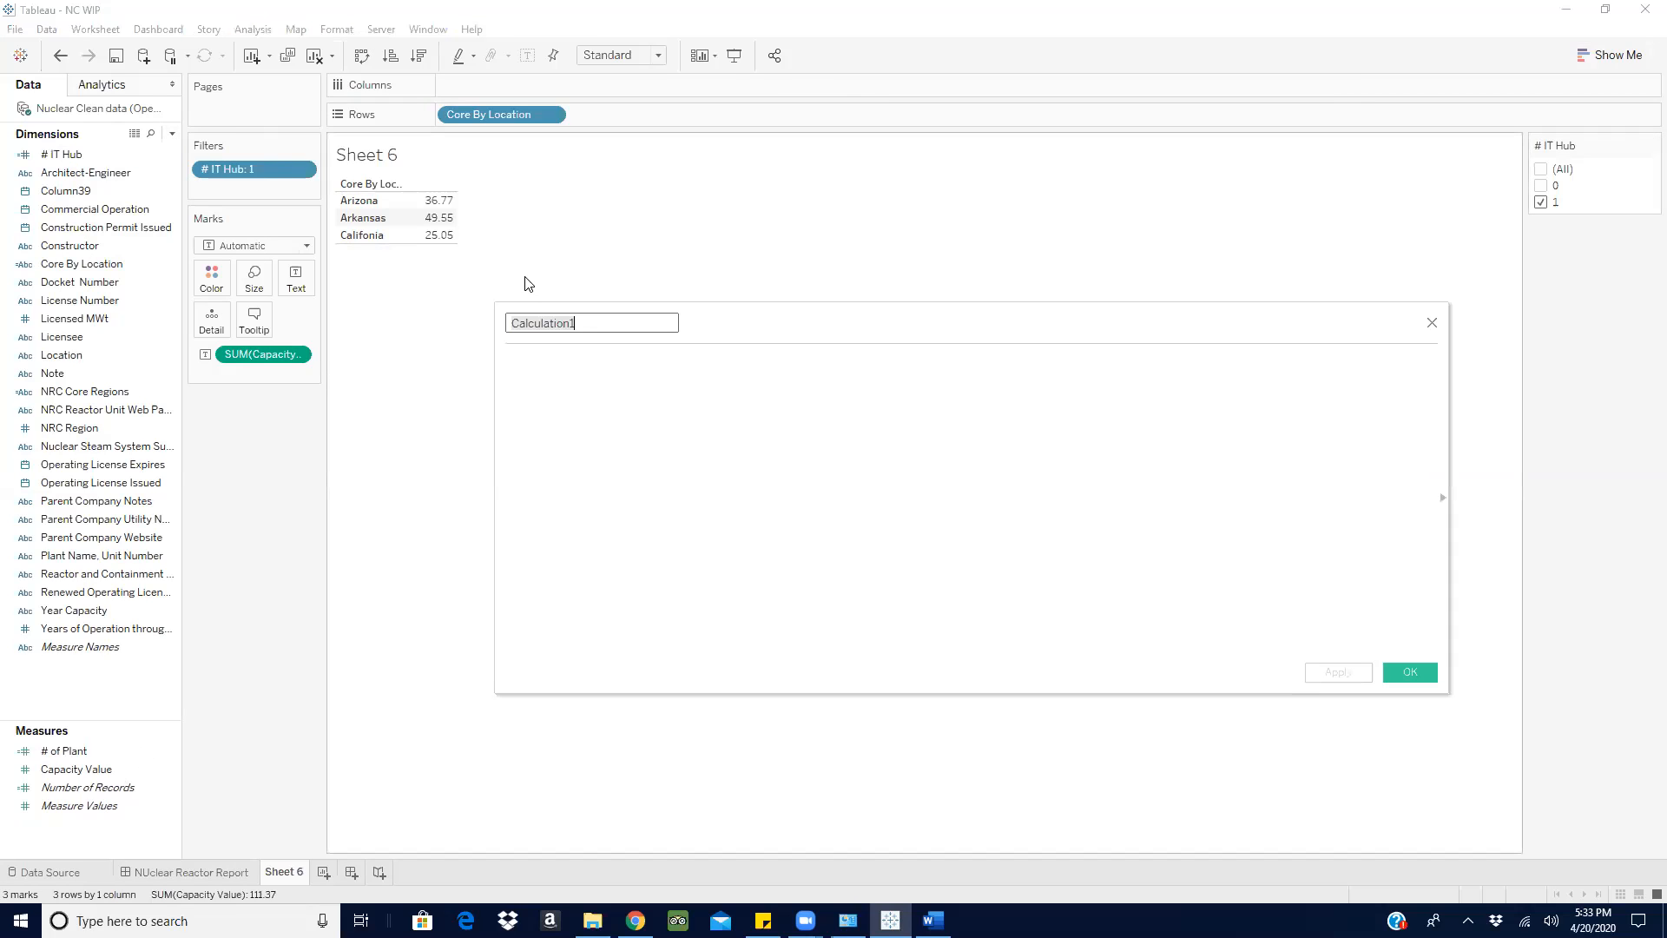
type("#")
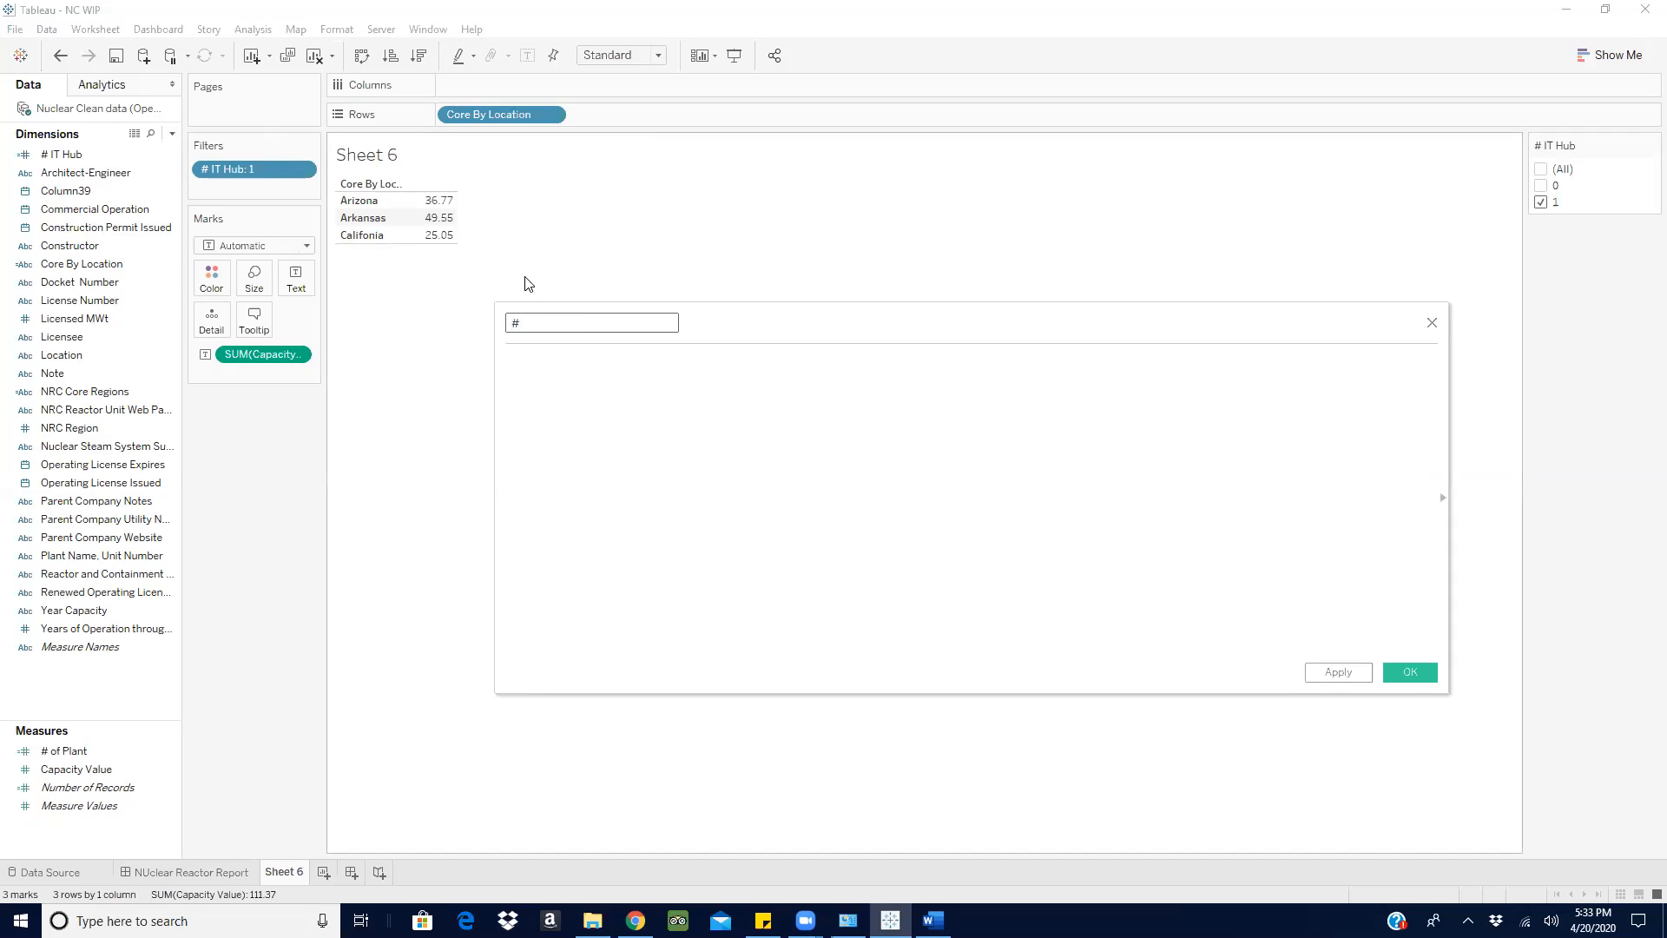
type(" H")
key("BackSpace")
type("IT Hub")
left_click(525, 378)
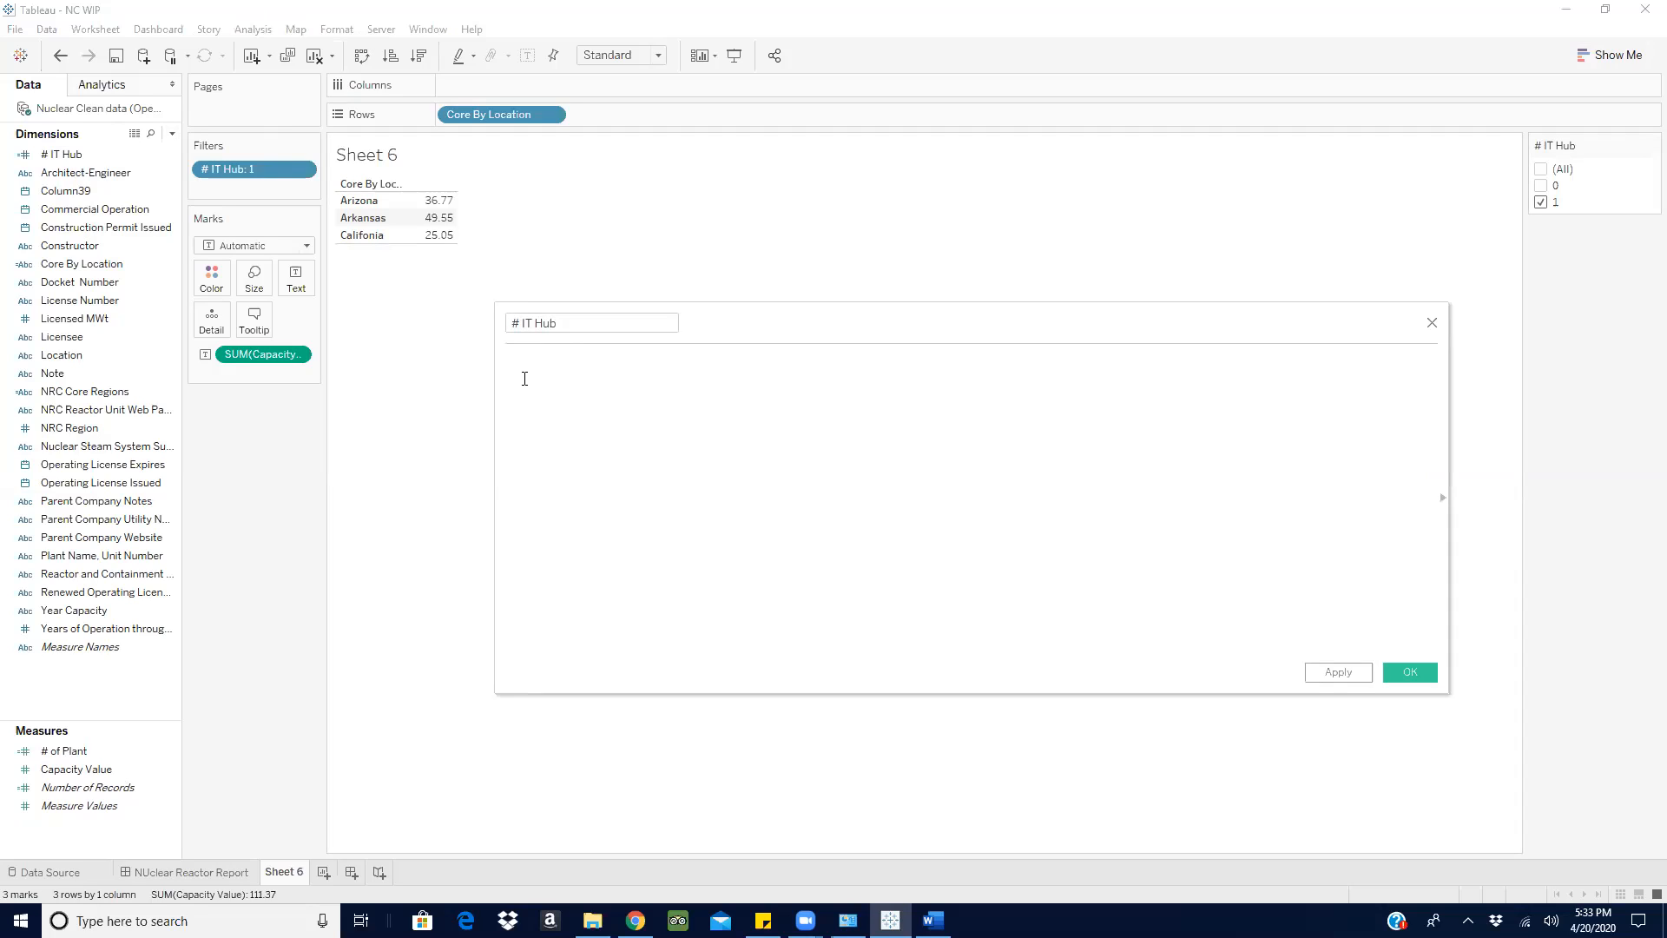
- Enter the formula IF [# IT Hub] = 1 THEN SUM([Capacity Value]) END in the new calculation
type("IF")
left_click_drag(222, 168, 596, 365)
type("= 1 THEN")
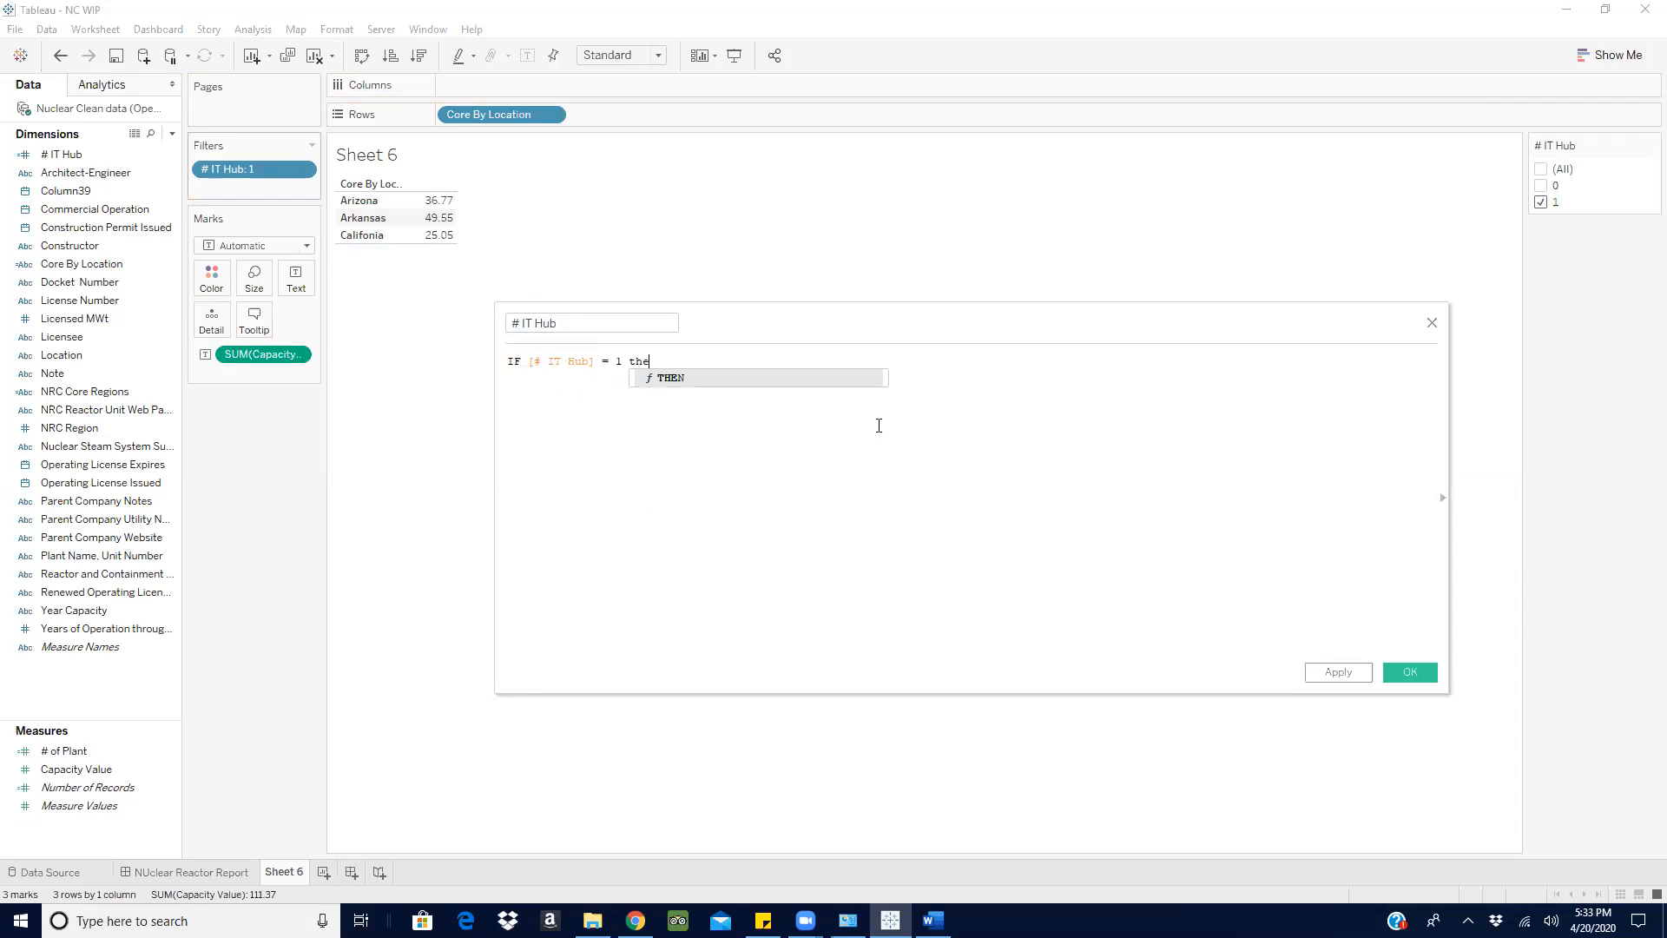
type(" sum")
key("Return")
type("ca")
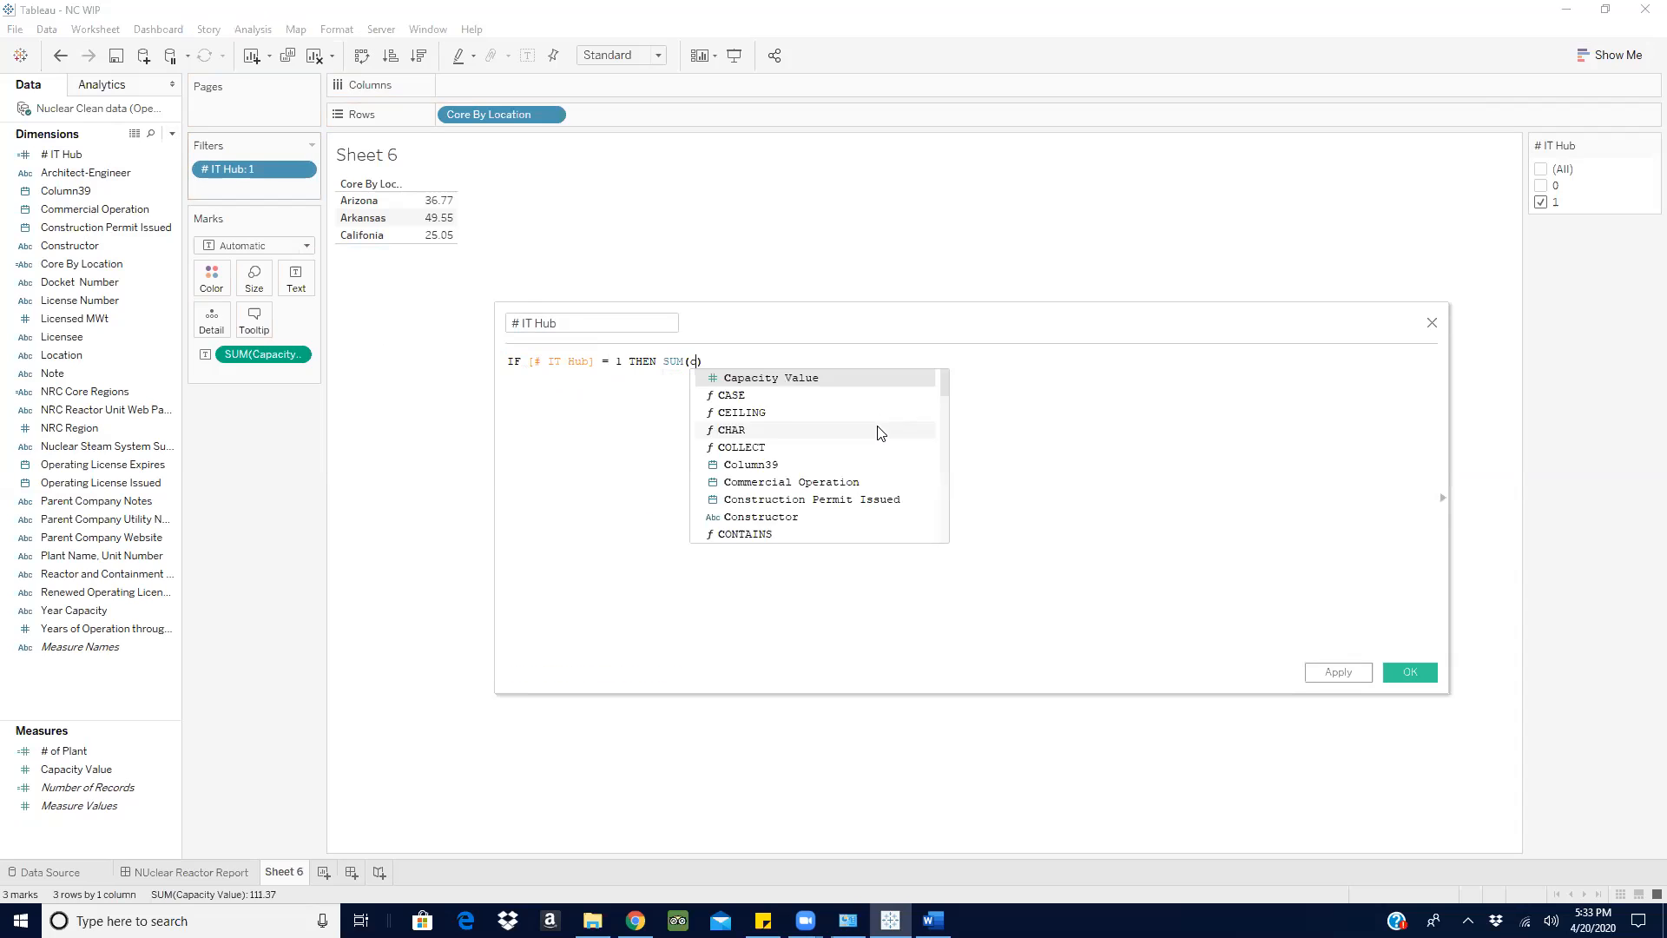
left_click(838, 382)
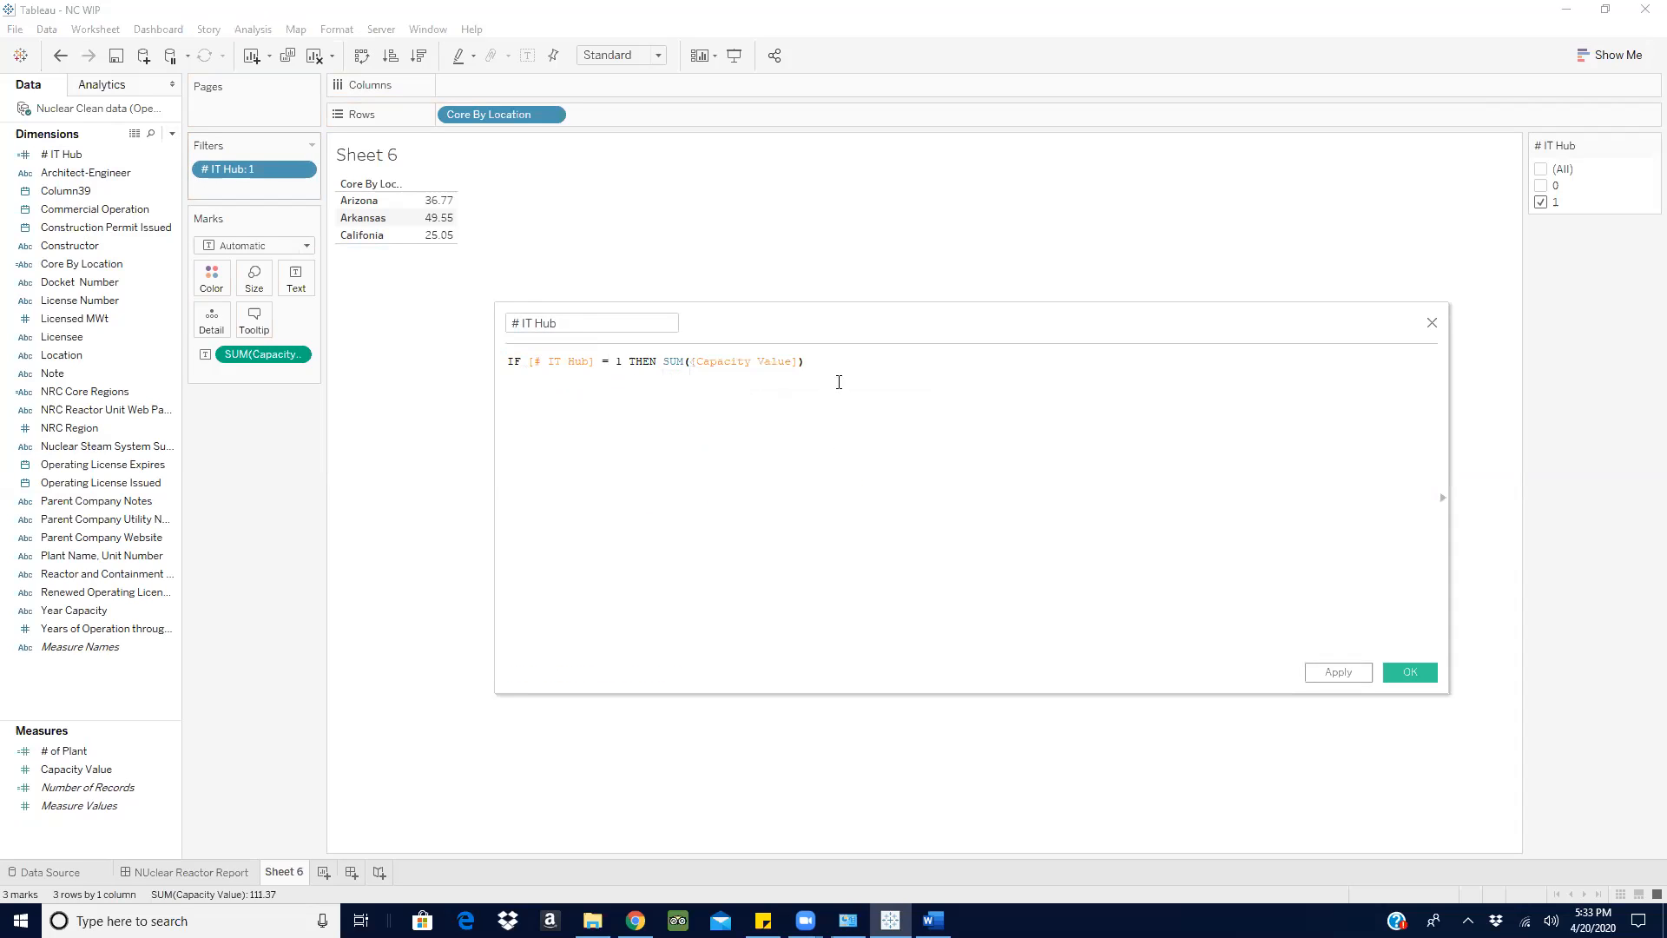
type("end")
key("Return")
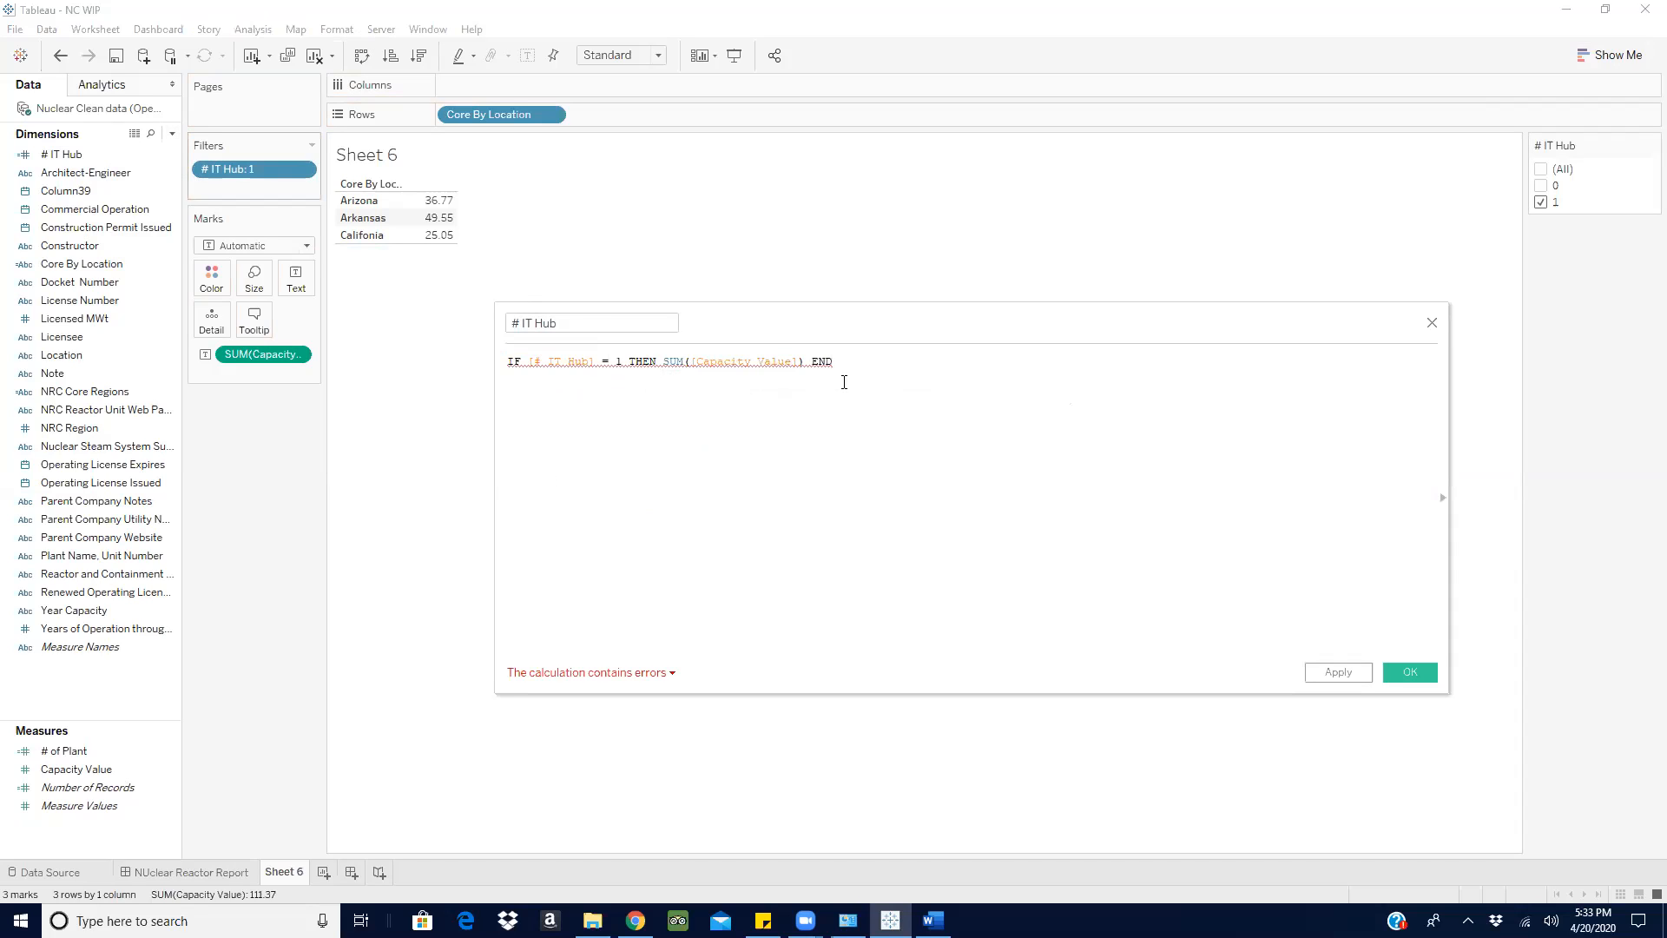
- Try comparing # IT Hub with the string '1', check the calculation errors, and discard the calculation
left_click(614, 361)
type("'")
key("Right")
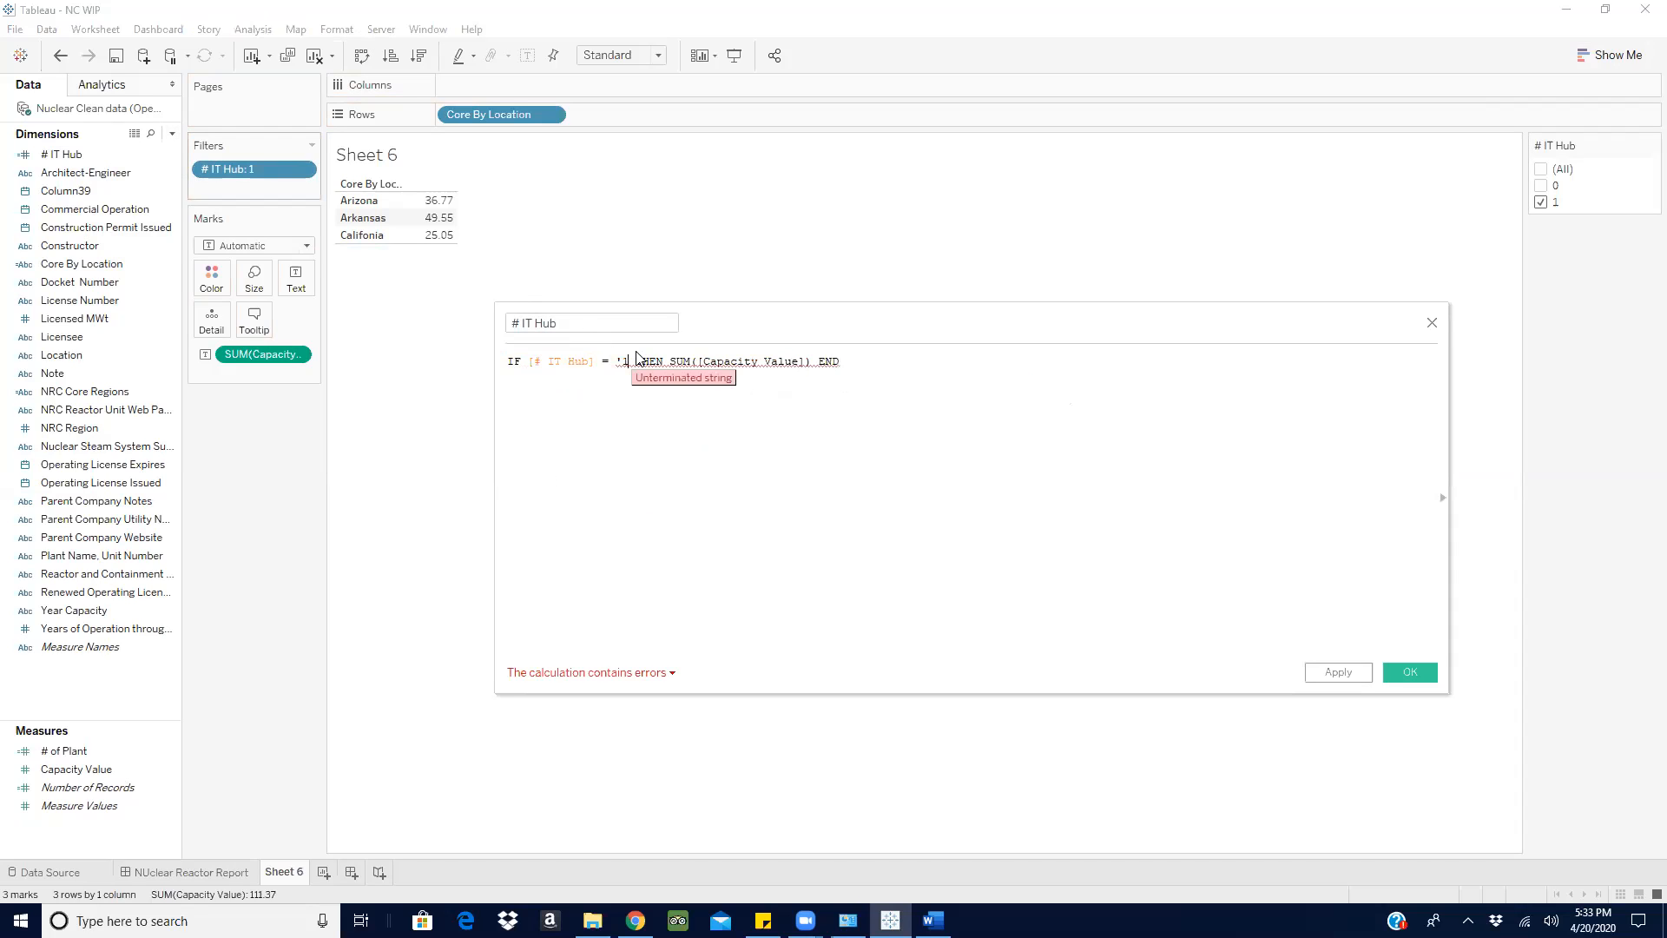
type("'")
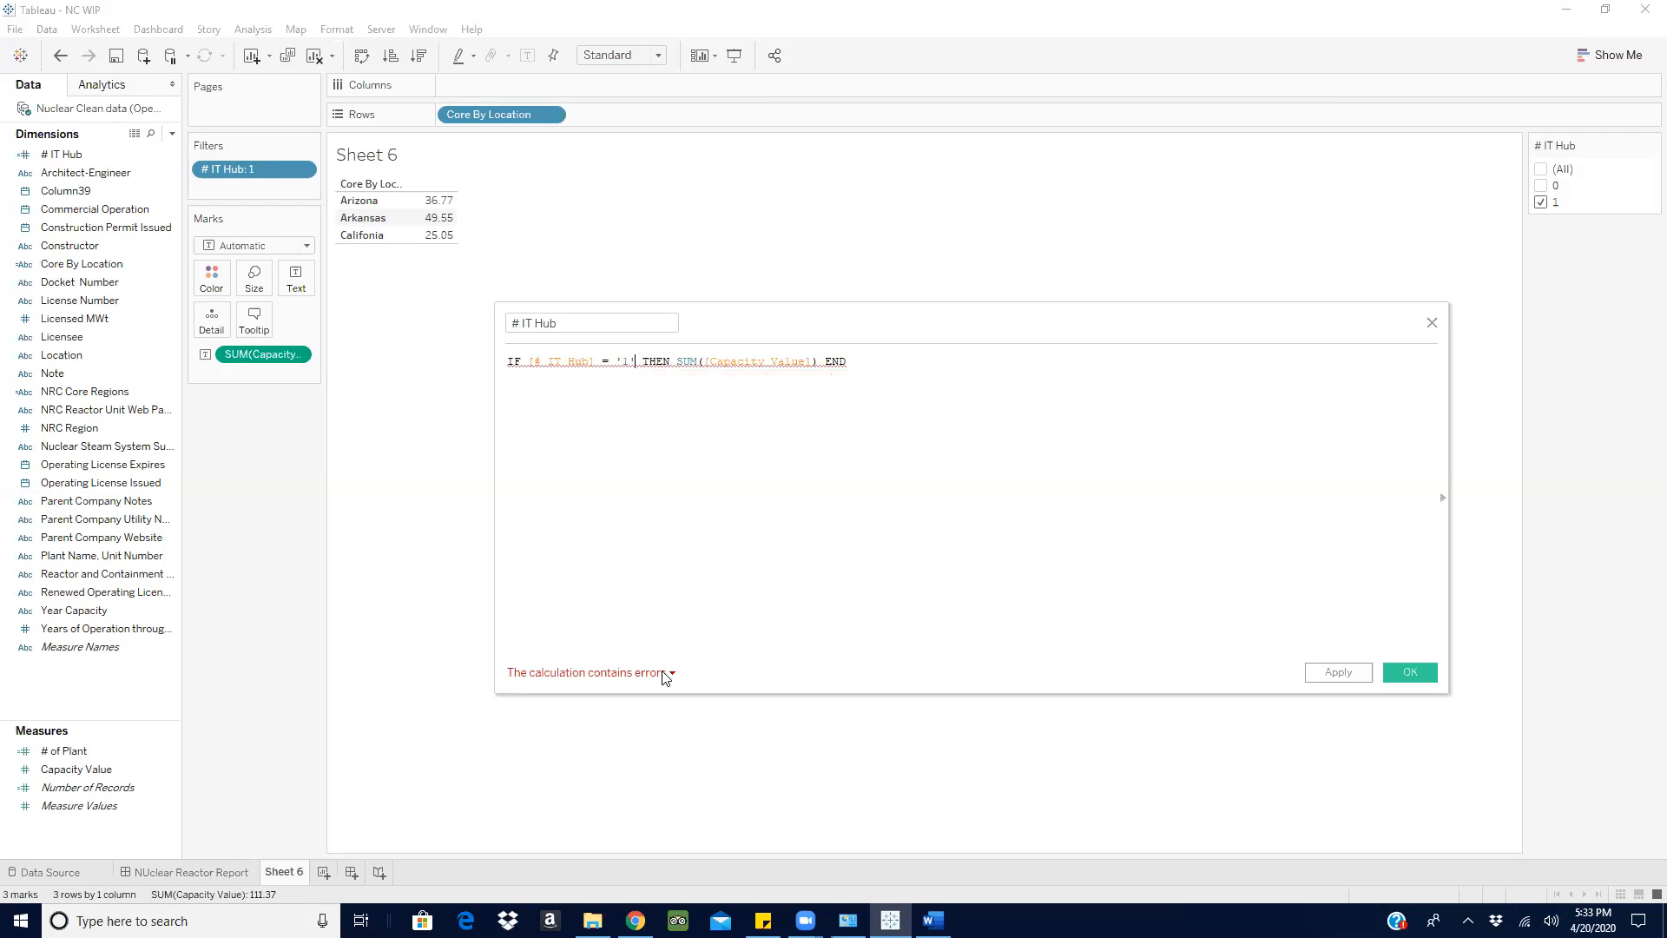
left_click(667, 674)
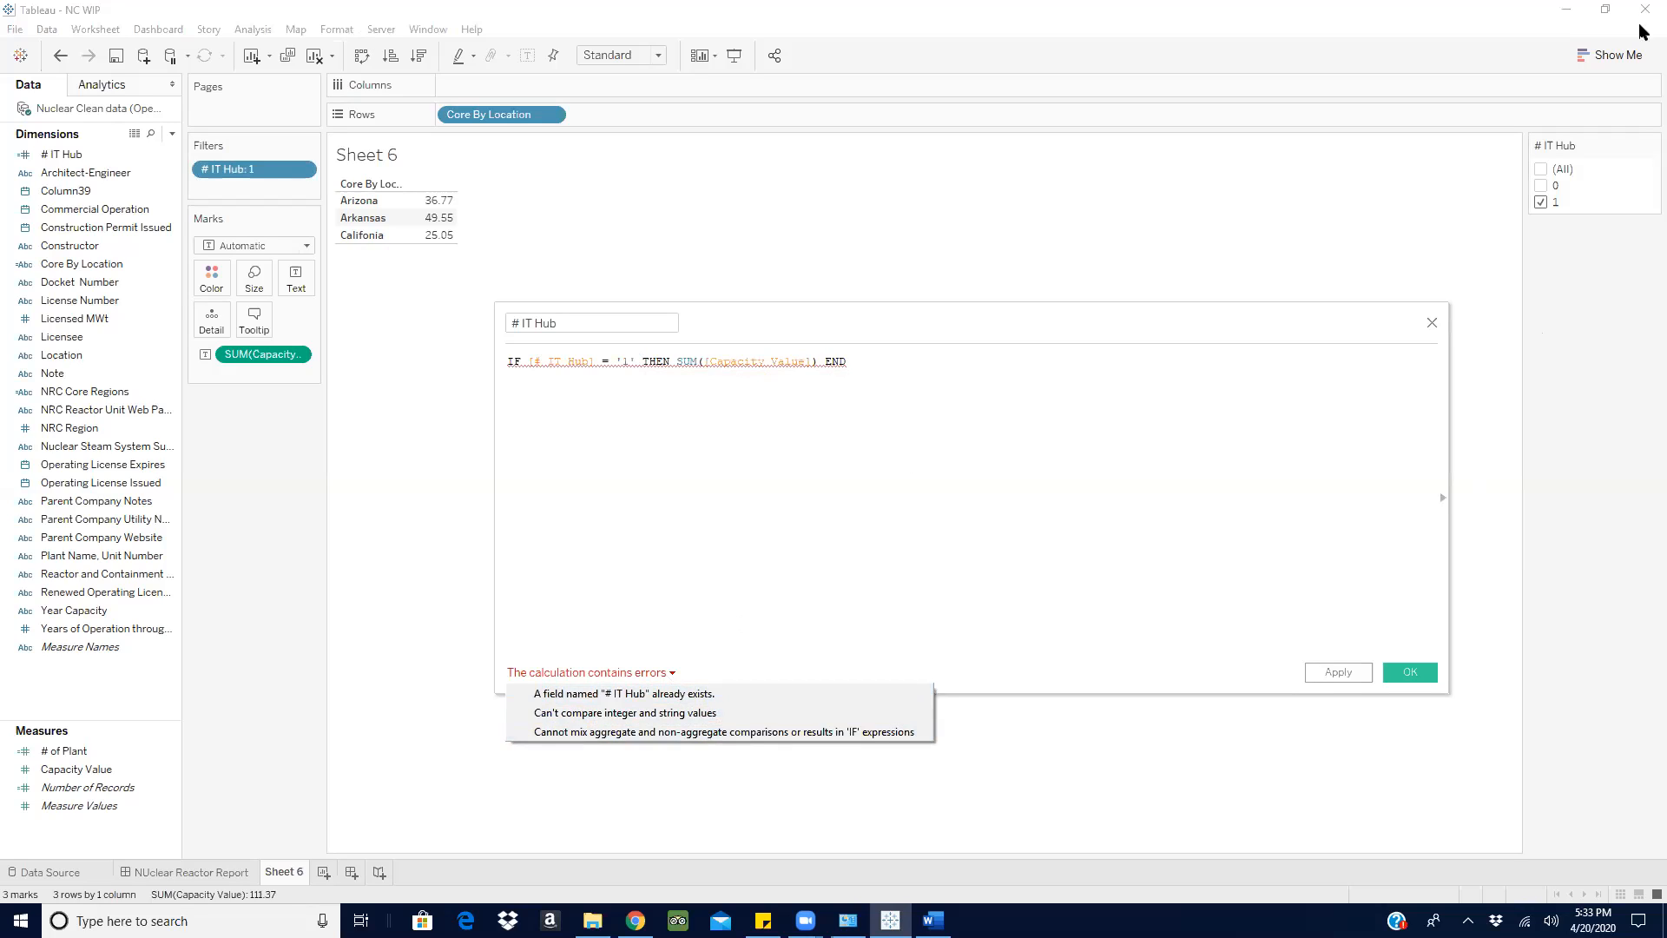
left_click(1430, 327)
left_click(1430, 328)
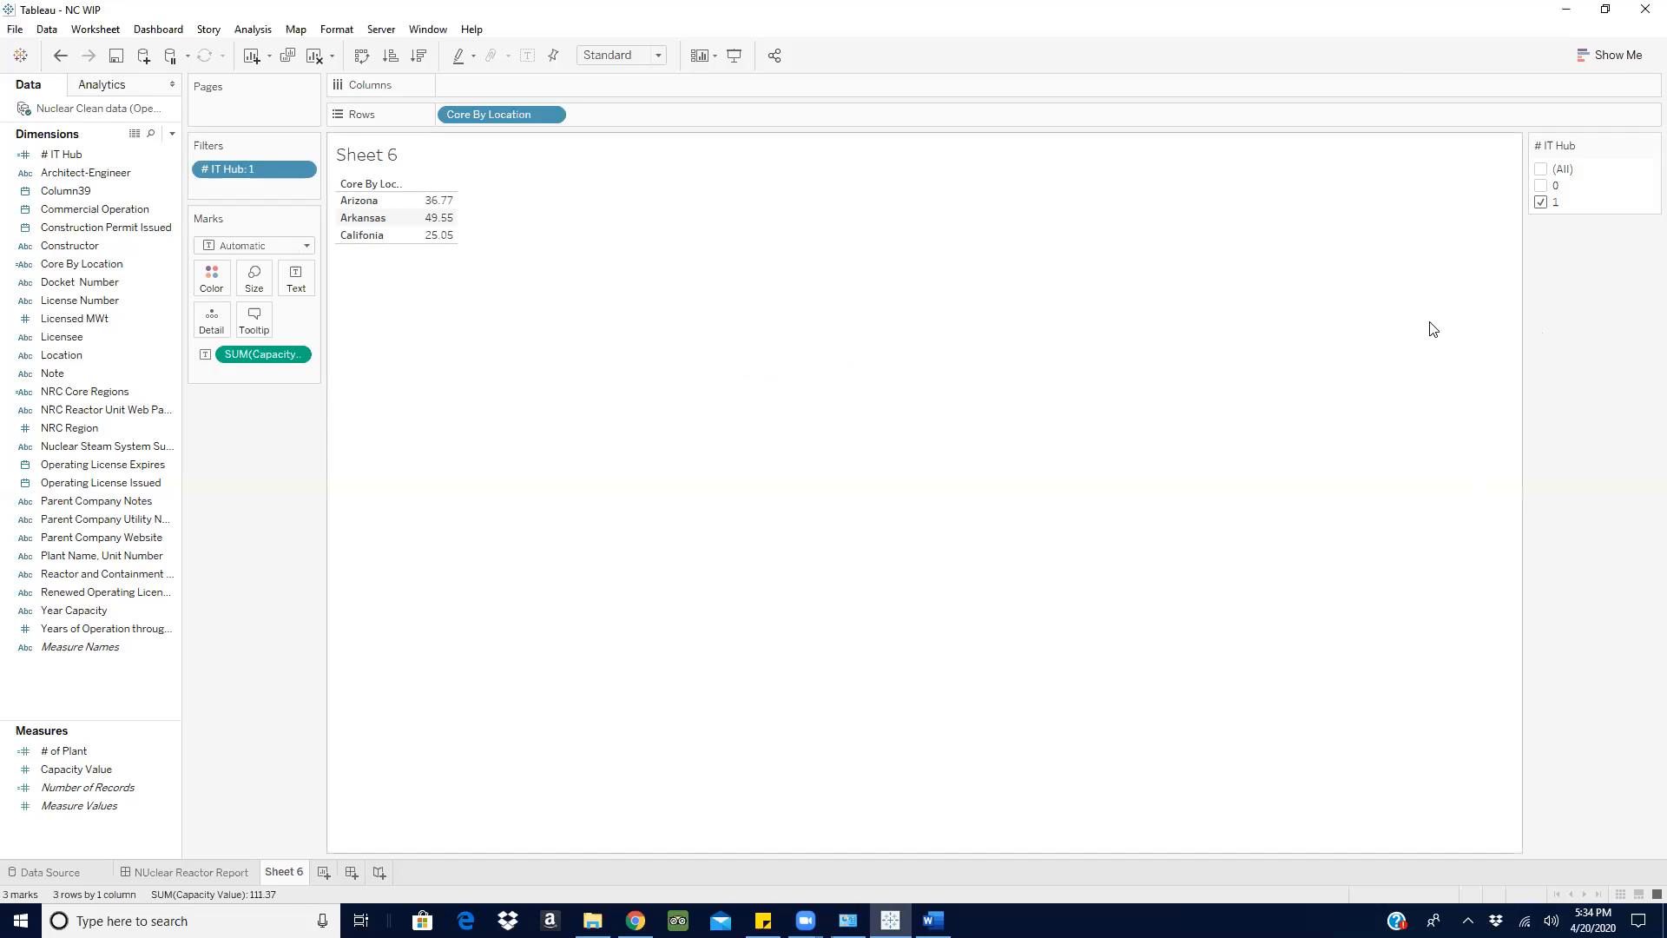
- Move # IT Hub from the dimensions to the measures and start a new calculated field named IT Hub
left_click_drag(55, 158, 21, 786)
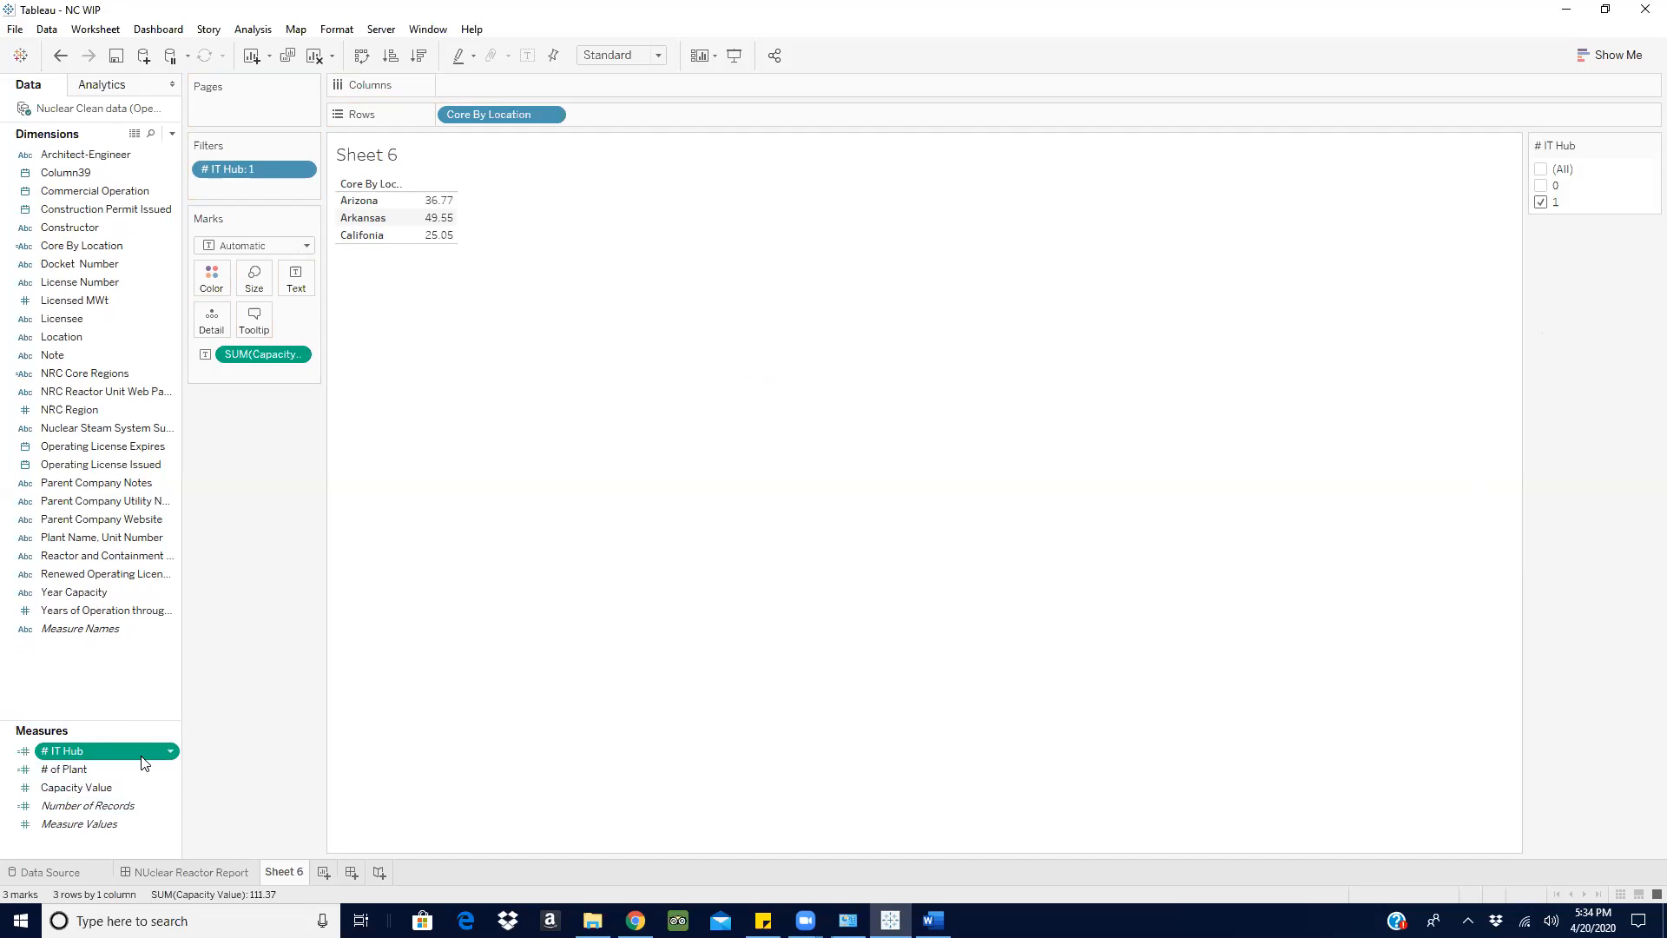
left_click(172, 132)
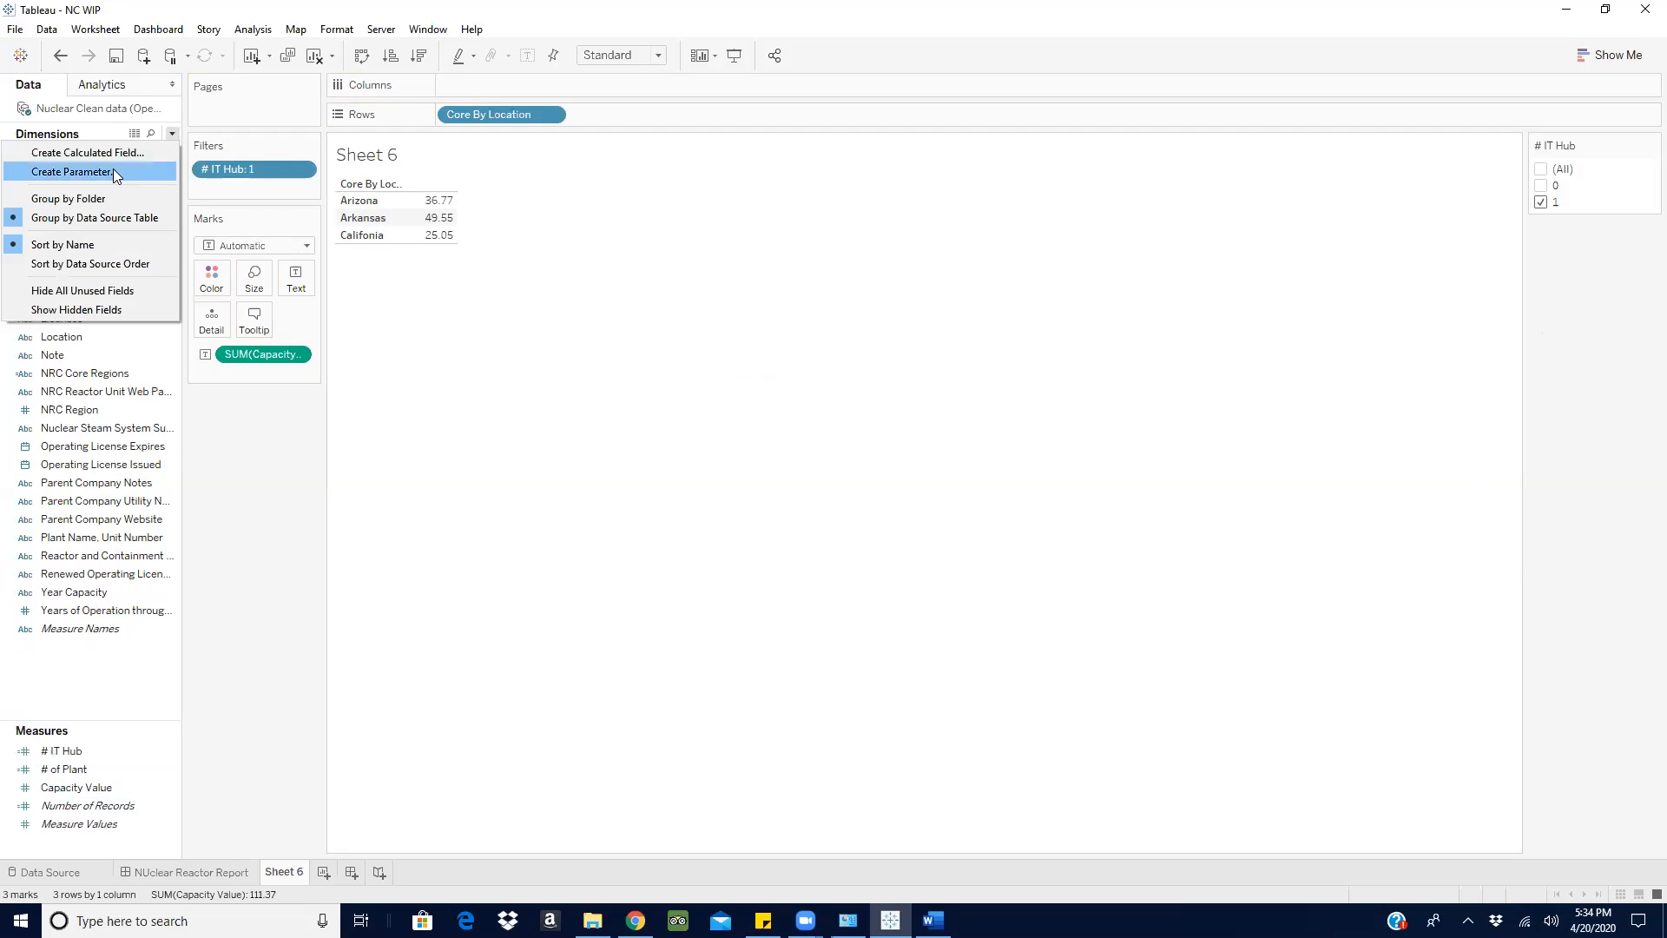
left_click(111, 150)
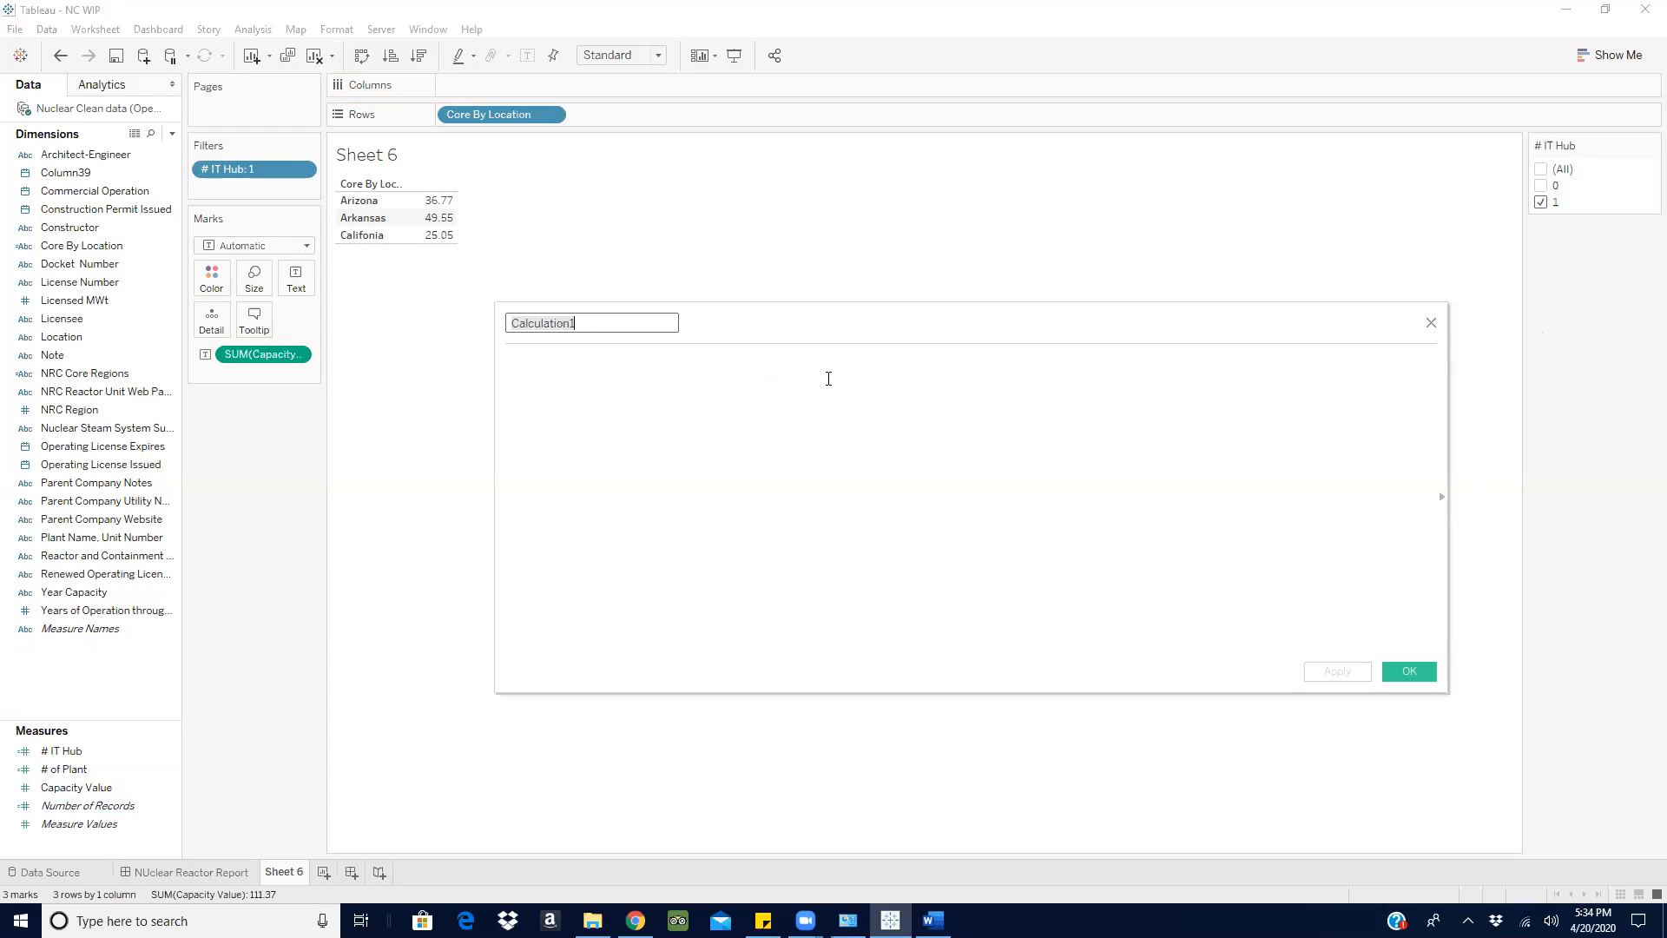
key("BackSpace")
type("IT Hub")
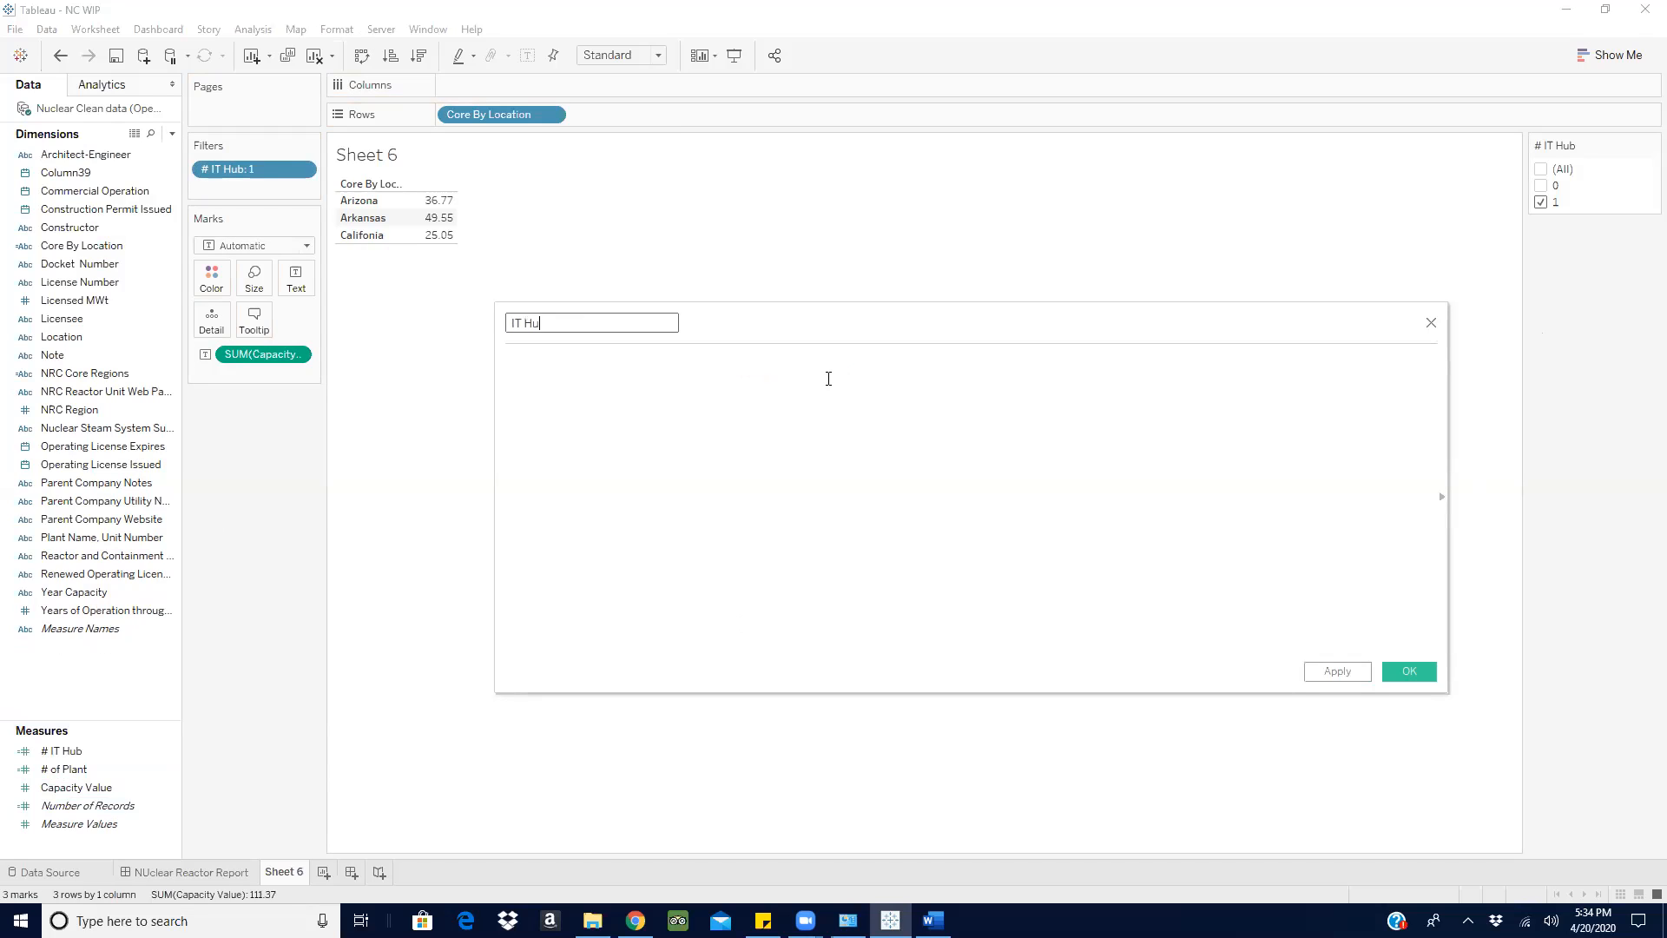
- Write the IT Hub calculation as IF [# IT Hub] = 1 THEN SUM([Capacity Value]) END
left_click(630, 381)
type("if")
left_click(630, 382)
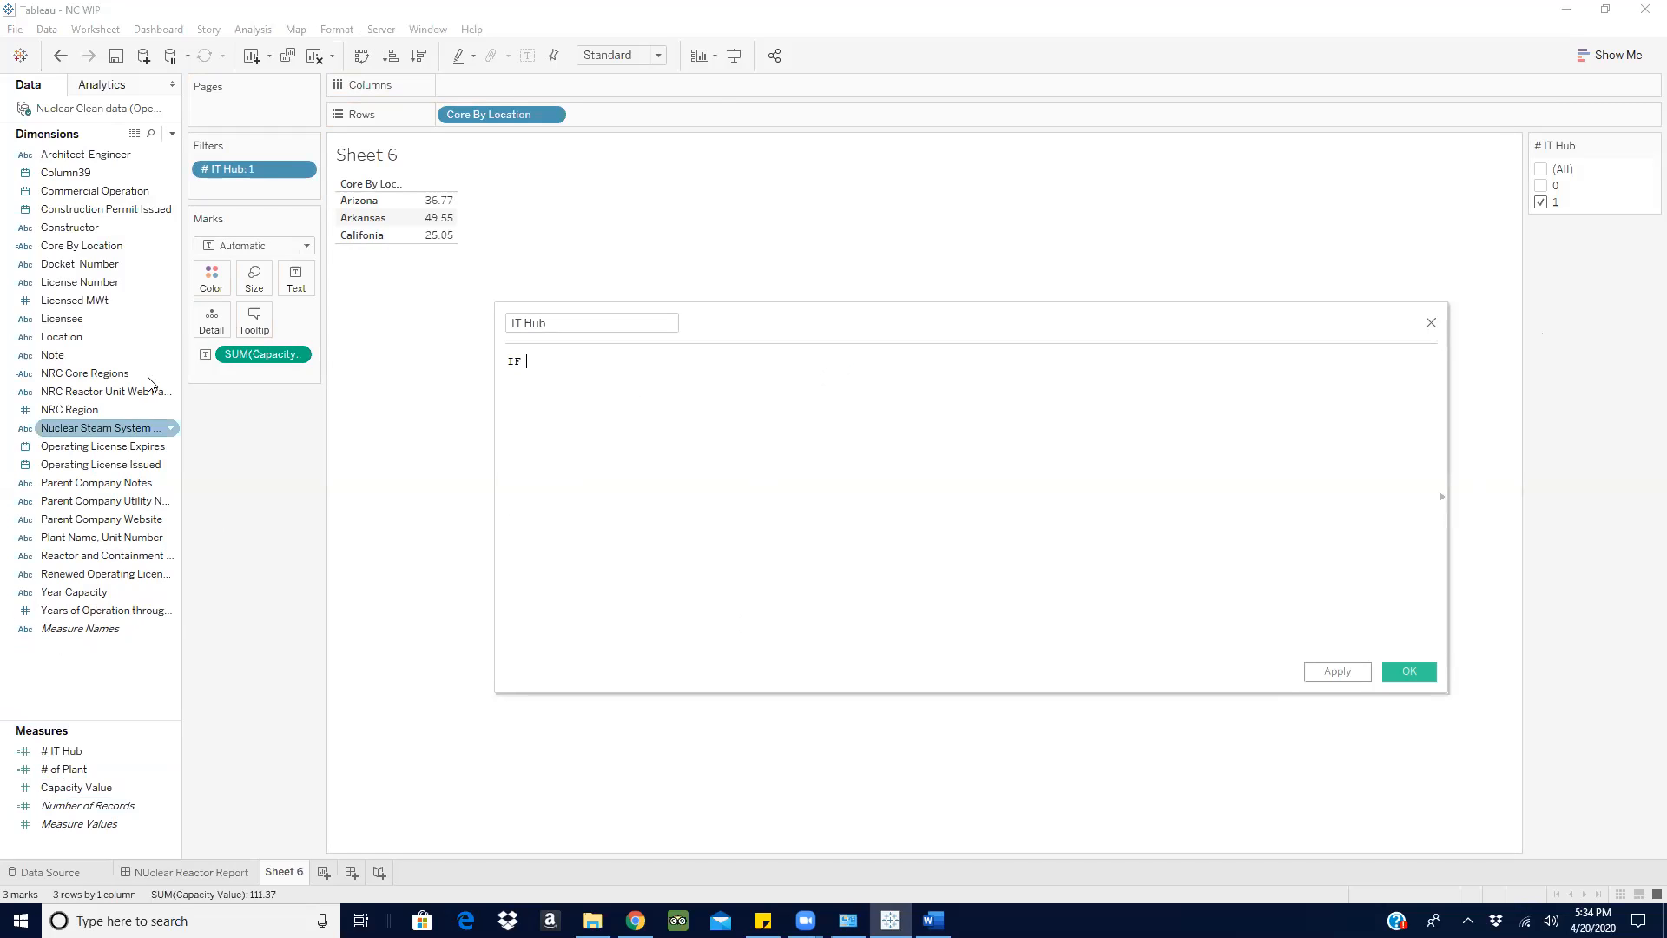
left_click(77, 752)
left_click_drag(76, 748, 620, 362)
type("=1 the")
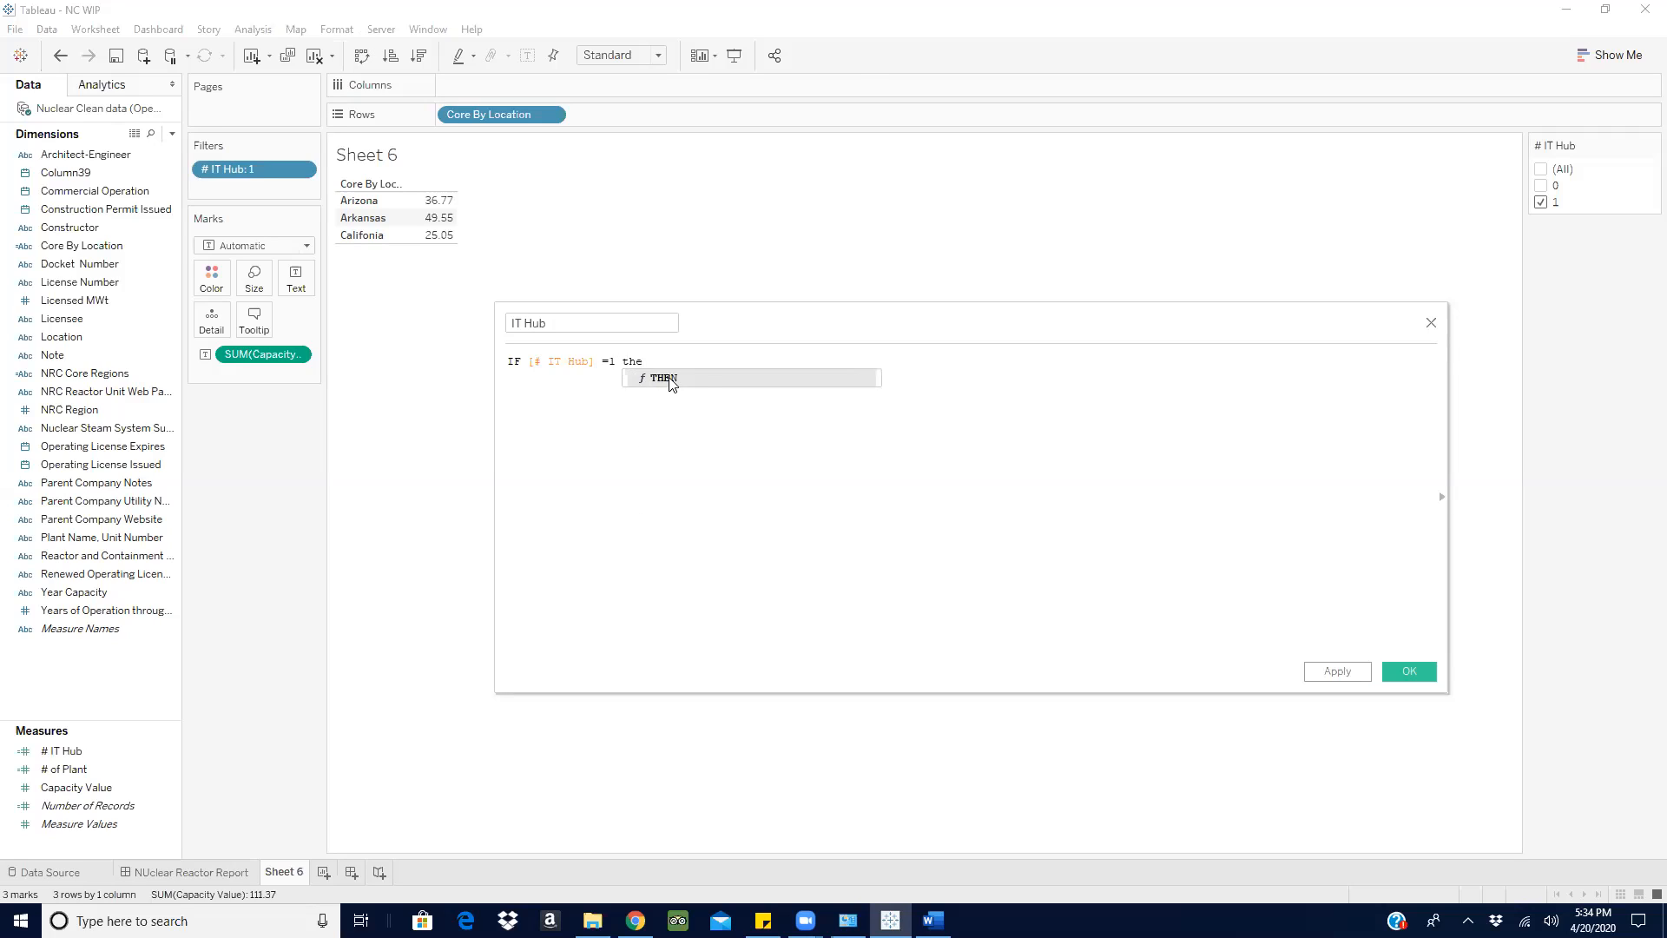
left_click(671, 380)
type("sum")
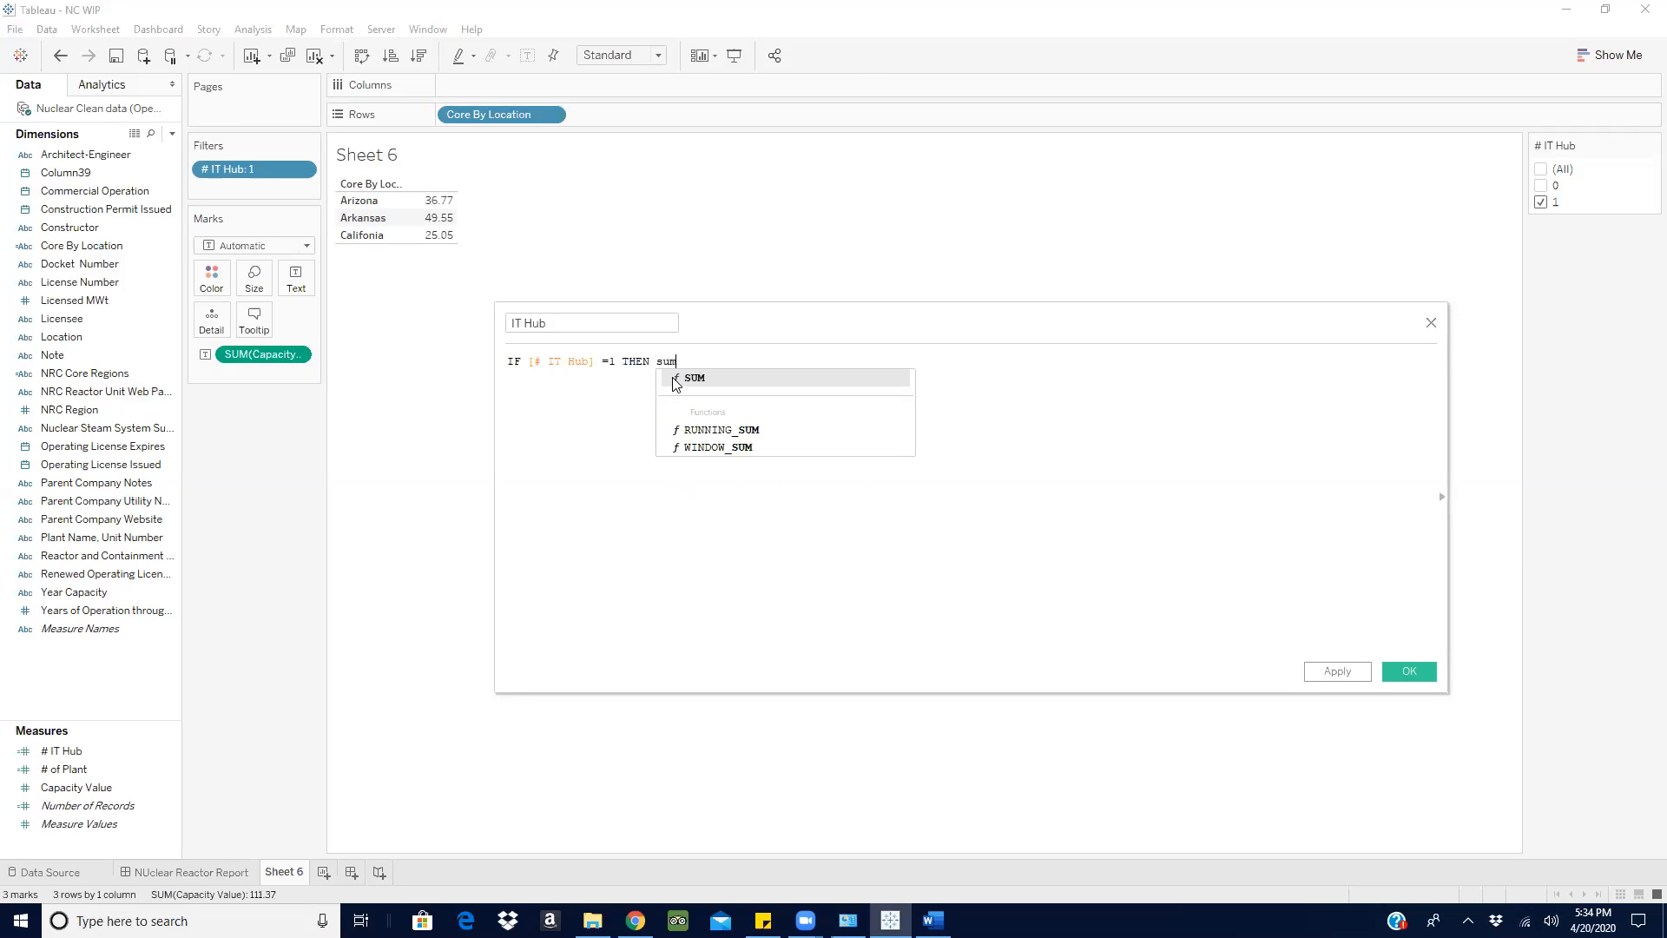
left_click(689, 376)
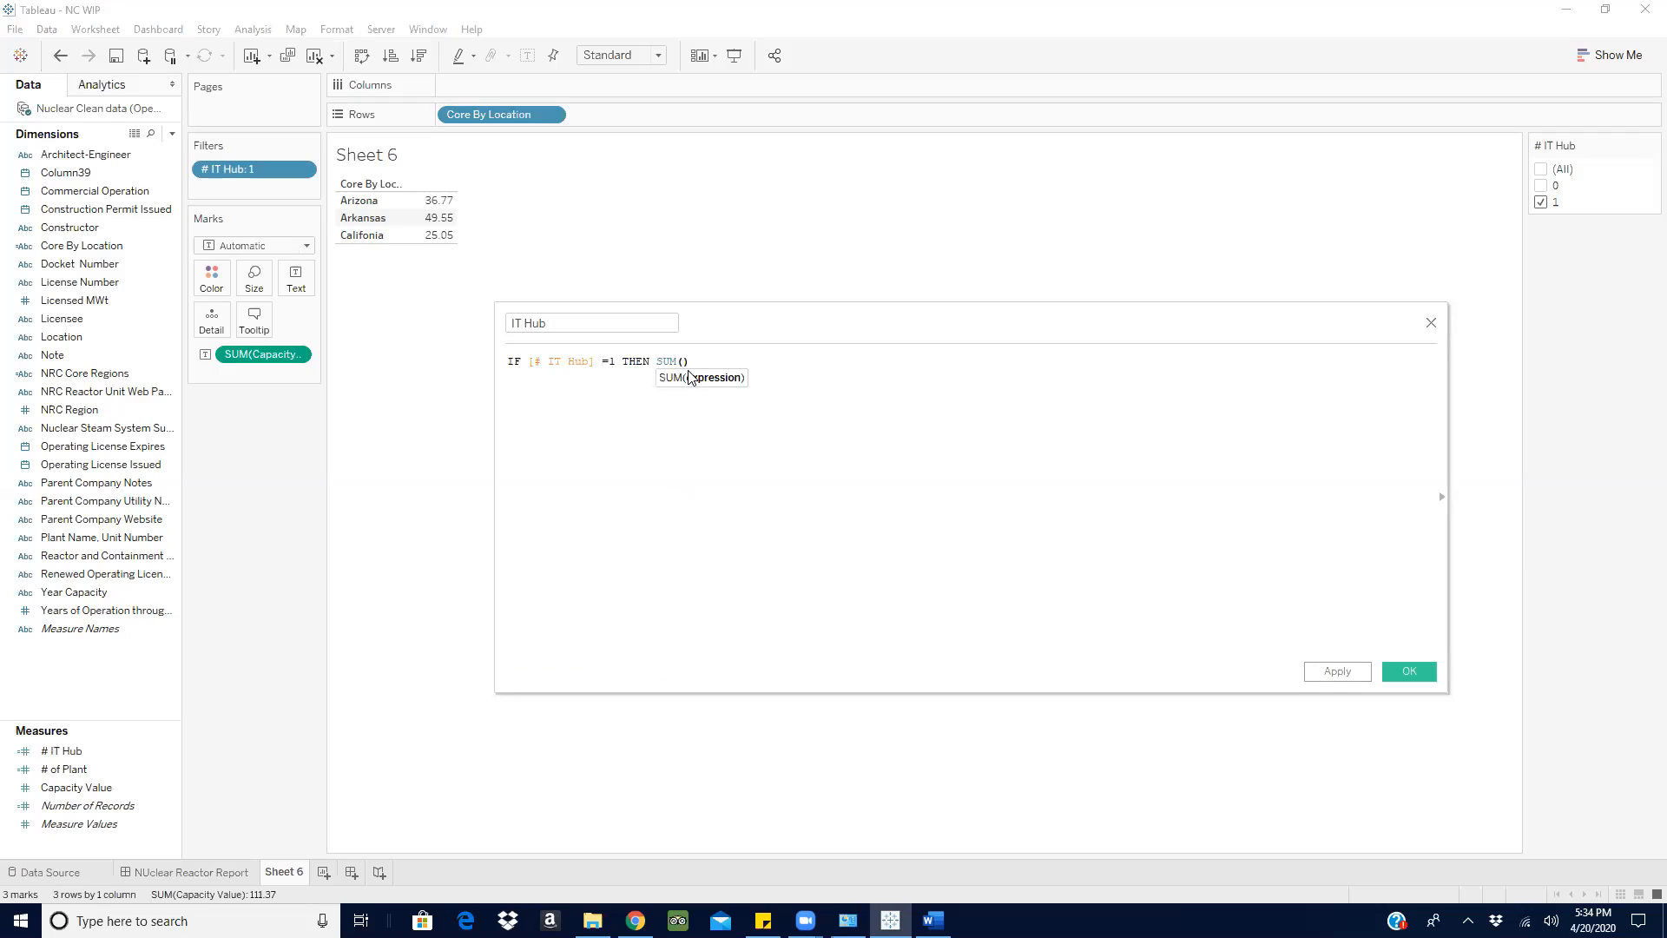
type("capa")
left_click(725, 376)
type("end")
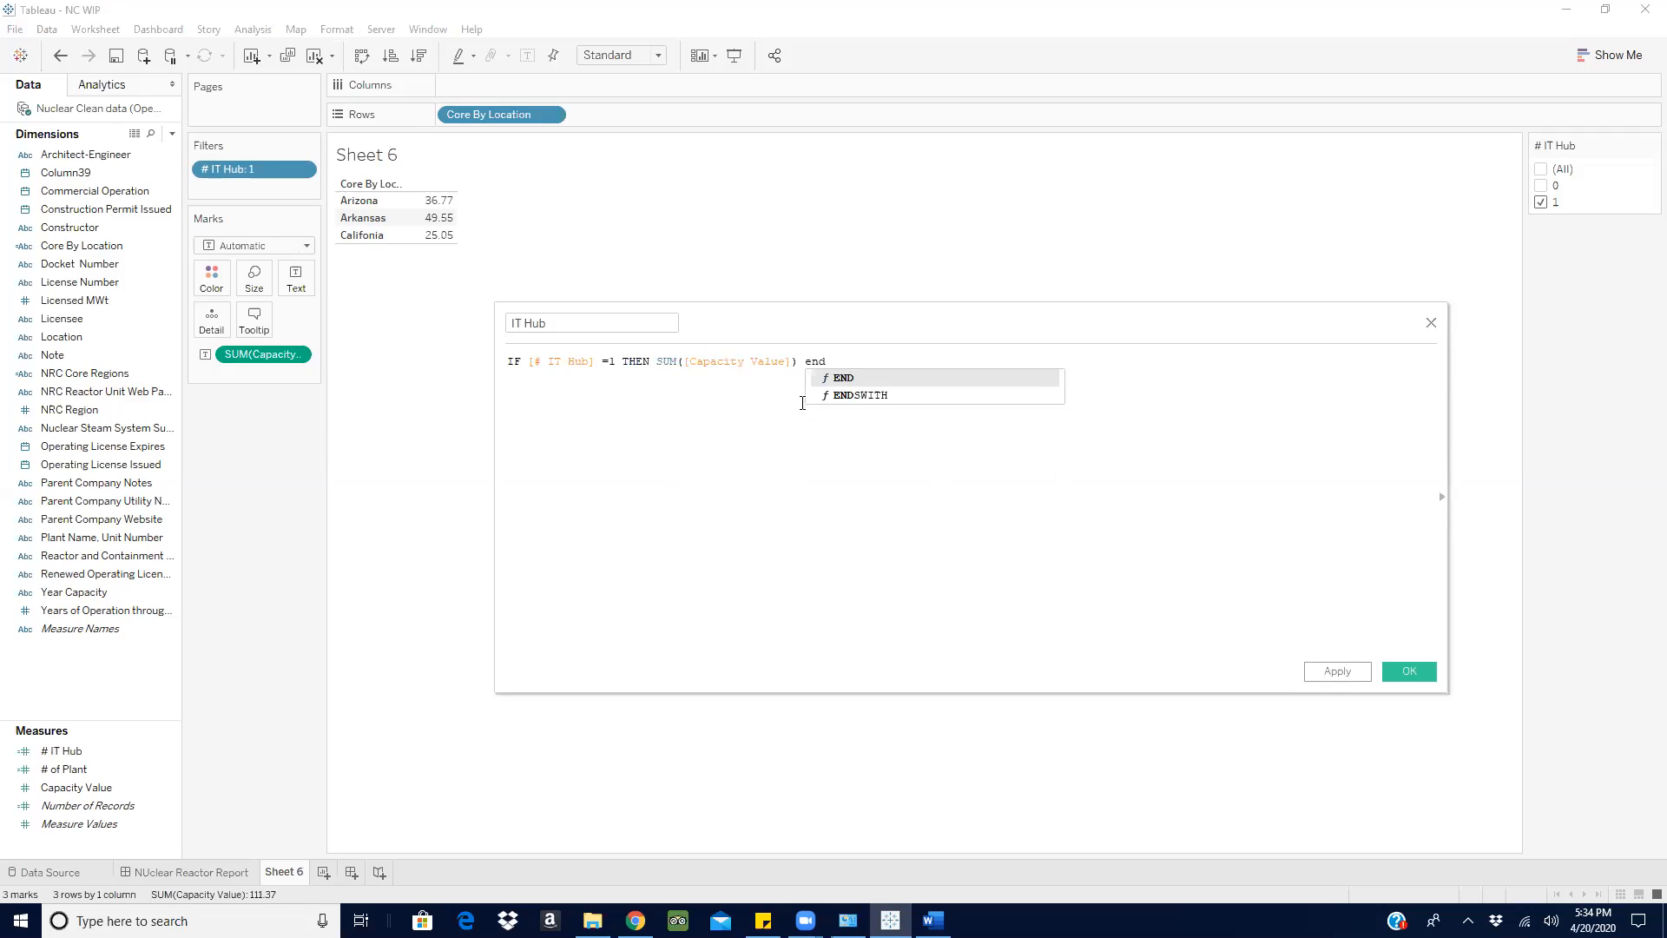
key("Return")
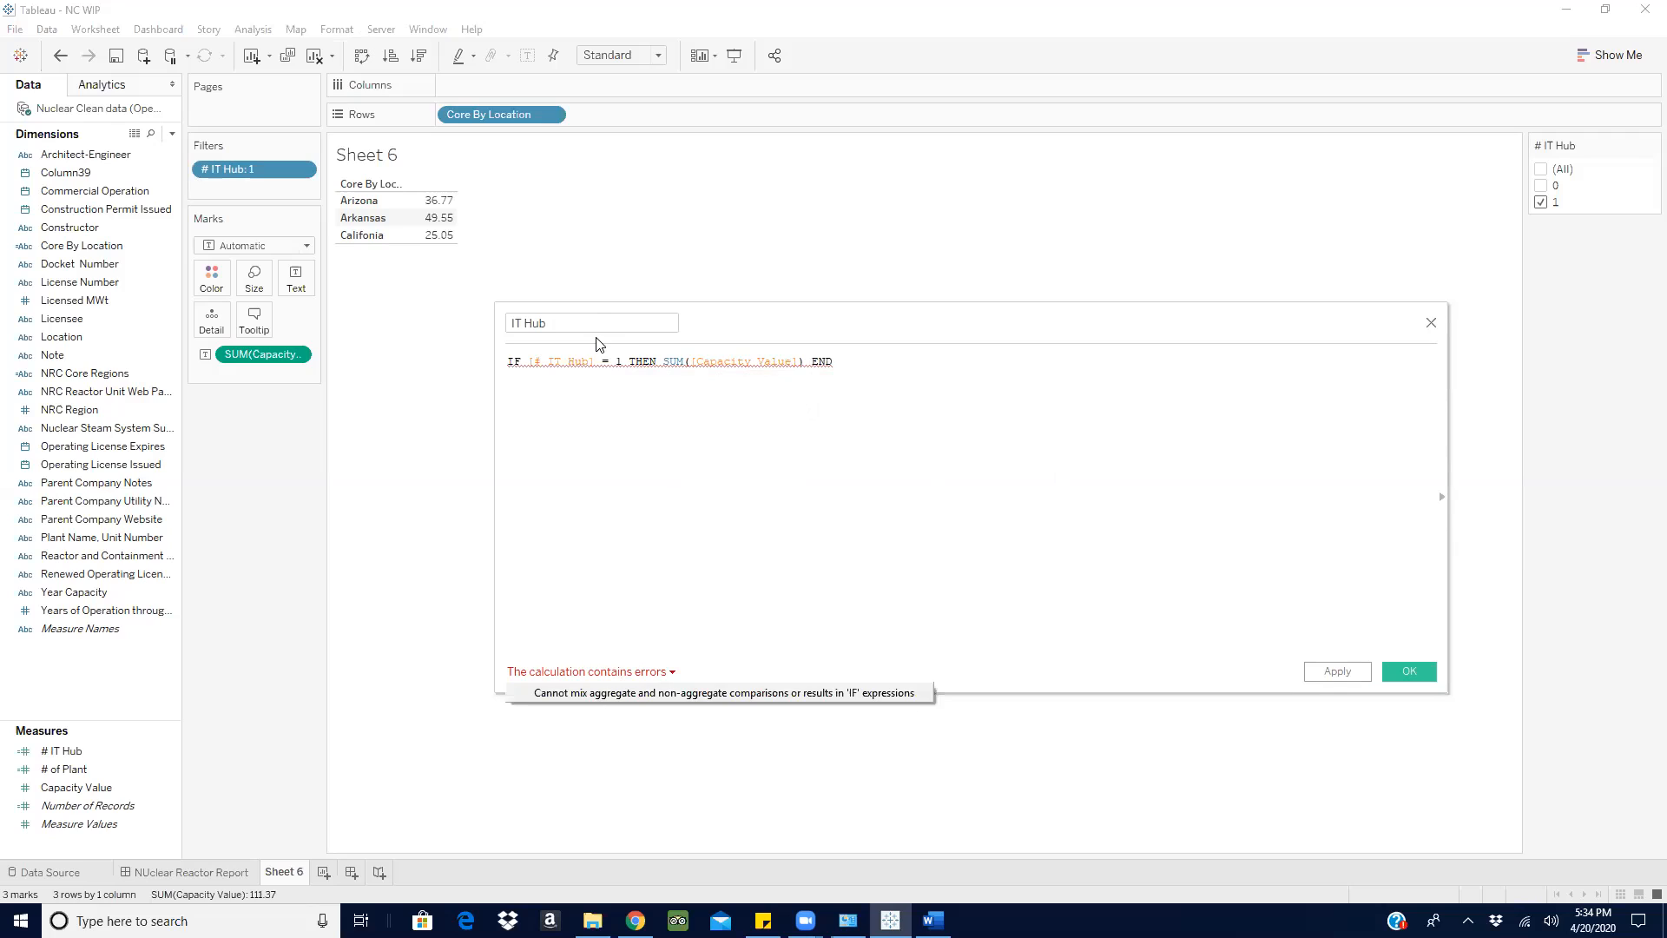
- Try quoting the 1 as '1' in the IT Hub formula, check its errors, and close the calculation without saving
left_click(615, 368)
type("'")
key("Right")
type("'")
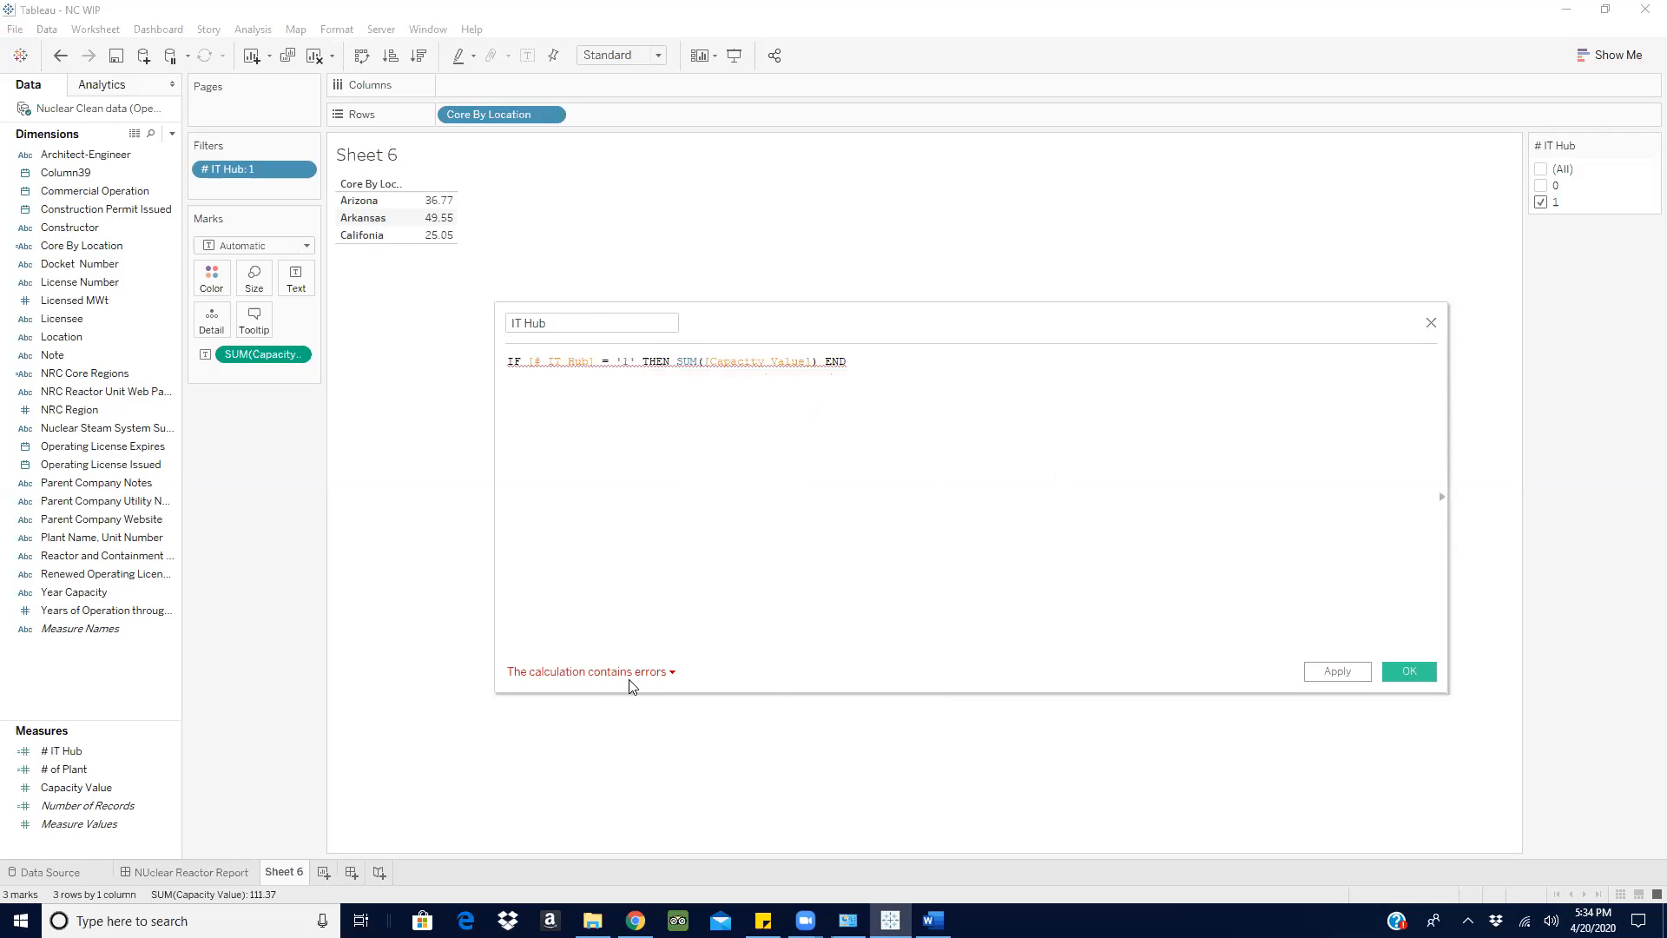
left_click(649, 673)
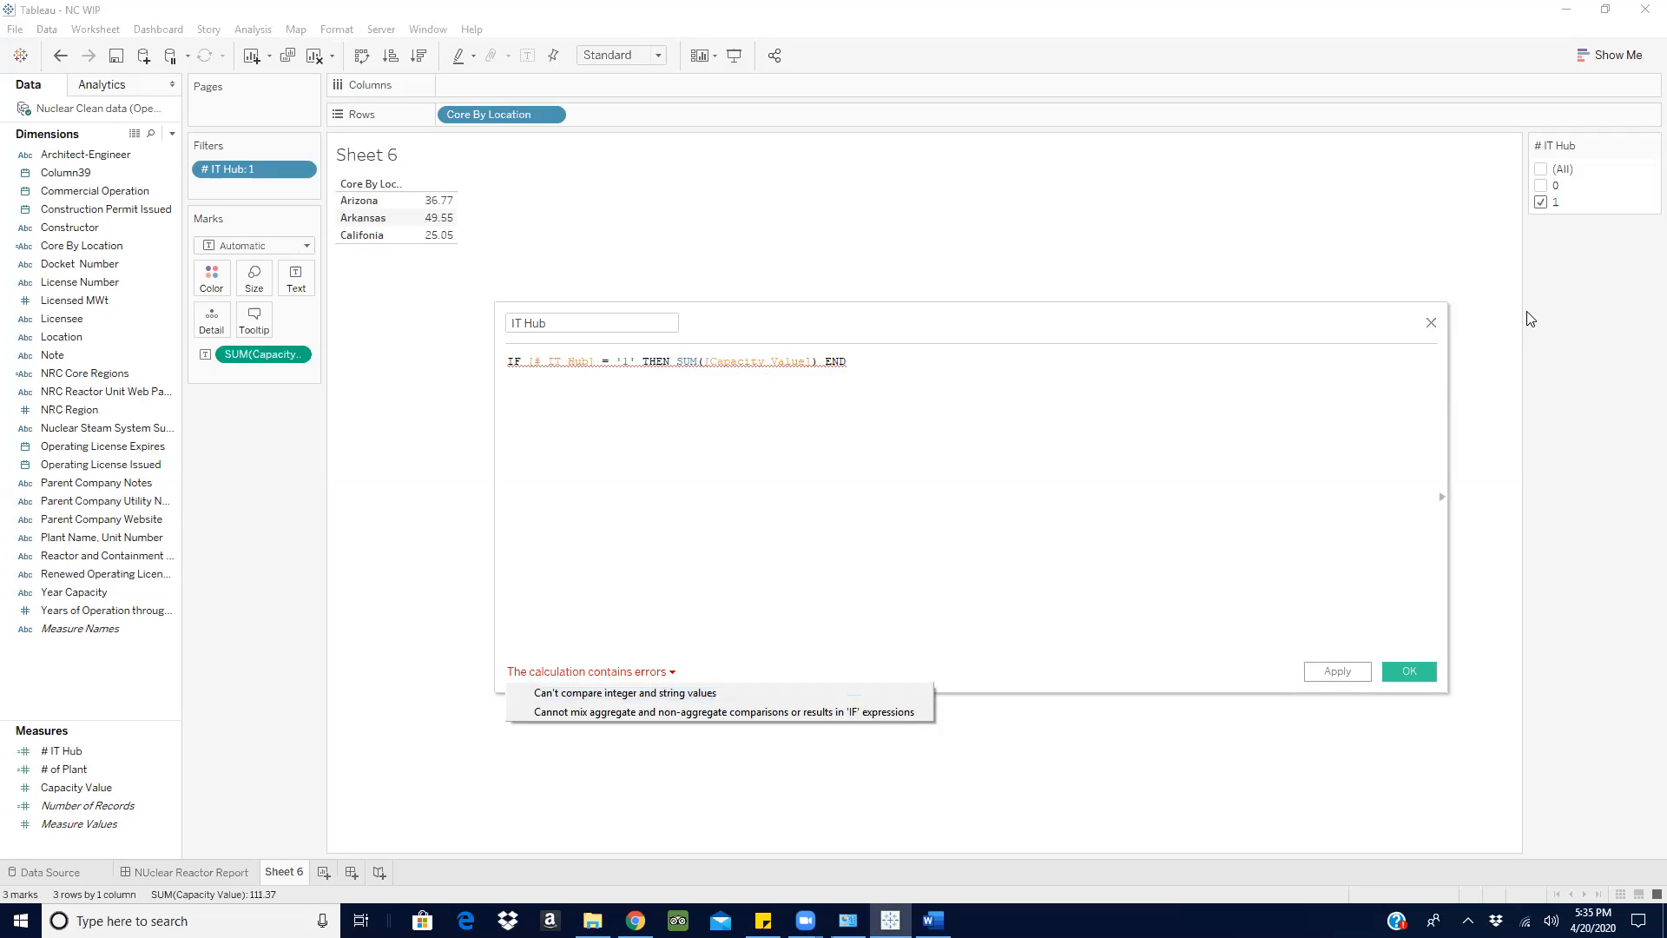
left_click(1430, 323)
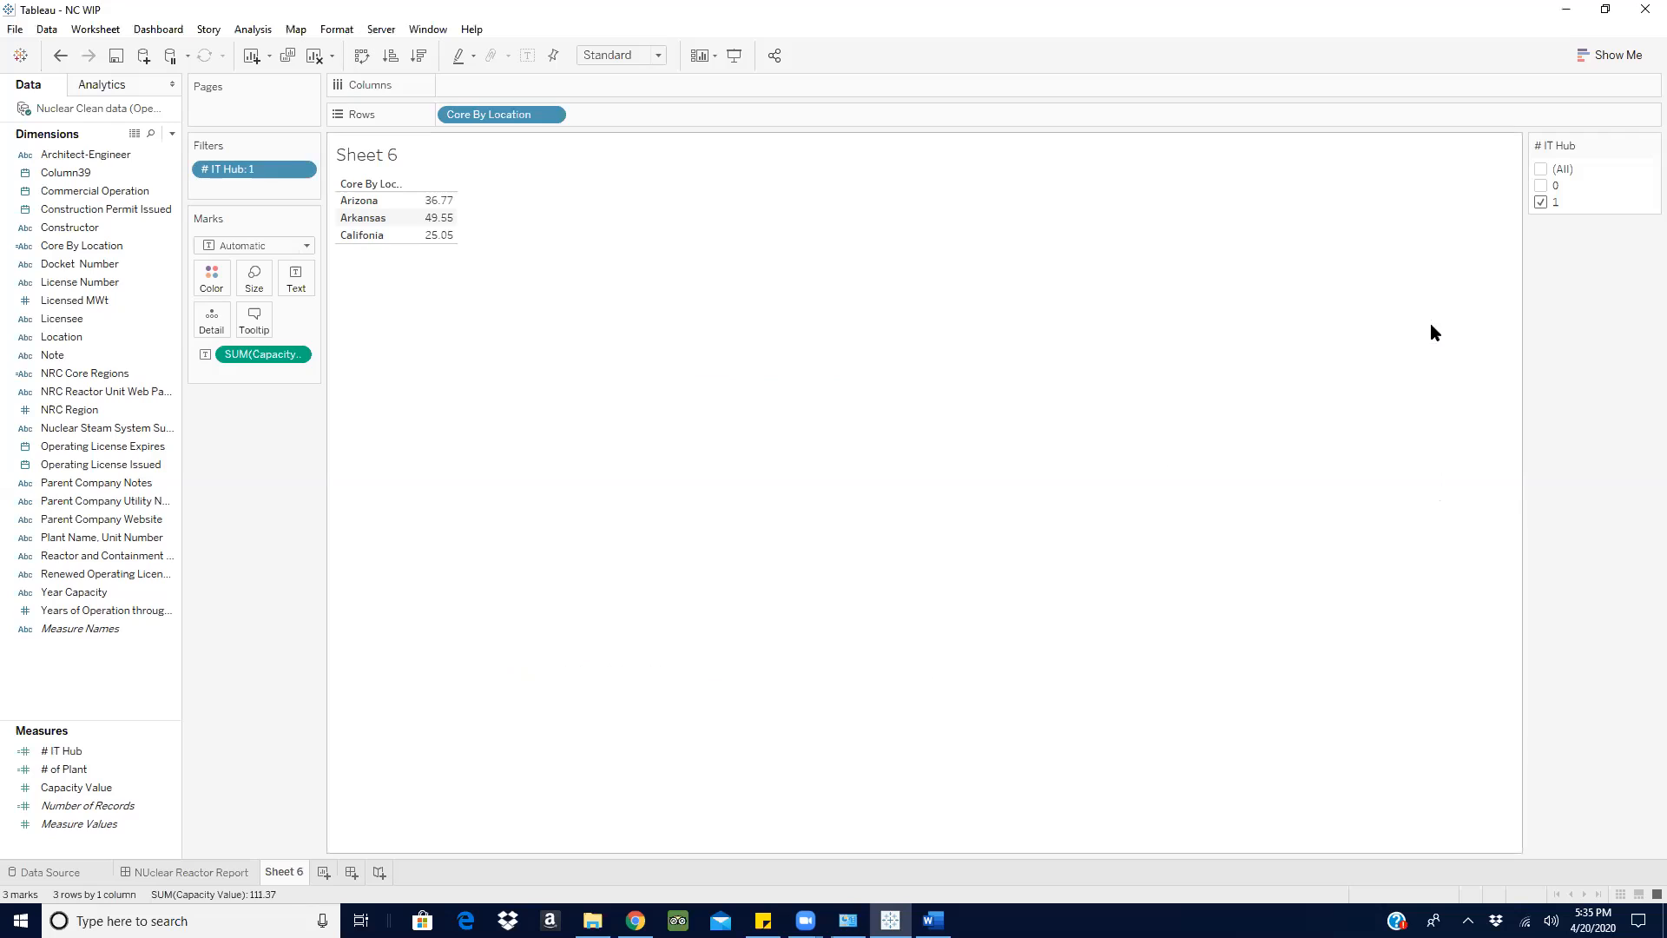
- Move # IT Hub back to the dimensions and start a calculated field named Hub IT, beginning its formula with IF
left_click(72, 756)
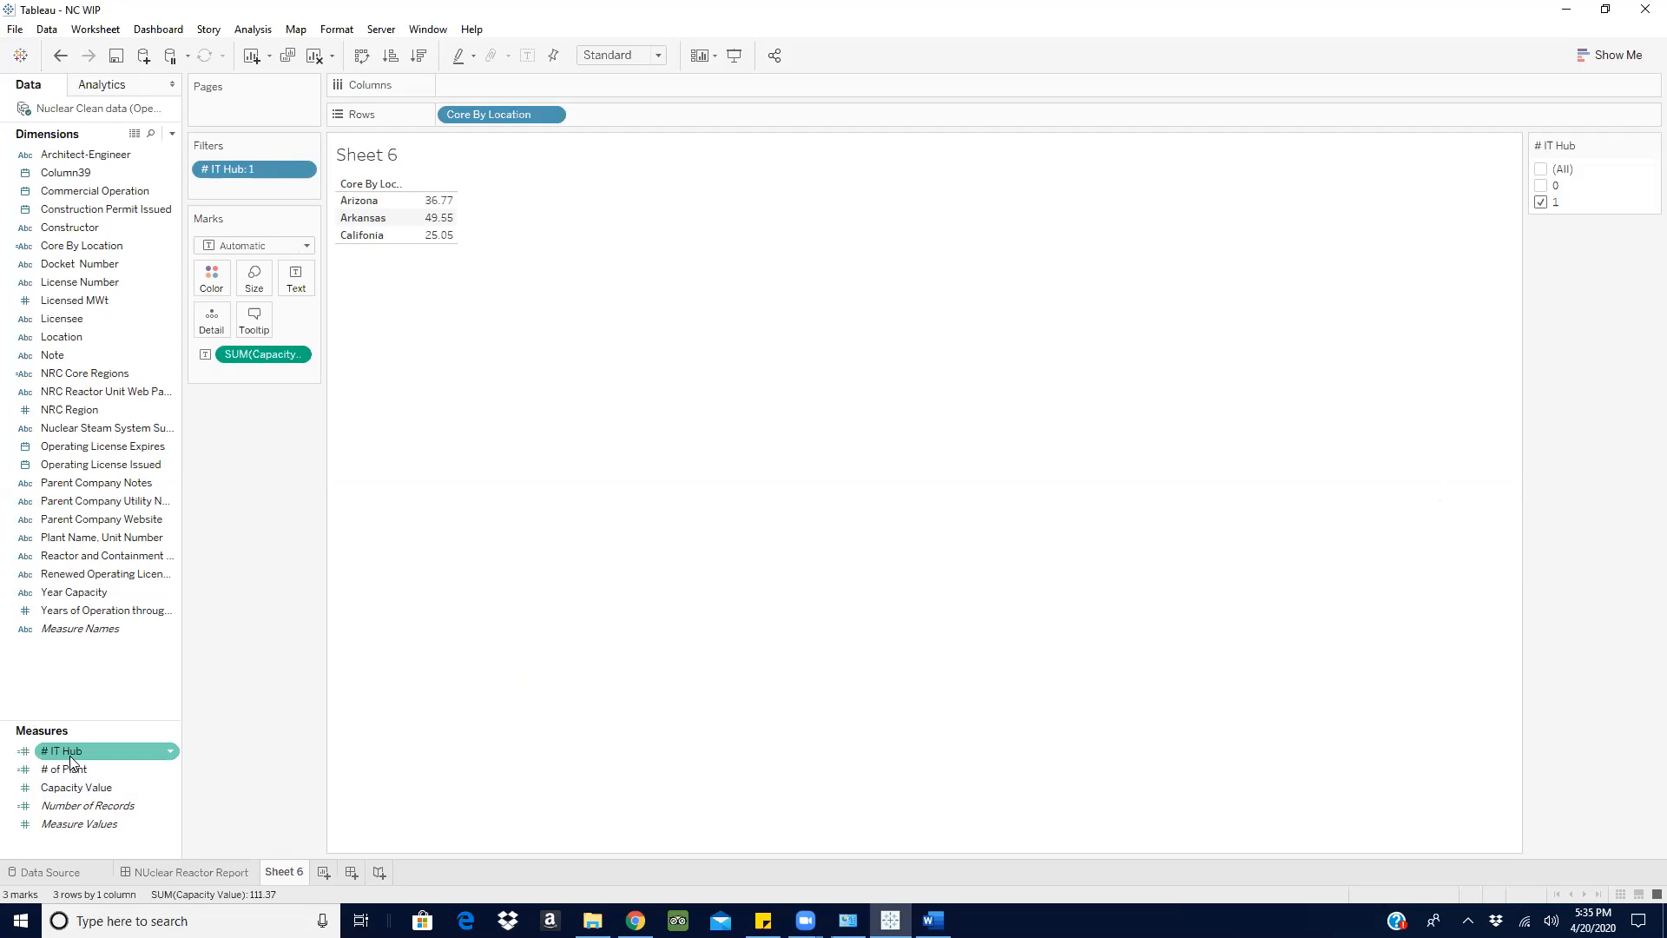
left_click_drag(71, 755, 79, 594)
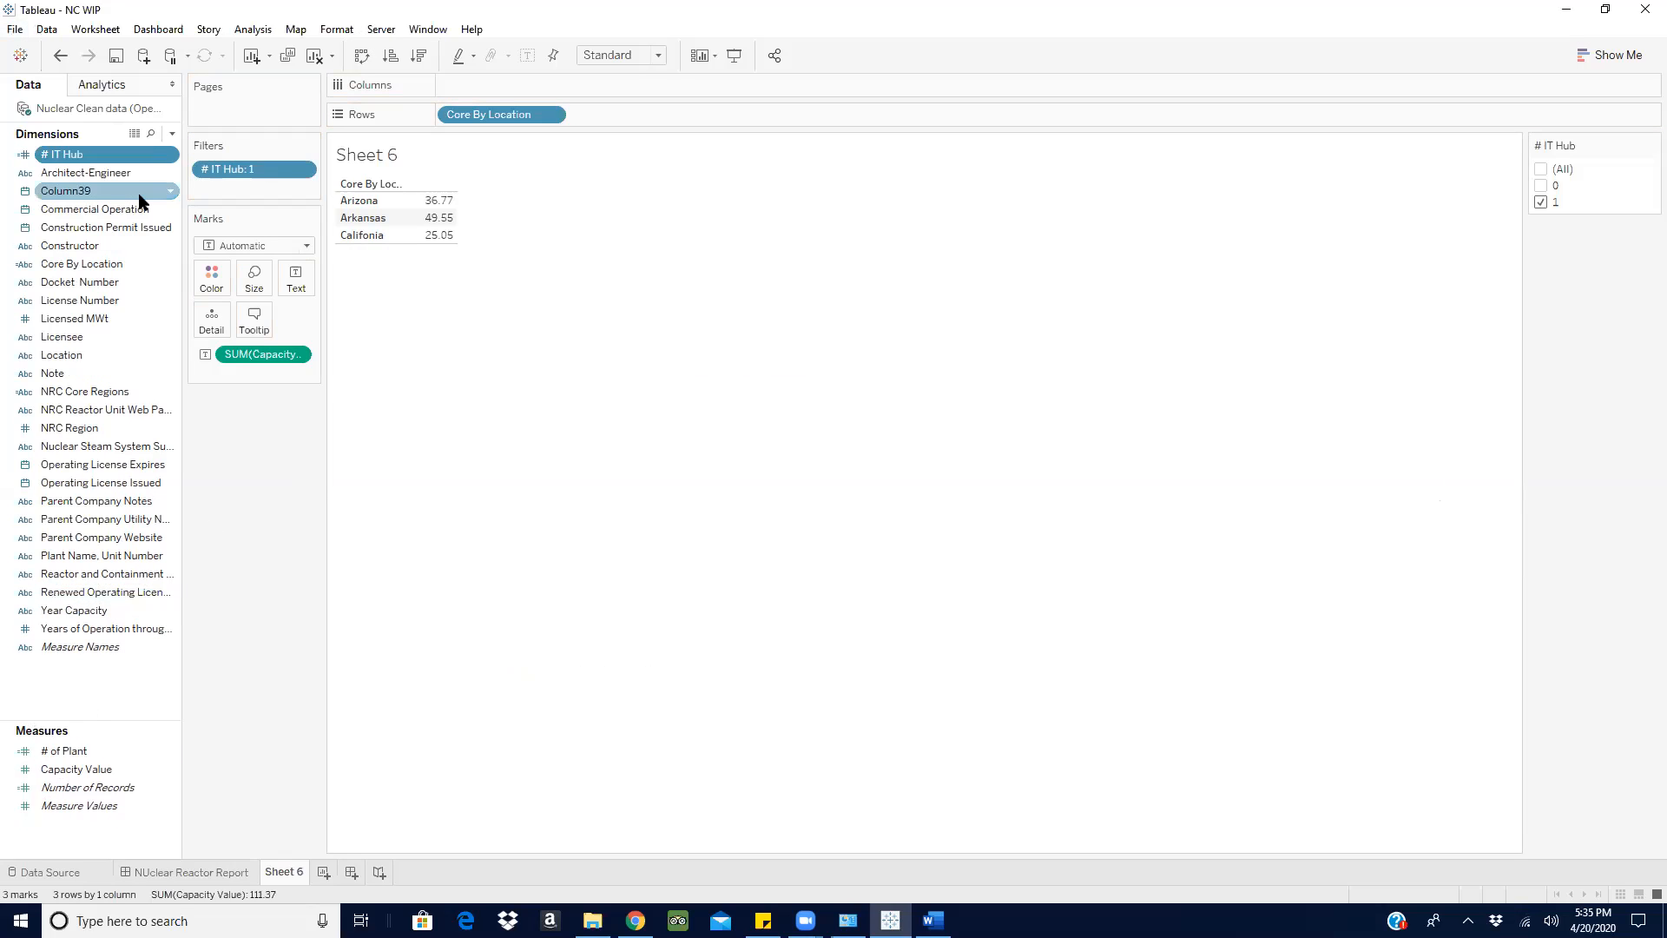
left_click(172, 133)
left_click(109, 154)
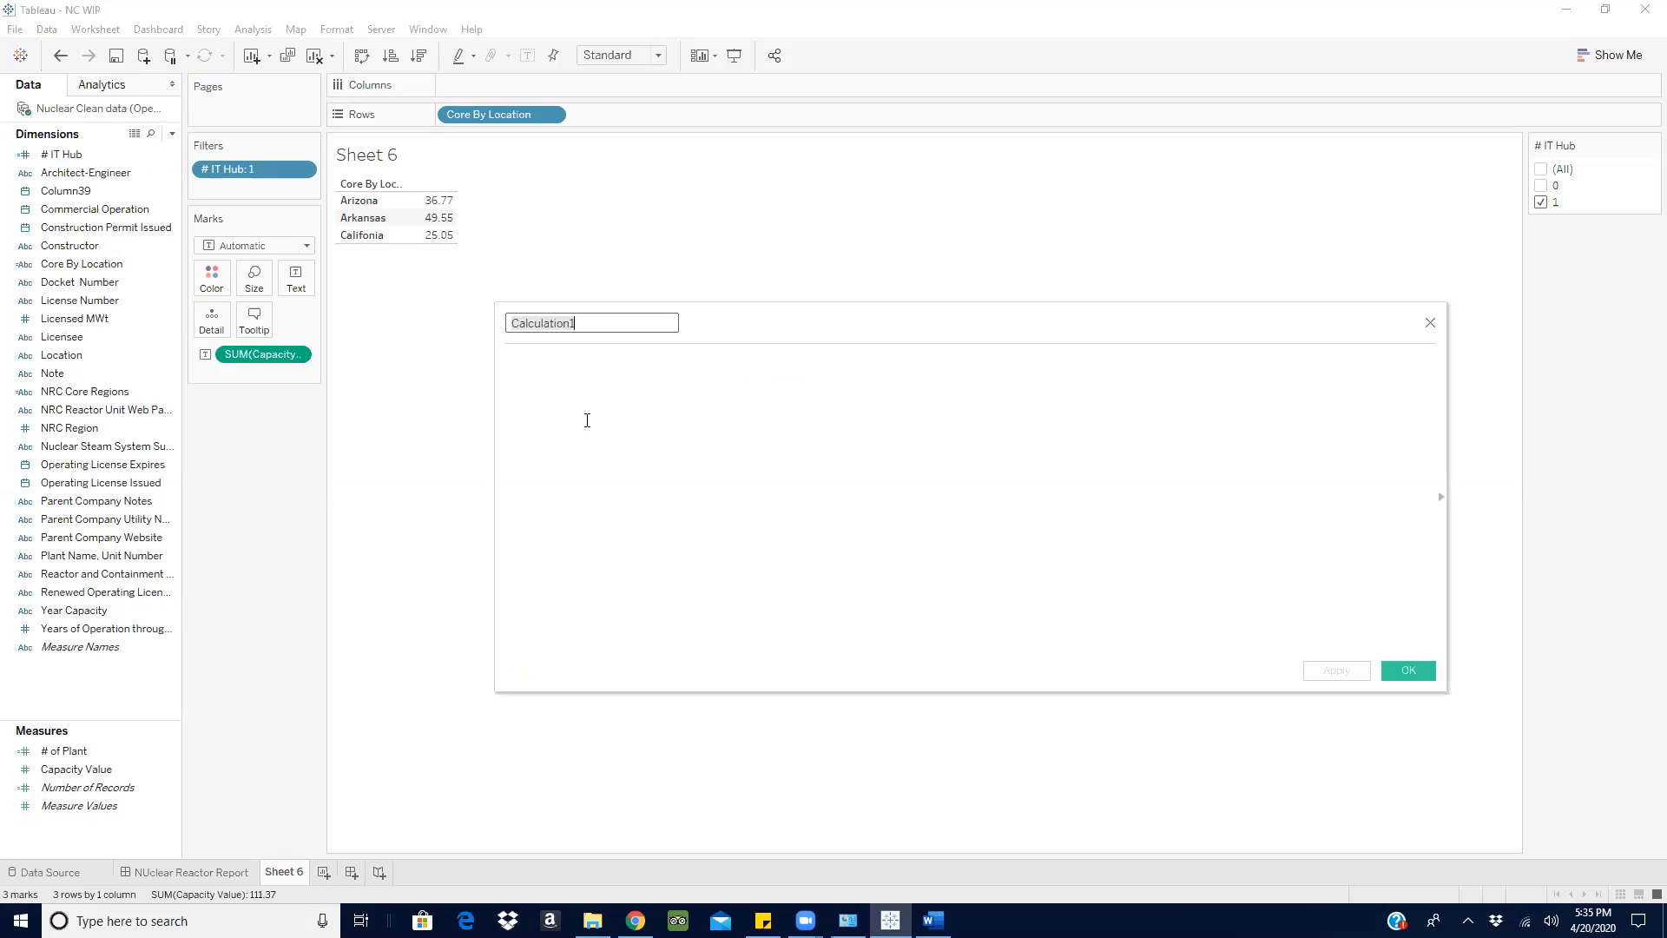
type("Hub IT")
left_click(596, 378)
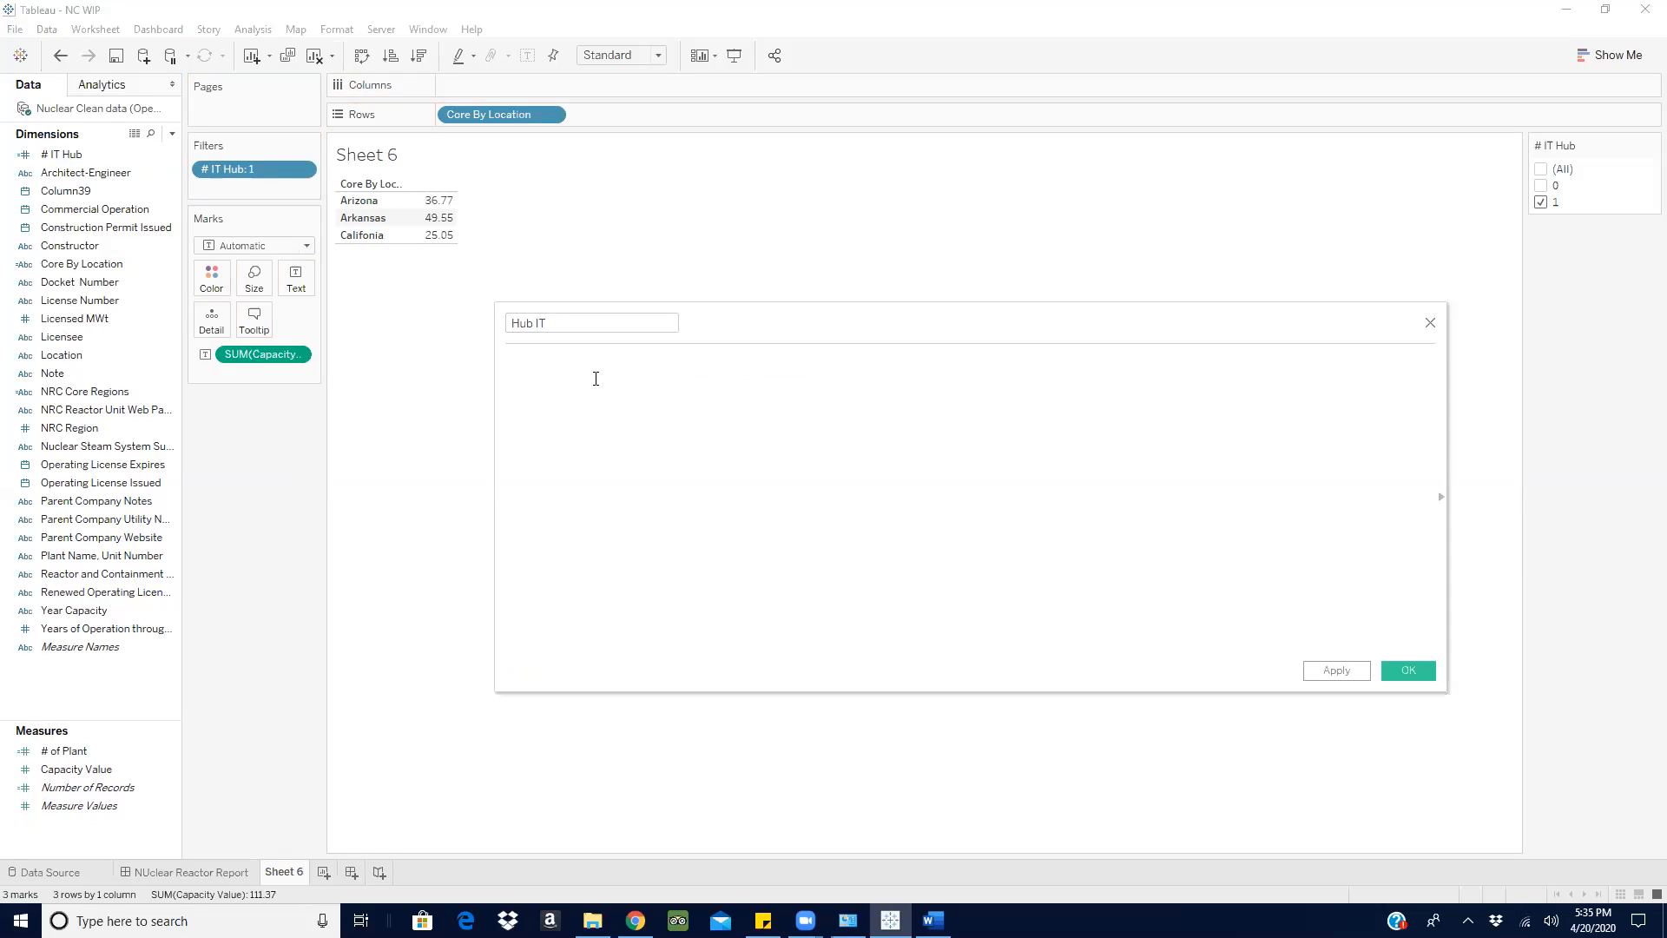
type("IF")
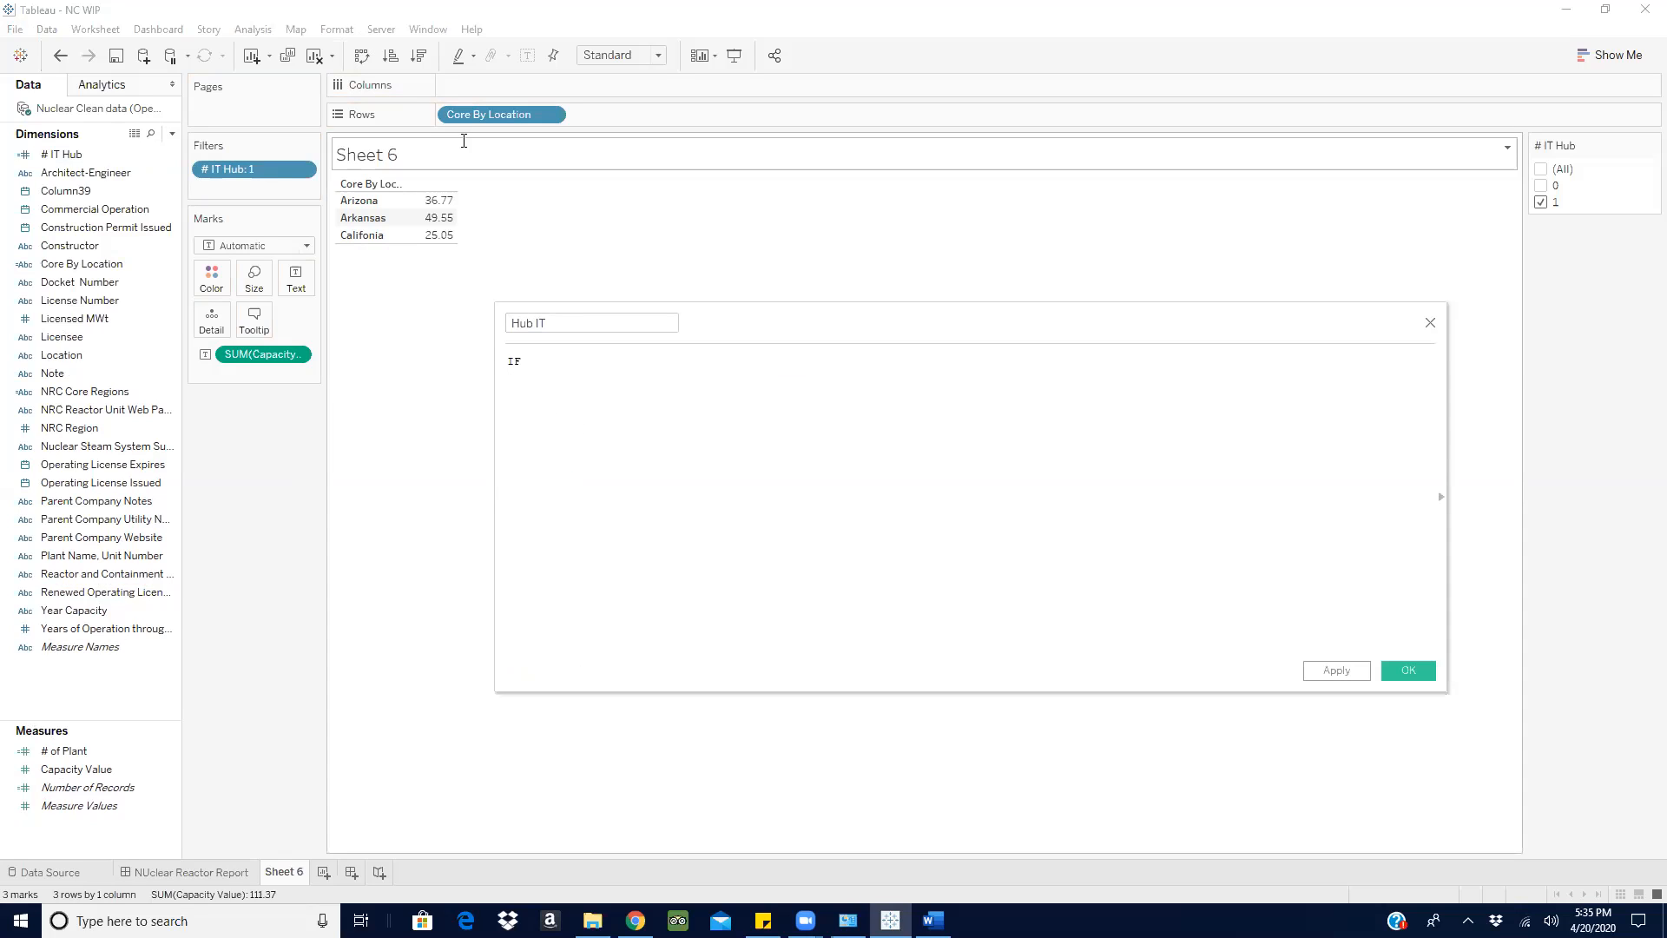
left_click_drag(490, 114, 584, 365)
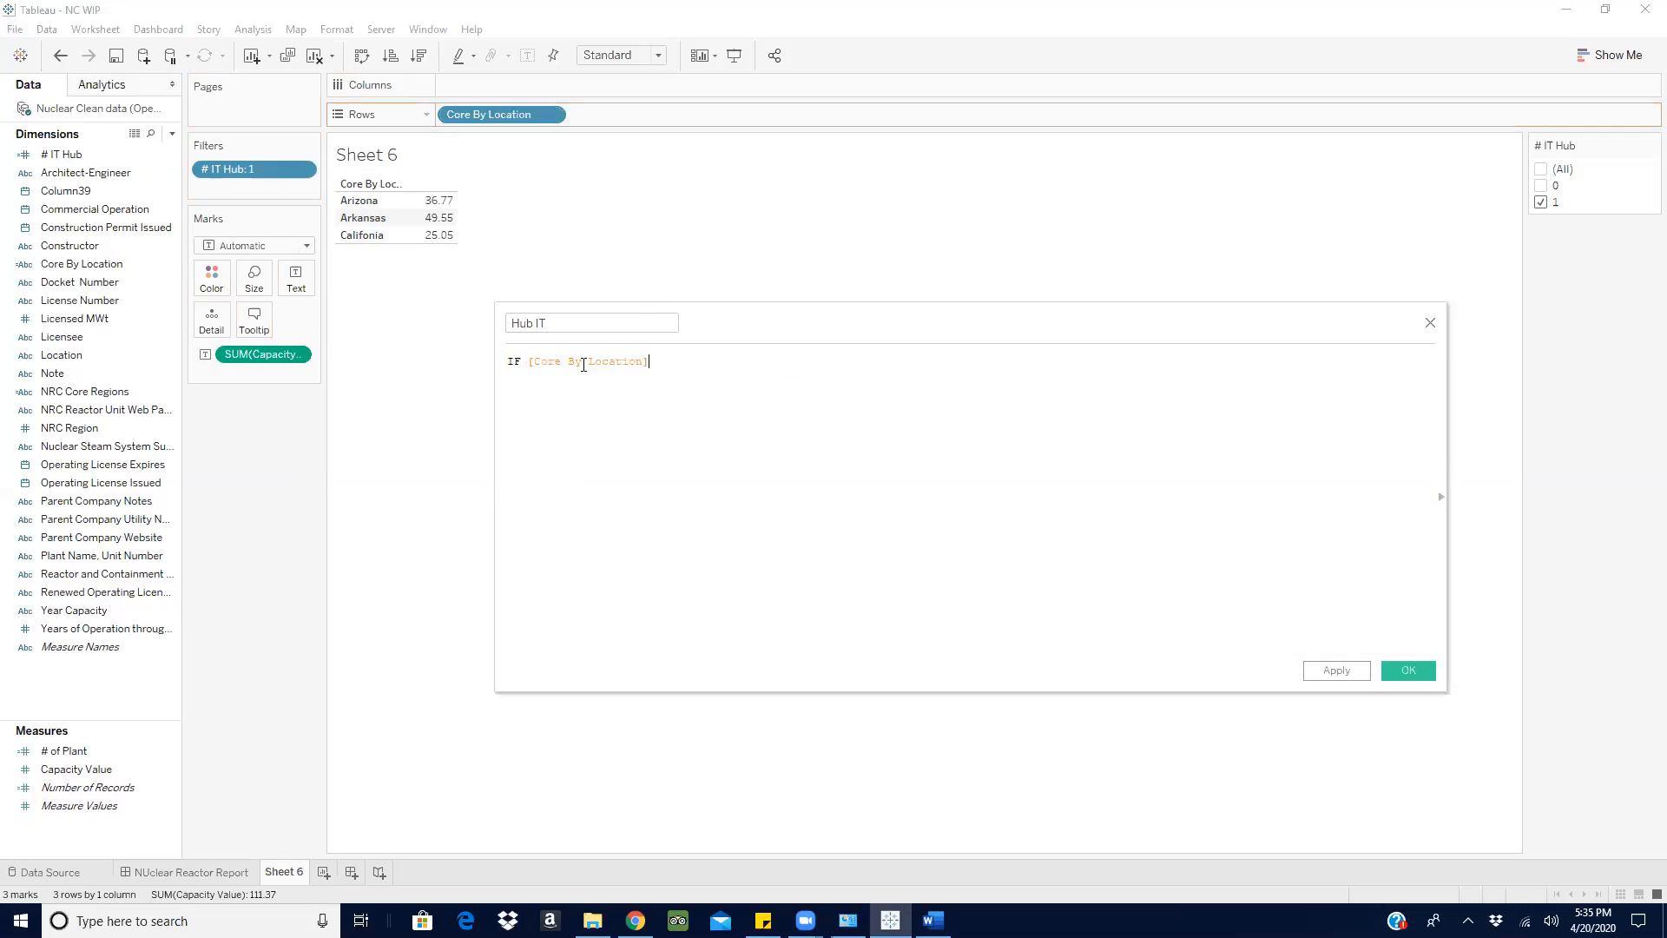
key("BackSpace")
key("BackSpace")
key("BackSpace")
key("BackSpace")
key("BackSpace")
key("BackSpace")
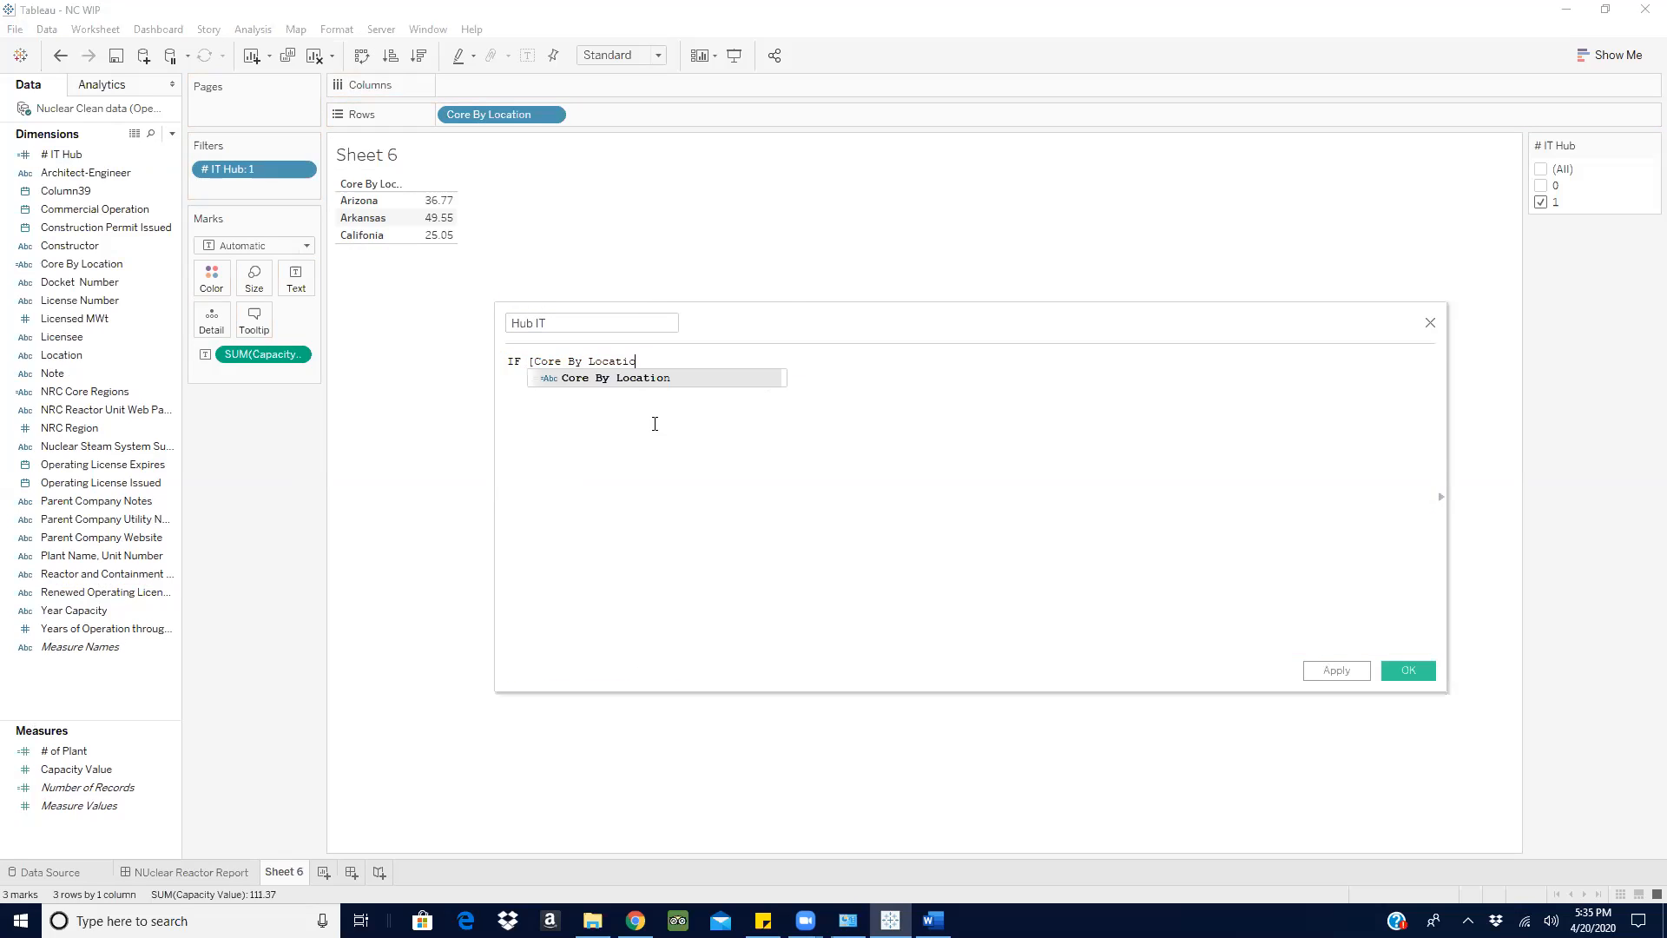
key("BackSpace")
key("BackSpace")
key("BackSpace")
key("BackSpace")
key("BackSpace")
key("BackSpace")
key("BackSpace")
key("BackSpace")
key("BackSpace")
key("BackSpace")
key("BackSpace")
key("BackSpace")
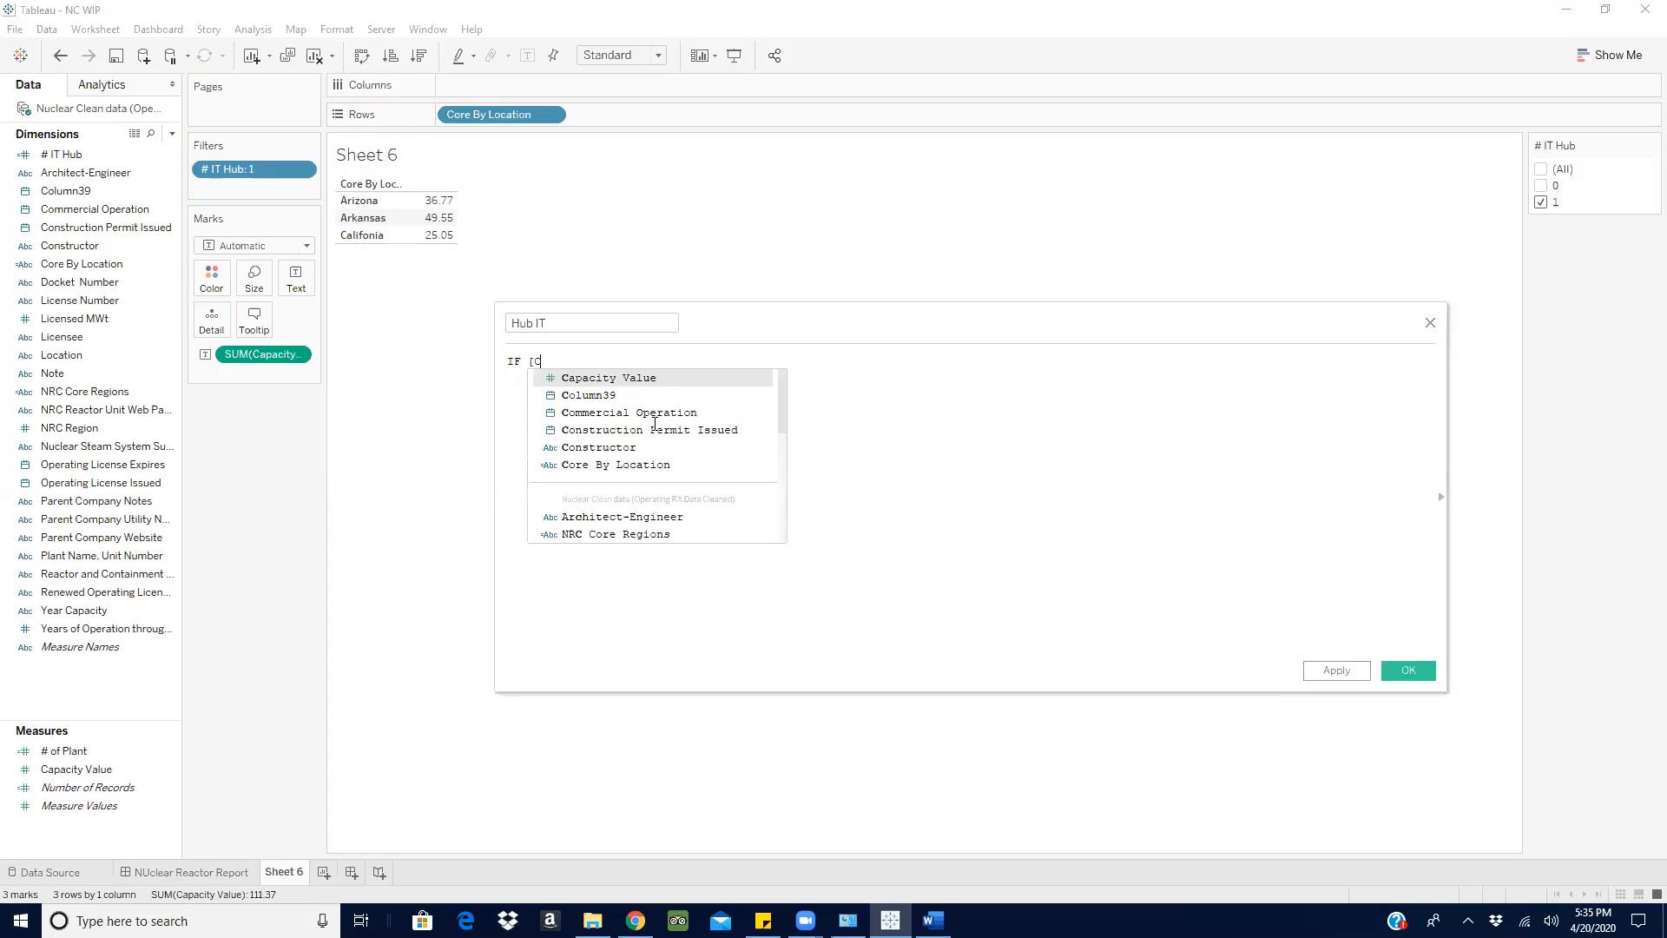
- Try the Hub IT formula as IF [# IT Hub] = '1' THEN SUM([Capacity Value]) END and check its errors
left_click_drag(252, 168, 669, 375)
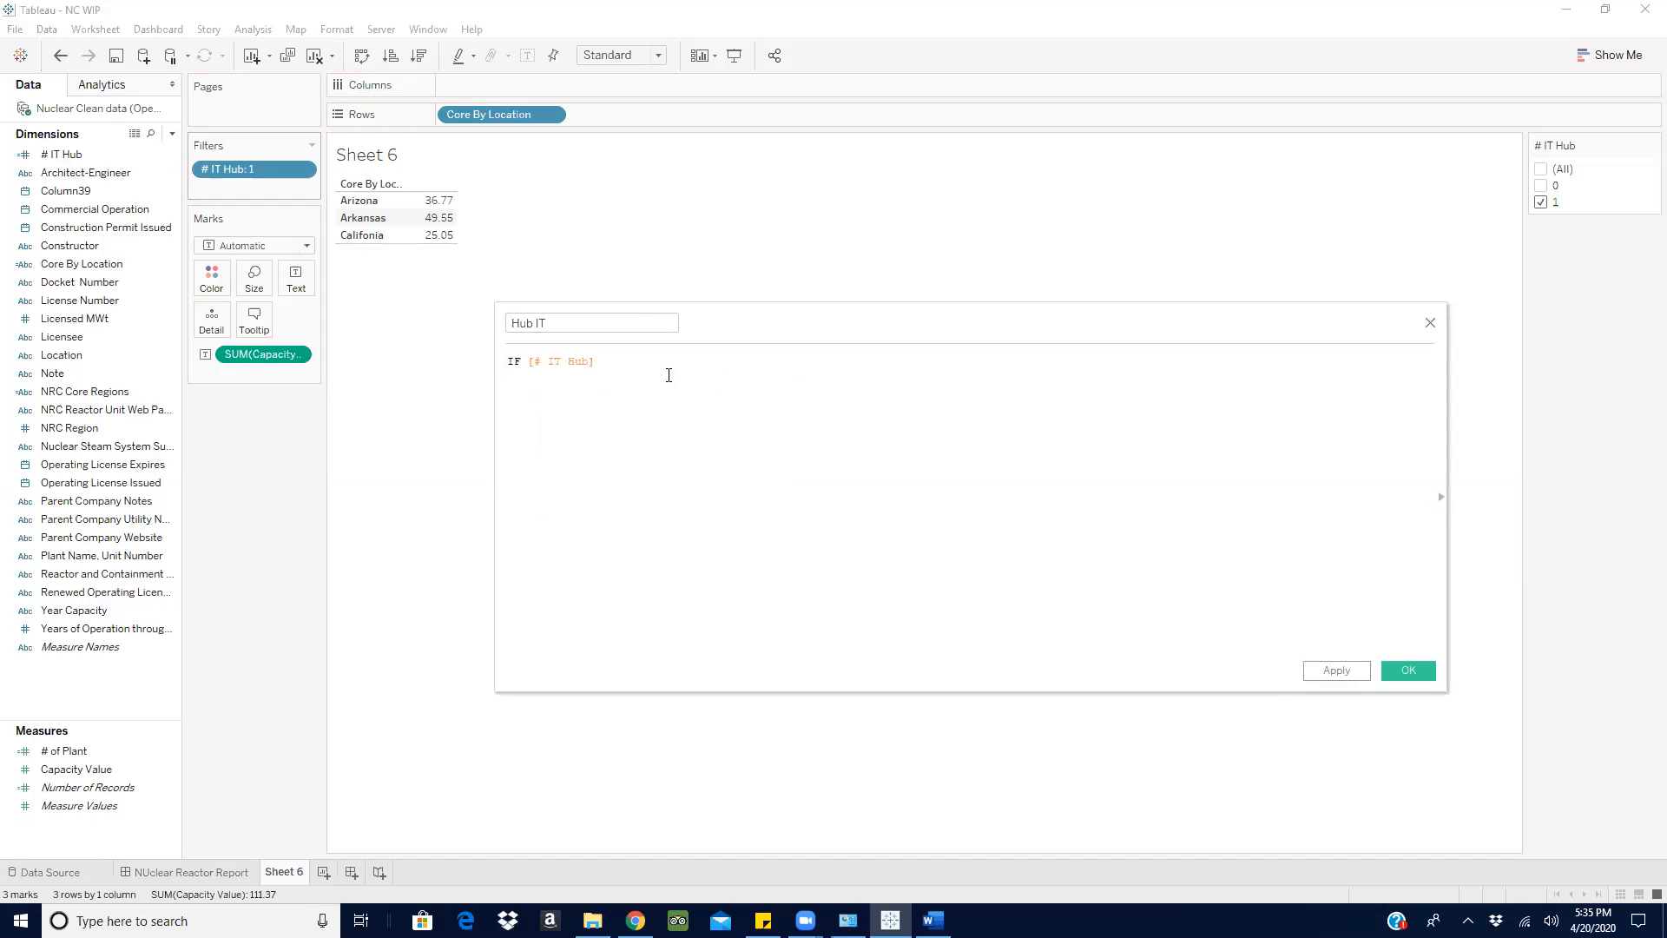
type("= '1' the")
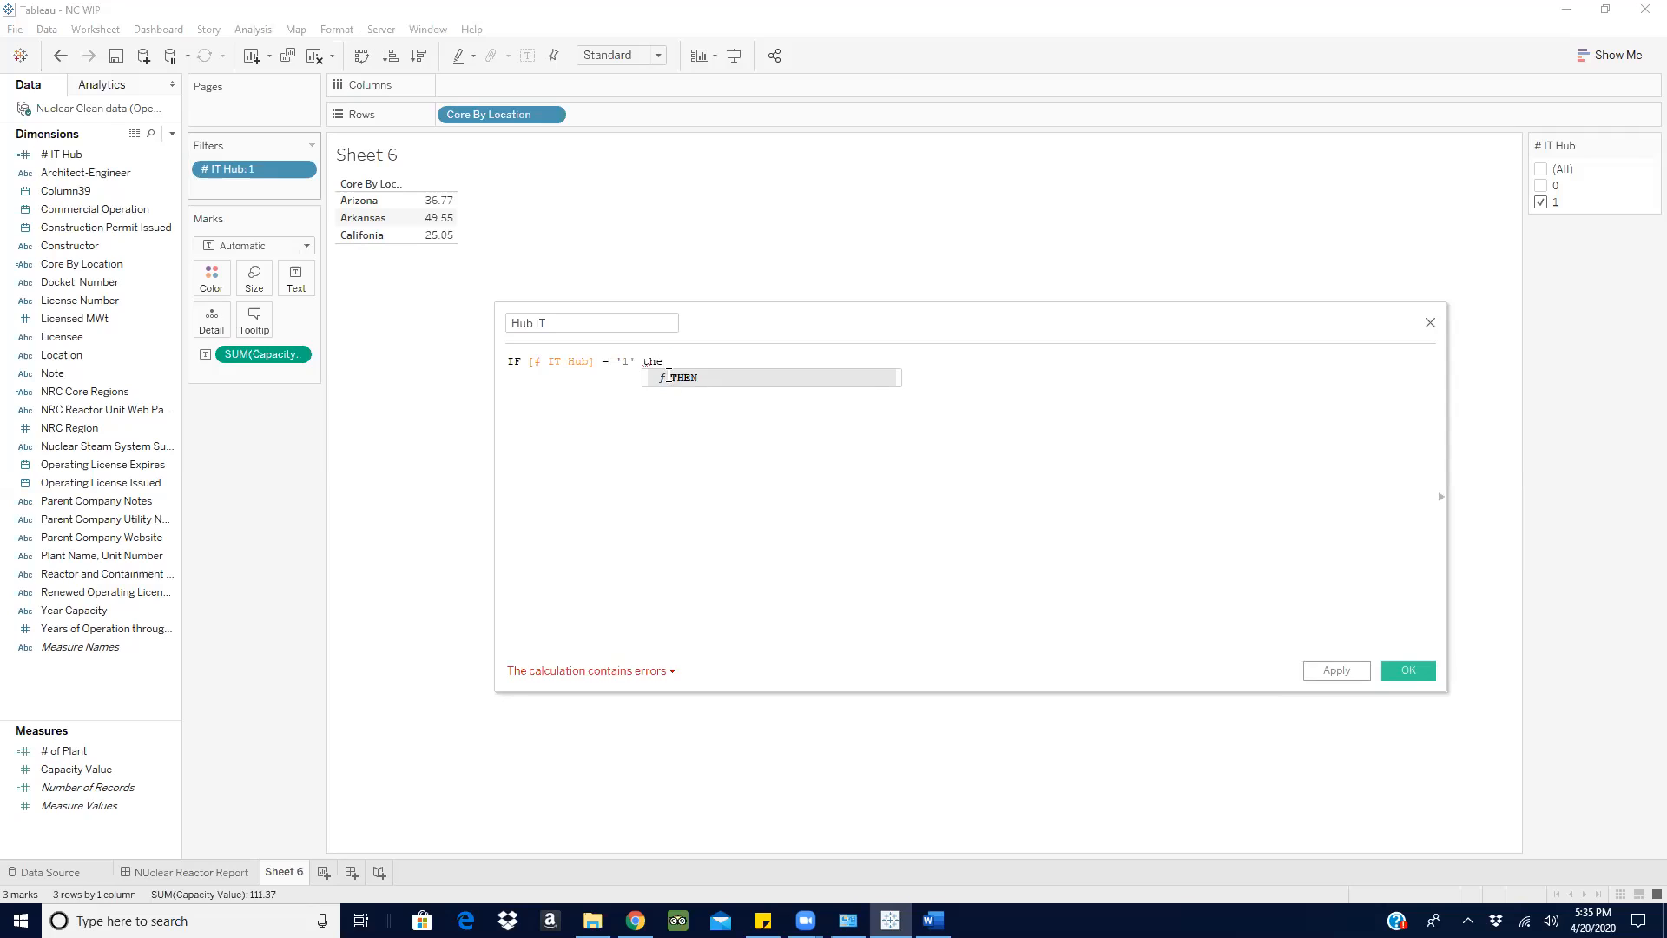
key("Return")
type("sum")
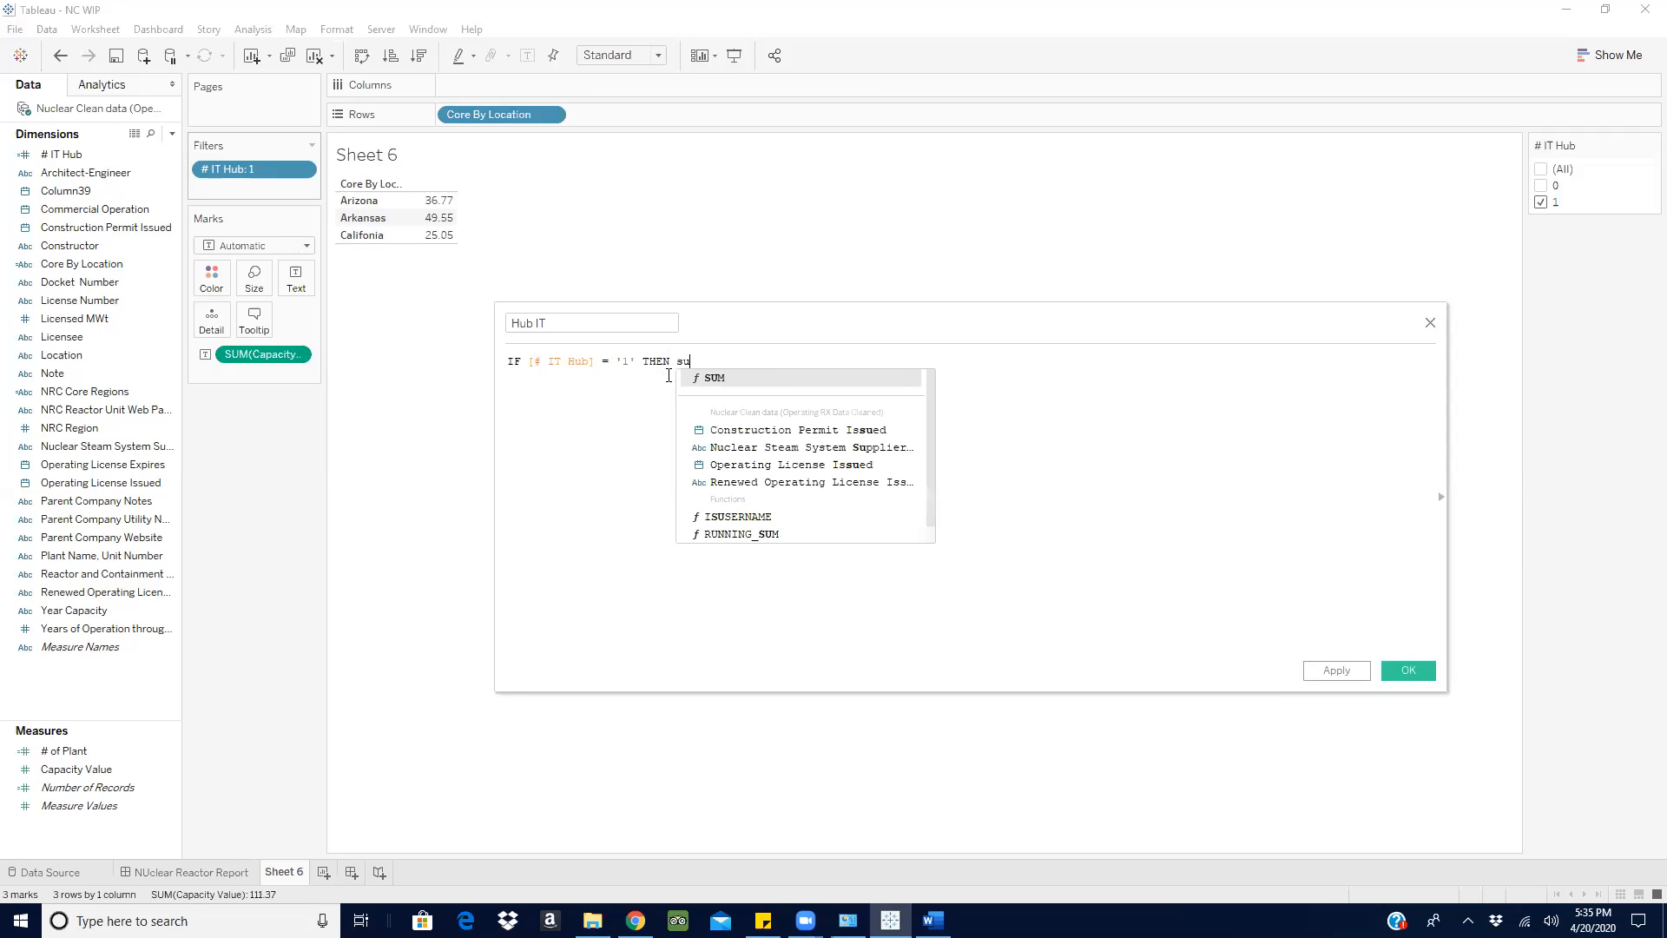
left_click(736, 374)
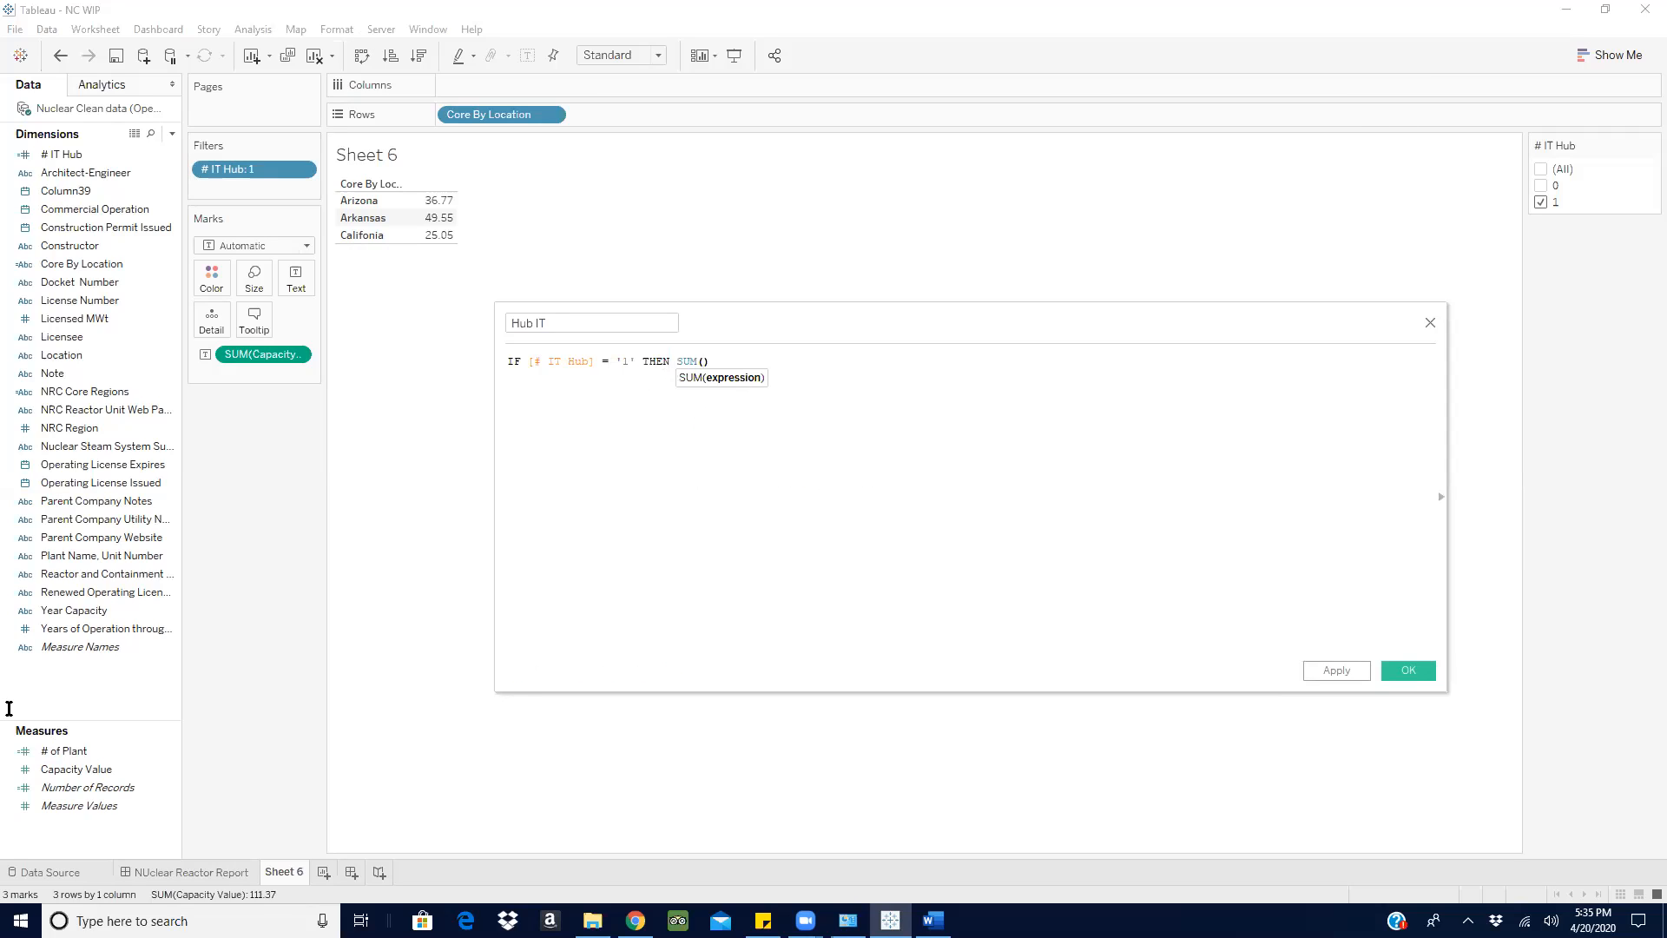
left_click(77, 787)
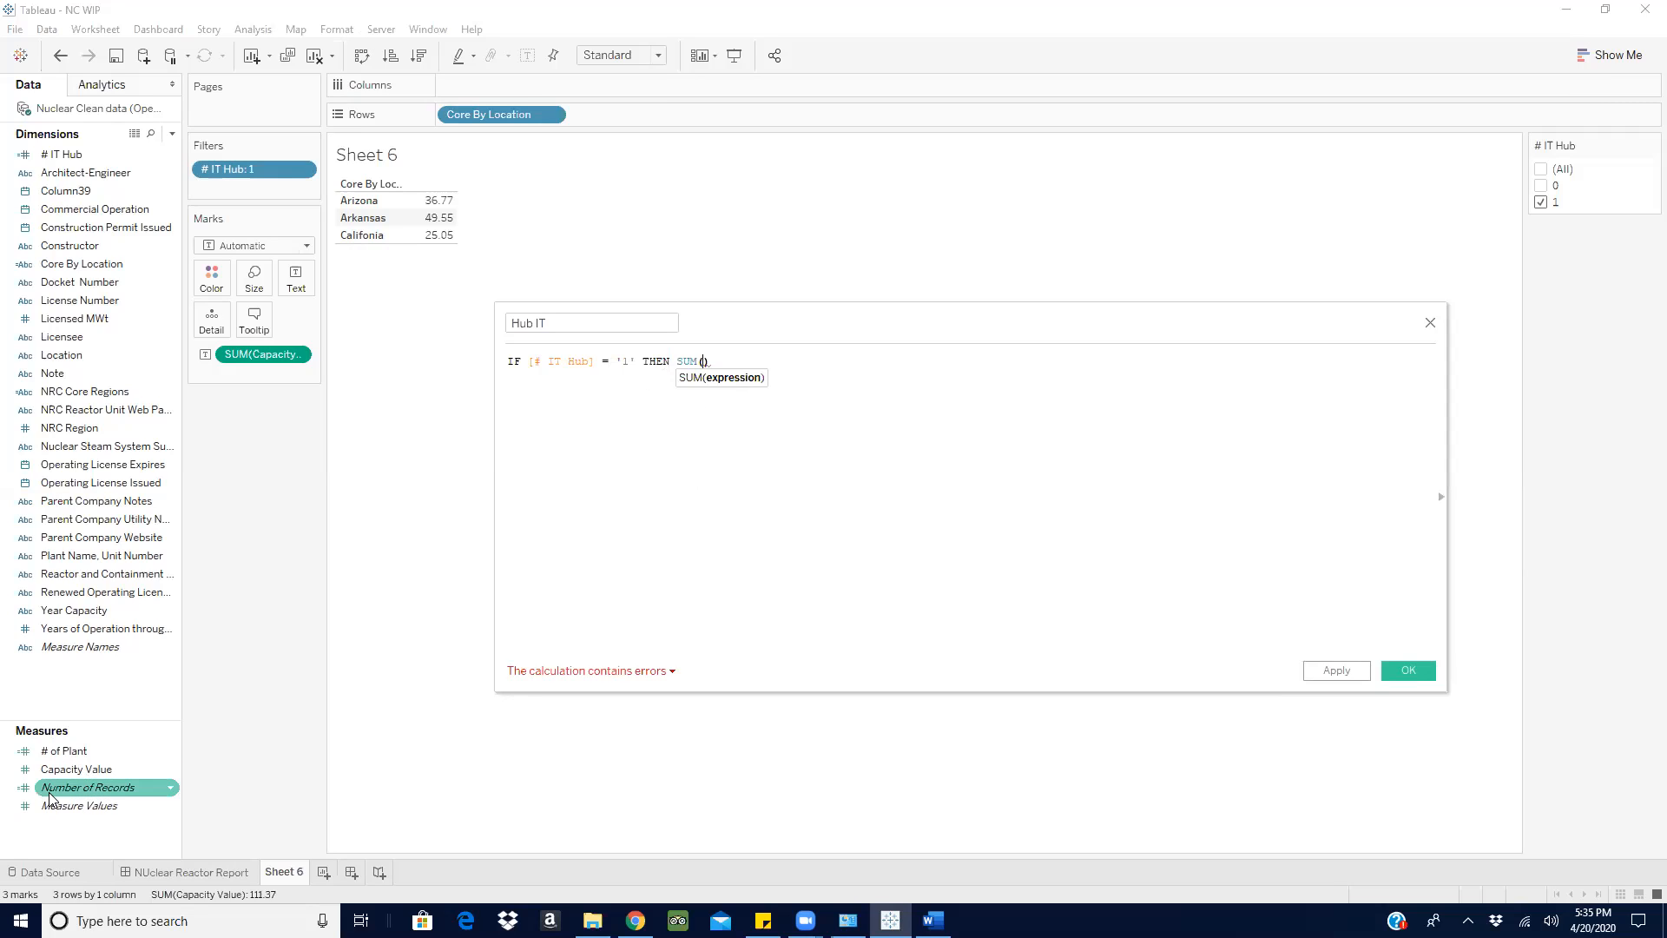
type("c")
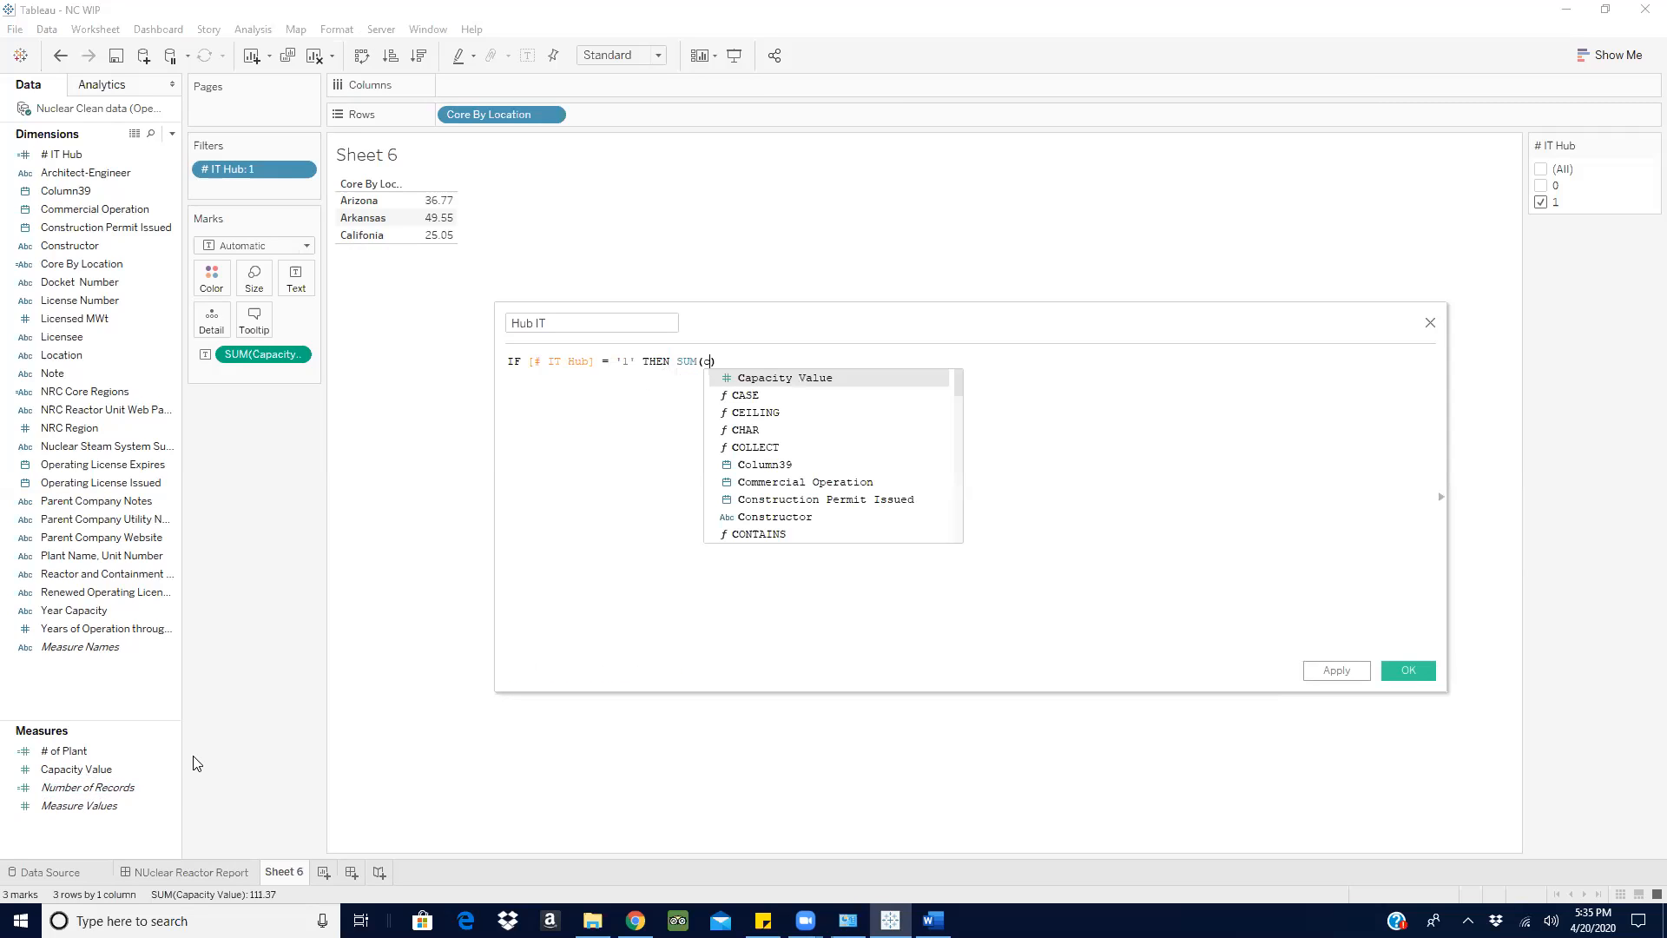
left_click(840, 374)
type("END")
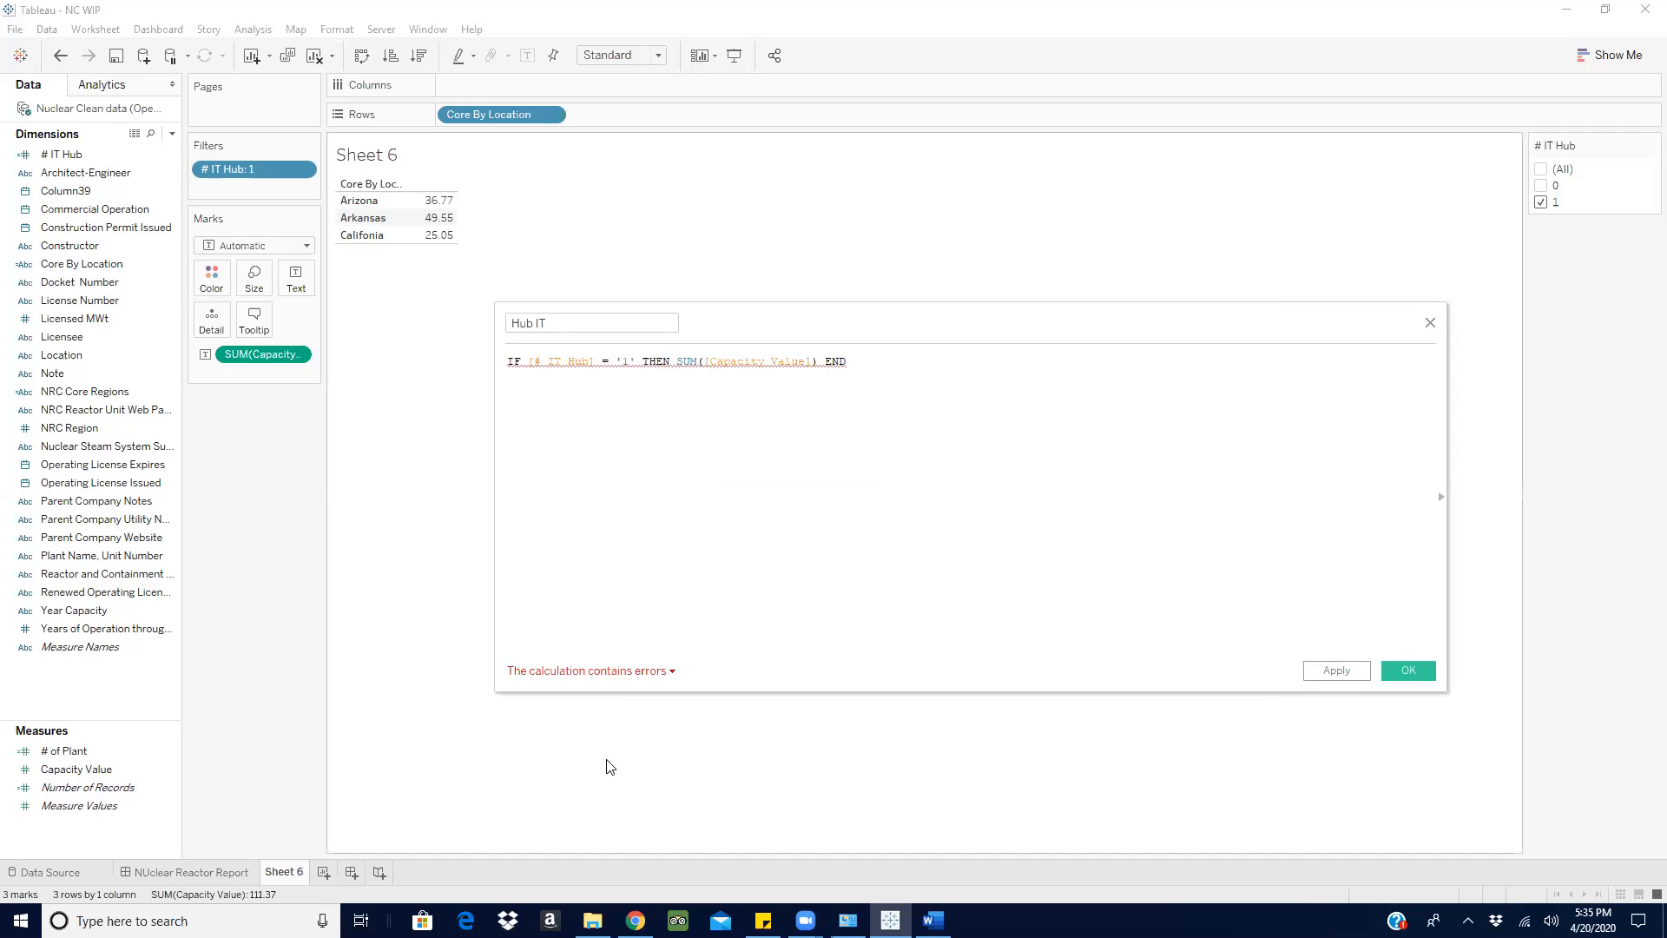
left_click(637, 672)
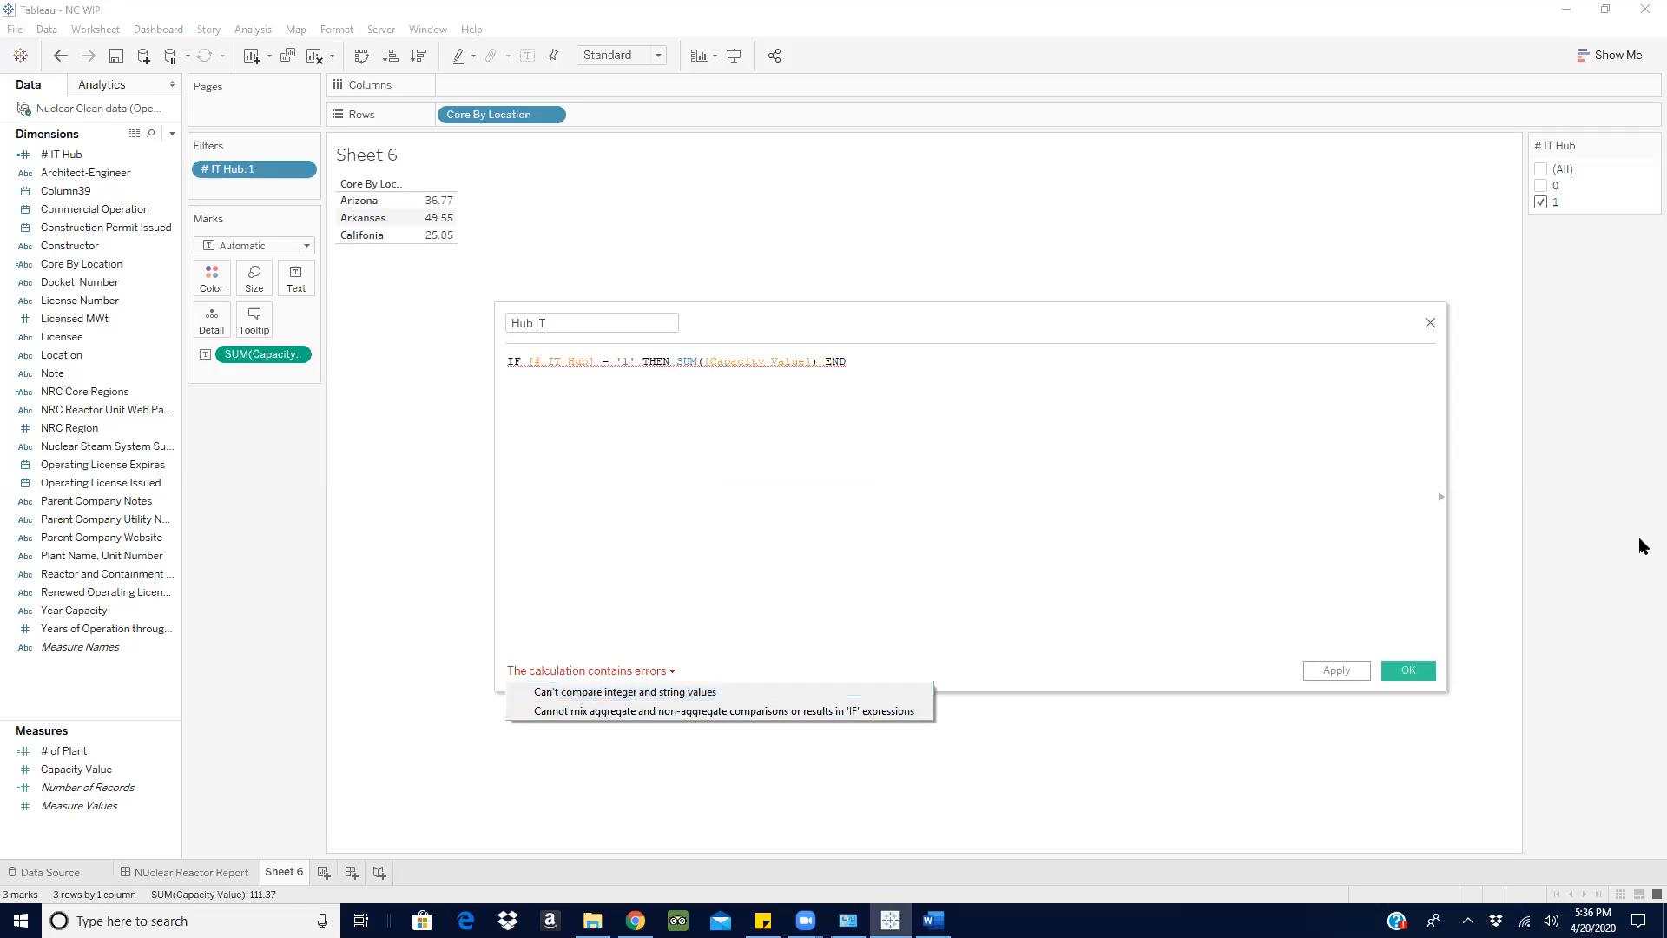
left_click(689, 364)
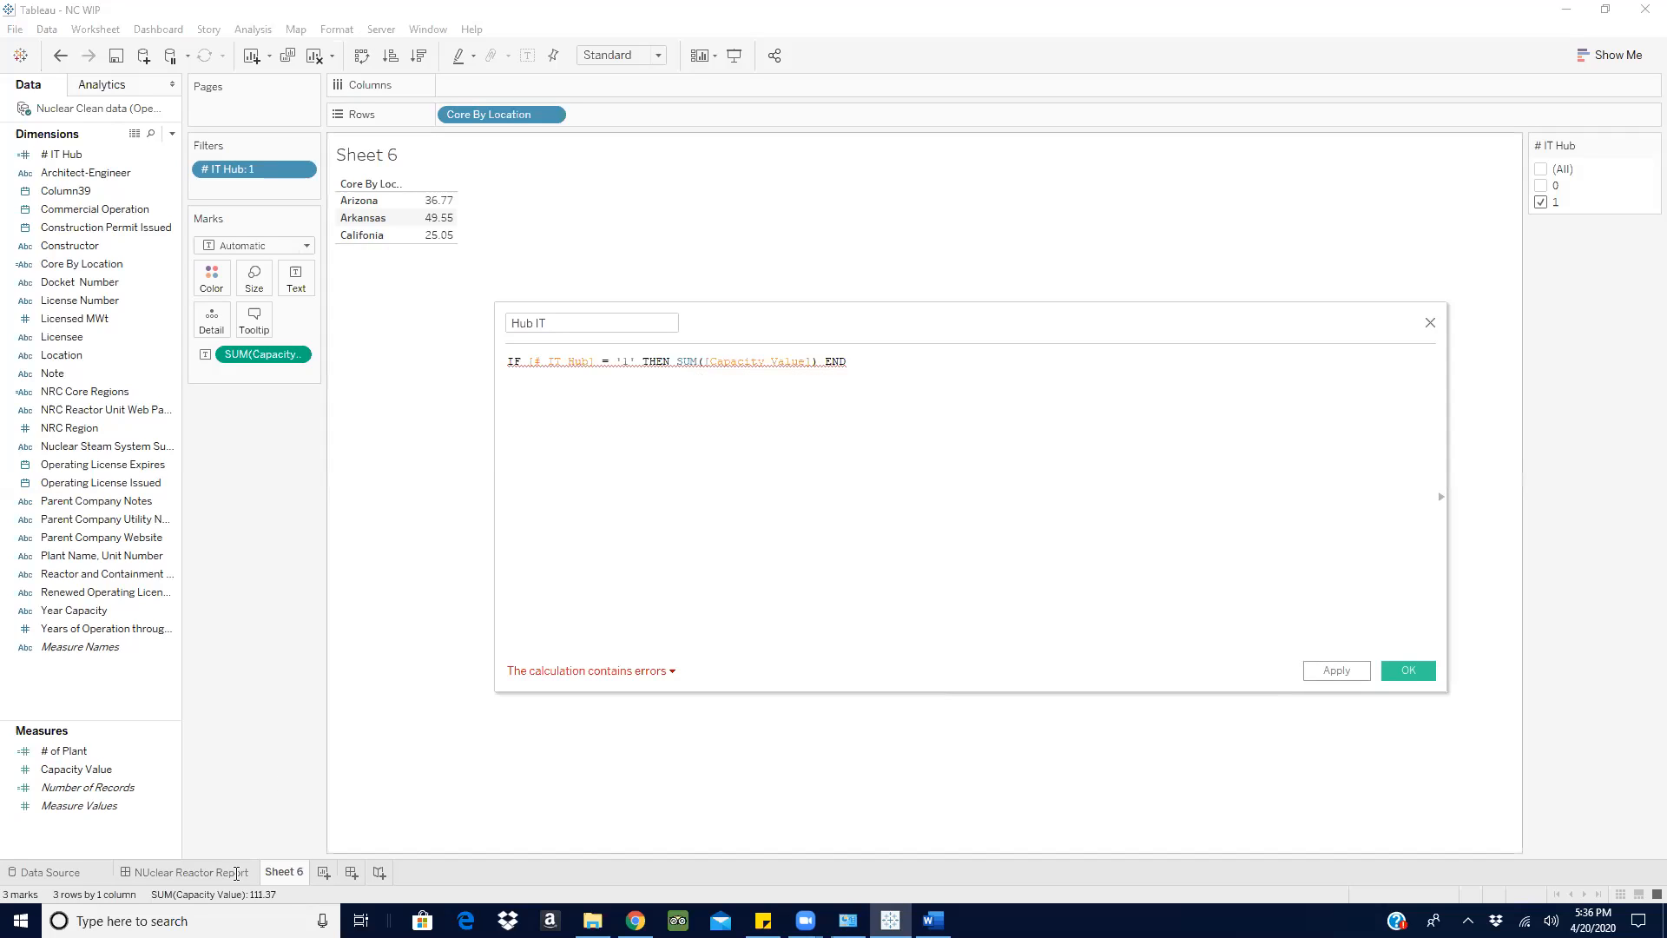
- Strip the IF condition and END from the Hub IT formula and start erasing the SUM function around [Capacity Value]
left_click(118, 771)
mouse_move(676, 359)
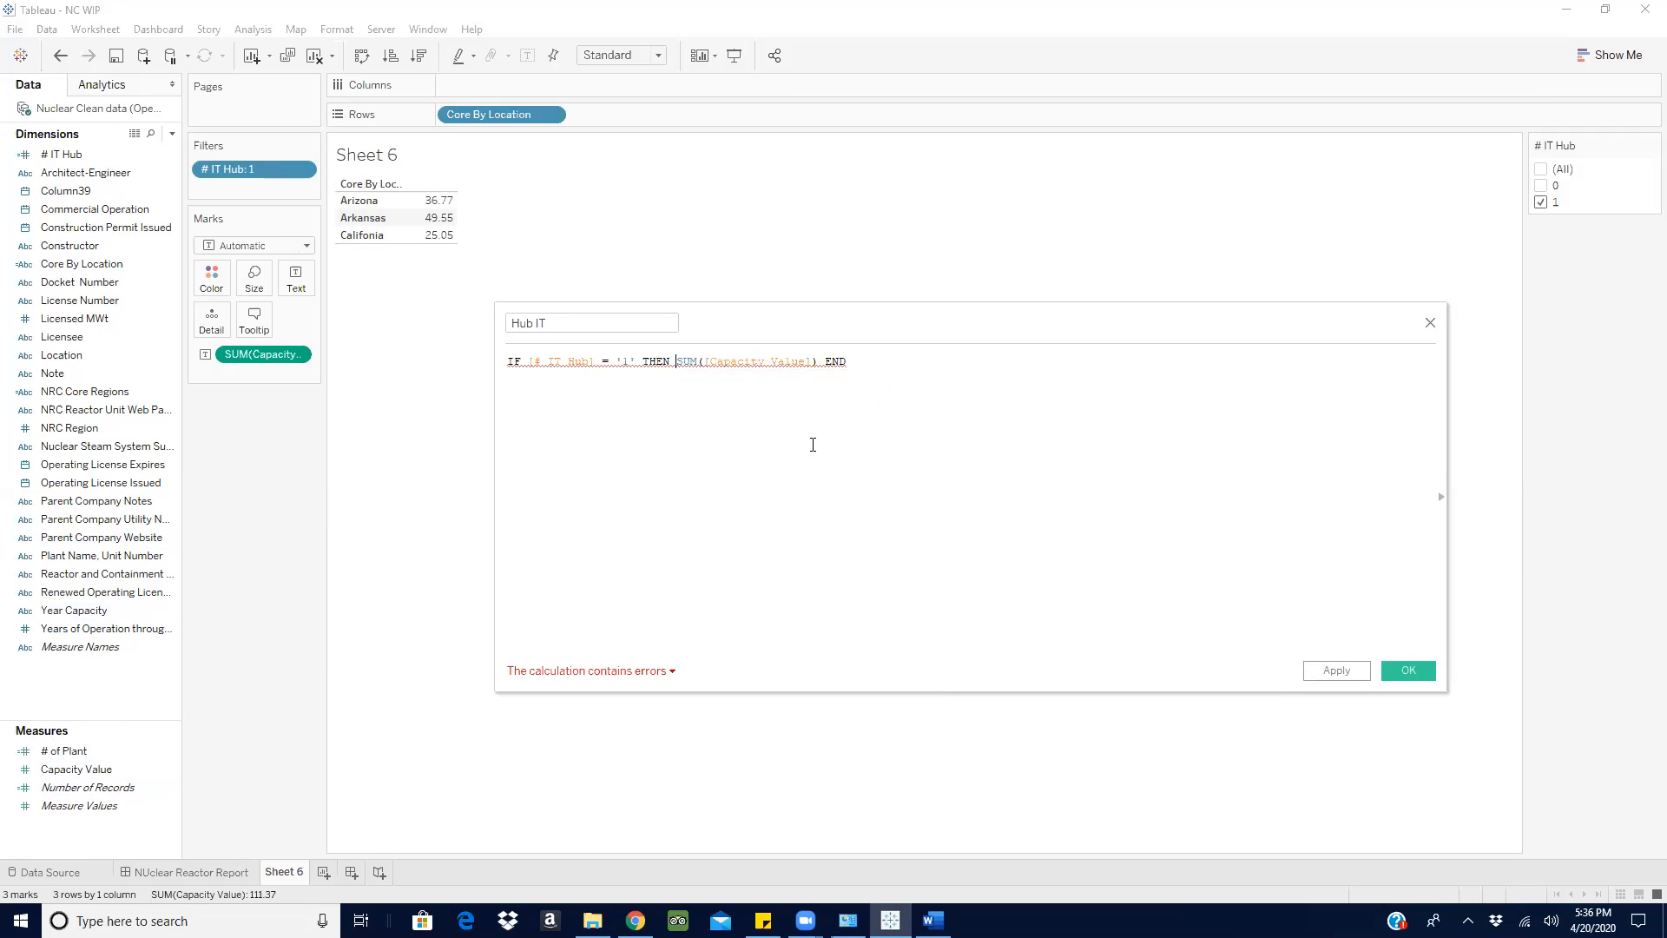
key("BackSpace")
key("BackSpace")
key("BackSpace")
key("BackSpace")
key("BackSpace")
key("BackSpace")
key("BackSpace")
key("BackSpace")
key("BackSpace")
key("BackSpace")
key("BackSpace")
key("BackSpace")
key("BackSpace")
key("BackSpace")
key("BackSpace")
key("BackSpace")
key("BackSpace")
key("BackSpace")
key("BackSpace")
key("BackSpace")
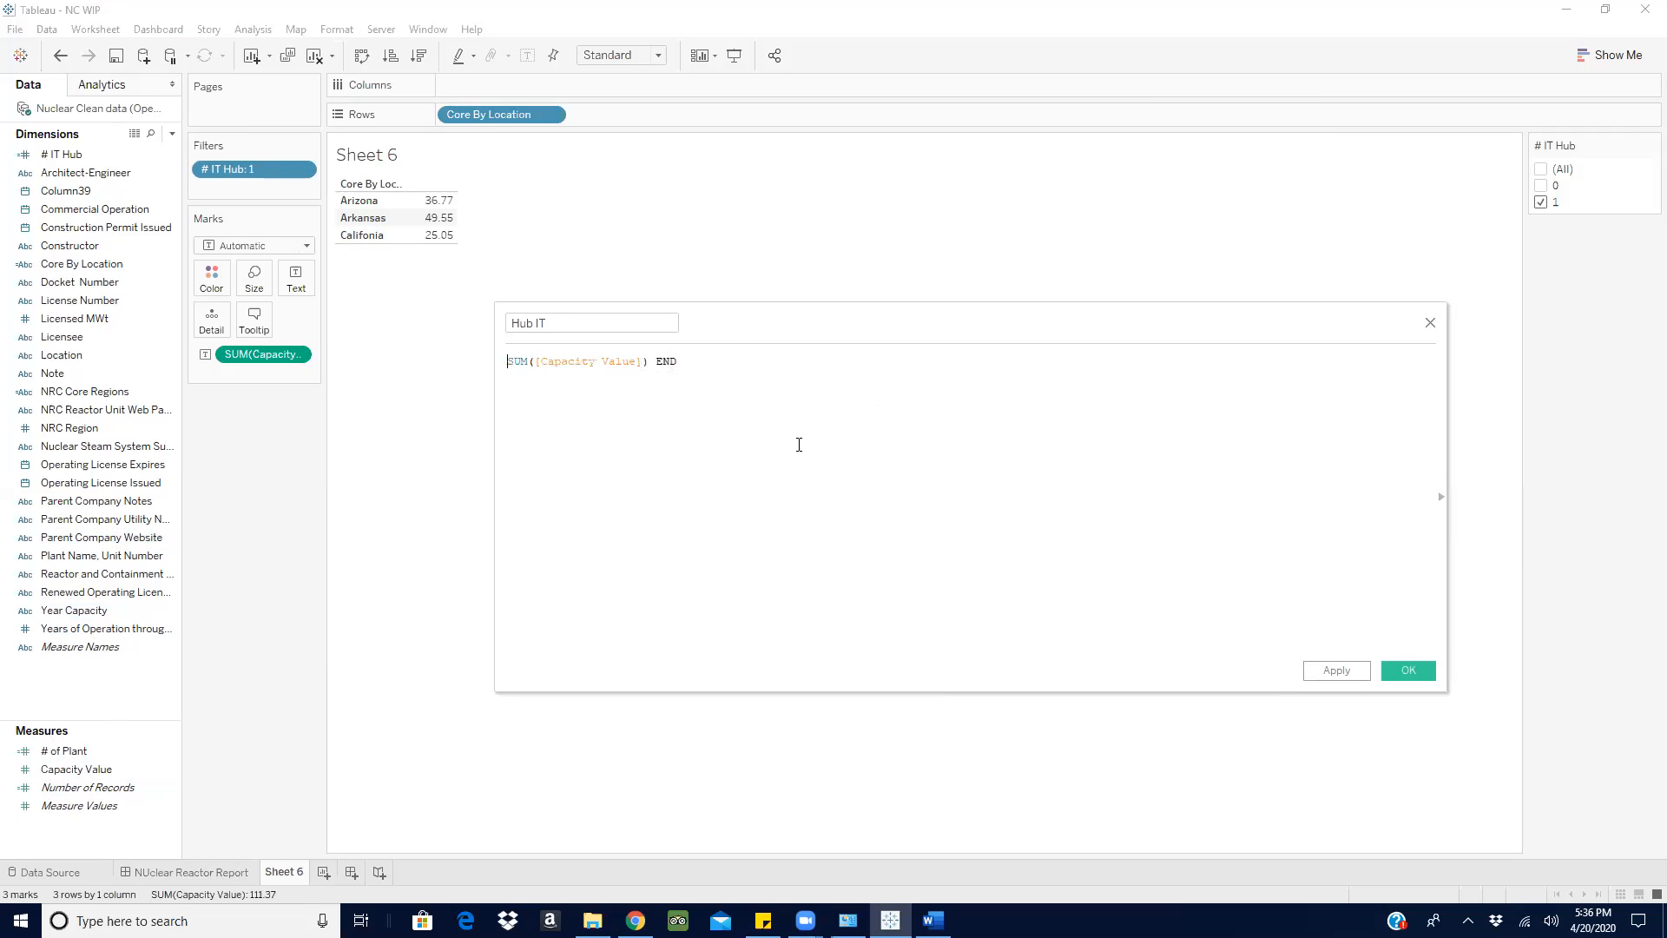
left_click(783, 369)
key("BackSpace")
key("BackSpace")
key("BackSpace")
left_click(538, 360)
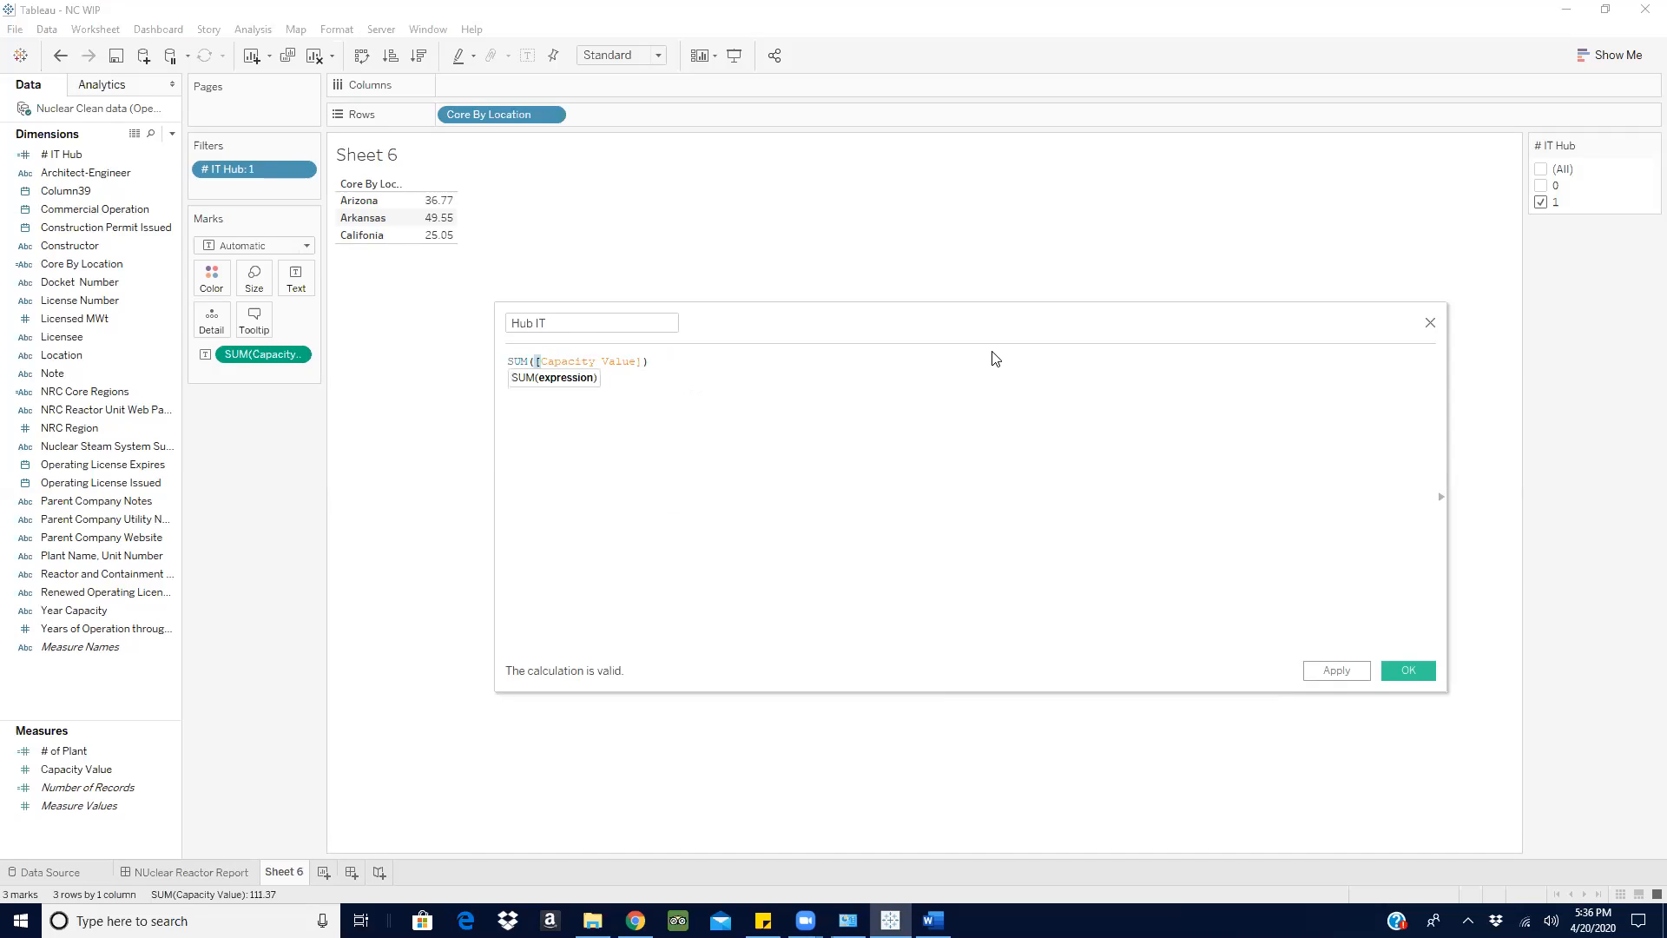
key("BackSpace")
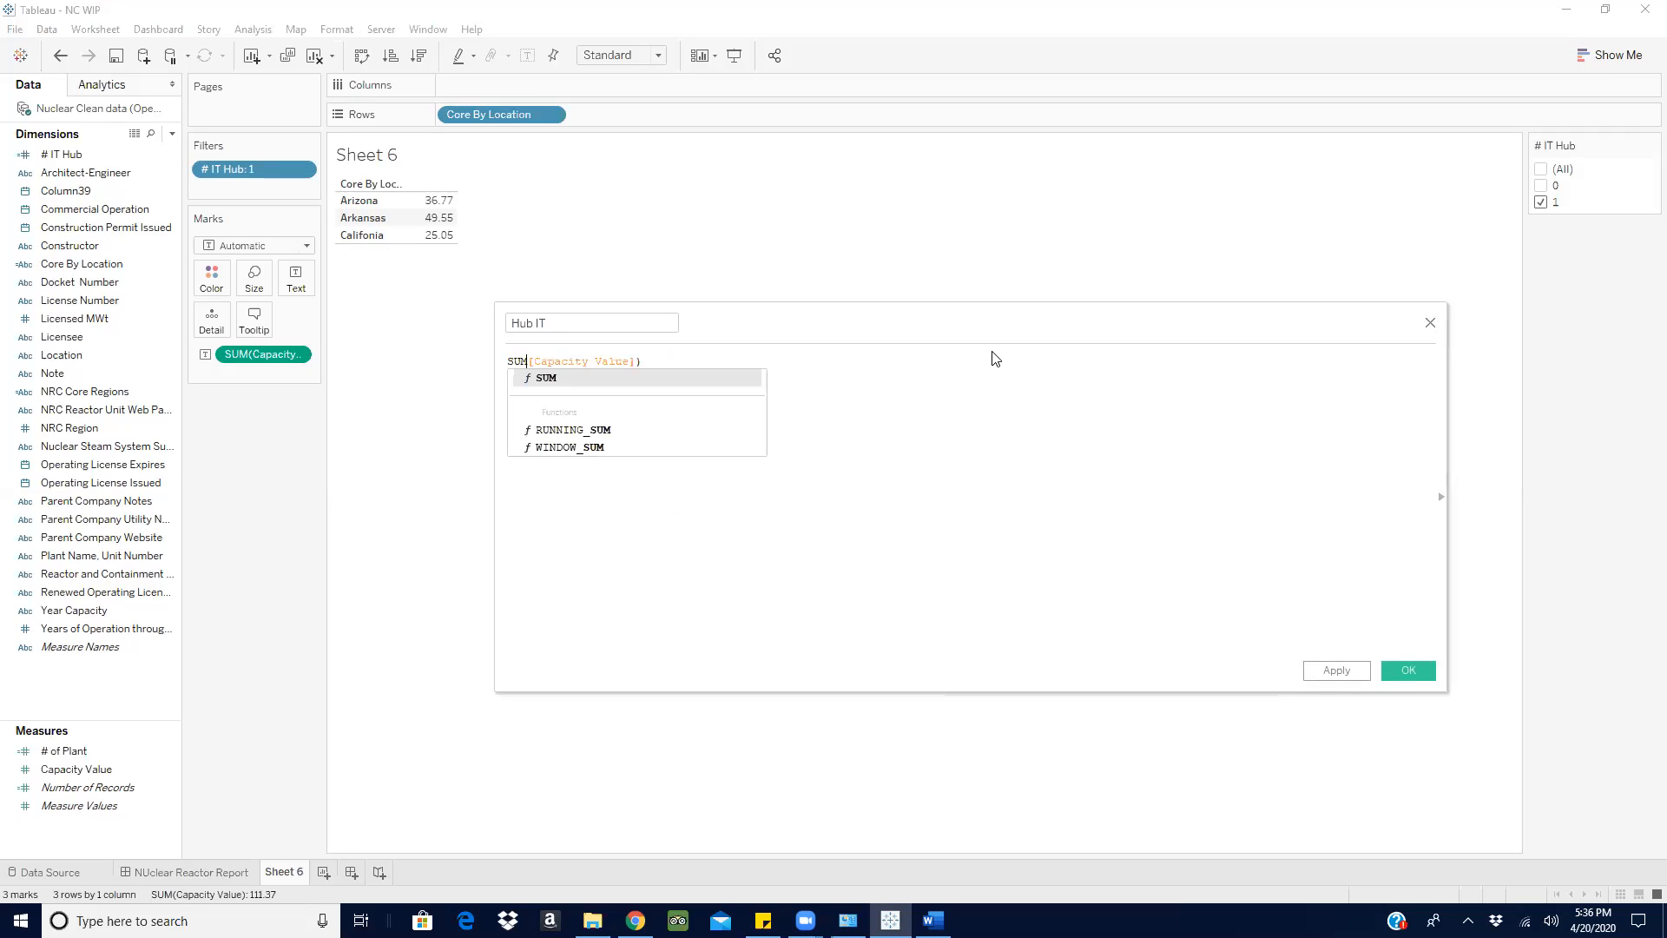
key("BackSpace")
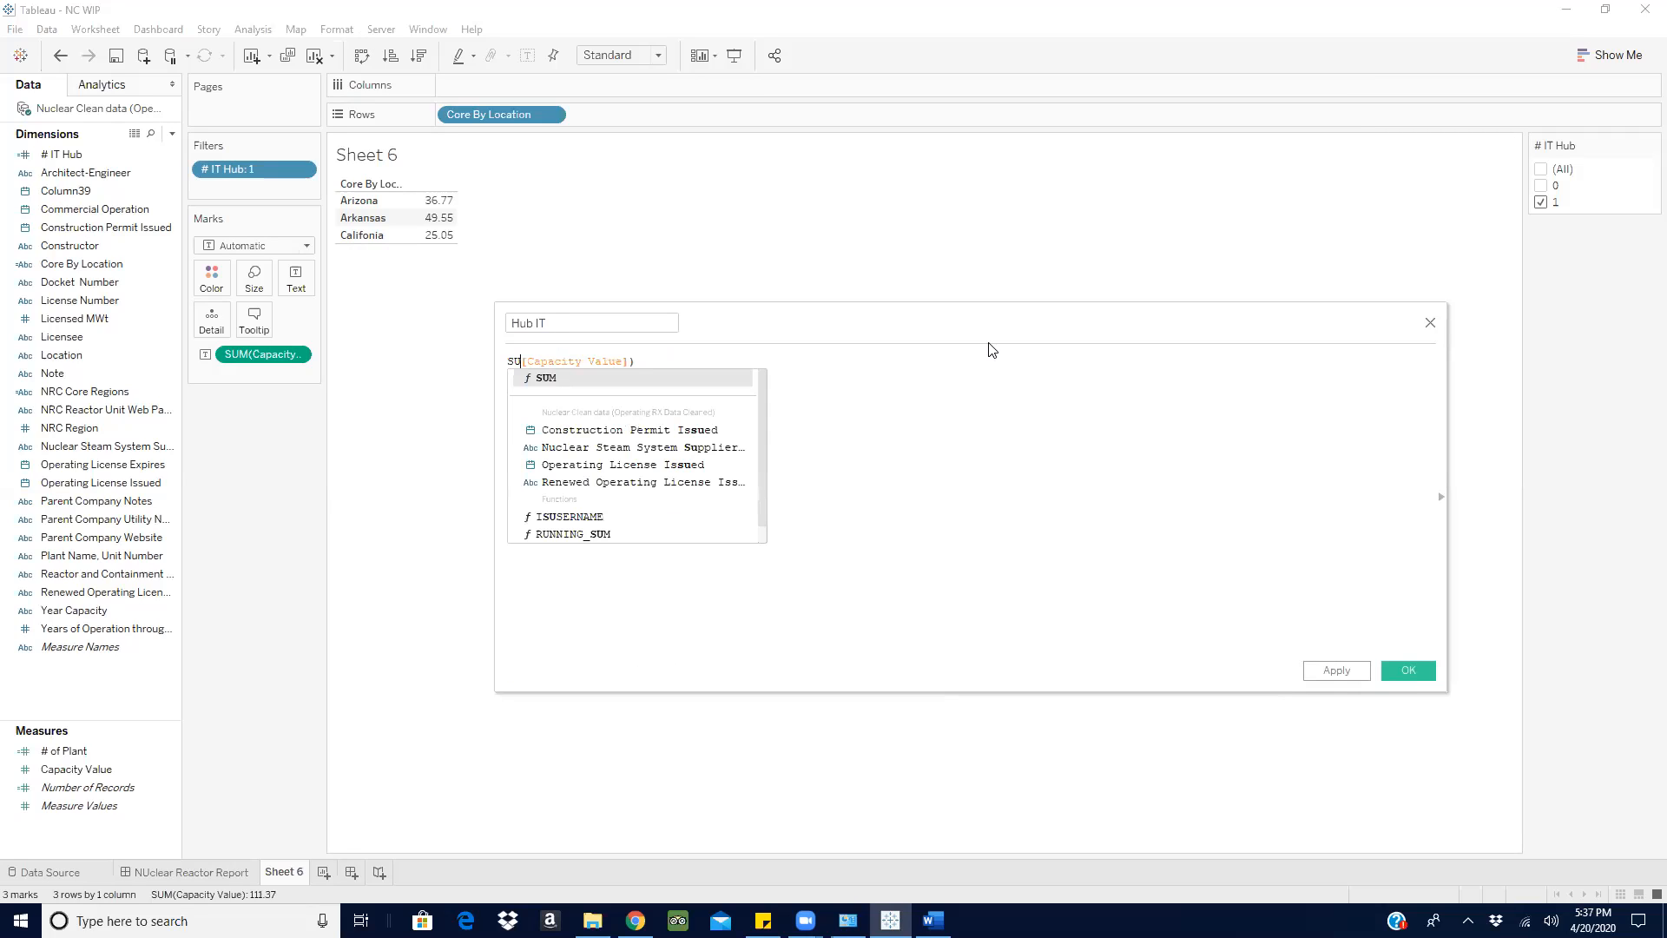
left_click(653, 361)
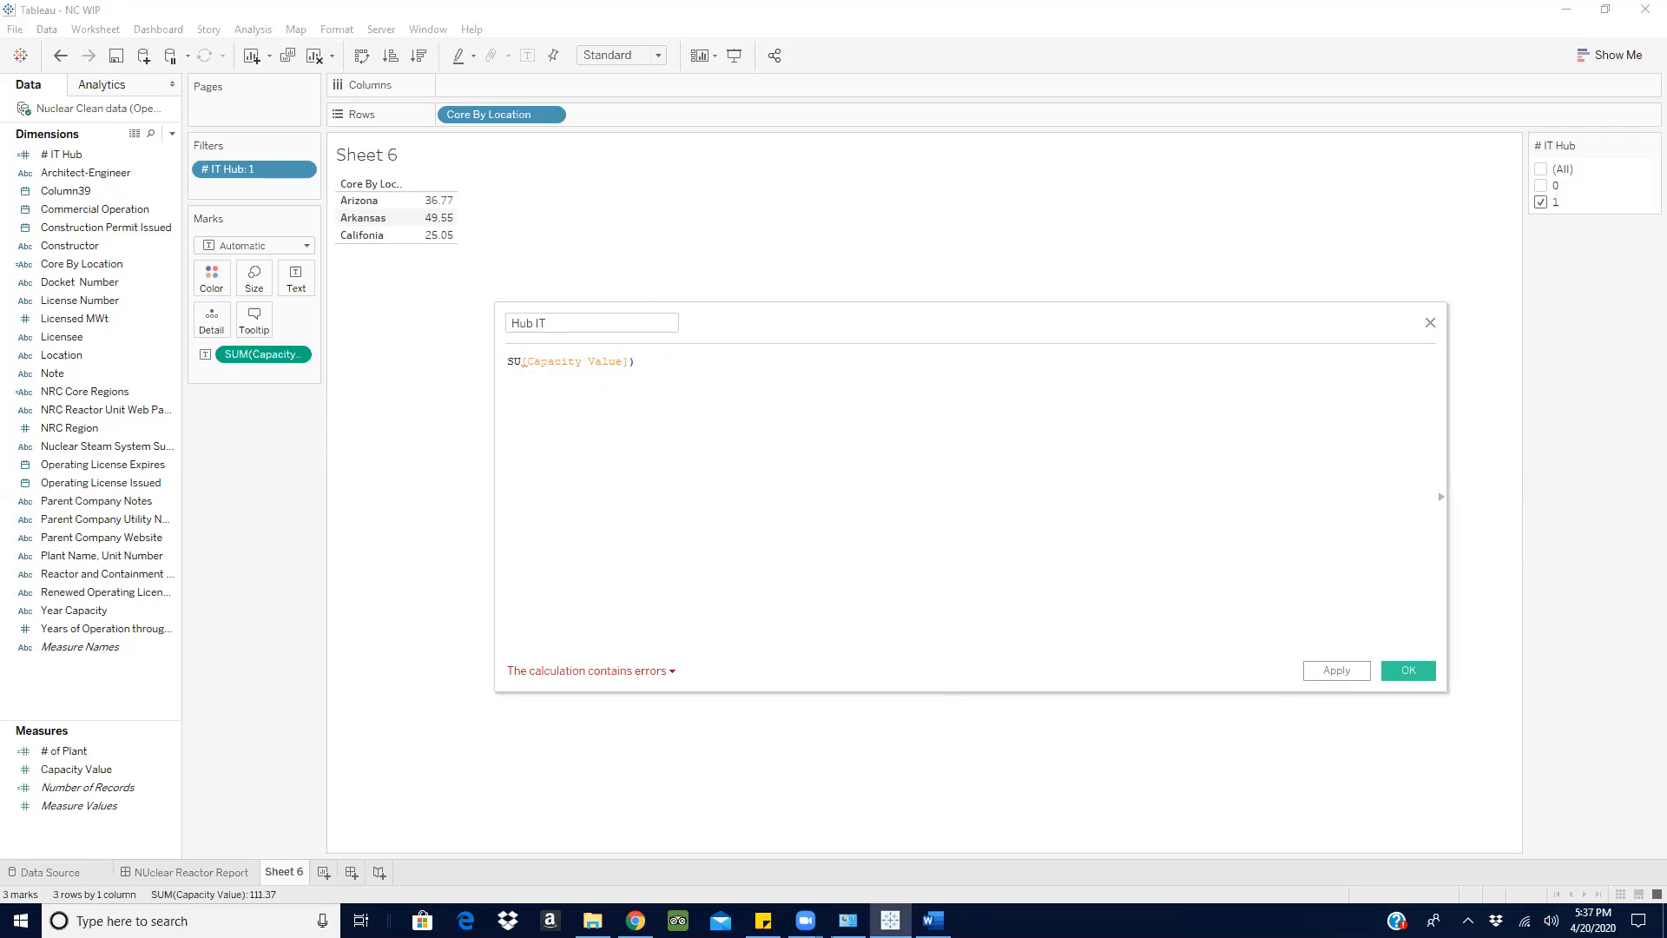
- Switch to the Word notes and arrange them beside a narrower calculation window to review the IT, Finance and Business hub locations
left_click(932, 920)
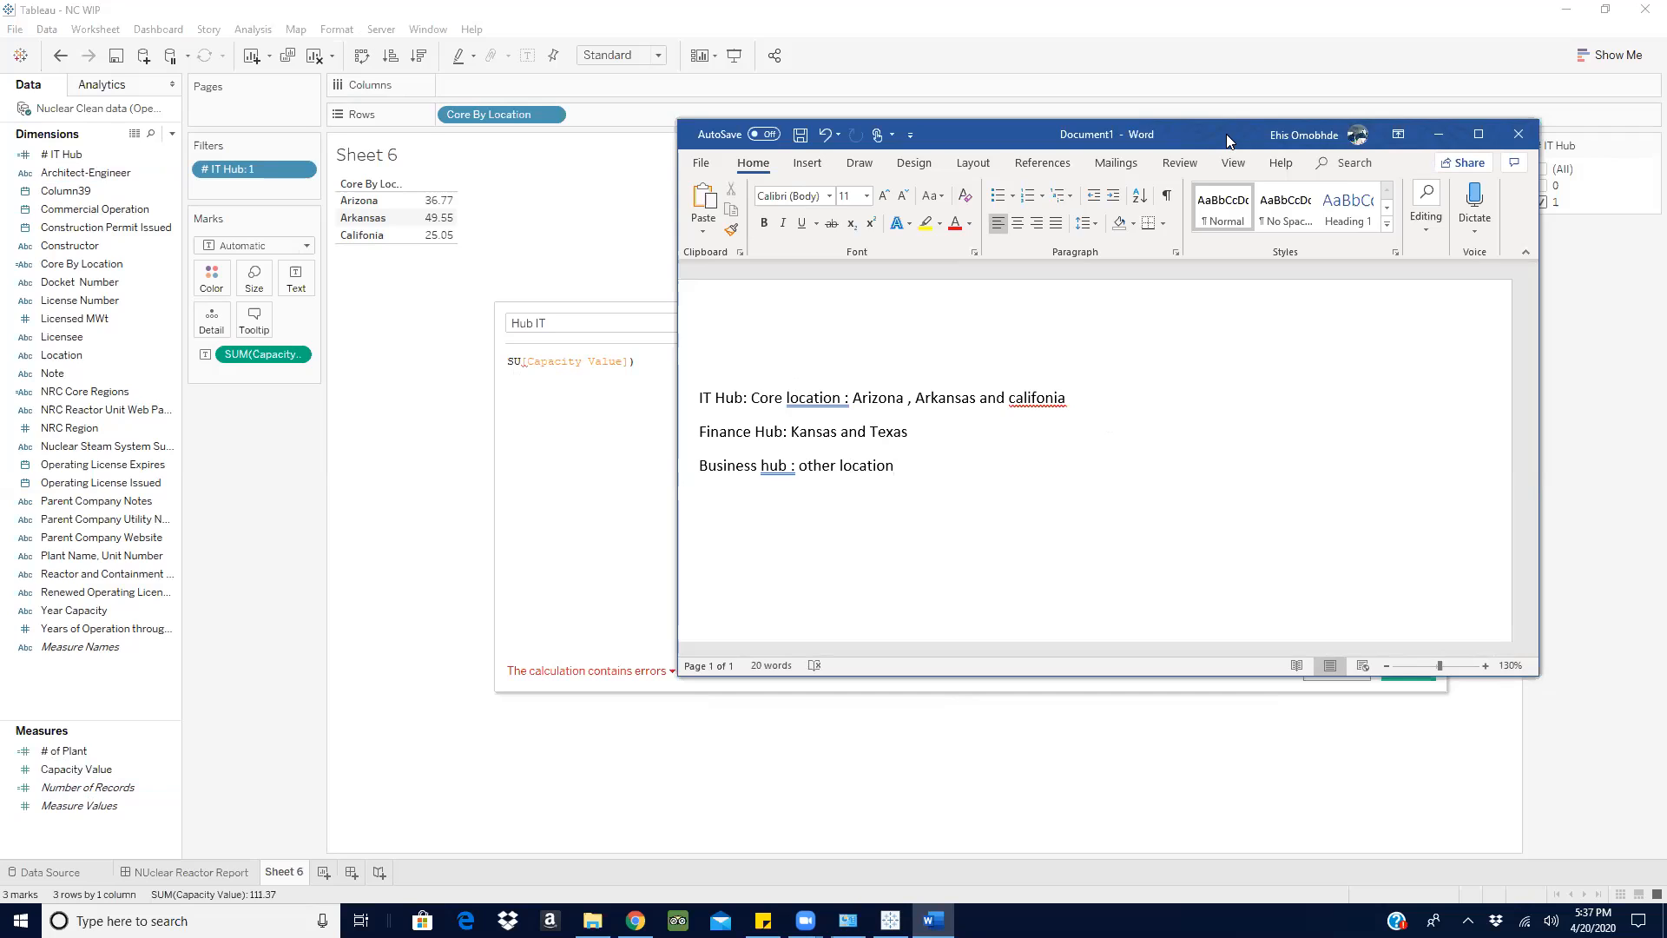
left_click_drag(1228, 139, 1388, 266)
left_click_drag(769, 324, 454, 236)
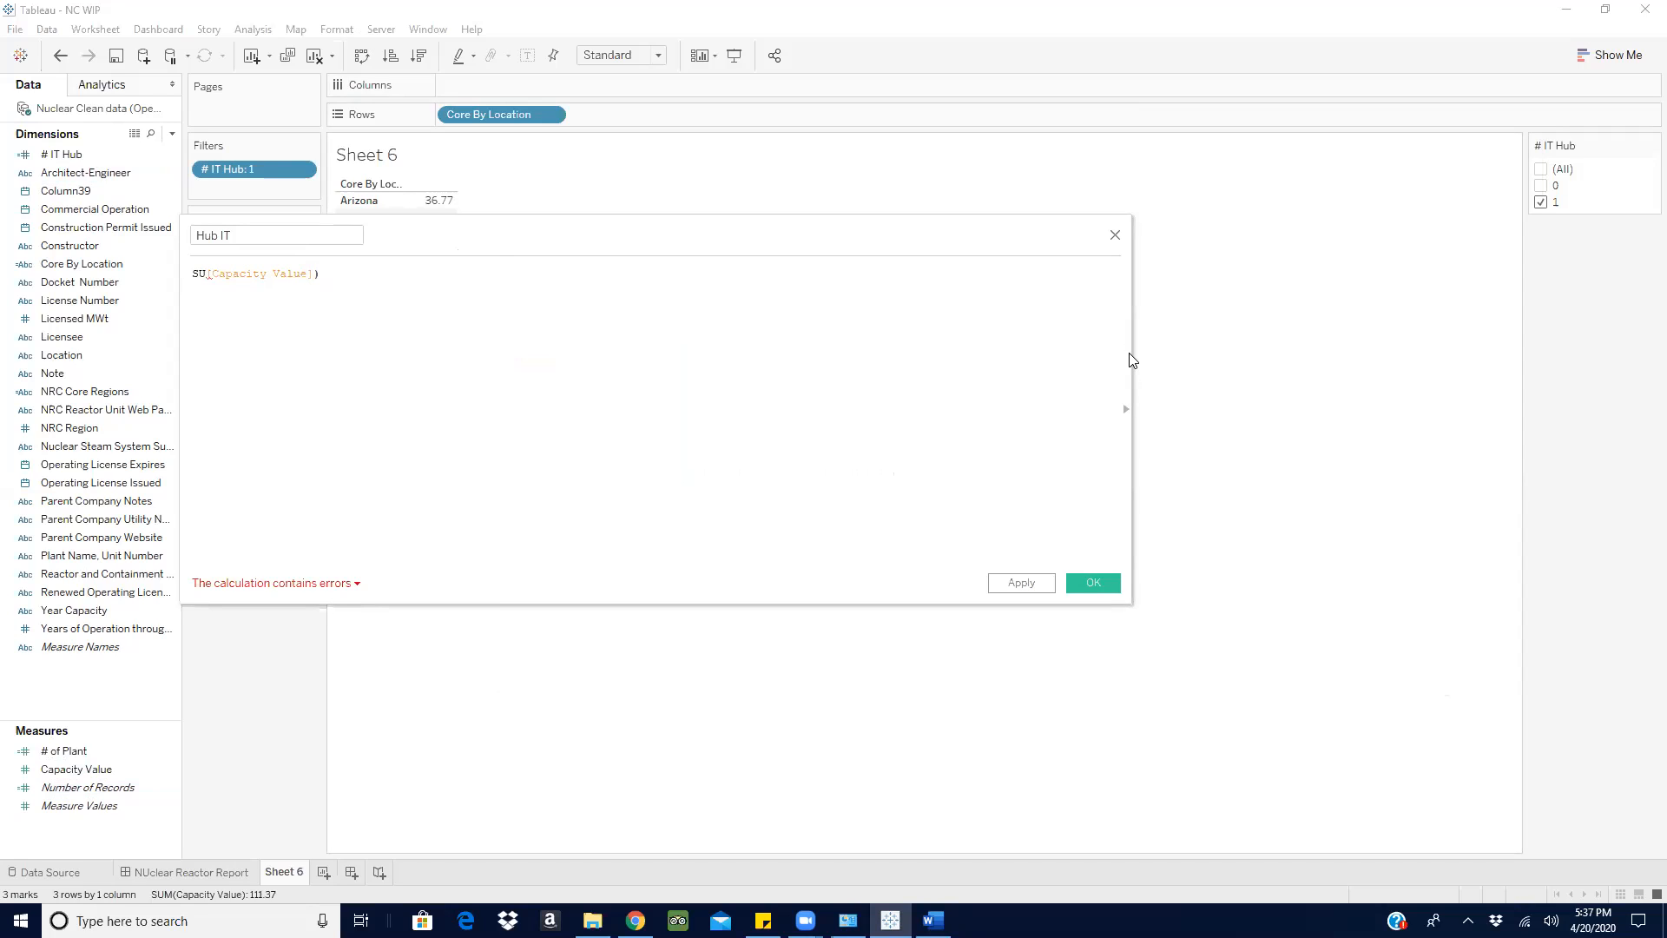
left_click_drag(1127, 351, 807, 382)
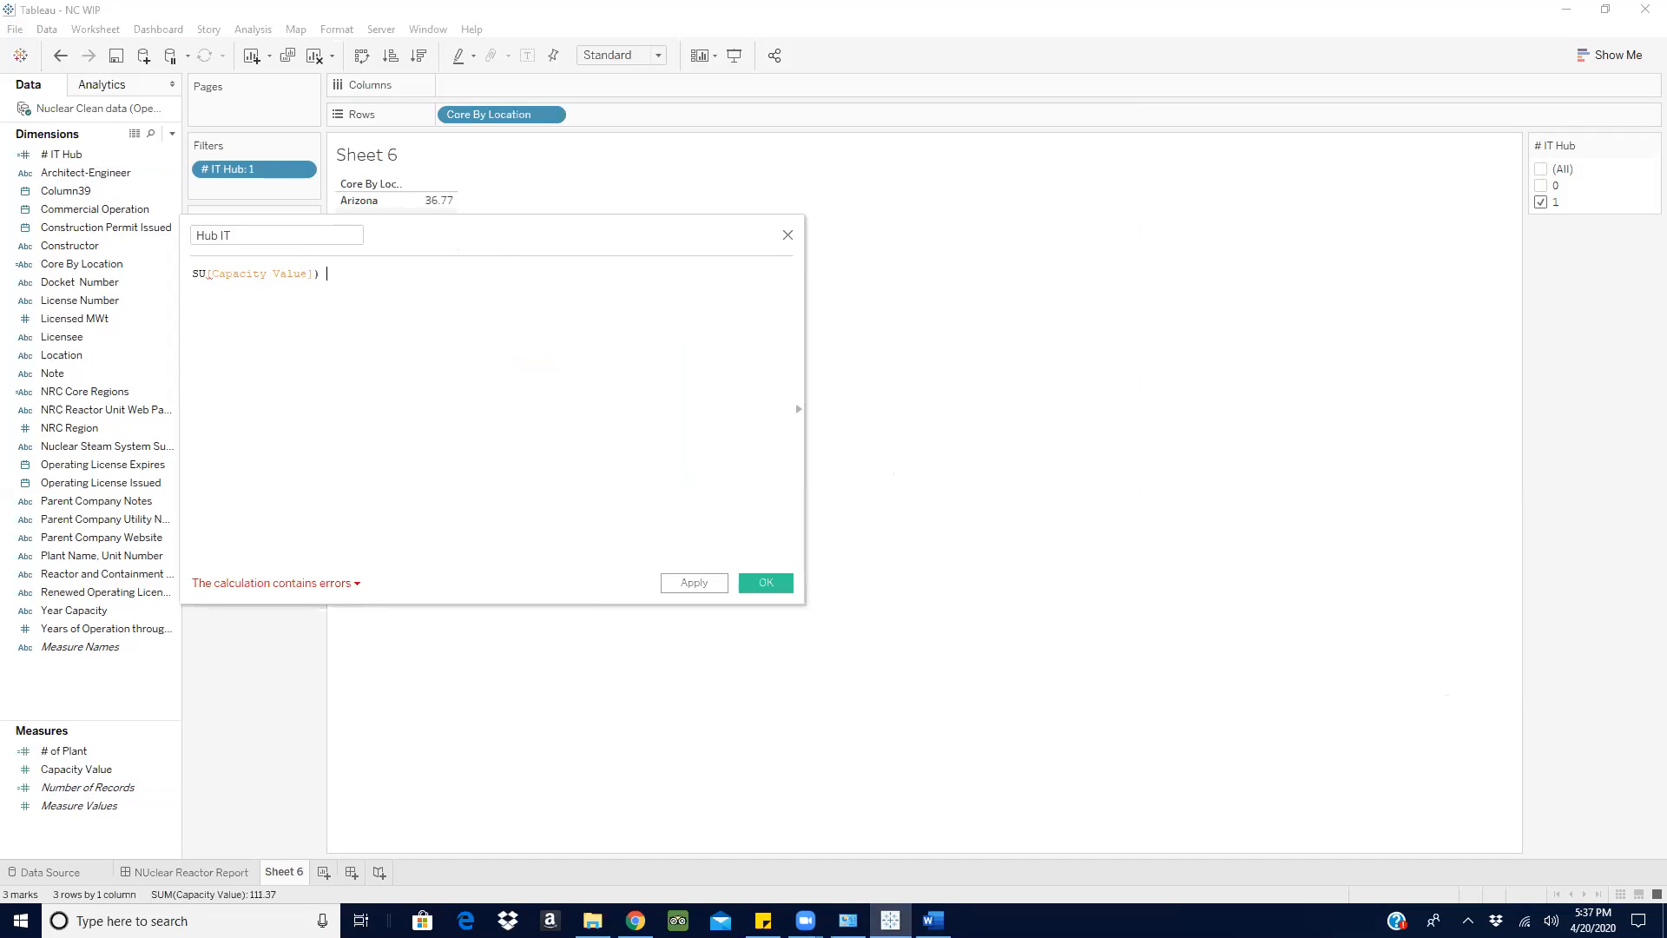
left_click(933, 920)
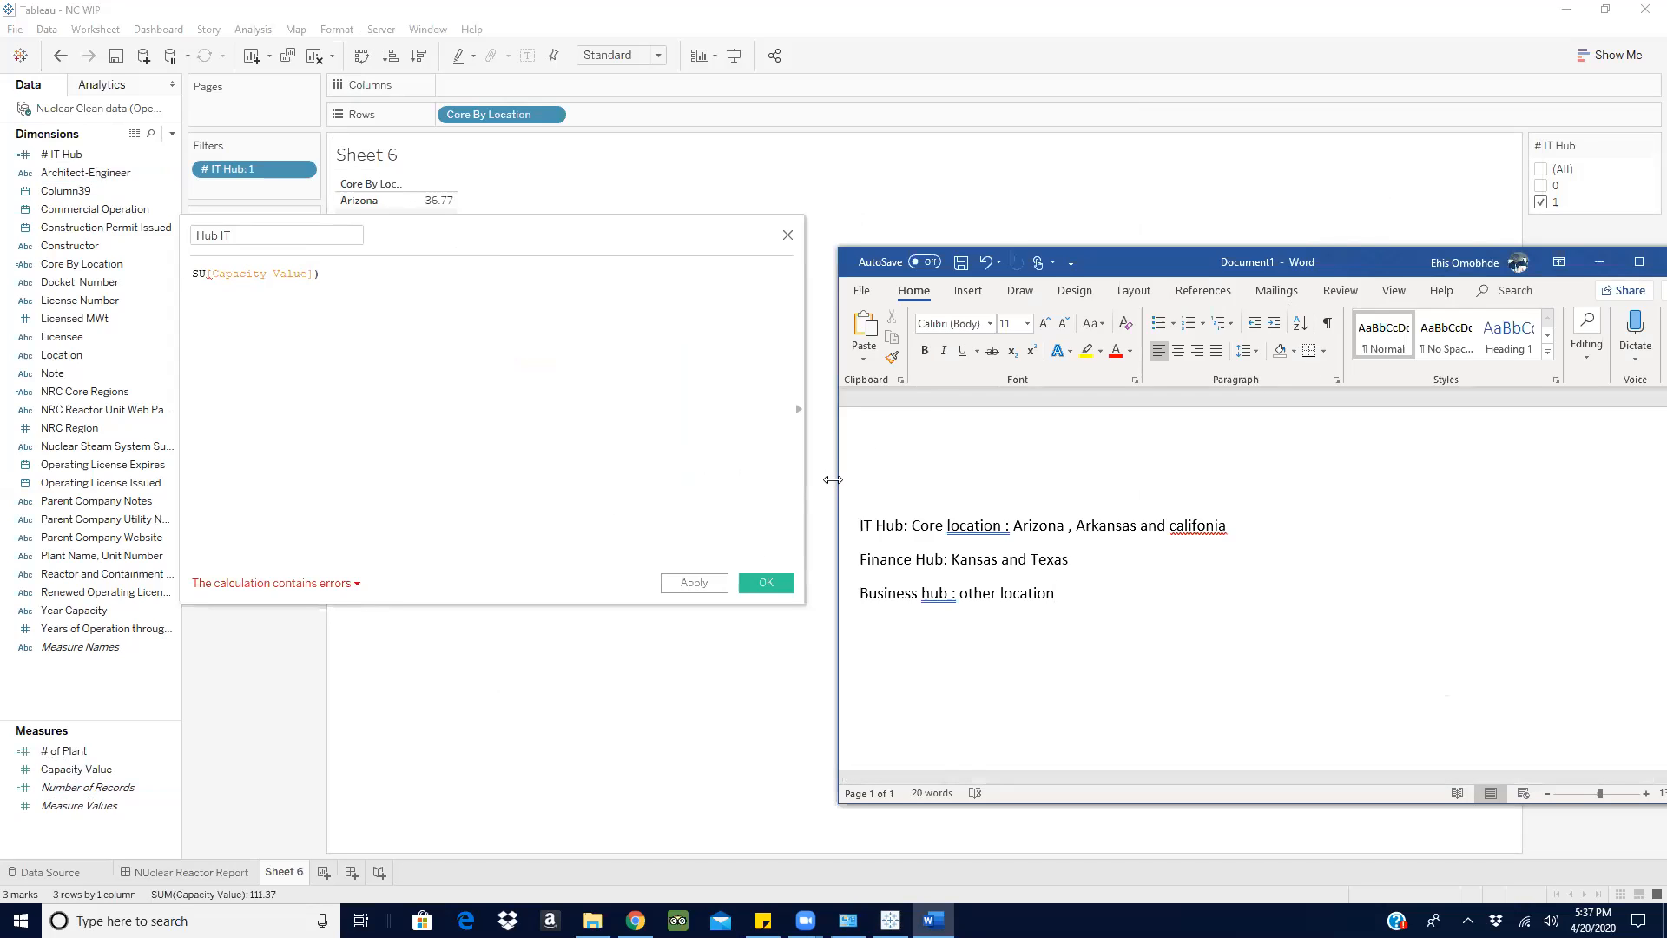
left_click_drag(835, 479, 1044, 479)
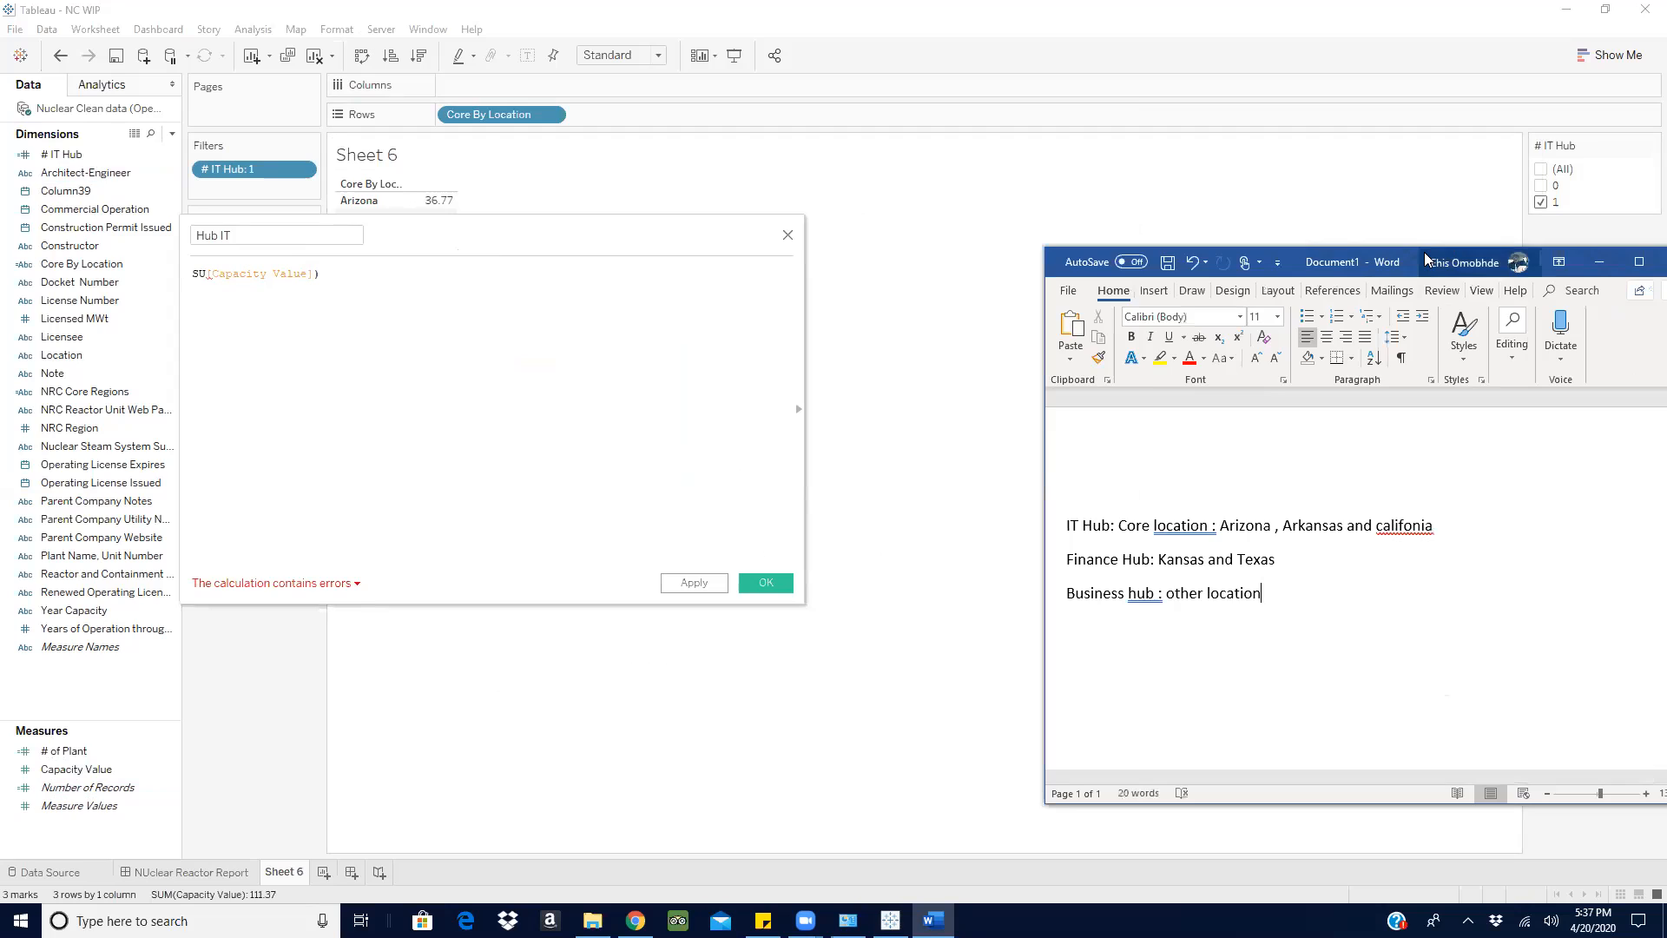
left_click_drag(1424, 258, 1276, 151)
left_click(384, 276)
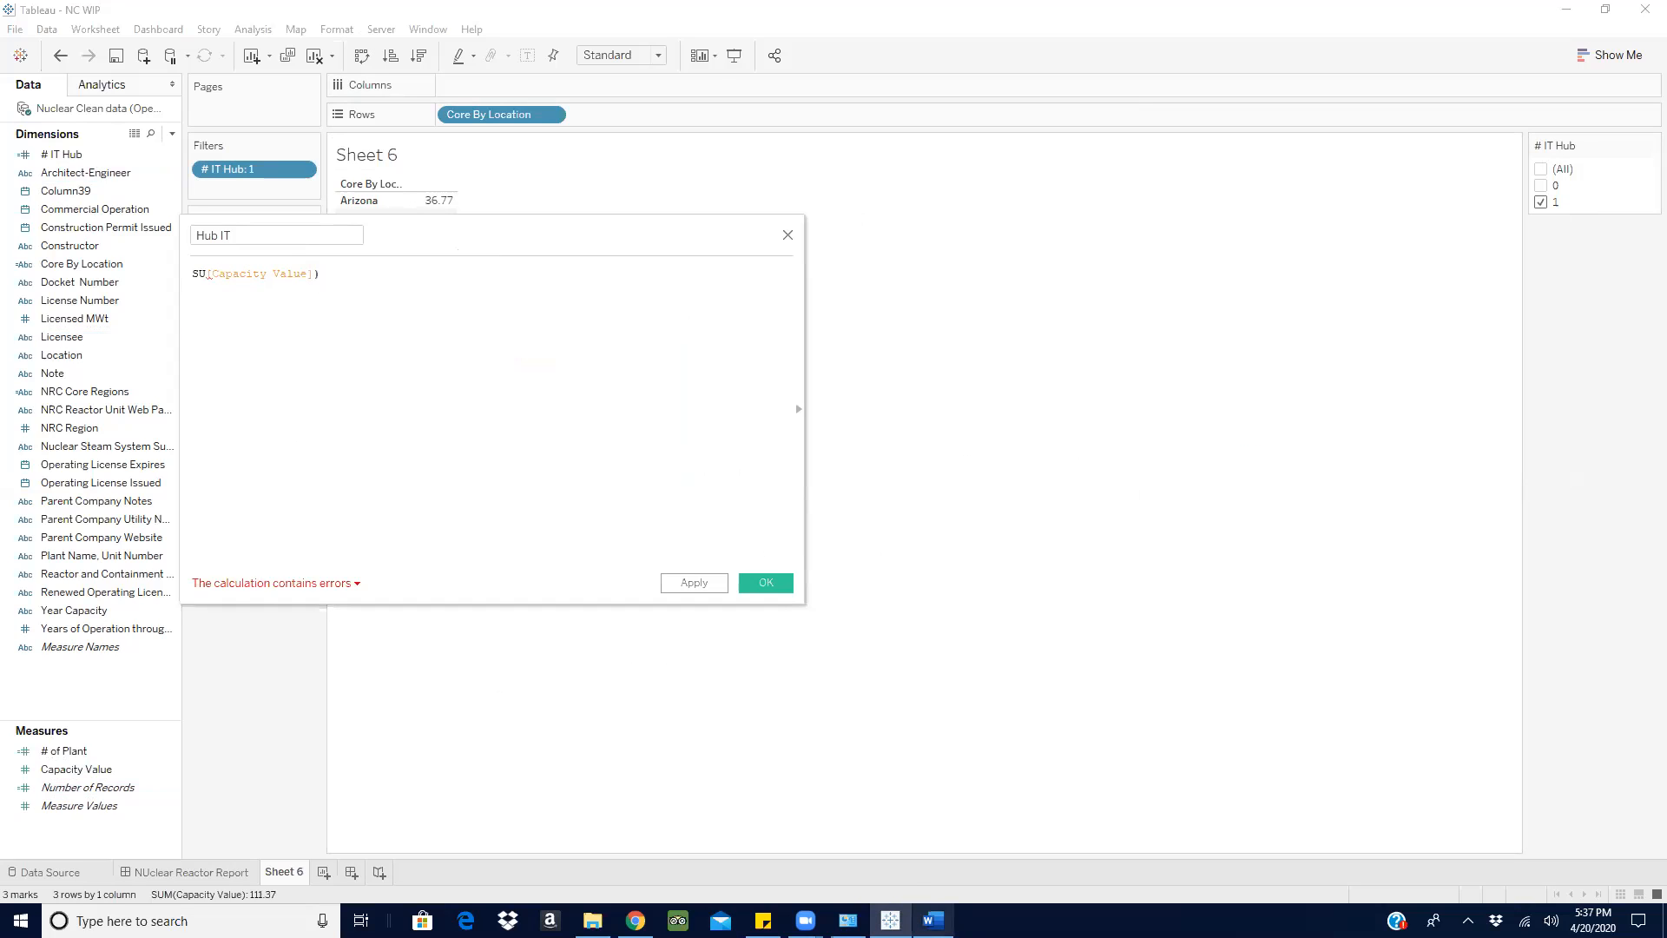
left_click(933, 921)
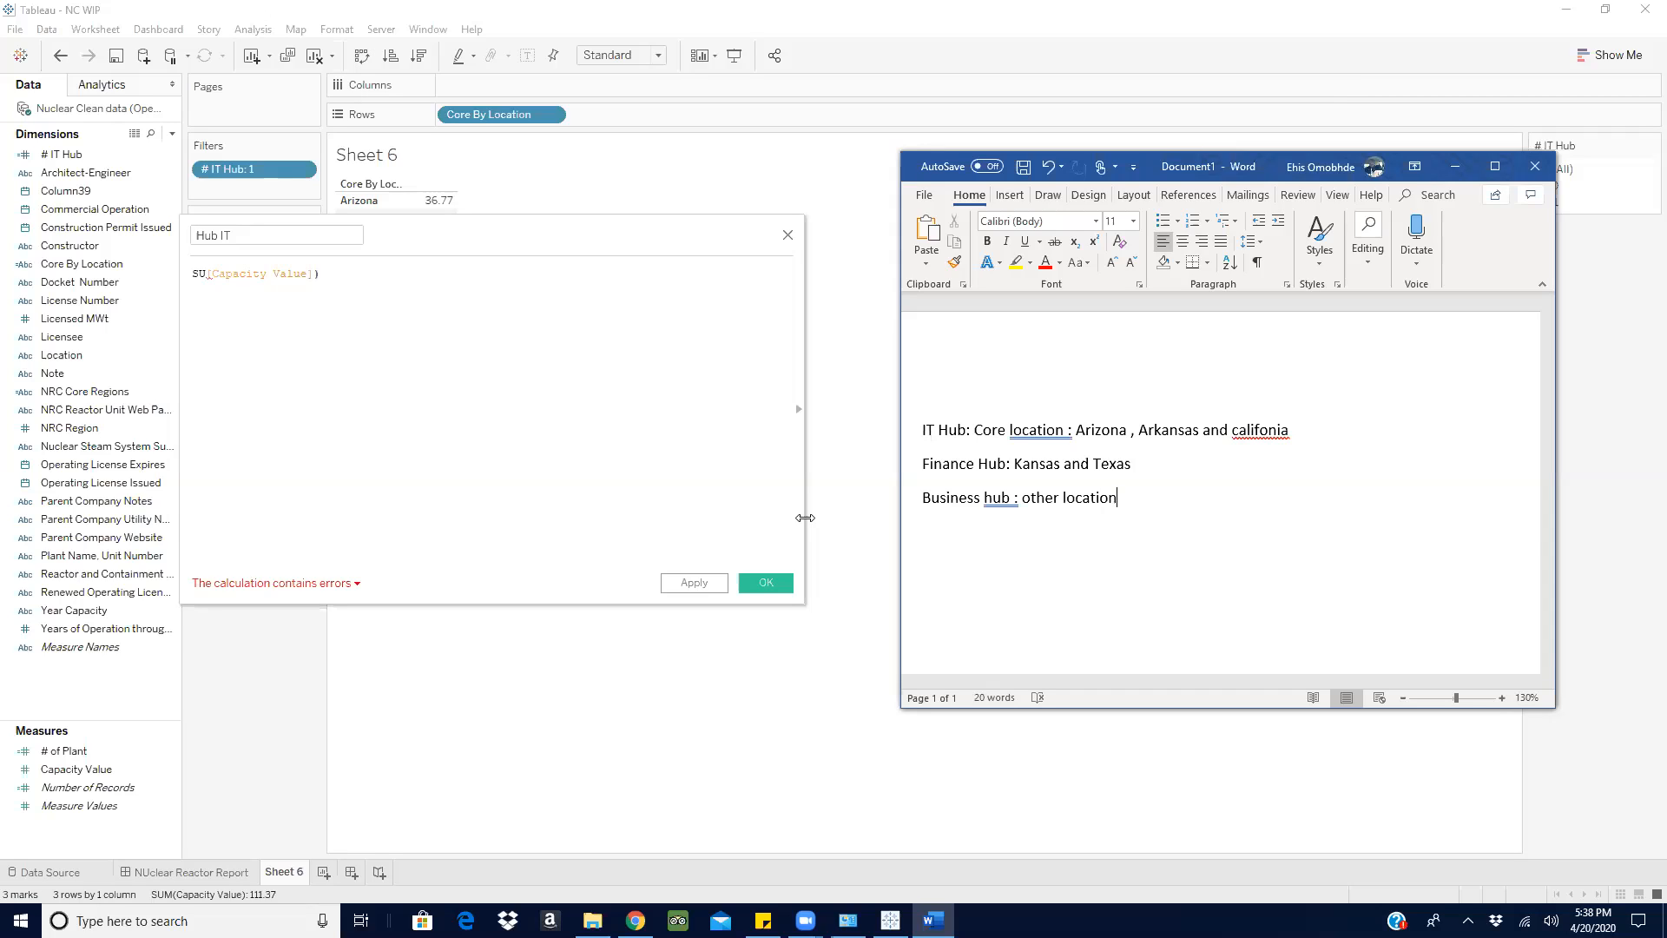
- Return to Tableau, discard the Hub IT calculation and open the # IT Hub calculation for editing in a wider window
left_click(373, 267)
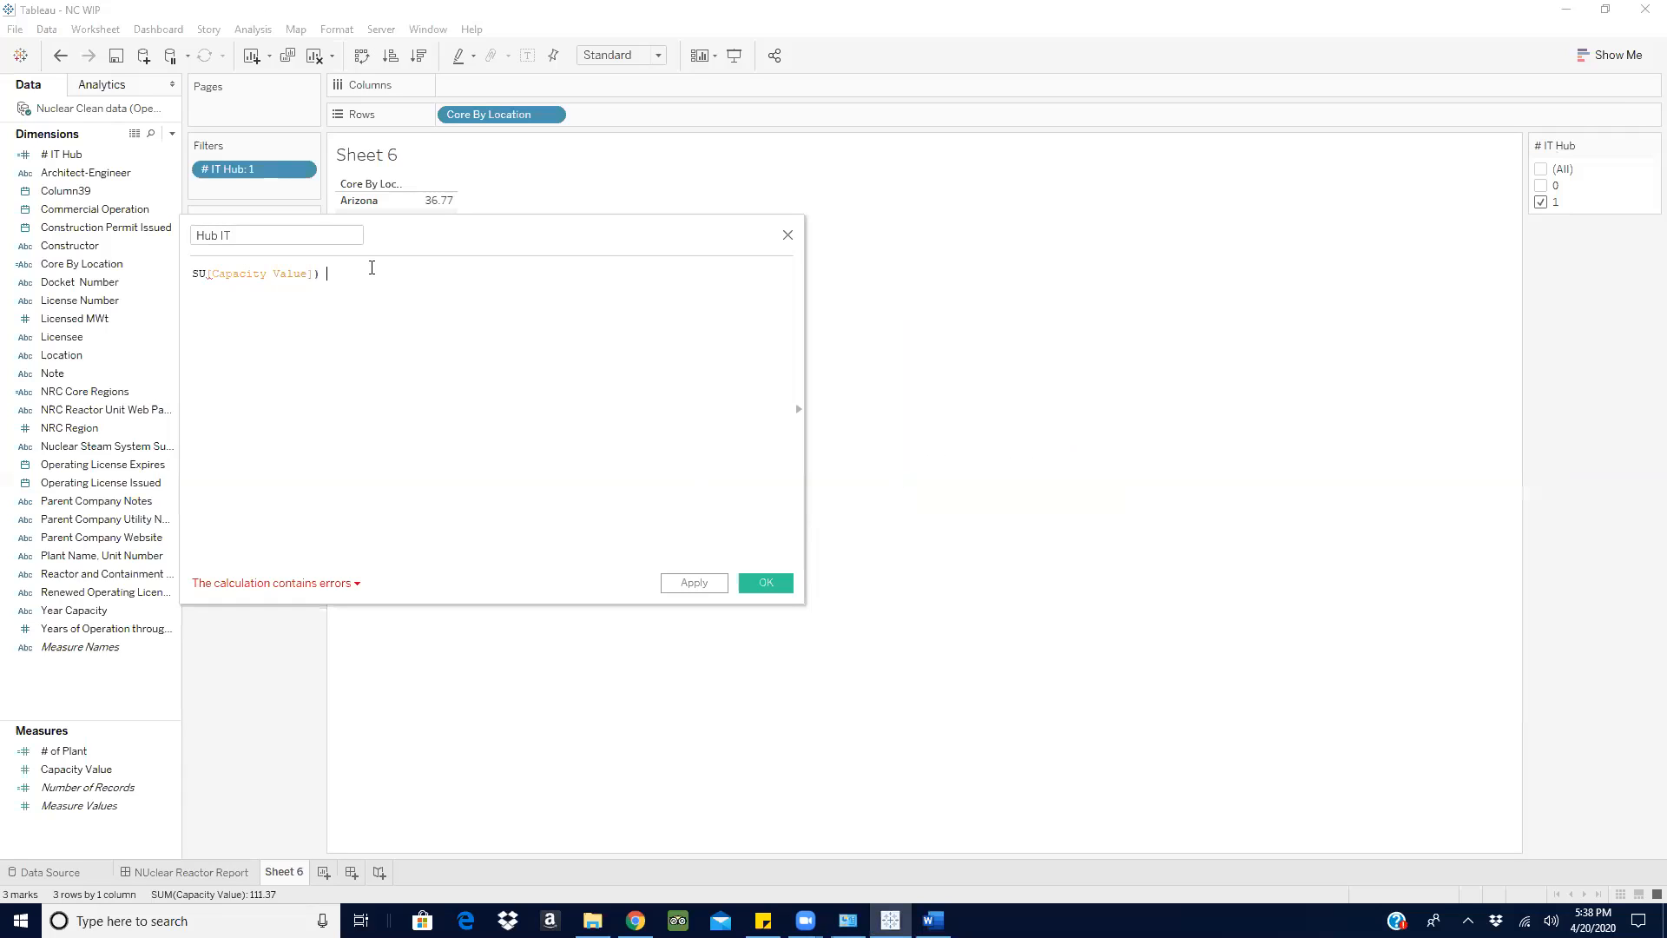
left_click(789, 235)
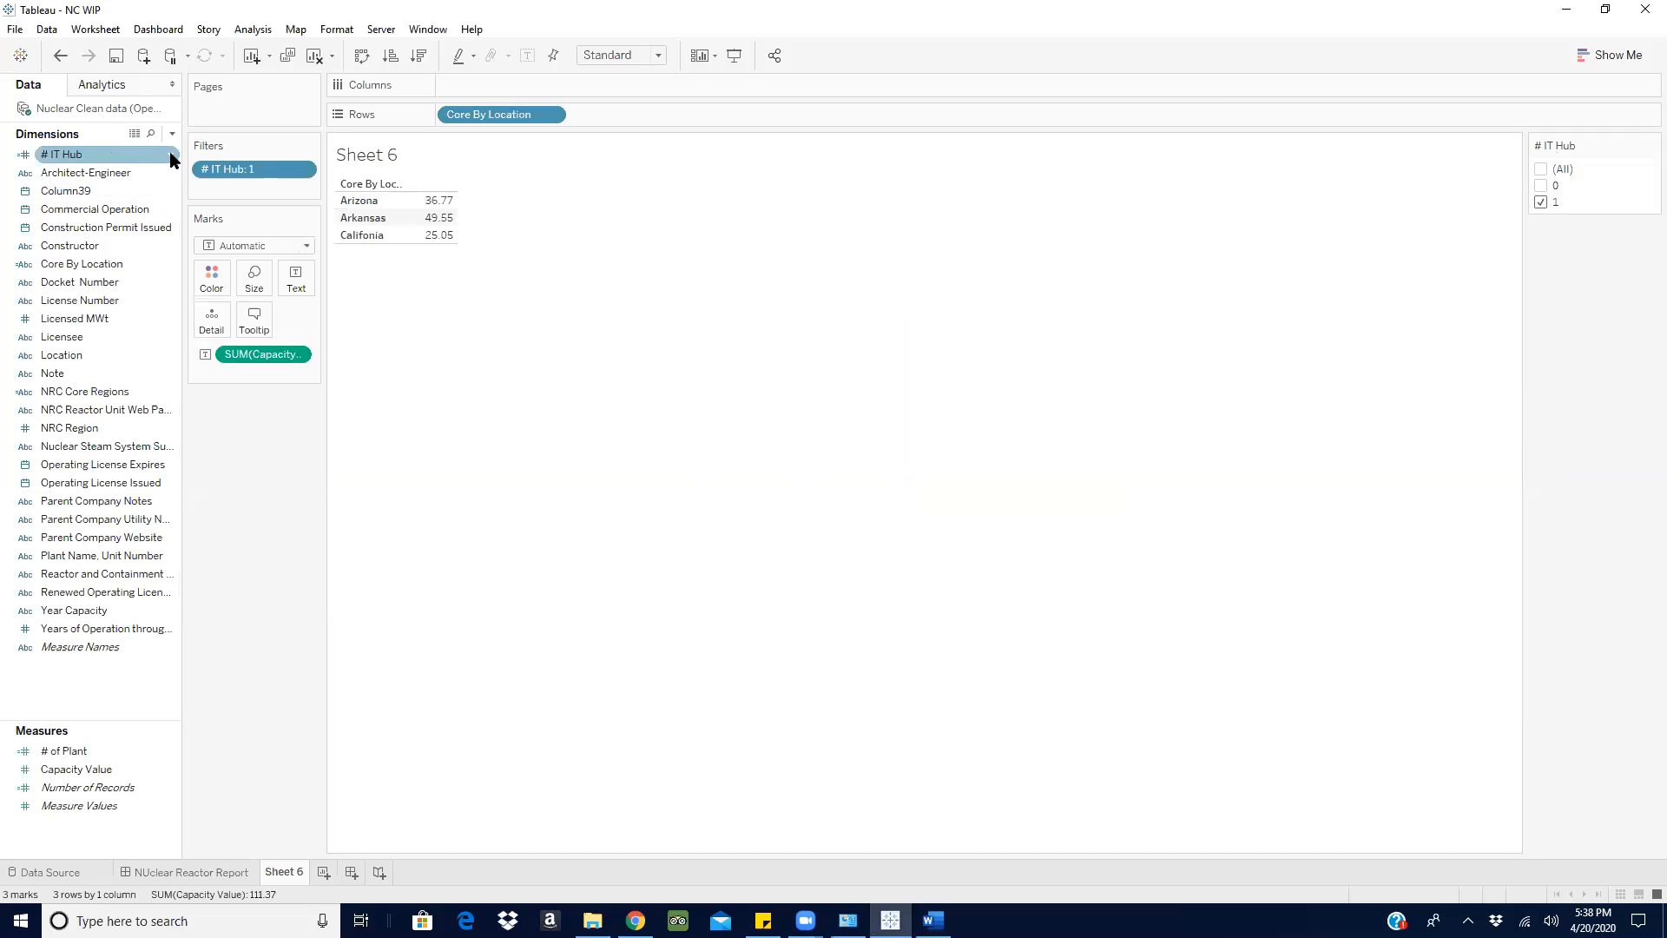
left_click(171, 159)
left_click(290, 258)
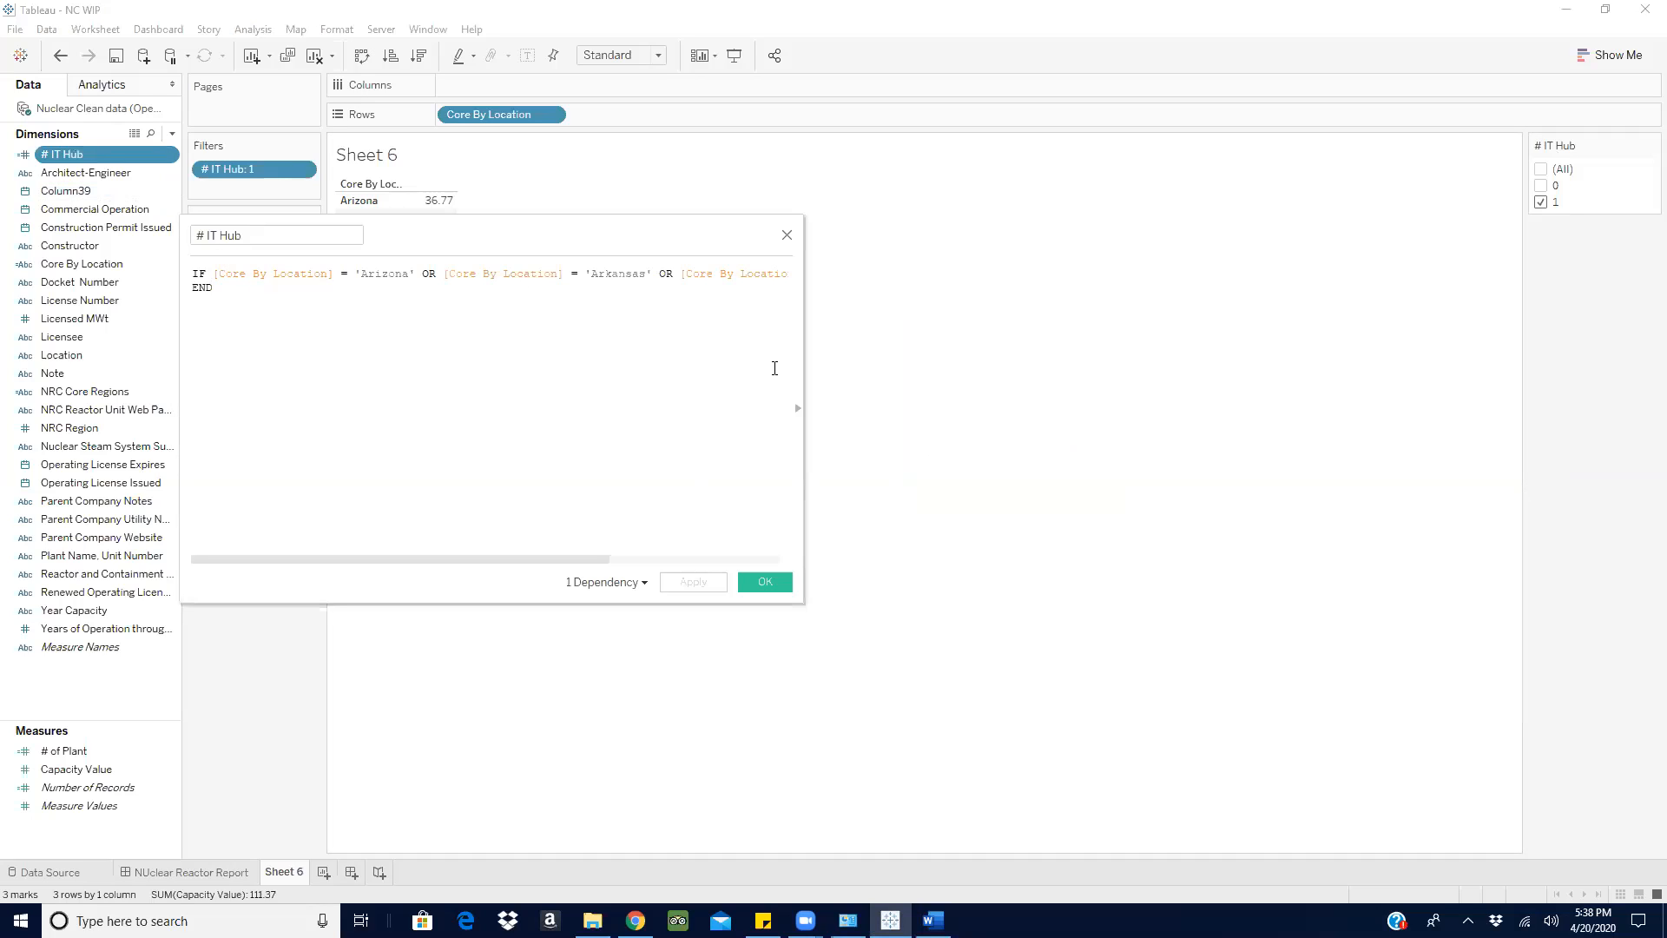
left_click_drag(799, 368, 1364, 374)
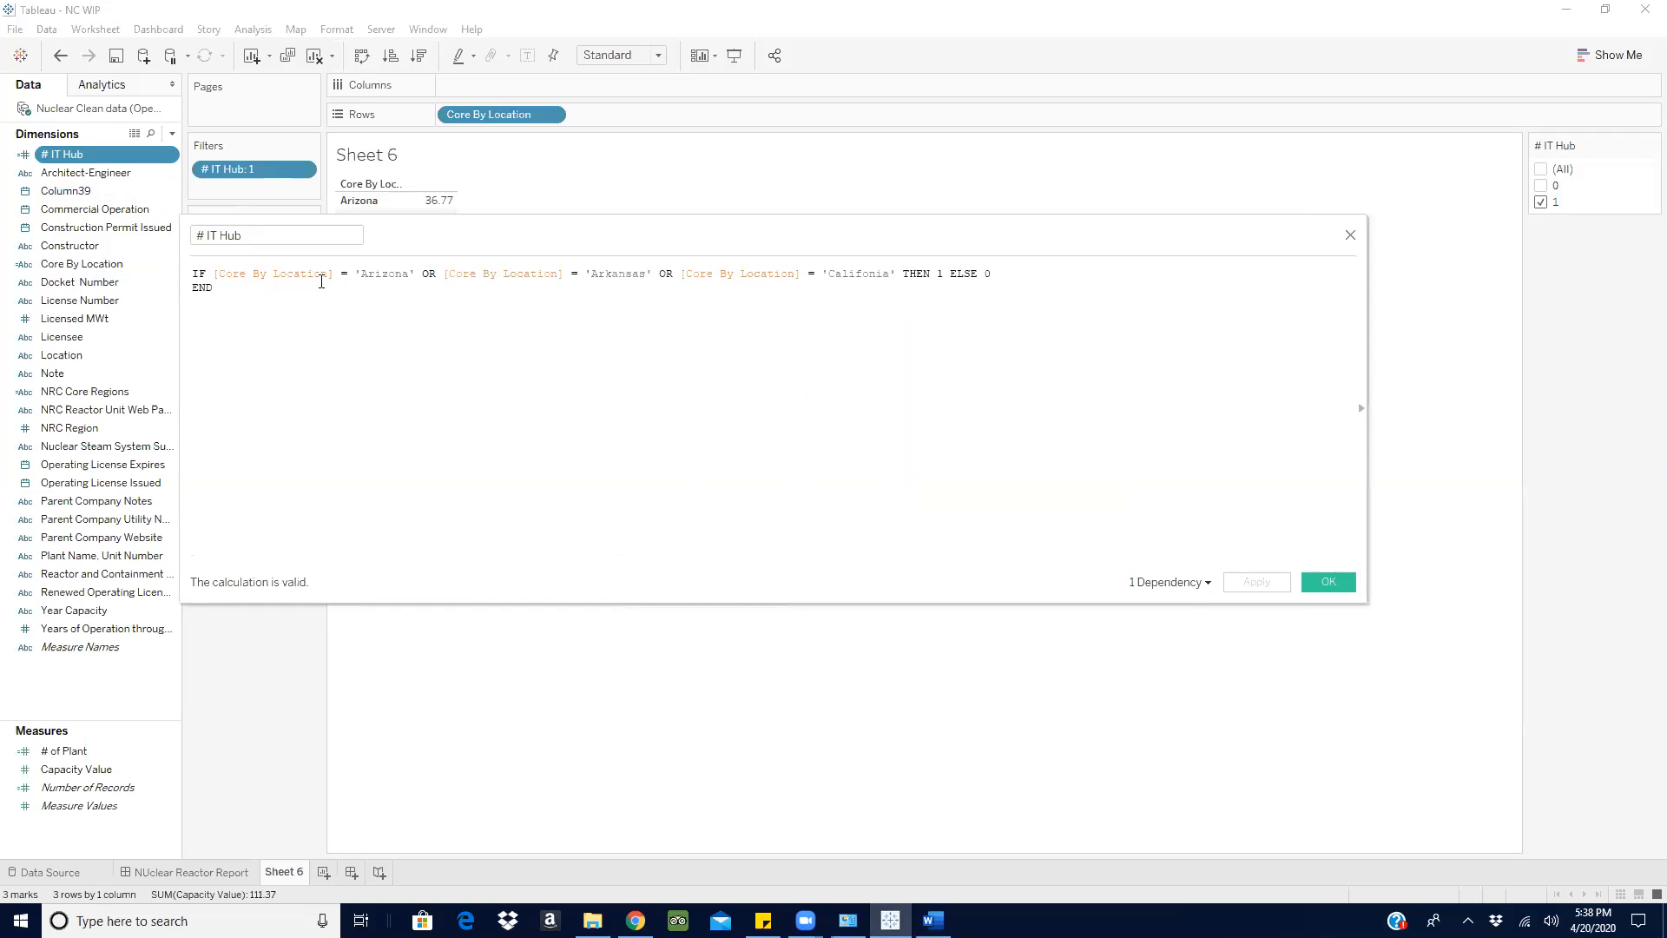
- Remove THEN 1 ELSE 0 from the # IT Hub formula, keeping the three location conditions and END
left_click(993, 274)
key("Return")
key("BackSpace")
key("BackSpace")
key("BackSpace")
key("BackSpace")
key("BackSpace")
key("BackSpace")
key("BackSpace")
key("BackSpace")
key("BackSpace")
key("BackSpace")
key("BackSpace")
key("BackSpace")
key("BackSpace")
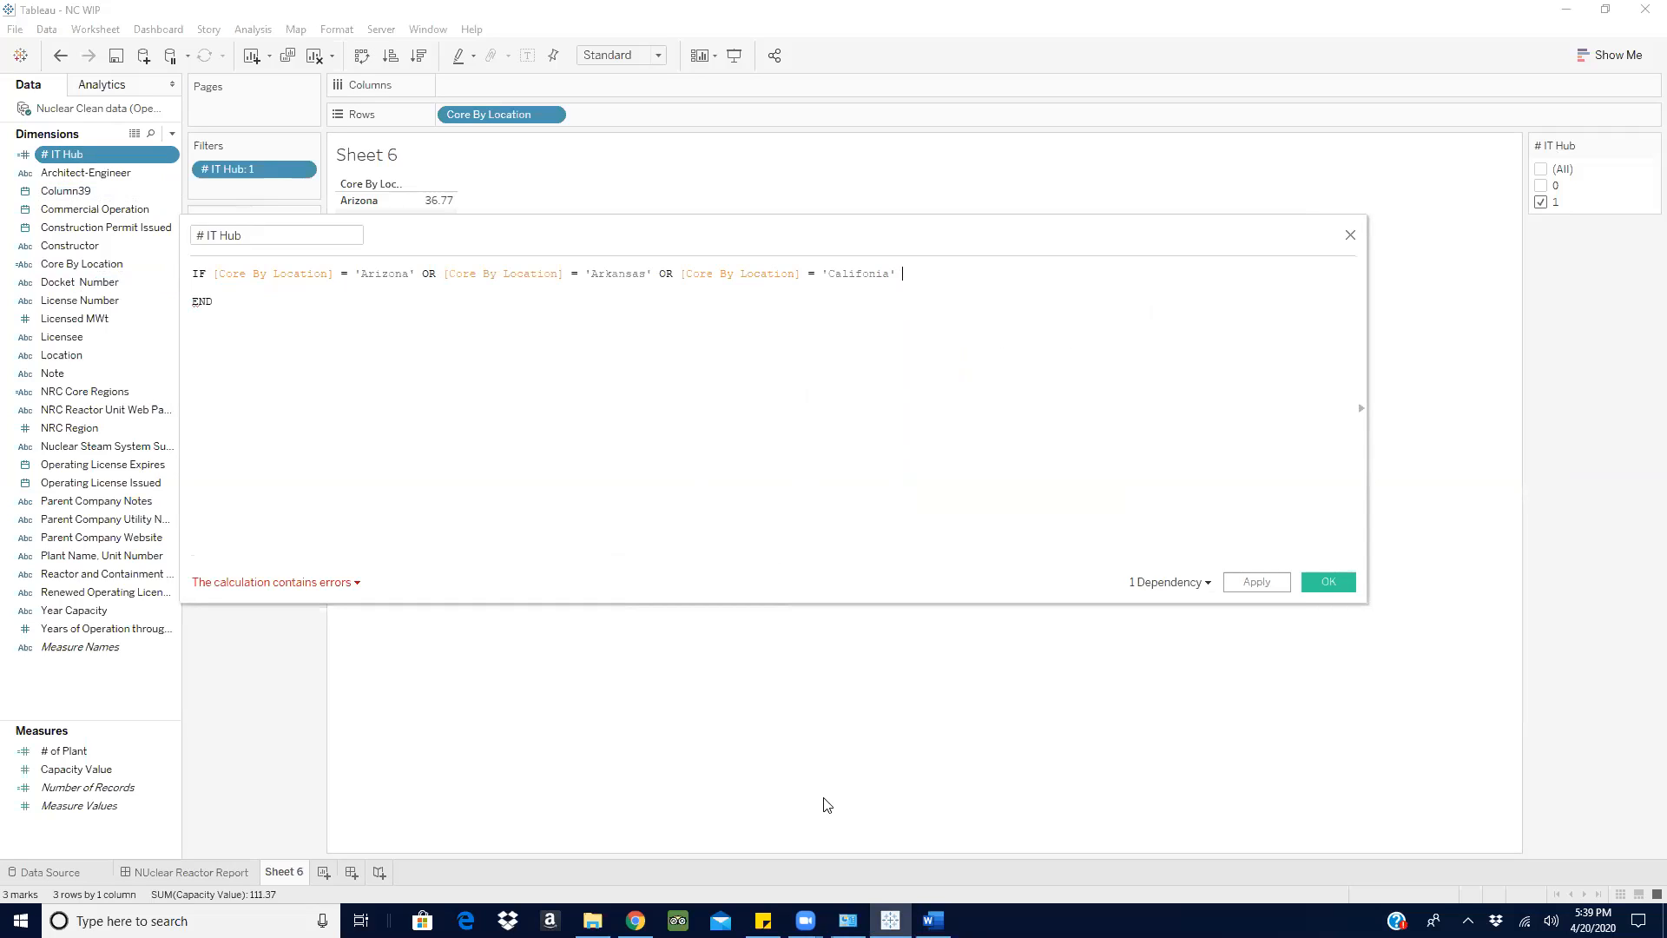
- Check the hub notes in Word, add THEN 'IT Hub' to the # IT Hub formula in Tableau, and begin an else branch below it
left_click(933, 922)
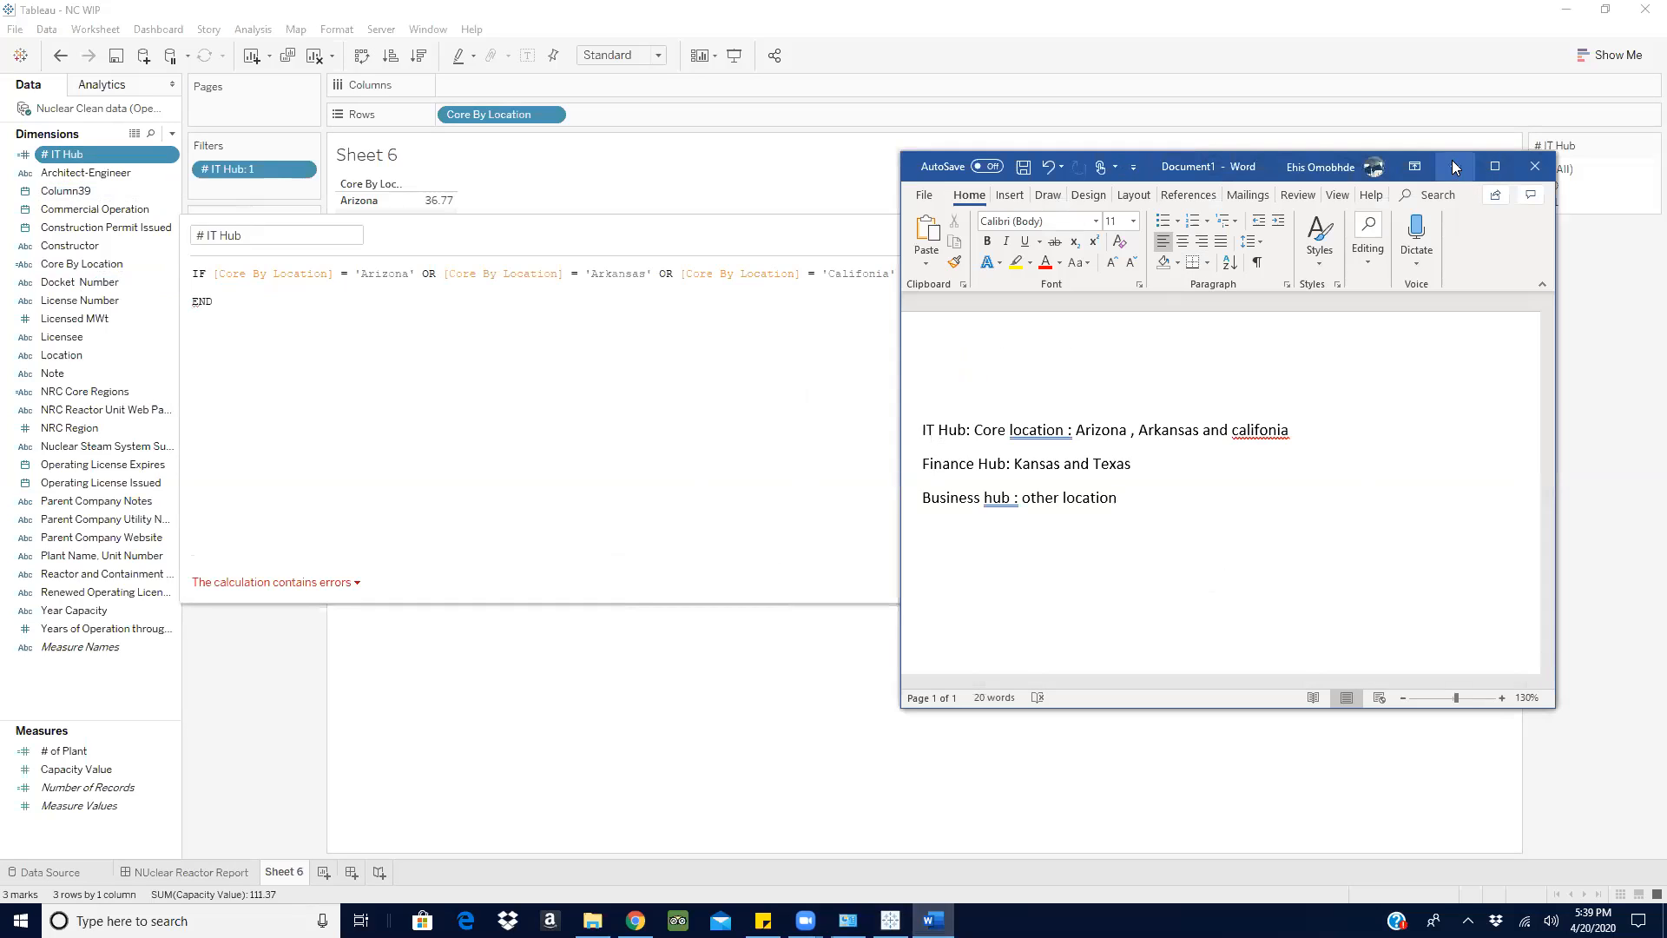
left_click(867, 227)
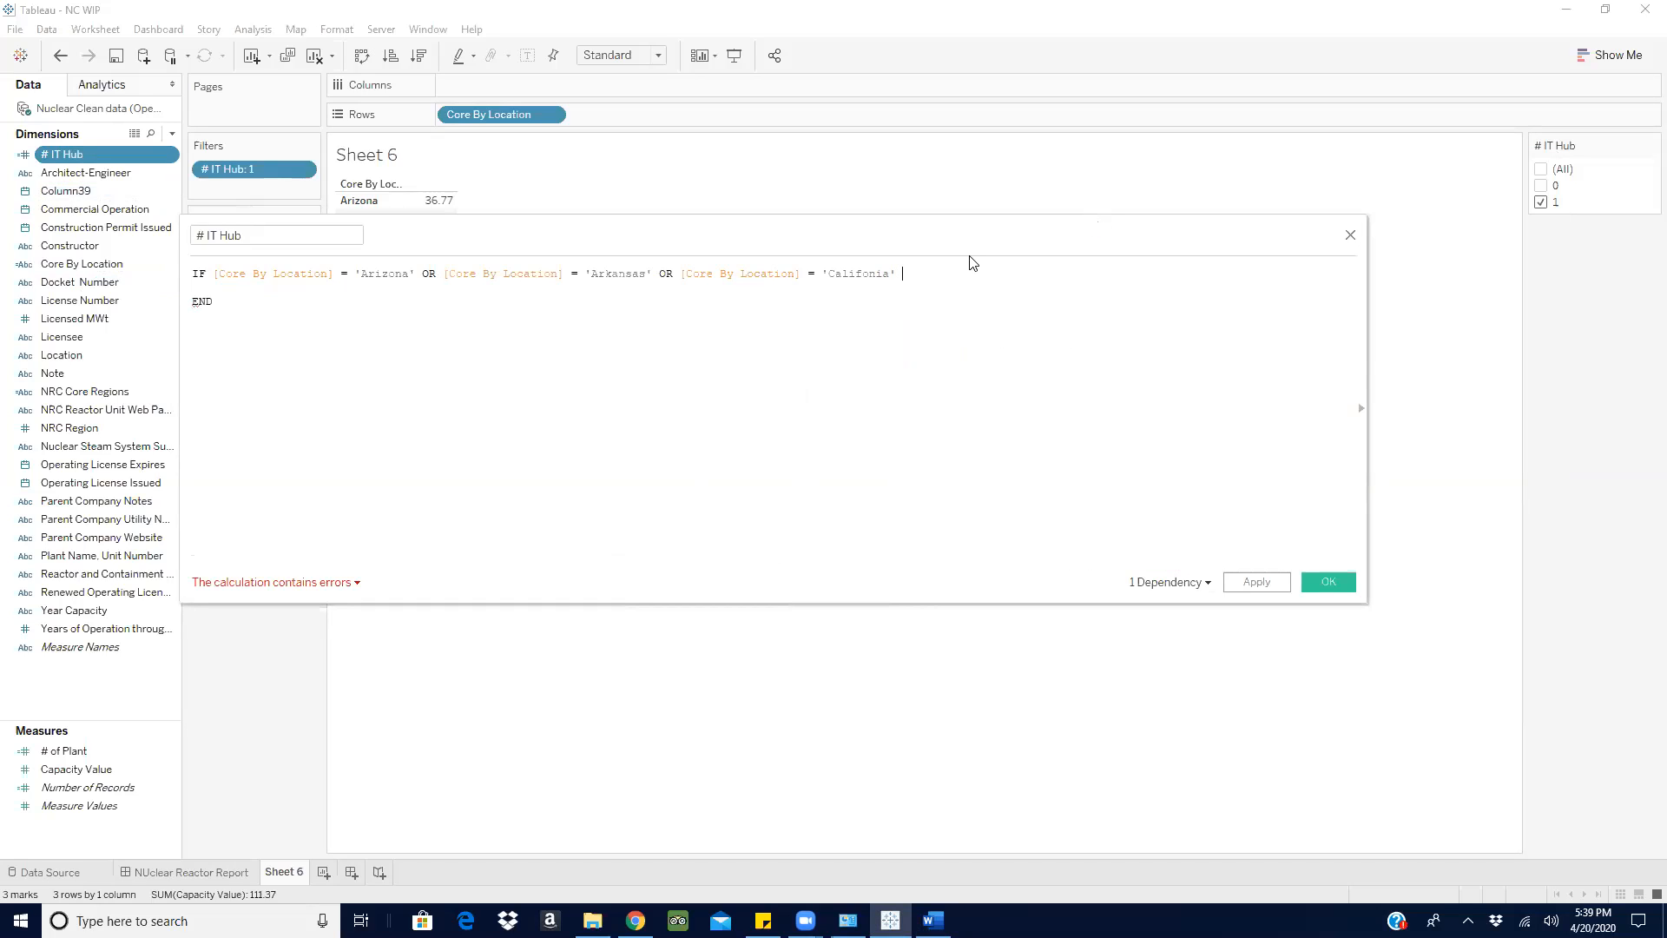
type("the")
key("Return")
type("It")
key("BackSpace")
key("BackSpace")
key("BackSpace")
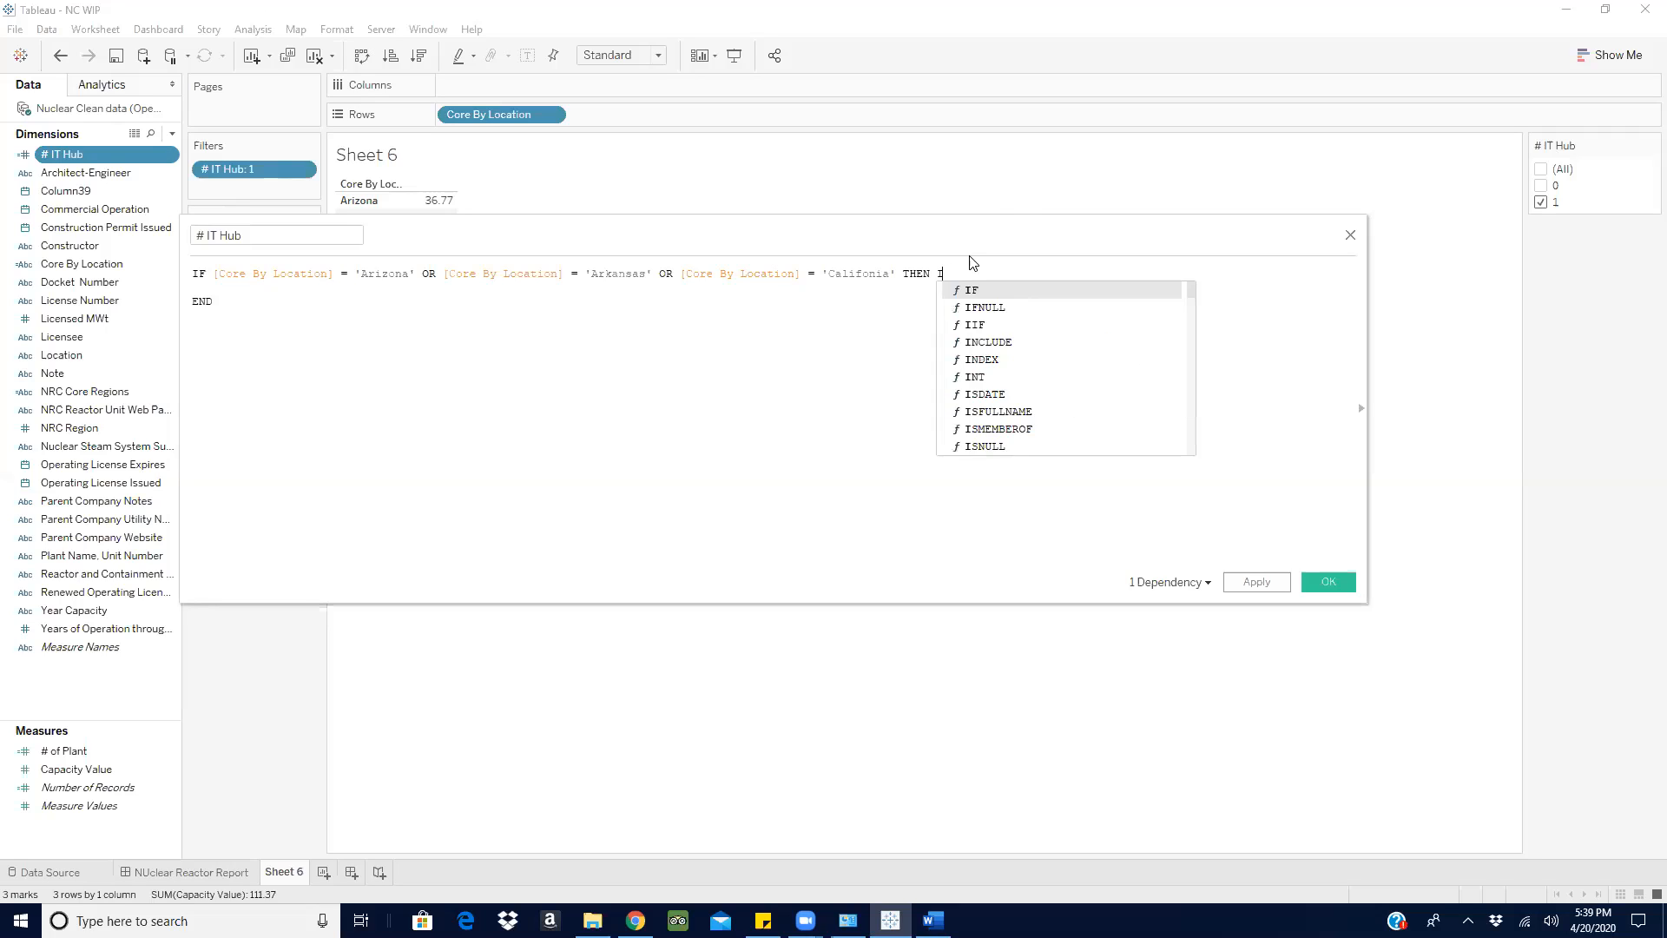
type("'IT")
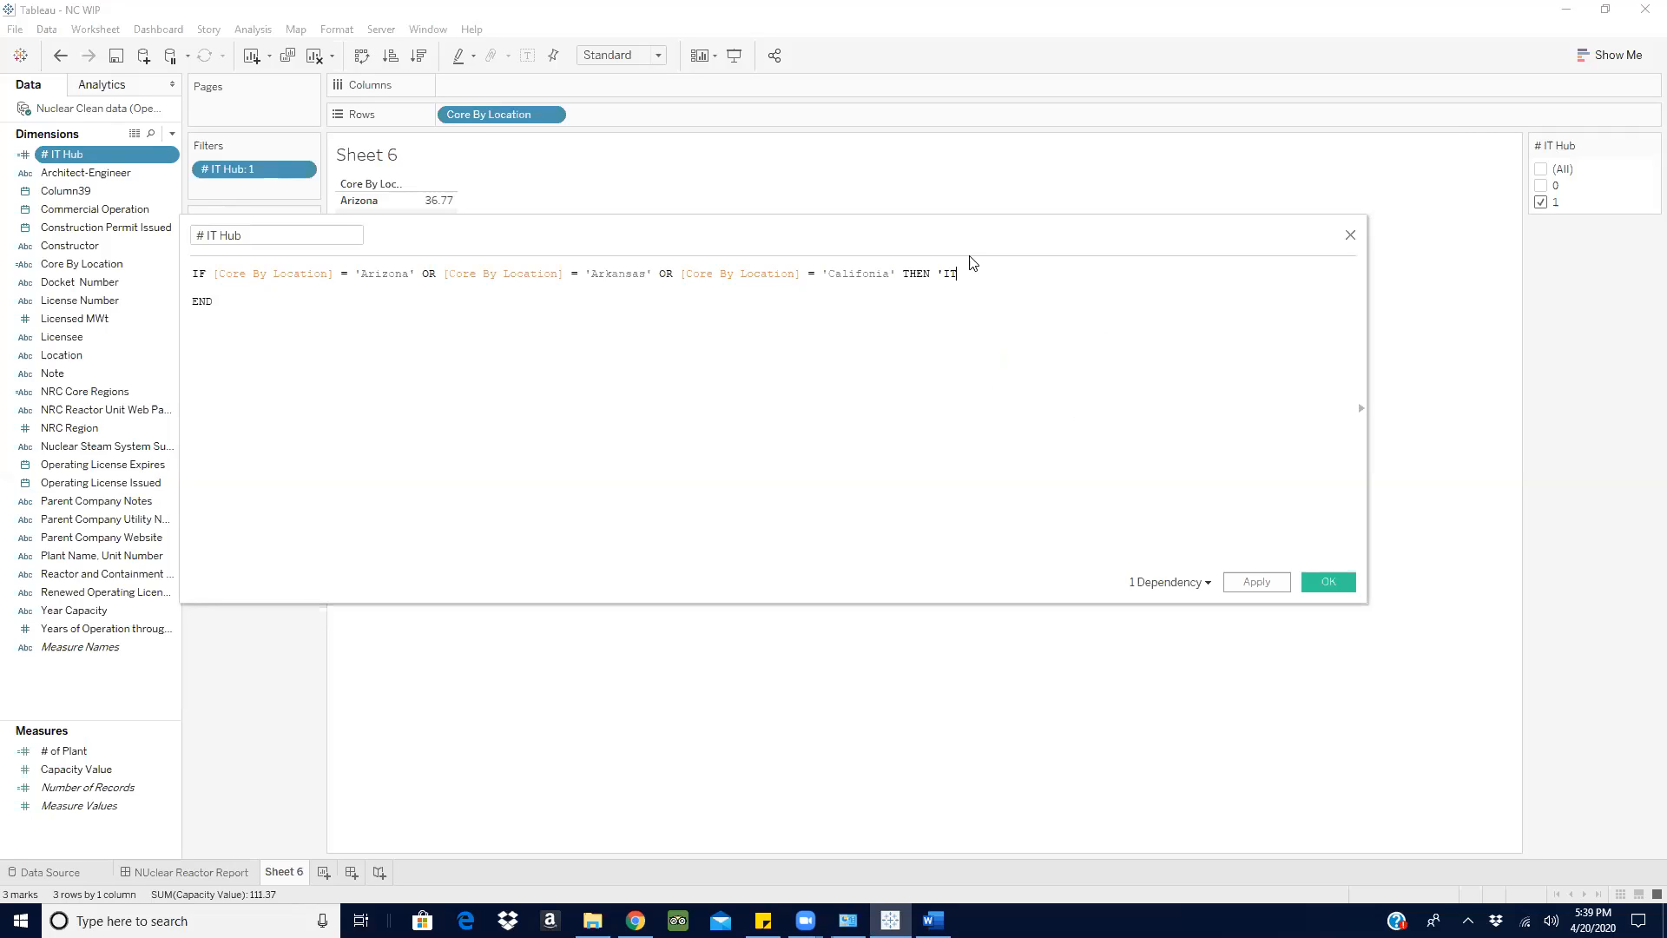
type(" Hub'")
key("Return")
key("Return")
type("el")
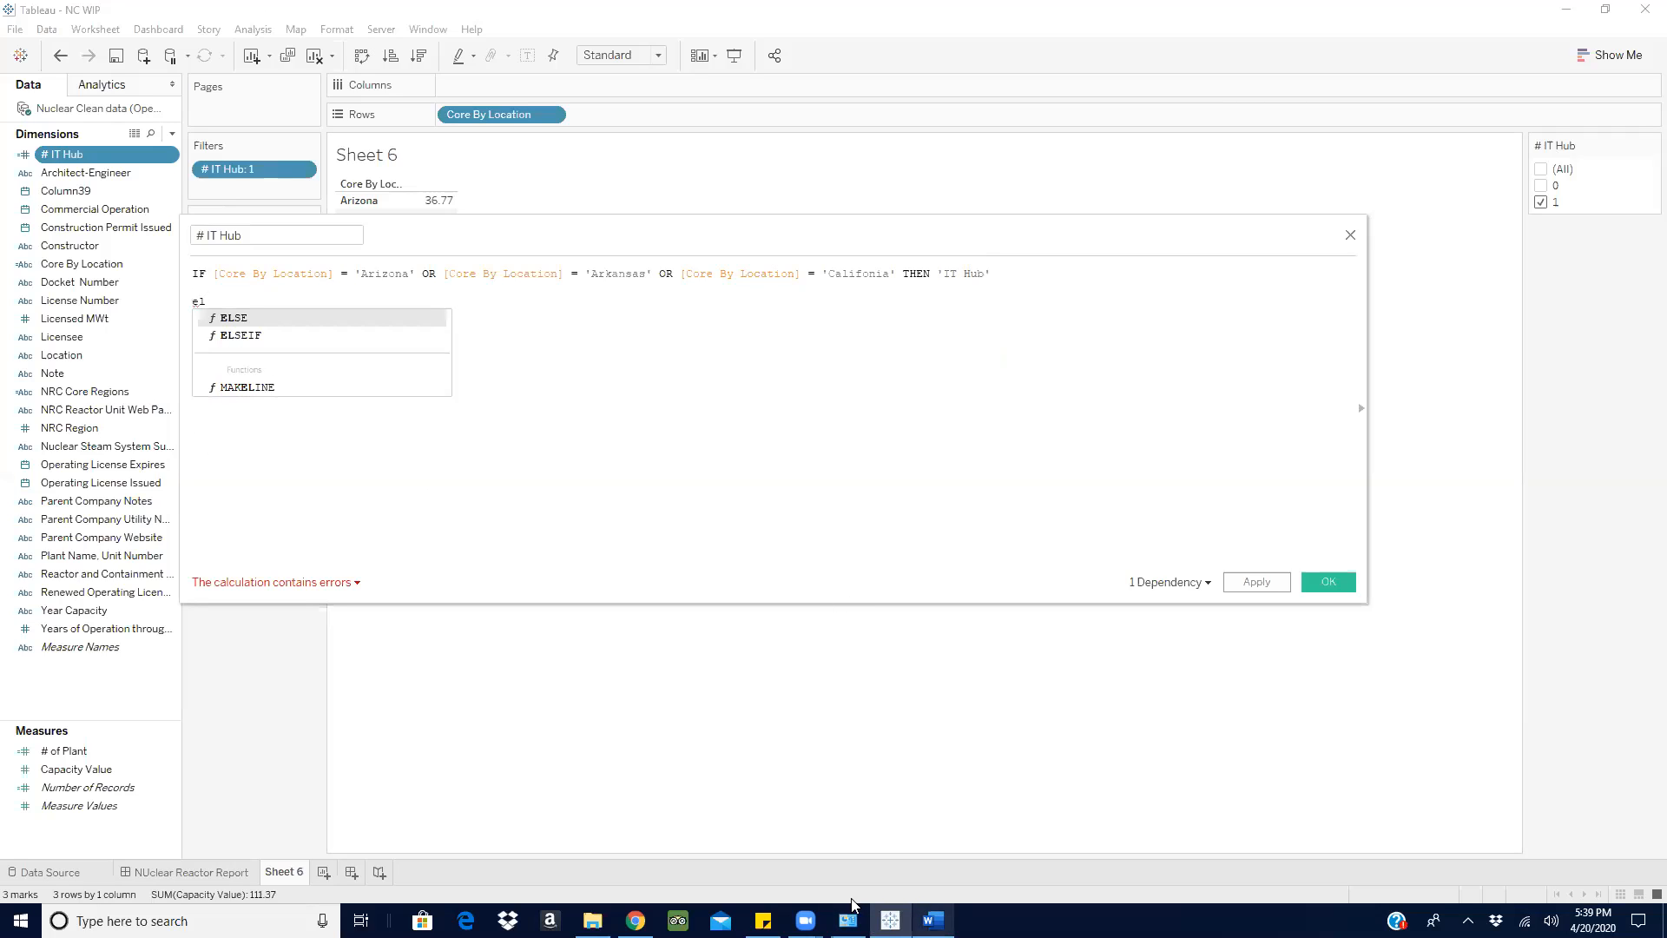
- Switch to the Word notes and read the hub definitions against the # IT Hub formula
left_click(933, 921)
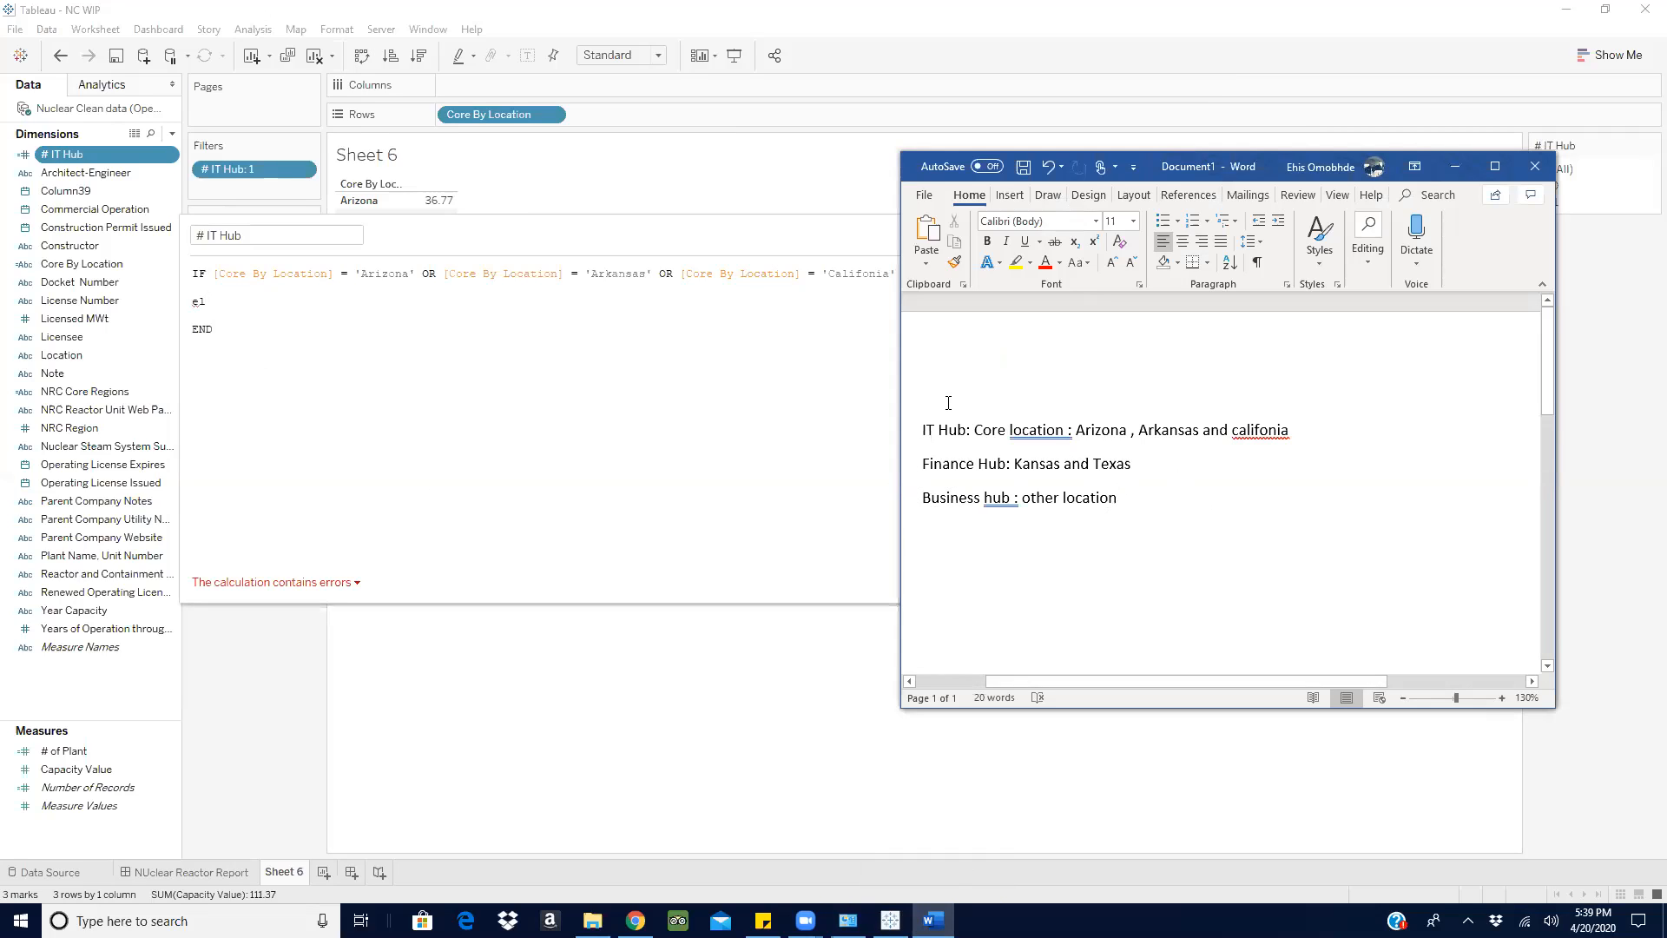
double_click(1102, 495)
left_click(1239, 559)
left_click_drag(1170, 453, 926, 429)
left_click(1171, 505)
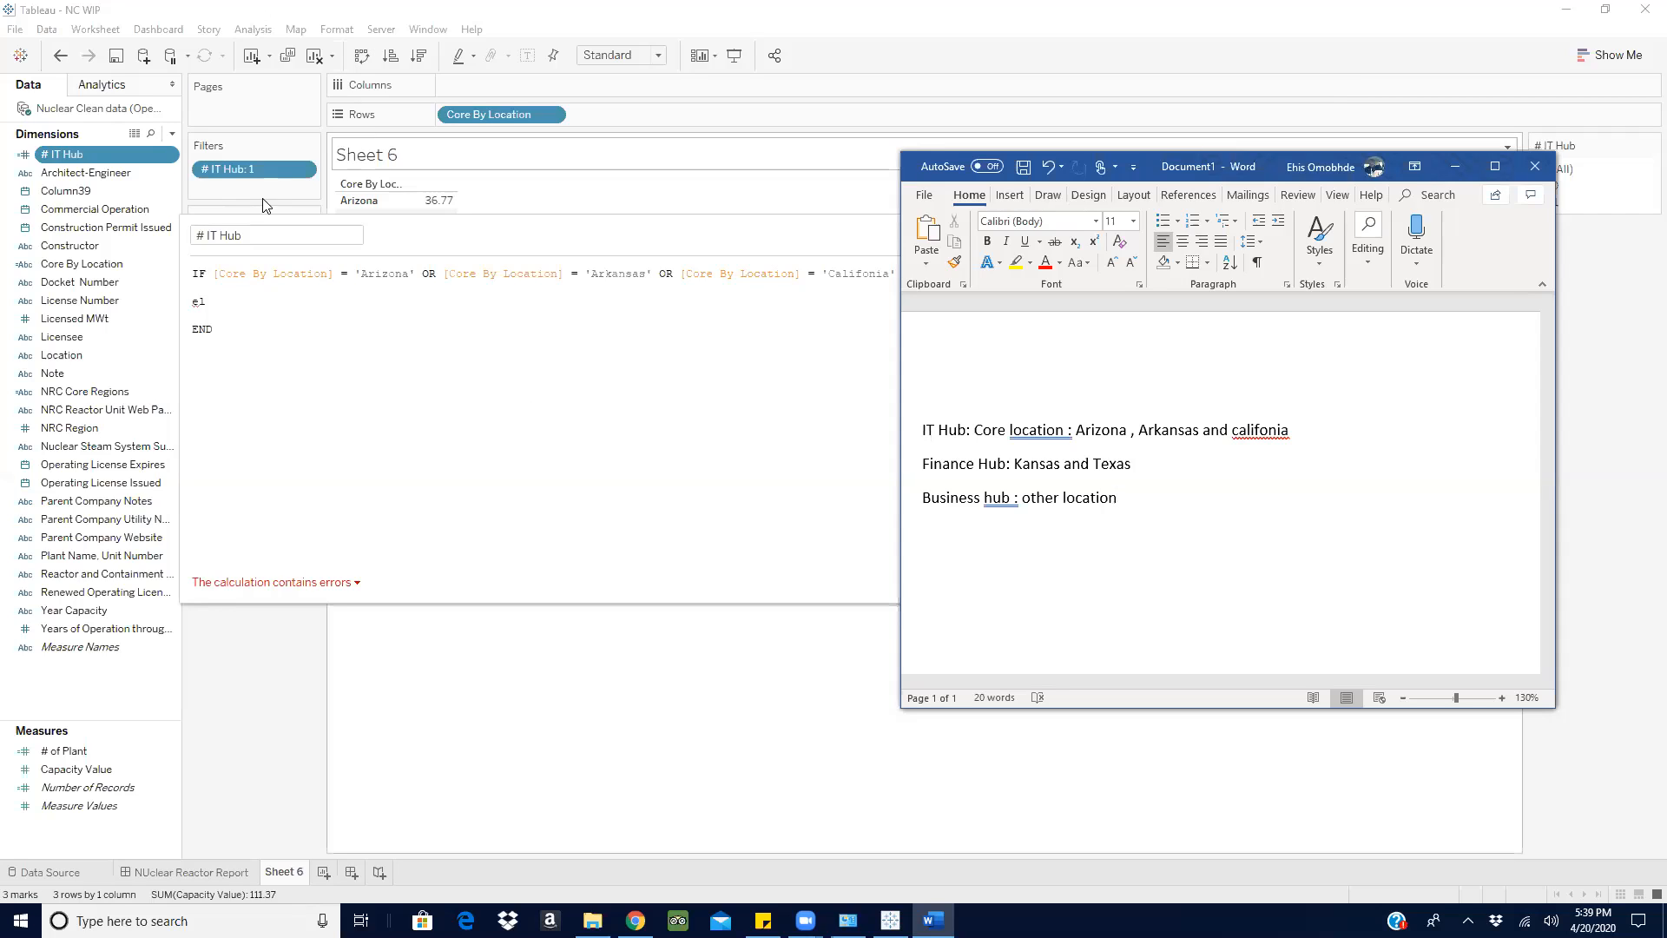
left_click(729, 227)
left_click(932, 921)
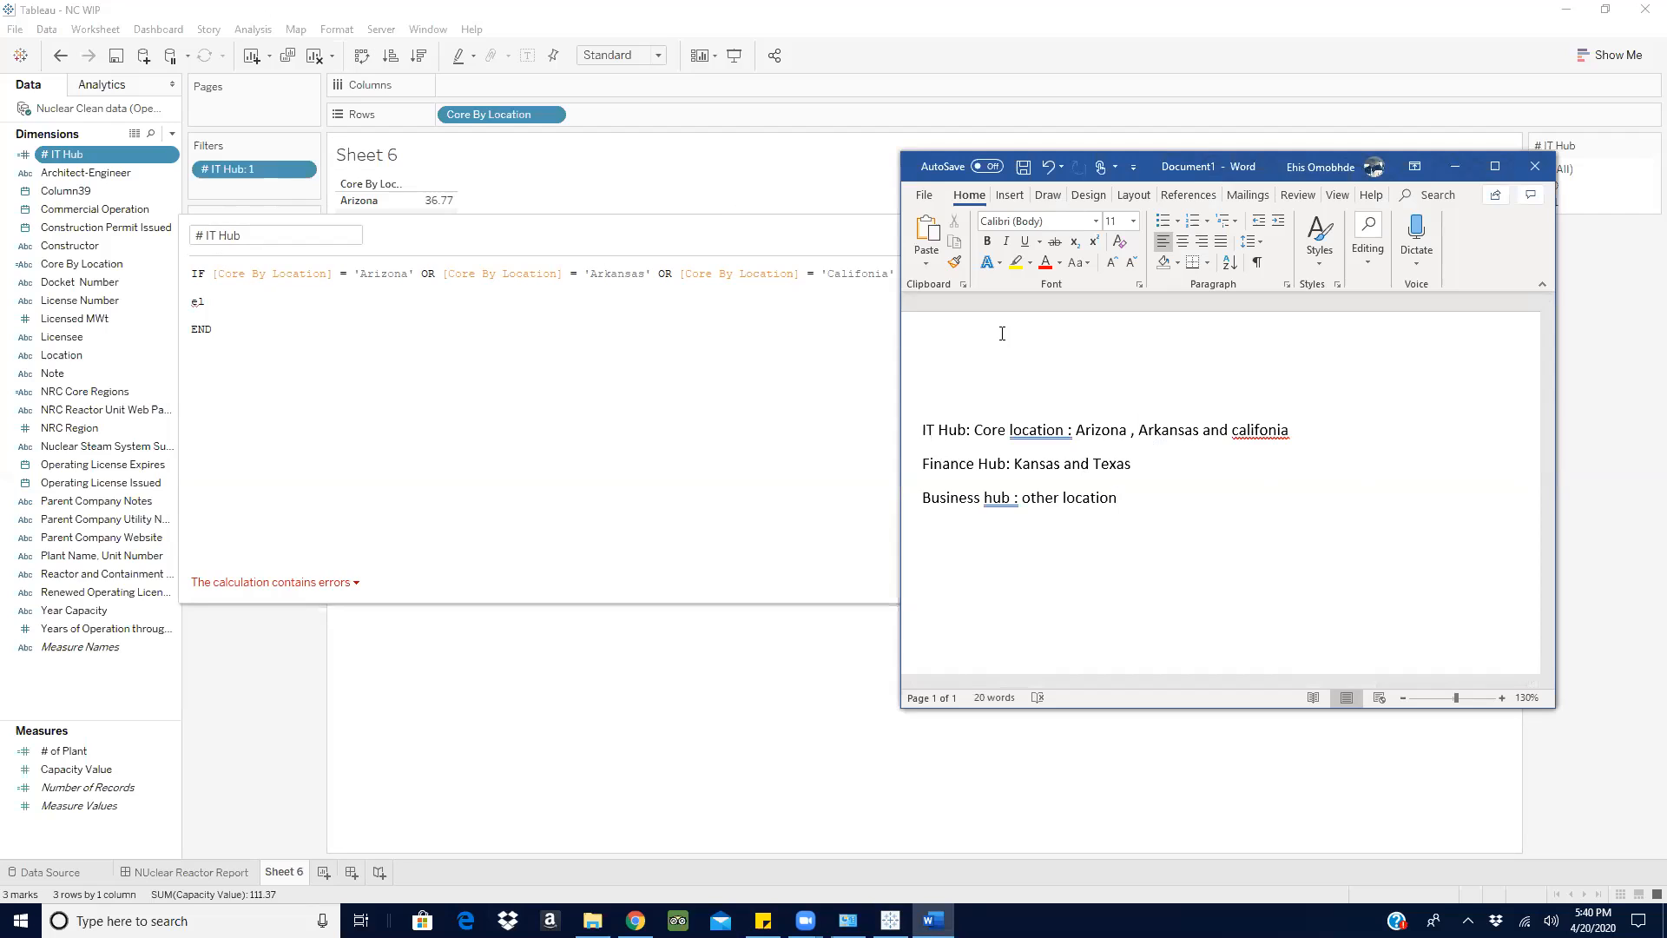
- Return to Tableau, undo the recent # IT Hub formula edits and close the calculation without saving
left_click(735, 239)
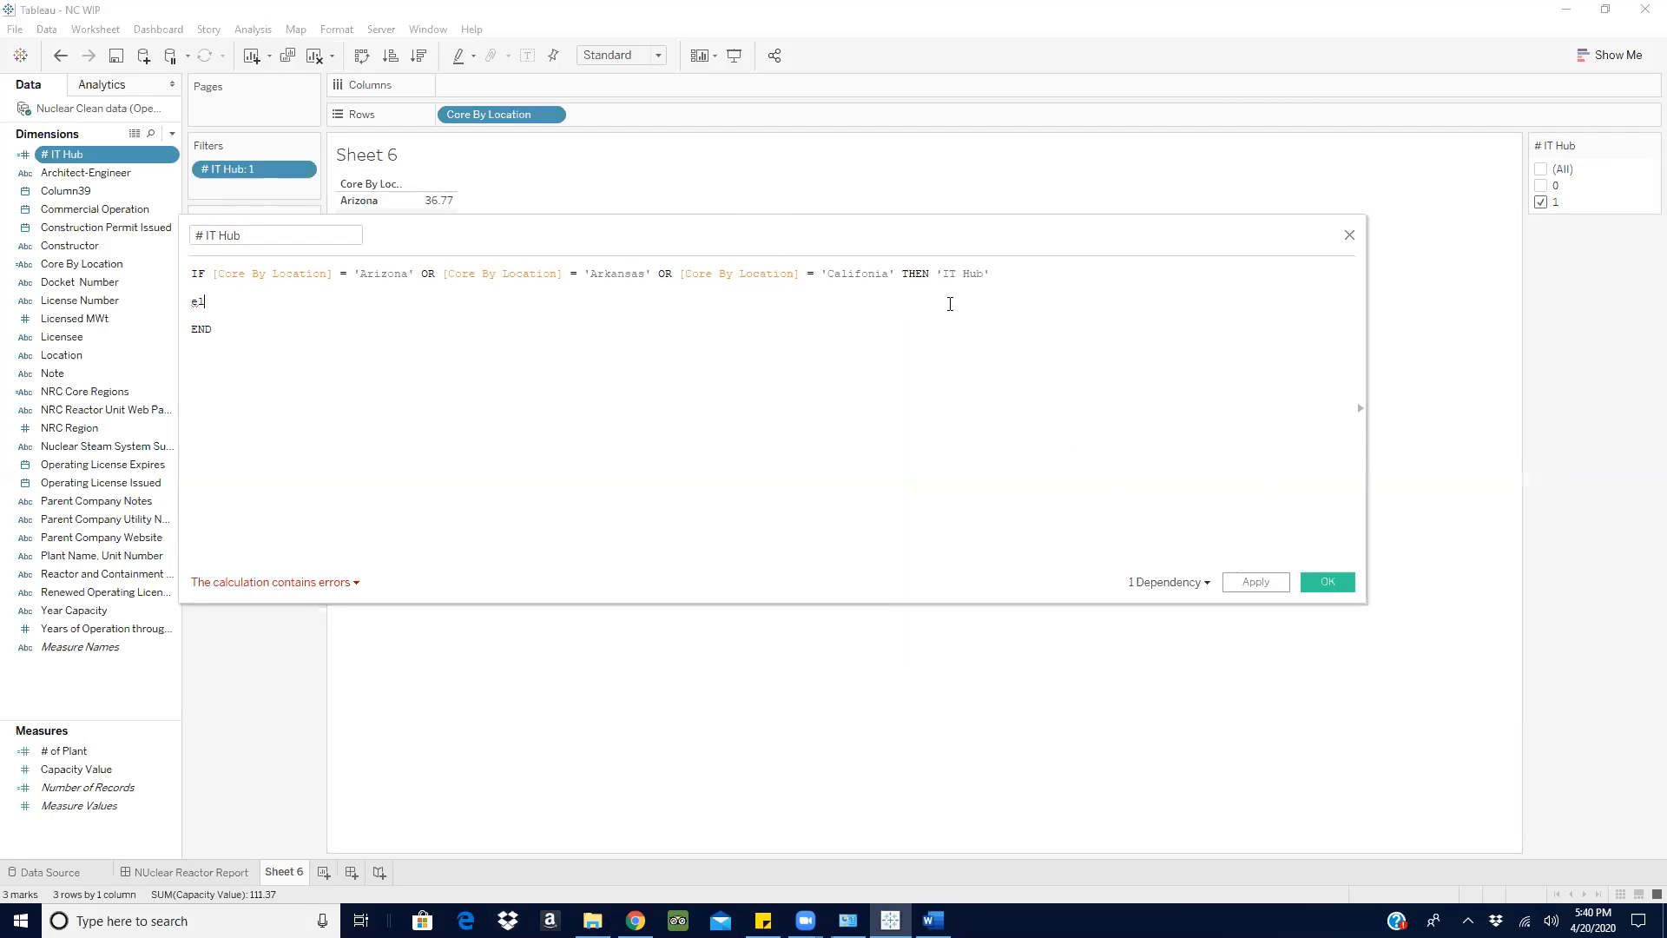
key("ctrl+z")
key("ctrl+z")
key("ctrl+z")
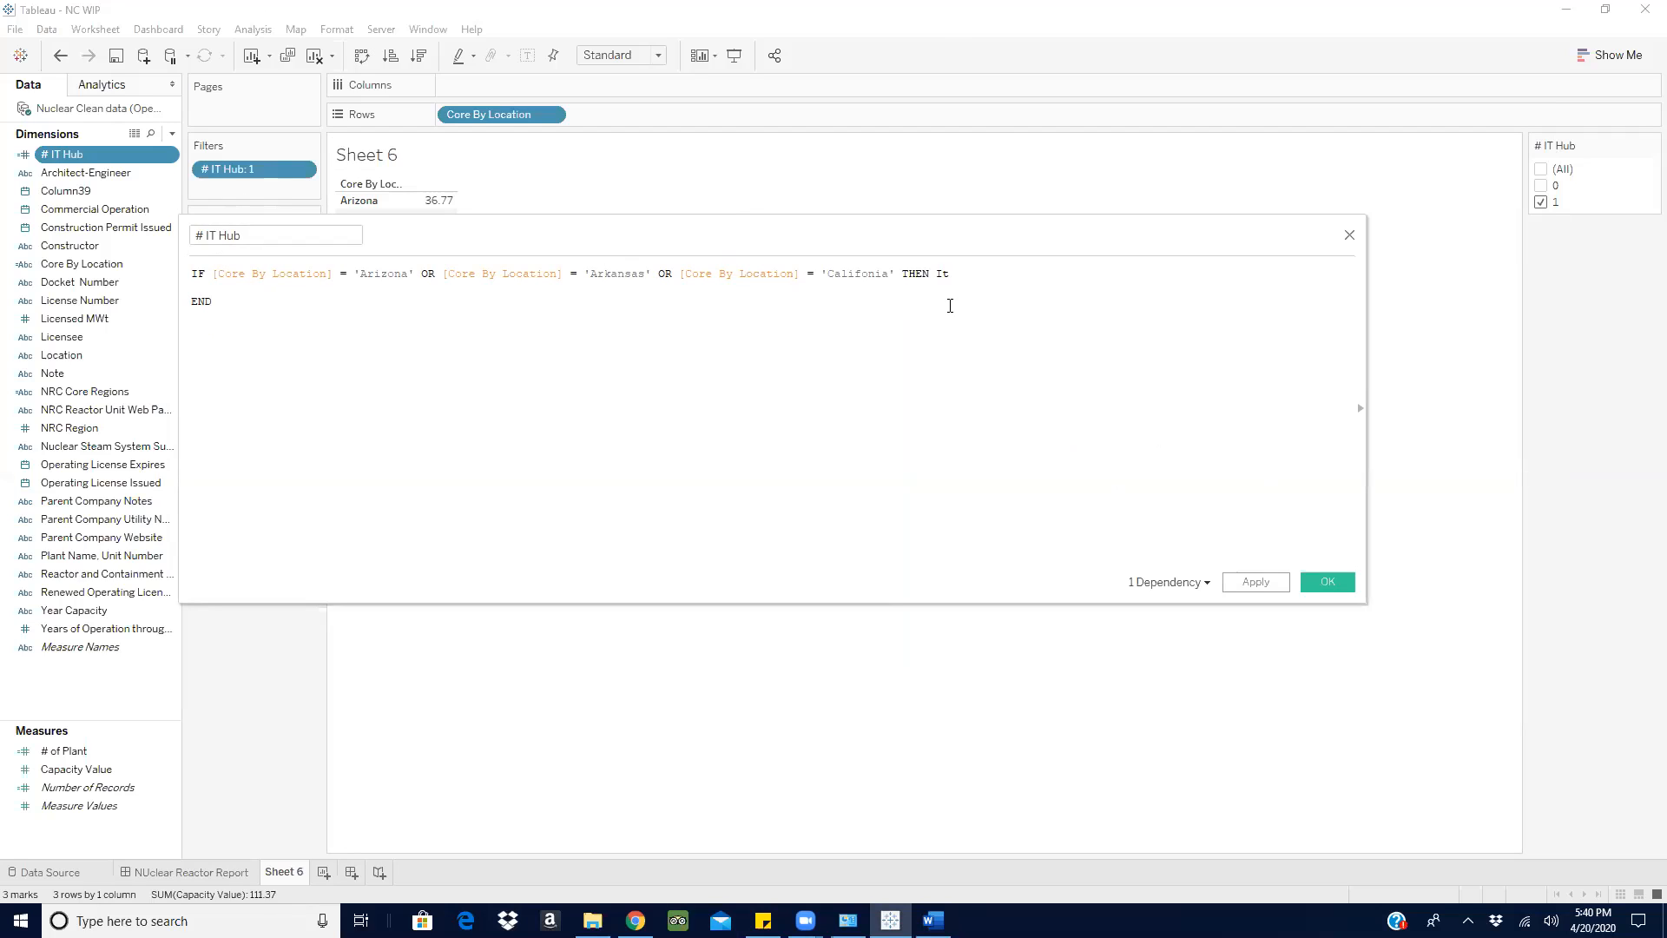
key("ctrl+z")
key("ctrl+z")
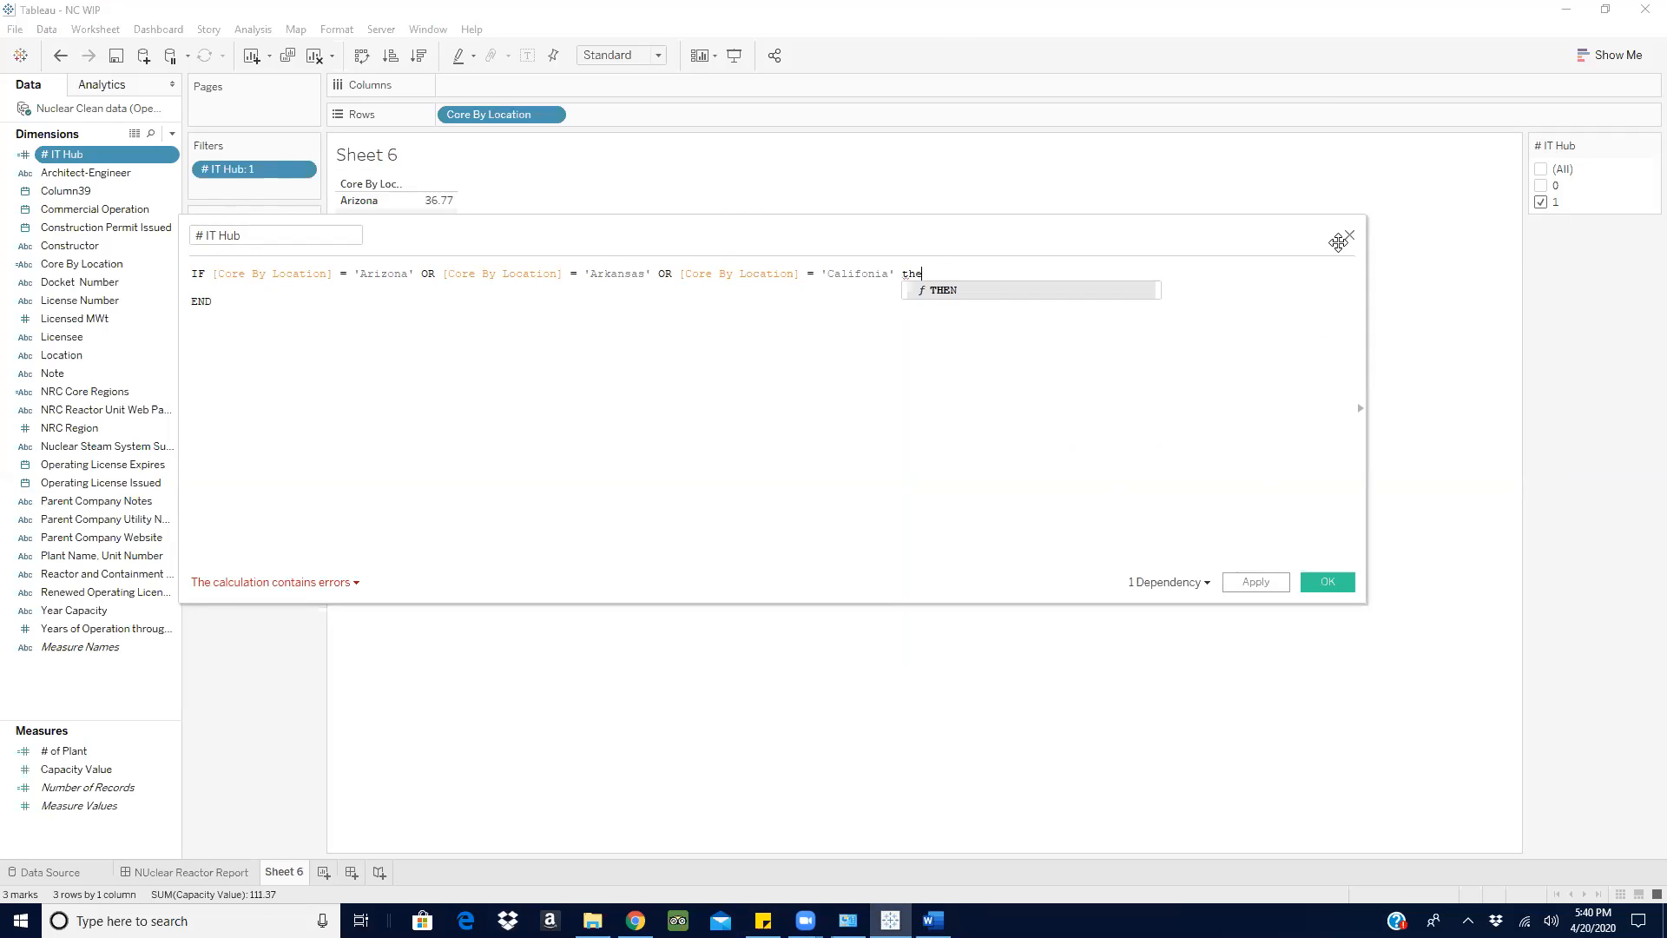
left_click(1349, 235)
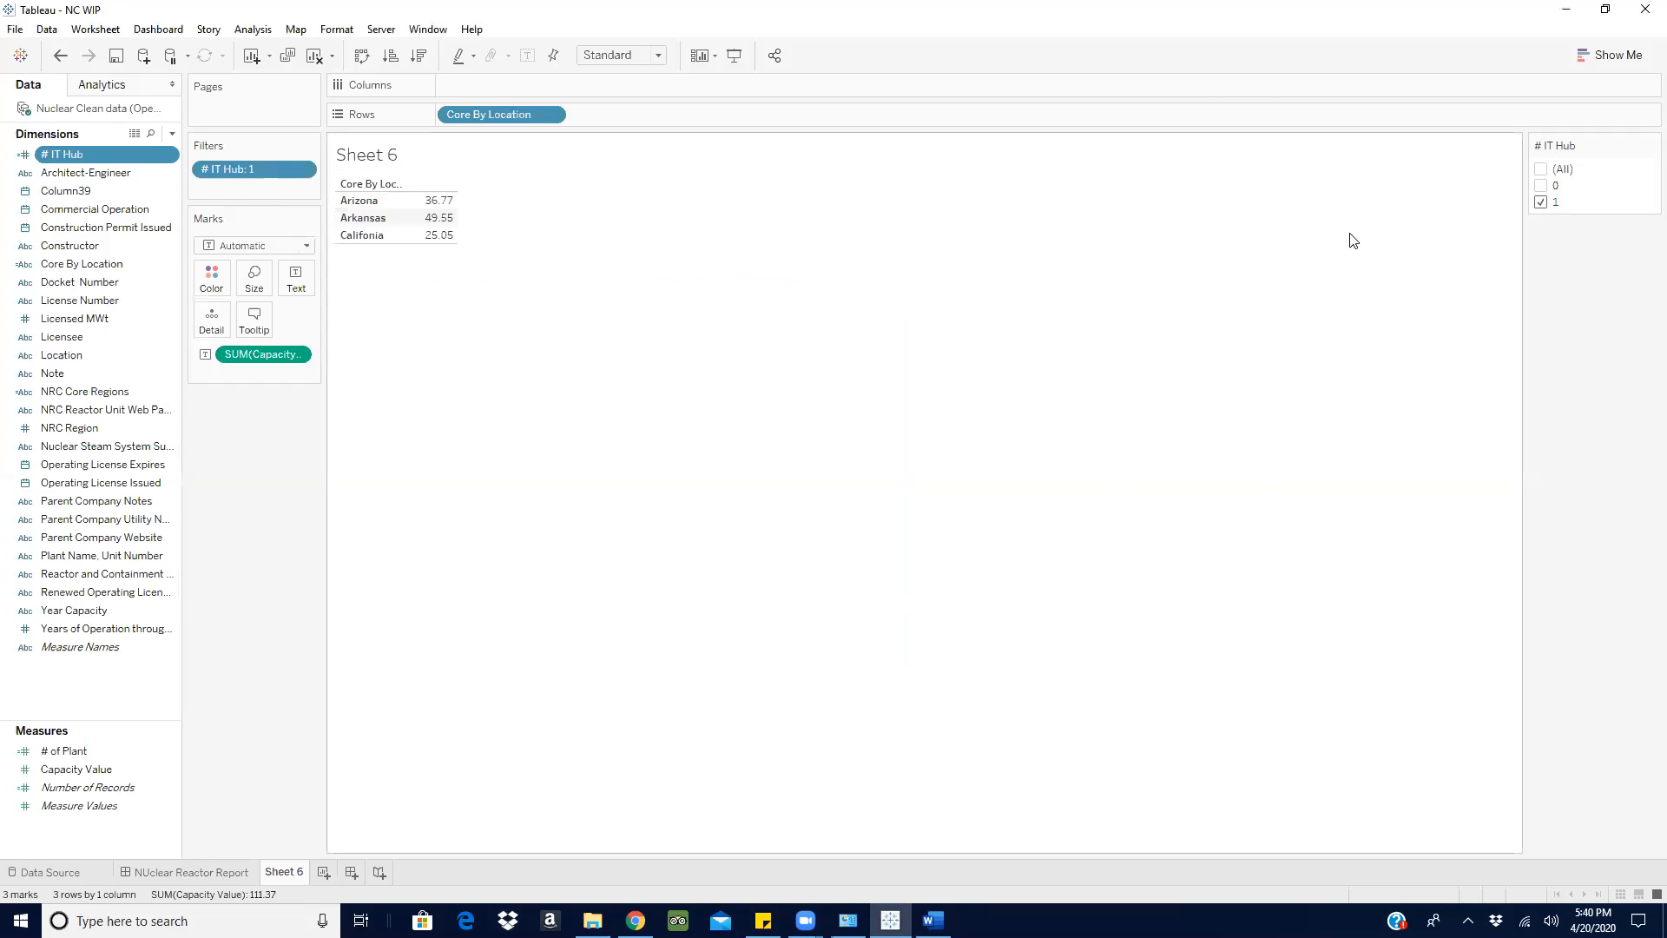
- Reopen the # IT Hub calculation to check its saved formula, and close it without changes
right_click(165, 153)
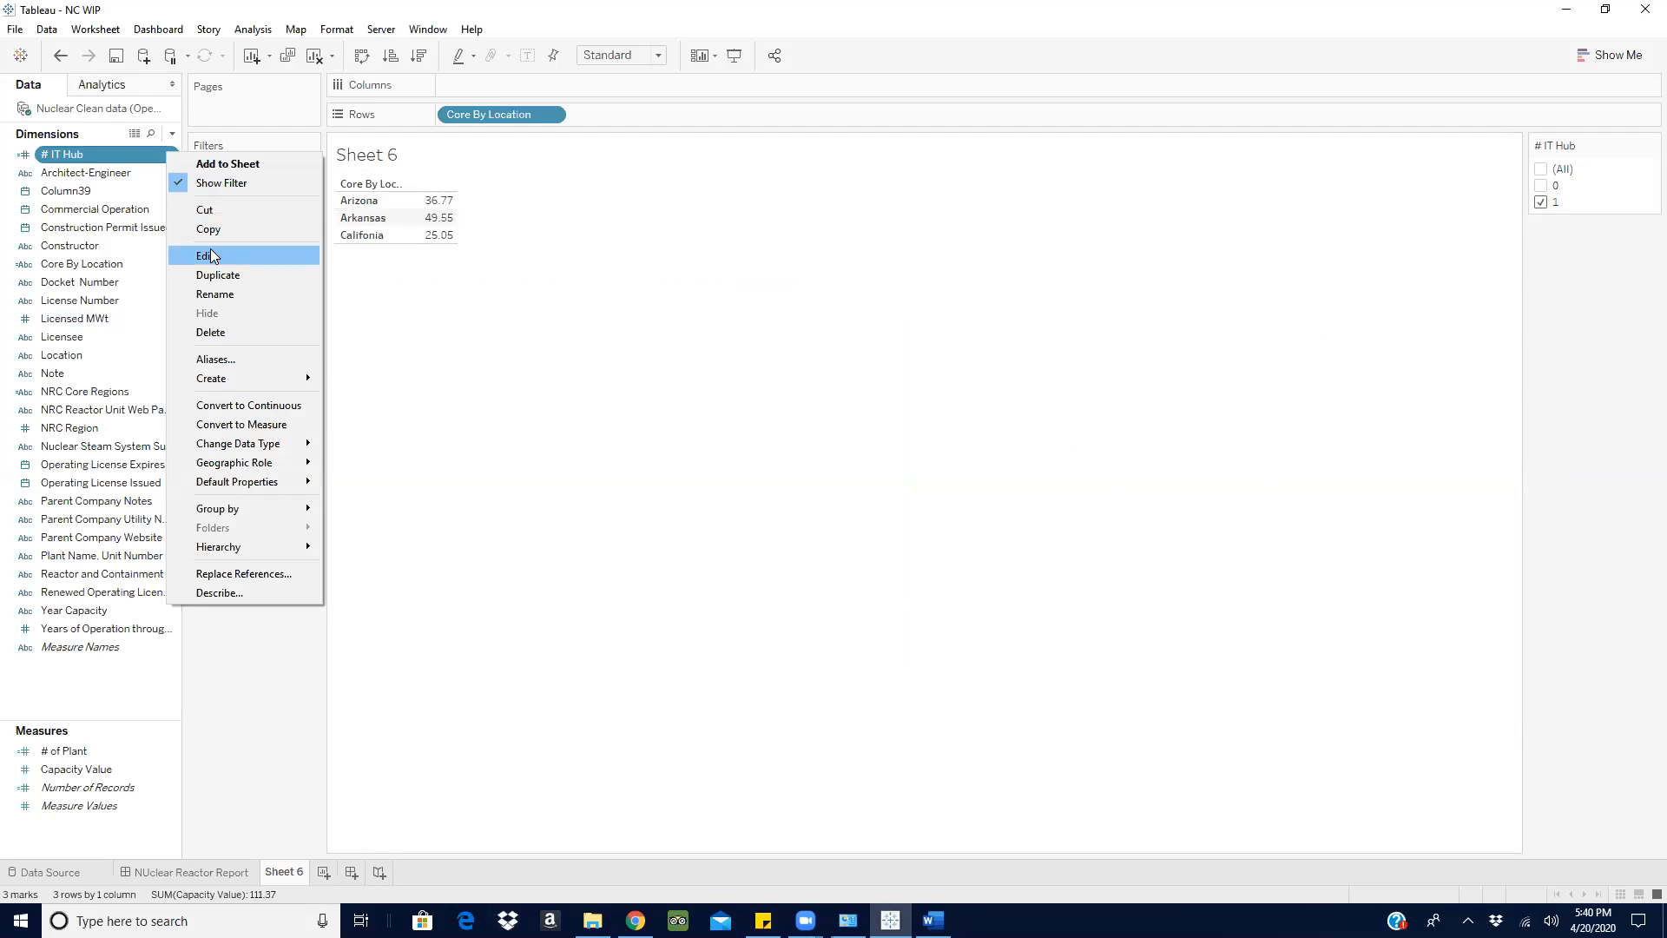
left_click(228, 255)
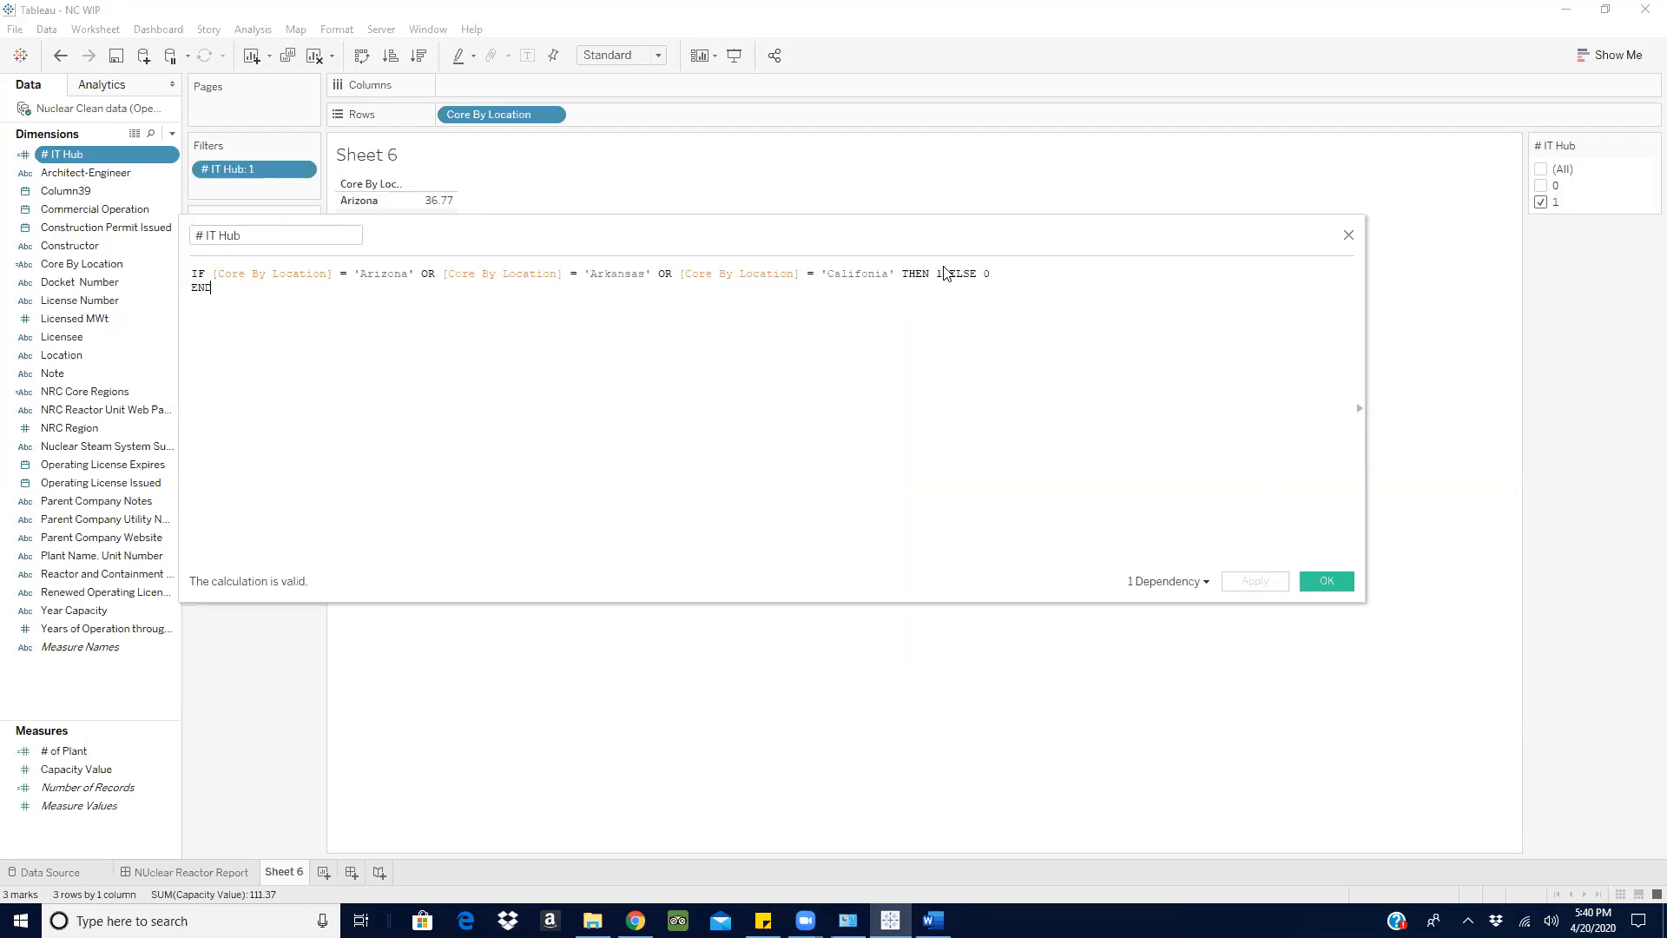
left_click(1348, 234)
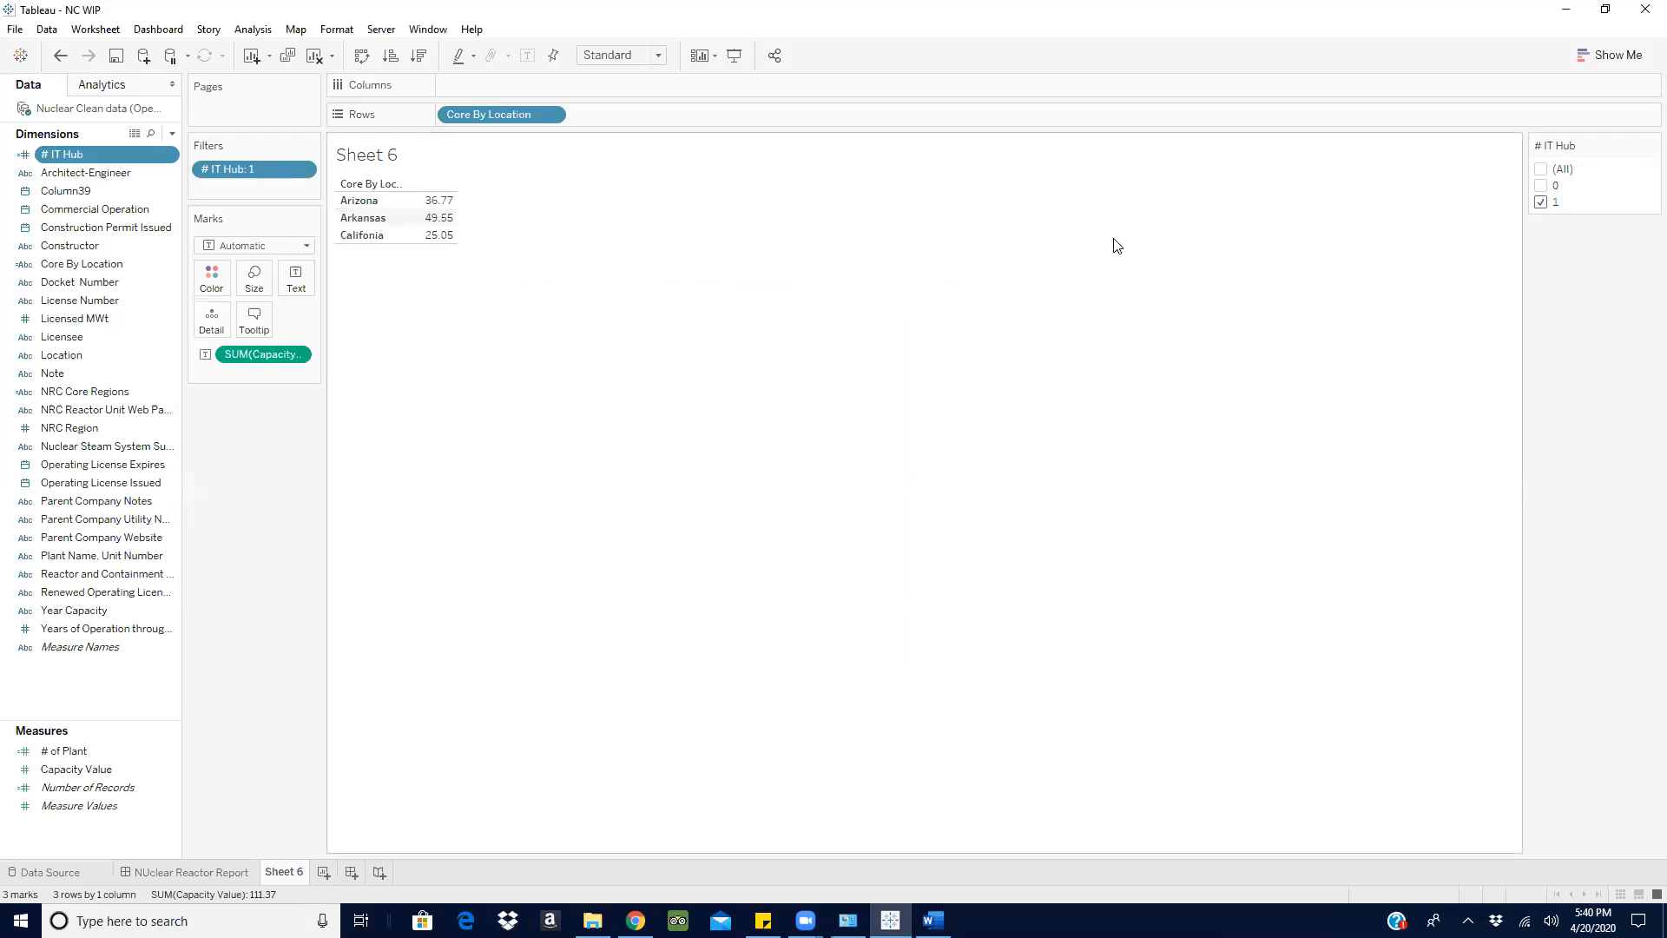
- Create a new calculated field named Finance Hub
left_click(172, 135)
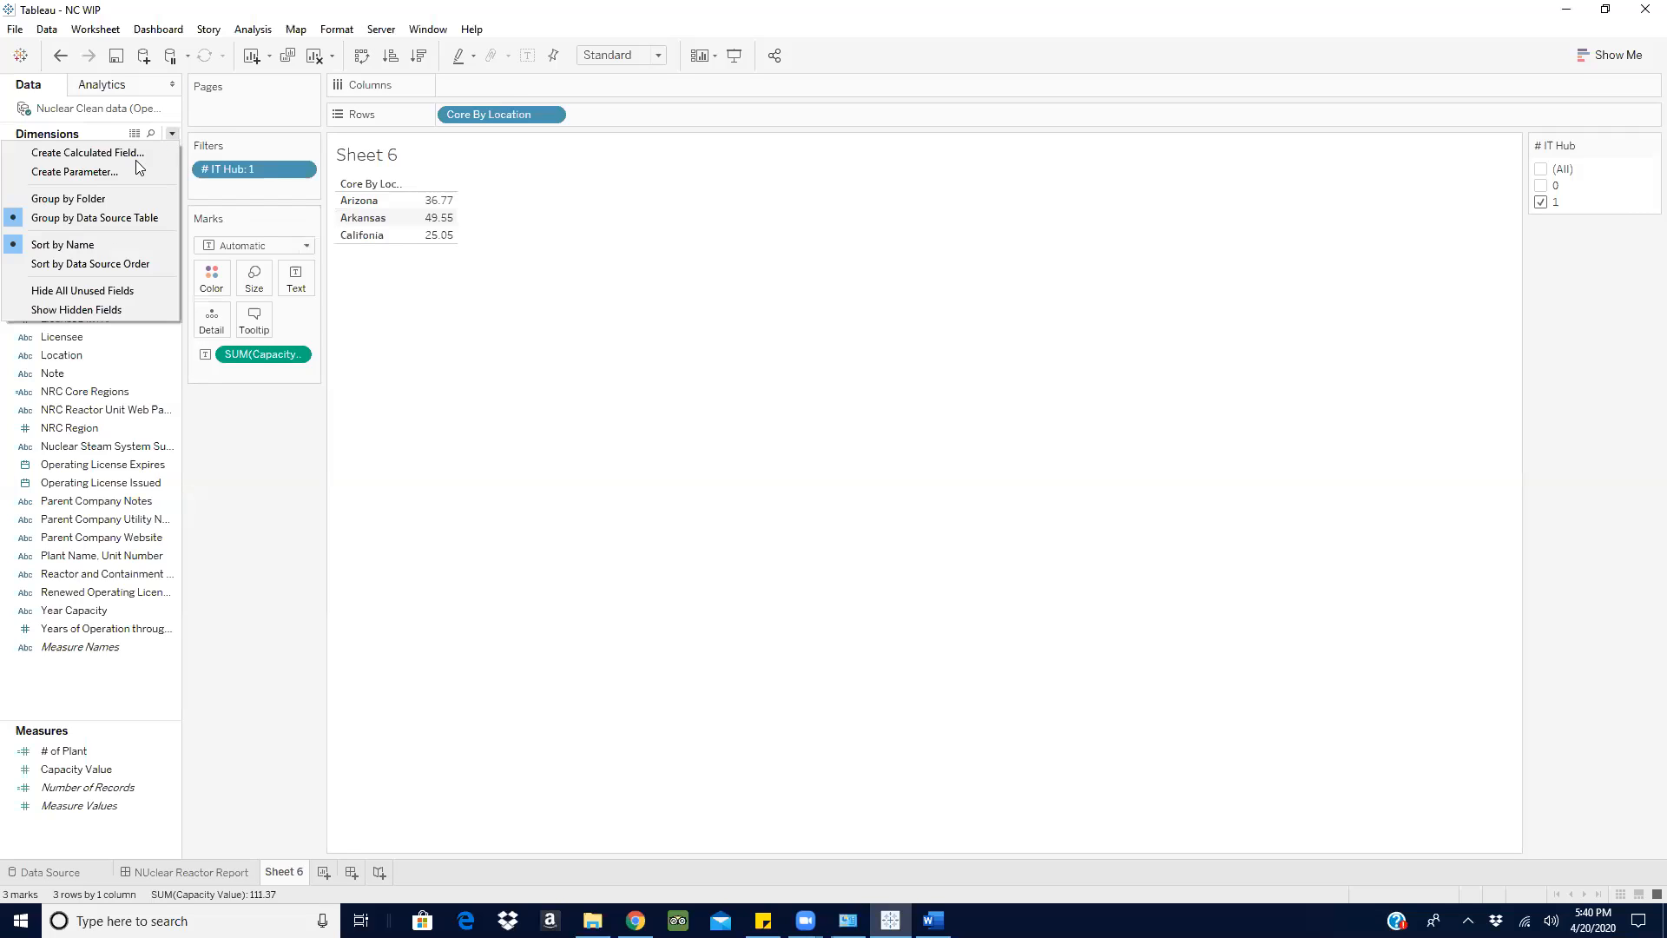
left_click(102, 156)
type("Finance Hub")
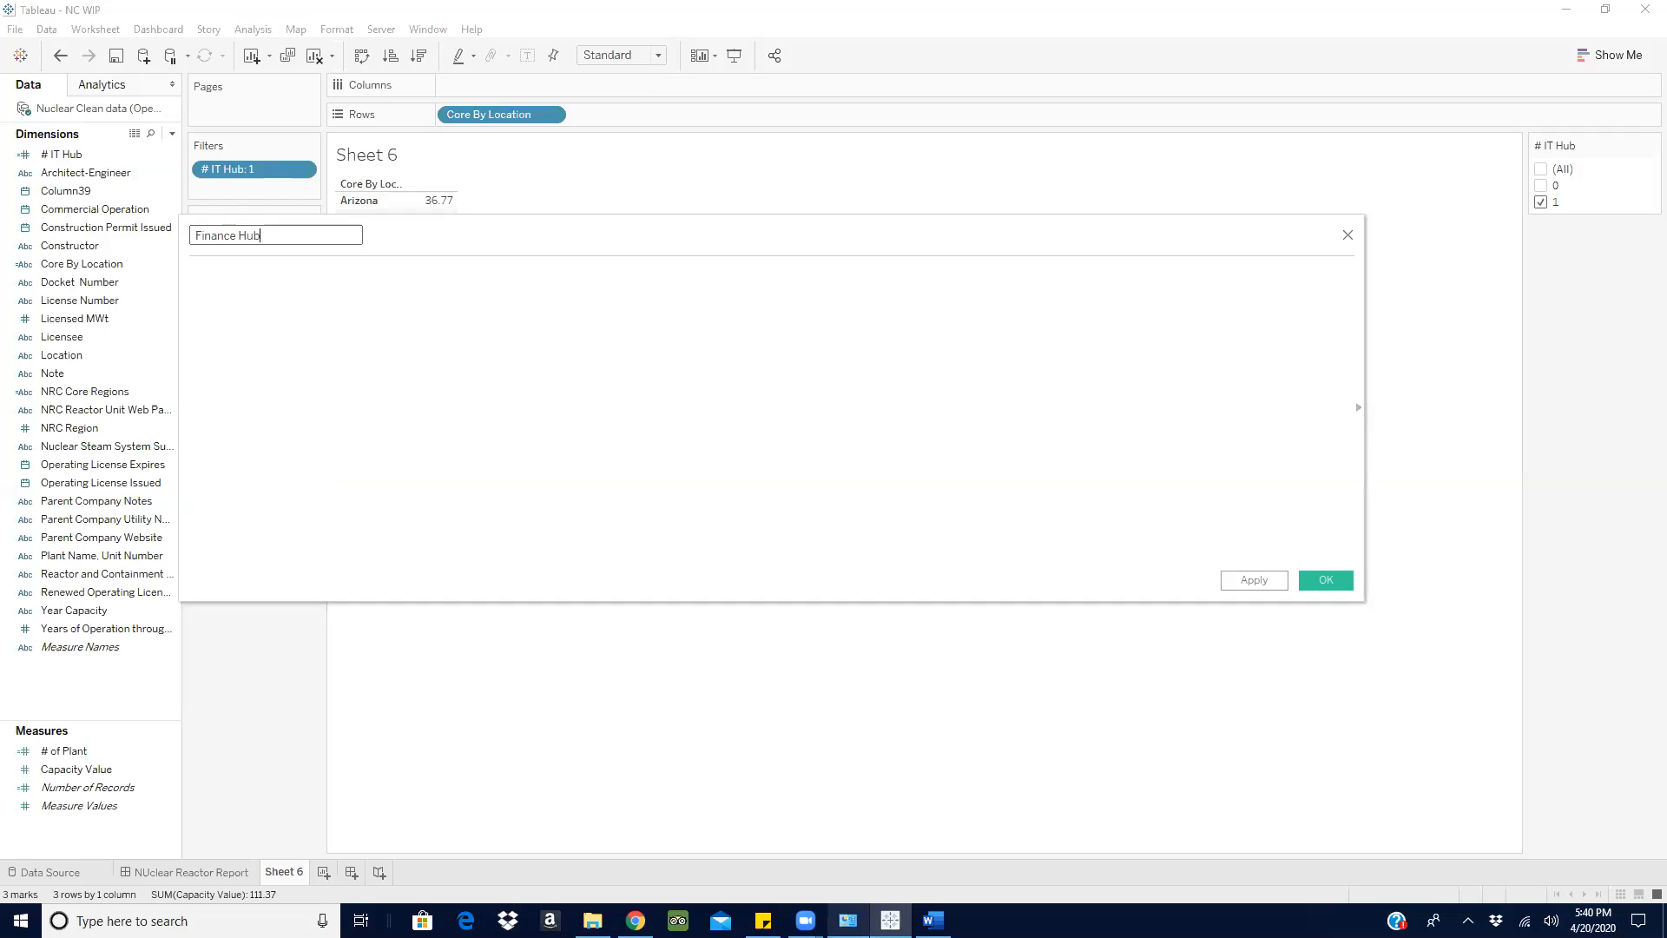
- After checking the Word hub notes, move the Finance Hub calculation window clear of the table and include all # IT Hub filter values
left_click(933, 921)
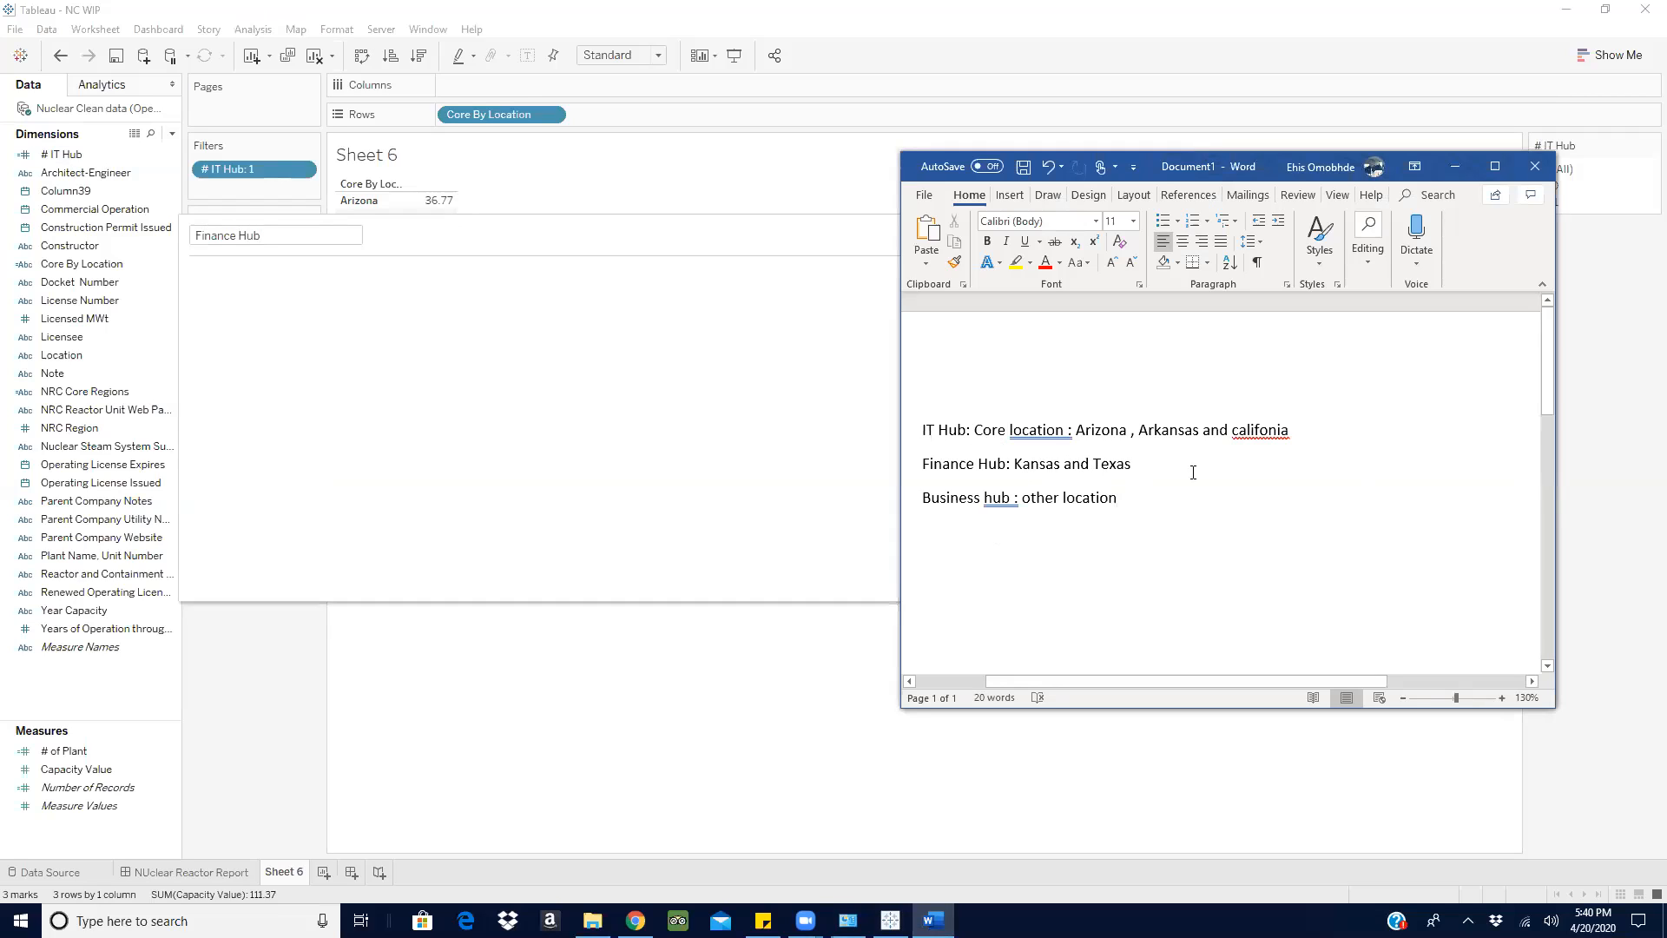
left_click(635, 228)
left_click_drag(633, 231, 755, 425)
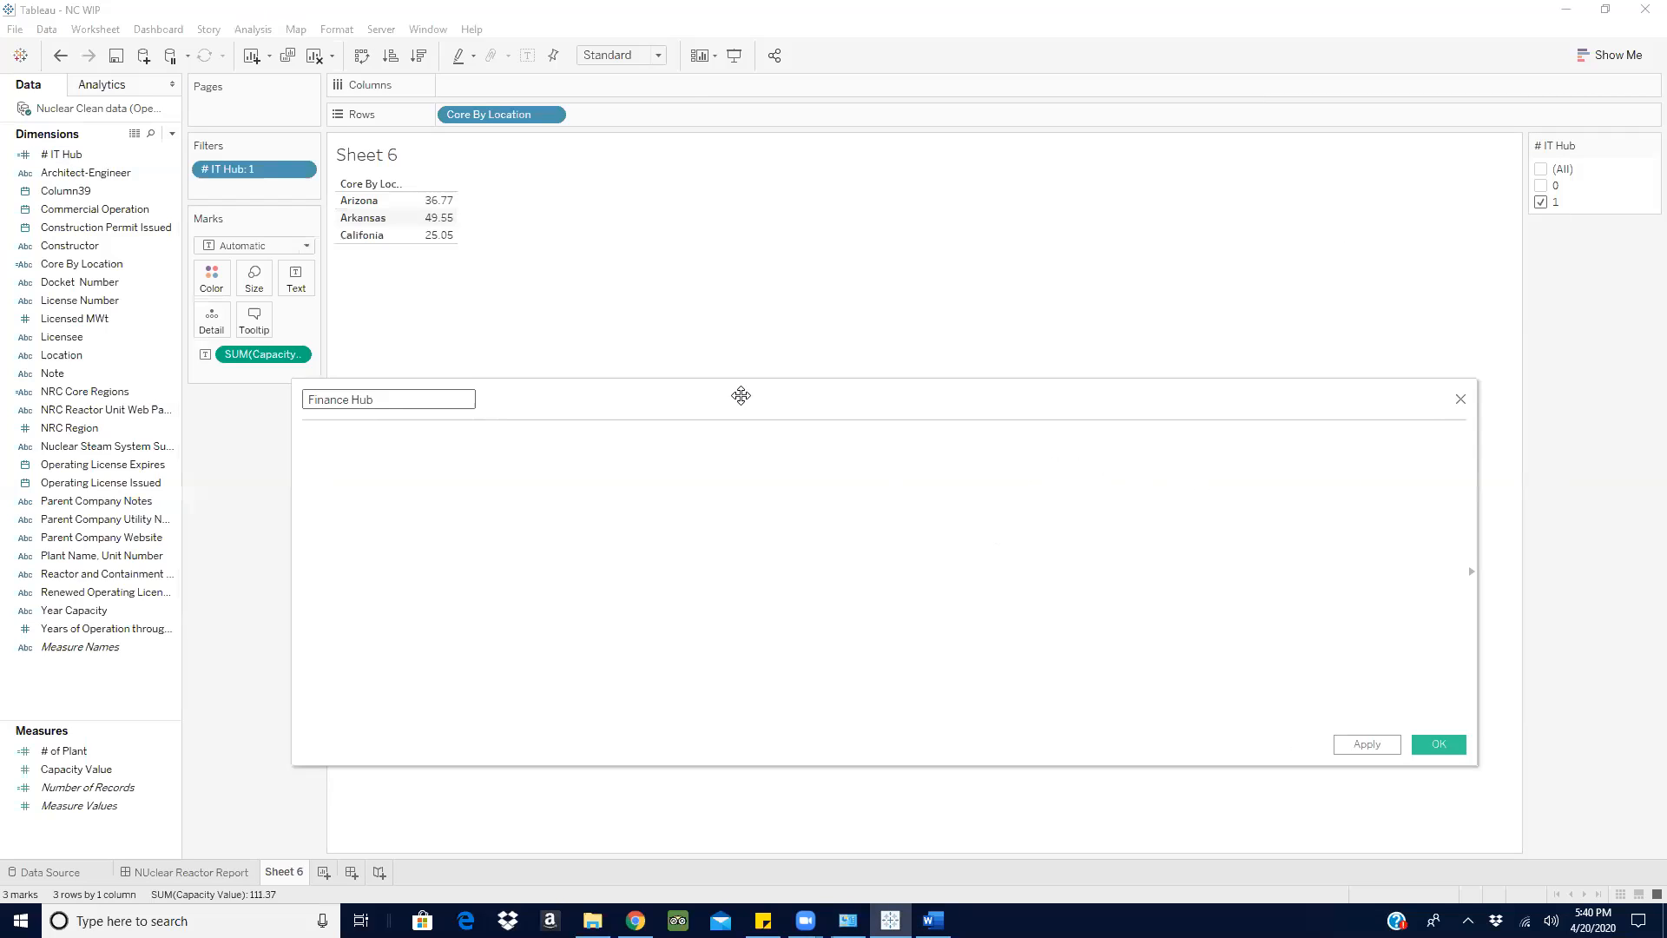
left_click(1544, 171)
- Begin the Finance Hub formula with IF [Core By Location] = 'Kansas', consulting the Word notes for the location
left_click(427, 434)
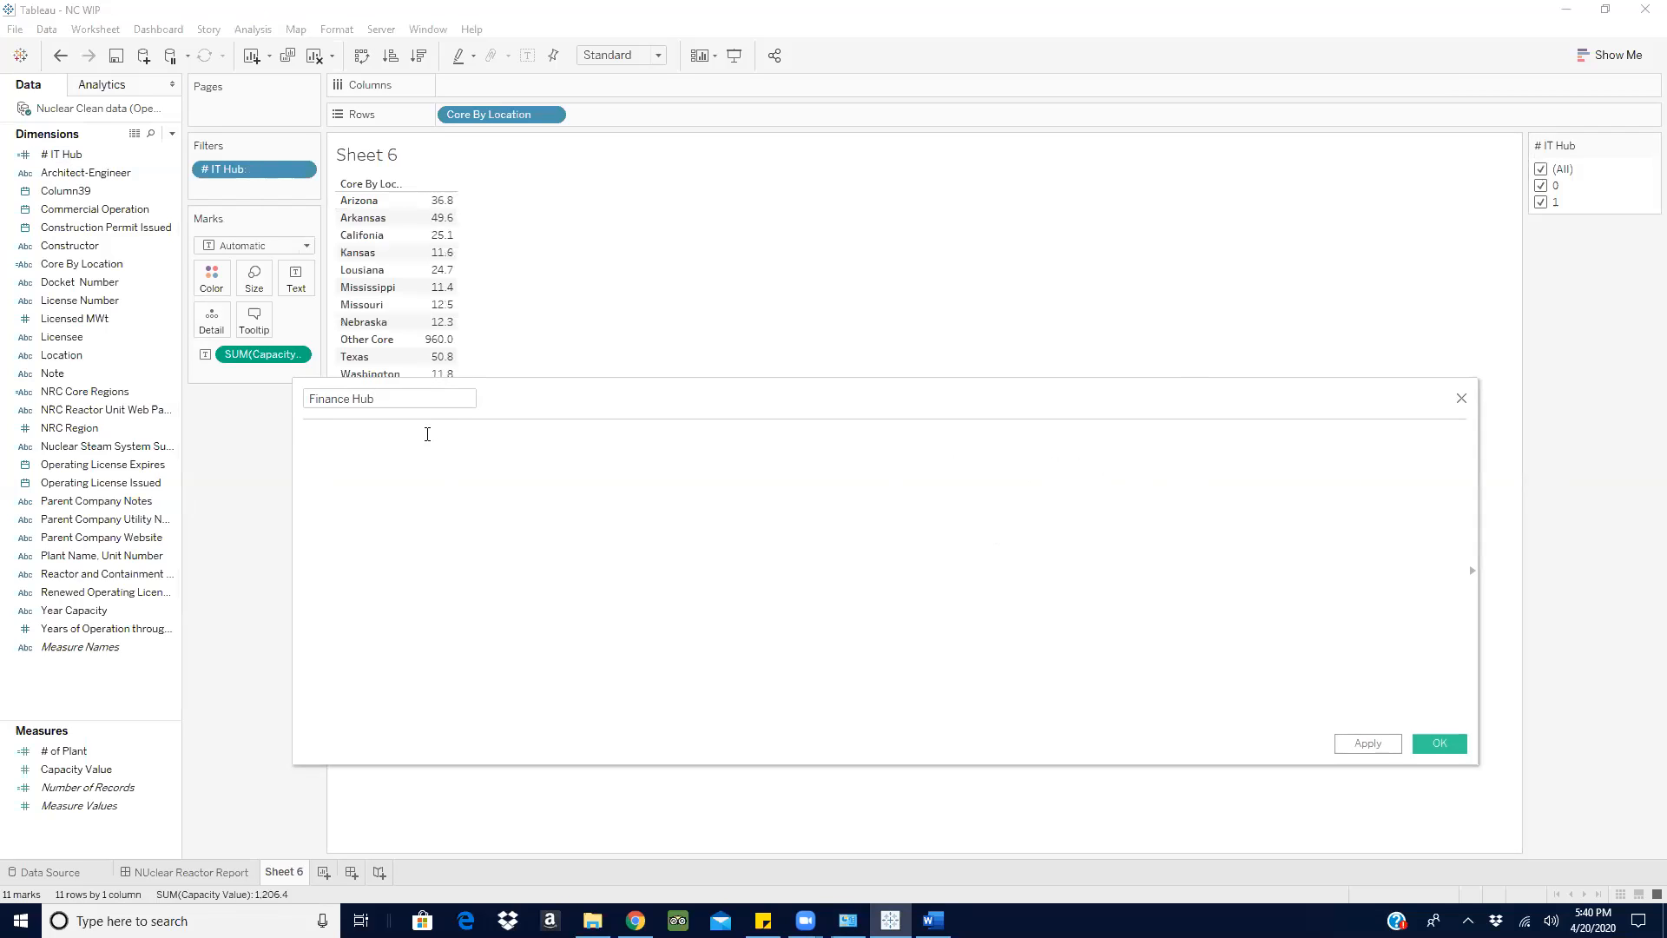
type("if")
key("Return")
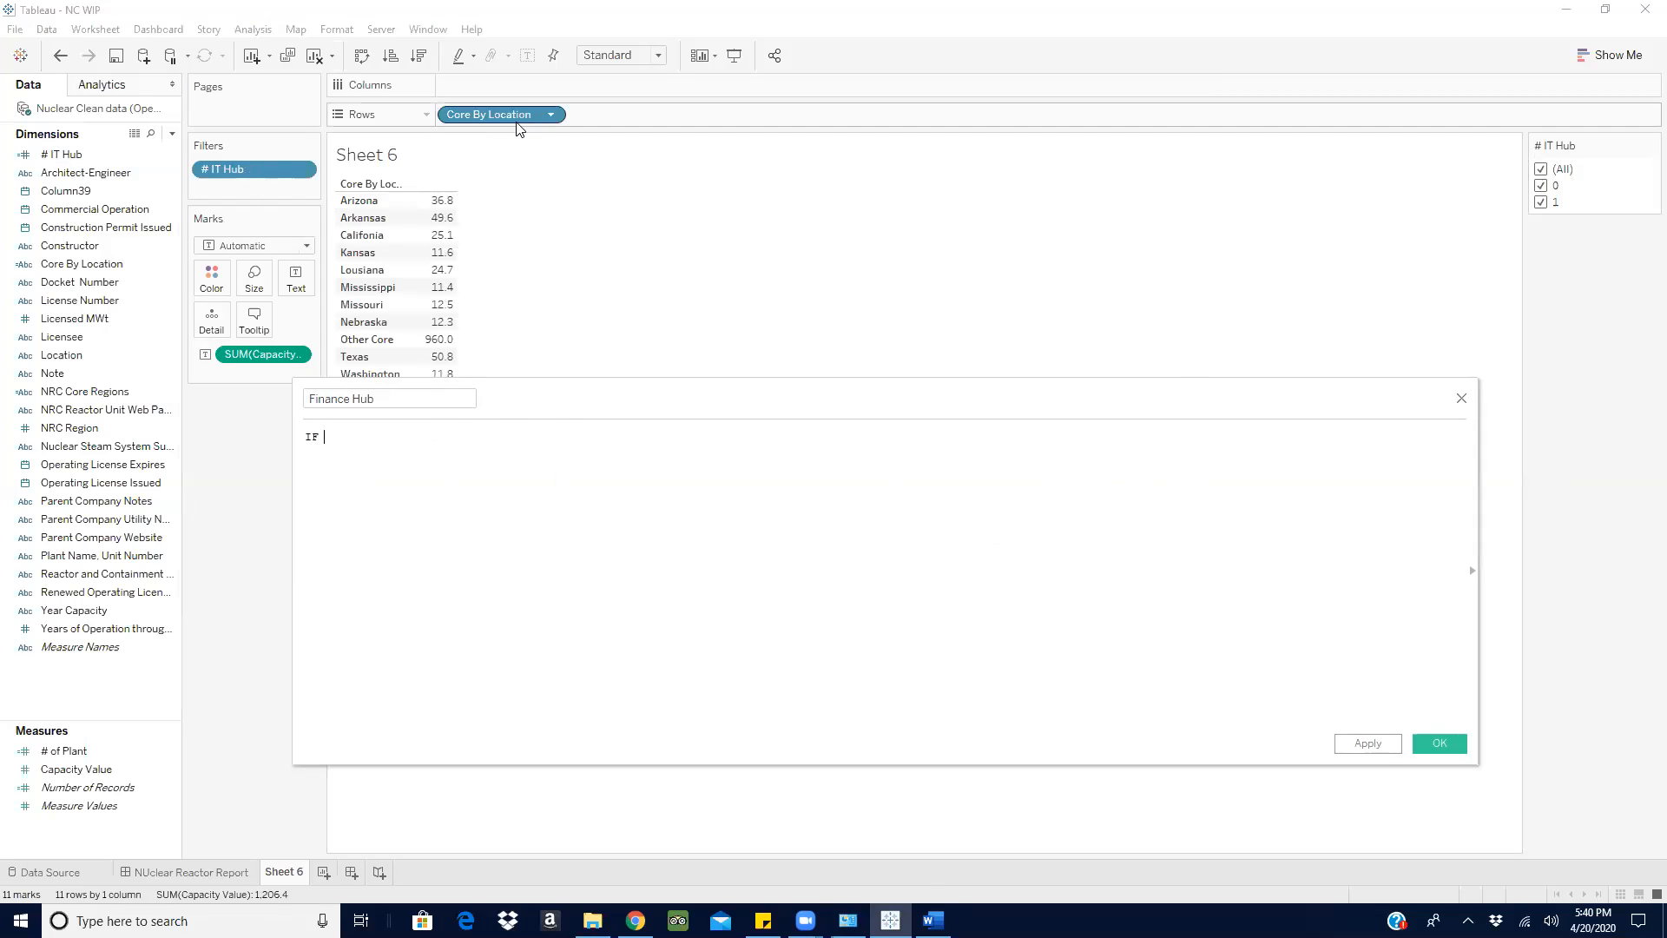
left_click_drag(502, 115, 495, 447)
key("alt+Tab")
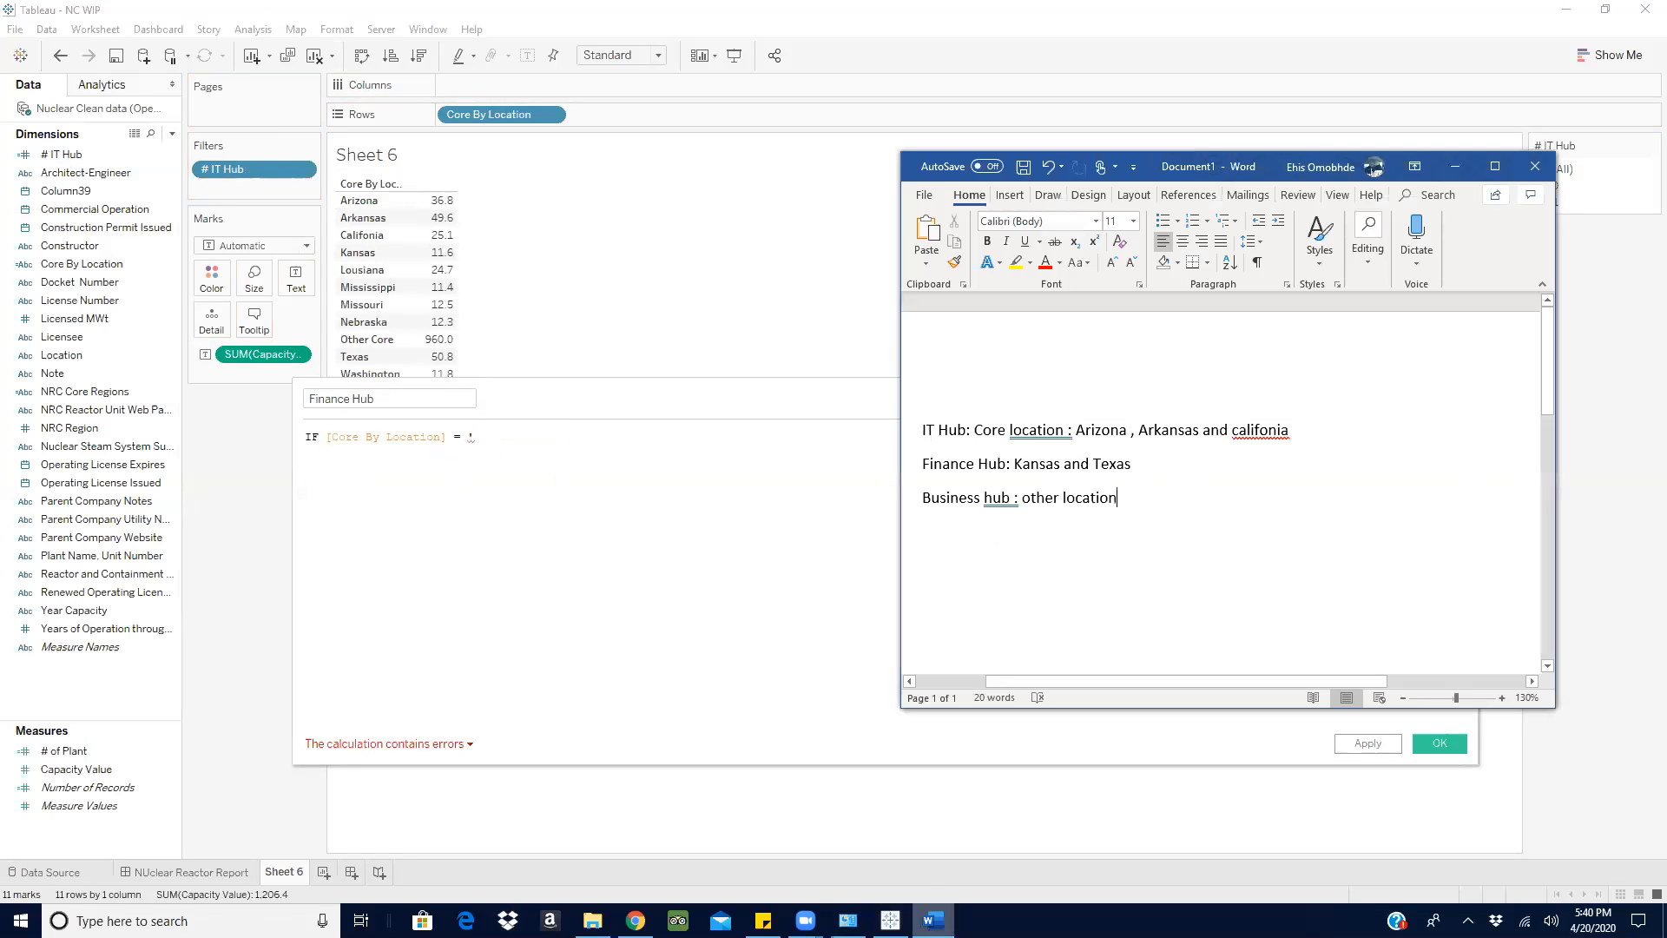
left_click(933, 920)
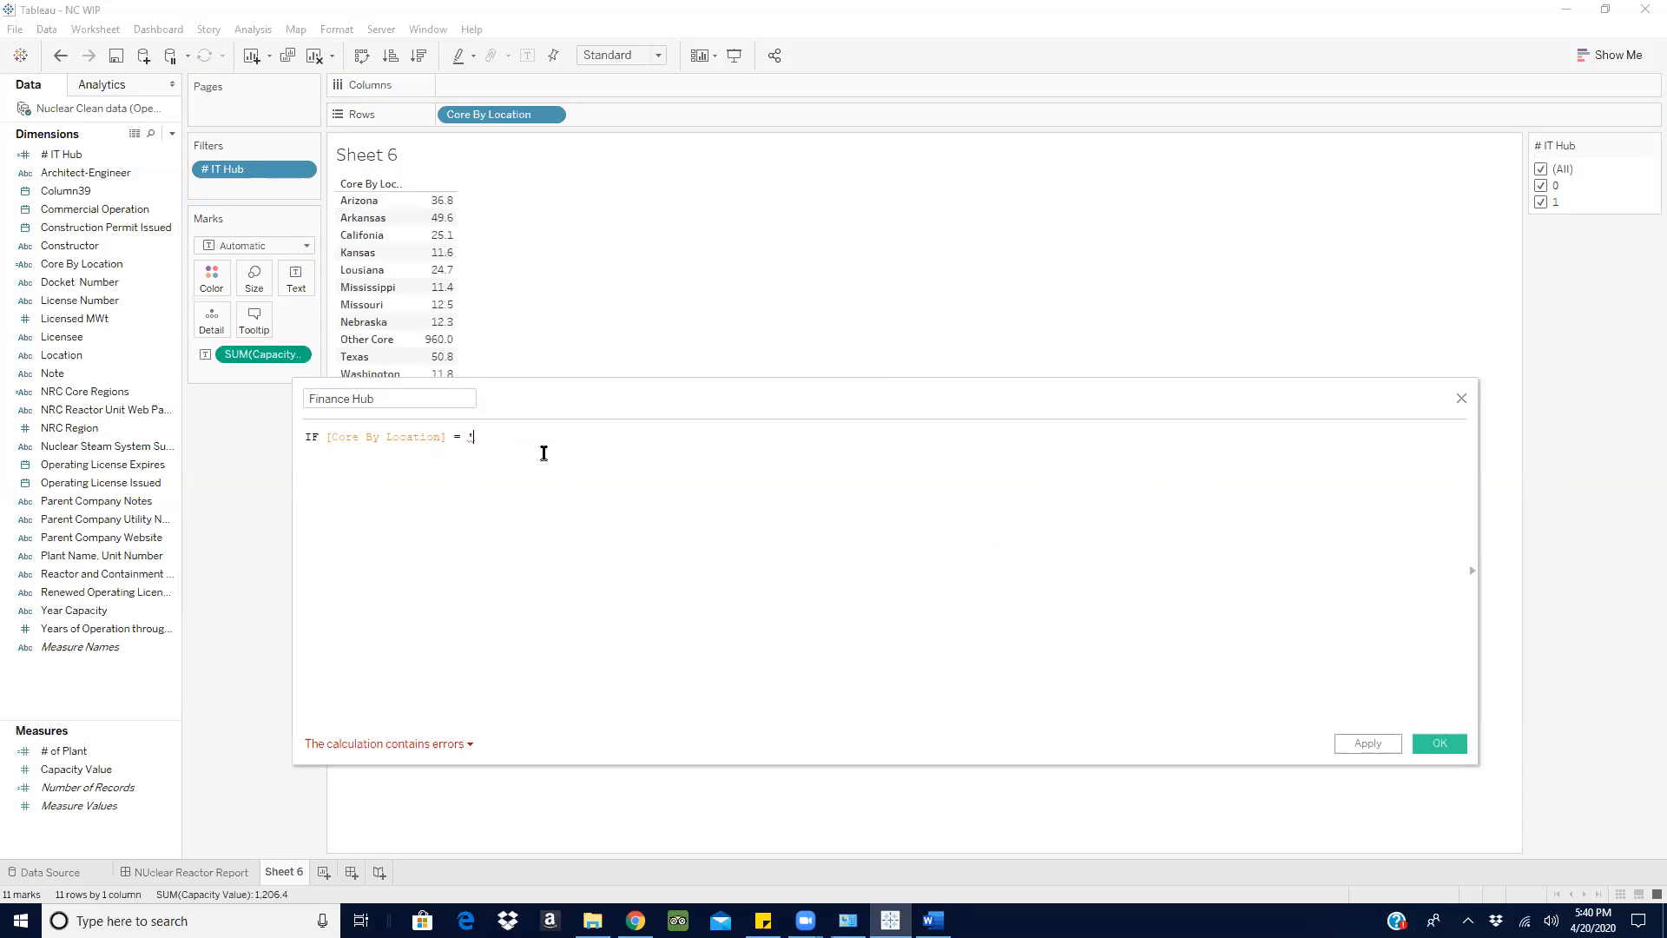
type("Kansas'")
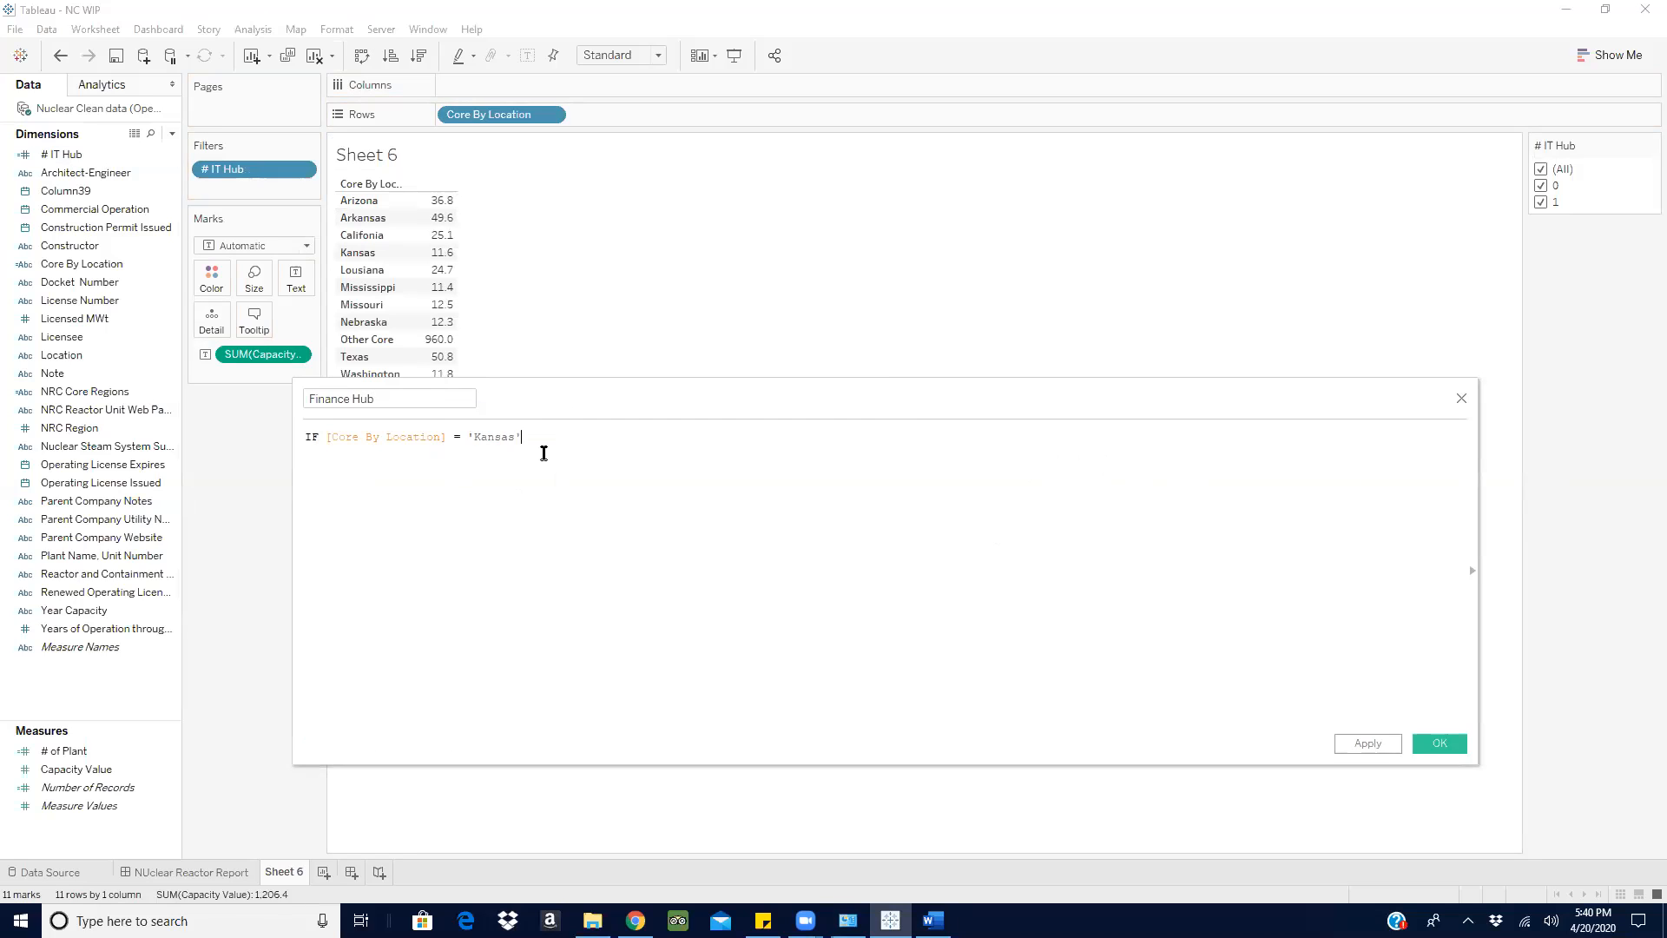
type(" por")
- Extend the Finance Hub condition with OR [Core By Location] = 'Texas', checking the second location in Word
key("BackSpace")
key("BackSpace")
key("BackSpace")
type("o")
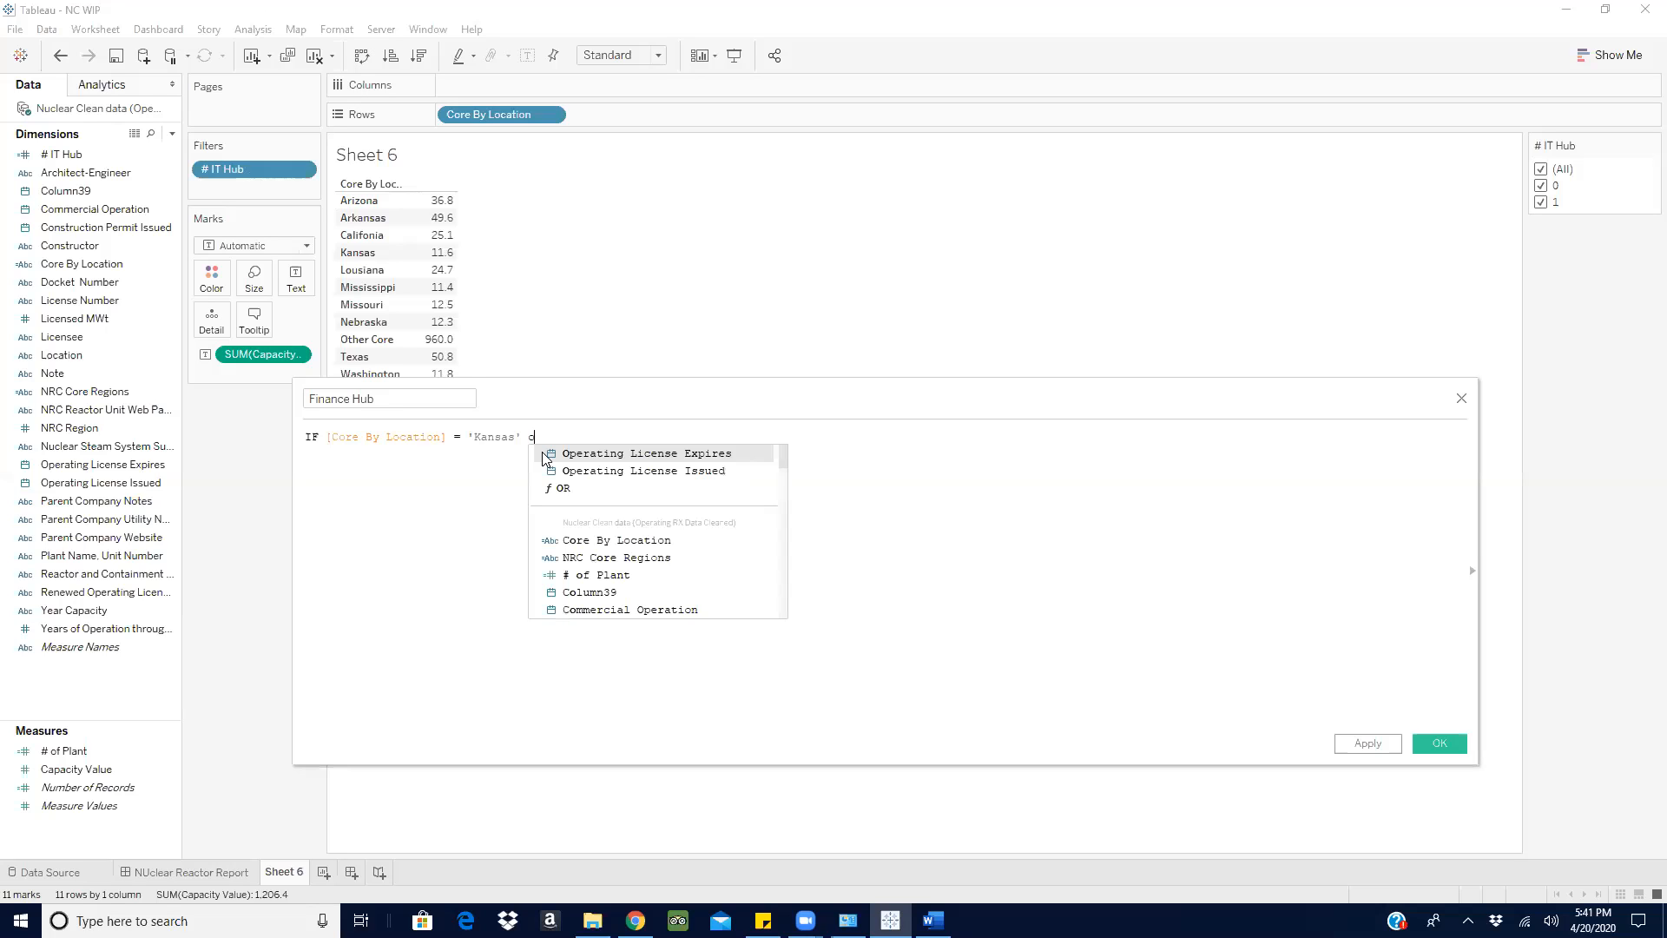
left_click(570, 490)
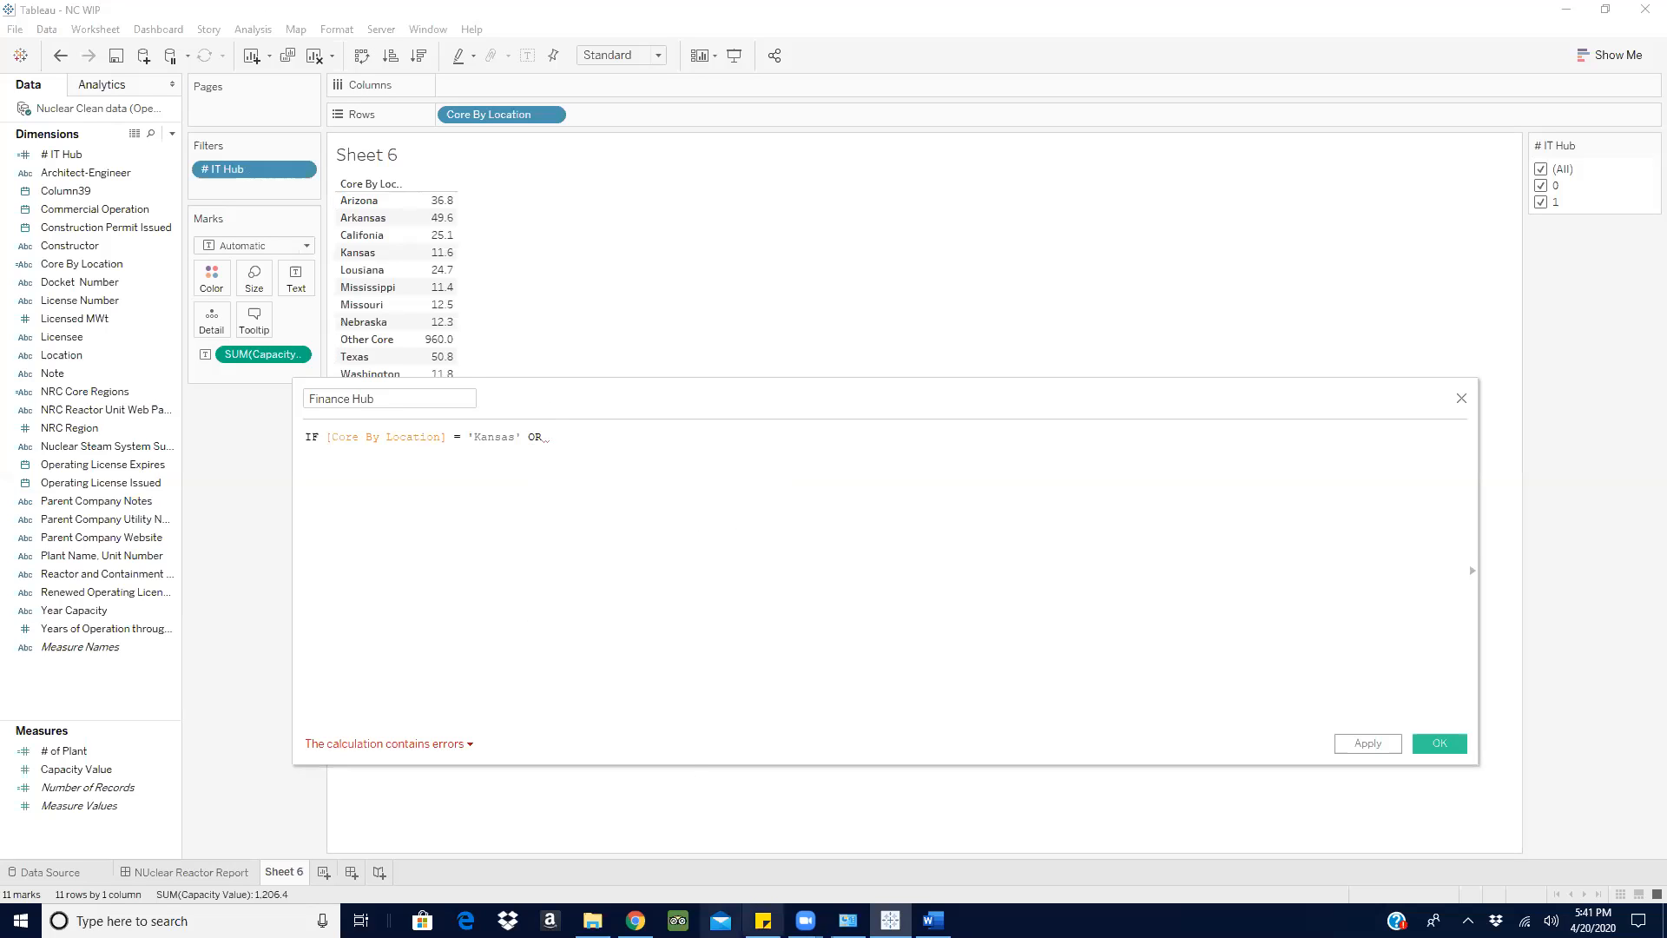
key("alt+Tab")
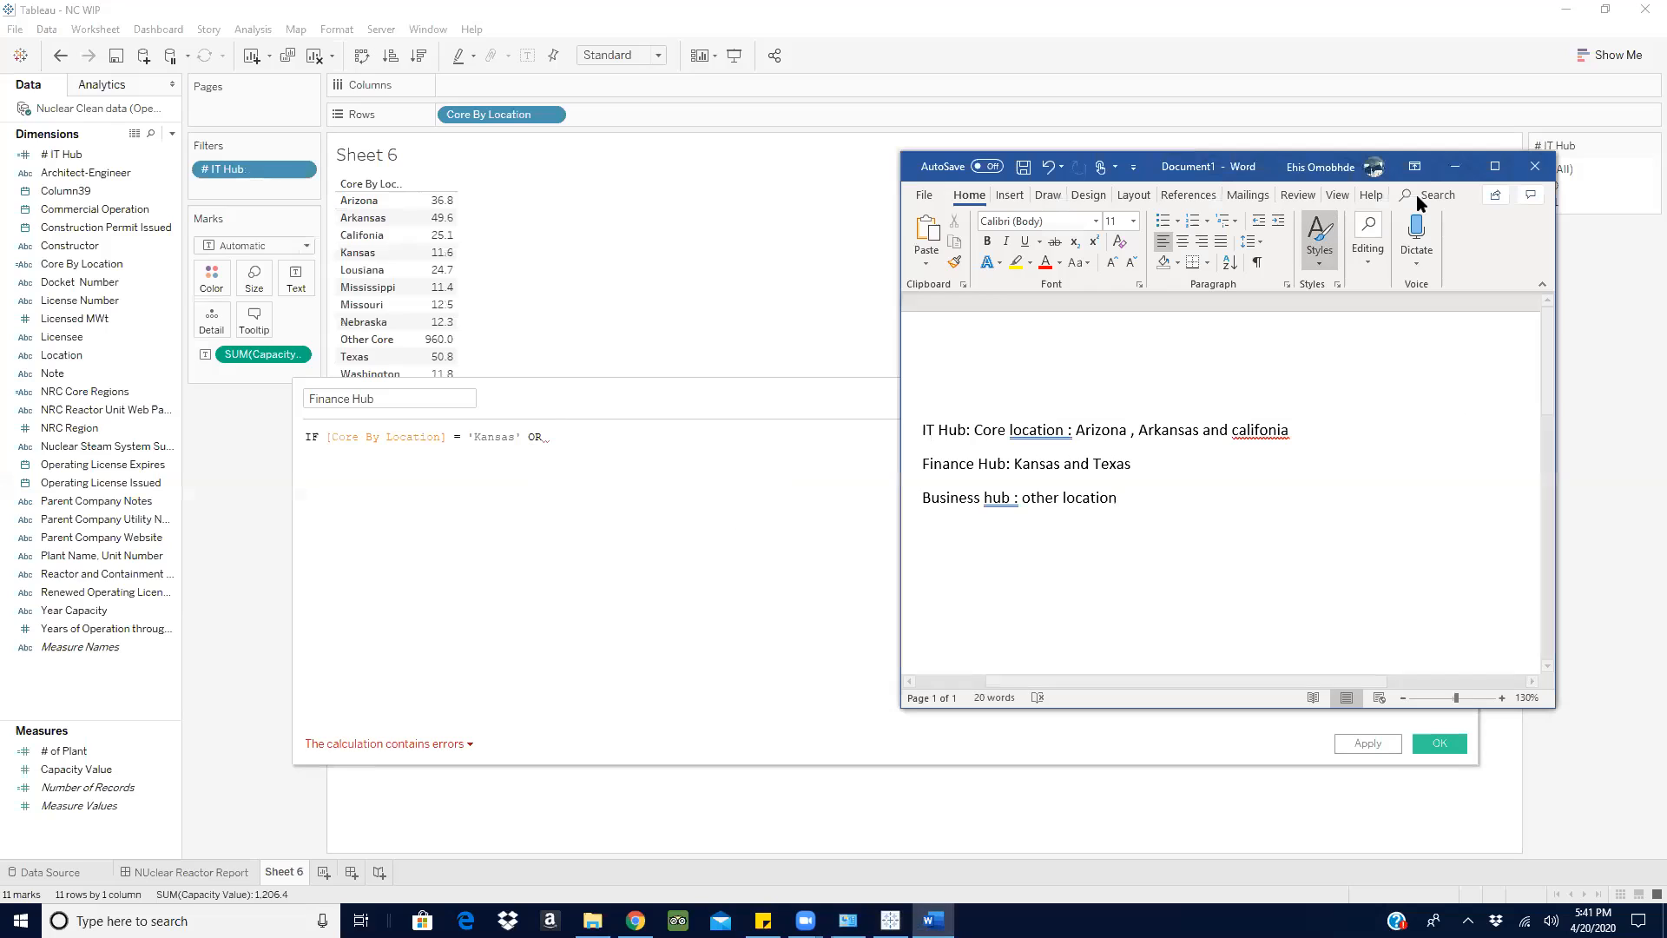
left_click(1455, 166)
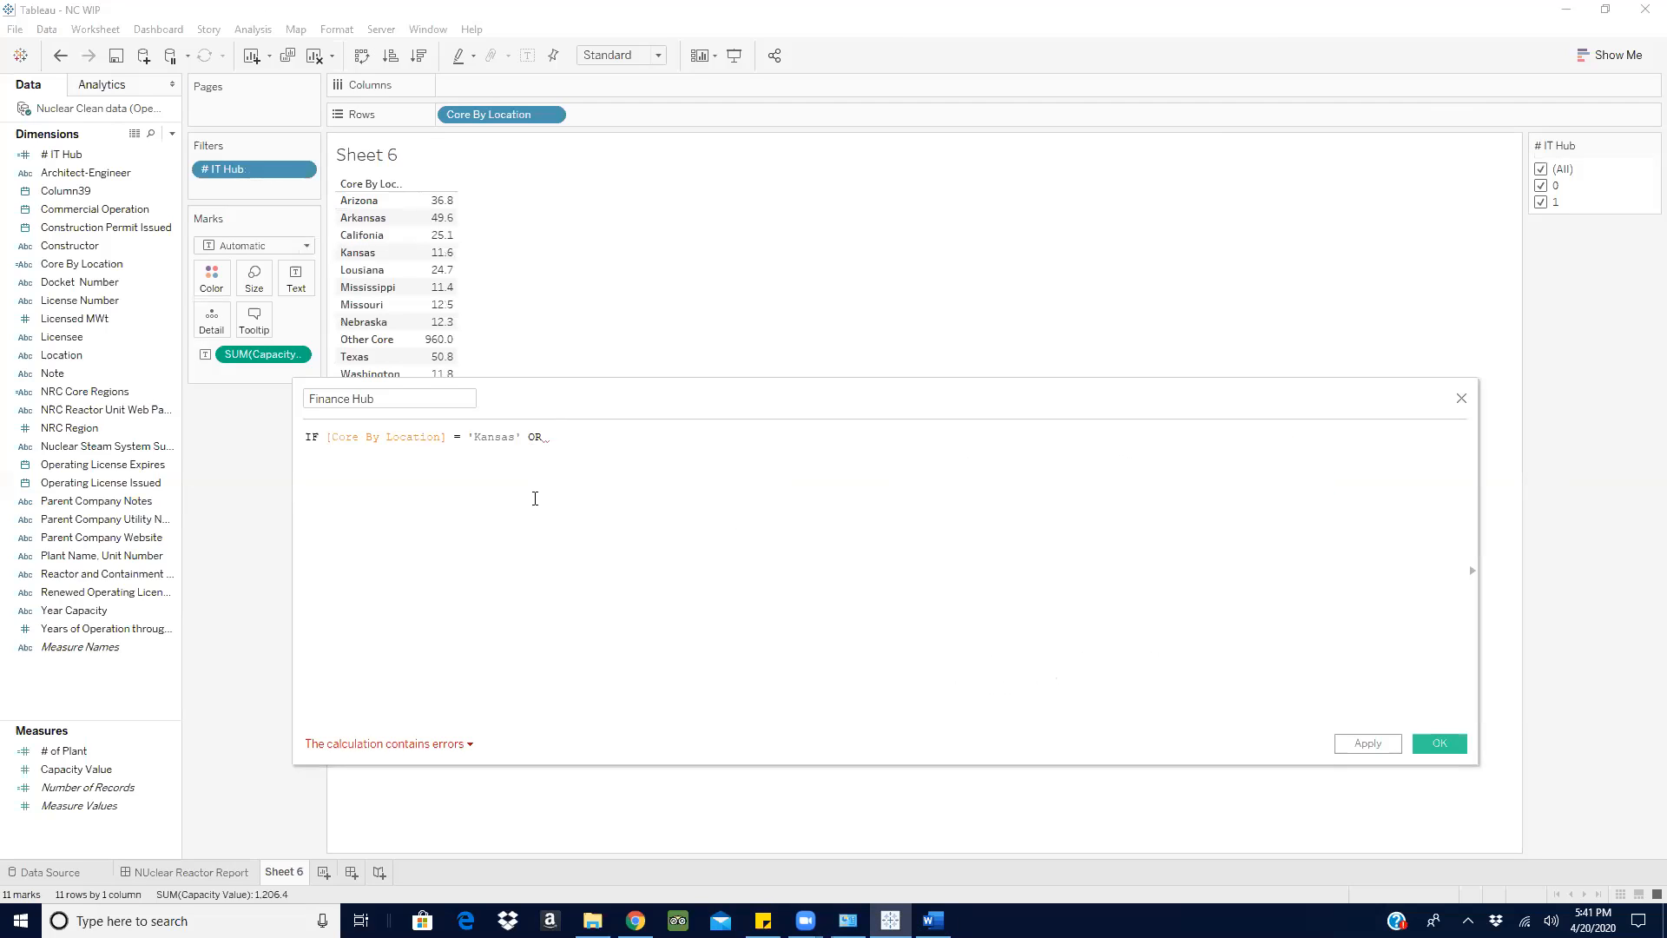
left_click_drag(81, 263, 646, 444)
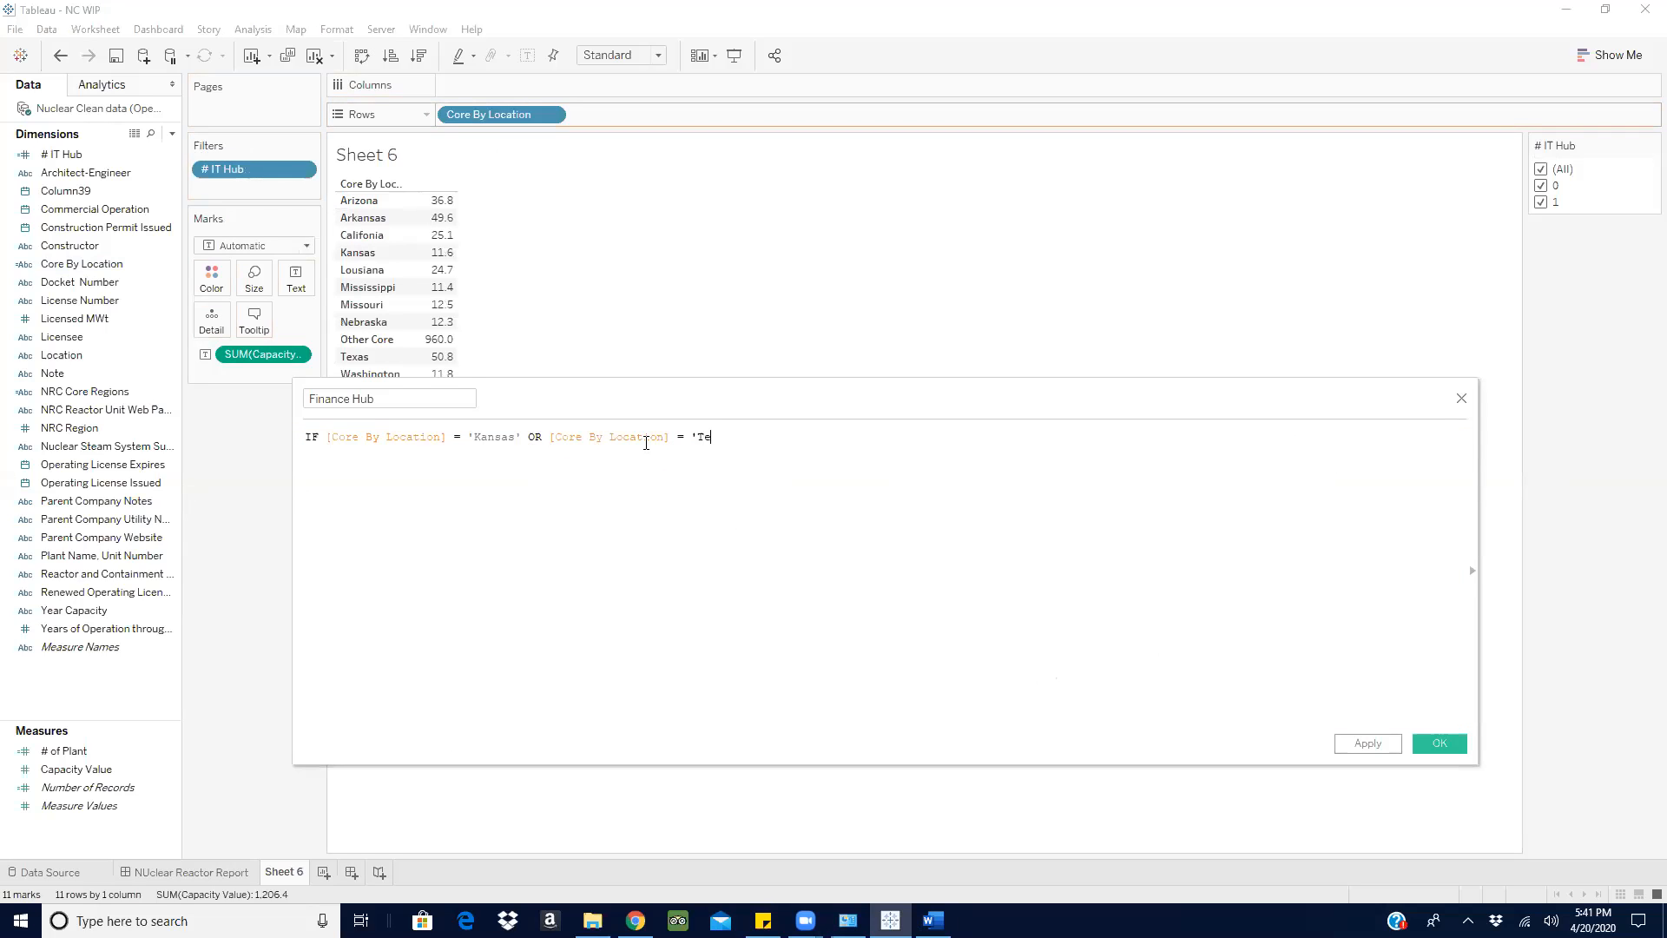
type("= 'Texas' THEN 1 el")
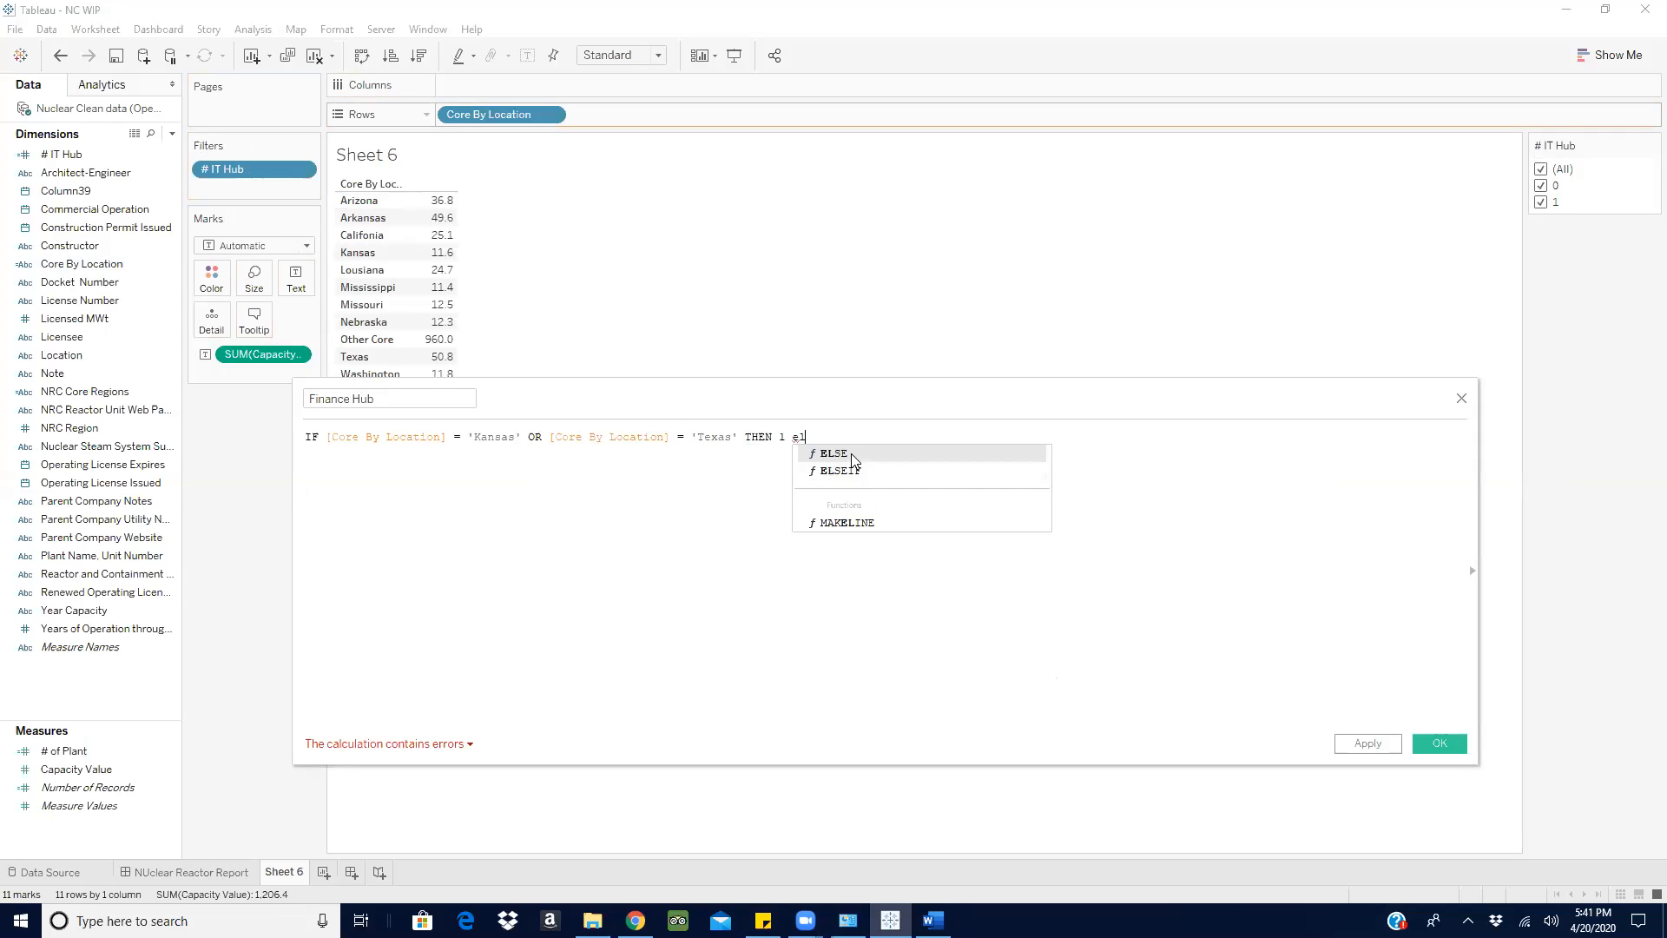
- Complete the Finance Hub formula with THEN 1 ELSE 0 END and save the calculation
left_click(851, 454)
type("0 en")
left_click(854, 453)
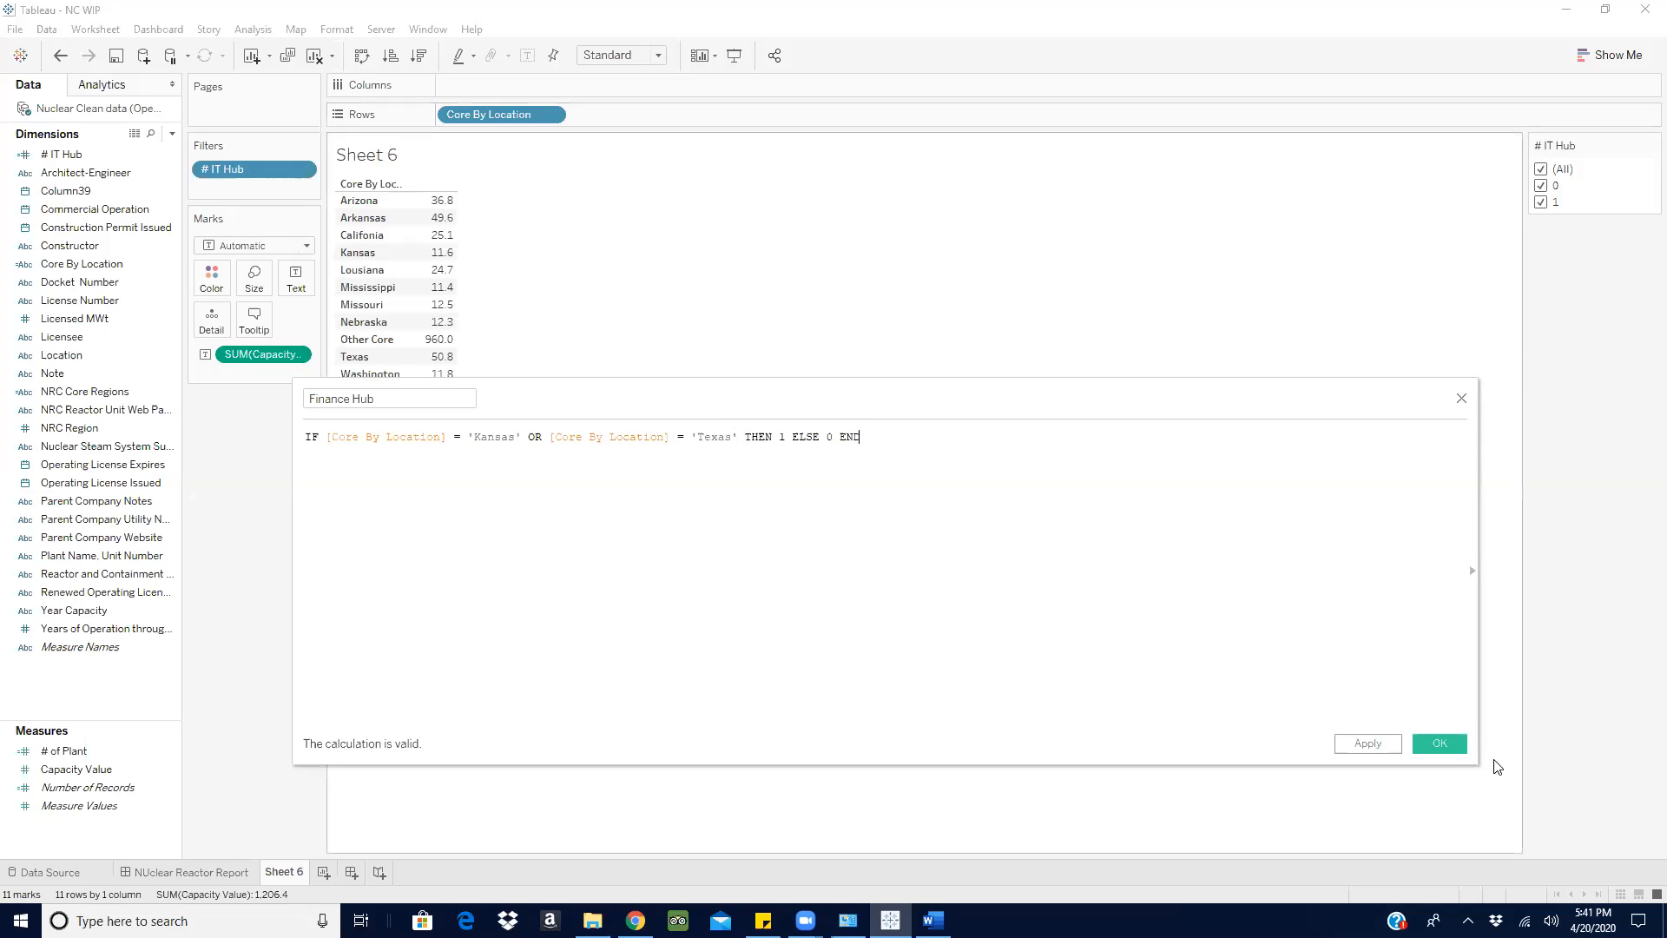
left_click(1439, 745)
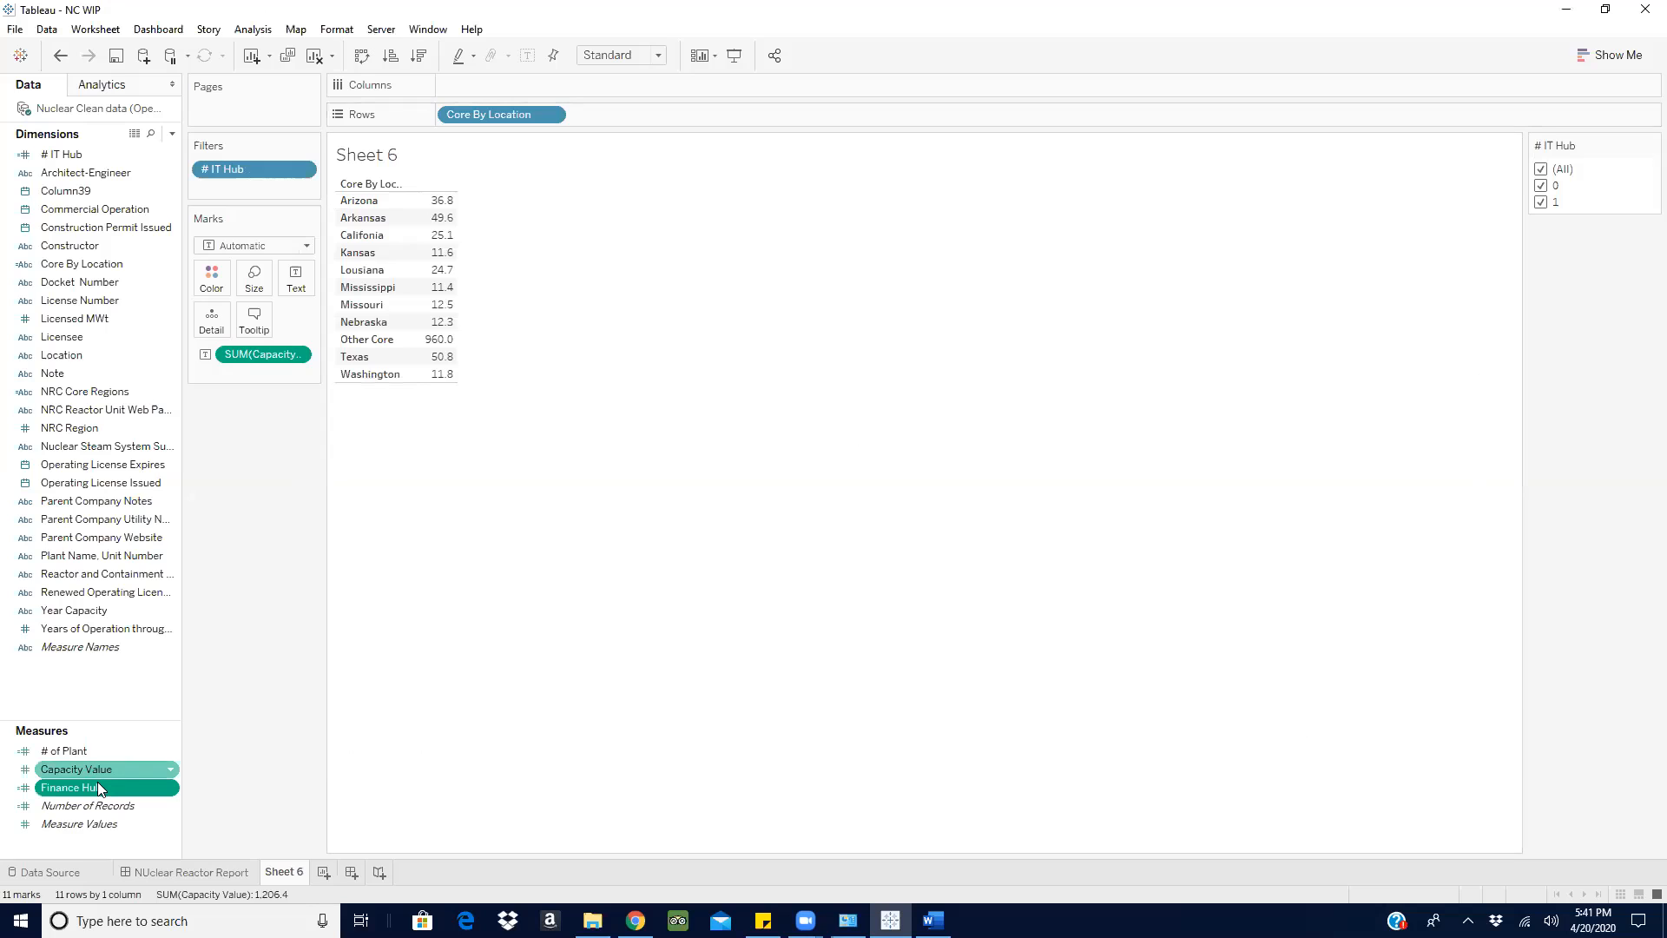
- Convert Finance Hub from a measure to a dimension and show its filter on the sheet
left_click_drag(93, 788, 41, 527)
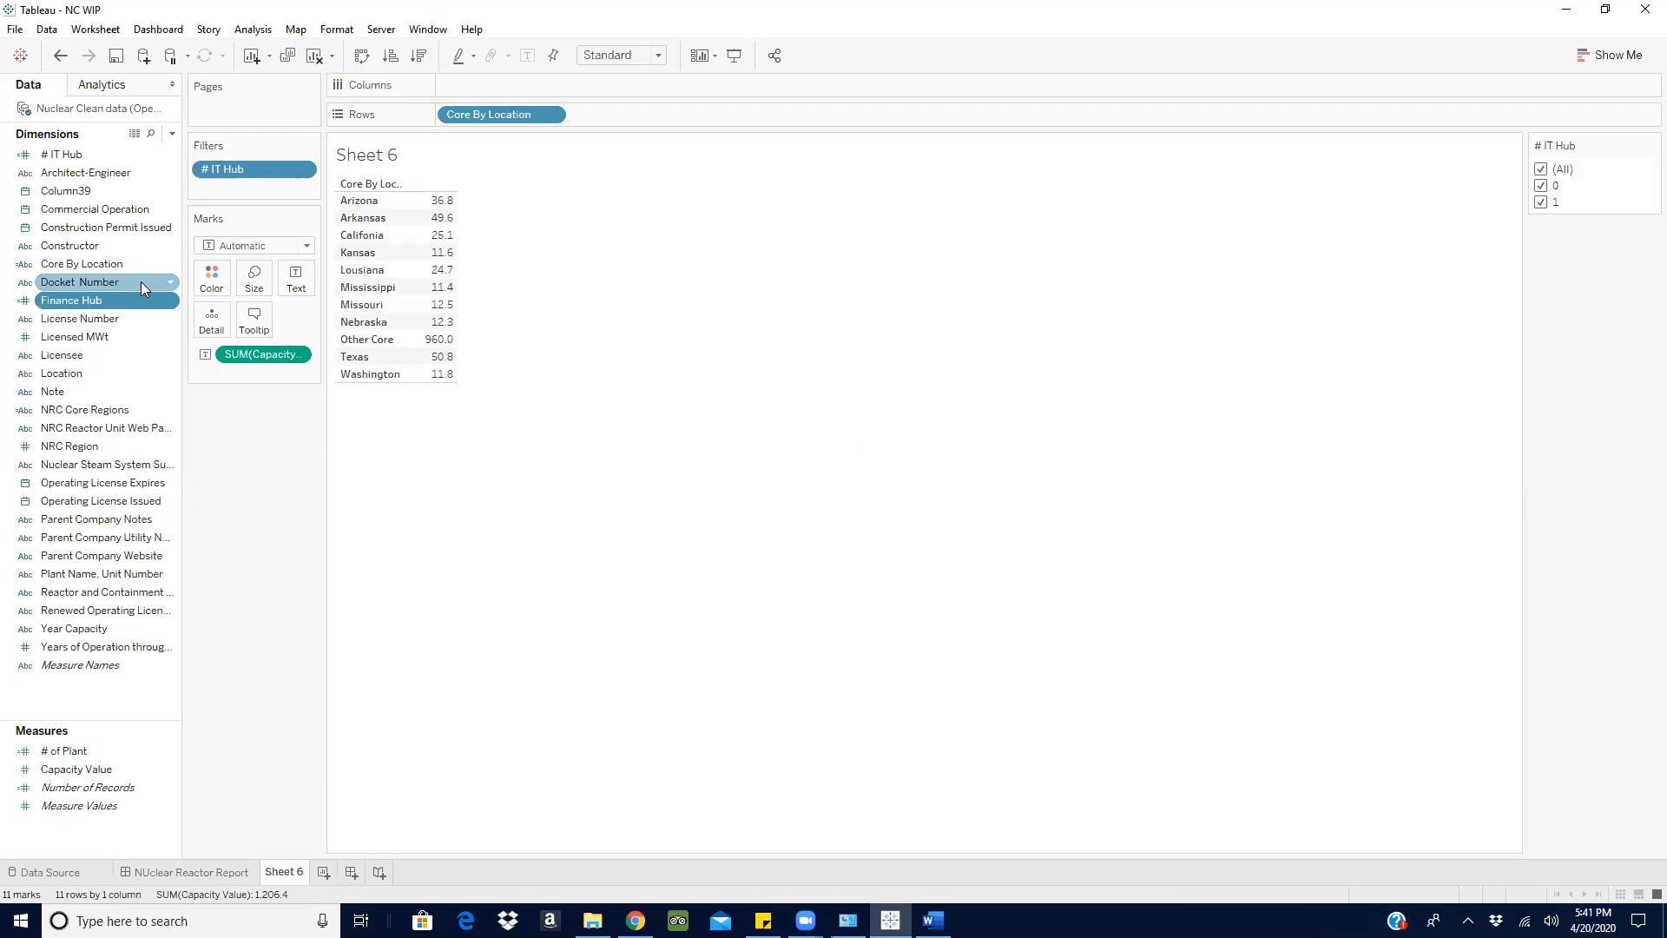
left_click(171, 301)
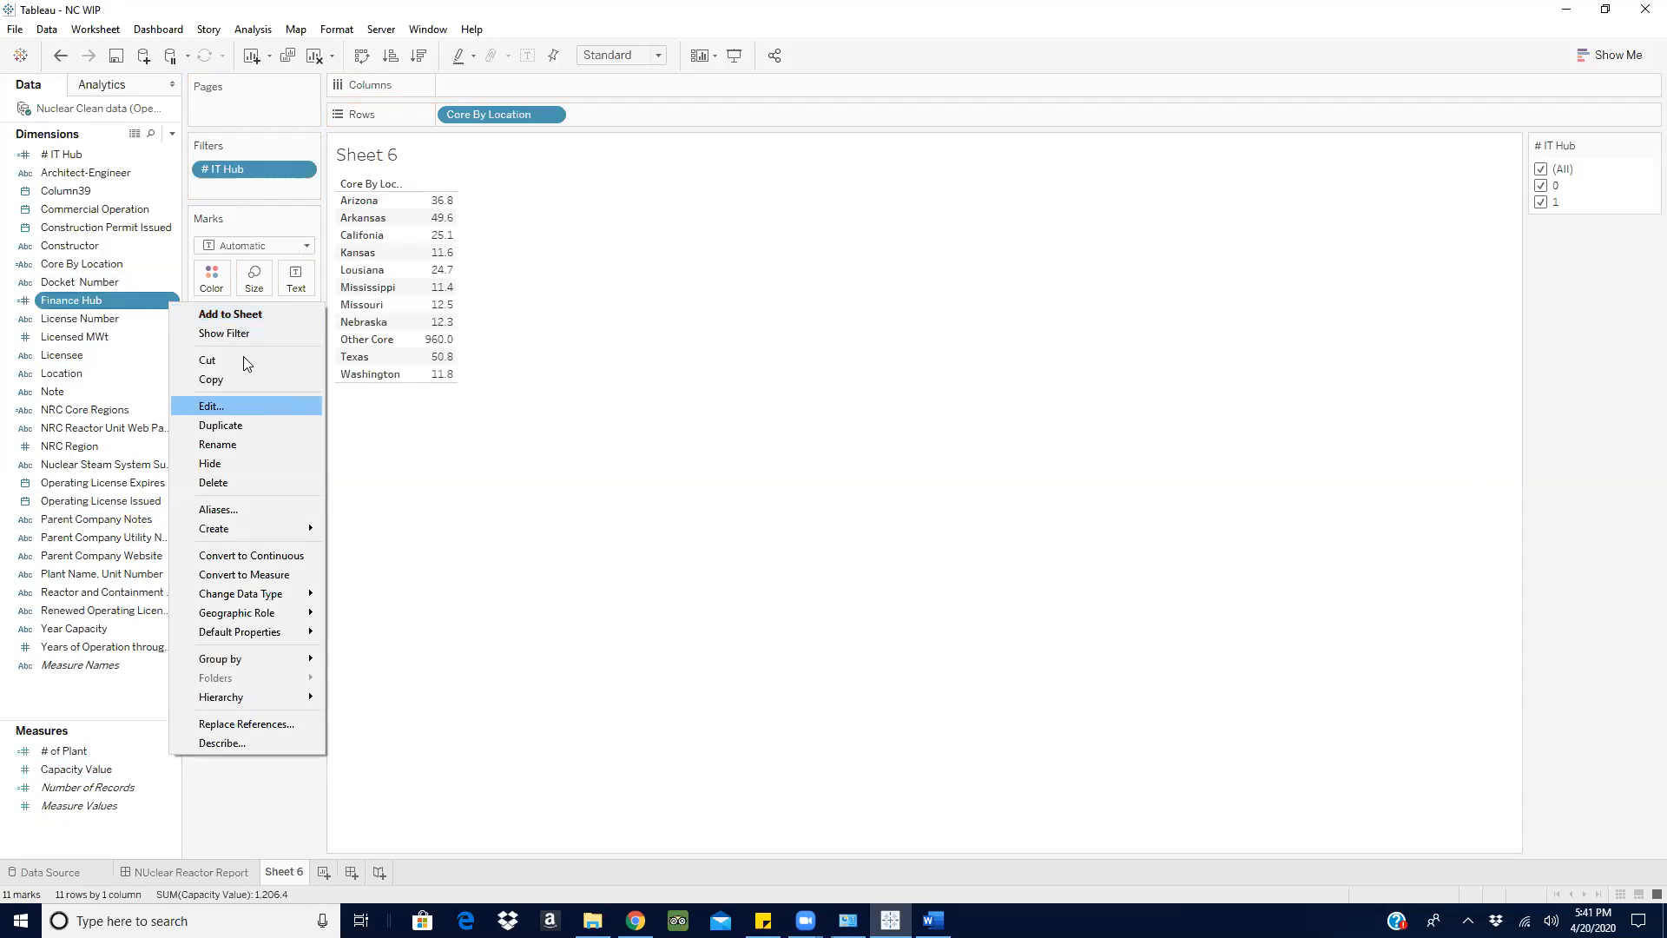
left_click(1496, 282)
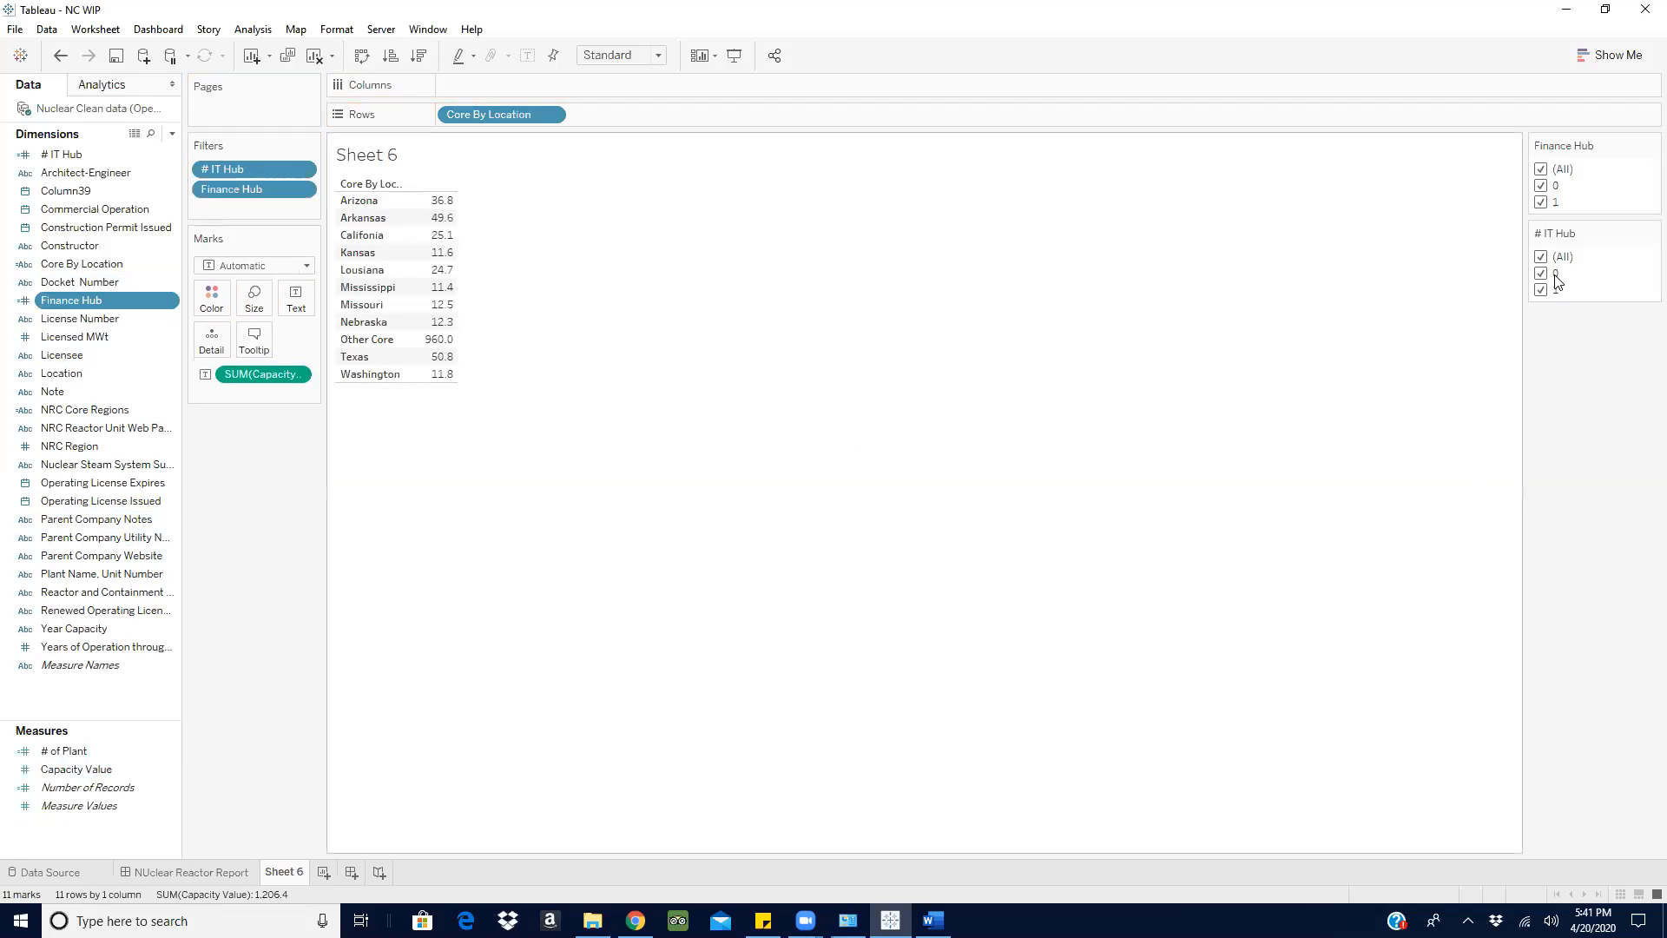
- Test the # IT Hub and Finance Hub filters by excluding value 0 from each in turn and restoring all values
left_click(1555, 274)
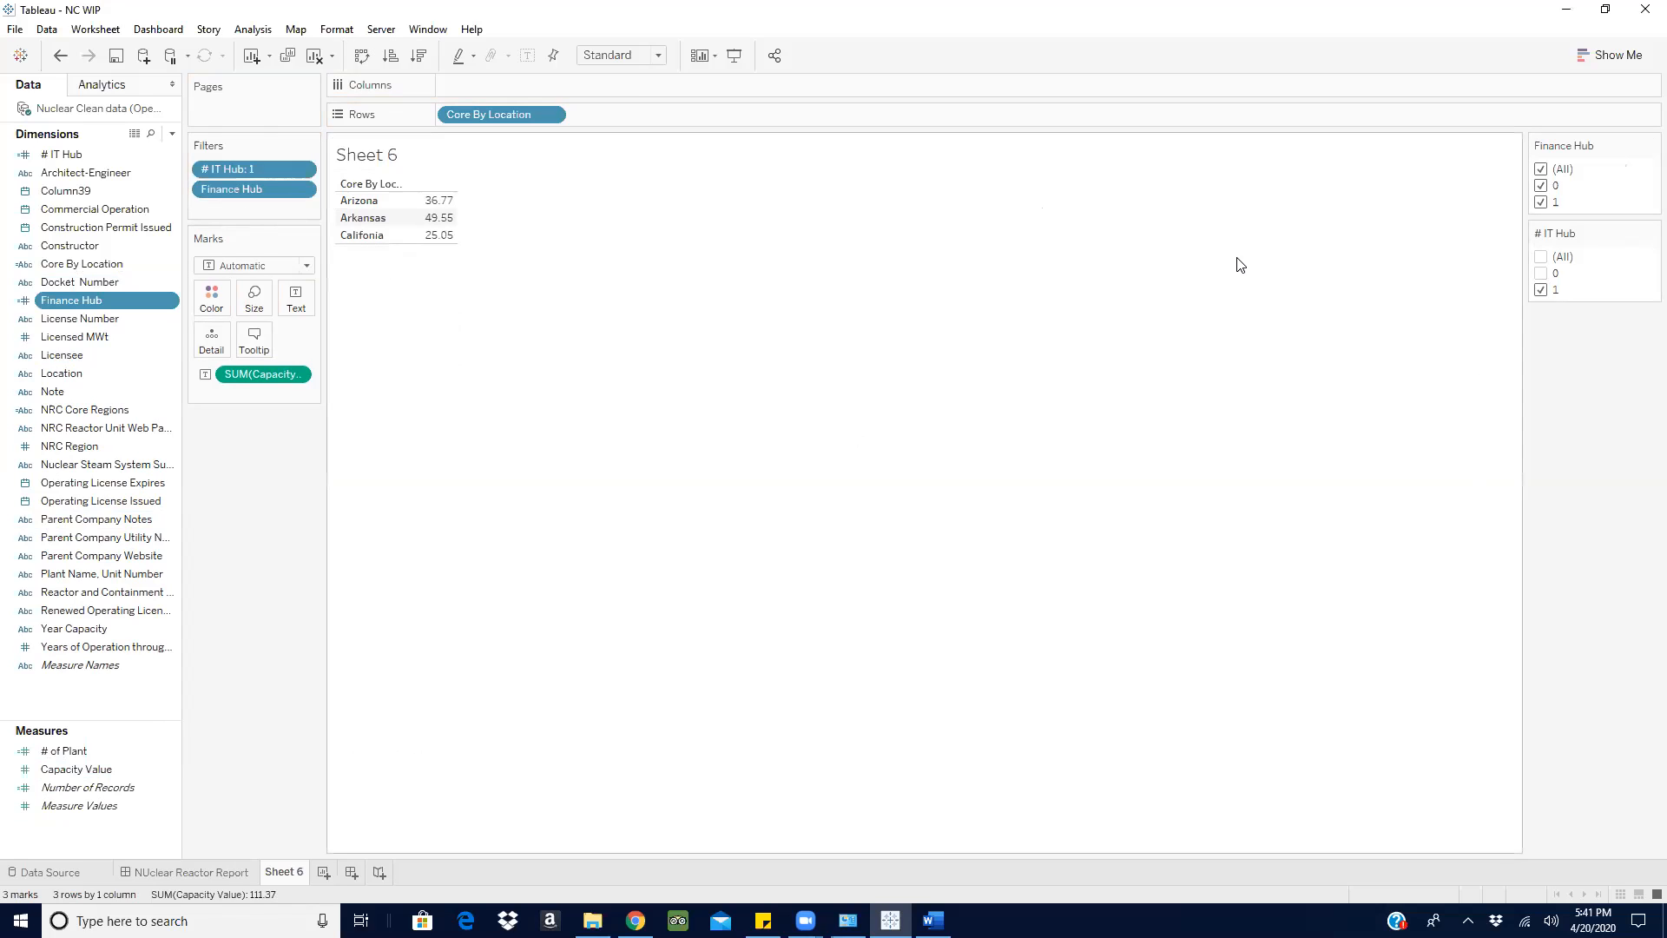
left_click(1540, 257)
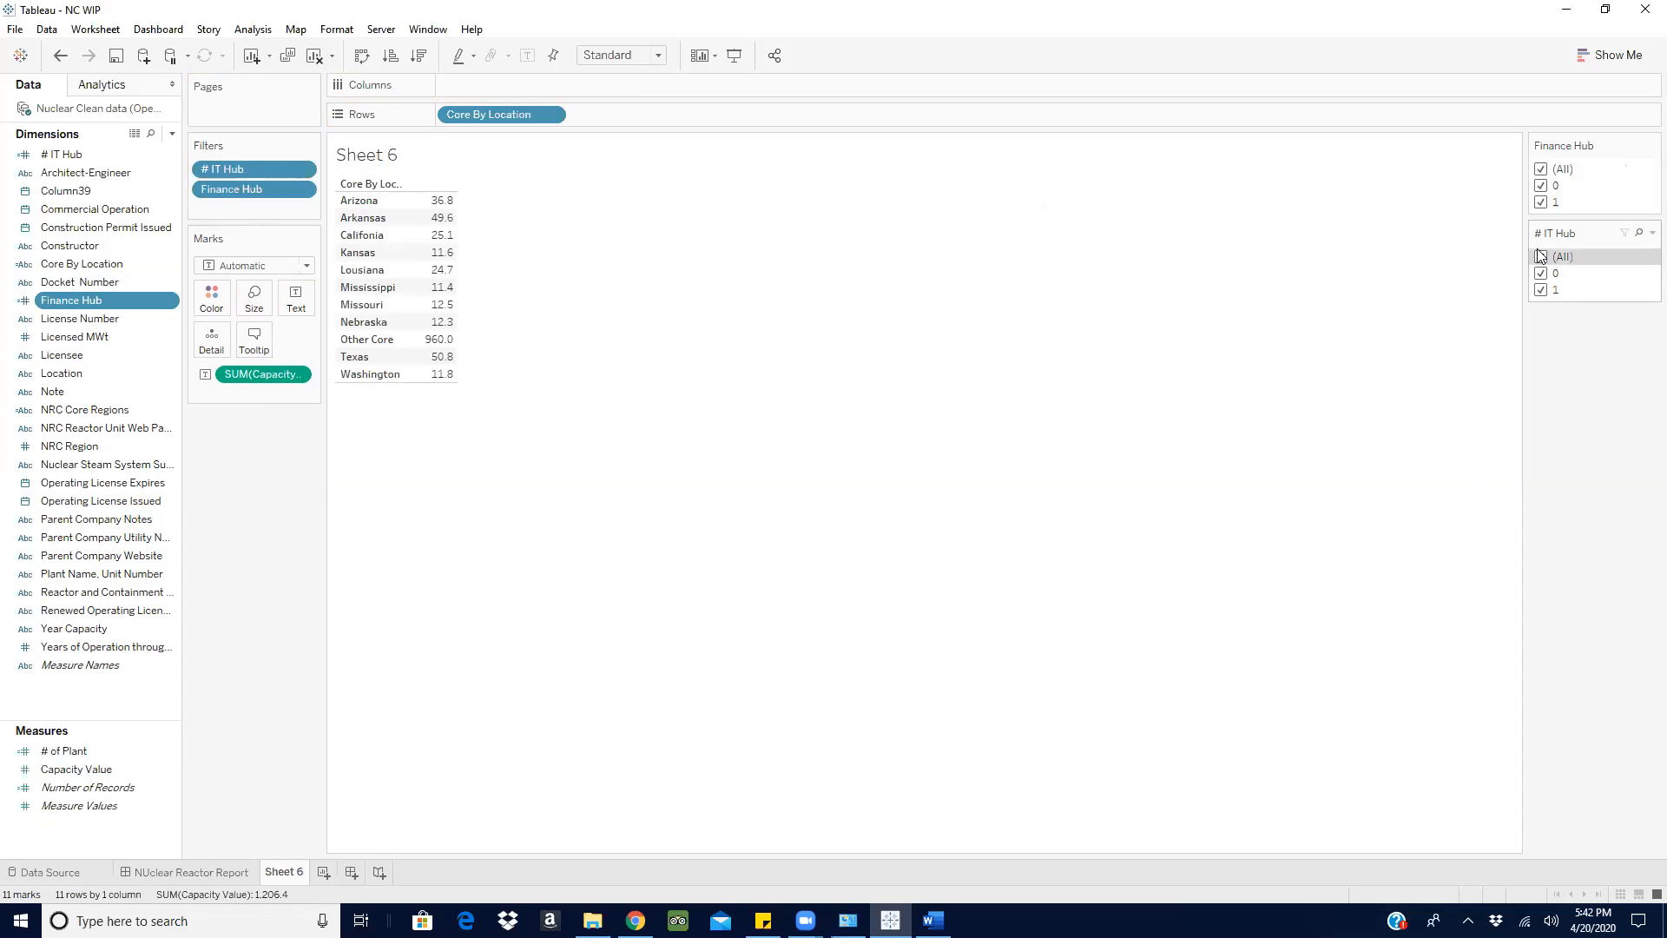
left_click(1542, 186)
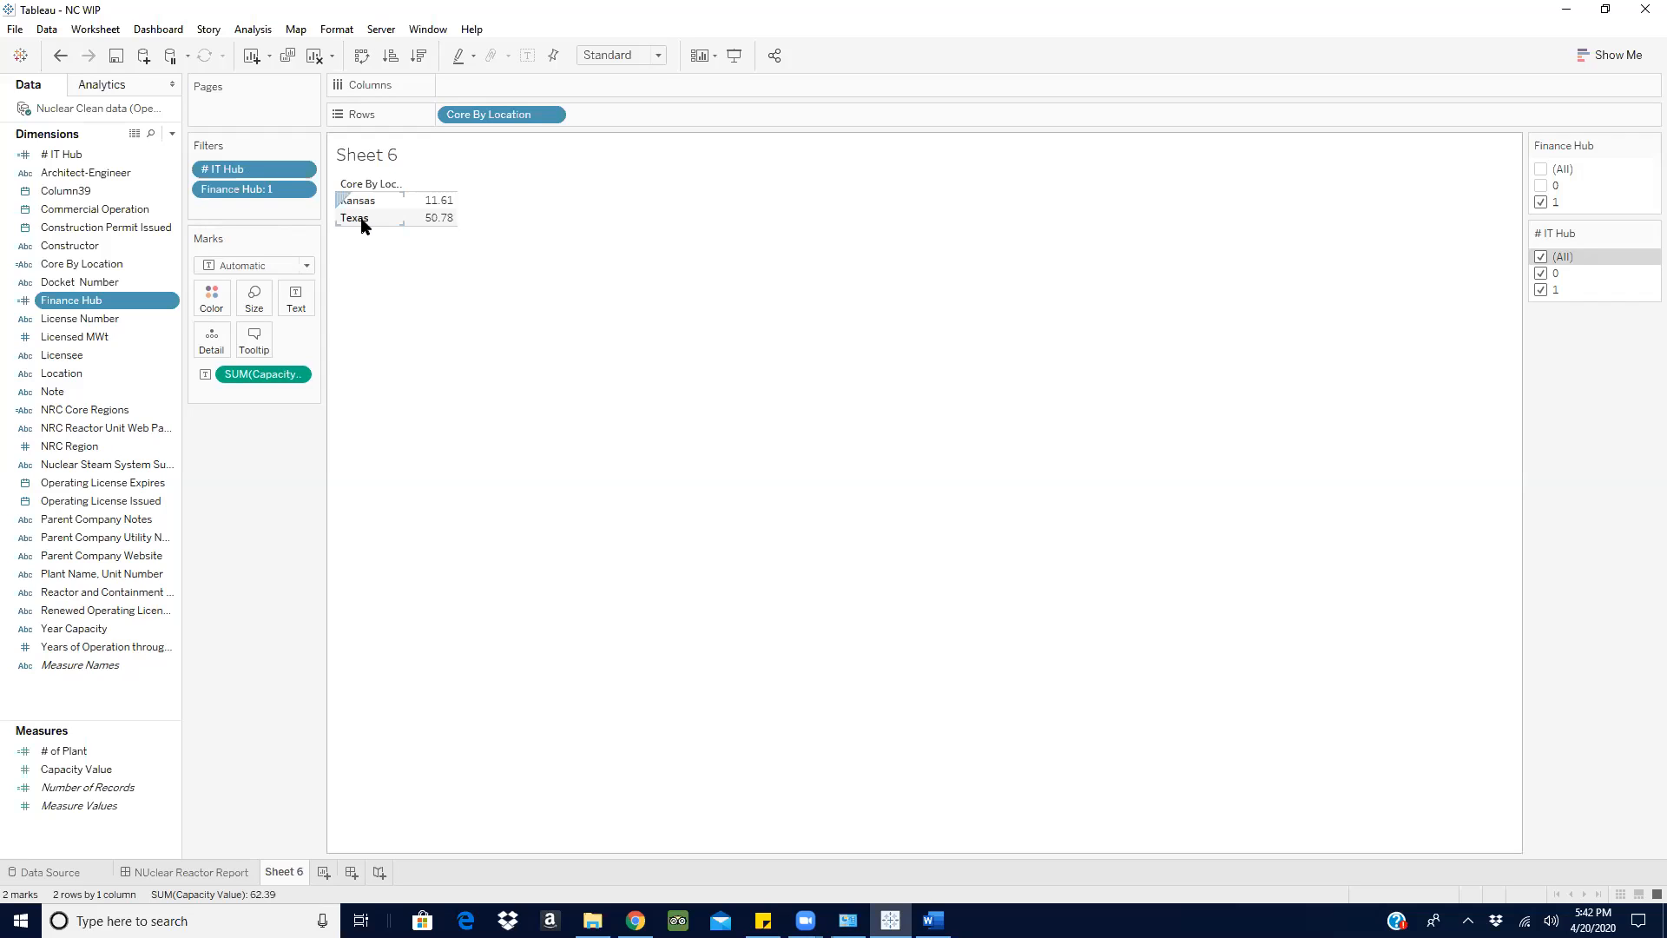
left_click(1542, 169)
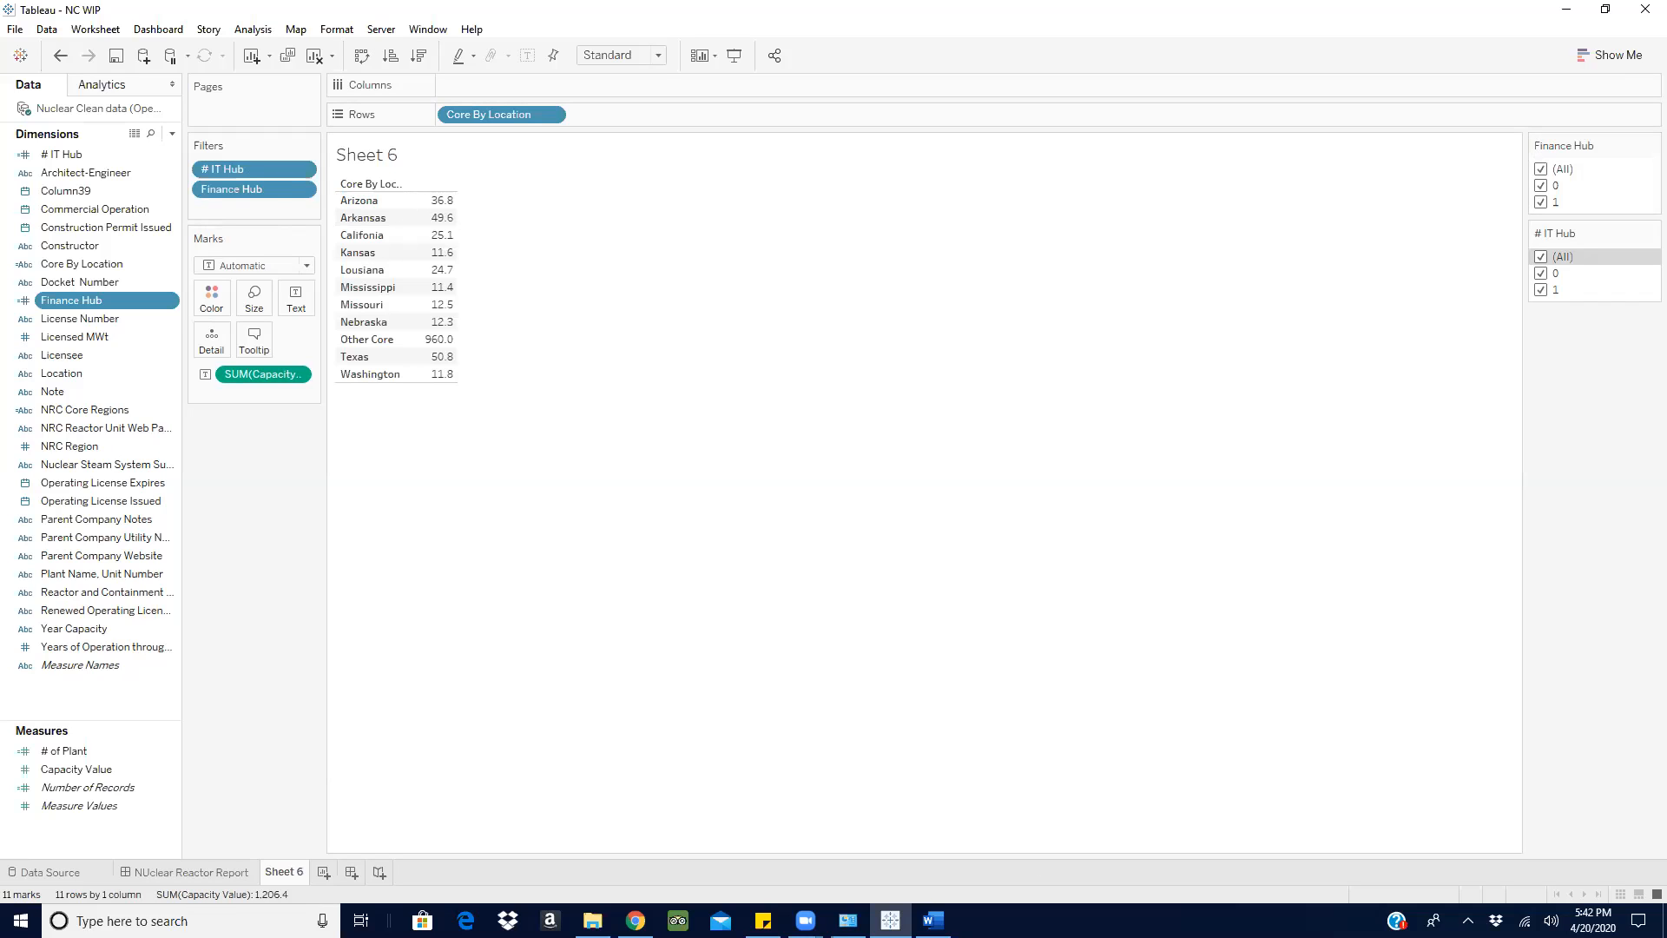
- Check the Business hub definition in the Word document and create a calculated field named Buz Hub in Tableau
left_click(933, 920)
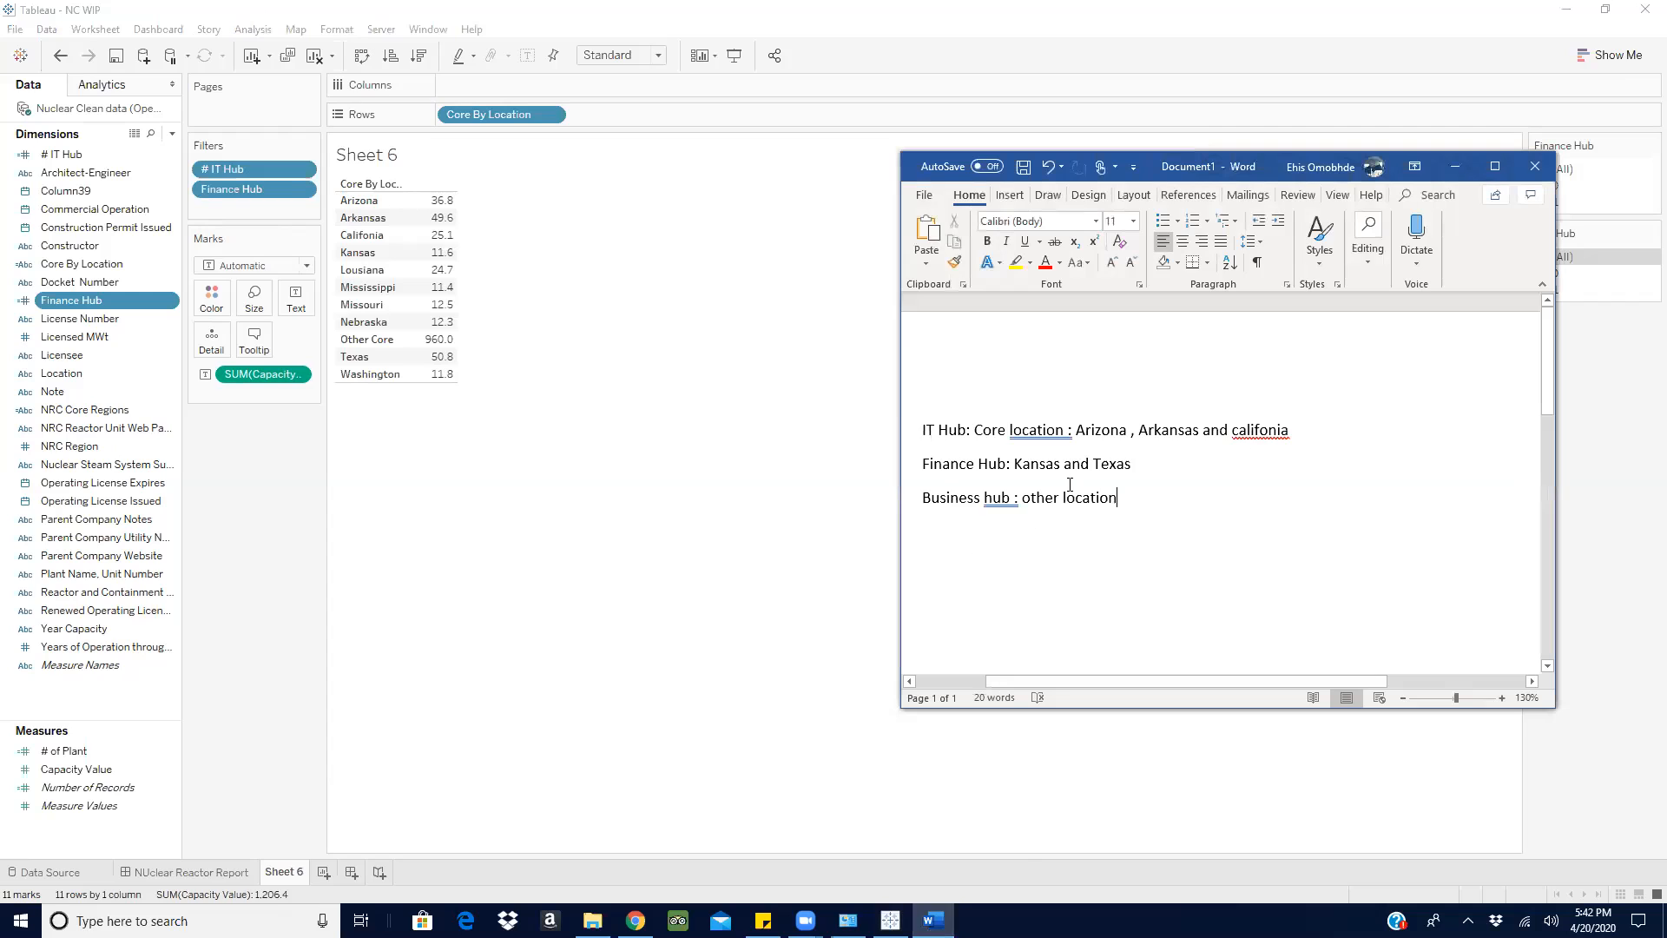
left_click(1456, 166)
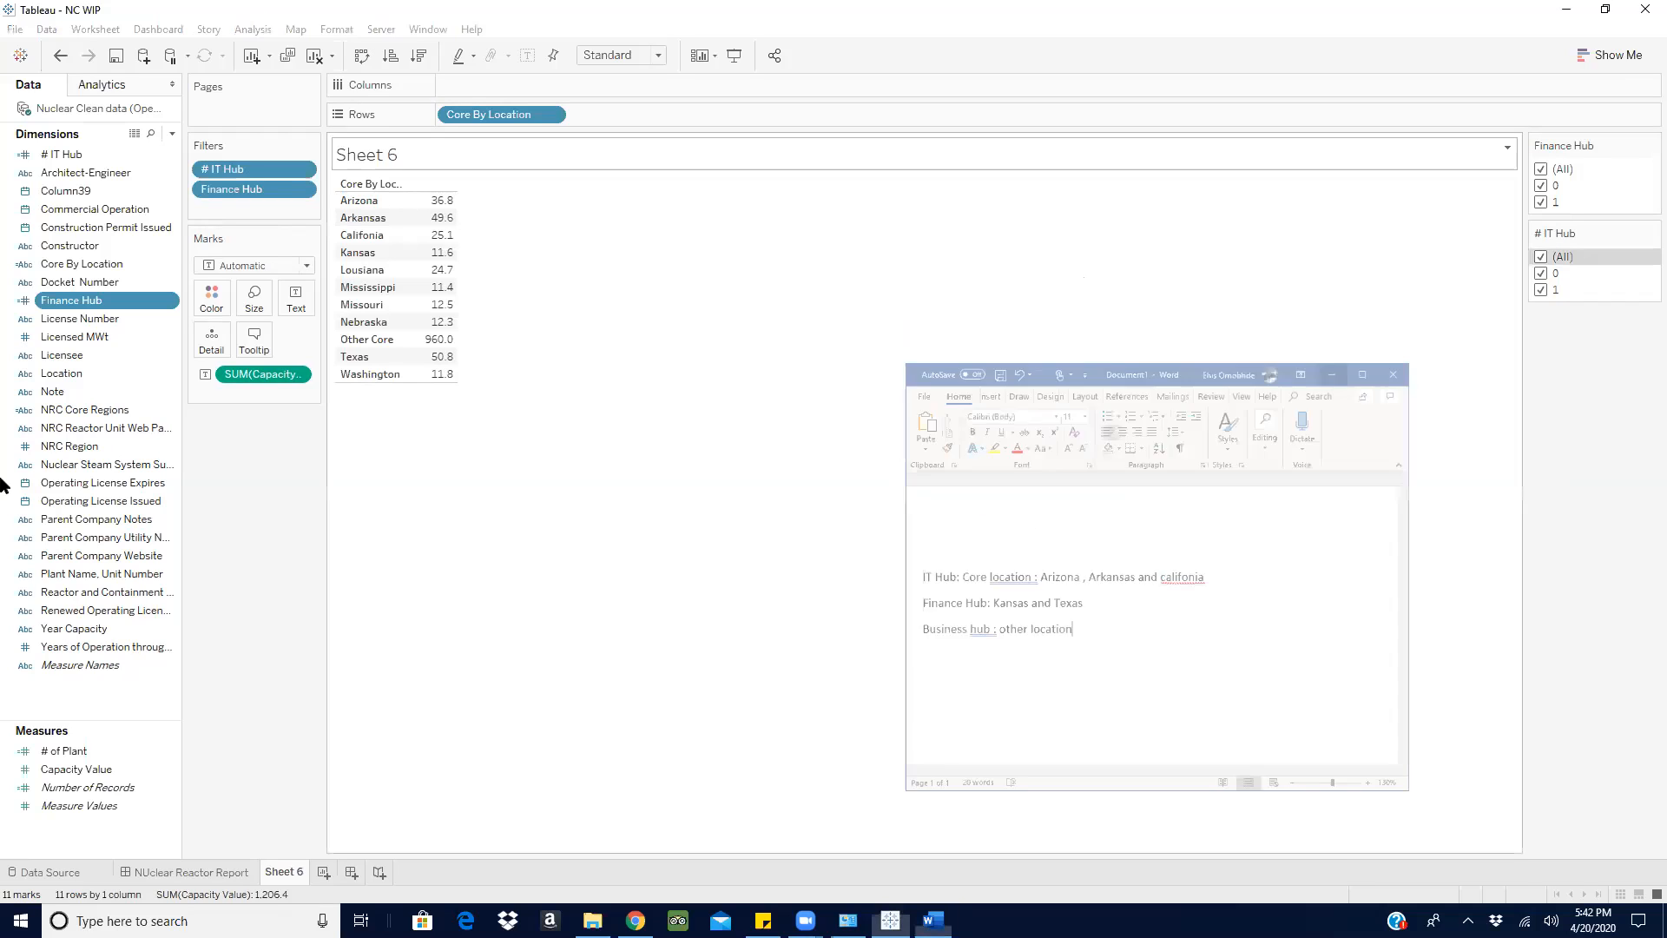
left_click(172, 132)
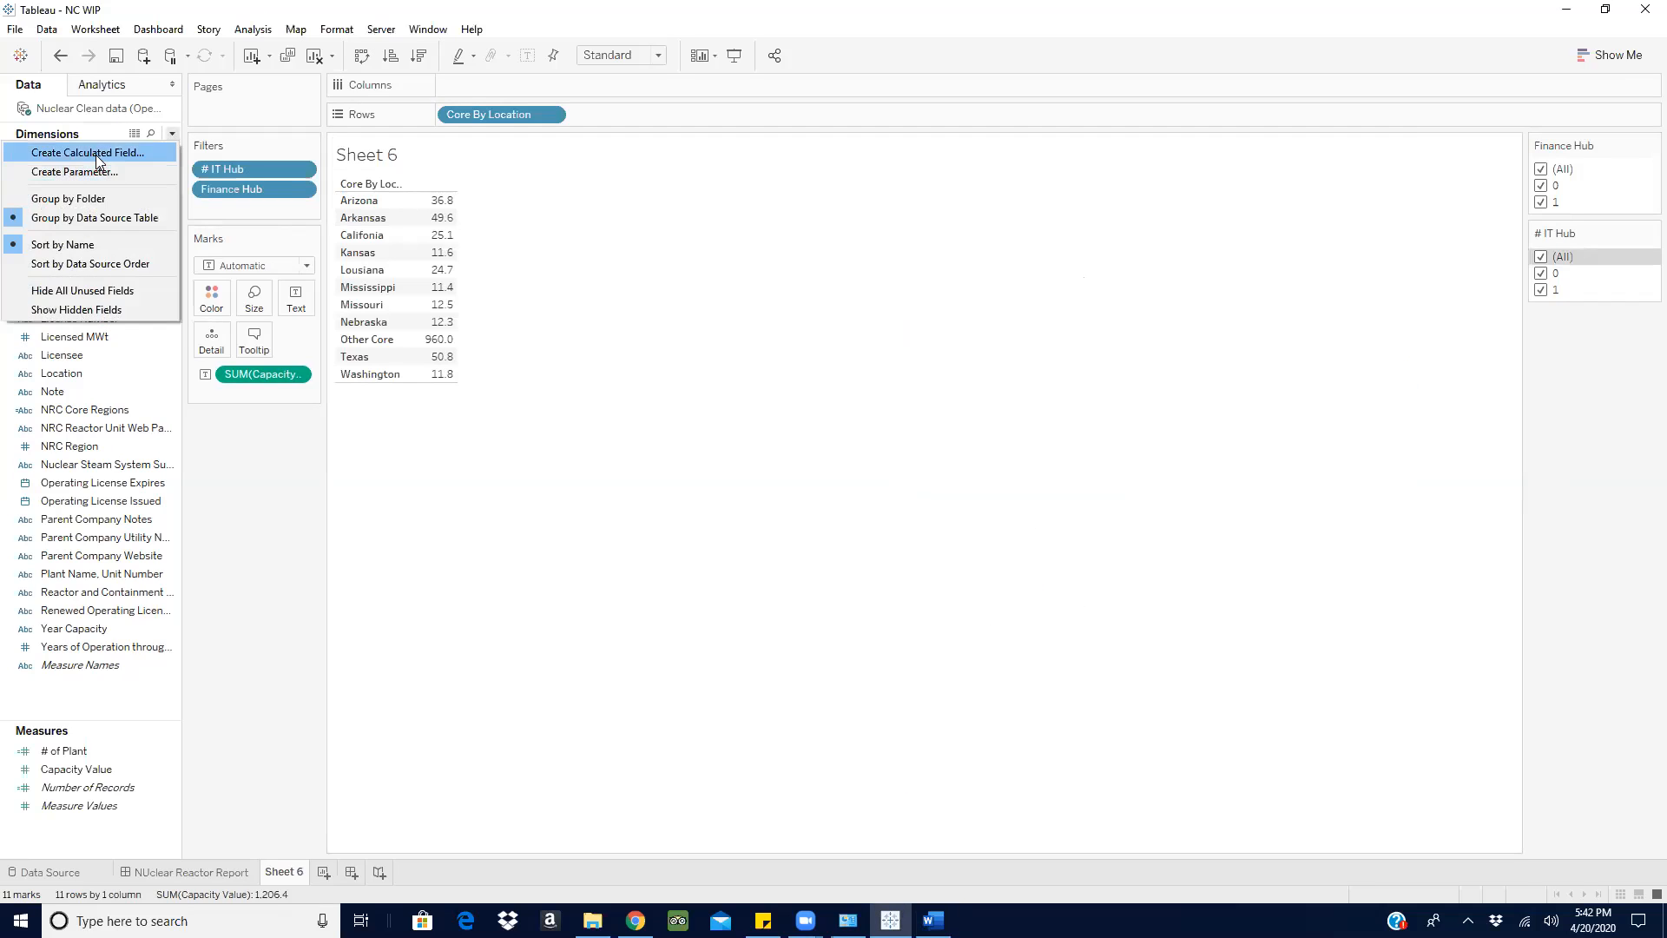
left_click(96, 154)
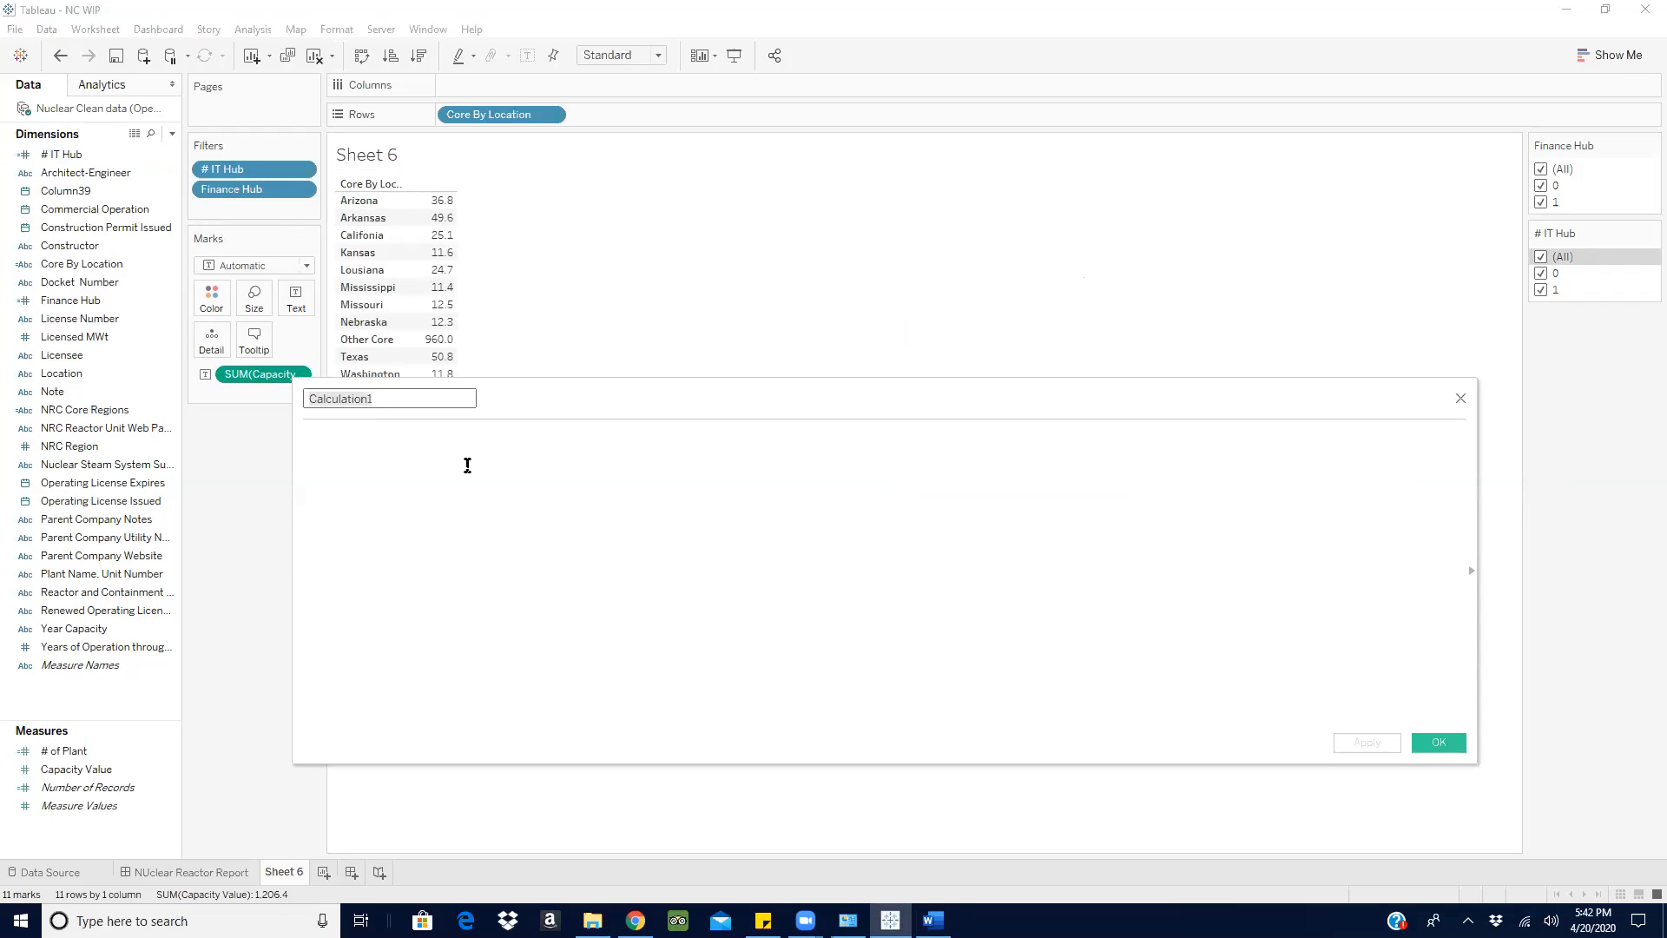
type("Bu")
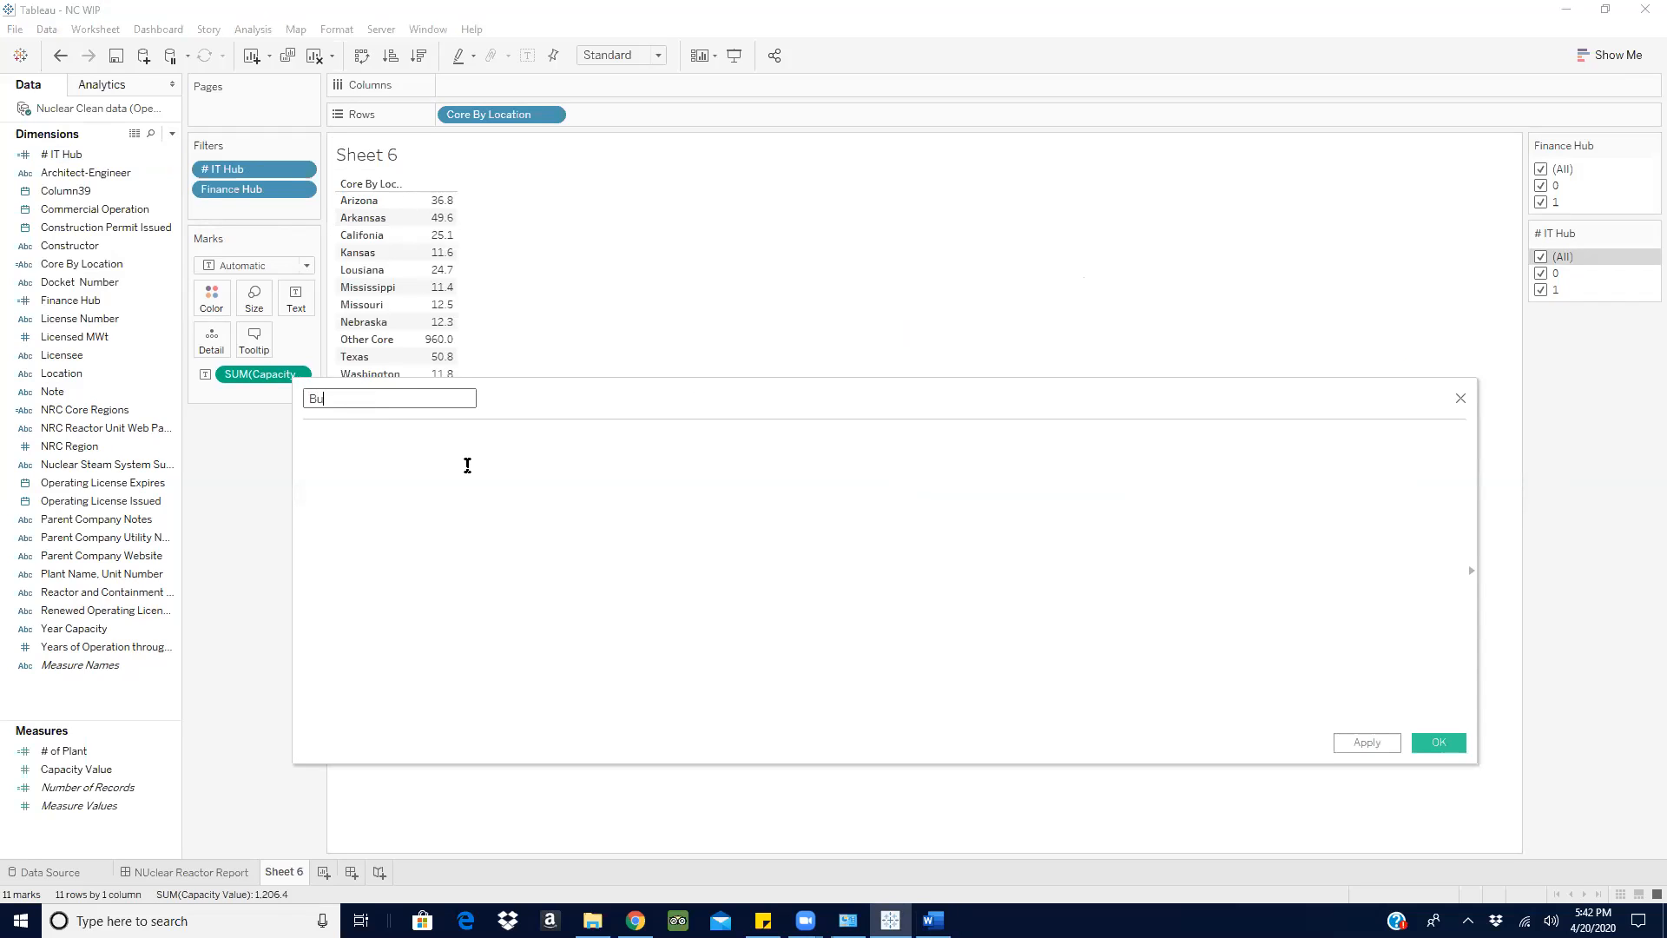
type("z Hub")
- Place the Core By Location field in the Buz Hub formula and put IF in front of it
left_click_drag(508, 114, 473, 479)
left_click_drag(629, 379, 631, 445)
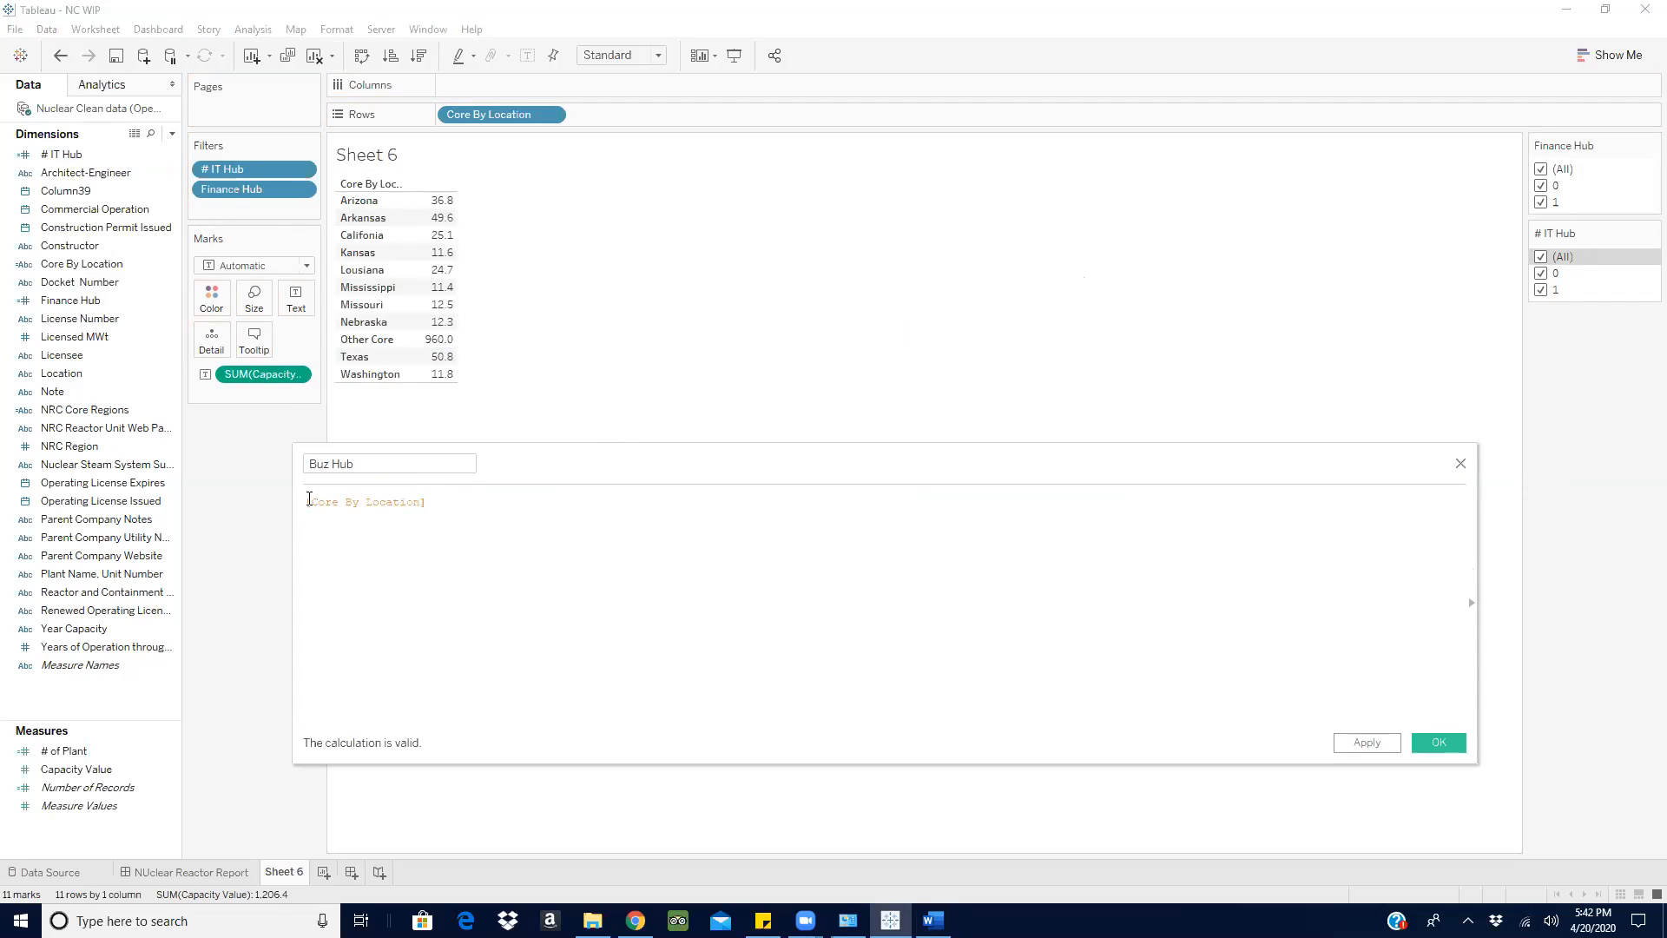
key("Left")
type("ifd")
key("Tab")
key("BackSpace")
key("BackSpace")
key("BackSpace")
key("BackSpace")
key("BackSpace")
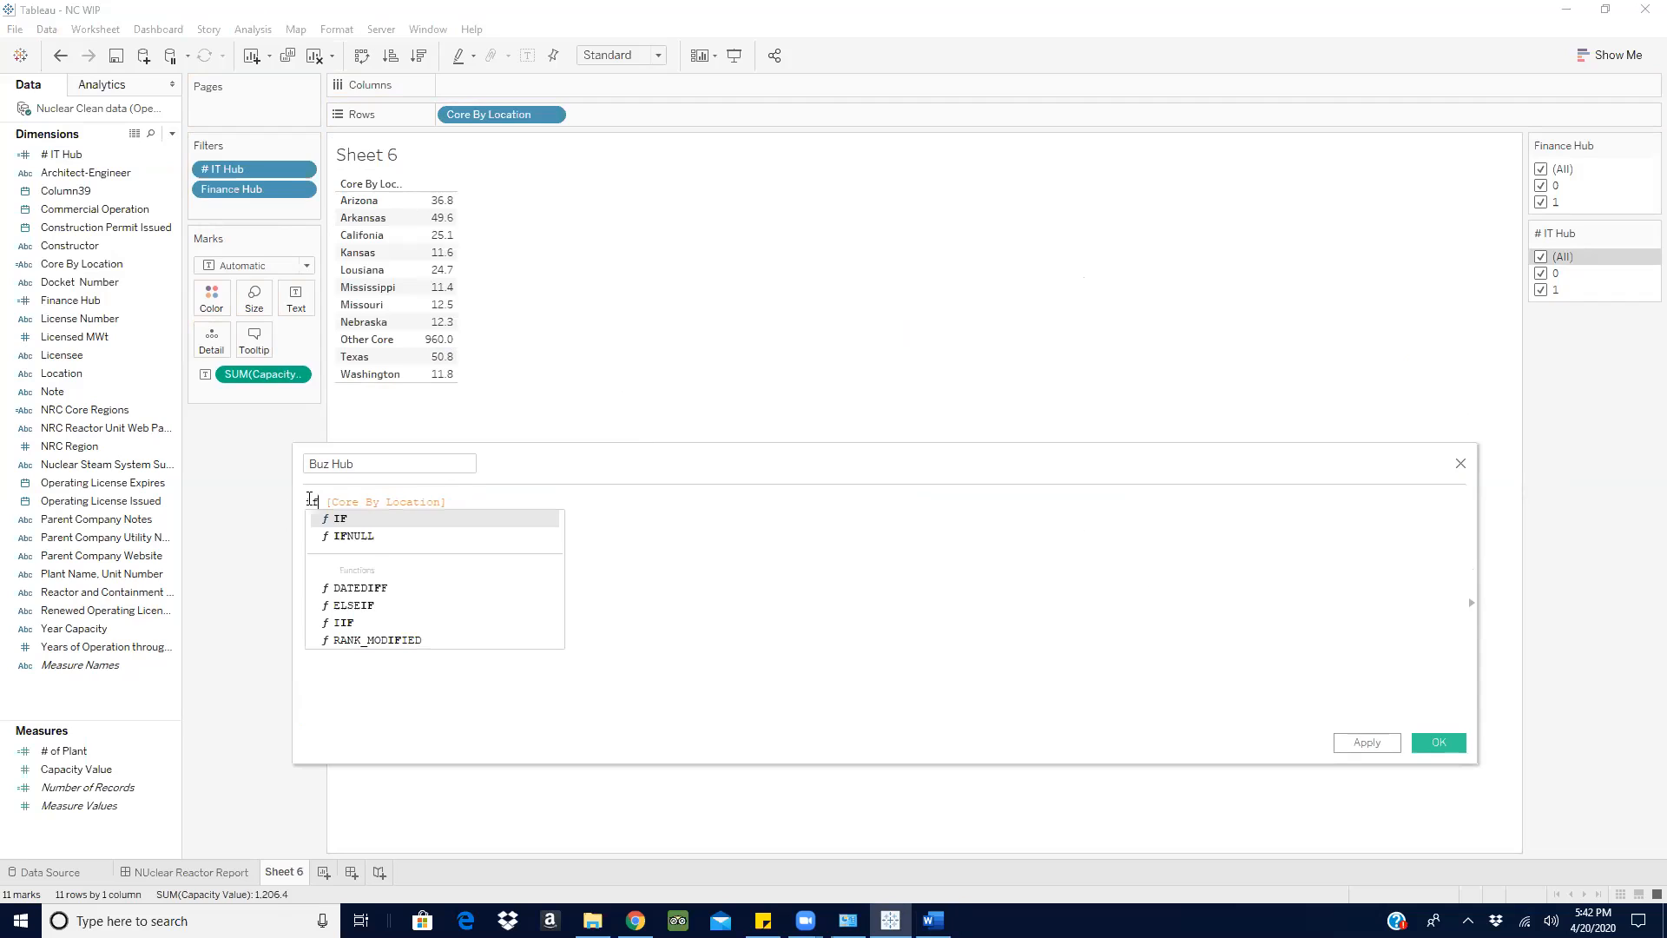
key("Return")
- Compare [Core By Location] with = 'Other Core' in the Buz Hub condition
left_click(521, 509)
type("=")
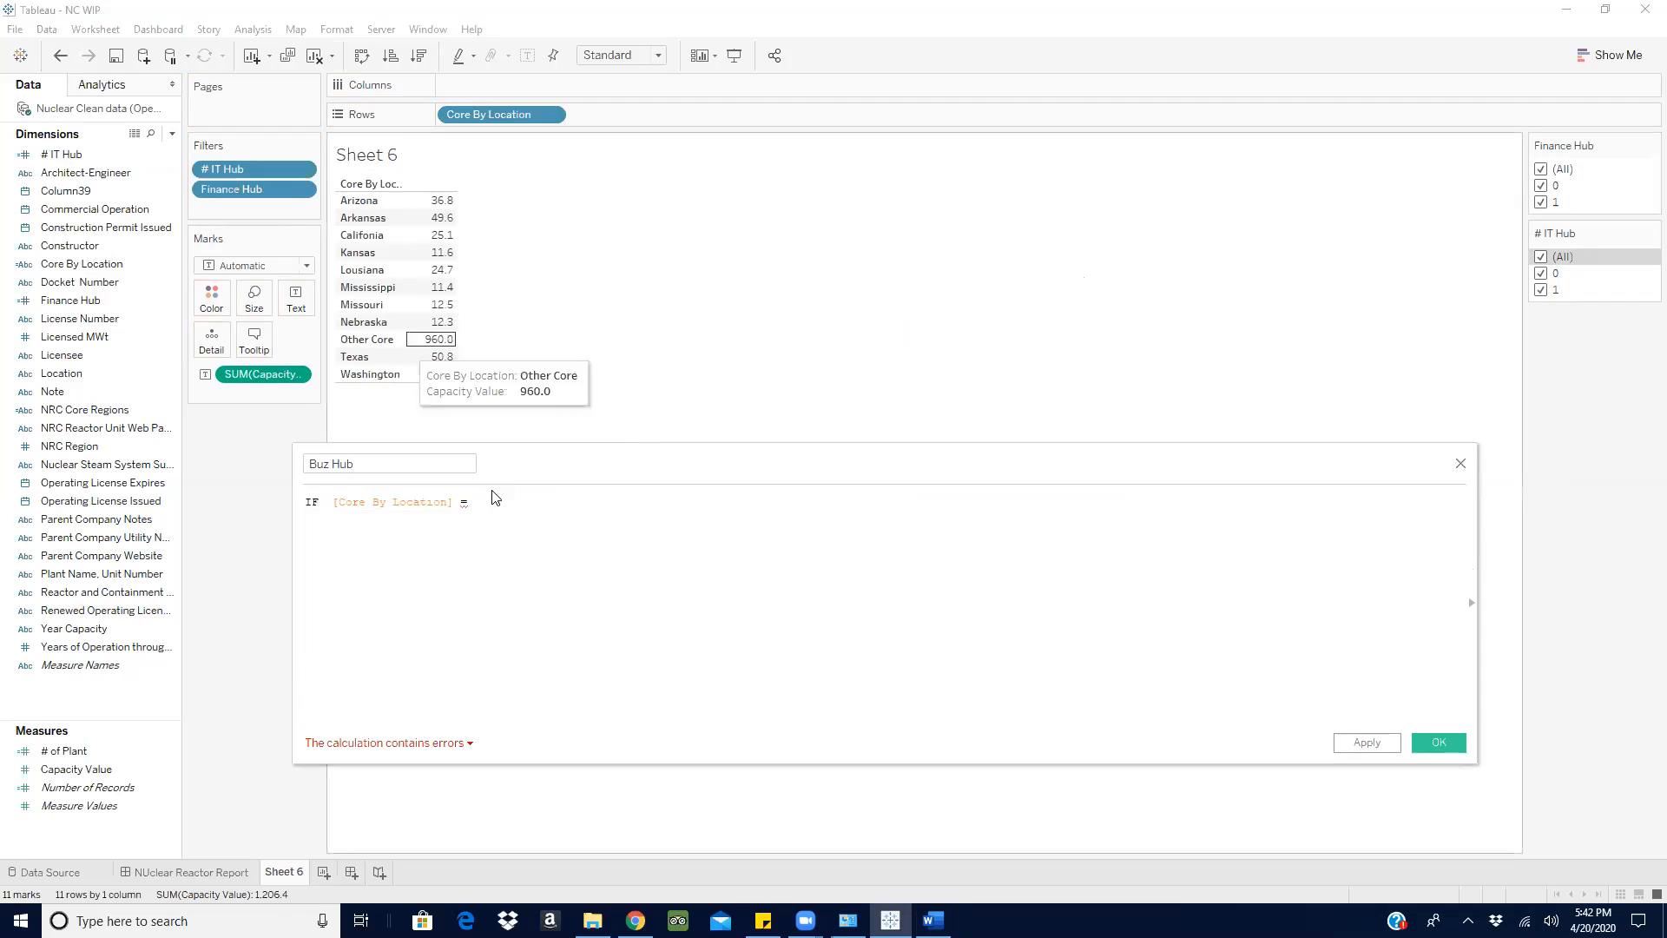
type(" '")
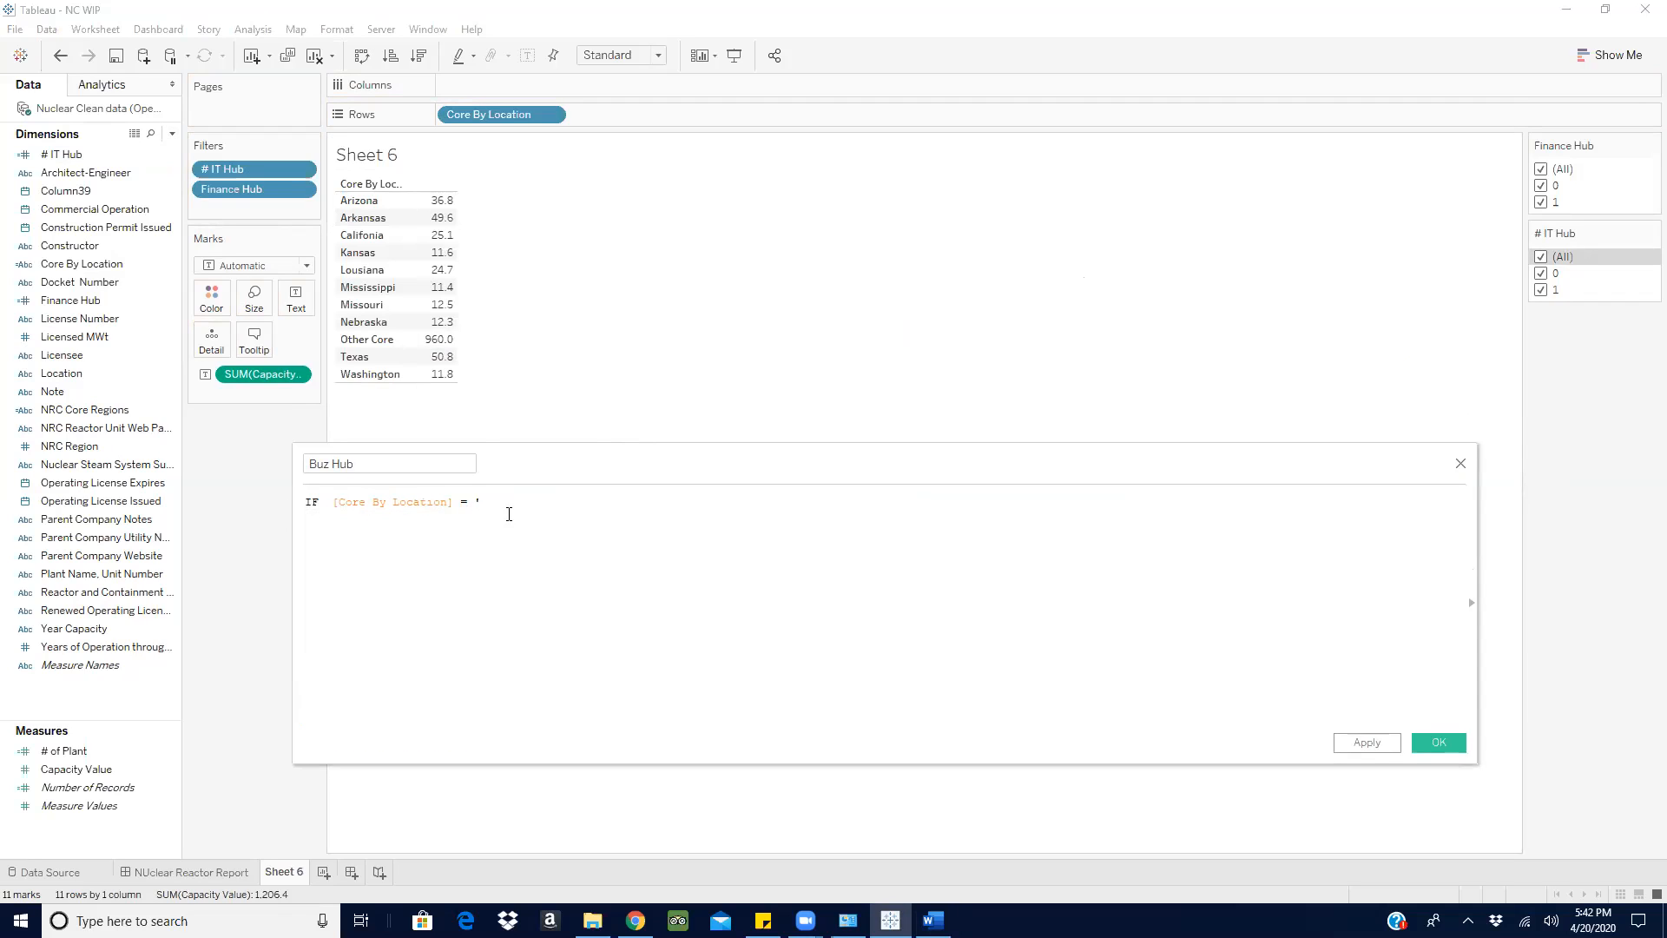
type("Other Core' the")
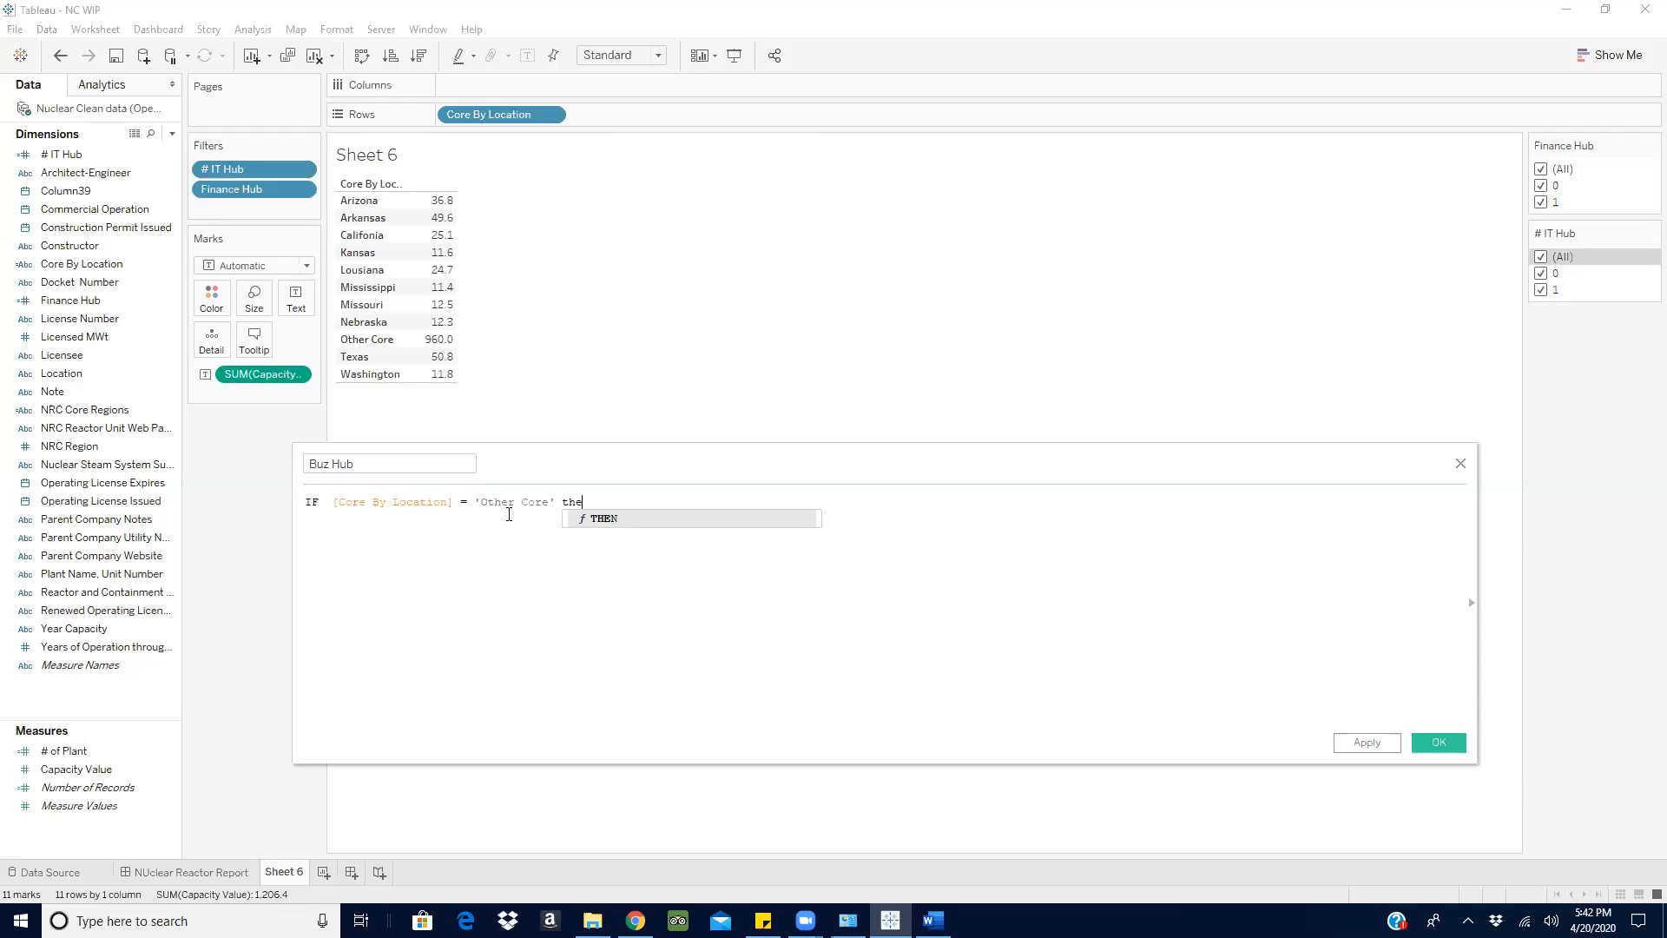
- Complete the Buz Hub formula with THEN 1 ELSE 0 END and save the calculation
key("Return")
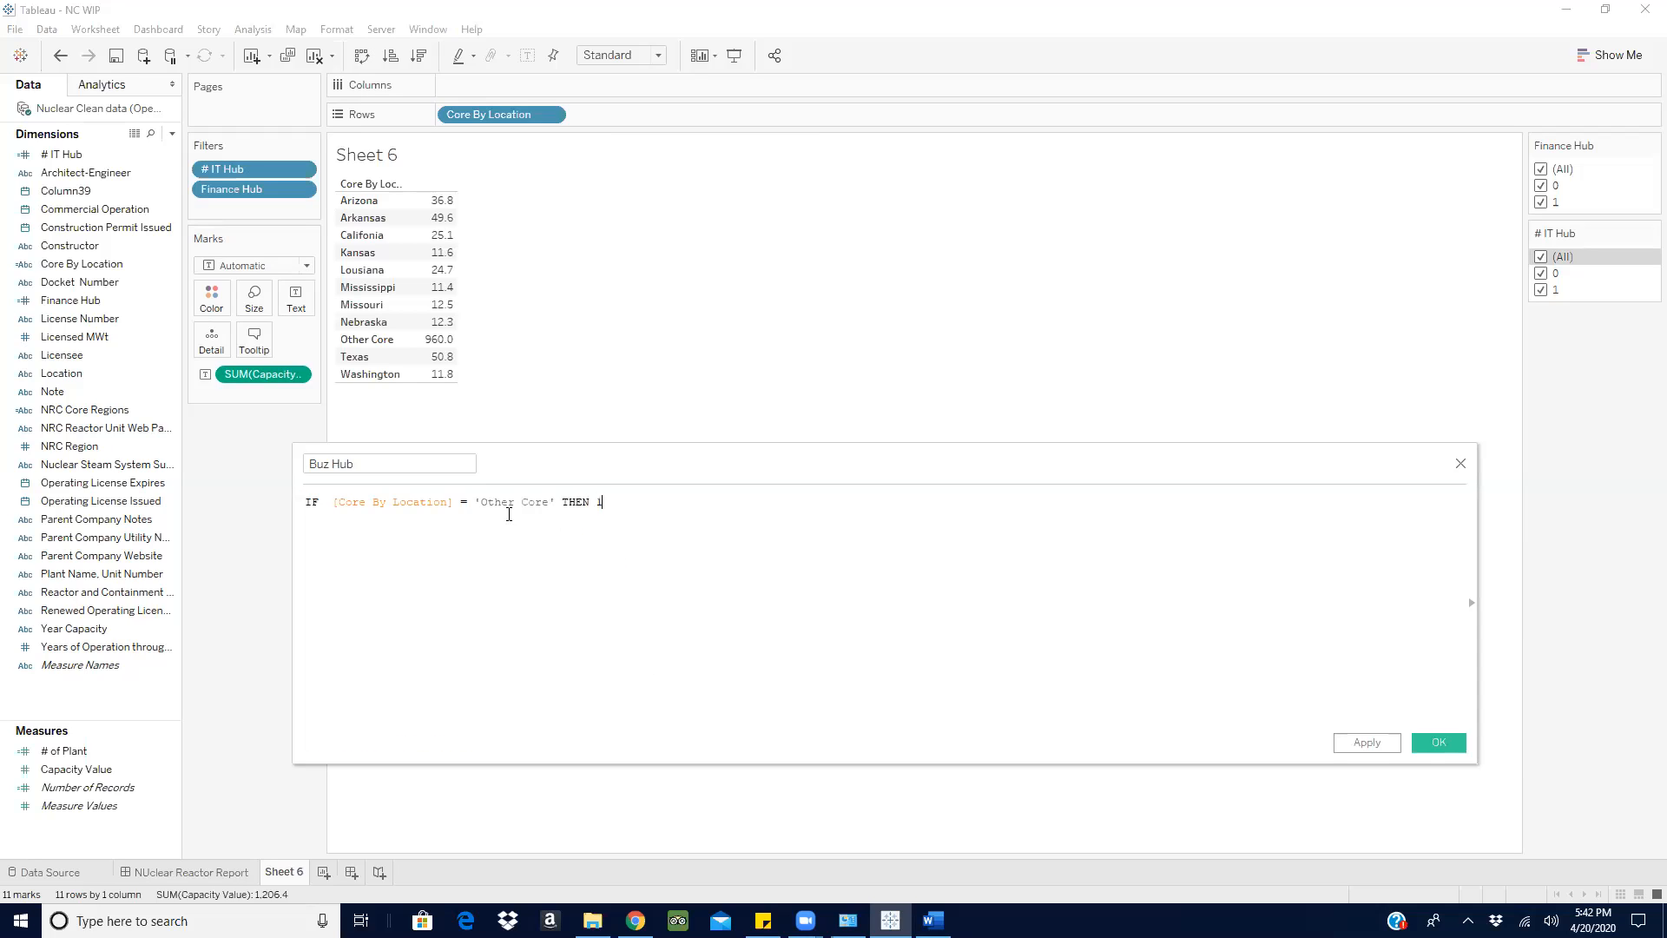
type("els")
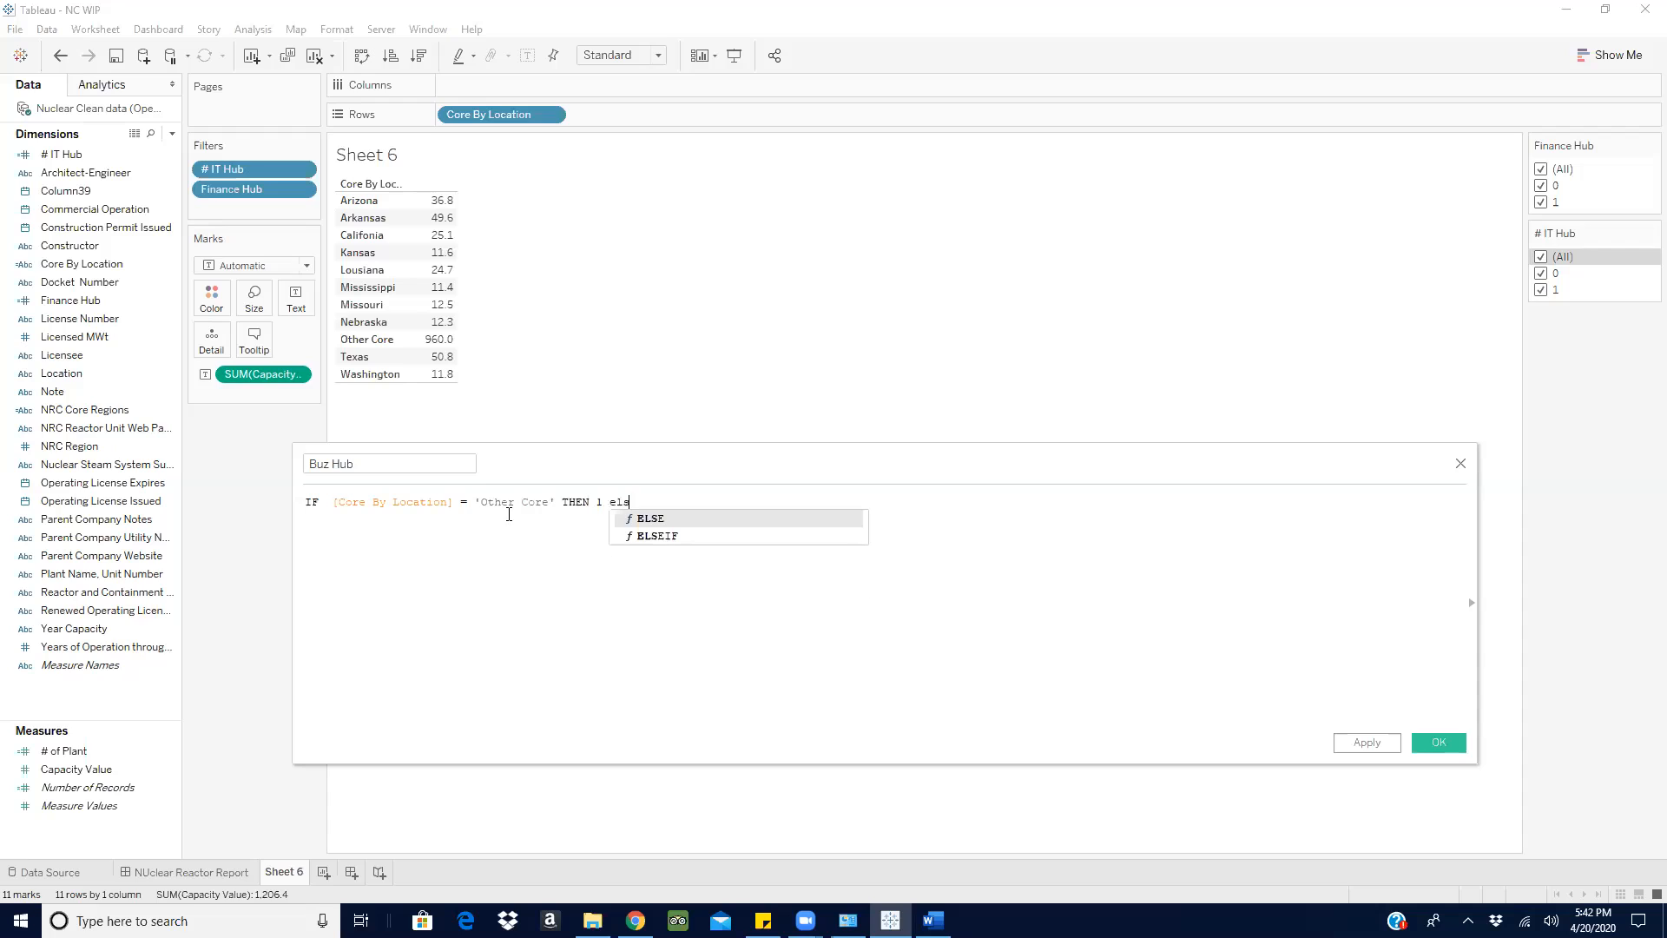
left_click(663, 519)
type("0 end")
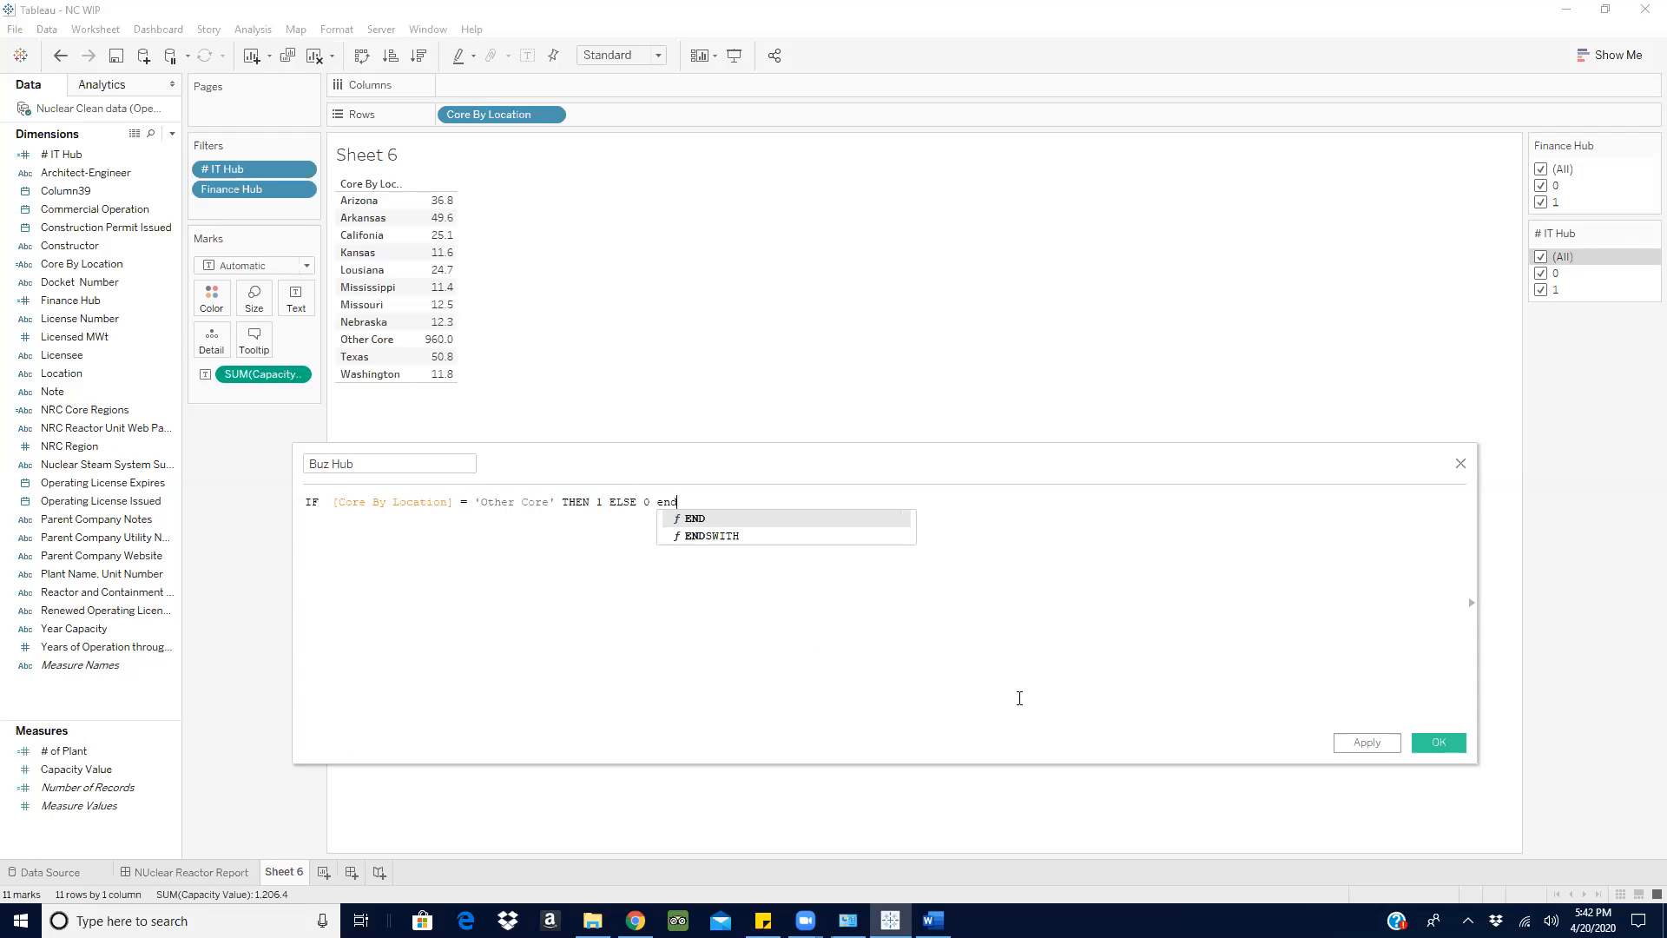
left_click(690, 521)
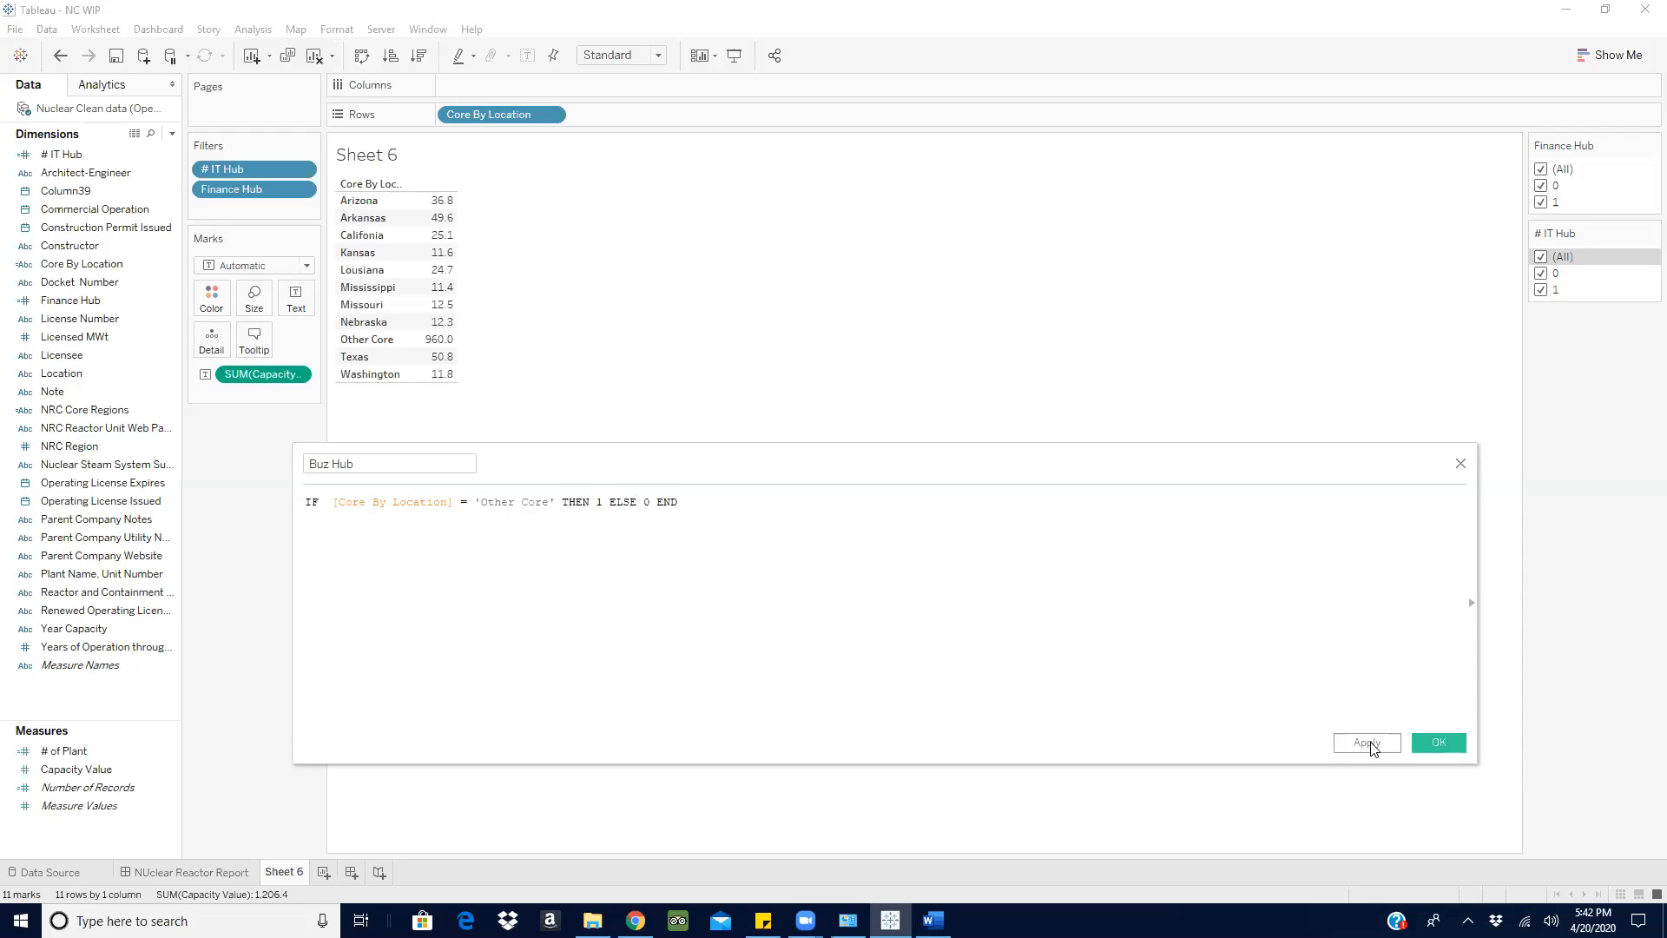
left_click(1439, 744)
- Convert Buz Hub from a measure to a dimension and show its filter on the sheet
left_click_drag(98, 768, 96, 565)
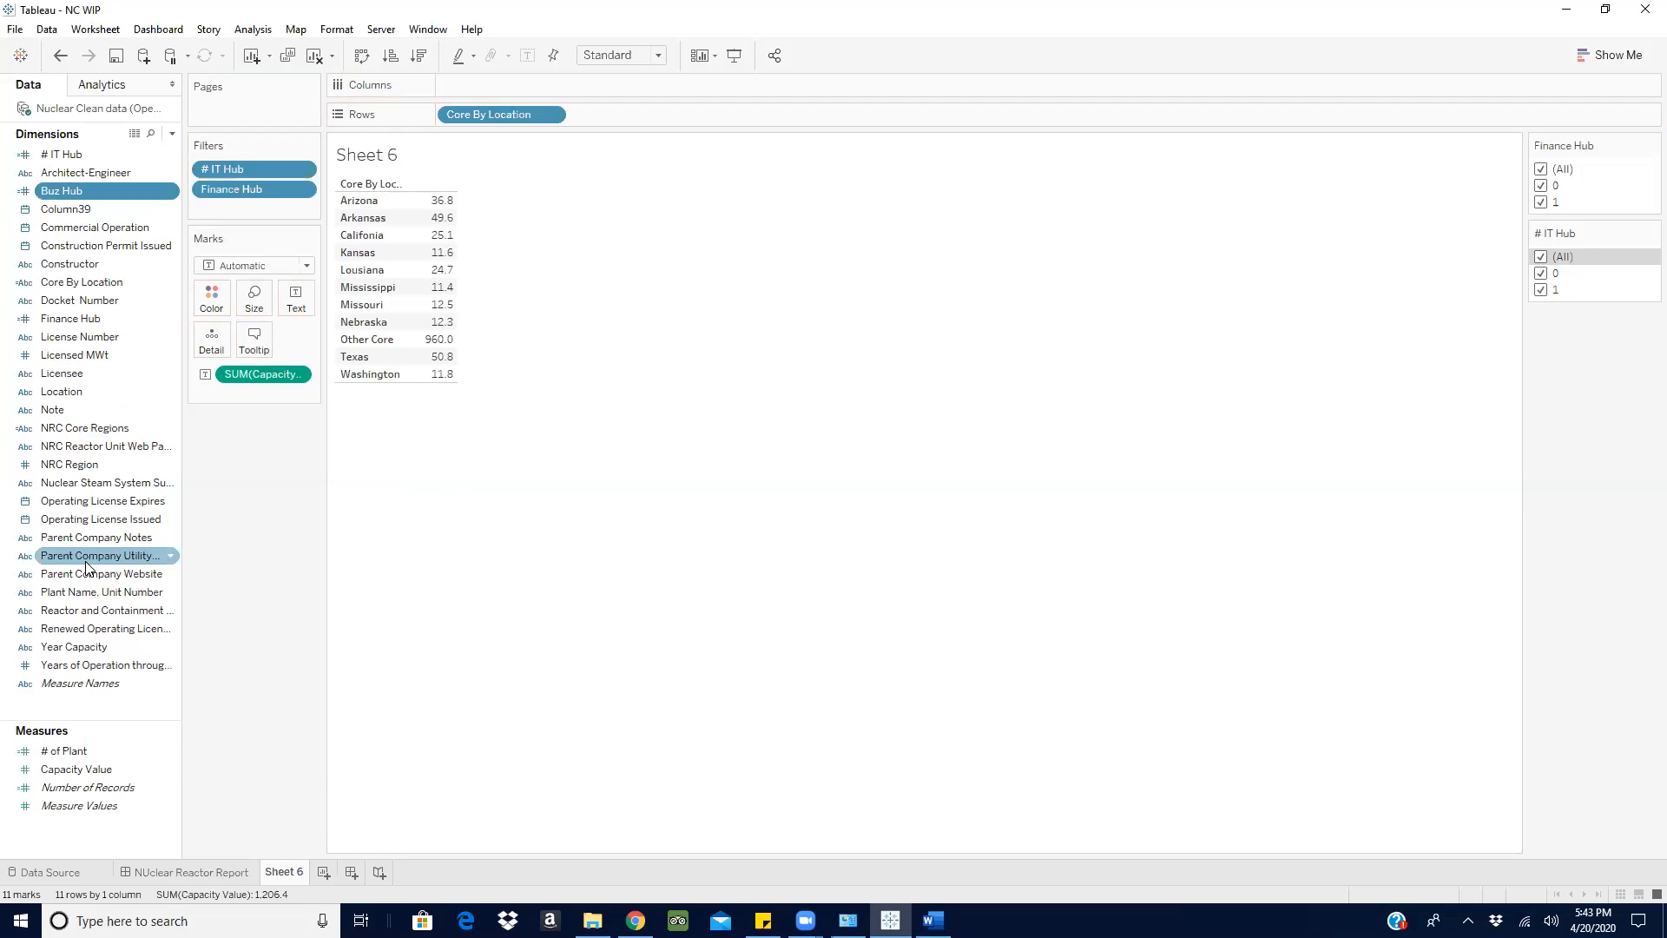
left_click(170, 191)
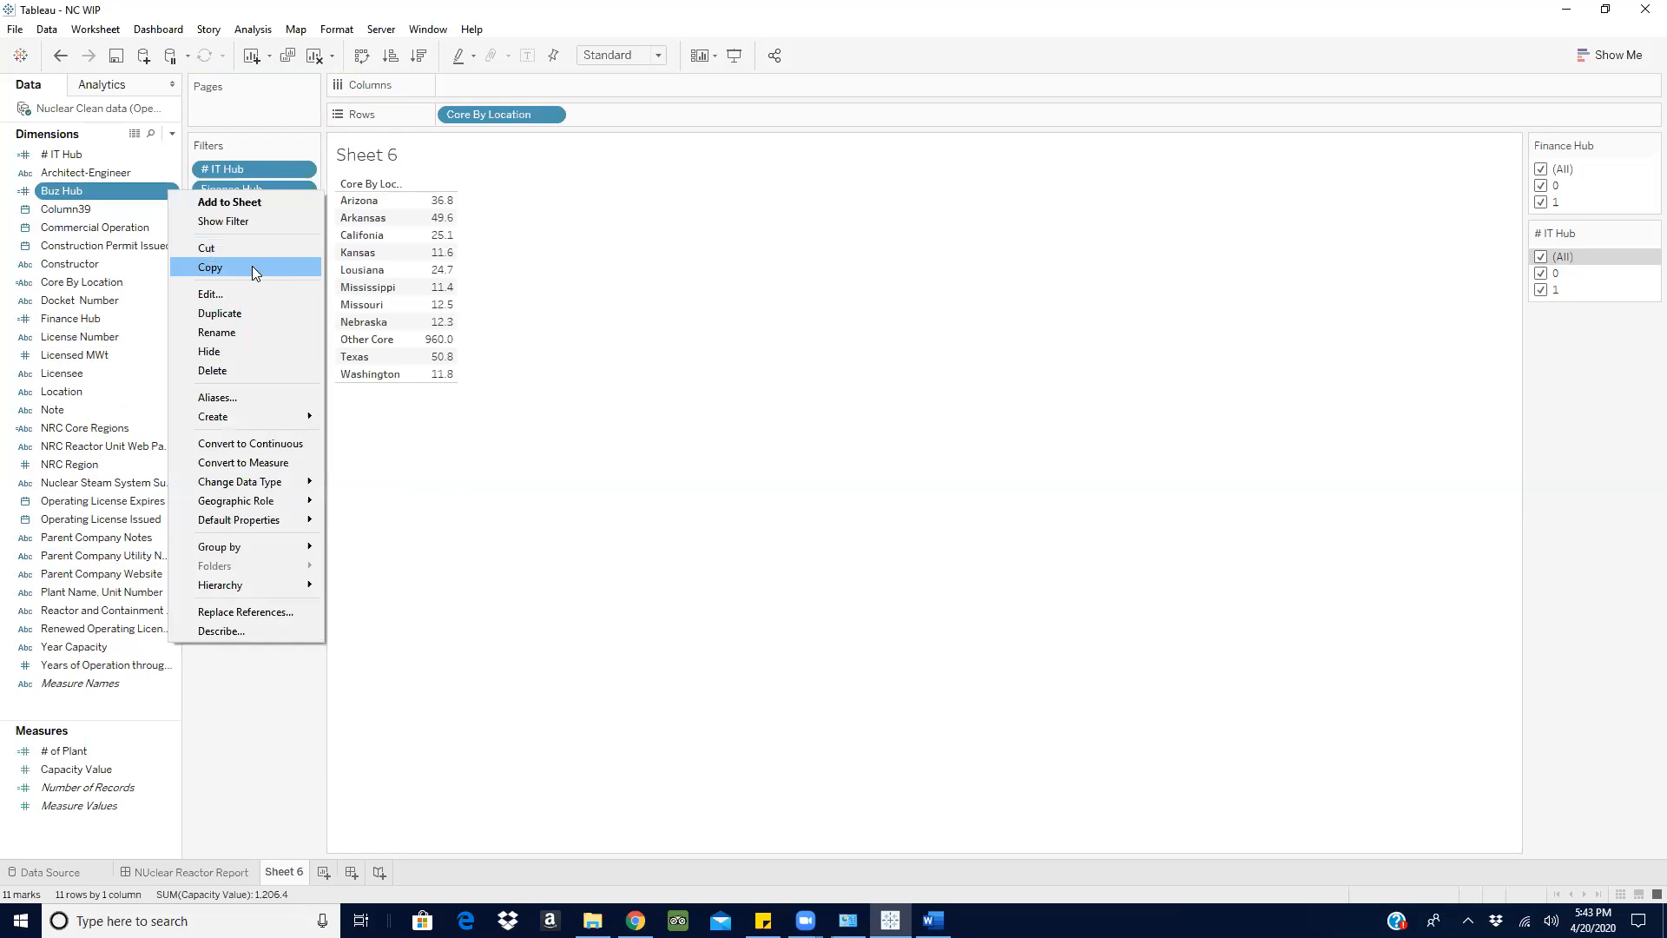
left_click(217, 222)
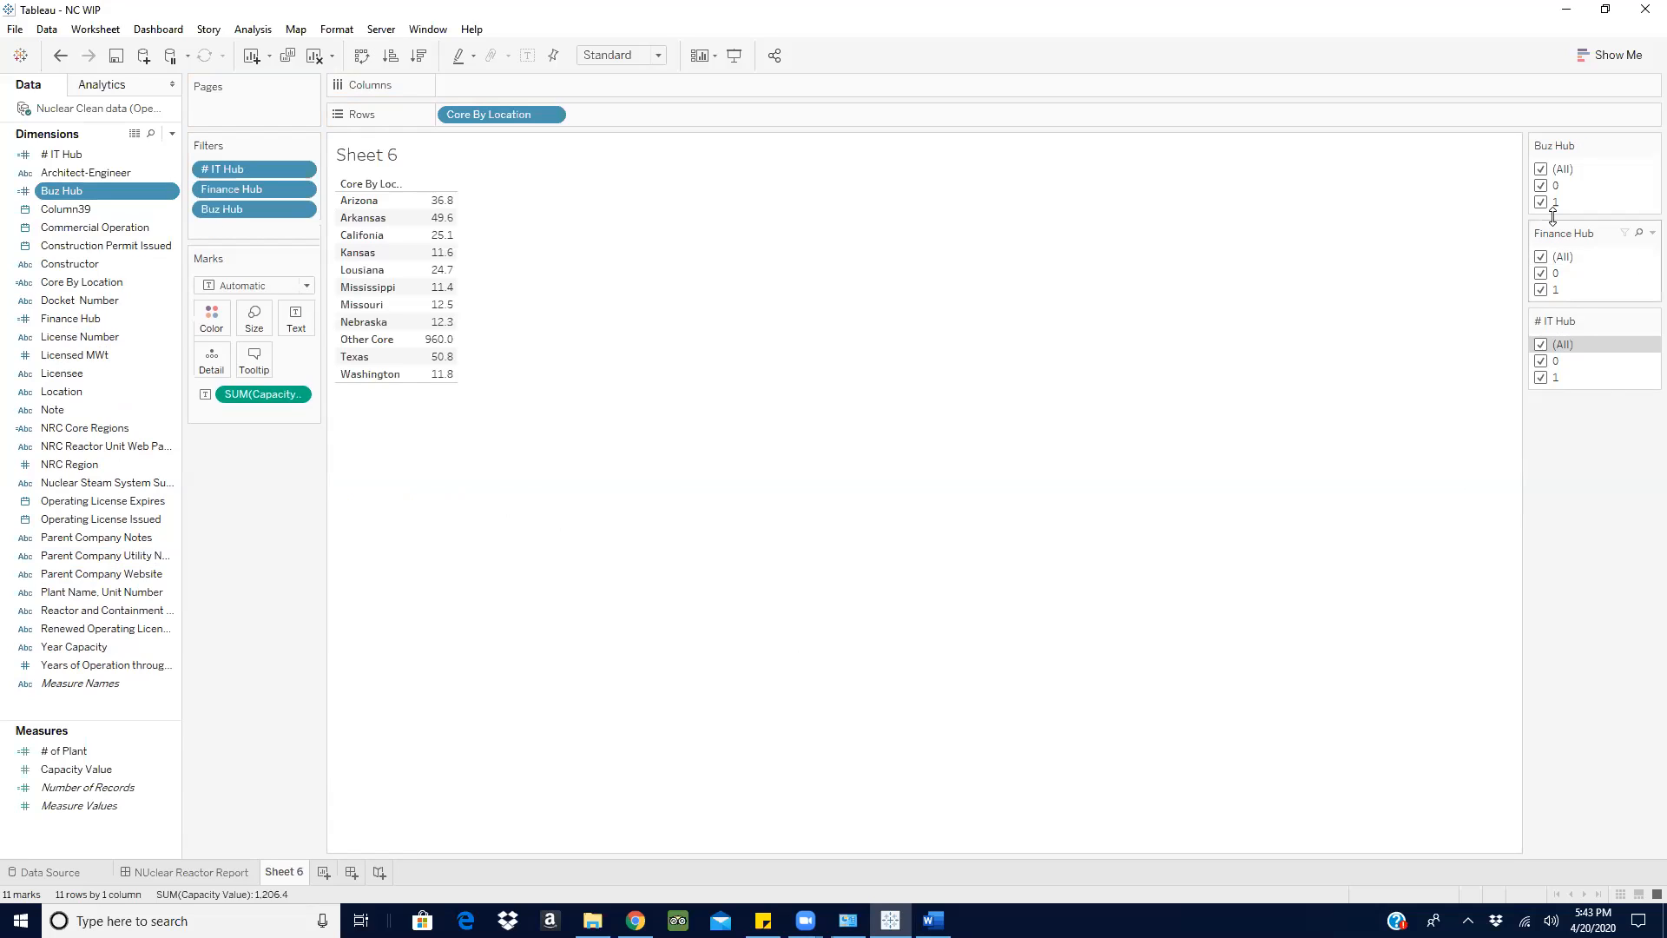
- Test the Buz Hub filter by excluding value 0 and restoring all values
left_click(1546, 186)
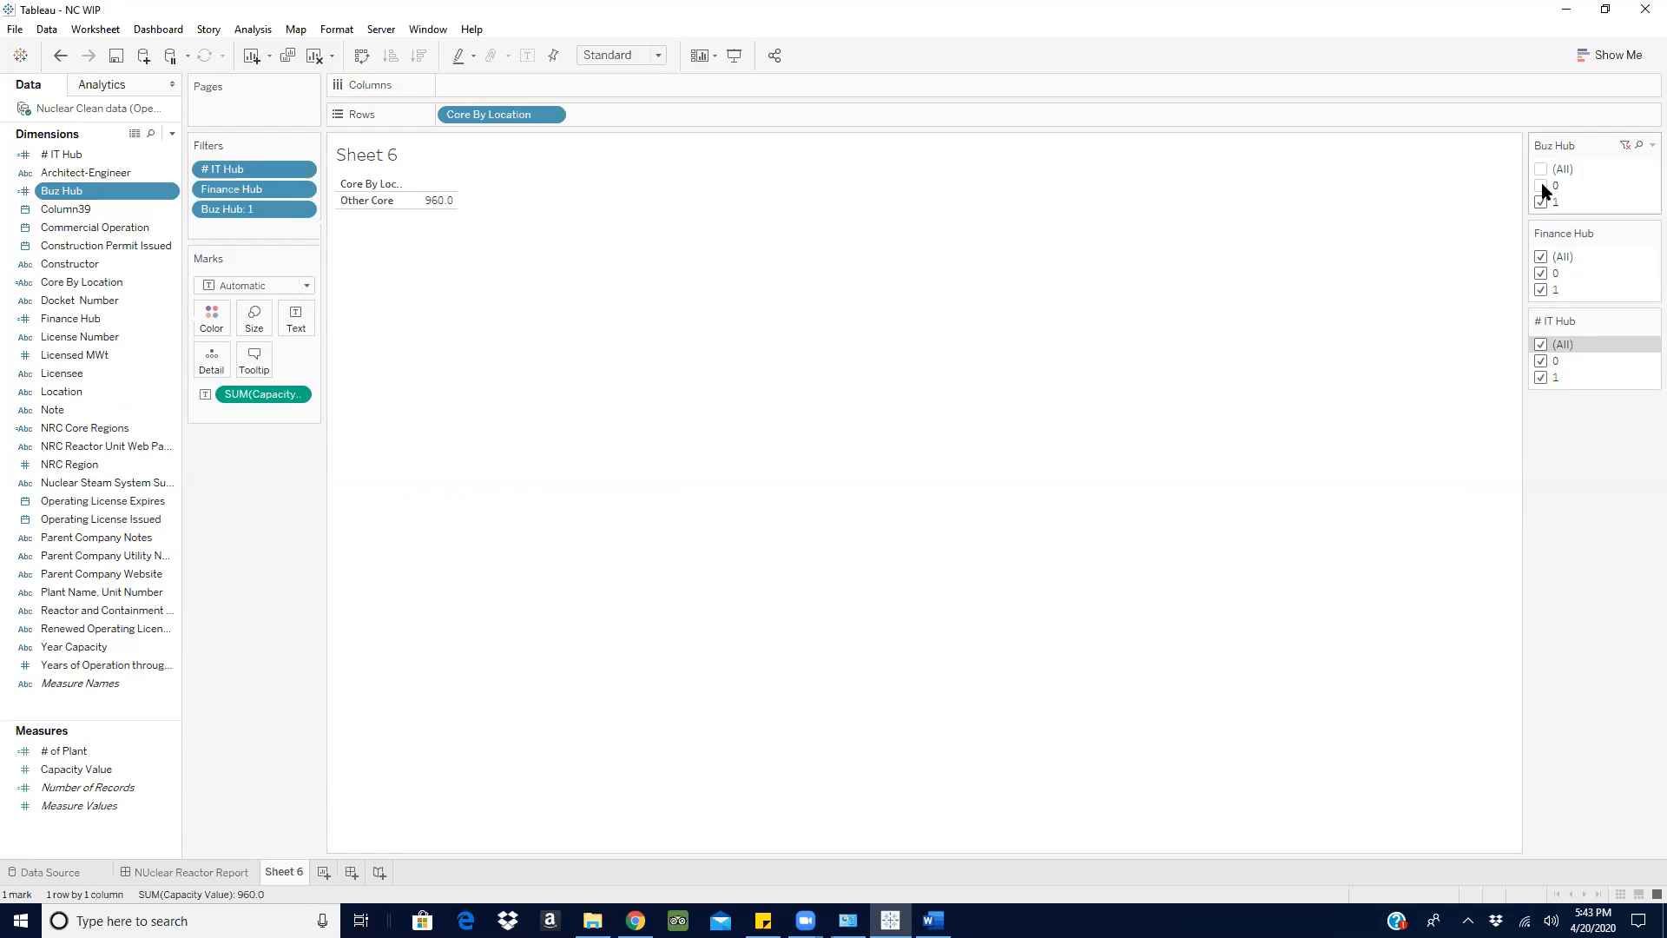
left_click(1545, 169)
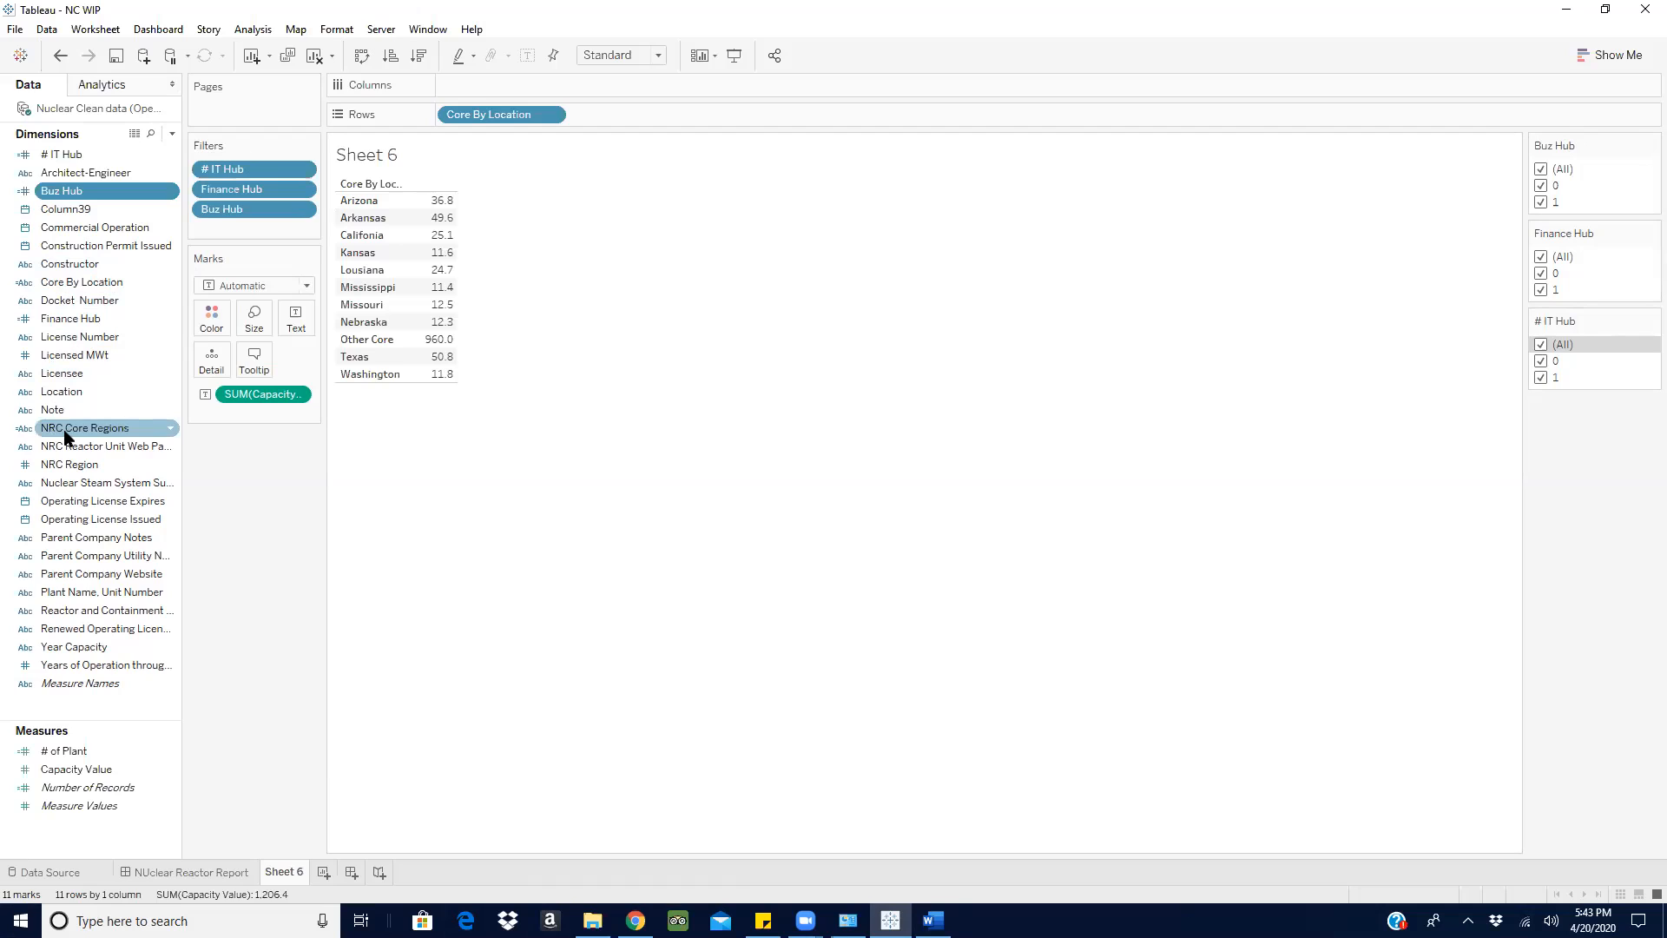
- Add NRC Core Regions to the rows after Core By Location and open a new calculated field
mouse_move(97, 426)
left_mouse_down()
mouse_move(649, 124)
mouse_move(633, 116)
left_mouse_up()
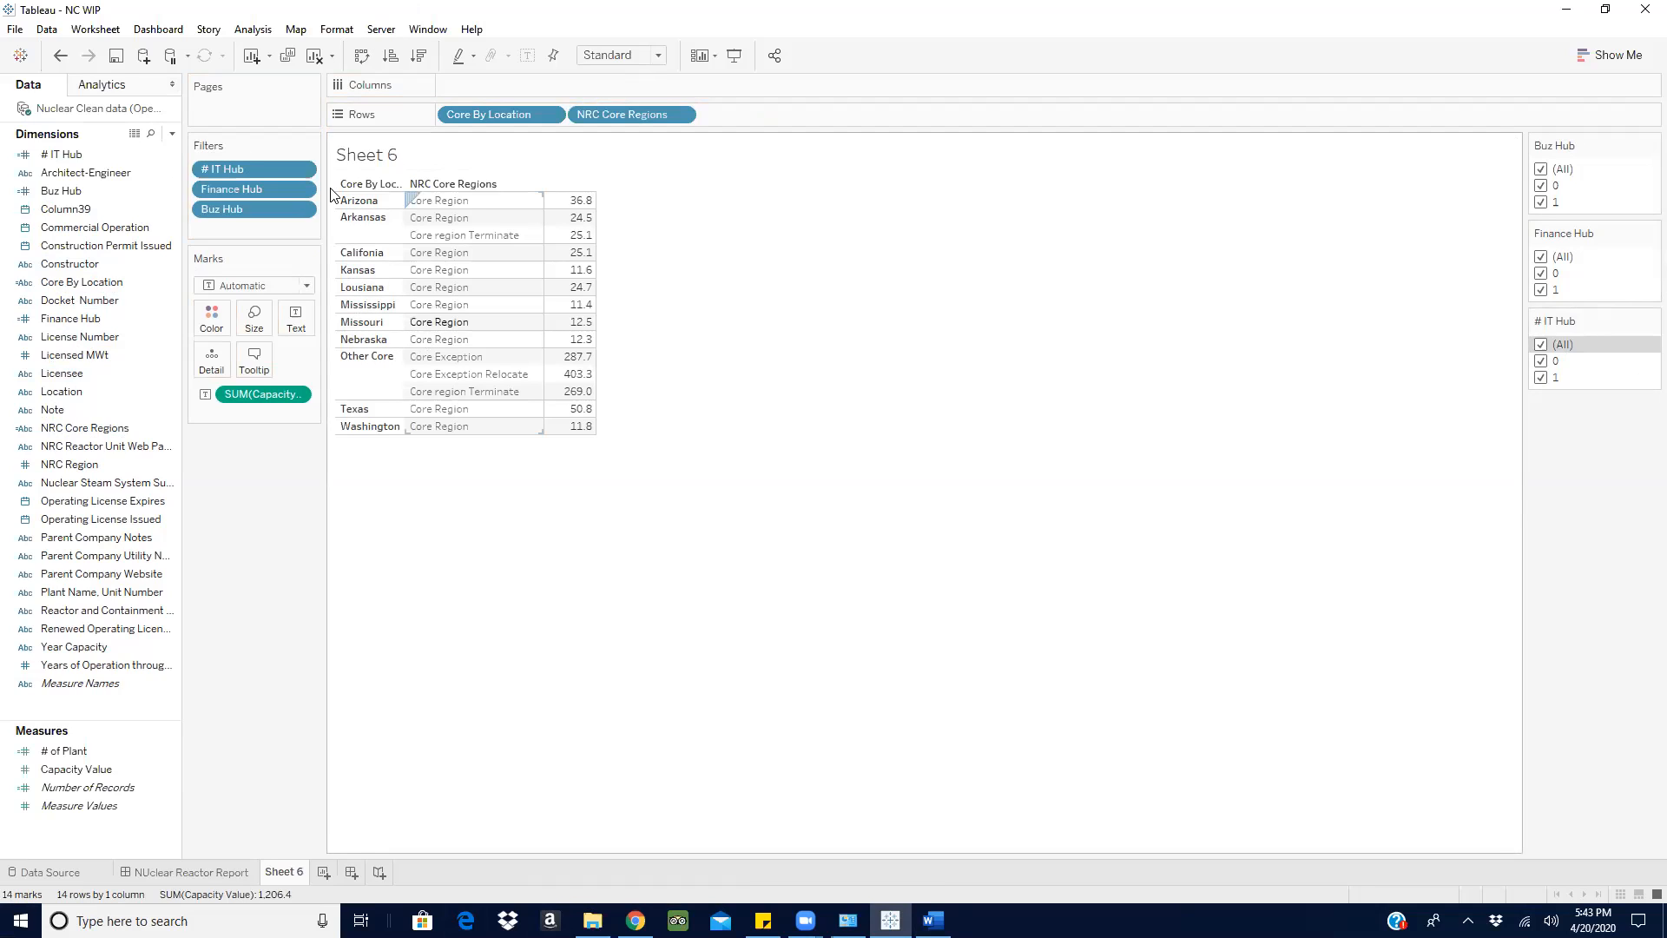
left_click(171, 135)
left_click(70, 152)
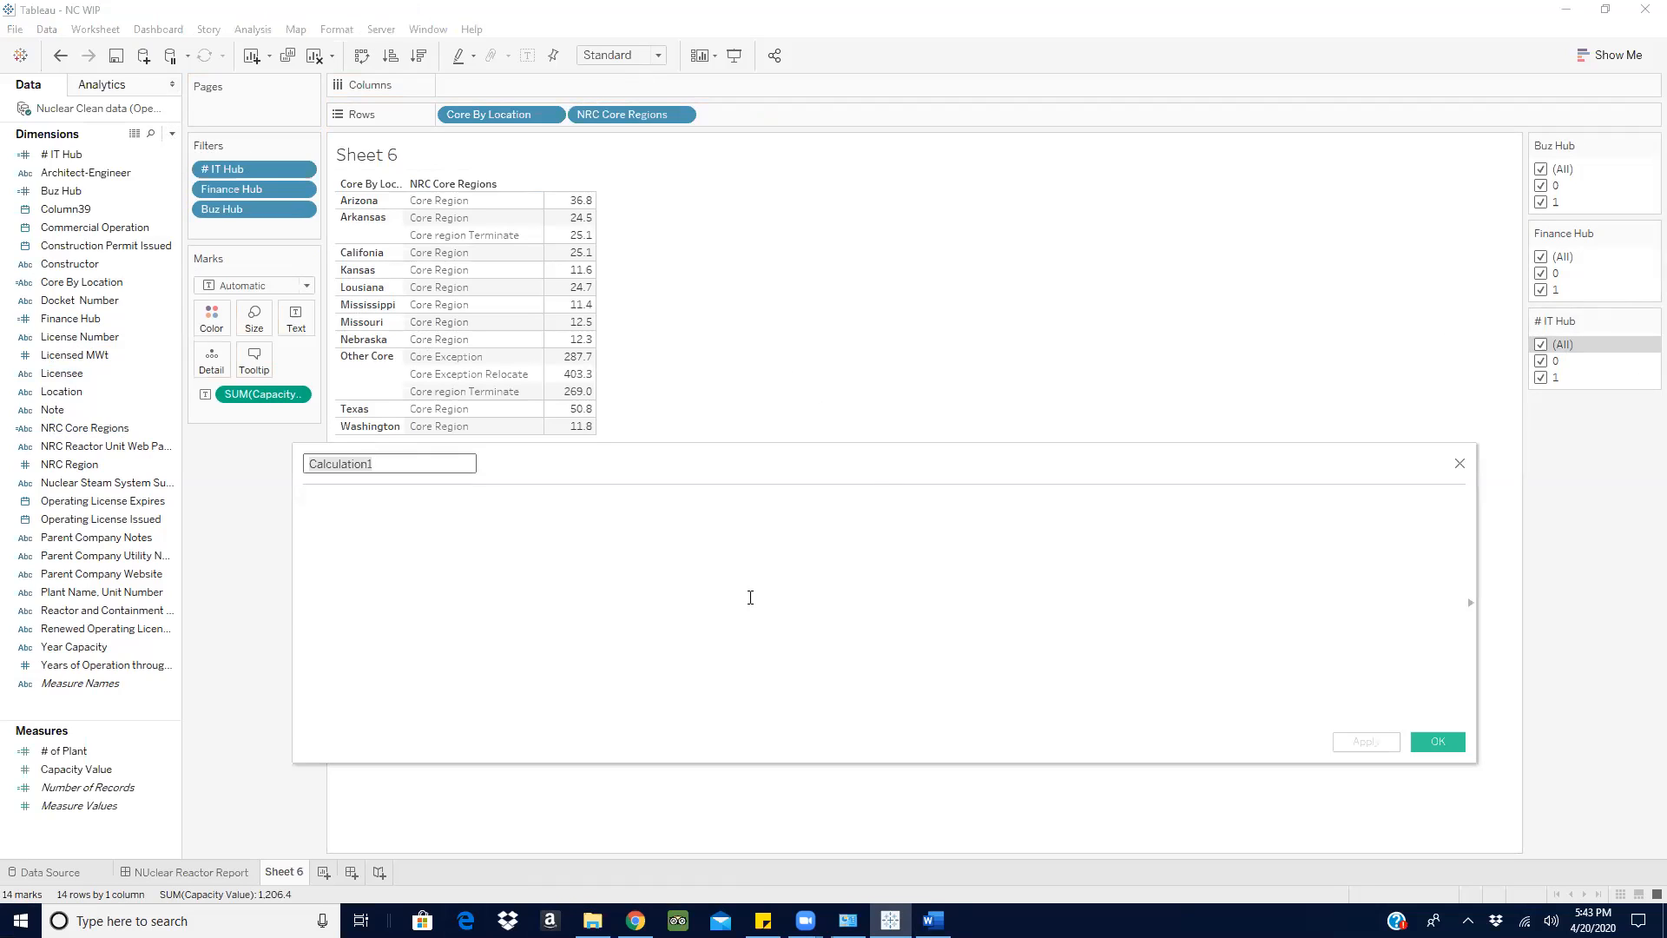
- Begin the new calculation's formula with IF [# IT Hub] = 1 AND
left_click(739, 559)
type("if")
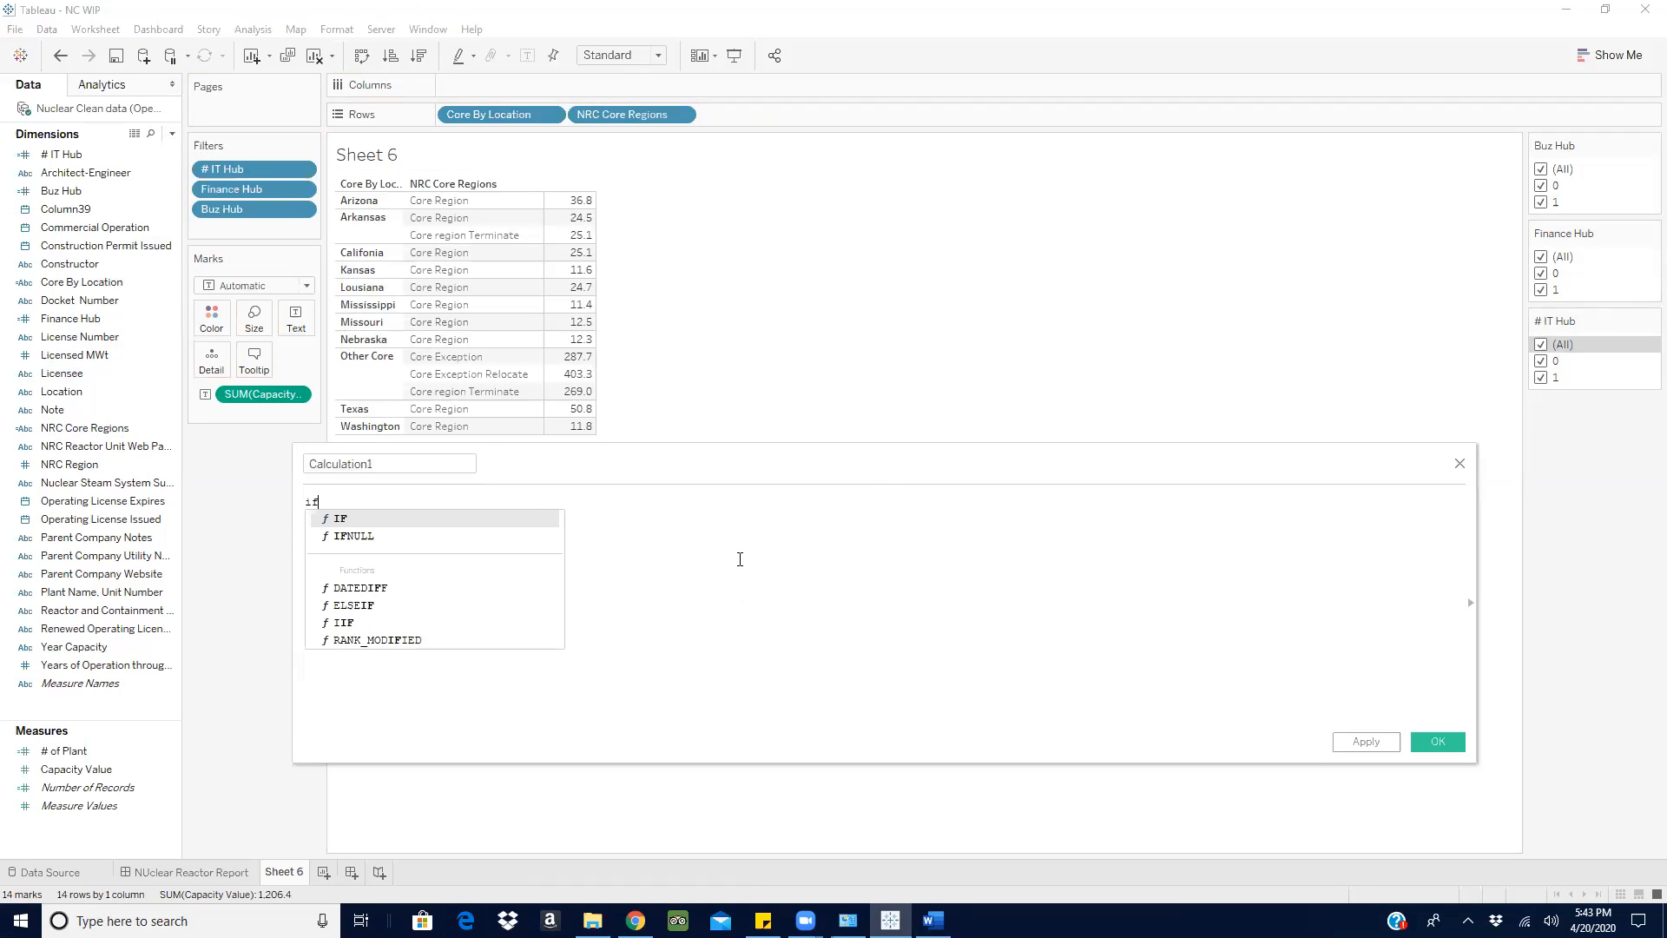
key("Return")
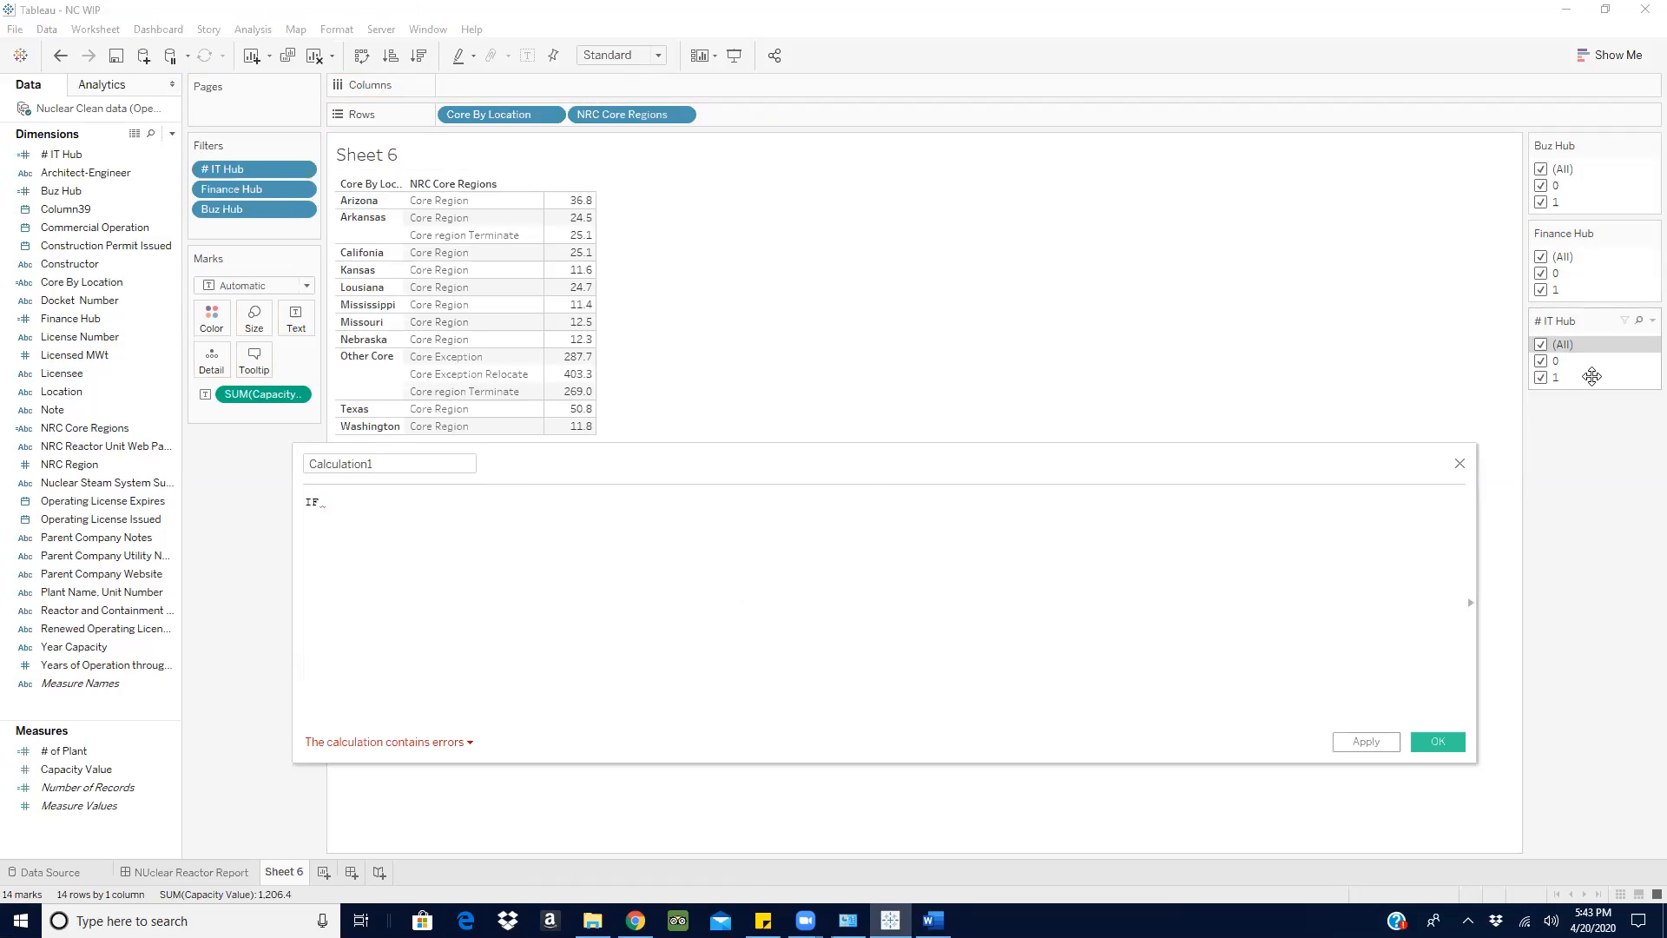
left_click_drag(60, 153, 393, 506)
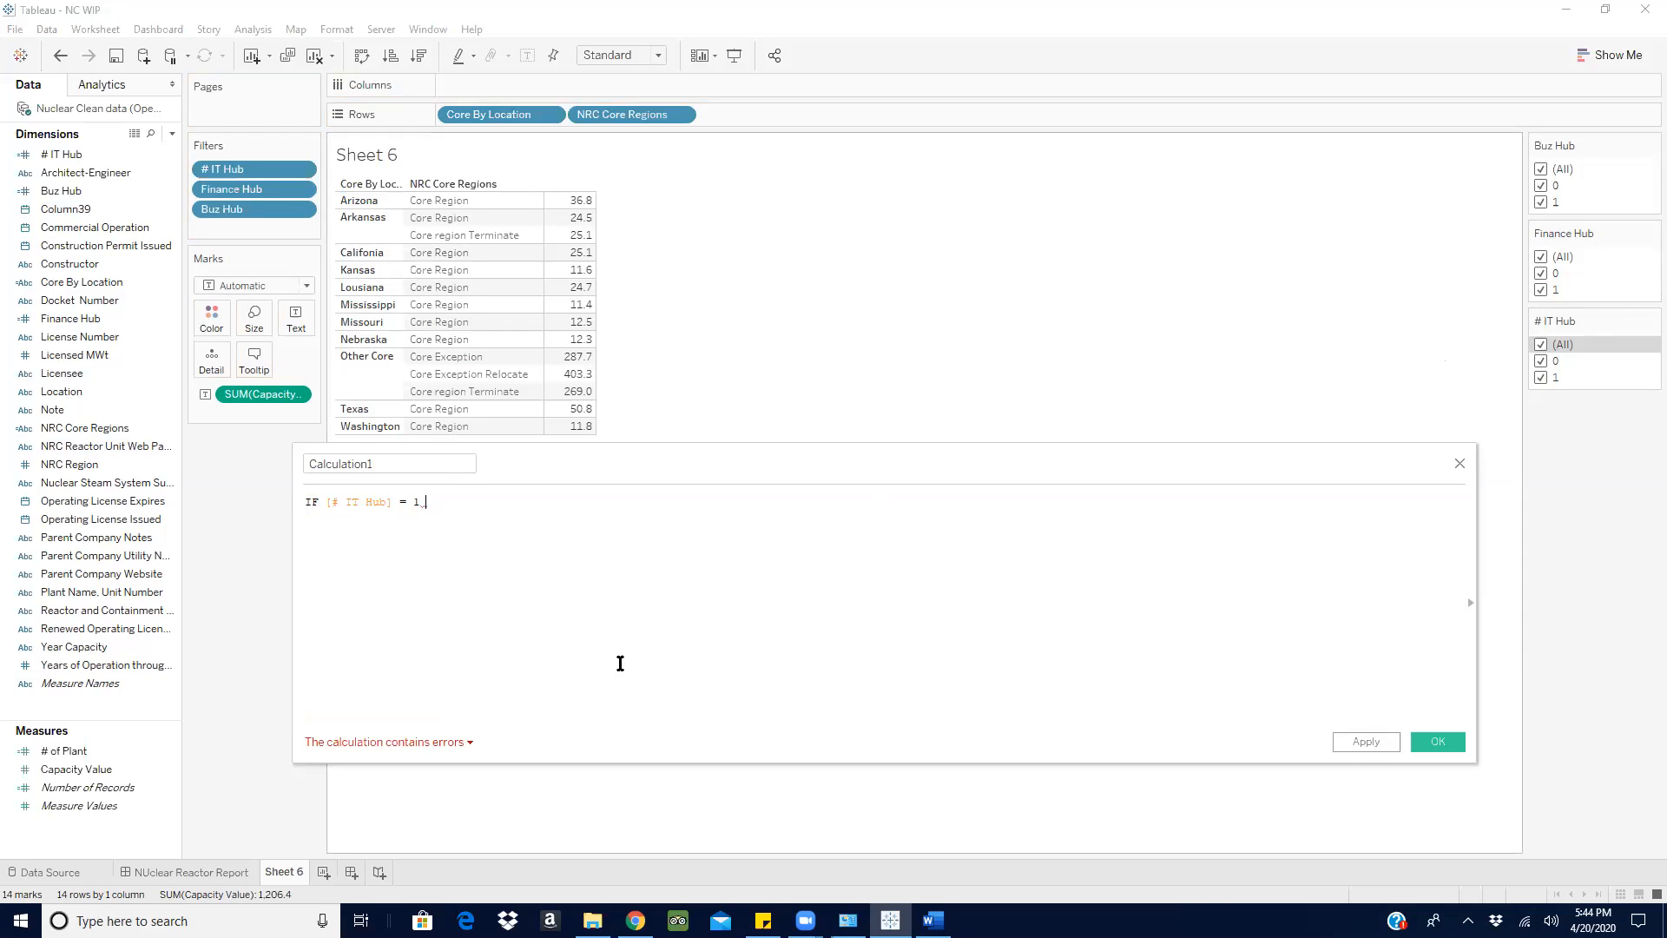
type("a")
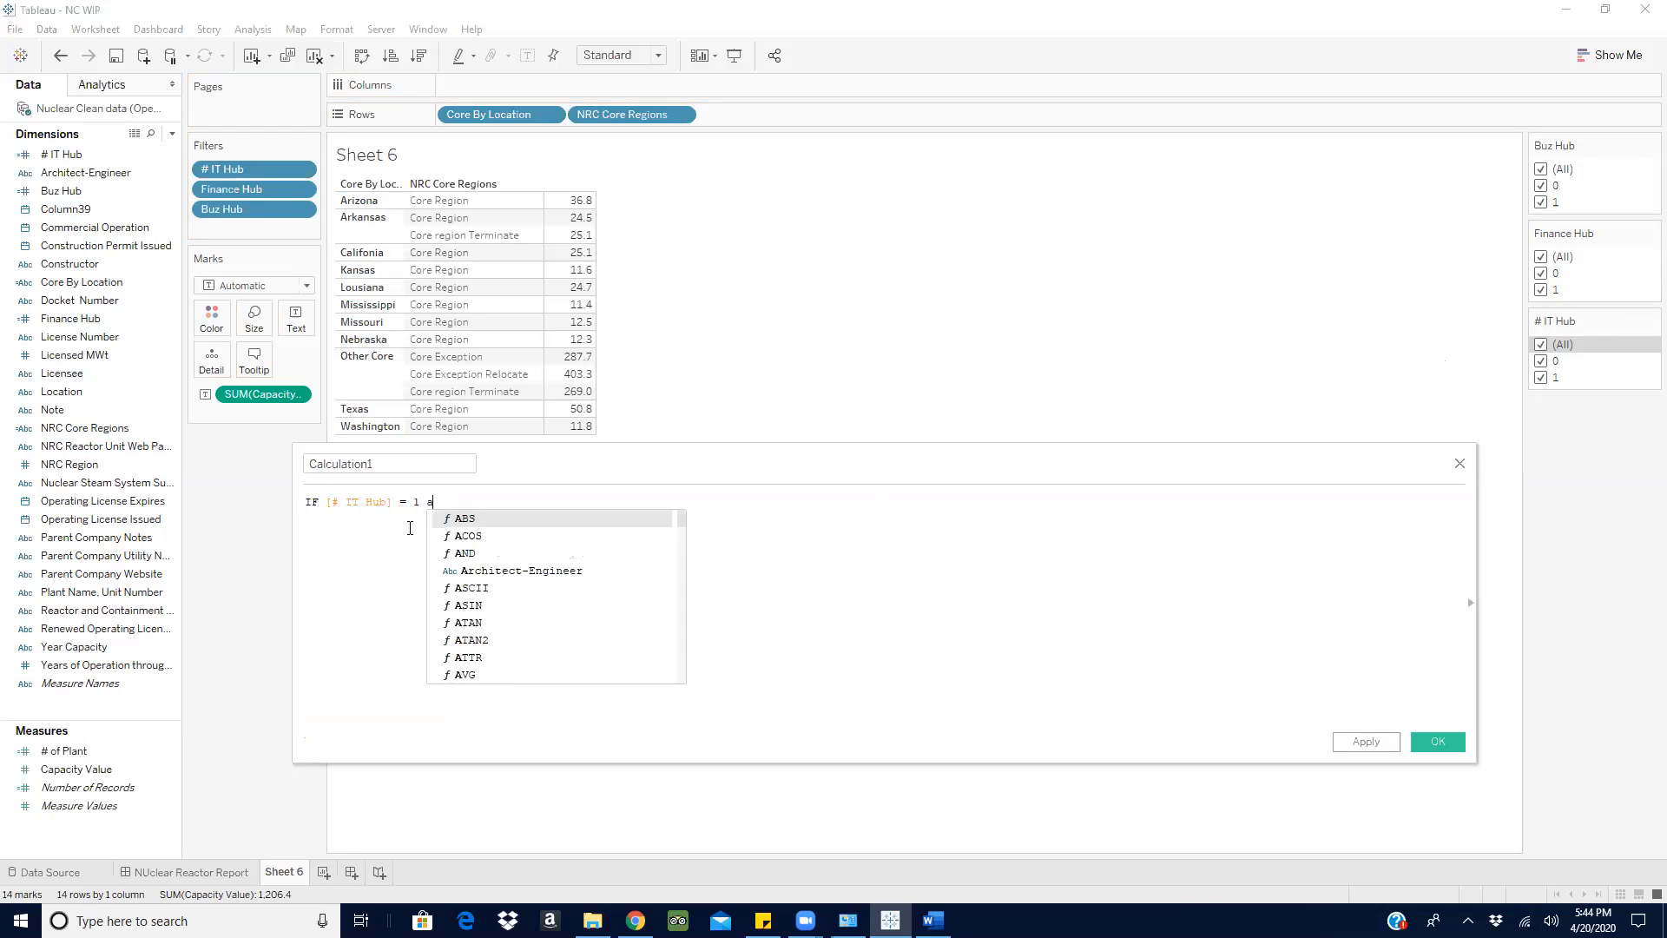
key("BackSpace")
type("a")
left_click(511, 553)
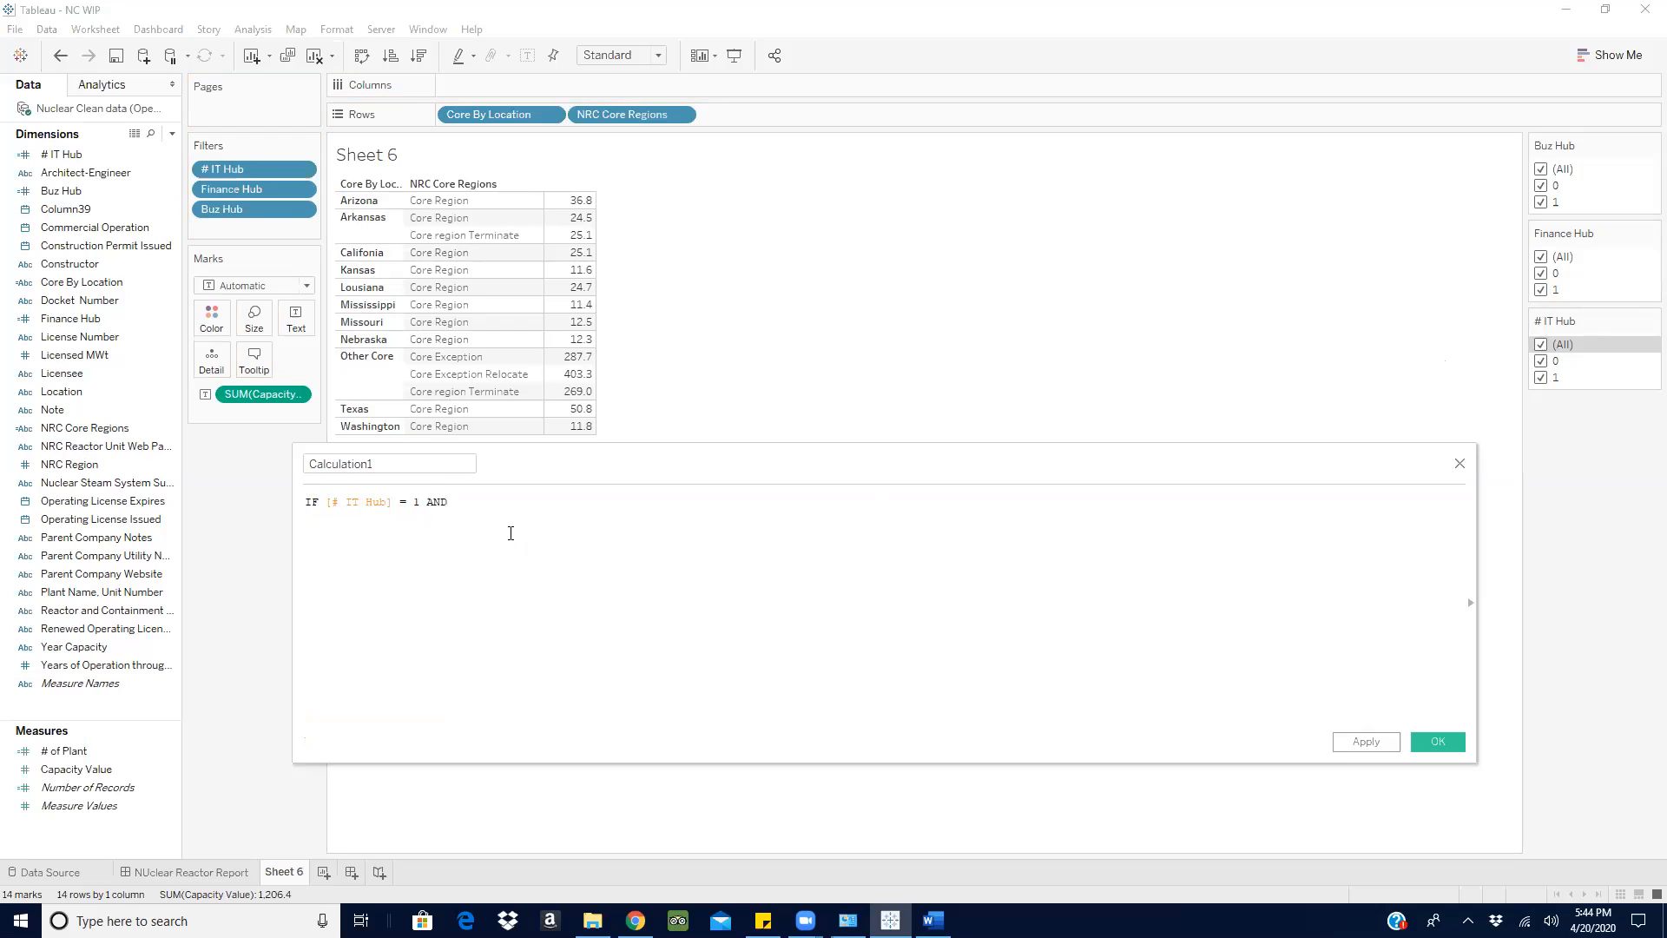
- Add the second condition [NRC Core Regions] = 'Core Region' to the formula
type("n")
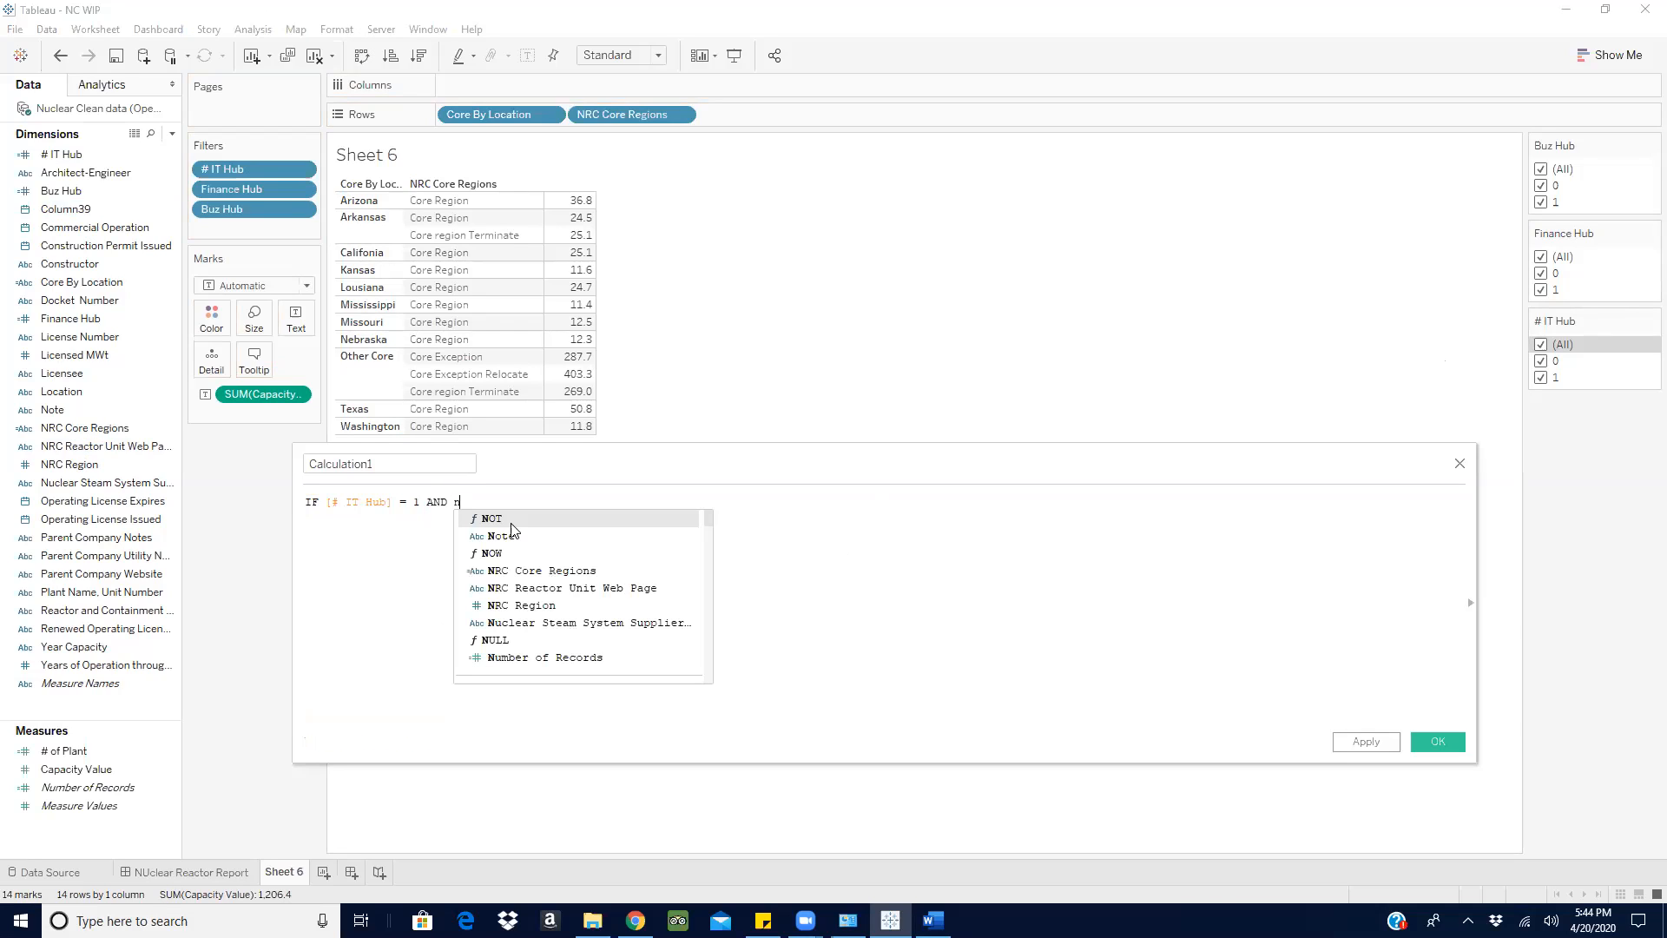
type("rc")
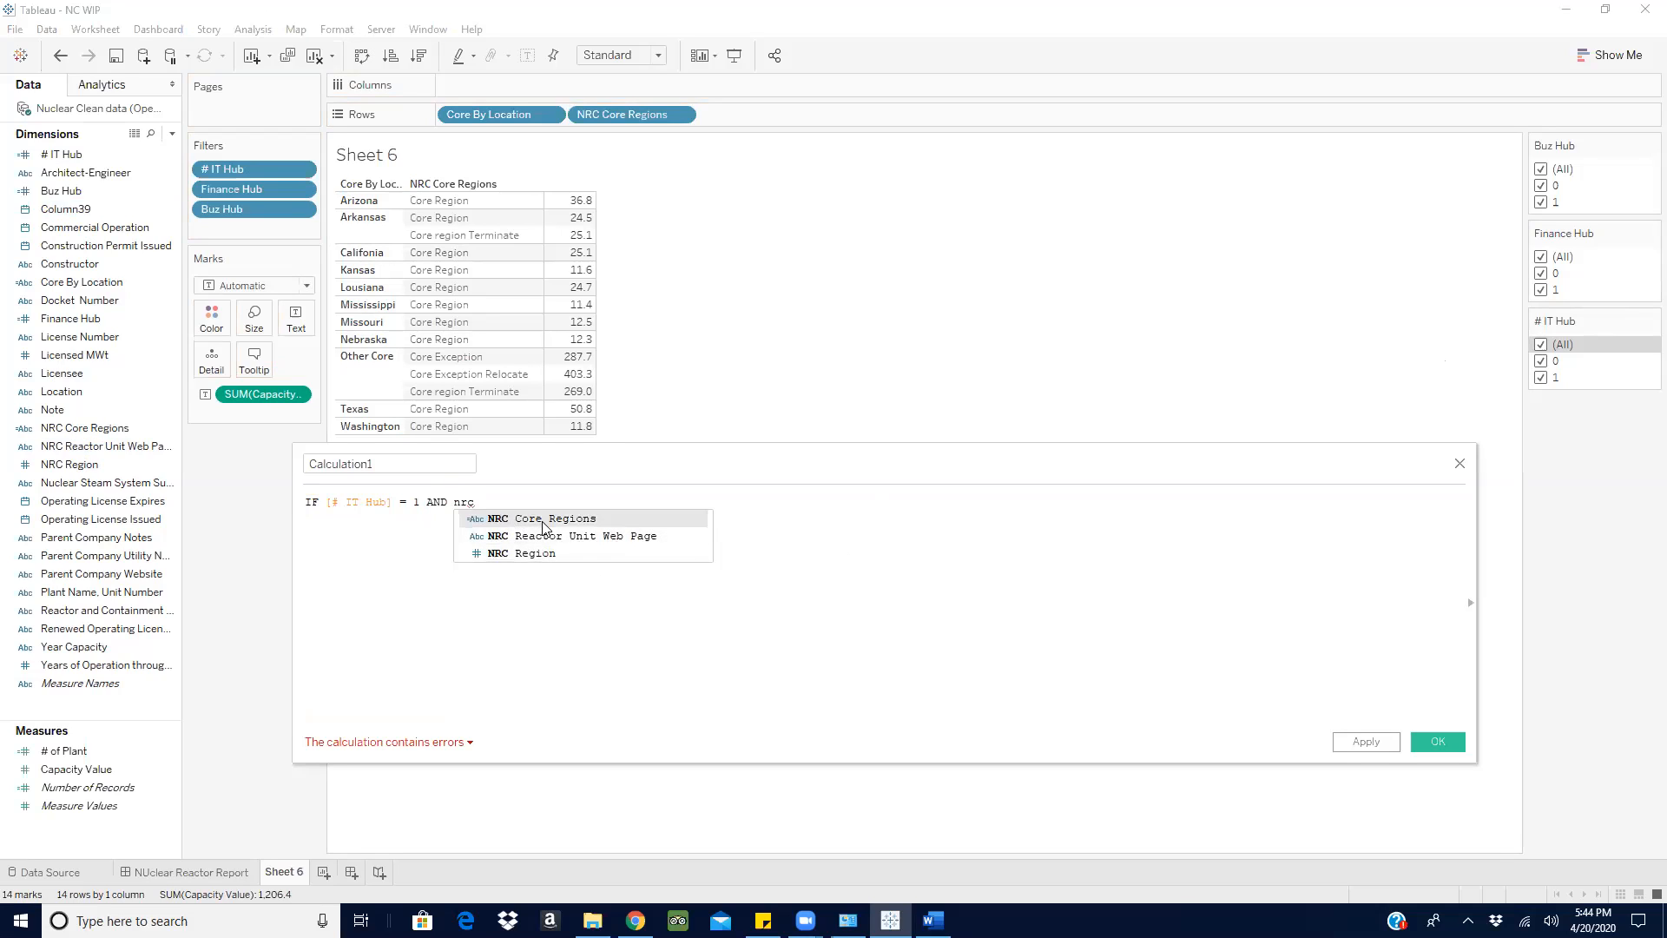
double_click(545, 521)
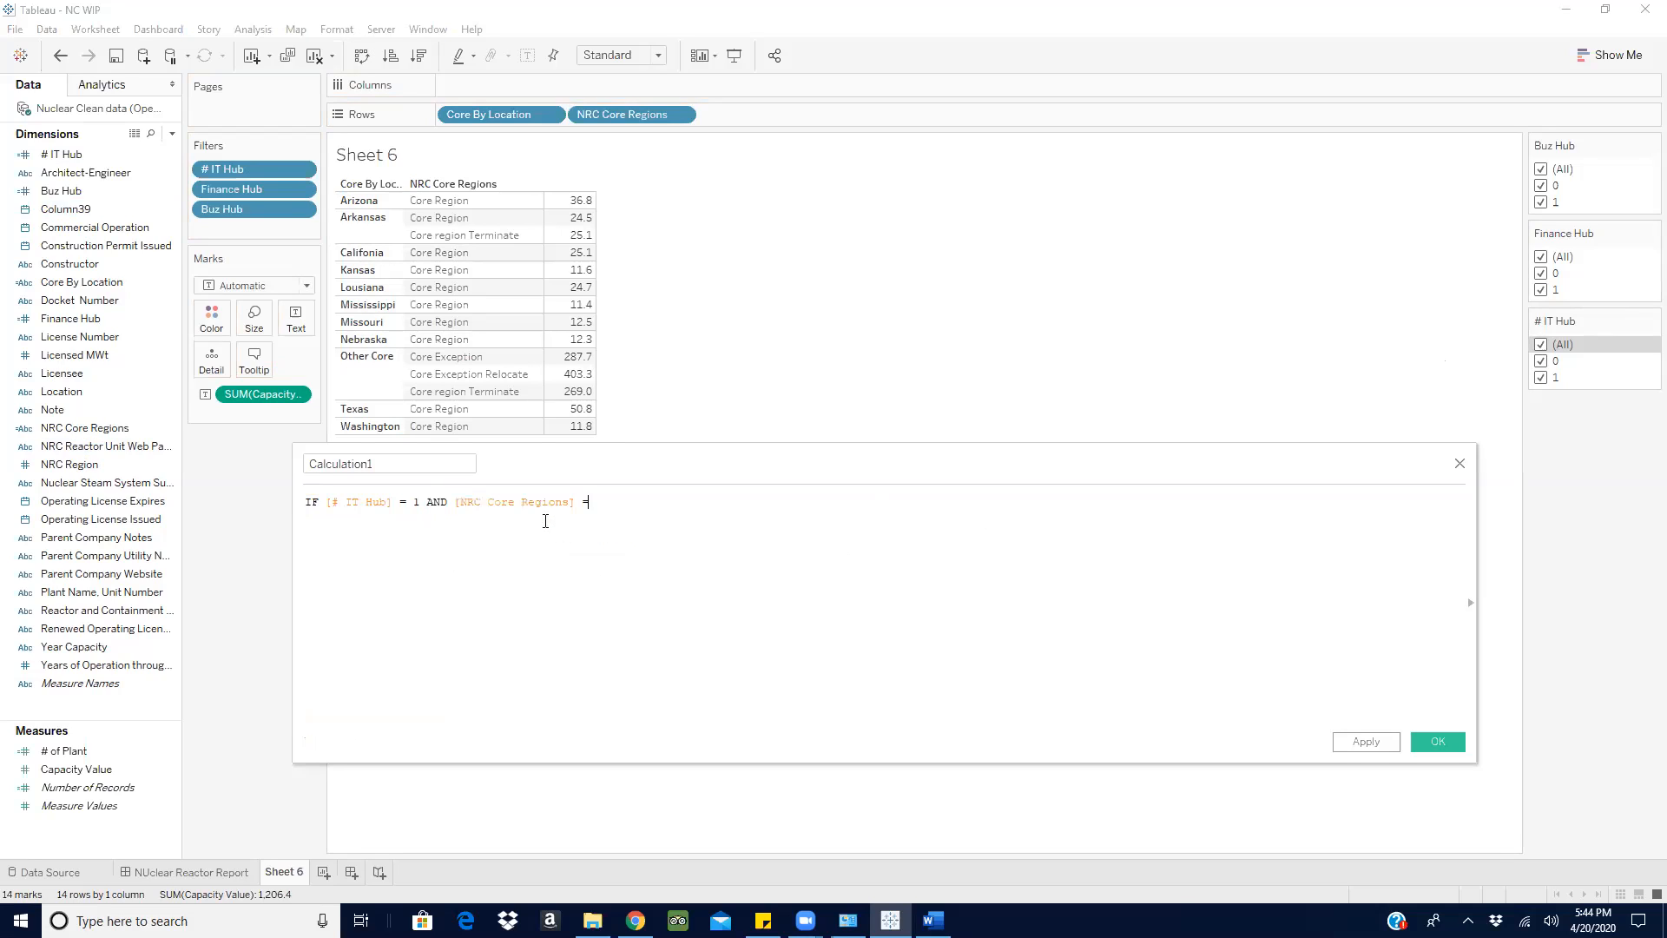
type("= 'Core Region'")
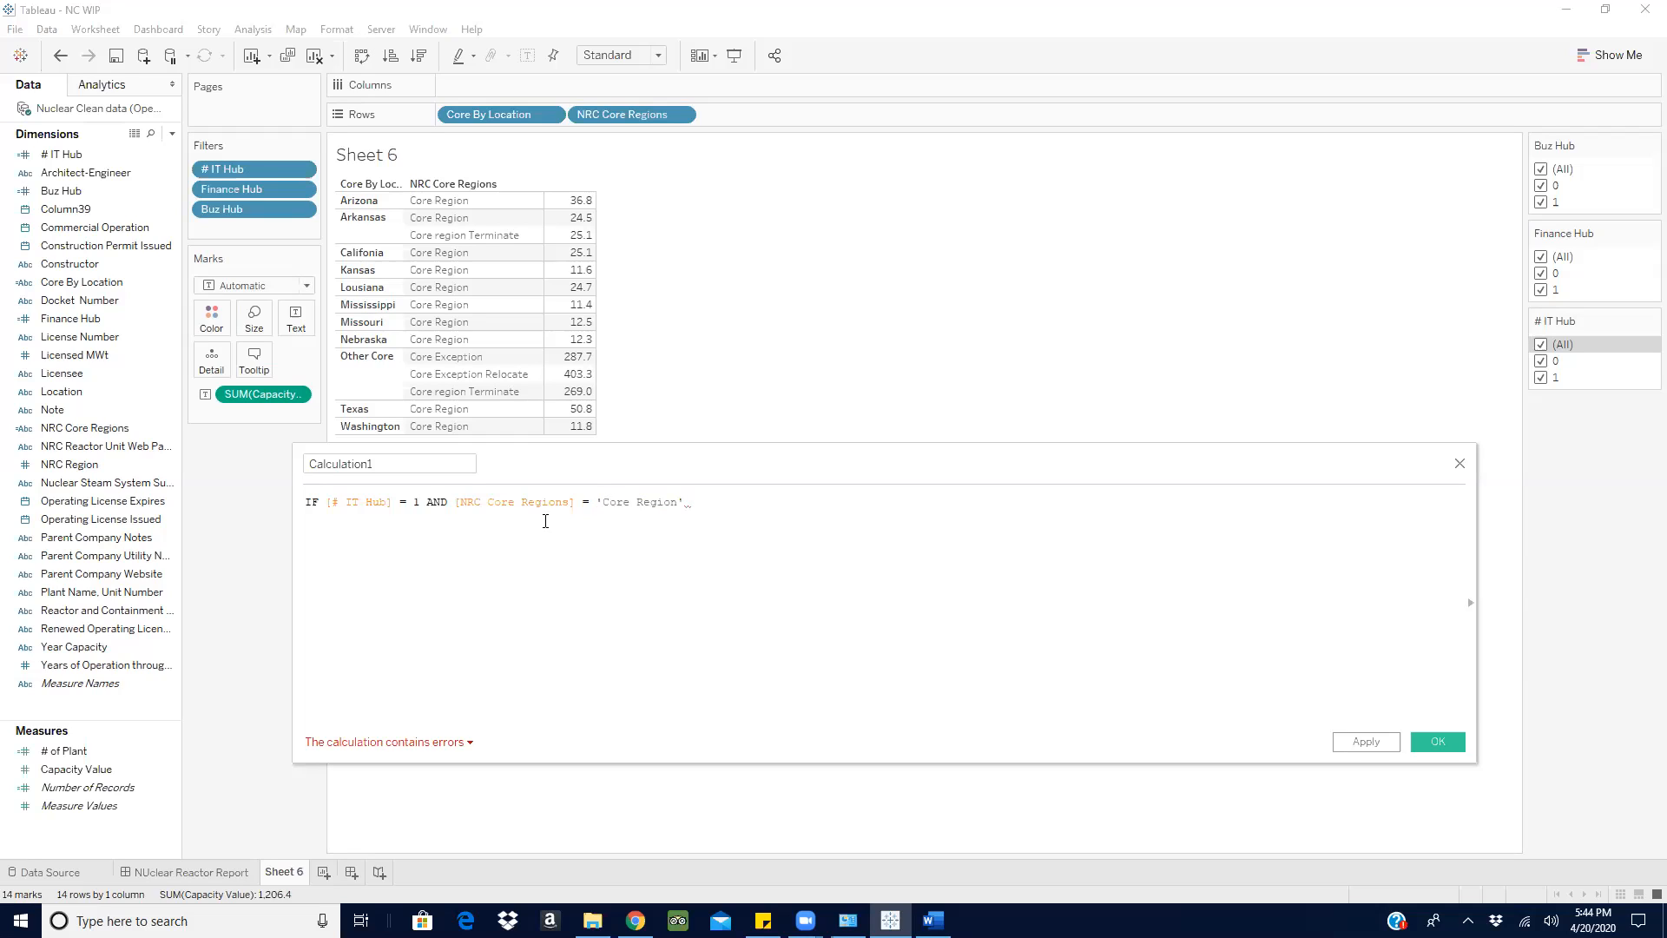
type(" [")
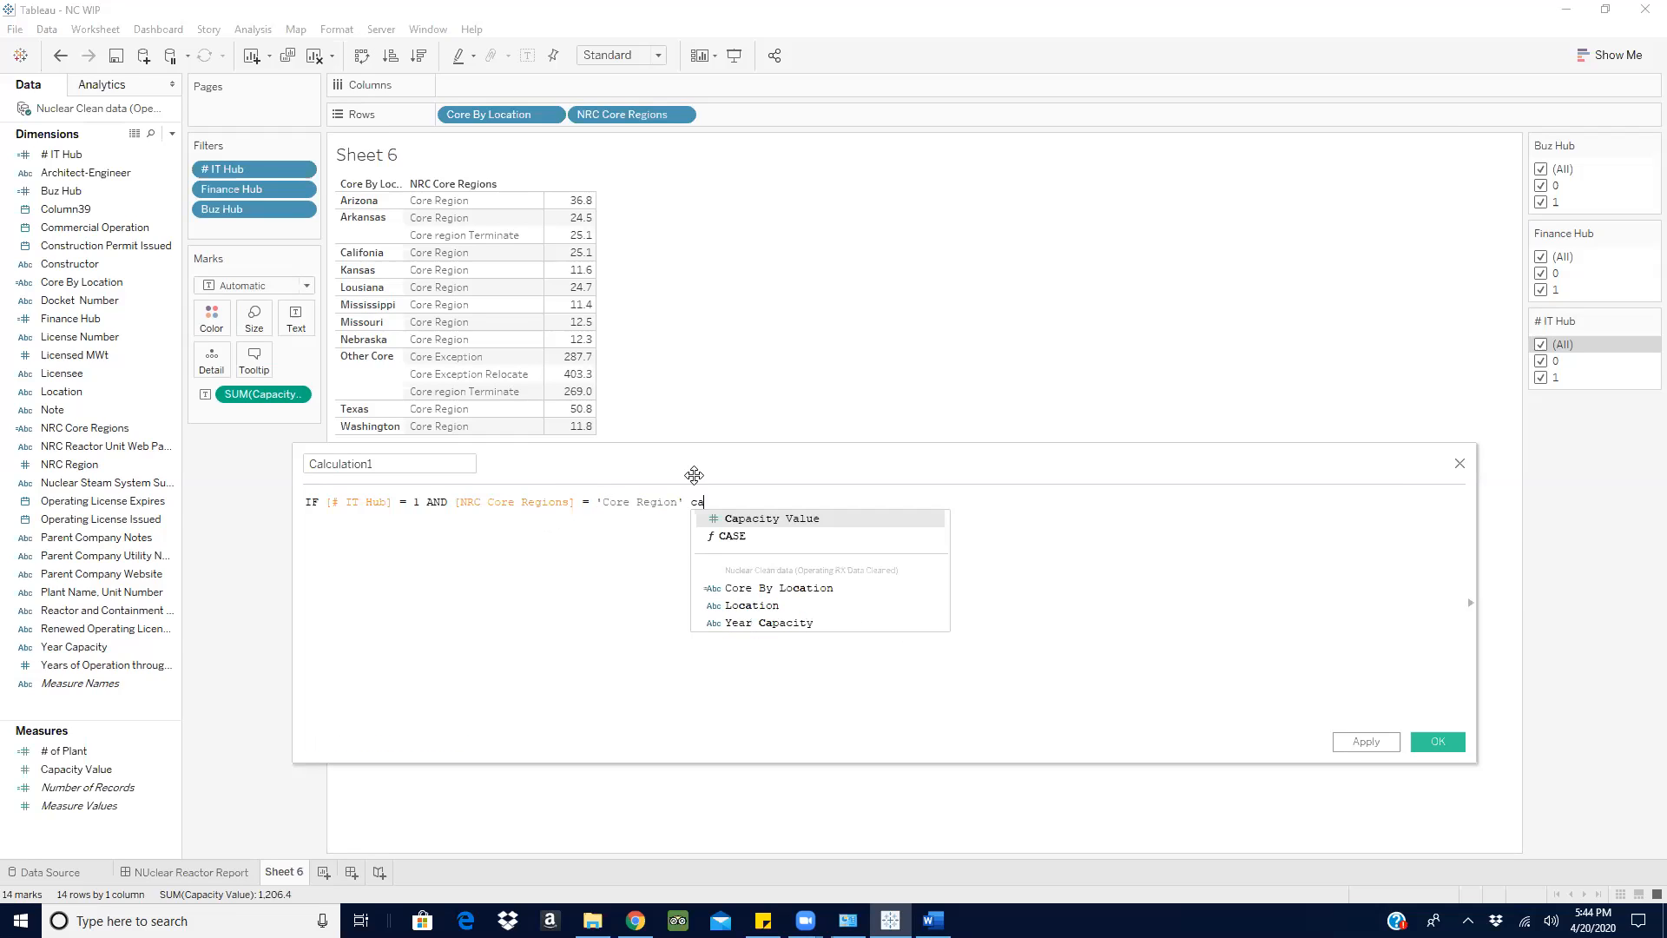
- Append [Capacity Value] END after the 'Core Region' condition
left_click(835, 521)
type("end")
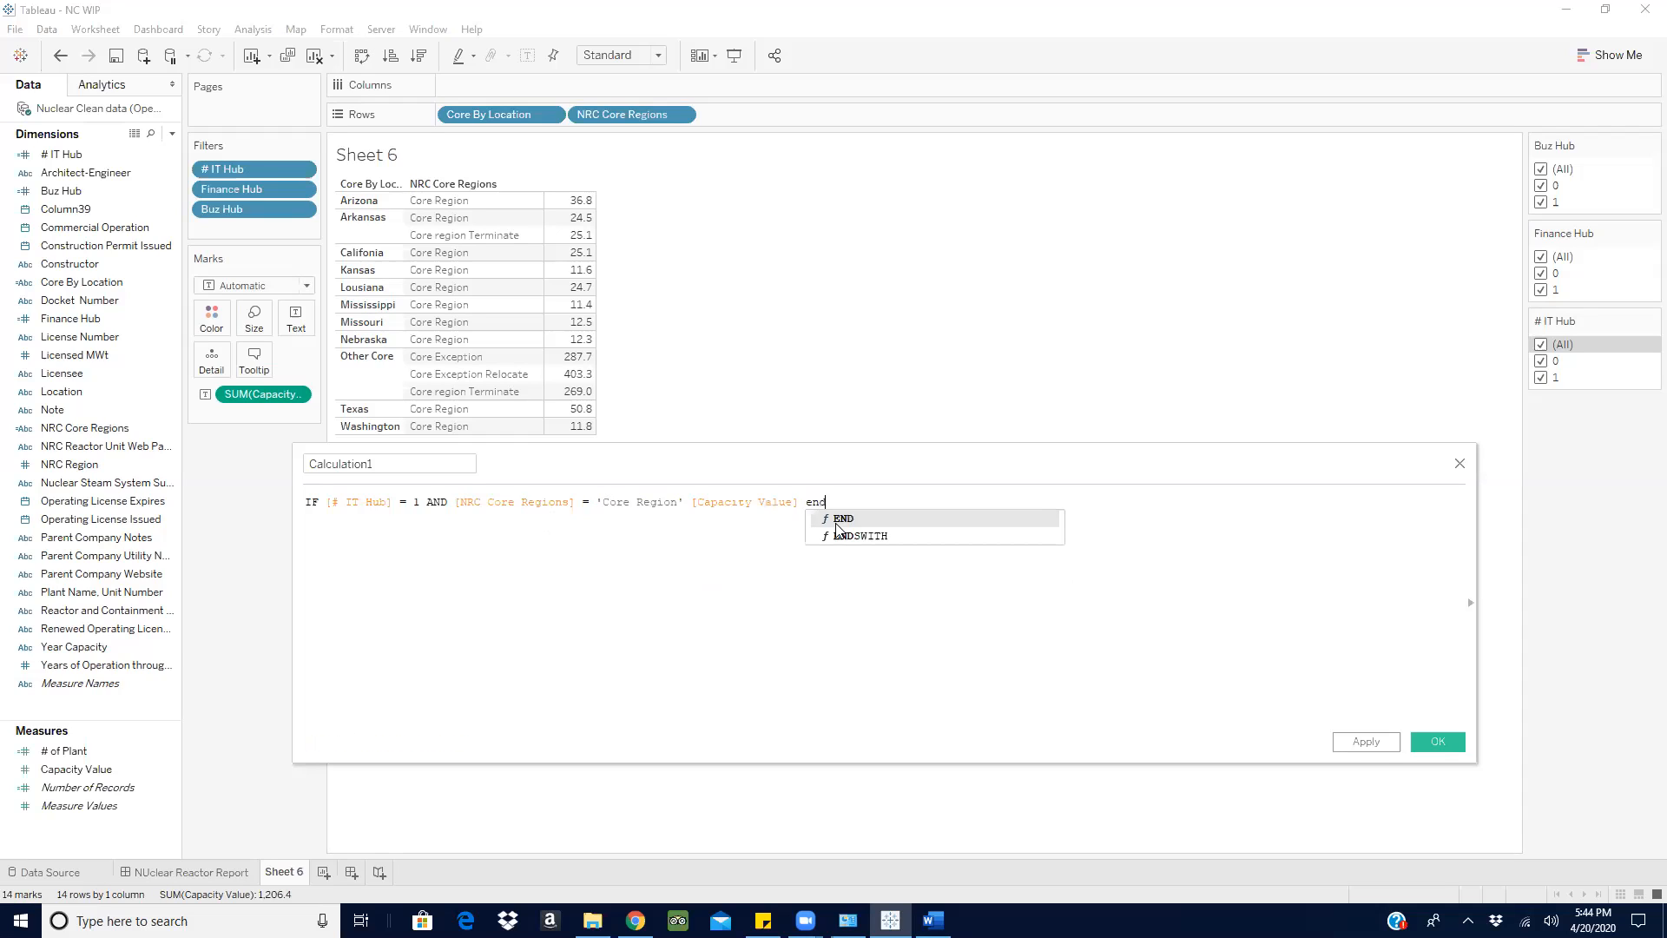
left_click(836, 522)
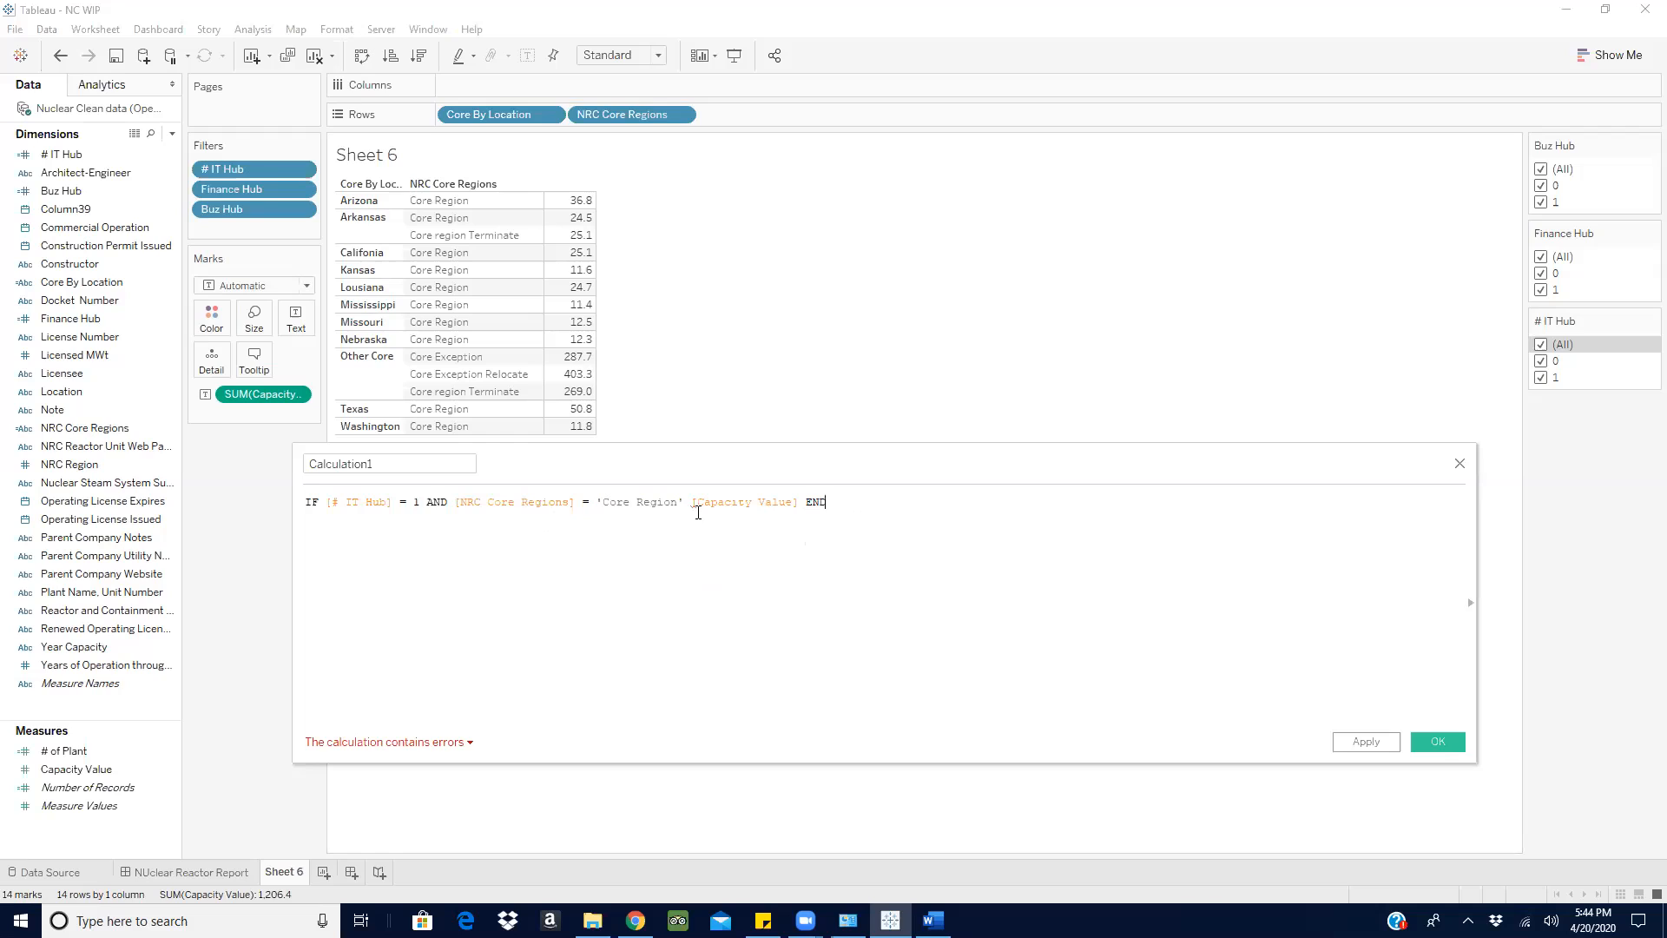
- Insert THEN before [Capacity Value] in the IT Hub and Core Region formula
left_click(440, 744)
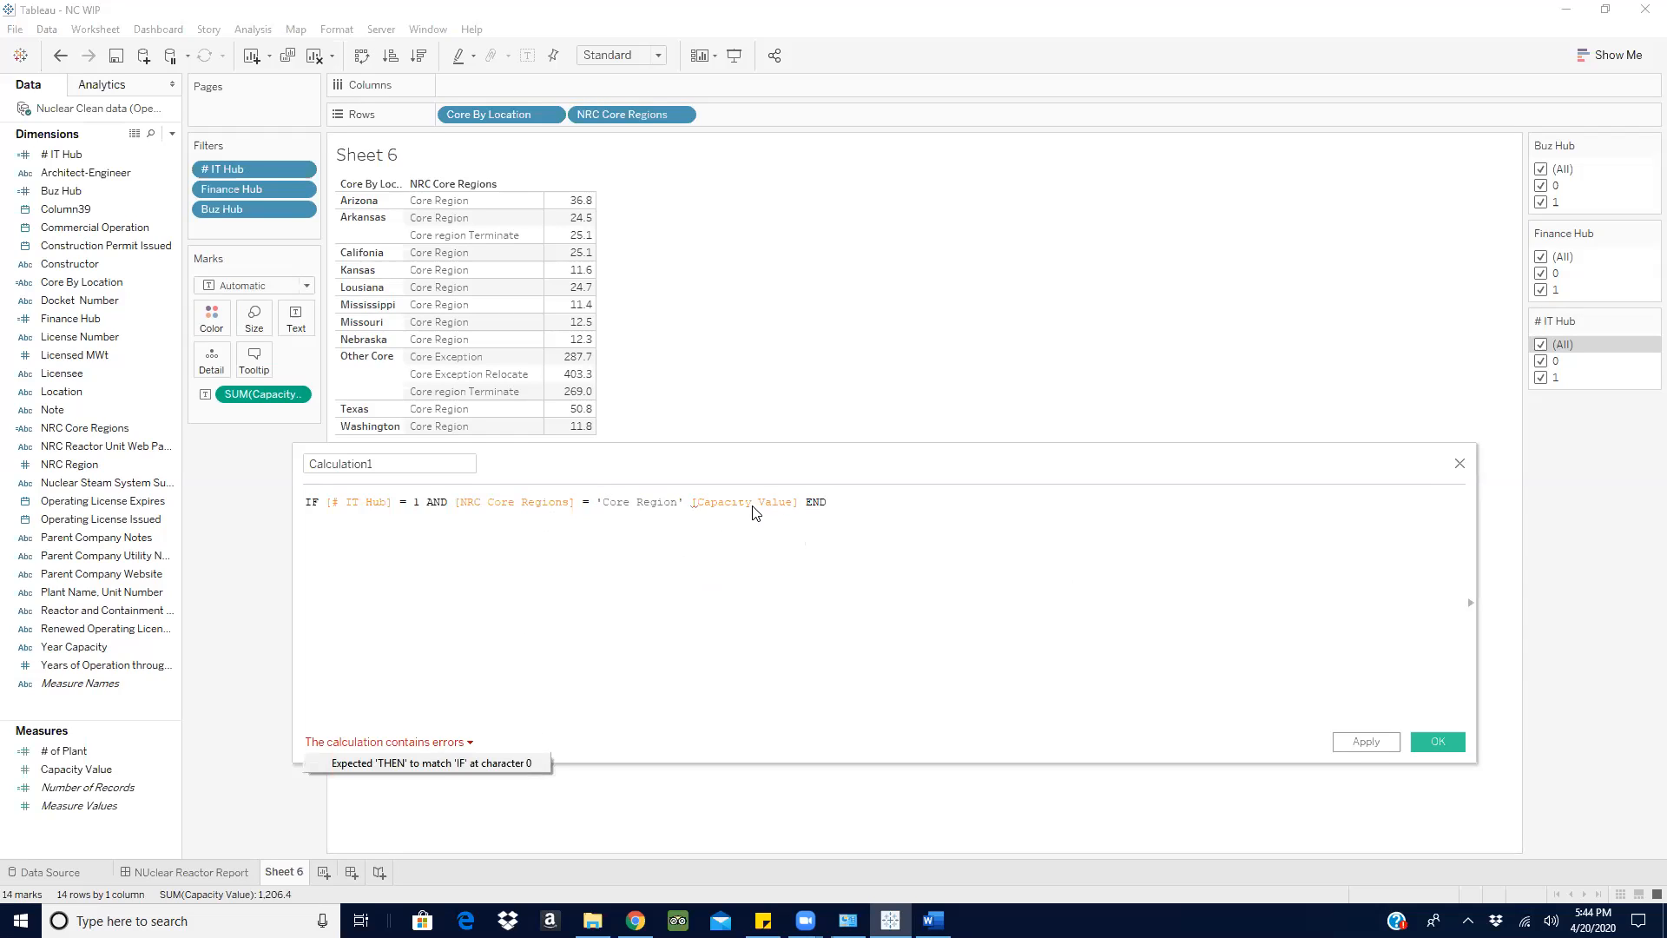
left_click(691, 505)
type("THEN")
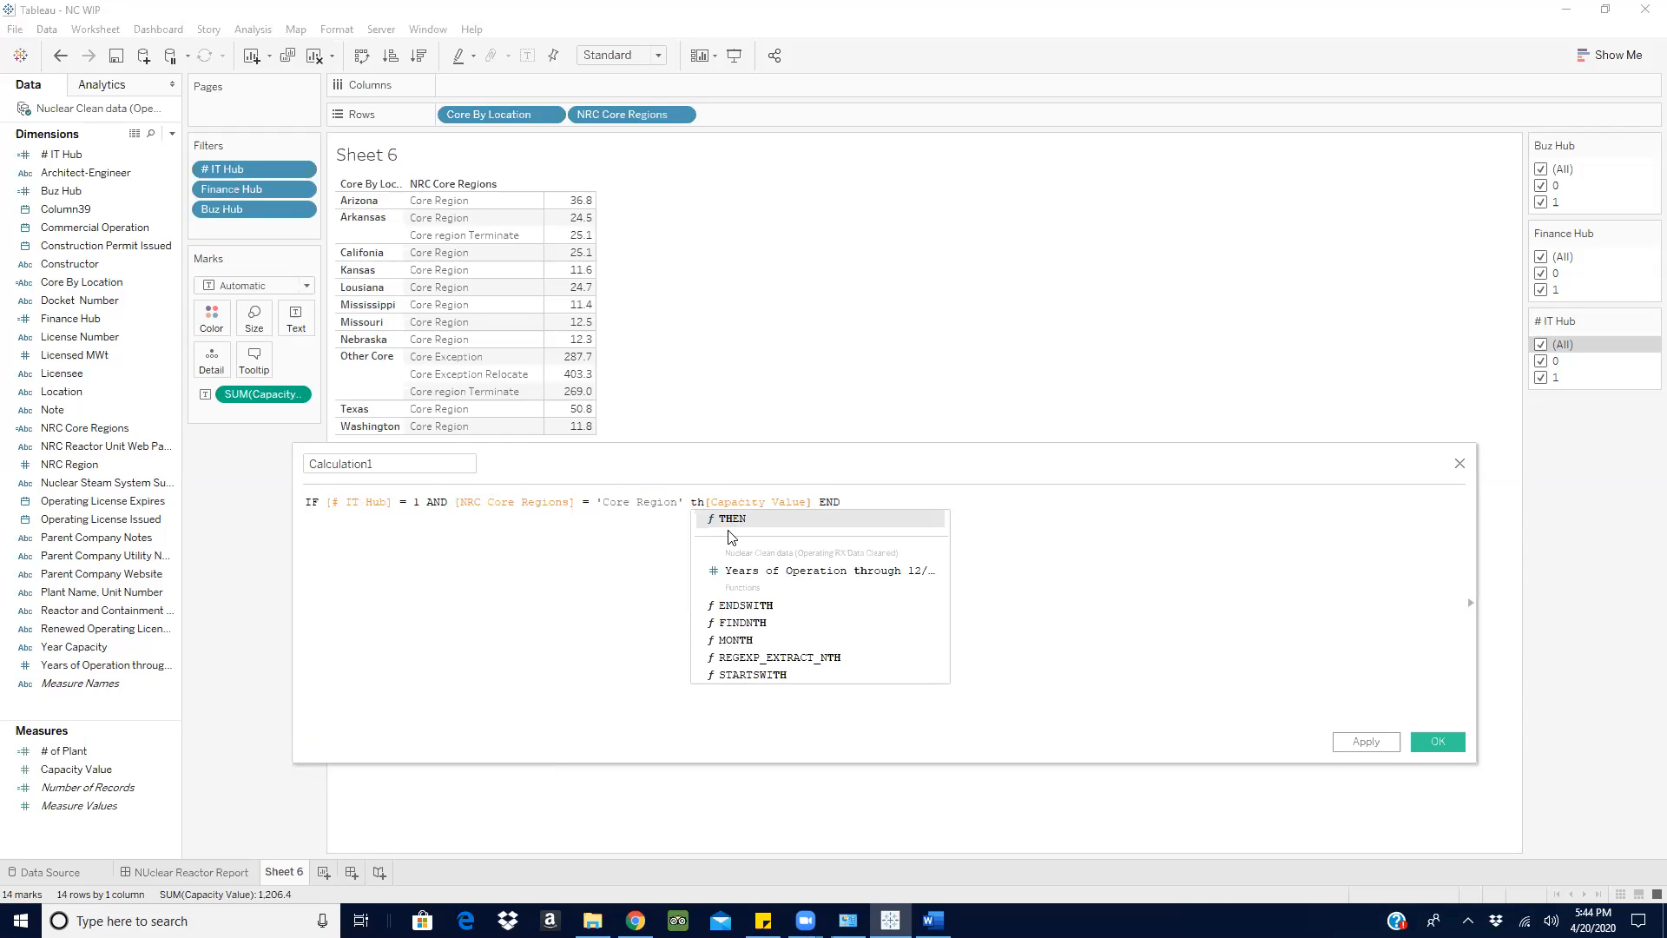
key("Return")
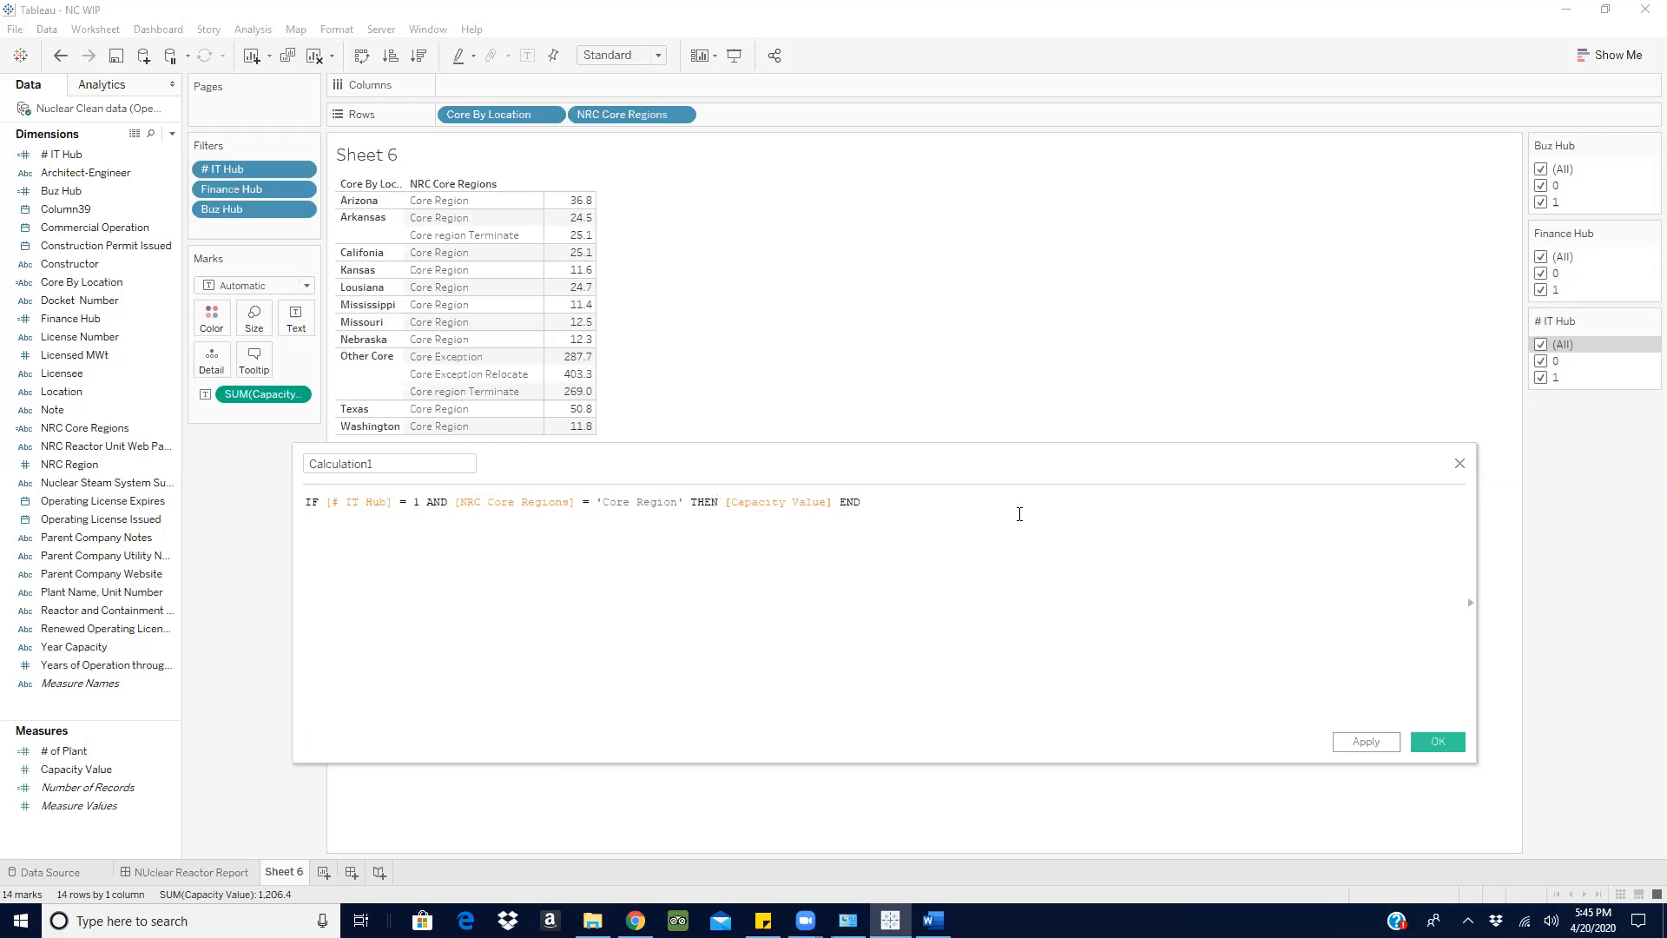
- Name the calculated field ### and save it
left_click_drag(944, 480, 1000, 533)
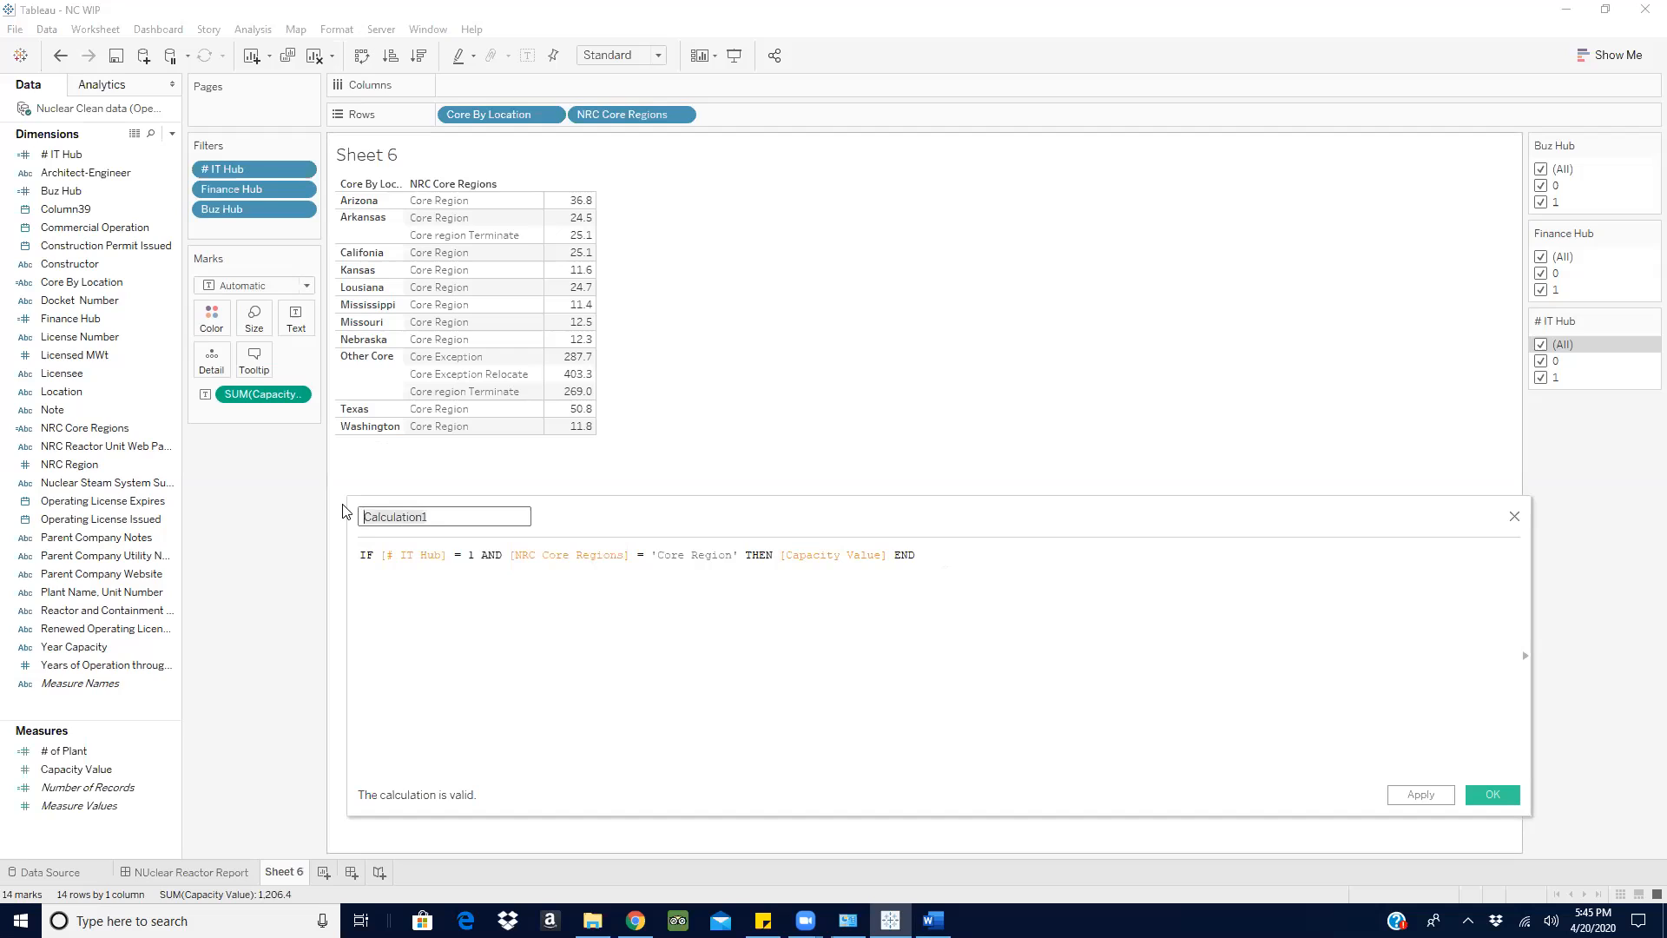
type("###")
left_click(1492, 794)
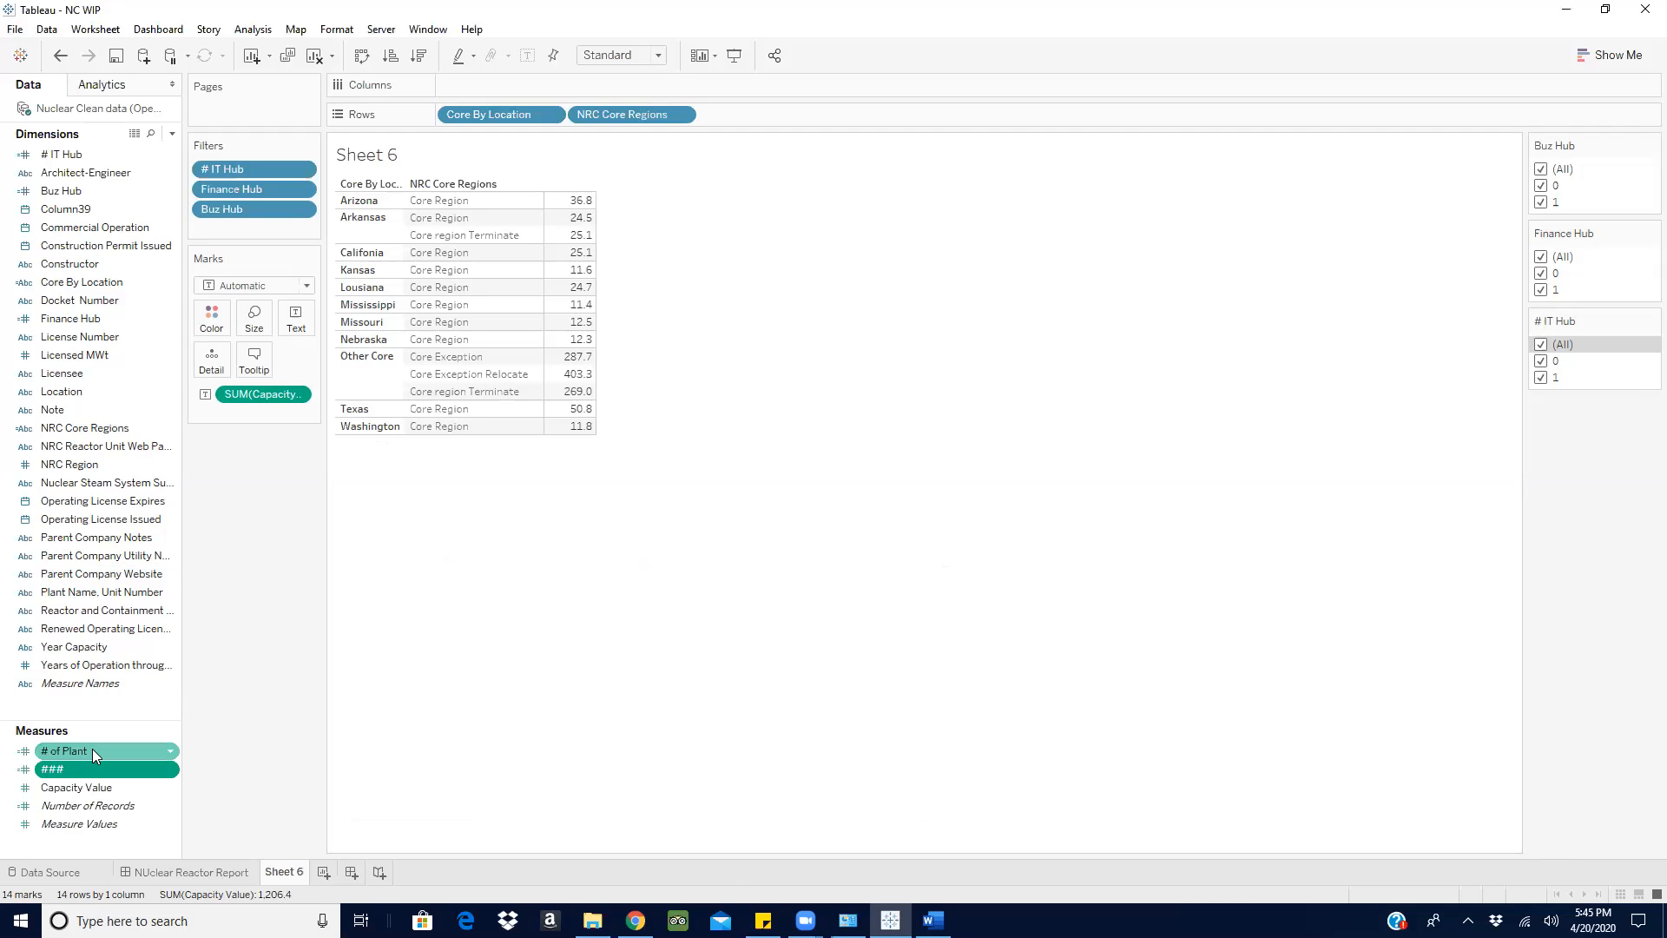
- Show the ### measure as a text table and remove Capacity Value from the view
left_click_drag(56, 771, 295, 325)
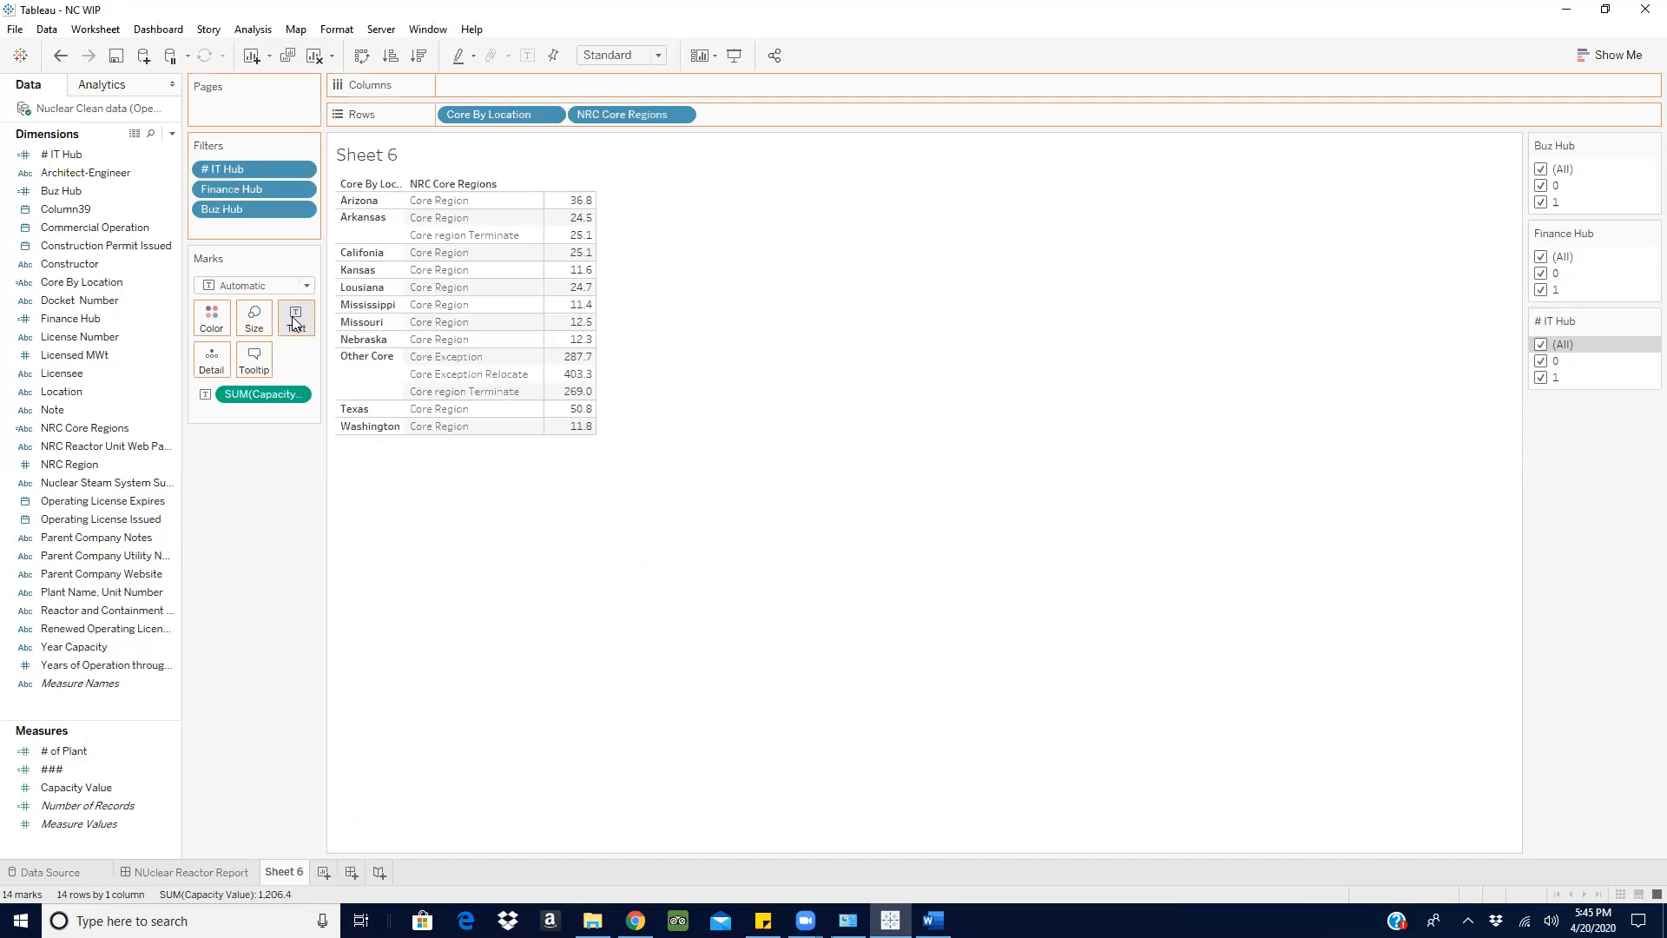
left_click(1628, 59)
left_click(1519, 111)
left_click(1622, 61)
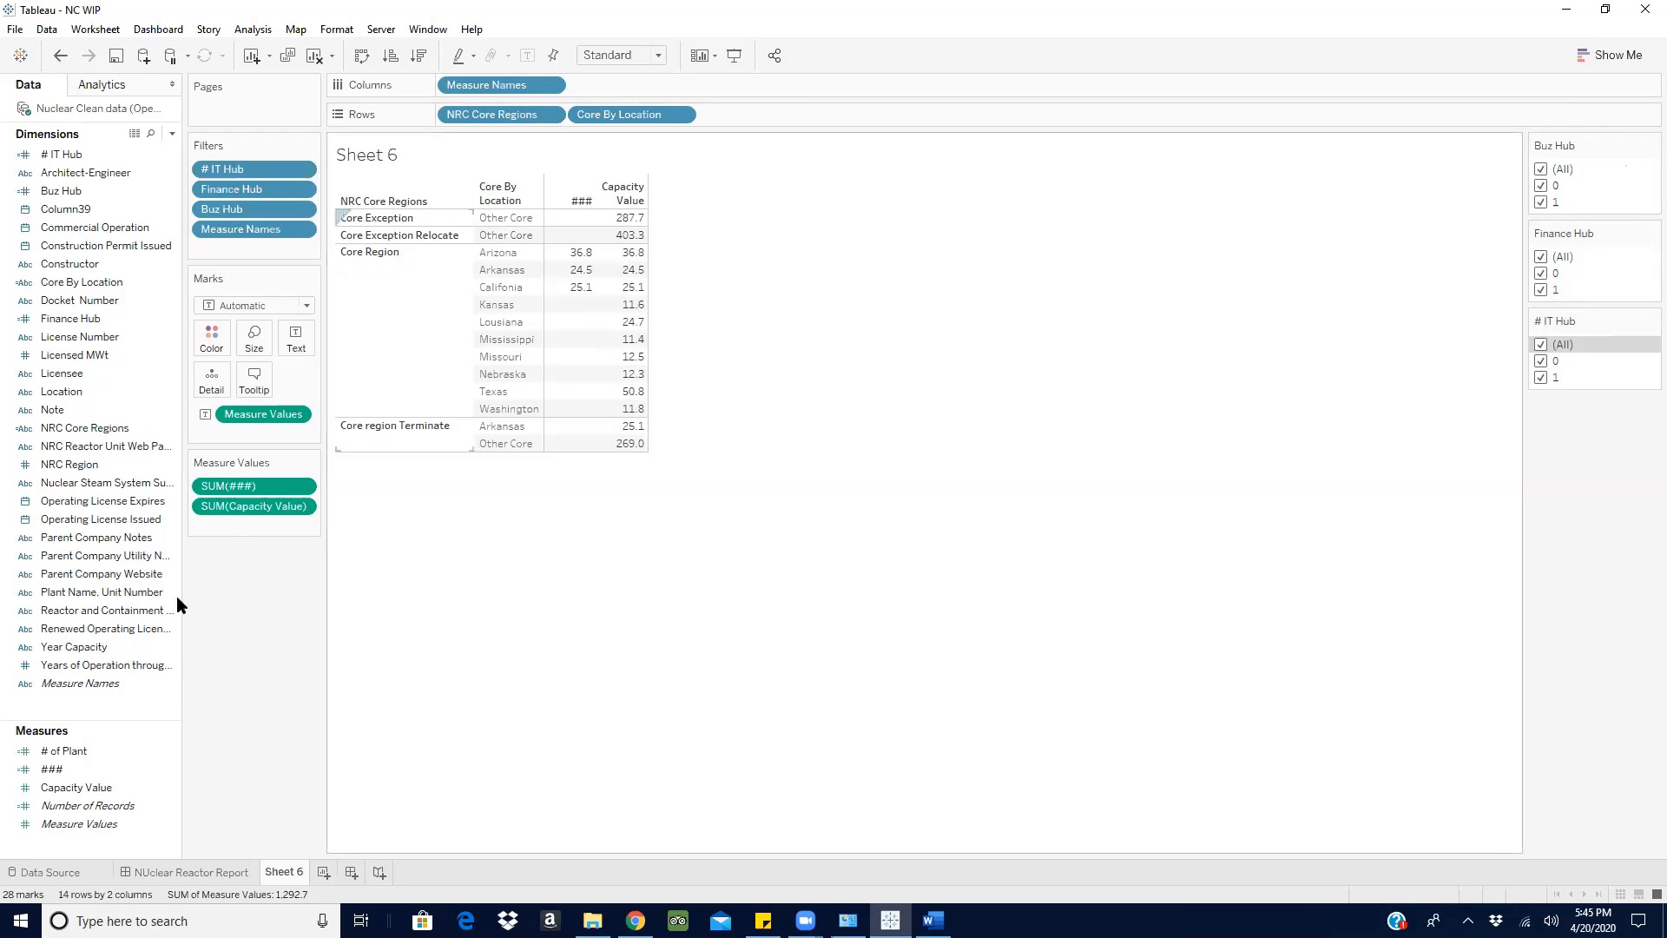
left_click_drag(238, 517, 238, 629)
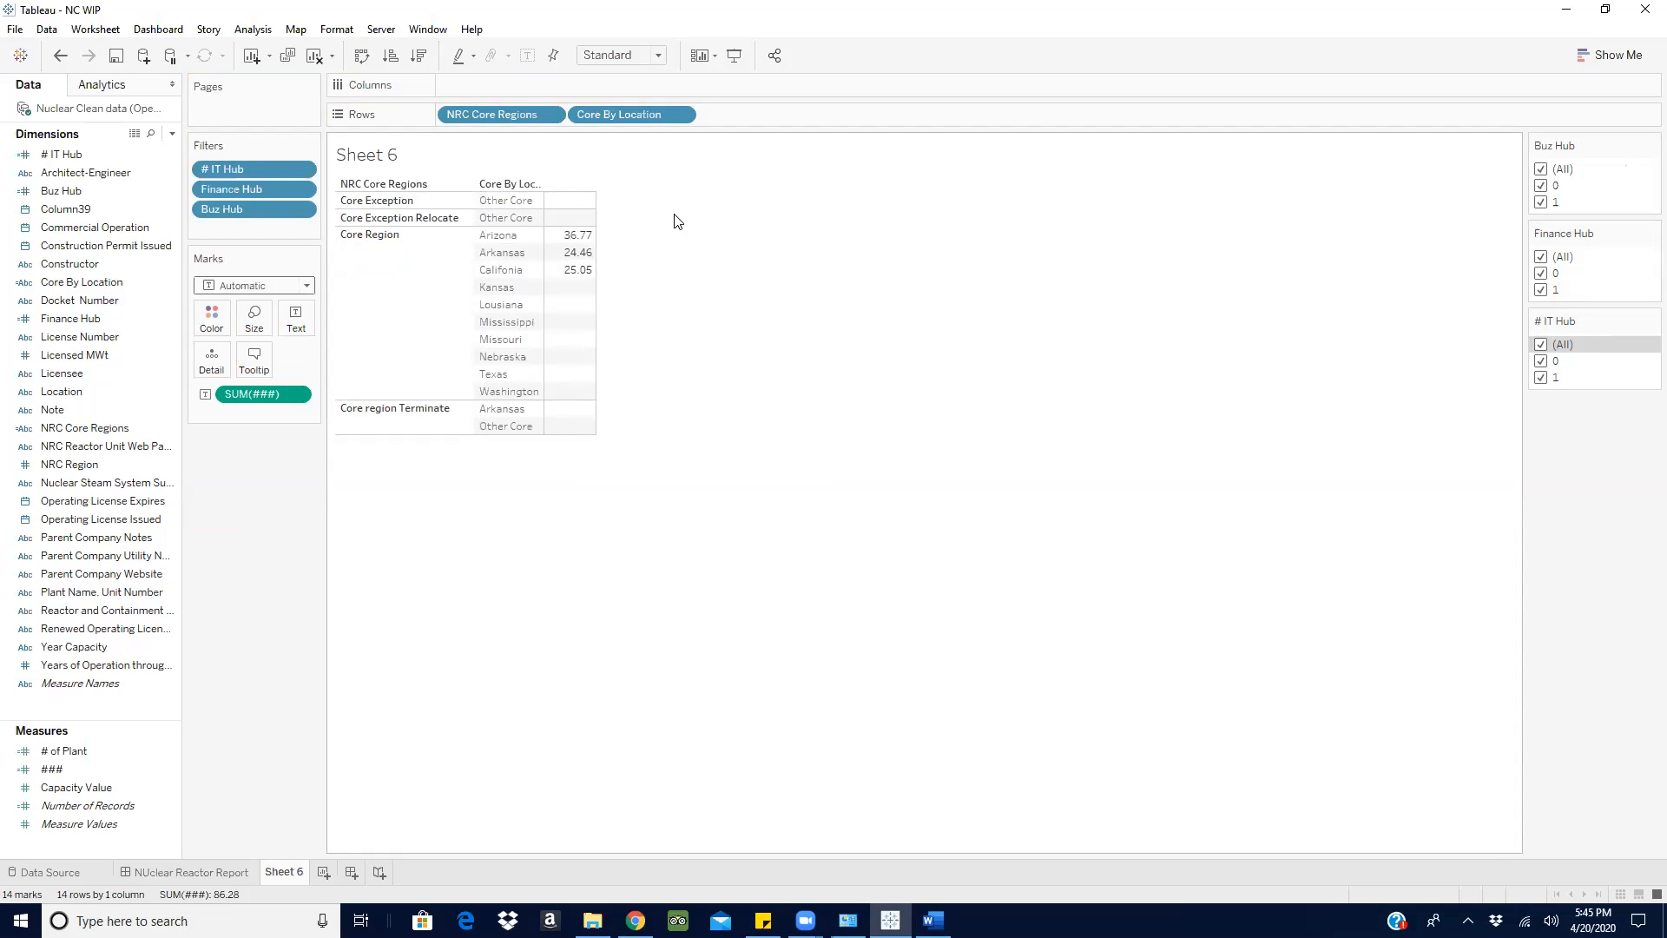
- Limit the # IT Hub filter to 1 to examine the ### values, and restore it to all values
left_click(1543, 345)
left_click(1543, 379)
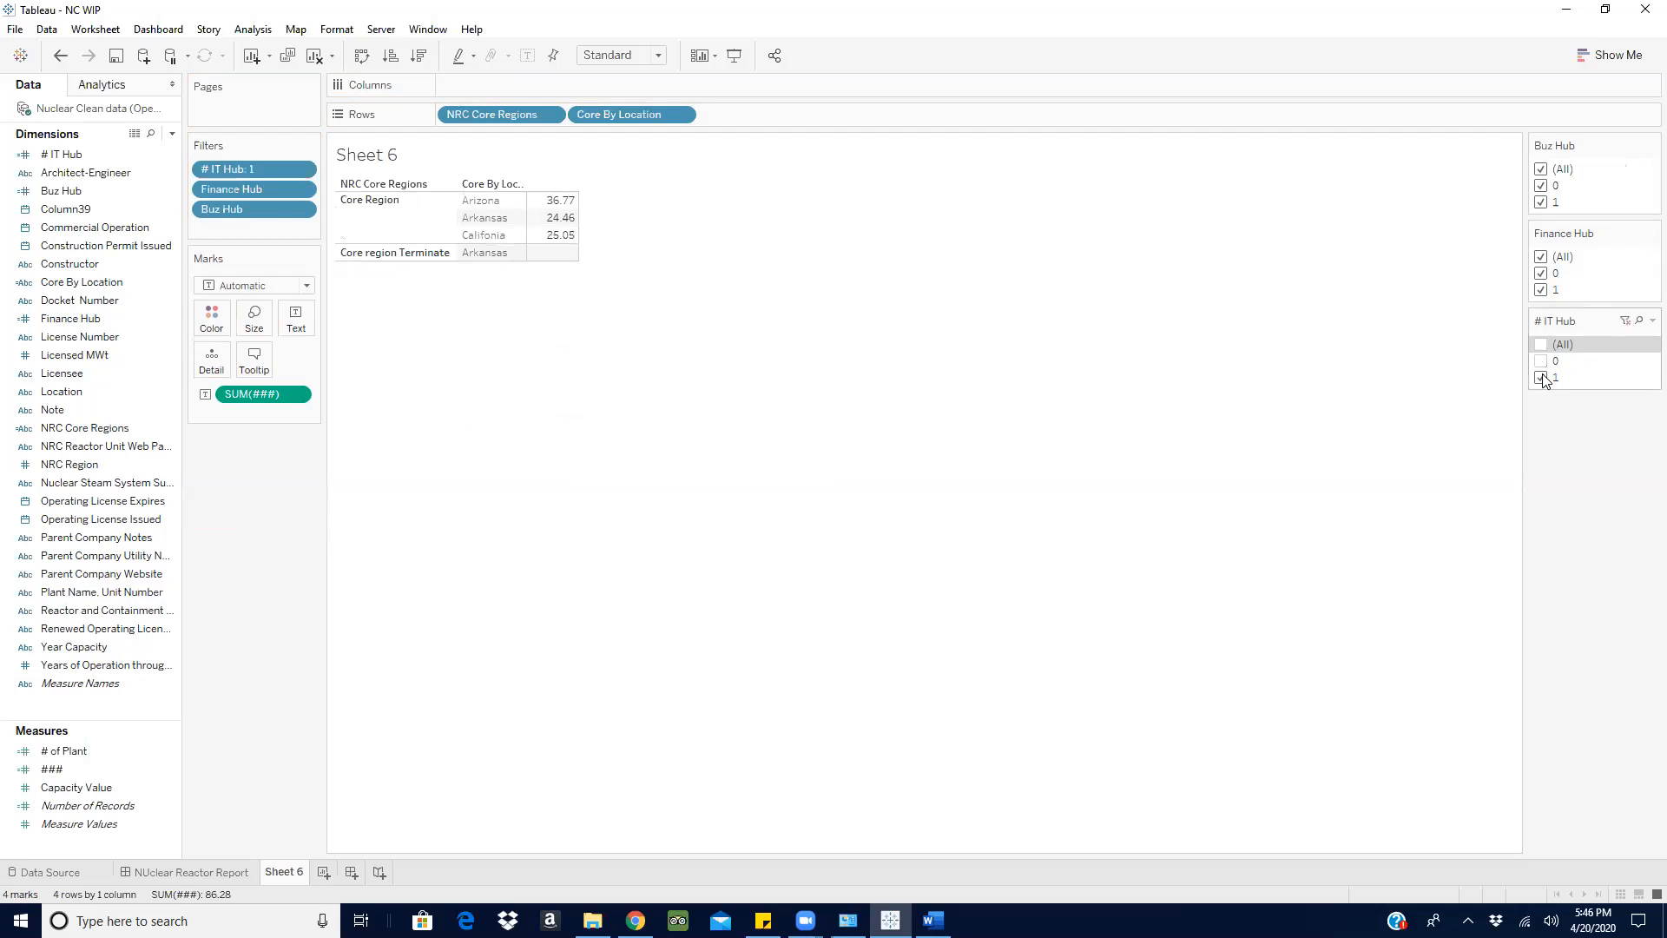
mouse_move(546, 236)
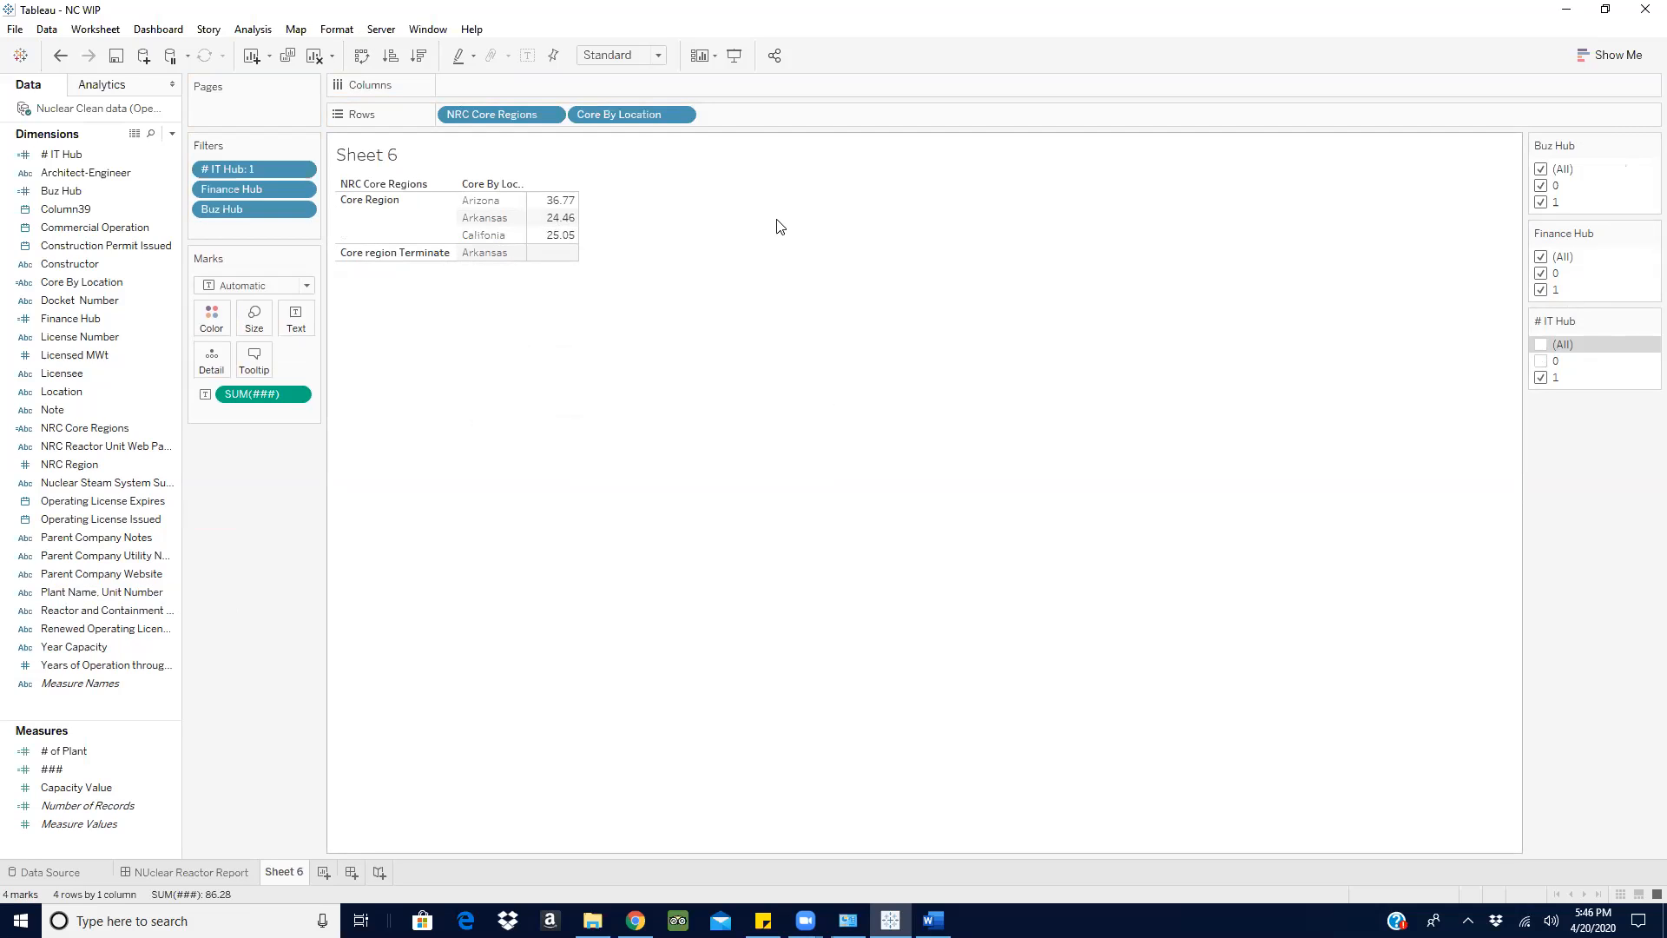
left_click(1543, 345)
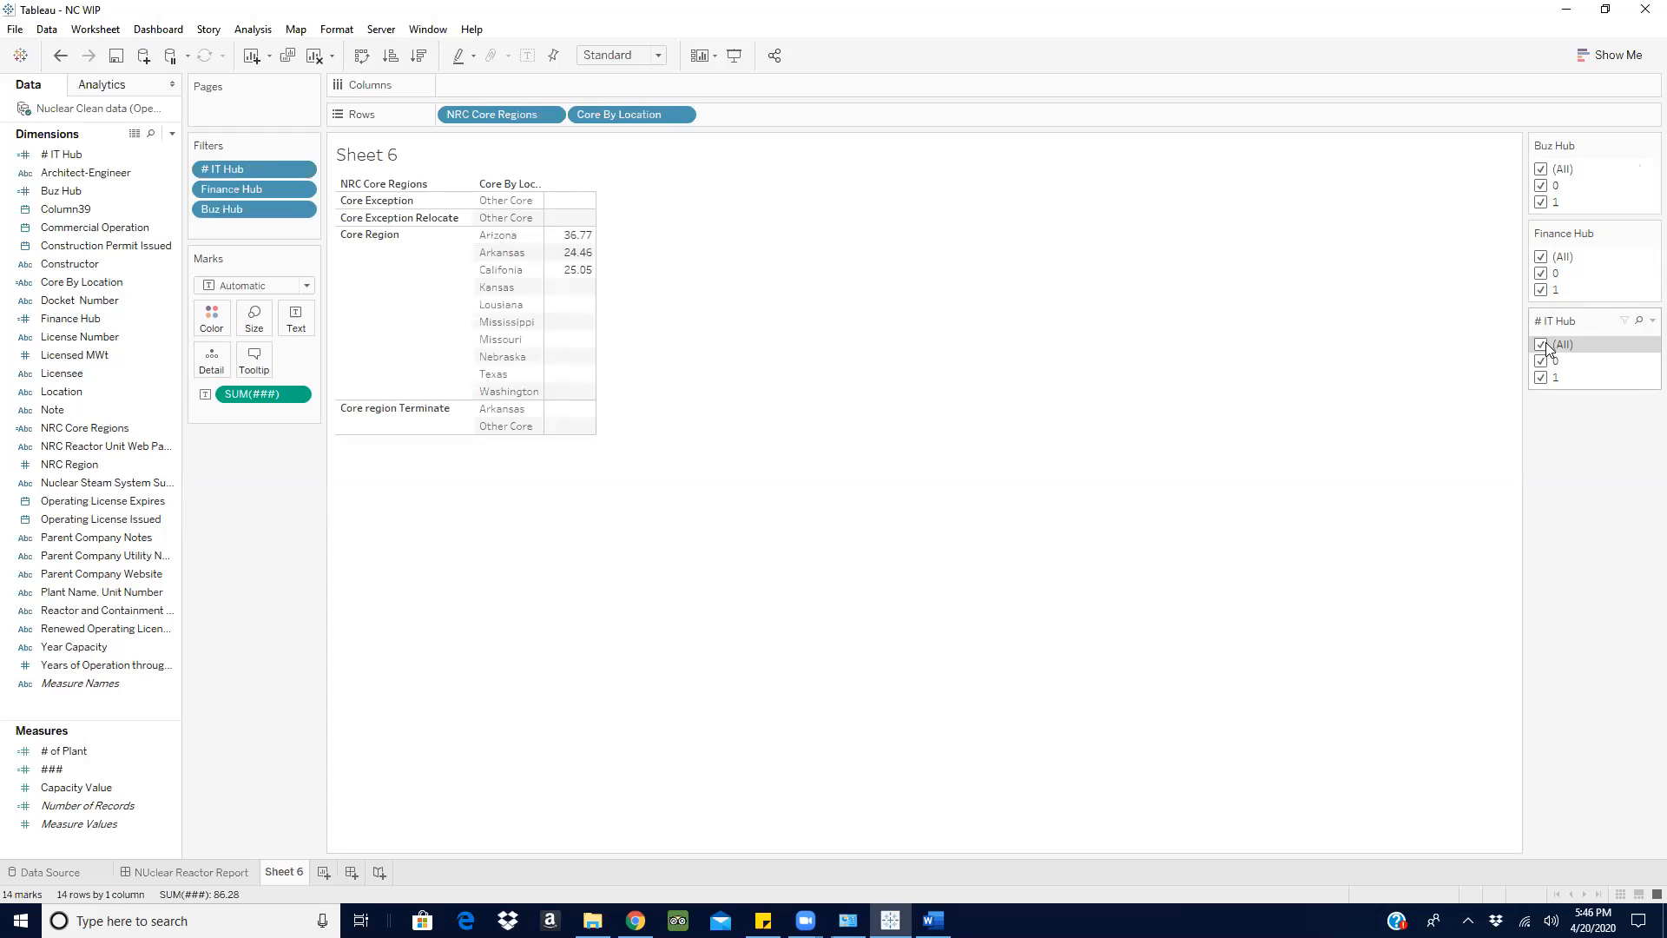
- Clear Sheet 6 and delete the # IT Hub and ### calculated fields from the data source
left_click(318, 56)
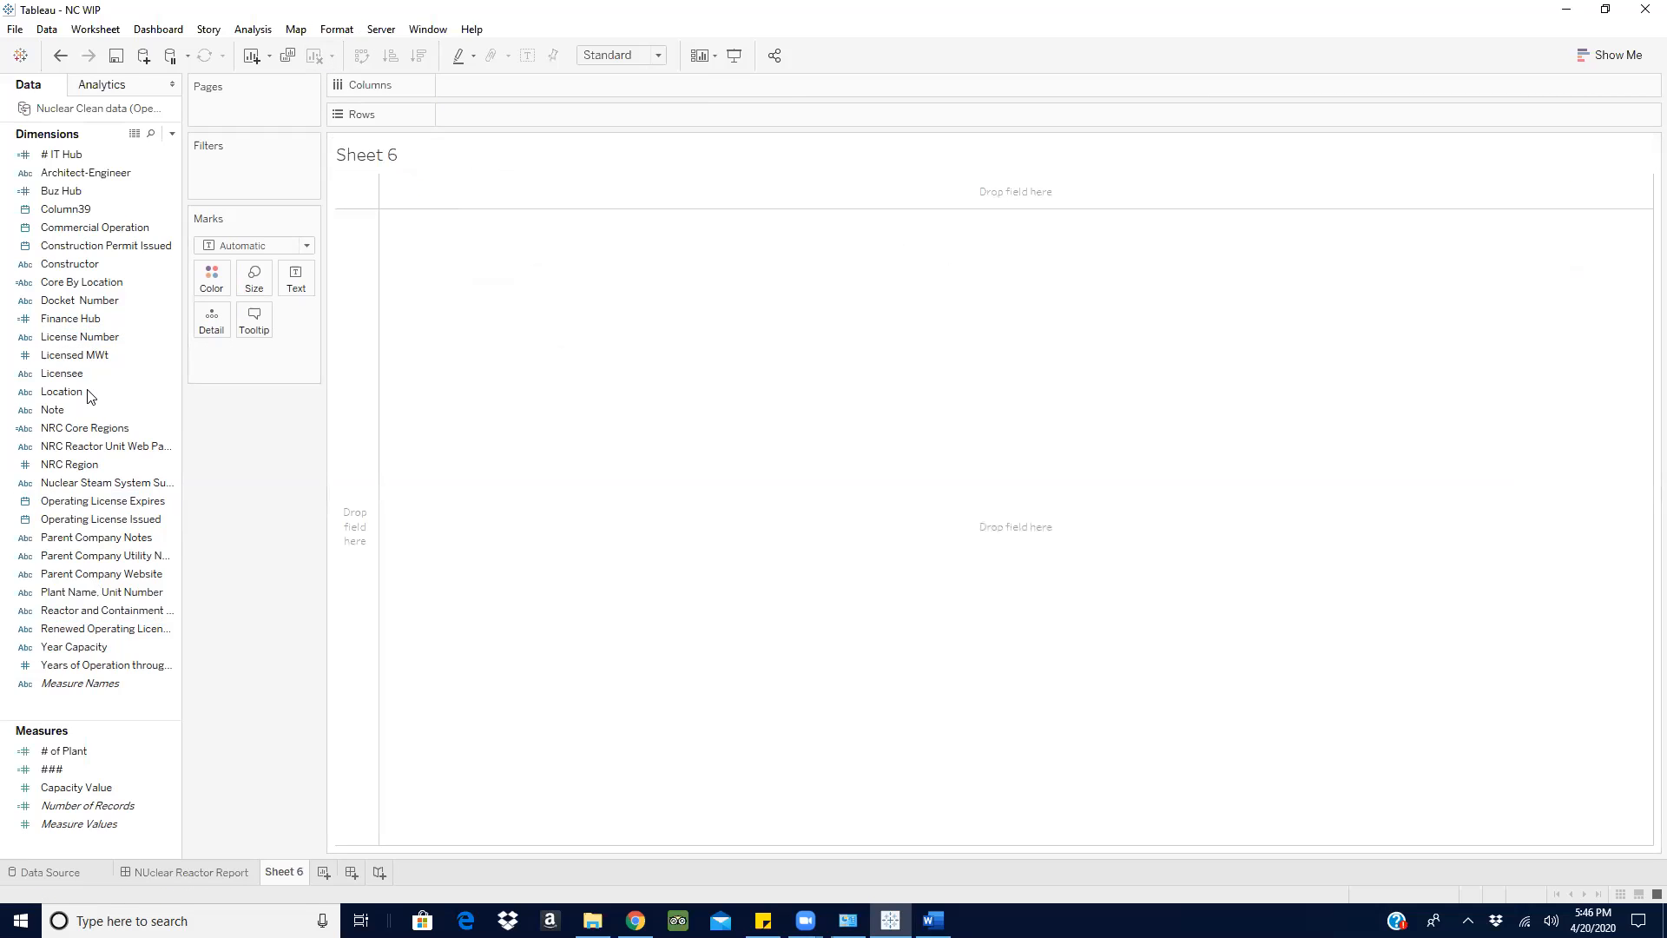
left_click(165, 153)
left_click(239, 315)
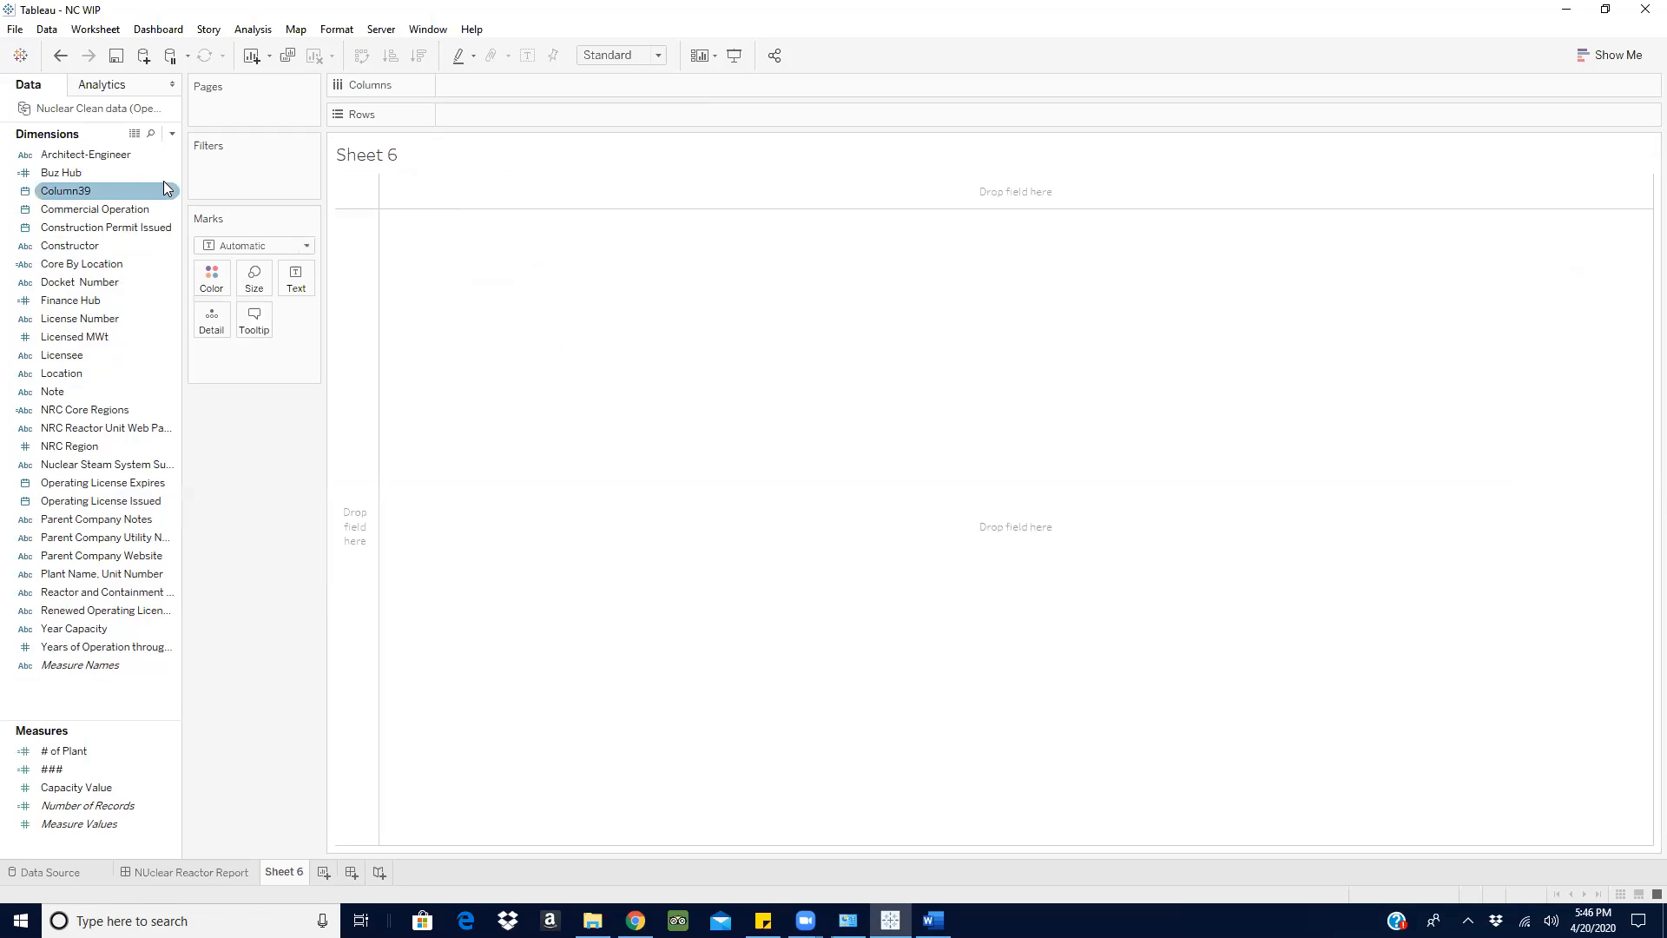
key("ctrl+z")
left_click(165, 153)
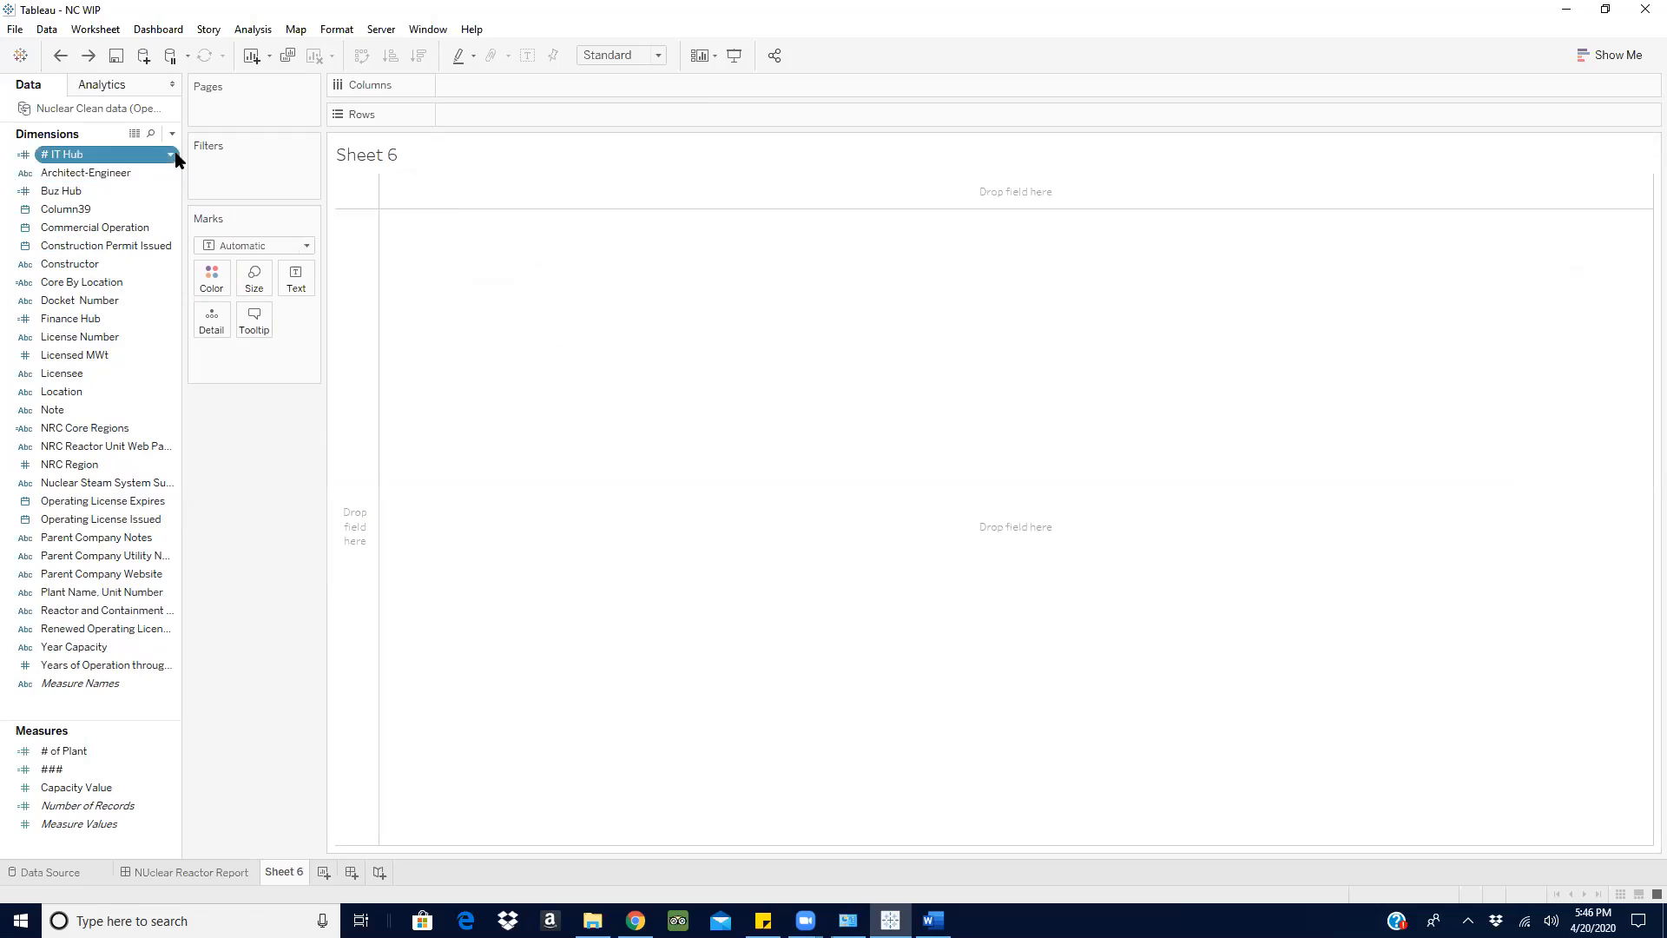
left_click(240, 316)
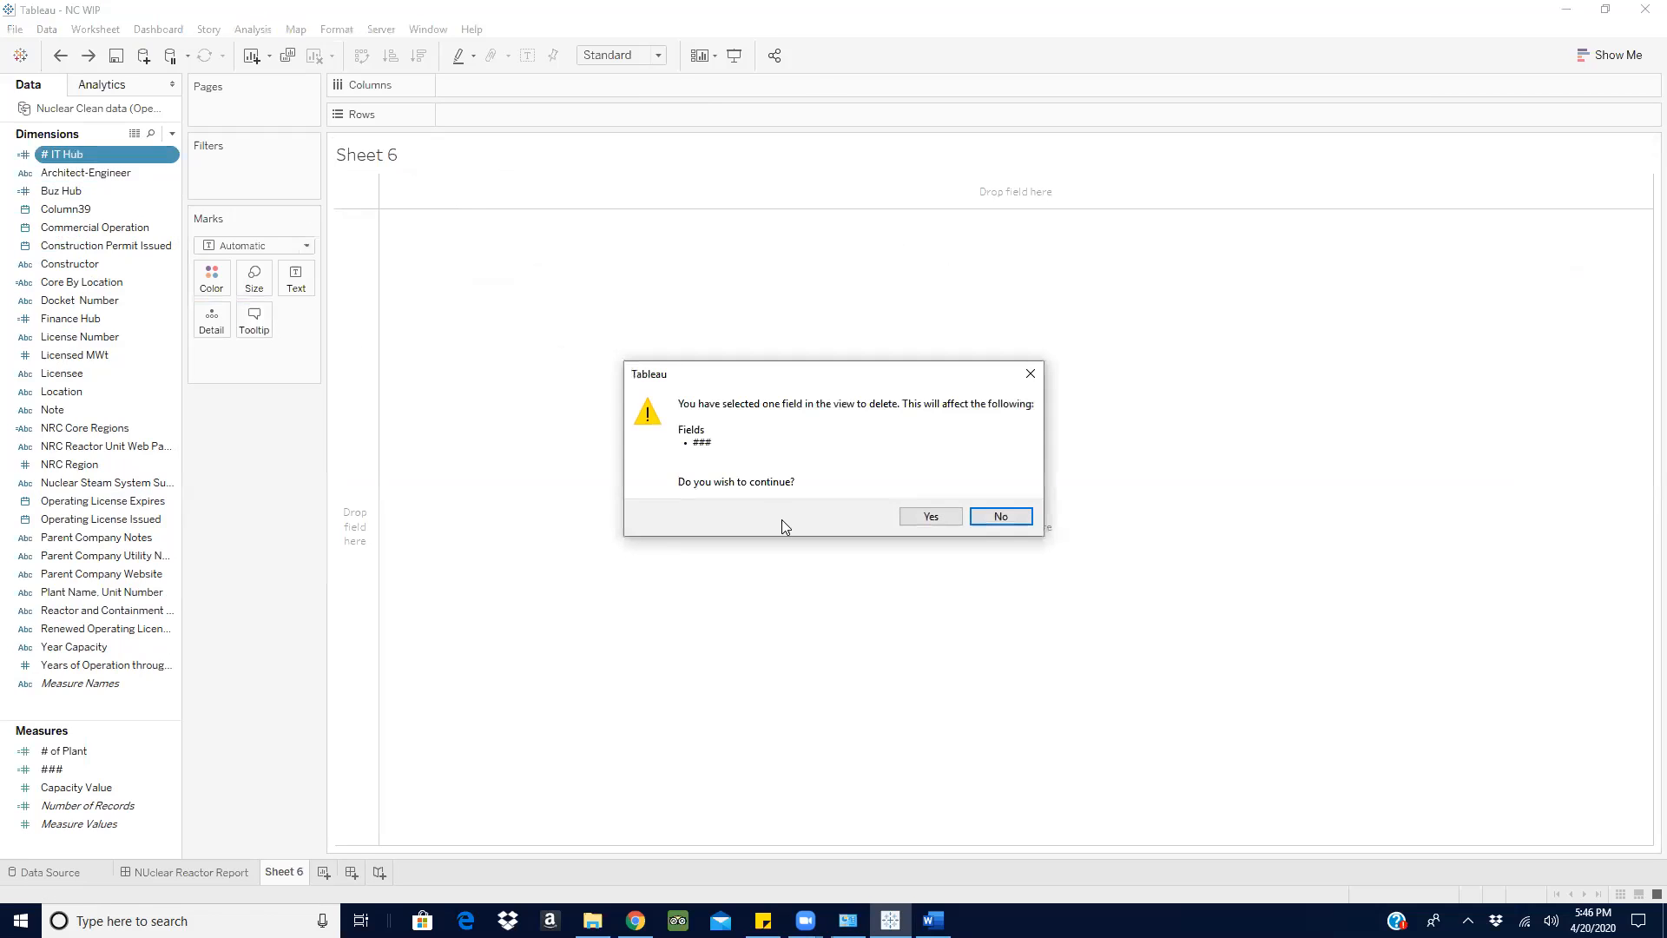
left_click(945, 514)
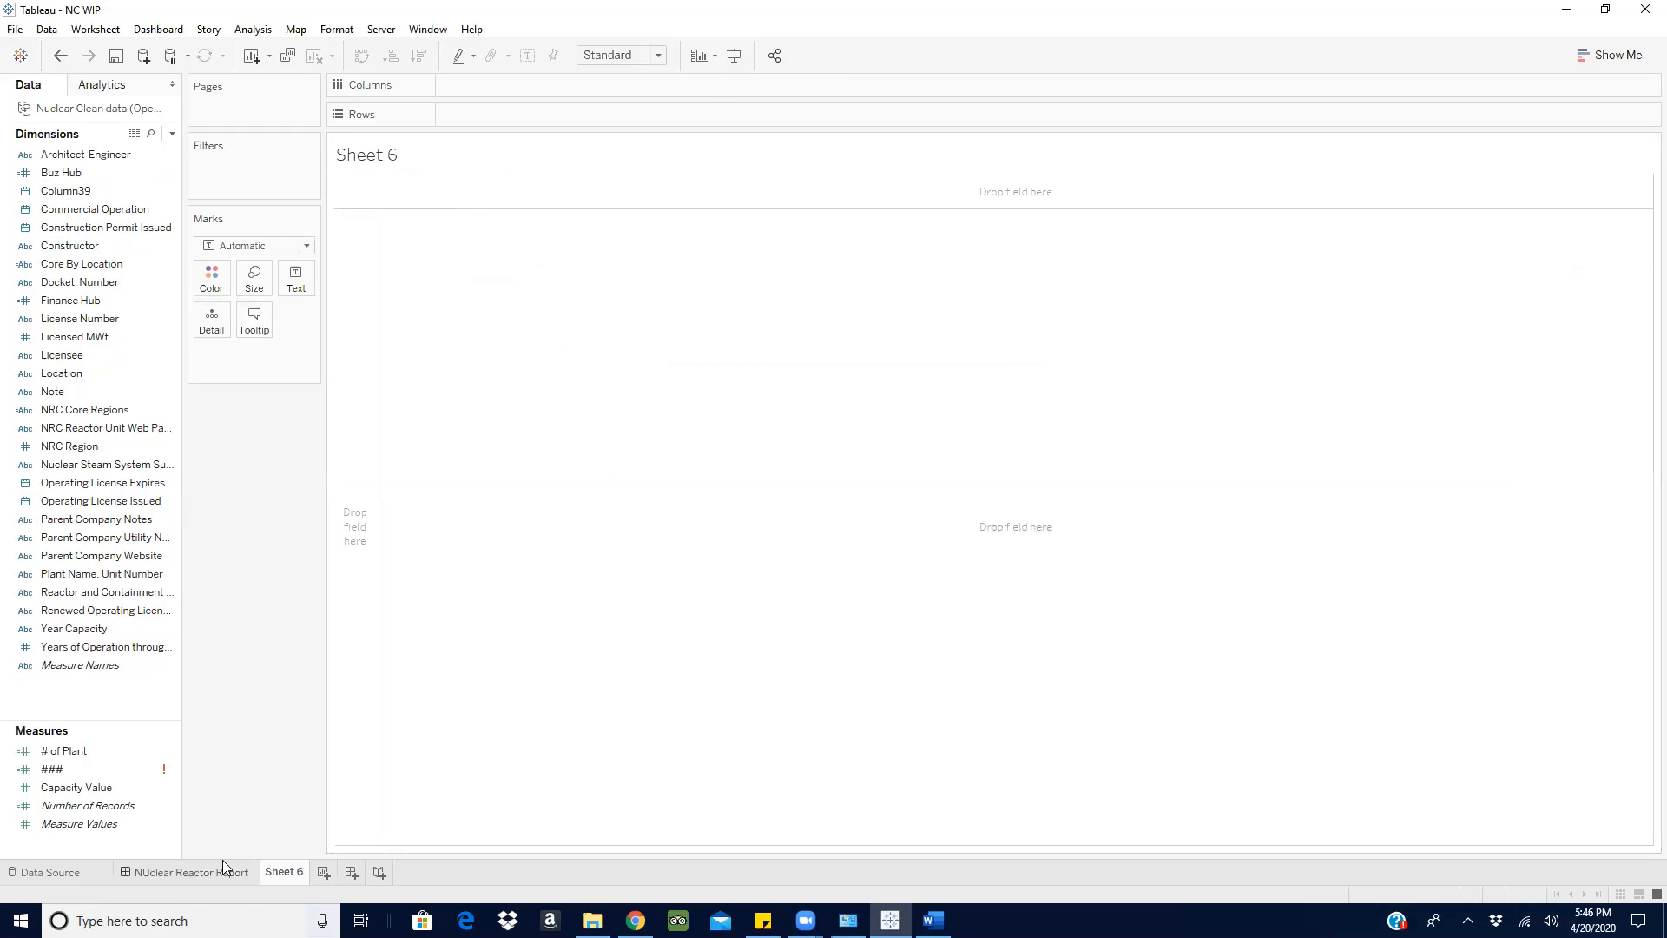
left_click(172, 771)
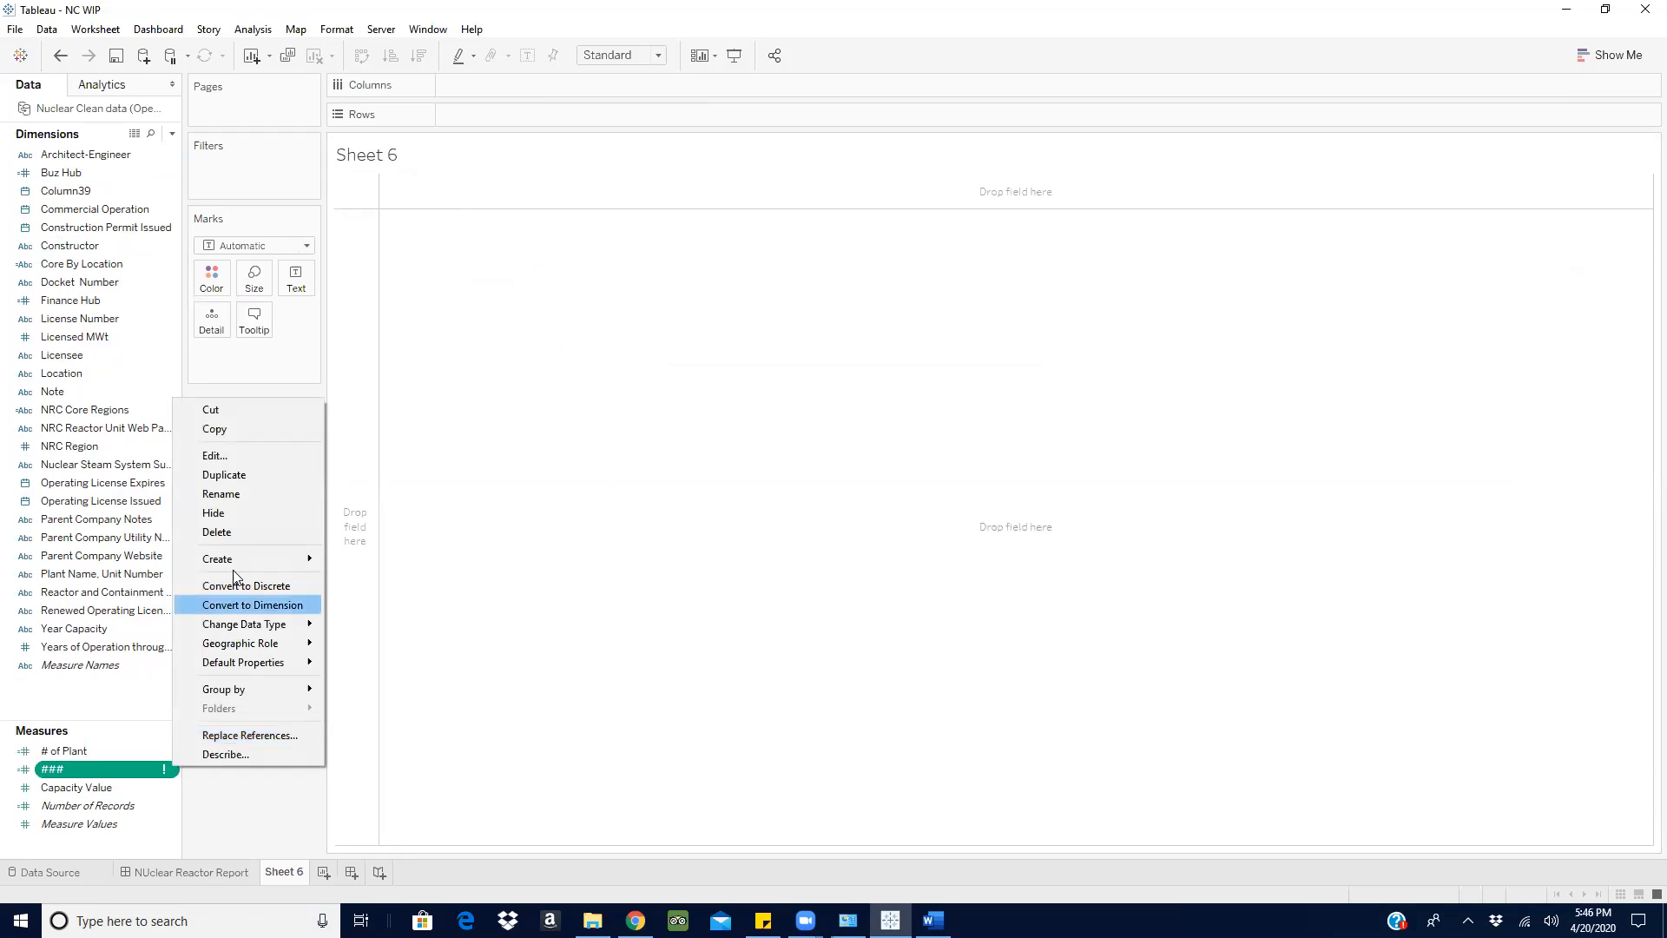
left_click(244, 533)
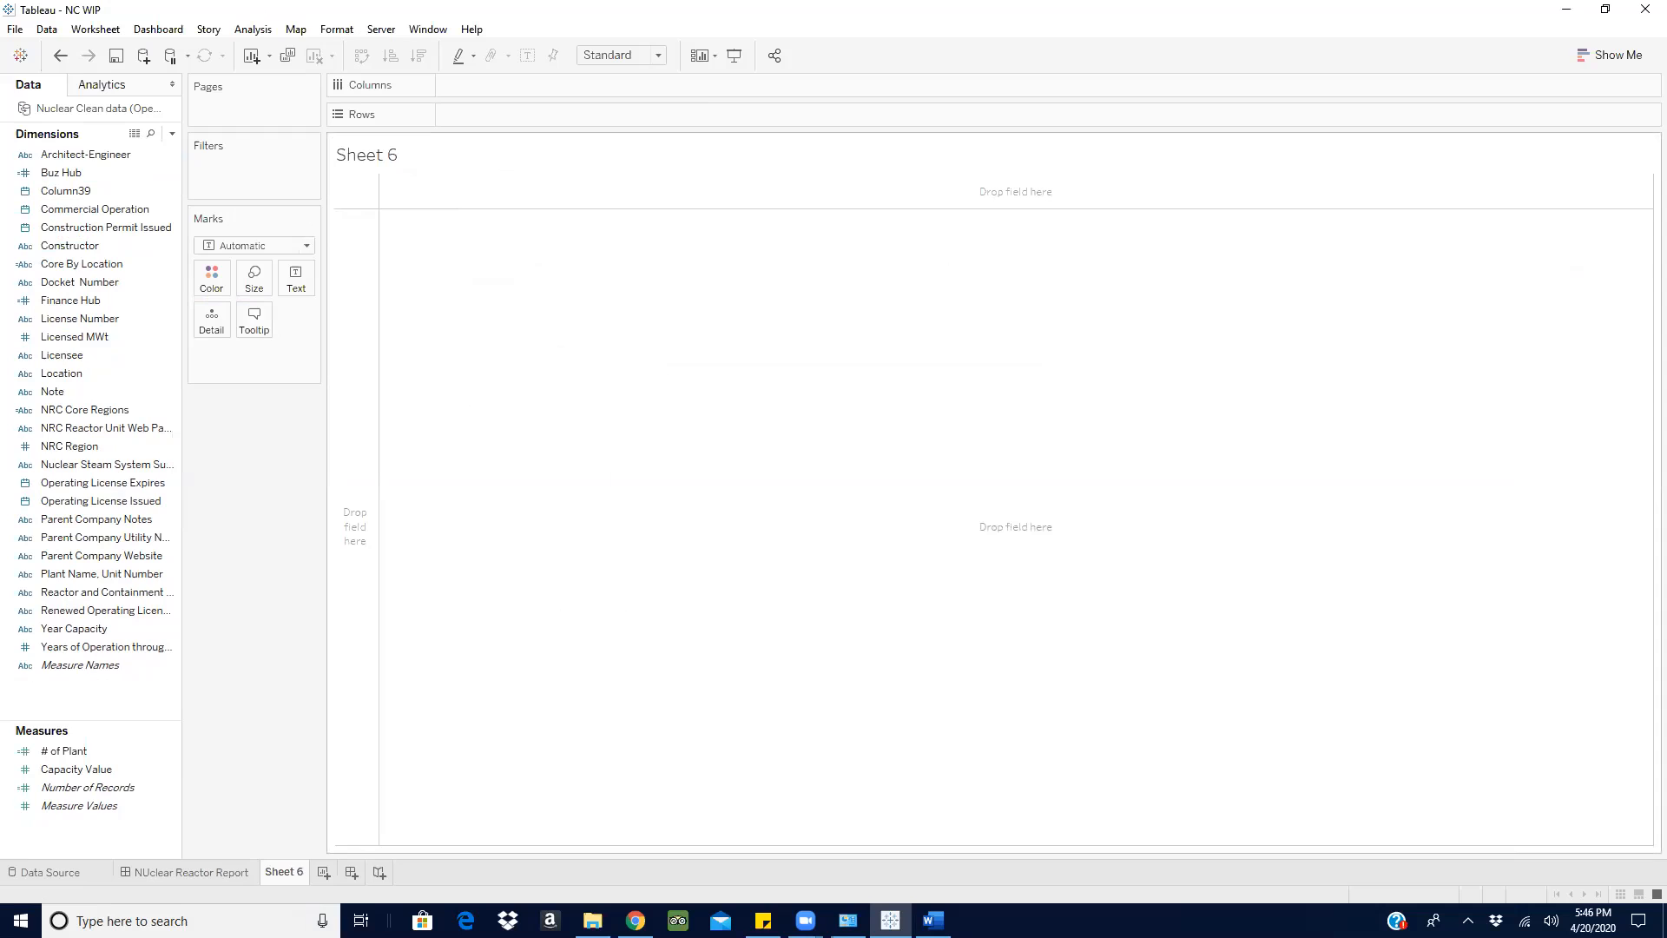
- Switch to the Word notes, maximize them, and write "They want to see the aggregation" after a blank line below the hub list
left_click(933, 920)
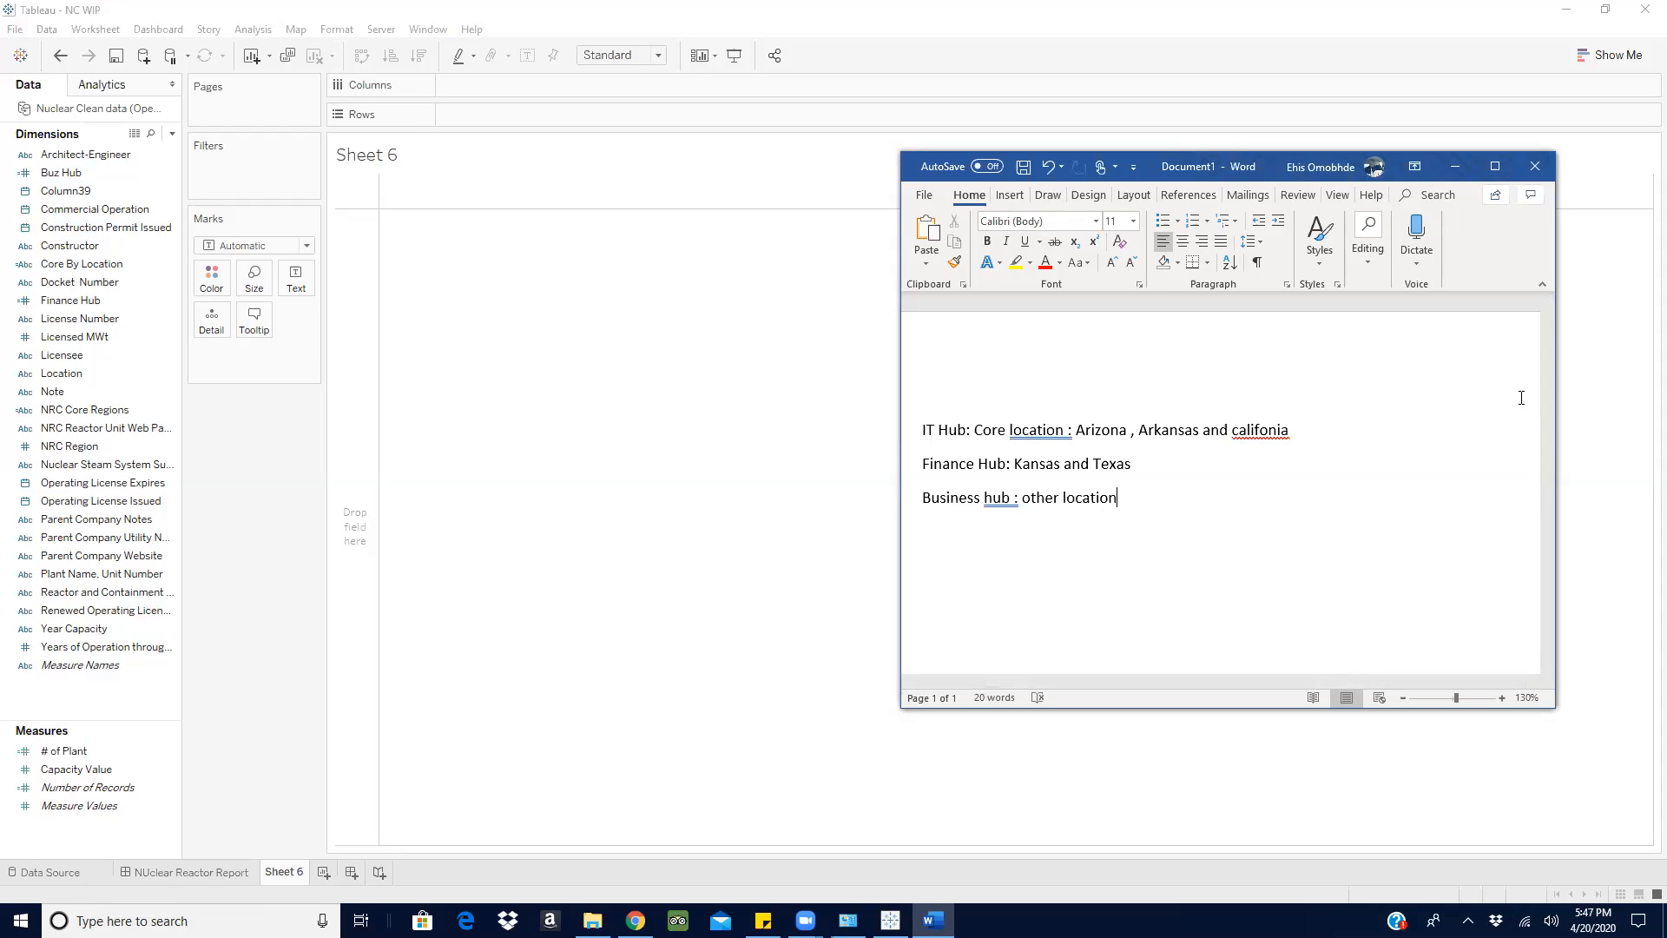
key("XF86AudioRaiseVolume")
left_click(1495, 168)
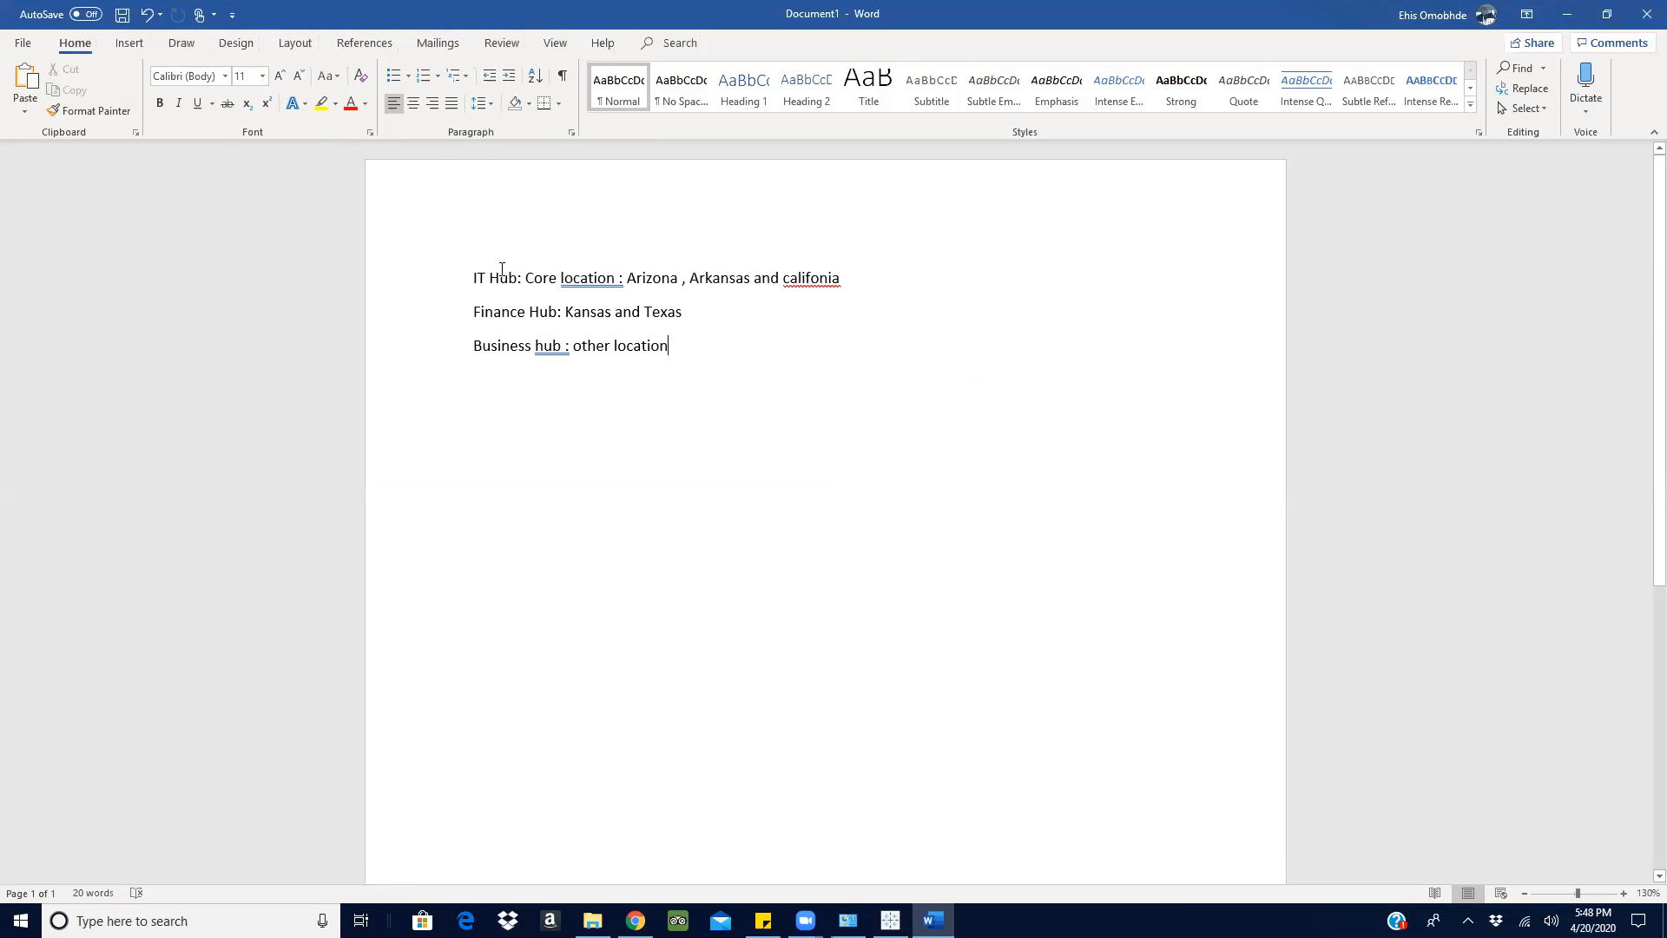
key("Return")
key("Return")
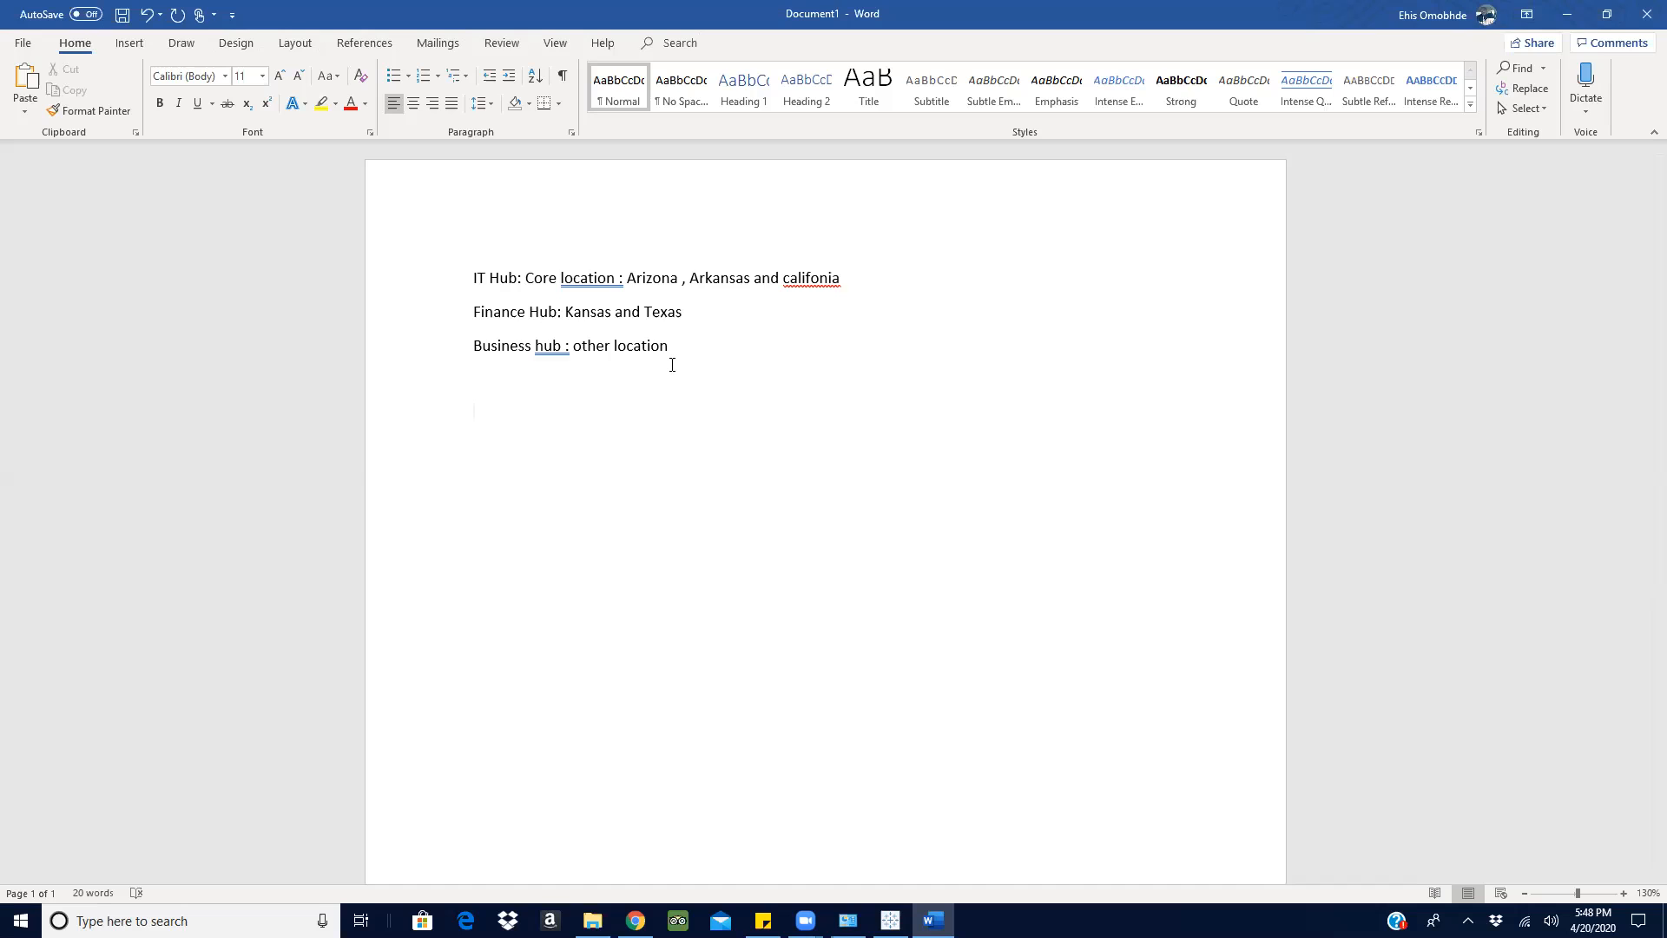
type("They want to see the aggregati")
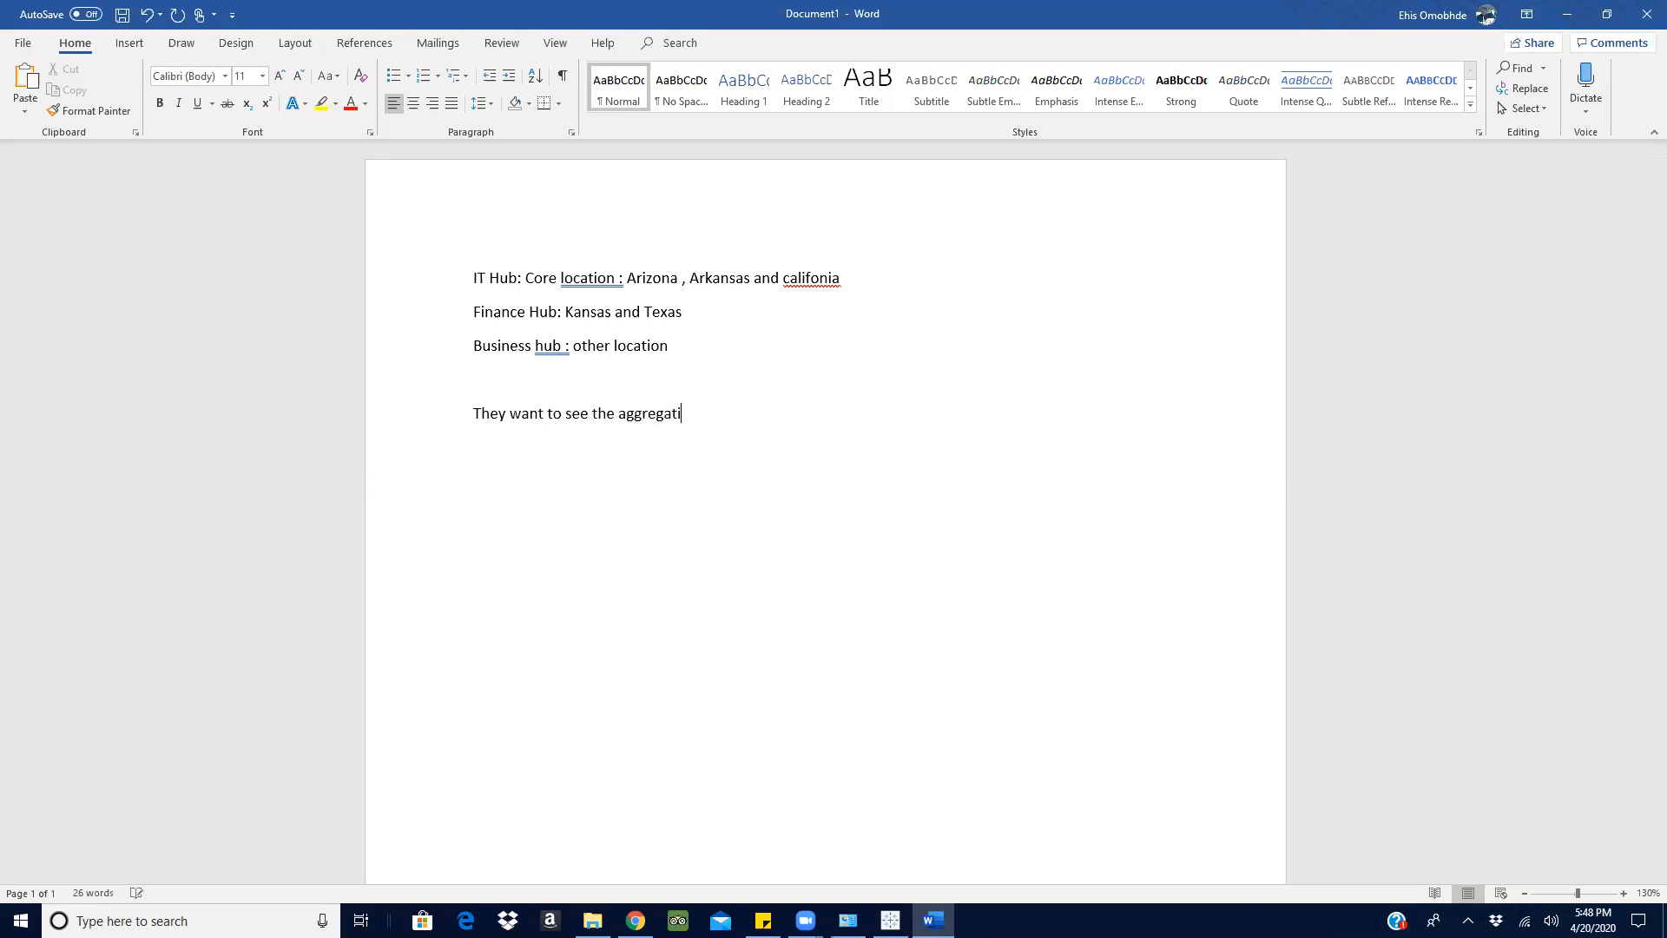
type("on of totall")
- Continue the requirement sentence with "of total capacity where IT"
key("BackSpace")
key("BackSpace")
type("l capacity where IT ")
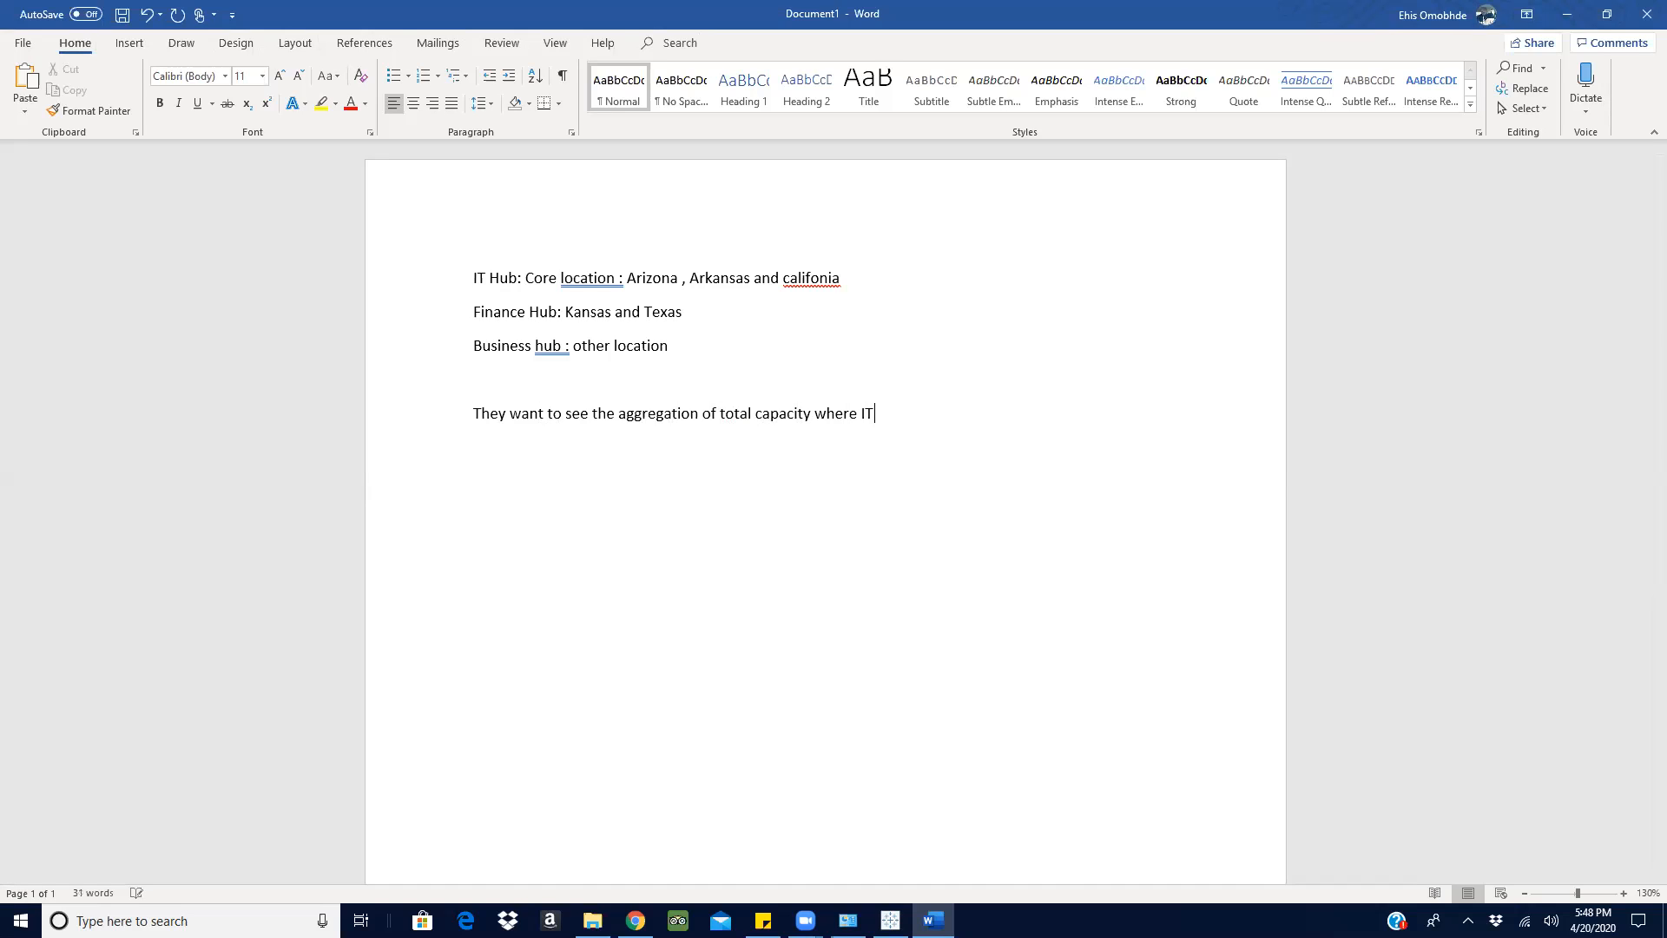
type("location")
type(" to")
- Complete the requirement sentence with "location and Core in NRC region"
key("BackSpace")
key("BackSpace")
type("and")
type(" V")
key("BackSpace")
key("BackSpace")
type("Core ")
type("of")
key("BackSpace")
key("BackSpace")
type("in NRC")
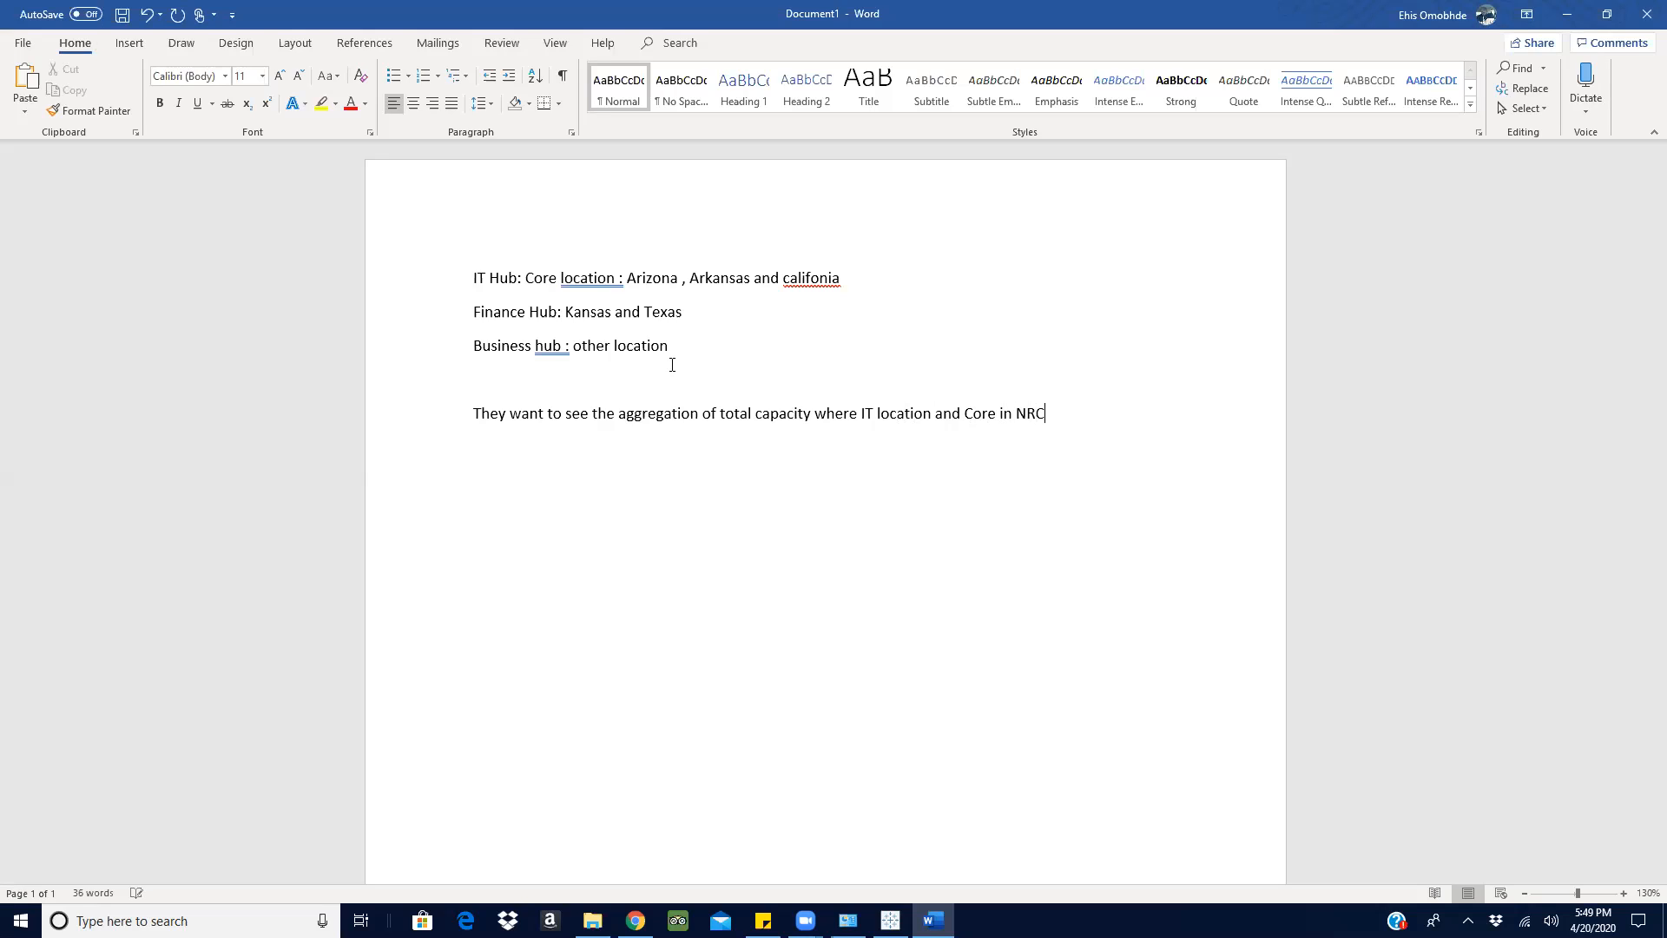
type(" region")
- Split the sentence before "aggregation" onto a new line and start that line with "1.the"
left_click(617, 414)
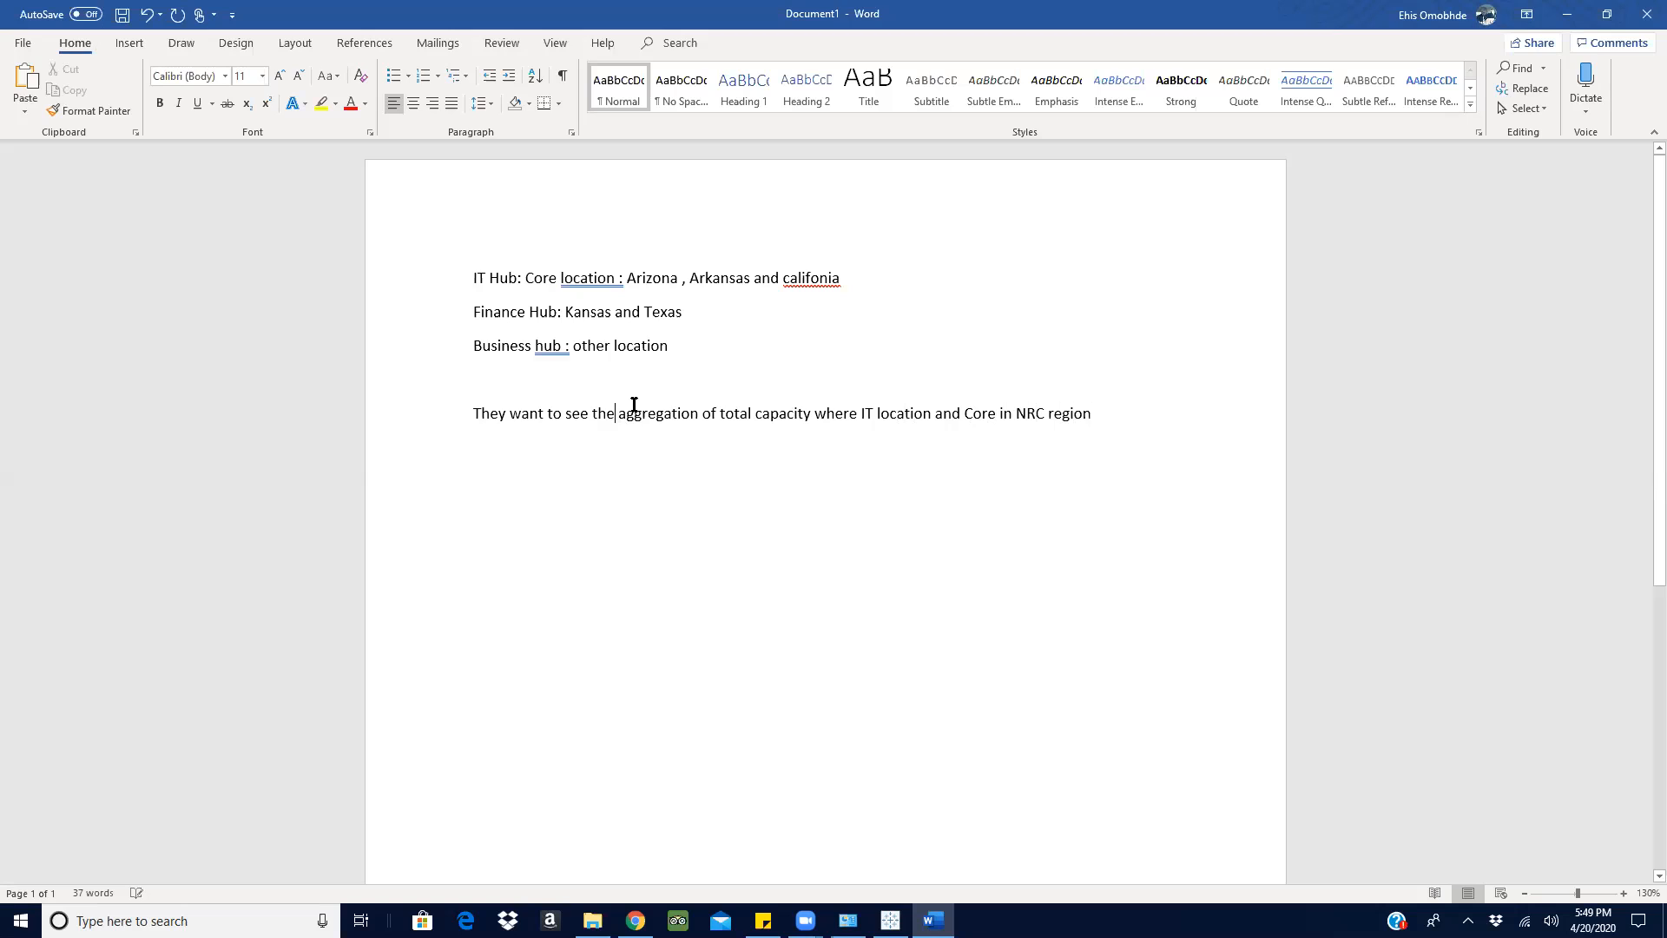
key("Return")
type("1. ")
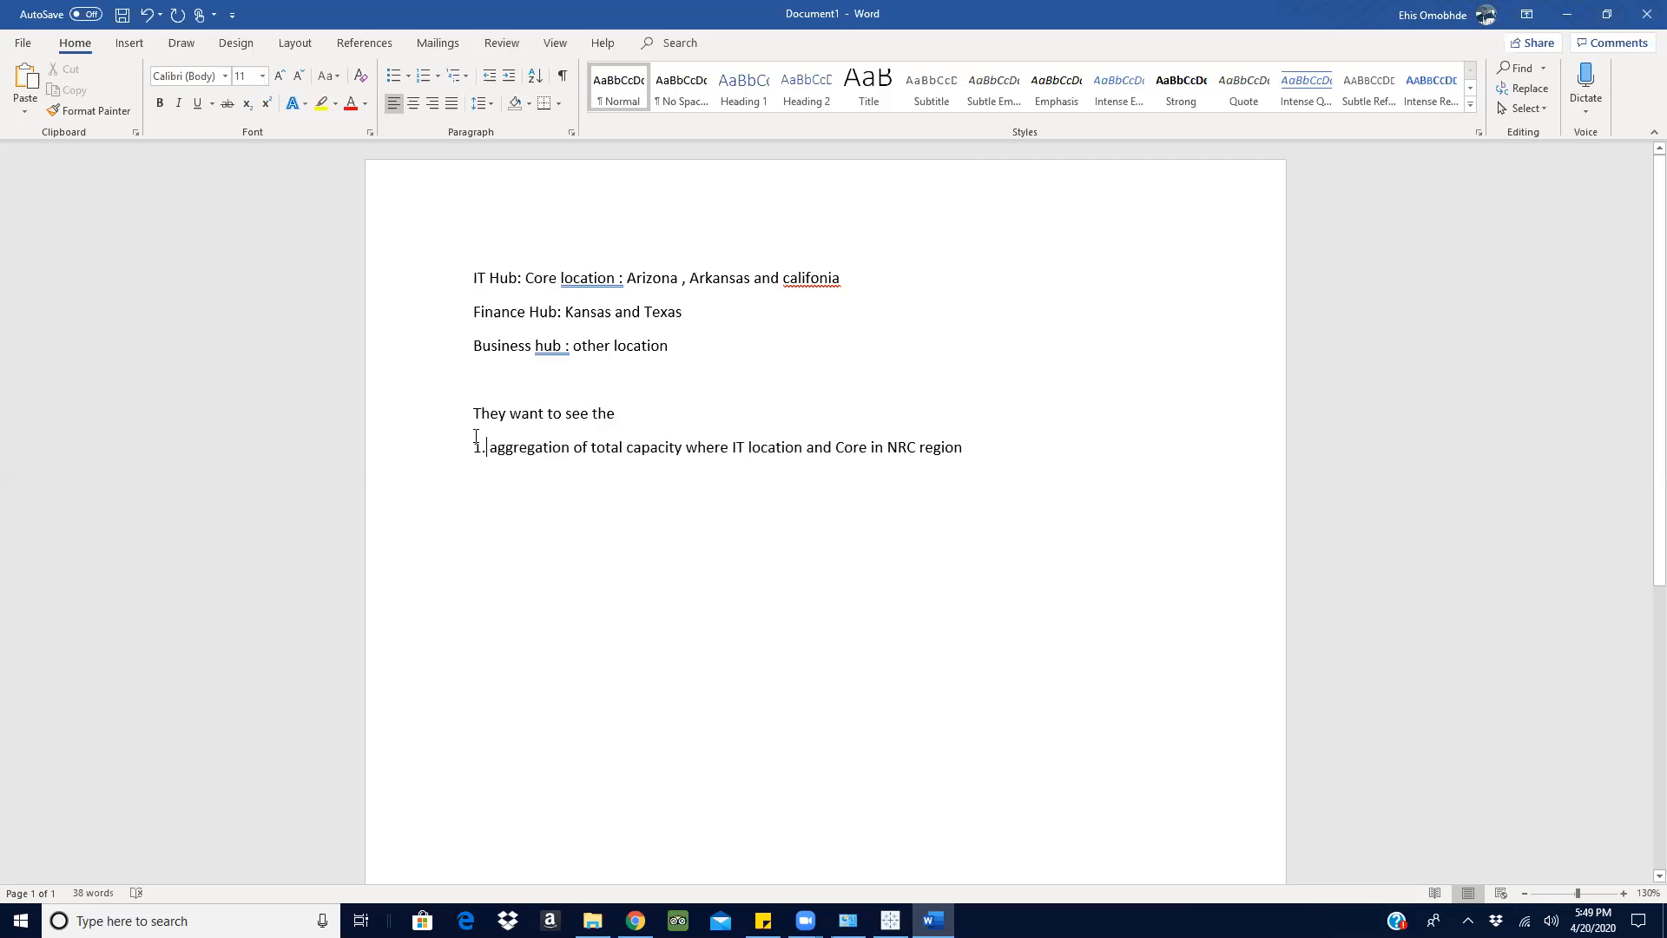
type("the")
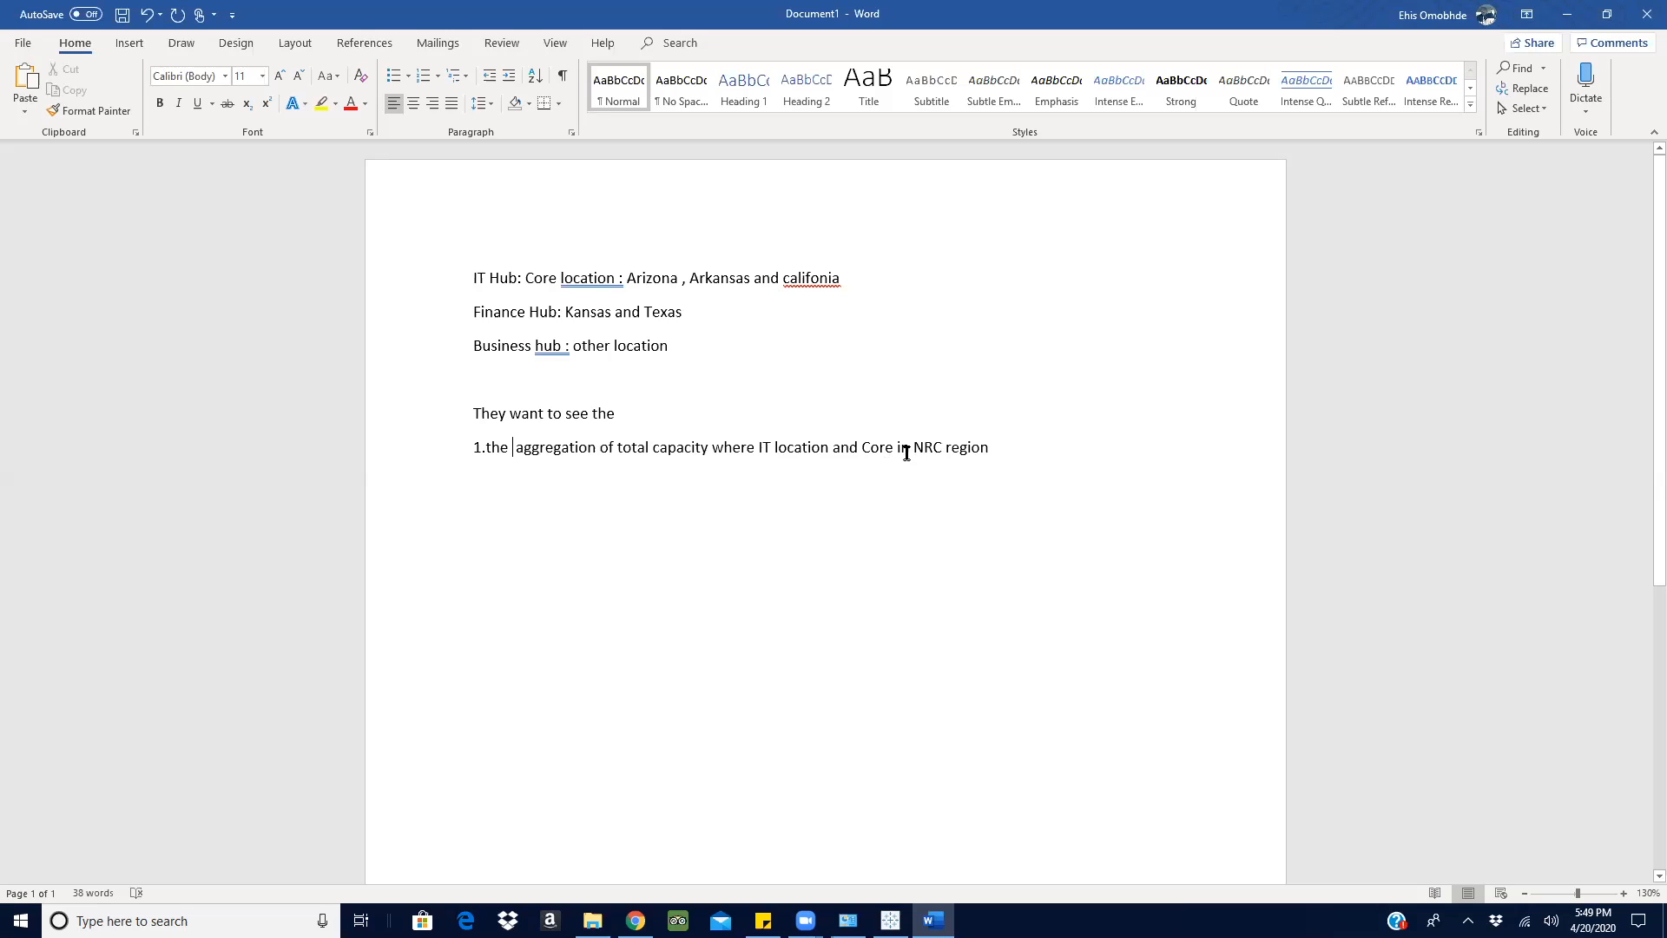
- Return to Tableau and add NRC Core Regions to the rows of Sheet 6
left_click(1567, 13)
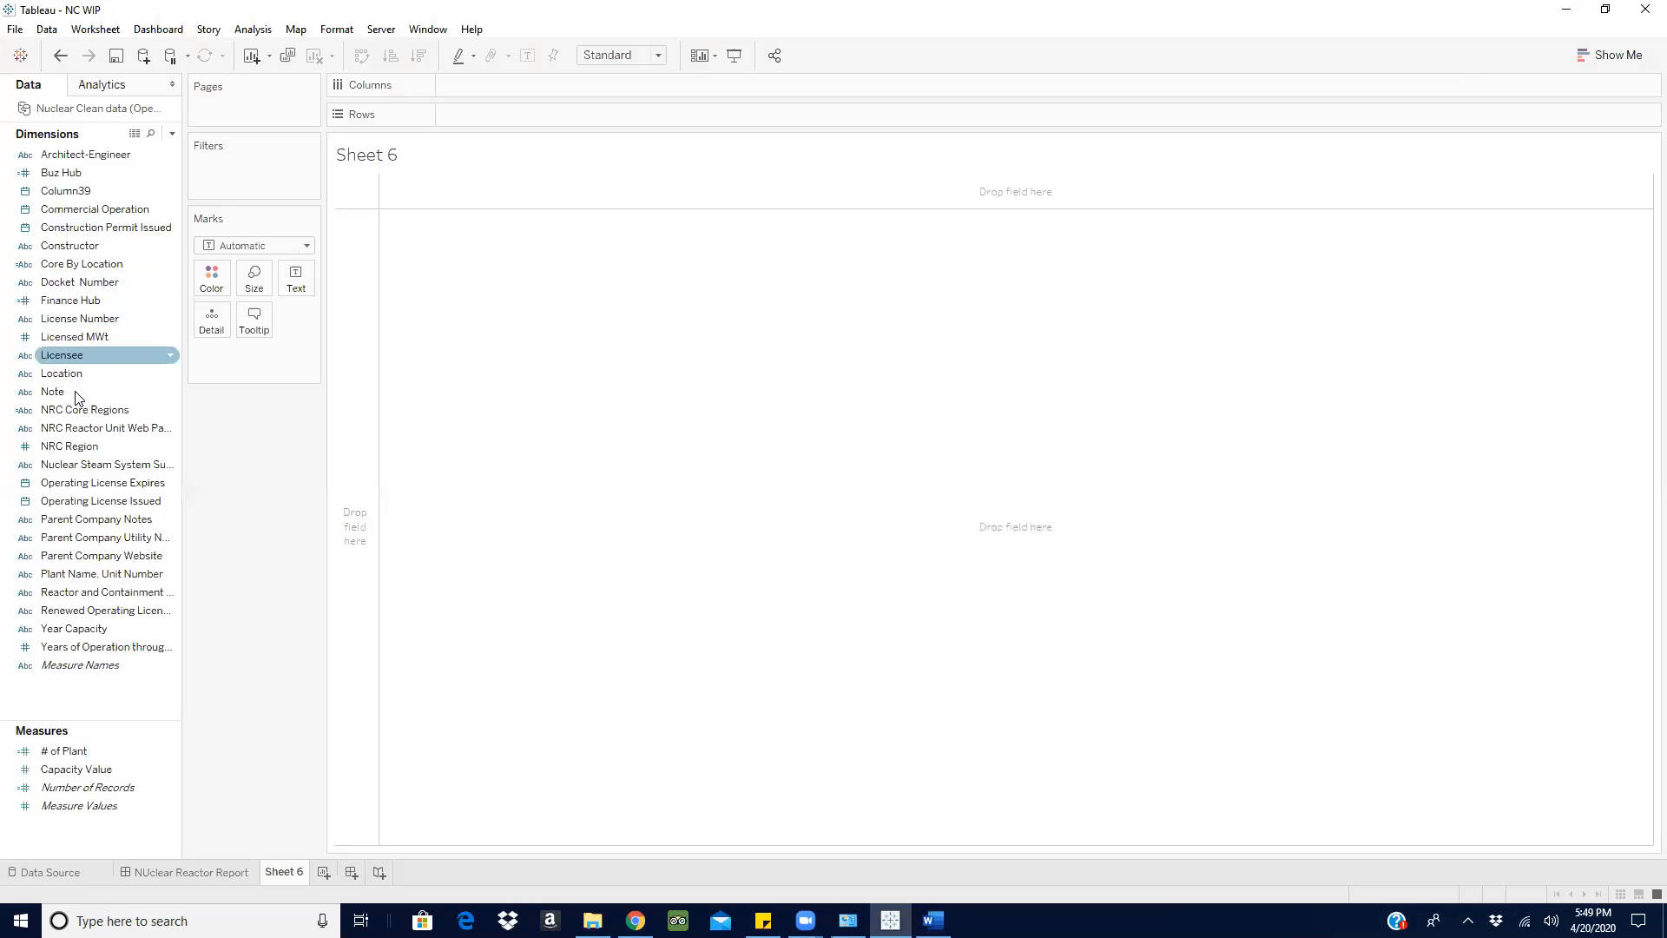
left_click_drag(82, 411, 533, 118)
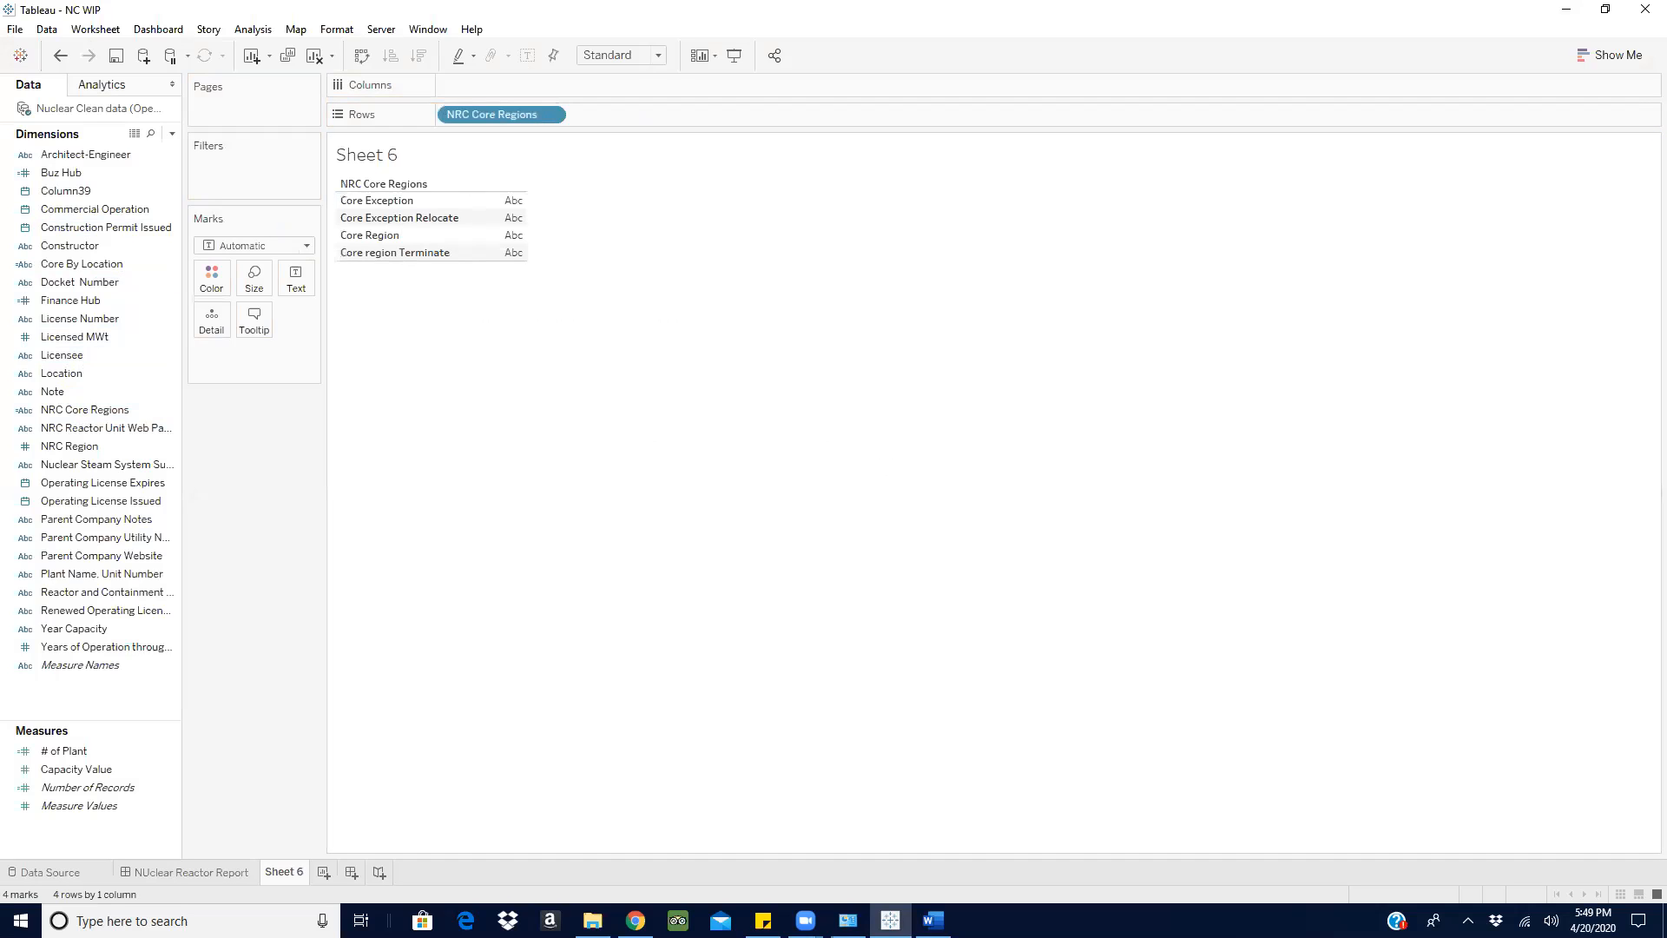
- Return to the Word notes and amend item 1 to read "IT location in Location and Core Region in NRC region"
left_click(933, 920)
left_click(947, 452)
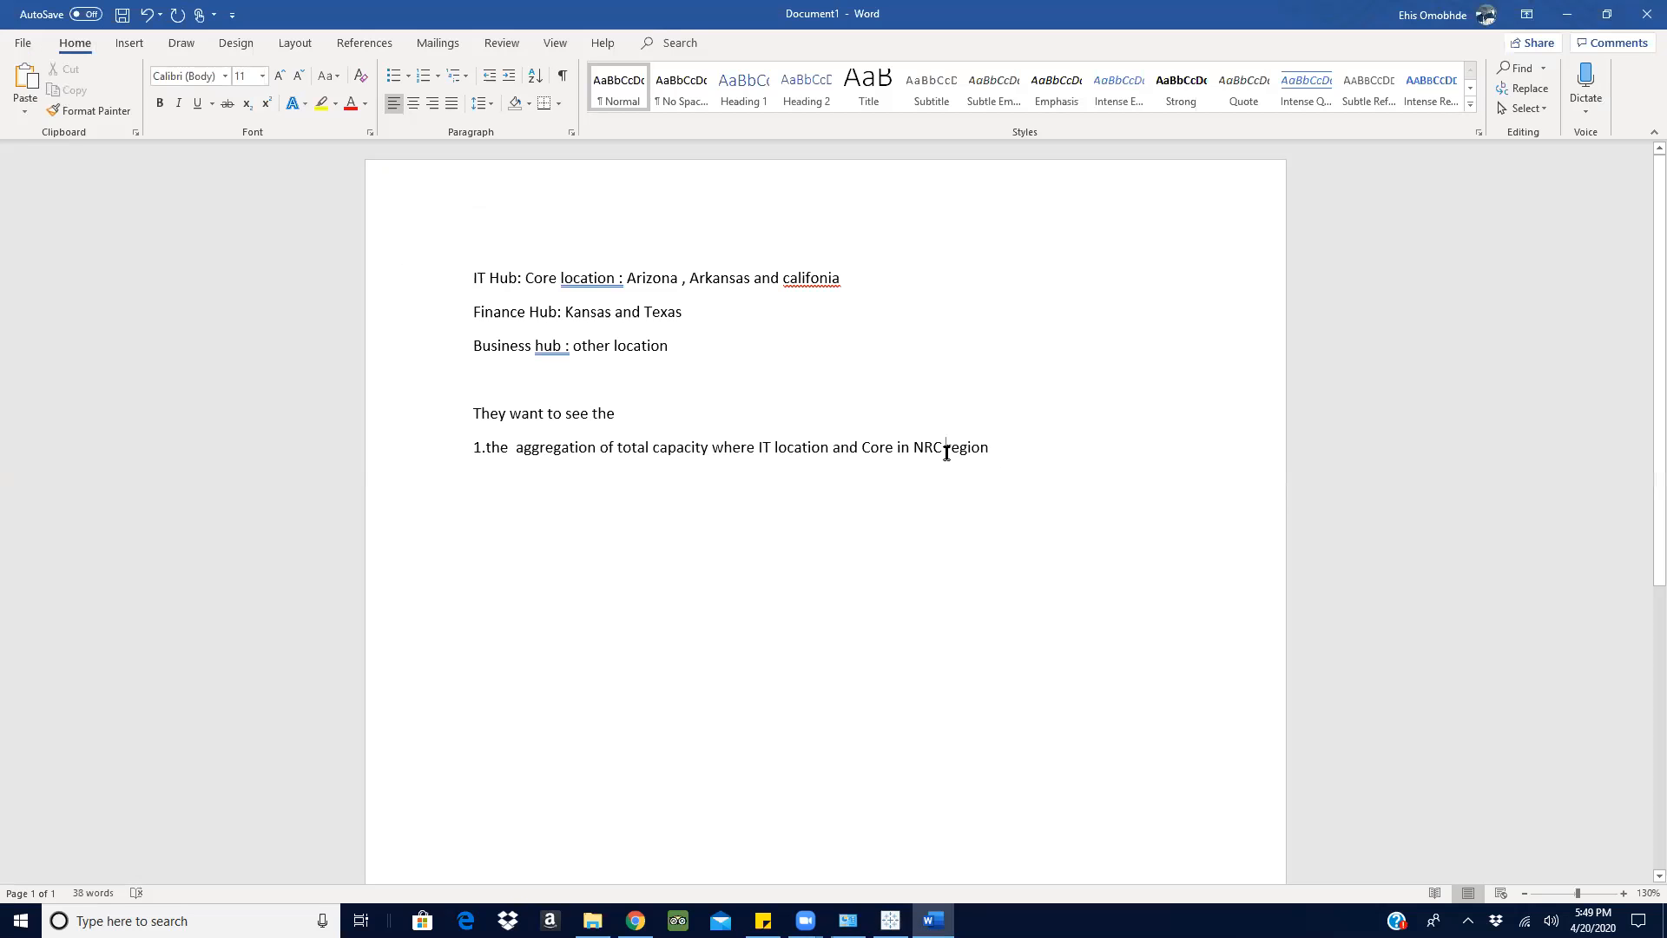
left_click(897, 450)
type("Region")
left_click(834, 449)
type("in Loca")
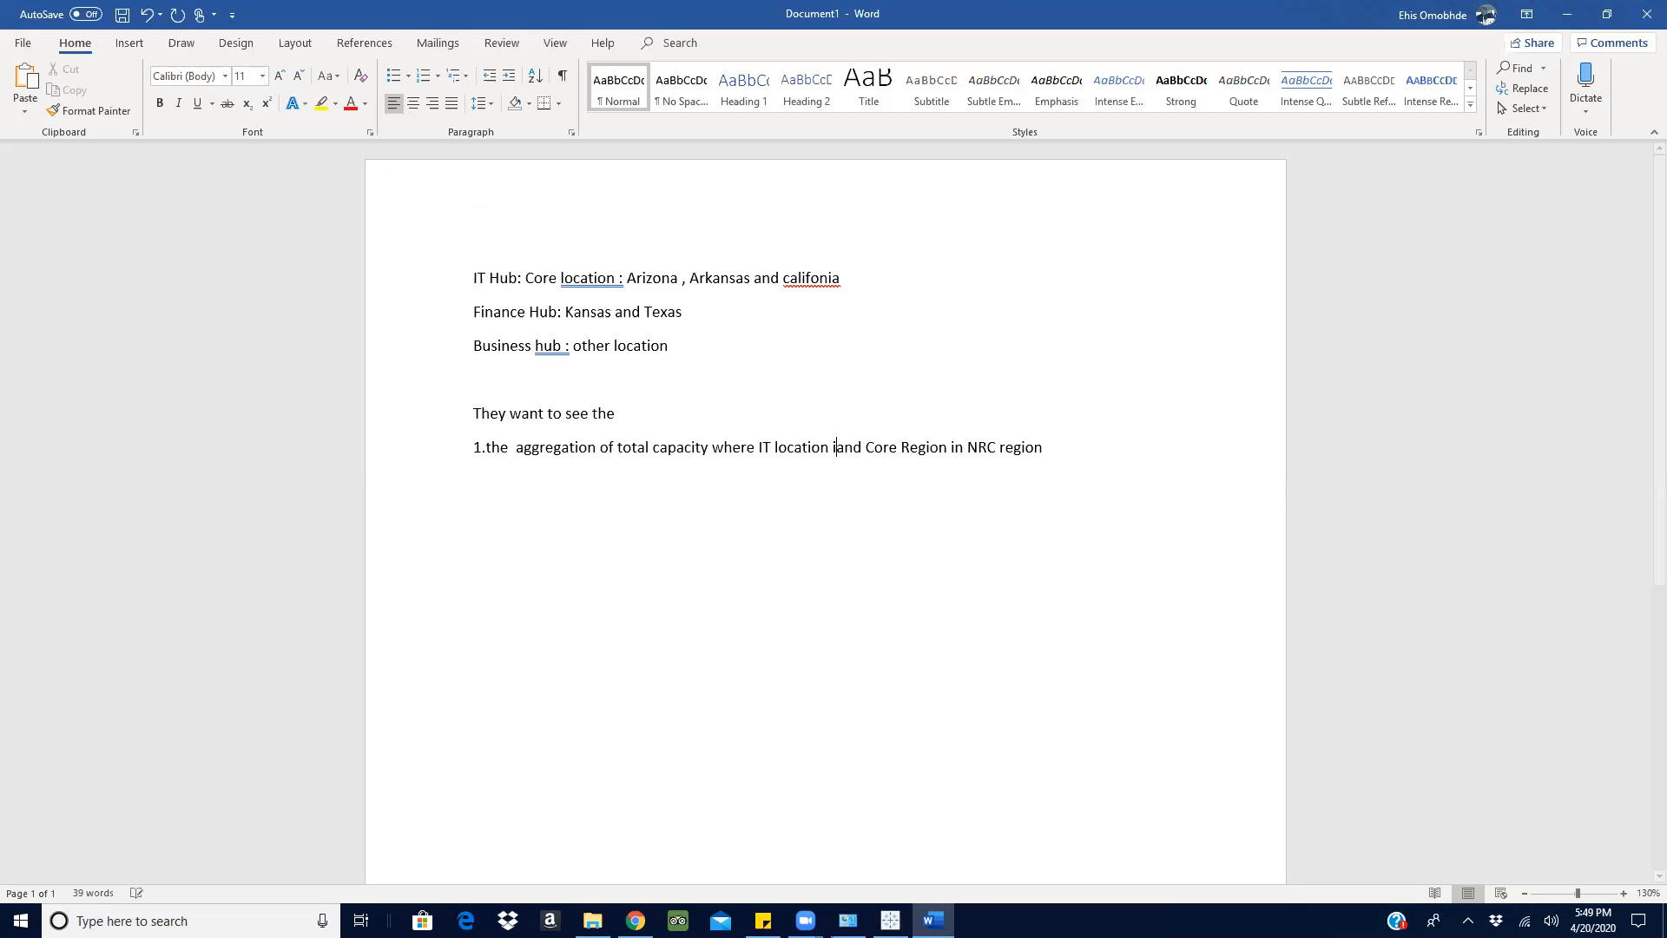
type("tion")
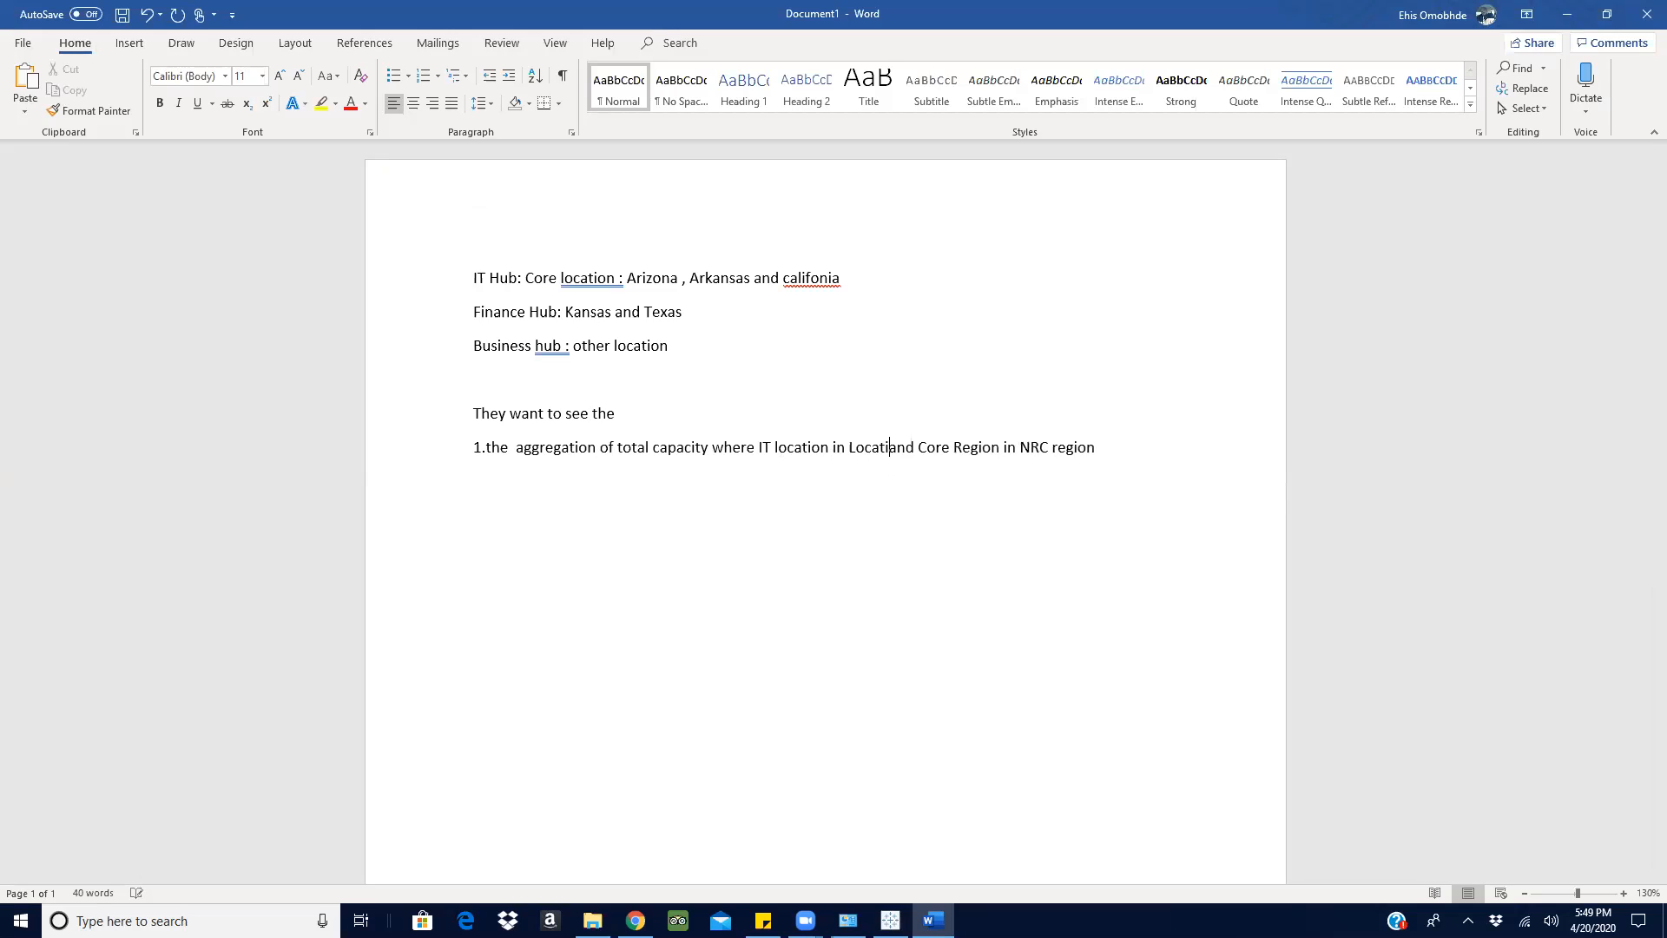
- End item 1 with a full stop and a new line, and place the cursor after "They want to see the"
left_click(1146, 457)
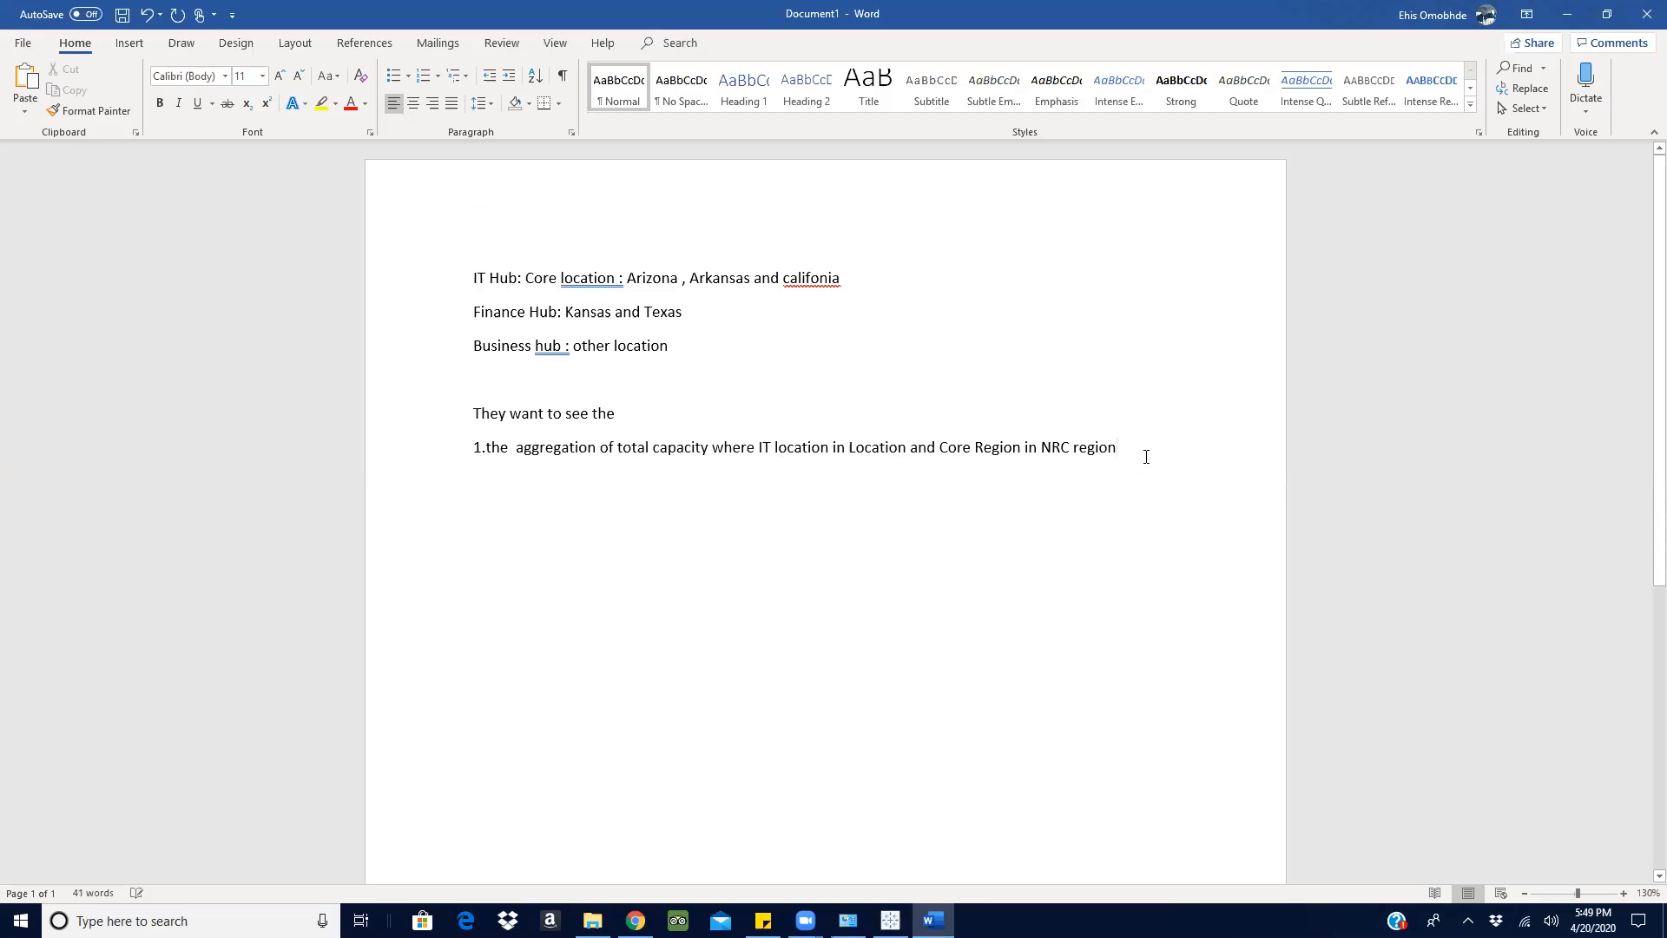
type(".")
key("Return")
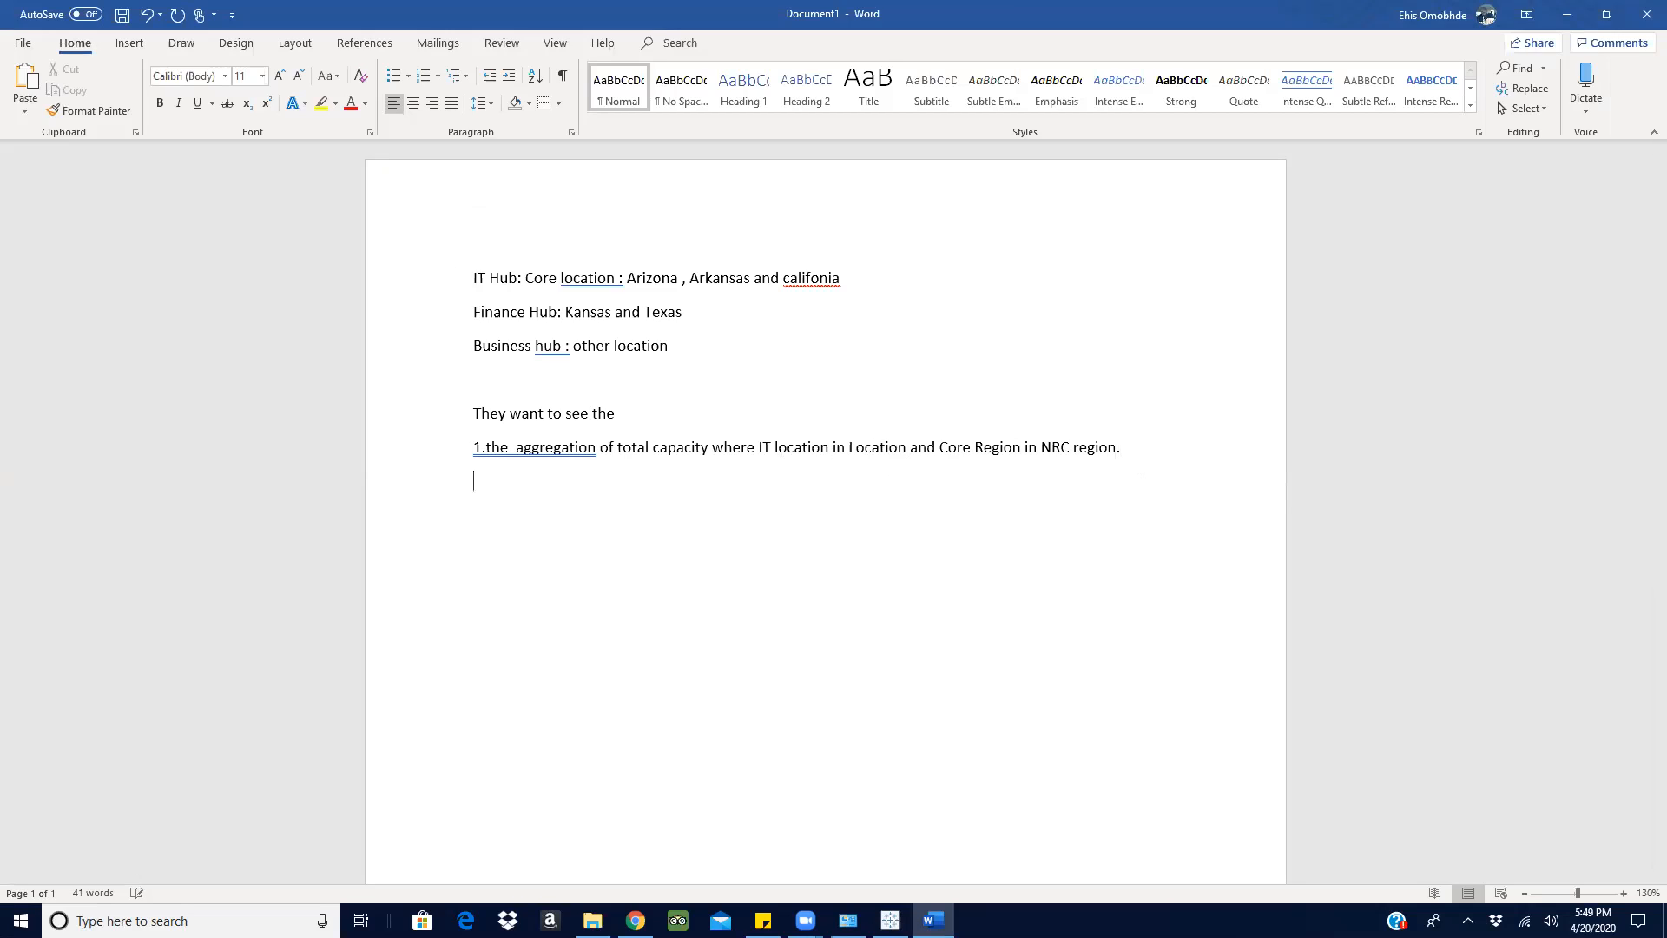
left_click(623, 412)
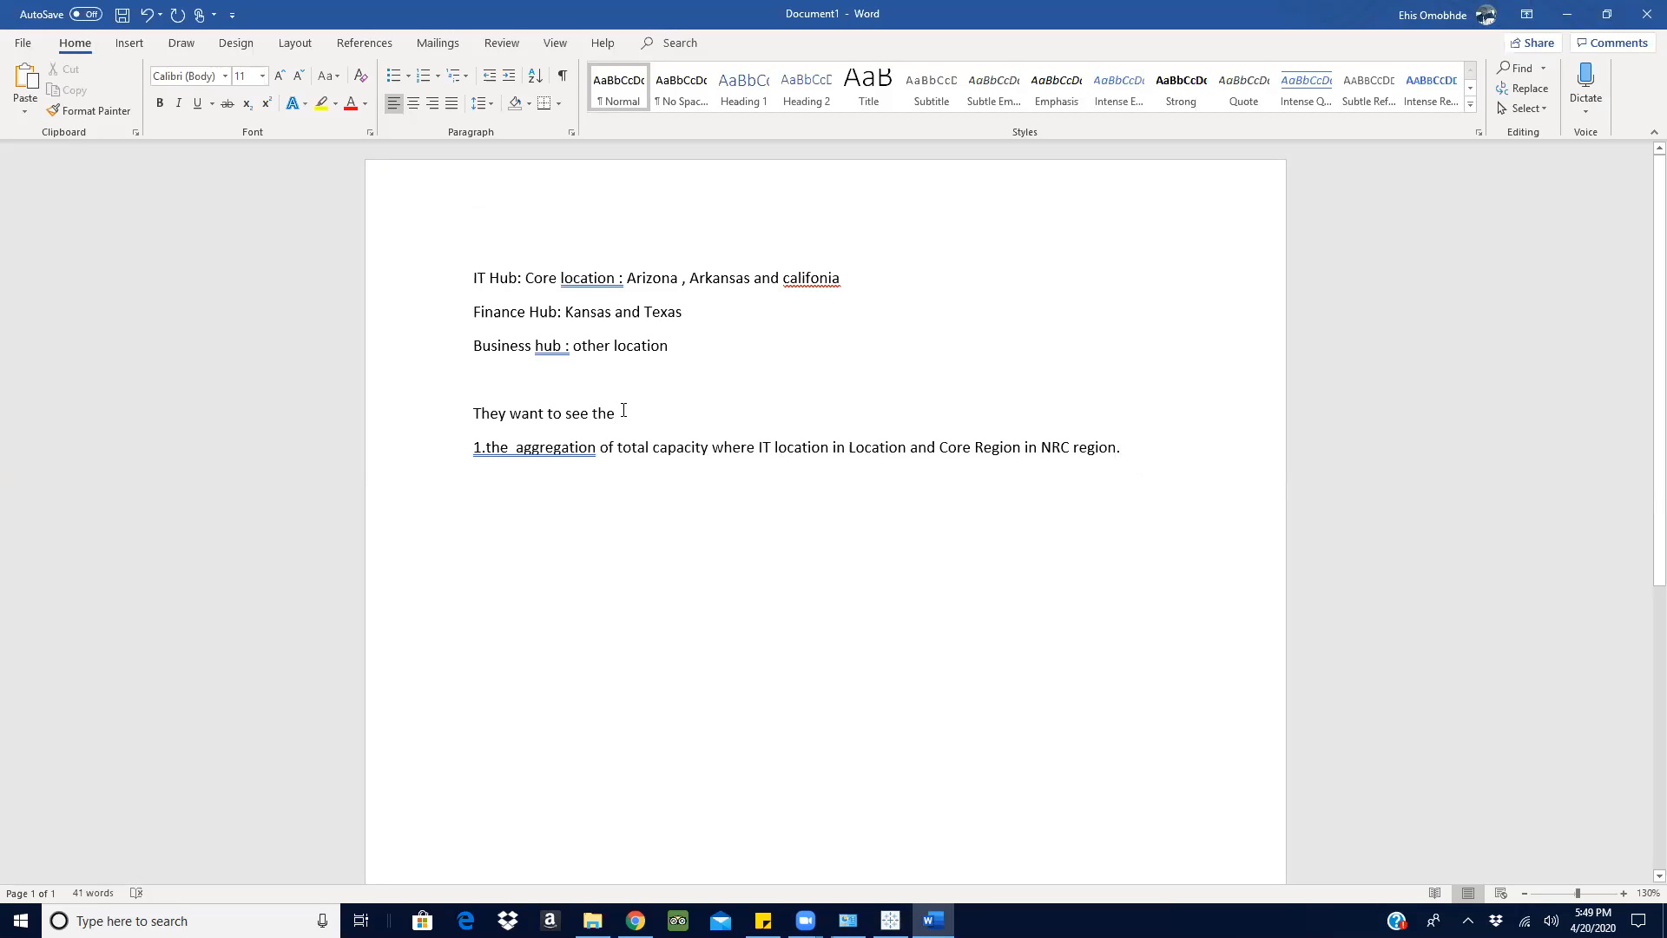
- Remove "the" from the start of item 1 so that the line begins "1.aggregation"
left_click(517, 448)
key("BackSpace")
key("BackSpace")
key("BackSpace")
key("BackSpace")
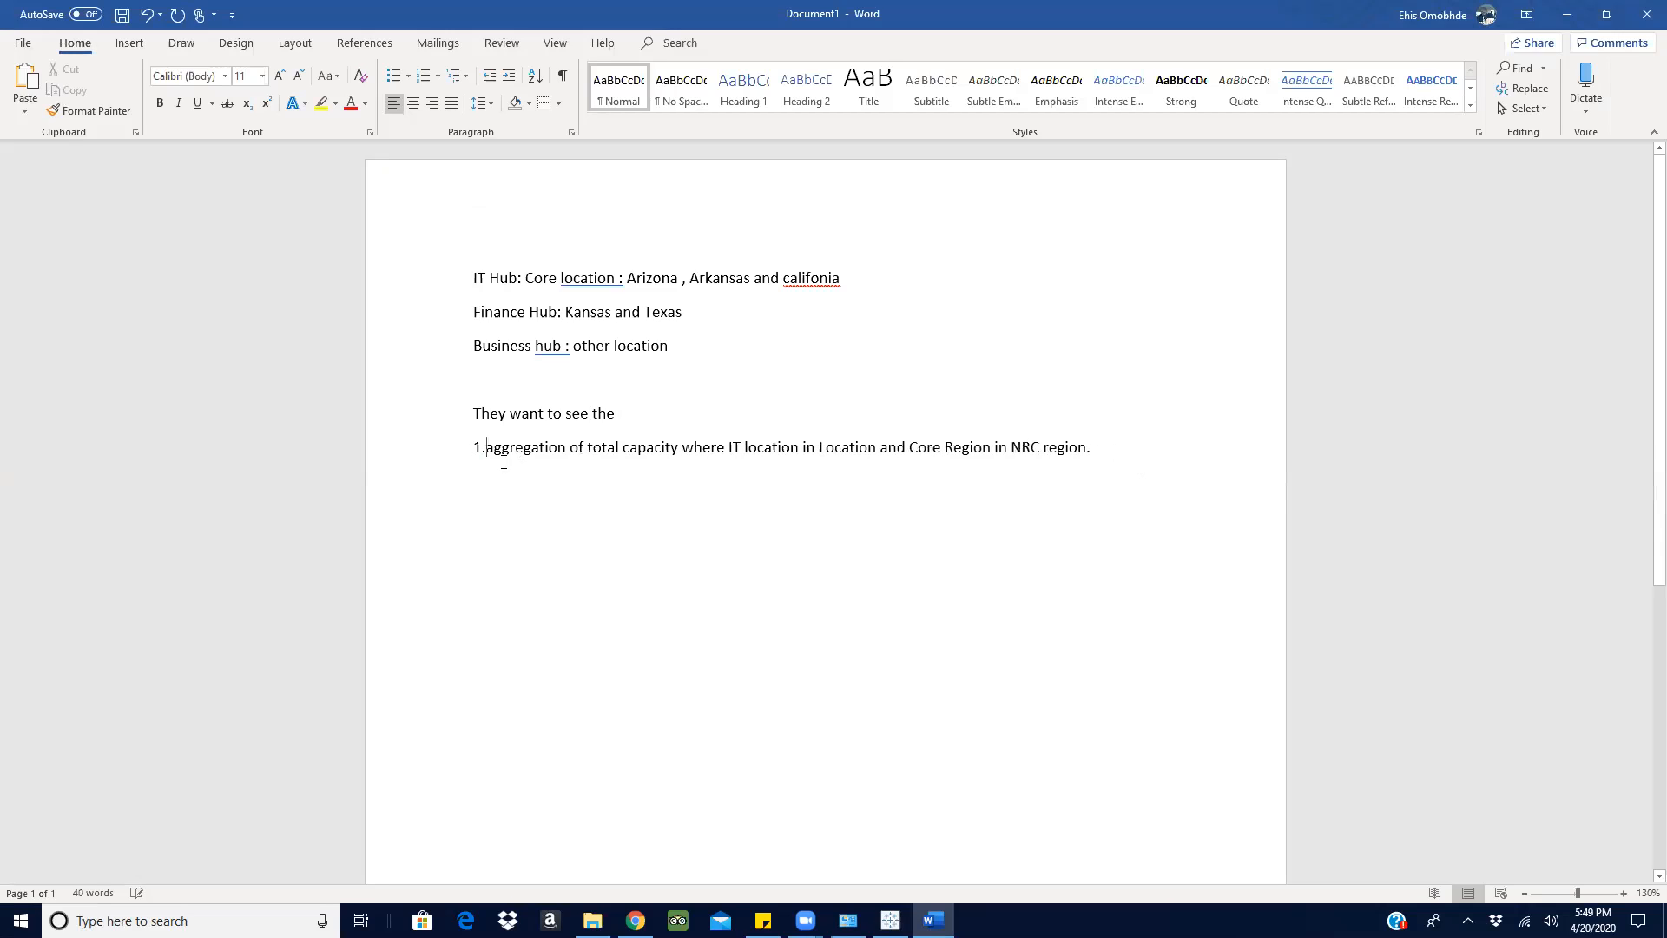
- Start item 2 on the line below with "2. IT Location in location , finance location in location where"
left_click(477, 484)
type("2")
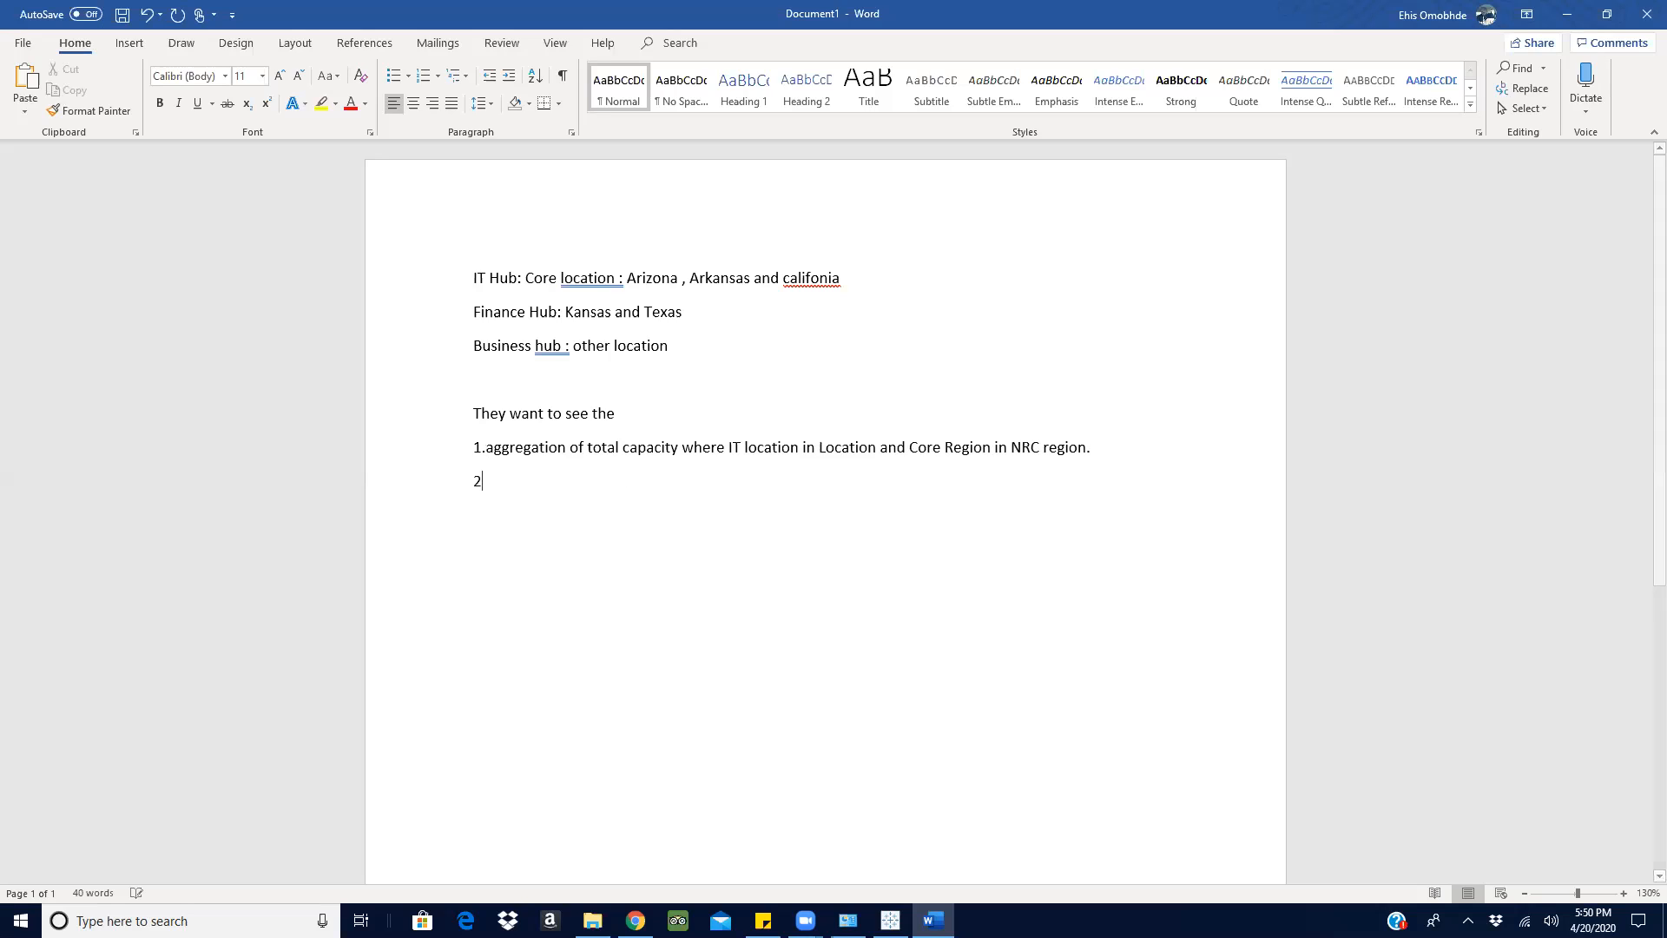
type(". ")
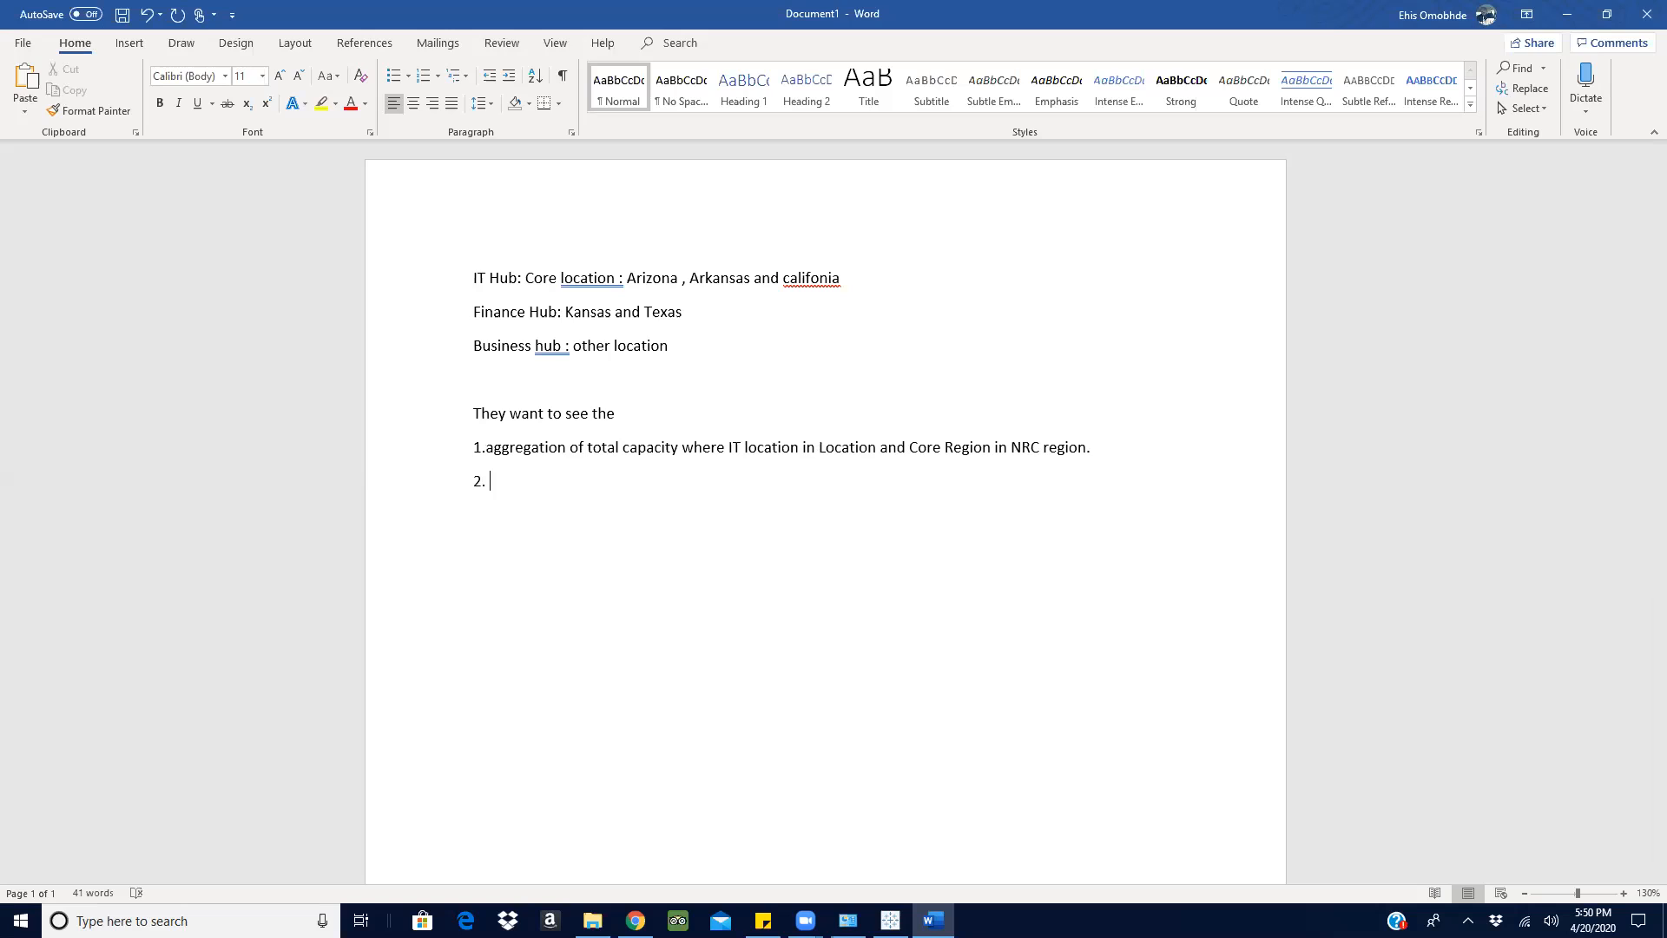
type("IT Location in location , financ")
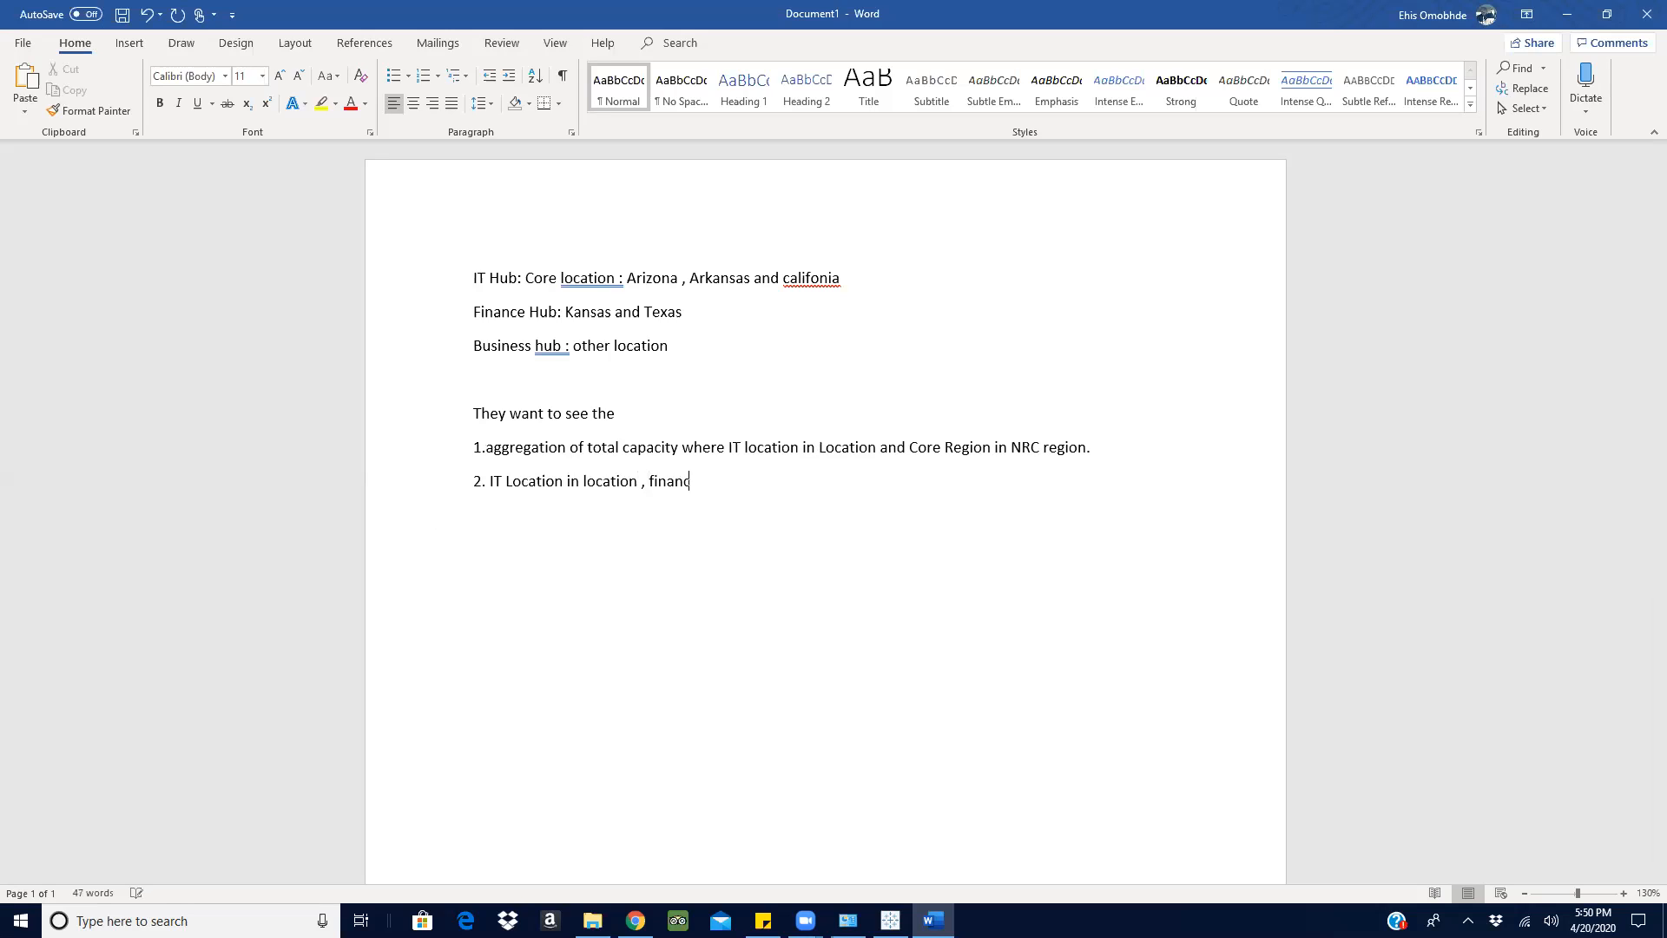
type("e location in location where")
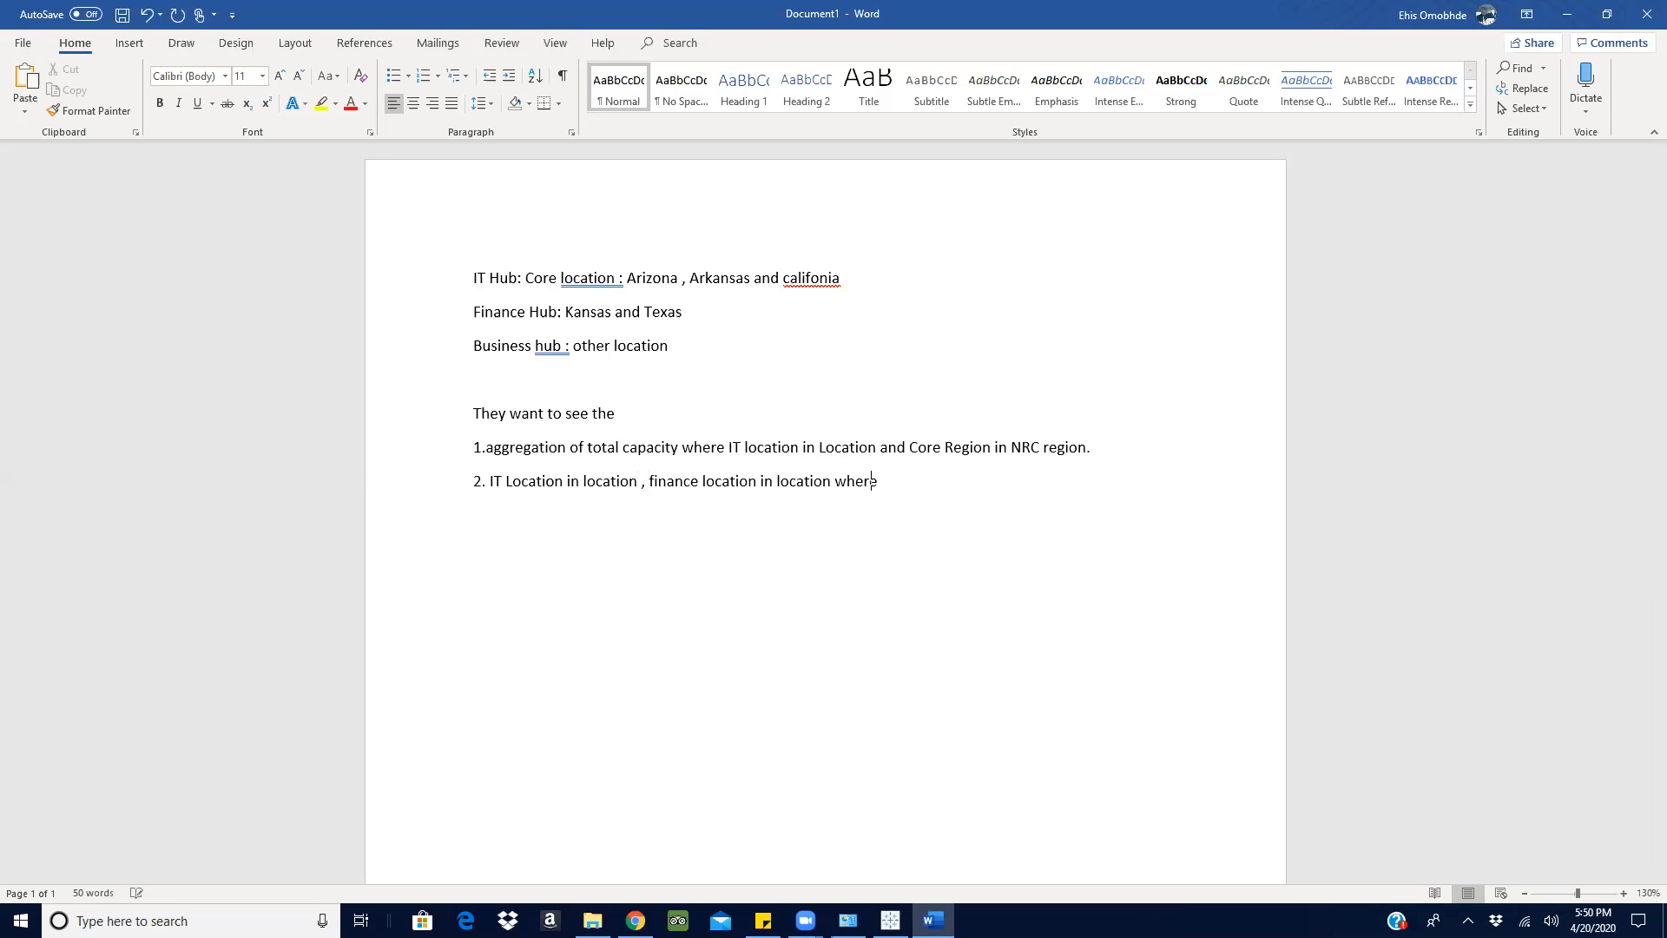
type(" Core Regioj")
- Complete item 2 with "Core Region is core region terminate.", checking the region category names on Tableau's Sheet 6
key("BackSpace")
type("n is")
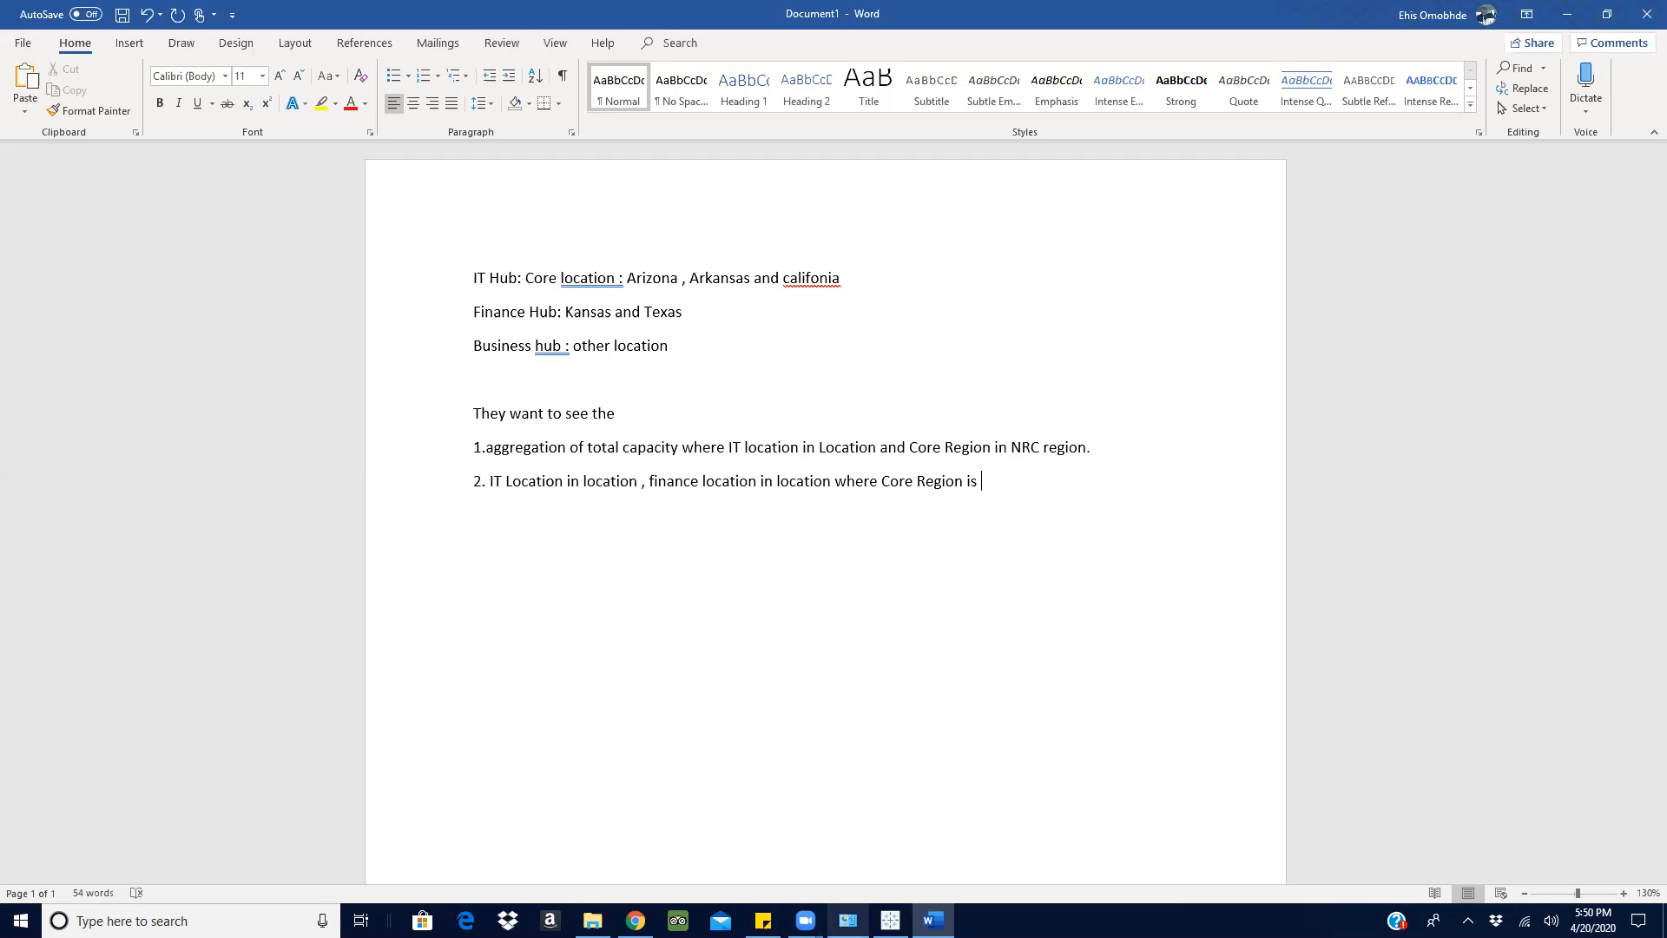
left_click(890, 920)
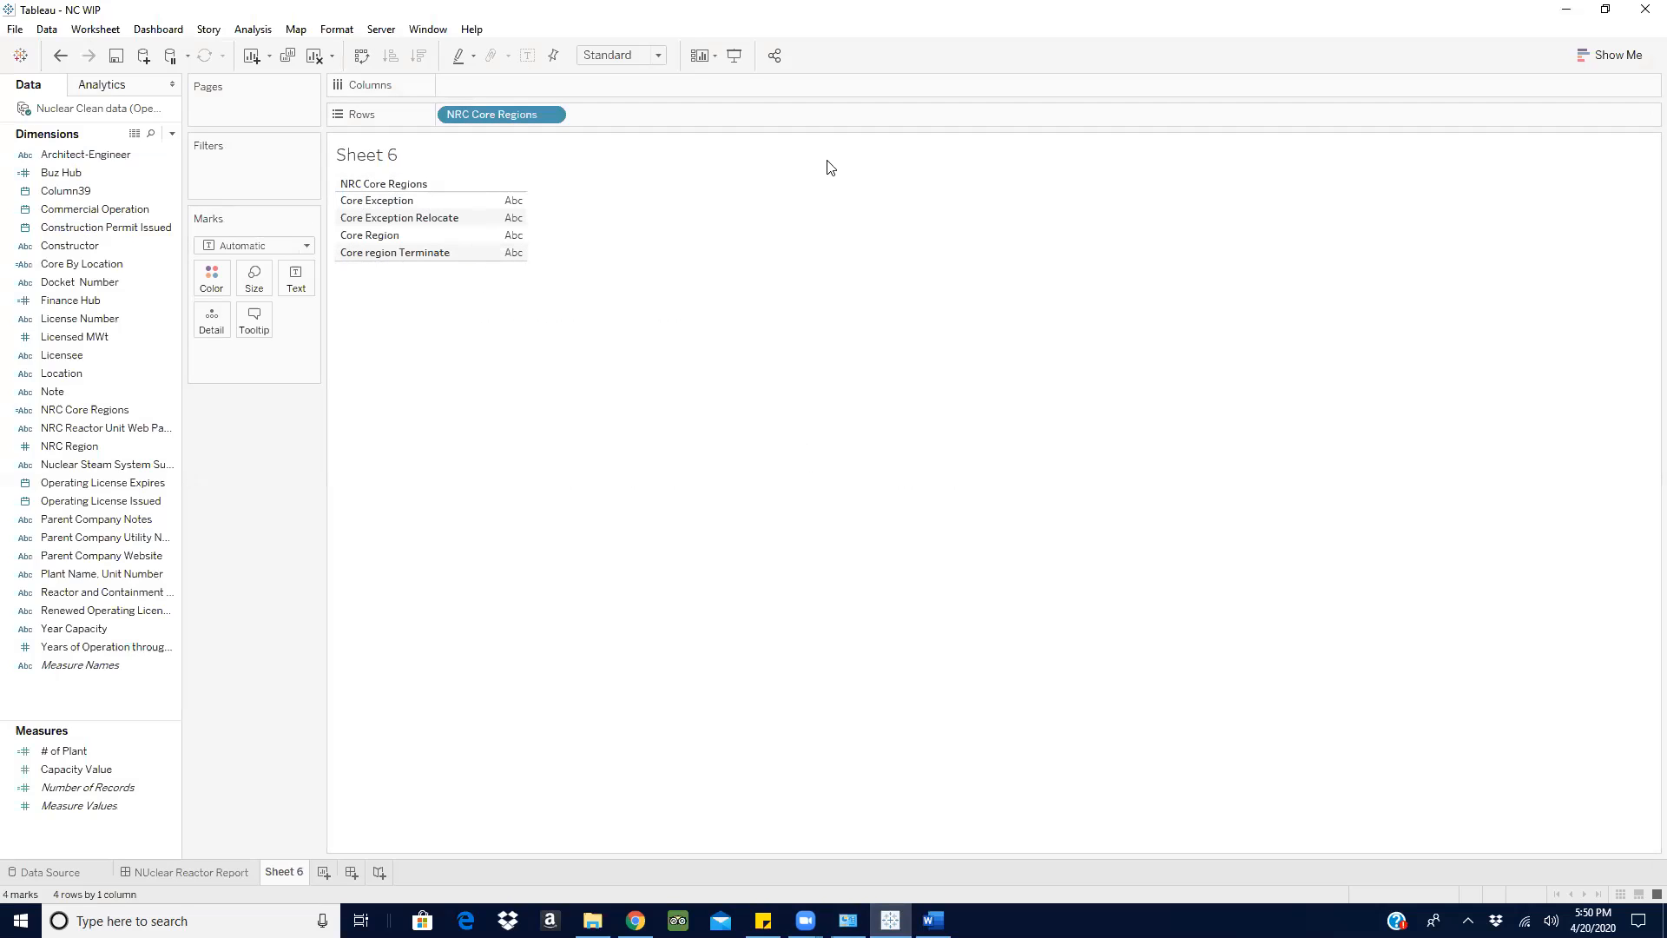
left_click(1565, 9)
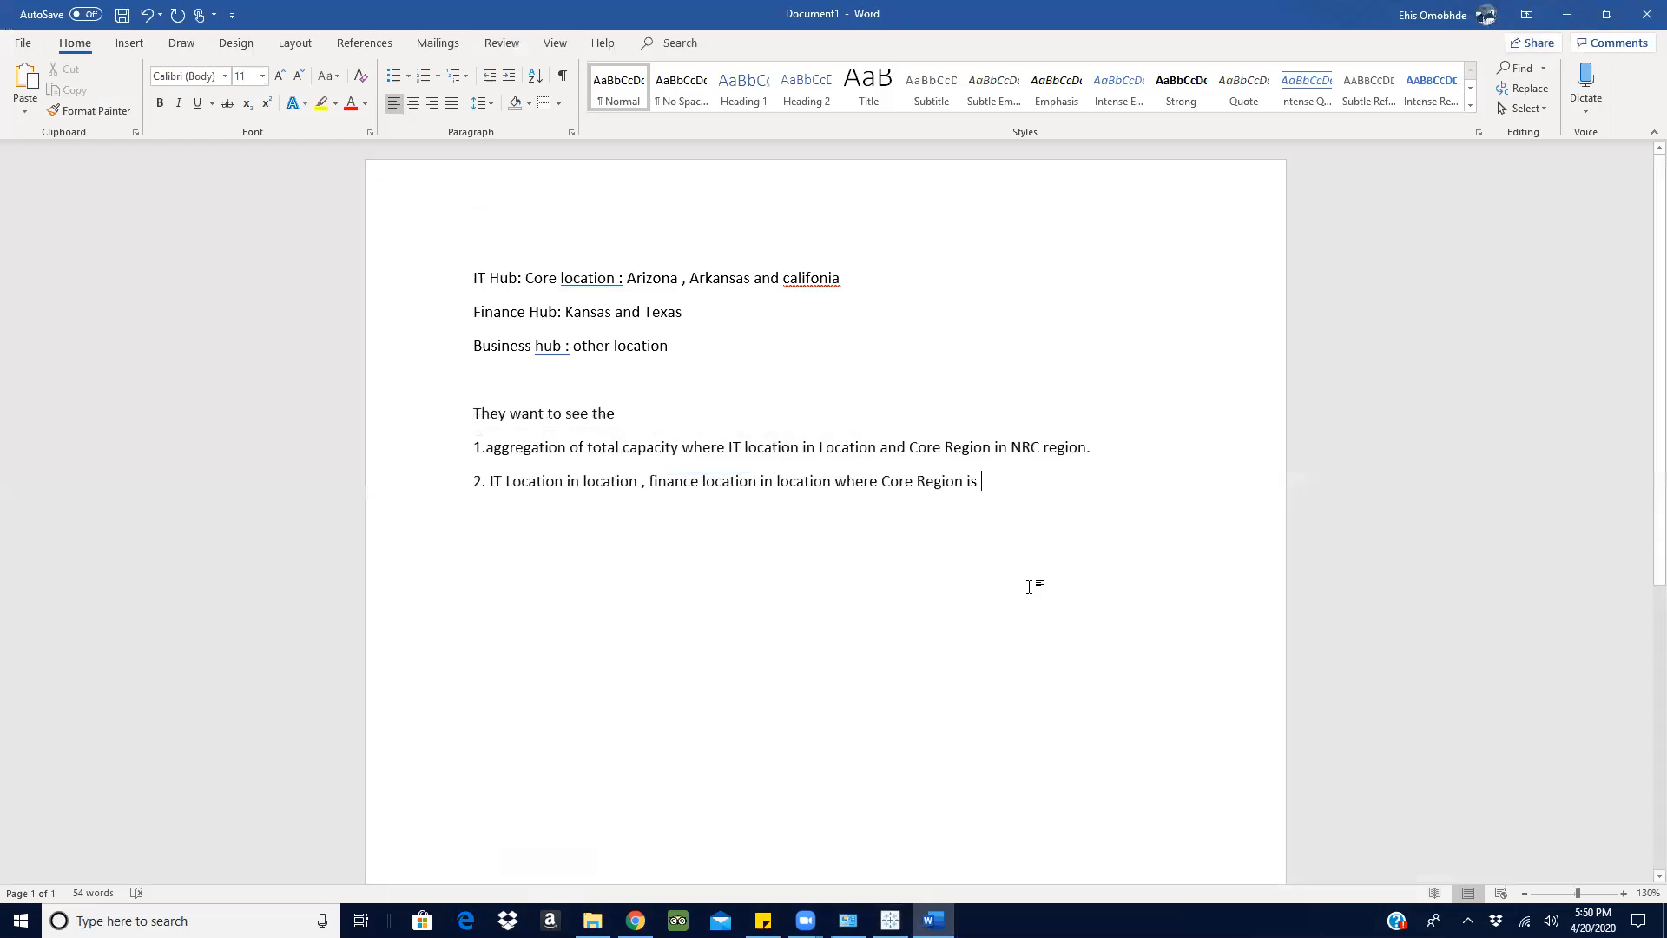
type("core region terminat")
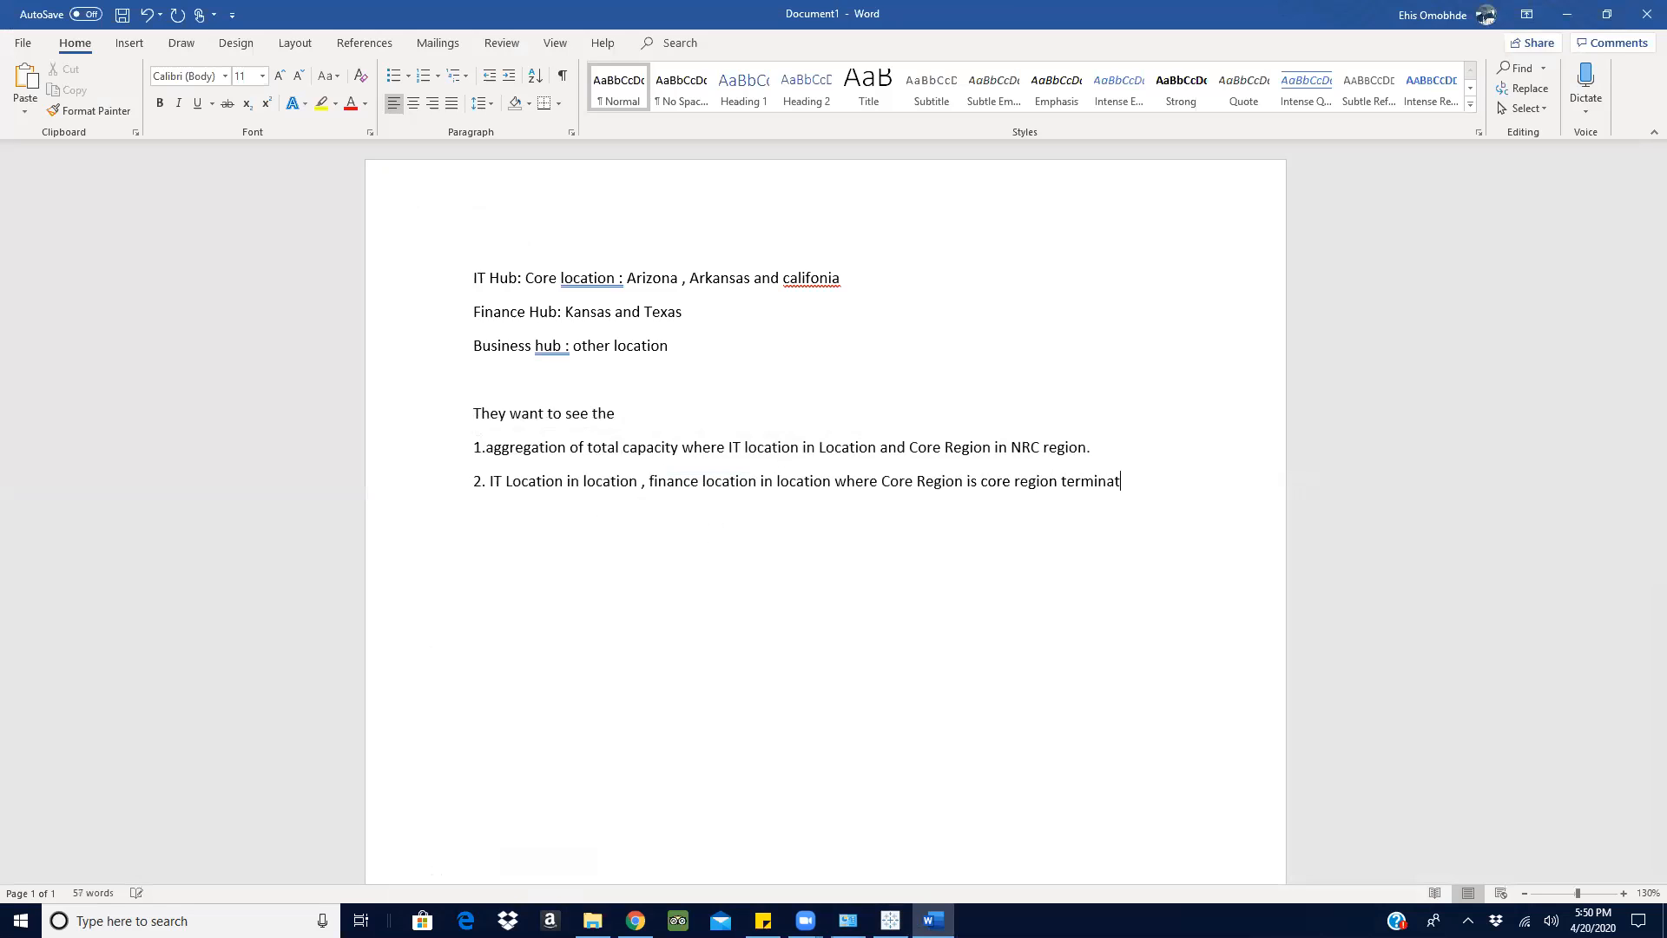
type("e.")
- Begin a third item on a new line with "3 Business location"
key("Return")
type("3")
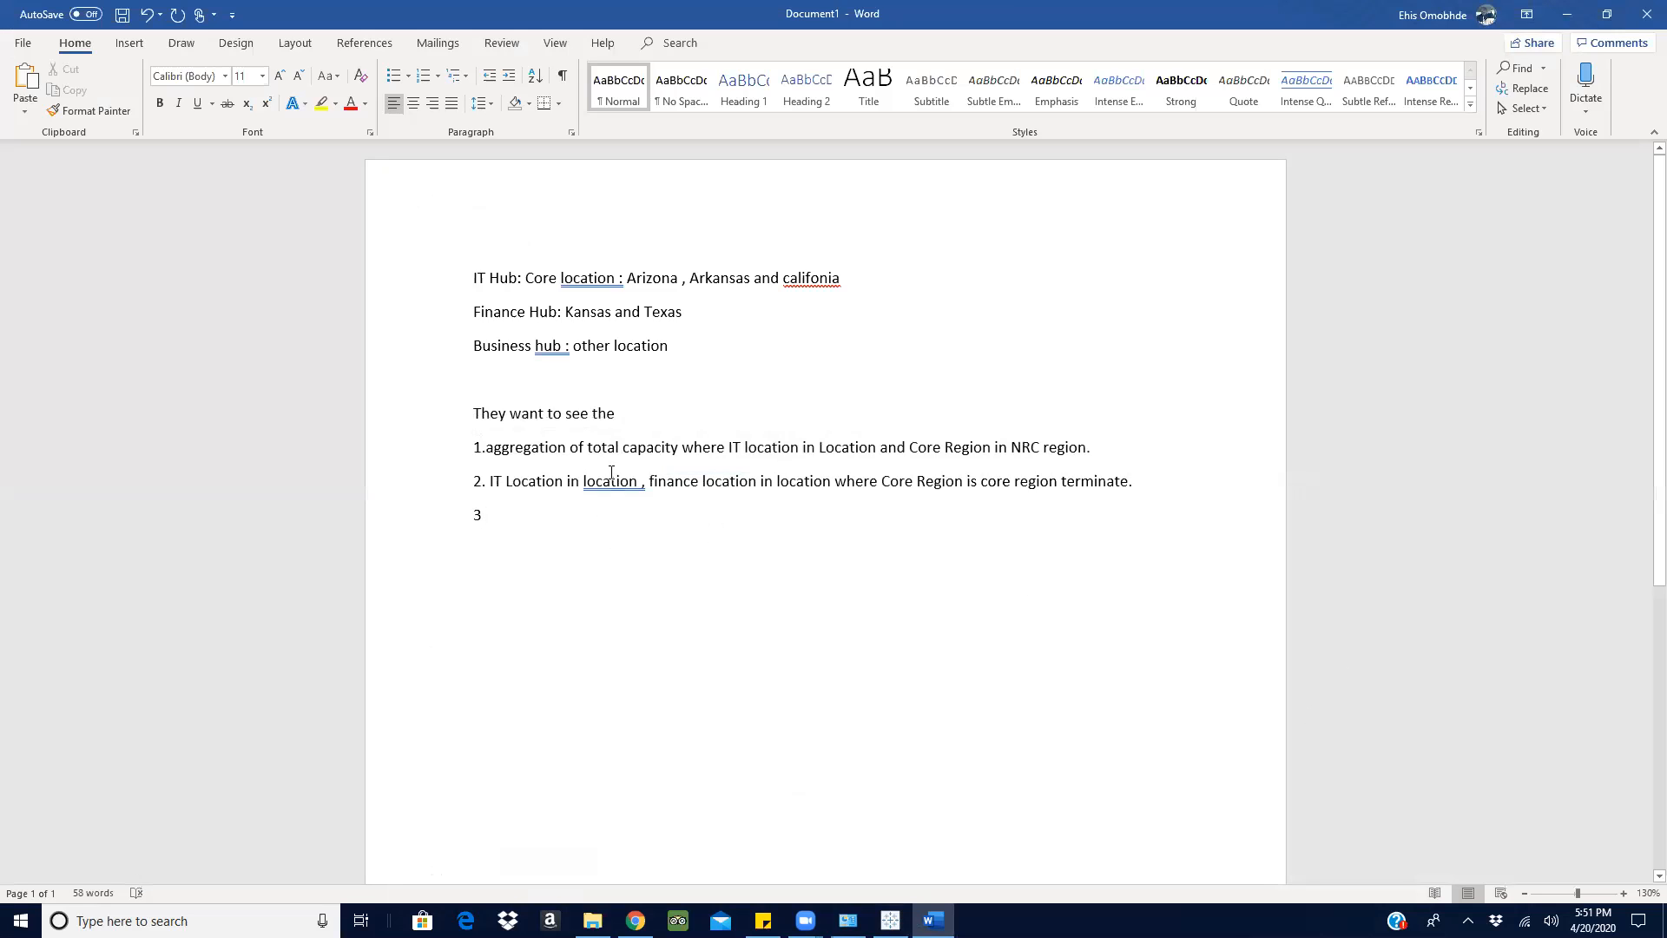
type(" Business")
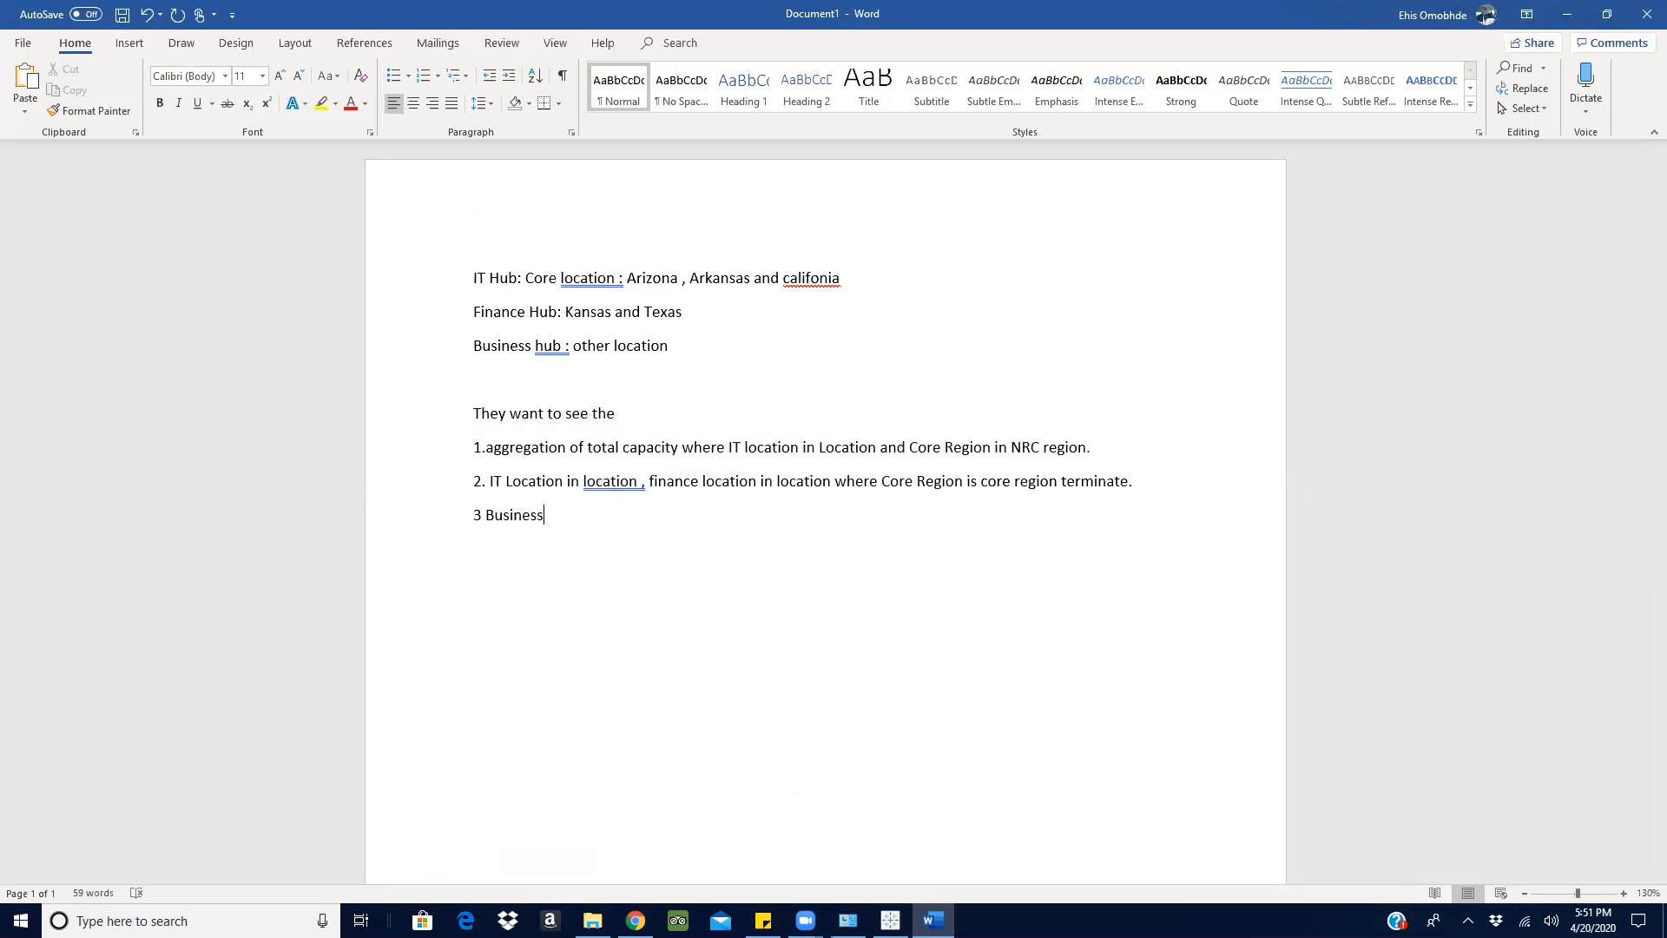
type("bu")
key("BackSpace")
key("BackSpace")
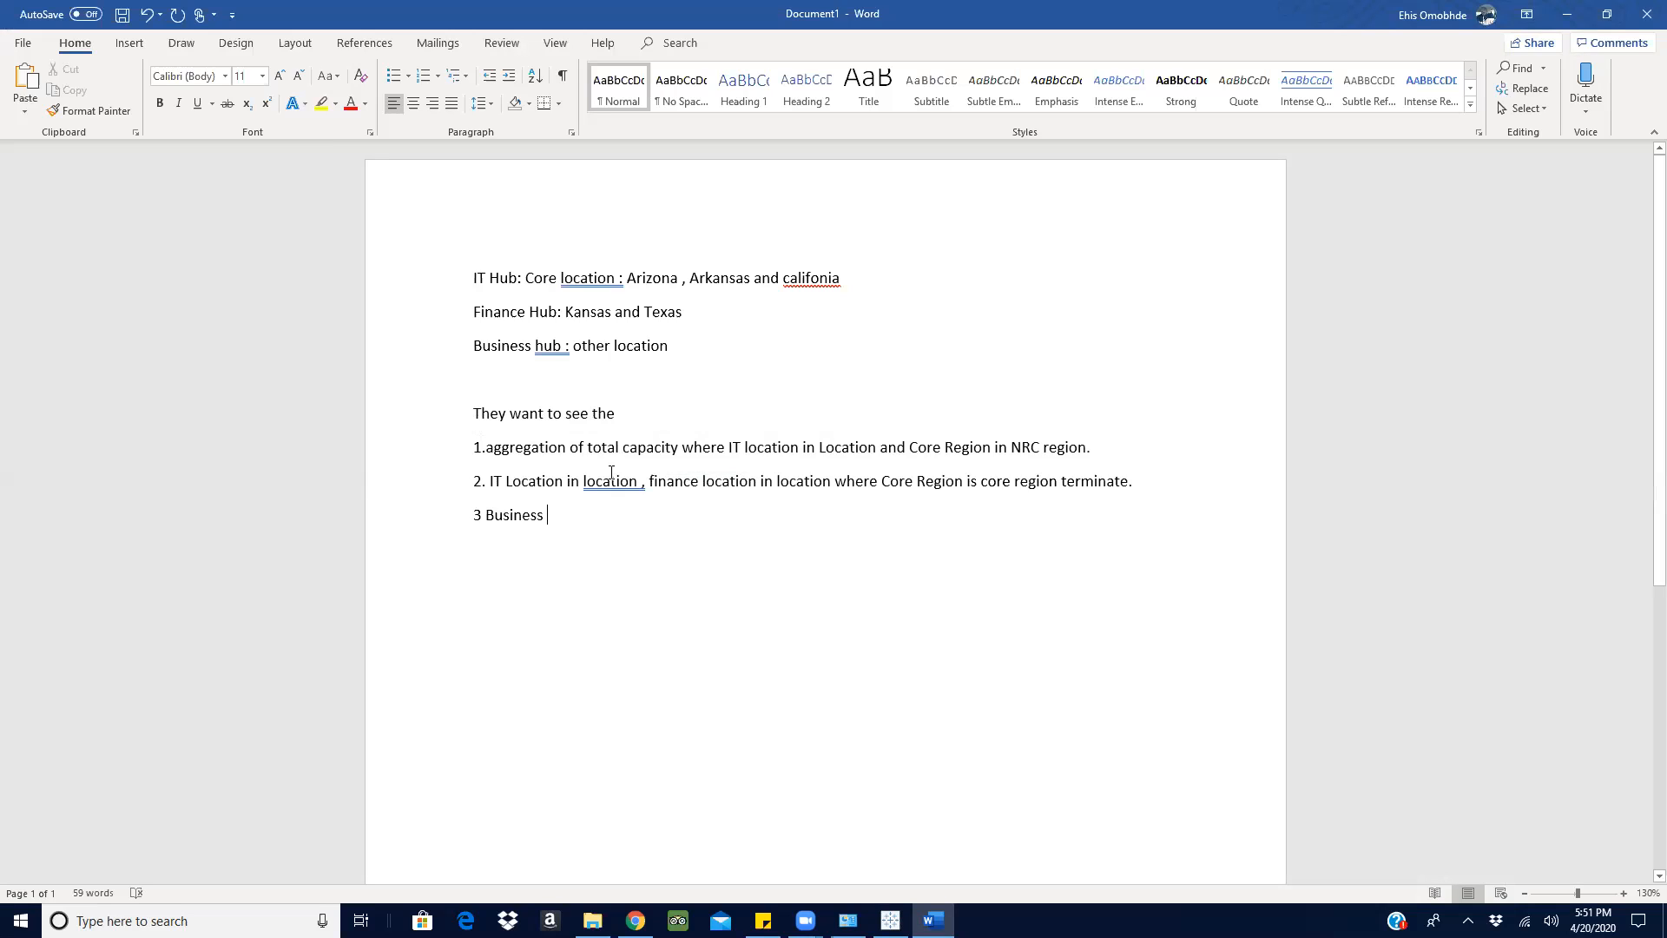
type("location")
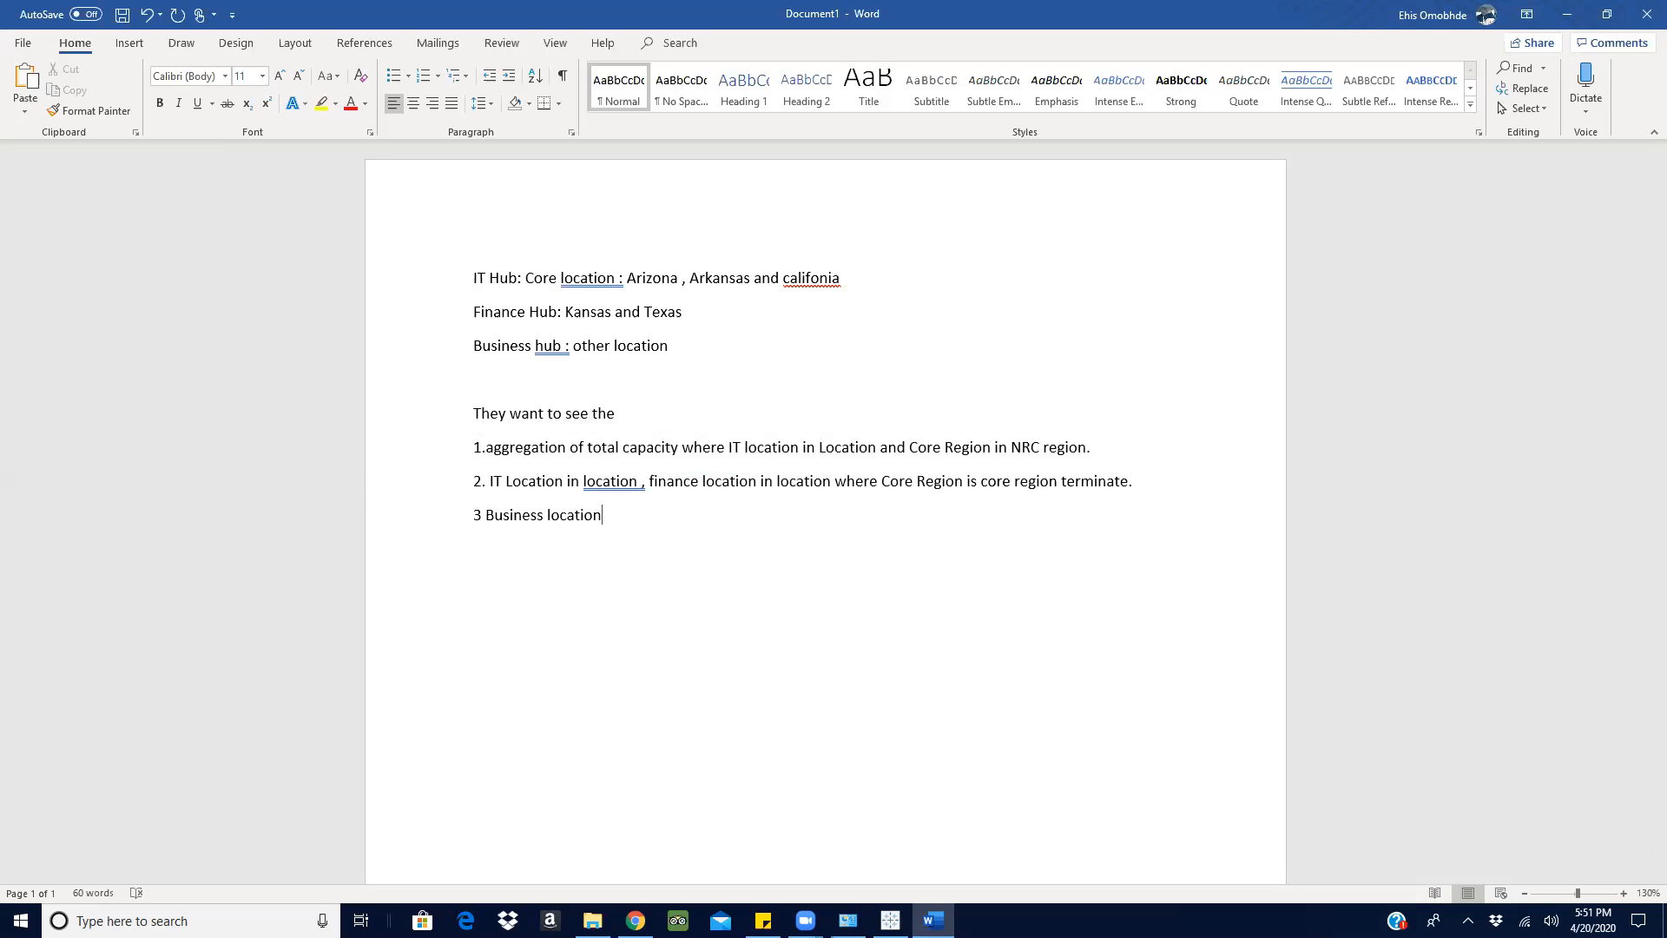
type(" in location but core region ter")
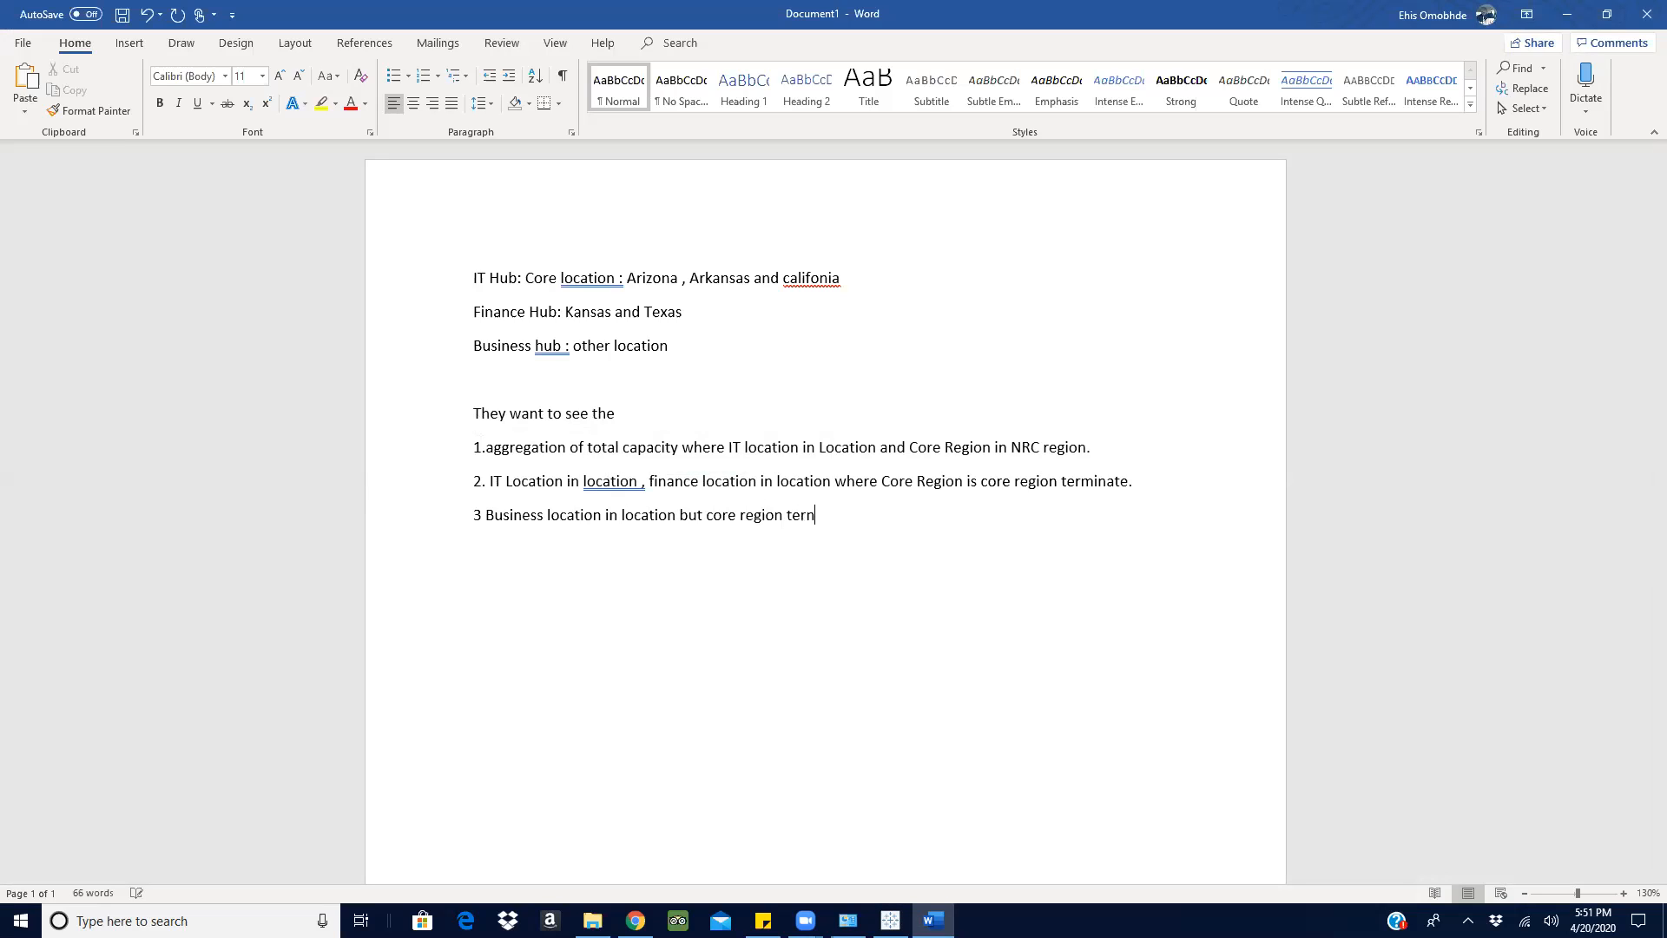
type("minate")
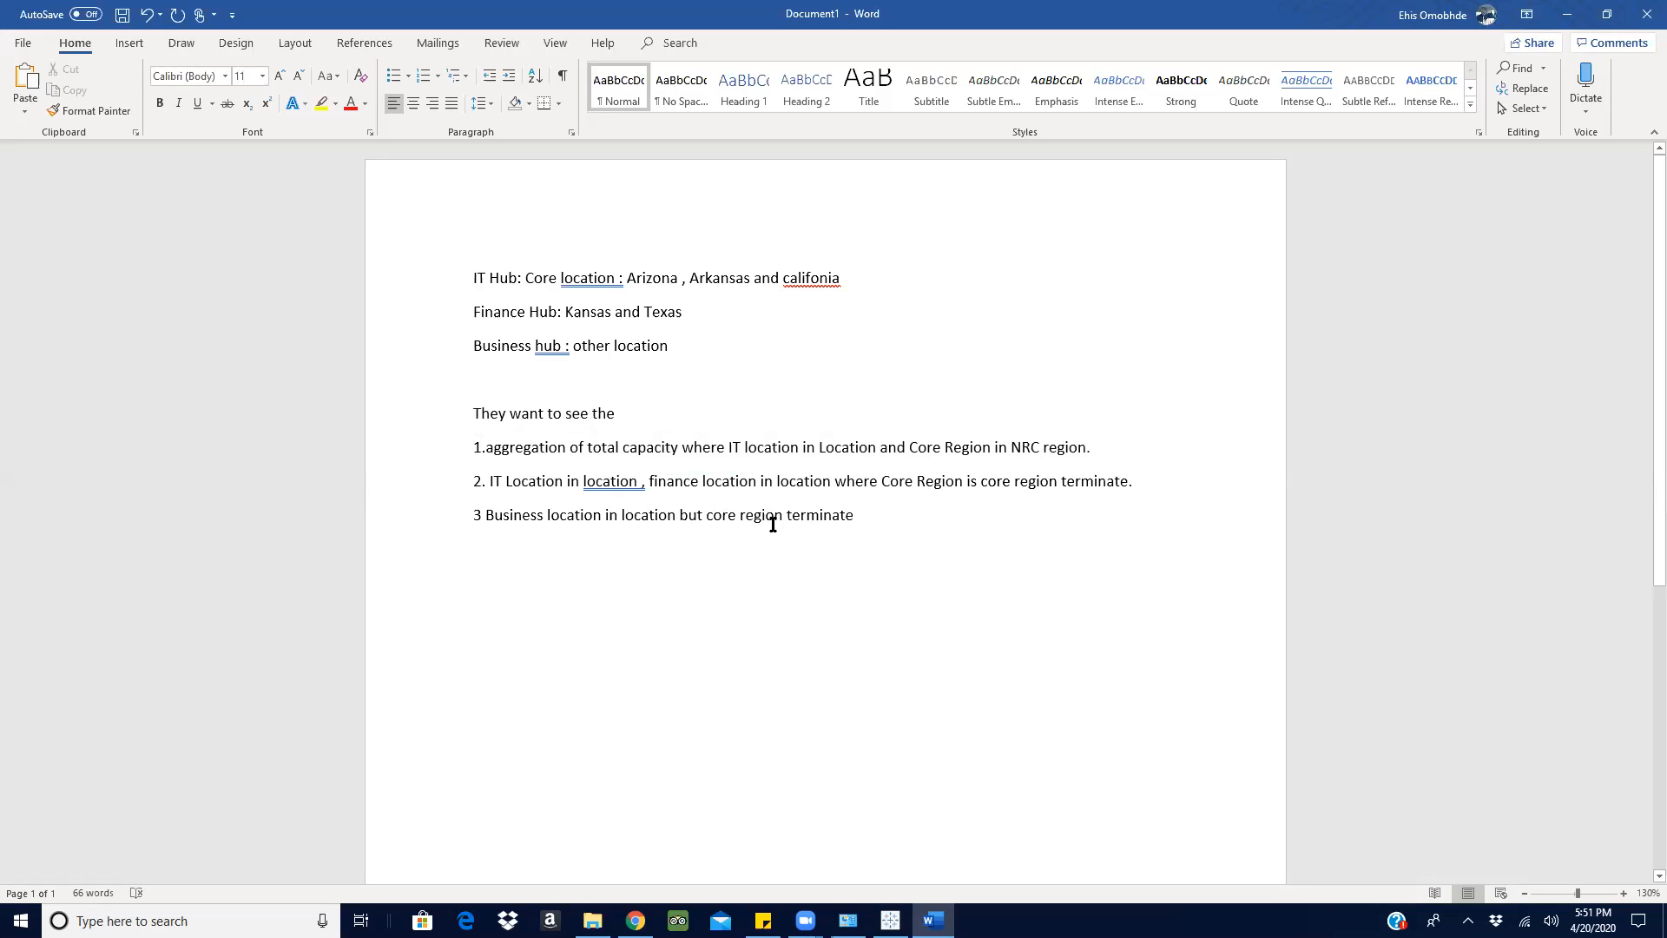
- Continue item 3 with "in location but core region terminate in core region"
type("in core region")
- Accept the grammar suggestions "location," in item 2 and "terminates" in item 3
right_click(610, 484)
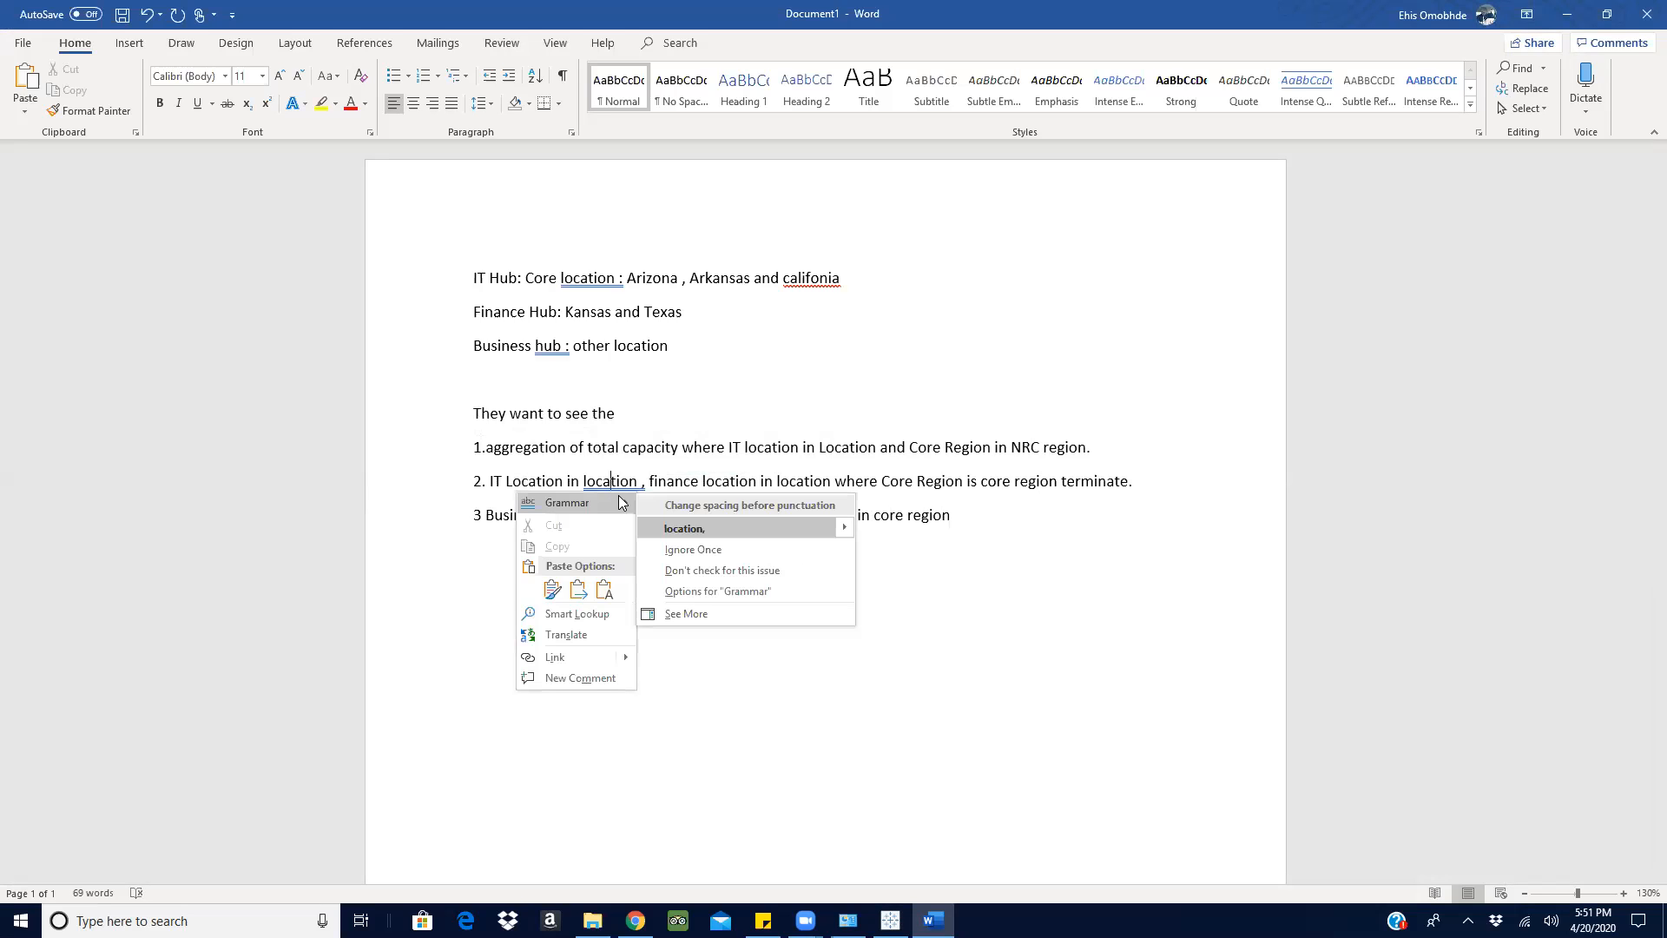
left_click(721, 527)
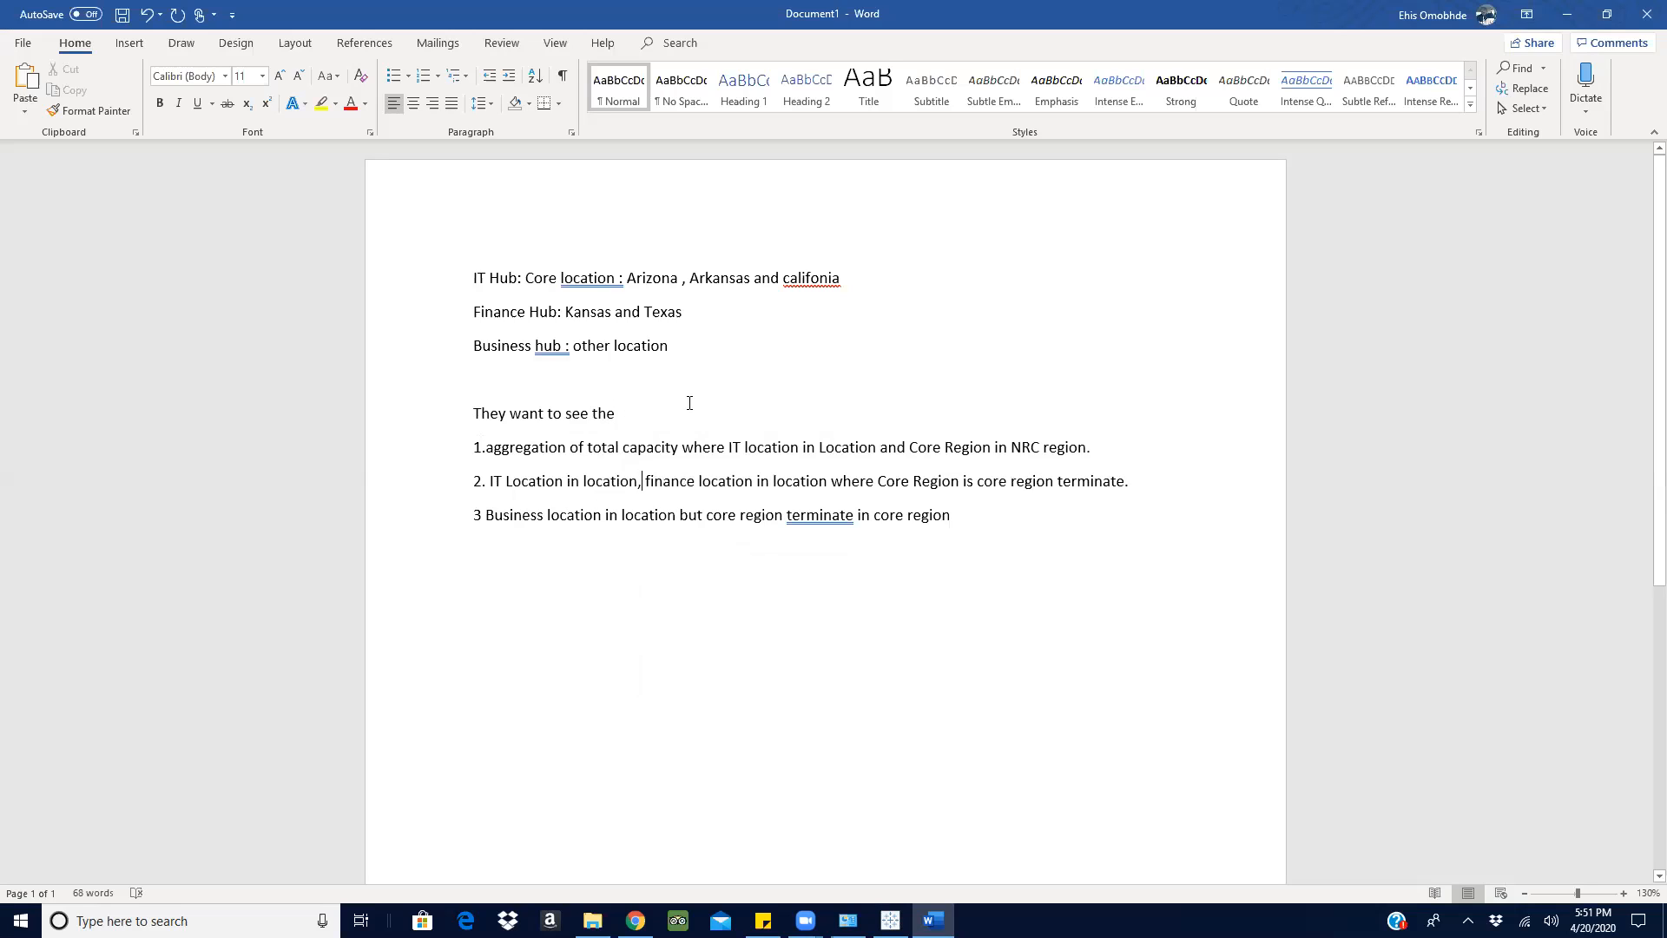
right_click(826, 518)
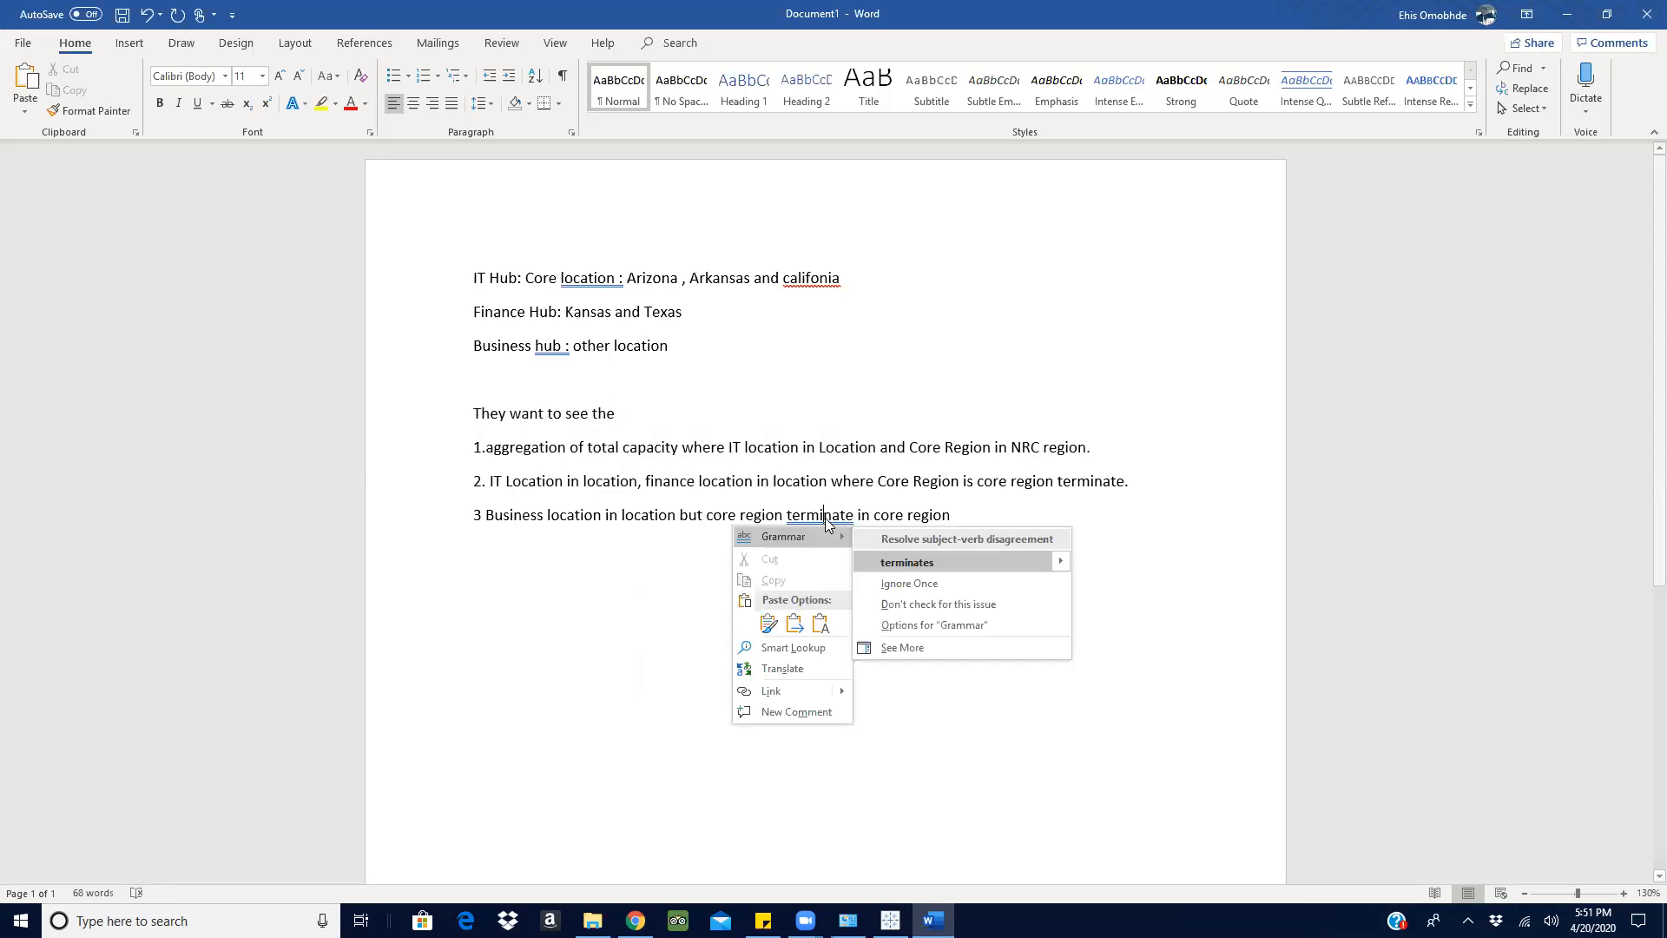
left_click(917, 552)
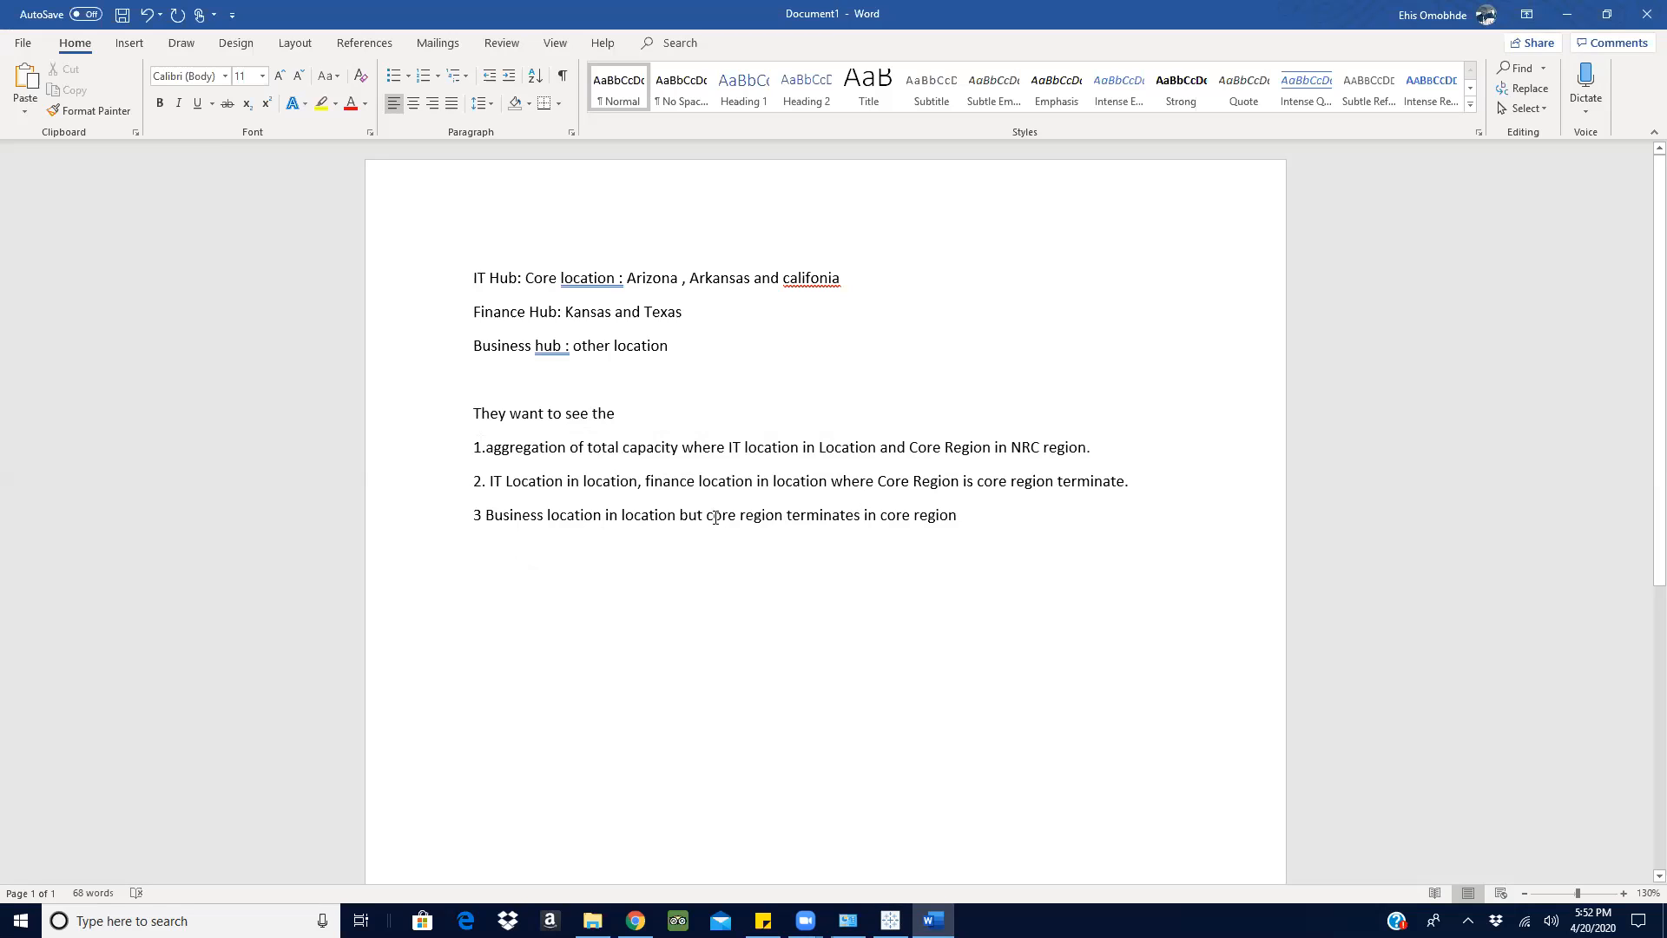
- Insert "not" before "core region terminates" in item 3 and check the core region categories in Tableau
type("not")
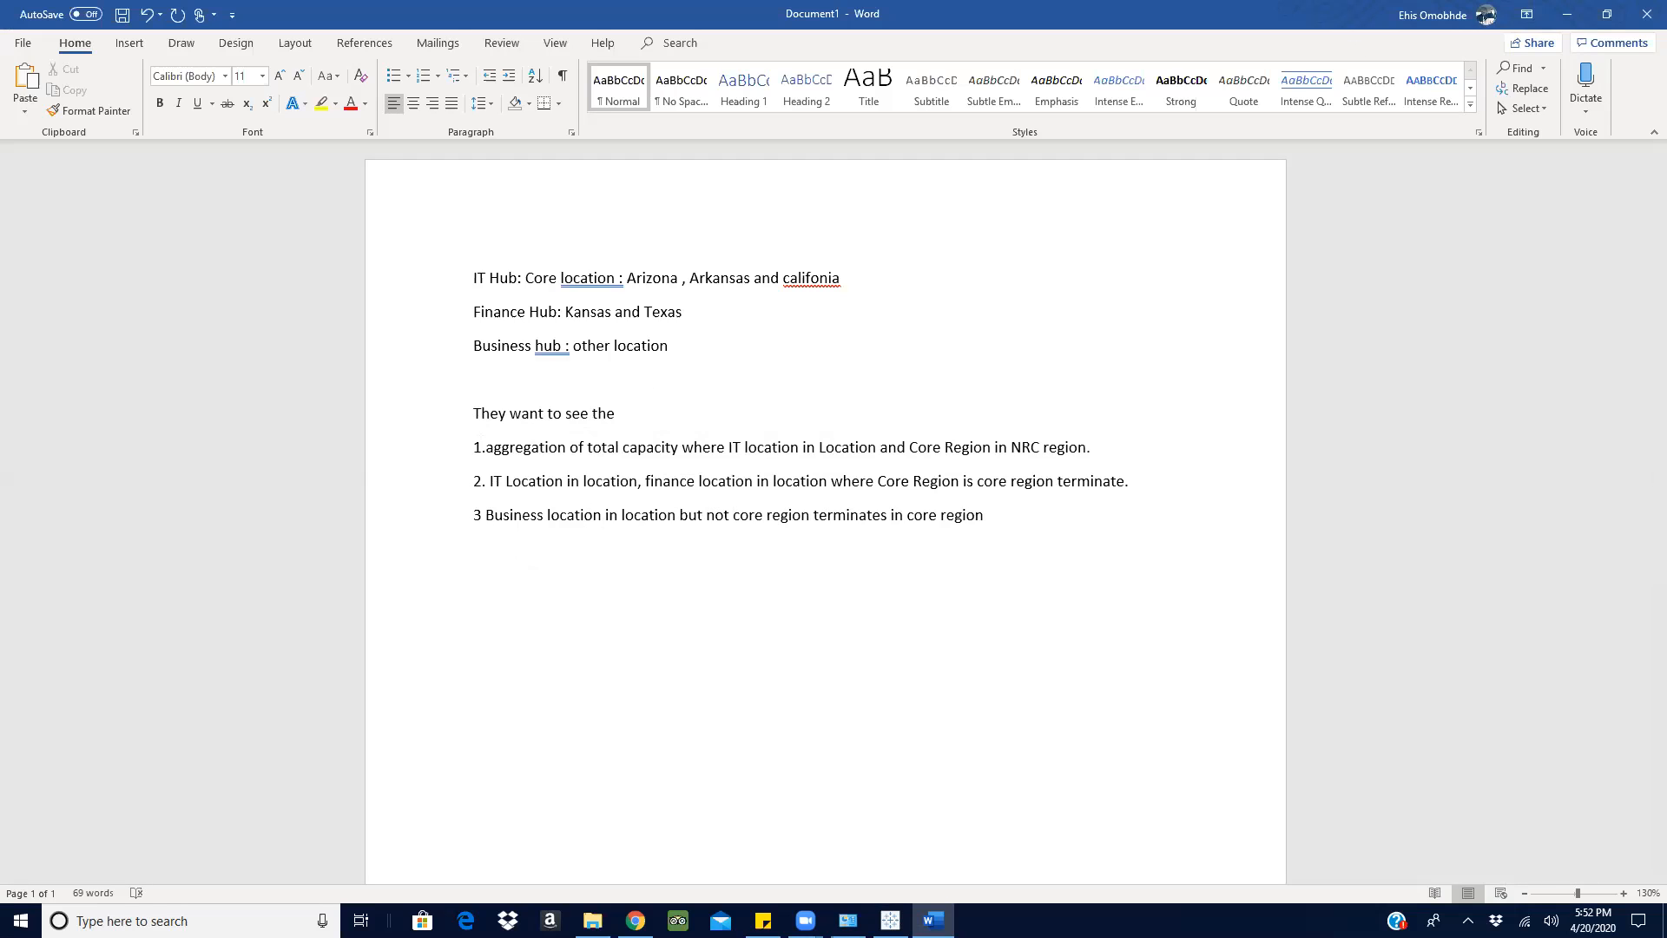
left_click(890, 920)
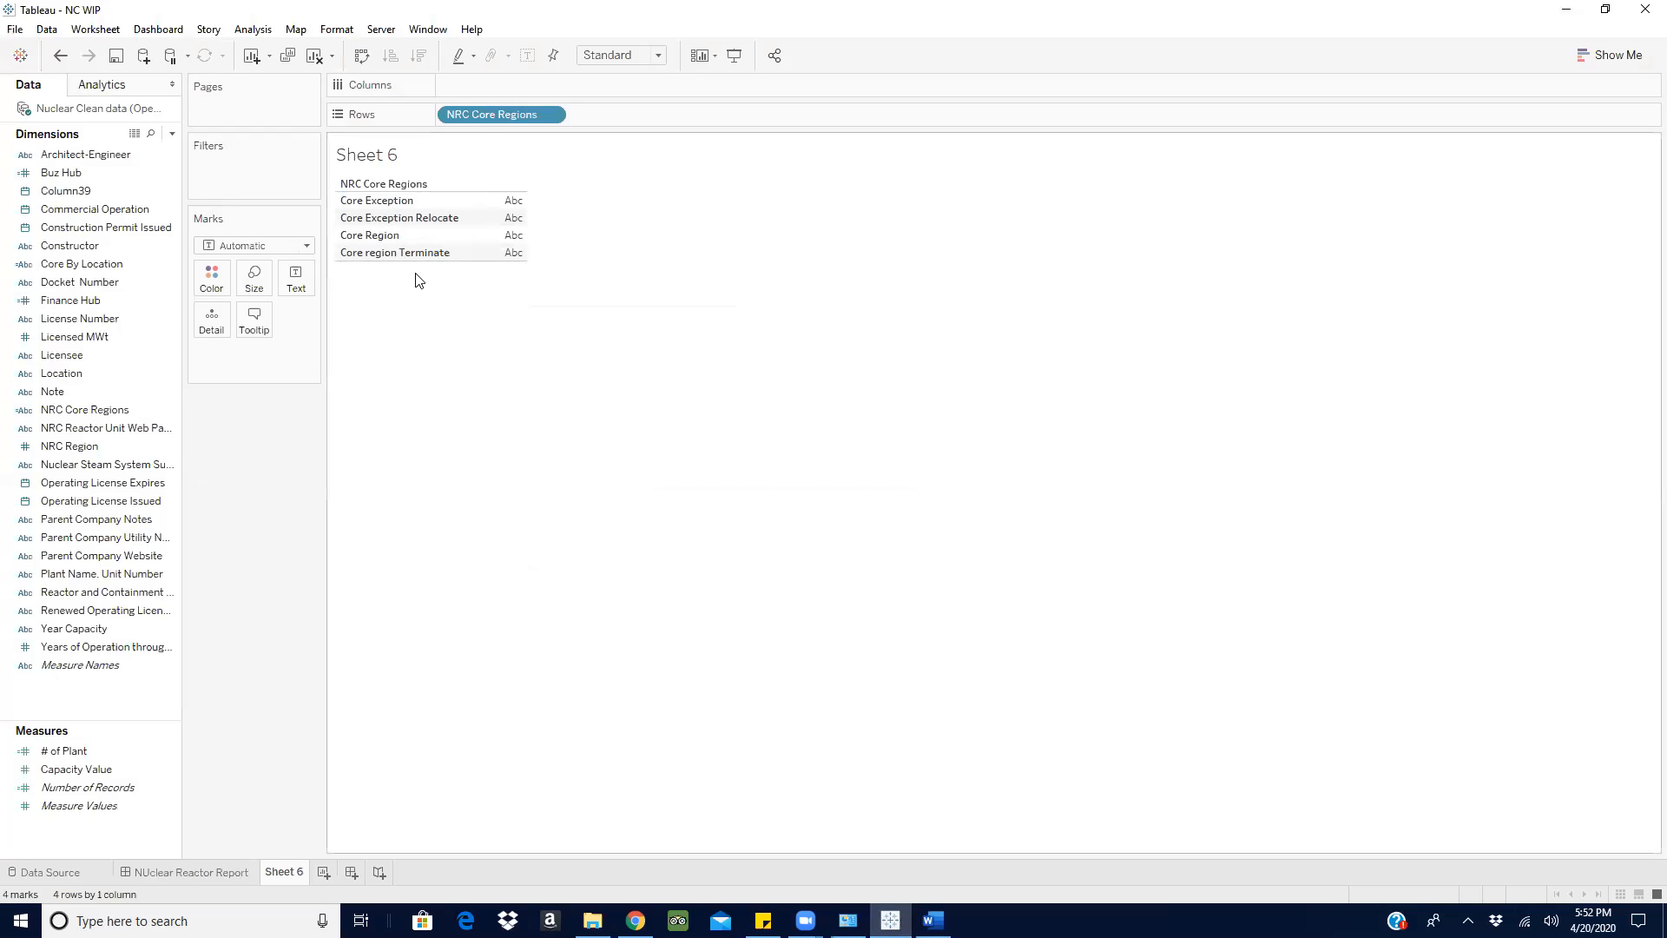
left_click(1565, 9)
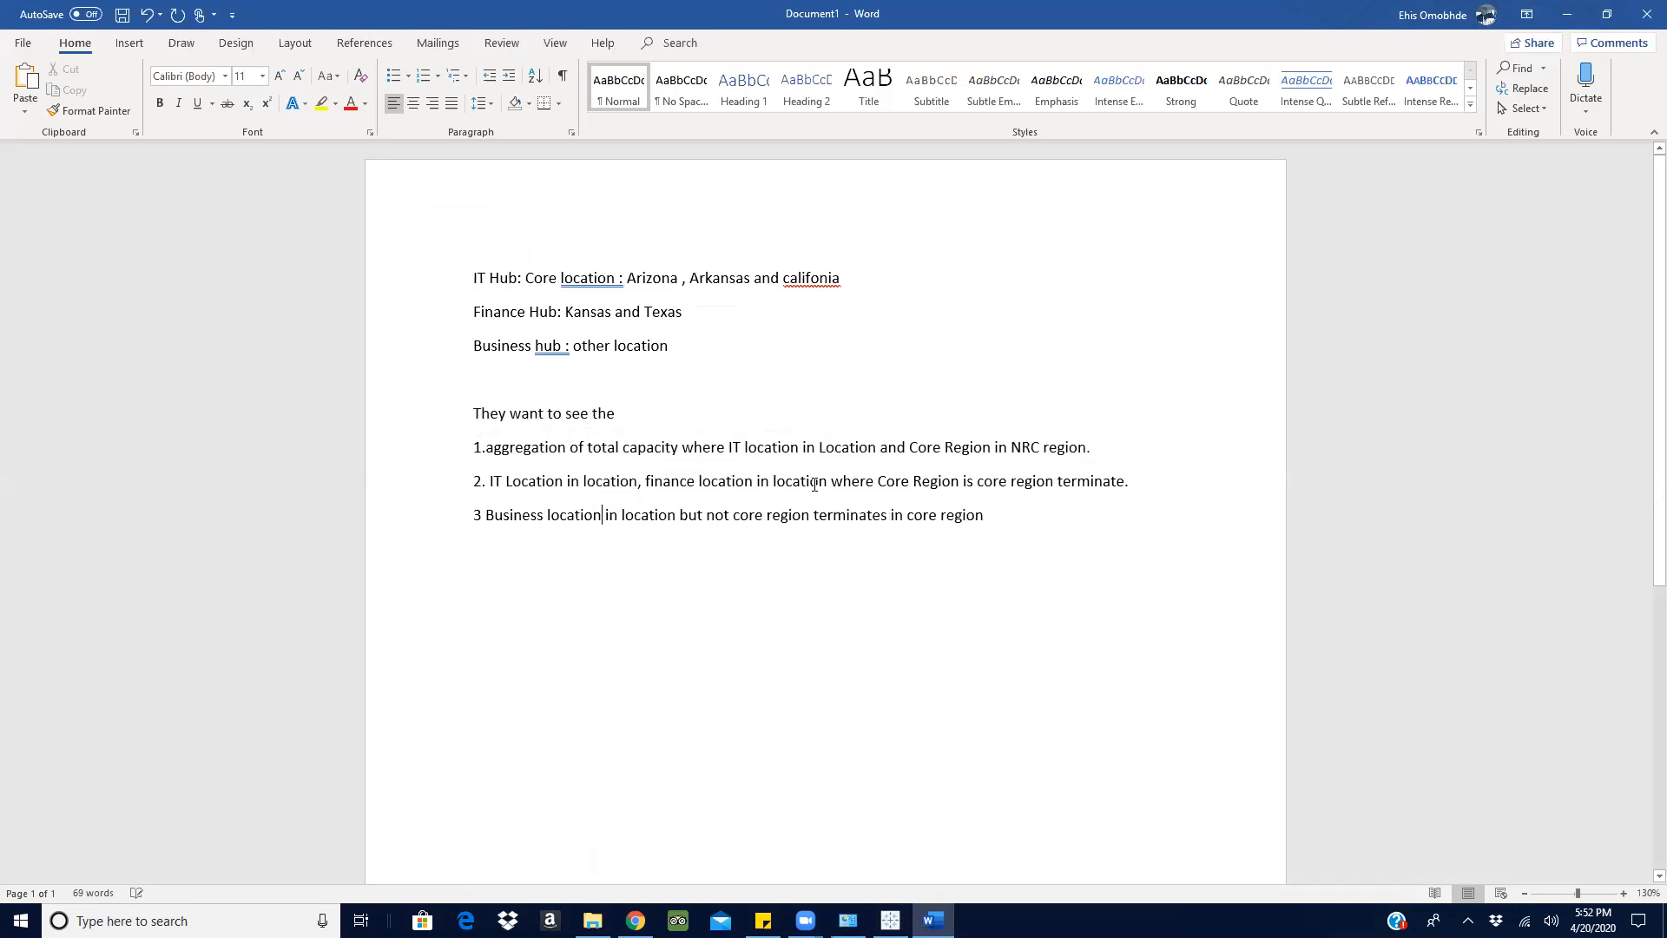
- Add "(true)" after "Business location" and "( false)" after "terminates" in item 3
type("(true)")
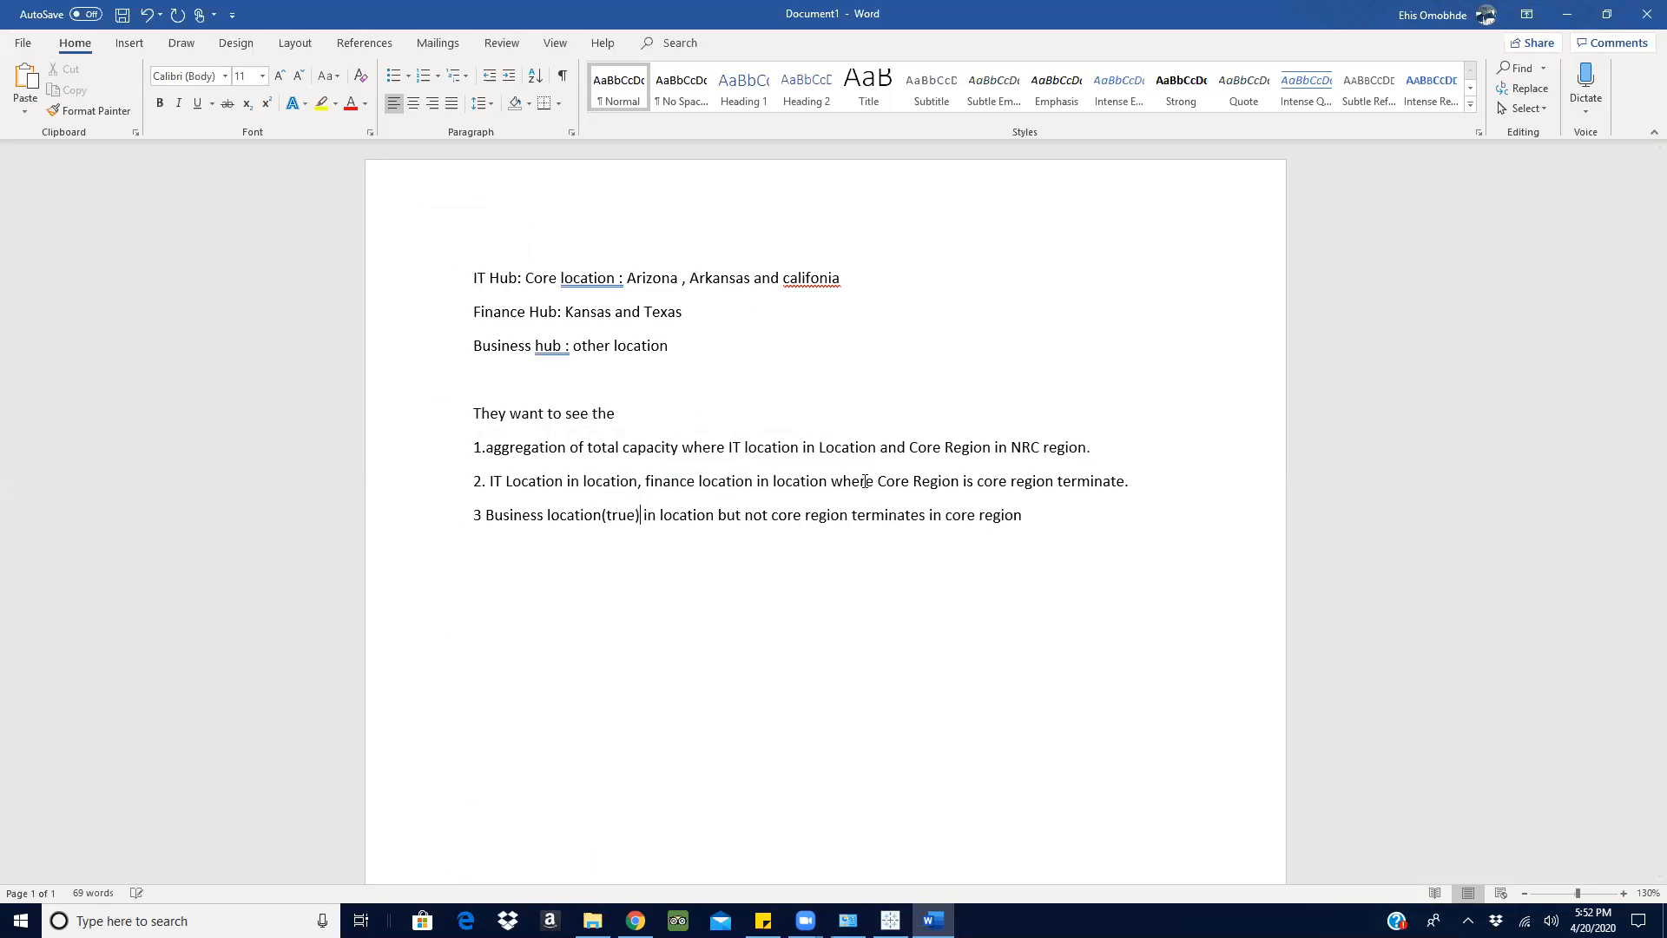
left_click(927, 517)
type("( false)")
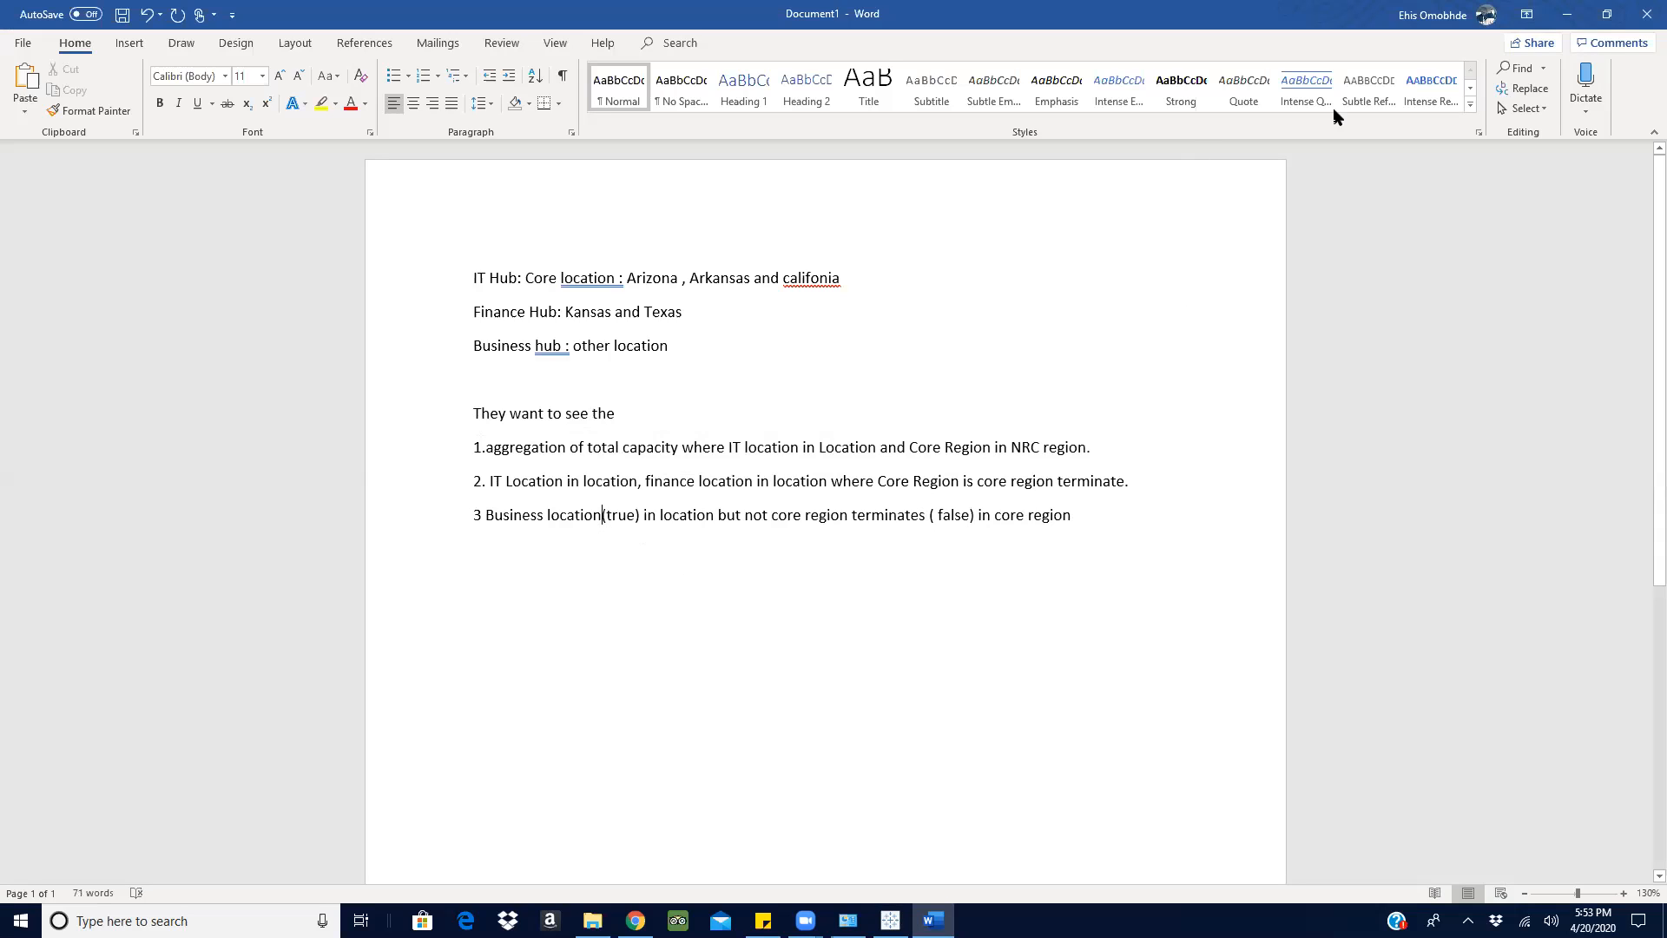
- Switch to Tableau and add Core By Location to the rows of Sheet 6, ahead of NRC Core Regions
left_click(1559, 17)
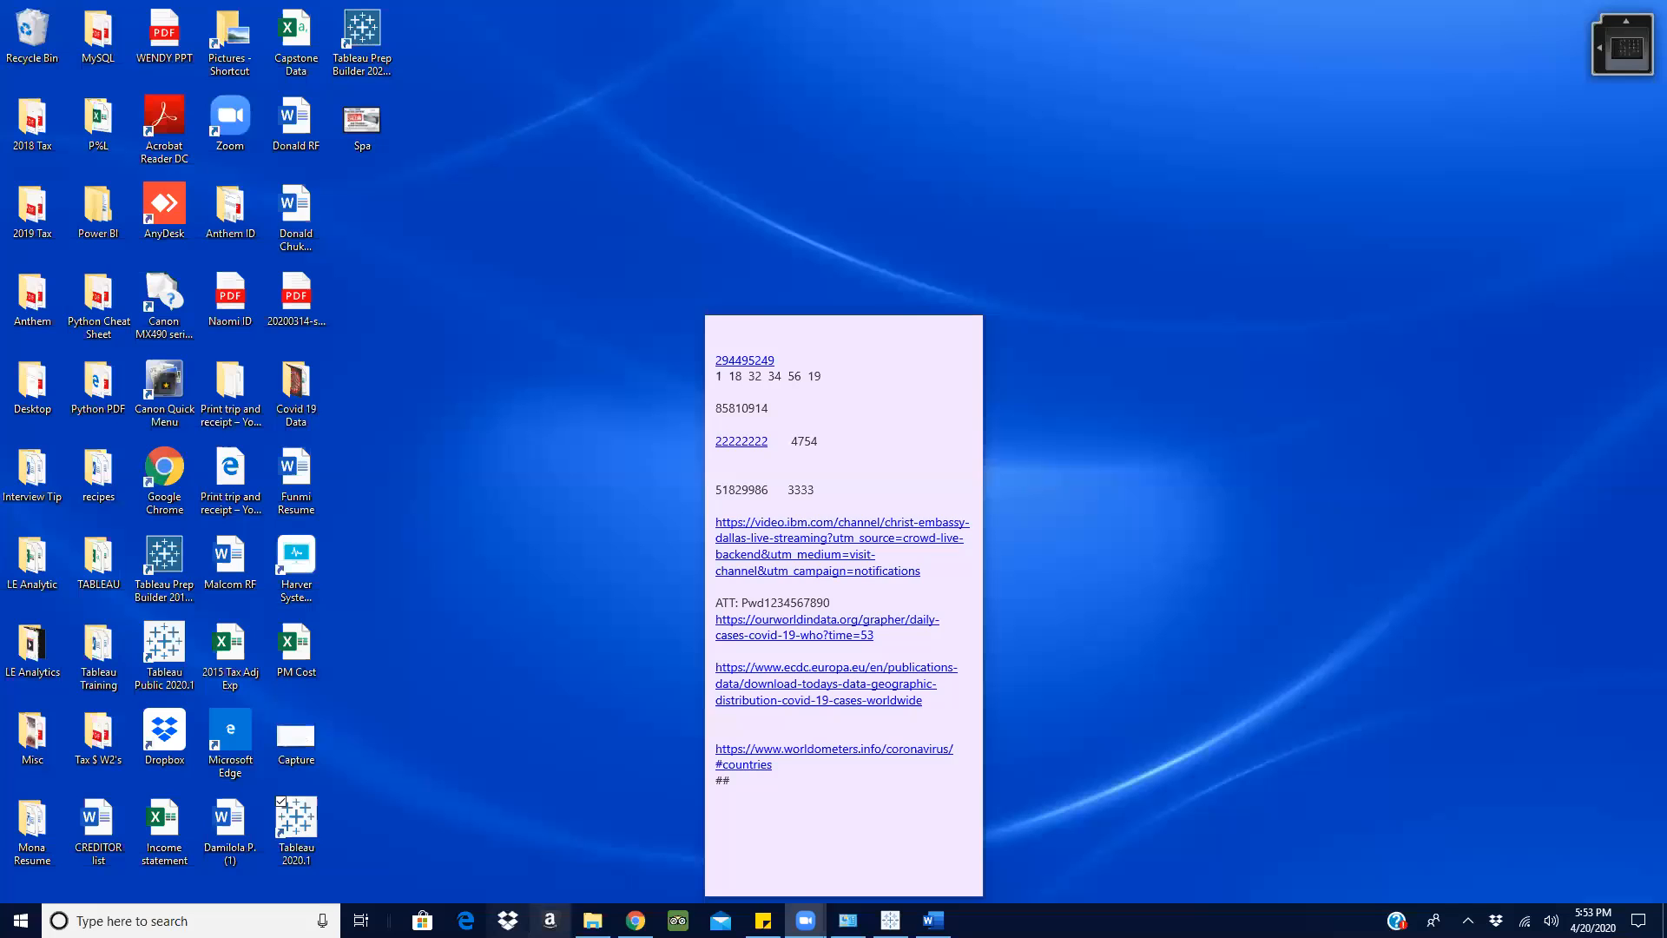
left_click(890, 919)
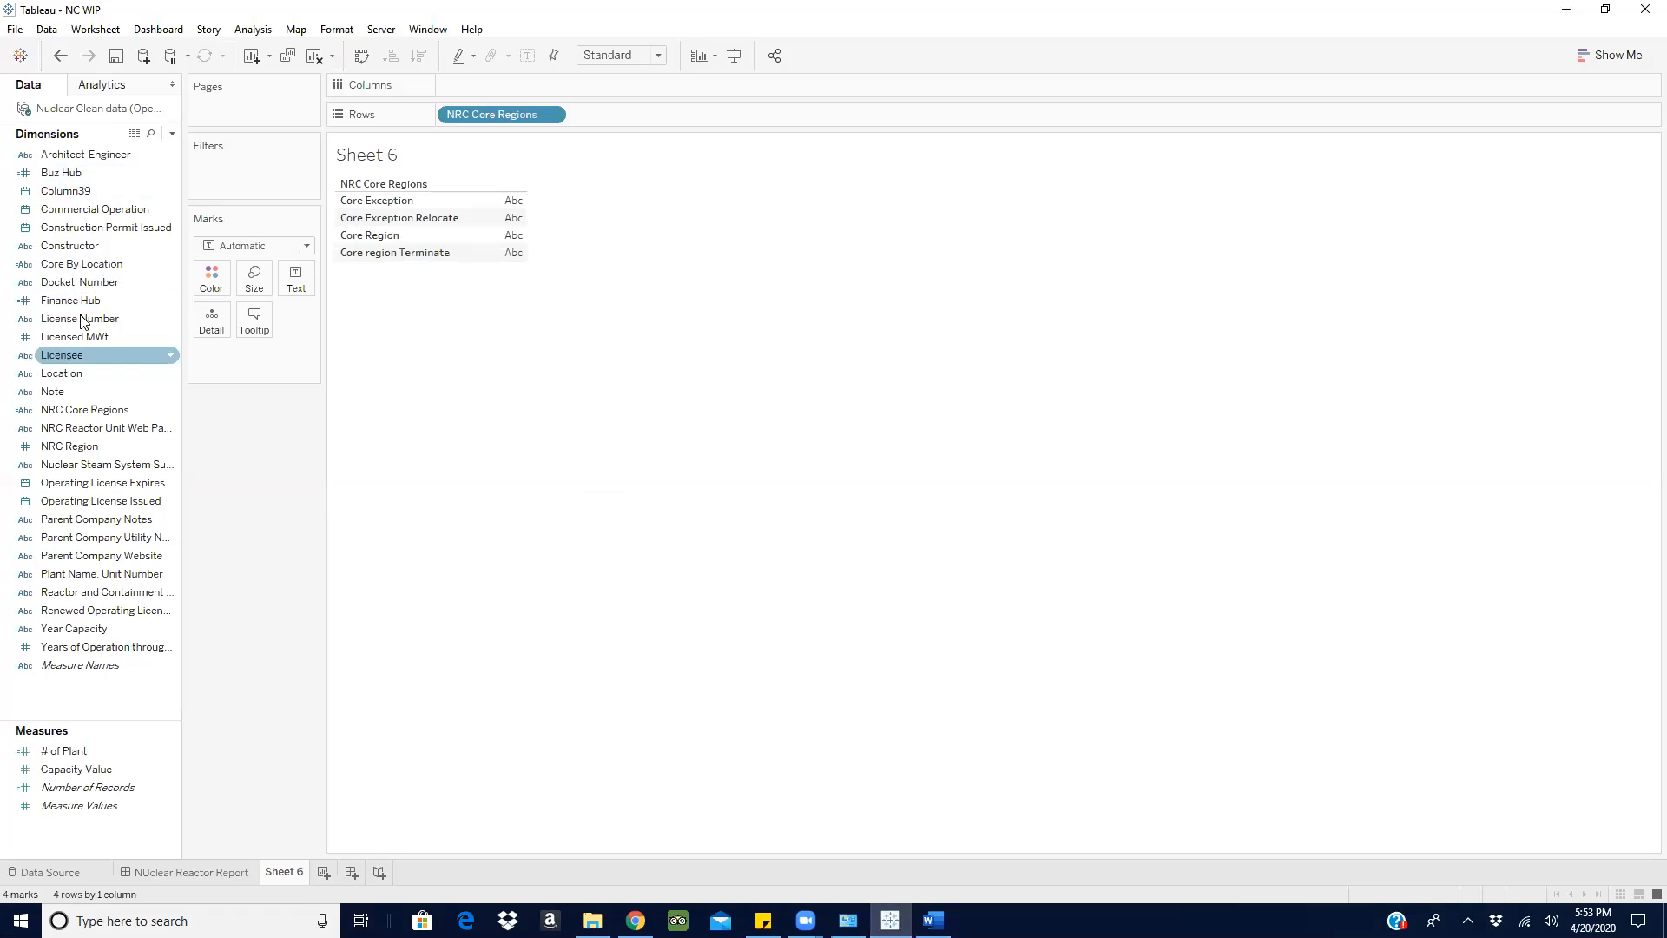
left_click_drag(84, 269, 622, 117)
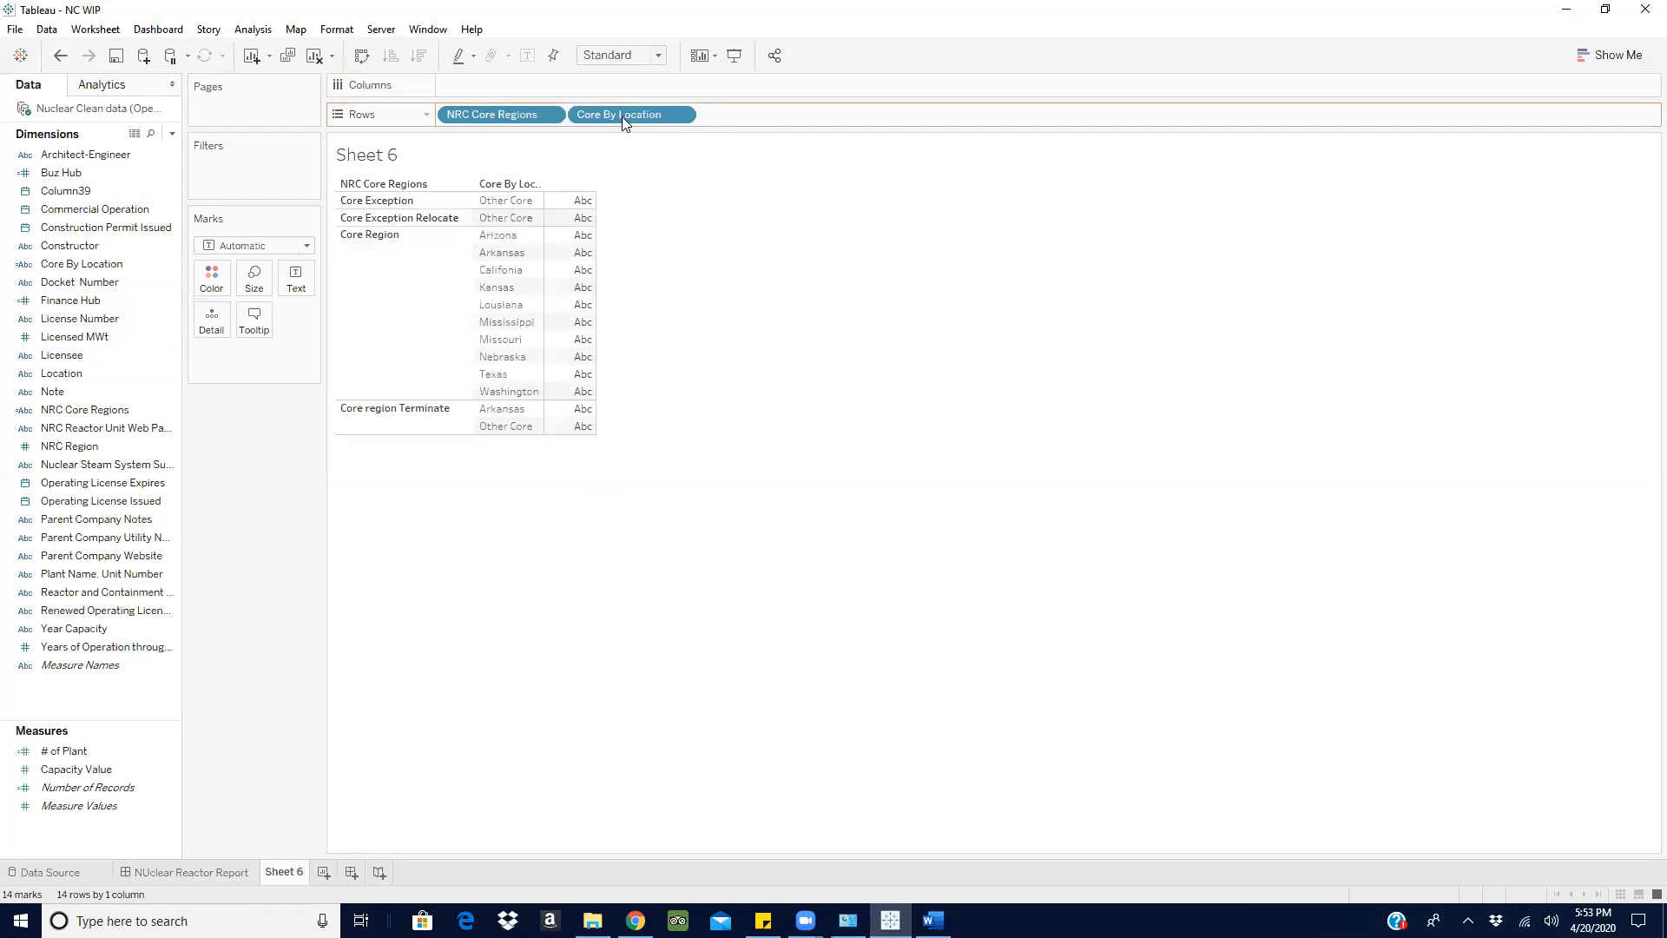
left_click_drag(439, 113, 745, 118)
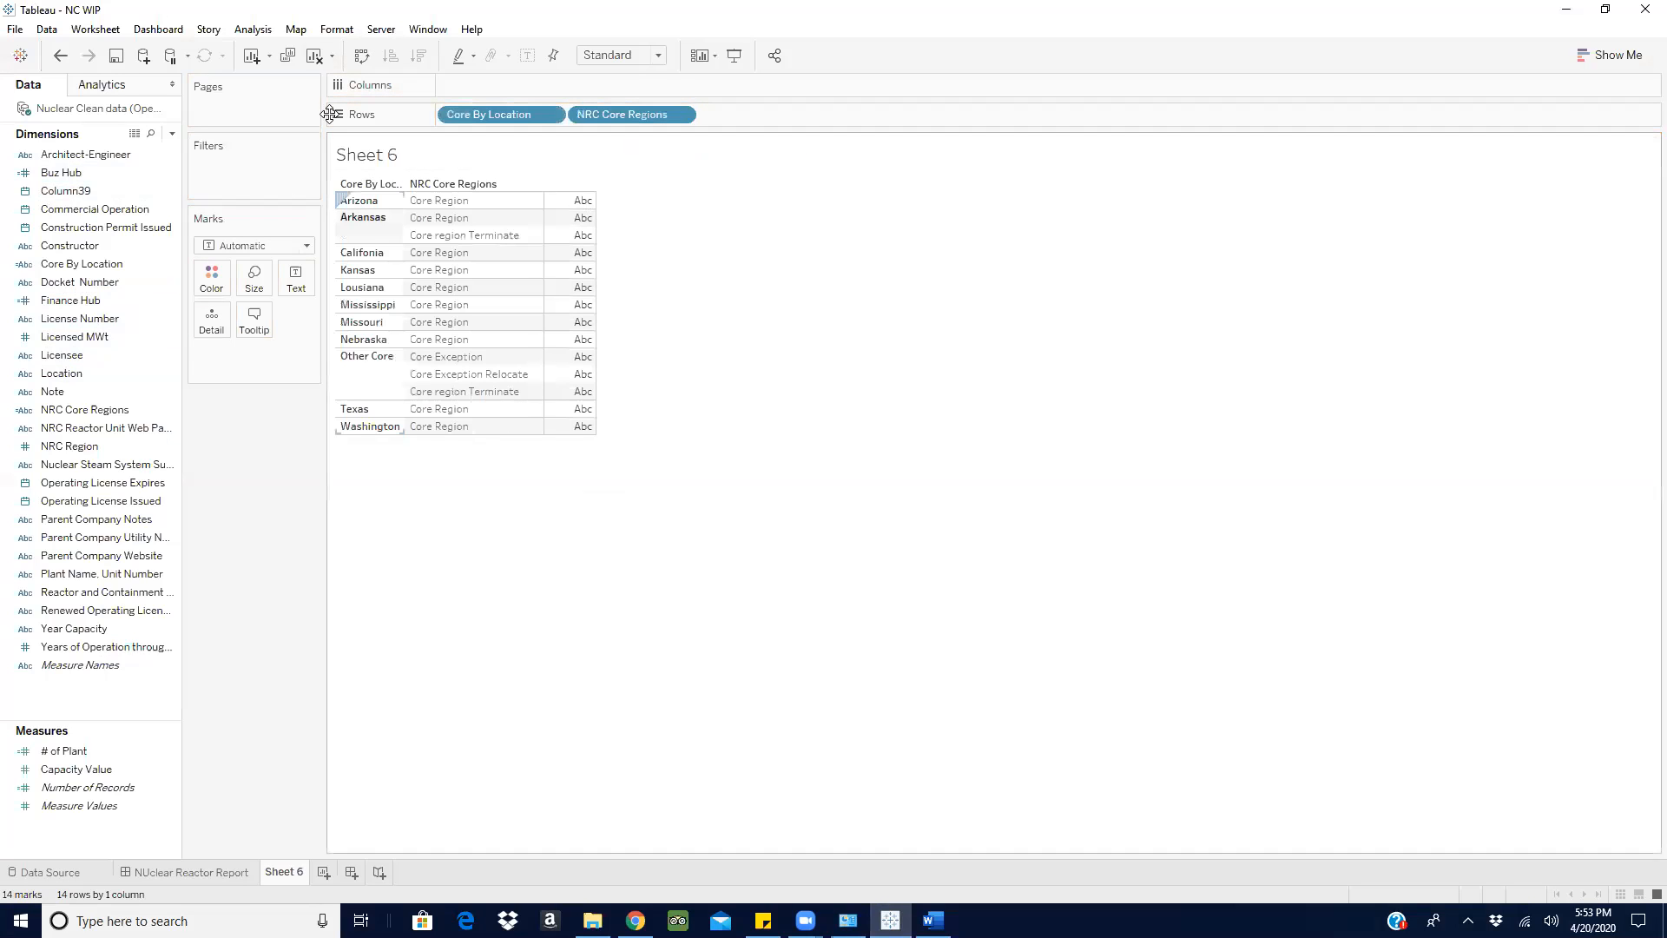
- Show Capacity Value as the text values of Sheet 6 and check the table against the requirements in the Word notes
left_click(933, 920)
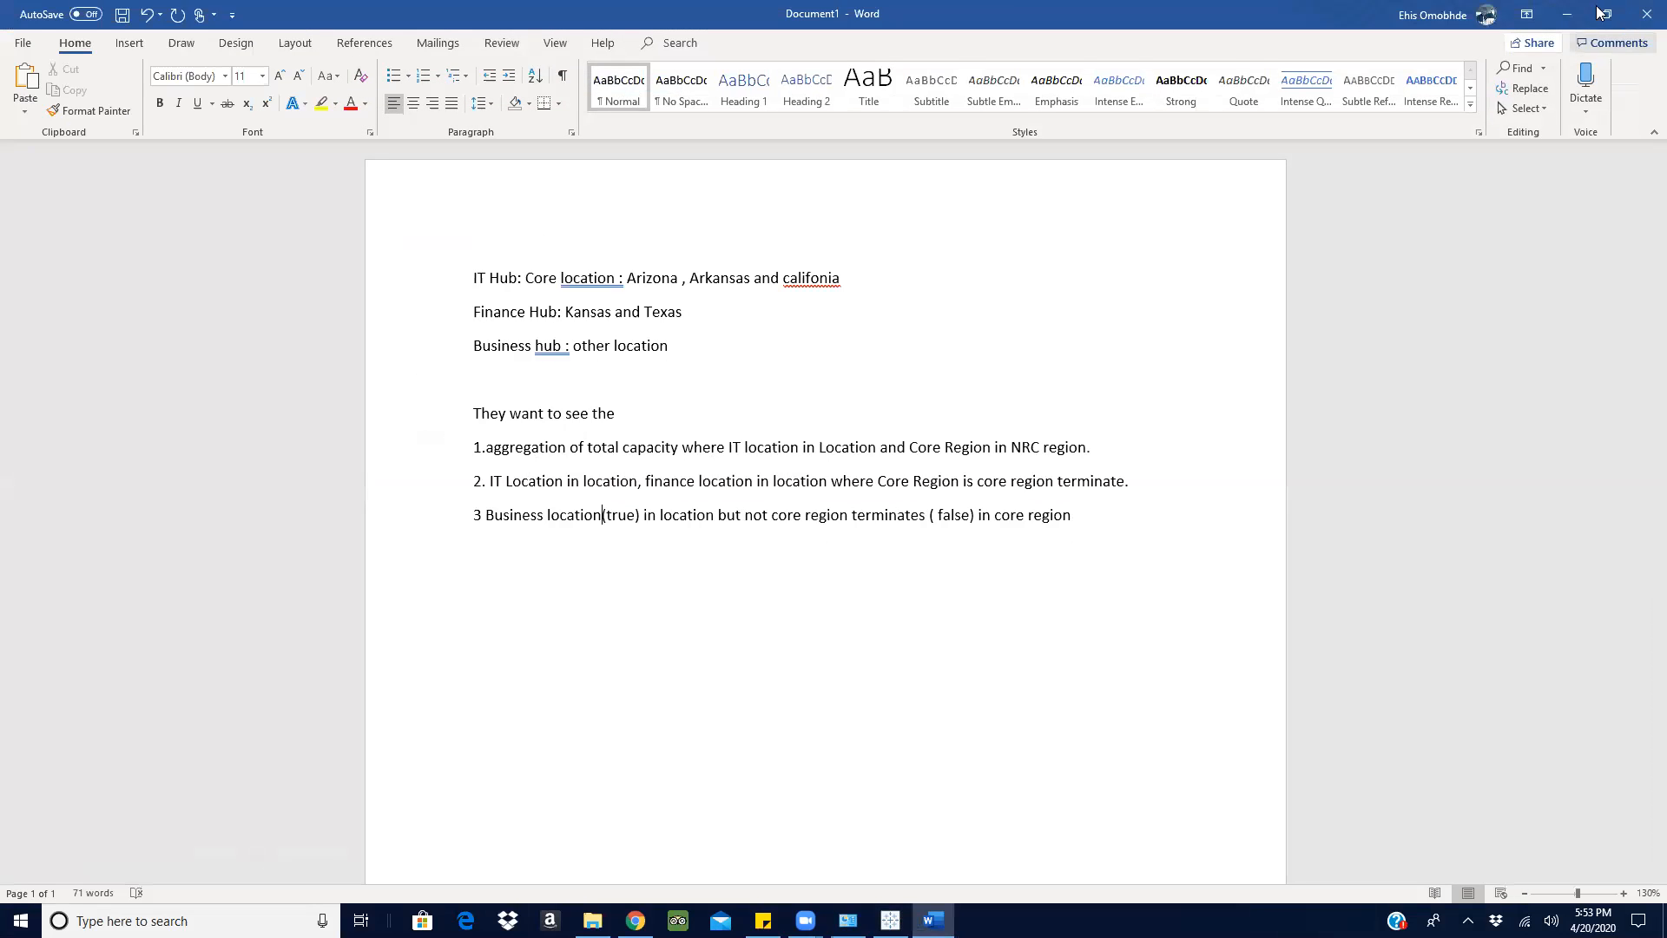
left_click(1567, 15)
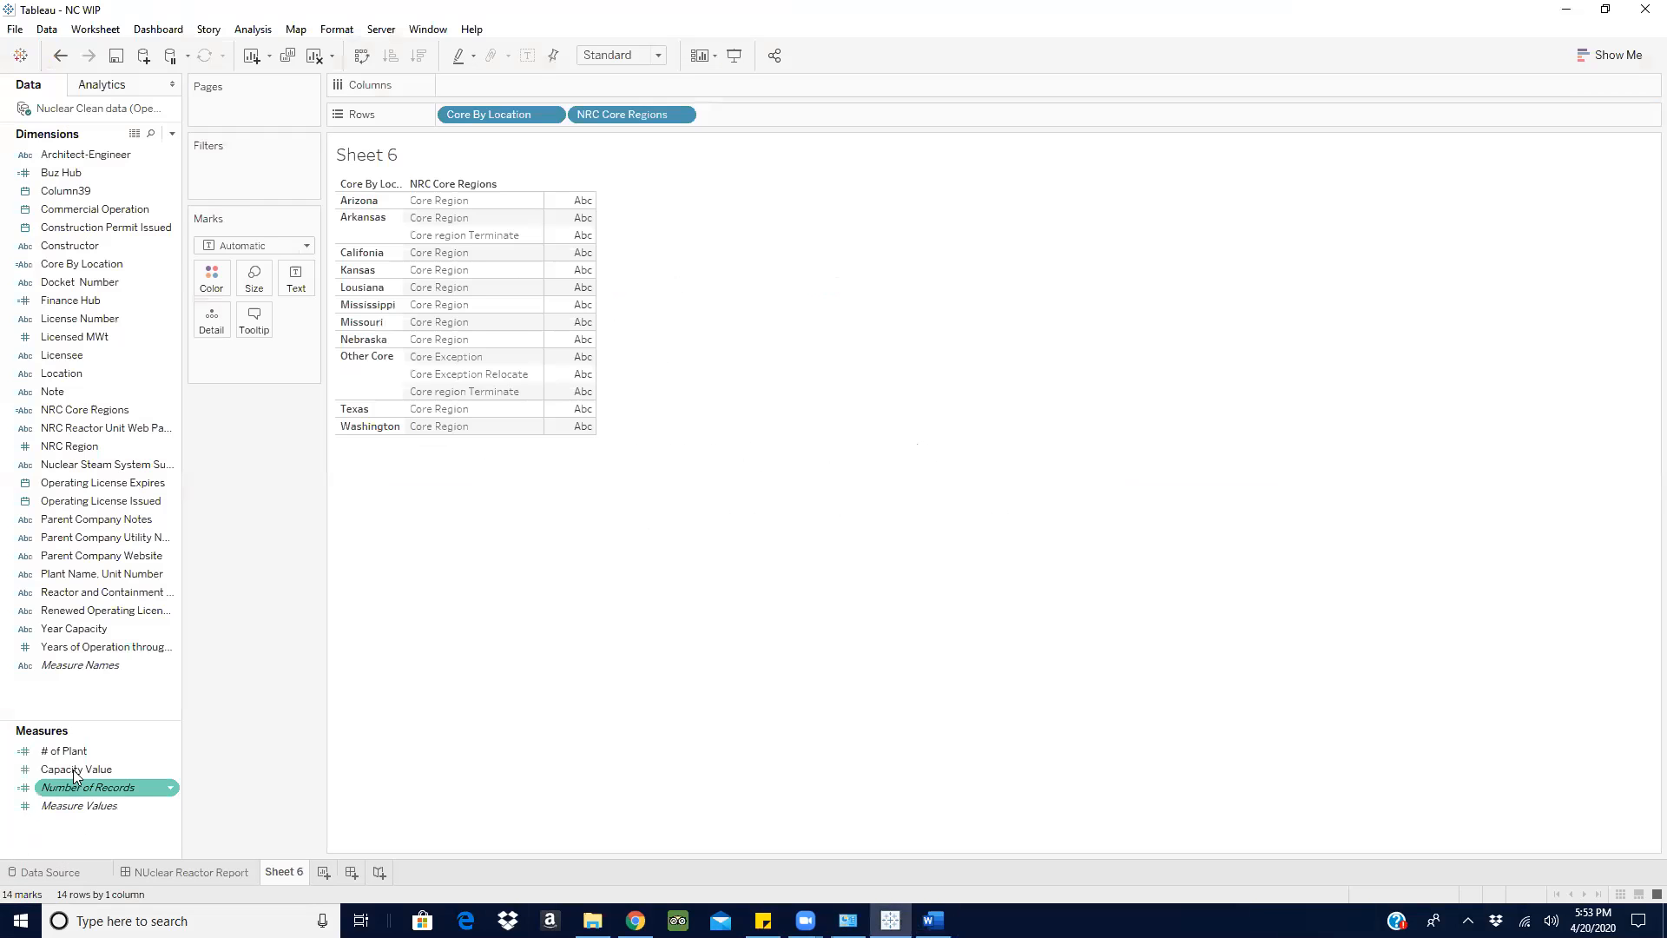
left_click_drag(77, 769, 295, 276)
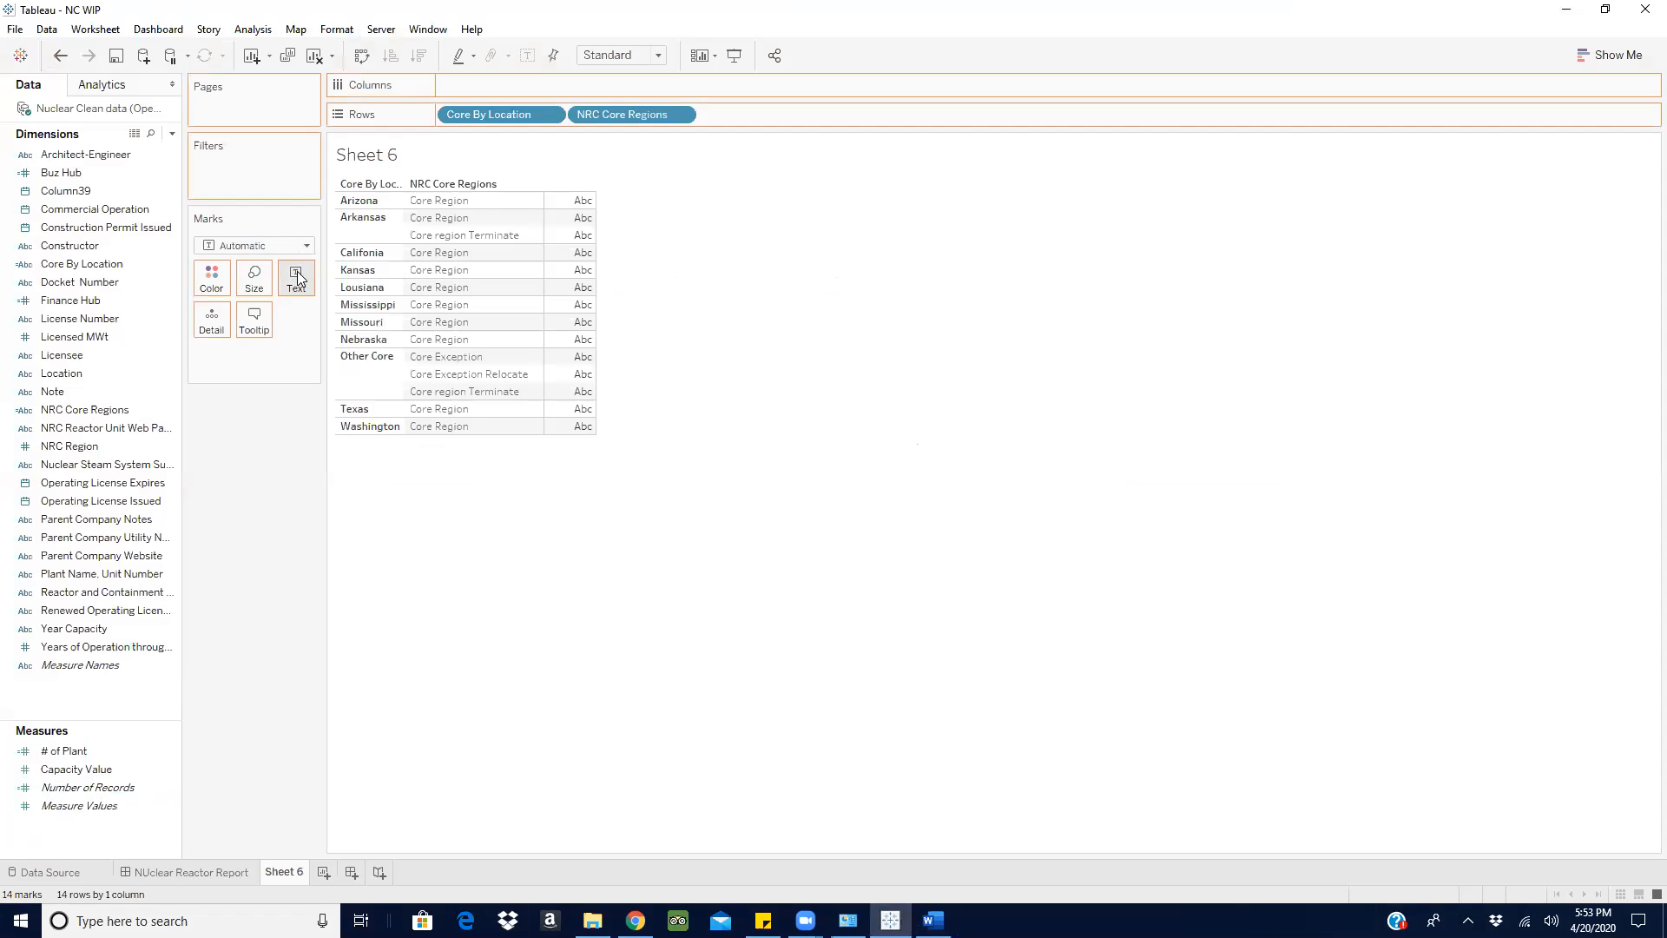
left_click(933, 921)
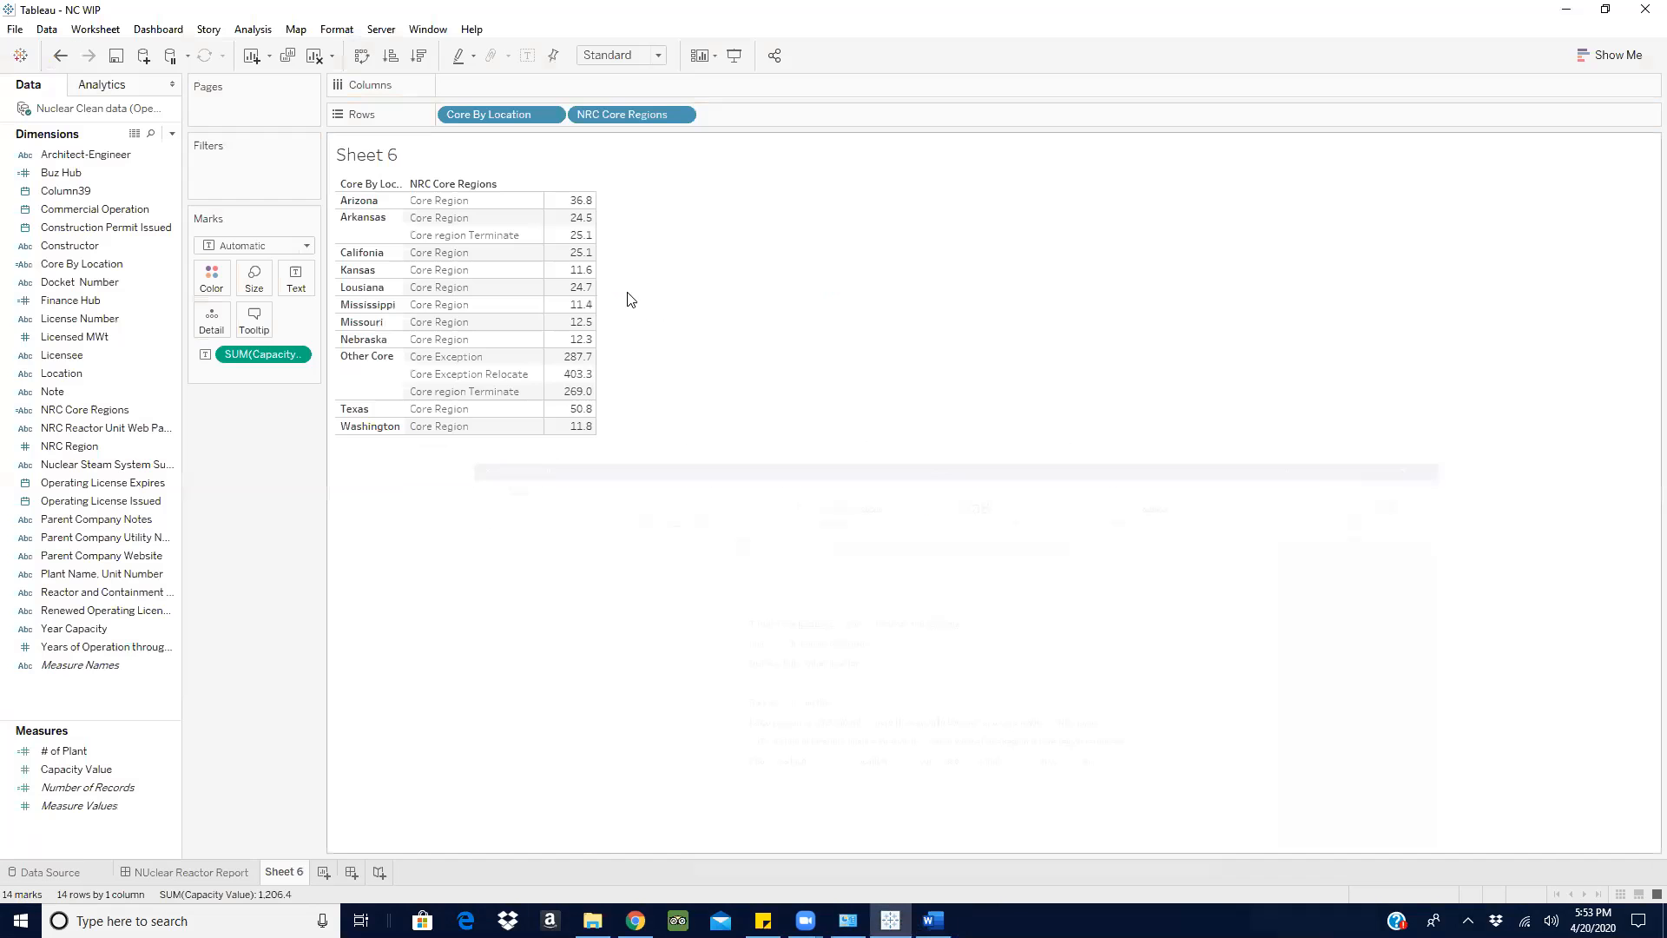
left_click(1568, 14)
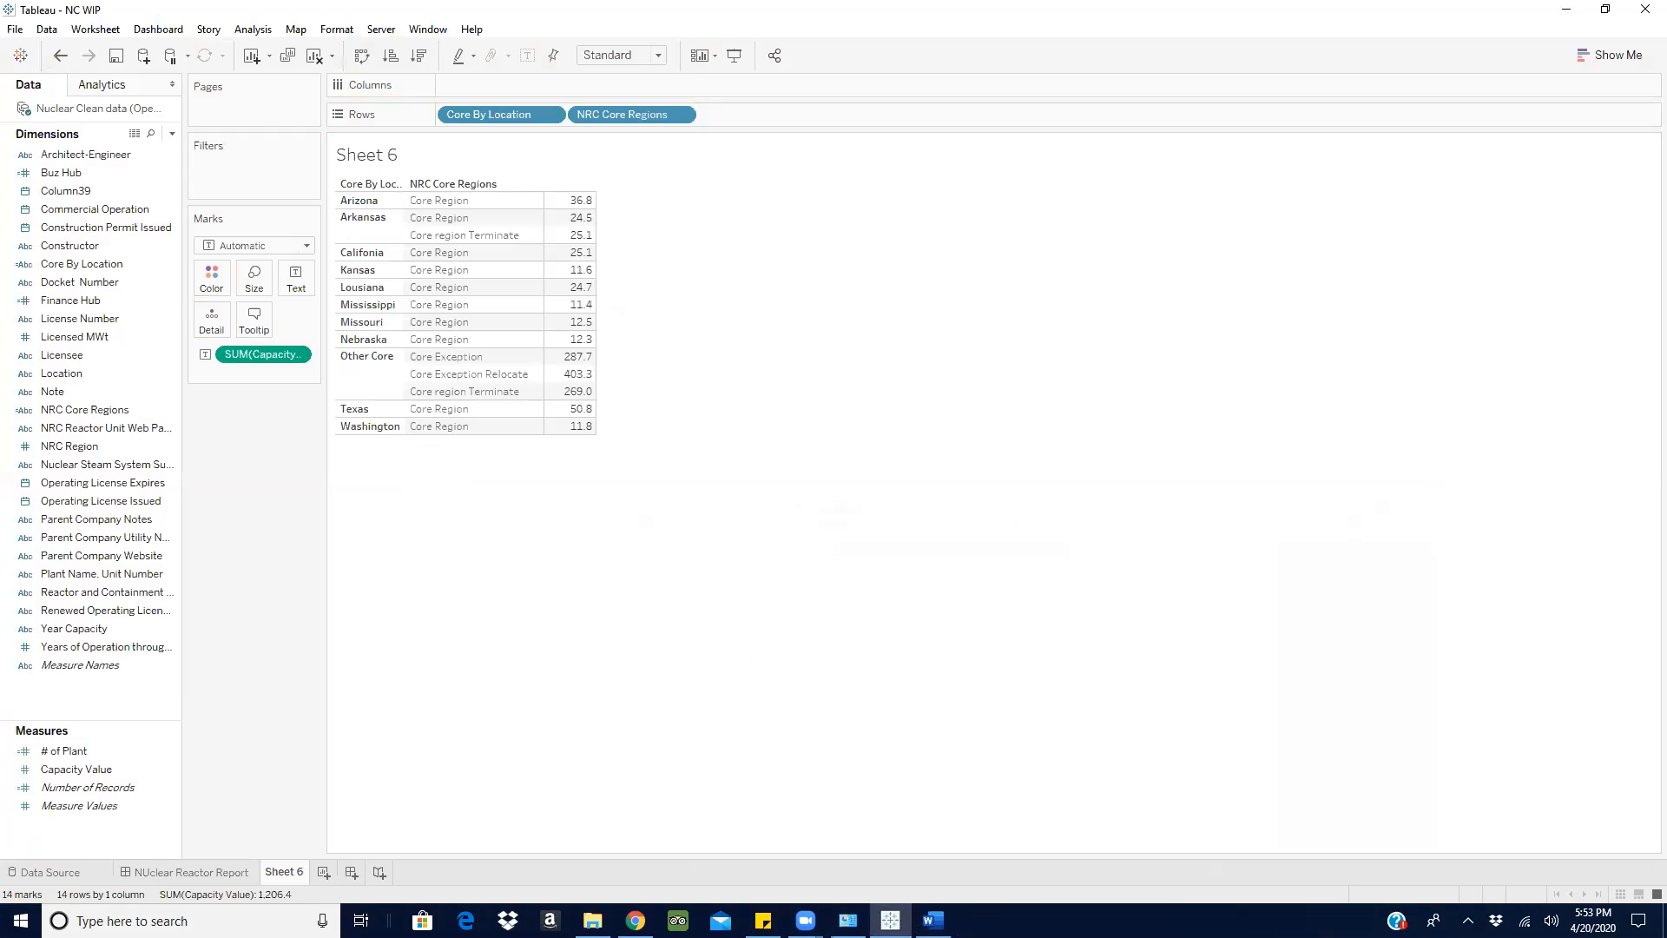
left_click(933, 921)
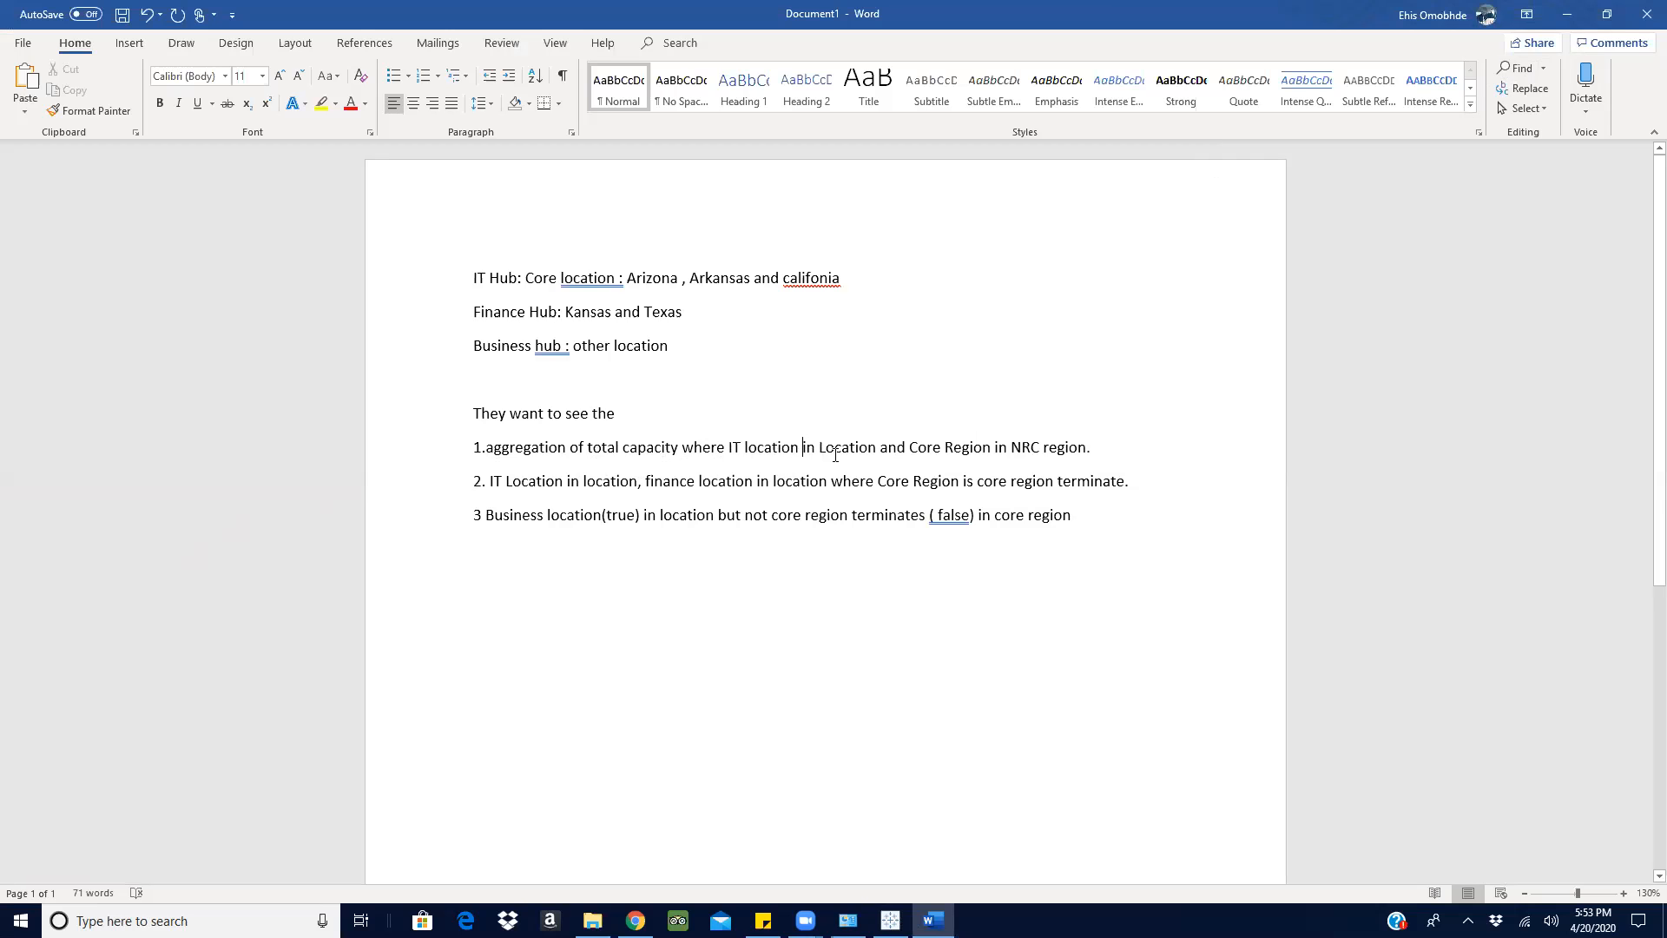
- Replace "Hub" with "Location" in the "IT Hub" line of the Word notes
left_click(1580, 9)
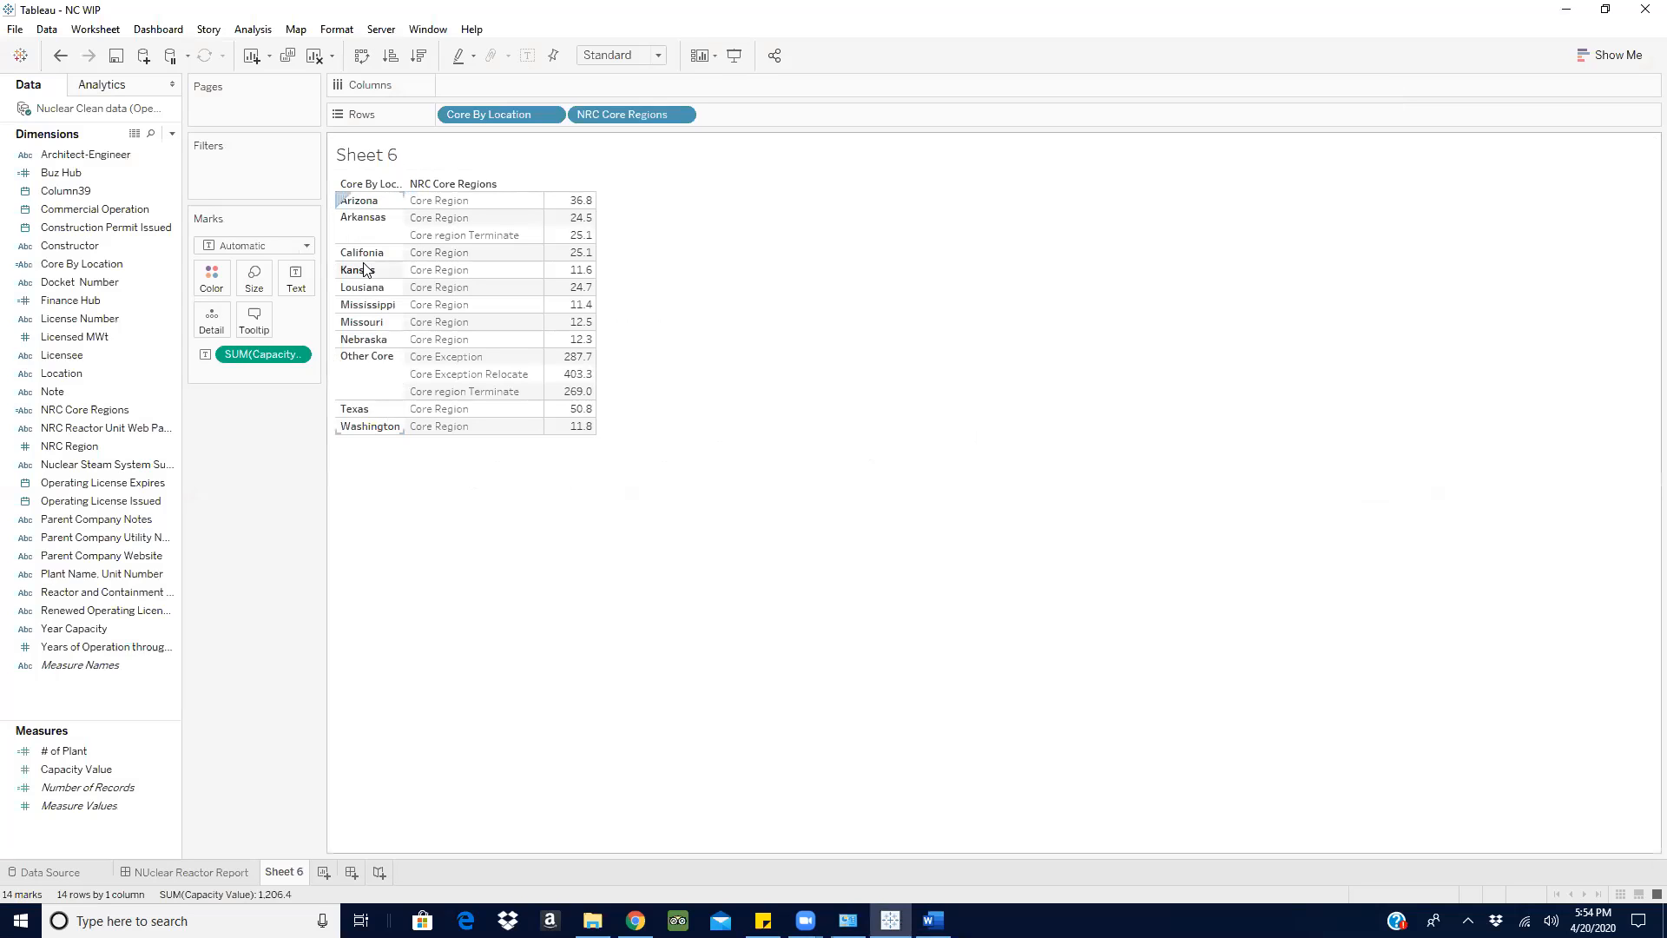
left_click(933, 920)
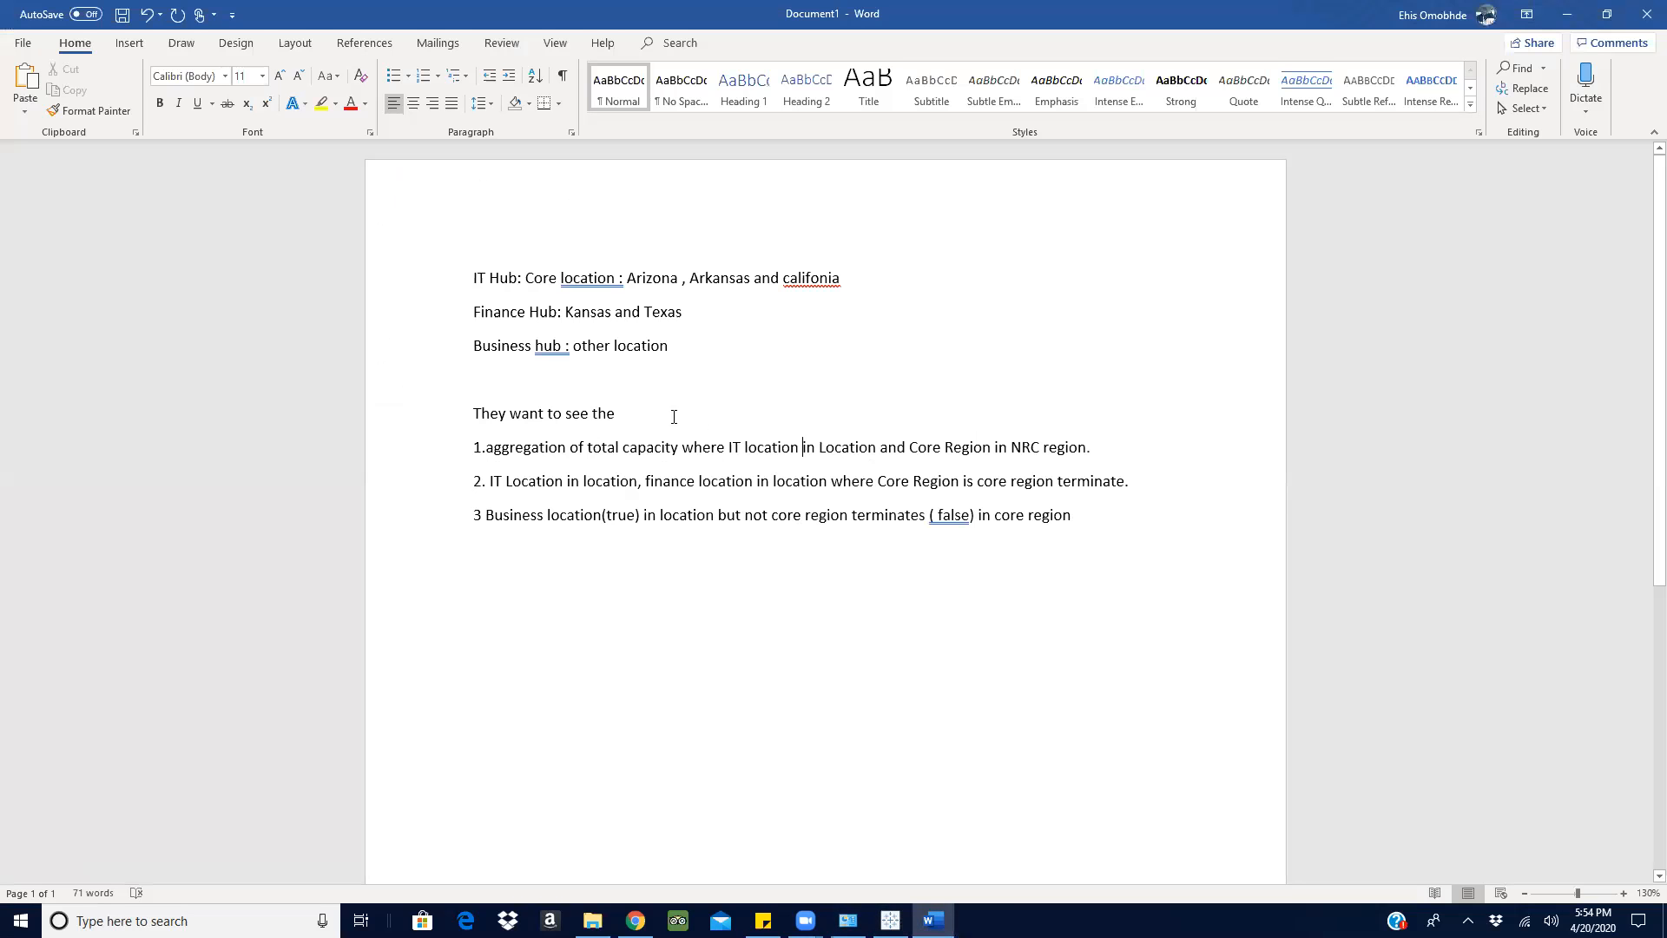
left_click(518, 278)
key("BackSpace")
key("BackSpace")
key("BackSpace")
type("Location")
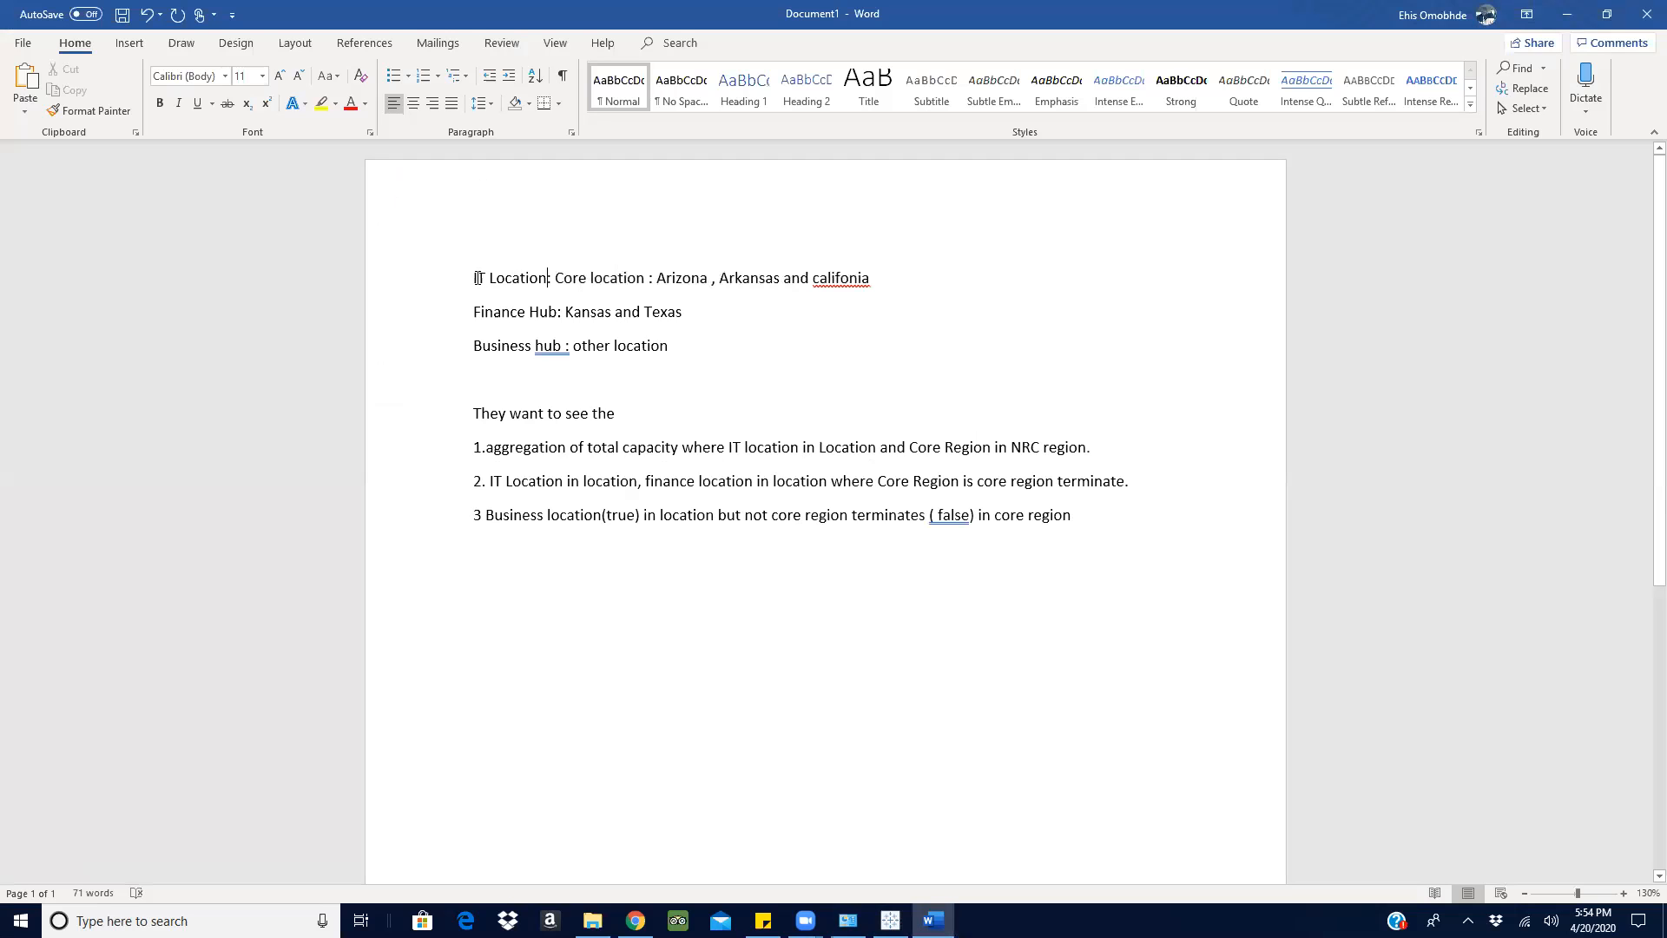
- Compare the IT Location states in the Word notes with the Arizona, Arkansas and Califonia rows of Sheet 6 in Tableau
left_click_drag(476, 277, 870, 260)
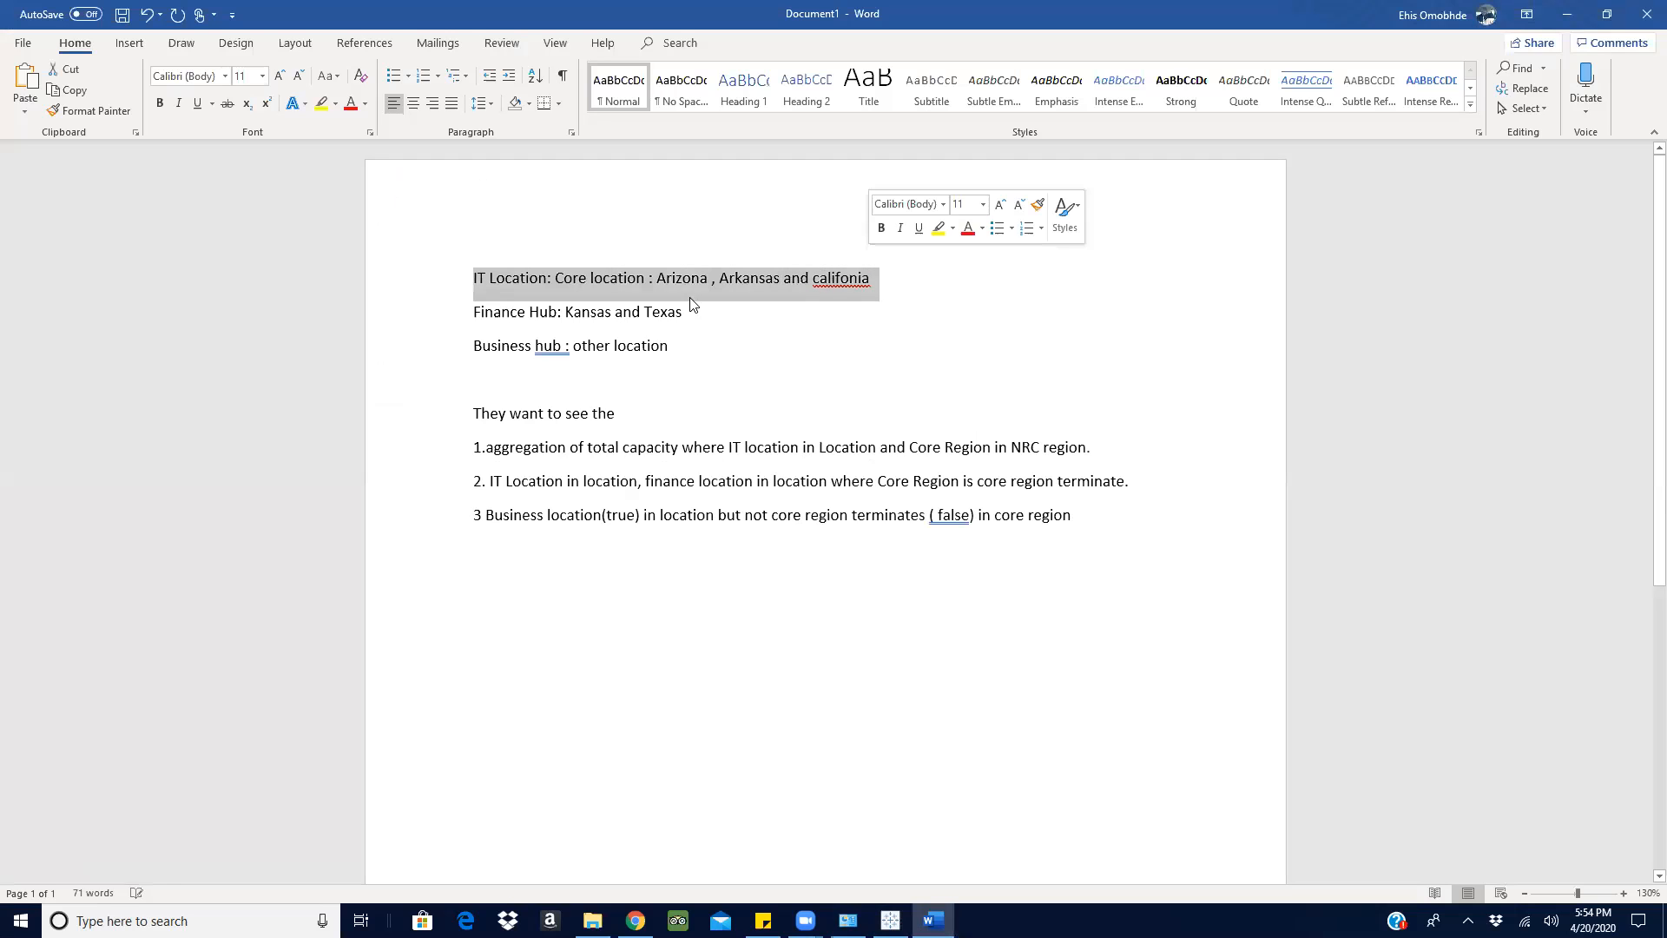
left_click(1567, 14)
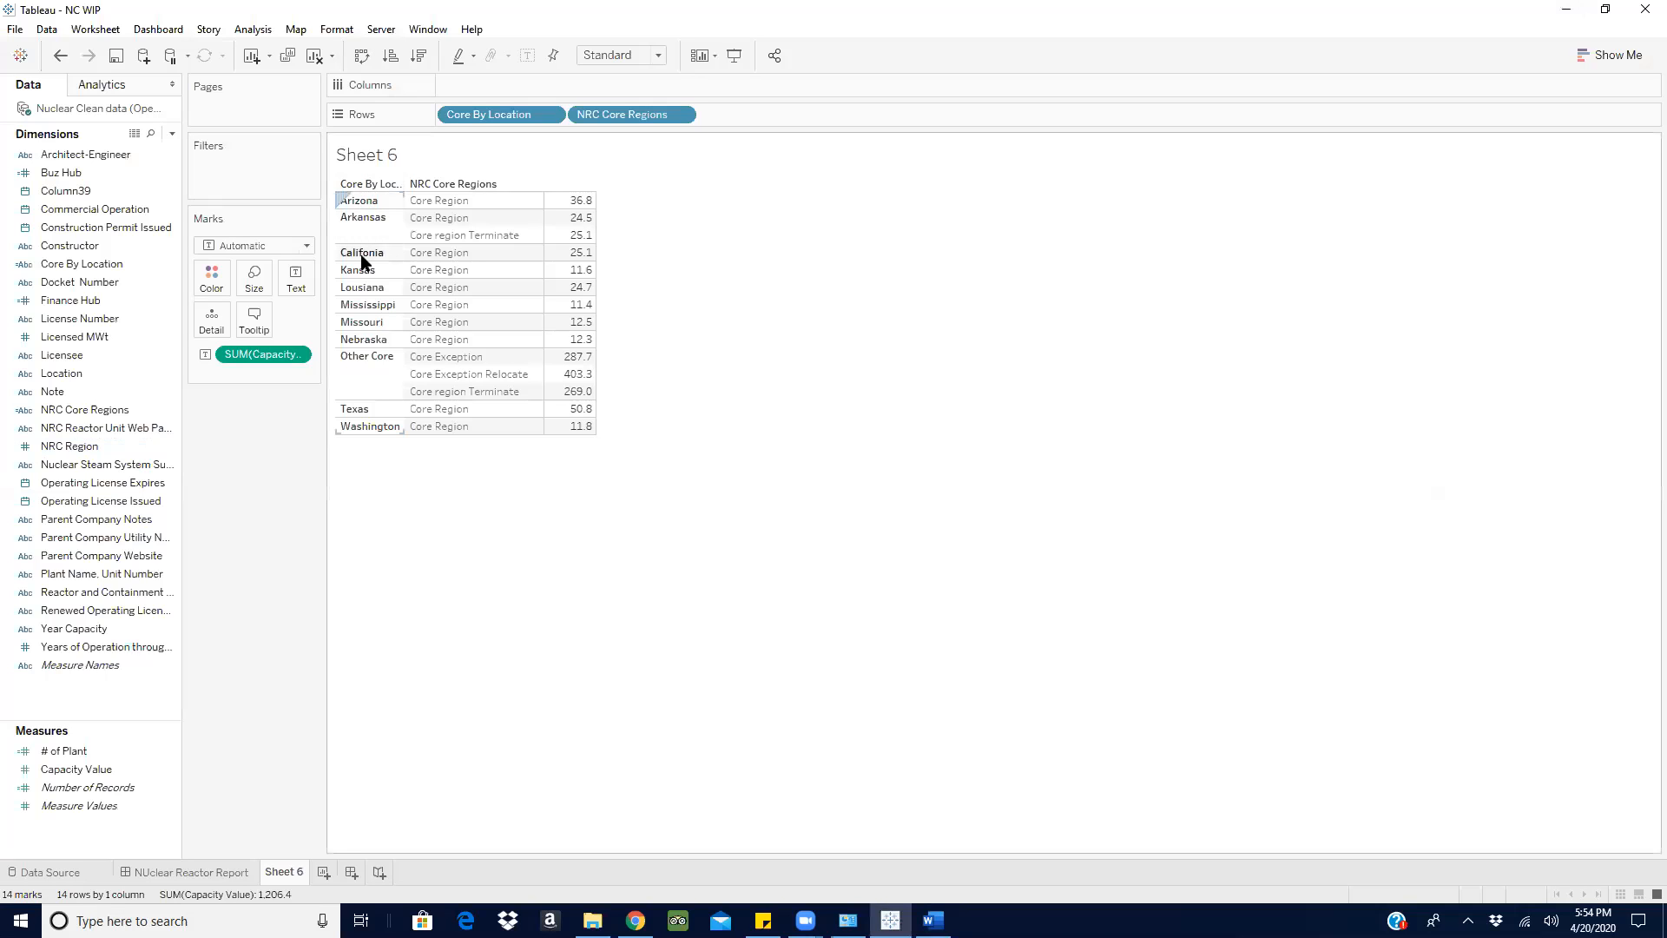
left_click(1566, 9)
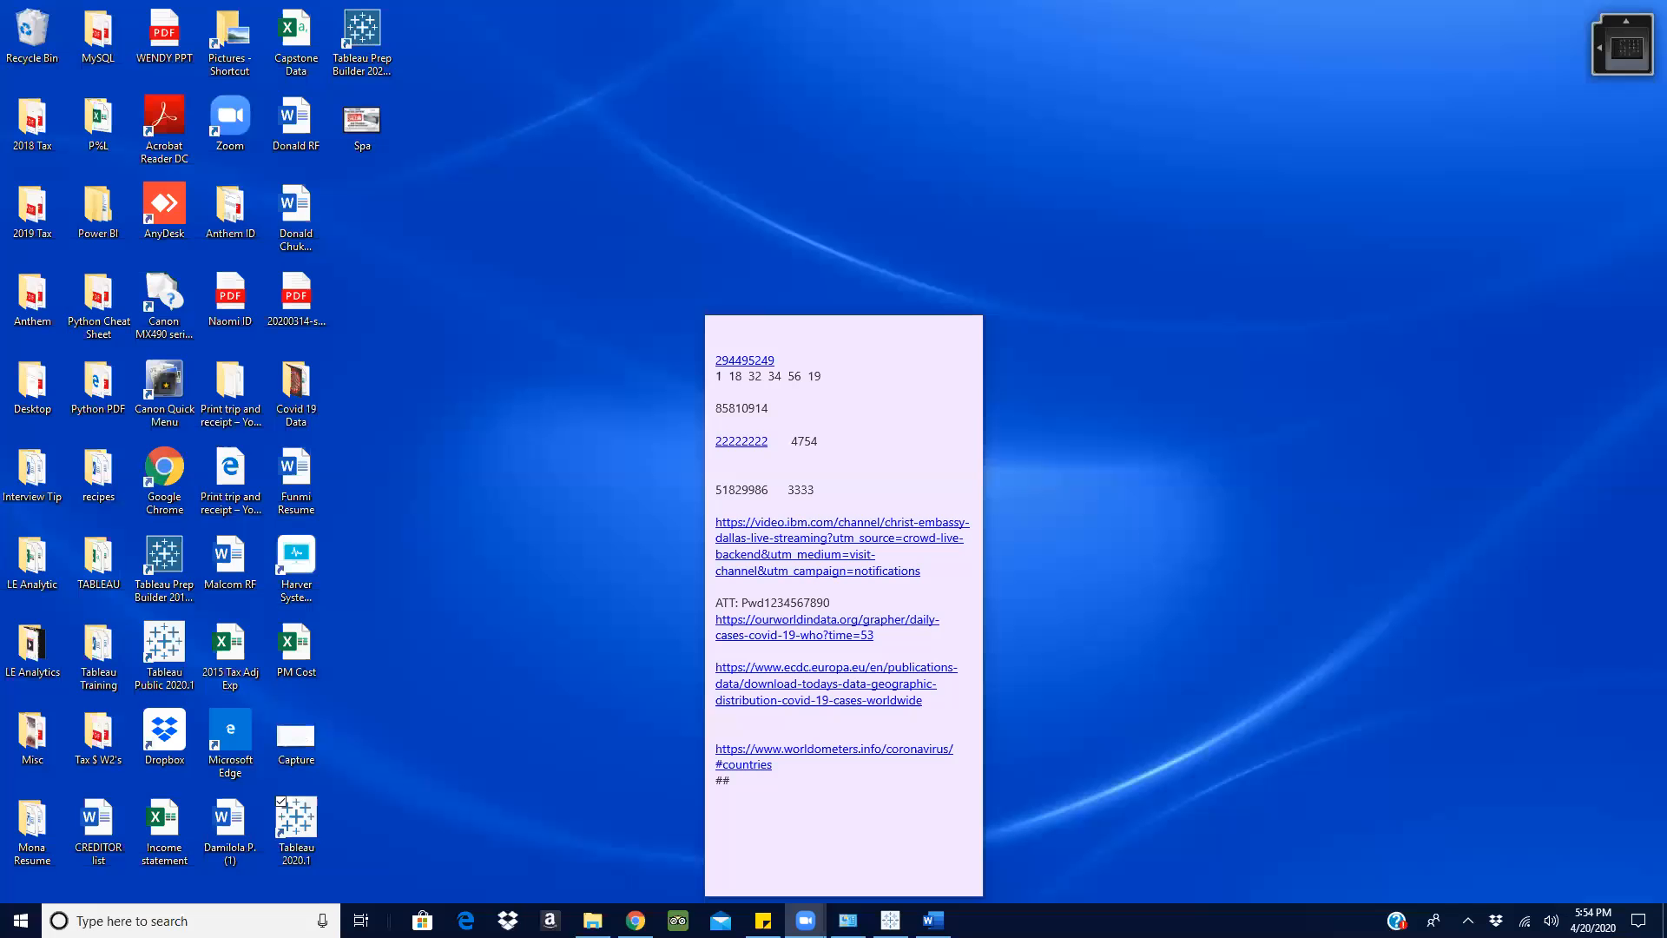
left_click(933, 920)
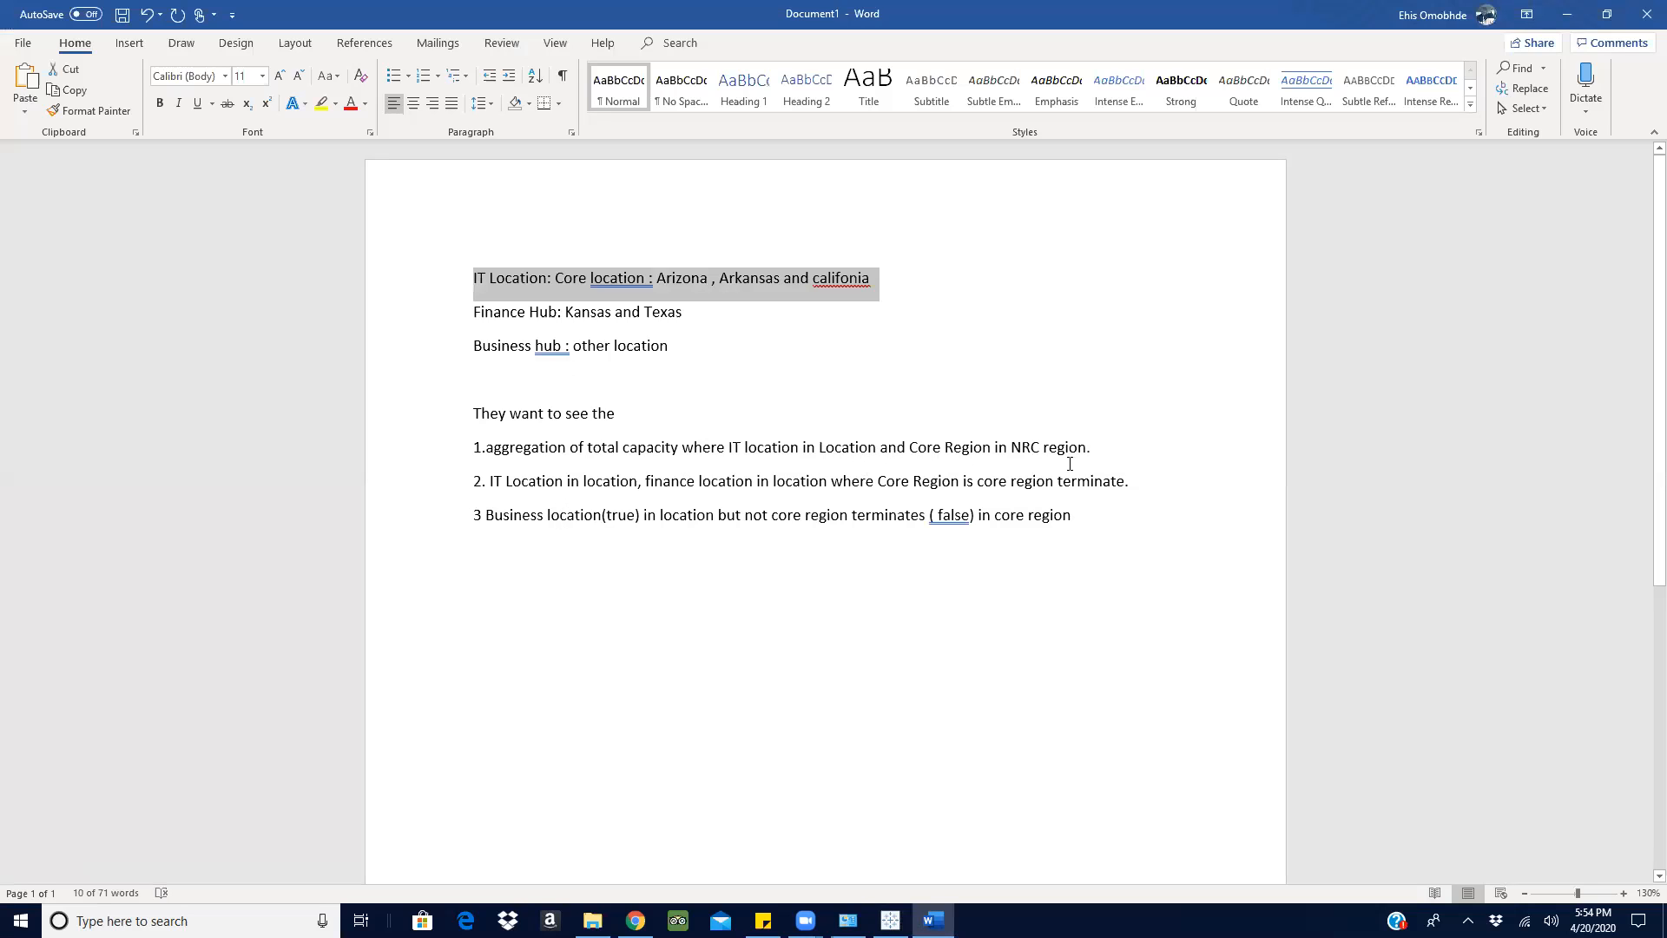
left_click(1568, 15)
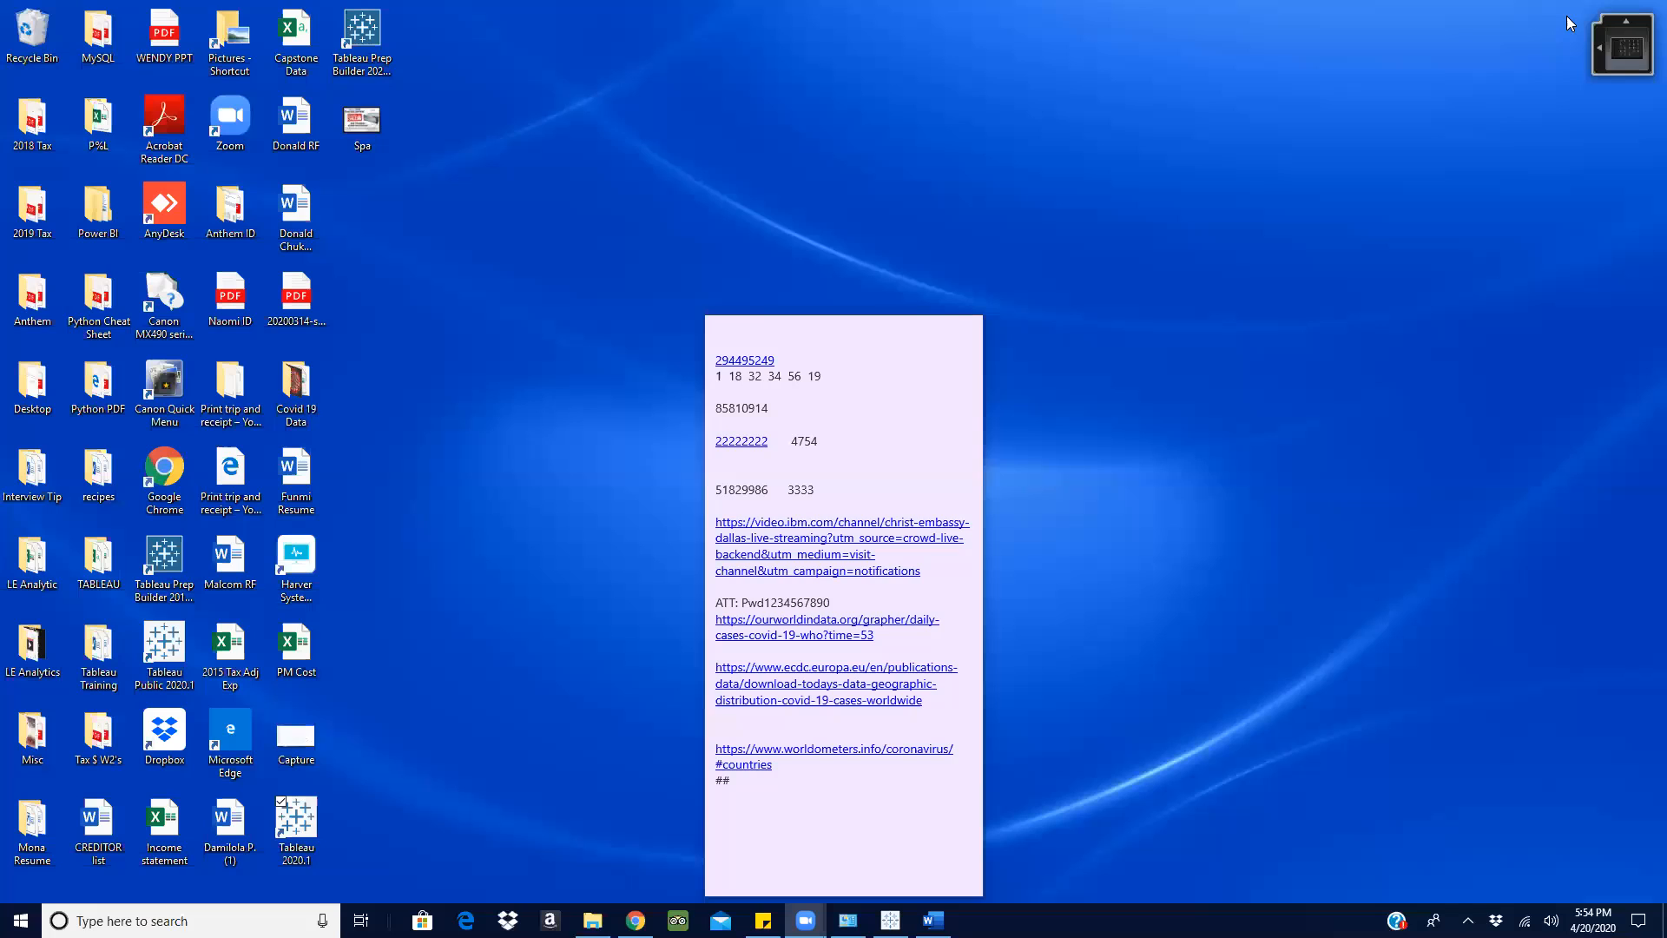
left_click(890, 920)
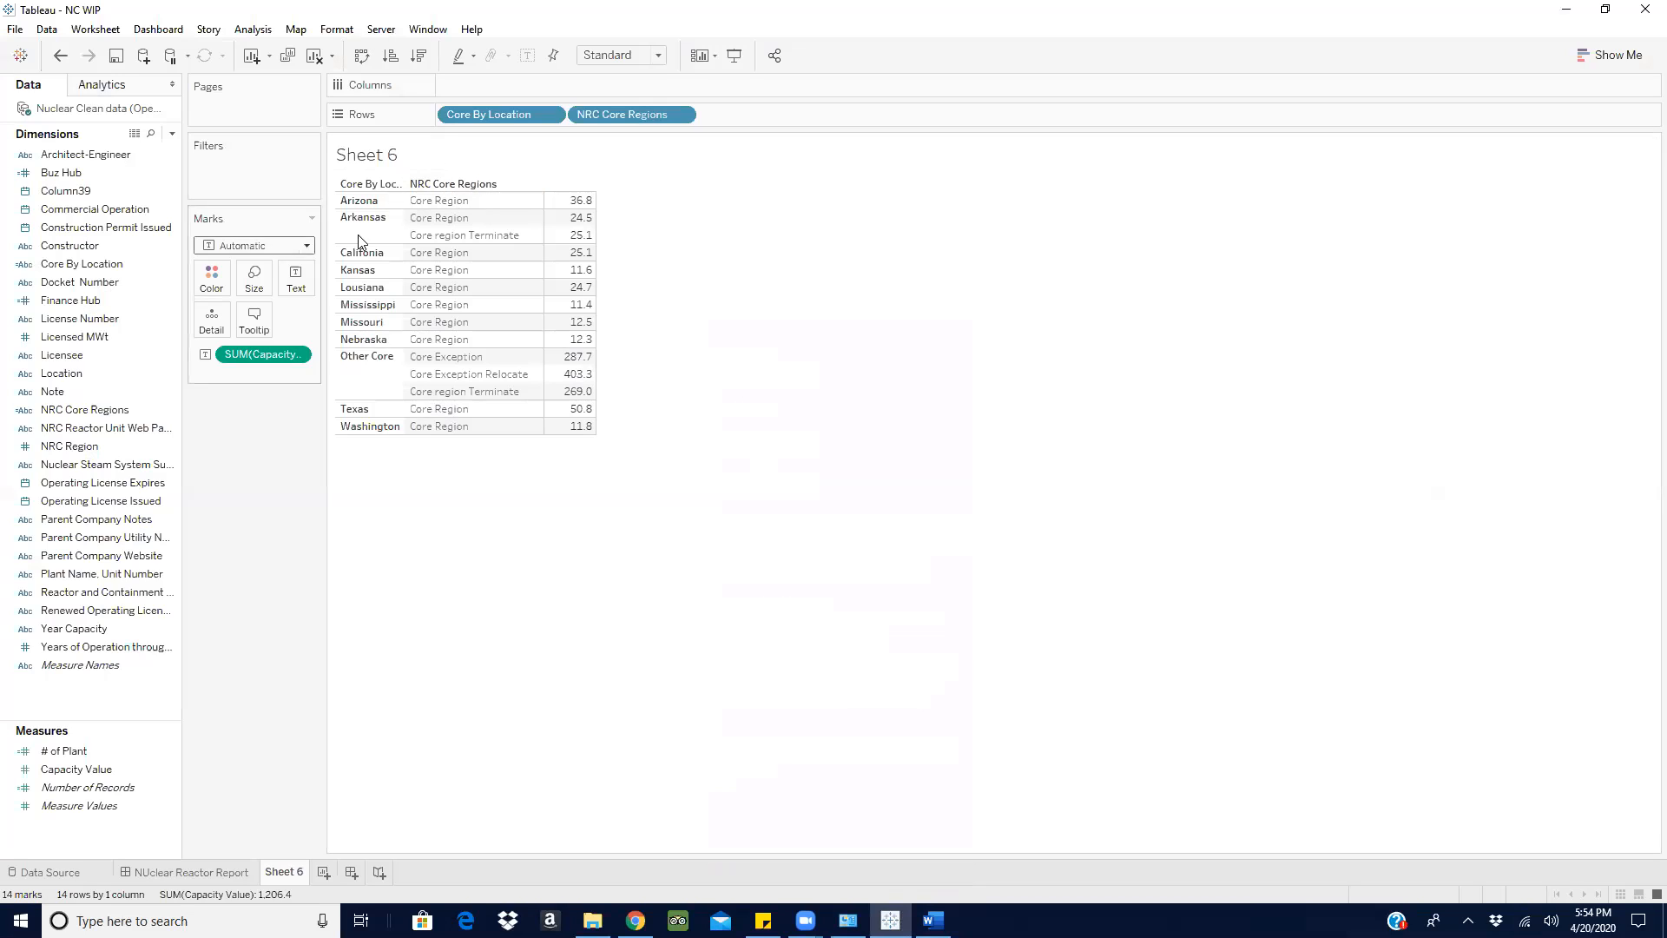
left_click(378, 259)
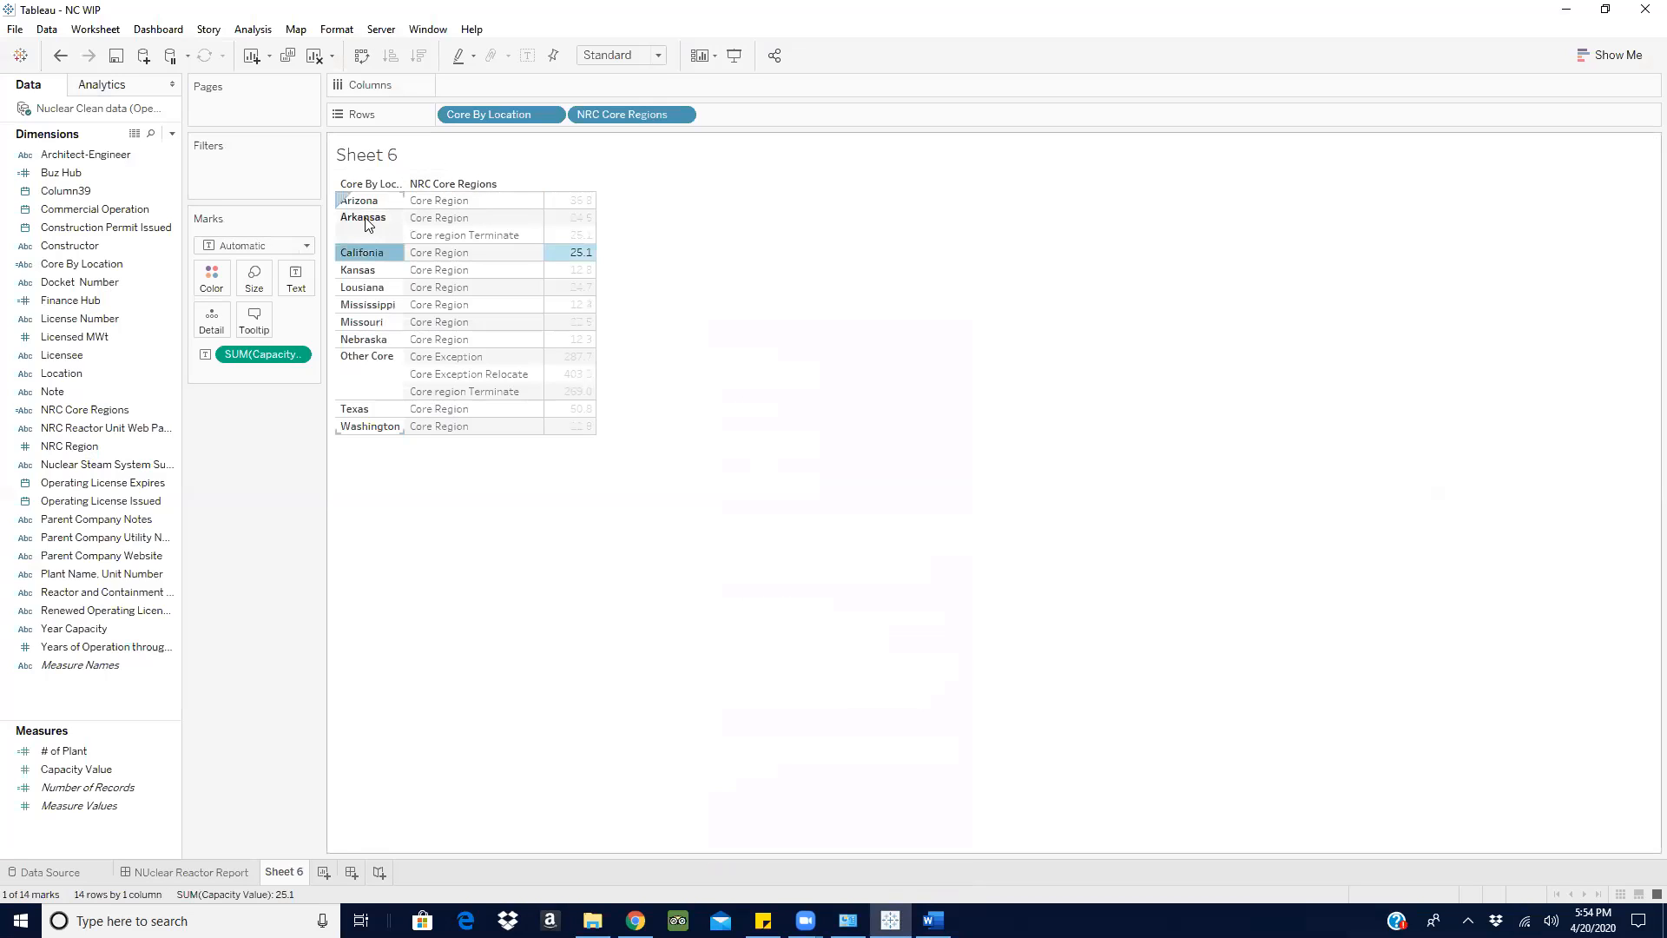
left_click(365, 219)
left_click(777, 229)
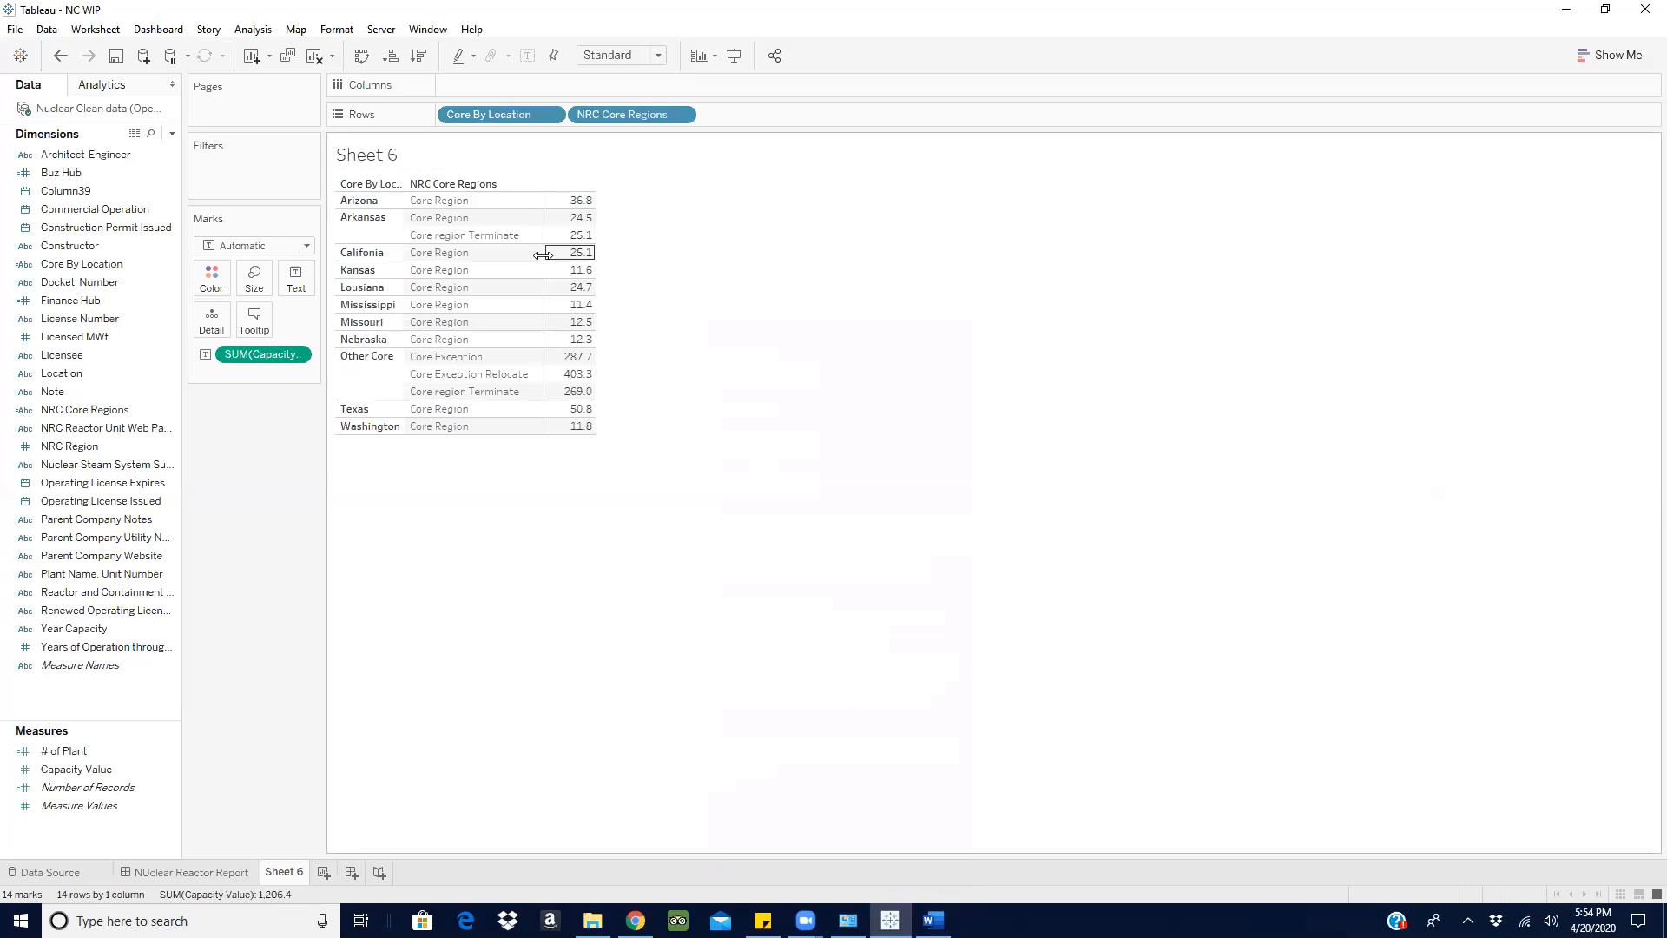
left_click(440, 201)
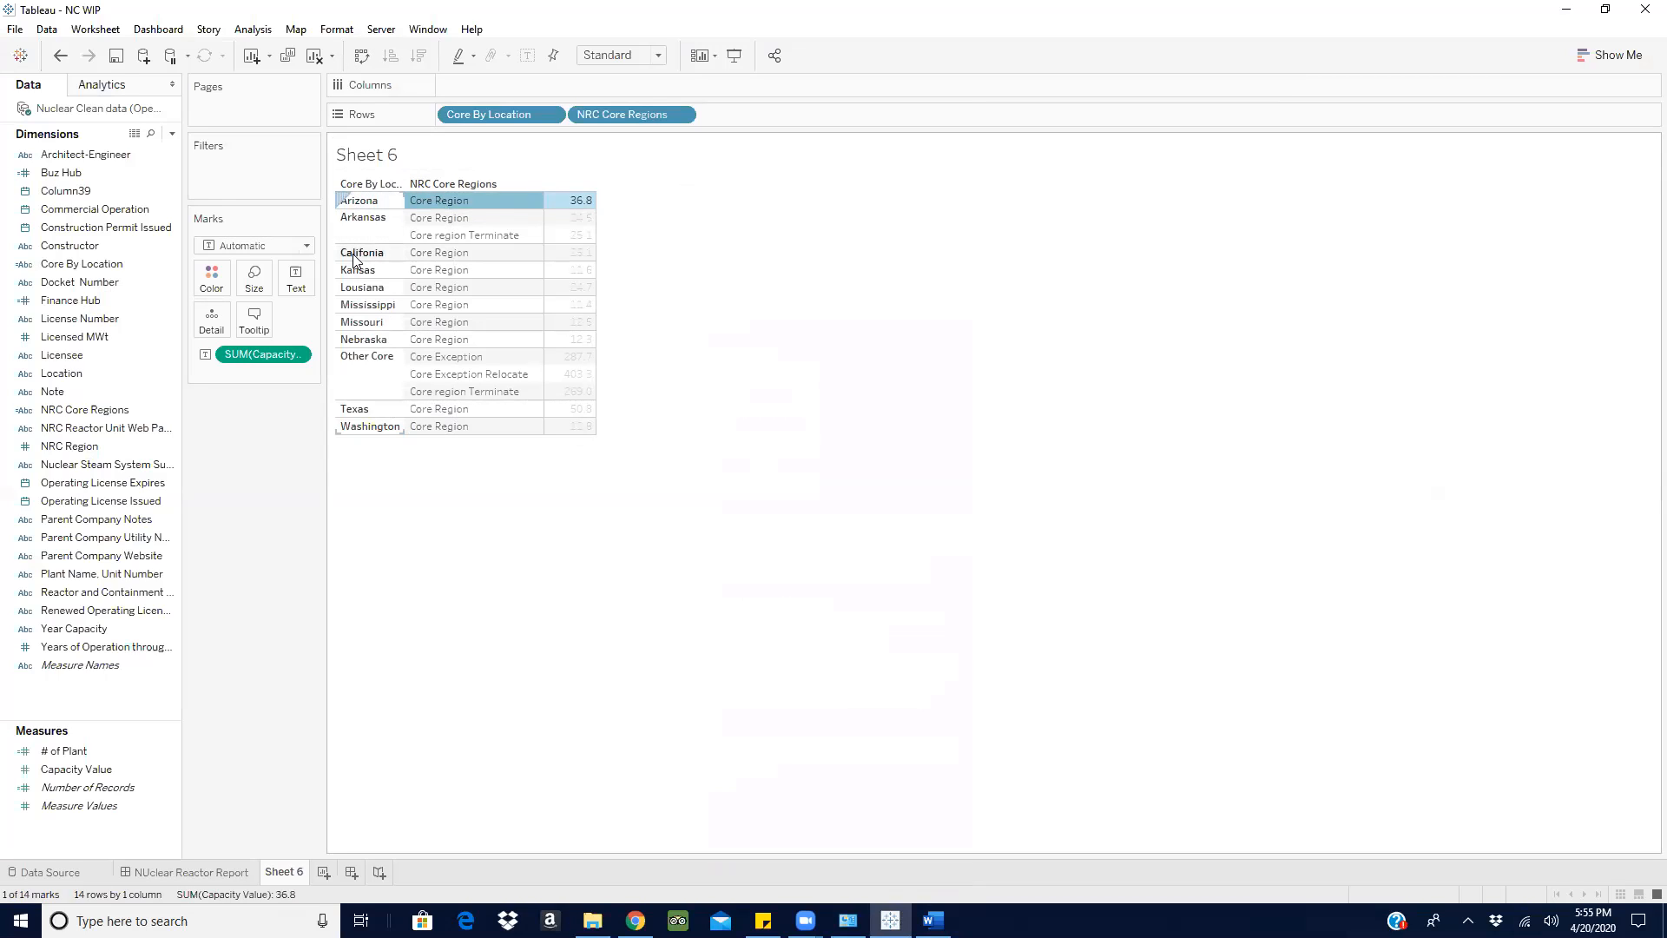
mouse_move(454, 208)
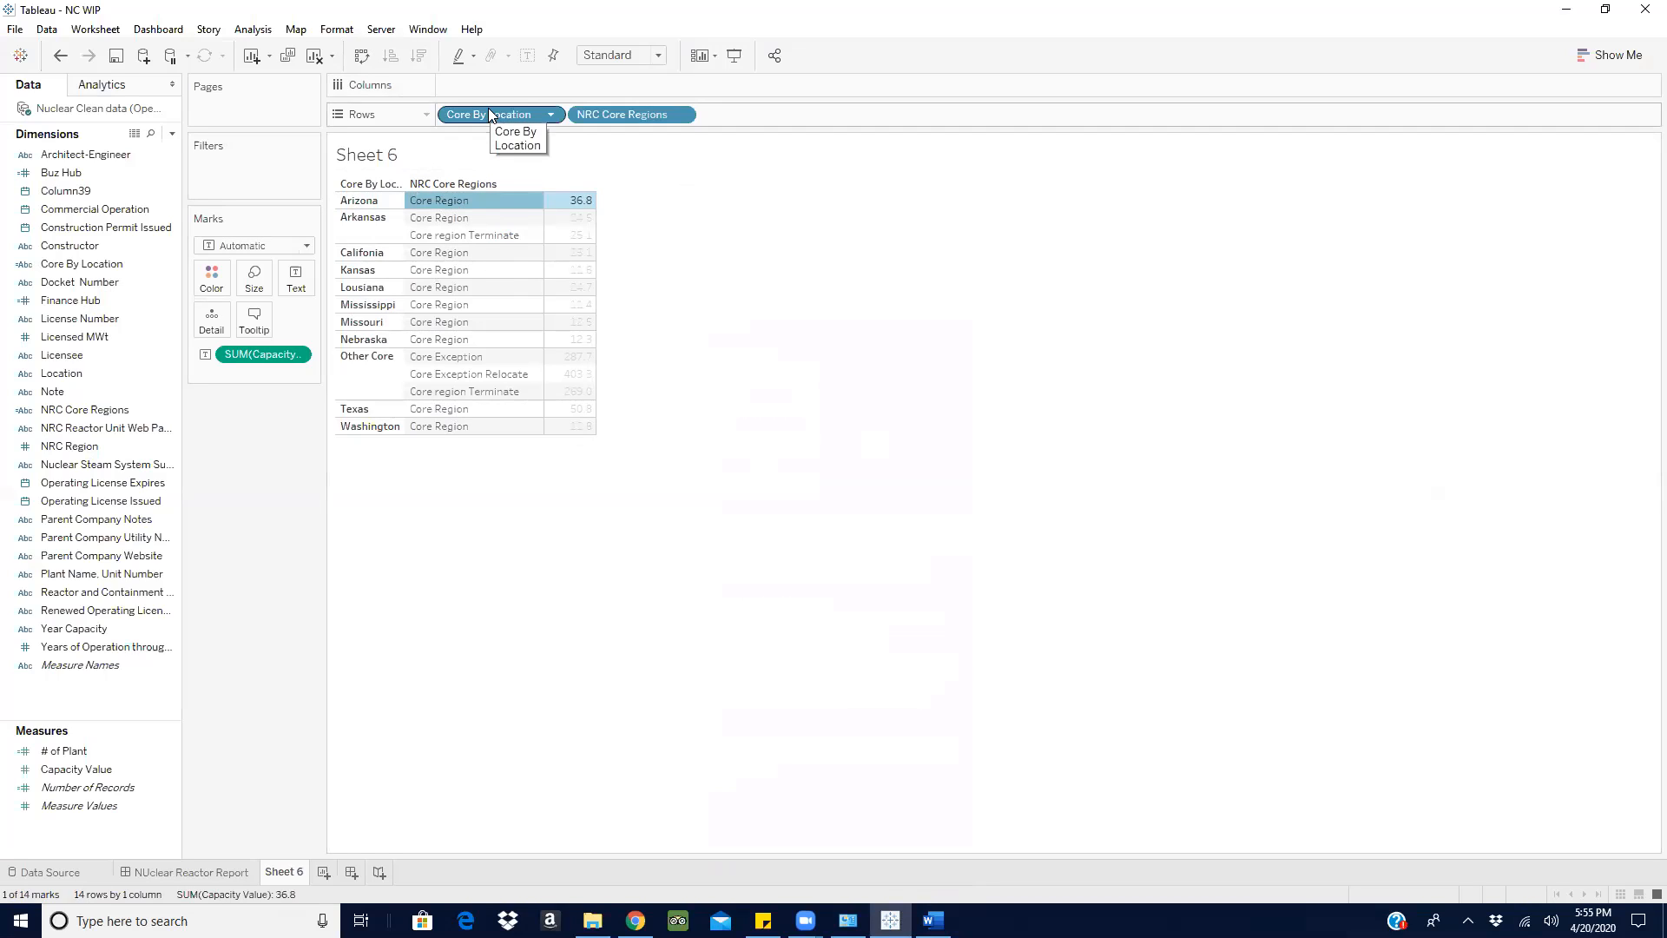
key("Escape")
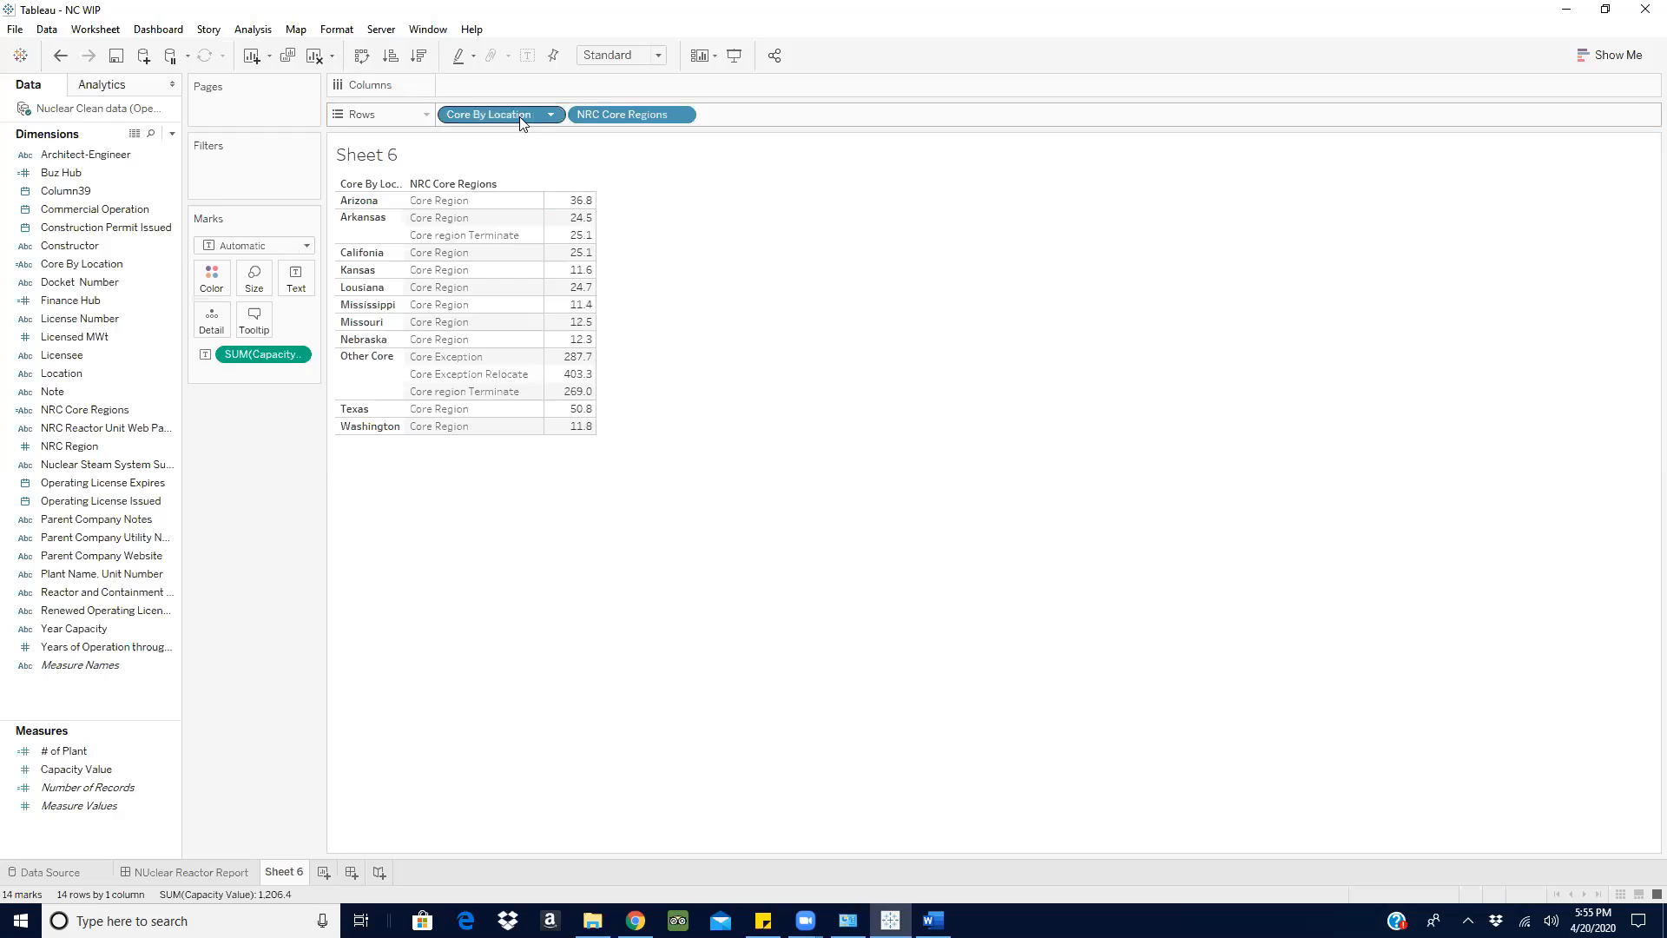
- Filter Core By Location on Sheet 6 to only Arizona, Arkansas and Califonia
left_click(552, 116)
left_click(521, 141)
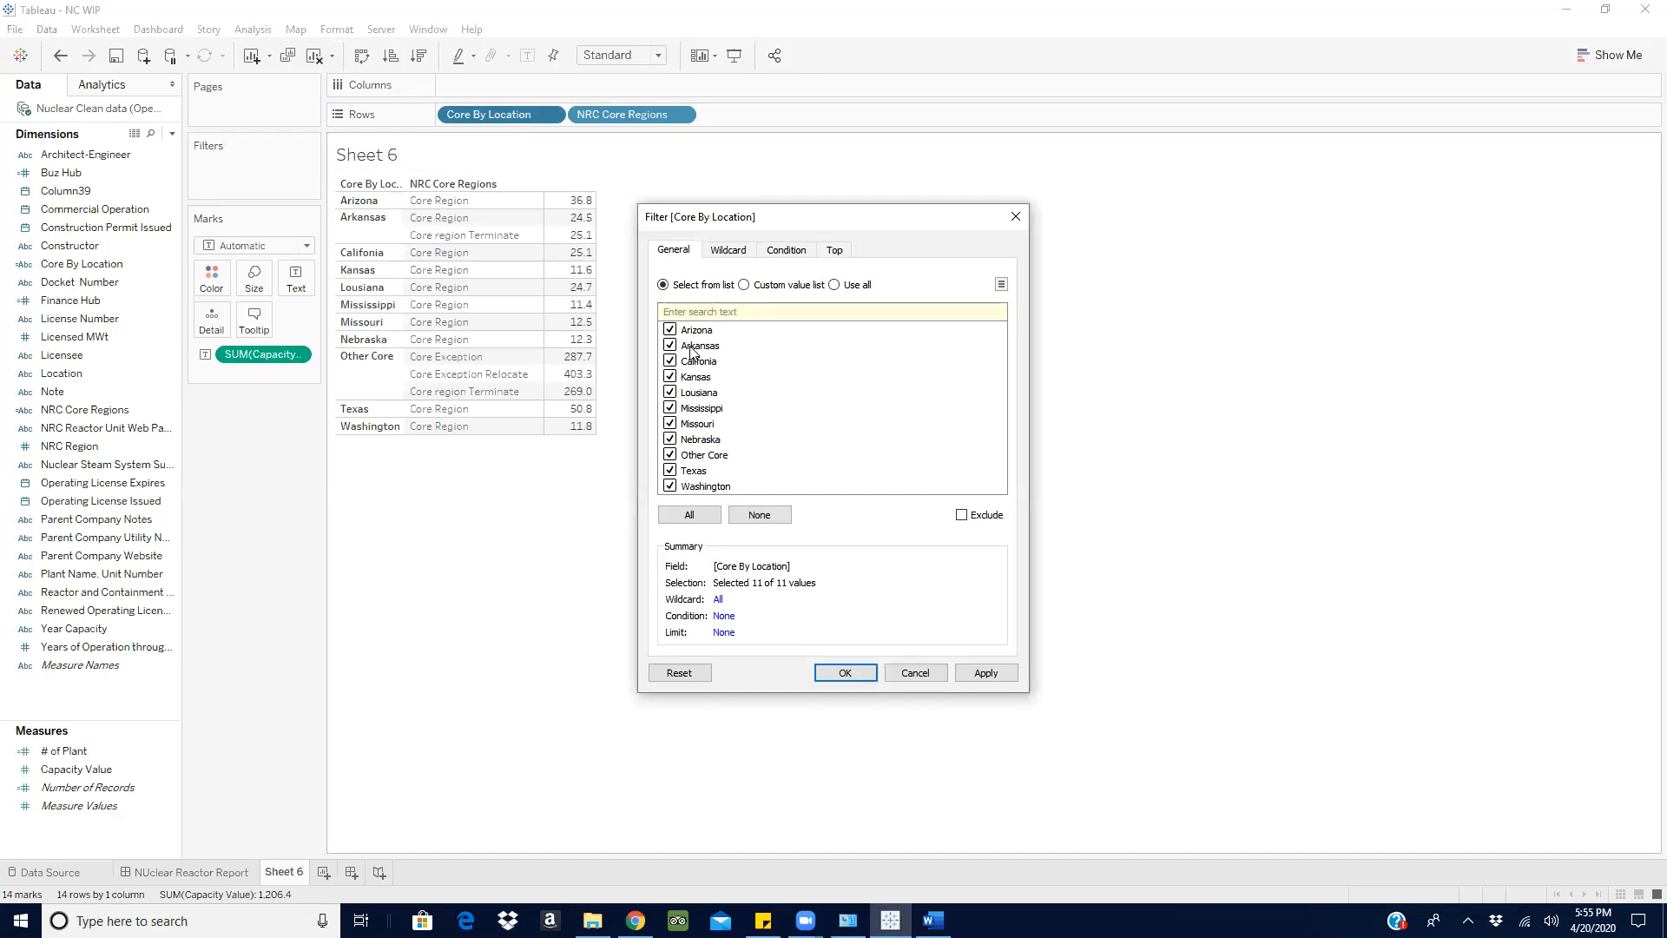
left_click(759, 515)
left_click(670, 330)
left_click(670, 346)
left_click(671, 361)
left_click(984, 672)
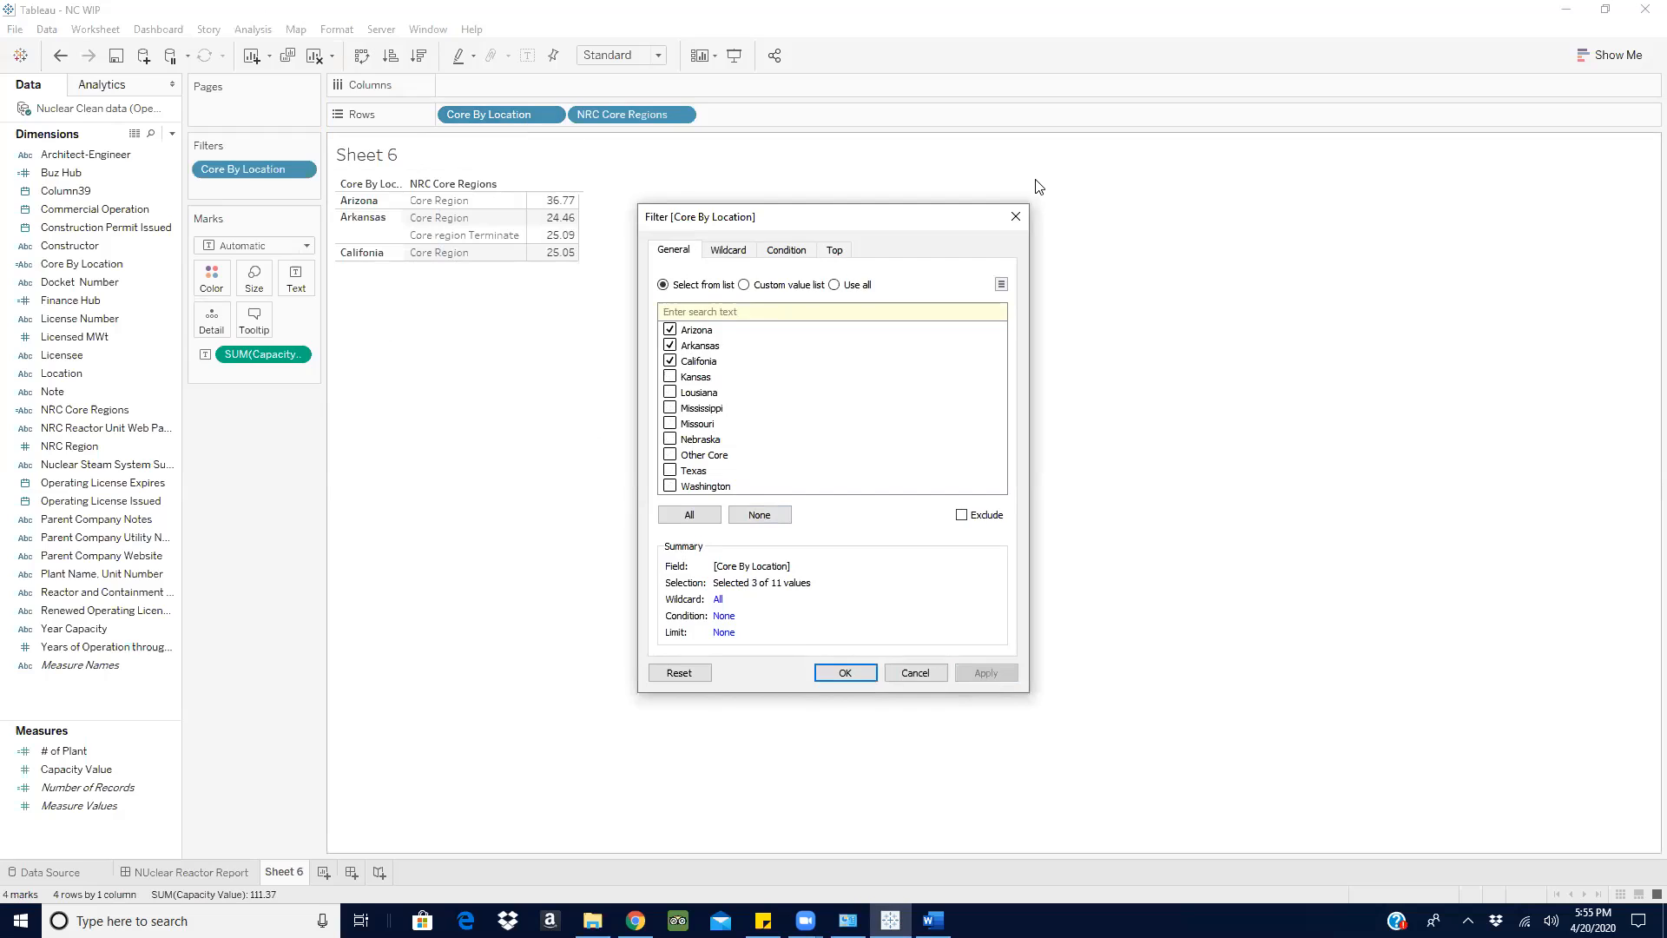
left_click(1015, 217)
- Filter NRC Core Regions to keep only Core Region, leaving out Core region Terminate
left_click(681, 115)
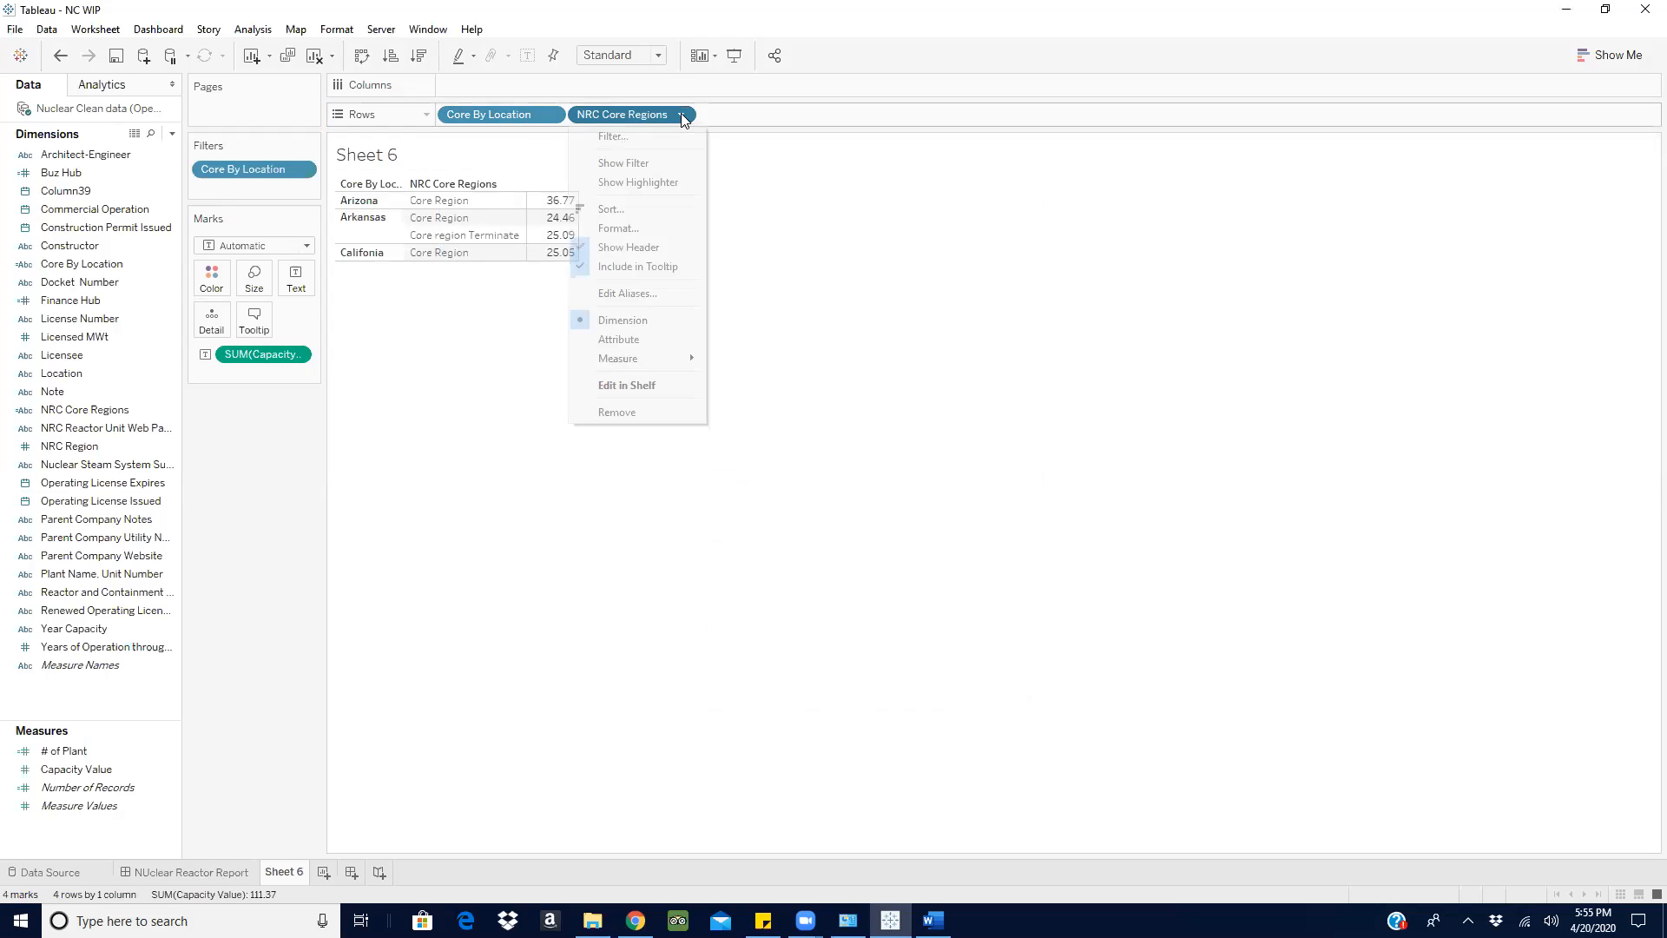
left_click(628, 140)
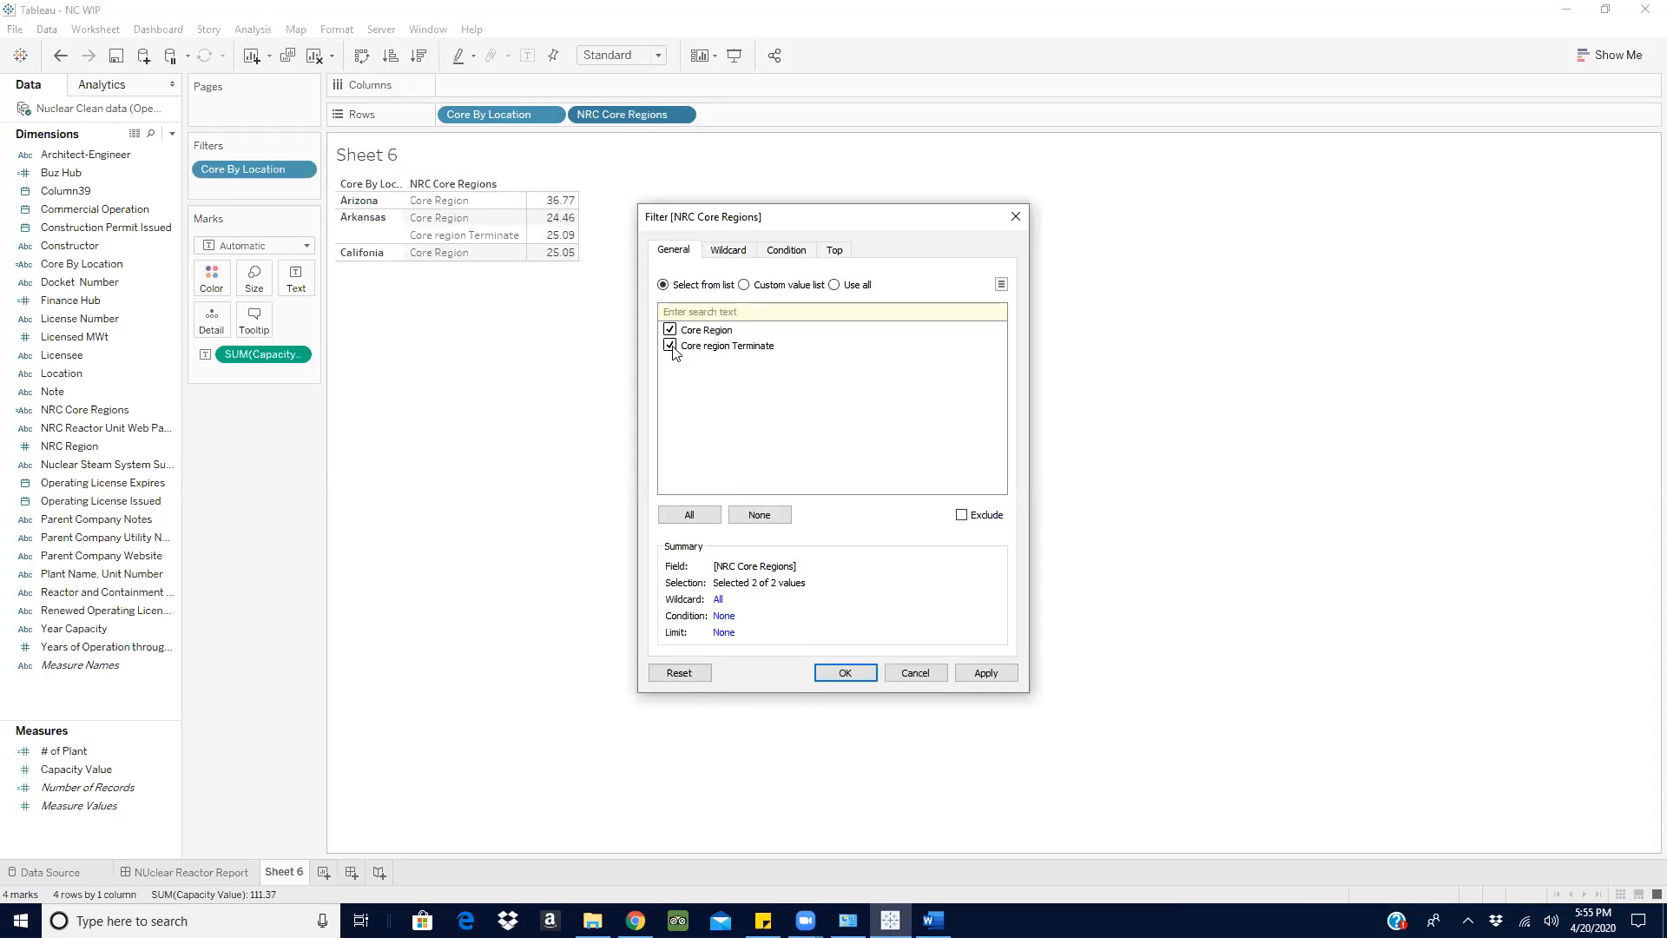
left_click(670, 345)
left_click(991, 679)
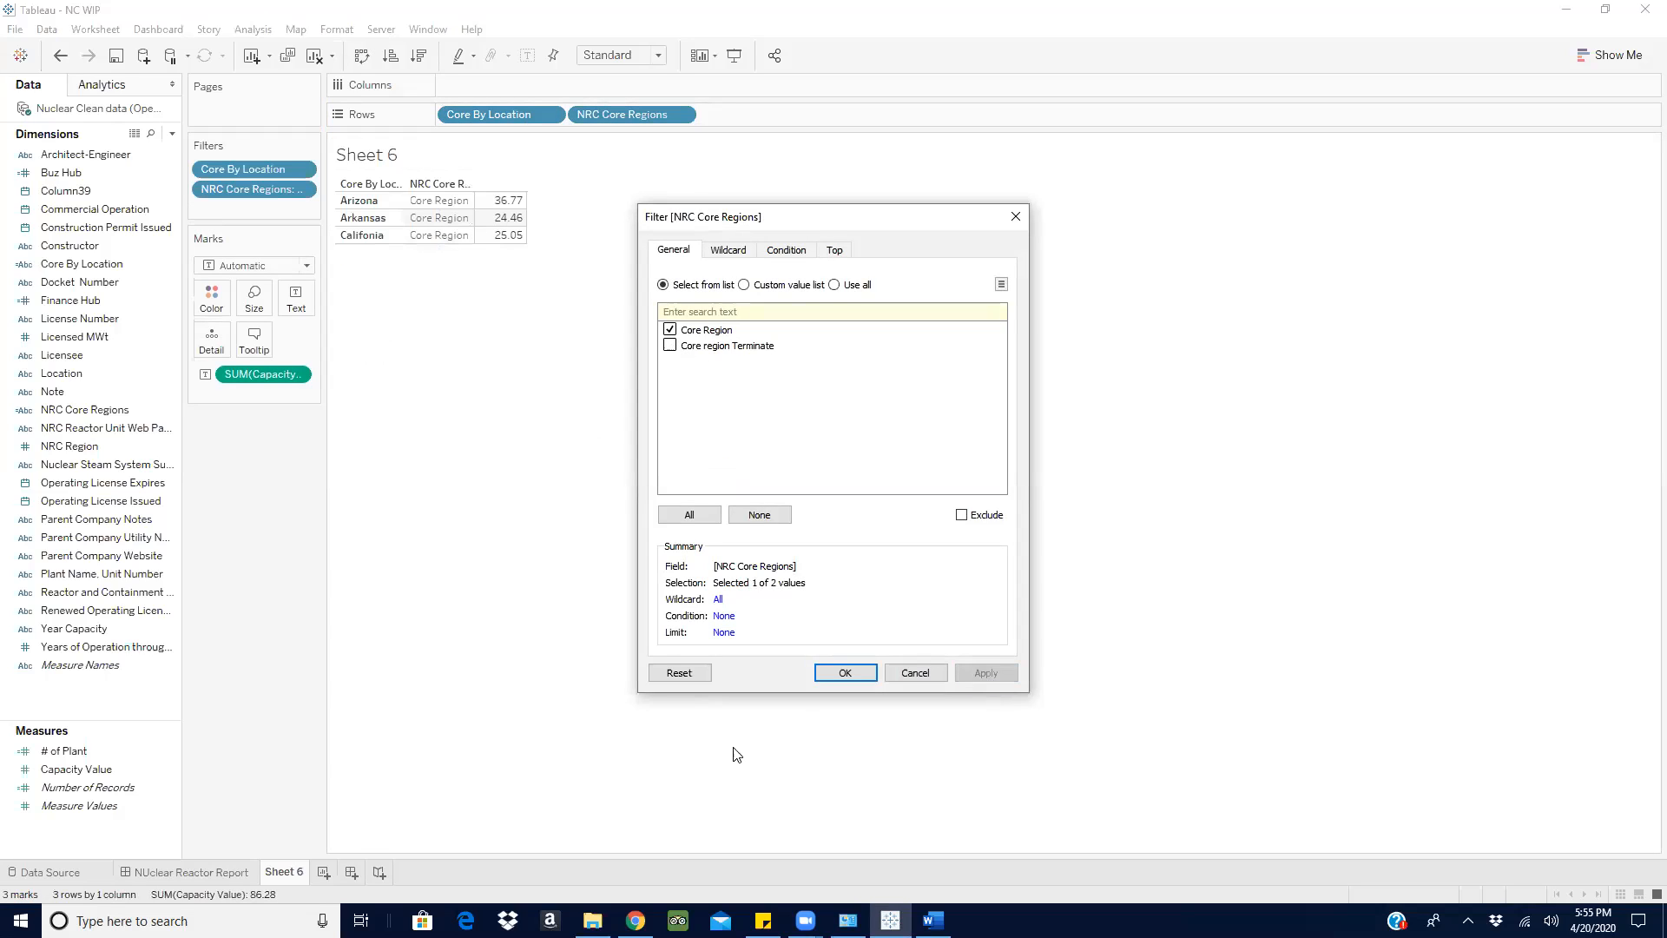
left_click(861, 672)
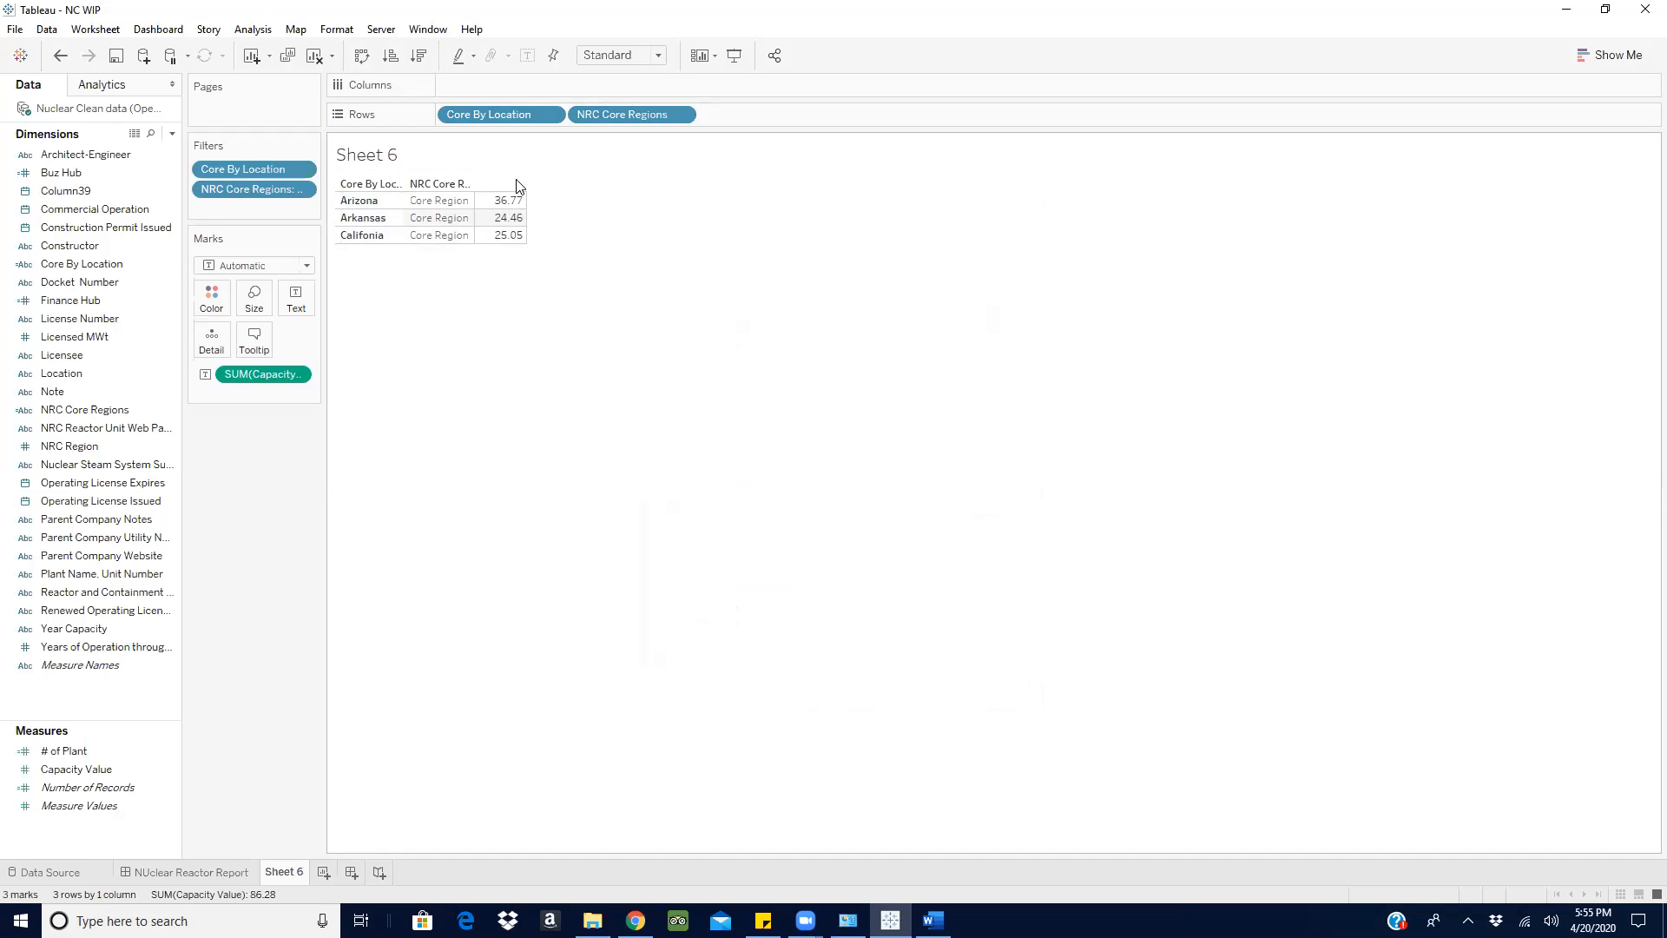
- Add a grand total row for the capacity values in the Sheet 6 table
left_click(253, 29)
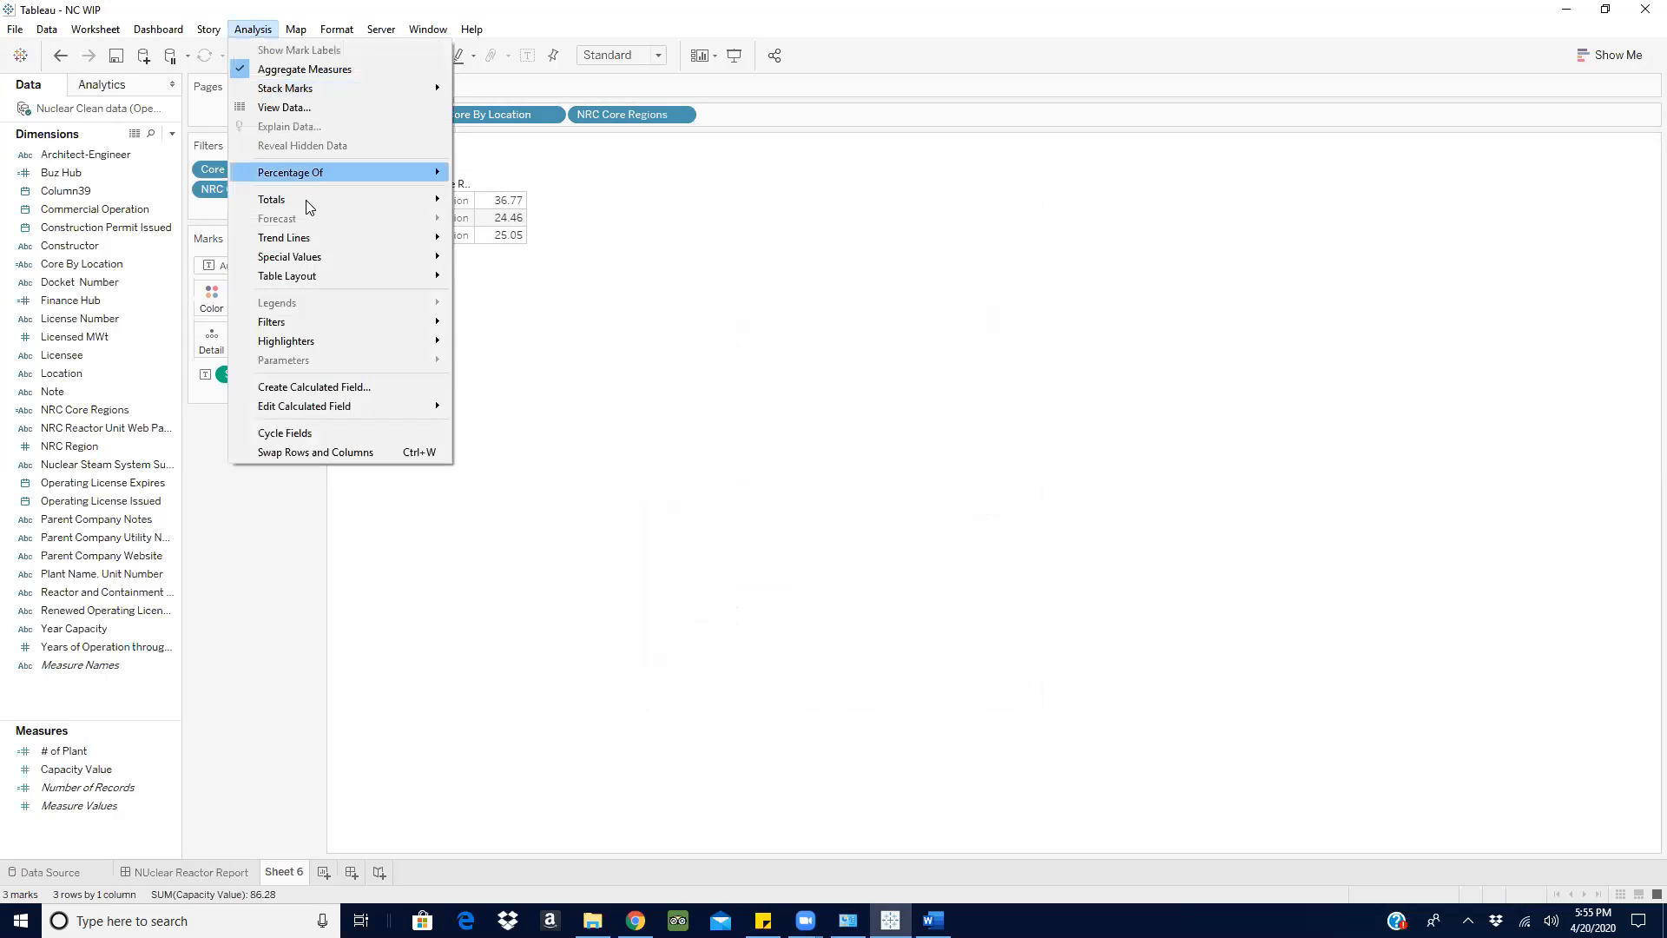
mouse_move(306, 207)
left_click(576, 223)
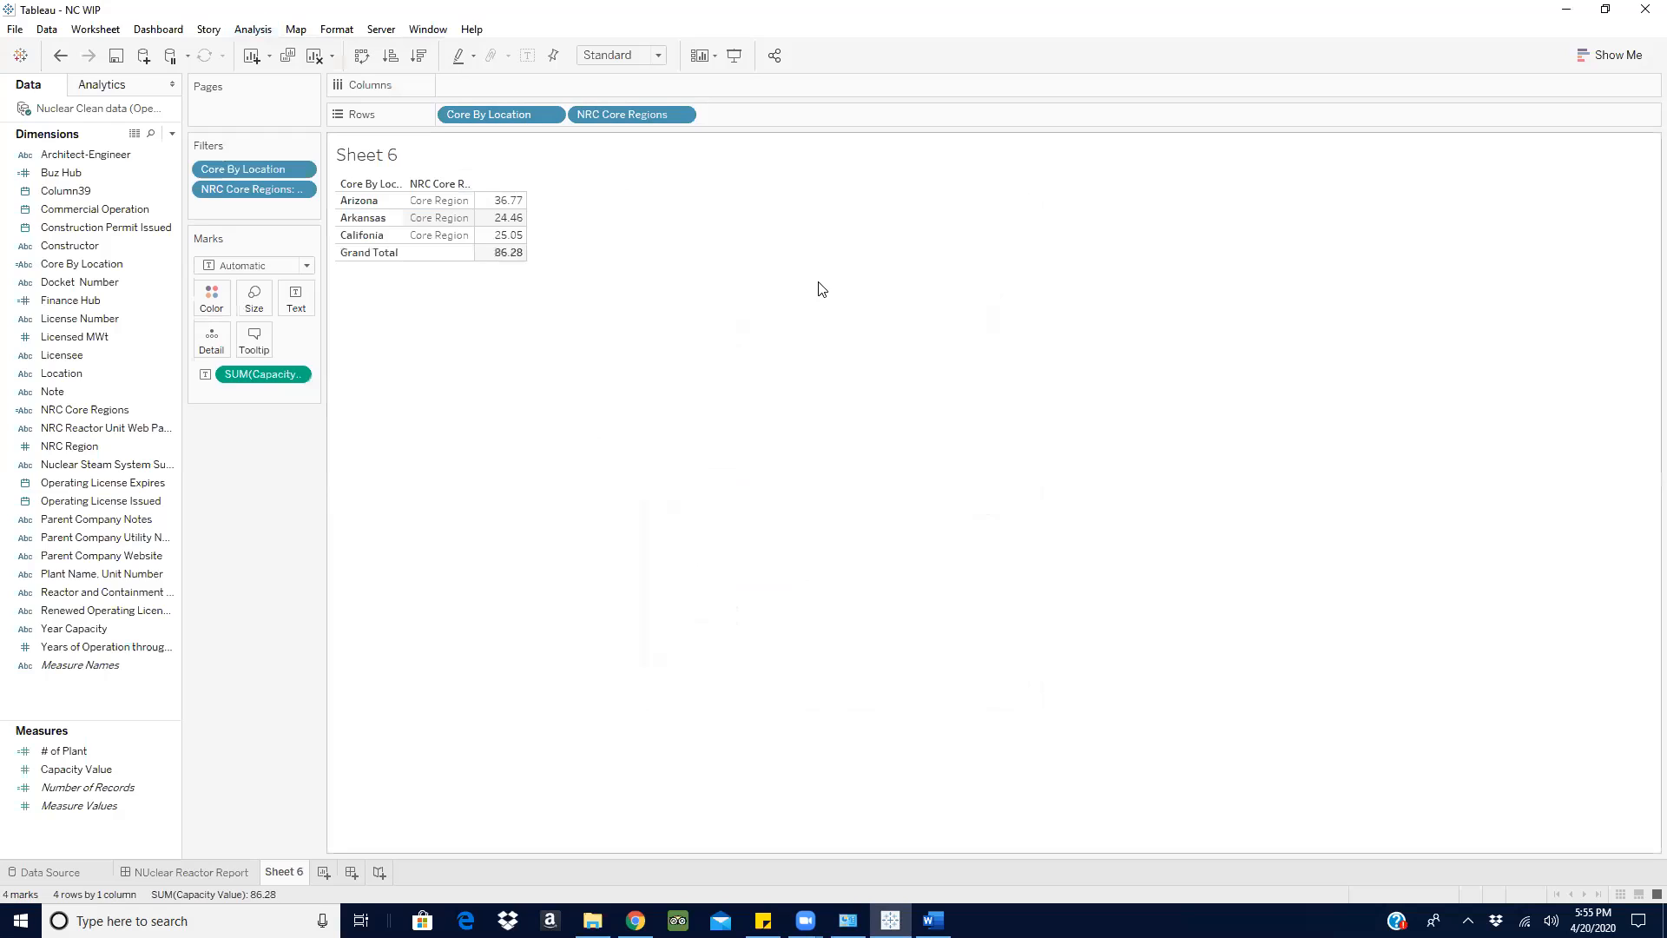
mouse_move(519, 261)
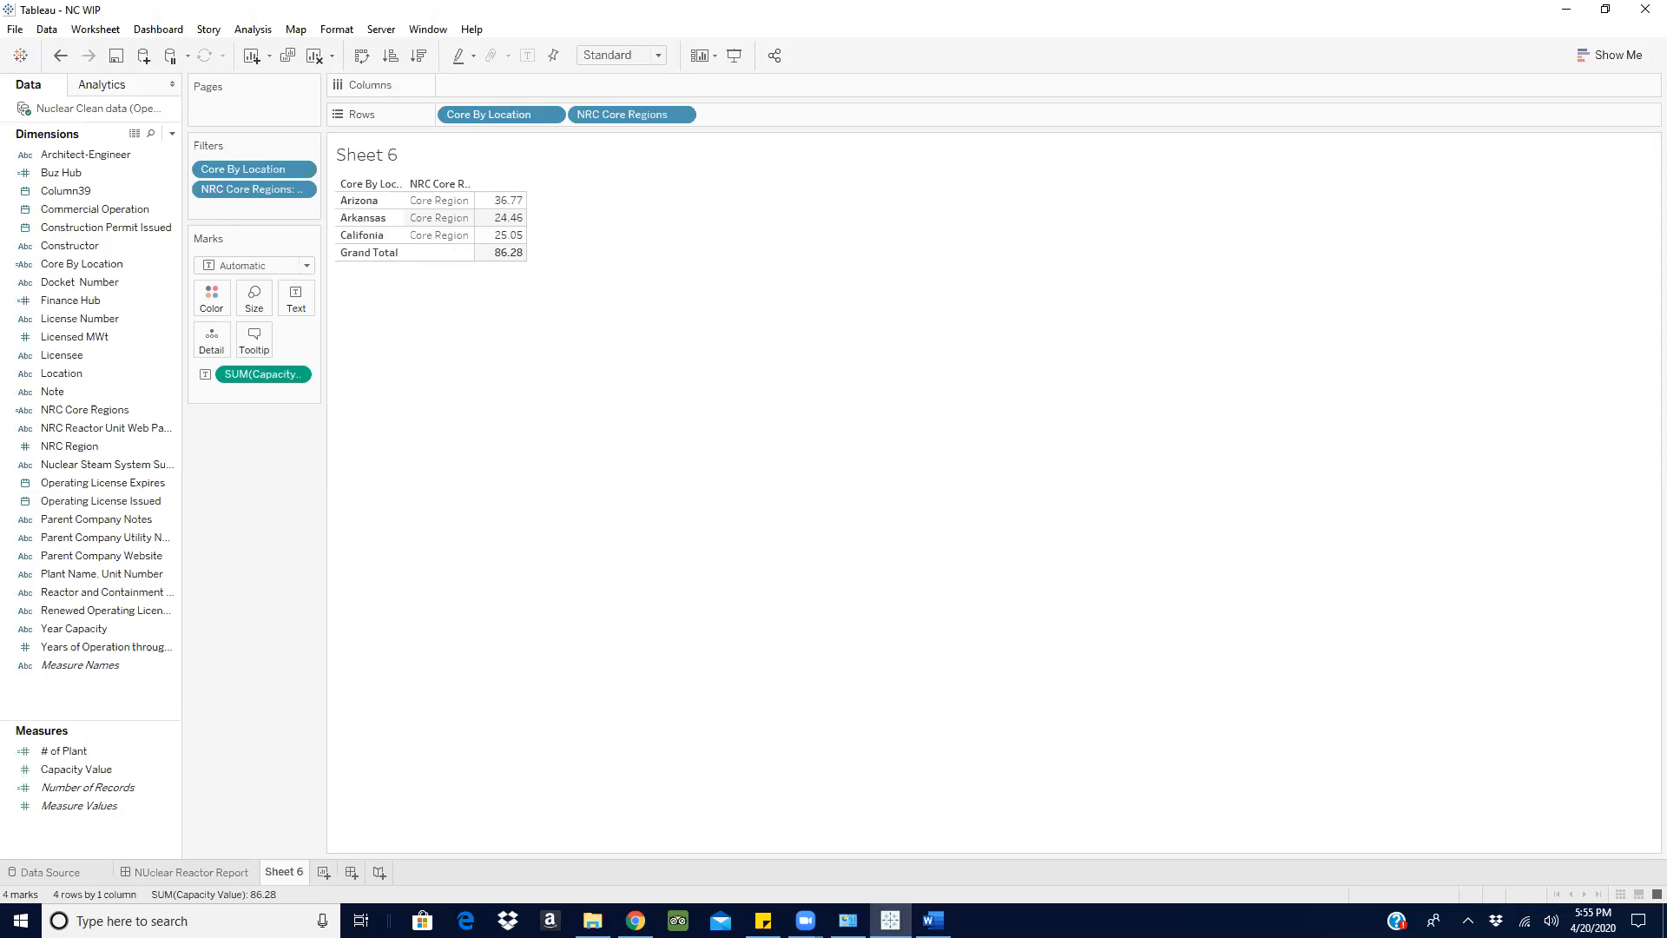
- Check requirement 1 on aggregating total capacity in the Word notes against the Capacity Value measure and Sheet 6 table in Tableau
left_click(933, 920)
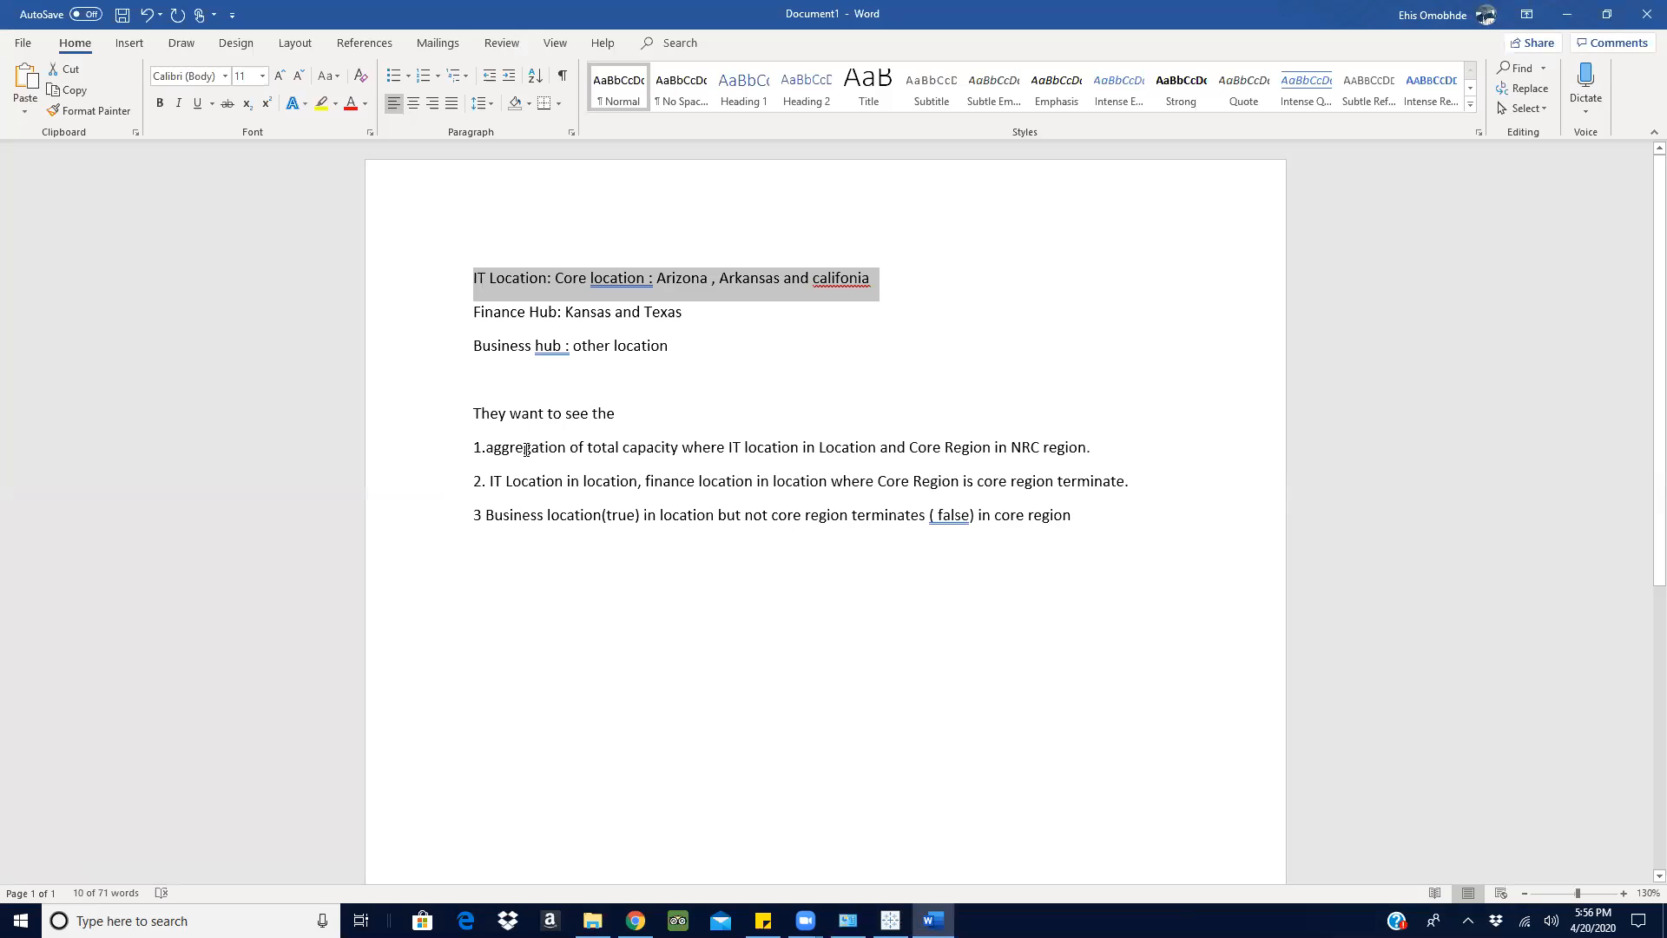
left_click_drag(569, 447, 487, 449)
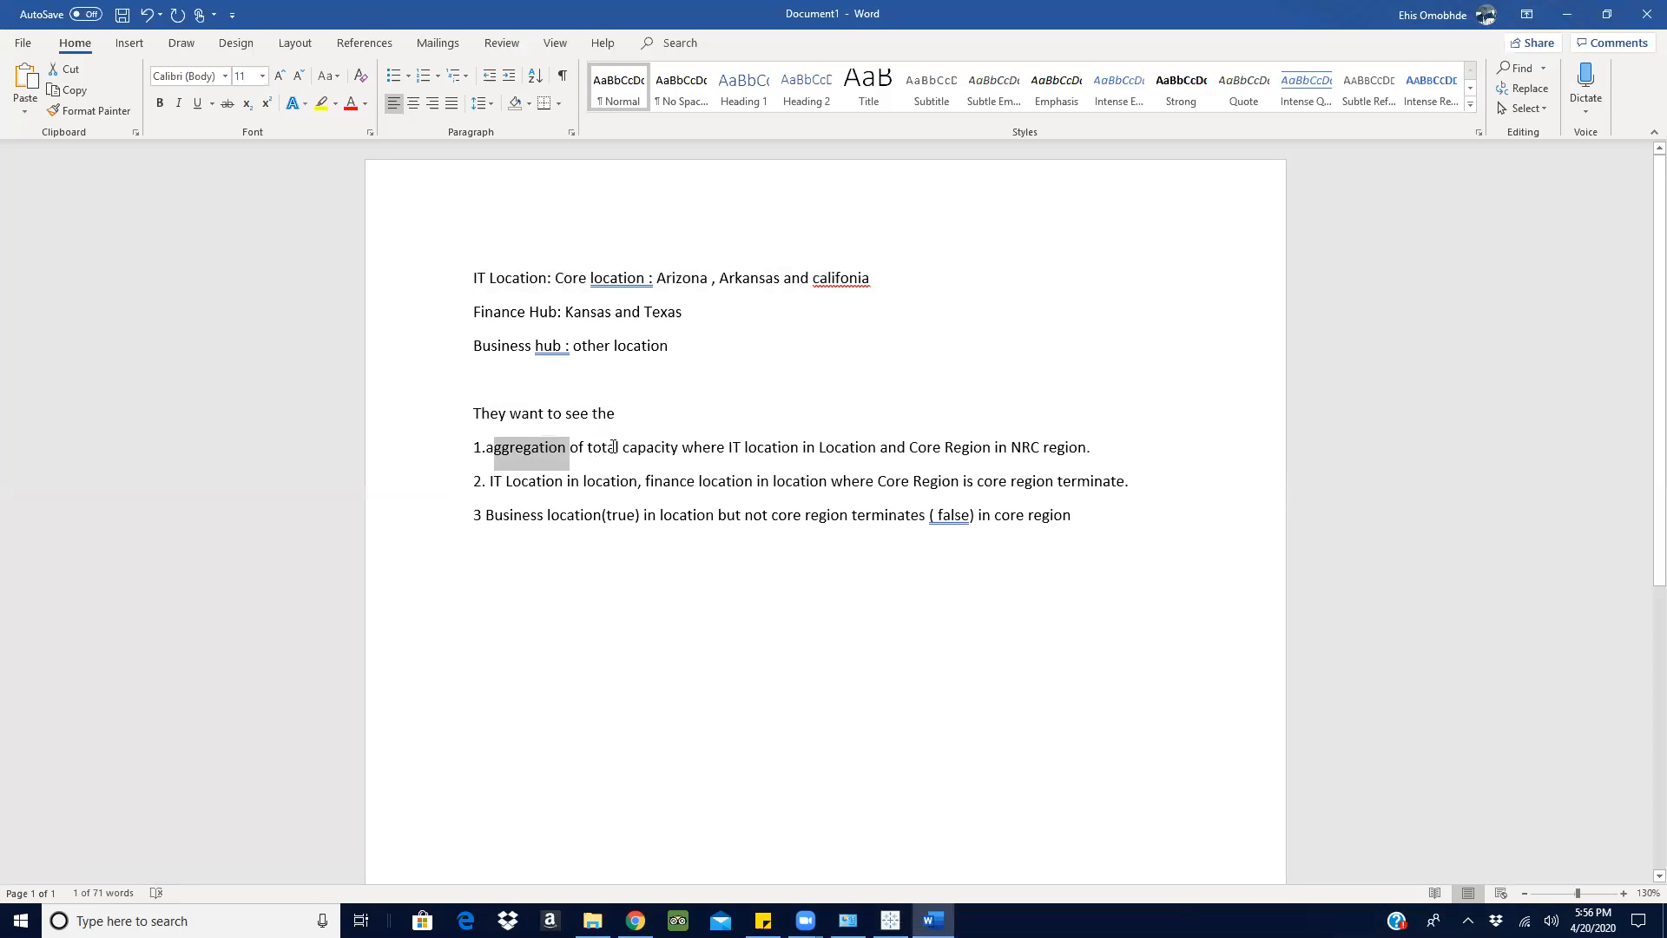
left_click(1564, 14)
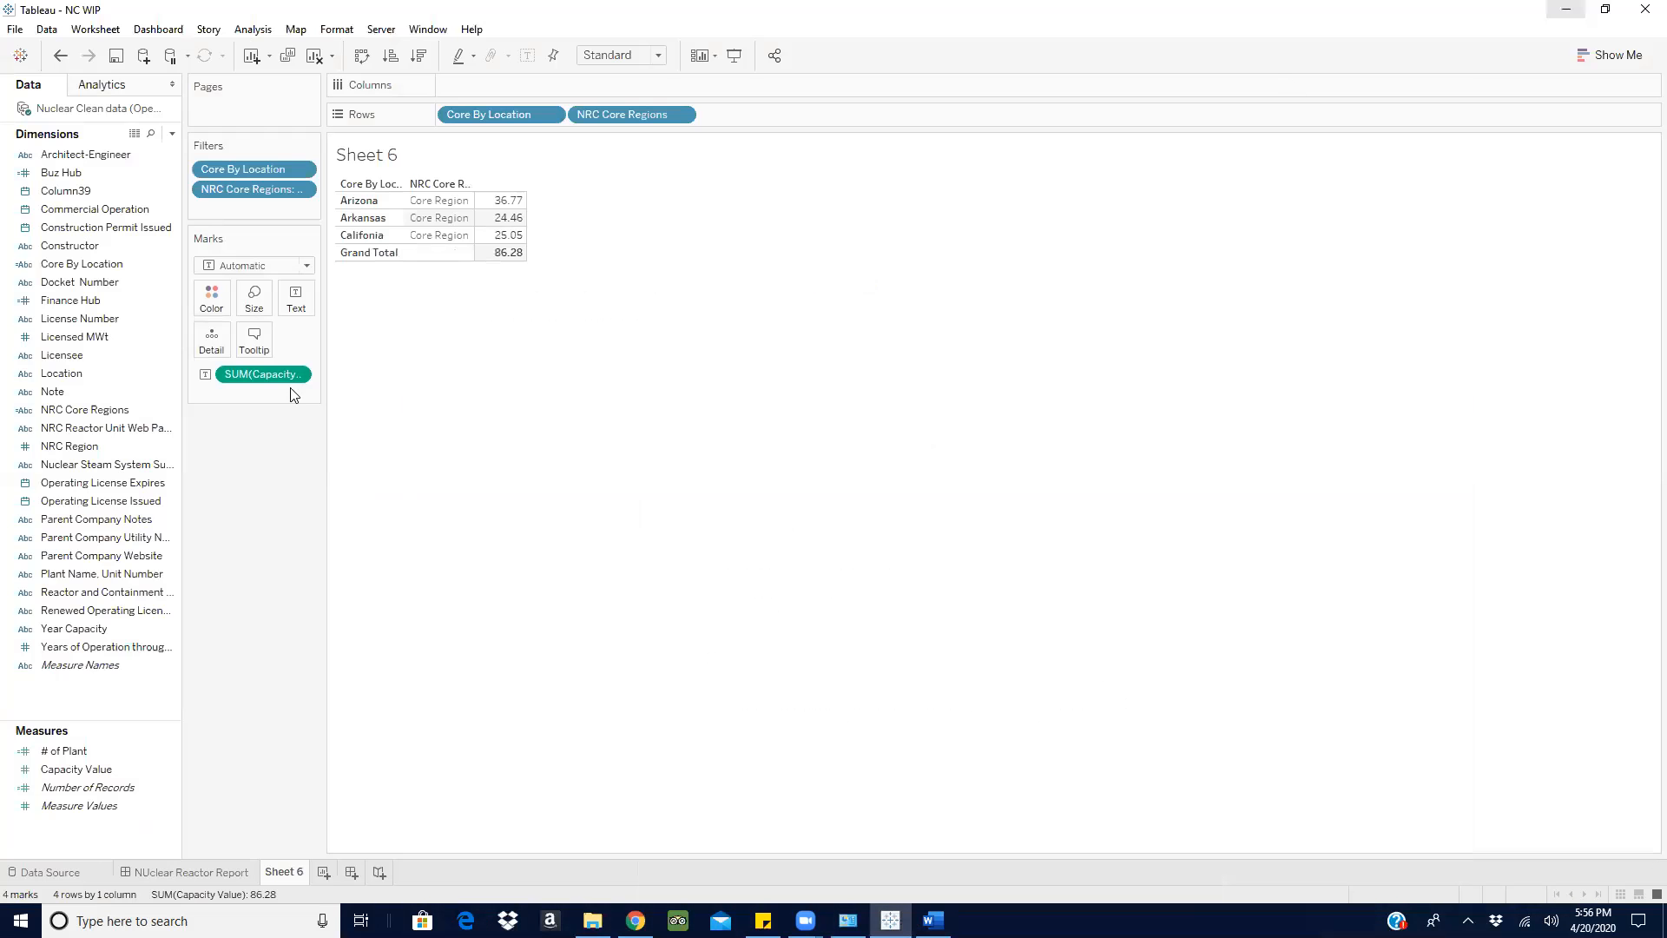
left_click(111, 771)
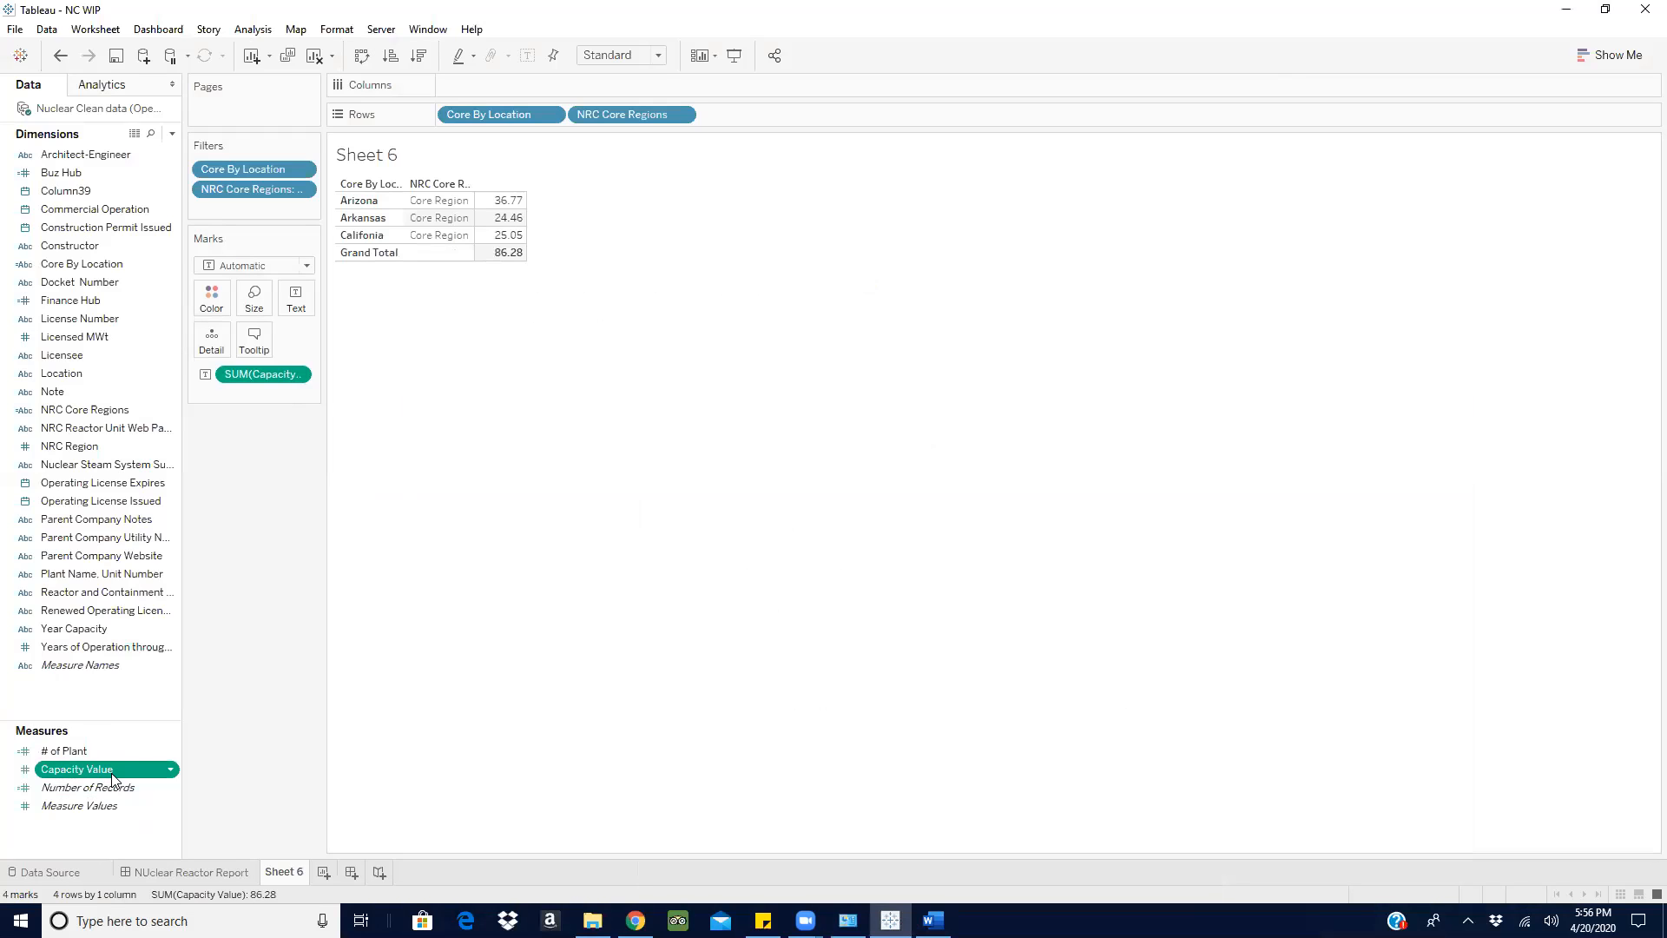
left_click(933, 920)
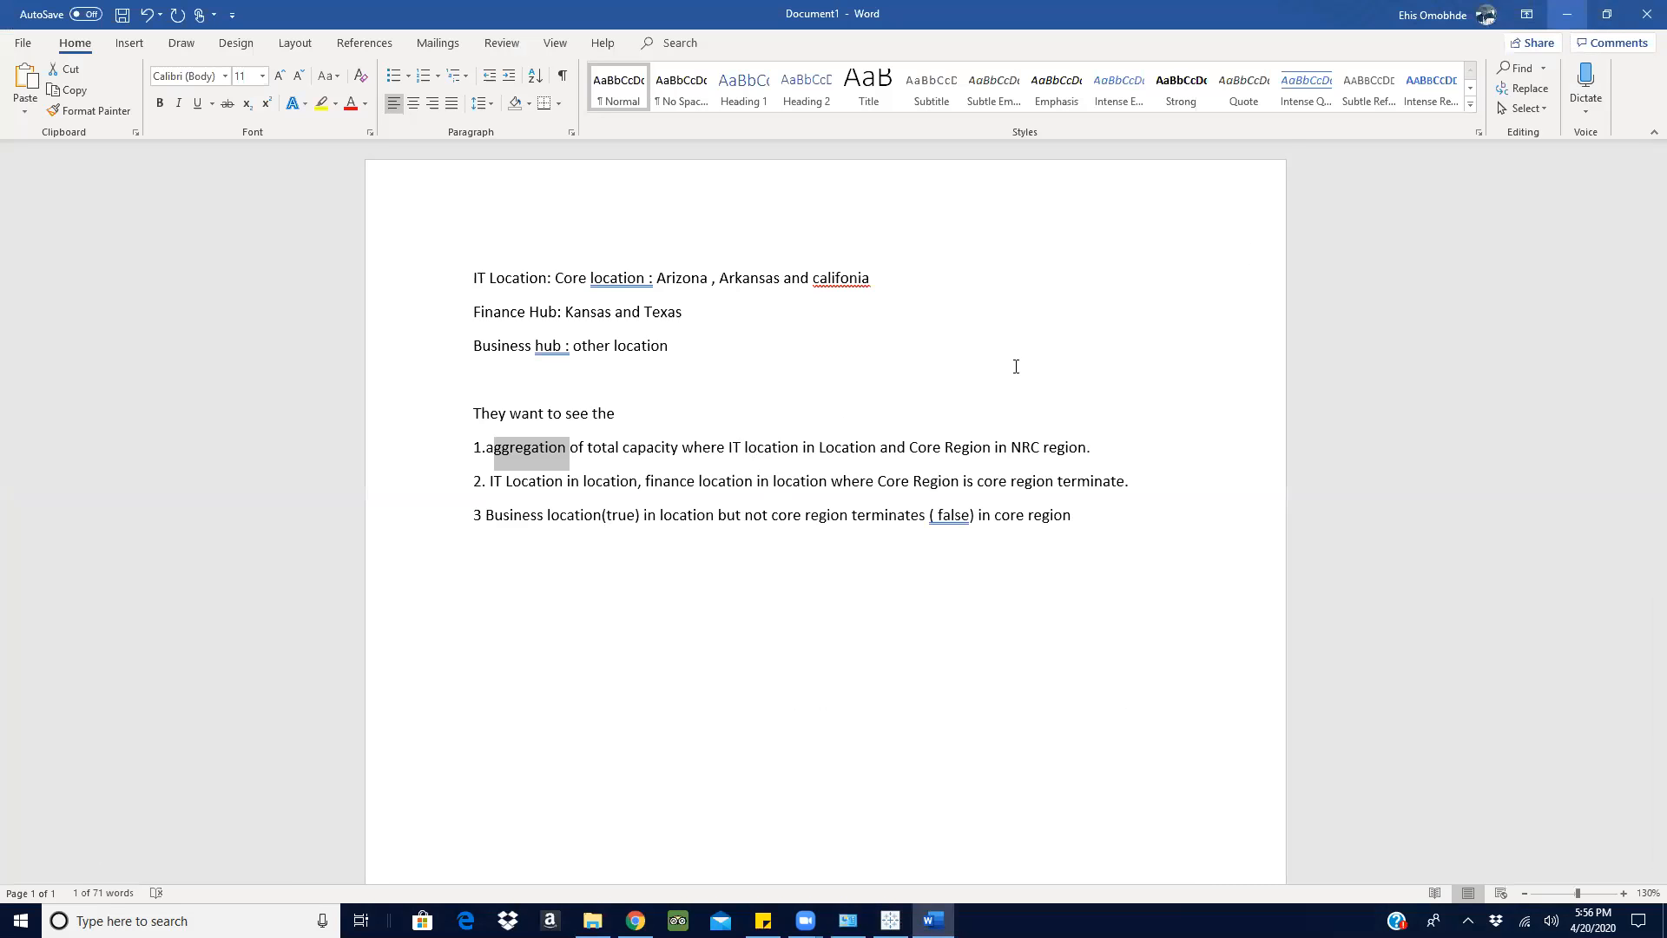
left_click(1567, 13)
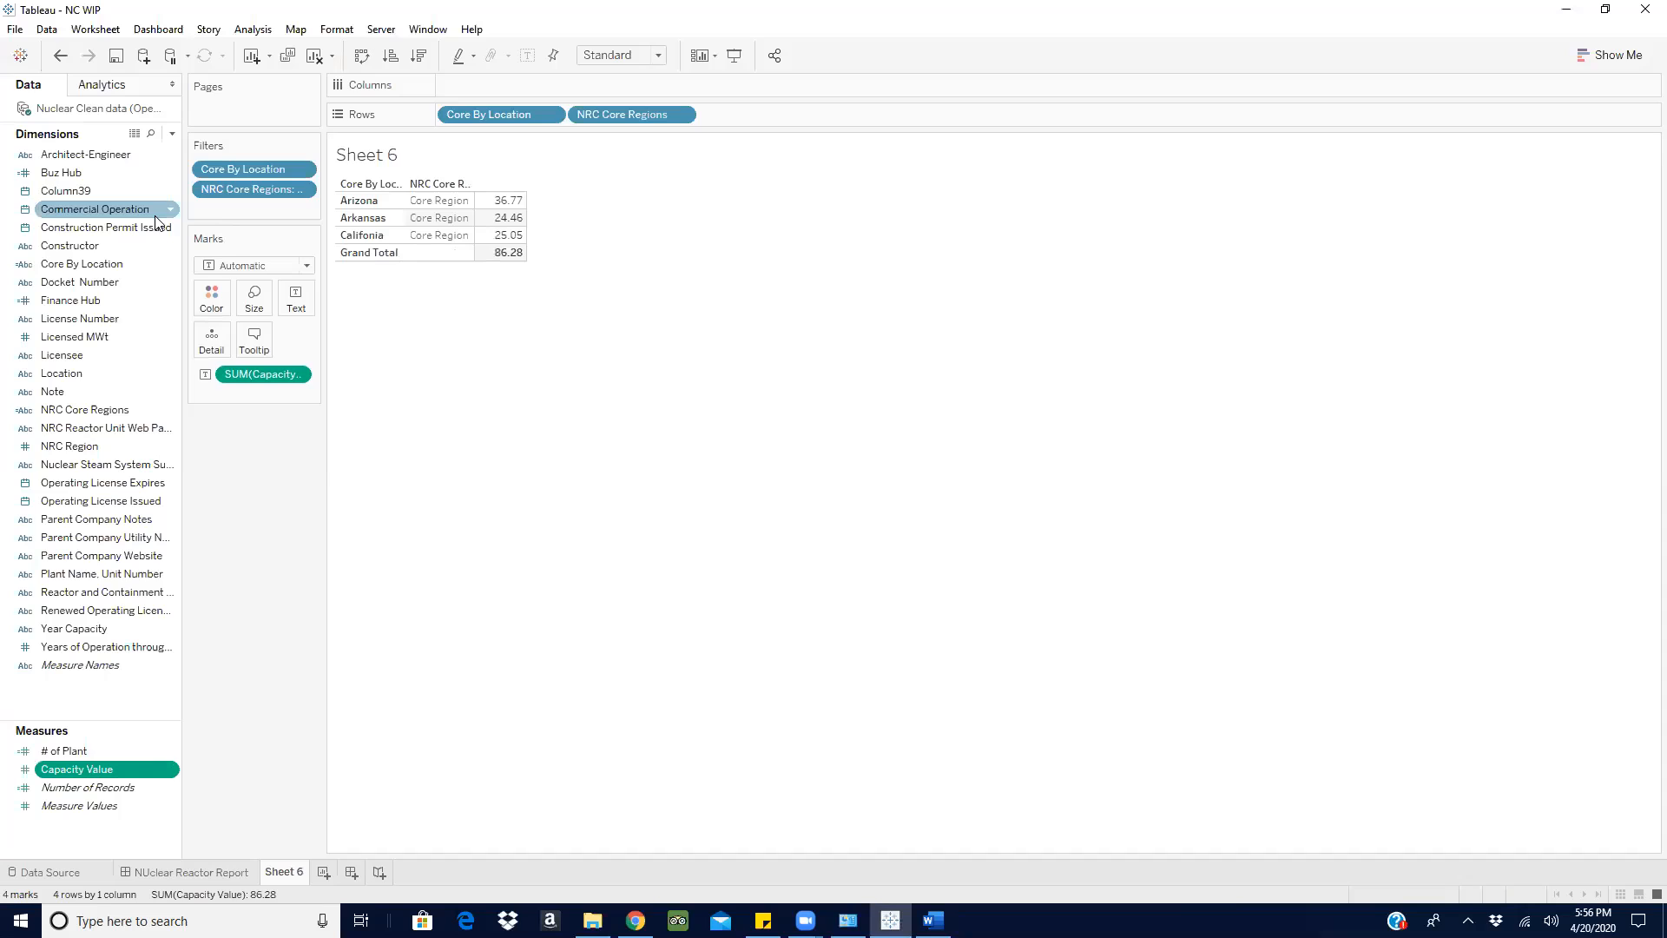
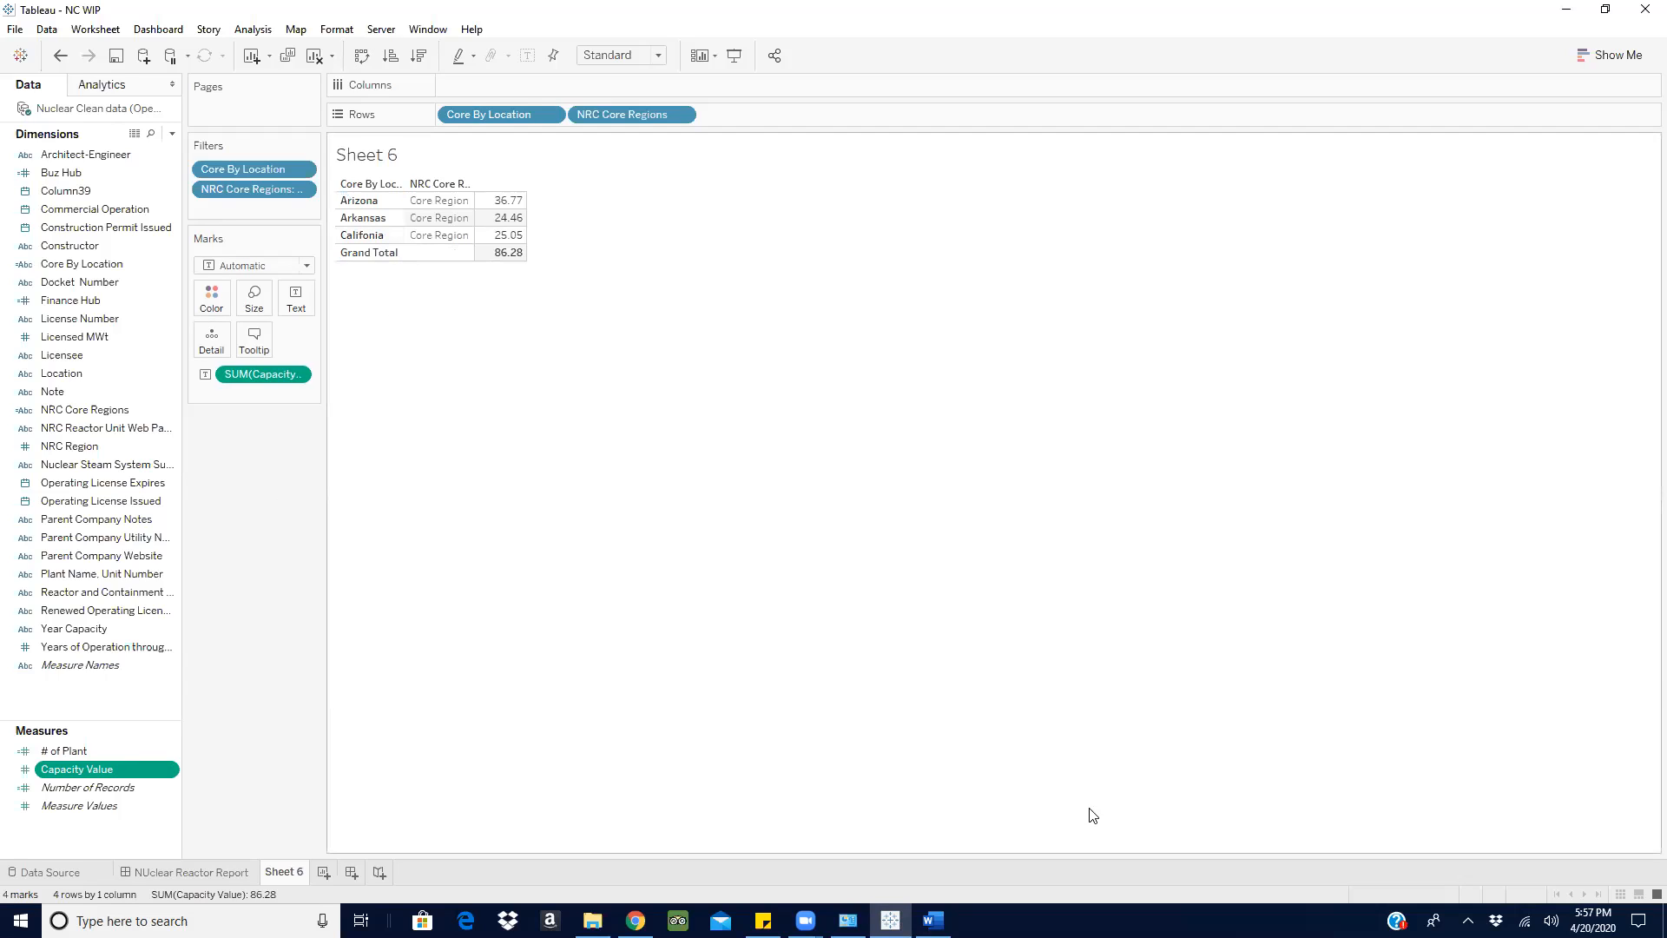
- Compare the core location and core region requirements in the Word notes with the rows and capacity totals of Tableau's Sheet 6
mouse_move(934, 920)
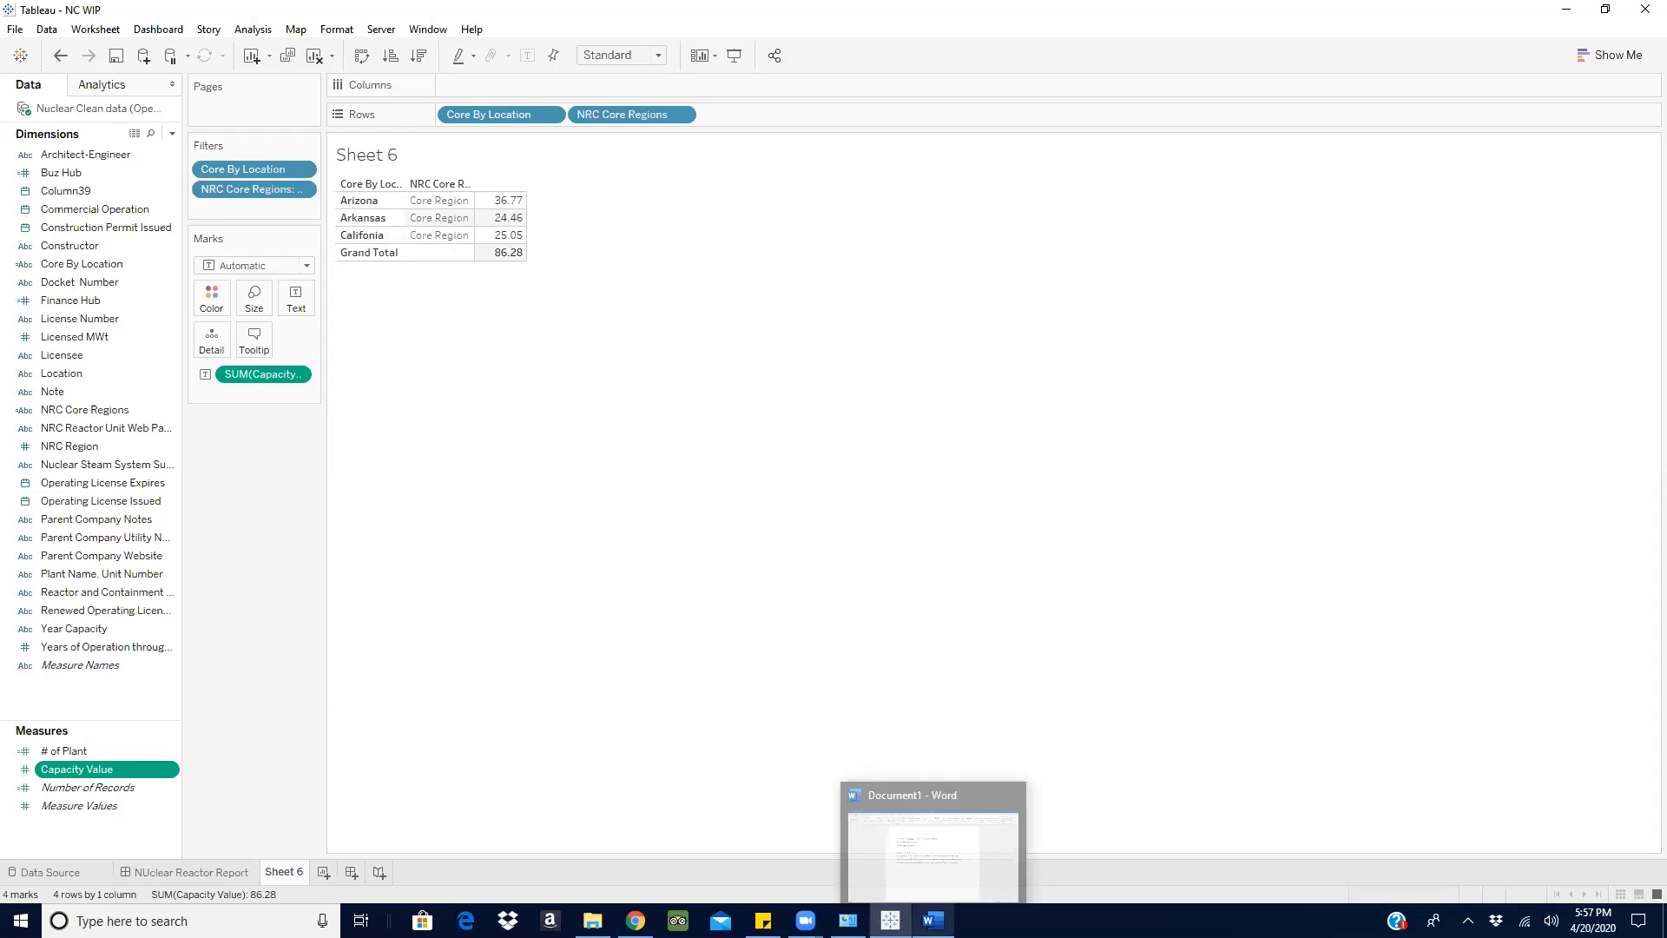
left_click(943, 866)
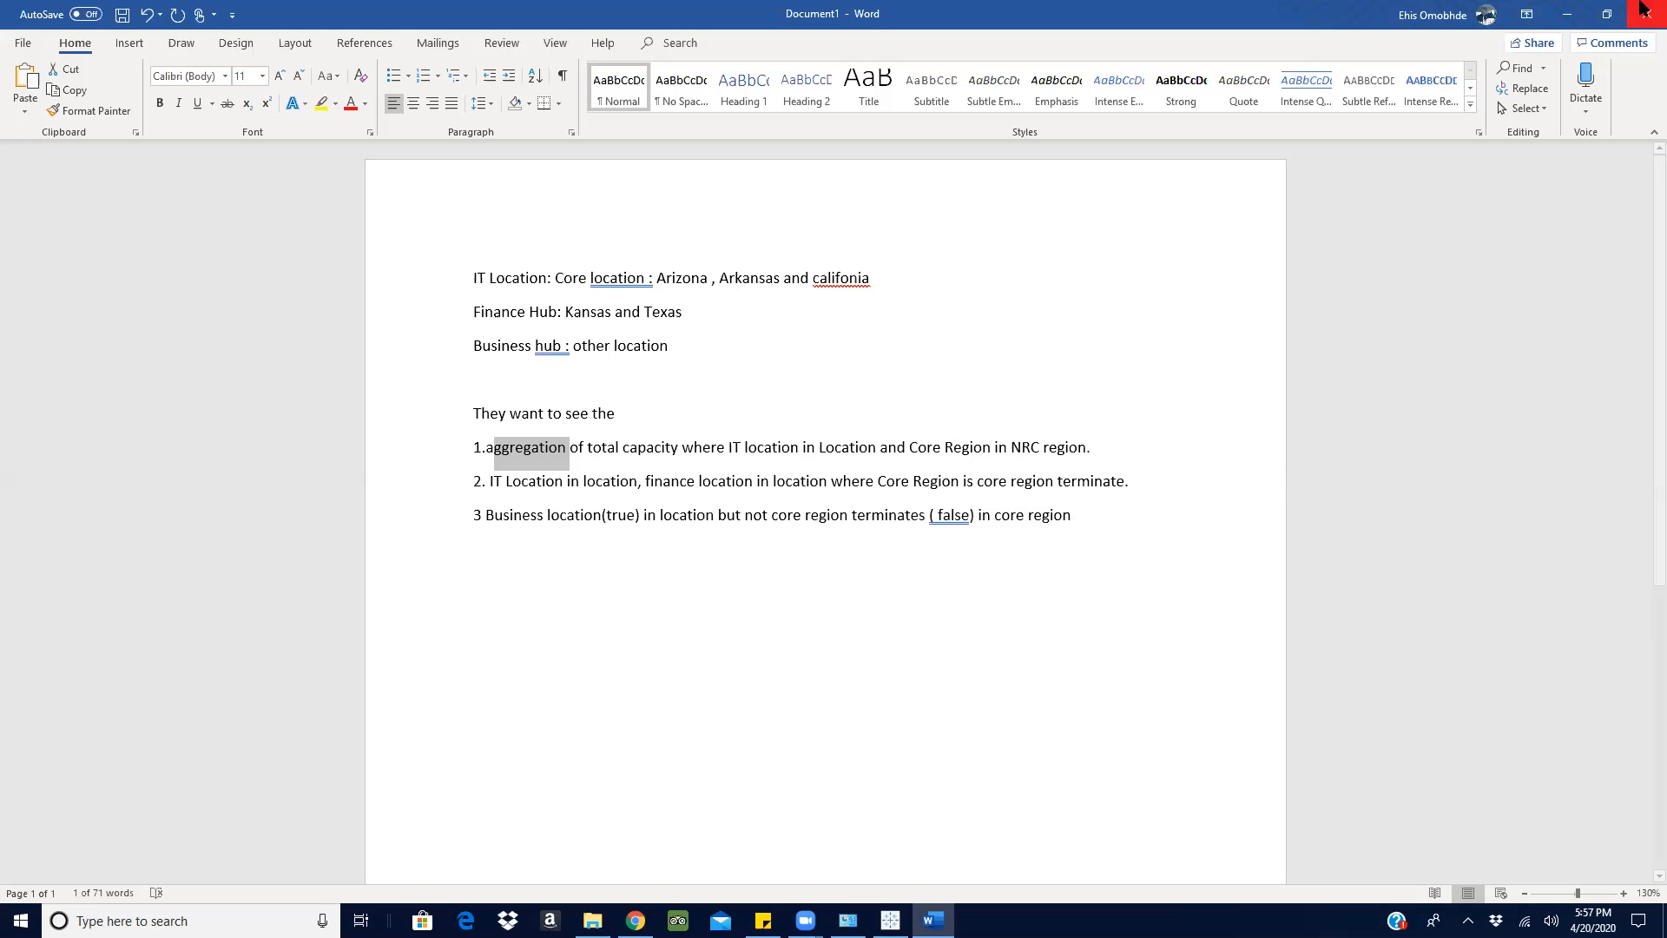
left_click(1569, 13)
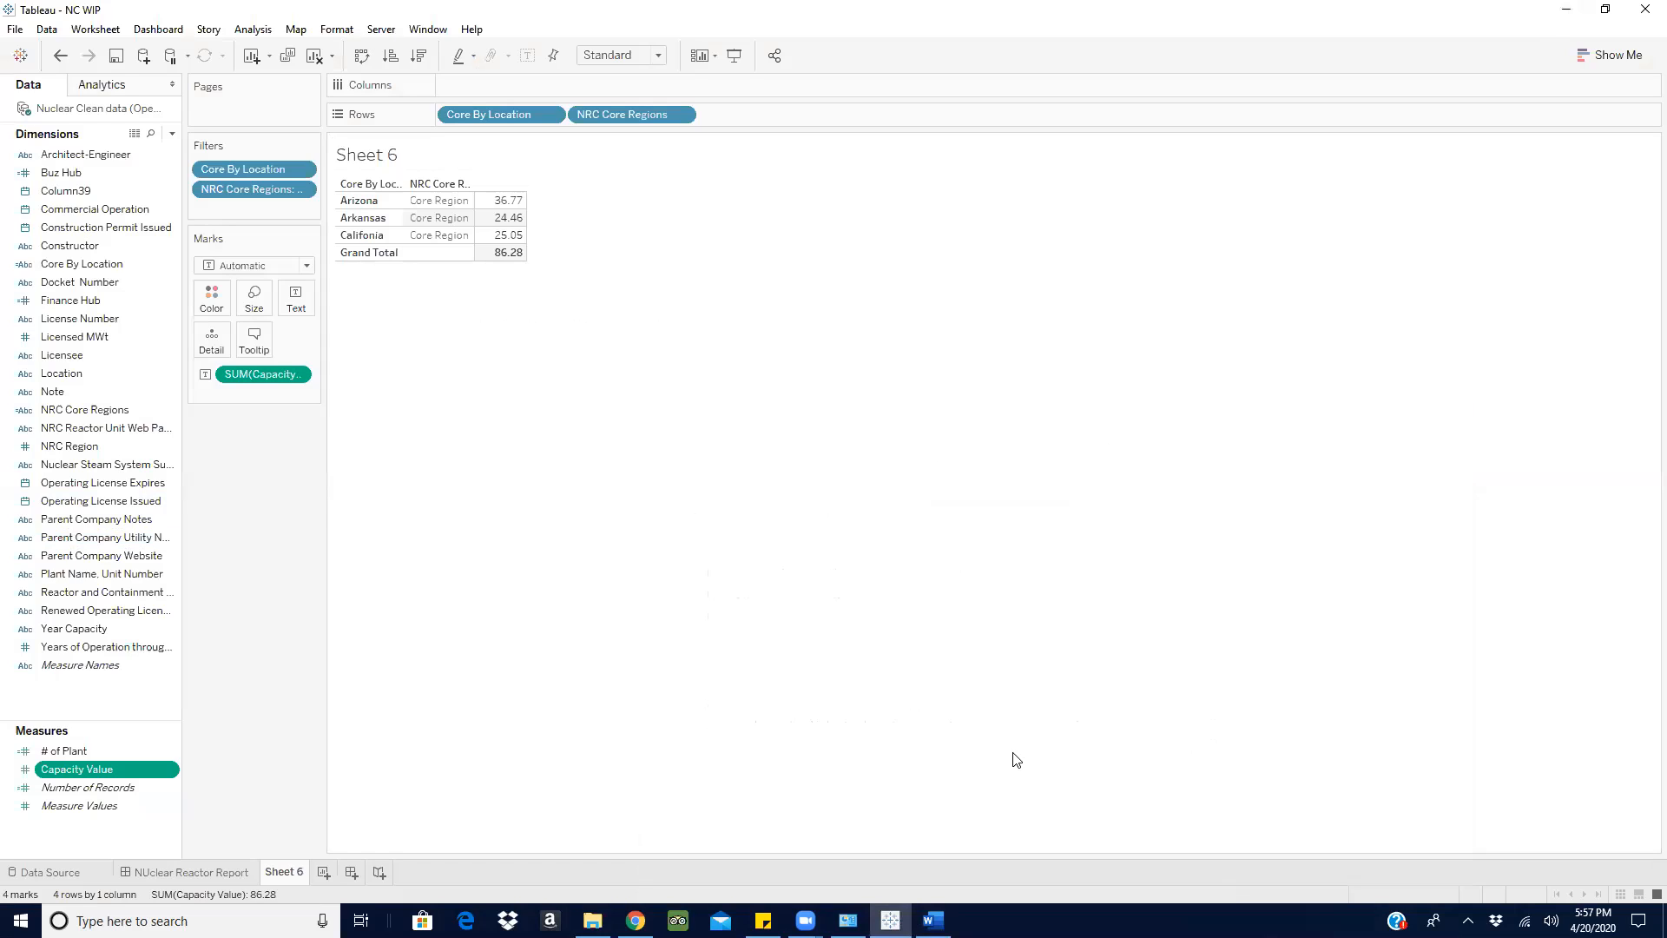
left_click(45, 412)
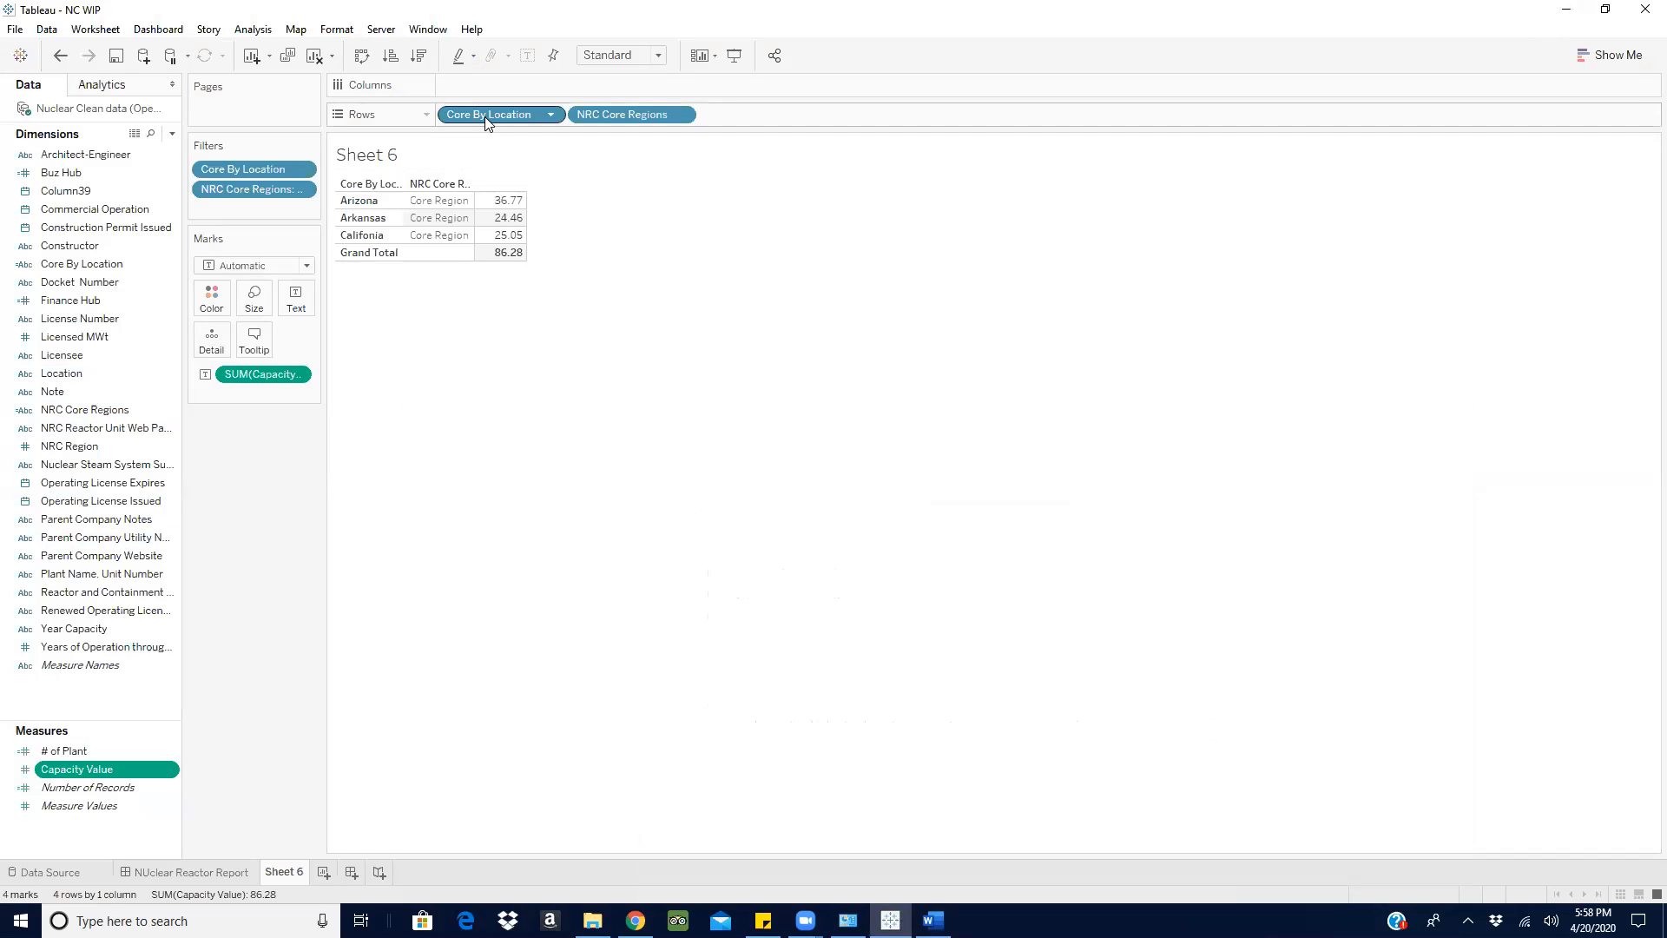
left_click(934, 920)
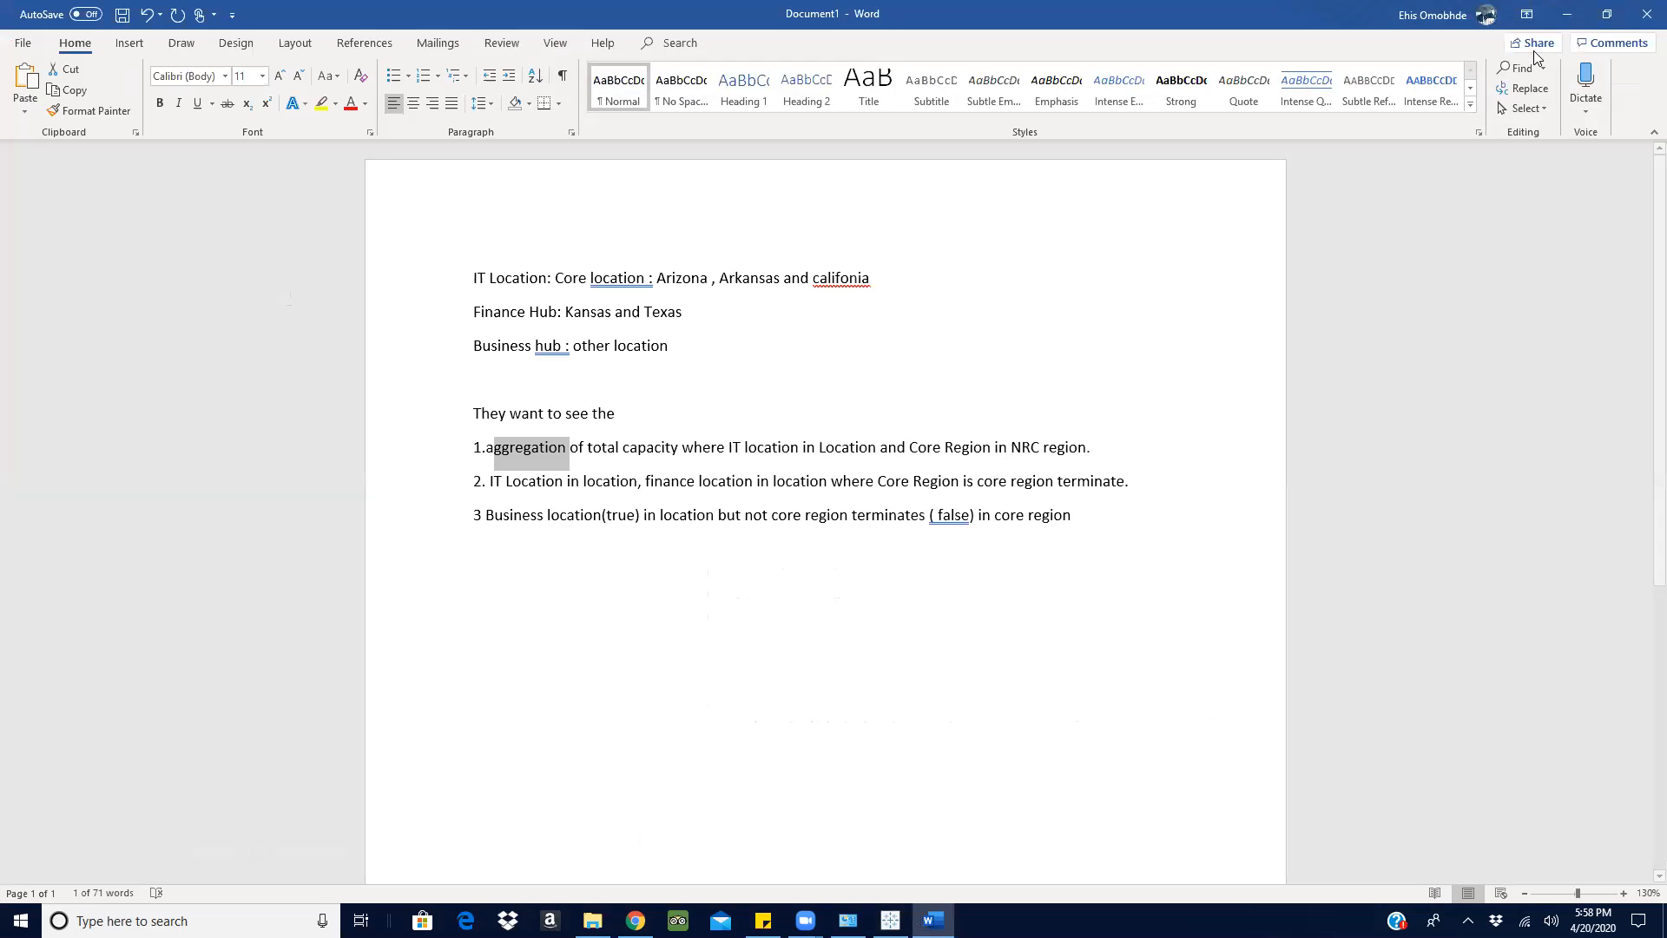
left_click(1567, 14)
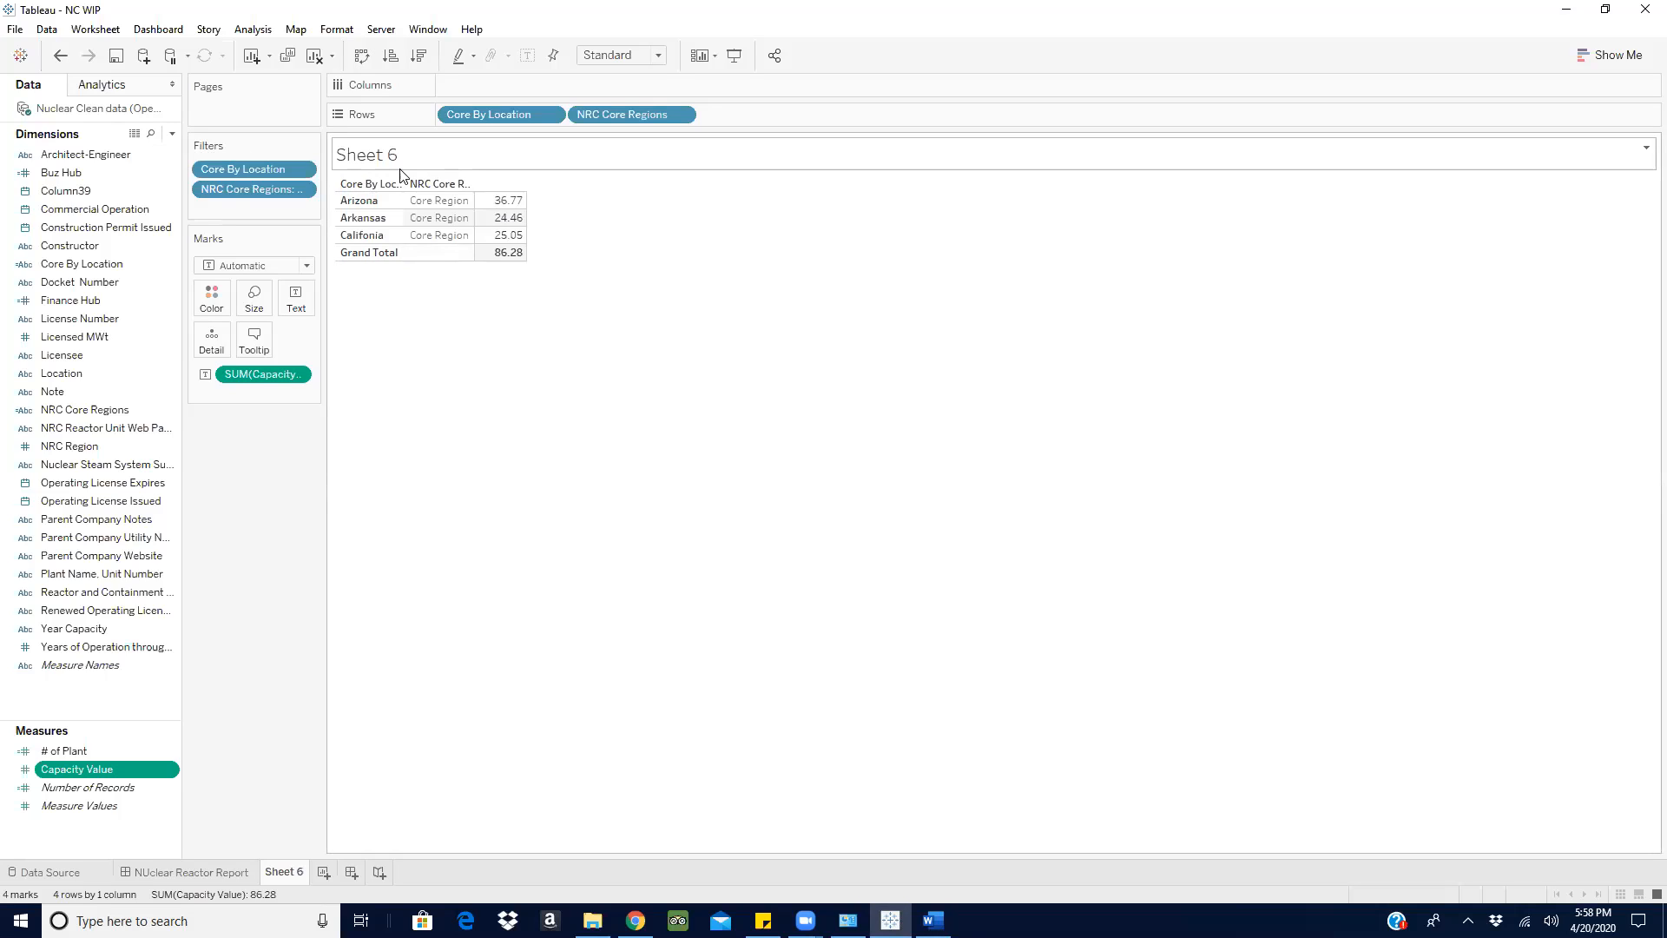
mouse_move(505, 259)
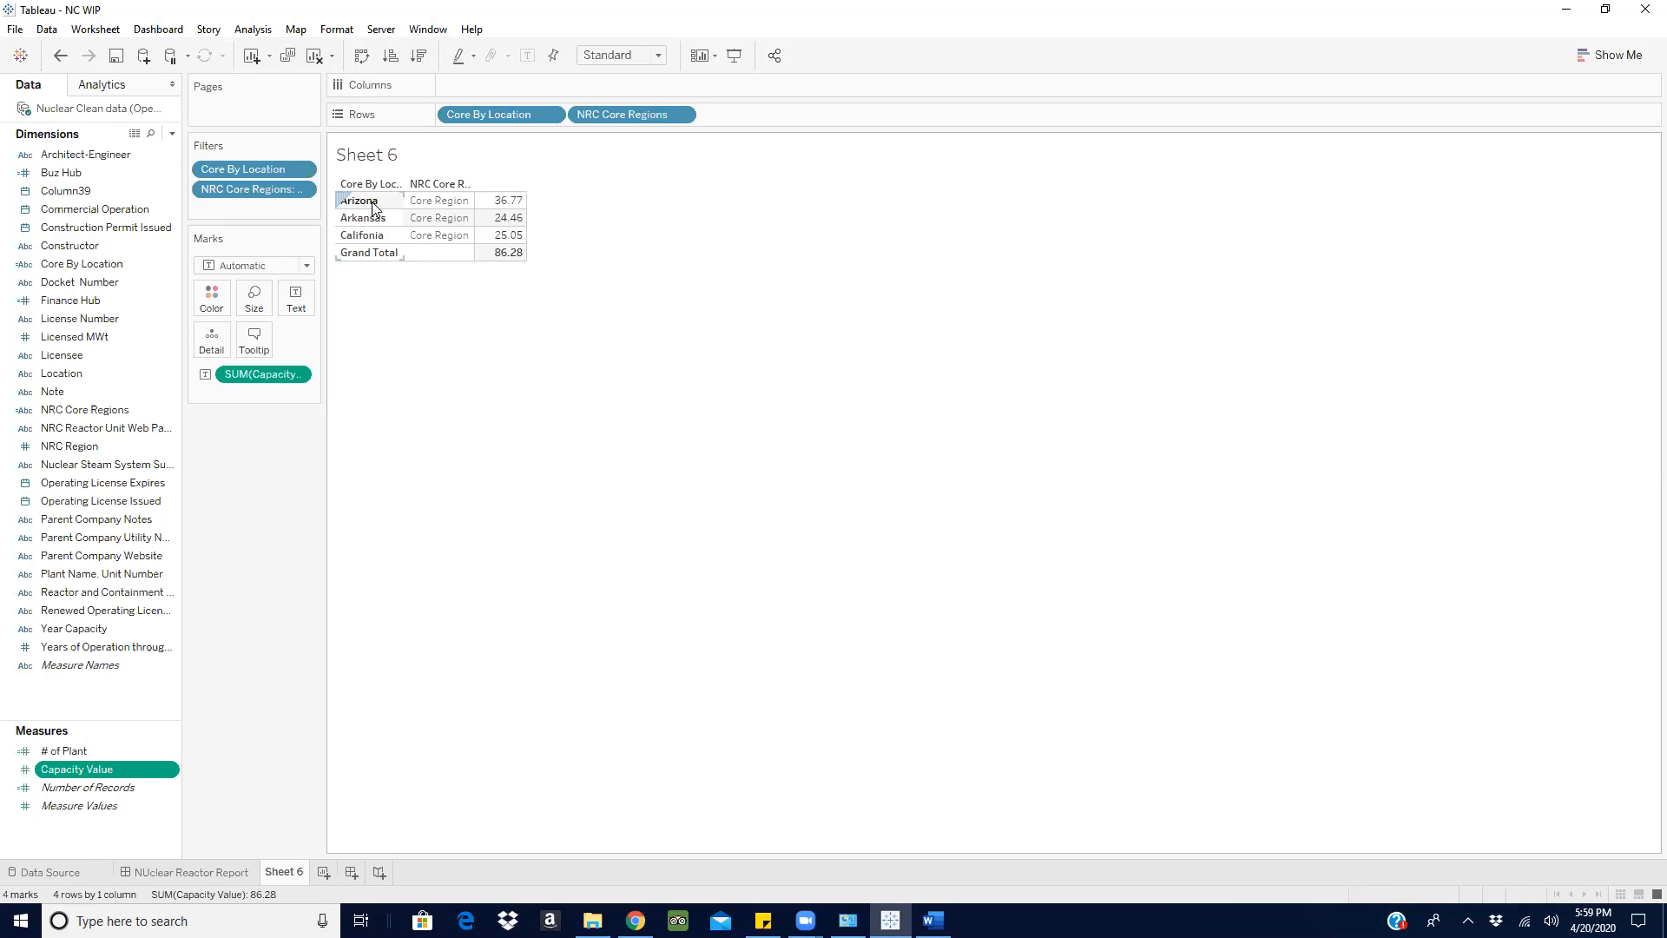
left_click(475, 314)
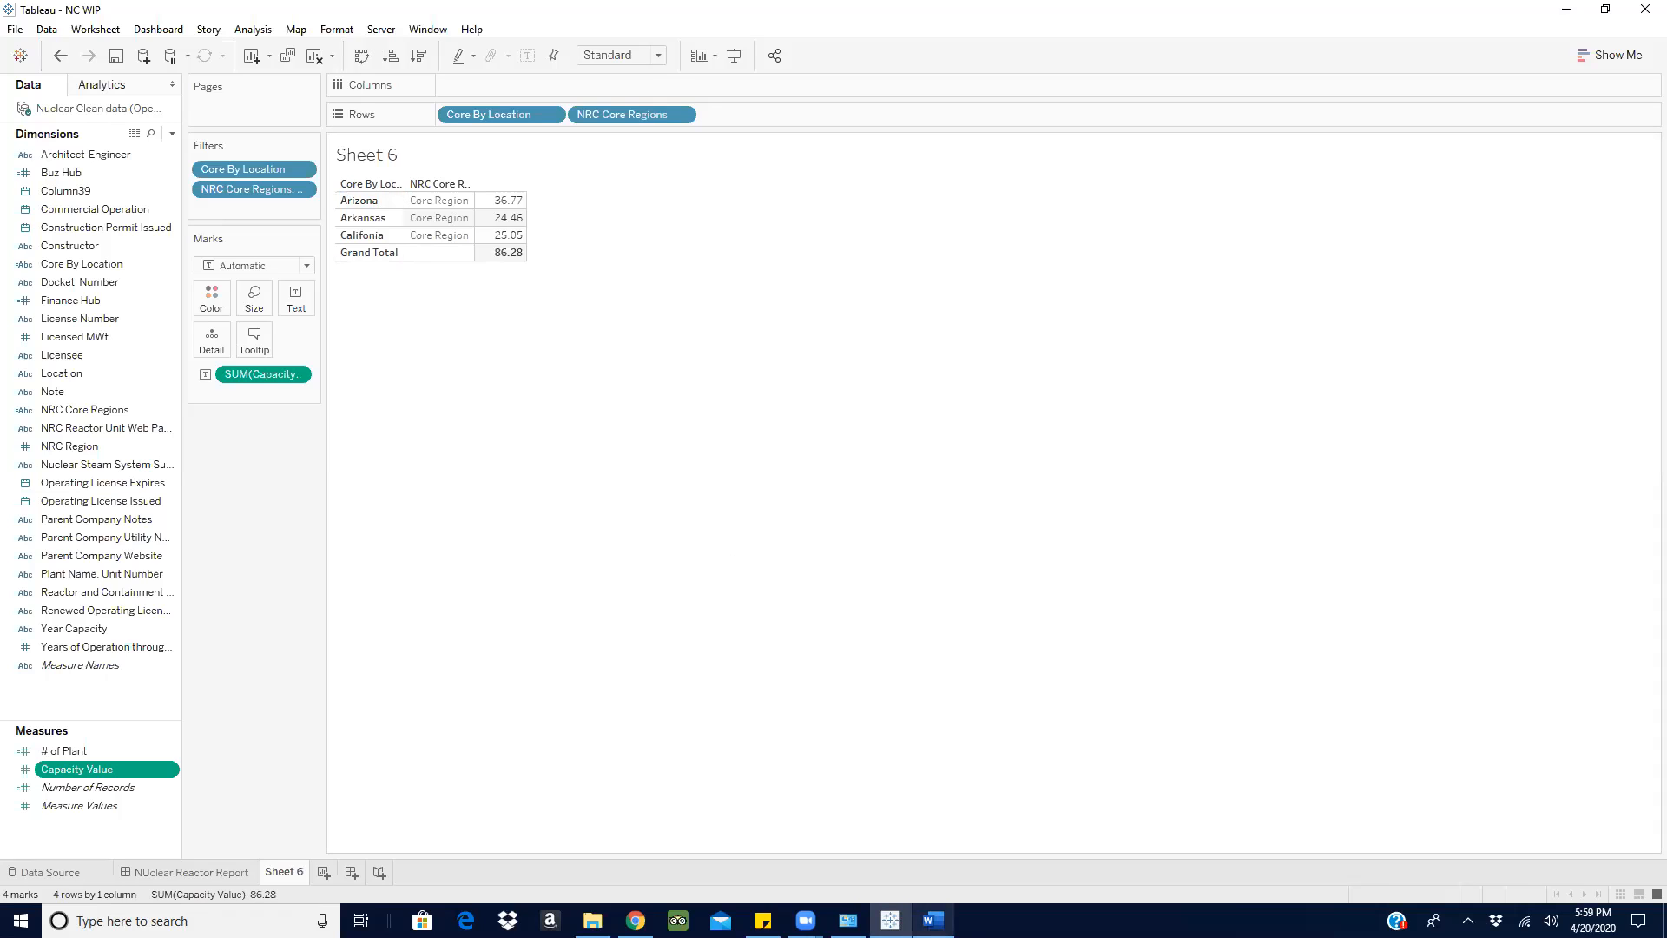
- In the Word notes, rename the Finance Hub label to Finance Location and the Business hub label to Business Location
left_click(933, 920)
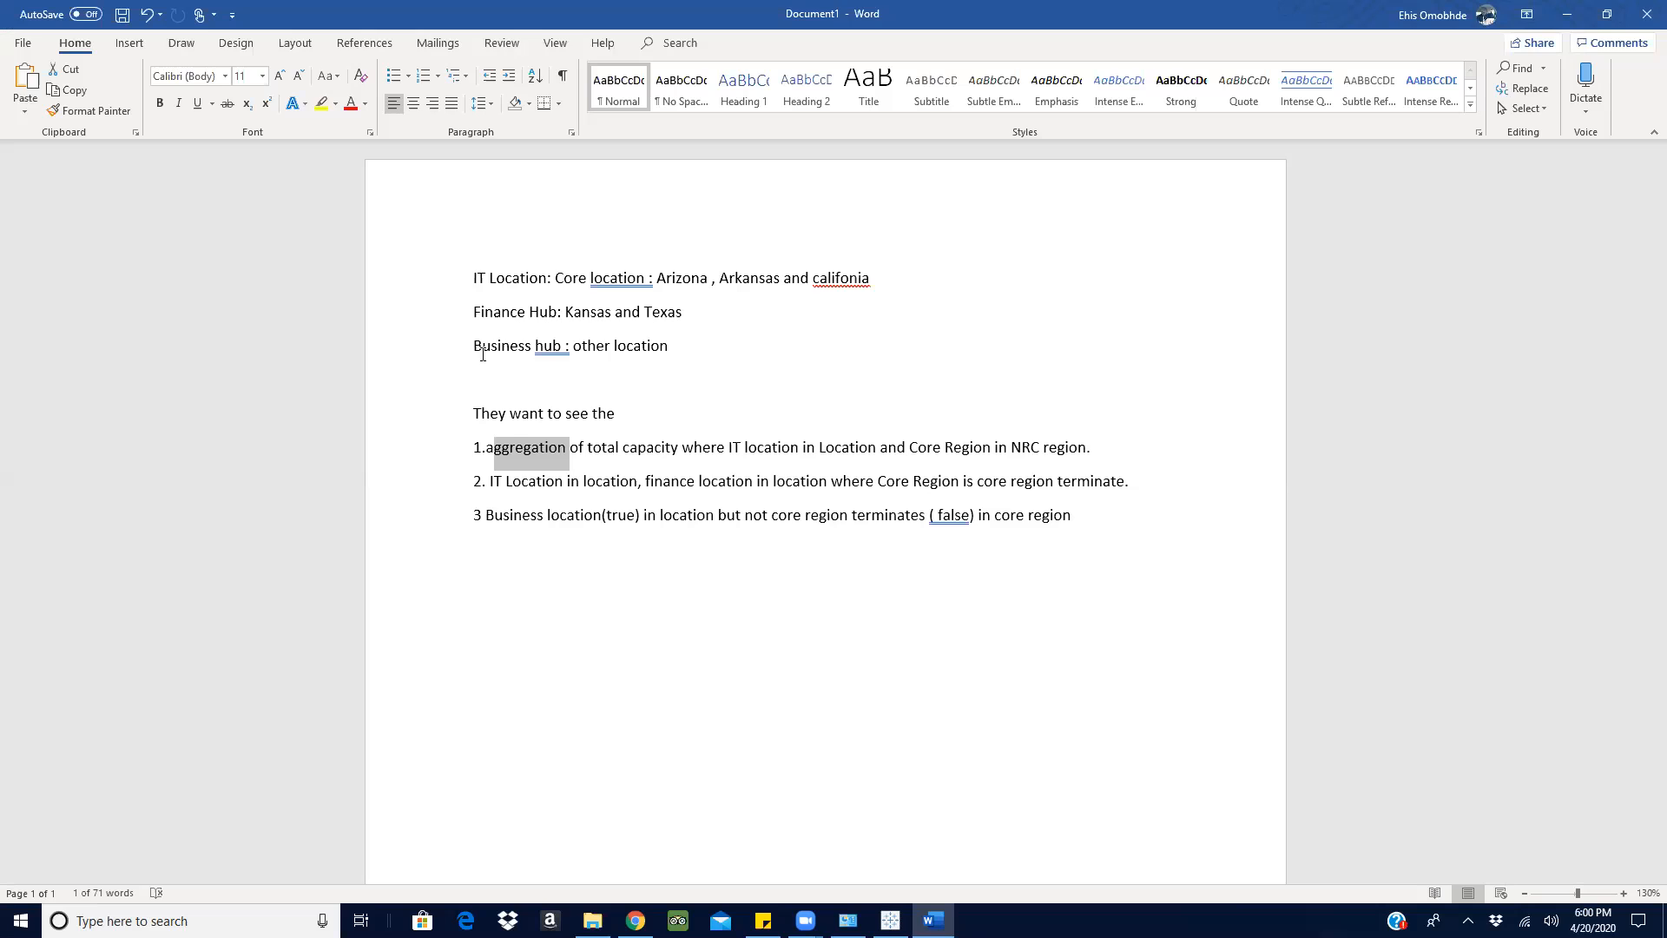
left_click(560, 315)
key("BackSpace")
key("BackSpace")
key("BackSpace")
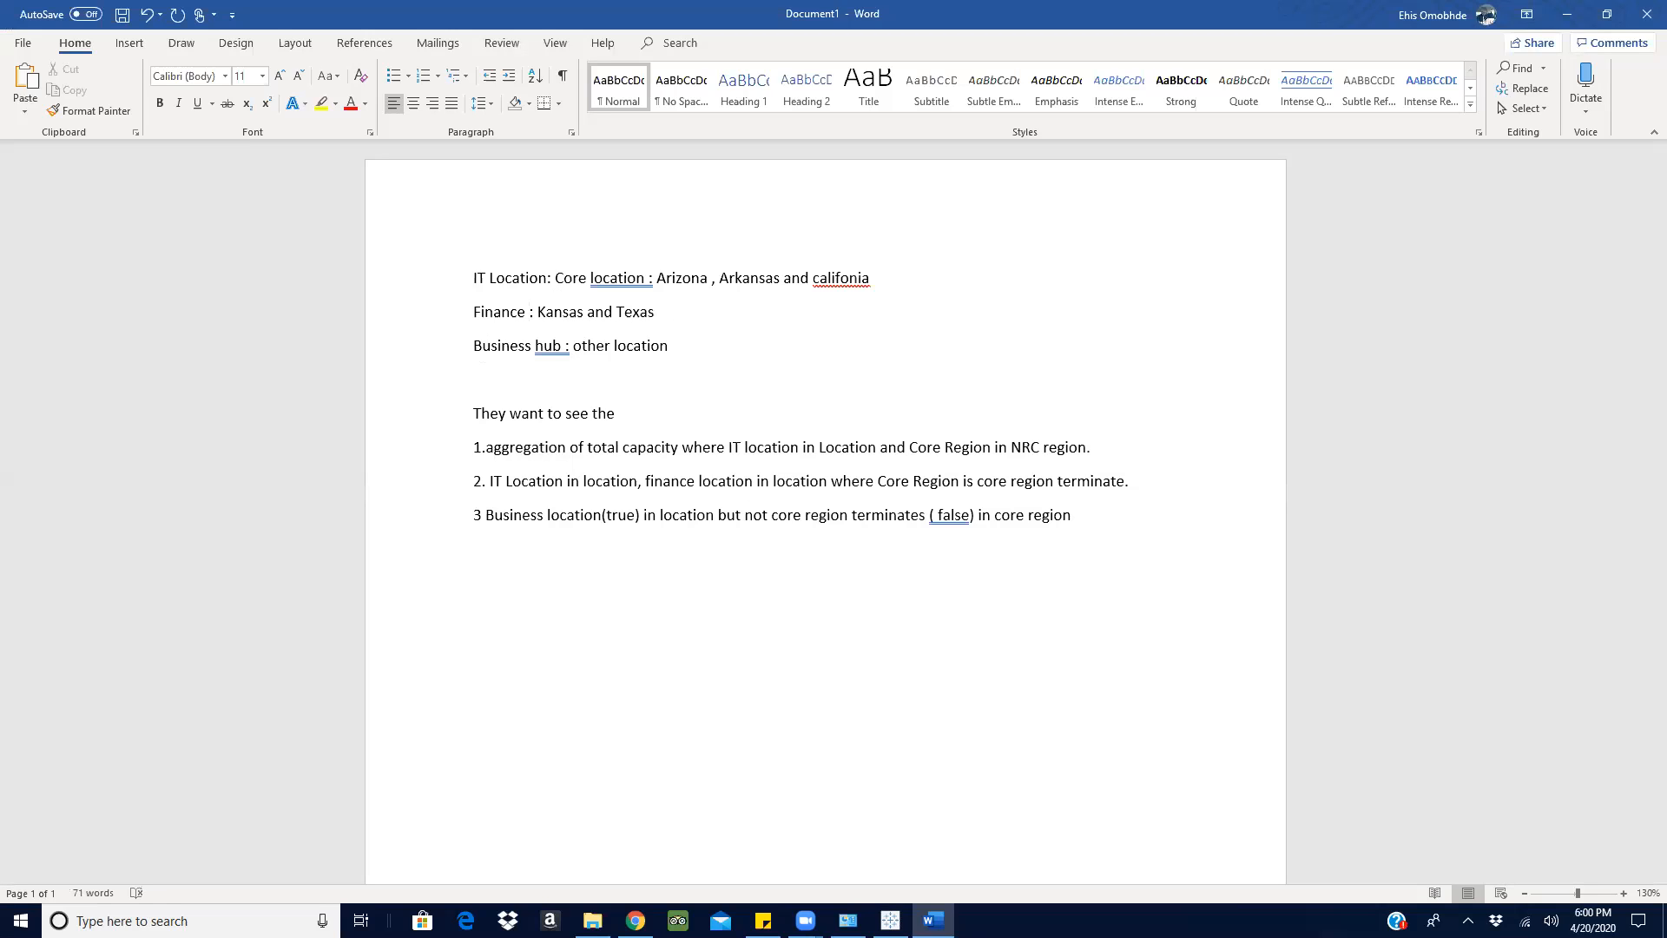
type("Locati")
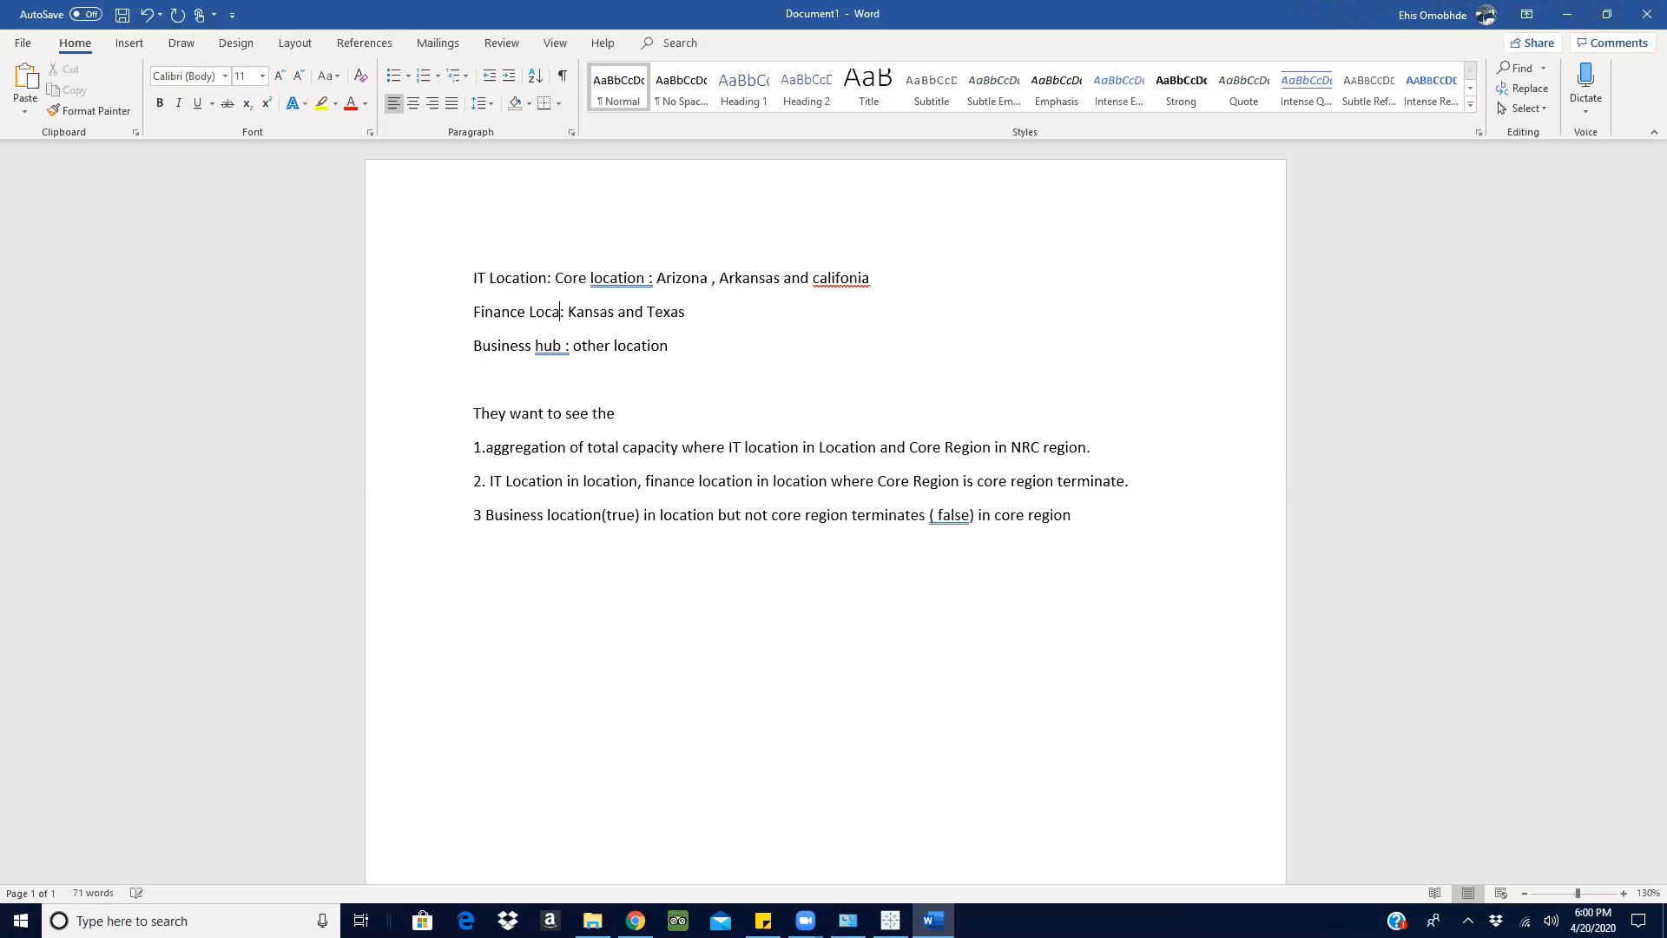
type("on")
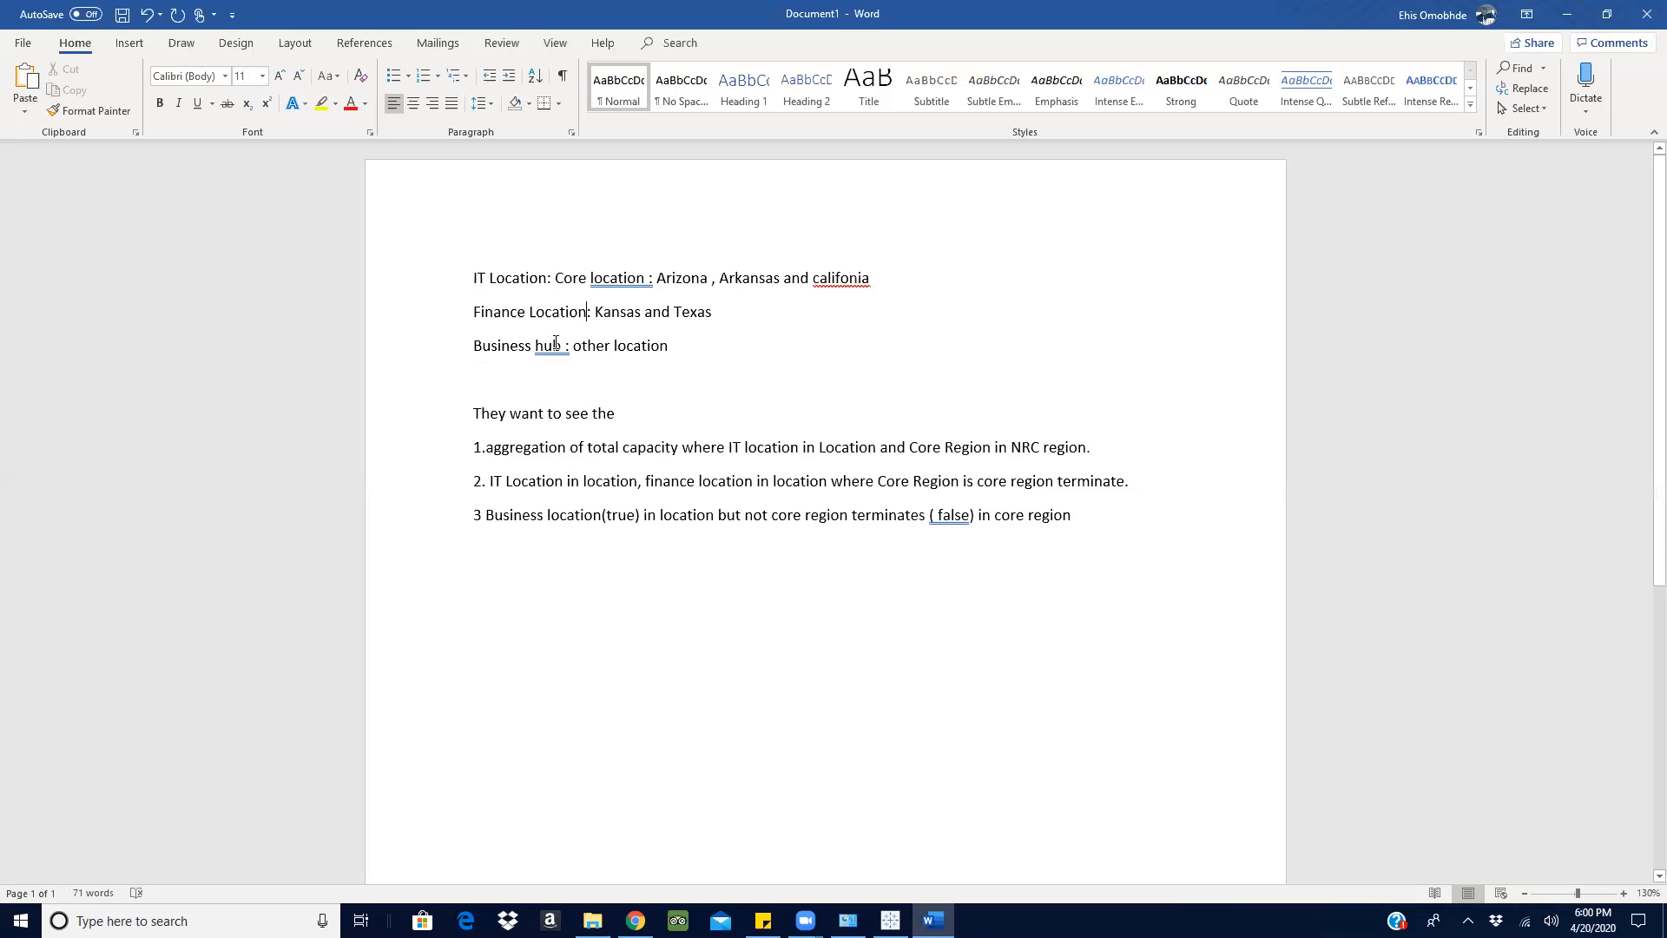
double_click(562, 345)
key("BackSpace")
type("Location")
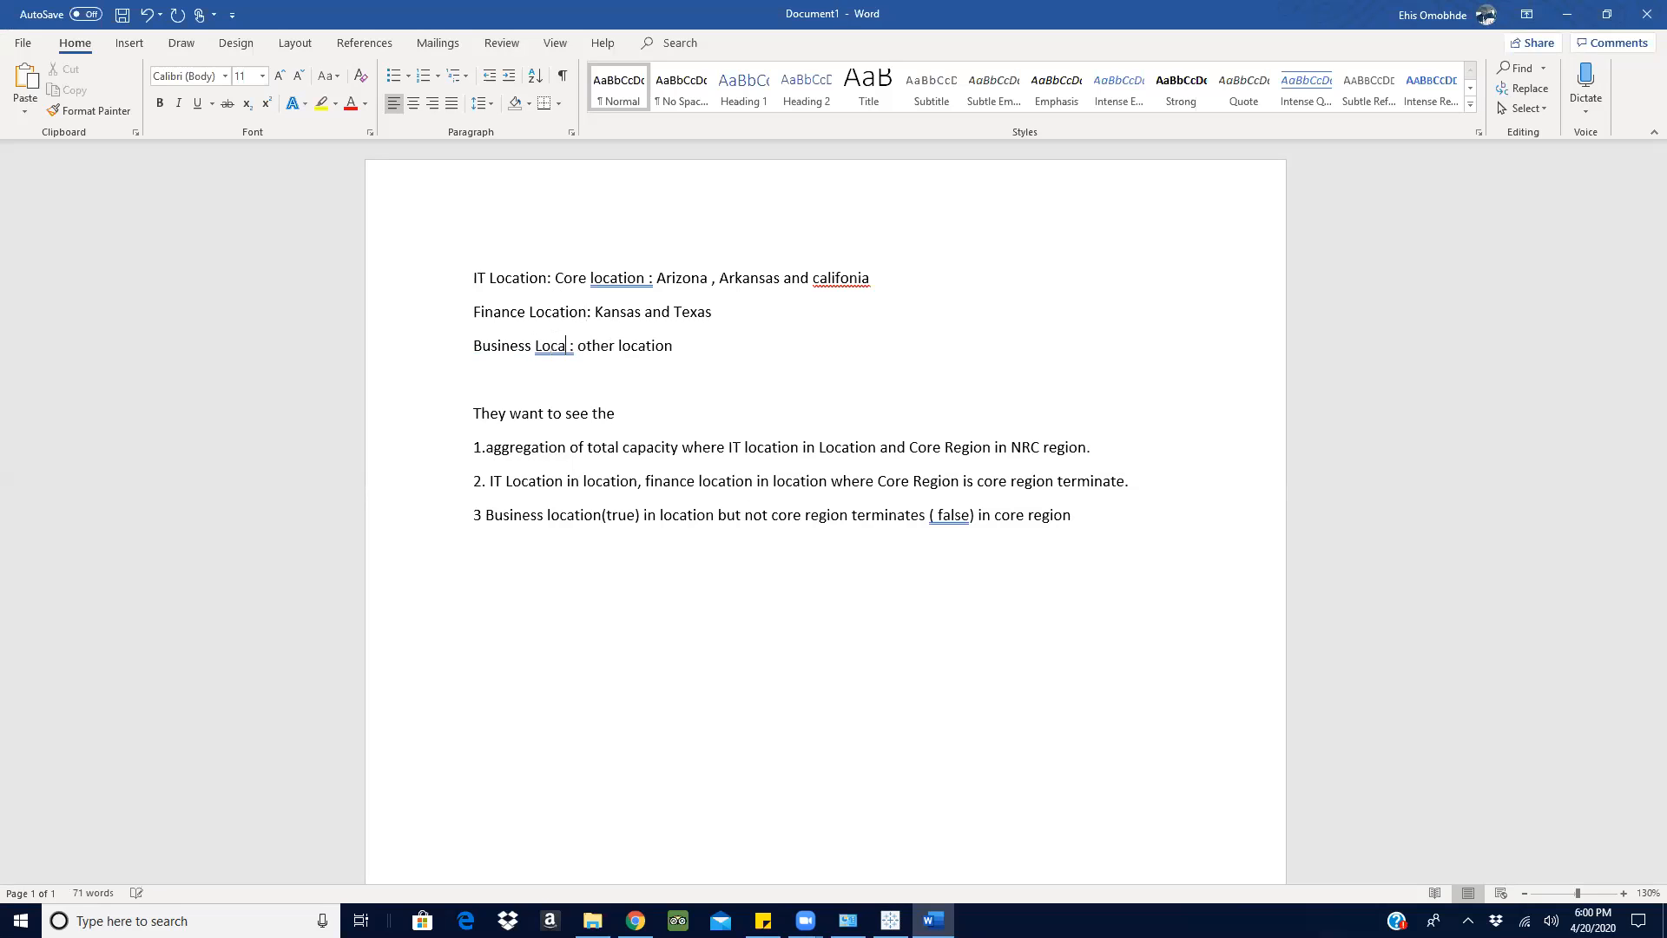
- Remove the stray spaces before the colons after Core location and Business Location, and shrink the Word window to uncover Tableau
right_click(618, 289)
left_click(692, 325)
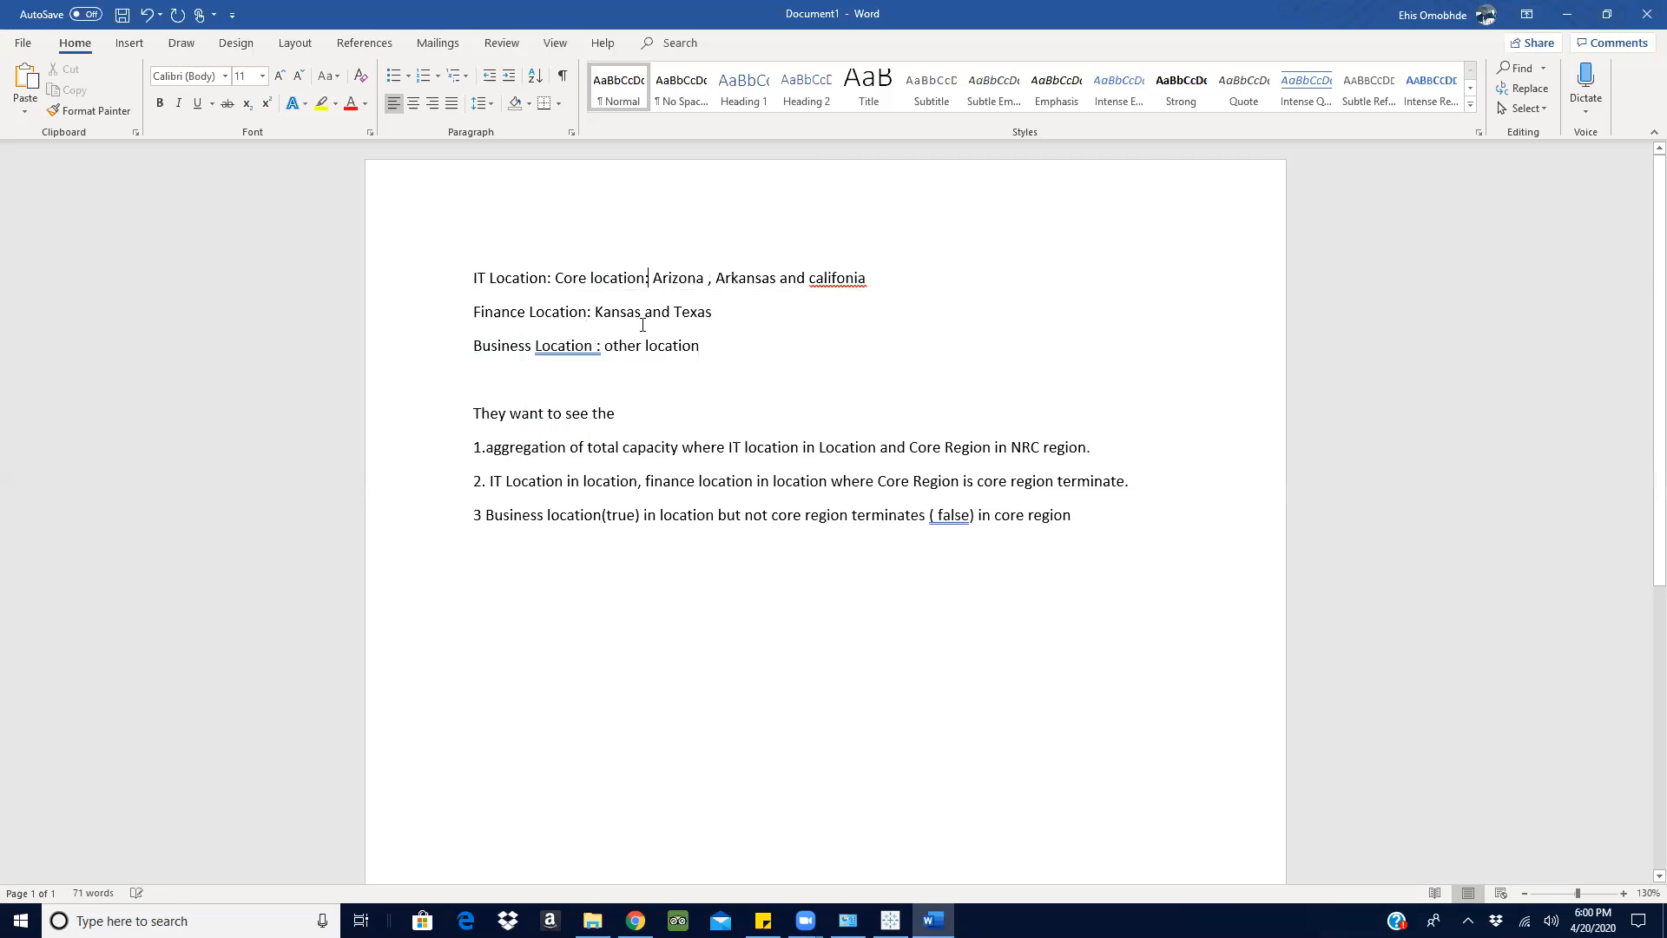
right_click(573, 346)
left_click(638, 398)
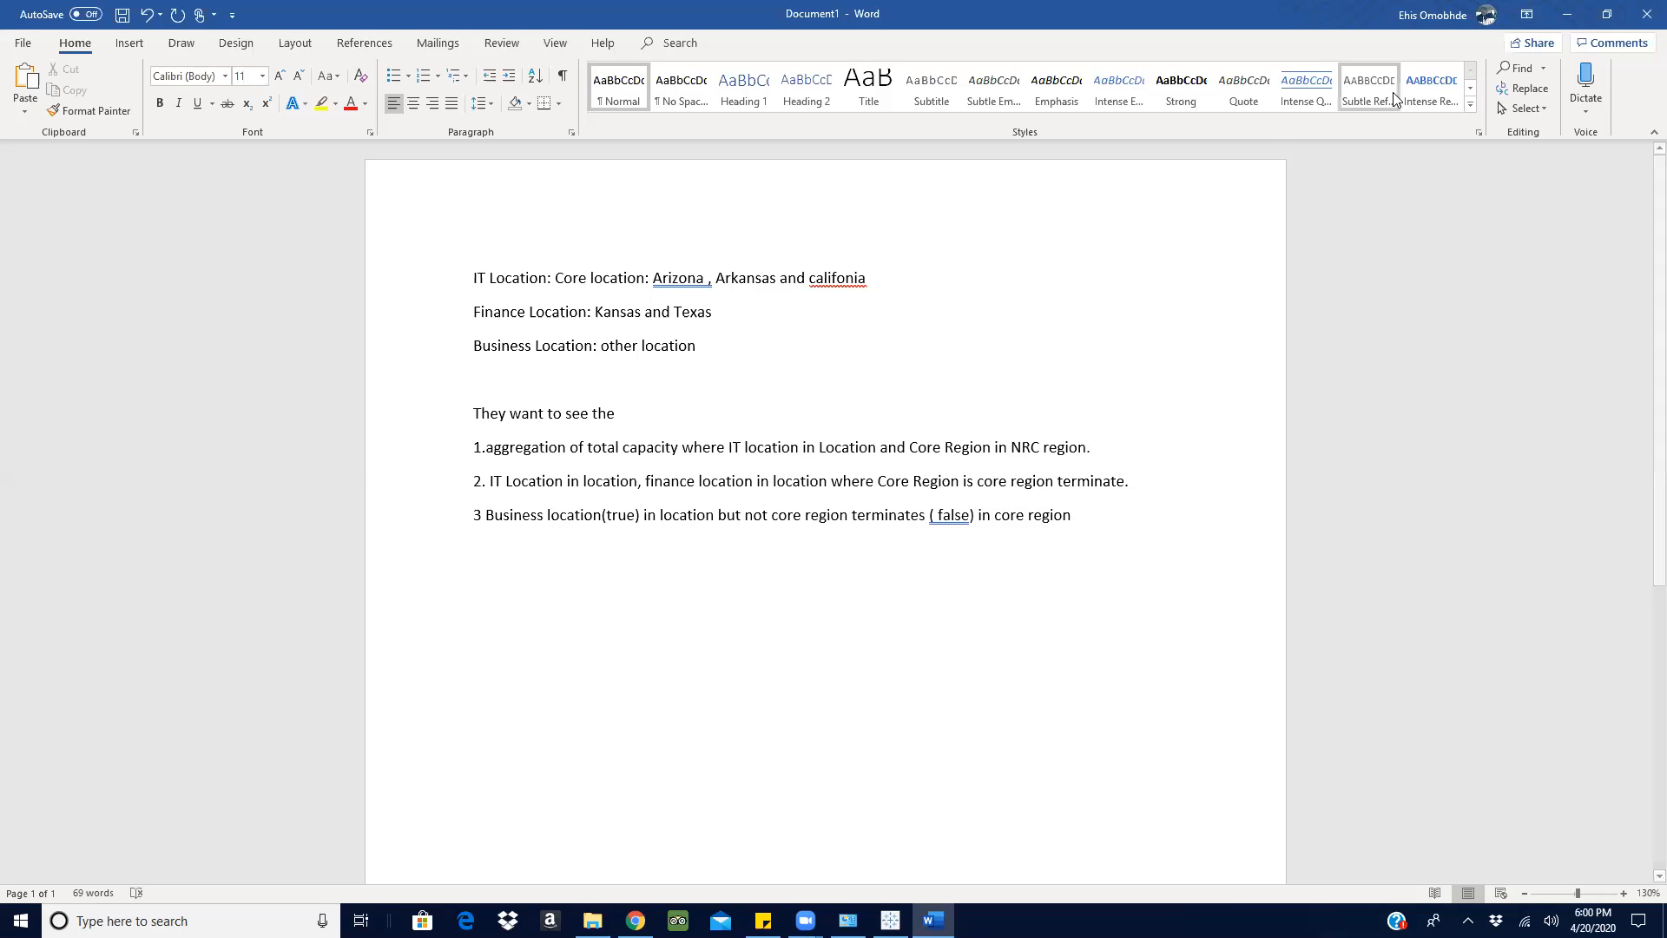
left_click(1606, 14)
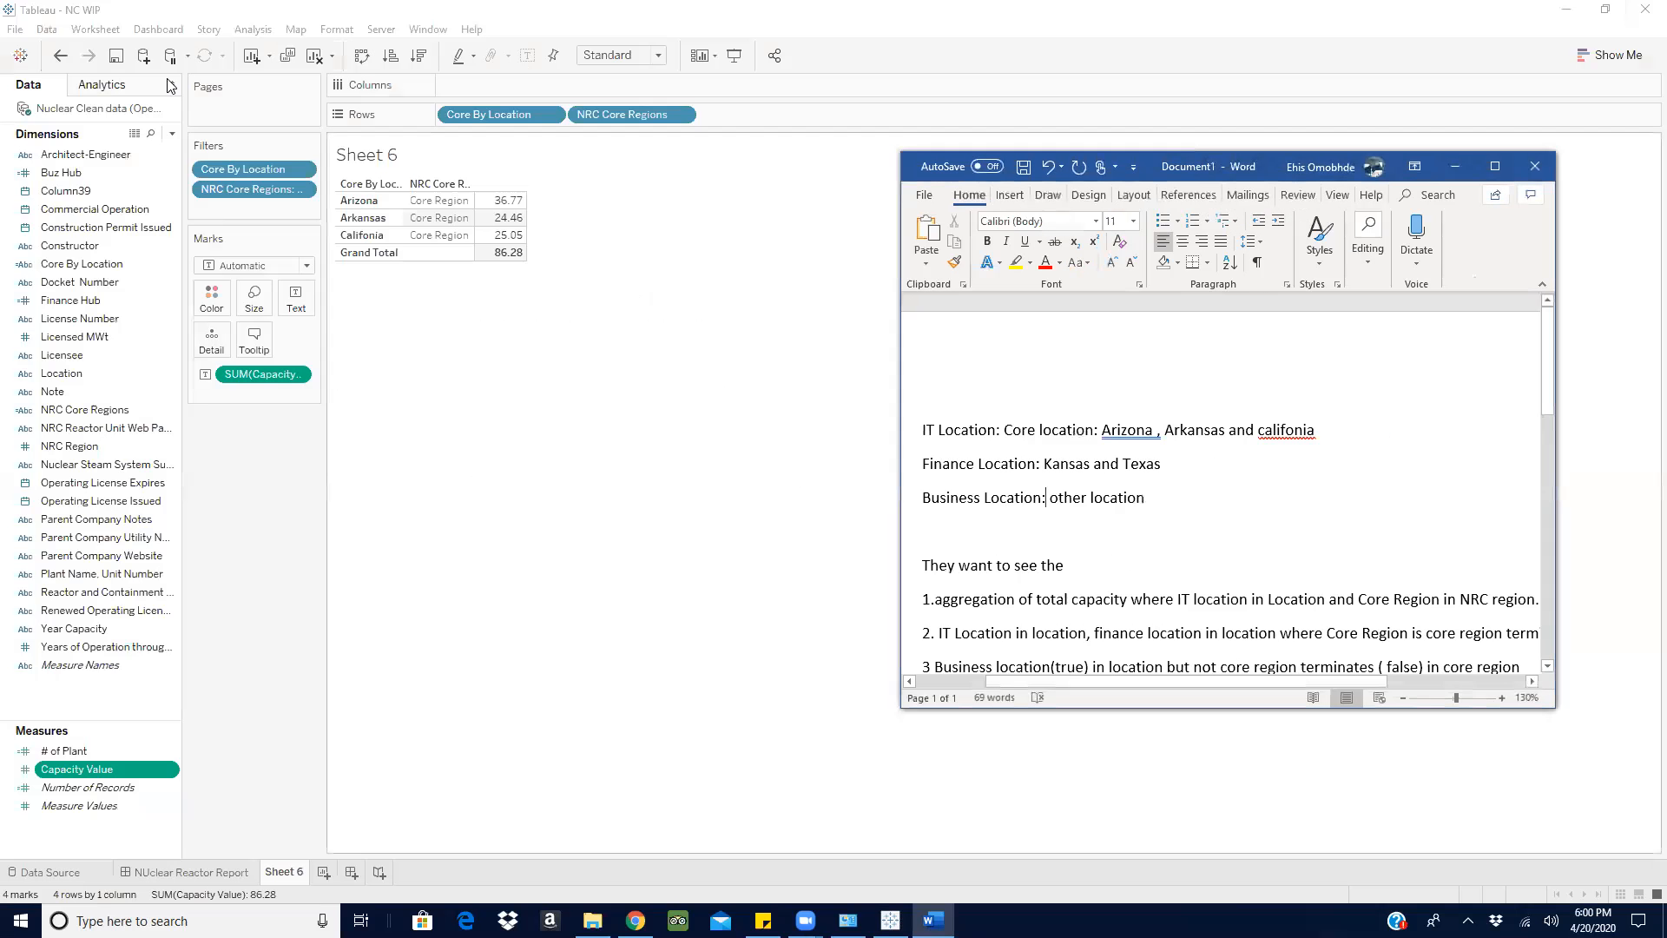
- In Tableau, create a calculated field named IT Location and move its editor clear of the Sheet 6 table
left_click(172, 133)
left_click(104, 151)
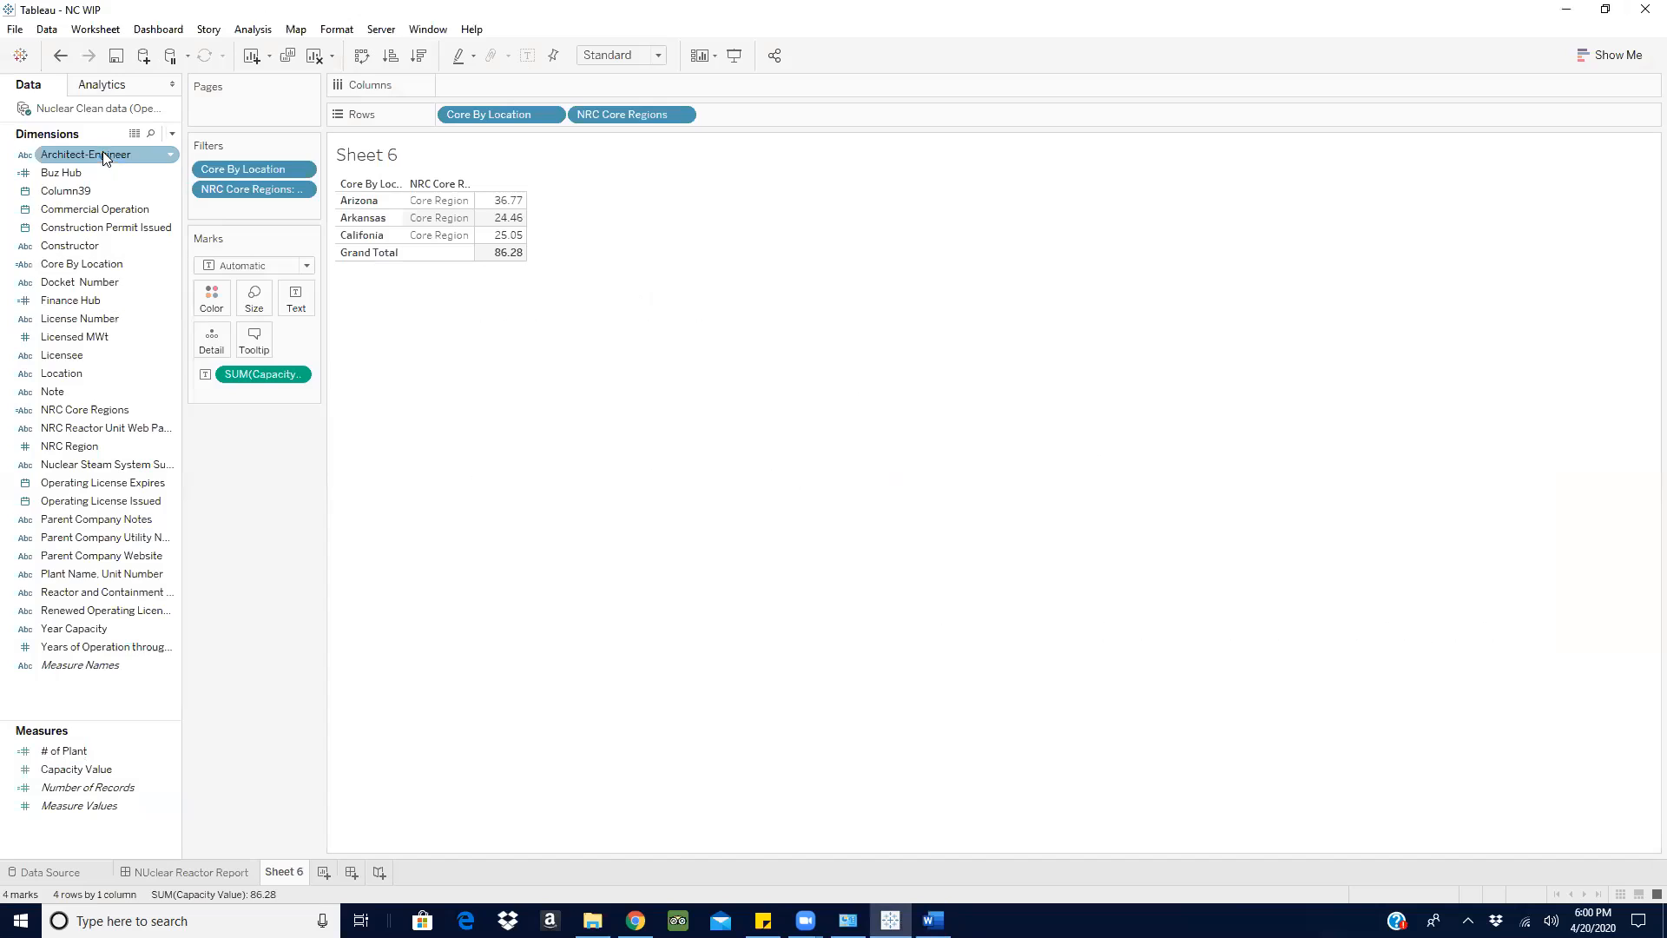
type("IT")
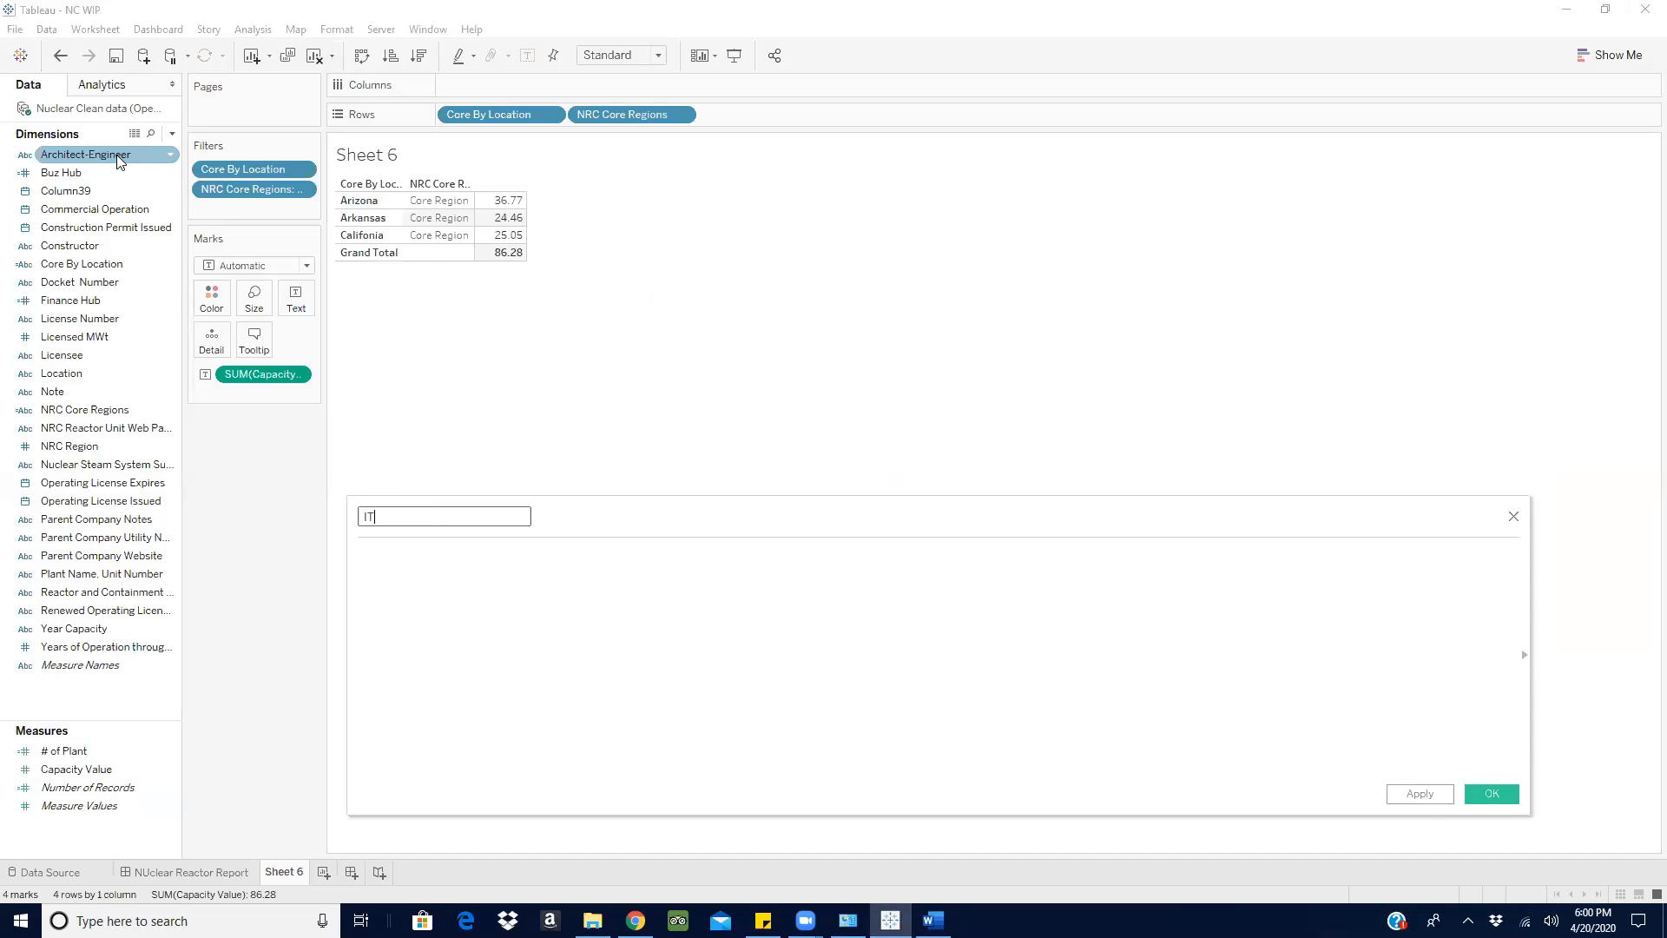
type(" Location")
left_click(462, 628)
left_click_drag(680, 519, 752, 327)
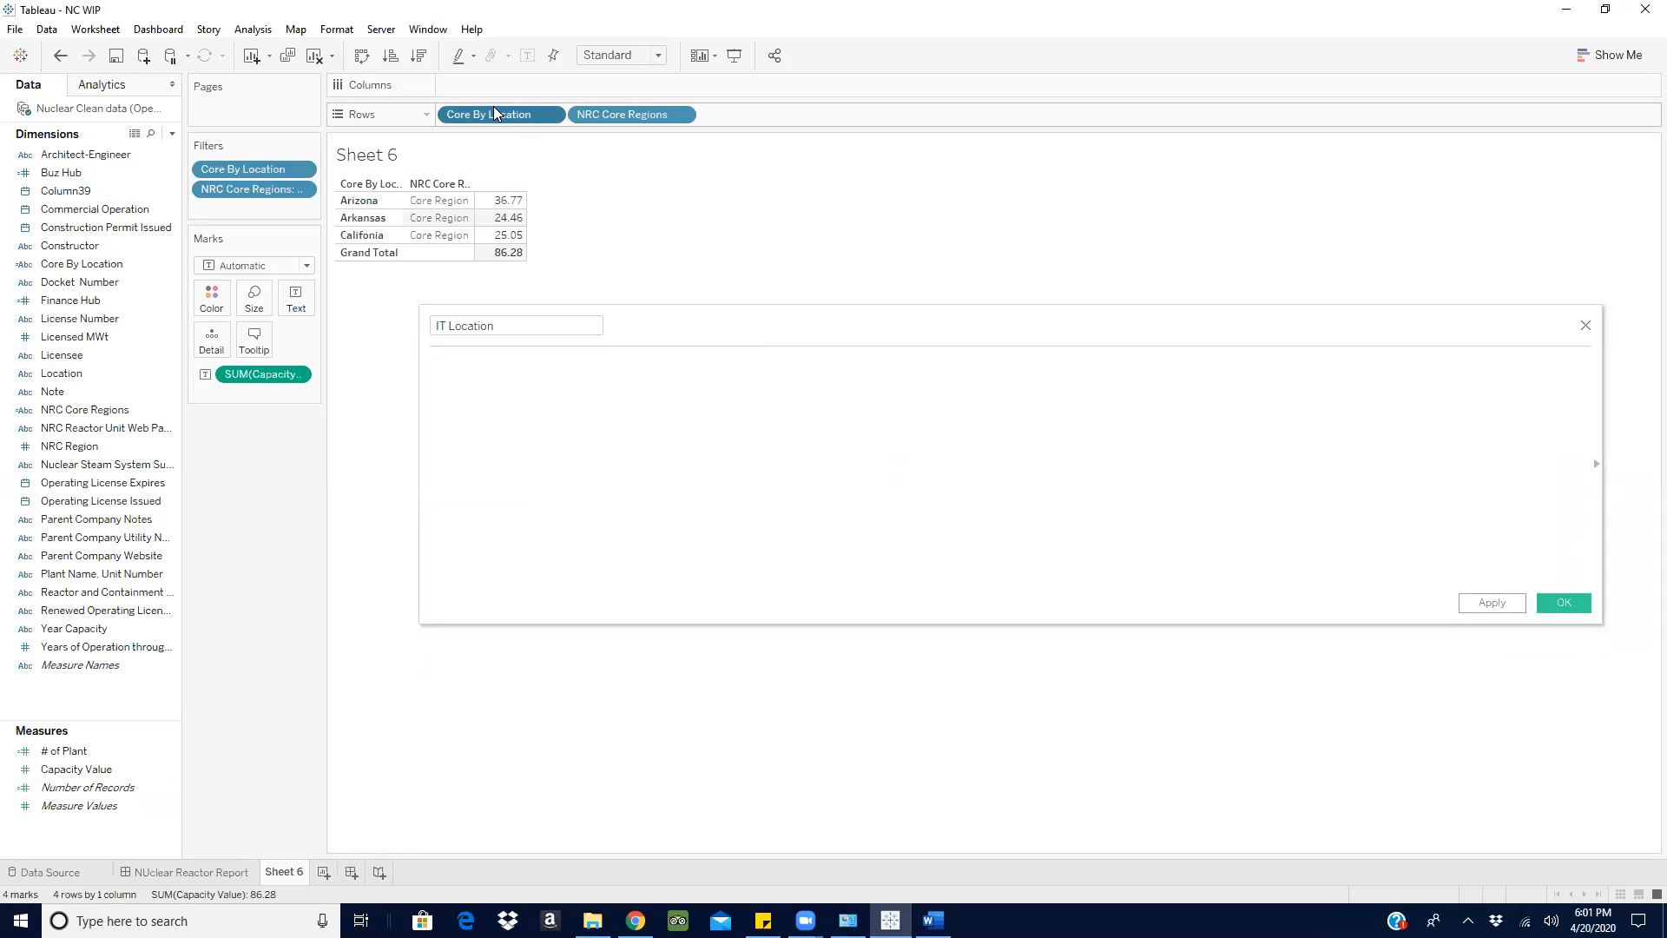
- Start the IT Location formula with the condition IF [Core By Location] = 'Arizona'
type("if")
key("Return")
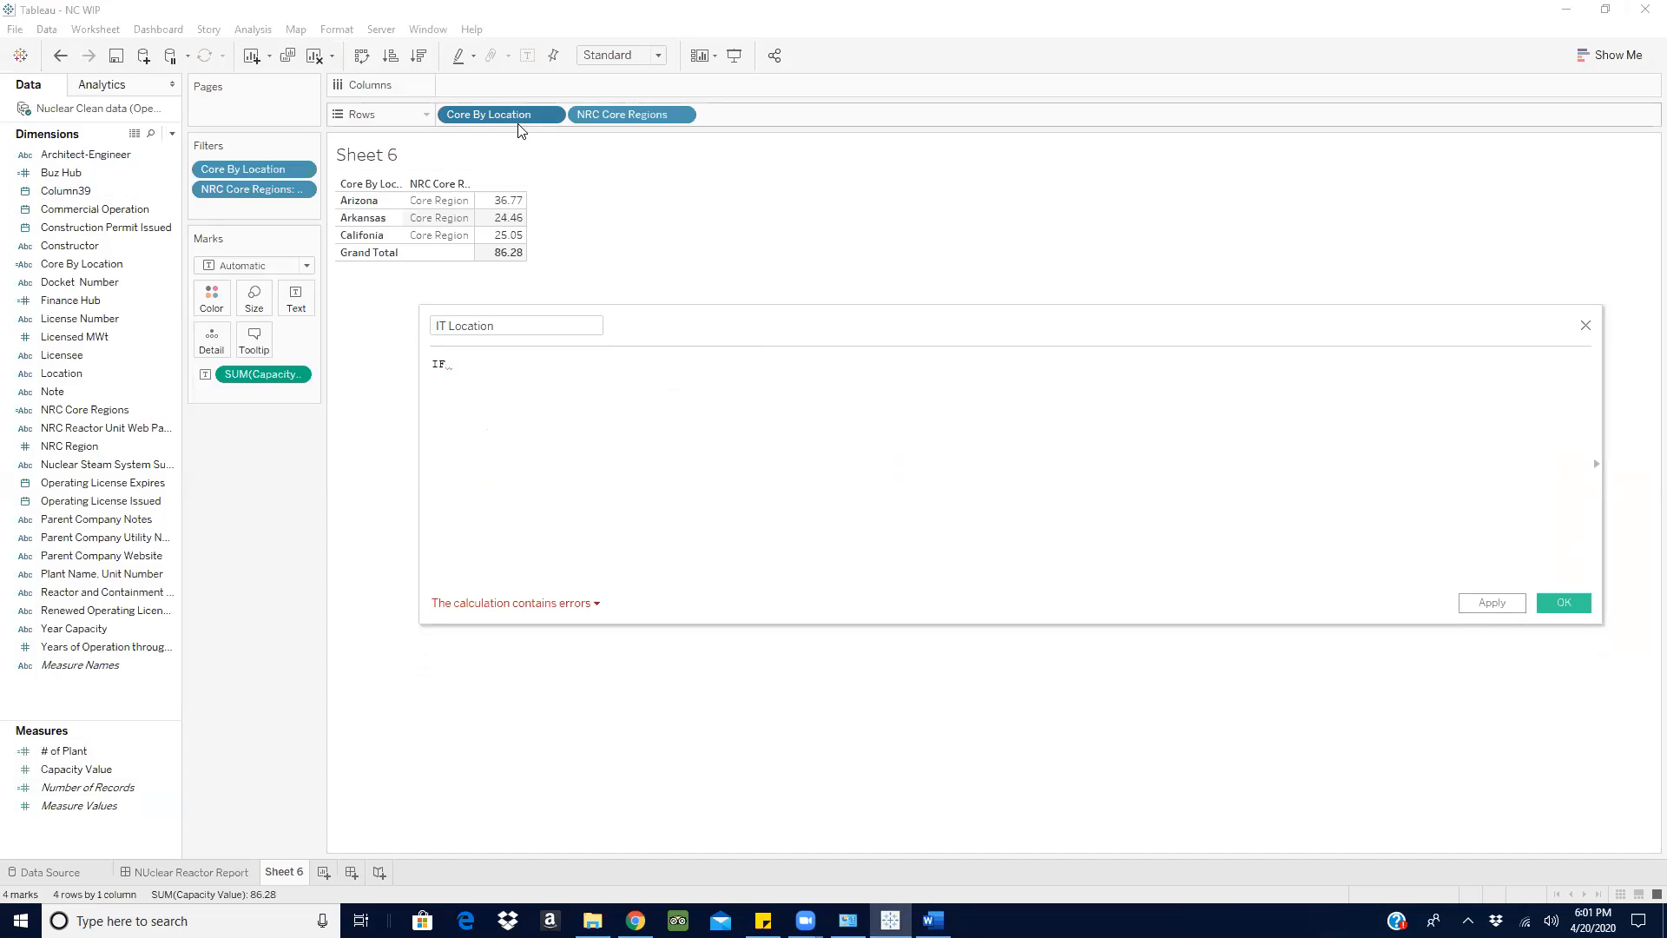
left_click_drag(519, 129, 538, 360)
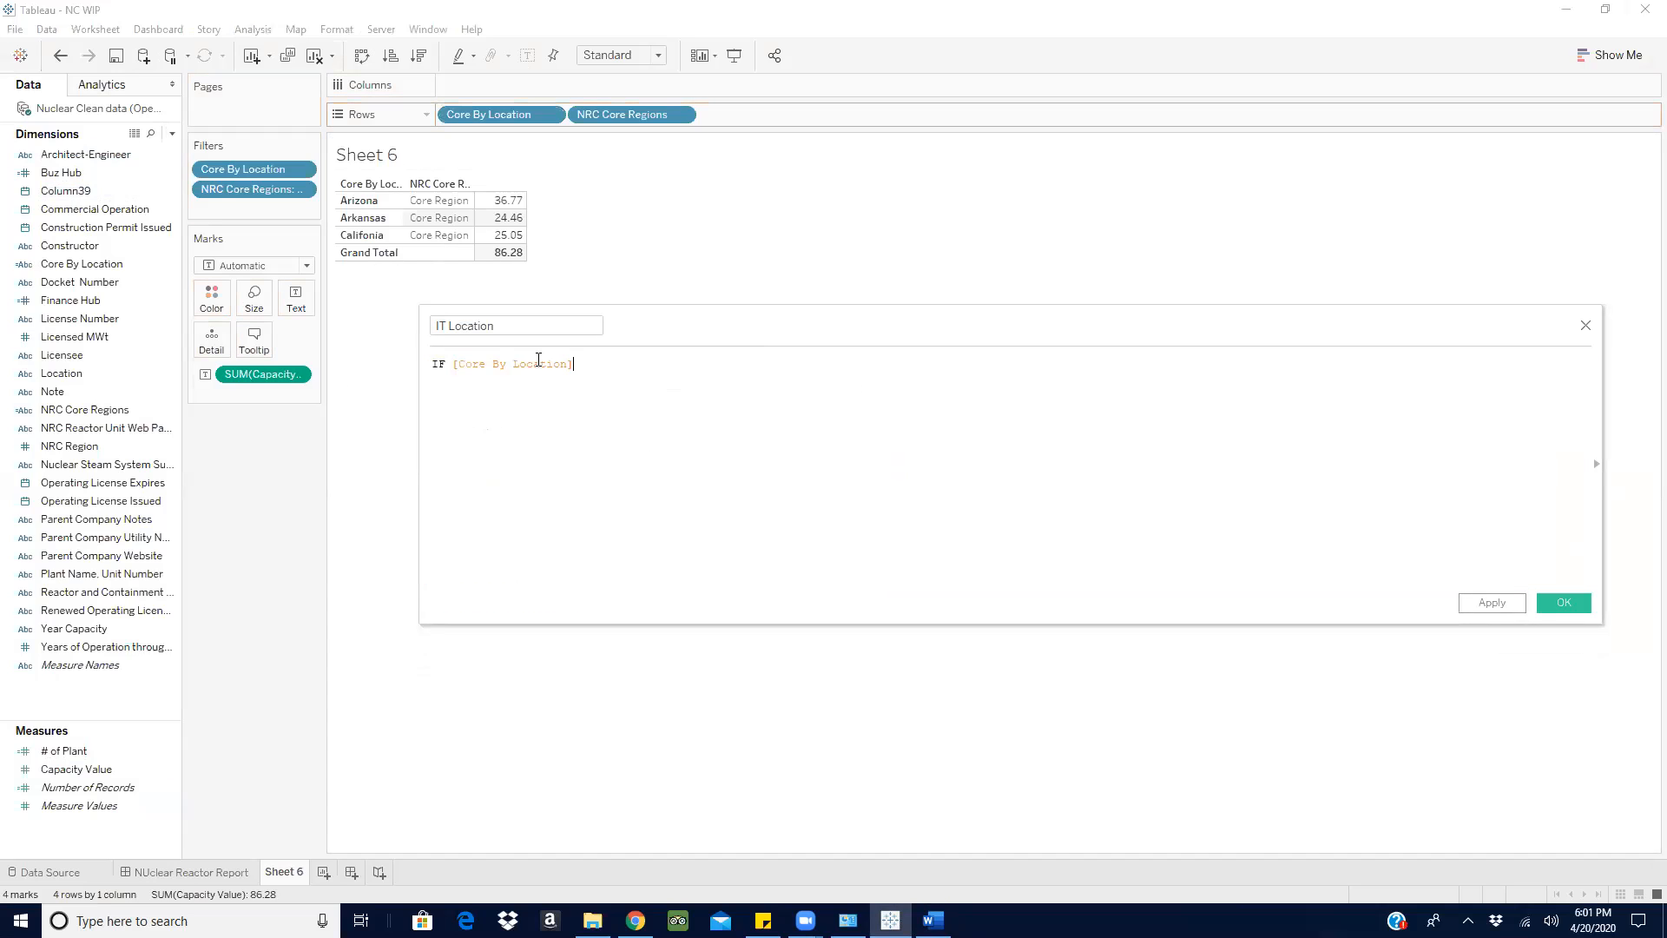
type("=")
type("'Arizona' o")
- Extend the IT Location condition with OR [Core By Location] = 'Arkansas'
left_click(723, 417)
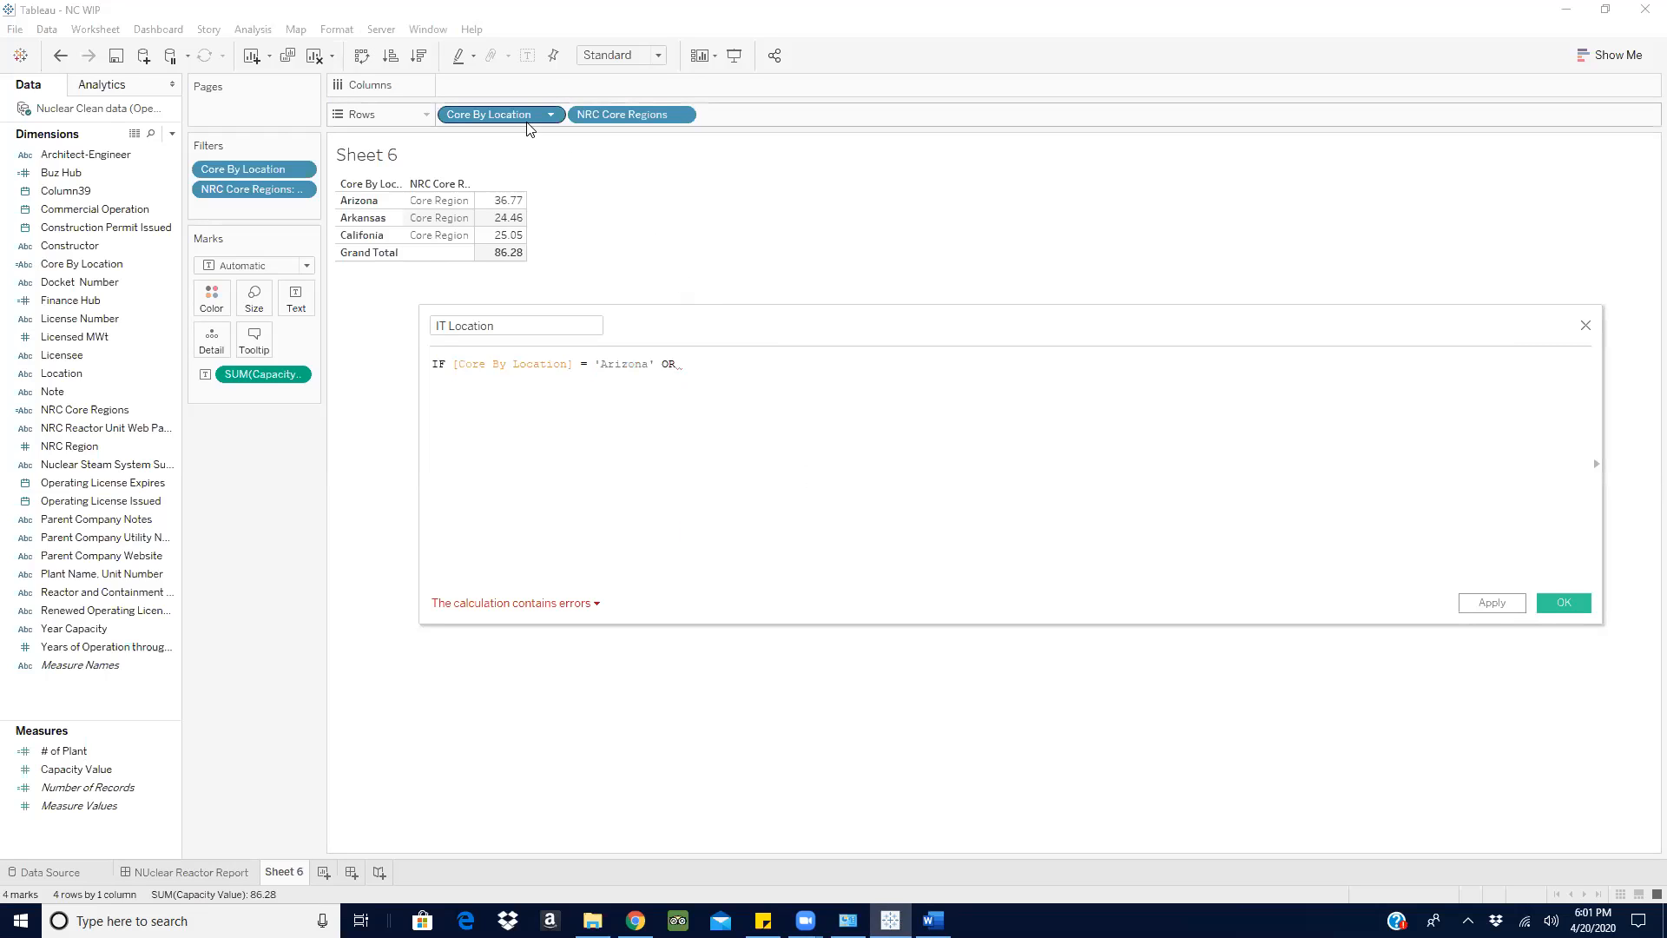
left_click_drag(527, 116, 794, 360)
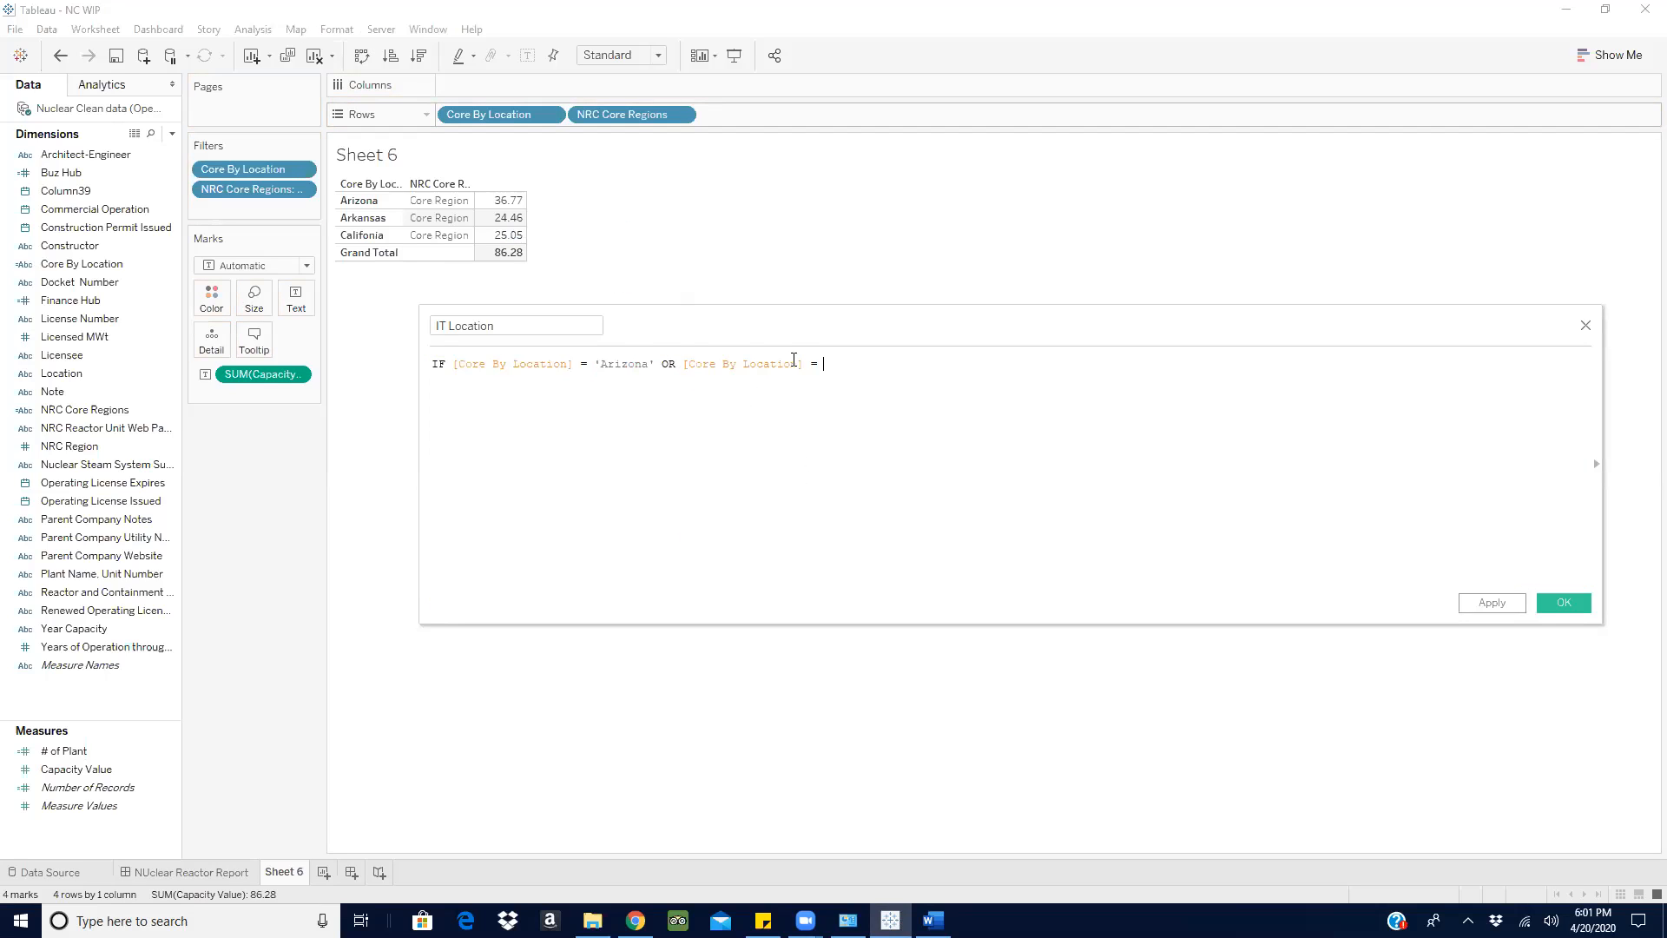
type("= 'Arkansas' o")
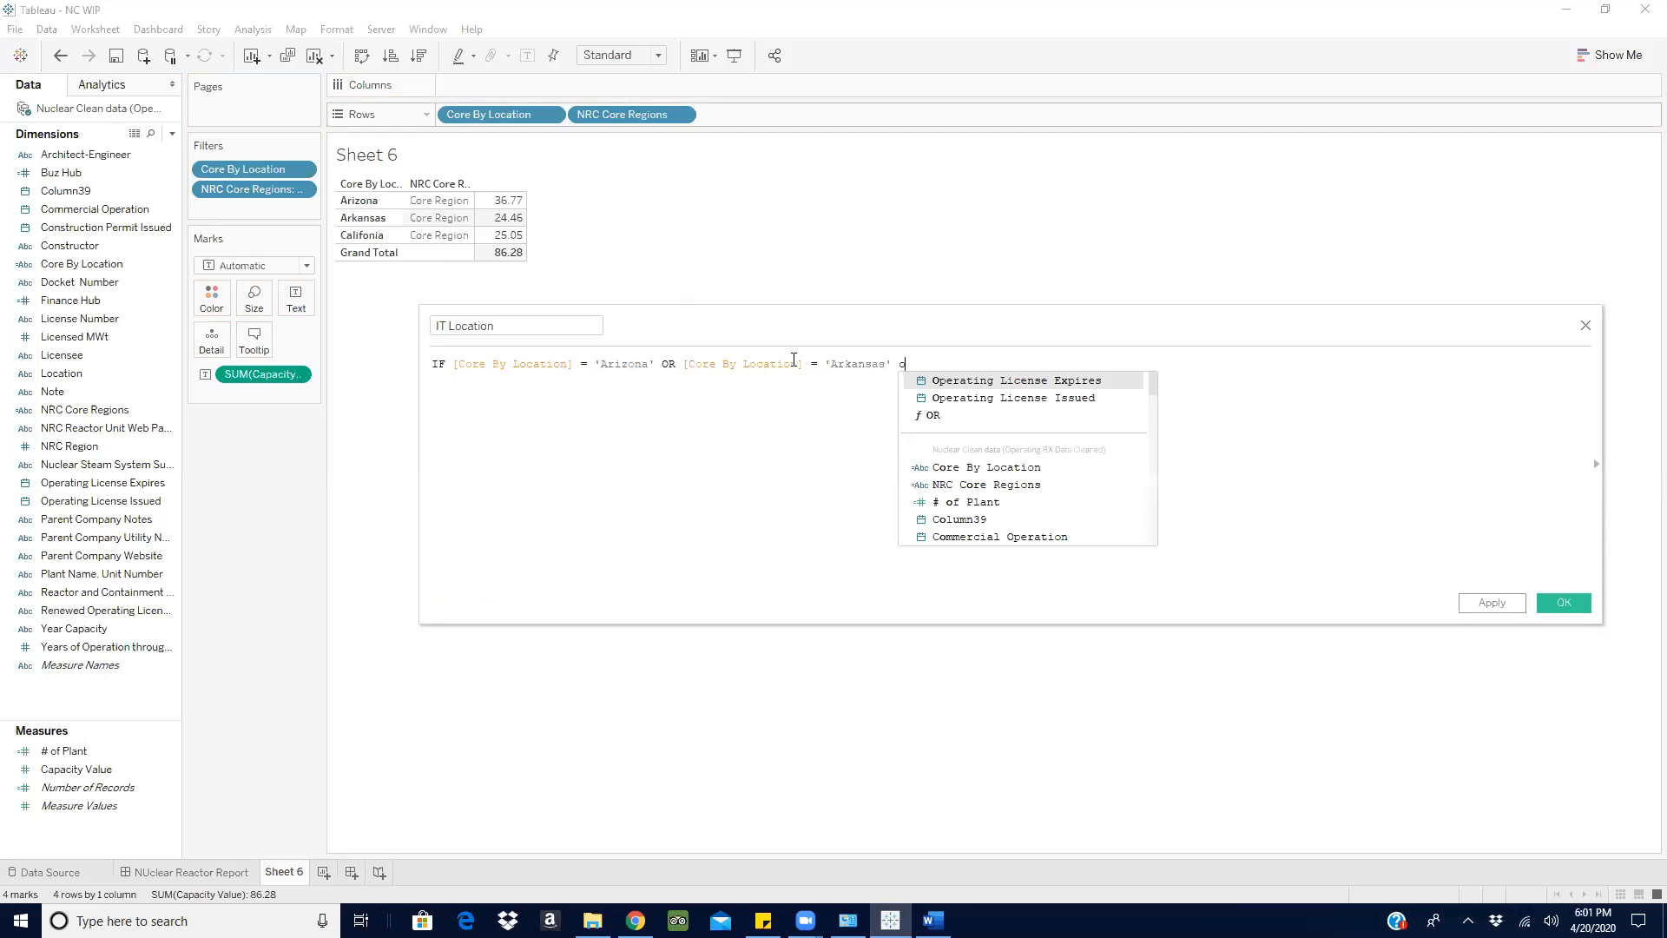
- Extend the IT Location condition with OR [Core By Location] = 'Califonia'
left_click(948, 415)
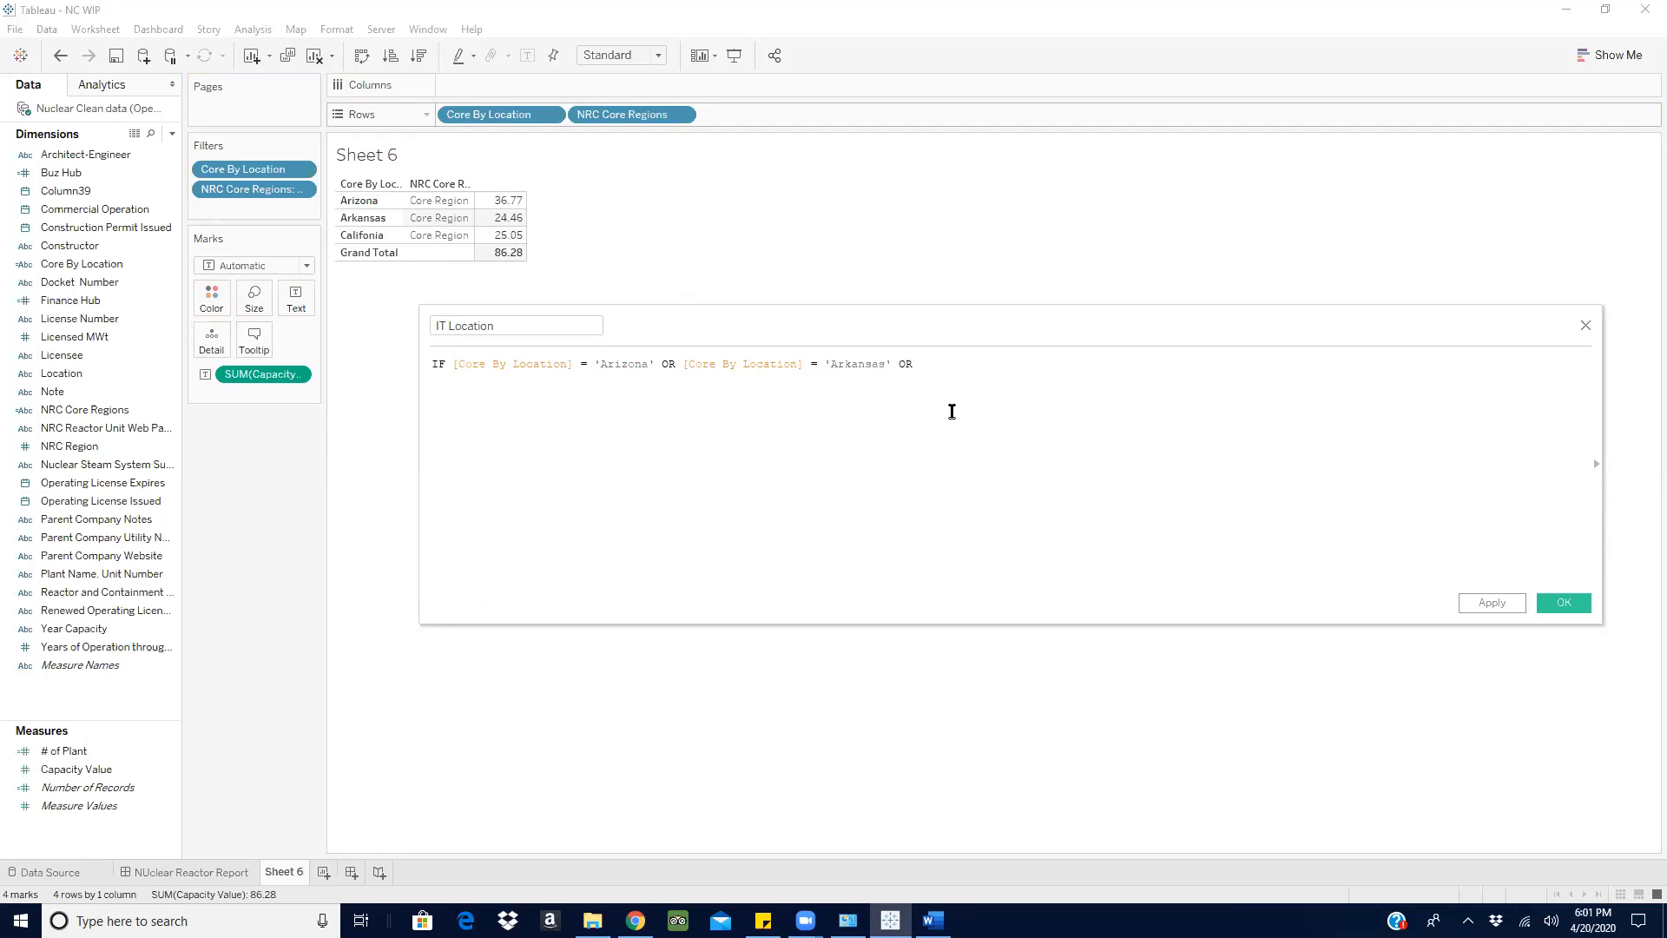
left_click_drag(511, 115, 1054, 379)
type("='")
type("'Califonia' th")
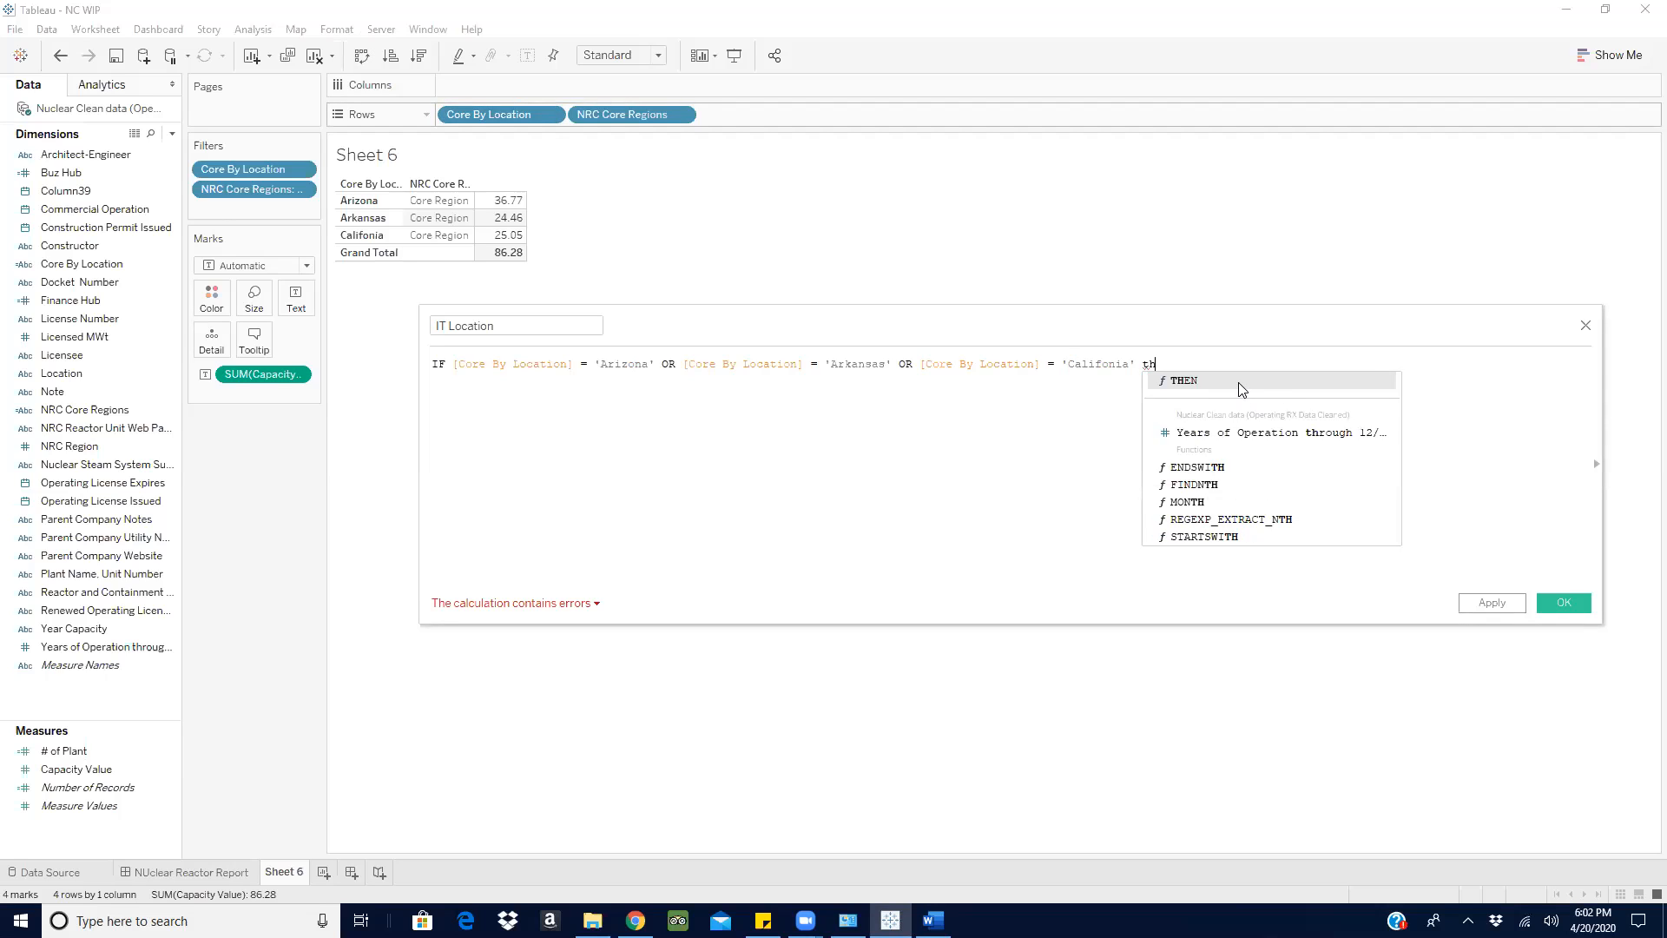
- Complete the IT Location formula with THEN 1 ELSE 0 END
left_click(1240, 382)
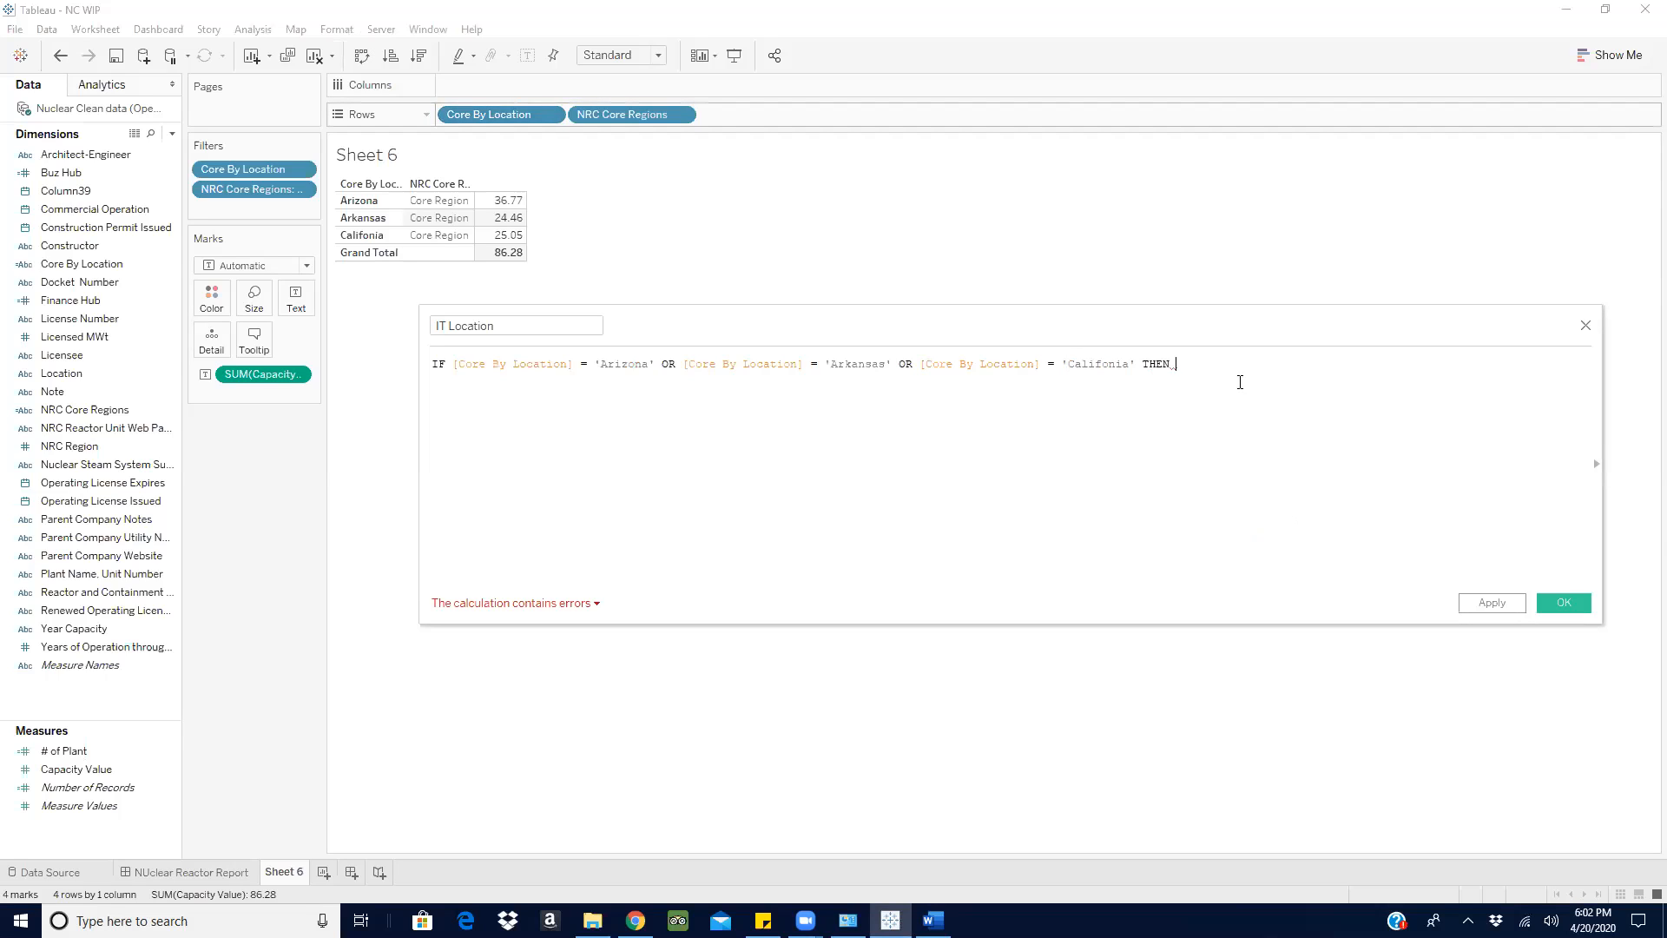
type("1 el")
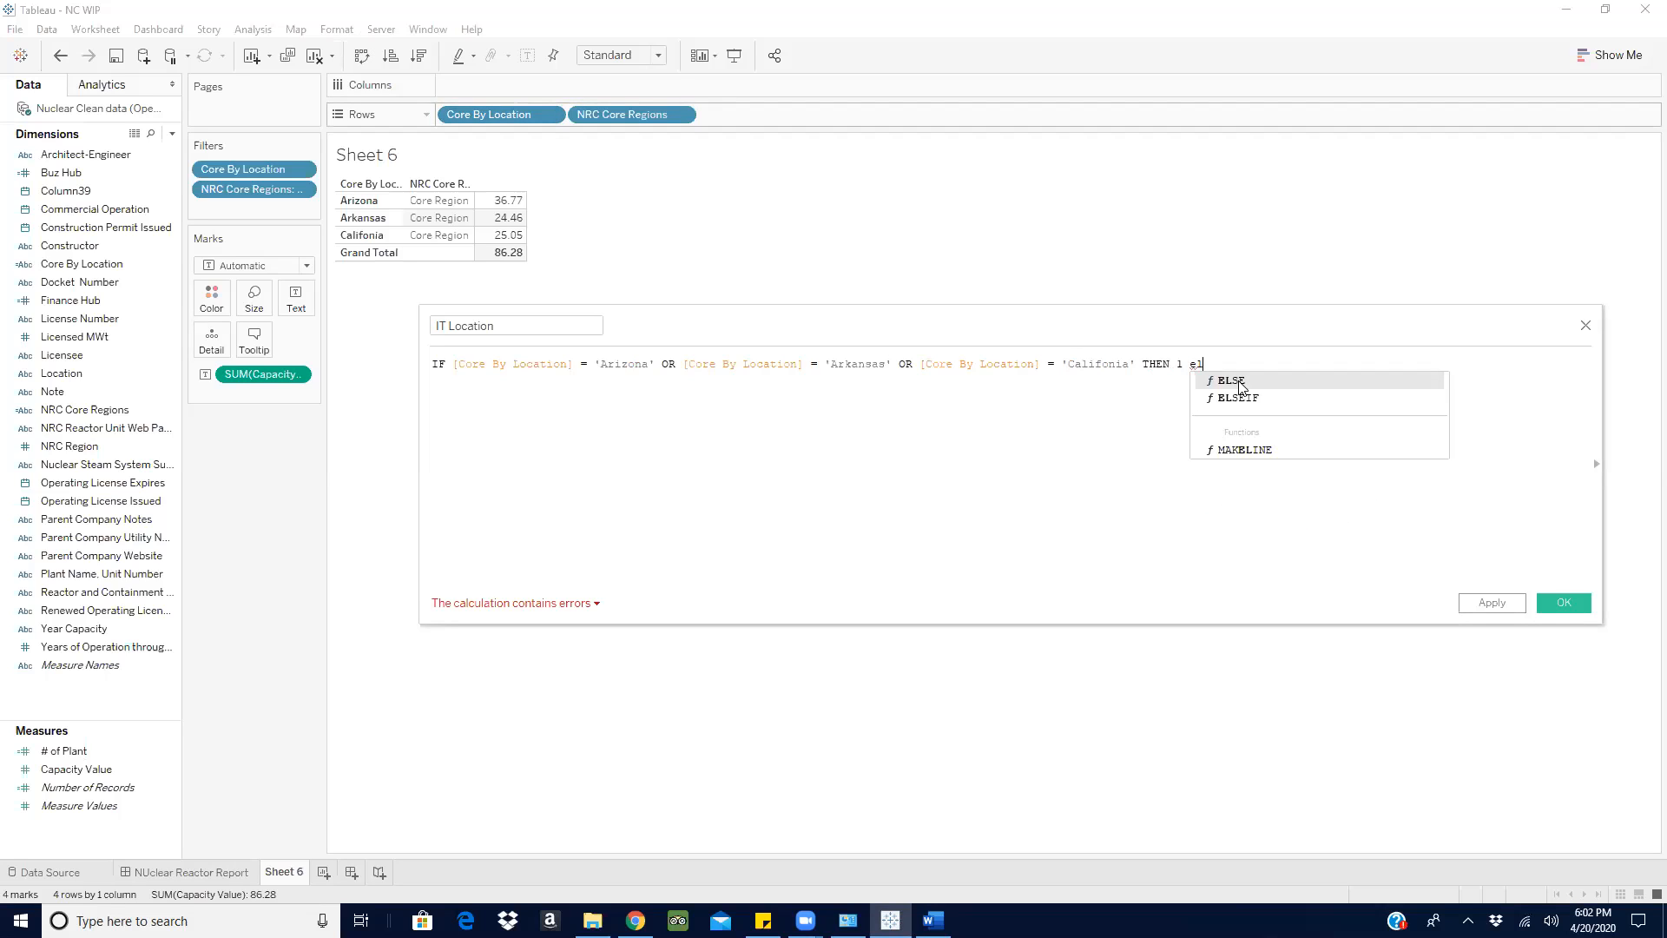
left_click(1240, 383)
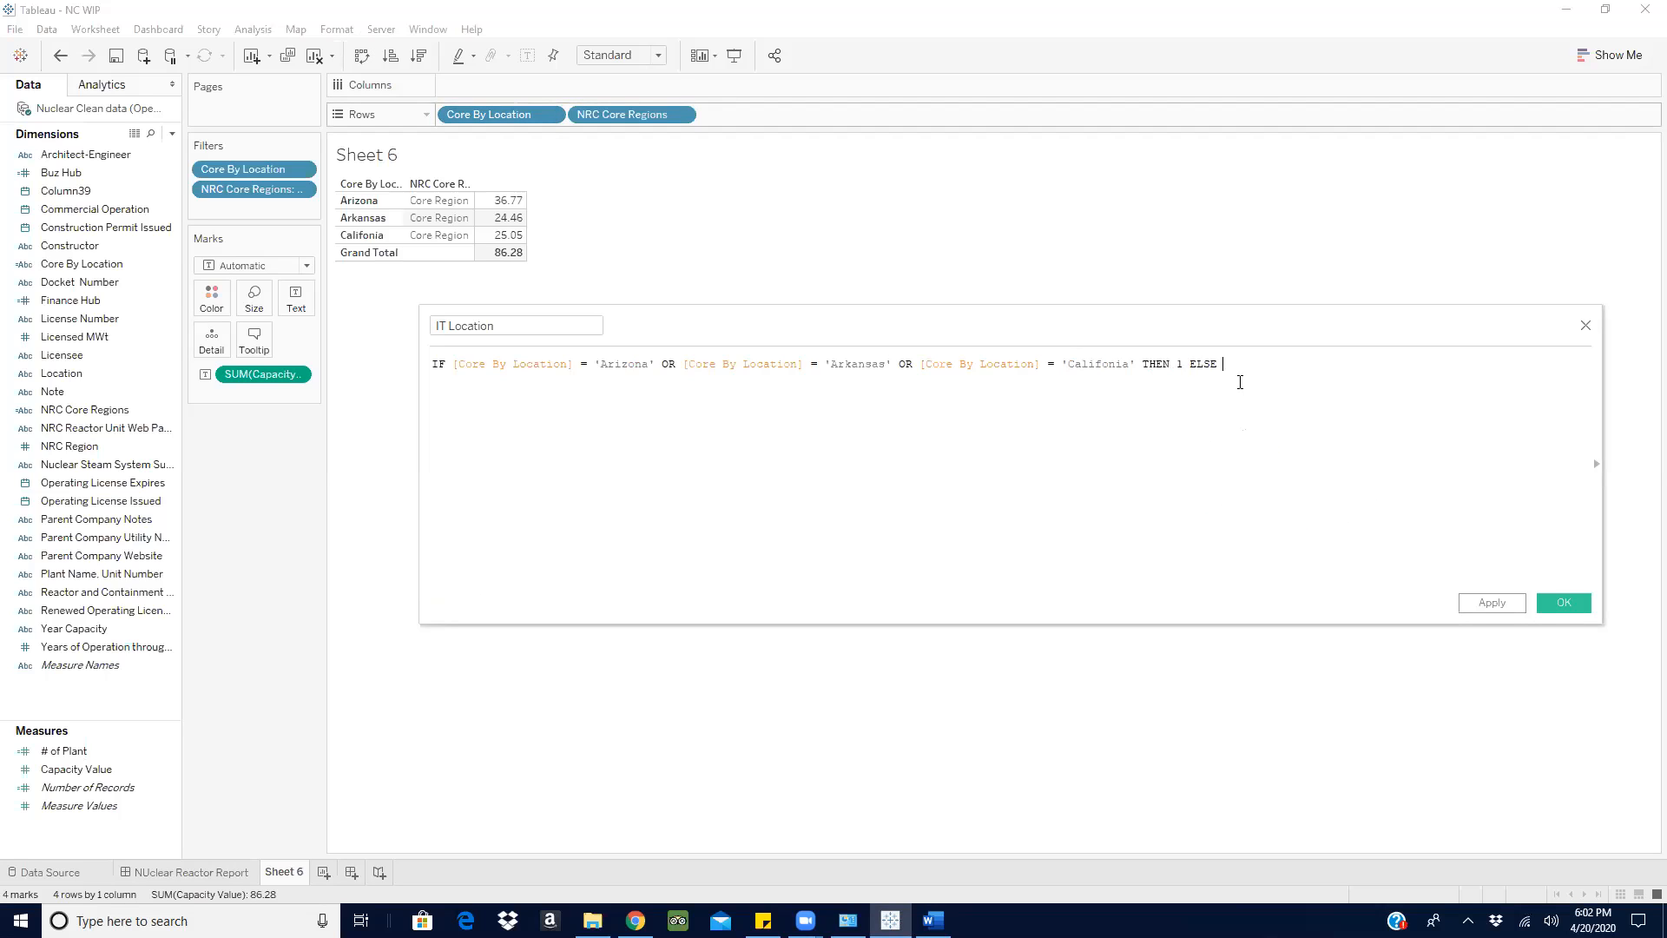
type("0 end")
left_click(1240, 383)
- Try text results in the IT Location formula, using 'IT Location' after THEN and an empty string after ELSE
left_click(1183, 365)
key("BackSpace")
type("'IT' Location'")
left_click(1312, 365)
key("BackSpace")
type("''")
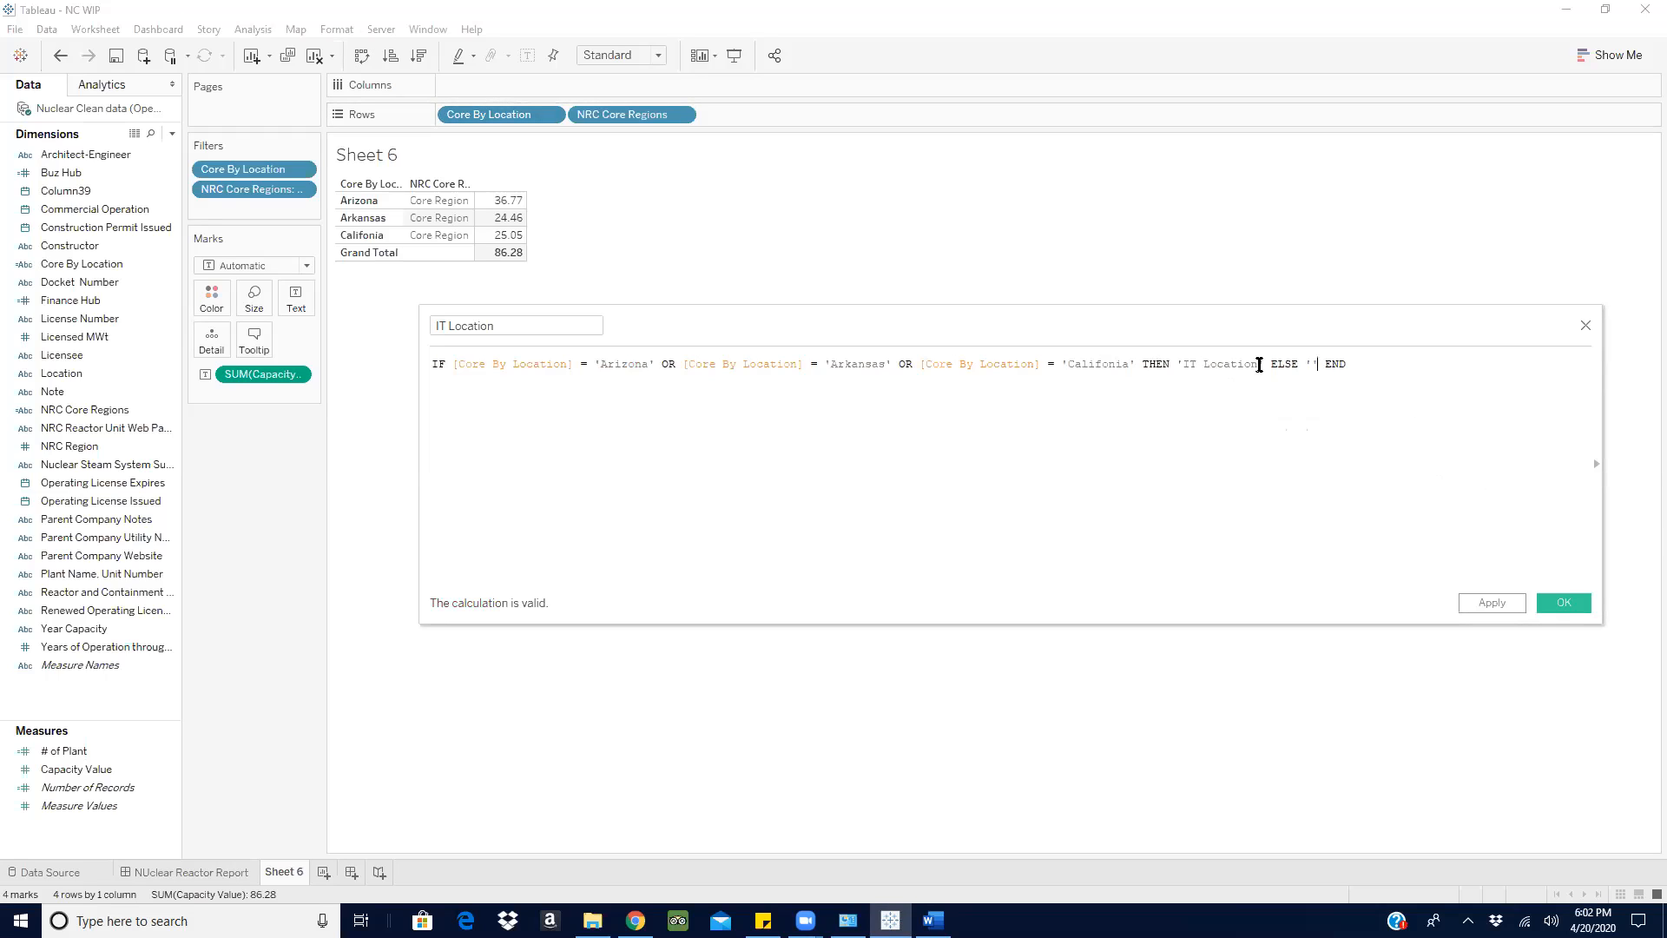
- Set the formula's results back to THEN 1 ELSE 0 and save the IT Location calculated field
left_click_drag(1265, 361, 1177, 363)
type("1")
left_click(1233, 364)
key("BackSpace")
key("BackSpace")
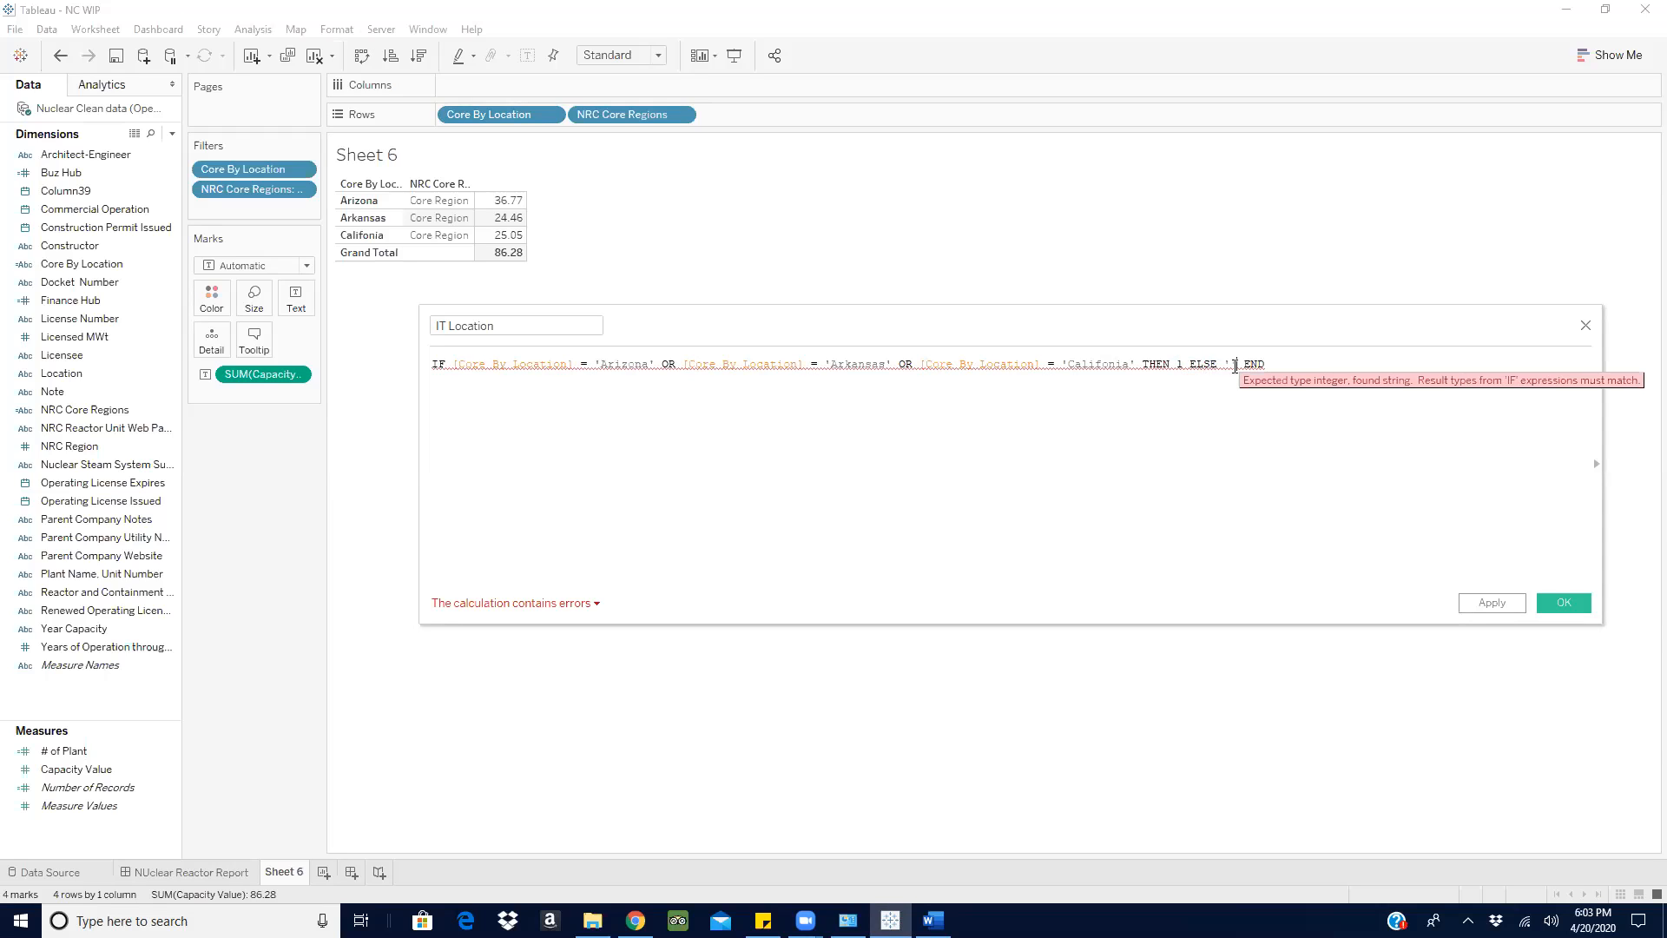
type("0")
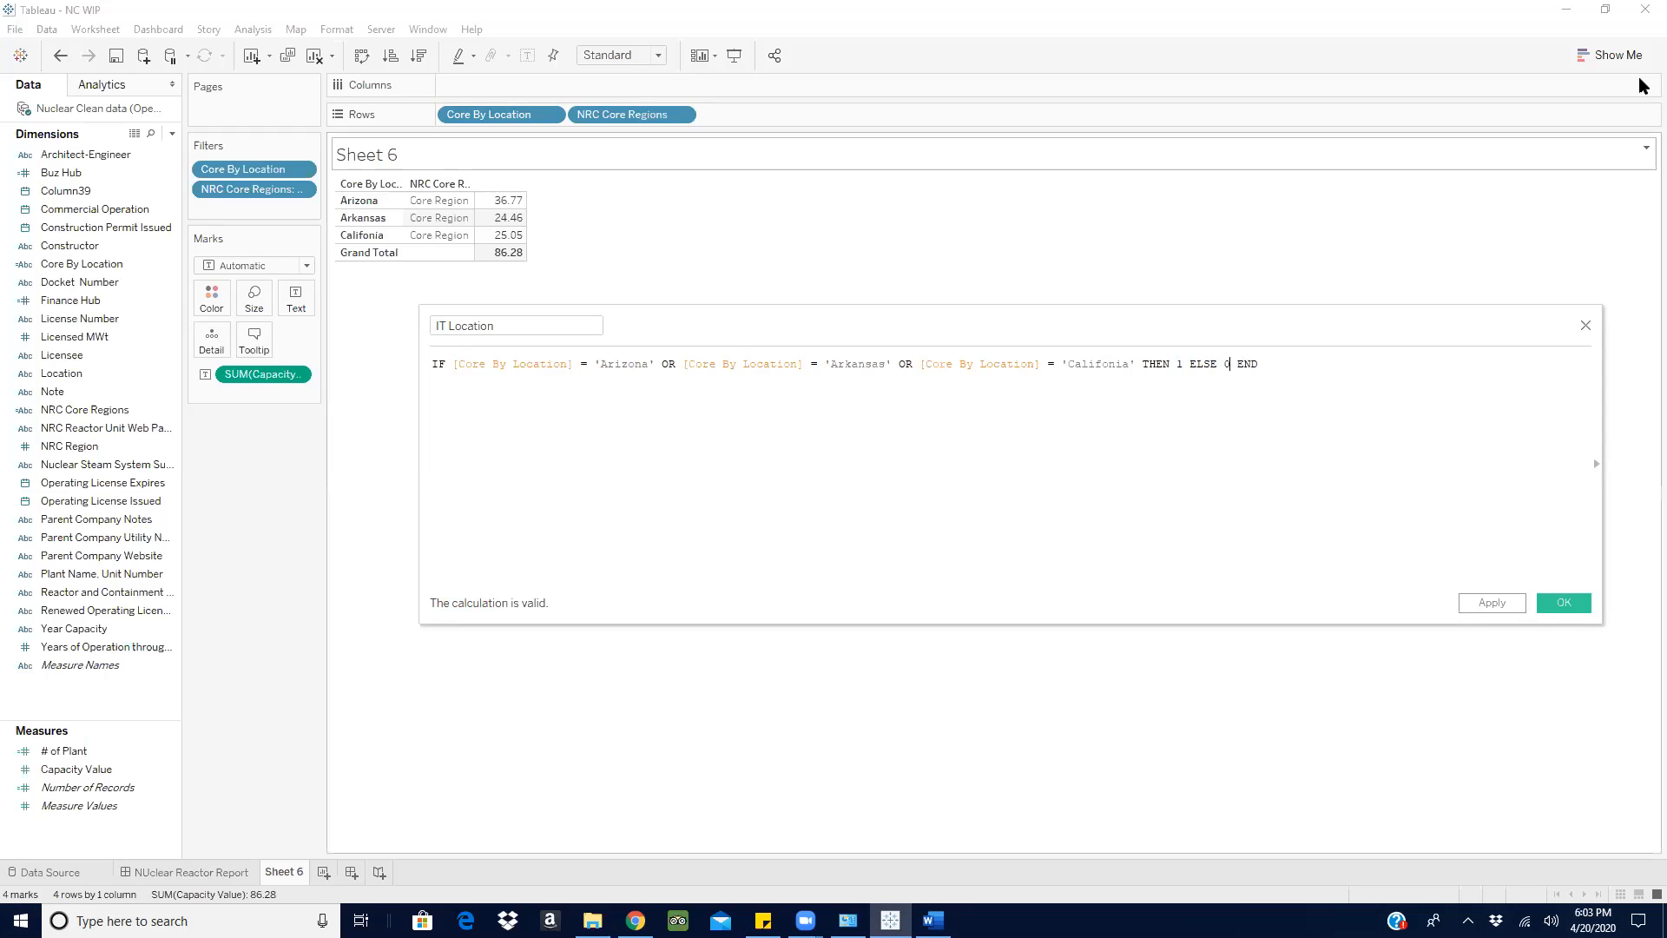
left_click(1561, 601)
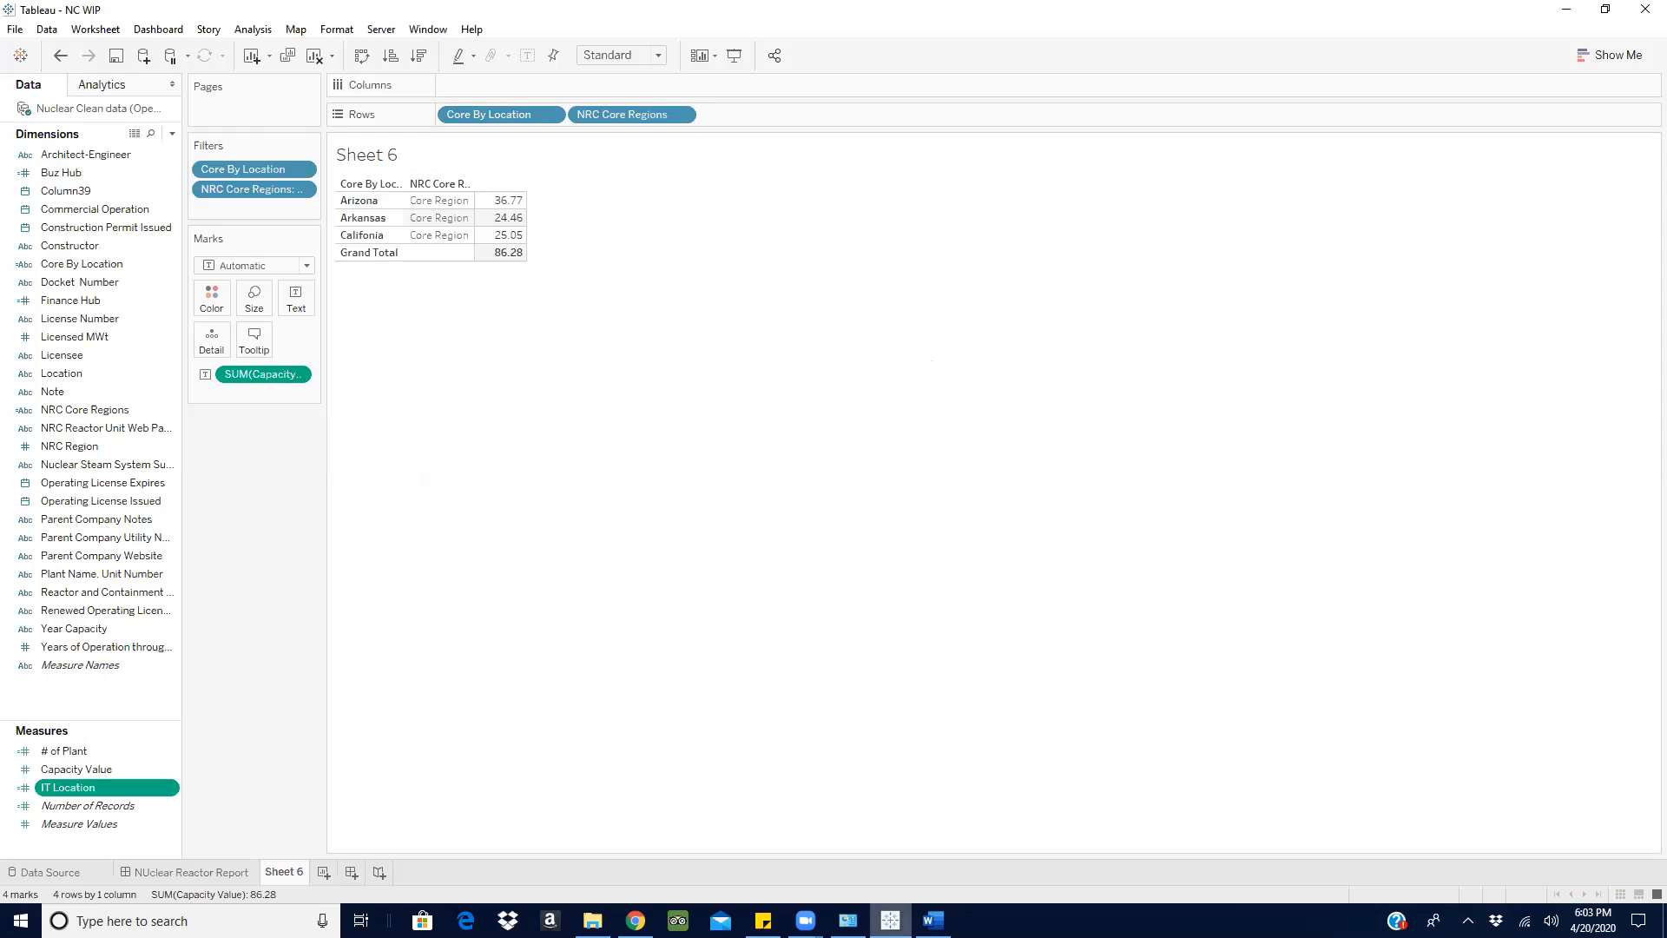
- Move the IT Location calculated field from the measures to the dimensions
left_click(932, 919)
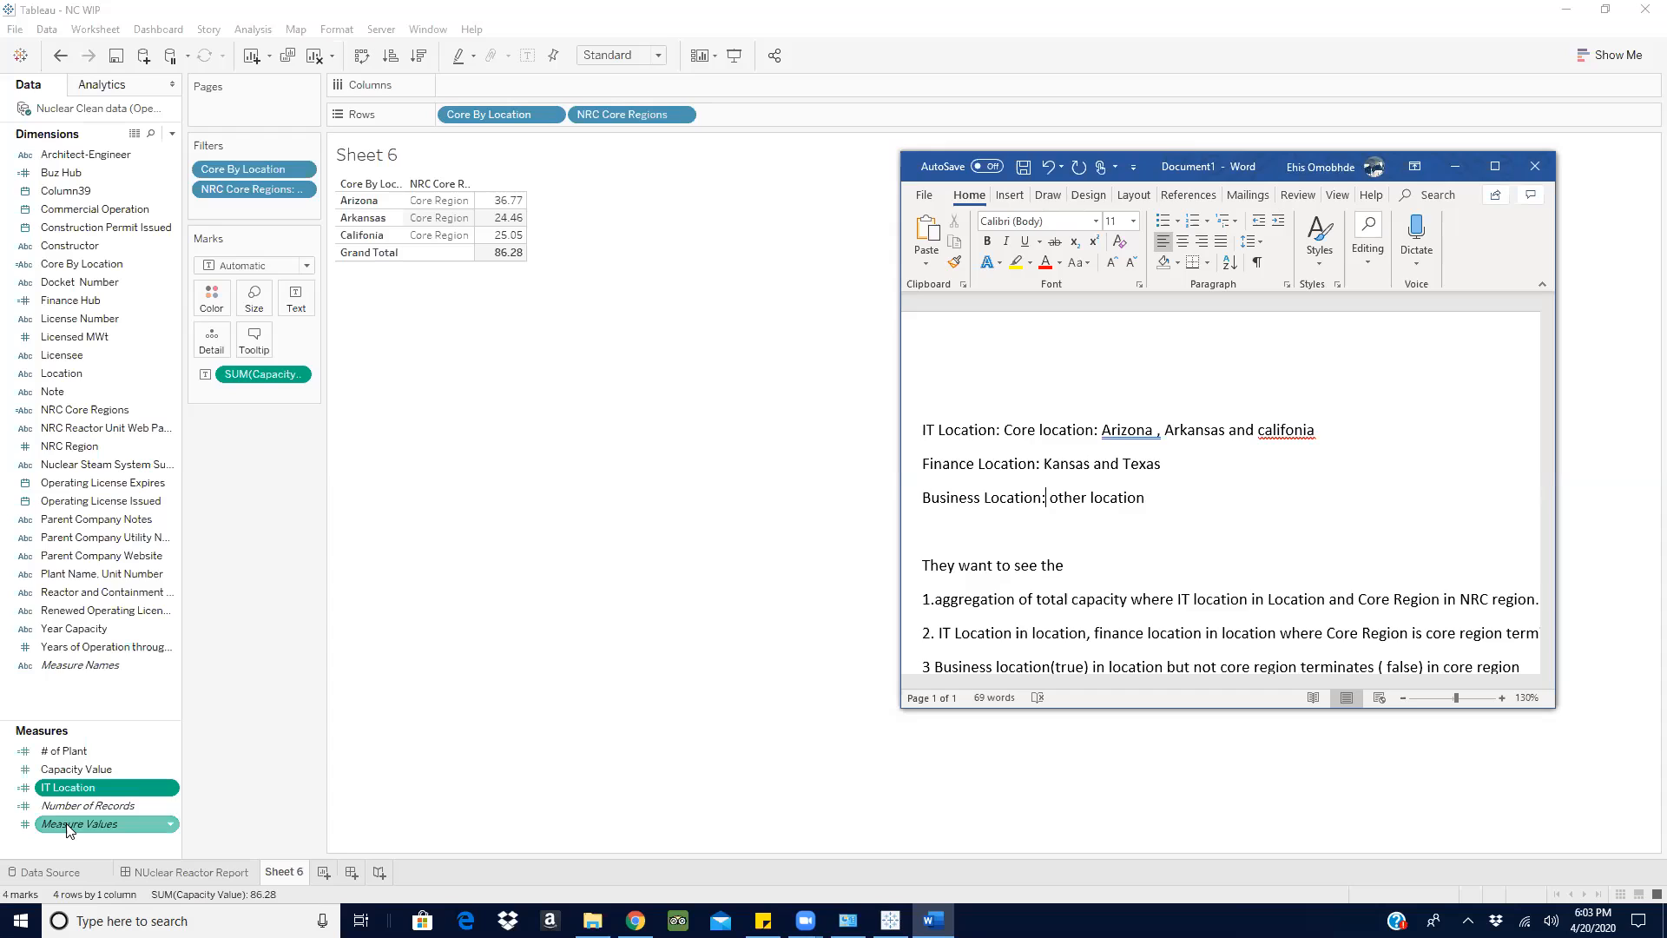
left_click(72, 786)
left_click_drag(71, 787, 165, 301)
- Review the Finance Hub and Buz Hub formulas and compare them with the location definitions in the Word document
right_click(165, 301)
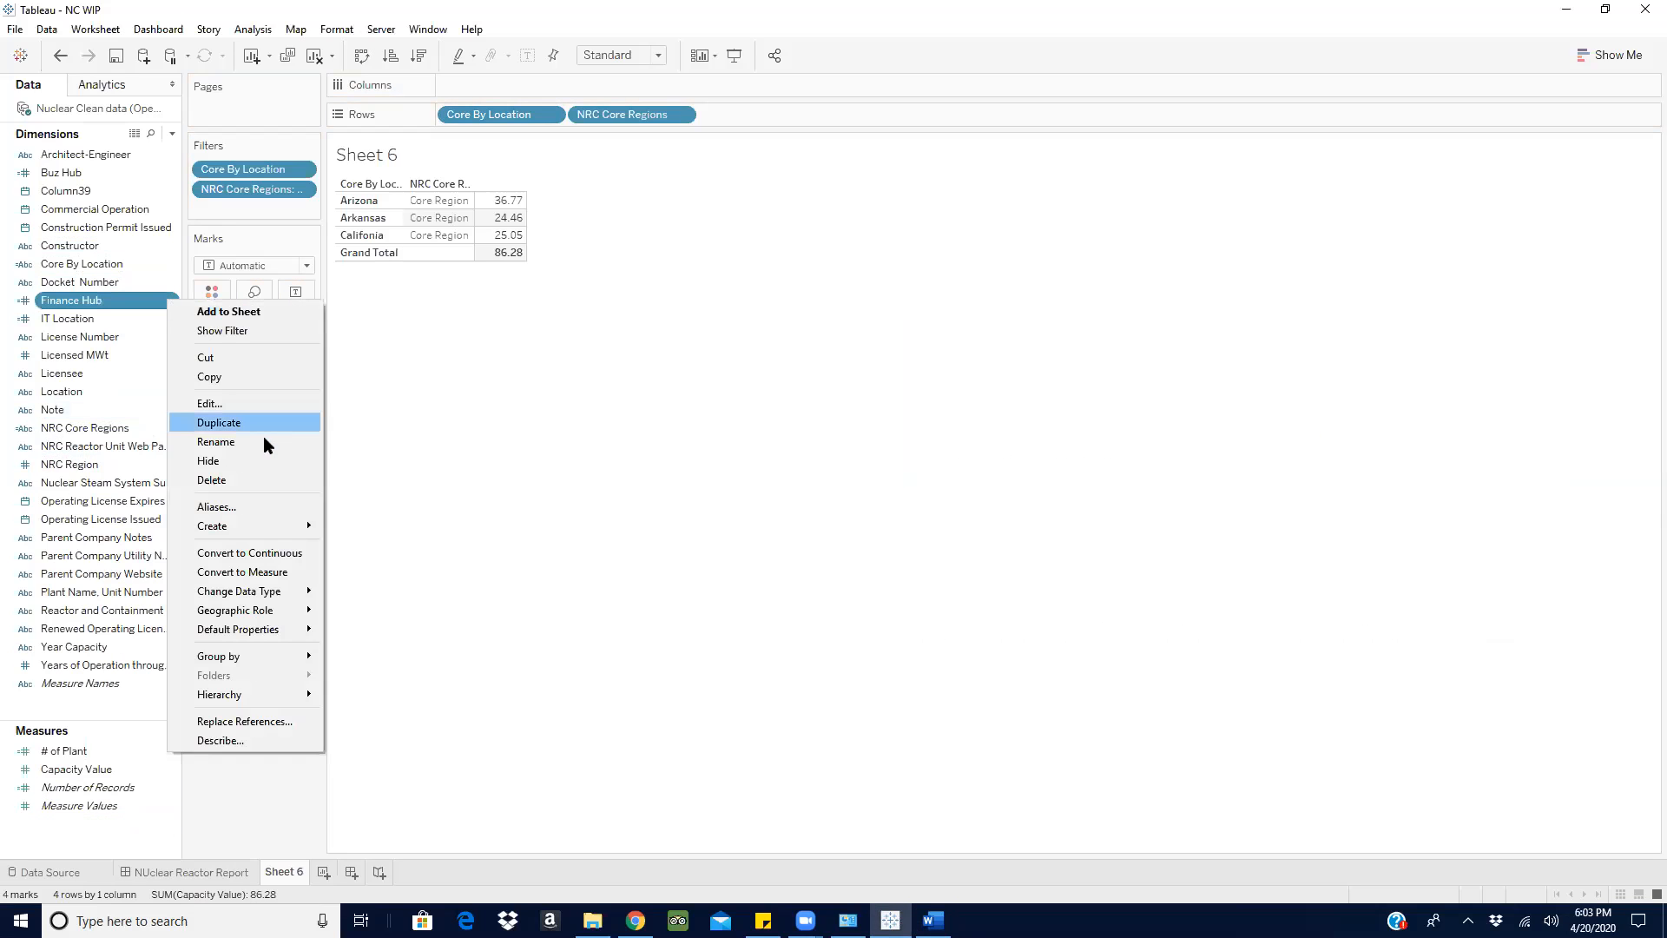
left_click(253, 405)
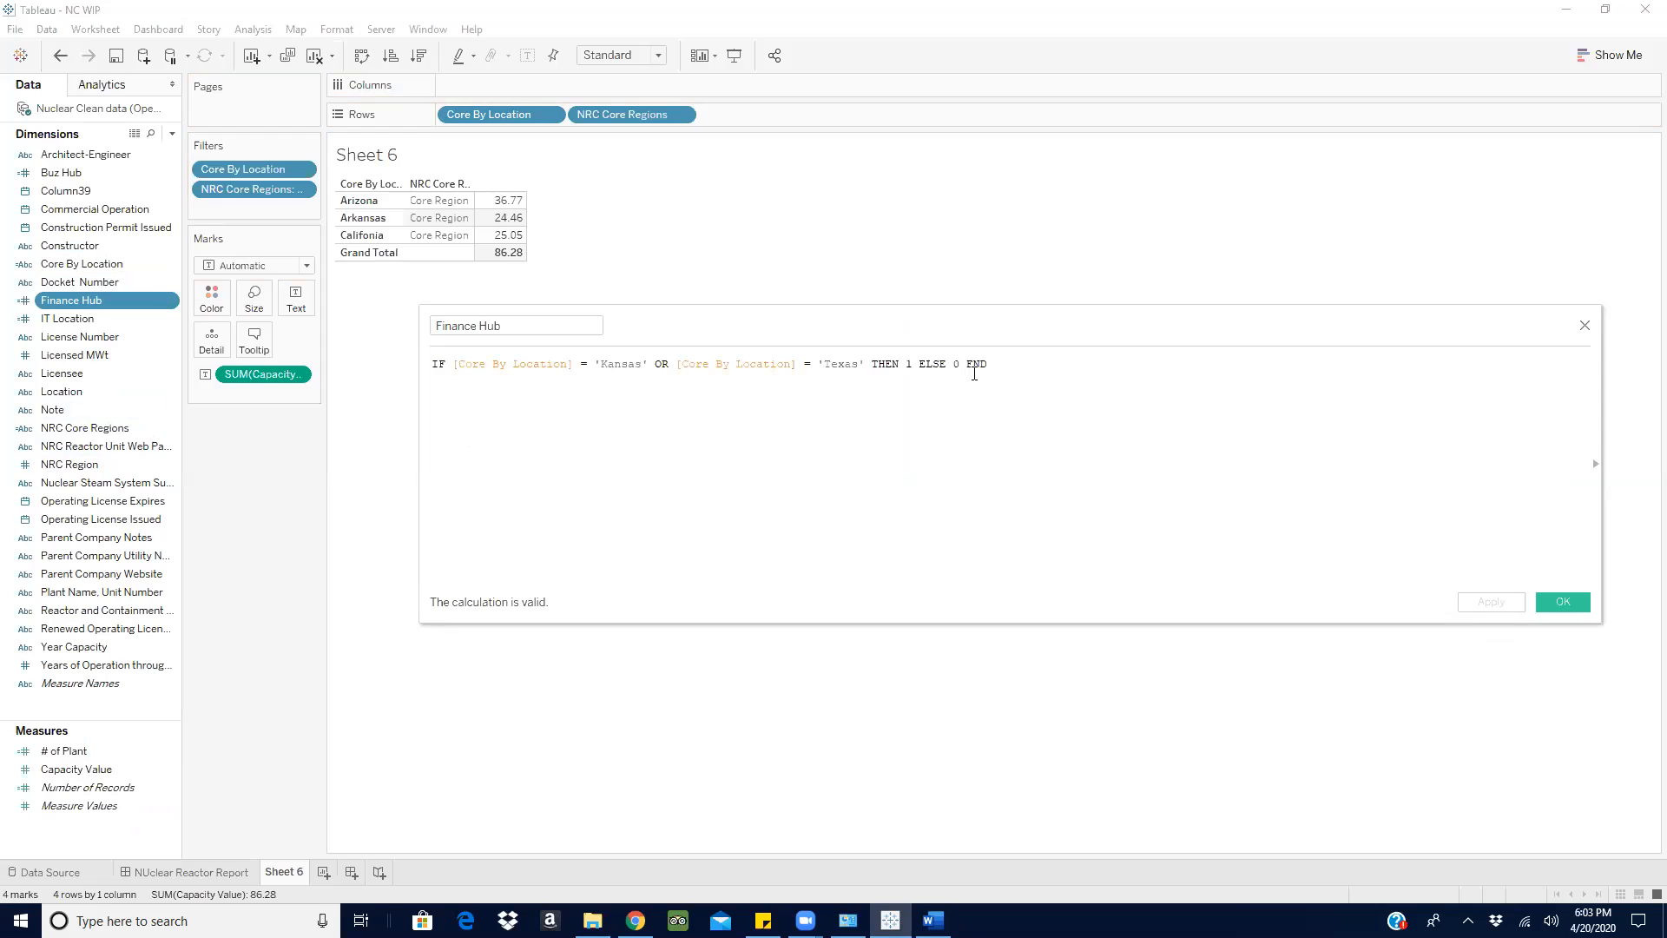
left_click(1585, 327)
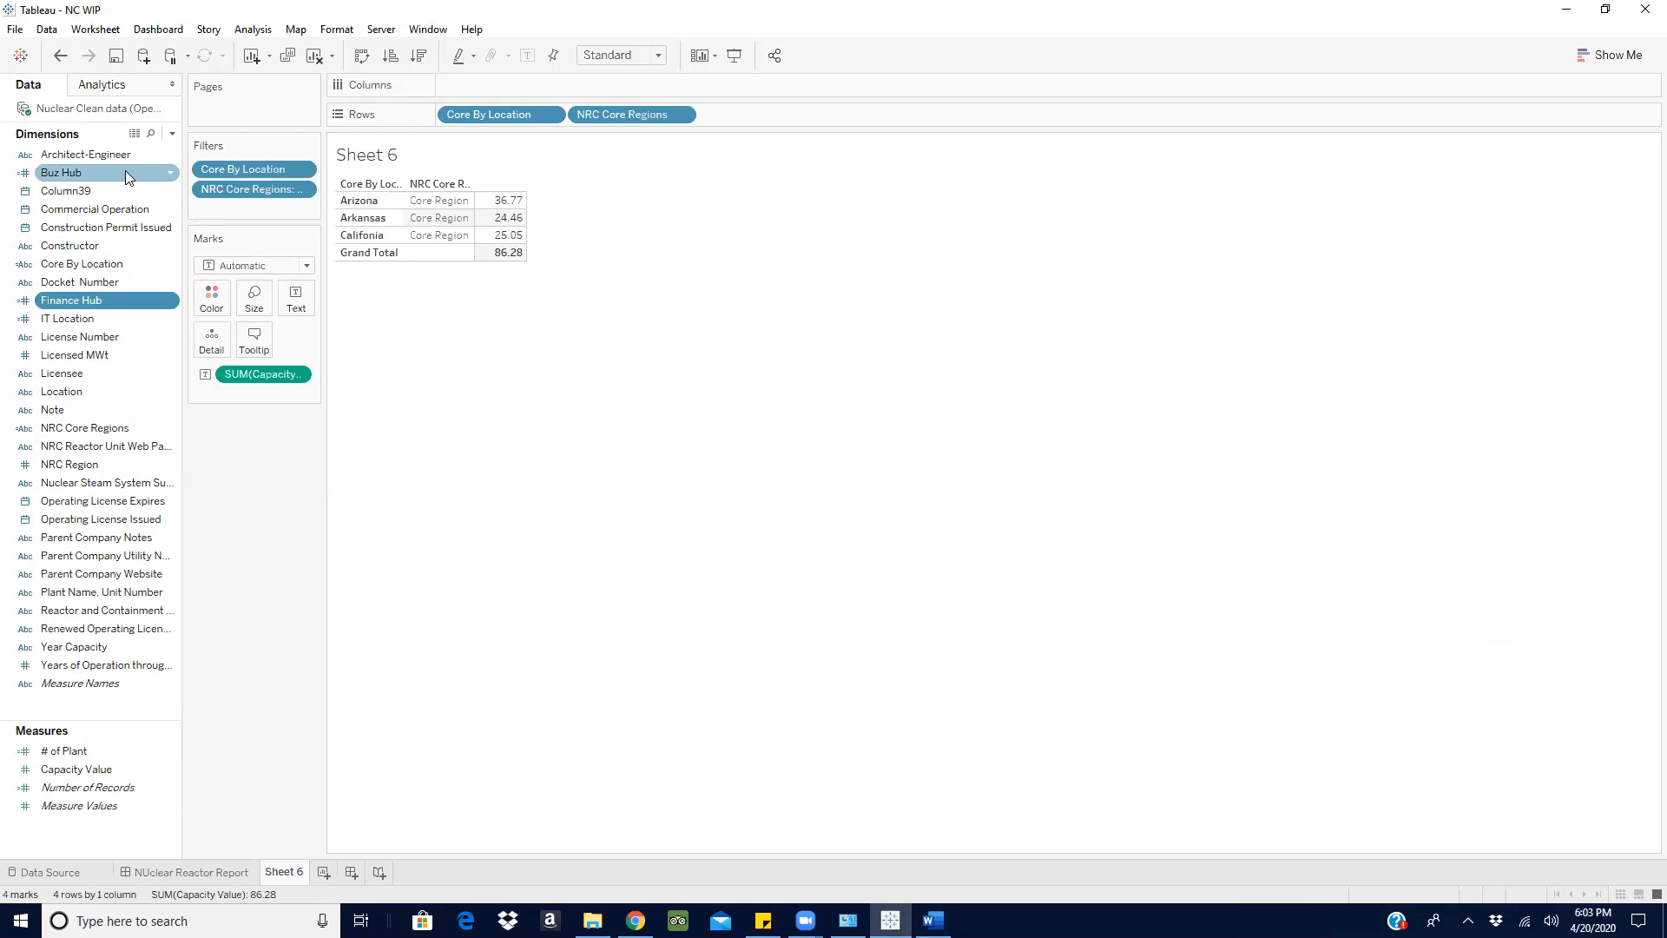
right_click(169, 176)
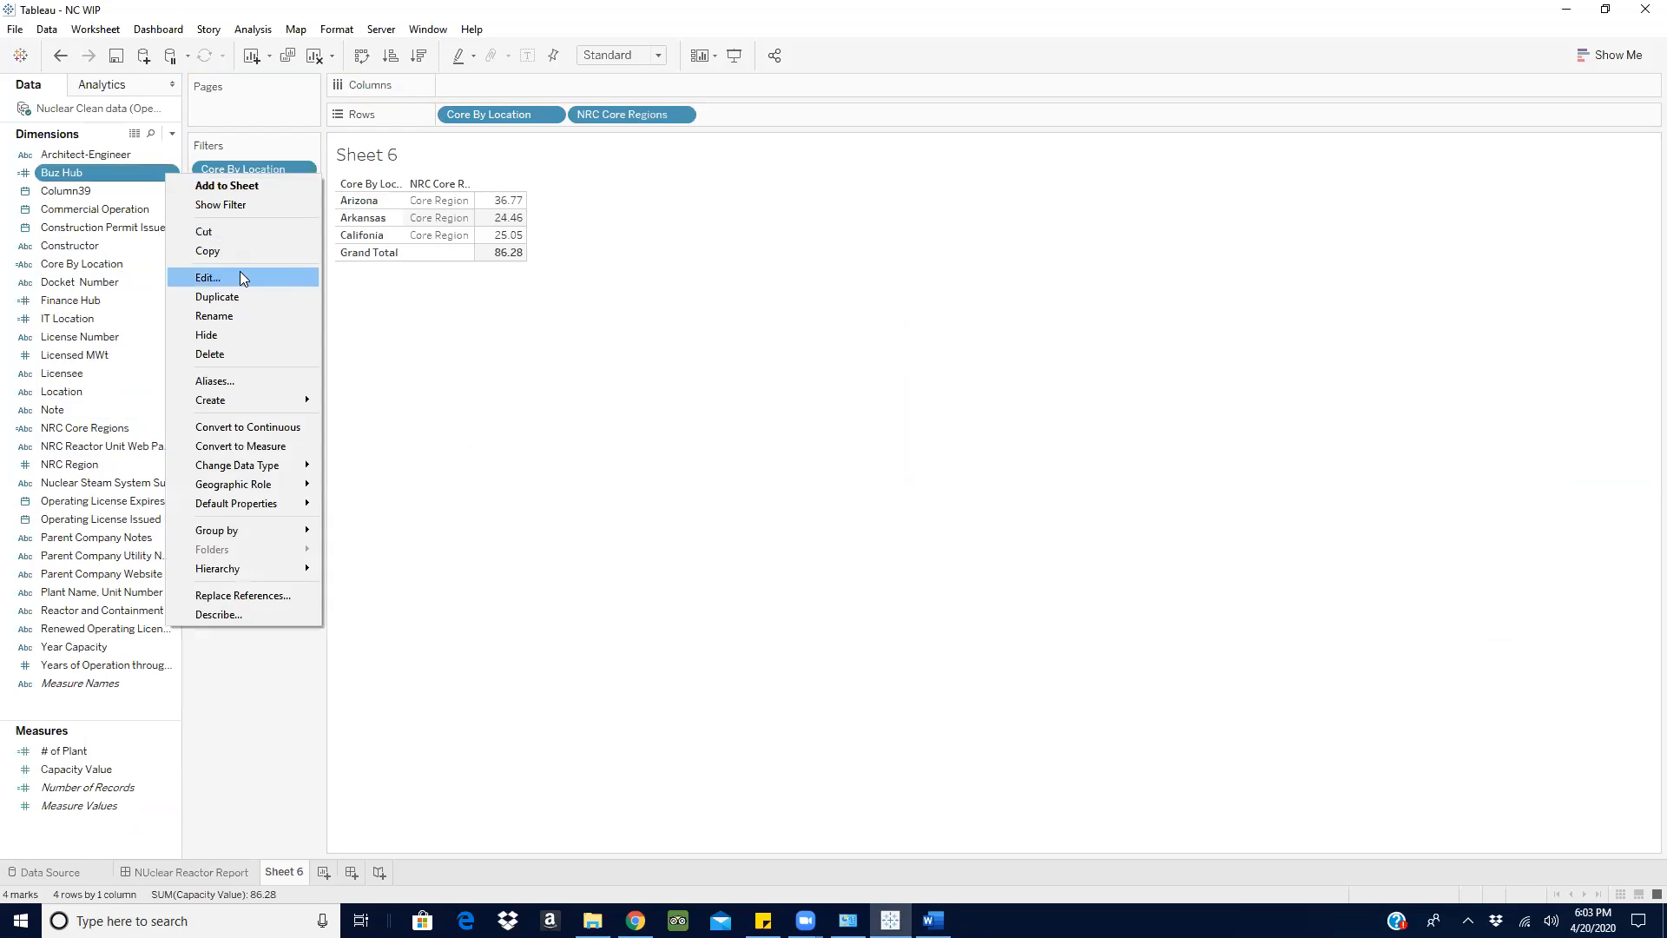
left_click(240, 270)
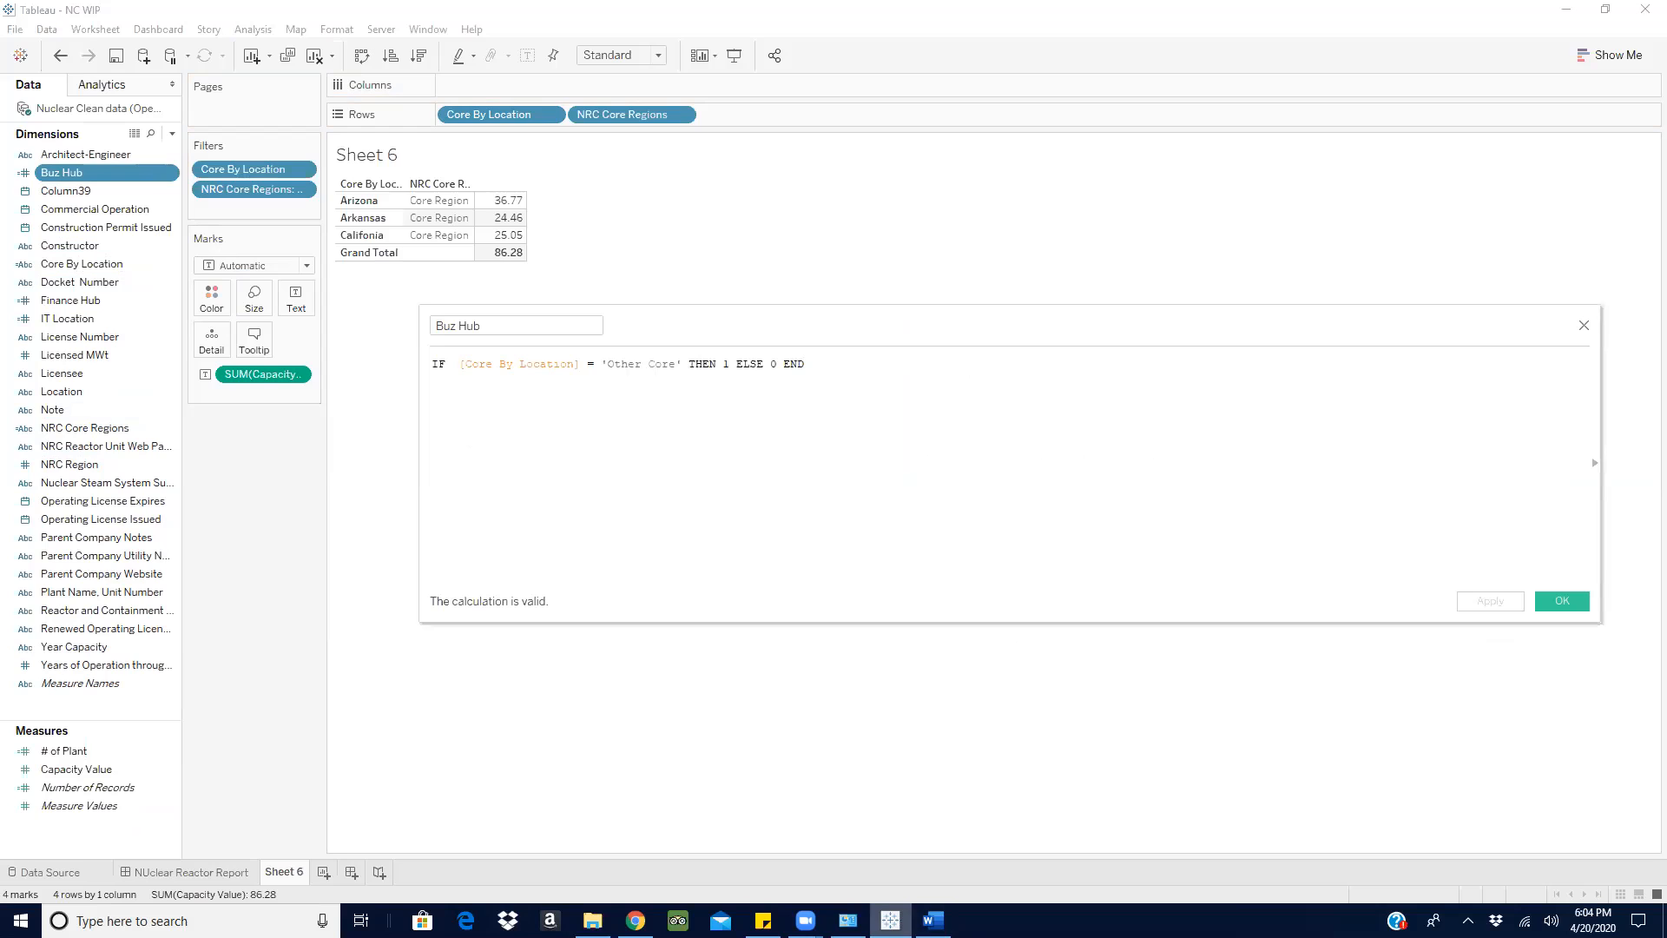
left_click(934, 920)
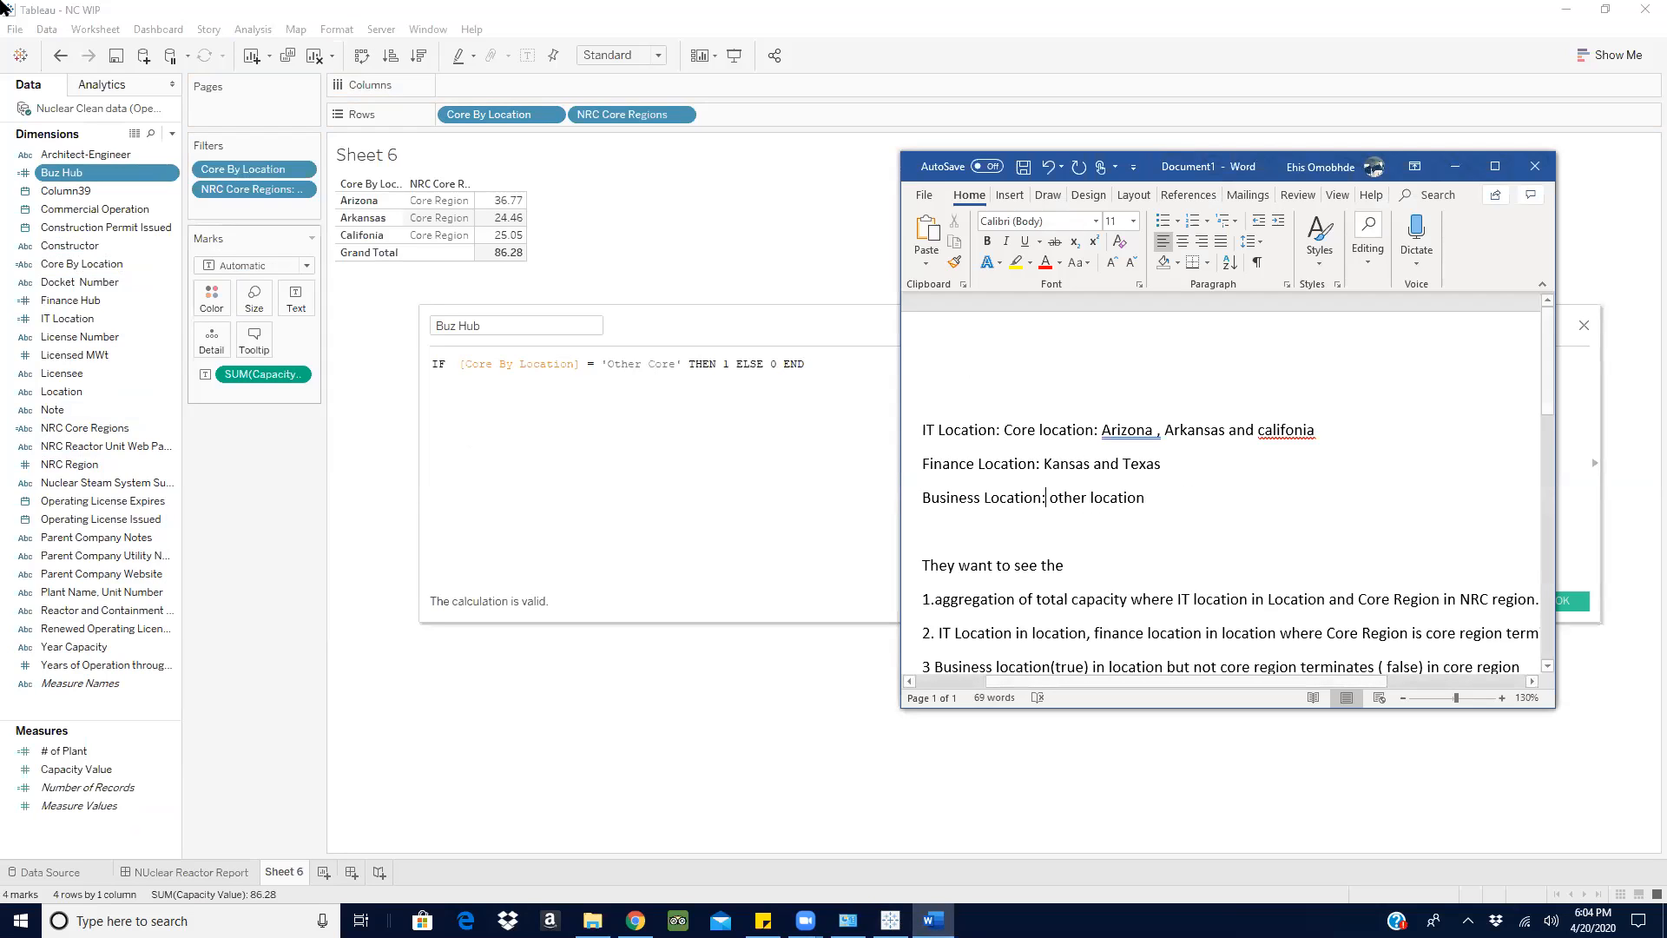
- Remove the Core By Location and NRC Core Regions filters from Sheet 6
left_click_drag(243, 169, 253, 511)
left_click_drag(738, 323, 923, 310)
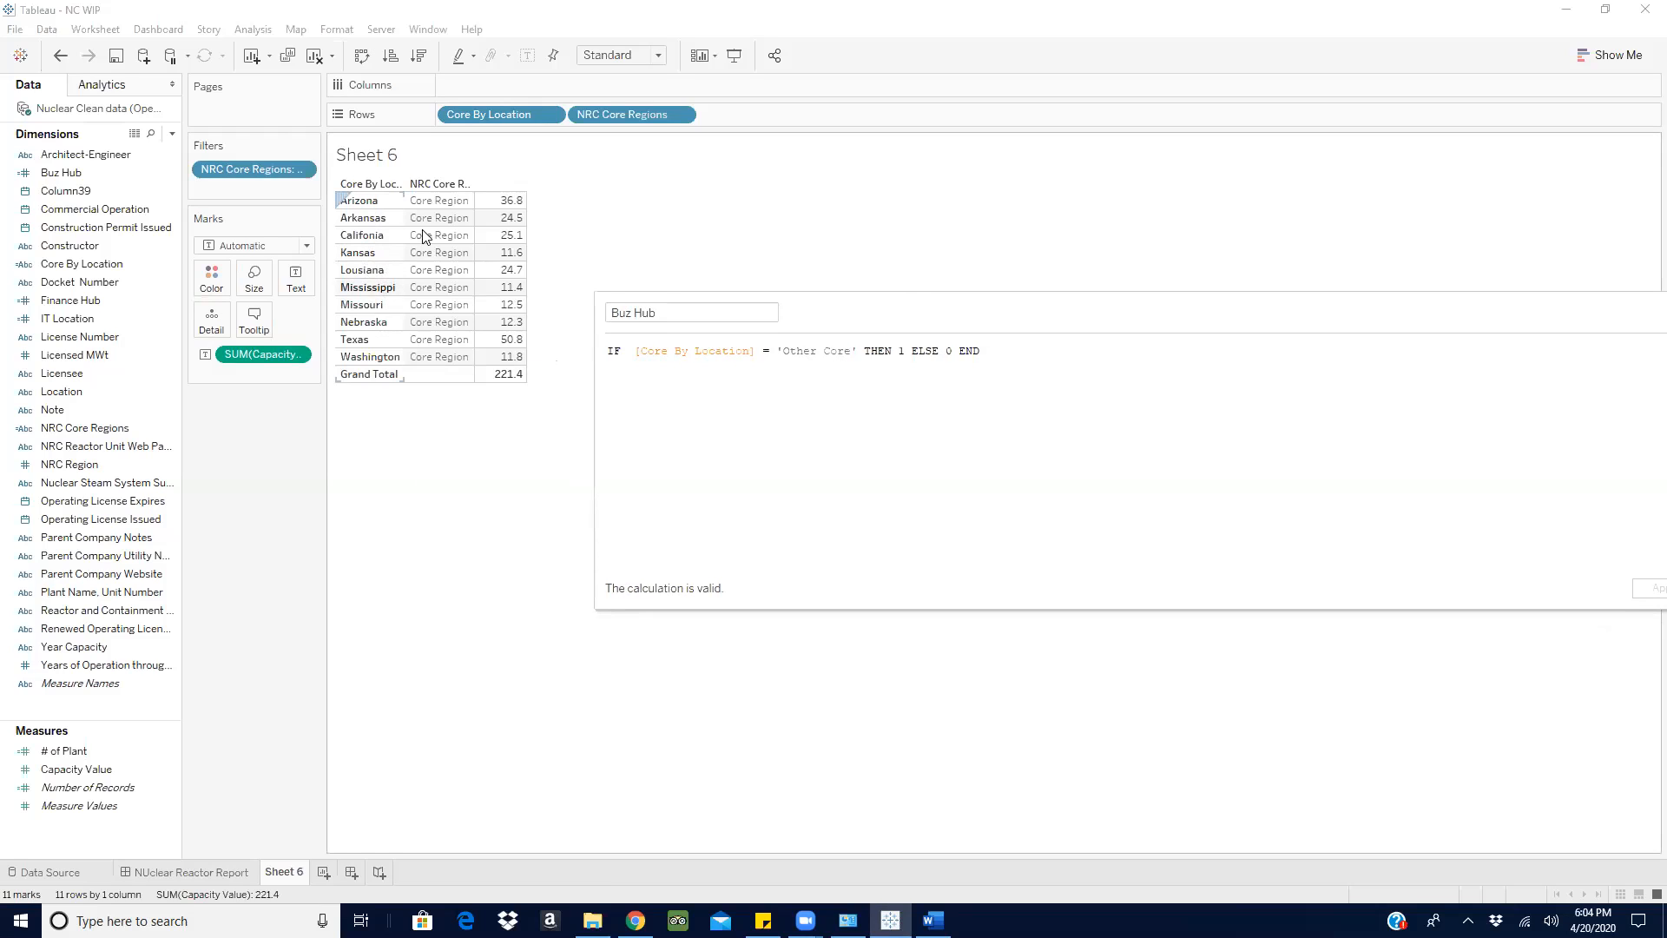
left_click_drag(250, 169, 250, 532)
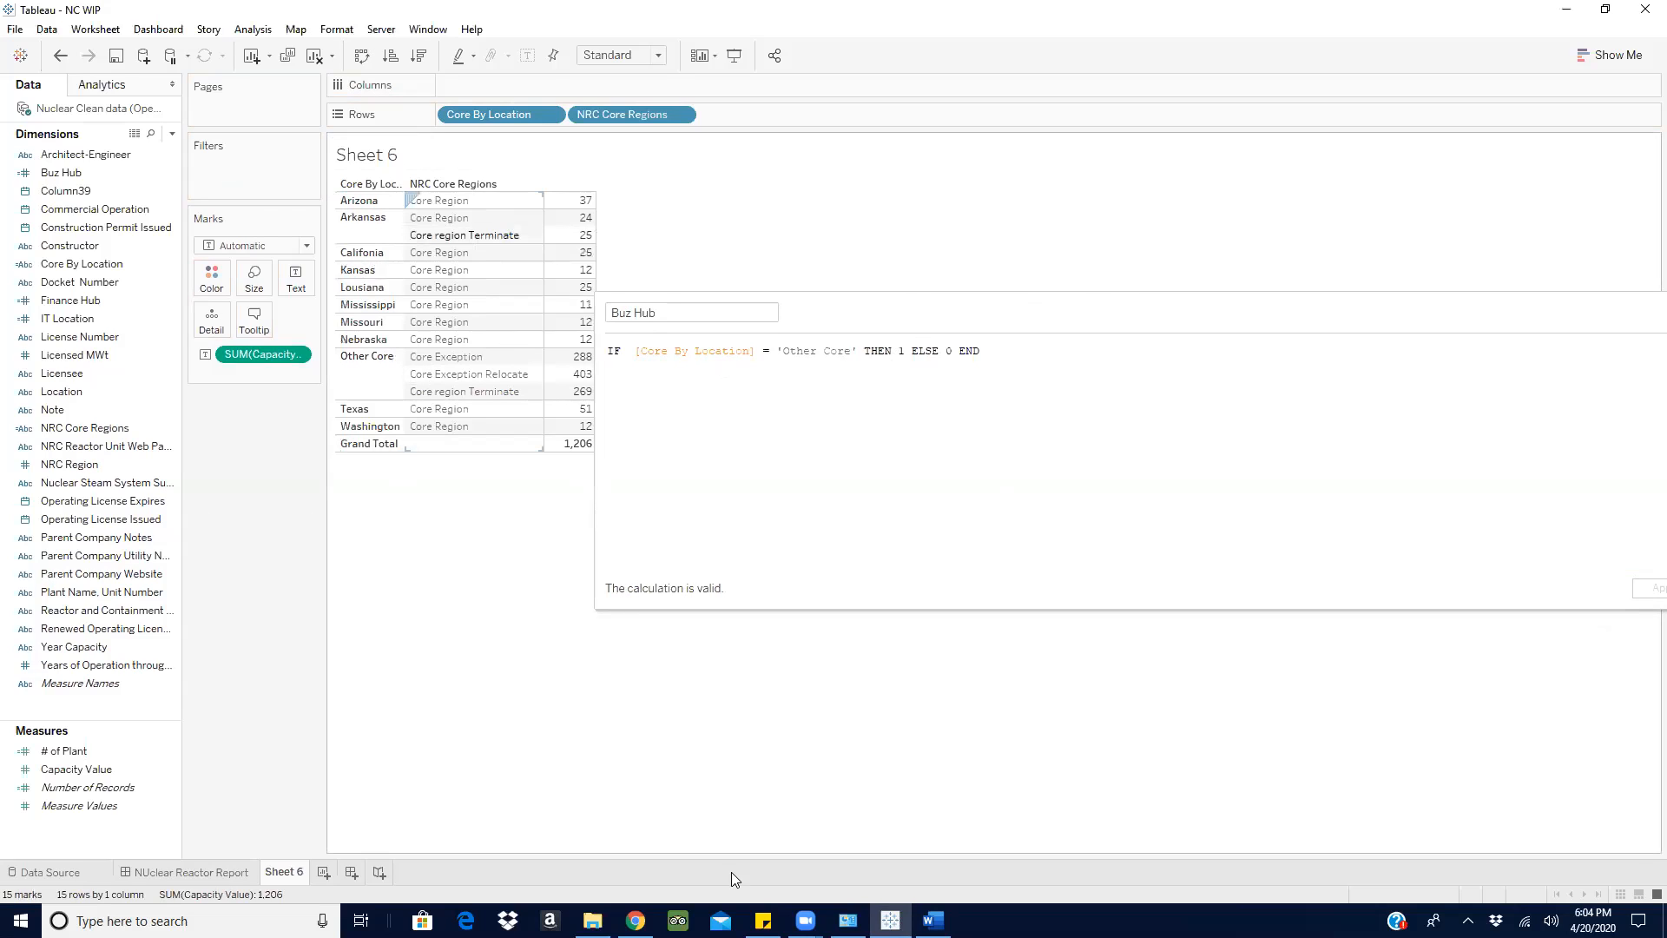
- Check the business location definition in the Word document against the Buz Hub formula, and close the formula without editing it
left_click(932, 920)
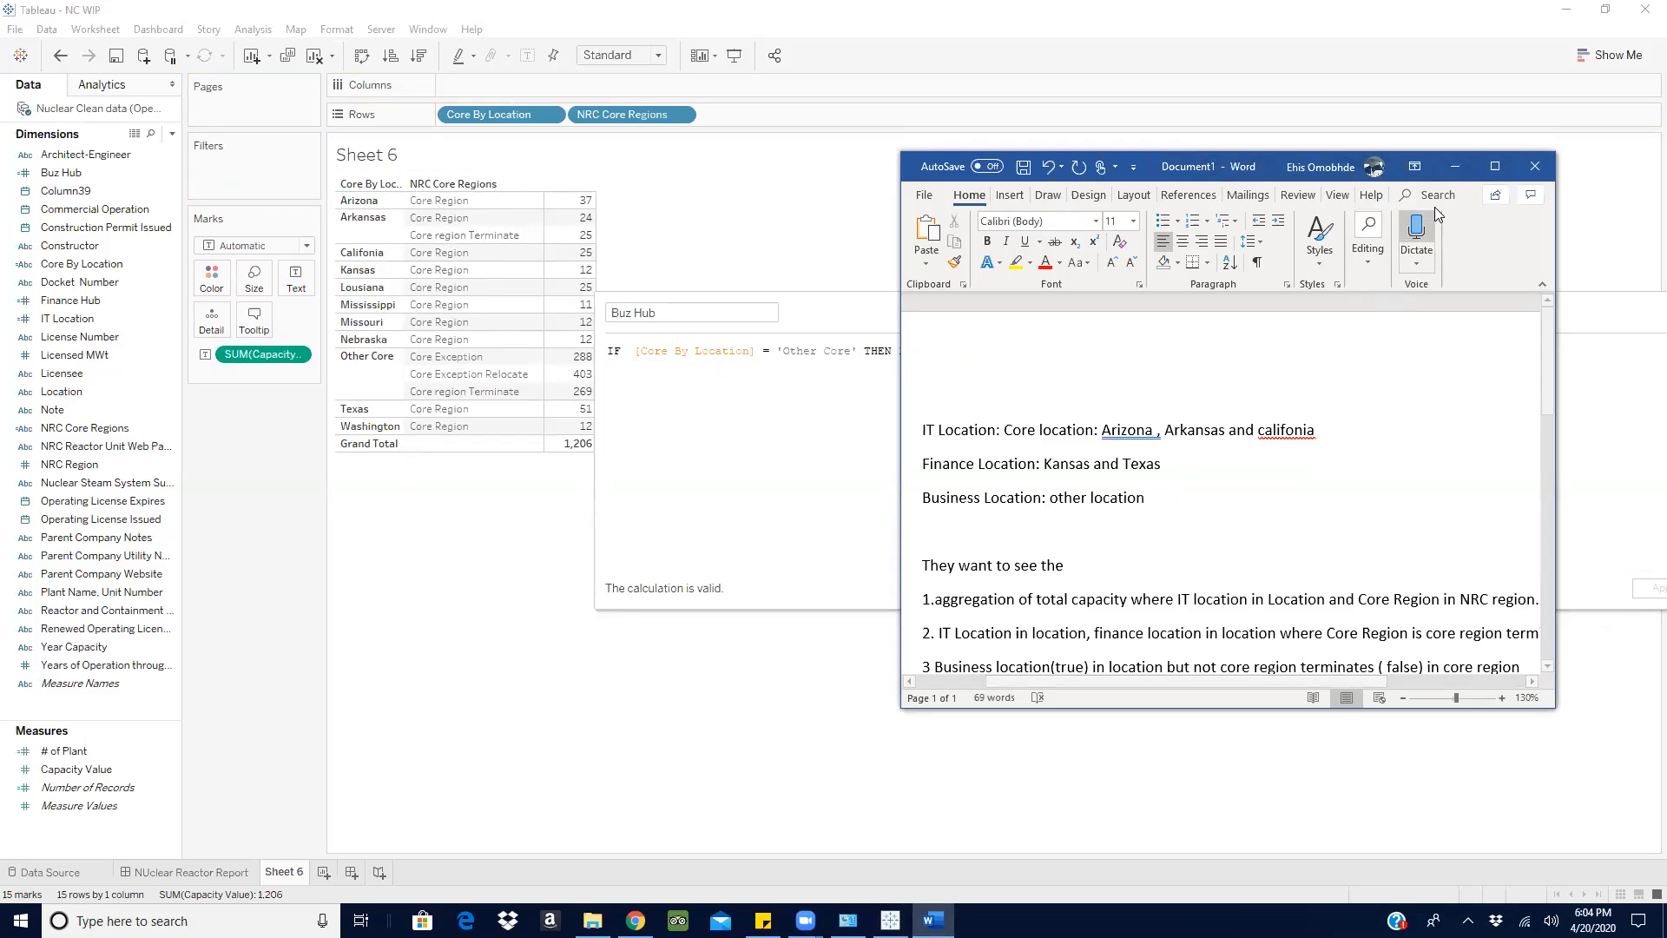
left_click(1462, 166)
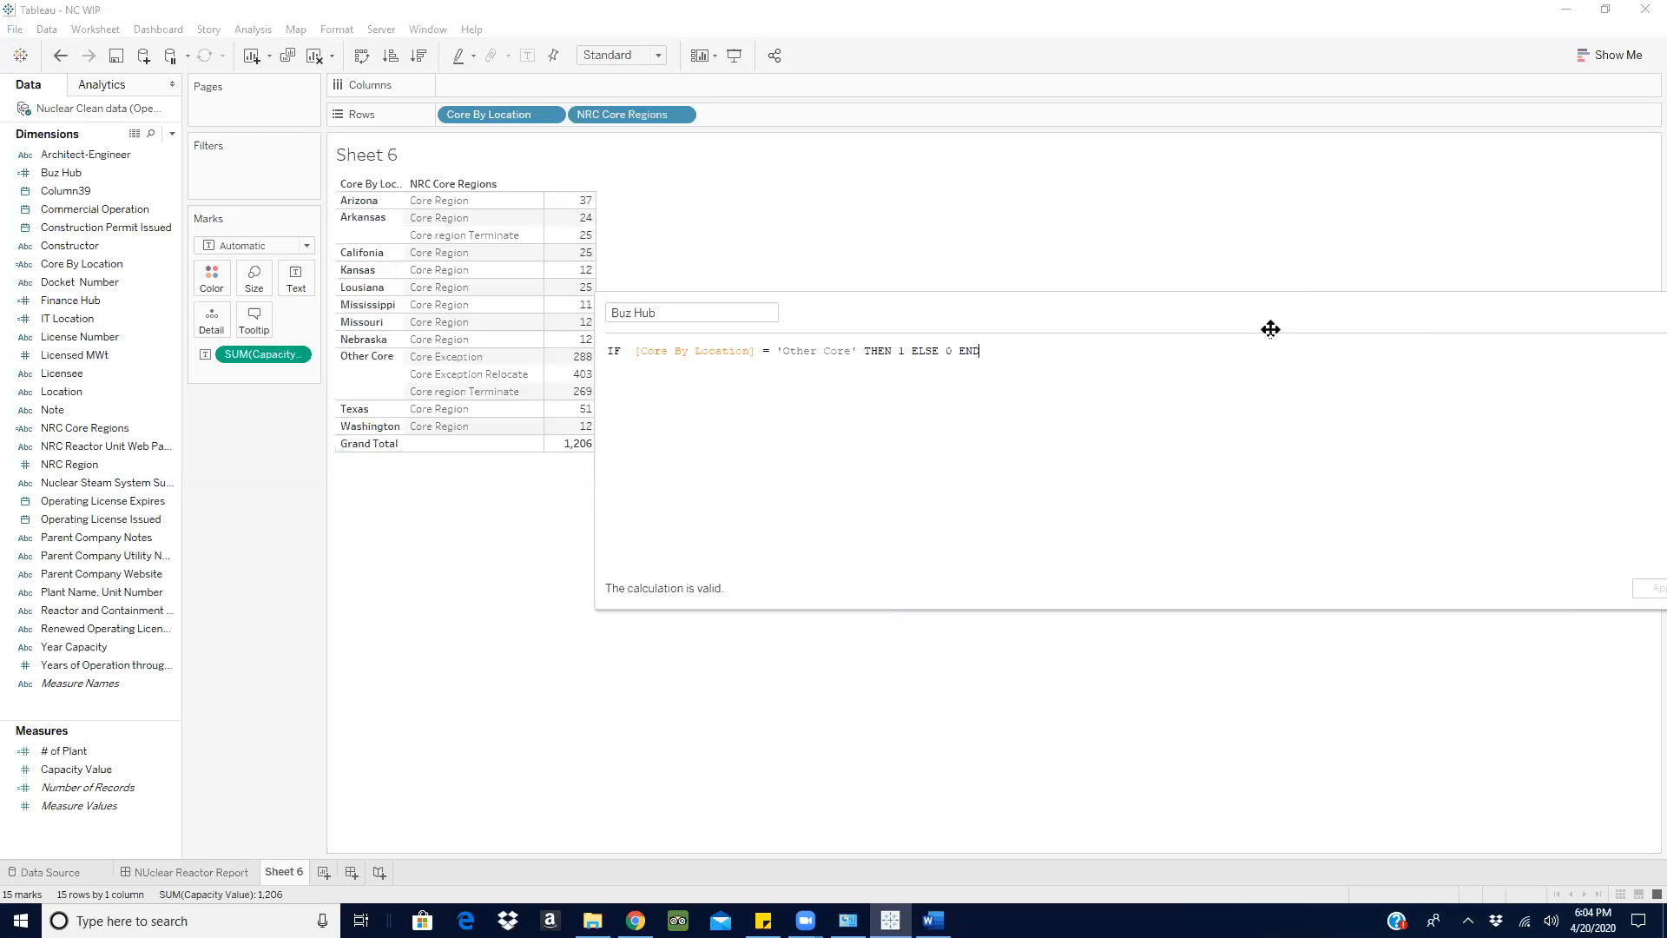
left_click_drag(1403, 316, 815, 487)
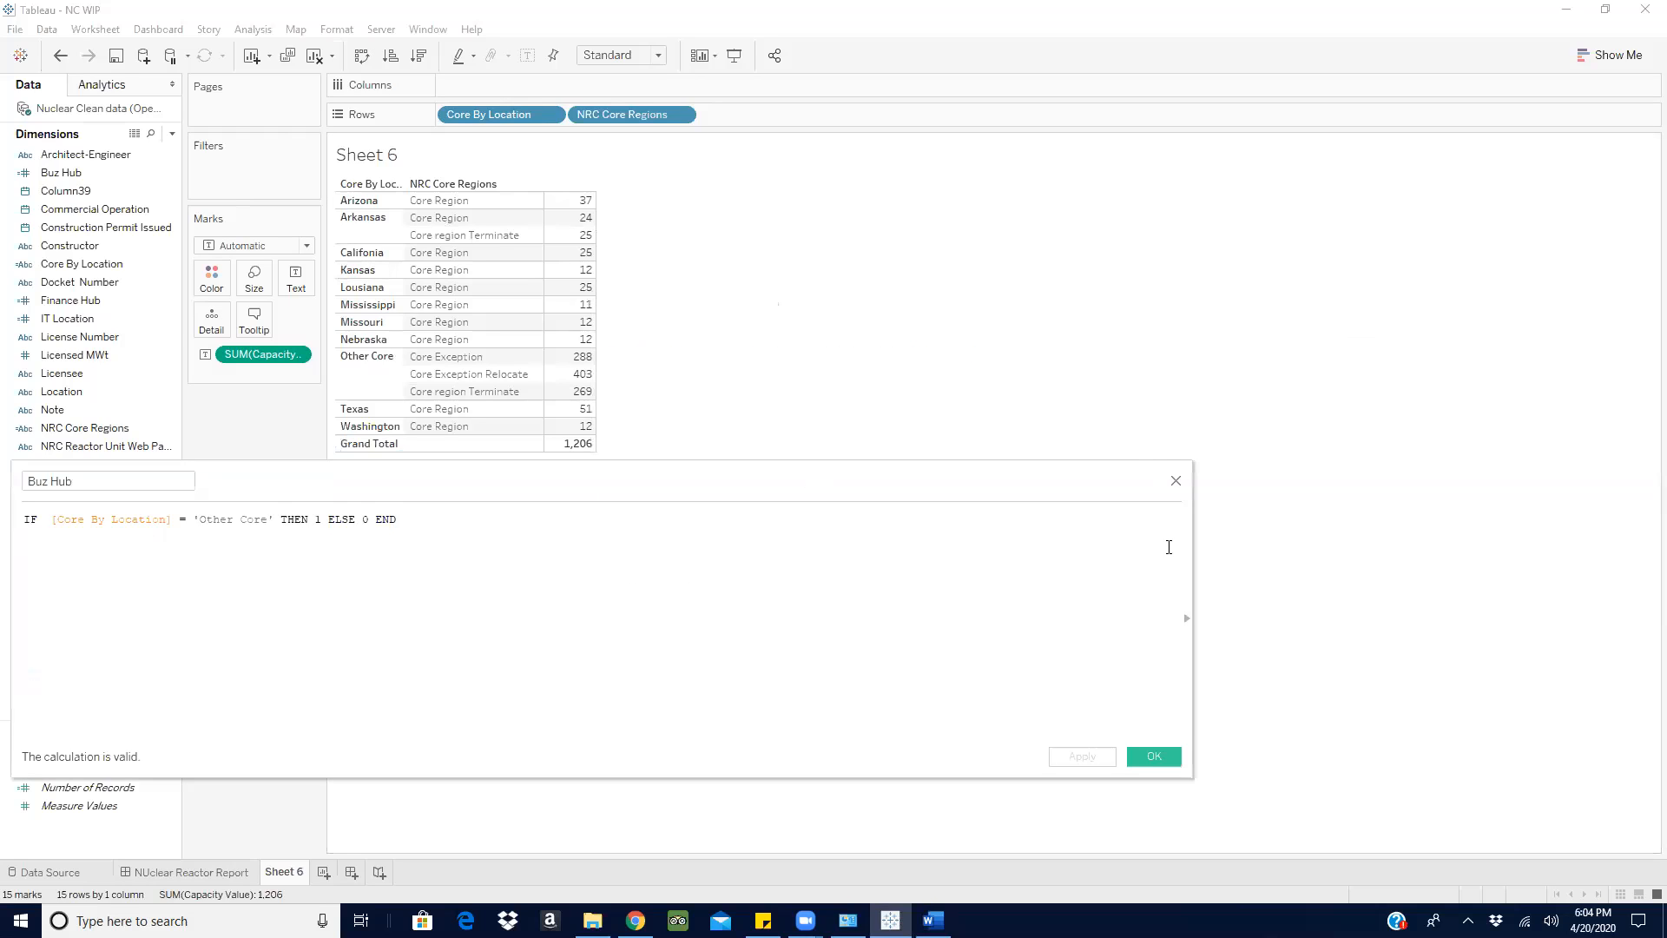
left_click(1175, 480)
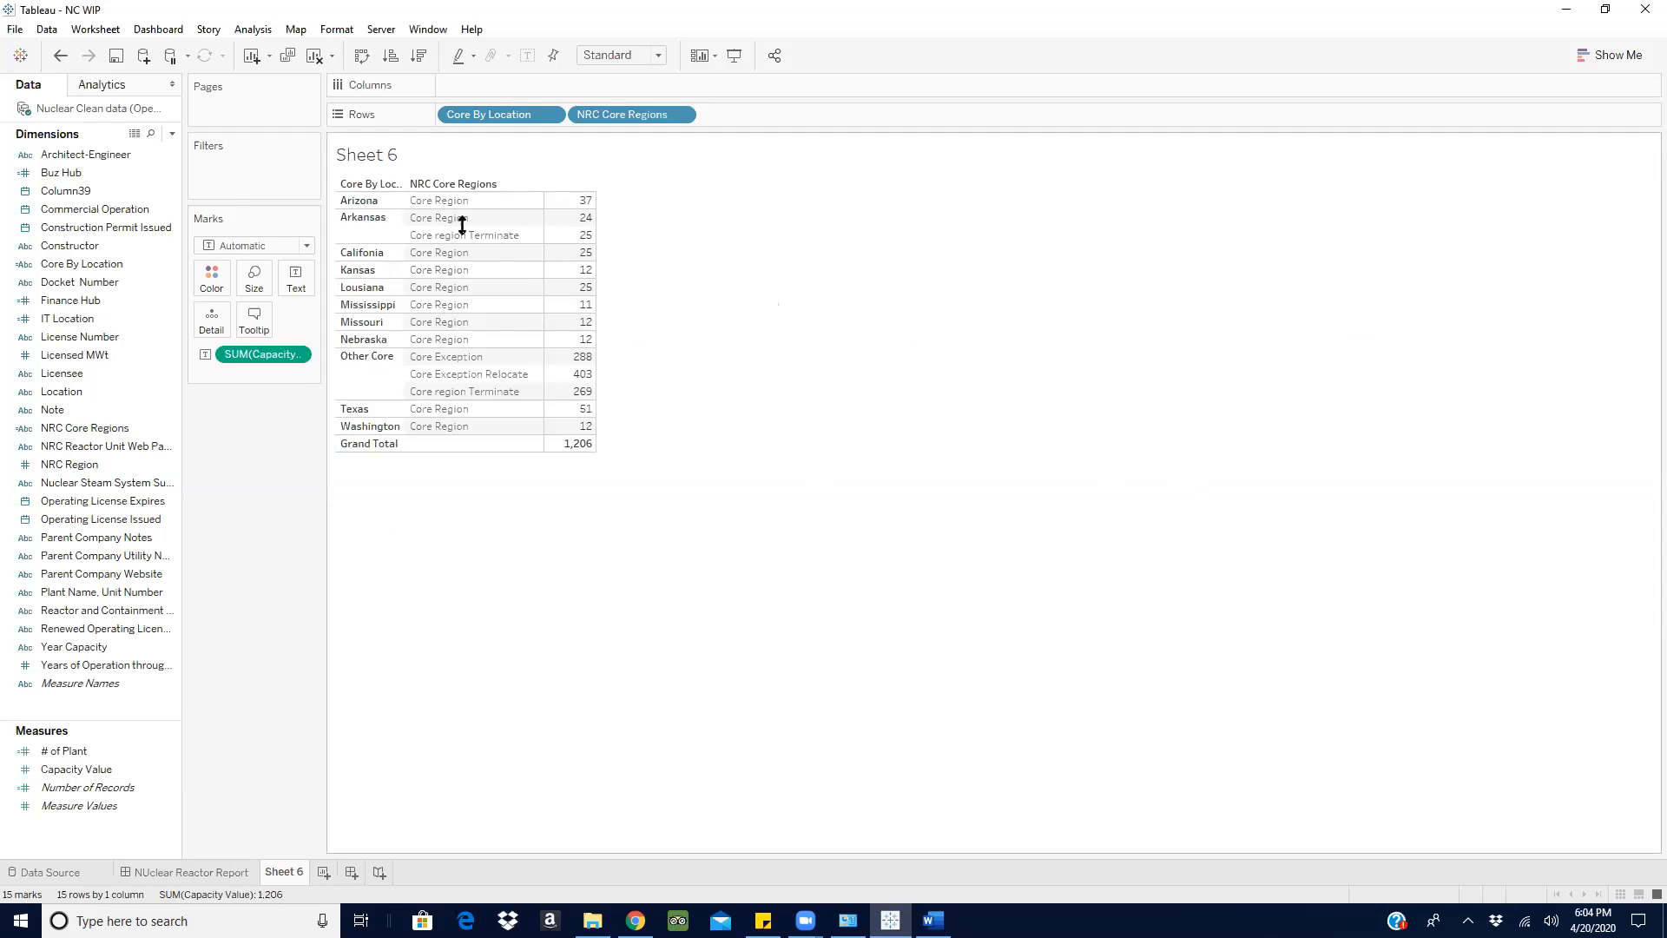
left_click(175, 173)
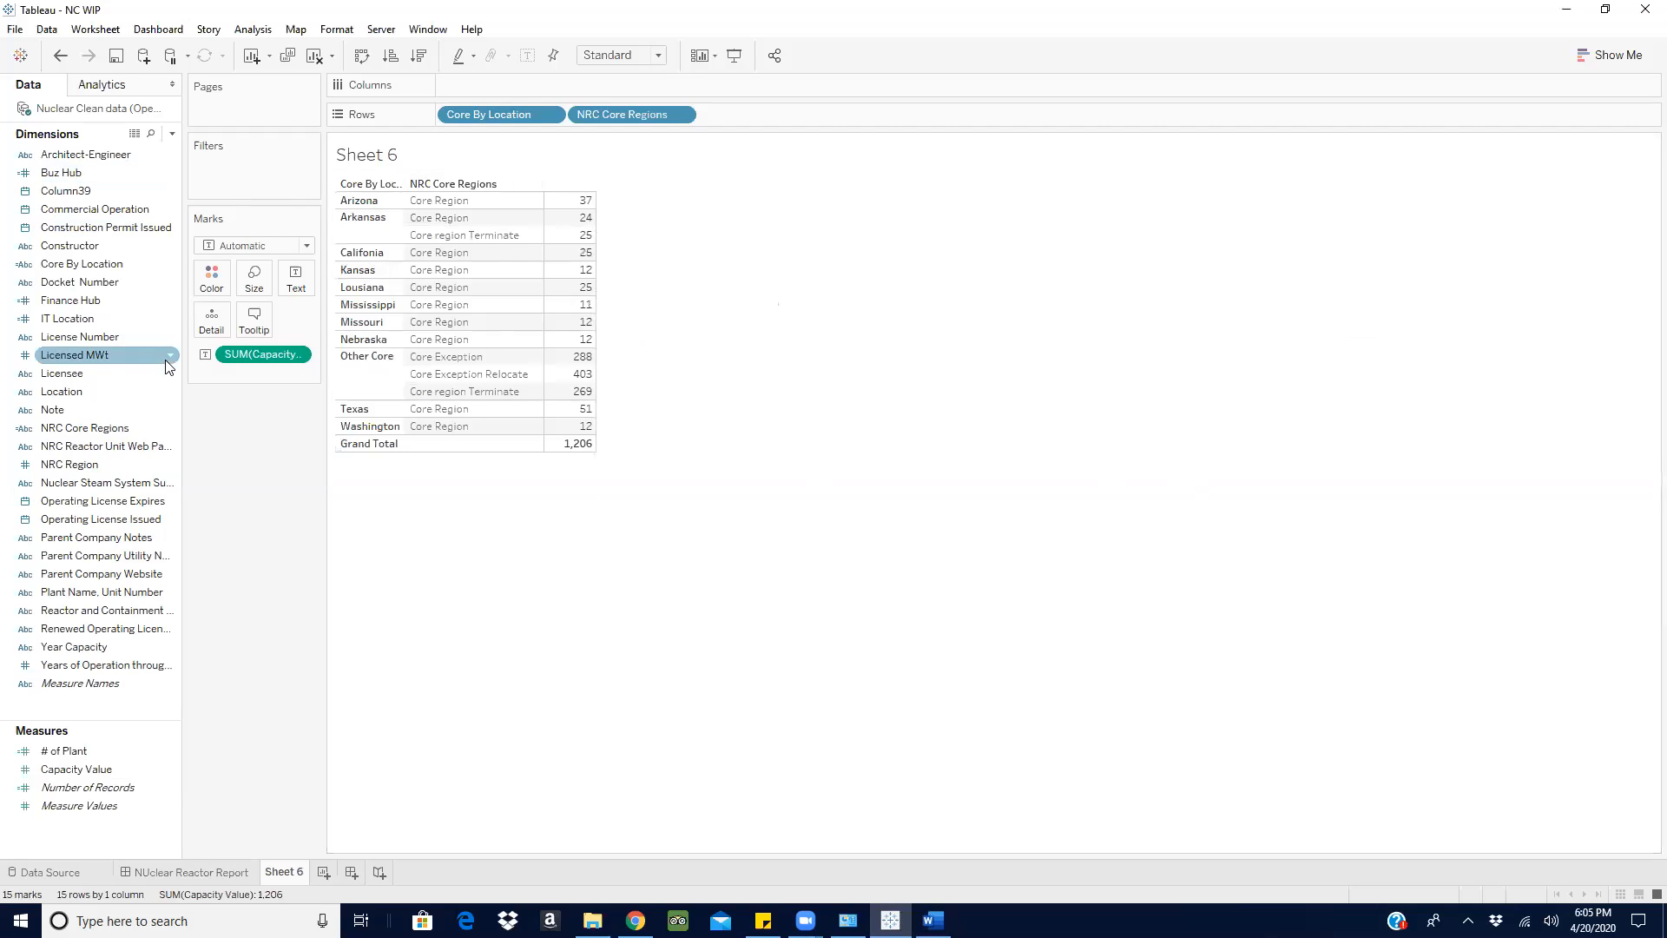
left_click(84, 771)
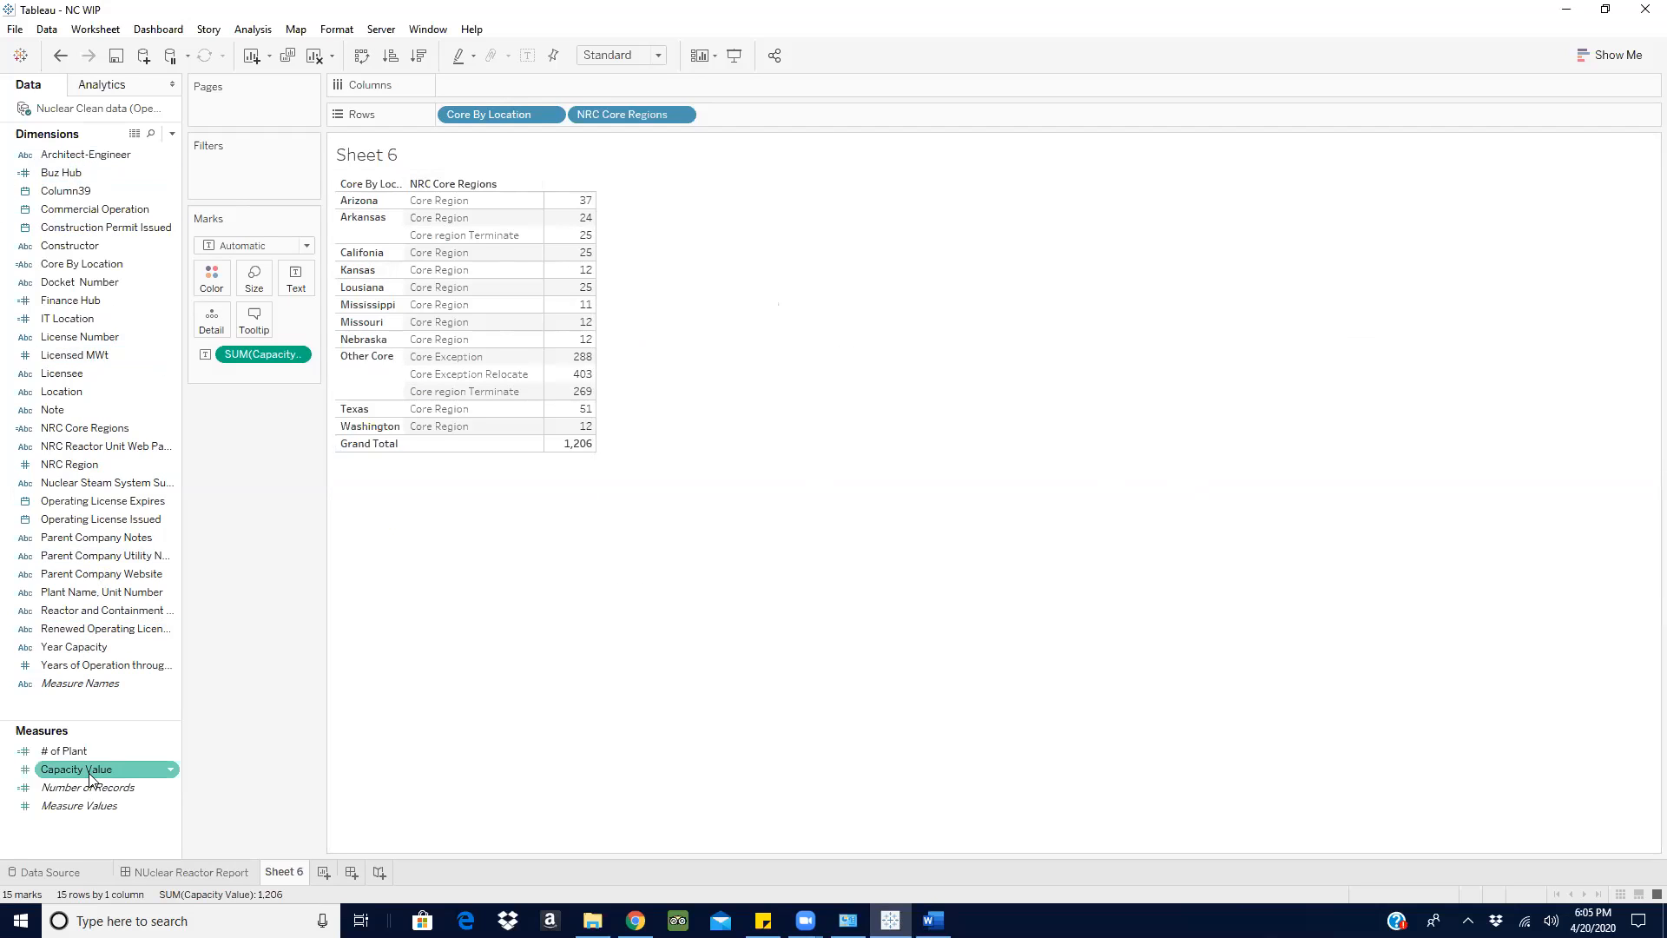
left_click(84, 538)
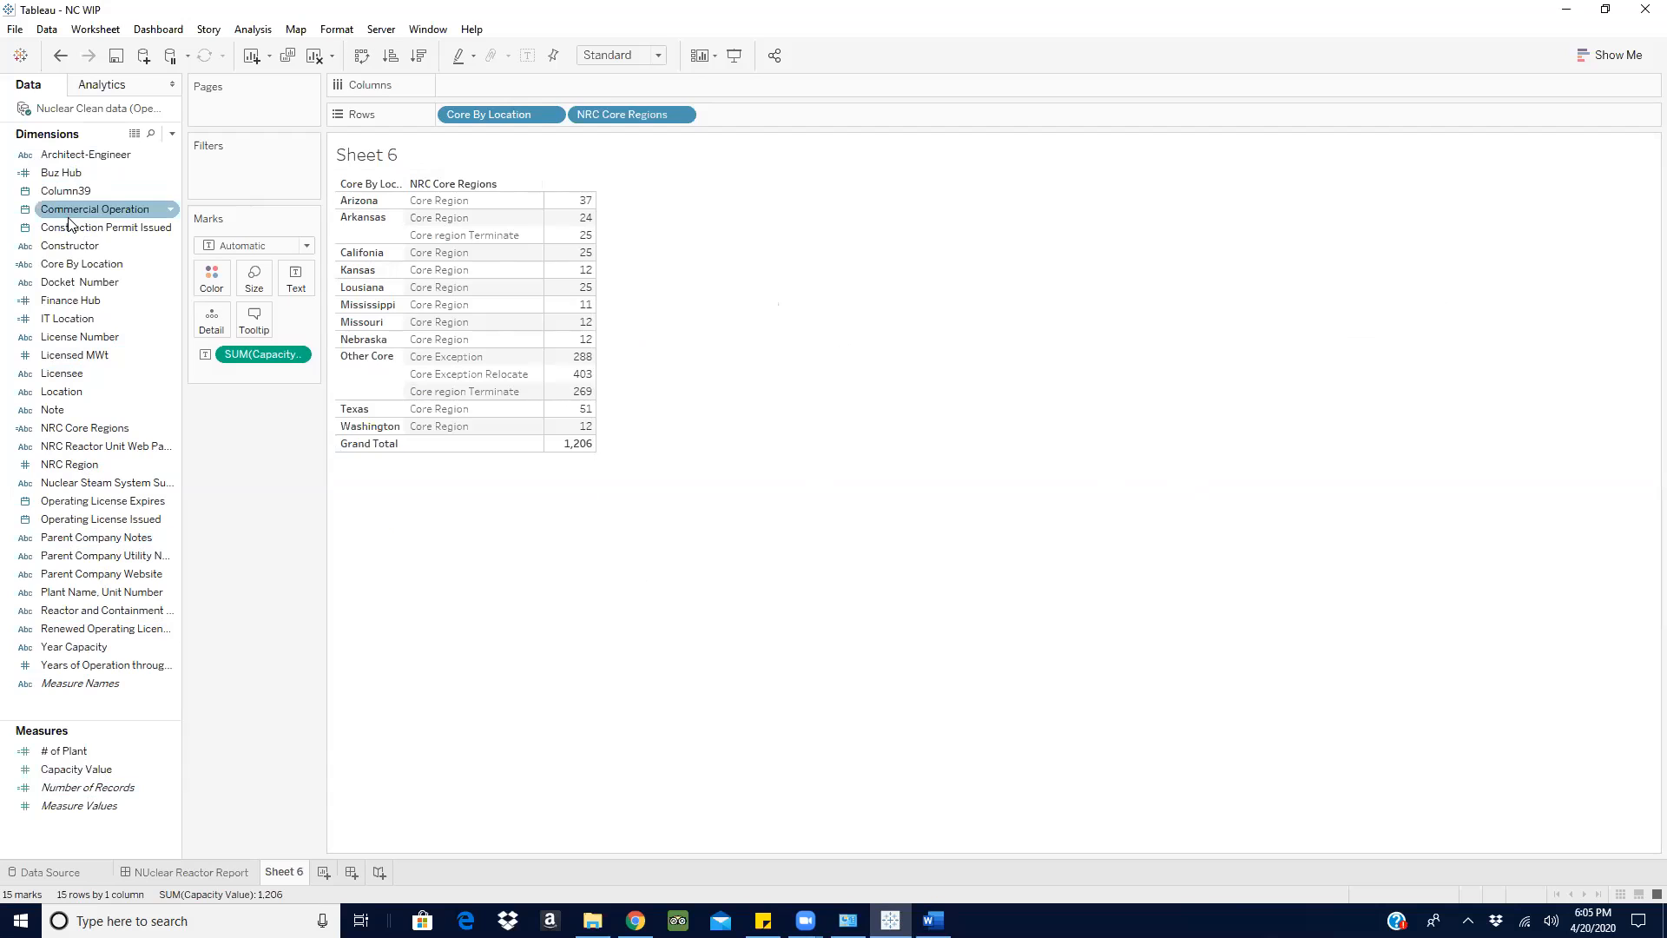
left_click(57, 264)
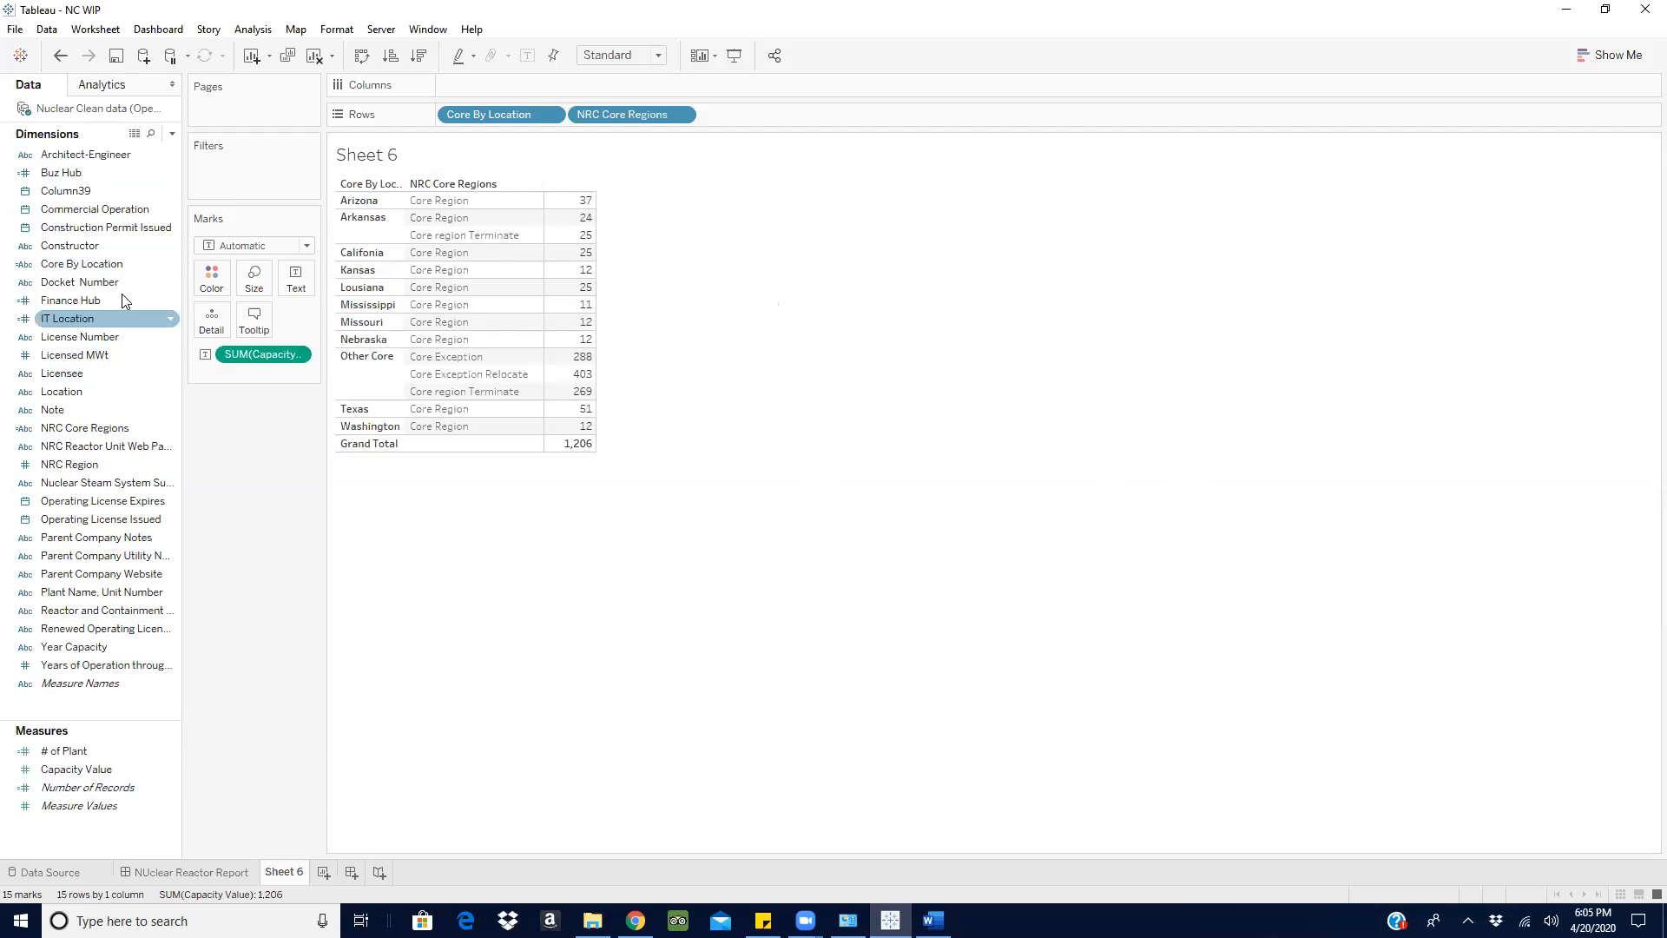
- Replace NRC Core Regions with Buz Hub in the sheet's rows, followed by IT Location and Finance Hub
mouse_move(78, 170)
left_mouse_down()
mouse_move(778, 135)
mouse_move(804, 112)
left_mouse_up()
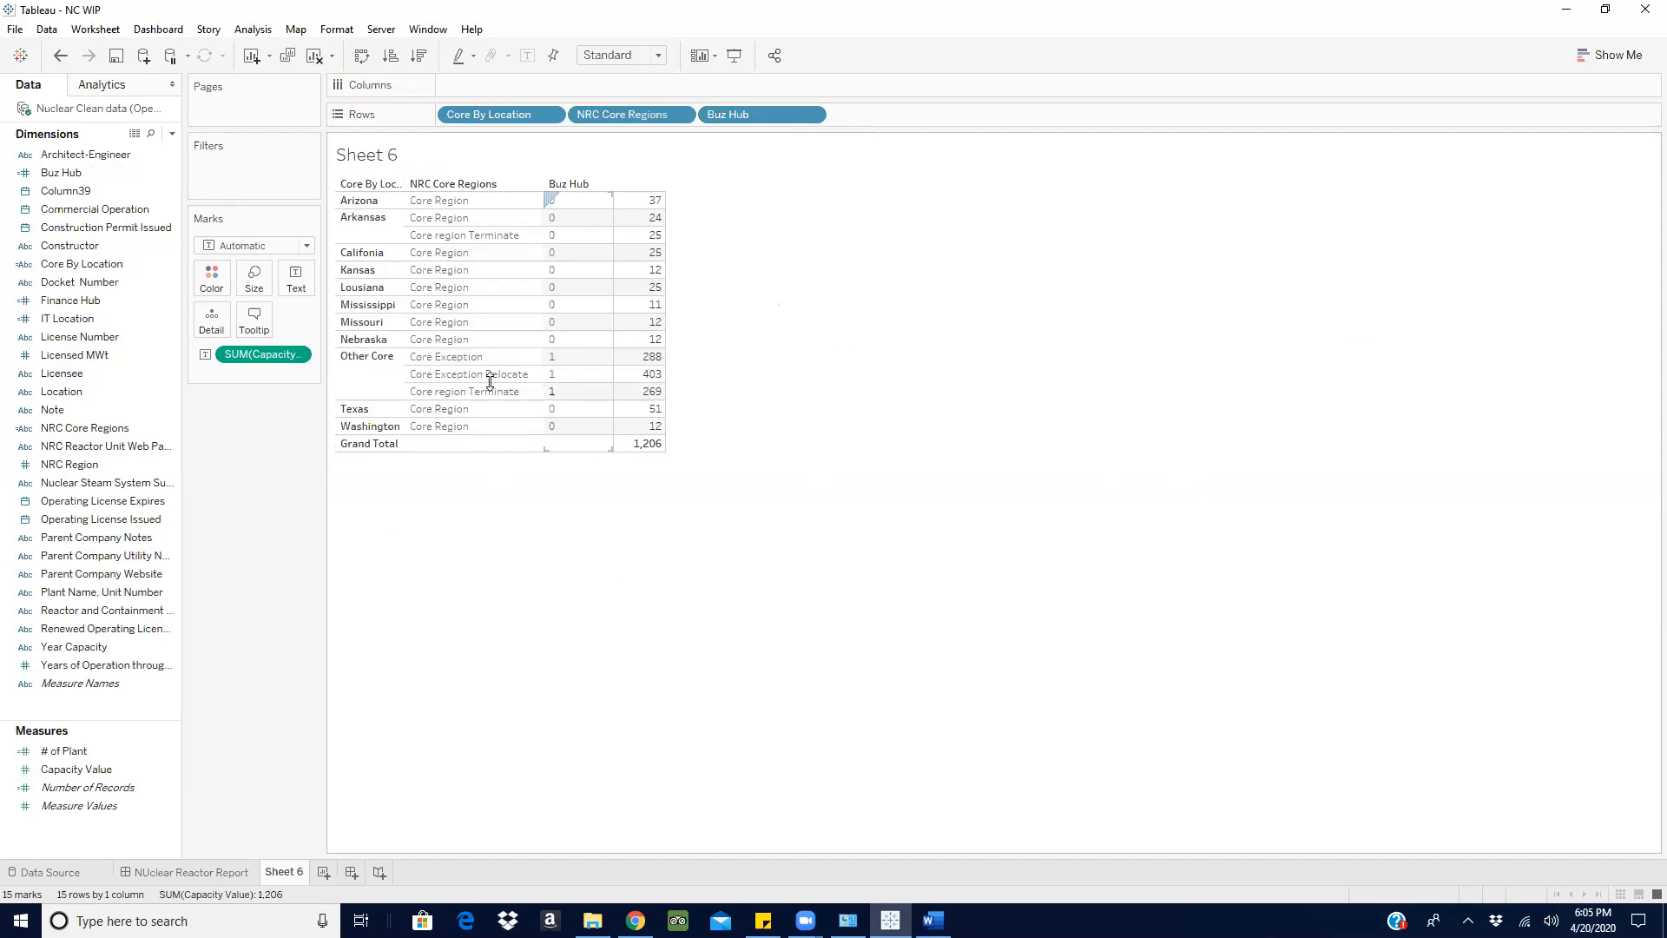
left_click_drag(615, 110, 513, 695)
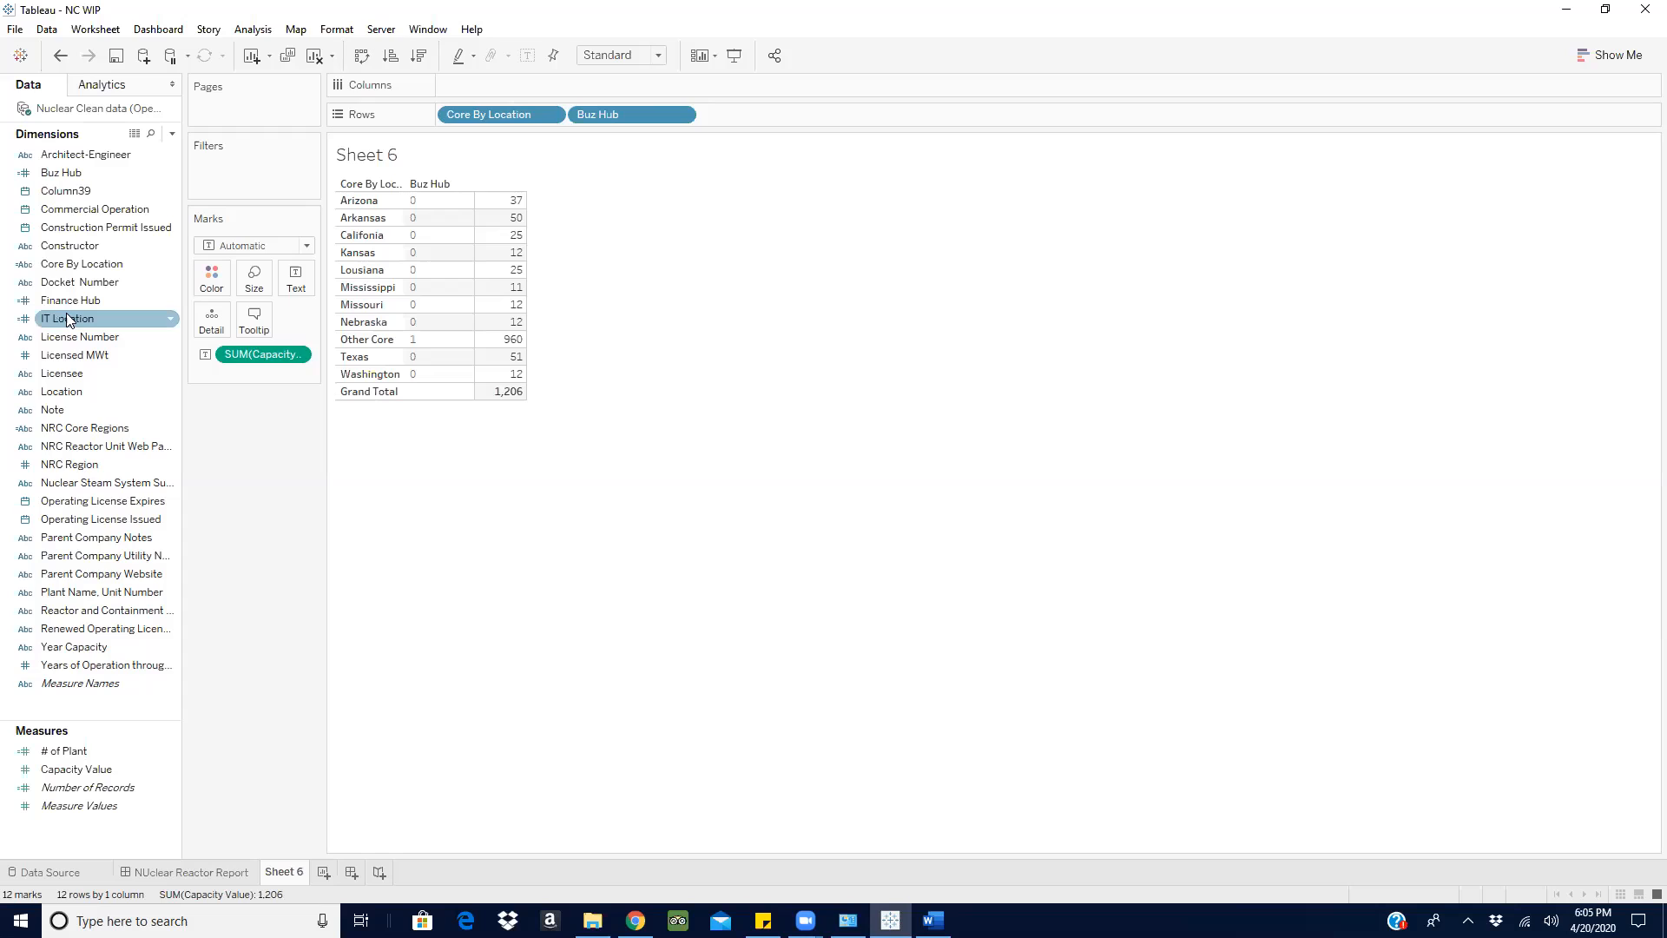
left_click_drag(73, 319, 742, 115)
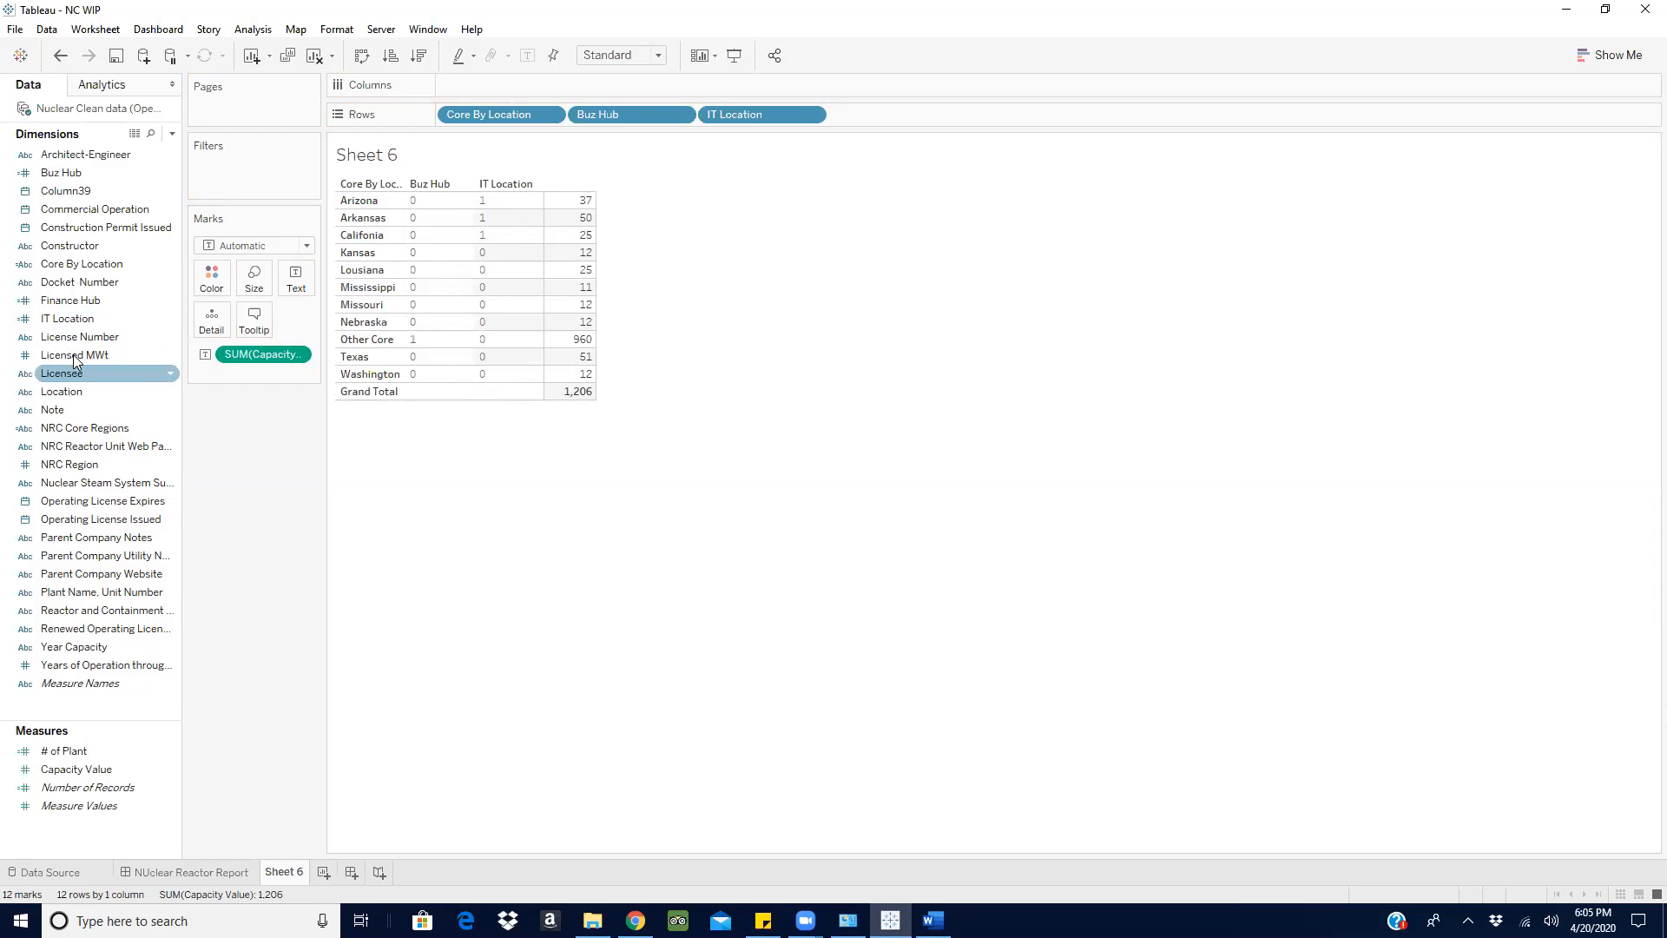
mouse_move(84, 309)
left_mouse_down()
mouse_move(841, 153)
mouse_move(889, 115)
left_mouse_up()
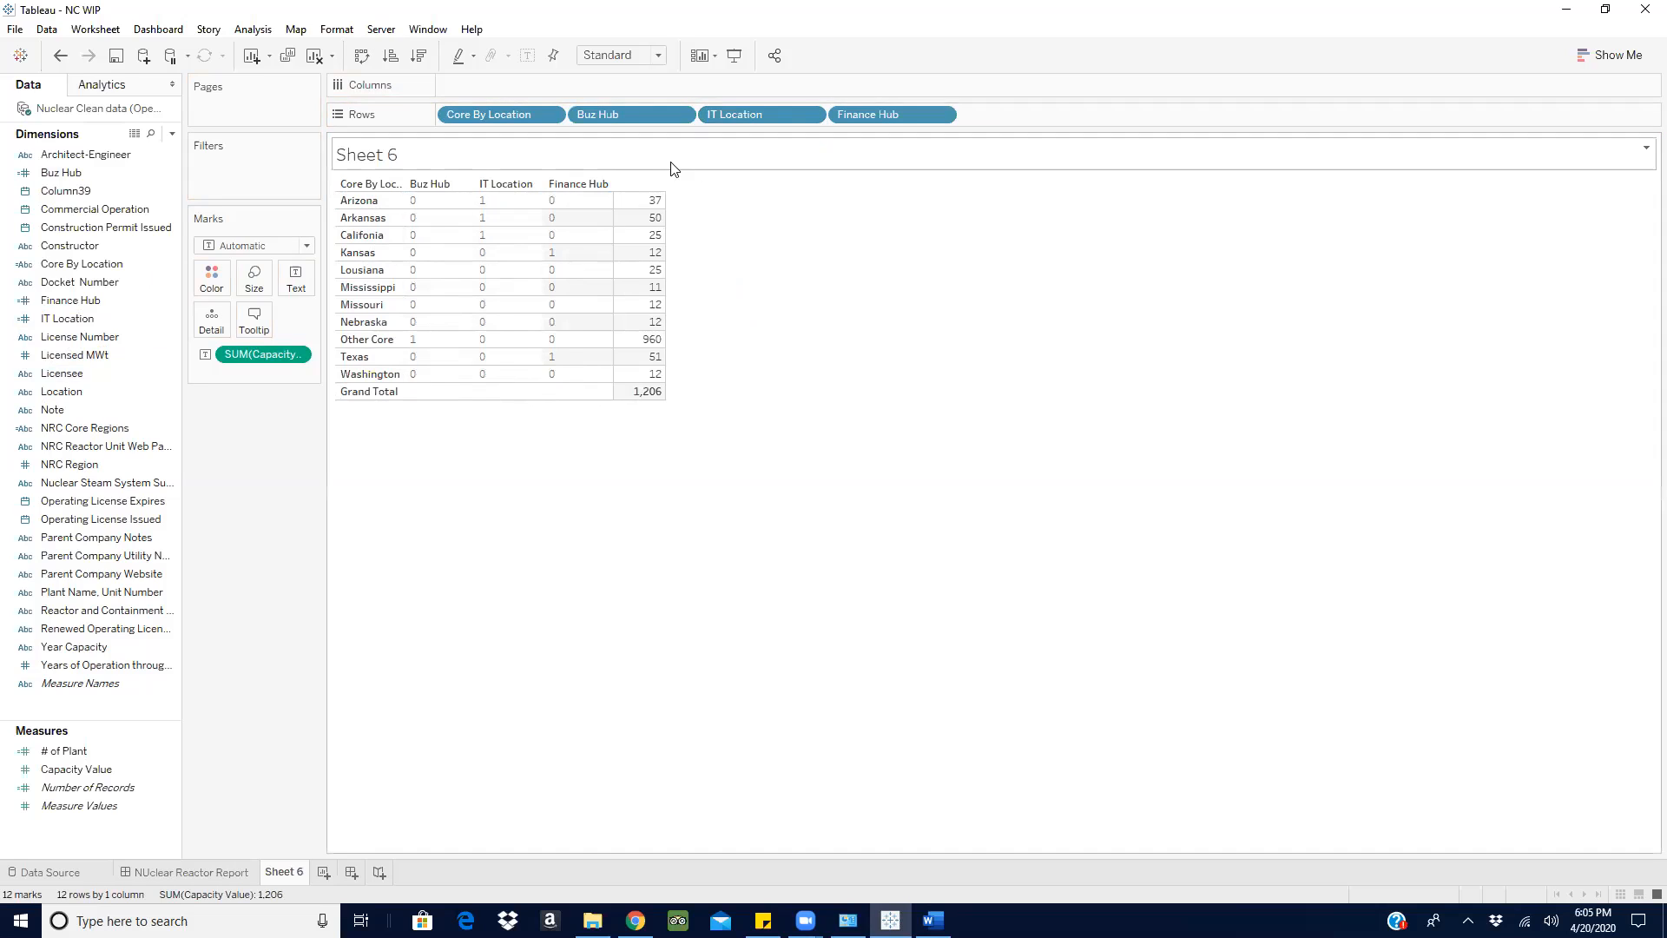
left_click(681, 119)
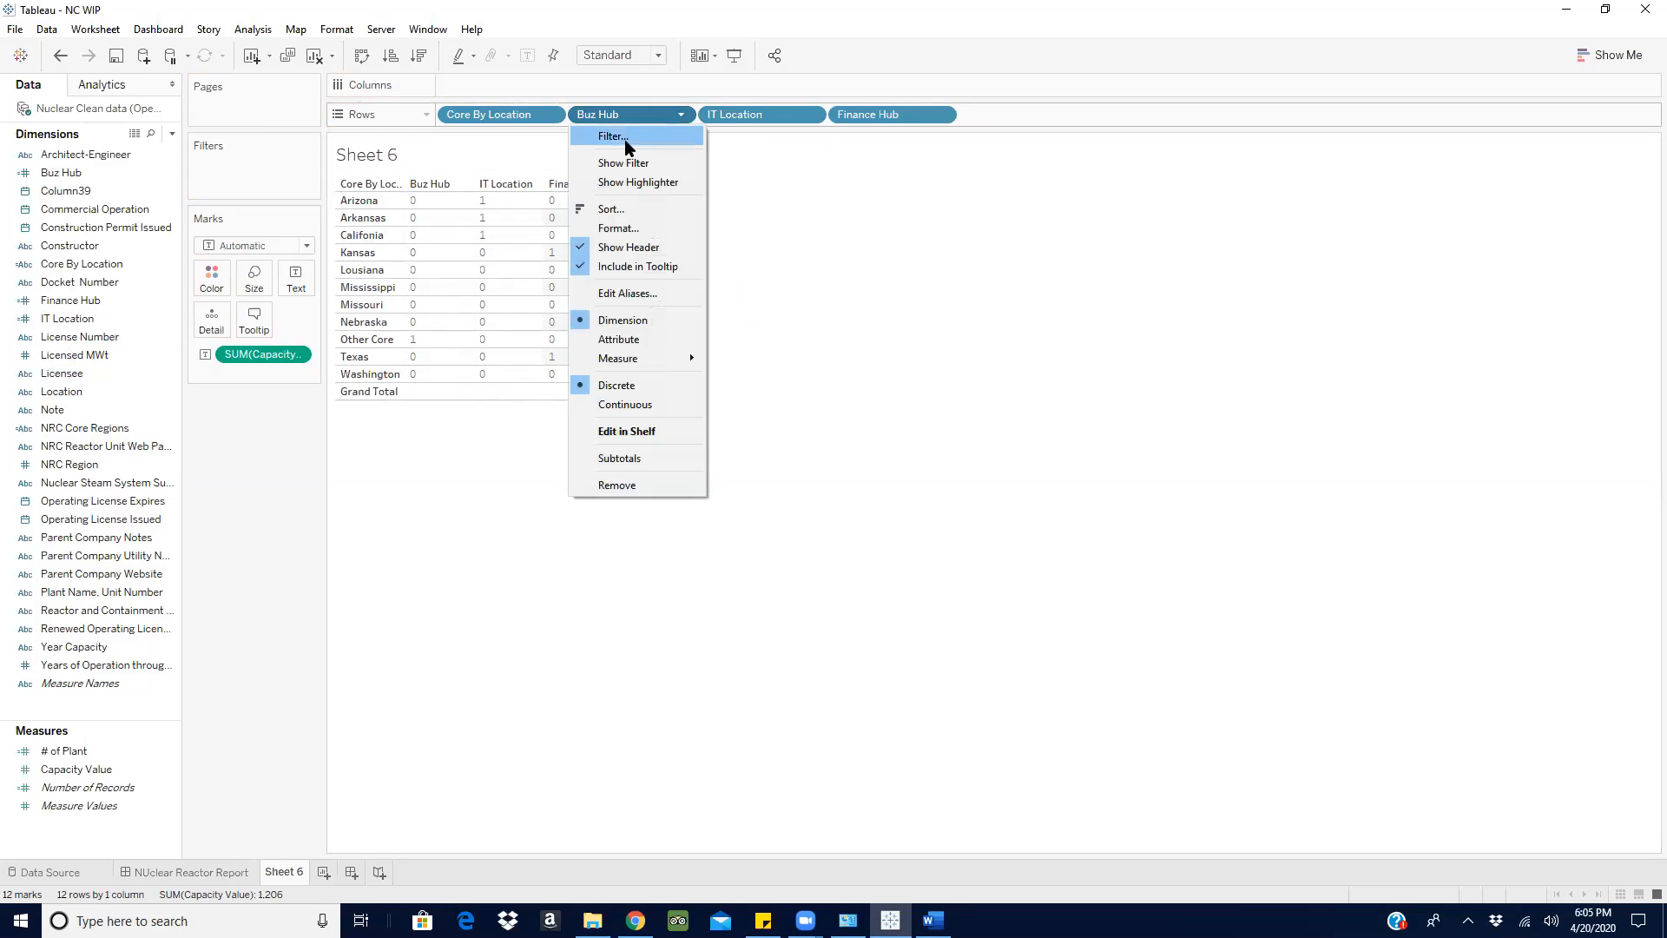
left_click(627, 137)
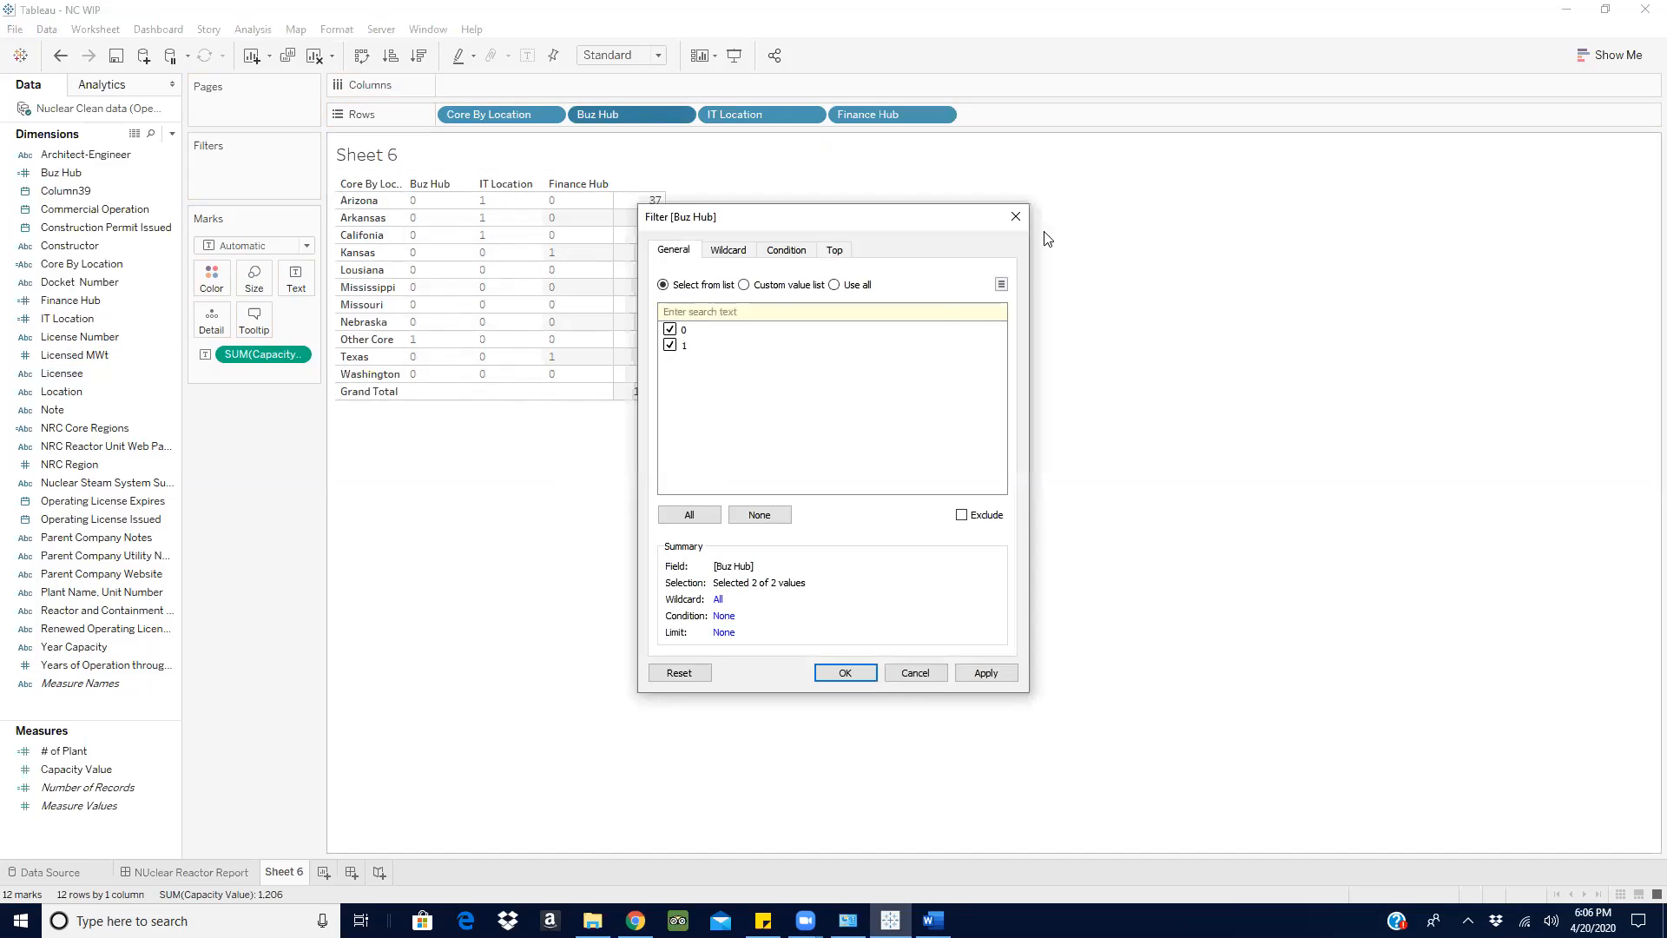
left_click(1023, 213)
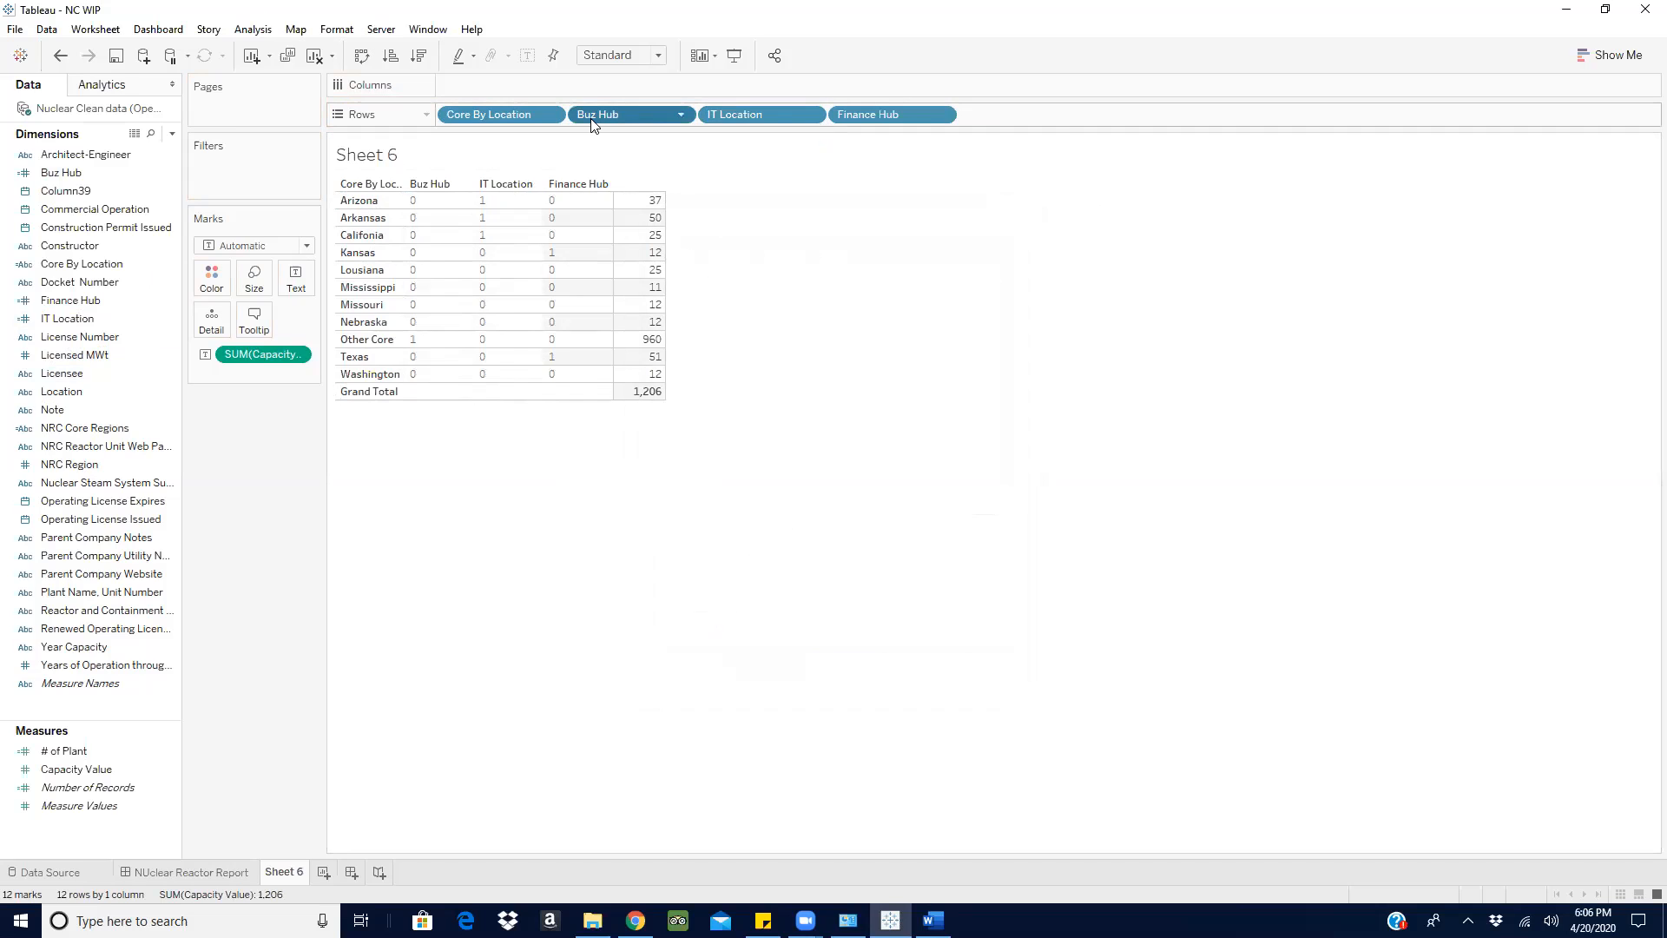
- Show a filter for Buz Hub on the sheet and exclude the value 1
left_click(682, 114)
left_click(634, 162)
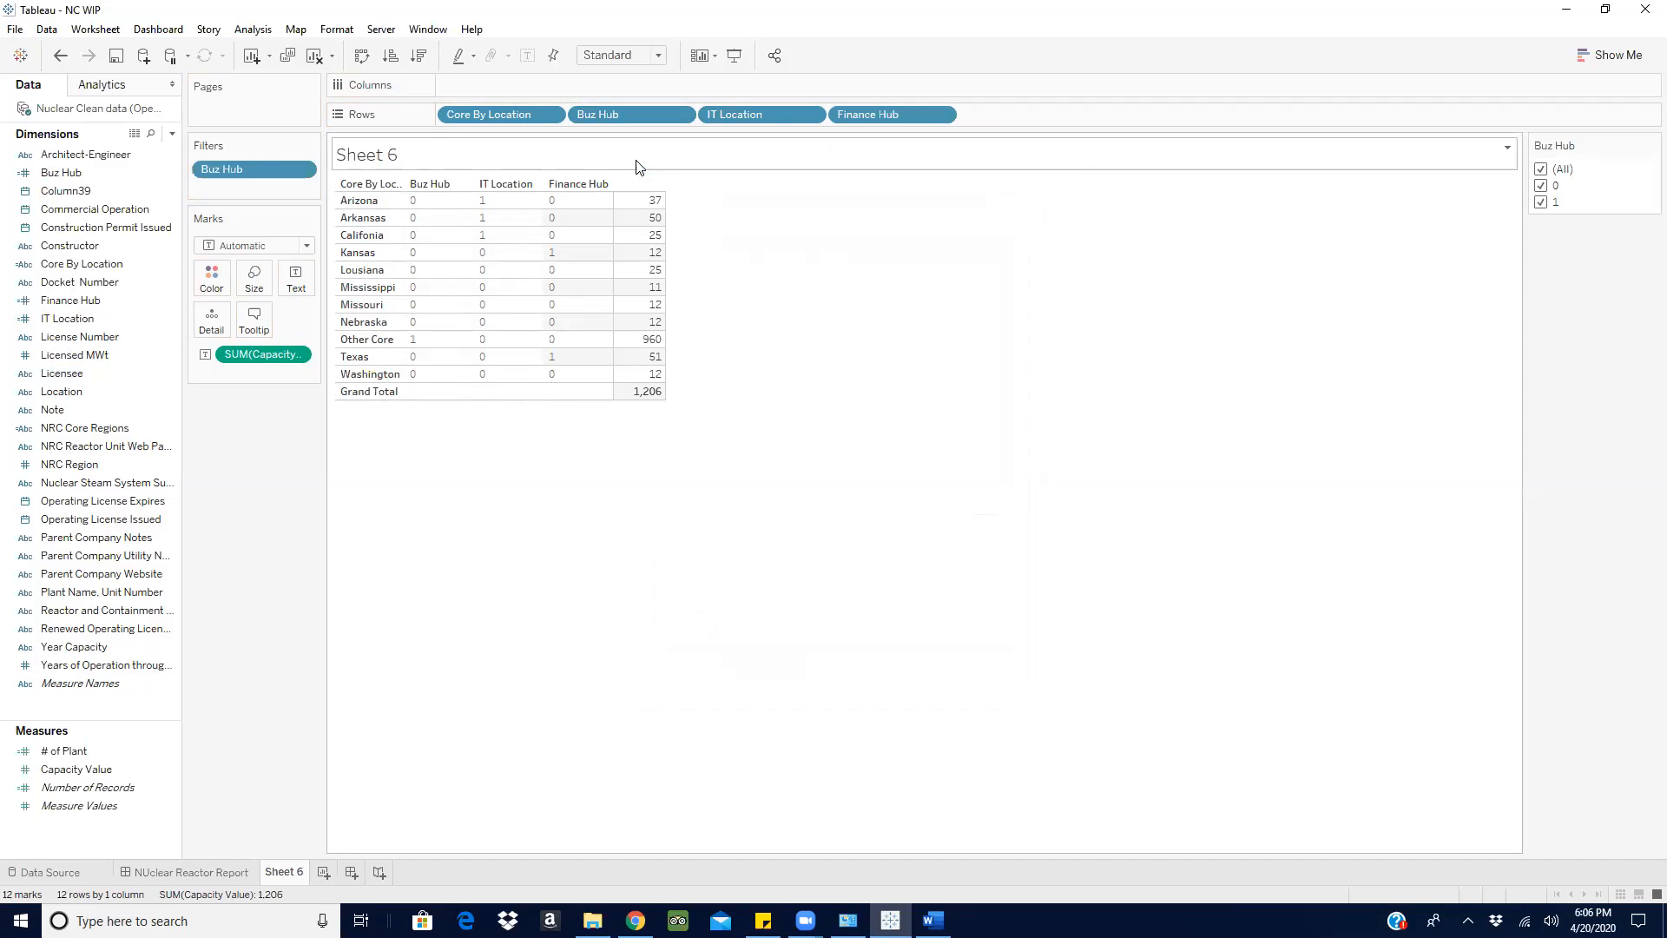
left_click(1541, 203)
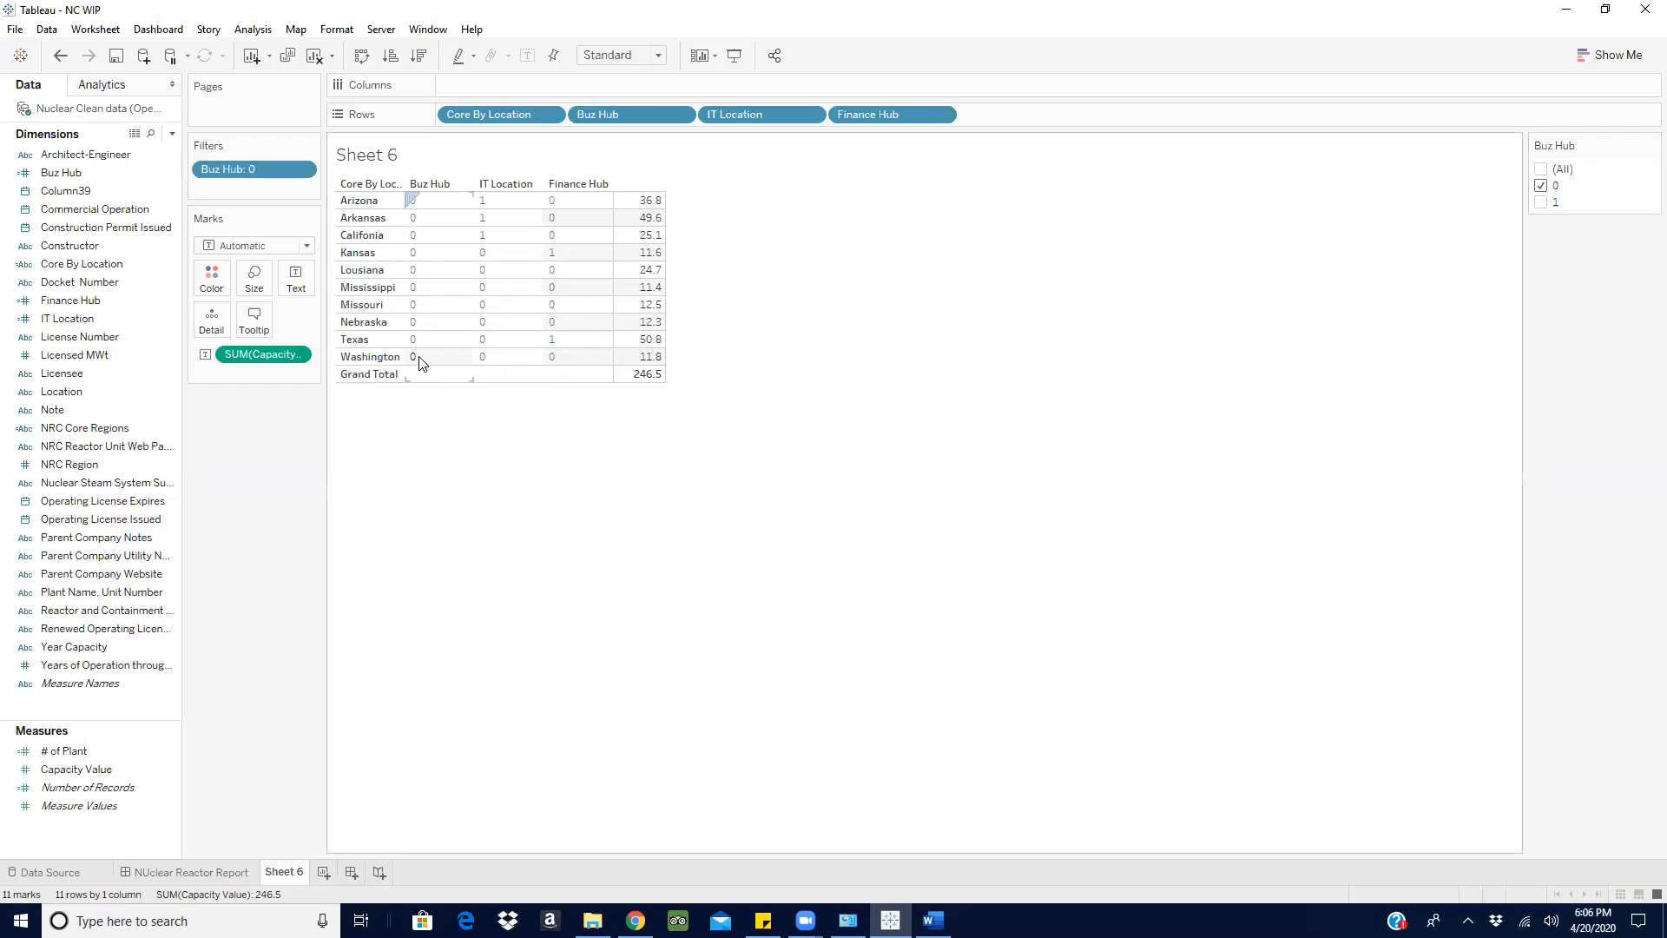
- Show a filter for IT Location on the sheet and exclude the value 1
left_click(811, 114)
left_click(764, 155)
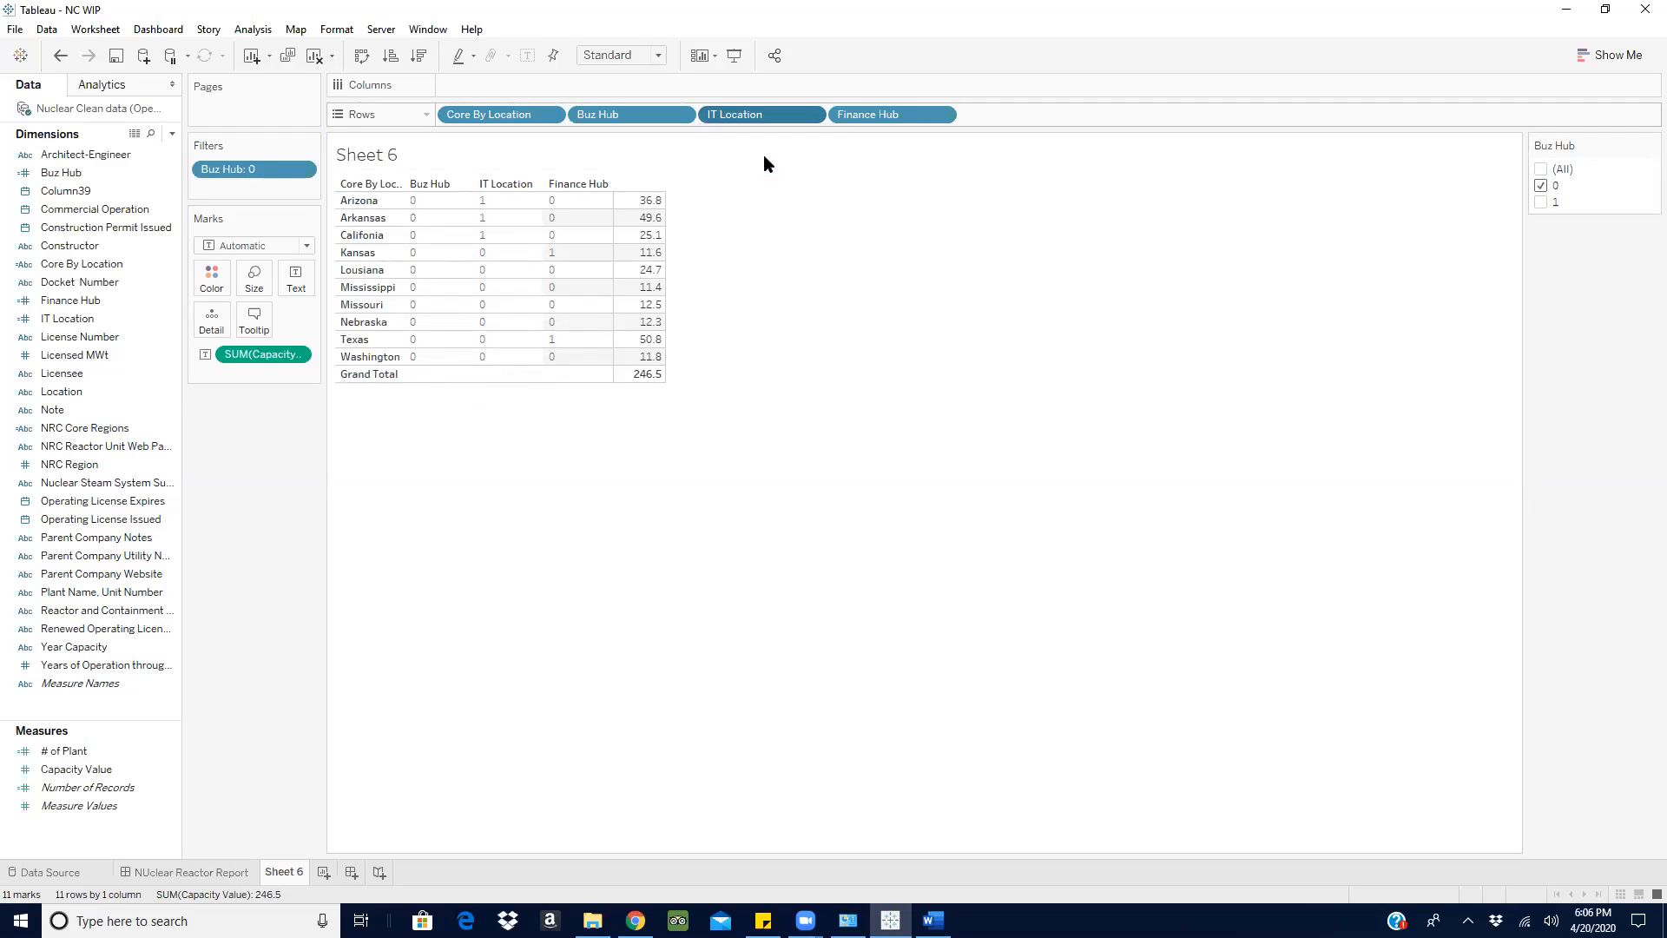
left_click(1540, 202)
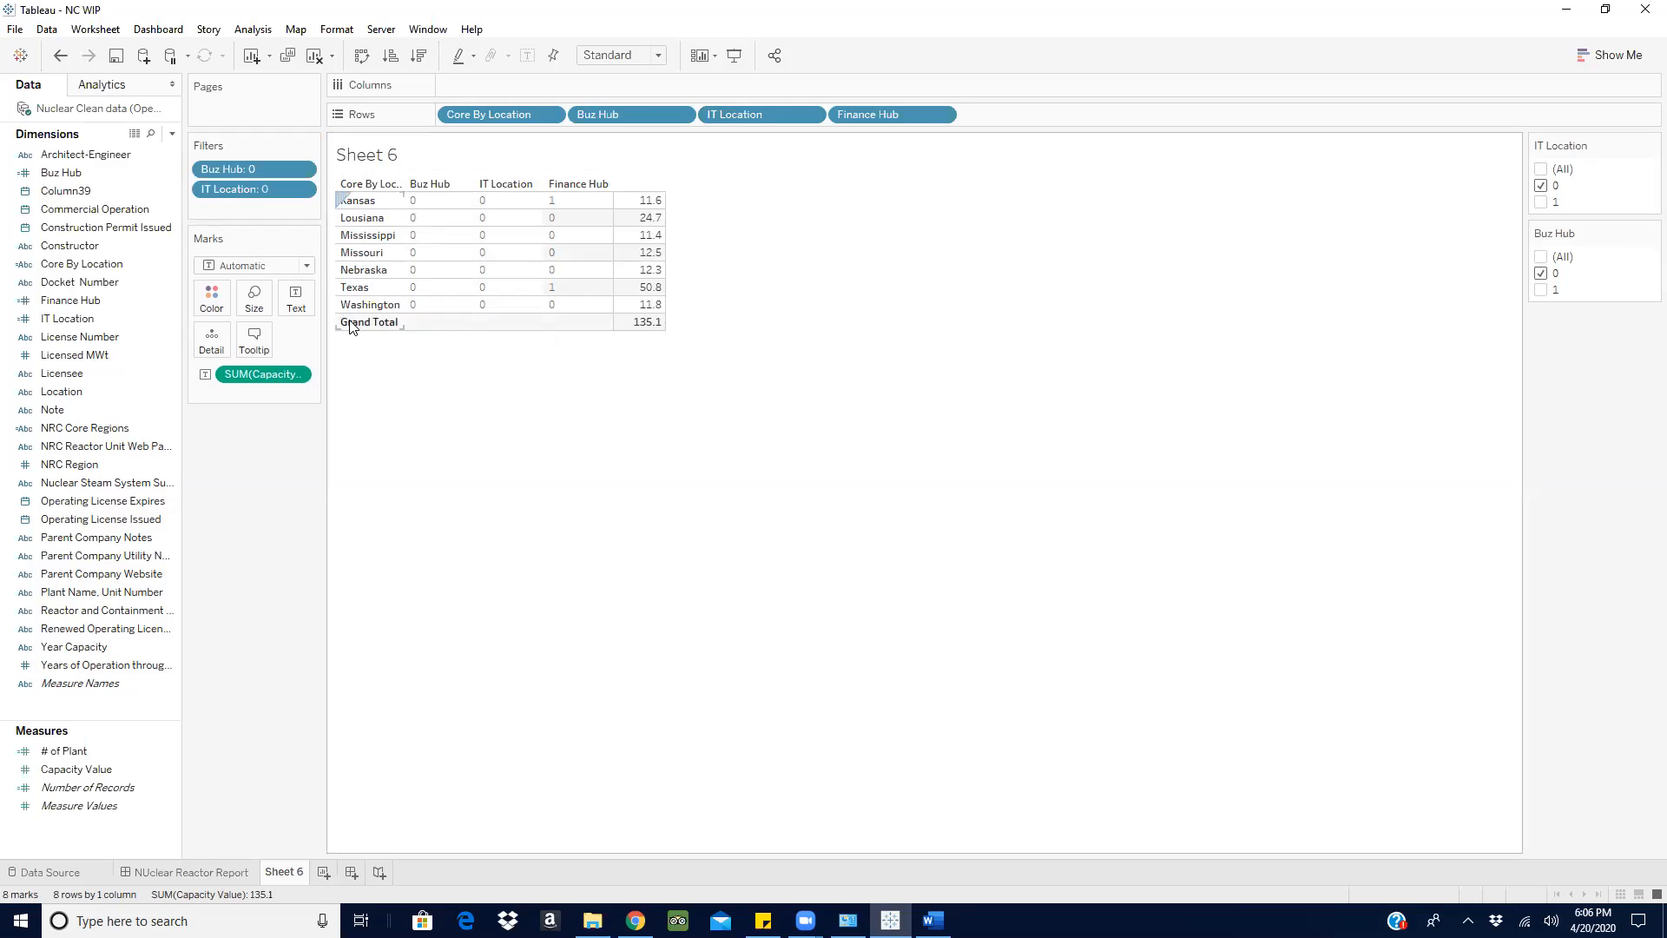
- Show a filter for Finance Hub on the sheet and exclude the value 1
left_click(942, 114)
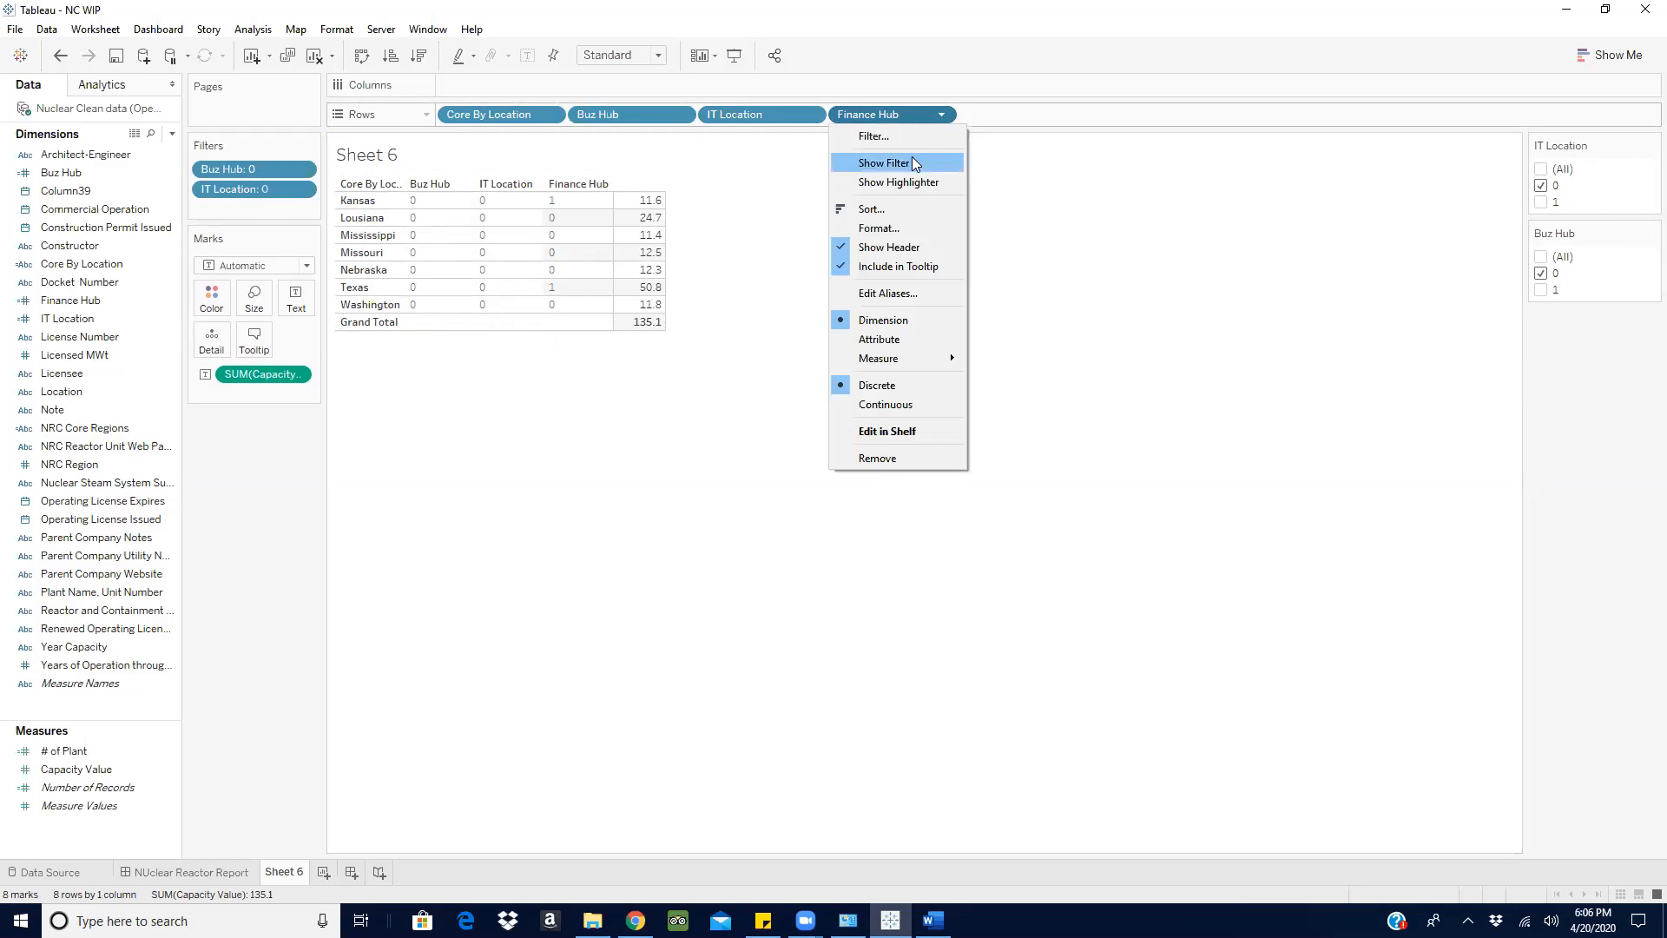
left_click(903, 163)
left_click(1541, 203)
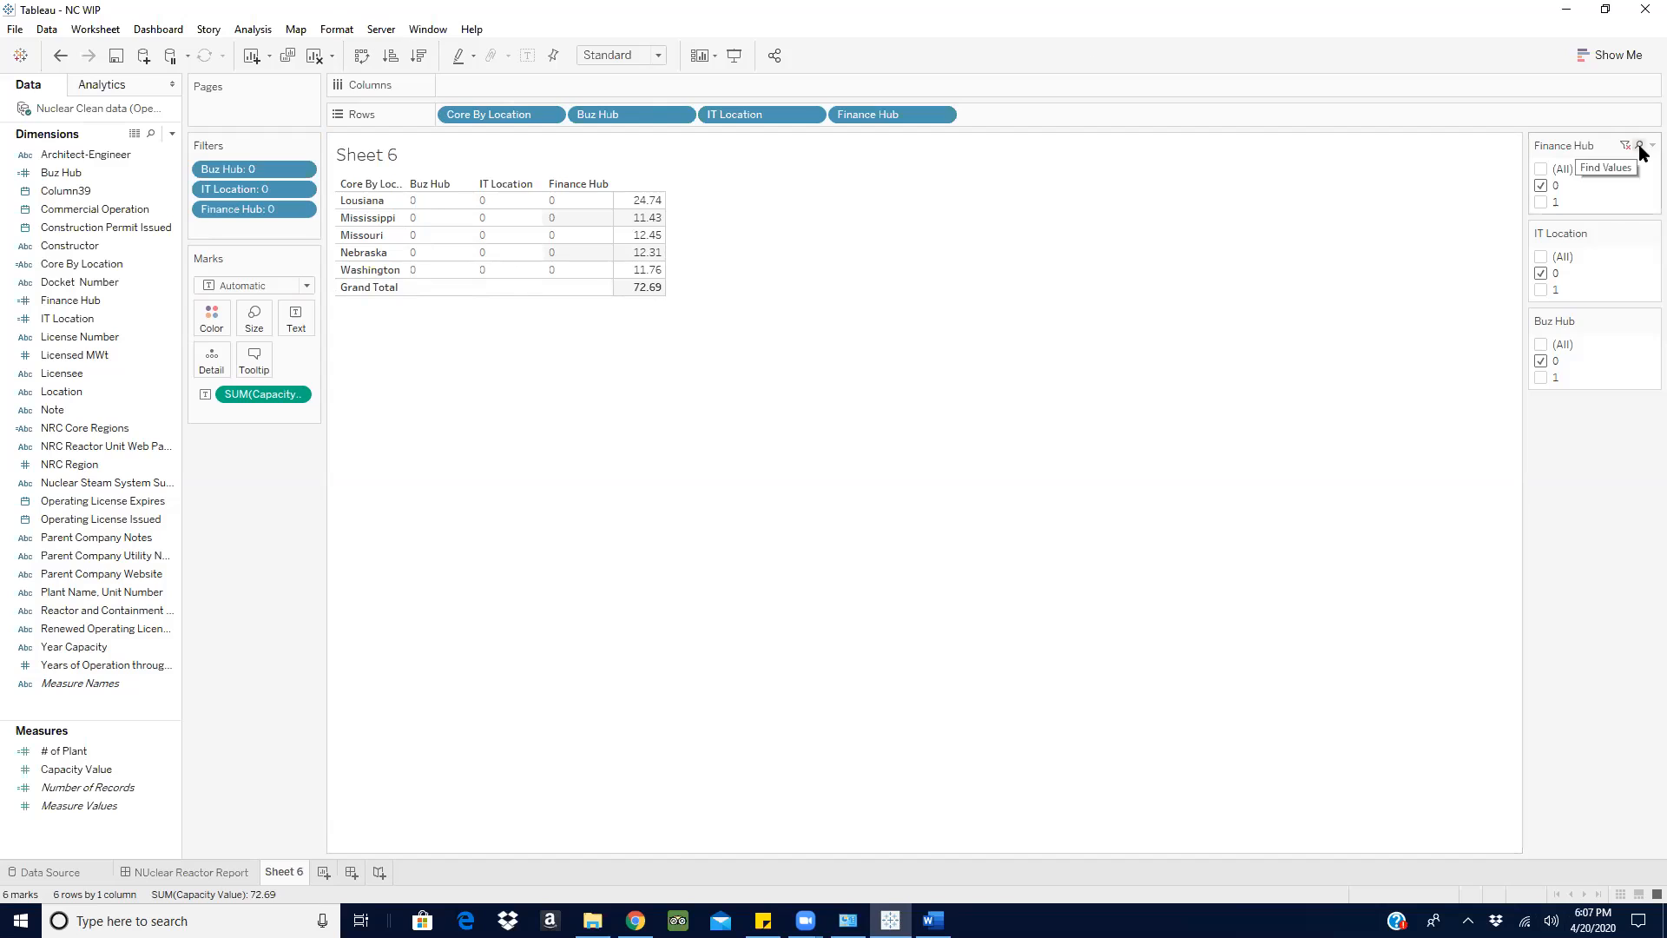
- Hide the Filters card and reset the Finance Hub, IT Location and Buz Hub filters to include all values
left_click(312, 145)
left_click(260, 209)
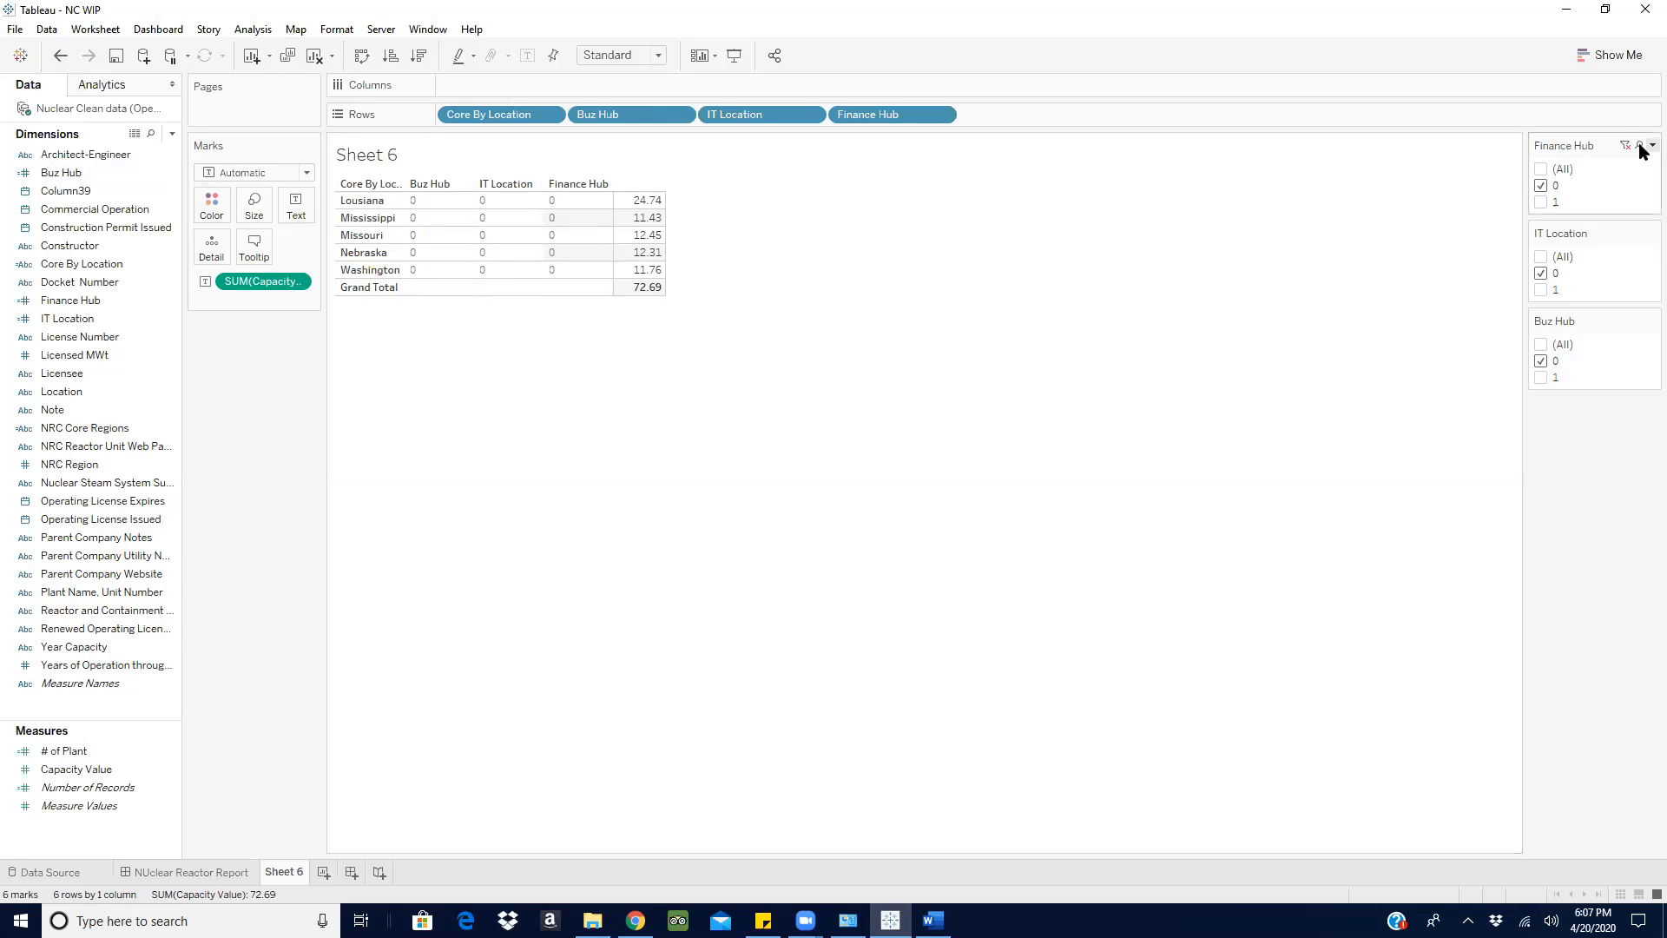
left_click(1624, 145)
left_click(1625, 233)
left_click(1626, 322)
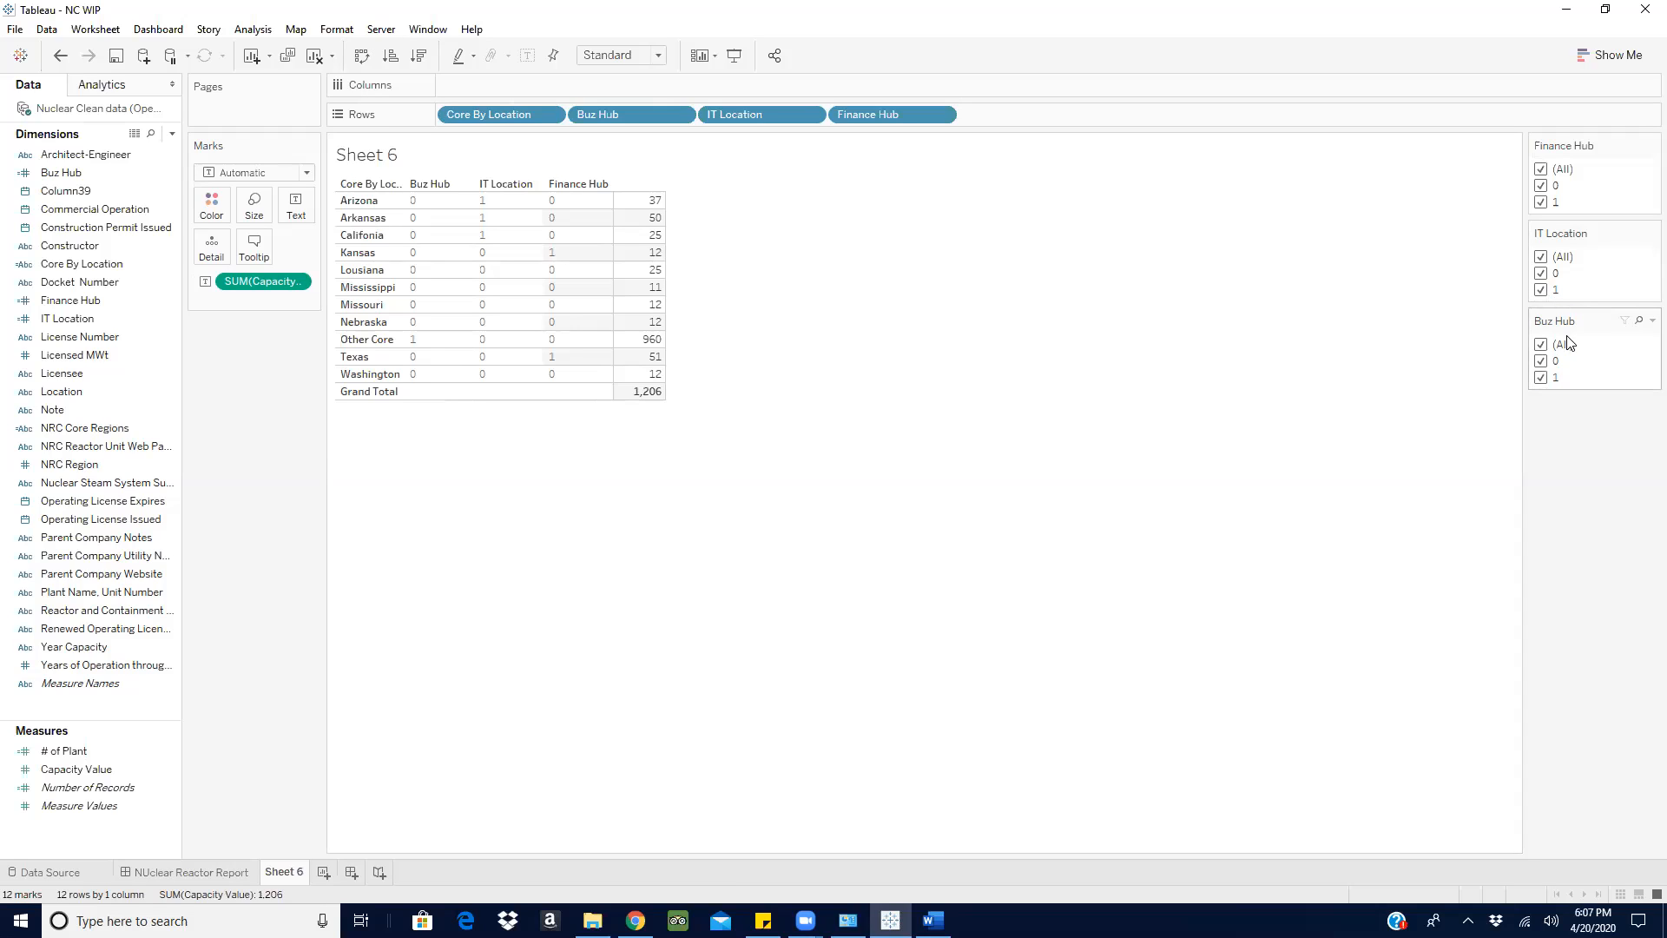
- Switch to the Word document and enlarge its window to read the three numbered requirements in full
left_click(890, 921)
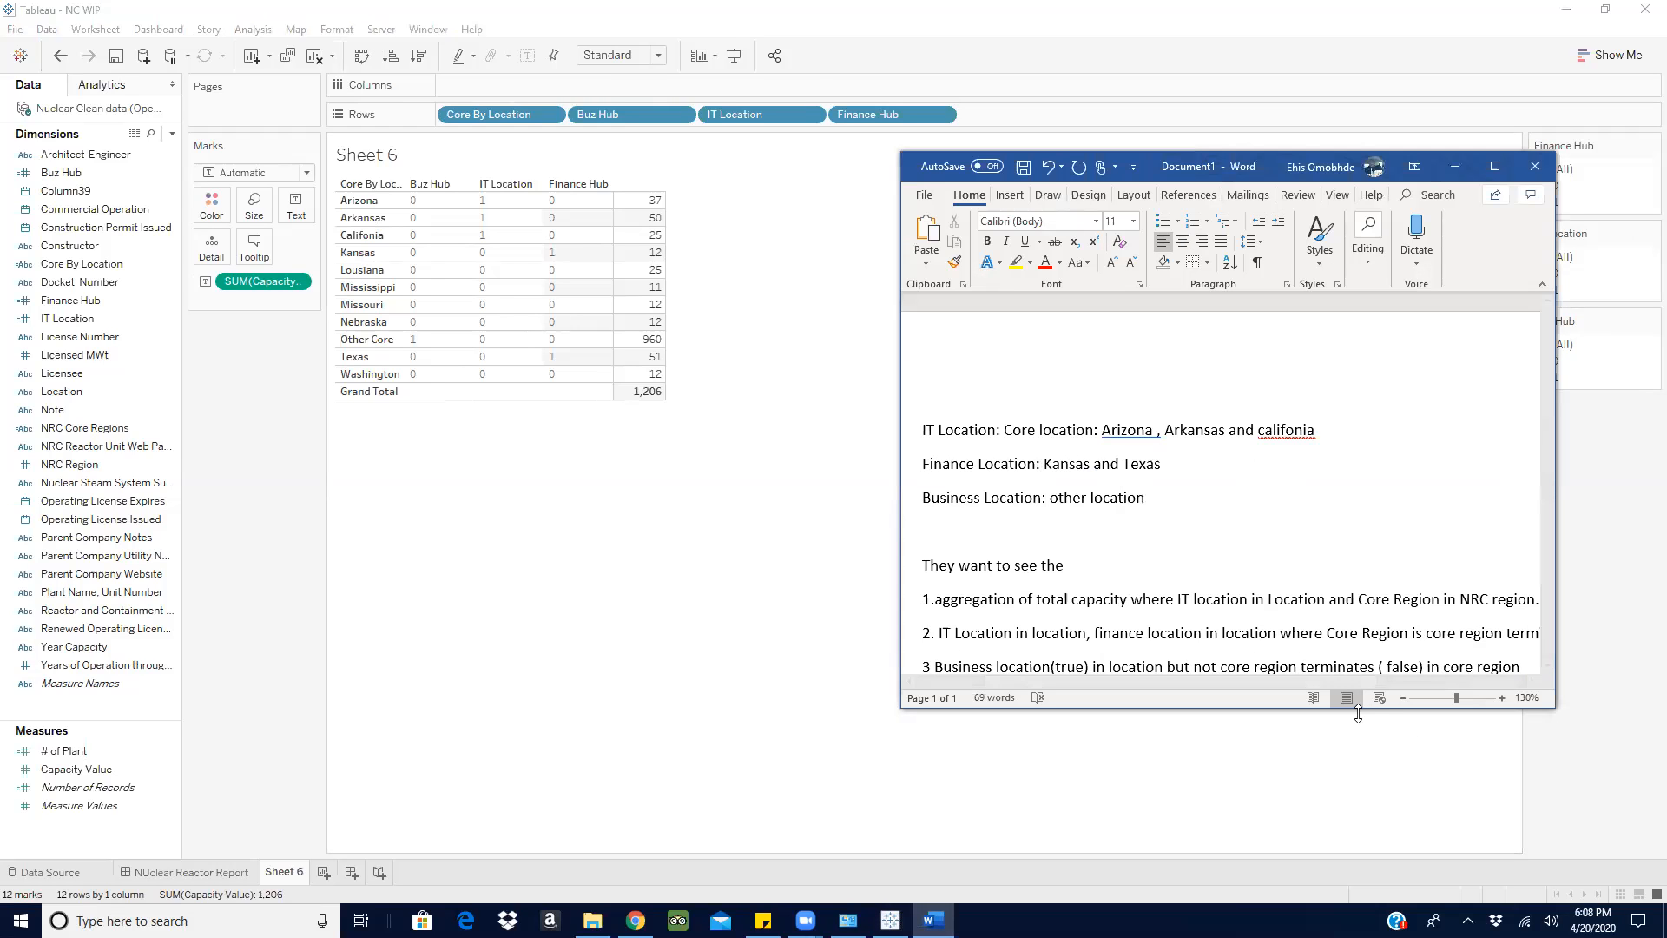
left_click_drag(1433, 708, 1433, 814)
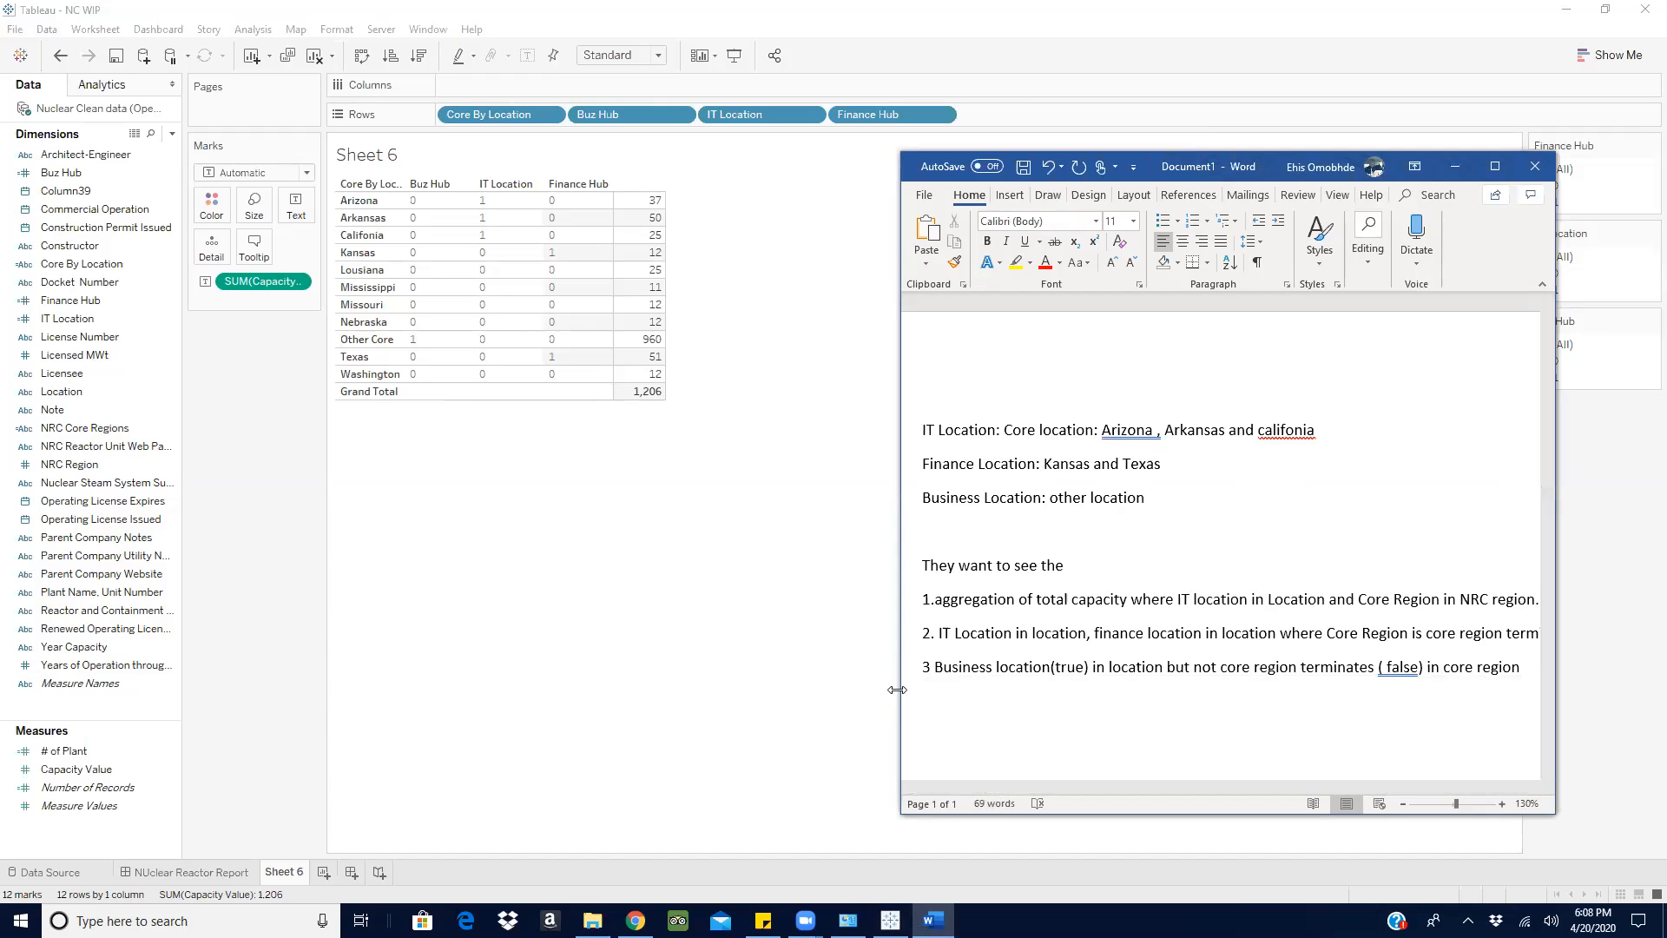
left_click_drag(897, 689, 592, 697)
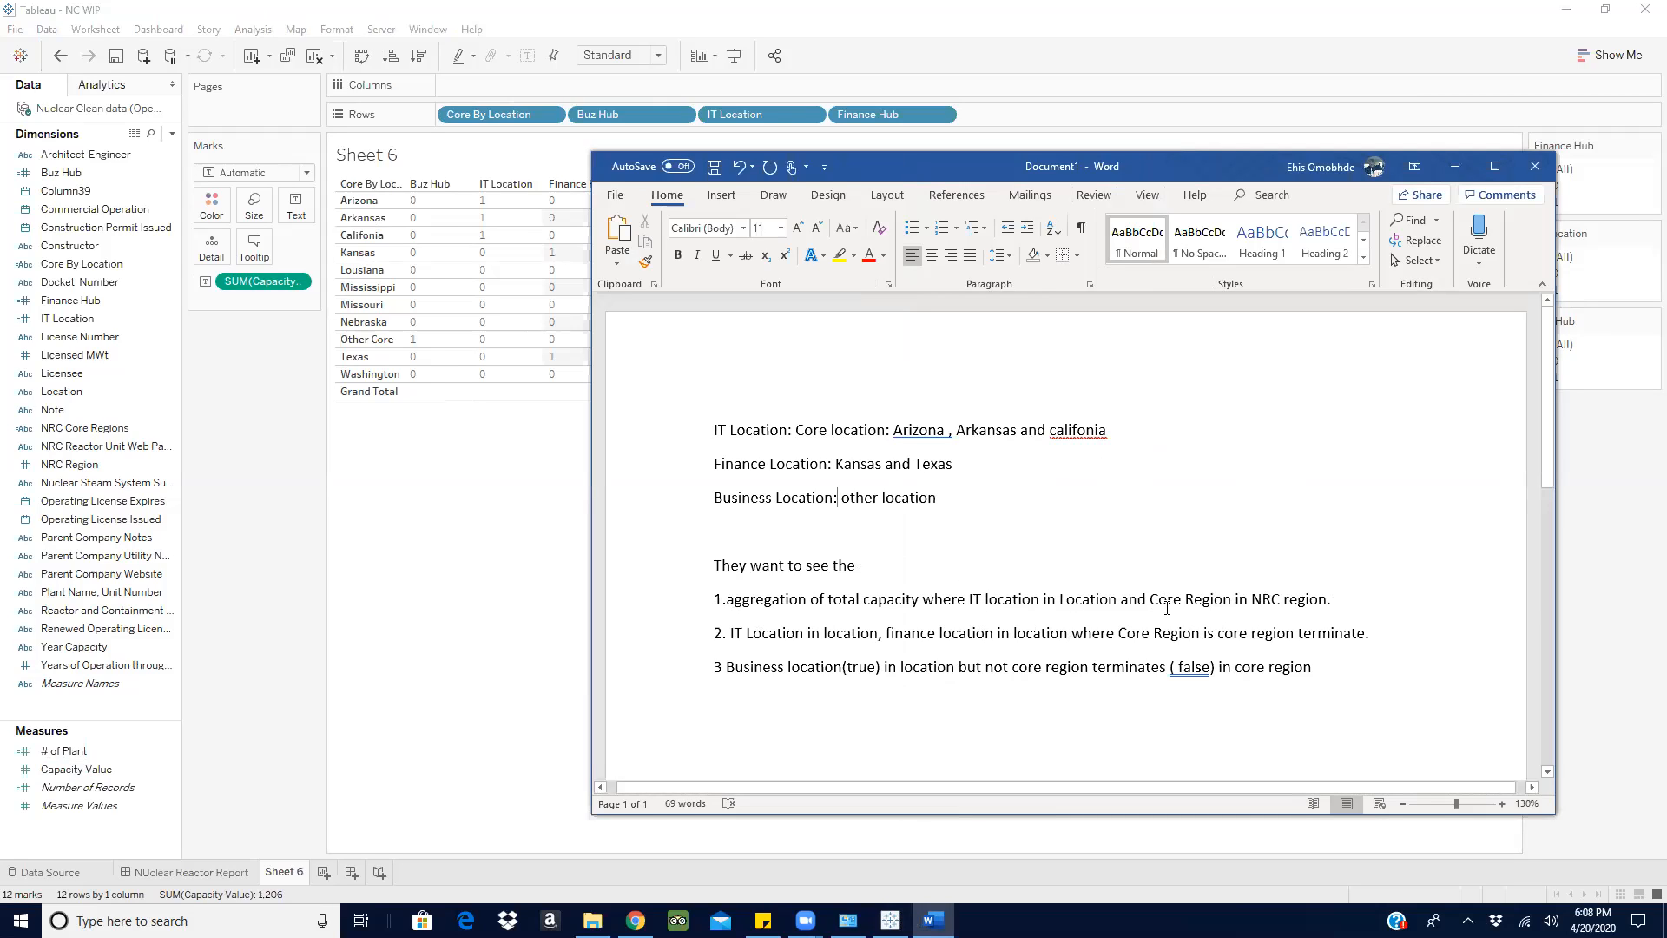
- Switch back to Tableau and add the NRC Core Regions dimension as the last field on the sheet's rows
left_click(1459, 163)
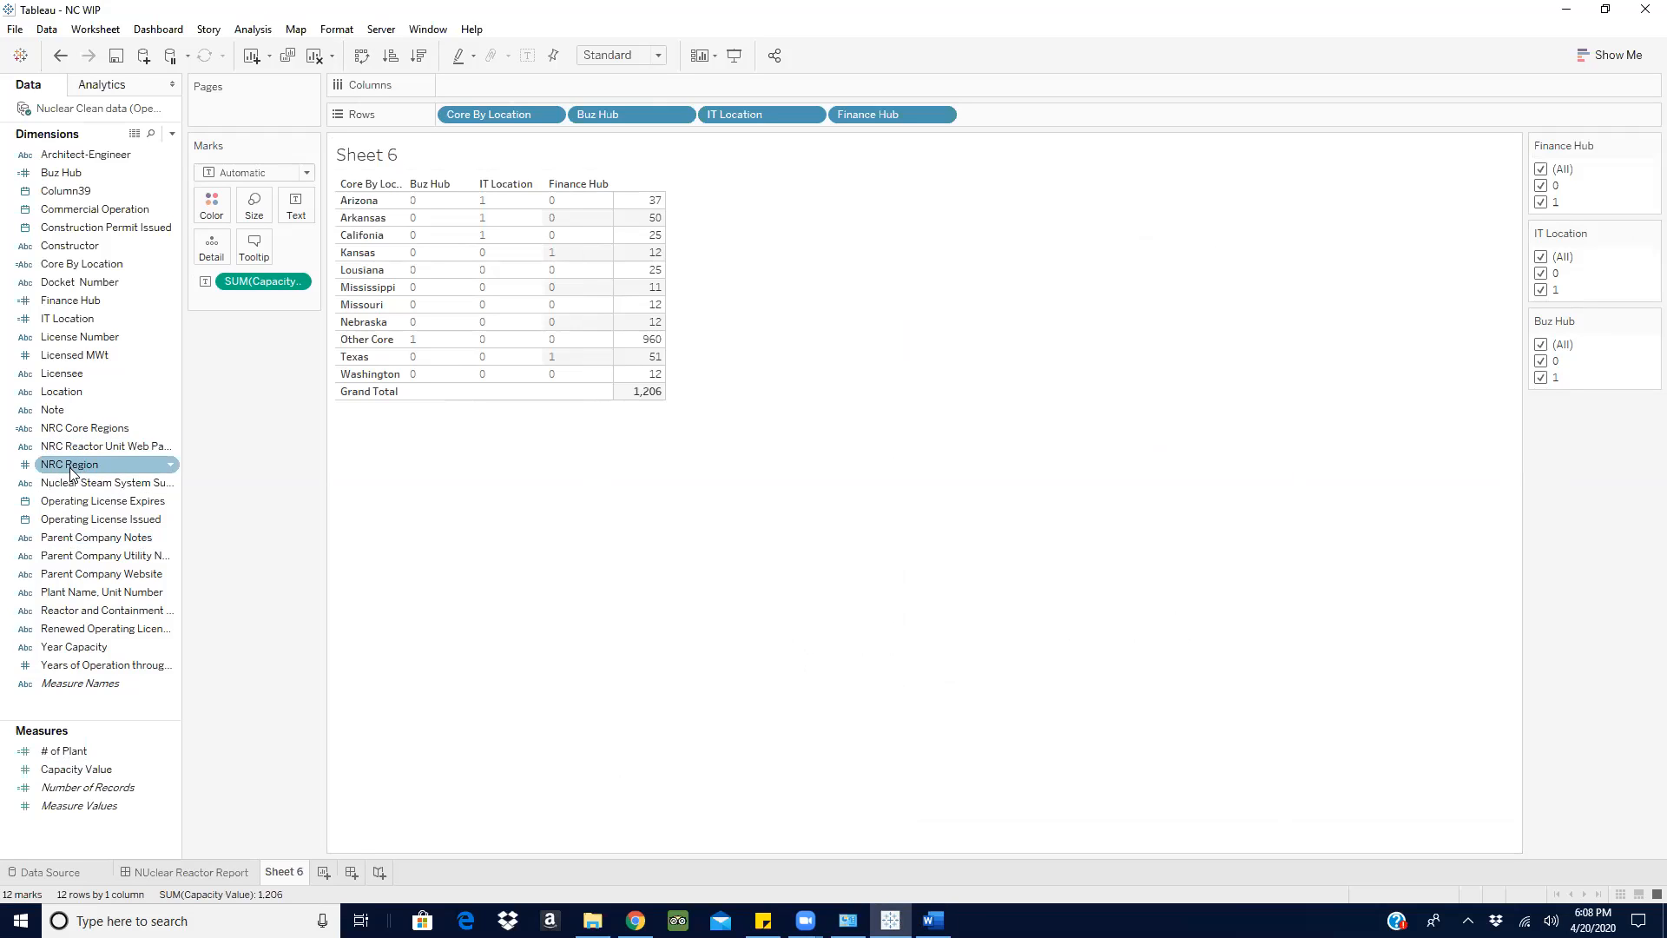
left_click_drag(87, 428, 1023, 111)
- Try removing Finance Hub, IT Location and Buz Hub from the sheet's rows
left_click_drag(868, 114, 847, 70)
left_click_drag(751, 116, 749, 658)
left_click_drag(598, 111, 580, 622)
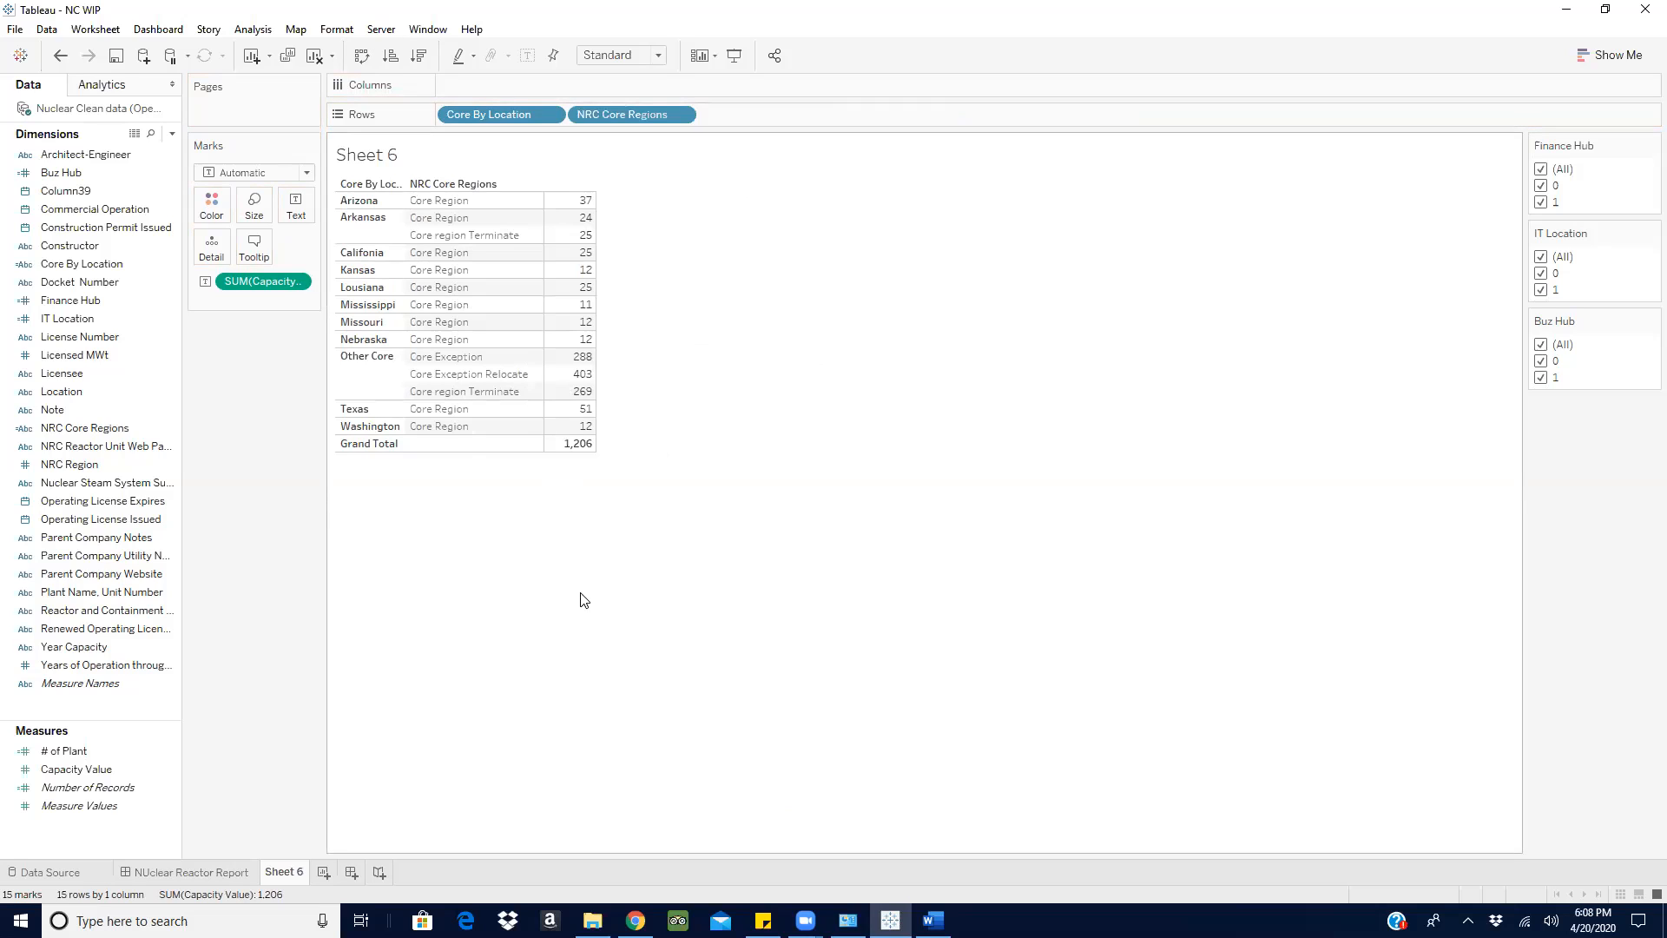
- Undo the removal of the Buz Hub, IT Location and Finance Hub fields from the rows
key("ctrl+z")
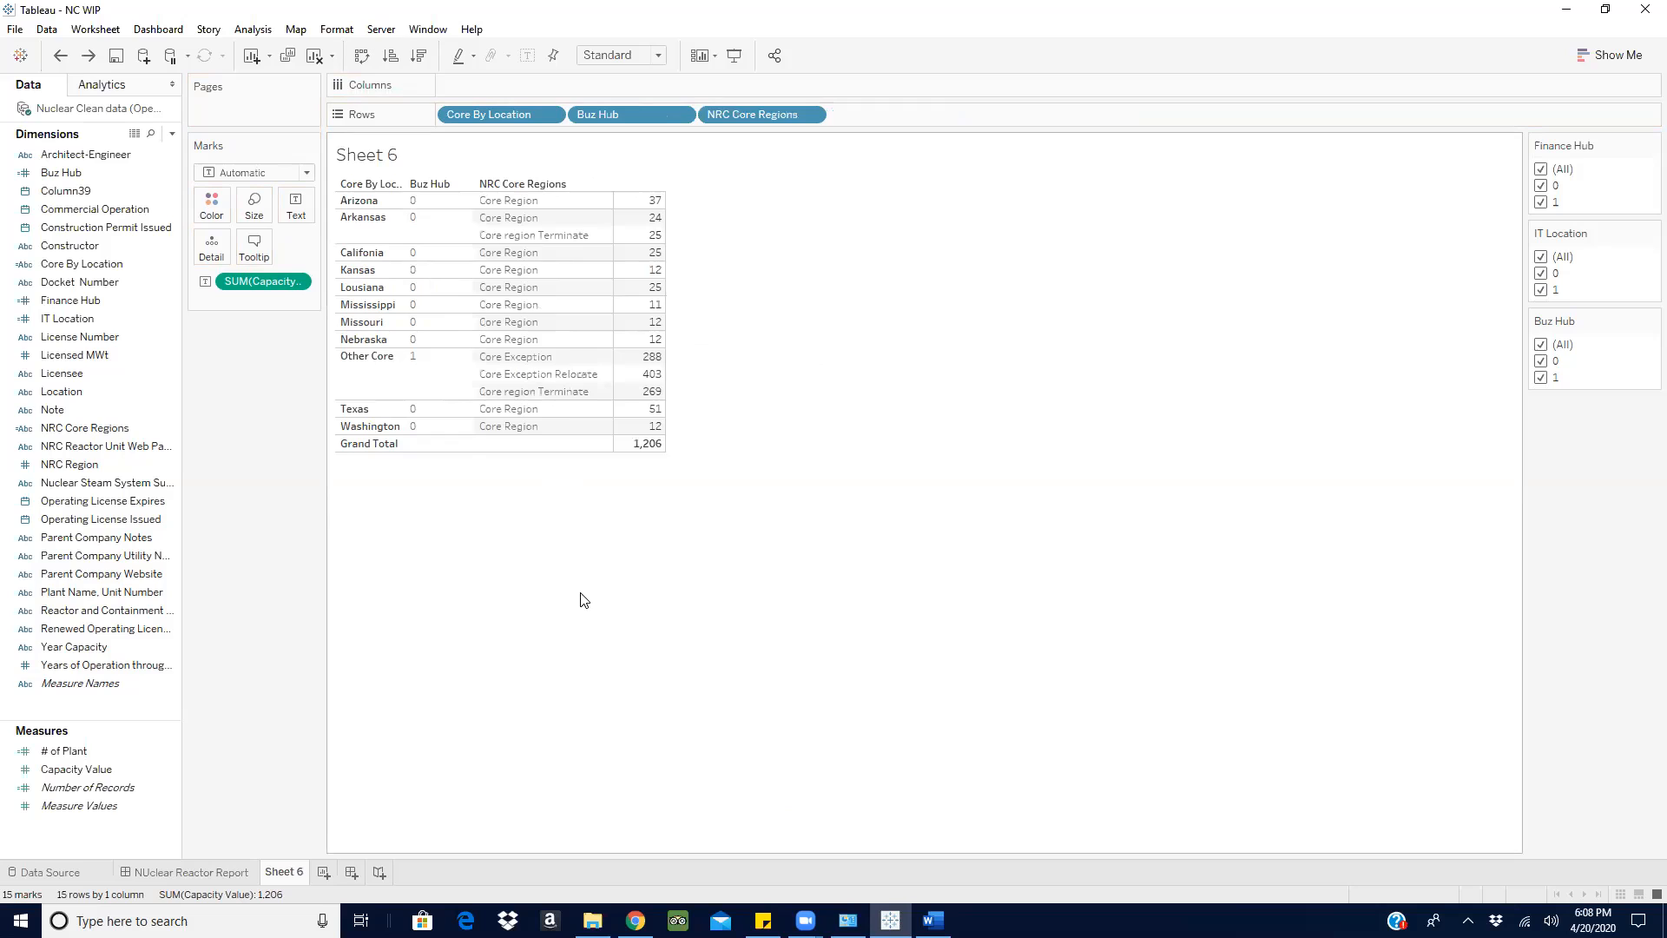
key("ctrl+z")
key("ctrl+z")
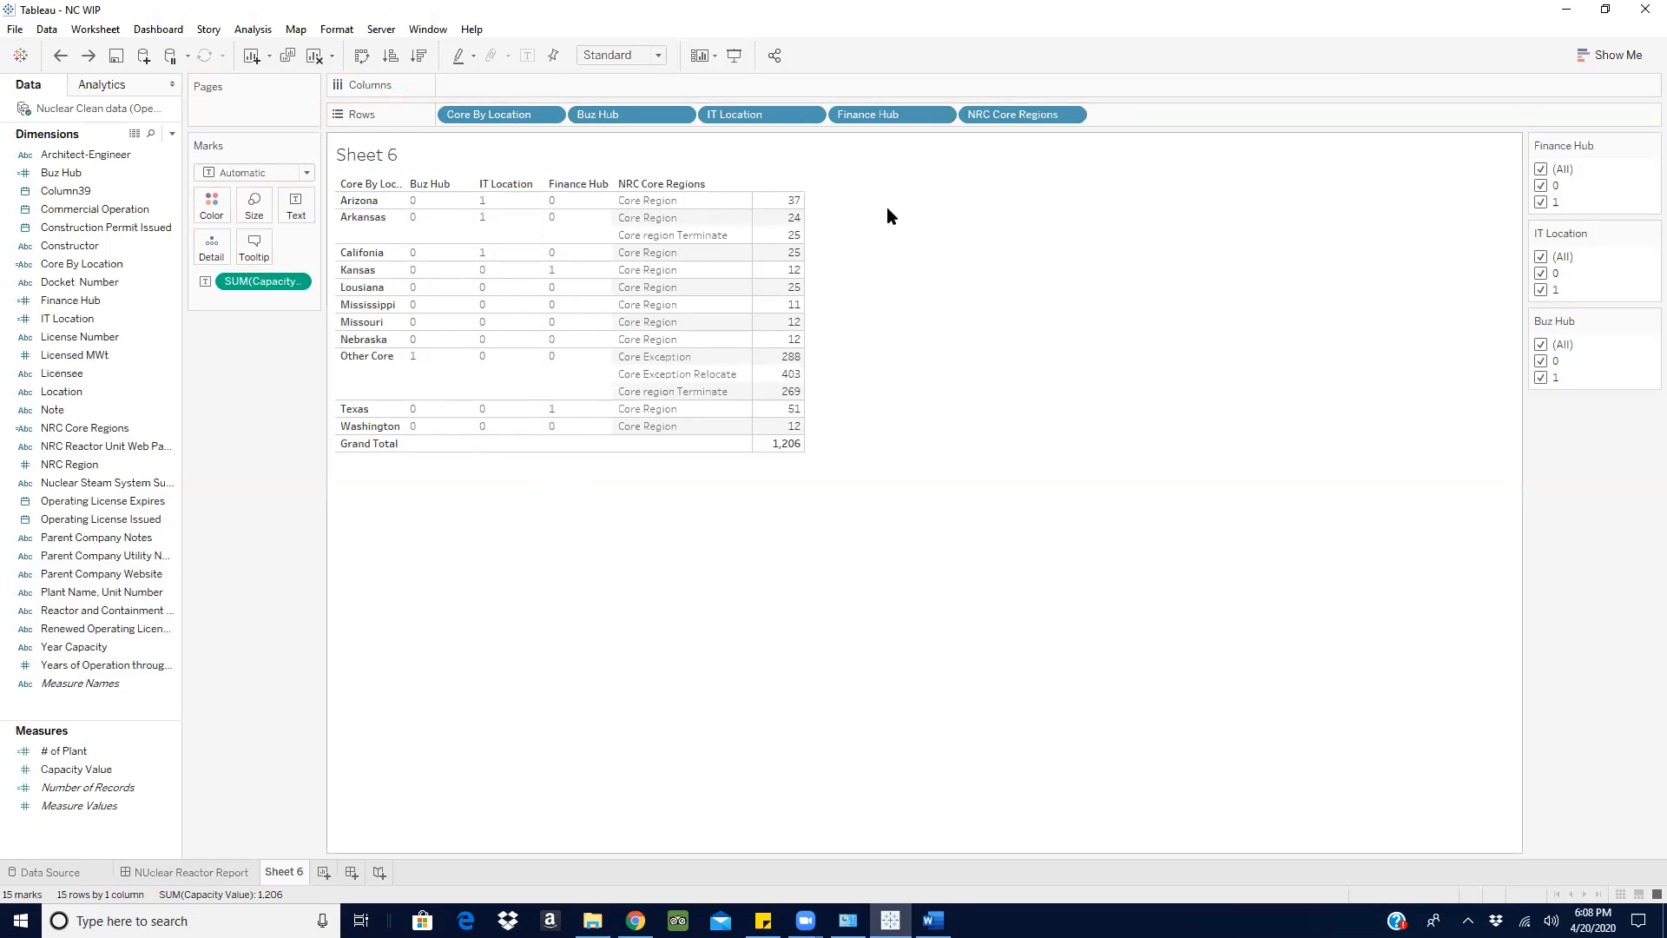
- Remove Buz Hub and Finance Hub from the rows and exclude the value 0 from the IT Location filter
left_click_drag(569, 111, 599, 694)
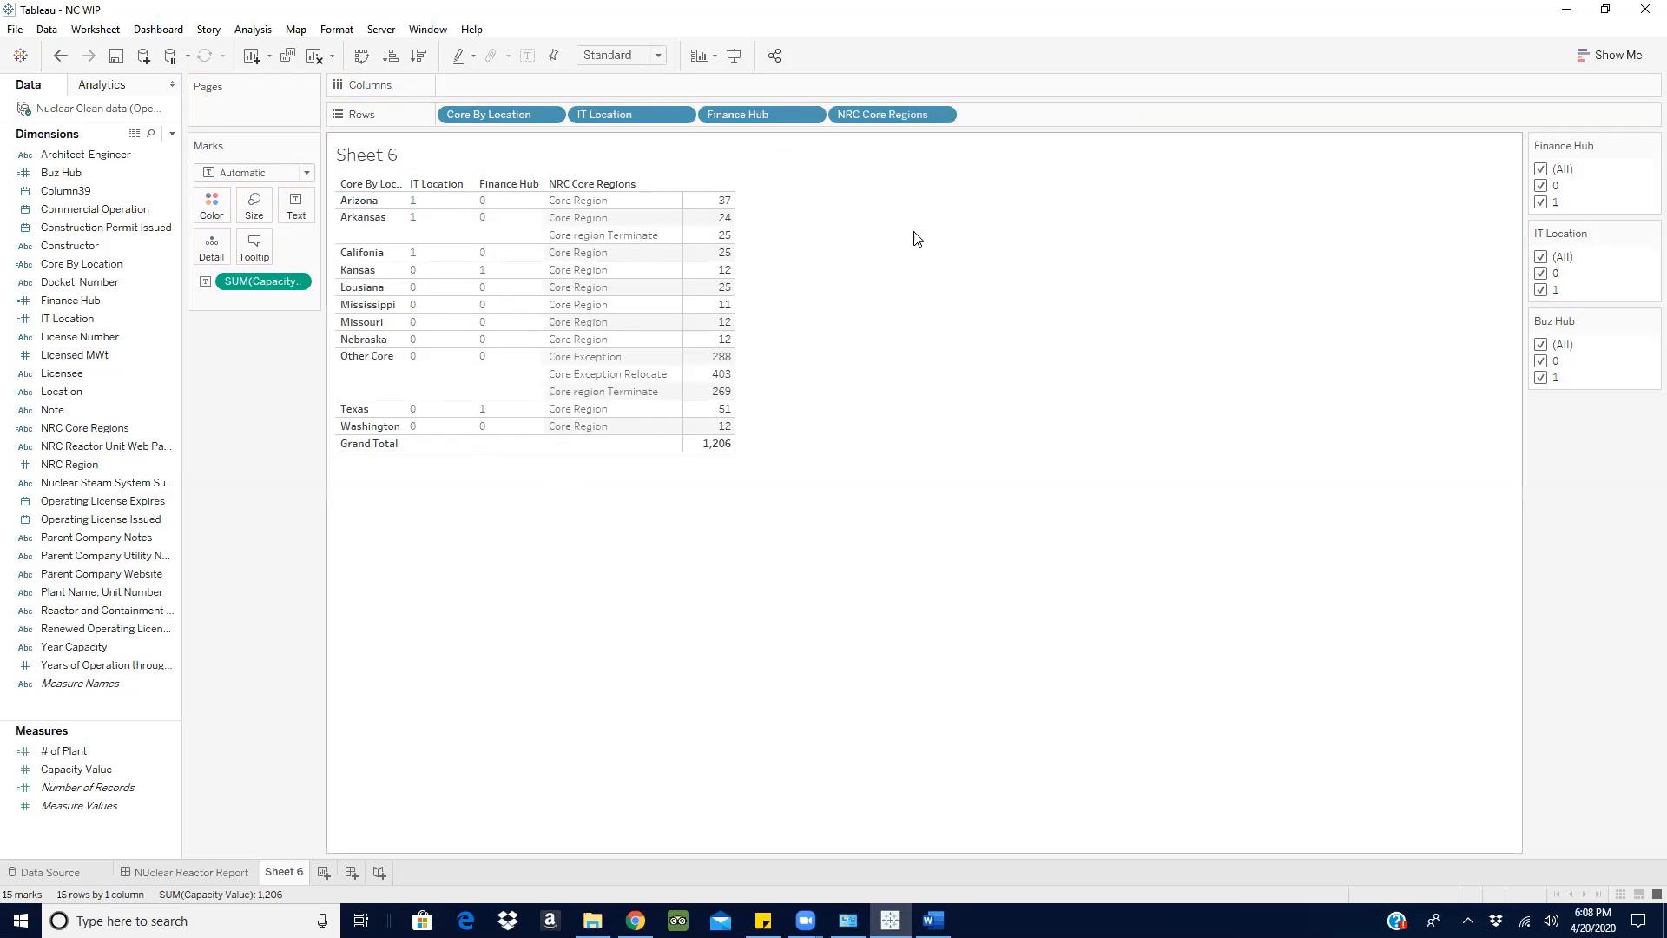
left_click_drag(738, 114, 733, 762)
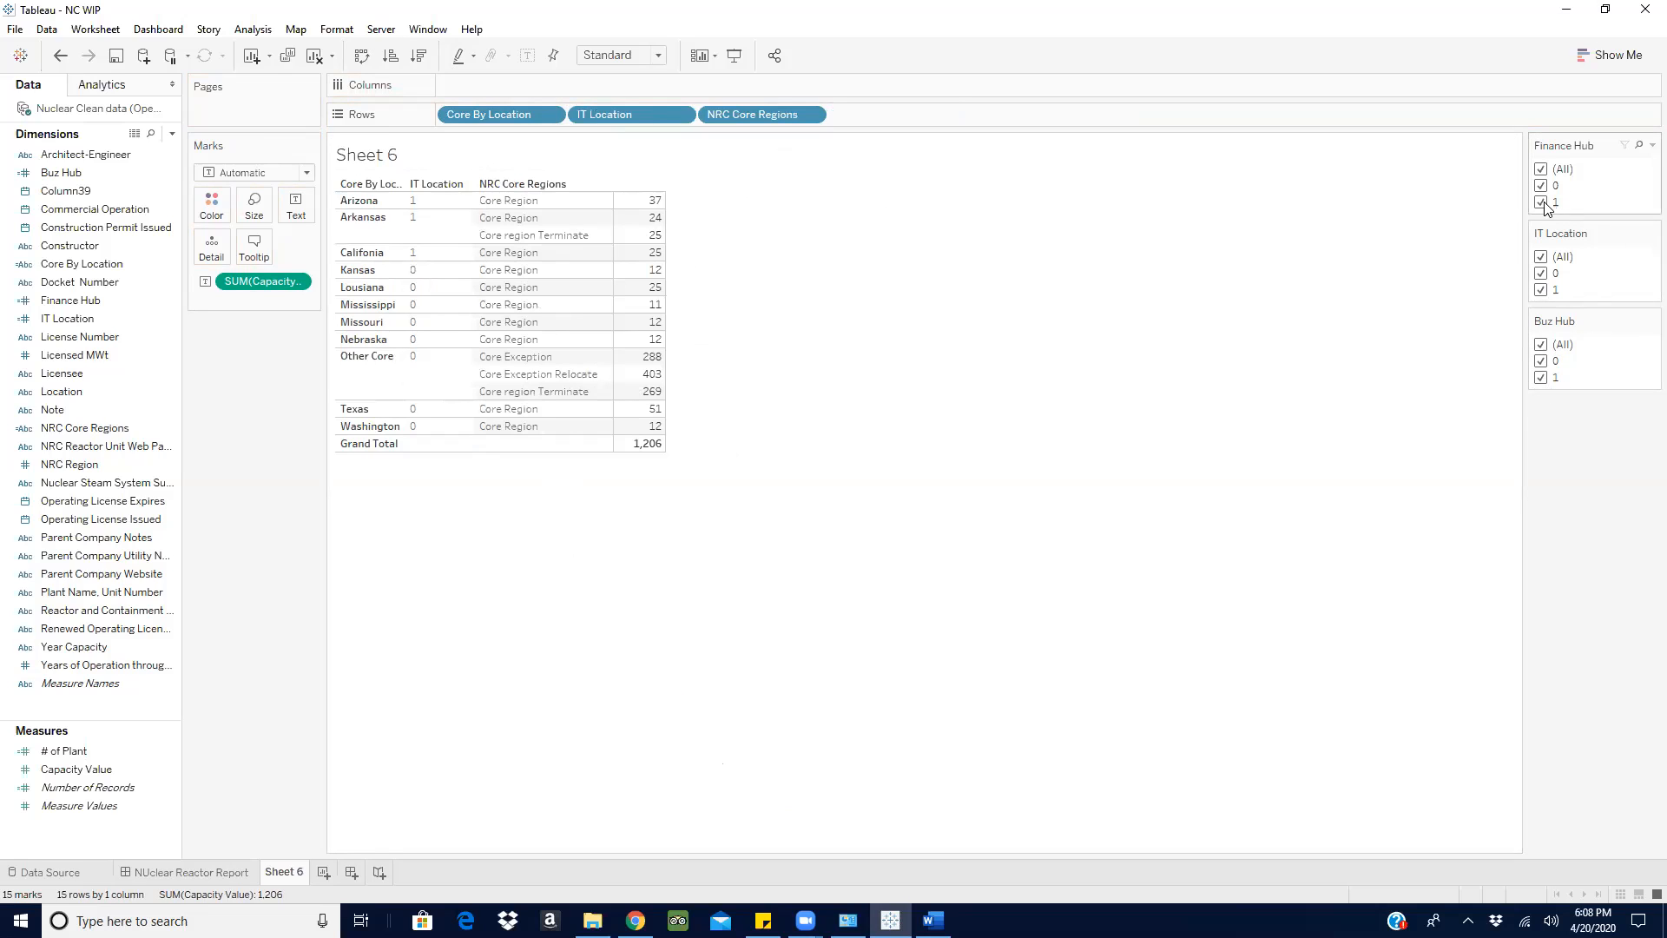
left_click(1541, 275)
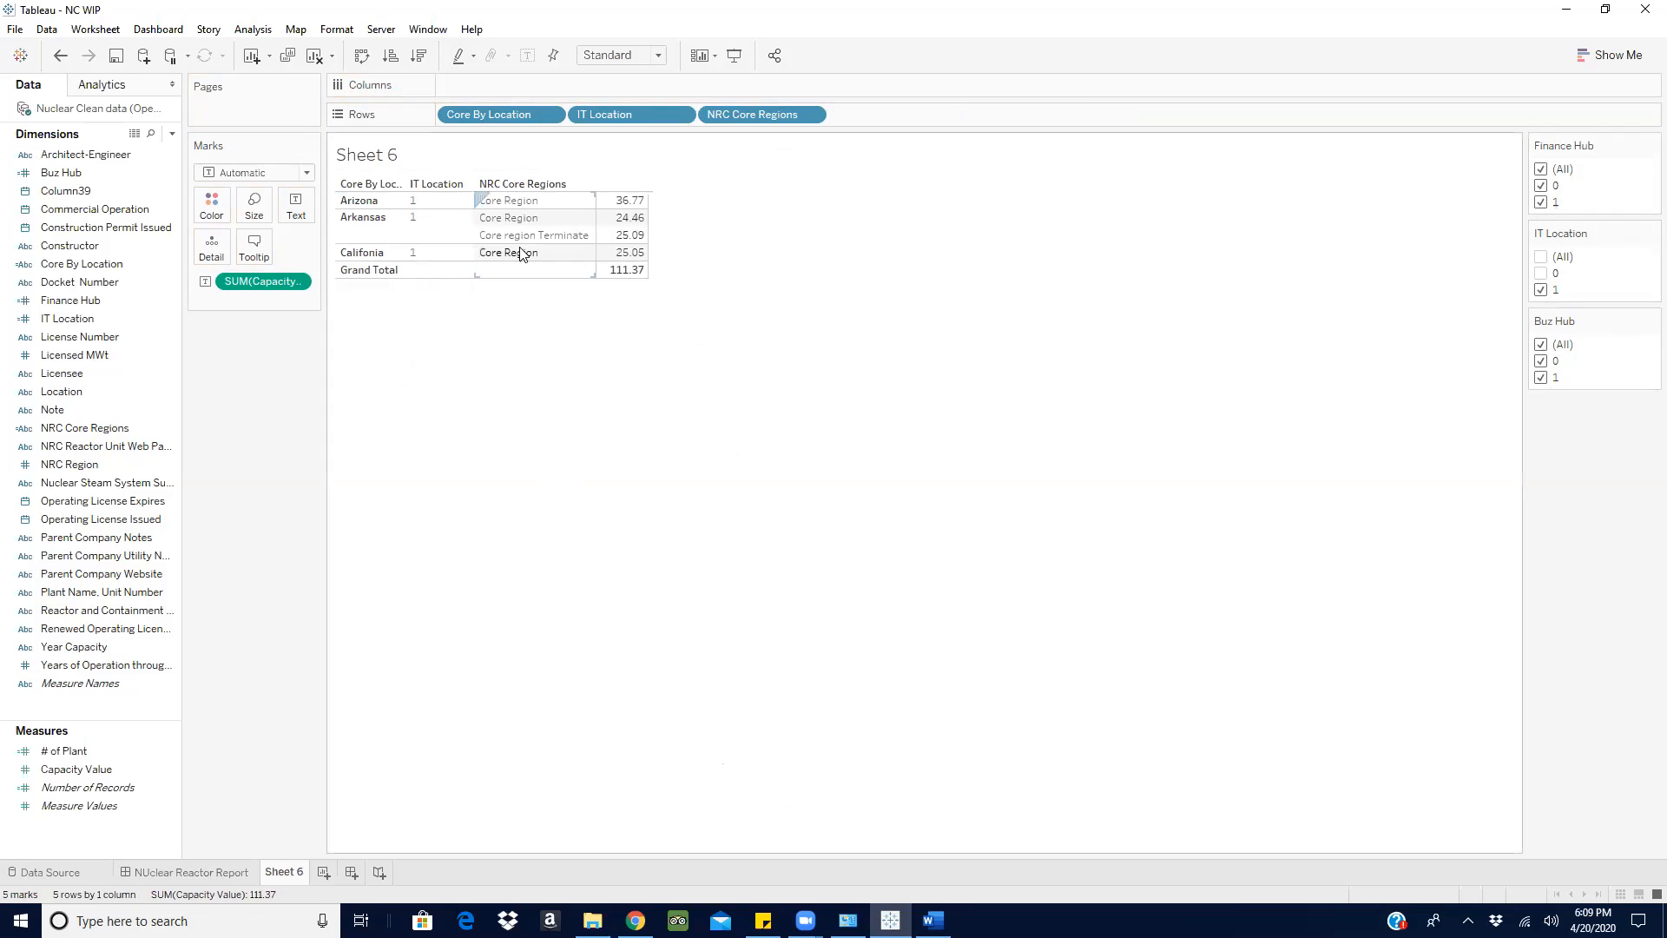
- Show a filter for NRC Core Regions on the sheet and exclude the Core region Terminate value
mouse_move(599, 242)
left_click(813, 117)
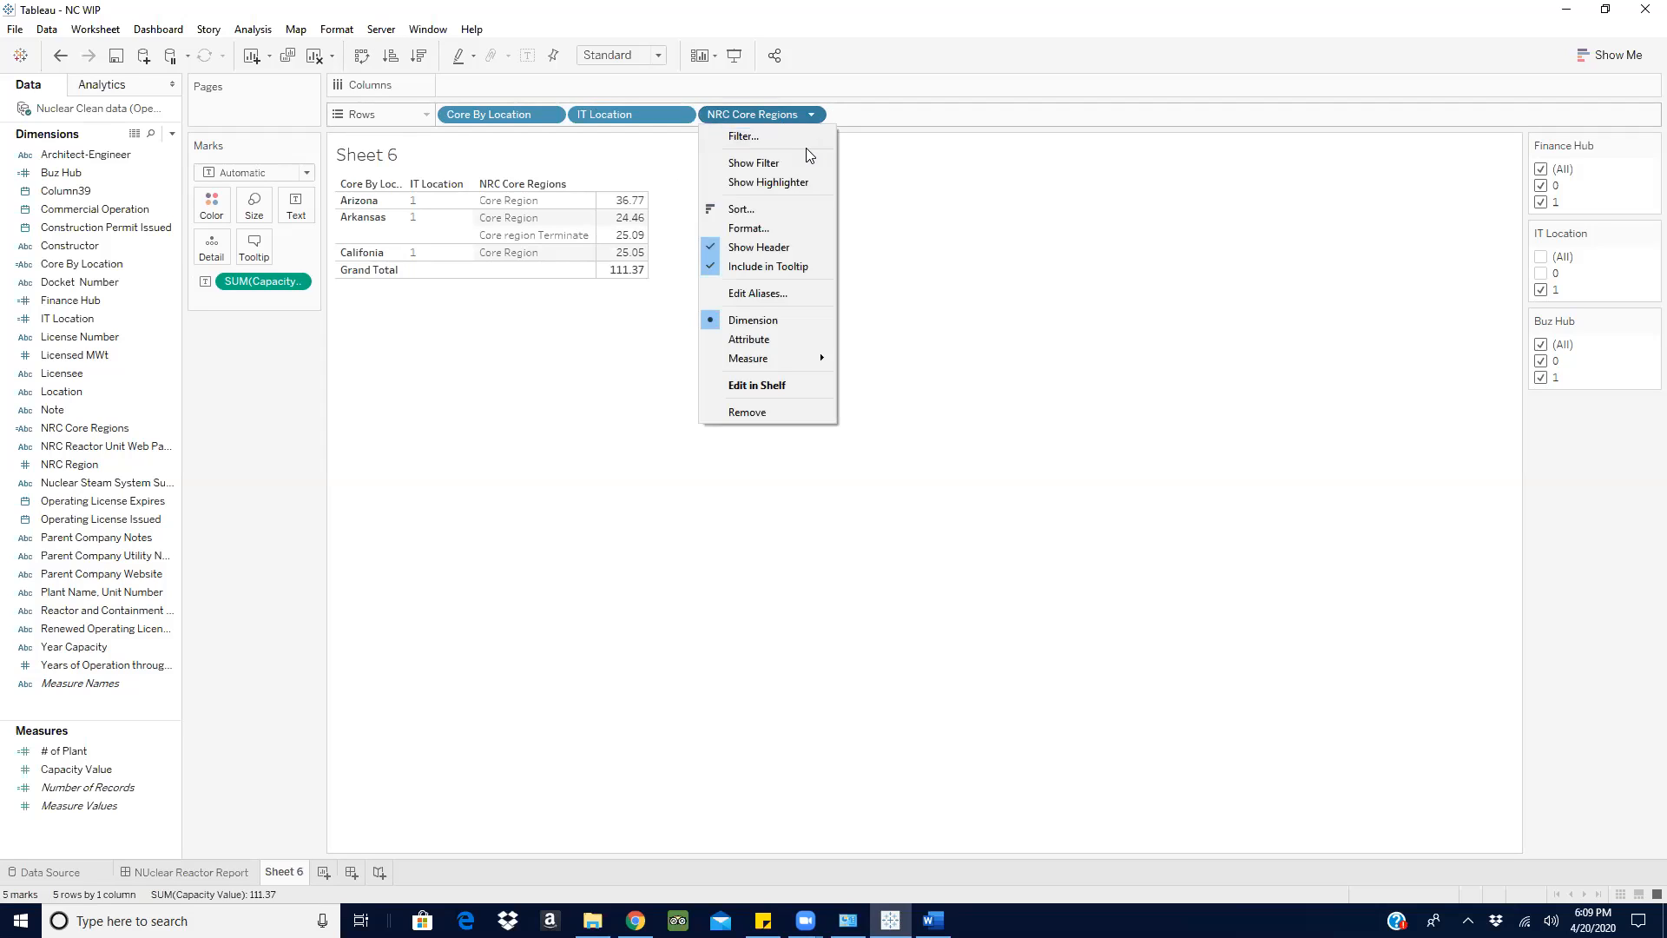
left_click(764, 160)
left_click(1541, 235)
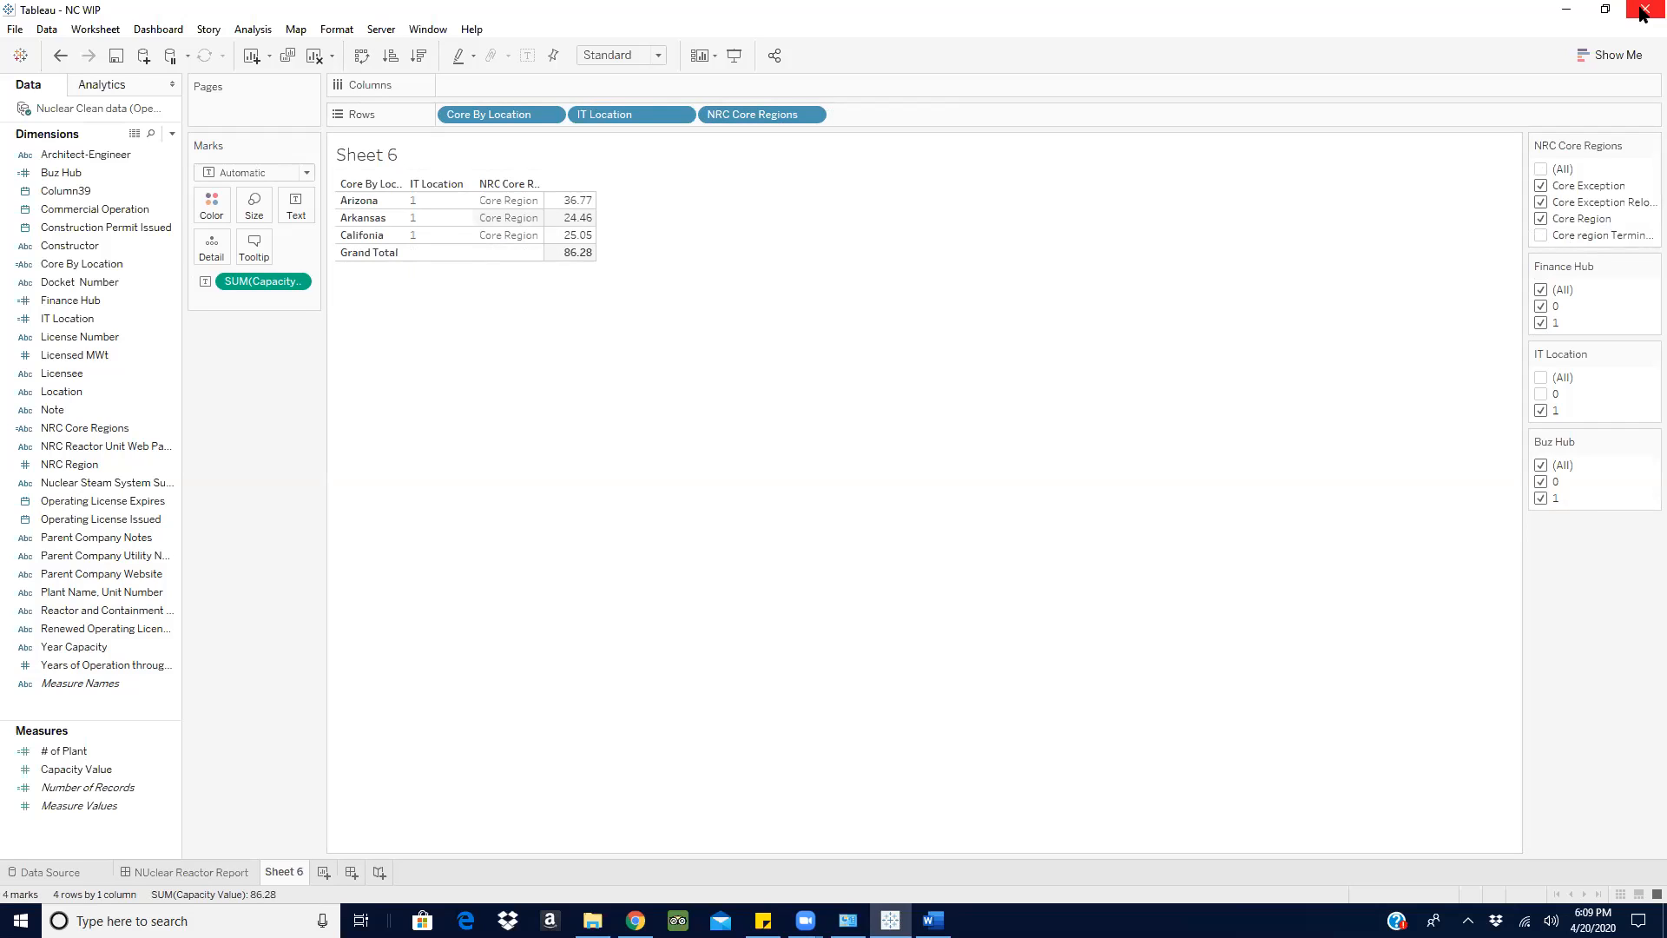
- Create a calculated field with its editor placed below the table and begin the formula with IF [IT Location] = 1 and
left_click(172, 133)
left_click(95, 155)
left_click_drag(607, 483, 1074, 435)
left_click_drag(770, 428, 608, 480)
left_click(507, 542)
type("if")
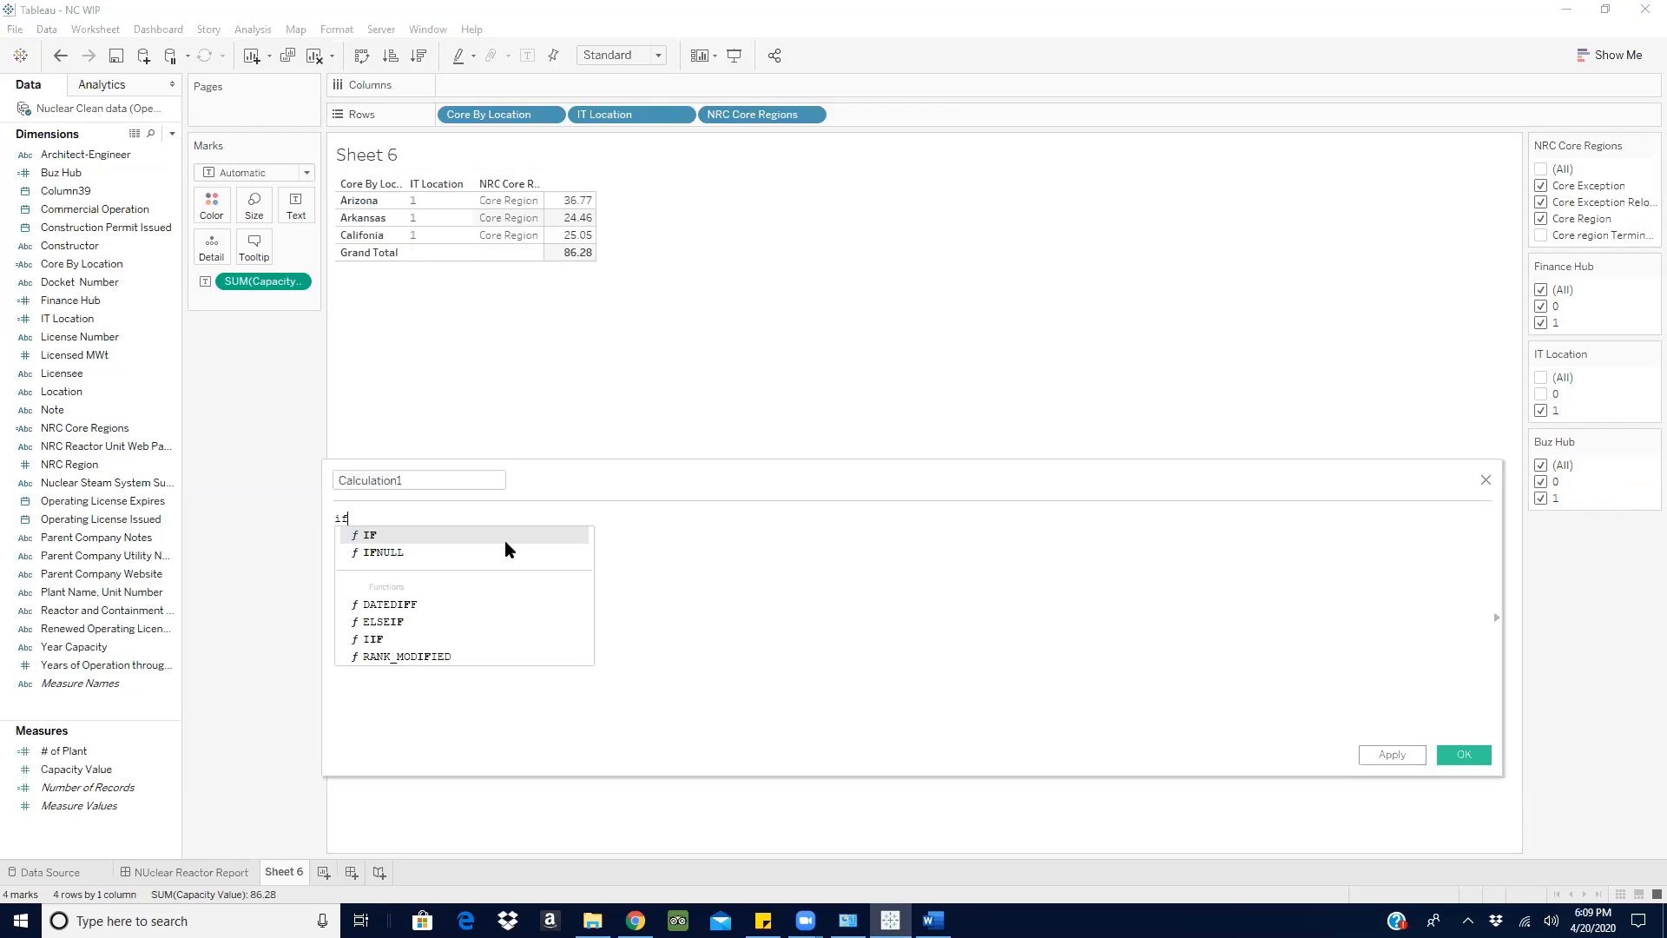
key("Return")
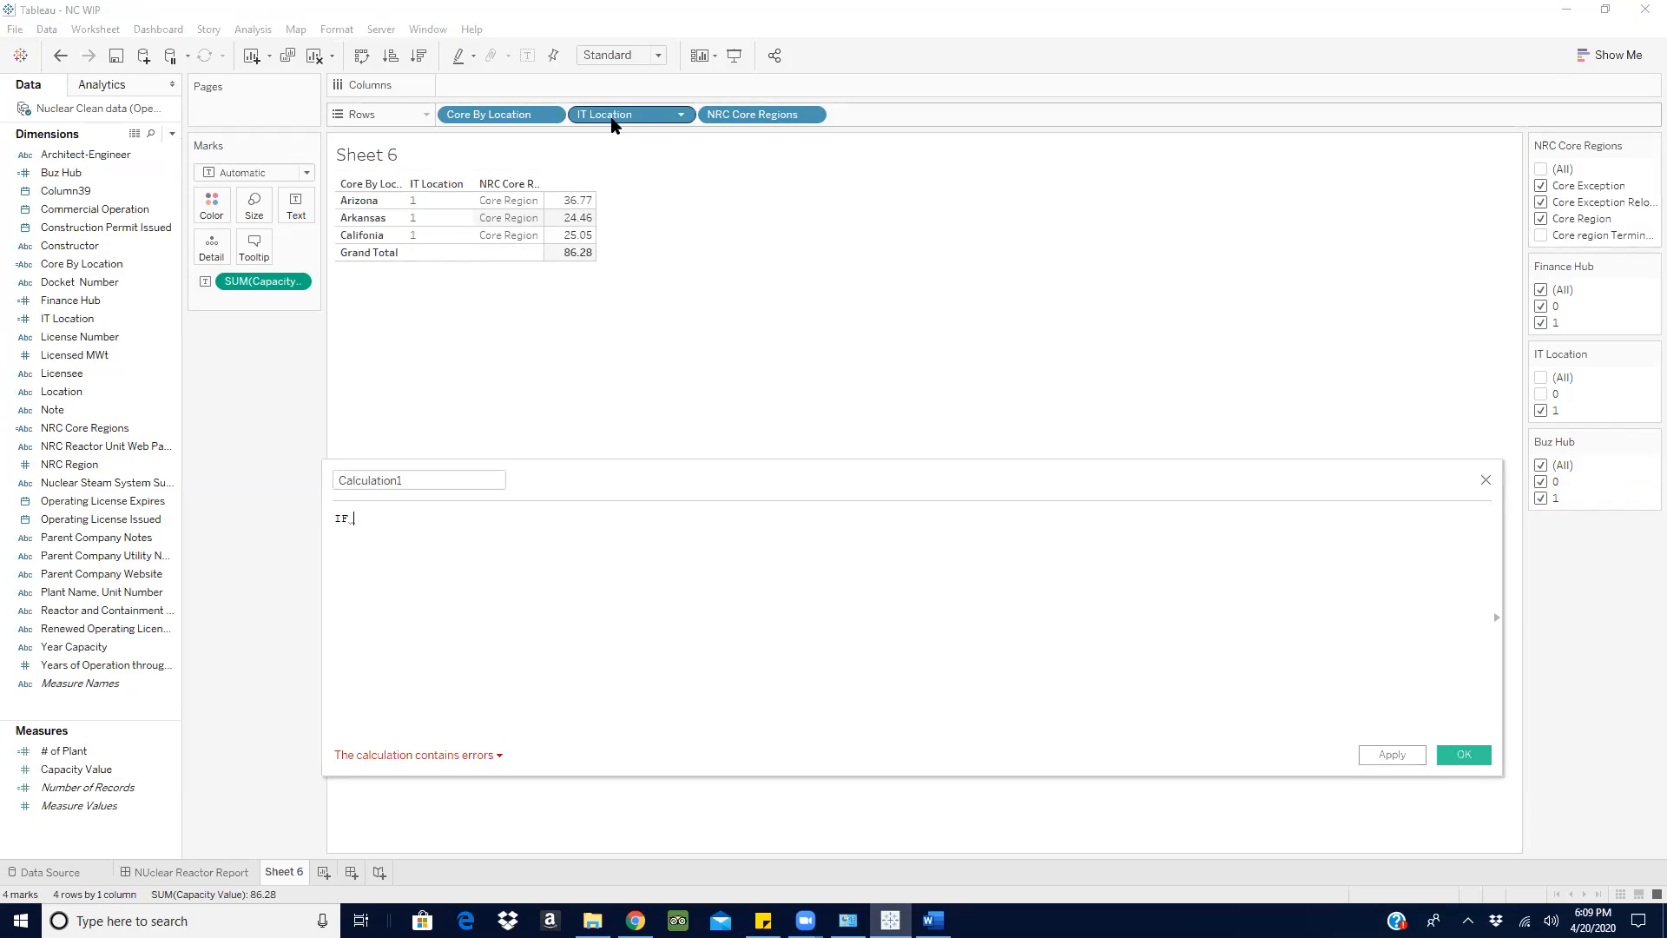
type("it")
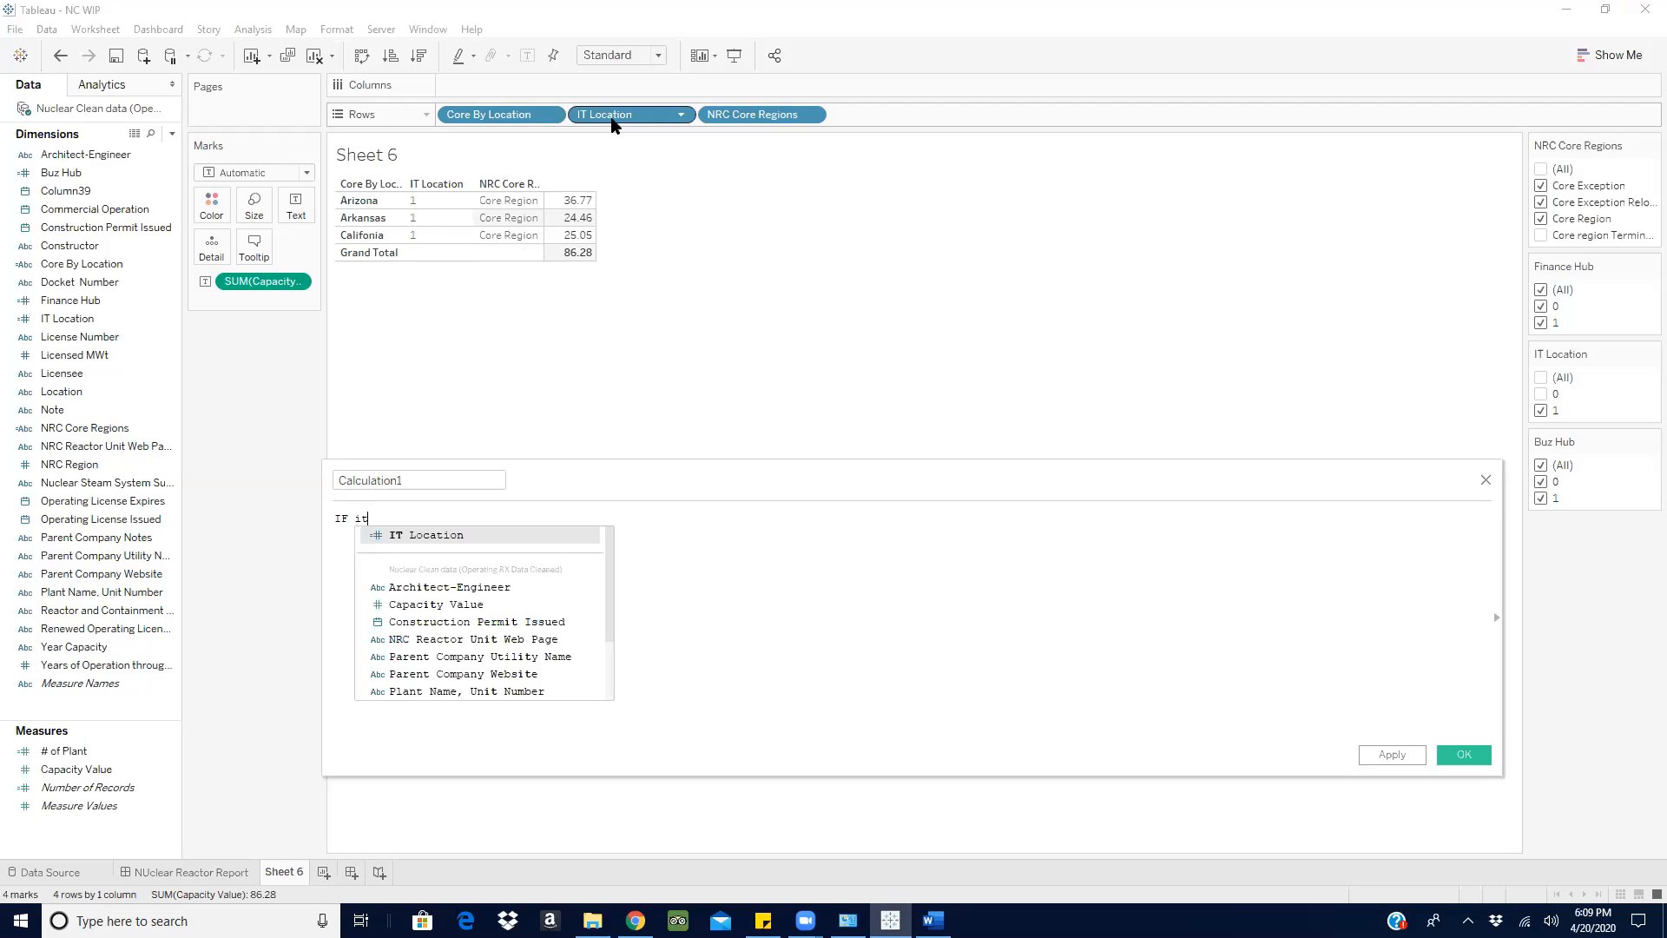
key("Return")
type("=")
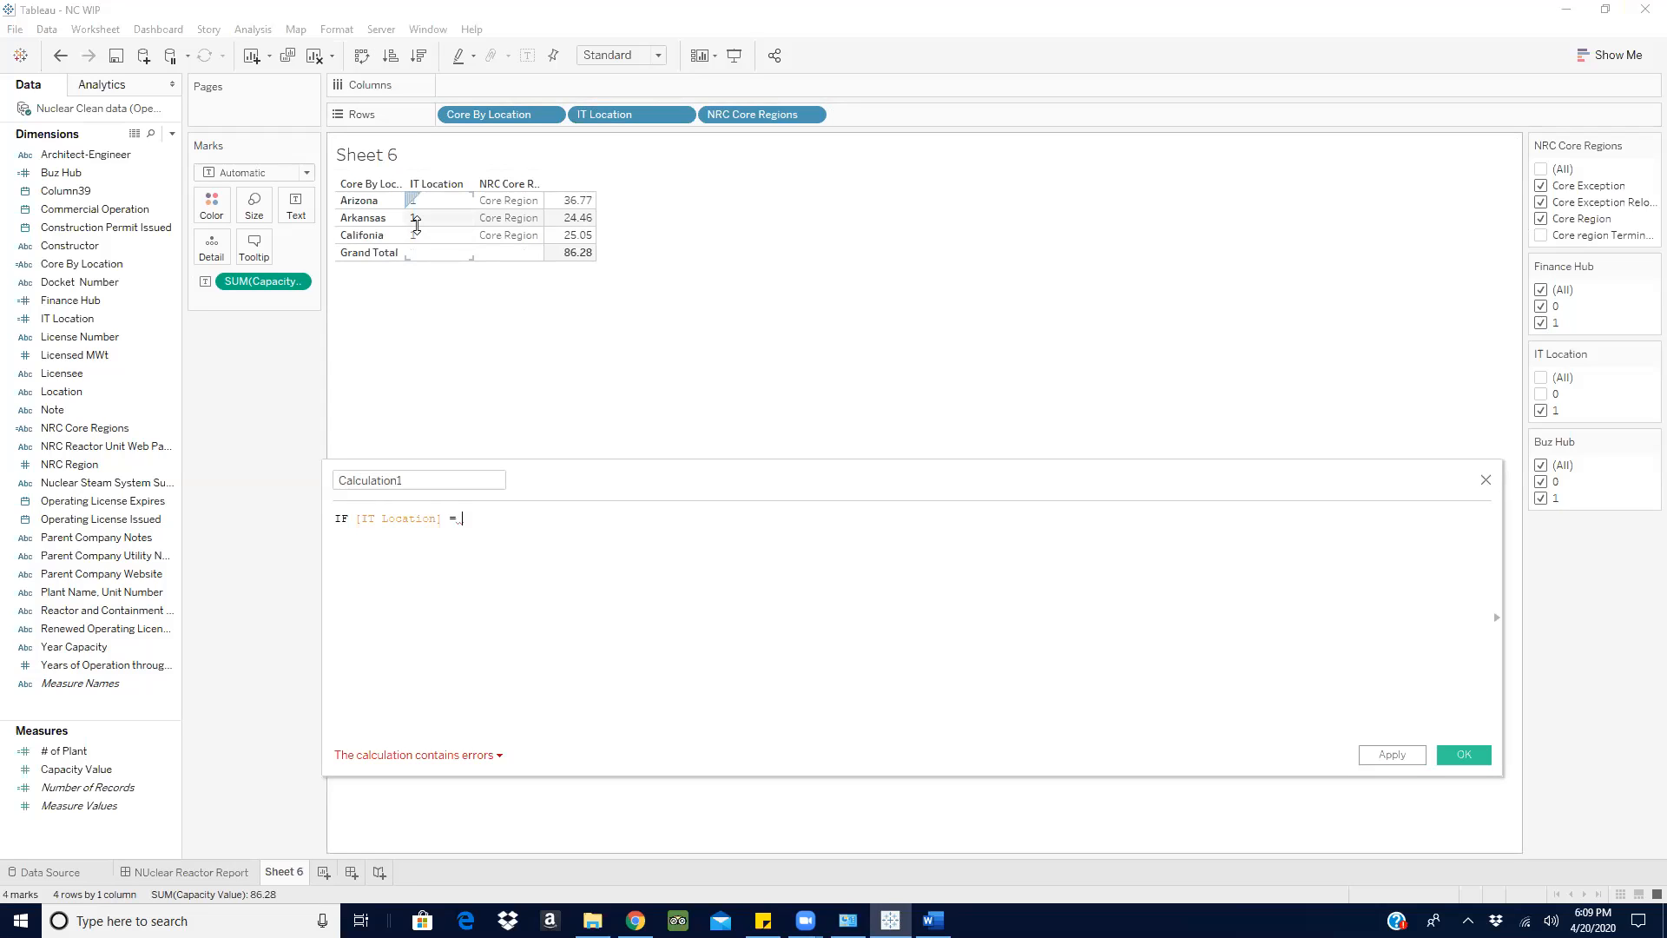
type("1 and")
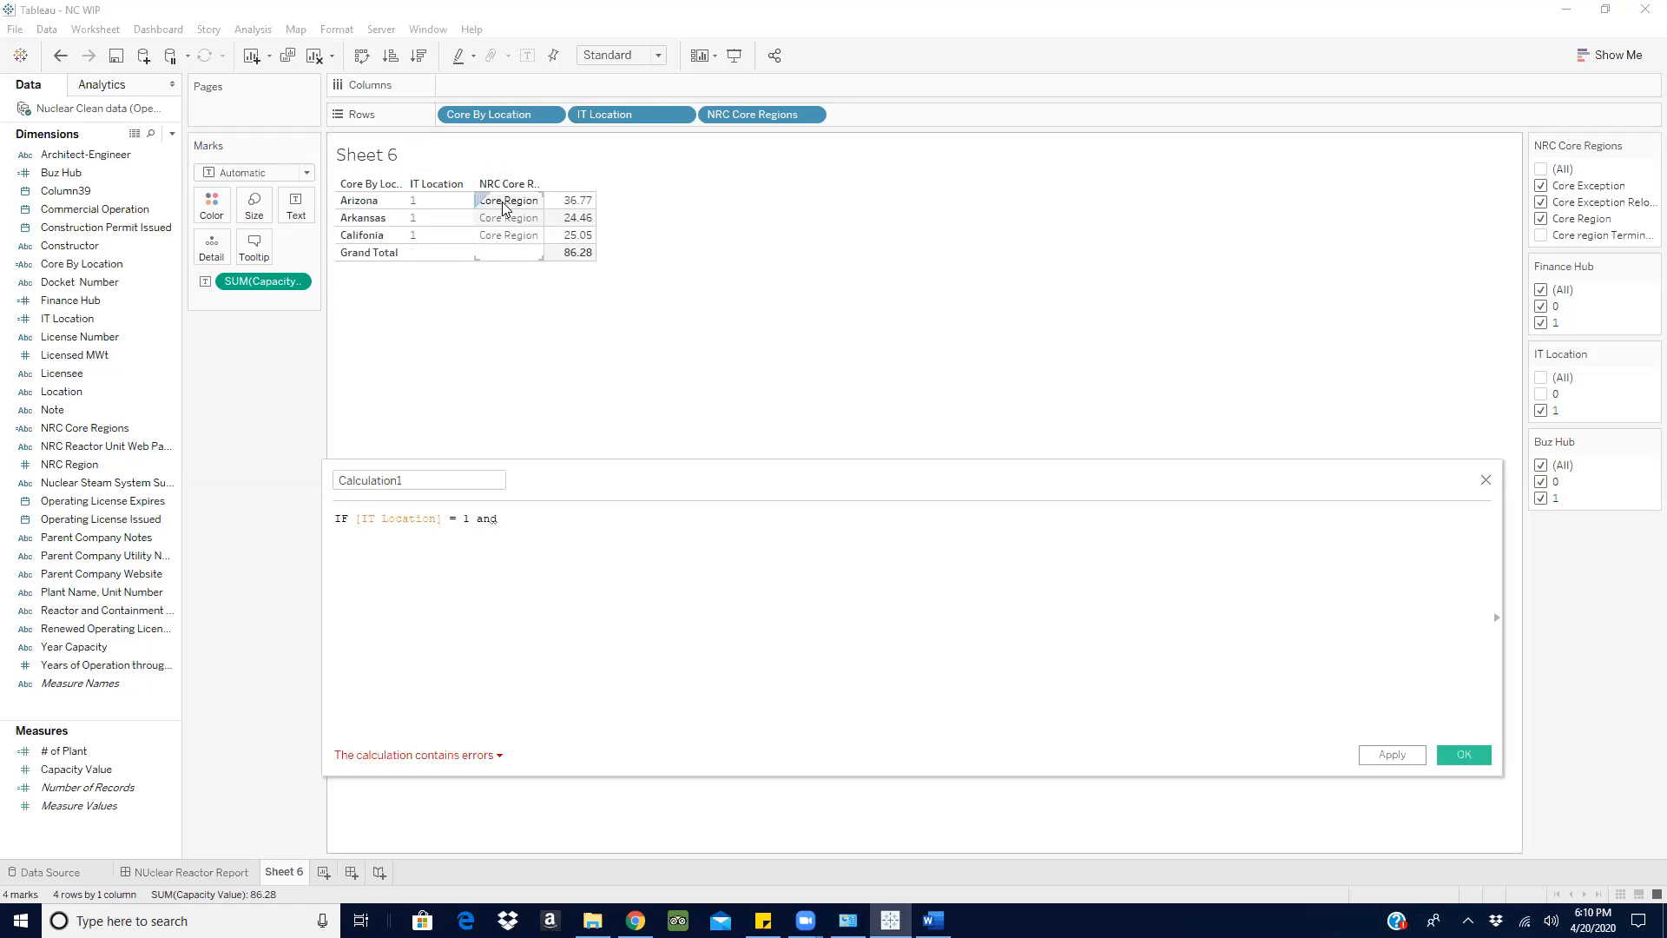
- Include all values in the NRC Core Regions filter and complete the AND operator in the formula
left_click(1541, 169)
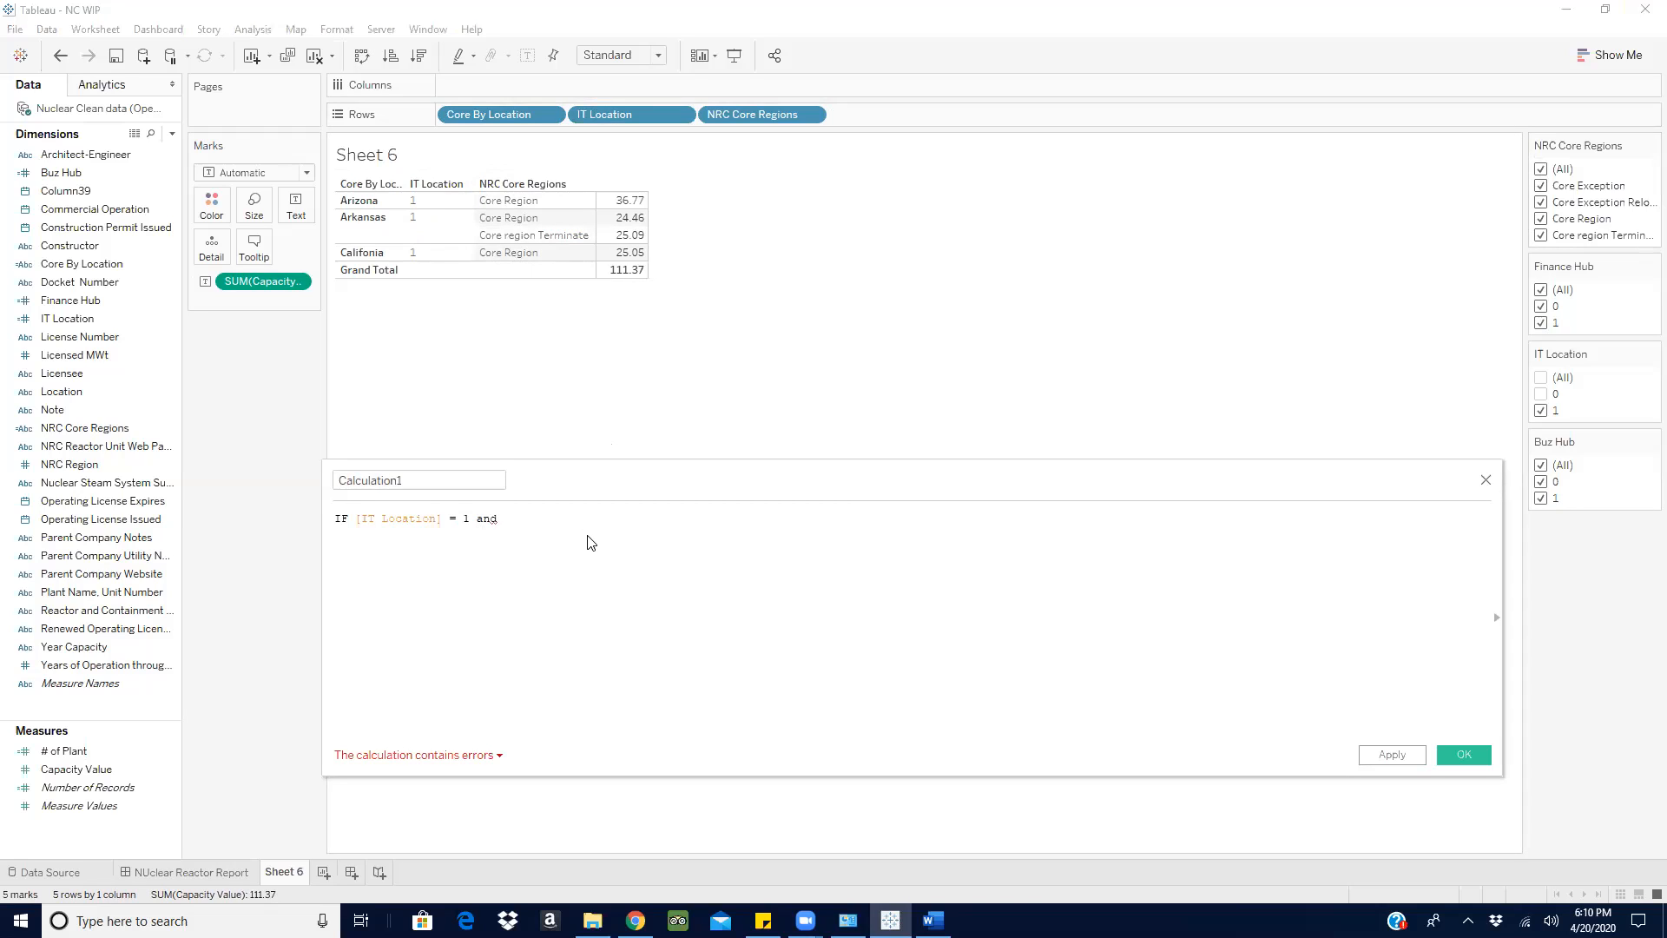
key("BackSpace")
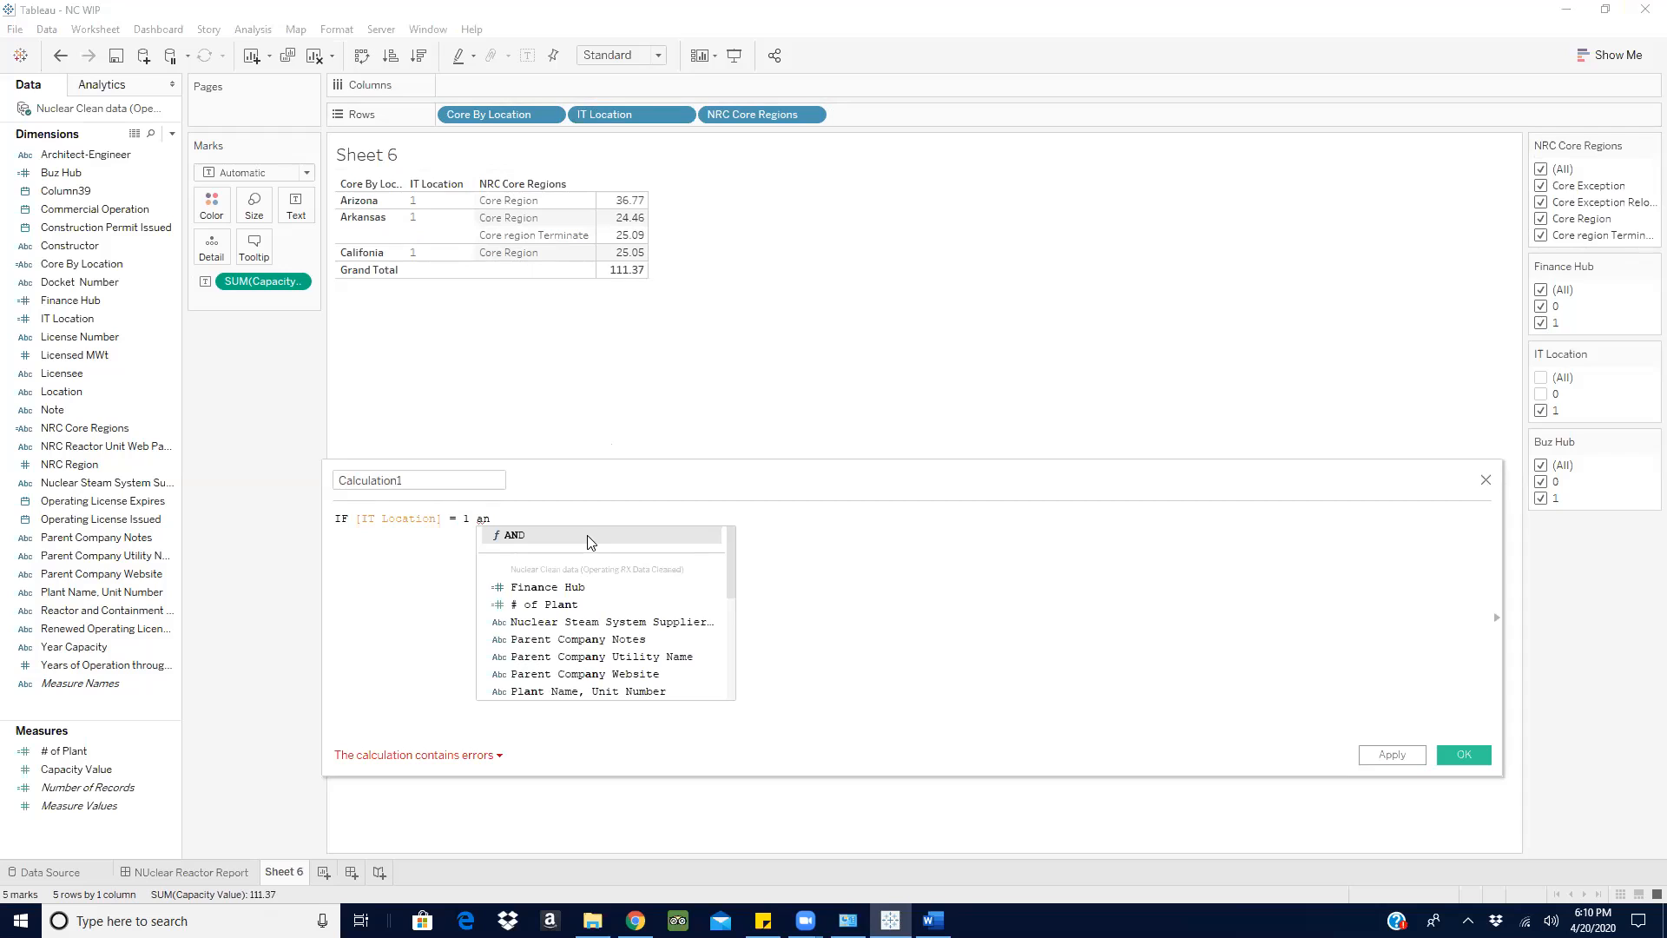
left_click(588, 536)
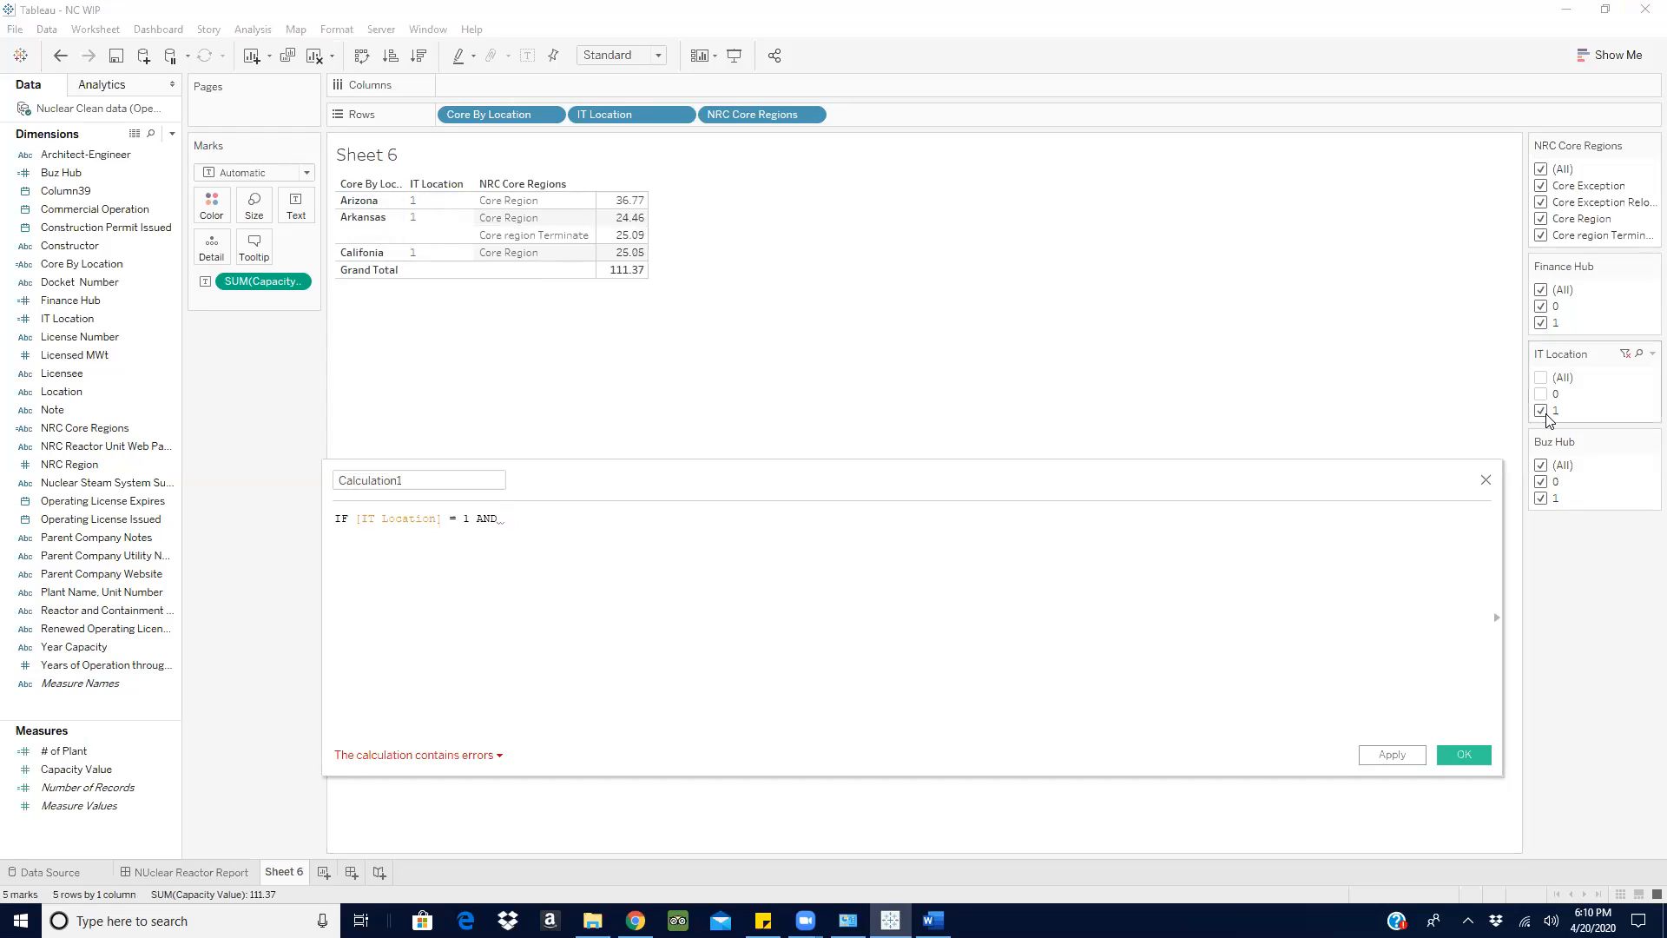
- Include all values in the IT Location filter for comparison and exclude 0 again
left_click(1541, 379)
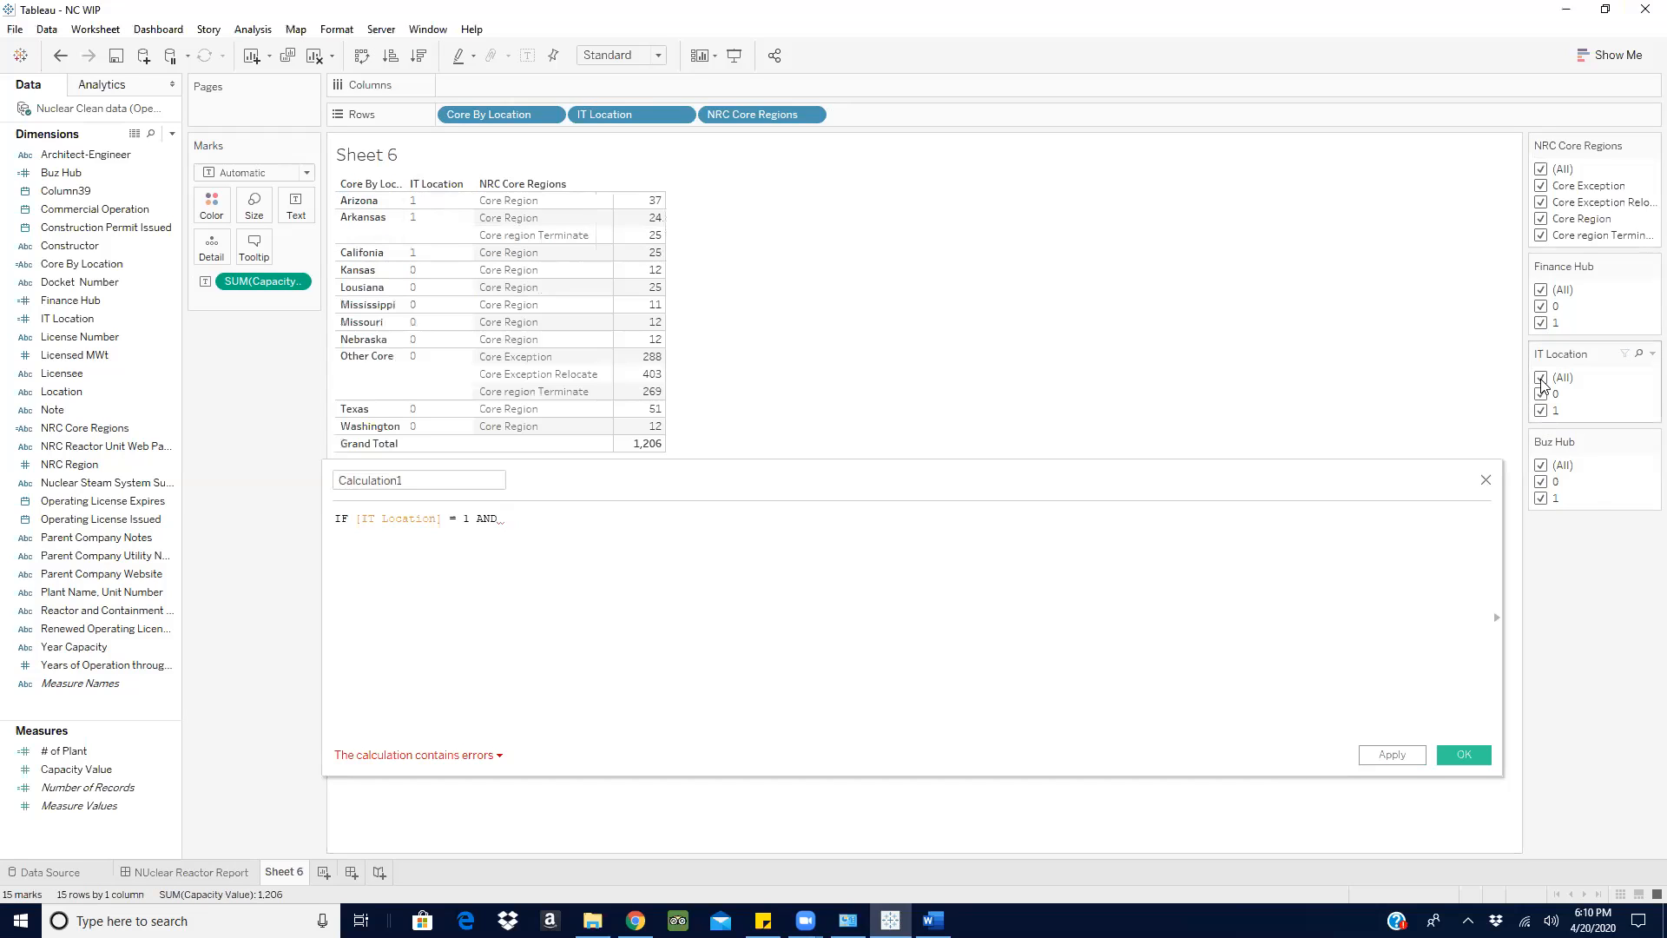
left_click(1541, 395)
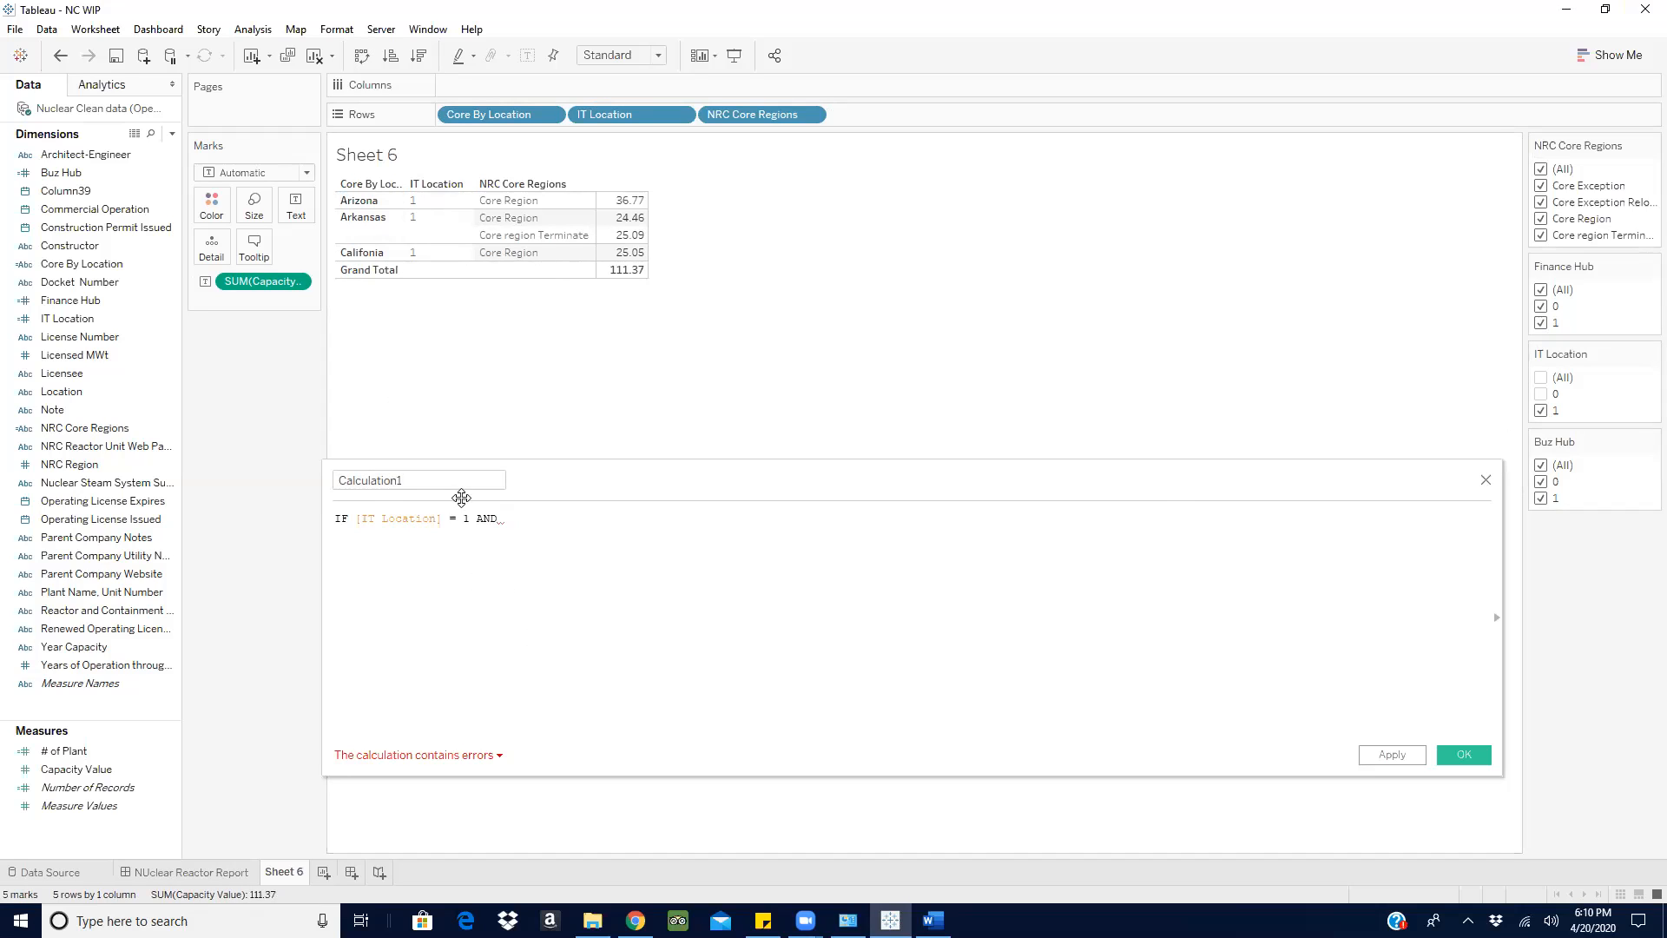
- Add the second condition [NRC Core Regions] <> 'Core region Terminate' to the calculated field's formula
left_click(514, 518)
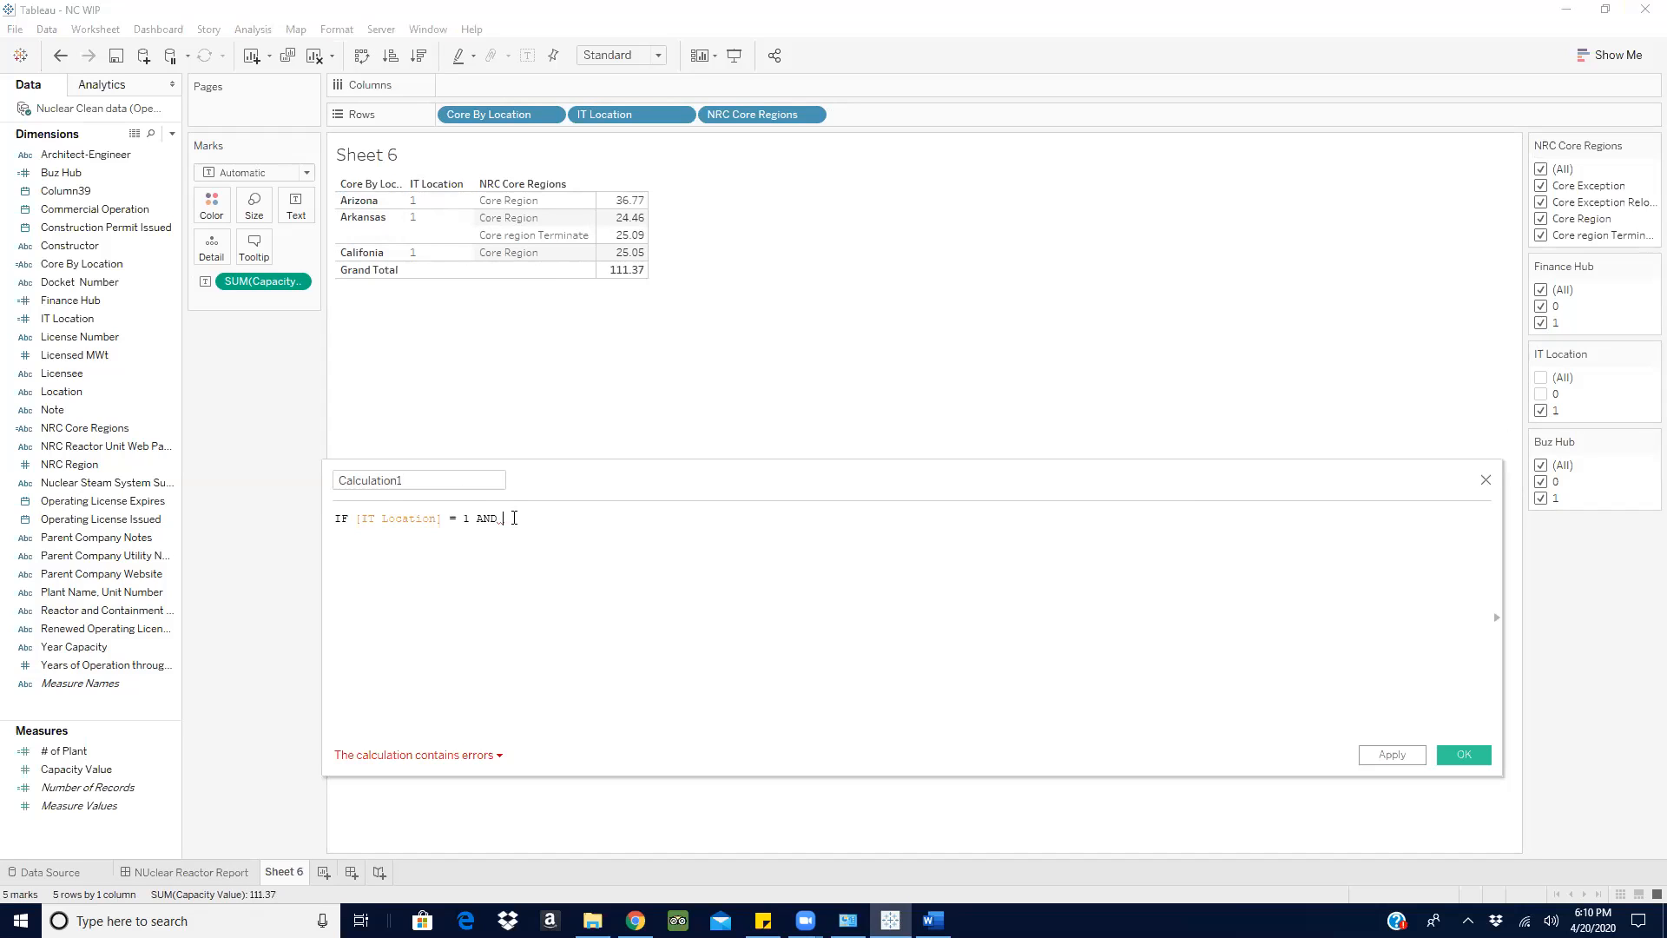
type("n")
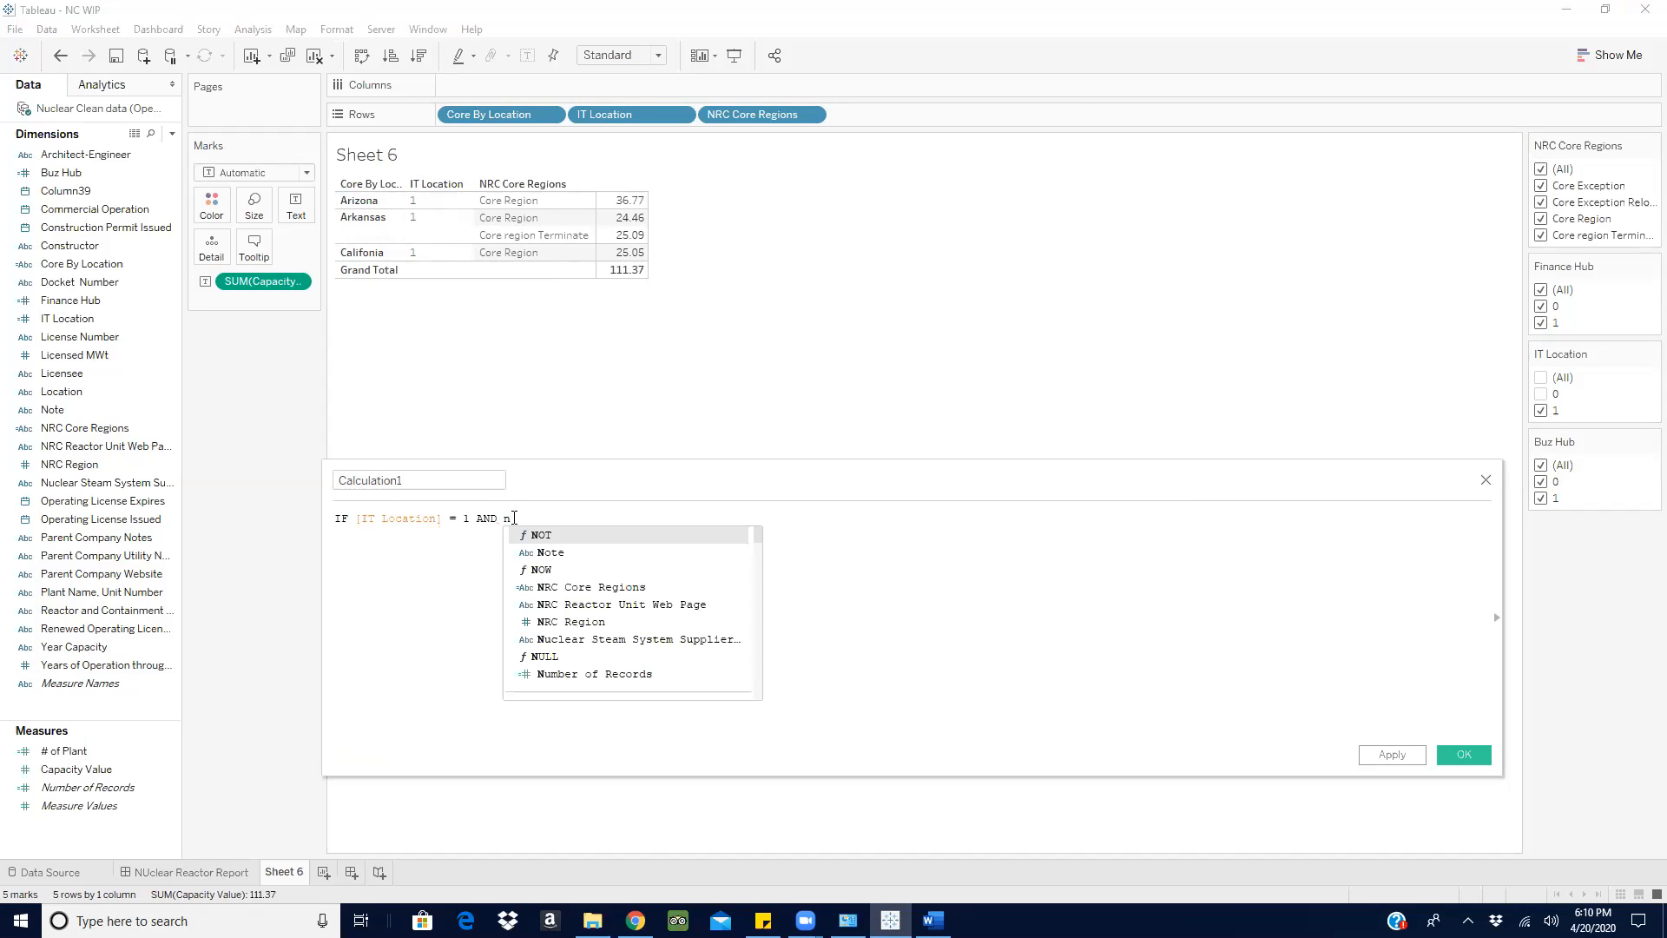
type("r")
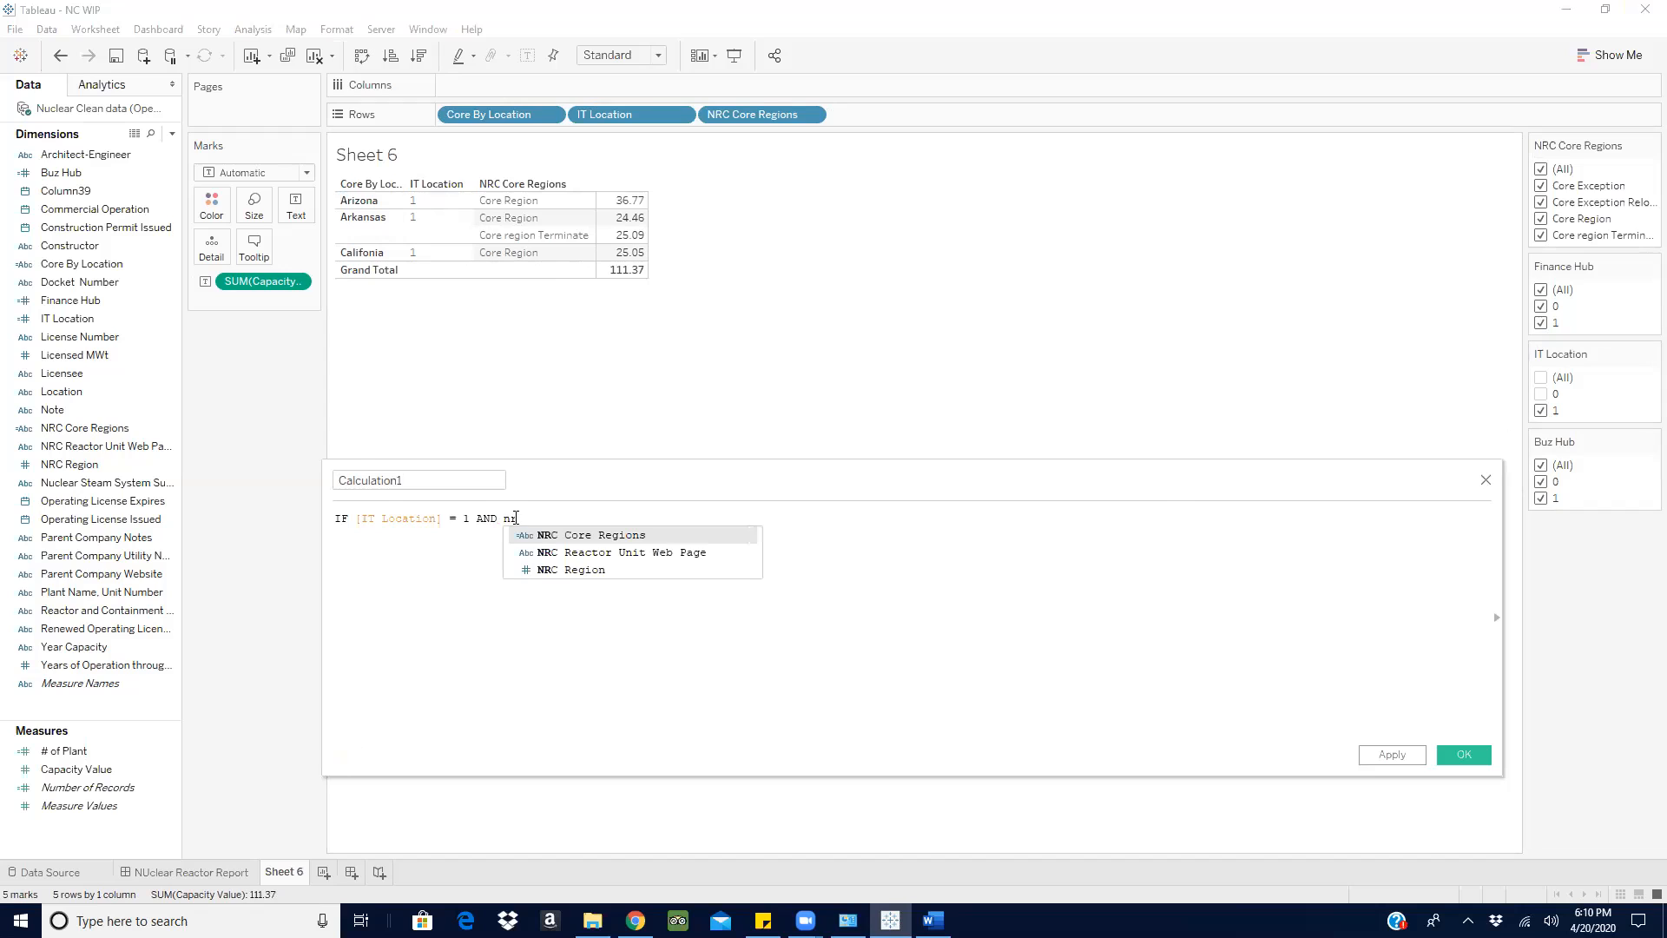
left_click(620, 536)
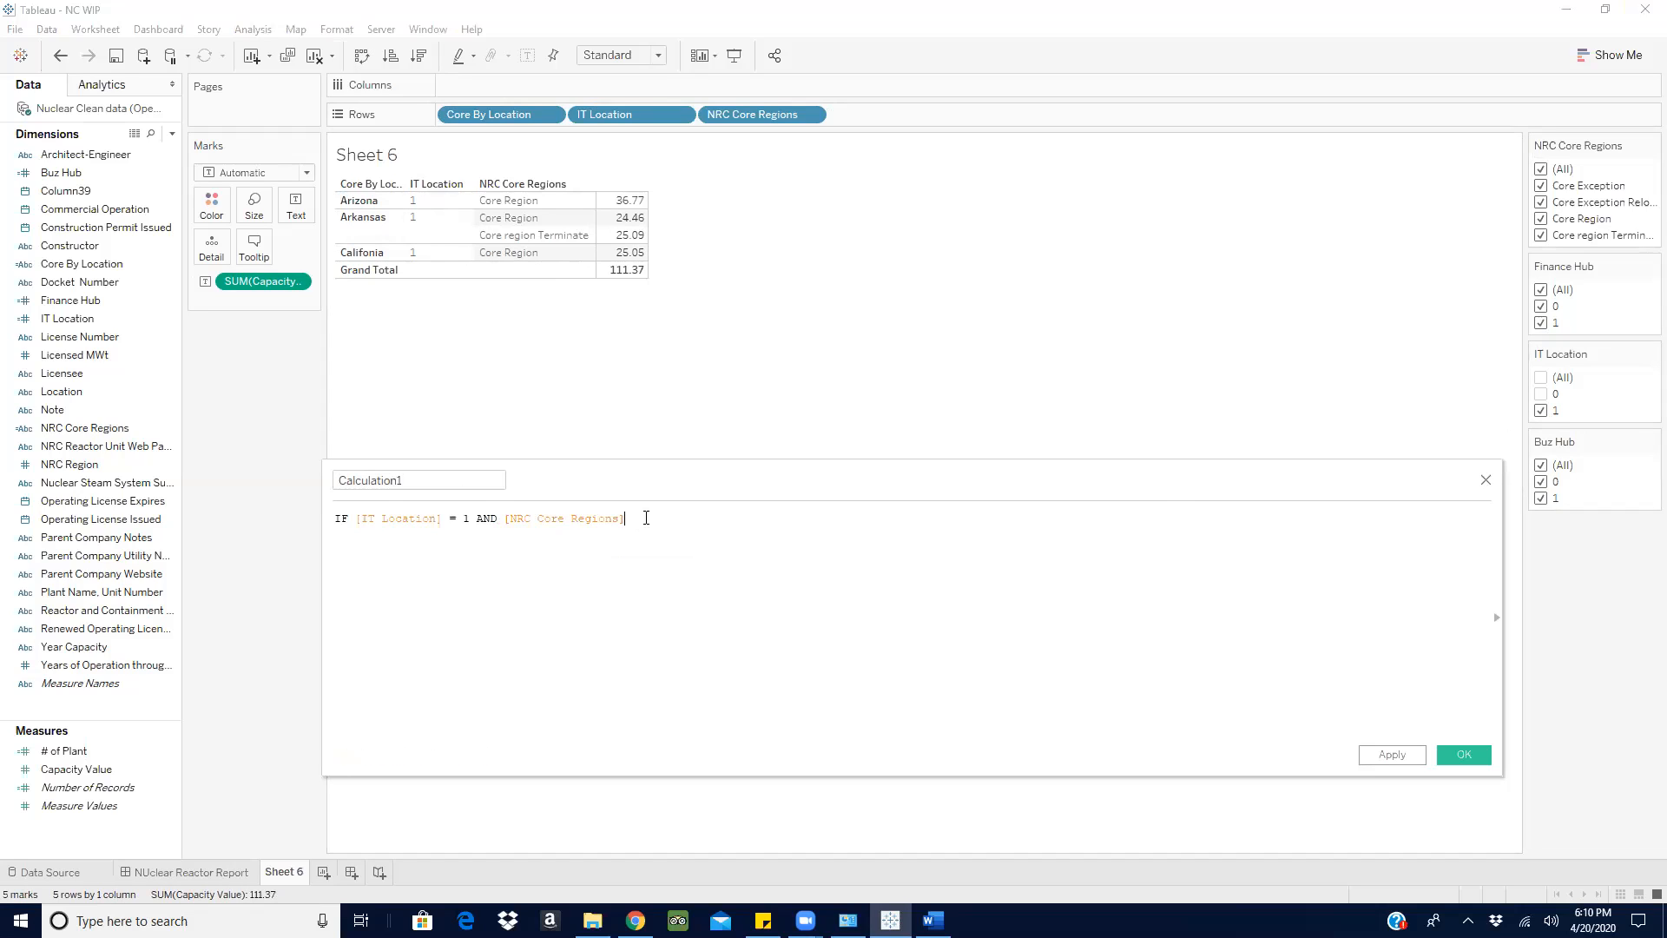
type(",")
type("<")
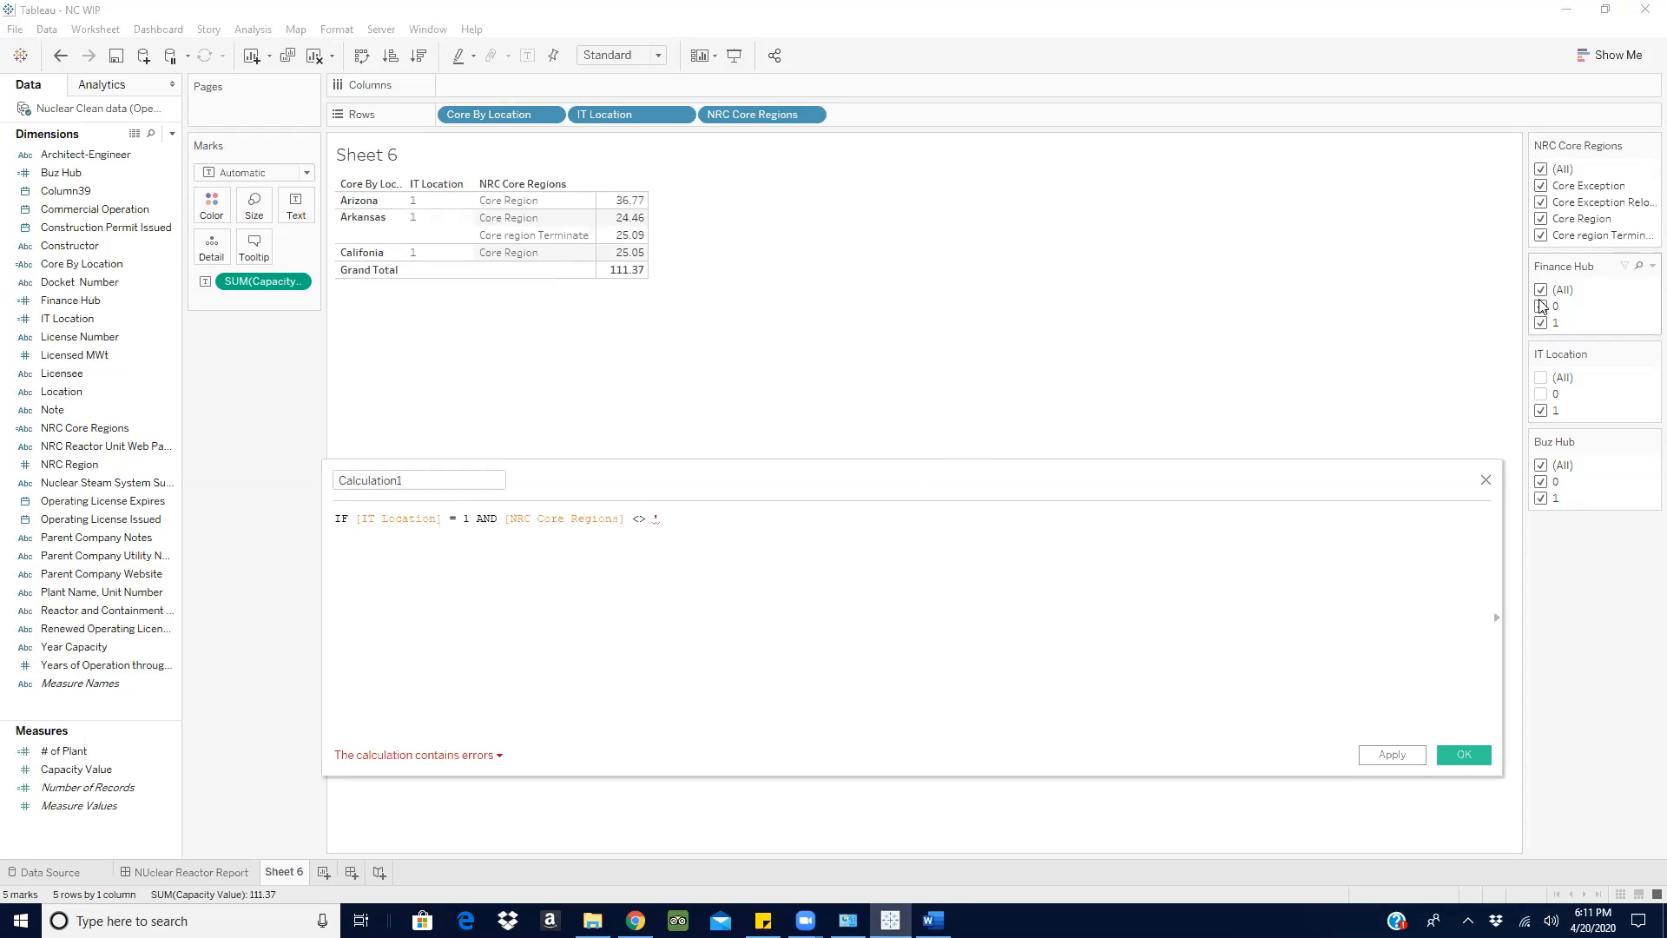
type("> 'Core re")
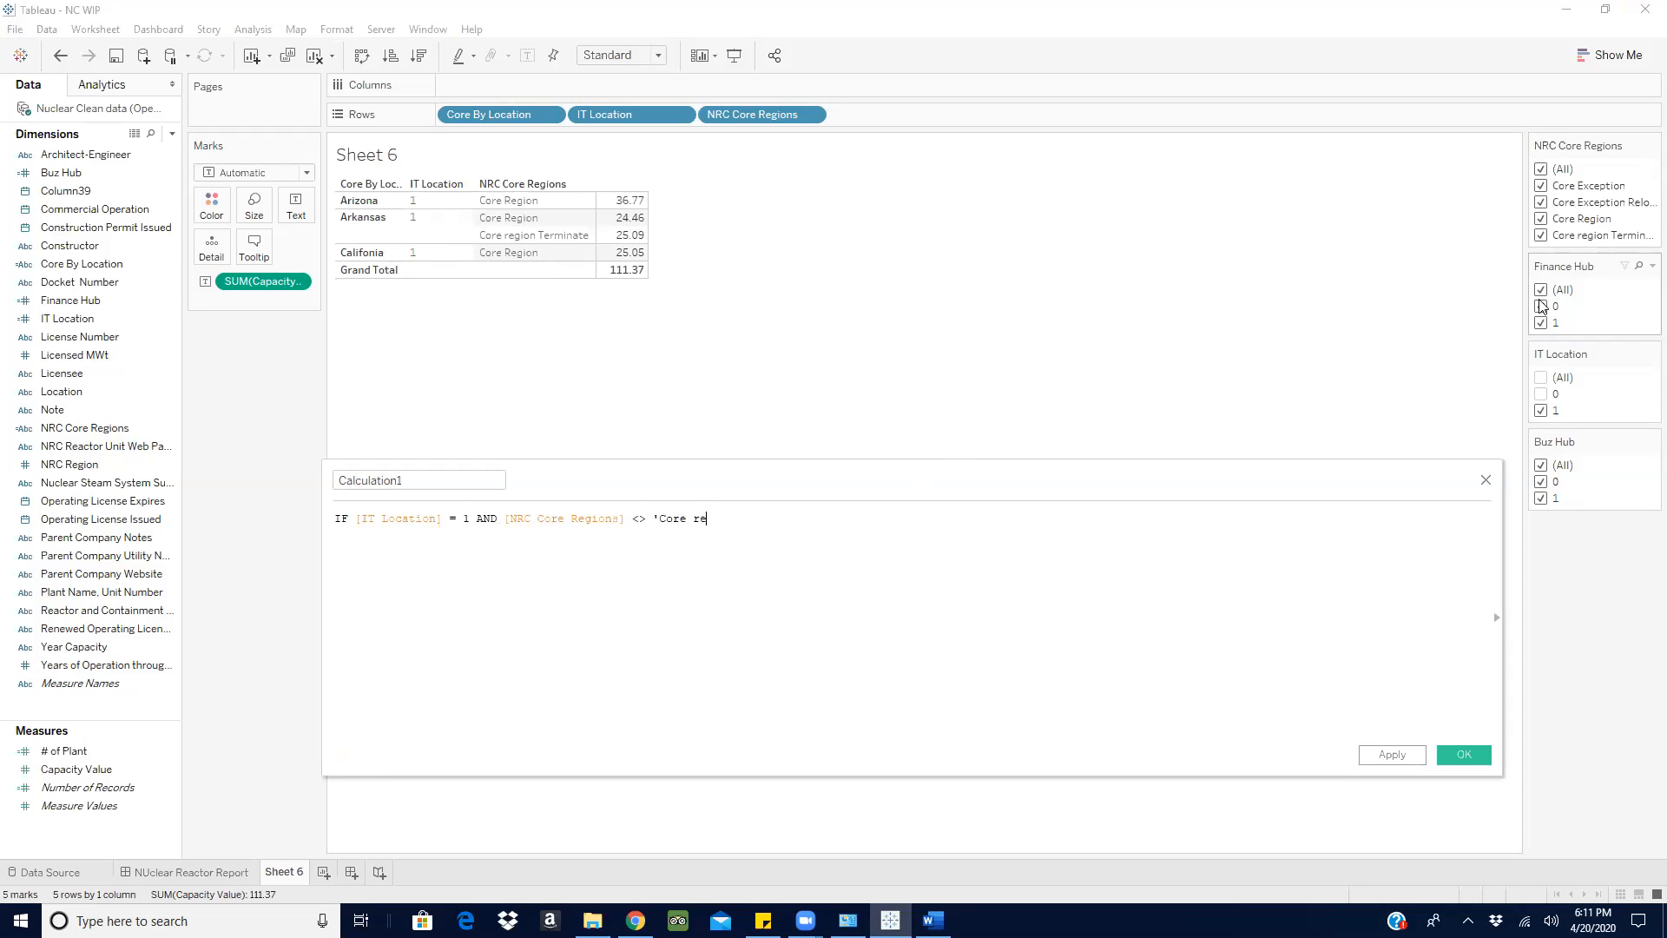
type("gion Terminate' THEN")
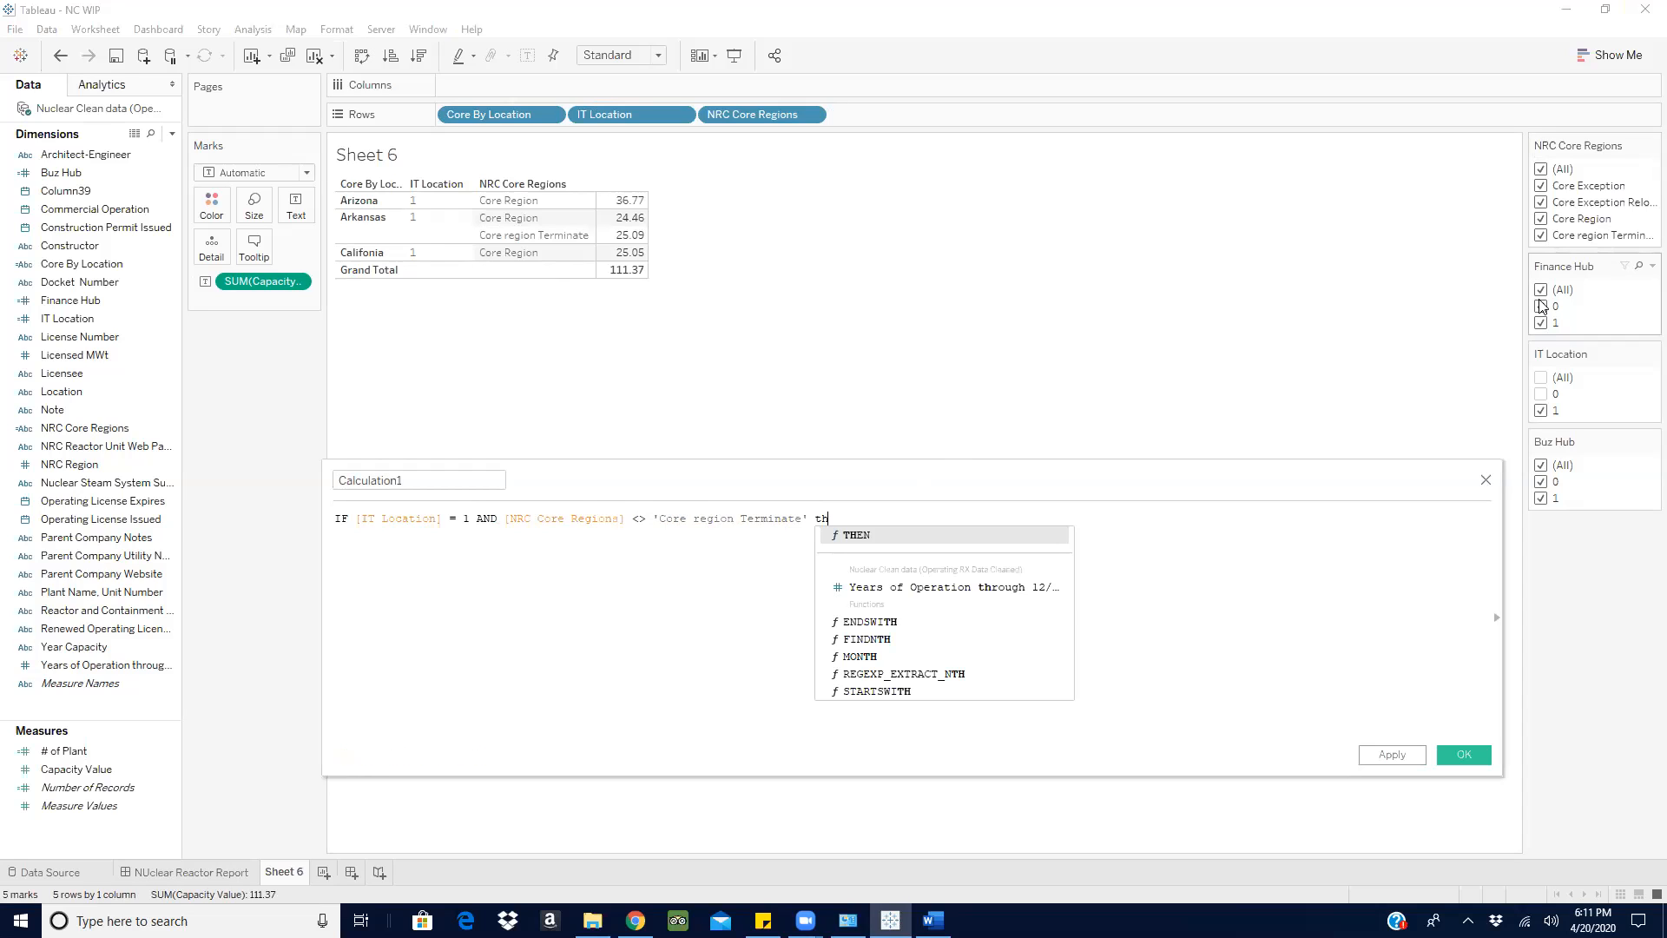
type(" cap")
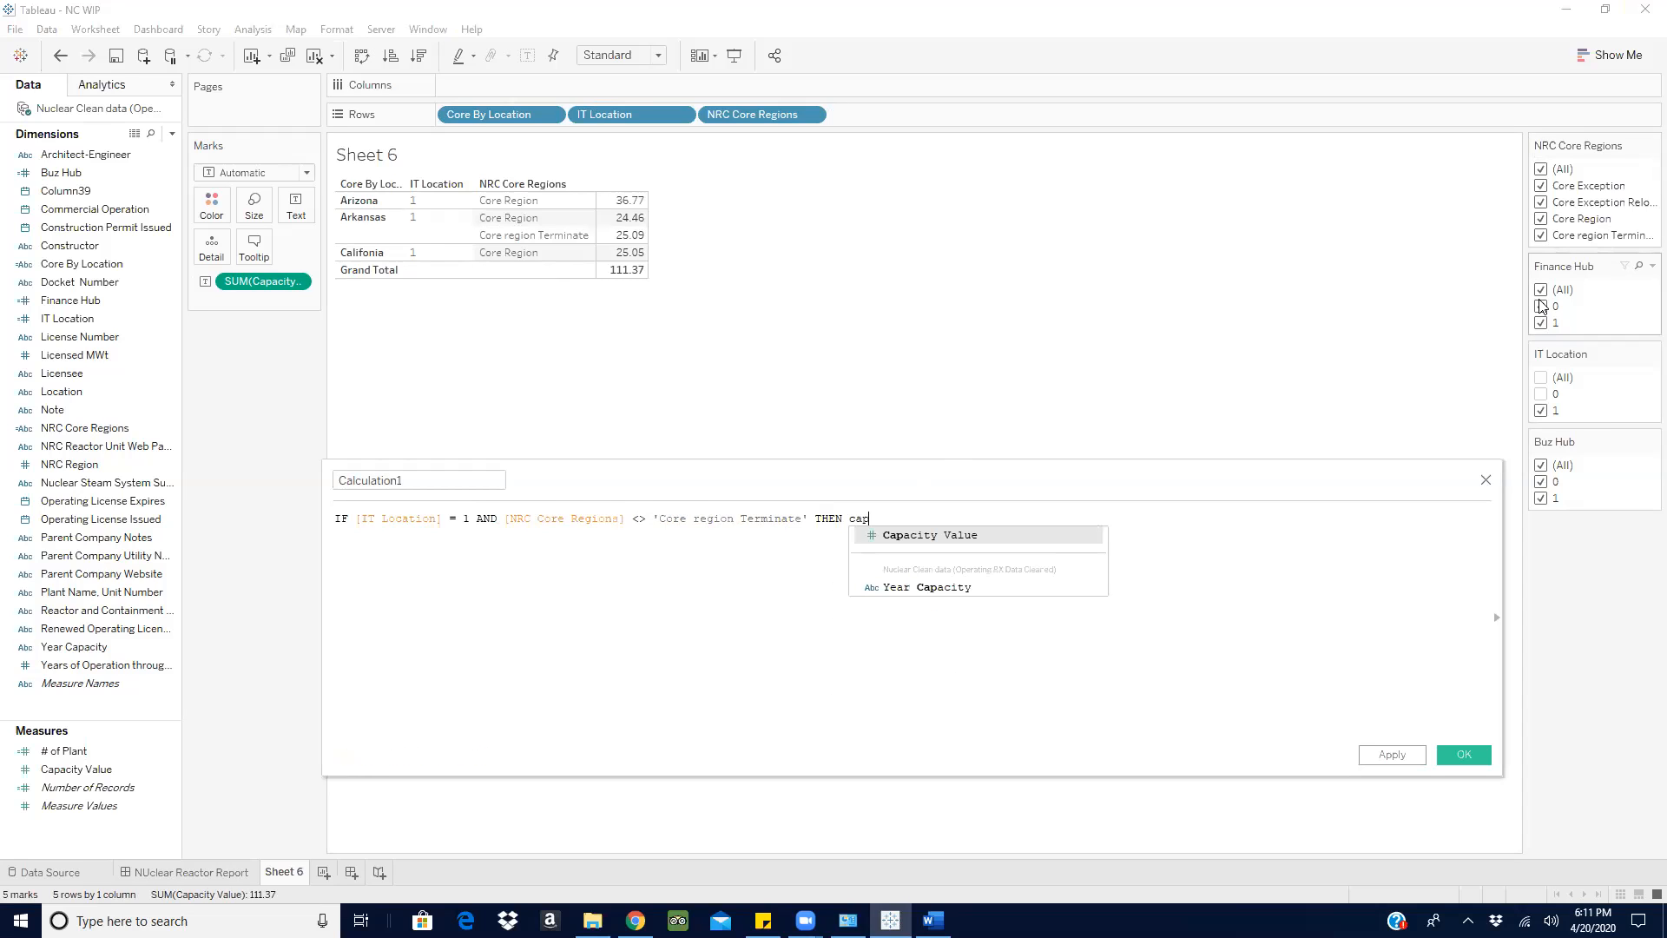
- Finish the IF formula with THEN [Capacity Value] END
left_click(951, 533)
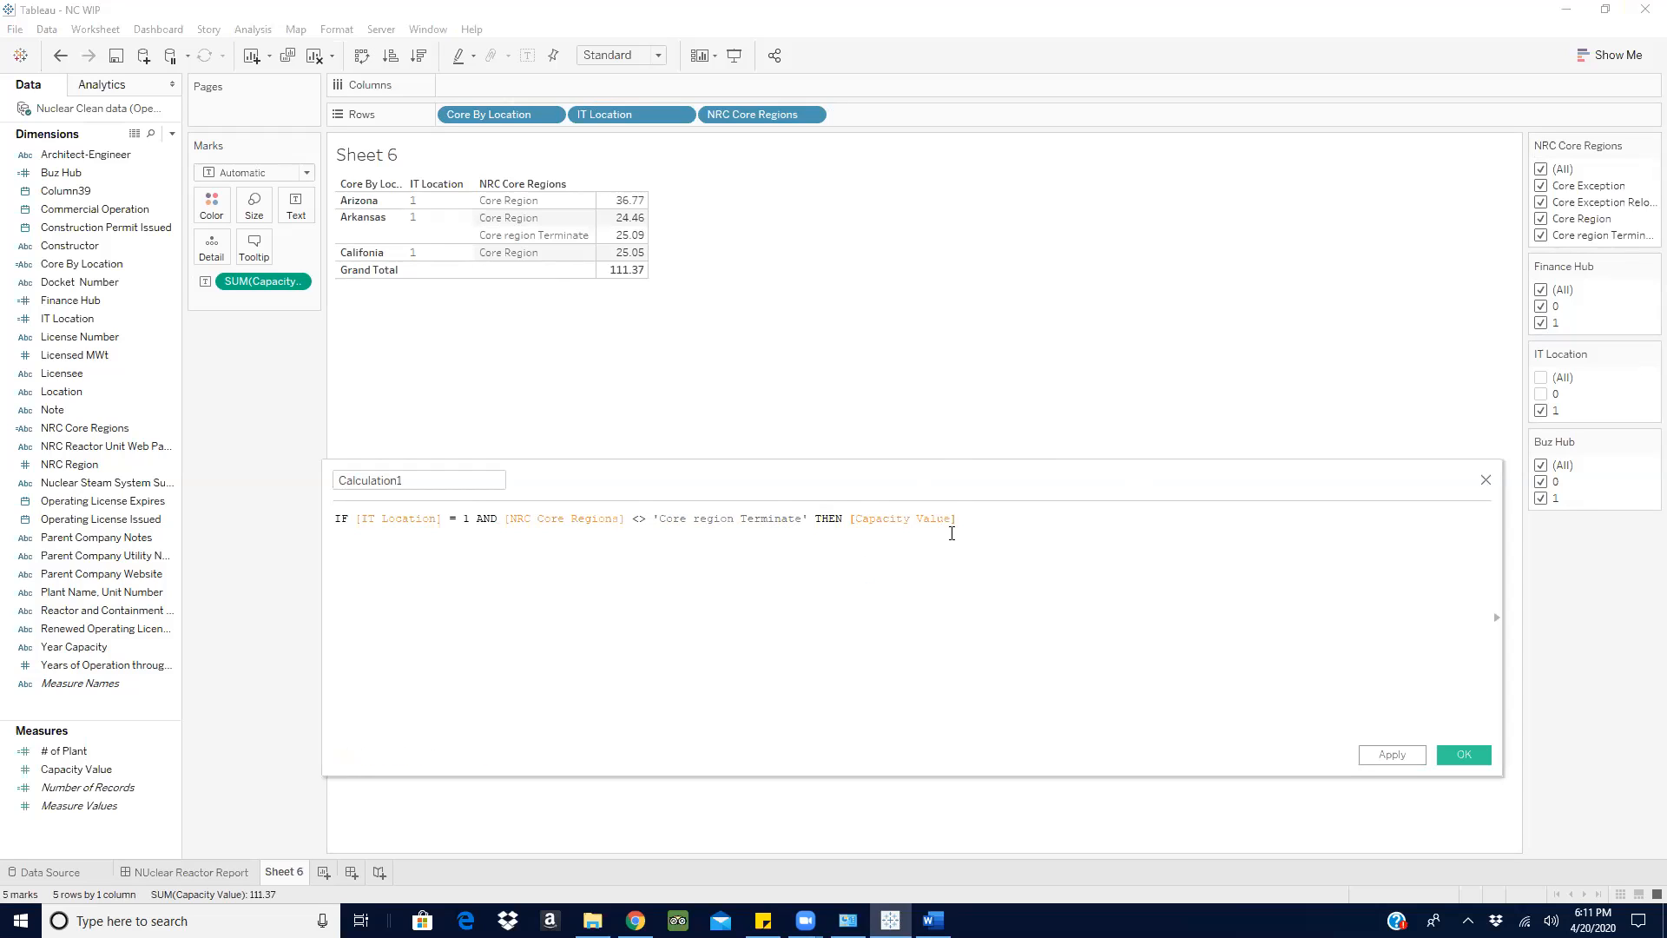
type("END")
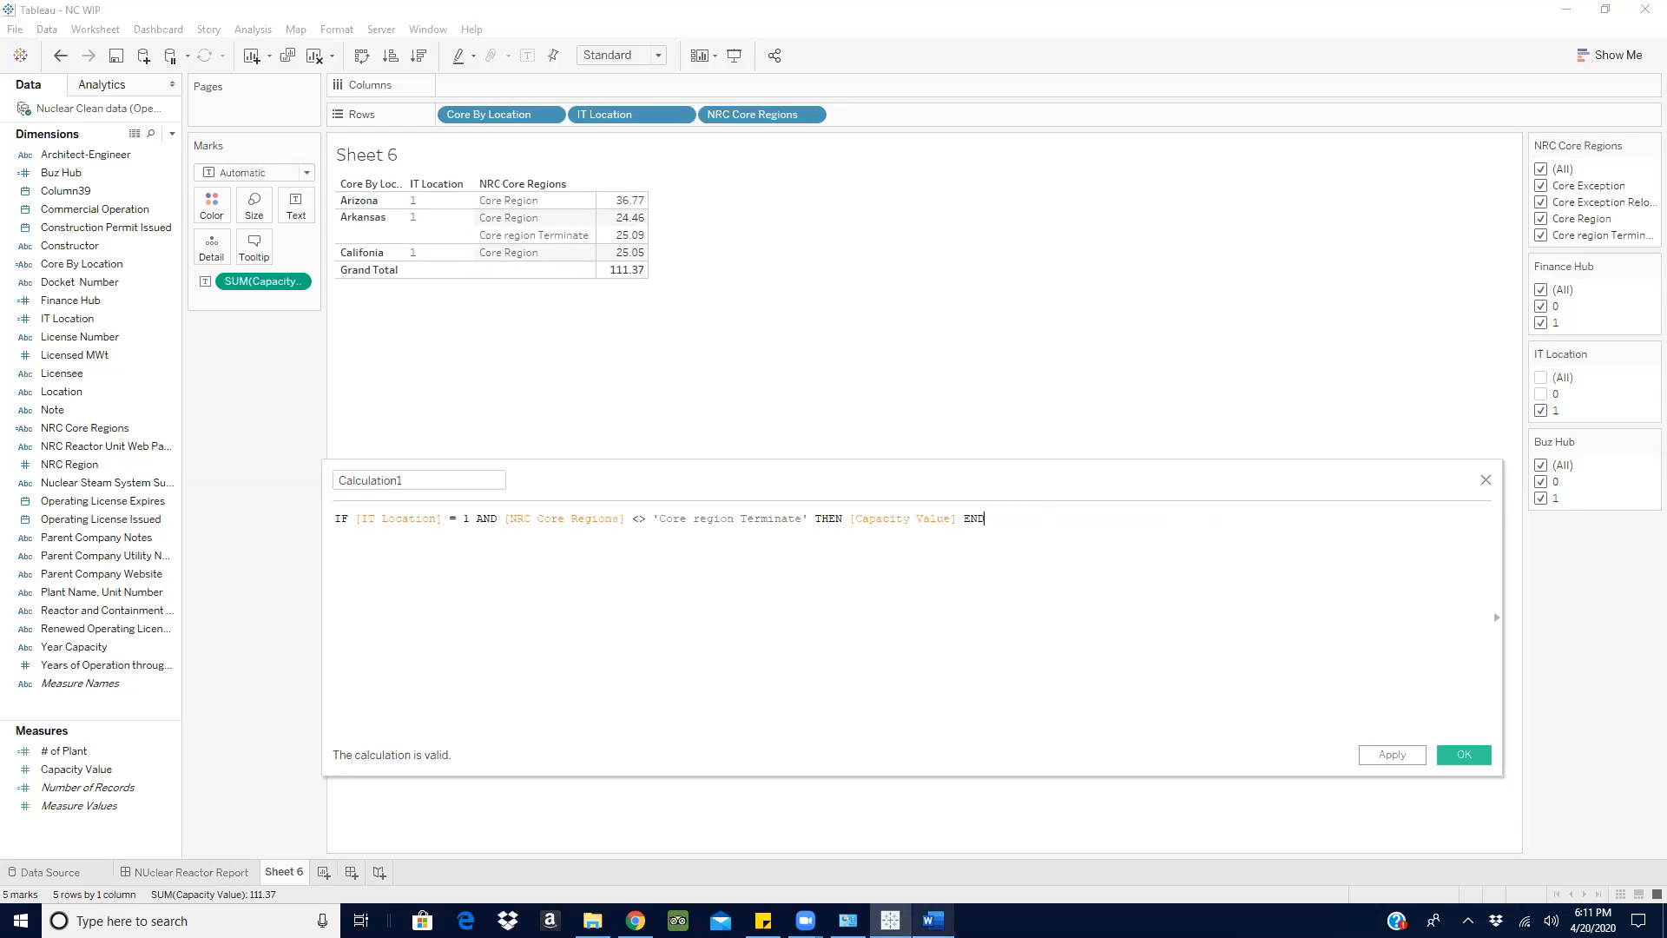
- Check the numbered requirements in the Word document and shorten the formula's compared text to 'Core region'
left_click(932, 920)
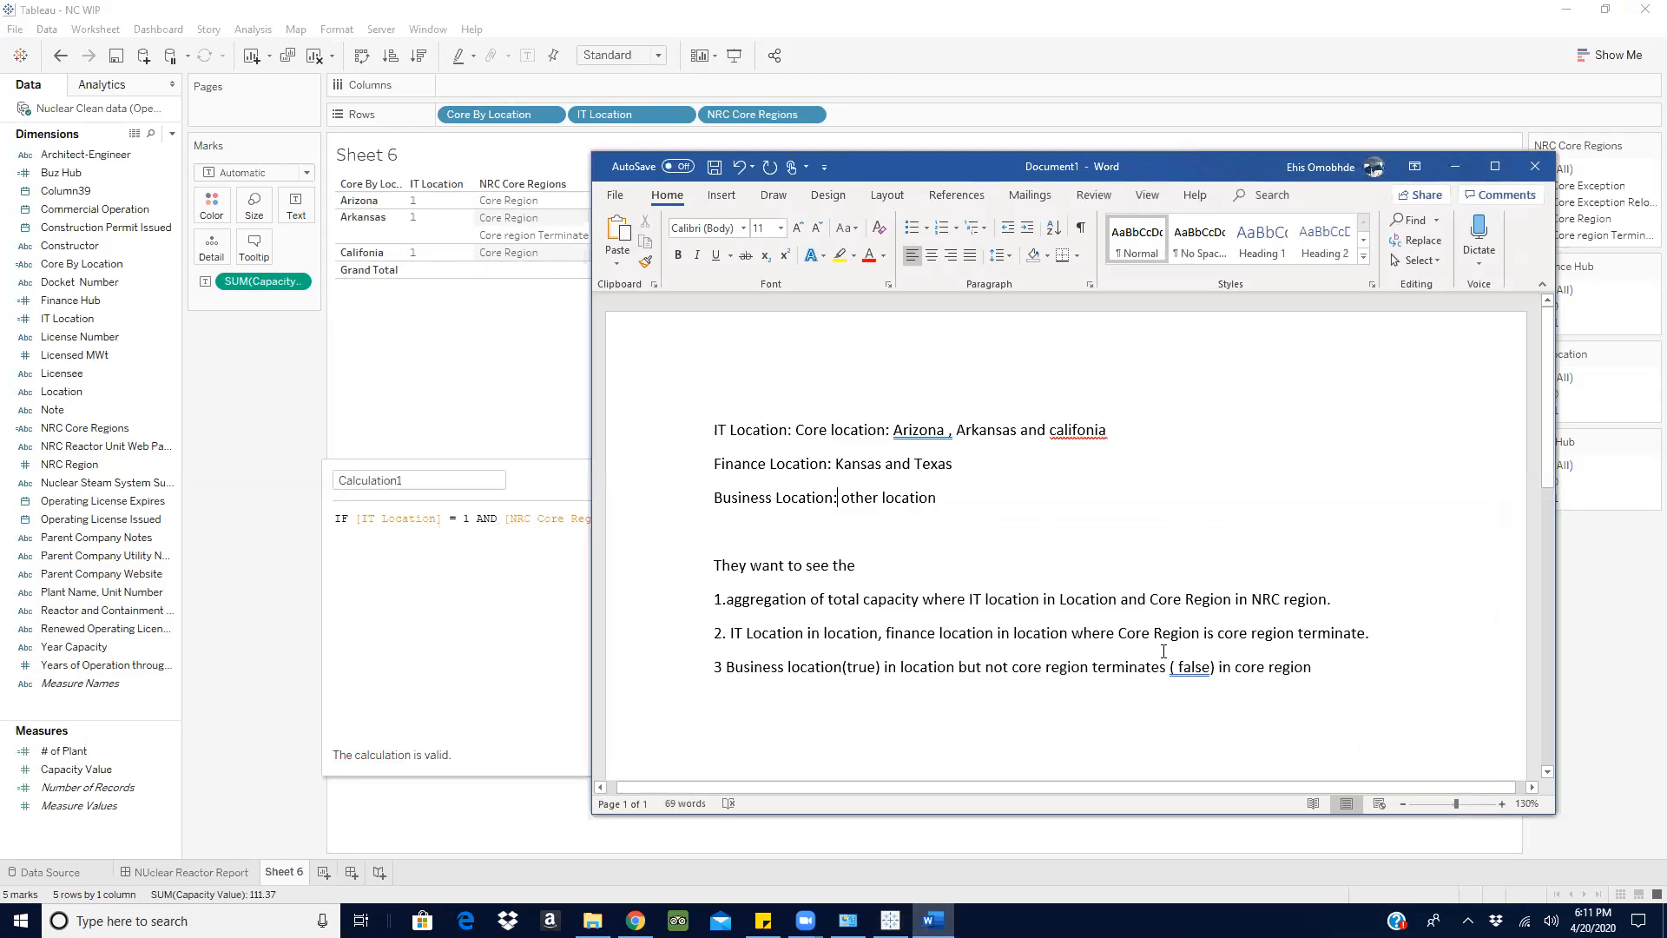
left_click(1456, 166)
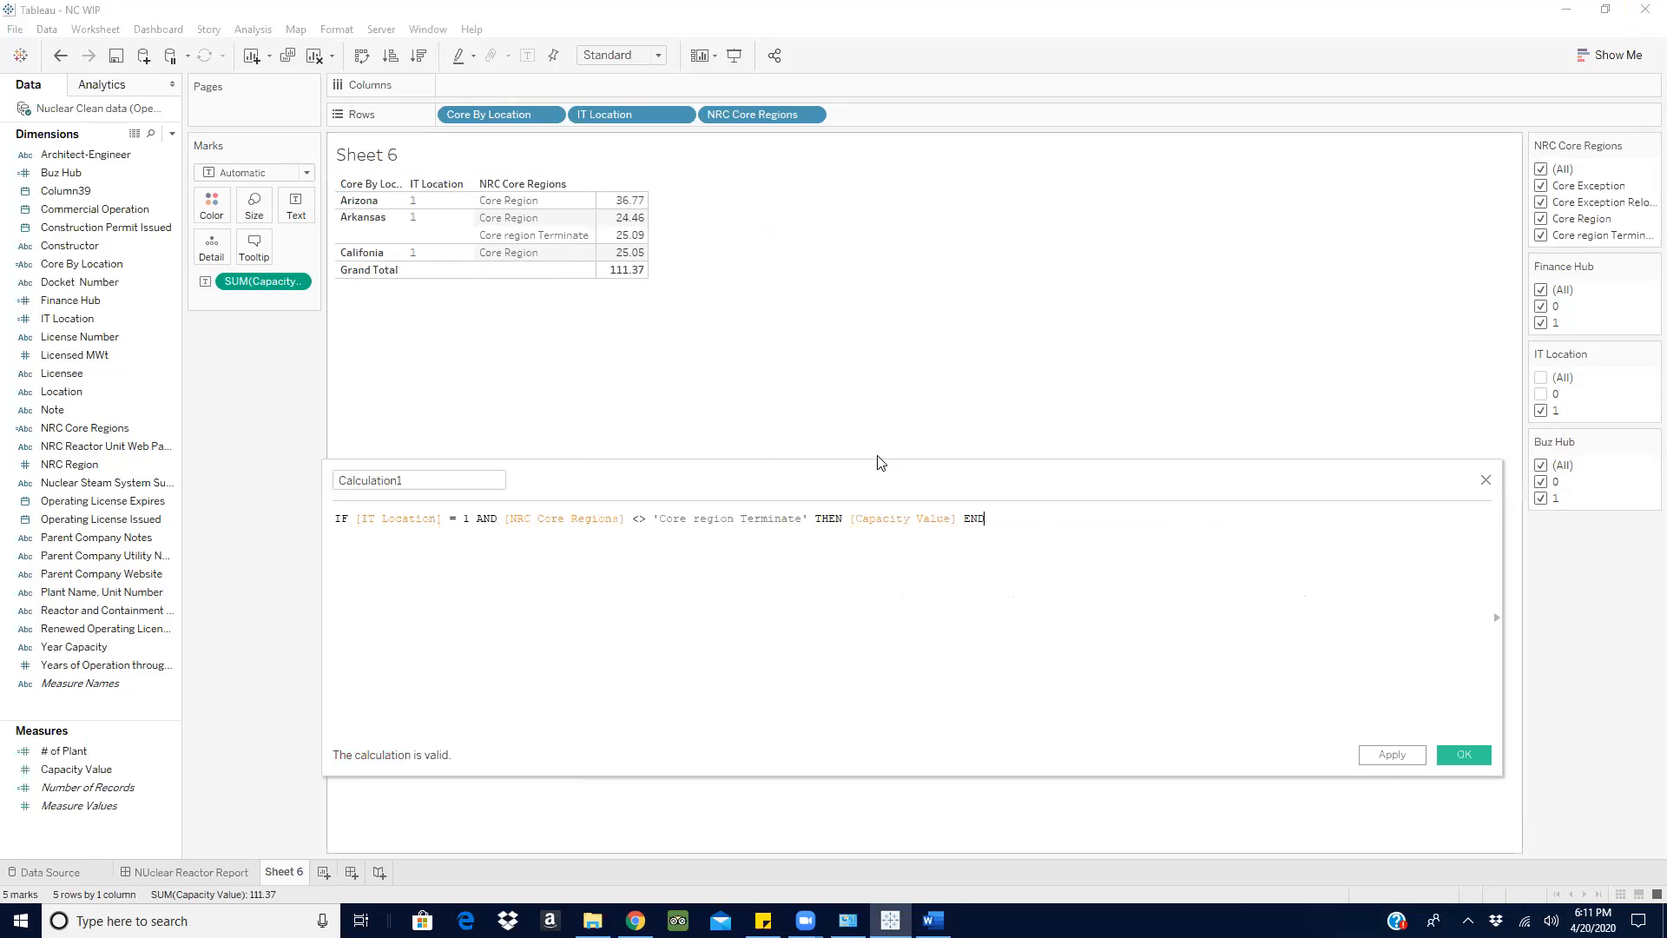
left_click(810, 519)
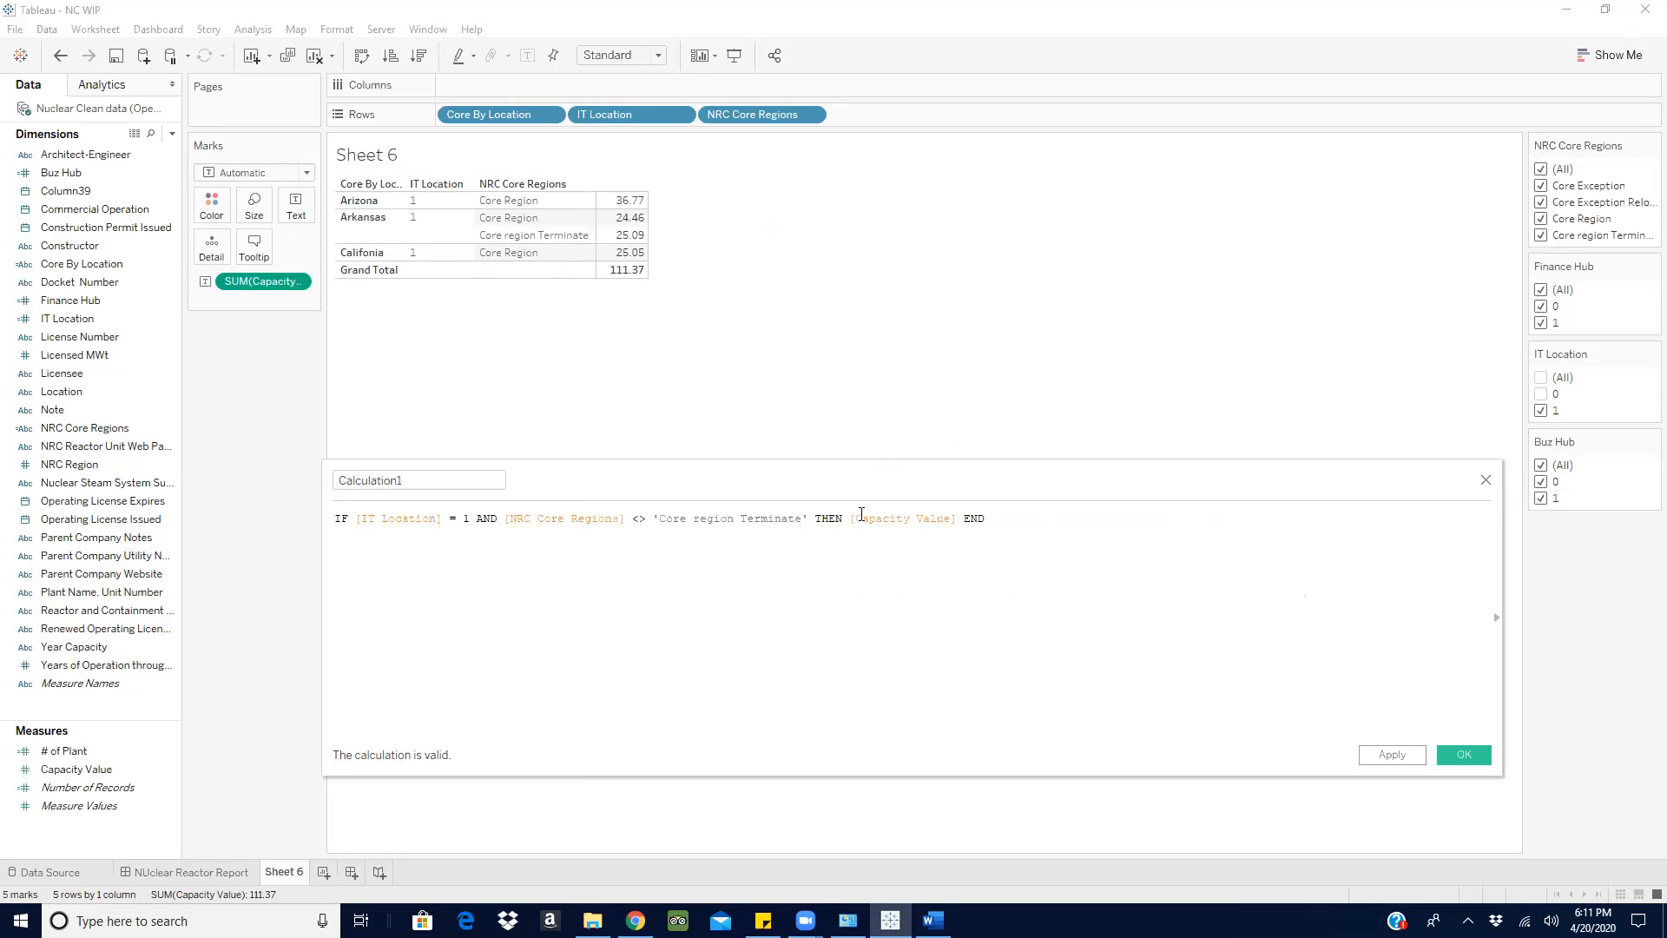
key("BackSpace")
key("BackSpace")
key("BackSpace")
key("BackSpace")
key("BackSpace")
key("BackSpace")
key("BackSpace")
key("BackSpace")
key("BackSpace")
key("BackSpace")
key("BackSpace")
key("BackSpace")
key("BackSpace")
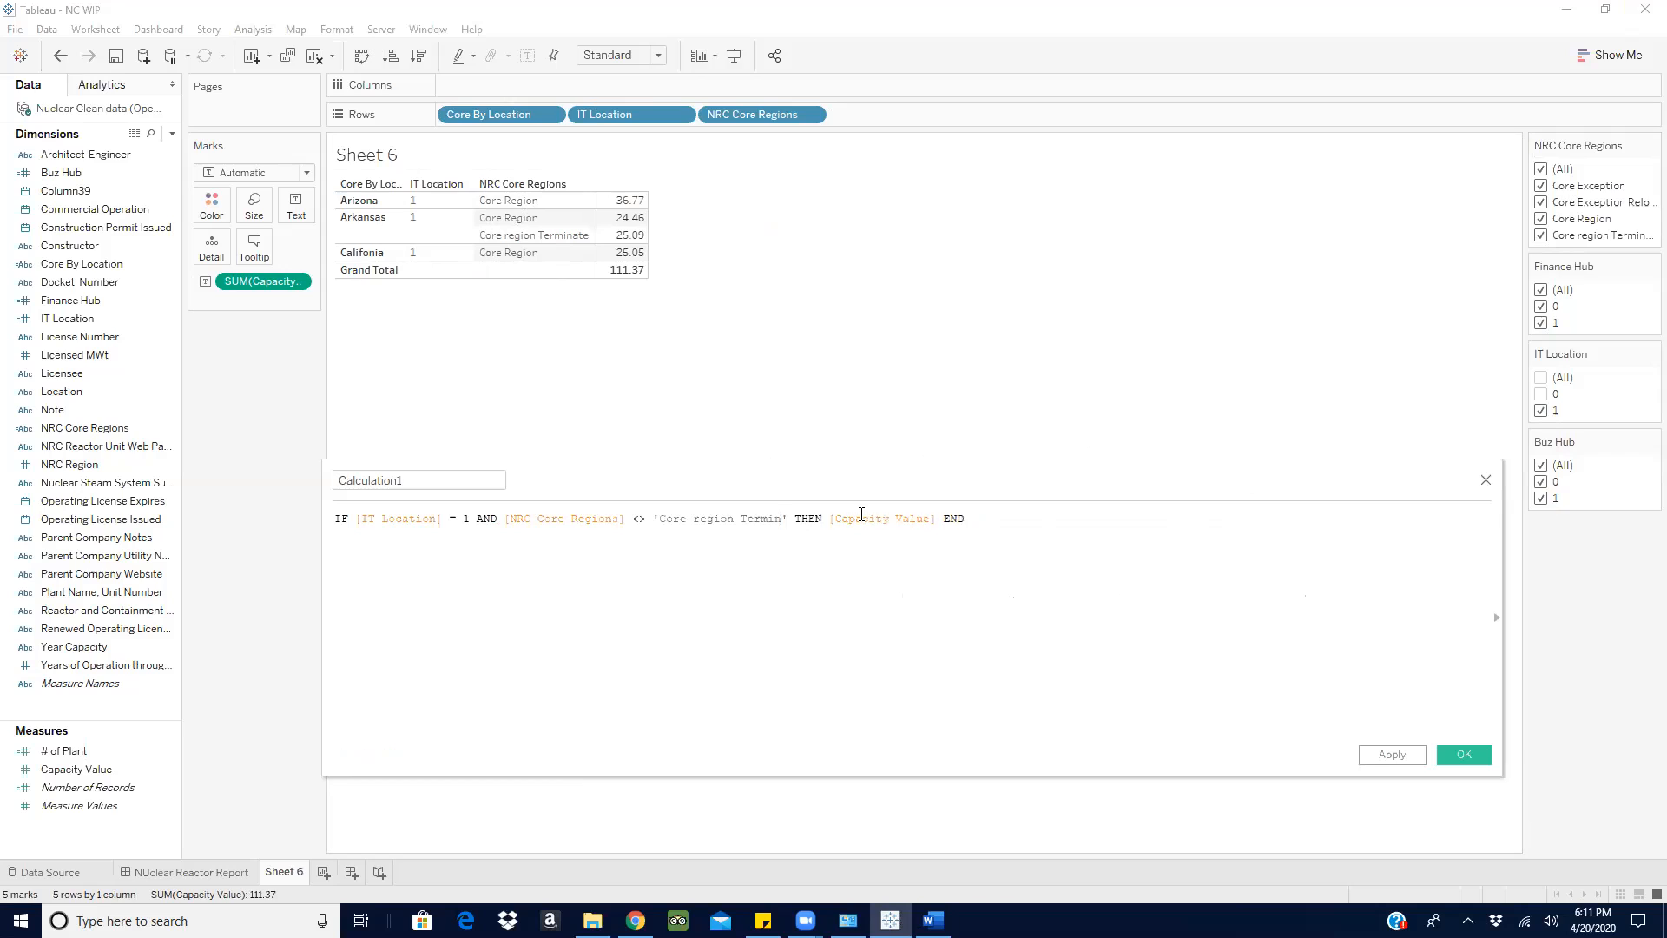
type("ion")
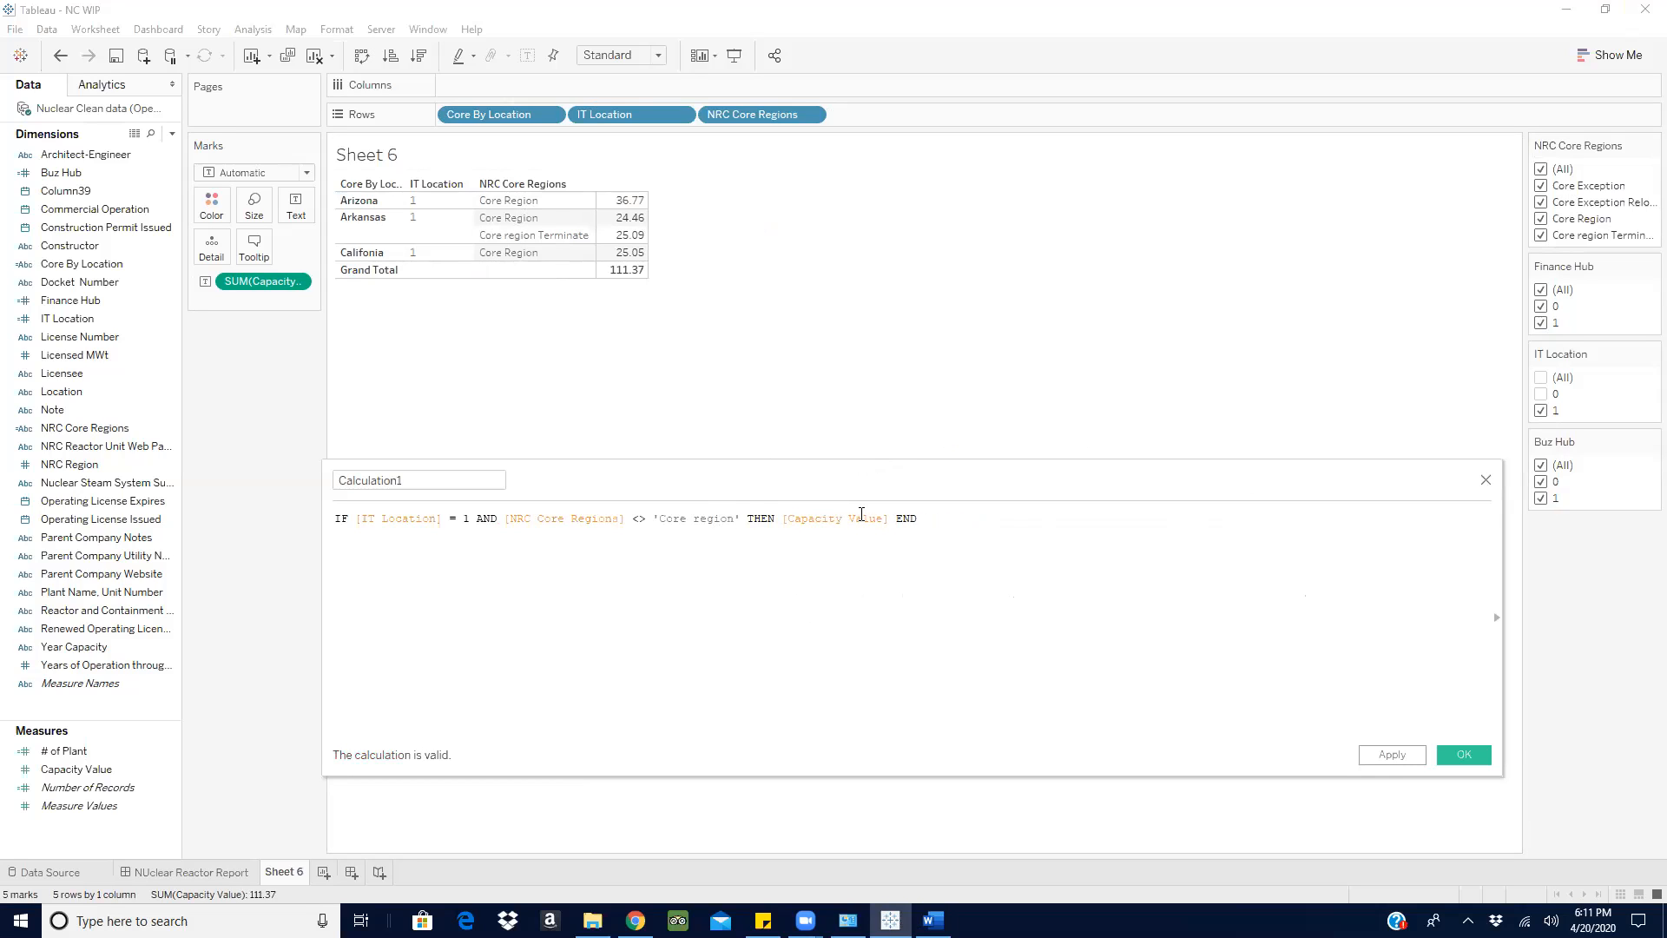
- Change the comparison operator after [NRC Core Regions] to = in the formula and accept the calculated field
left_click(647, 526)
key("BackSpace")
key("BackSpace")
type("=")
left_click(1482, 757)
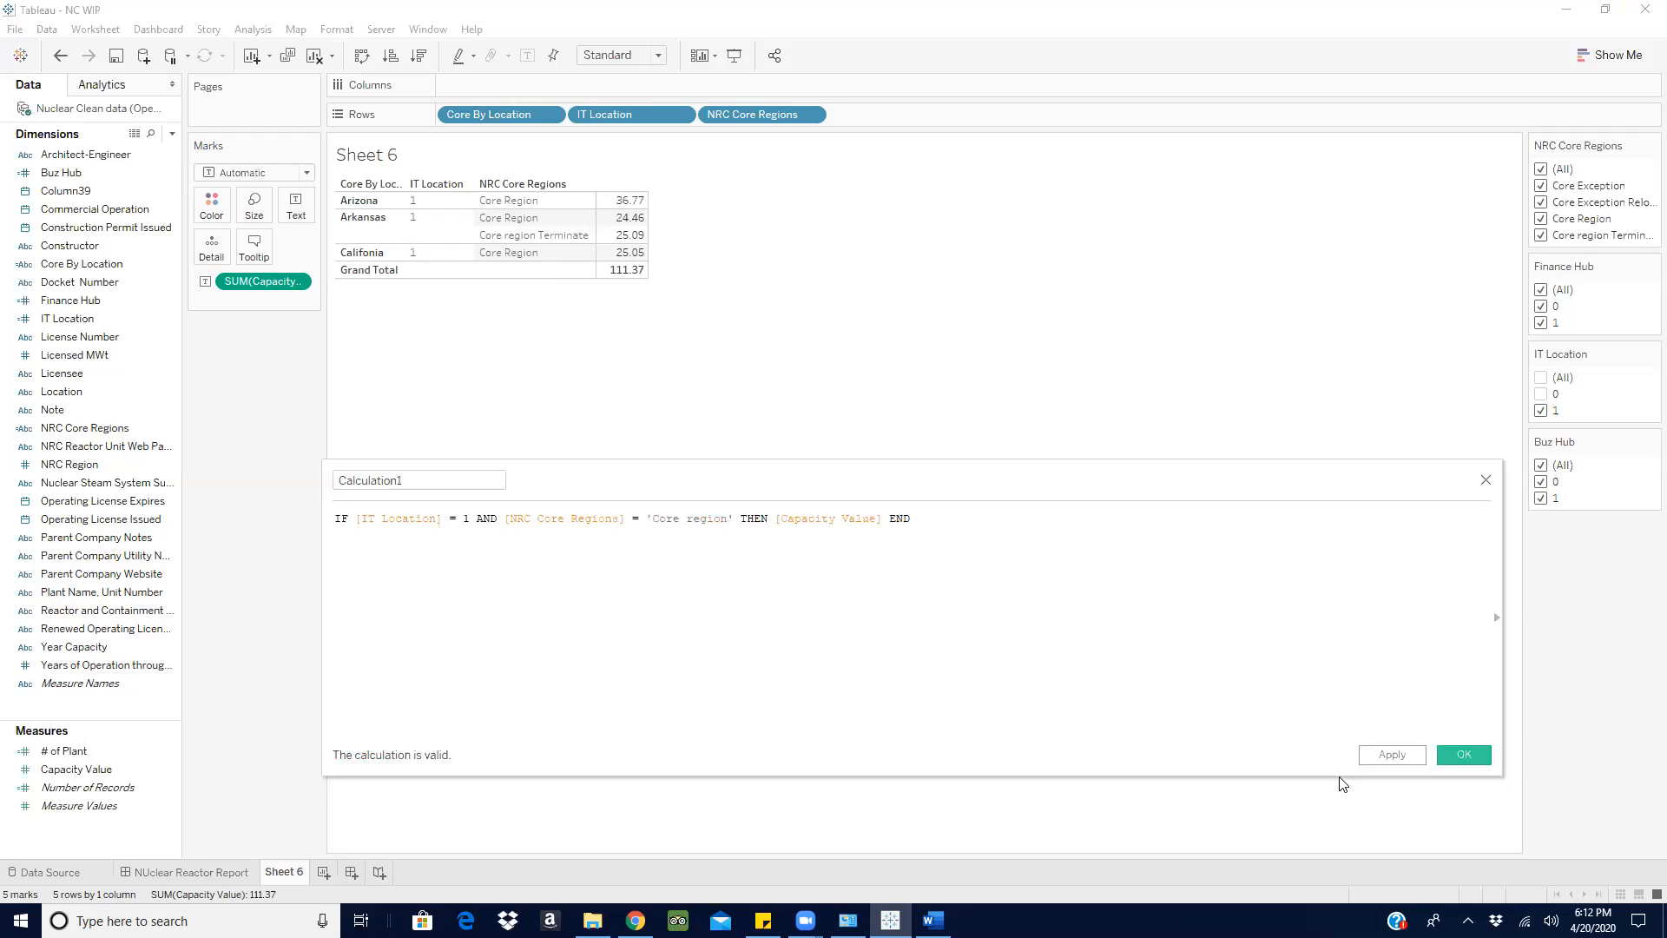
- Add Calculation1 to the sheet's text marks beside Capacity Value and arrange both measures as a text table
left_click_drag(101, 770, 295, 218)
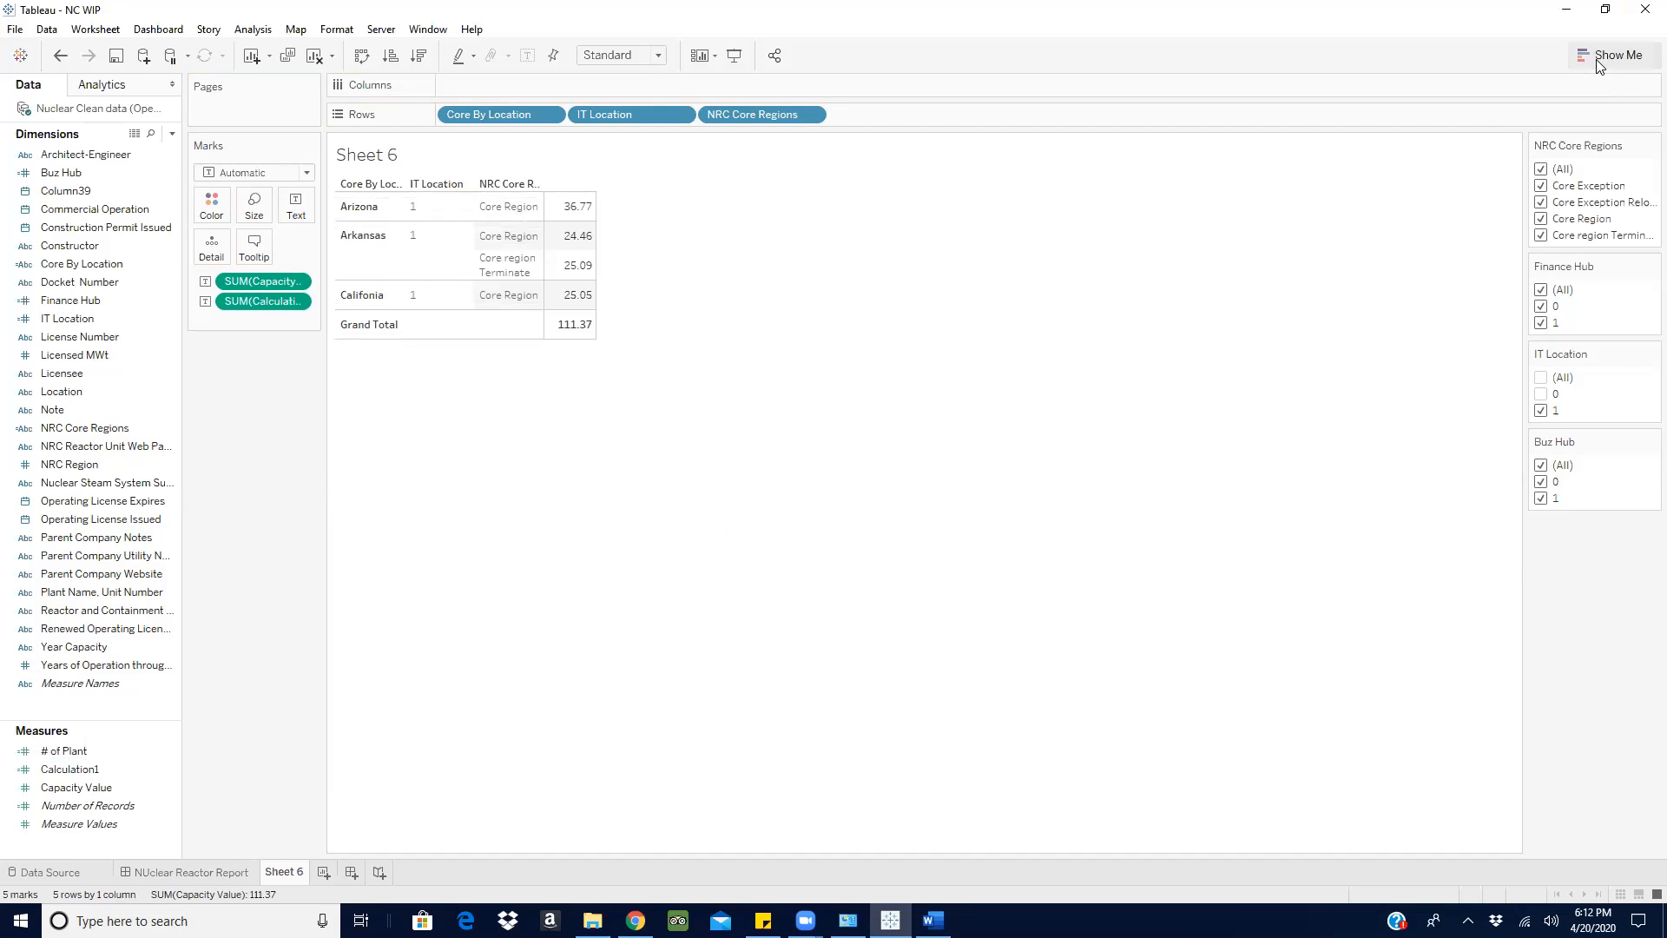
left_click(1608, 54)
left_click(1535, 111)
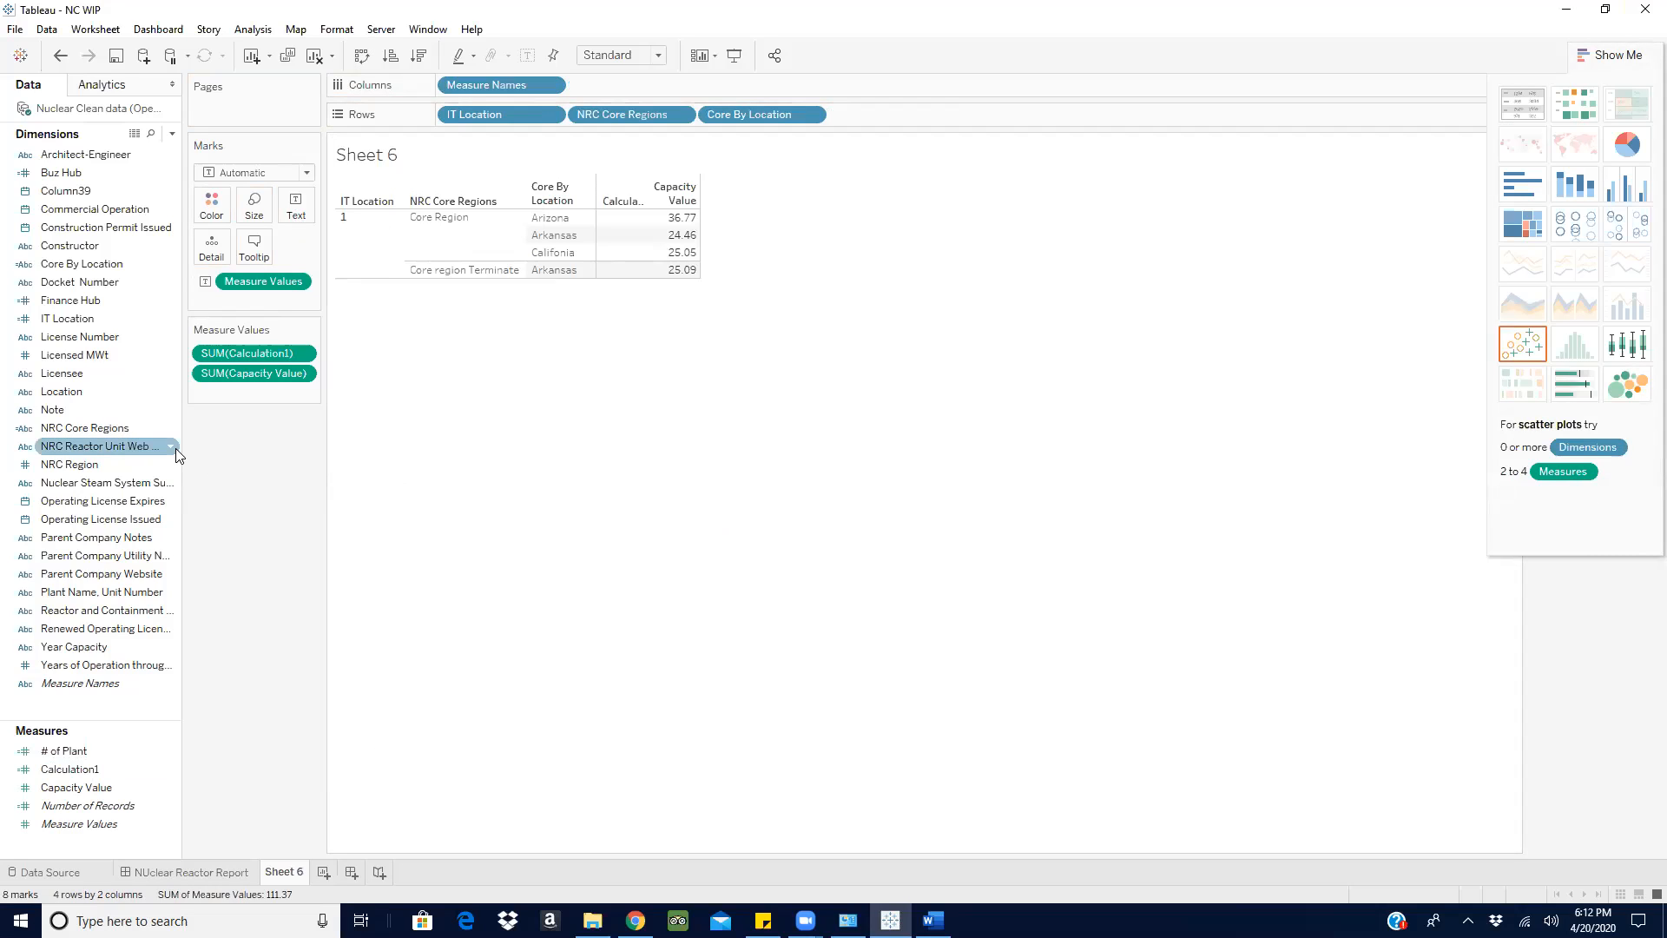
- Compare Calculation1's formula with the requirements in the Word document, then correct its compared text to 'Core Region' and apply it
right_click(171, 769)
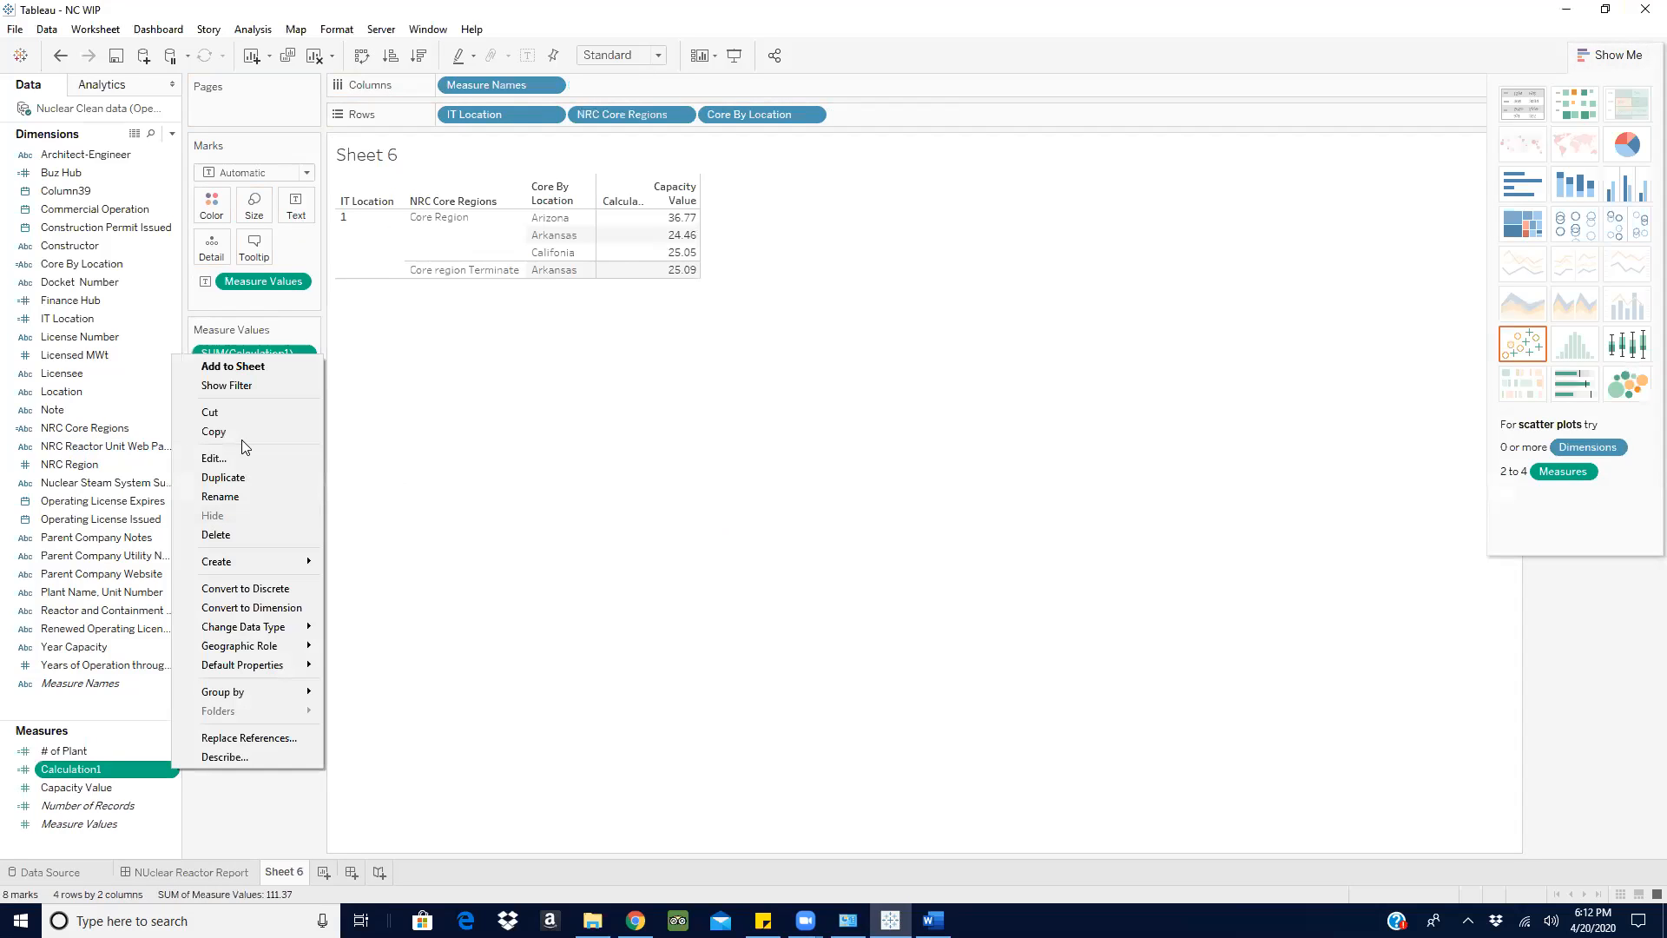
left_click(243, 459)
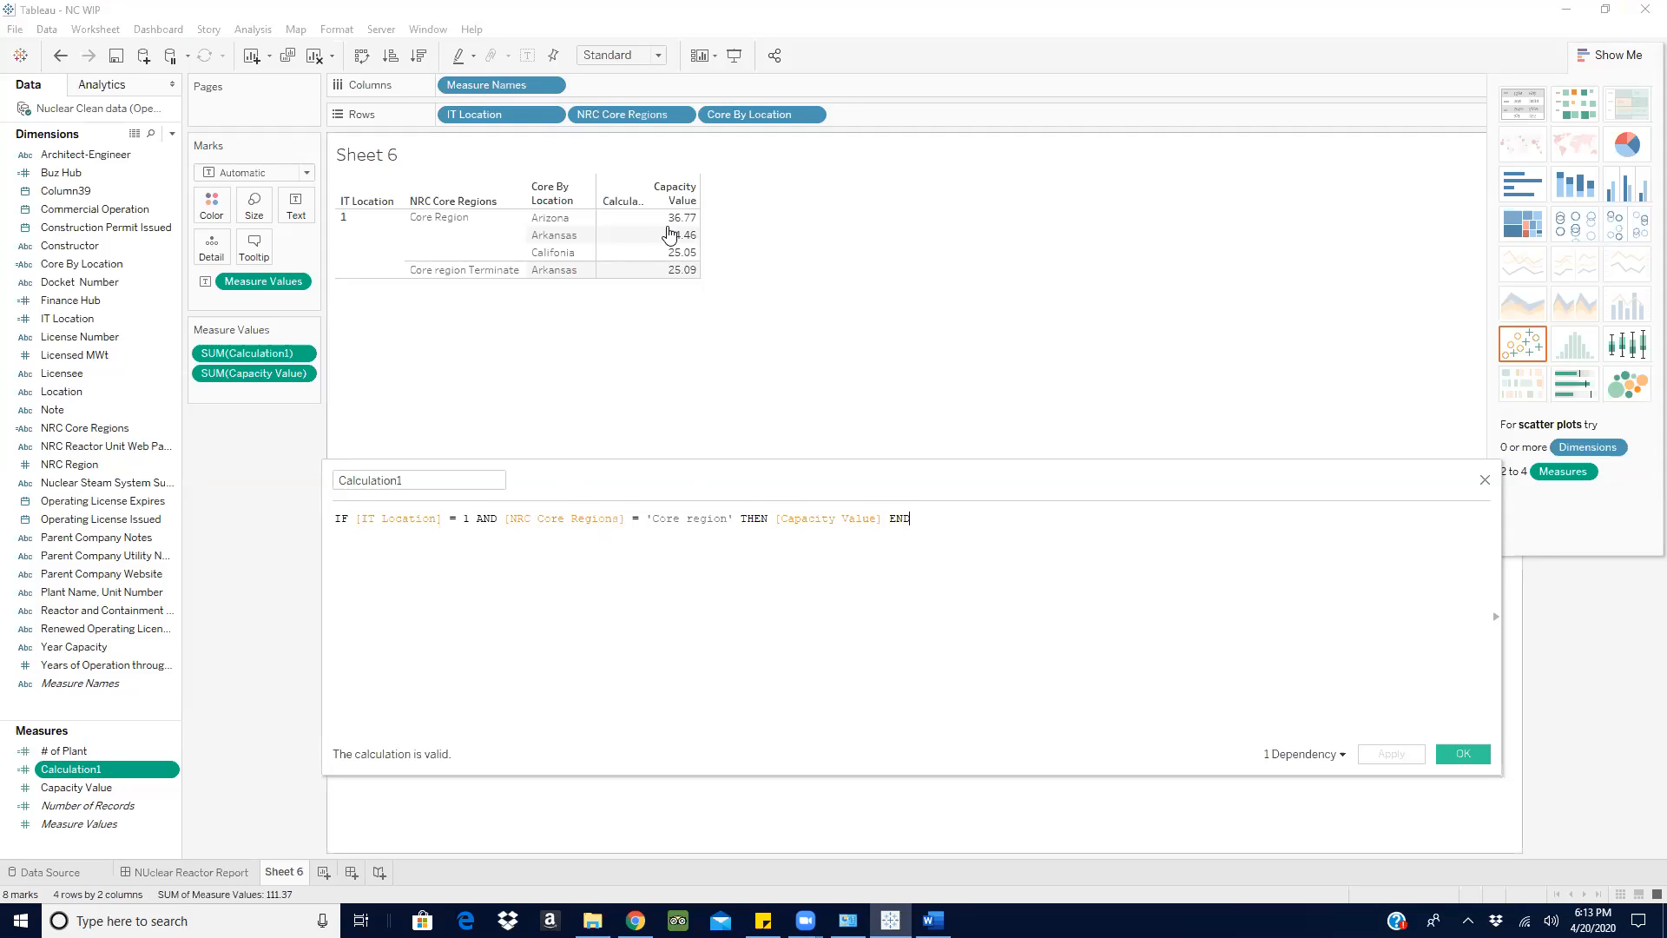
mouse_move(660, 267)
mouse_move(613, 243)
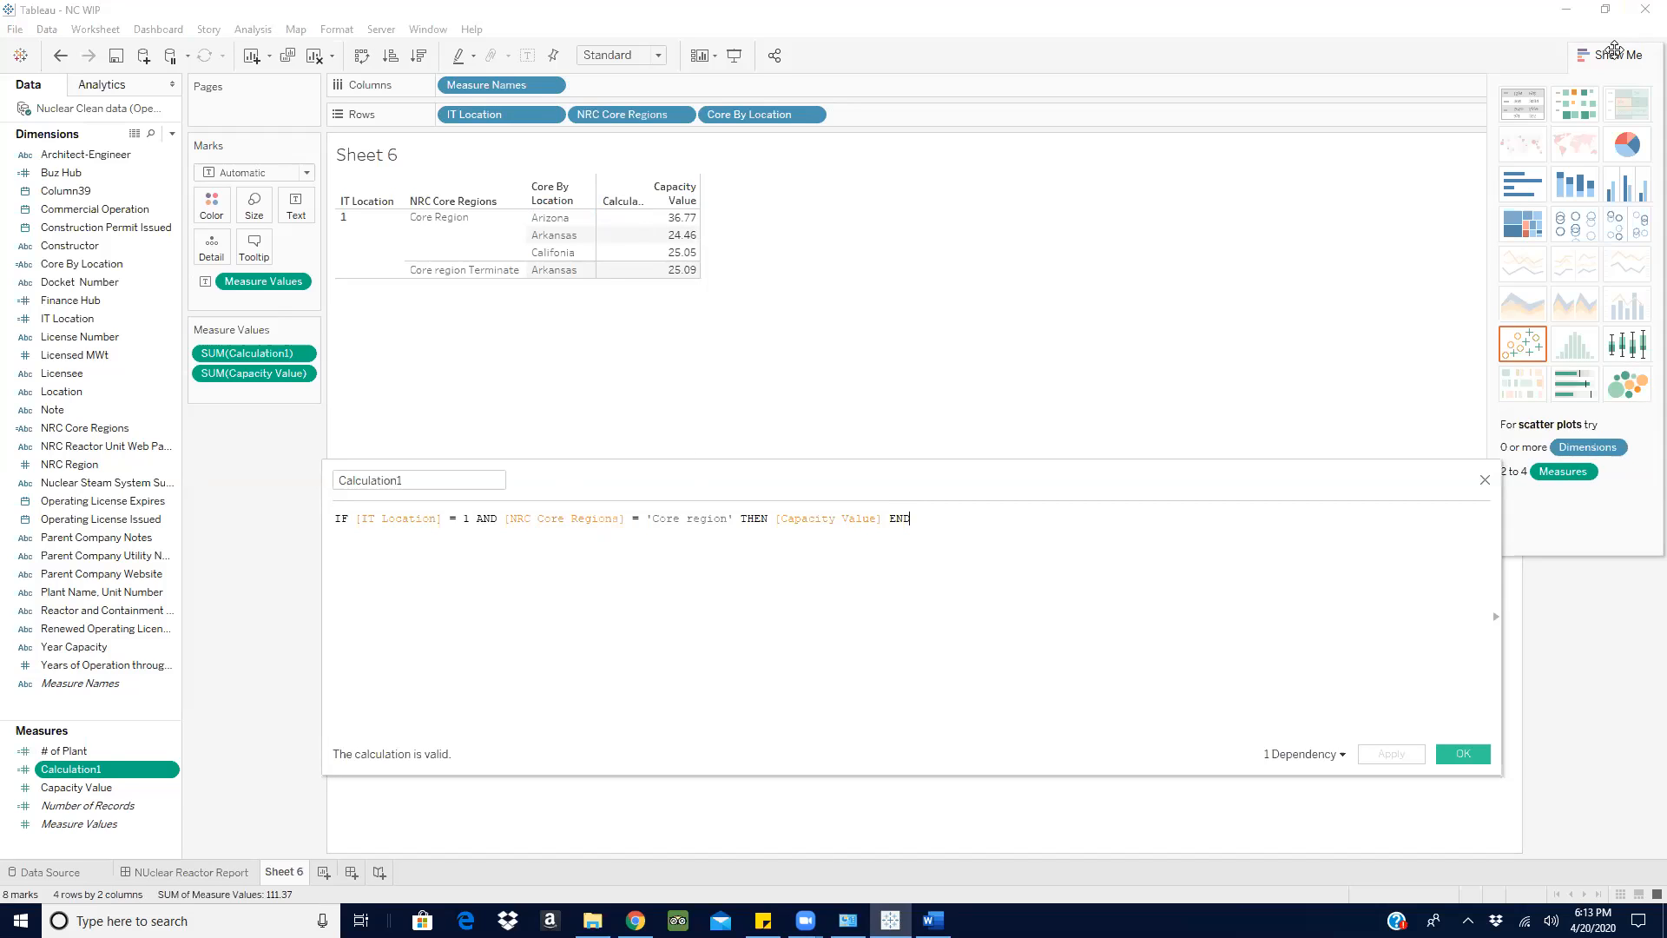
left_click(669, 625)
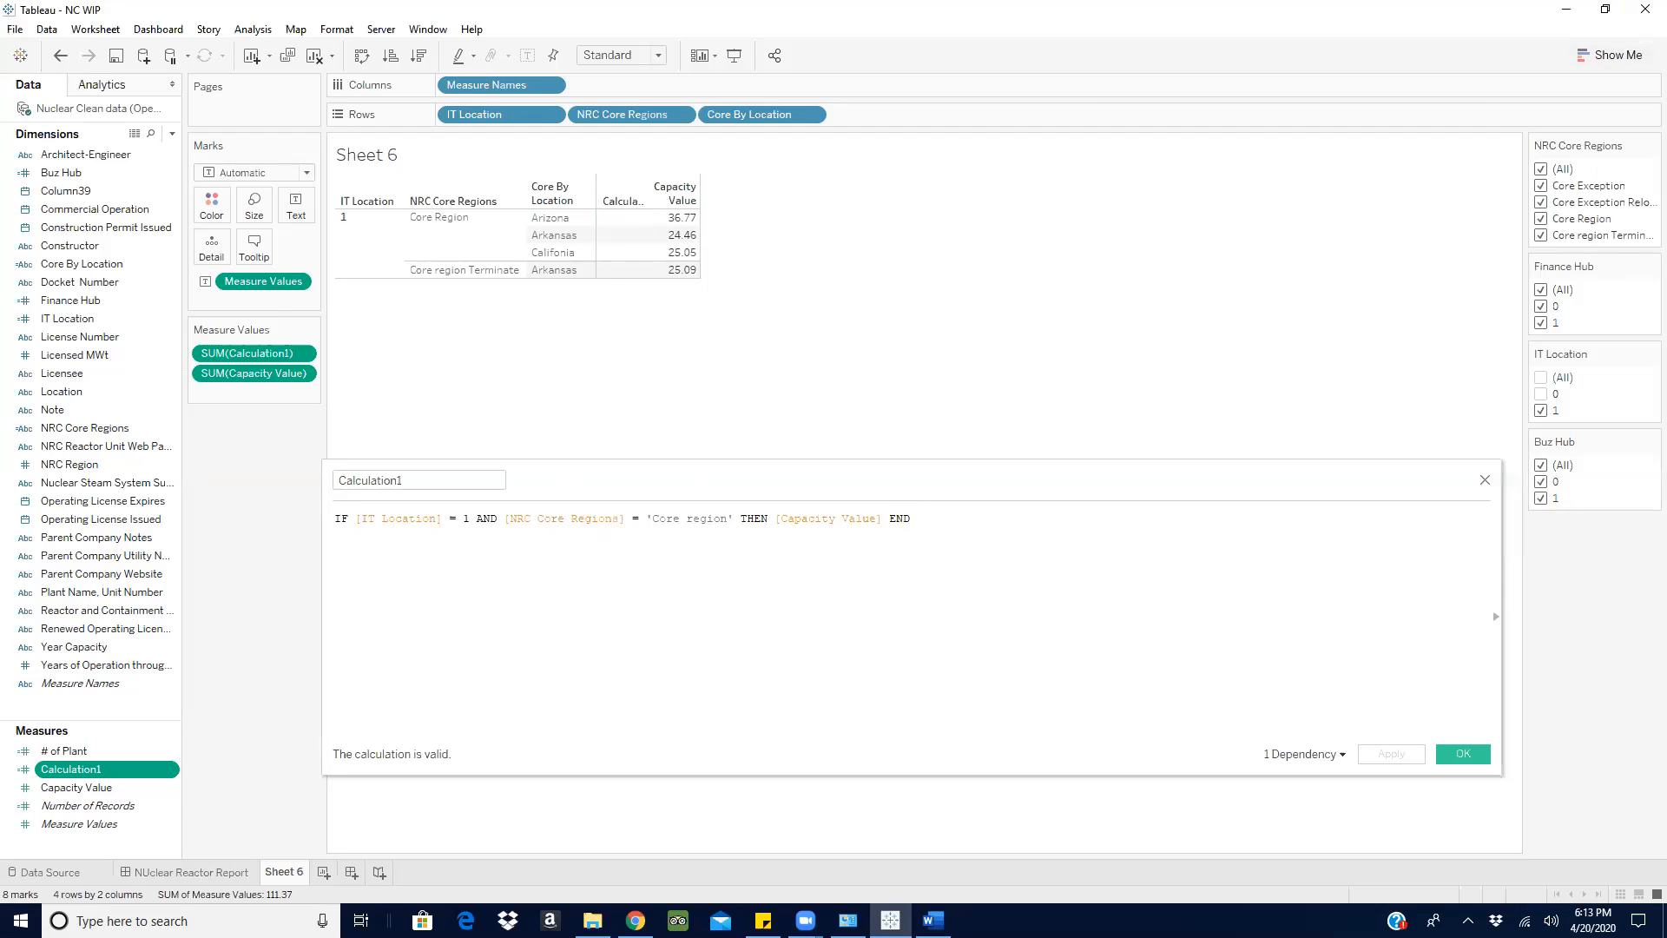
left_click(932, 920)
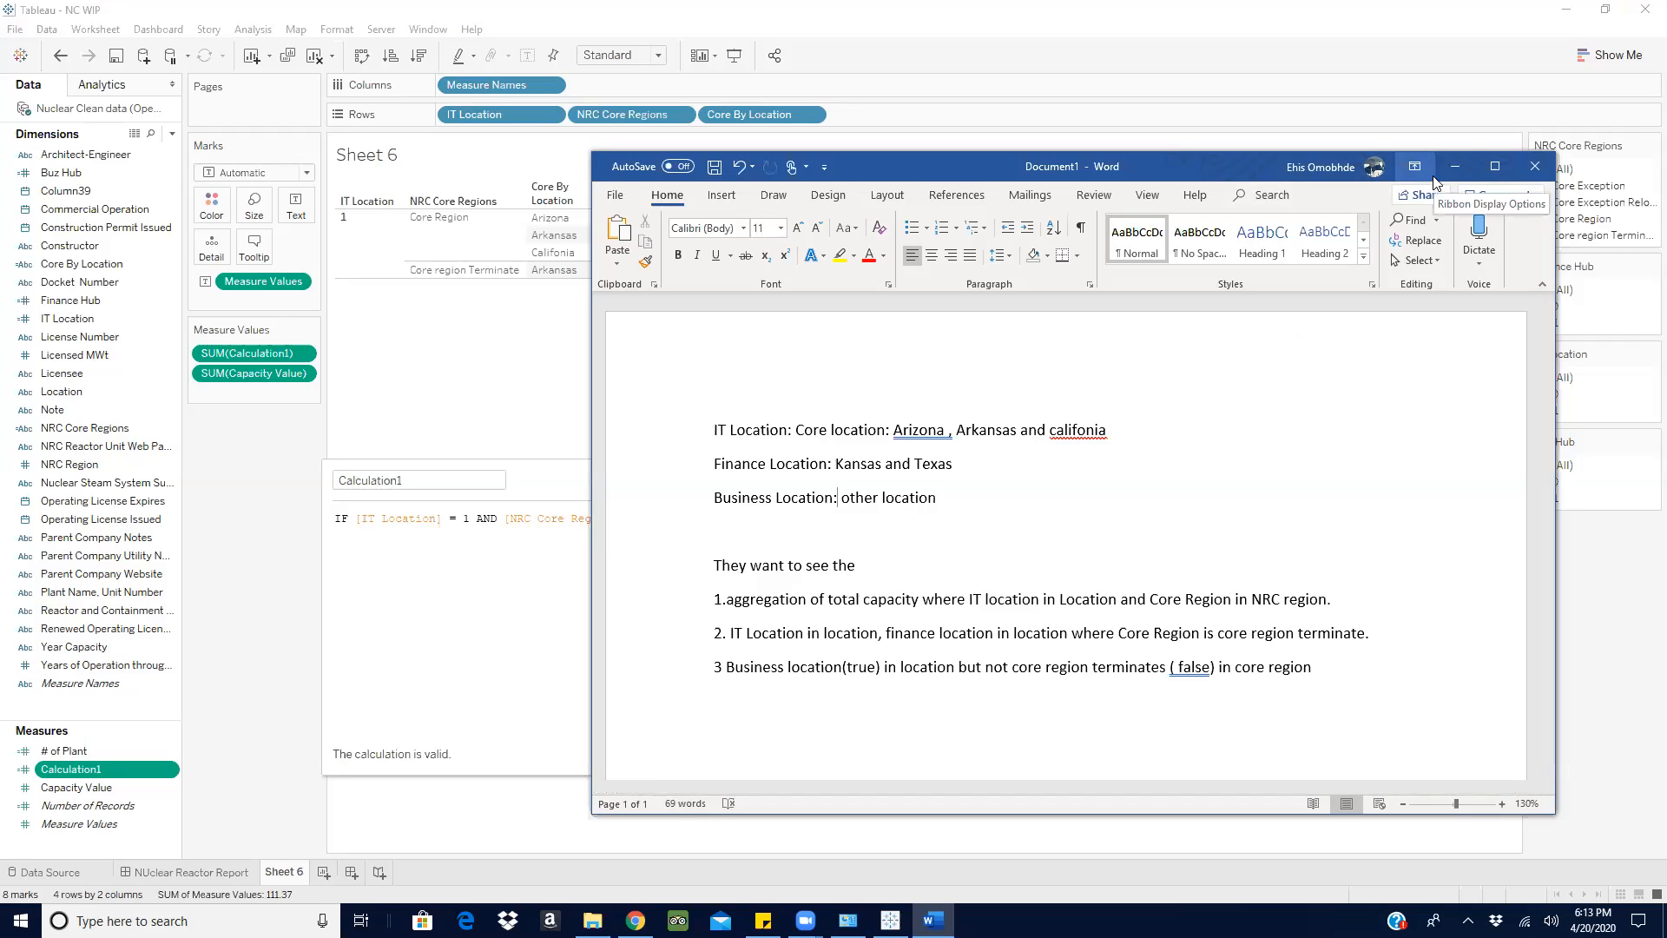
left_click(1454, 166)
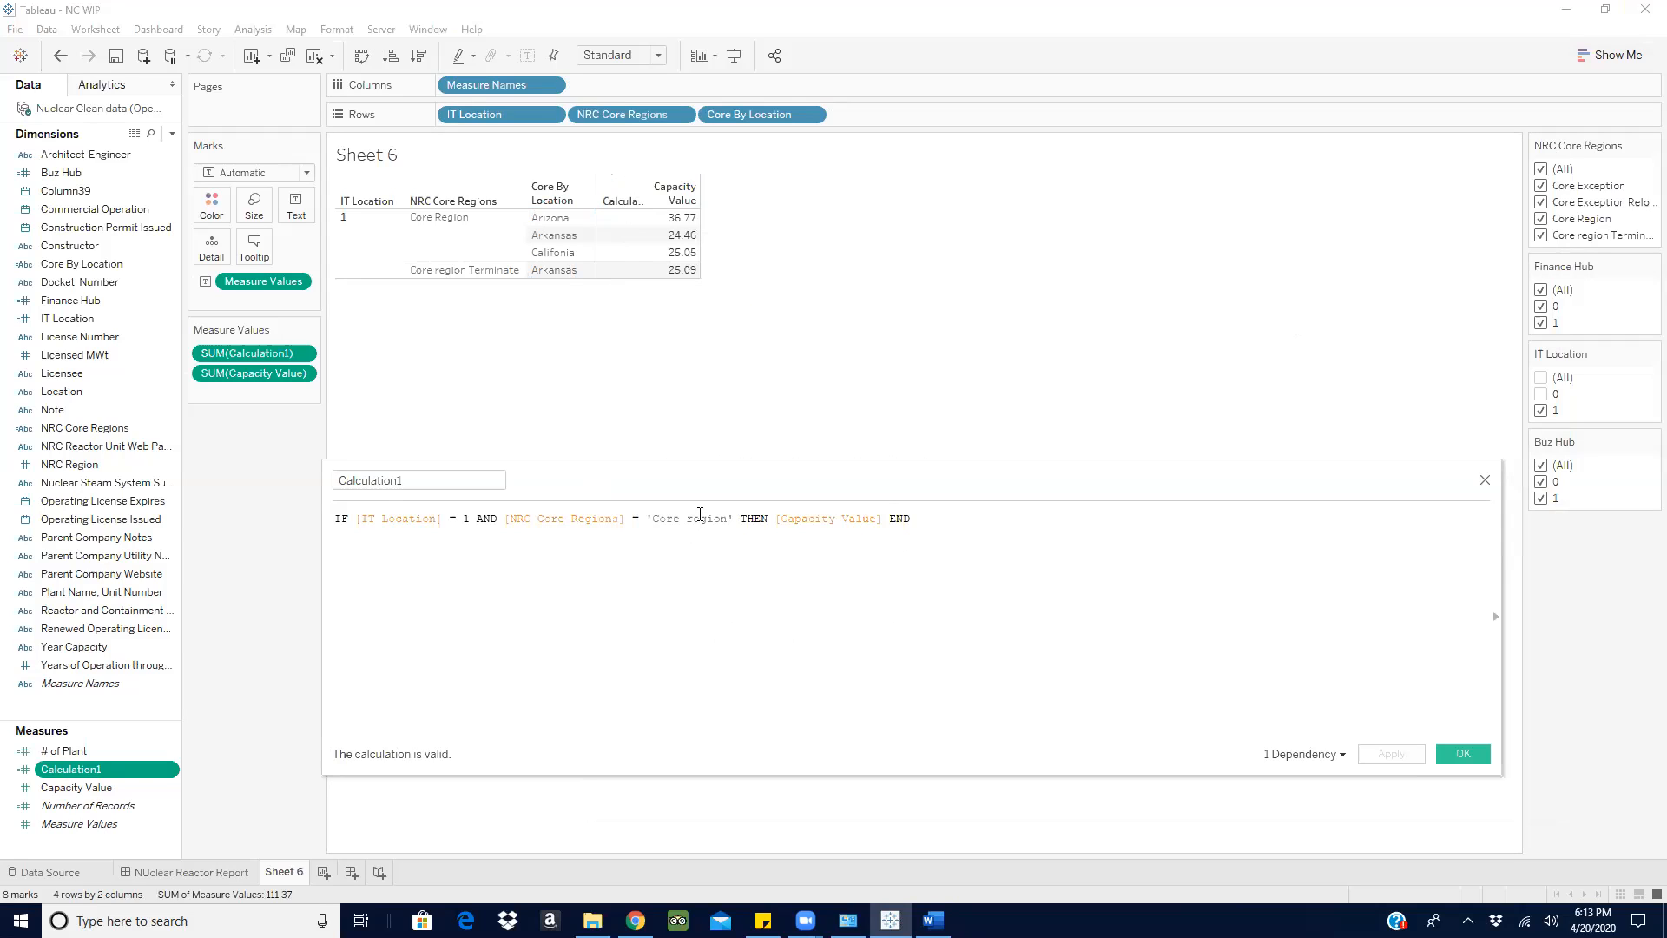
left_click_drag(700, 484, 717, 398)
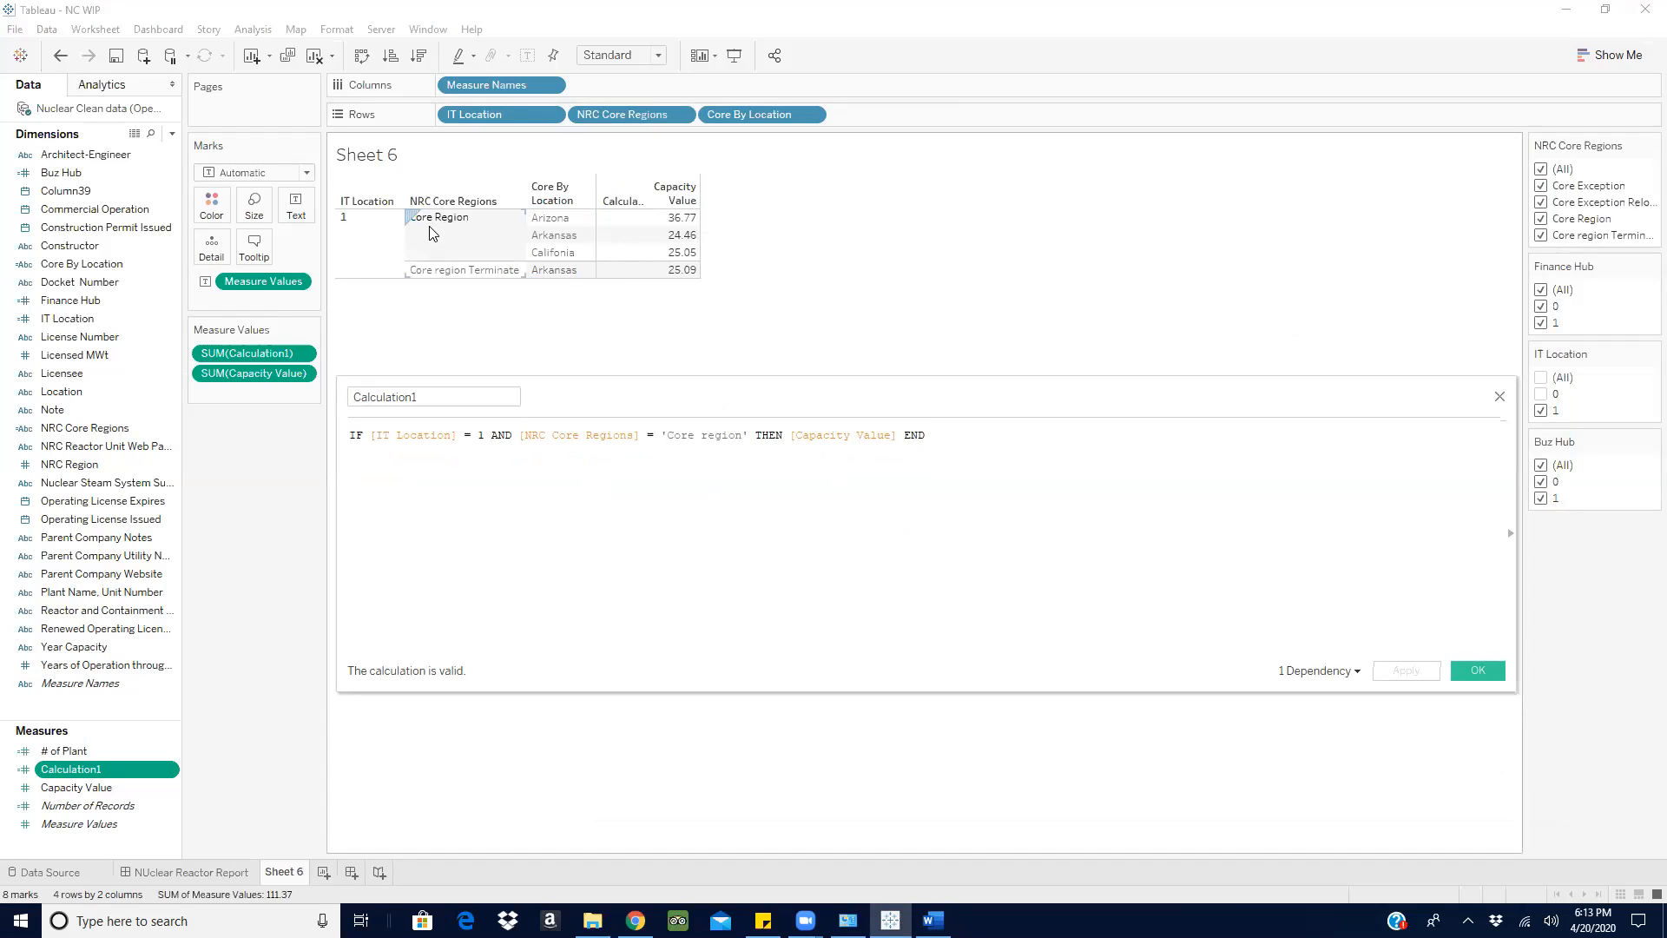
left_click(703, 436)
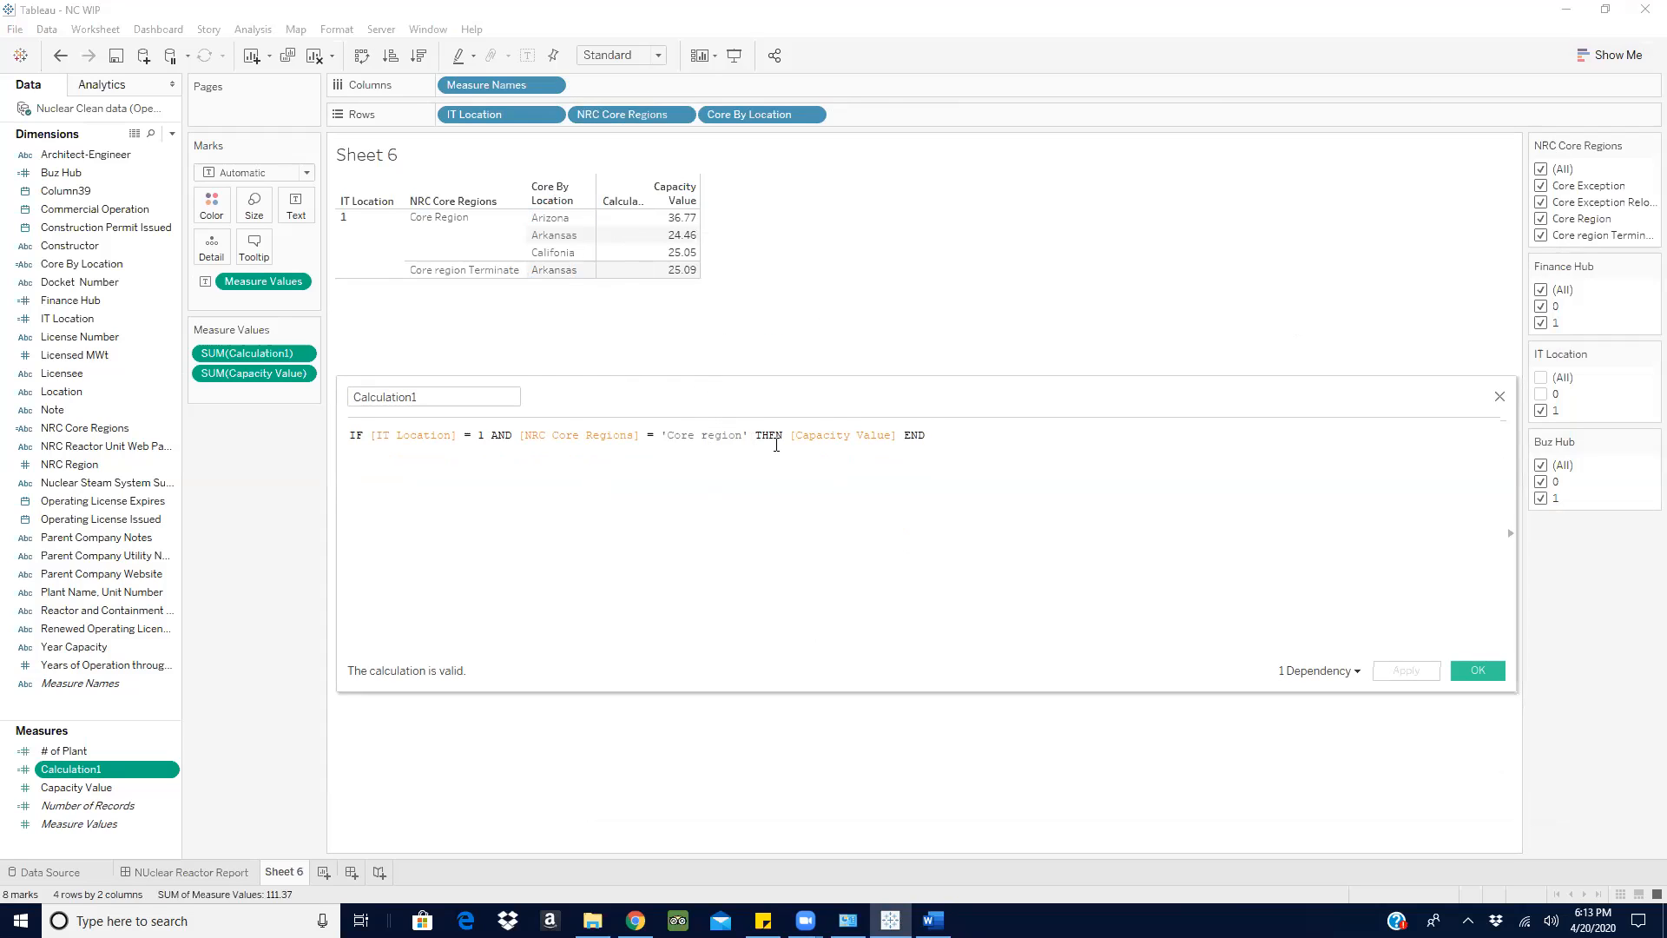
key("BackSpace")
type("R")
left_click(1403, 674)
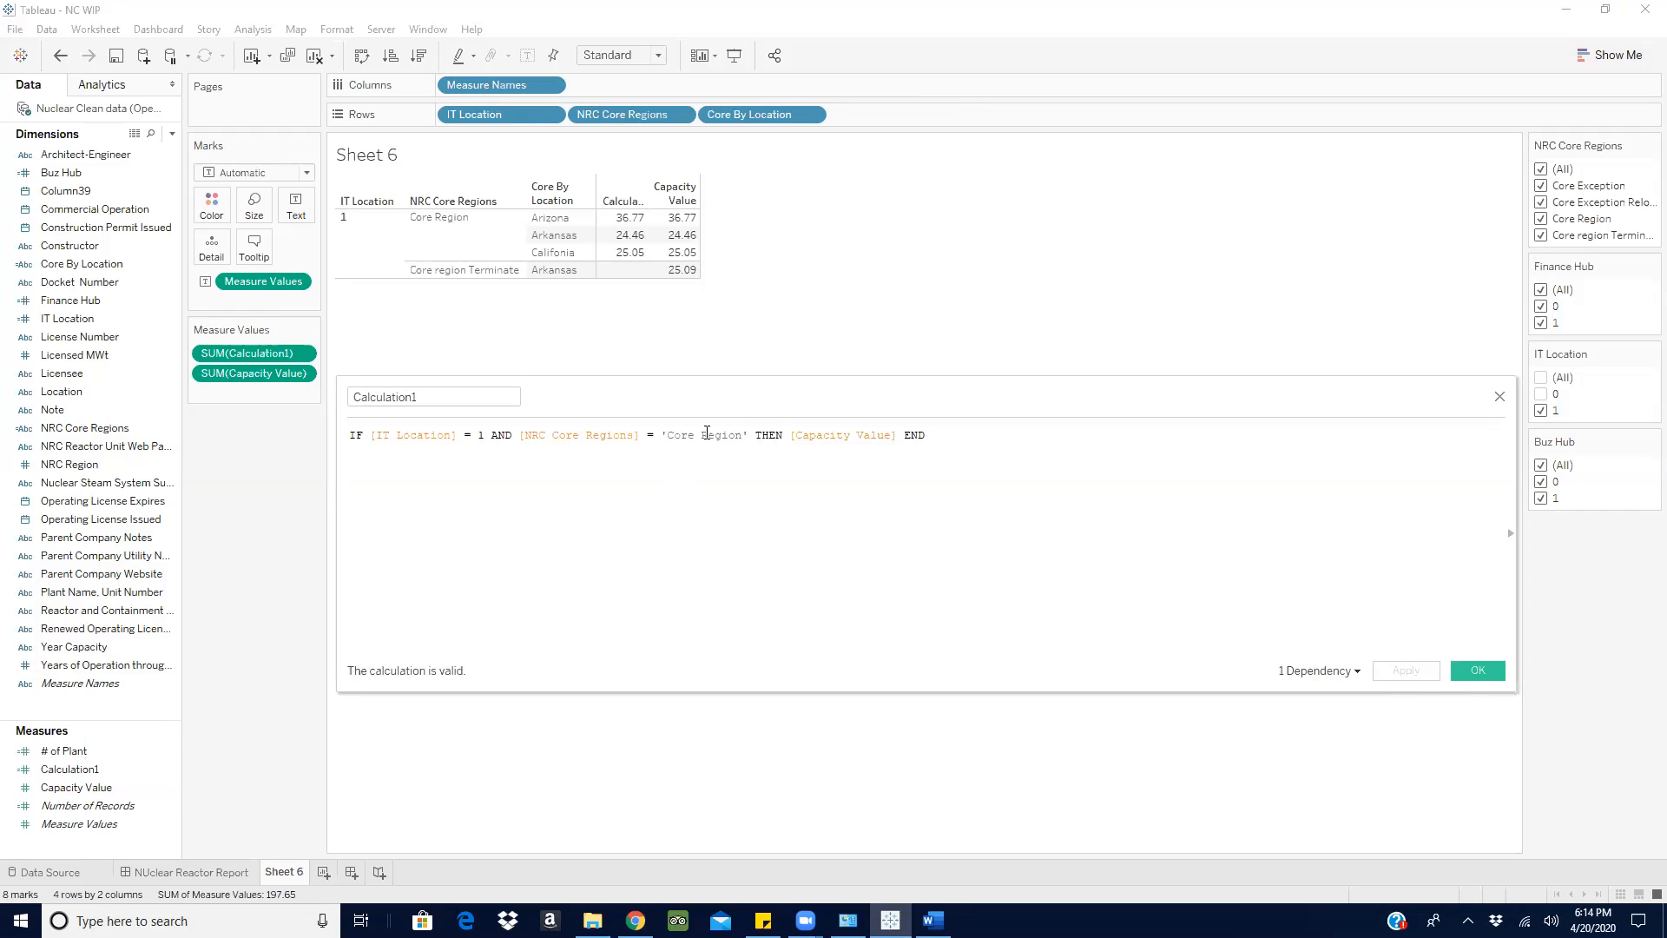
- Try the lowercase spelling 'Core region' in Calculation1's formula and apply it to test case sensitivity
key("BackSpace")
type("r")
left_click(1404, 671)
- Restore the compared text 'Core Region' in Calculation1's formula and accept the calculated field
key("BackSpace")
type("R")
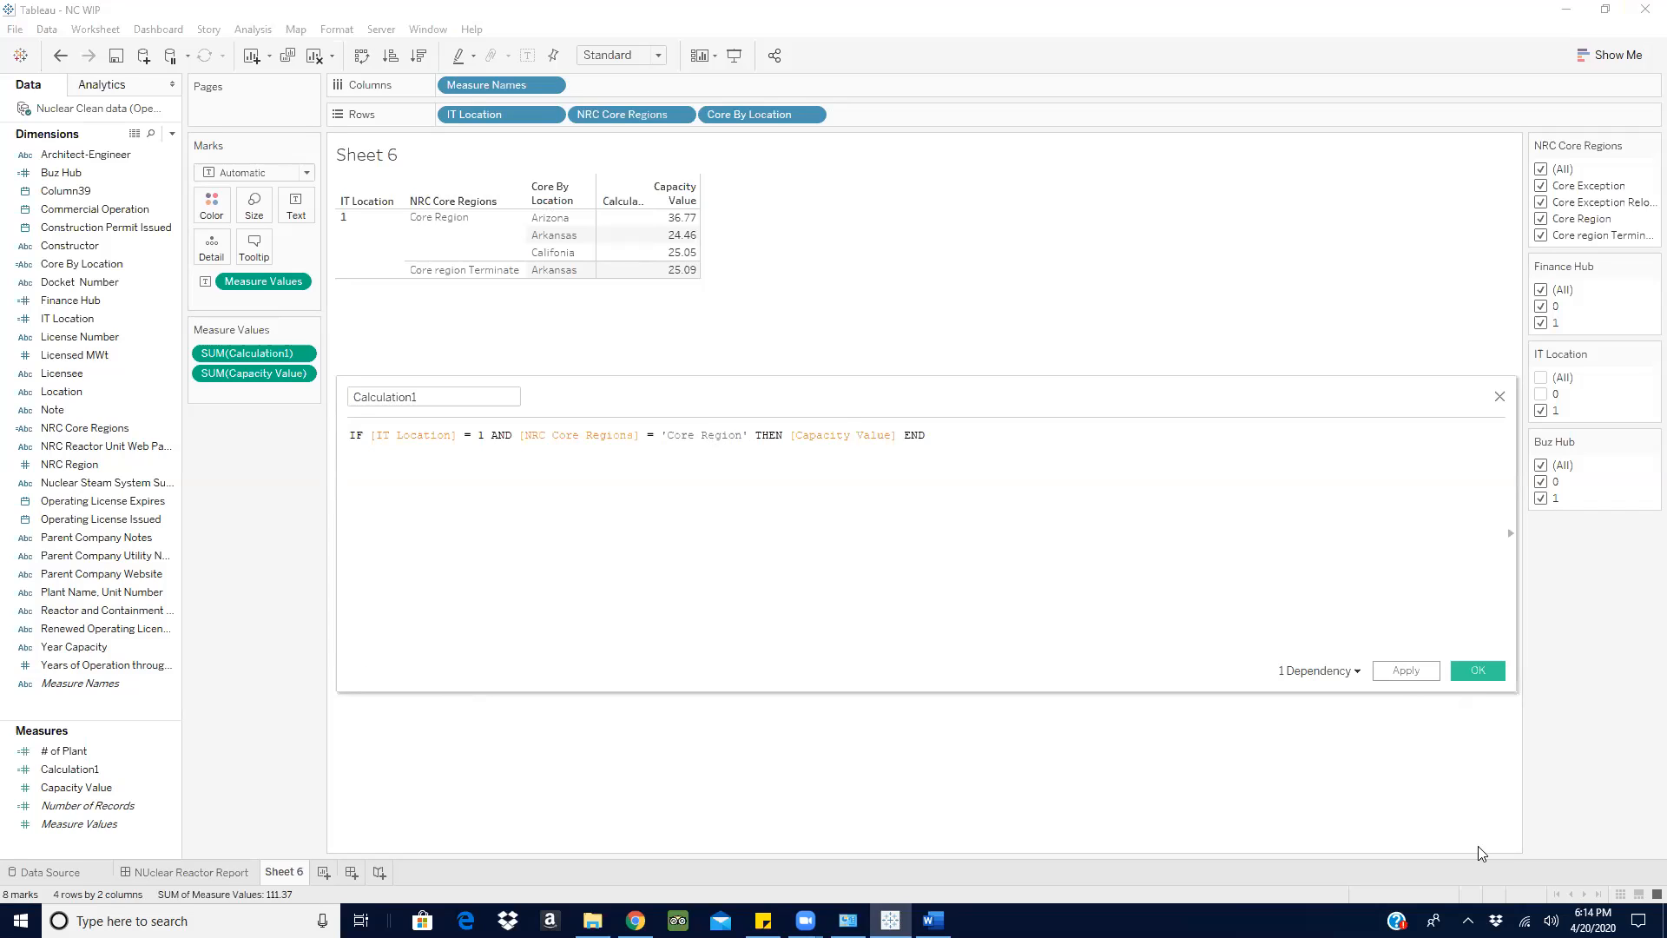
left_click(1465, 675)
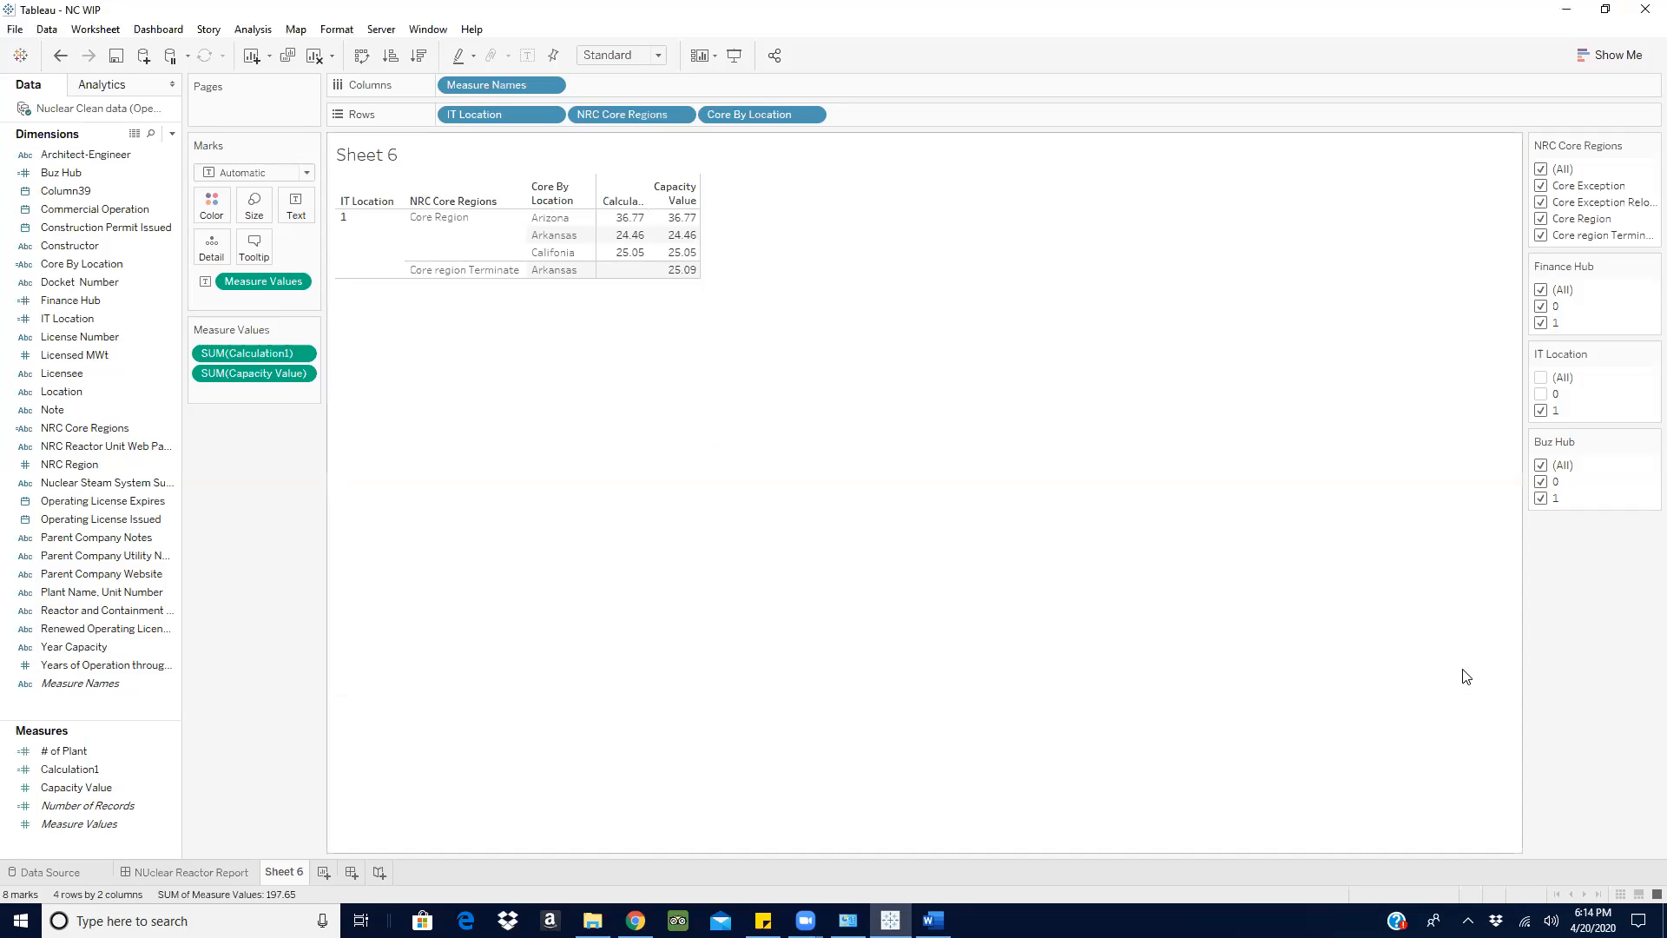
- Review the IT Location field's formula and try out the name 'IT Location Flag' for it
left_click(63, 373)
left_click(217, 316)
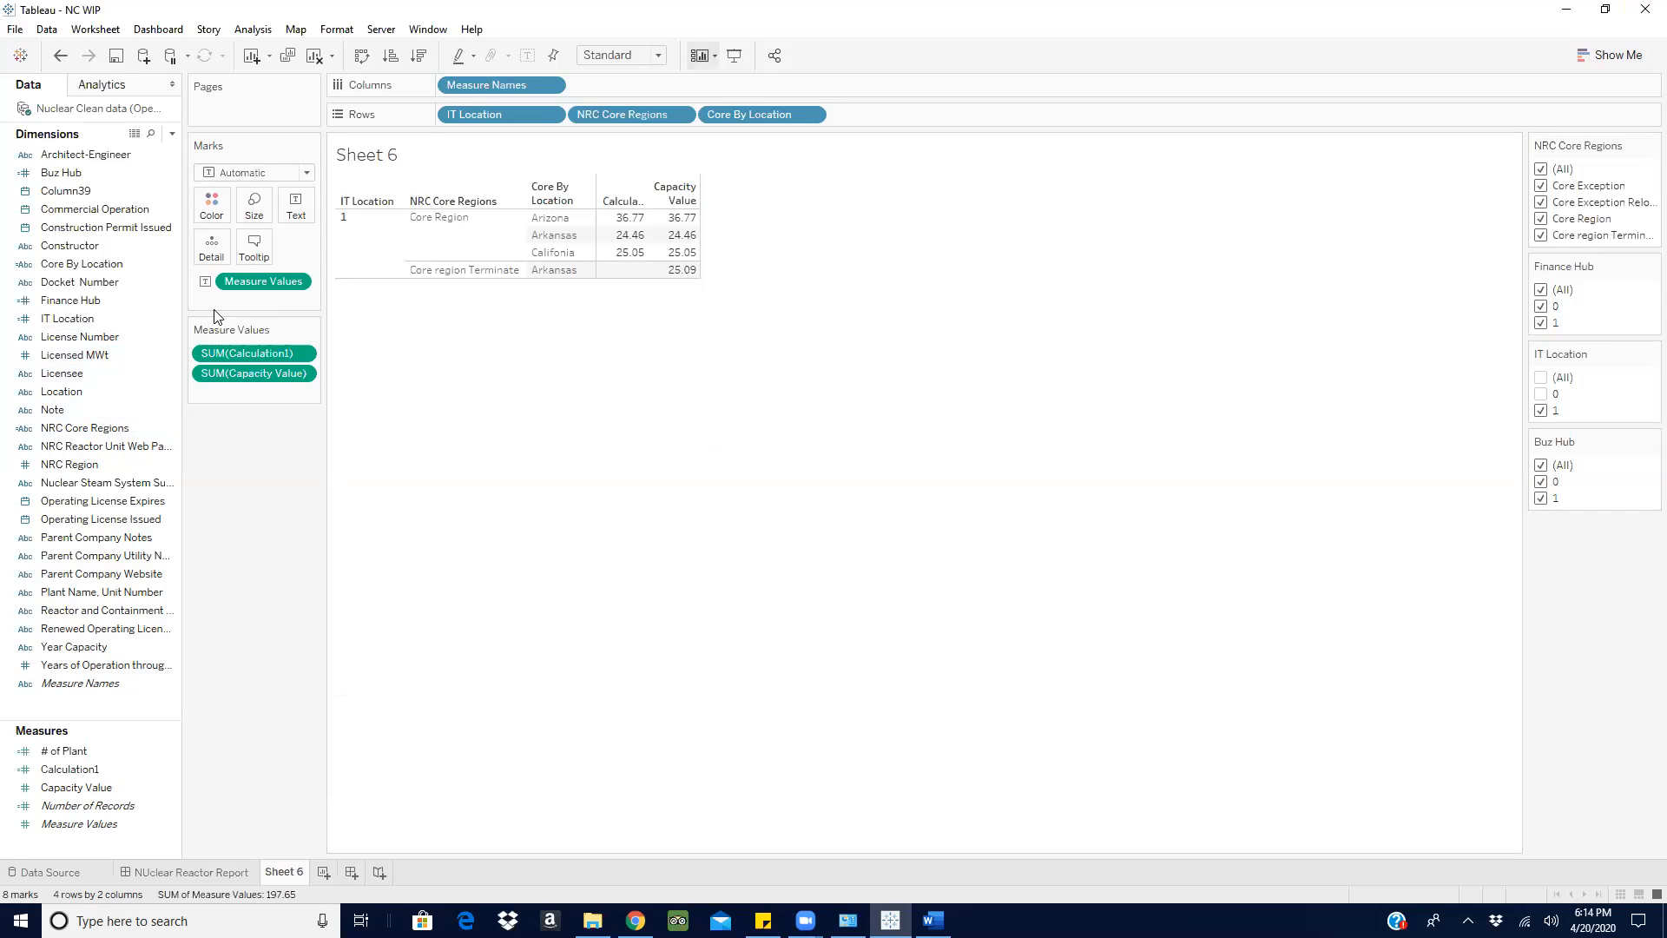
left_click(171, 325)
left_click(233, 422)
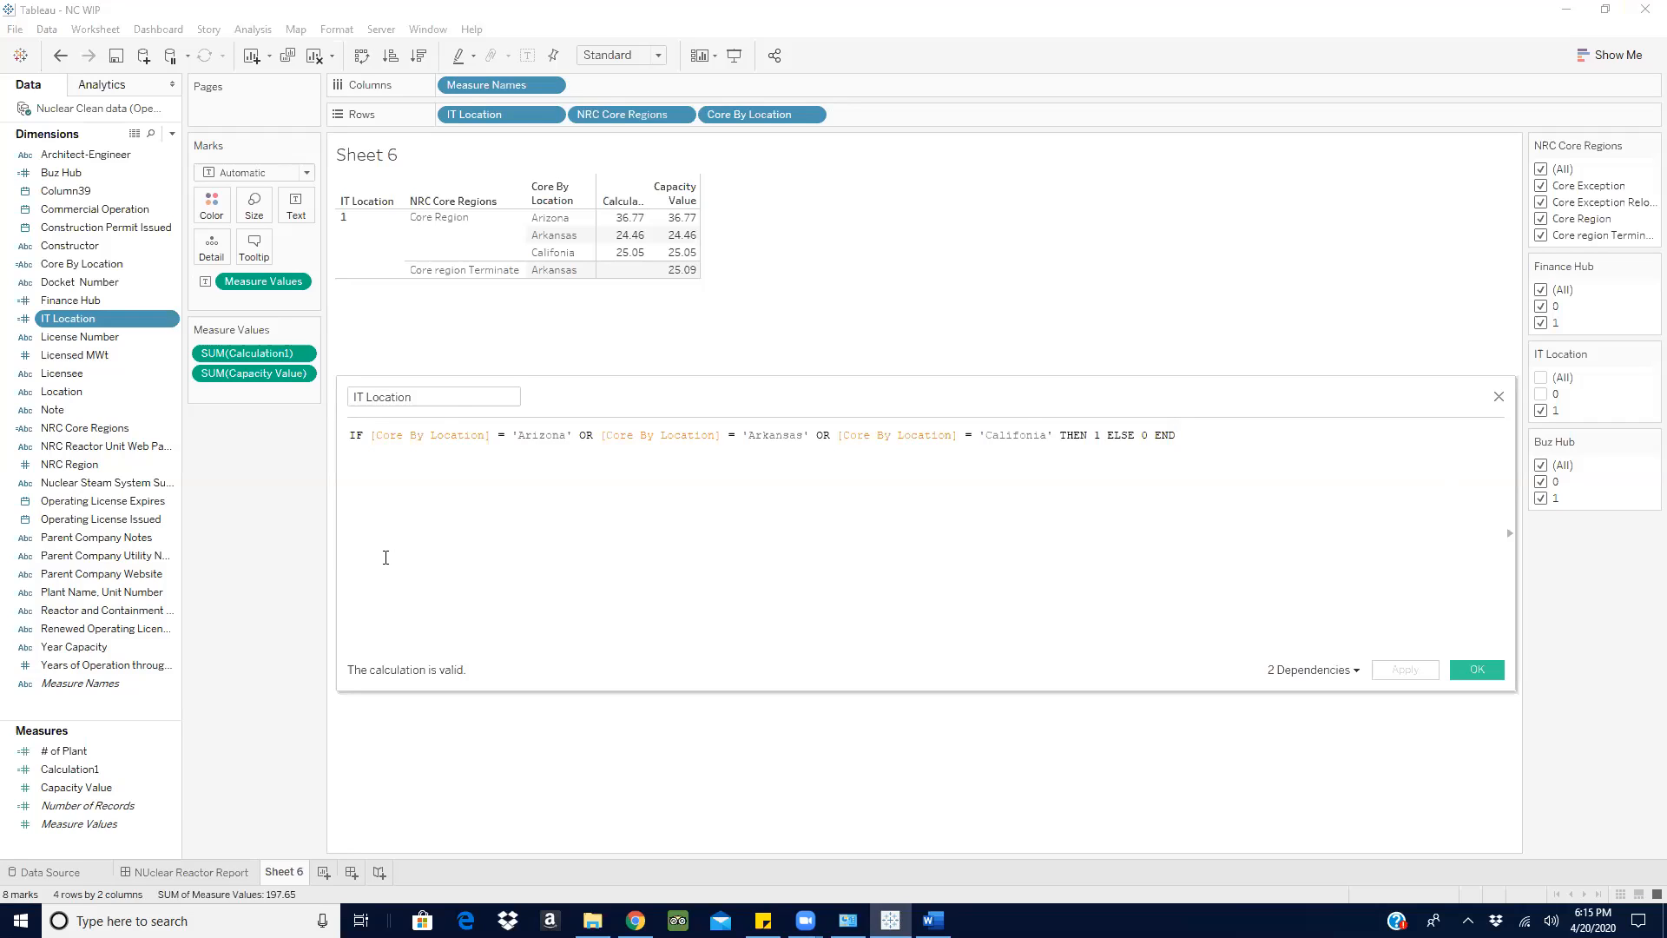
type("Flag")
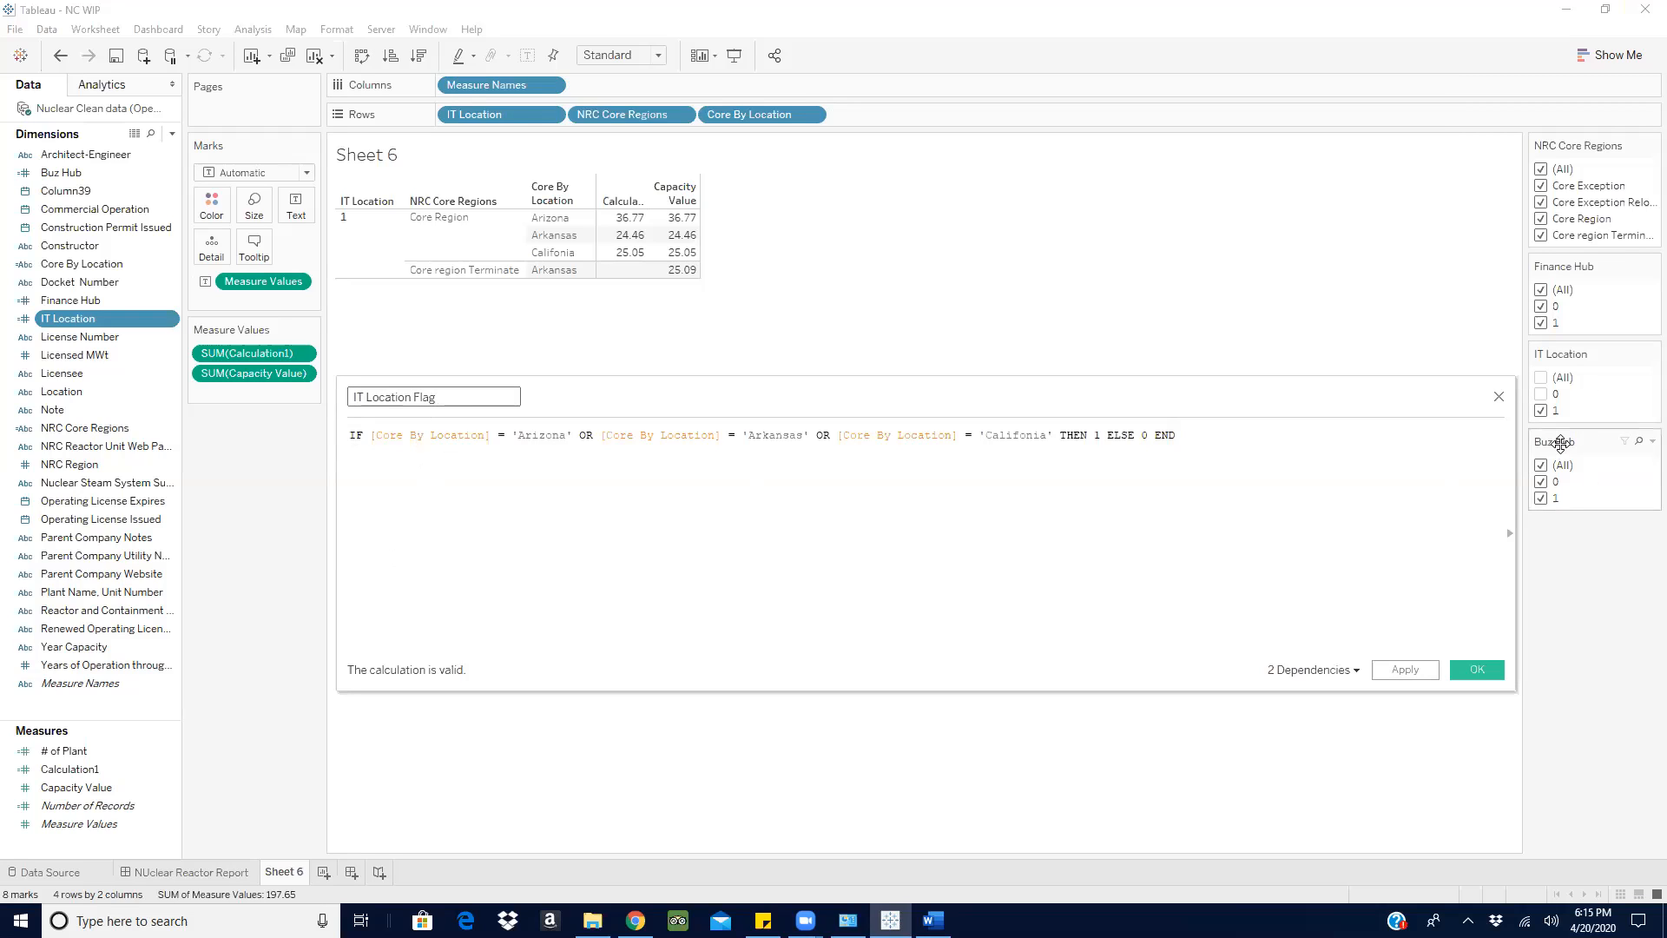
key("BackSpace")
key("BackSpace")
key("BackSpace")
key("BackSpace")
left_click(1476, 670)
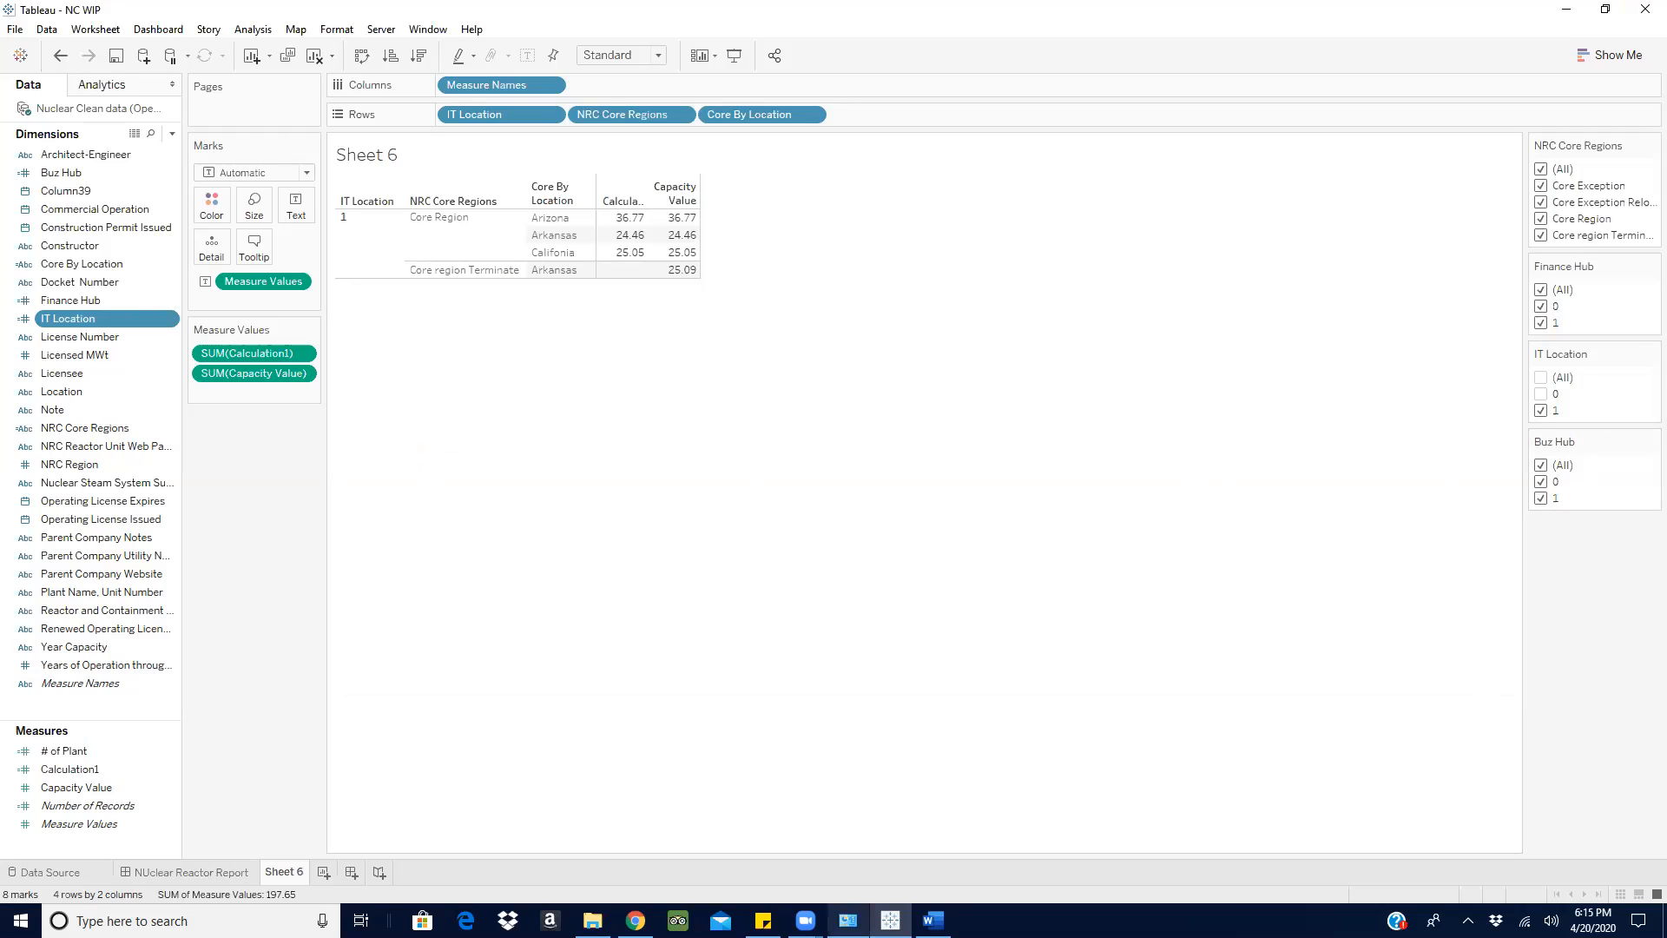
- Check the numbered requirements in the Word document and clear Sheet 6 in Tableau
left_click(932, 919)
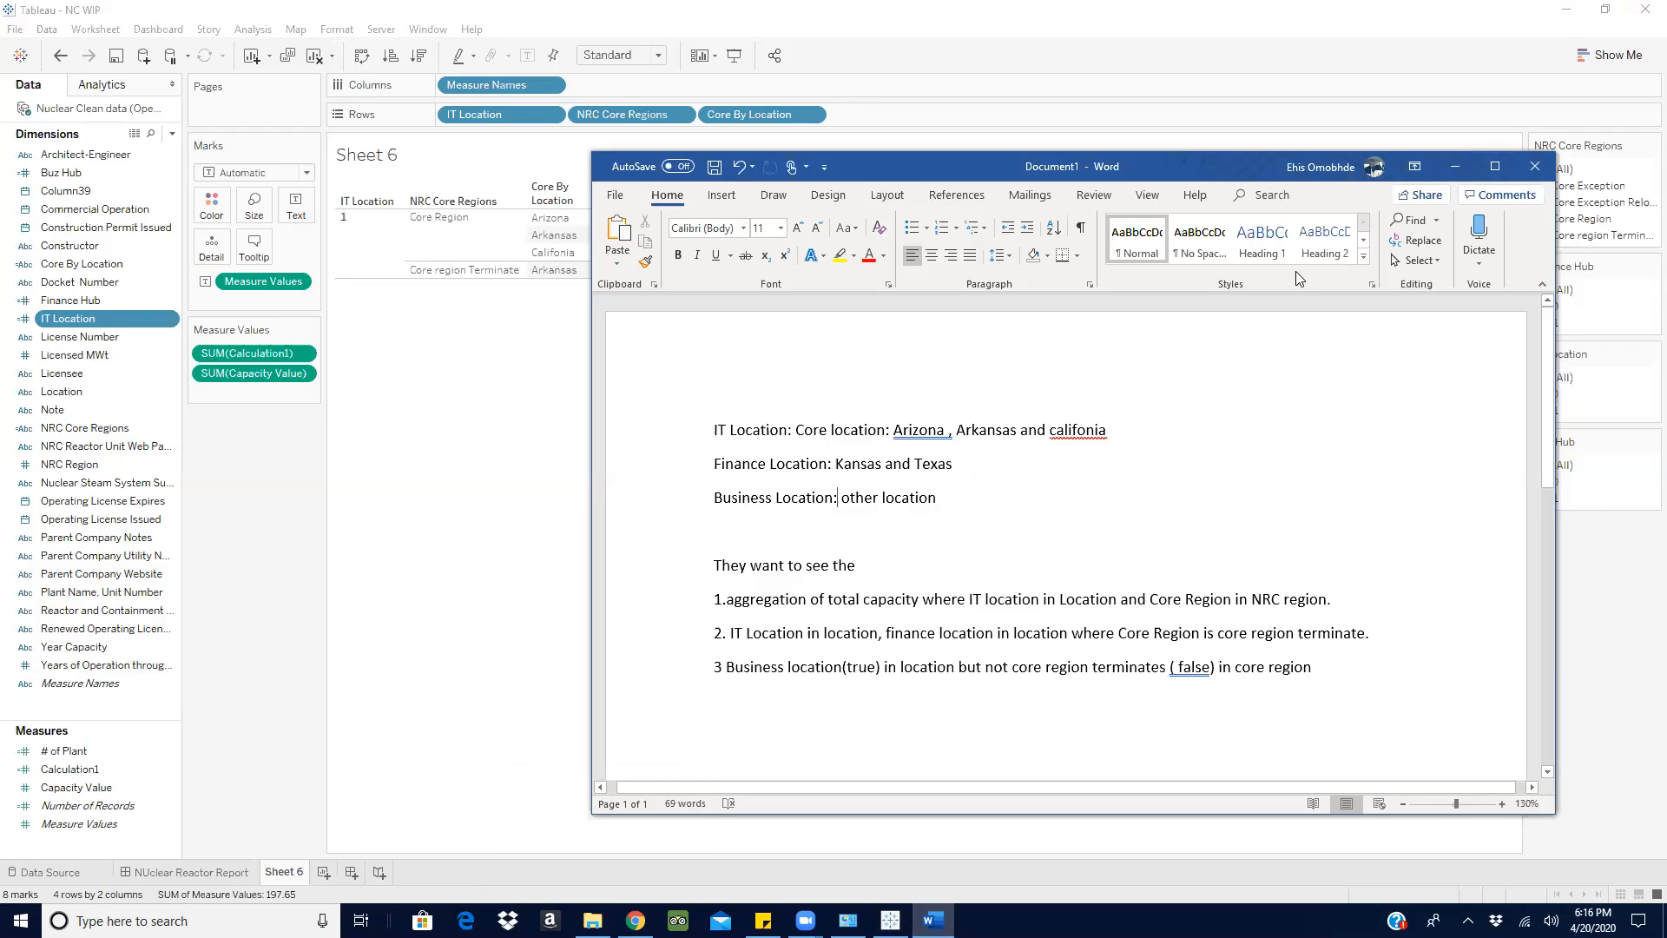
left_click(1456, 166)
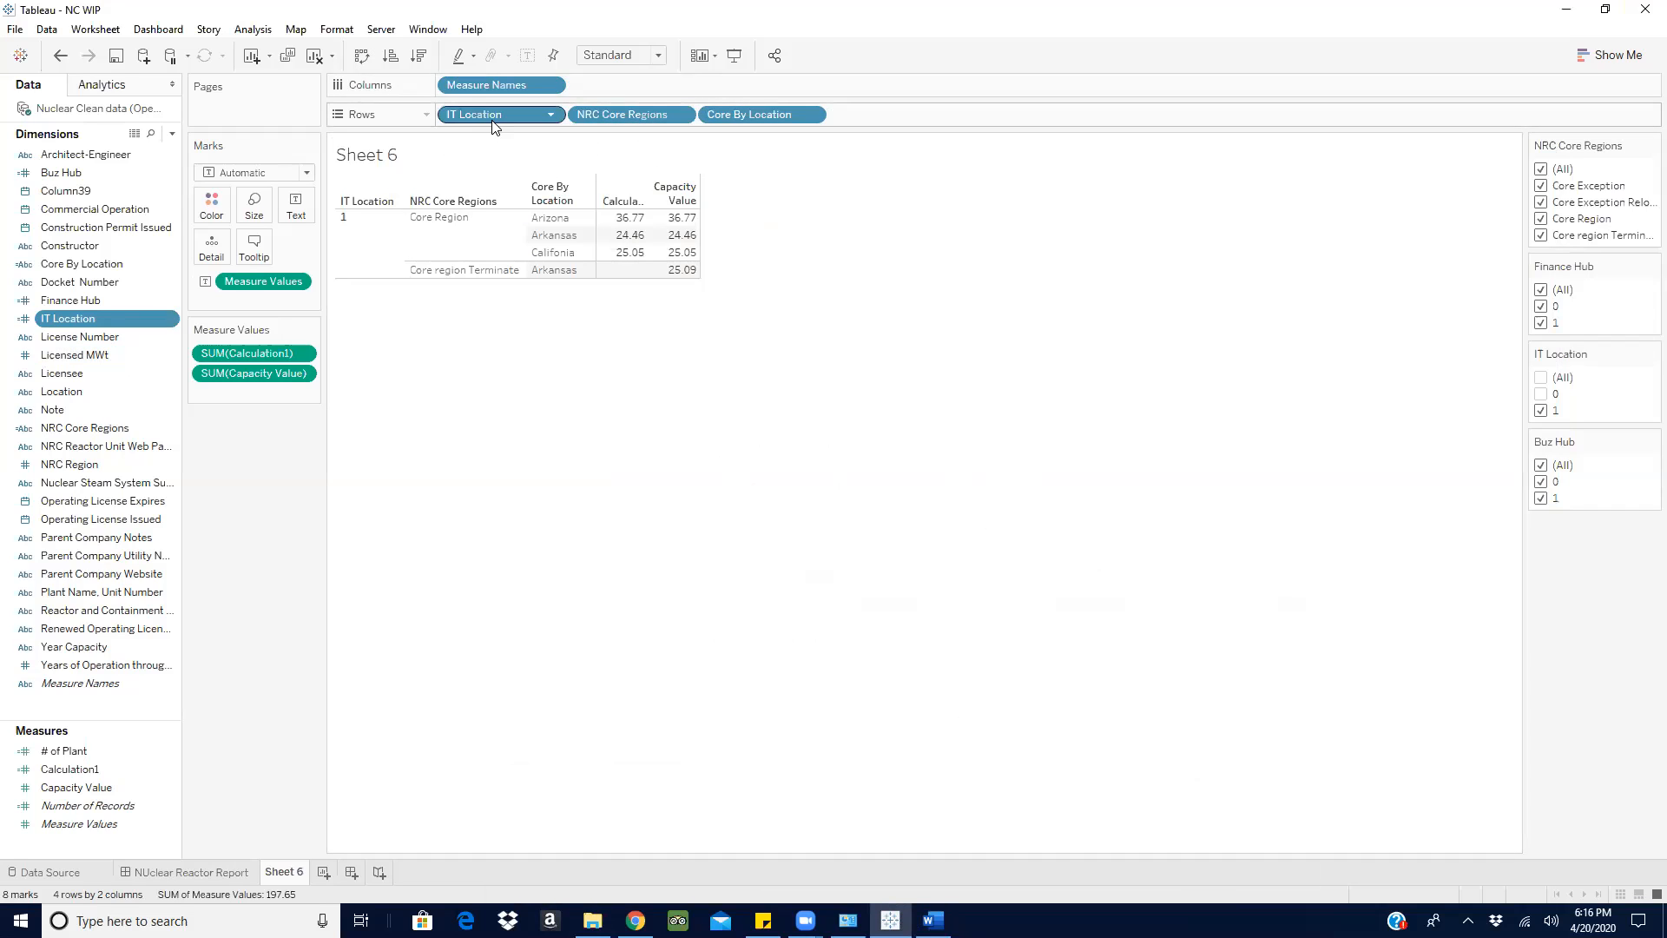
left_click(311, 57)
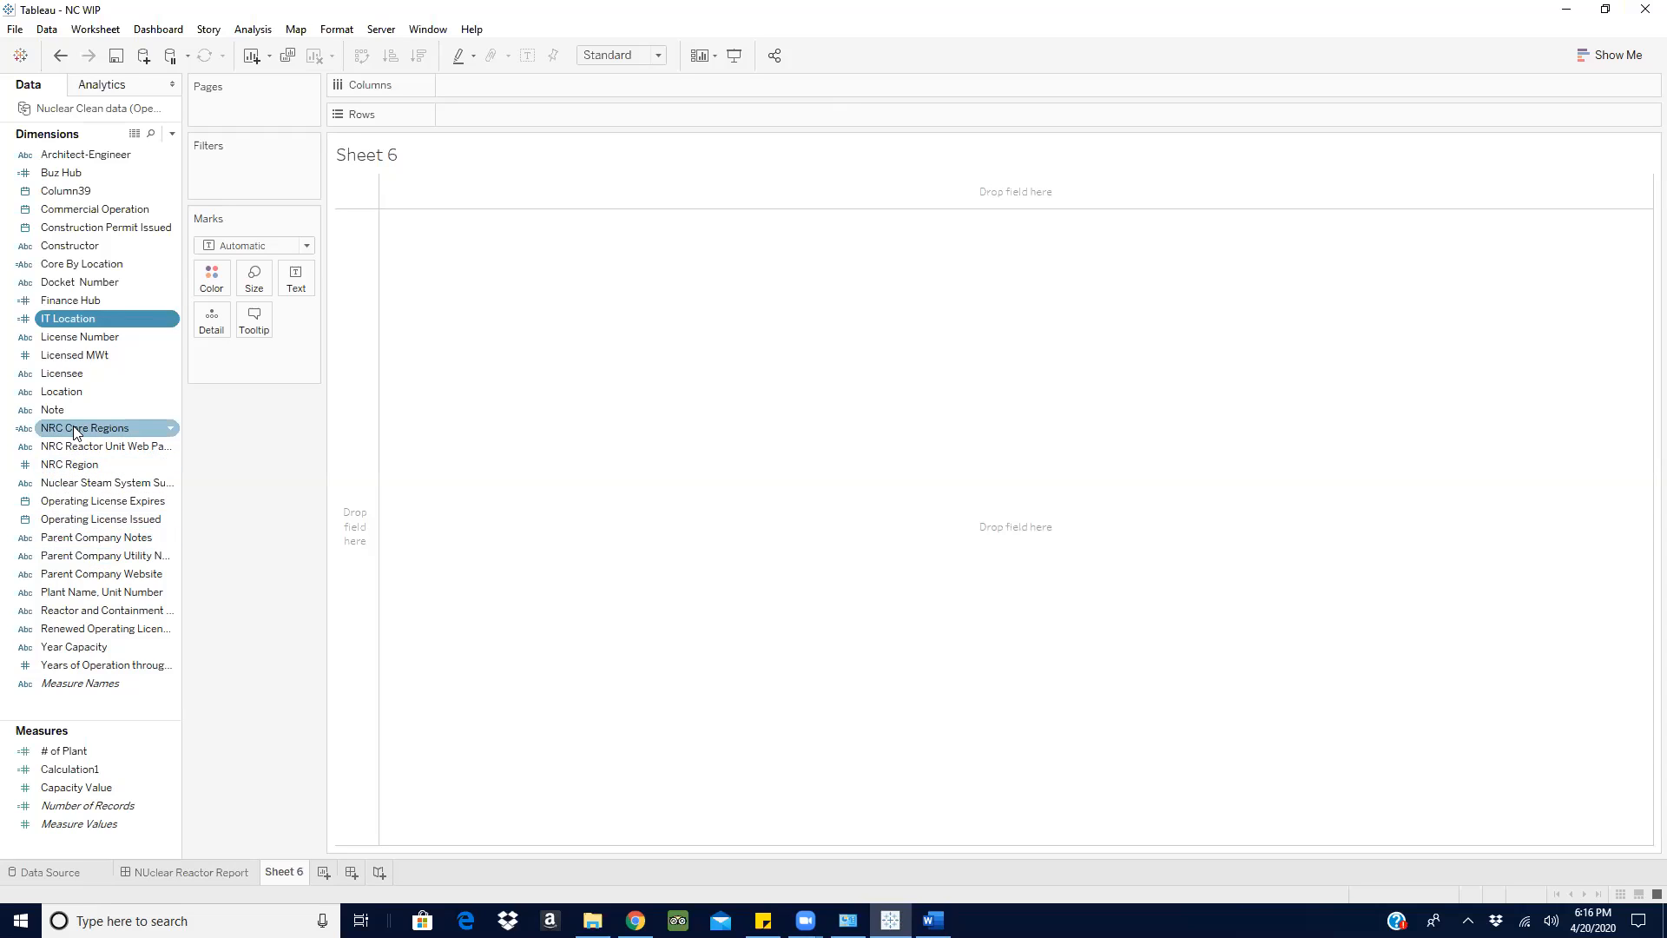
- Build a table on Sheet 6 with Core By Location as rows and the sum of Capacity Value as text
left_click_drag(113, 263, 606, 115)
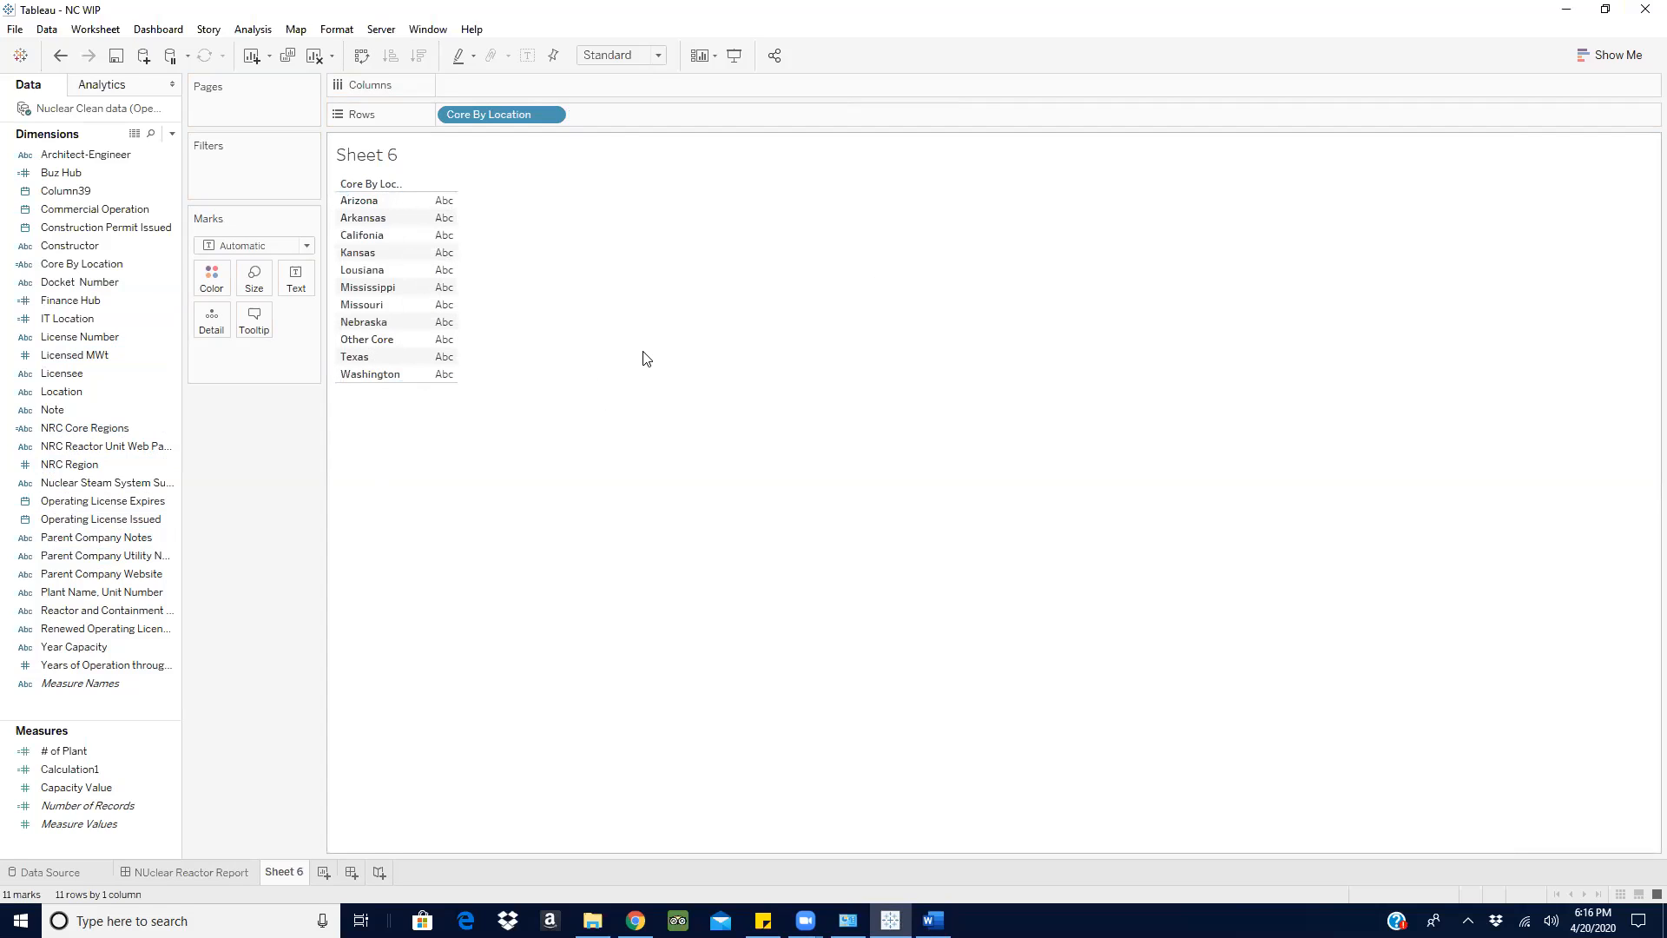
left_click_drag(165, 373, 374, 248)
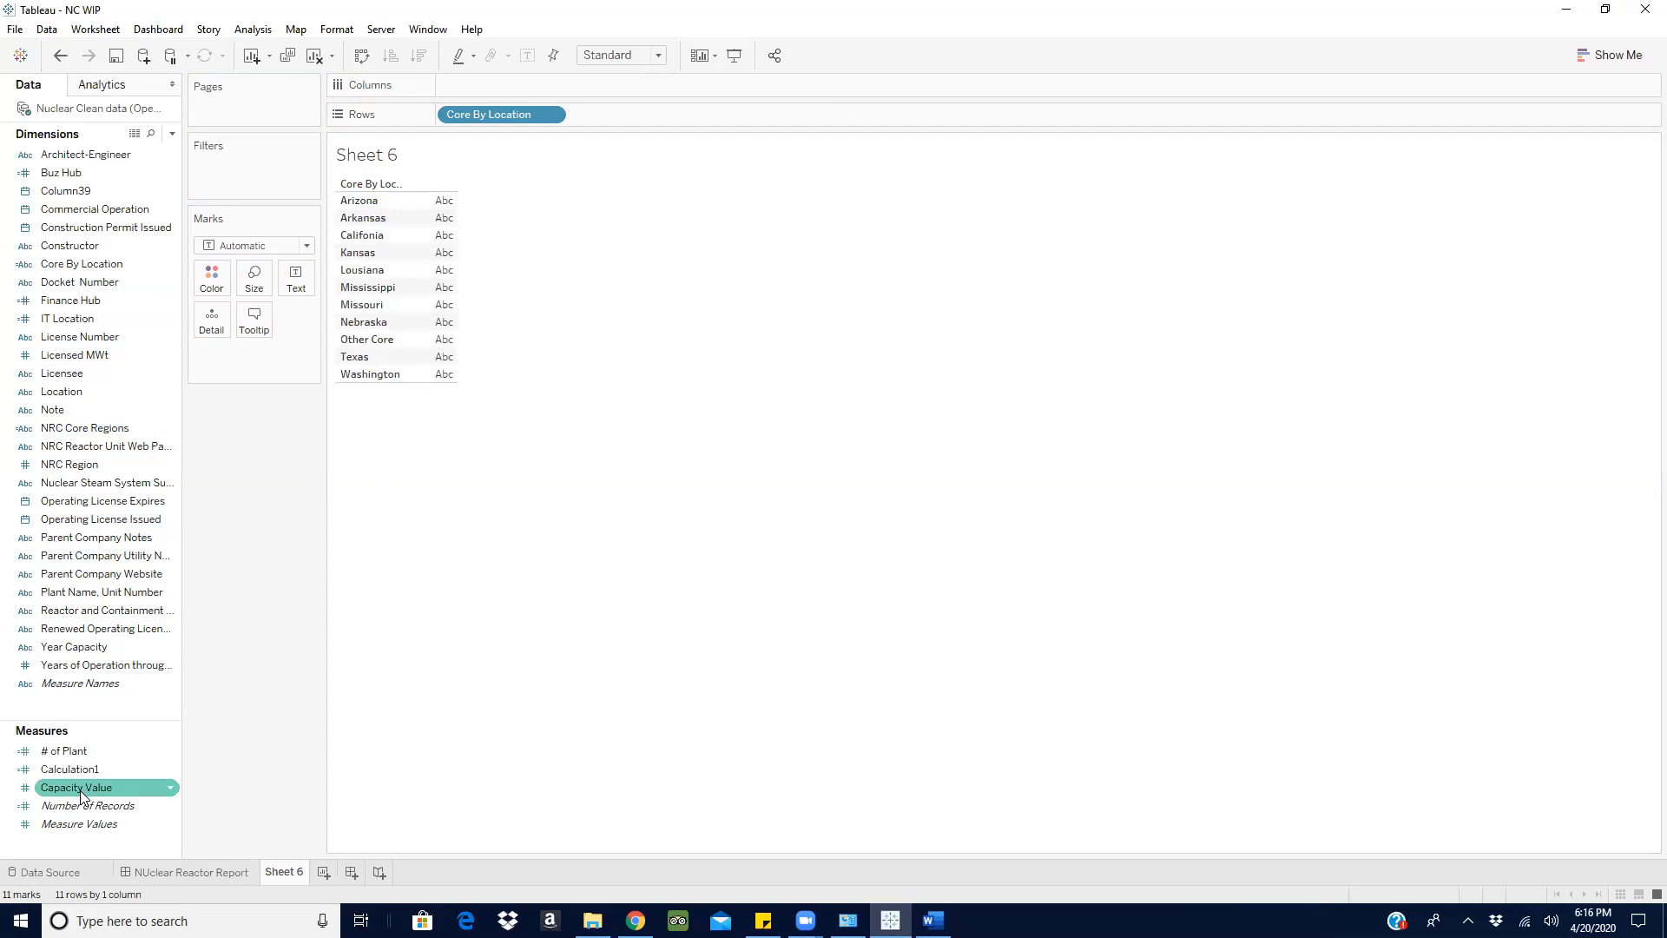
left_click_drag(70, 789, 443, 271)
mouse_move(426, 202)
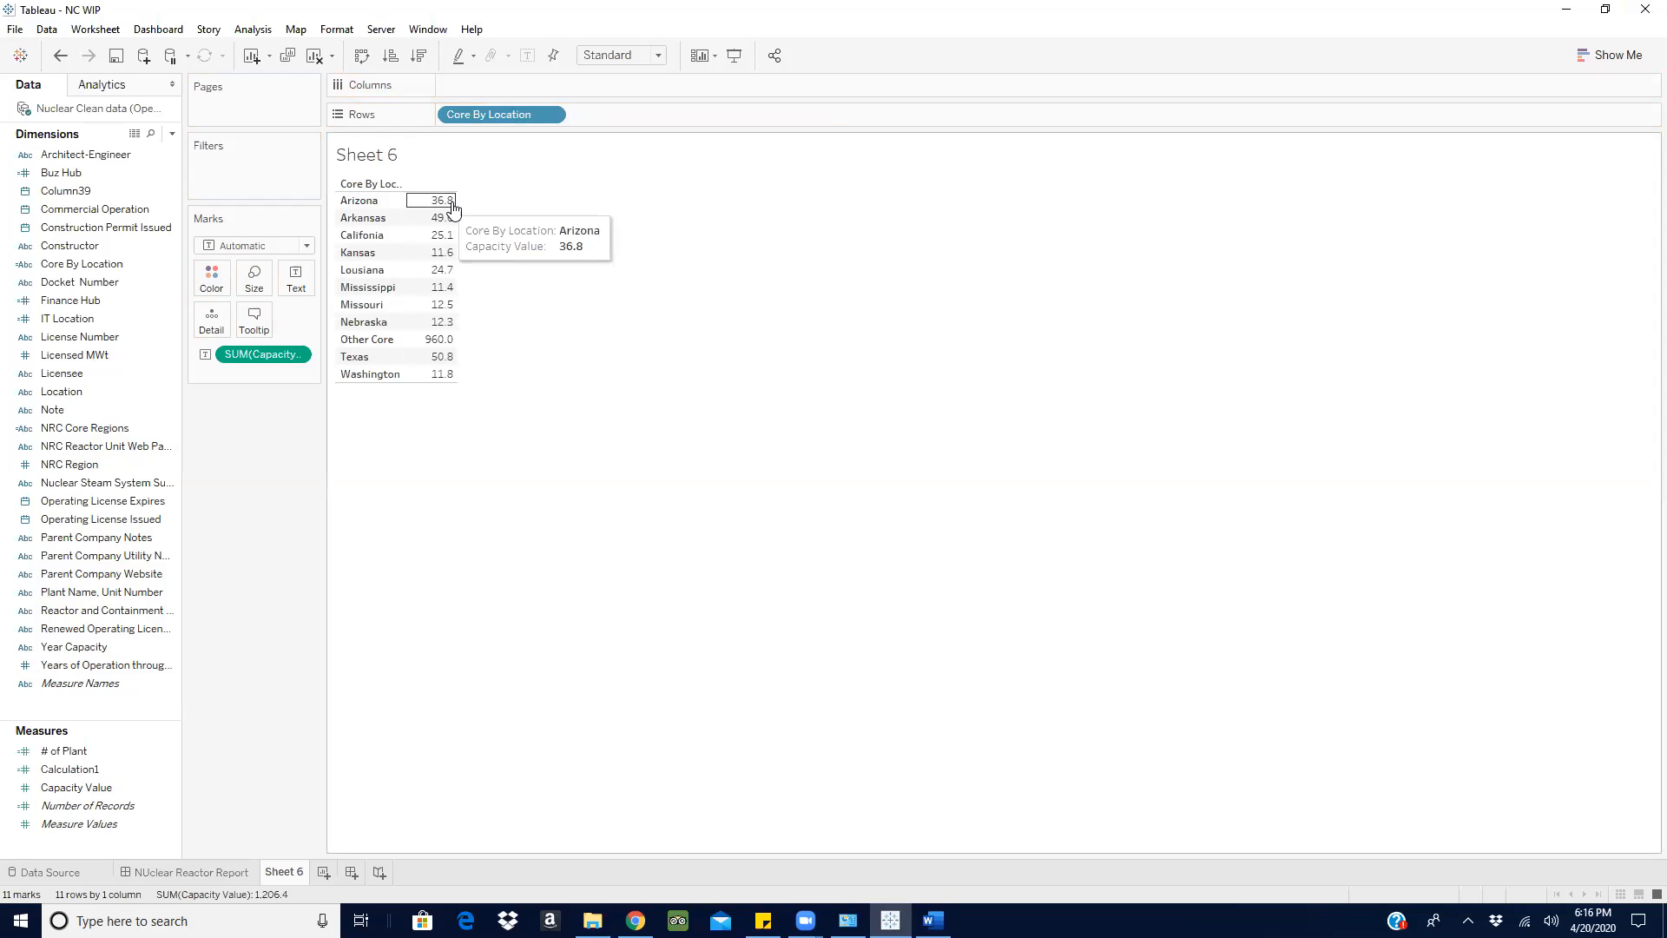
mouse_move(447, 247)
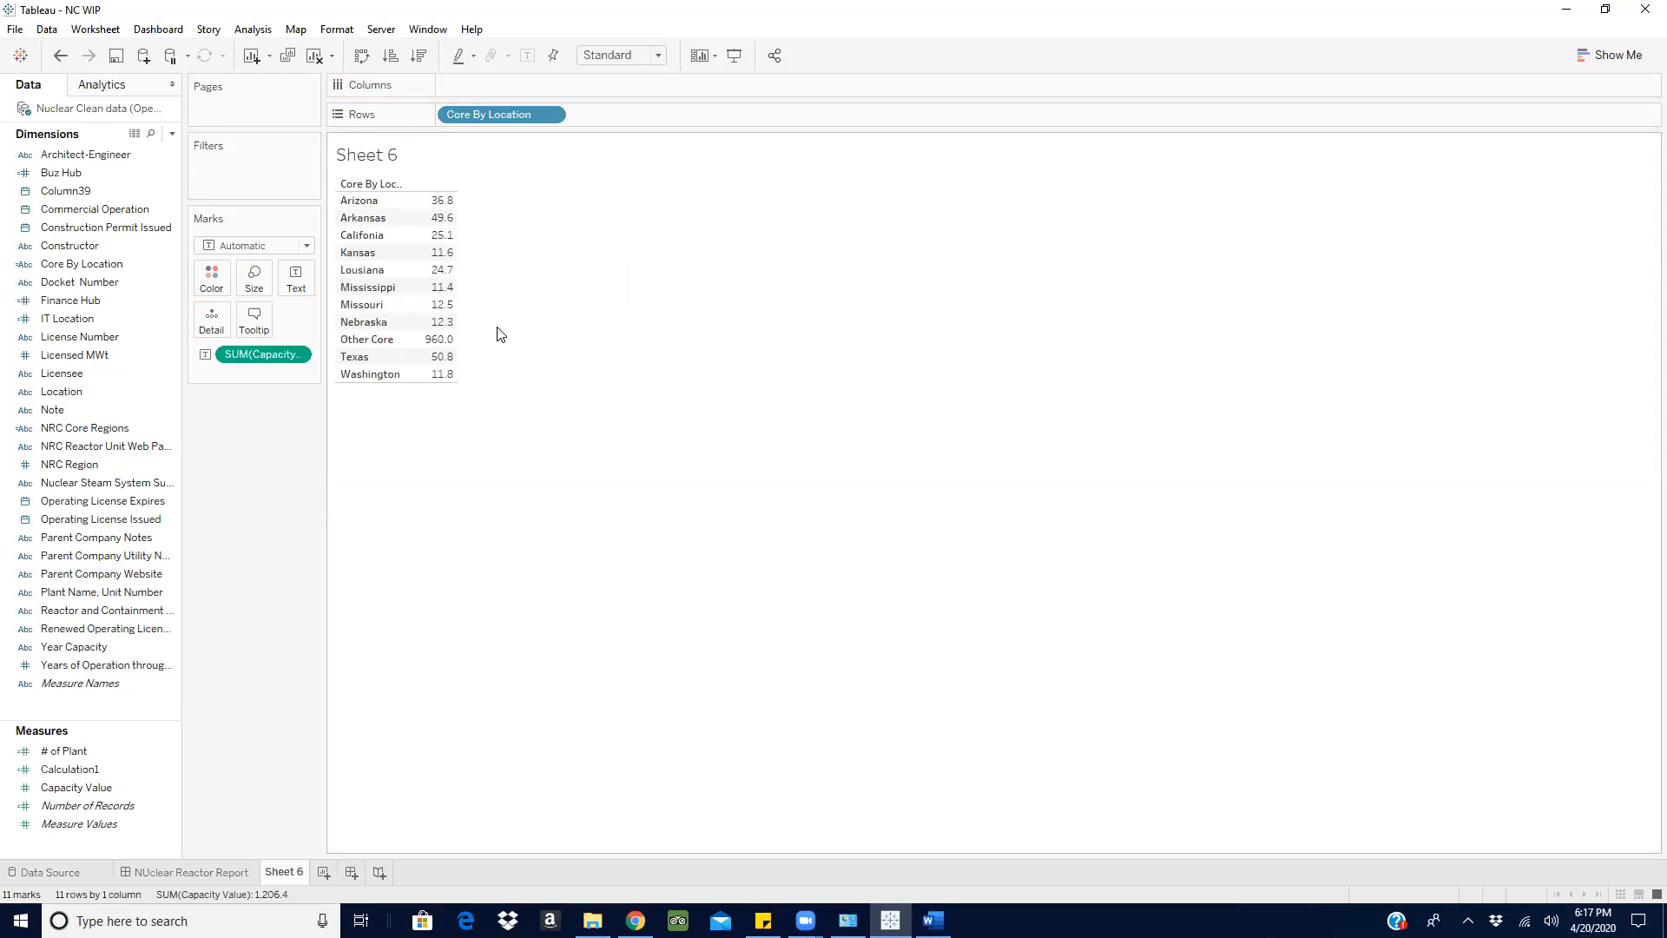
mouse_move(438, 324)
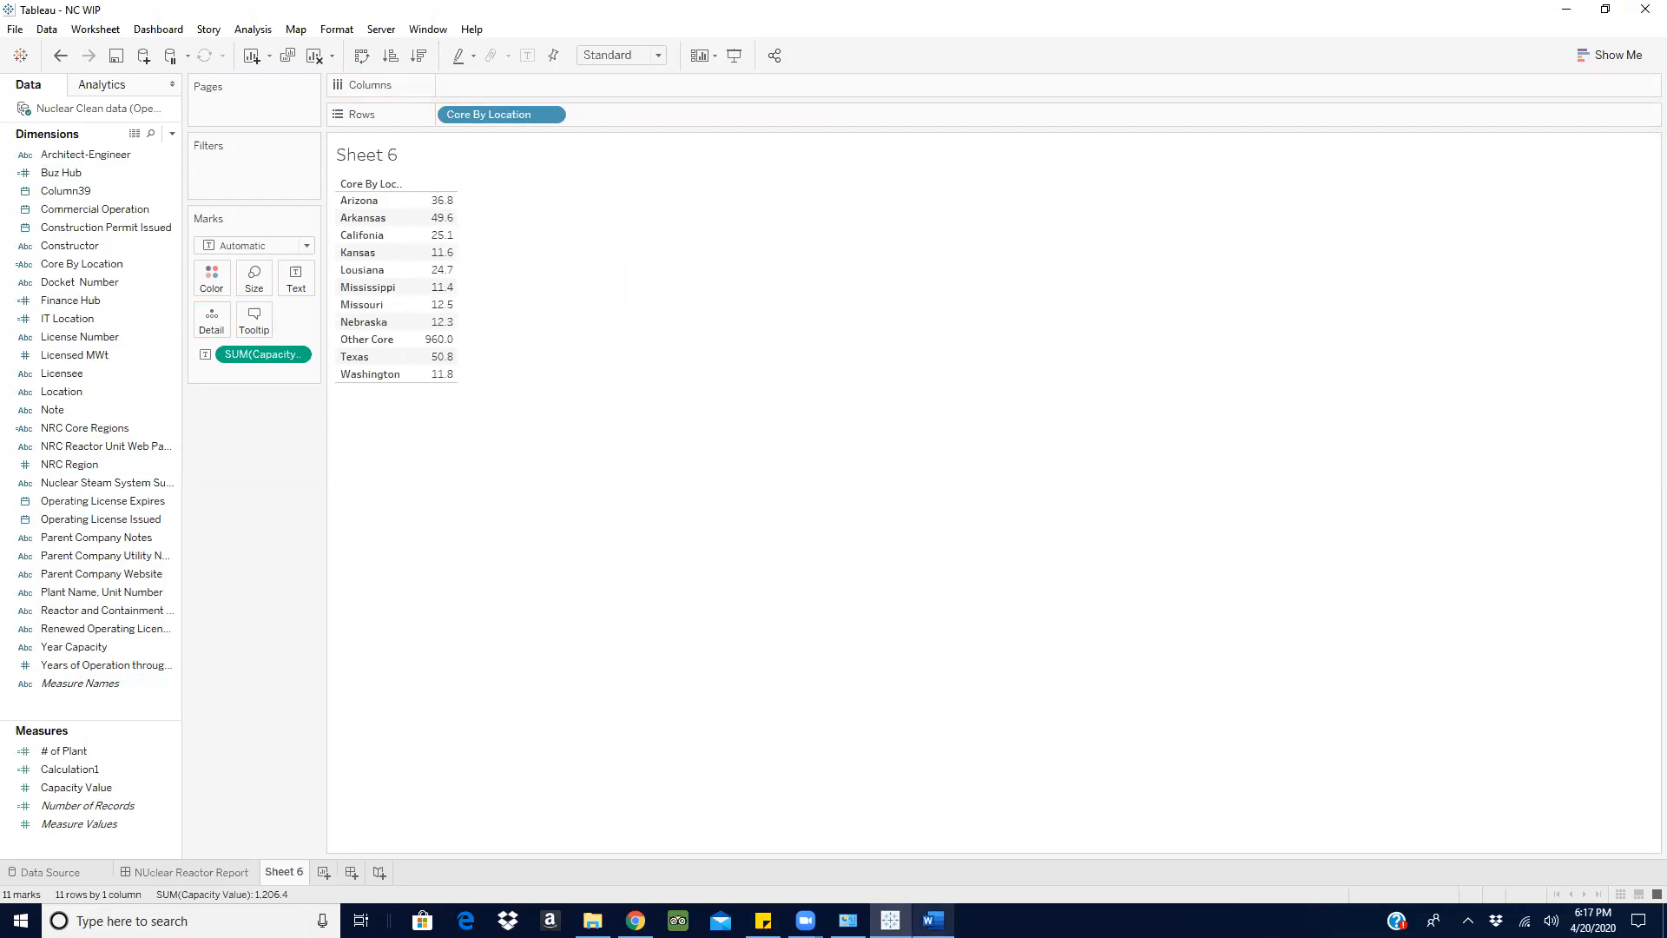
- In the Word document, remove the stray space before 'false' in requirement 3 and go through requirements 2 and 3
left_click(933, 921)
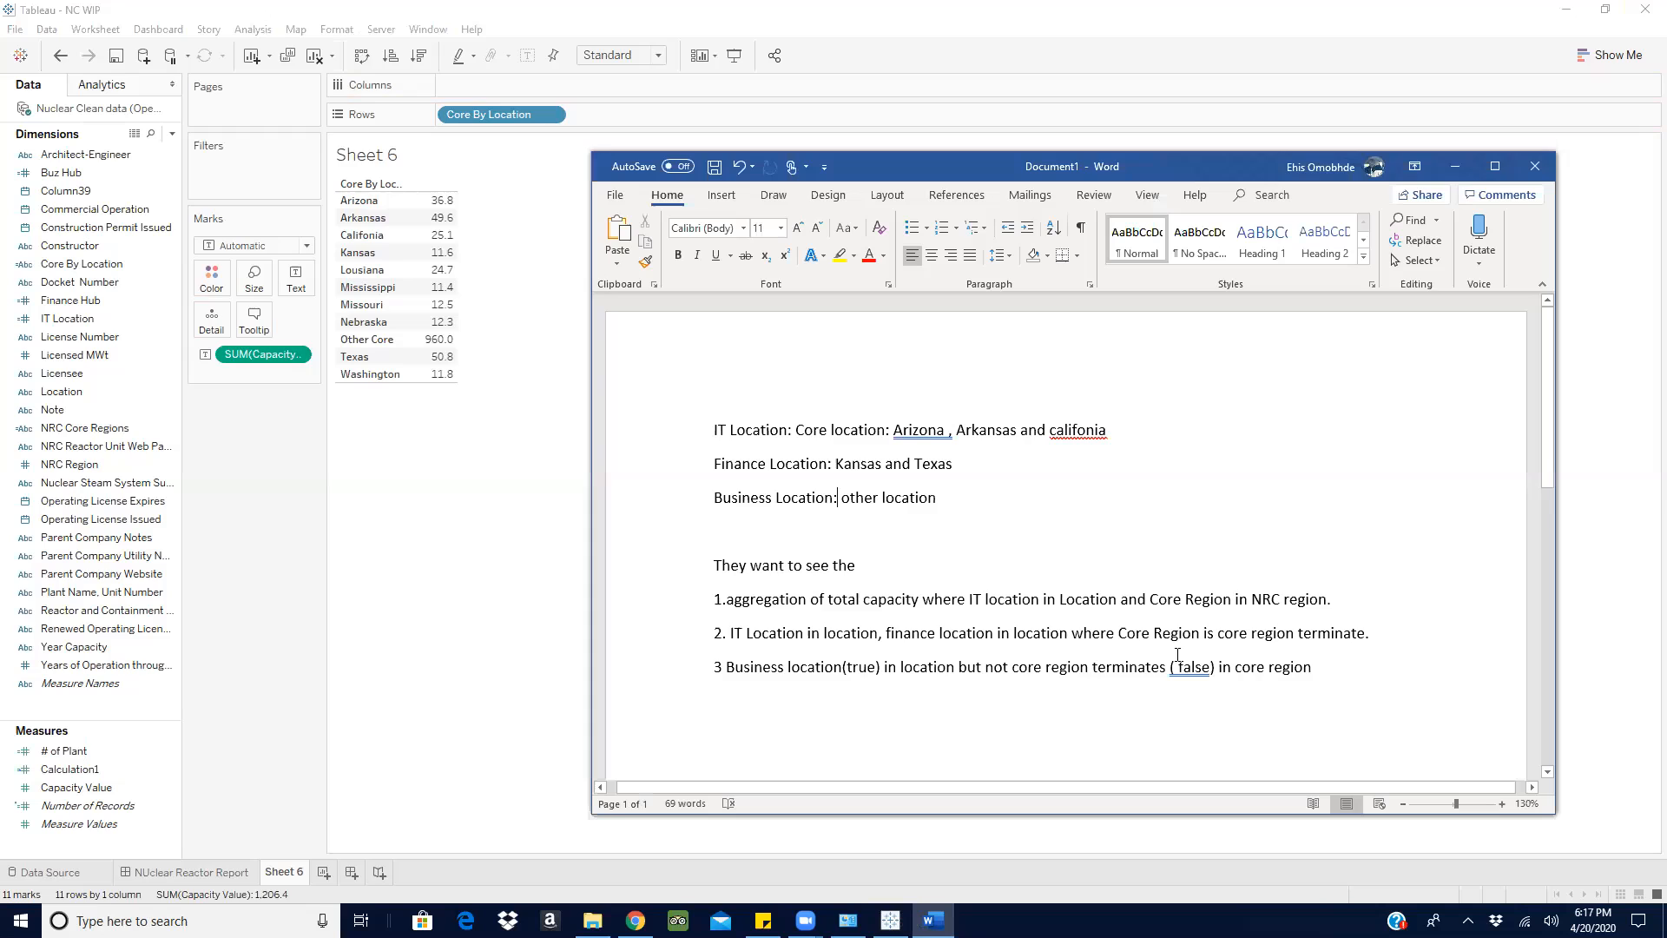
key("BackSpace")
left_click_drag(726, 634, 745, 640)
left_click(1265, 451)
left_click_drag(726, 673, 876, 671)
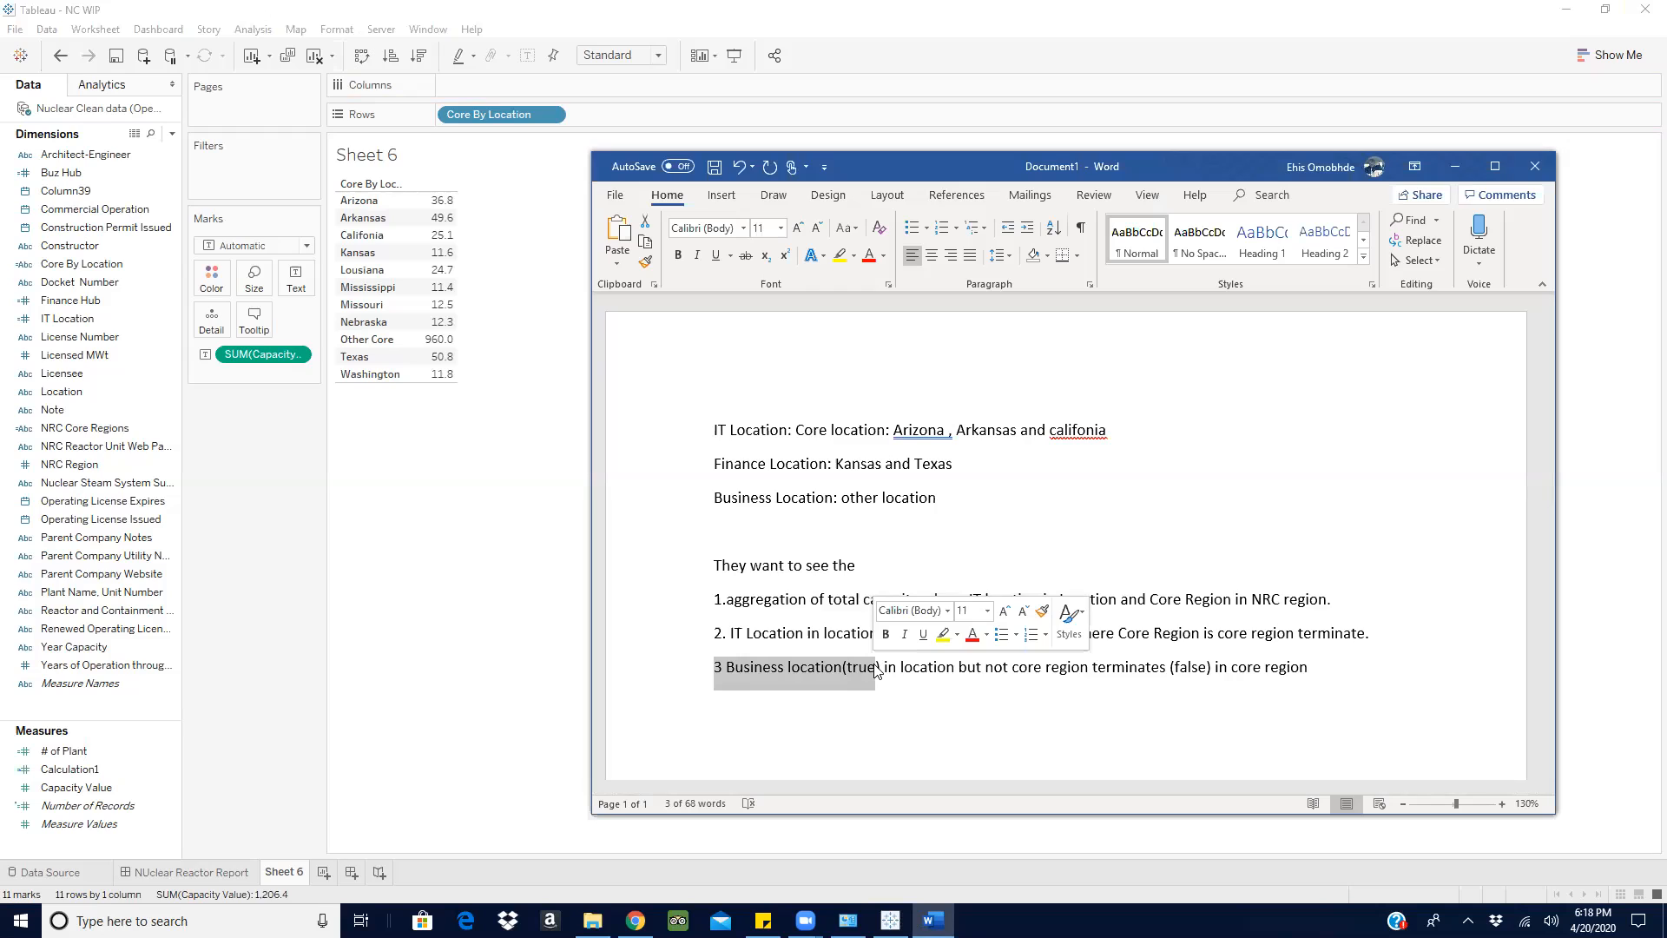
left_click(1344, 671)
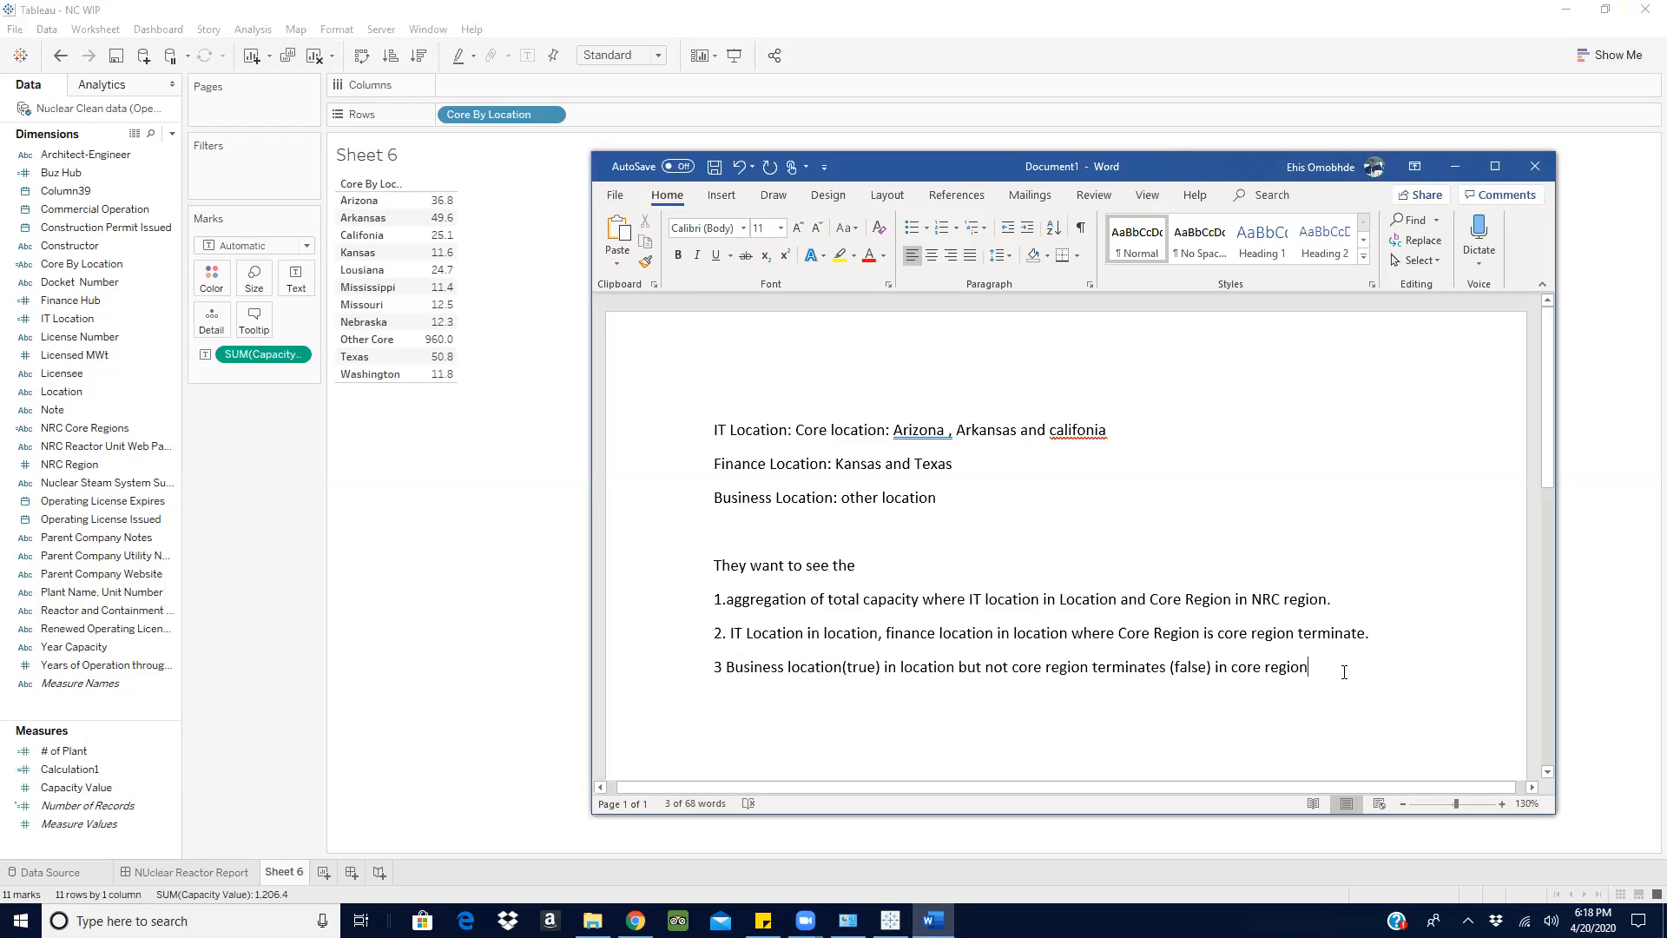
- Add a one-word line below requirement 3 in the Word document and return to Tableau
key("Return")
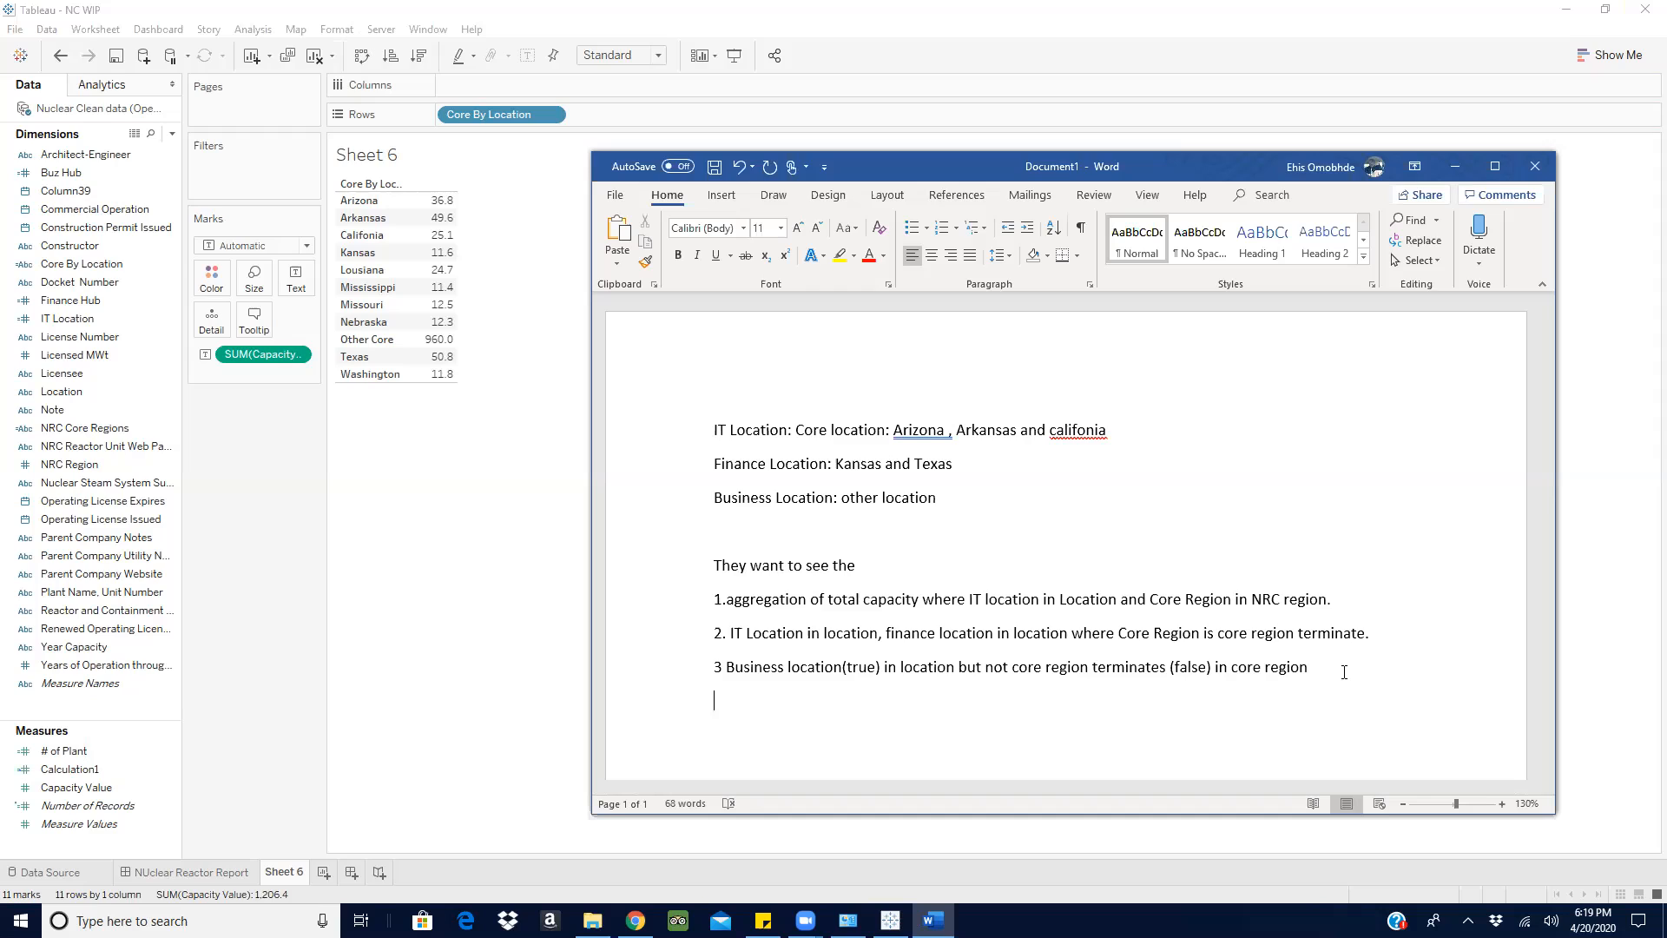
type("Reation")
key("BackSpace")
key("BackSpace")
key("BackSpace")
key("BackSpace")
key("BackSpace")
key("BackSpace")
type("ation")
left_click(1460, 165)
- Remove Core By Location from the rows and look over the IT Location field's formula
left_click_drag(477, 115, 40, 446)
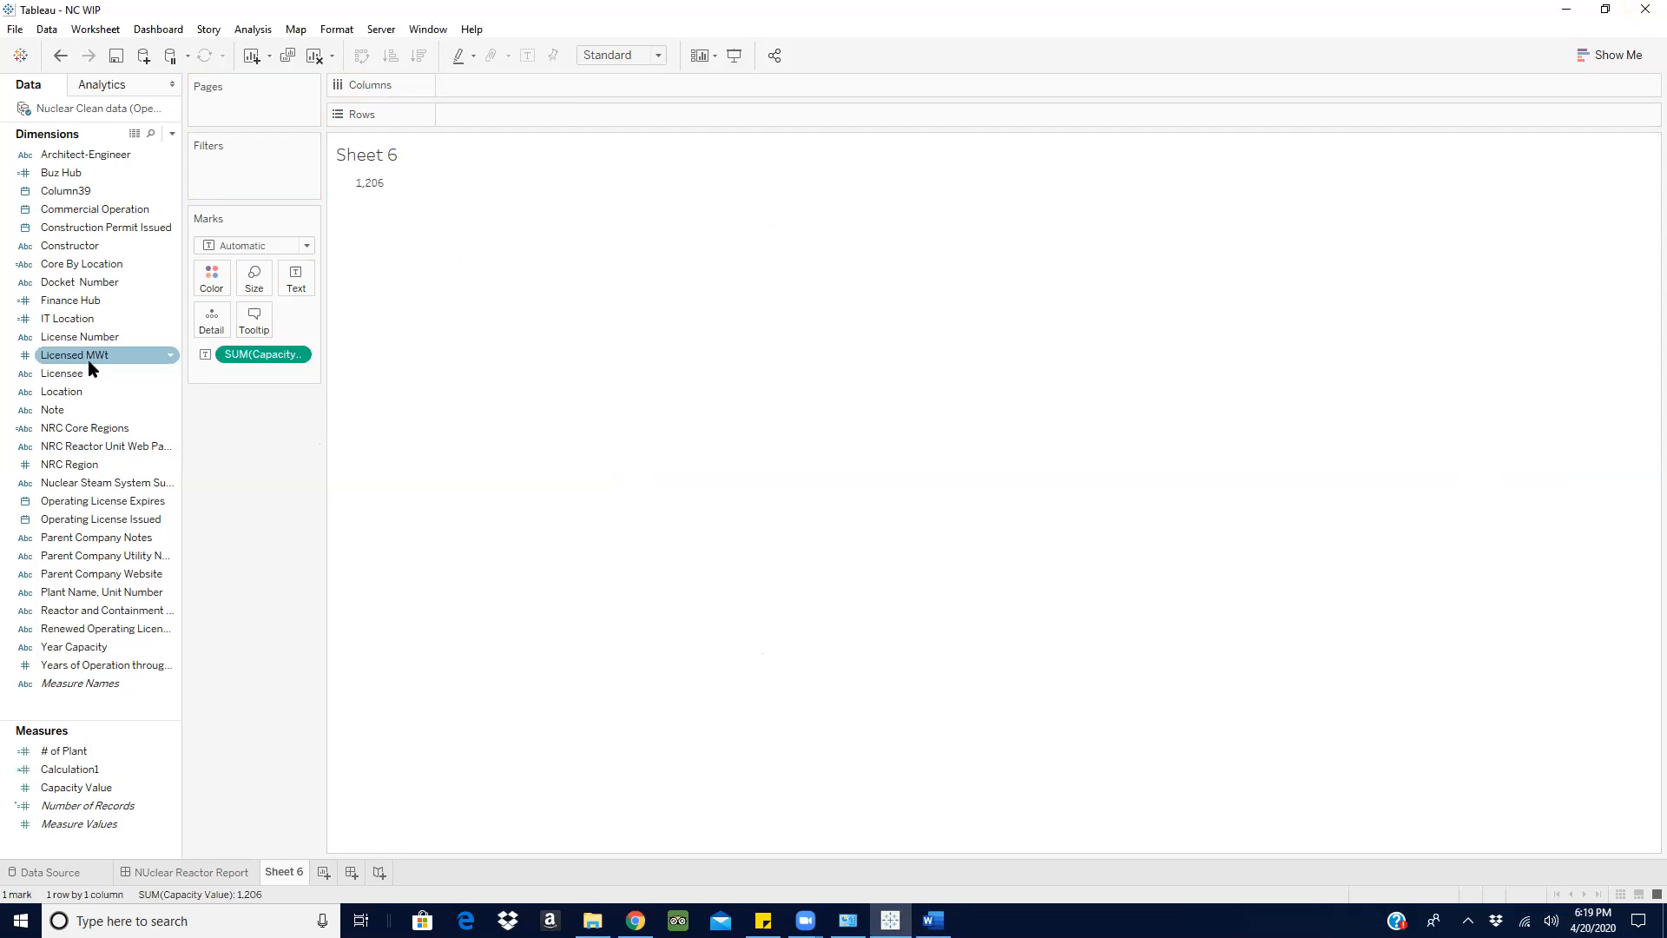
left_click(171, 322)
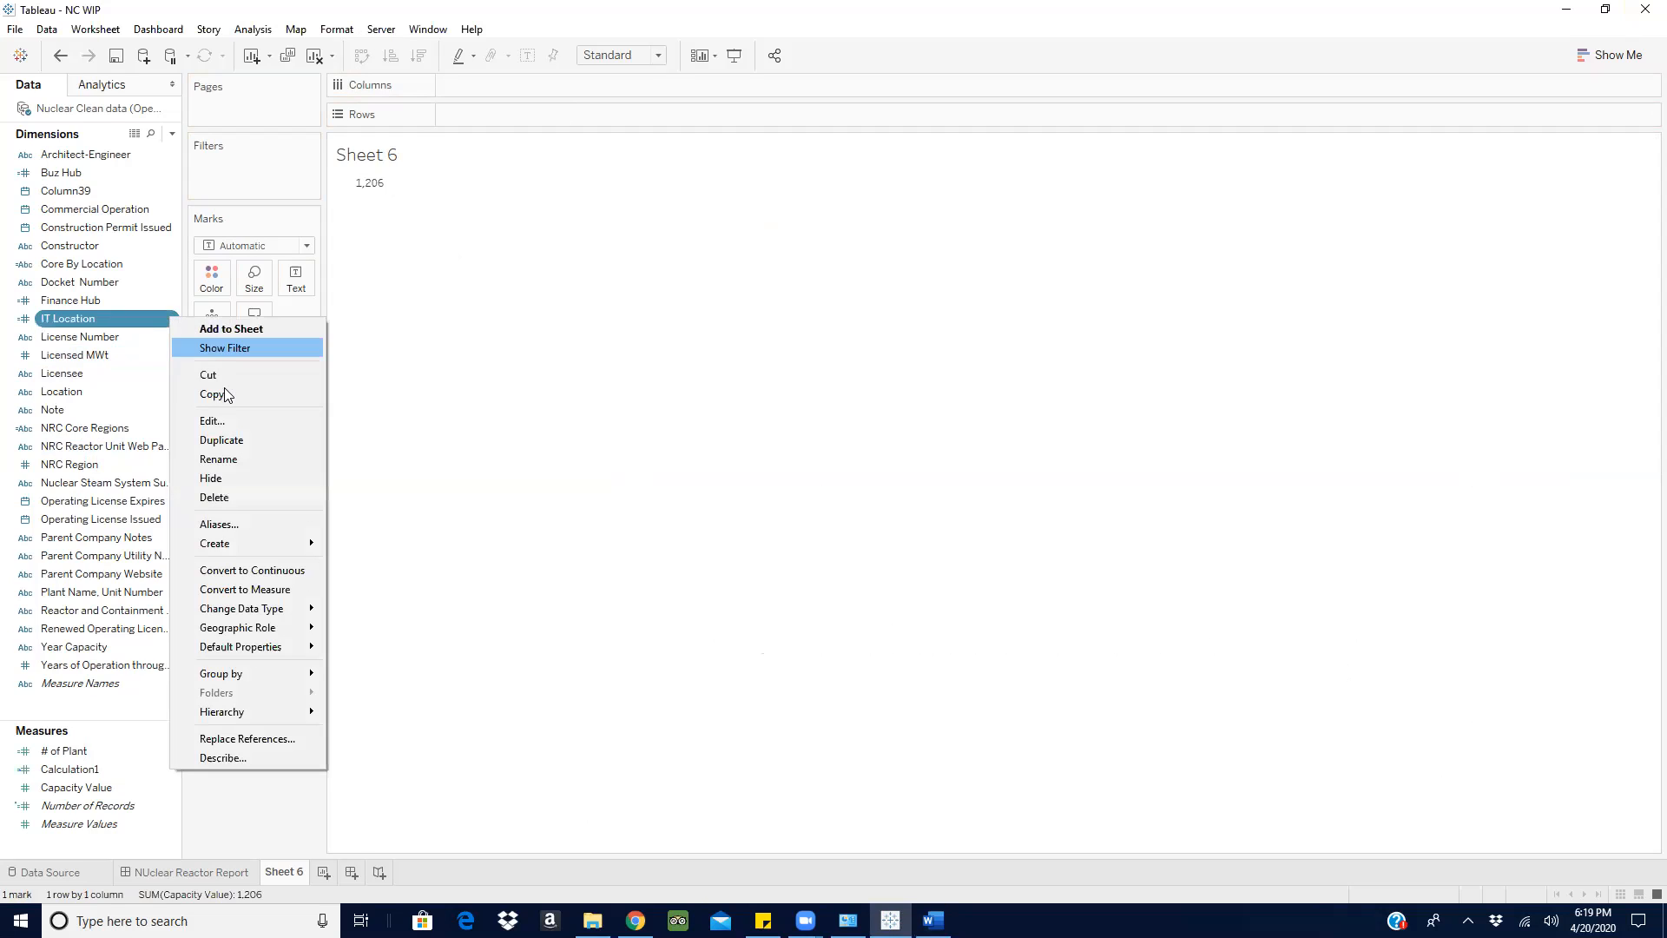
left_click(218, 429)
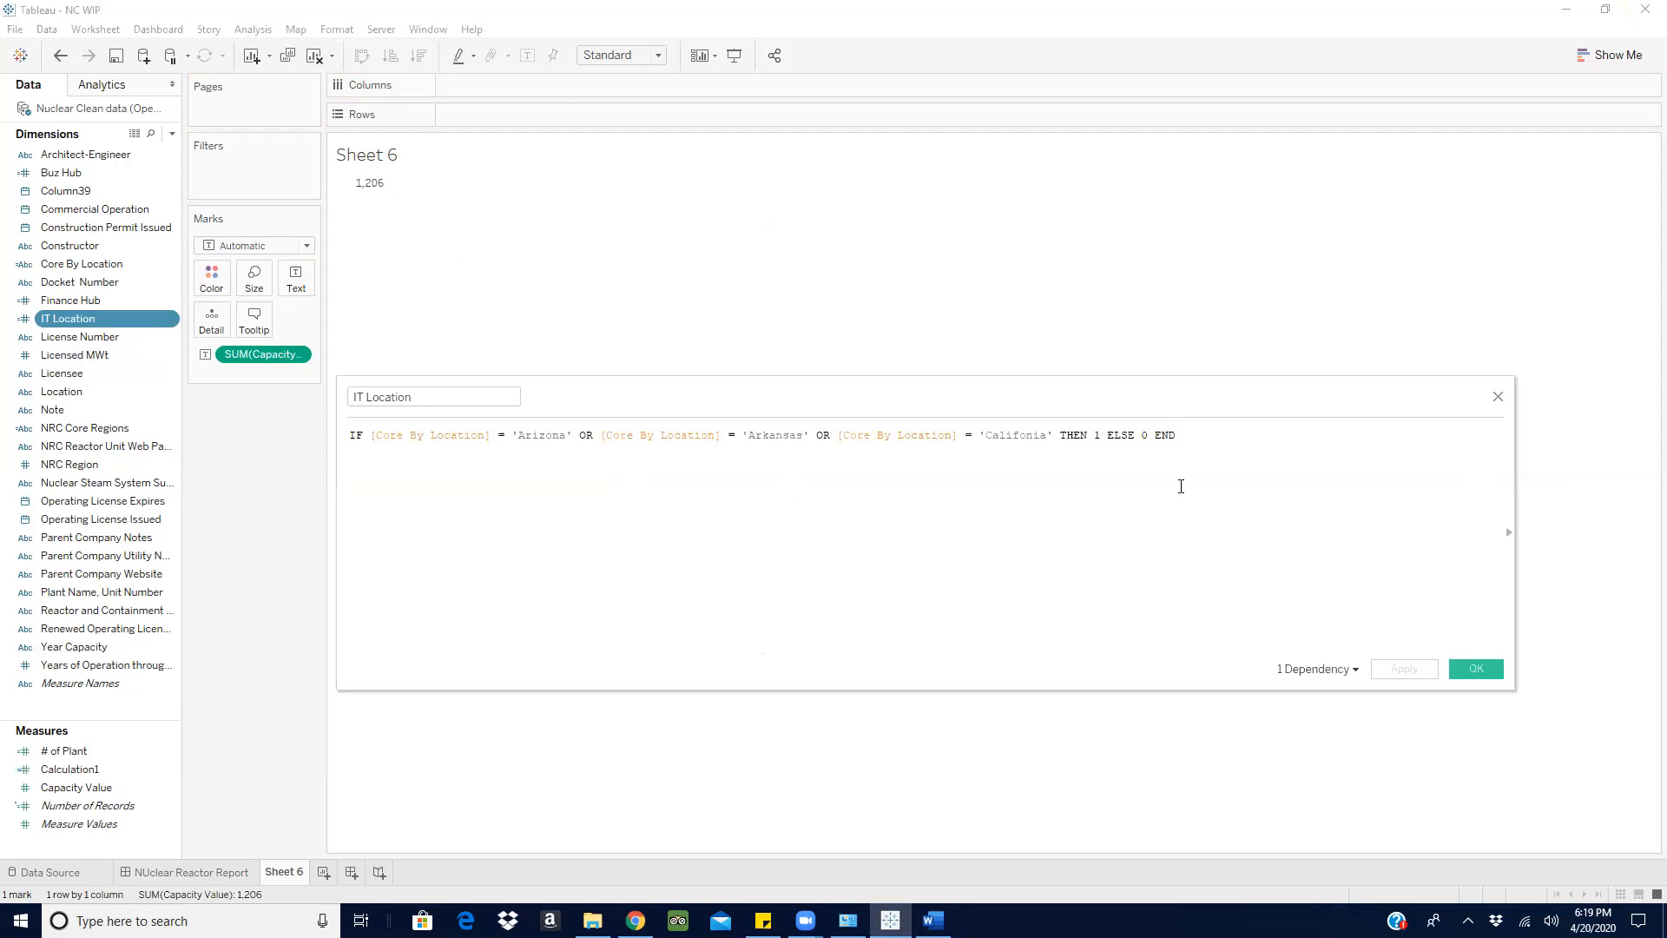
left_click(1500, 396)
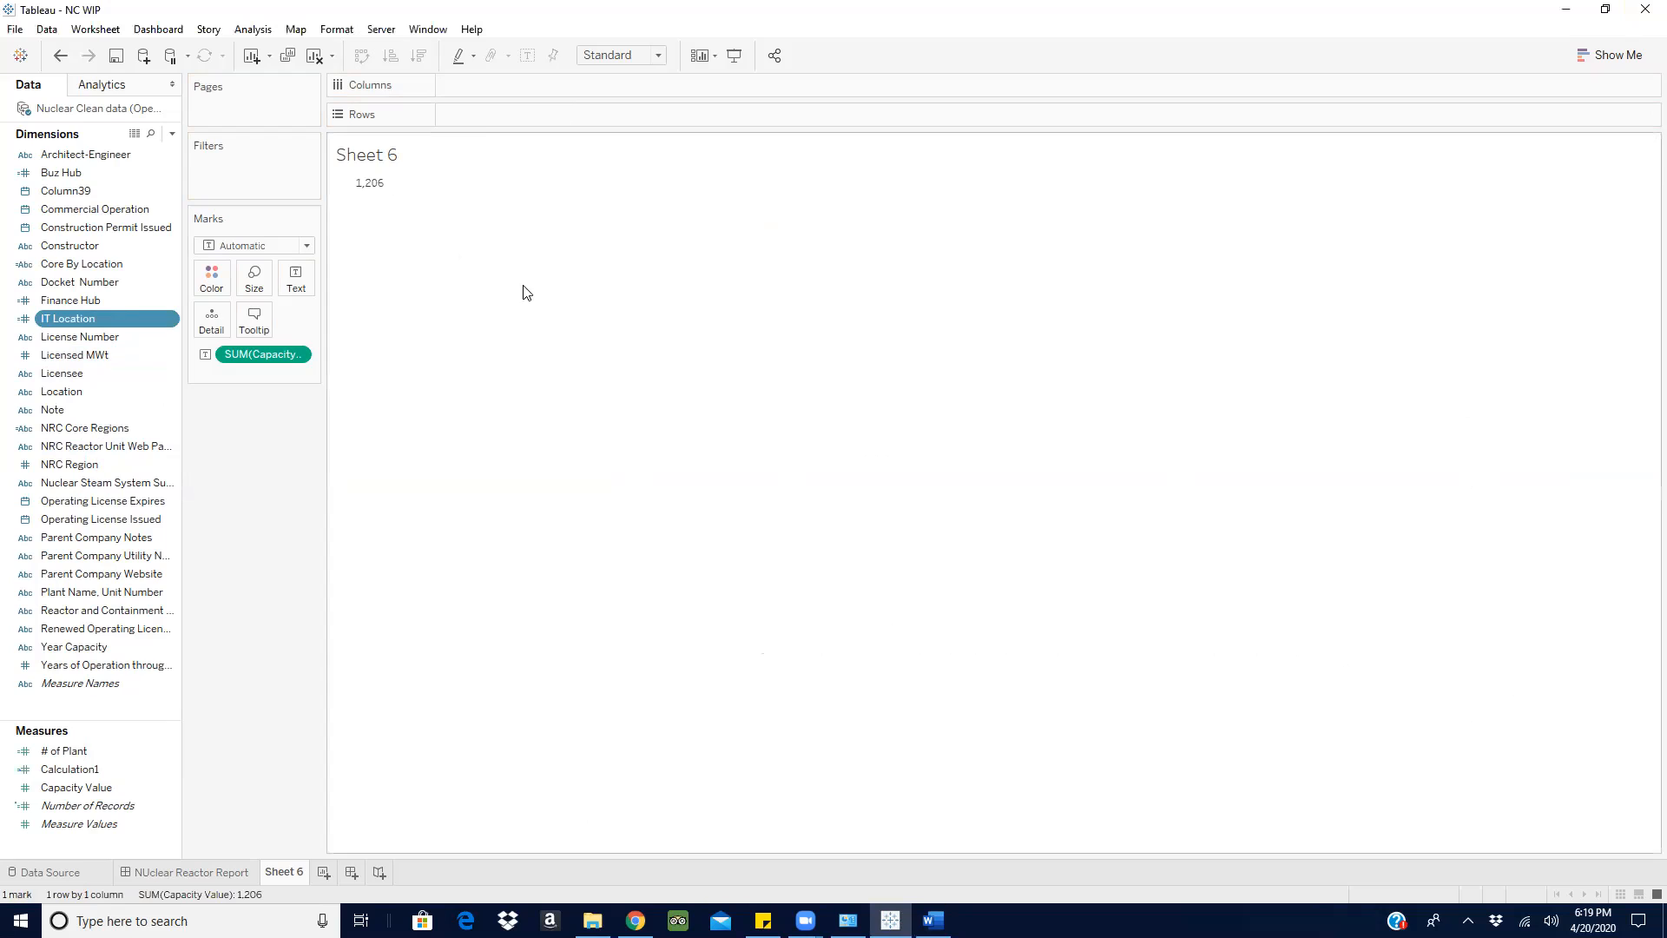
- Create a new calculated field and name it IT Sum
left_click(172, 134)
left_click(146, 148)
type("IT")
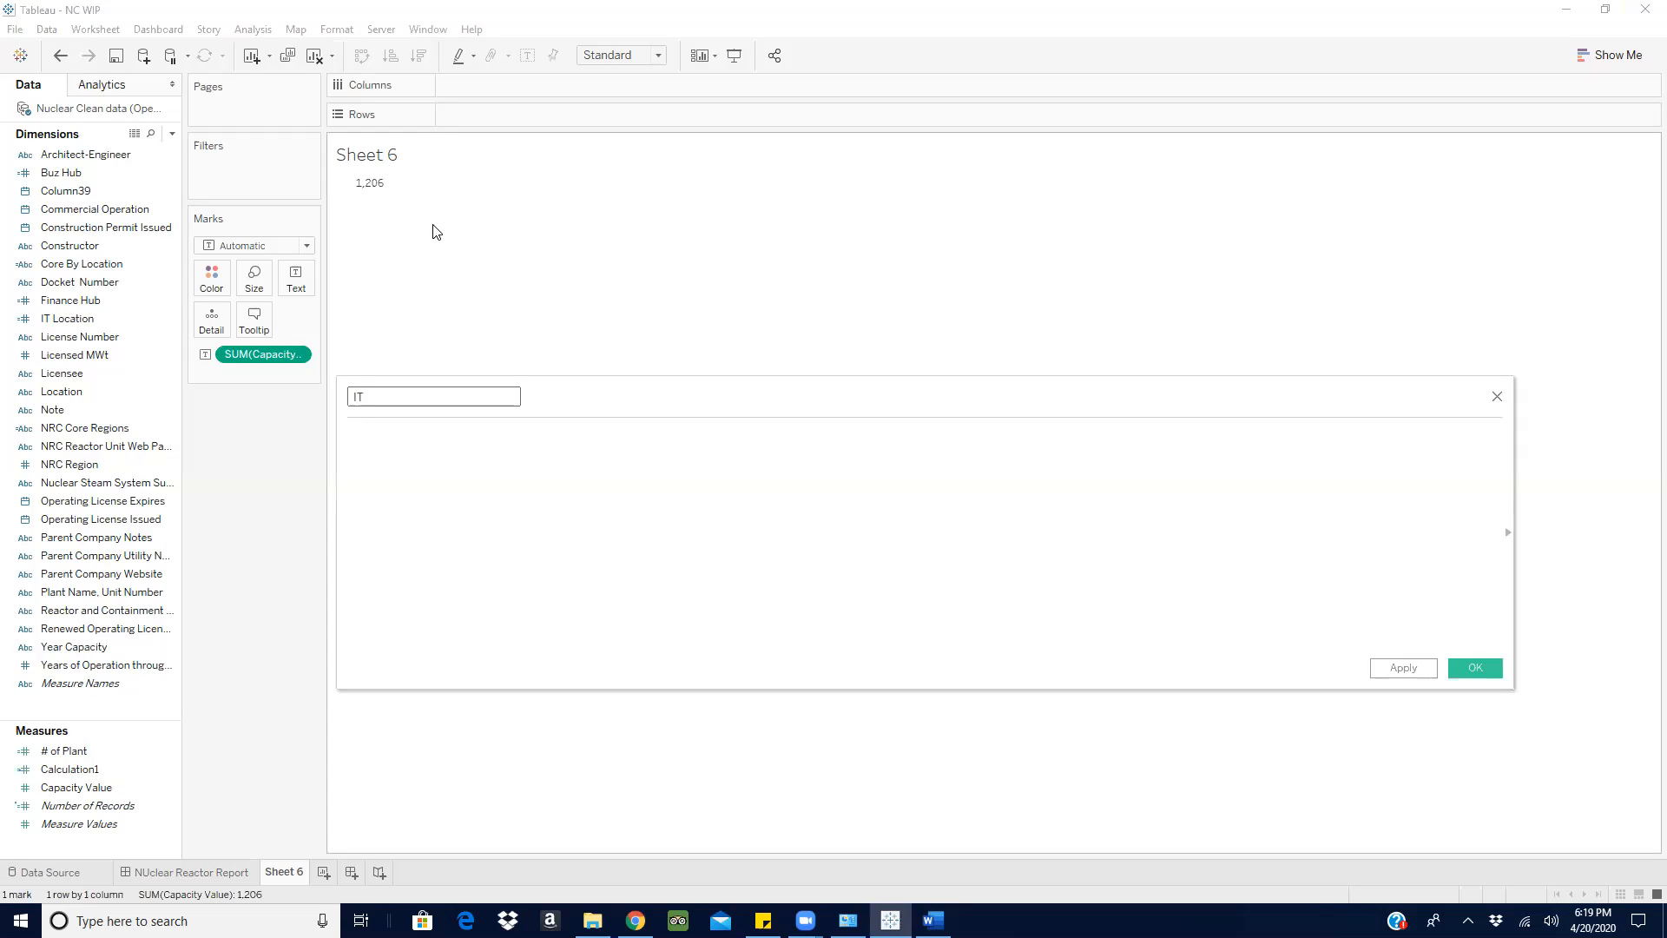
type("Sum")
- Begin the IT Sum formula with the condition IF [IT Location] = 1 THEN
left_click(476, 468)
type("if")
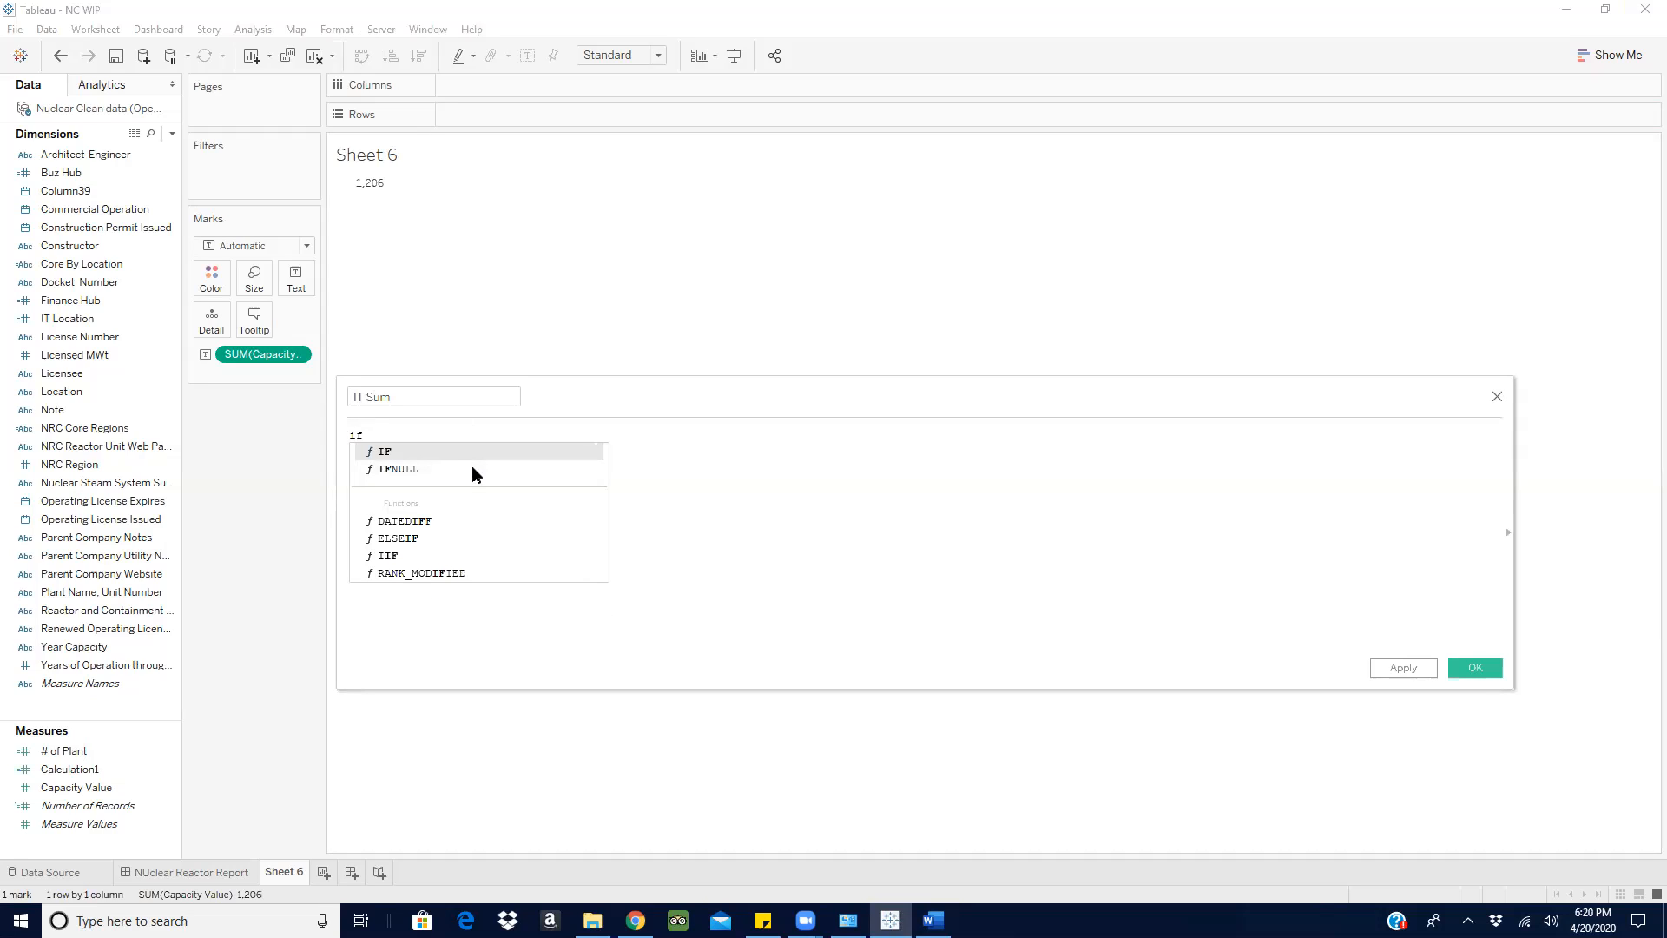
left_click(466, 451)
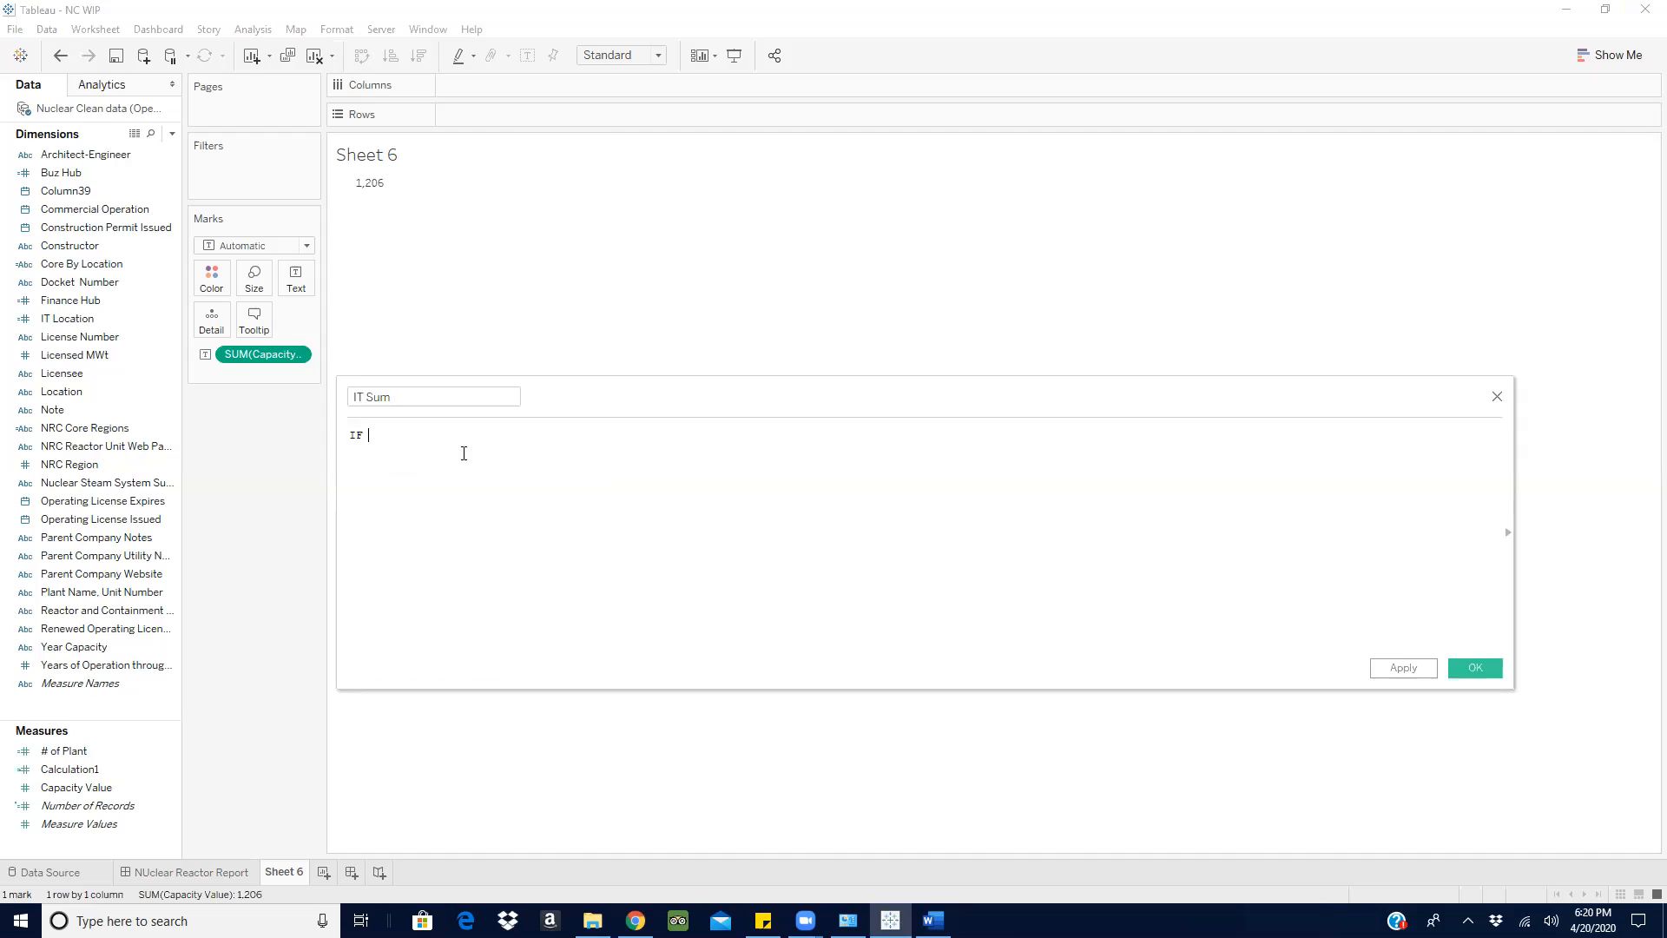
type("iy")
key("BackSpace")
key("BackSpace")
type("it")
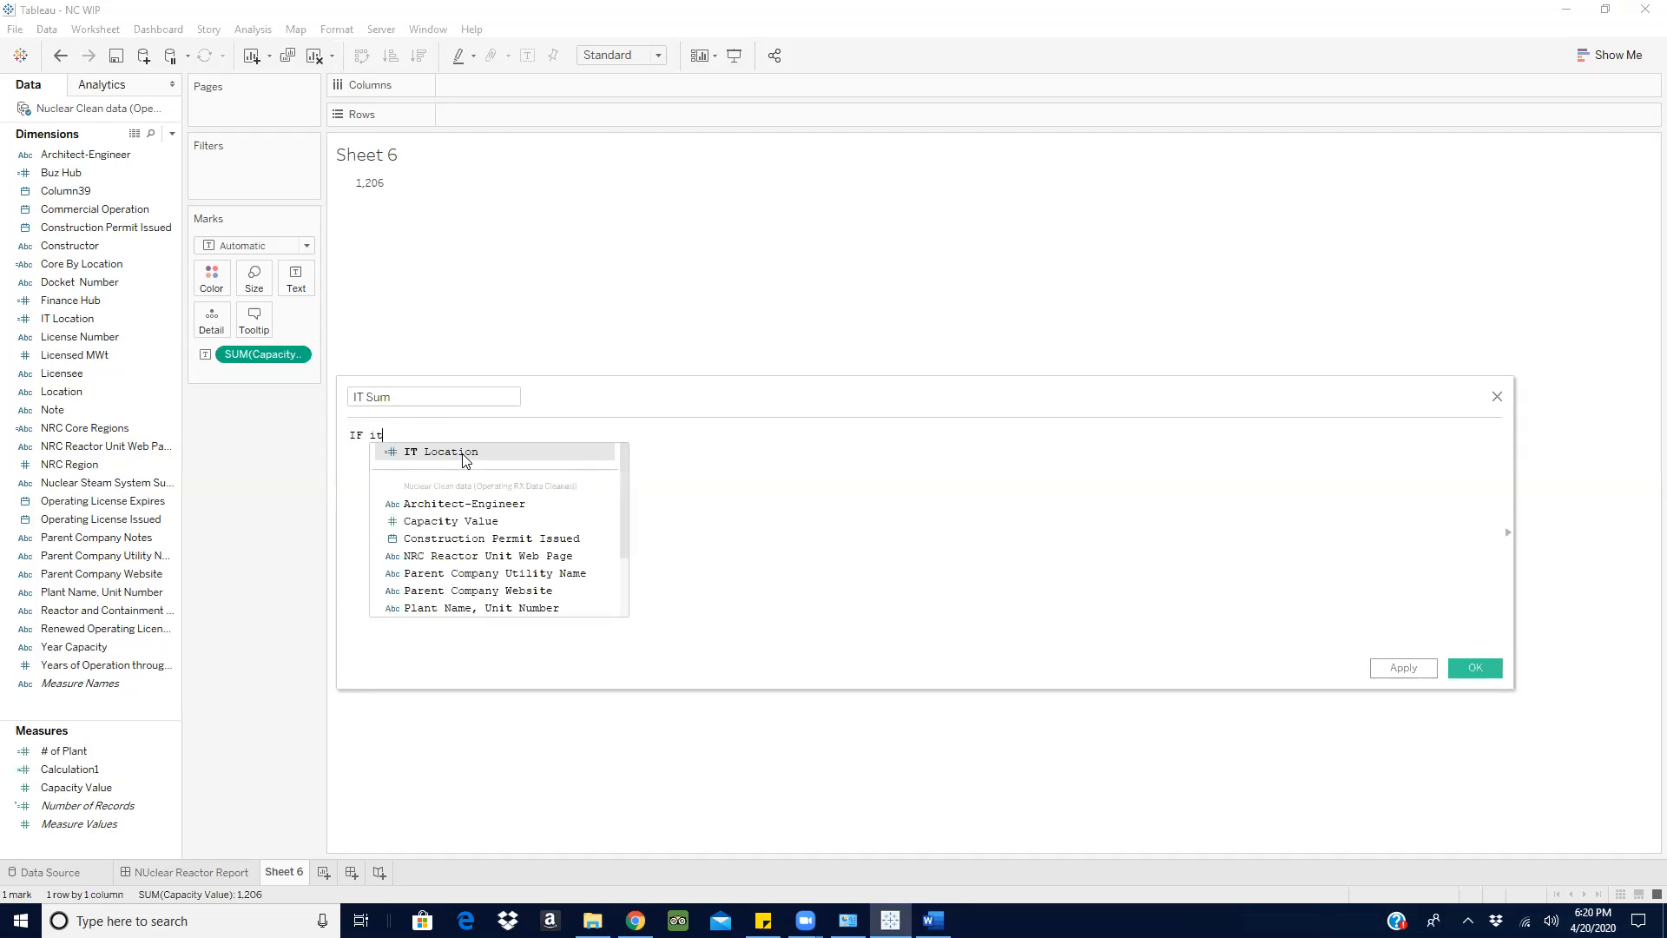
left_click(464, 452)
type("= 1 the")
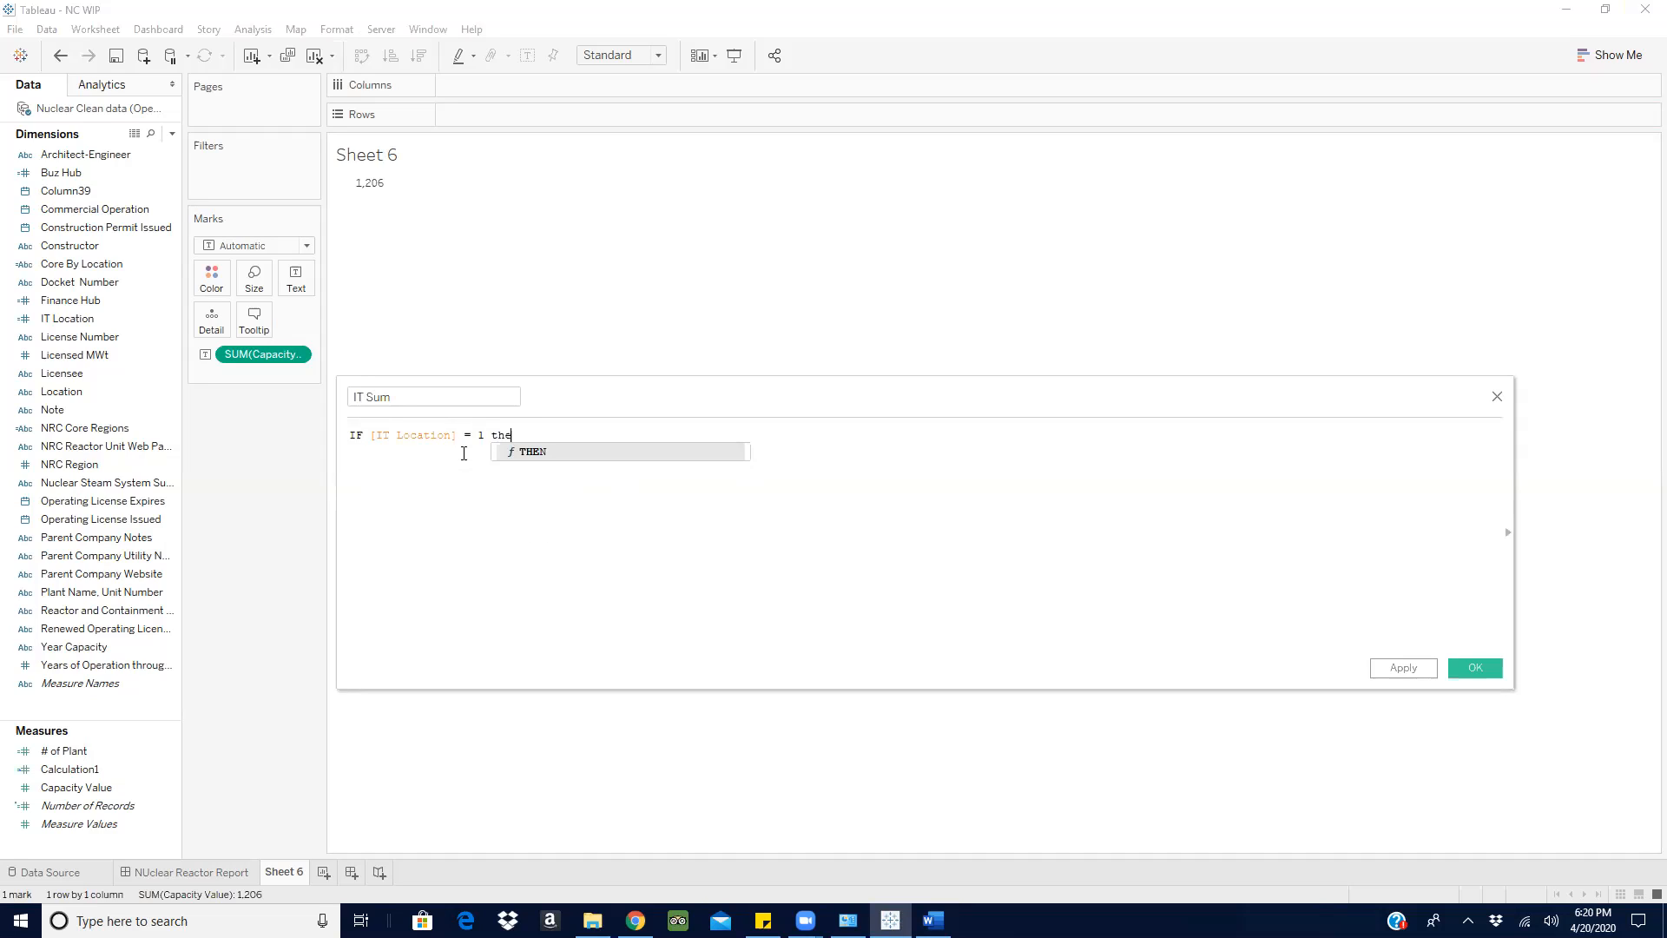
key("Return")
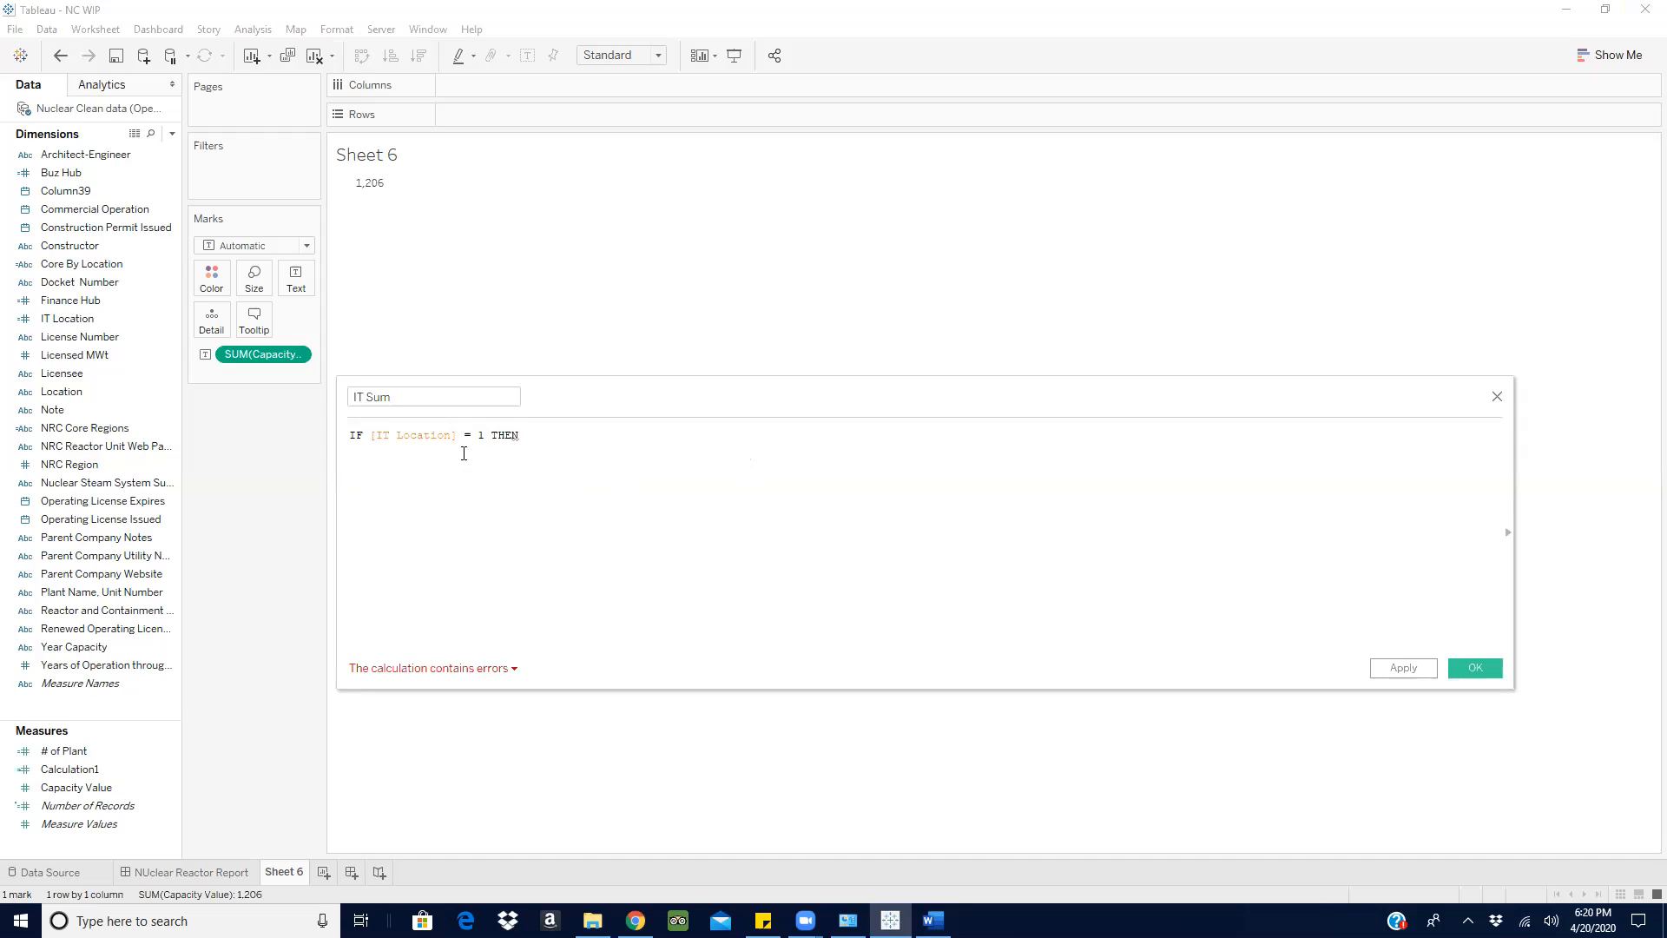
- Complete the IT Sum formula by returning [Capacity Value] after THEN and closing it with END
type("cap")
key("BackSpace")
key("BackSpace")
type("cap")
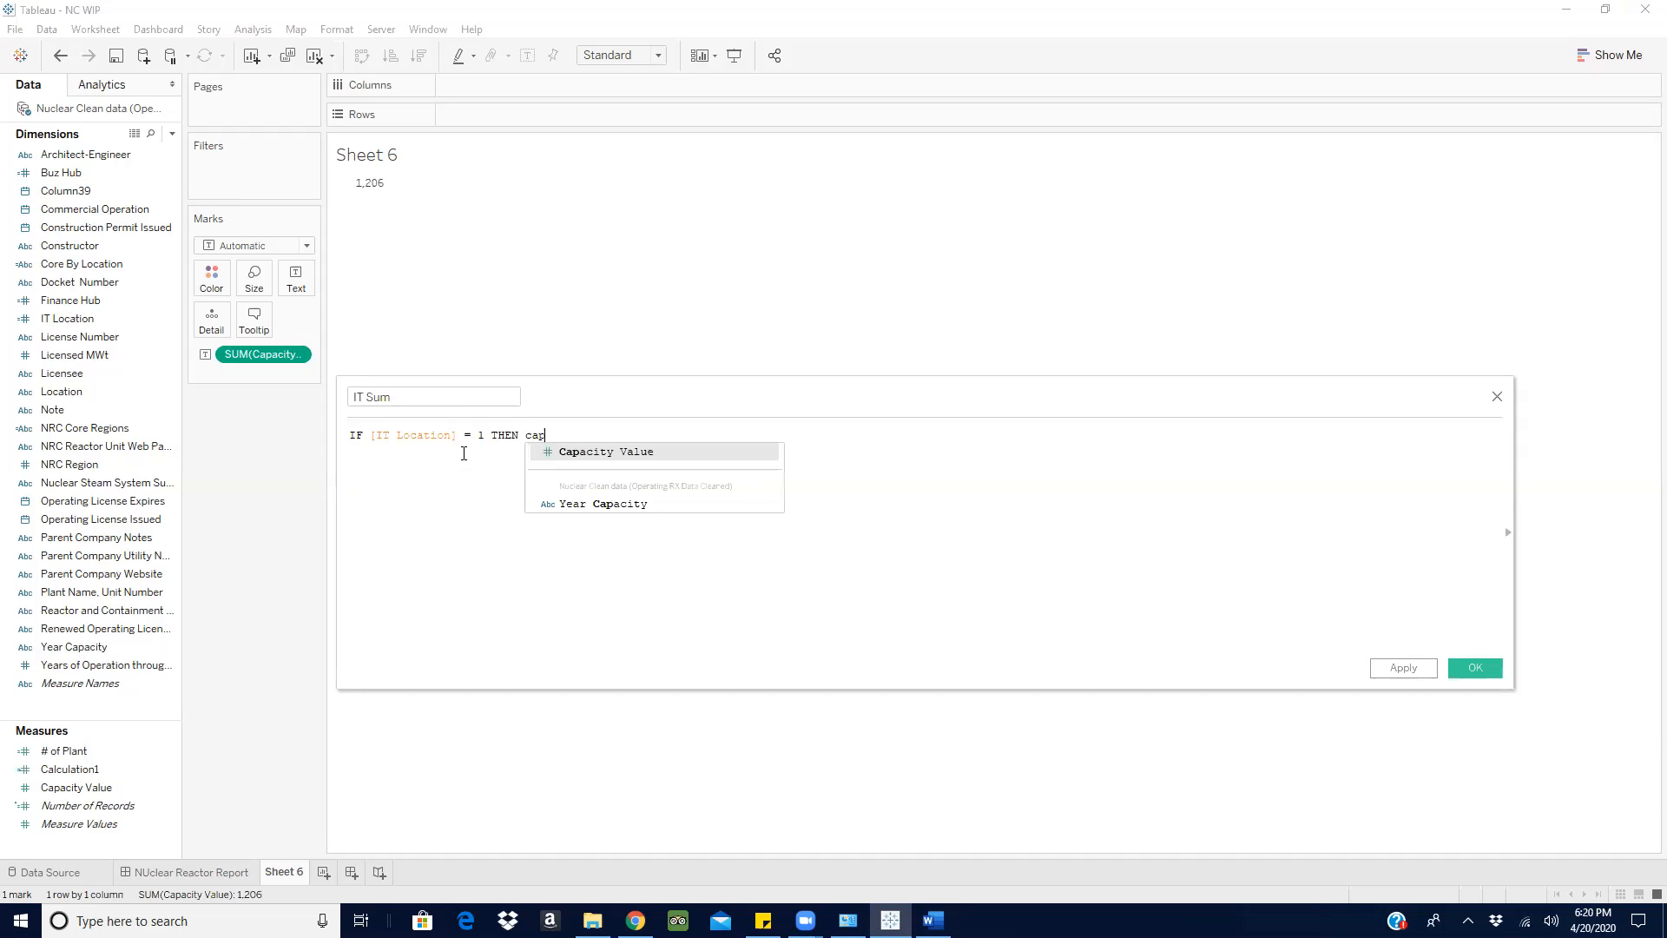
left_click(597, 453)
type("end")
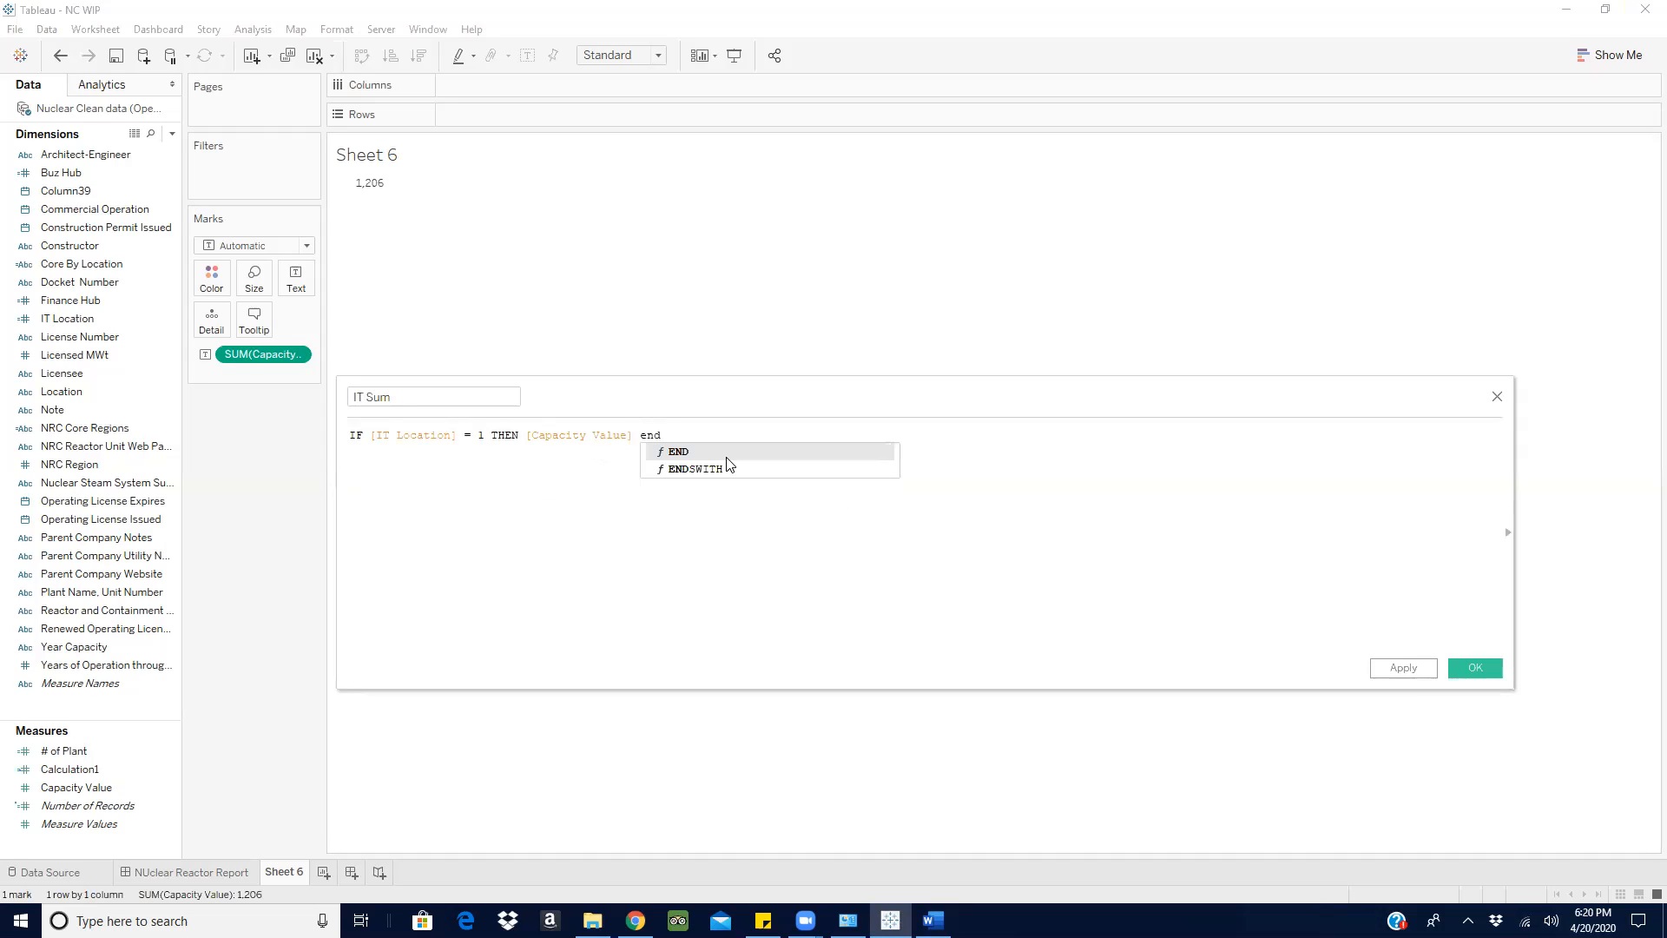
left_click(728, 457)
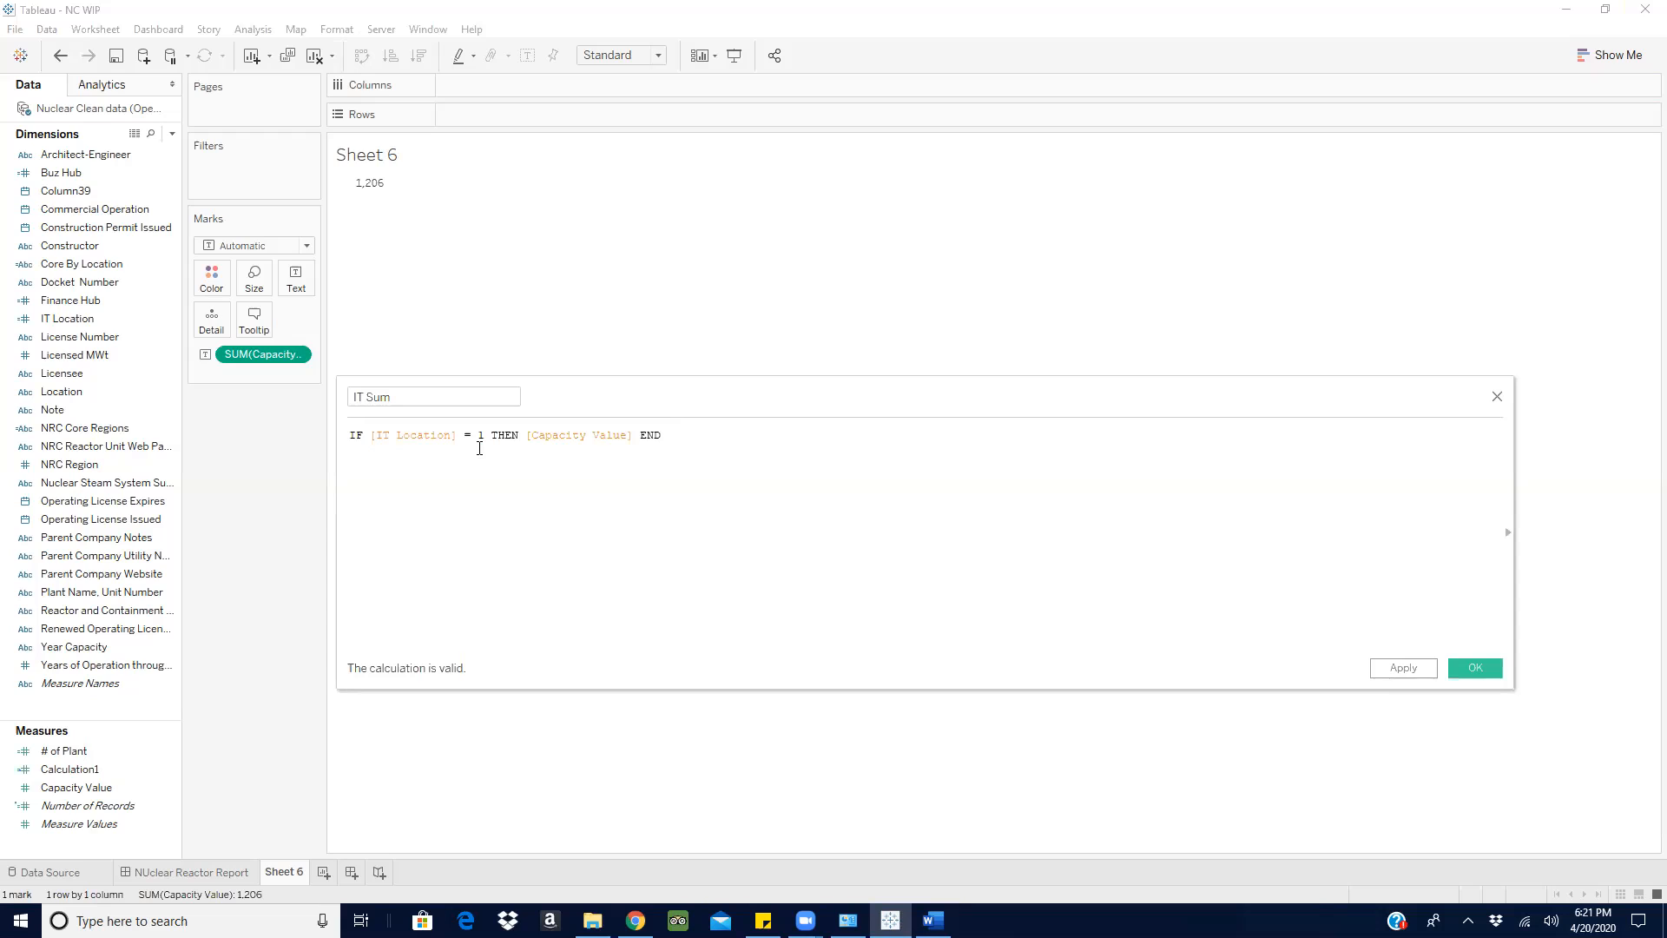
- Close the IT Sum calculation editor without saving the field and clear Sheet 6 of all fields
left_click(1497, 395)
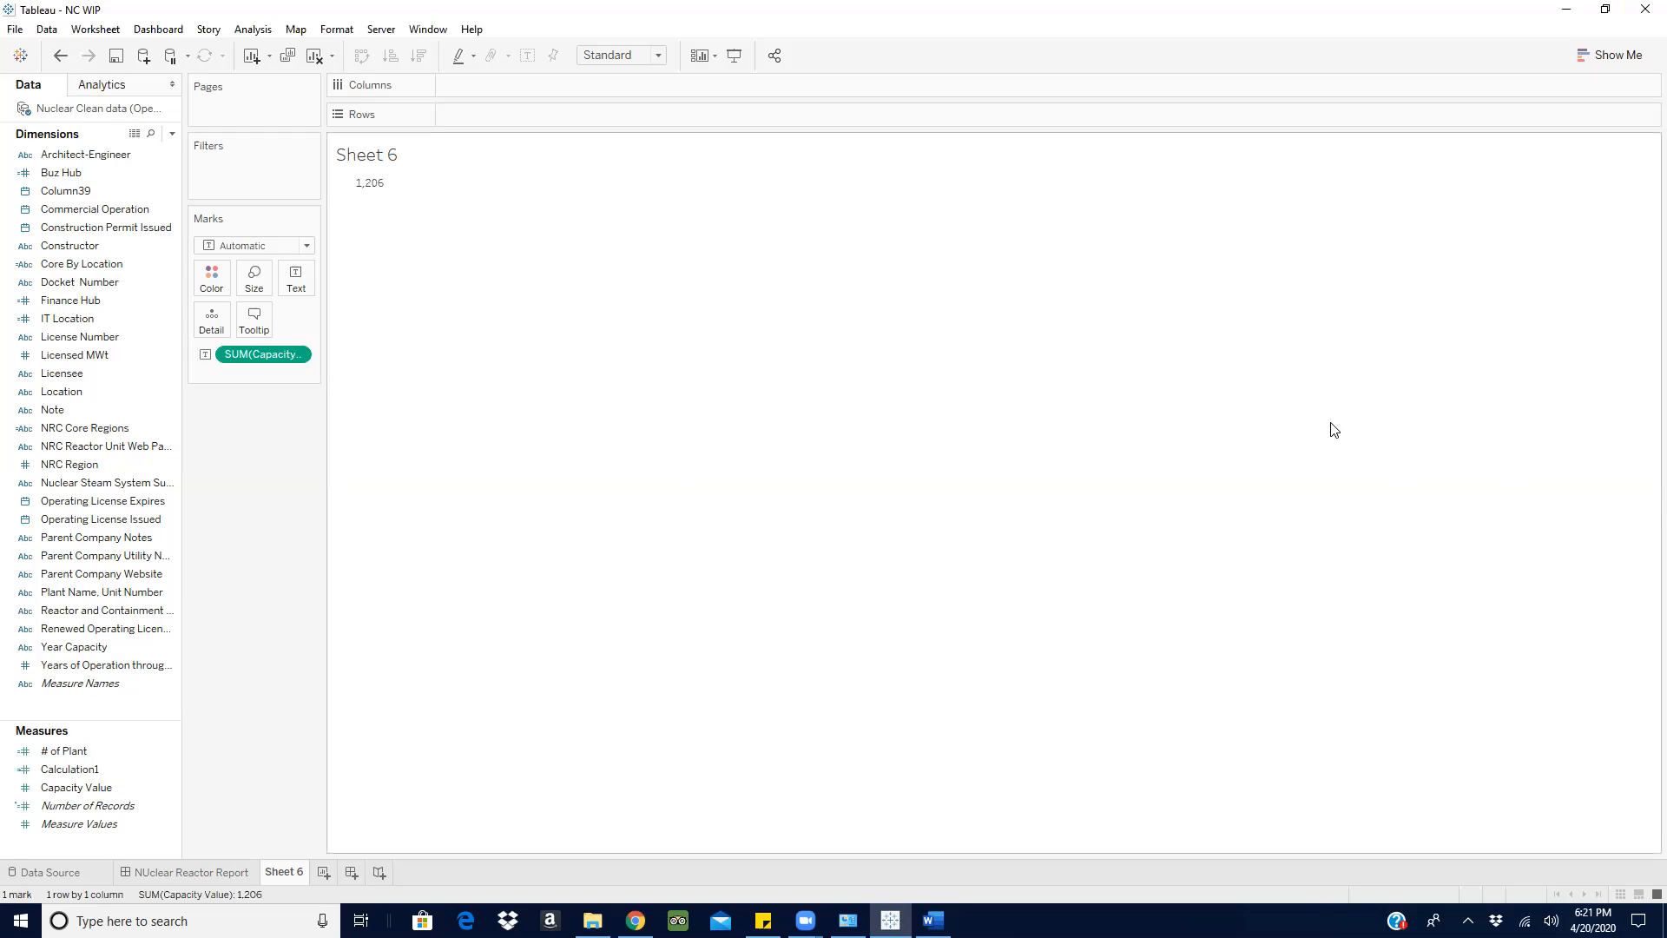
mouse_move(933, 920)
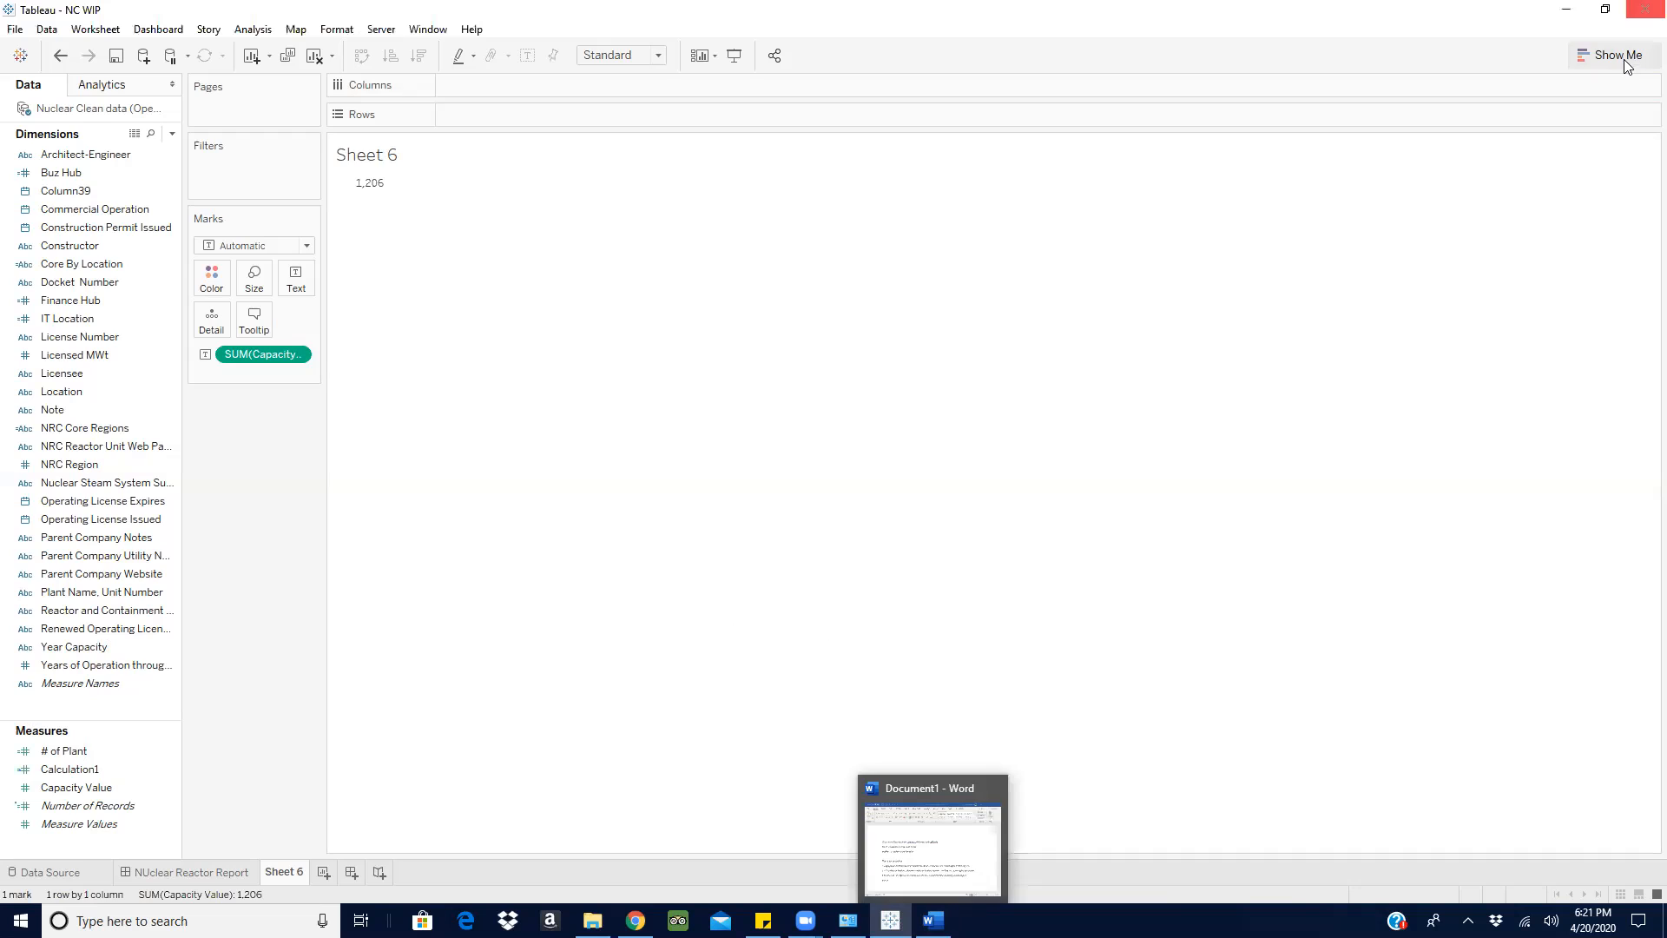
left_click(314, 57)
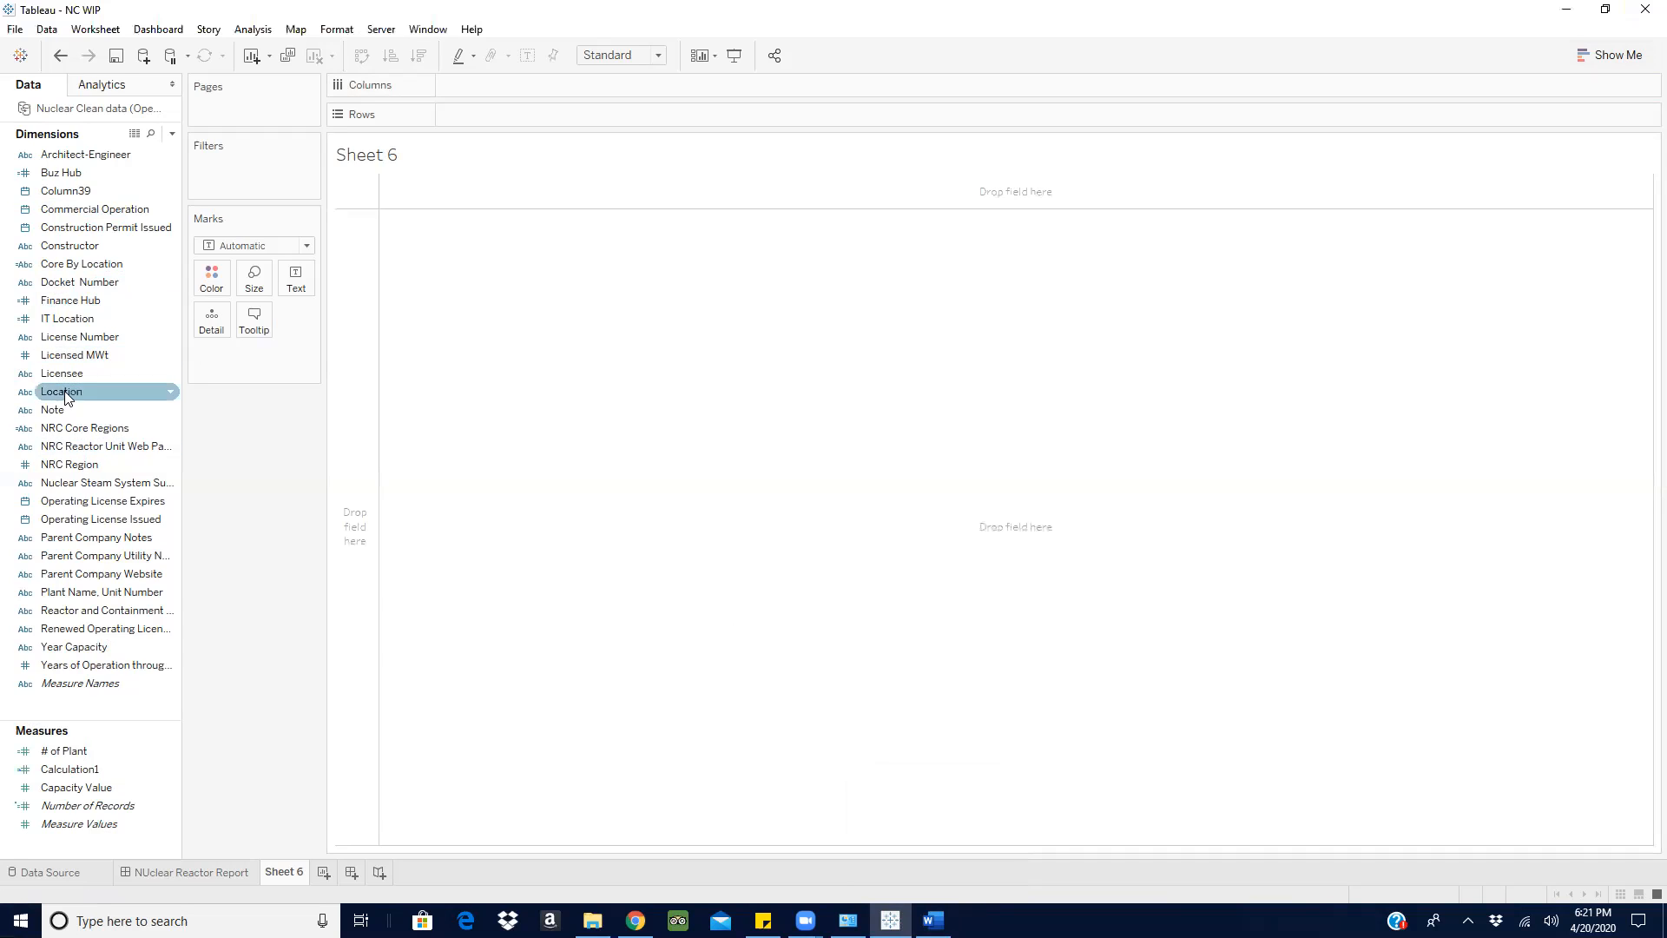
- Add Plant Name, Unit Number to the rows and widen its column enough for the full plant names
mouse_move(69, 357)
left_mouse_down()
mouse_move(737, 184)
mouse_move(514, 109)
mouse_move(409, 290)
mouse_move(138, 398)
mouse_move(309, 253)
mouse_move(345, 339)
mouse_move(246, 417)
mouse_move(55, 374)
mouse_move(525, 111)
mouse_move(502, 167)
mouse_move(238, 498)
left_mouse_up()
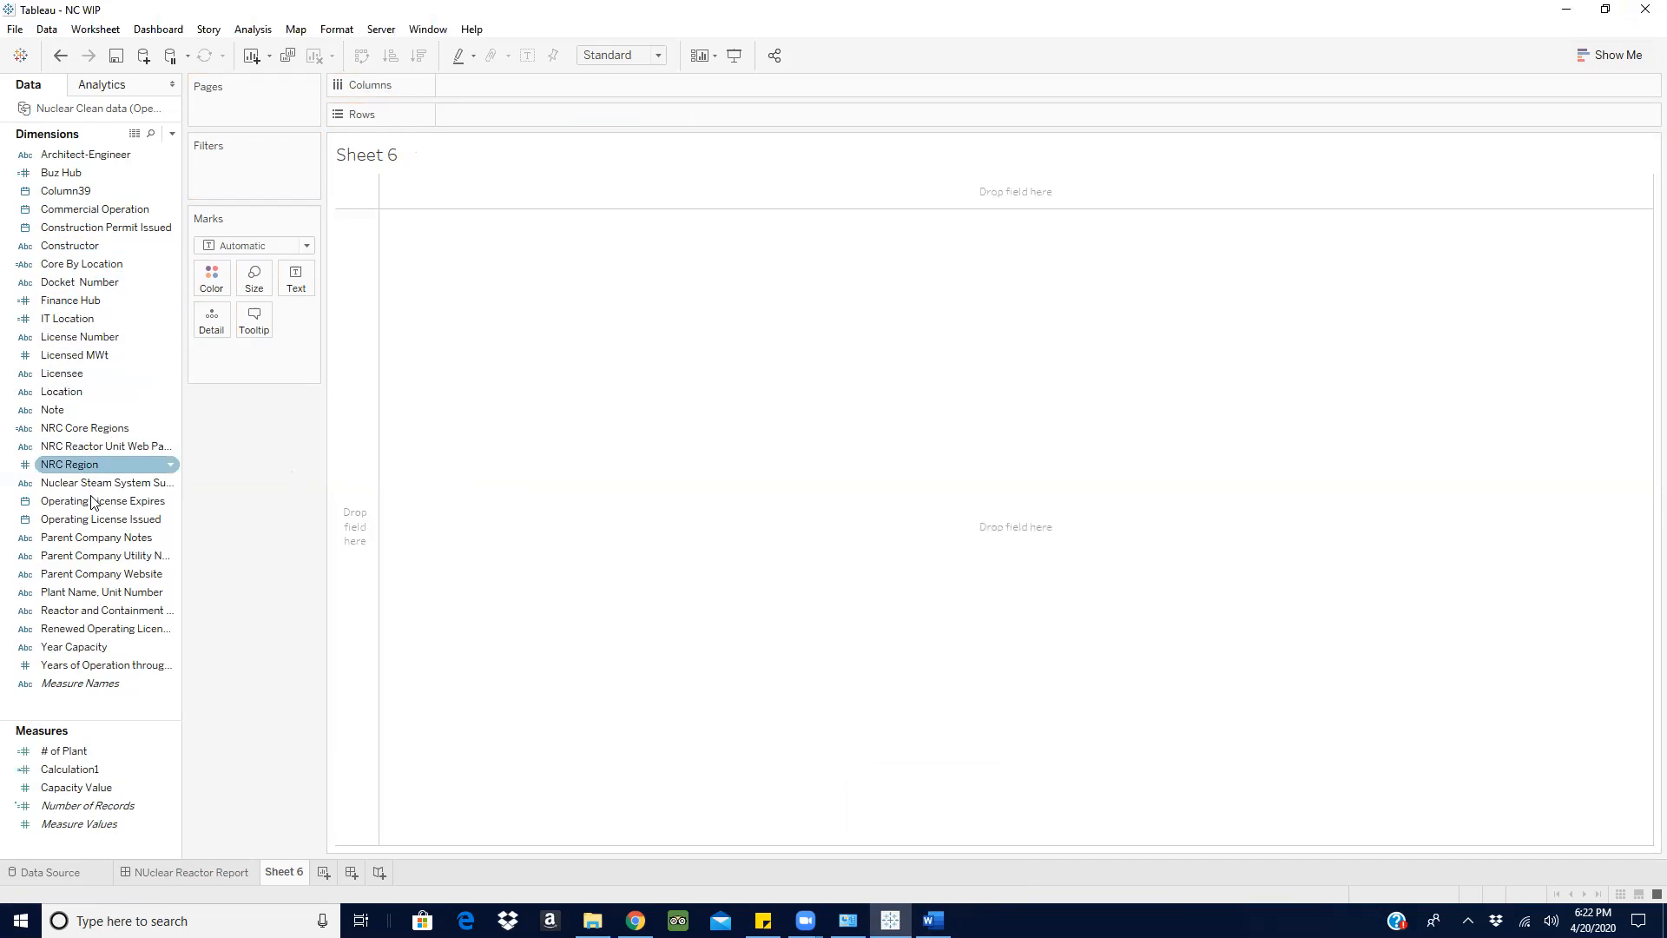
left_click_drag(79, 488, 290, 427)
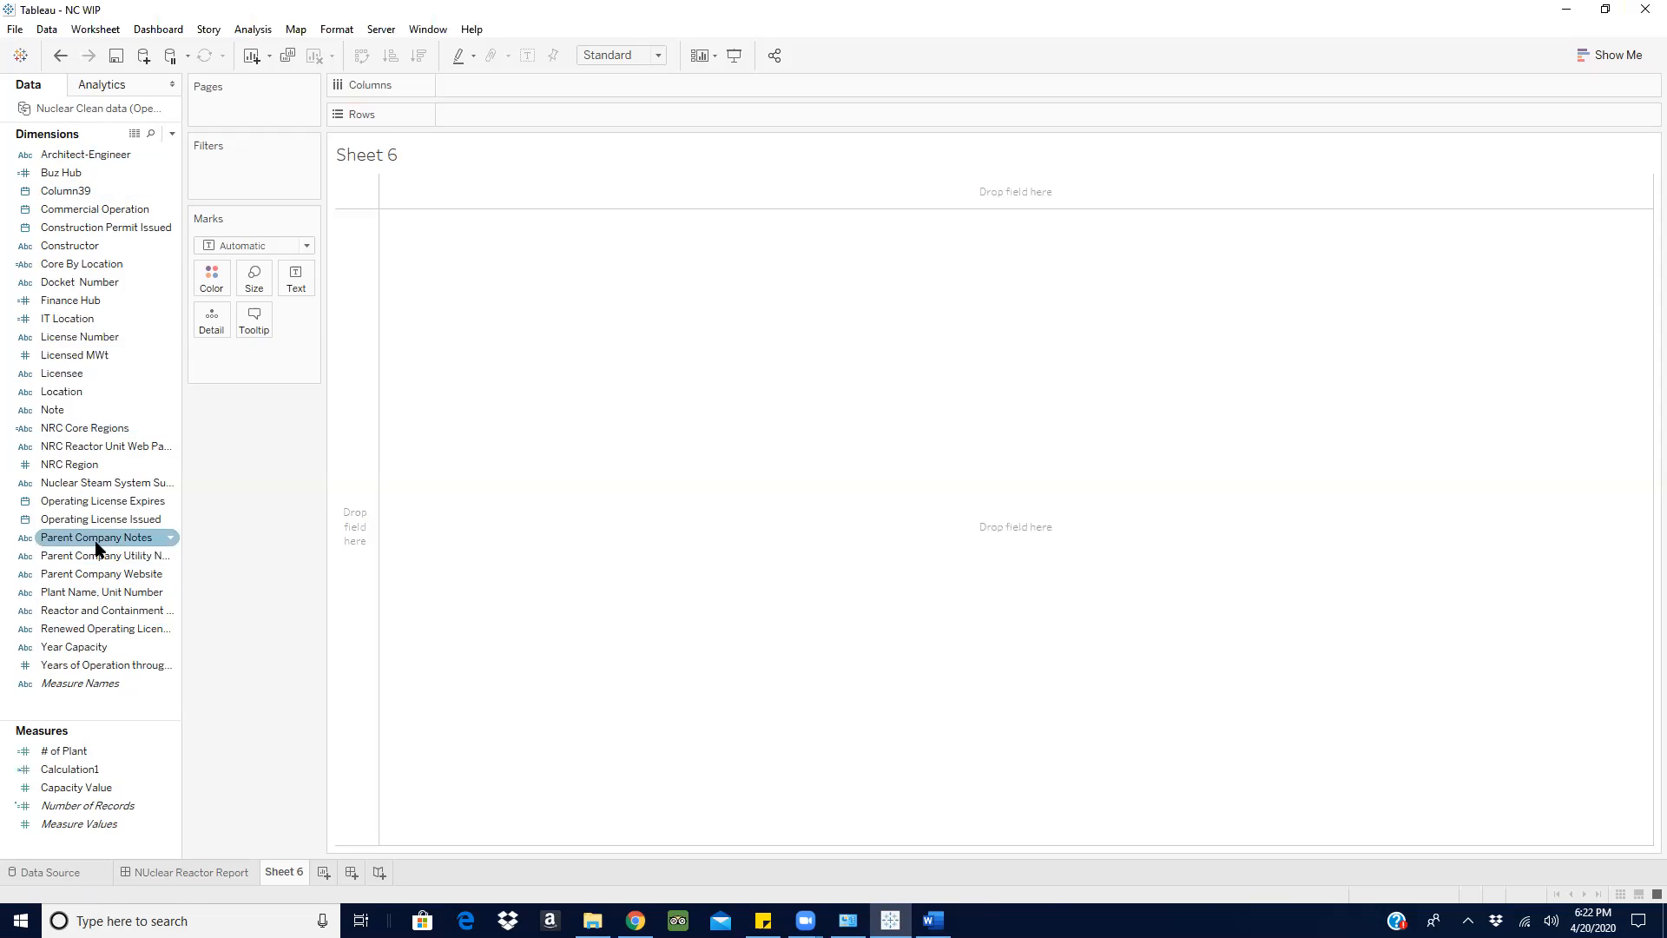
left_click(84, 574)
left_click_drag(96, 592, 573, 118)
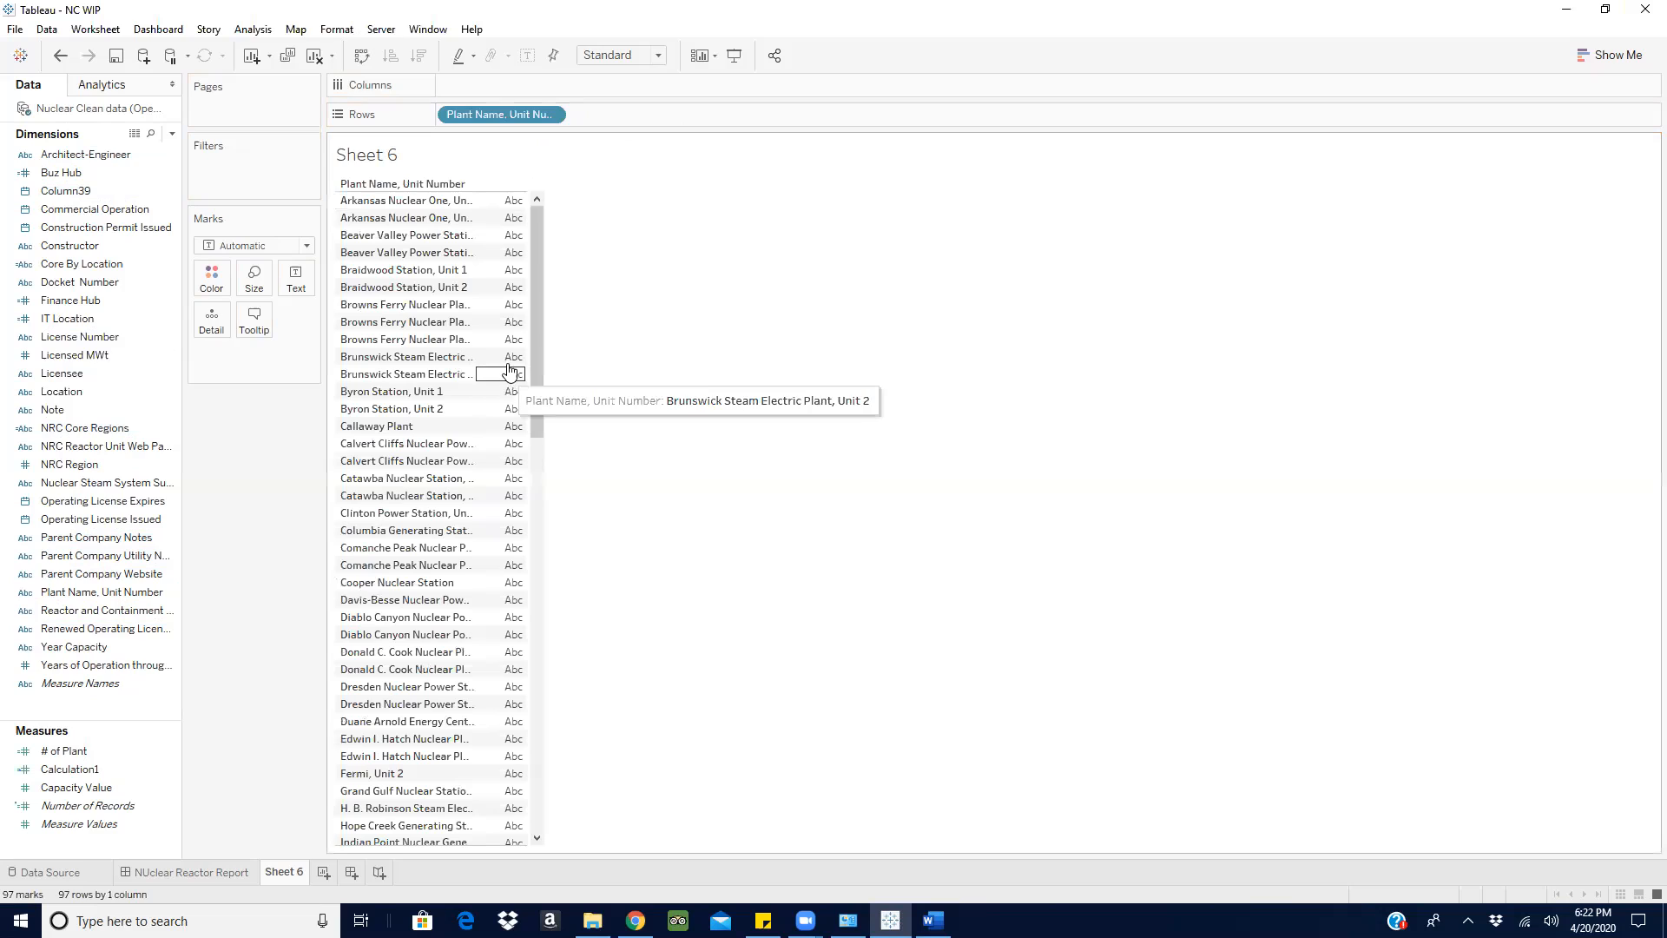
left_click(657, 55)
left_click(556, 57)
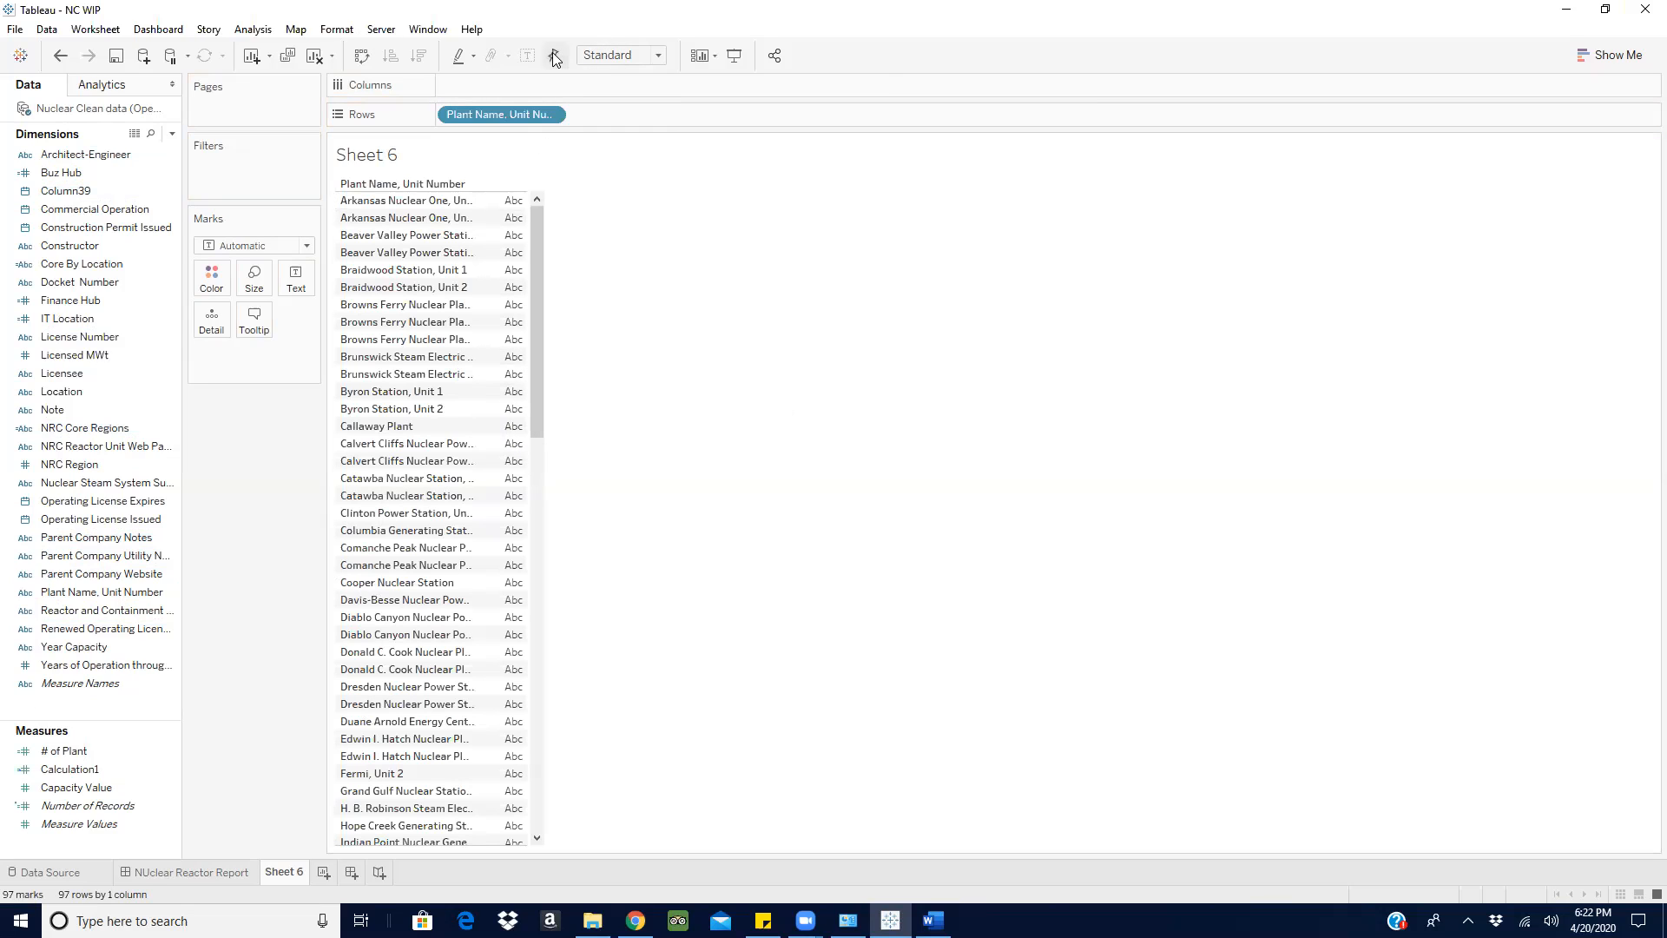
left_click(479, 312)
left_click_drag(476, 314, 640, 324)
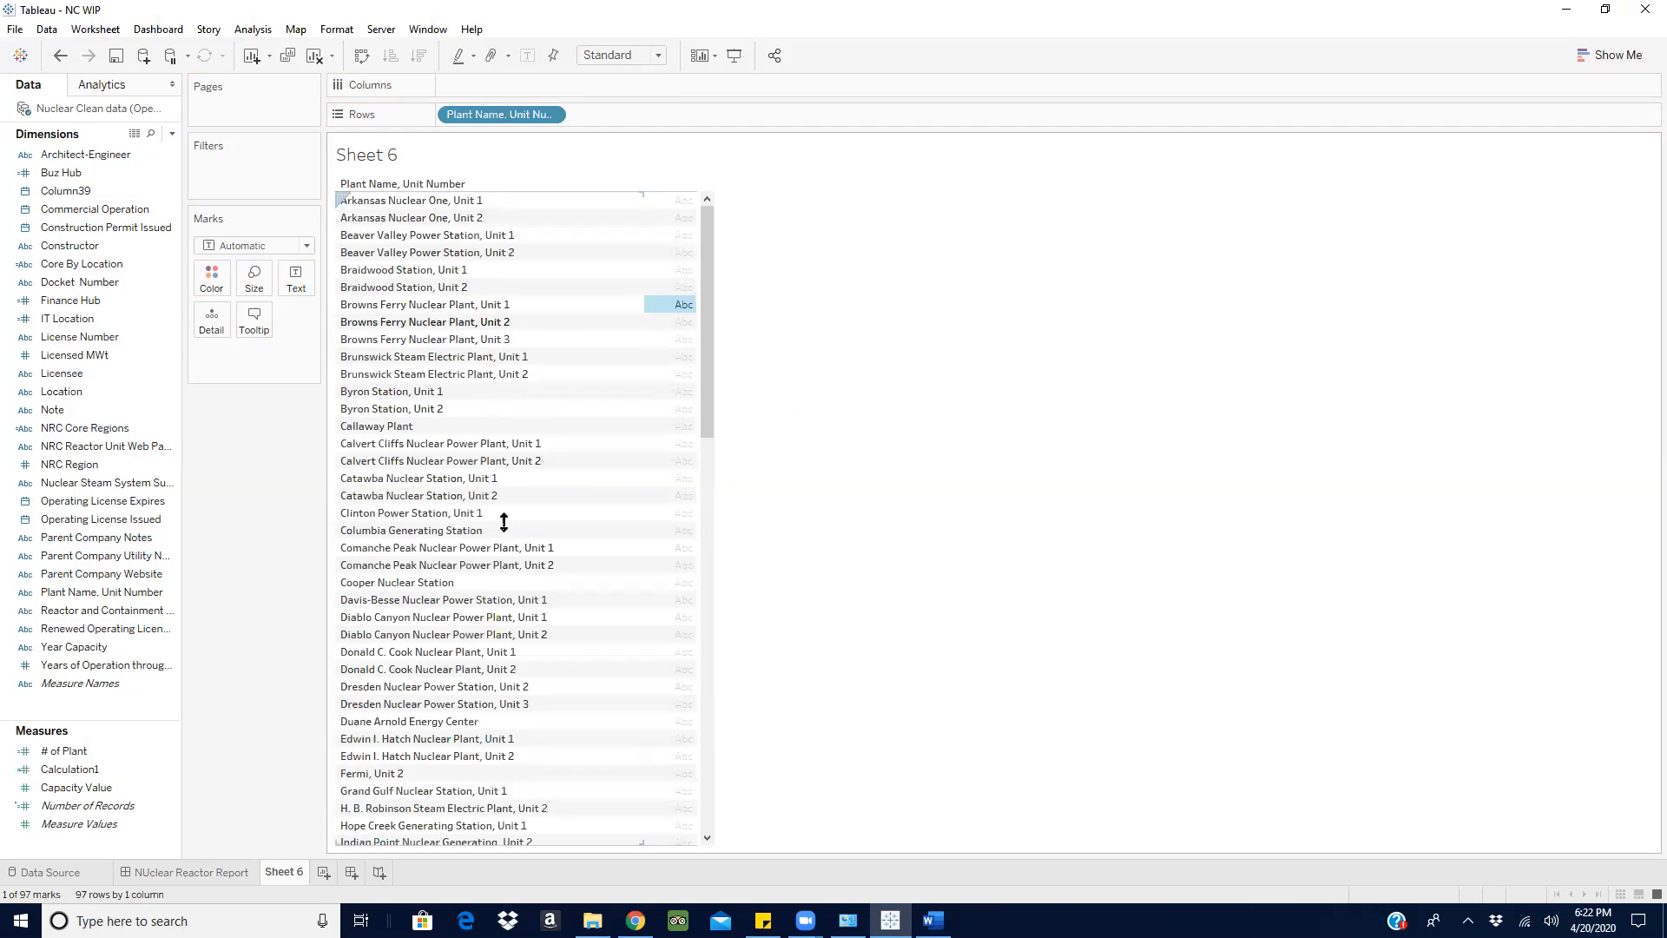
left_click(1299, 543)
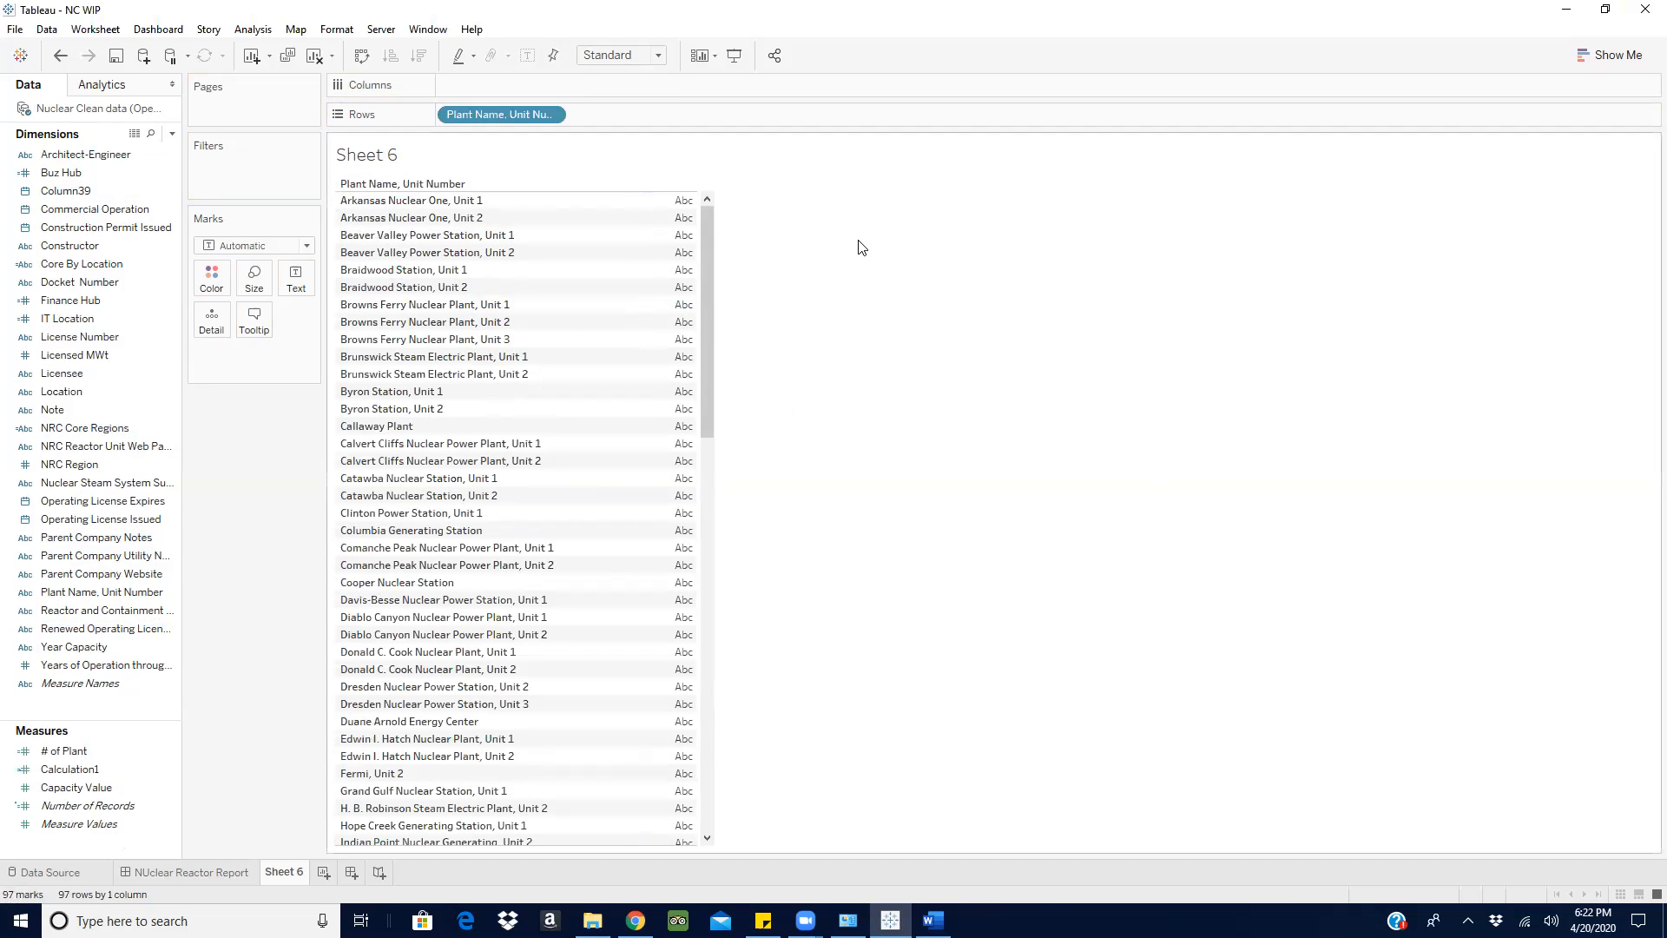
- Look through the list of plant names and units from beginning to end and back
scroll(712, 276, "down", 15)
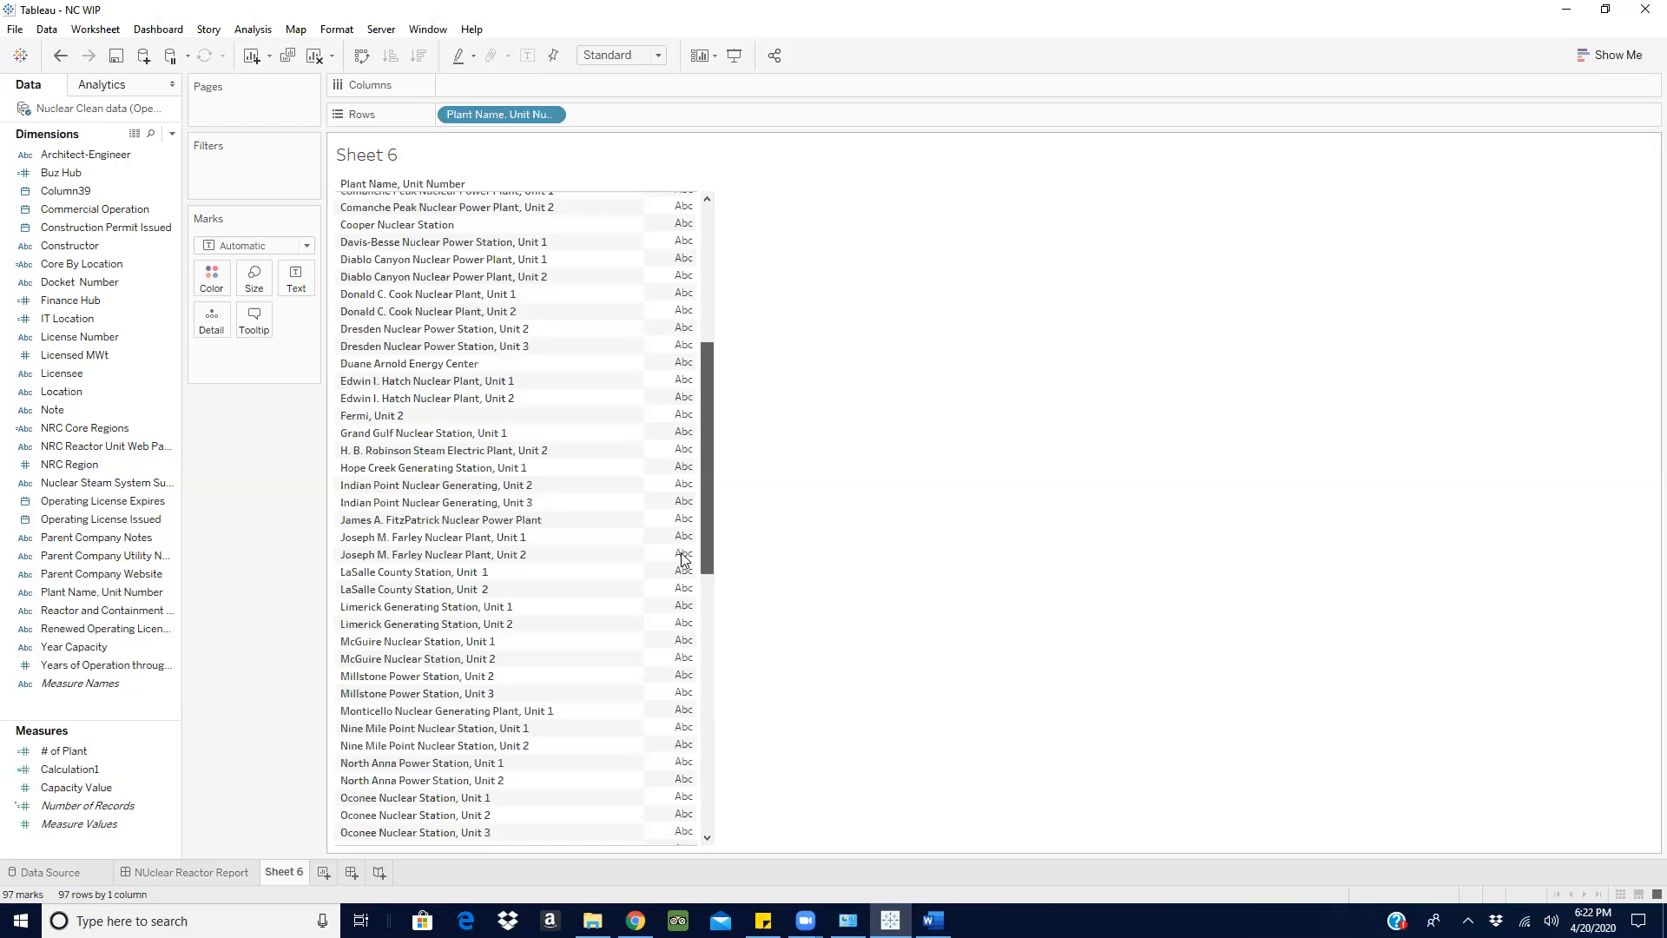
left_click_drag(713, 603, 778, 157)
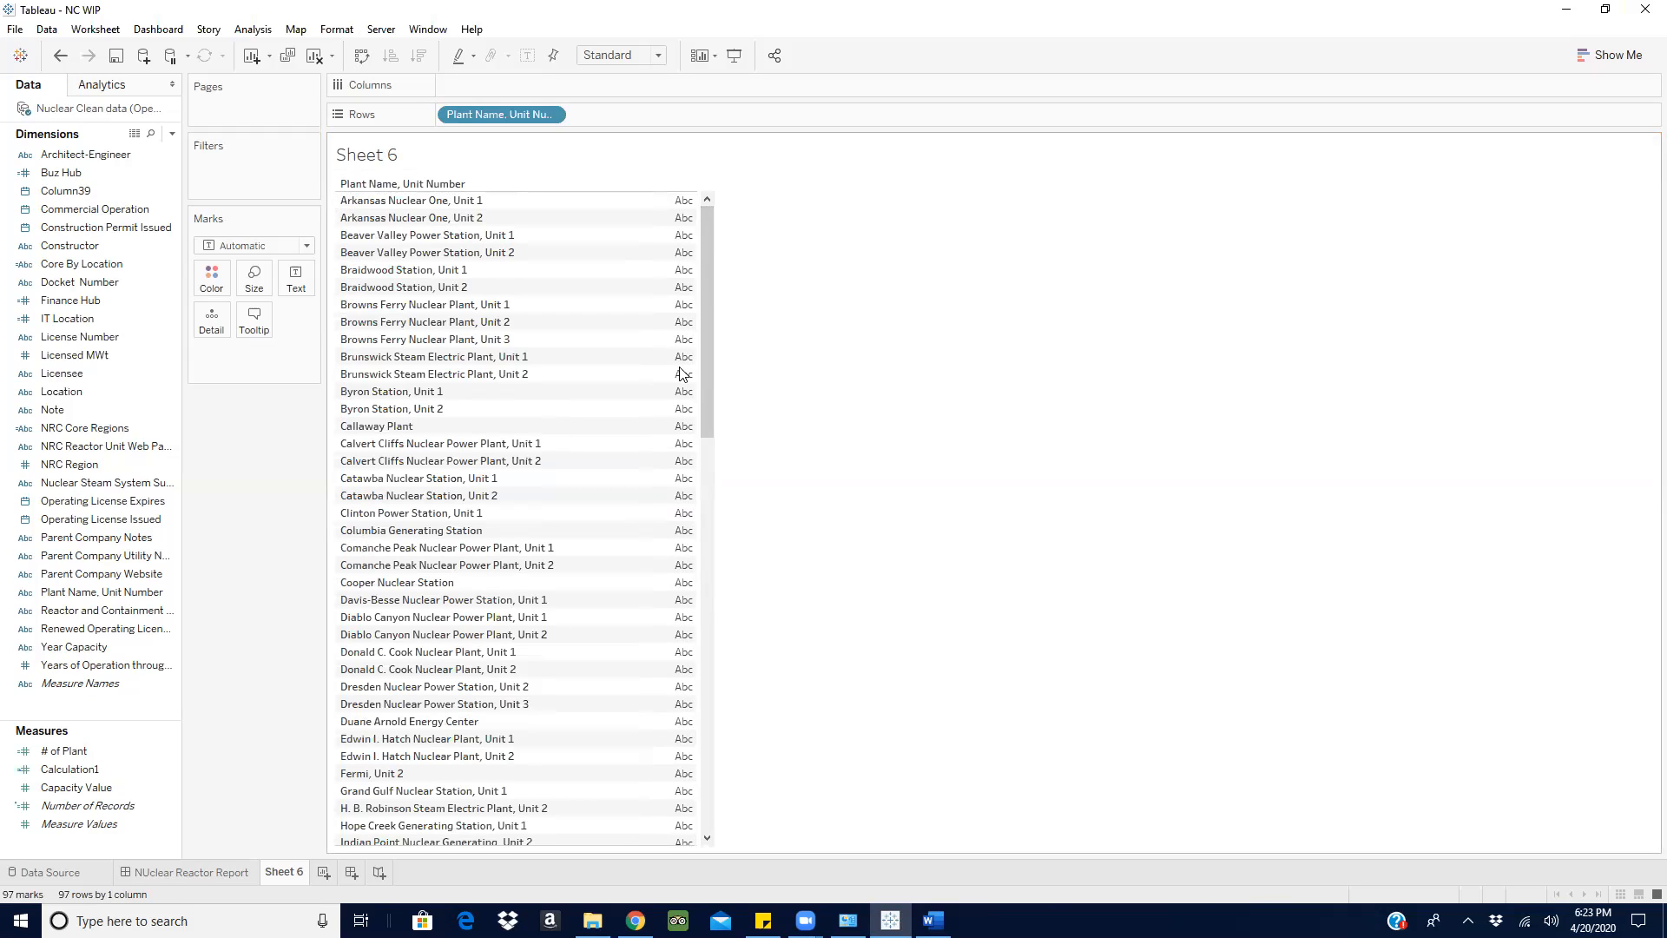
left_click(358, 202)
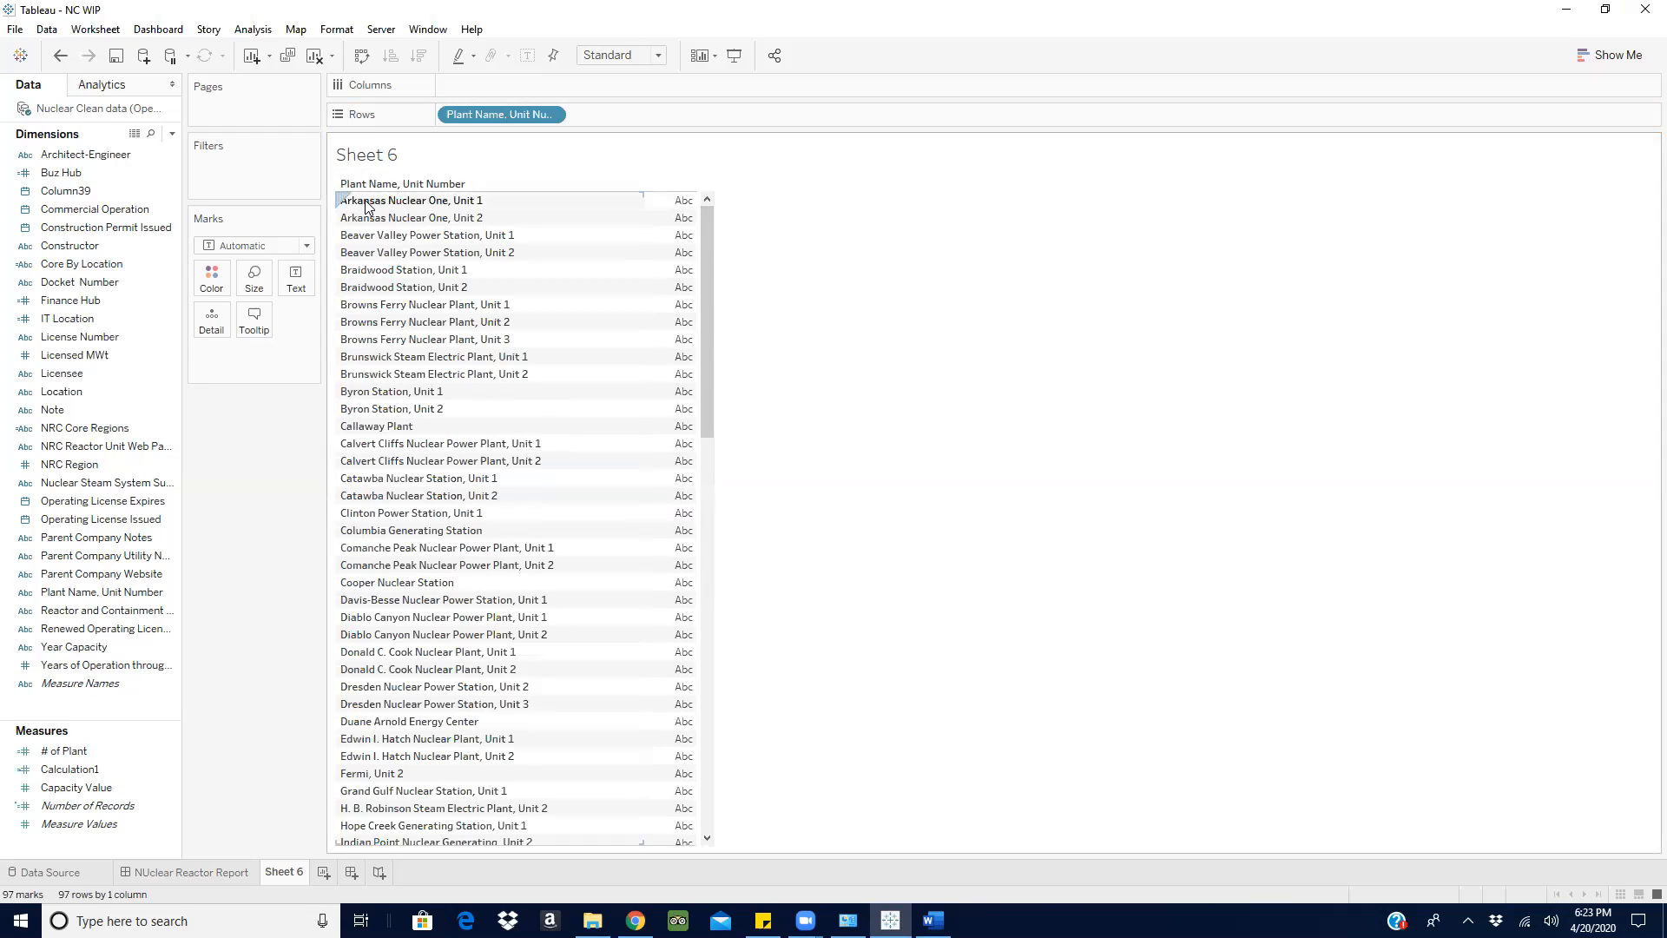
left_click_drag(710, 270, 698, 323)
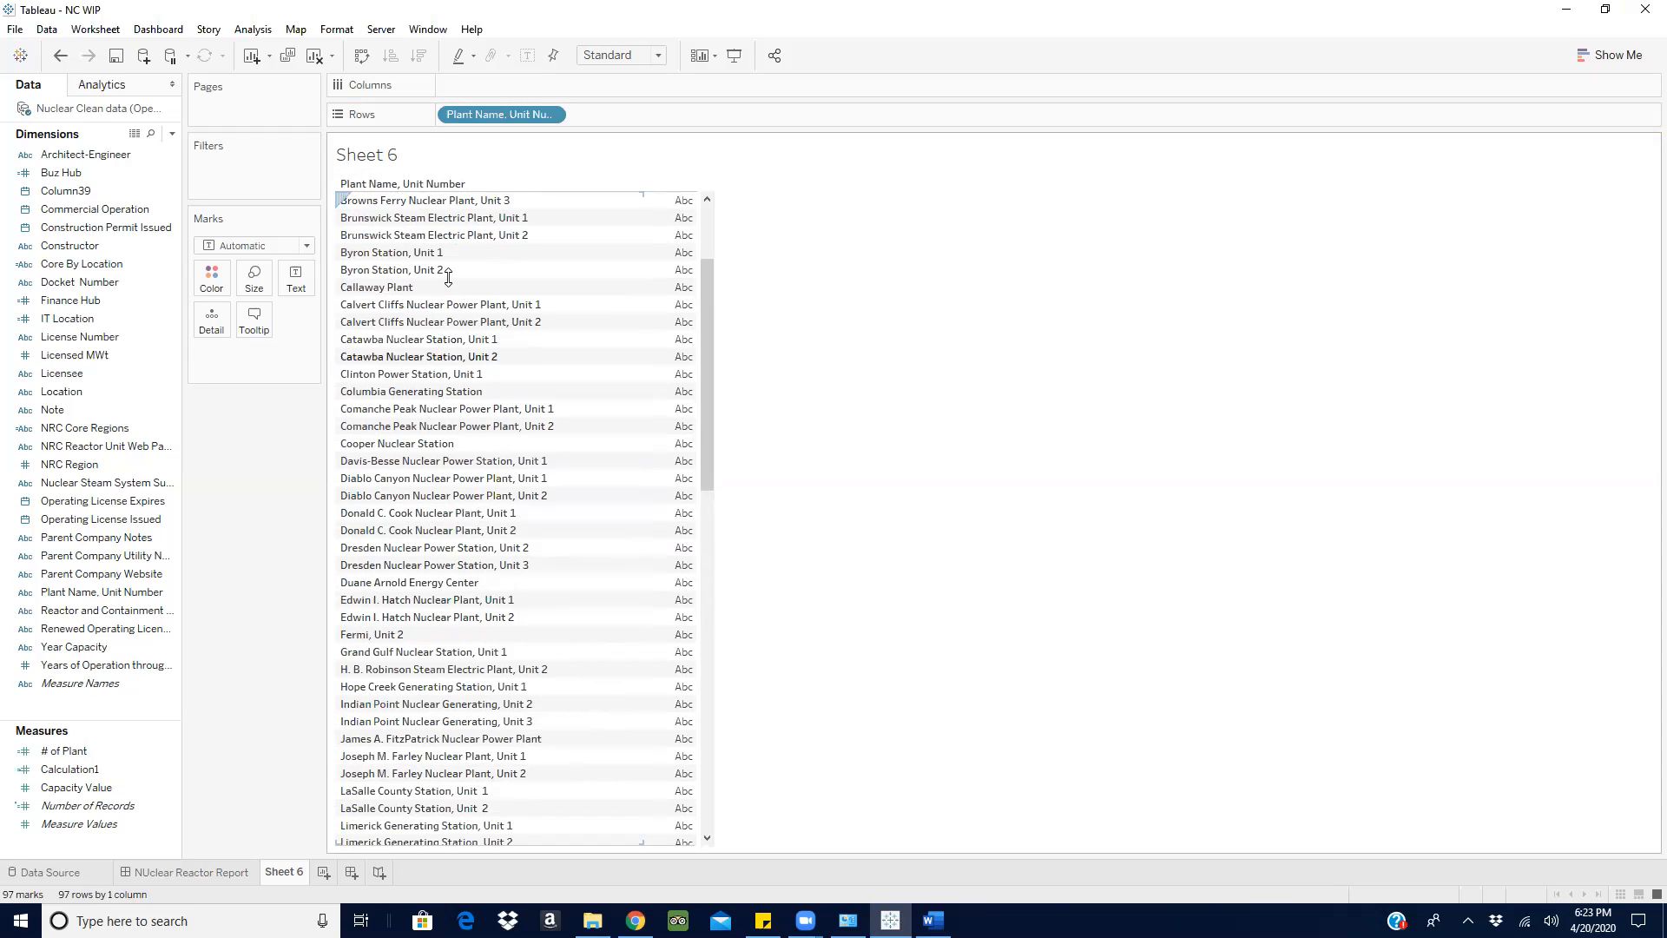
left_click_drag(707, 306, 700, 198)
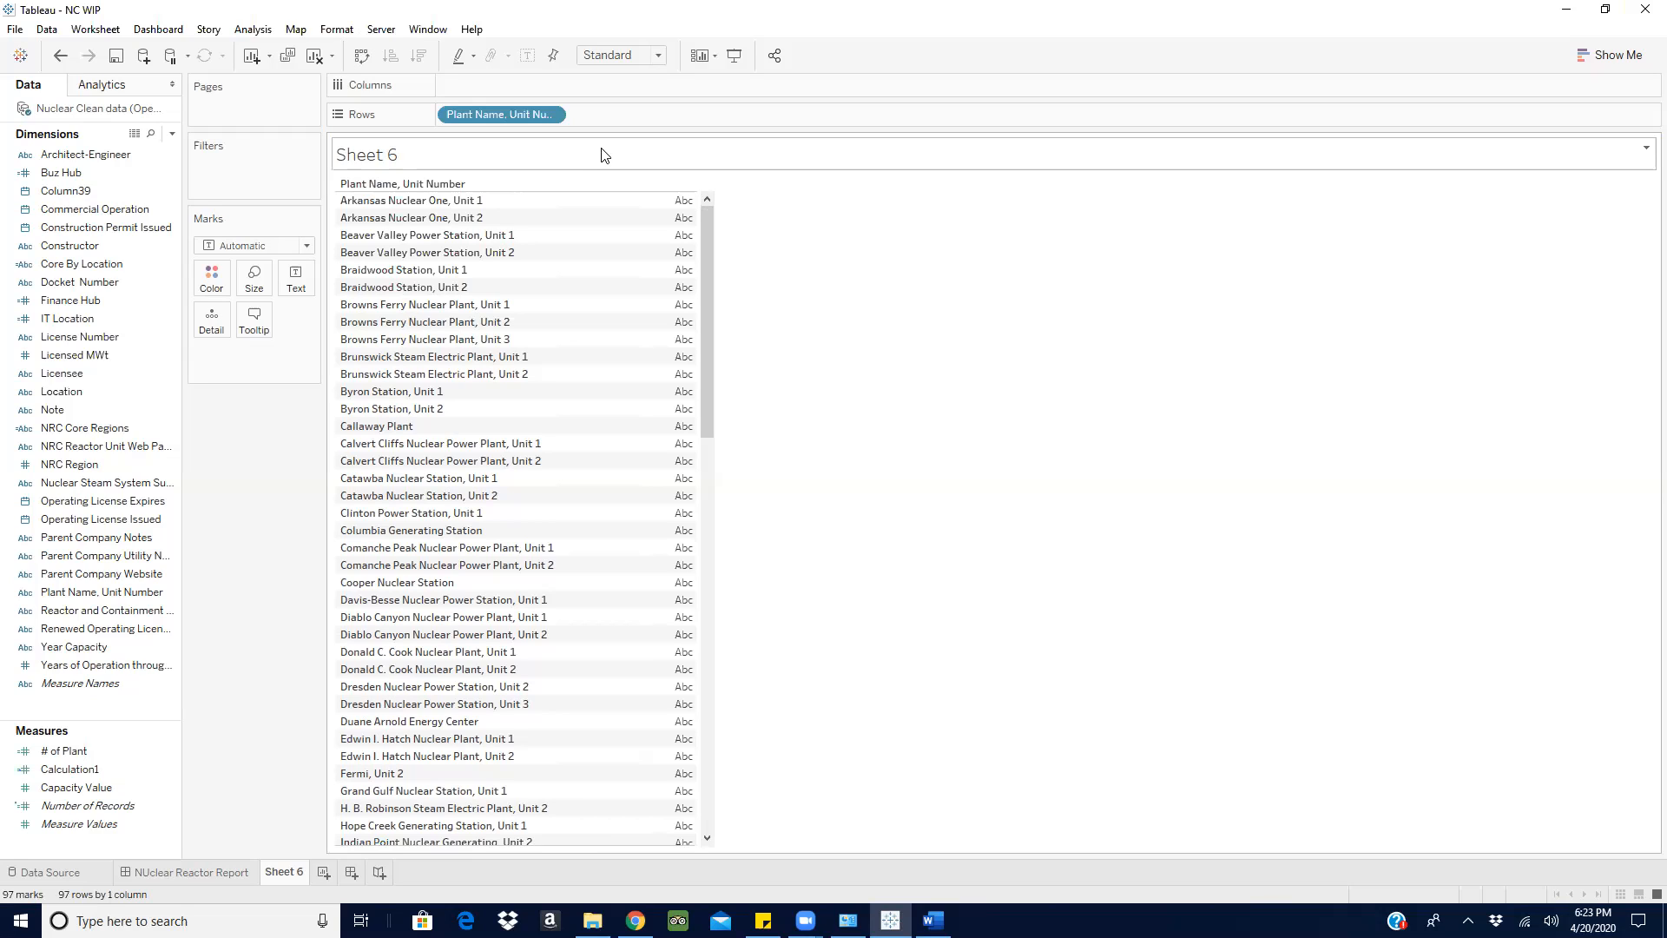
left_click(78, 341)
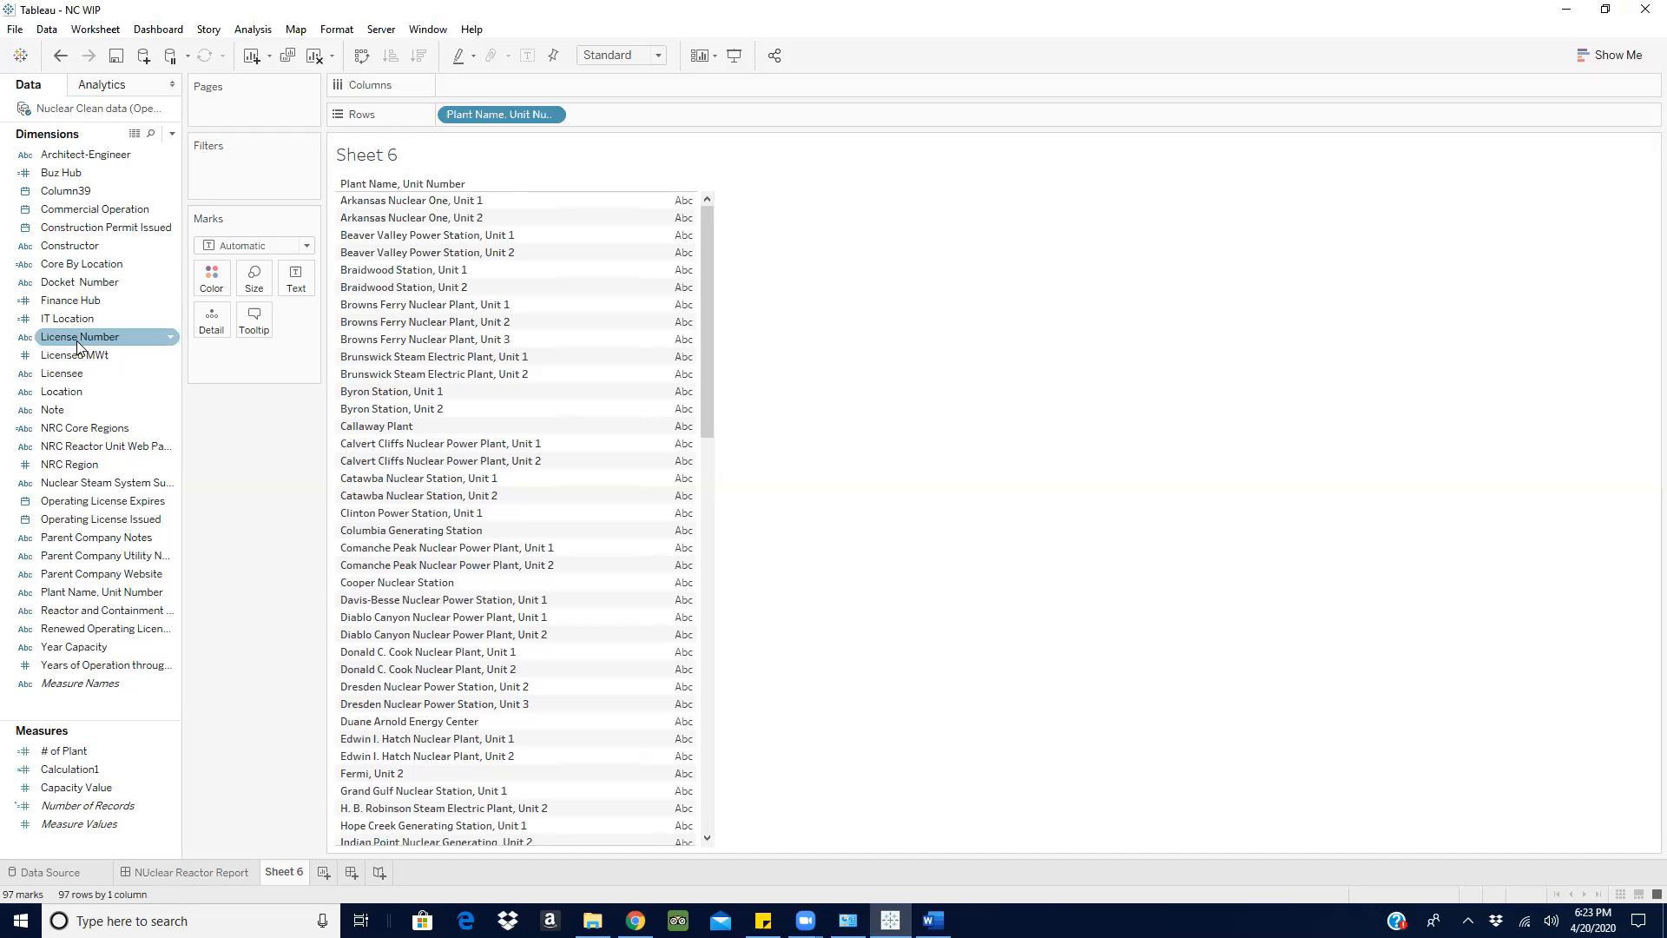
left_click(369, 238)
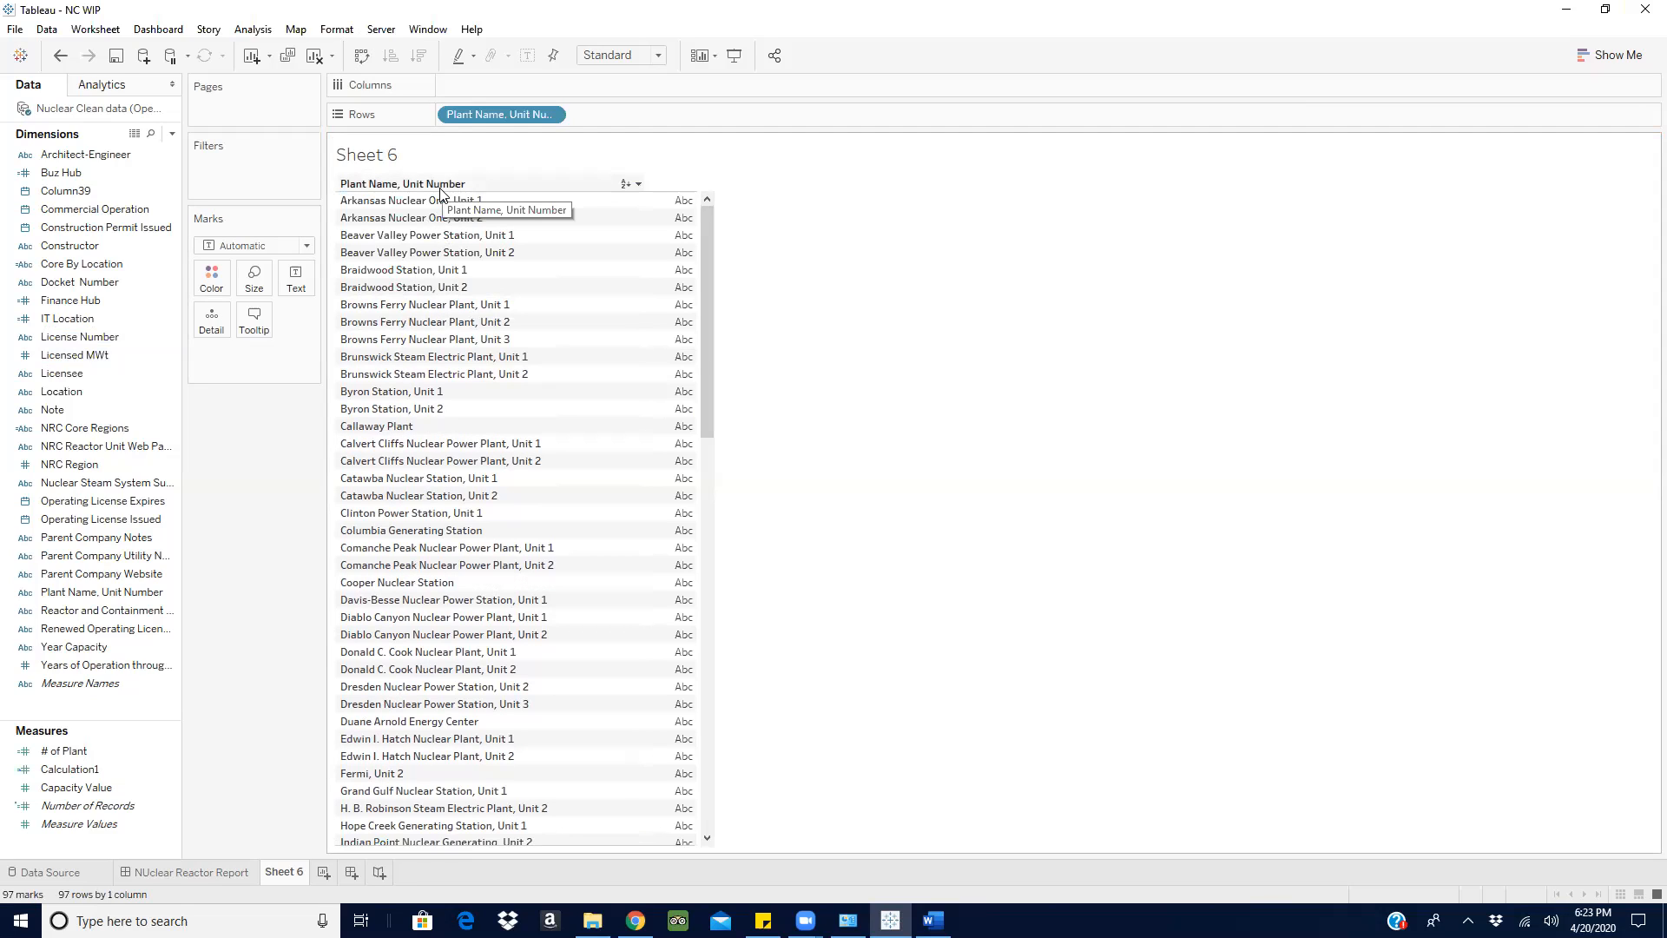
left_click(23, 338)
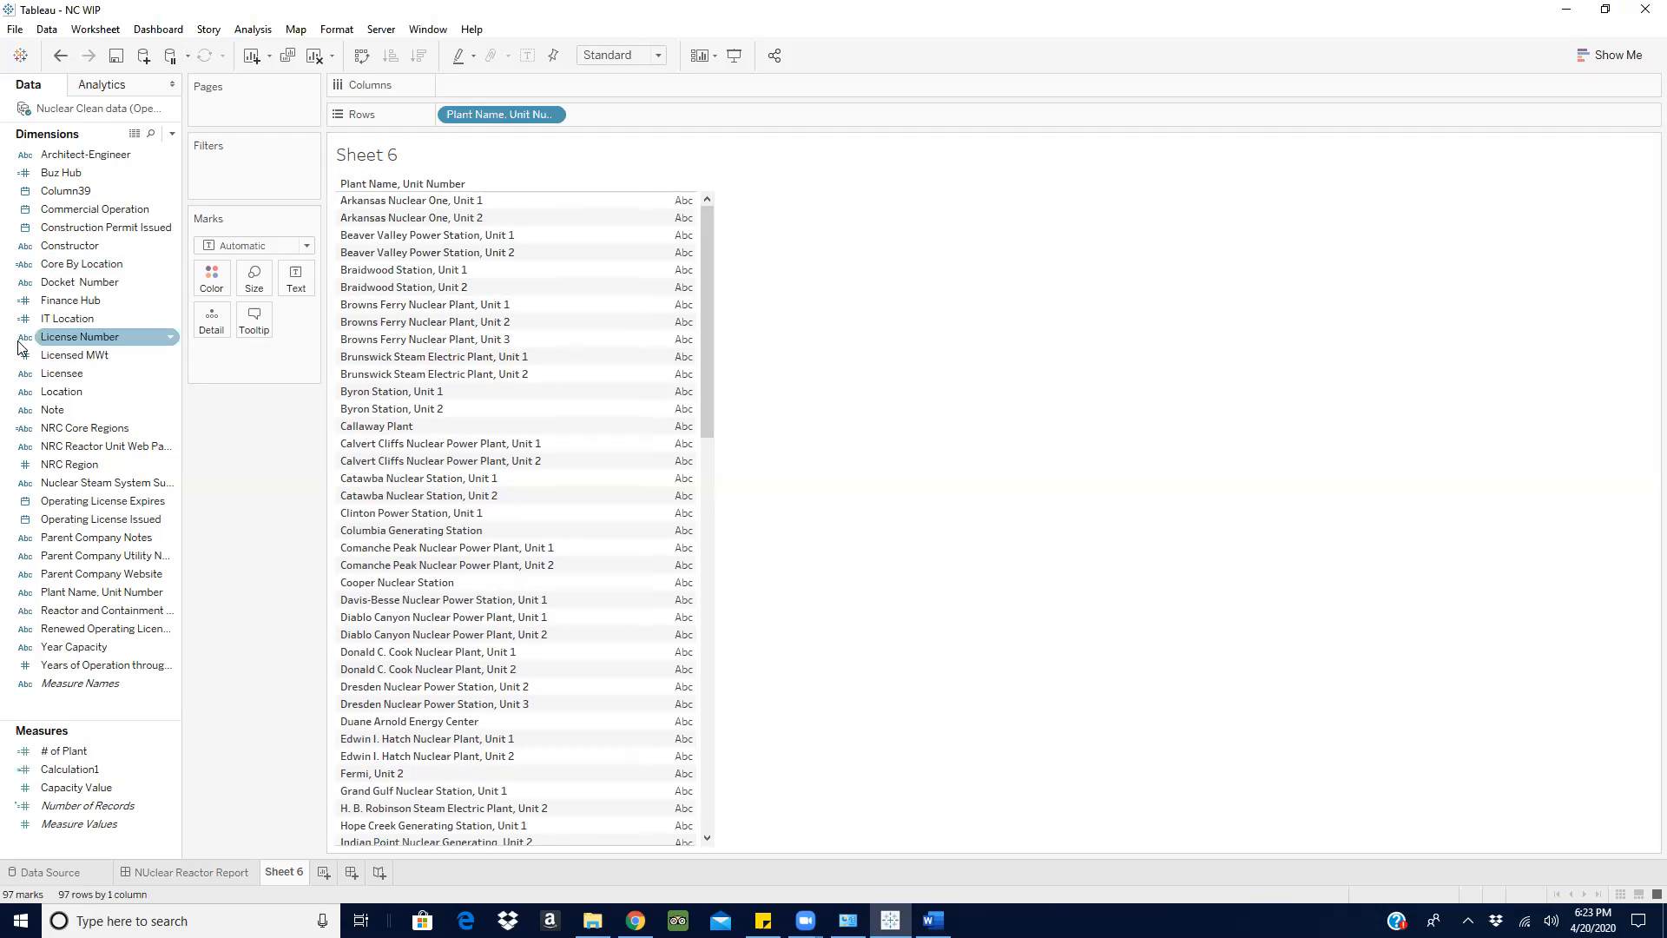
- Add Licensee to the rows after Plant Name, Unit Number to compare plants with licensees, and clear the sheet
left_click(66, 373)
left_click_drag(66, 373, 674, 114)
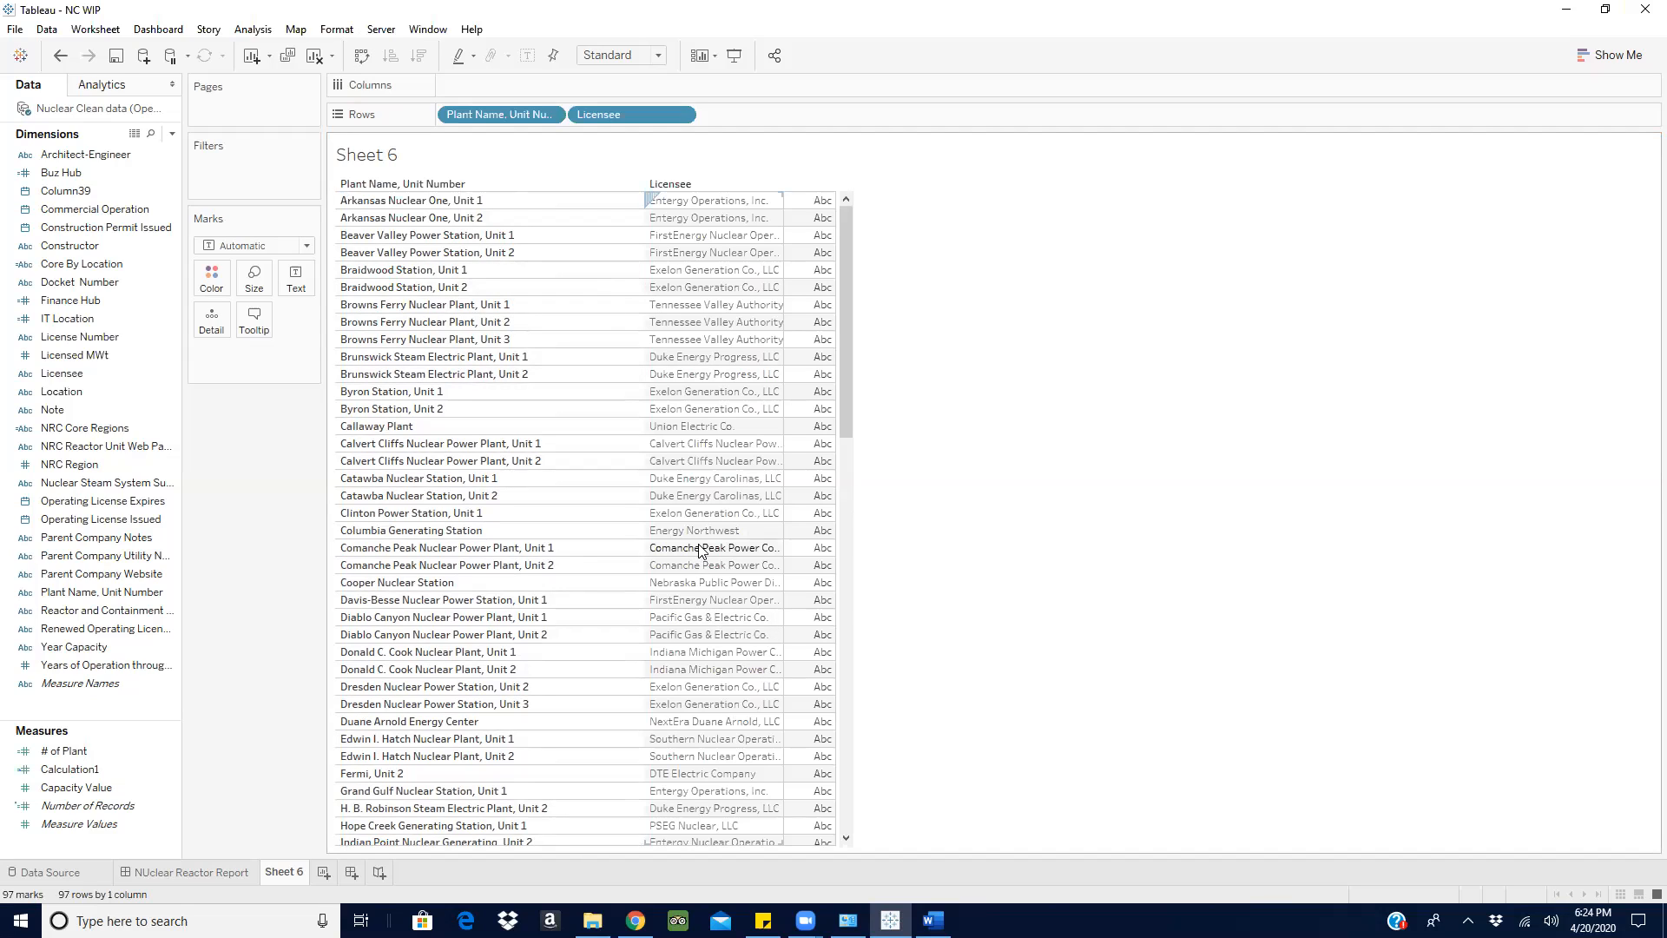
mouse_move(701, 551)
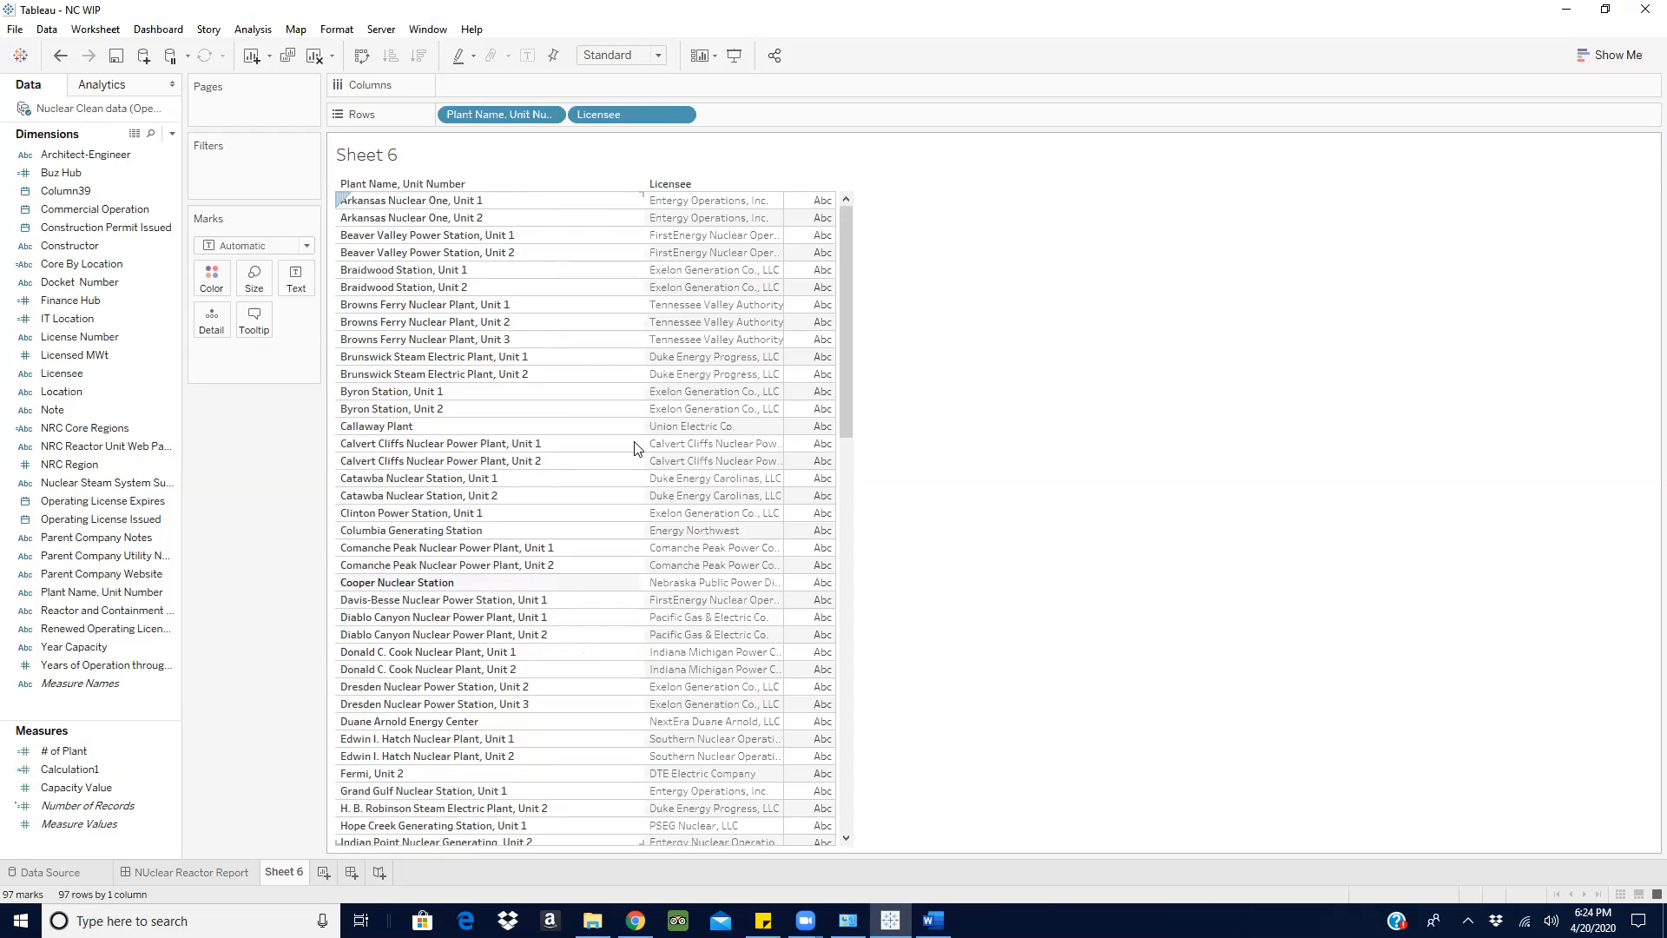
left_click(452, 202)
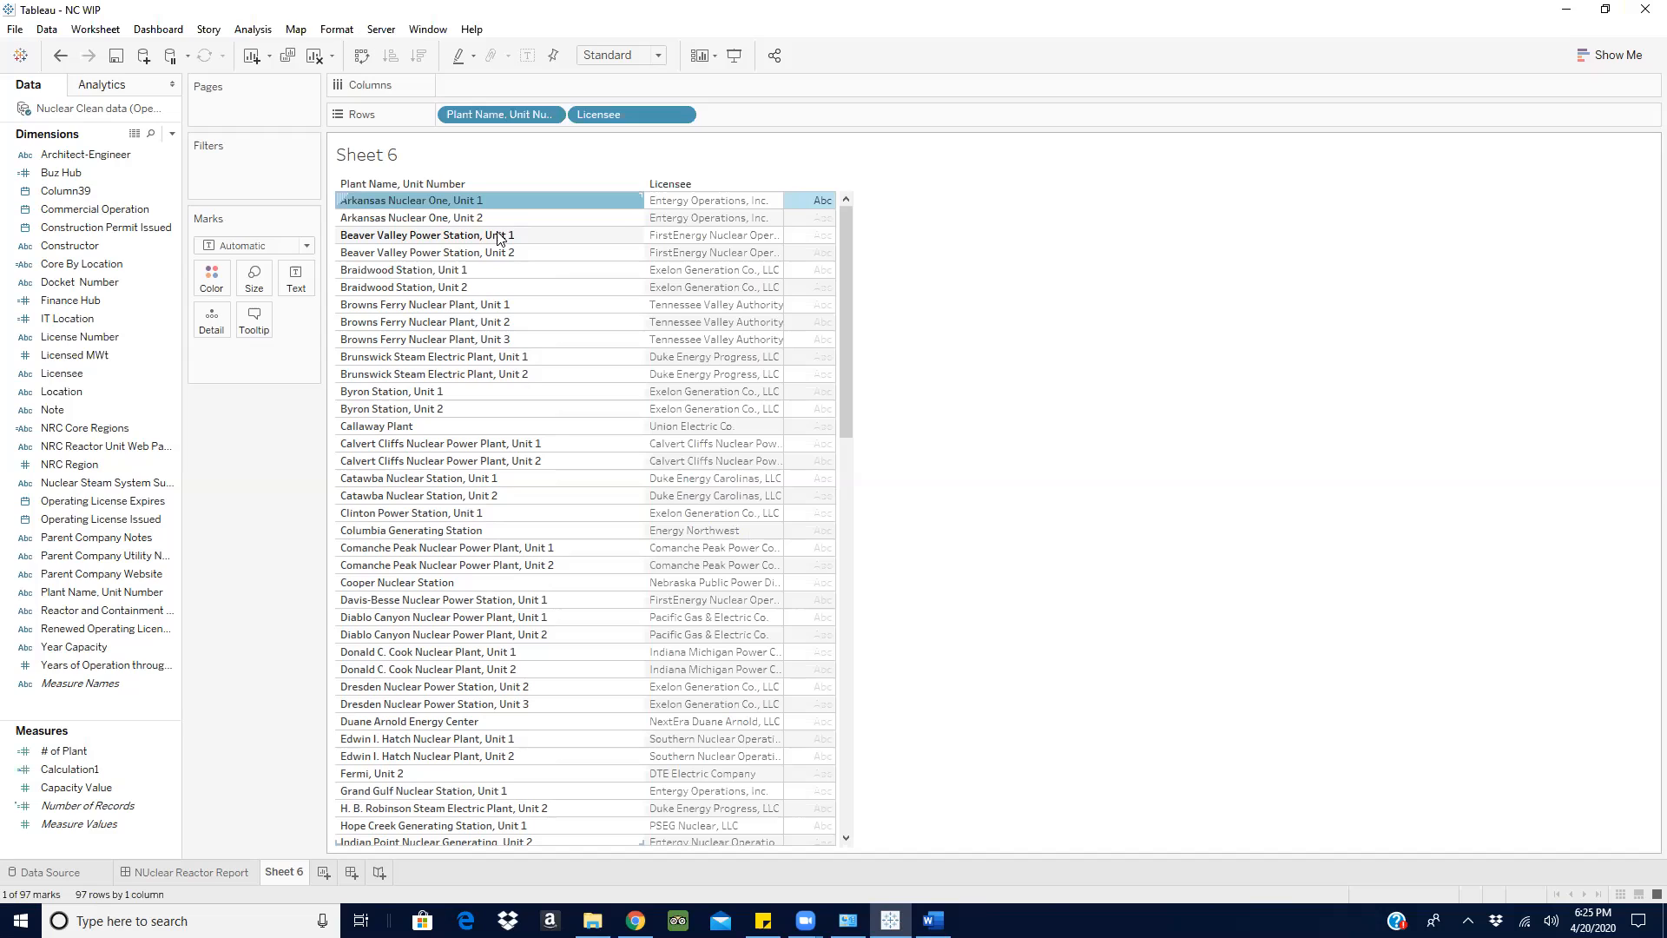
left_click(549, 200)
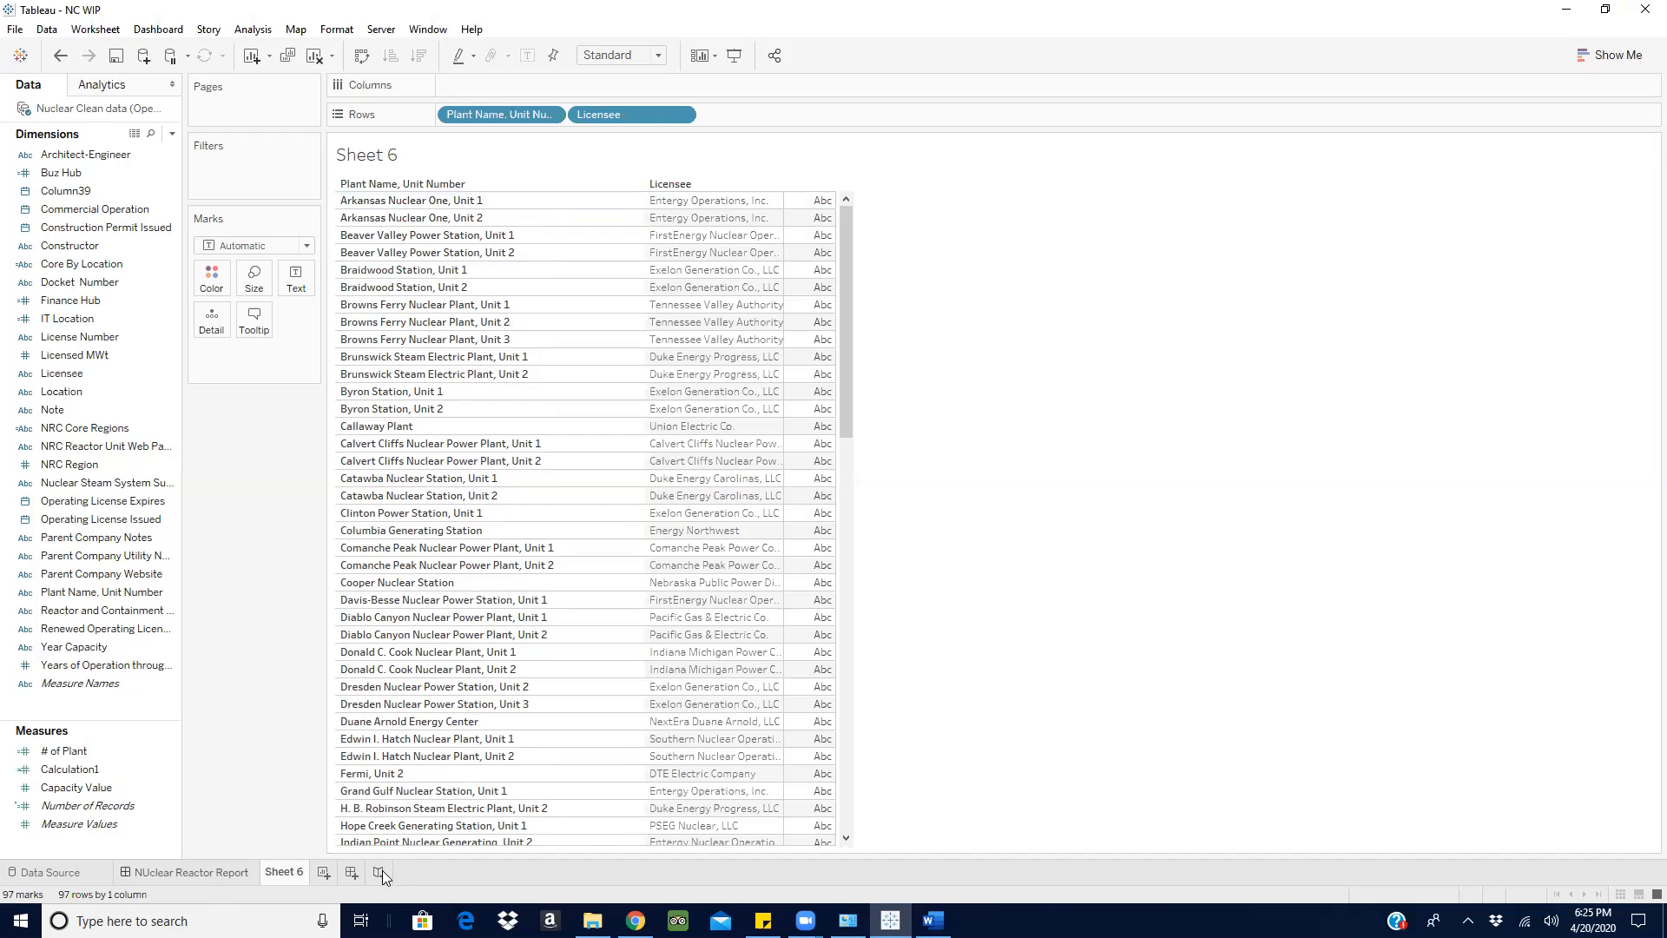
left_click(315, 57)
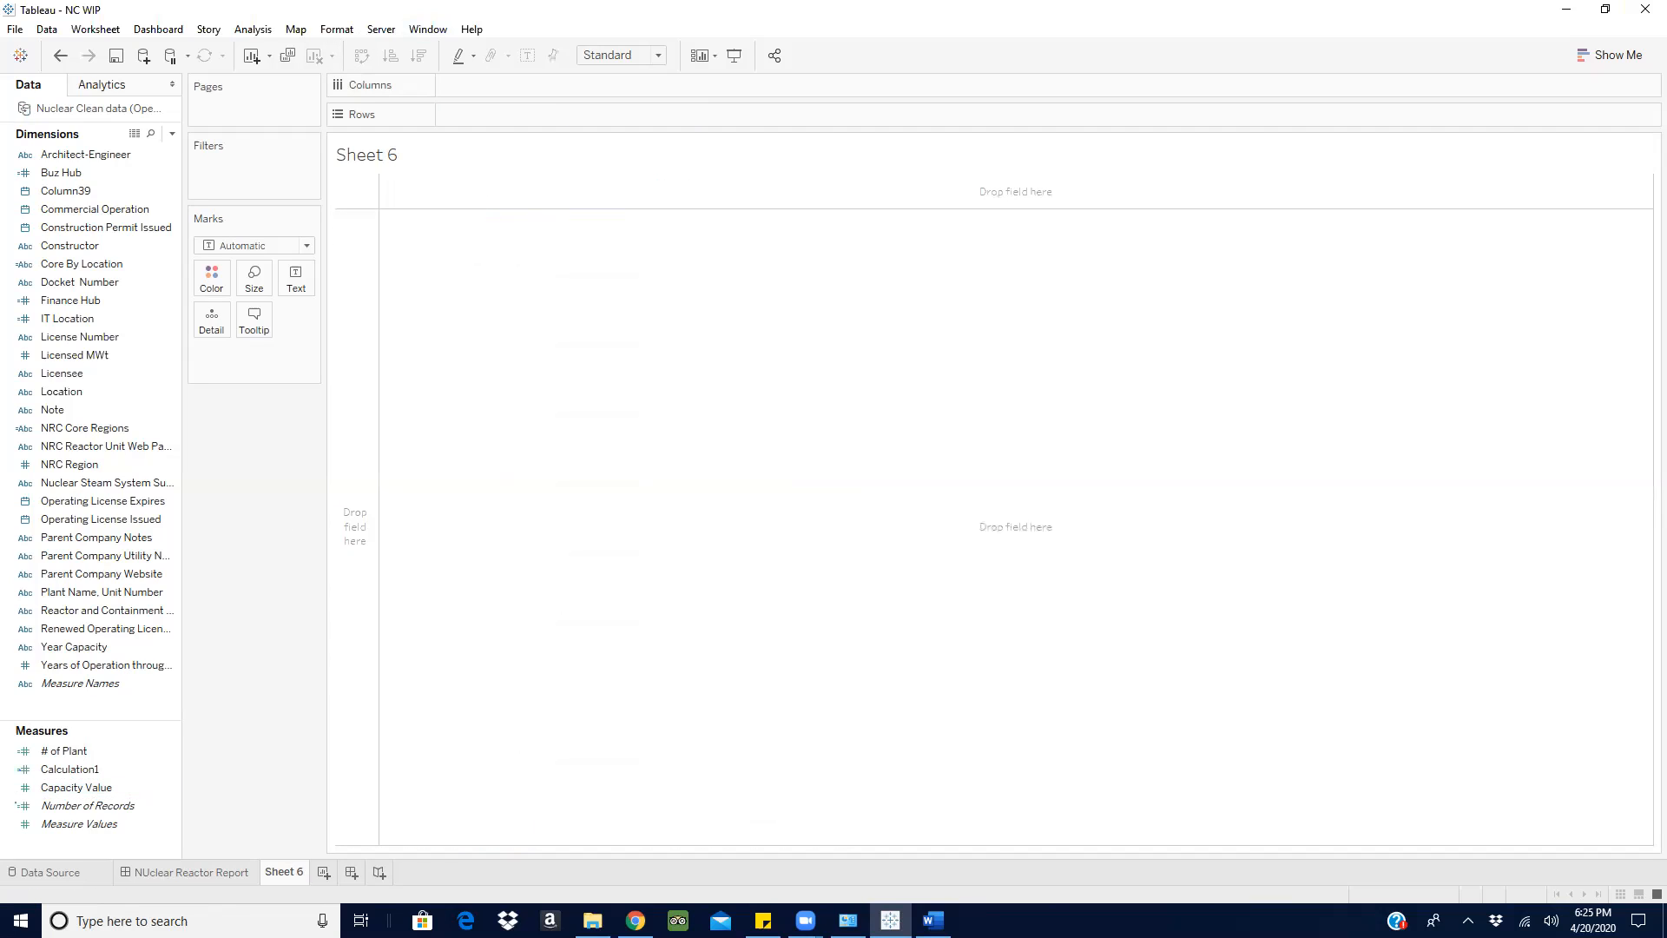
- Switch to the Word requirements document and review the three numbered capacity and location requirements
left_click(890, 920)
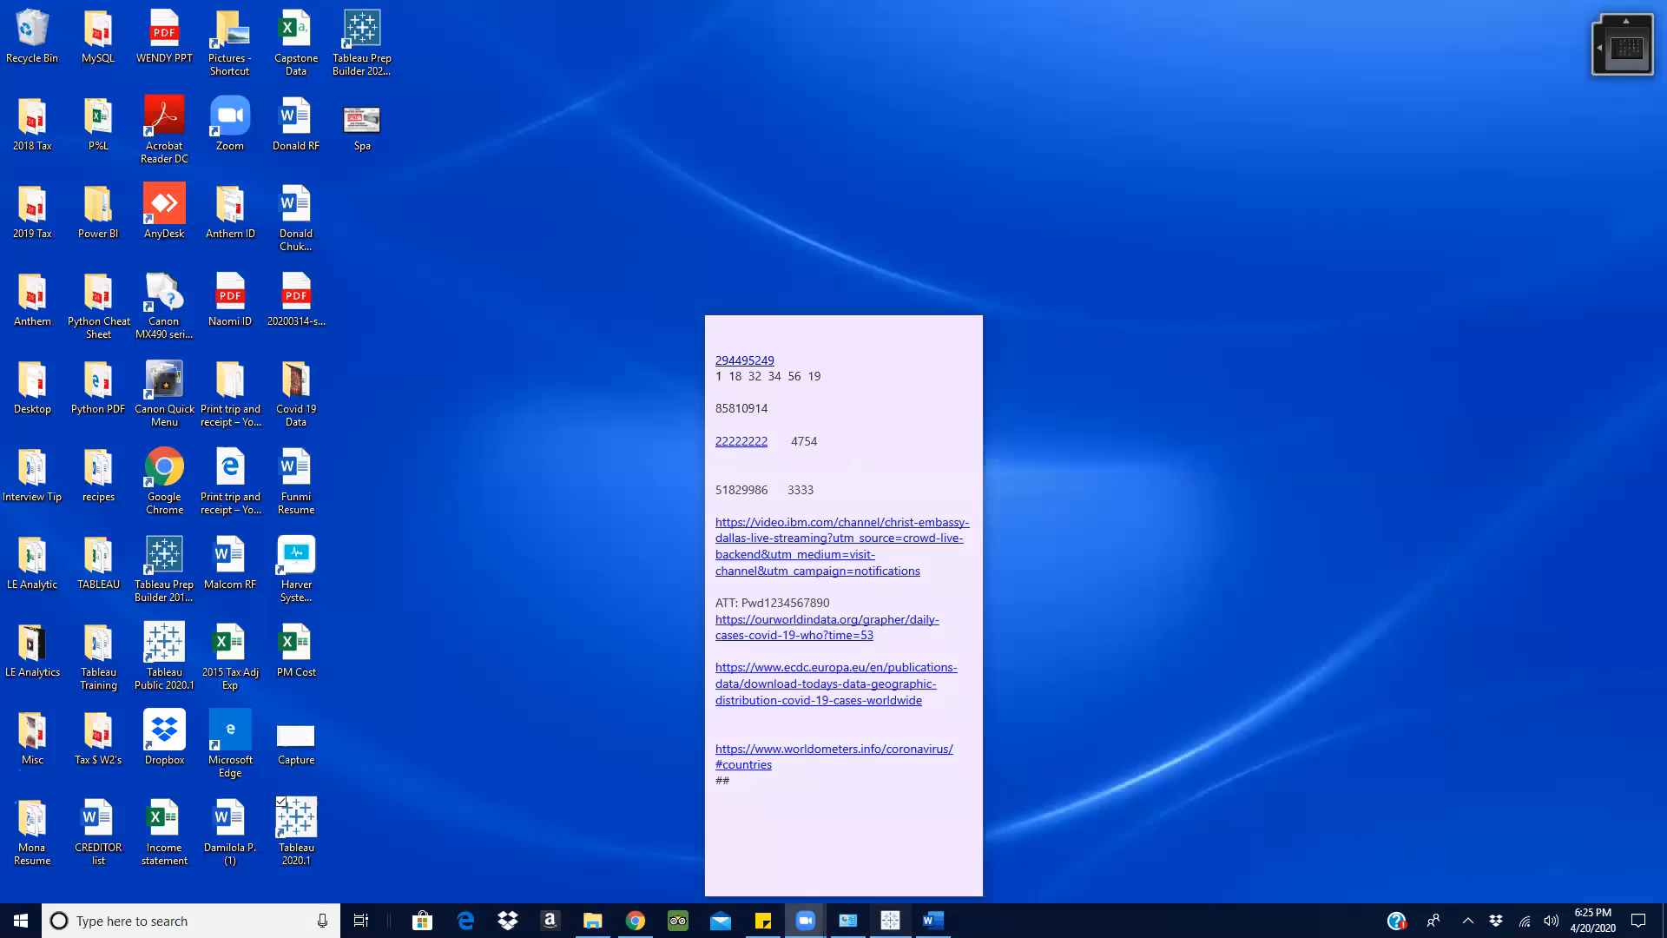
left_click(890, 920)
left_click(933, 920)
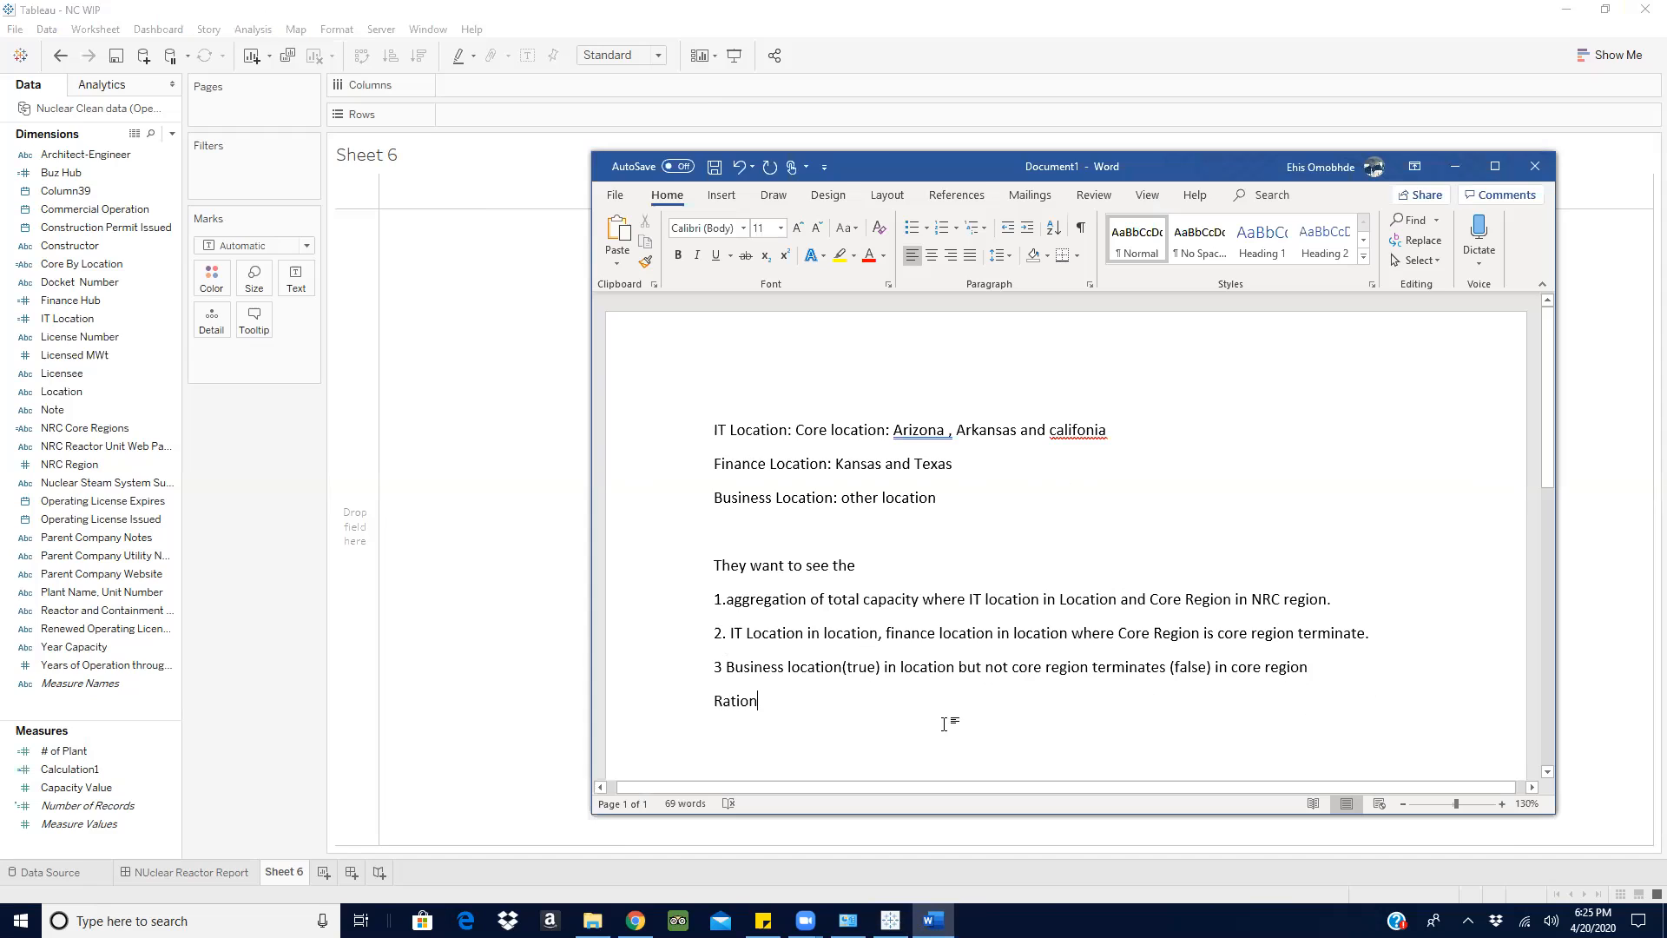
left_click_drag(1351, 674, 690, 592)
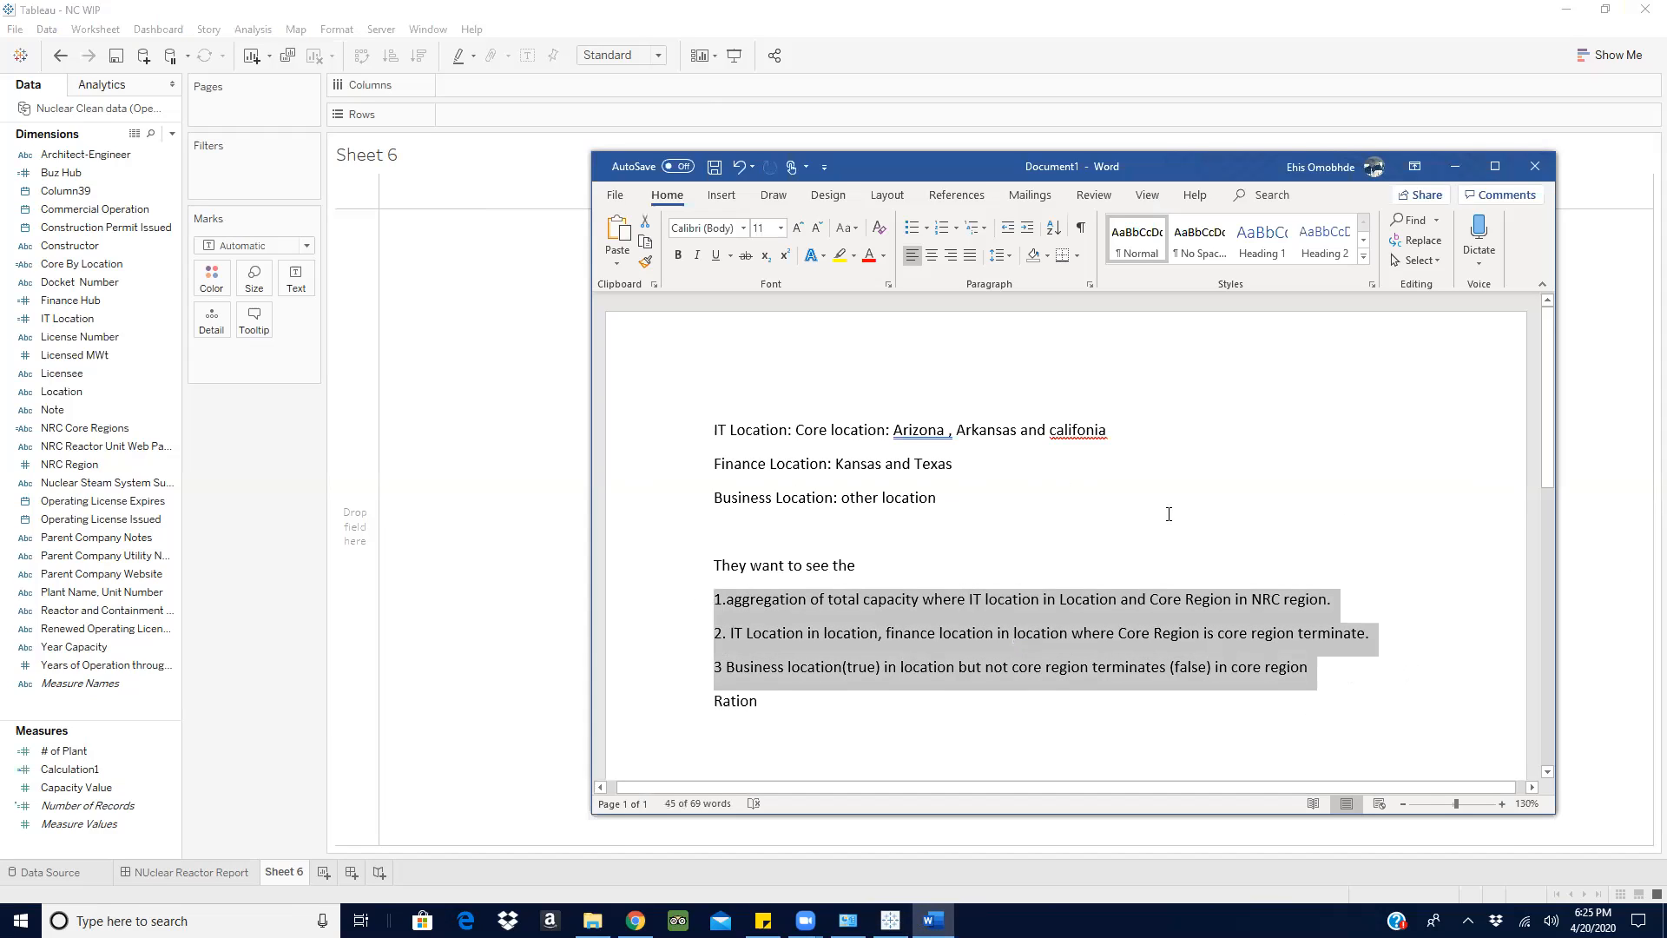
left_click(1207, 518)
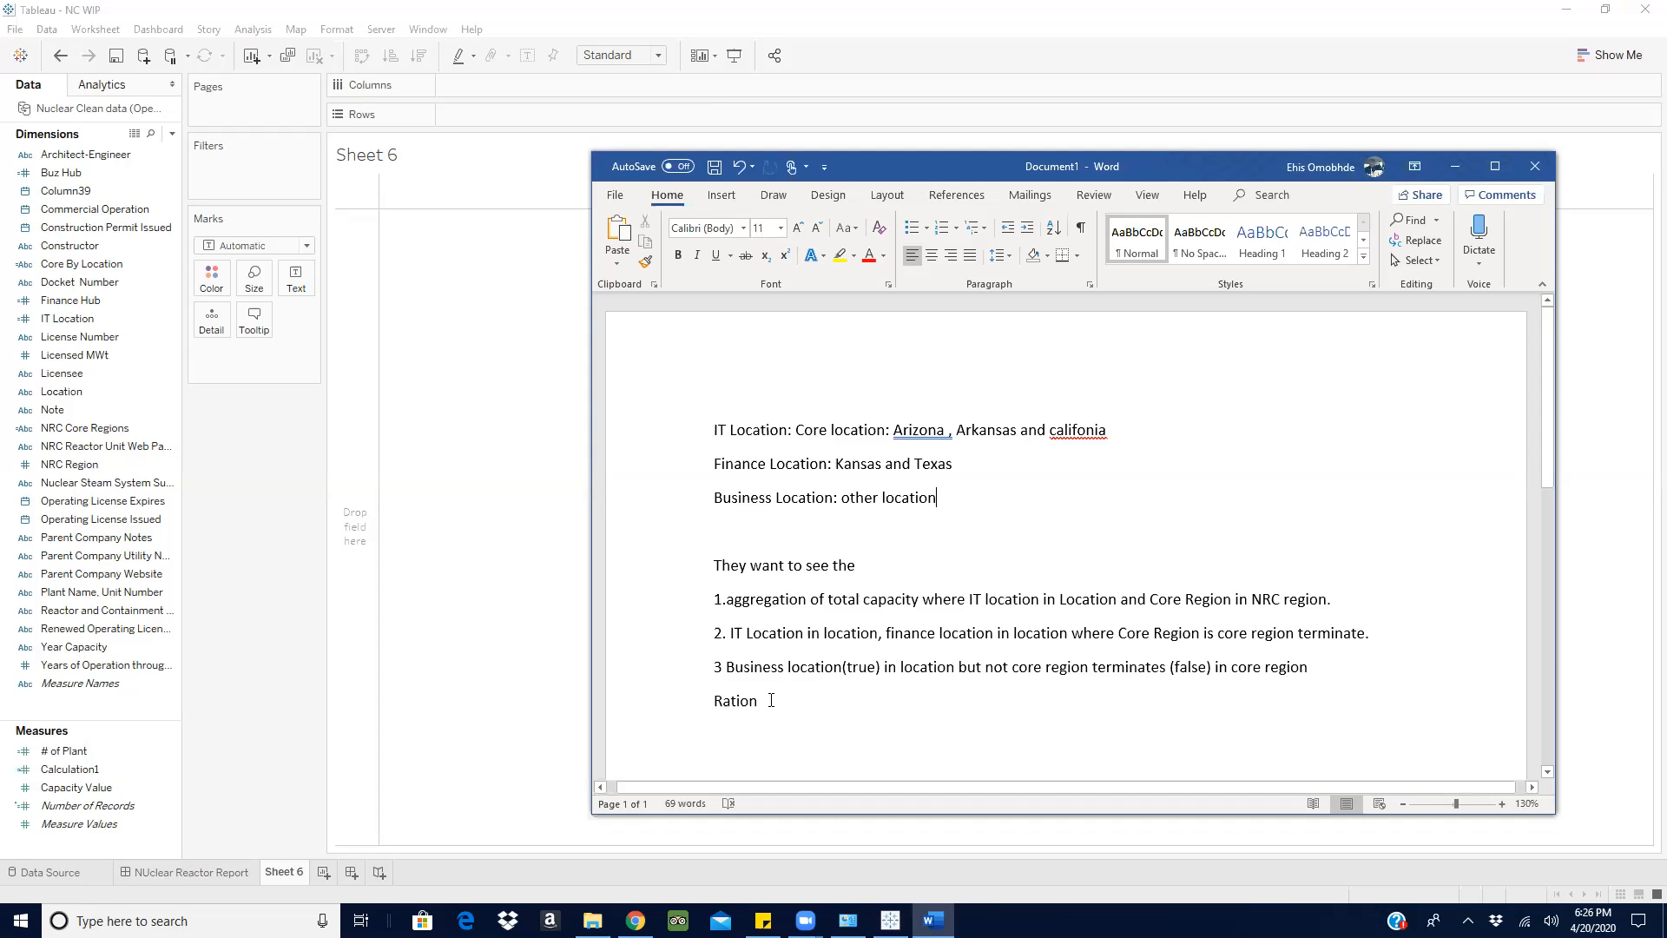
- Replace the last line "Ration" with "Ration where IT location is Core region"
left_click_drag(731, 705, 707, 703)
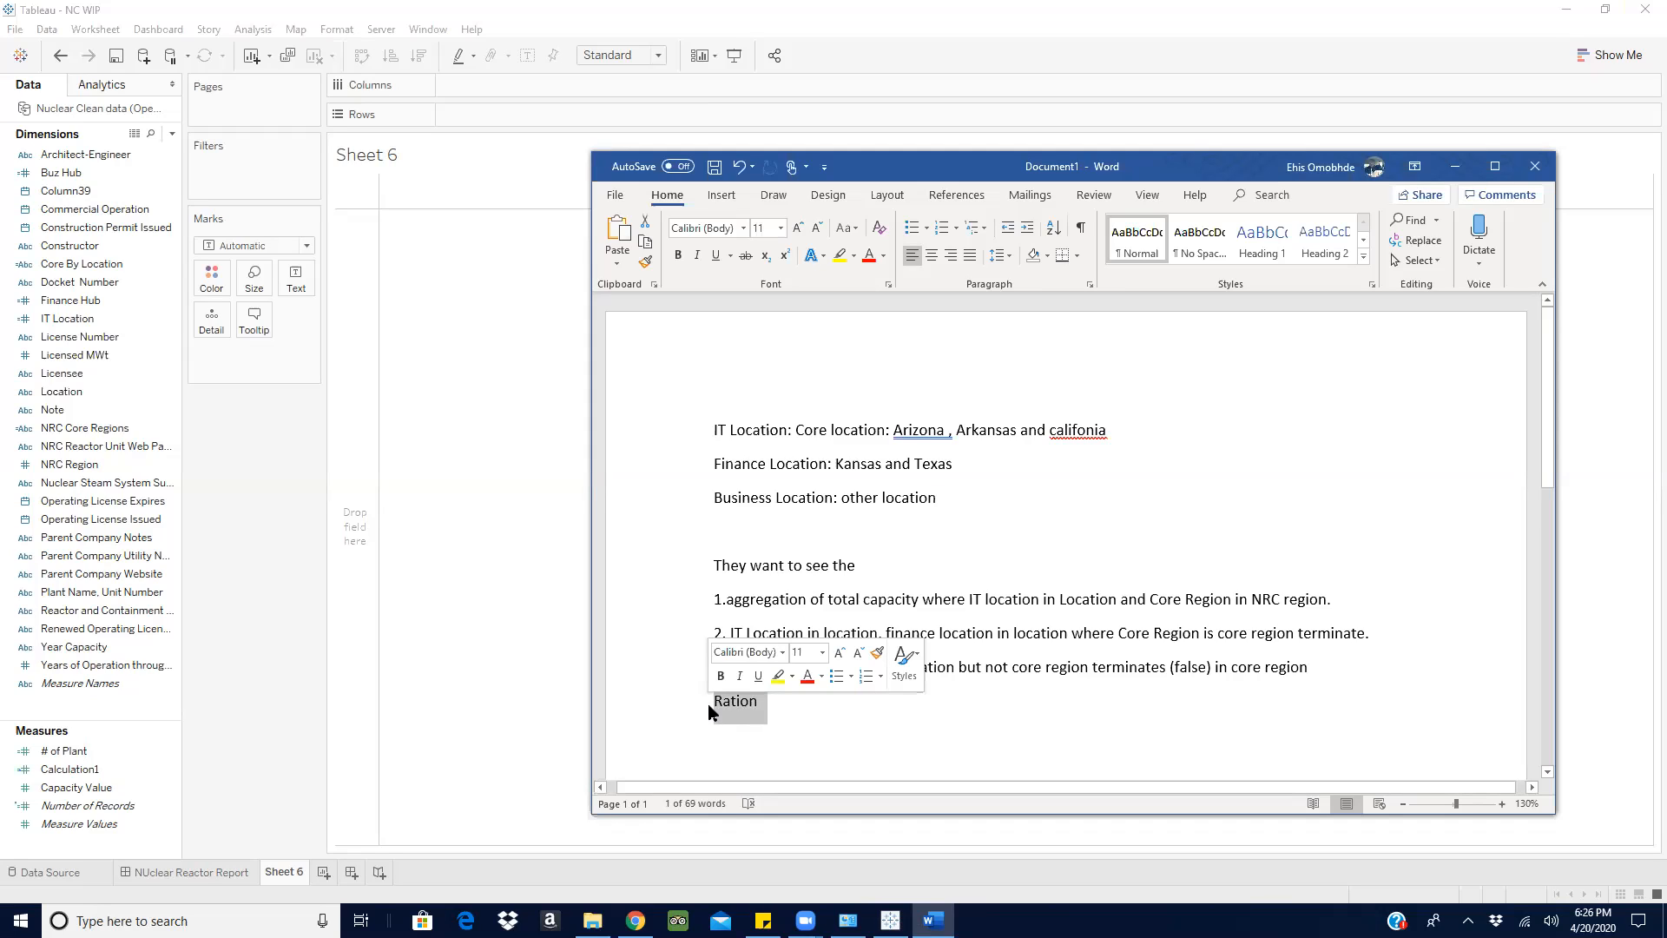
key("BackSpace")
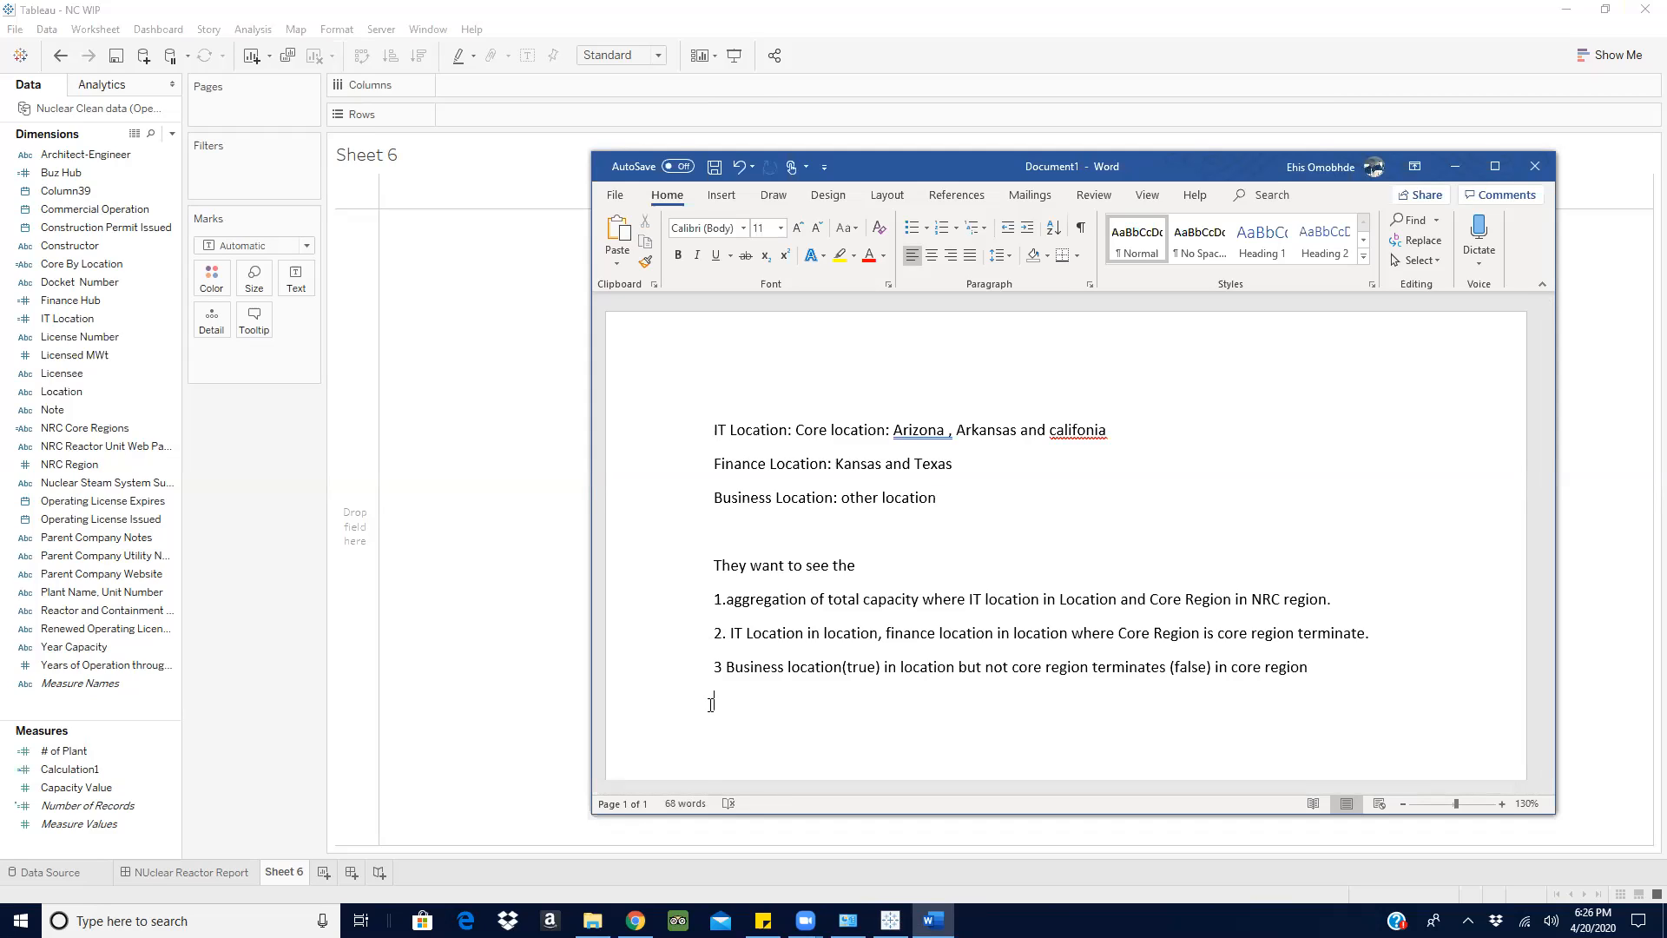
type("ration where IT location is Core region")
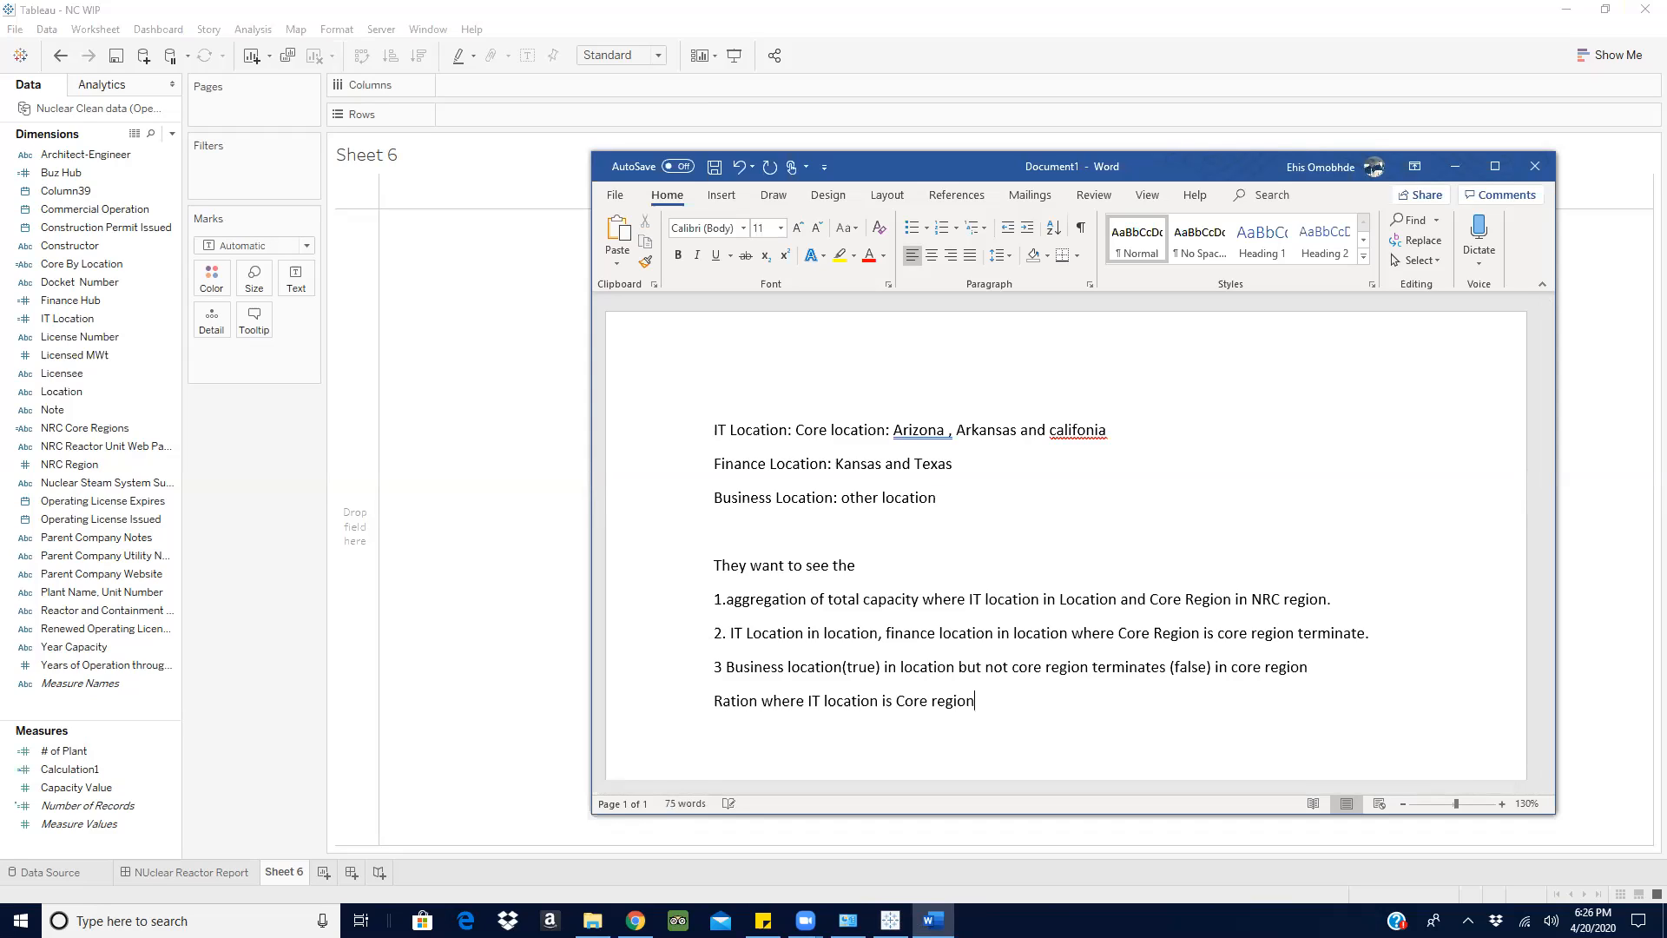
type(" to Business Location is core term")
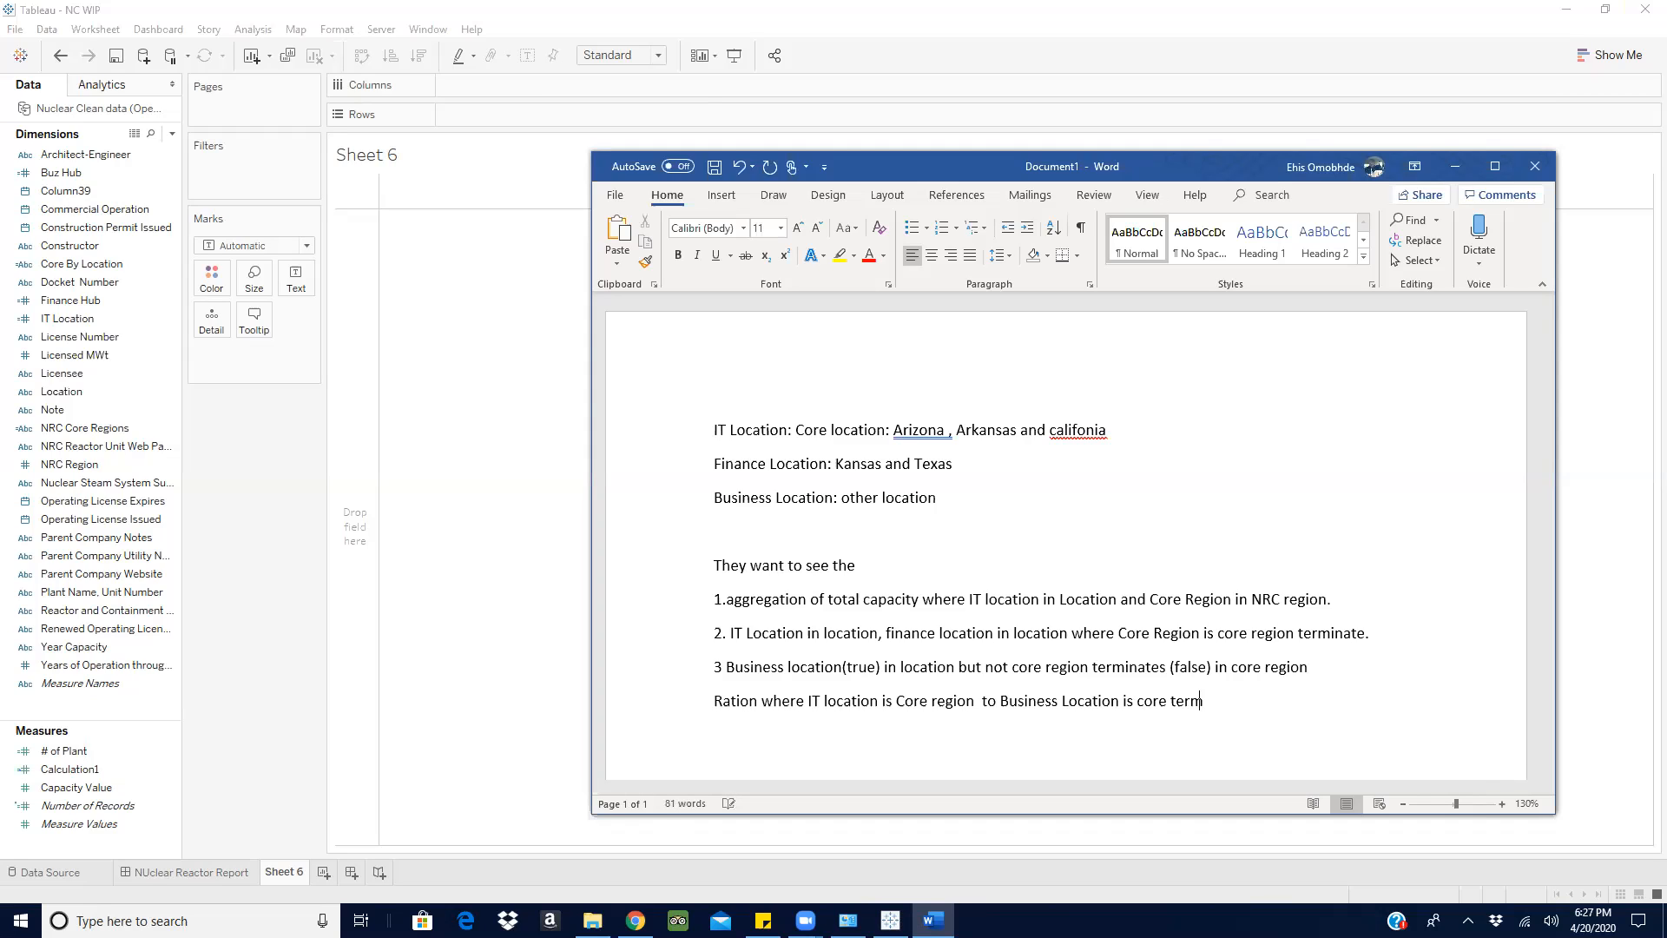
- Finish the ratio line with "to Business Location is core terminate" and minimise the Word document to return to Tableau
type("inate")
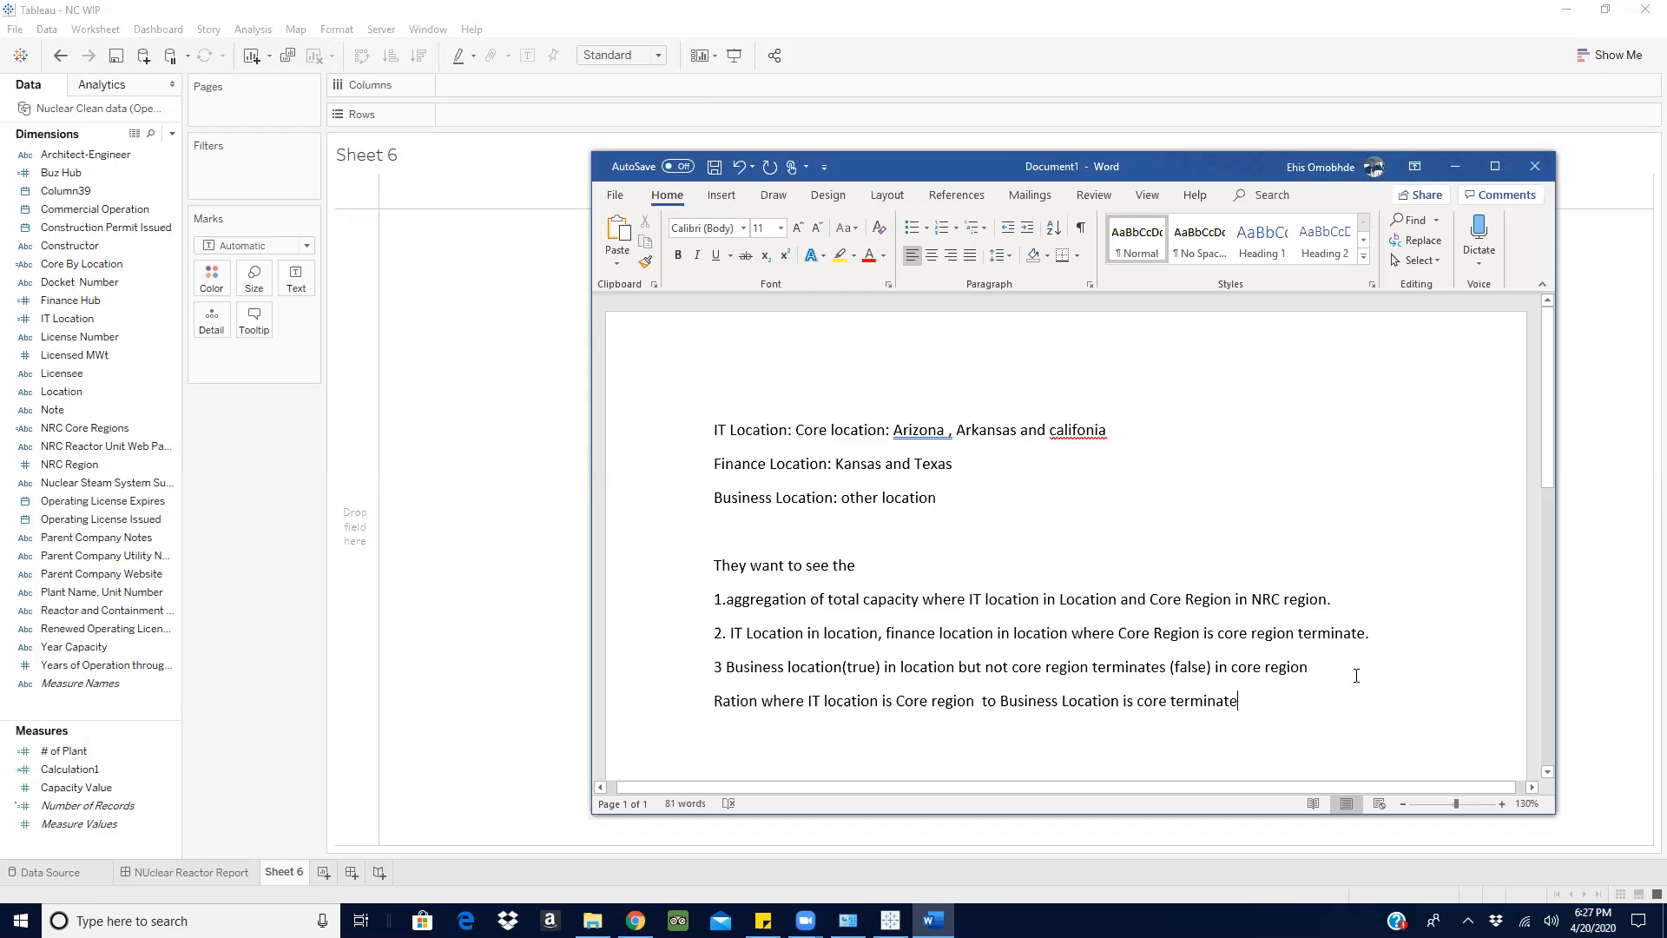
left_click_drag(1258, 699, 663, 709)
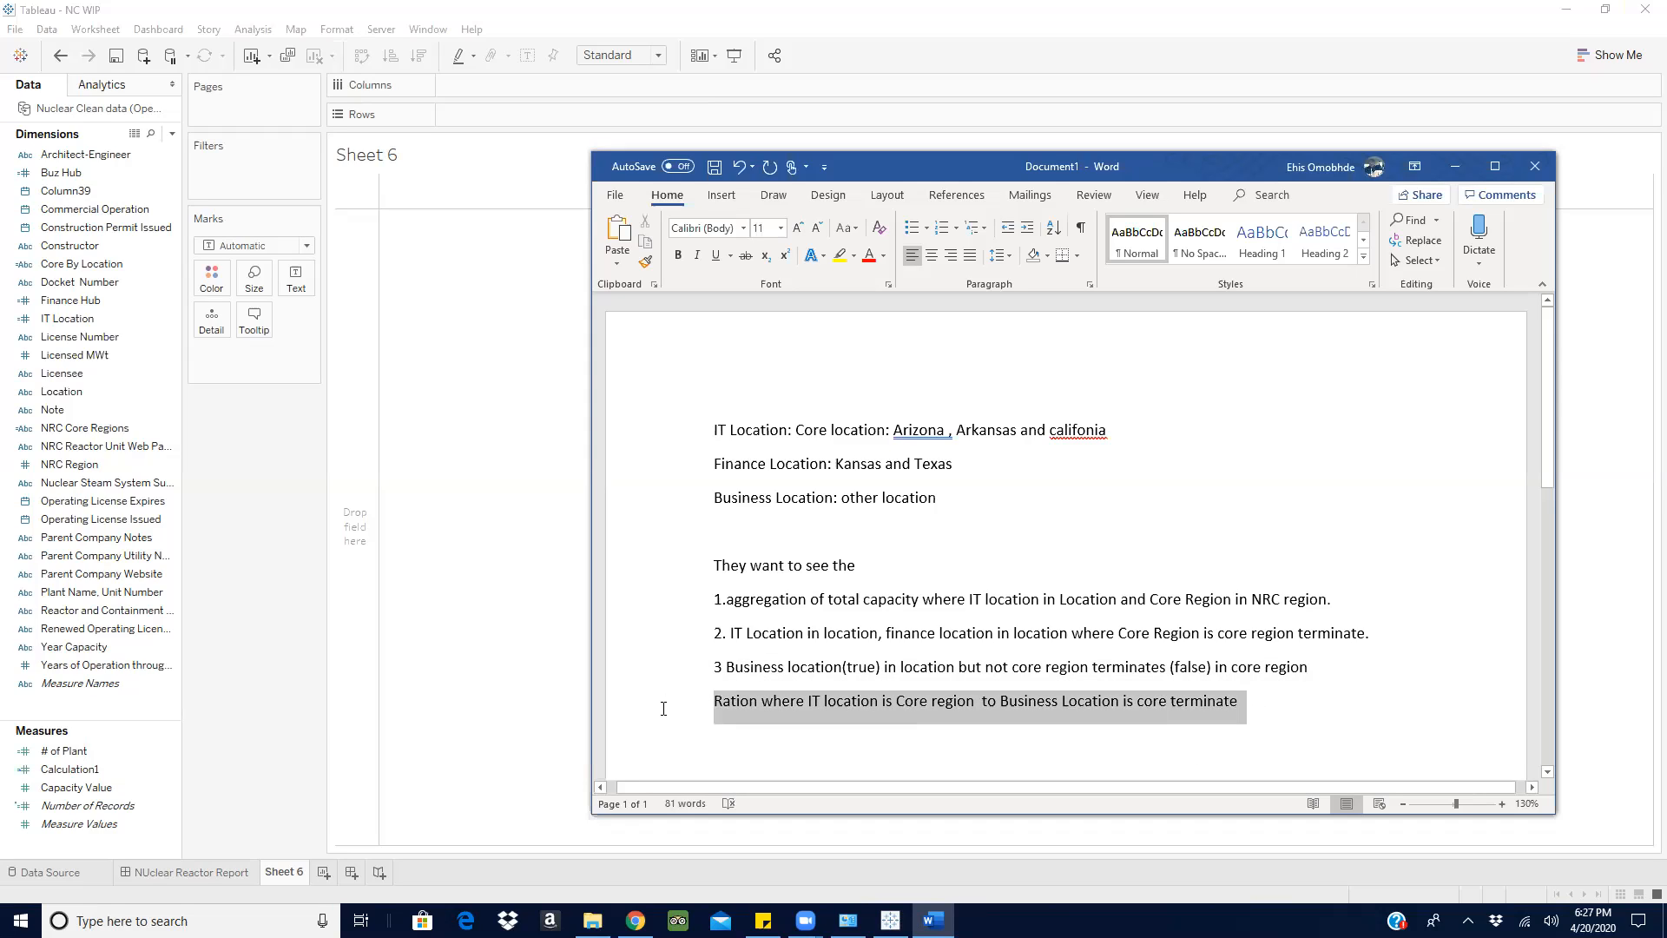
left_click(1458, 165)
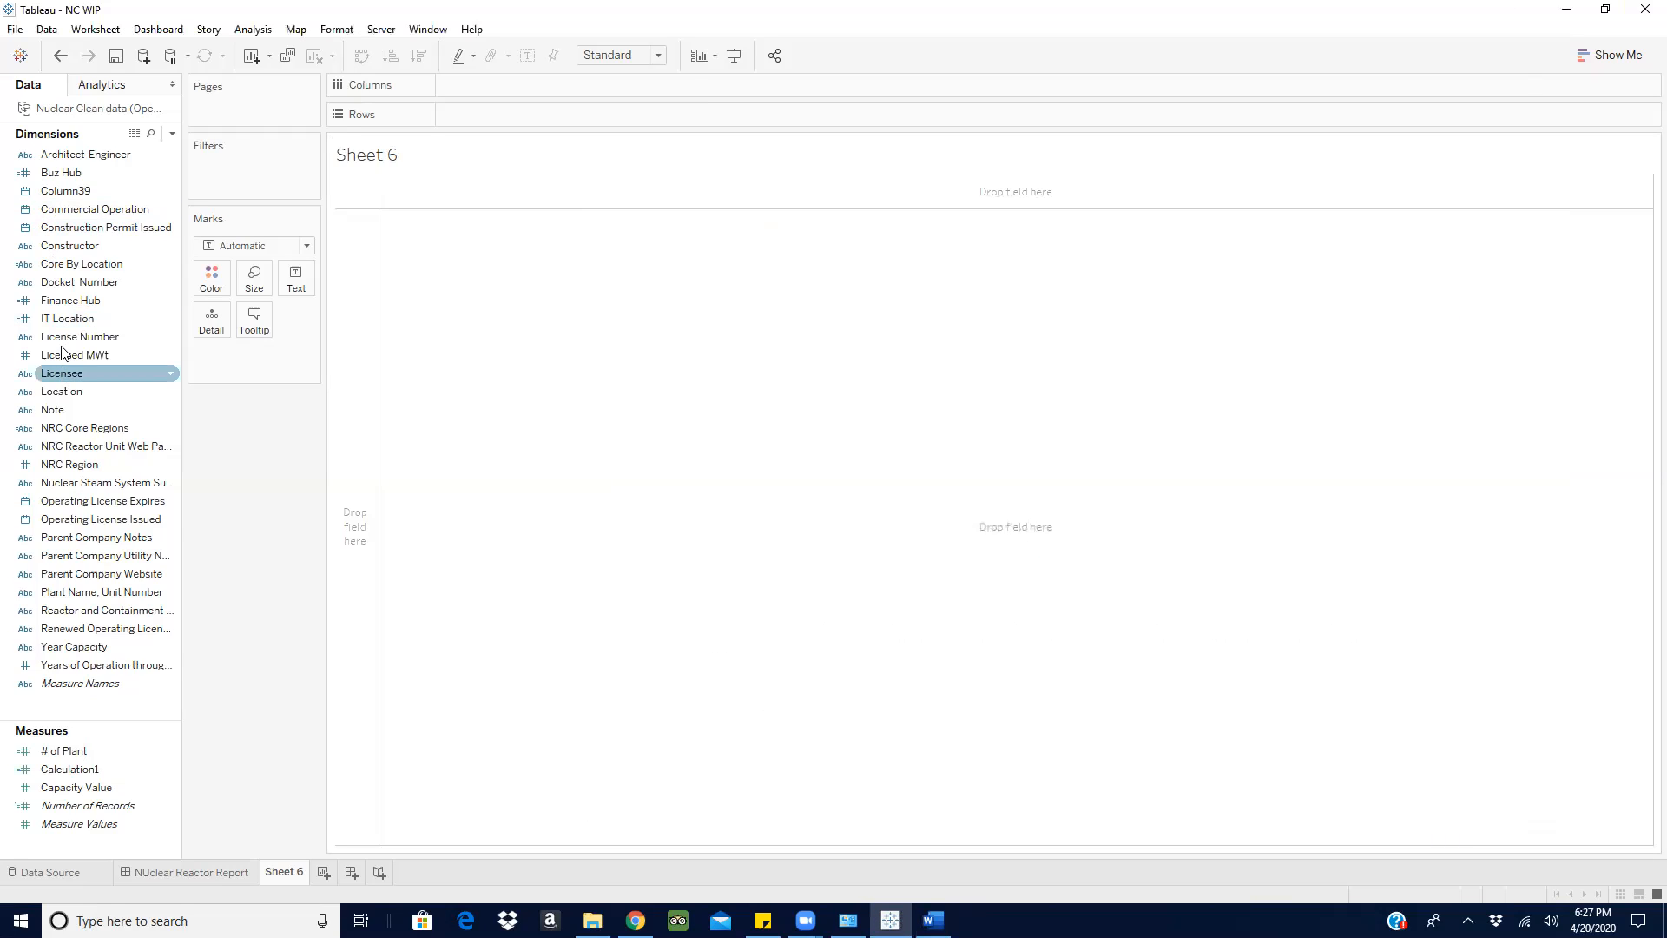
- Try placing IT Location on the rows of the empty sheet and undo it
left_click_drag(67, 319, 480, 114)
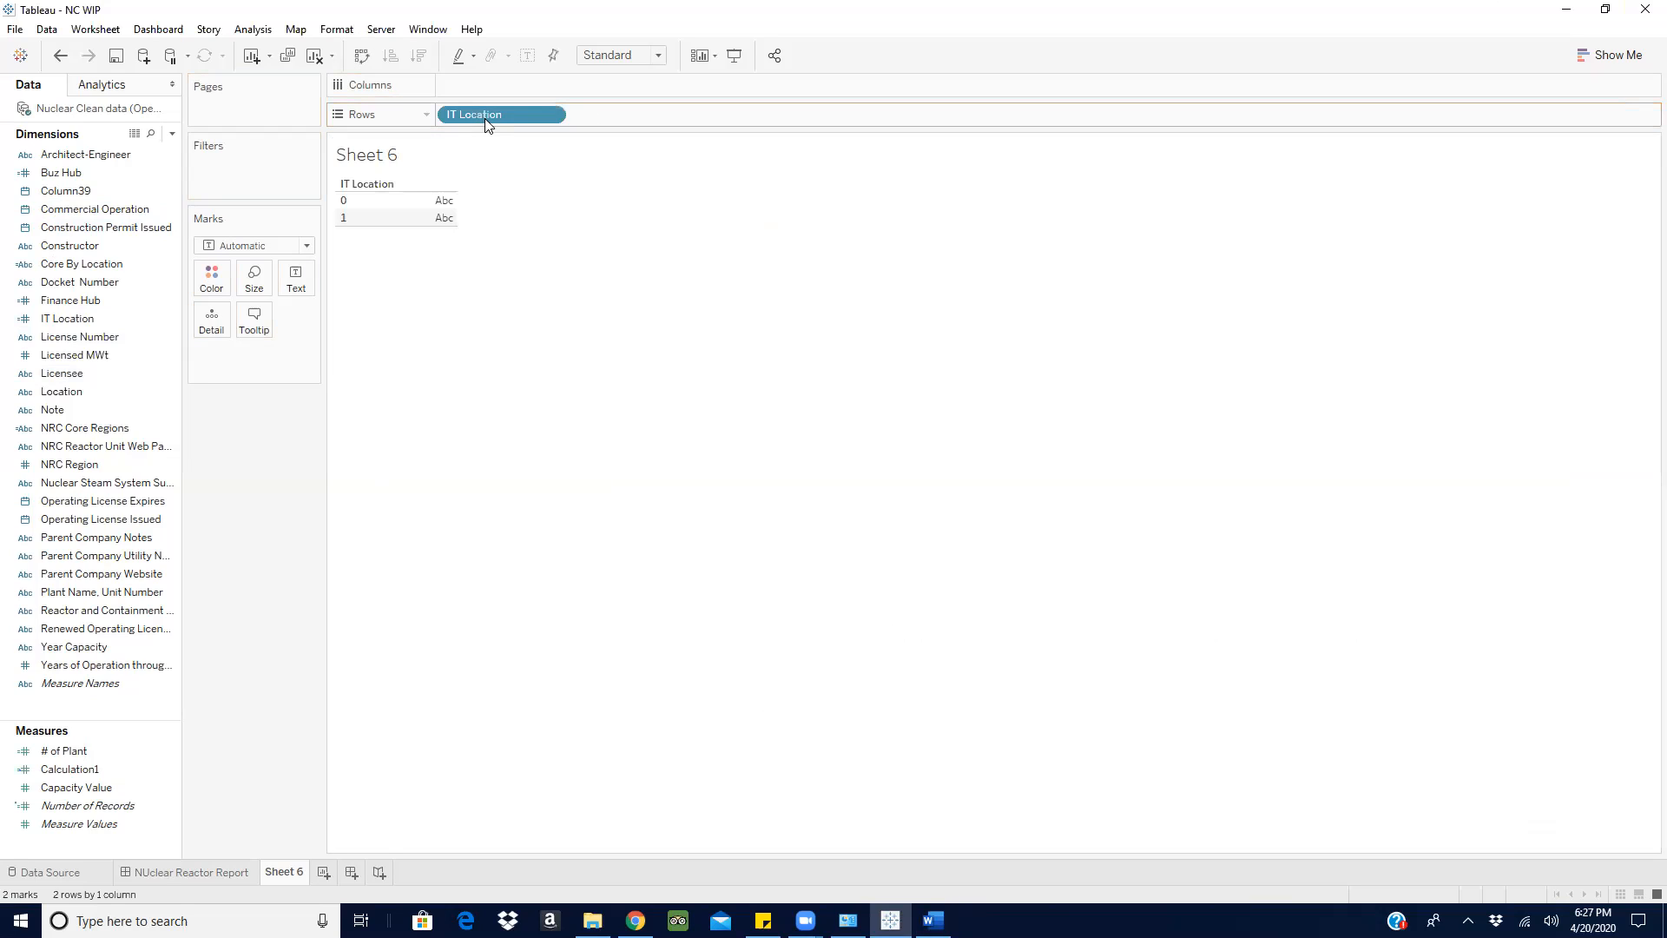
left_click(347, 203)
key("ctrl+z")
left_click(62, 373)
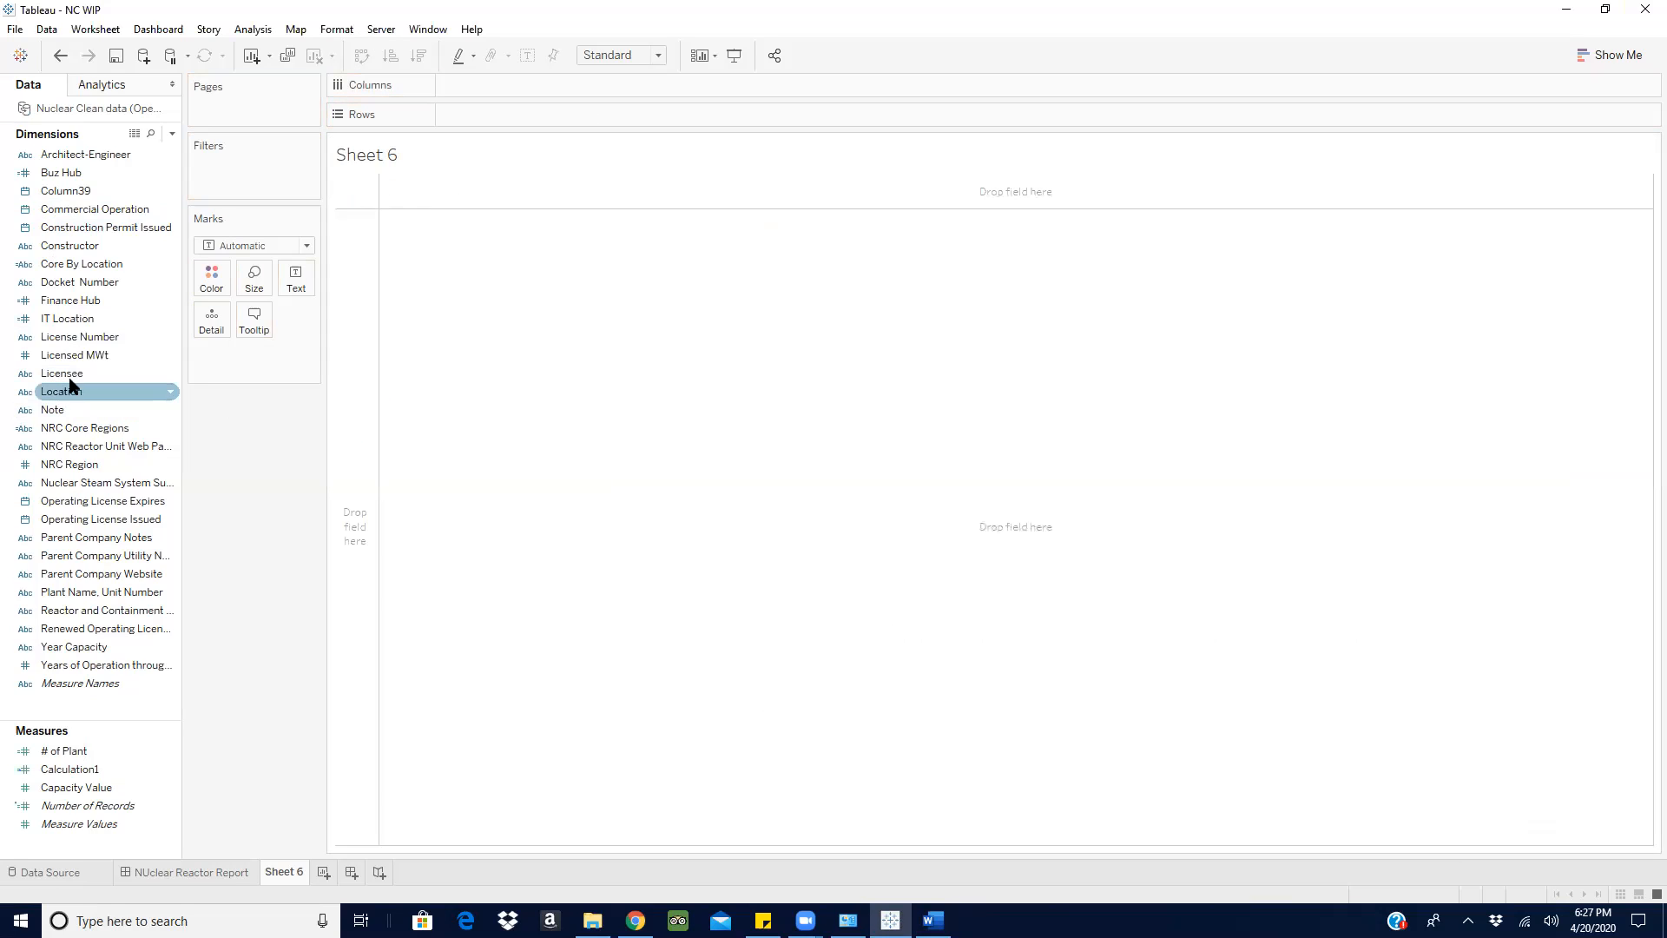
- Place Core By Location on the rows of Sheet 6 and show its filter
left_click_drag(63, 344, 85, 392)
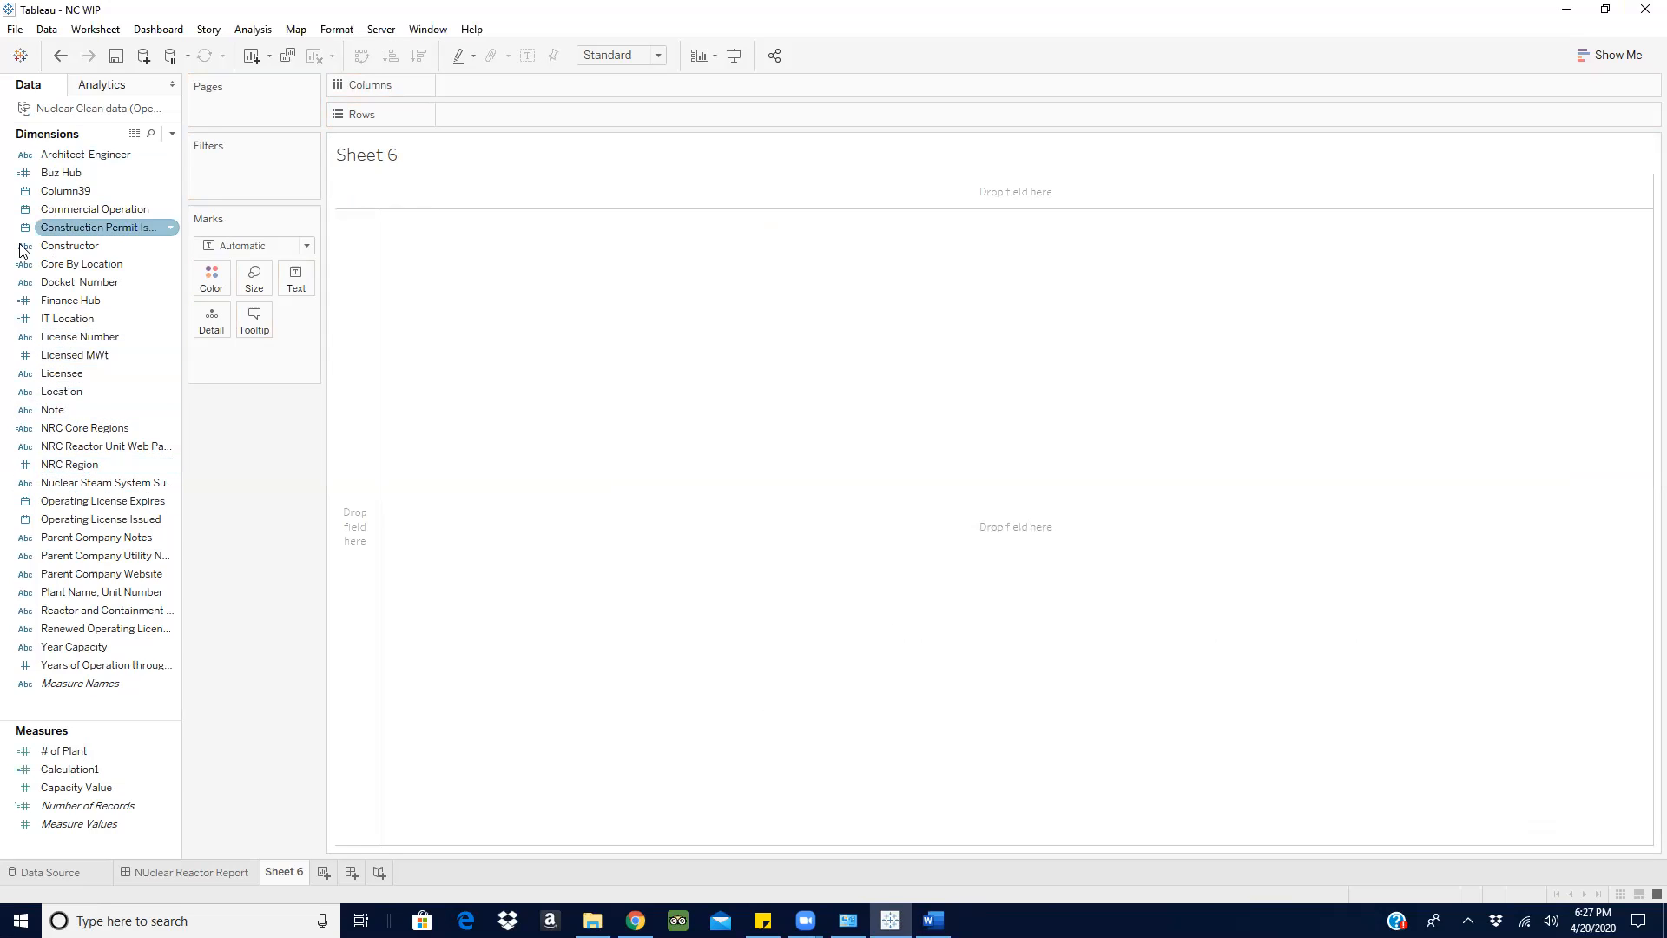
left_click_drag(77, 266, 470, 109)
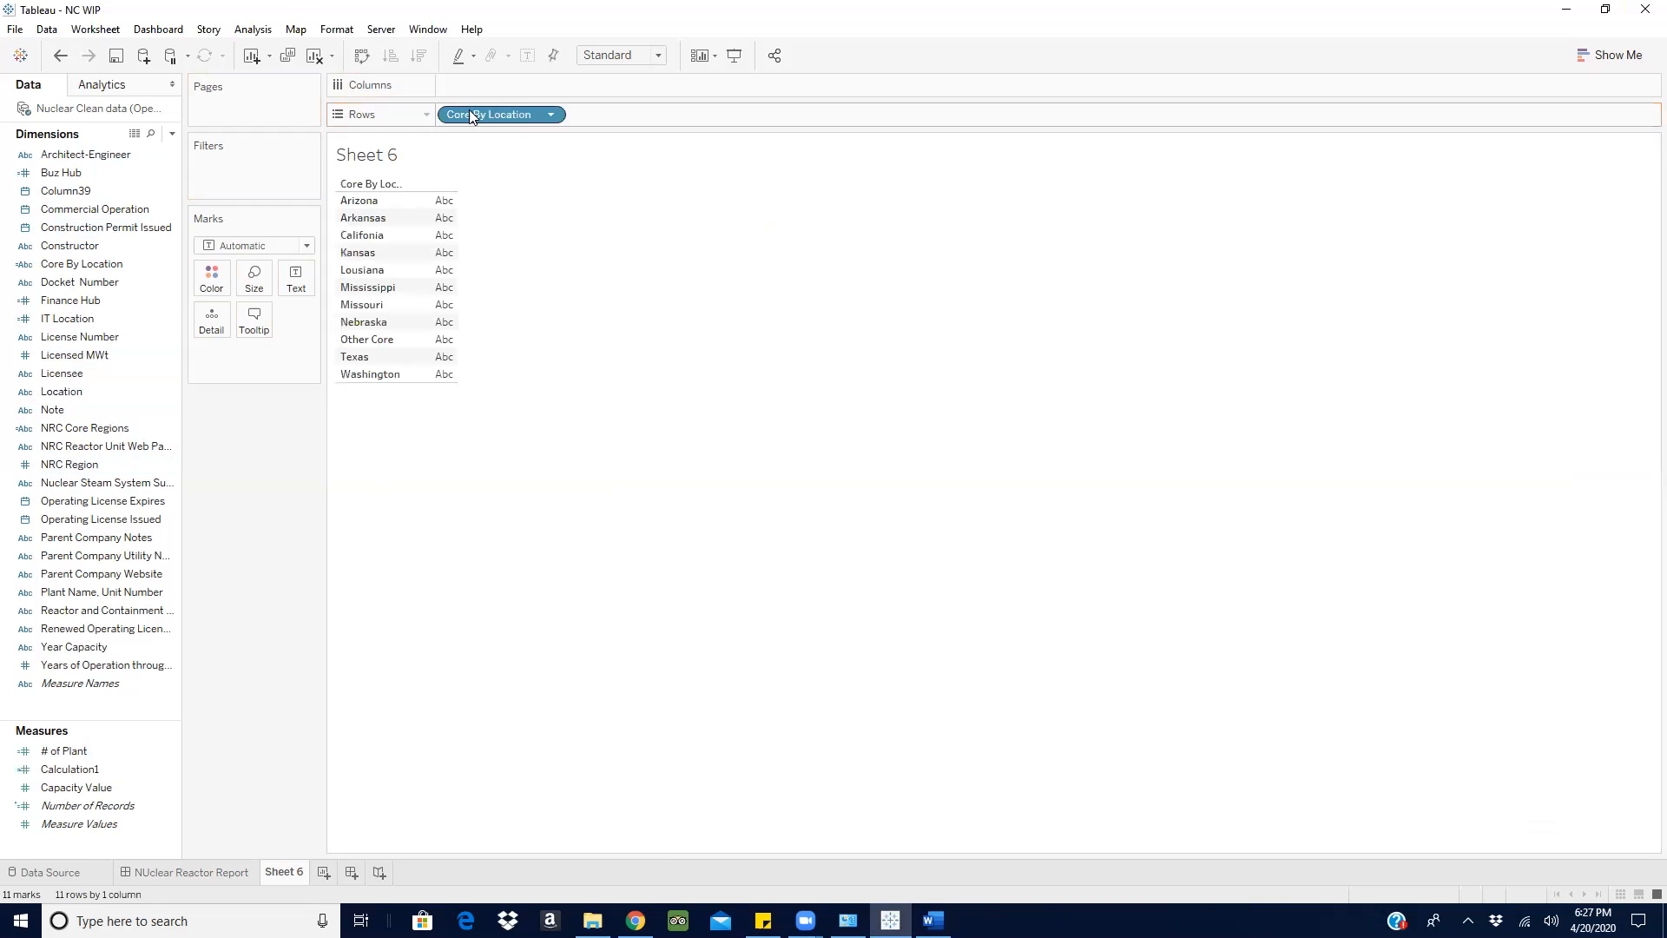
left_click(551, 118)
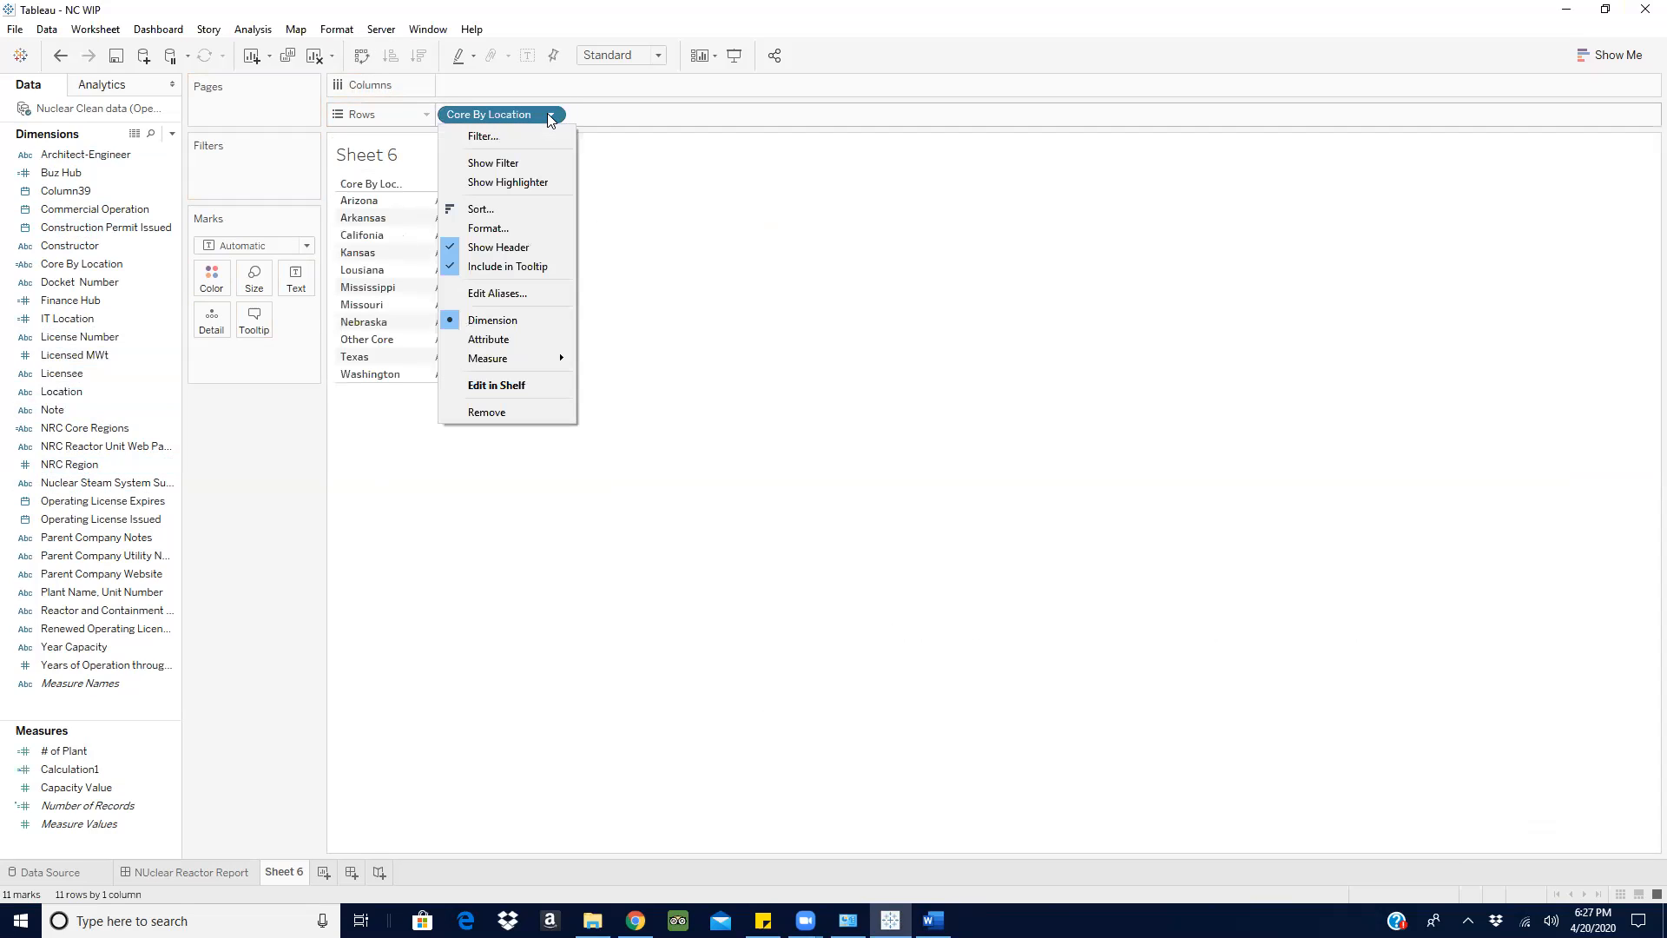
left_click(514, 163)
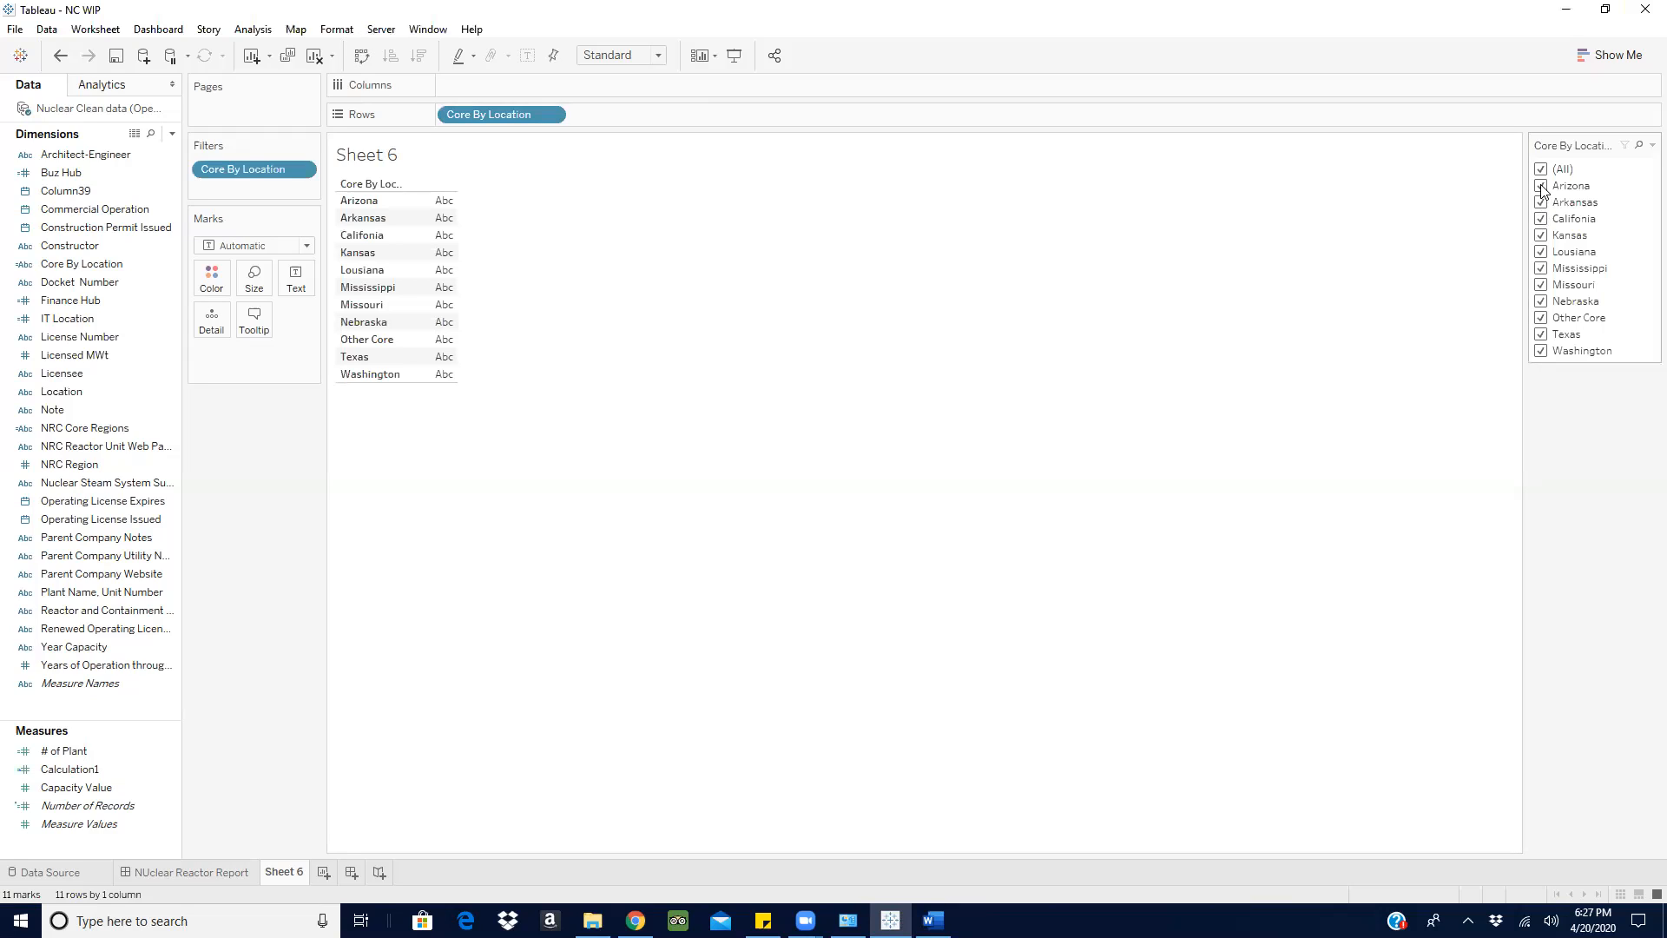
- Filter Core By Location to only Arizona, Arkansas and Califonia, and check the choice against the Word requirements
left_click(1541, 236)
left_click(1541, 251)
left_click(1541, 268)
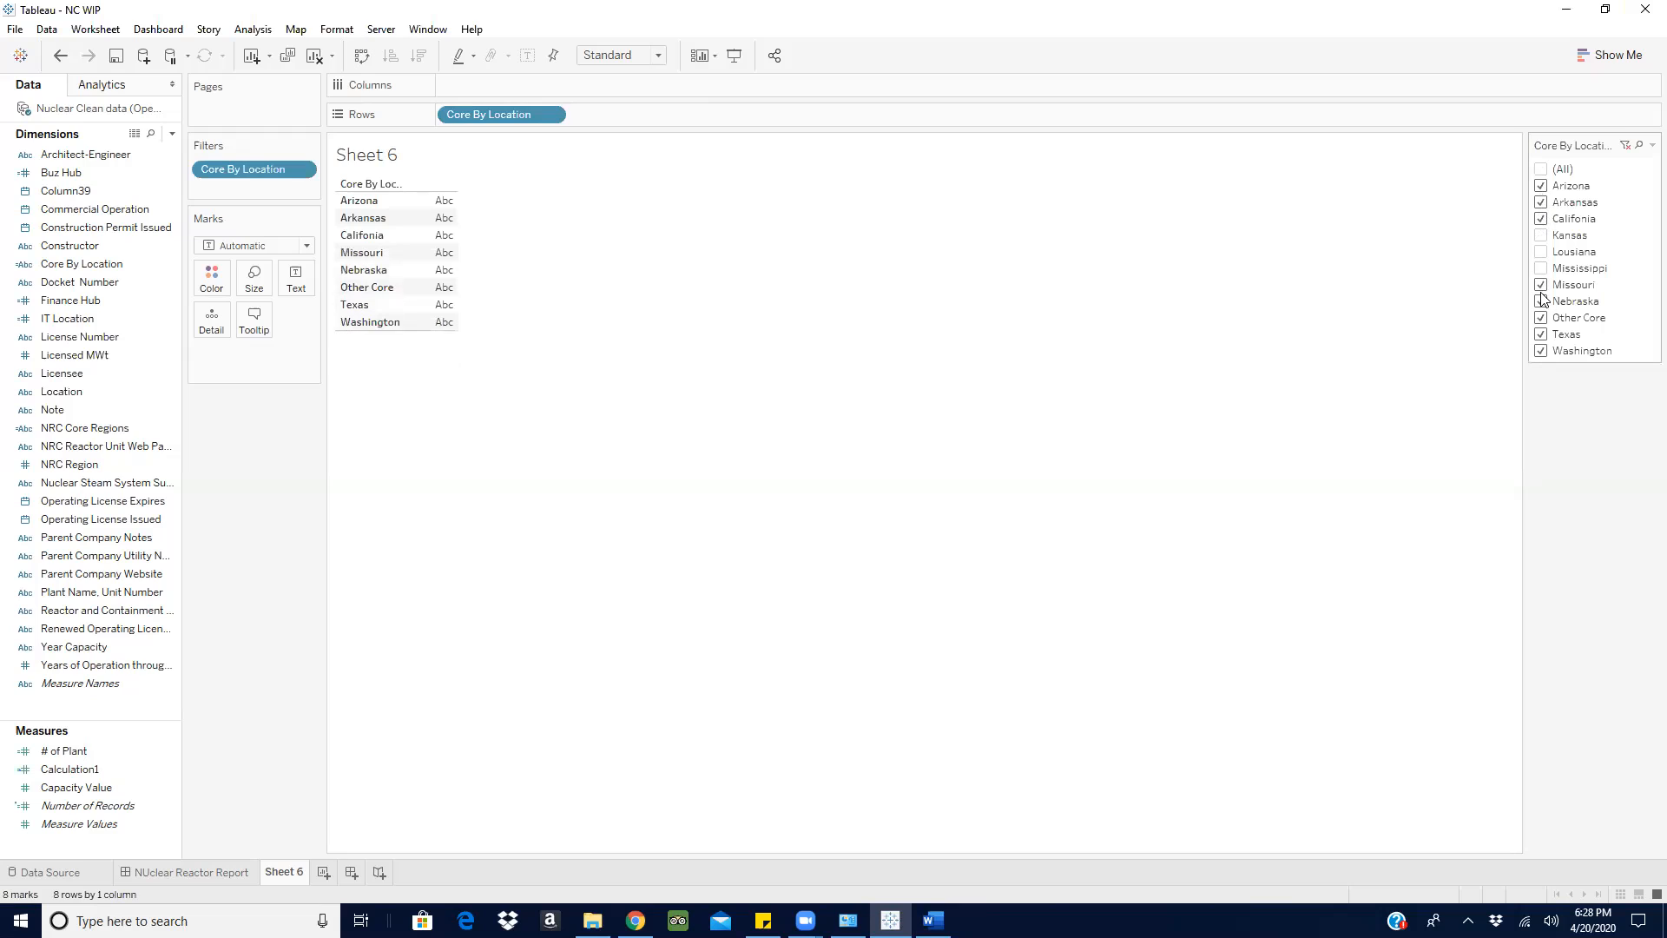
left_click(1541, 285)
left_click(1541, 302)
left_click(1541, 318)
left_click(1541, 334)
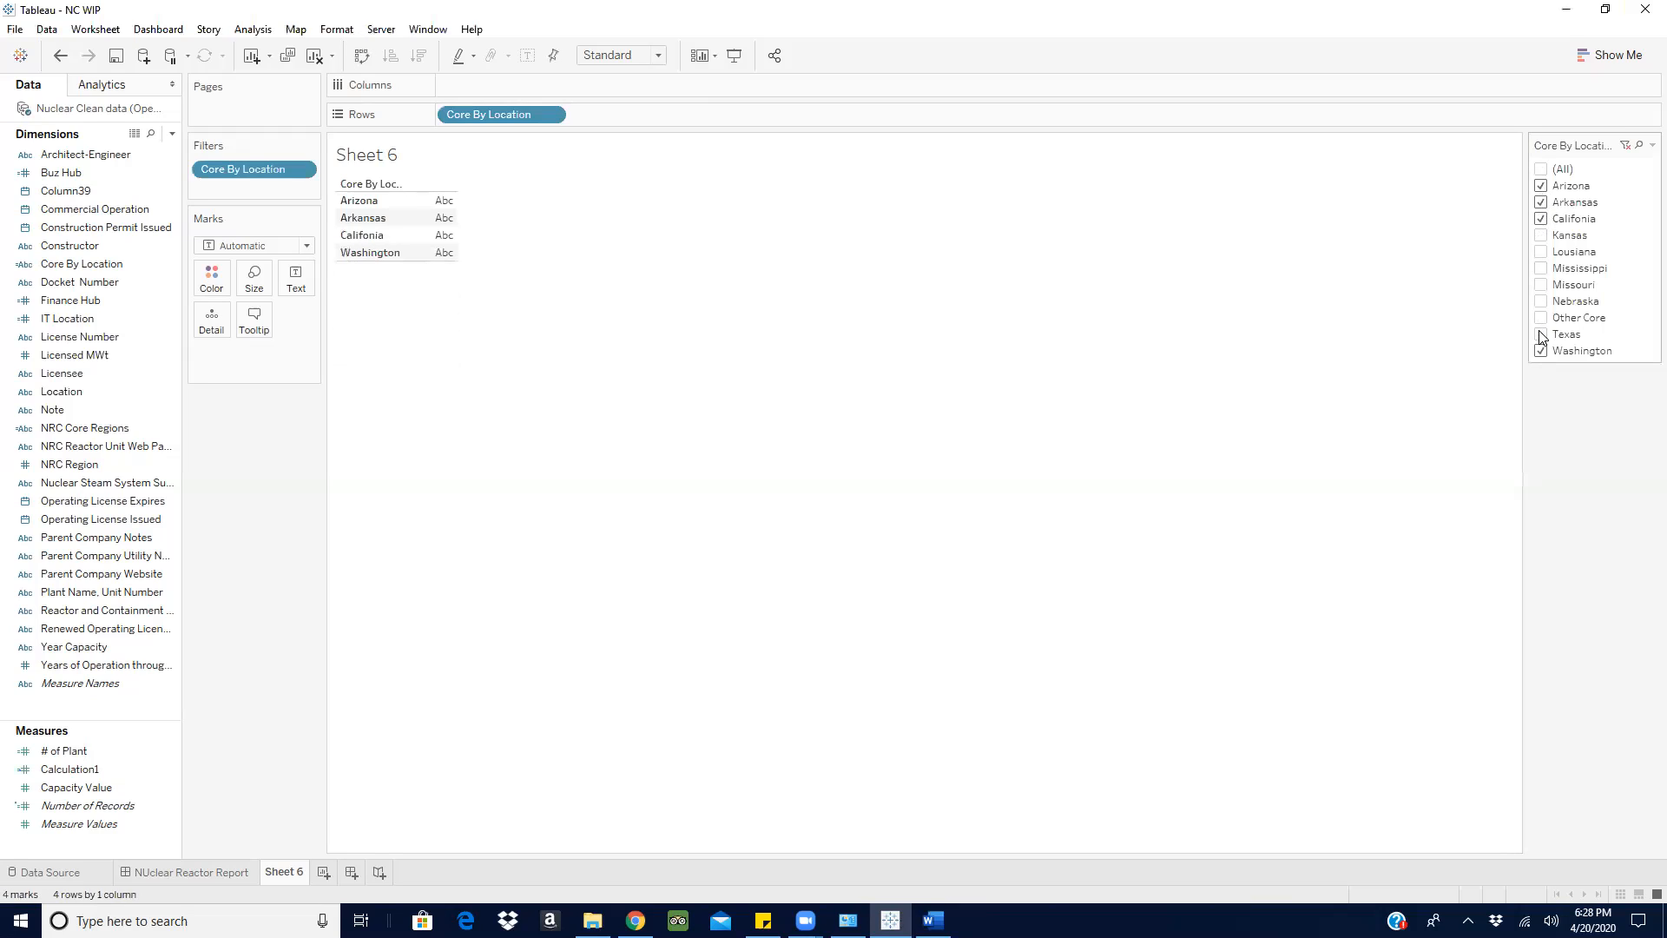
left_click(1541, 351)
left_click(933, 921)
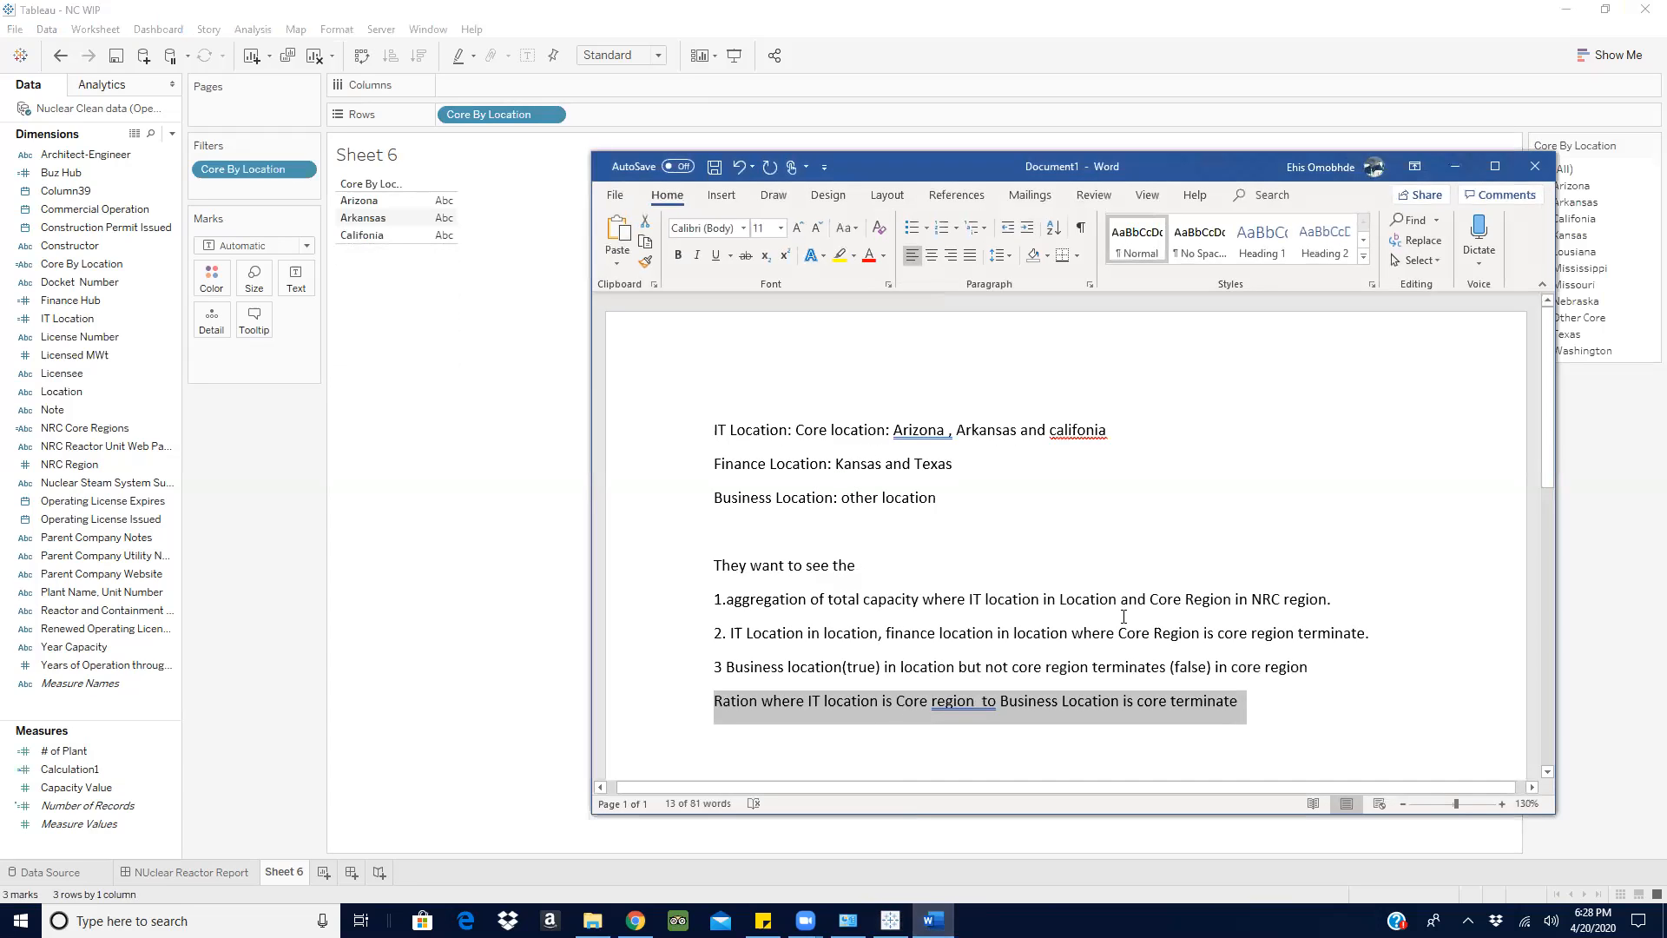
left_click(1458, 166)
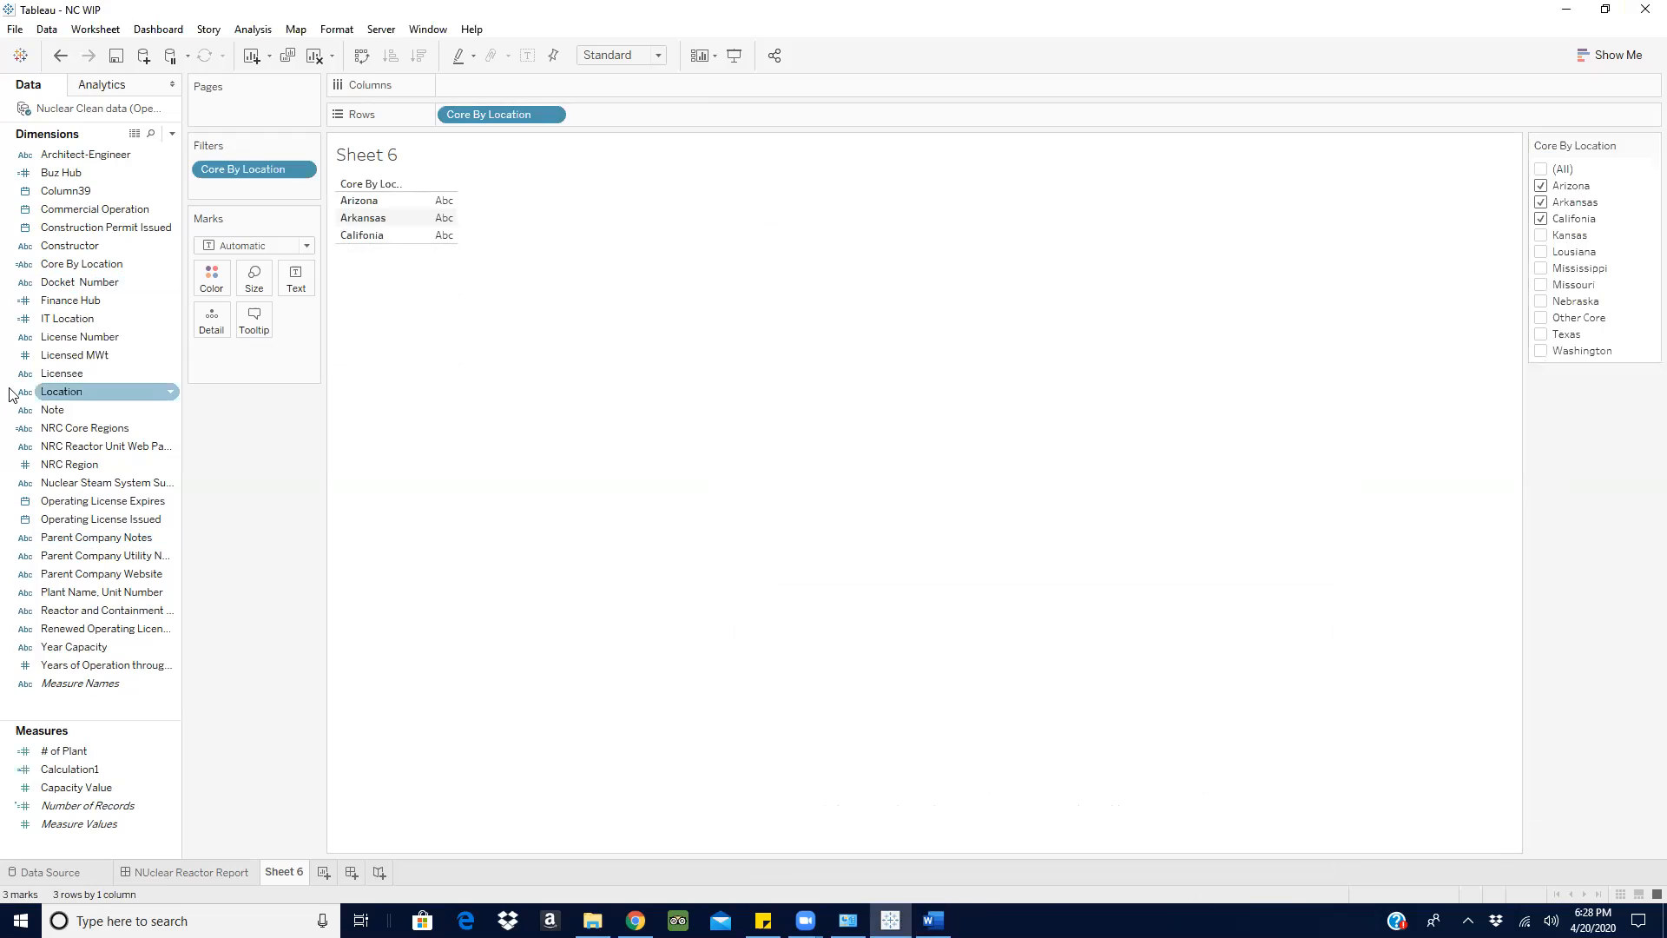
- Add NRC Core Regions to the rows after Core By Location and filter it to Core Region only
left_click_drag(71, 428, 616, 111)
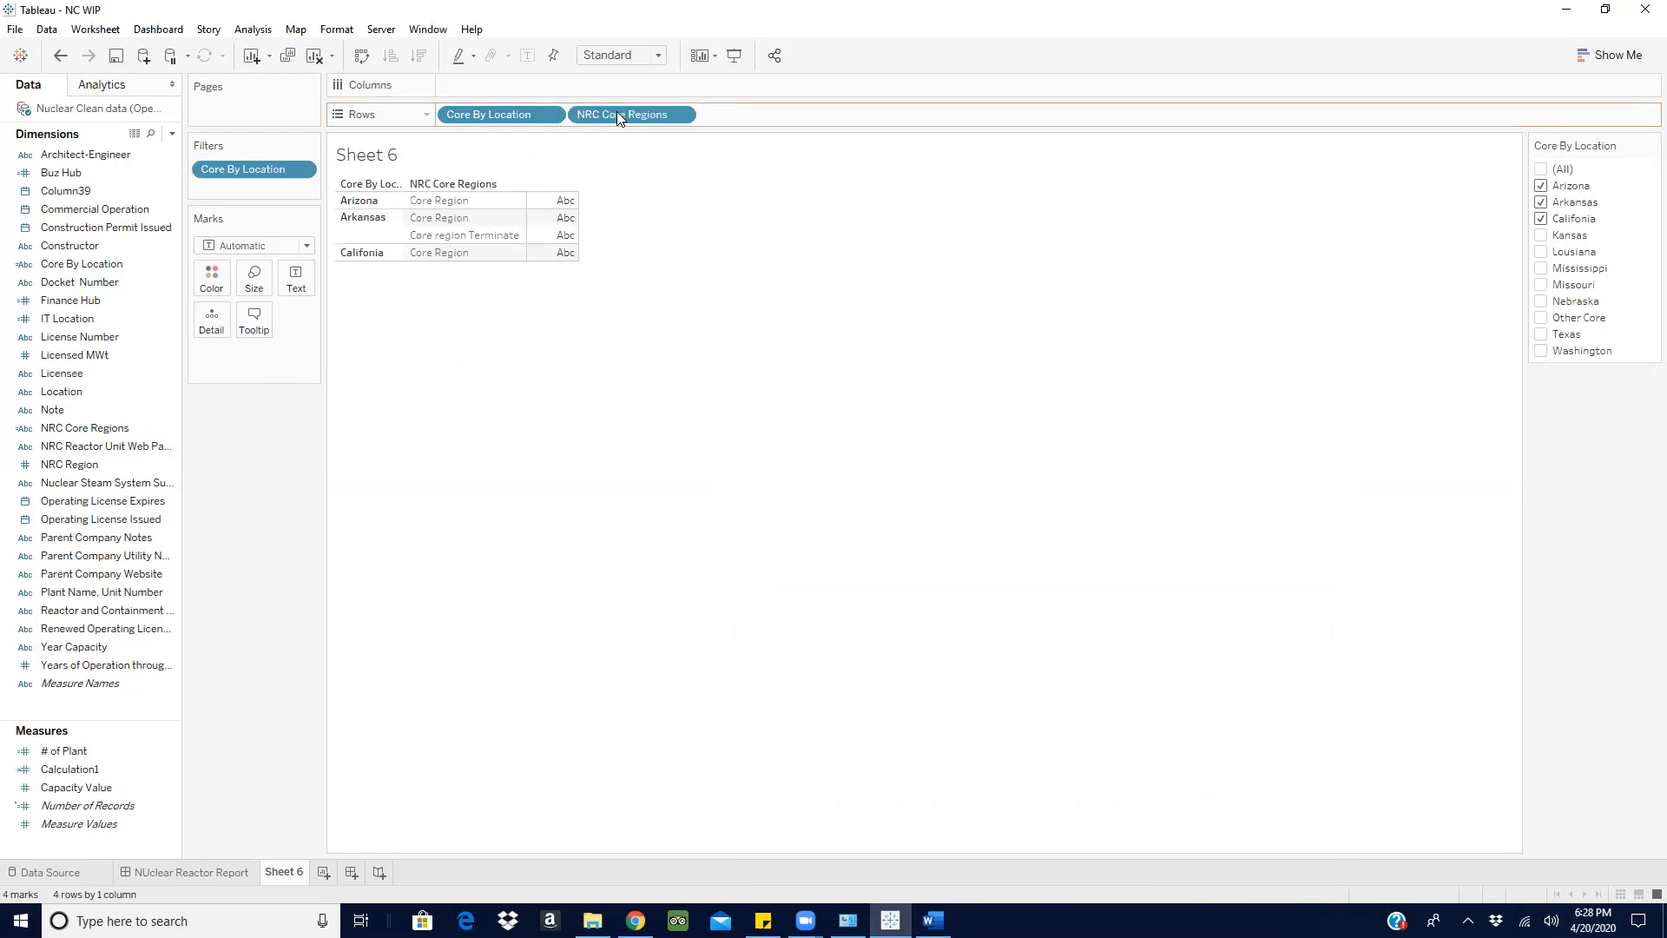
left_click(686, 118)
left_click(657, 161)
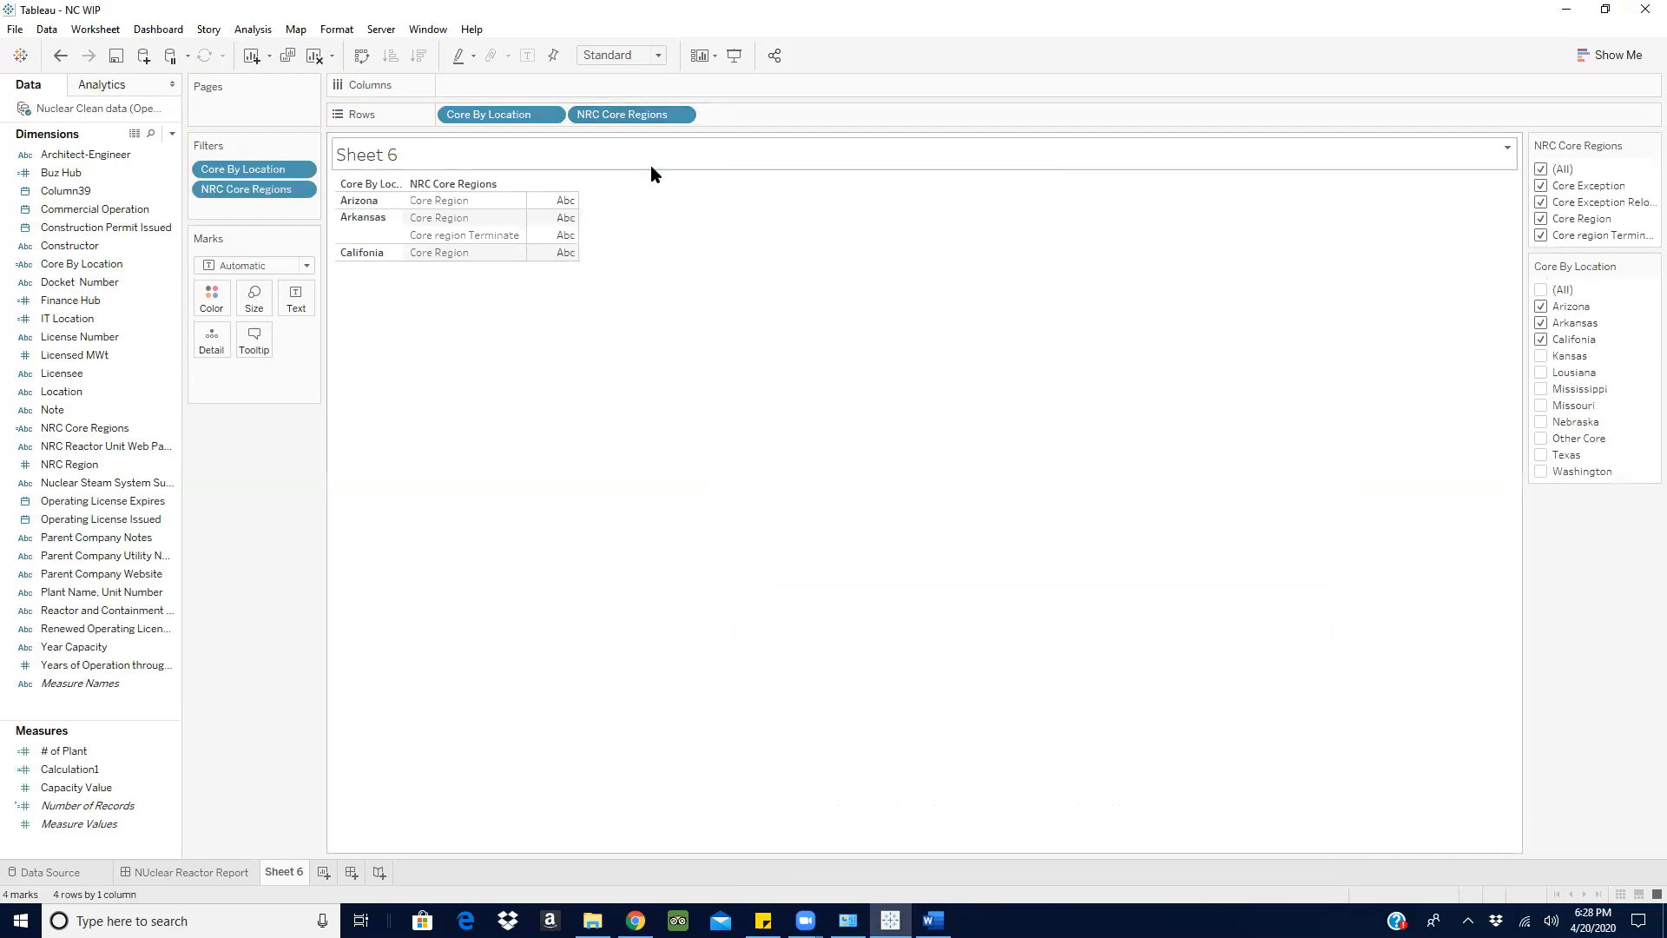
left_click(1541, 235)
left_click(1540, 203)
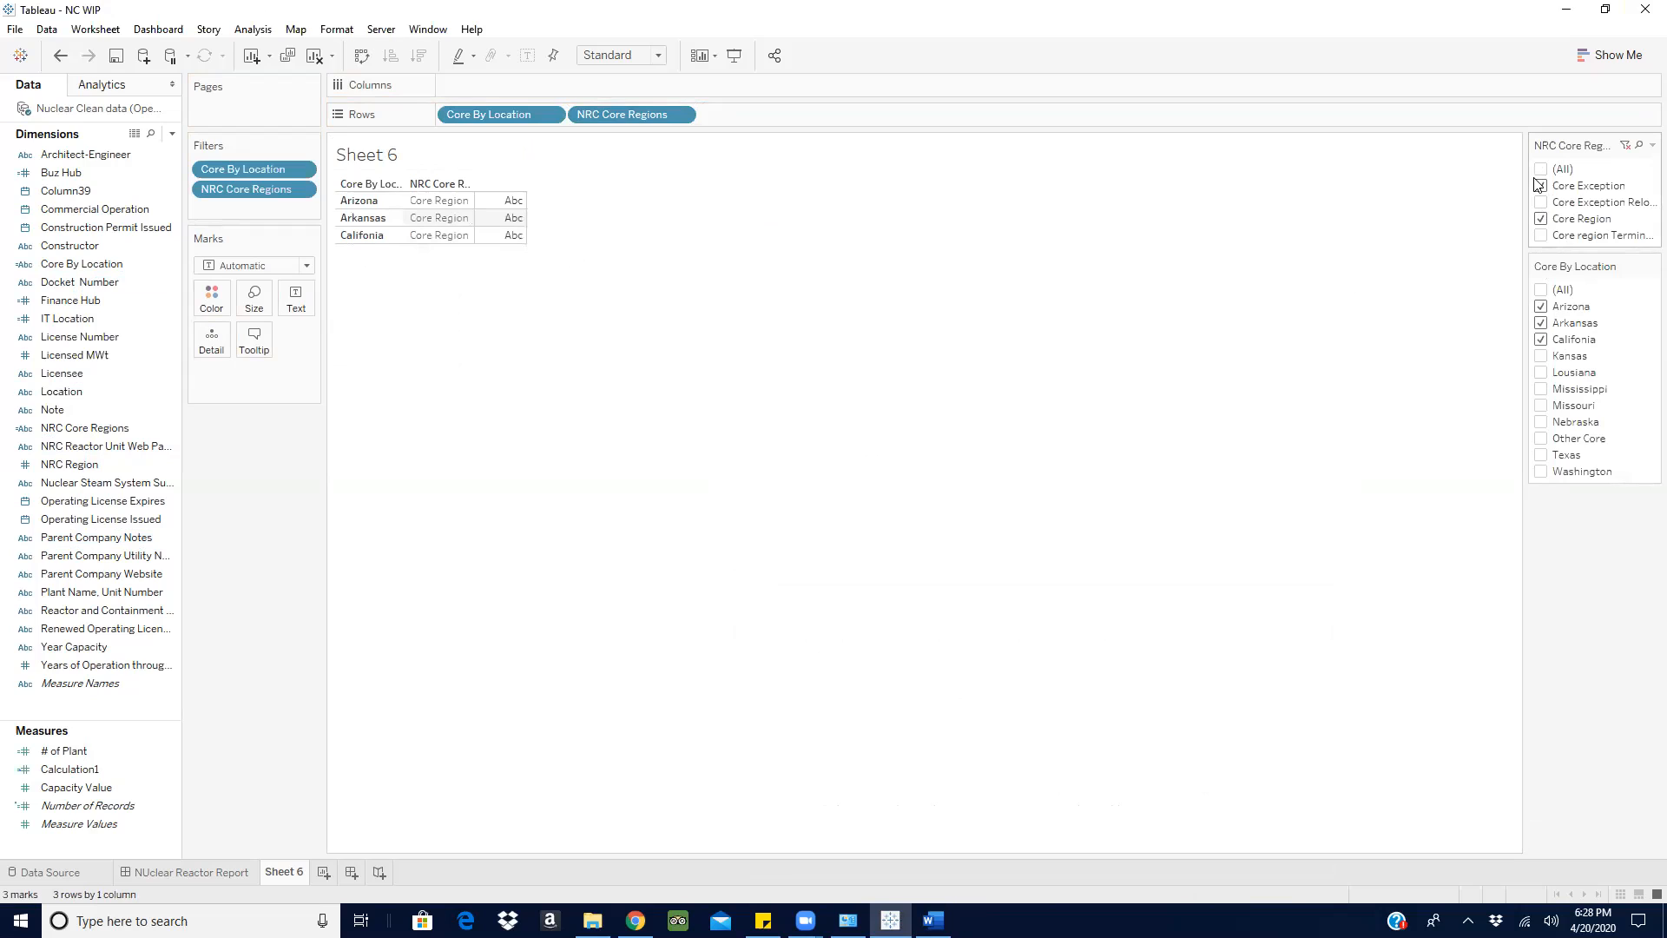
left_click(1540, 185)
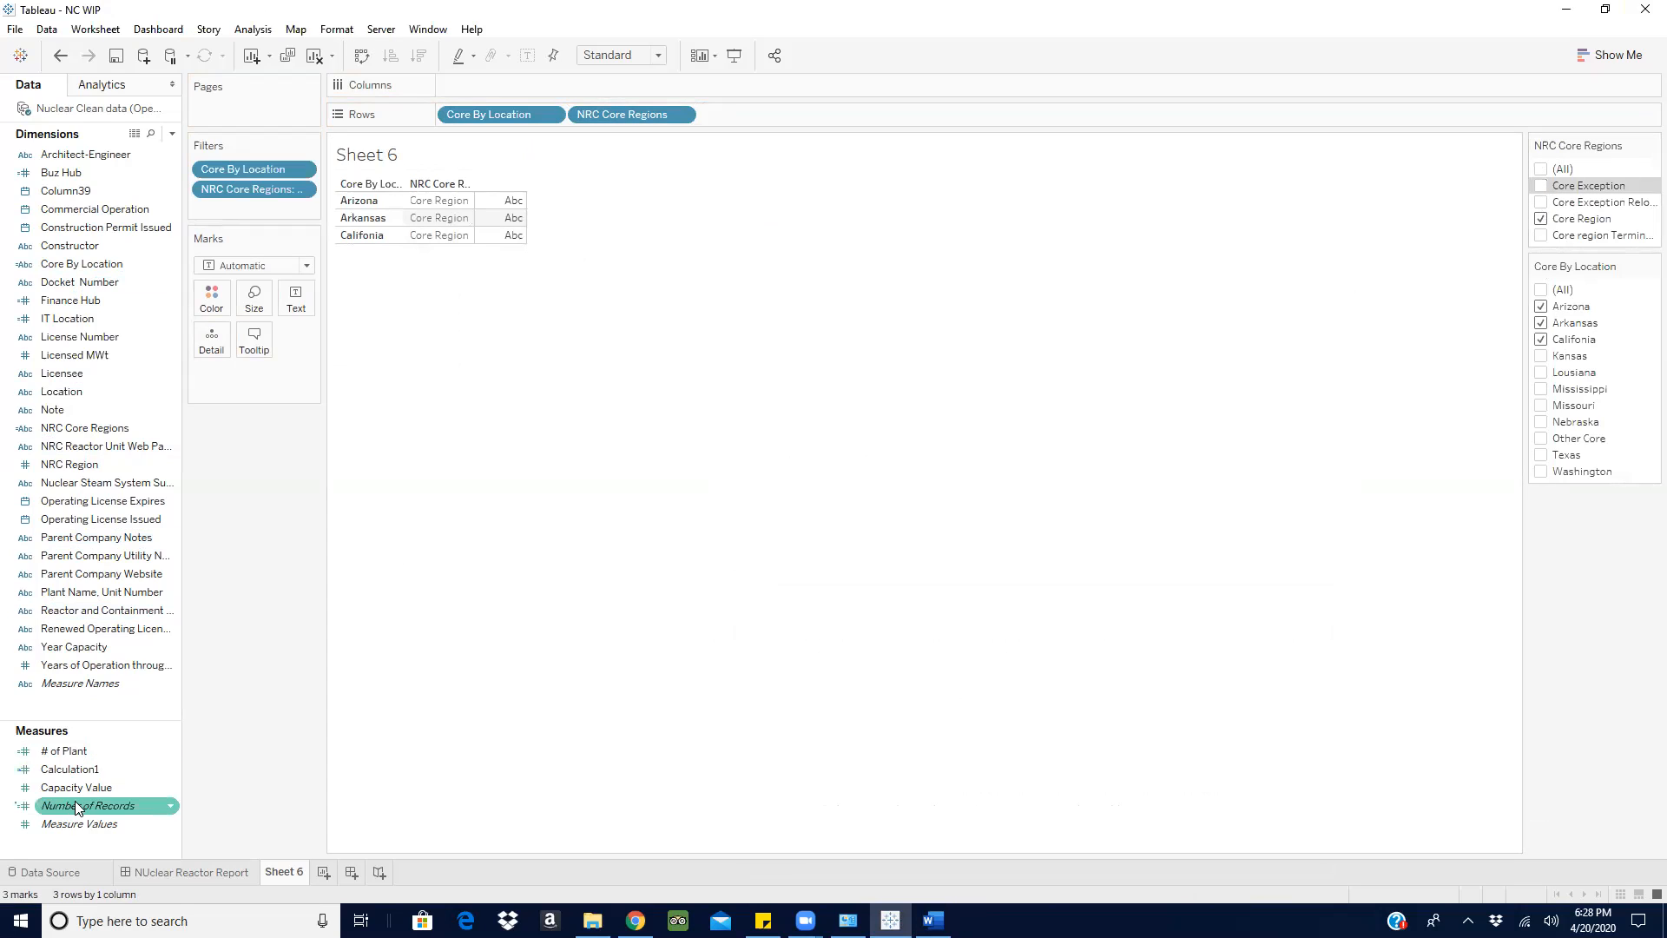
- Show the sum of Capacity Value as text in the table and add column grand totals
left_click_drag(76, 787, 306, 303)
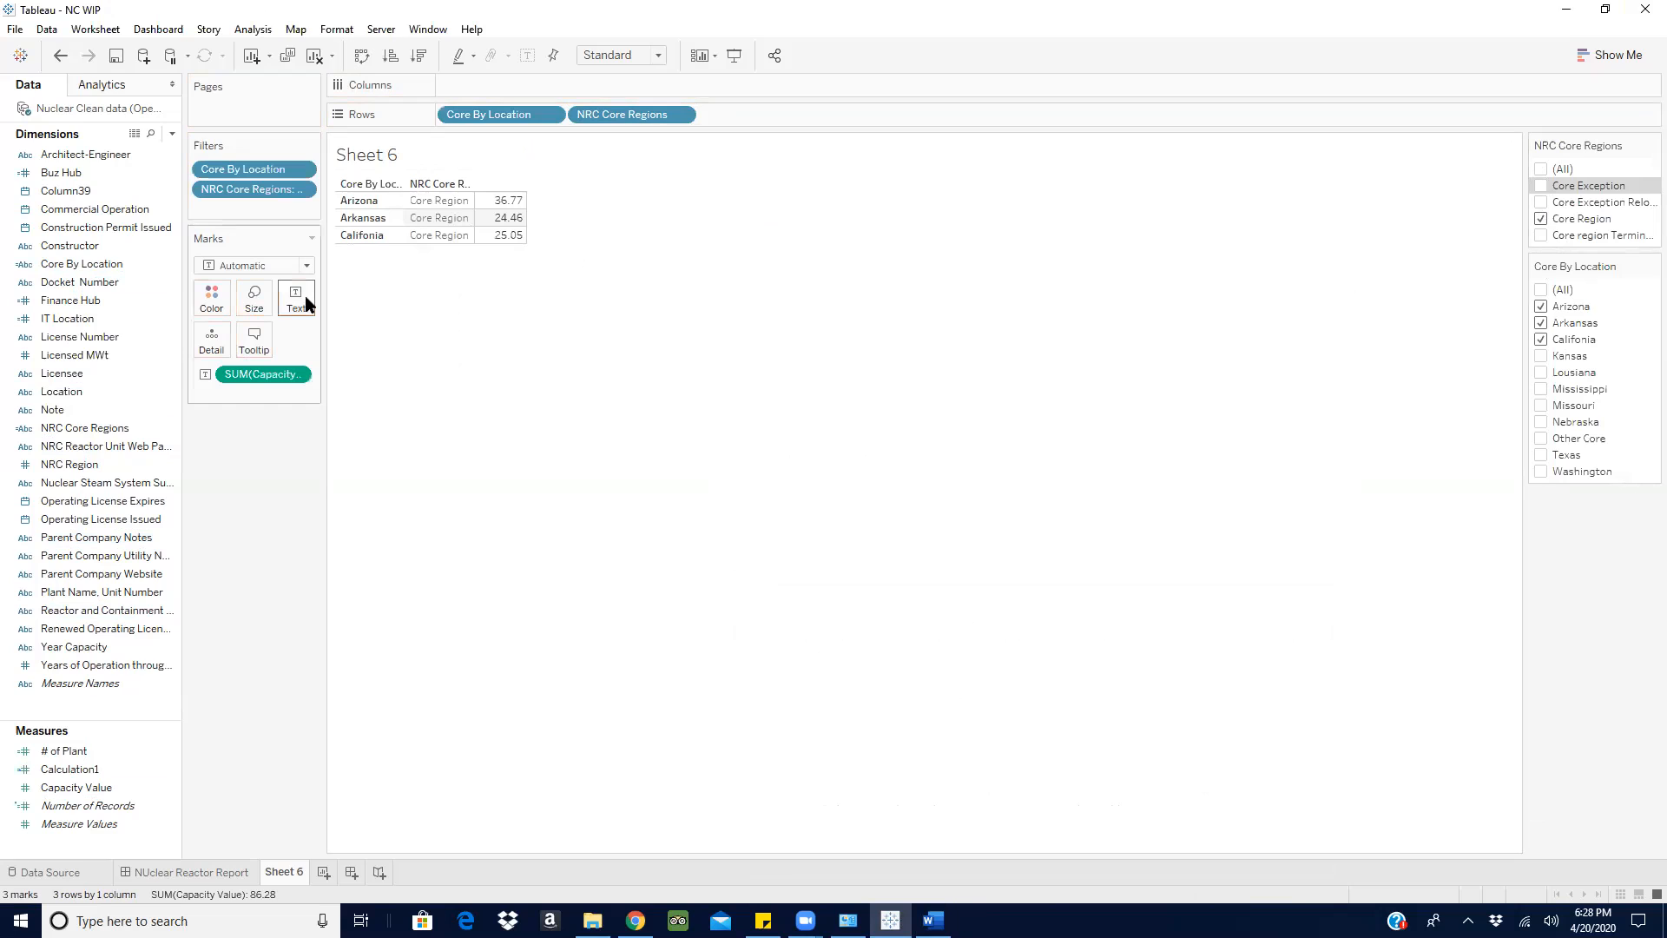
left_click(254, 29)
mouse_move(318, 201)
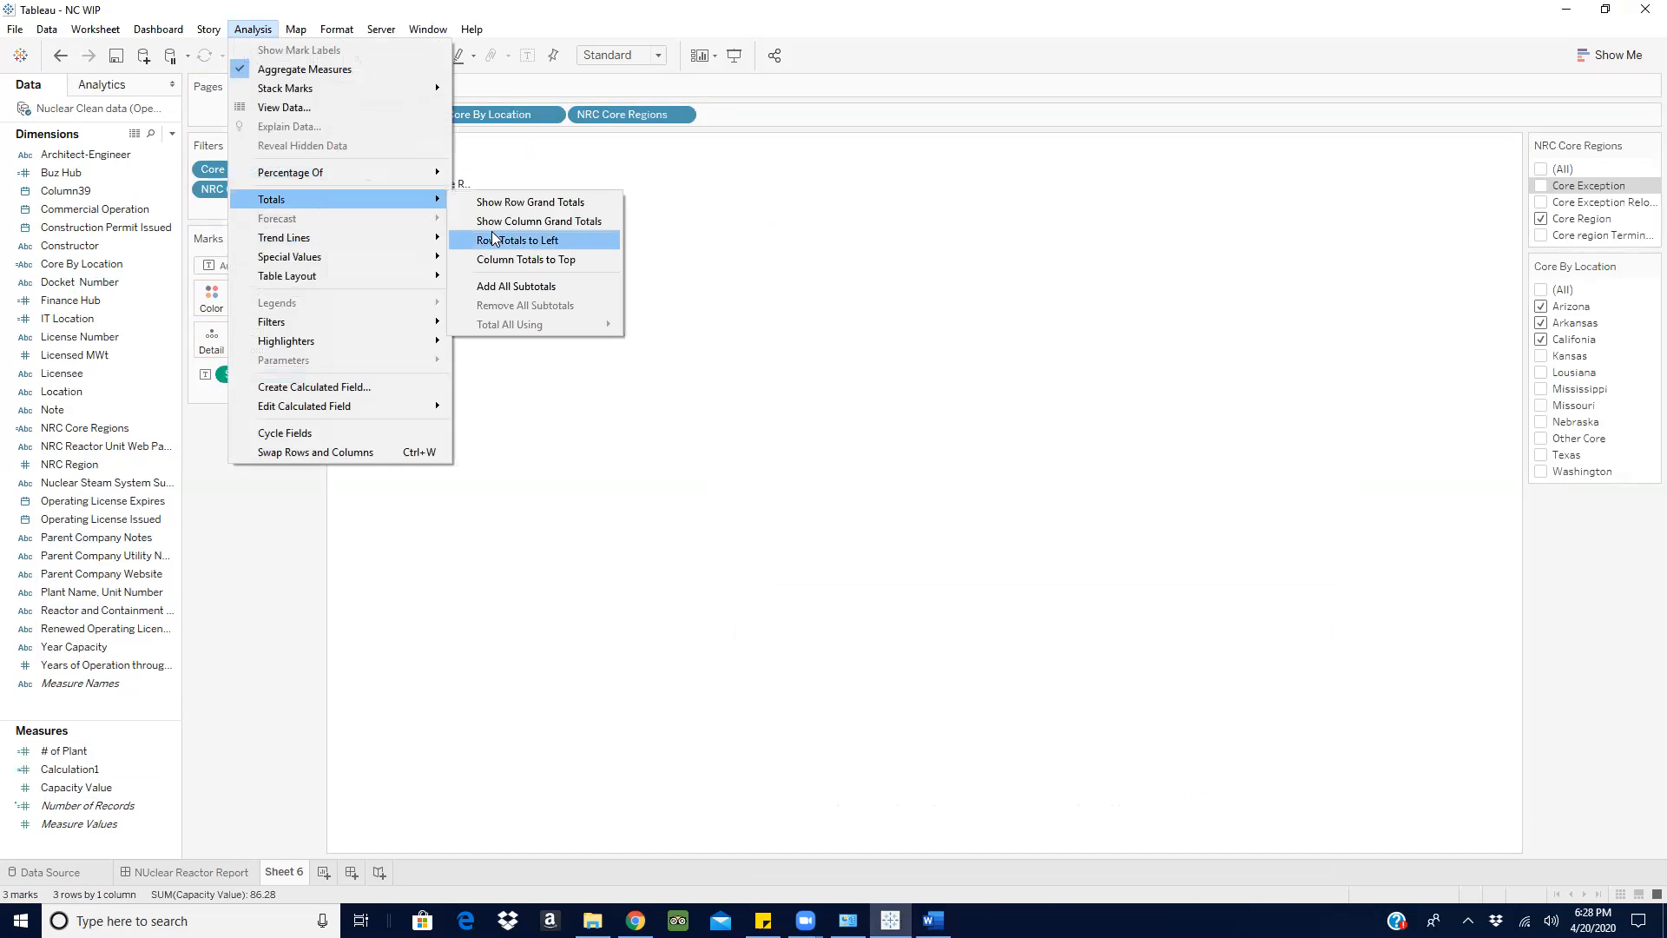
left_click(516, 223)
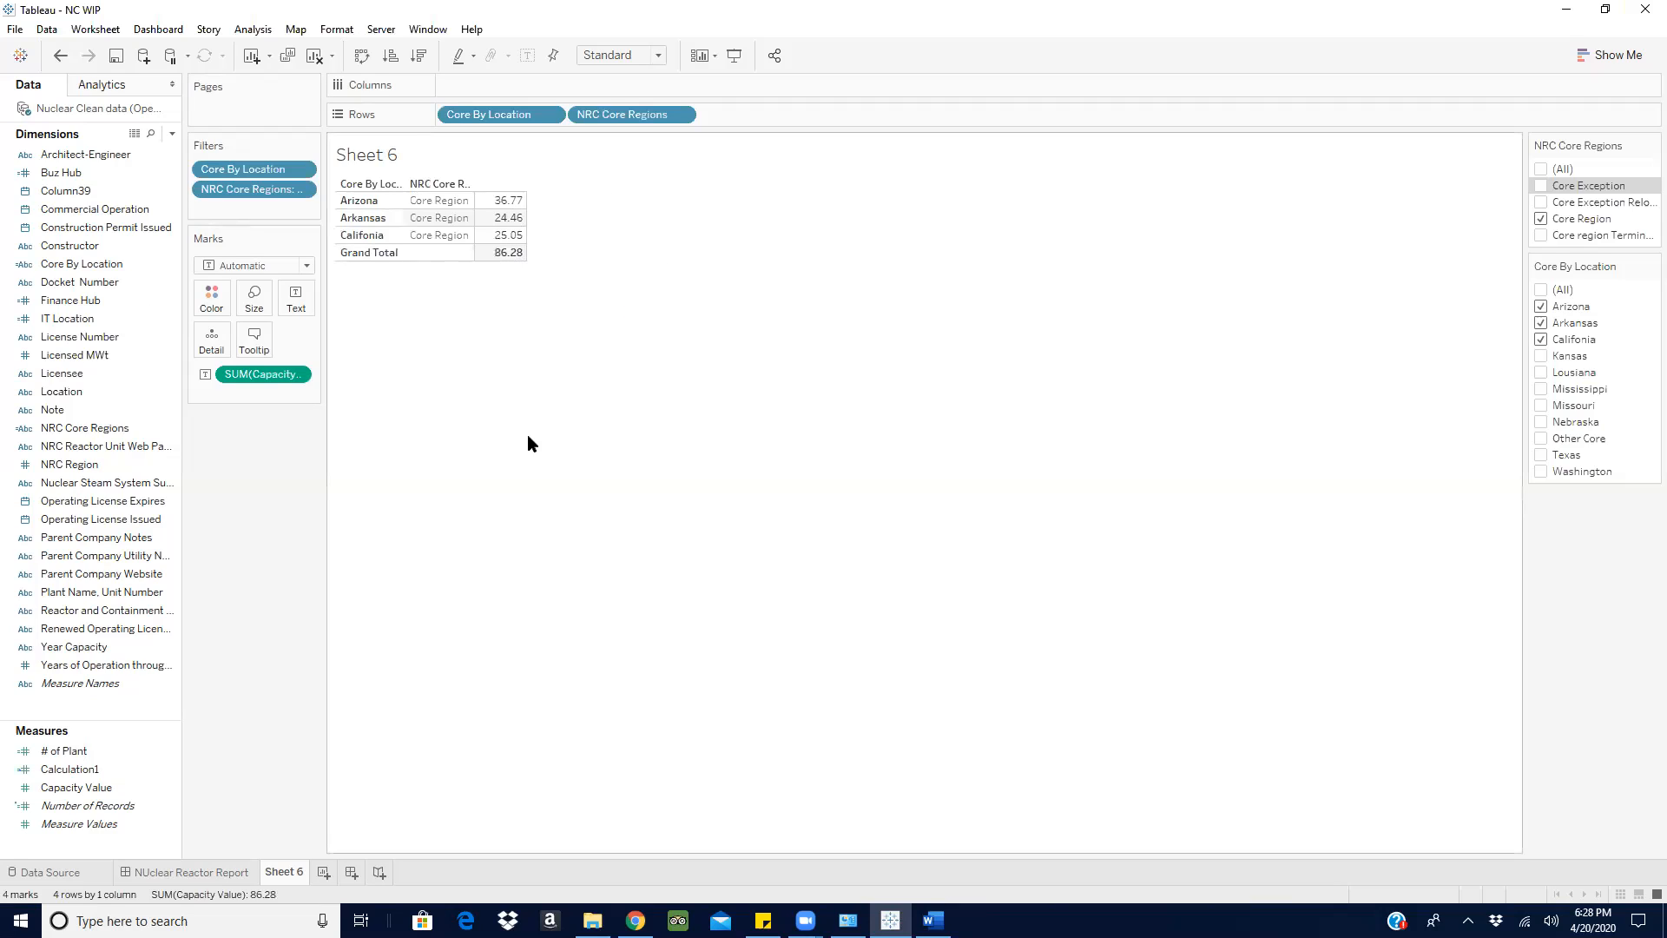
- Create a new worksheet, consult the ratio requirement in Word, and place Core By Location on the sheet's rows
left_click(324, 873)
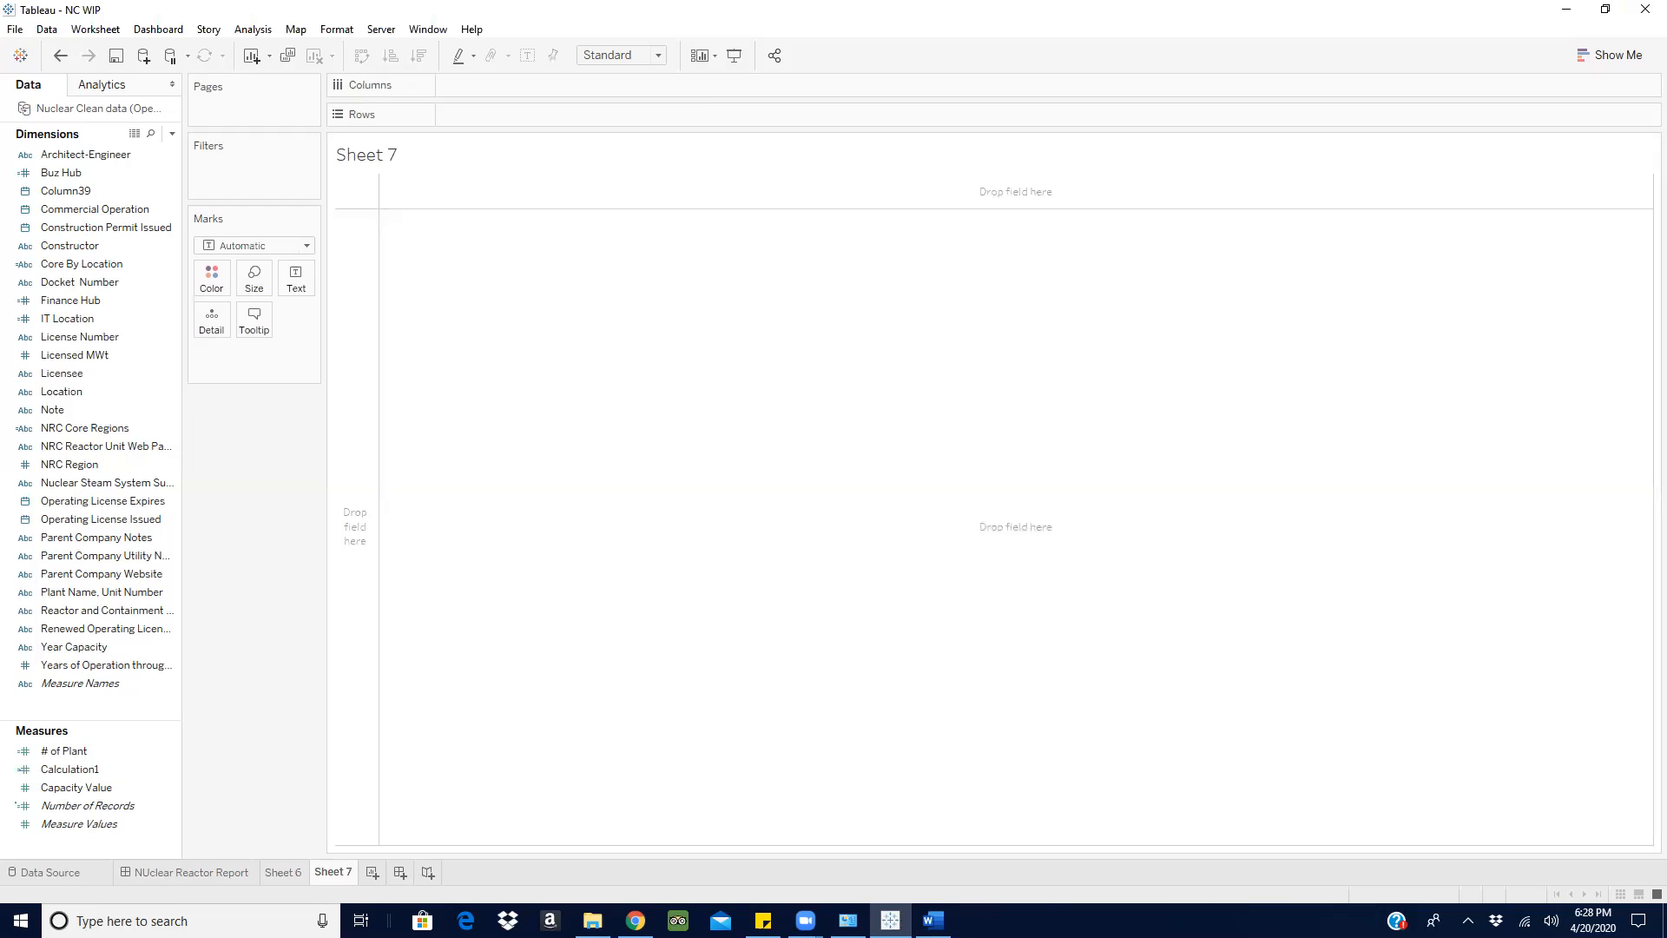
left_click(933, 920)
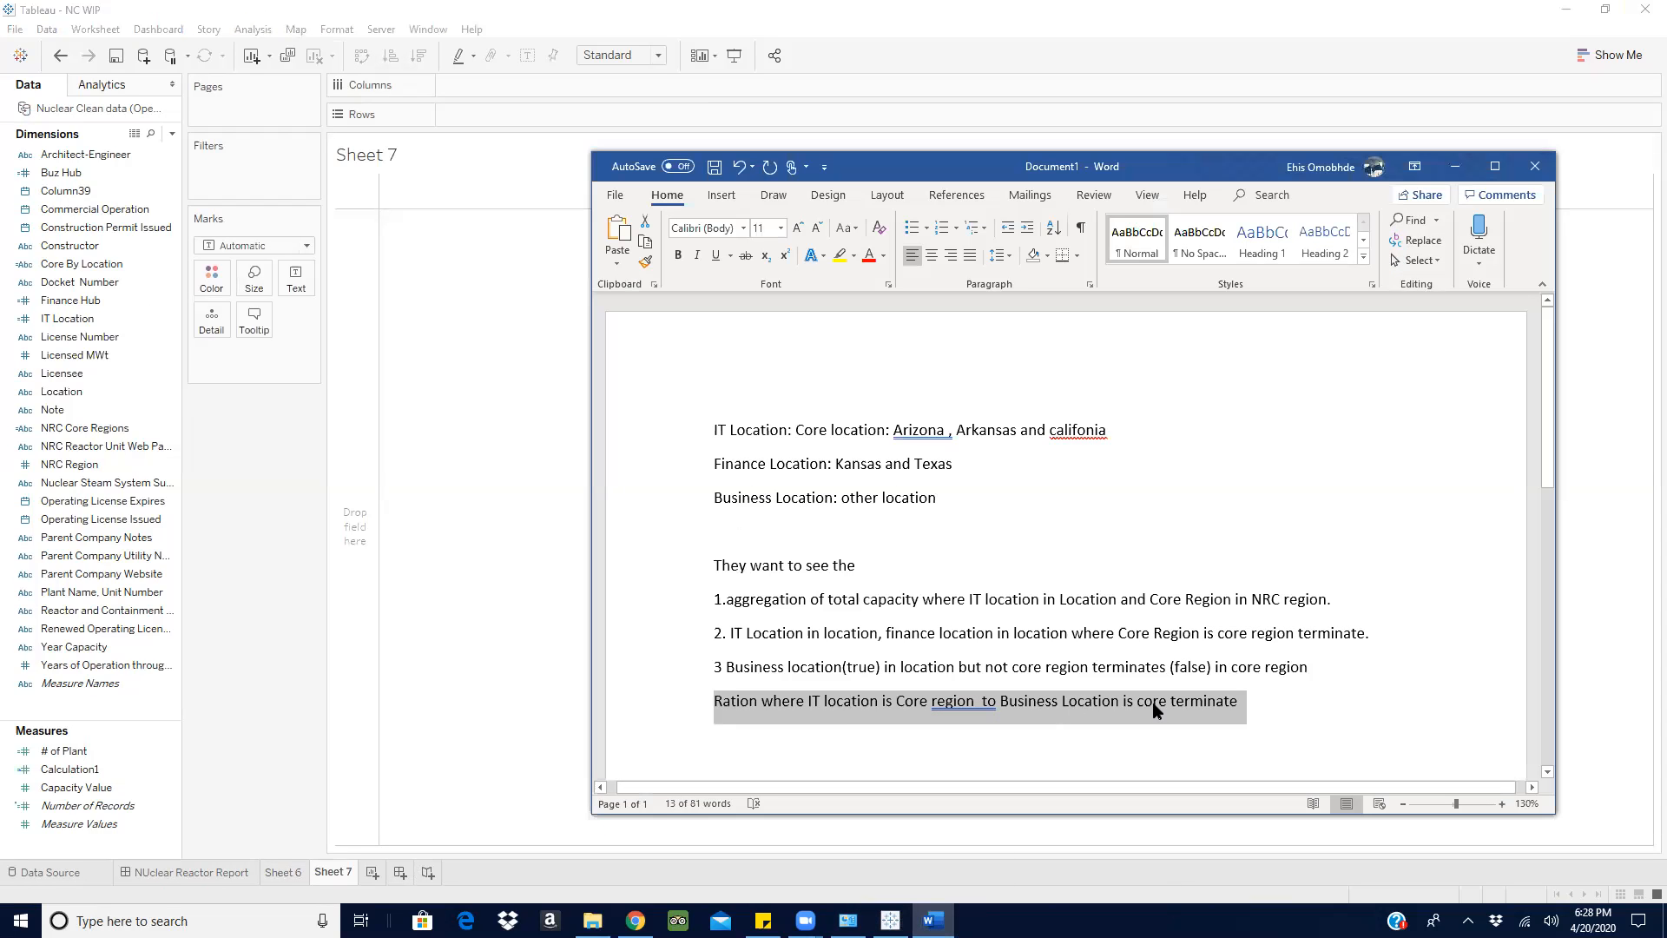
left_click(1456, 167)
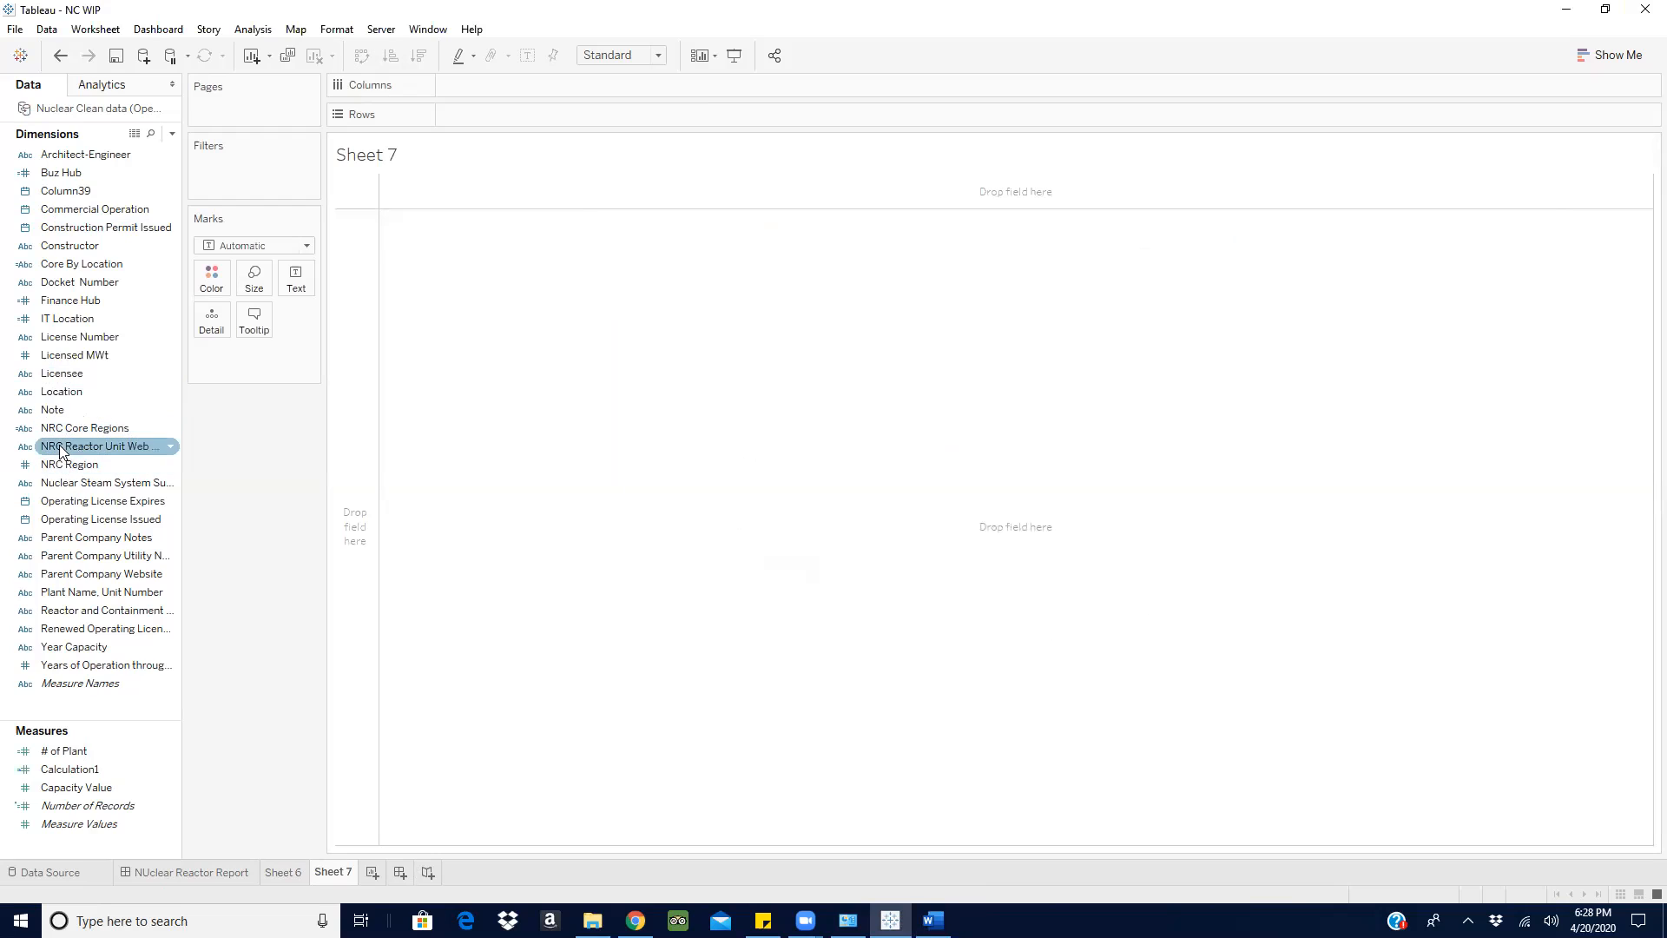
left_click_drag(60, 429, 95, 482)
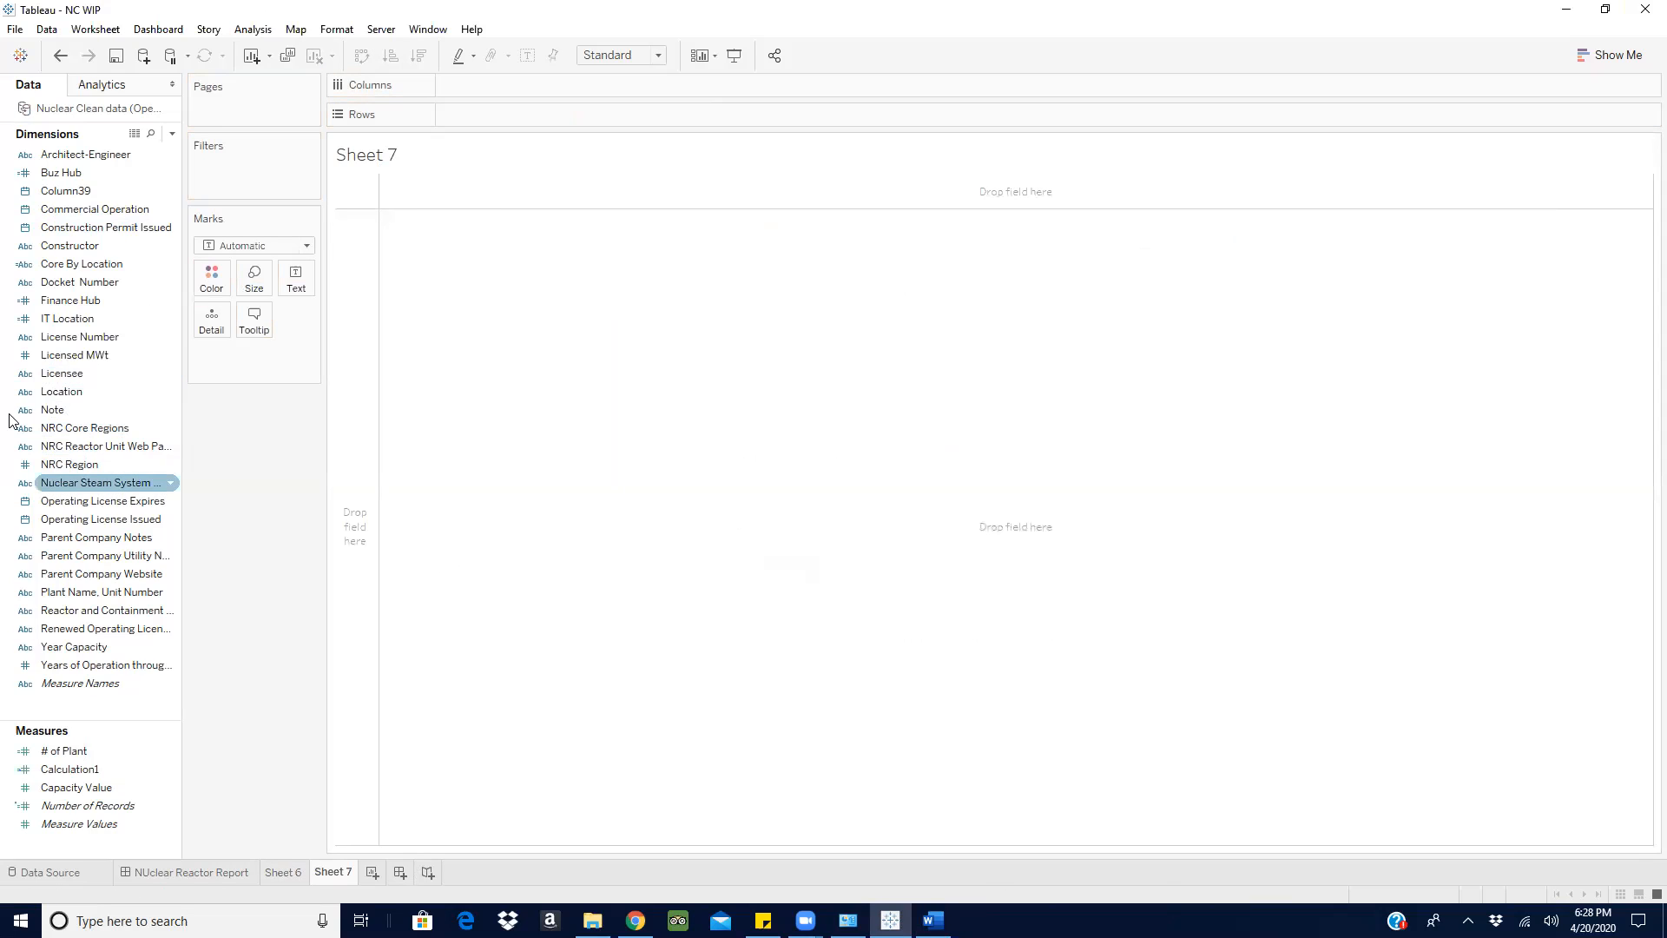
left_click_drag(70, 264, 499, 114)
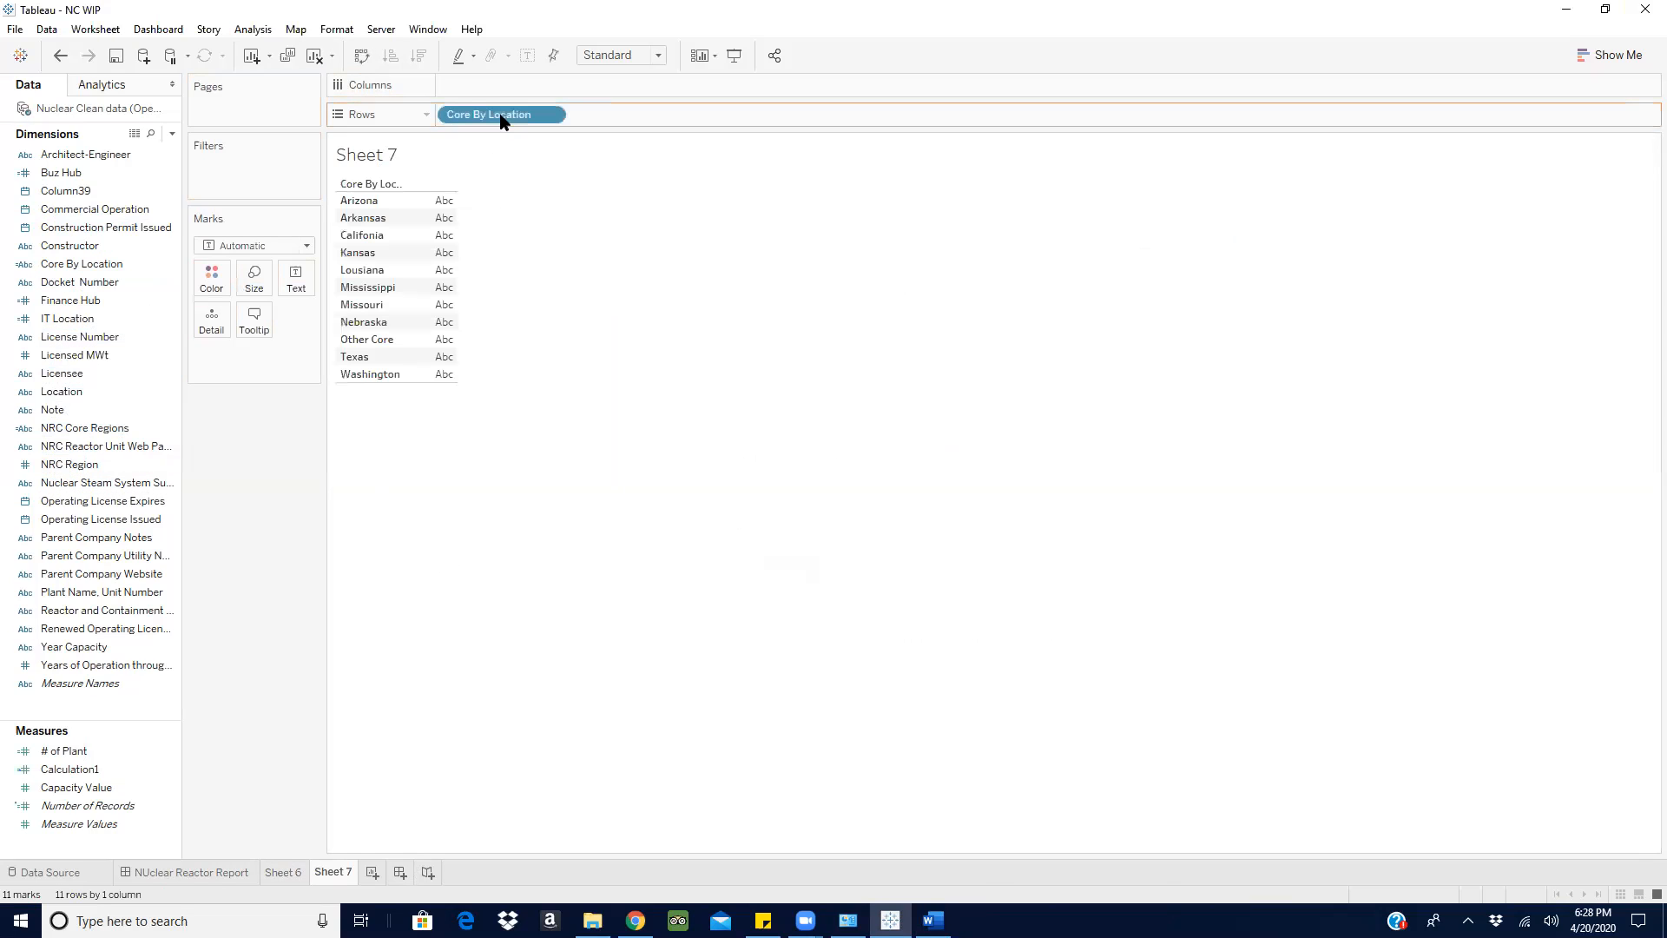
- Check the Business Location definition in Word and filter Core By Location on Sheet 7 to Other Core only
left_click(933, 920)
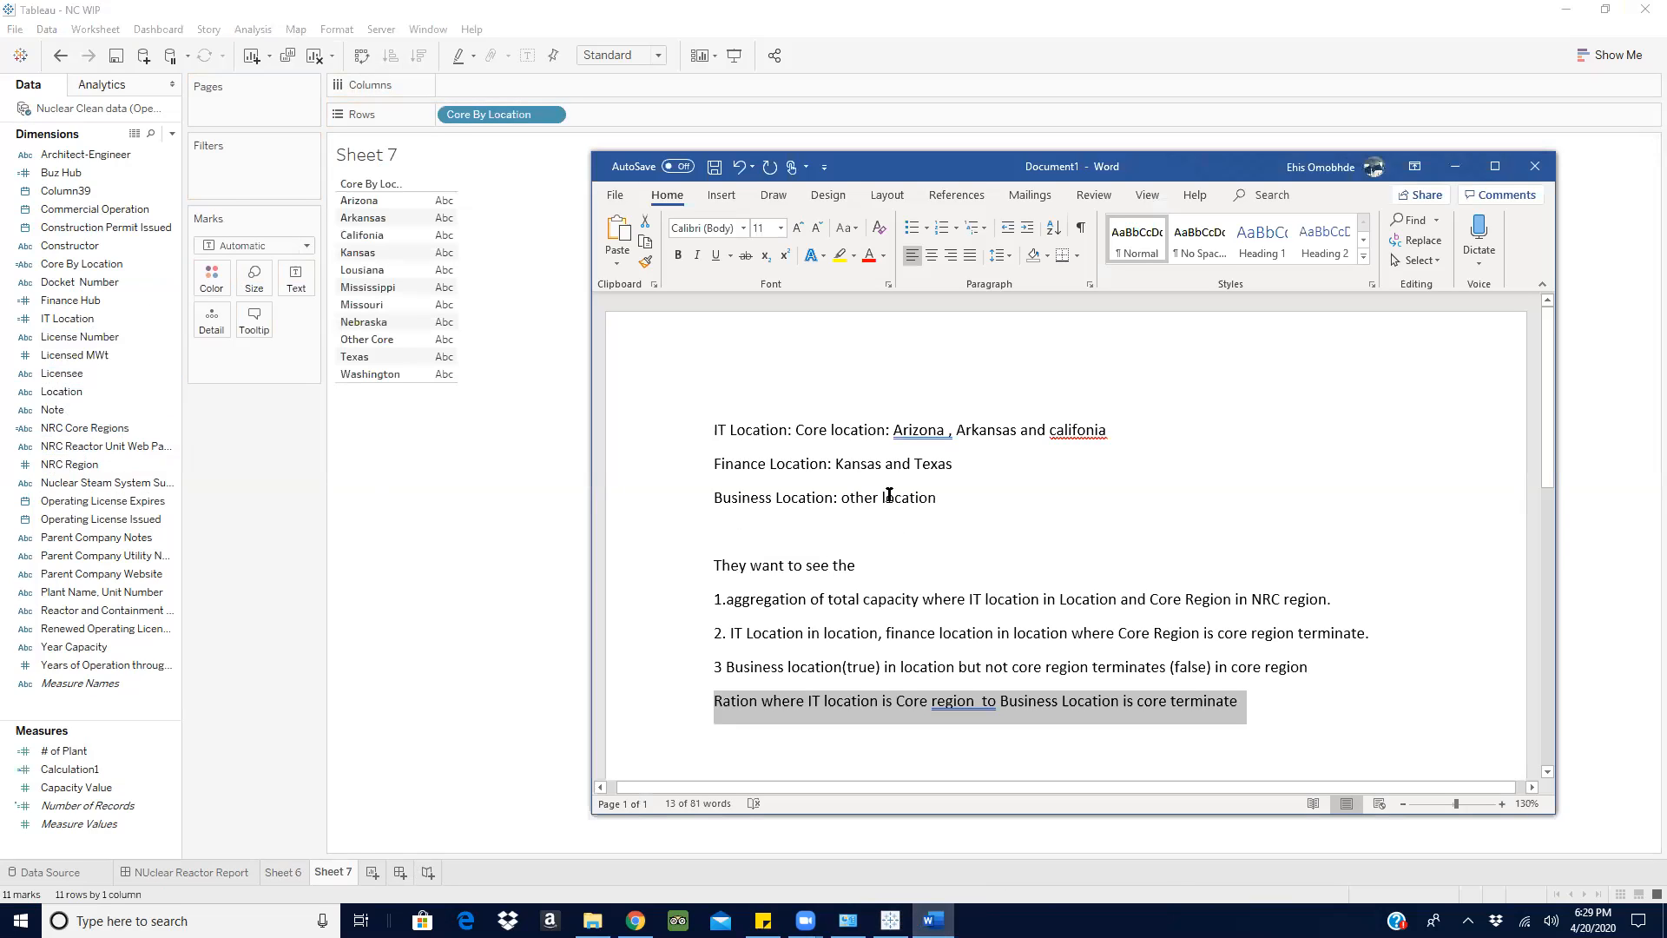
left_click(366, 341)
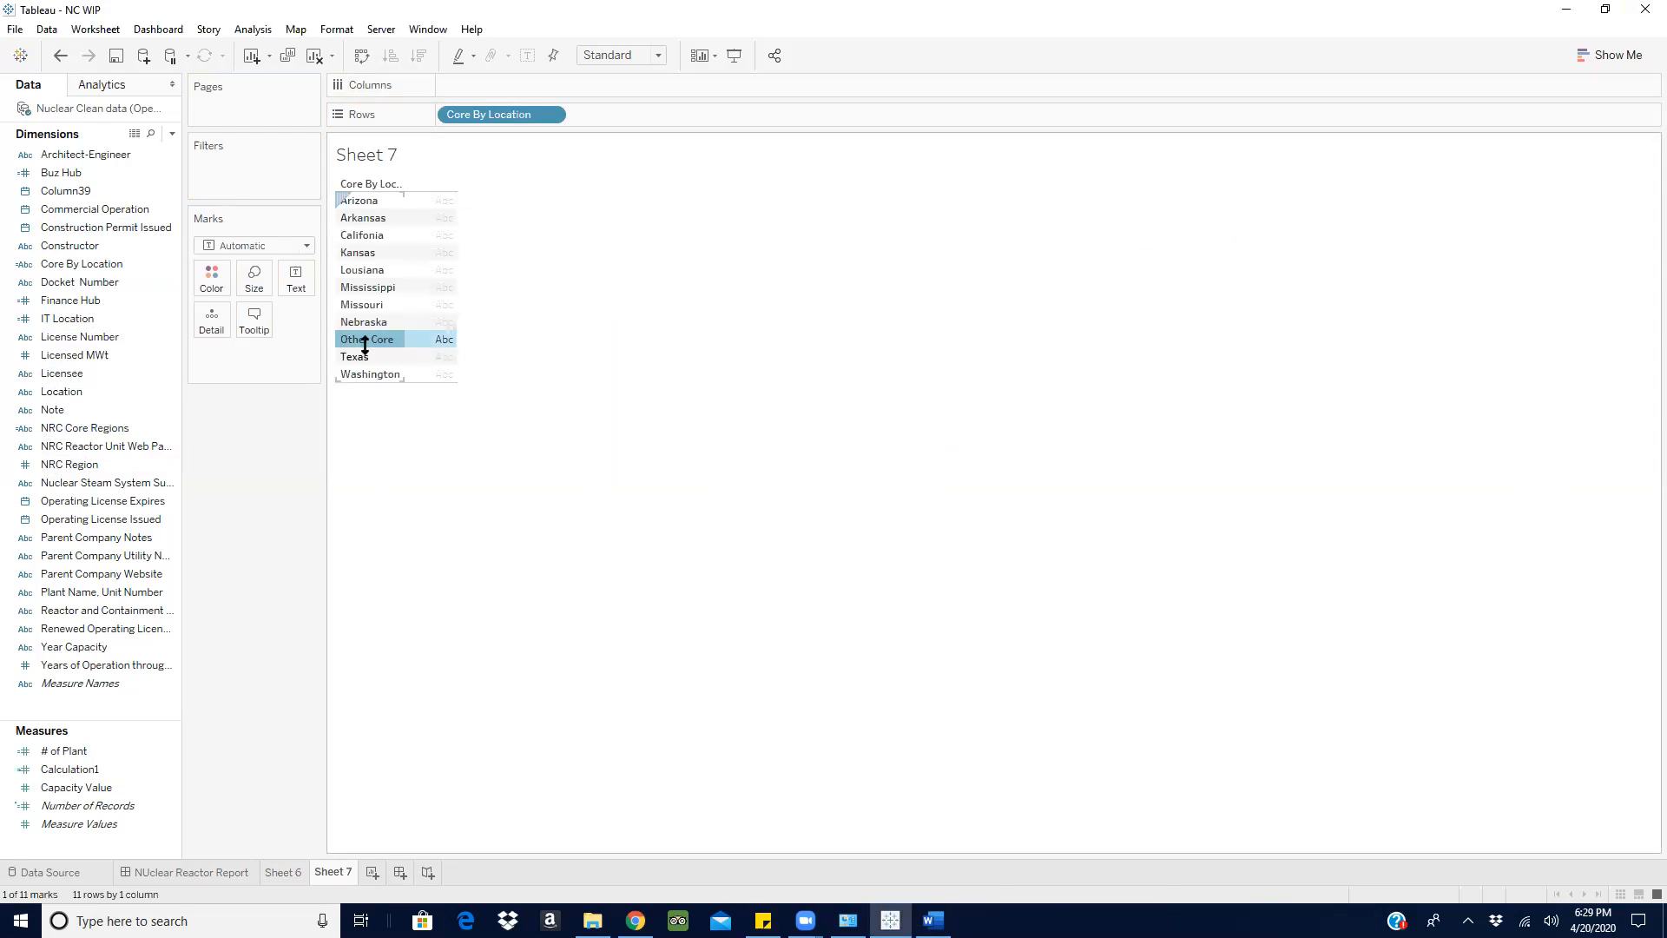
left_click(552, 114)
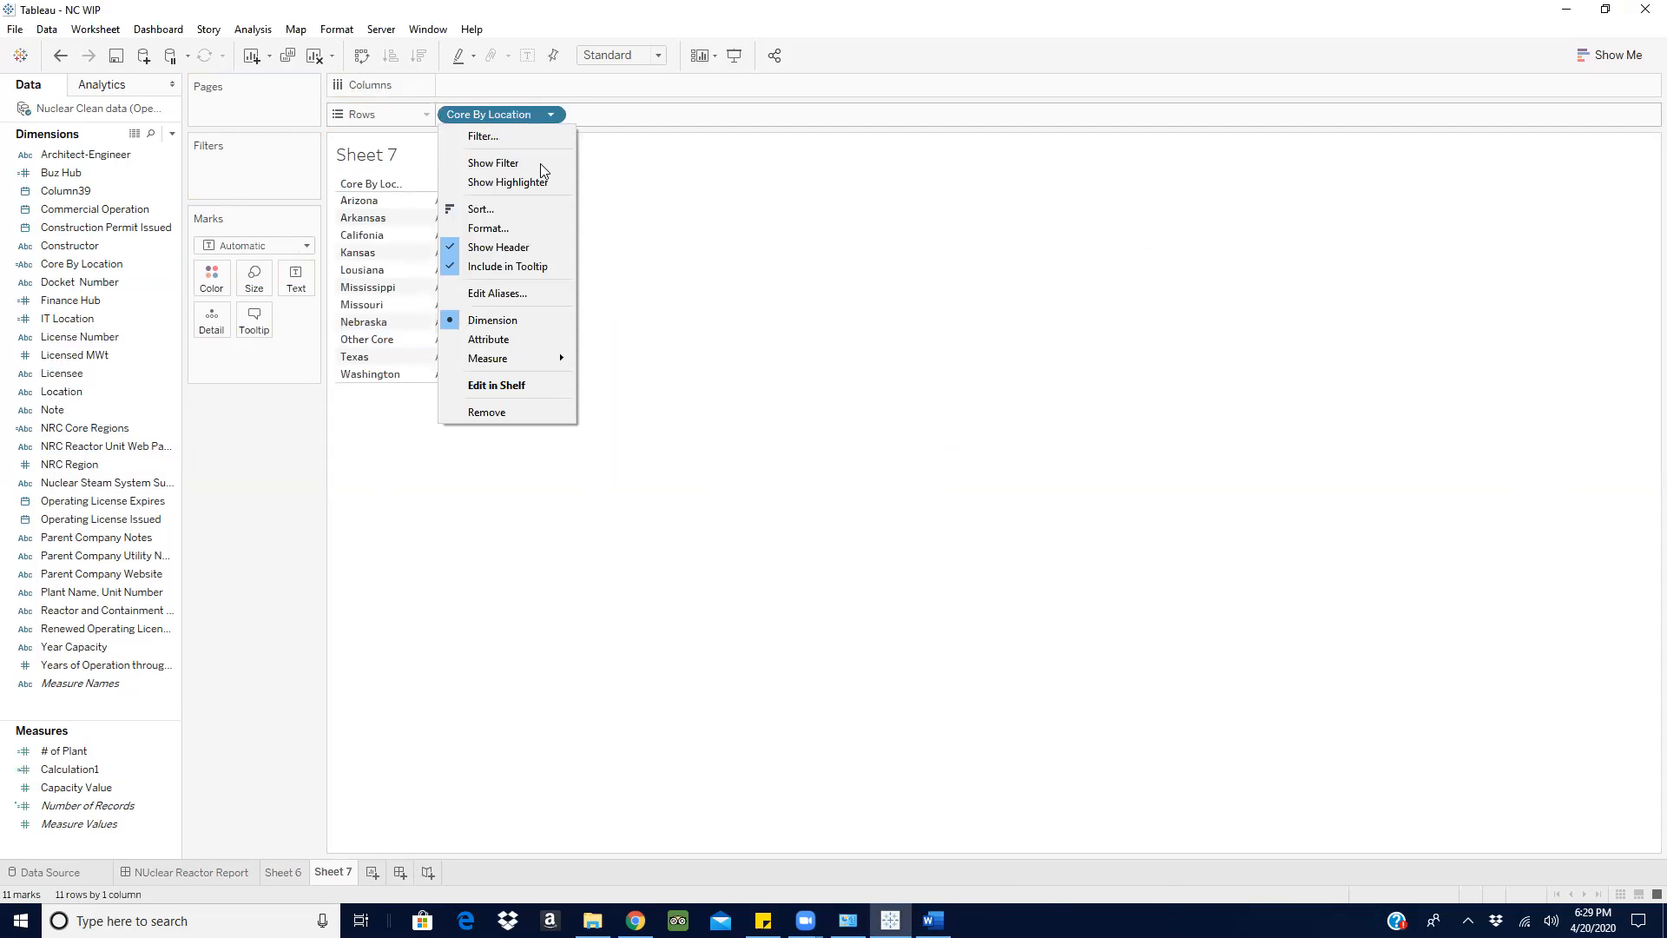
left_click(533, 163)
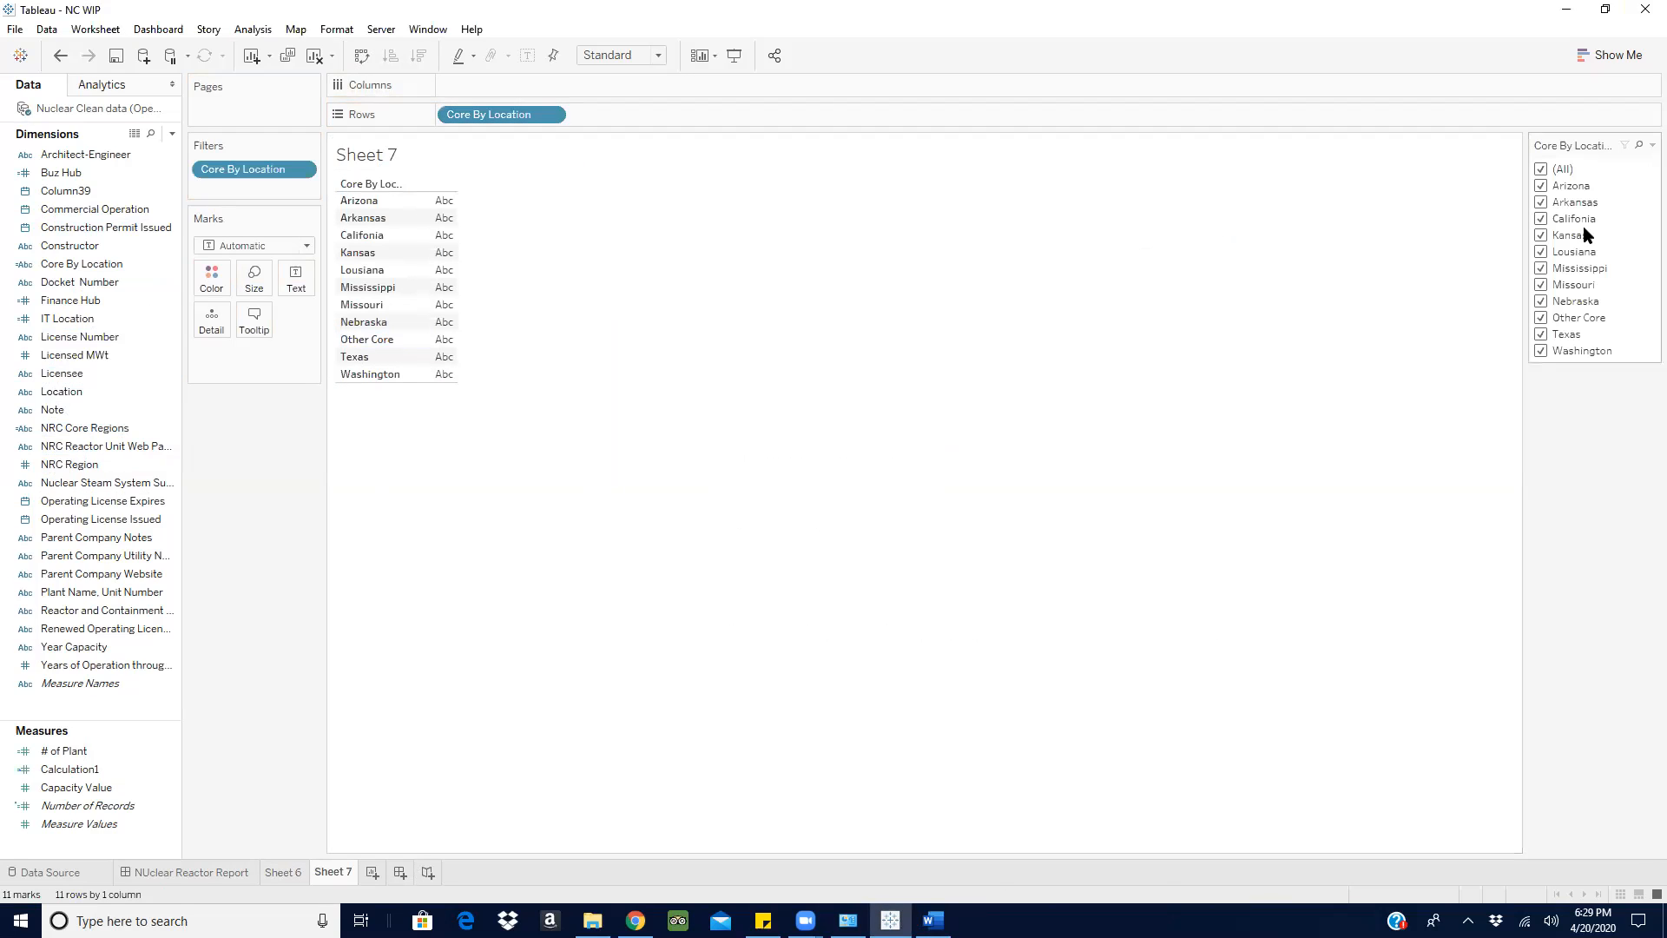
left_click(1542, 170)
left_click(1542, 318)
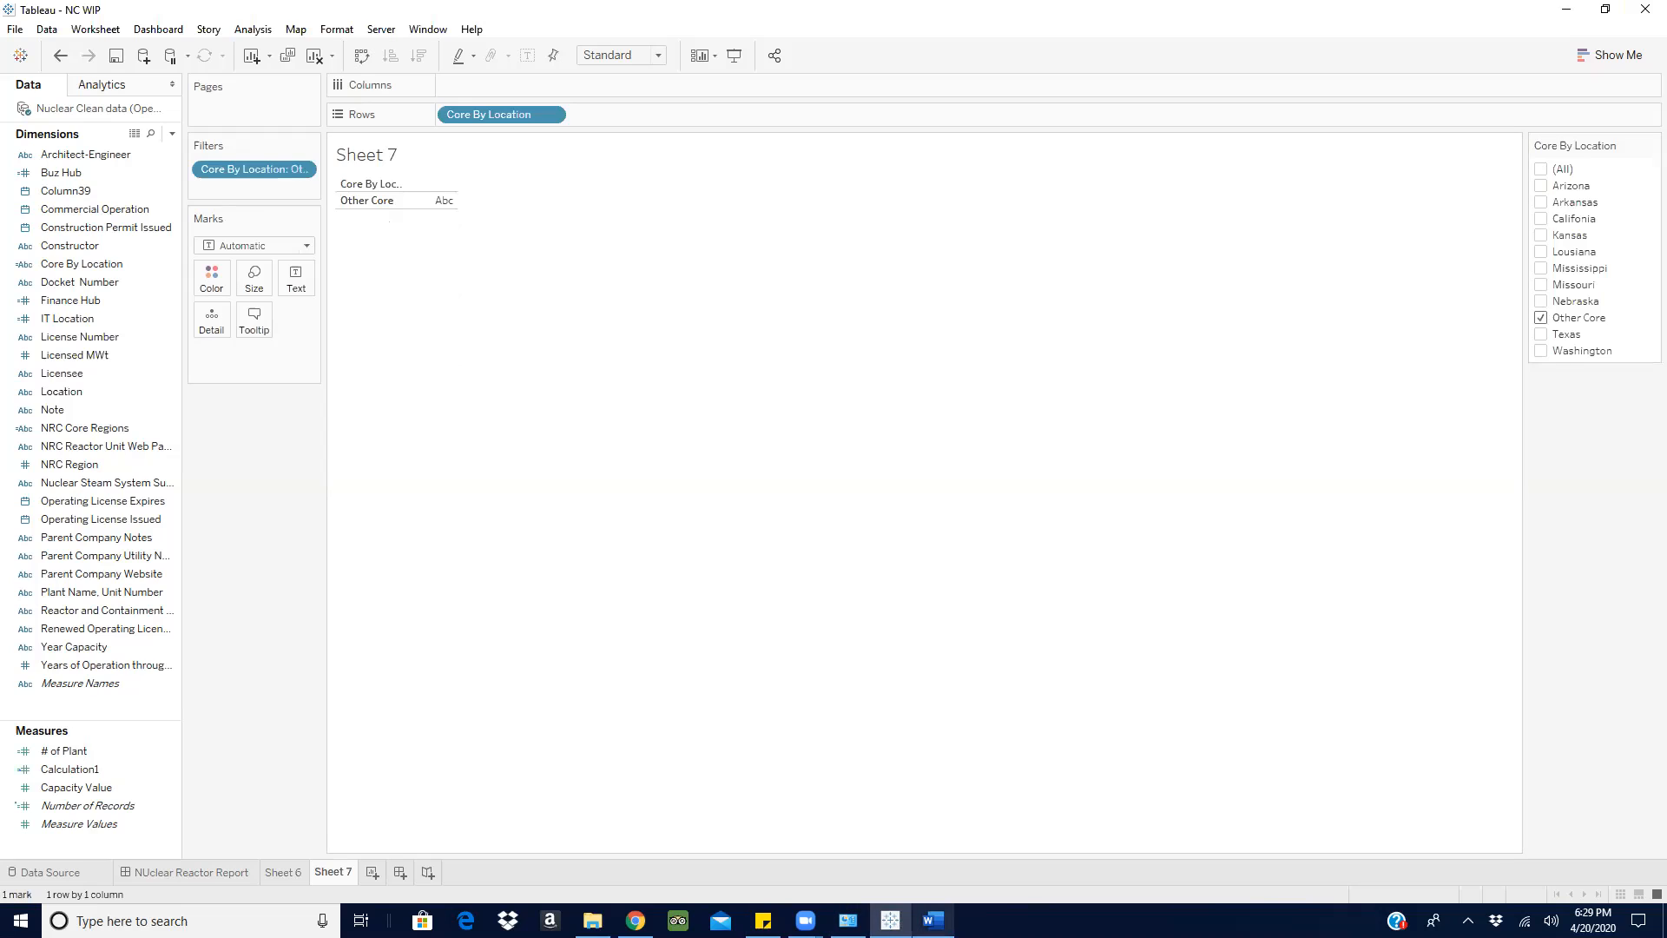
- Add NRC Core Regions to the rows of Sheet 7, filter it to Core region Terminate, and show the summed Capacity Value
left_click(934, 920)
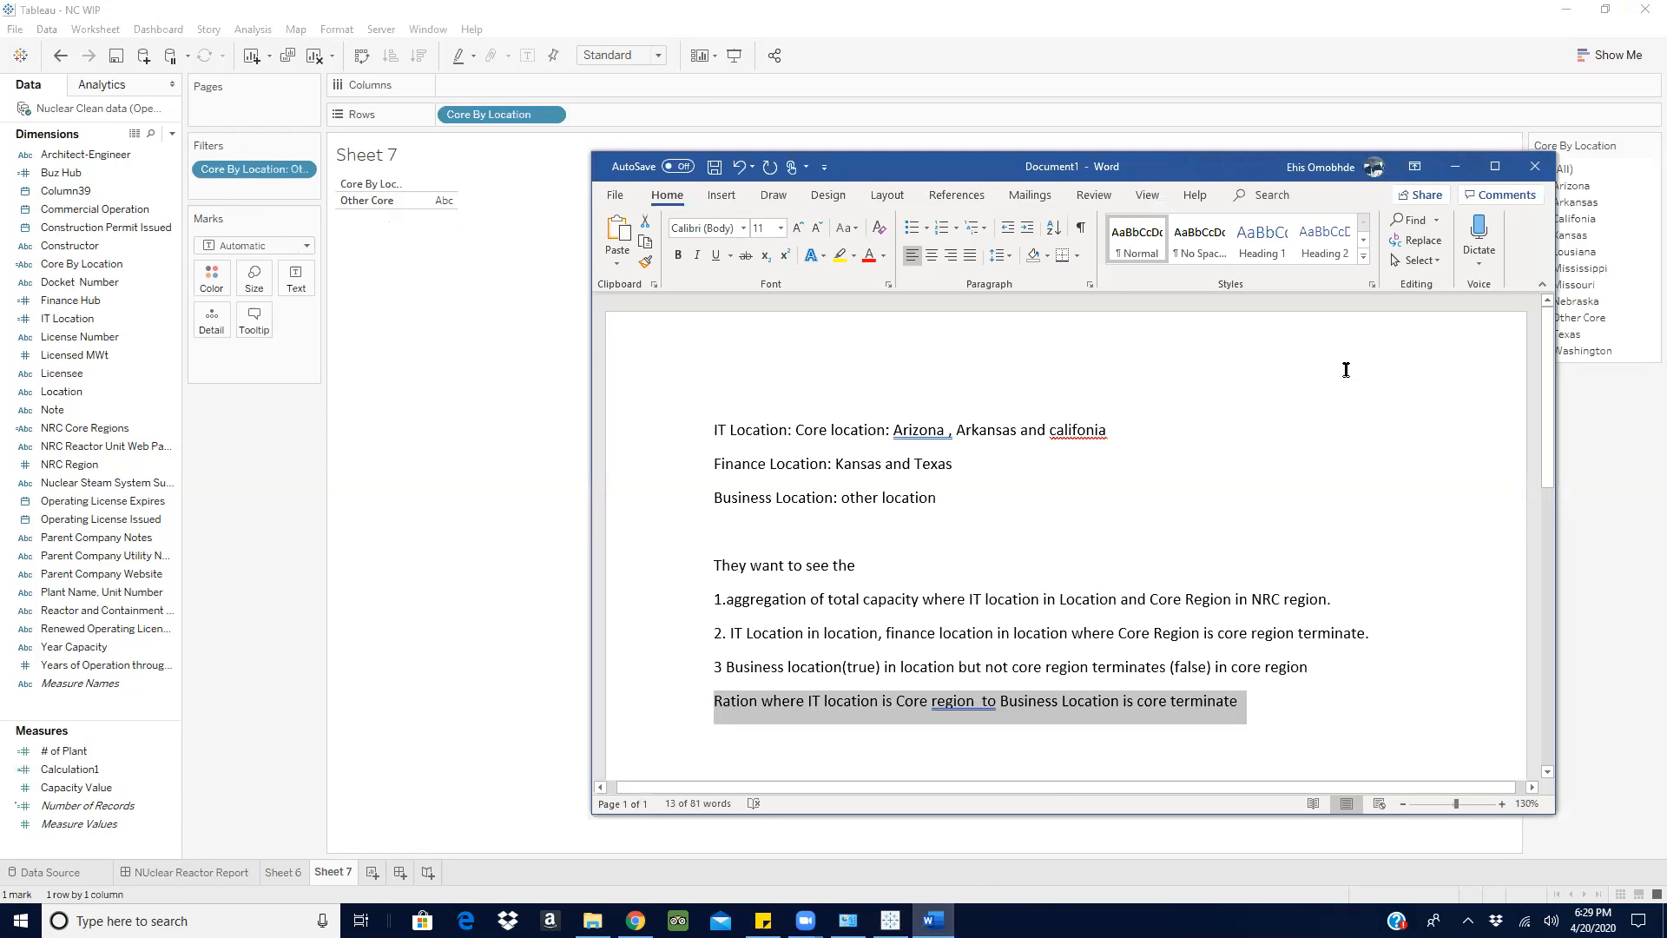
left_click(1455, 165)
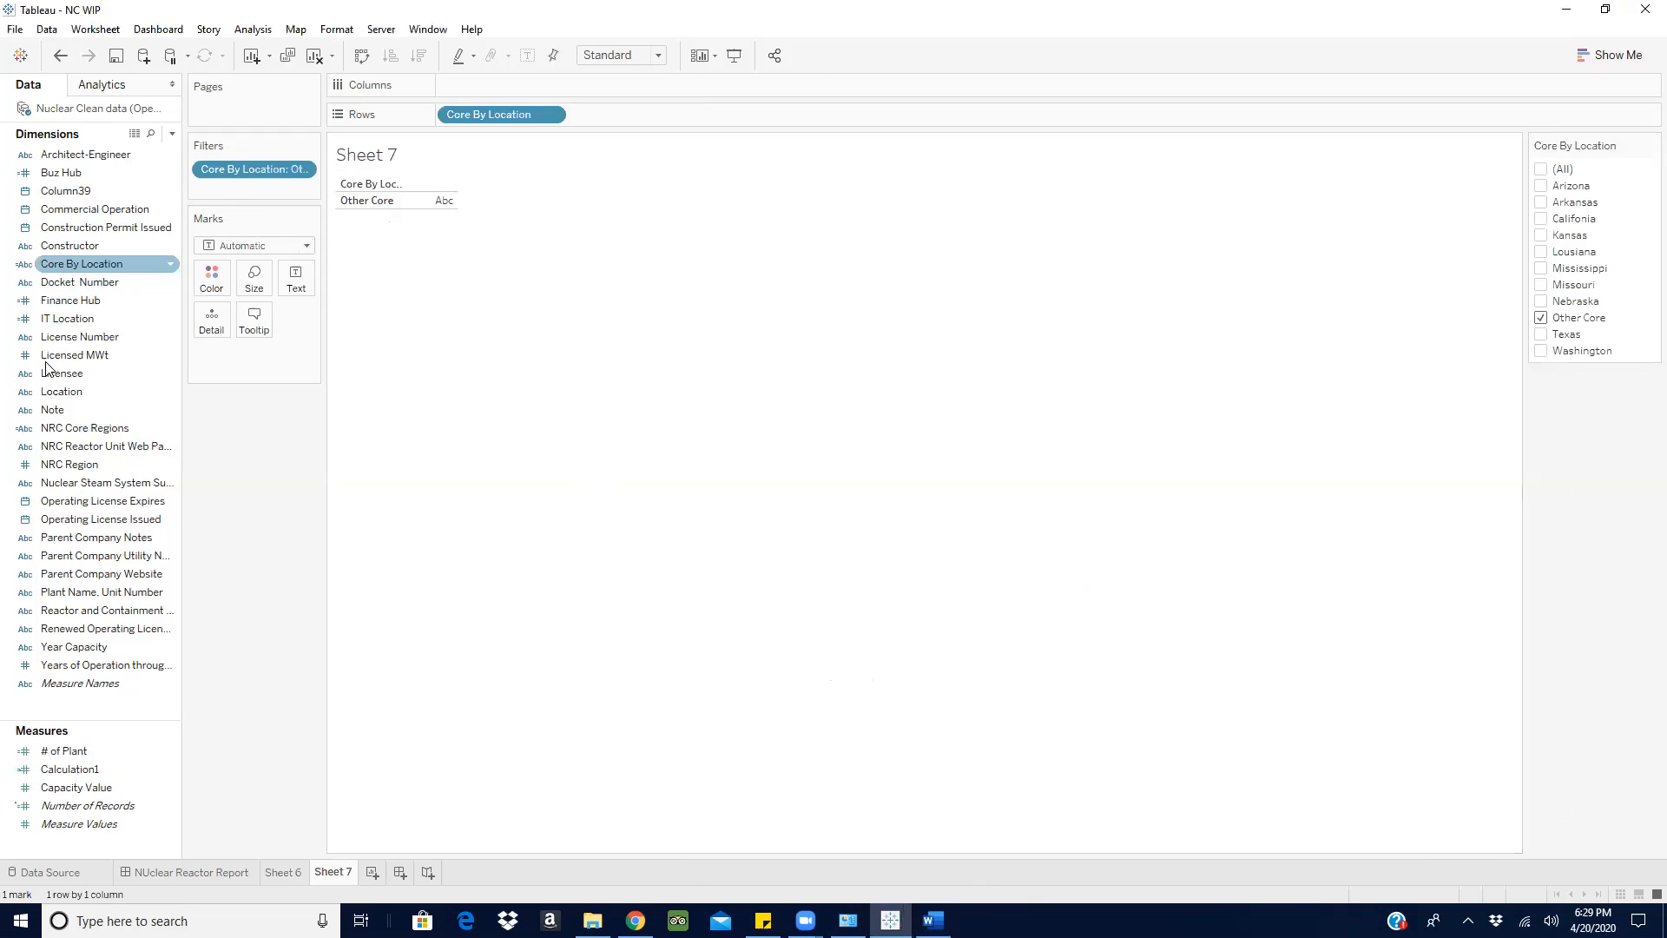
left_click_drag(72, 428, 618, 116)
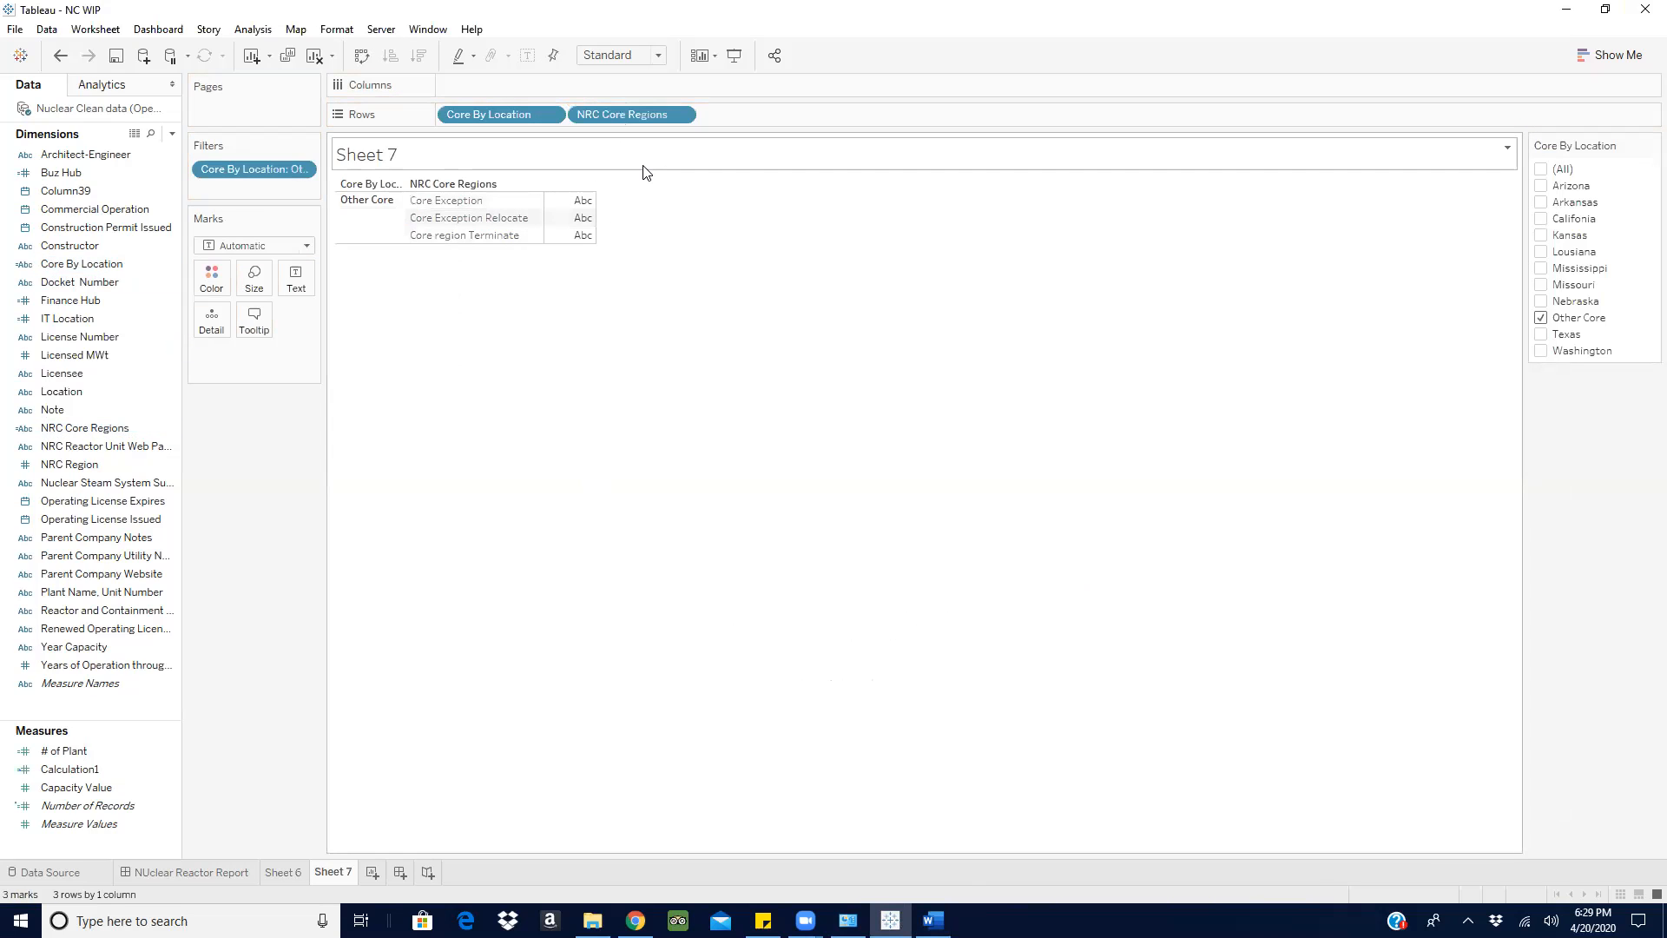
left_click(680, 115)
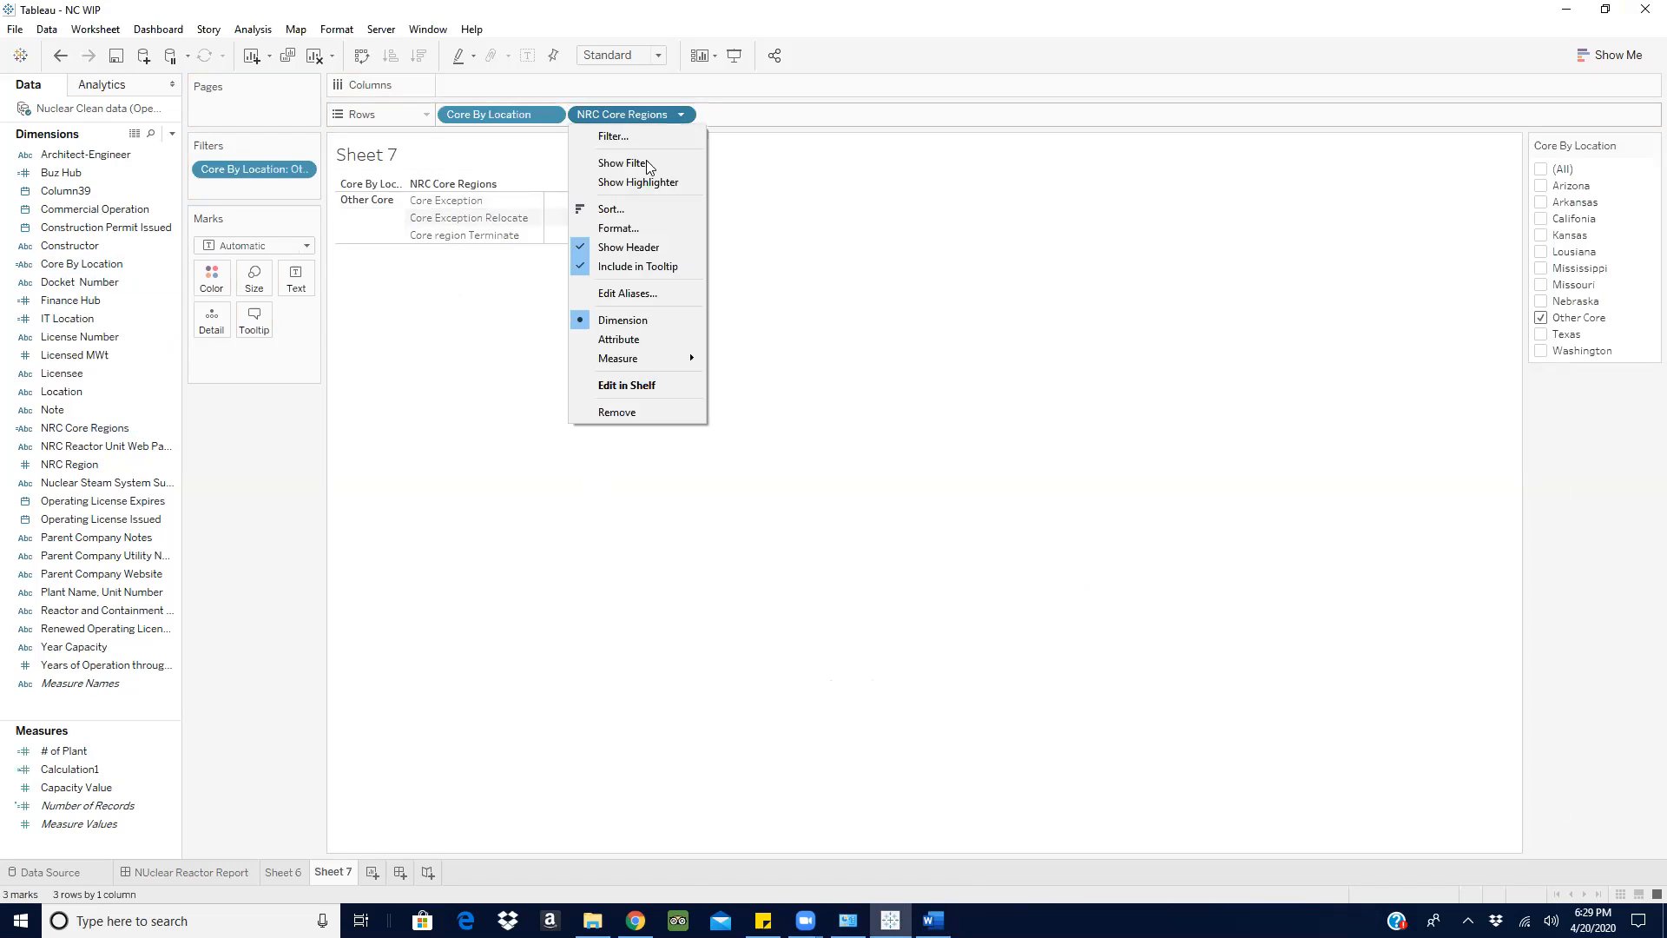
left_click(624, 163)
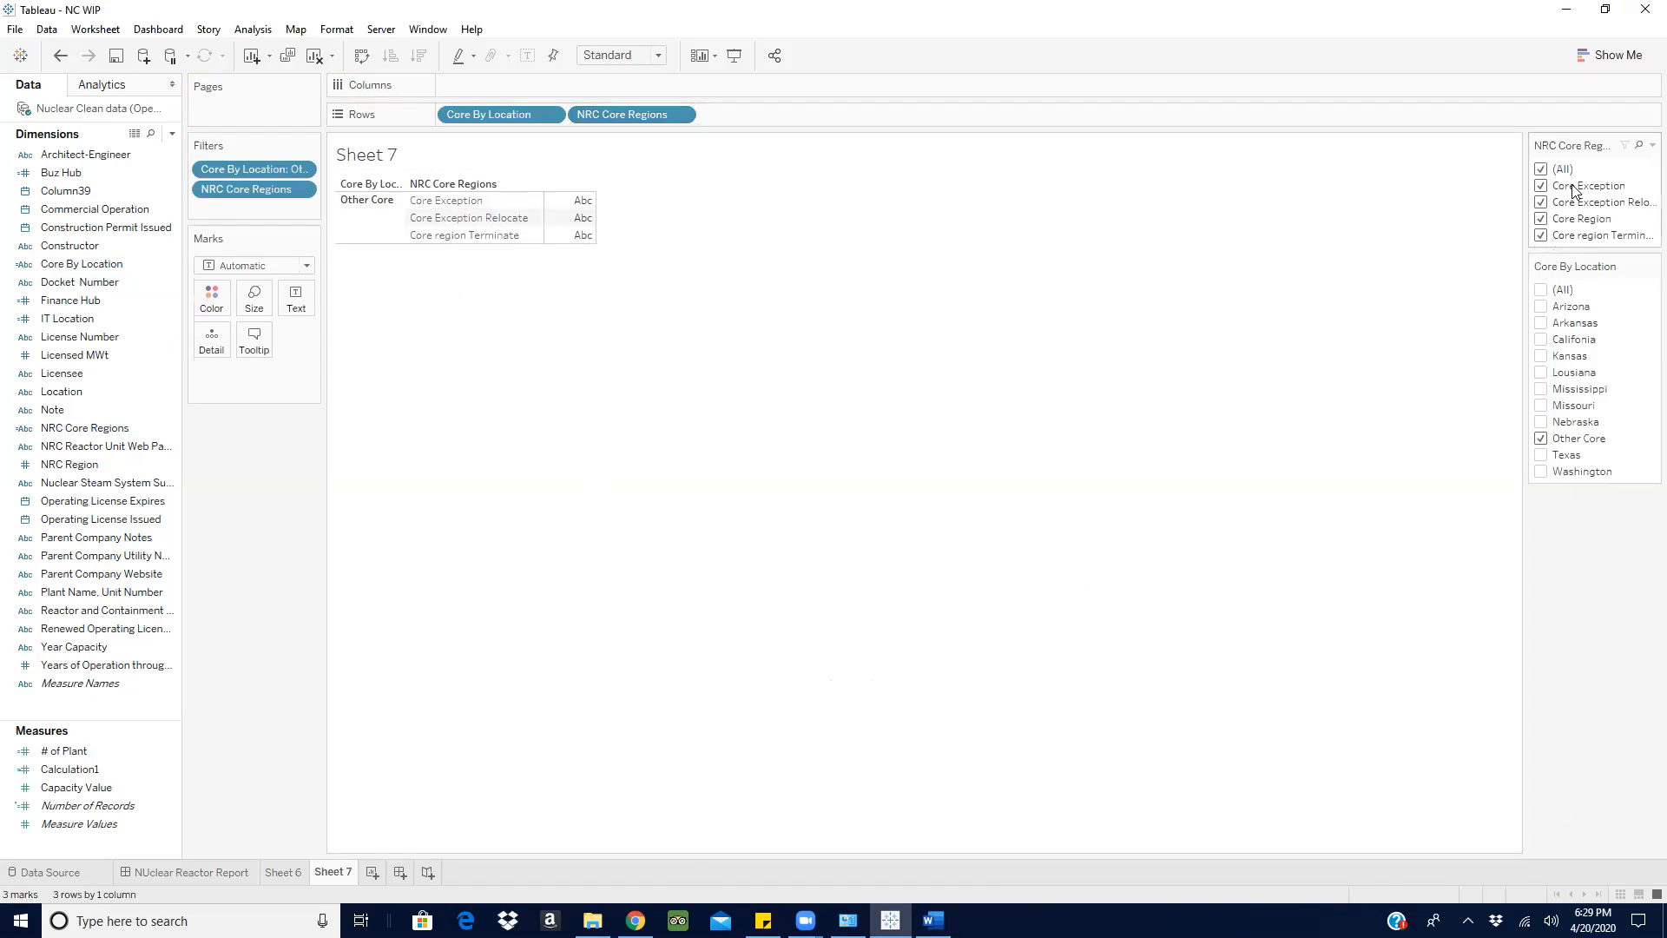
left_click(1541, 170)
left_click(1541, 236)
left_click_drag(87, 789, 559, 203)
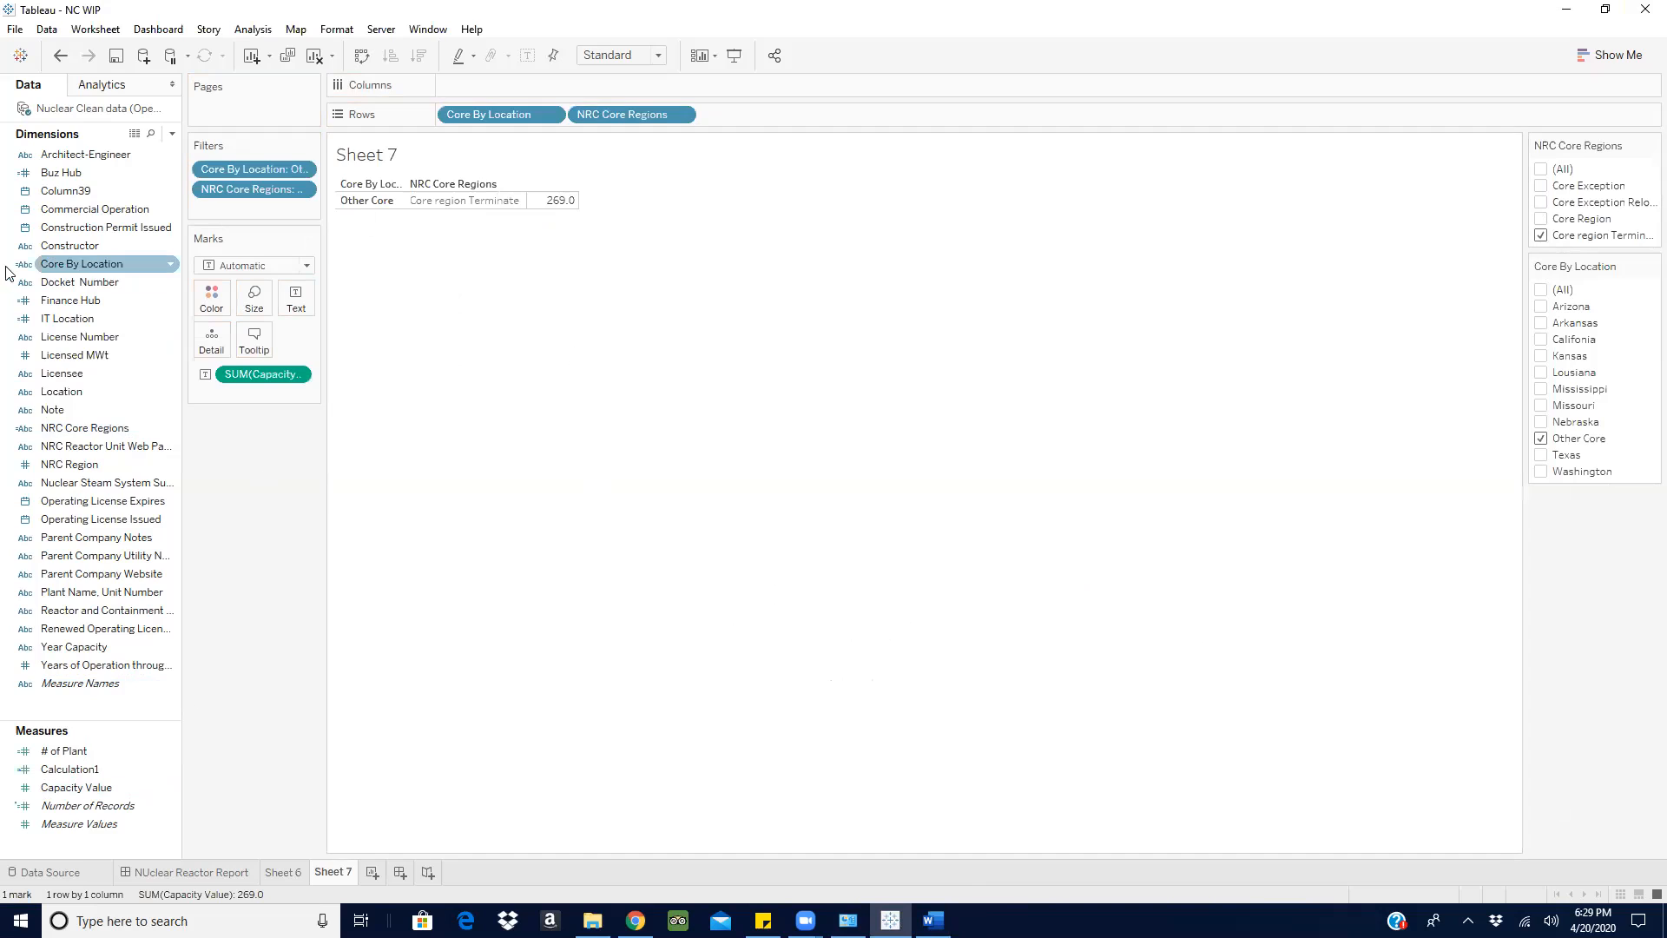
- Return to Sheet 6 and compare its capacity table with the ratio requirement in the Word document
left_click(282, 872)
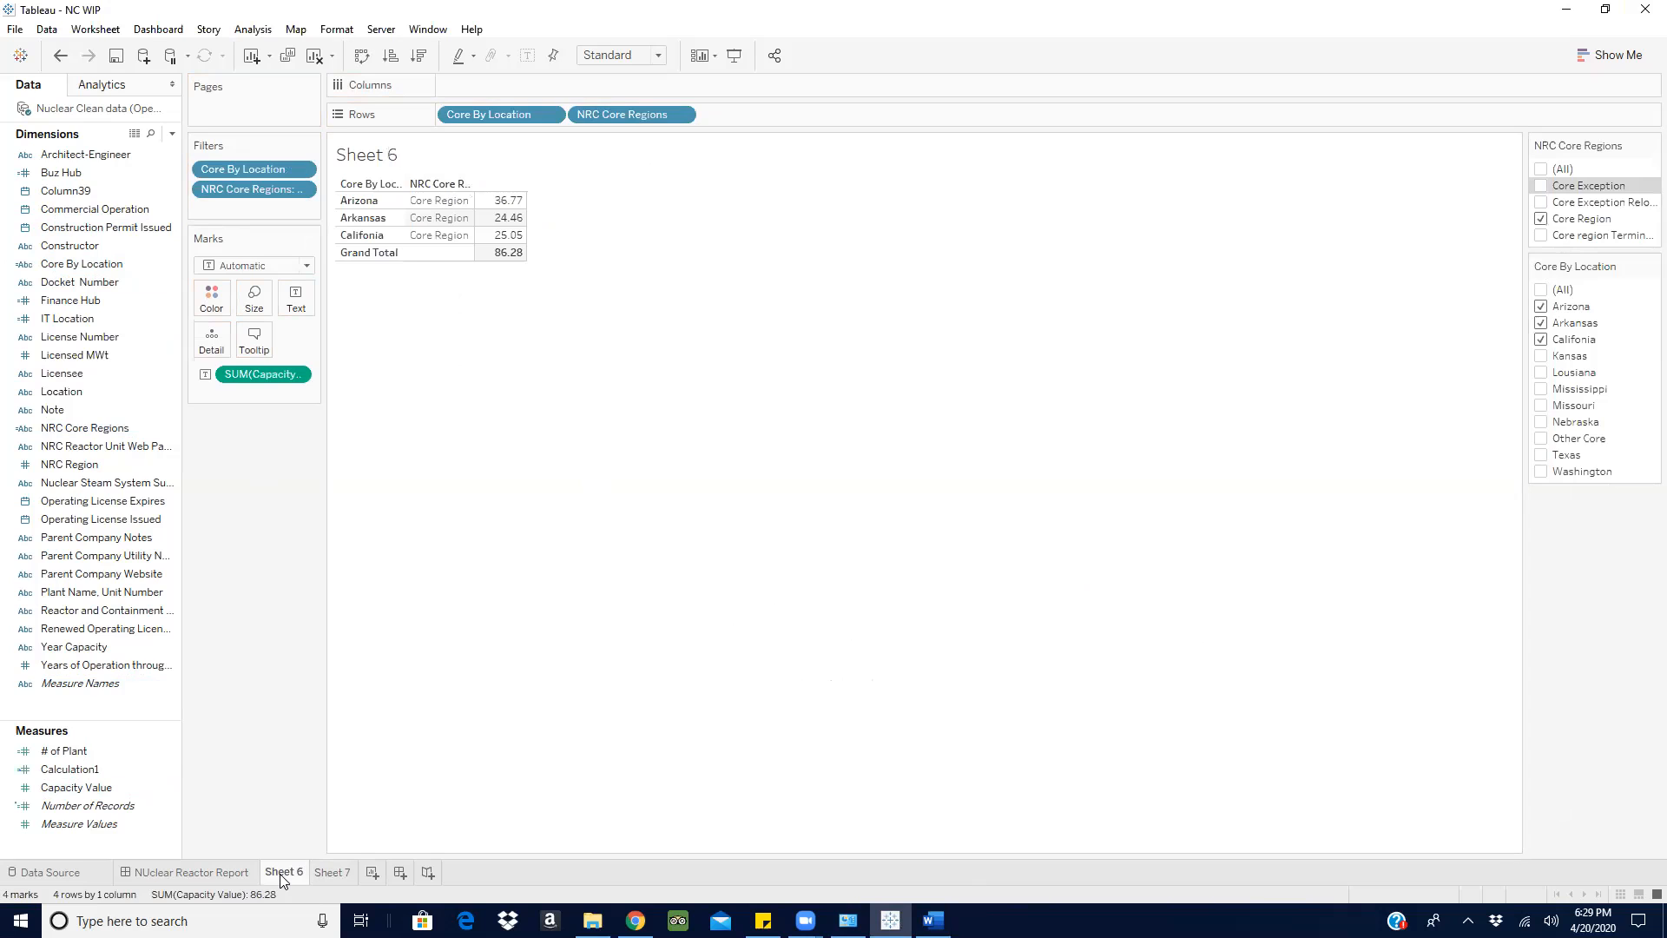
left_click(922, 905)
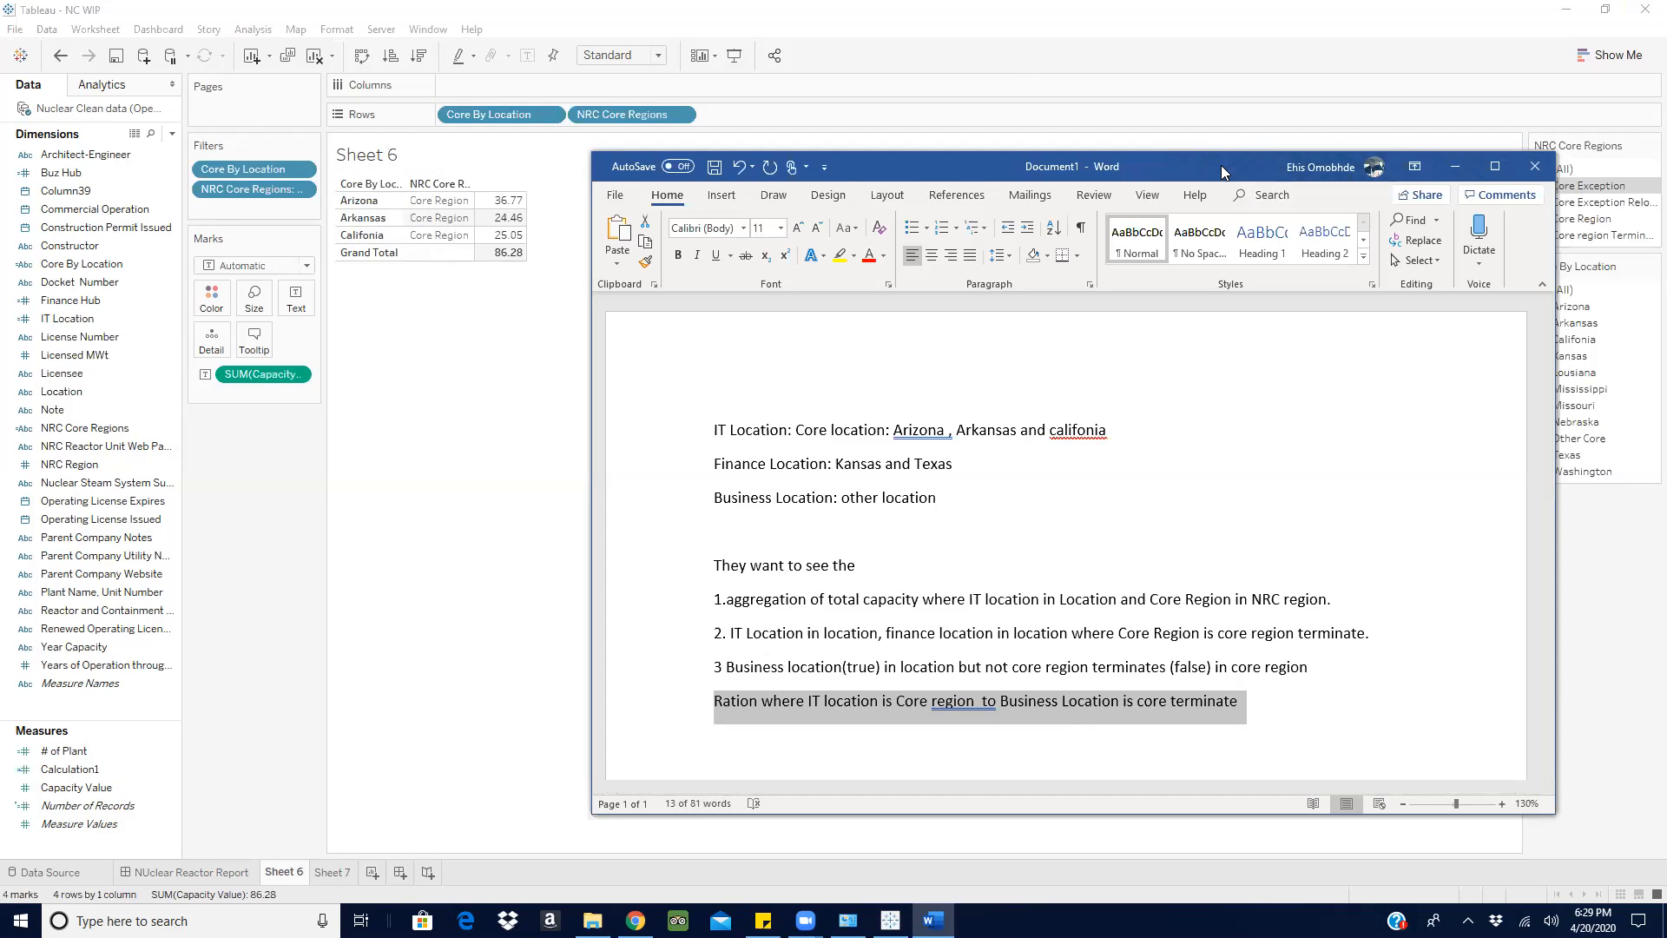
left_click_drag(1220, 168, 1219, 169)
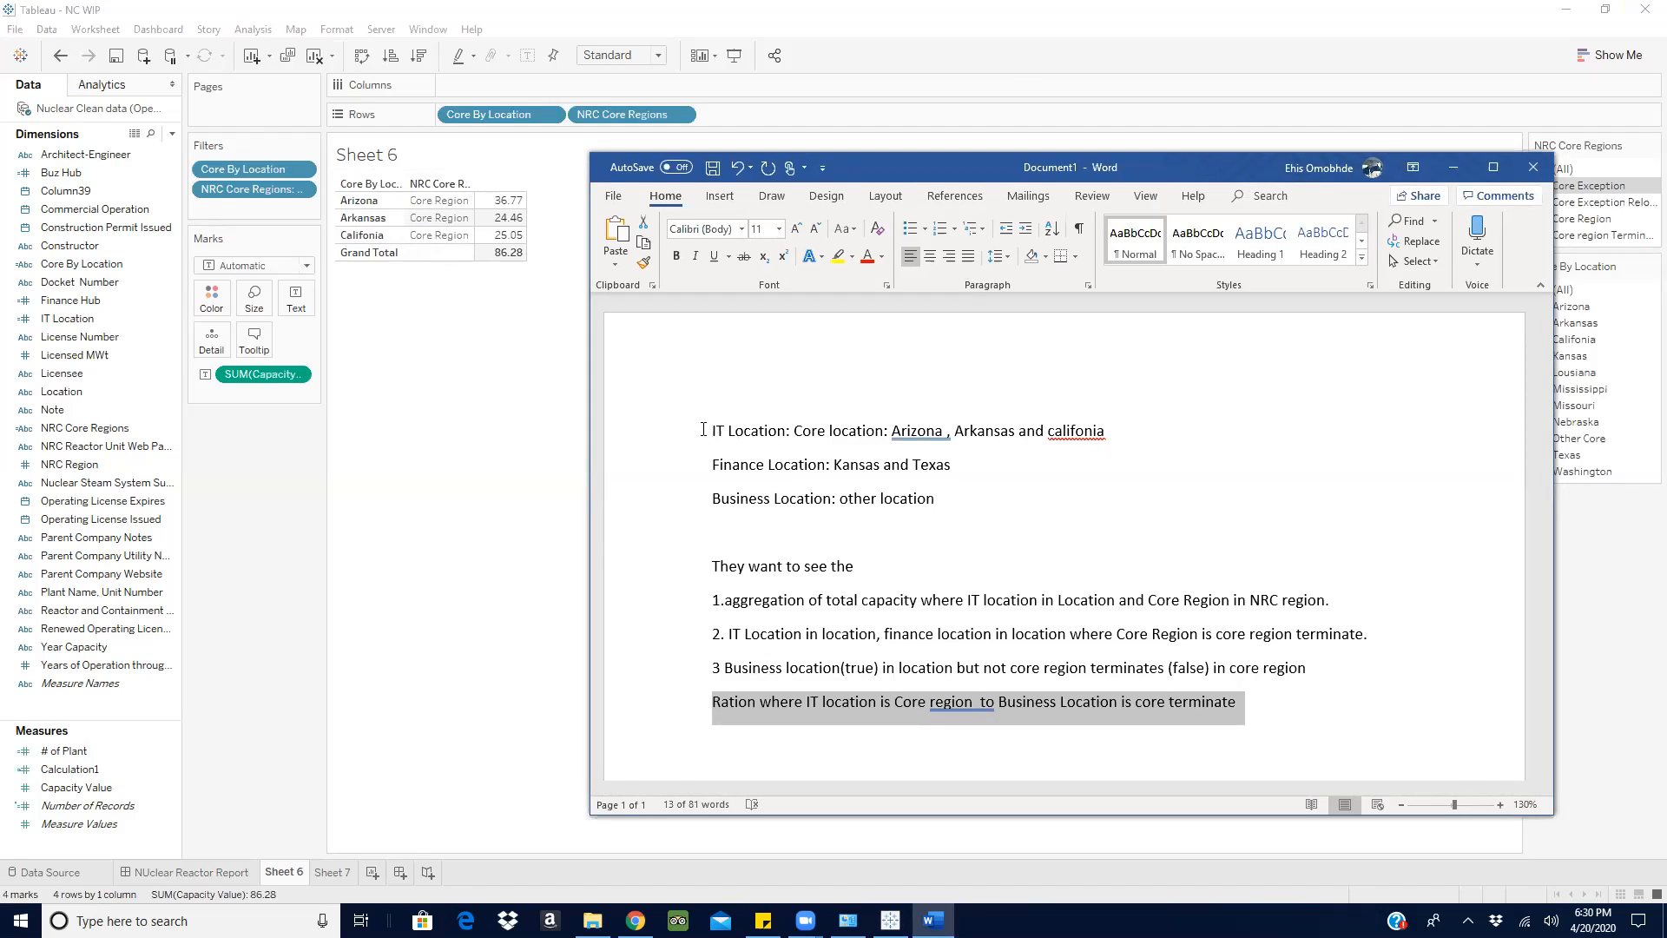
- Remove Core By Location and NRC Core Regions from the rows of Sheet 6, keeping their filters
mouse_move(521, 255)
left_click_drag(383, 512, 338, 740)
left_click_drag(496, 116, 331, 608)
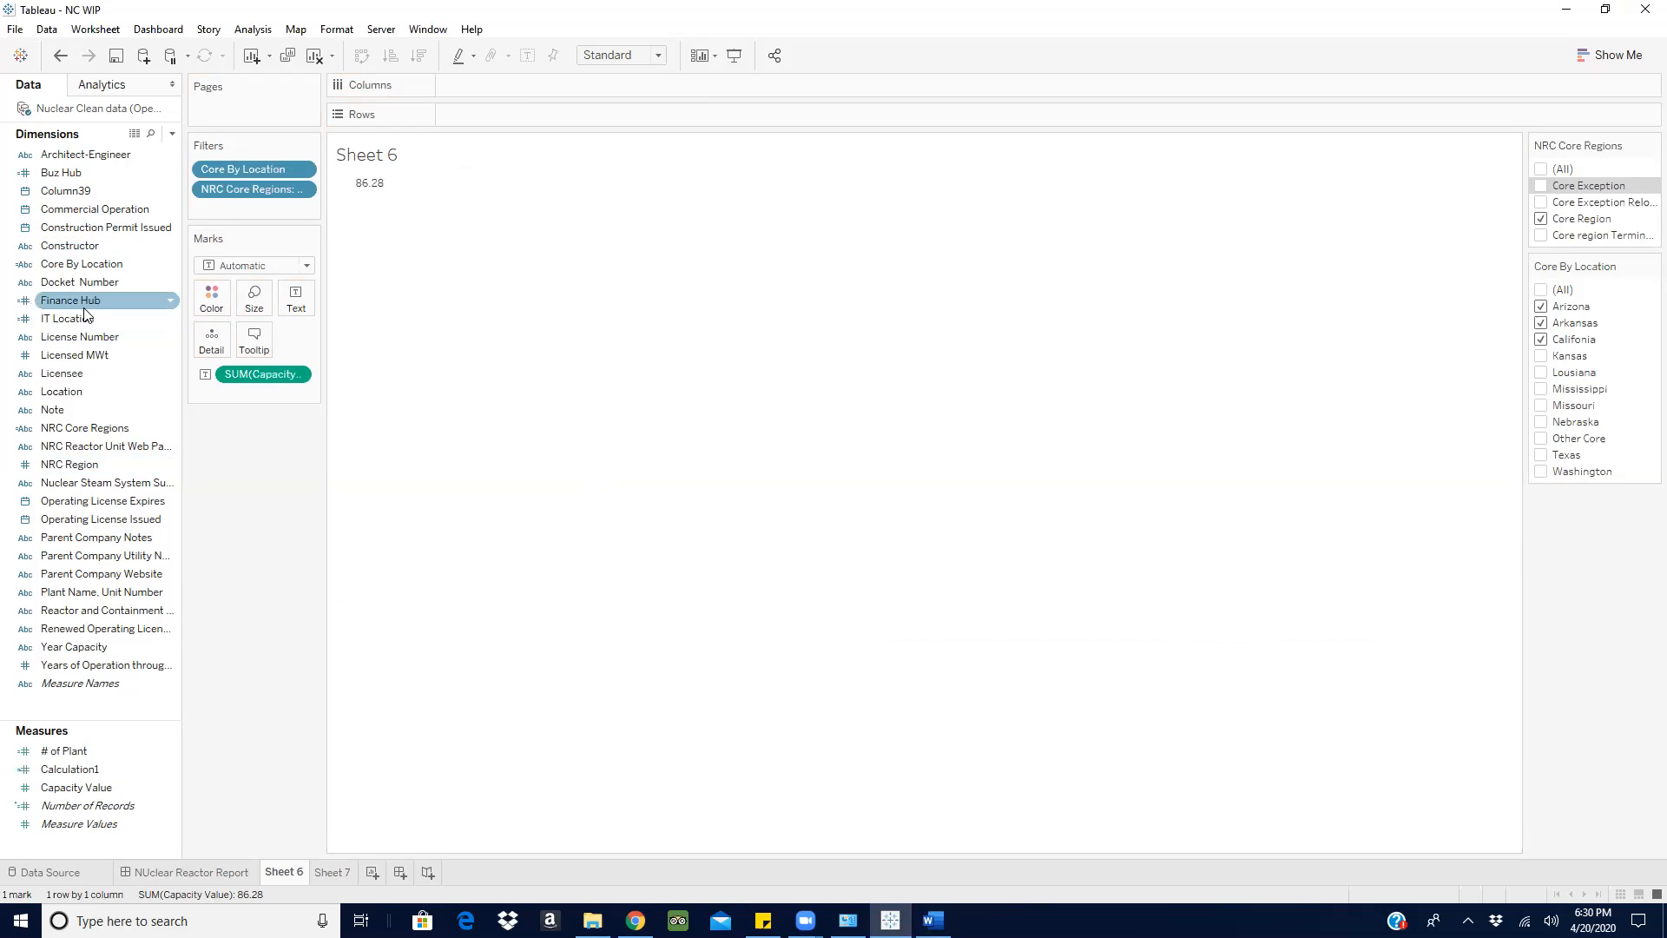
- Put Core By Location back on the rows of Sheet 6 and review the ratio requirement in the Word document
left_click_drag(59, 263, 493, 116)
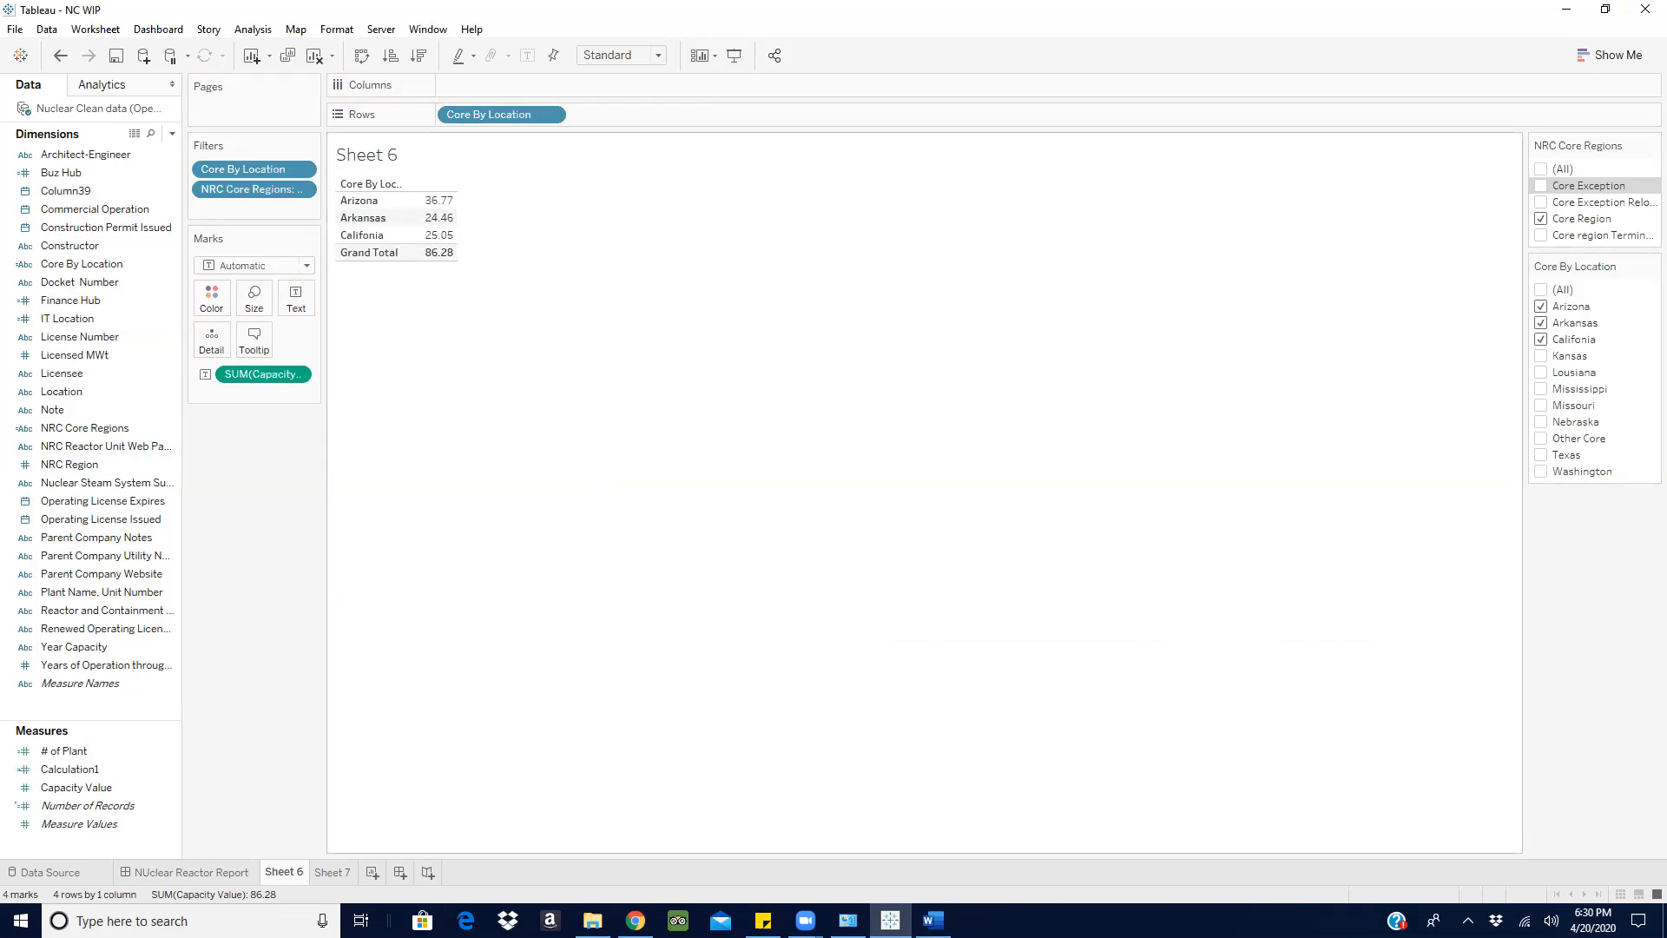
mouse_move(933, 920)
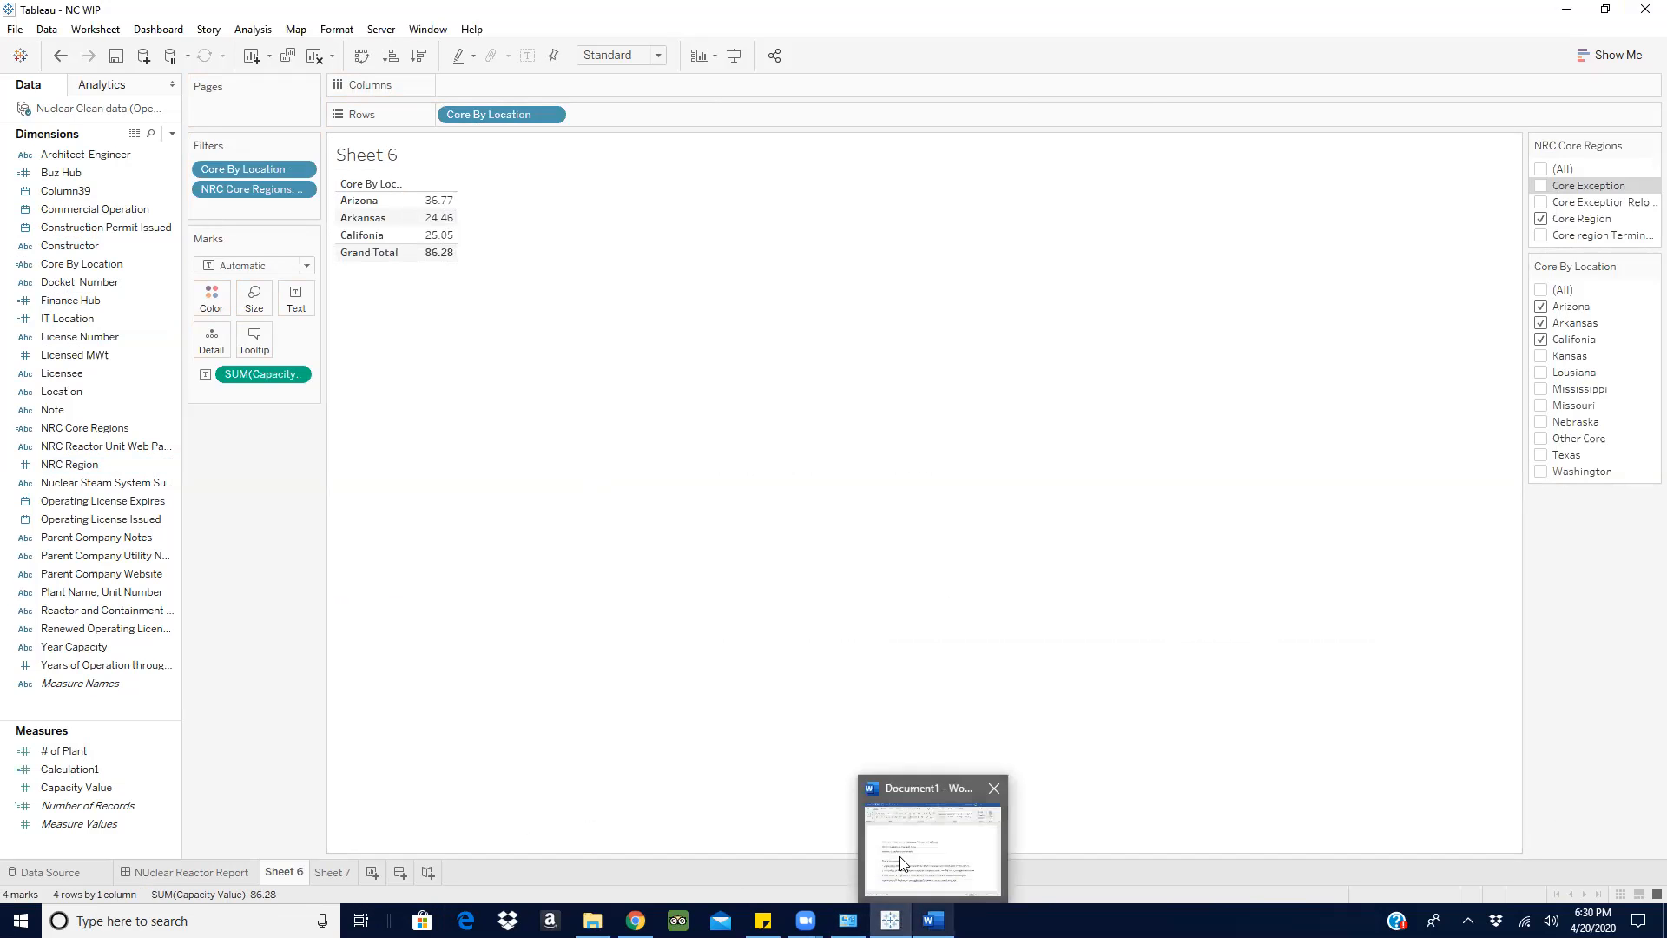
left_click(899, 856)
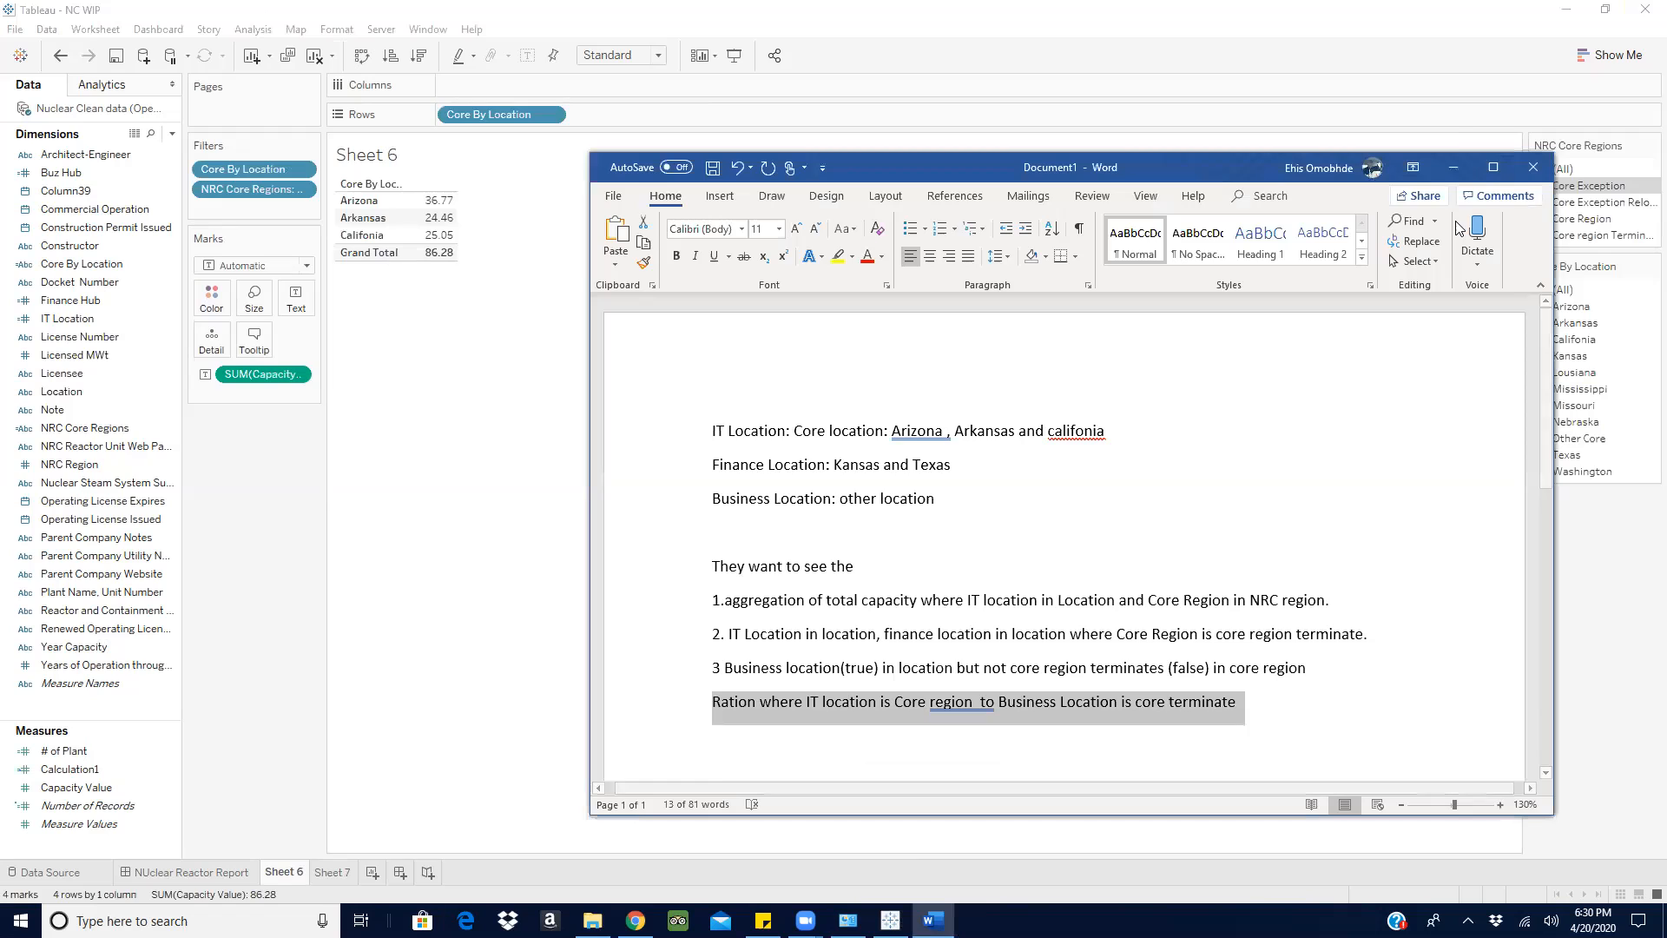
left_click(1452, 167)
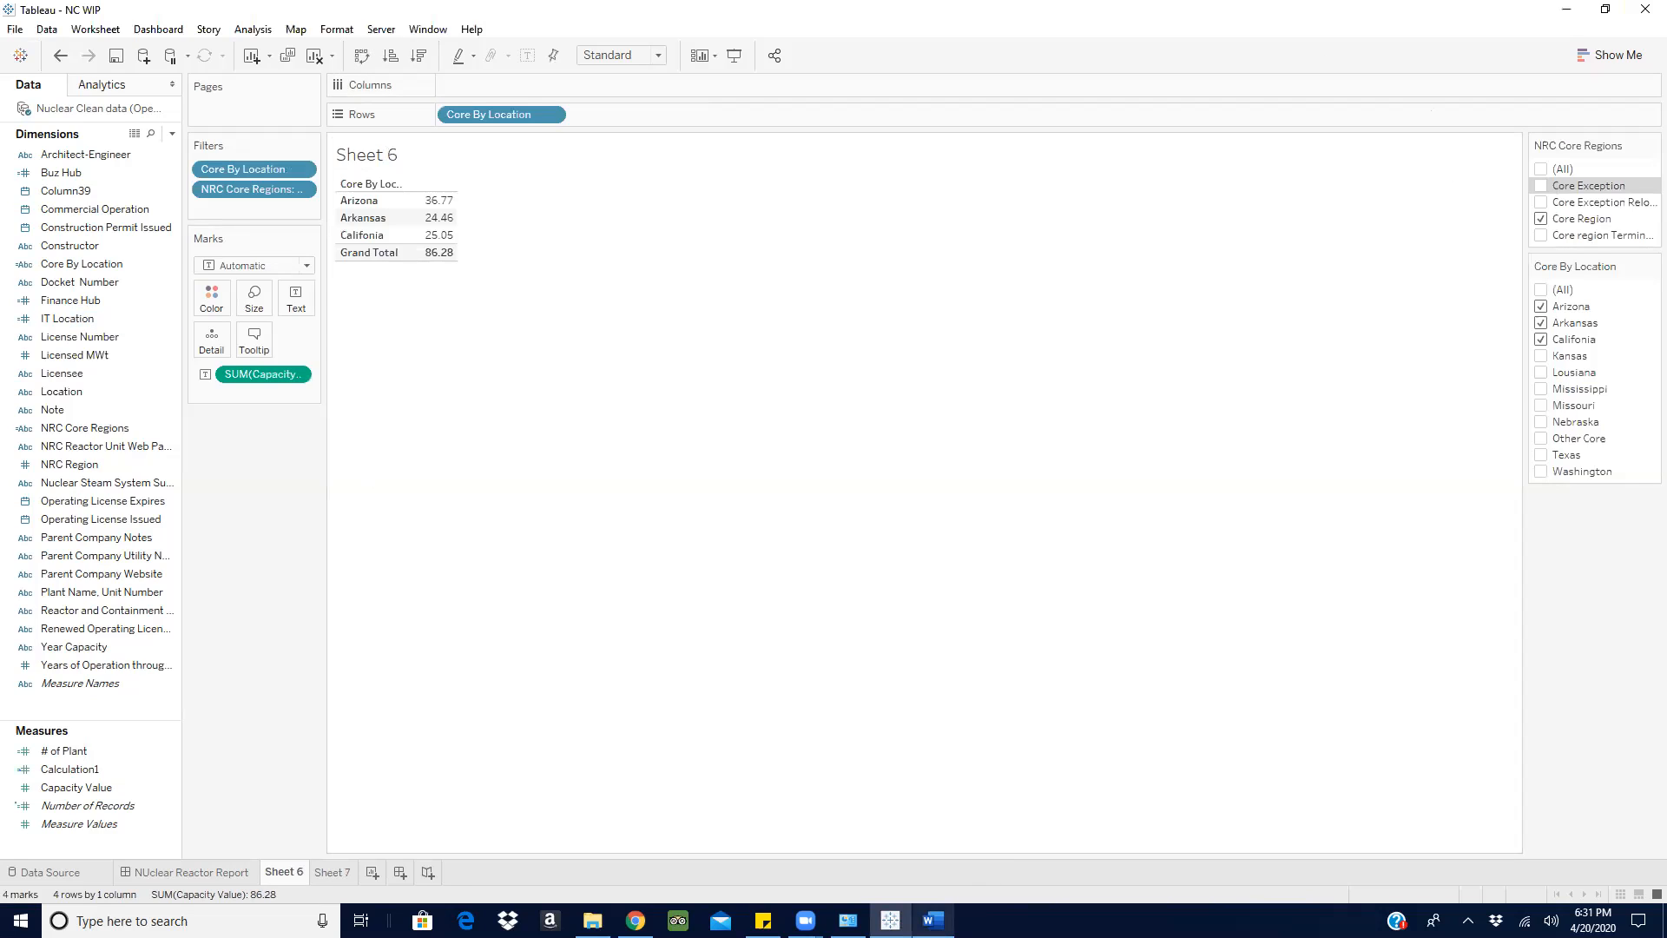
mouse_move(933, 921)
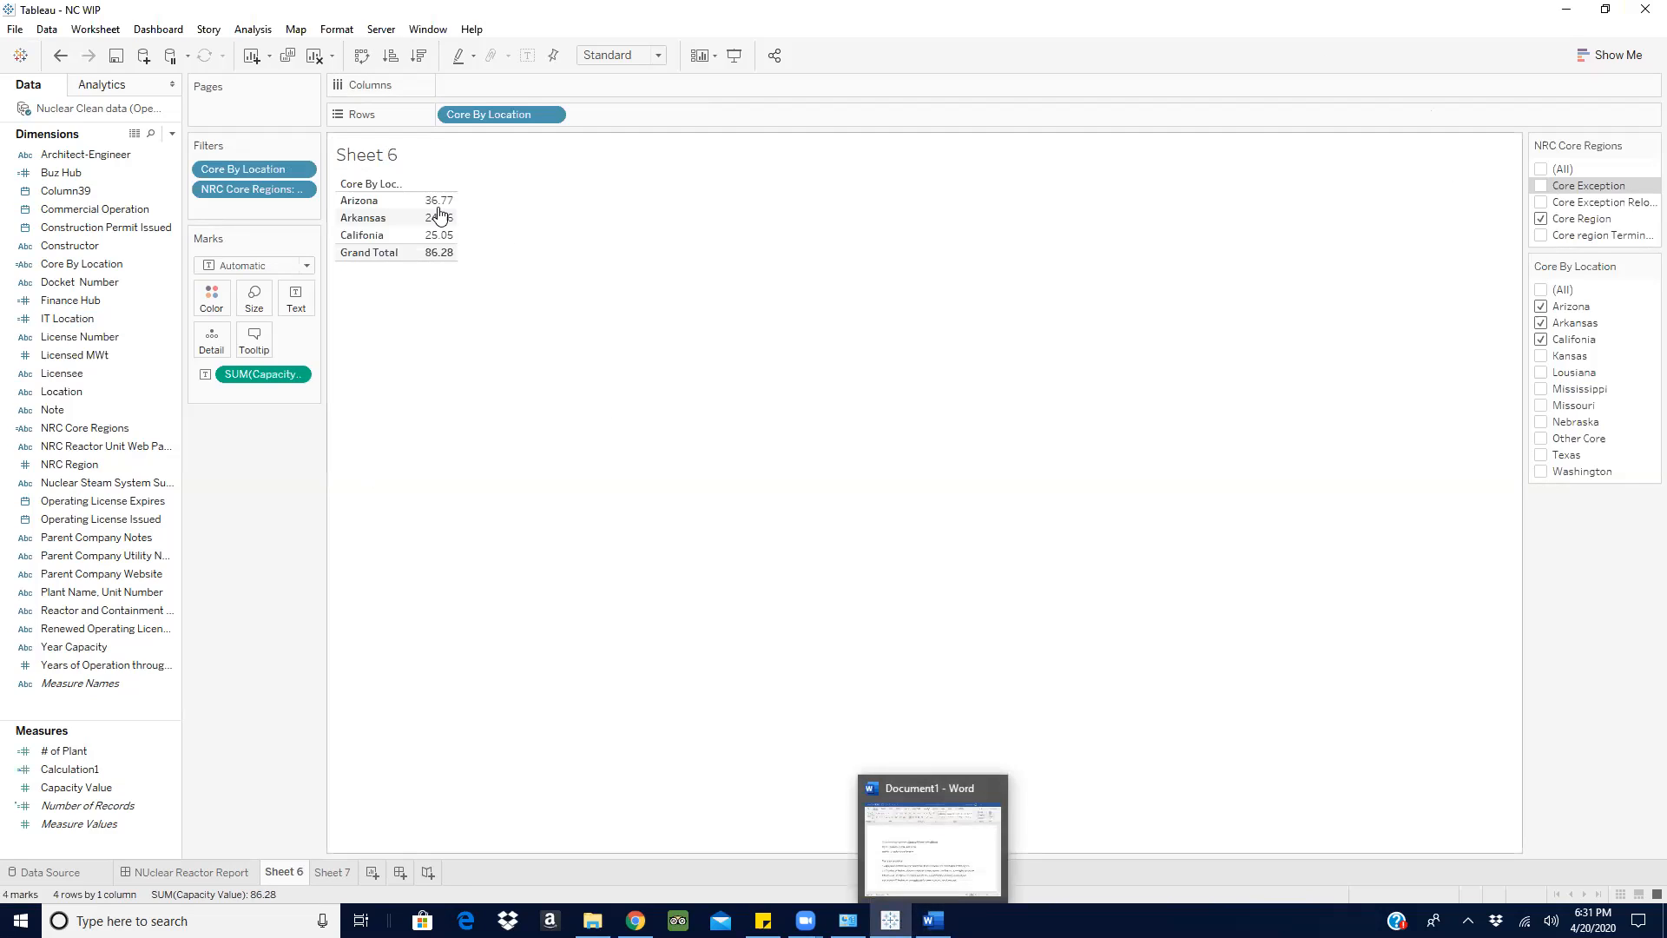
- Create a new calculated field named IT ##
left_click(176, 139)
left_click(217, 152)
key("BackSpace")
type("IT")
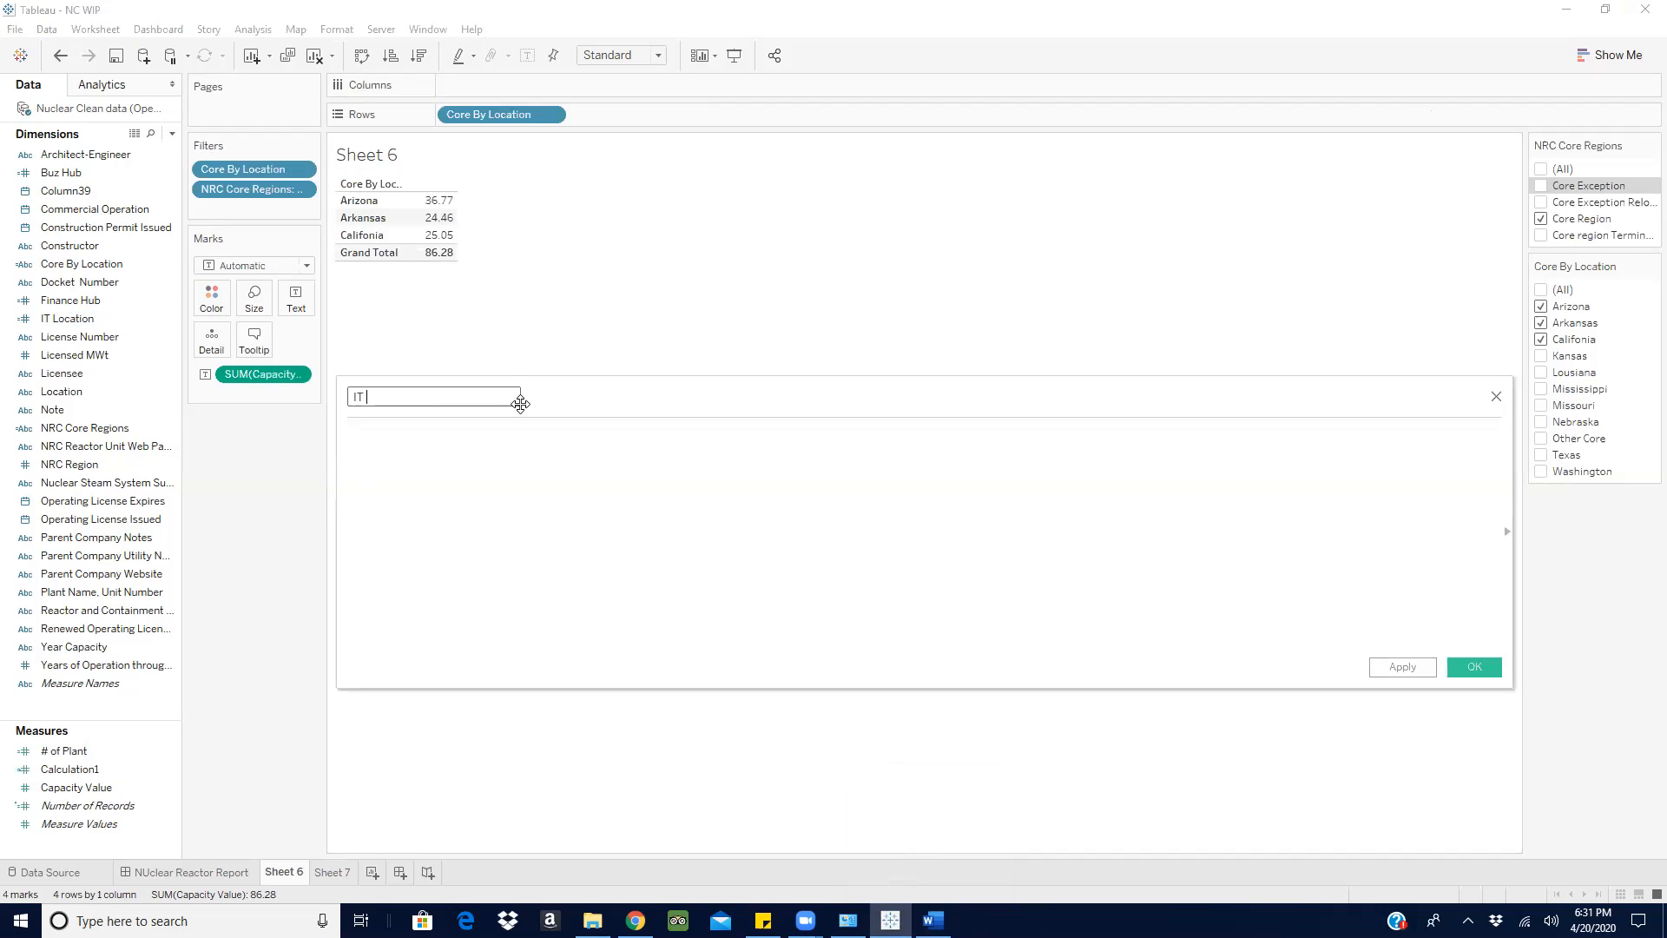
type(" #3")
key("BackSpace")
type("#")
- Begin the IT ## formula with the condition IF [IT Location] = 1
left_click(436, 432)
type("if")
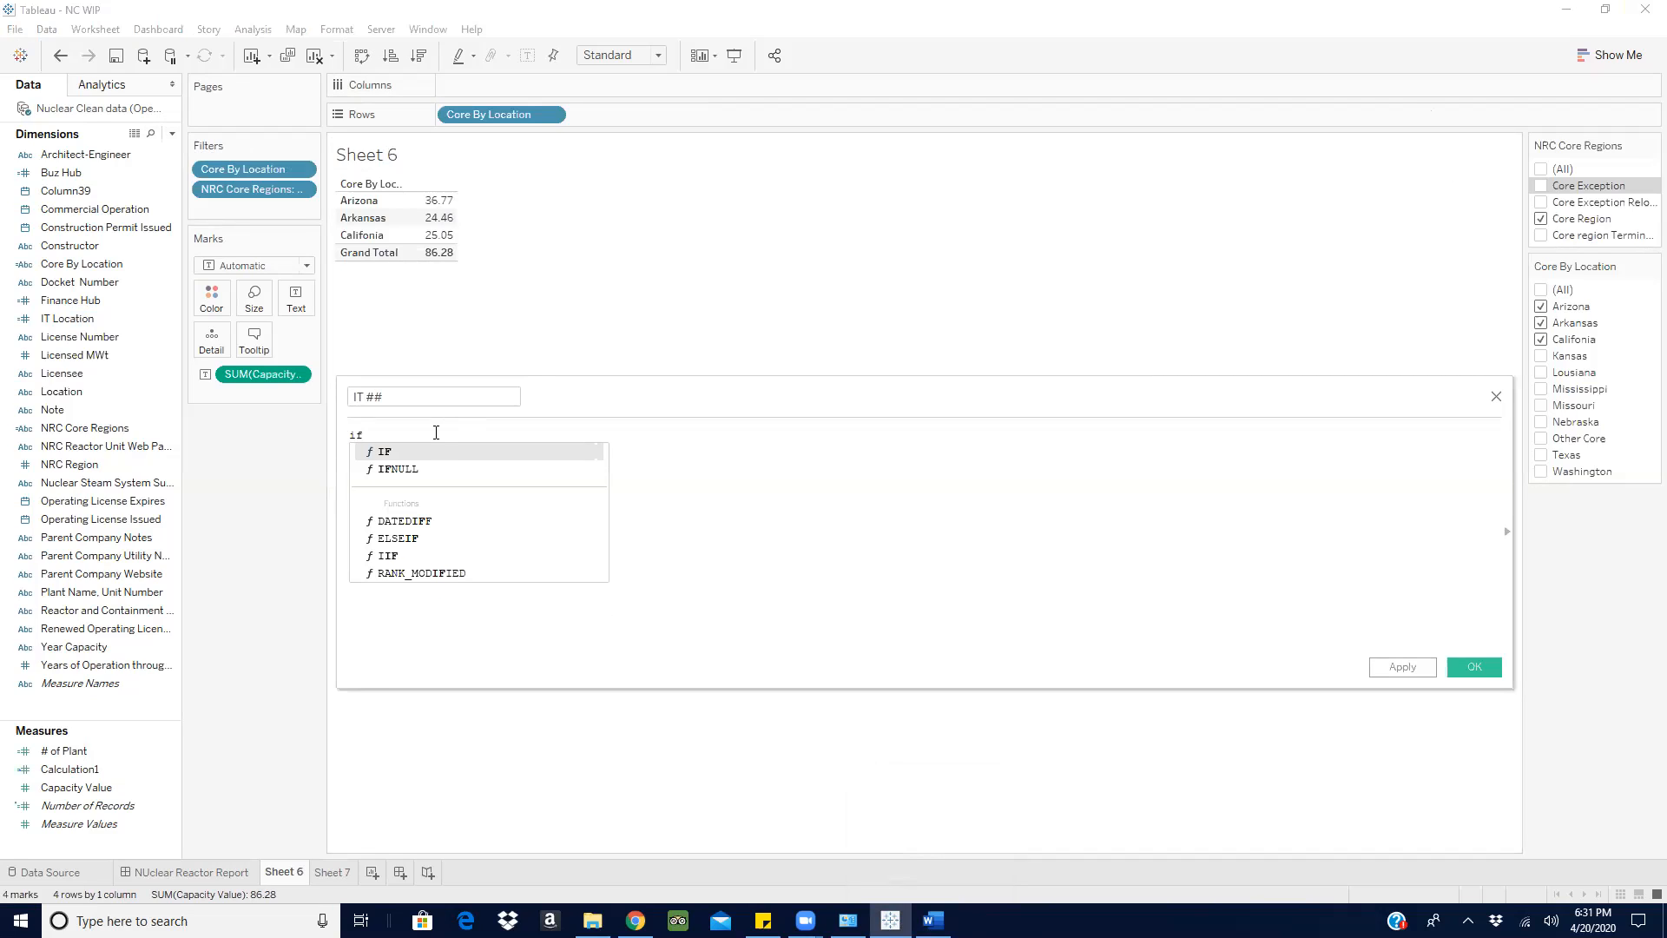
left_click(424, 455)
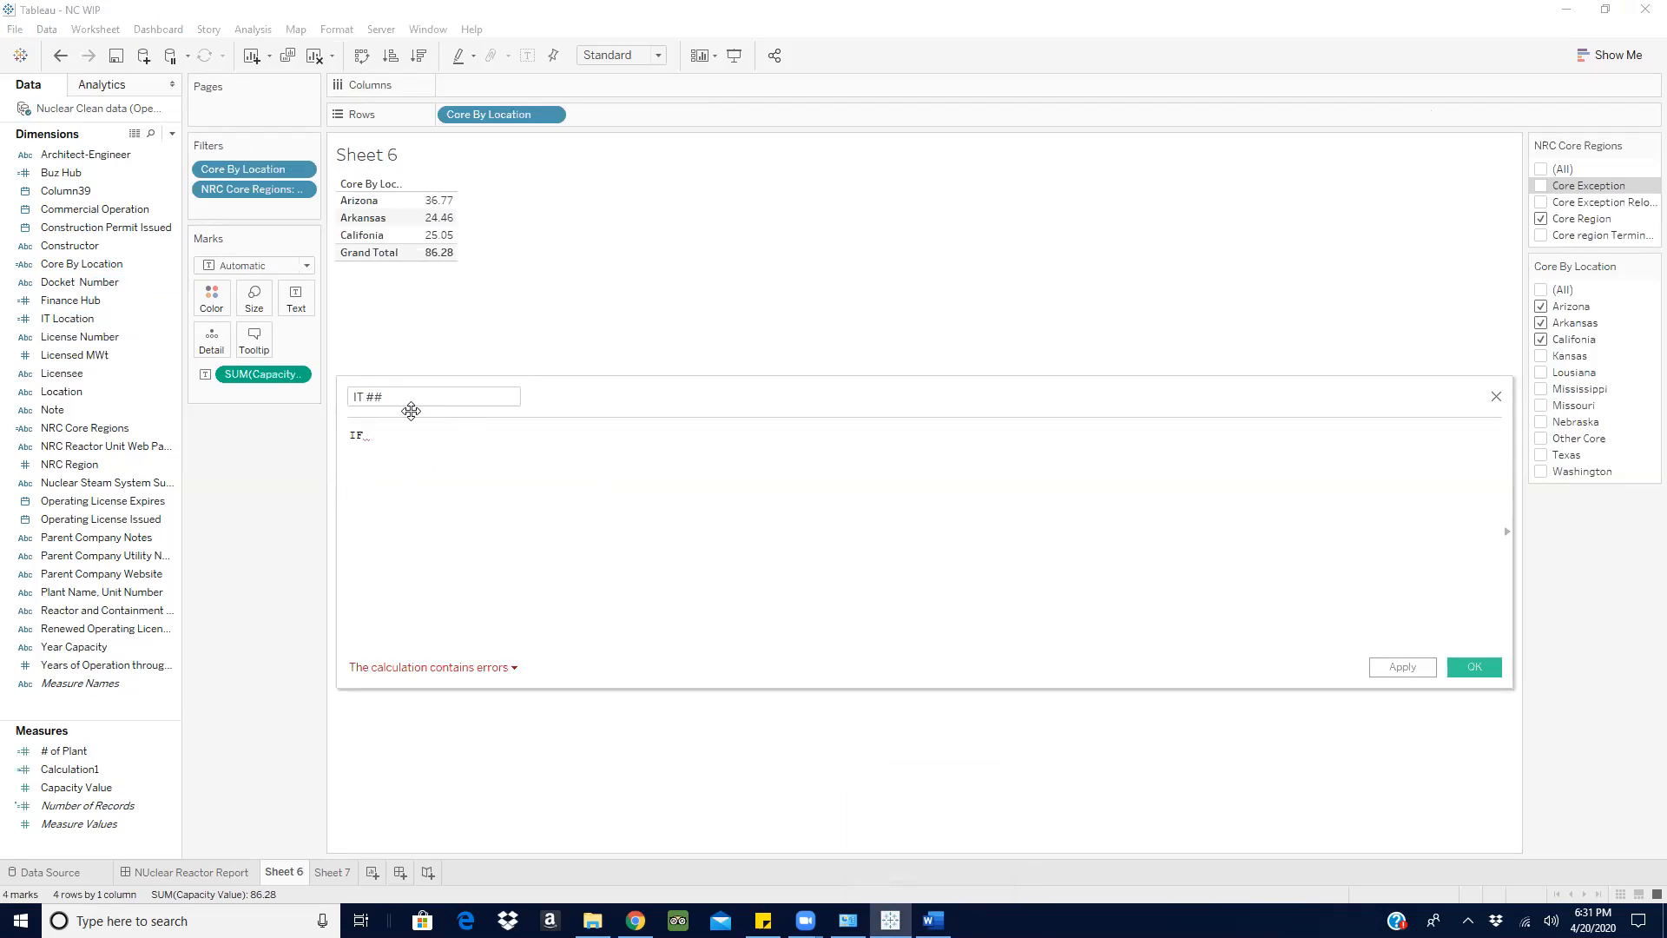
type("it")
left_click(498, 447)
type("=1")
key("Left")
key("Left")
- Complete the IT ## formula with THEN [Capacity Value] END and save the calculated field
type("THEN cu")
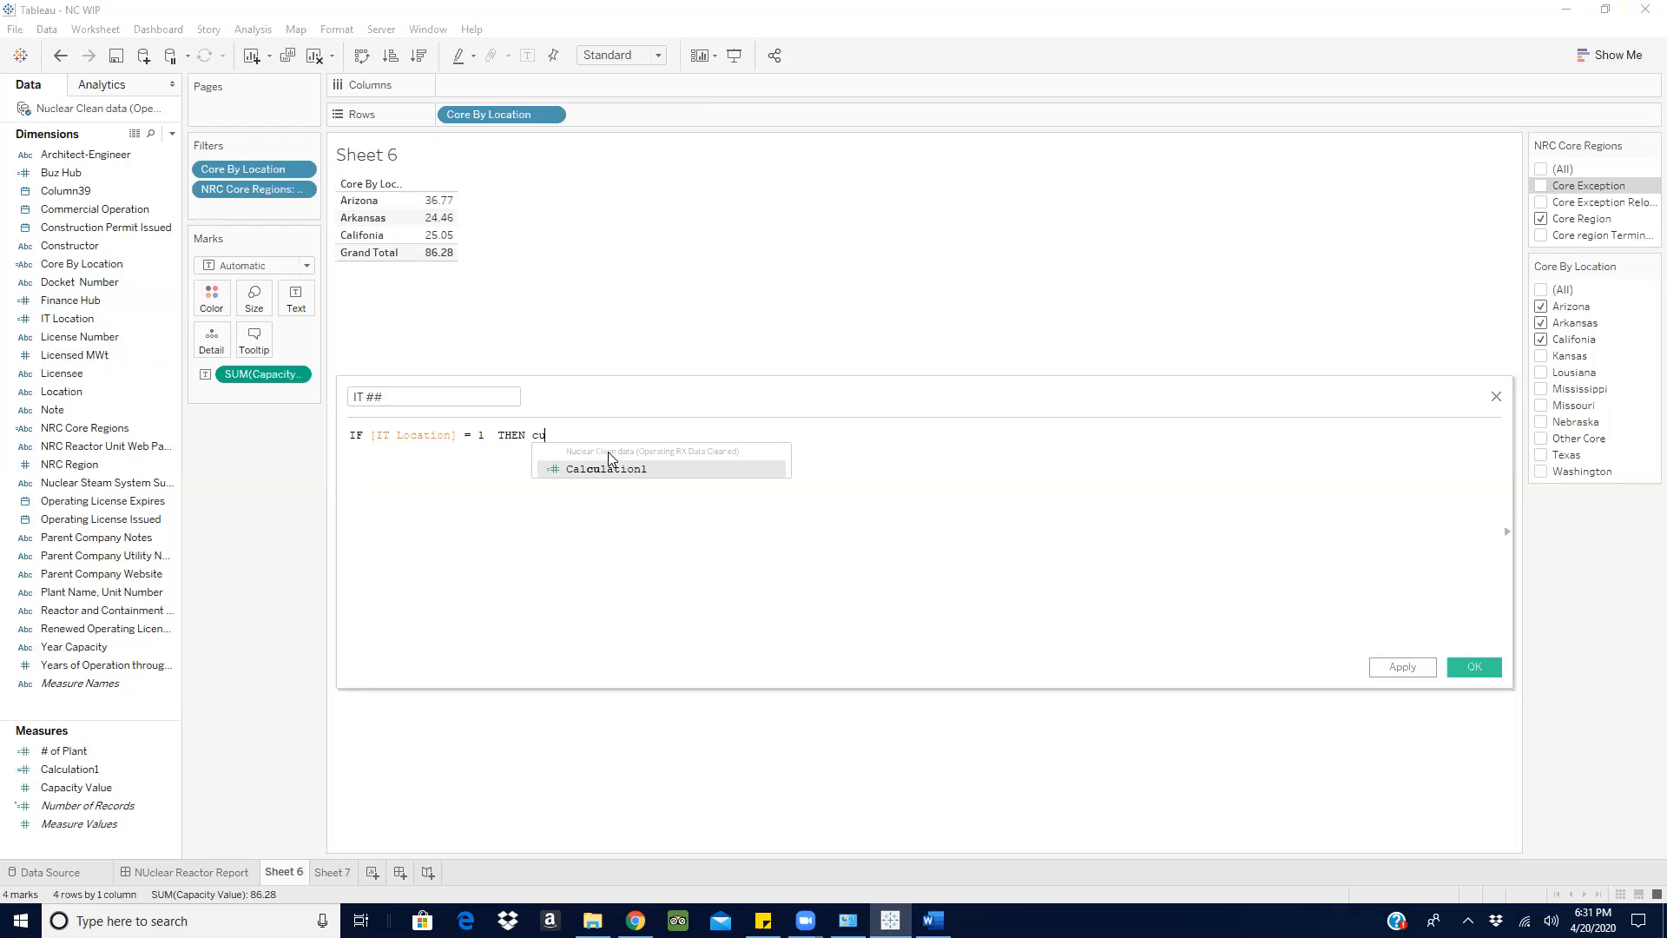
key("BackSpace")
type("a")
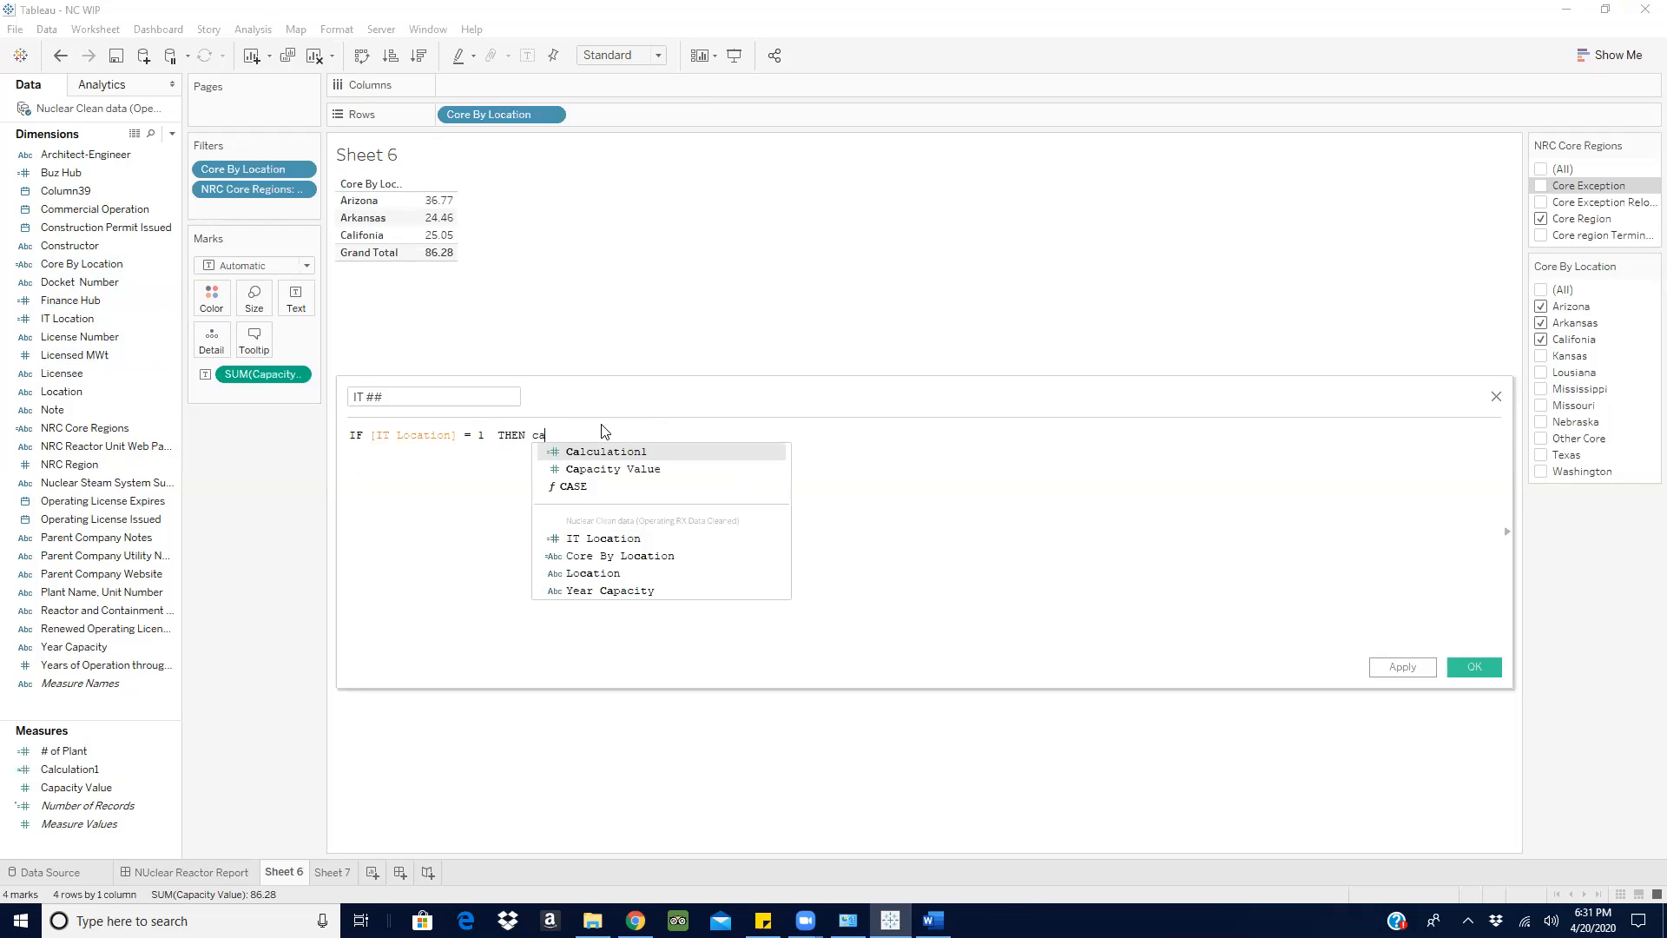
left_click(655, 470)
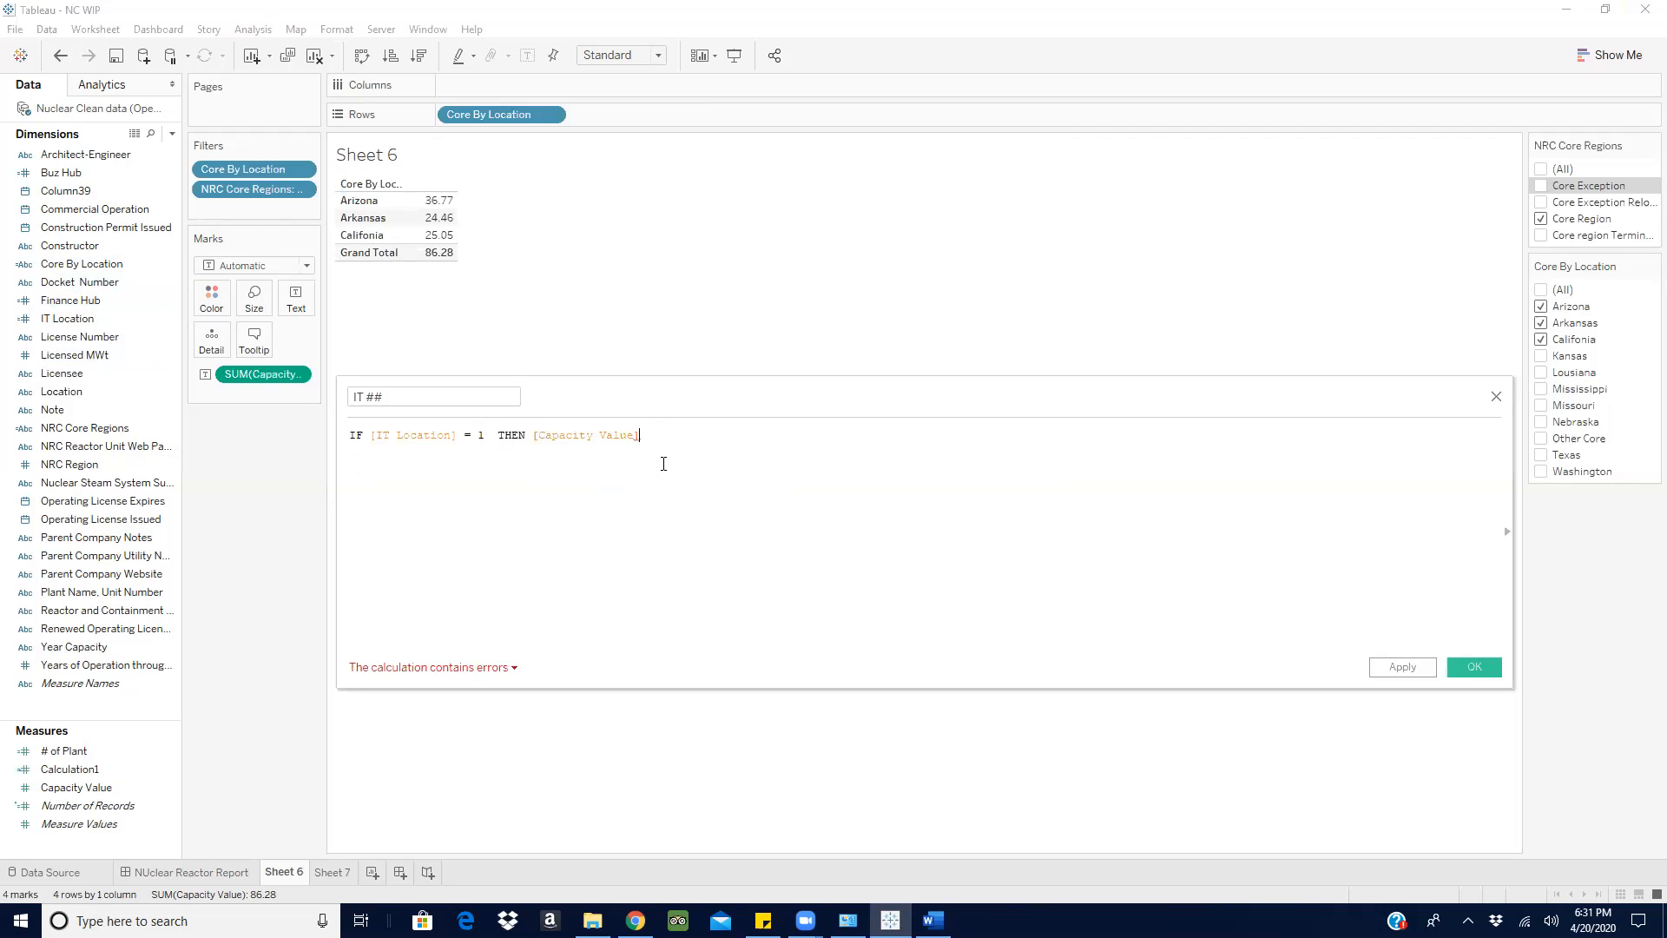
type("END")
left_click(1476, 667)
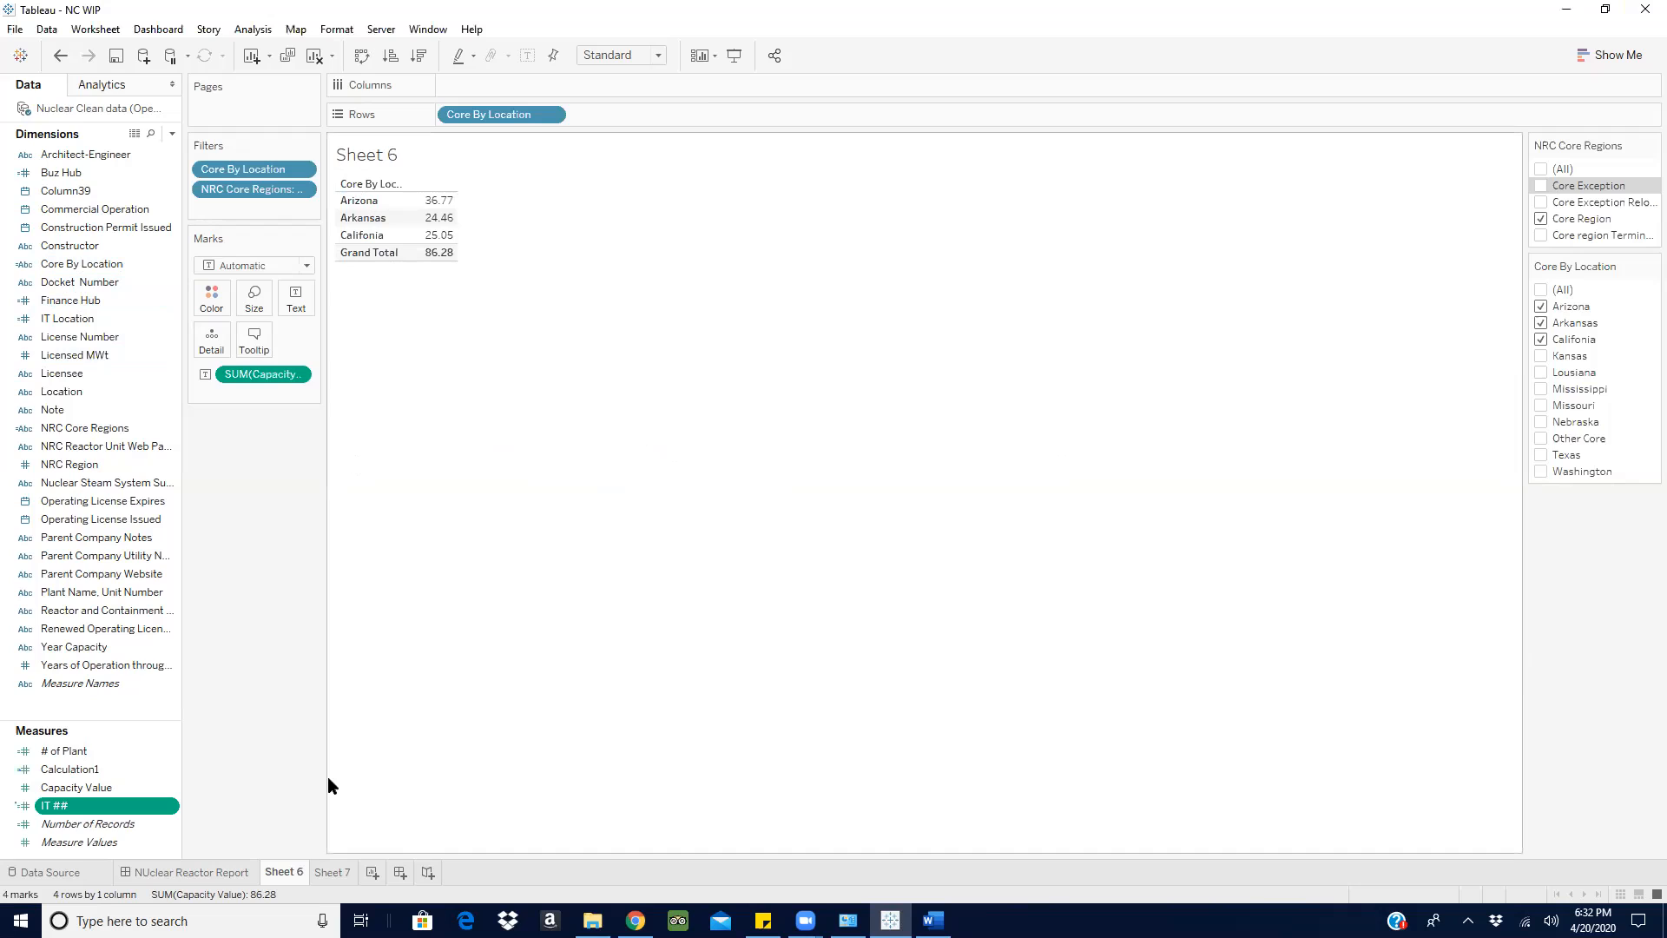
- Add IT ## as text on Sheet 6 and show it beside Capacity Value in a text table
left_click(78, 807)
left_click_drag(69, 807, 299, 297)
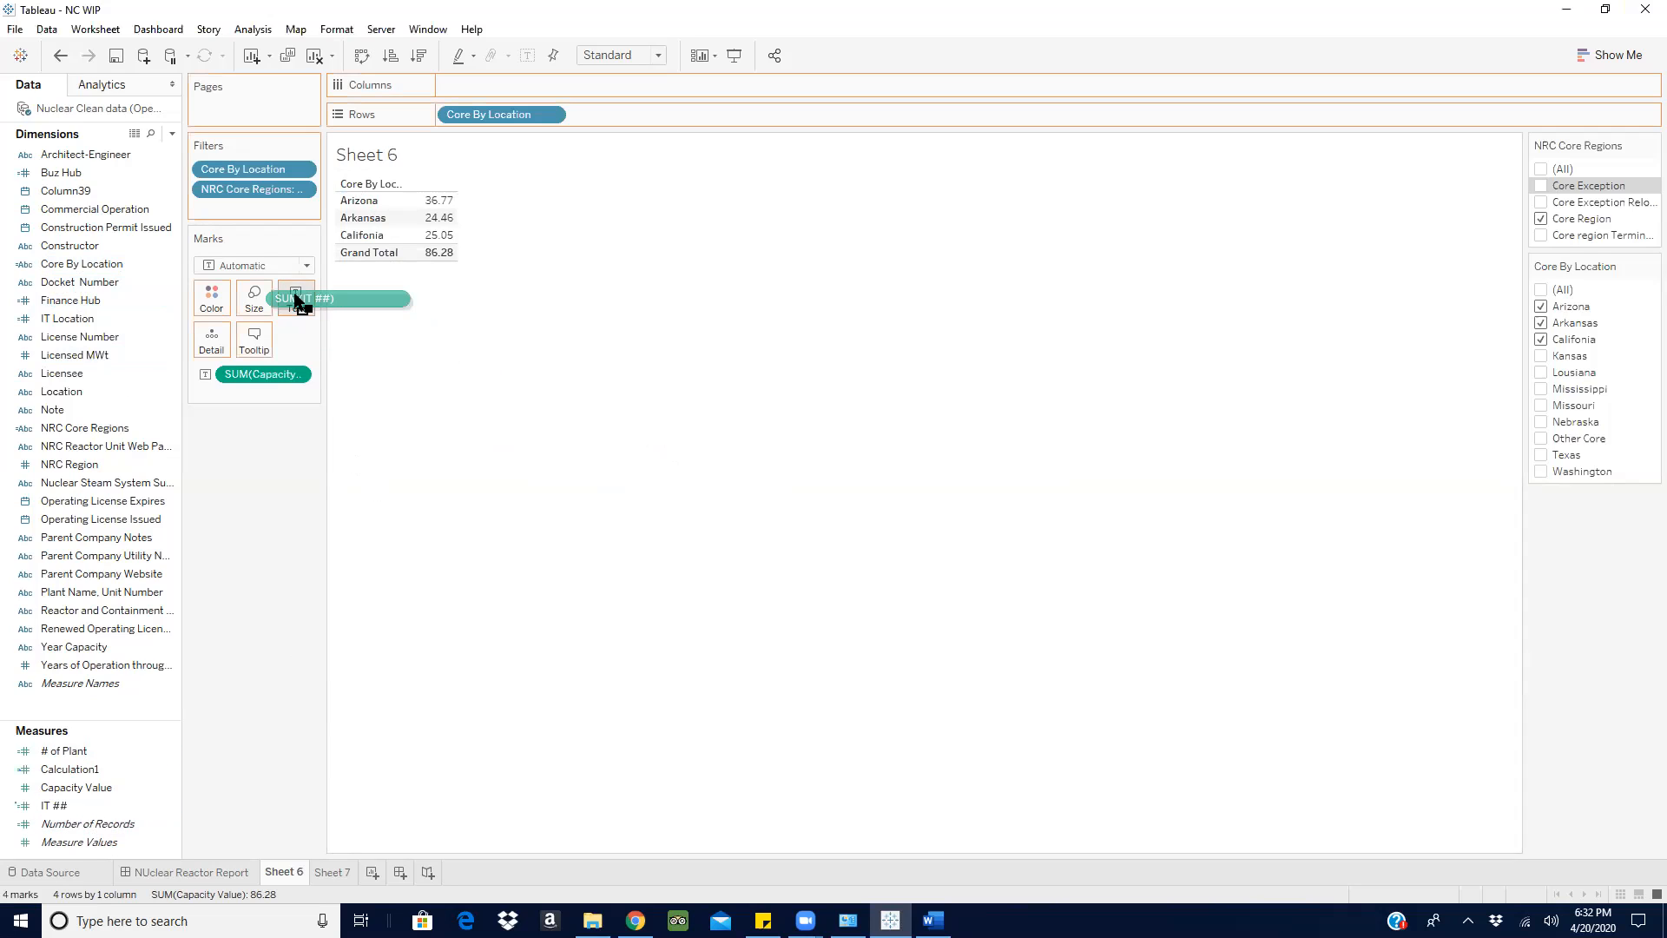
left_click(1610, 55)
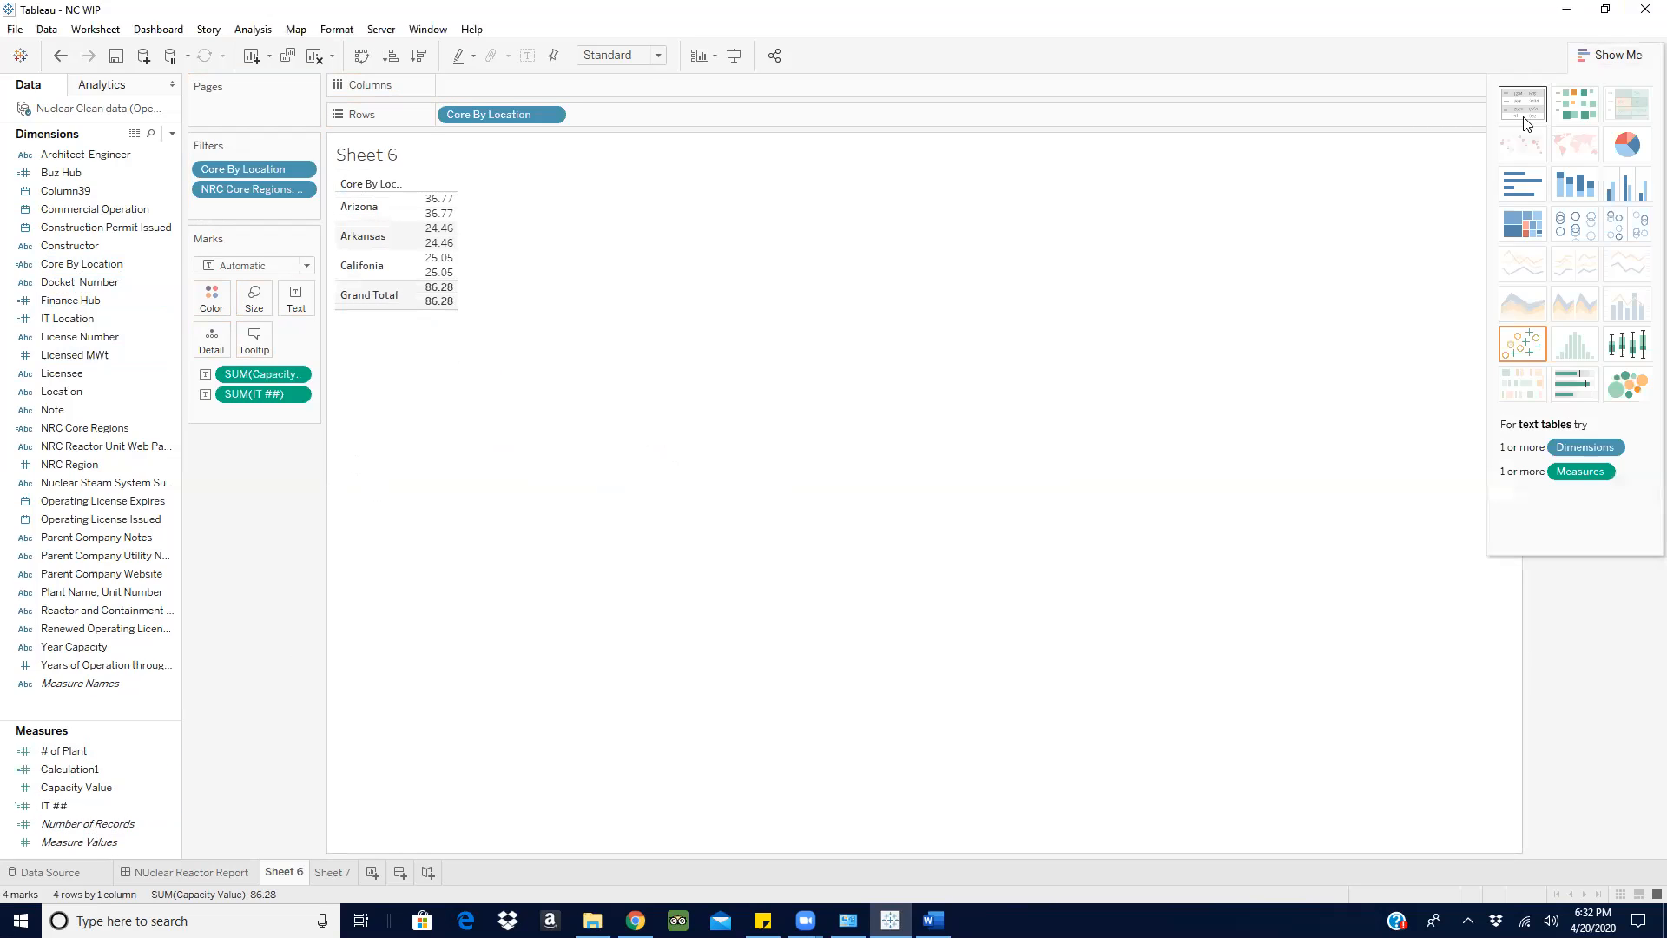
left_click(1526, 111)
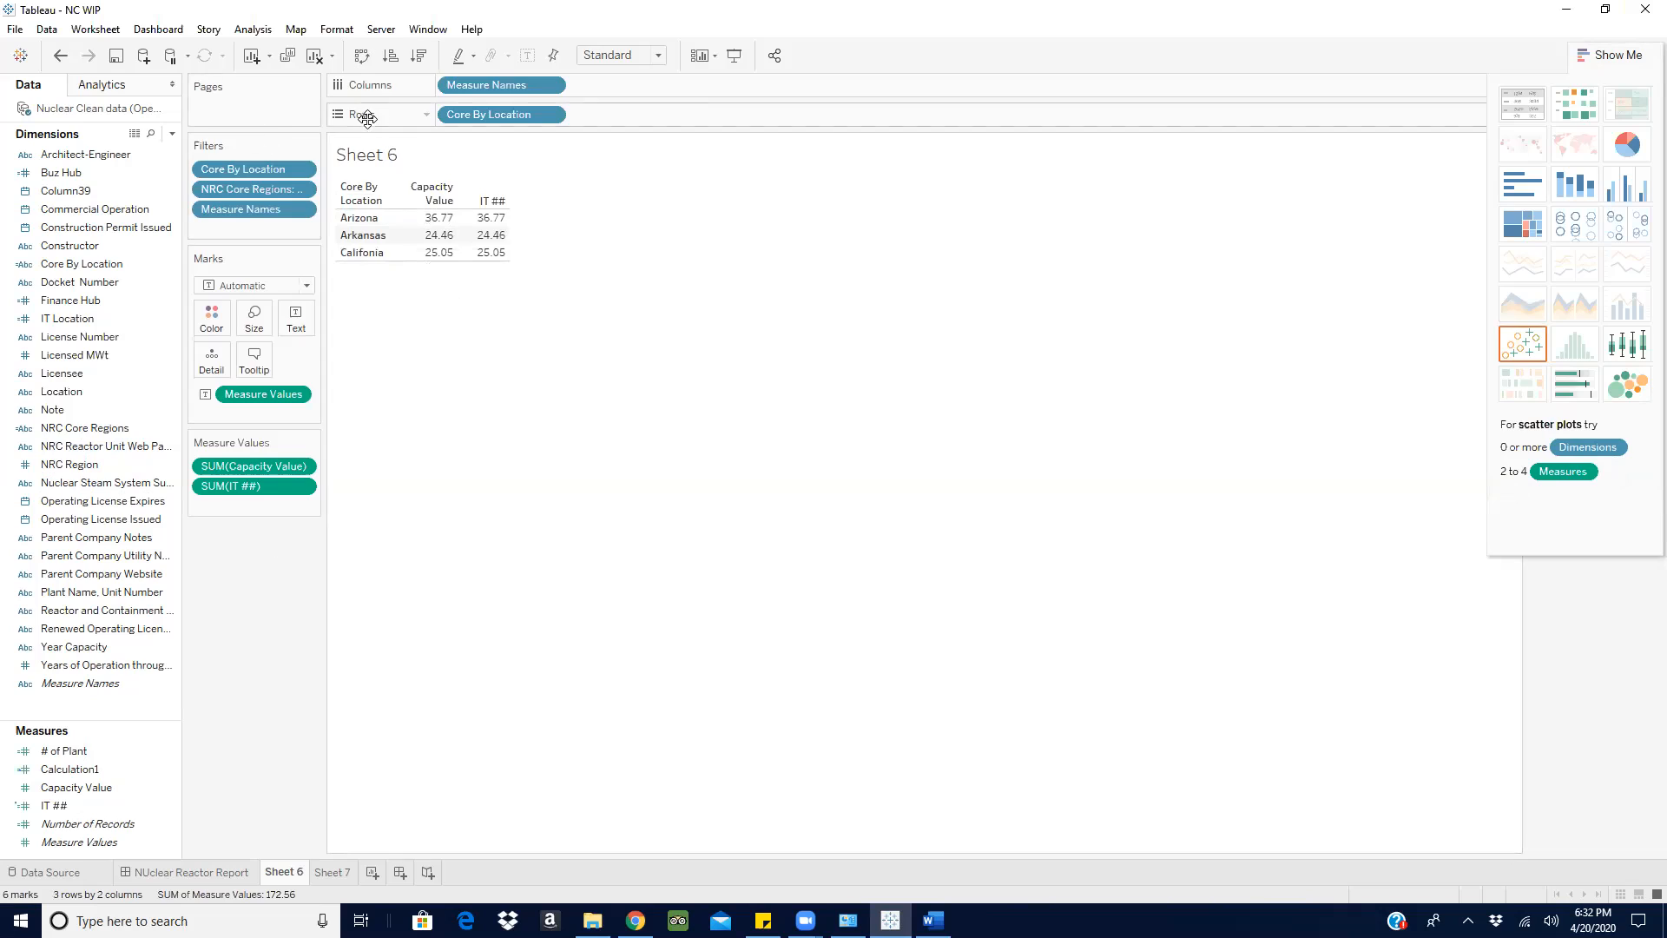
- Try clearing Sheet 6 and showing only the summed IT ## as text, and undo both changes
left_click(313, 60)
left_click_drag(54, 805, 296, 279)
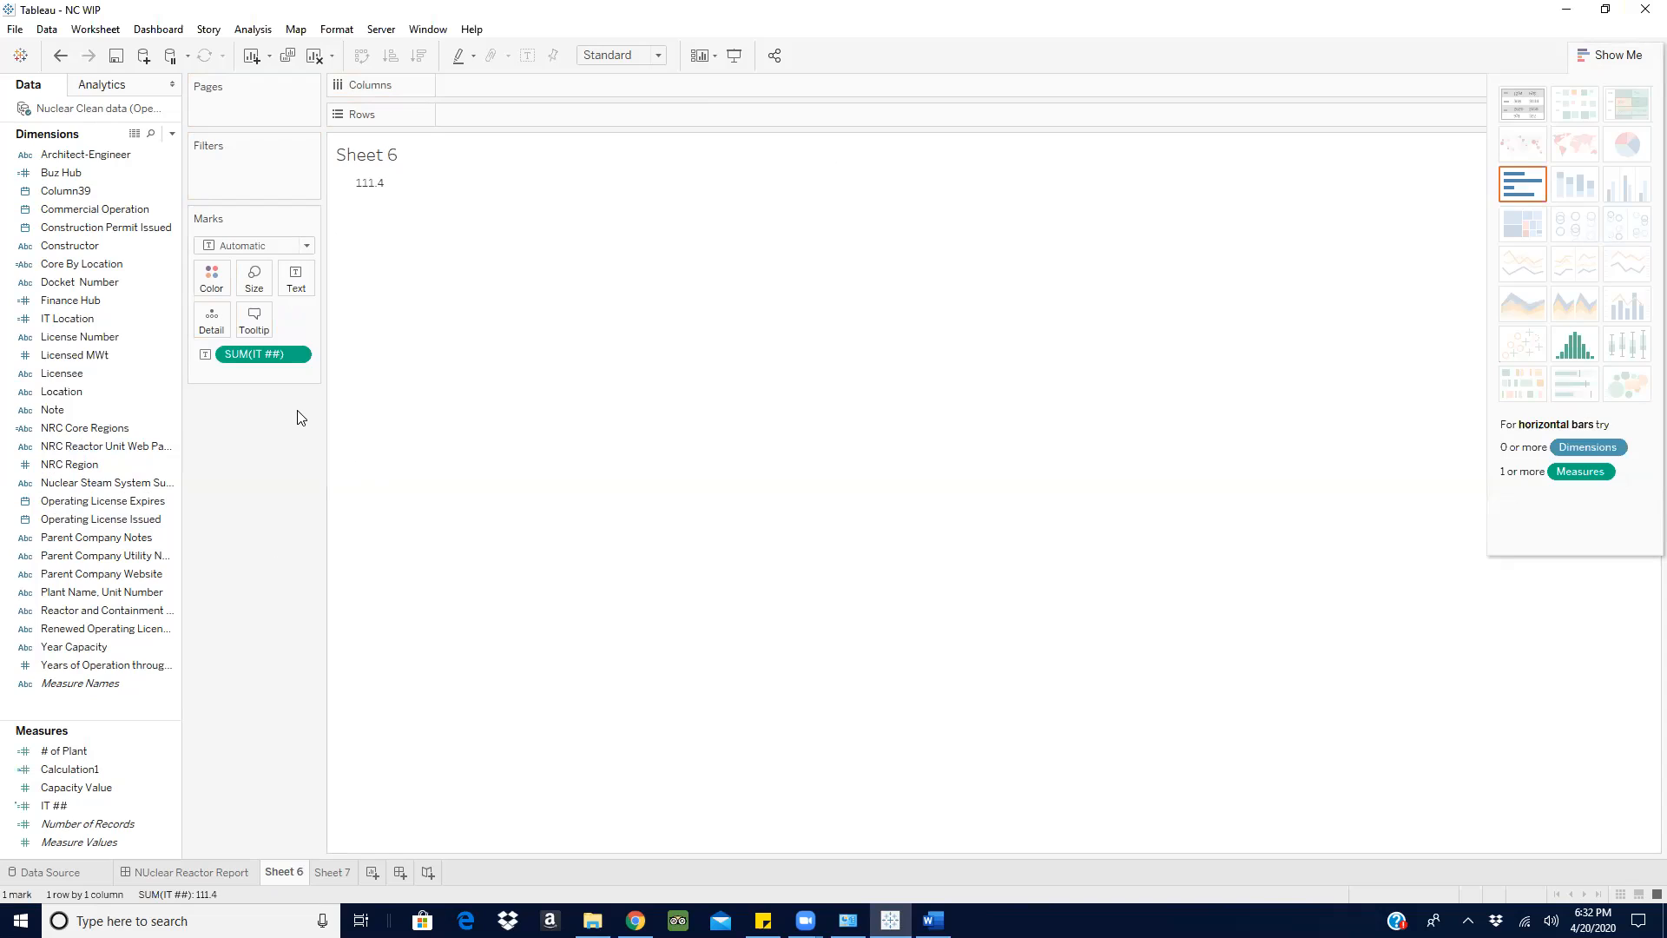
left_click(1640, 61)
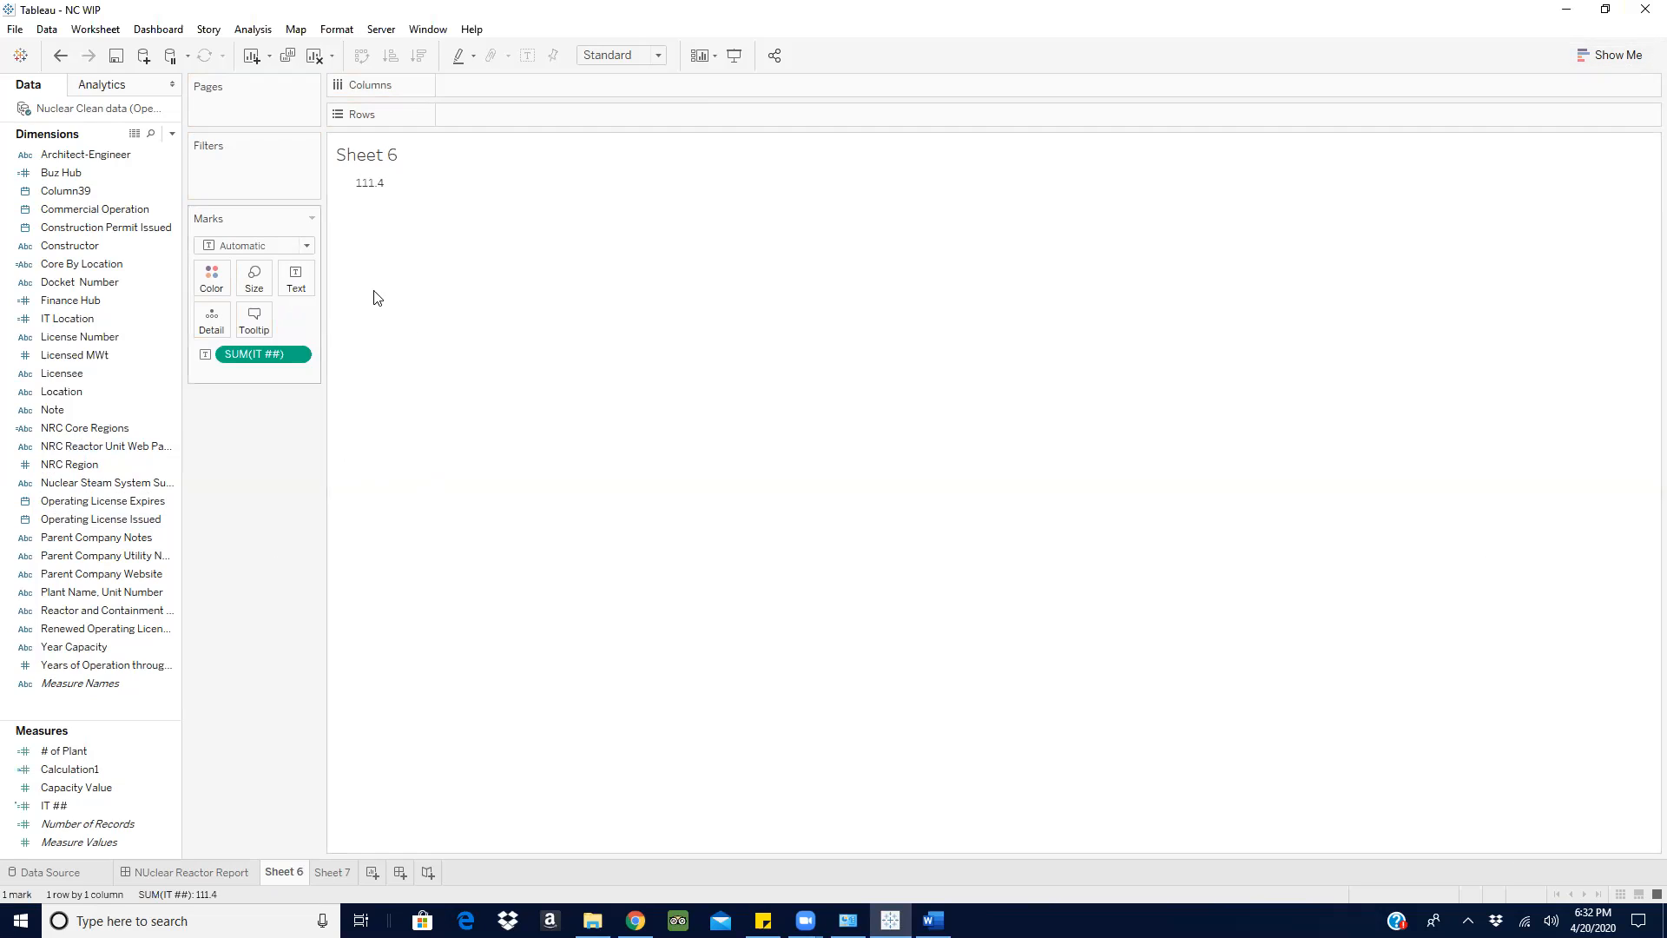
left_click(296, 355)
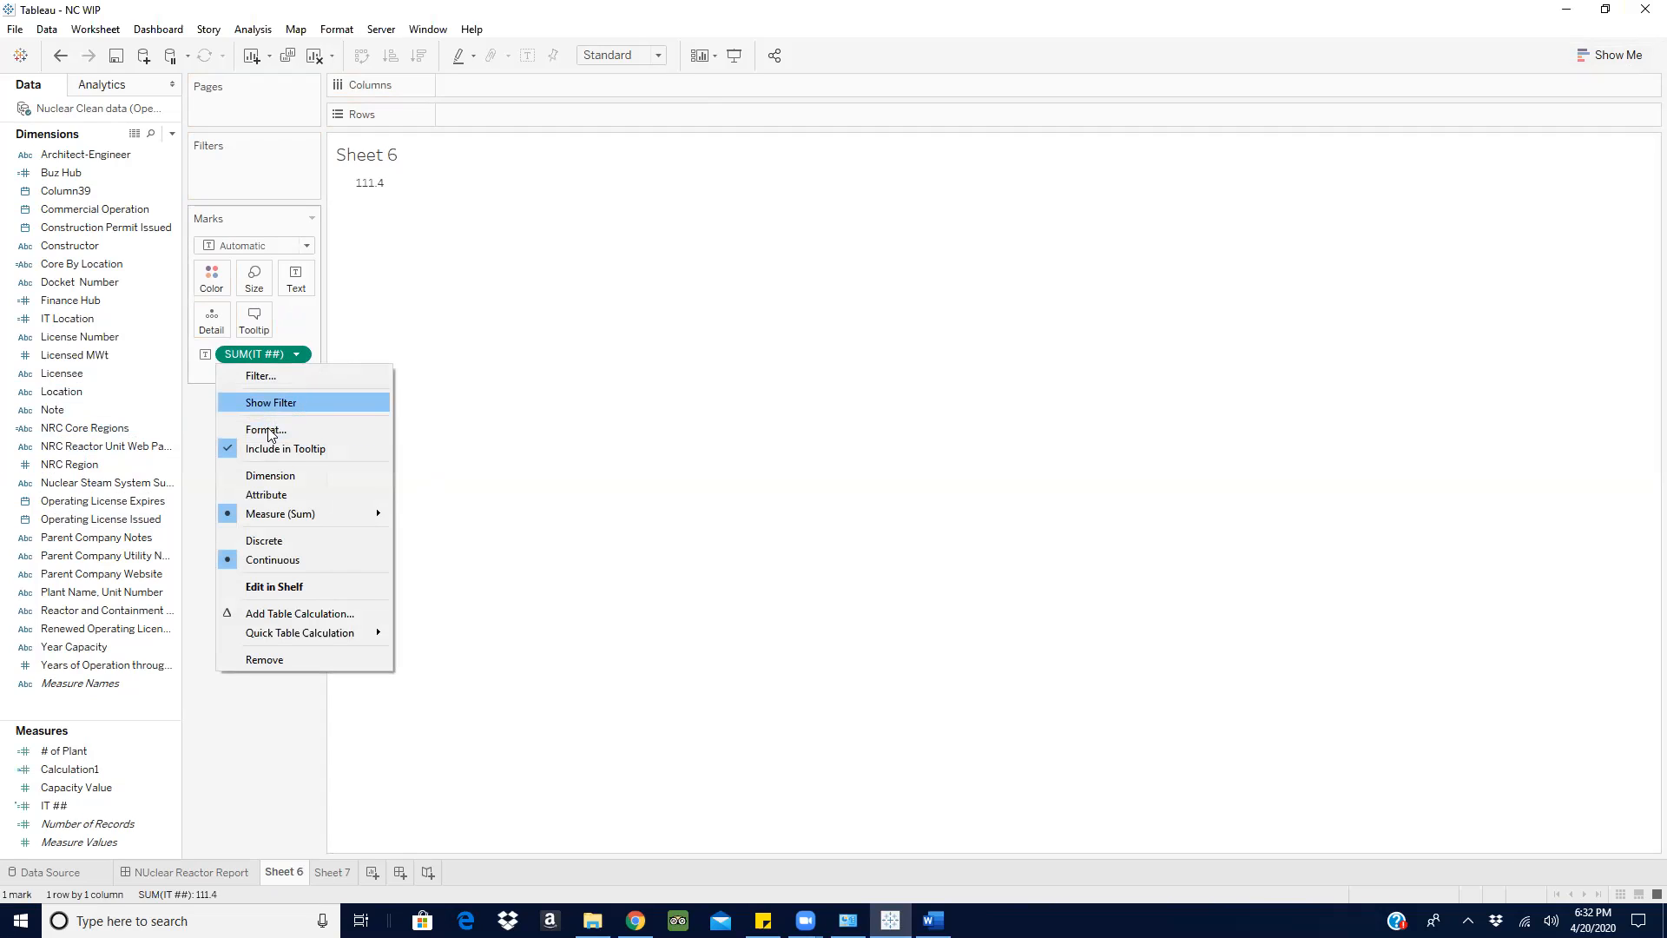
left_click(297, 357)
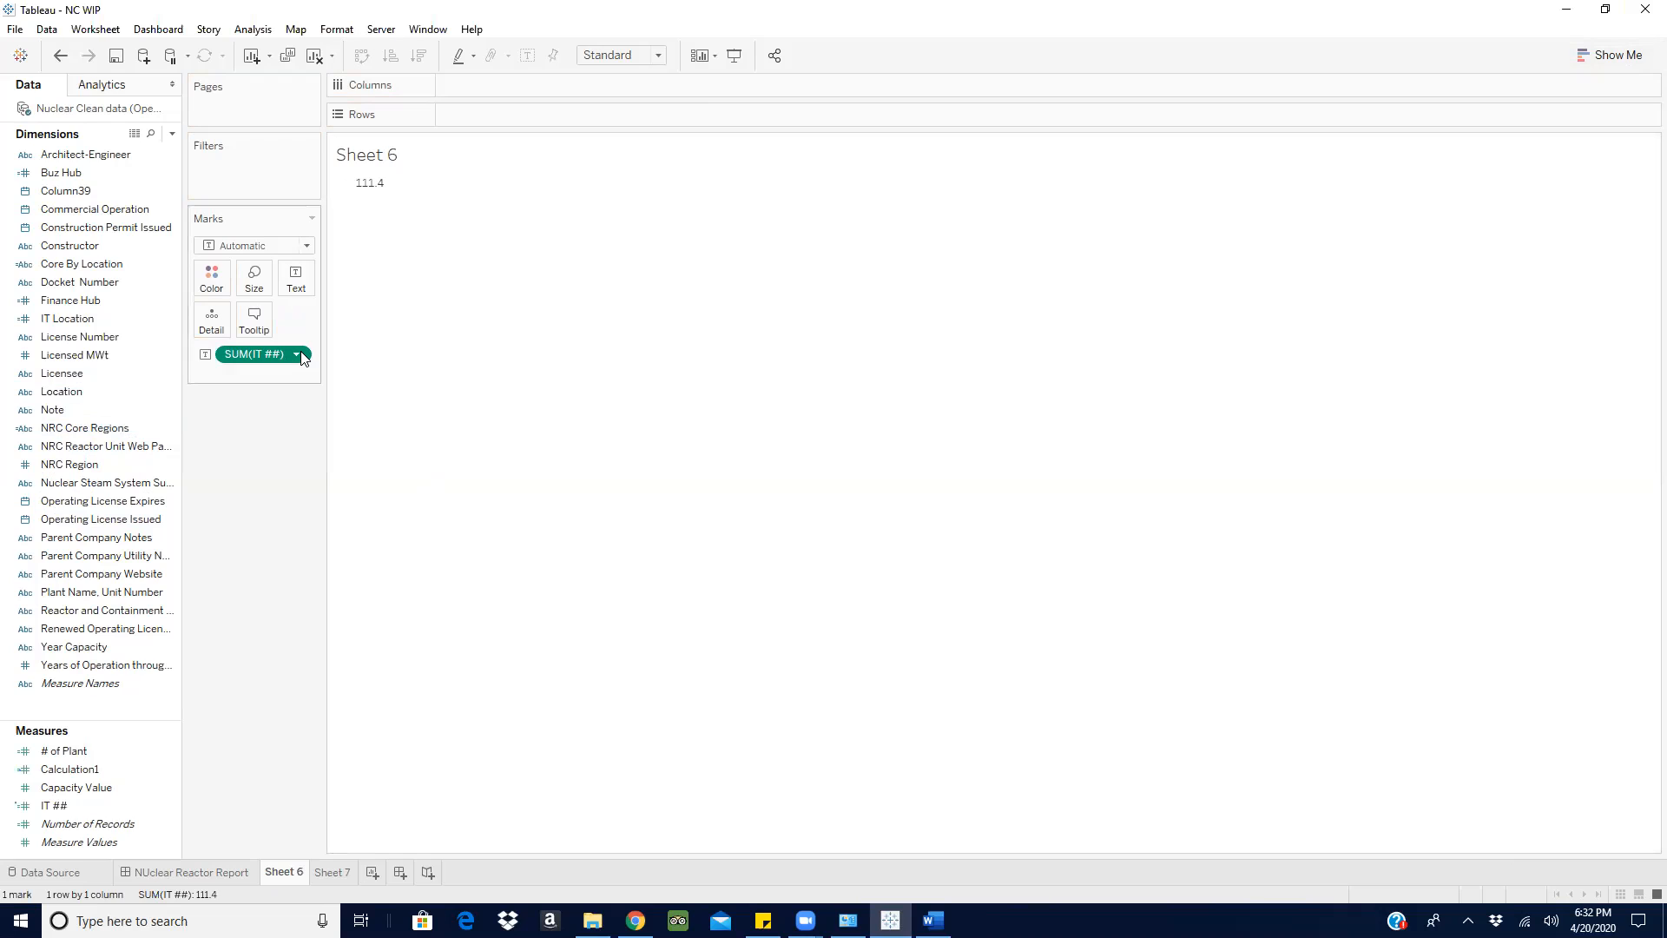
key("ctrl+z")
key("ctrl+z")
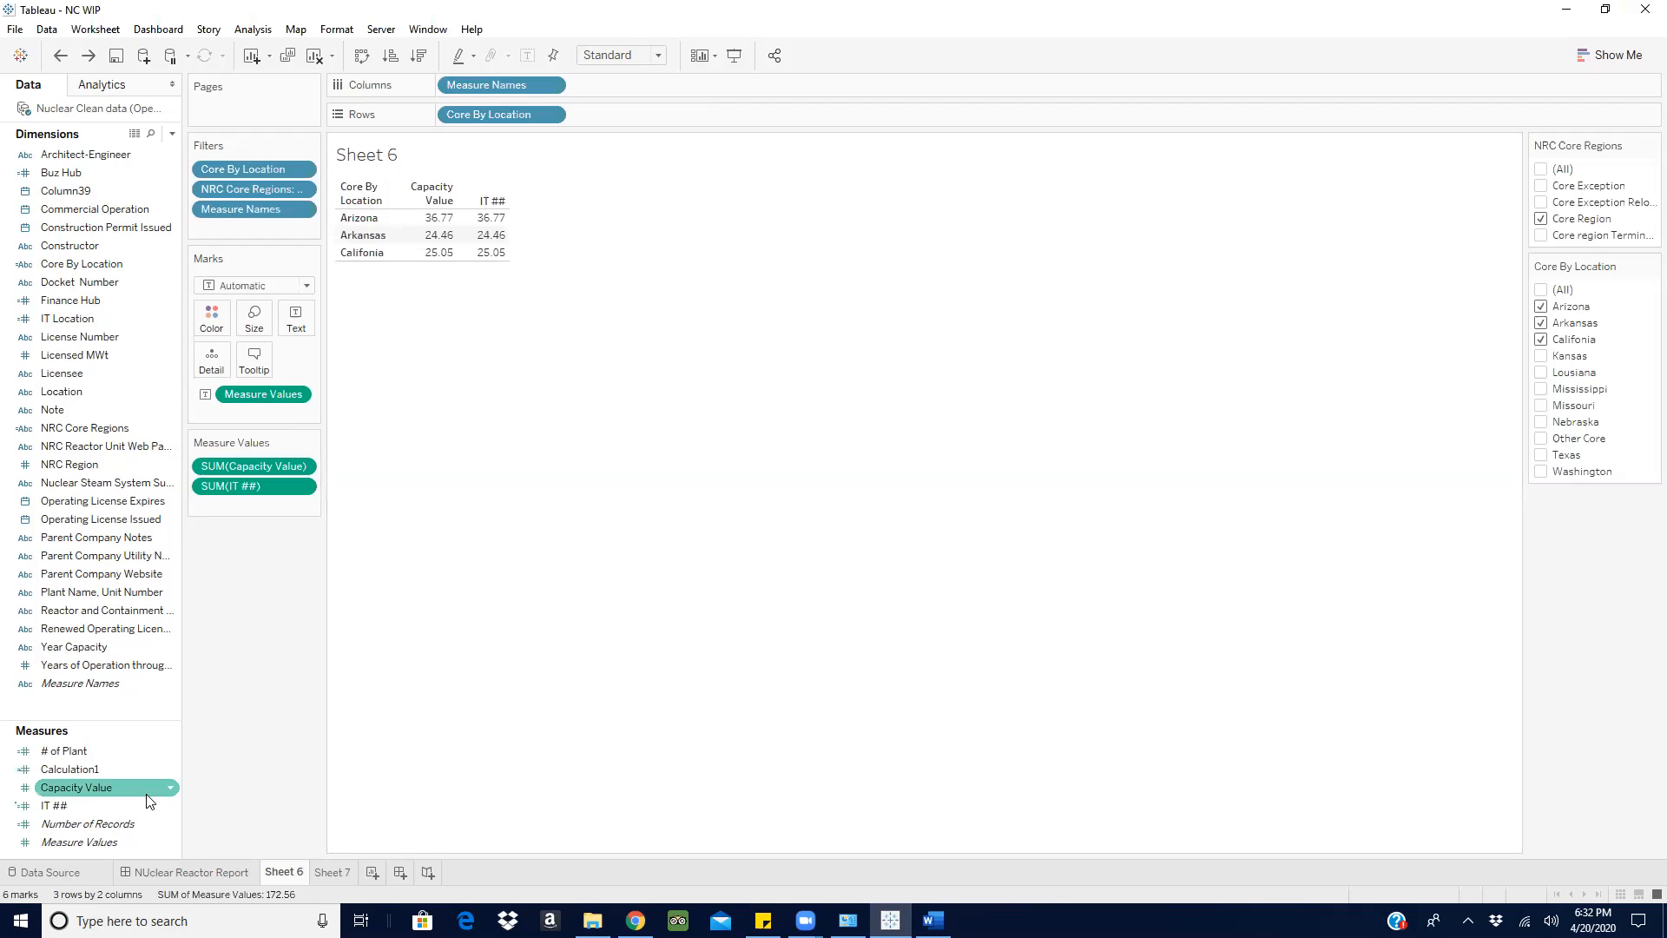
- Edit IT ## to add the condition AND [NRC Core Regions] = 'Core Region' before THEN, and save it
right_click(168, 808)
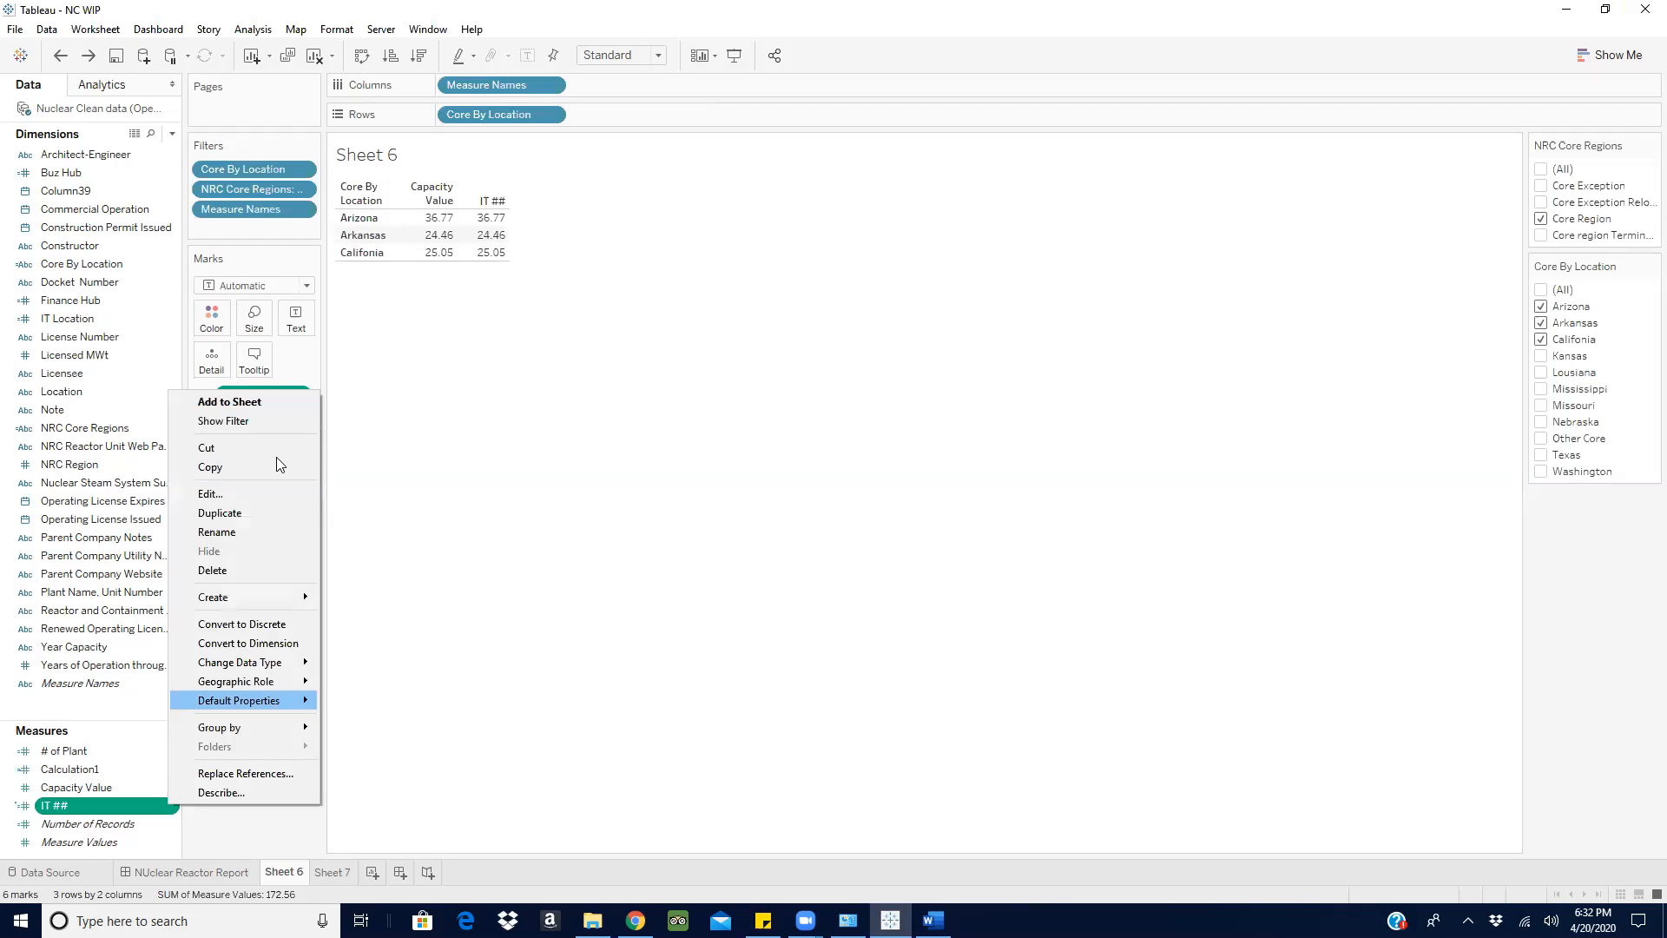
left_click(262, 486)
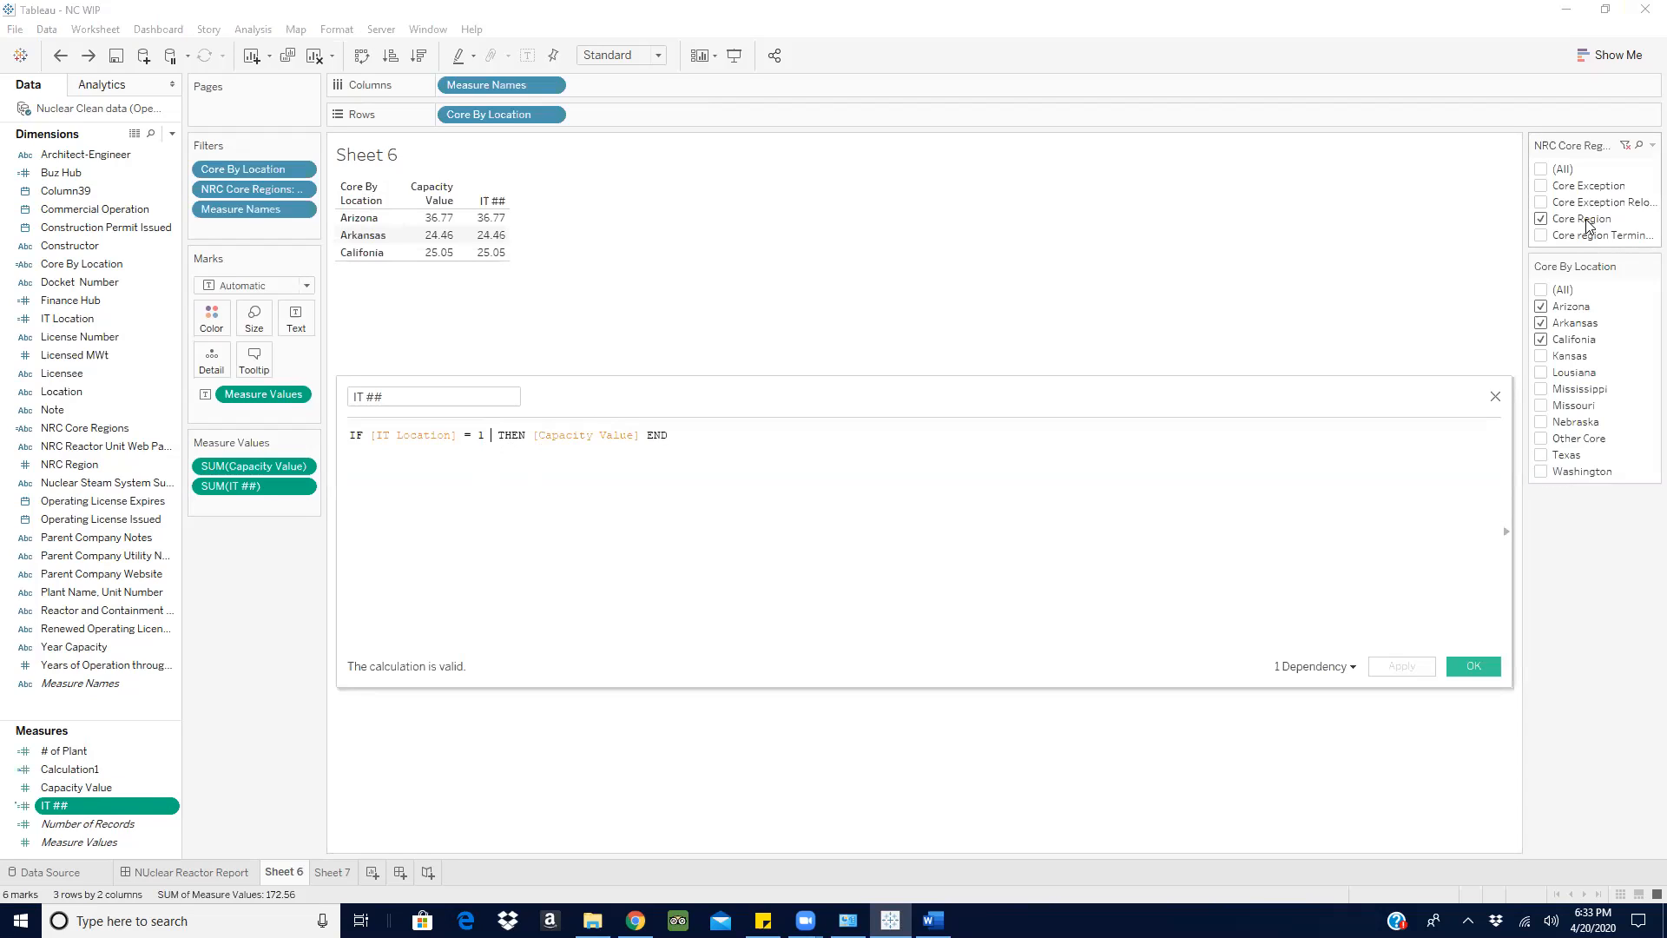
type("AND ")
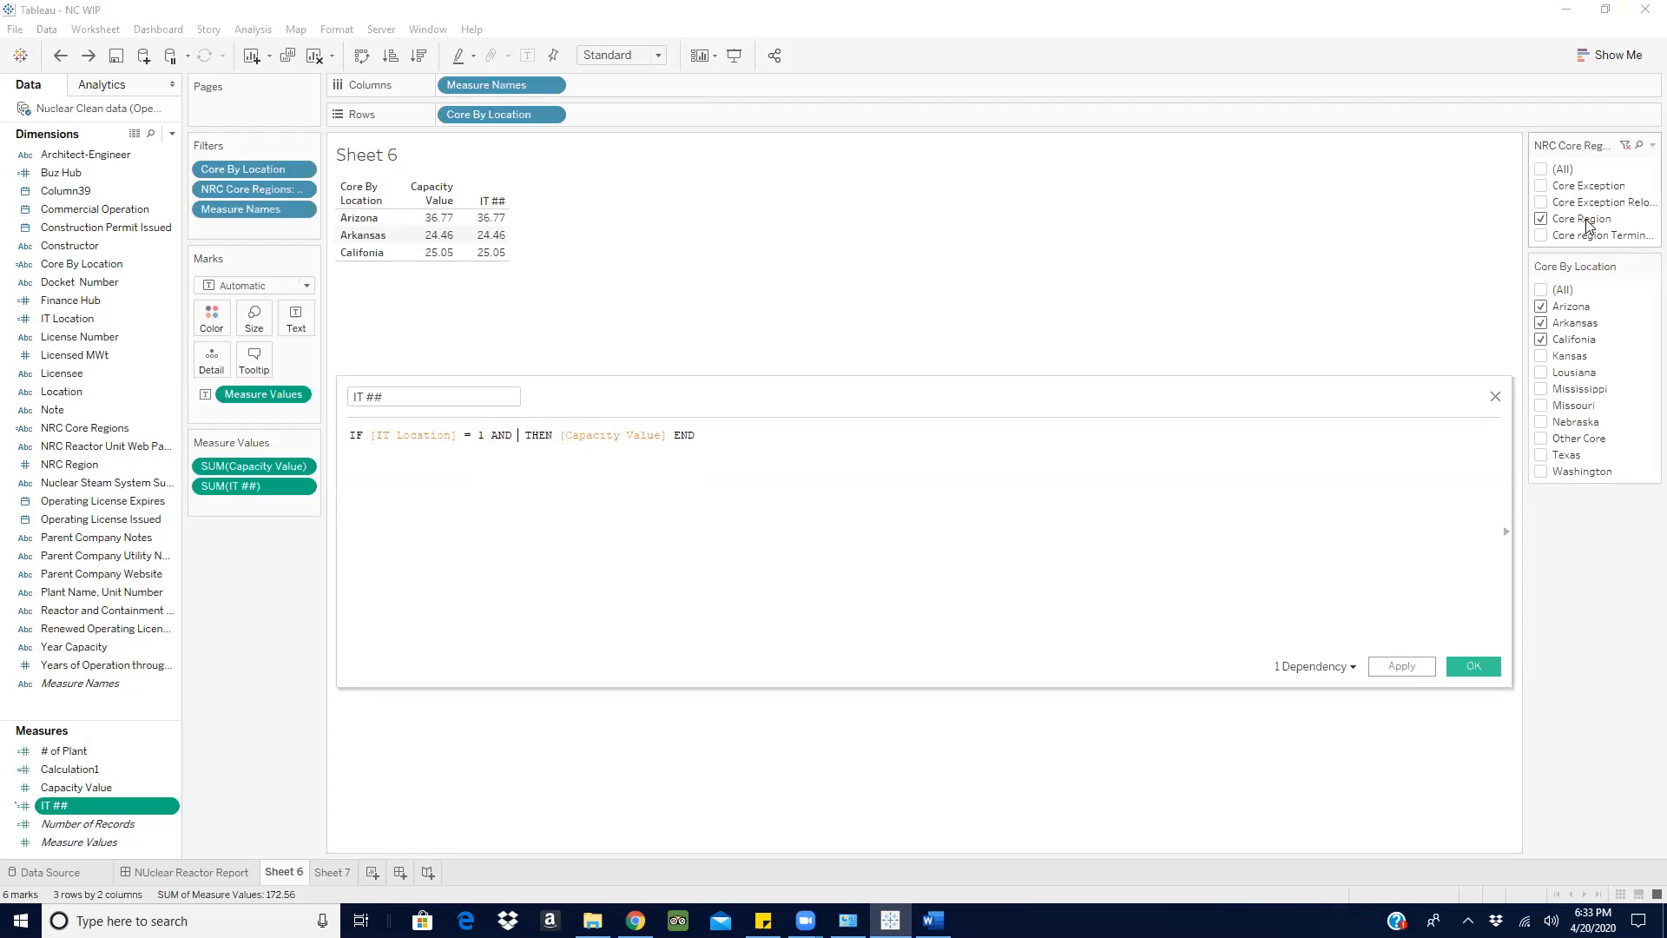
type("nr")
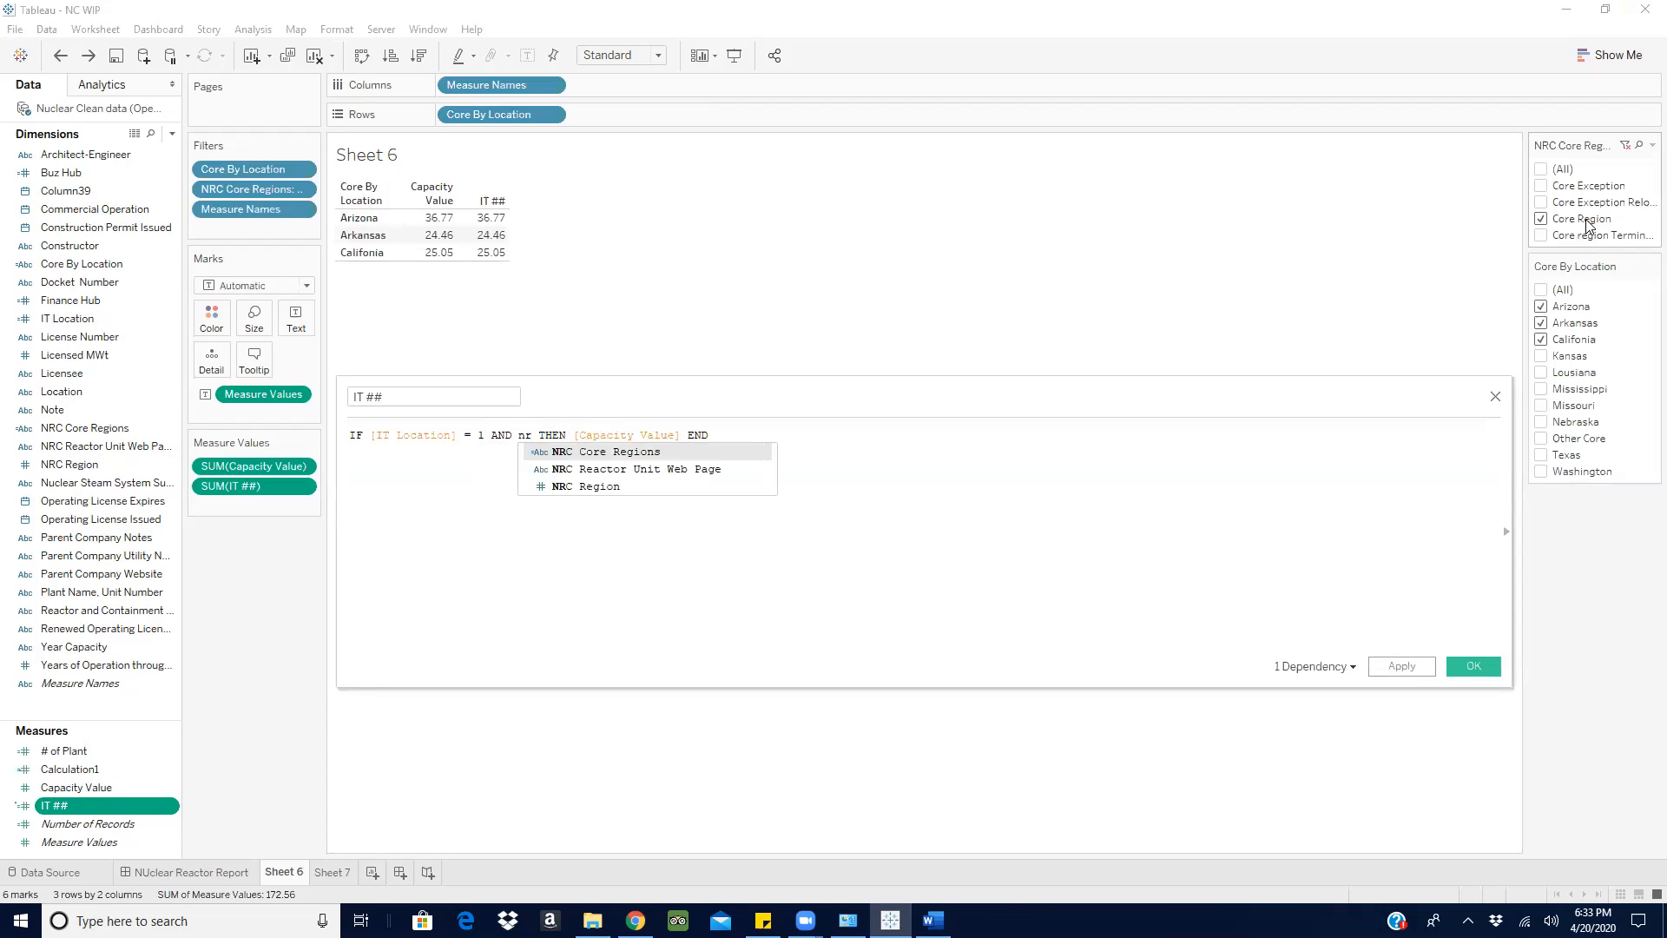
left_click(618, 452)
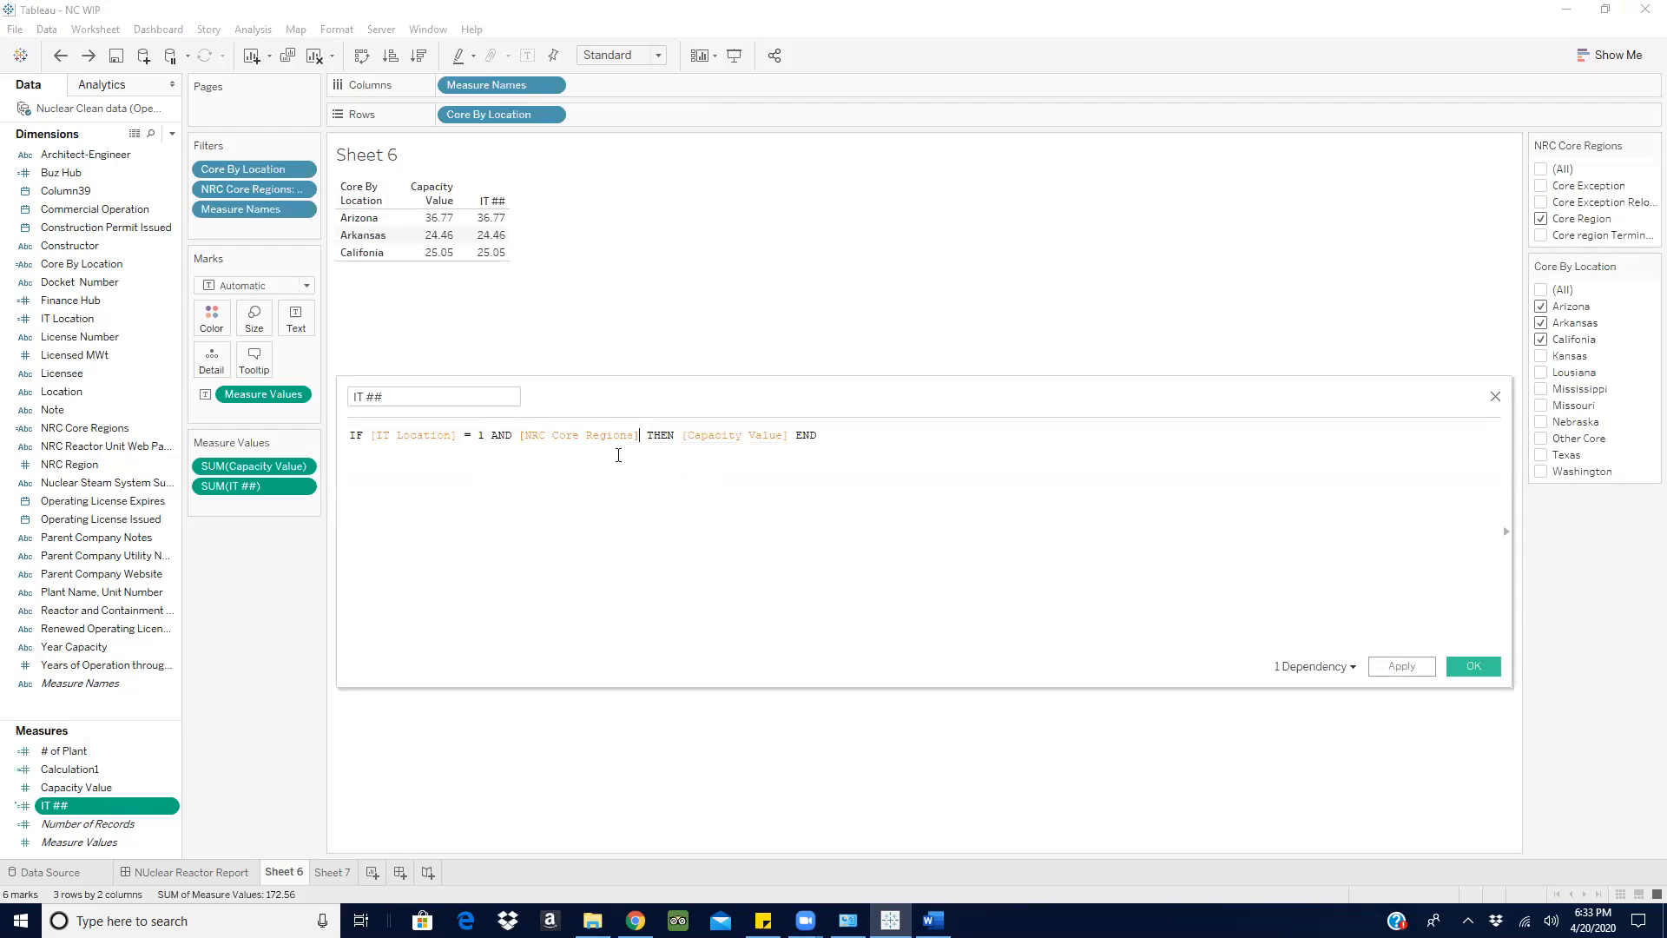
type("= 'Core")
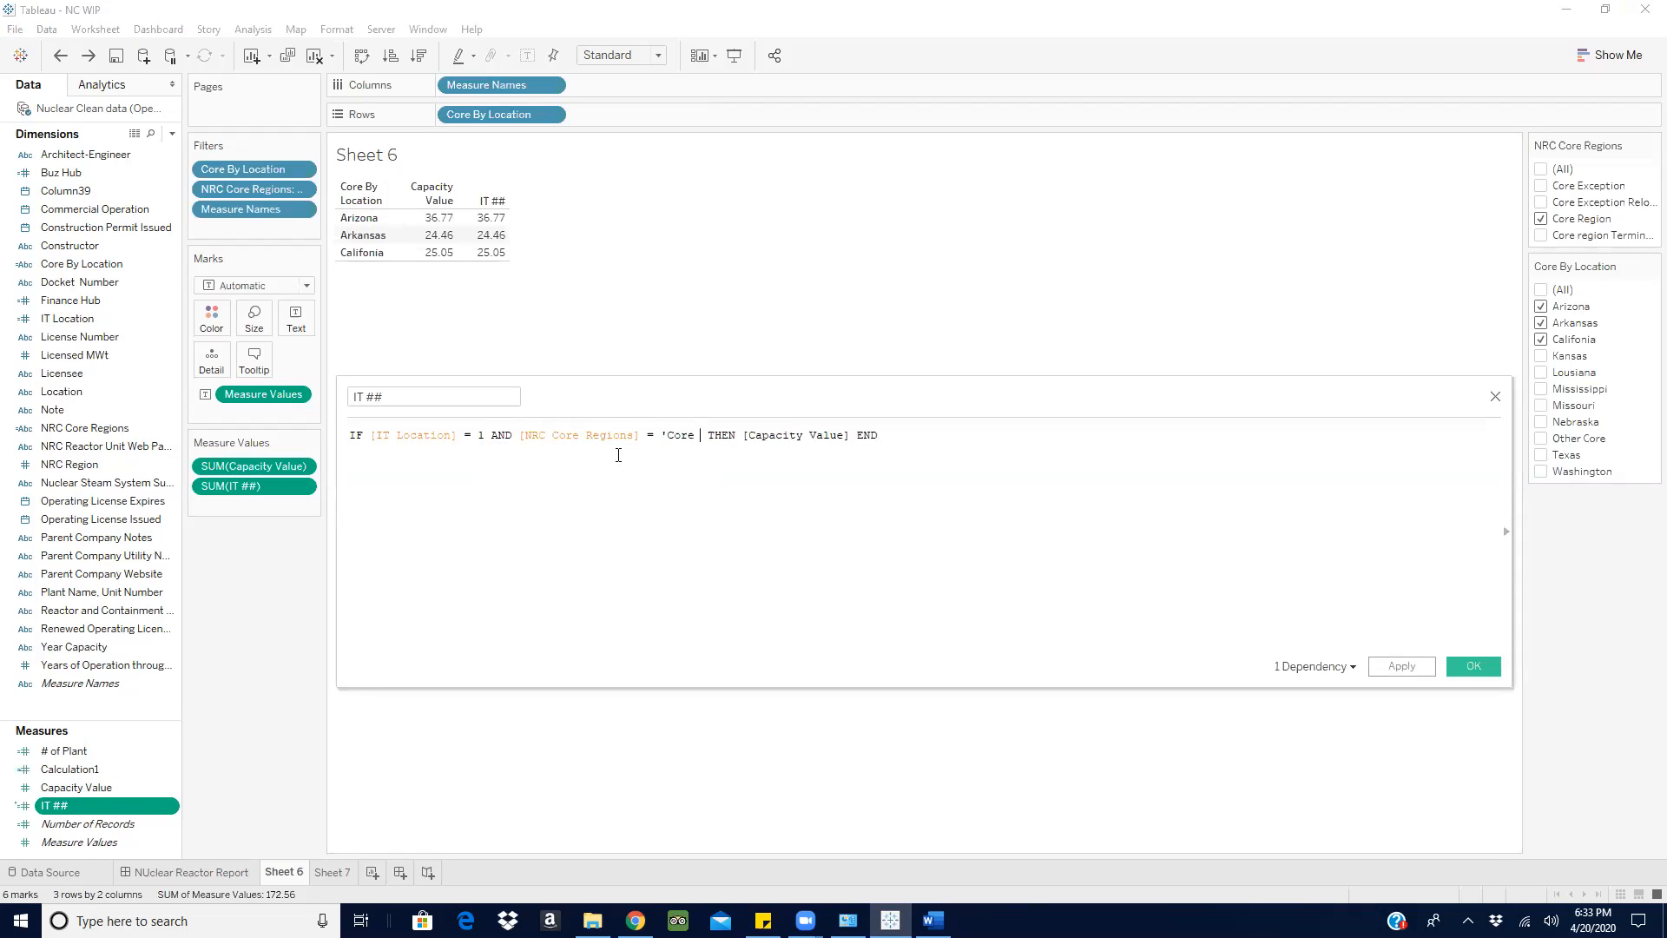
type(" Regi")
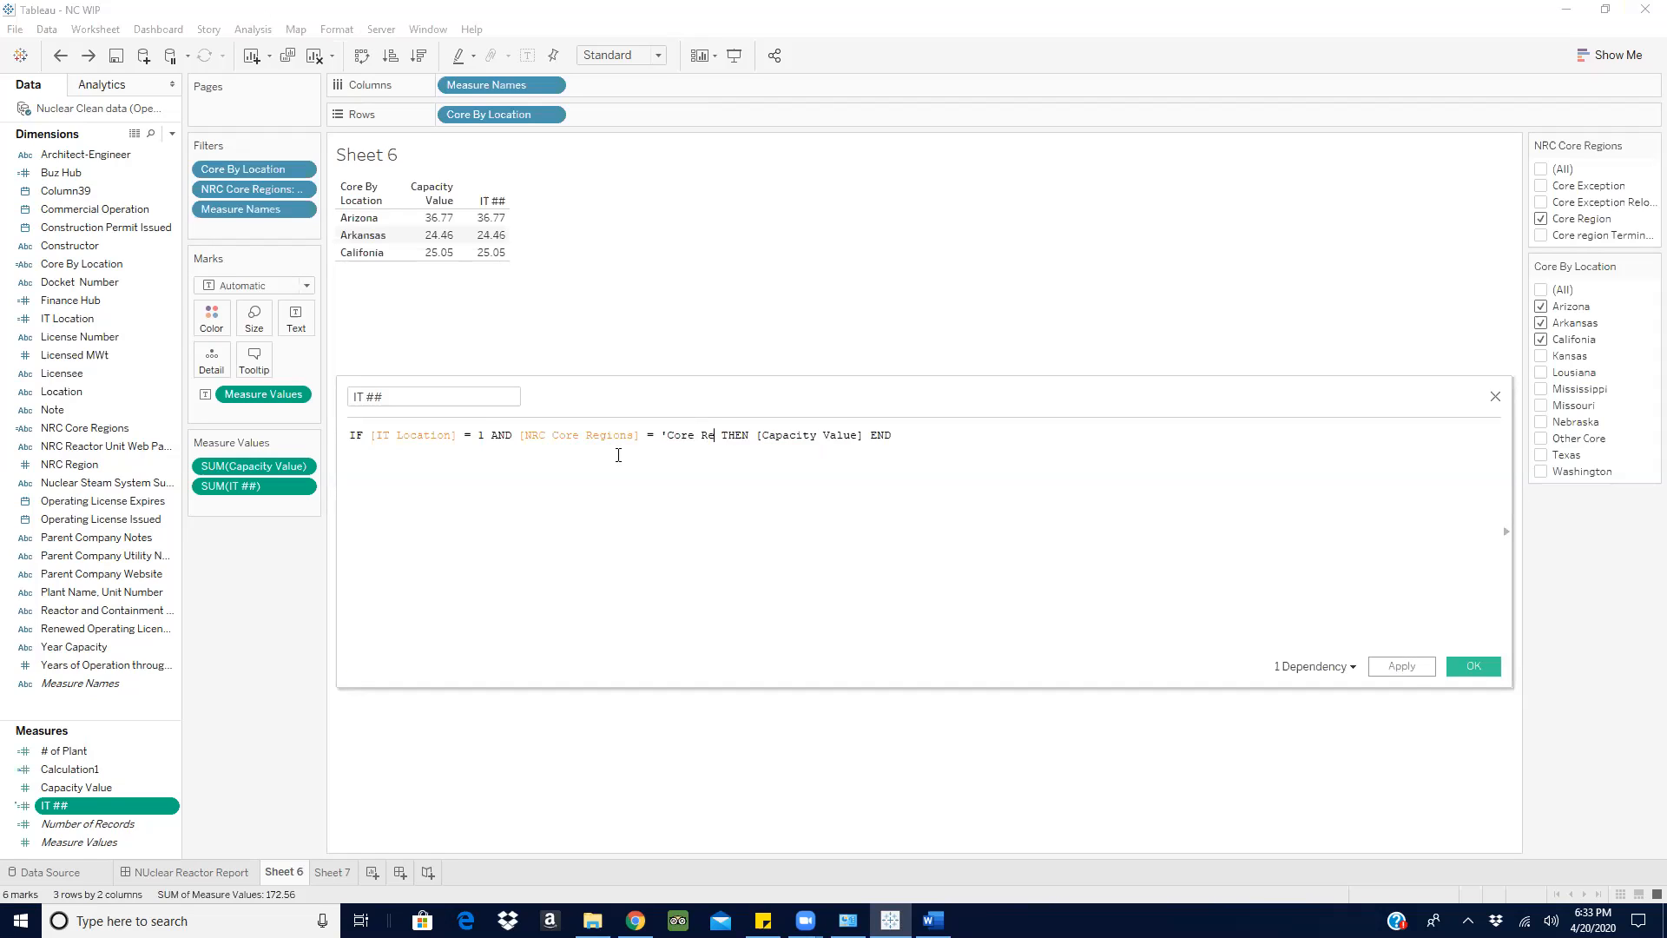
type("on'")
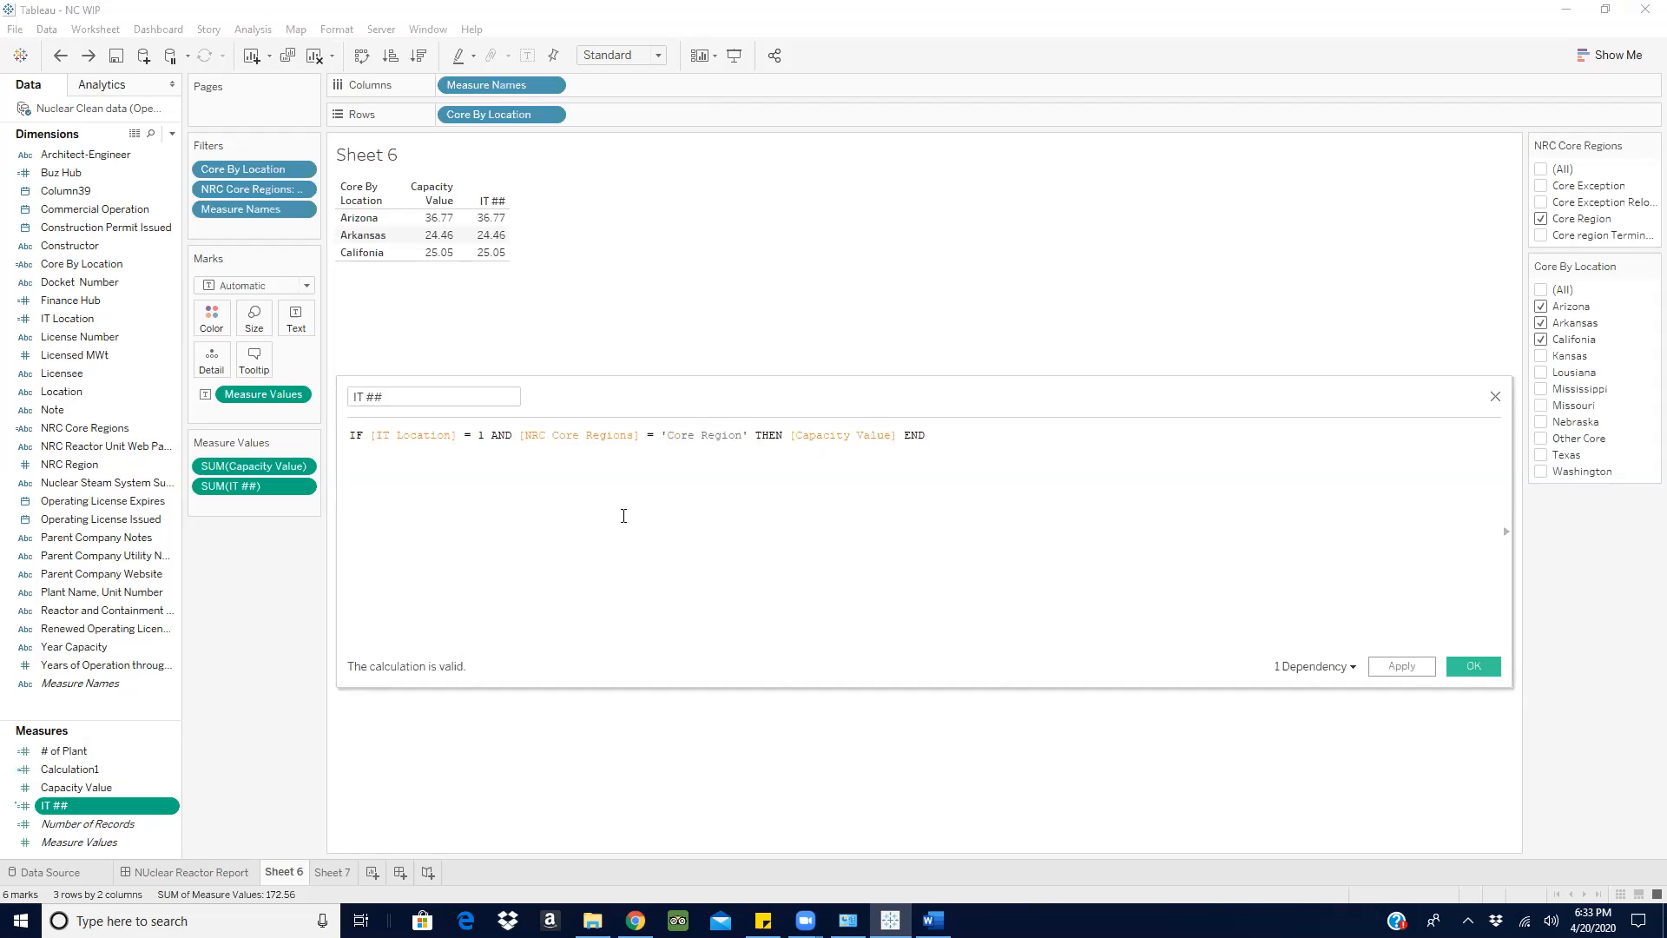
left_click(1480, 668)
- Clear Sheet 6 and show only the summed IT ## as text
left_click_drag(52, 805, 208, 599)
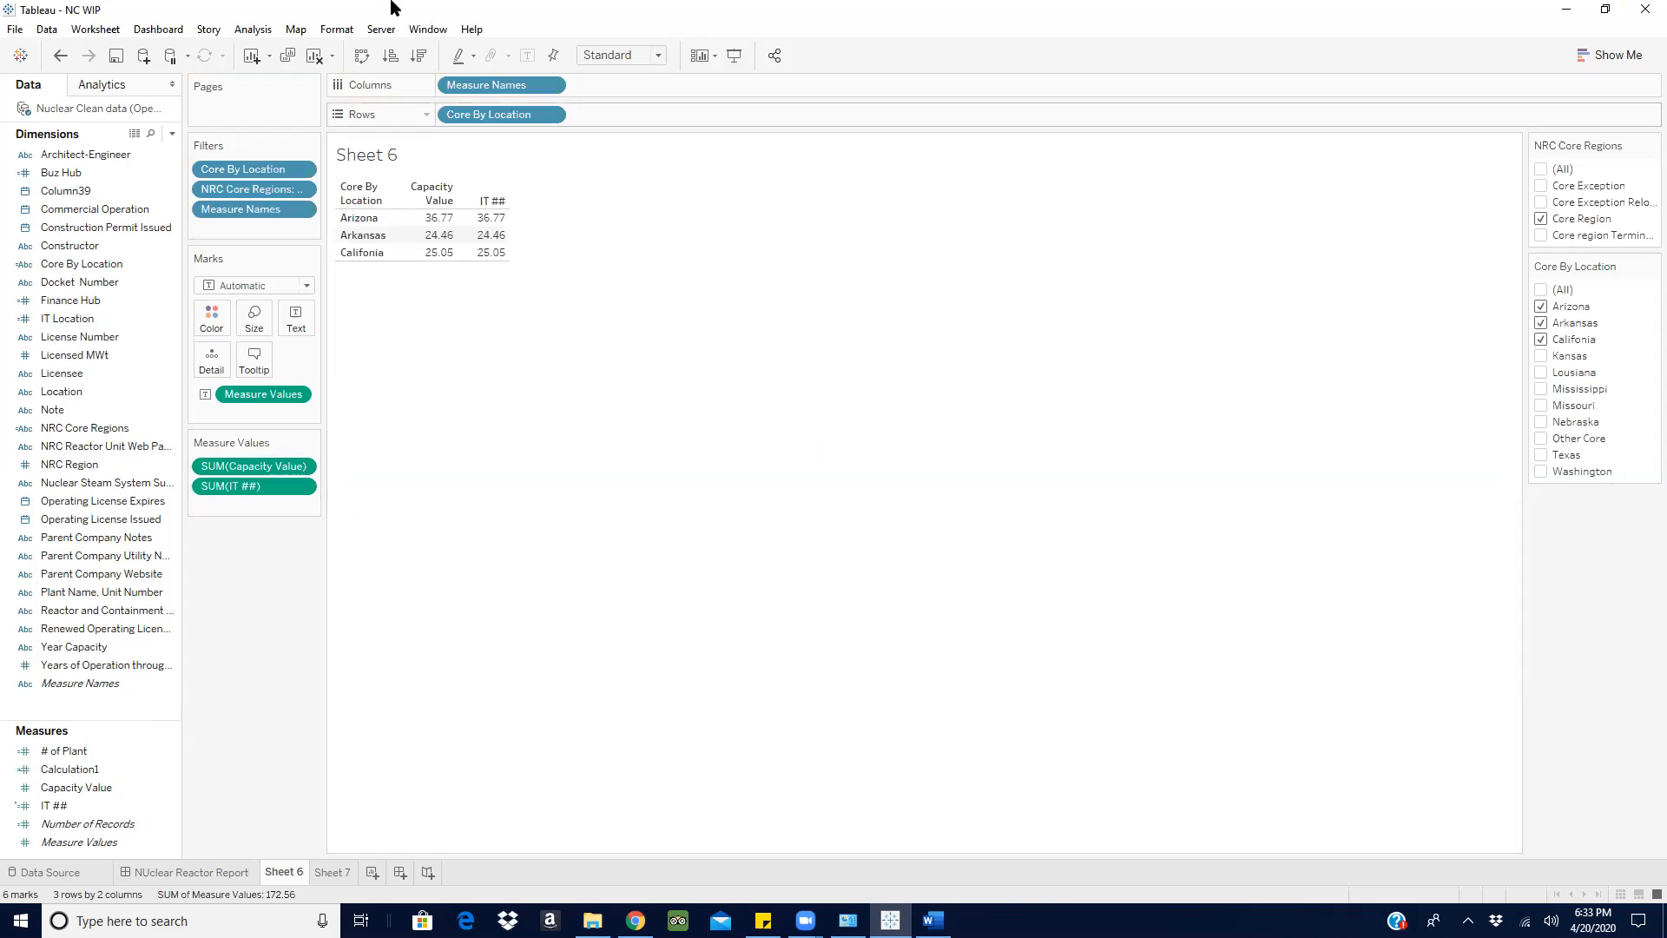
left_click(314, 57)
left_click(56, 808)
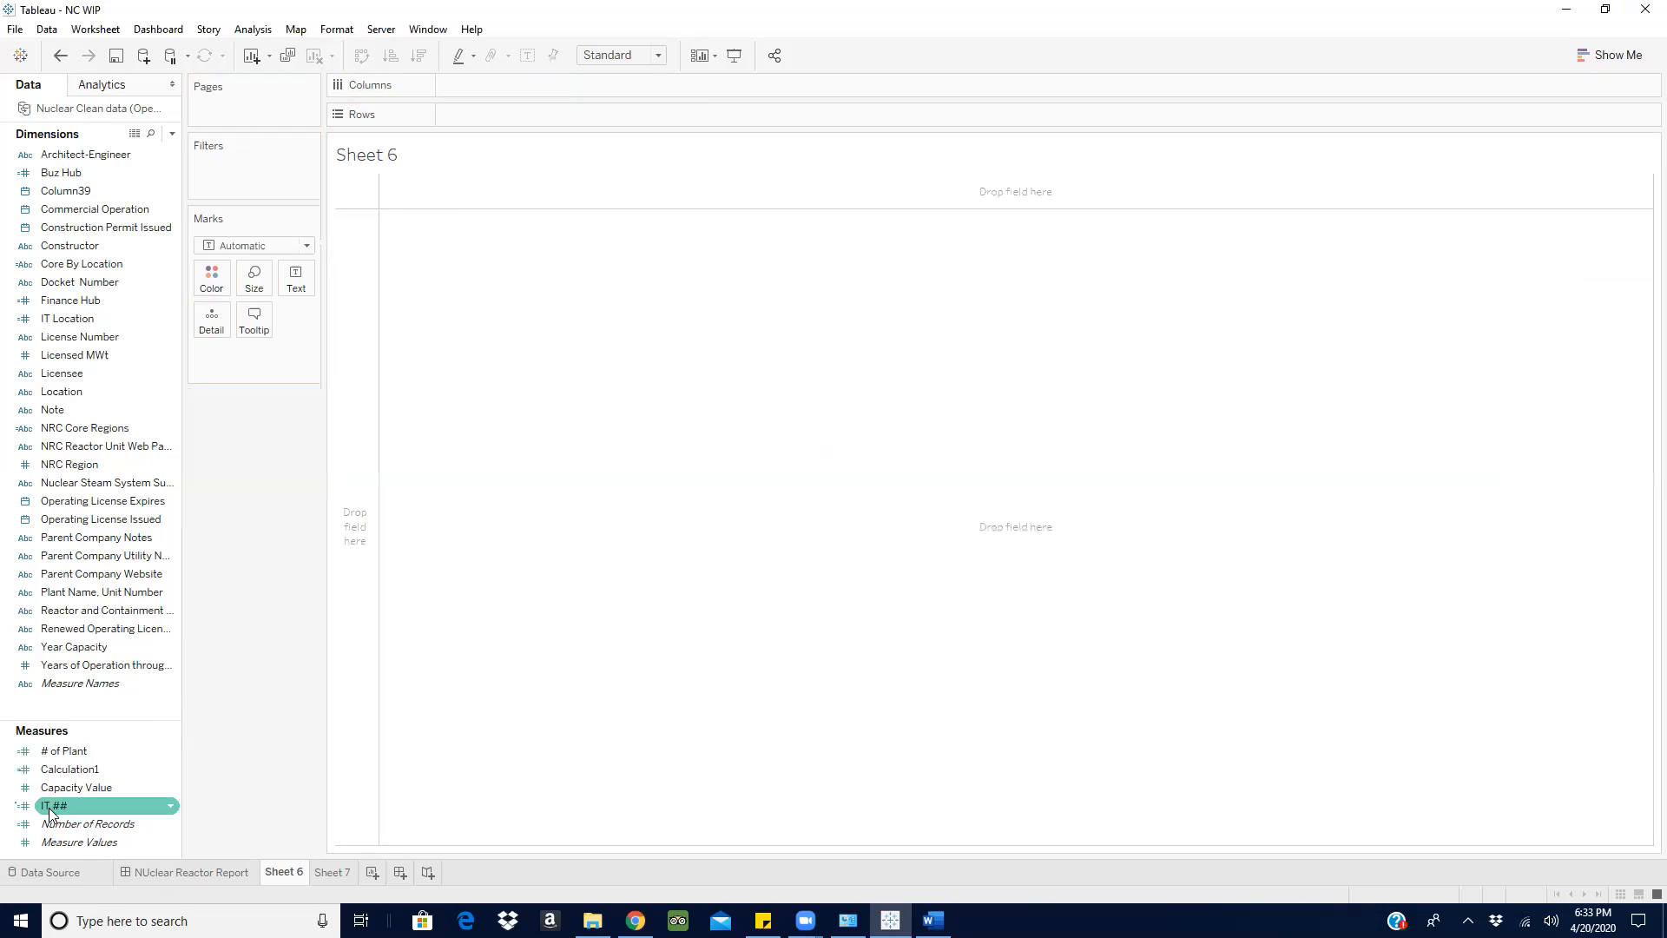
left_click_drag(57, 812, 293, 278)
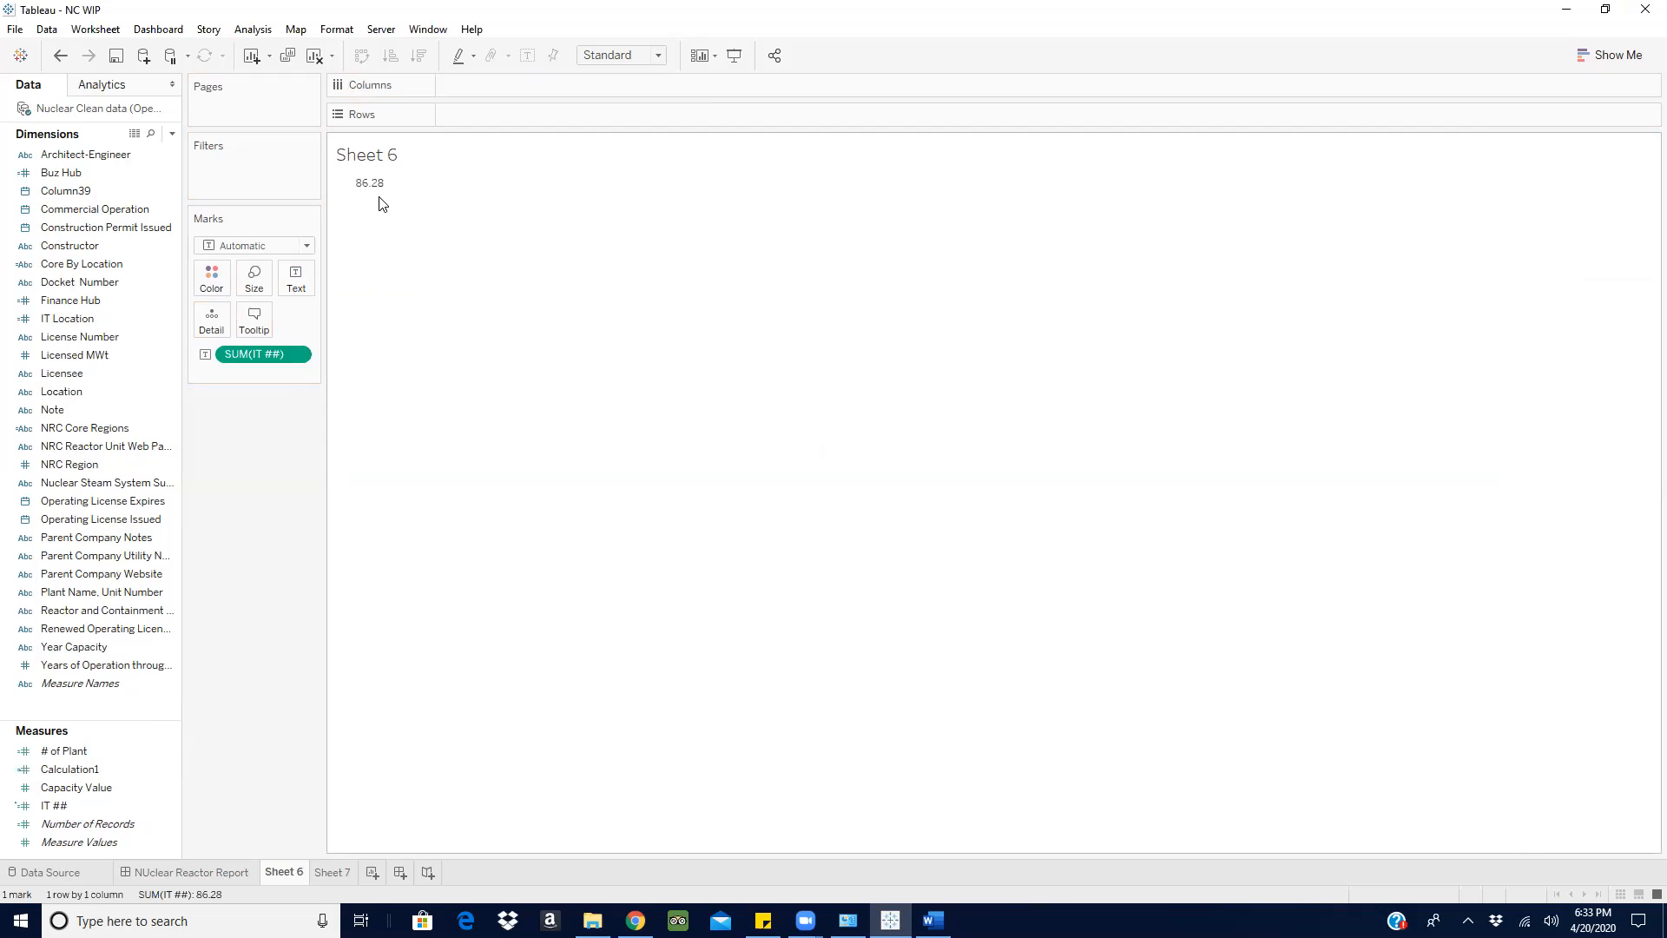
- Replace IT ## on Sheet 6 with the summed Capacity Value as text
left_click_drag(230, 354, 250, 530)
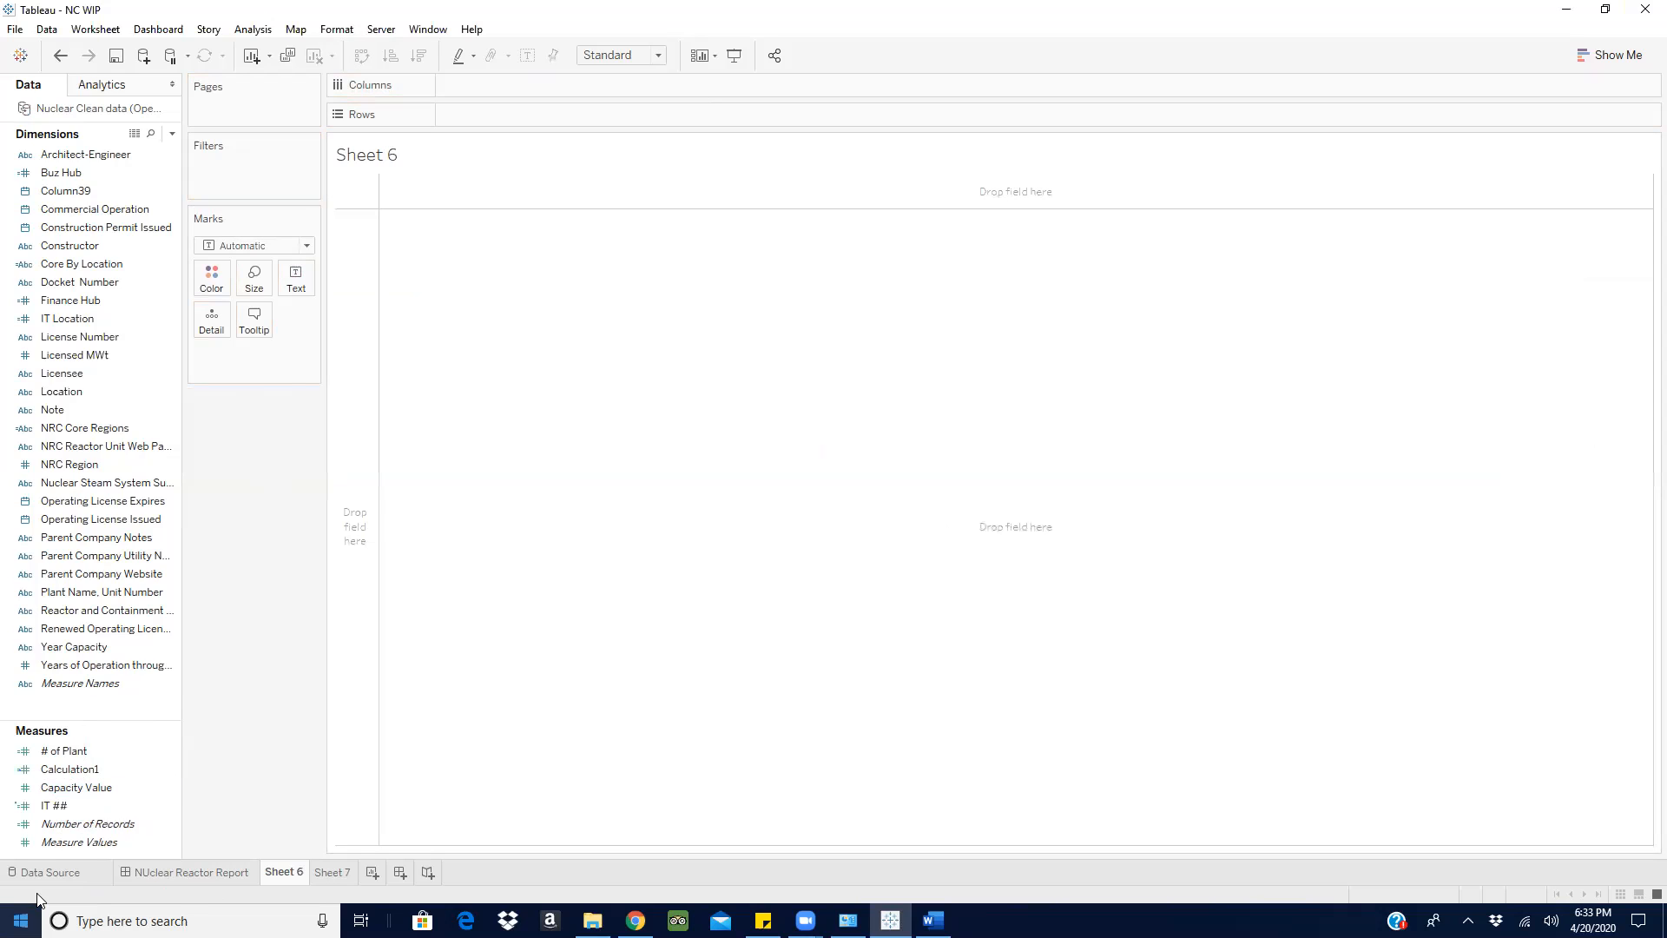
left_click_drag(76, 786, 301, 285)
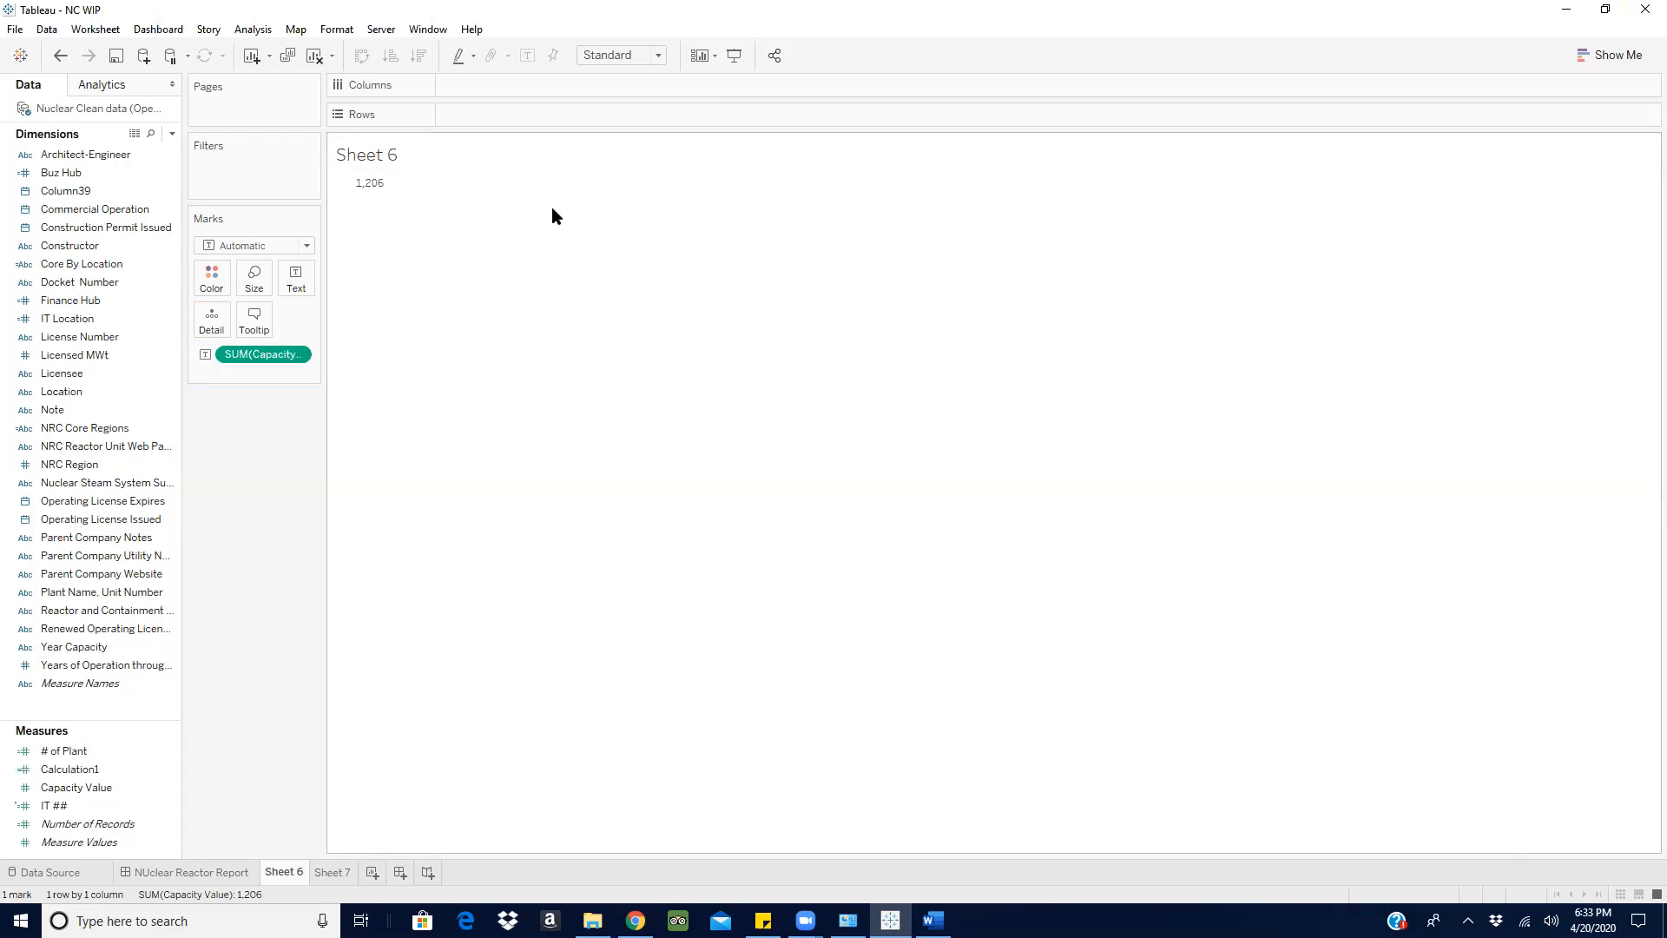
left_click(72, 773)
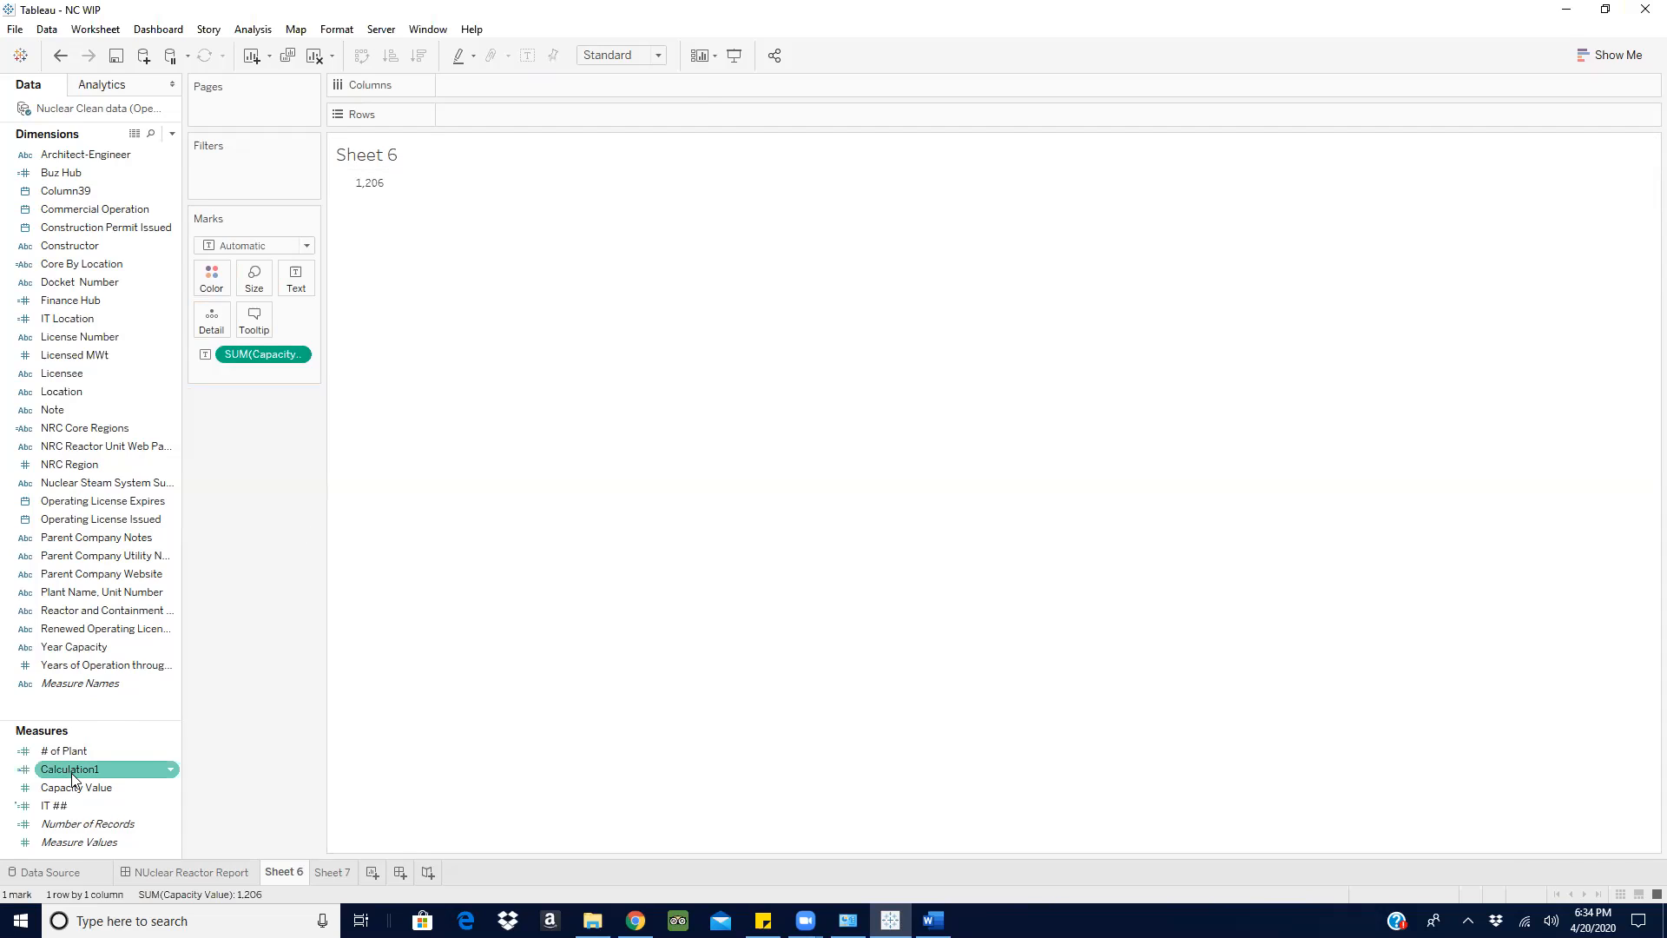
left_click(47, 755)
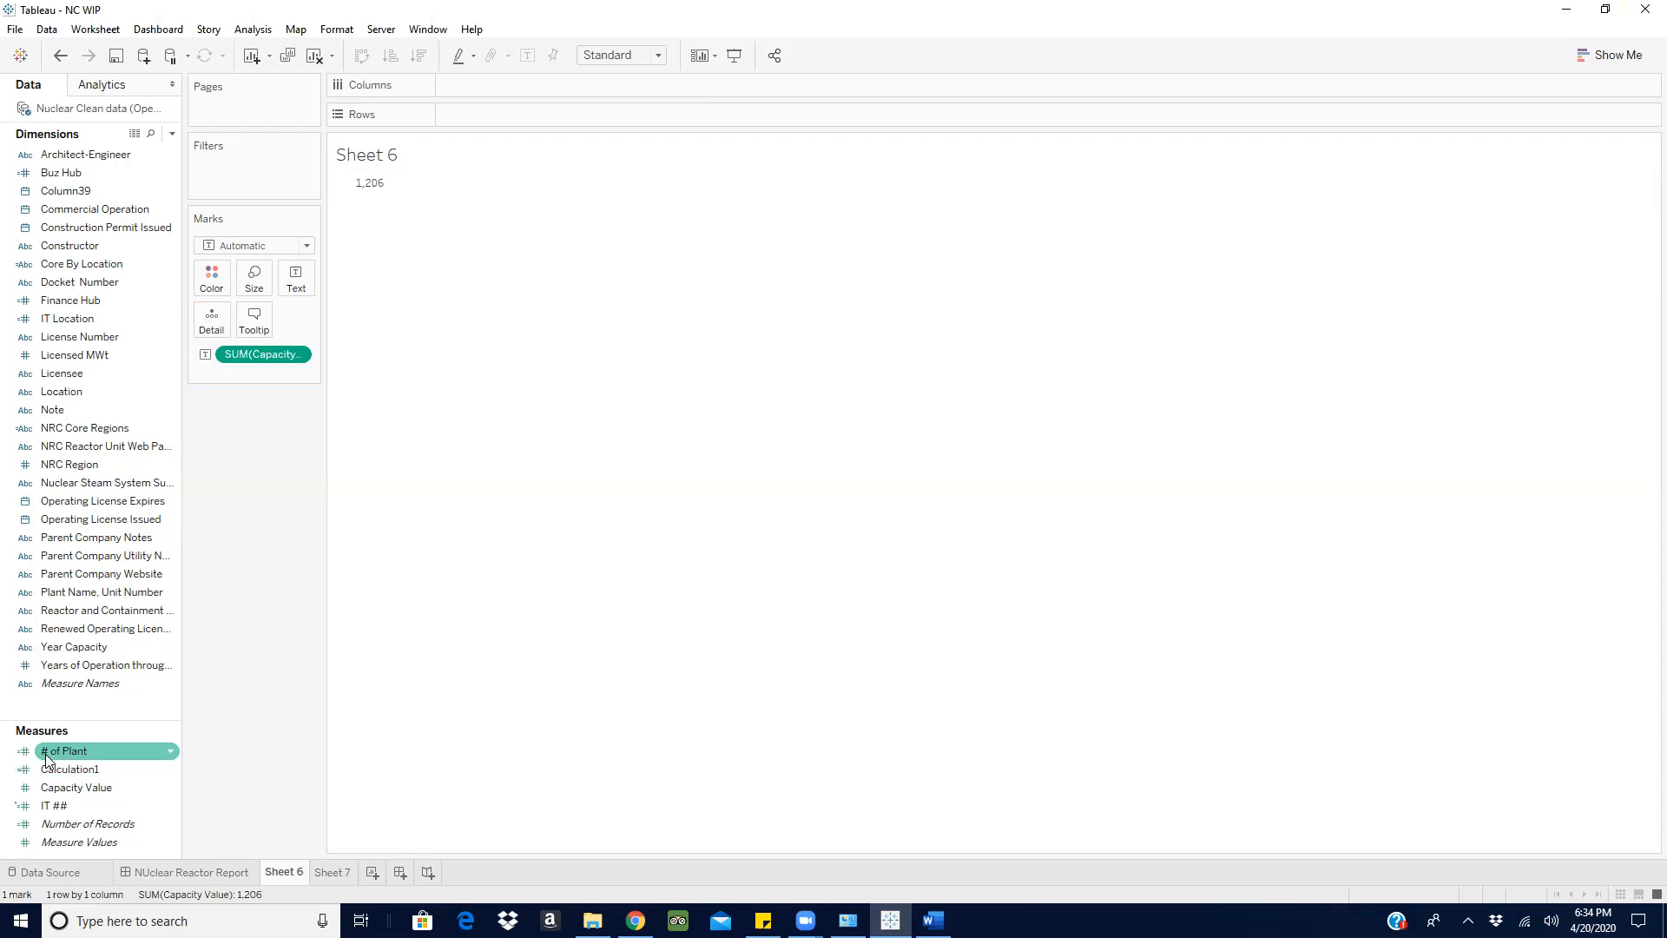
- Add the summed IT ## as text beside Capacity Value on Sheet 6 and arrange both measures as a text table
left_click(52, 788)
left_click(62, 806)
left_click_drag(63, 810, 293, 280)
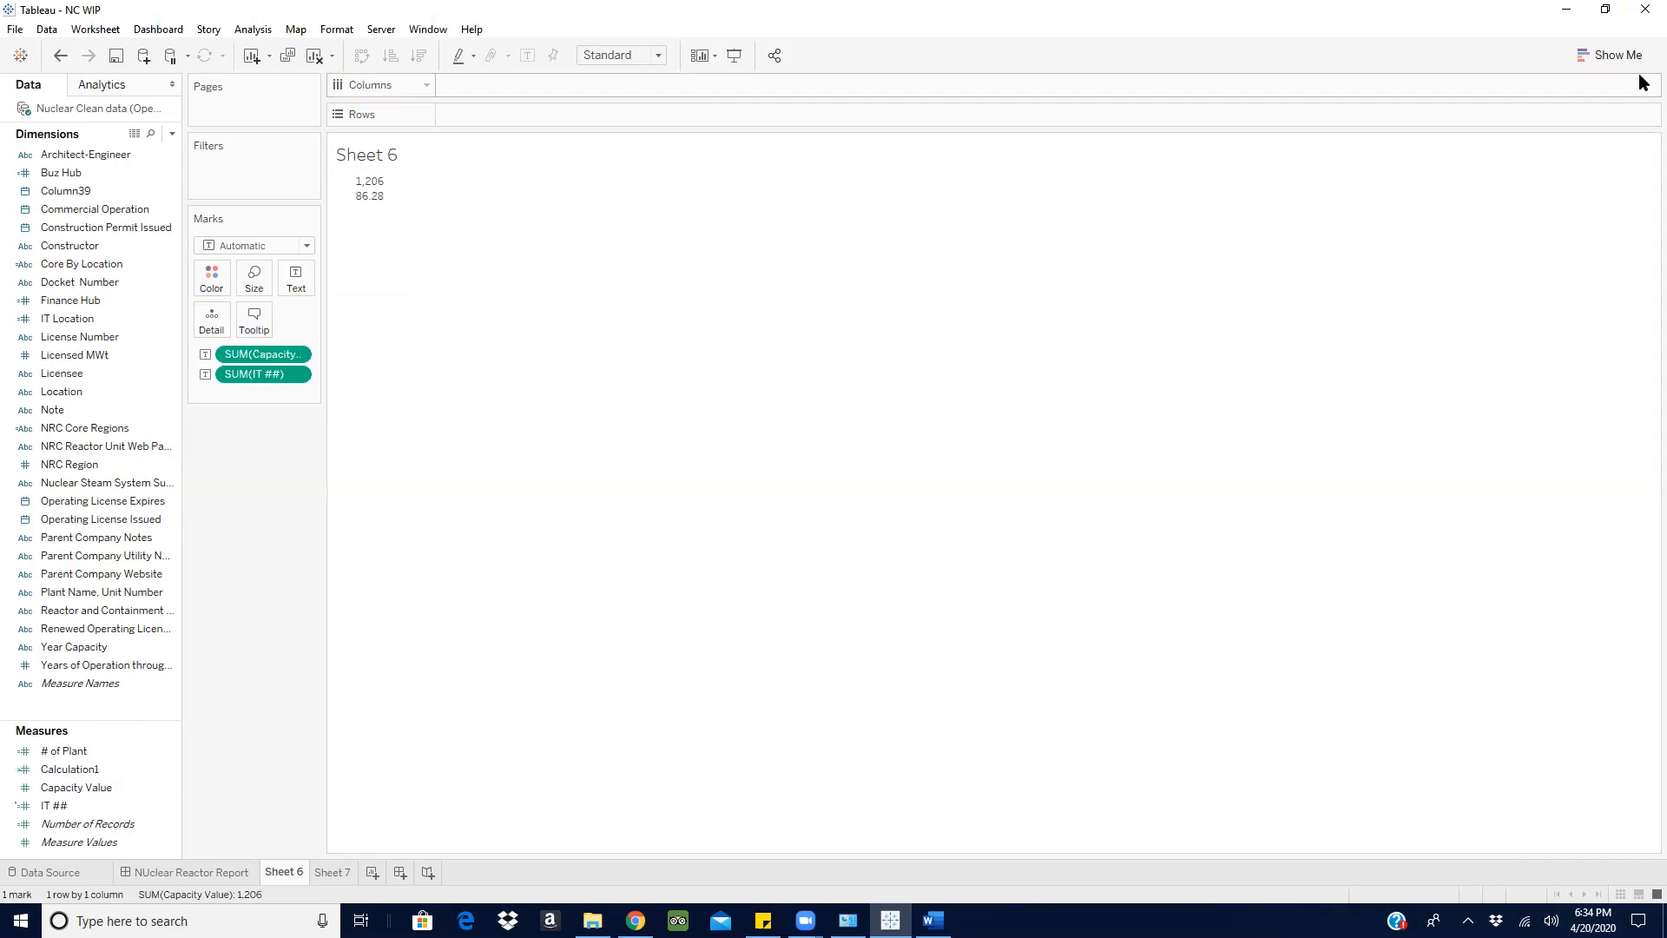
left_click(1613, 55)
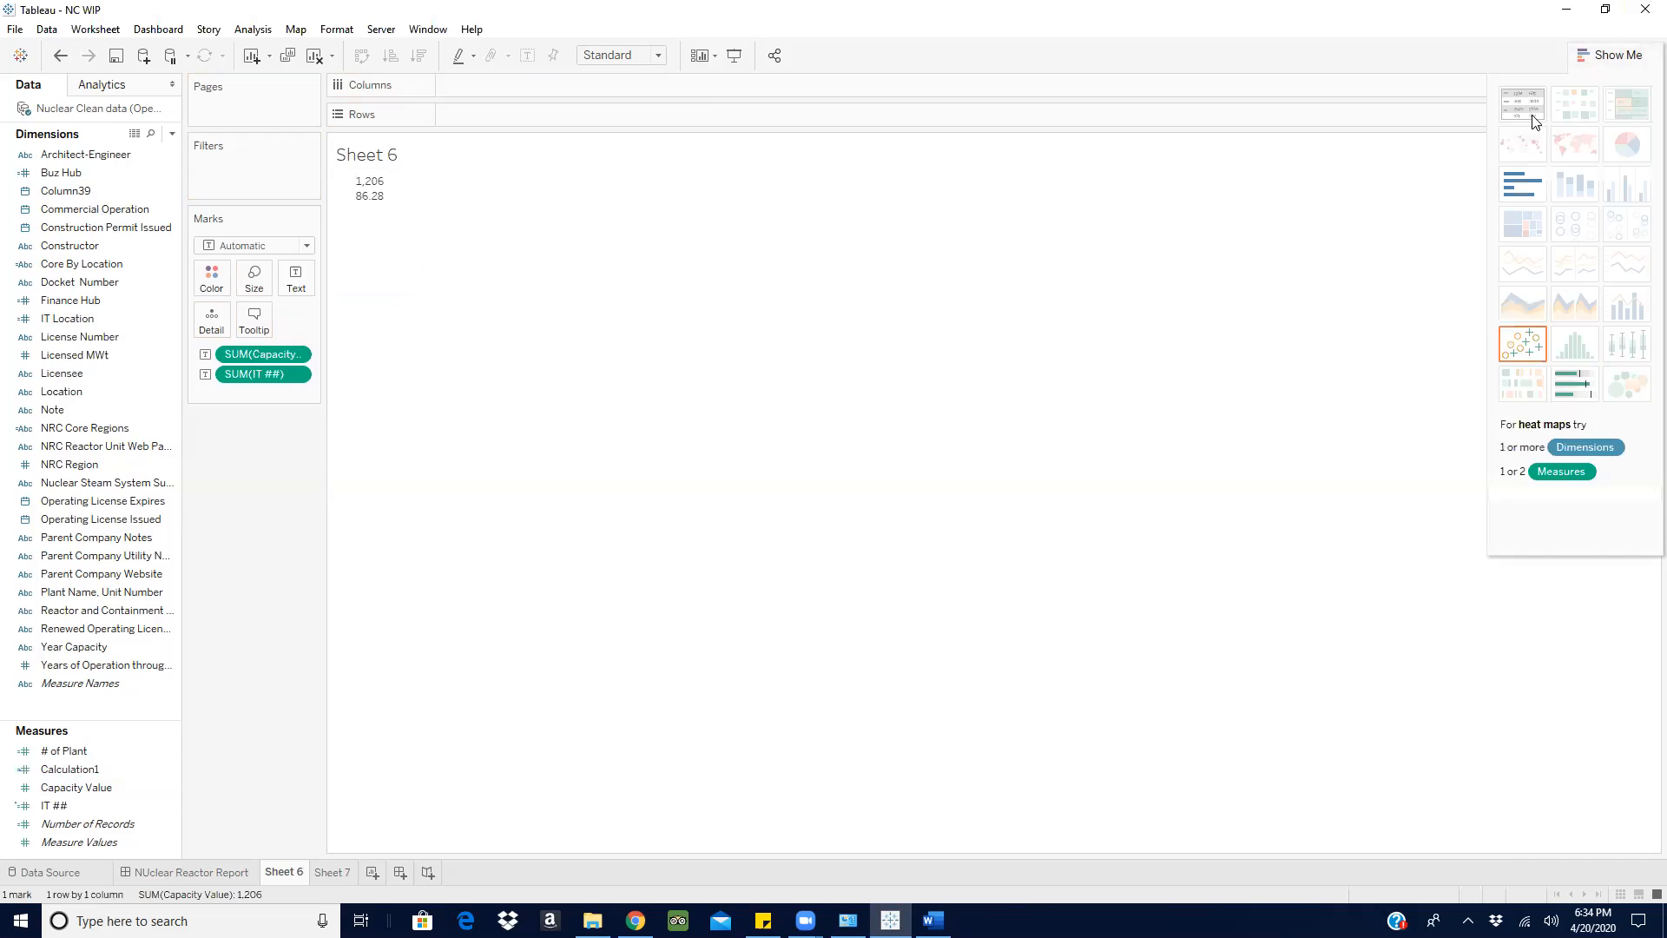
left_click(1531, 116)
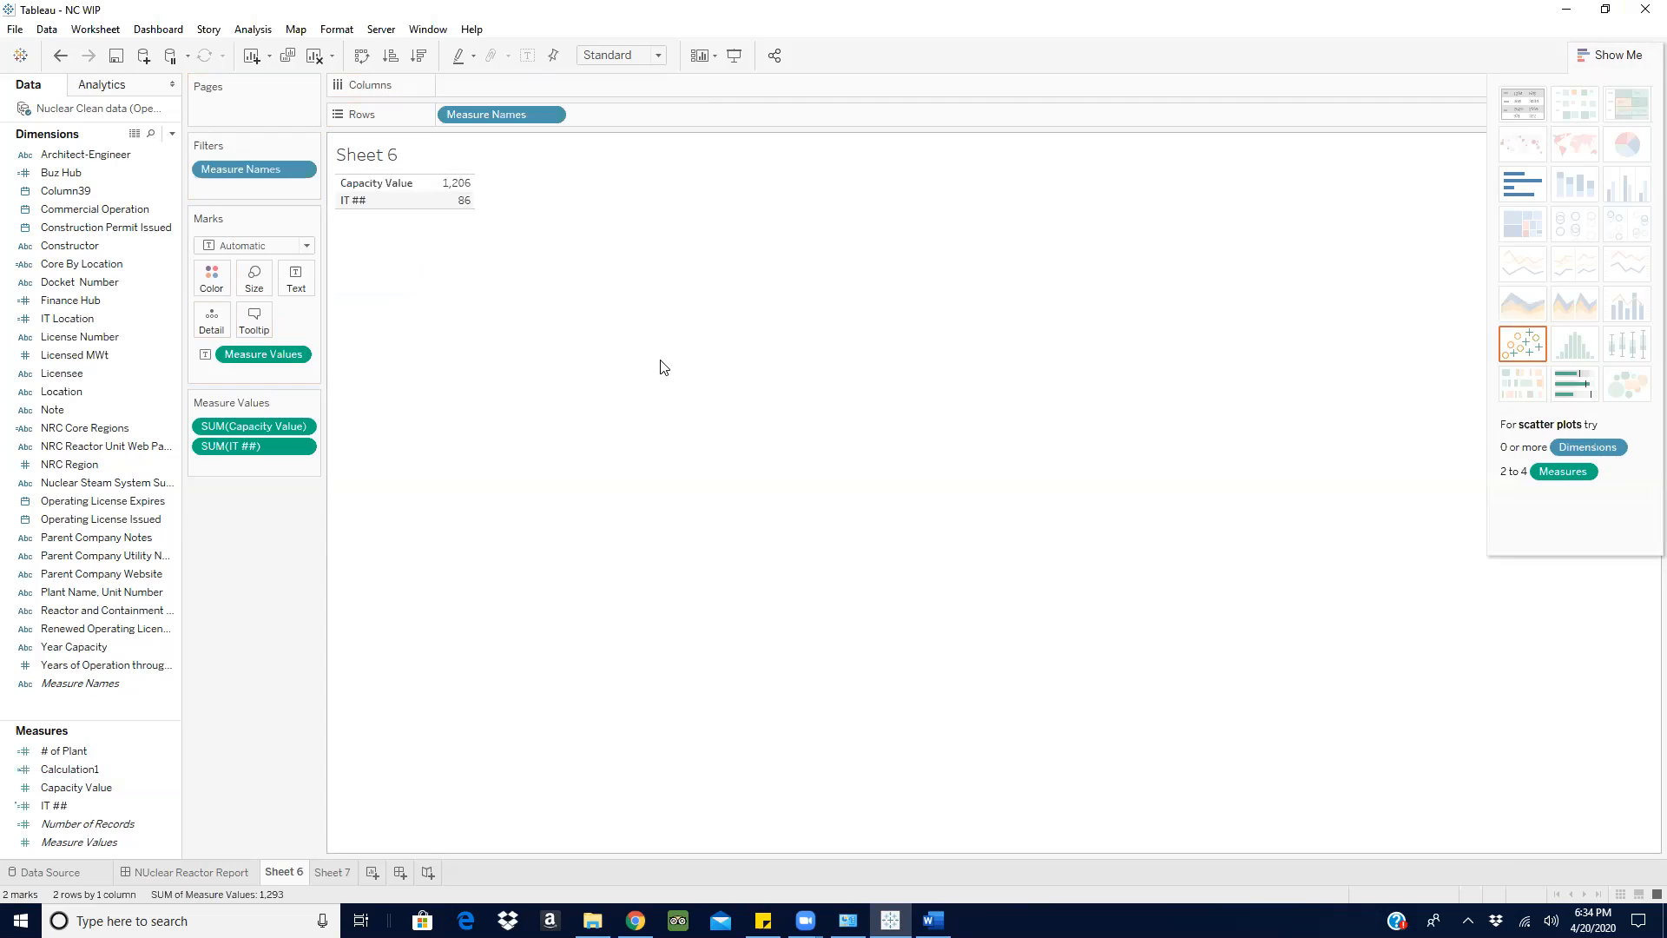
left_click(1613, 58)
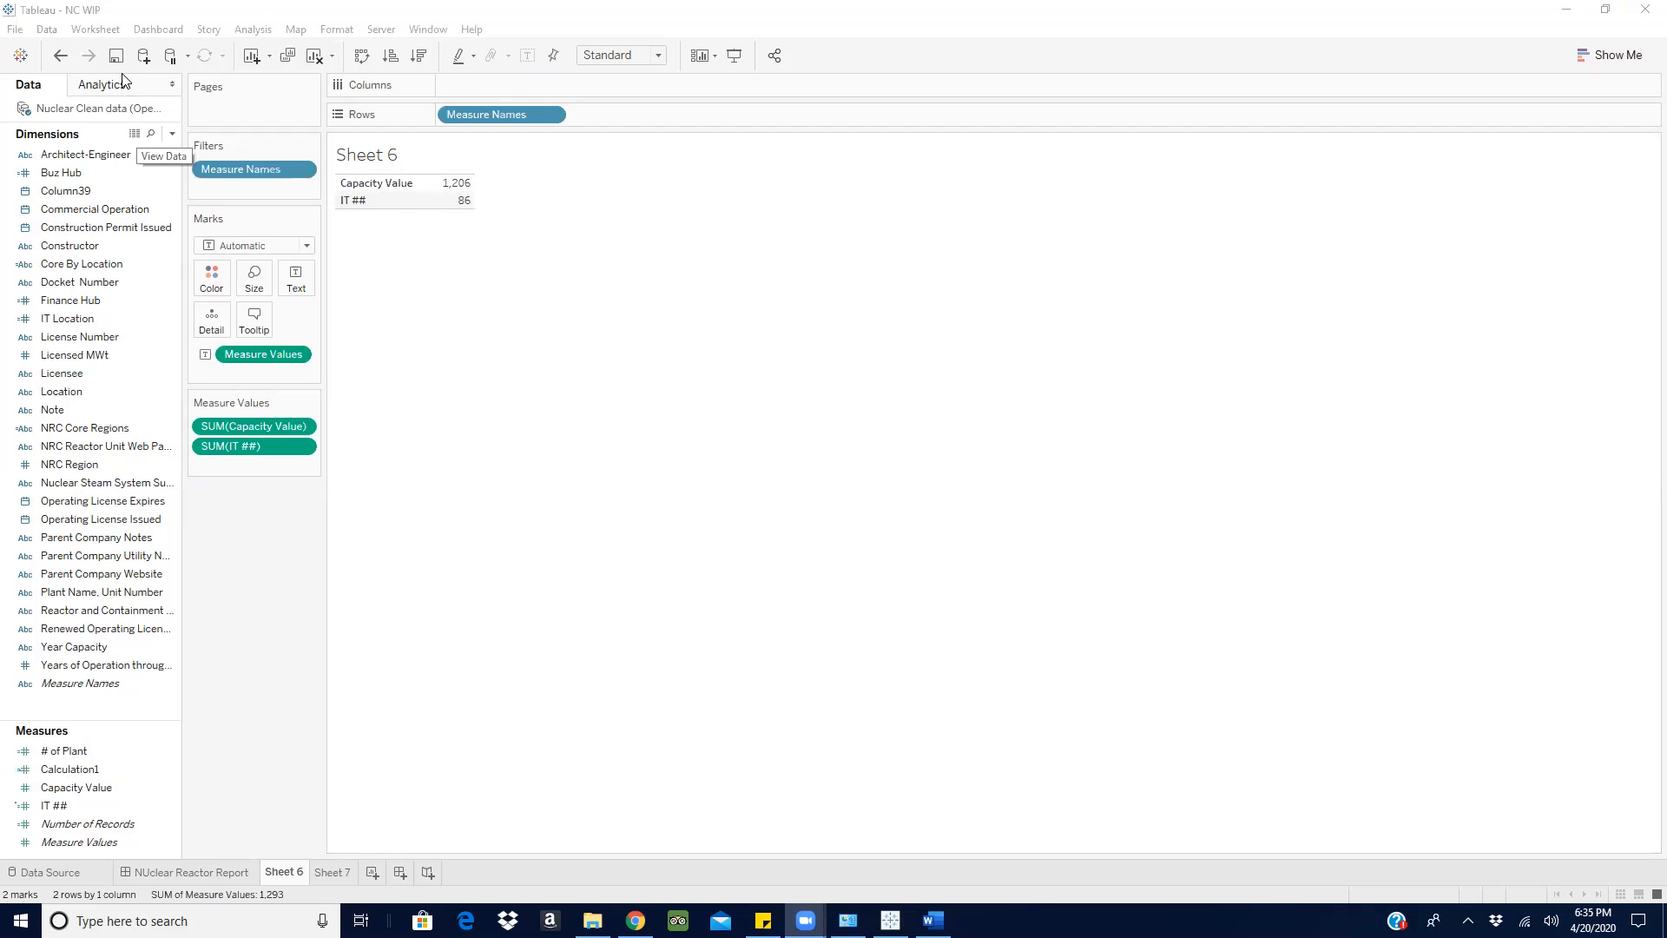
- Clear Sheet 6, place Core By Location in the rows, and filter it to Other Core only
left_click(315, 57)
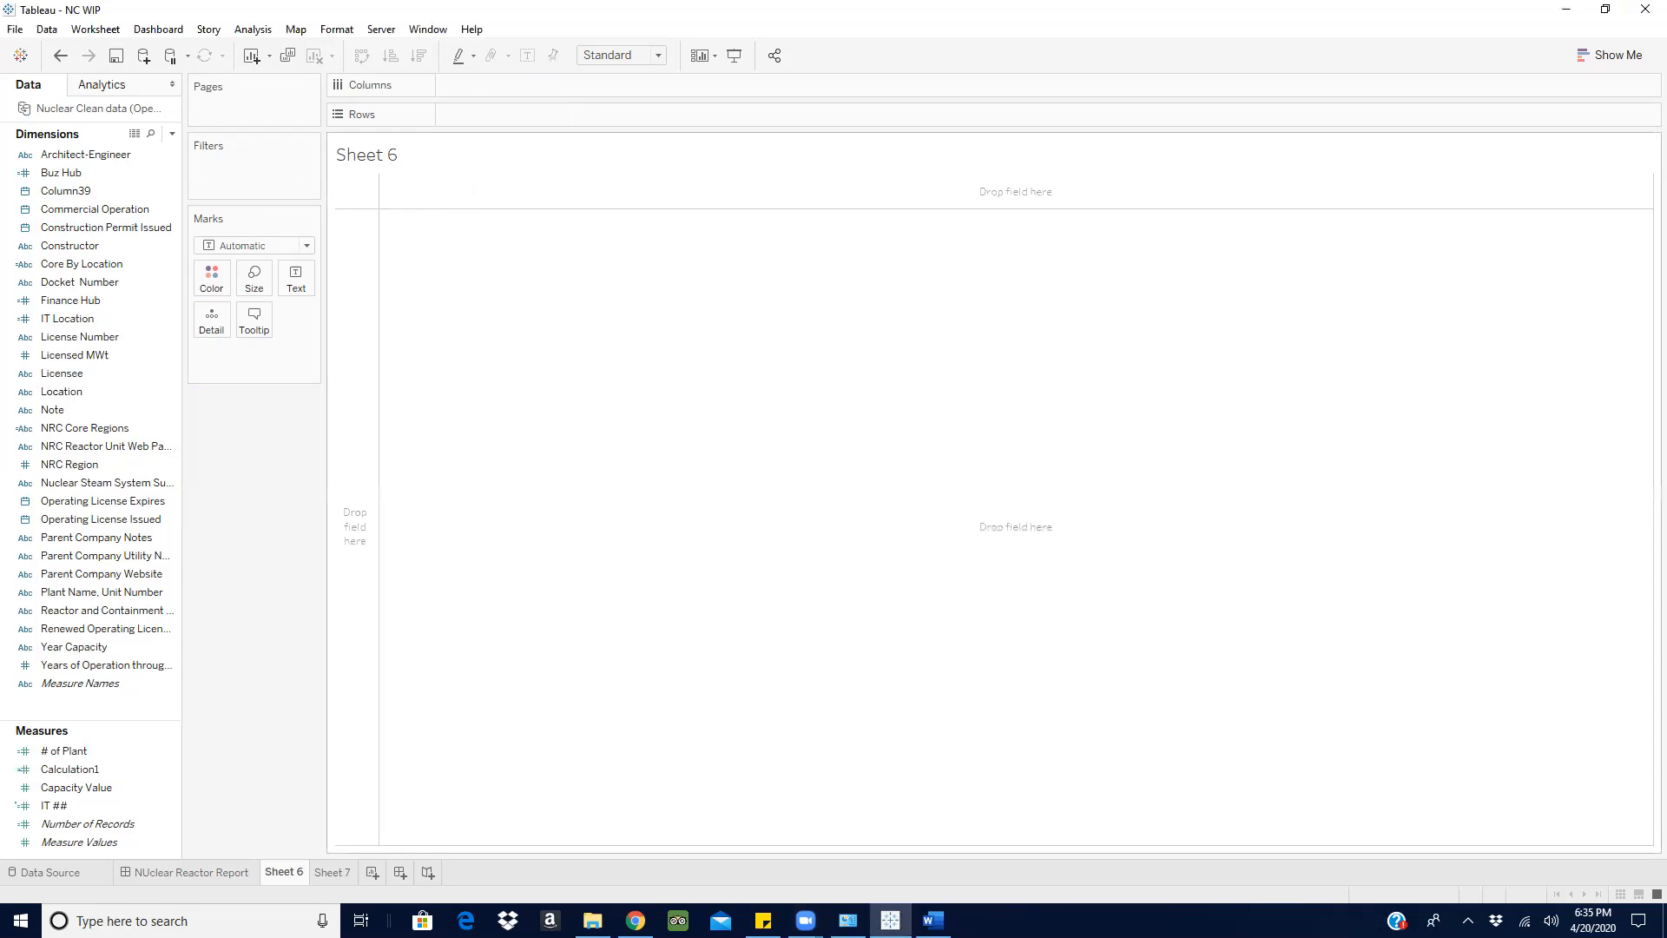
key("alt+Tab")
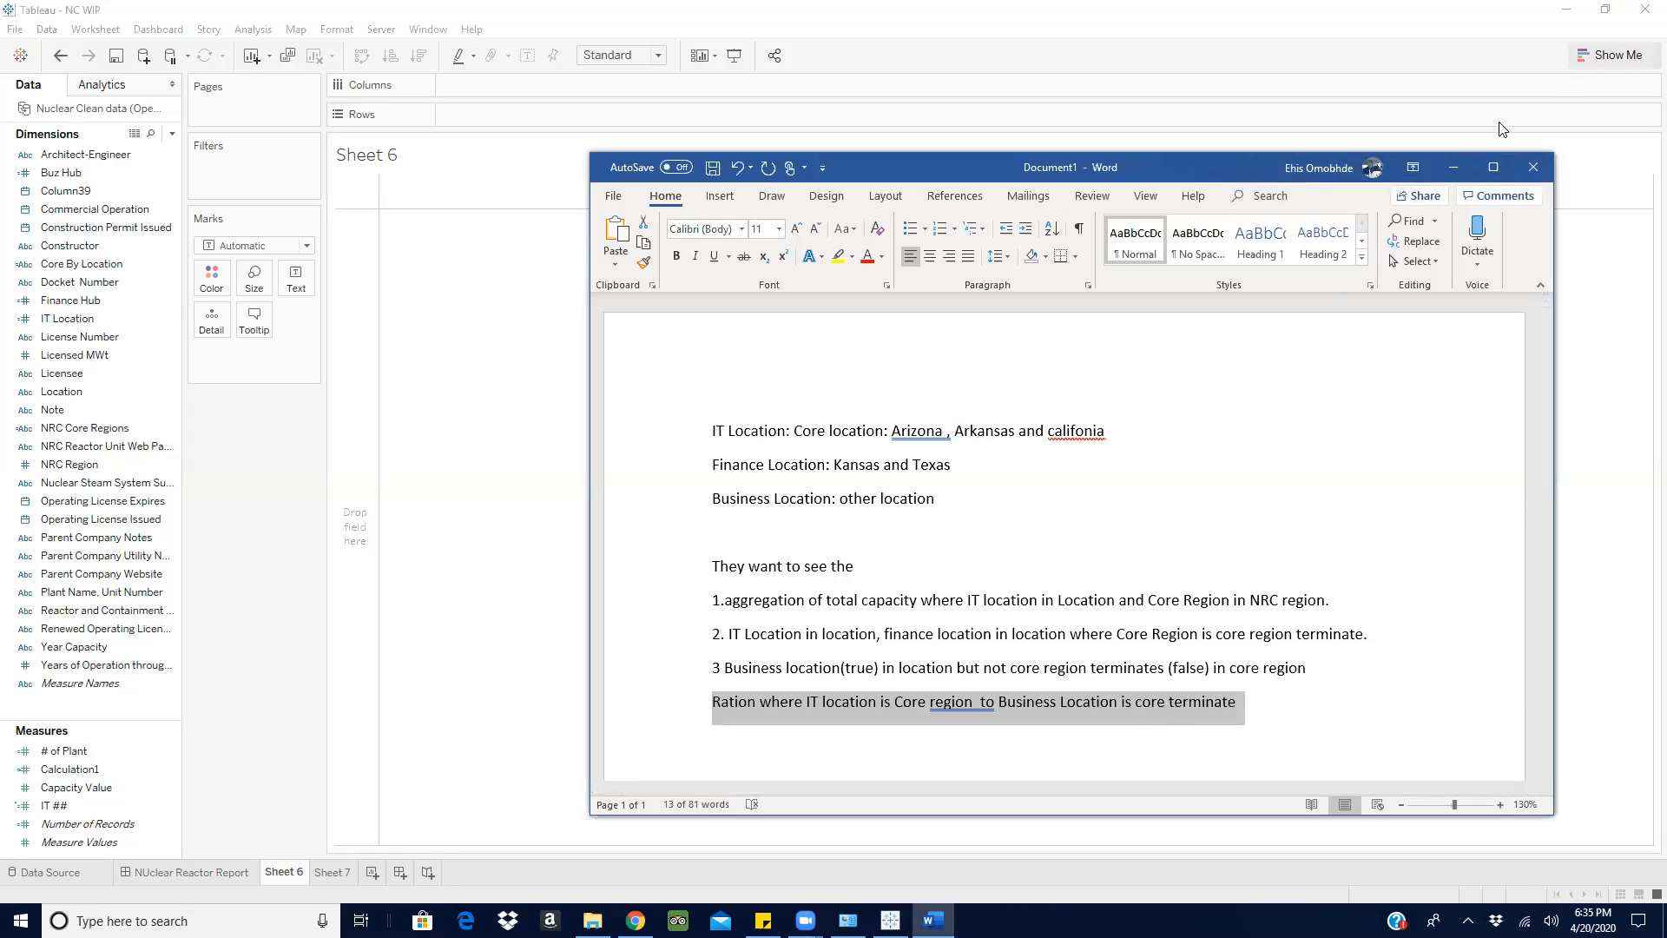
left_click(1453, 168)
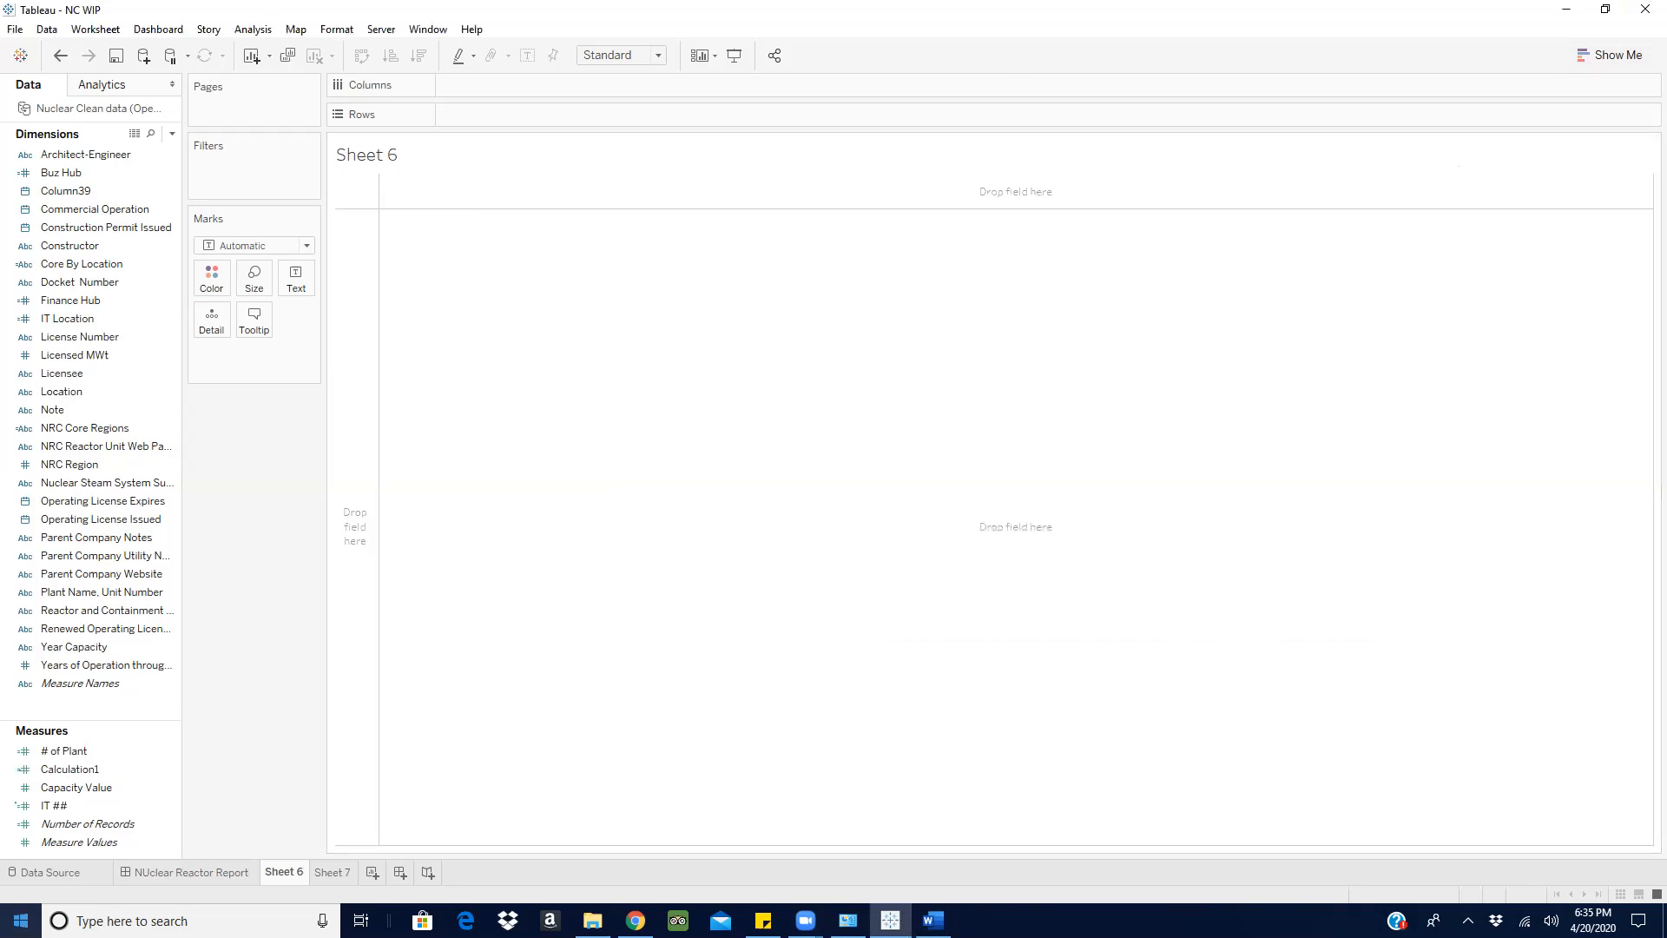
left_click(77, 282)
left_click_drag(62, 266, 492, 113)
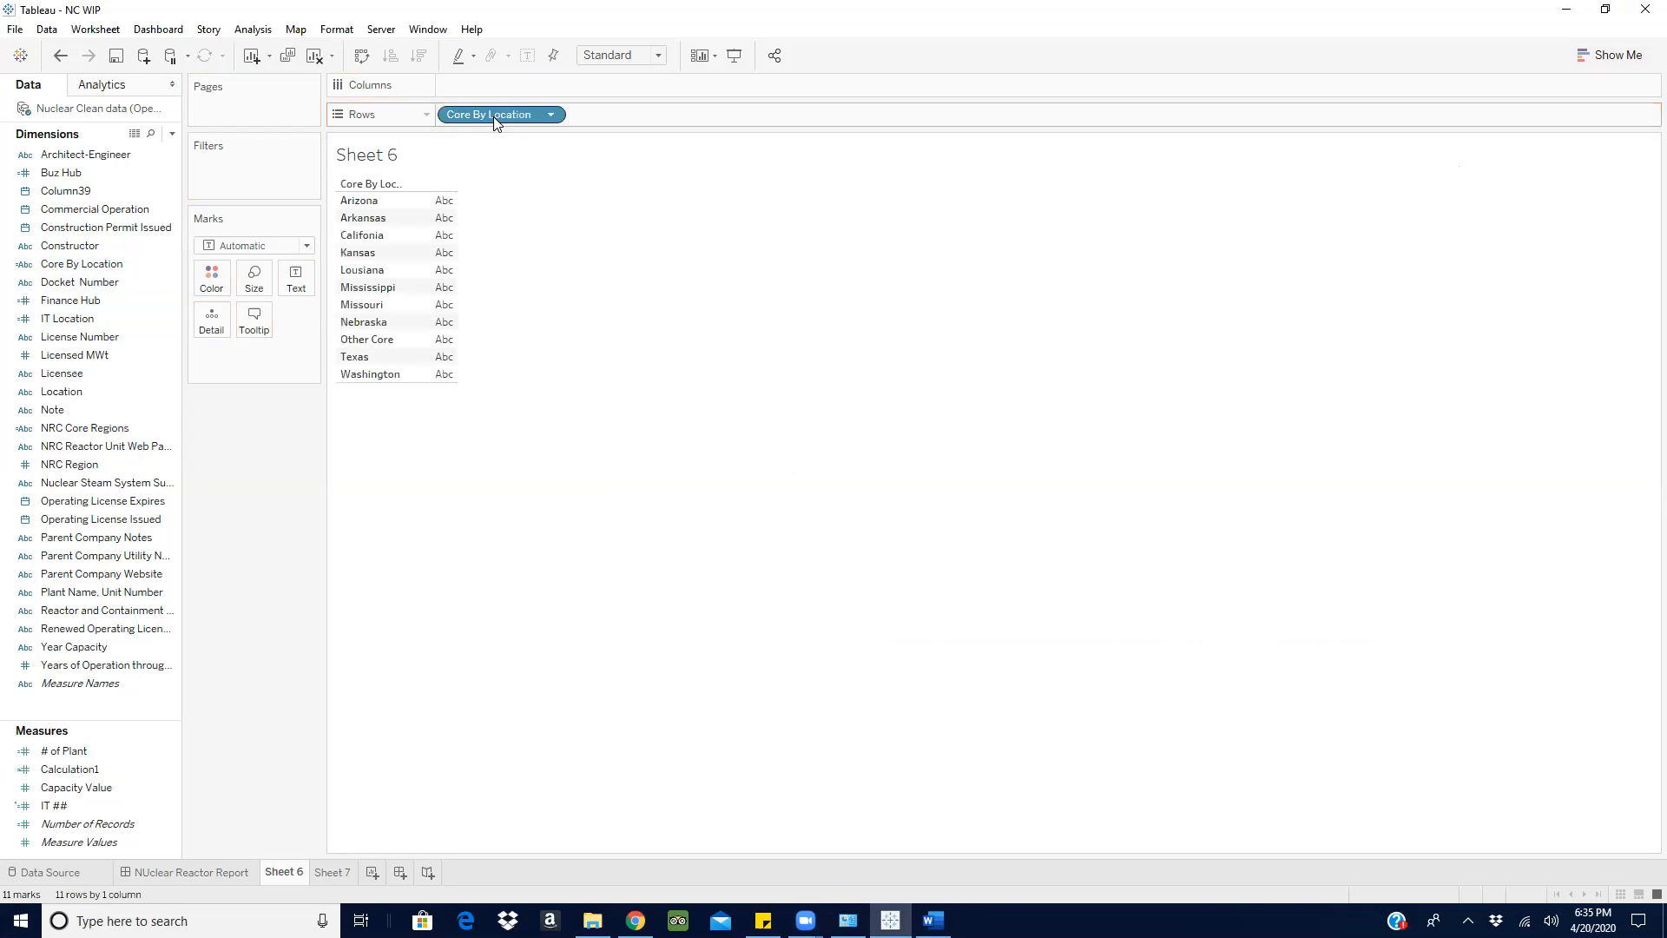
left_click(553, 115)
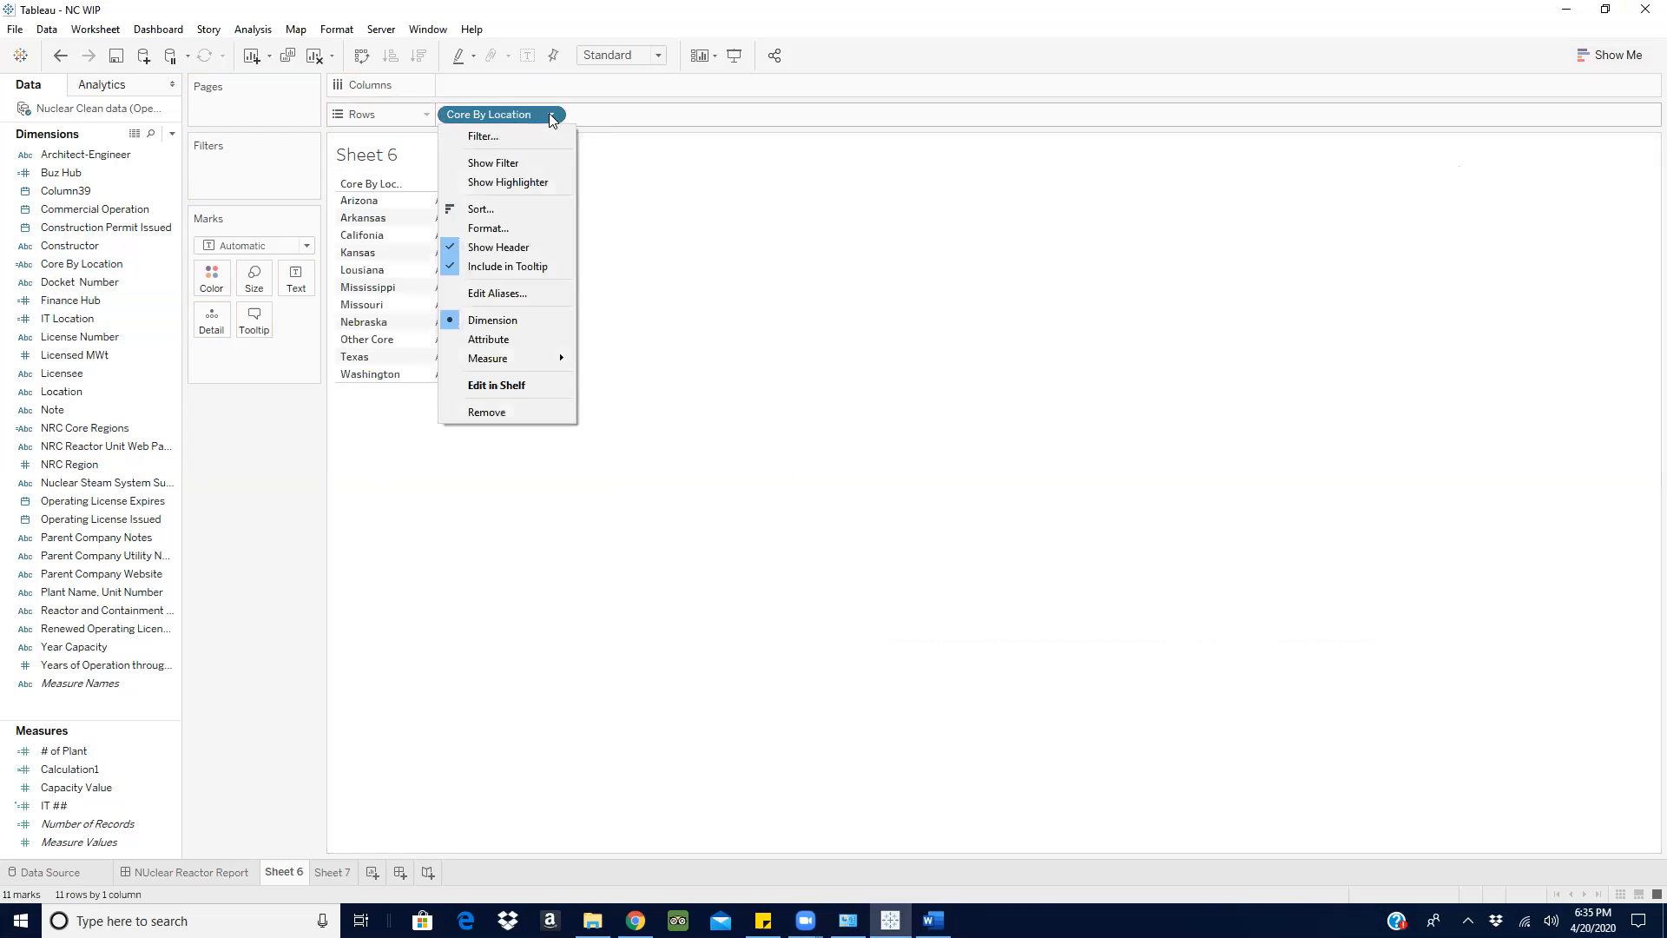
left_click(504, 164)
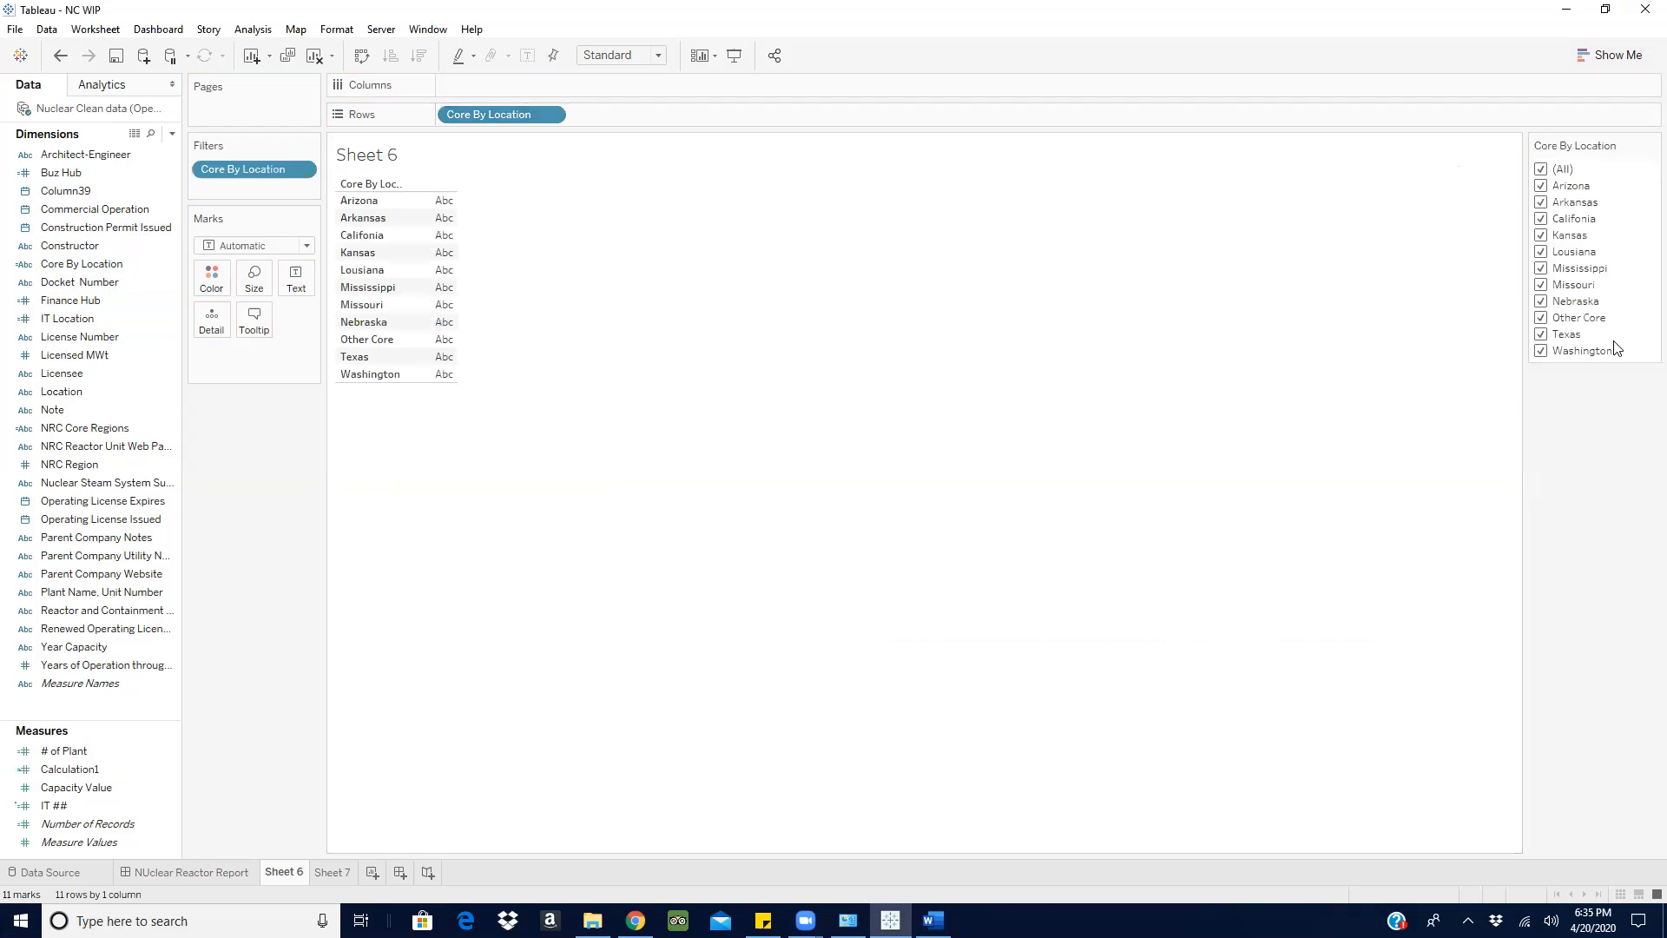
left_click(1542, 169)
left_click(1542, 318)
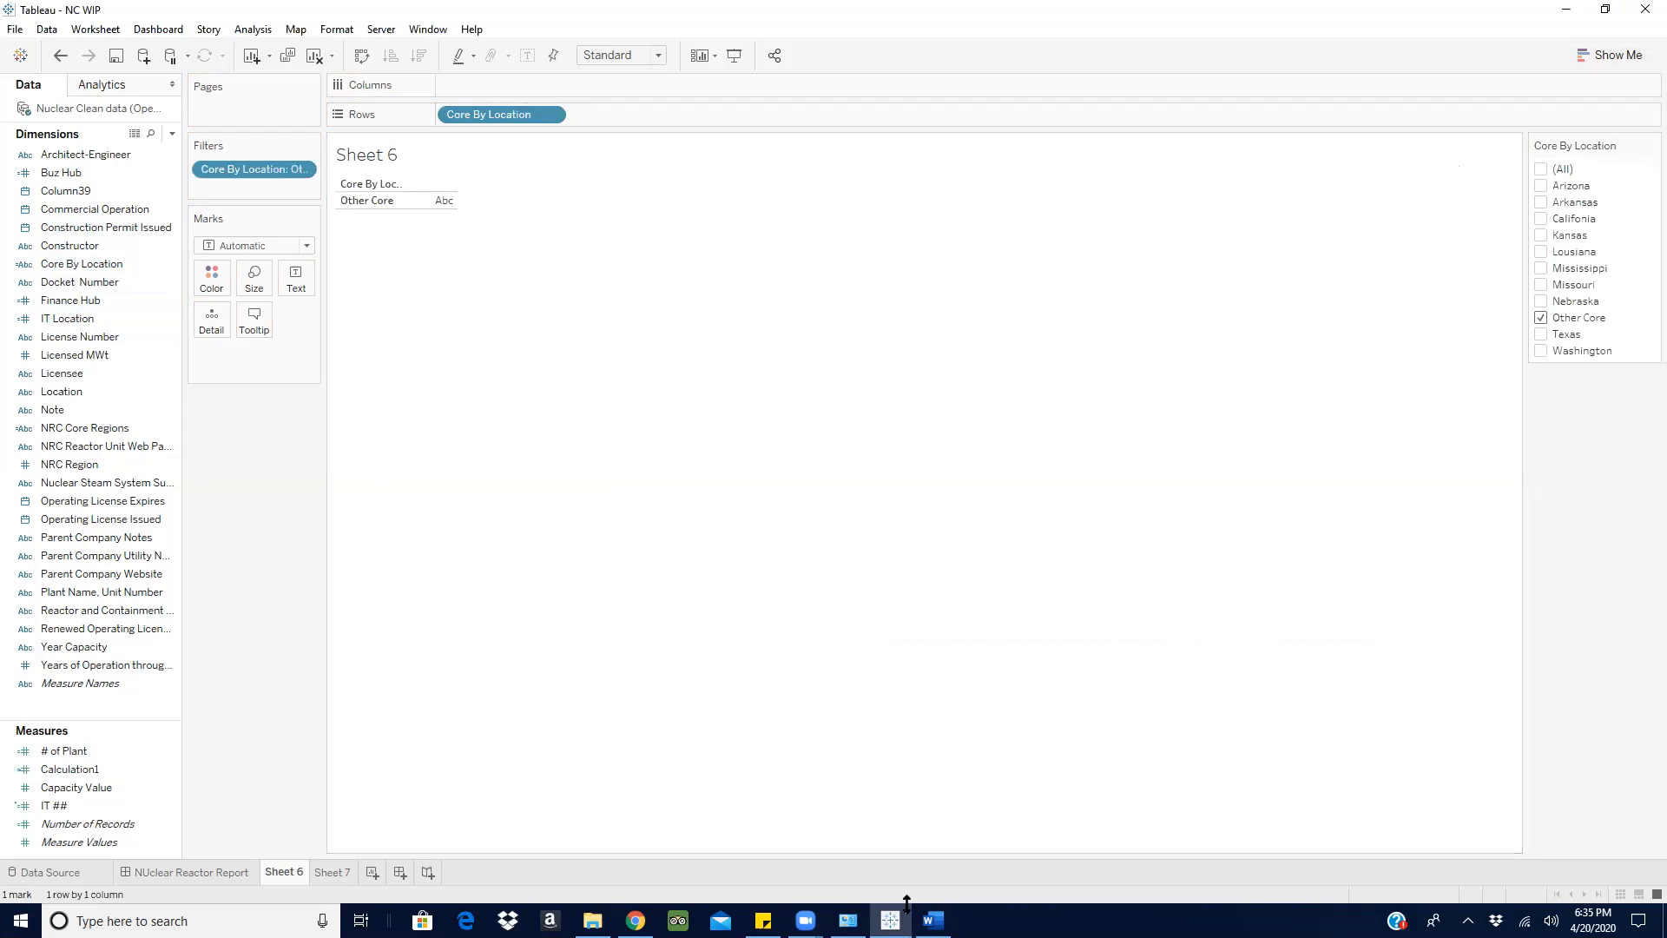
- Check the ratio requirement in Word, then add NRC Core Regions to the rows and filter it to Core region Terminate
left_click(932, 920)
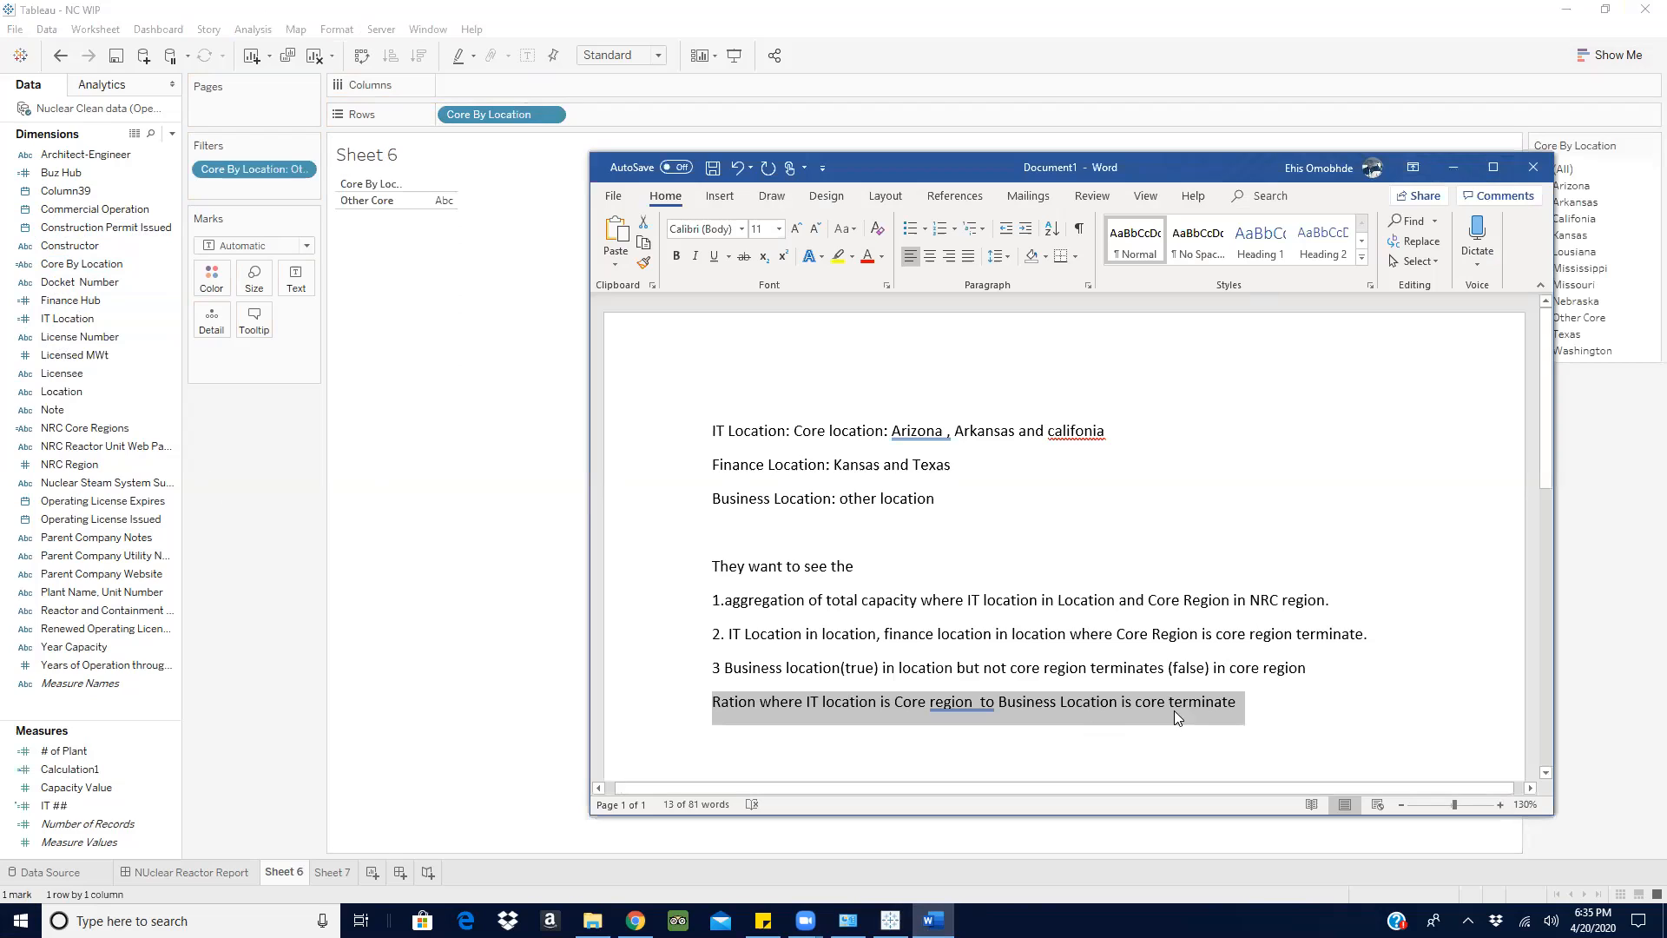
left_click(1454, 166)
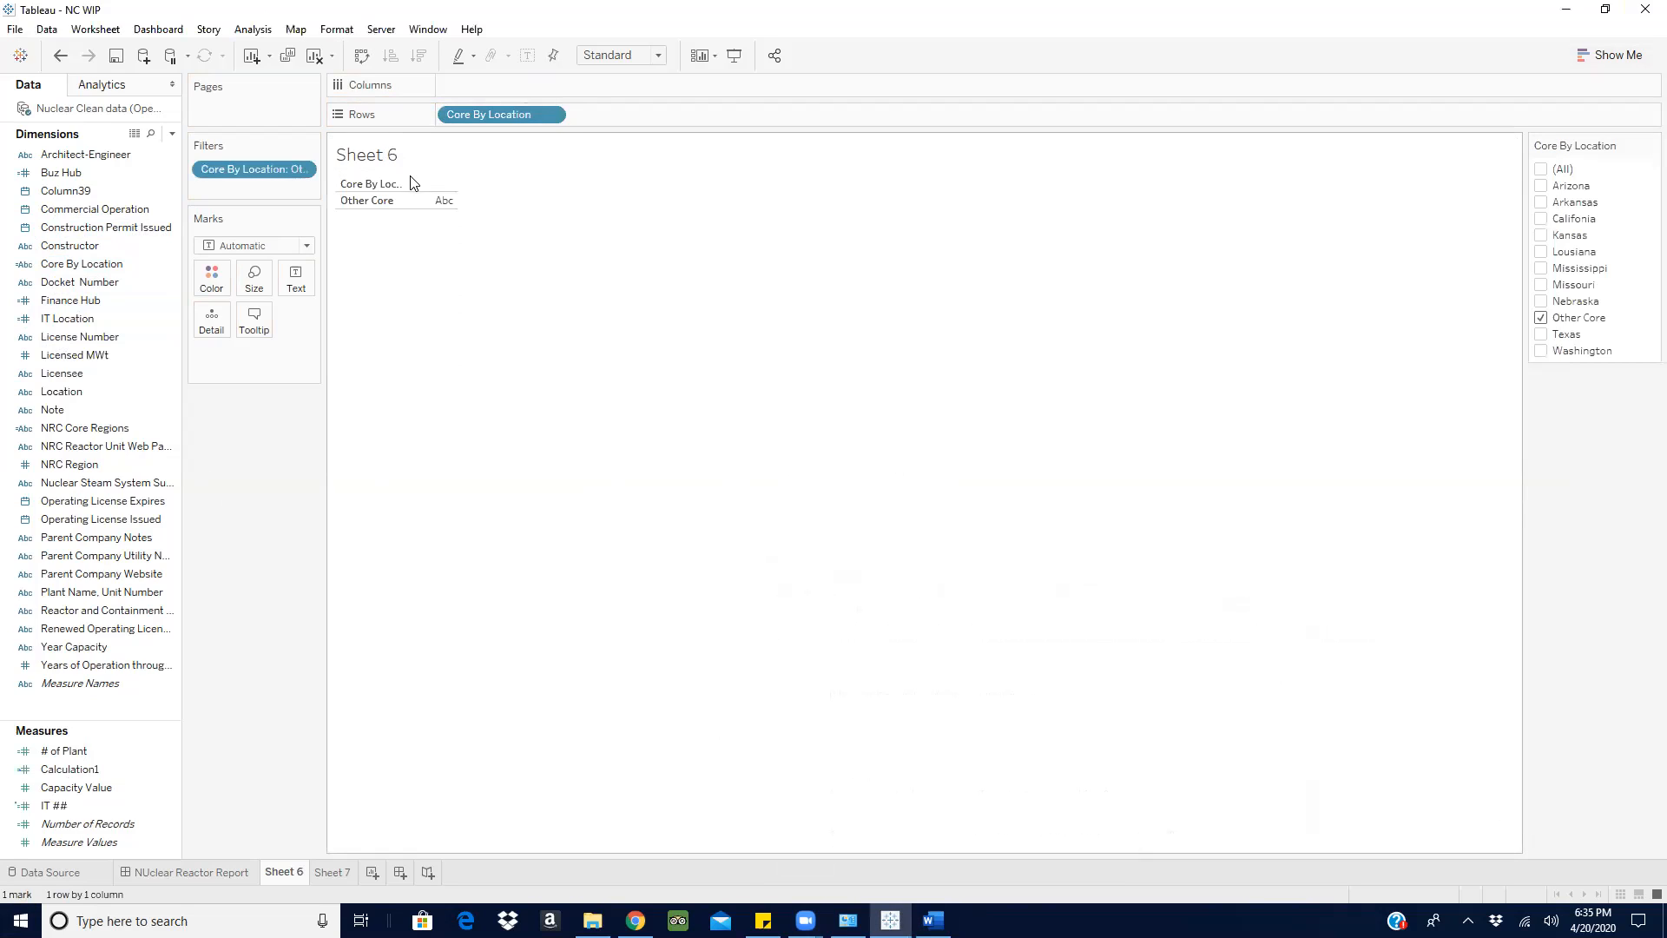
left_click(67, 263)
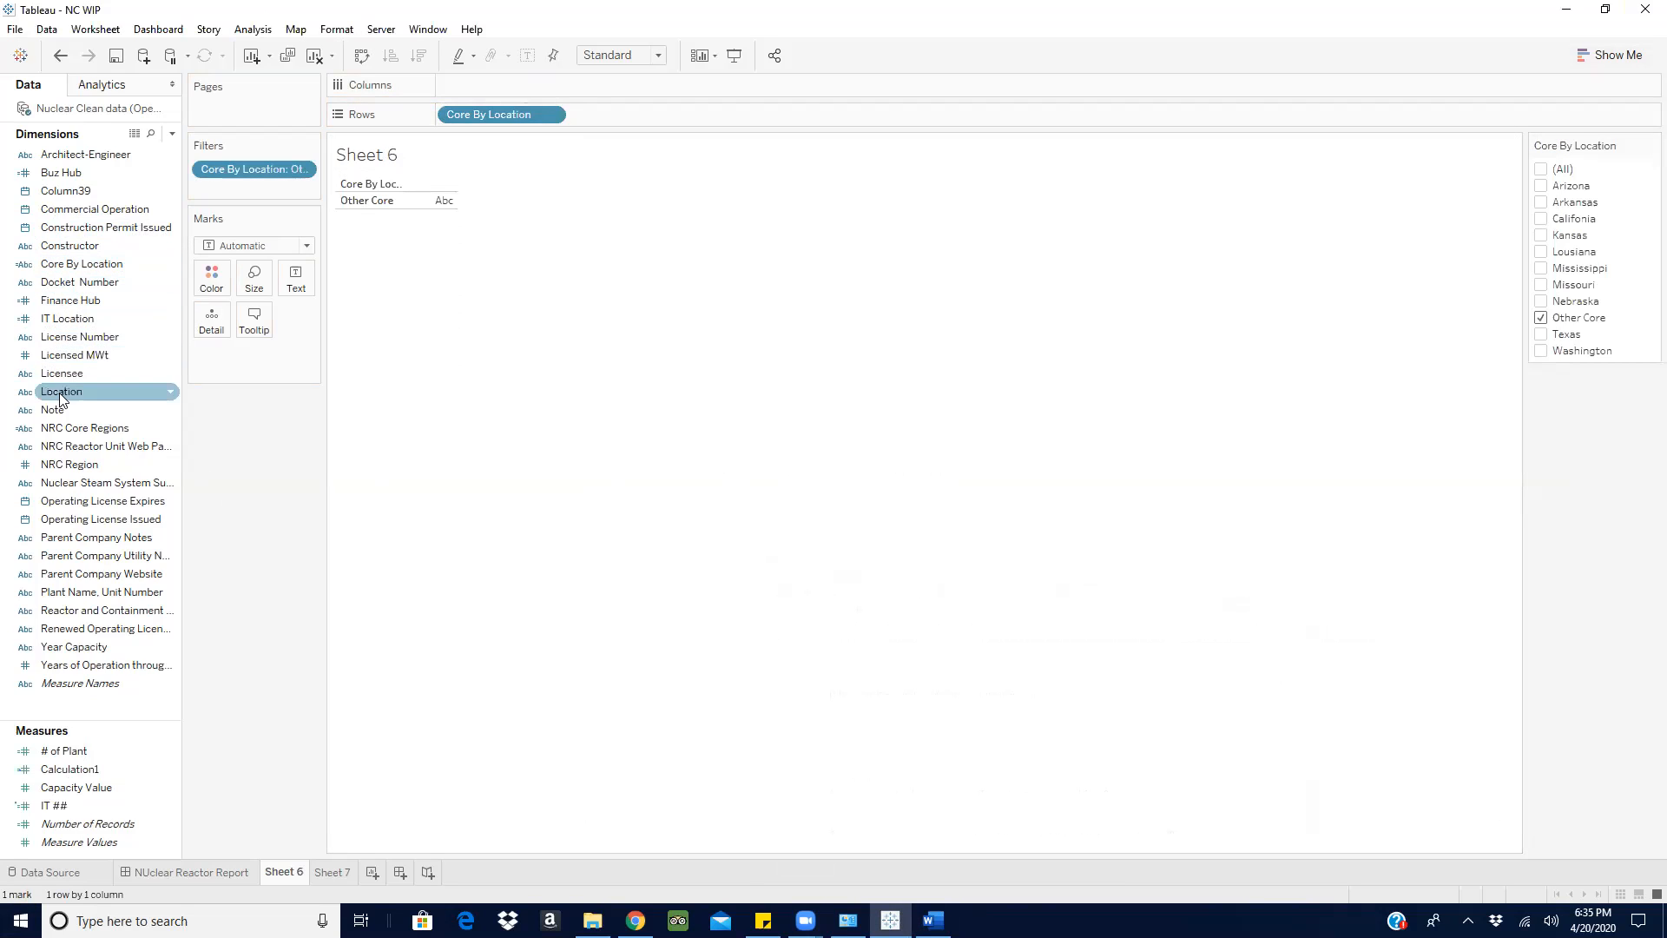
left_click_drag(70, 434, 618, 116)
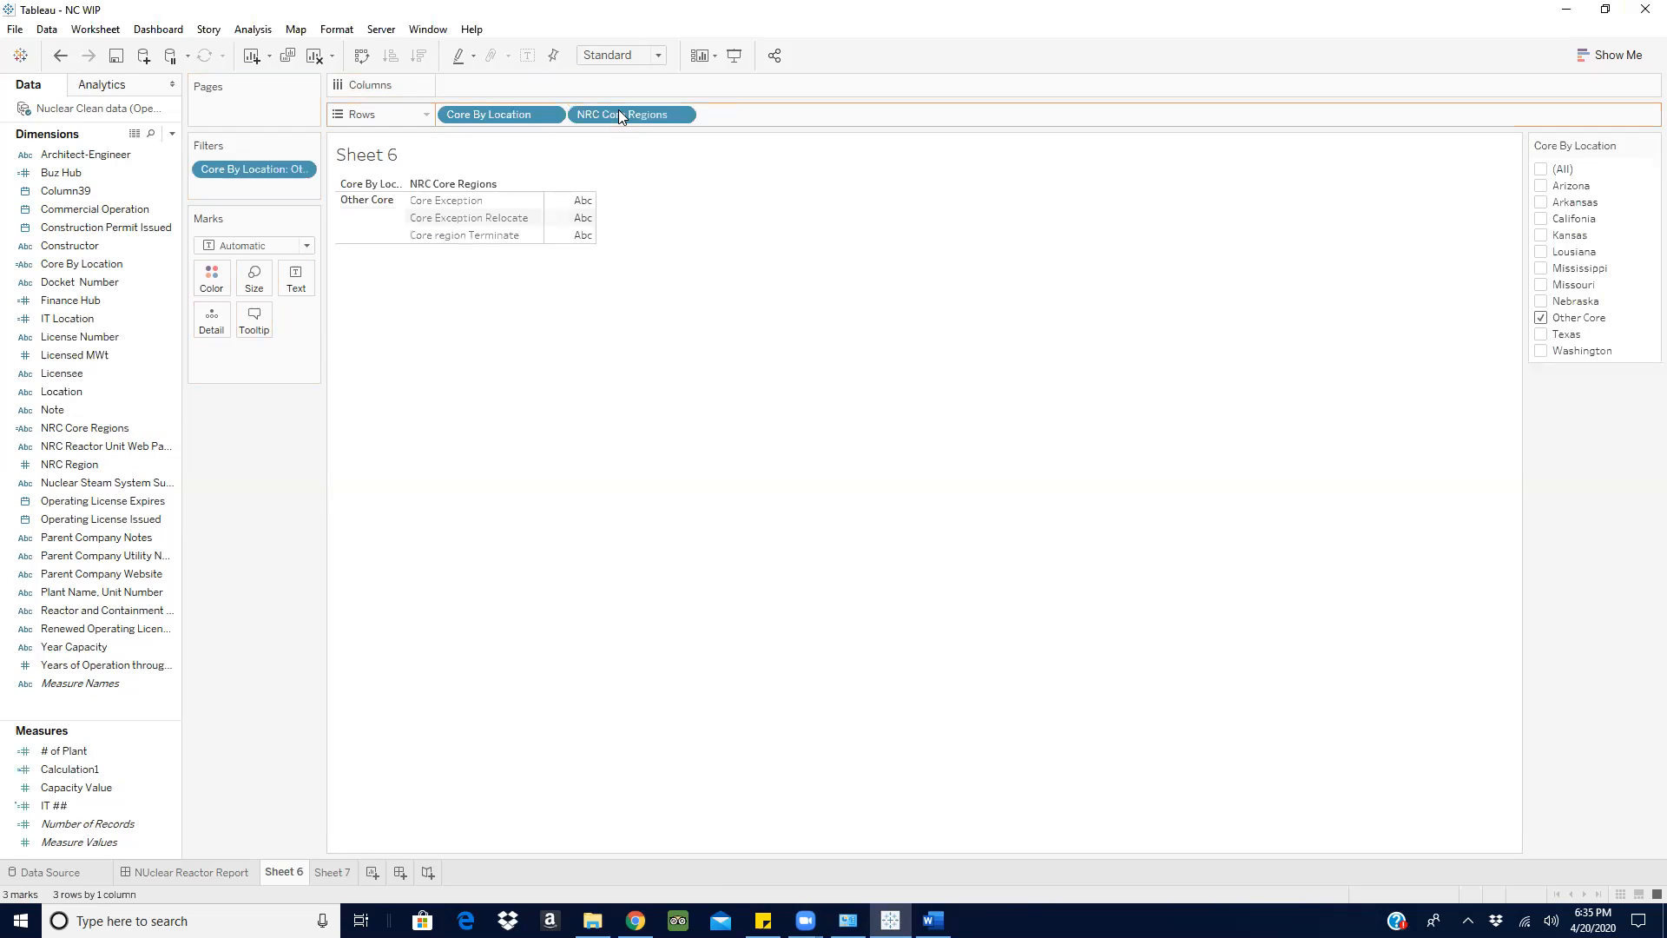
left_click(682, 115)
left_click(632, 162)
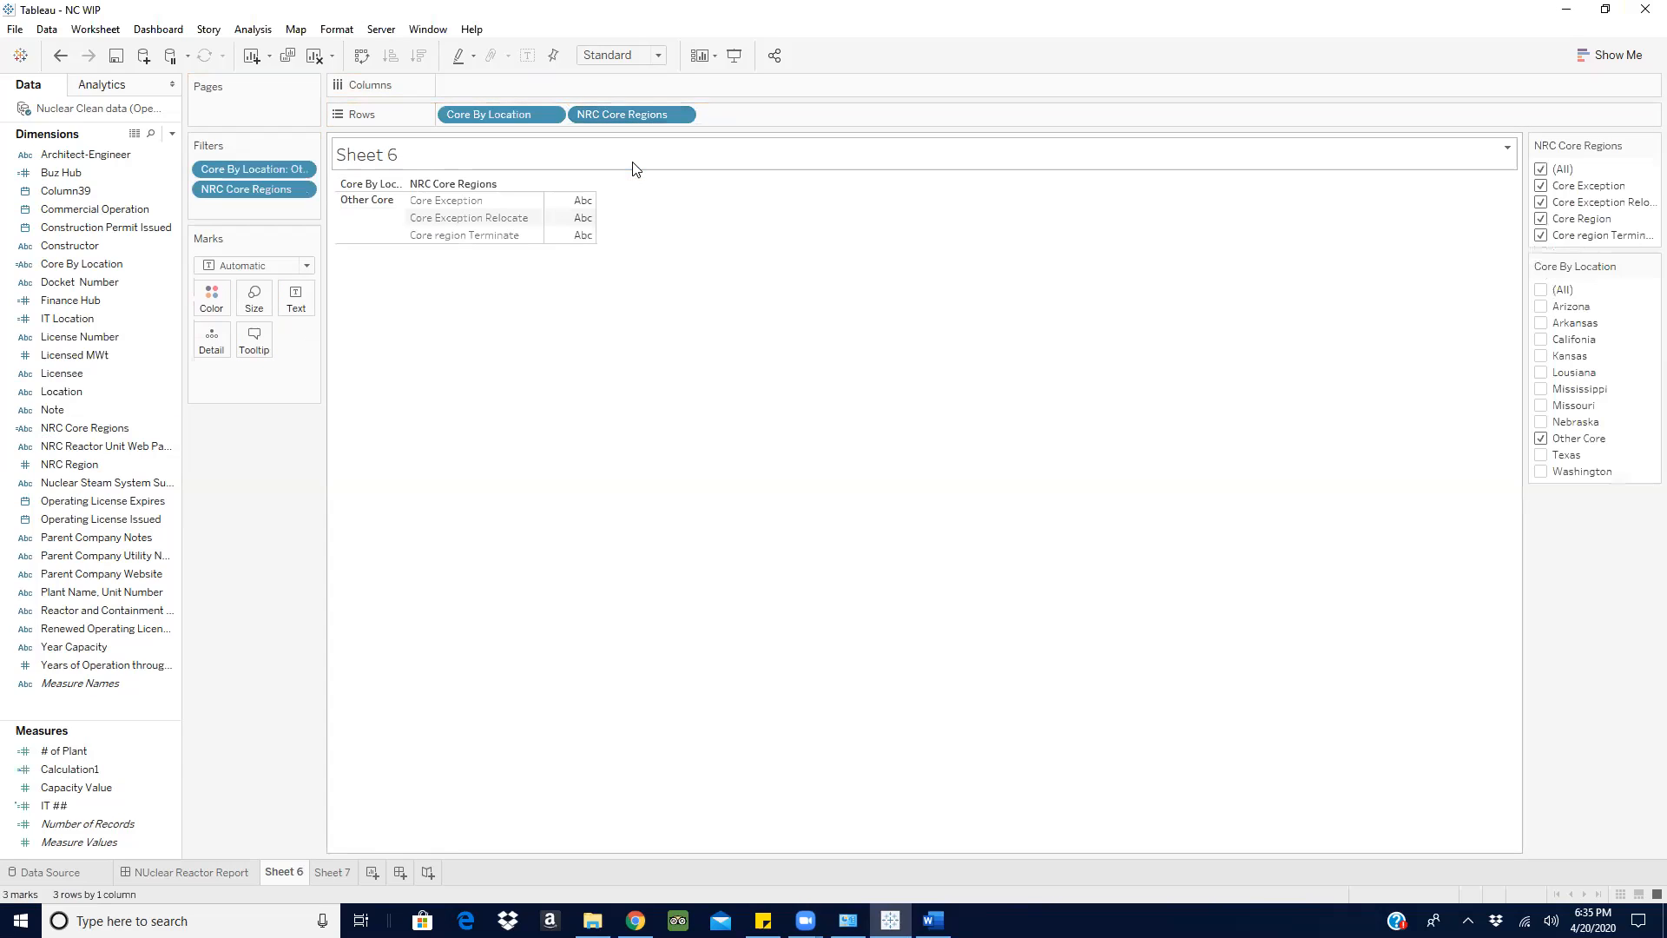
left_click(1541, 169)
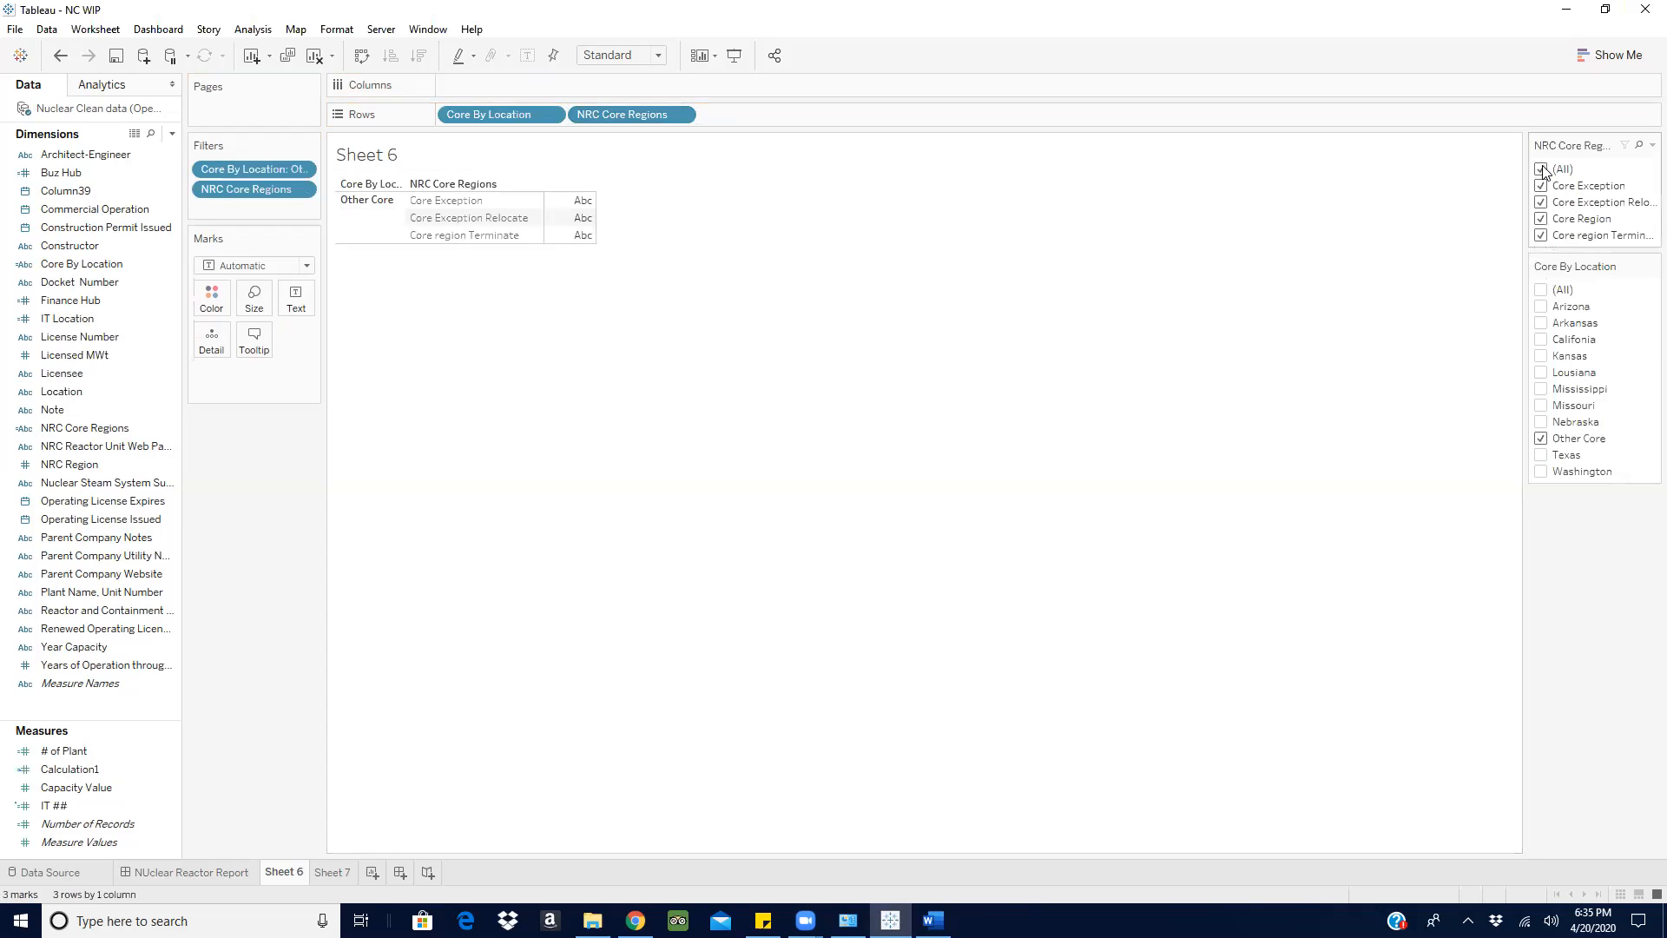
left_click(1542, 235)
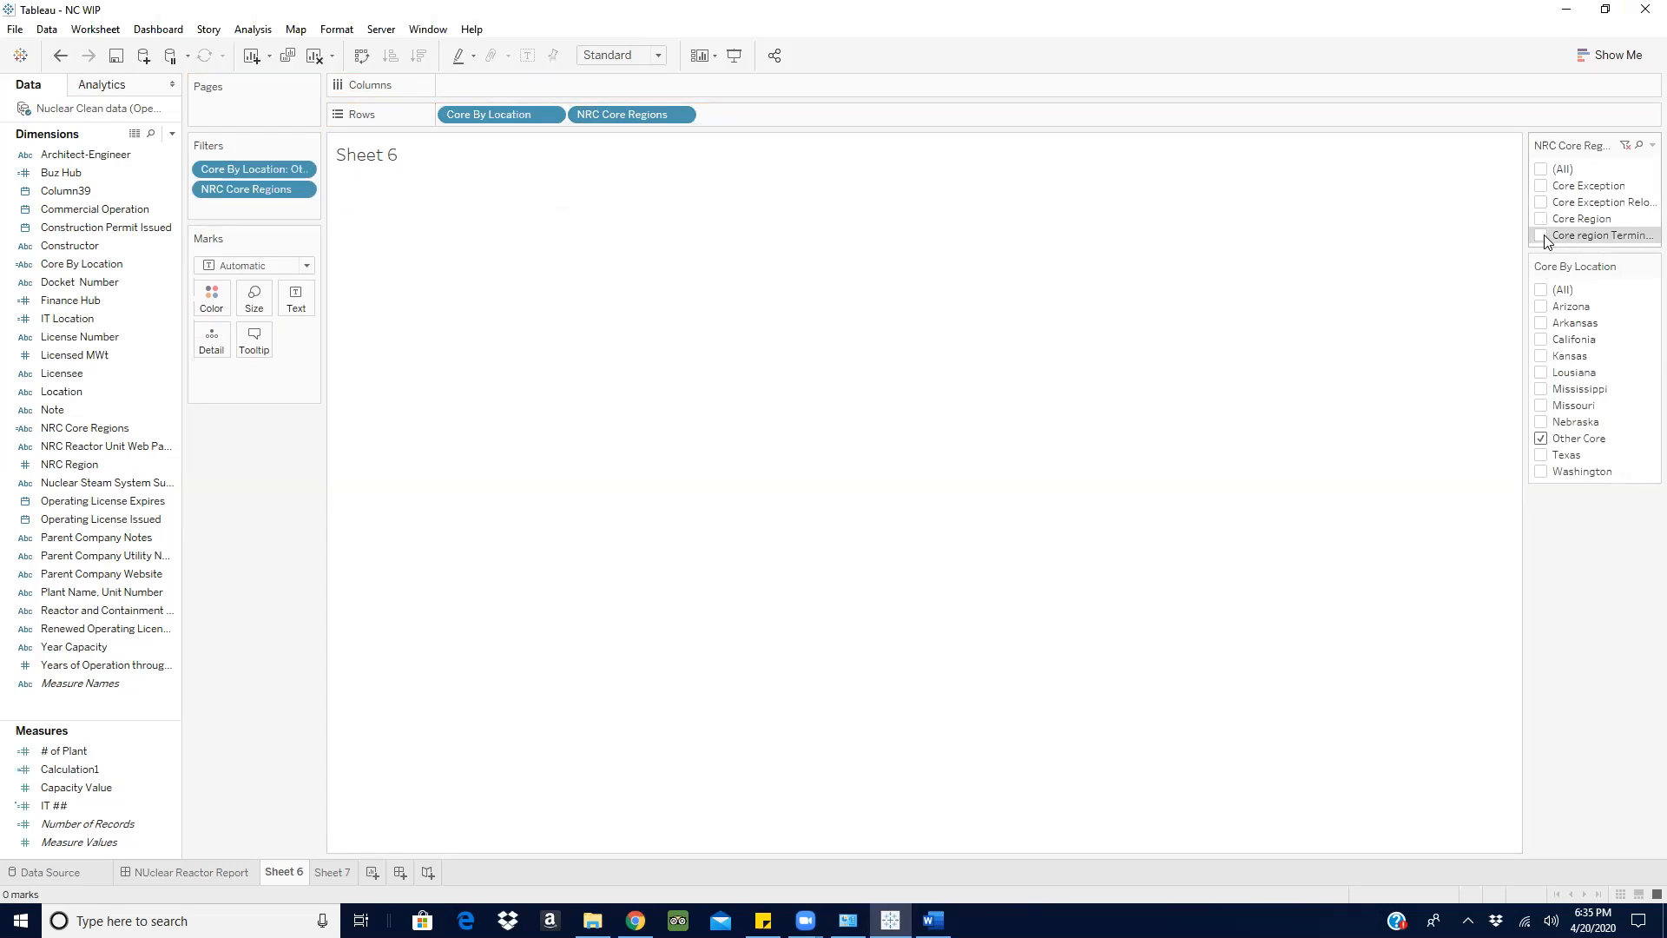
- Show the summed Capacity Value as text for Other Core in Core region Terminate
left_click(82, 788)
left_click_drag(81, 787, 299, 304)
mouse_move(545, 208)
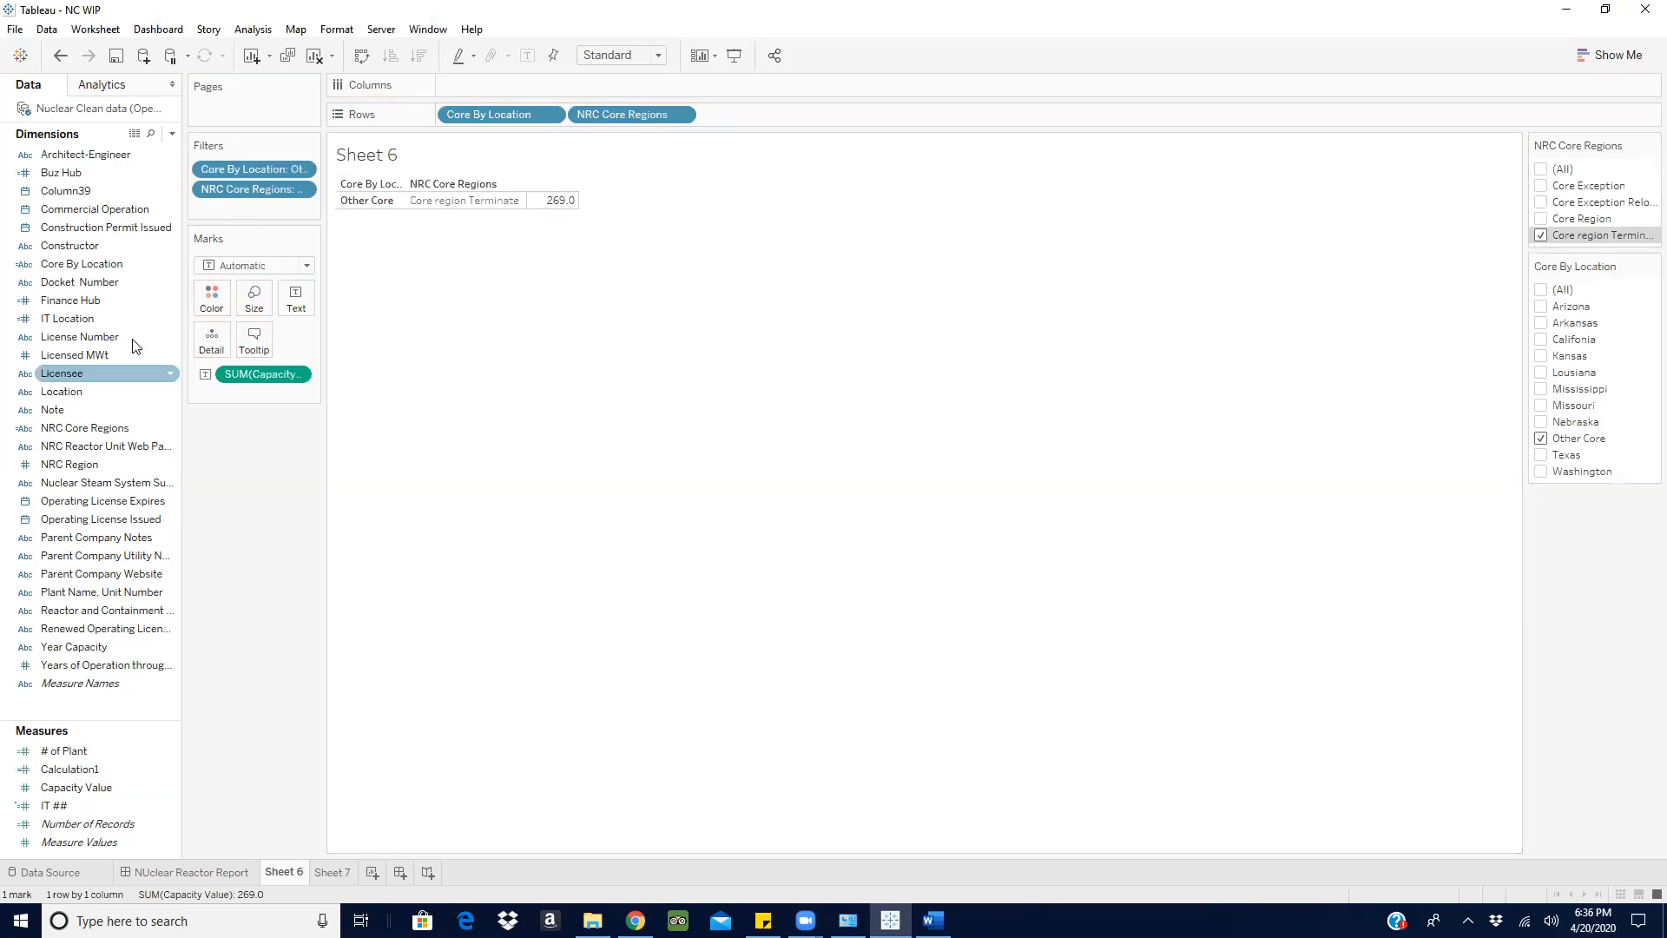
- Create a calculated field named BUz ## and begin its formula with IF
left_click(172, 134)
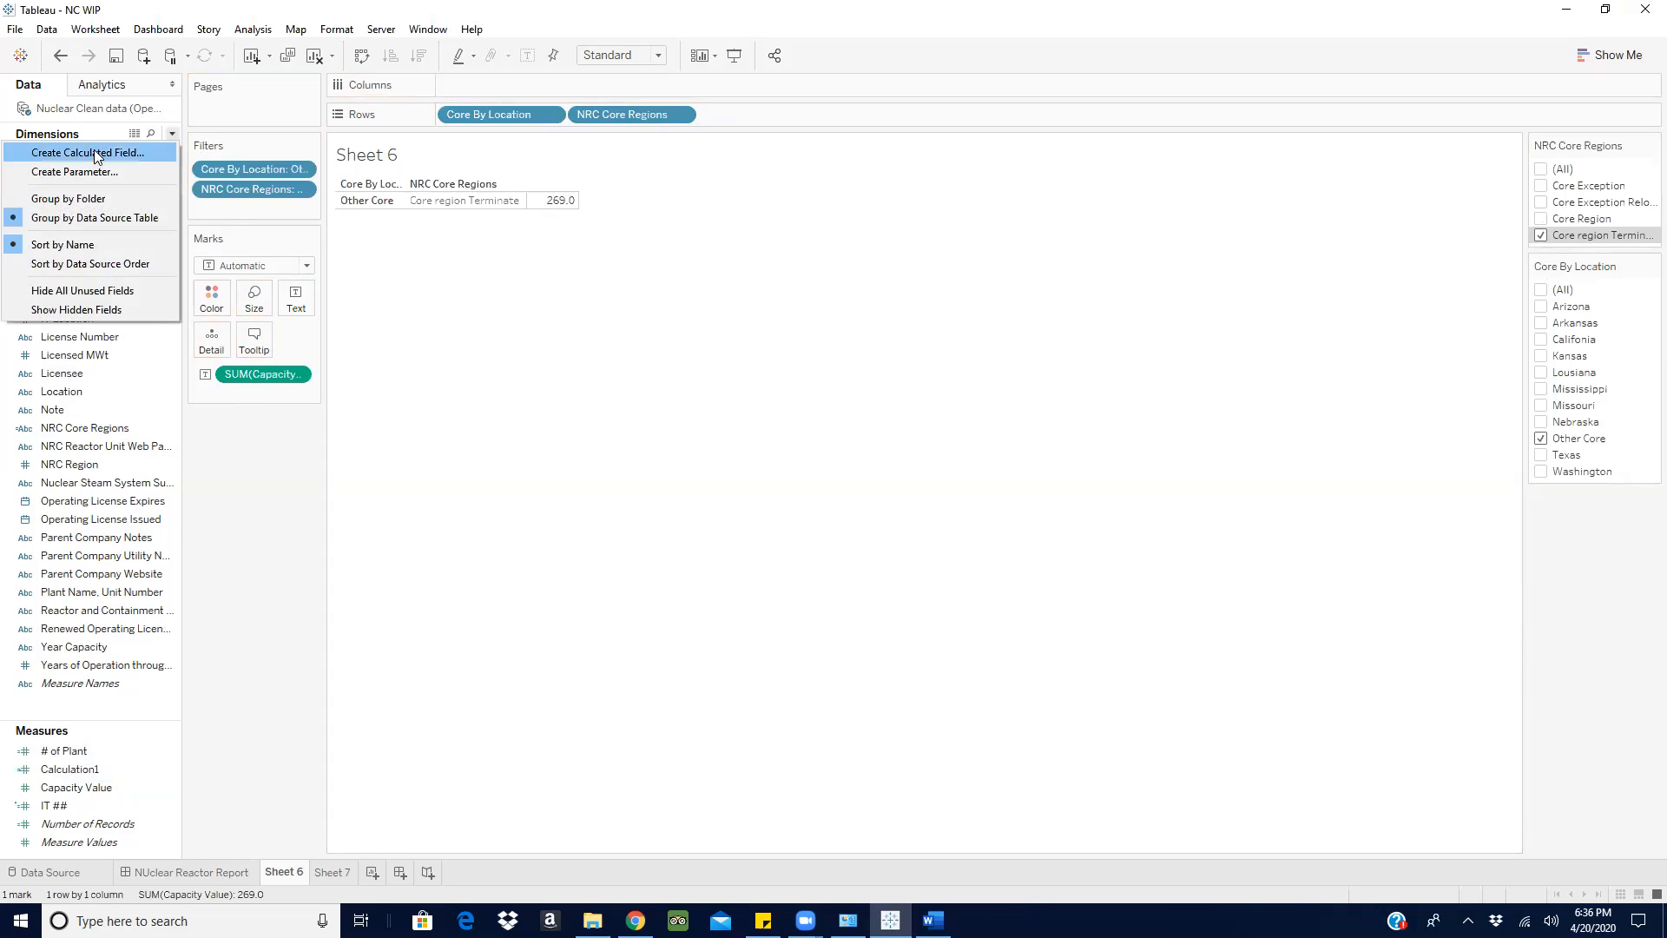
left_click(95, 151)
type("BUz ")
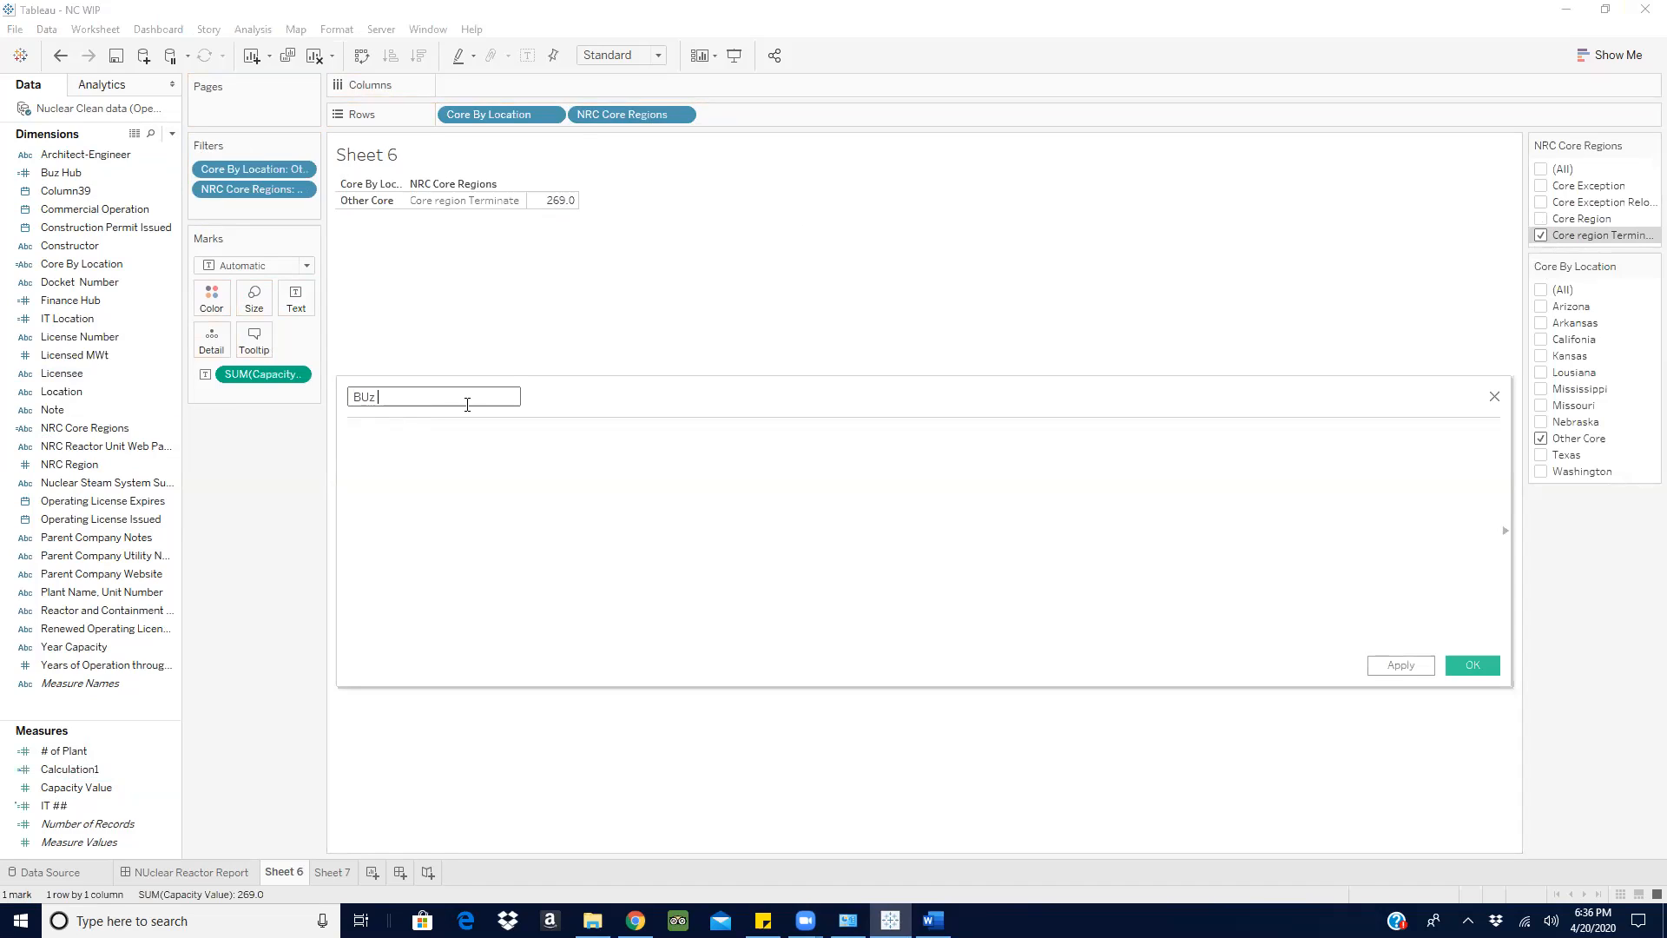
type("##")
left_click(420, 461)
type("if")
left_click(420, 454)
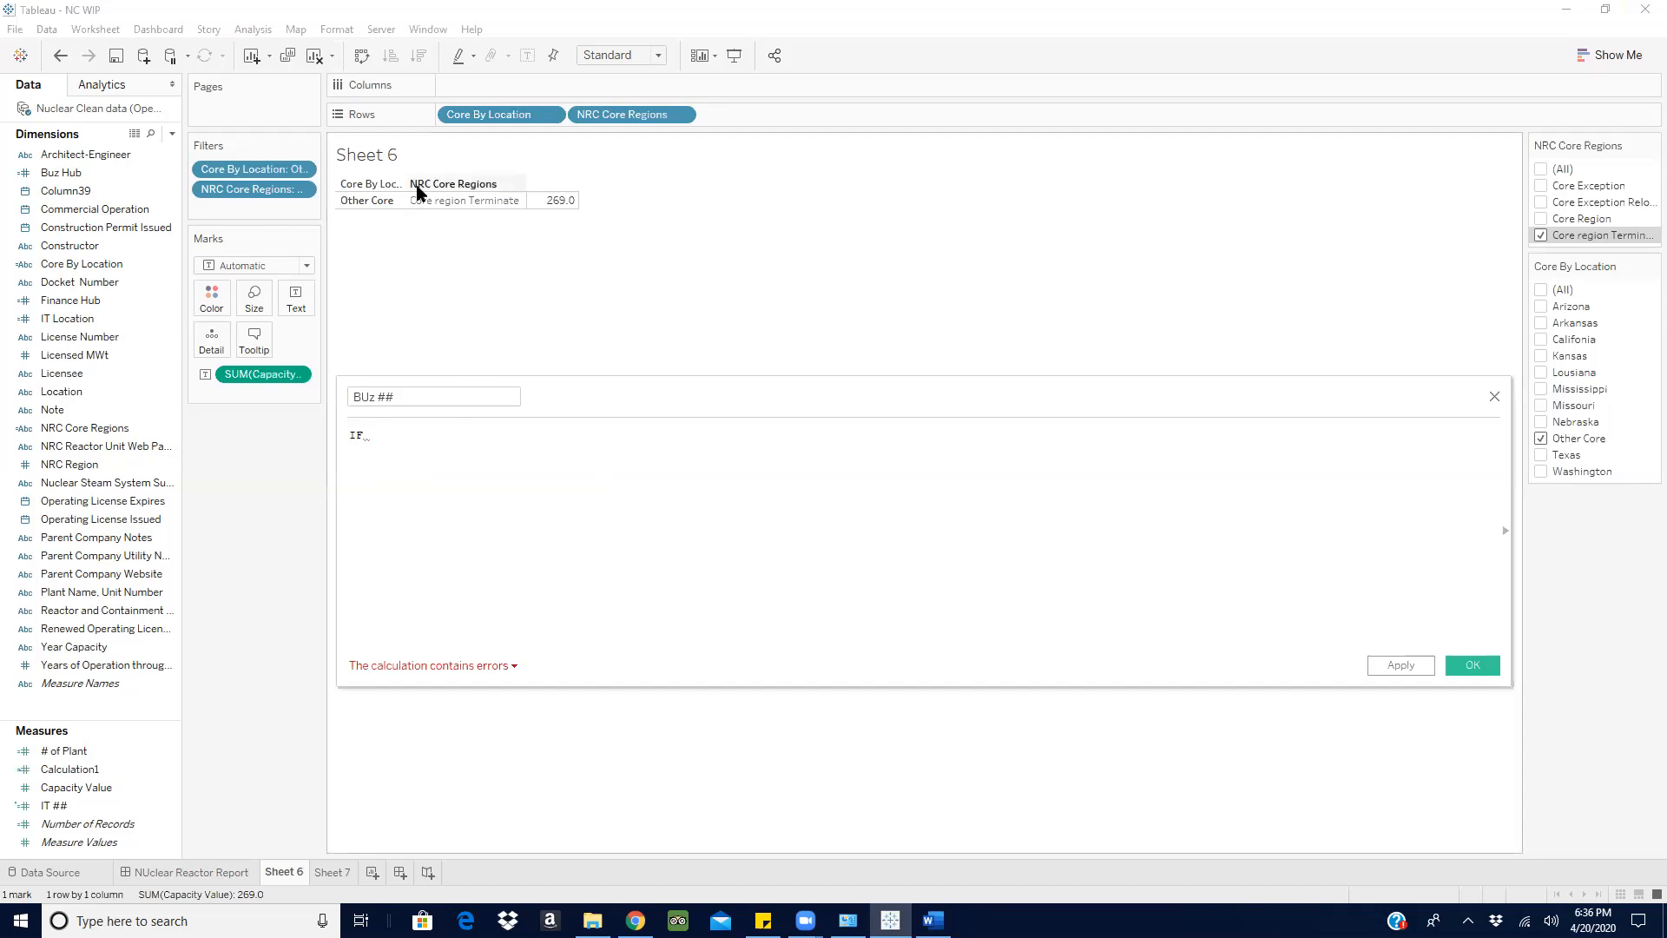
- Insert the Buz Hub field into the BUz ## formula and complete the condition [Buz Hub] = 1
left_click(78, 282)
left_click(87, 227)
left_click(74, 264)
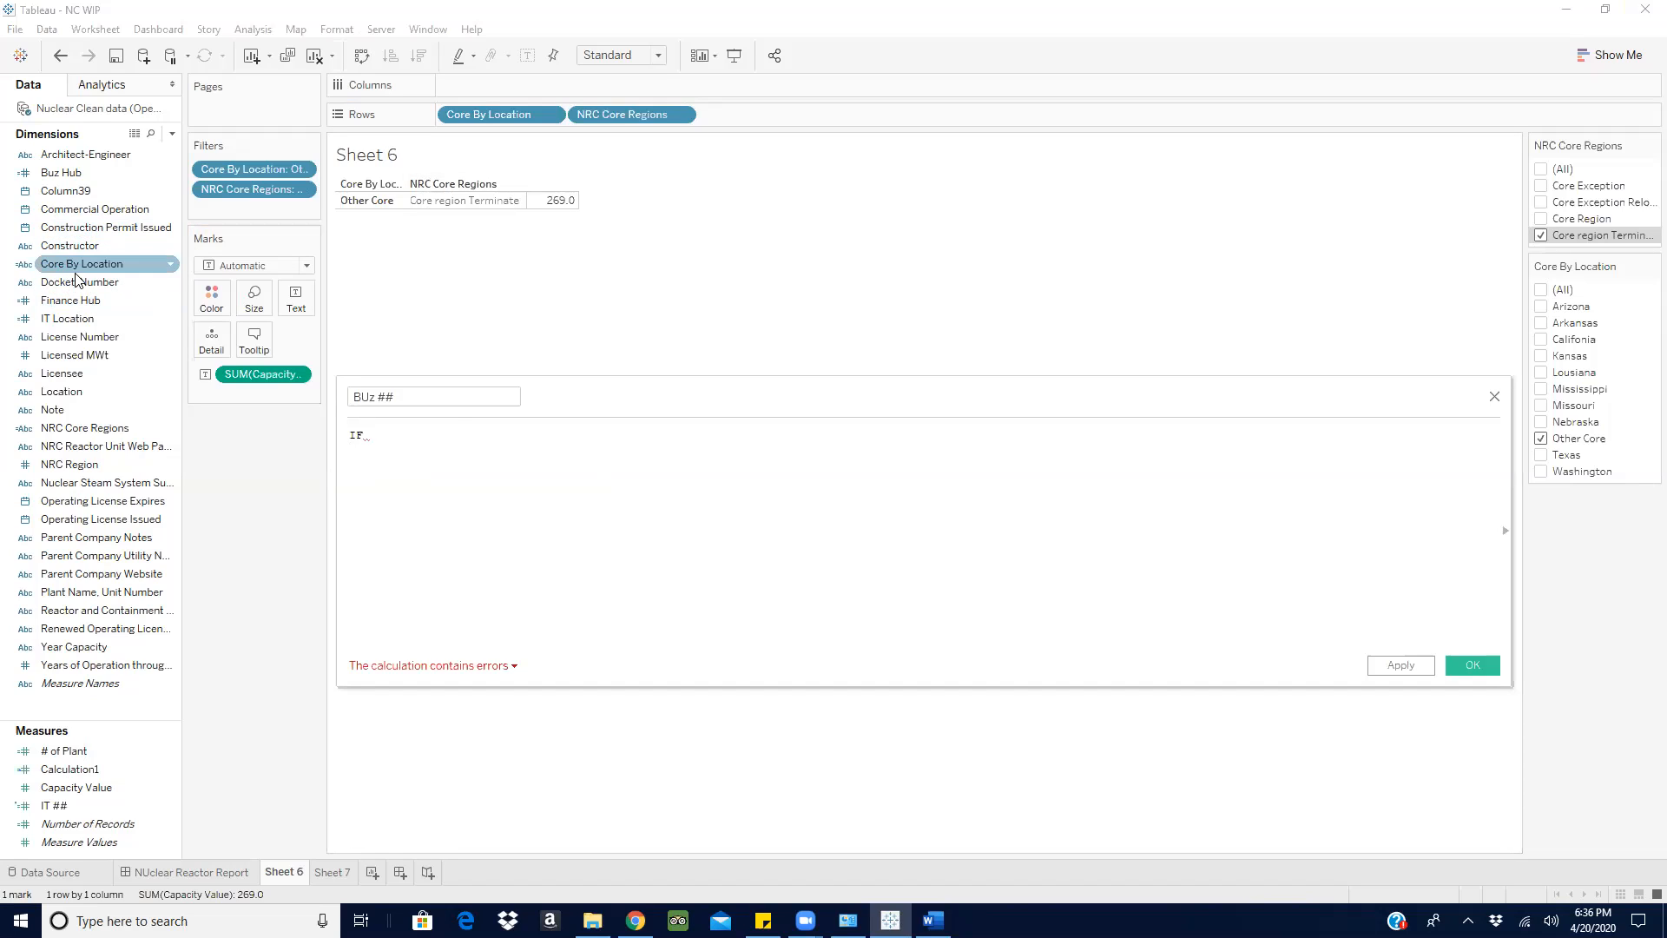
left_click(80, 374)
left_click(96, 391)
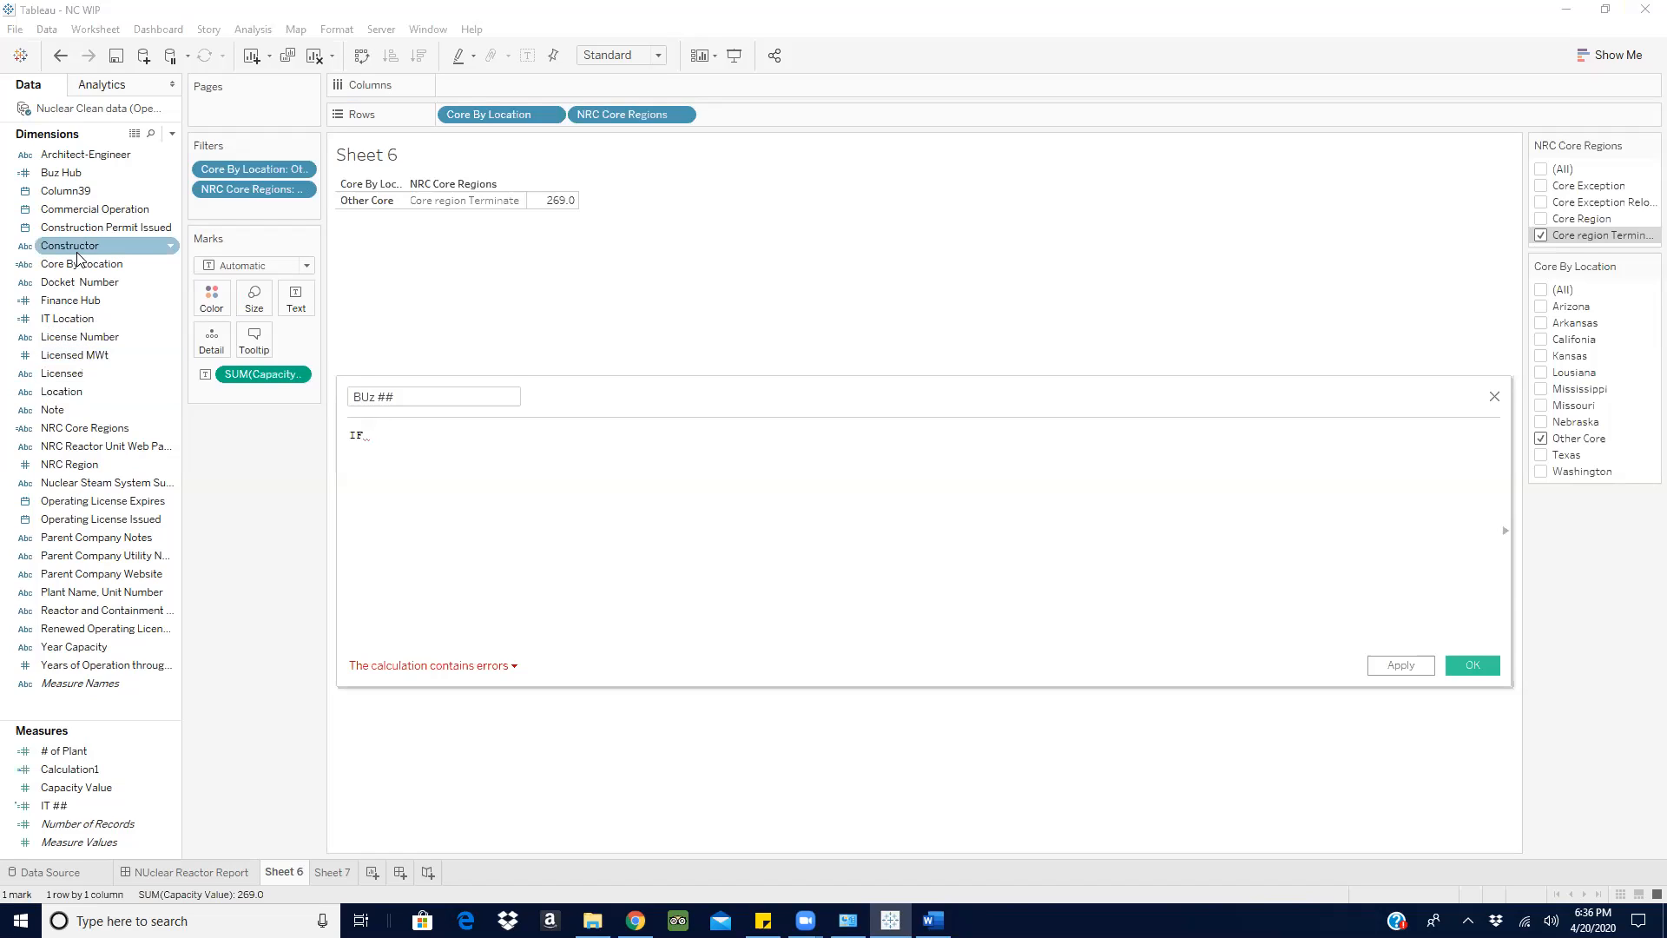
left_click_drag(82, 173, 419, 441)
type("=")
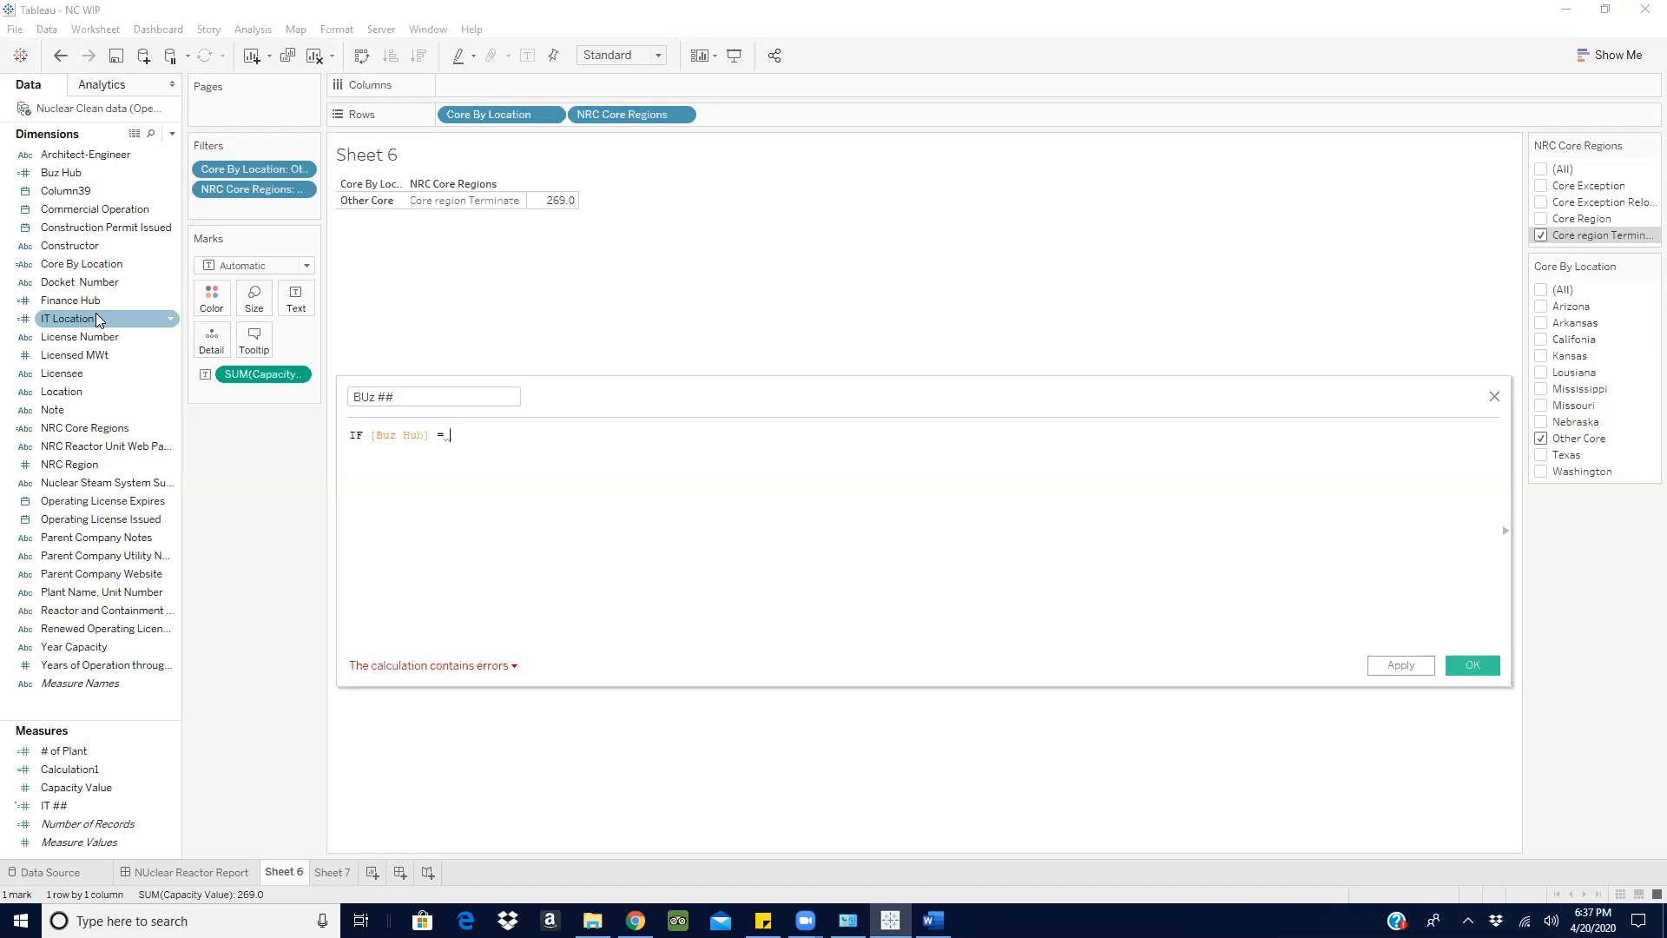
type("1 AND nr")
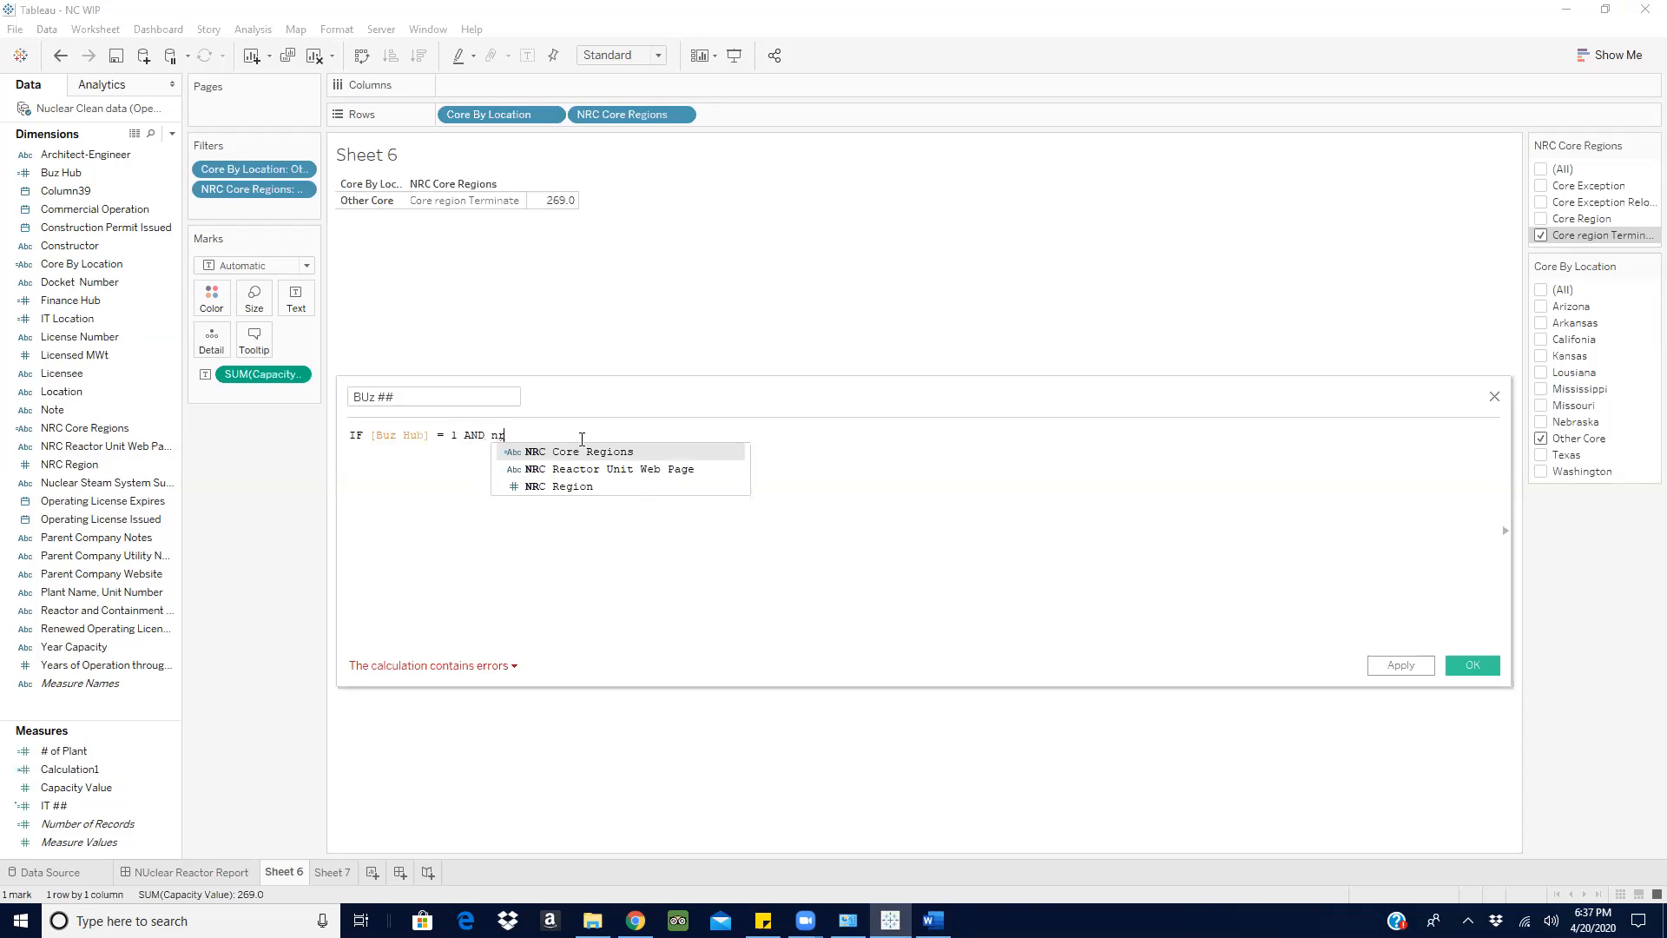
- Extend the BUz ## formula with AND [NRC Core Regions] = 'Core region Terminate'
left_click(585, 453)
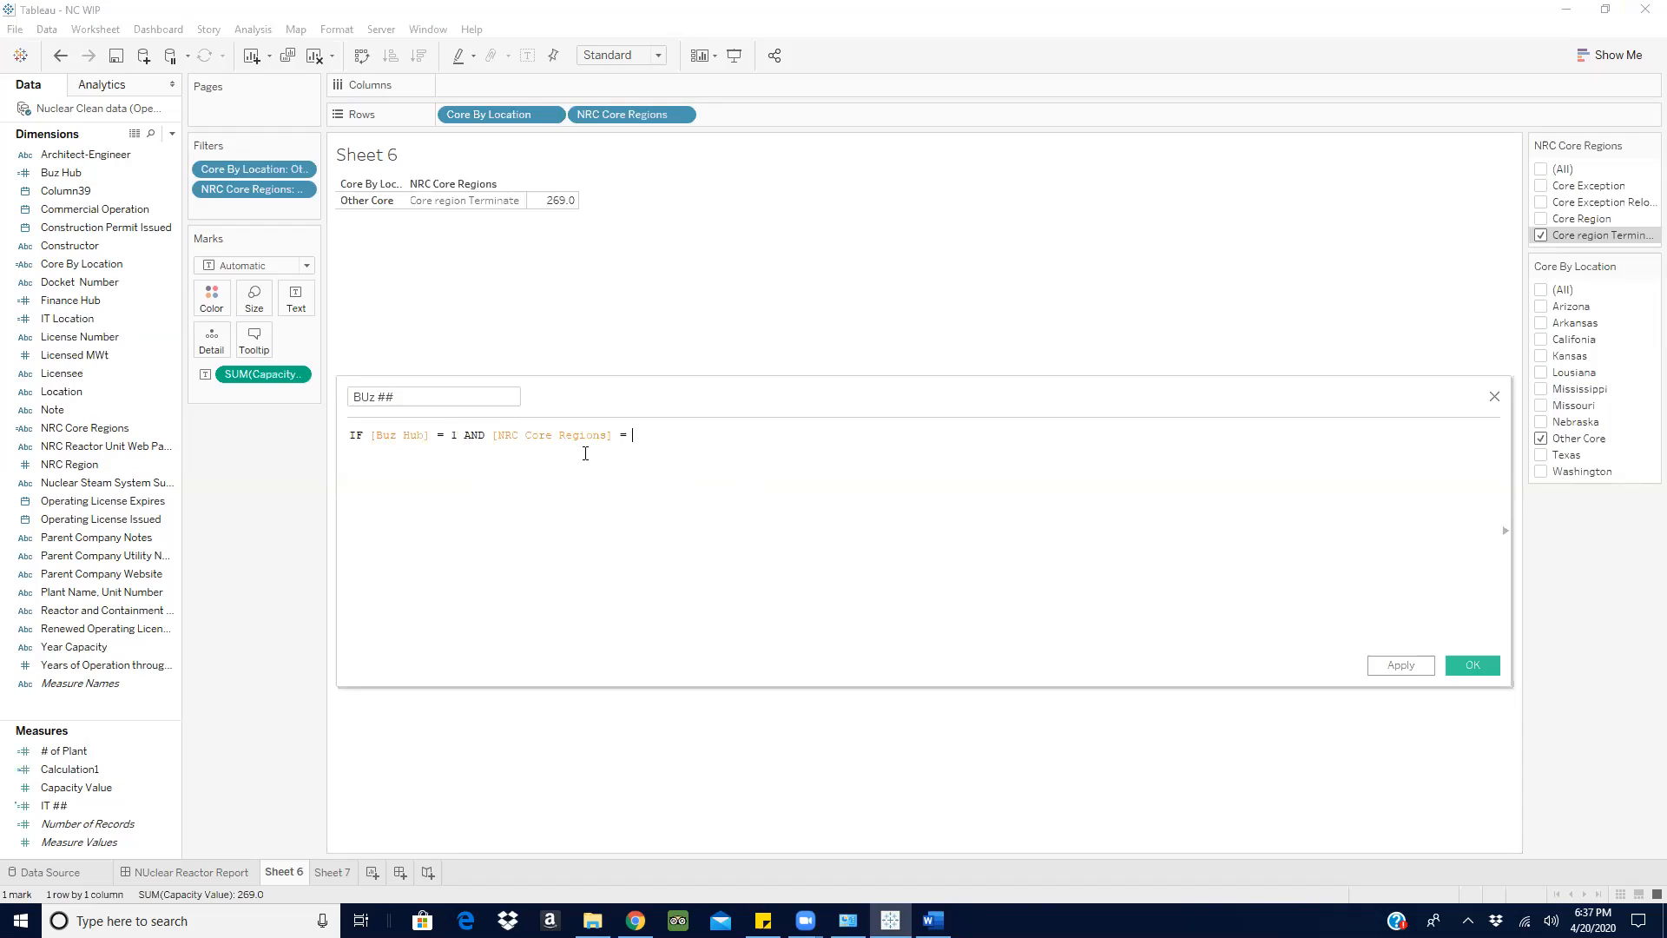
type("= 'Core region Terminate' the")
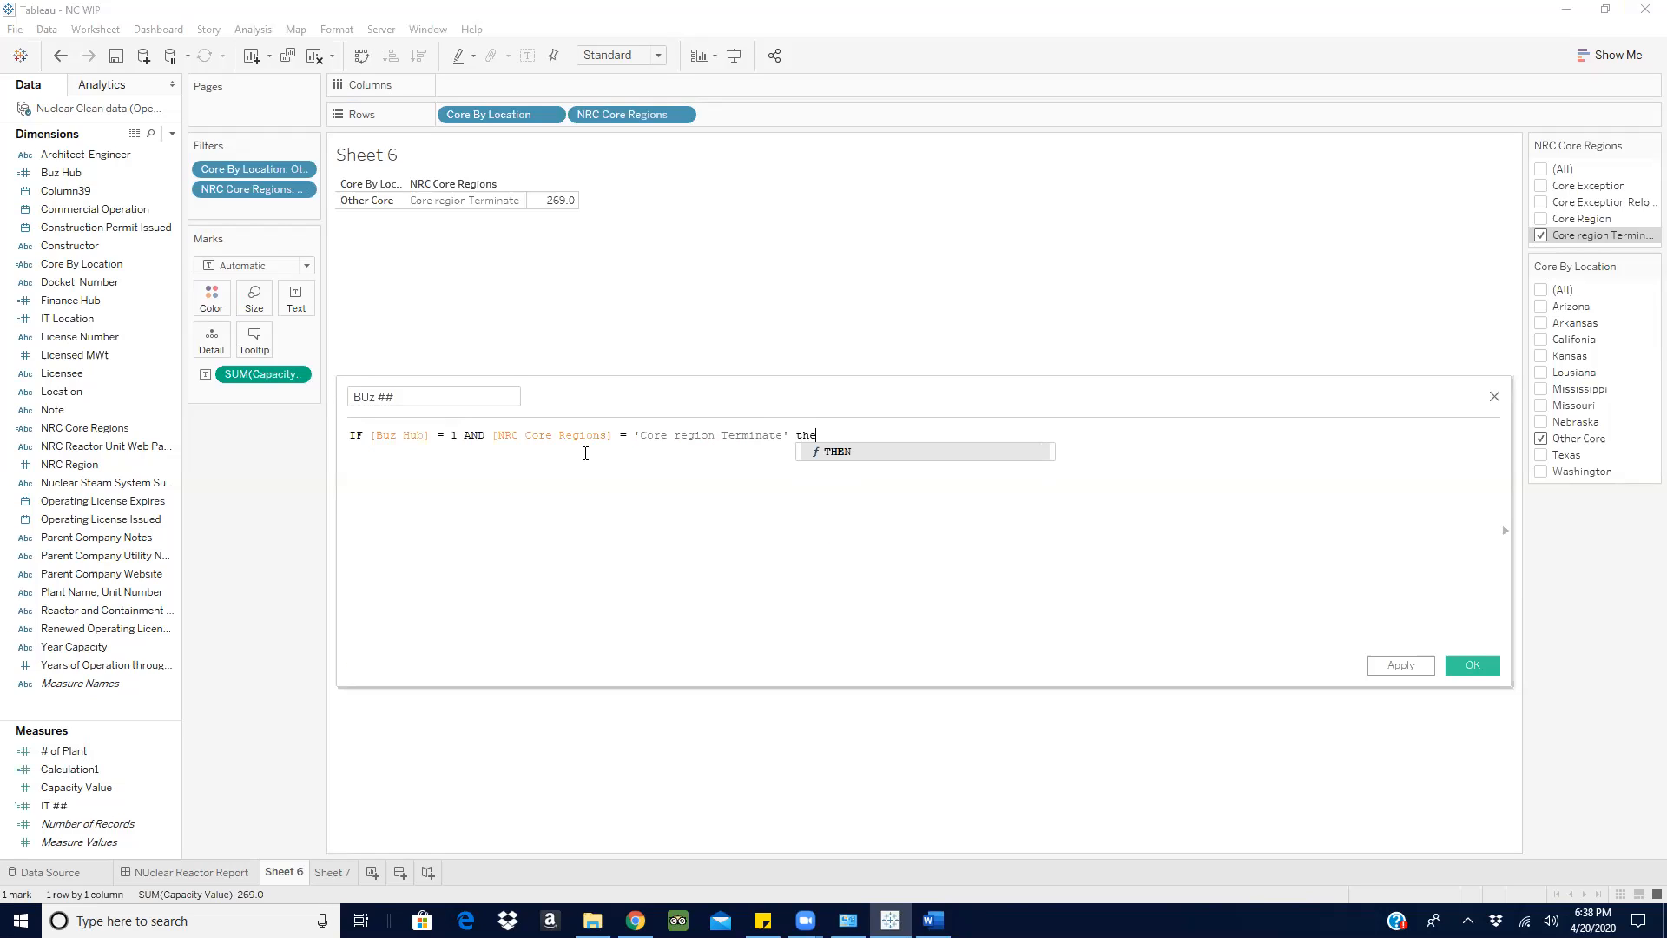
- Finish the BUz ## formula with THEN [Capacity Value] END and save the calculated field
key("Return")
type("ca")
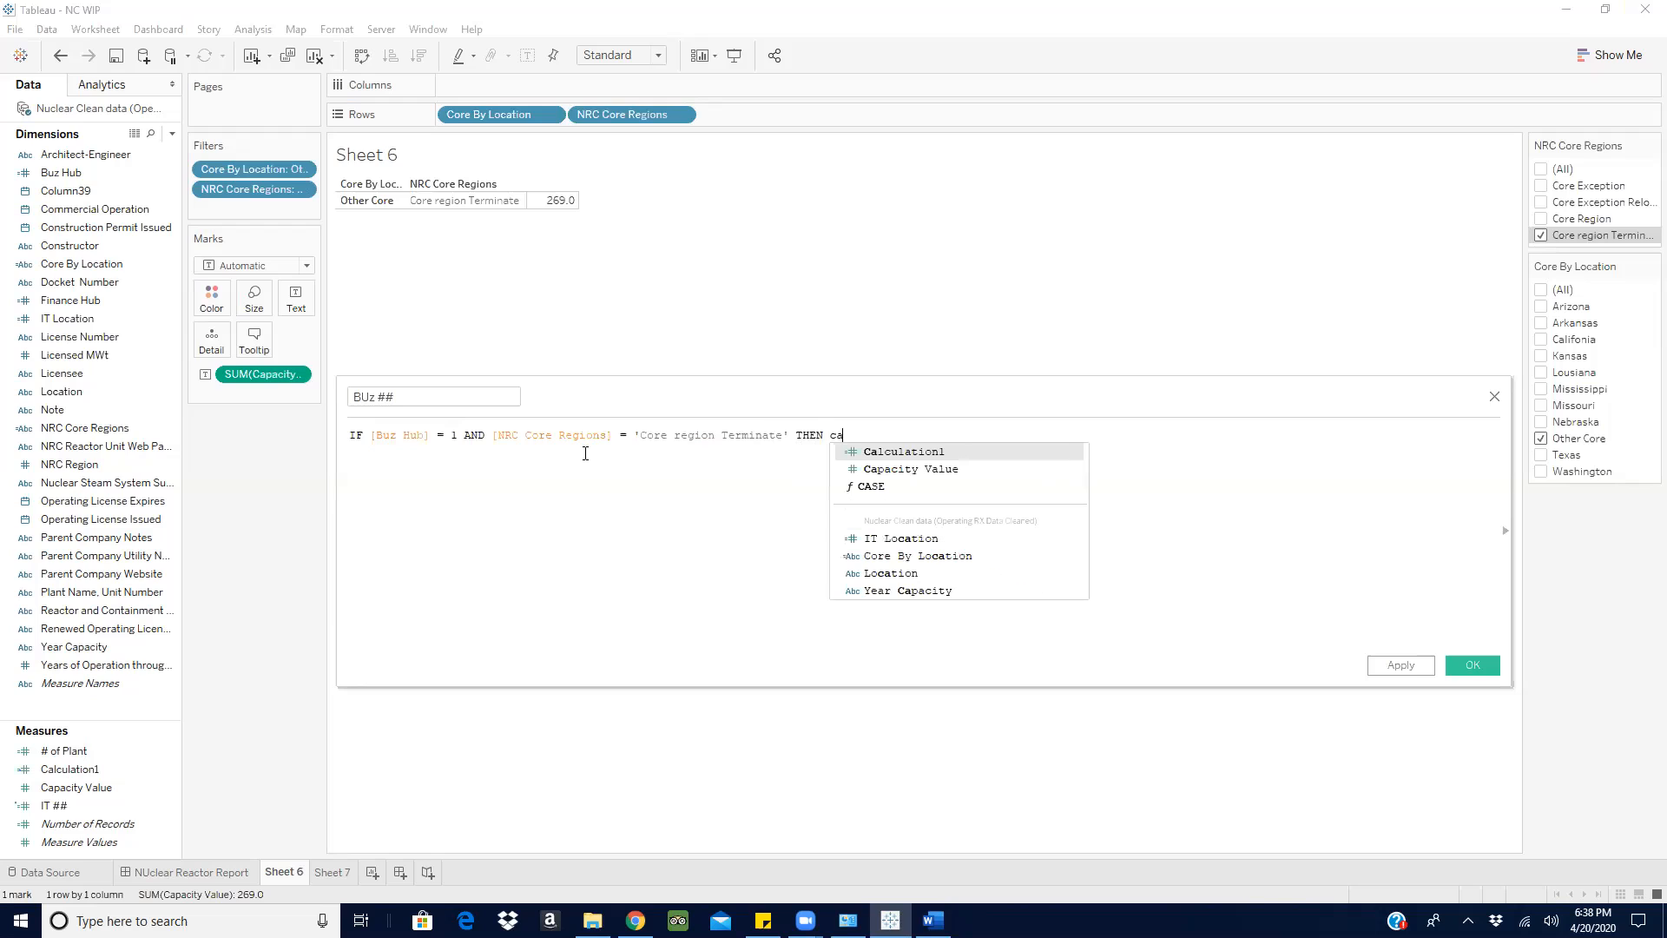
left_click(922, 468)
type("end")
key("Return")
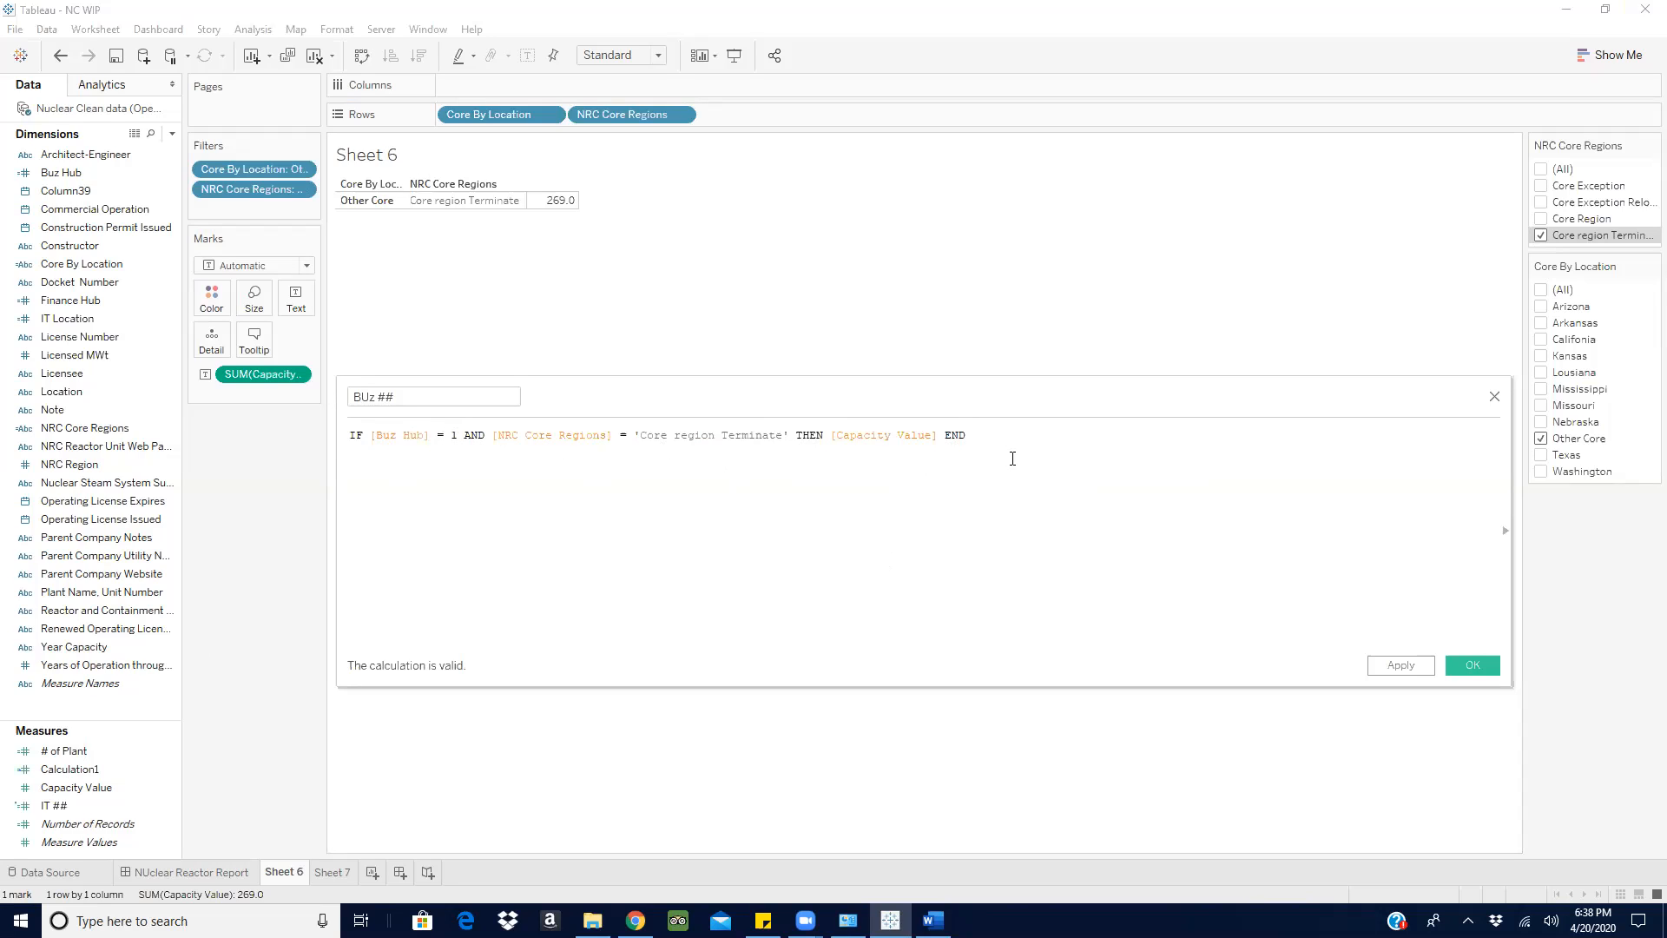
left_click(1476, 664)
- Add the summed BUz ## as text beside Capacity Value and convert the view to a text table
left_click_drag(83, 764, 298, 301)
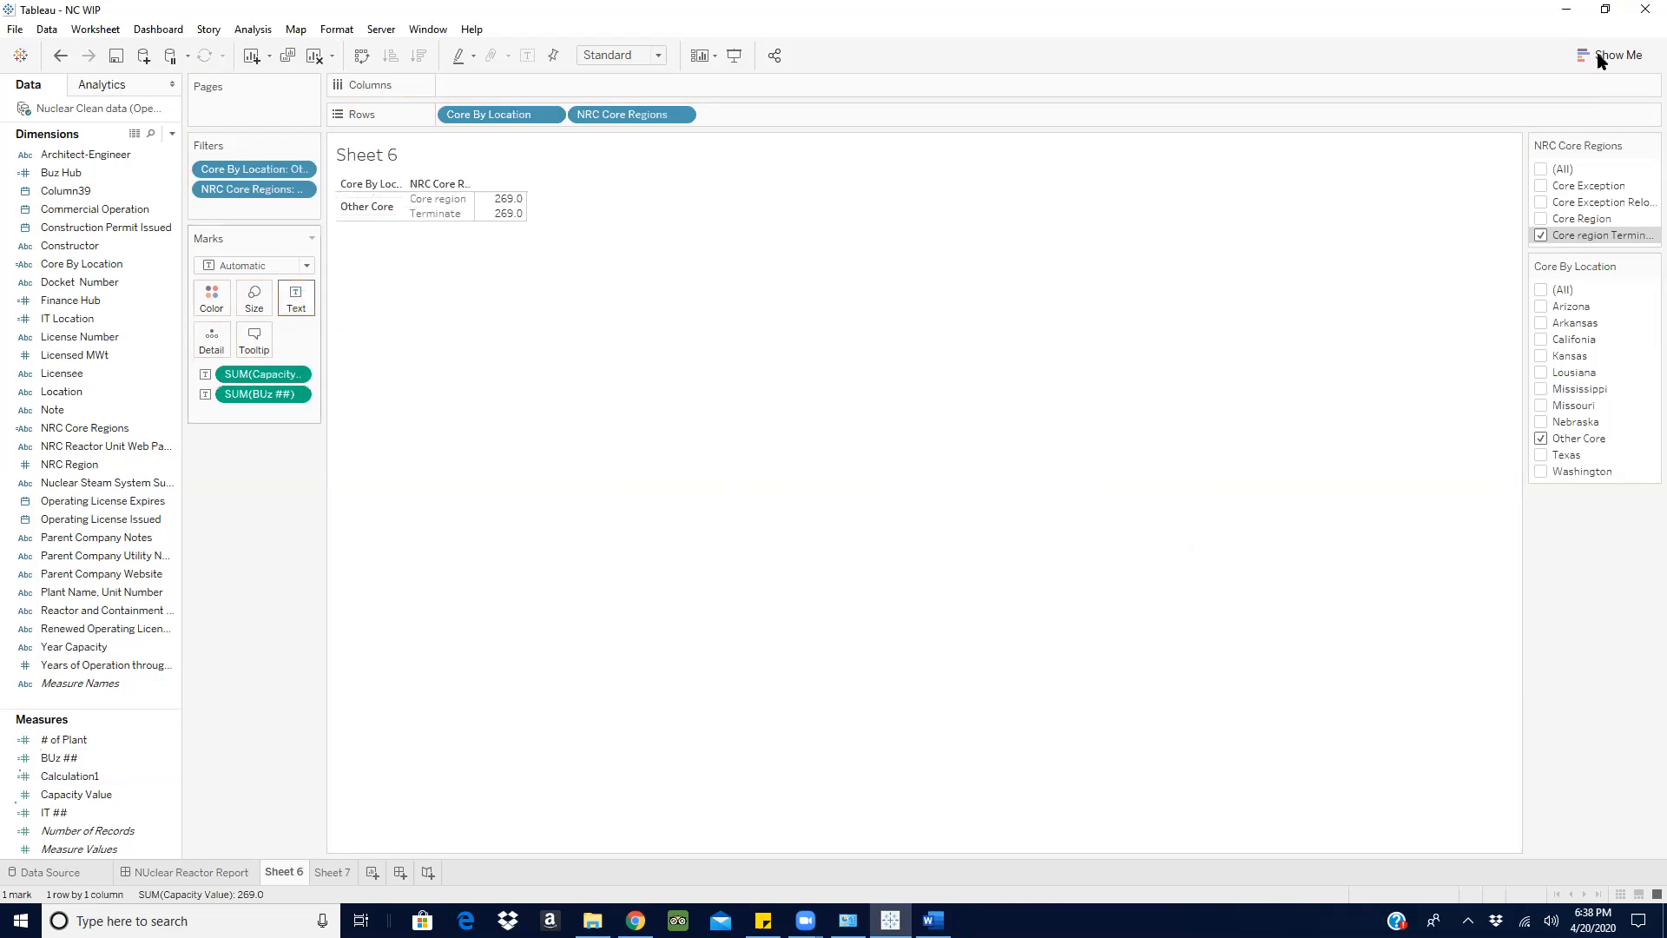
left_click(1601, 56)
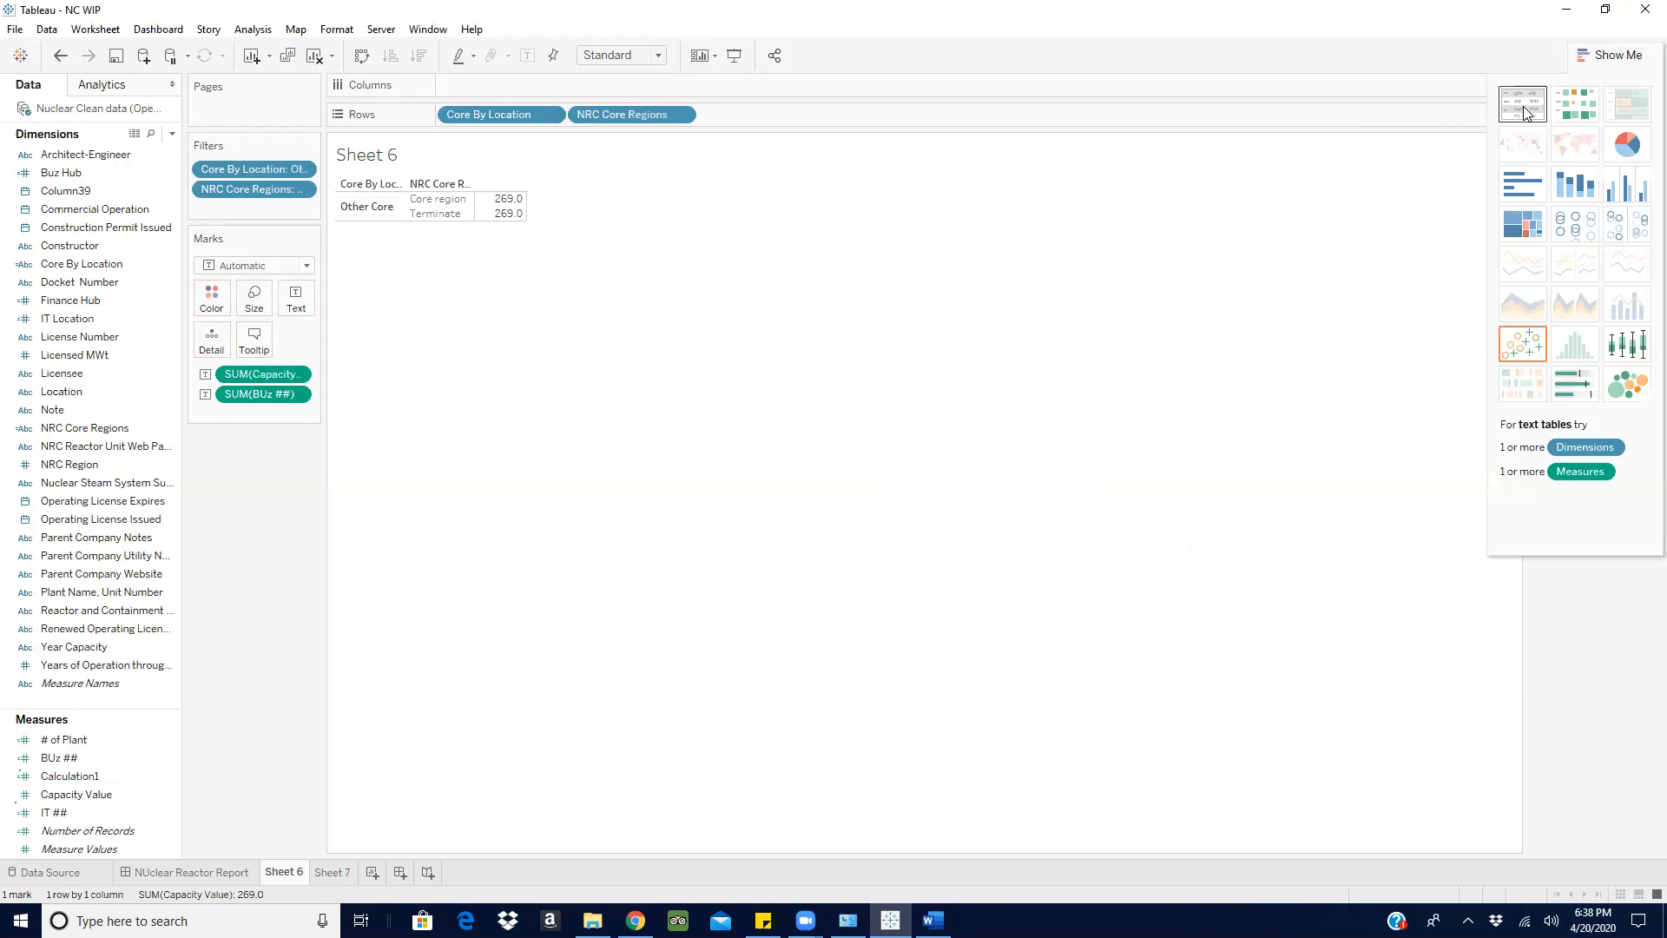
left_click(1524, 105)
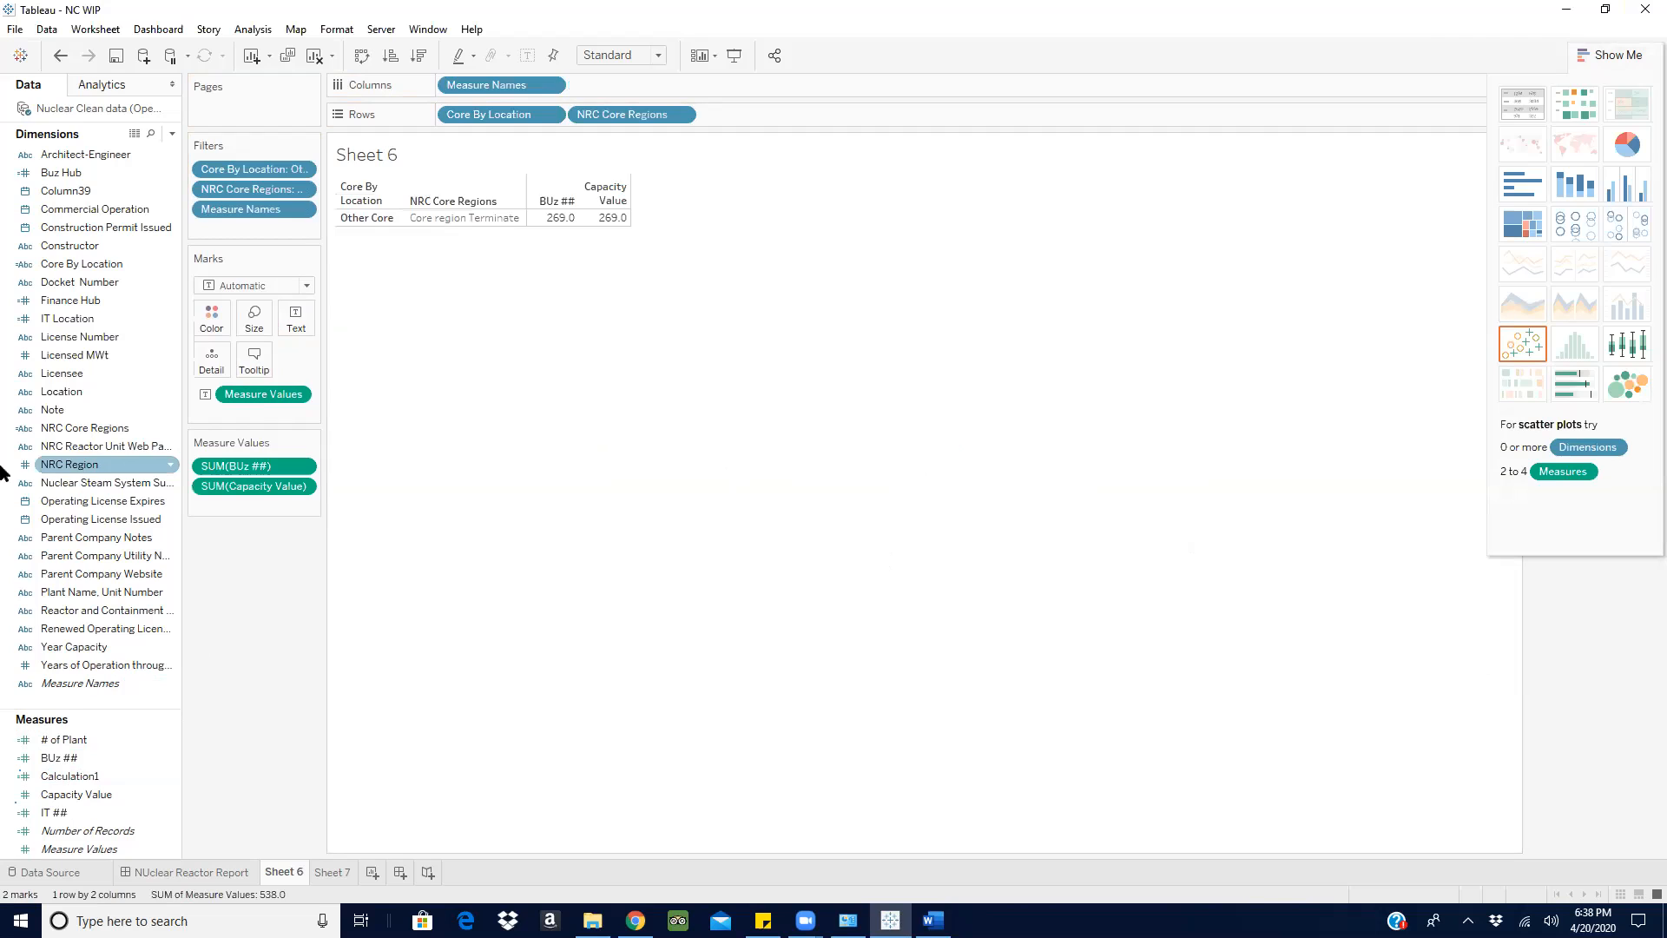
- Clear Sheet 6 and show only the summed BUz ## as text
left_click(315, 56)
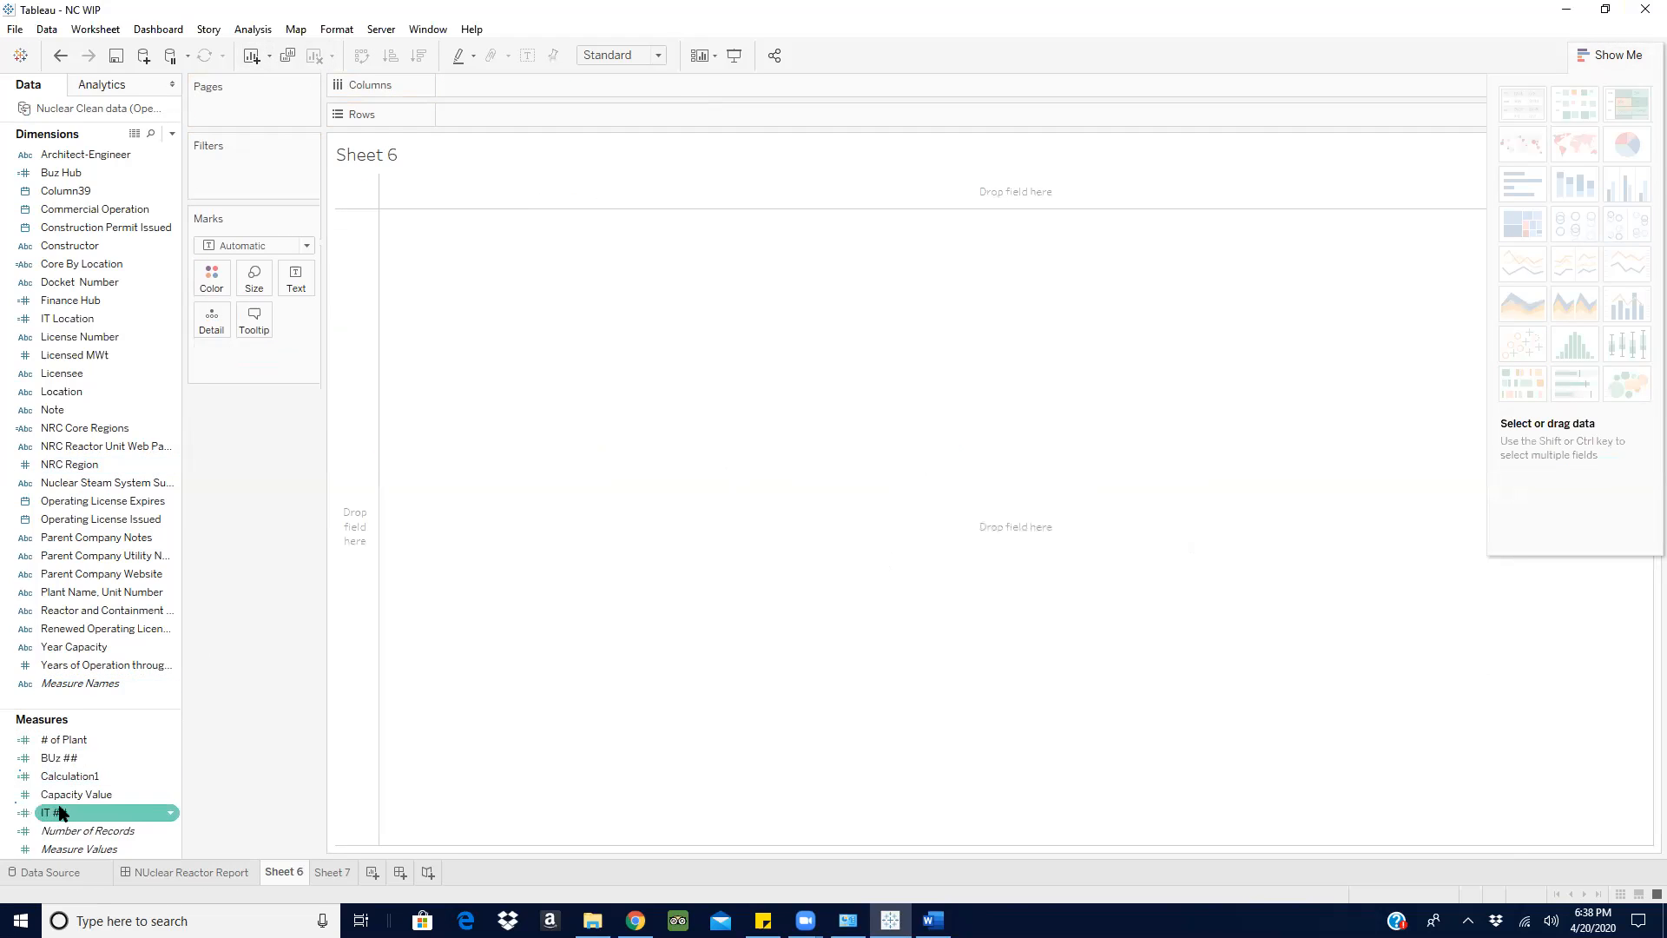
left_click_drag(47, 758, 291, 286)
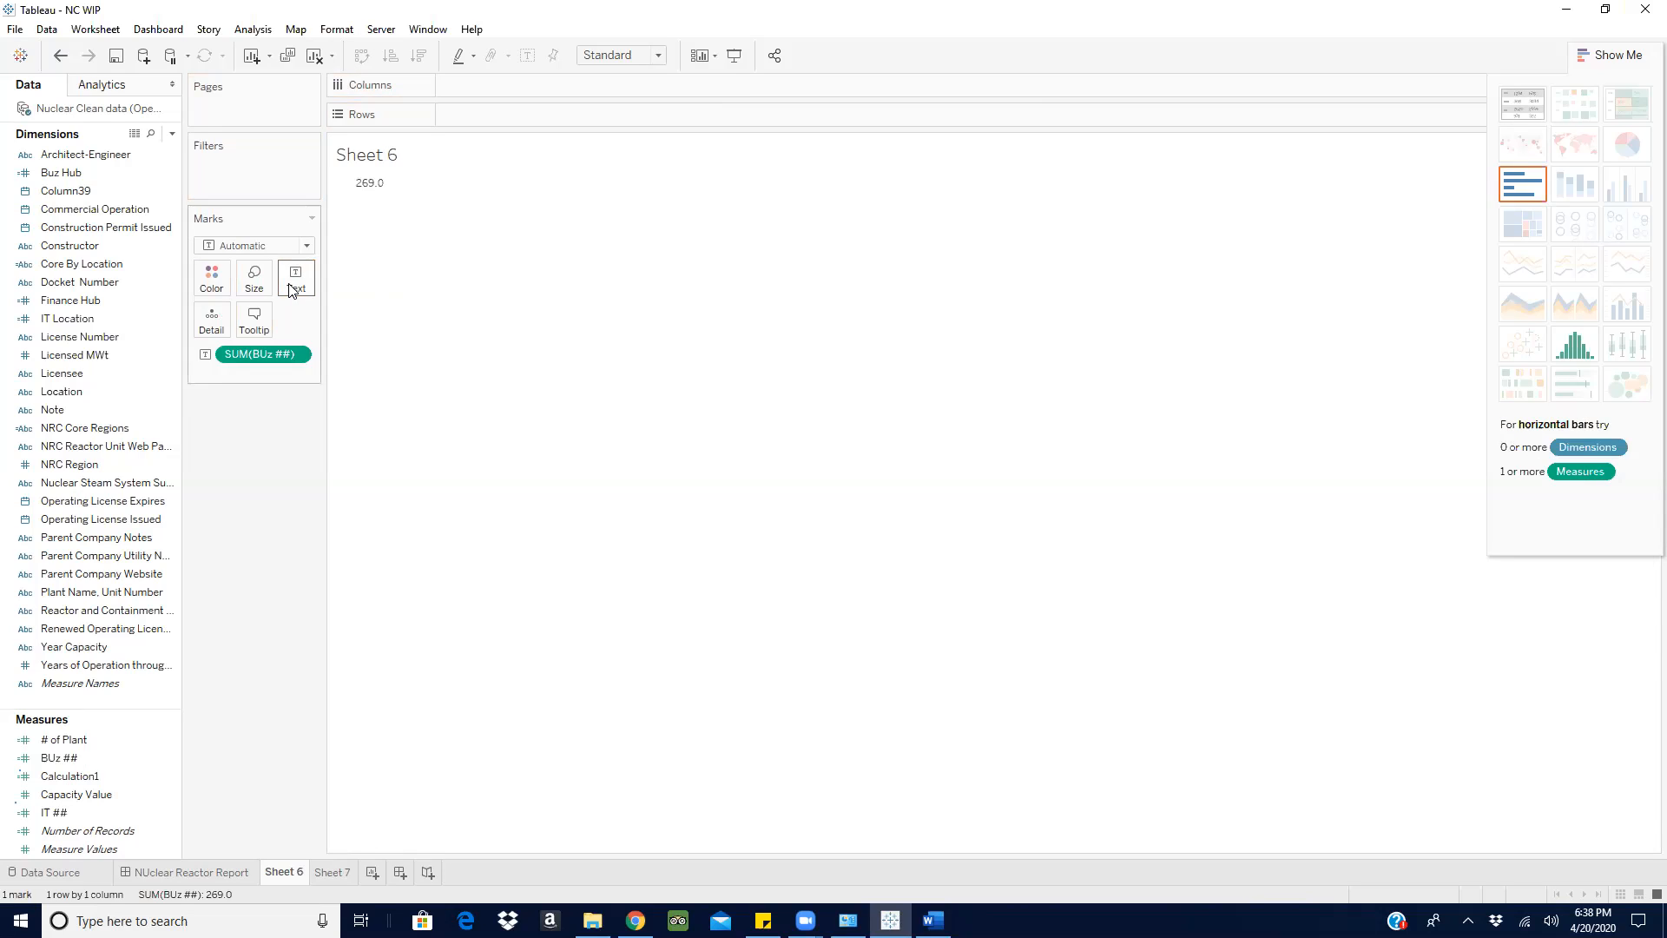
- Review the ratio requirement in the Word document, comparing IT location capacity with Business Location capacity, and return to Tableau
left_click(1616, 58)
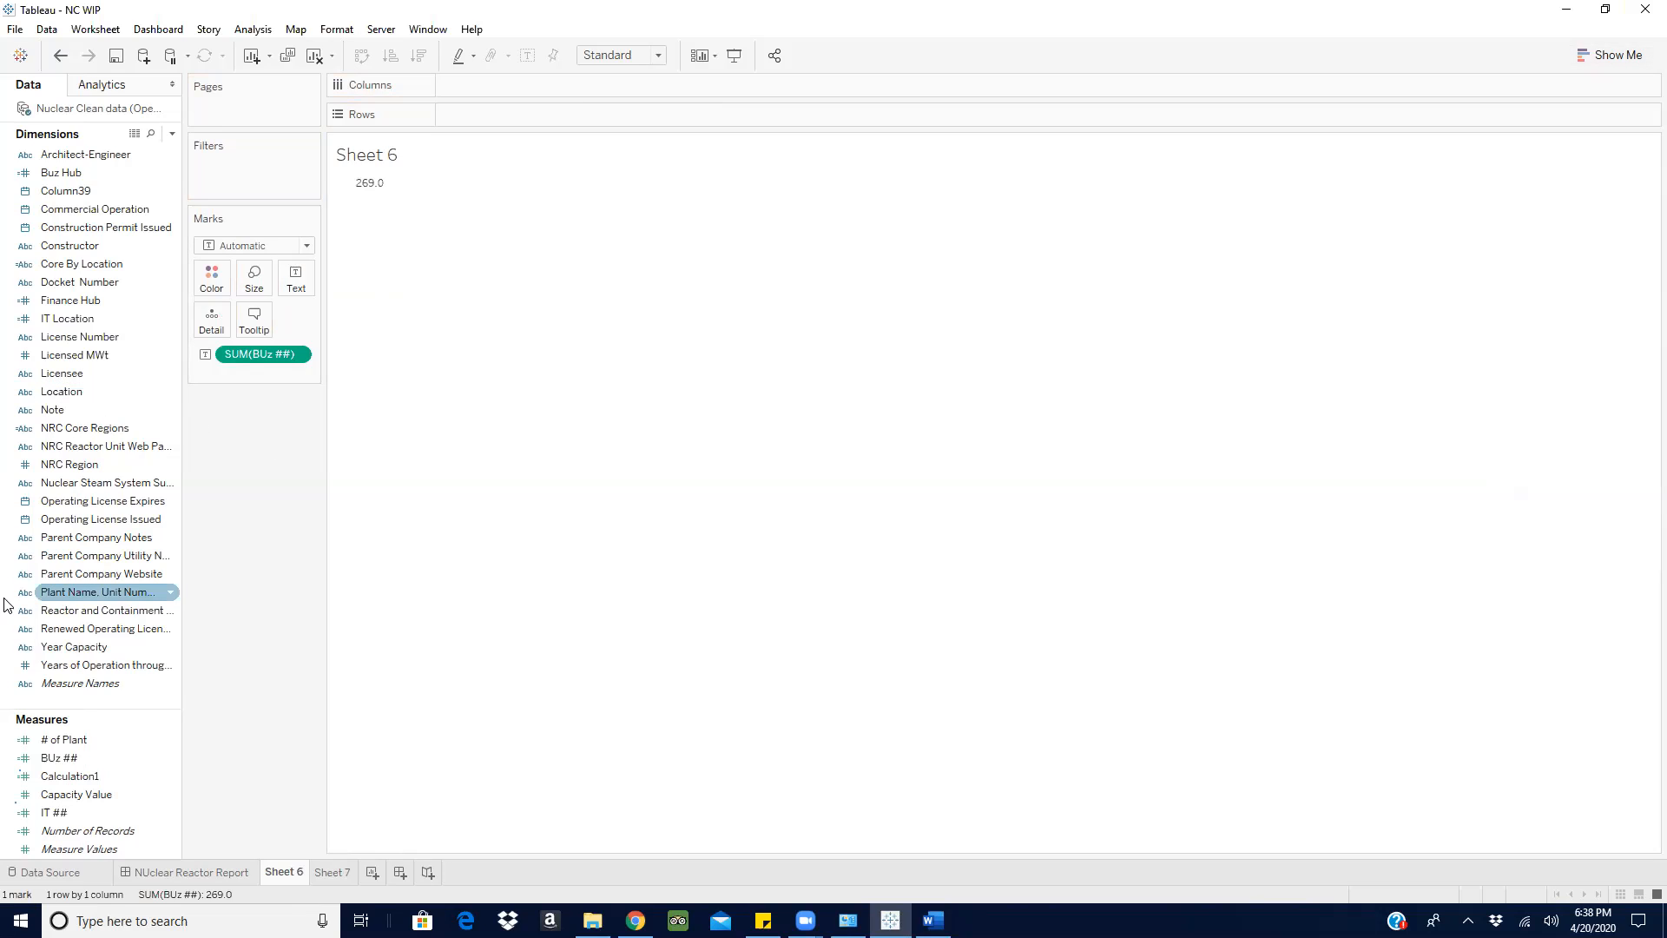
left_click(932, 920)
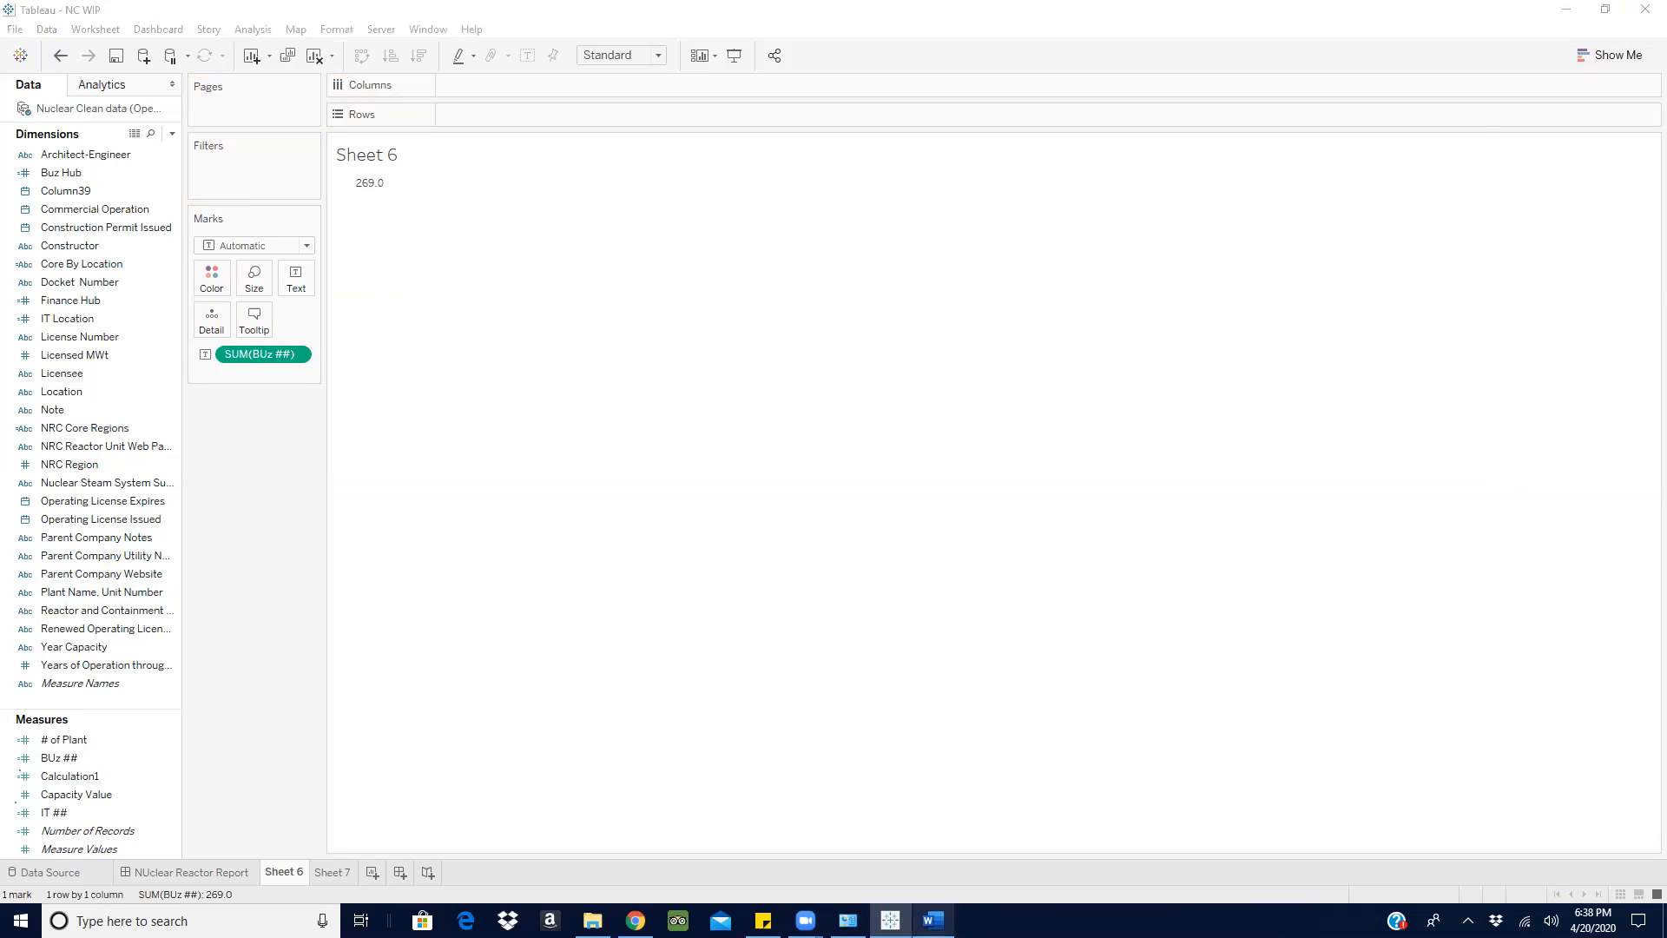
left_click(842, 702)
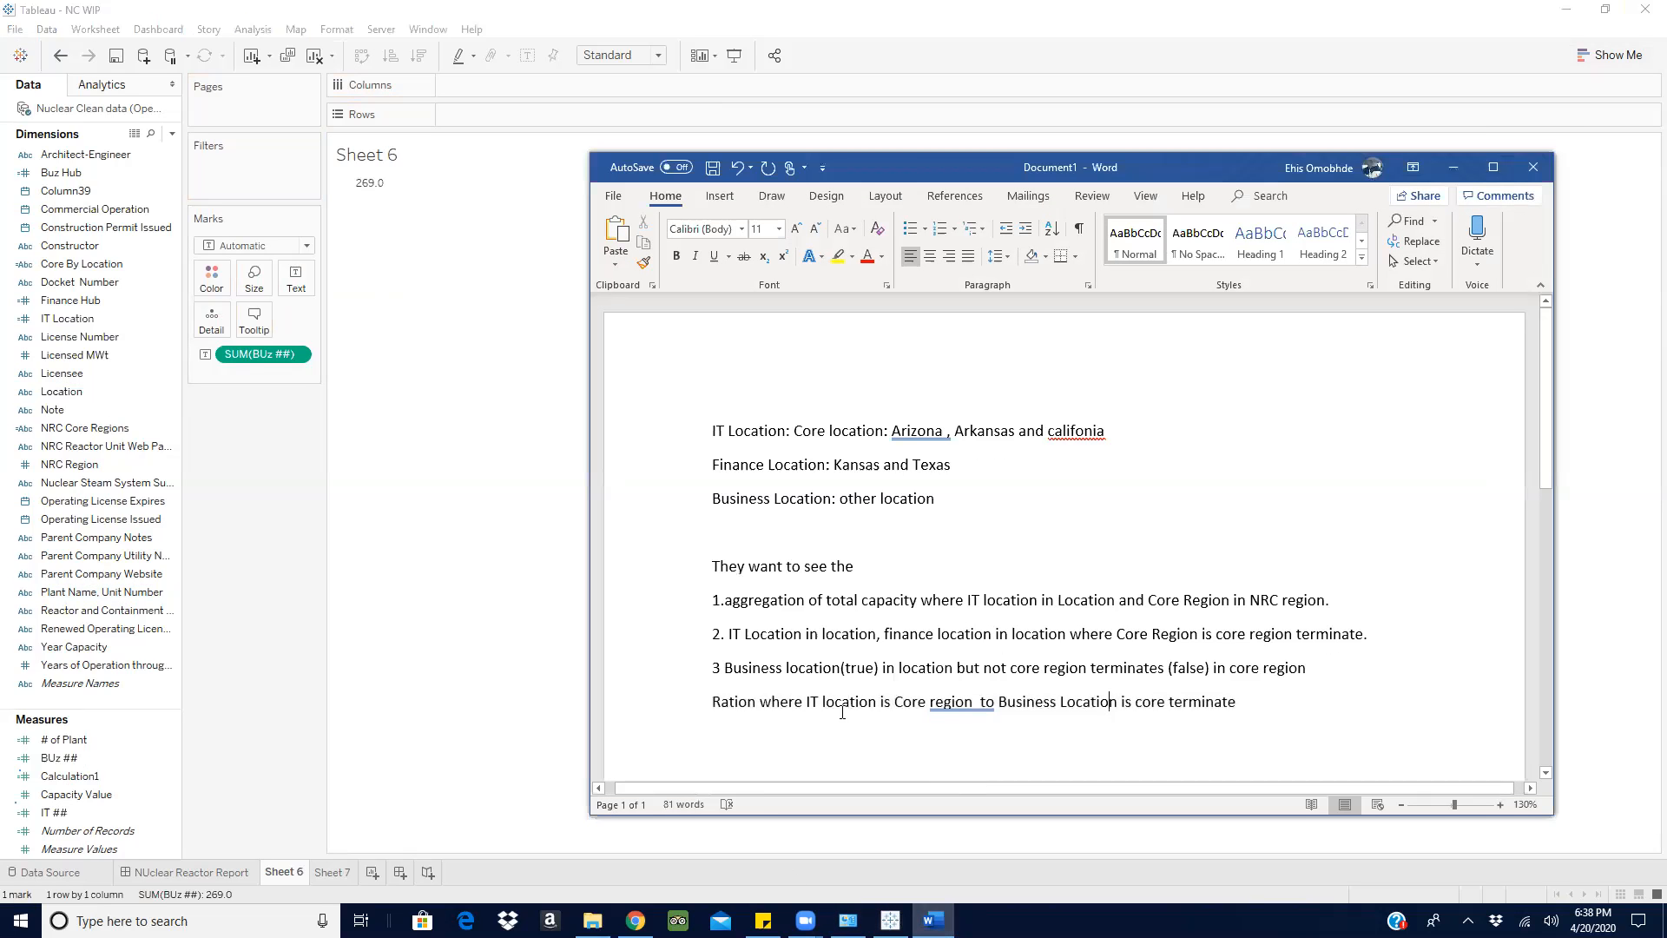
left_click(1453, 167)
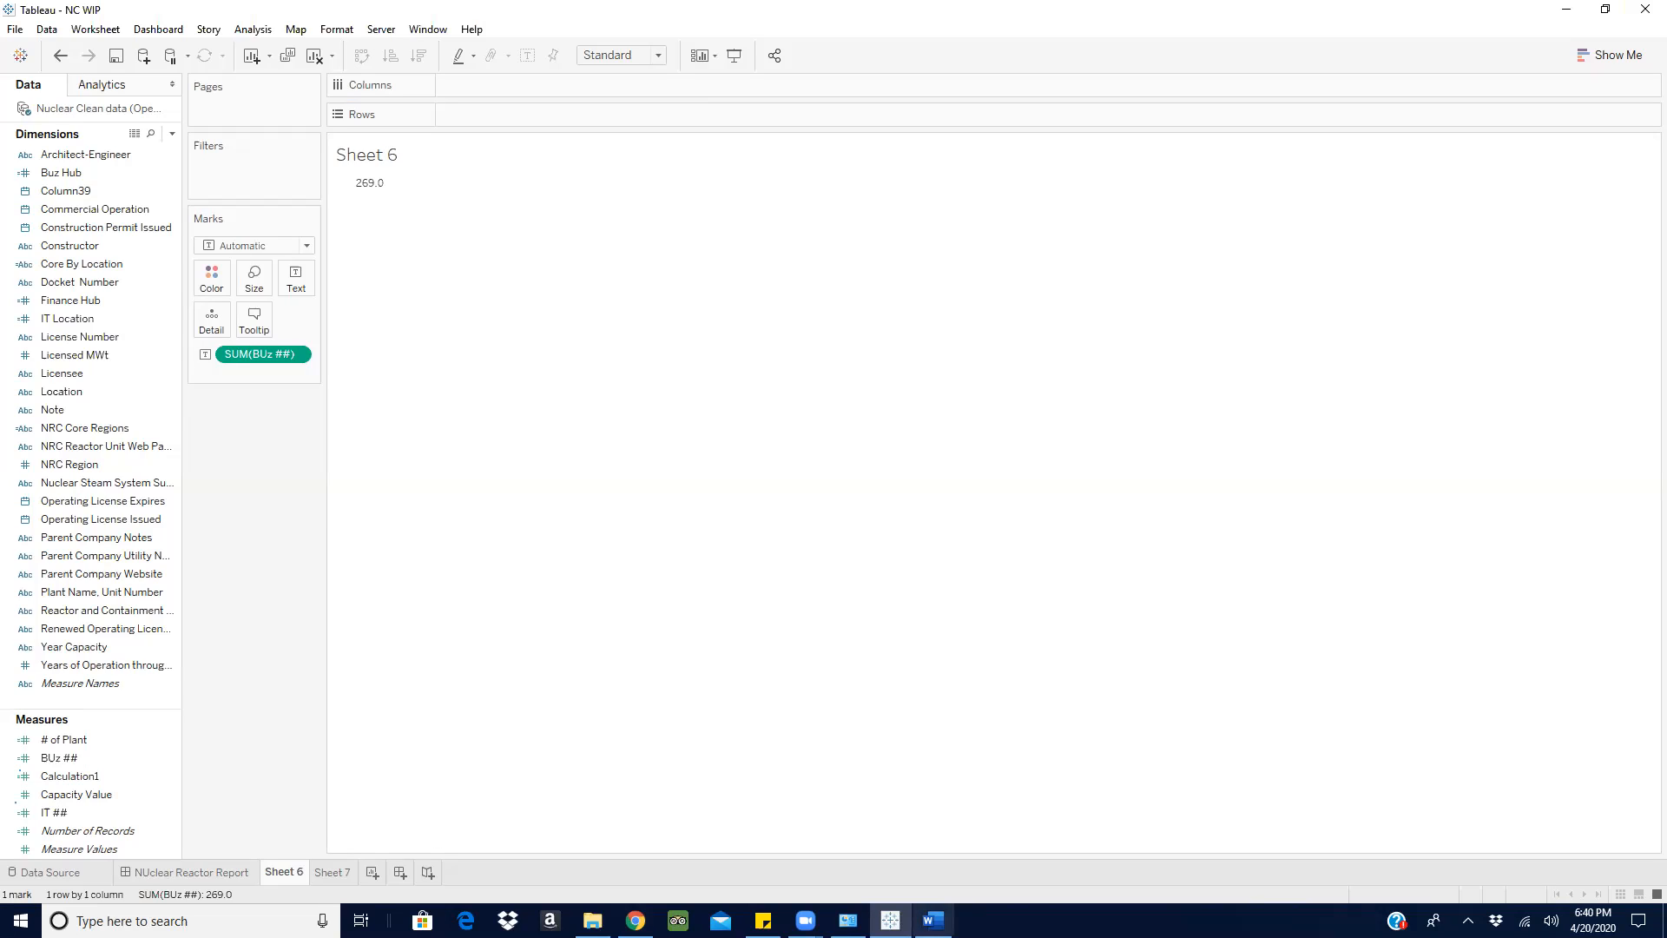
left_click(934, 920)
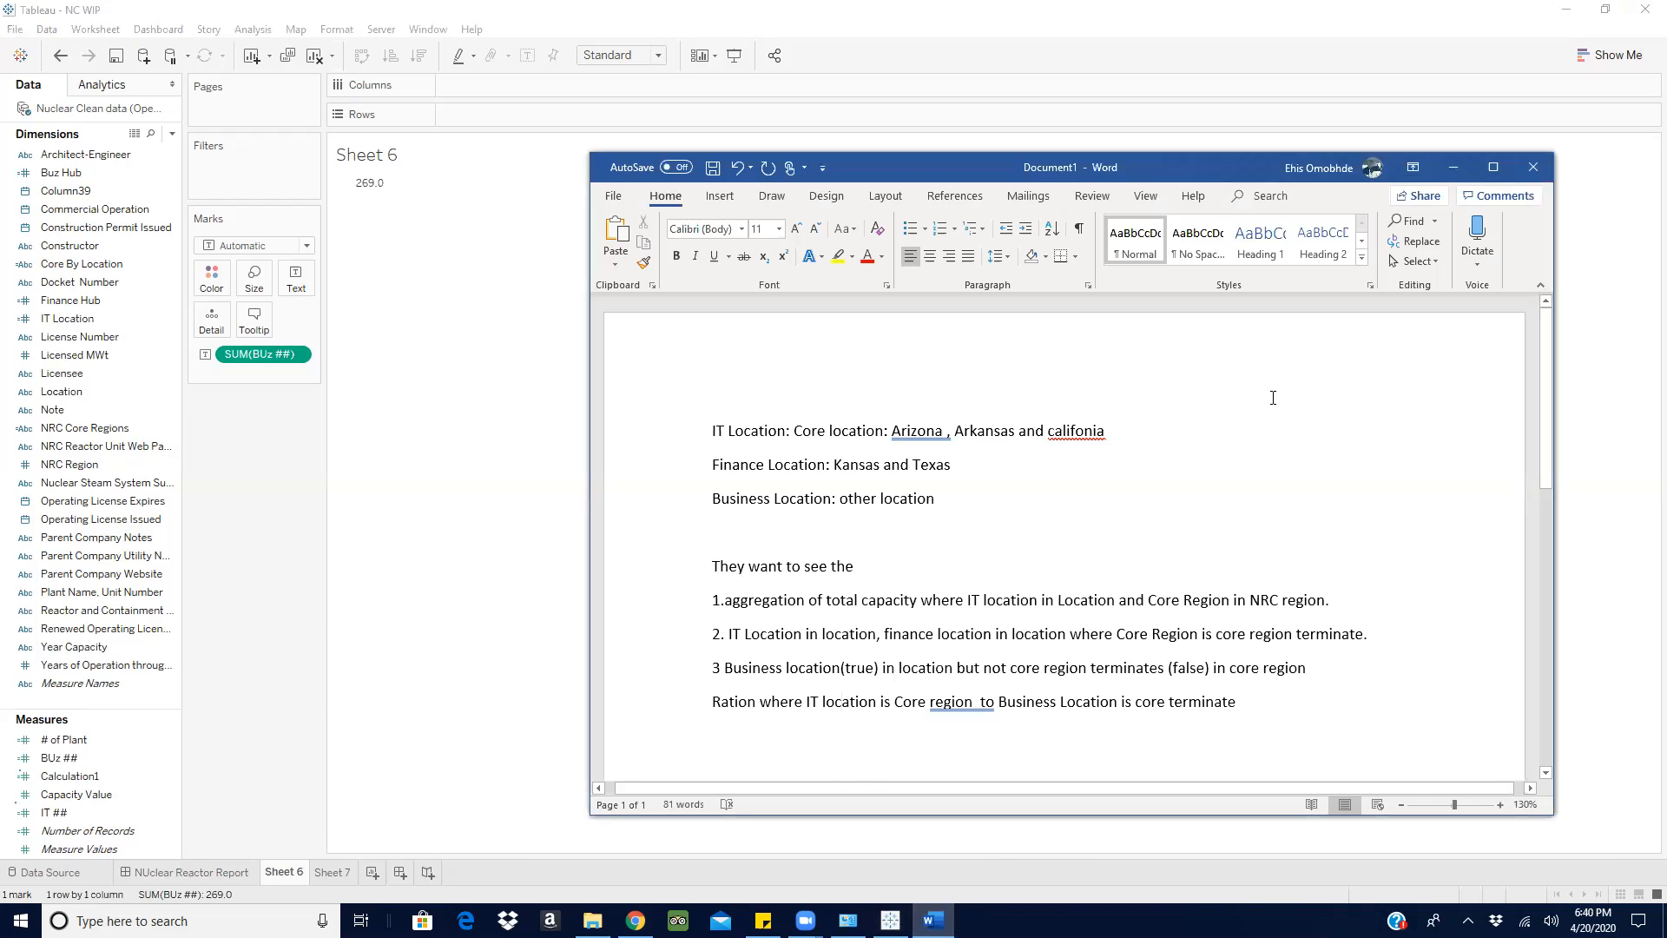
left_click(838, 701)
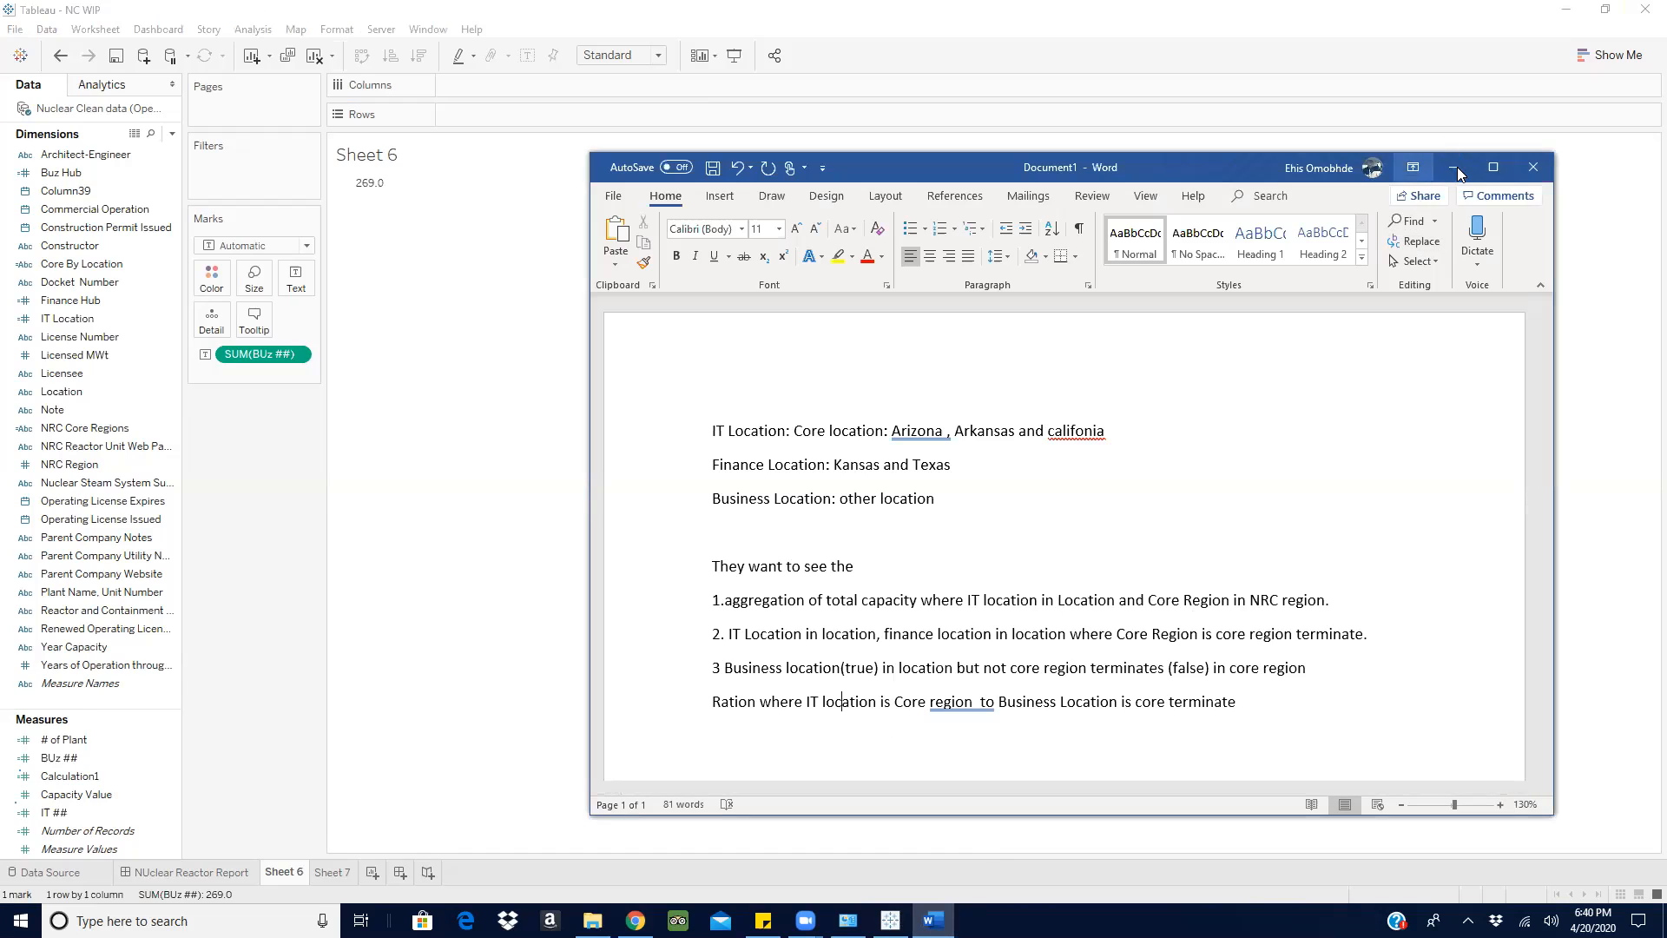
key("alt+Tab")
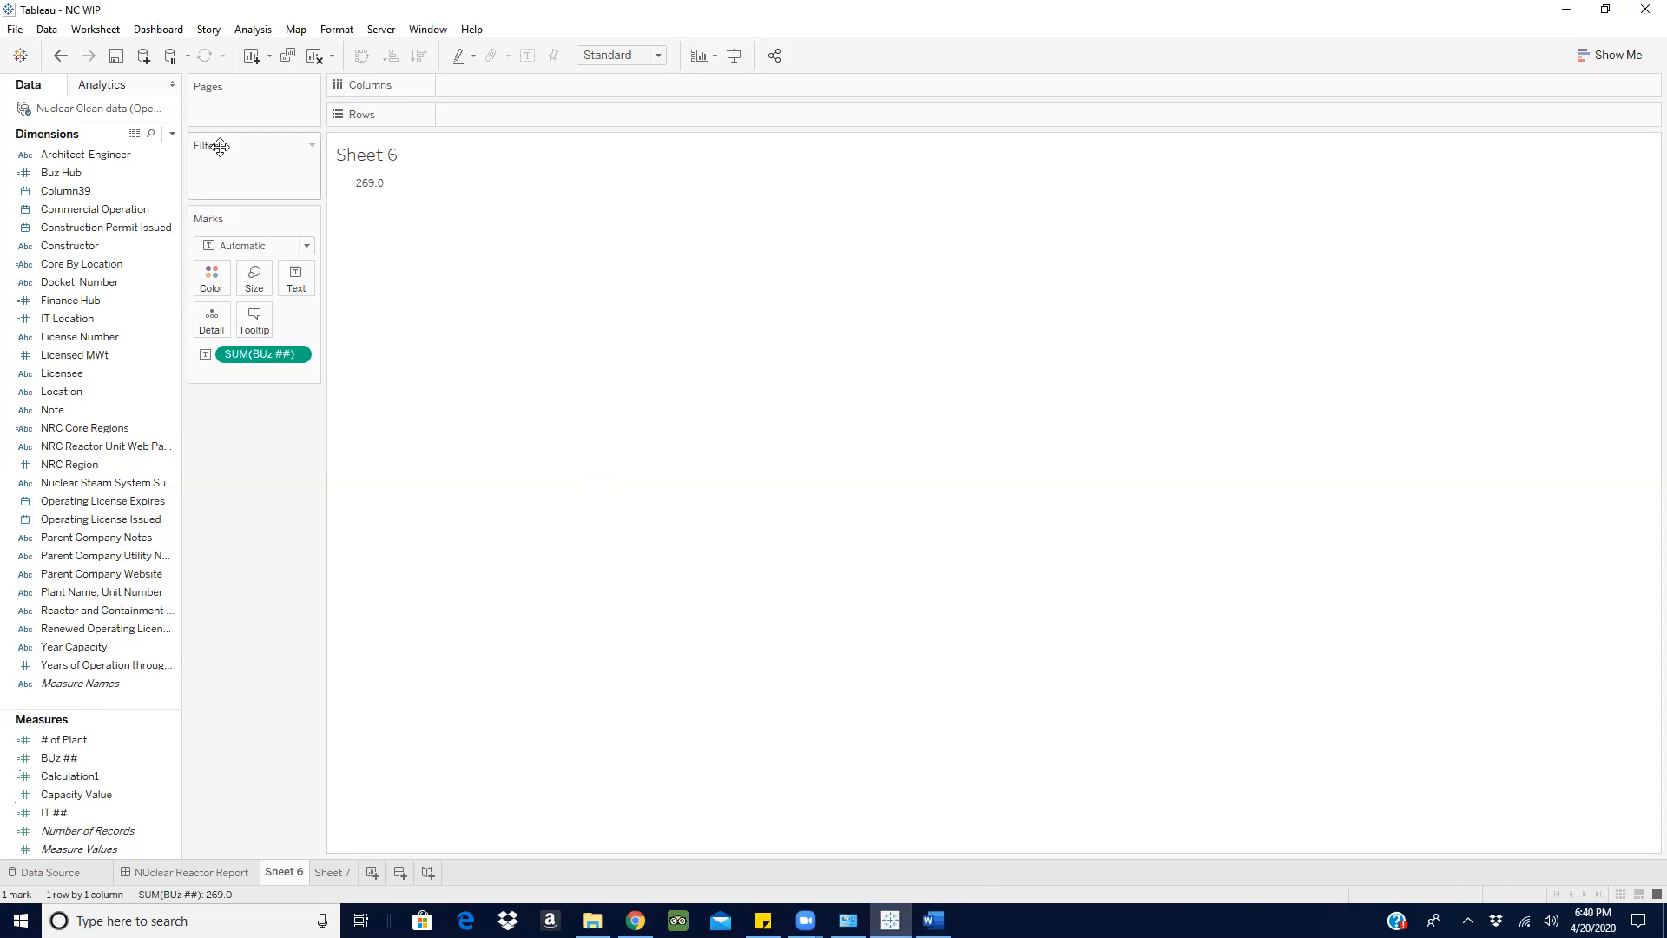
- Create a calculated field named Ration with the formula [IT ##] / [BUz ##]
left_click(172, 133)
left_click(87, 152)
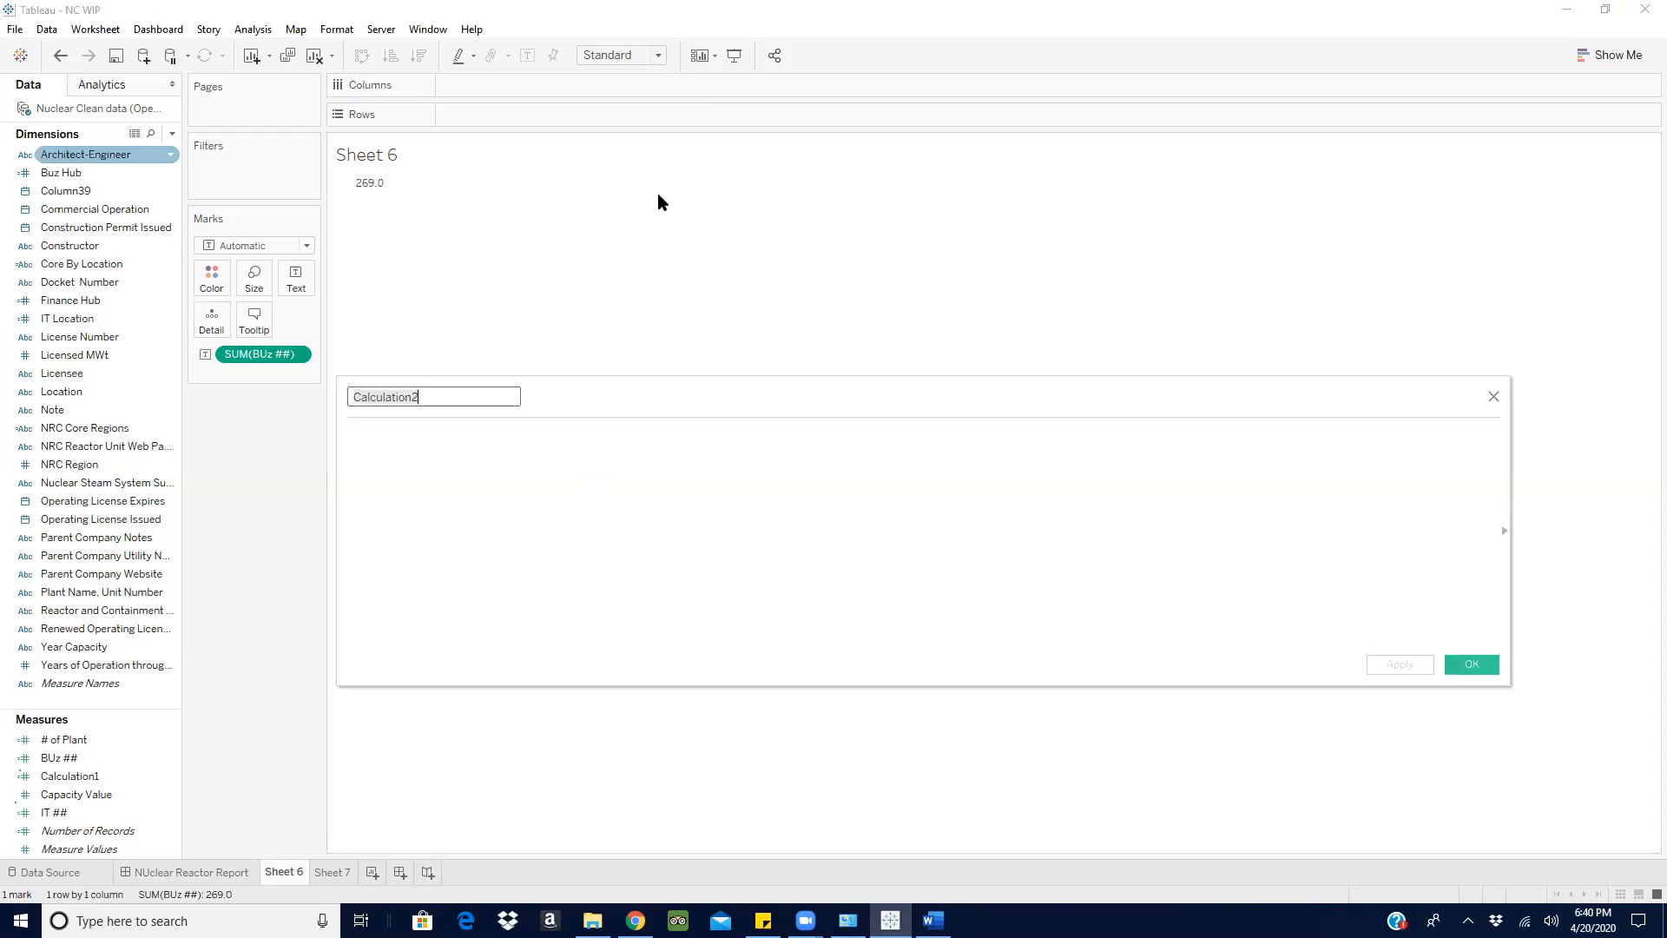
type("Ration")
left_click(559, 460)
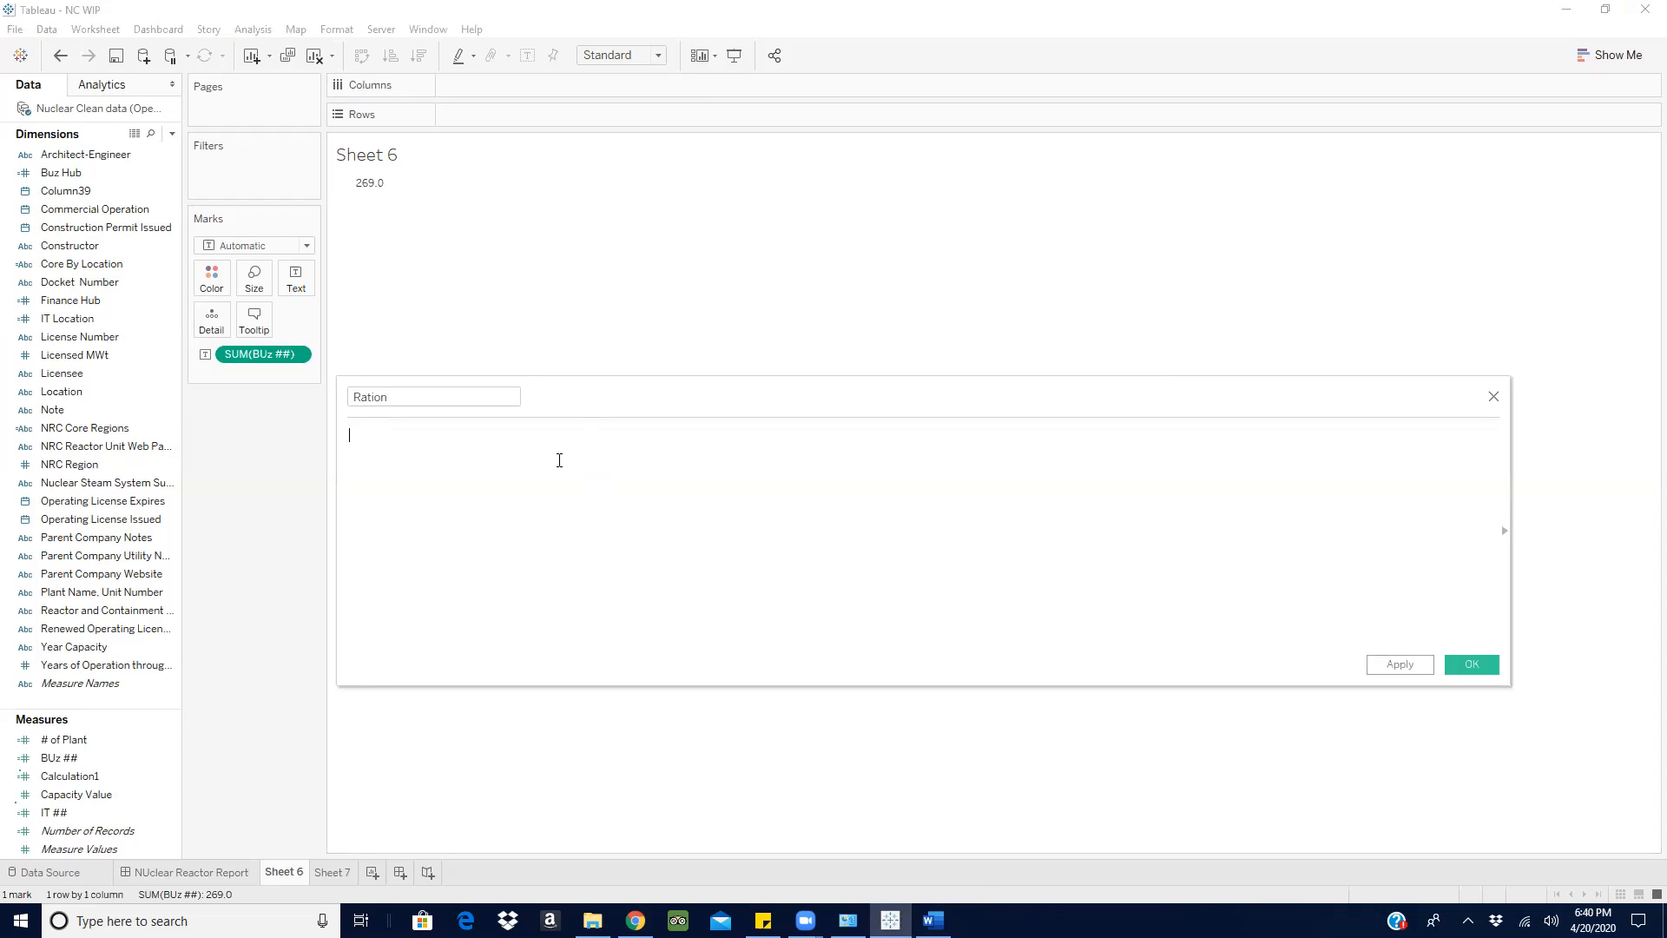
type("it")
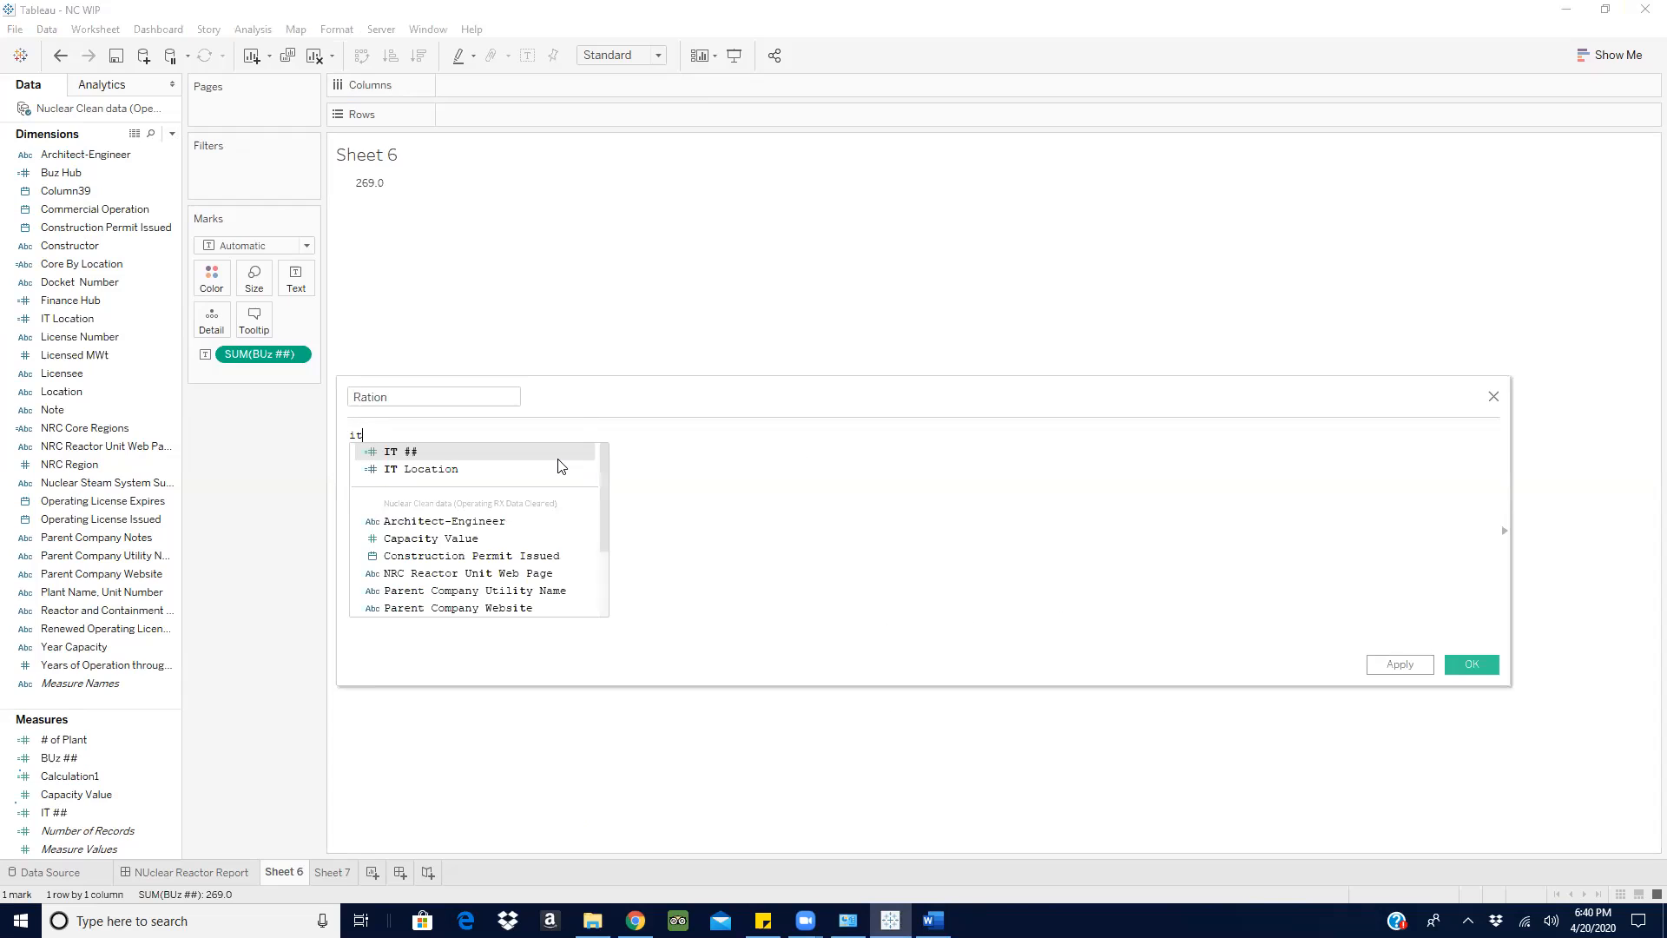
left_click(559, 453)
type("/")
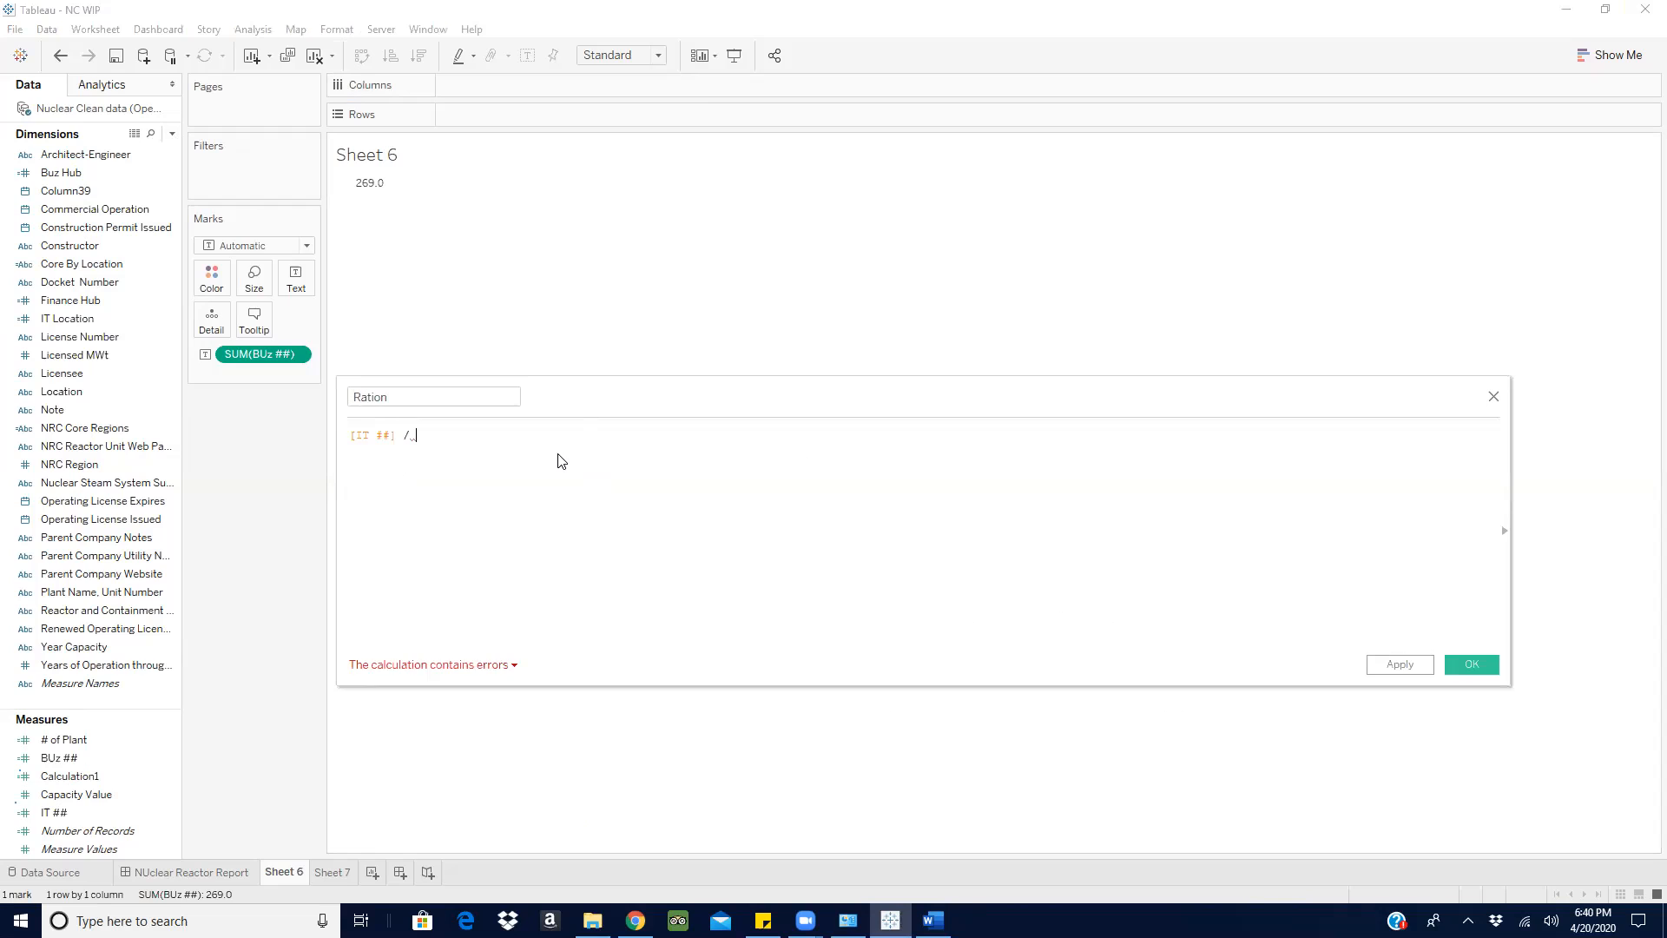
type(" bu")
left_click(550, 469)
left_click(1473, 664)
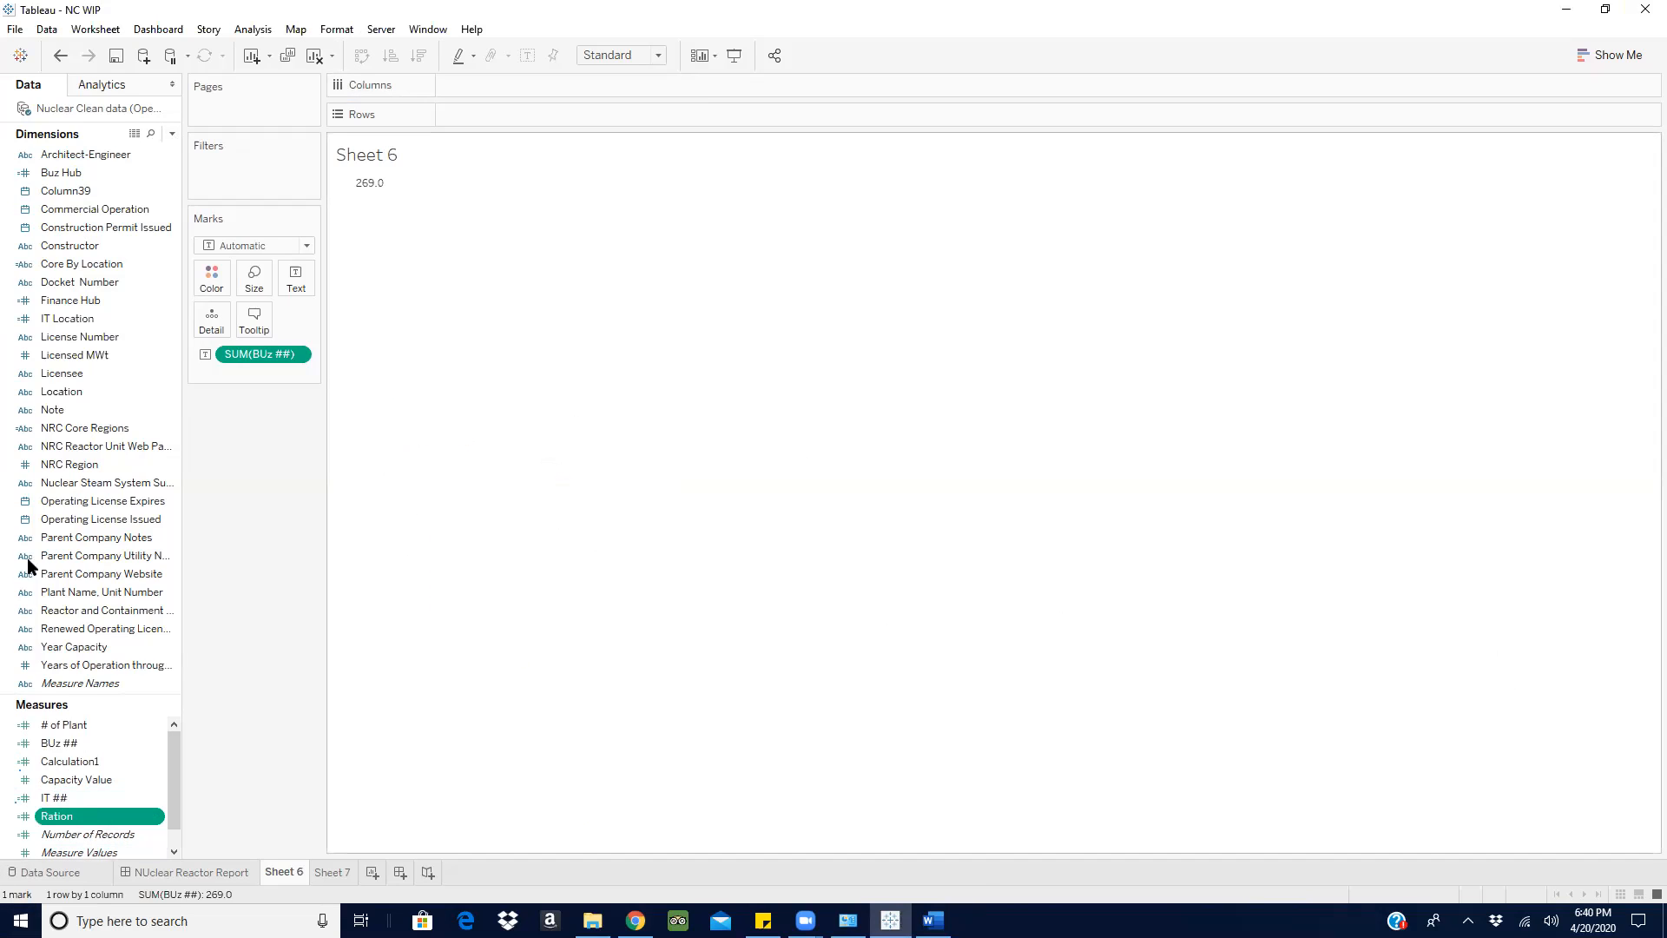
- Clear Sheet 6 and check the formula of the IT ## calculated field
left_click_drag(74, 825, 366, 193)
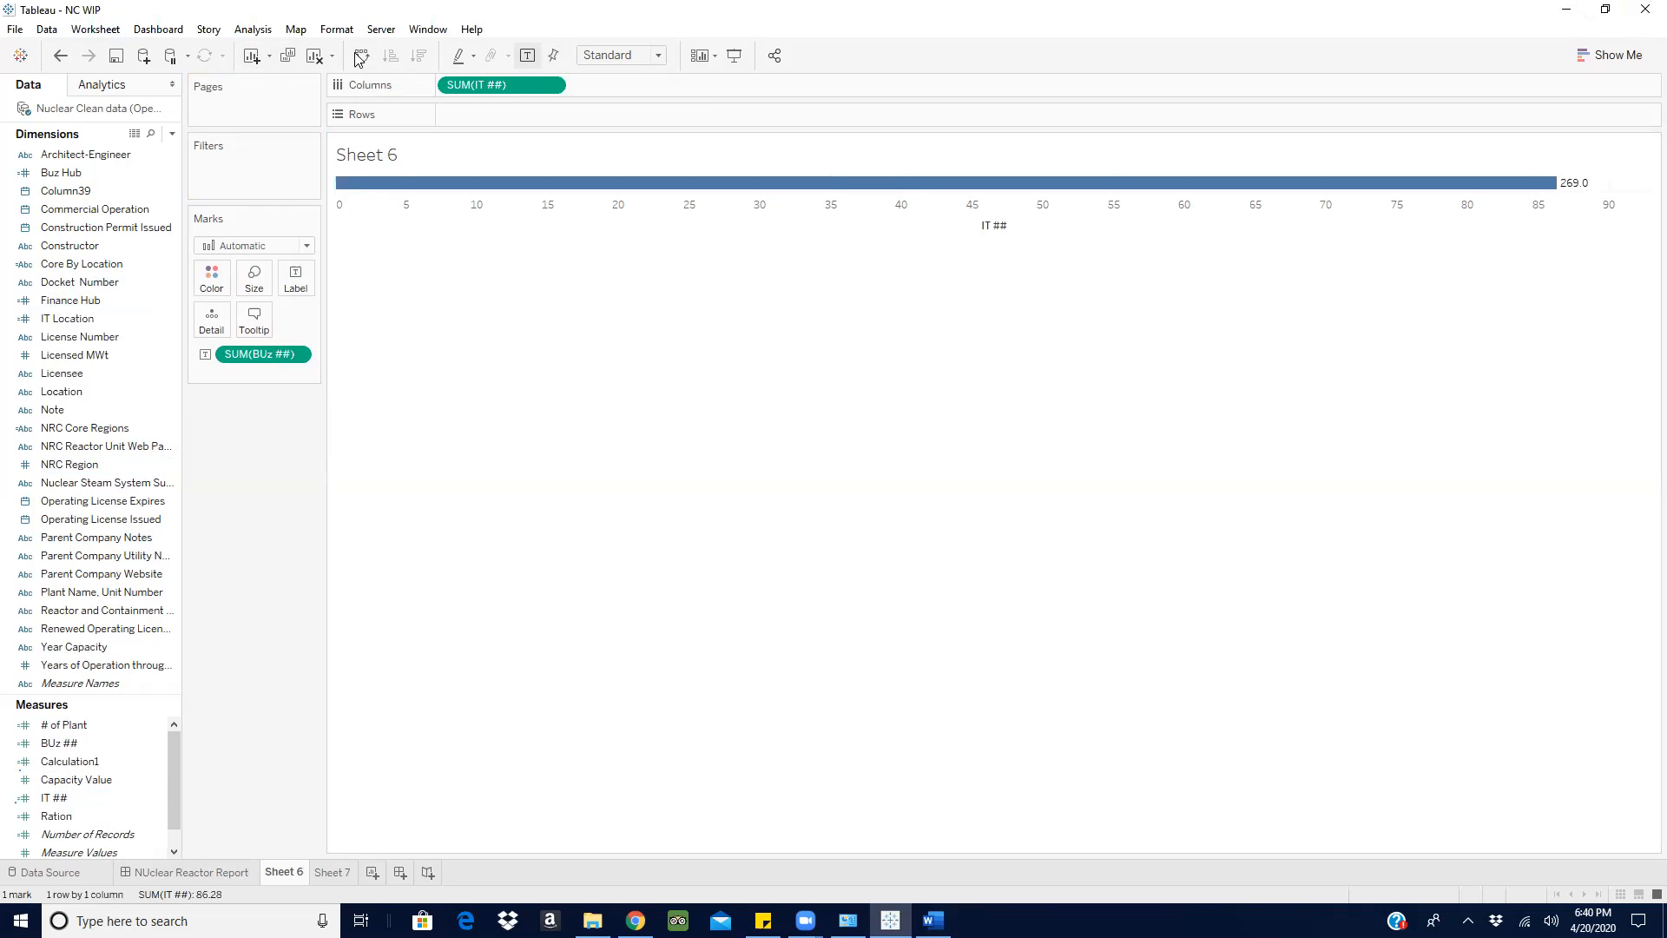
left_click(314, 55)
left_click(129, 800)
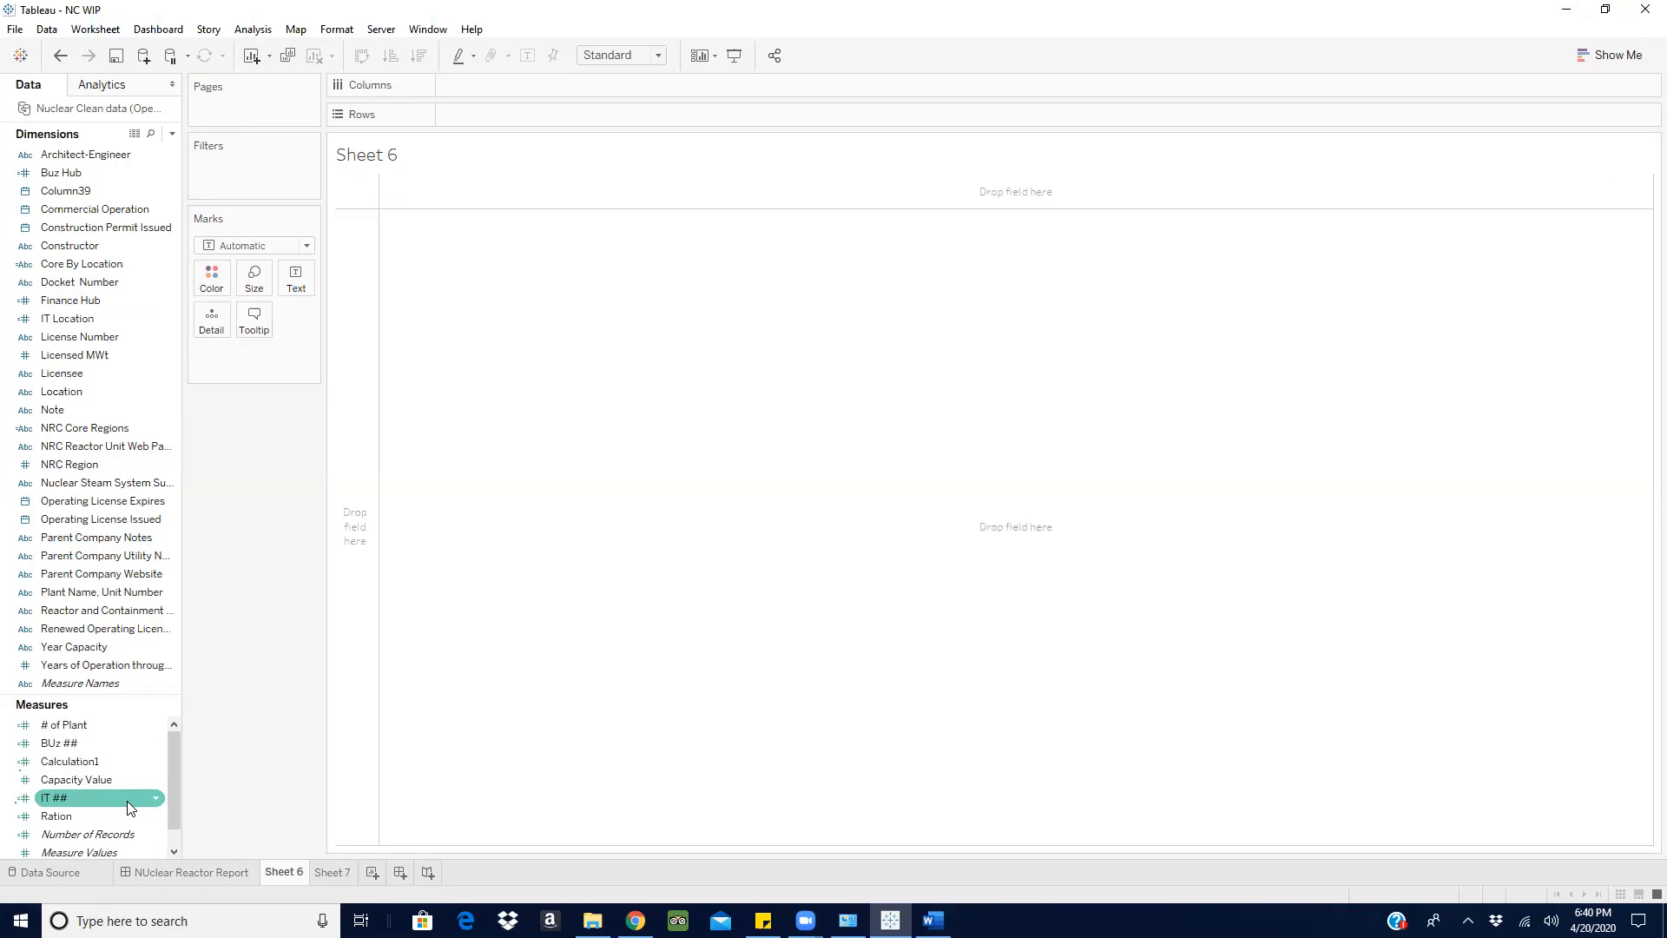
left_click(156, 798)
left_click(224, 482)
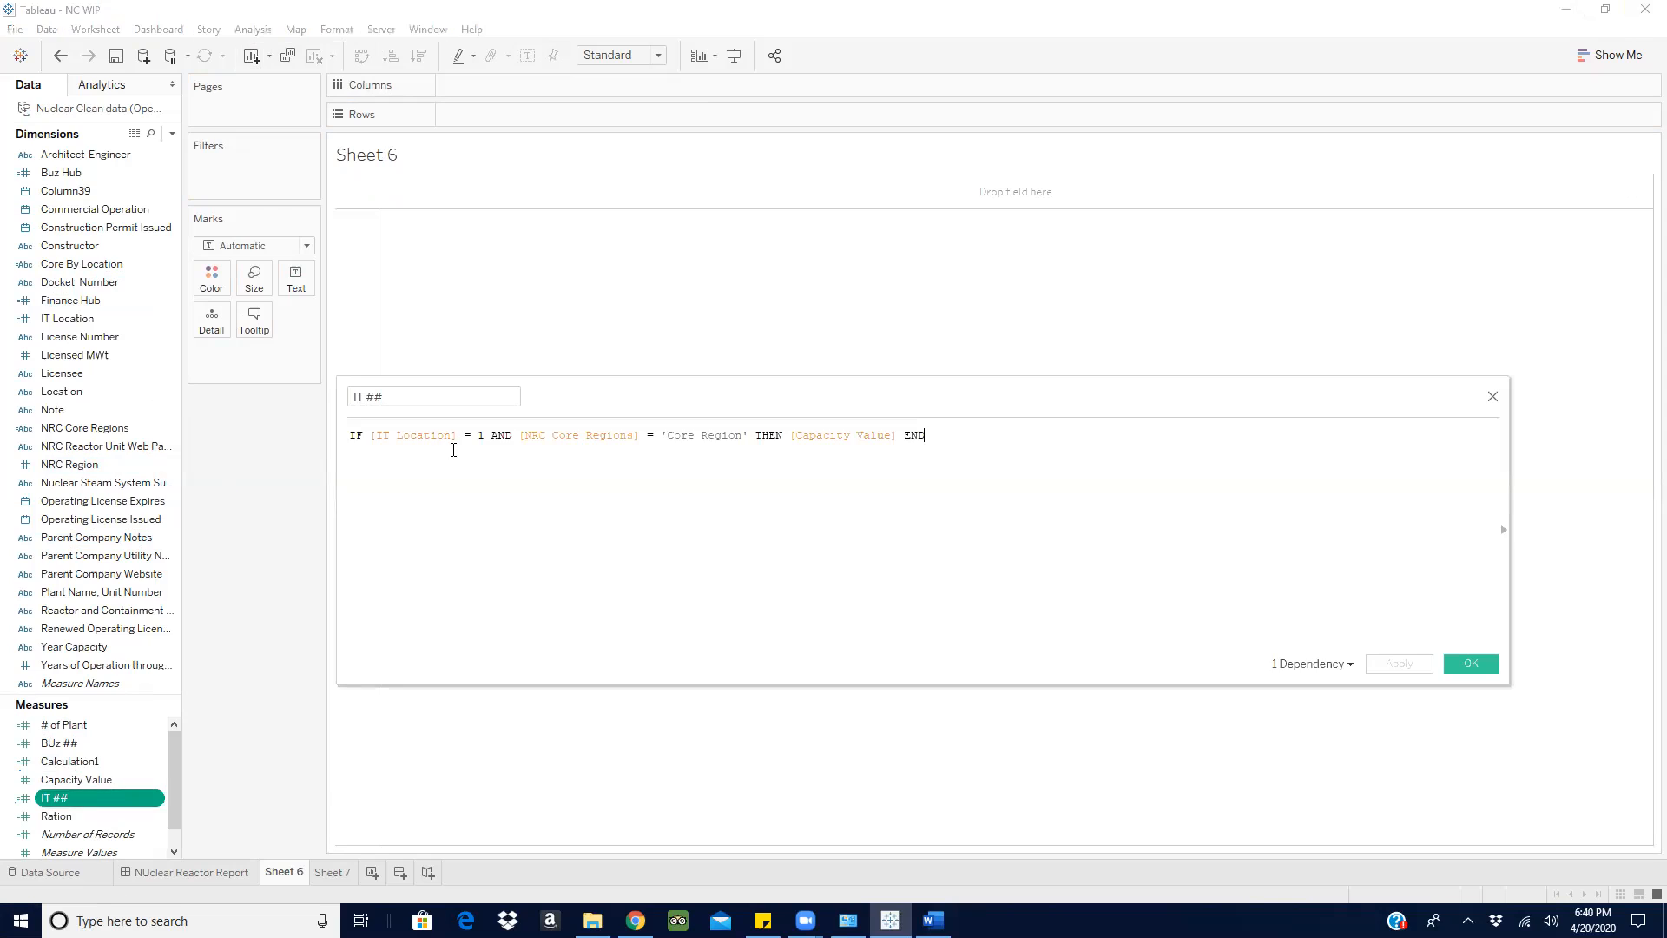
left_click(1494, 397)
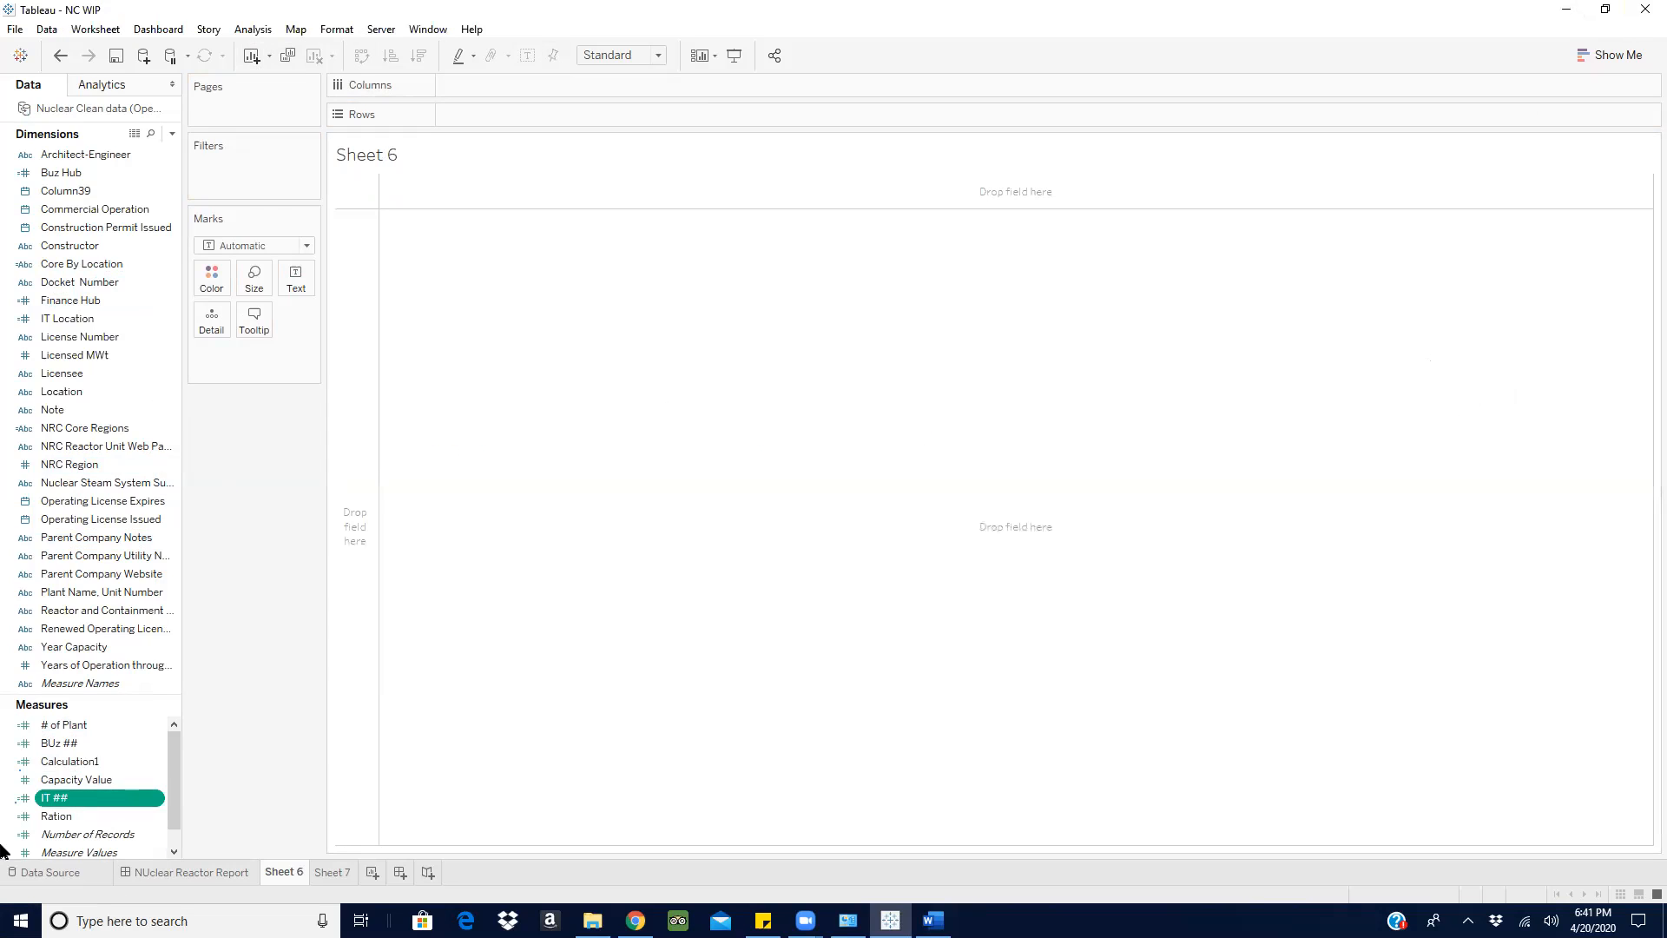
- Edit the Ration calculated field to sum([IT ##]) / sum([BUz ##]) and save it
left_click(104, 817)
left_click(156, 816)
left_click(224, 504)
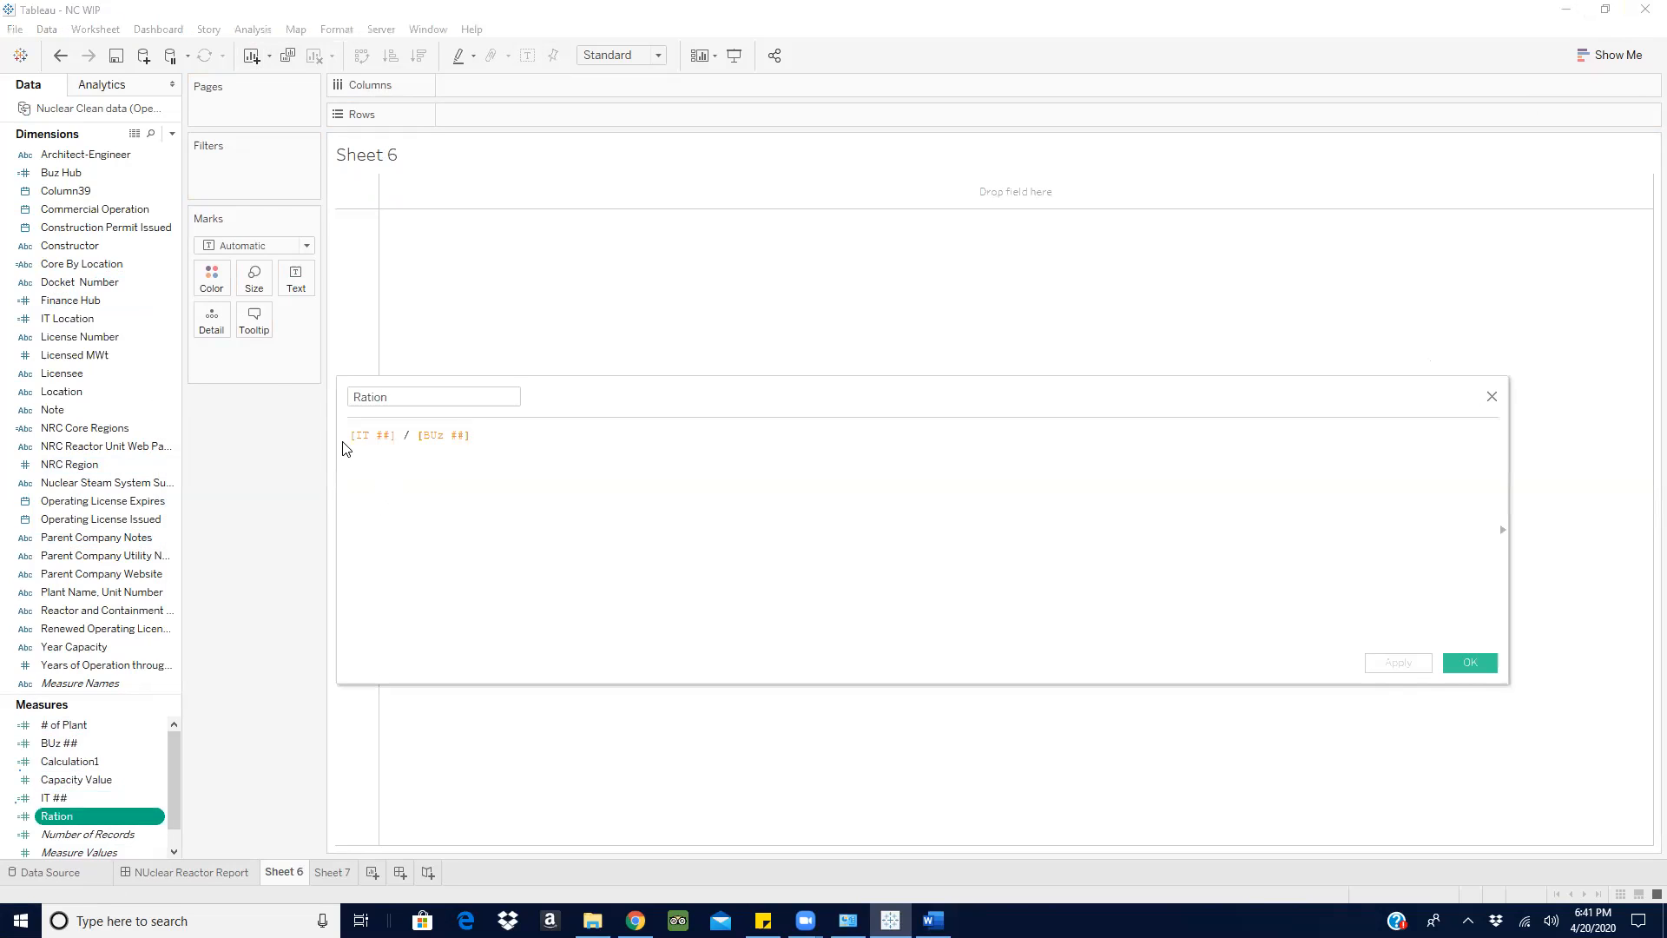
left_click(350, 436)
type("sum(")
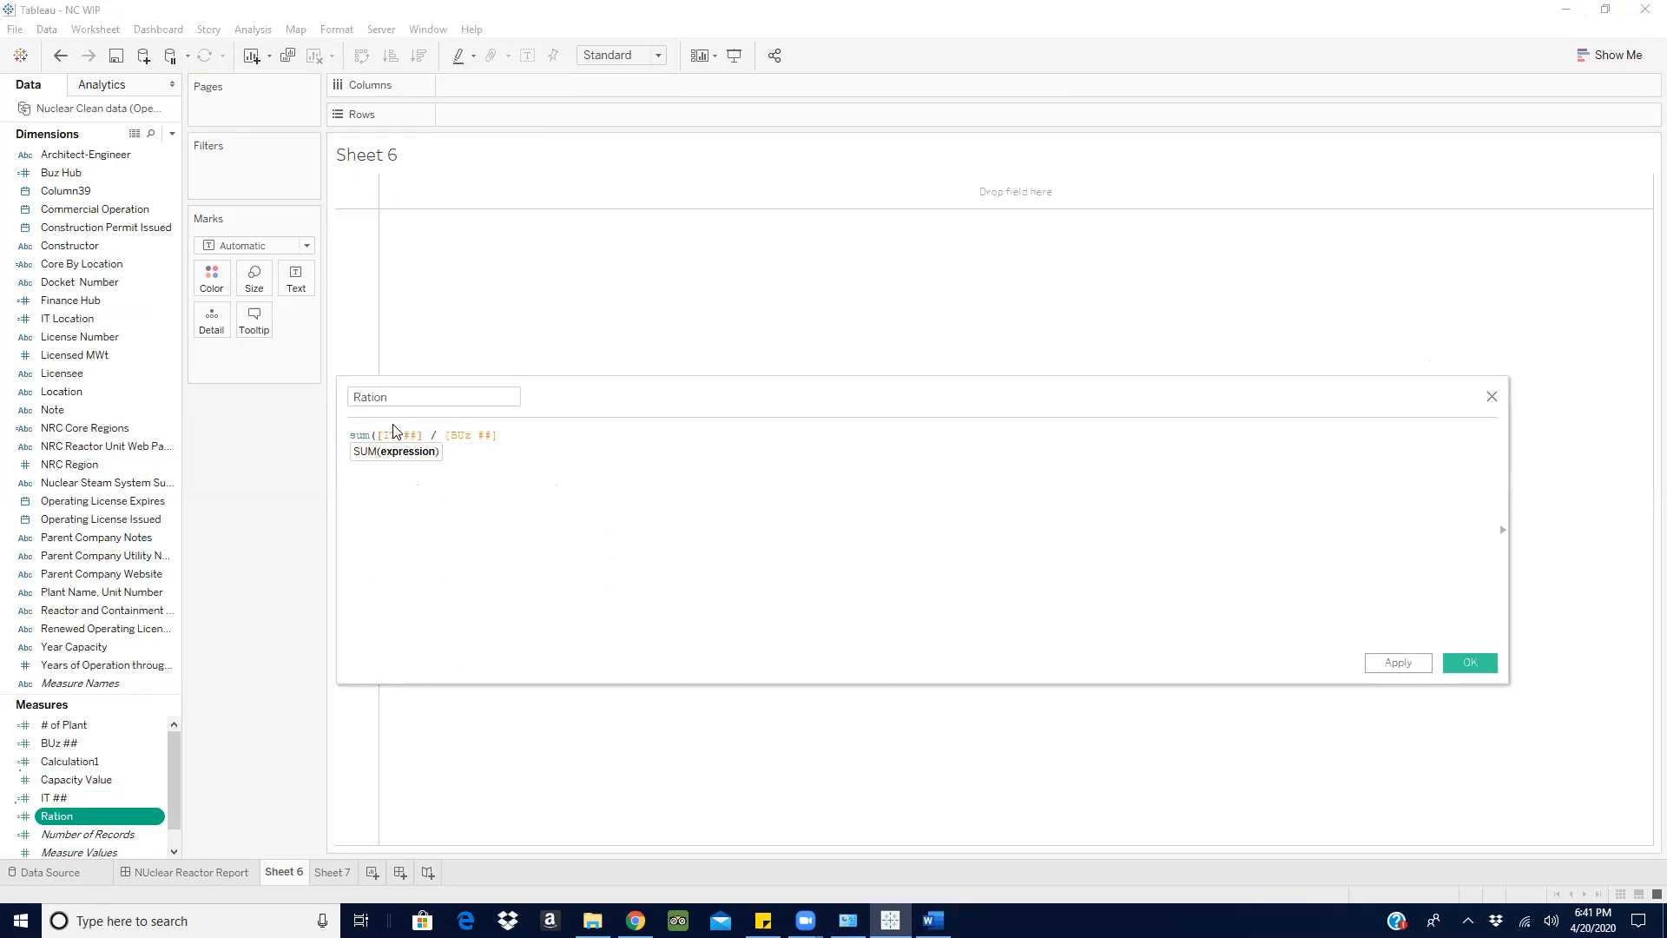
left_click(424, 436)
type(")")
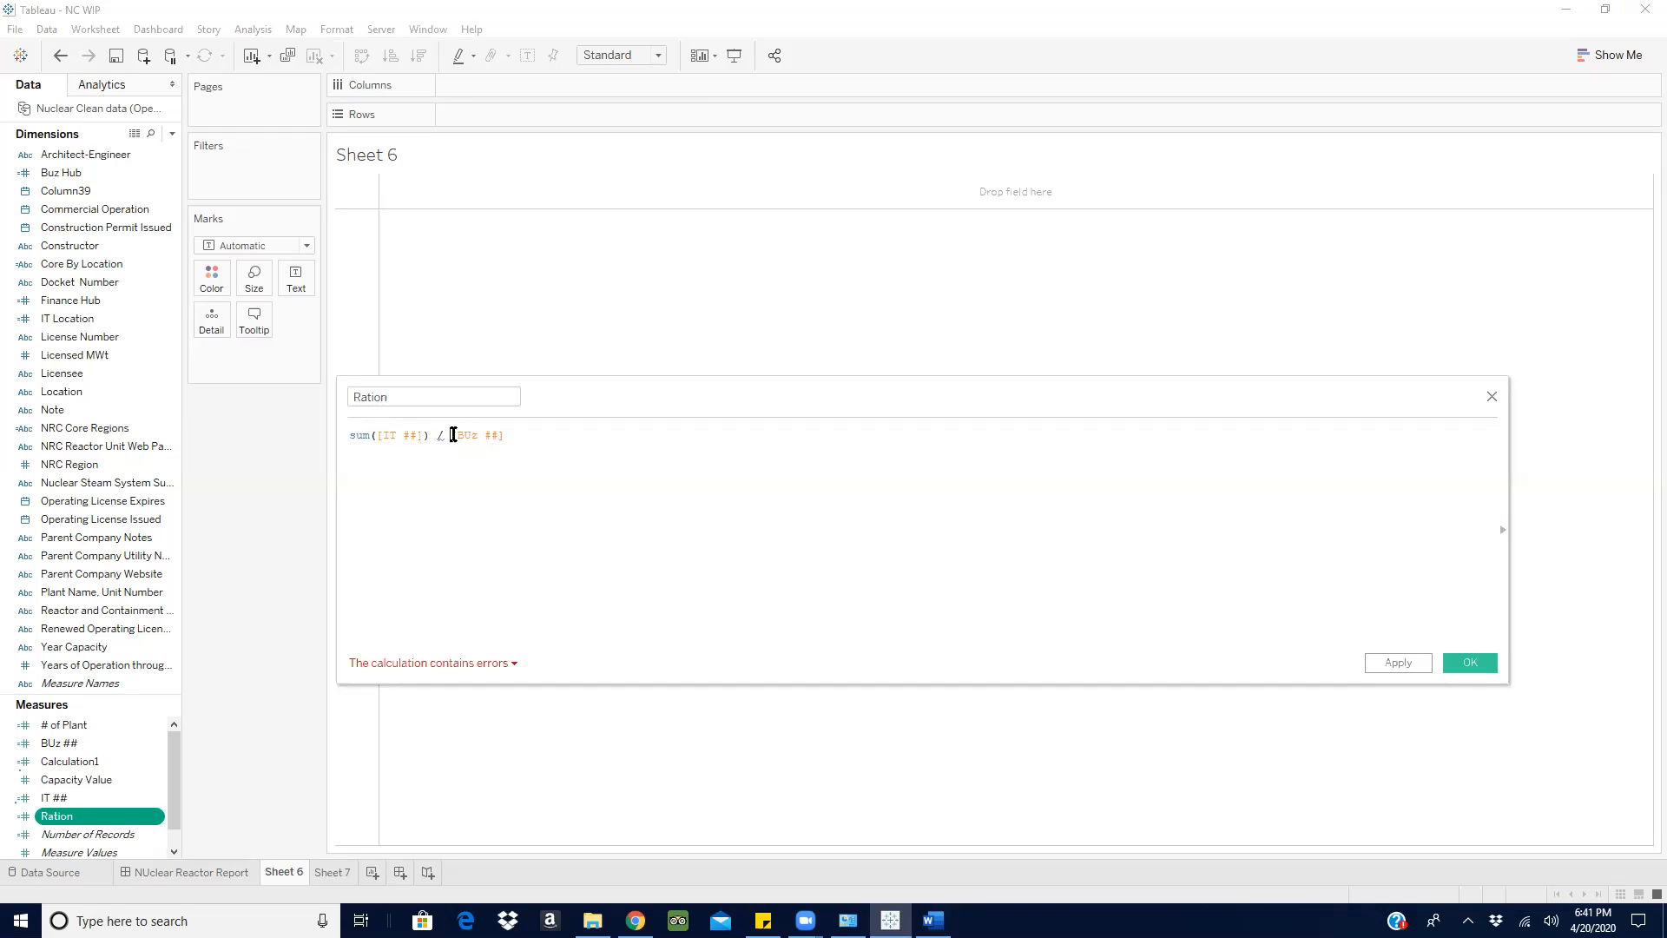
left_click(453, 435)
type("sum(")
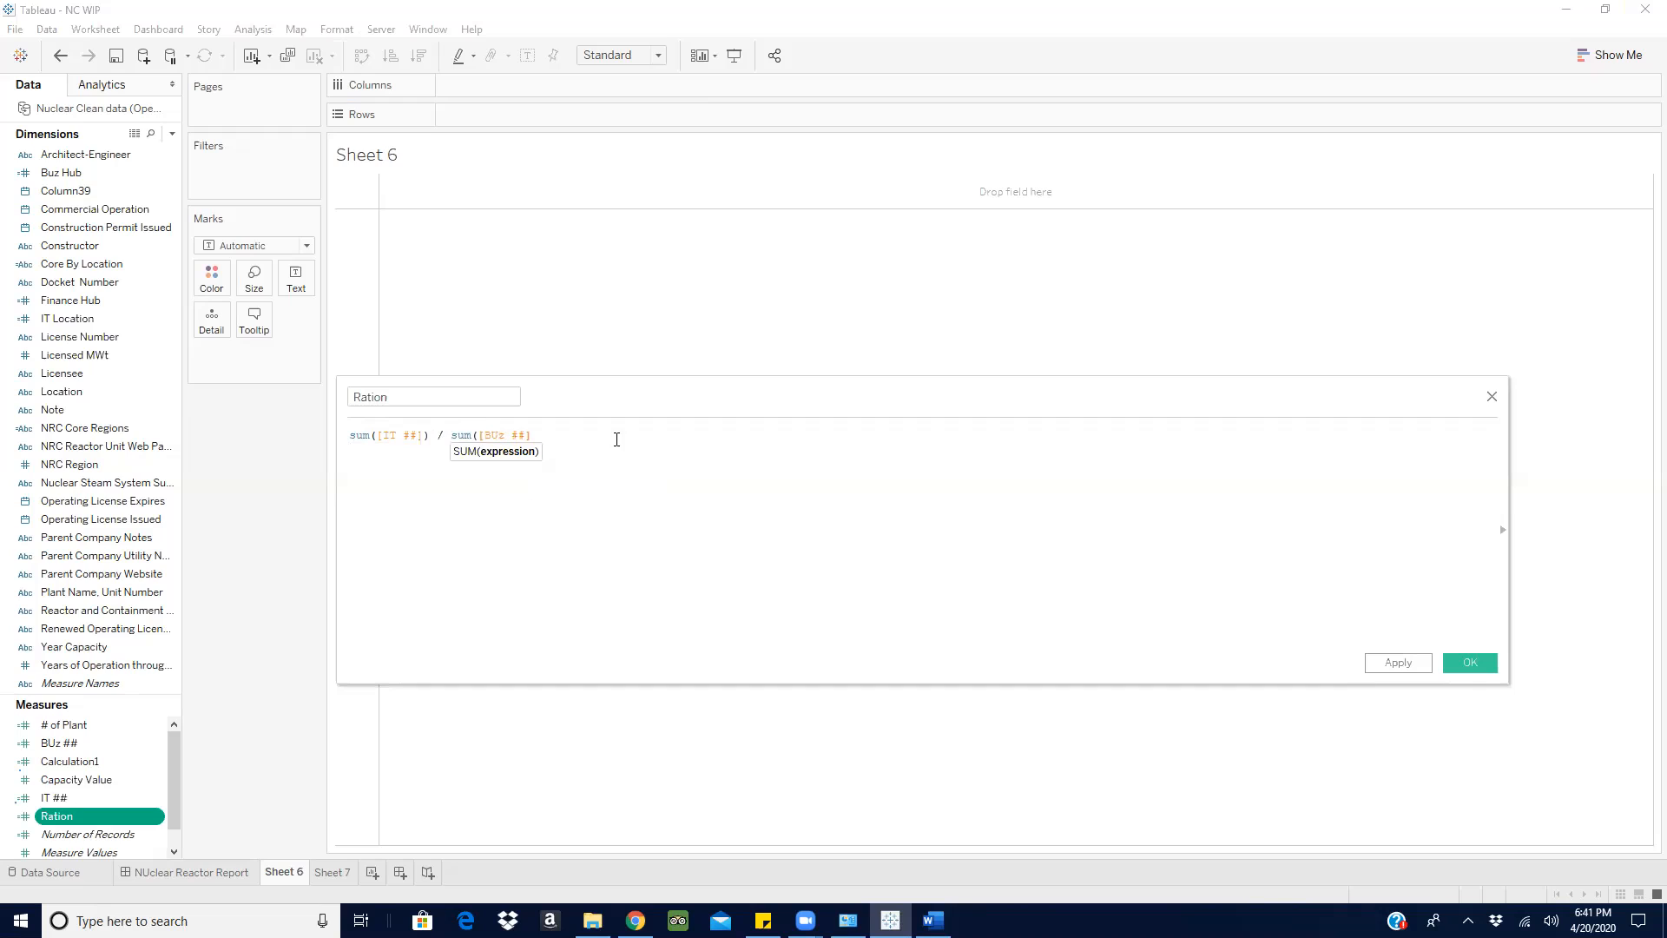
left_click(585, 437)
type(")")
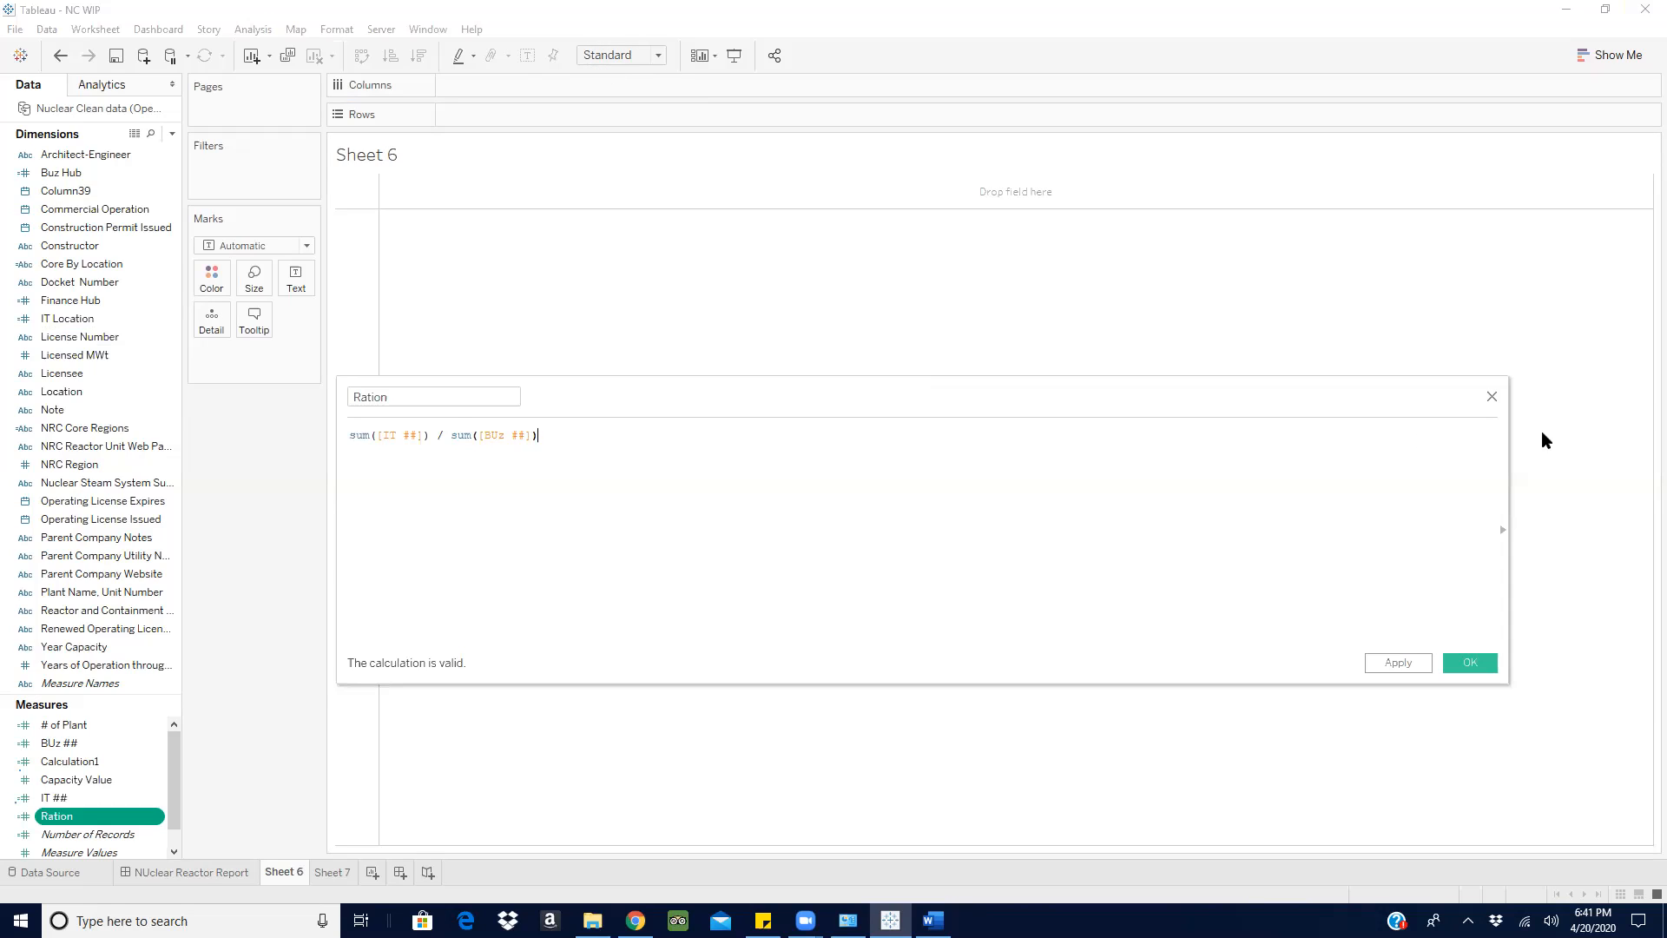
left_click(1469, 663)
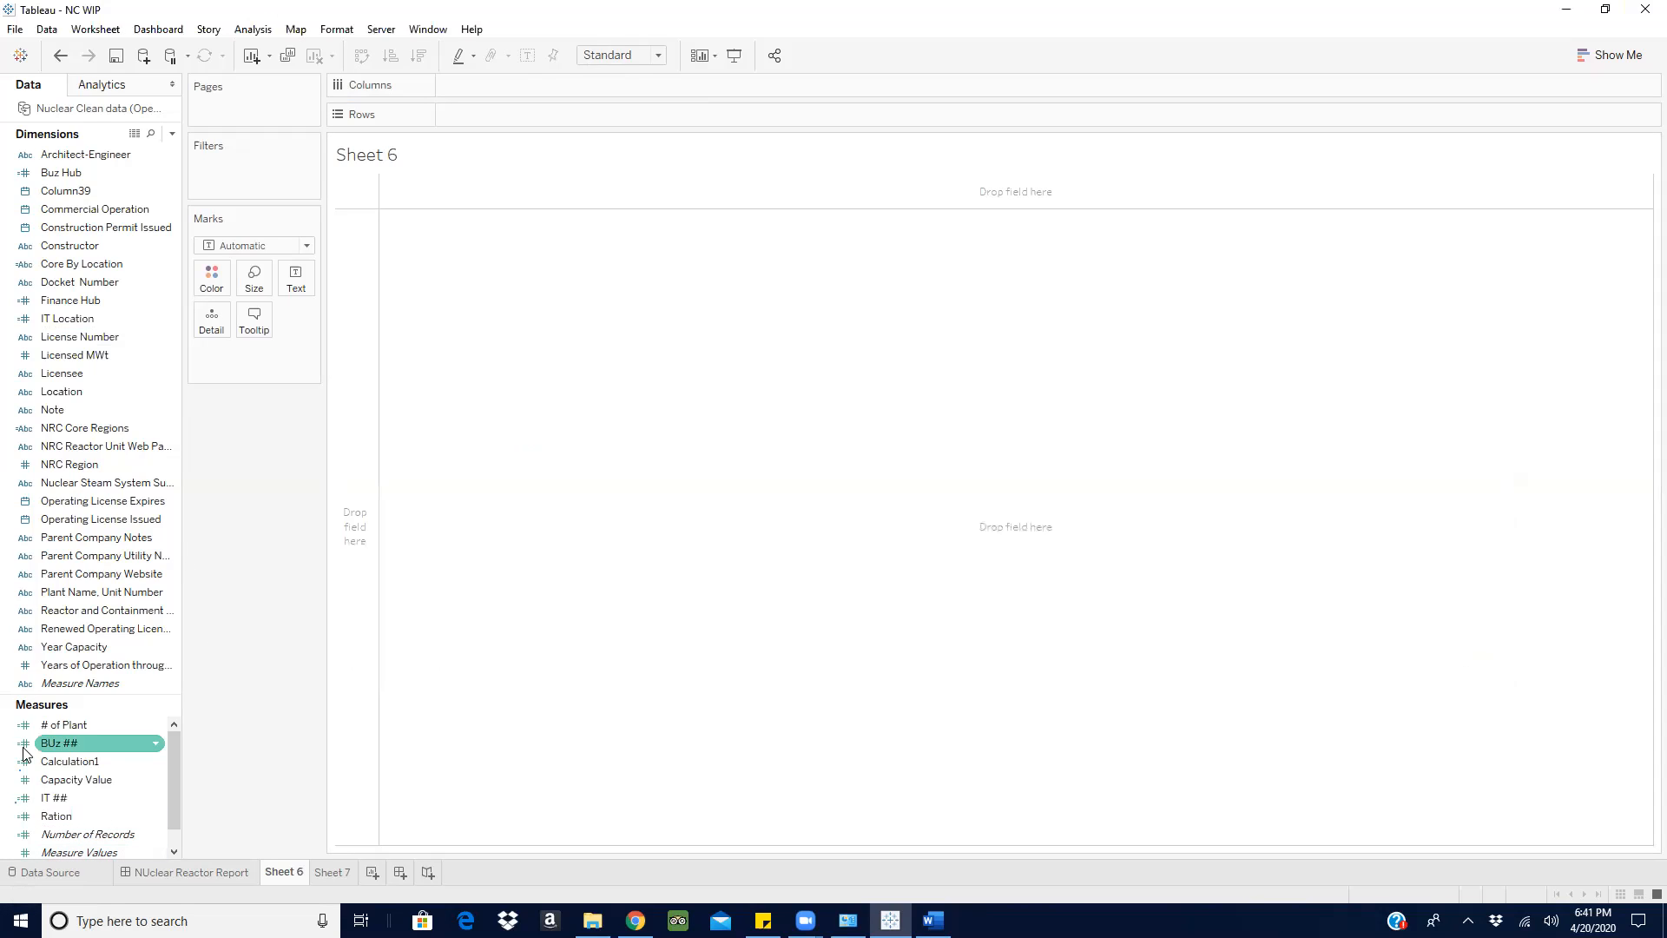
- Show the summed IT ##, the summed BUz ## and Ration as text on Sheet 6
left_click_drag(53, 798, 295, 279)
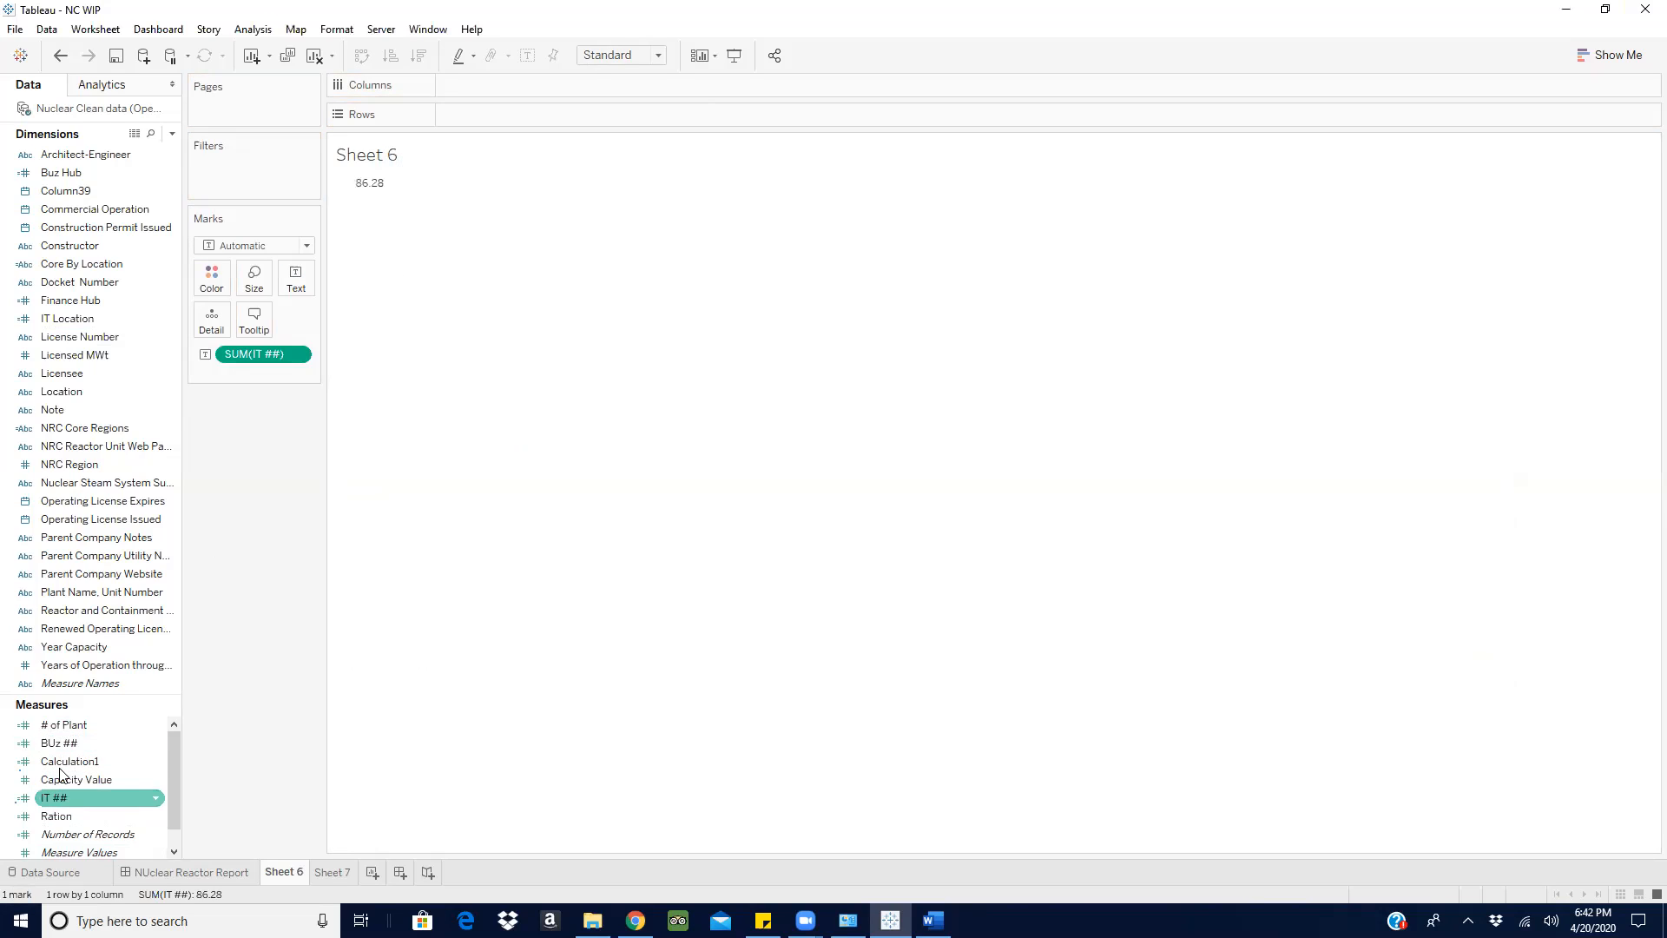
left_click_drag(58, 743, 436, 195)
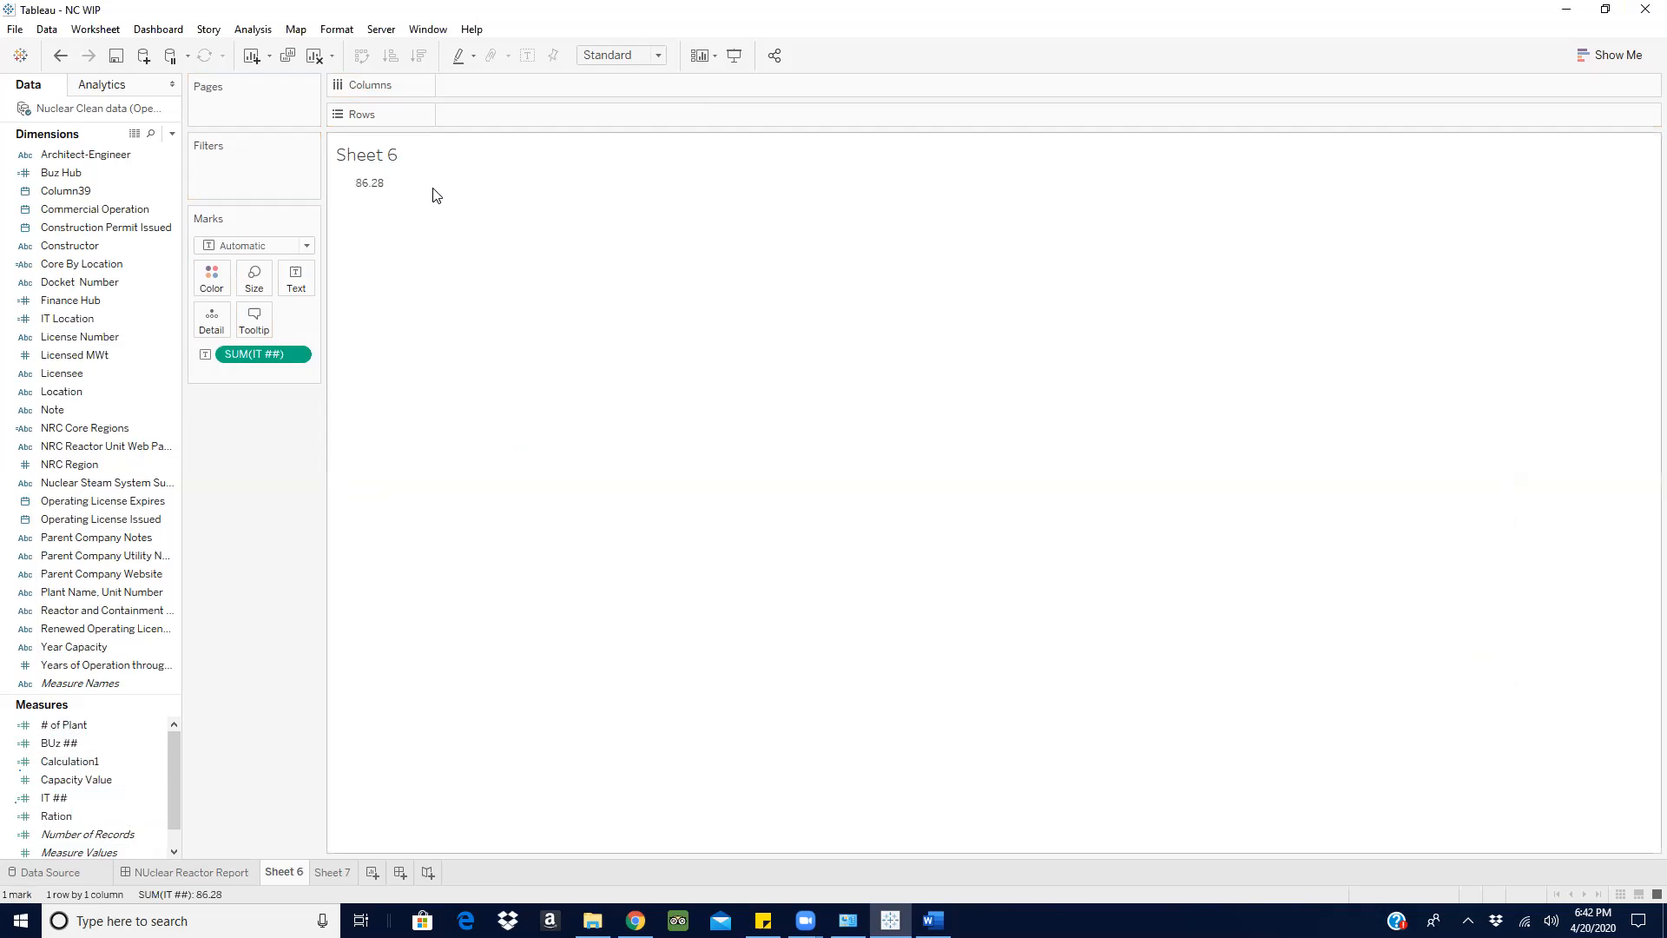
left_click_drag(59, 743, 296, 278)
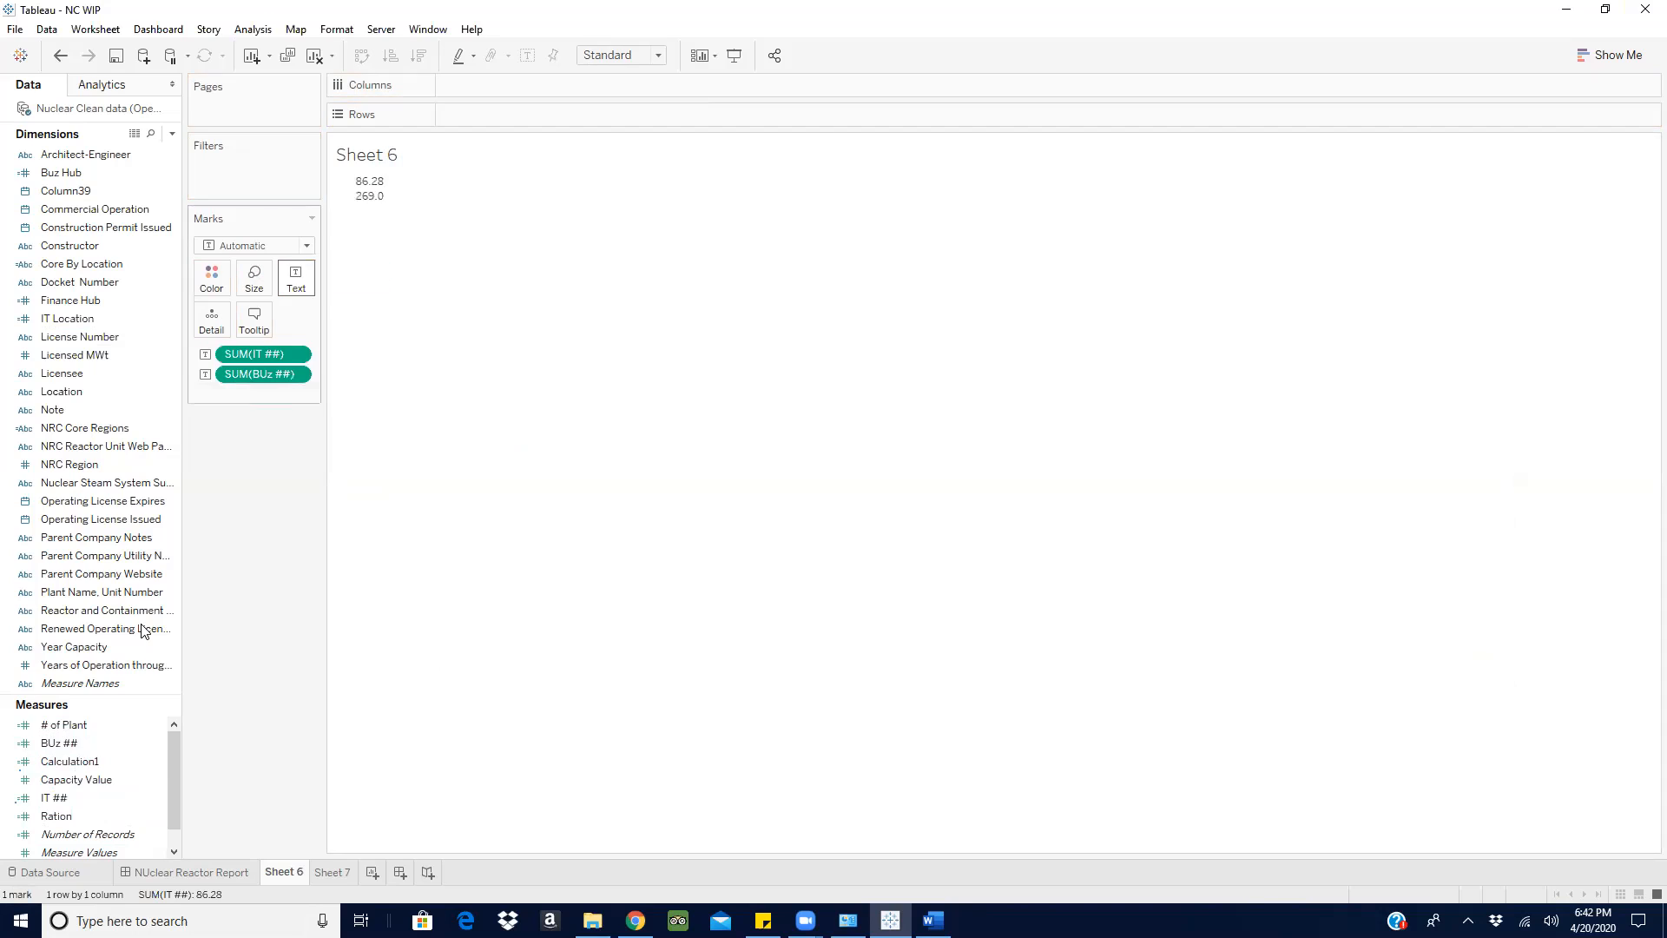
left_click_drag(78, 797, 294, 271)
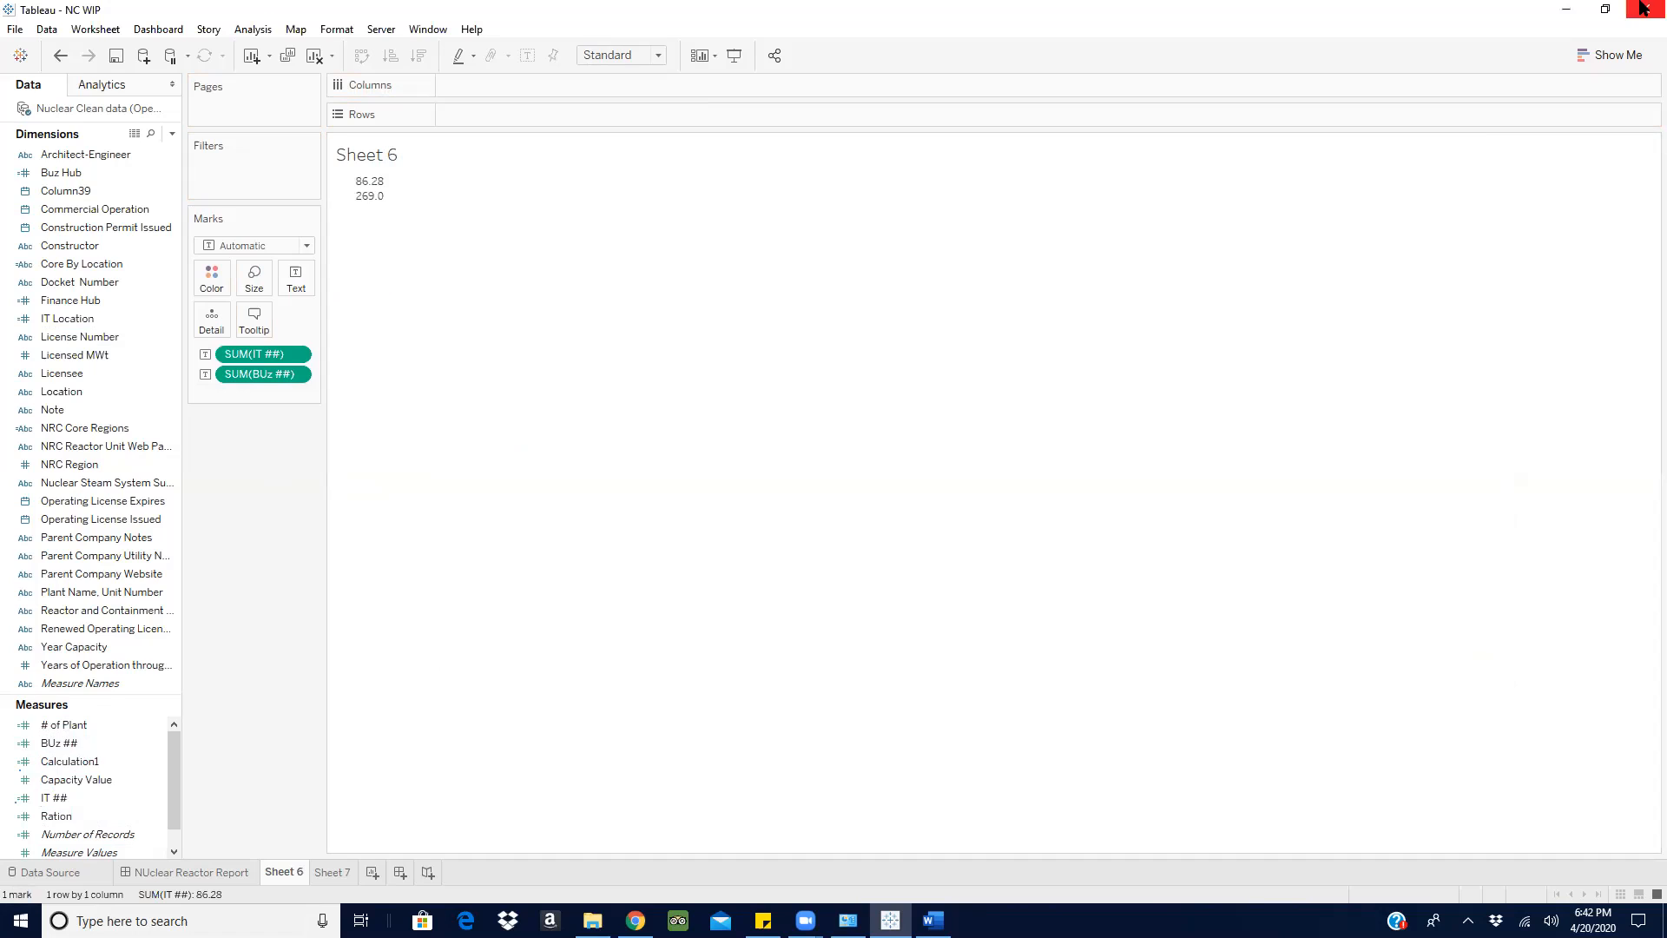
left_click_drag(76, 811, 298, 270)
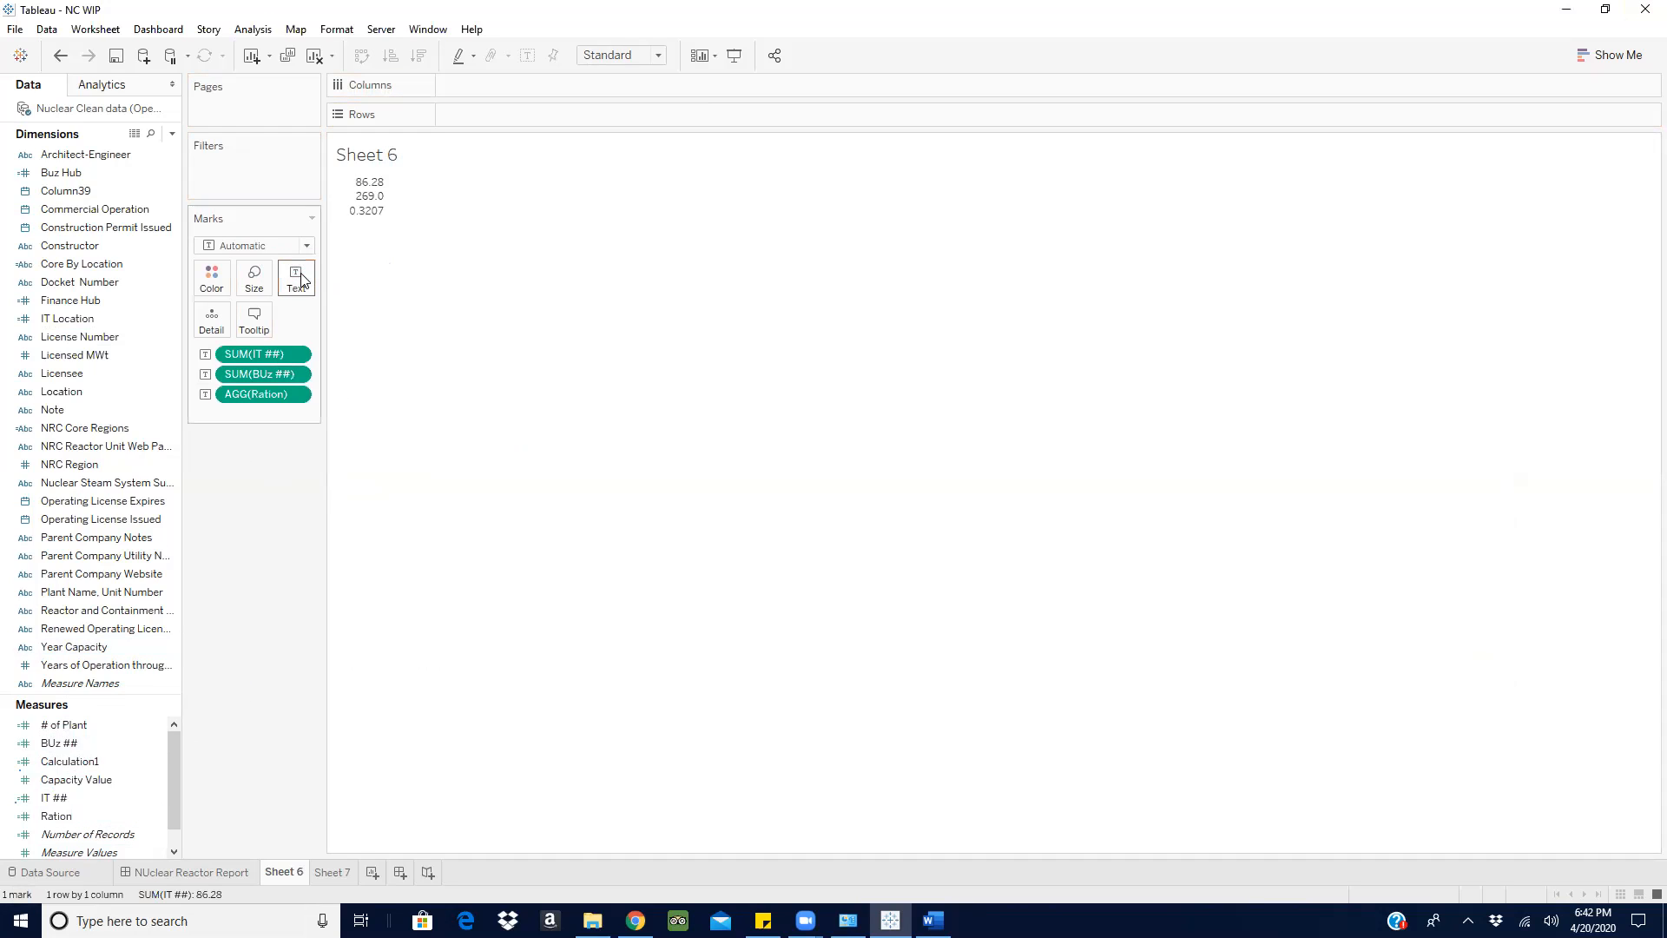
- Convert the Sheet 6 view to a text table
left_click(1625, 54)
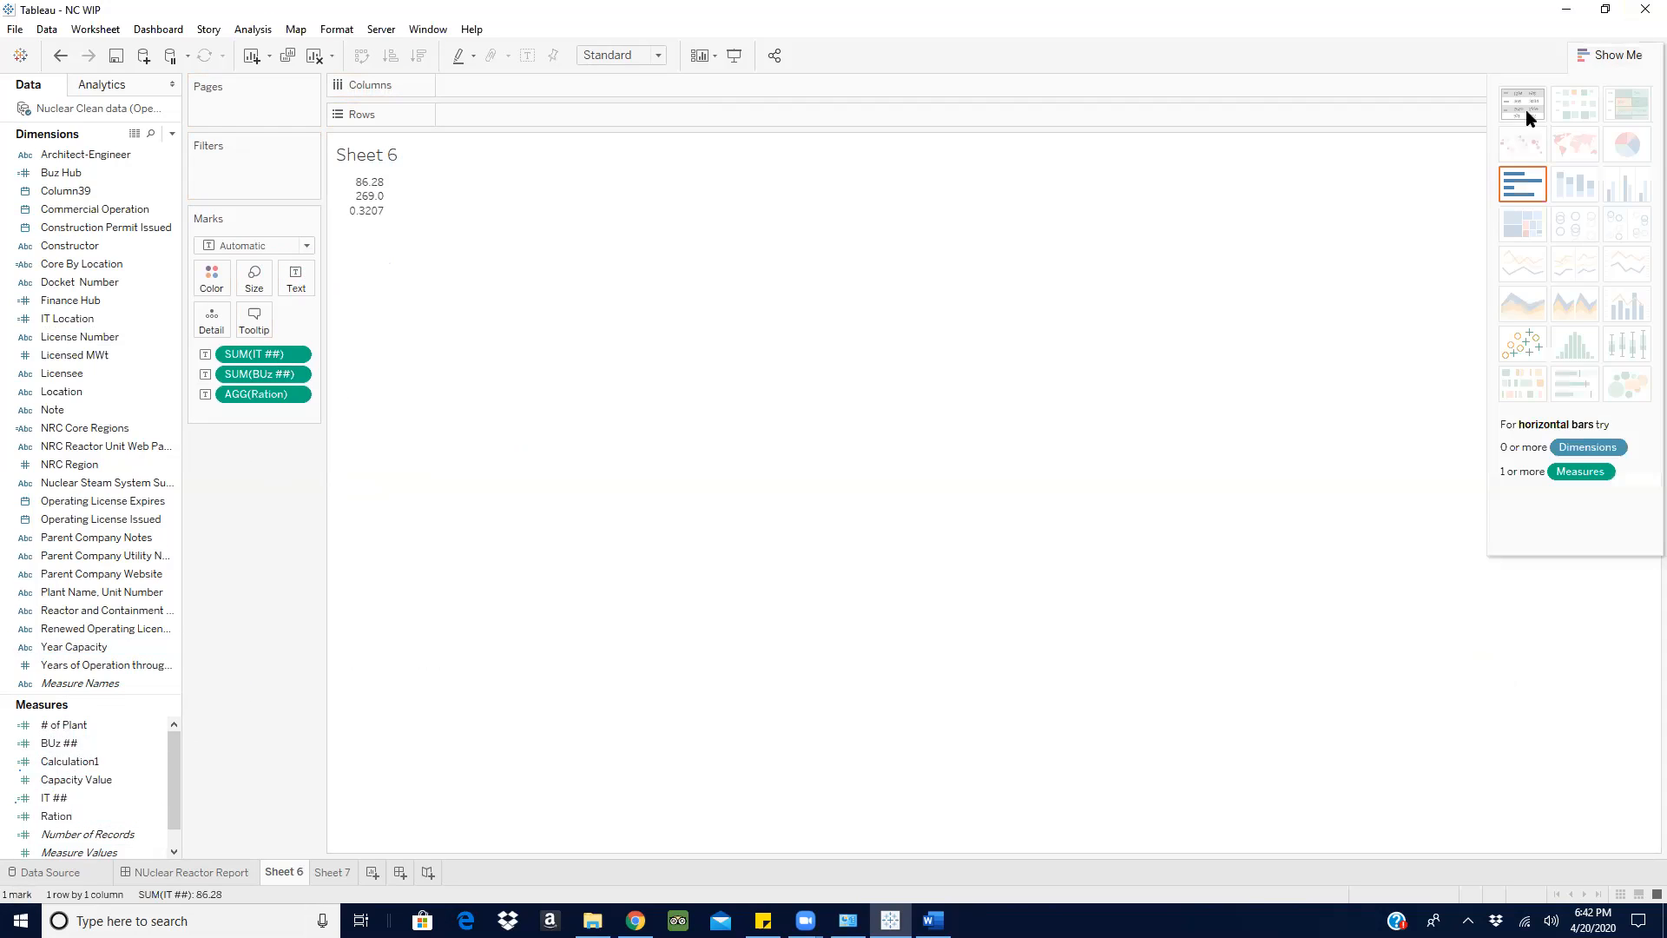
left_click(1520, 107)
left_click(1620, 55)
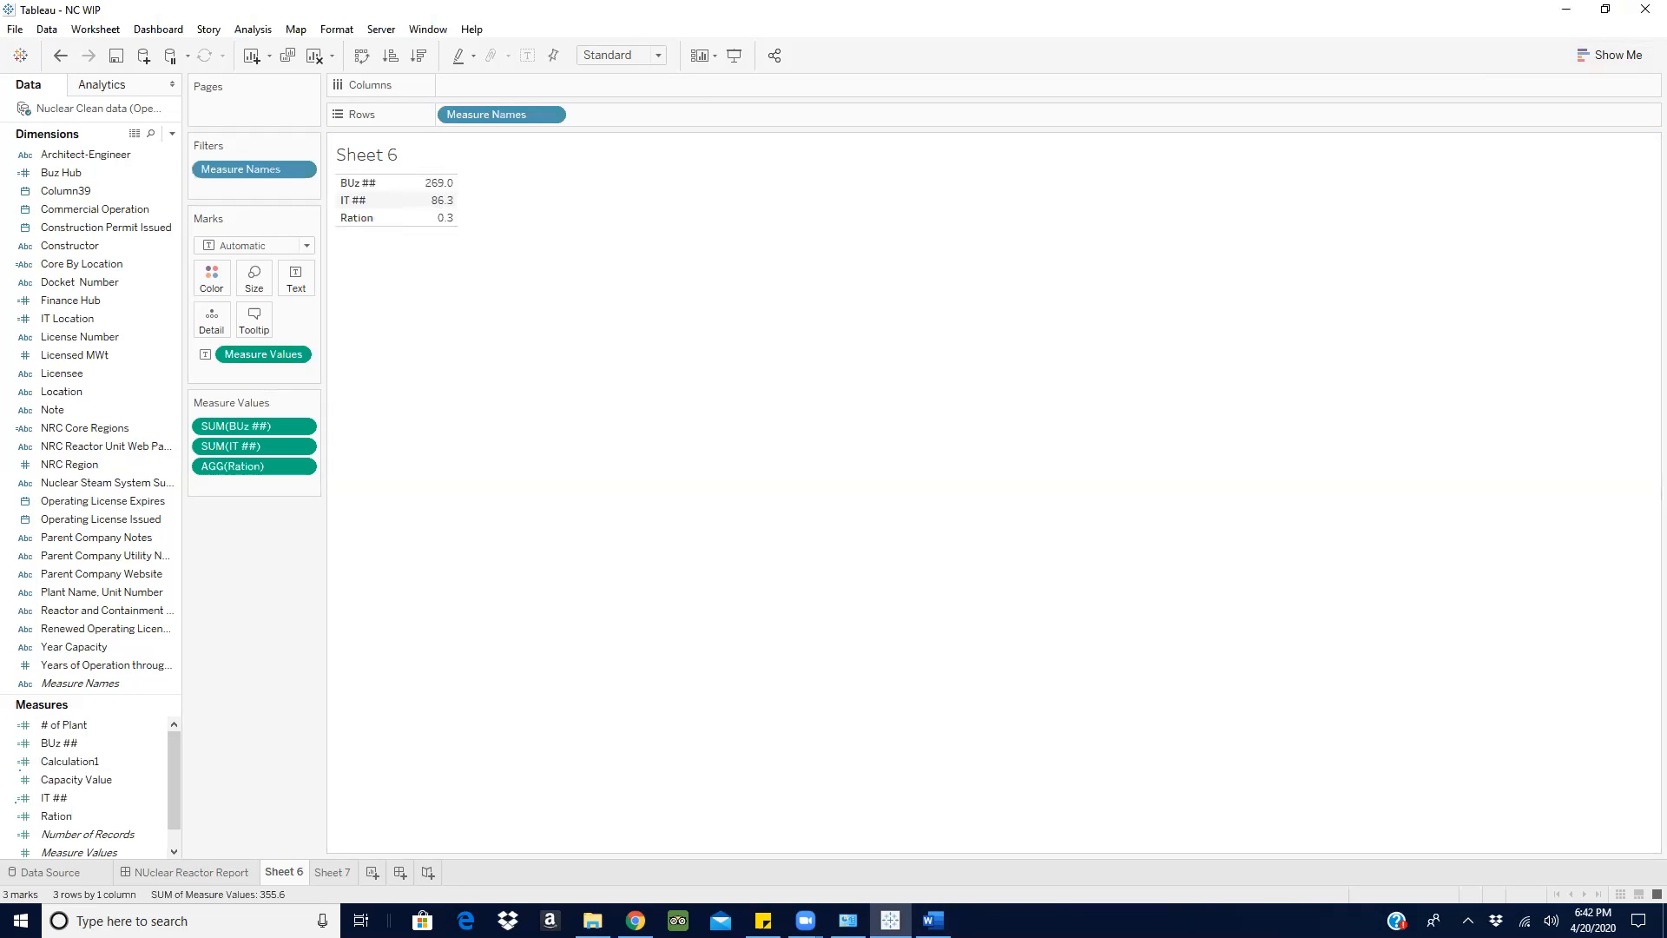
- Switch to the Word requirements document and delete "IT" before "location" in the Ration line
left_click(933, 920)
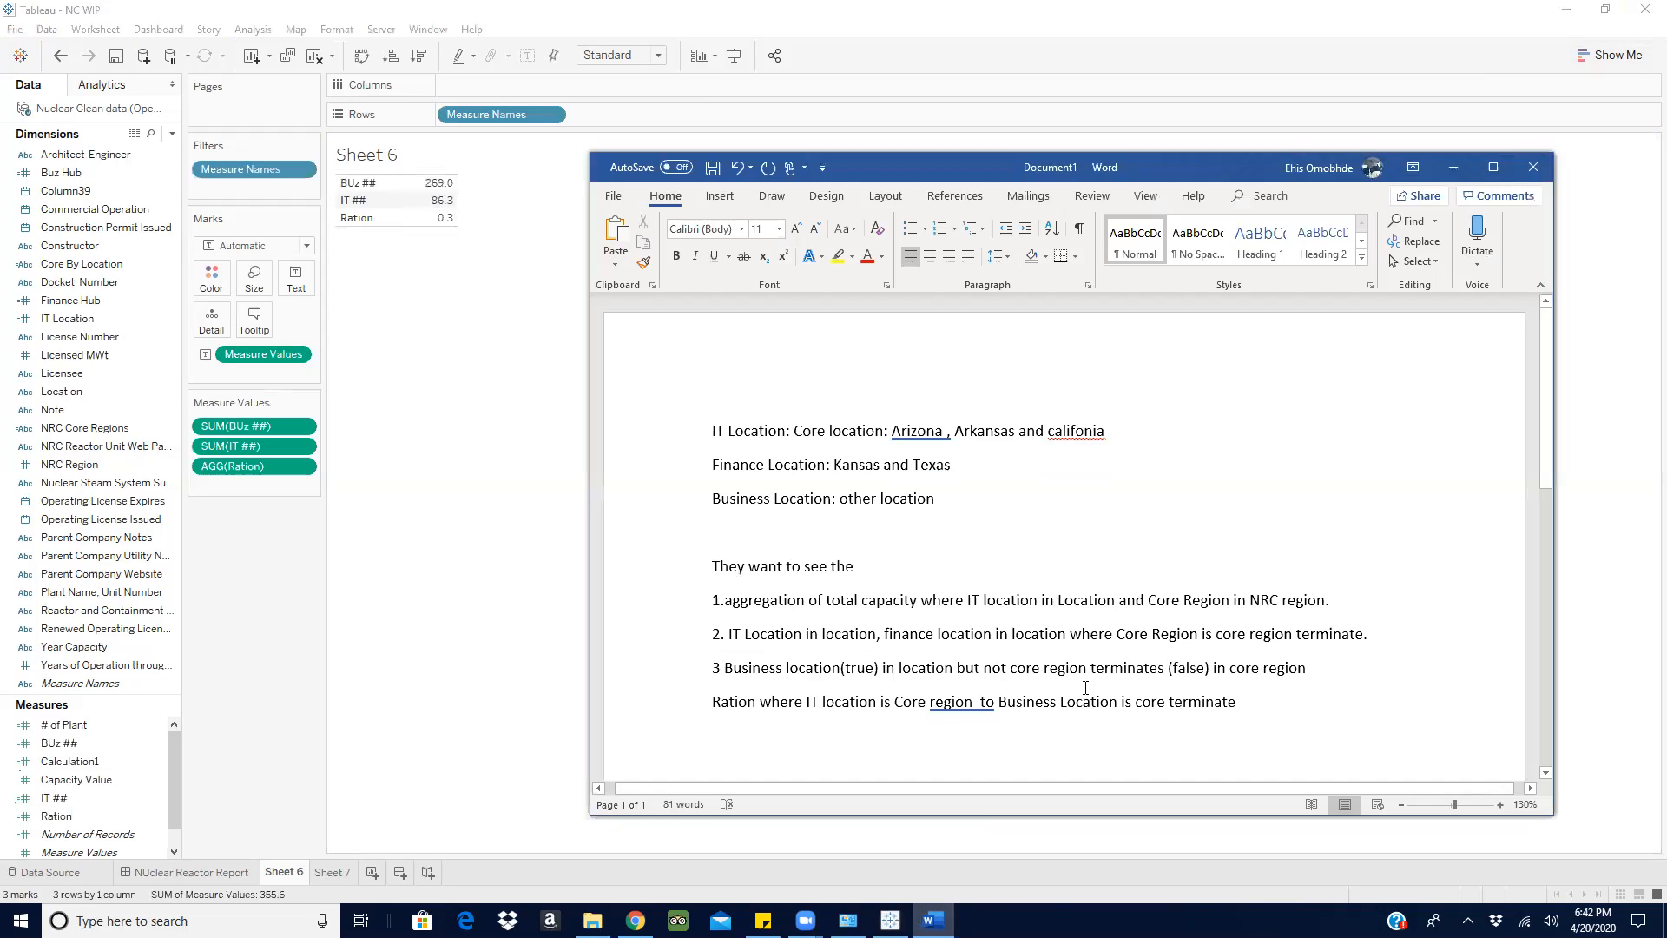
left_click_drag(1255, 702, 632, 605)
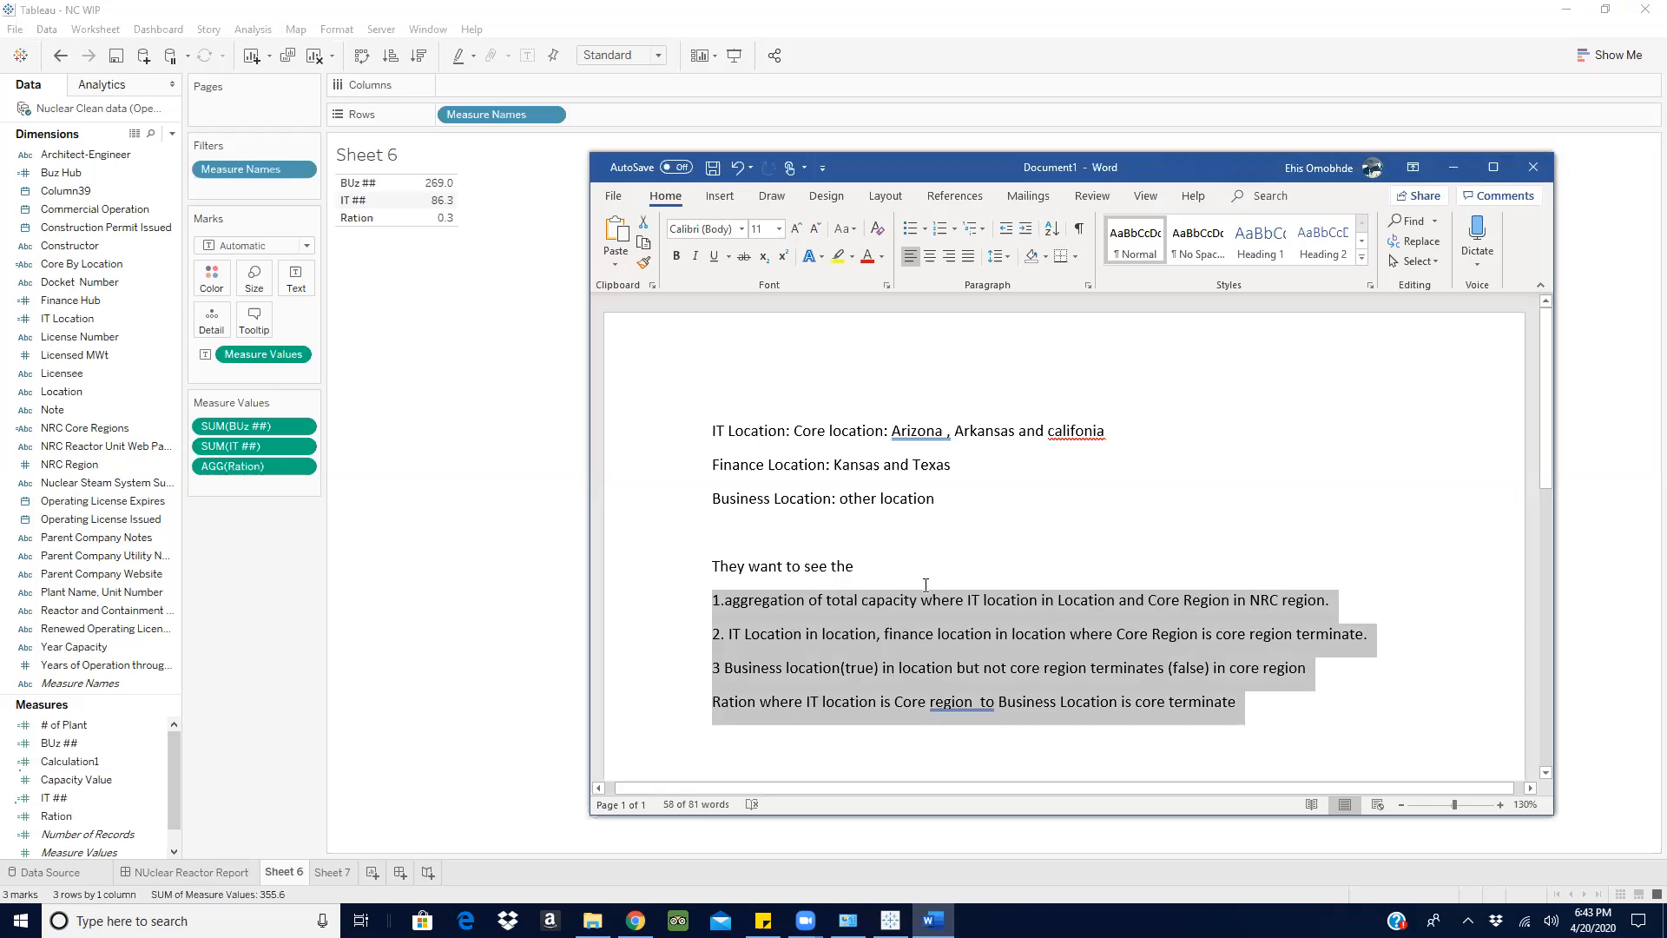
left_click(835, 628)
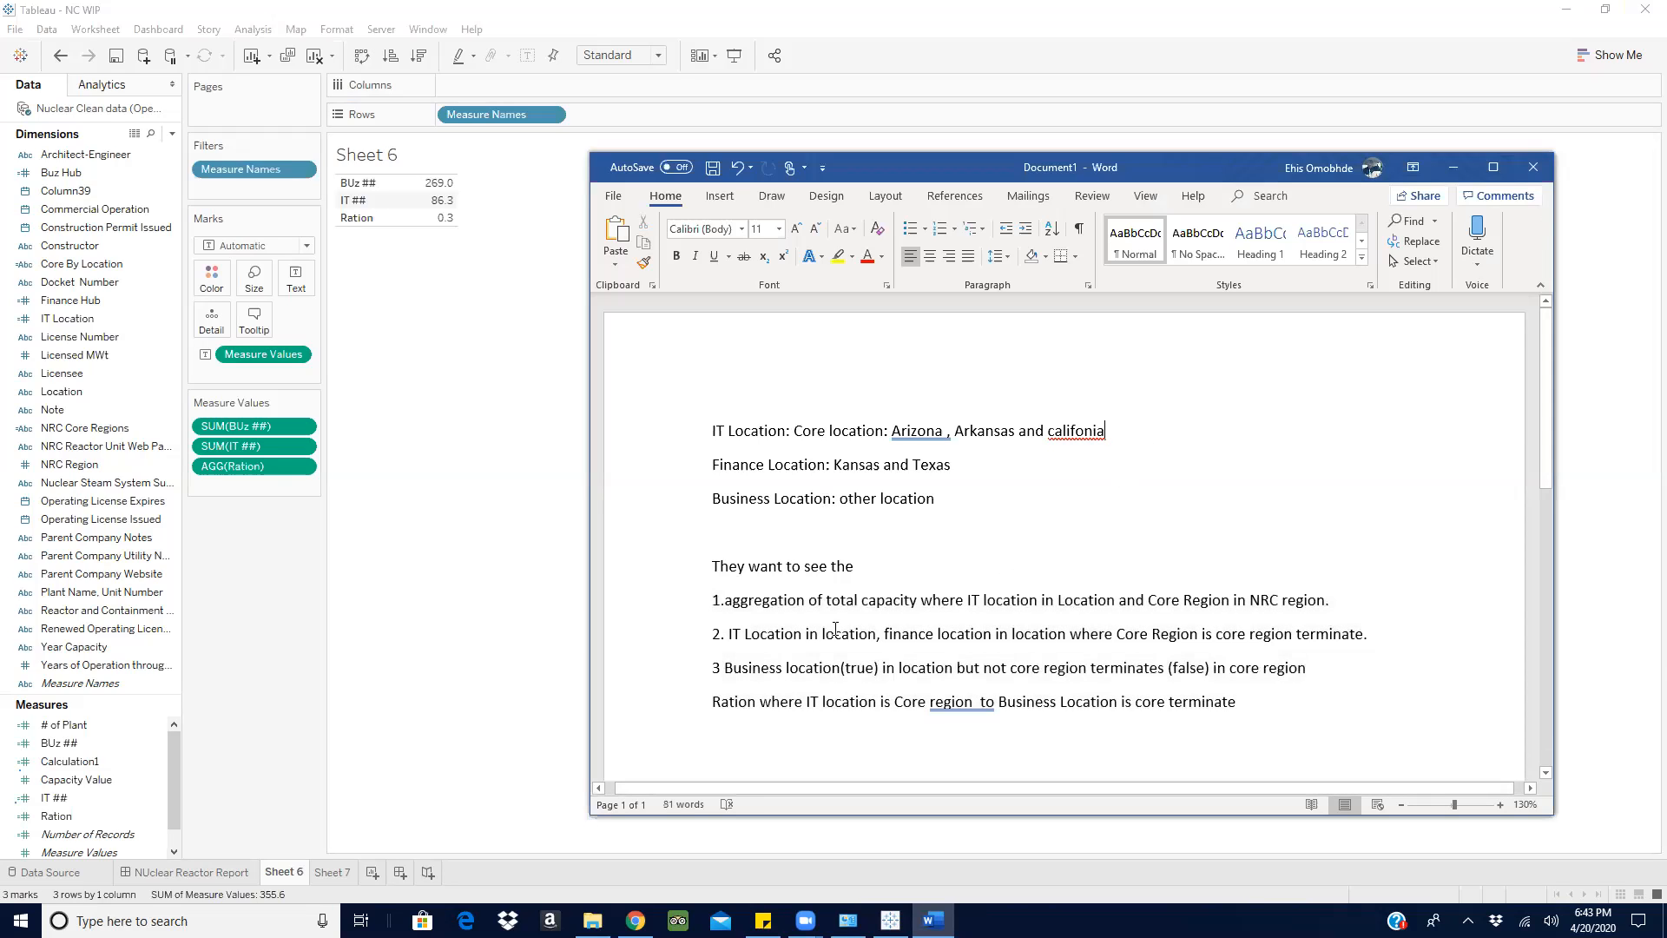
scroll(835, 629, "down", 1)
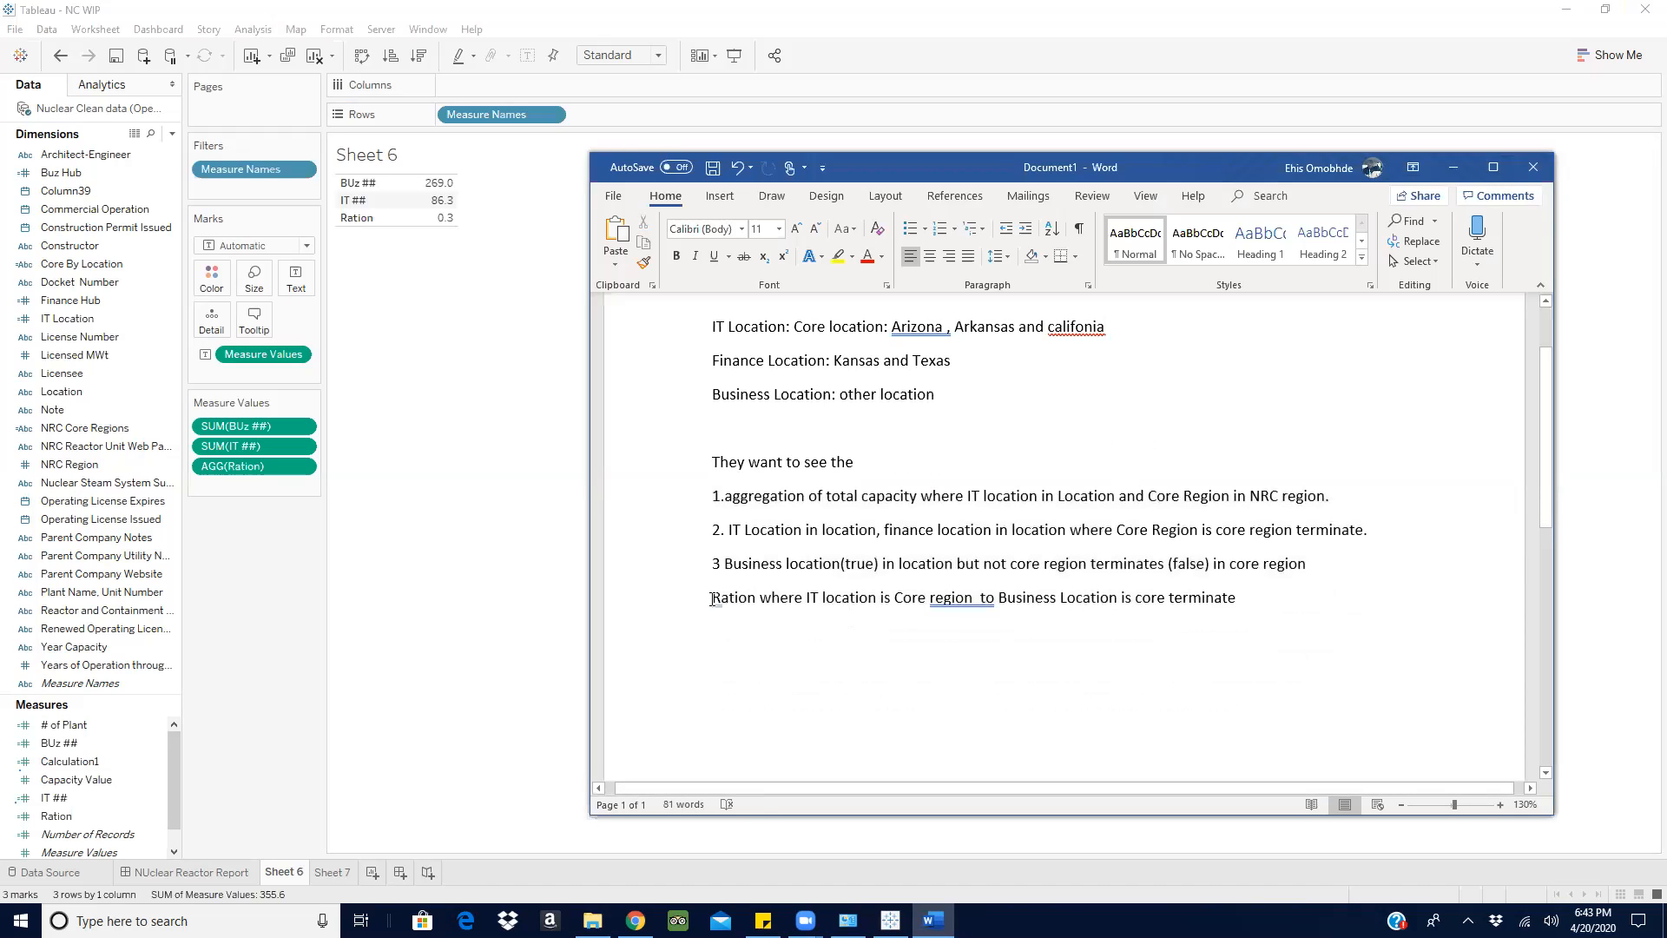
double_click(731, 602)
left_click(731, 602)
left_click(818, 598)
key("BackSpace")
key("BackSpace")
key("BackSpace")
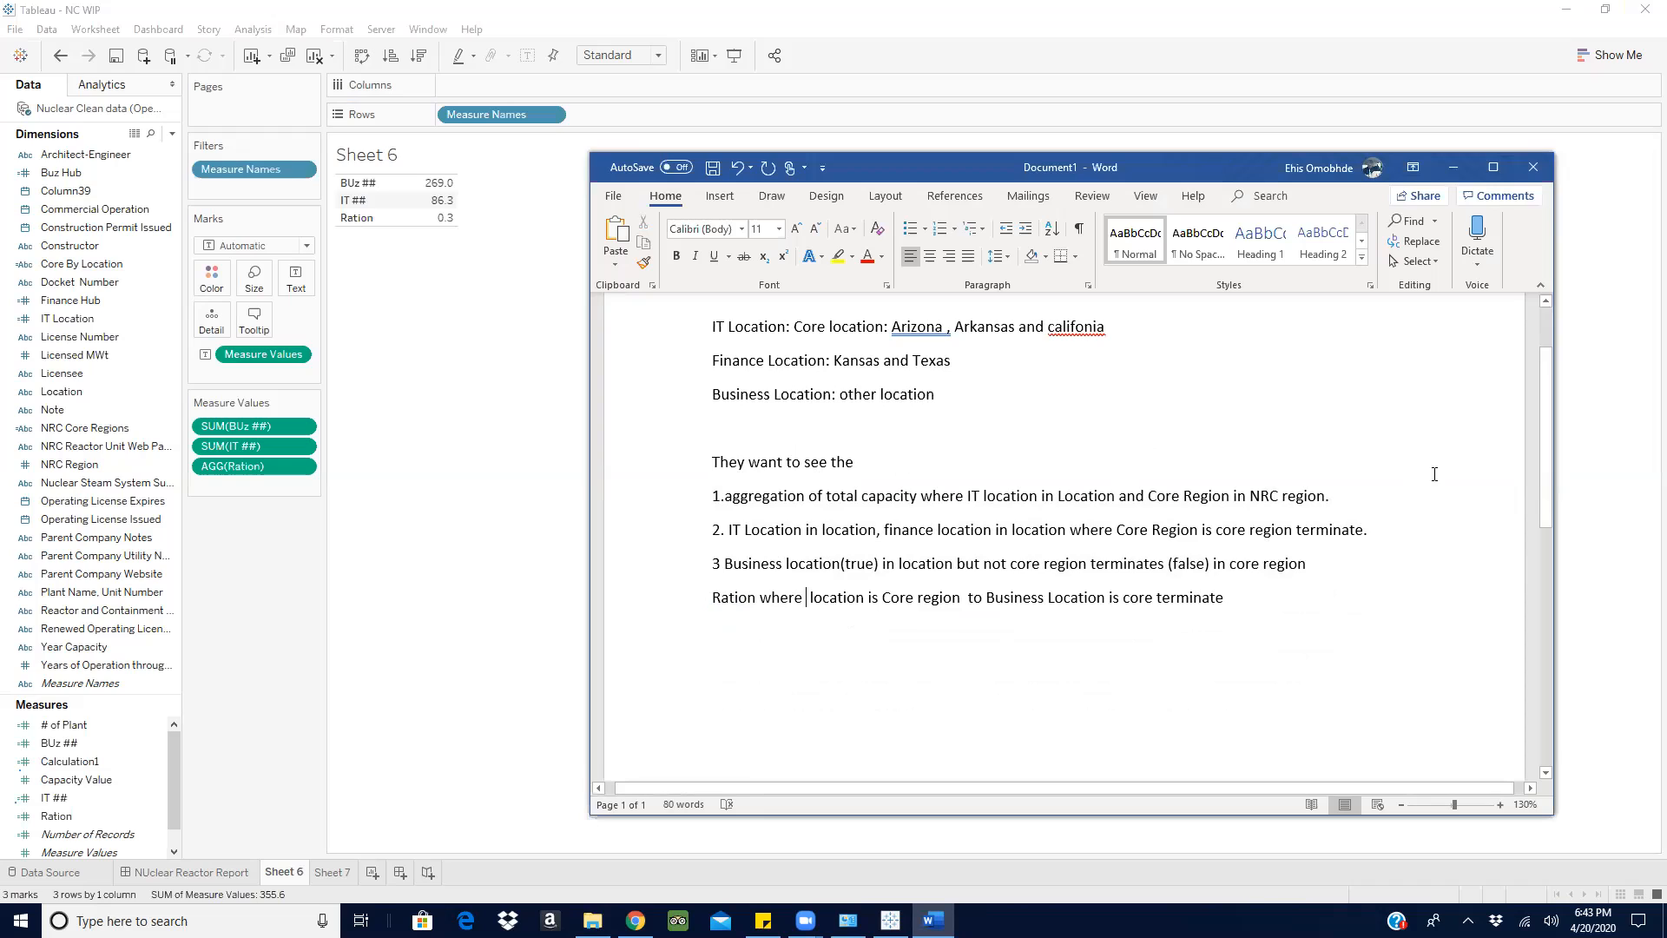
- Append "/ Ration" to the end of requirement 2 in the Word document
left_click_drag(1314, 533, 655, 532)
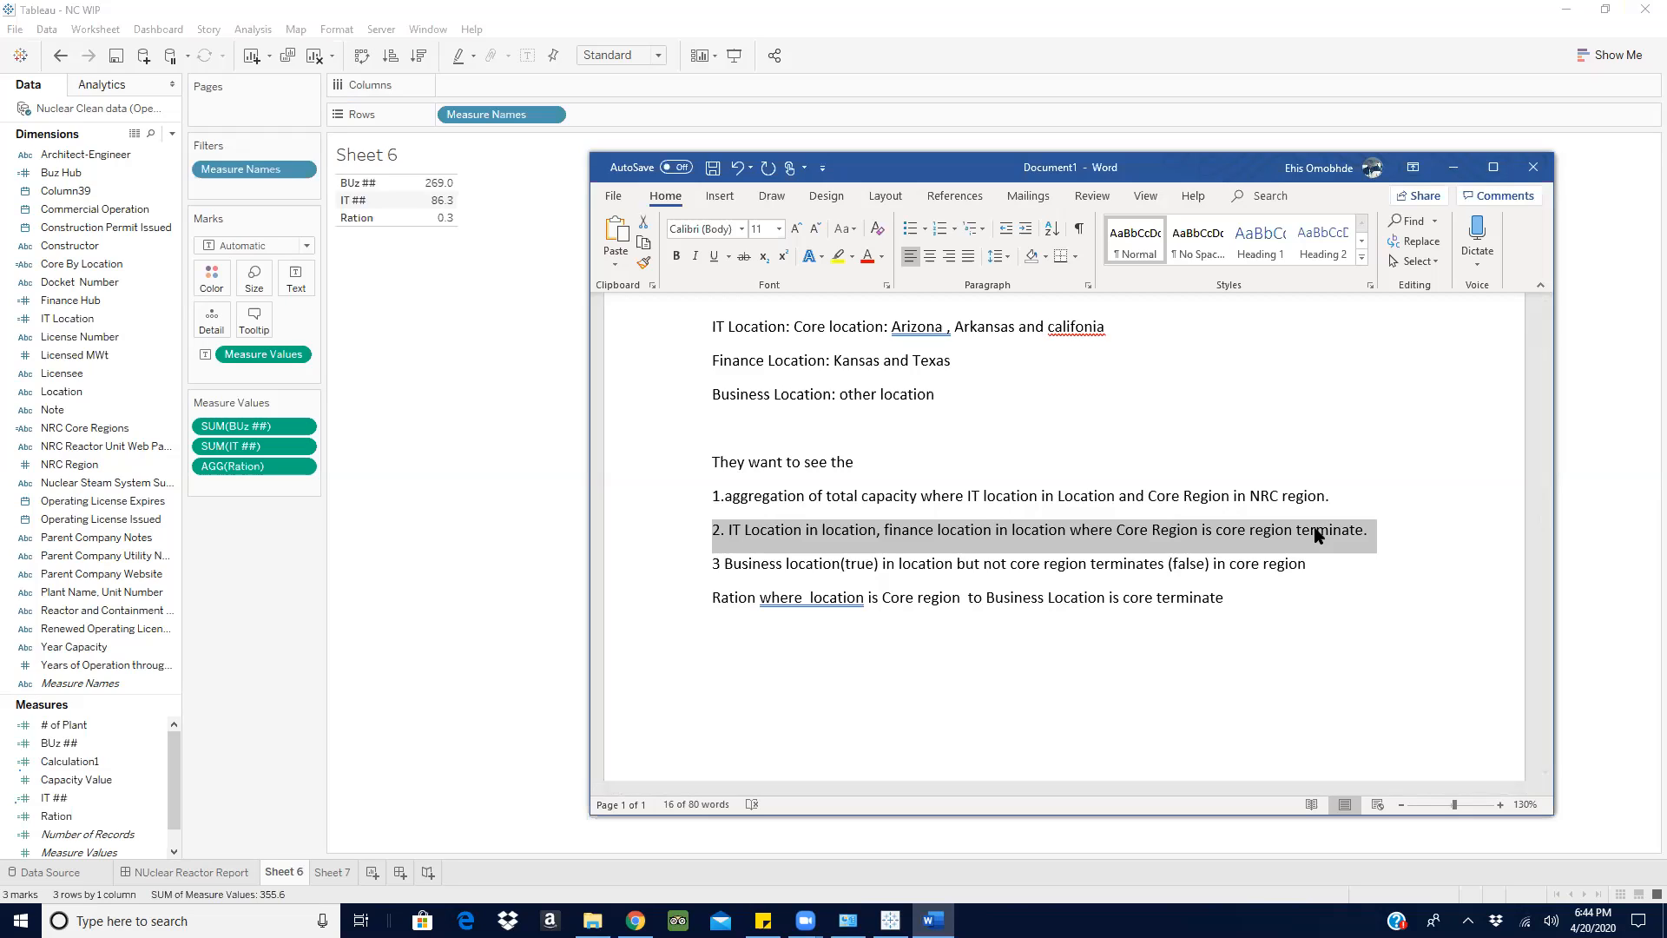
scroll(813, 357, "up", 2)
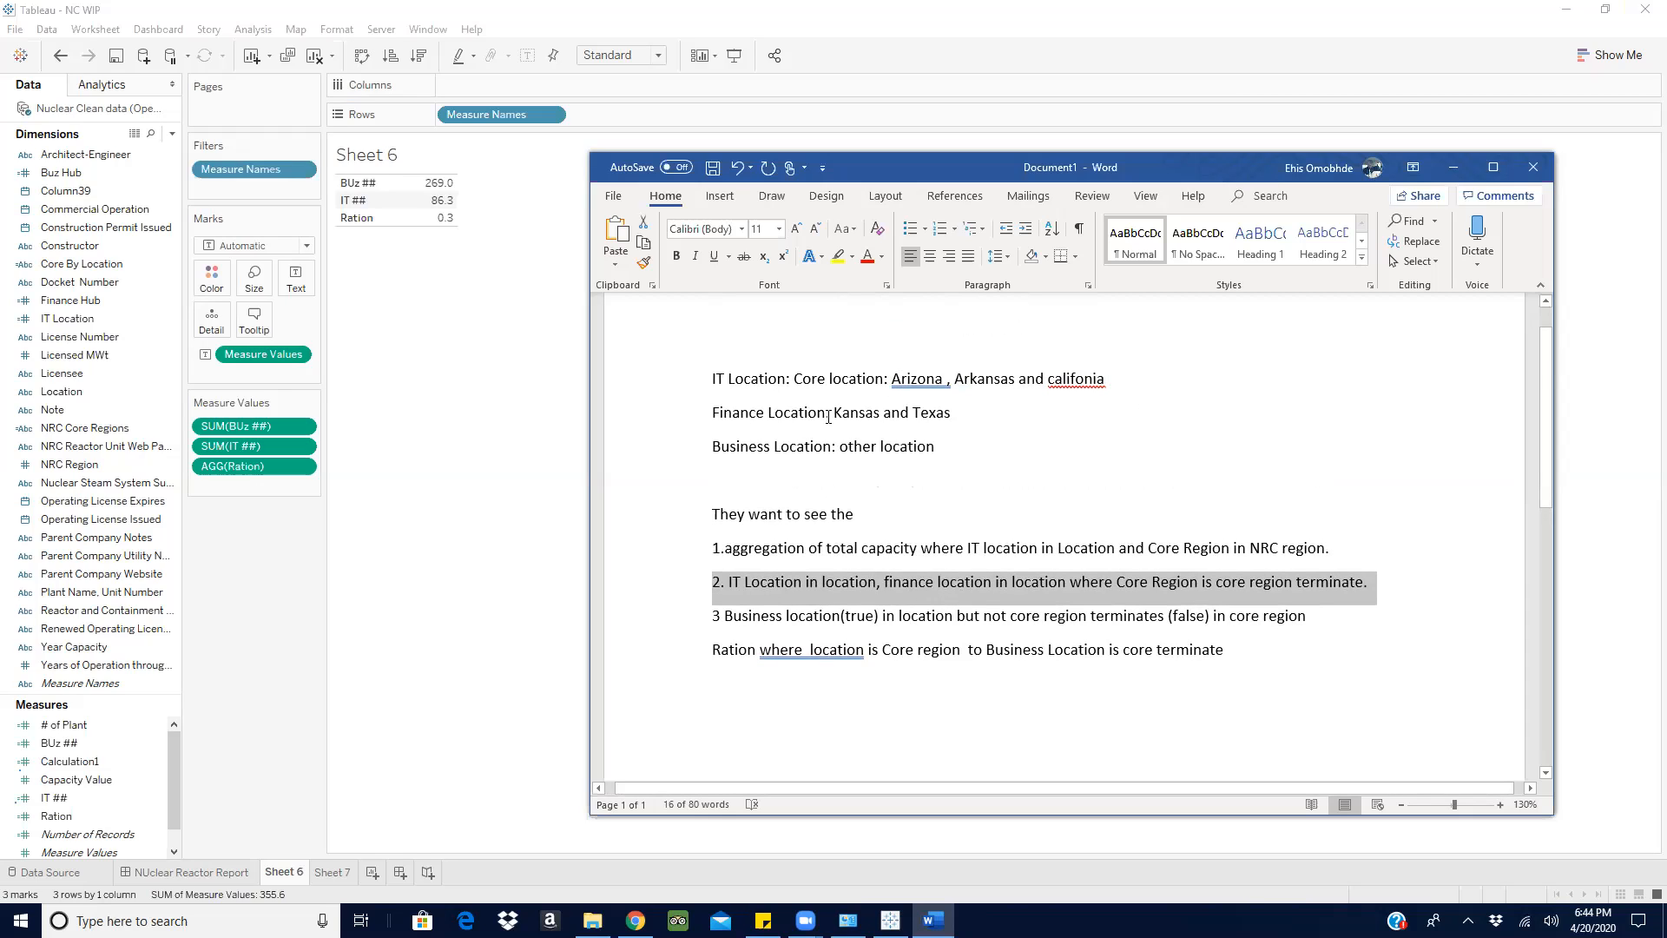
left_click_drag(829, 414, 965, 414)
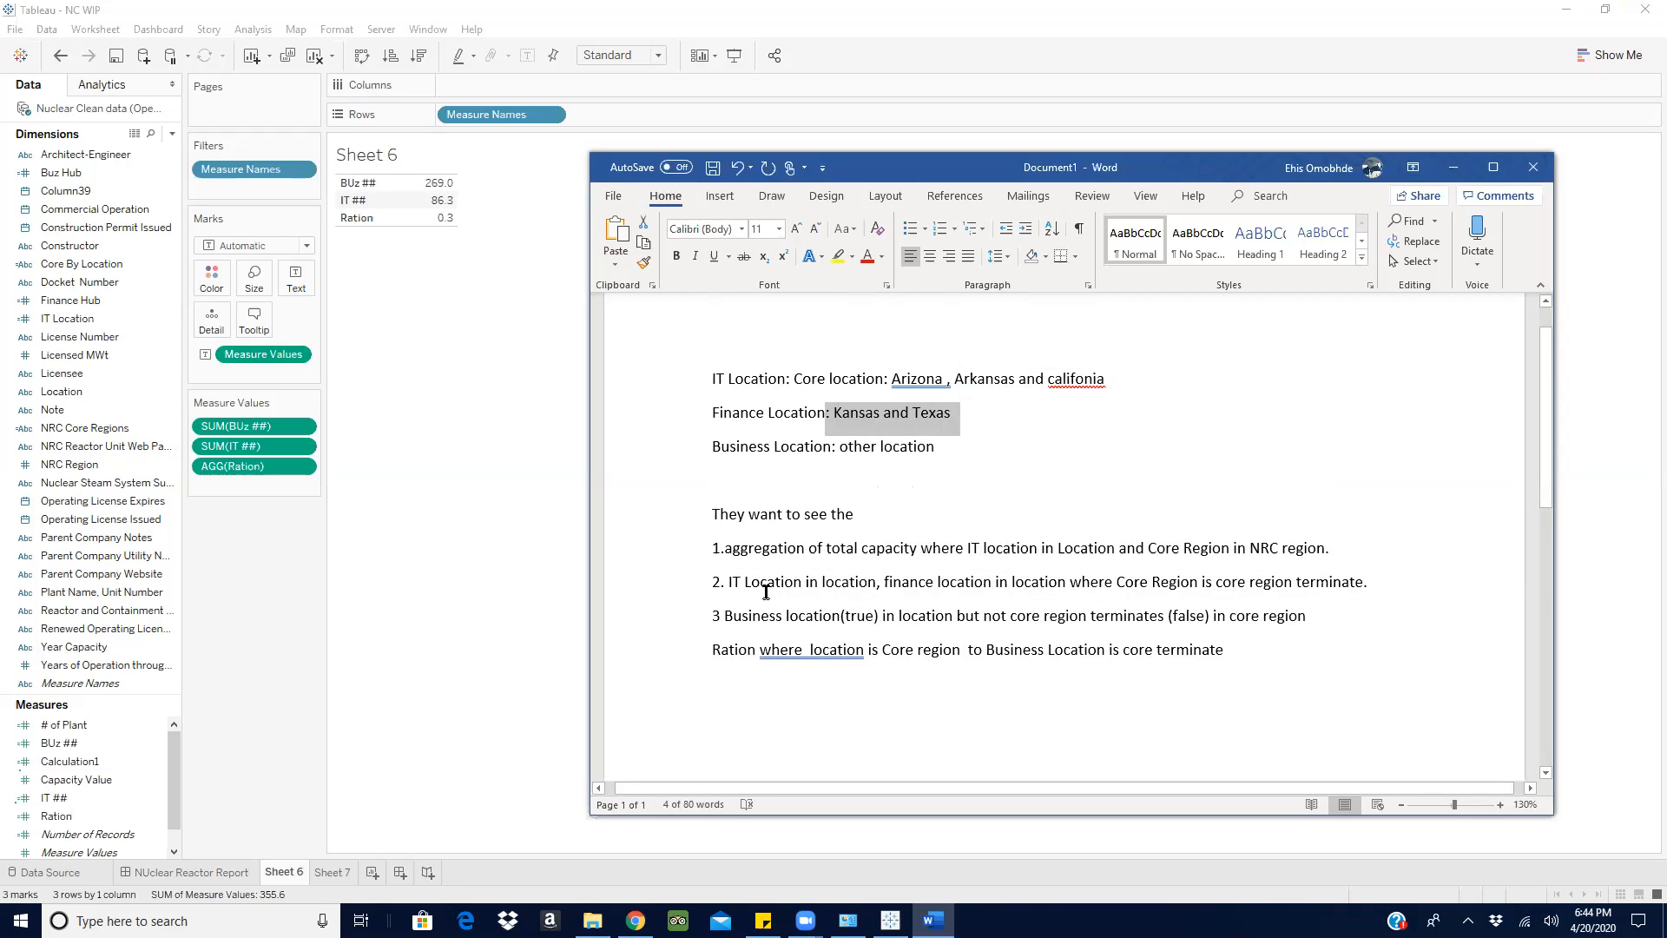
left_click(1385, 579)
type("/ Ray")
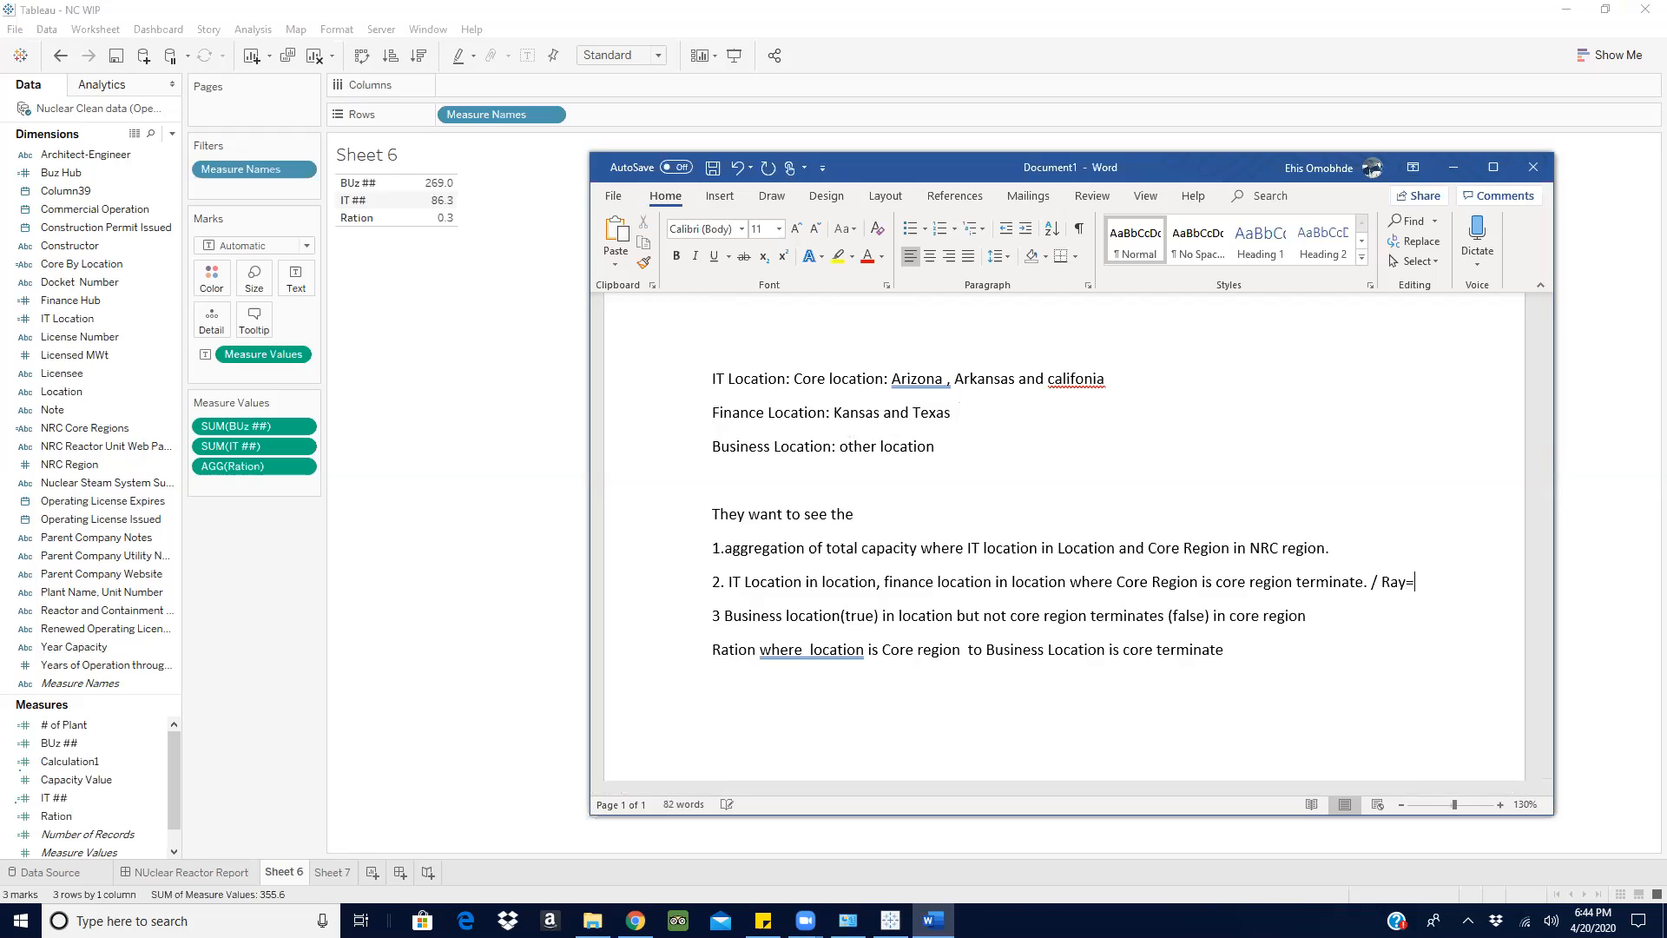
key("BackSpace")
type("tion")
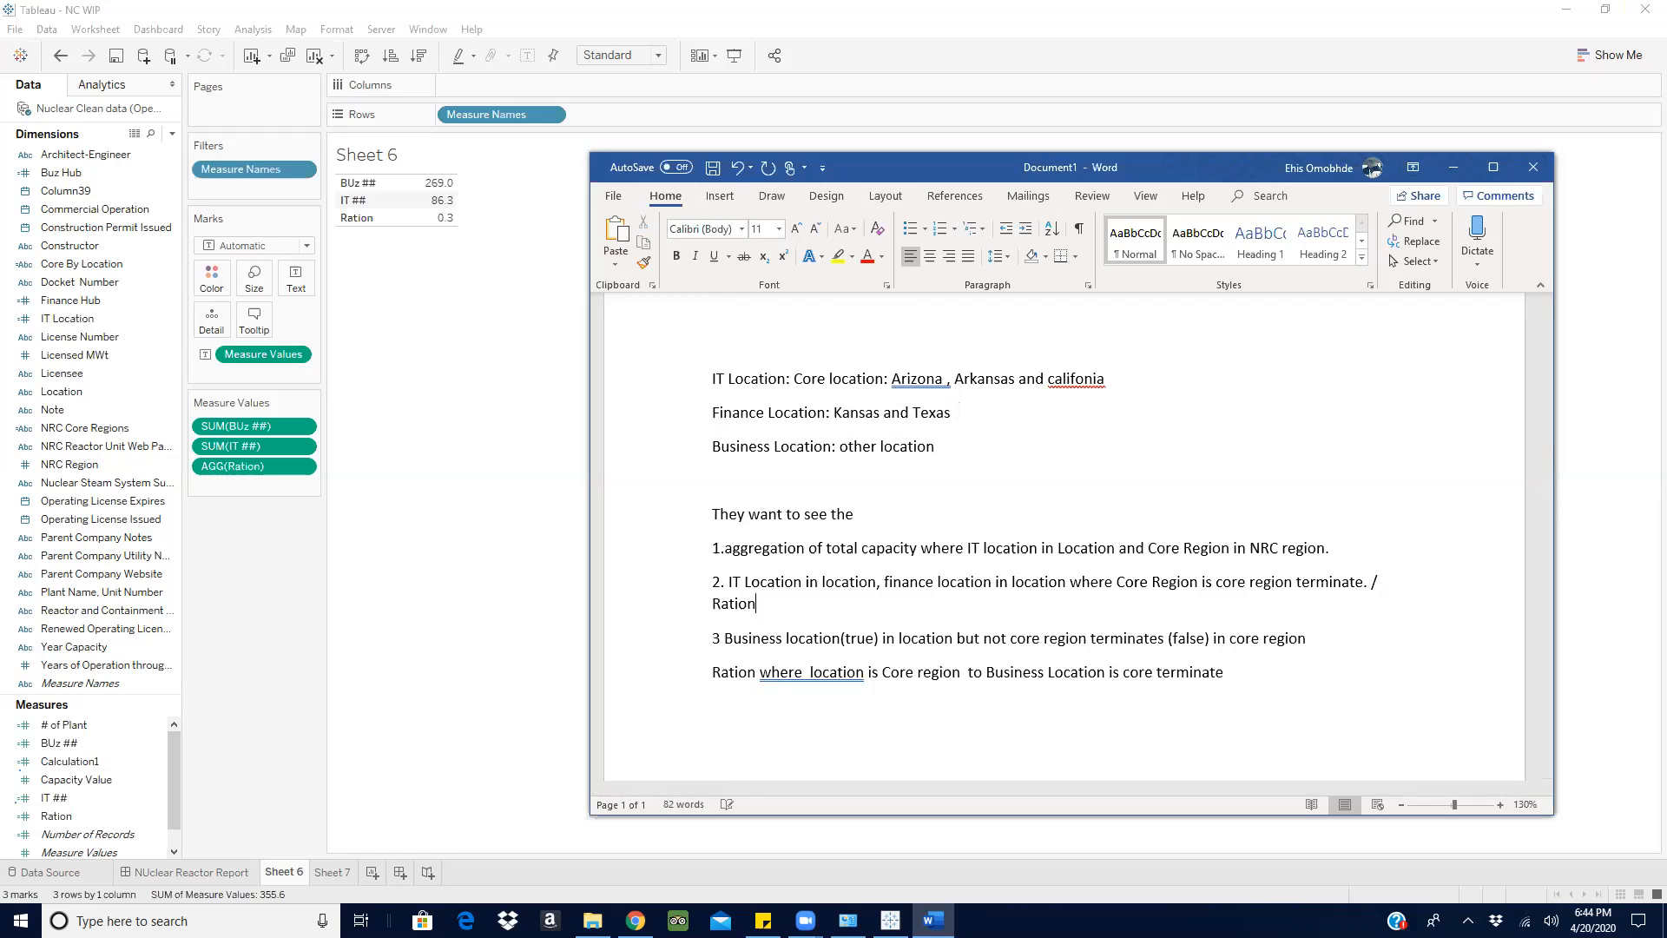
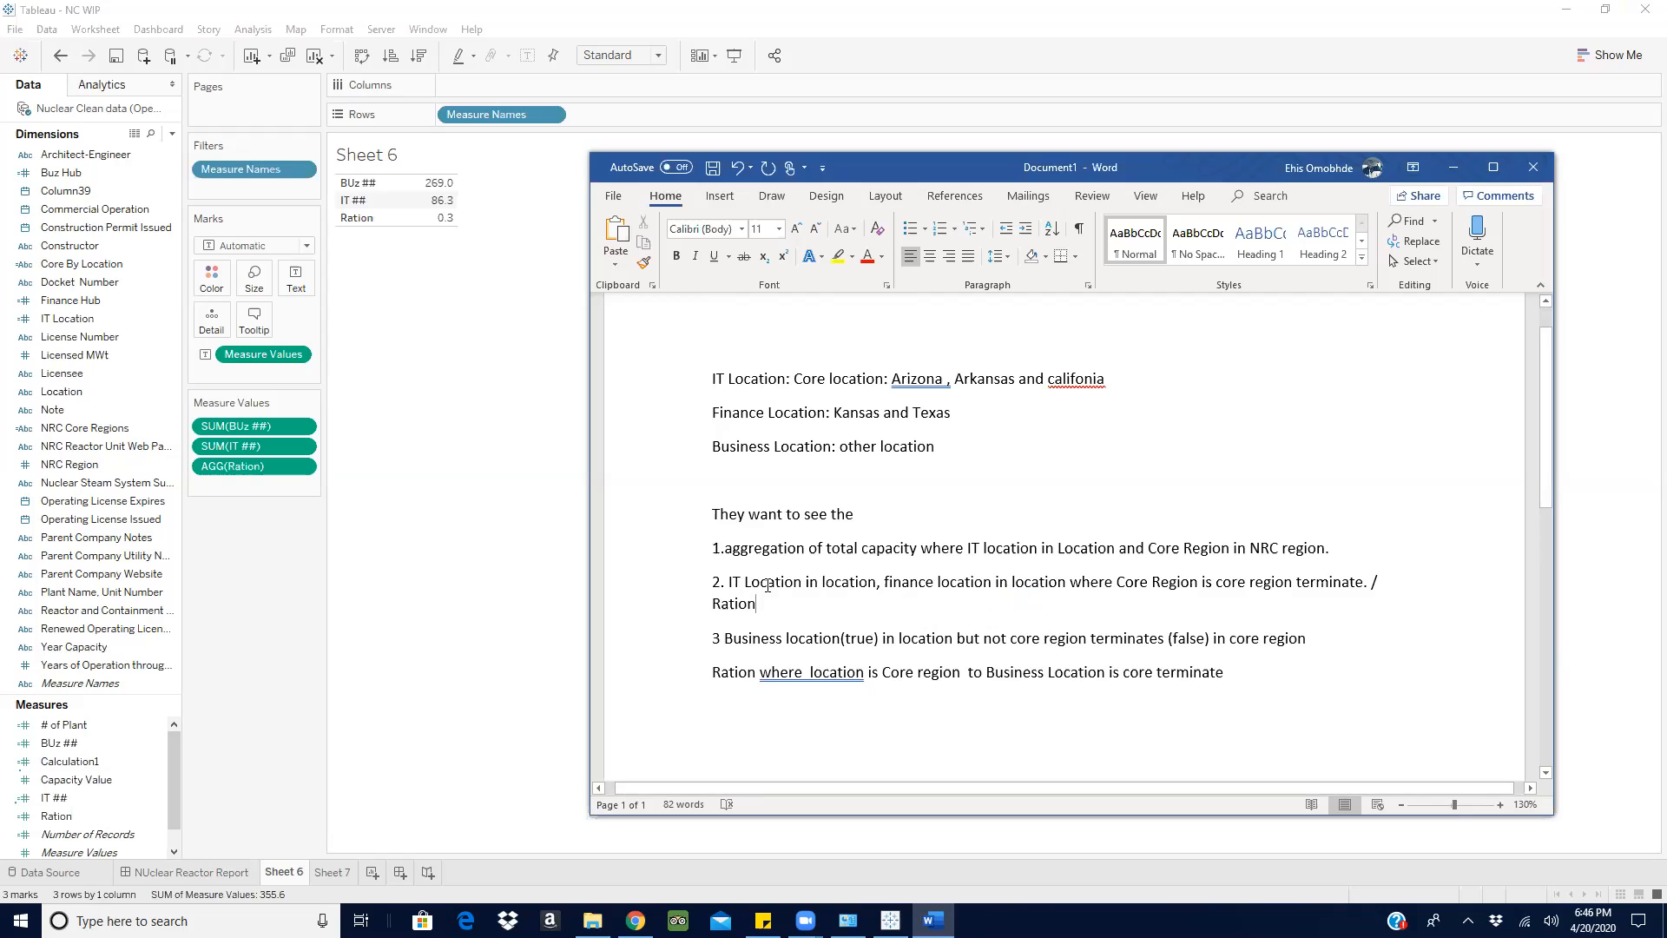
- Review requirement 2 in the Word document, from the IT Location part through the core region terminate condition, and return to Tableau
left_click(879, 584)
type(",")
left_click_drag(729, 583, 864, 580)
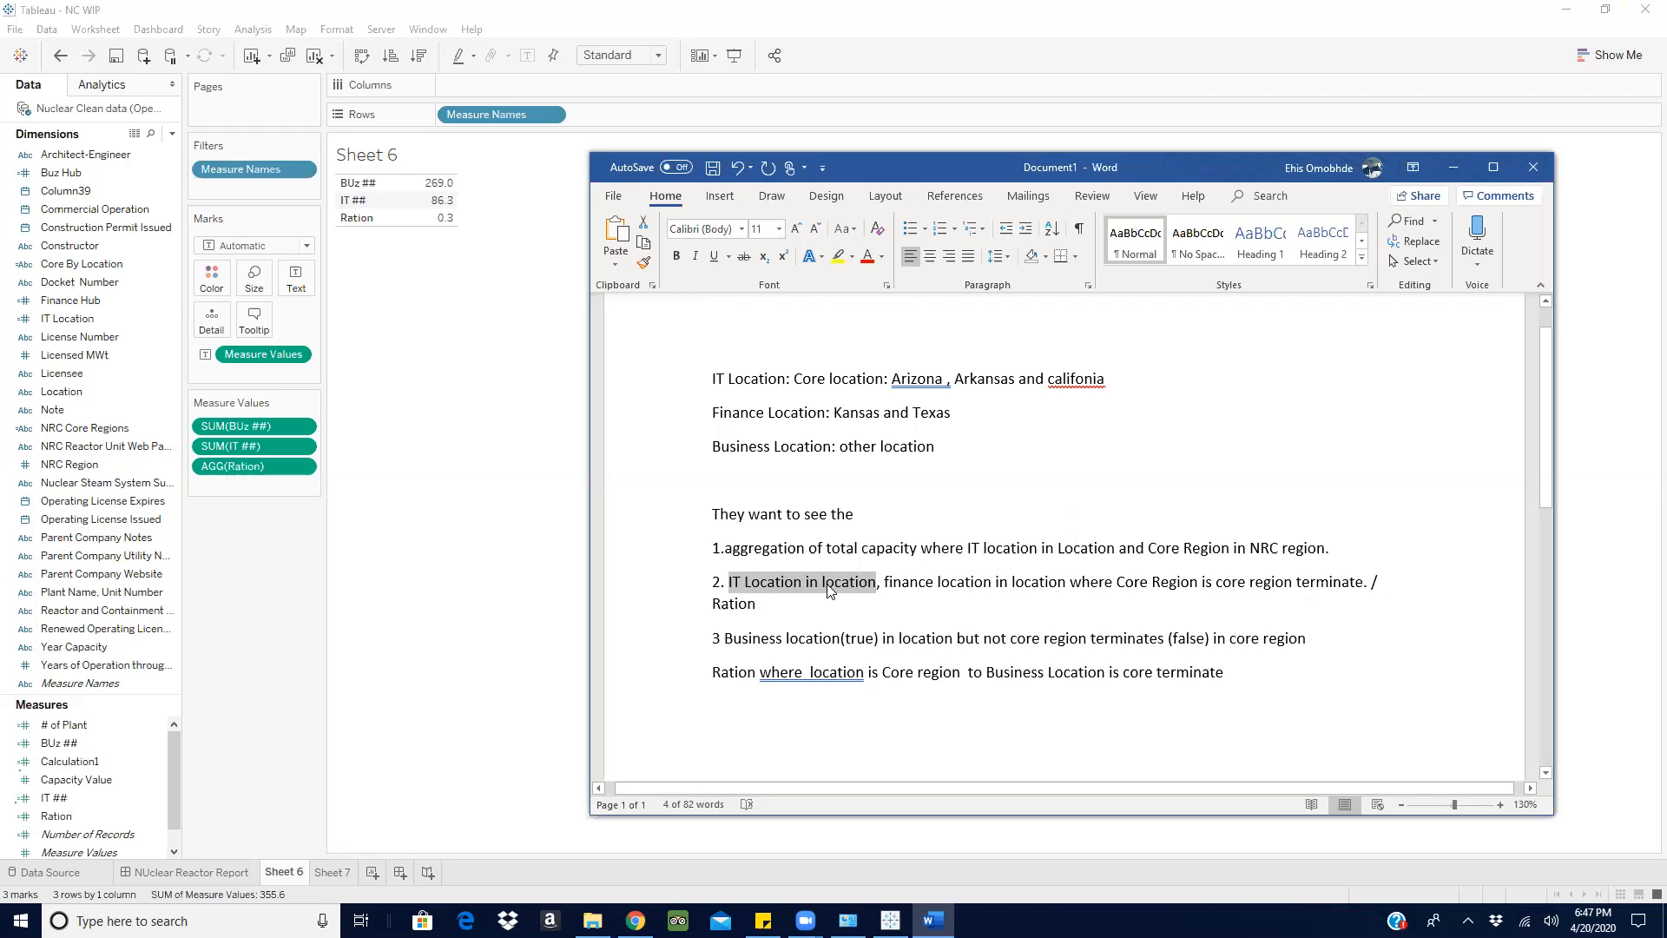
double_click(1111, 582)
left_click_drag(1199, 571, 1217, 606)
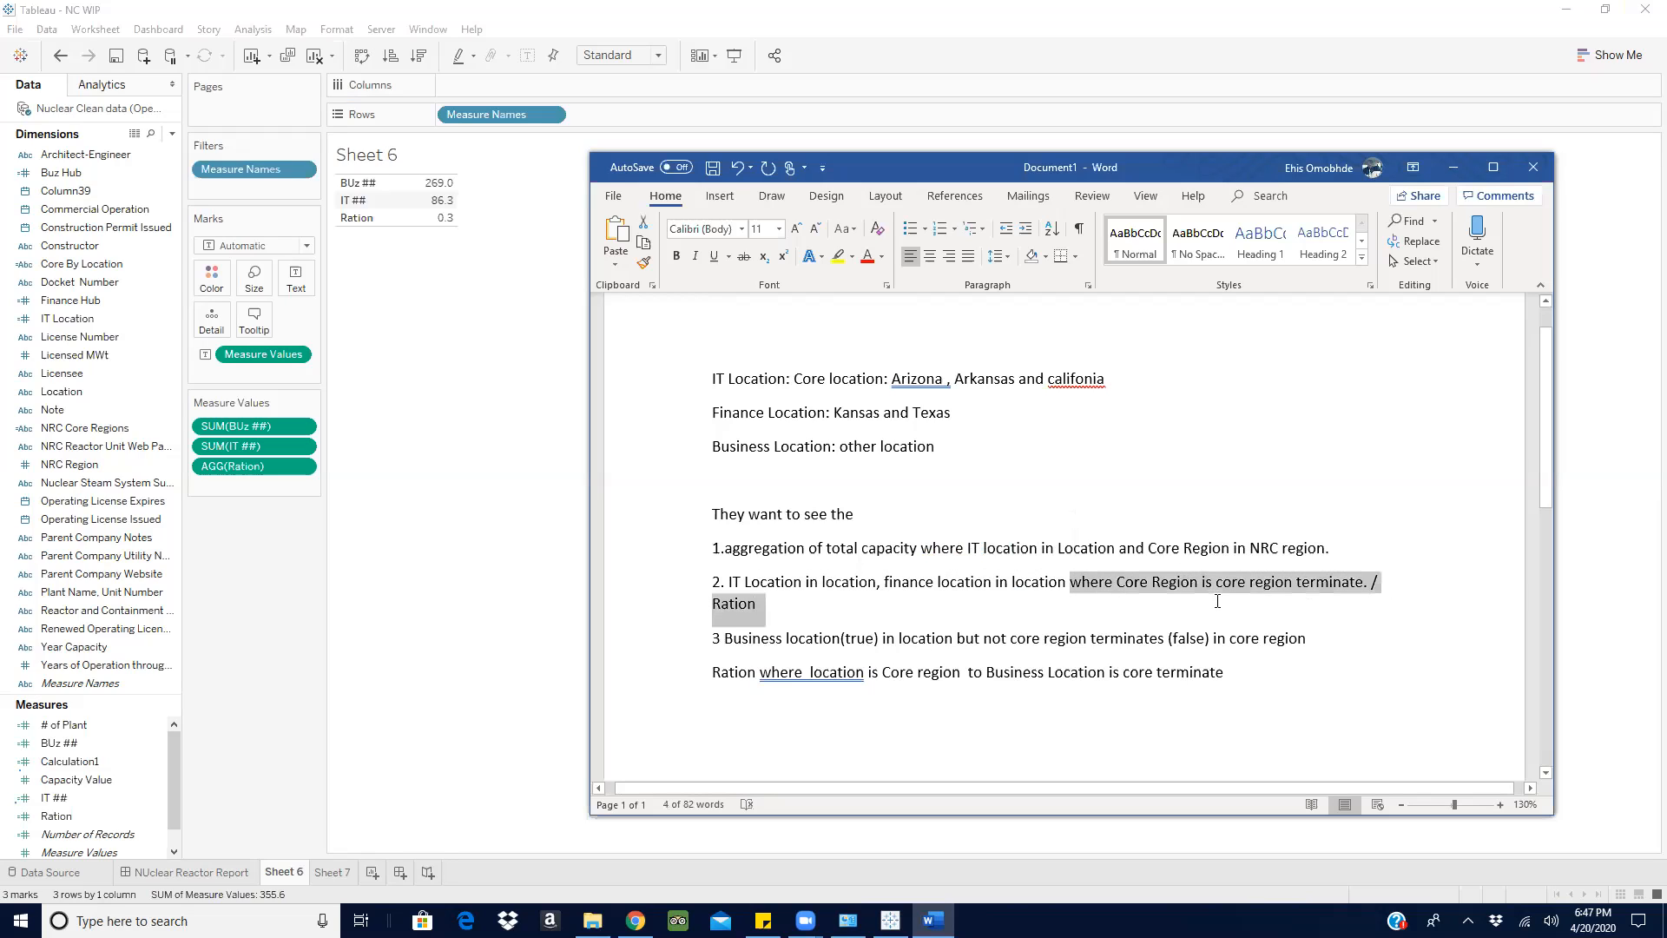
left_click(1168, 623)
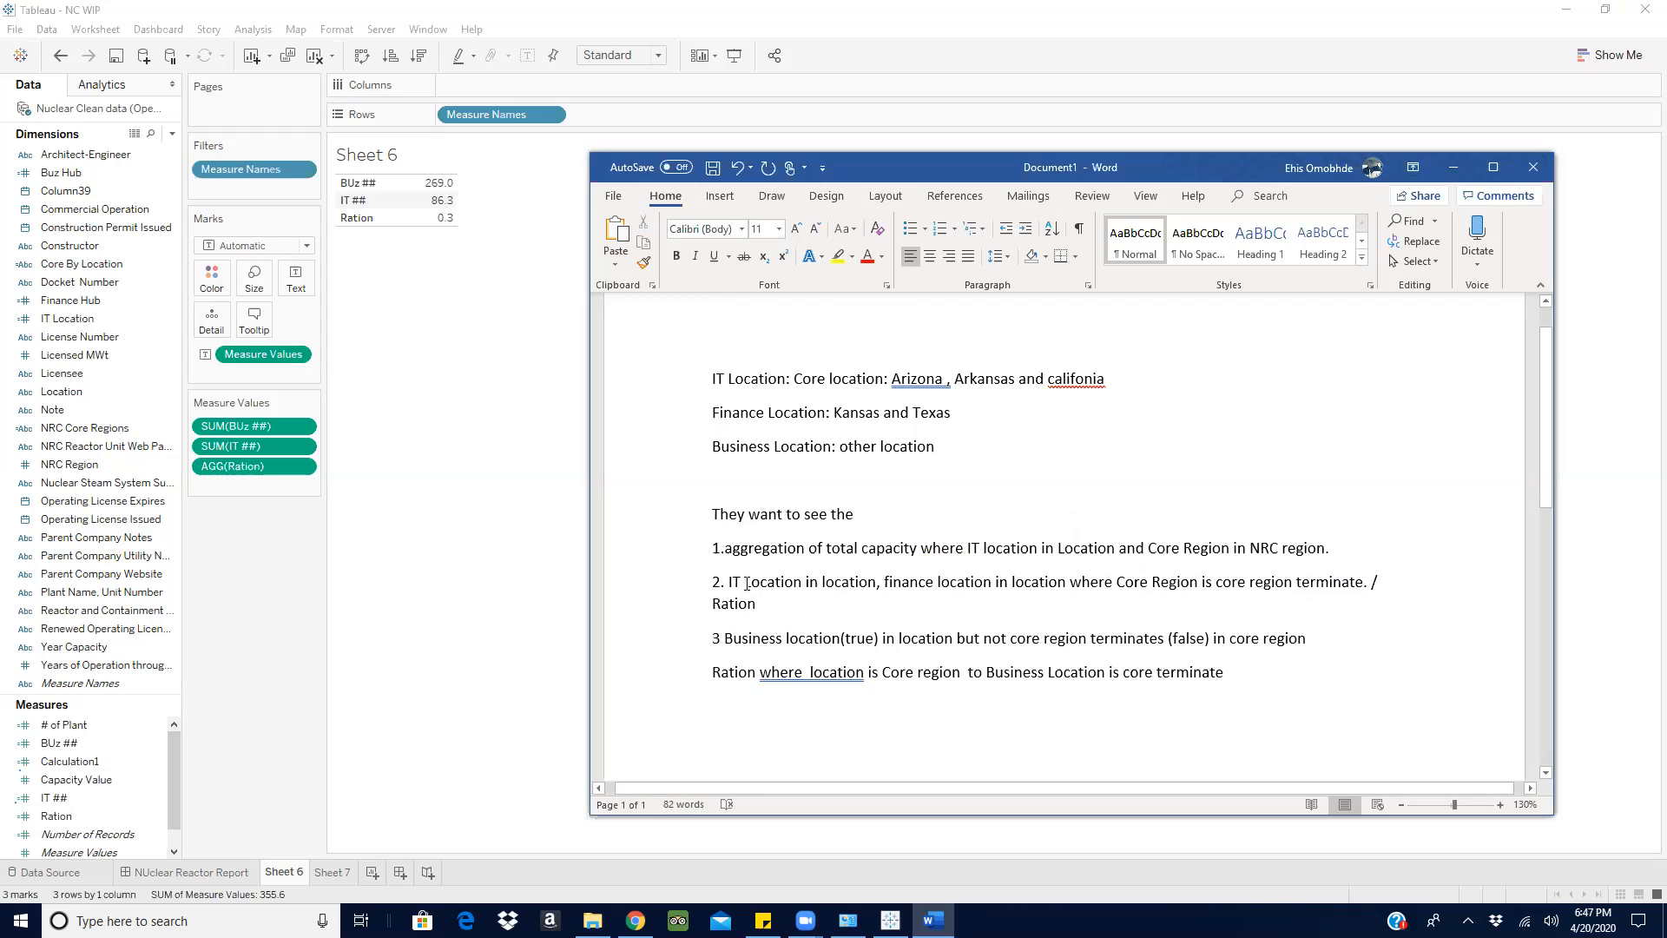
left_click_drag(728, 582, 1295, 587)
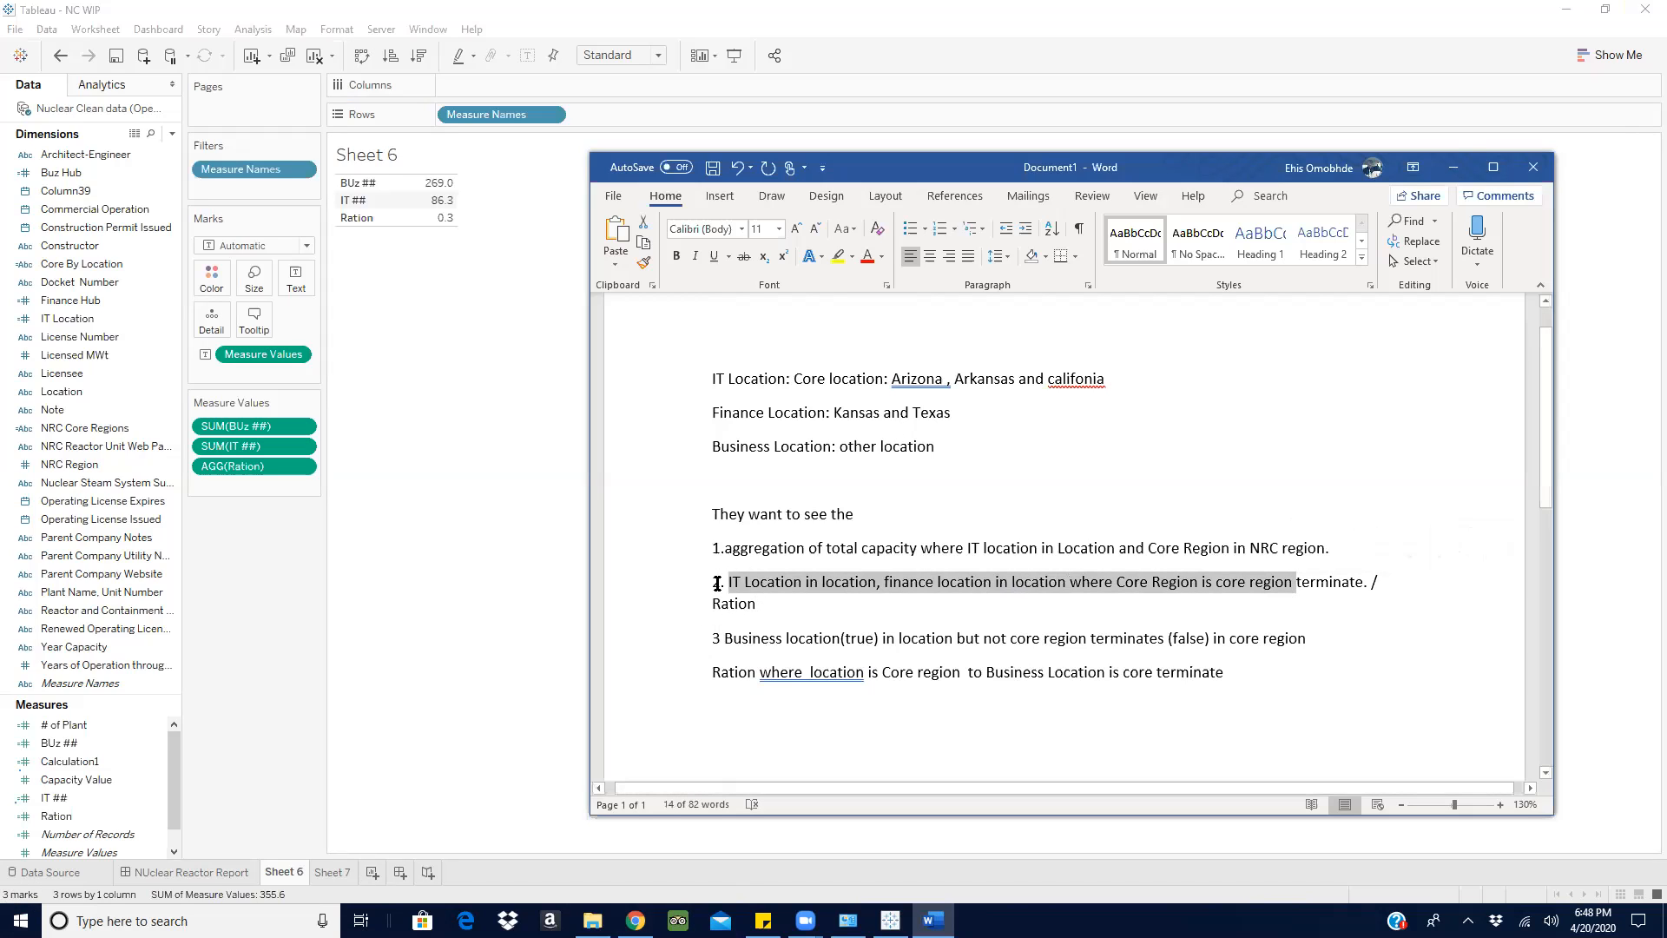
left_click(1452, 166)
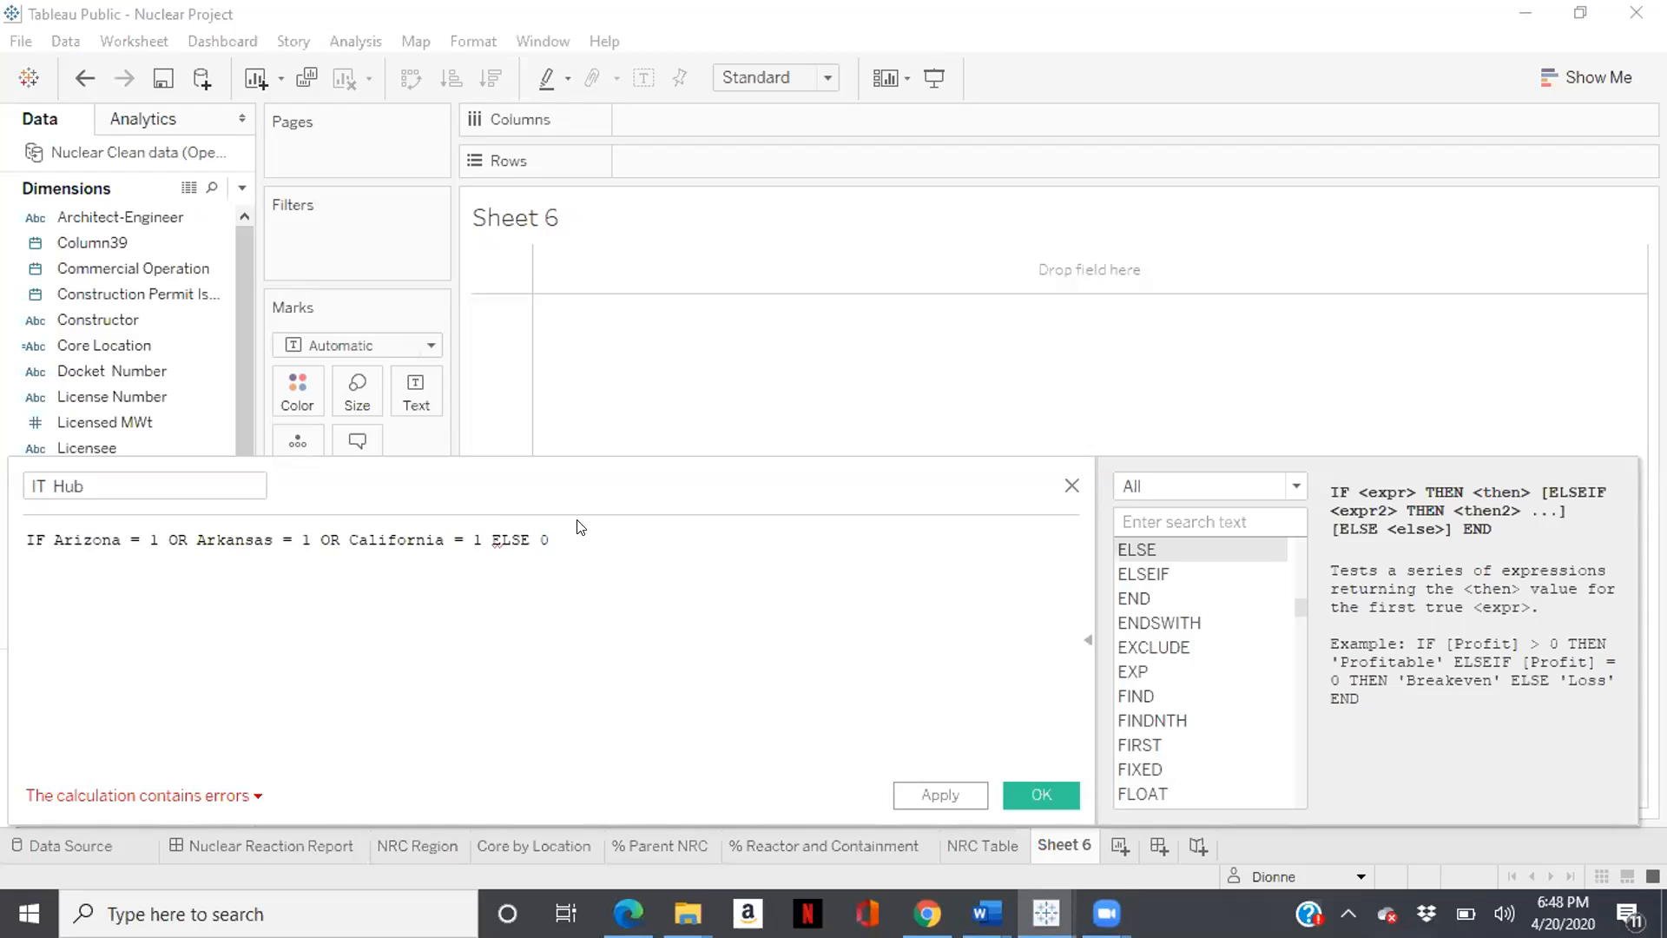
- Clear the whole formula of the IT Hub calculated field
key("ctrl+a")
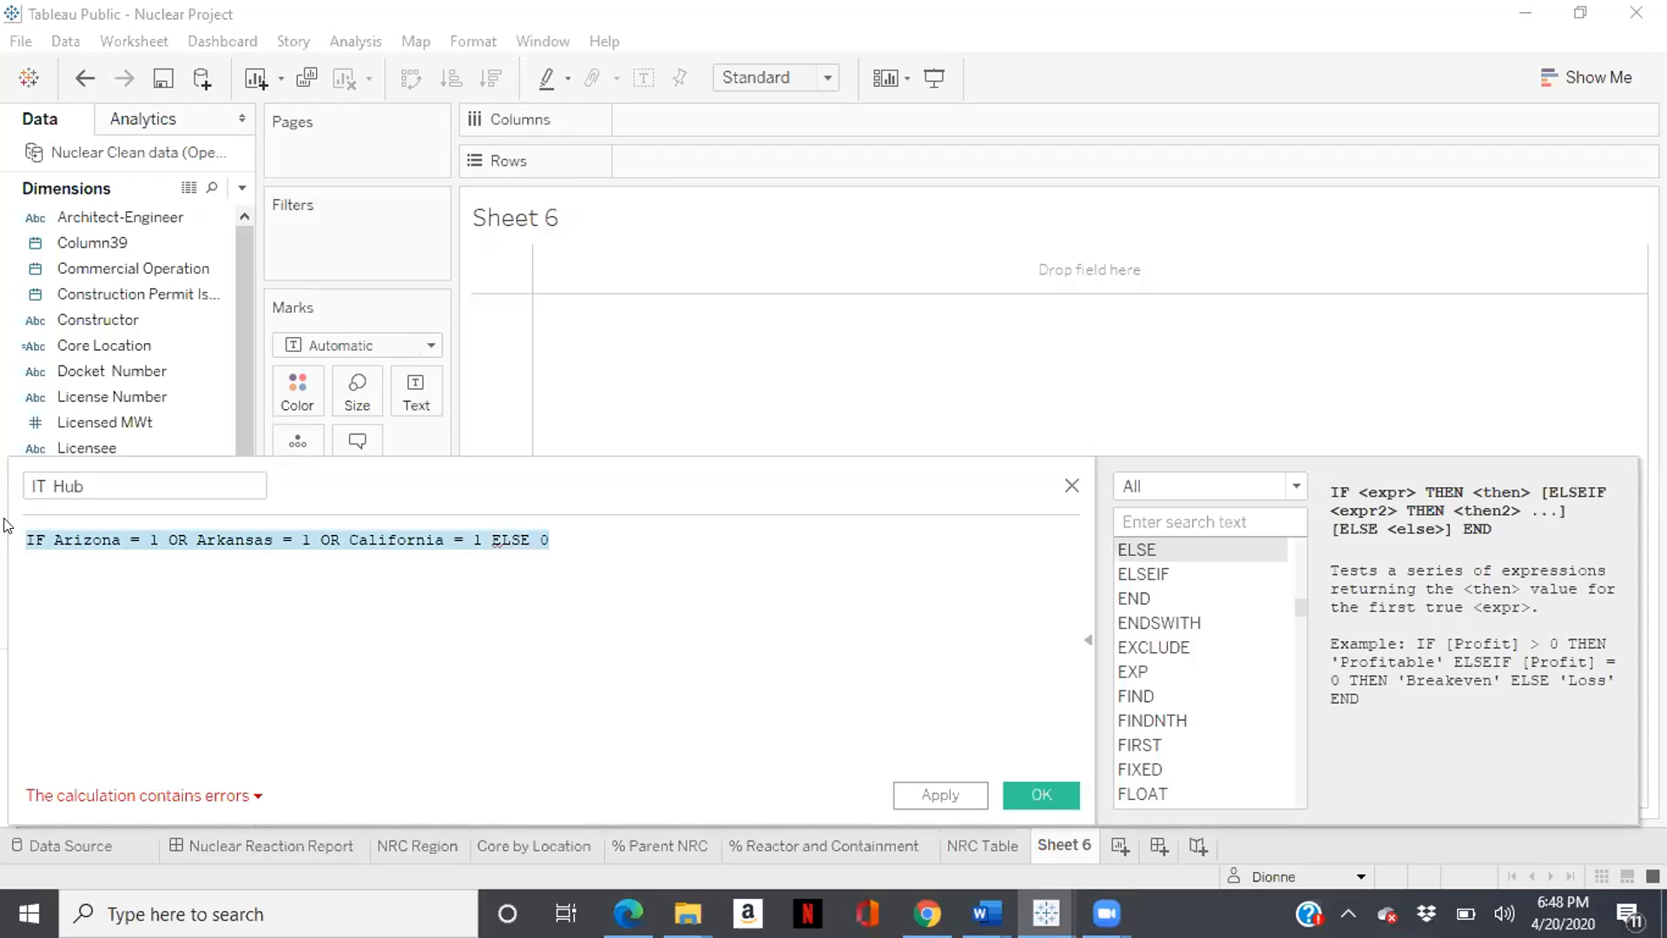
key("BackSpace")
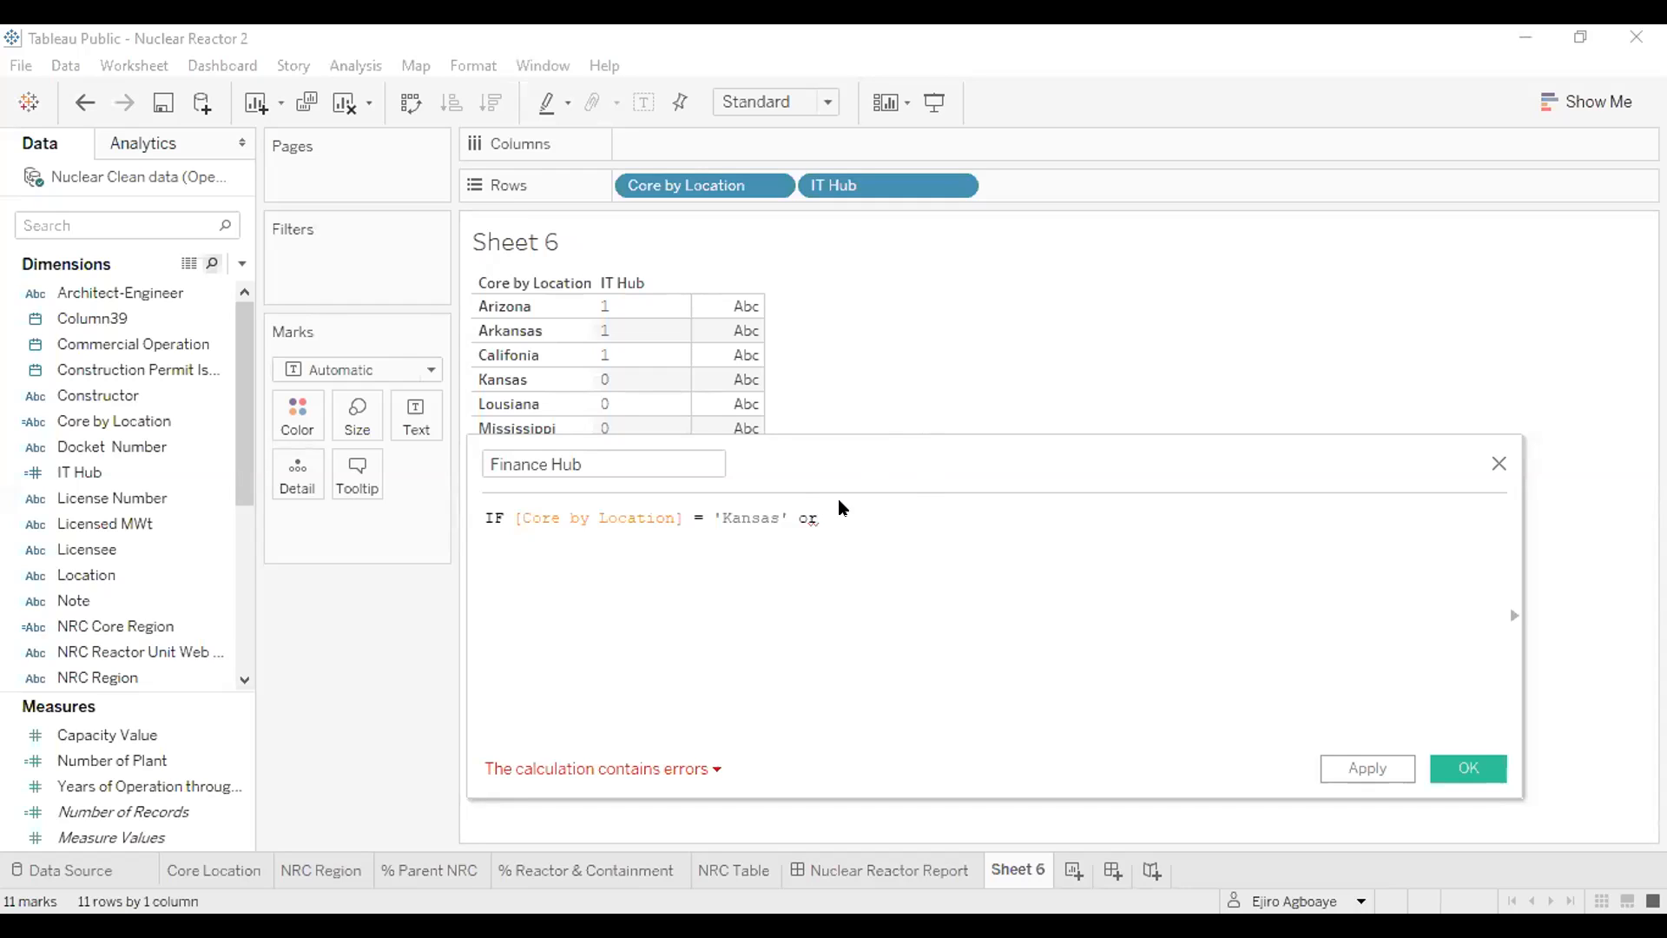
- Add the condition OR [Core by Location] = 'Texas' after the Kansas condition in the Finance Hub formula
key("BackSpace")
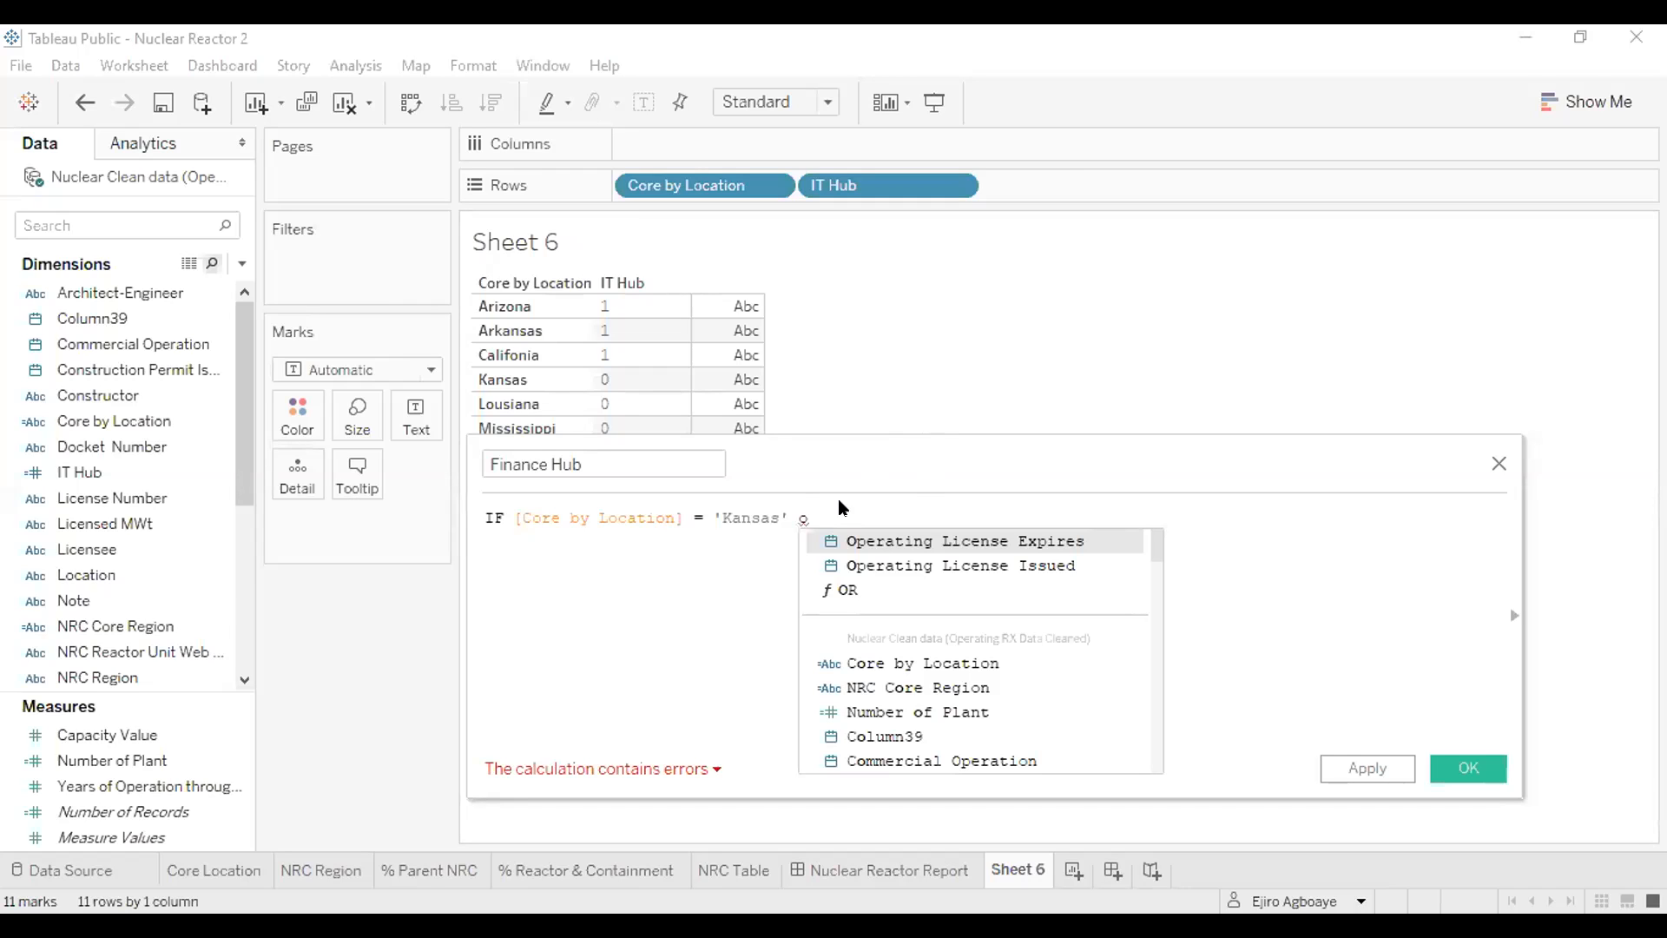
type("r")
key("Return")
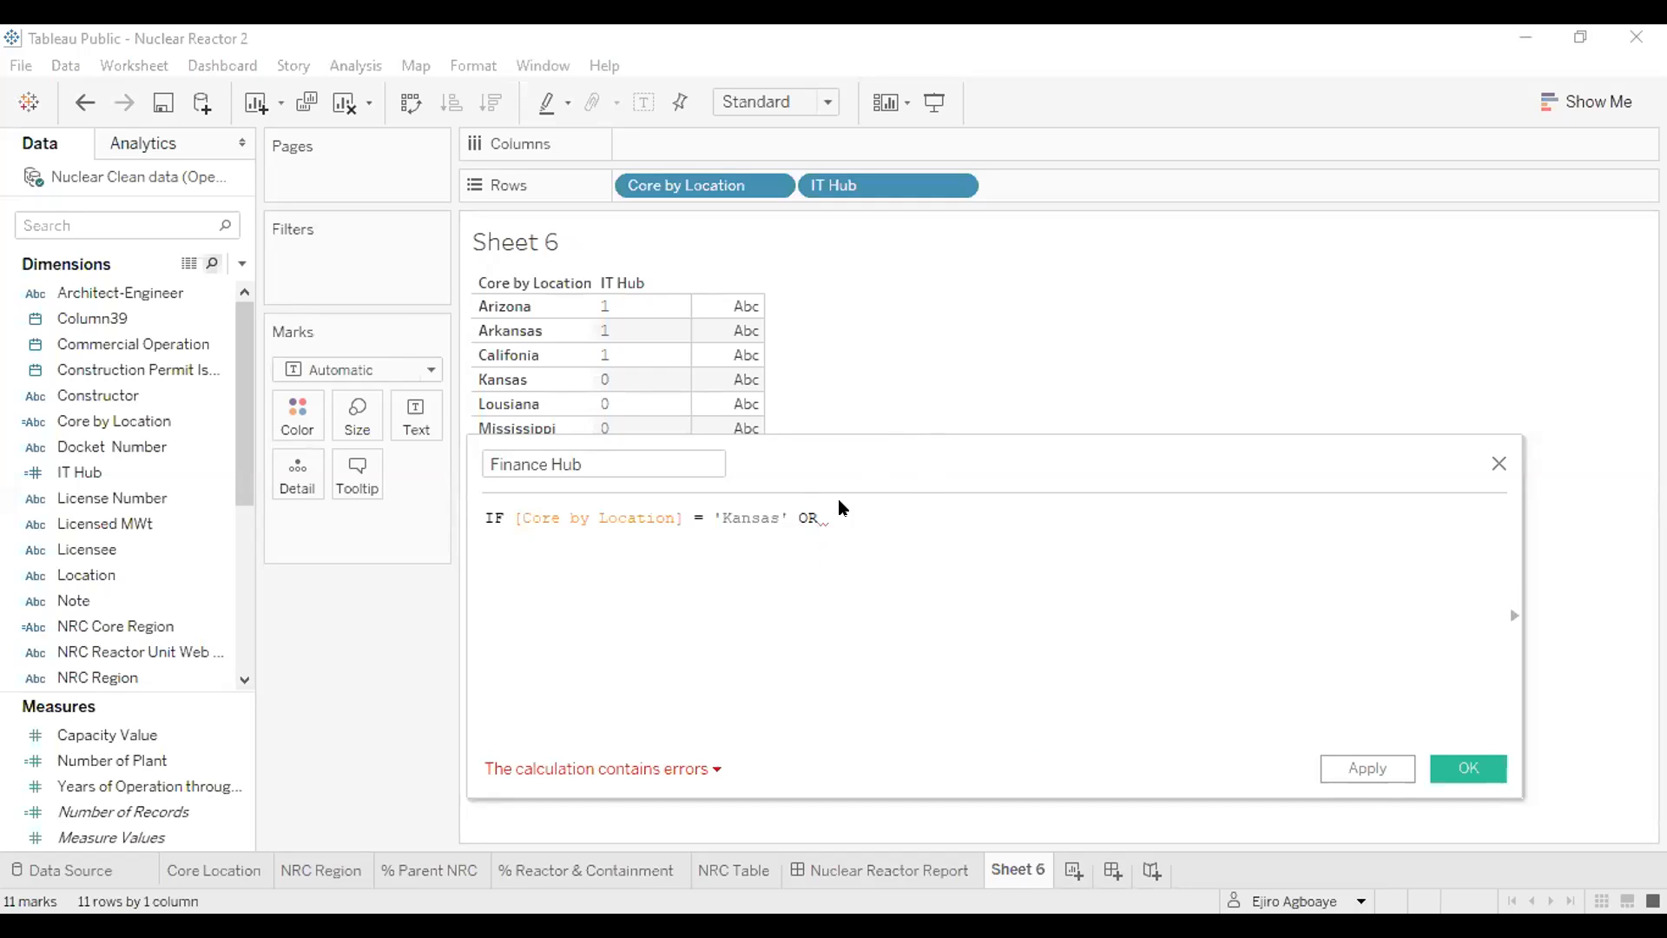
type("cor")
key("Return")
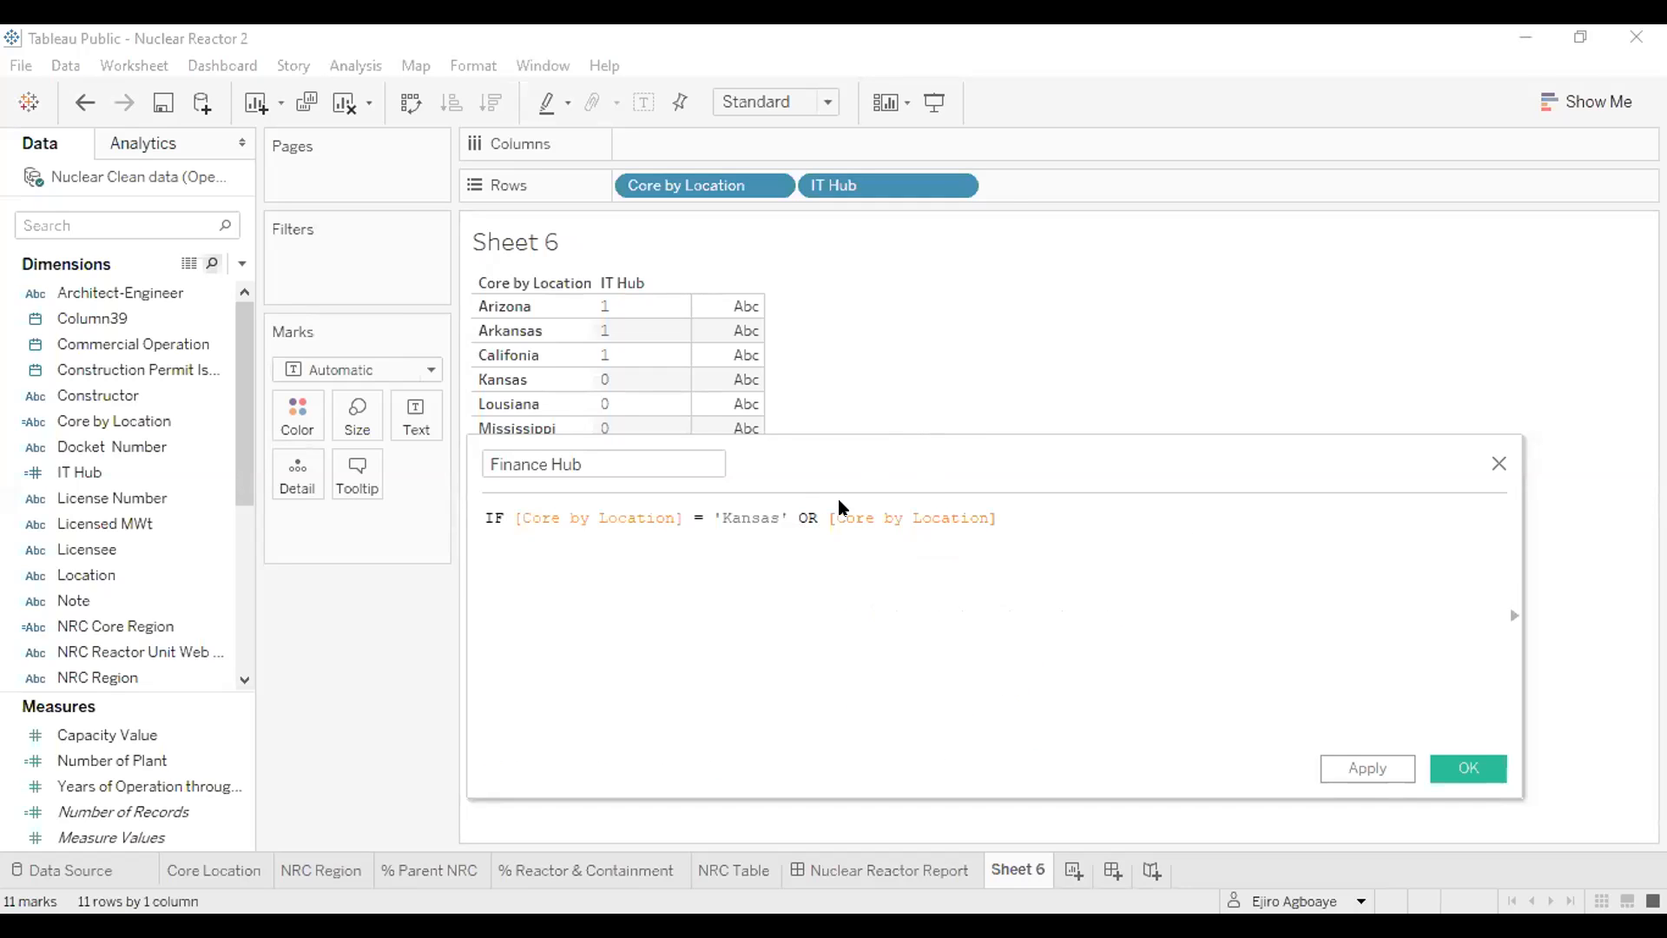
type("=")
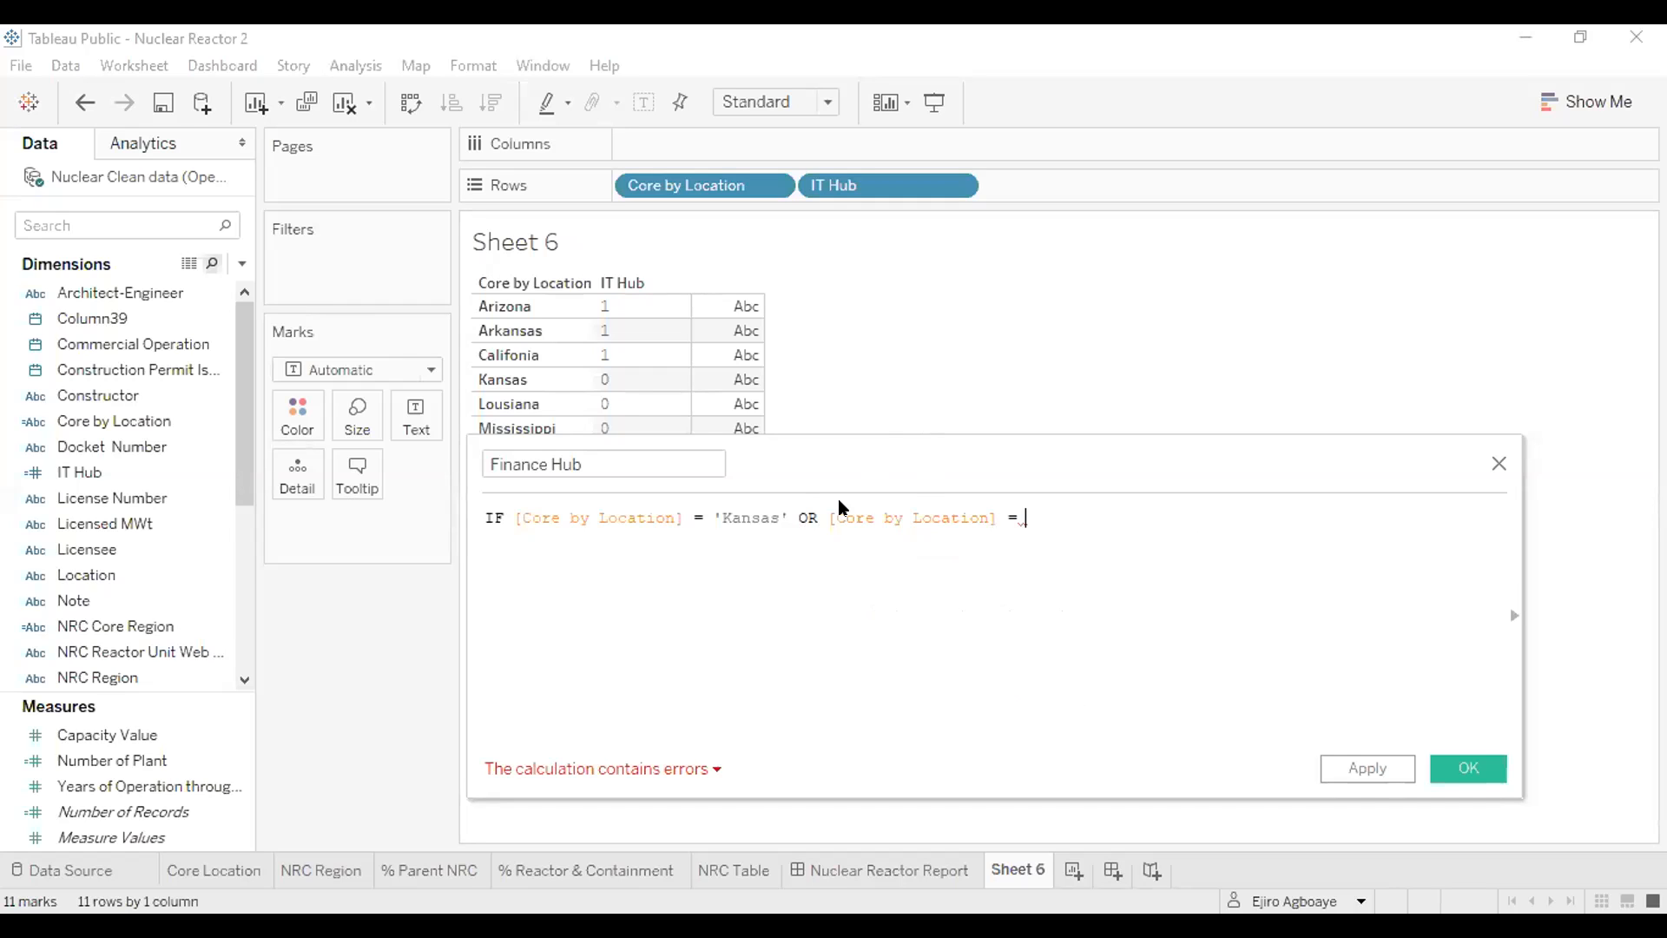
type(" '")
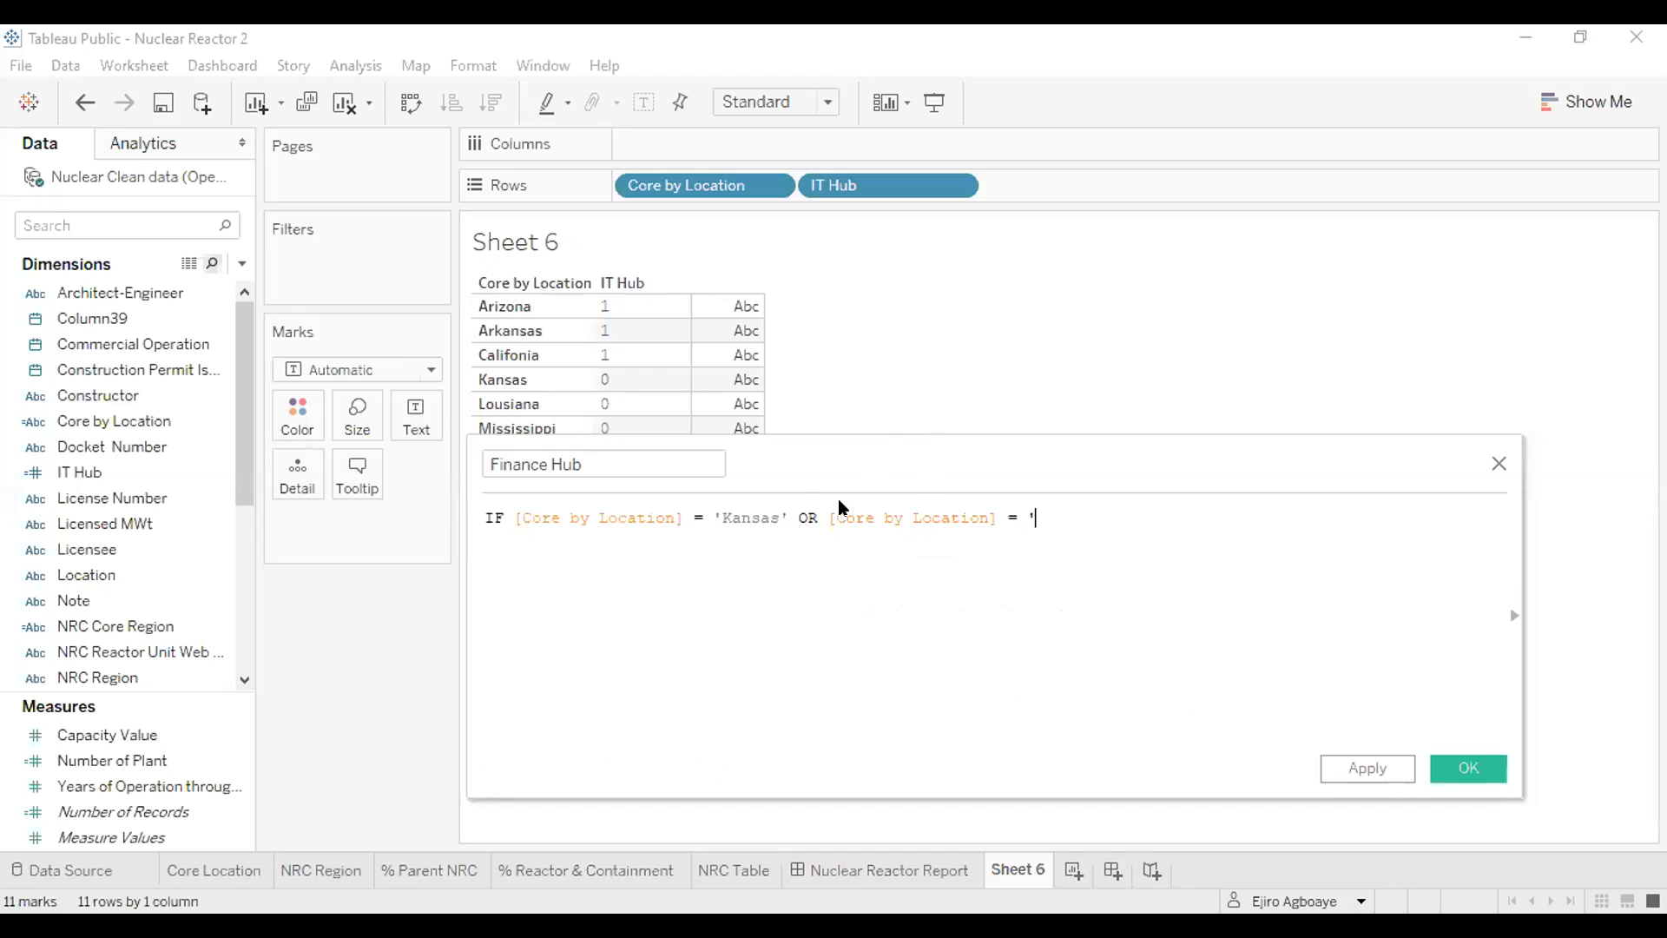
type("Texas' th")
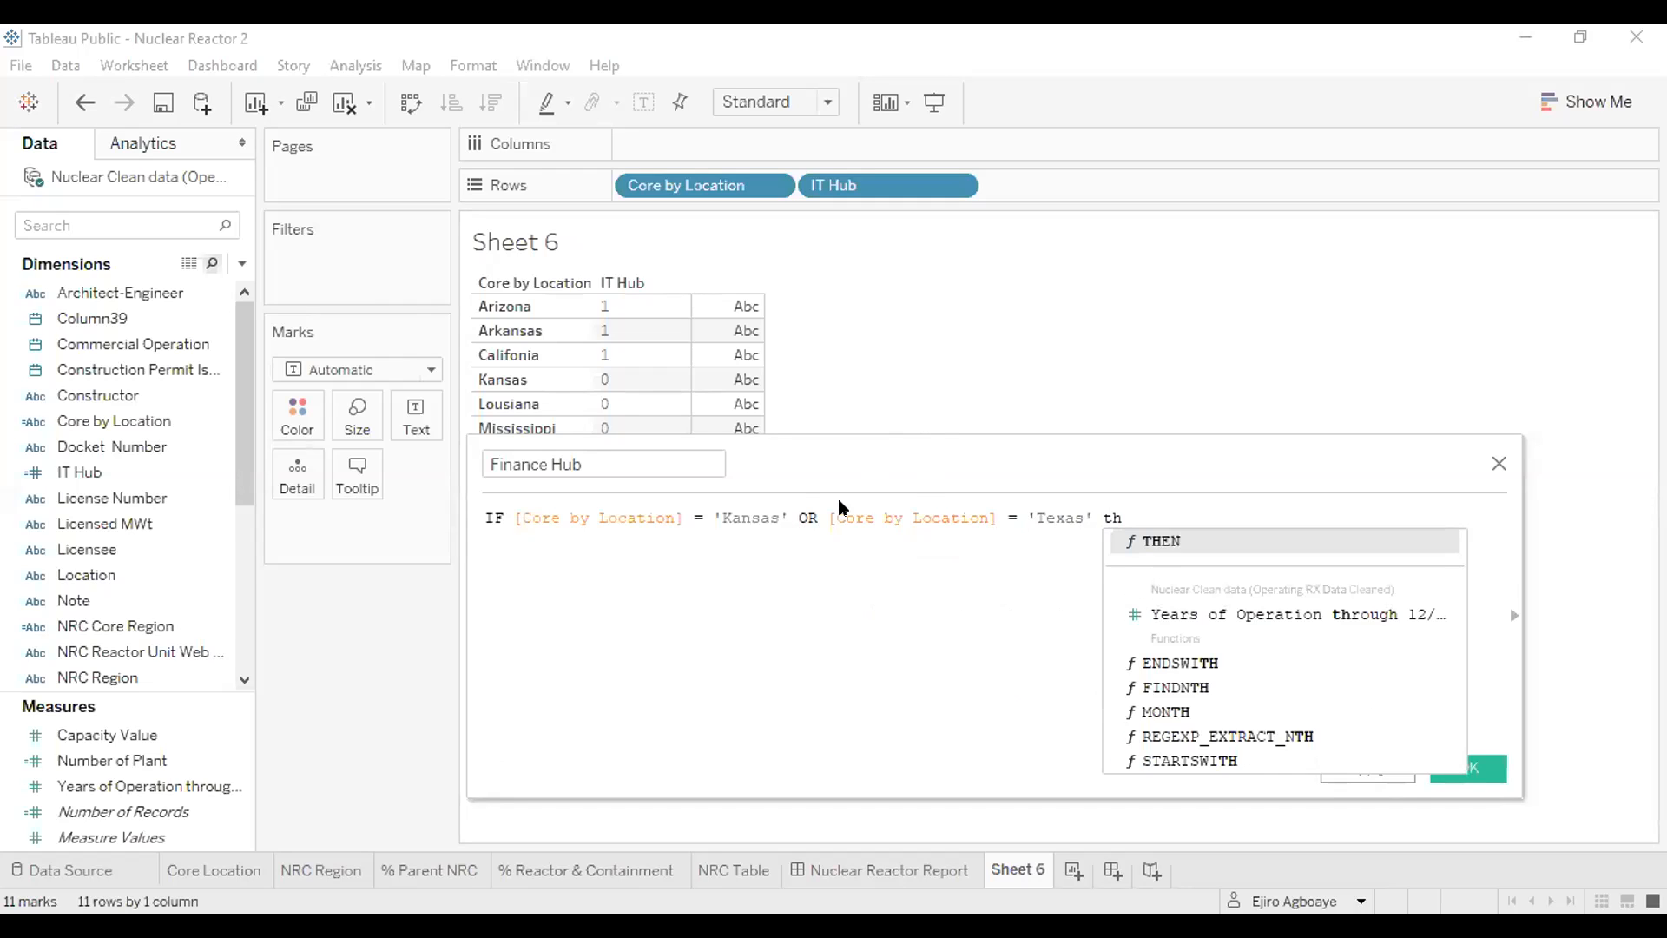
- Complete the Finance Hub formula with THEN 1 ELSE 0 END and save the calculated field
key("Return")
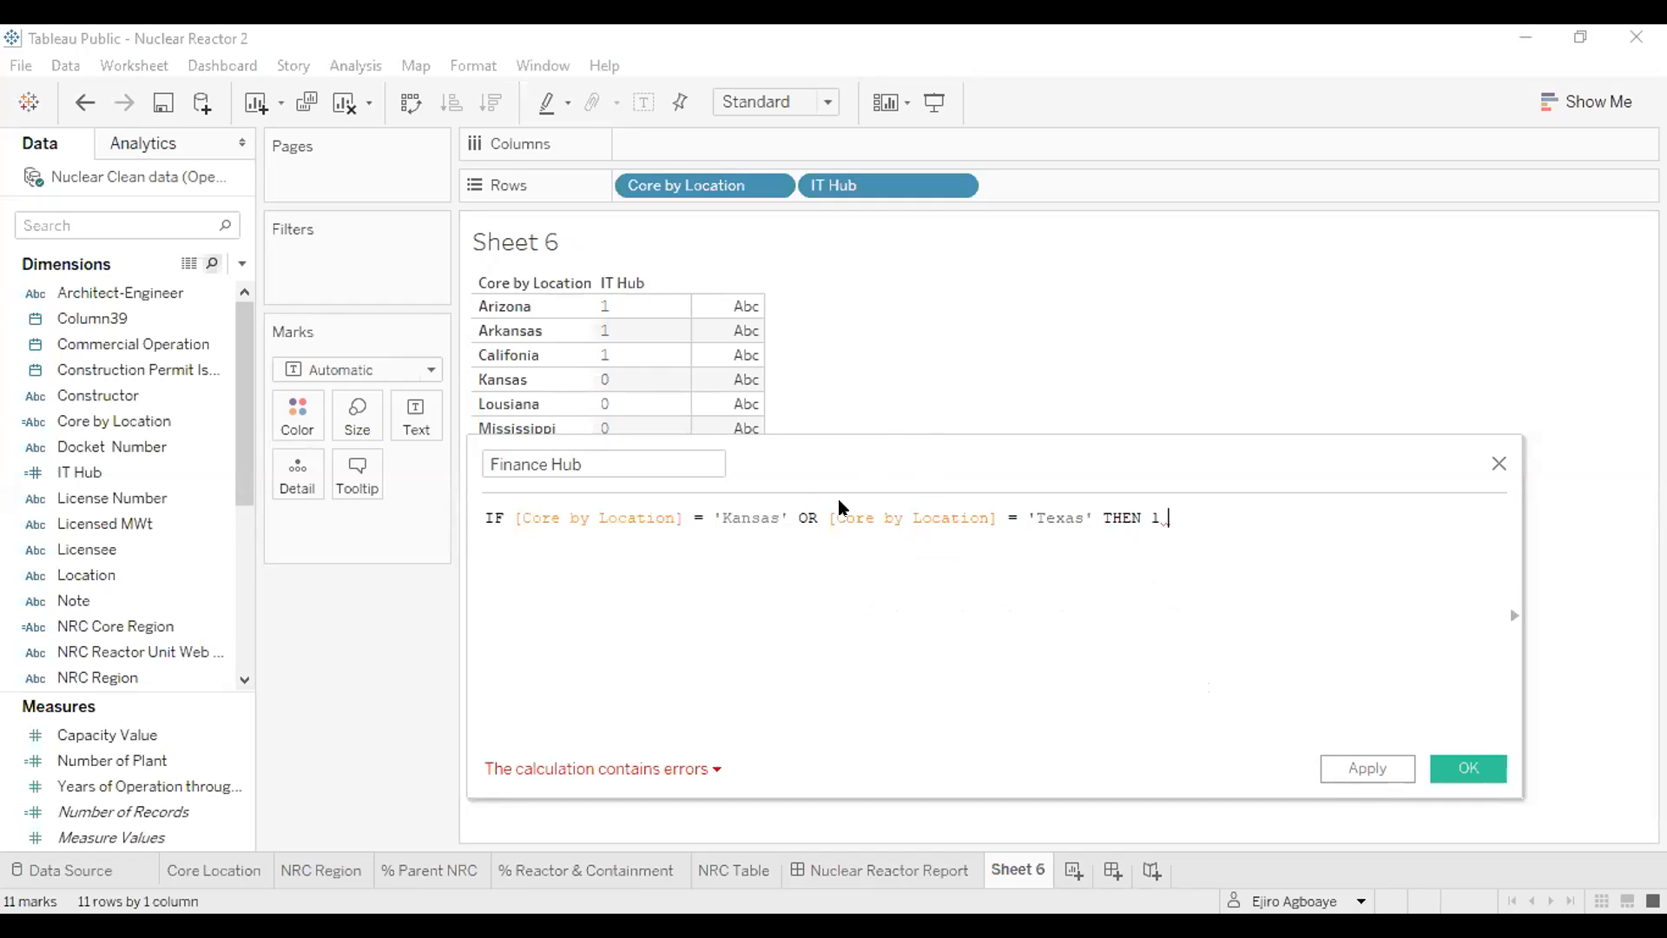
type("els")
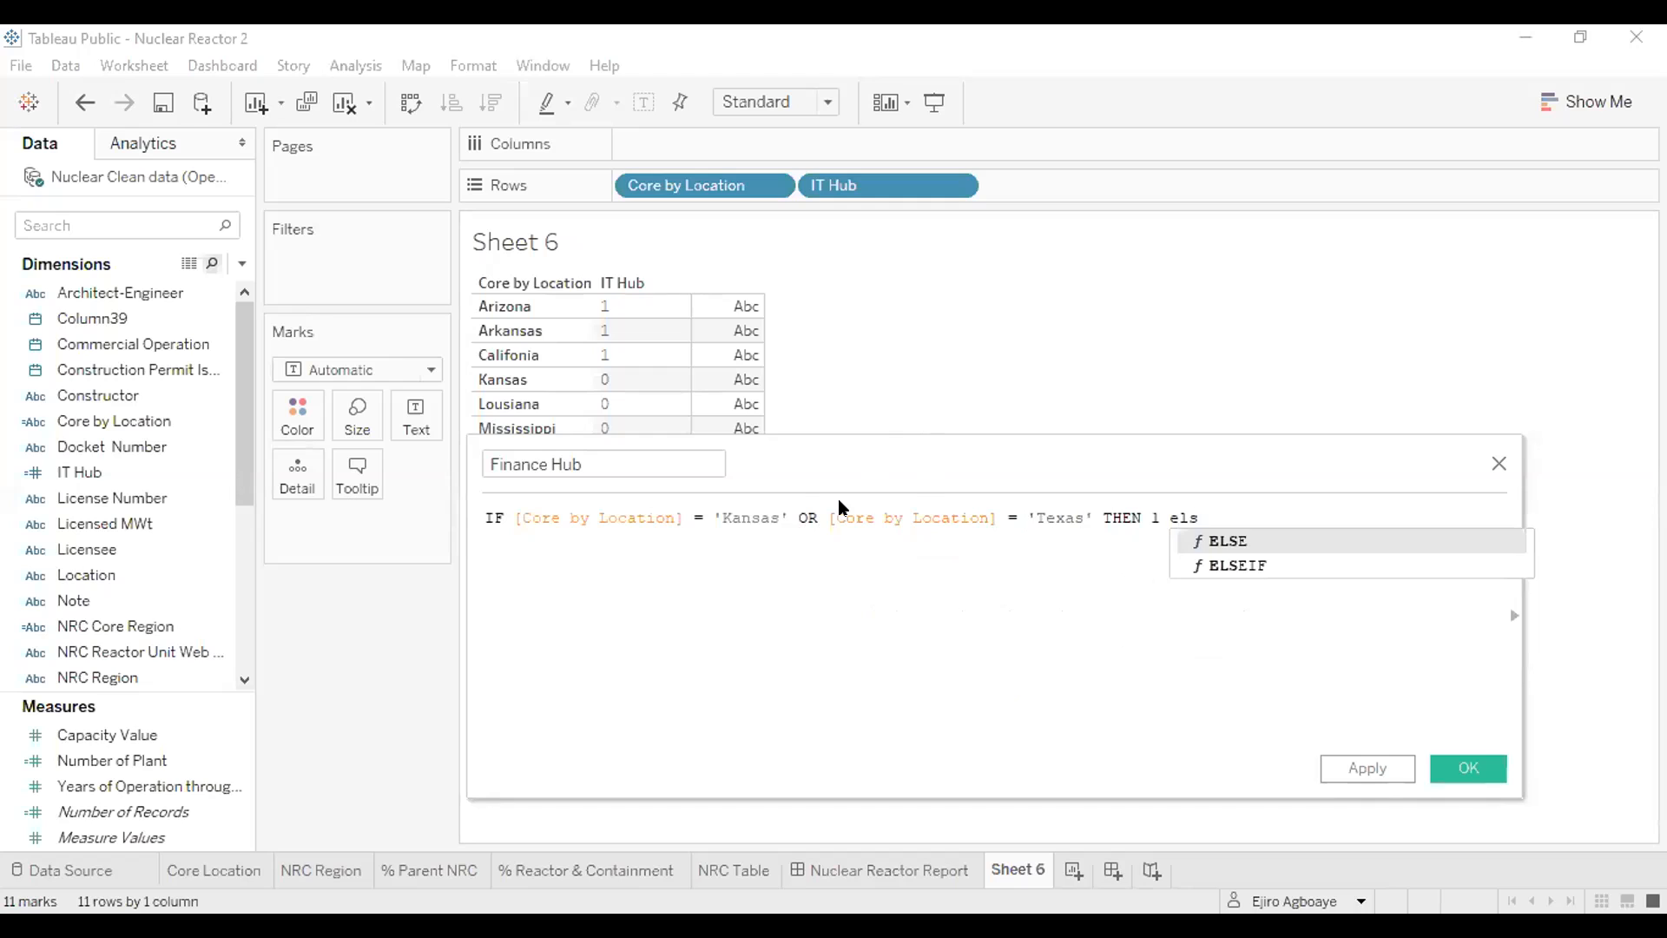
key("Return")
type("0")
key("Return")
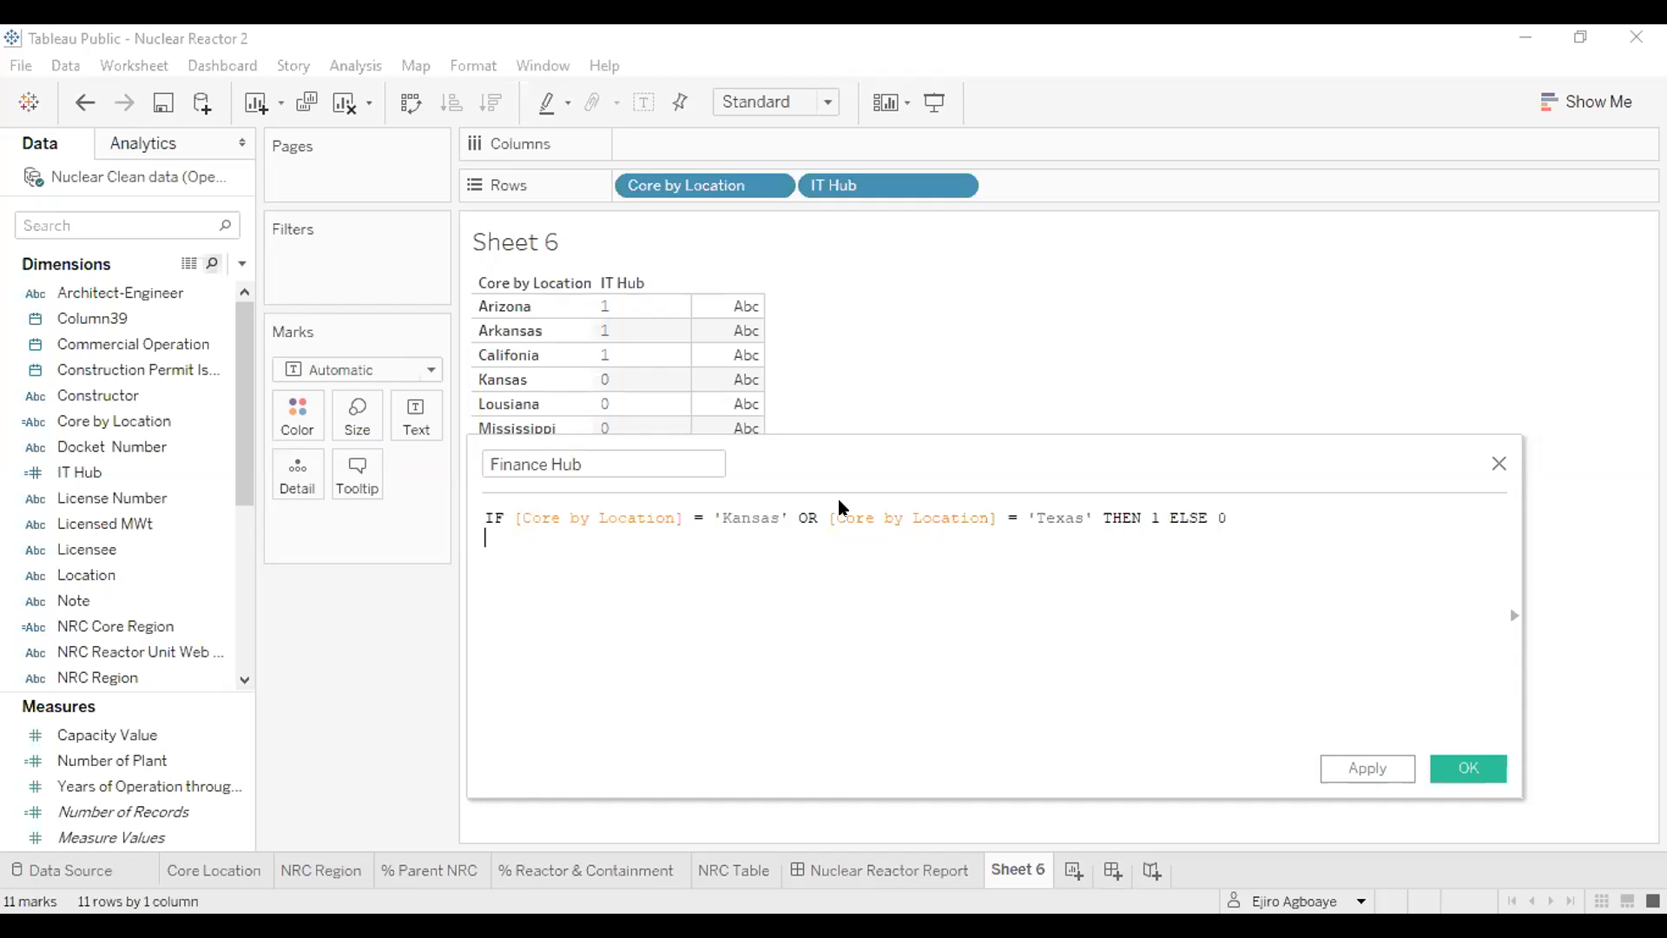
type("end")
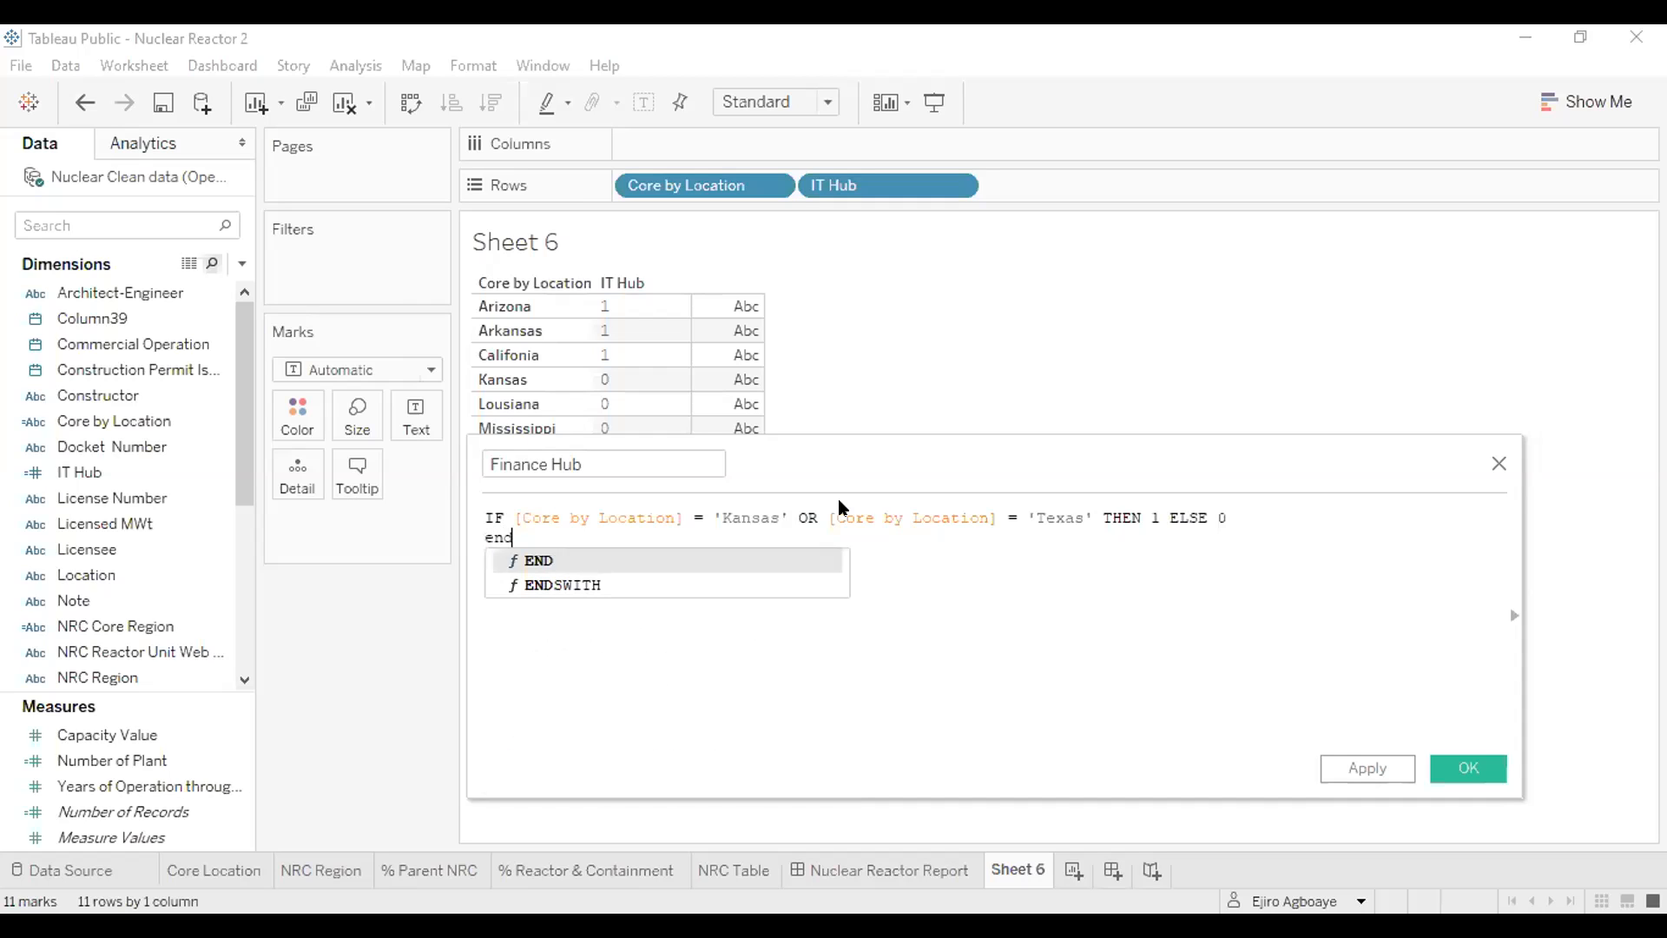
key("Return")
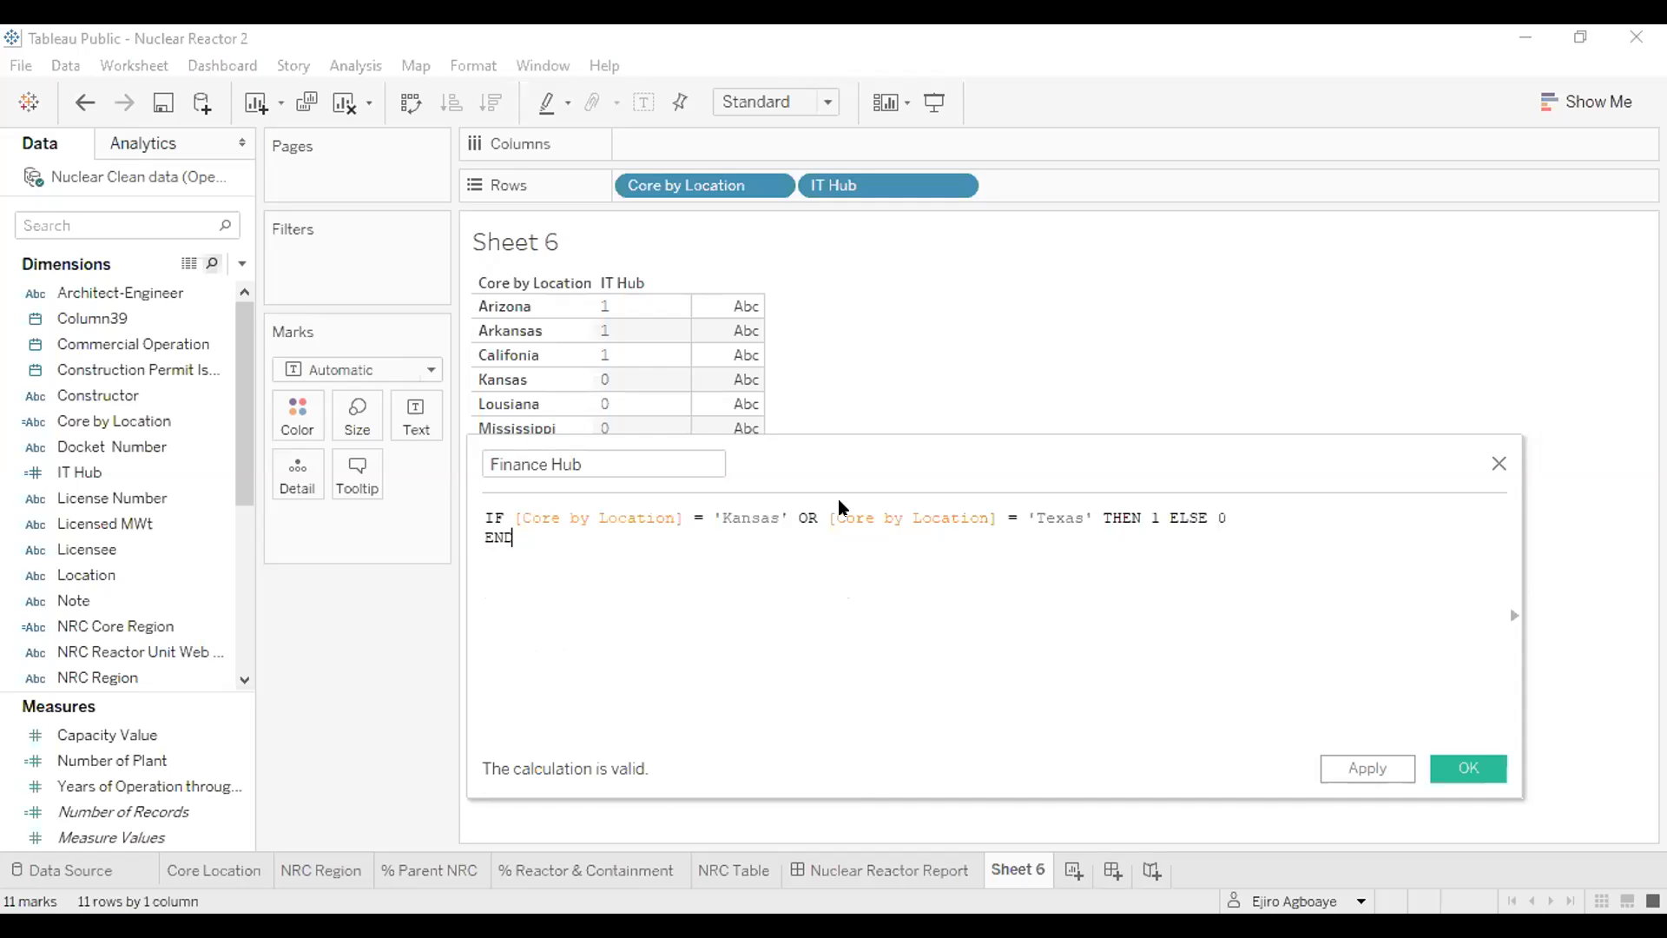
left_click(1455, 770)
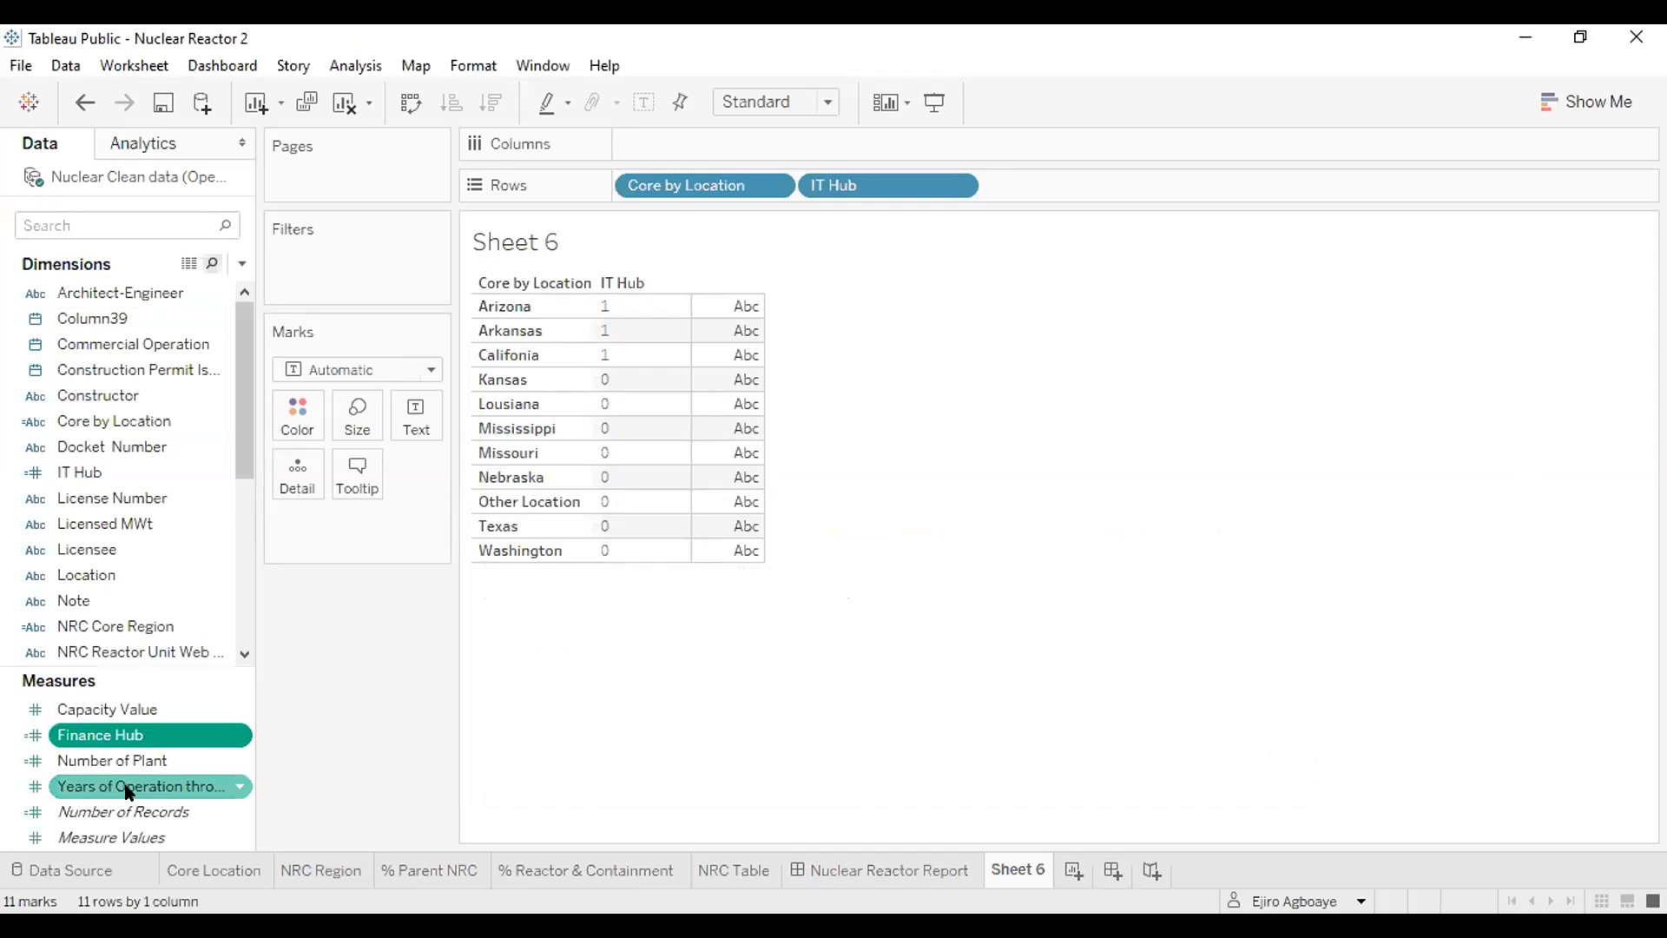
- Make Finance Hub a dimension and add it to the Sheet 6 rows after IT Hub
left_click_drag(123, 734, 59, 533)
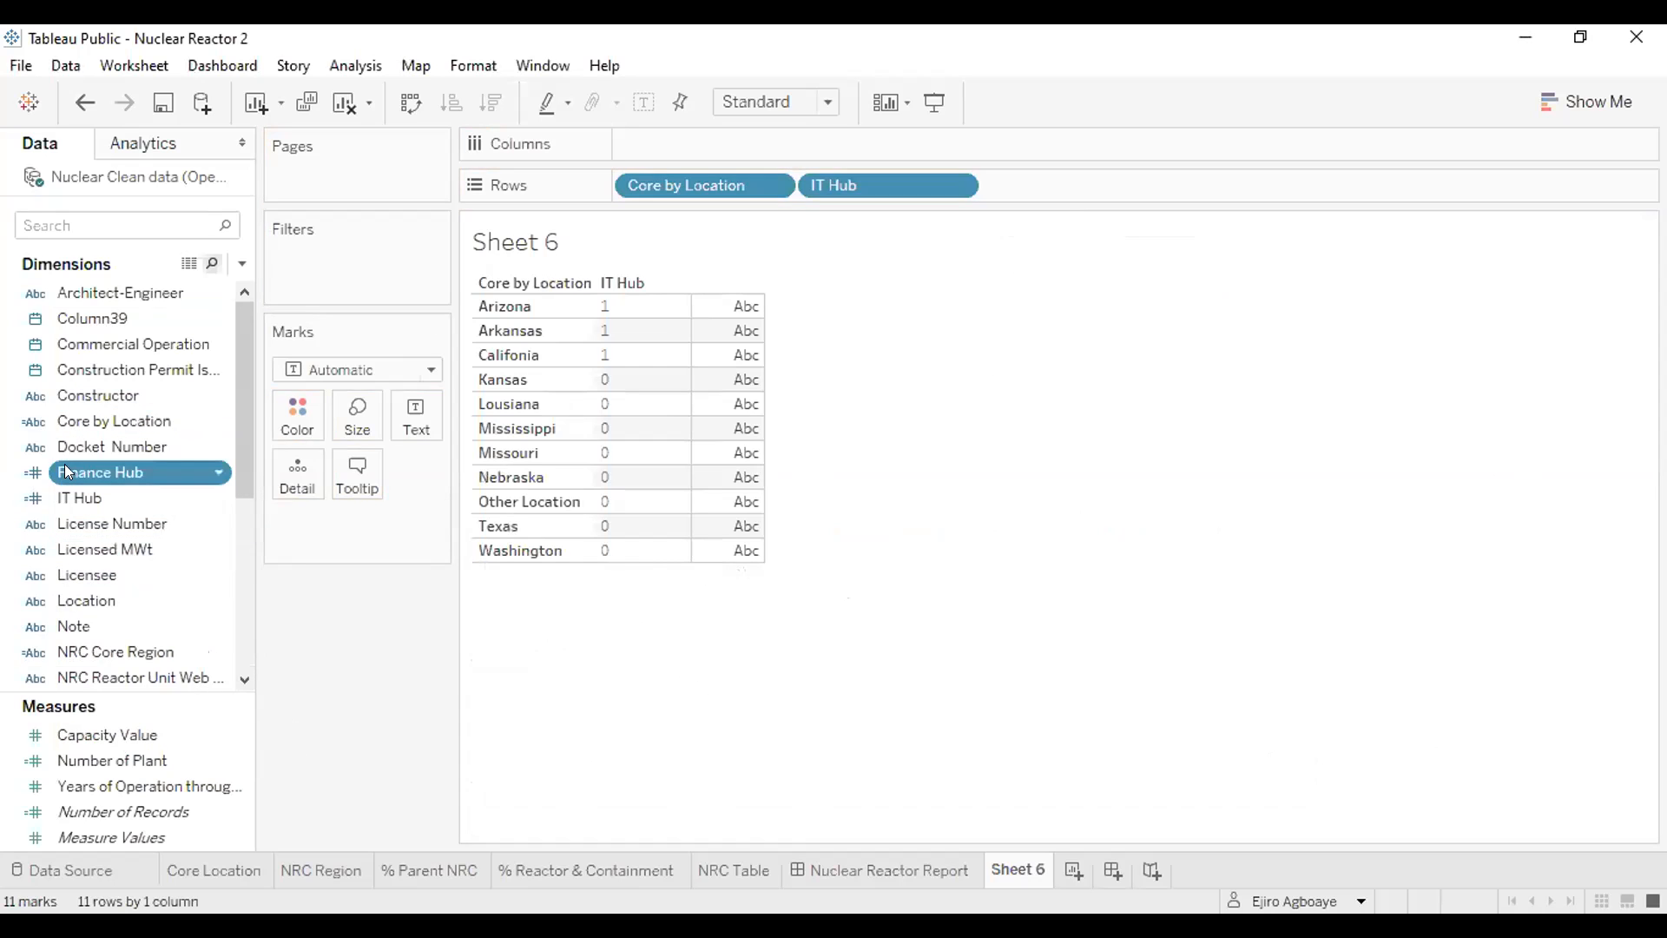
mouse_move(83, 461)
left_mouse_down()
mouse_move(1075, 152)
mouse_move(1054, 167)
left_mouse_up()
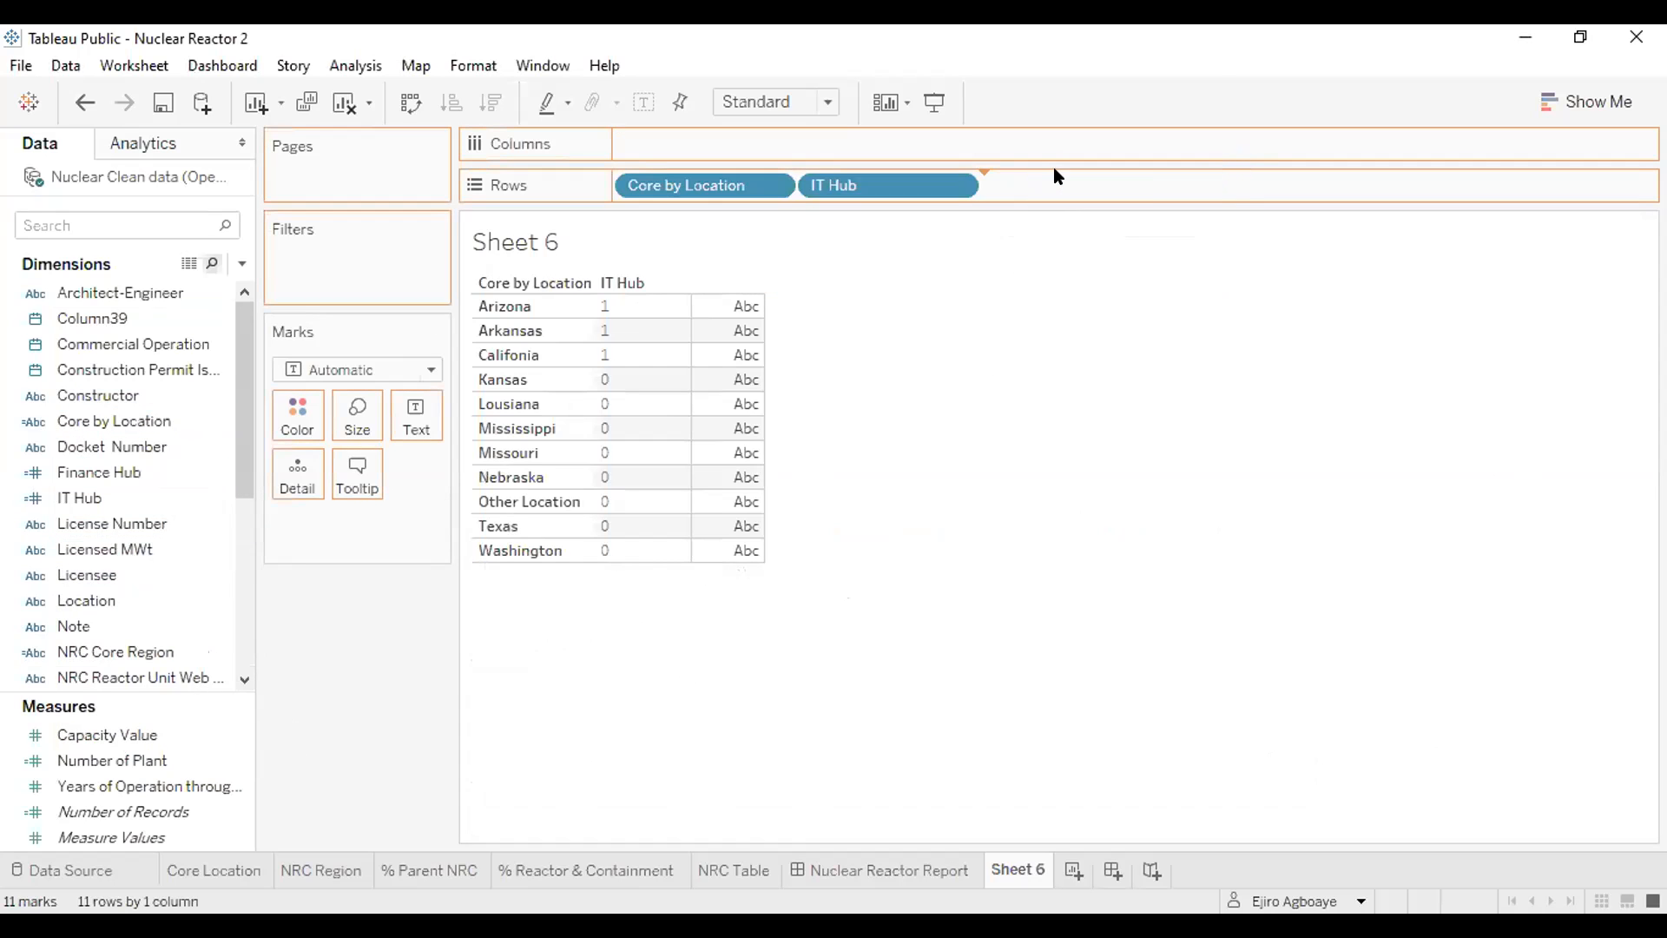
- Open the IT Hub calculation, widen its editor to read the full formula, and close it
left_click(43, 497)
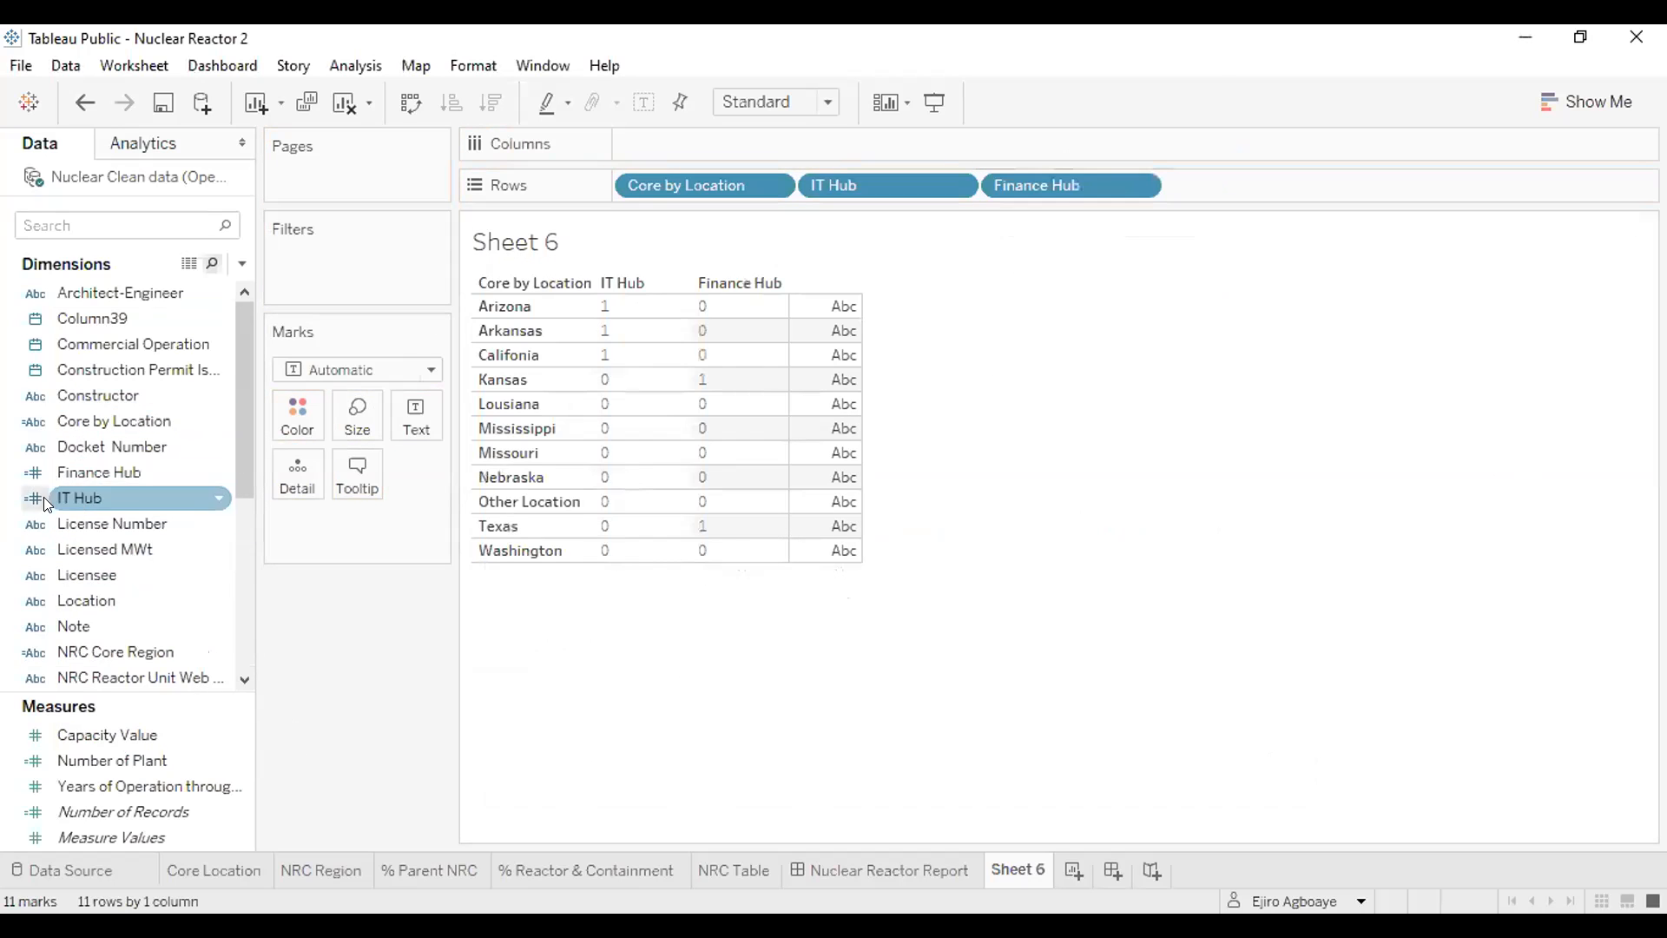
left_click(216, 496)
left_click(310, 161)
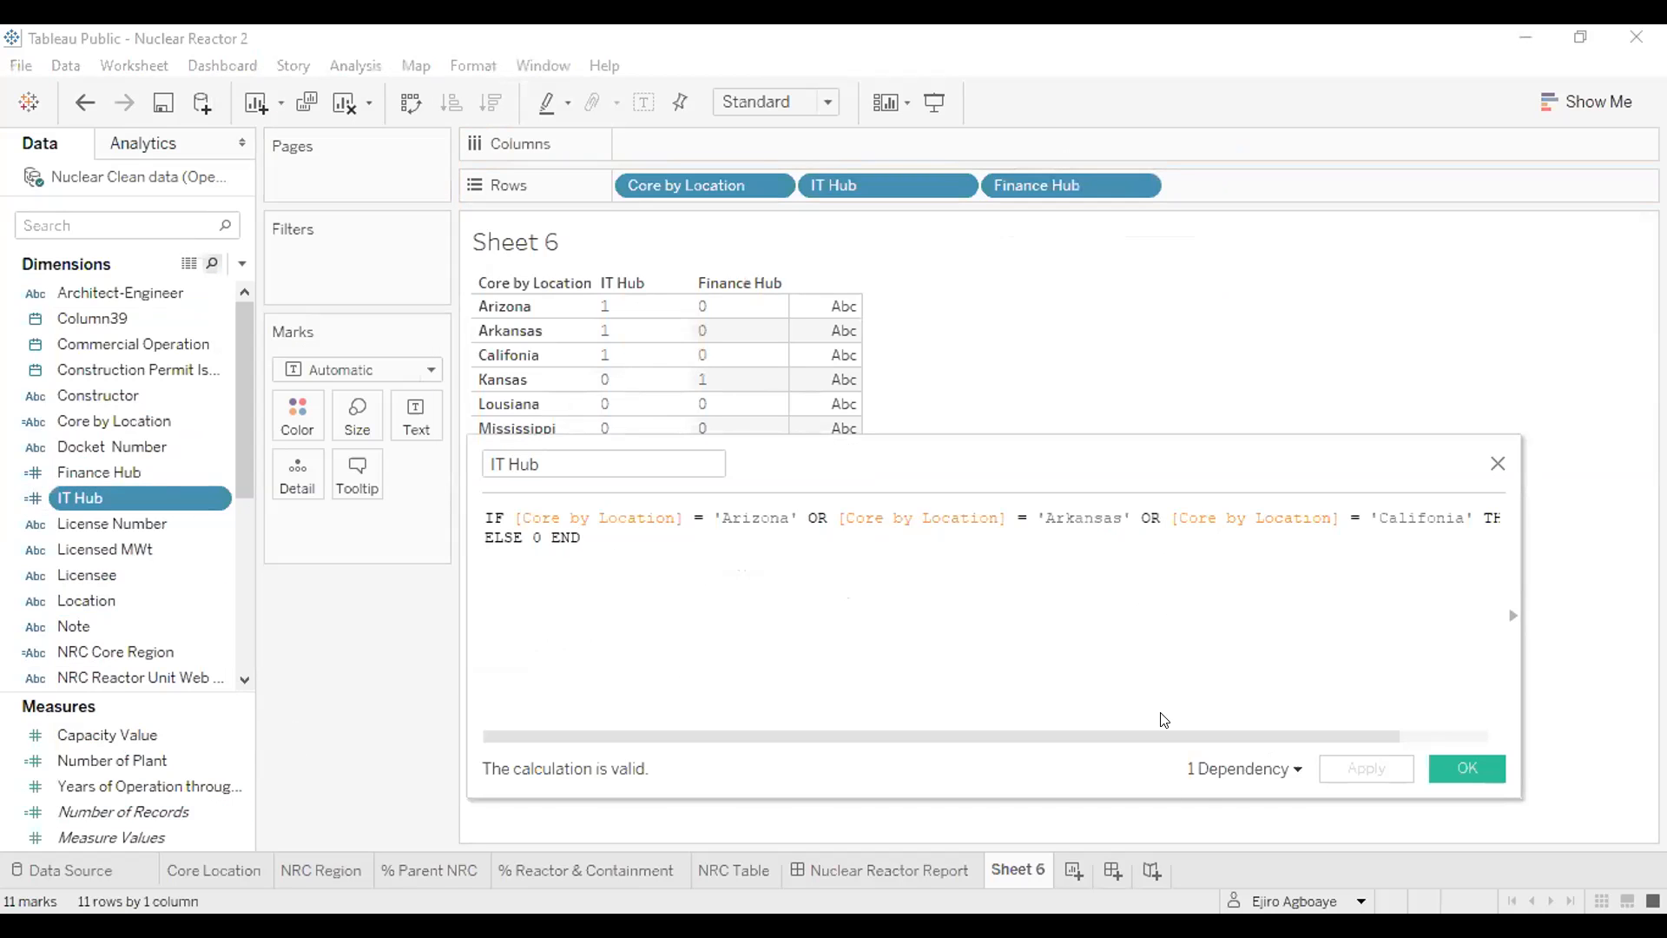
left_click_drag(1351, 732, 1431, 719)
type("ELSE 0")
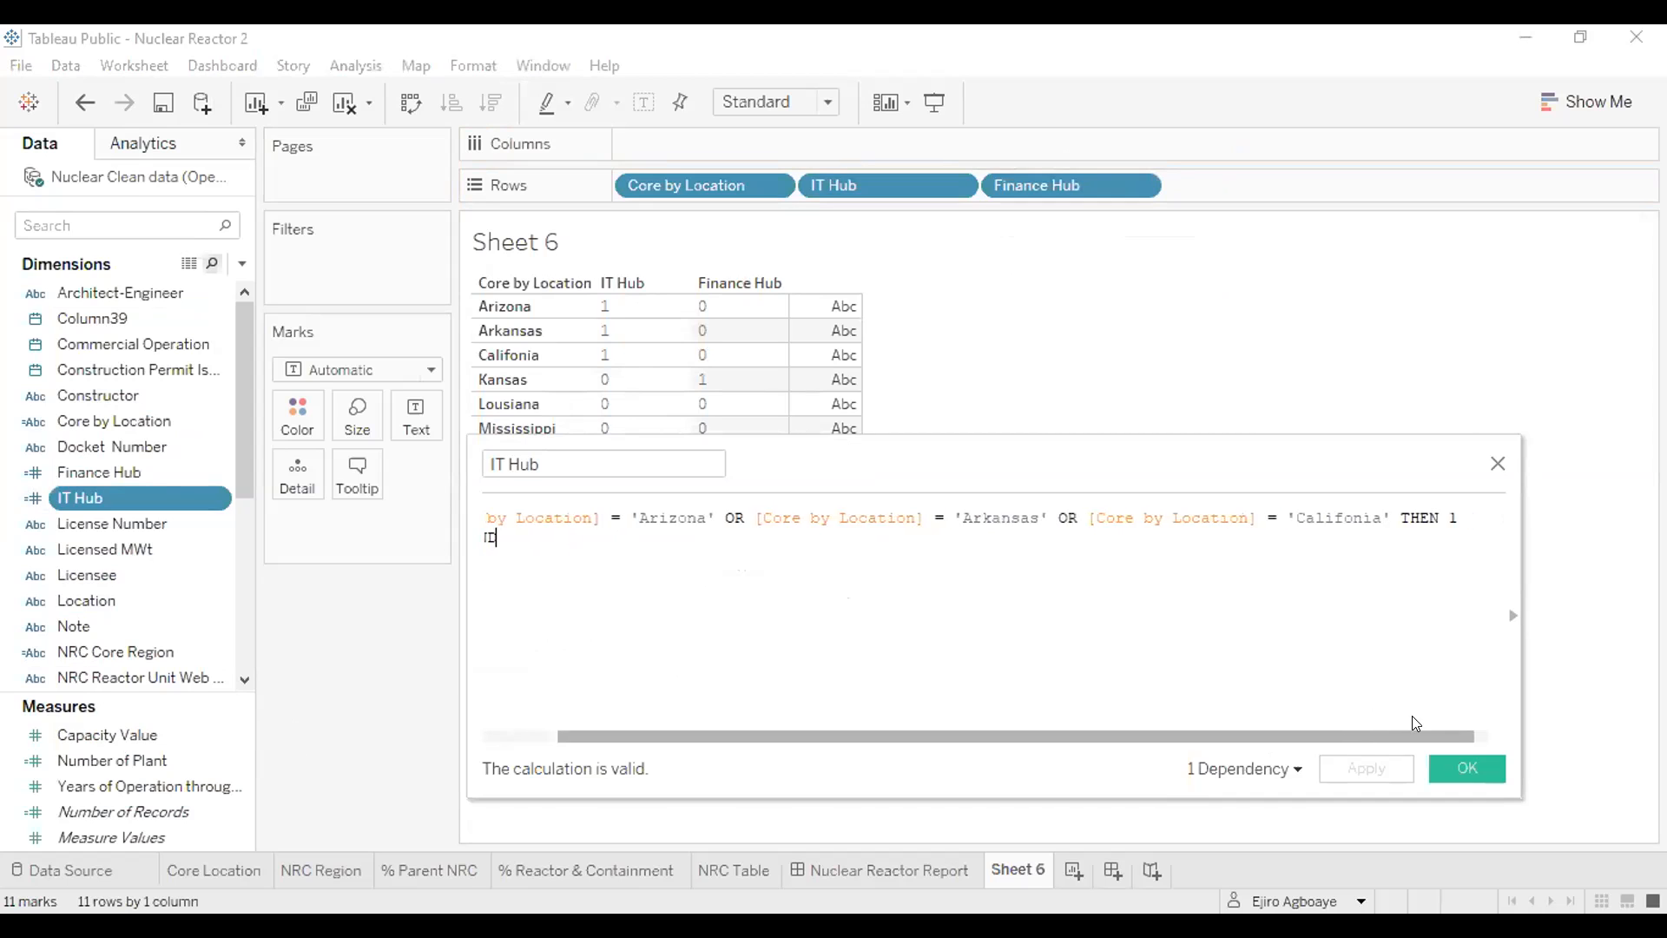
left_click_drag(1522, 556, 1656, 555)
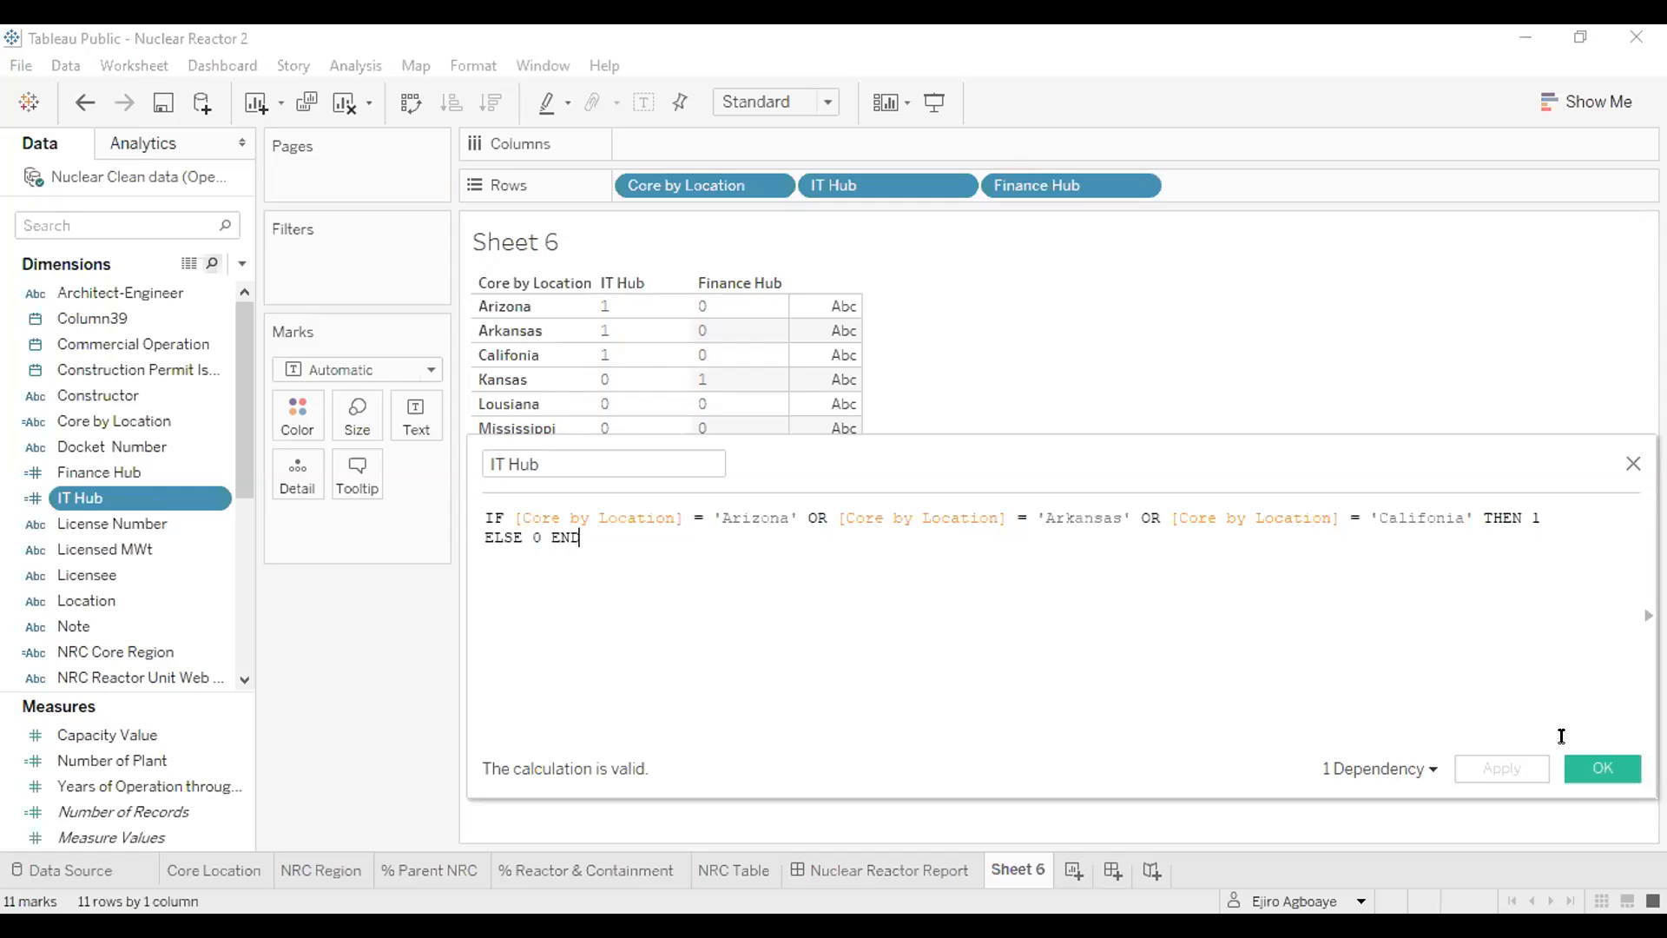
left_click(1602, 769)
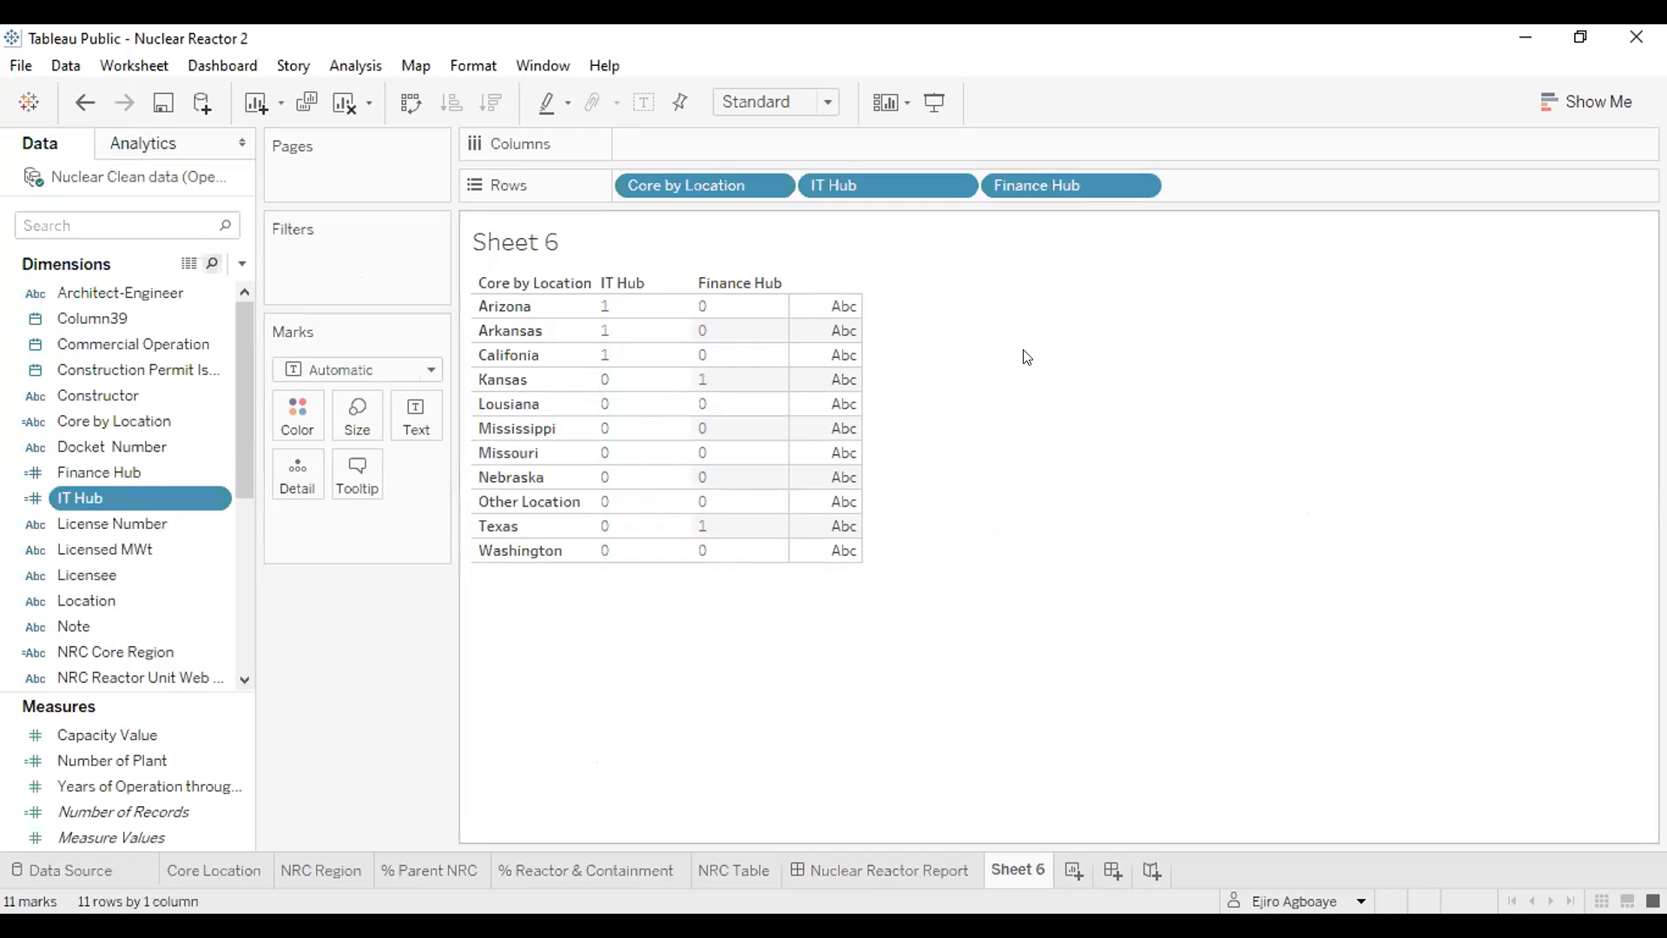
- Examine the formulas of the Finance Hub and Core by Locations calculated fields, and close the editor
left_click(217, 474)
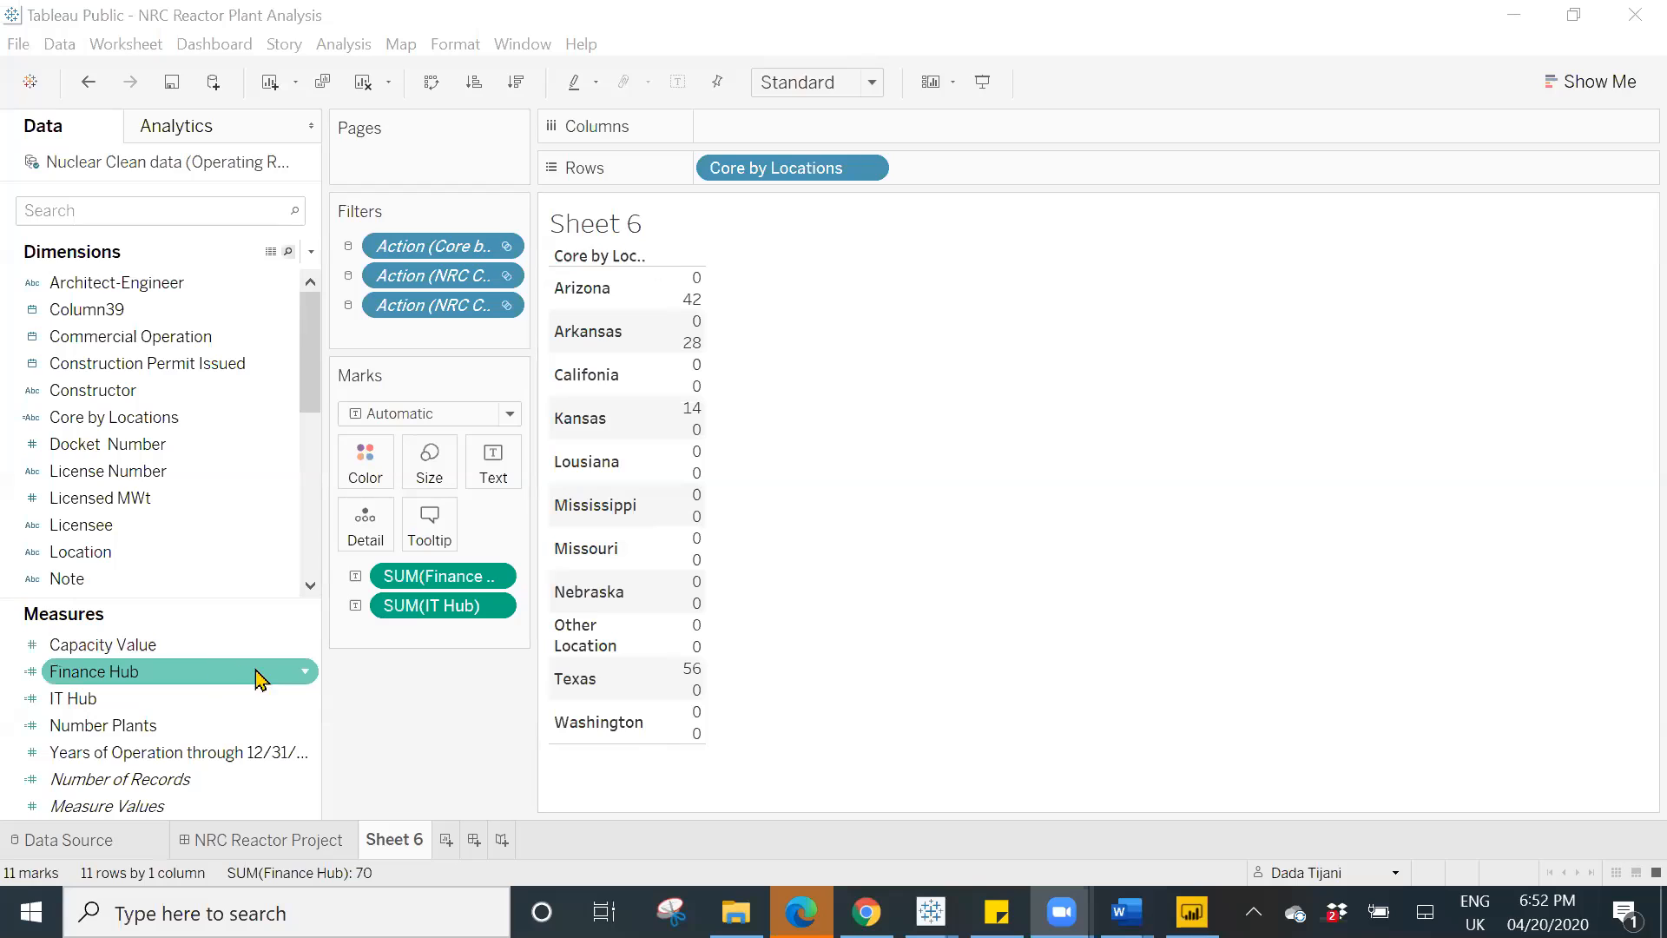
left_click(304, 672)
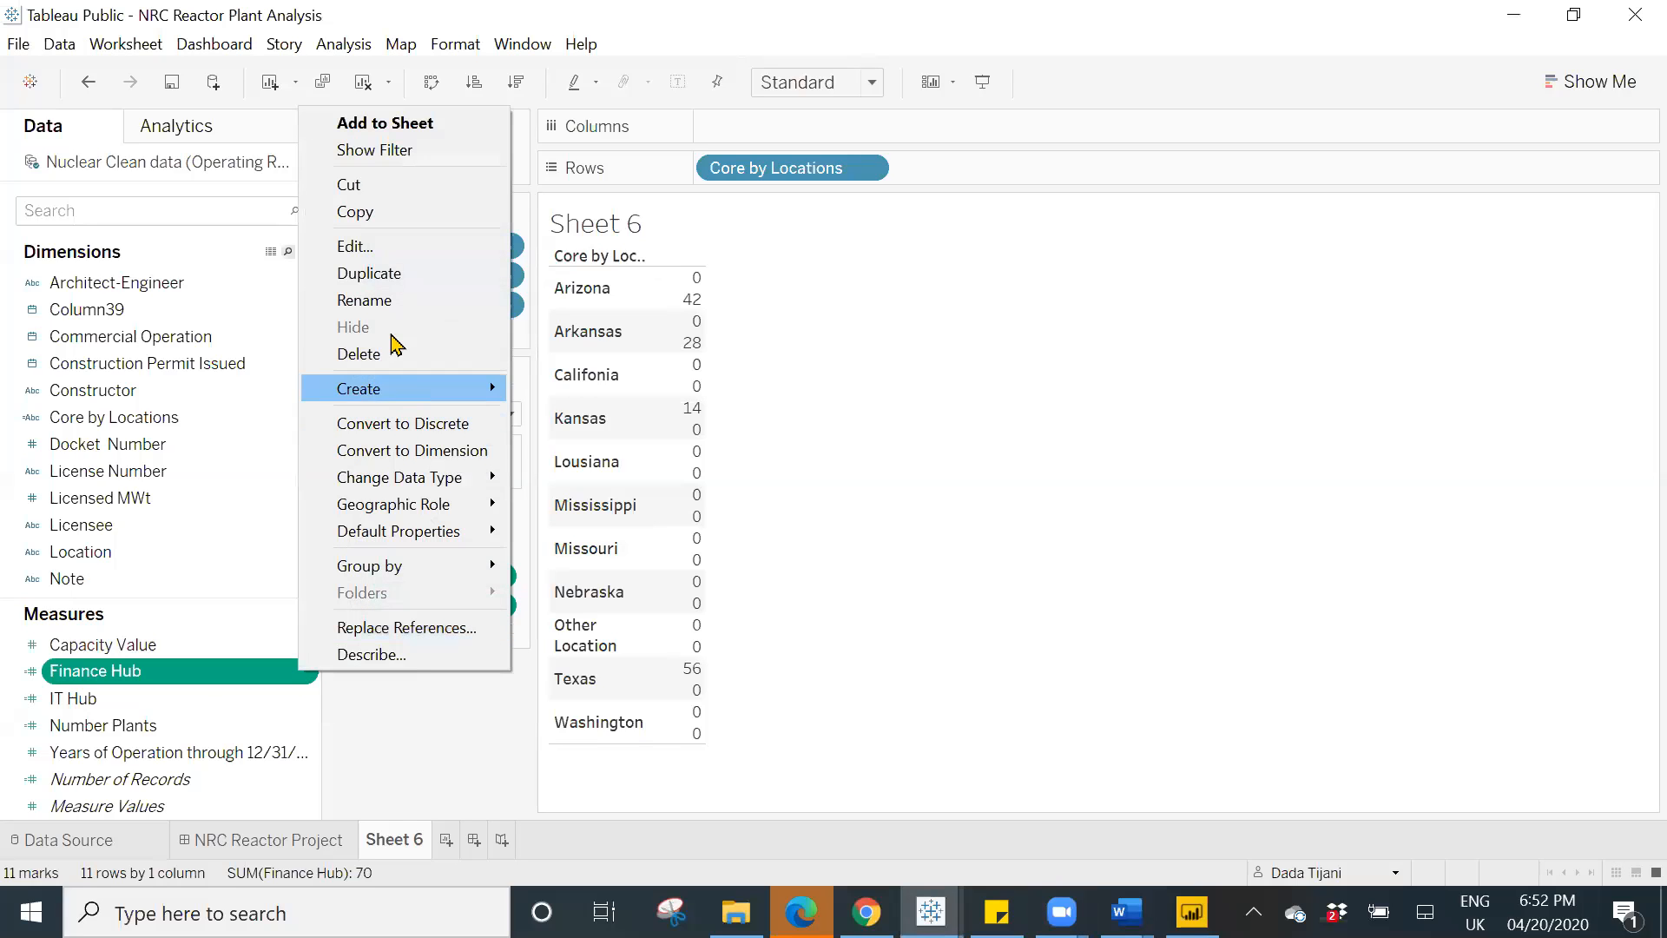
left_click(365, 247)
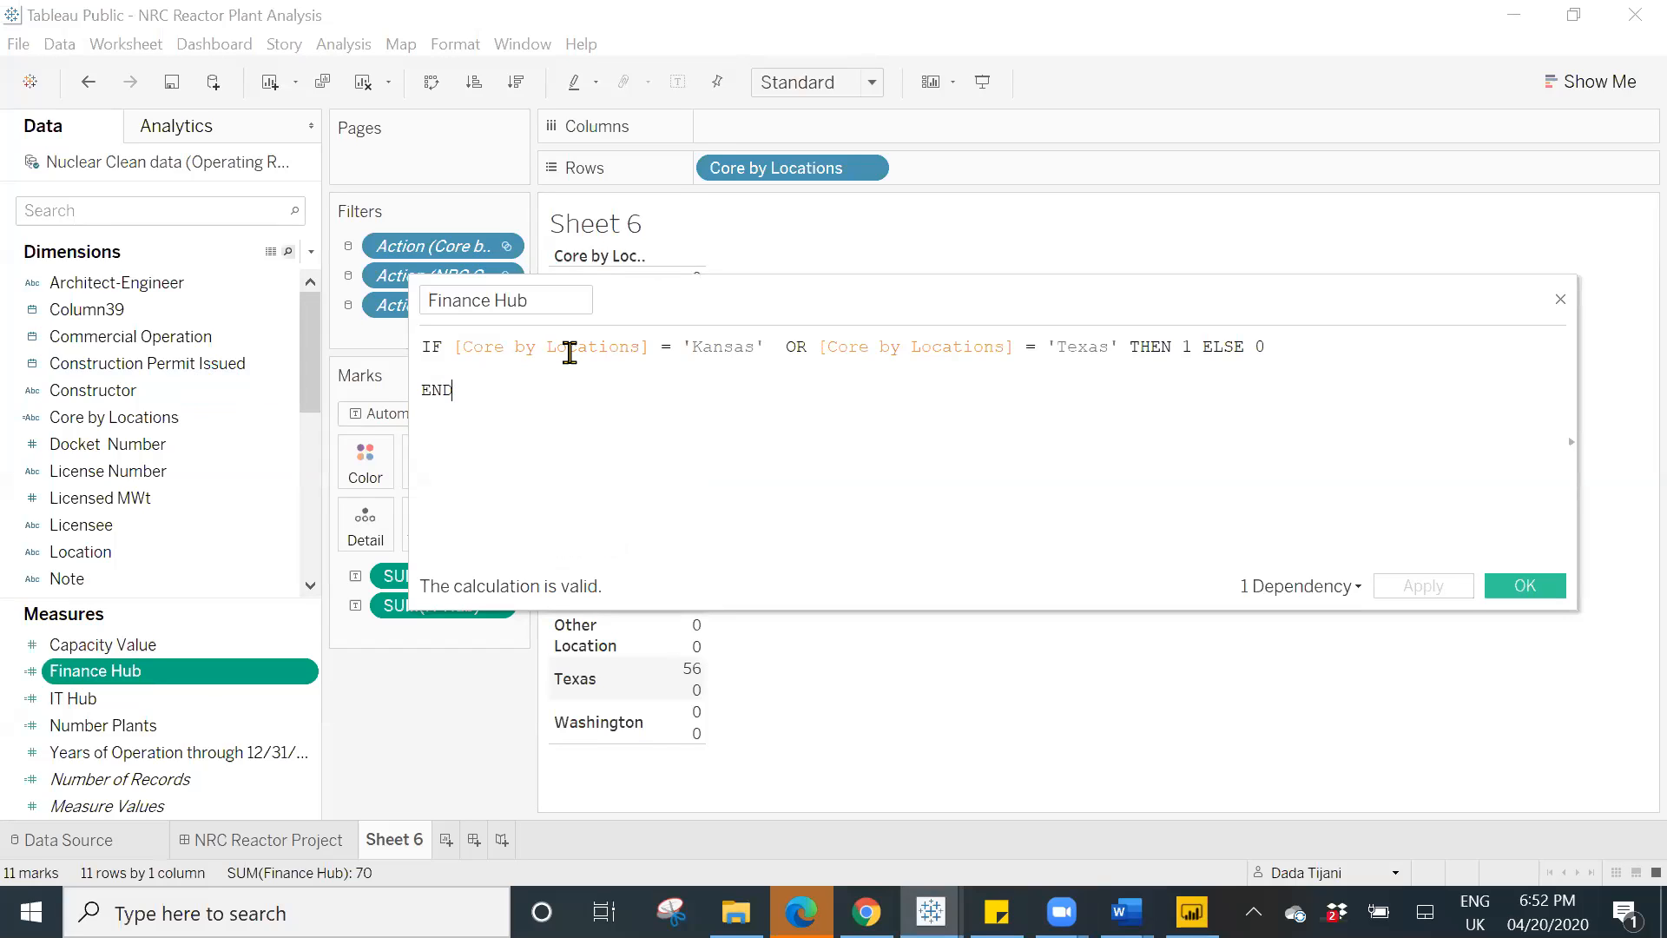
right_click(281, 424)
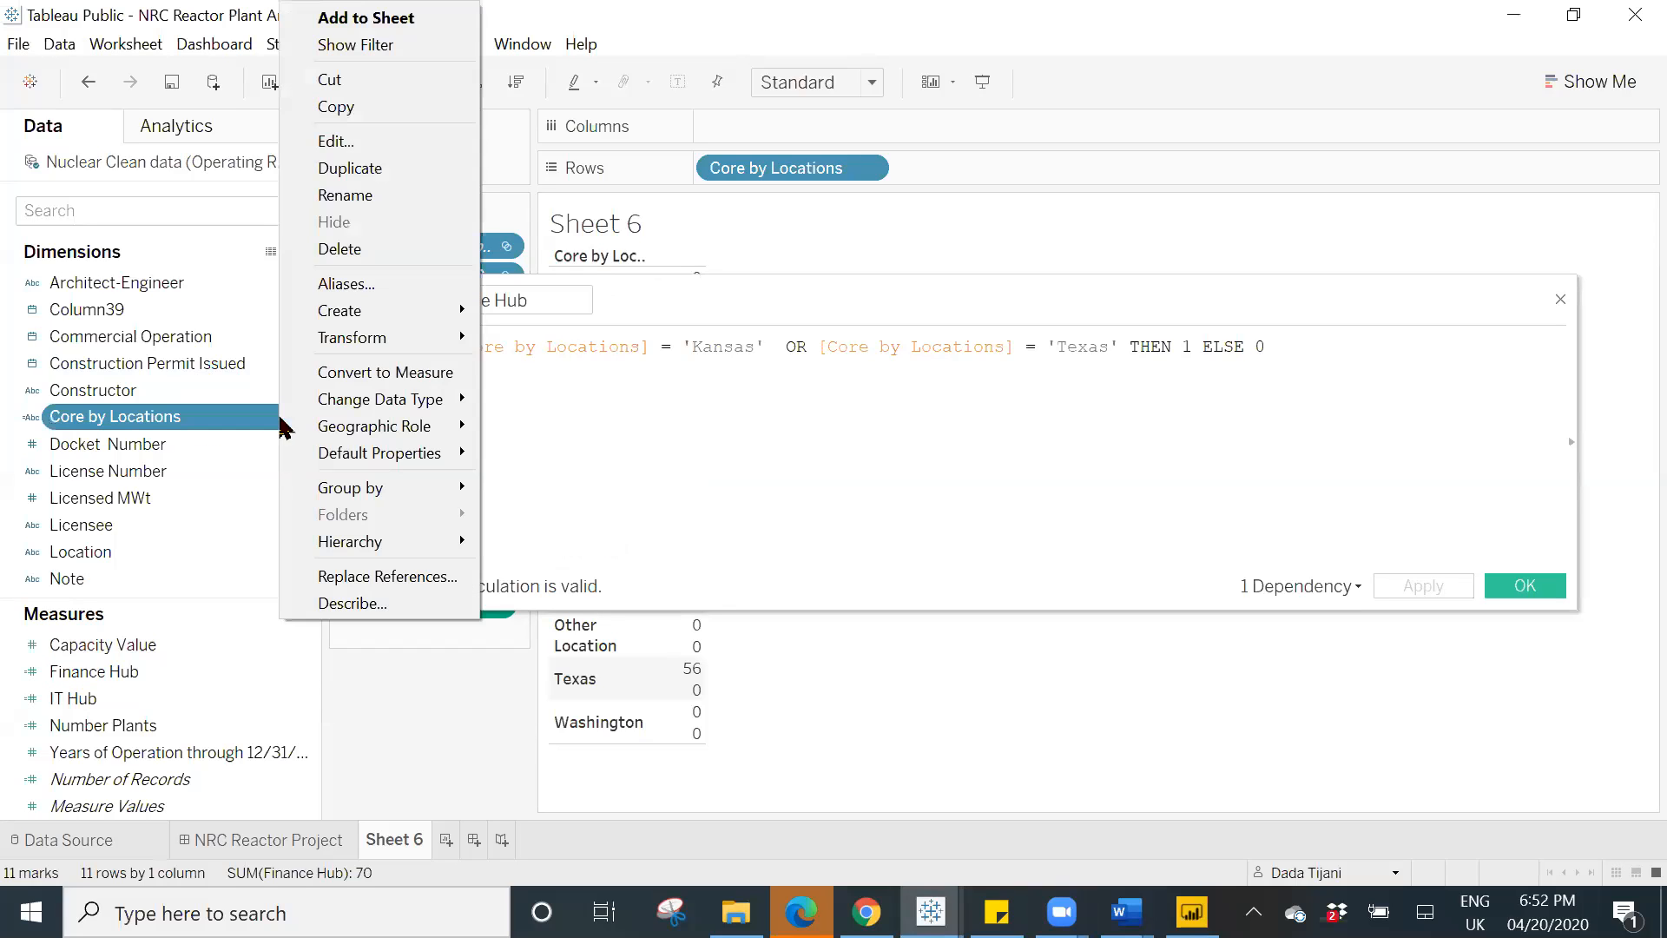
left_click(346, 145)
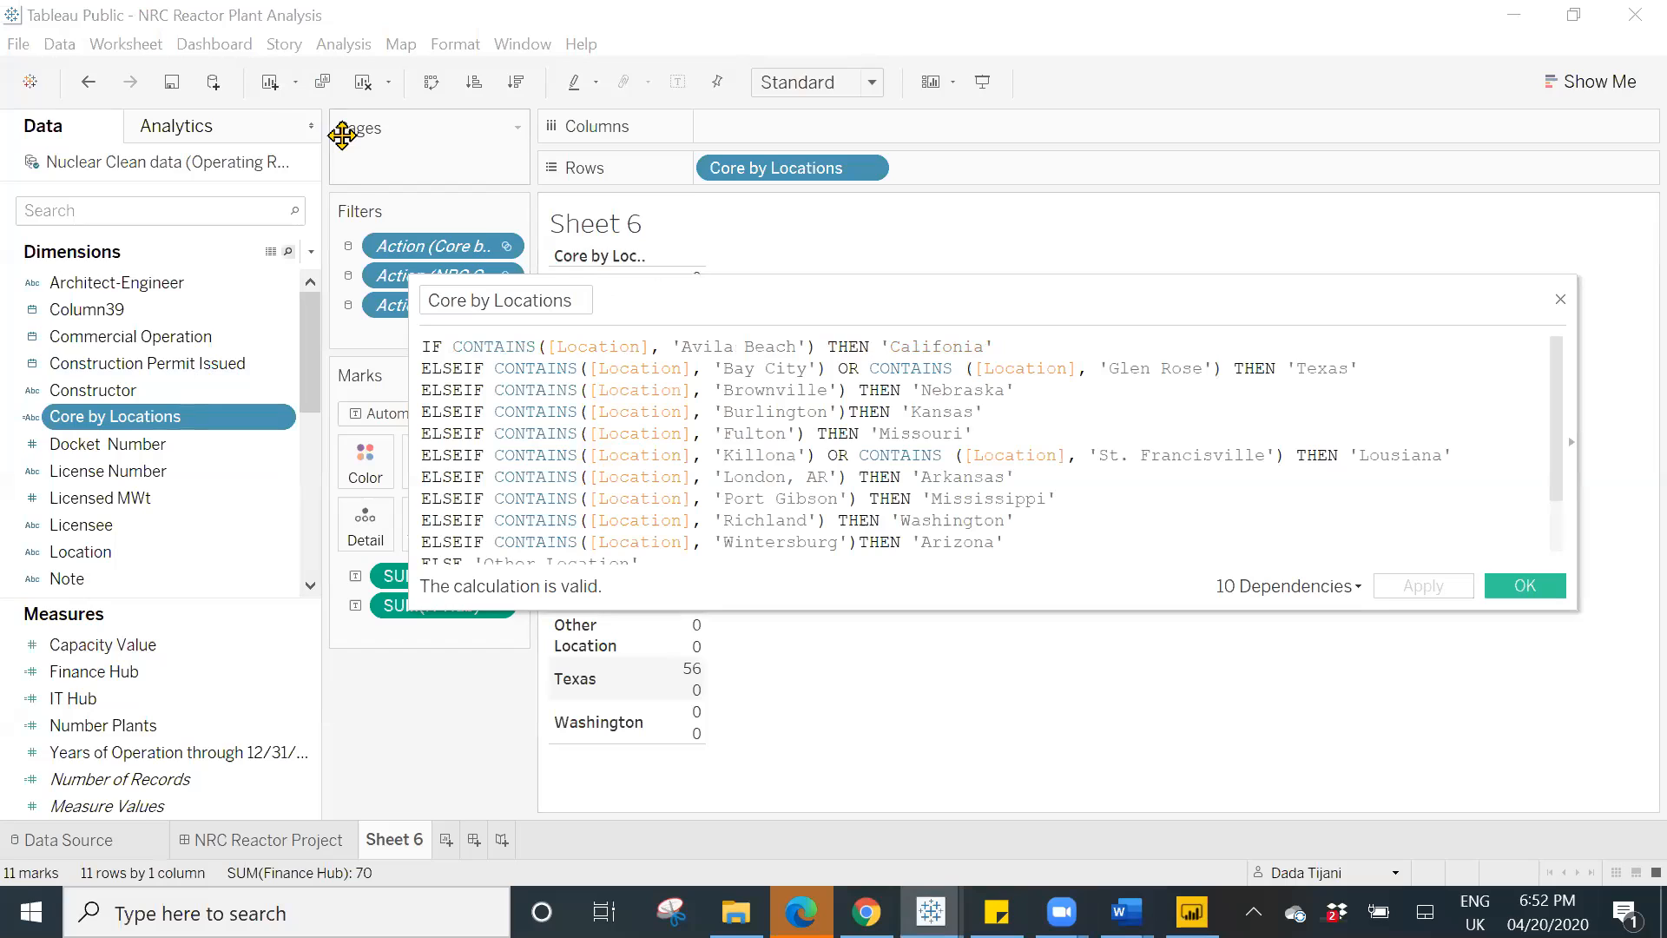
left_click(1521, 587)
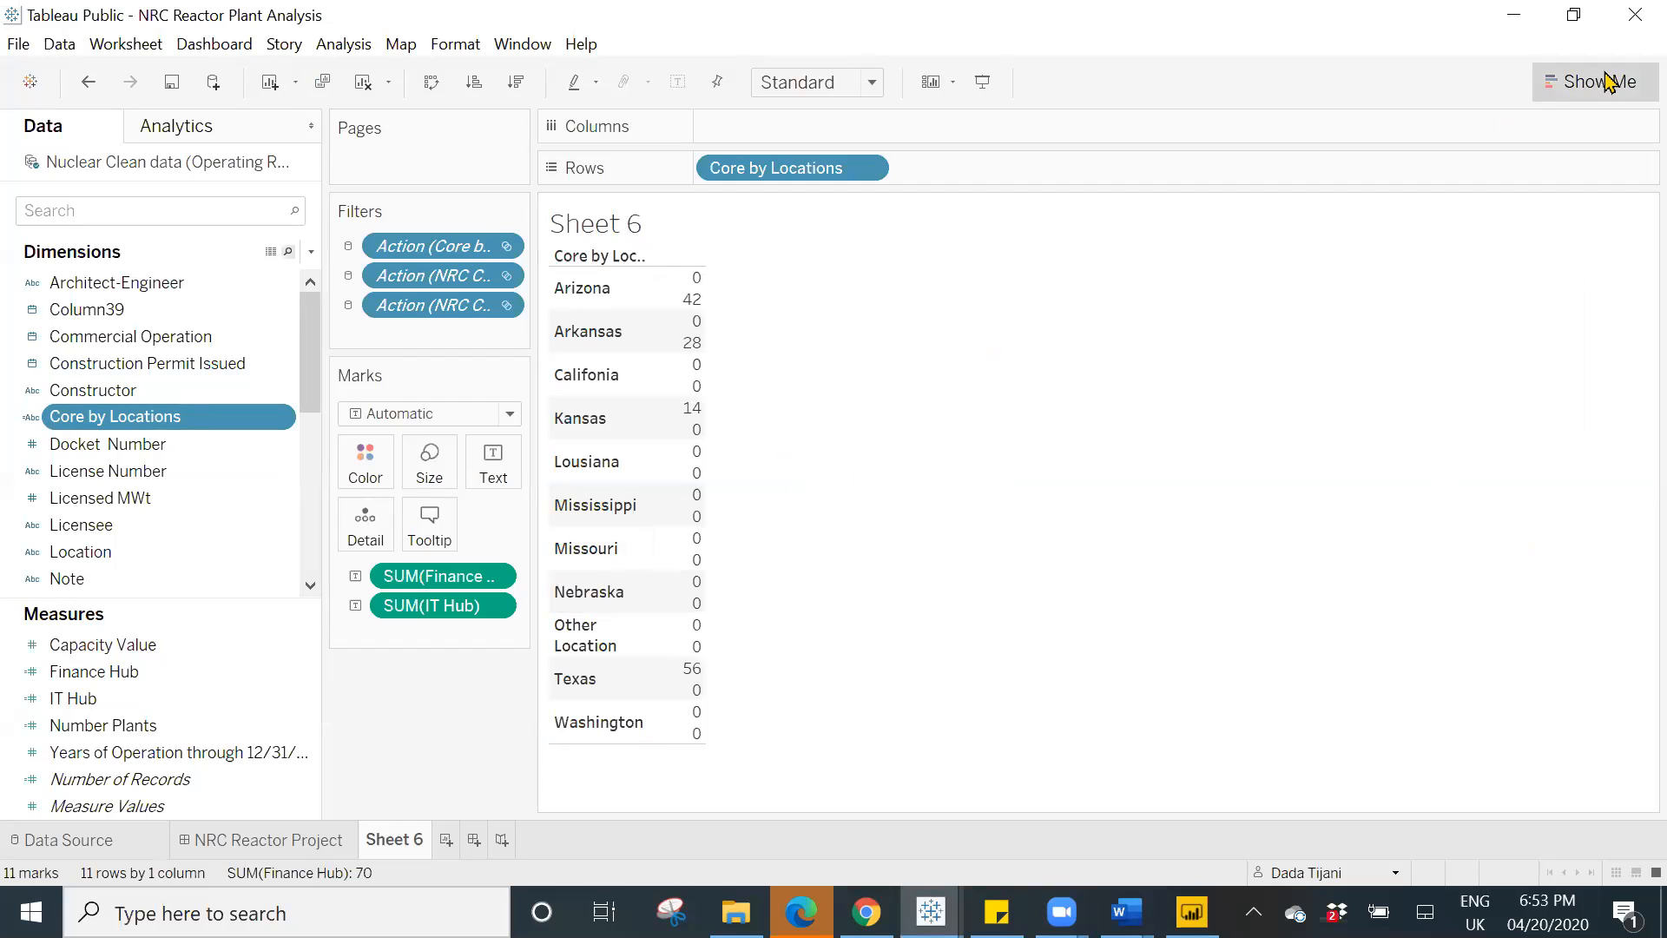
- Convert Sheet 6 to a text table with the Finance Hub and IT Hub sums in separate columns by core location
left_click(1608, 82)
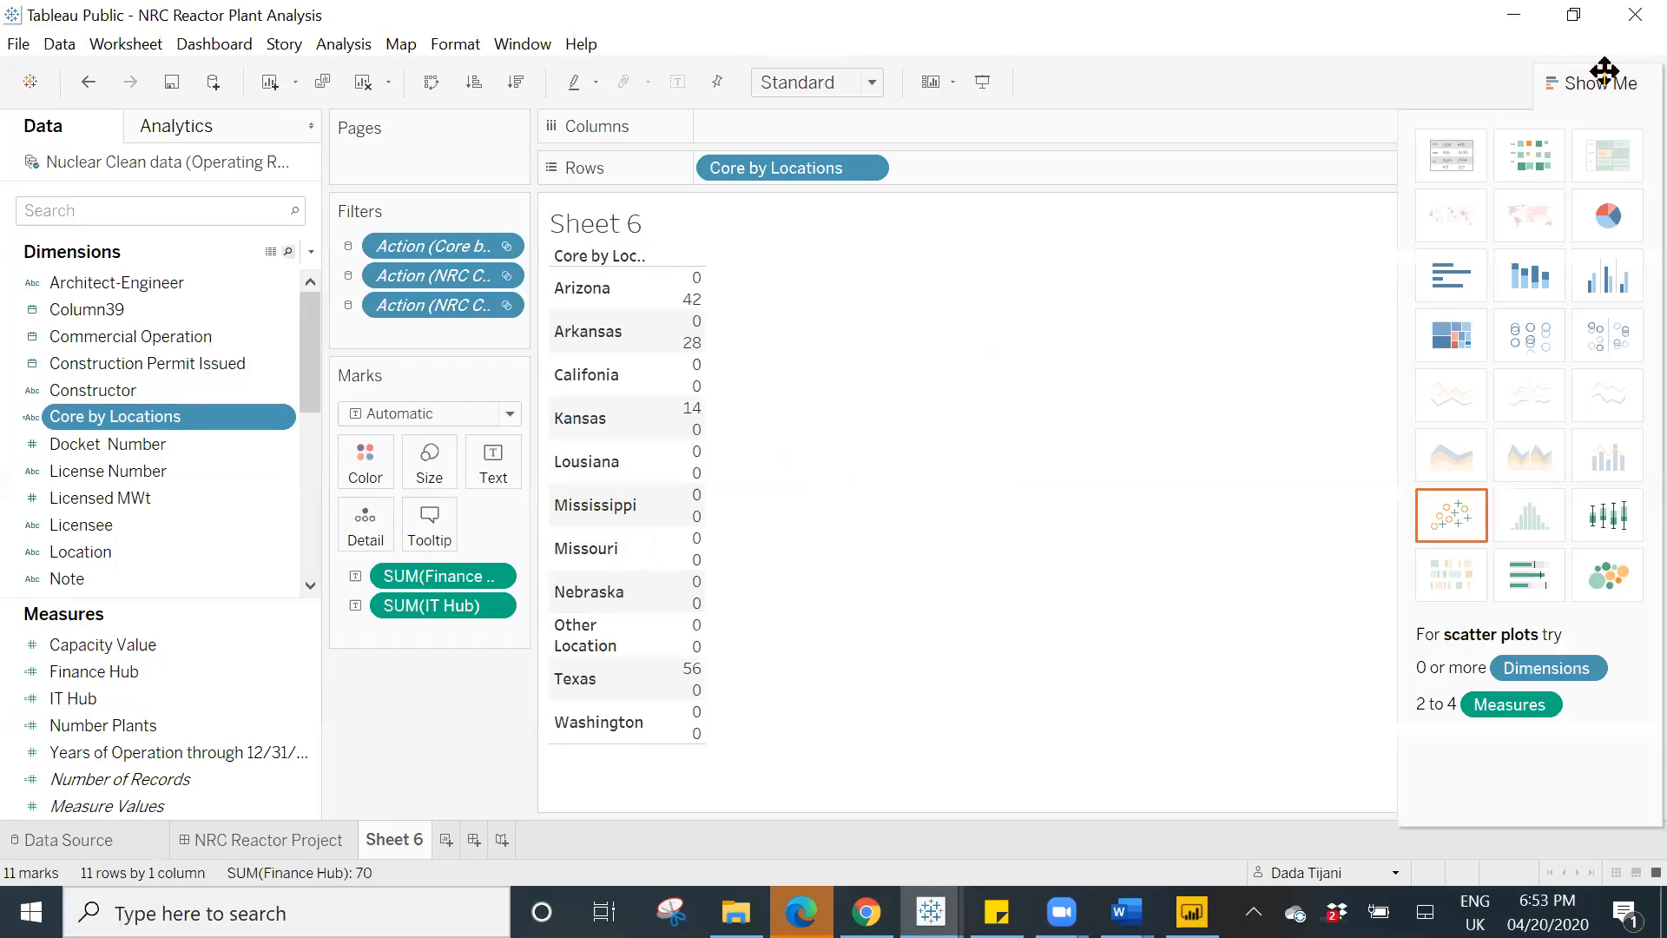
left_click(1451, 155)
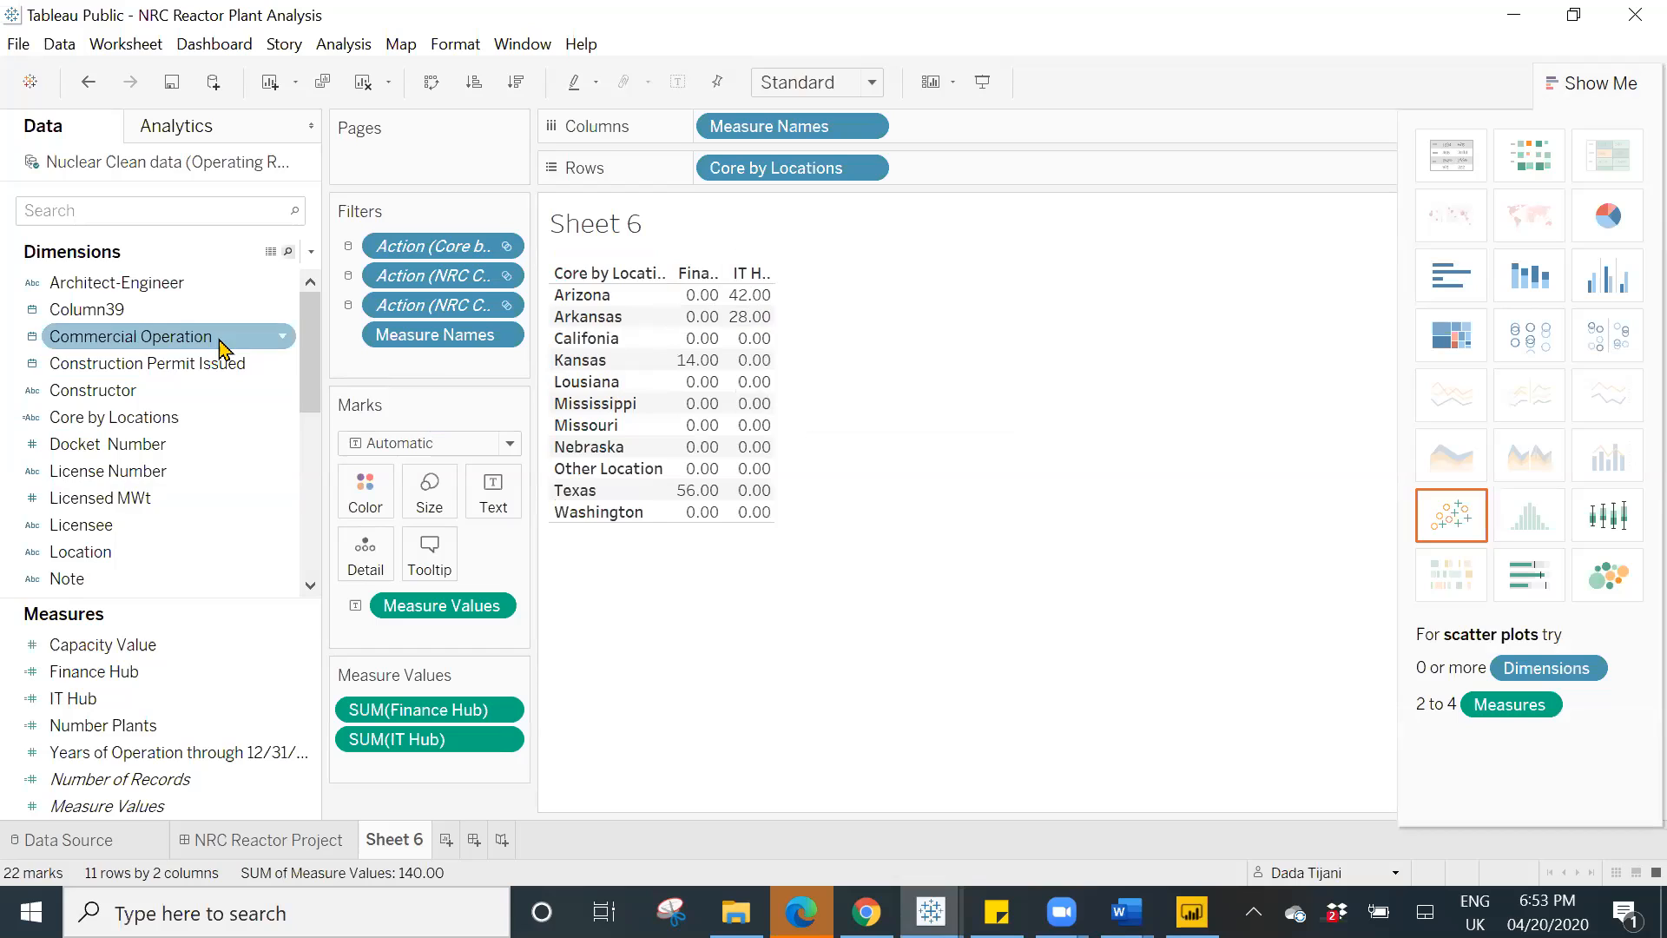
- Convert the Finance Hub and IT Hub measures to dimensions
left_click(310, 678)
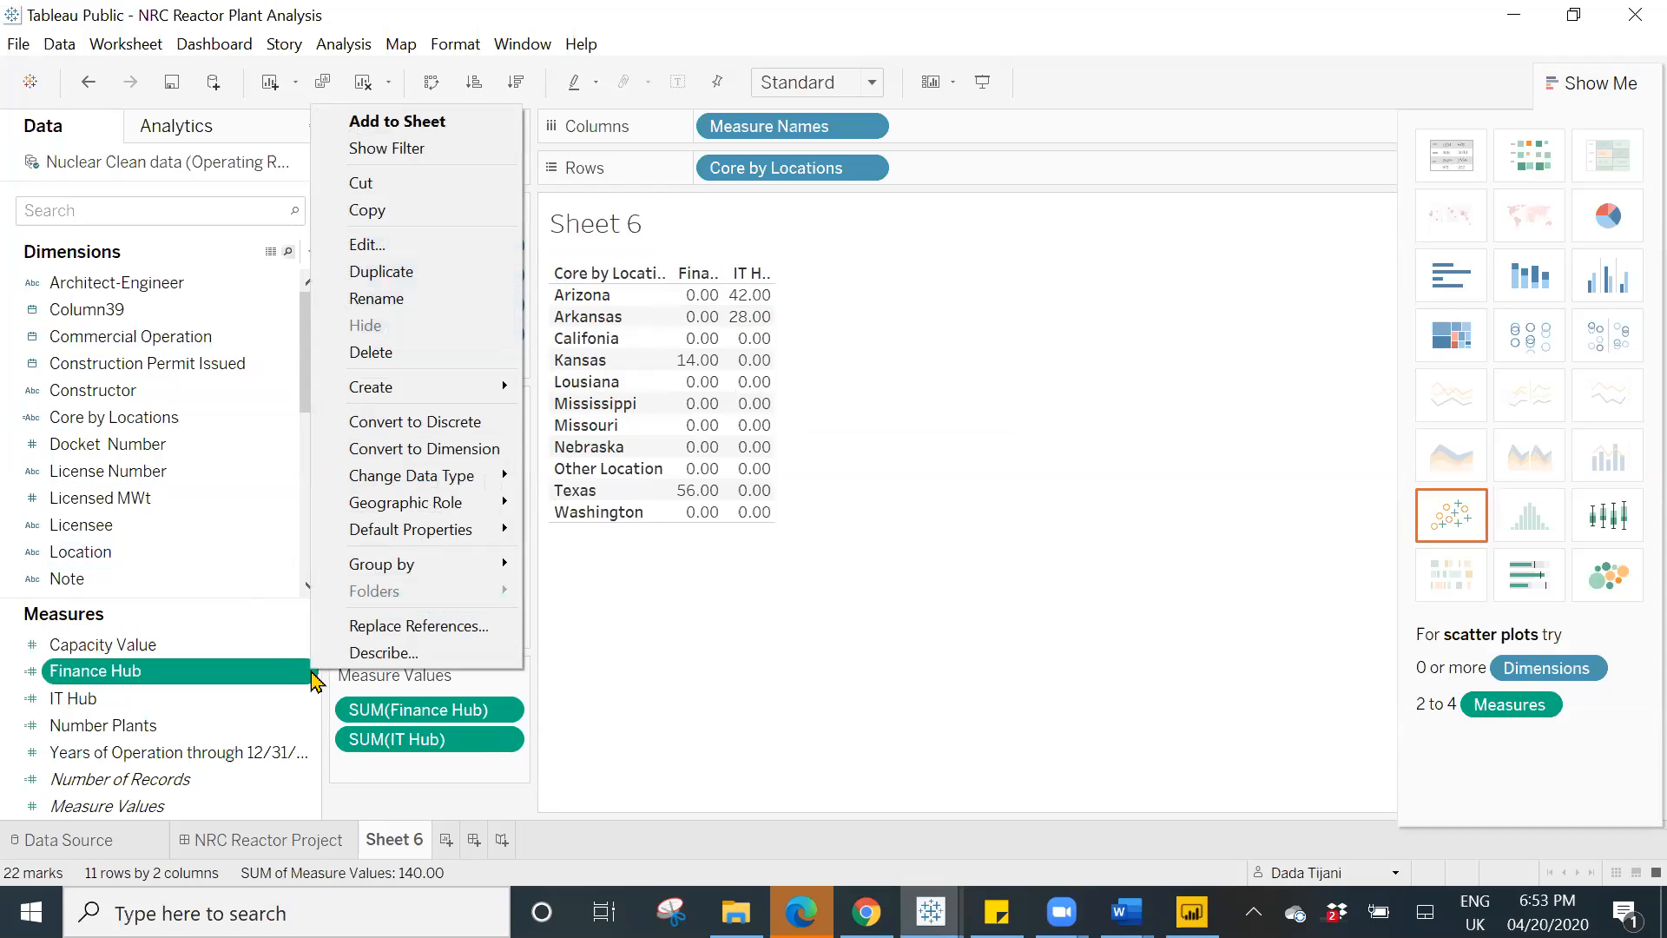
left_click(831, 652)
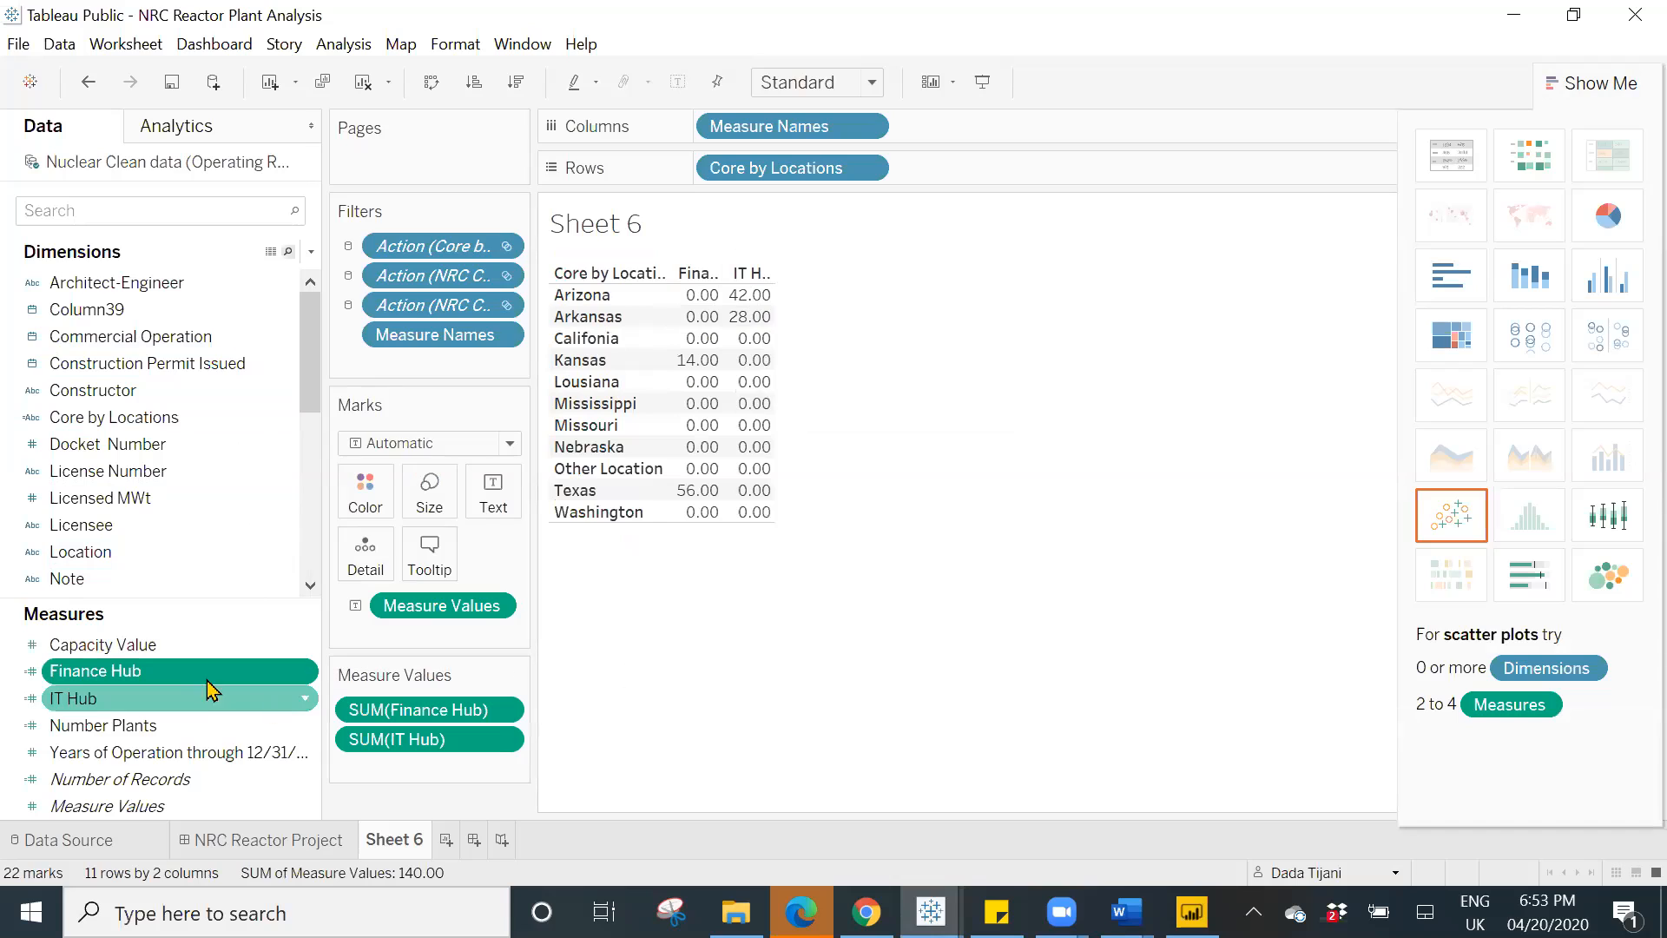
left_click_drag(202, 680, 167, 472)
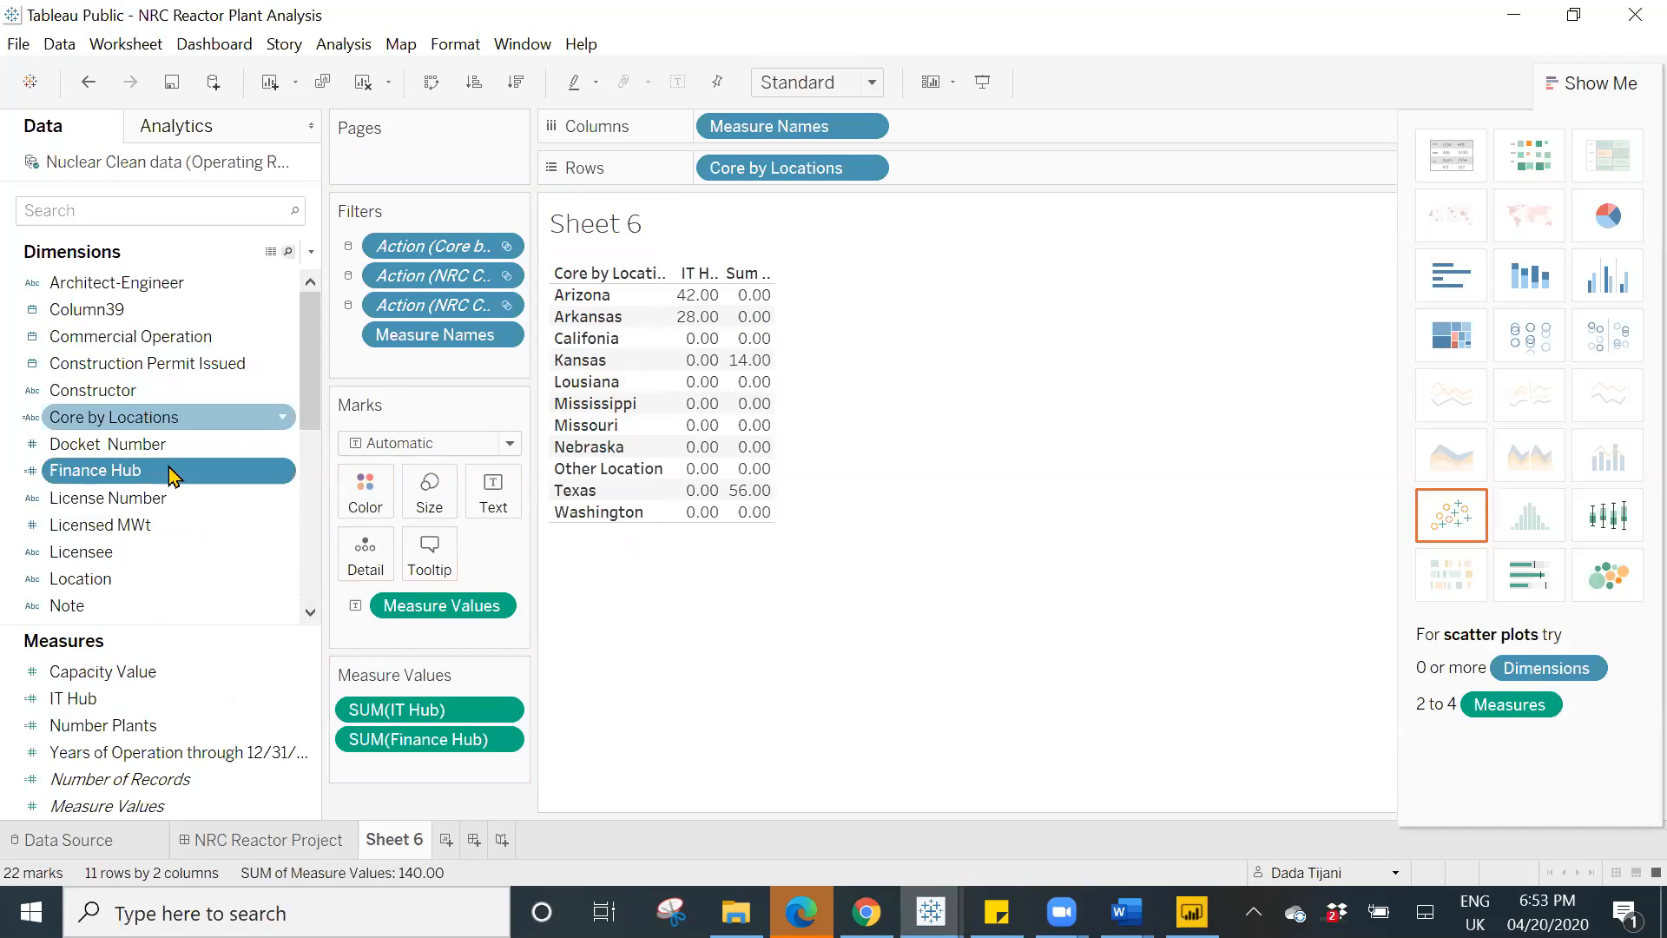
left_click_drag(95, 707, 121, 477)
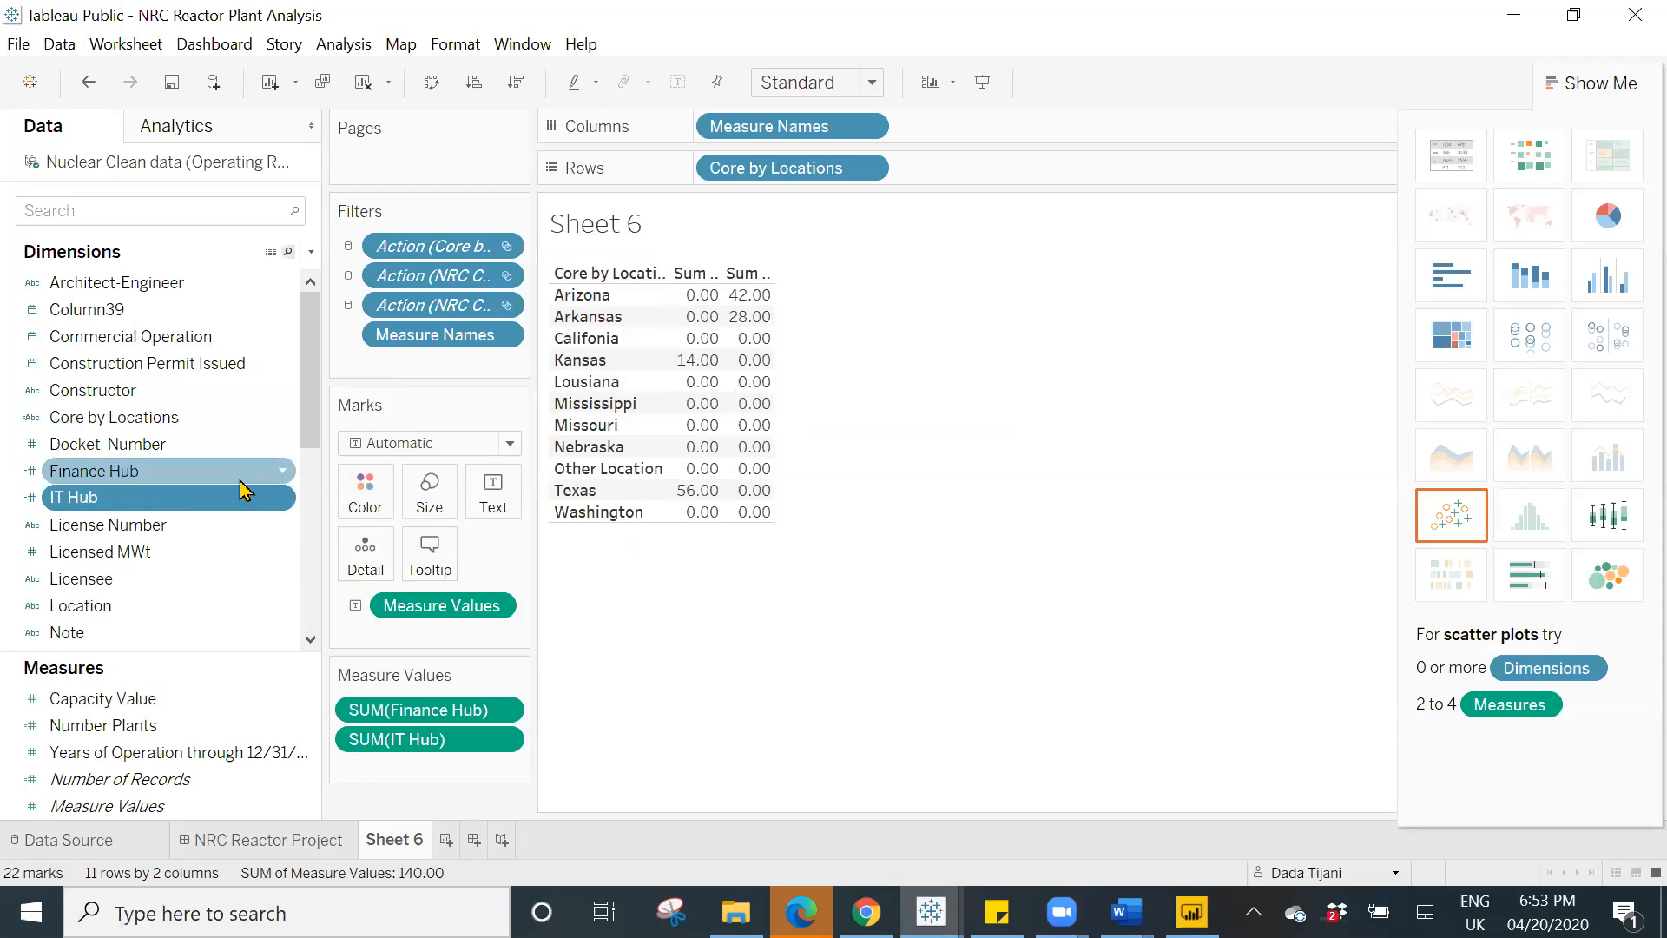
- Examine the IT Hub calculated field's formula, moving its editor aside, and close the editor
left_click(281, 498)
left_click(348, 138)
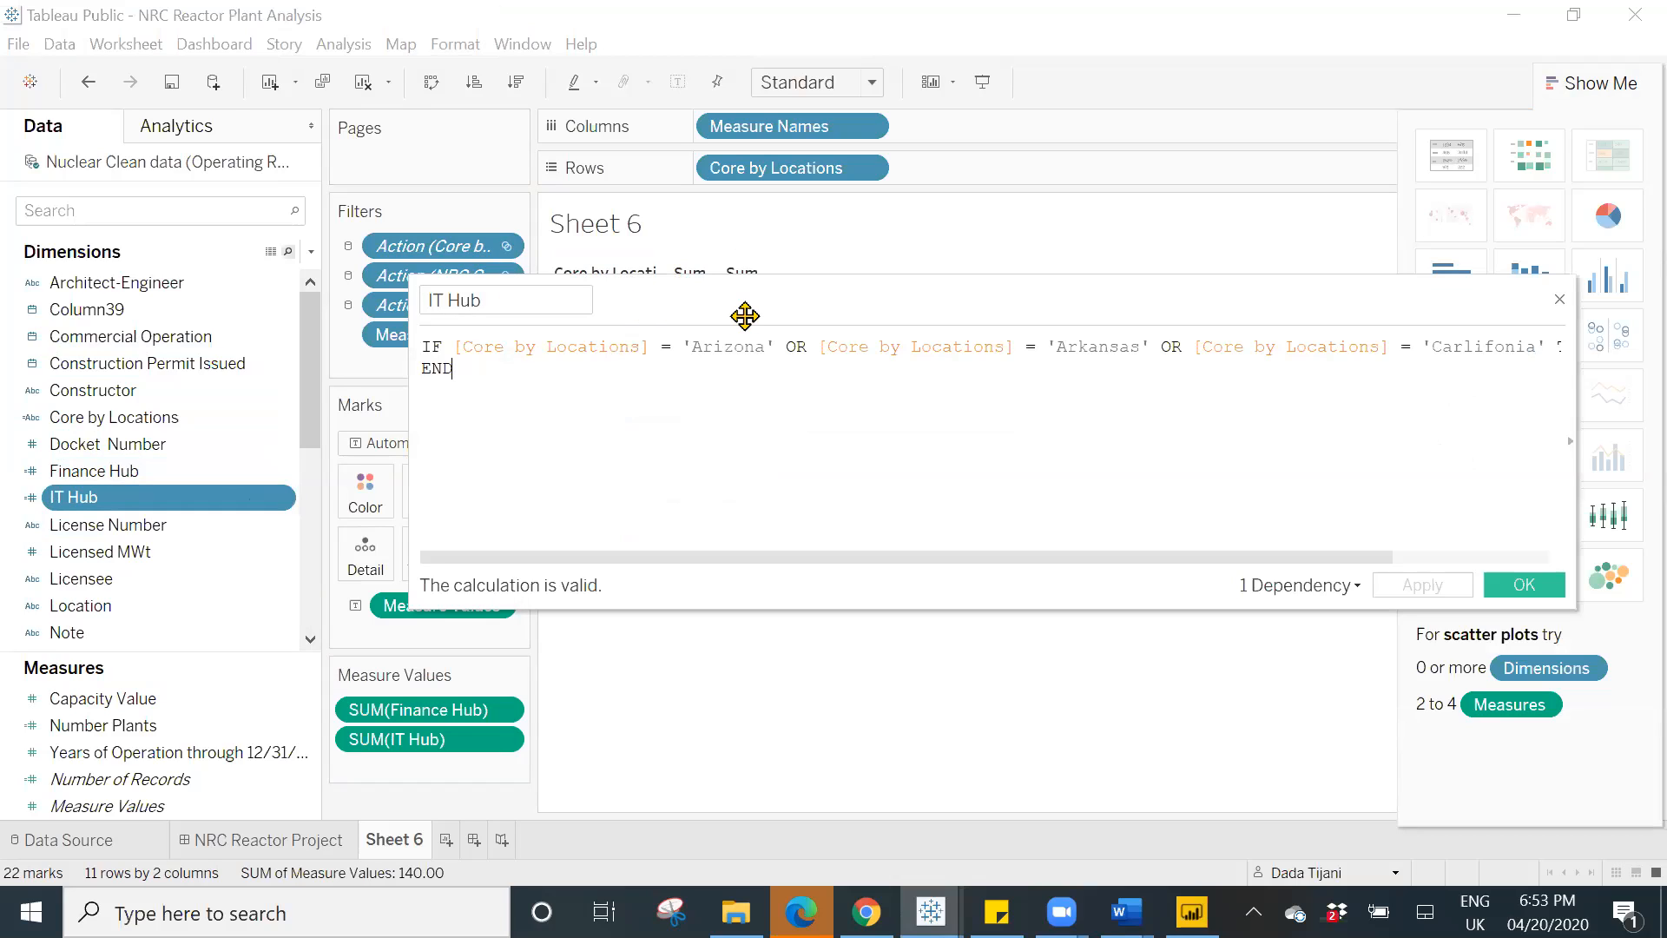
left_click_drag(745, 315, 662, 307)
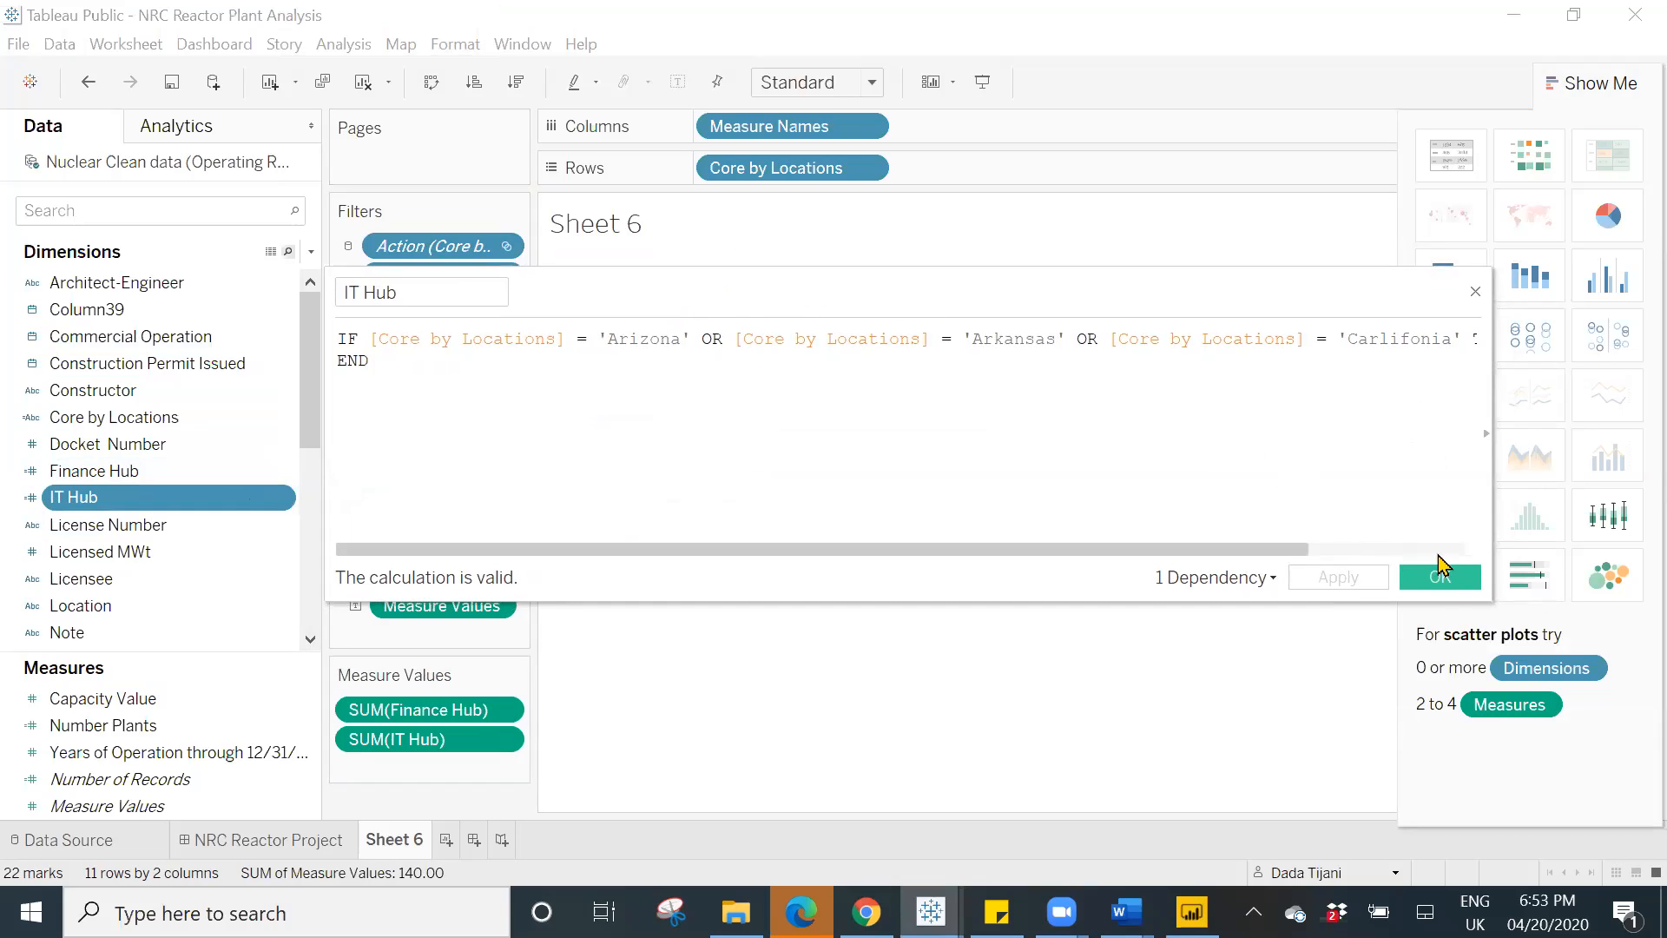
left_click(1439, 575)
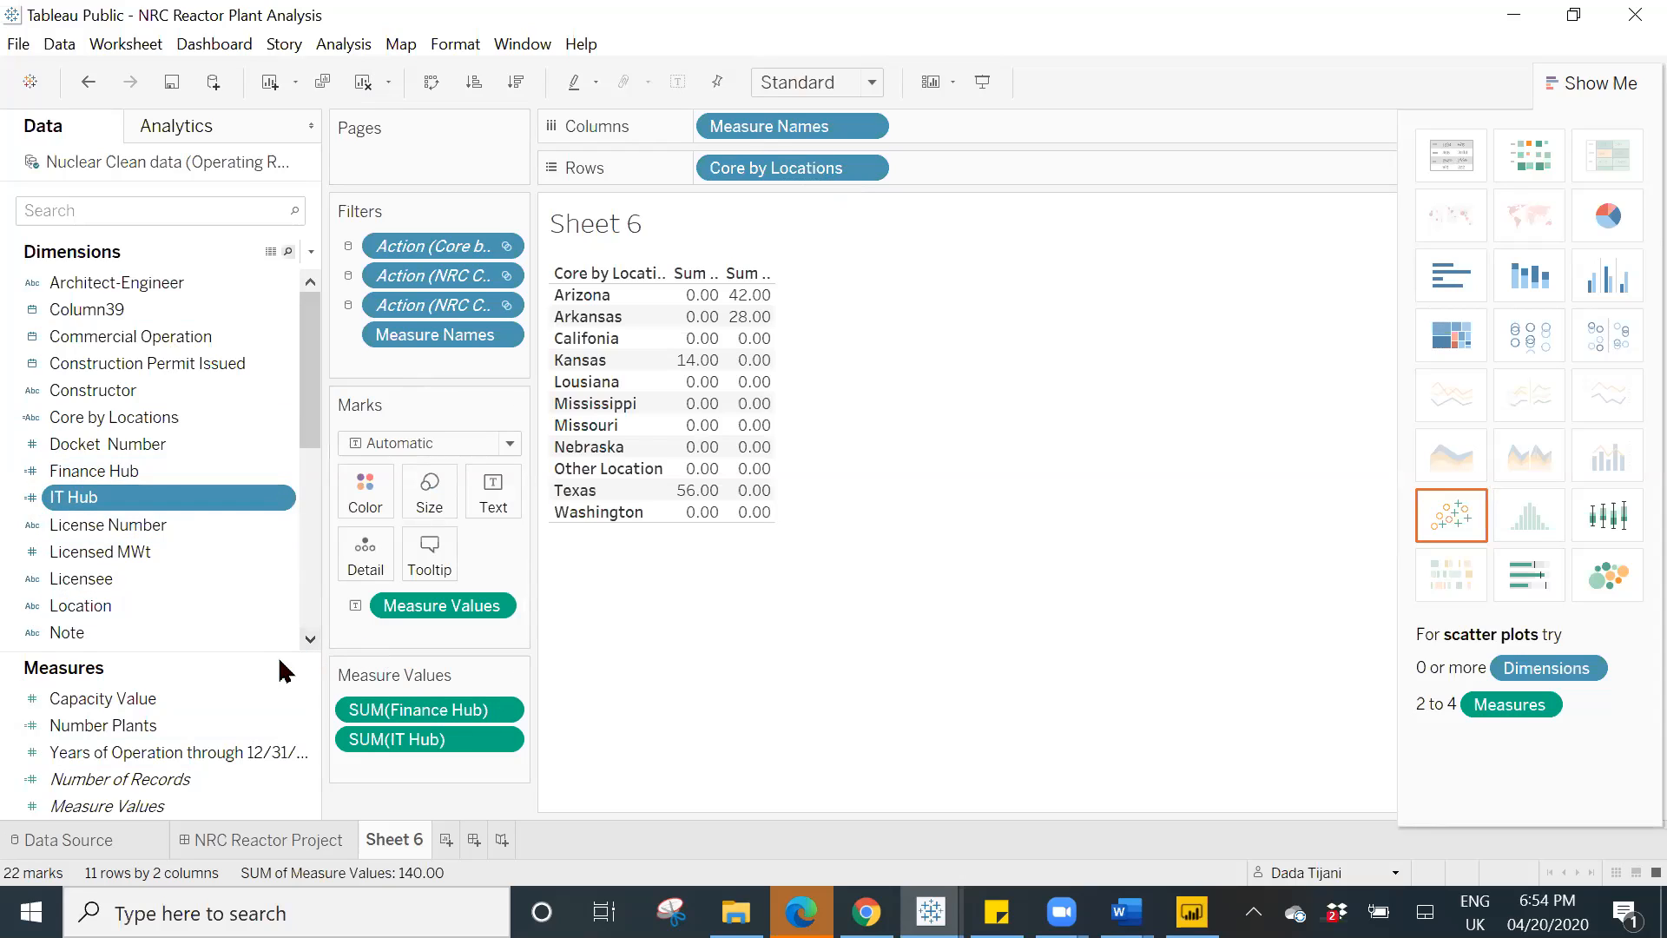
- Clear Sheet 6 and rebuild it with Core by Locations on the rows and IT Hub and Finance Hub as text
left_click(364, 84)
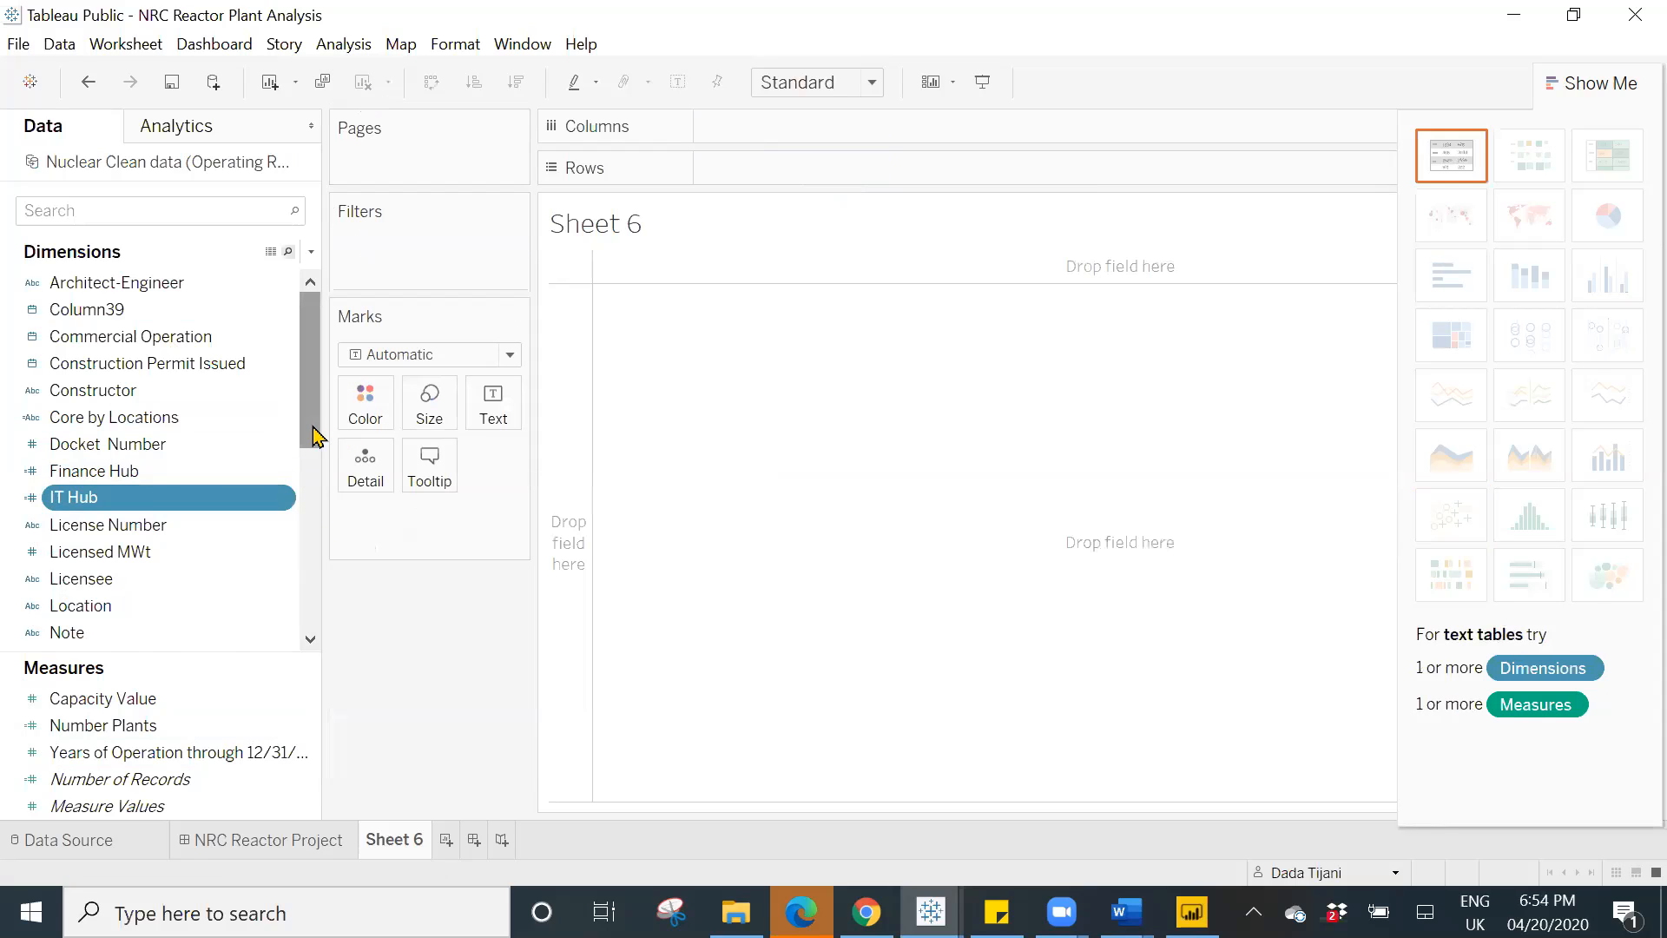
scroll(315, 445, "down", 1)
scroll(314, 453, "down", 1)
scroll(304, 504, "up", 2)
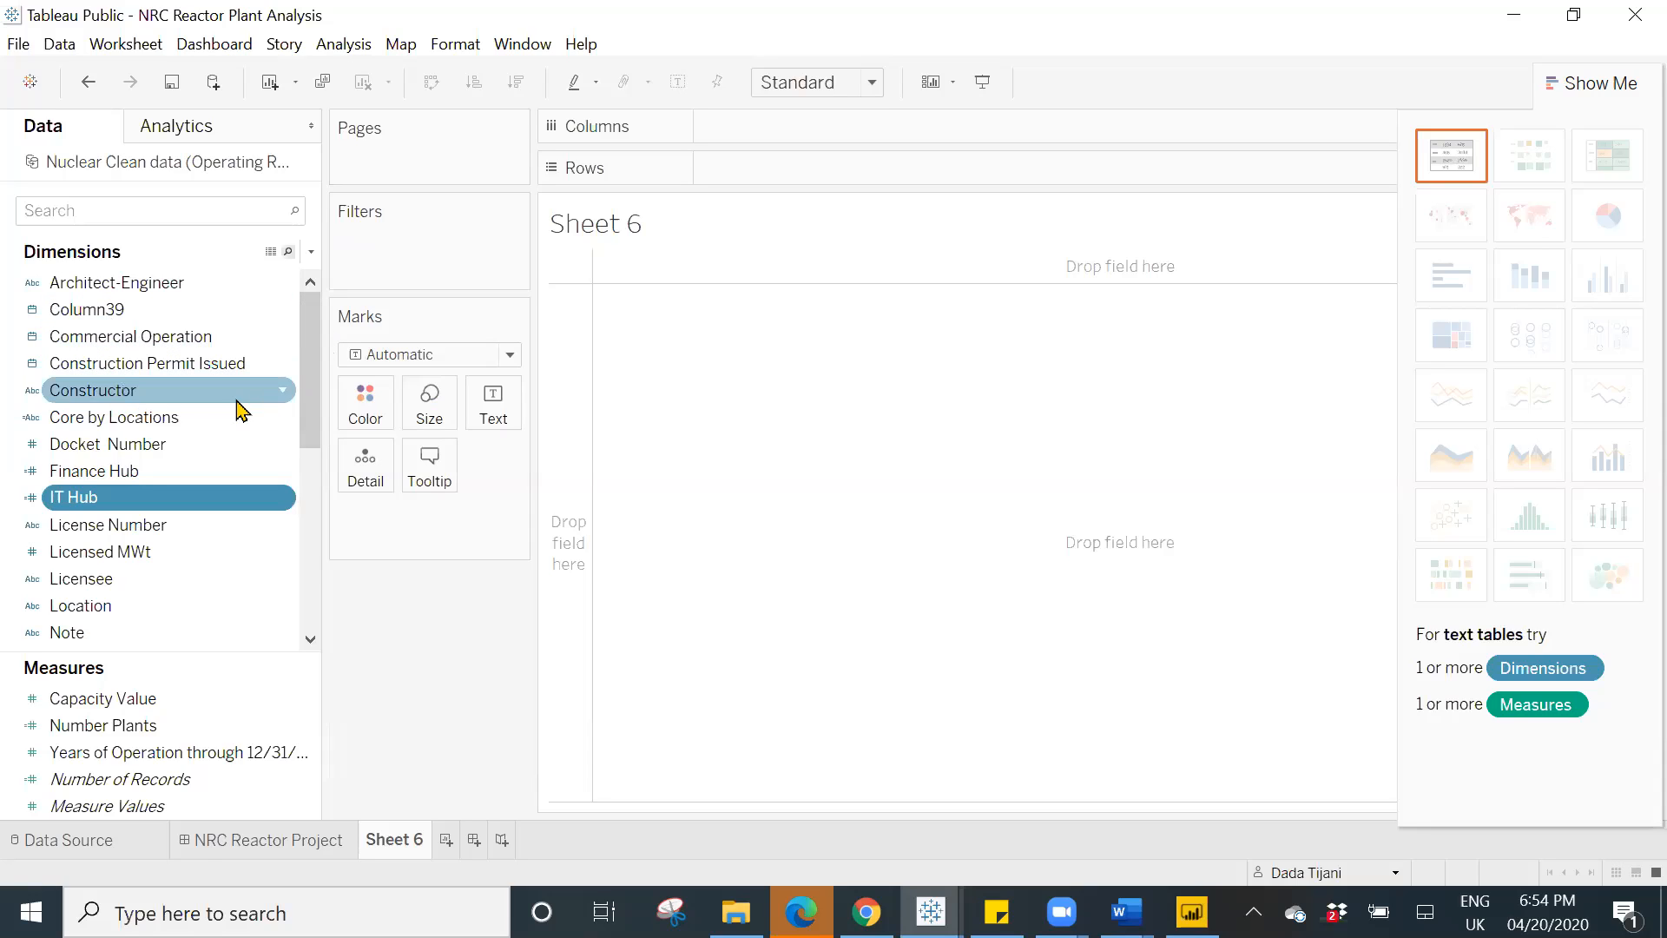
left_click_drag(156, 426, 811, 179)
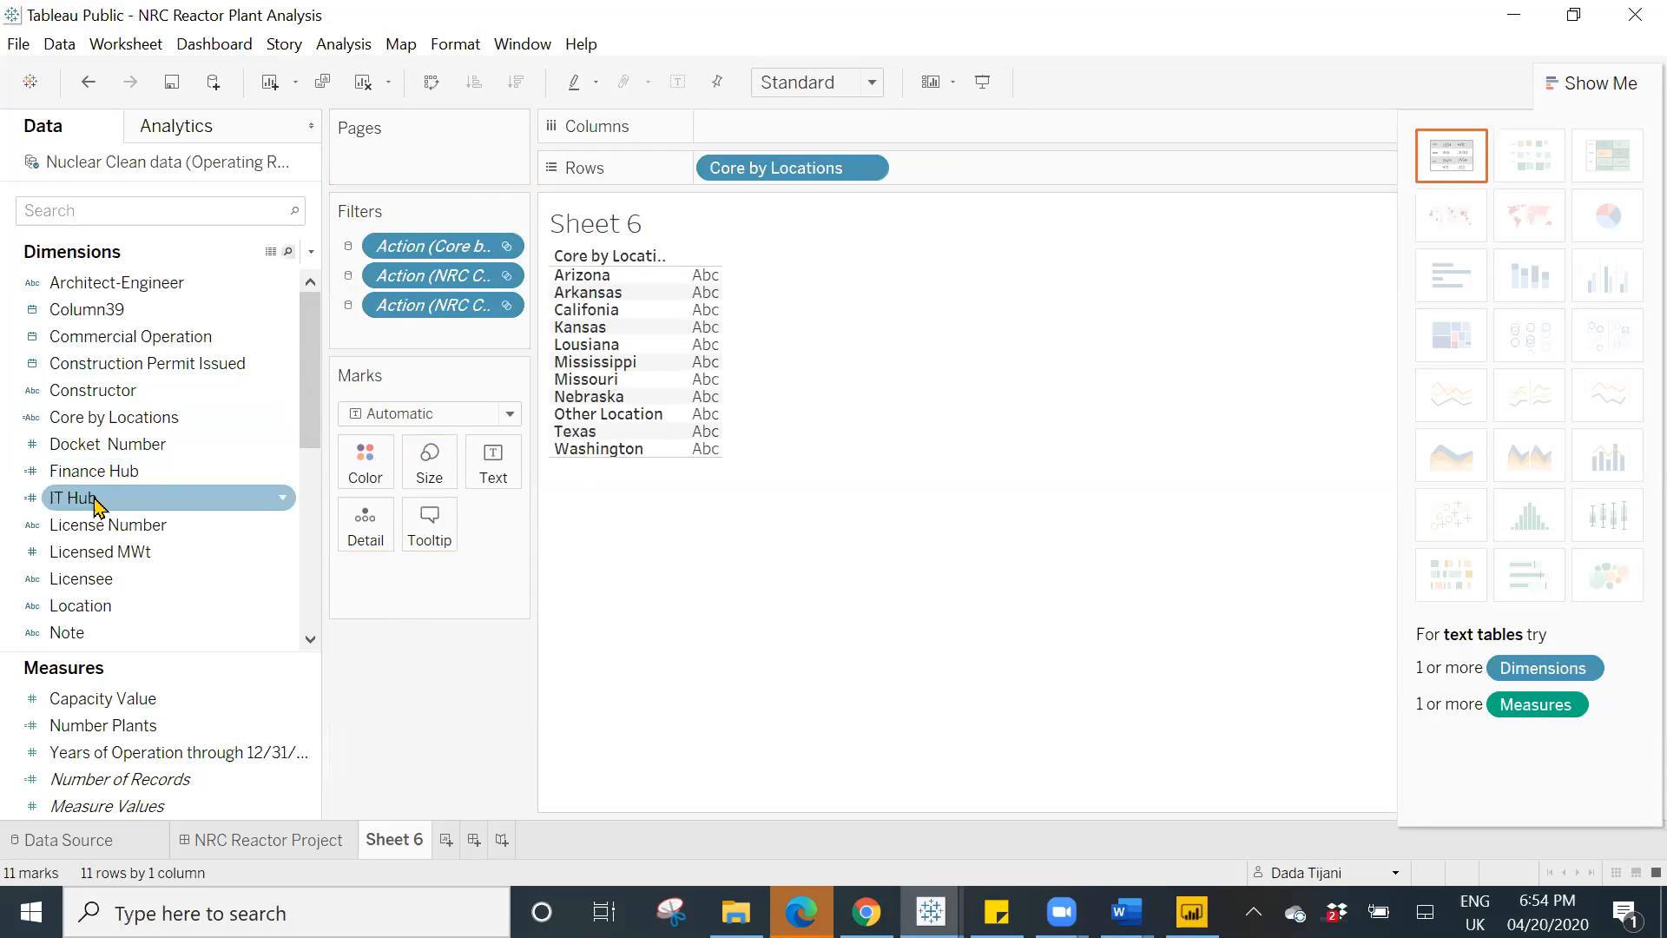
left_click_drag(98, 503, 512, 465)
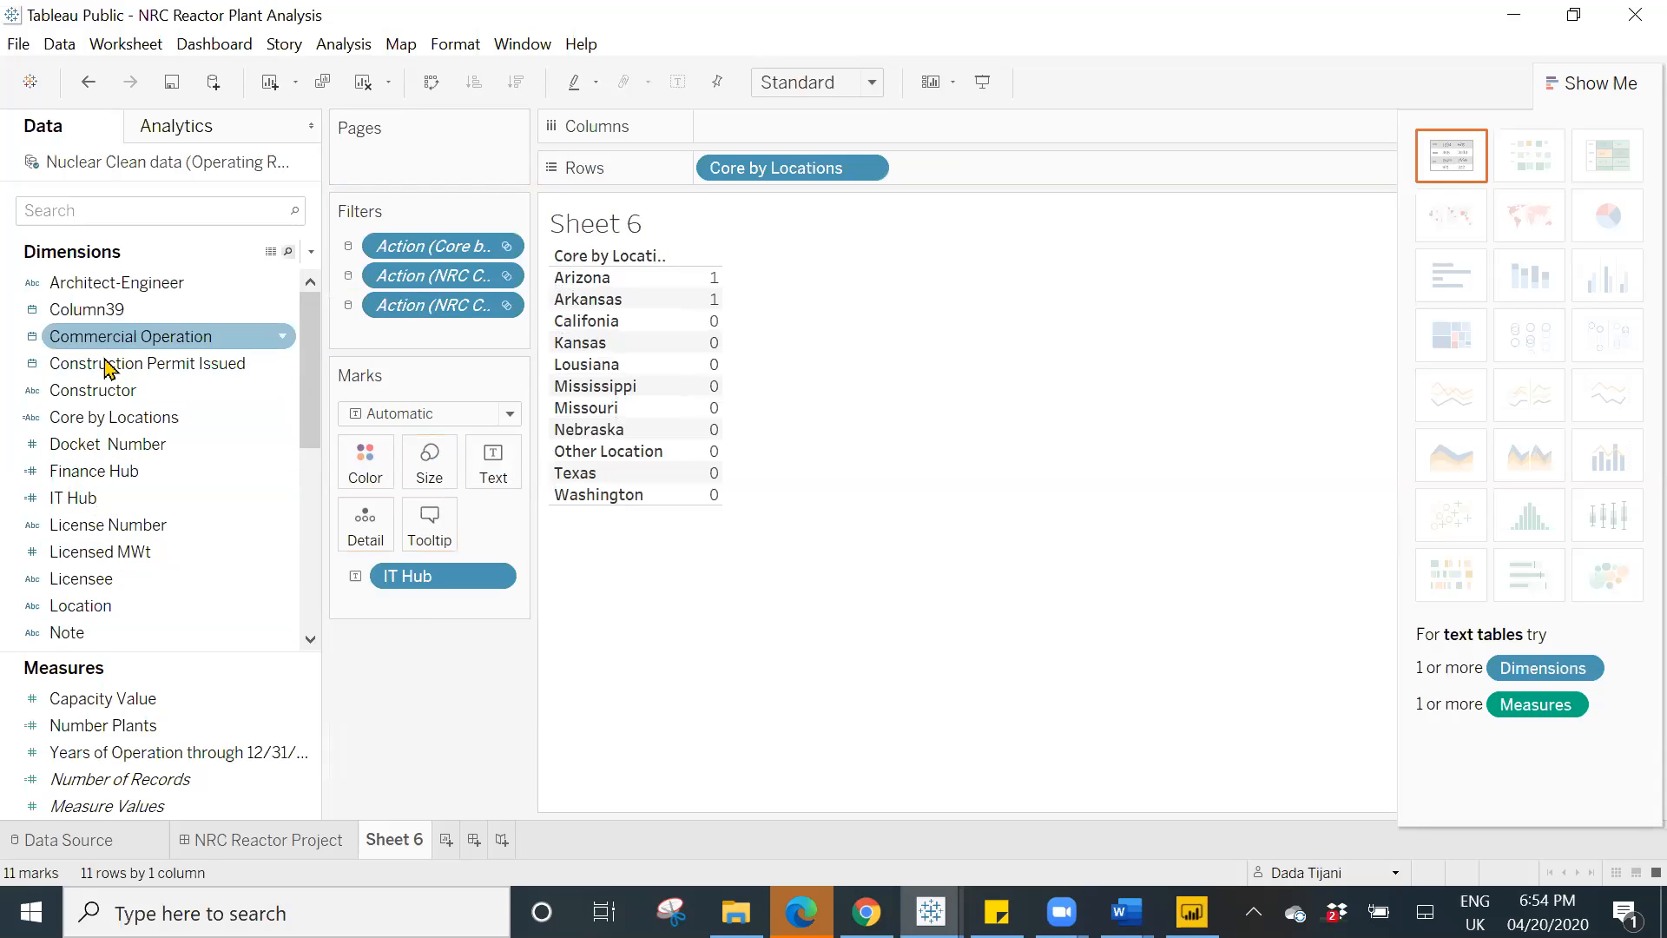
left_click_drag(93, 483, 483, 486)
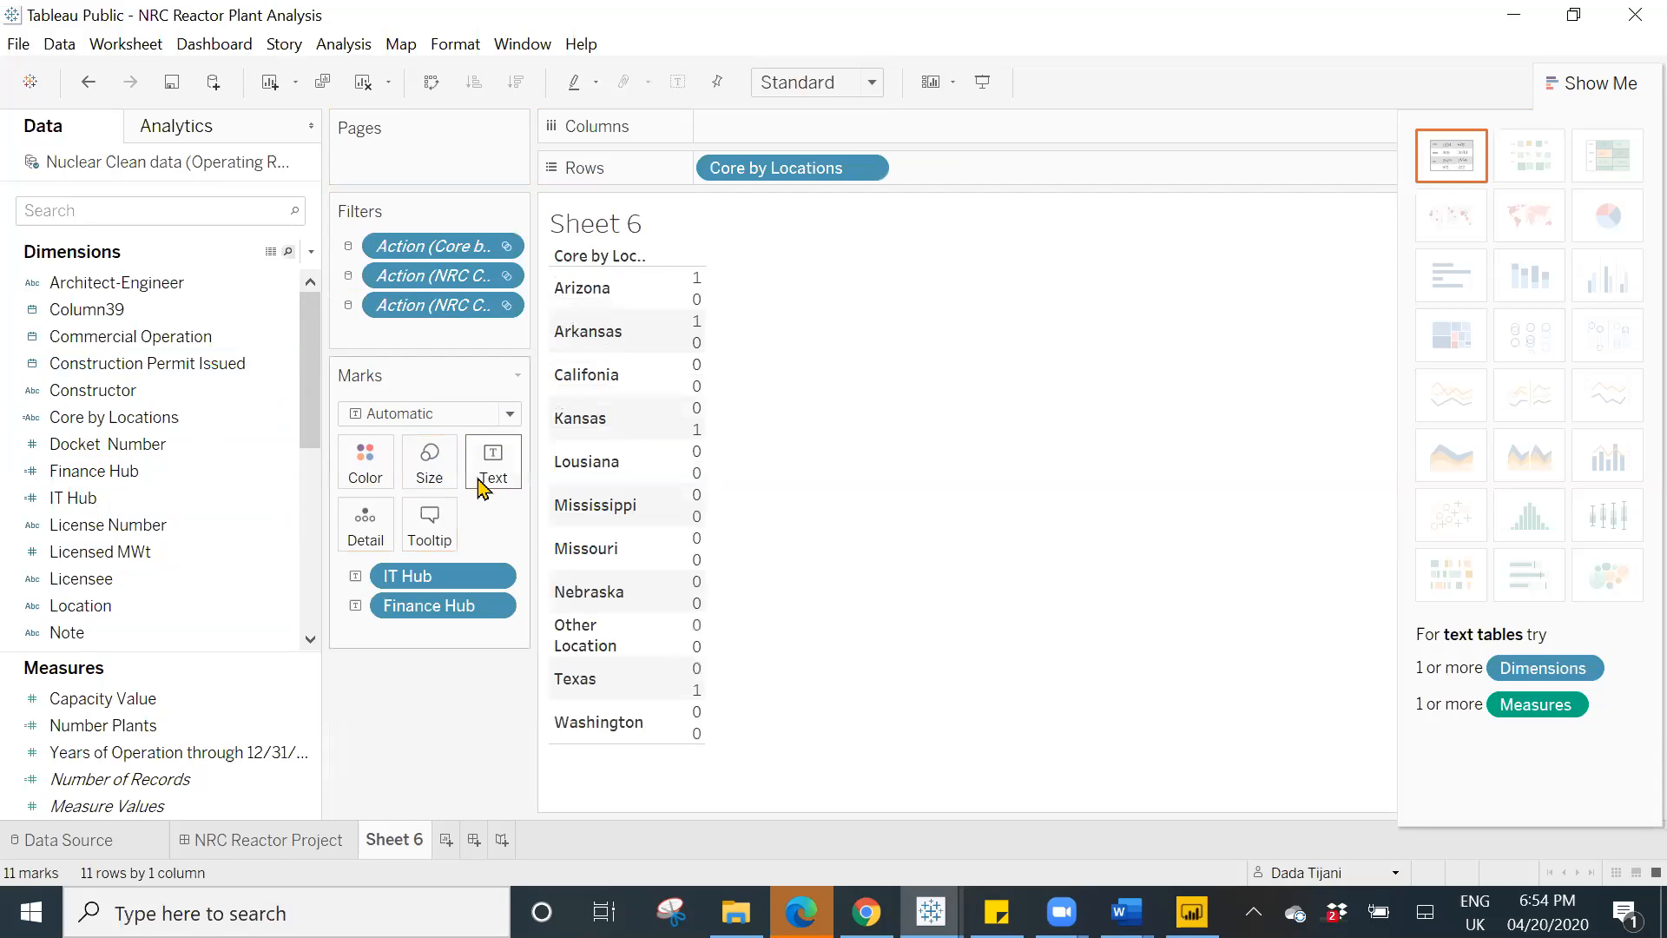
- Apply the text table layout to Sheet 6 and move Finance Hub from the rows back to text
left_click(1433, 167)
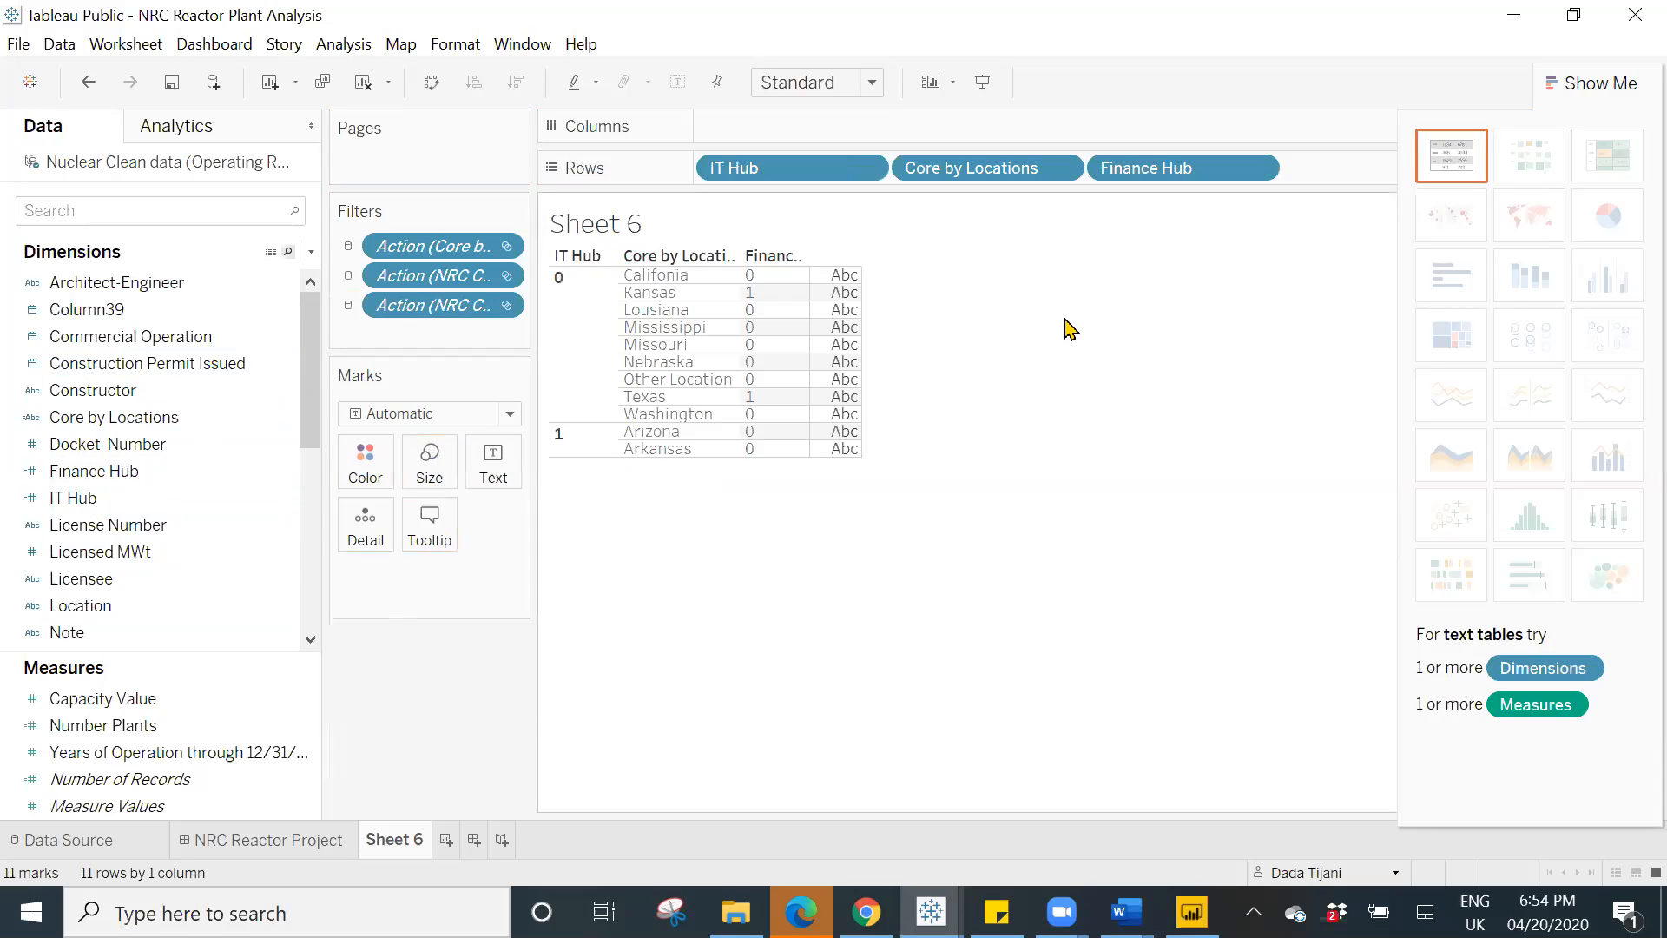
left_click(165, 606)
left_click_drag(1172, 167, 493, 467)
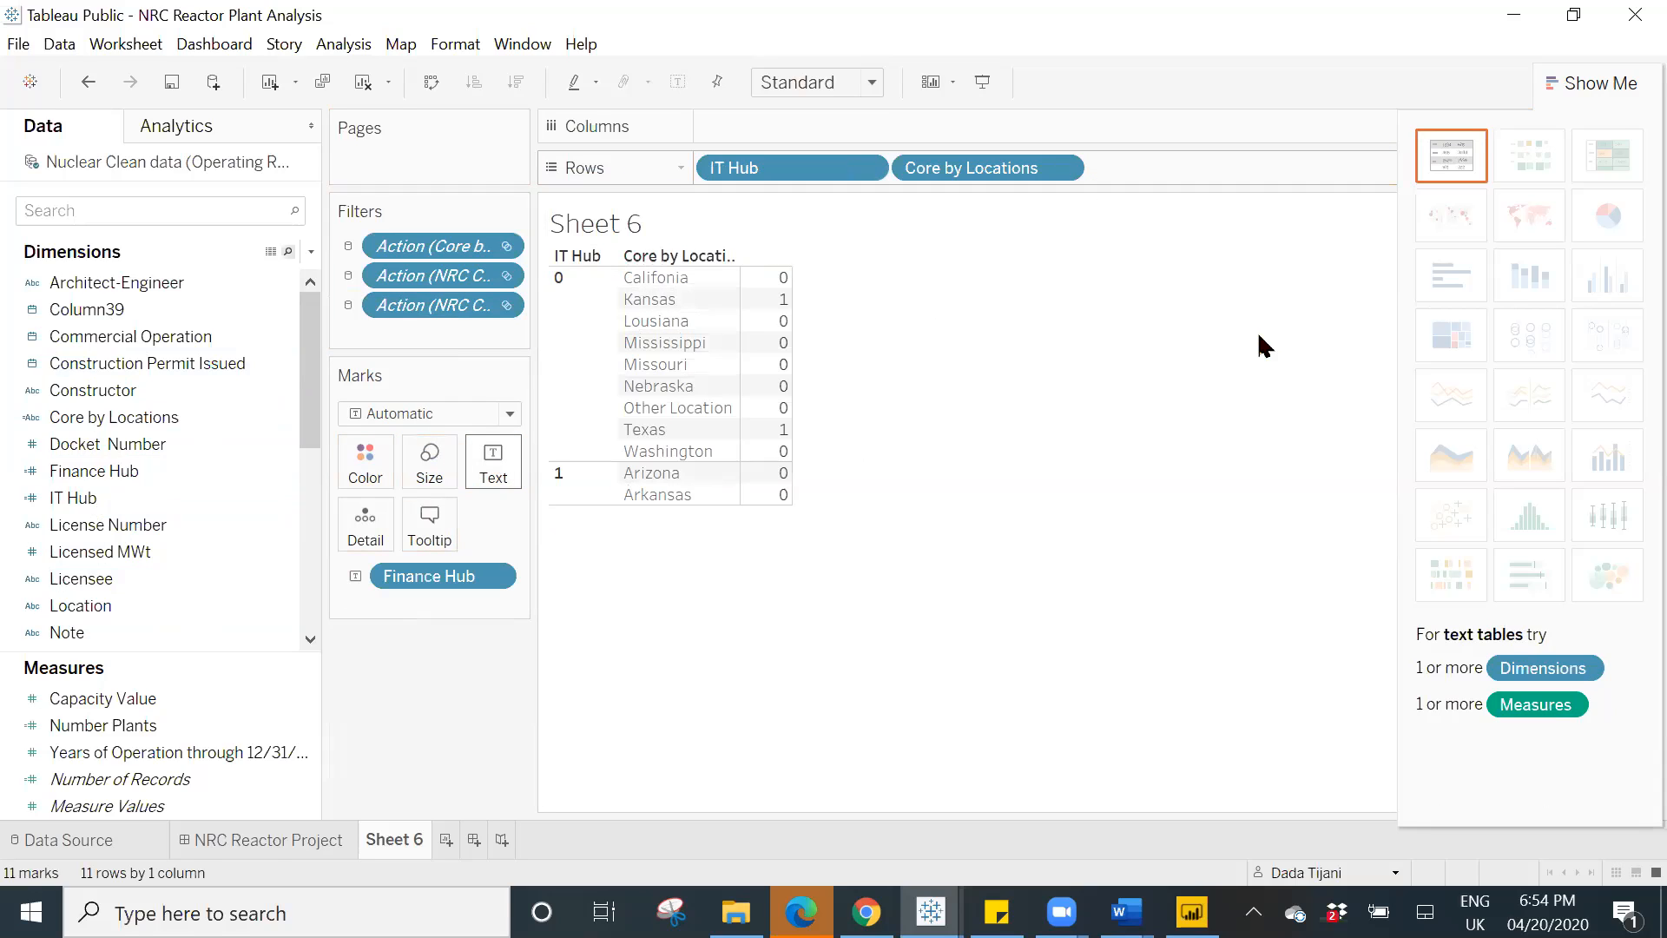
left_click(1466, 161)
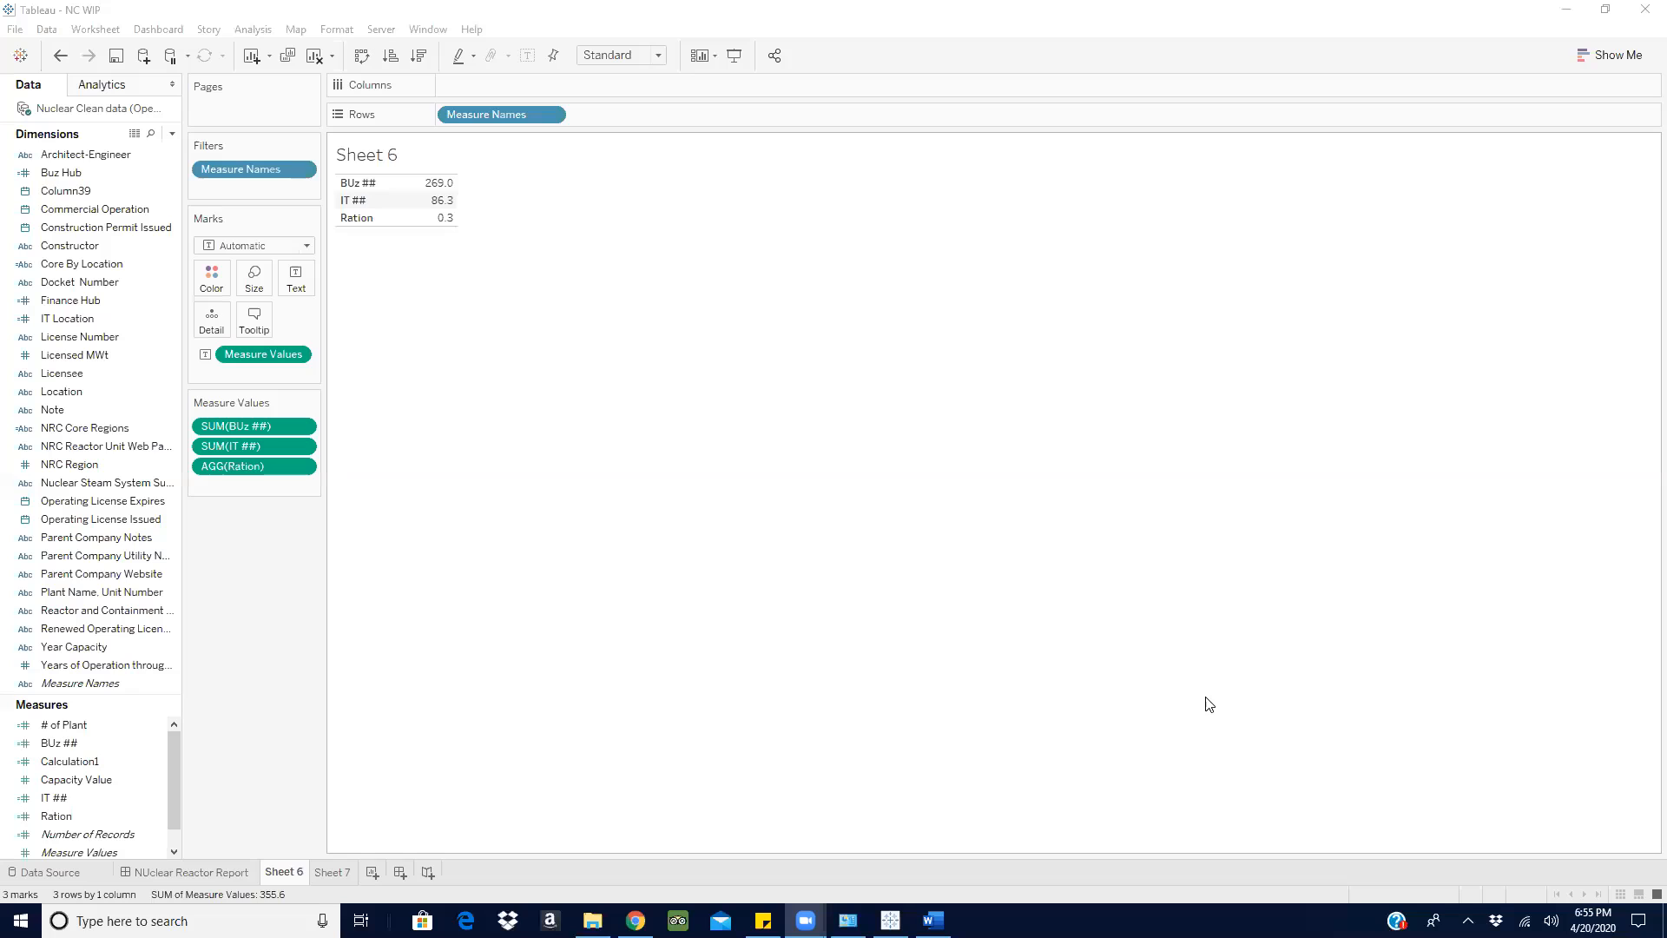
- Switch to the Word document, read the hub location and Ration requirements, and return to the Tableau workbook
left_click(933, 921)
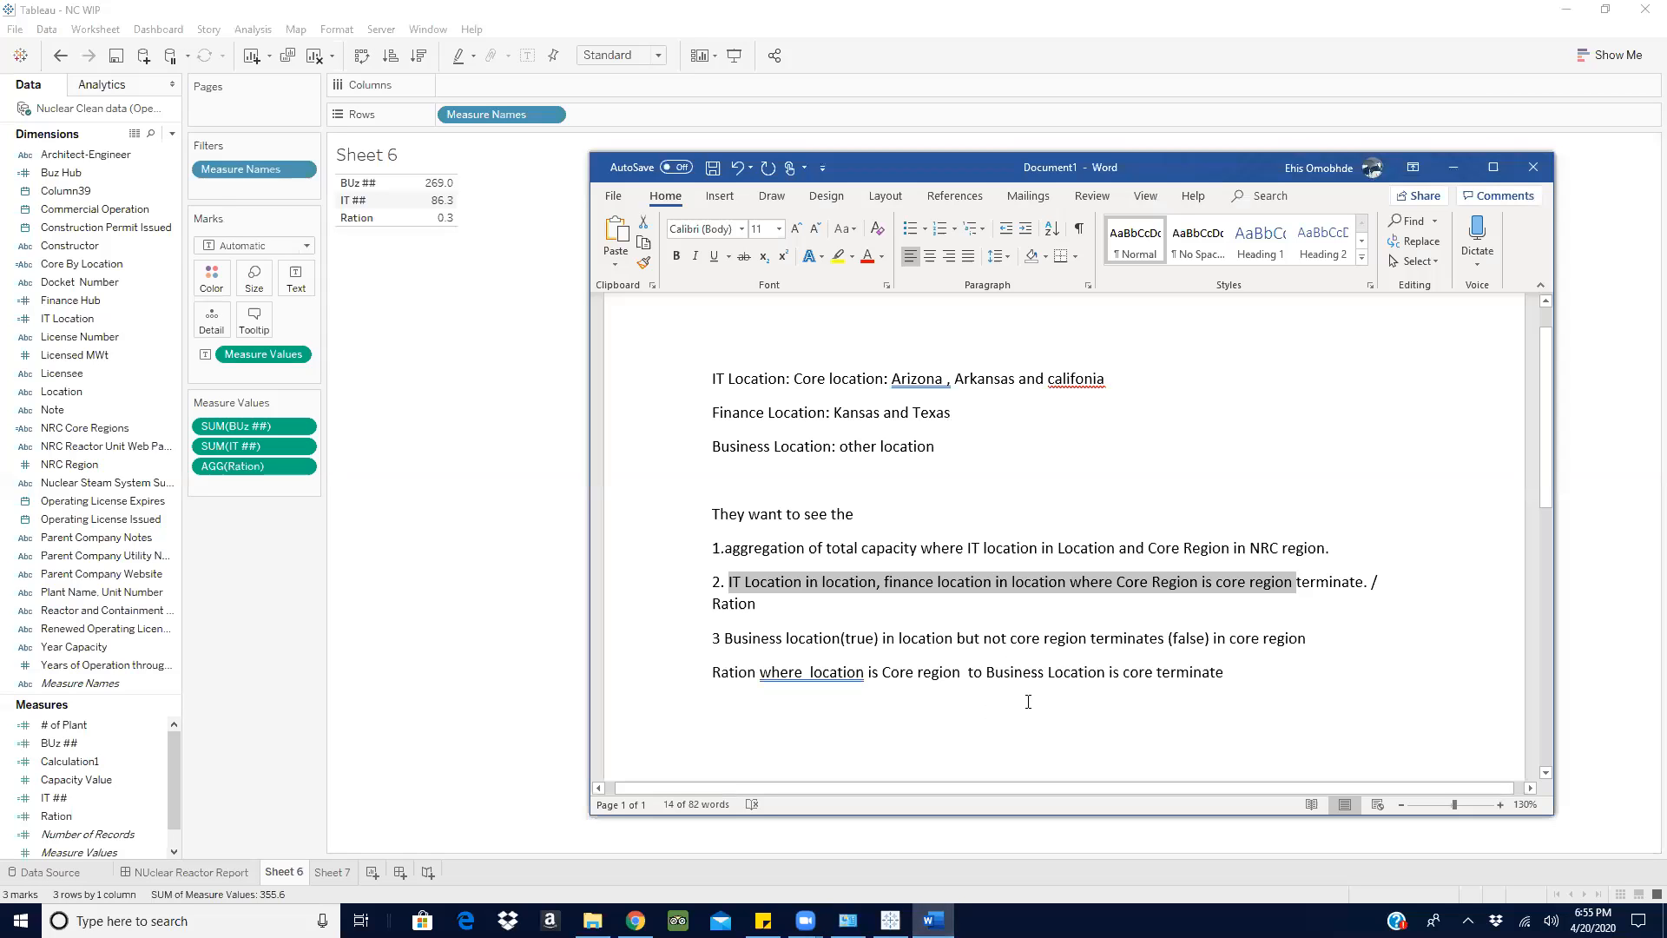
left_click(1027, 701)
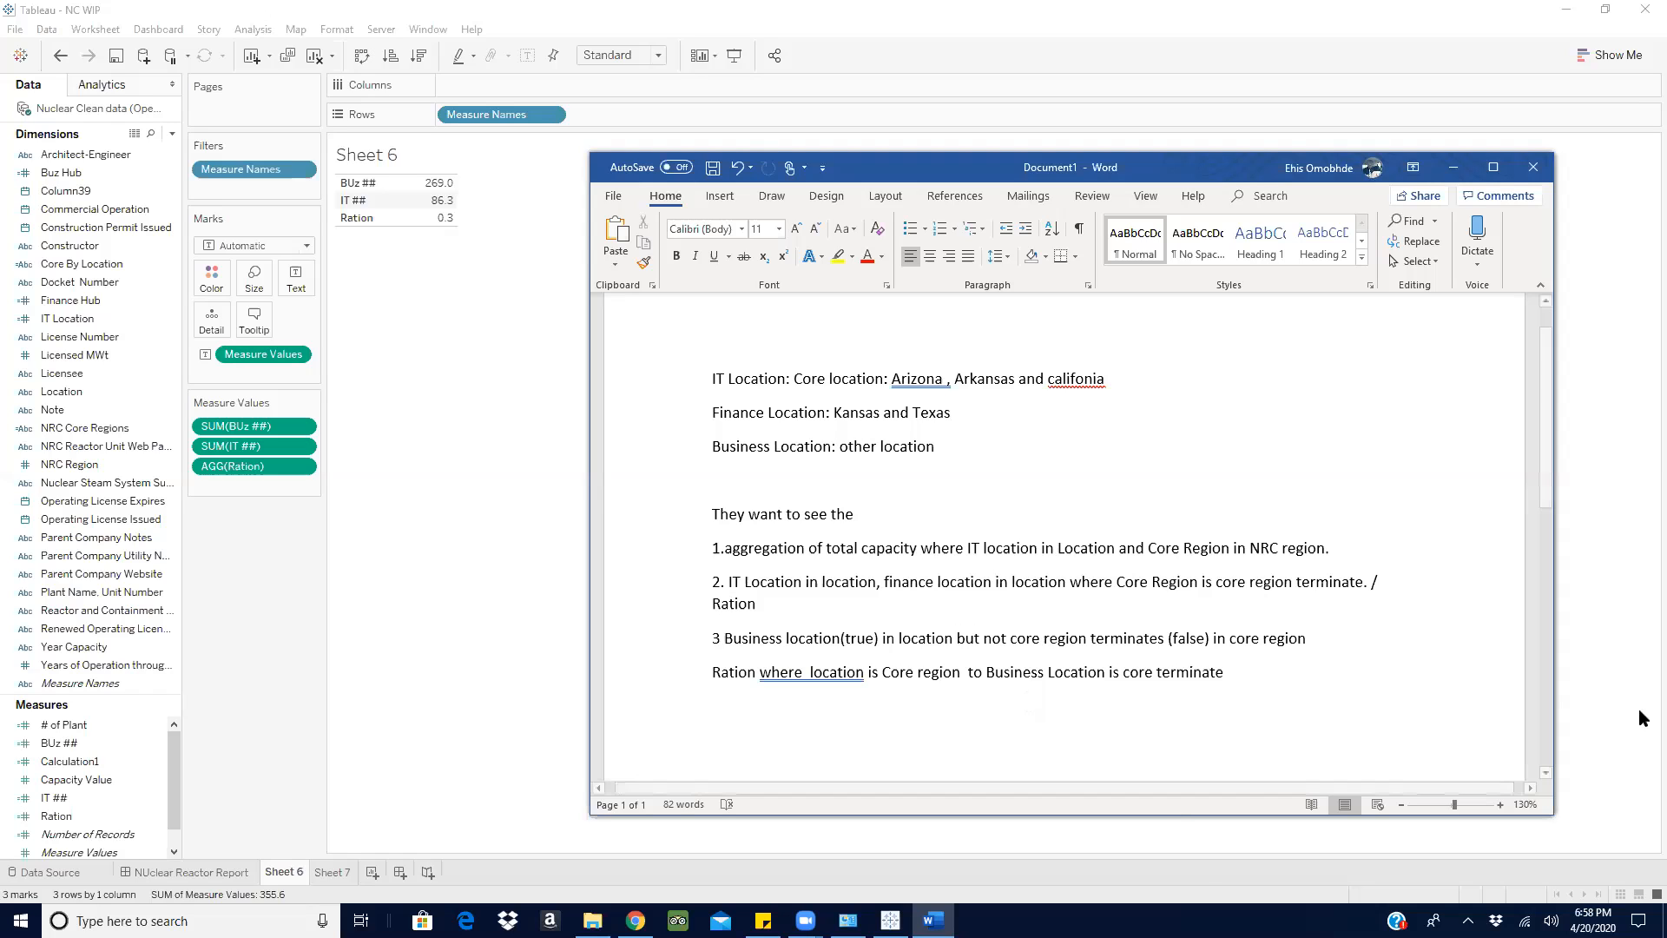
left_click(1455, 169)
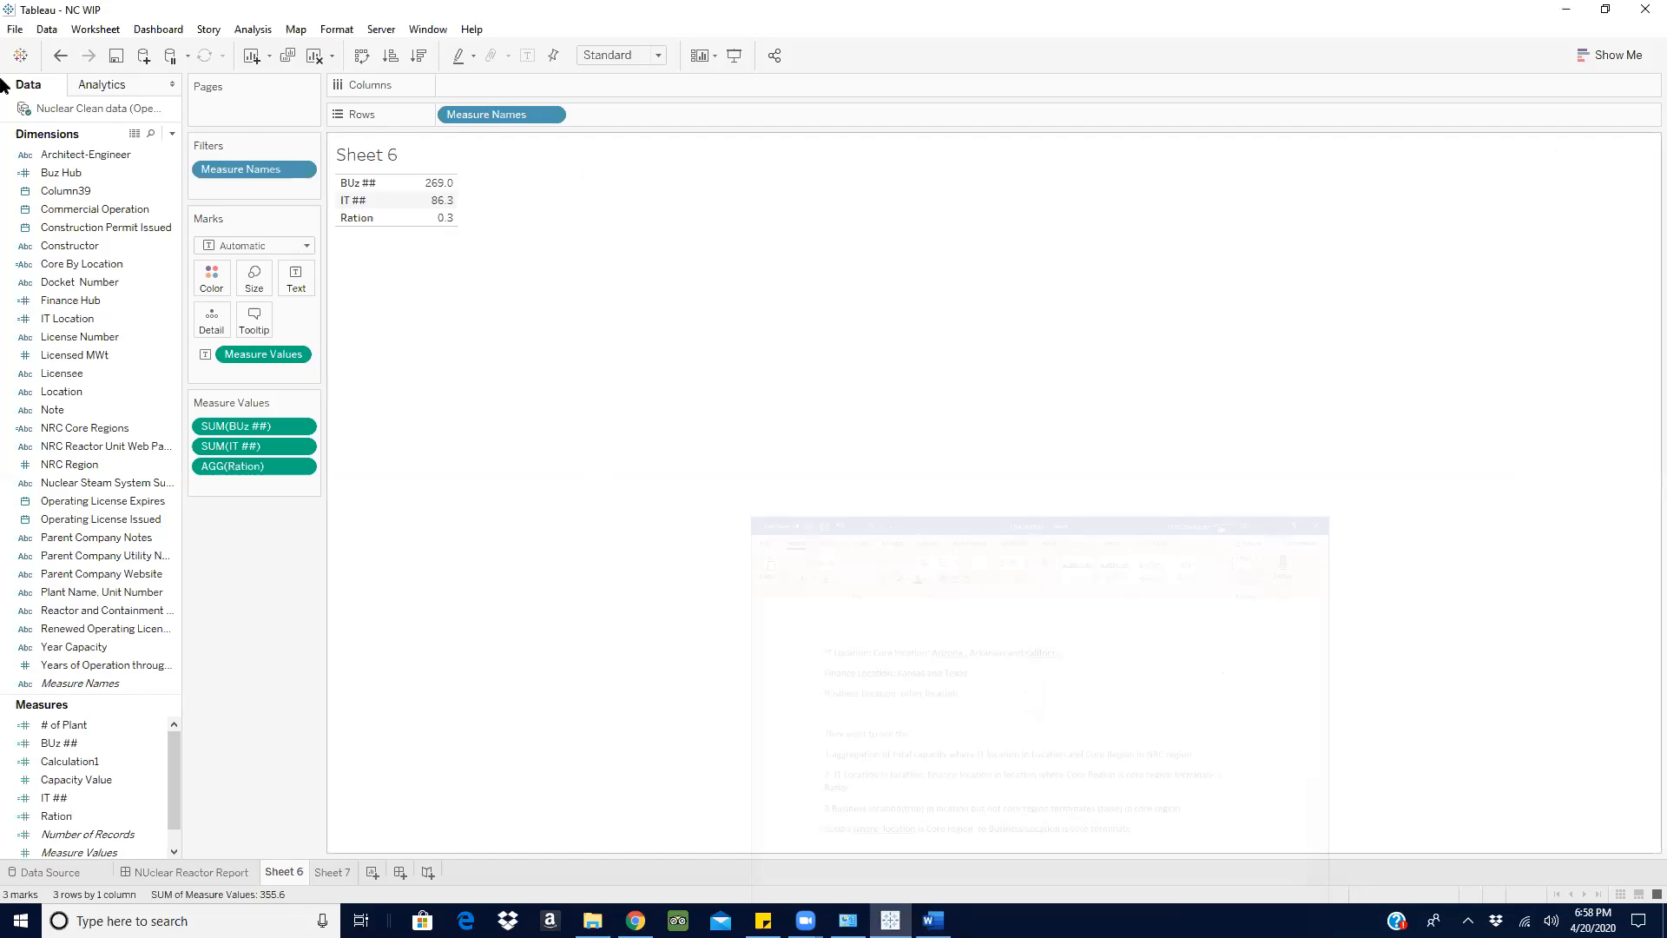
- Create a calculated field and start its formula with the condition if [Buz Hub] = 0 AND
left_click(170, 134)
left_click(125, 151)
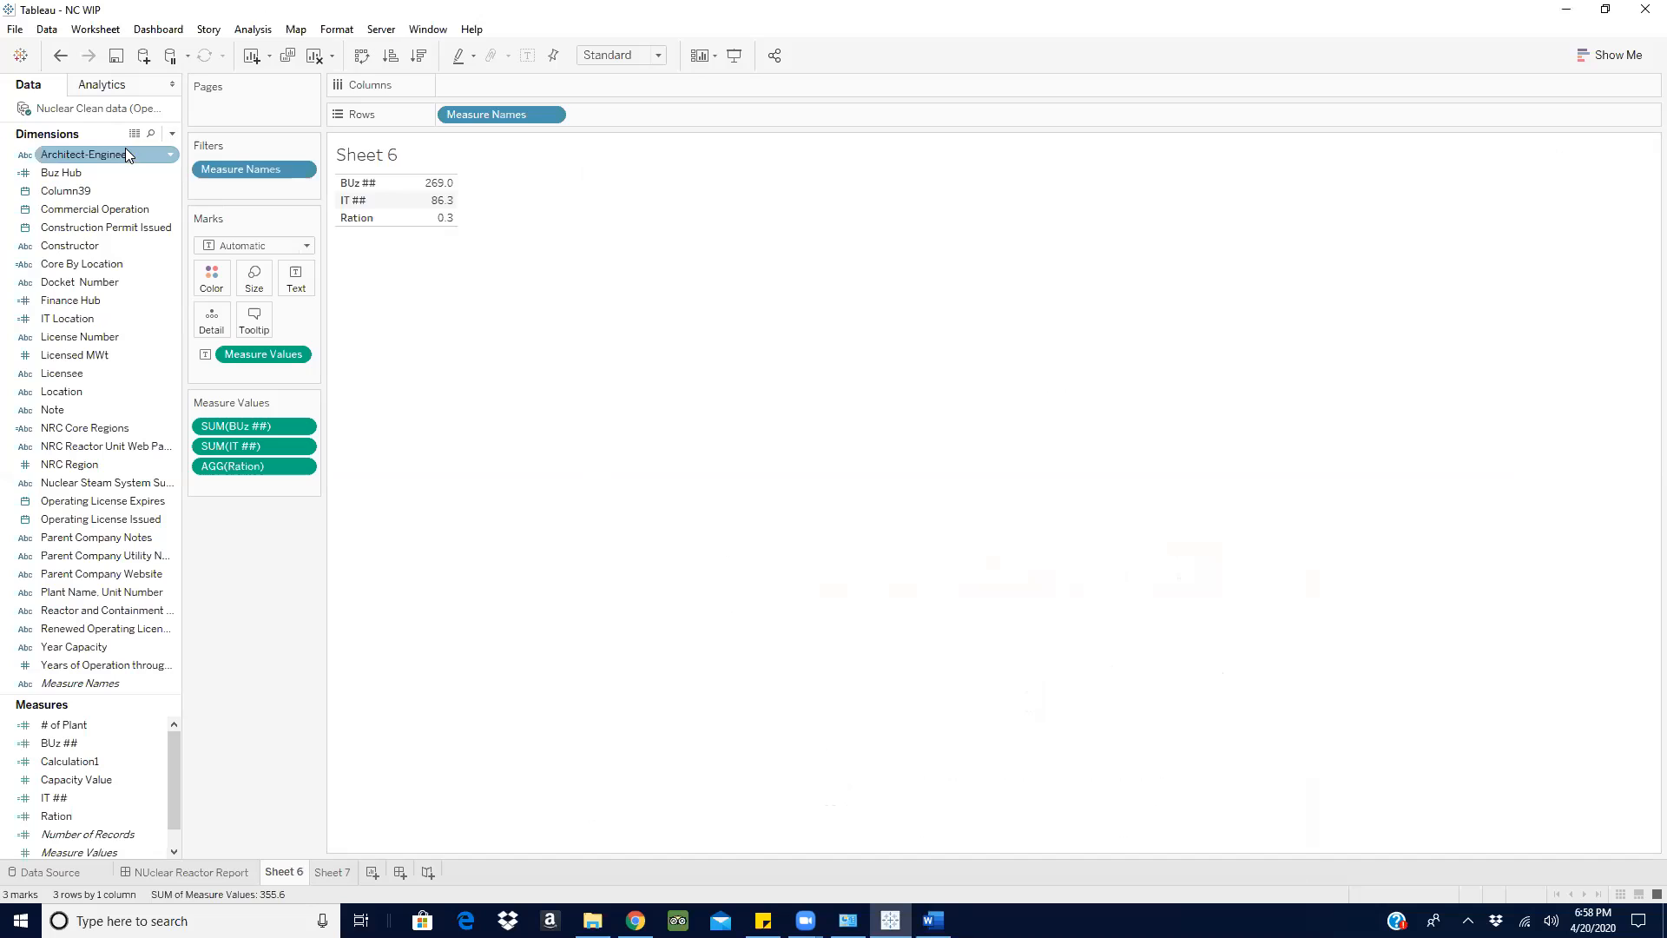
left_click(554, 455)
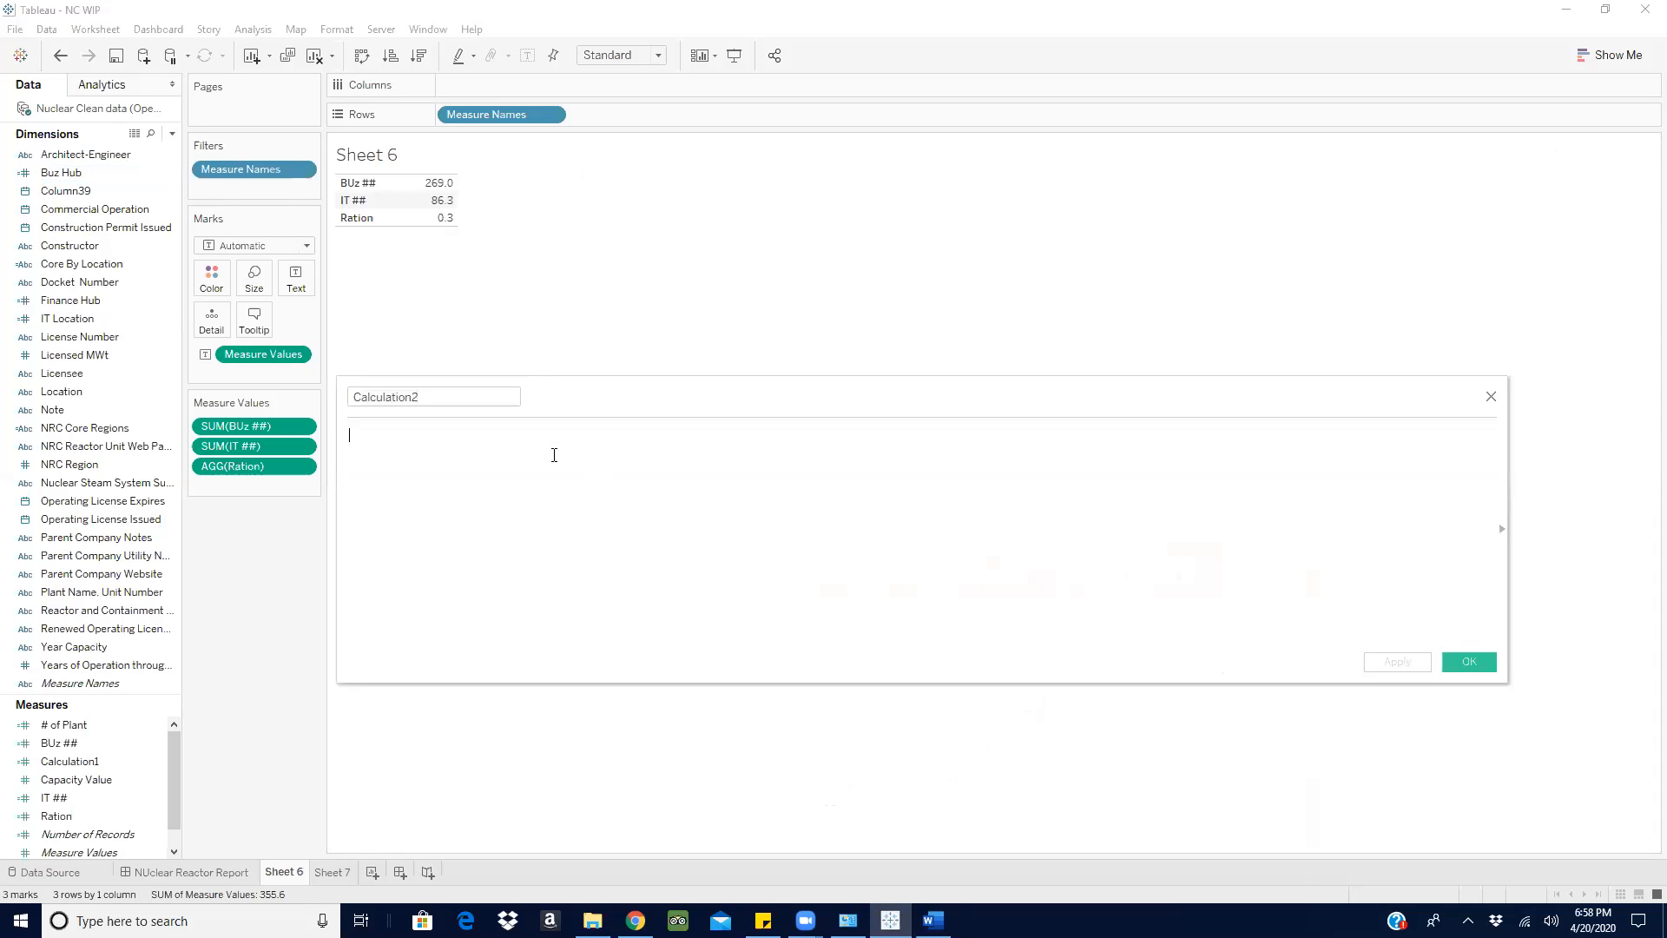
type("ifq")
key("BackSpace")
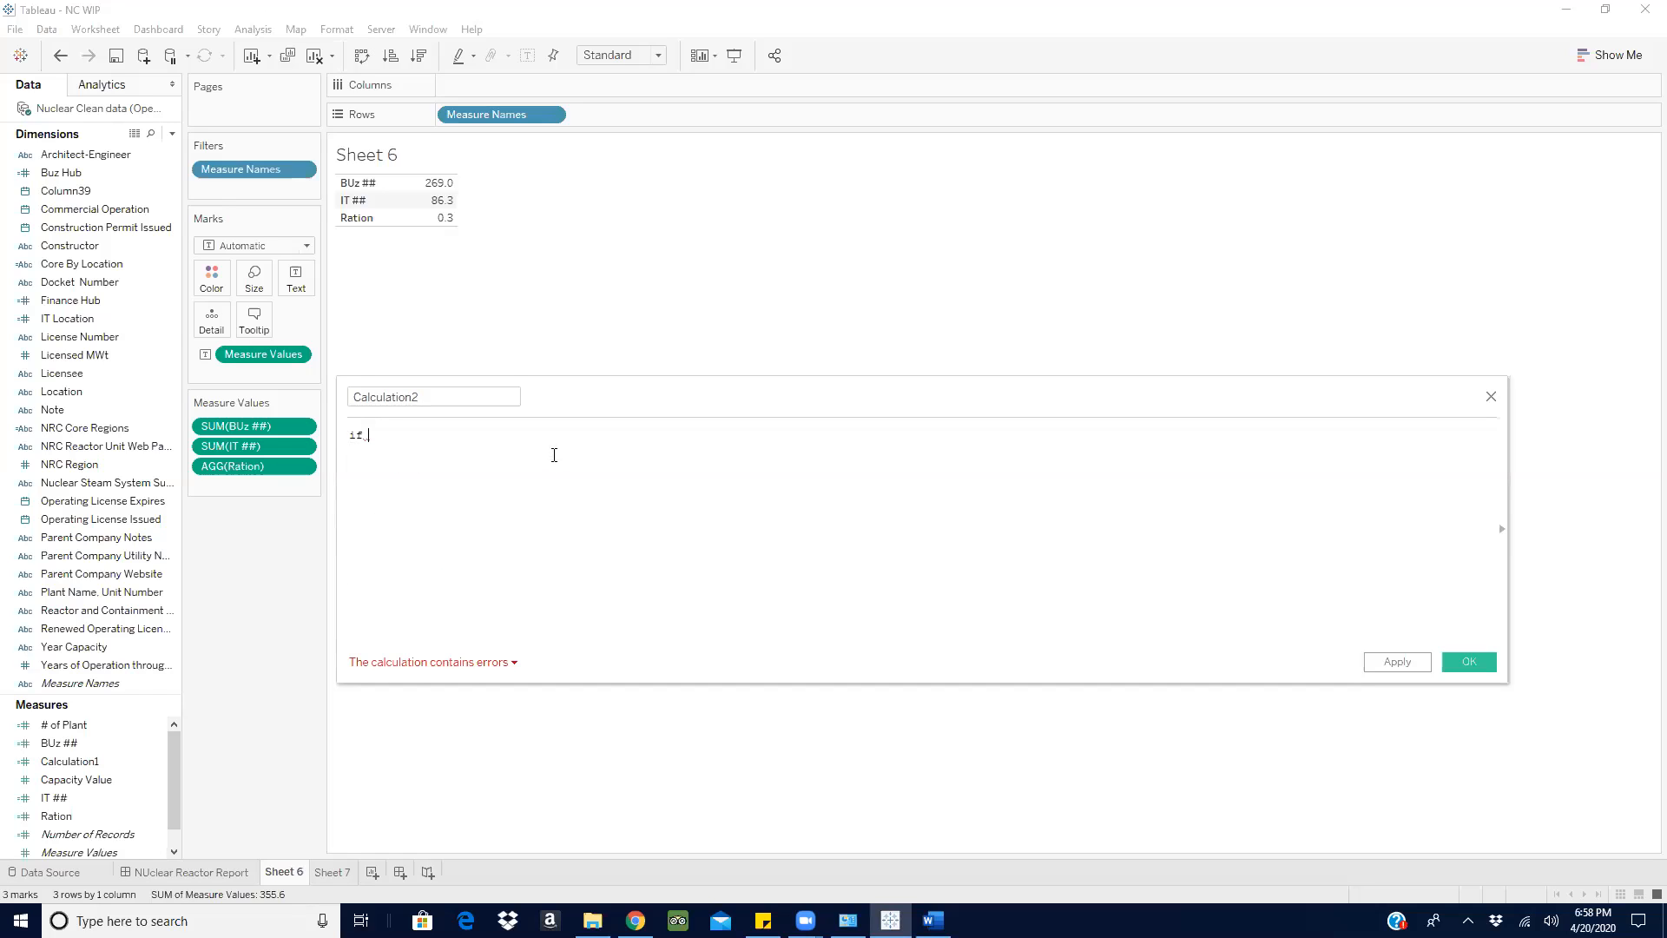
type("bu")
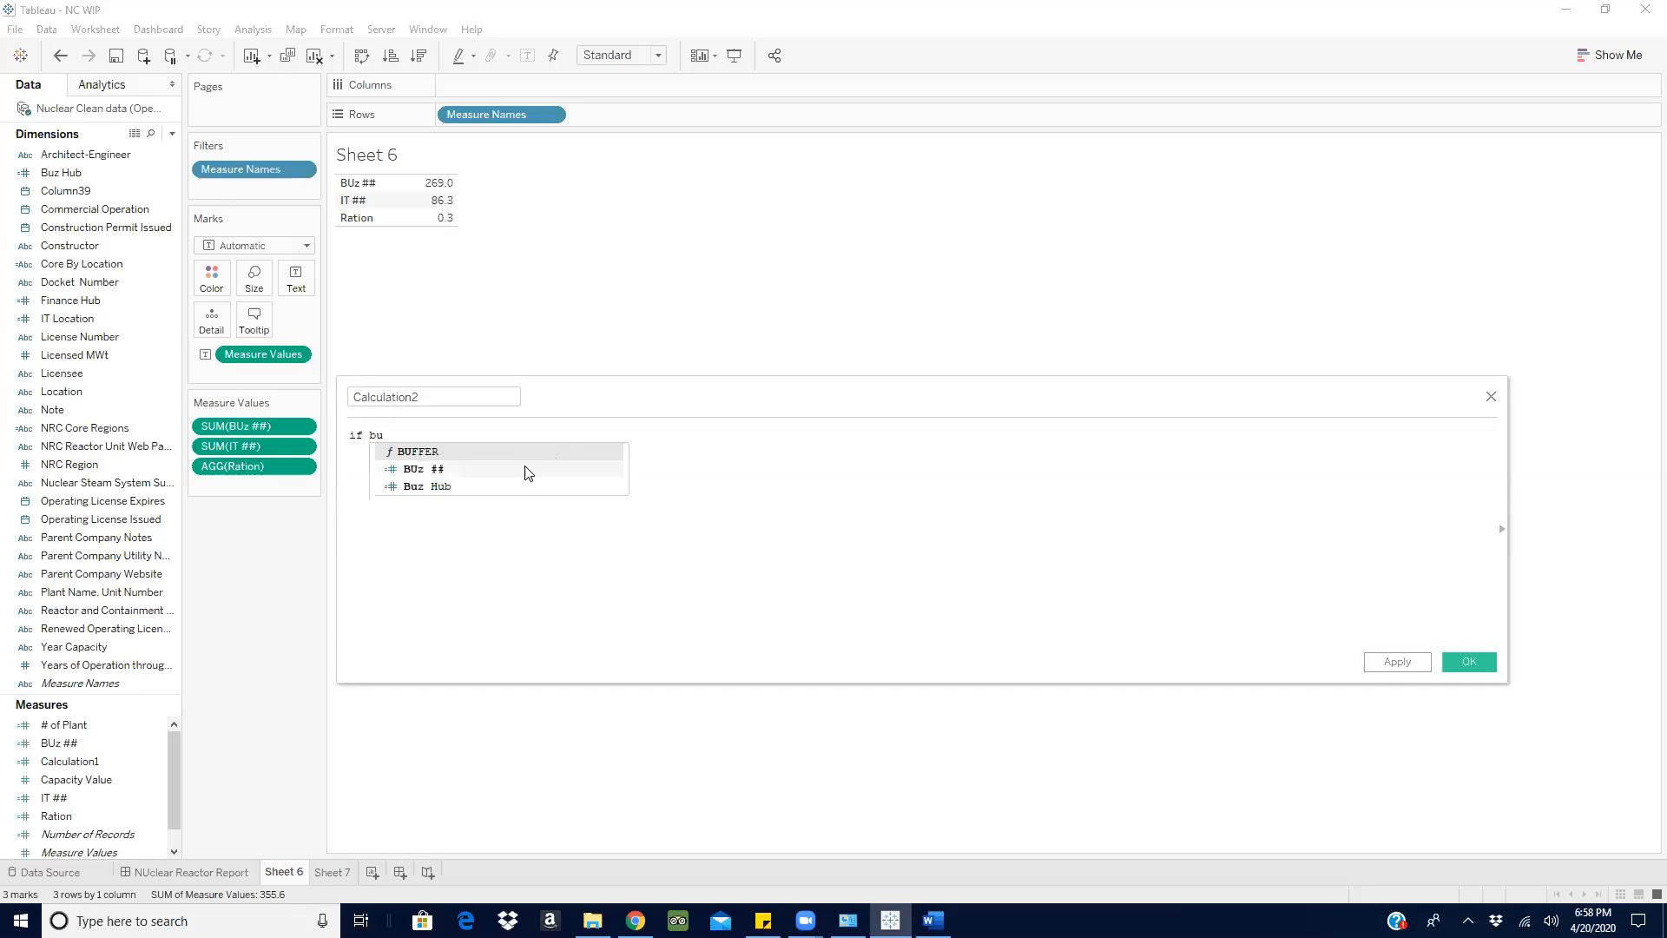
left_click(525, 467)
key("BackSpace")
key("BackSpace")
key("BackSpace")
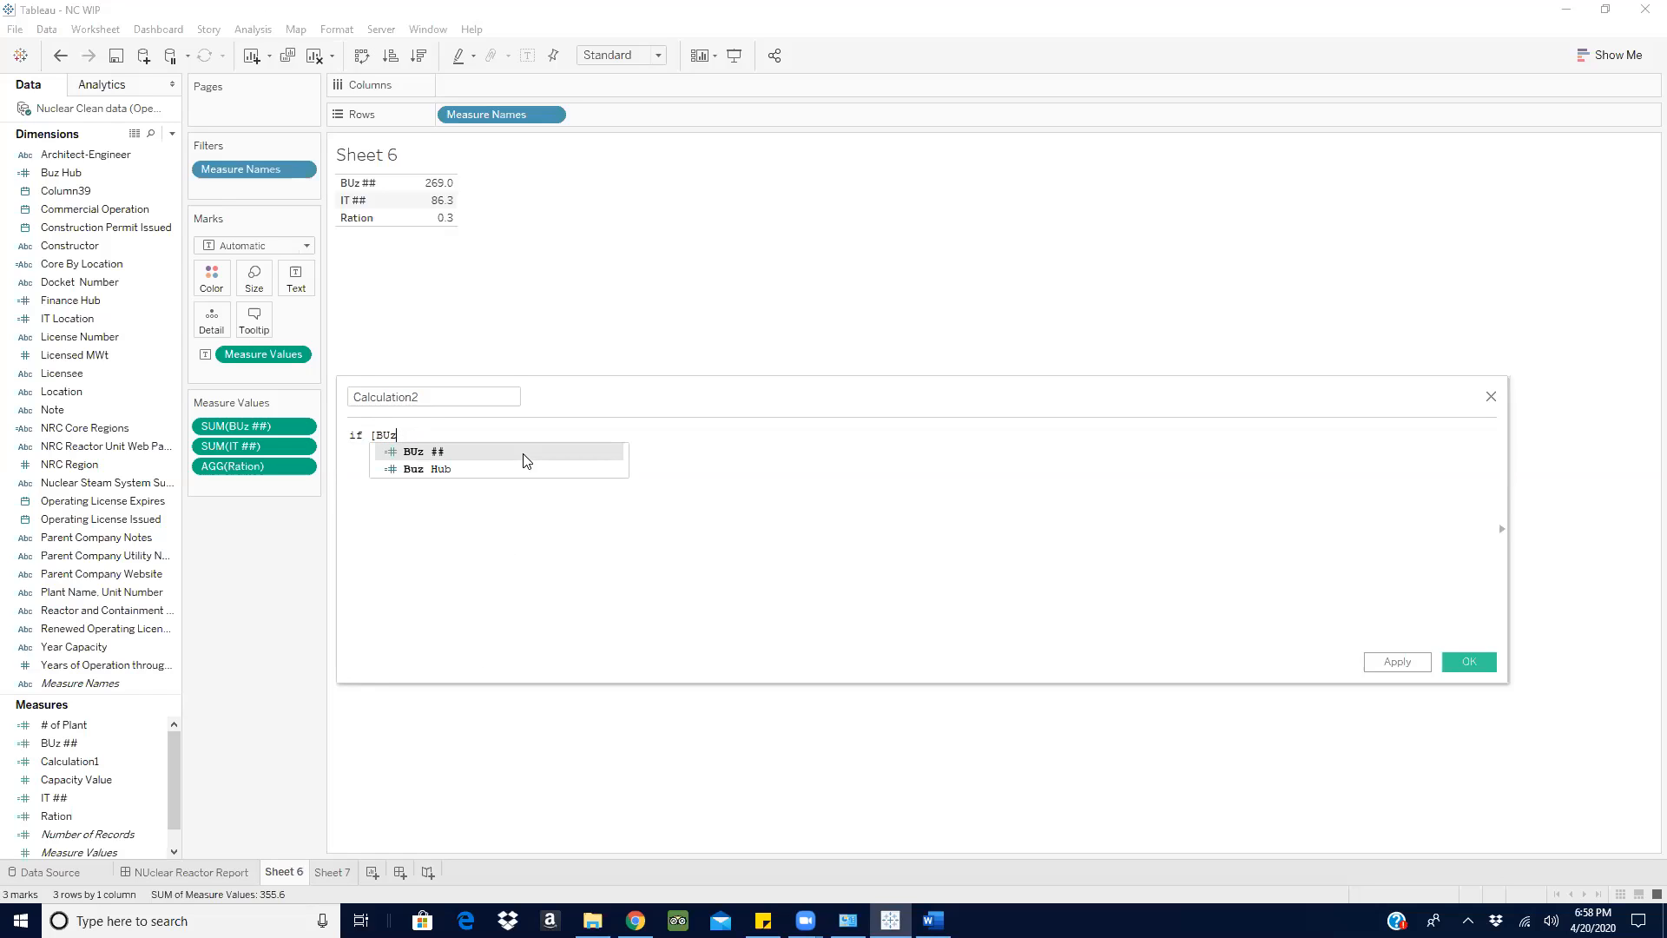
left_click(524, 469)
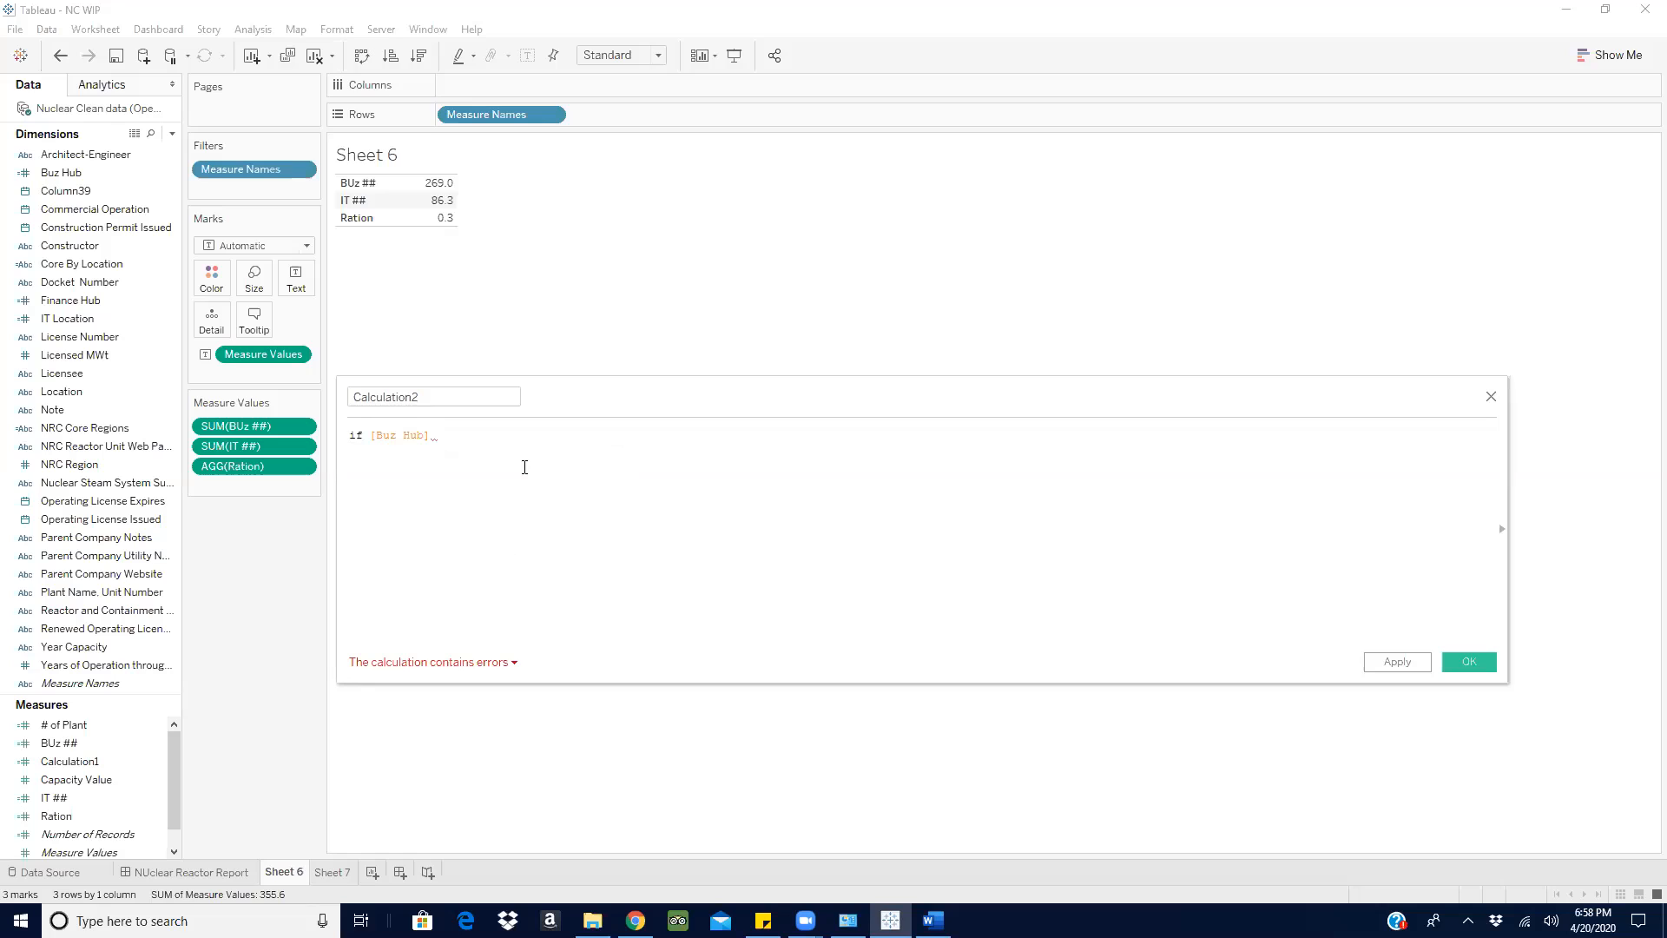
type("= 0 and")
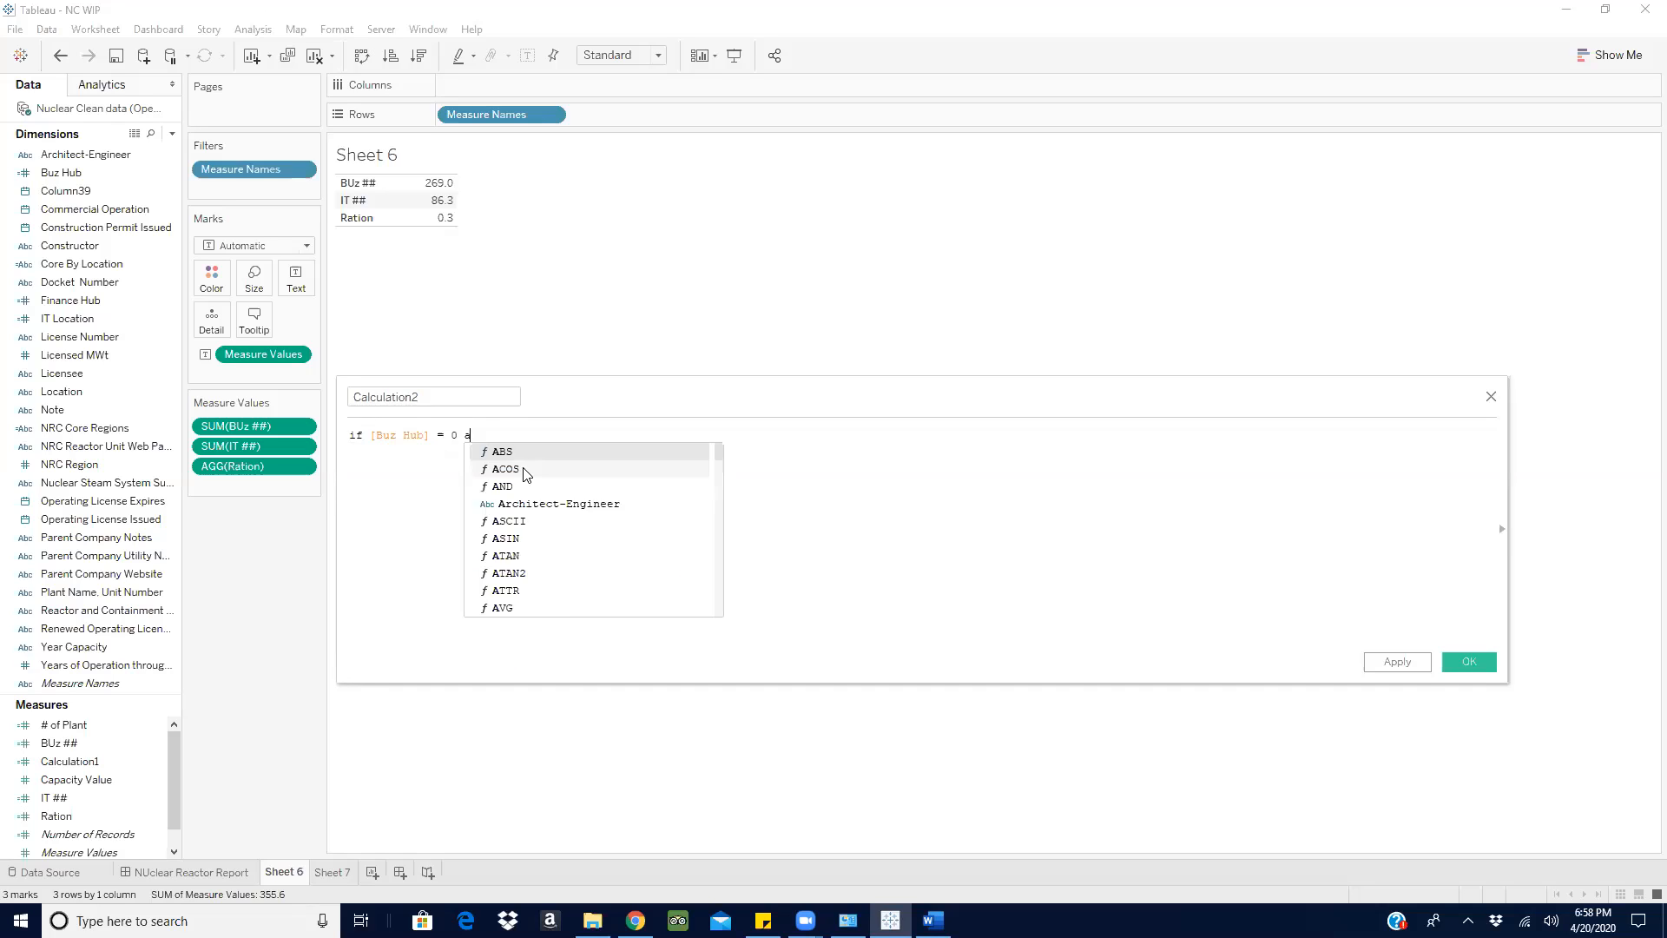
left_click(524, 467)
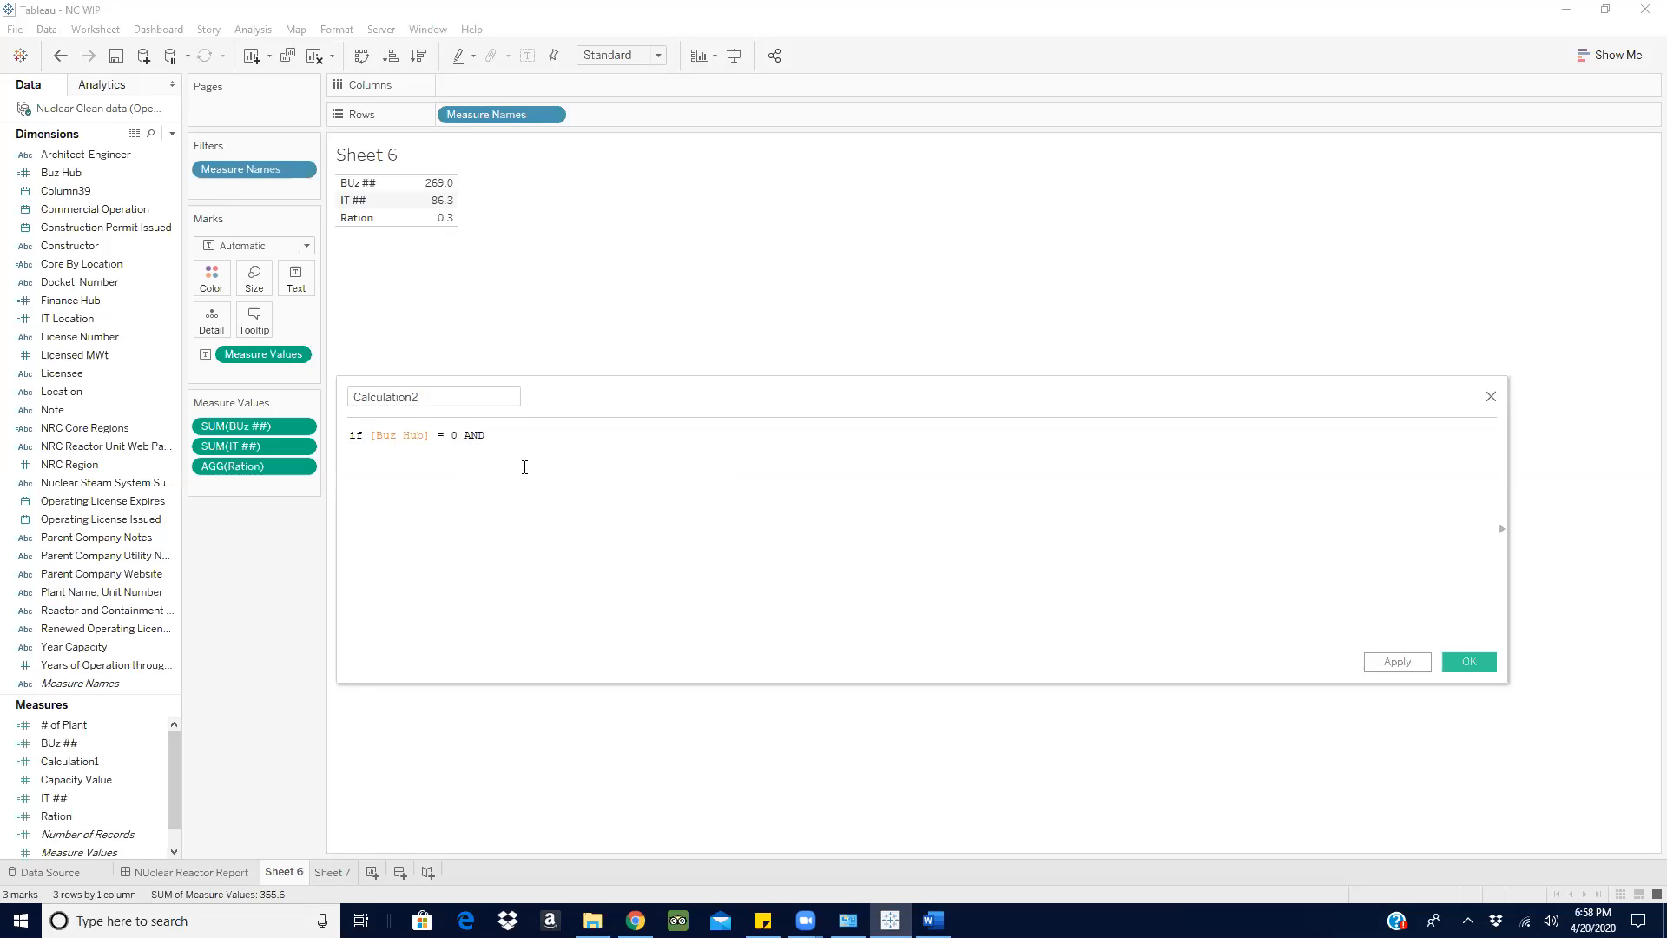
- Complete the new calculated field's formula with [IT Location] = 1 THEN [Capacity Value] END
type("it")
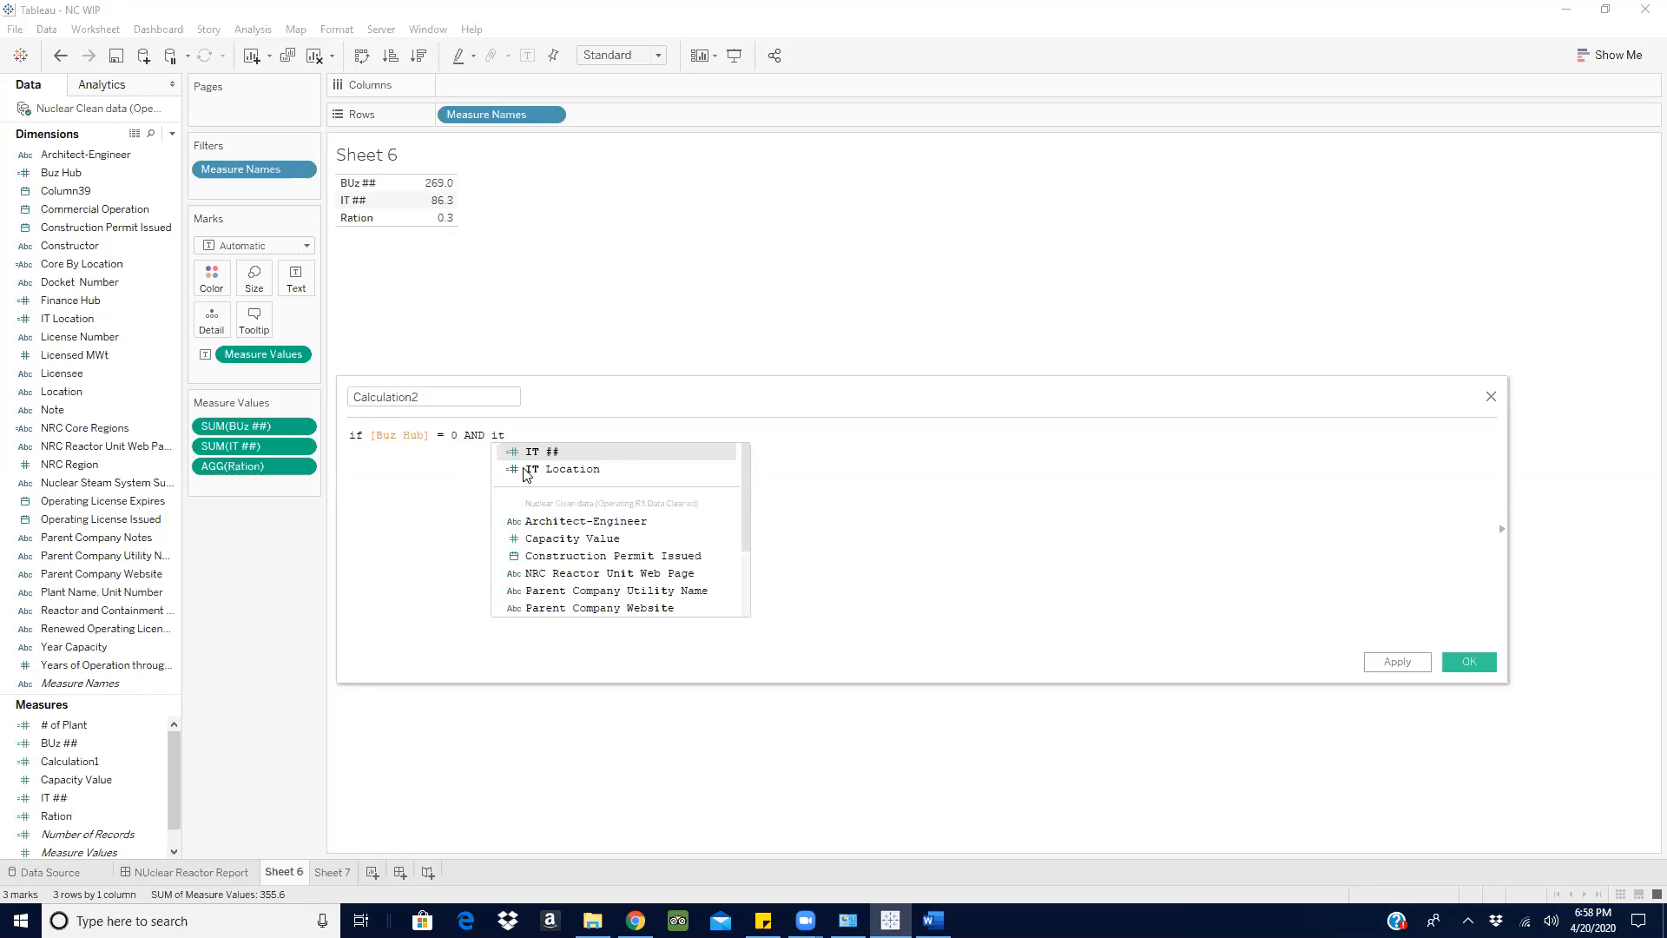
left_click(571, 469)
type("= 1 the ca")
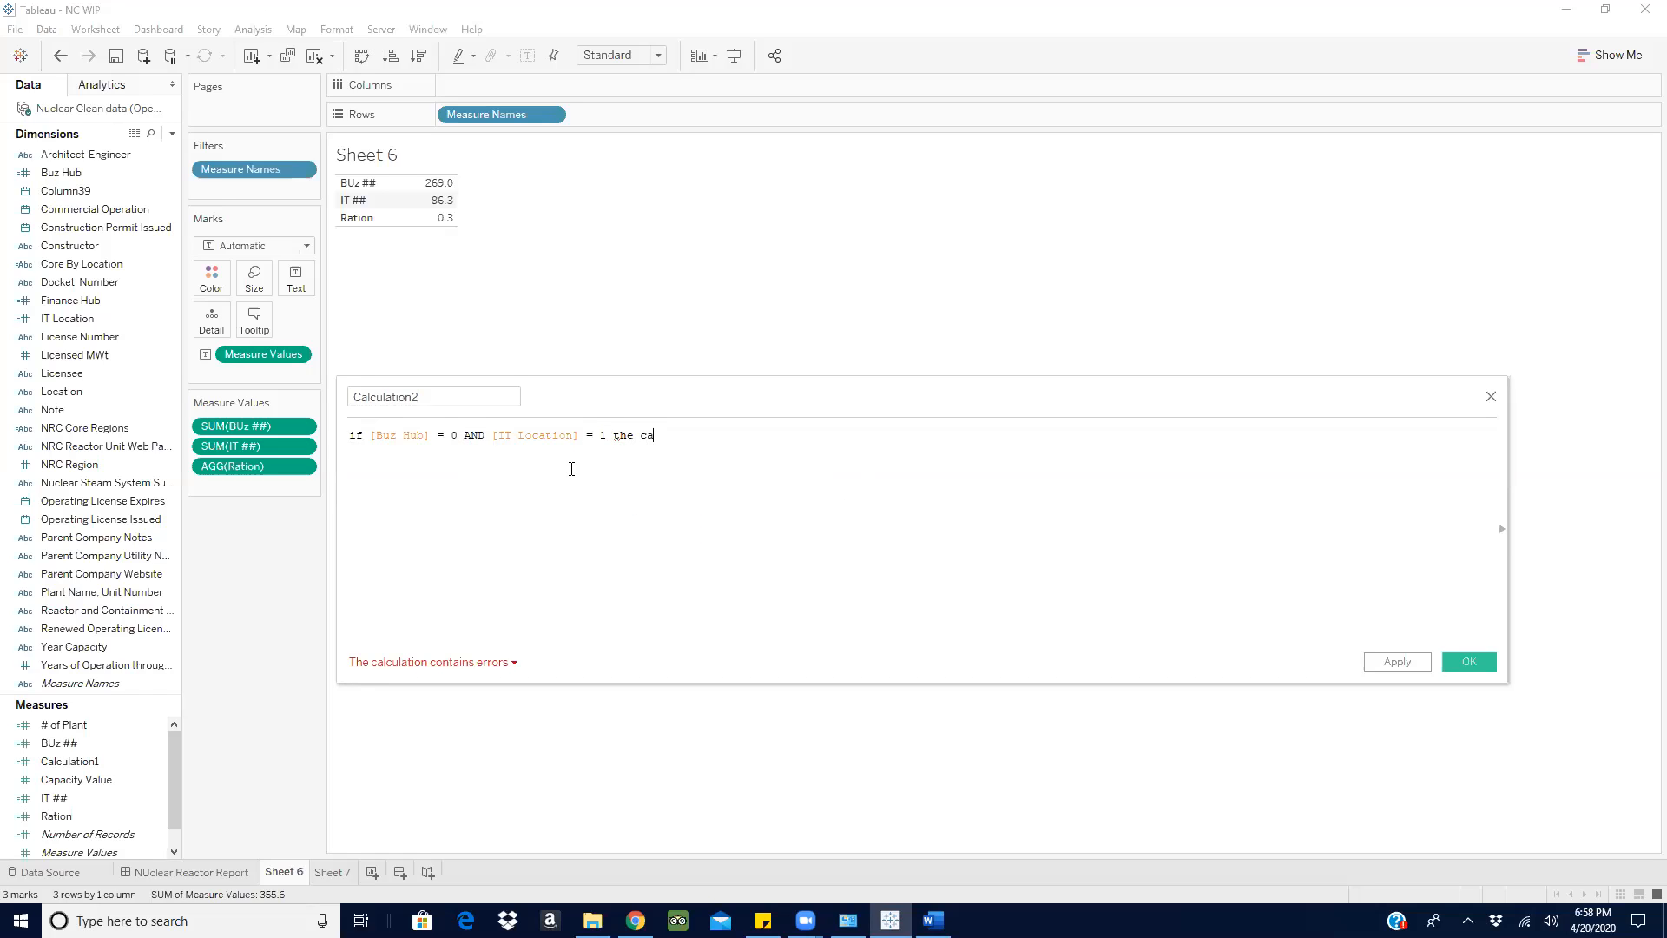
key("BackSpace")
key("BackSpace")
key("BackSpace")
key("Return")
type("capa")
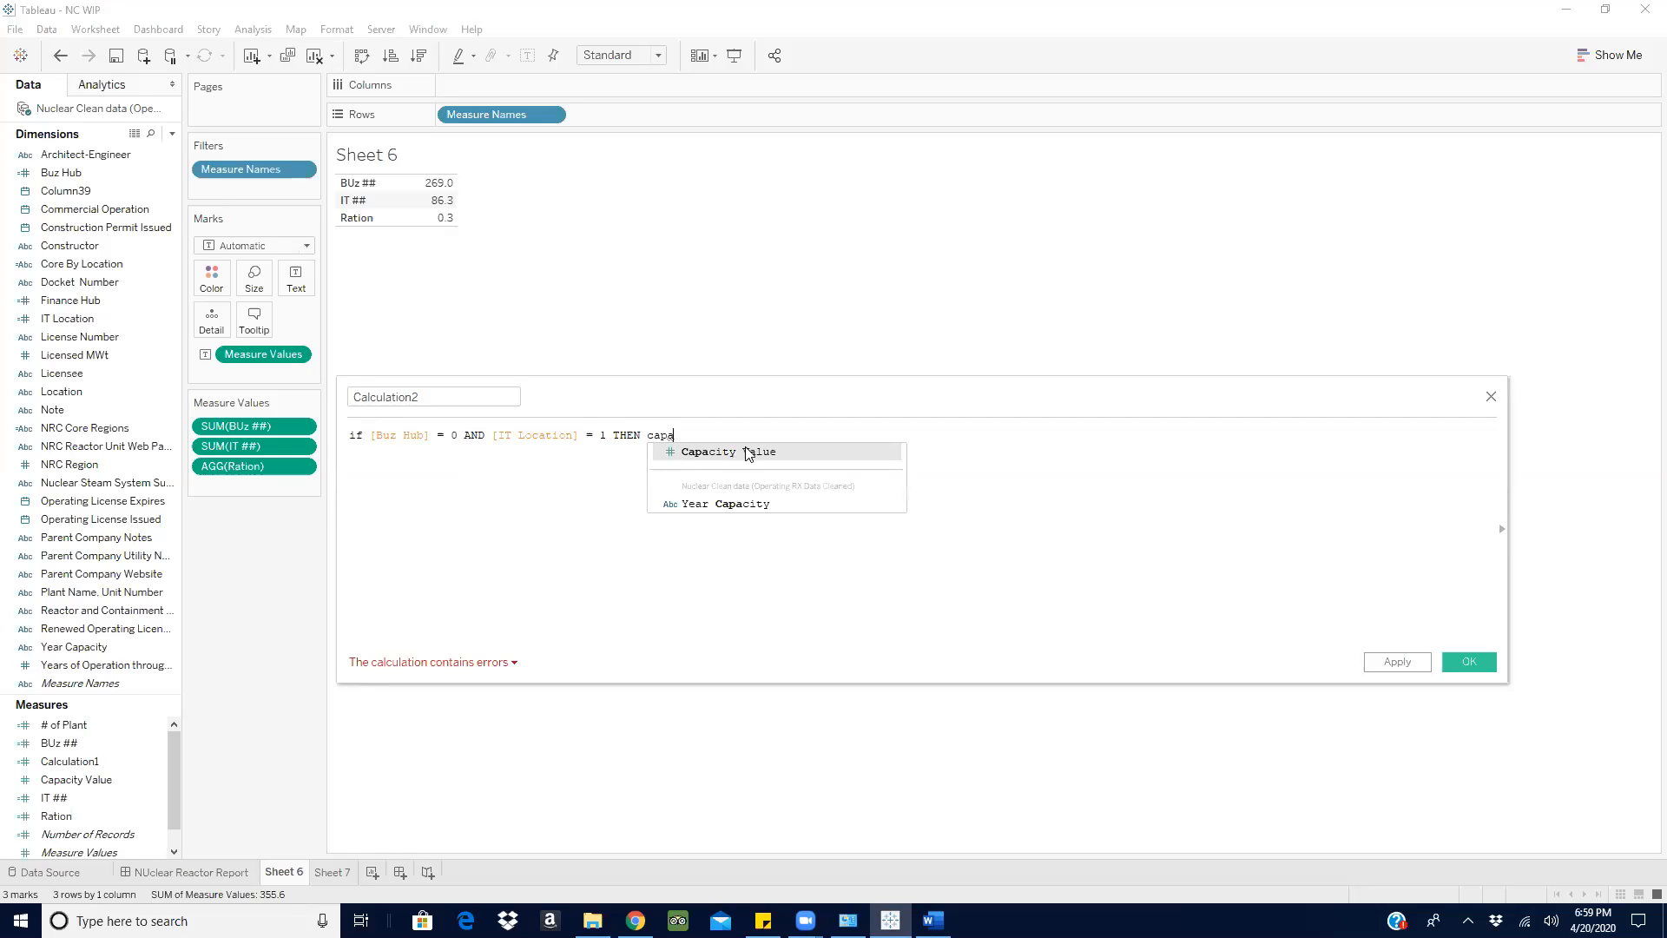
left_click(747, 453)
type("end")
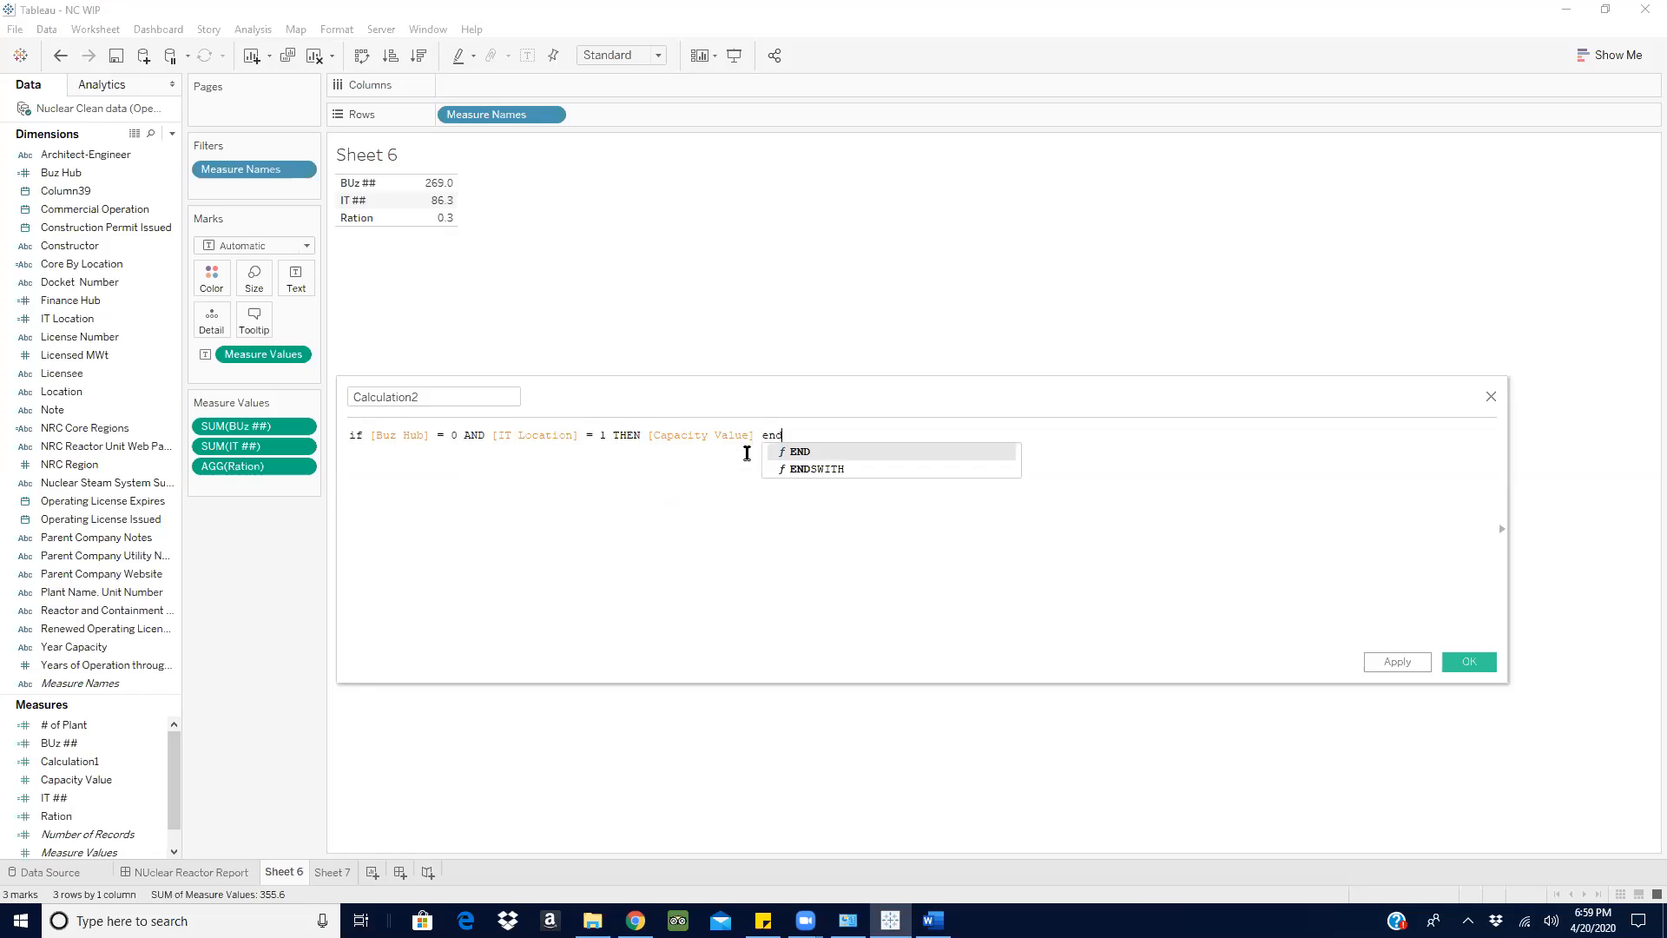
left_click(812, 450)
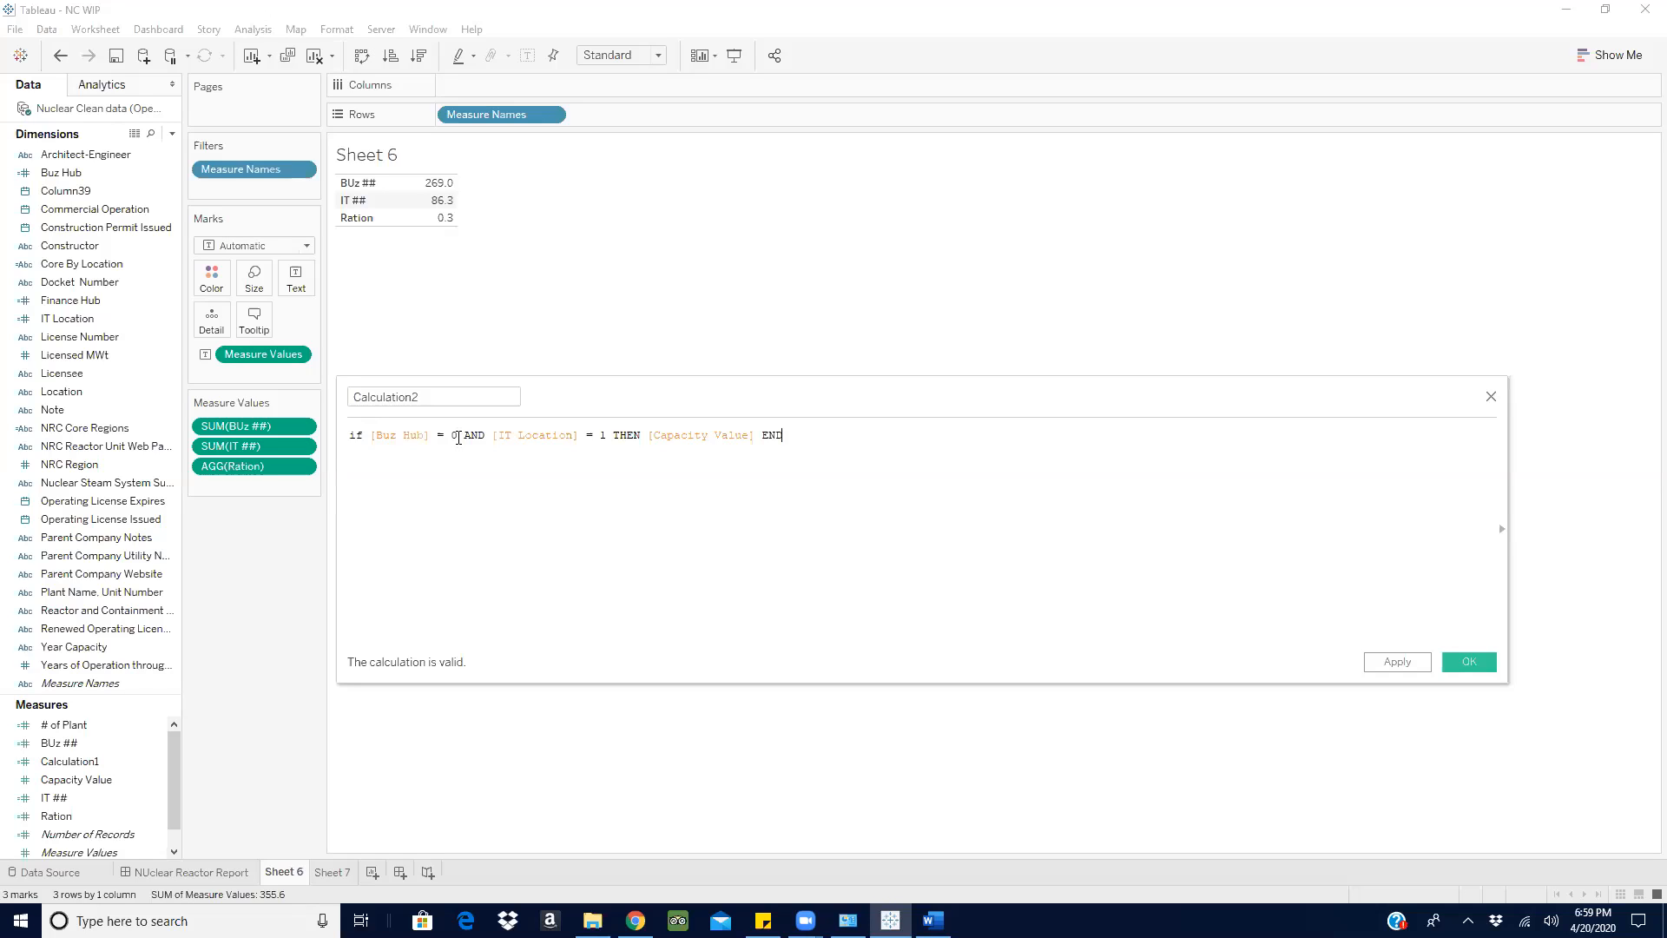
- Set the Buz Hub condition in the calculated field's formula to equal 1
right_click(459, 438)
left_click(473, 440)
key("BackSpace")
type("1")
mouse_move(889, 921)
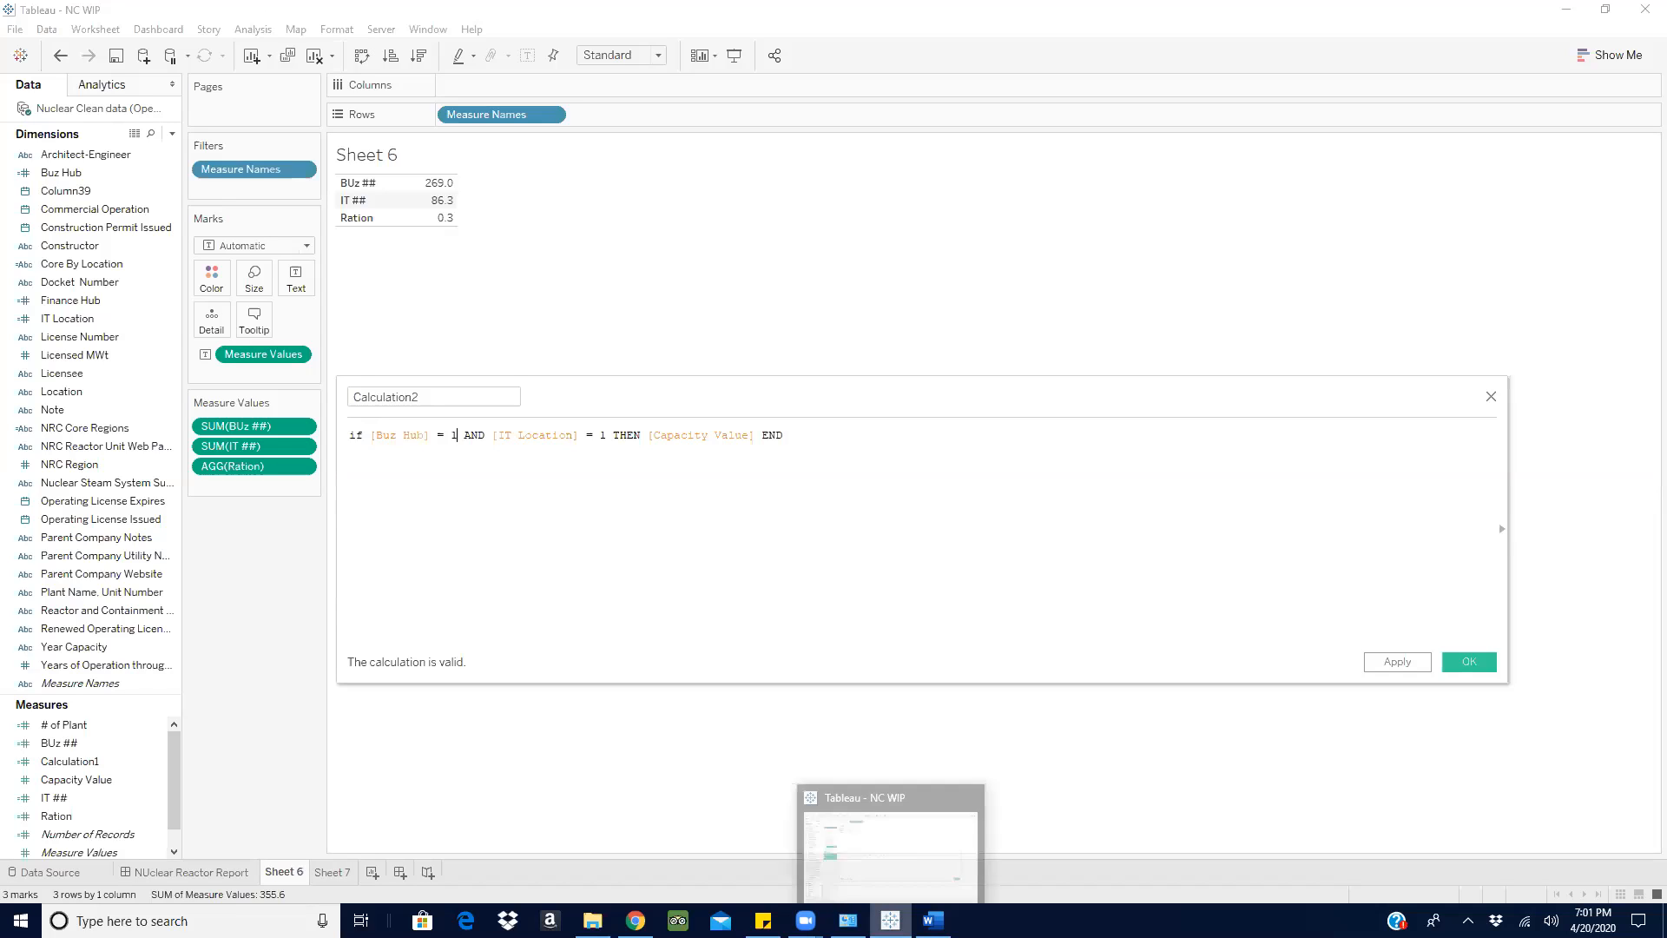